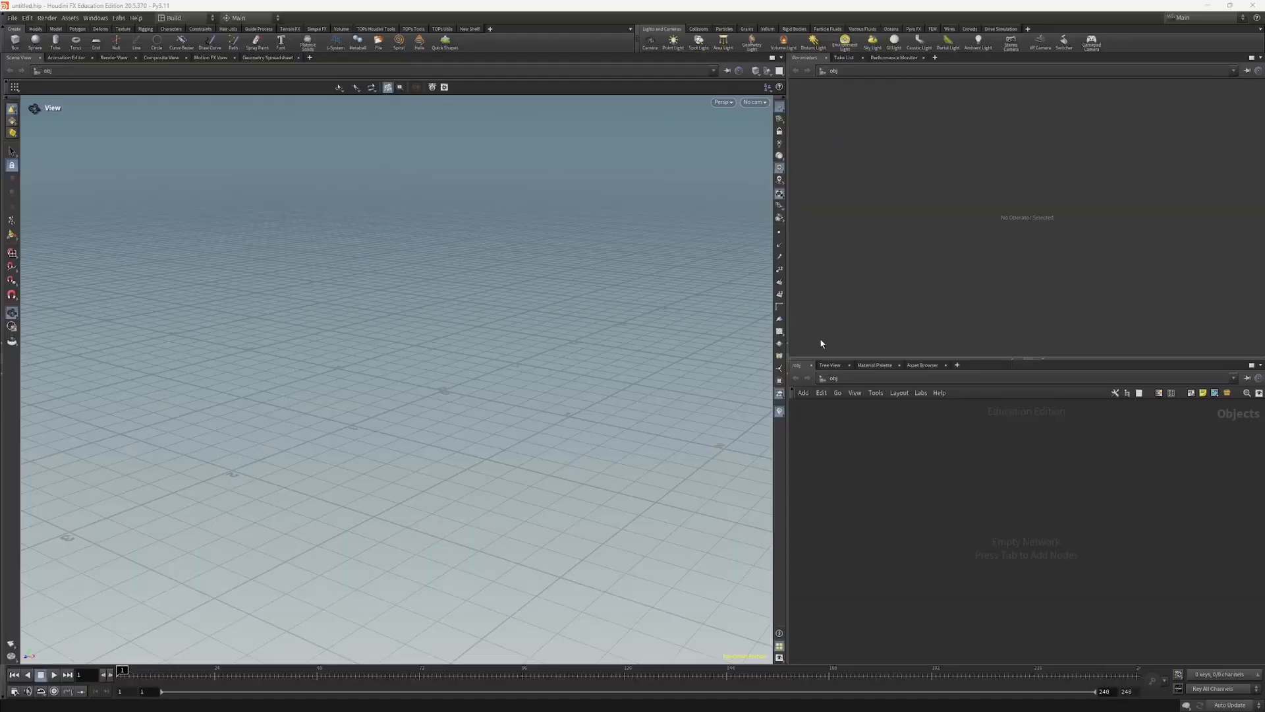
pyautogui.moveTo(466, 394); pyautogui.dragTo(452, 398)
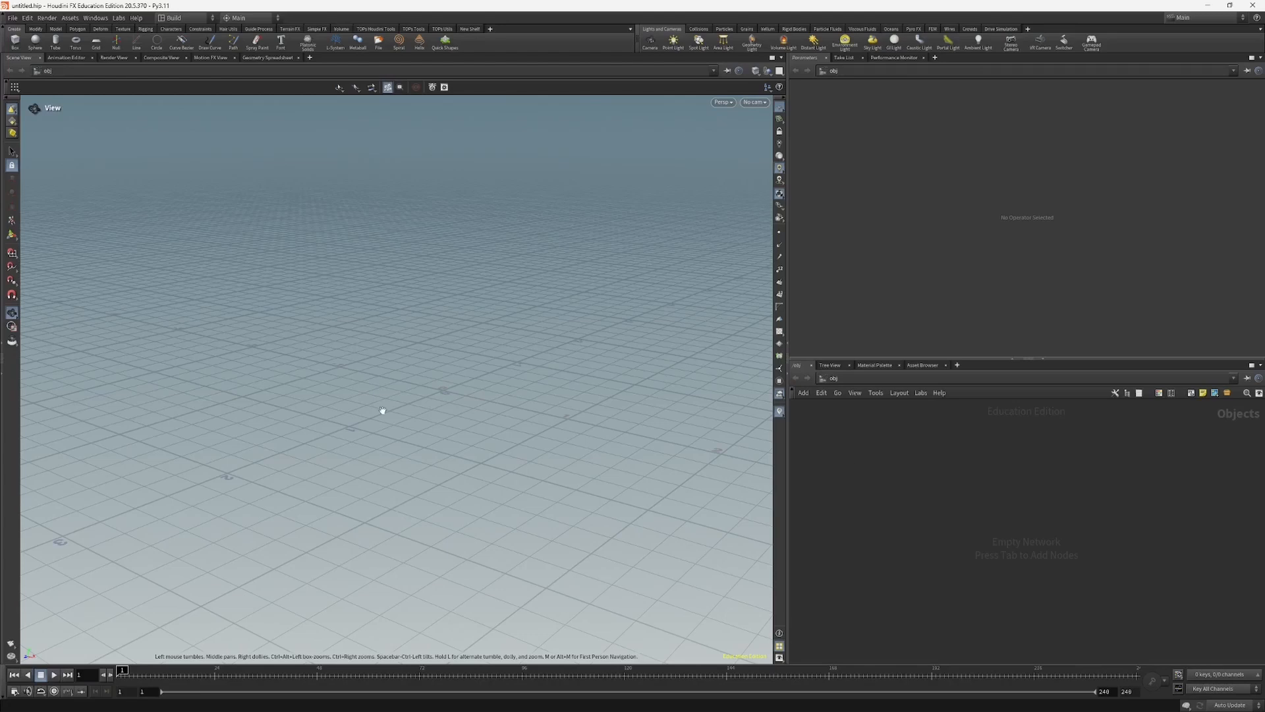
pyautogui.click(177, 17)
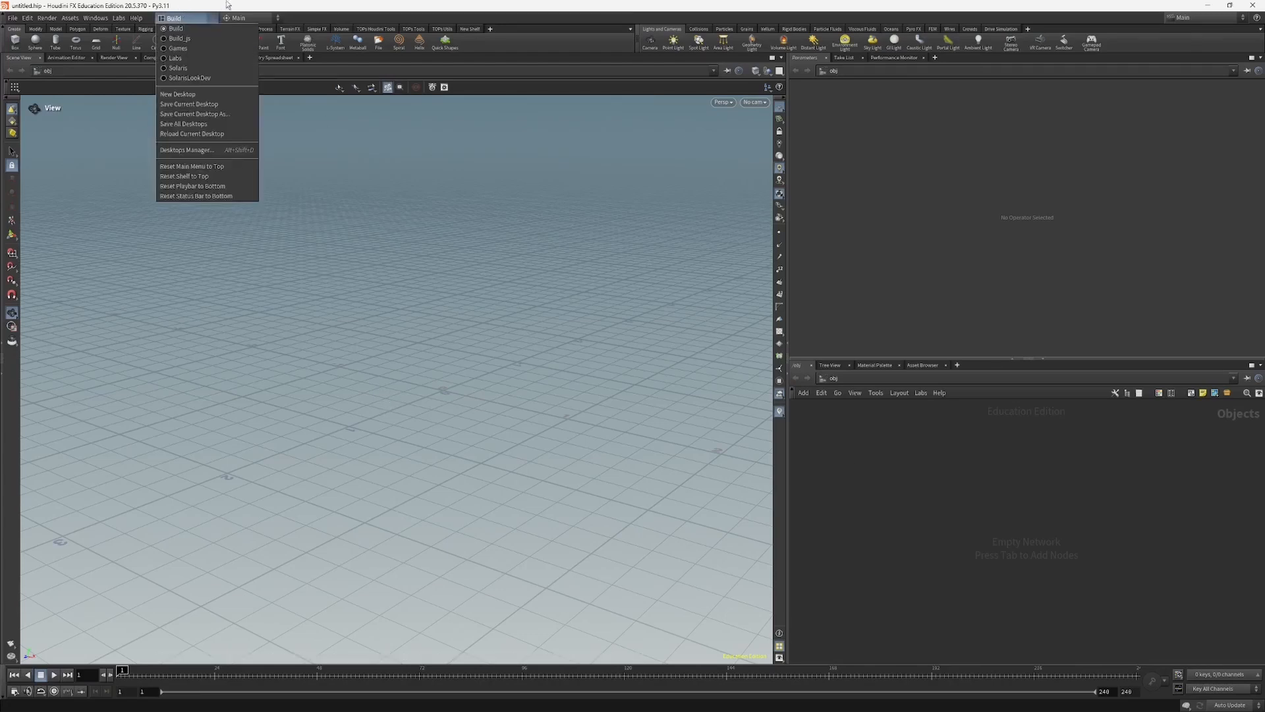
pyautogui.click(227, 4)
pyautogui.moveTo(448, 301); pyautogui.dragTo(458, 314)
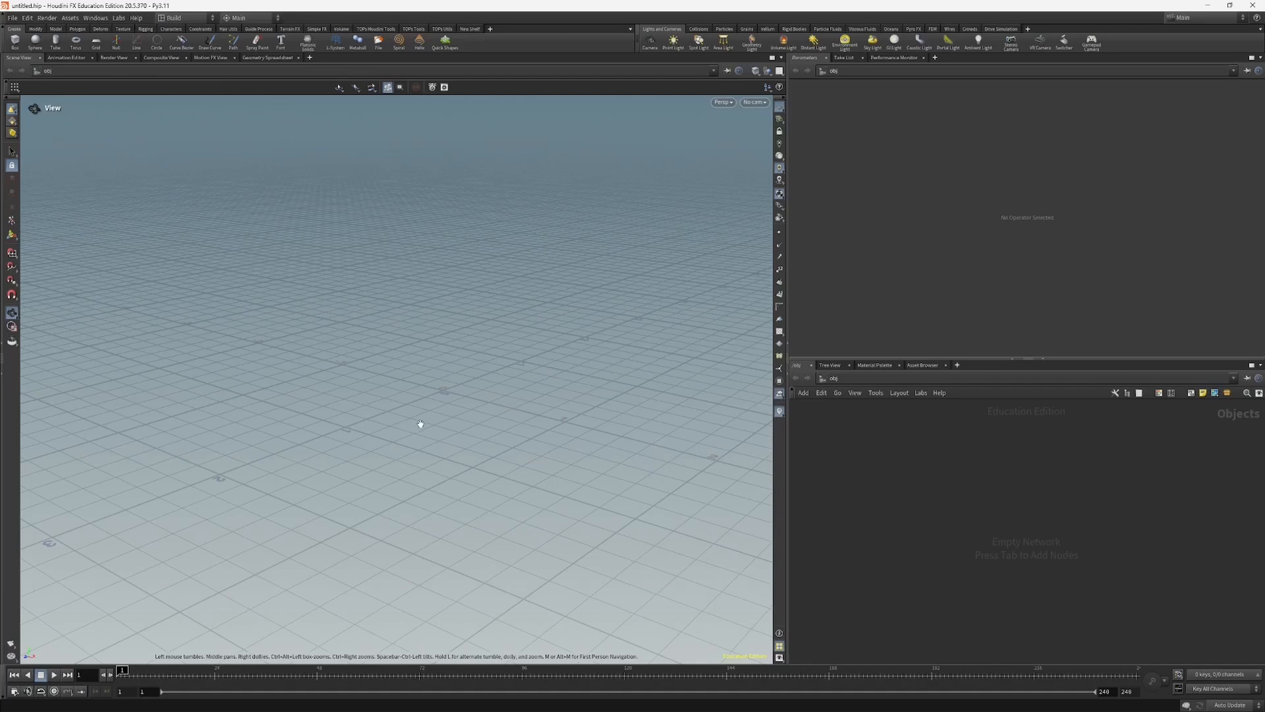
pyautogui.moveTo(419, 423); pyautogui.dragTo(427, 412)
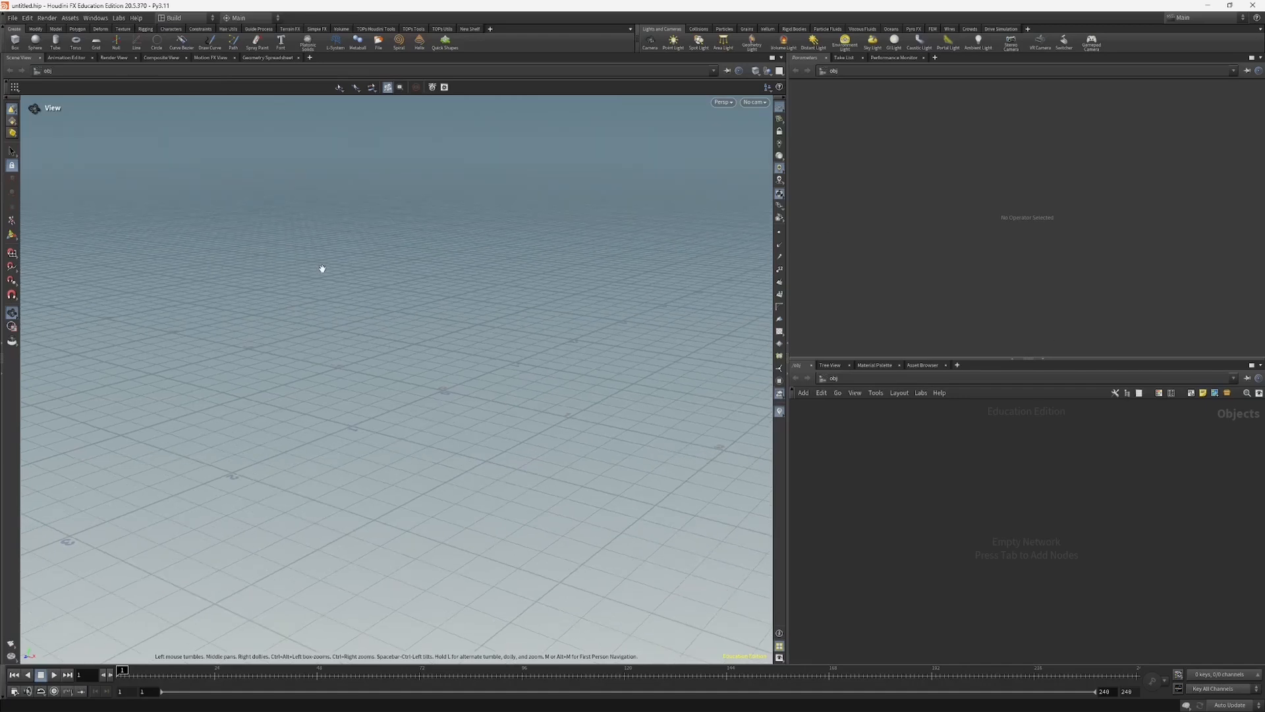
# Step: Open the New Project dialog, move it to the middle of the workspace and widen it, with the Project Name ready for editing
pyautogui.click(11, 18)
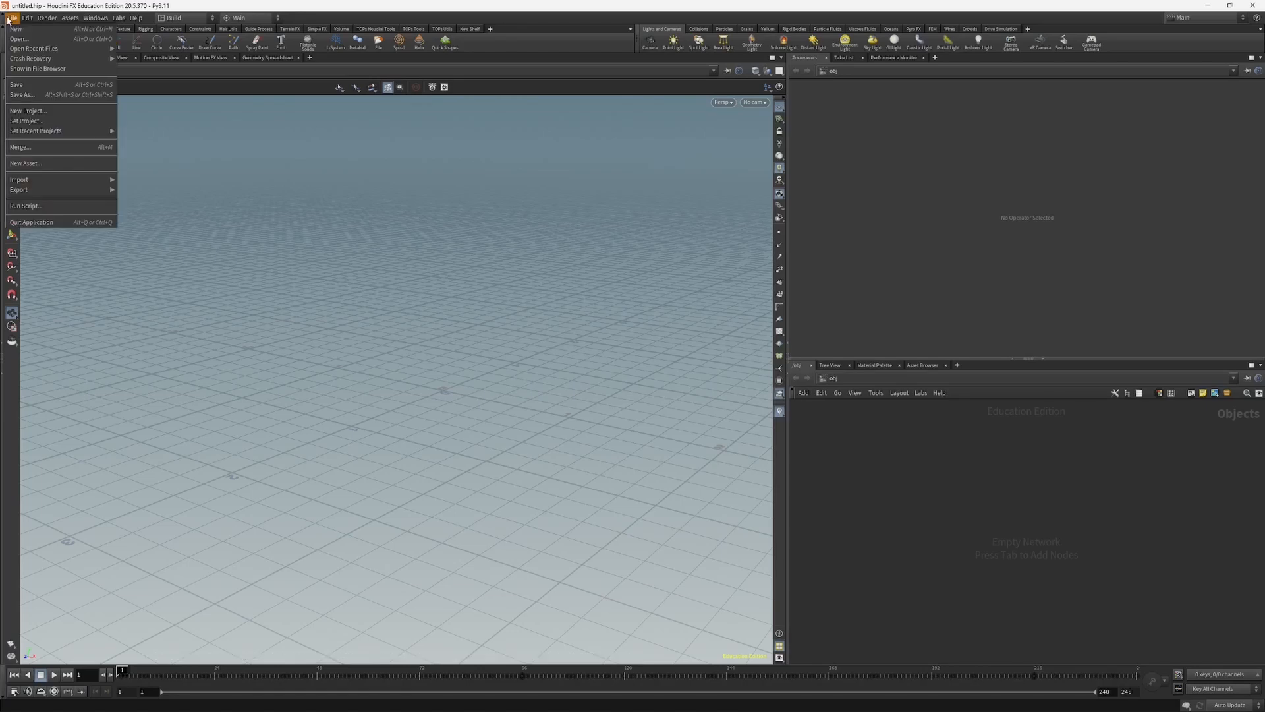
pyautogui.click(51, 113)
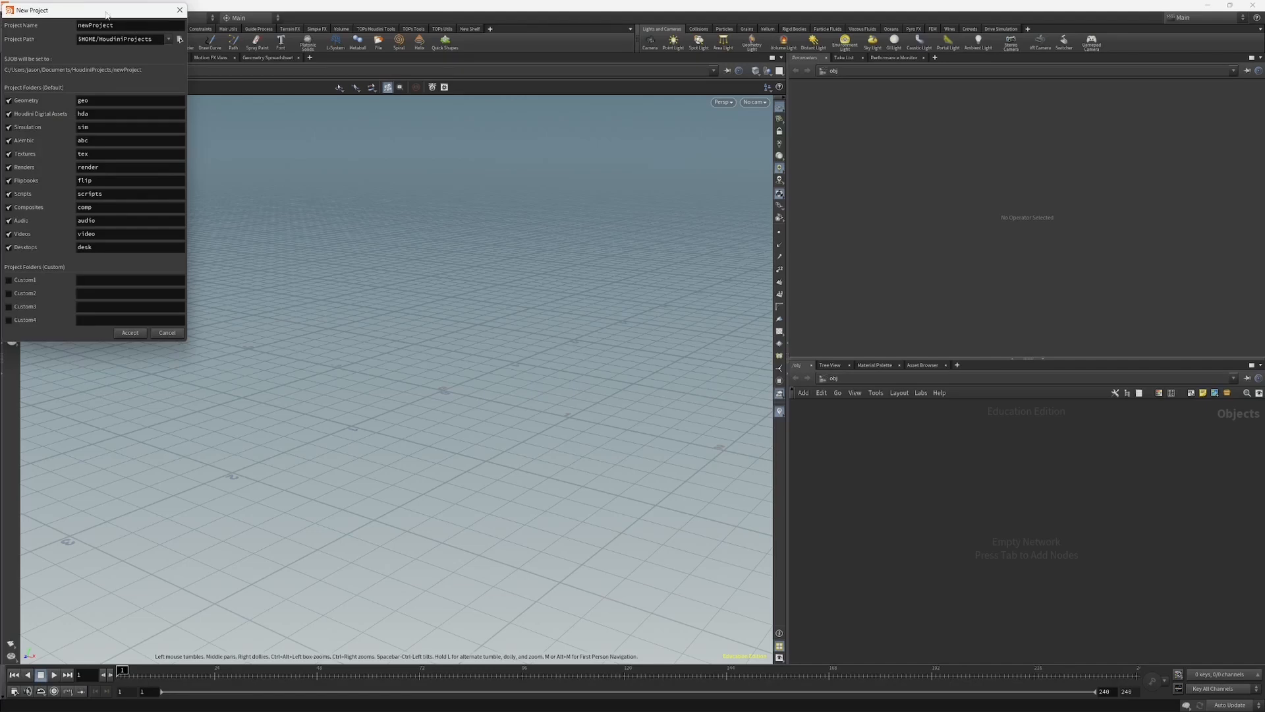
pyautogui.moveTo(105, 10); pyautogui.dragTo(742, 191)
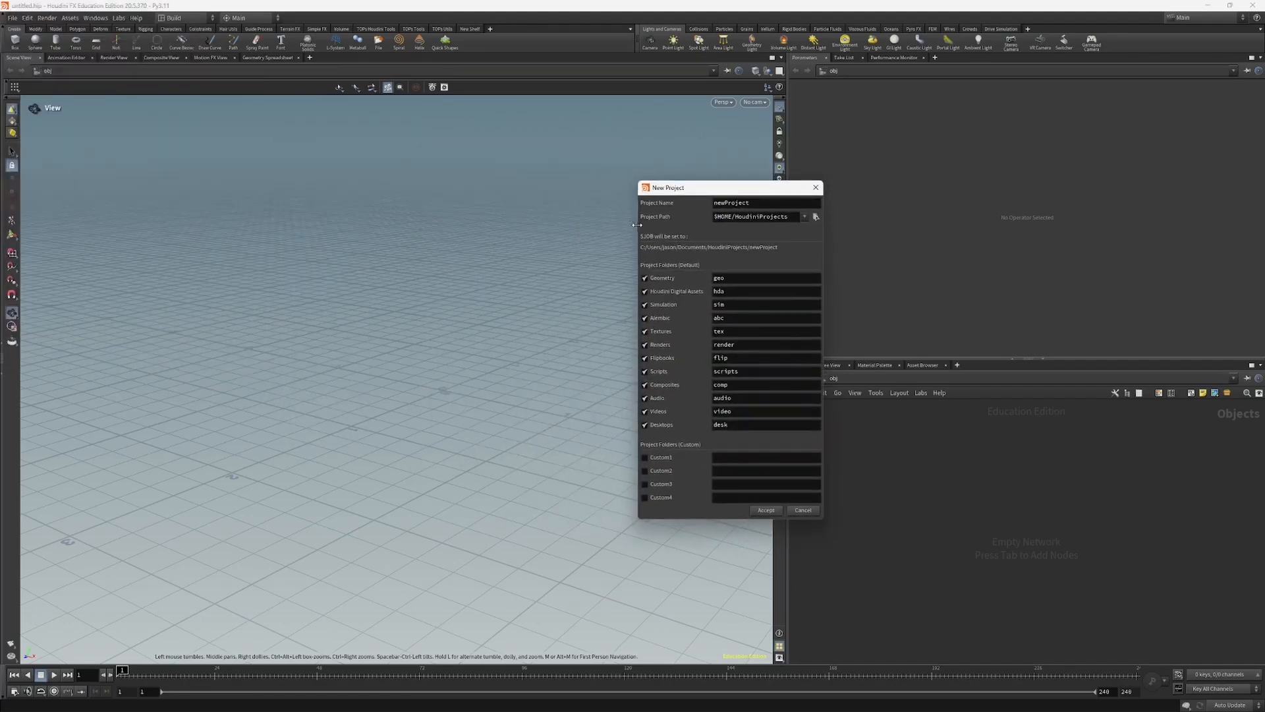
pyautogui.moveTo(638, 229); pyautogui.dragTo(619, 229)
pyautogui.click(721, 202)
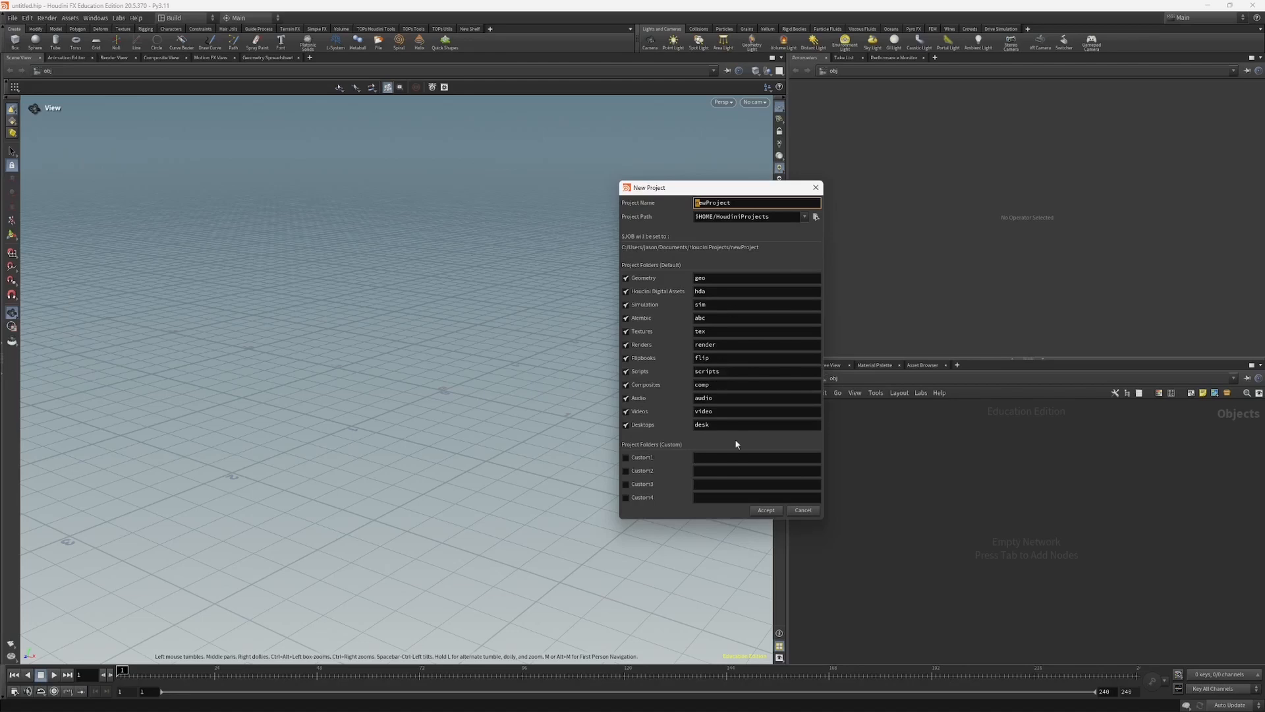
# Step: Switch to File Explorer and look over the folders inside scifi_fx_training, positioning the window over the workspace
pyautogui.moveTo(66, 708)
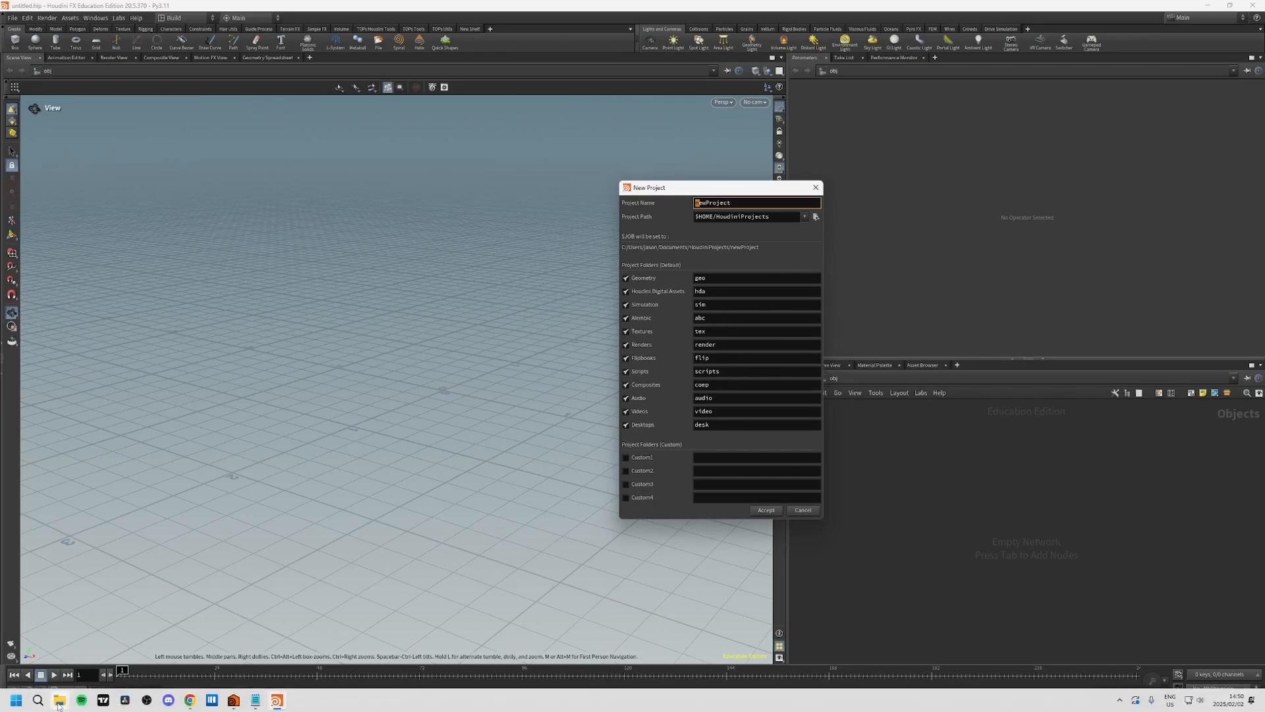
pyautogui.click(73, 669)
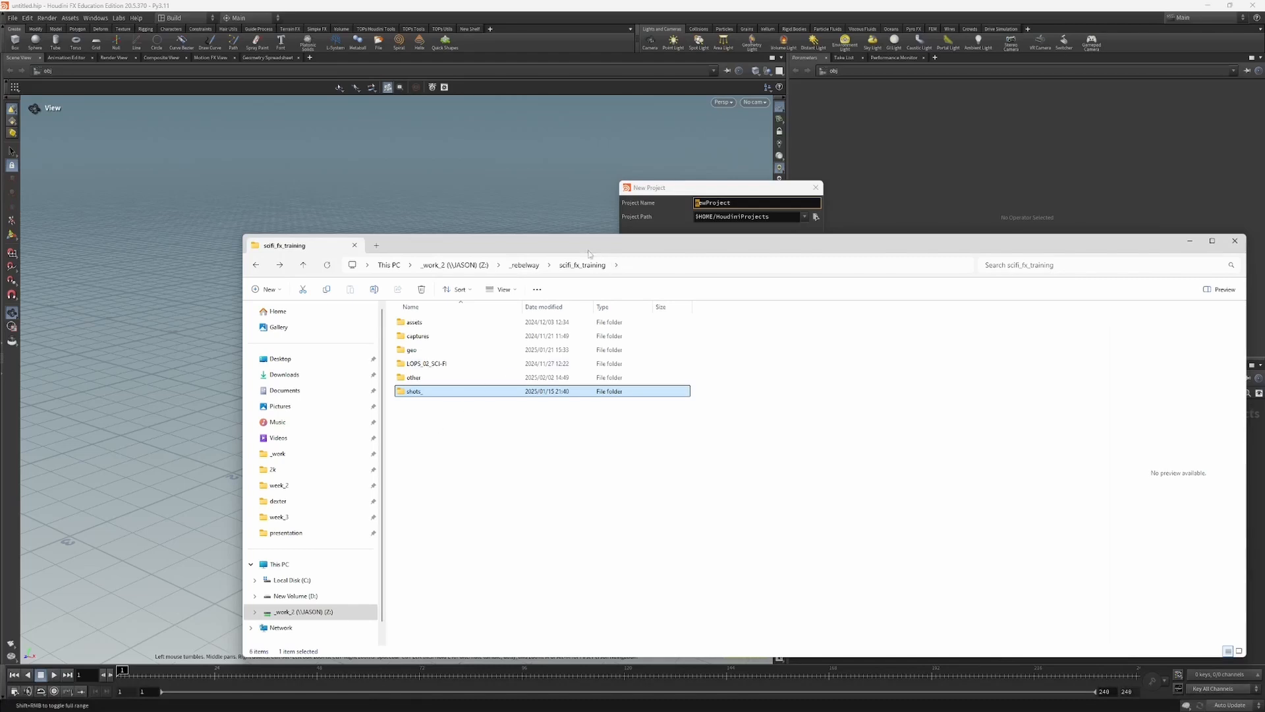
pyautogui.moveTo(590, 250); pyautogui.dragTo(539, 270)
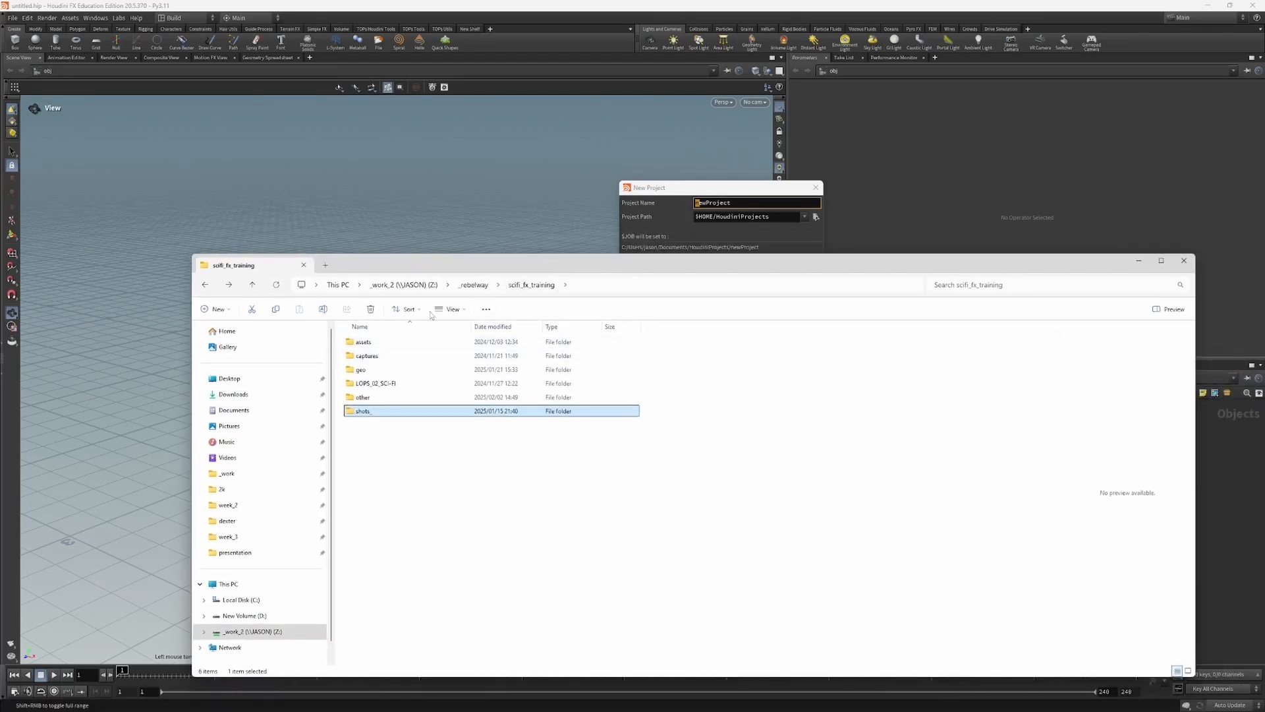
pyautogui.moveTo(434, 271); pyautogui.dragTo(504, 229)
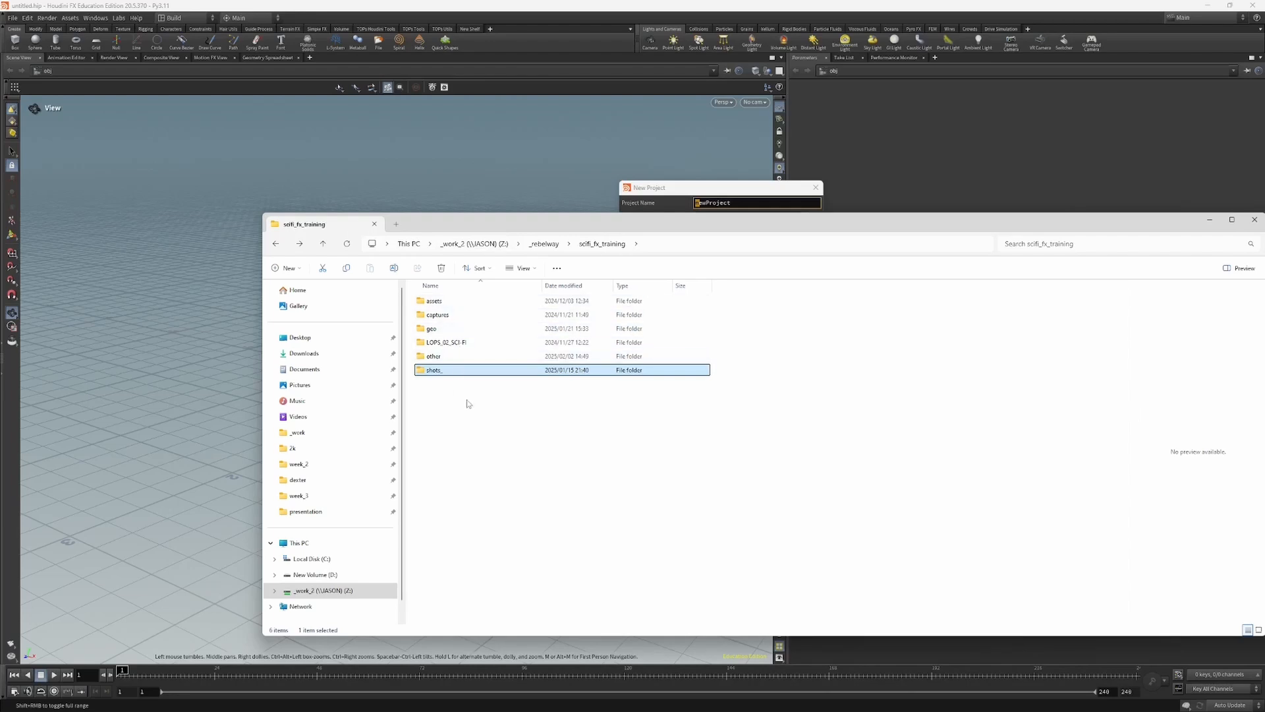
pyautogui.click(467, 363)
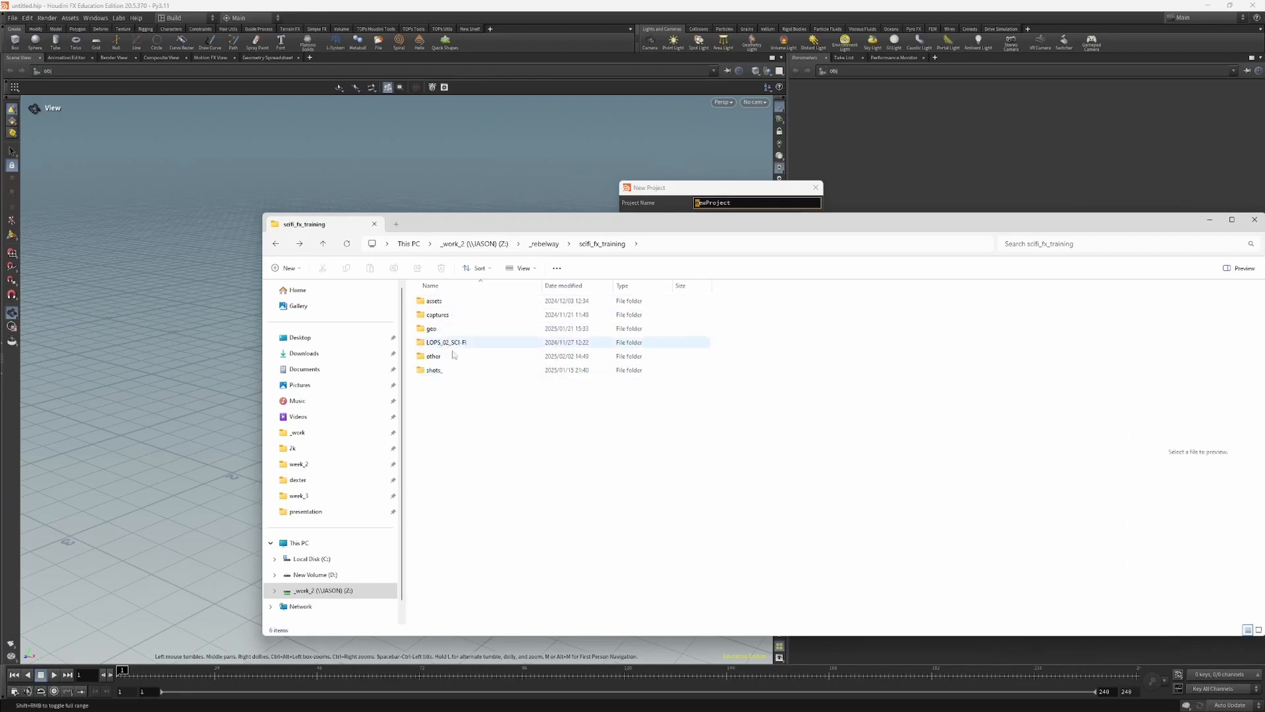
pyautogui.moveTo(561, 226); pyautogui.dragTo(609, 249)
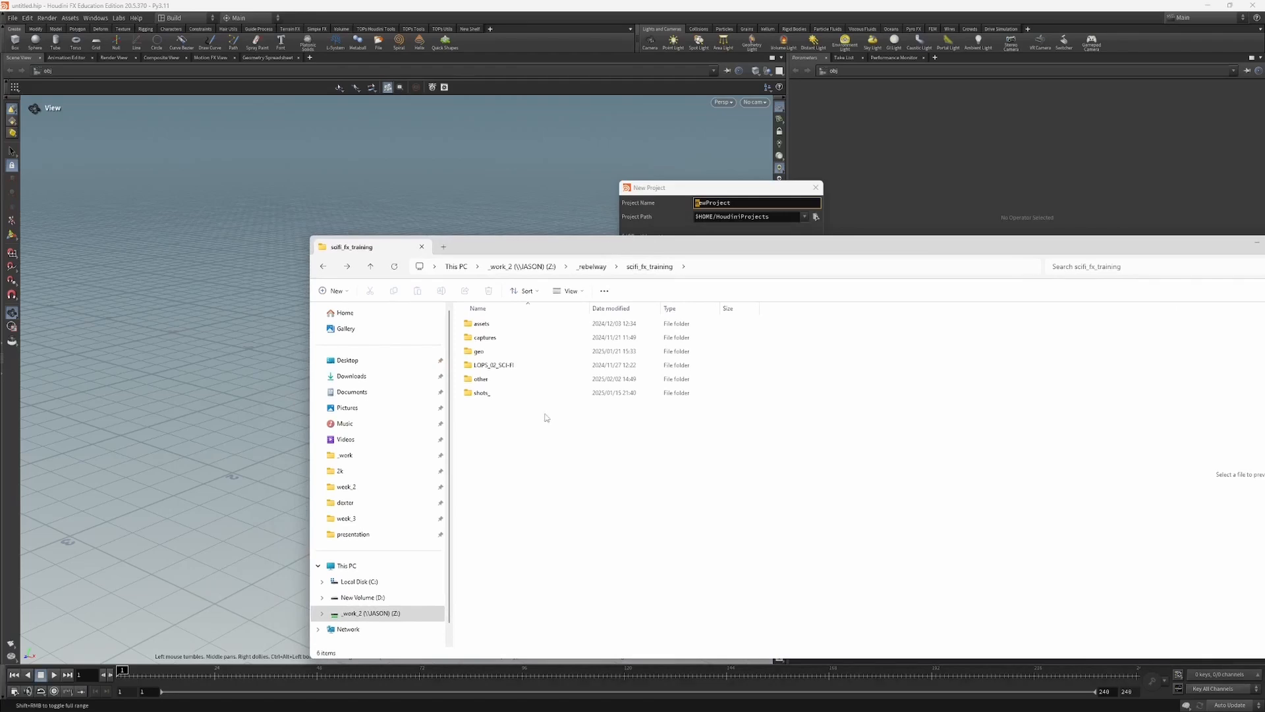
pyautogui.click(537, 394)
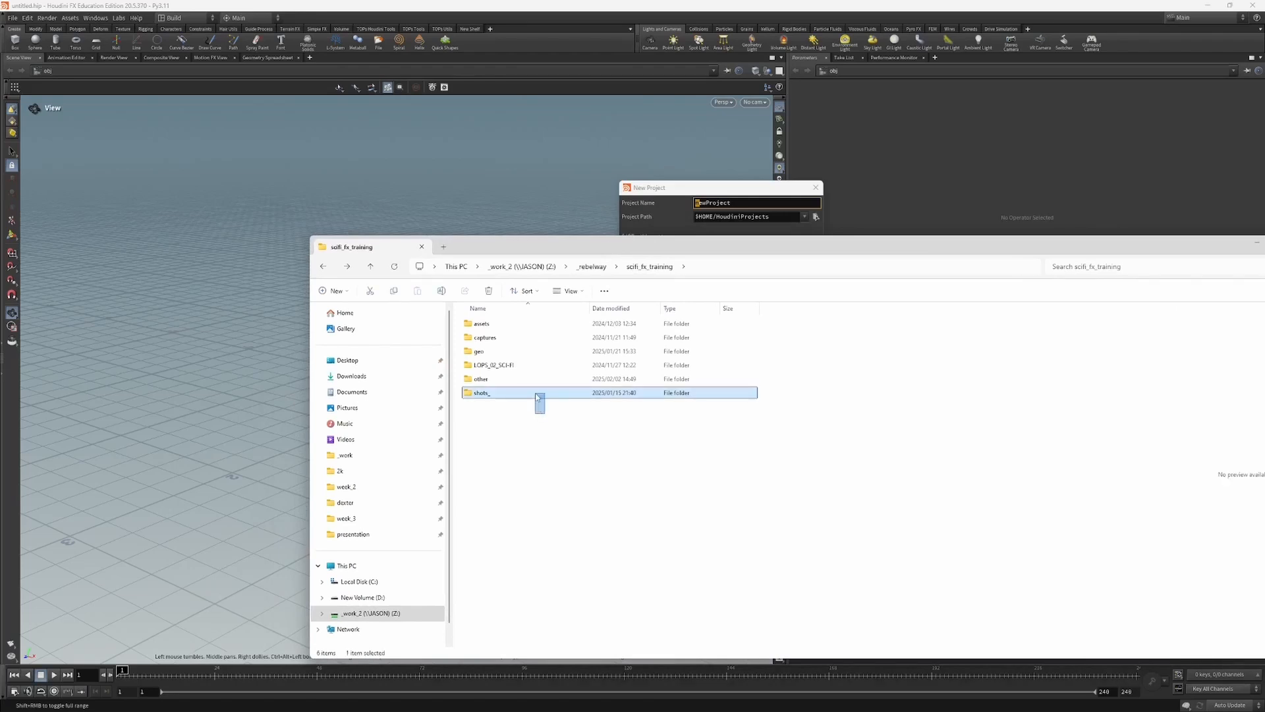
# Step: Check inside the geo folder, return to scifi_fx_training and move geo into the other folder
pyautogui.doubleClick(486, 354)
pyautogui.hotkey('alt', 'Left')
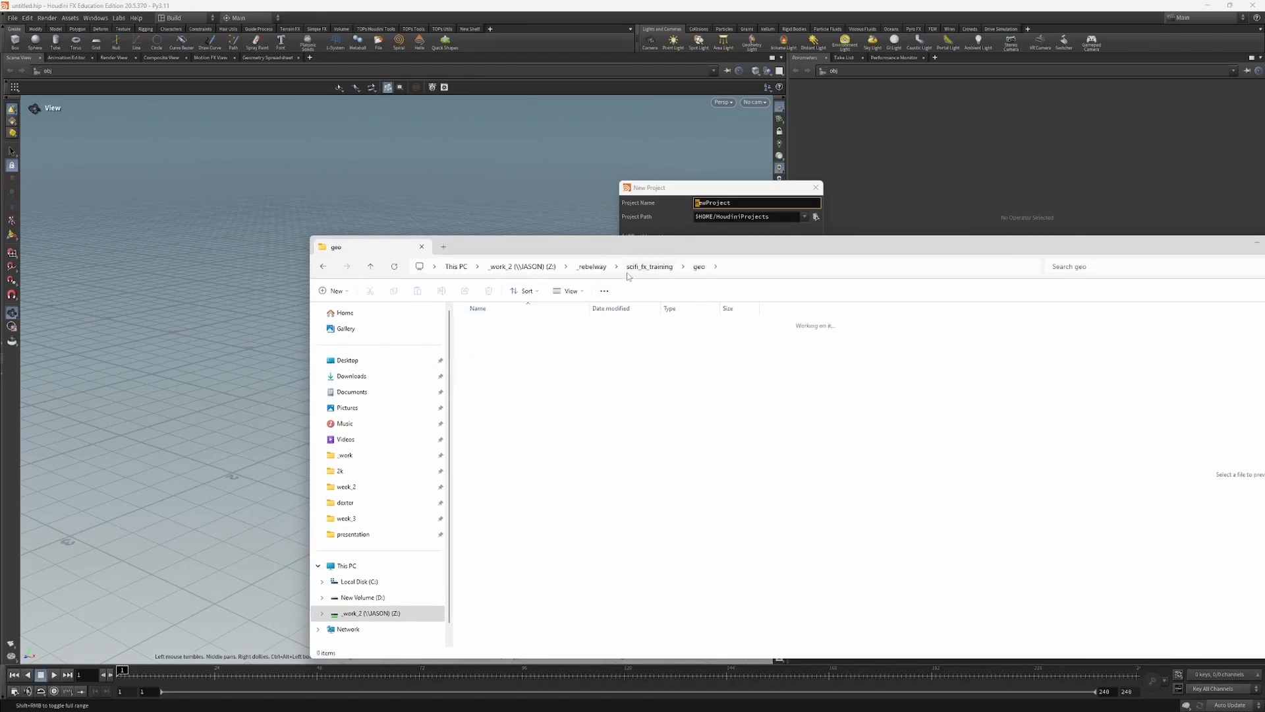
pyautogui.moveTo(486, 355); pyautogui.dragTo(499, 380)
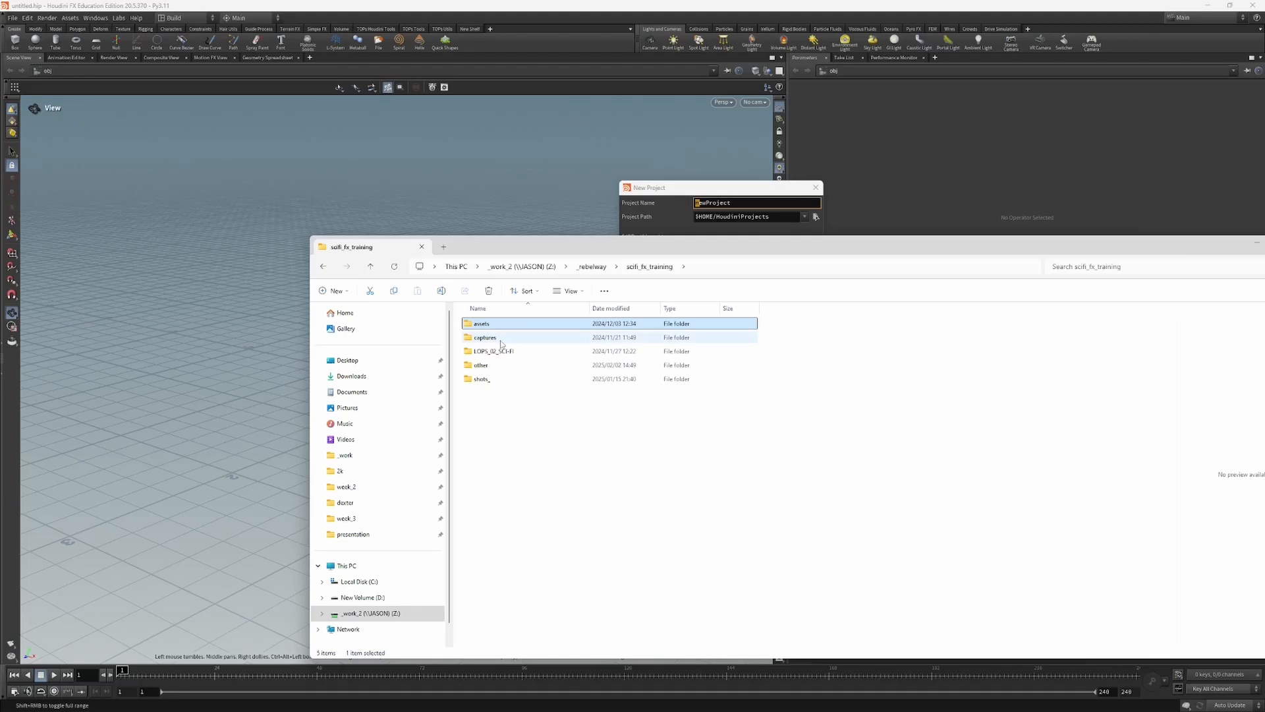
# Step: Point out the captures, LOPS_02_SCI-FI and shots_ folders in scifi_fx_training
pyautogui.click(558, 338)
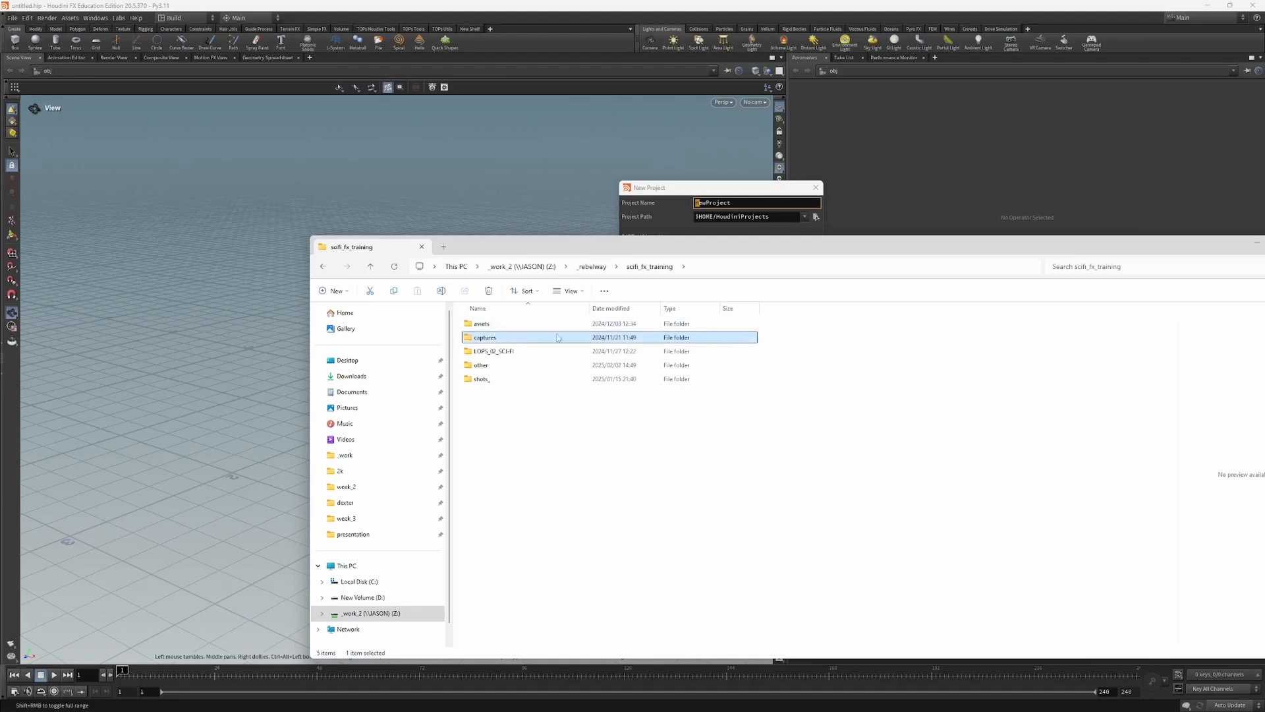
pyautogui.click(499, 353)
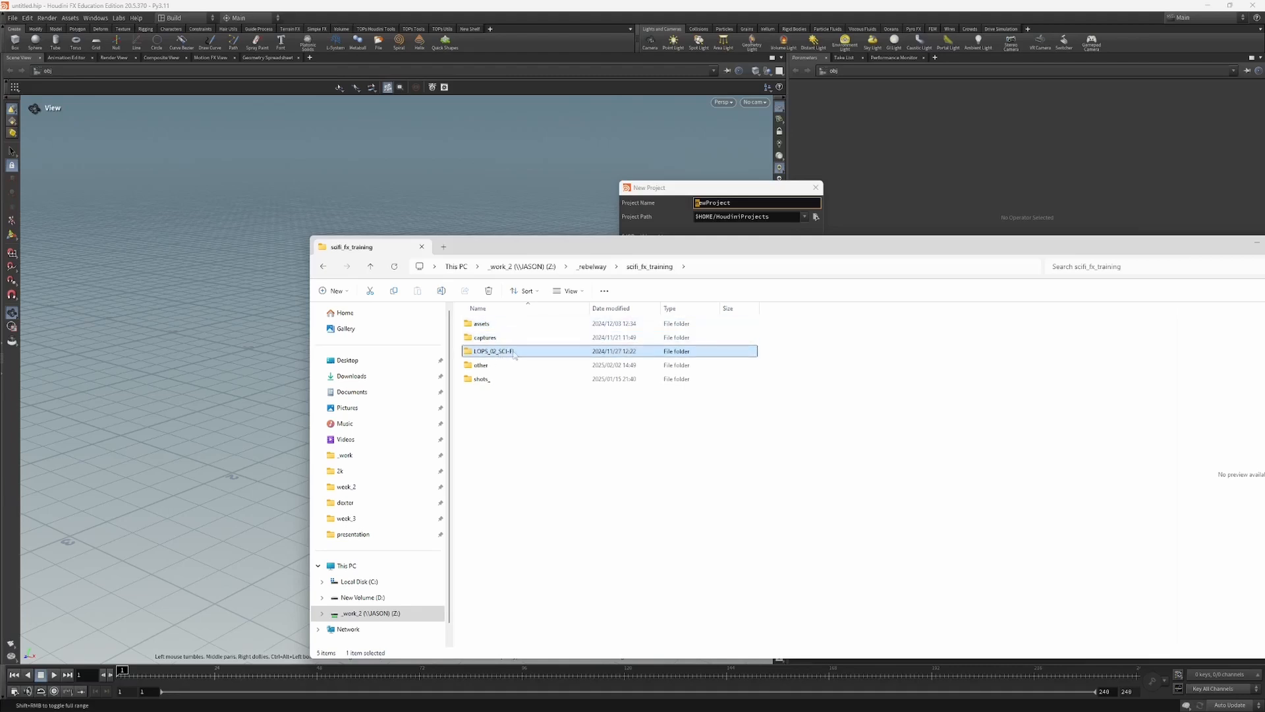
pyautogui.click(487, 382)
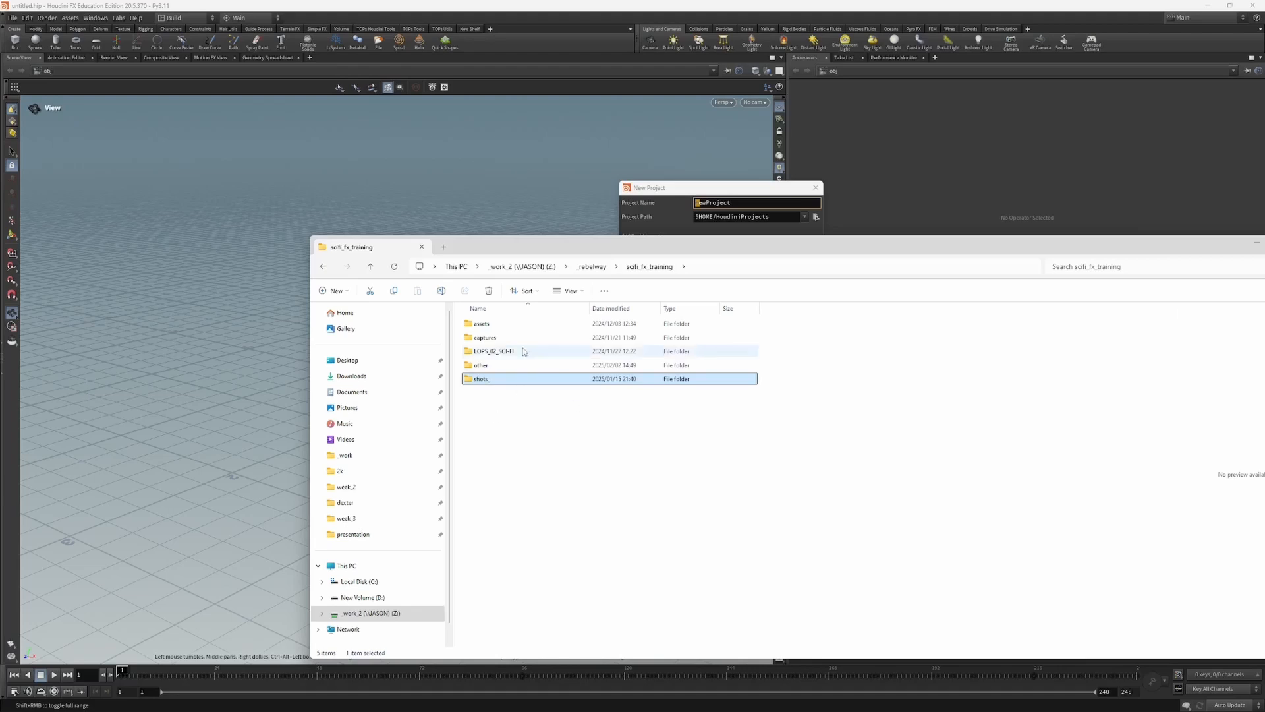
pyautogui.moveTo(574, 245); pyautogui.dragTo(564, 251)
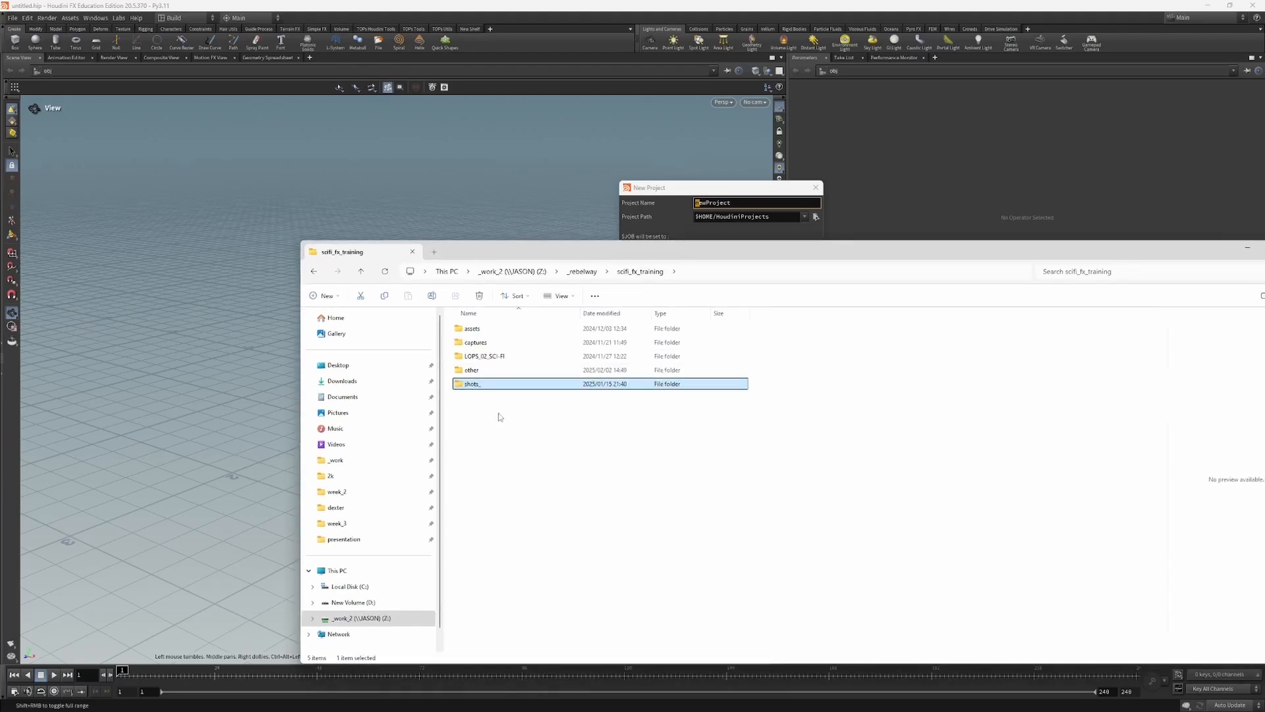
# Step: Open the shot02 folder within assets and select camera_shot_02_v11.fbx to show the shot's files
pyautogui.doubleClick(487, 331)
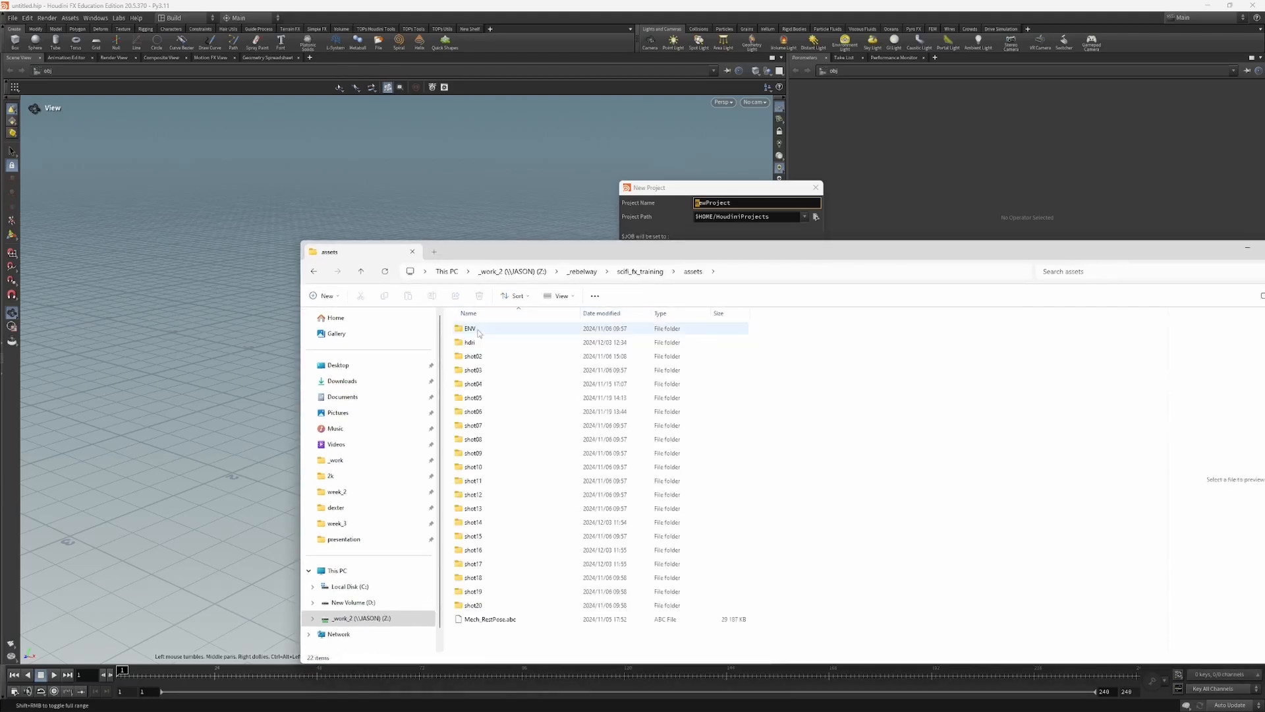
pyautogui.moveTo(571, 252); pyautogui.dragTo(571, 228)
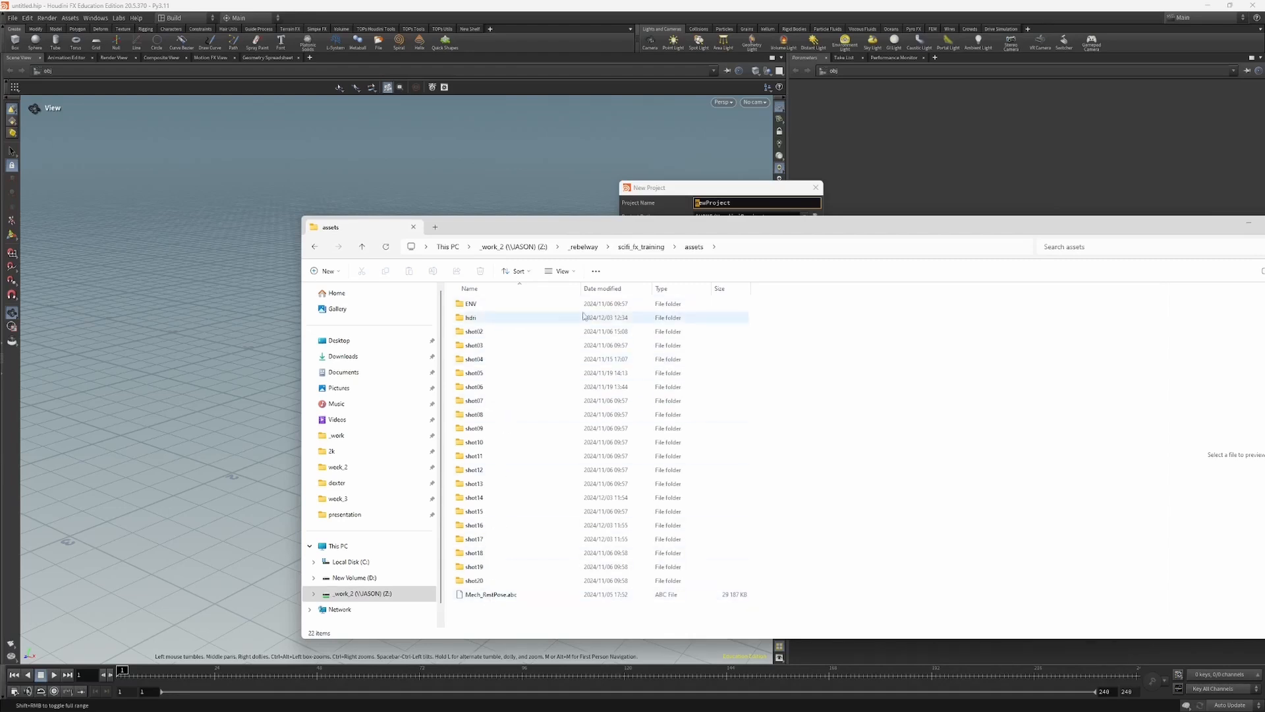
pyautogui.doubleClick(476, 332)
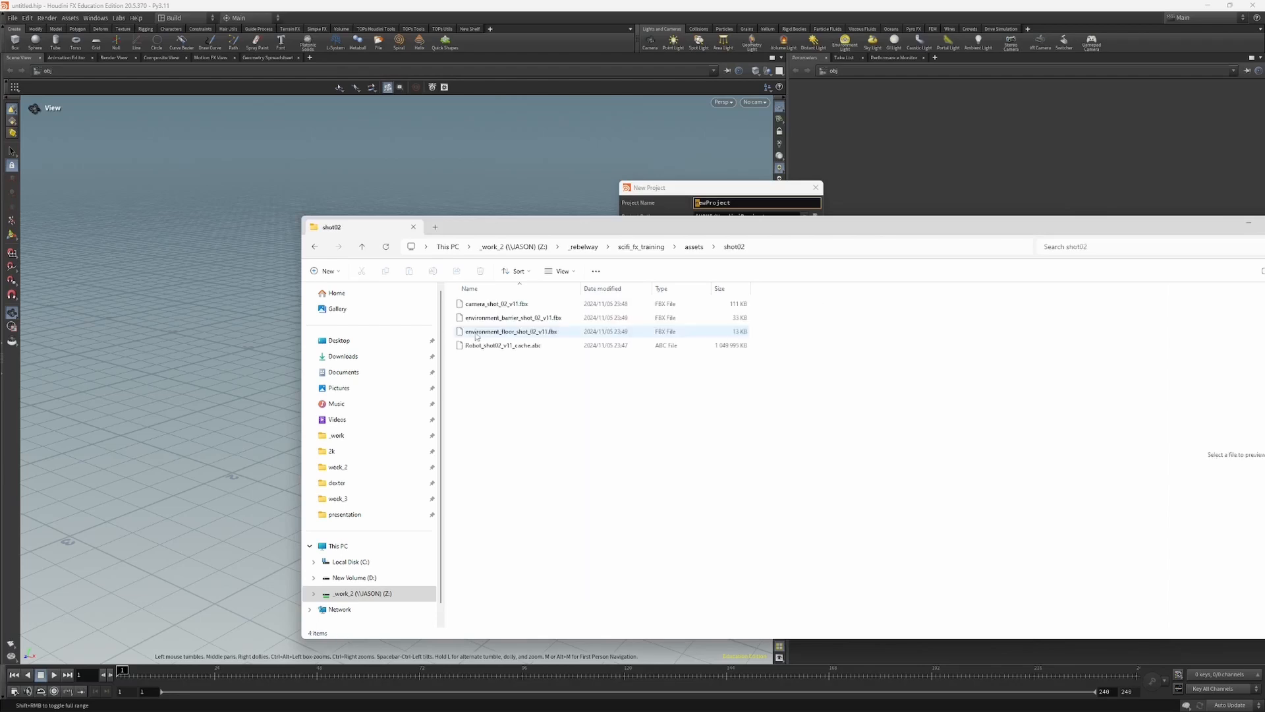
pyautogui.click(520, 305)
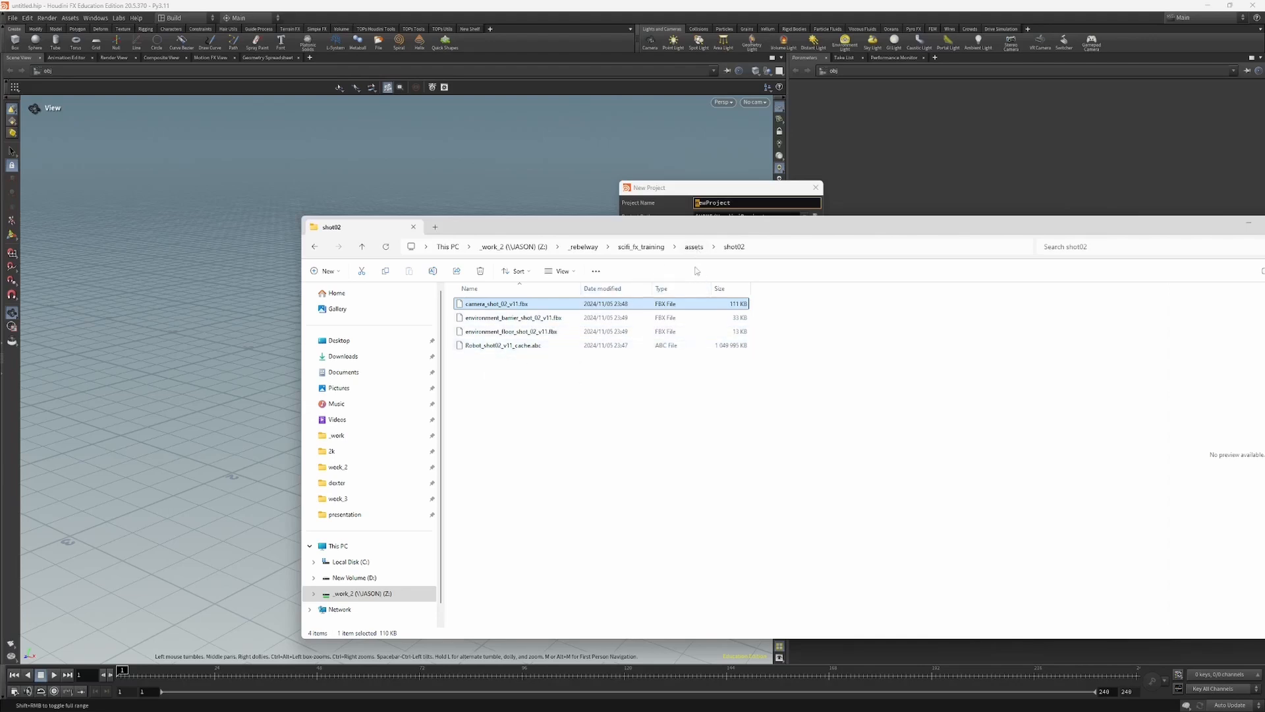
# Step: Examine the Alembic files in the shot03, shot09 and shot18 asset folders, returning to assets after each one
pyautogui.click(694, 247)
pyautogui.doubleClick(493, 348)
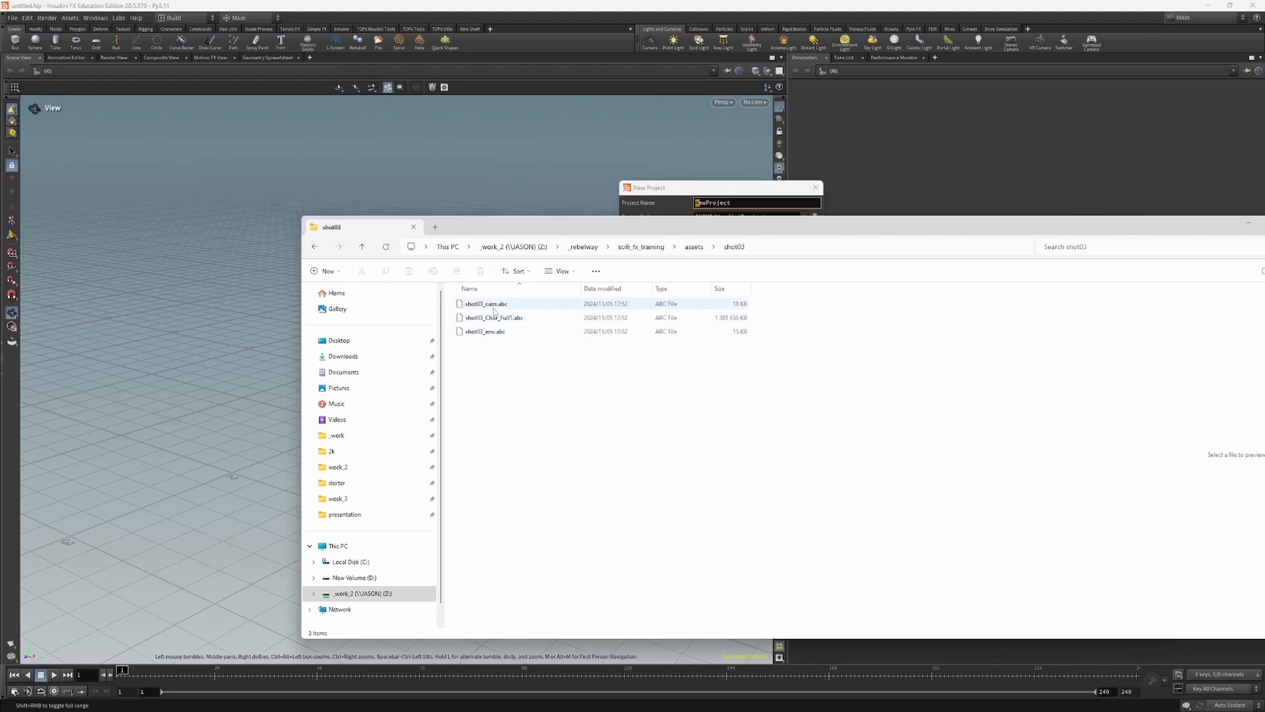
pyautogui.click(694, 247)
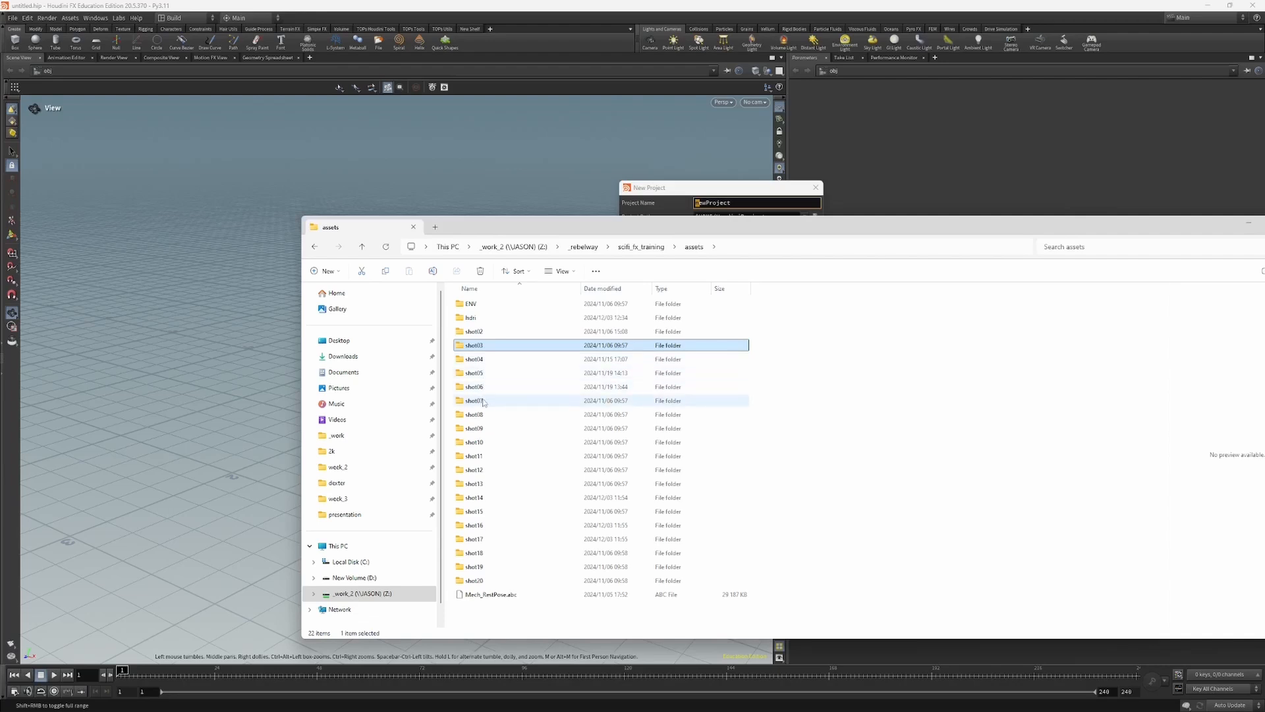
pyautogui.doubleClick(482, 429)
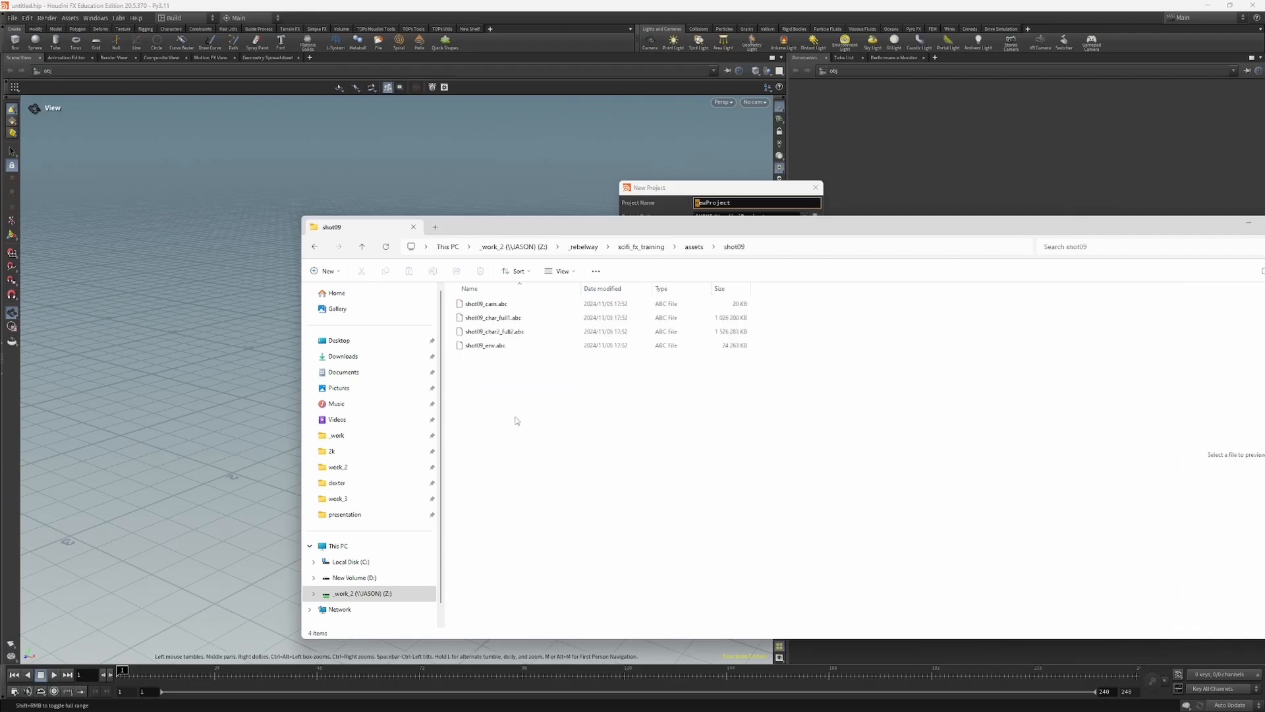
pyautogui.moveTo(673, 240); pyautogui.dragTo(676, 248)
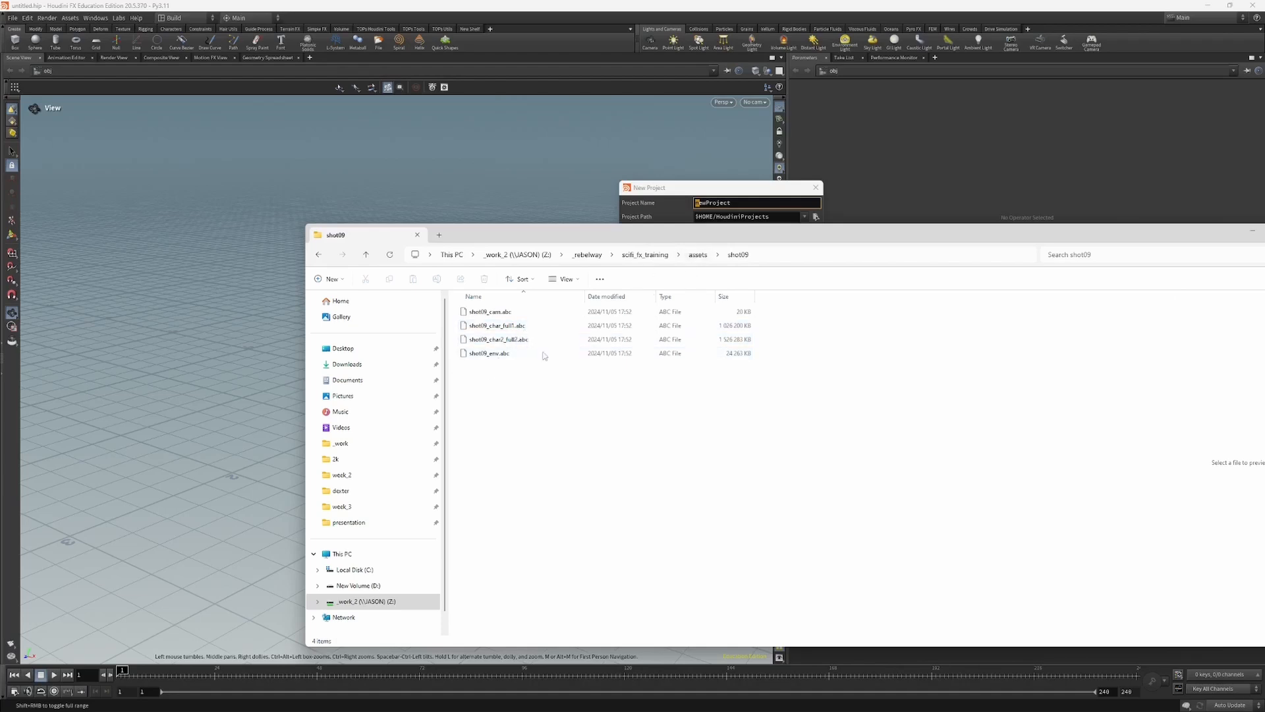
pyautogui.click(699, 255)
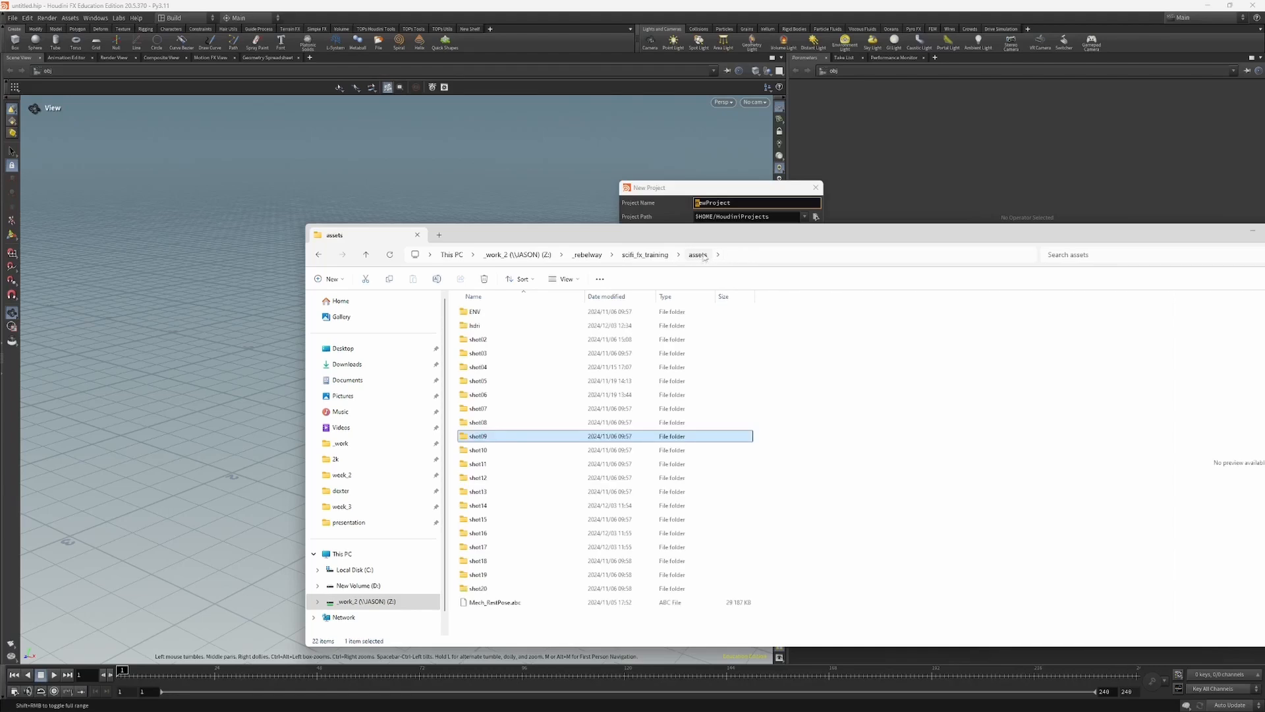
pyautogui.click(498, 562)
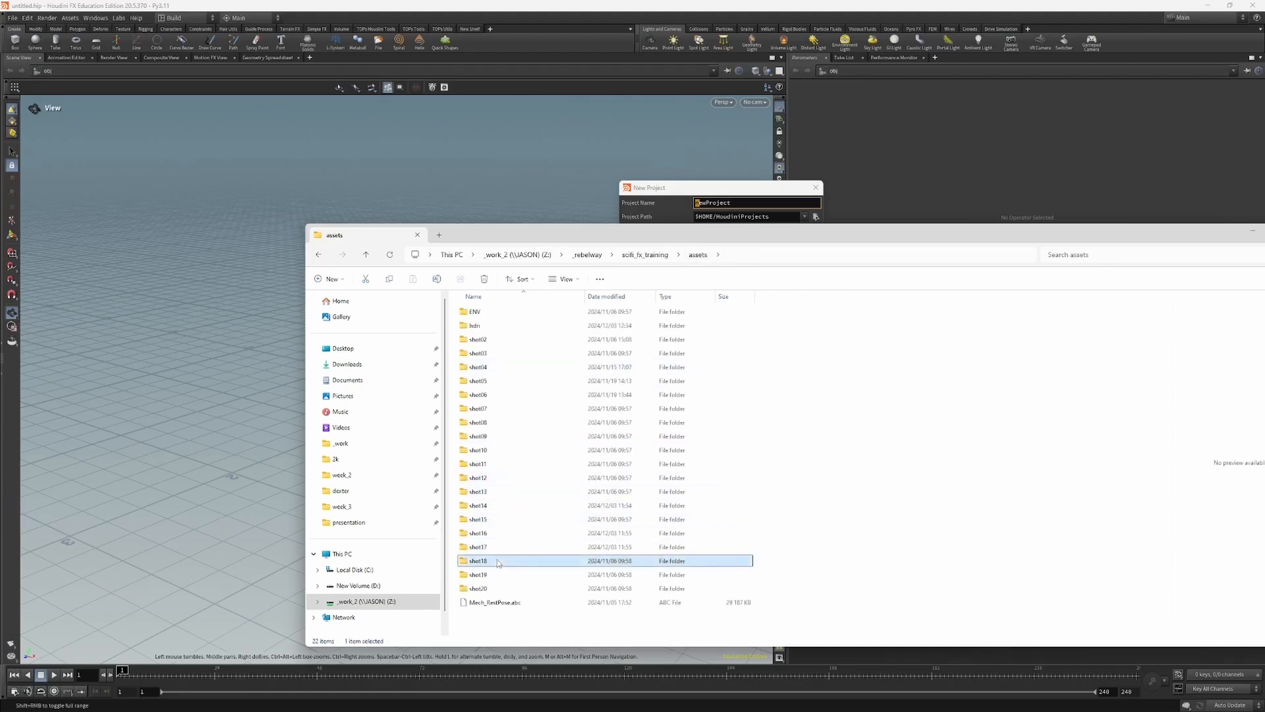
pyautogui.doubleClick(499, 562)
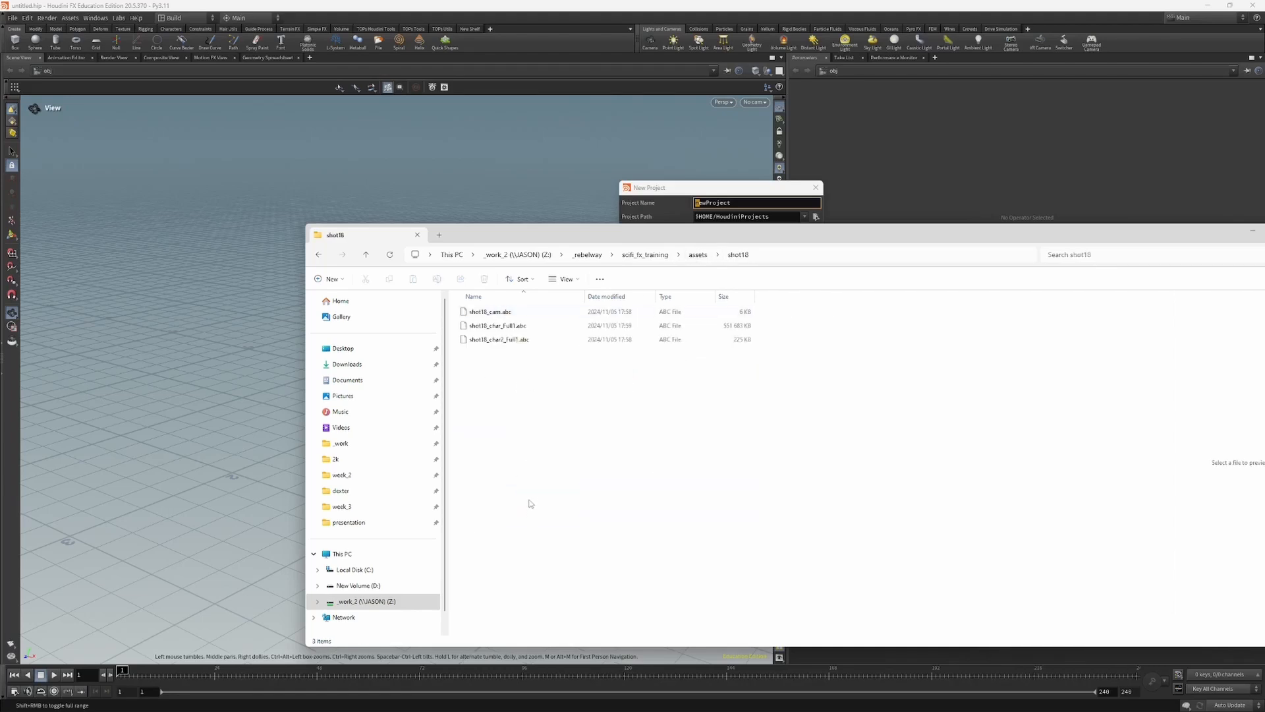
pyautogui.hotkey('alt', 'Left')
# Step: Return to the scifi_fx_training folder and open LOPS_02_SCI-FI to view its contents
pyautogui.click(658, 256)
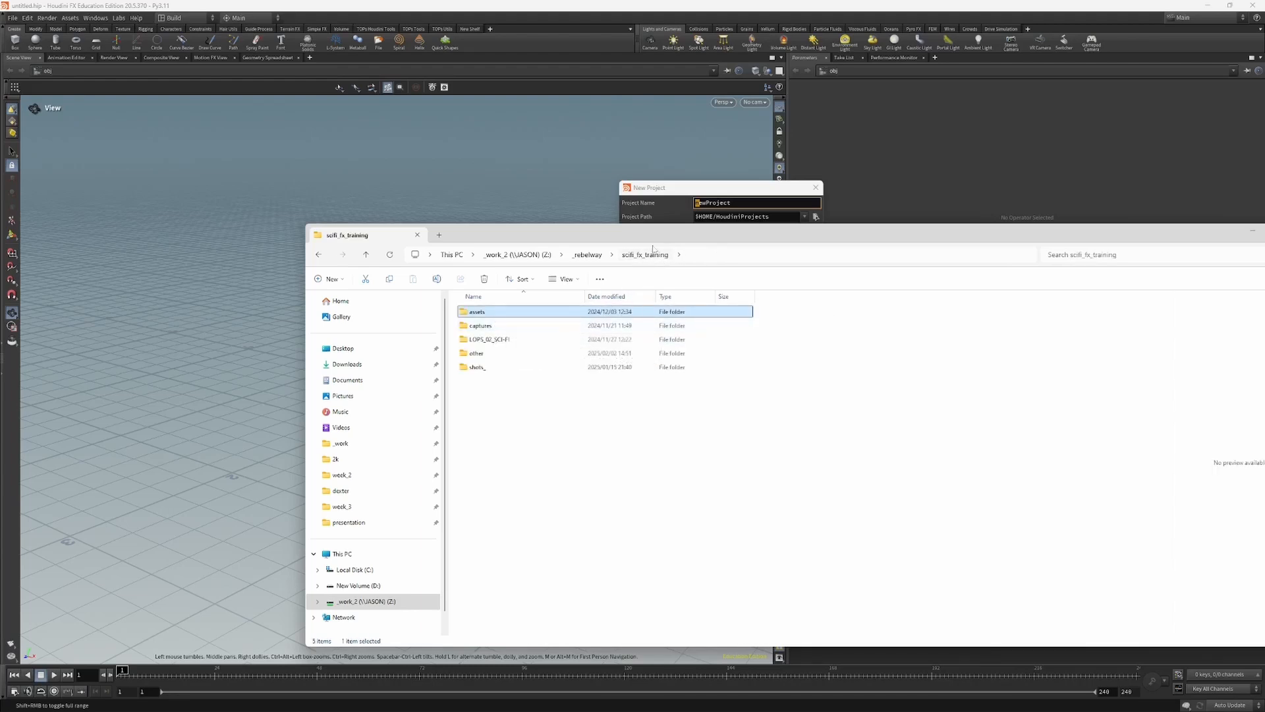
pyautogui.moveTo(659, 240); pyautogui.dragTo(668, 252)
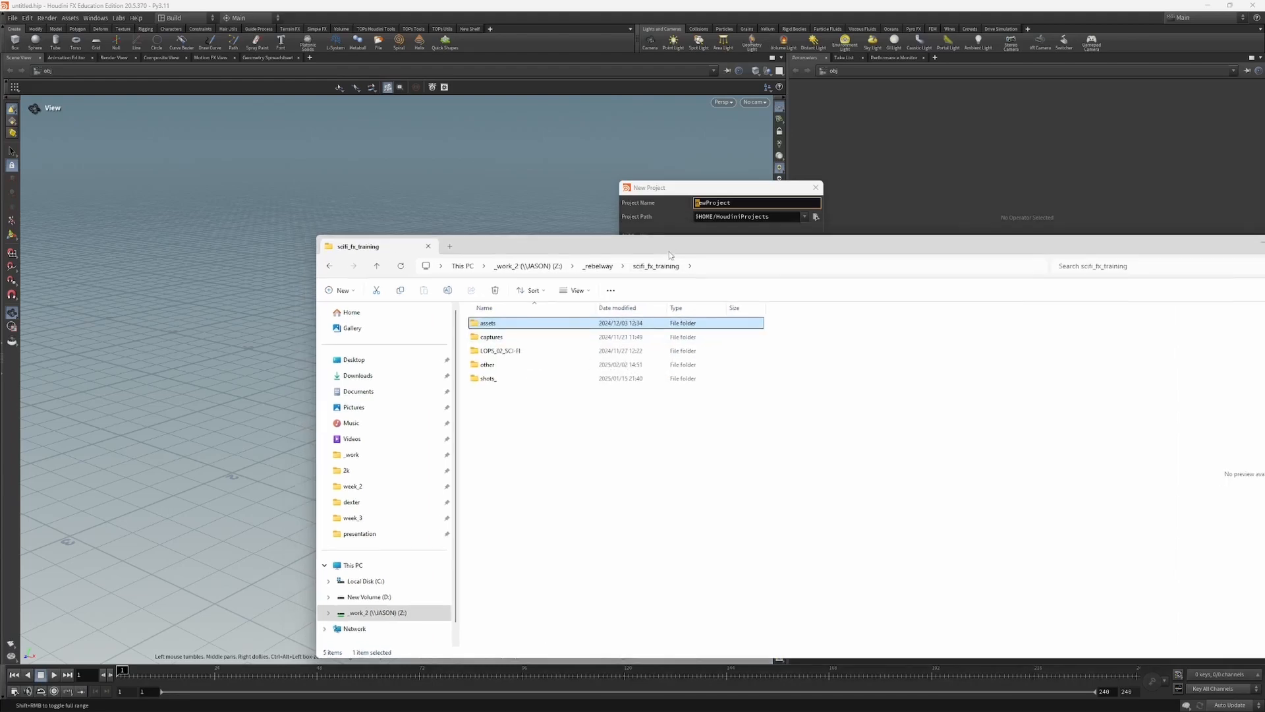
pyautogui.doubleClick(508, 352)
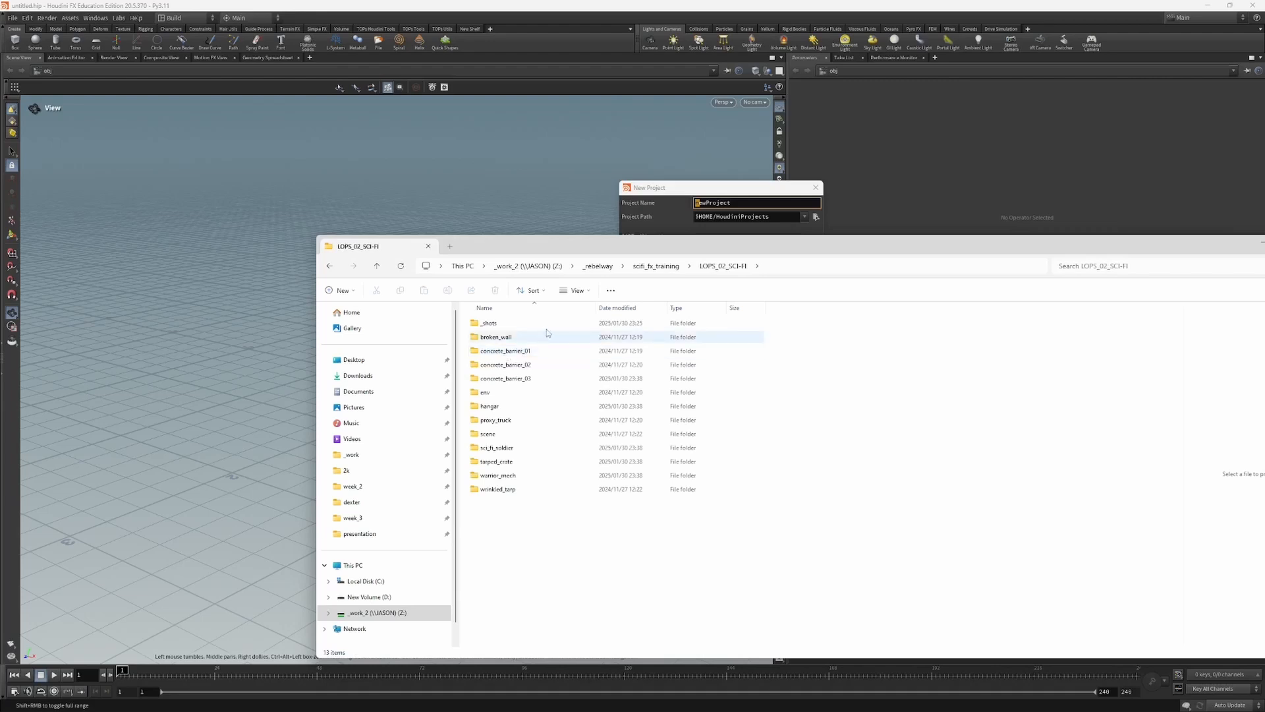
# Step: Open the concrete_barrier_01 asset folder and look through its tex folder and its usd/concrete_barrier_01 folder
pyautogui.moveTo(697, 245); pyautogui.dragTo(684, 243)
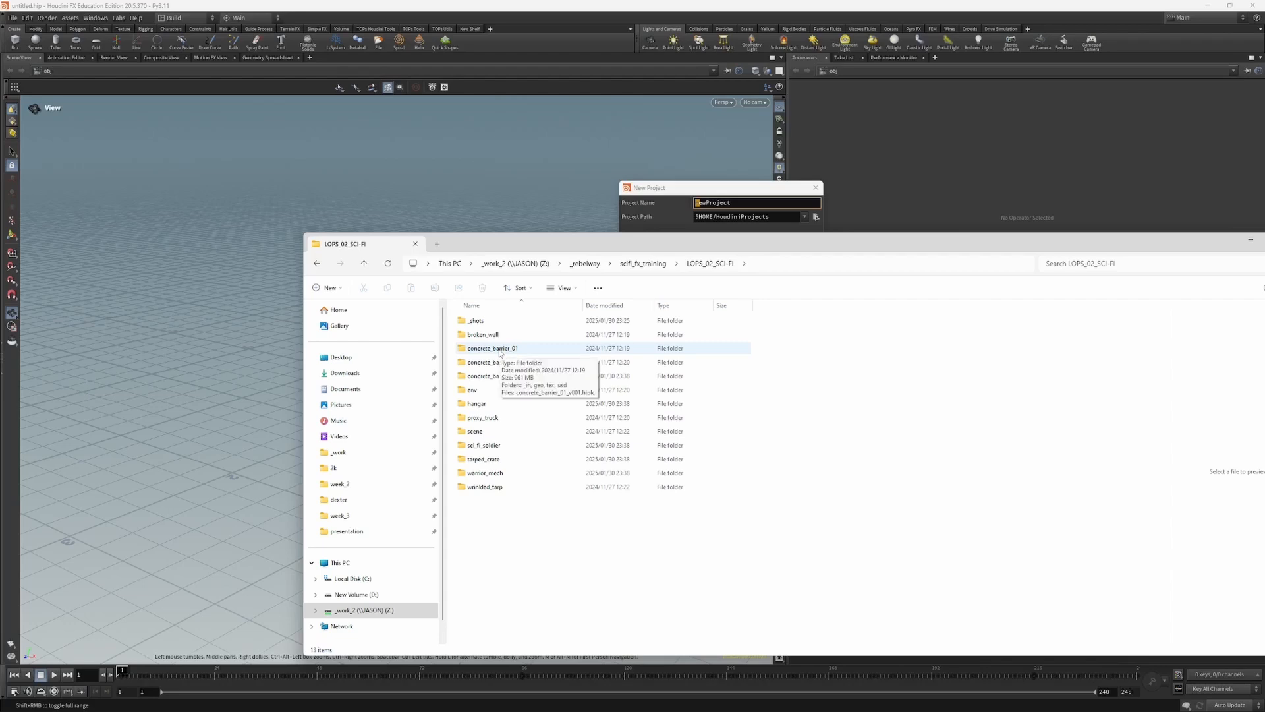
pyautogui.doubleClick(499, 351)
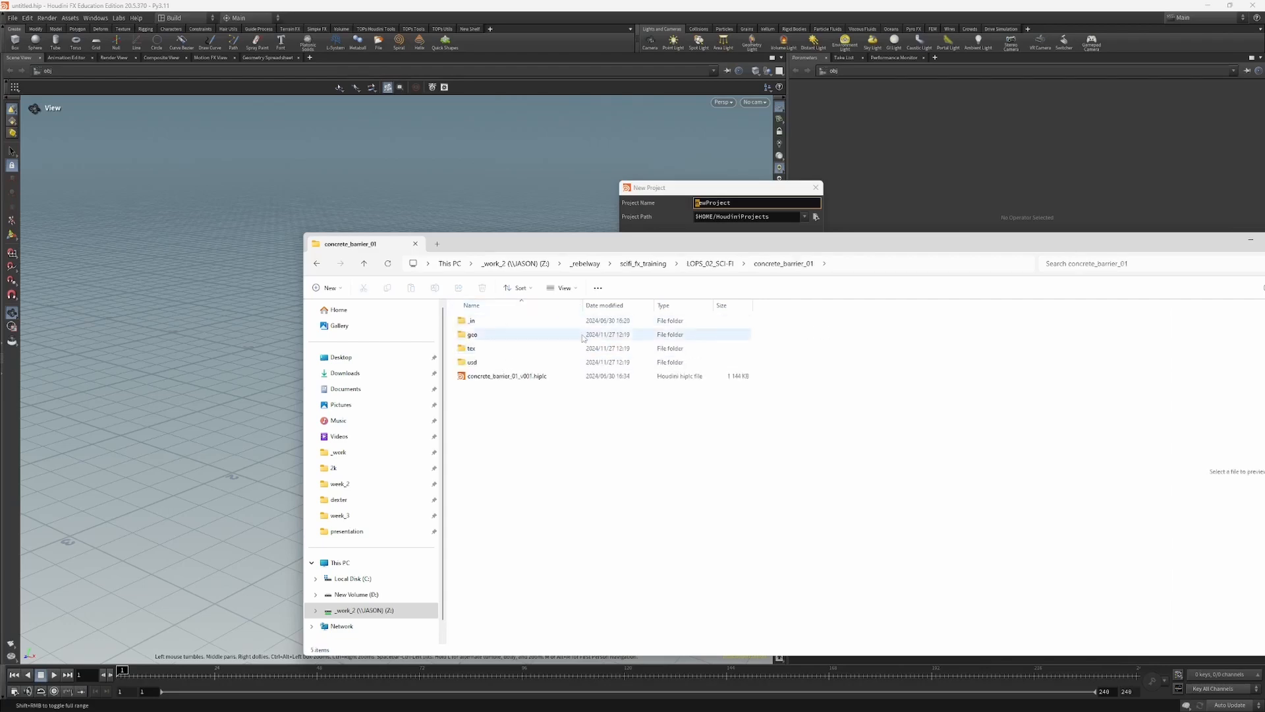
pyautogui.doubleClick(475, 350)
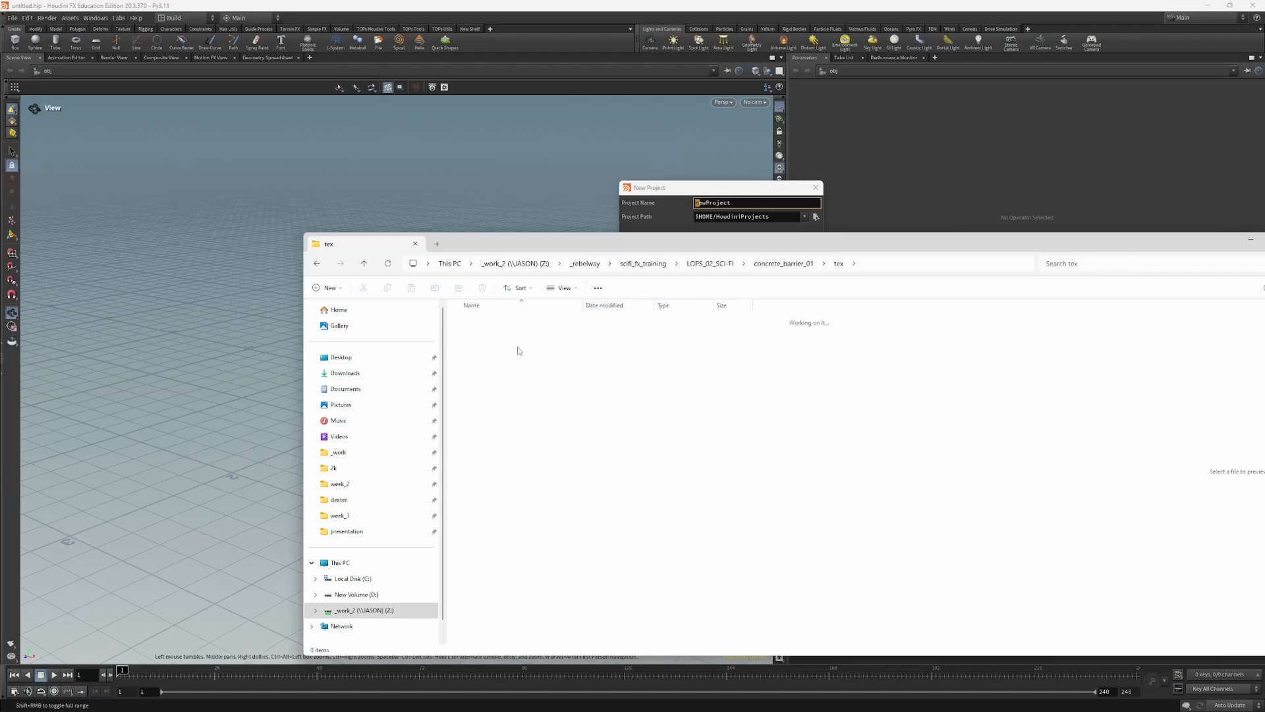
pyautogui.hotkey('alt', 'Left')
pyautogui.doubleClick(480, 363)
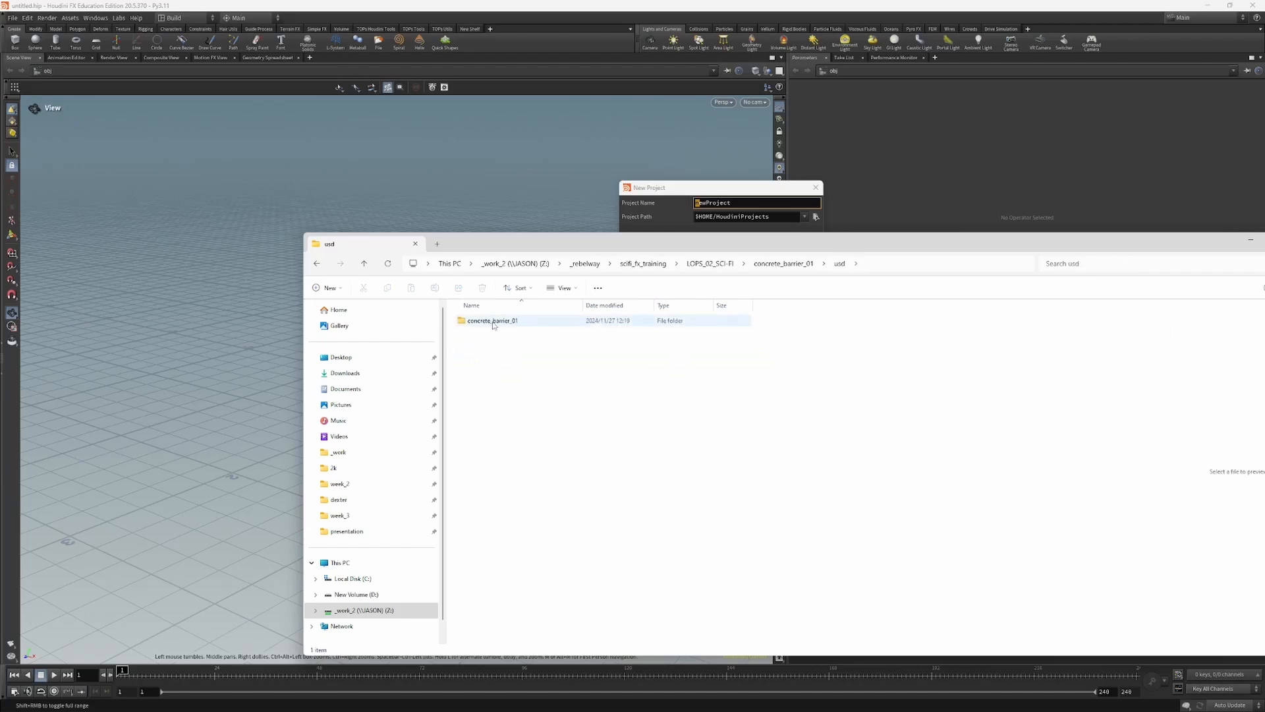
pyautogui.doubleClick(493, 322)
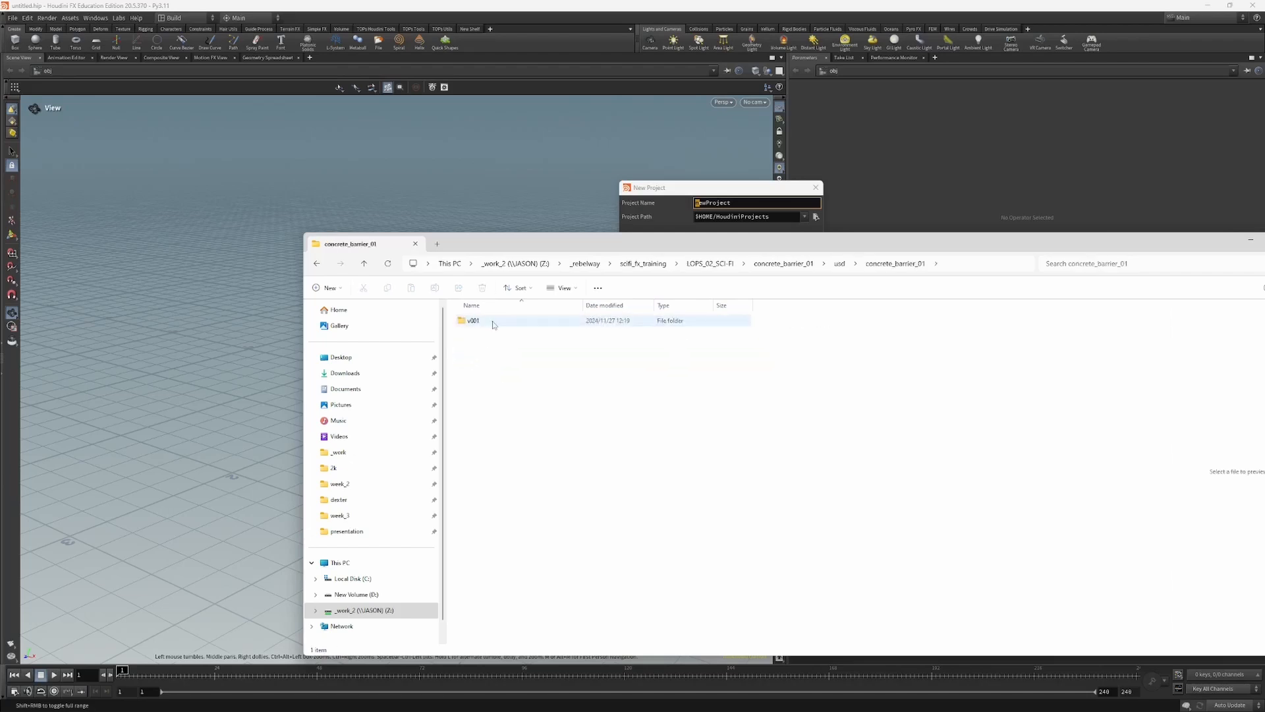
# Step: Go back up to the concrete_barrier_01 asset folder to point out concrete_barrier_01_v001.hiplc, and return to LOPS_02_SCI-FI
pyautogui.click(840, 264)
pyautogui.click(805, 265)
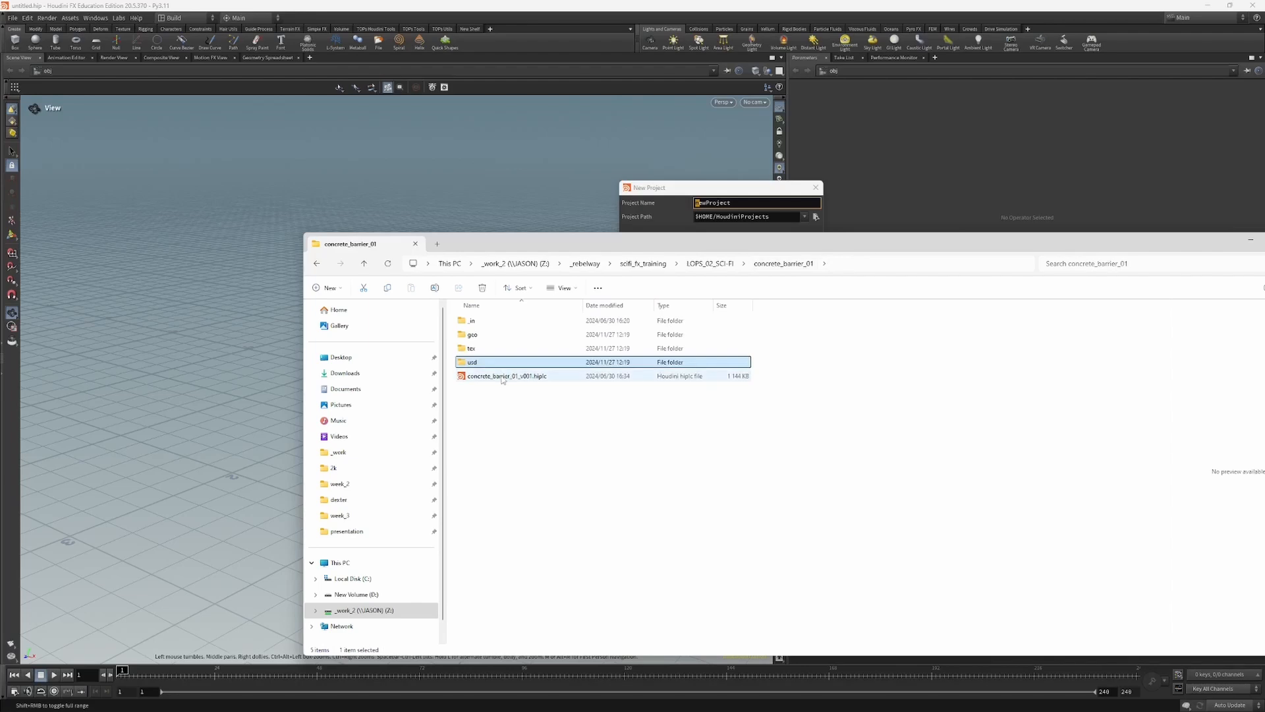
pyautogui.click(504, 378)
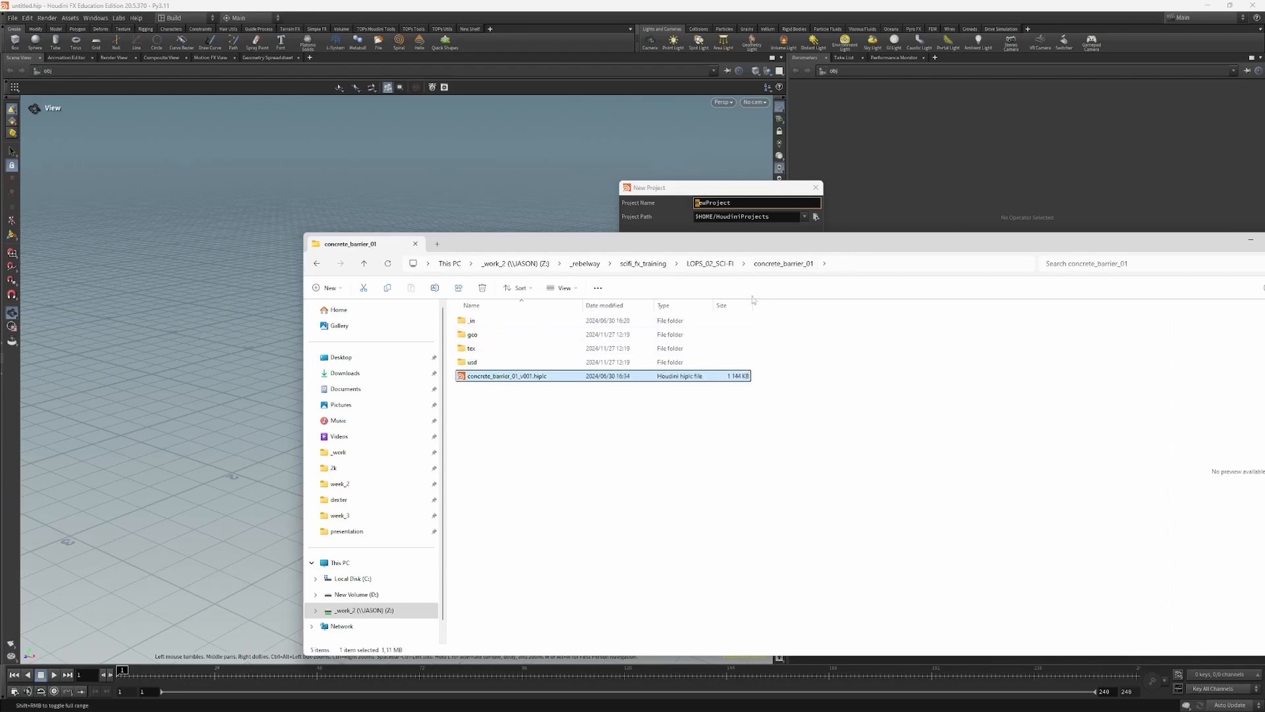
pyautogui.click(717, 265)
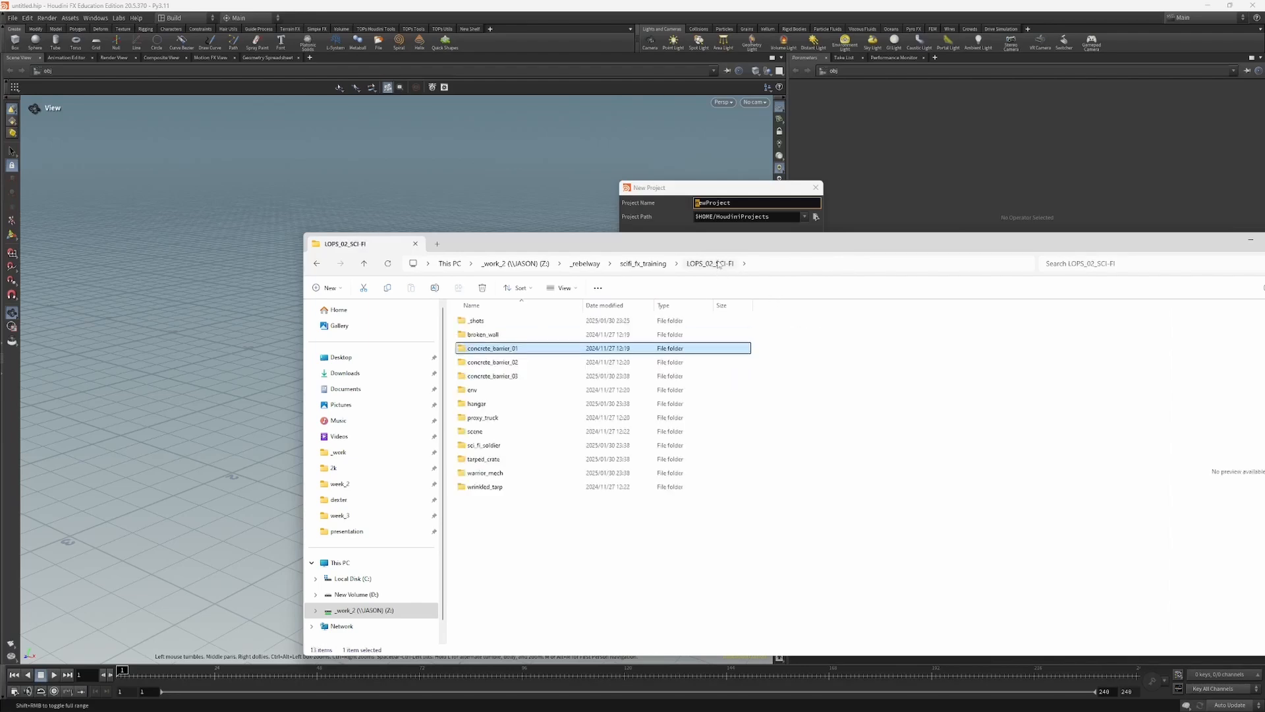
# Step: Examine the sci_fi_soldier geo files with their full names shown, and point out scifi_soldier_v005.hiplc in the asset folder
pyautogui.doubleClick(488, 446)
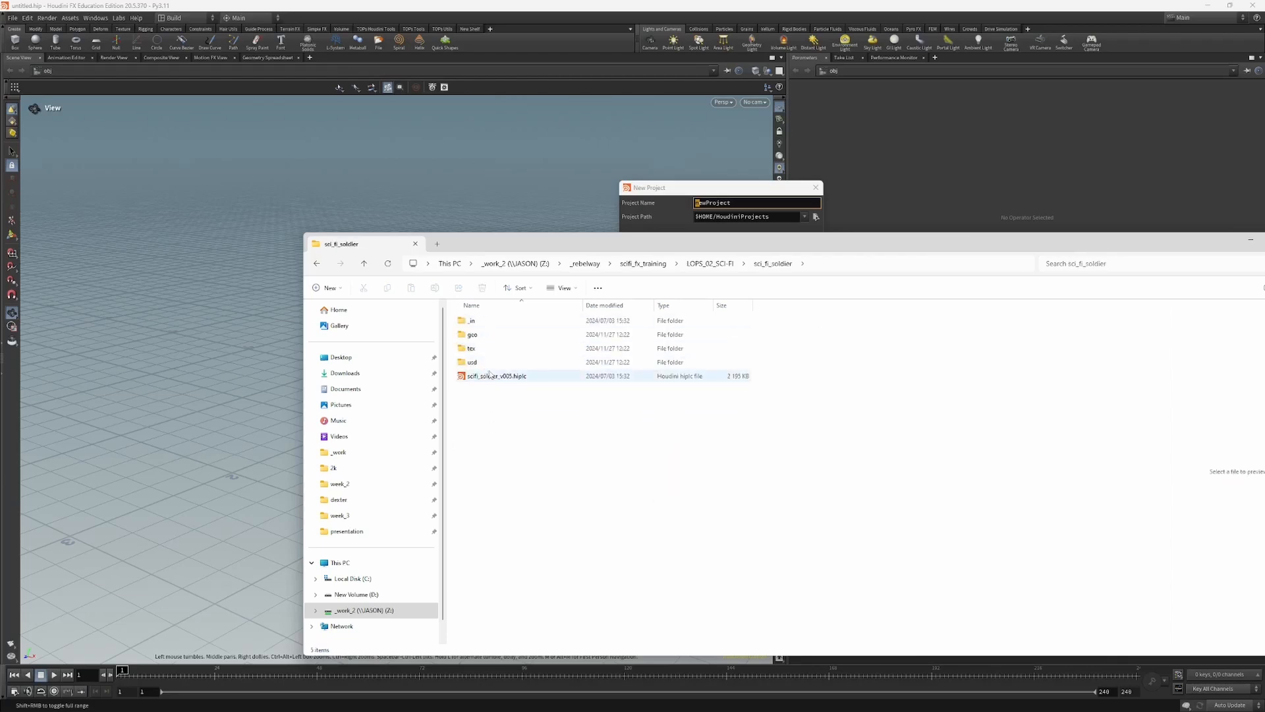
pyautogui.doubleClick(472, 334)
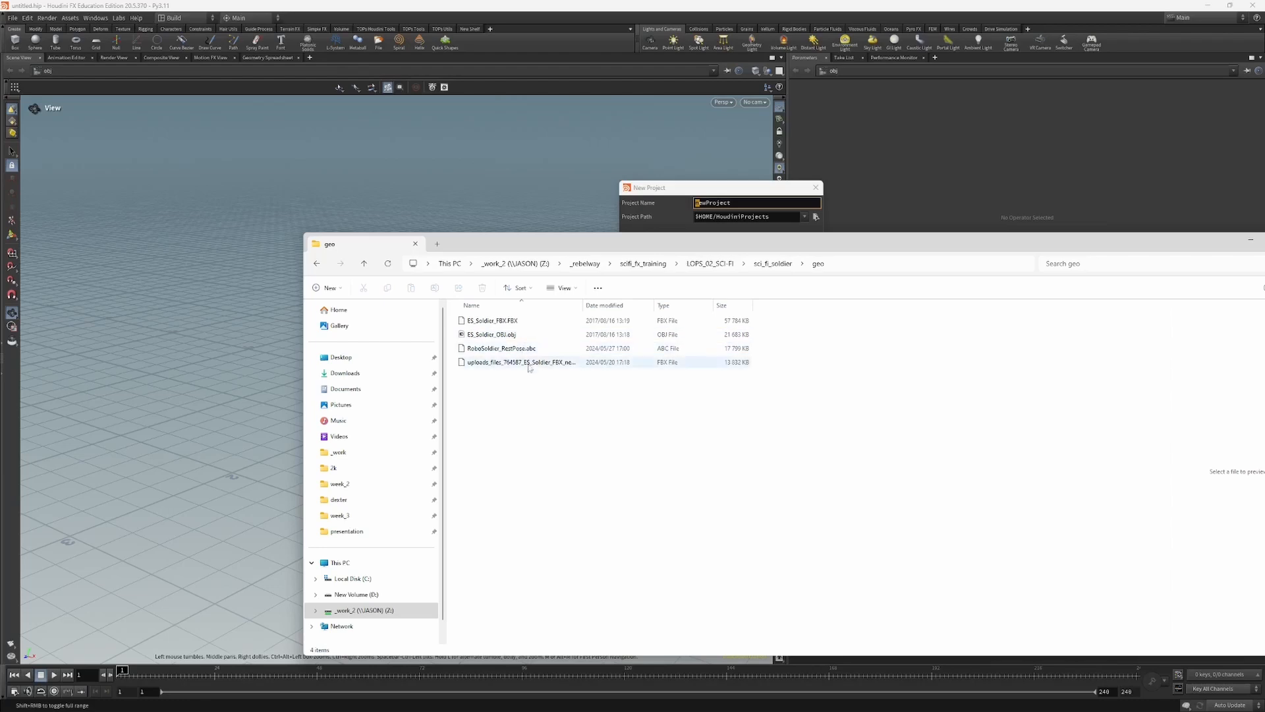
pyautogui.moveTo(581, 307); pyautogui.dragTo(623, 306)
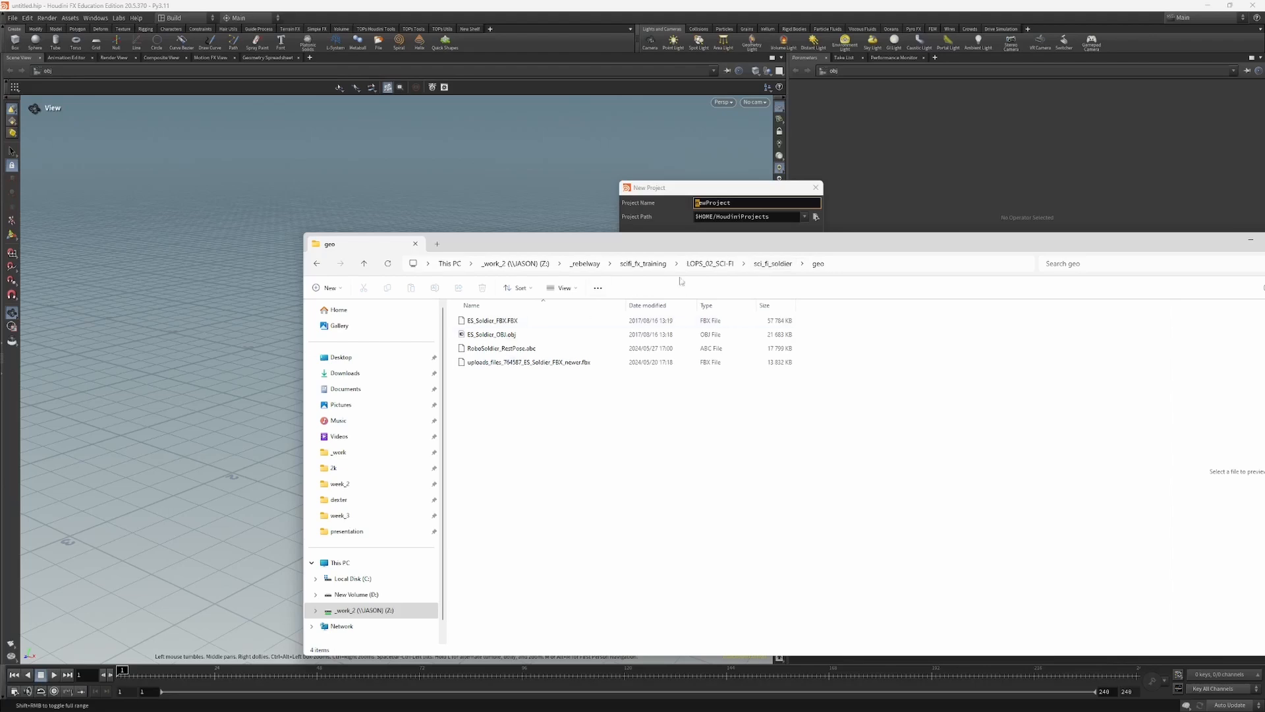
pyautogui.click(773, 263)
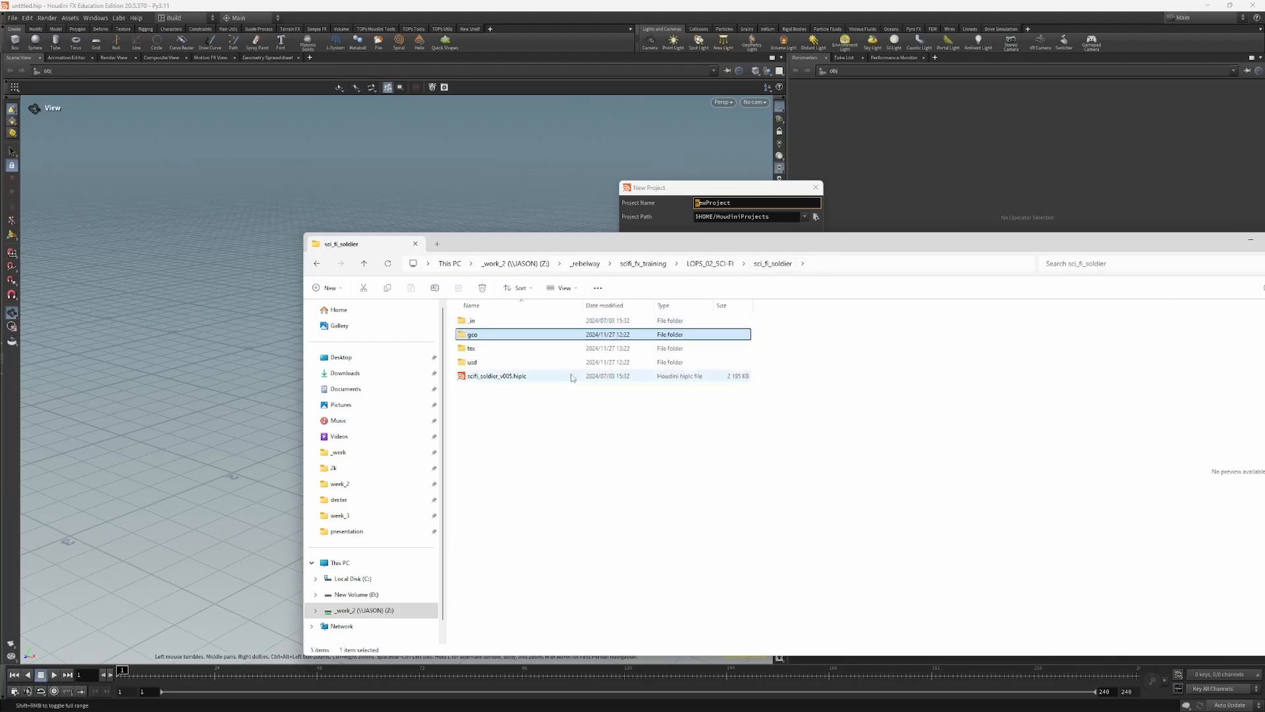
pyautogui.click(521, 378)
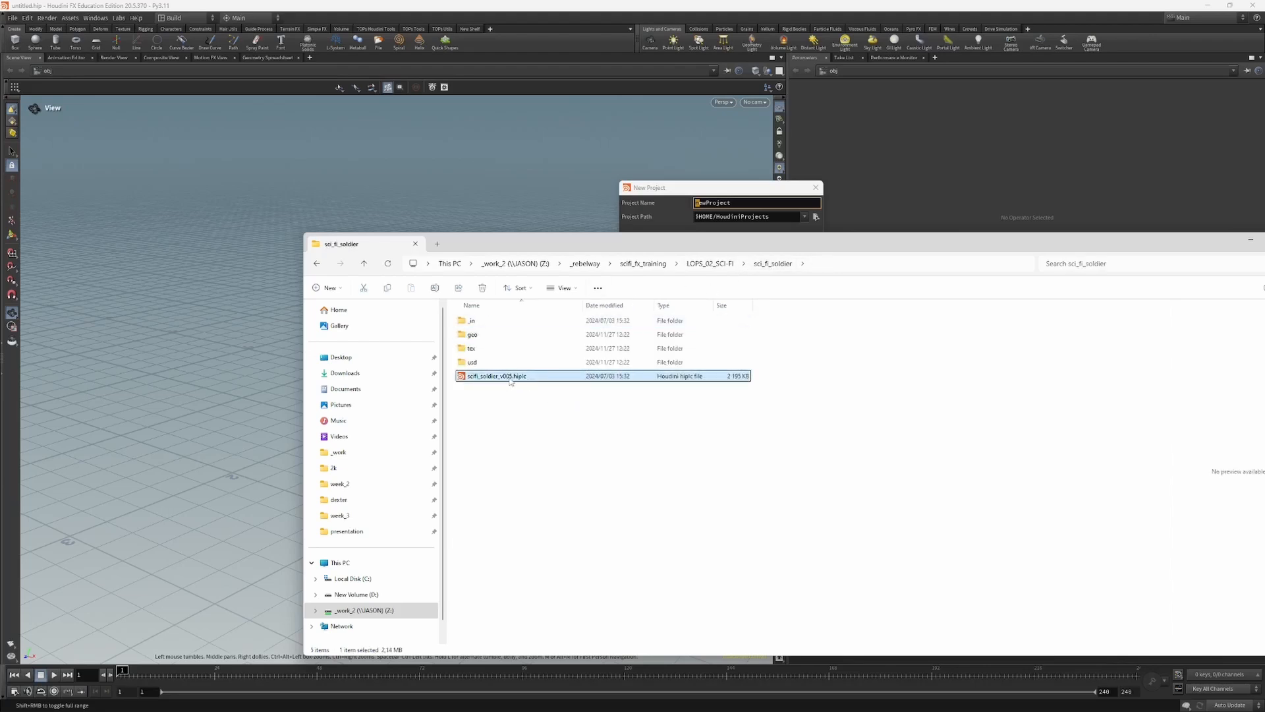
# Step: View the soldier's USD files in usd/scifi_soldier/v001 and return to the LOPS_02_SCI-FI folder
pyautogui.doubleClick(471, 362)
pyautogui.doubleClick(483, 322)
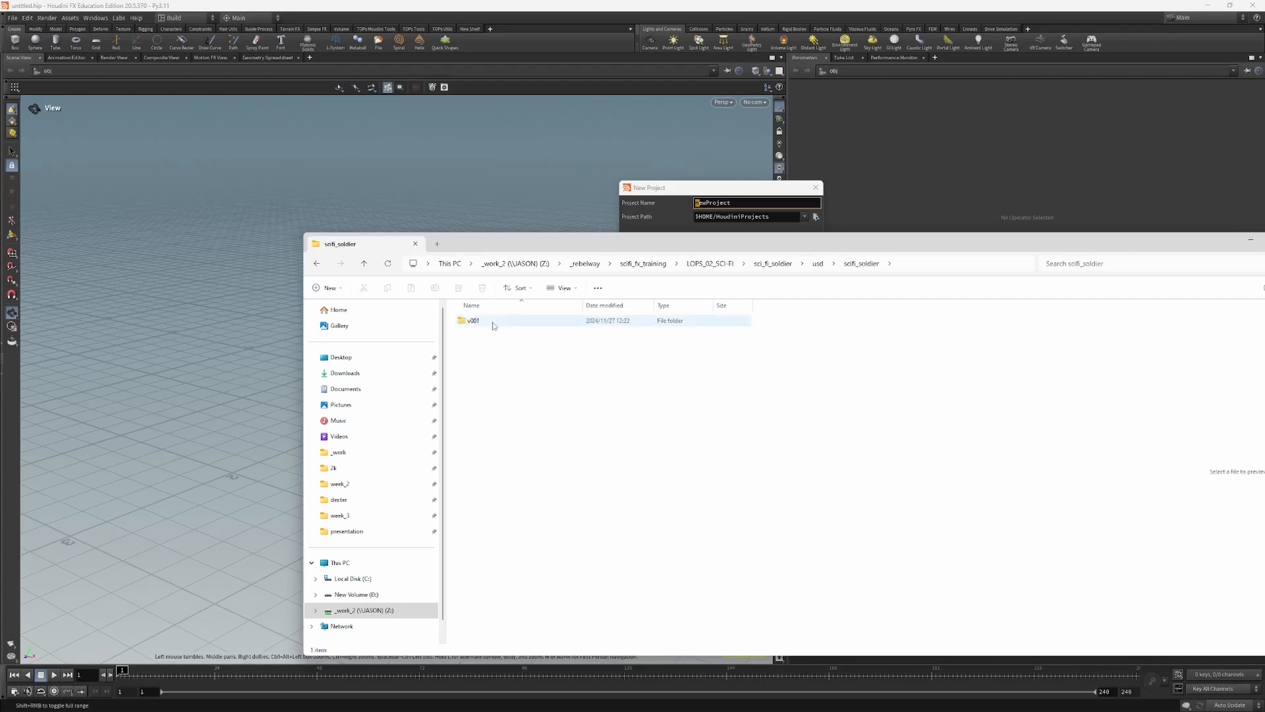
pyautogui.doubleClick(482, 325)
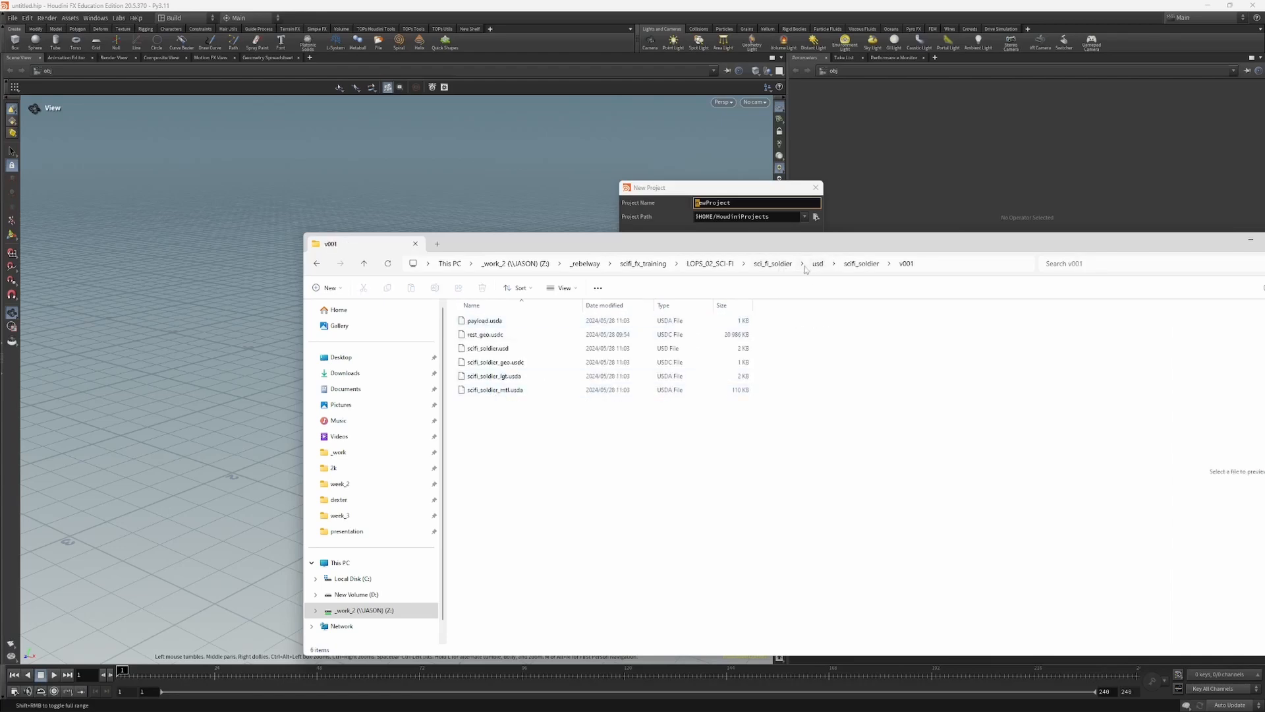
pyautogui.click(775, 264)
pyautogui.click(723, 264)
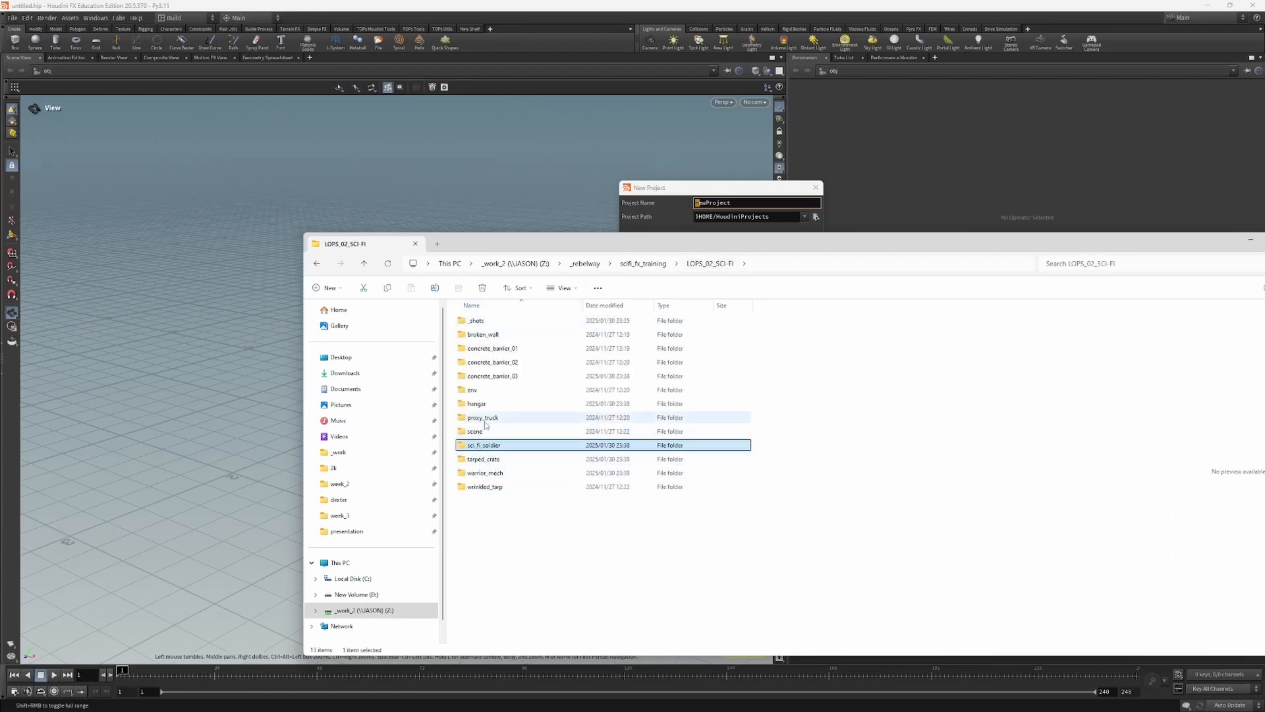
# Step: Open _shots and examine the USD files in the shot_02 usd folder, returning to _shots
pyautogui.doubleClick(481, 321)
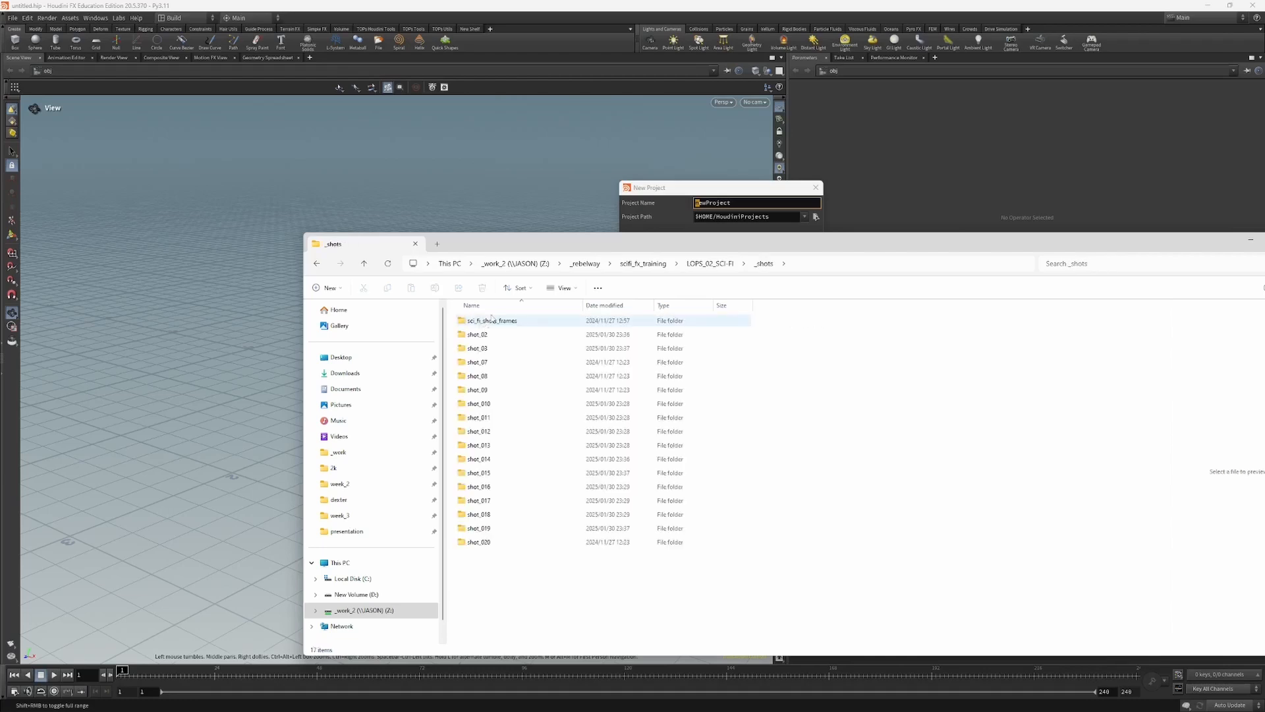
pyautogui.moveTo(566, 252); pyautogui.dragTo(599, 253)
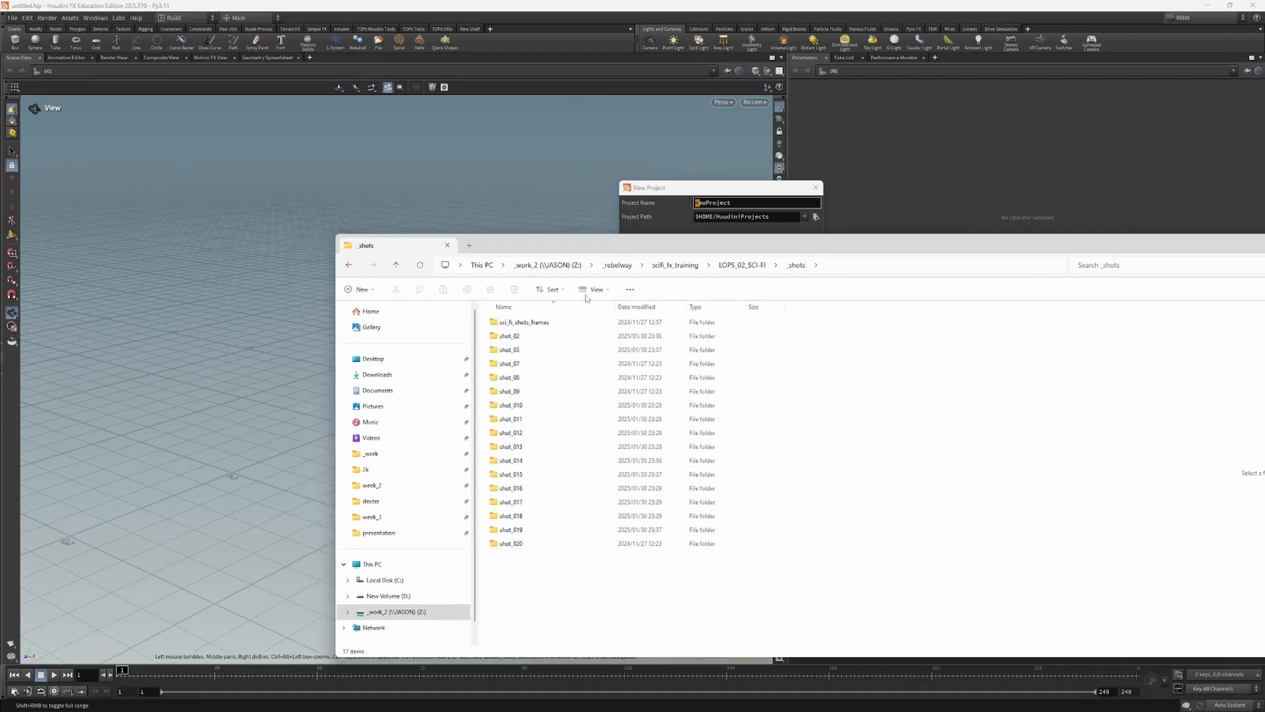
pyautogui.doubleClick(508, 336)
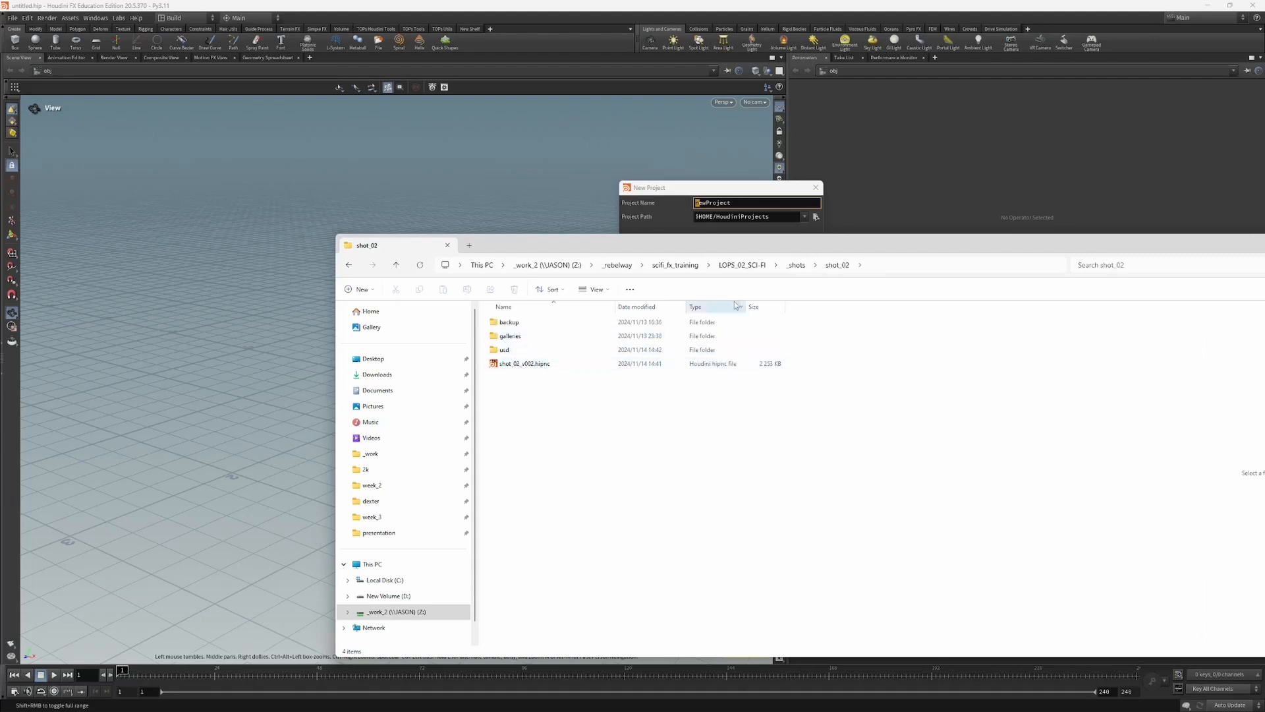
pyautogui.doubleClick(556, 351)
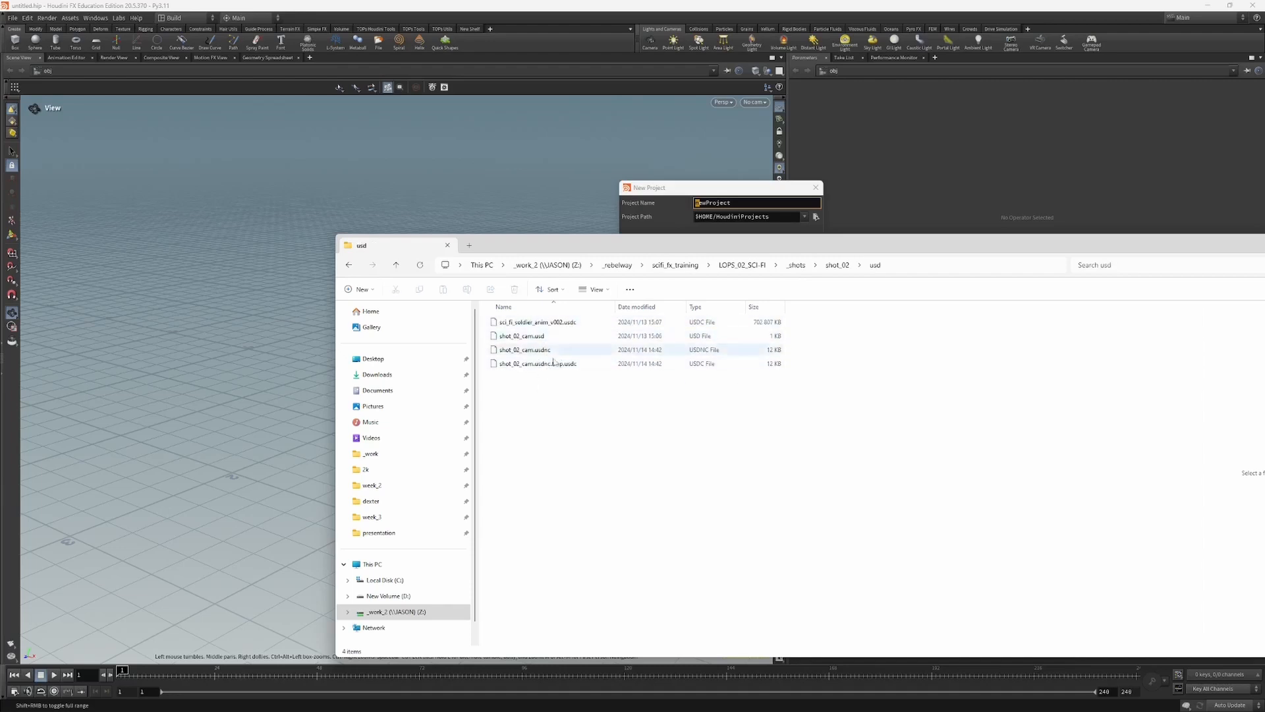
pyautogui.click(797, 265)
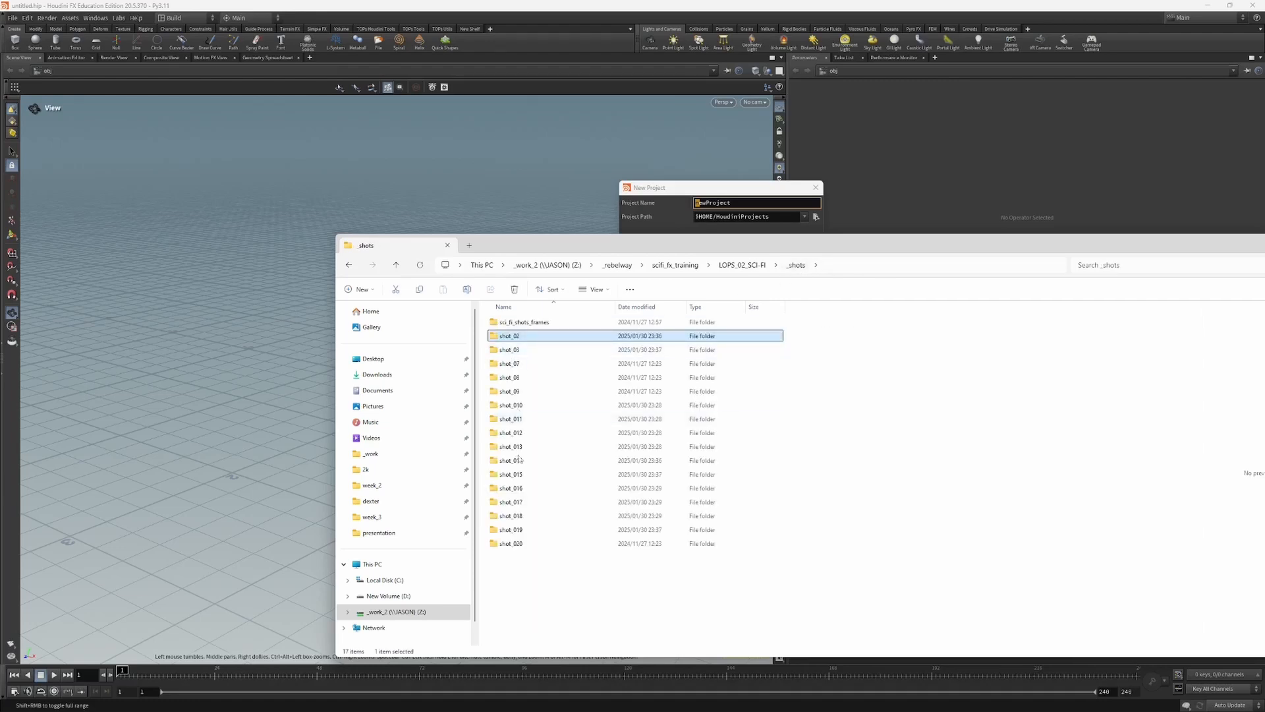
# Step: Open shot_03_01.jpg from sci_fi_shots_frames in the image viewer and advance through the frames to shot_07.png
pyautogui.doubleClick(530, 323)
pyautogui.click(525, 323)
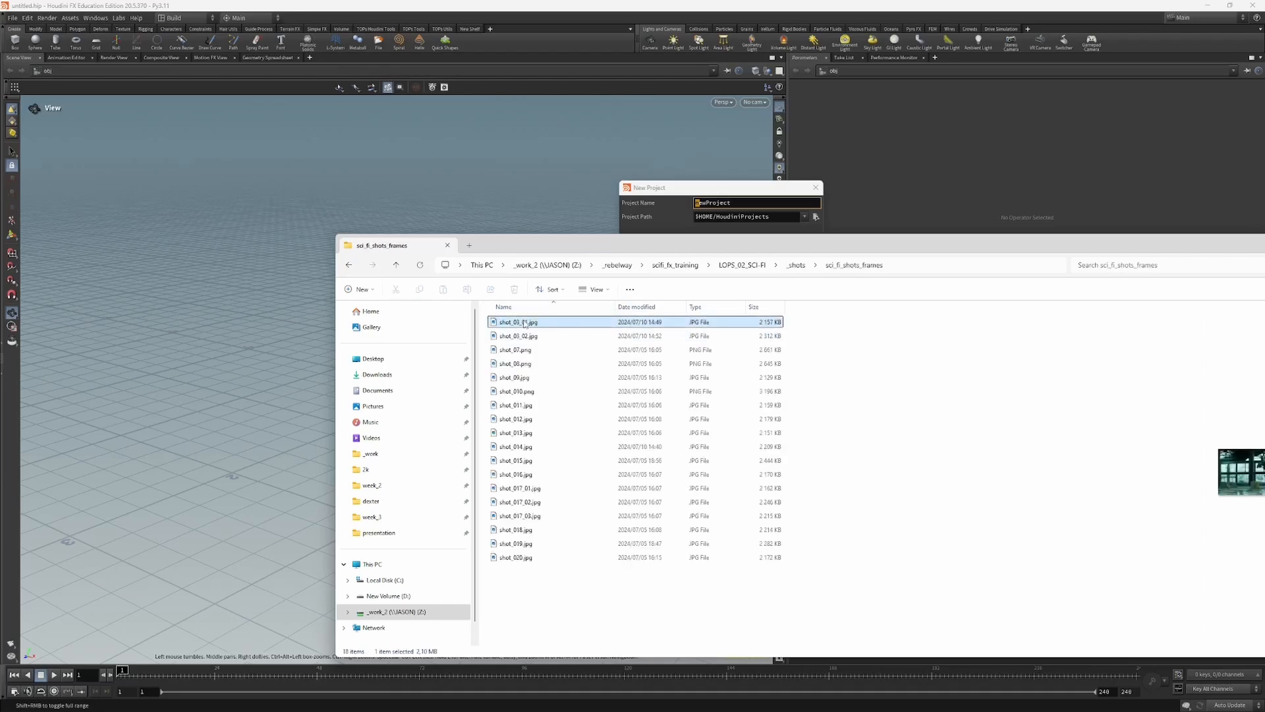
pyautogui.doubleClick(524, 322)
pyautogui.press('Right')
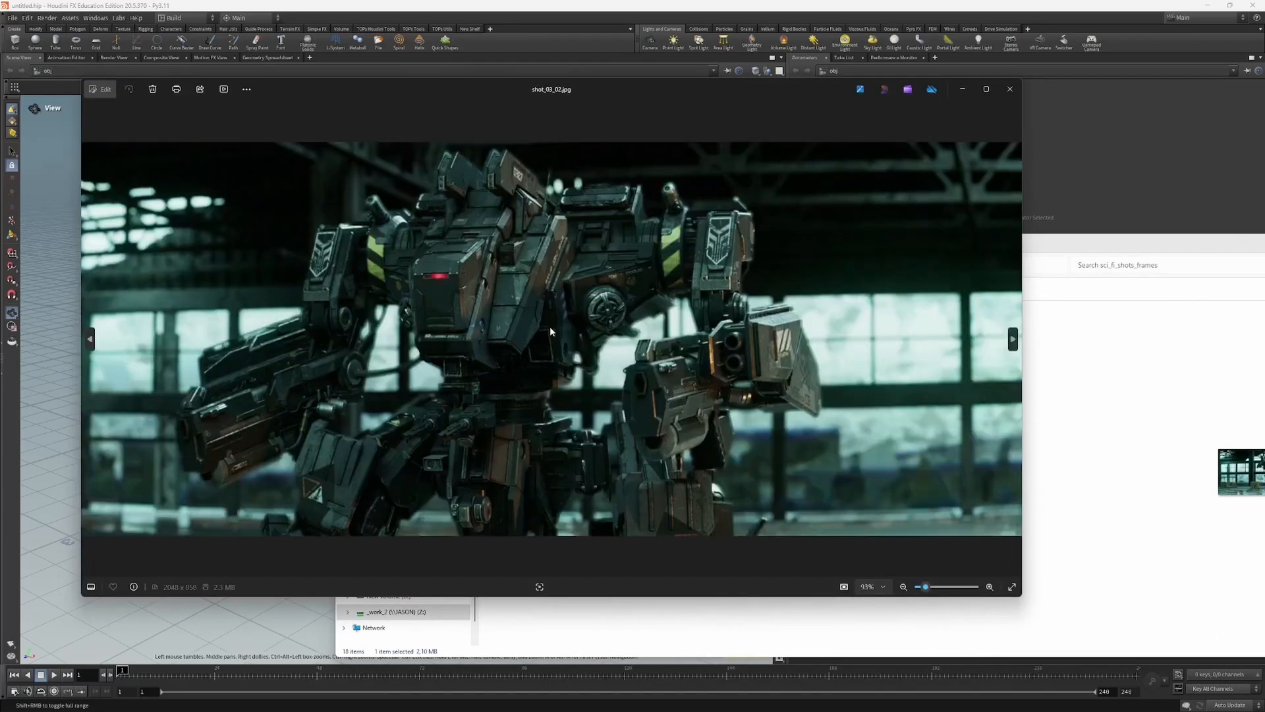
pyautogui.press('Right')
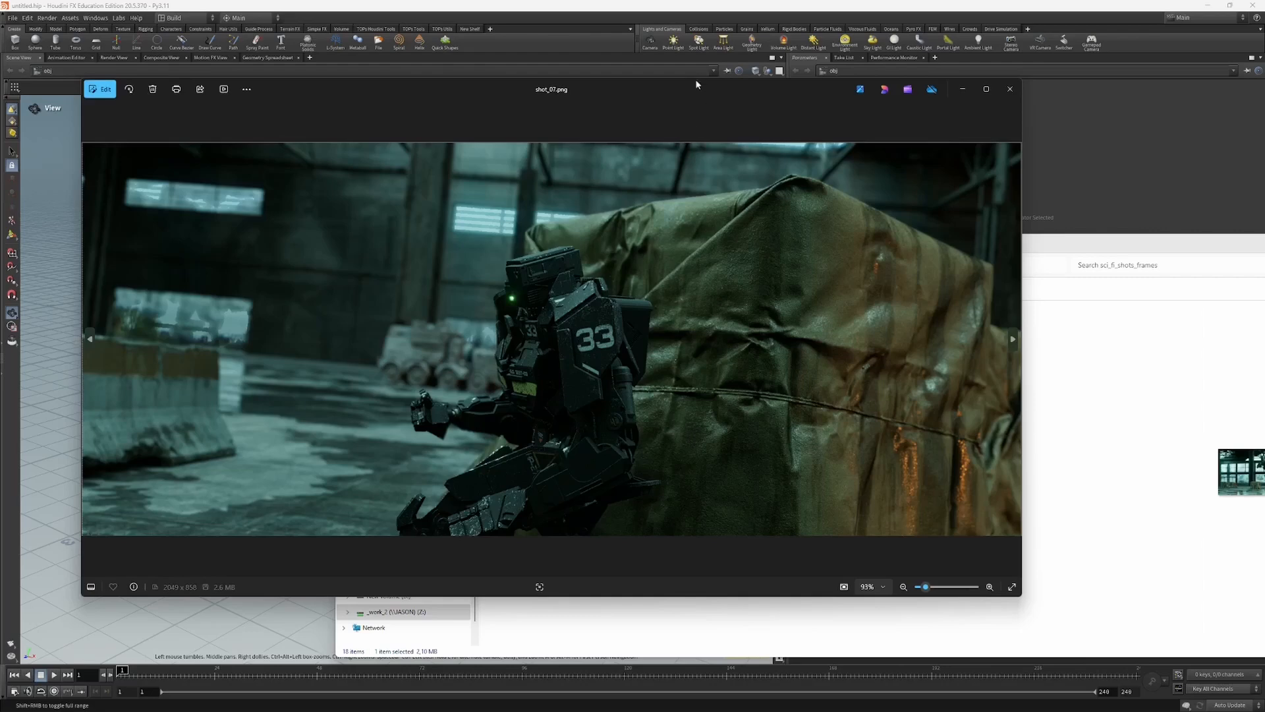
pyautogui.moveTo(696, 85); pyautogui.dragTo(564, 159)
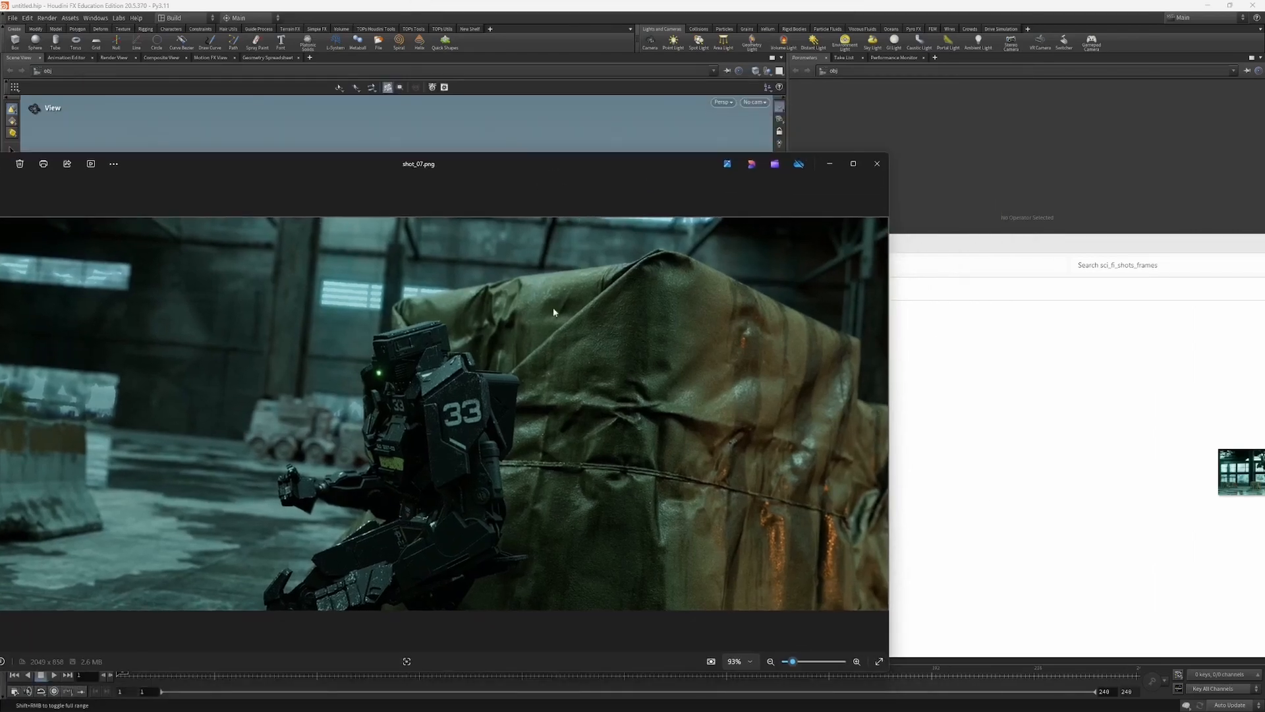
# Step: View the following shot frames in order up to shot_013.jpg, including shot_010.png and shot_011.jpg
pyautogui.press('Right')
pyautogui.press('Right')
pyautogui.press('Right')
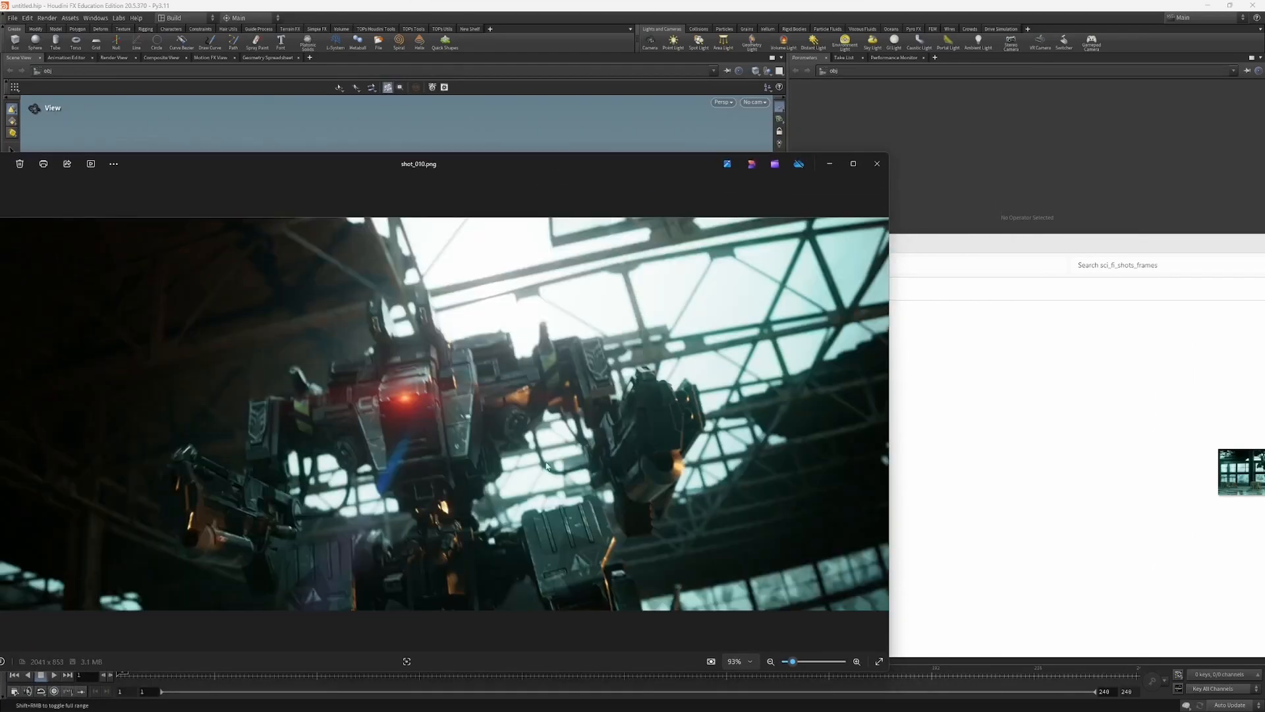
pyautogui.press('Right')
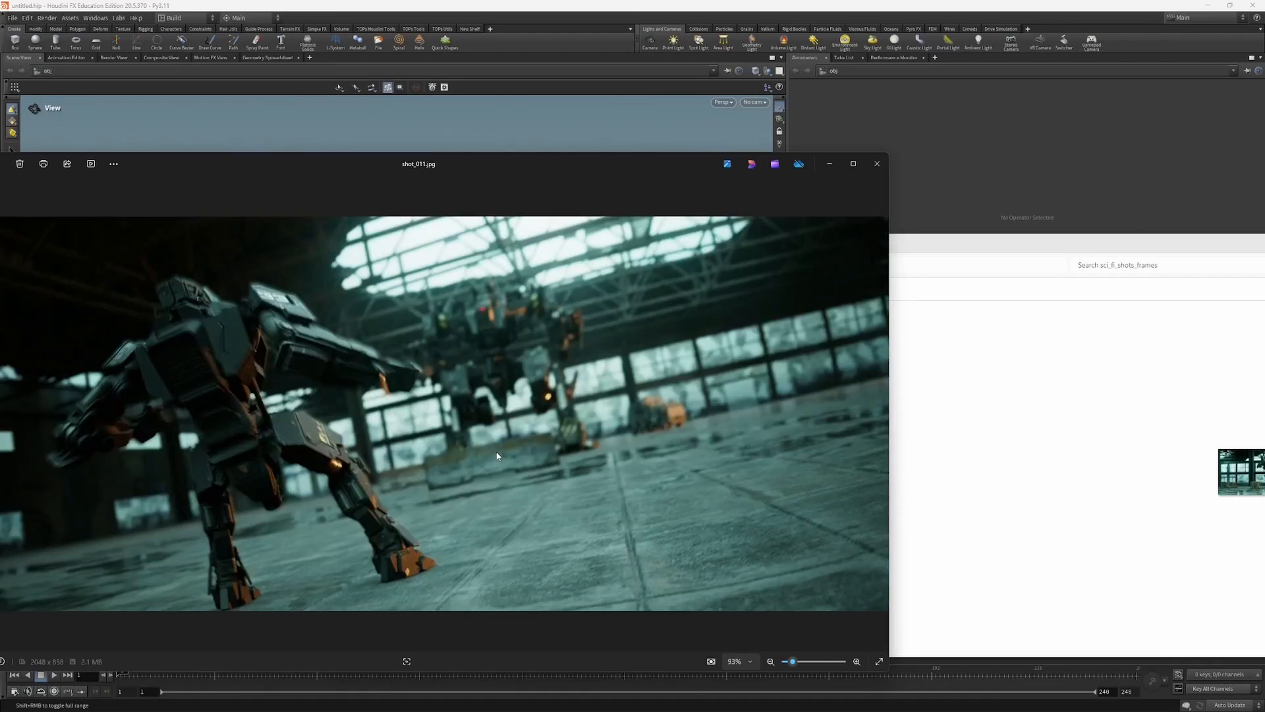
pyautogui.press('Right')
pyautogui.press('Right')
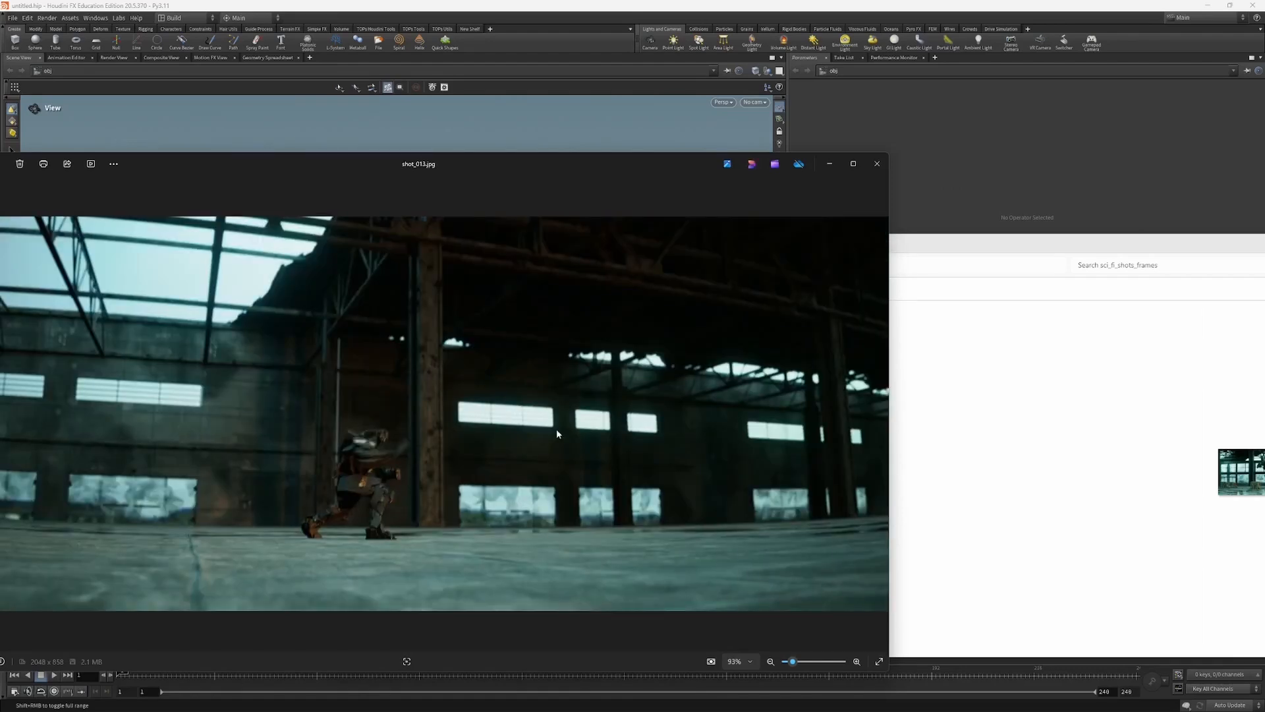
# Step: Review the frames after shot_013.jpg, including shot_015.jpg and shot_016.jpg, and close the image viewer
pyautogui.click(951, 293)
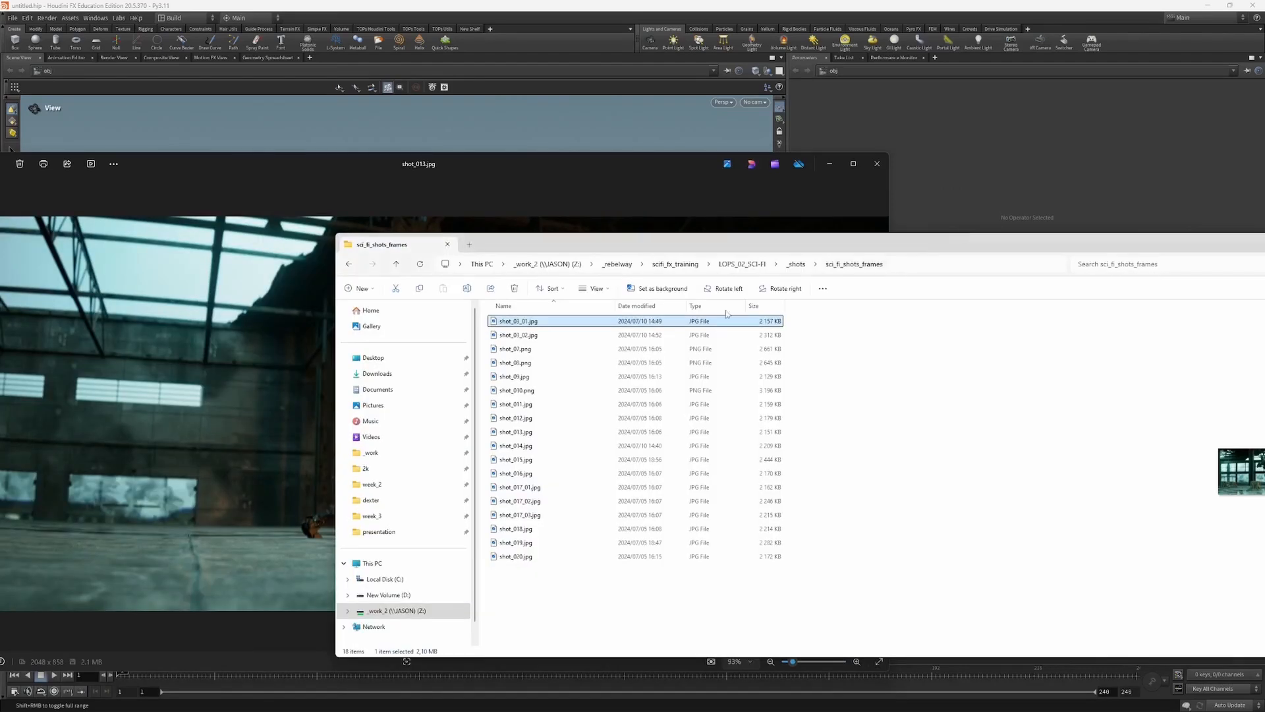
pyautogui.click(665, 169)
pyautogui.press('Right')
pyautogui.press('Right')
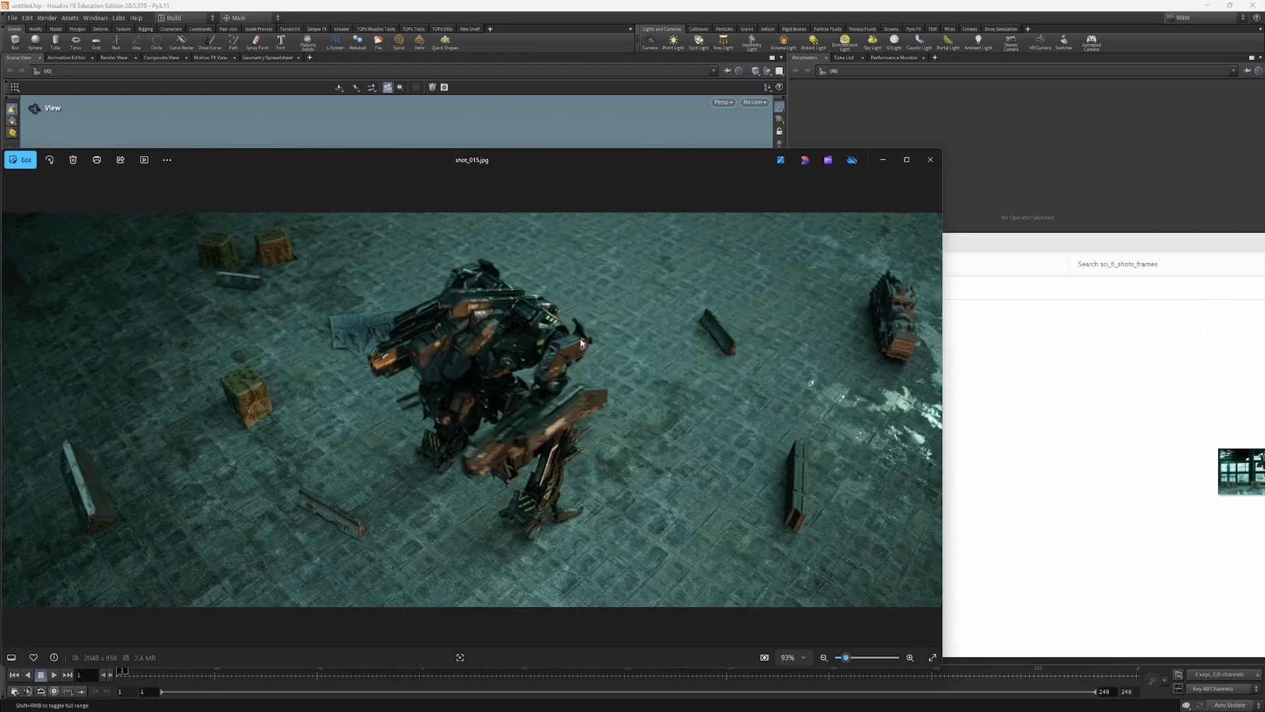
pyautogui.press('Right')
pyautogui.press('Right')
pyautogui.press('Left')
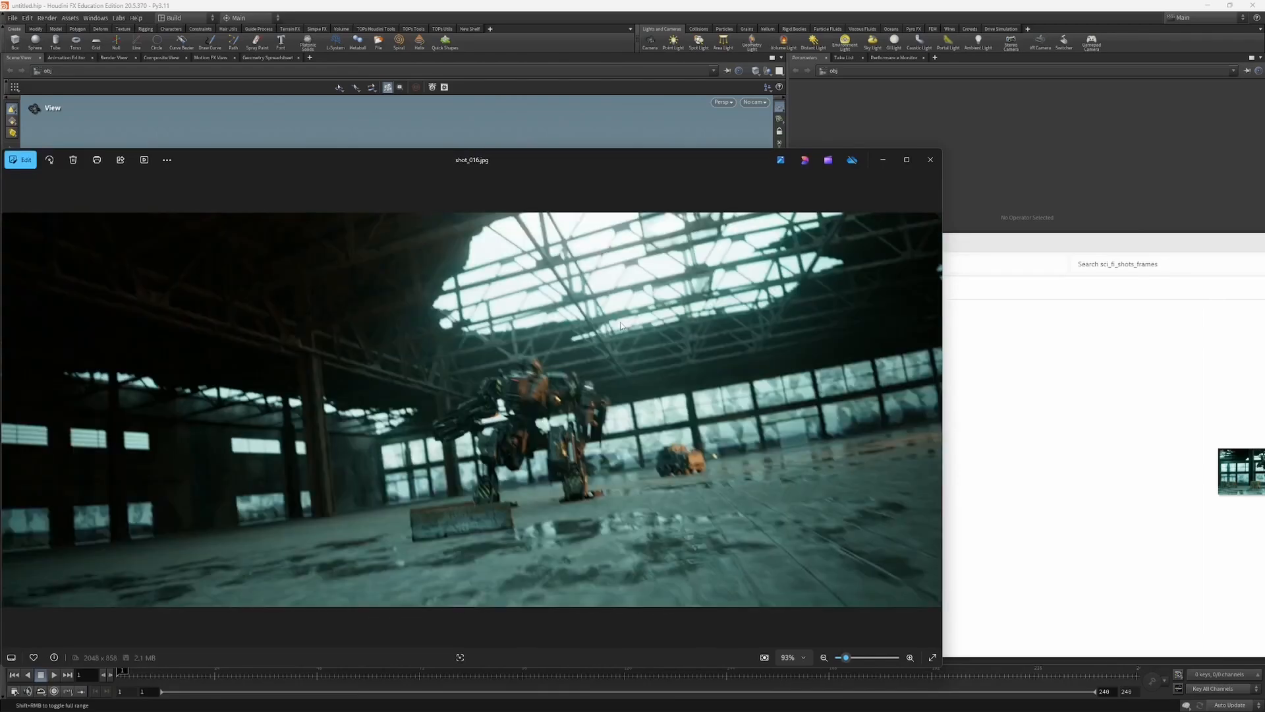
pyautogui.press('Left')
pyautogui.click(930, 163)
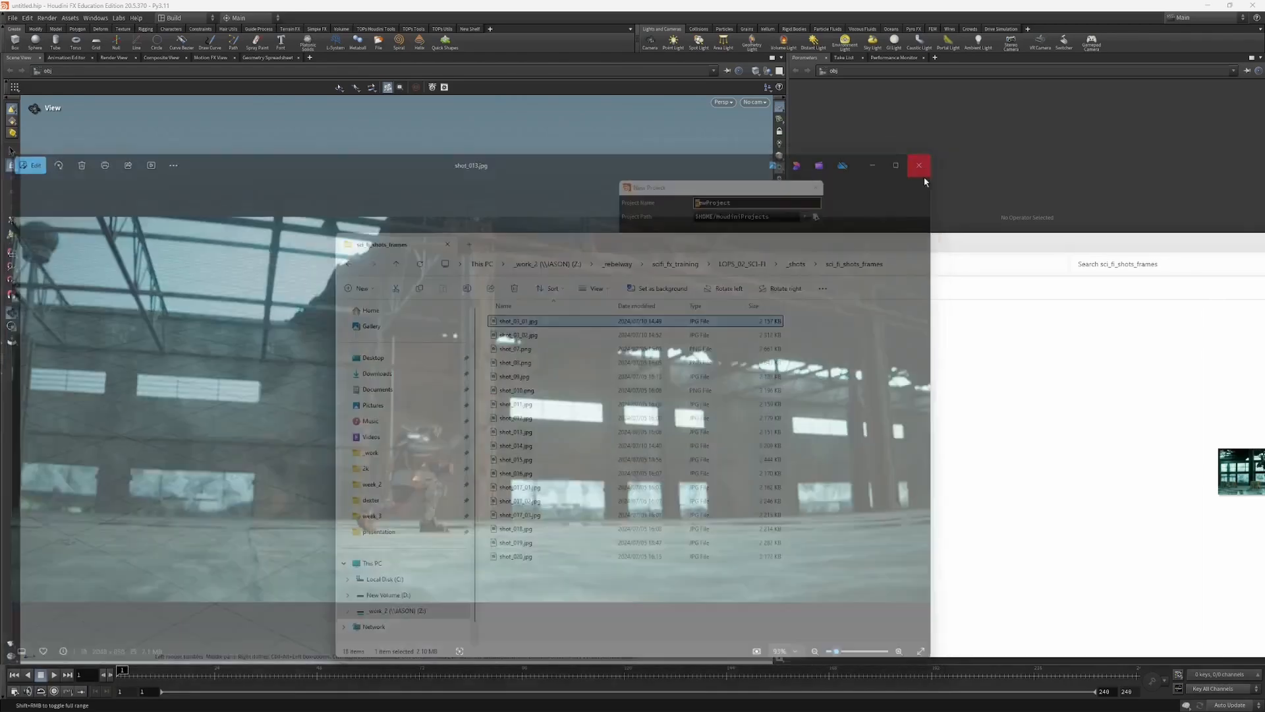
# Step: Return from sci_fi_shots_frames to the LOPS_02_SCI-FI folder and select the concrete_barrier_01 folder
pyautogui.moveTo(918, 241); pyautogui.dragTo(906, 235)
pyautogui.click(785, 261)
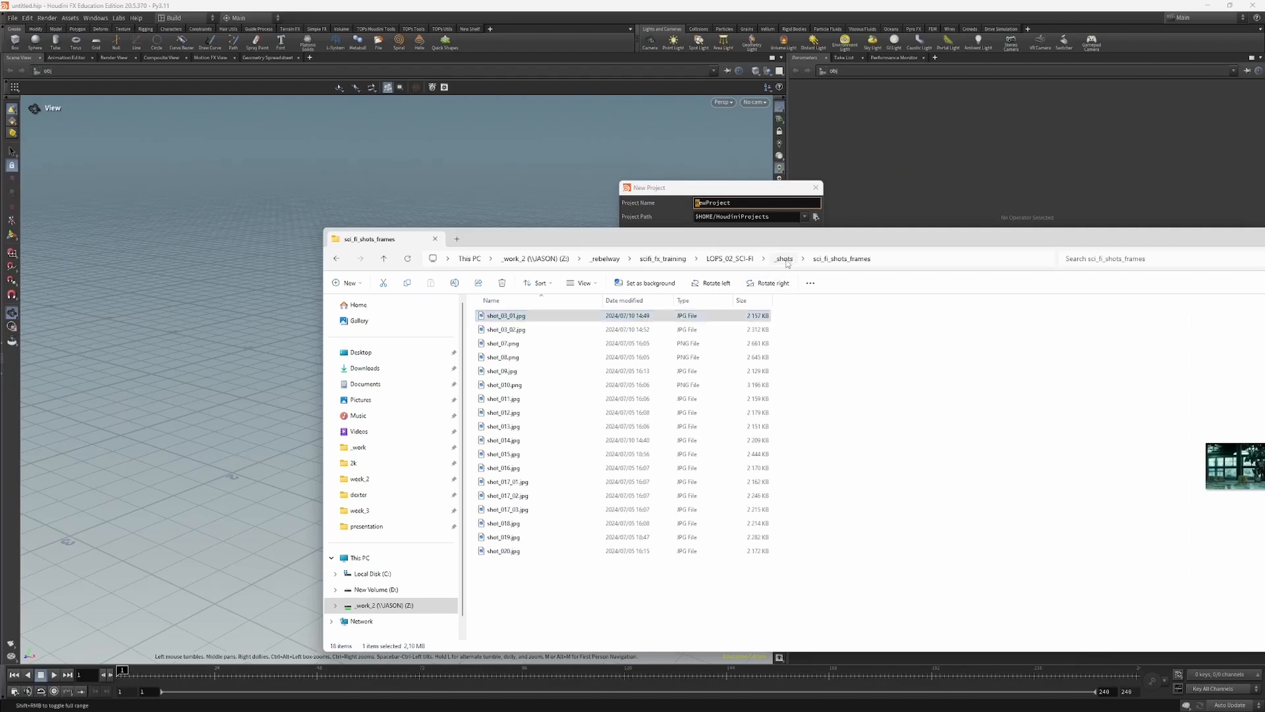
pyautogui.click(726, 259)
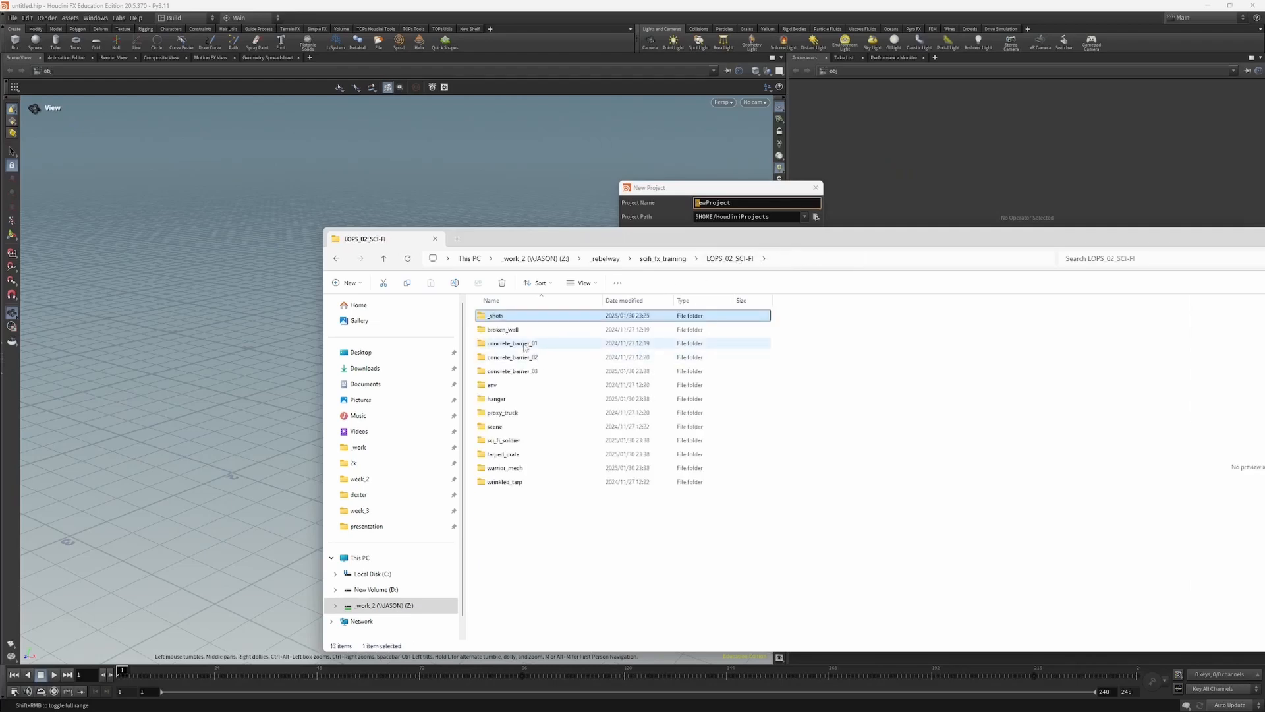
pyautogui.click(531, 344)
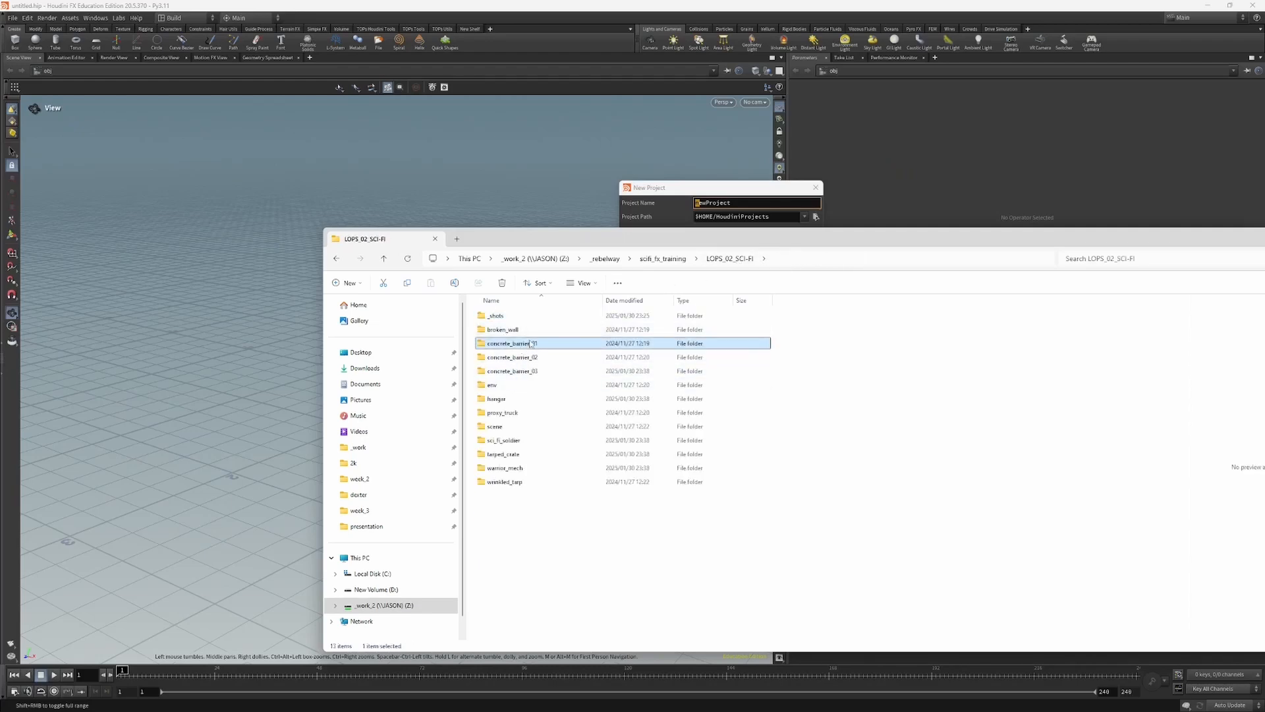
# Step: Return from LOPS_02_SCI-FI to the scifi_fx_training folder and open its shots_ folder
pyautogui.click(501, 443)
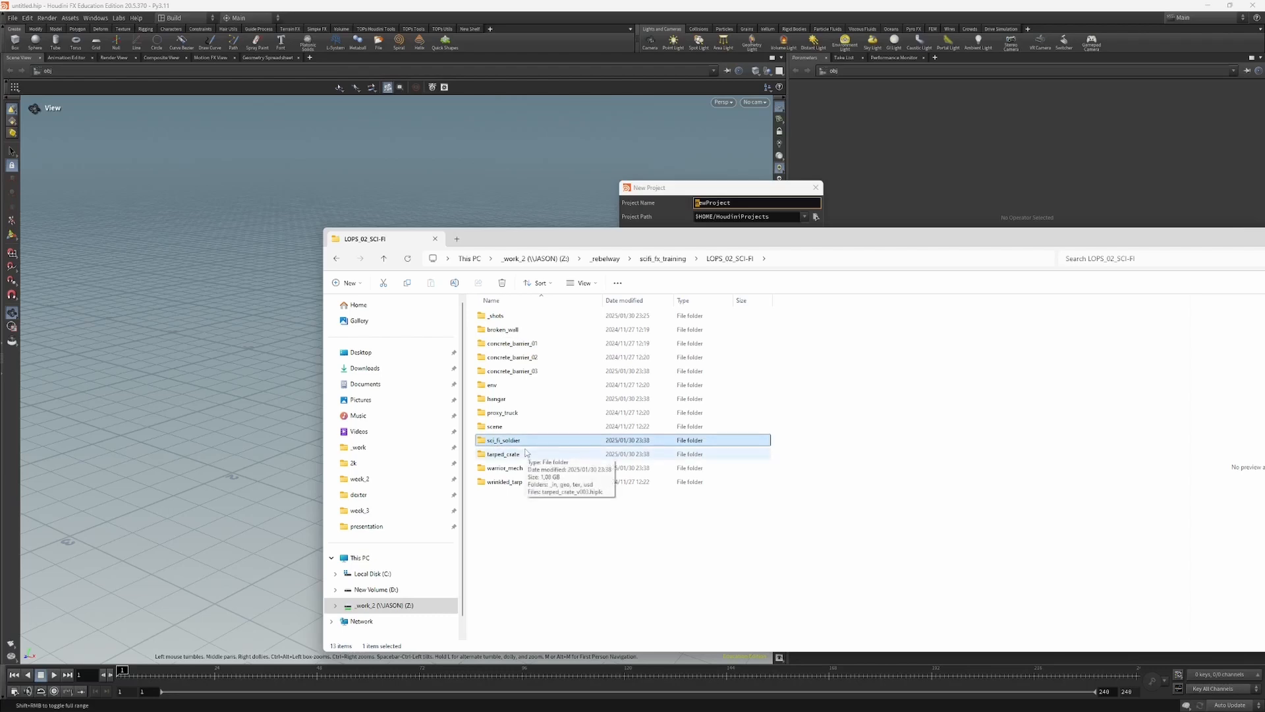
pyautogui.click(670, 259)
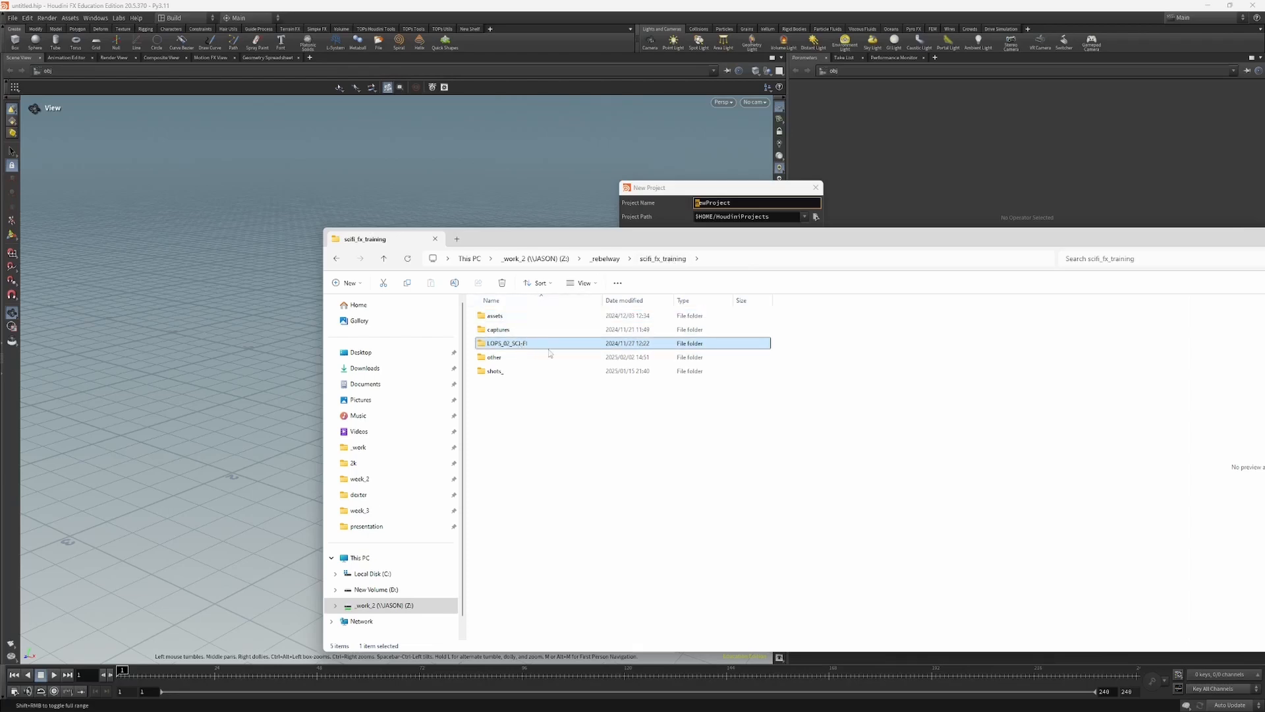
pyautogui.doubleClick(501, 372)
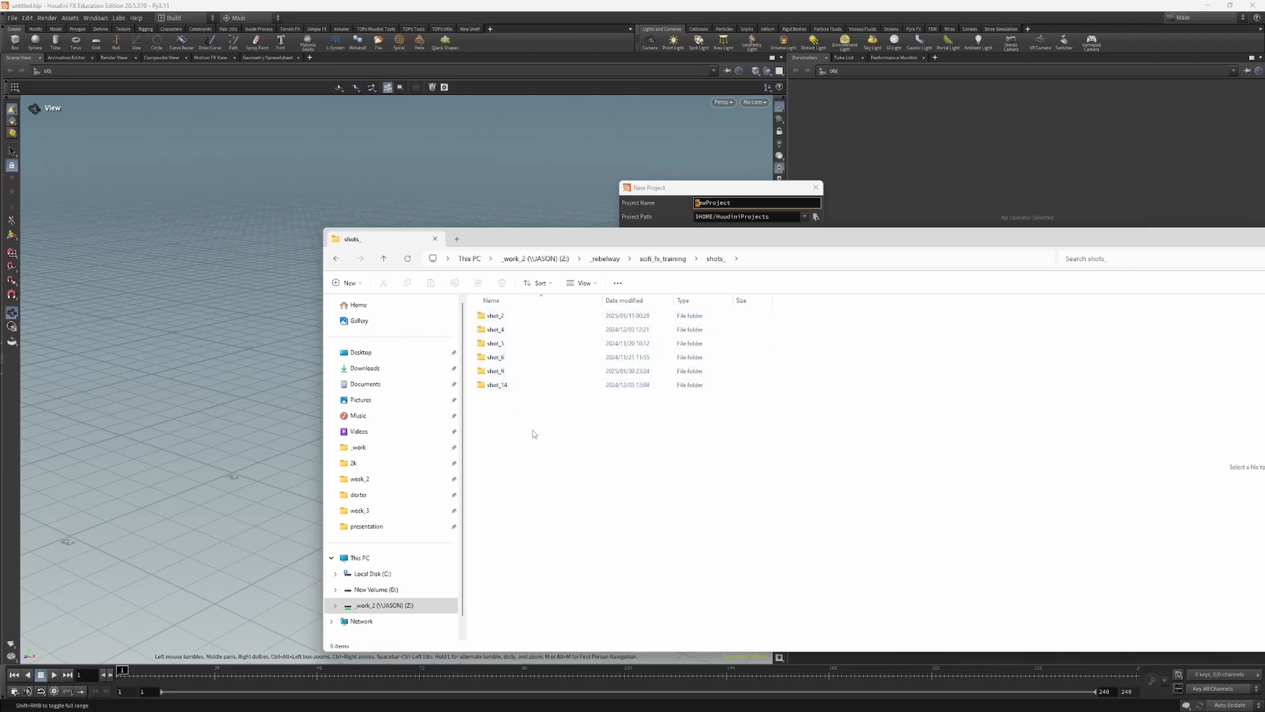
pyautogui.moveTo(705, 251); pyautogui.dragTo(709, 255)
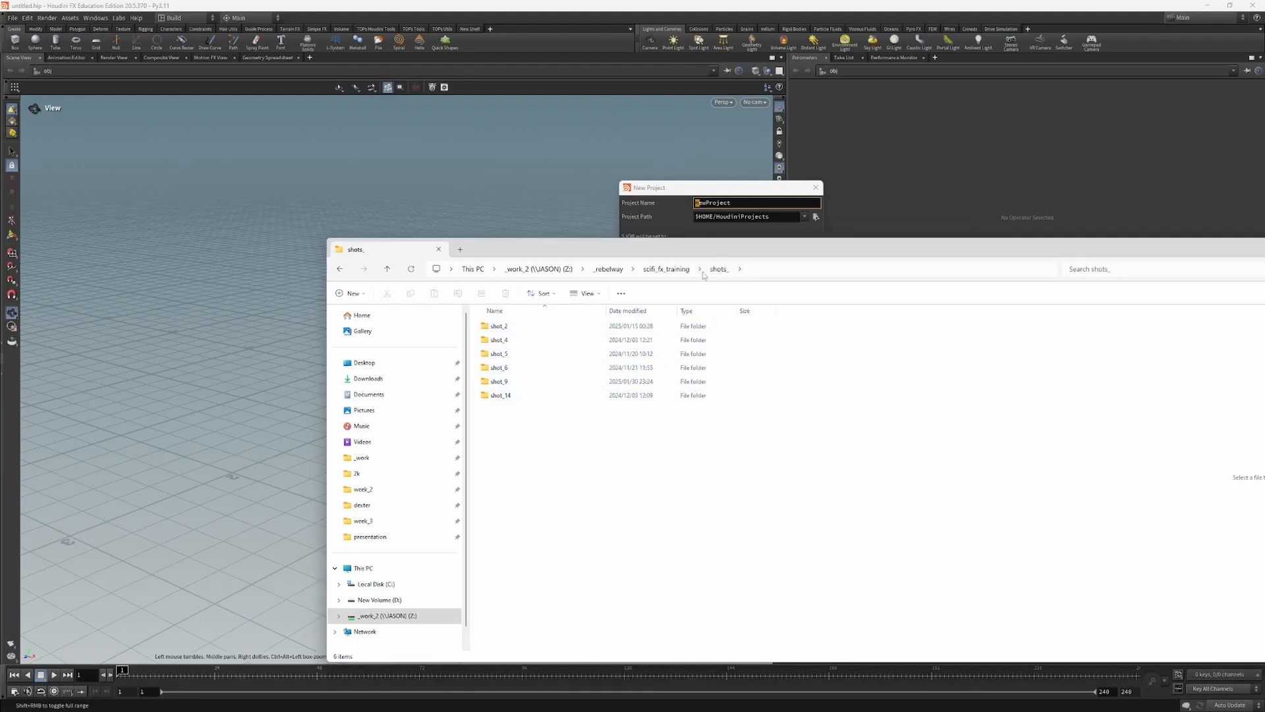
# Step: Look through the Houdini files in the shot_2 and shot_9 folders, including shot_2_cloaking_fx_v01_START.hipnc, and return to scifi_fx_training
pyautogui.doubleClick(520, 331)
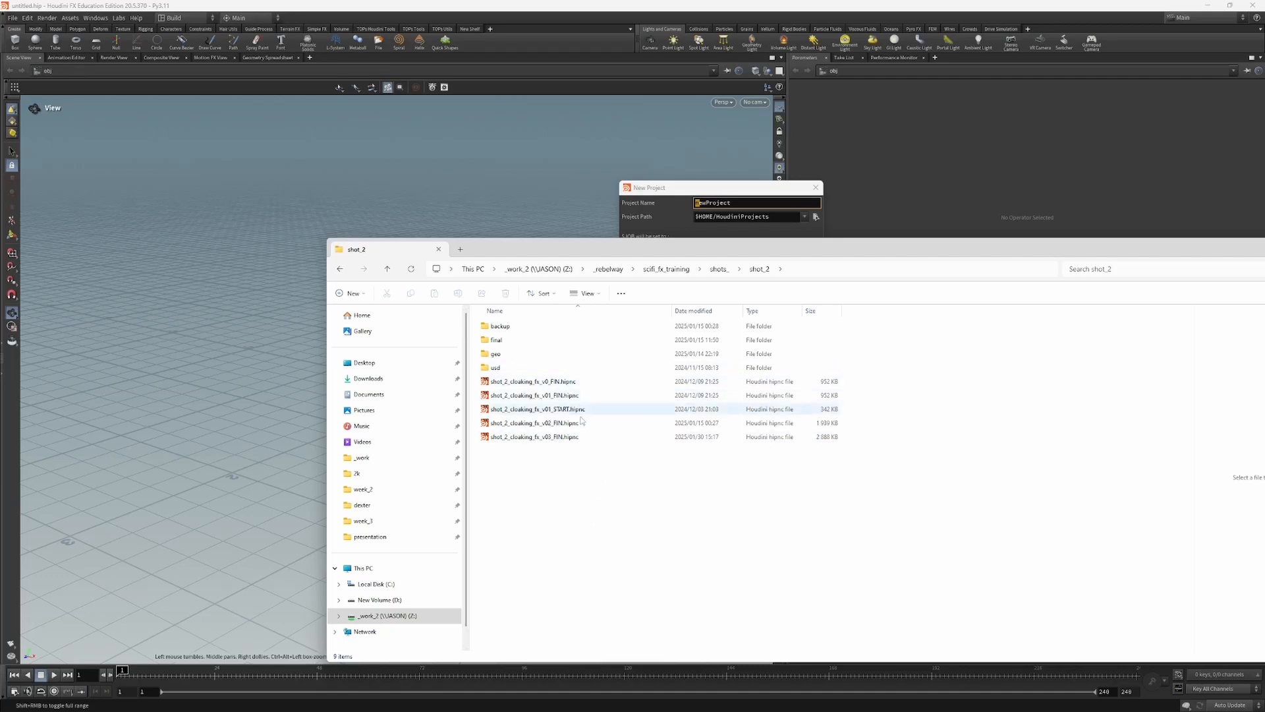
pyautogui.click(517, 409)
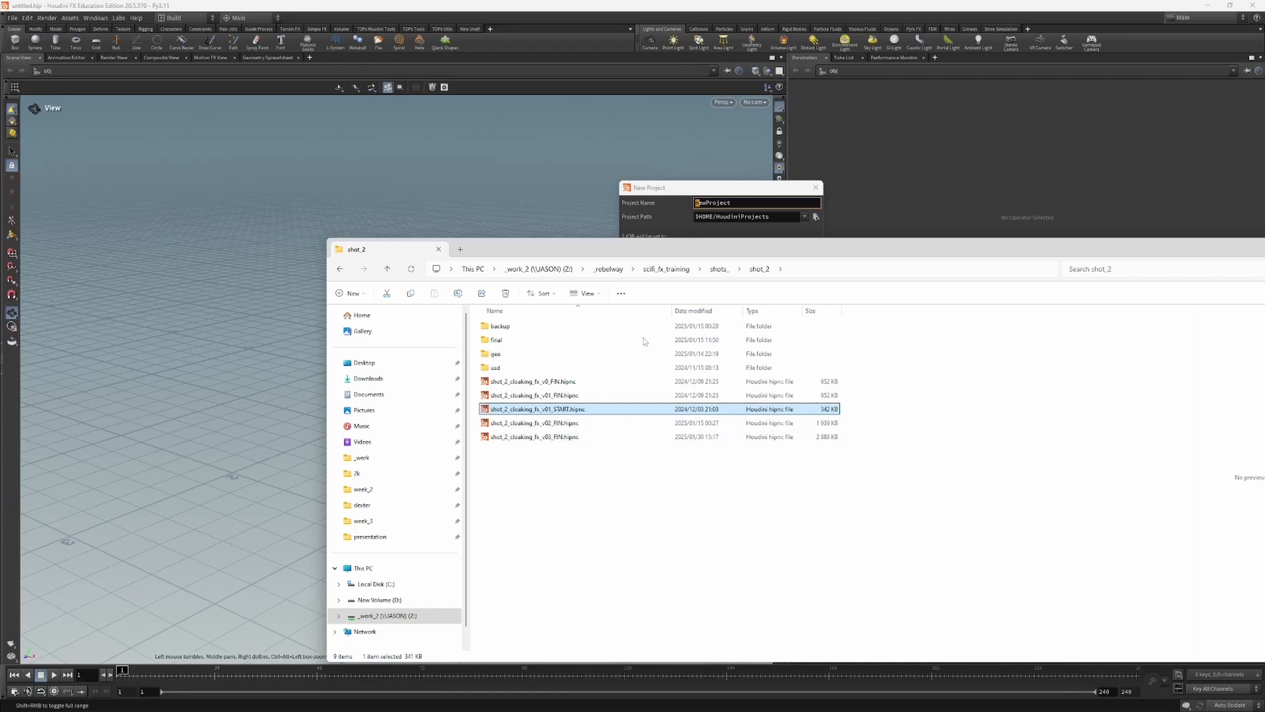
pyautogui.click(718, 269)
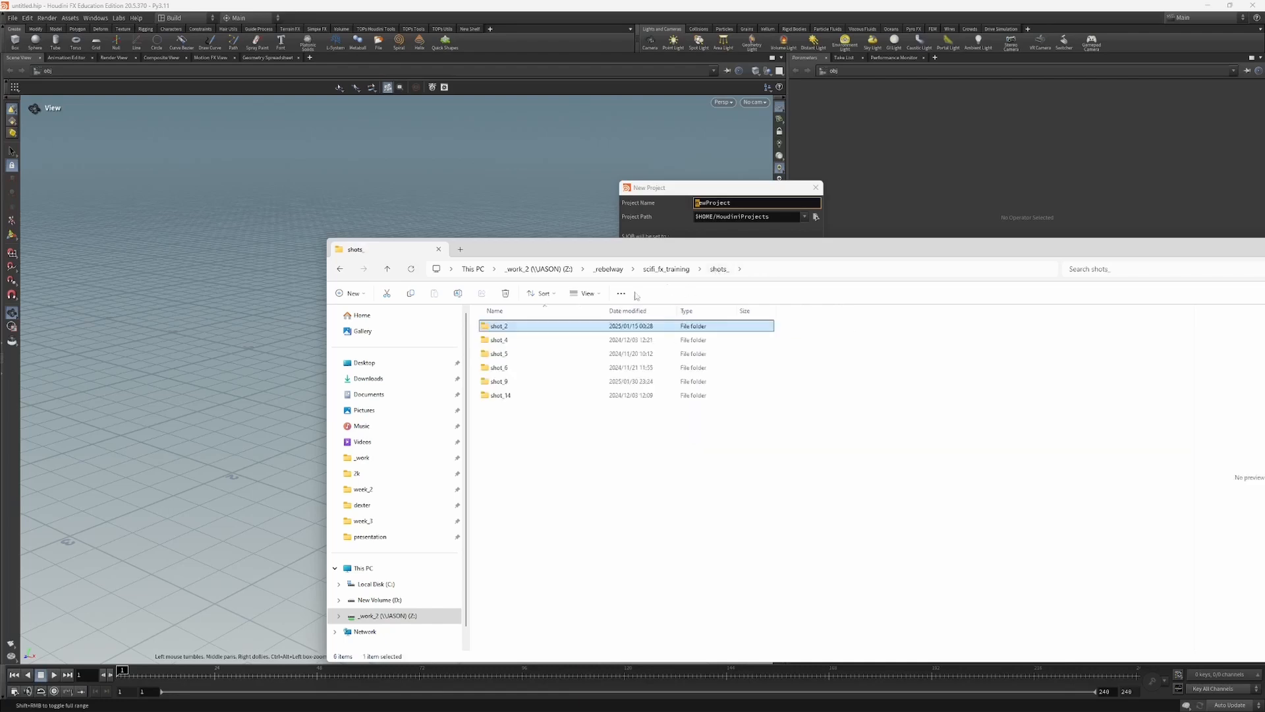
pyautogui.doubleClick(514, 381)
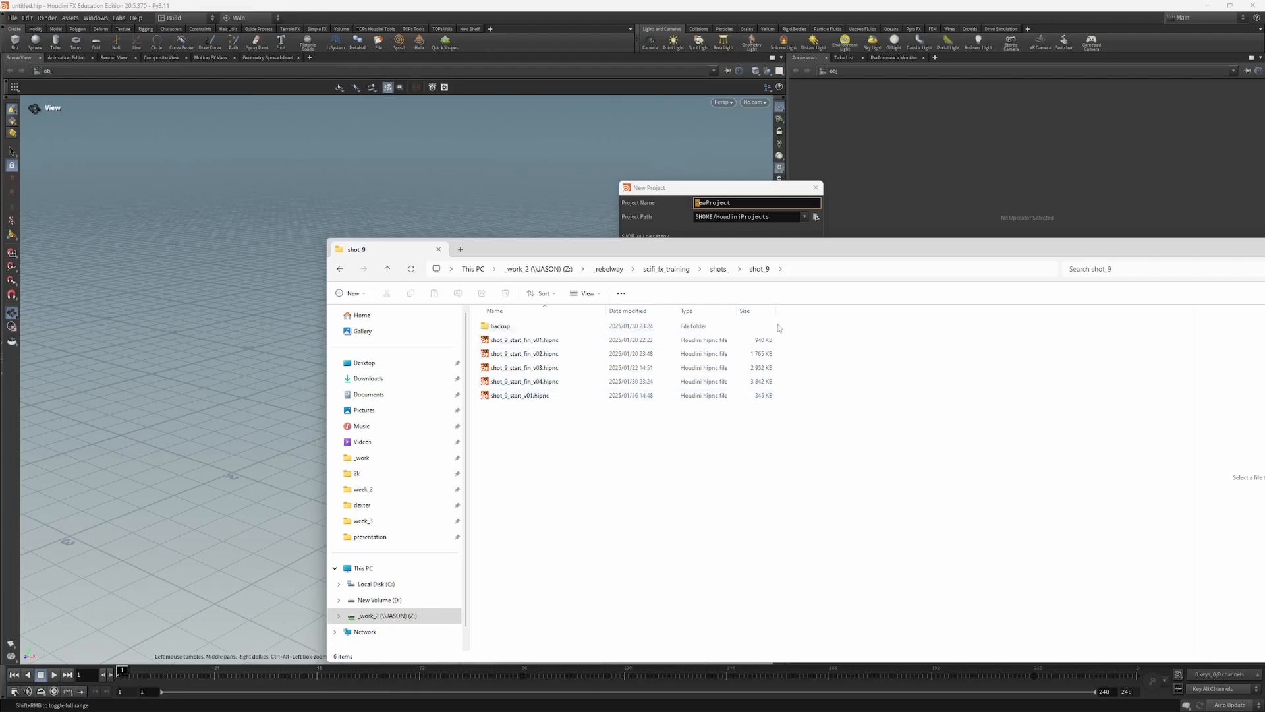
pyautogui.click(718, 269)
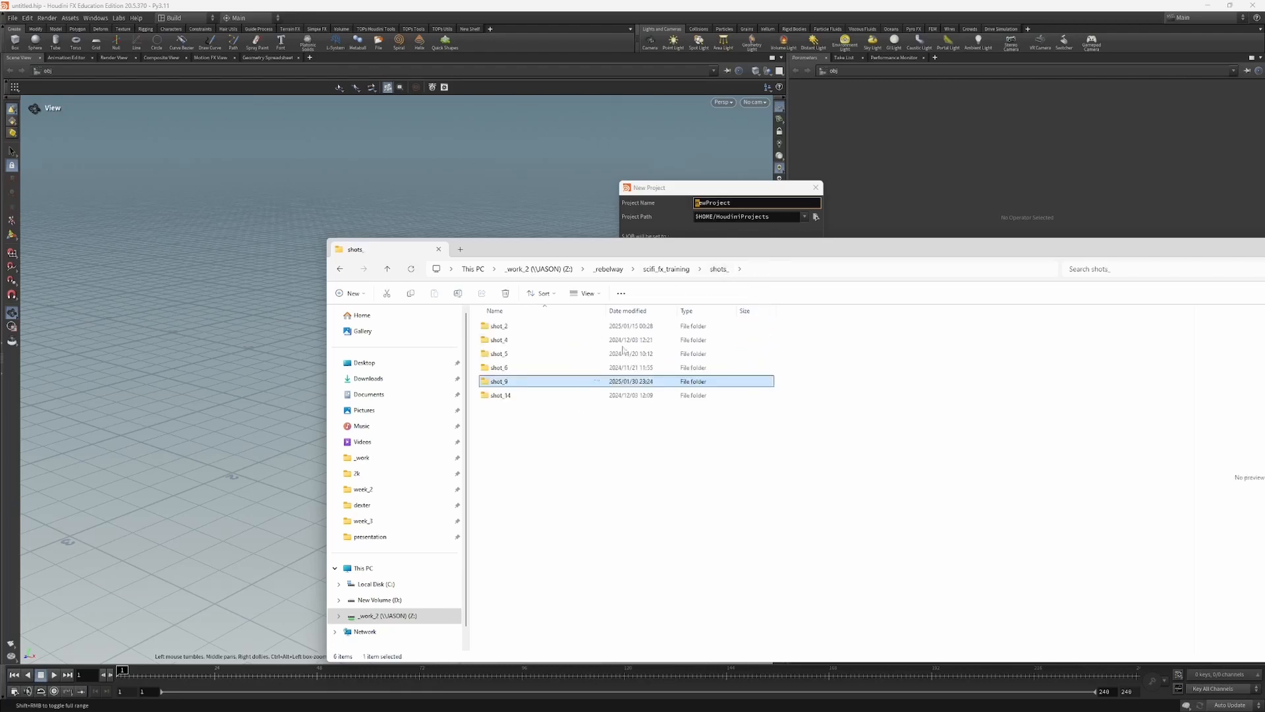
pyautogui.click(680, 270)
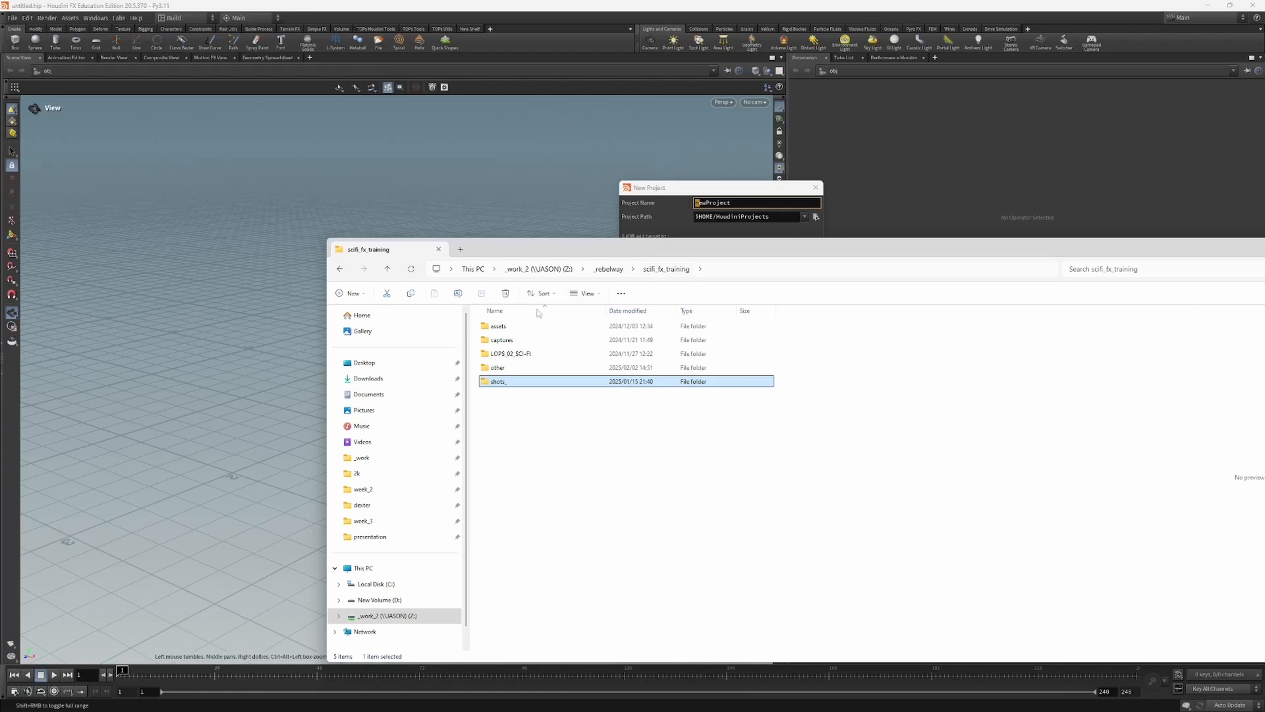
# Step: Switch back to Houdini and close the New Project dialog without creating a project
pyautogui.moveTo(678, 247); pyautogui.dragTo(609, 253)
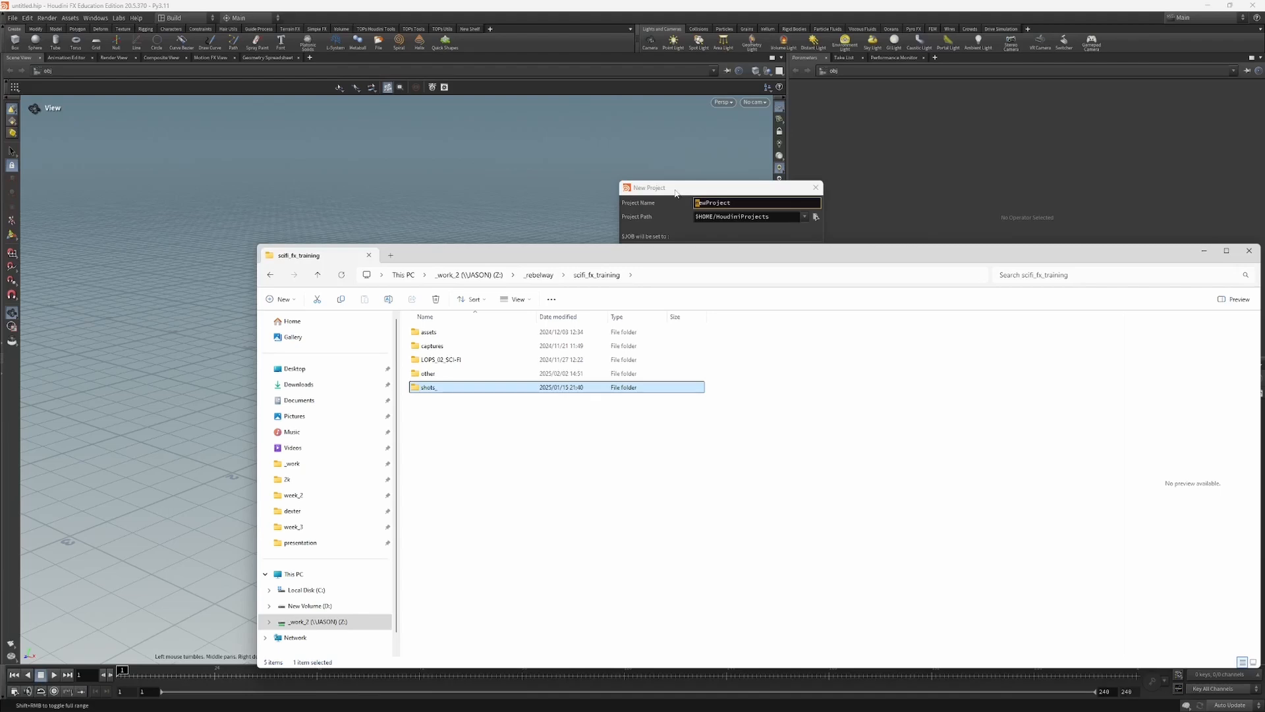
pyautogui.moveTo(685, 191); pyautogui.dragTo(747, 169)
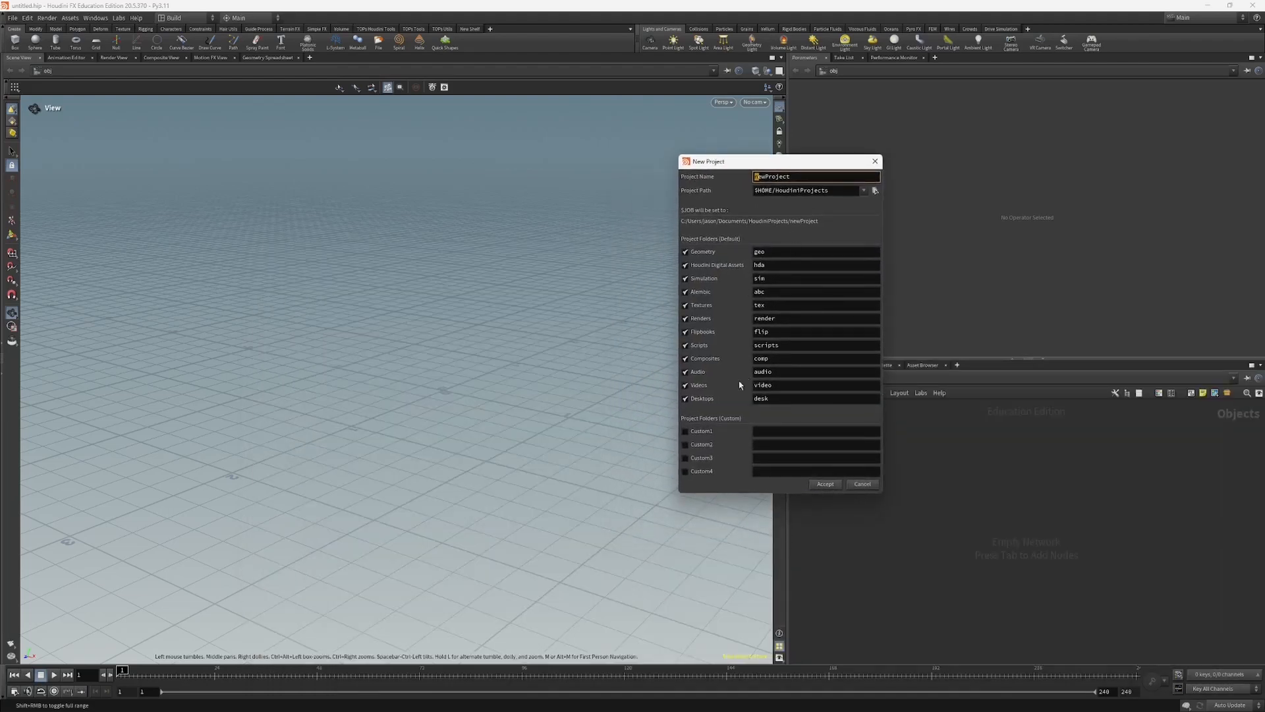
pyautogui.moveTo(738, 164); pyautogui.dragTo(567, 190)
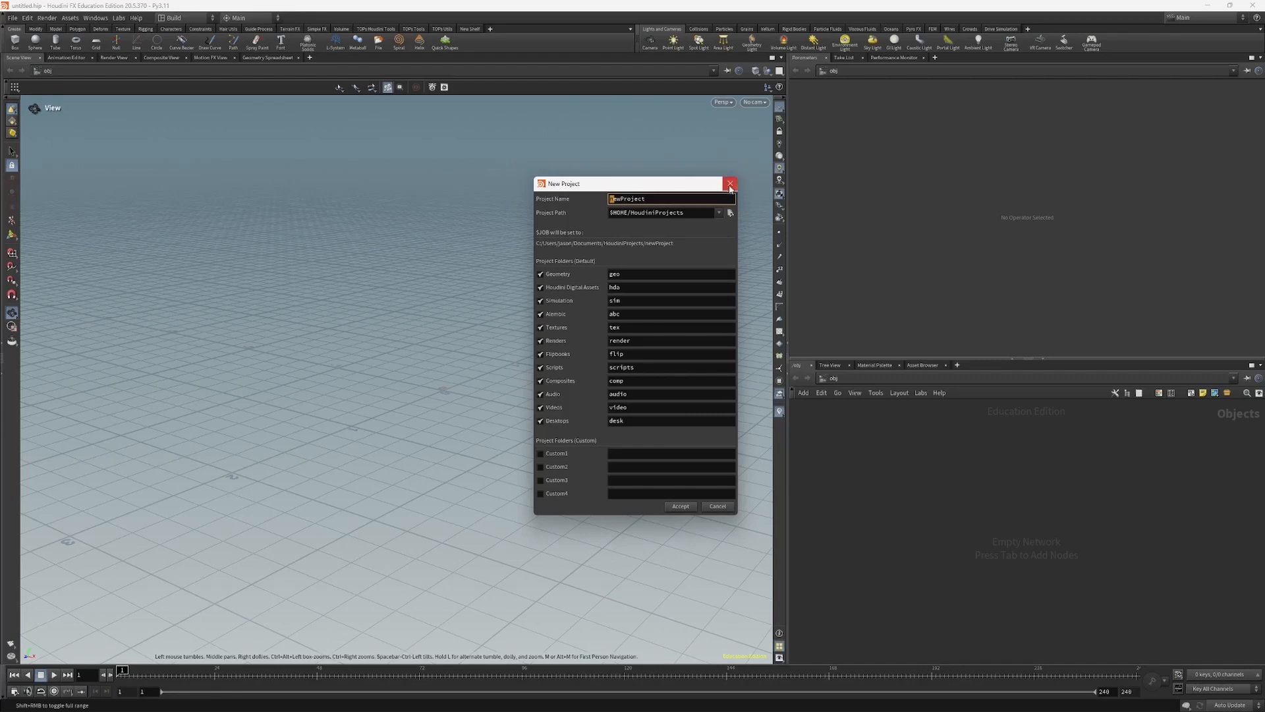
pyautogui.click(729, 184)
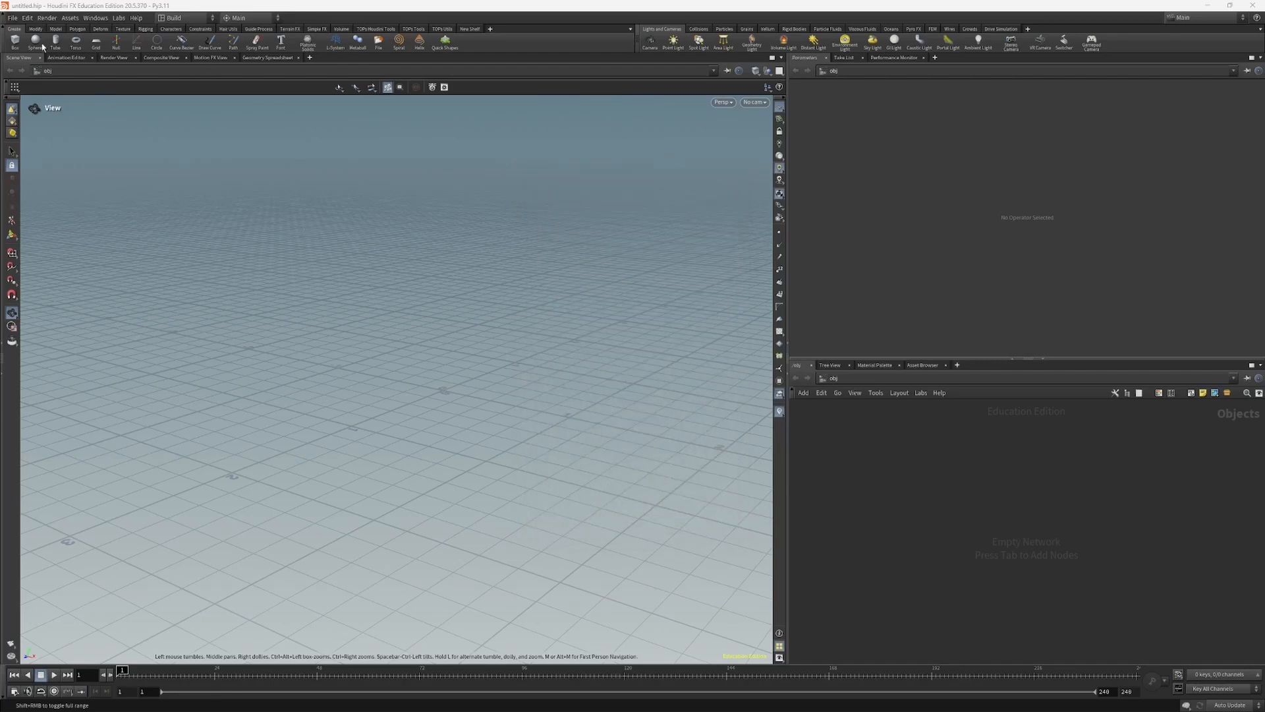
# Step: Open the variables list in Aliases and Variables, inspect the HIPFILE entry and select the JOB variable
pyautogui.click(40, 20)
pyautogui.moveTo(28, 20)
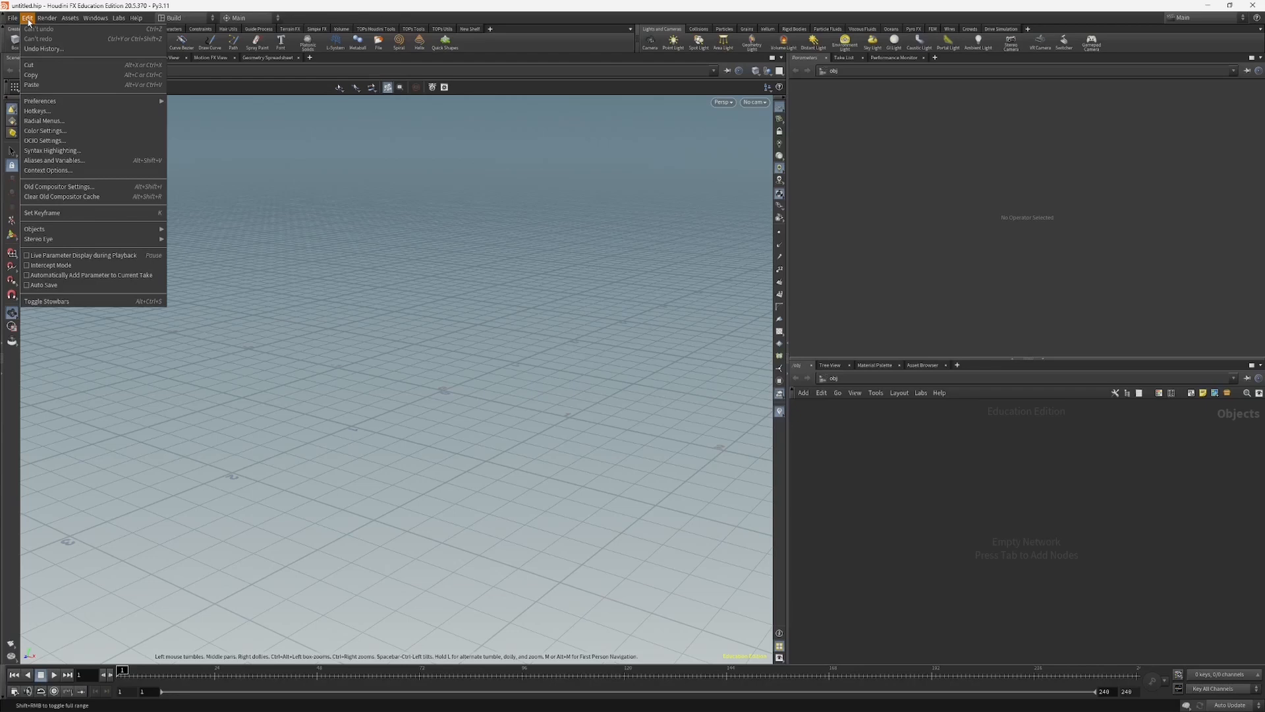
pyautogui.click(68, 161)
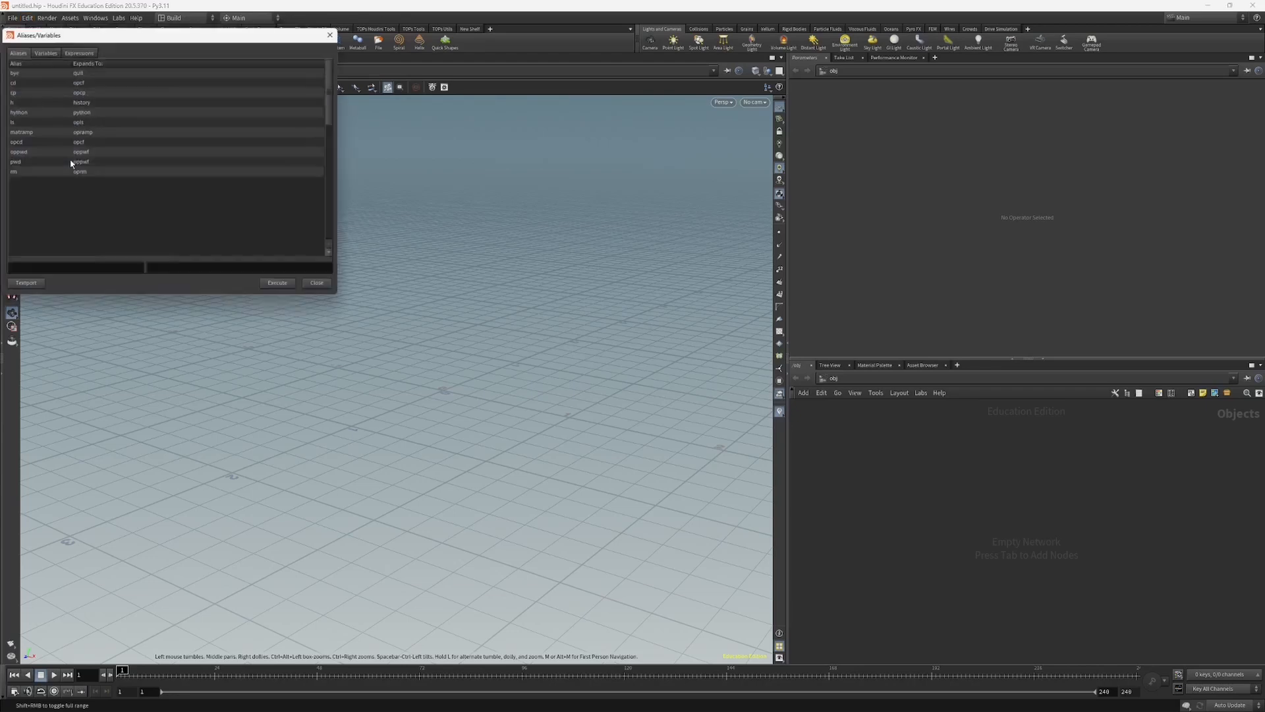
pyautogui.moveTo(145, 42); pyautogui.dragTo(626, 165)
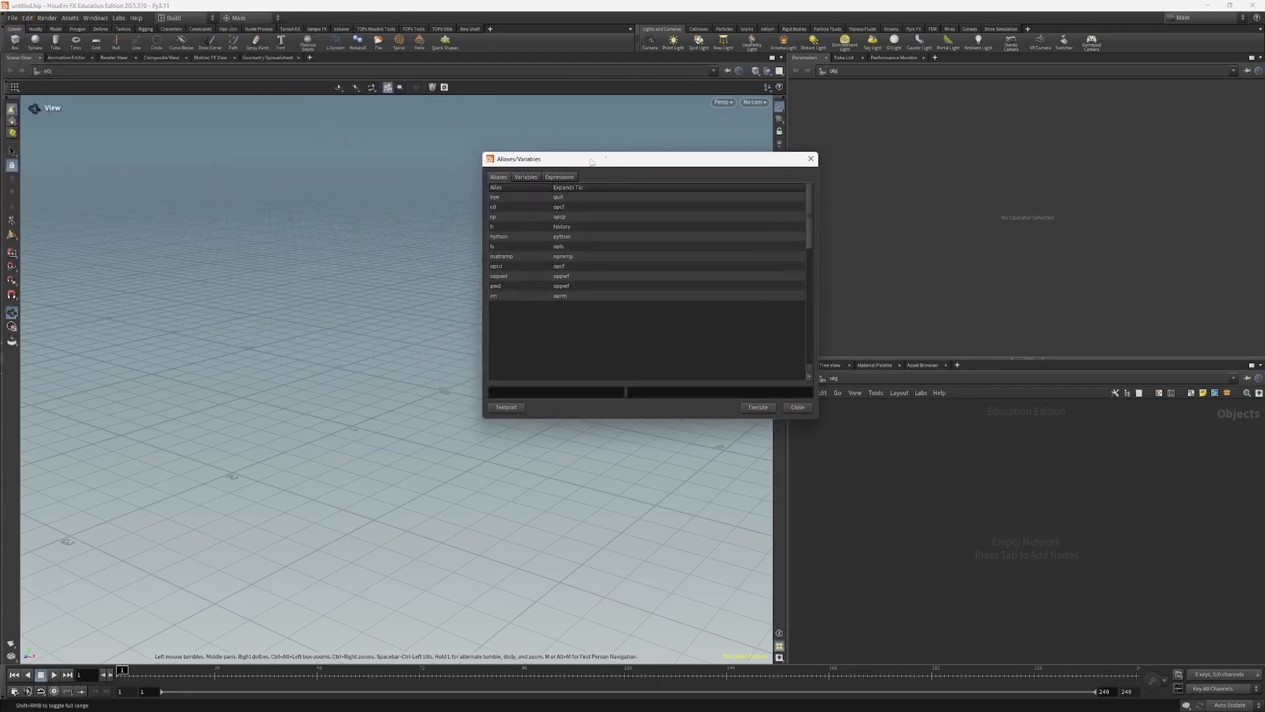
pyautogui.click(527, 178)
pyautogui.moveTo(544, 165); pyautogui.dragTo(549, 173)
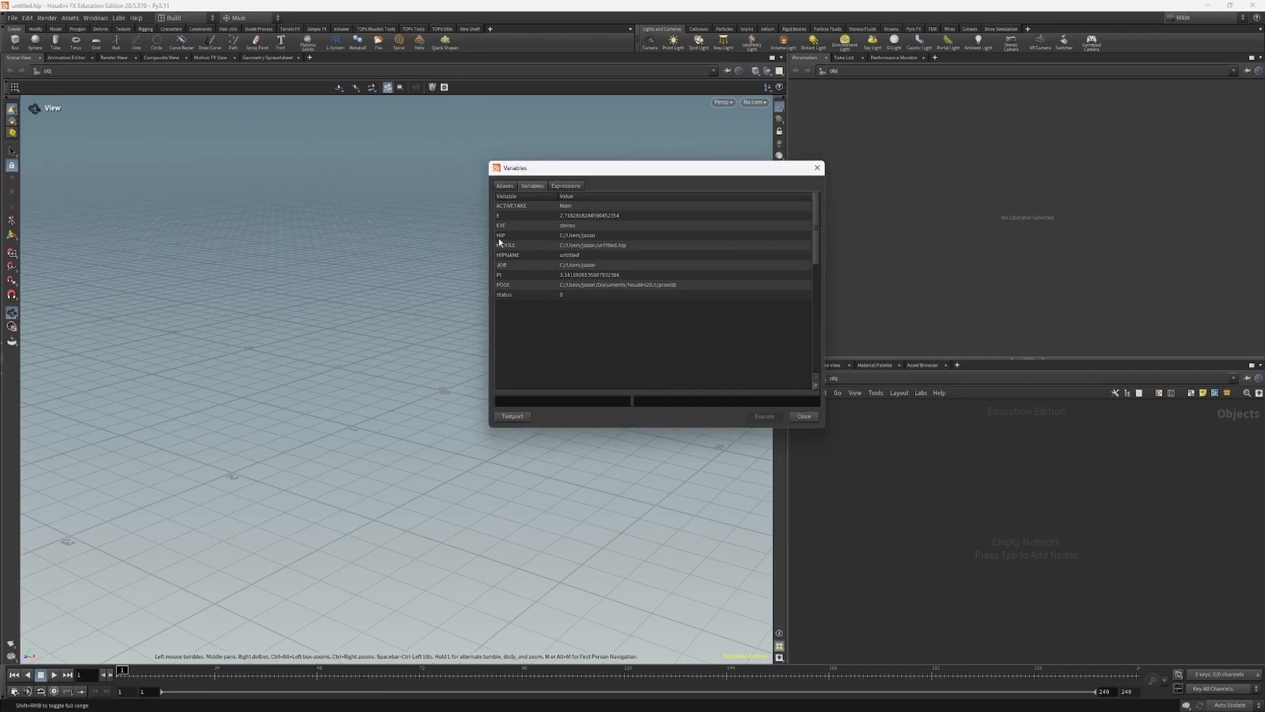
pyautogui.click(571, 237)
pyautogui.click(582, 246)
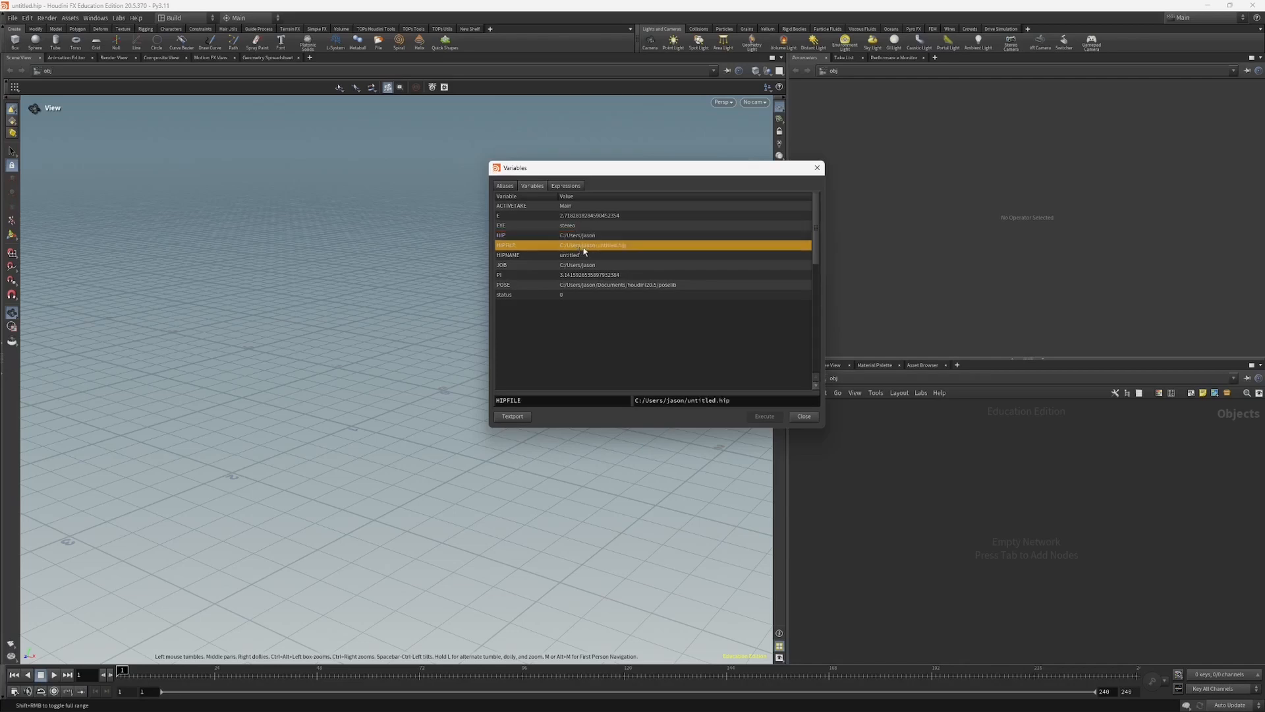
pyautogui.click(574, 266)
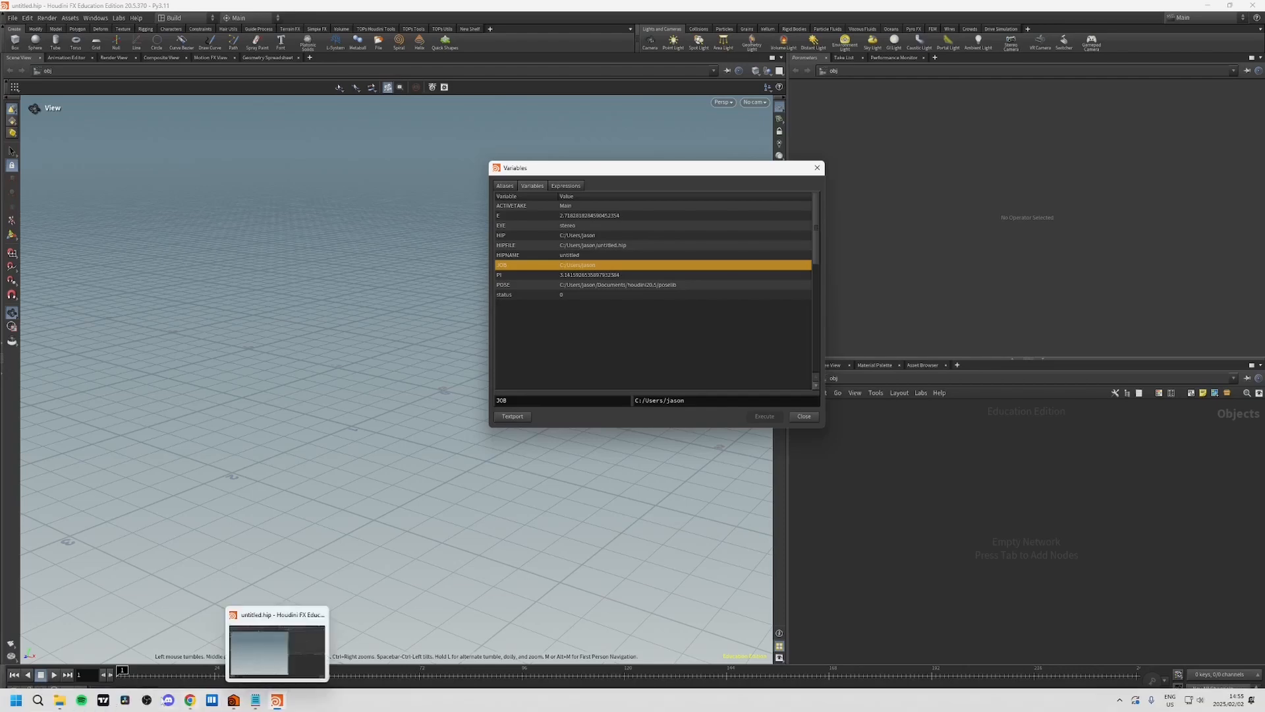
# Step: Switch to File Explorer and copy the scifi_fx_training folder's address as text
pyautogui.moveTo(60, 700)
pyautogui.click(99, 649)
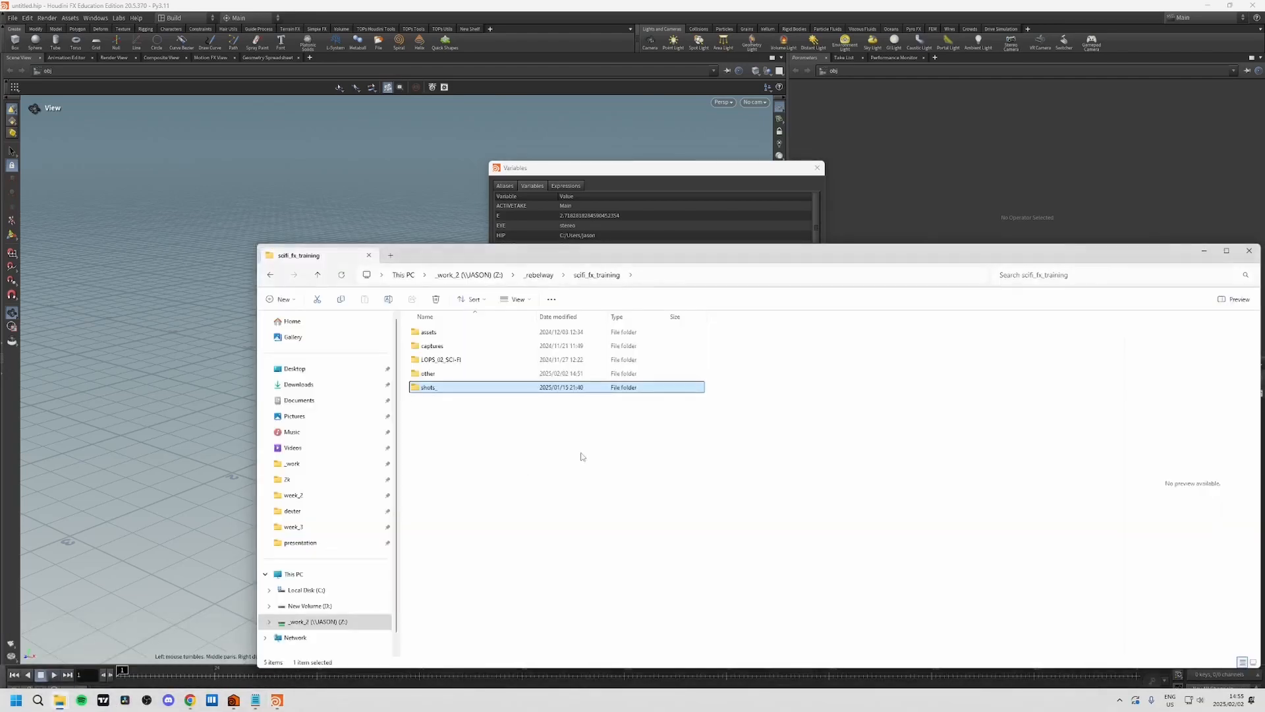
pyautogui.moveTo(589, 259); pyautogui.dragTo(652, 289)
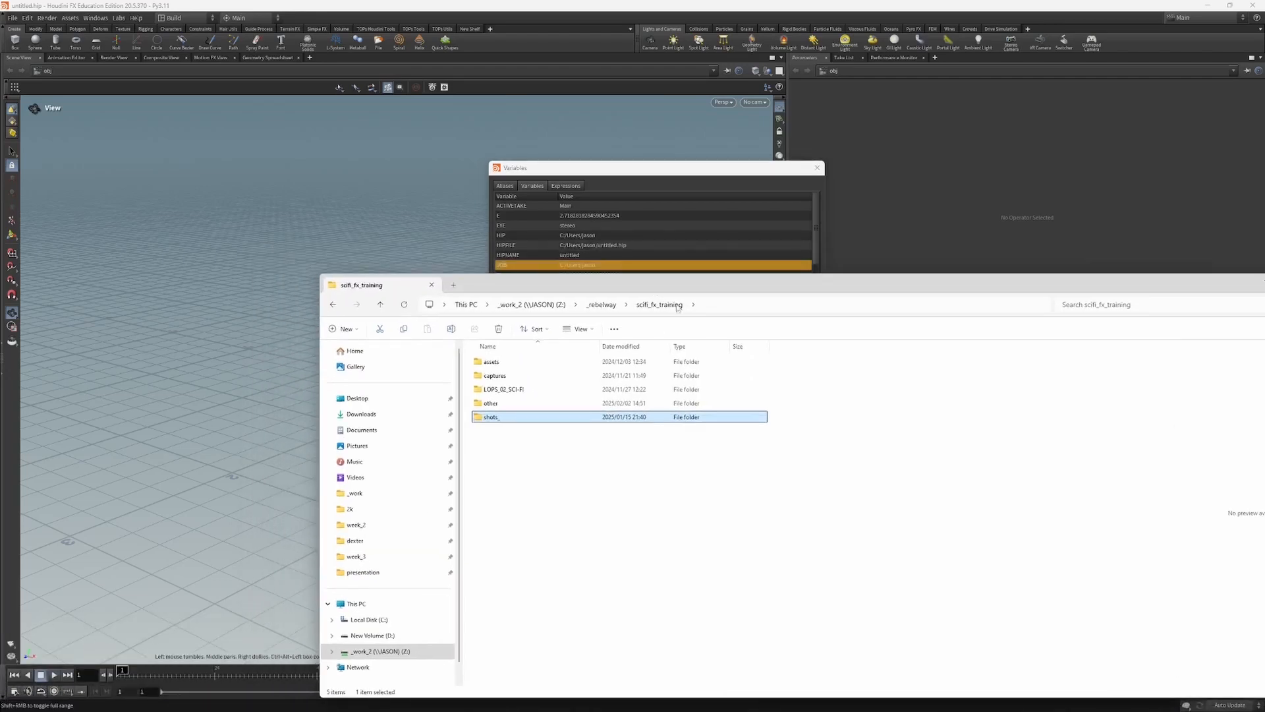
pyautogui.rightClick(597, 307)
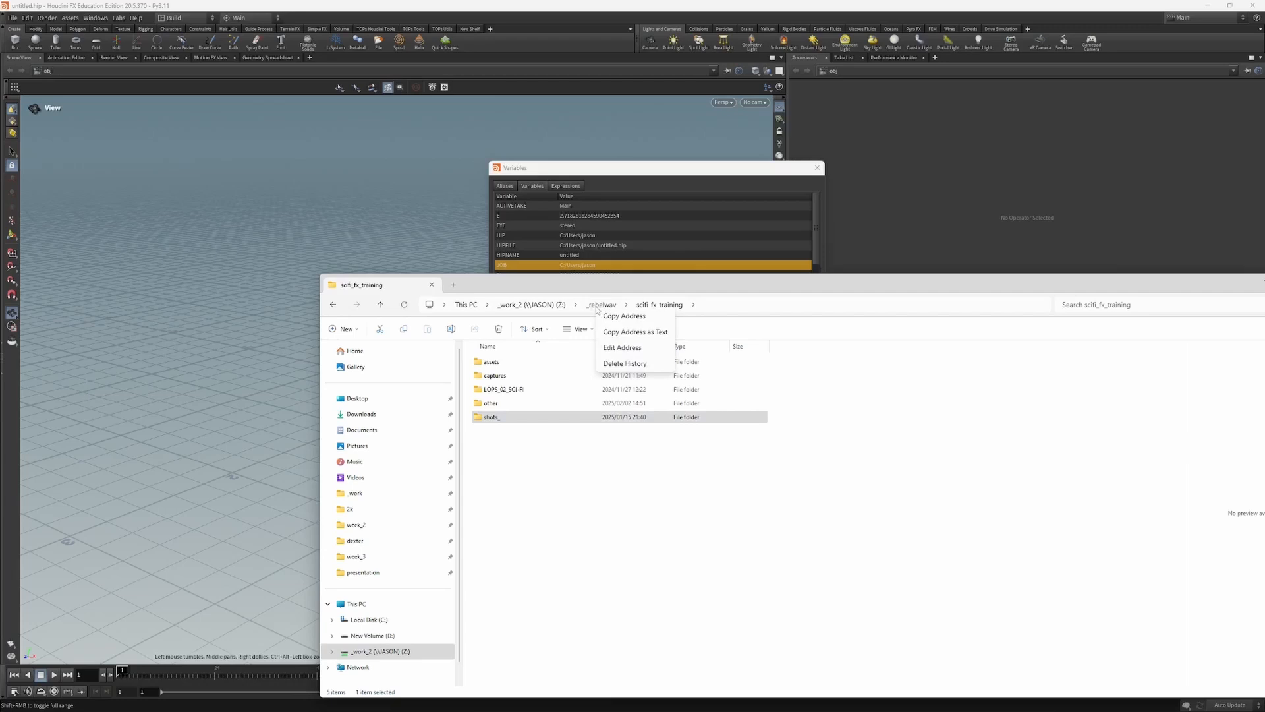
pyautogui.click(630, 329)
# Step: Set the JOB variable in Houdini to Z:/_rebelway/scifi_fx_training with forward slashes, and close the Variables window
pyautogui.click(669, 172)
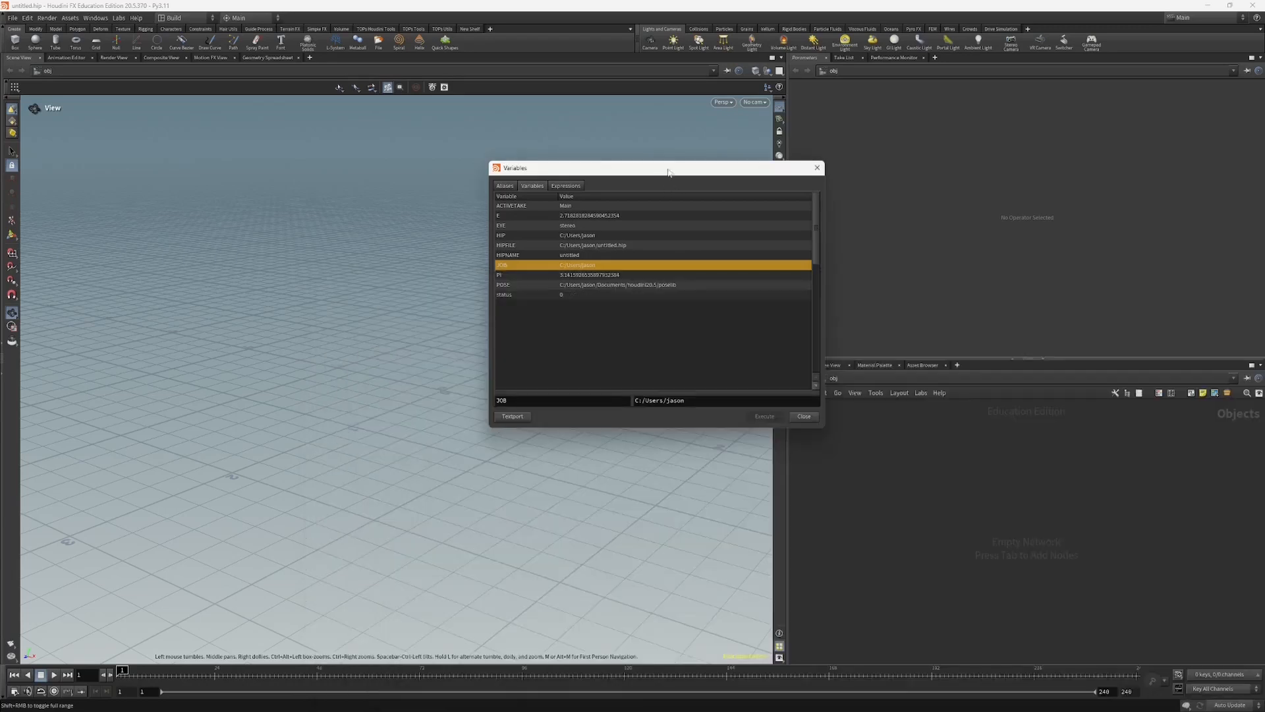
pyautogui.click(506, 257)
pyautogui.click(502, 265)
pyautogui.moveTo(691, 400); pyautogui.dragTo(626, 411)
pyautogui.hotkey('ctrl', 'v')
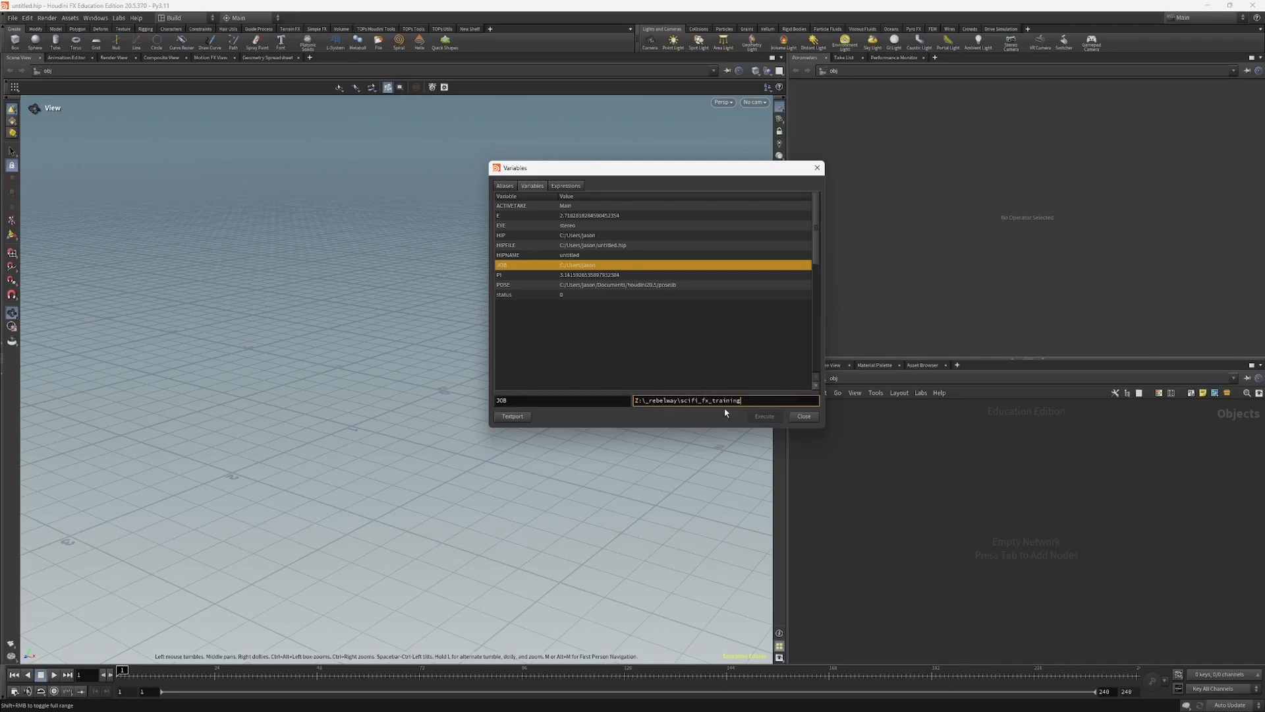
pyautogui.doubleClick(644, 408)
pyautogui.write('/')
pyautogui.doubleClick(677, 402)
pyautogui.press('Return')
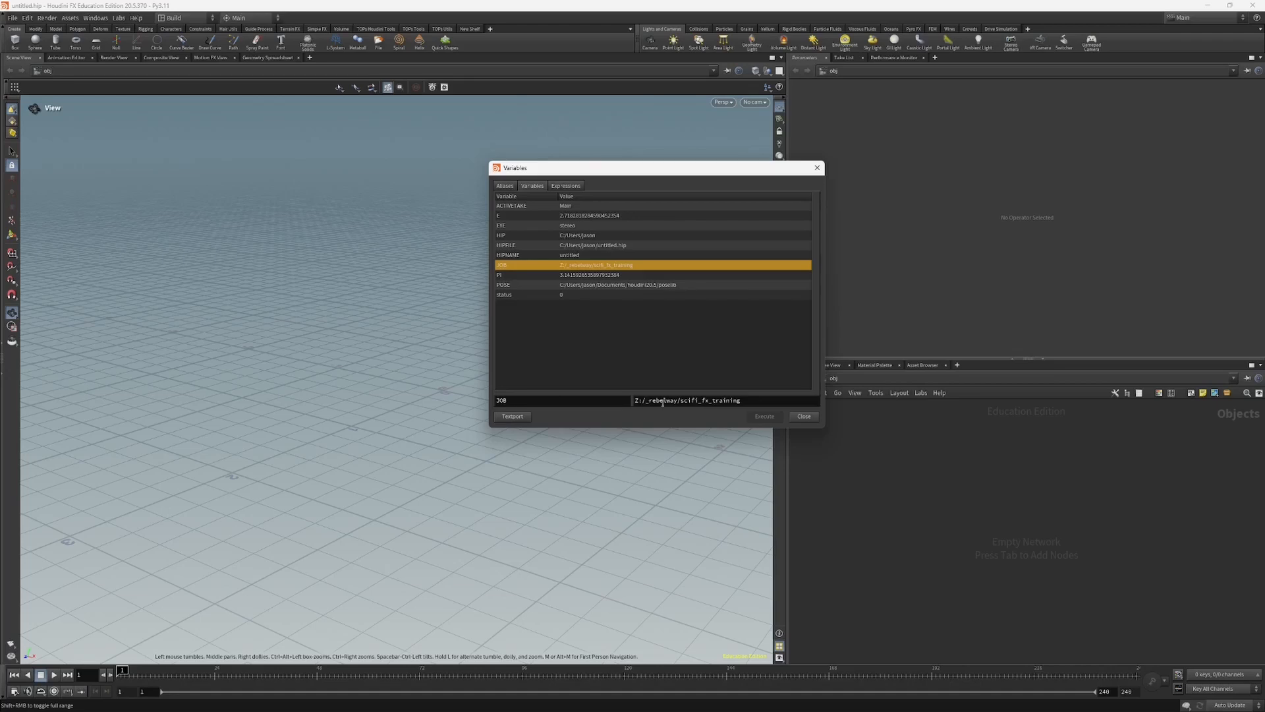
pyautogui.moveTo(738, 403); pyautogui.dragTo(525, 400)
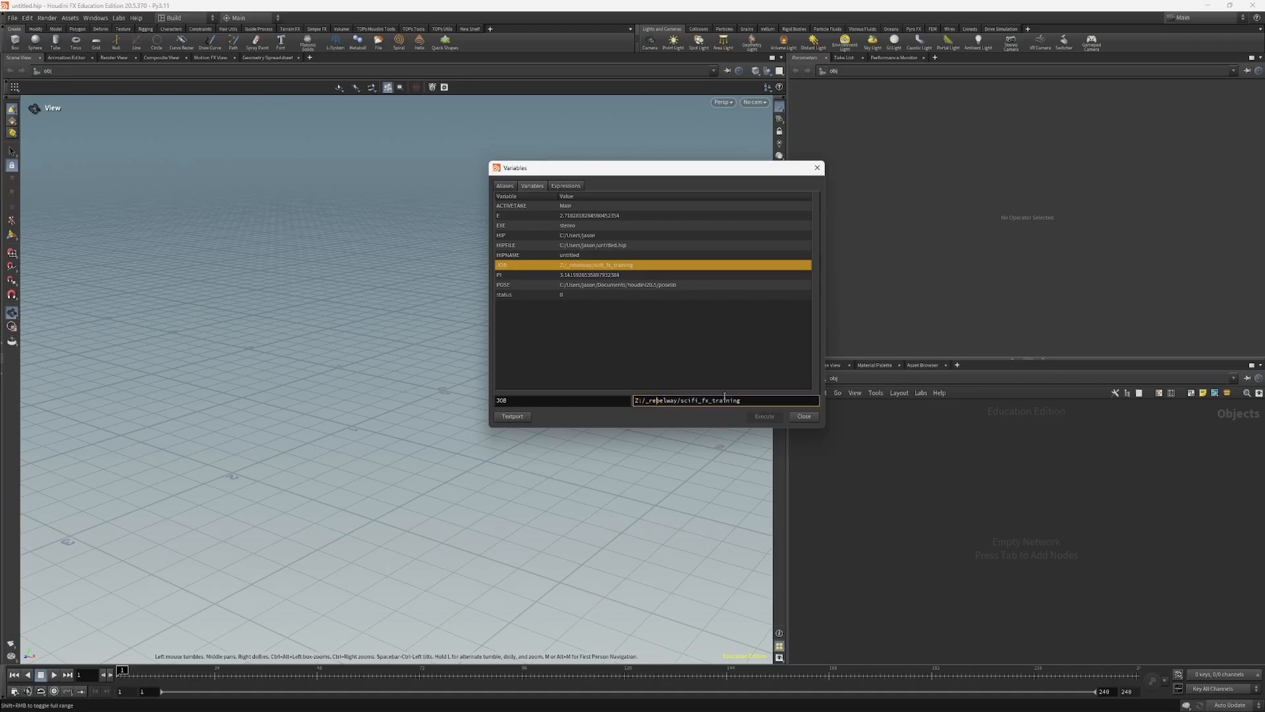
pyautogui.doubleClick(517, 402)
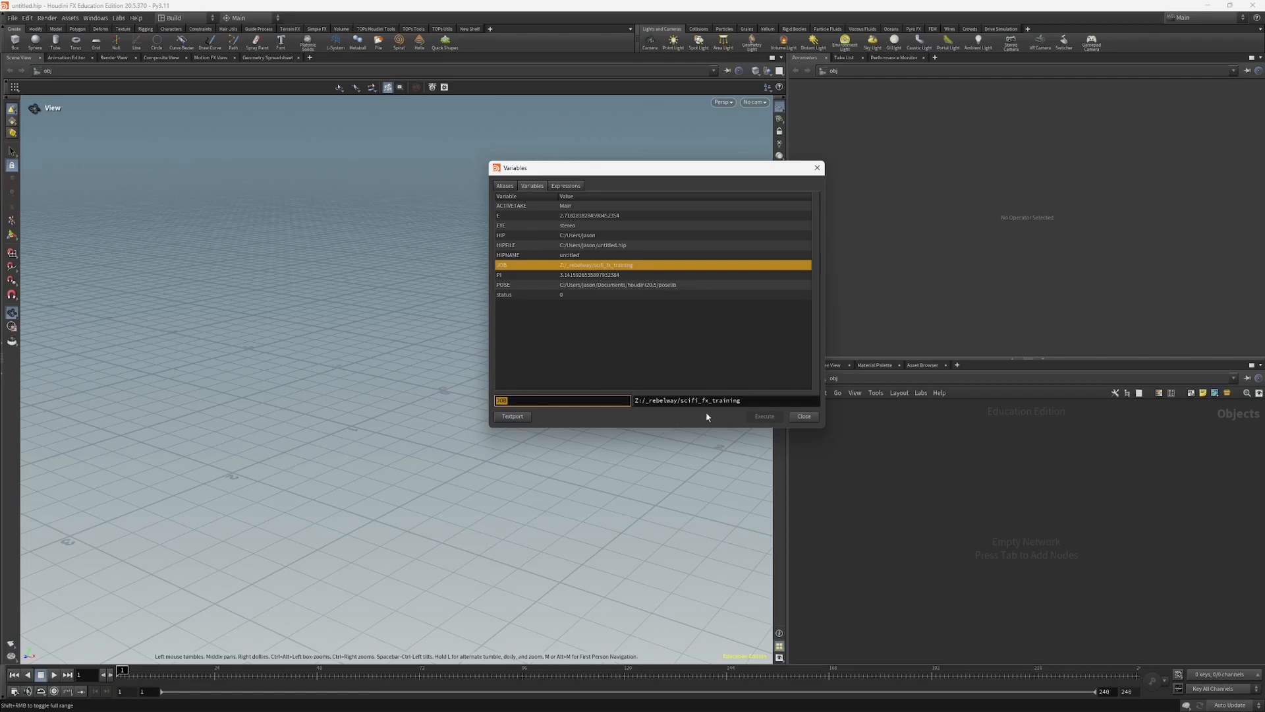
pyautogui.click(803, 417)
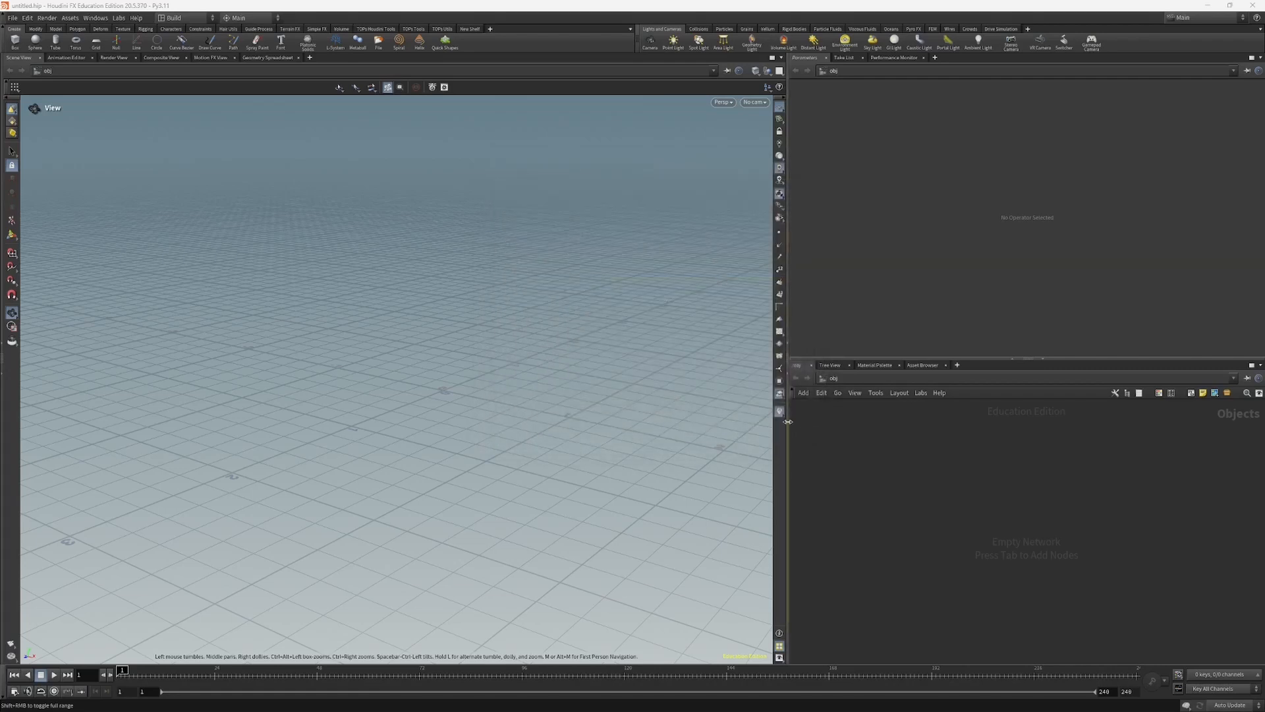
# Step: Save the scene under the name blank in the $JOB folder, Z:/_rebelway/scifi_fx_training/
pyautogui.click(13, 18)
pyautogui.click(48, 93)
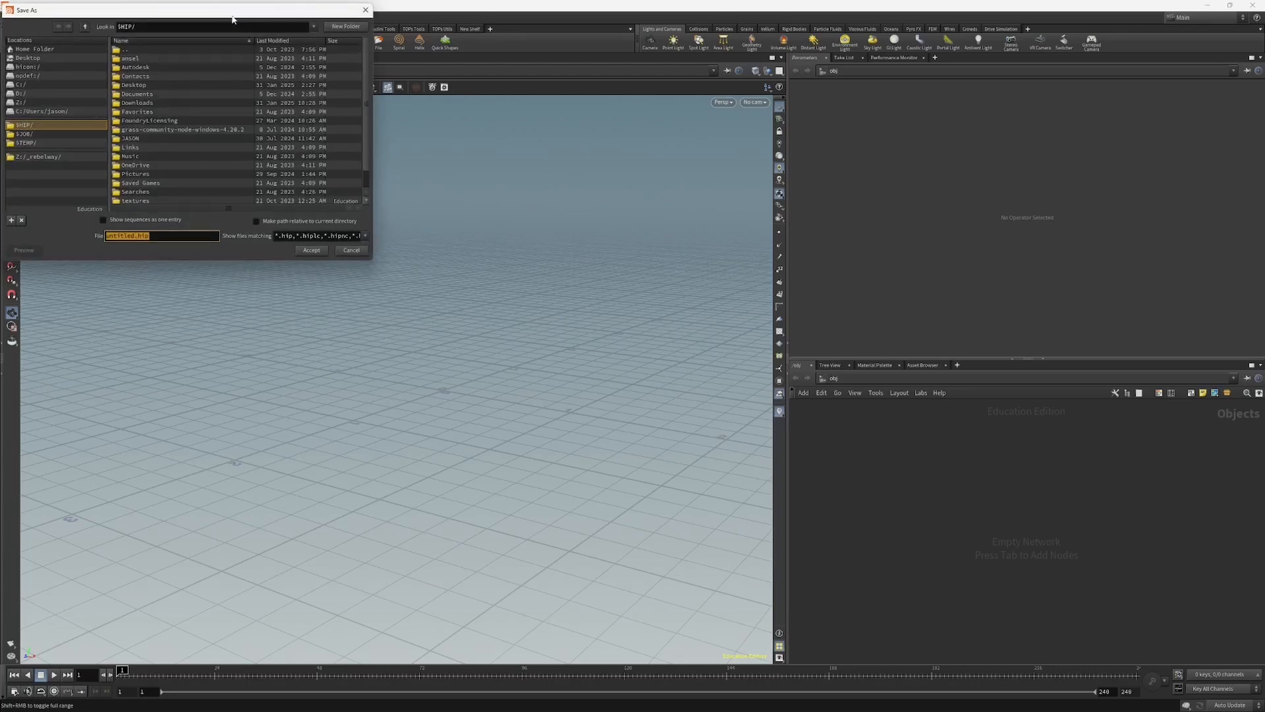
pyautogui.moveTo(232, 19); pyautogui.dragTo(629, 211)
pyautogui.click(431, 349)
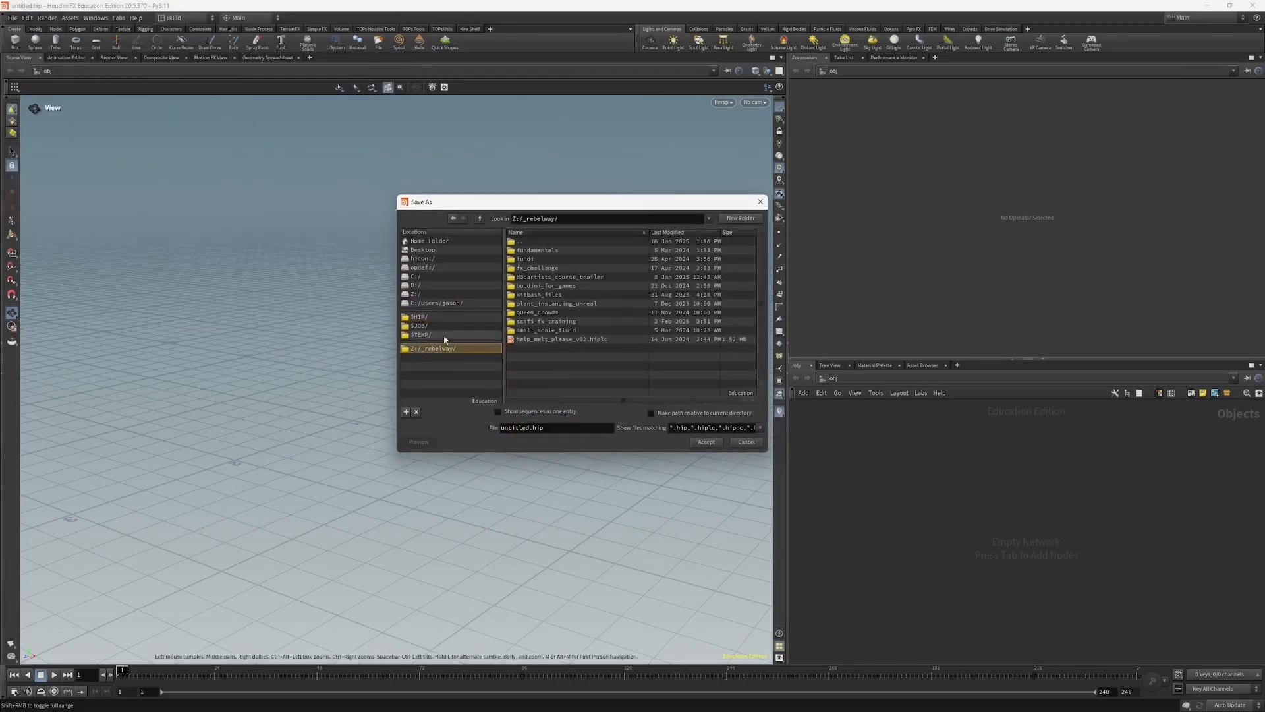
pyautogui.doubleClick(546, 320)
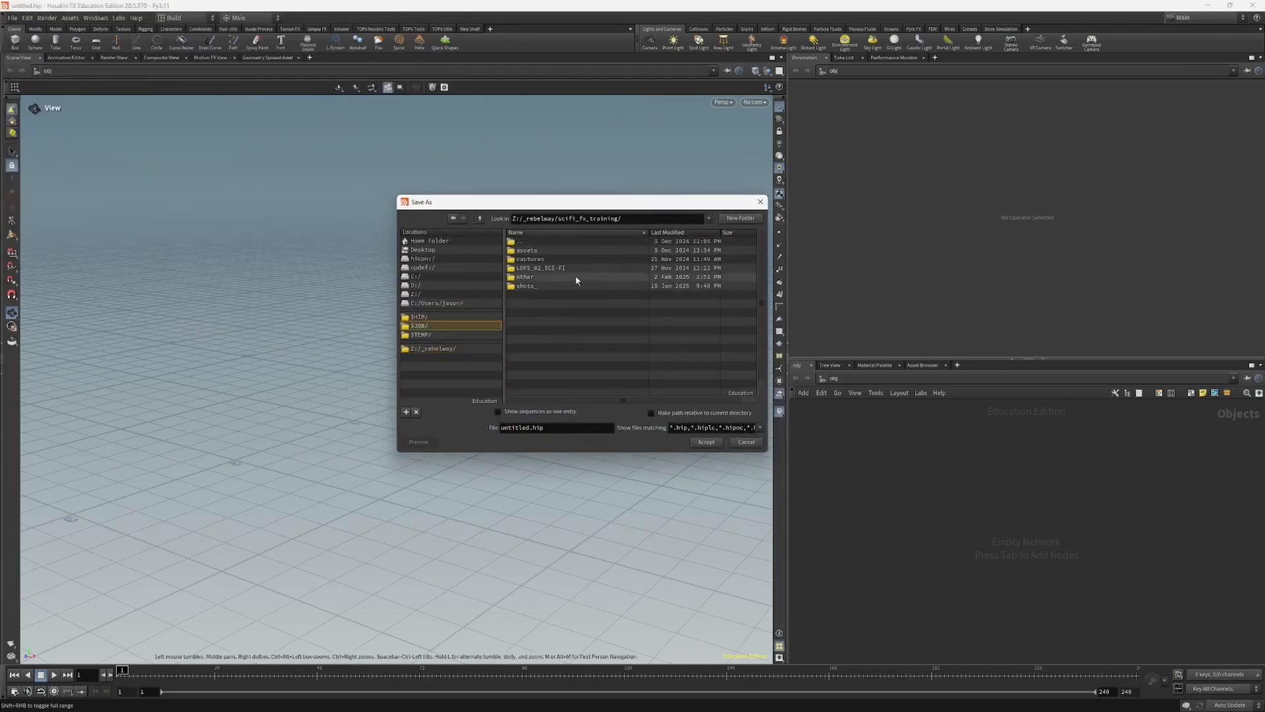
pyautogui.moveTo(550, 204); pyautogui.dragTo(577, 226)
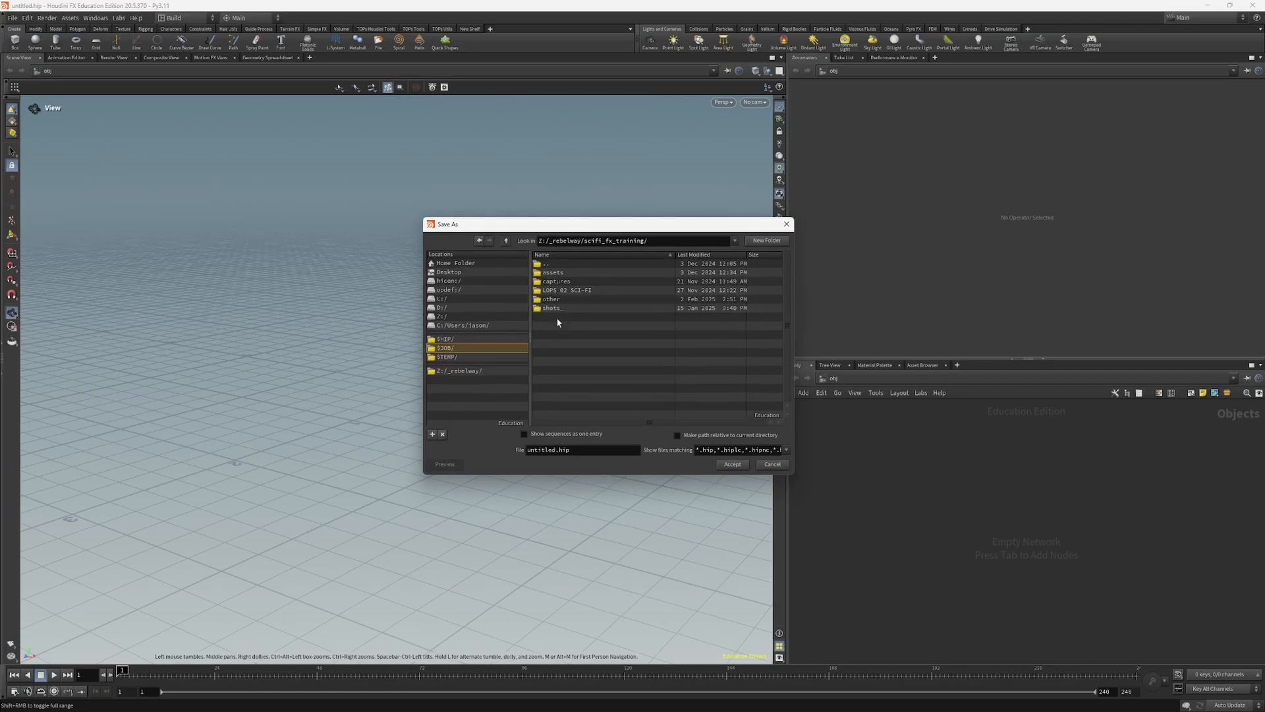
pyautogui.doubleClick(553, 452)
pyautogui.write('blank')
pyautogui.click(726, 466)
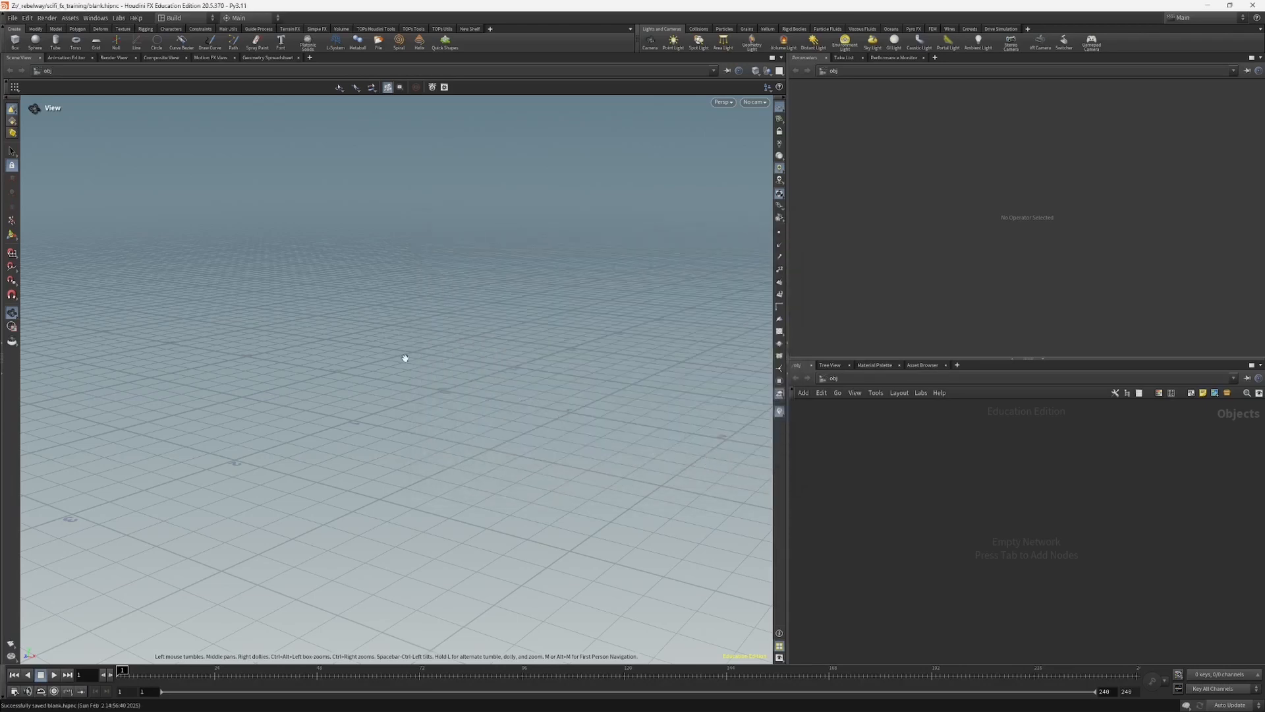
# Step: Browse the $HIP and $JOB locations in the file open dialog, and close it without opening a scene
pyautogui.hotkey('ctrl', 'o')
pyautogui.moveTo(565, 226); pyautogui.dragTo(571, 240)
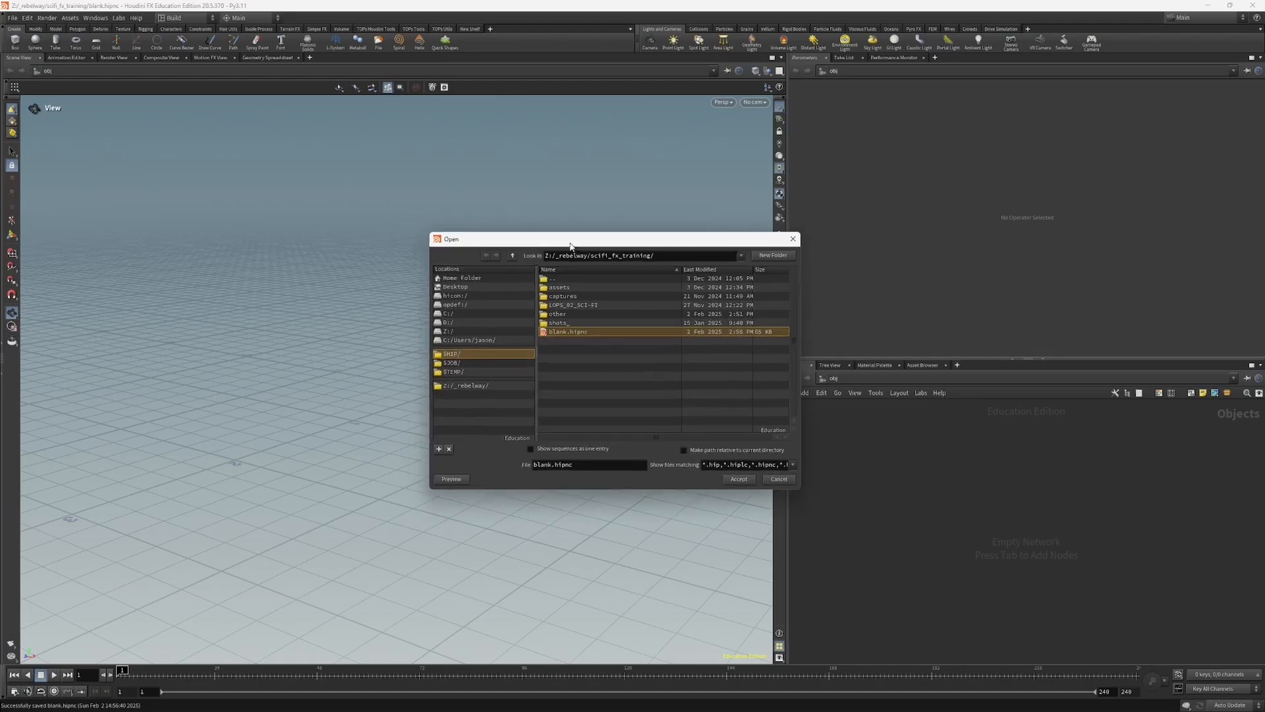
pyautogui.click(452, 356)
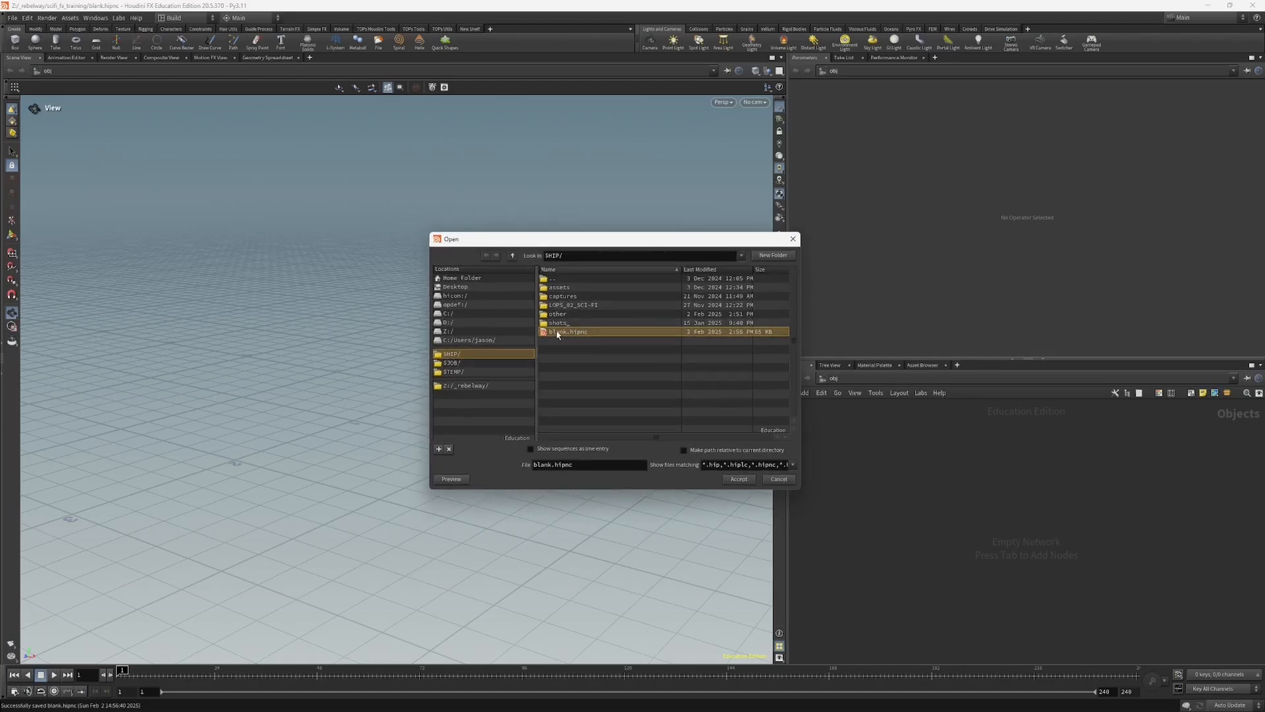
pyautogui.click(452, 362)
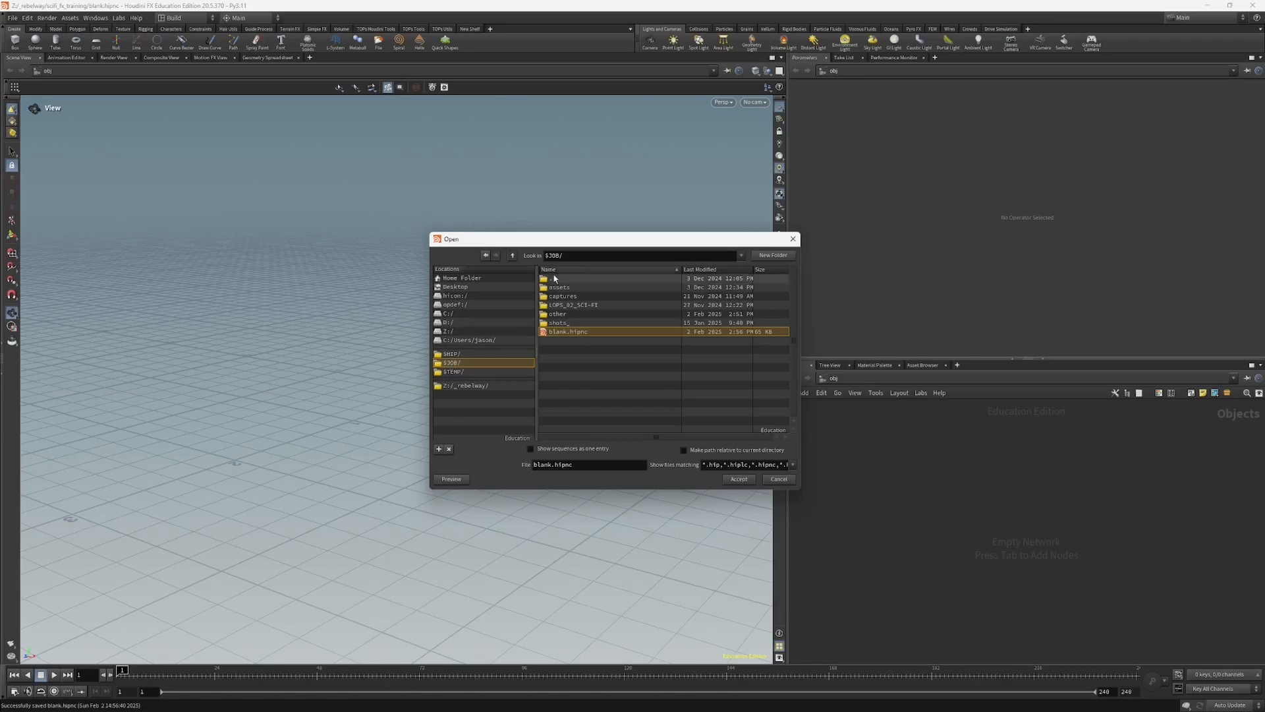
pyautogui.click(793, 238)
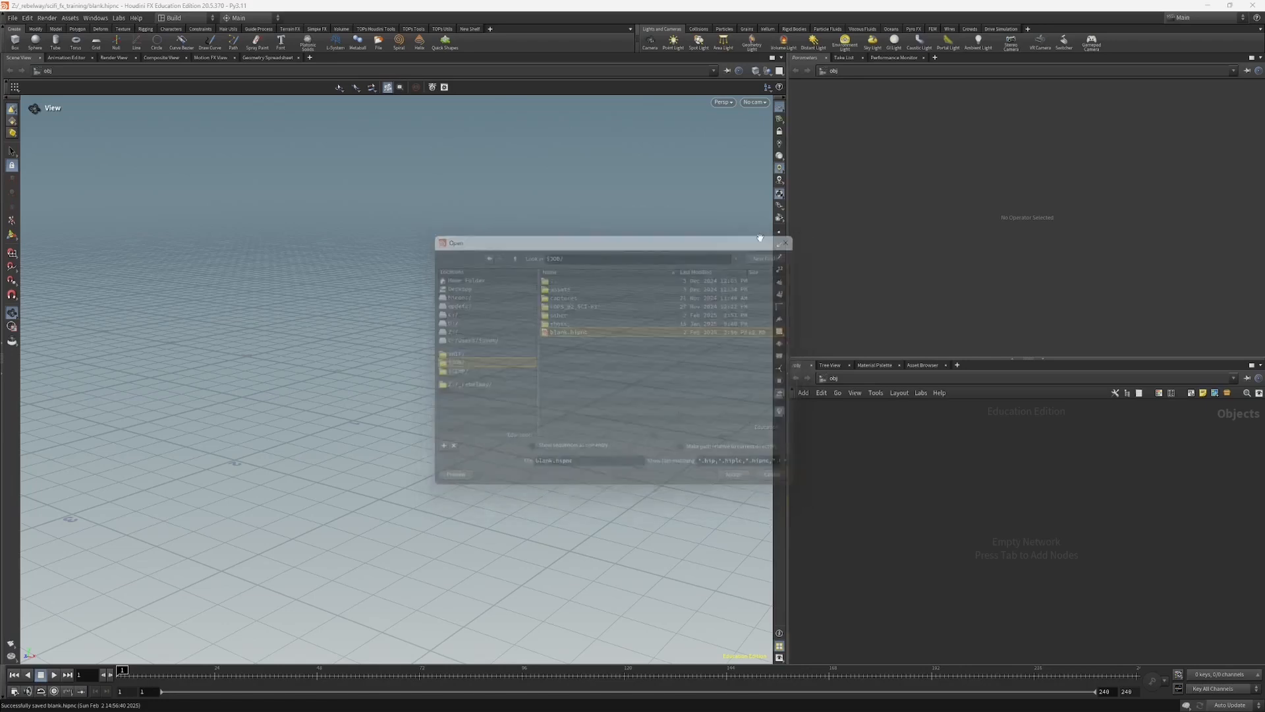
# Step: Inspect the HIPFILE and JOB entries in Aliases and Variables, and close the Variables window
pyautogui.click(28, 17)
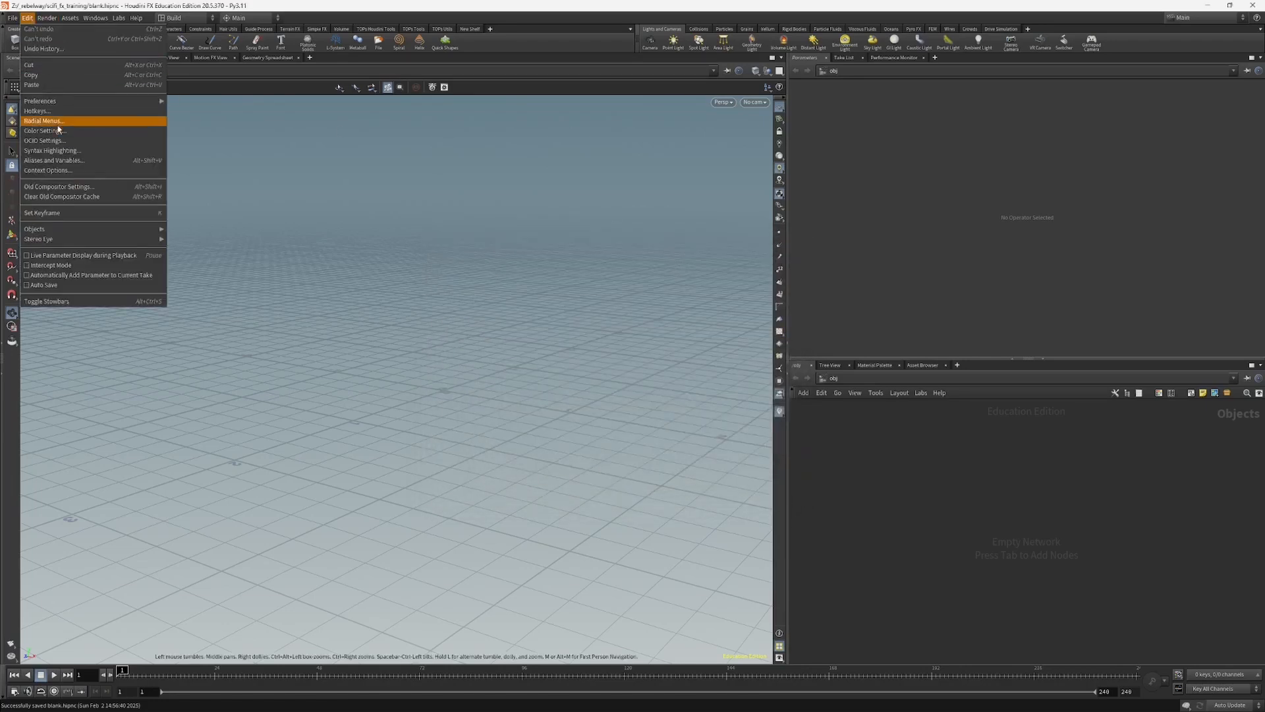
pyautogui.click(73, 160)
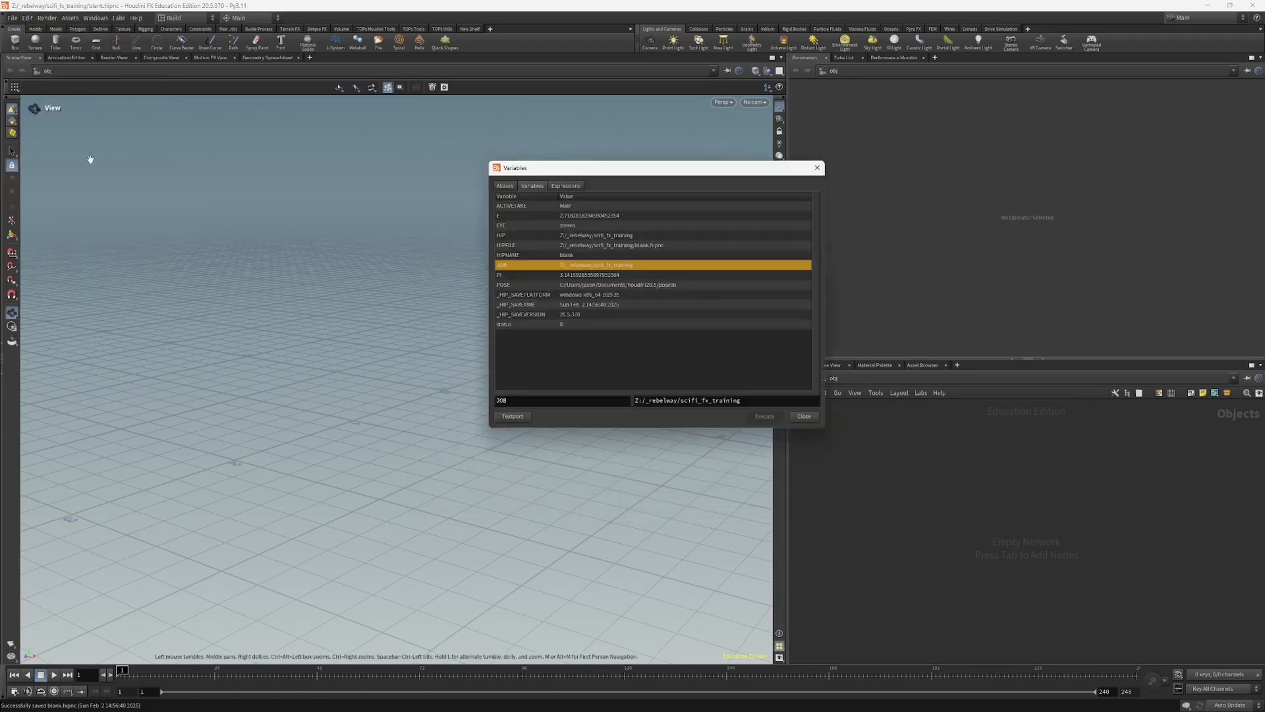
pyautogui.click(574, 238)
pyautogui.click(610, 246)
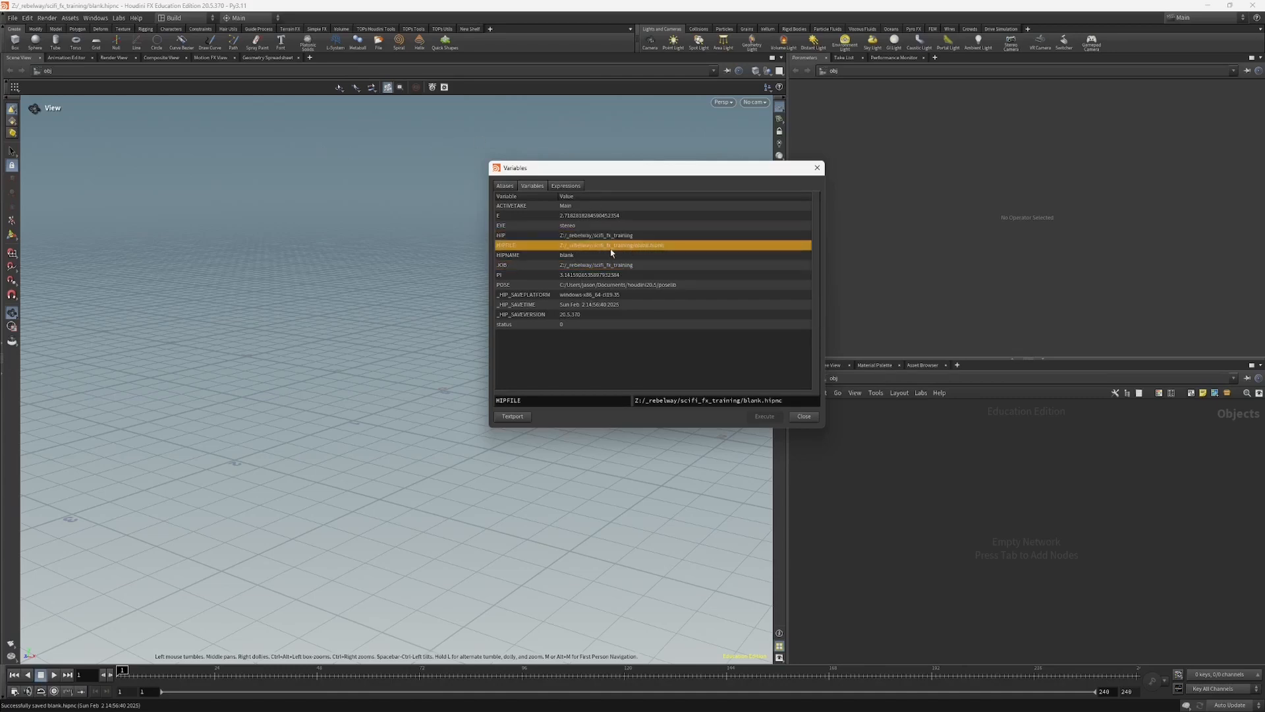
pyautogui.click(590, 266)
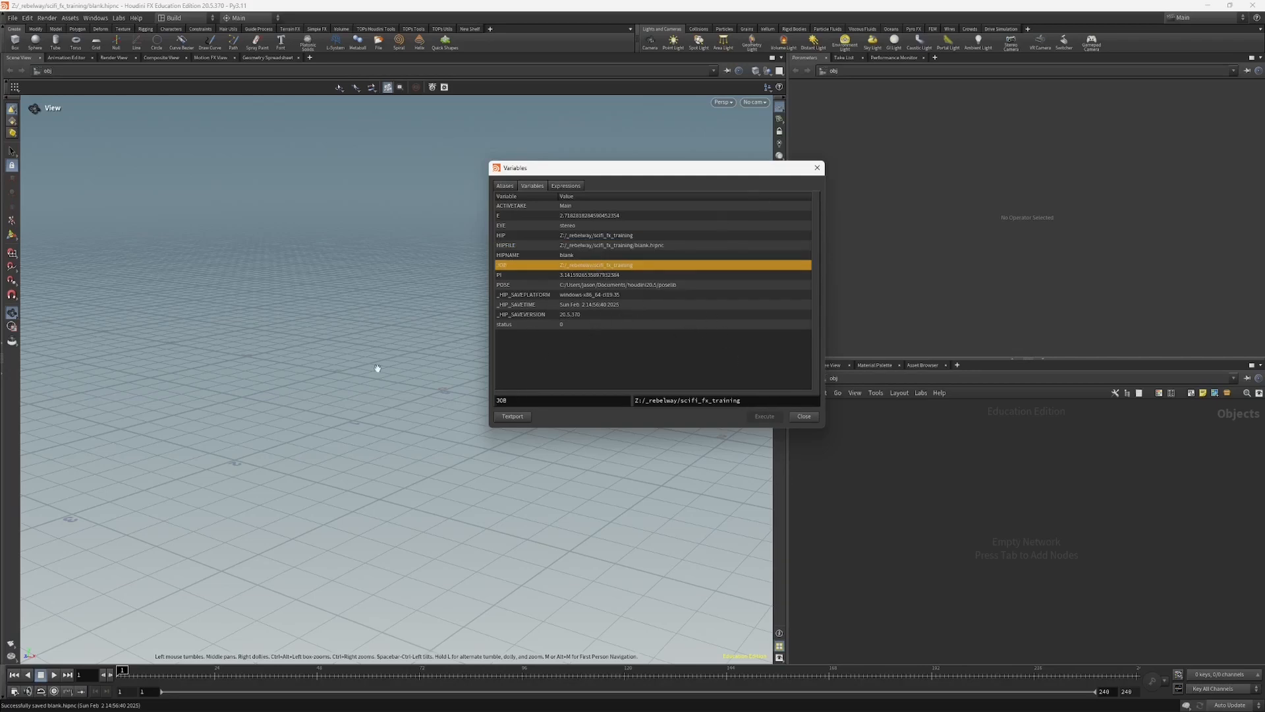
pyautogui.moveTo(329, 396); pyautogui.dragTo(326, 391)
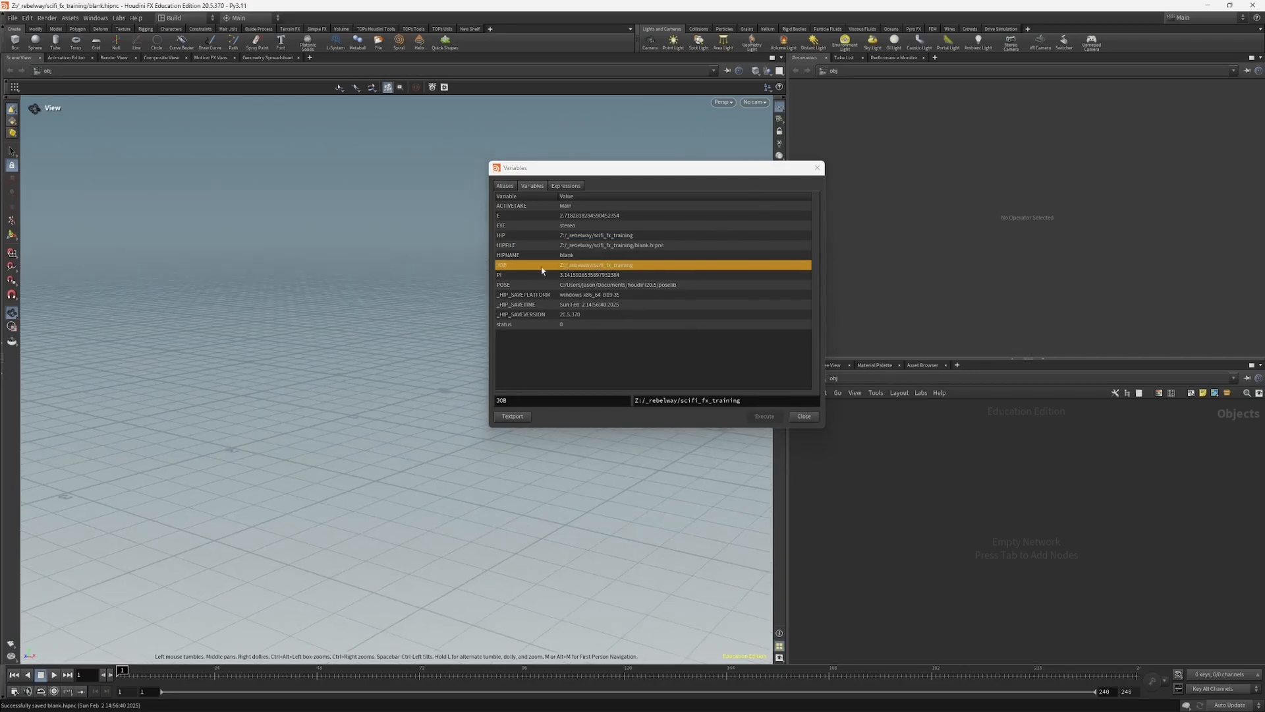
pyautogui.click(817, 168)
# Step: Set the project to the $HIP folder and check the JOB variable in Aliases and Variables
pyautogui.click(12, 18)
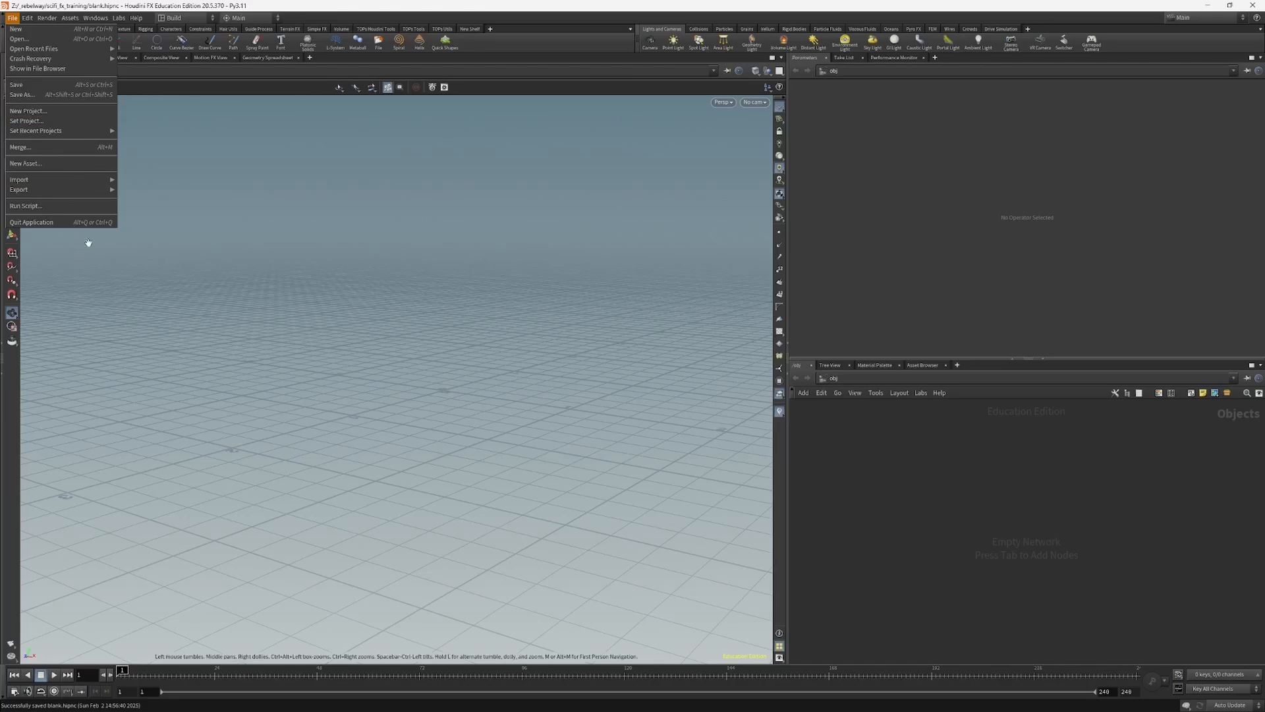
pyautogui.click(44, 122)
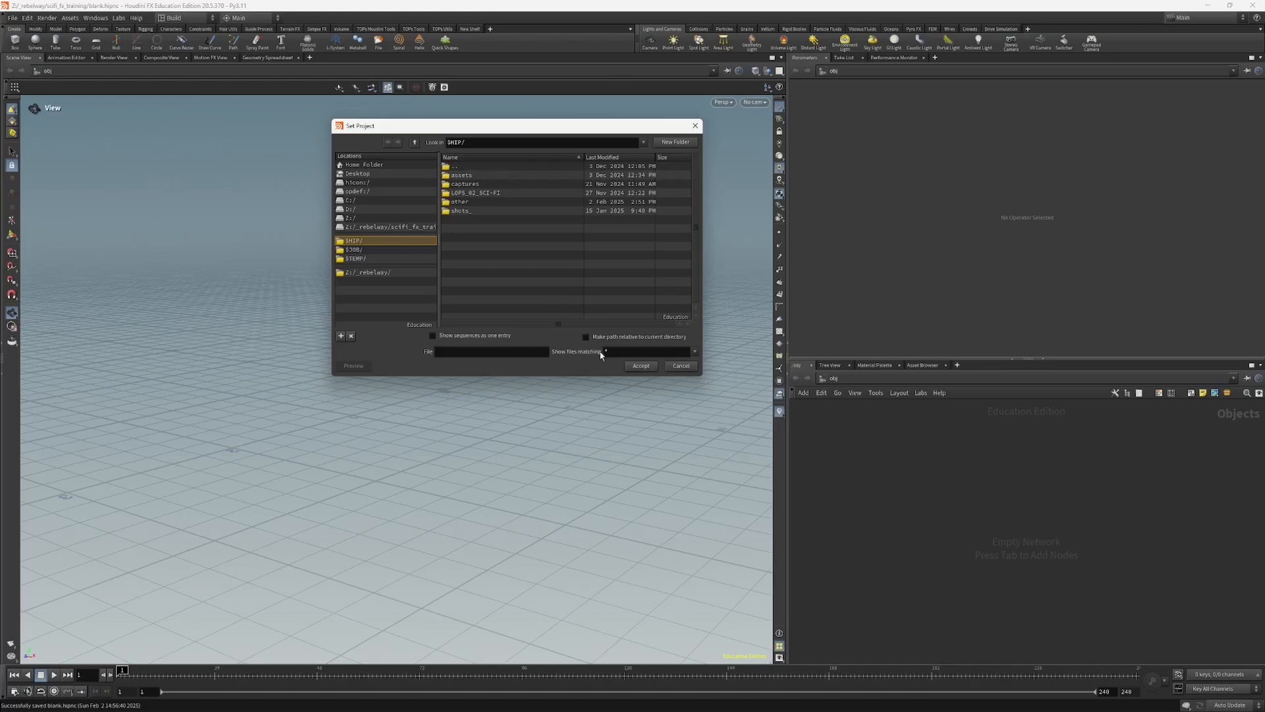
pyautogui.click(636, 367)
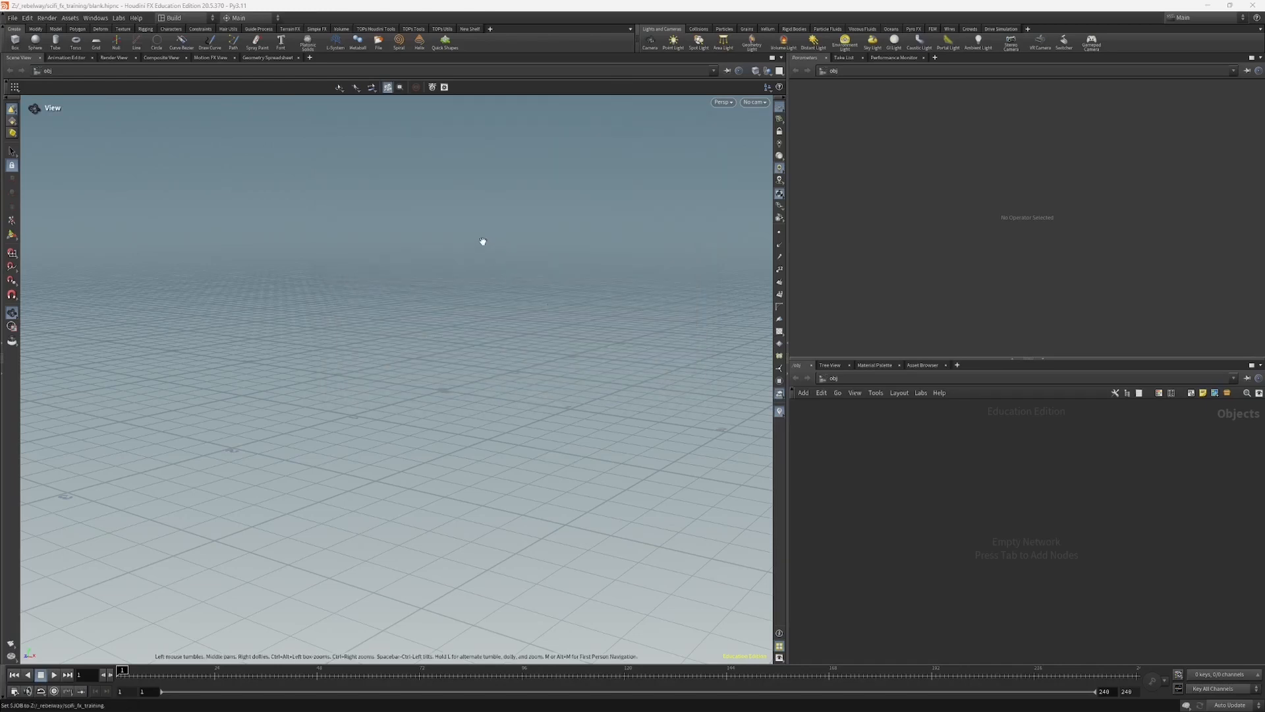
pyautogui.click(27, 18)
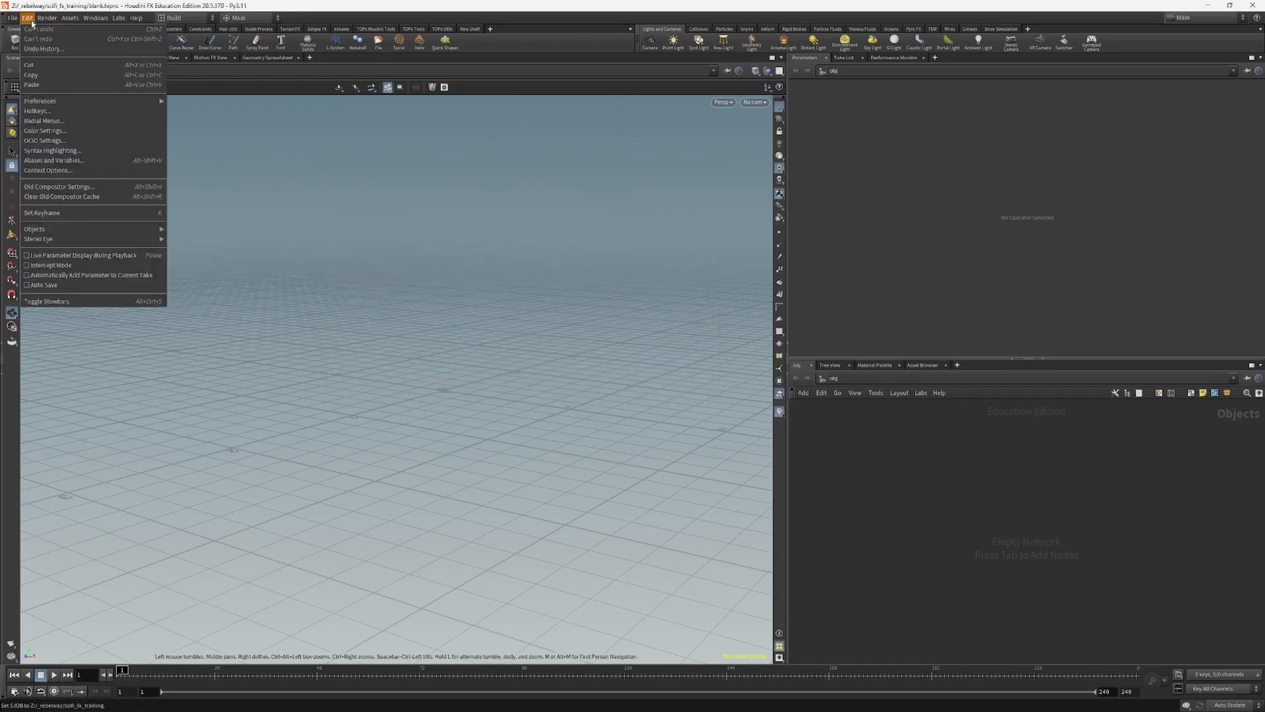
pyautogui.click(82, 162)
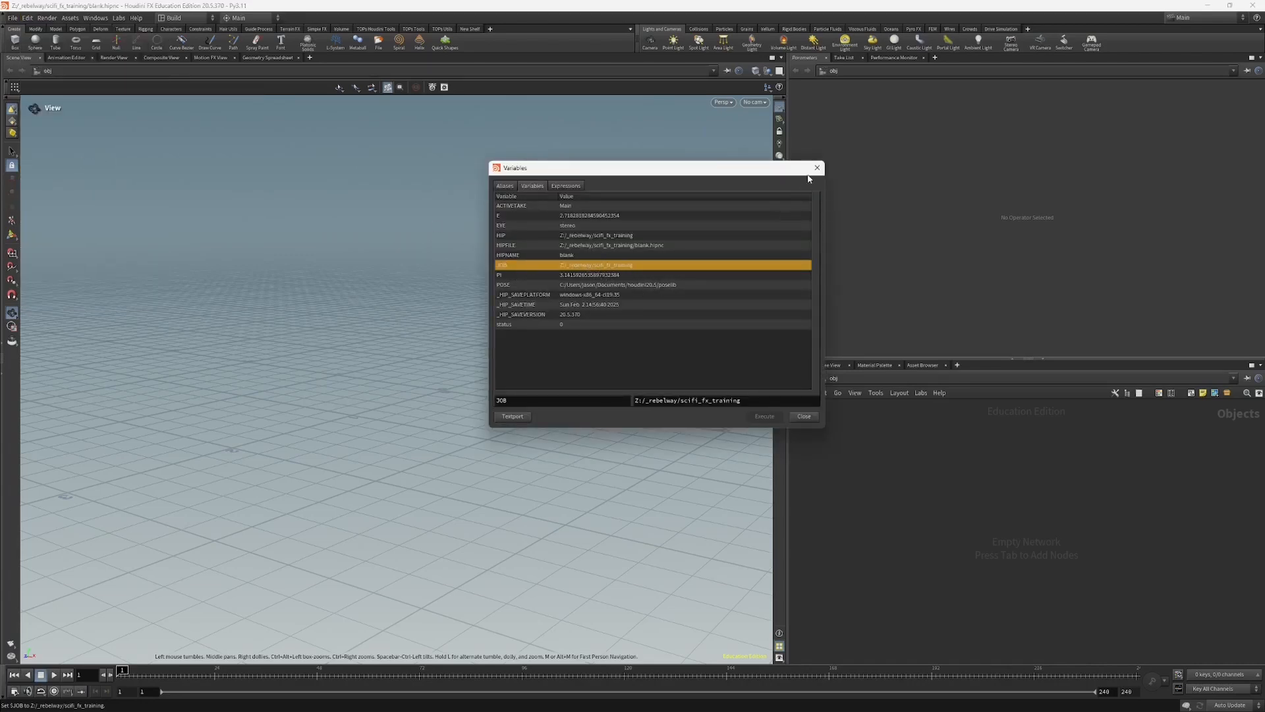
pyautogui.click(816, 169)
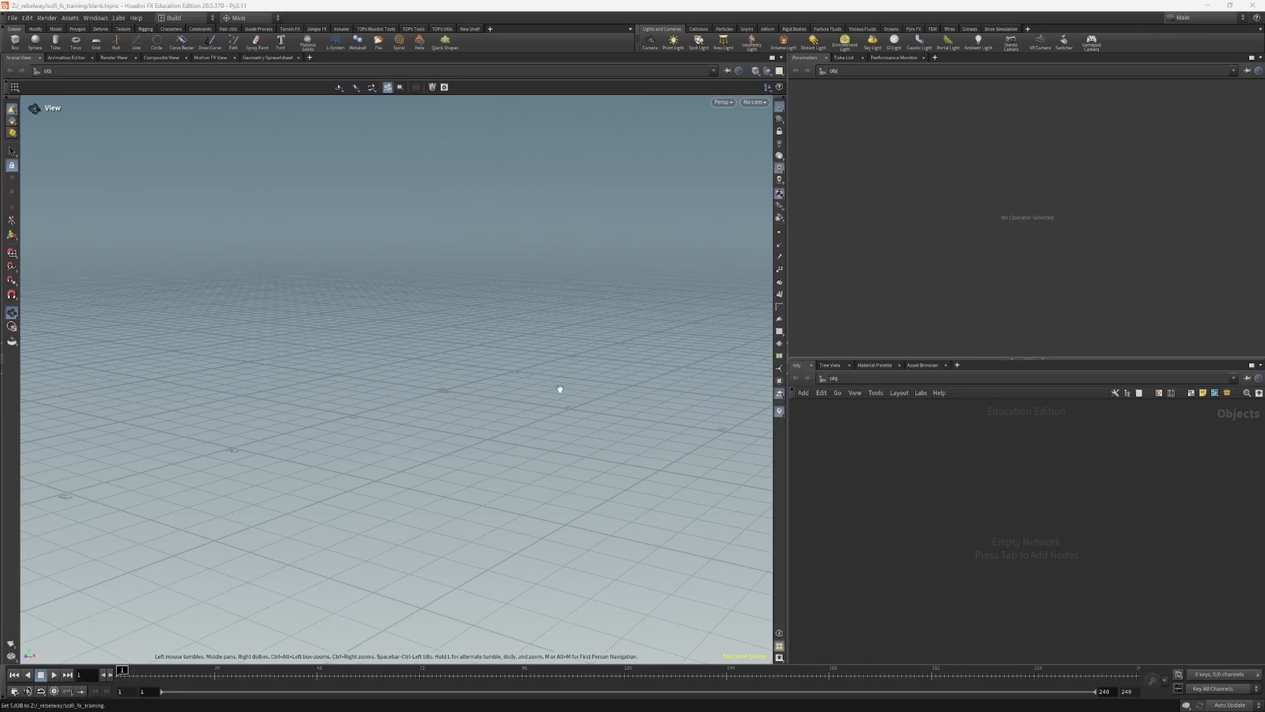
# Step: Set the viewport background's color scheme to Dark in the display options, and close the options
pyautogui.moveTo(560, 389); pyautogui.dragTo(453, 402)
pyautogui.moveTo(631, 398); pyautogui.dragTo(629, 396)
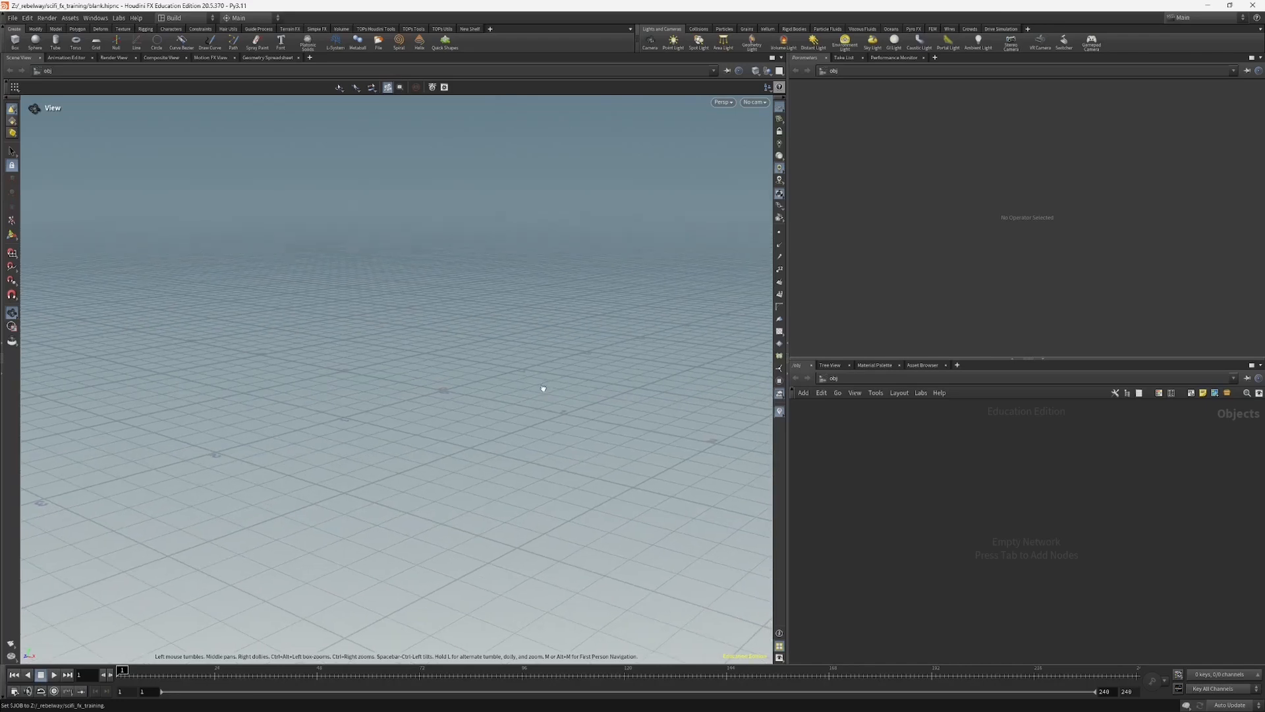
pyautogui.press('d')
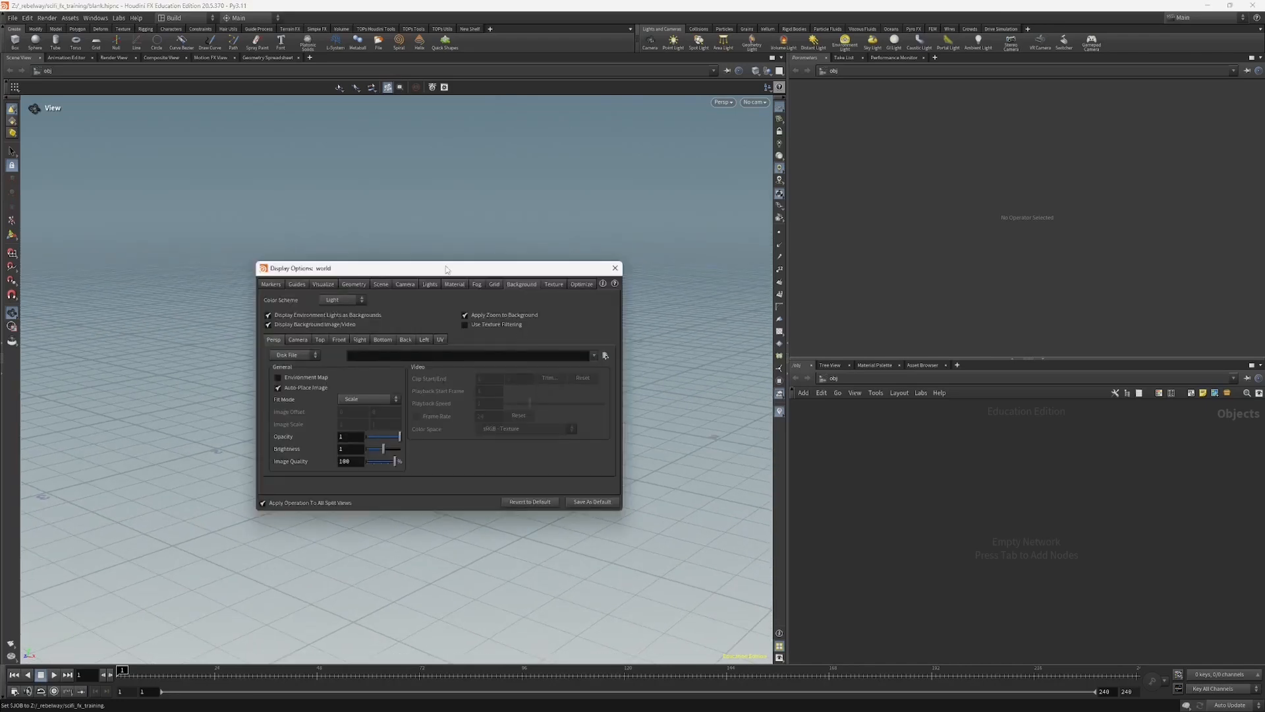
pyautogui.moveTo(446, 270); pyautogui.dragTo(531, 320)
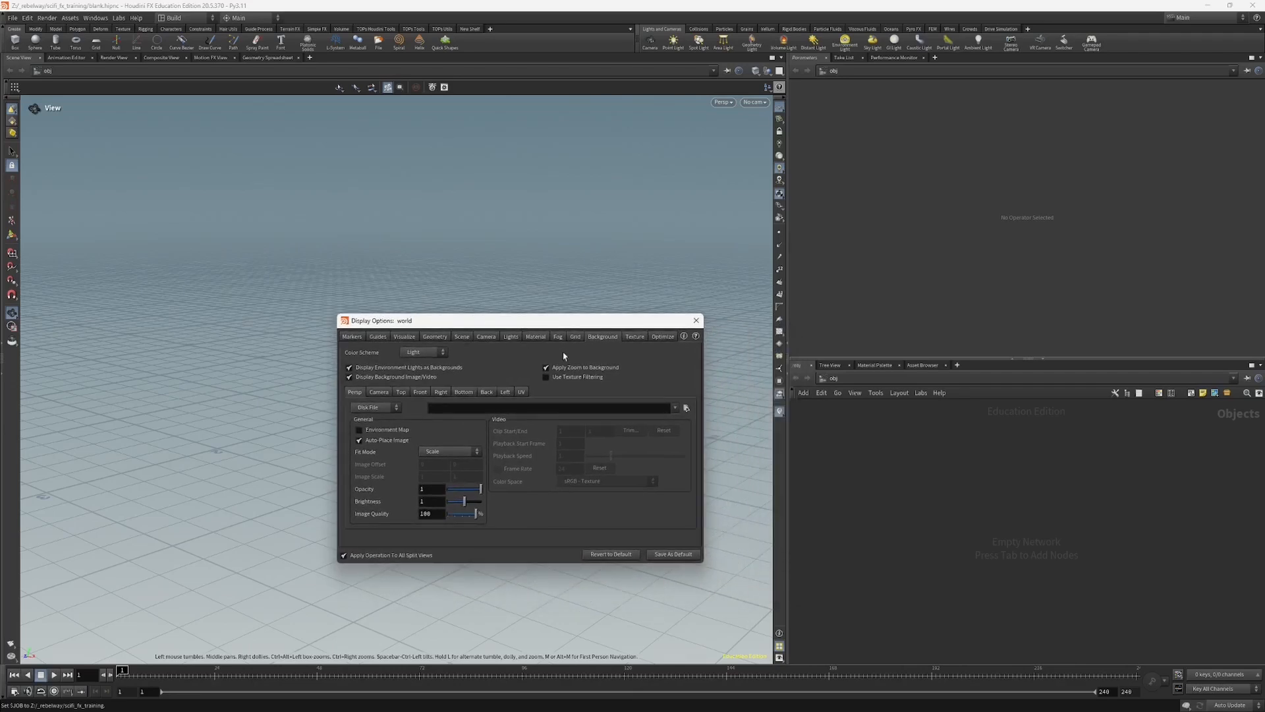
pyautogui.click(424, 352)
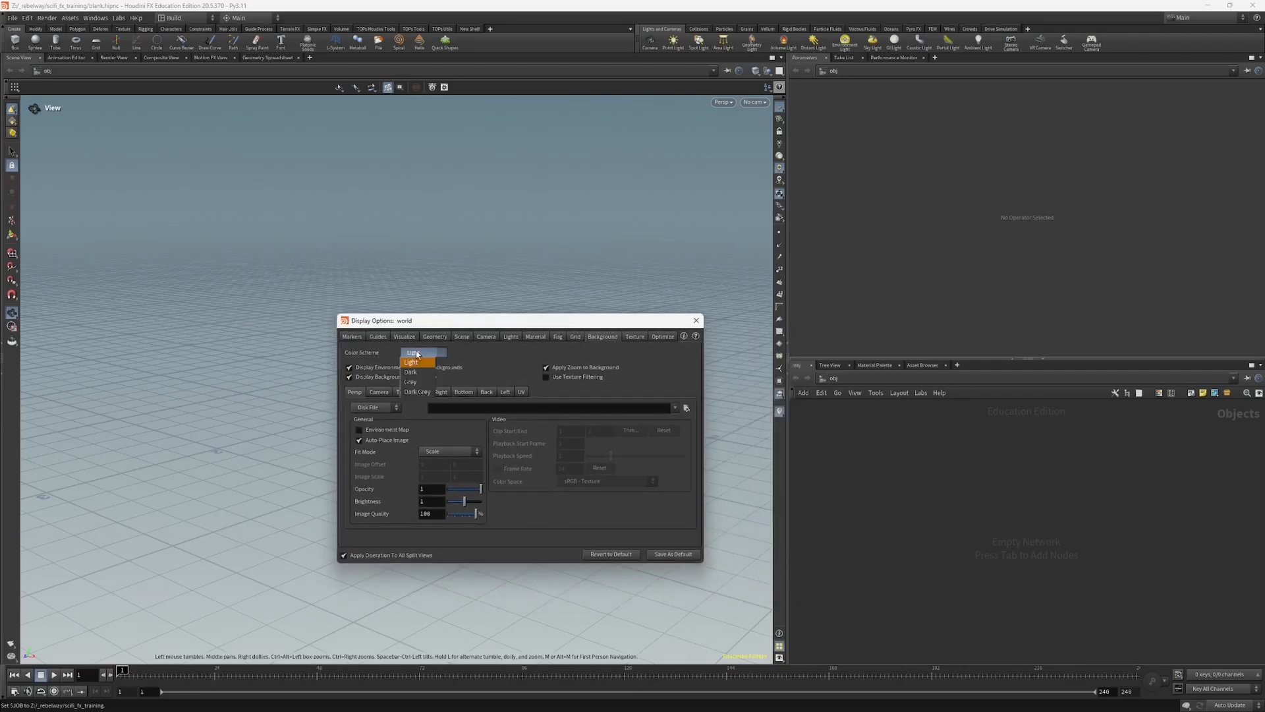
pyautogui.click(425, 367)
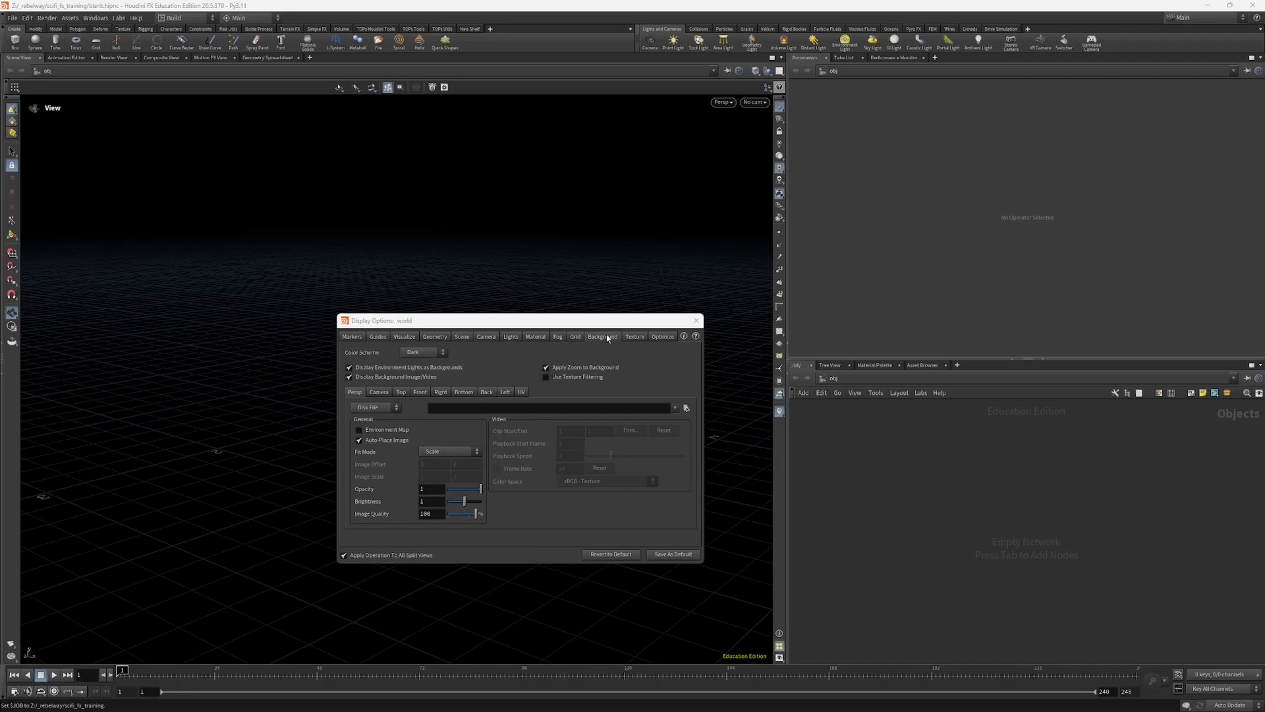
pyautogui.click(696, 320)
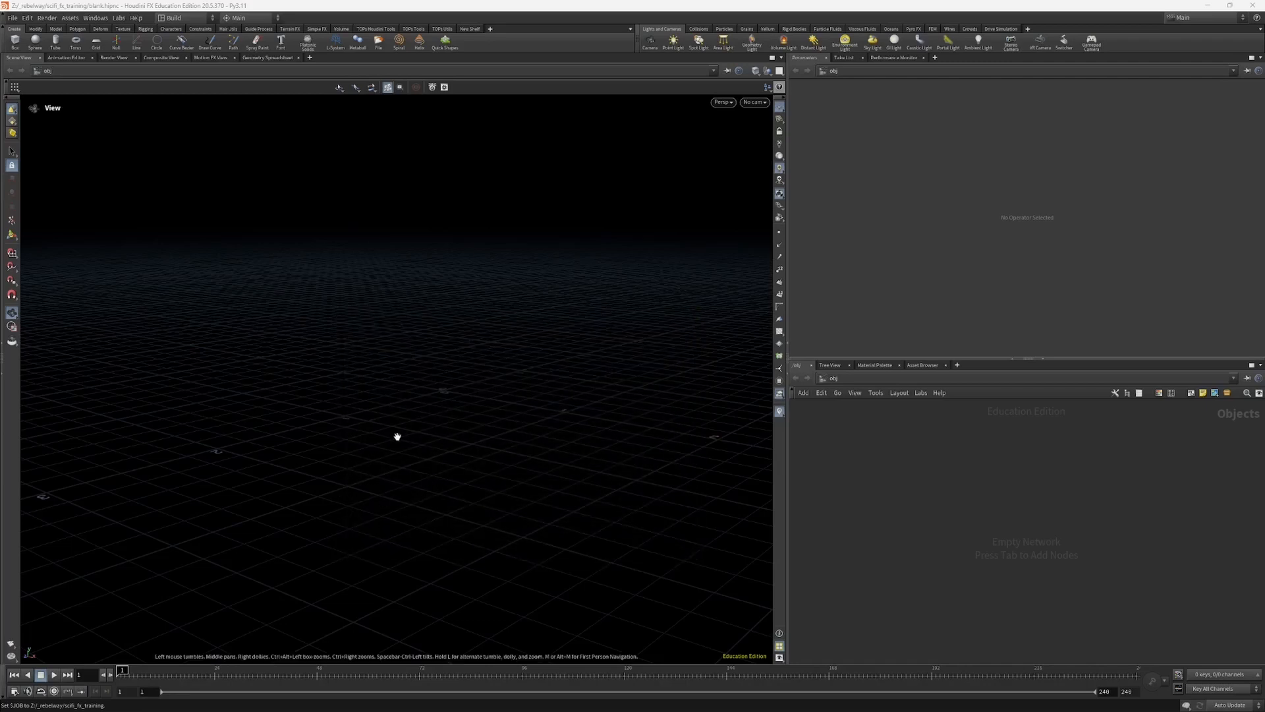
pyautogui.moveTo(476, 434); pyautogui.dragTo(418, 373)
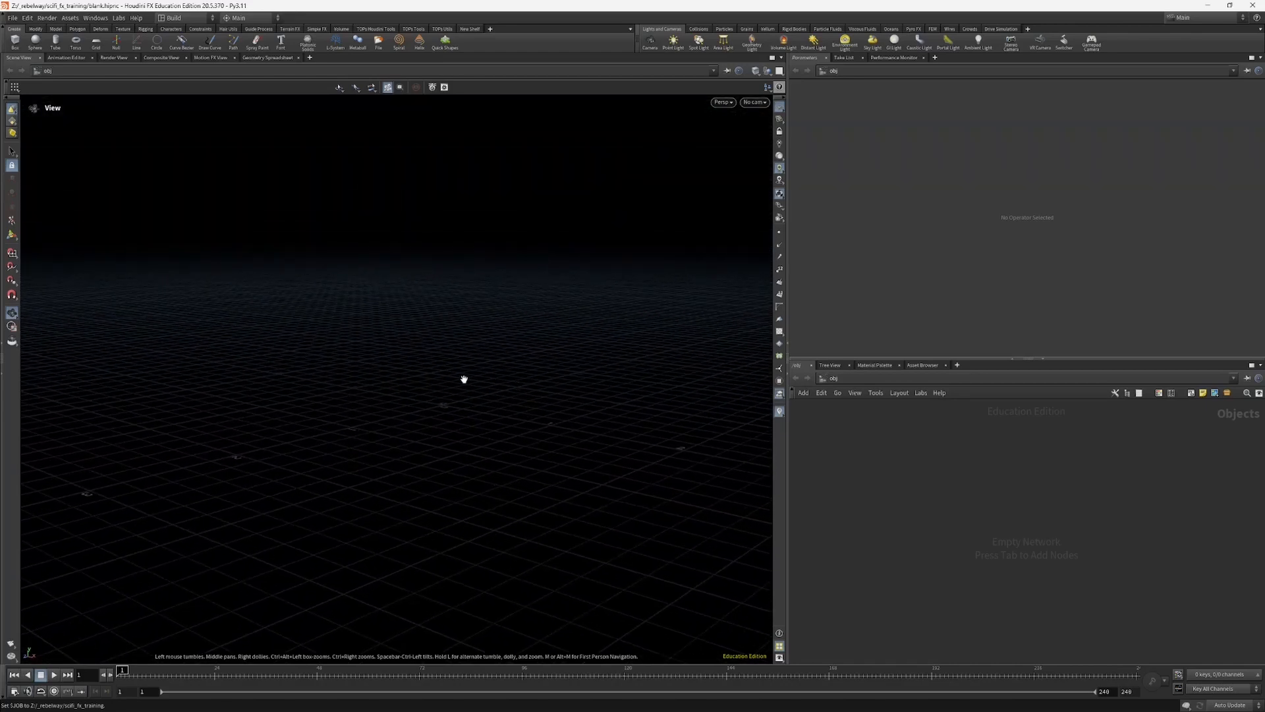
pyautogui.moveTo(458, 368); pyautogui.dragTo(437, 390, button='middle')
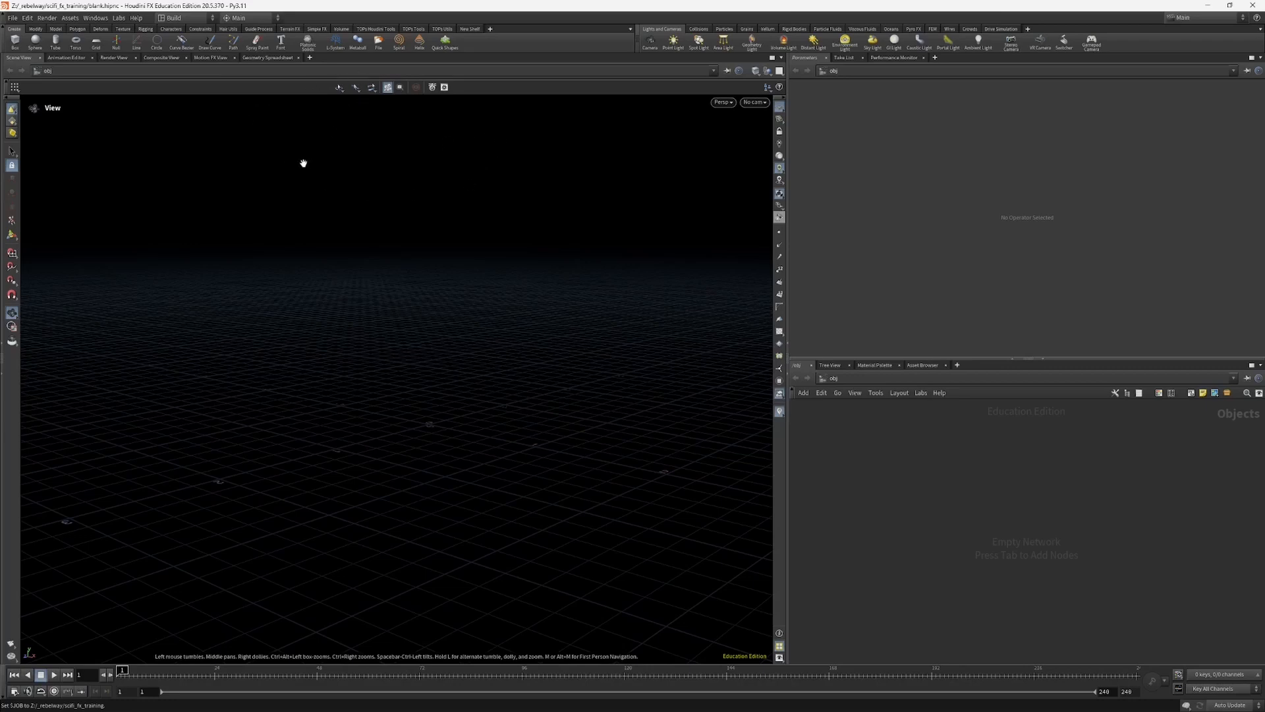
# Step: Close the Geometry Spreadsheet, Motion FX View, Composite View, Render View and Animation Editor, keeping only the Scene View
pyautogui.click(289, 58)
pyautogui.click(299, 58)
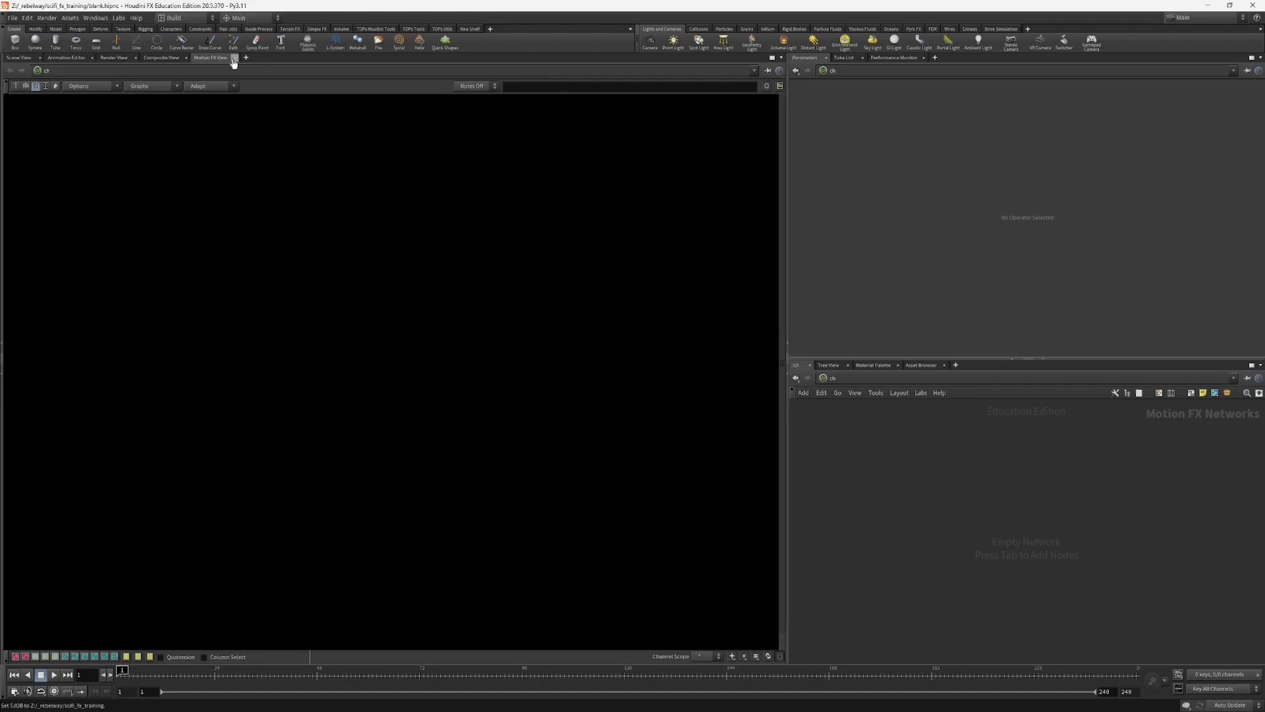
pyautogui.click(234, 57)
pyautogui.click(185, 58)
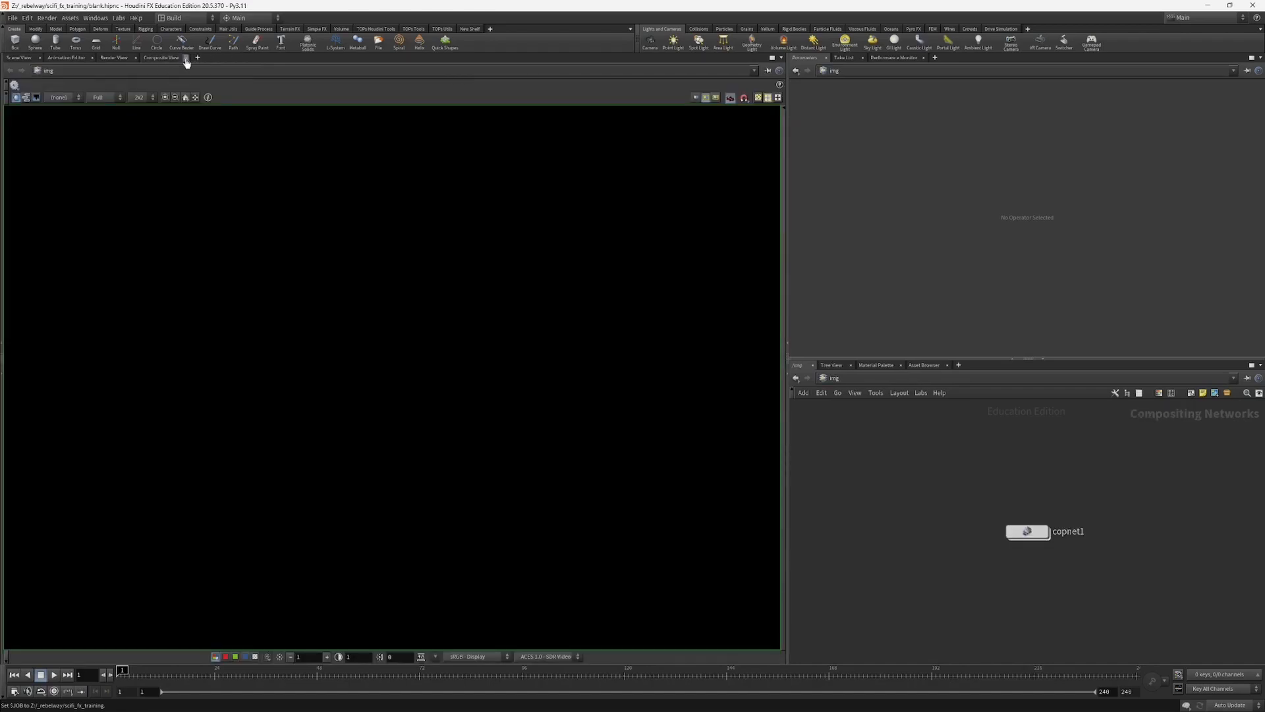
pyautogui.click(136, 57)
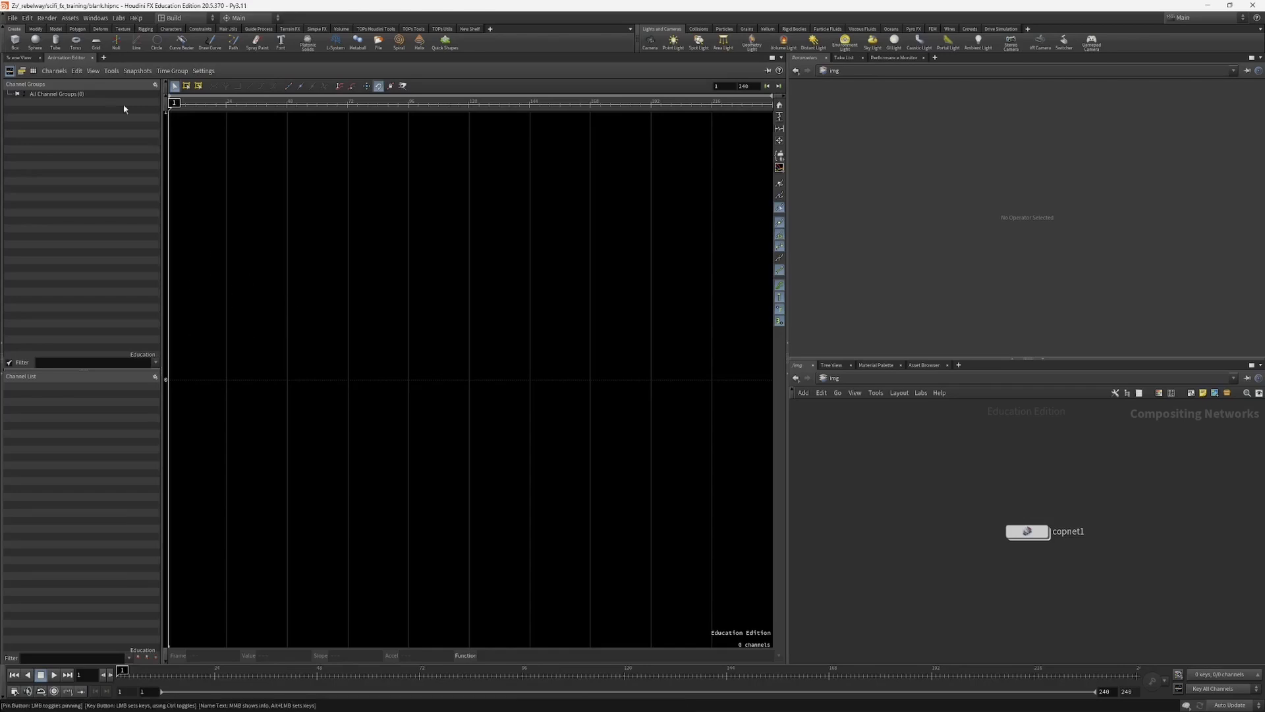
pyautogui.click(21, 58)
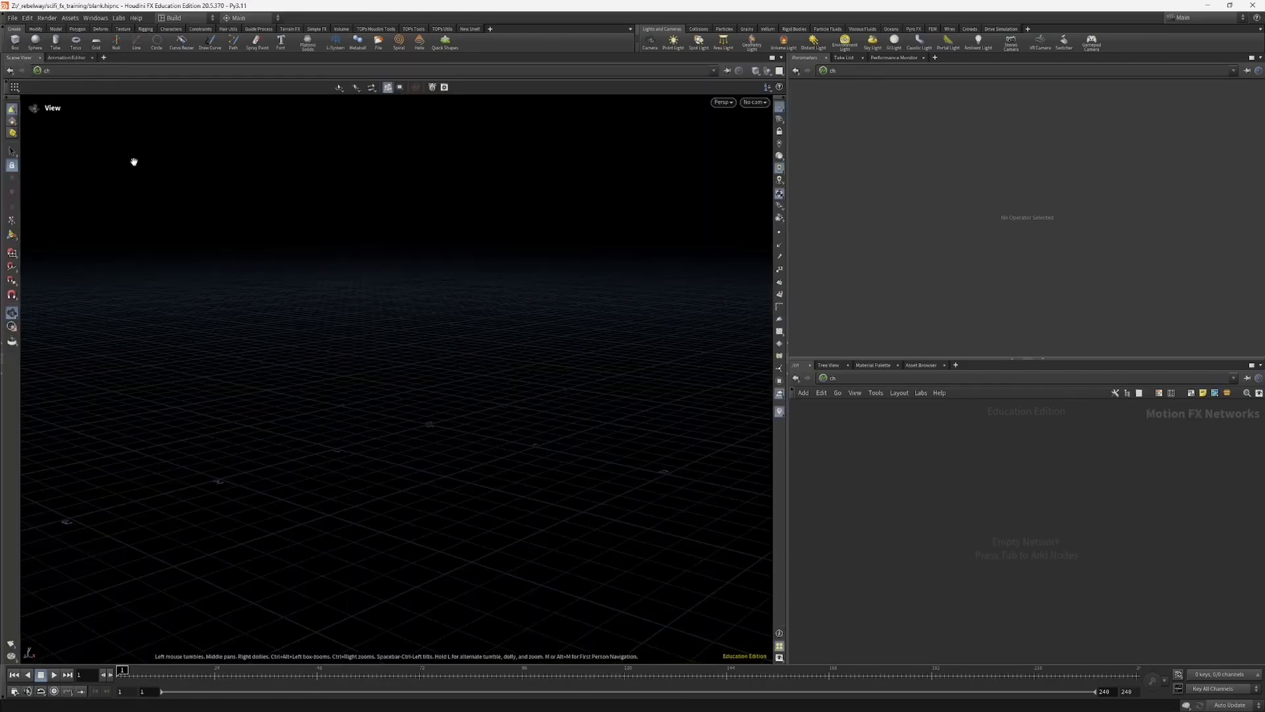
pyautogui.click(68, 59)
pyautogui.click(92, 58)
# Step: Close the Take List and Performance Monitor, keeping only Parameters in that pane
pyautogui.click(845, 57)
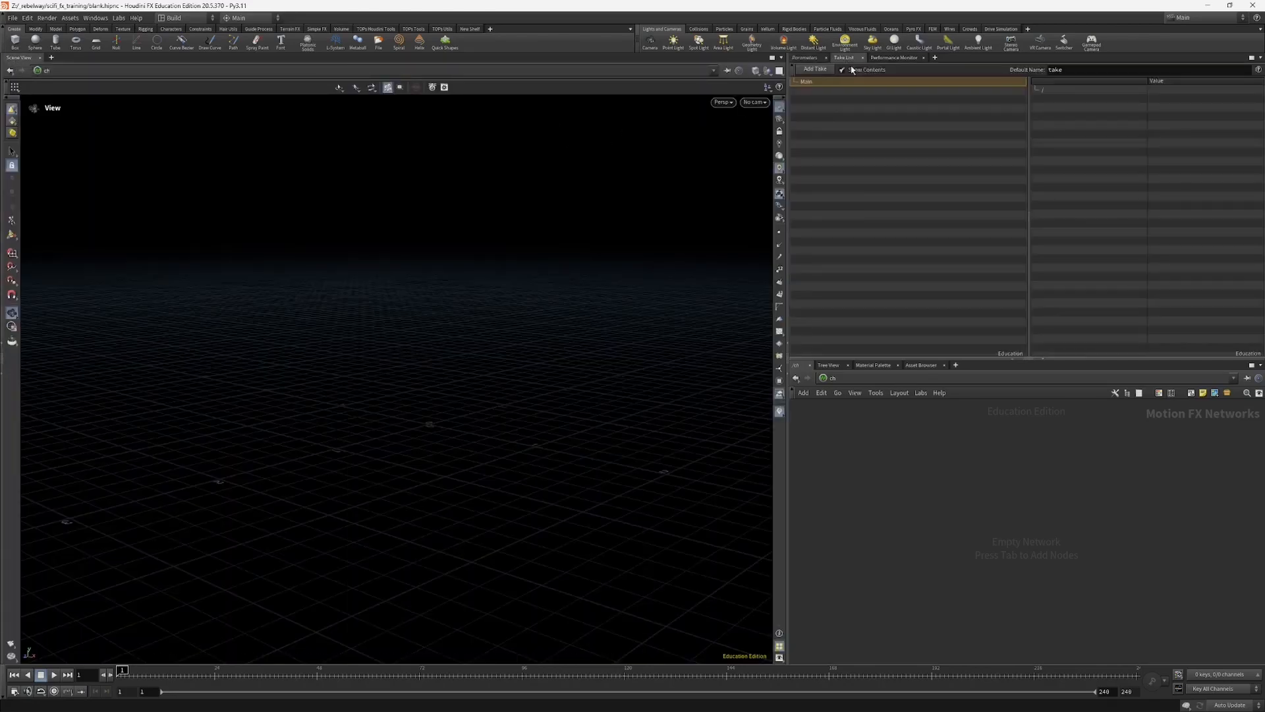
pyautogui.click(863, 58)
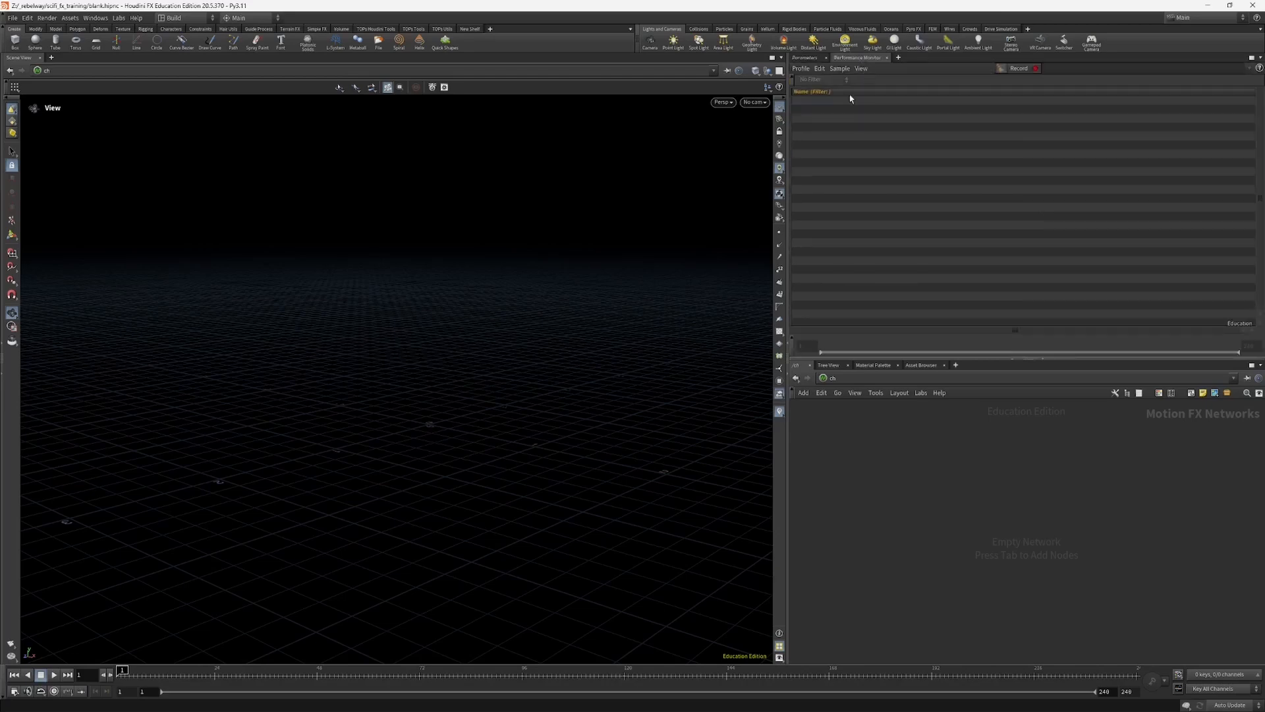
pyautogui.click(887, 59)
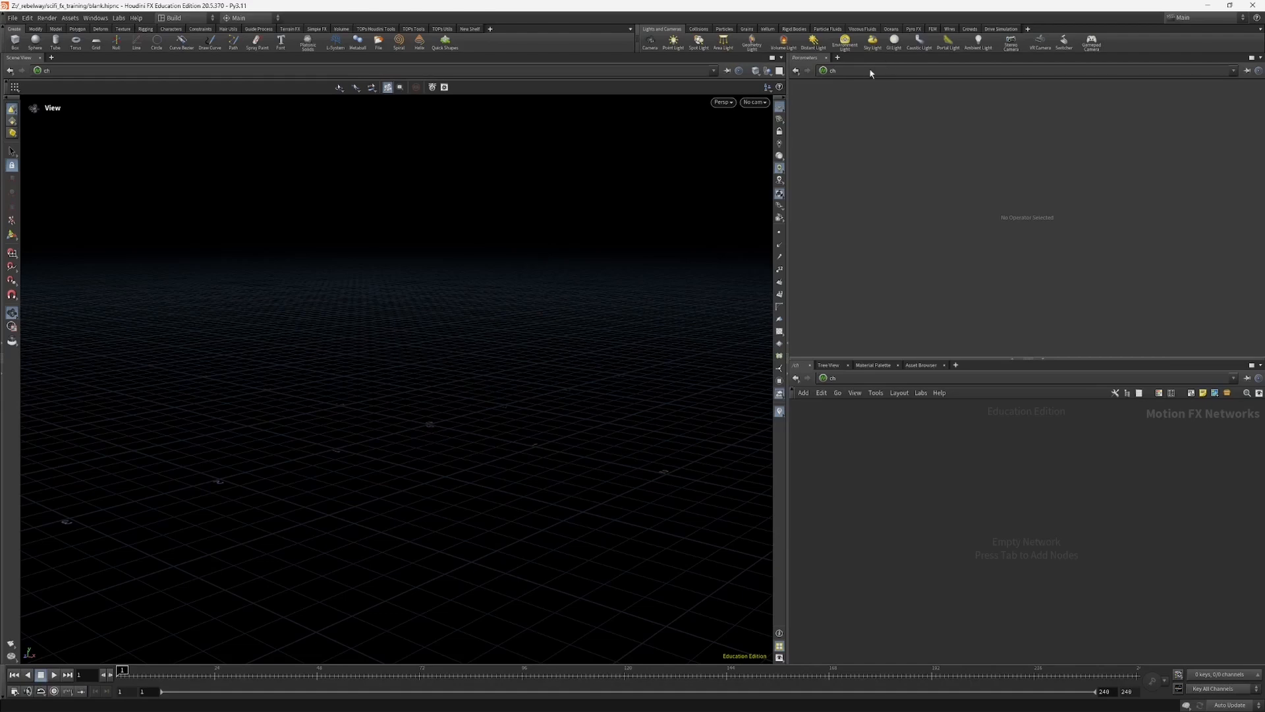
# Step: Switch the network path to obj and shrink the parameters area to give the network editor more height
pyautogui.click(868, 68)
pyautogui.click(871, 116)
pyautogui.moveTo(821, 359); pyautogui.dragTo(819, 405)
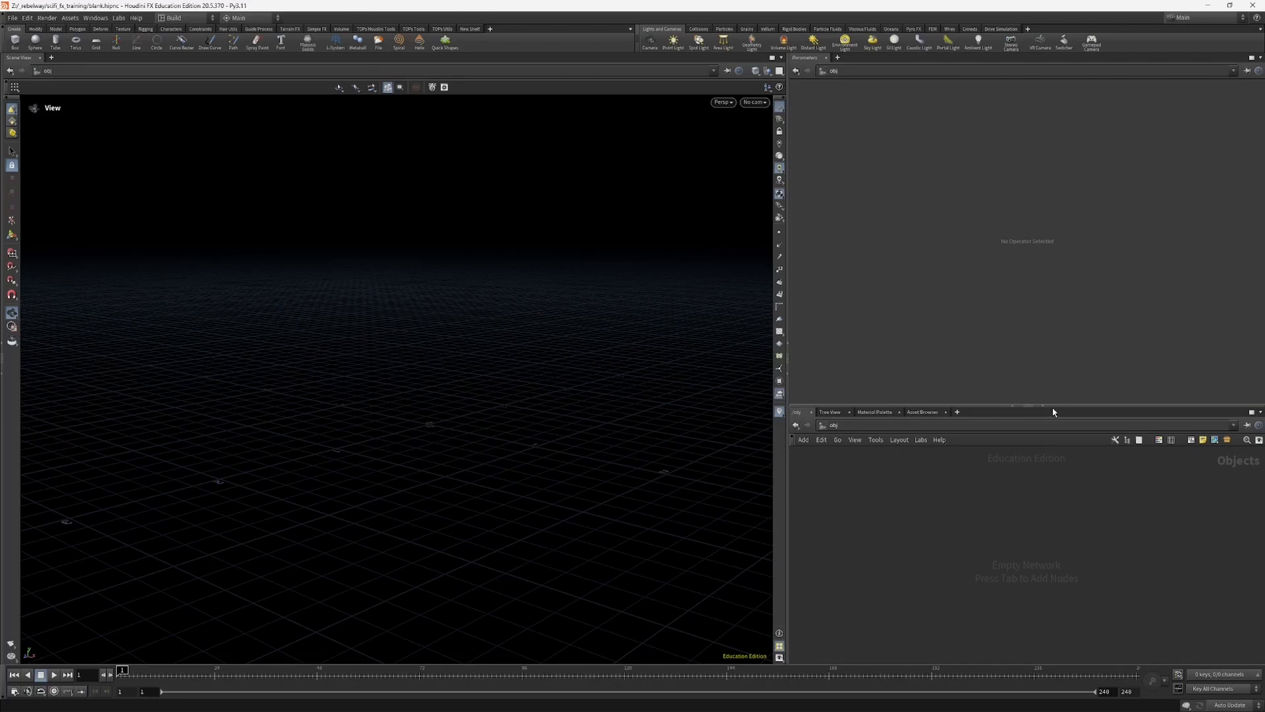
pyautogui.moveTo(1053, 407); pyautogui.dragTo(1041, 251)
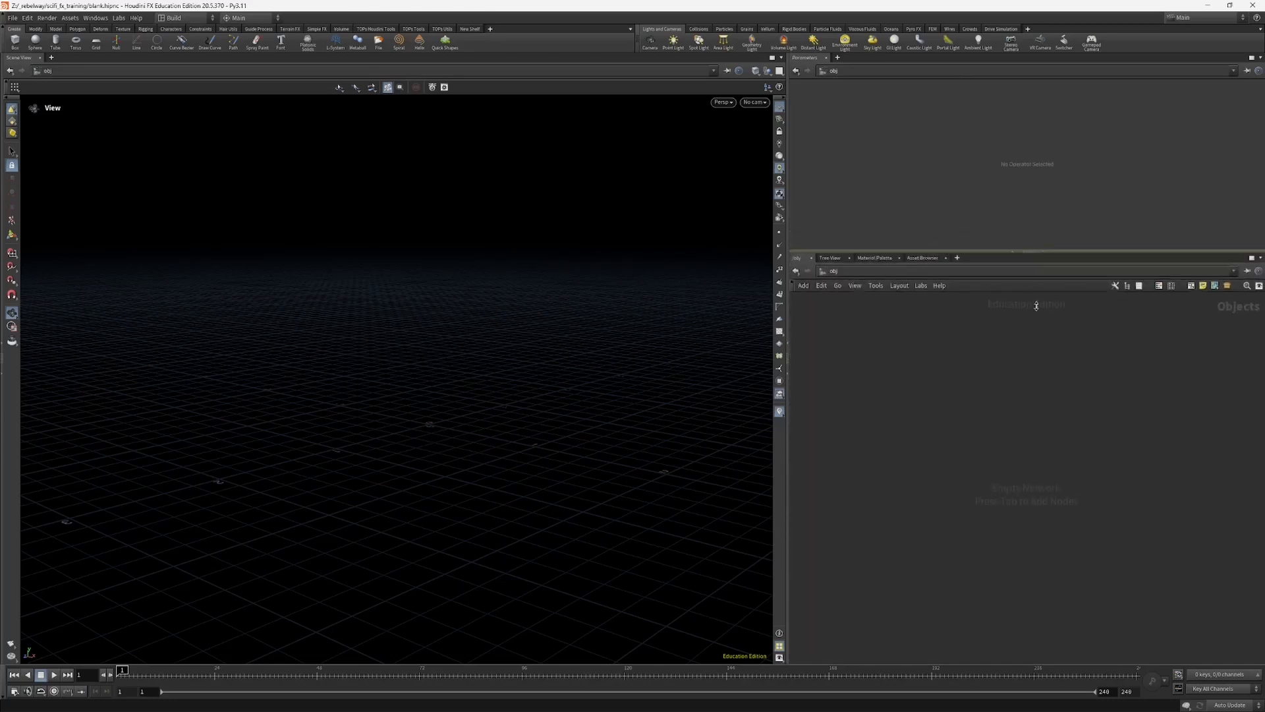
pyautogui.moveTo(1035, 306); pyautogui.dragTo(967, 277)
# Step: Add a Geometry node to the obj network, reposition it, and slightly enlarge the parameters area above the network
pyautogui.press('Tab')
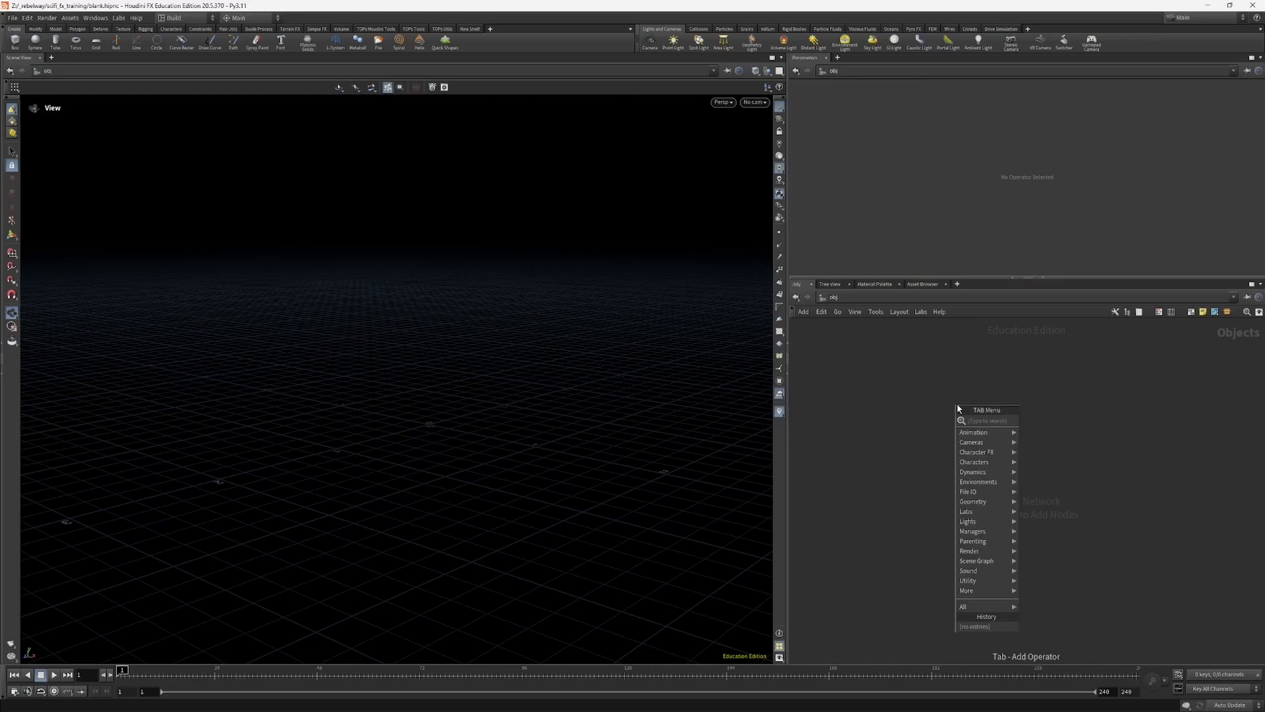
pyautogui.write('geo')
pyautogui.press('Return')
pyautogui.click(960, 403)
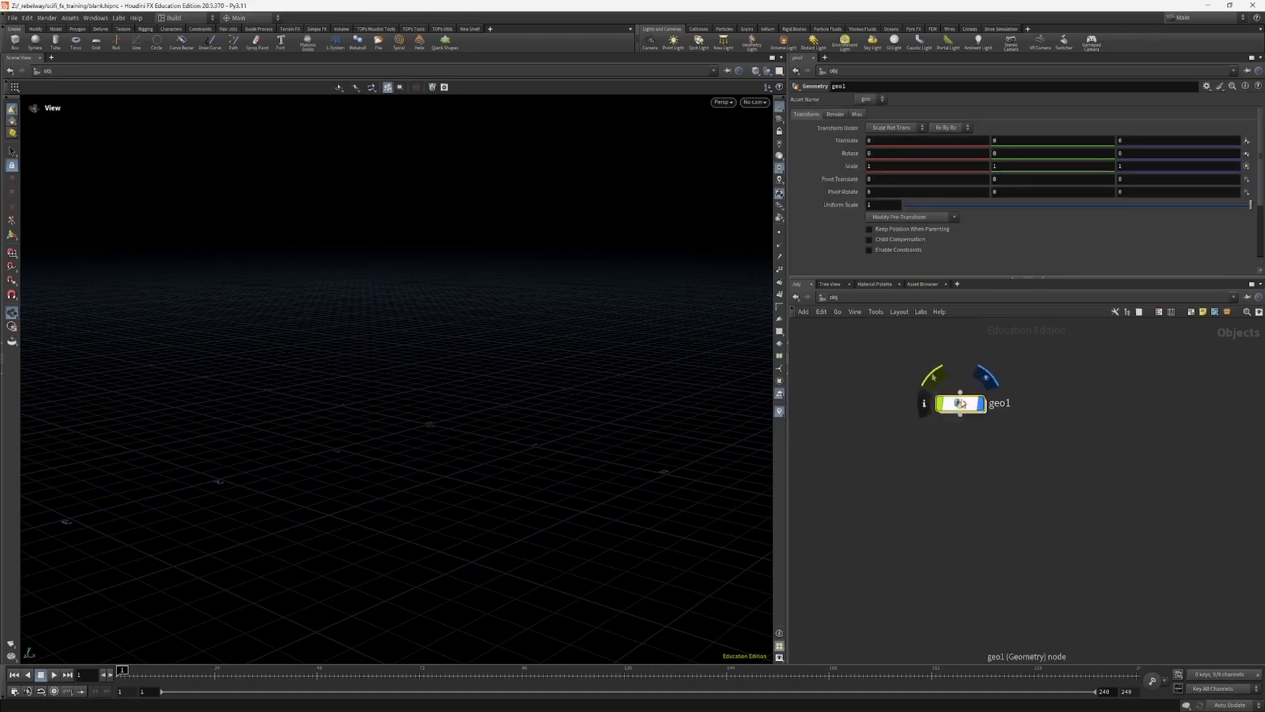
pyautogui.moveTo(962, 403); pyautogui.dragTo(968, 427)
pyautogui.moveTo(1028, 276); pyautogui.dragTo(961, 304)
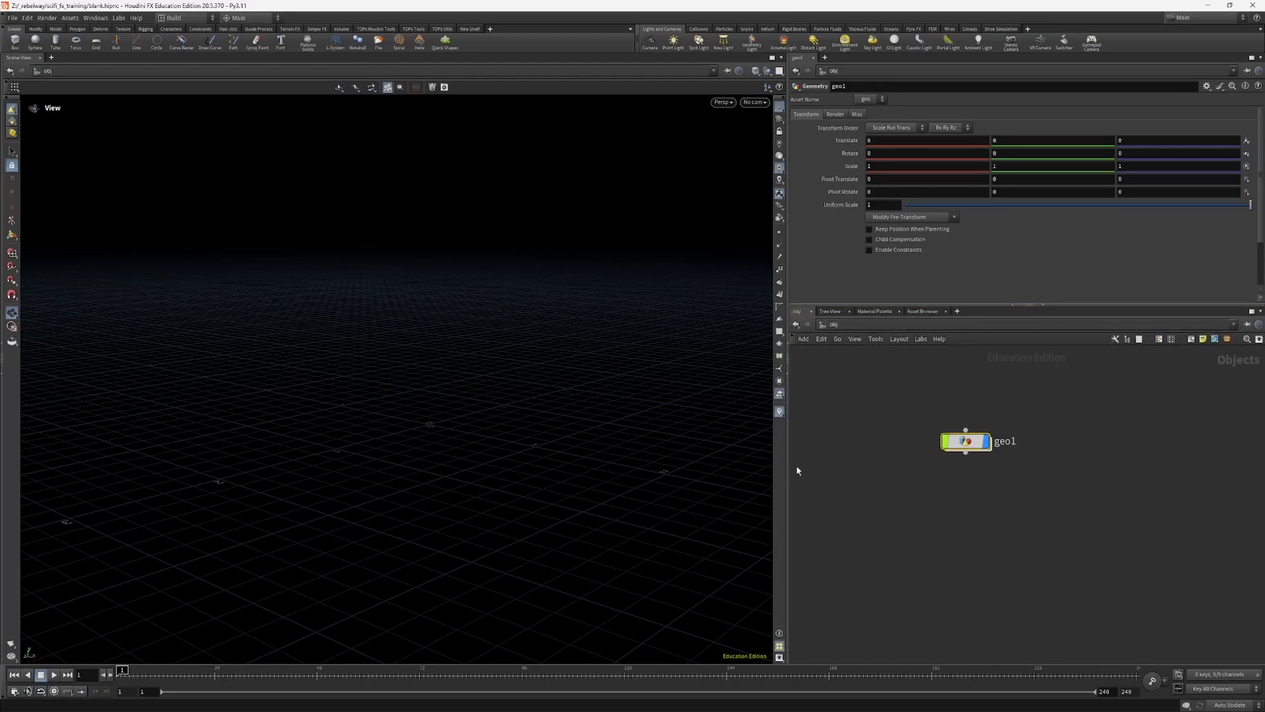
# Step: Close the separate Parameters pane and widen the network editor by narrowing the viewport
pyautogui.moveTo(789, 464); pyautogui.dragTo(744, 465)
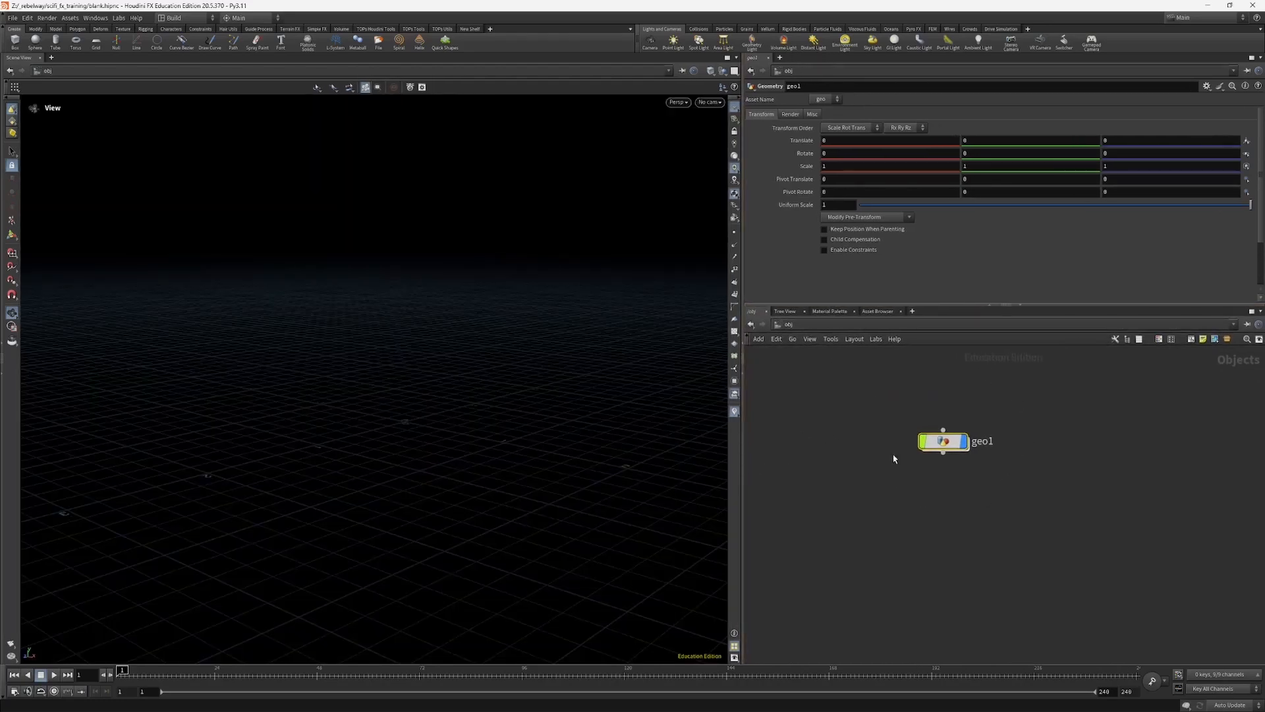
pyautogui.moveTo(846, 468); pyautogui.dragTo(841, 491, button='middle')
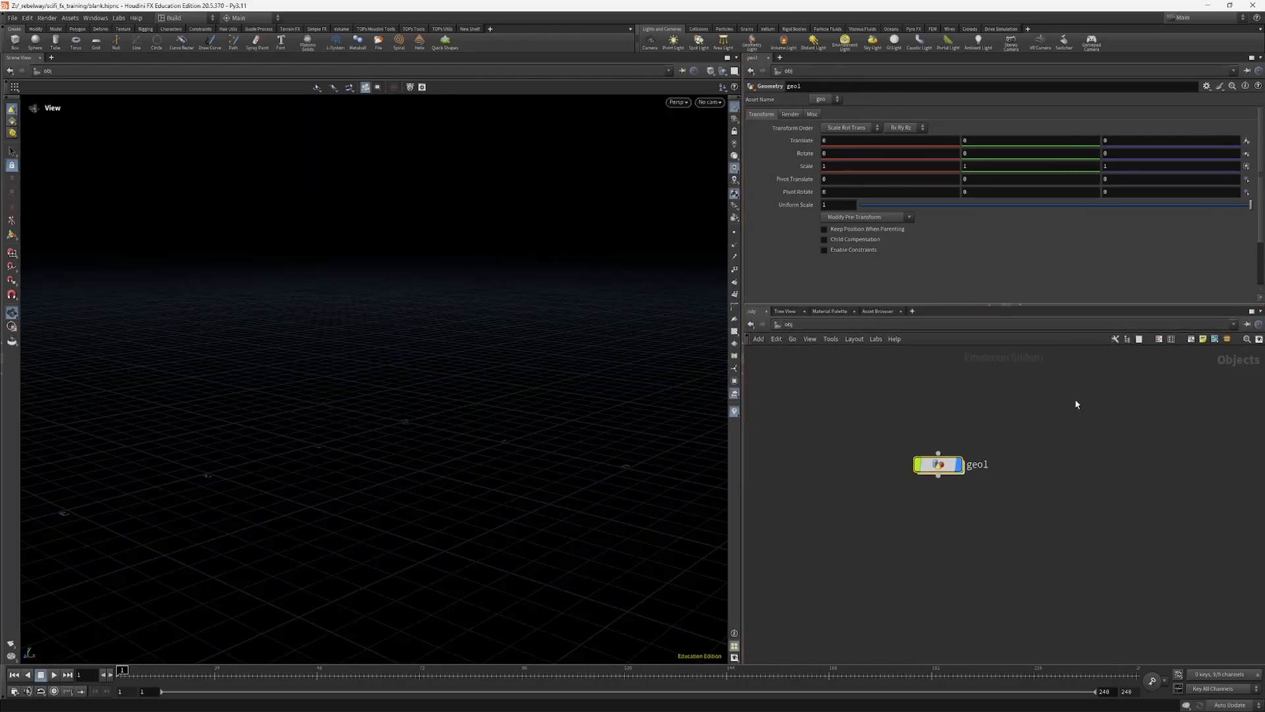
pyautogui.click(1259, 58)
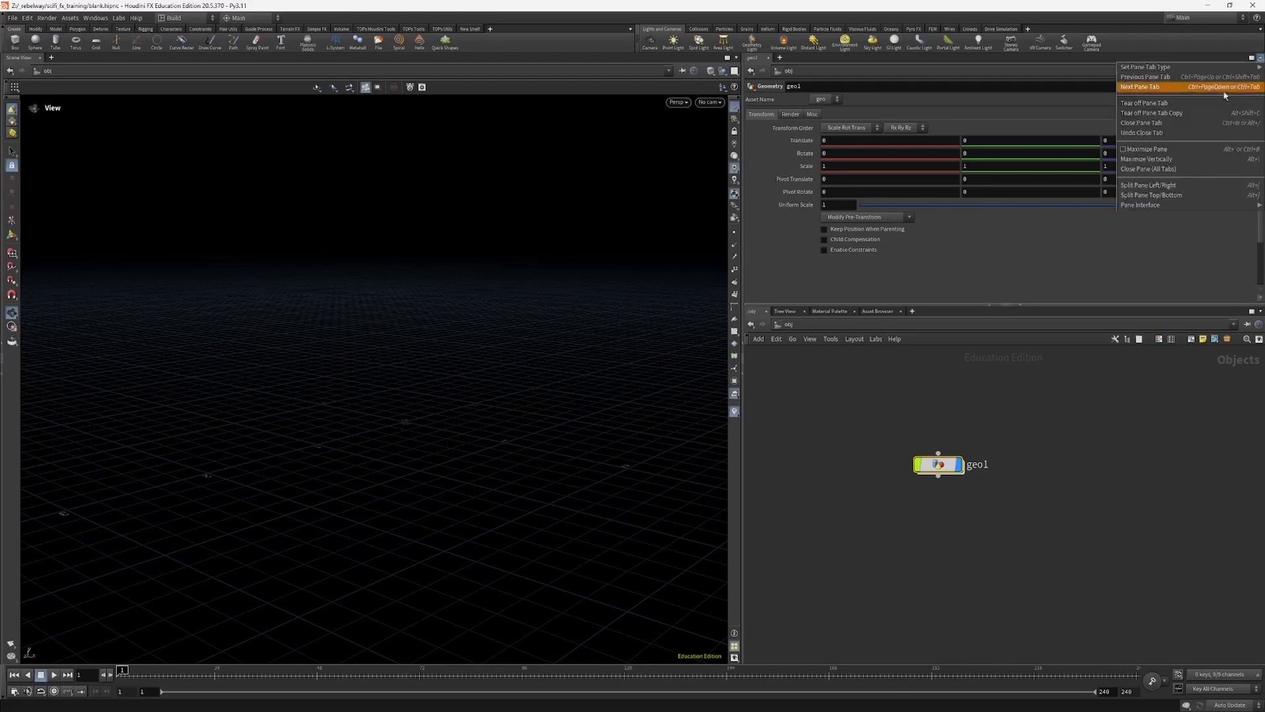
pyautogui.click(1148, 125)
pyautogui.moveTo(948, 337); pyautogui.dragTo(973, 330)
pyautogui.moveTo(439, 286)
pyautogui.mouseDown()
pyautogui.moveTo(471, 274)
pyautogui.moveTo(451, 286)
pyautogui.mouseUp()
pyautogui.click(867, 236)
pyautogui.moveTo(765, 380); pyautogui.dragTo(696, 381)
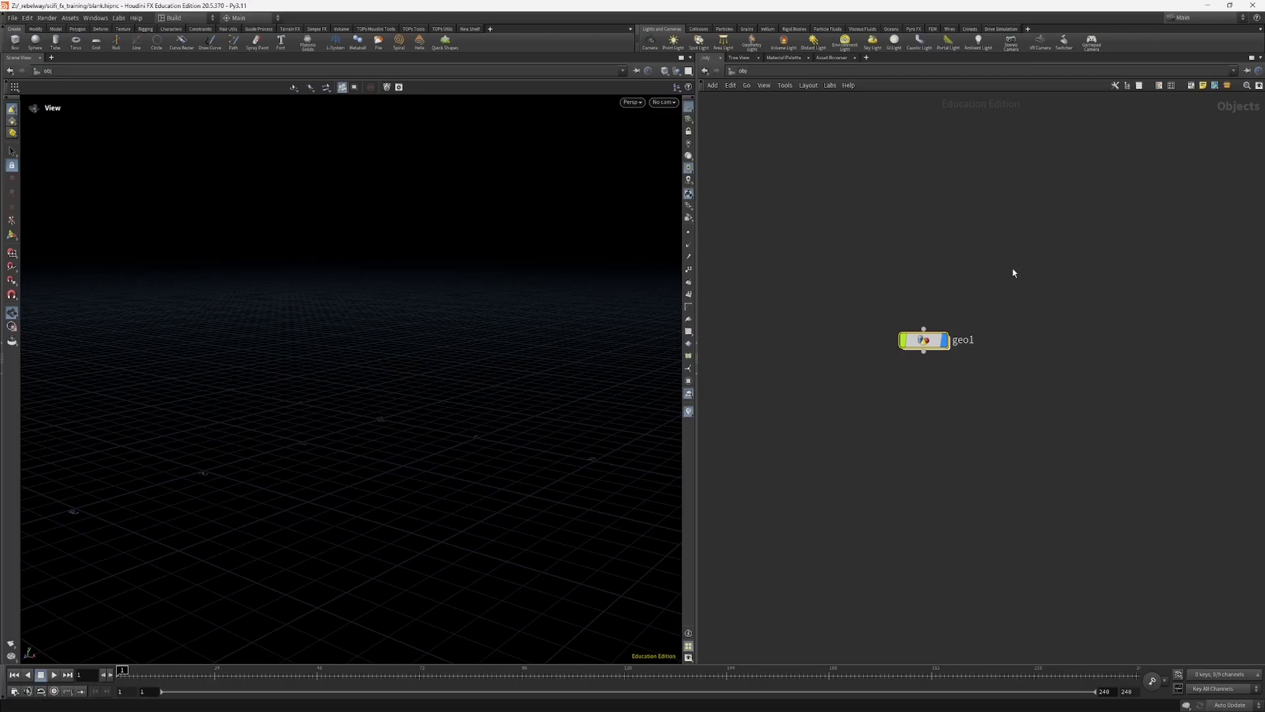
# Step: Show the parameter dialog as an overlay inside the network editor and select the geo1 node
pyautogui.press('p')
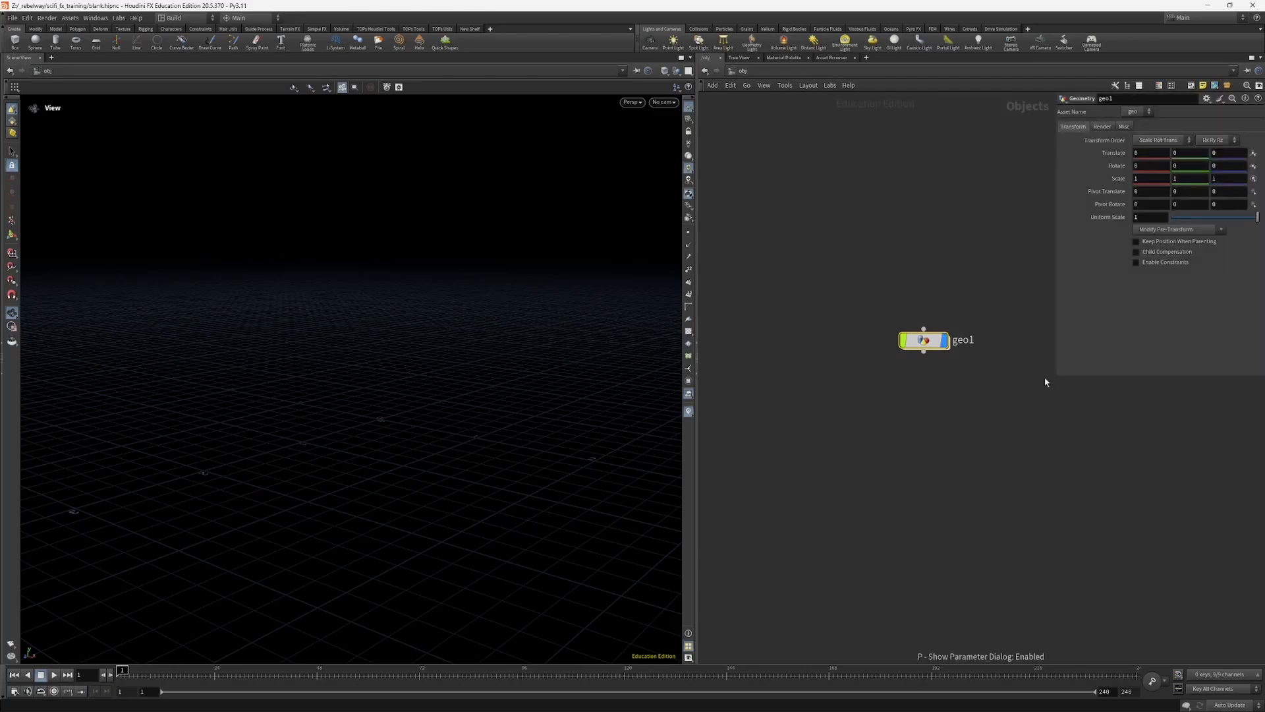
pyautogui.moveTo(1056, 375)
pyautogui.mouseDown()
pyautogui.moveTo(1039, 384)
pyautogui.moveTo(1059, 375)
pyautogui.mouseUp()
pyautogui.moveTo(969, 373)
pyautogui.mouseDown(button='middle')
pyautogui.moveTo(876, 481)
pyautogui.moveTo(979, 394)
pyautogui.mouseUp(button='middle')
pyautogui.moveTo(926, 414); pyautogui.dragTo(929, 343)
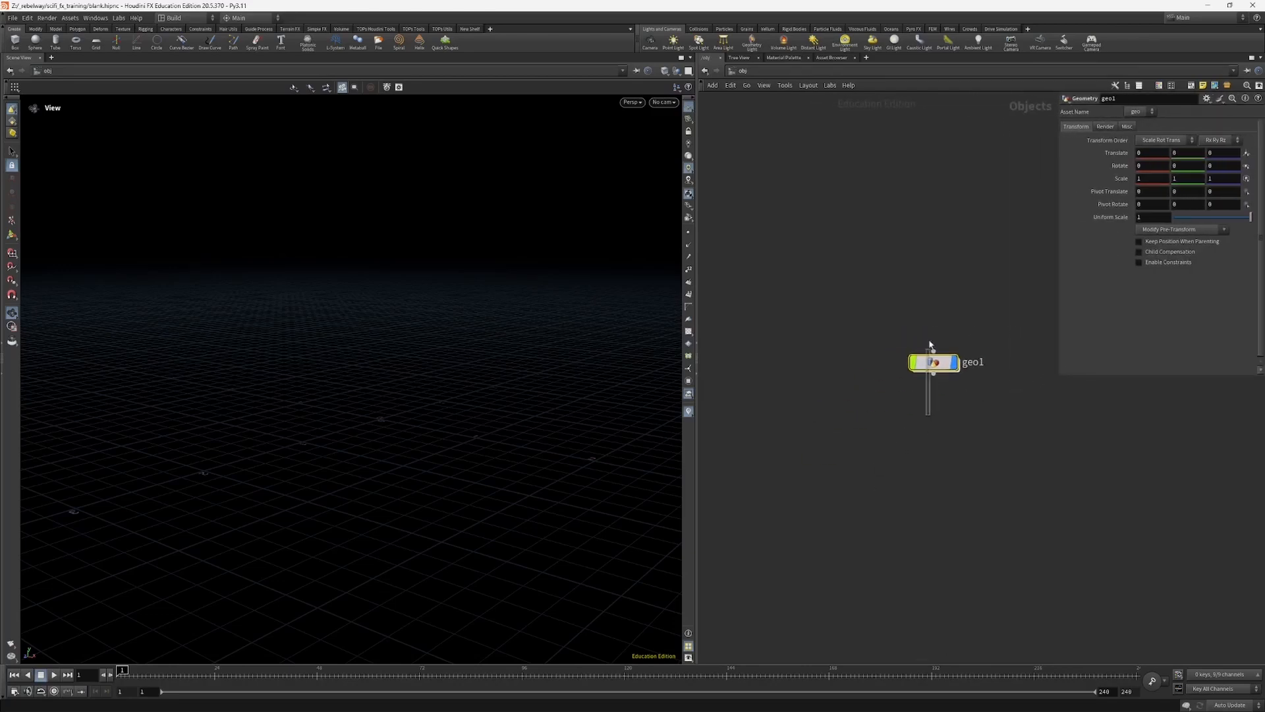
# Step: Go inside geo1 and add a Box node to its empty network
pyautogui.press('Return')
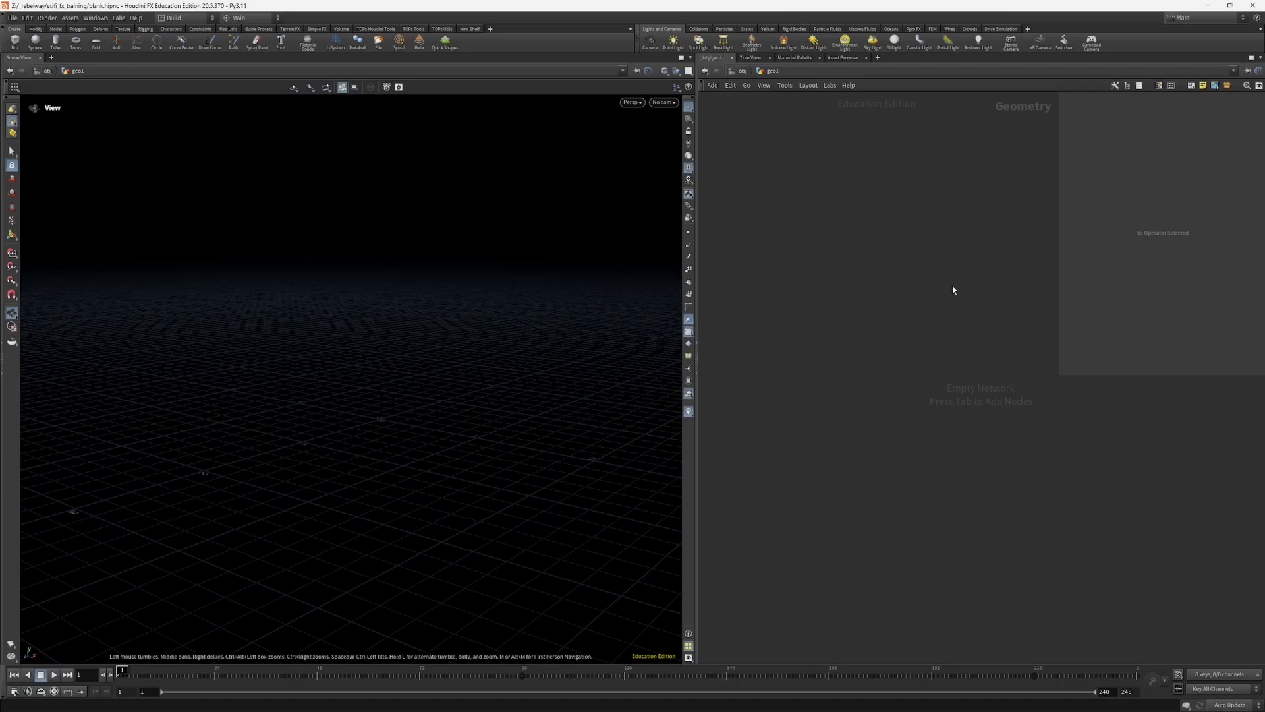
pyautogui.press('Tab')
pyautogui.write('bo')
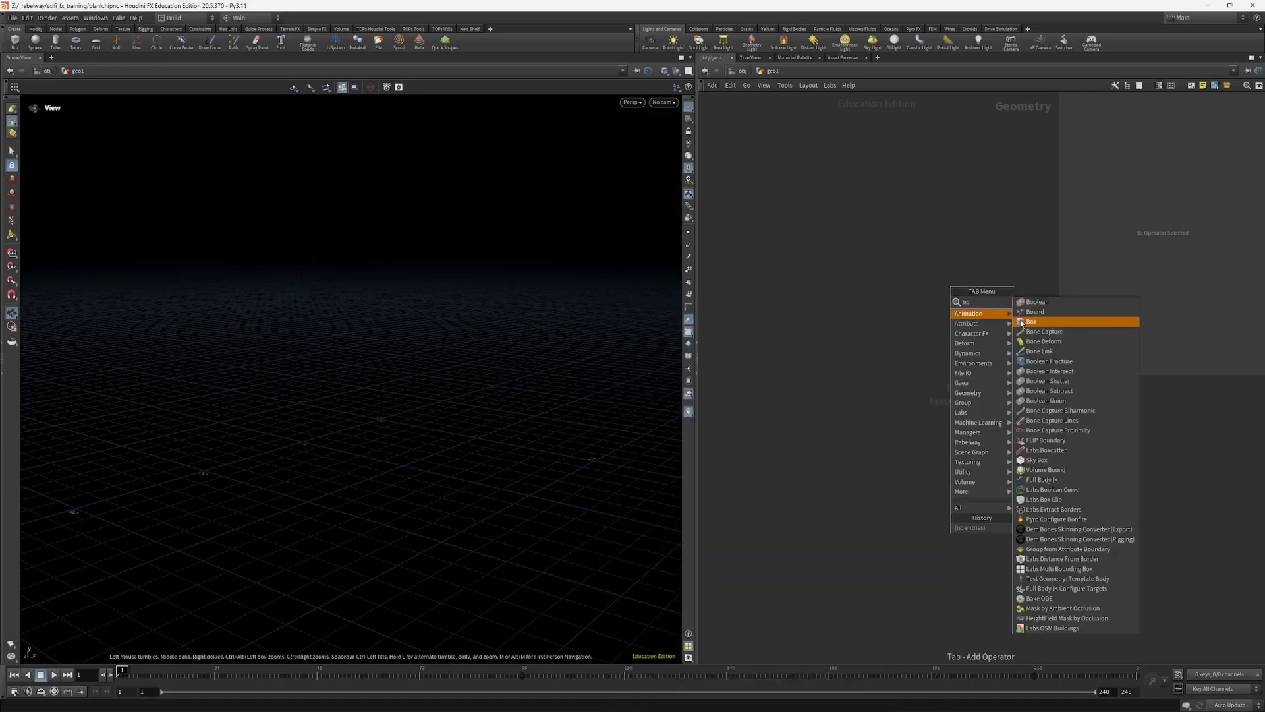
pyautogui.click(1021, 322)
pyautogui.click(946, 323)
# Step: Shrink the parameter overlay's height to fit the box settings, widen it slightly, and return to the obj level
pyautogui.moveTo(1059, 377); pyautogui.dragTo(1037, 309)
pyautogui.moveTo(1006, 362); pyautogui.dragTo(1008, 389, button='middle')
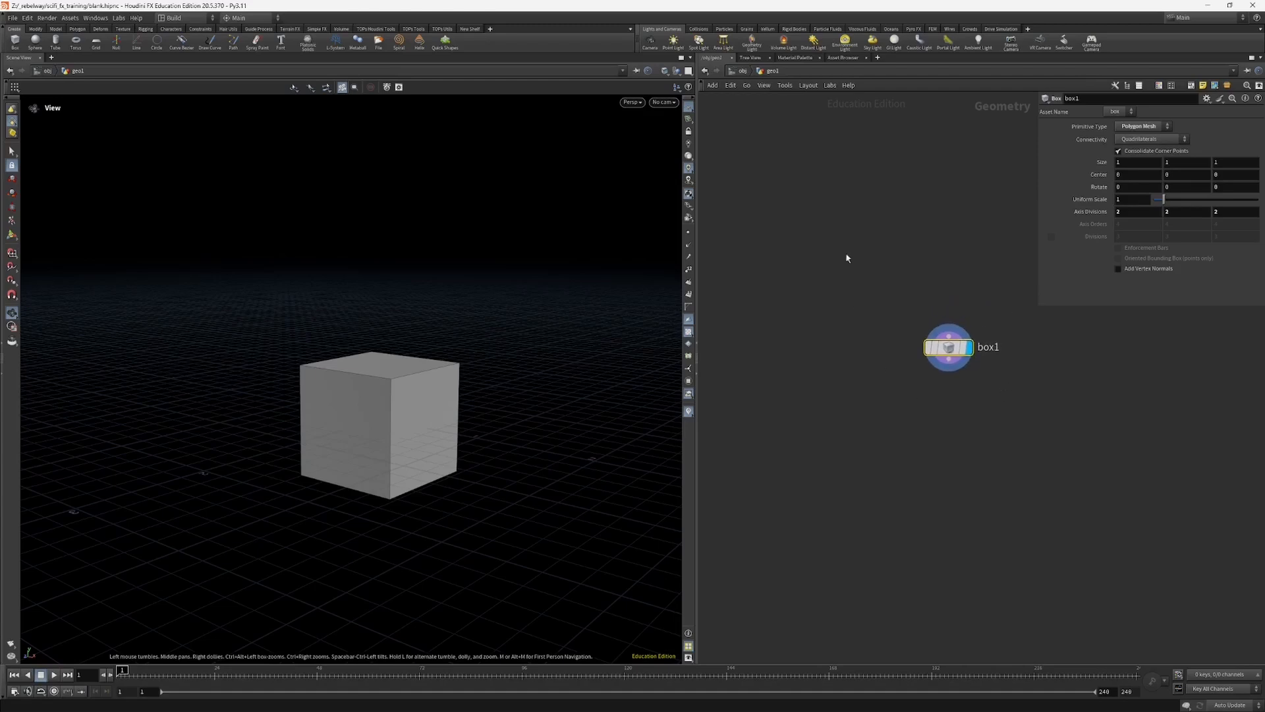
pyautogui.moveTo(872, 265); pyautogui.dragTo(834, 283, button='middle')
pyautogui.moveTo(485, 359)
pyautogui.mouseDown()
pyautogui.moveTo(488, 393)
pyautogui.moveTo(493, 379)
pyautogui.mouseUp()
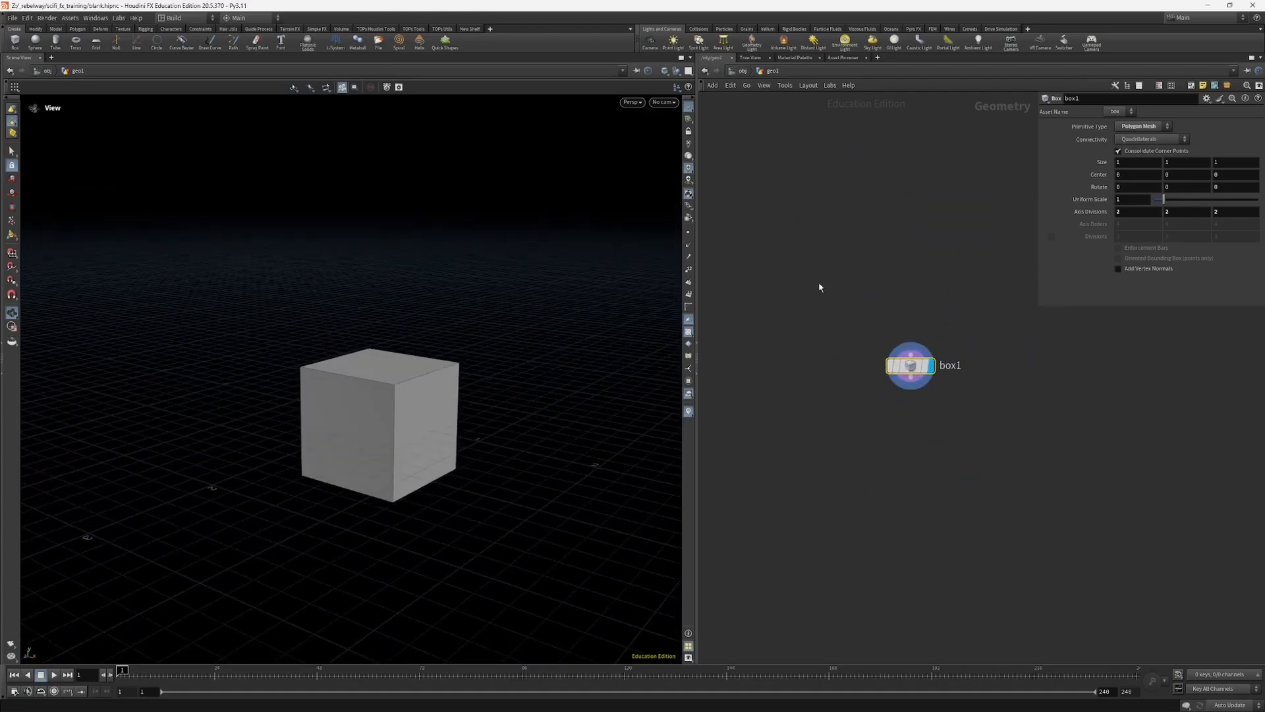
pyautogui.click(744, 71)
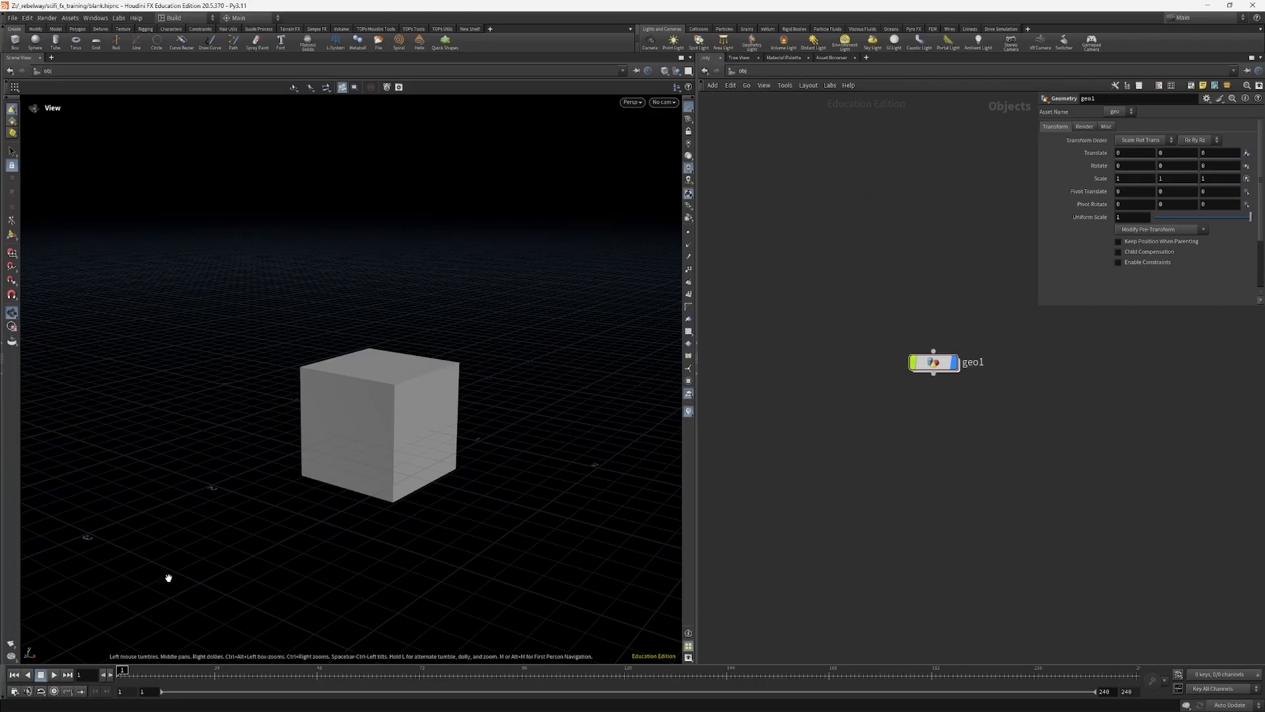
pyautogui.moveTo(176, 556); pyautogui.dragTo(192, 543)
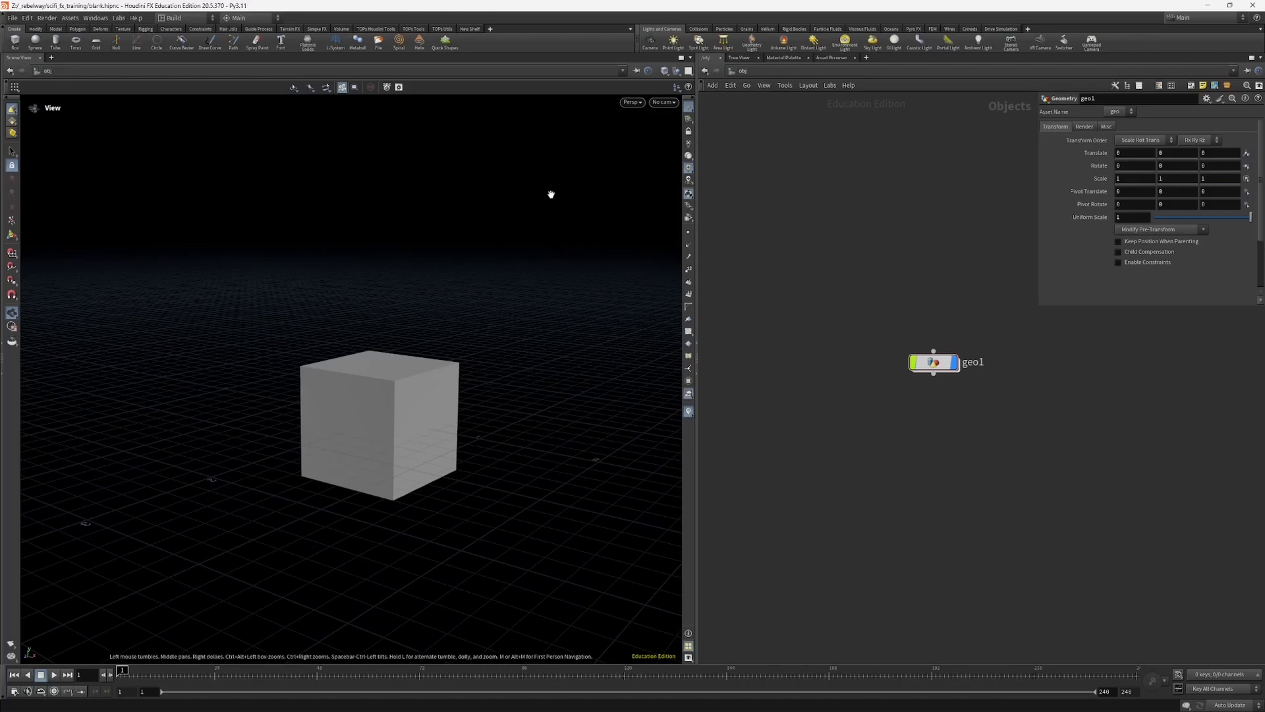
# Step: Split the Scene View pane top/bottom and give the upper viewport more height
pyautogui.click(690, 58)
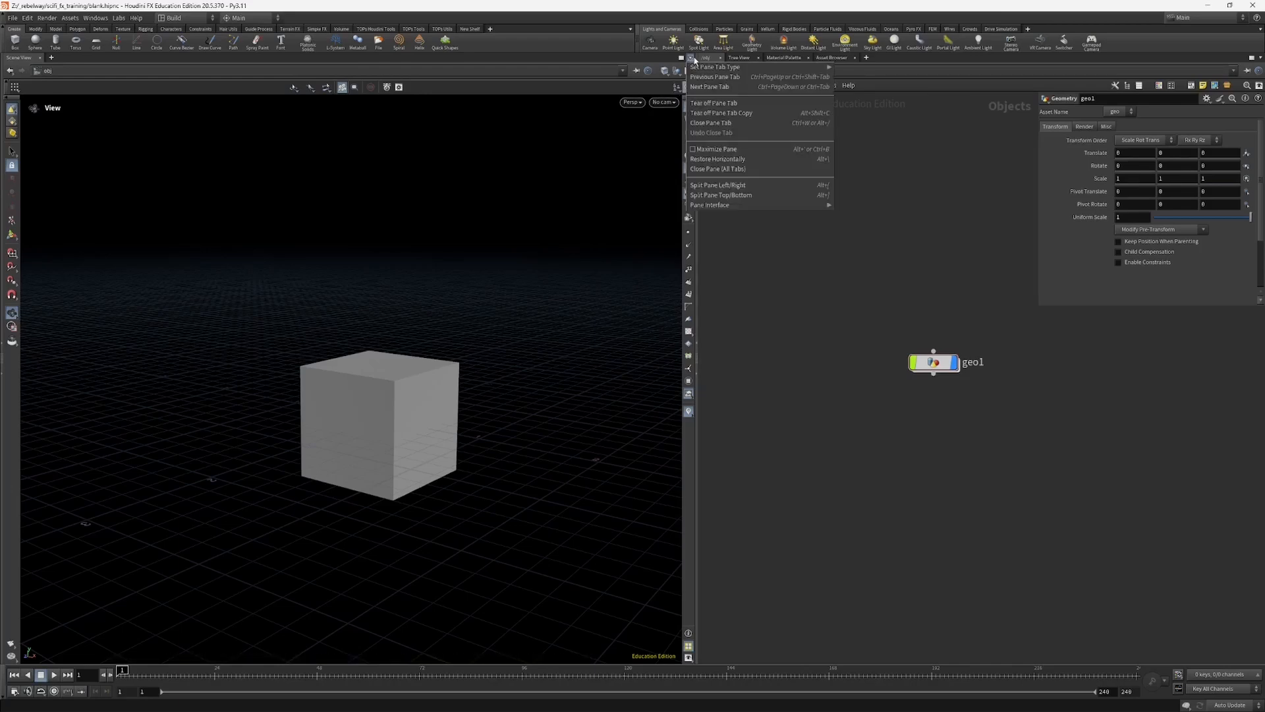
pyautogui.click(733, 195)
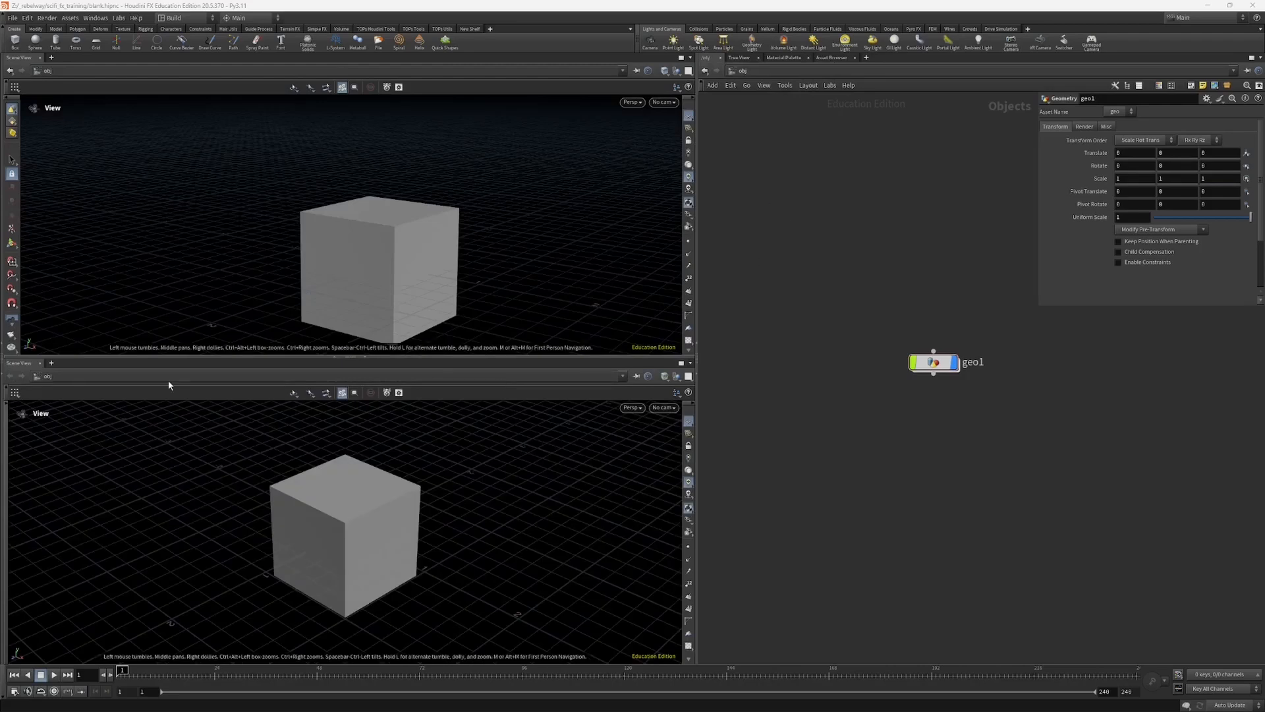
pyautogui.moveTo(178, 362); pyautogui.dragTo(175, 439)
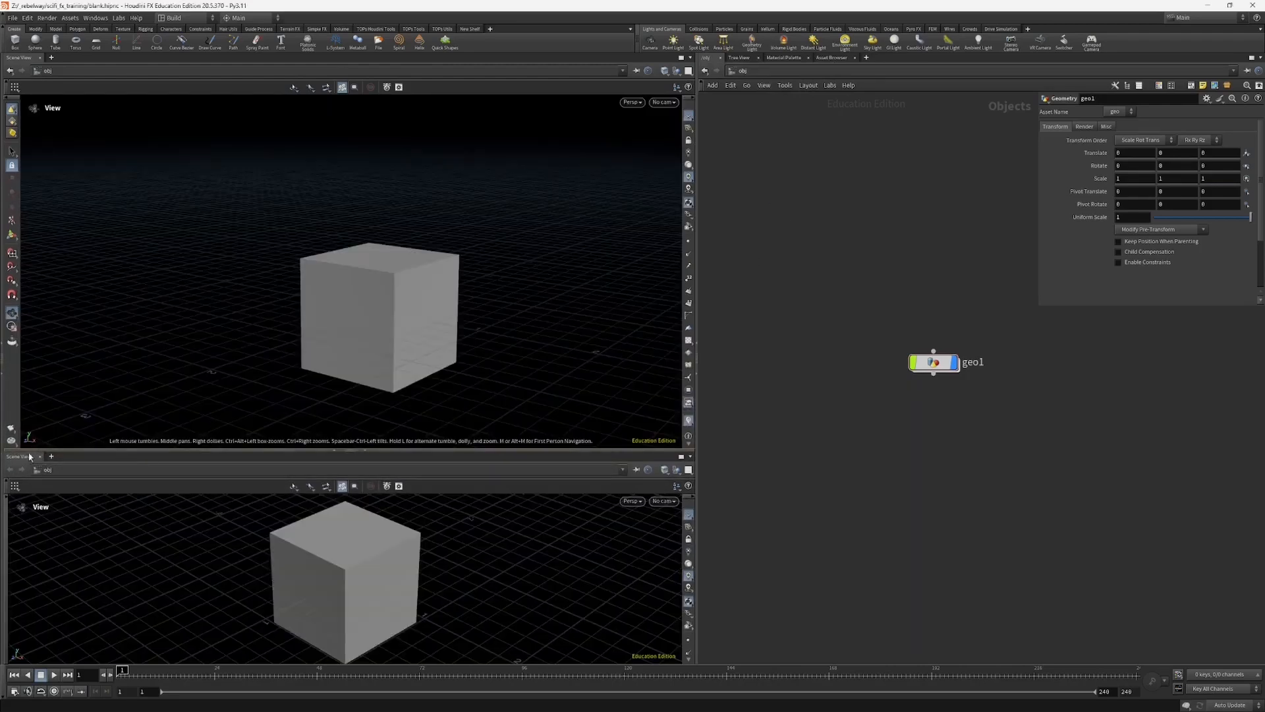
# Step: Change the lower Scene View pane to a Geometry Spreadsheet and reduce its height
pyautogui.rightClick(18, 459)
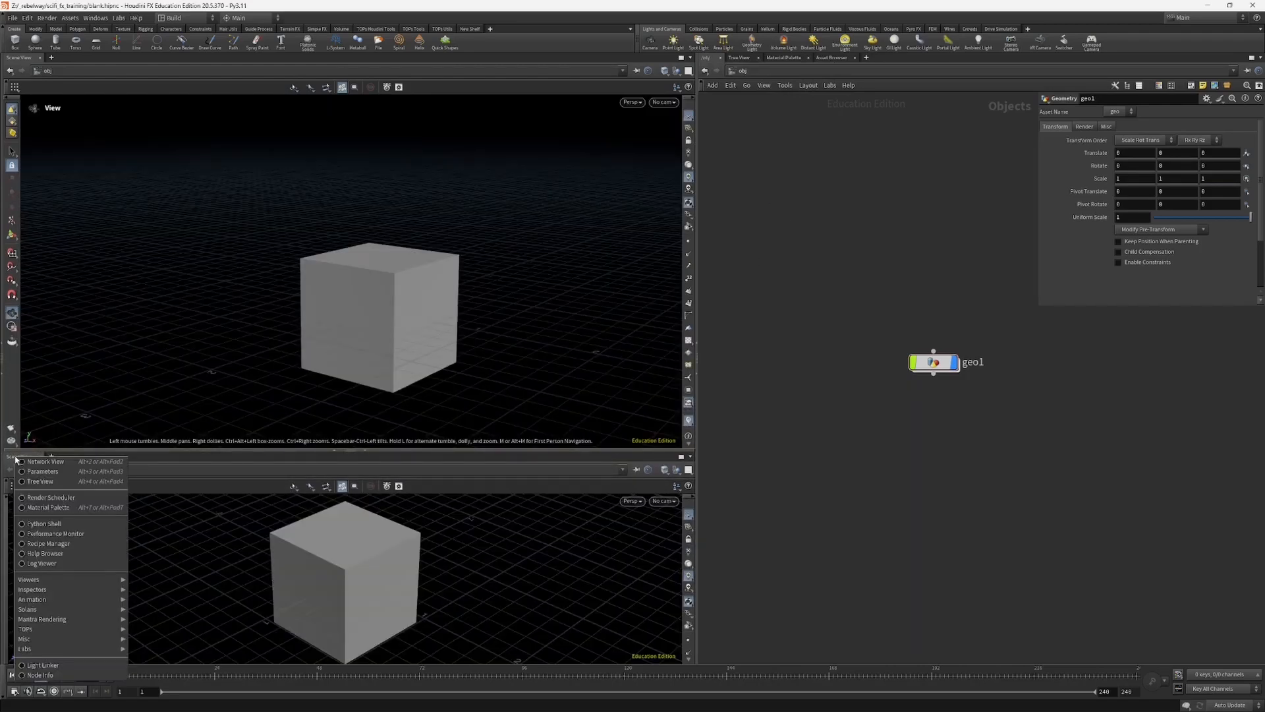
pyautogui.moveTo(76, 591)
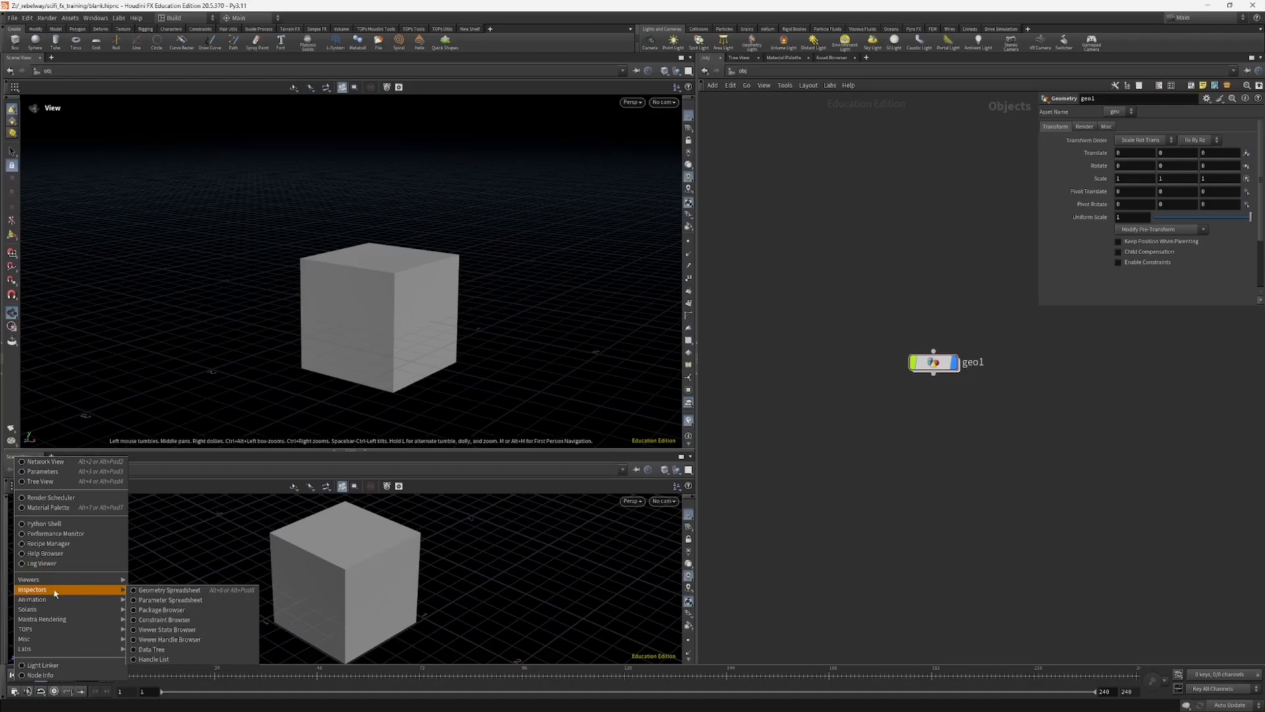
pyautogui.click(162, 590)
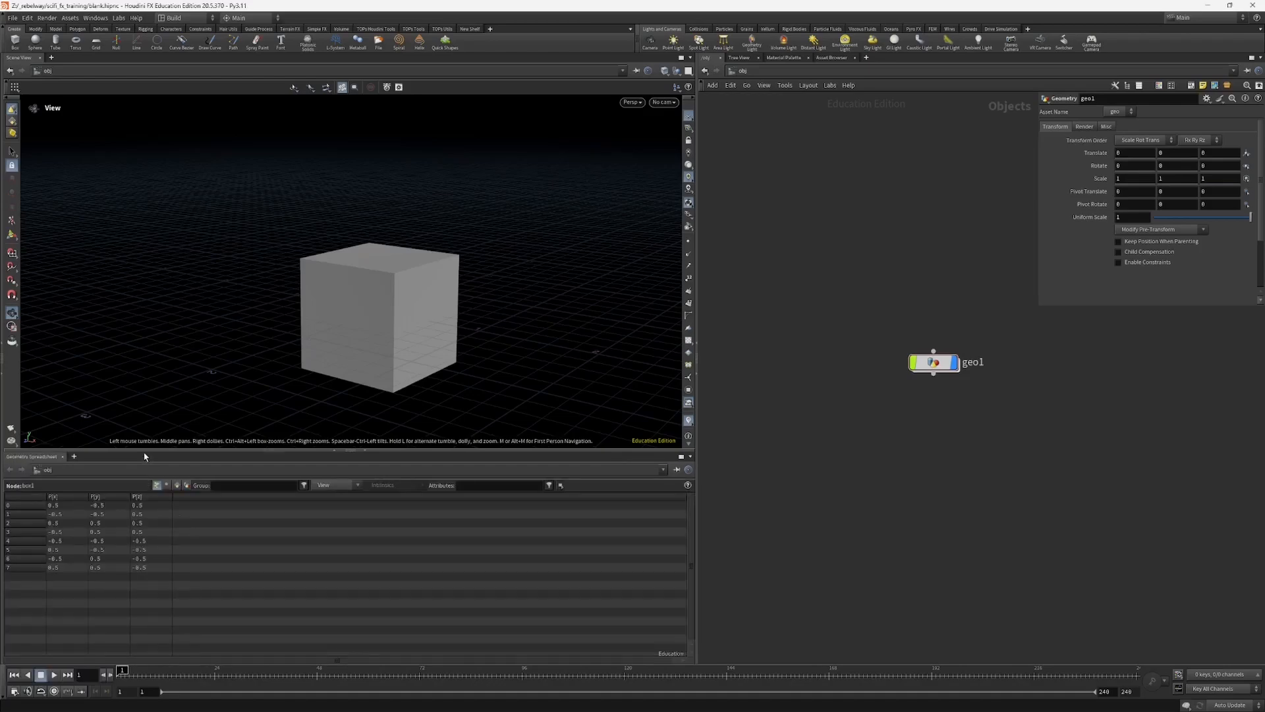
pyautogui.moveTo(145, 453); pyautogui.dragTo(131, 539)
# Step: Go inside geo1 again and shrink the Geometry Spreadsheet pane slightly further
pyautogui.moveTo(870, 440); pyautogui.dragTo(833, 470, button='middle')
pyautogui.moveTo(834, 469); pyautogui.dragTo(909, 382)
pyautogui.press('Return')
pyautogui.moveTo(294, 421); pyautogui.dragTo(328, 432)
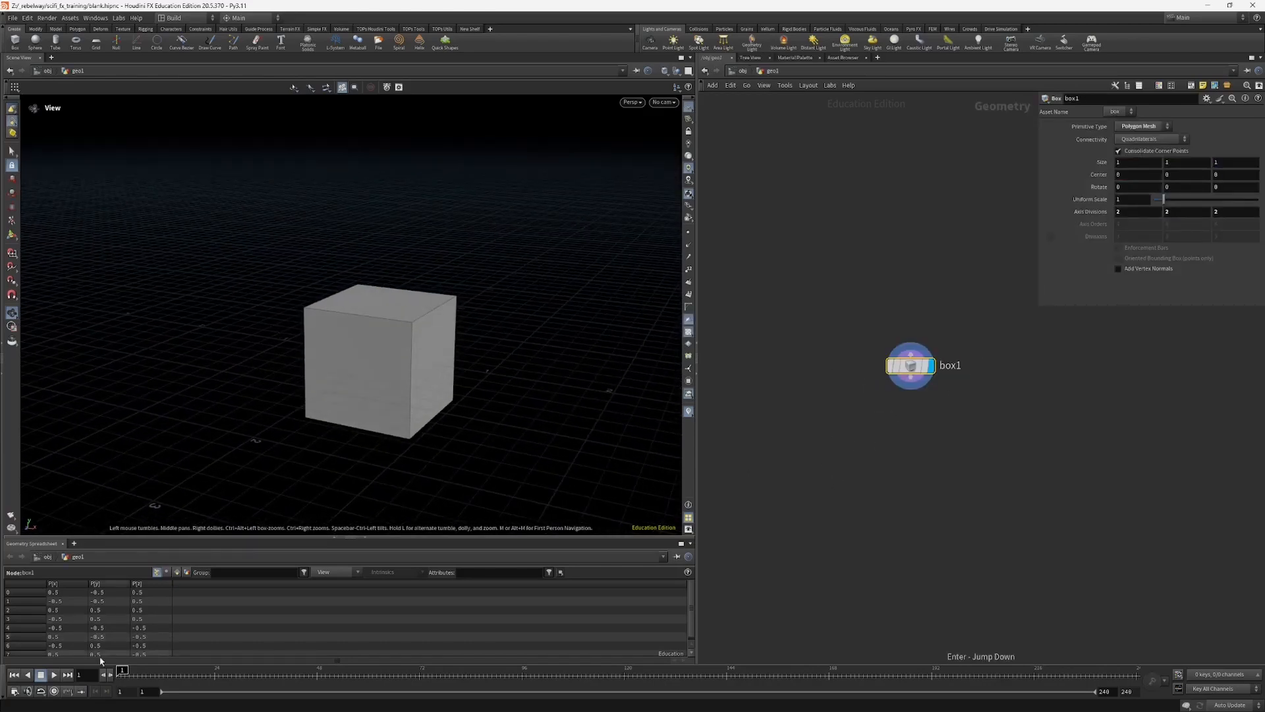
pyautogui.moveTo(551, 535); pyautogui.dragTo(550, 544)
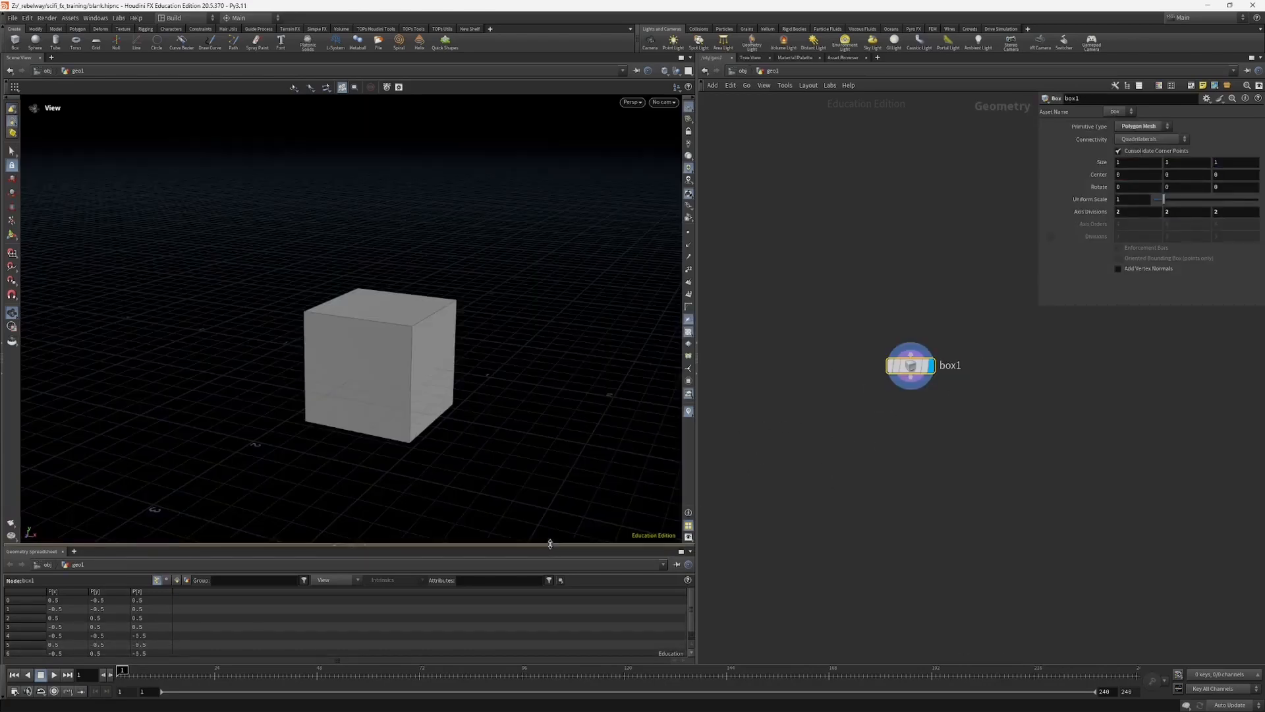
# Step: Collapse the Geometry Spreadsheet pane and restore it
pyautogui.click(364, 548)
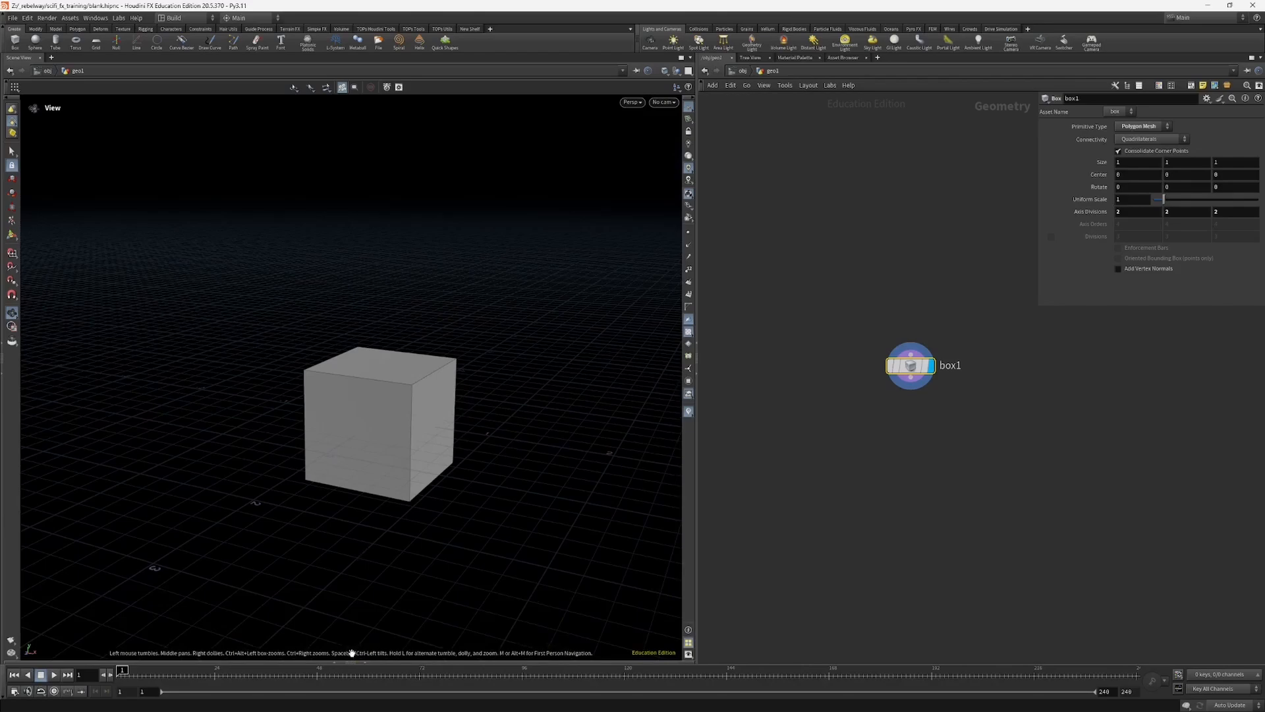
pyautogui.click(363, 660)
pyautogui.moveTo(422, 438); pyautogui.dragTo(290, 427)
pyautogui.scroll(2, 290, 427)
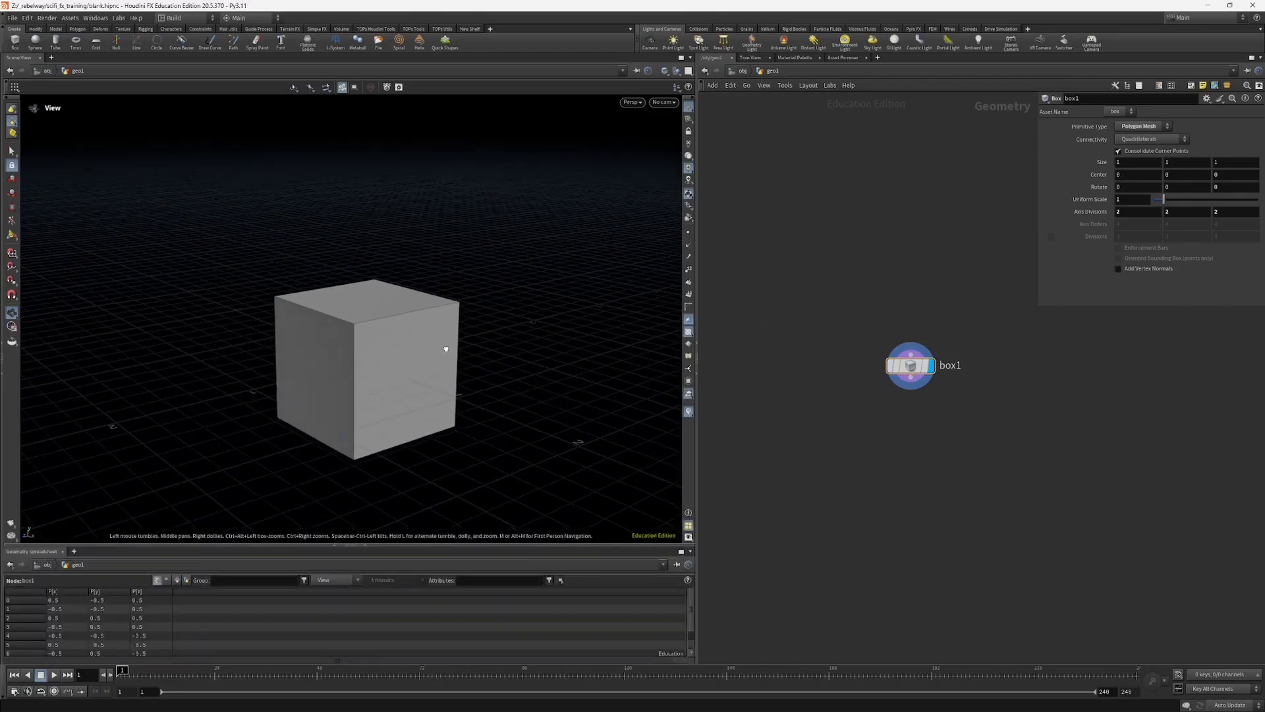
pyautogui.moveTo(446, 350); pyautogui.dragTo(573, 246)
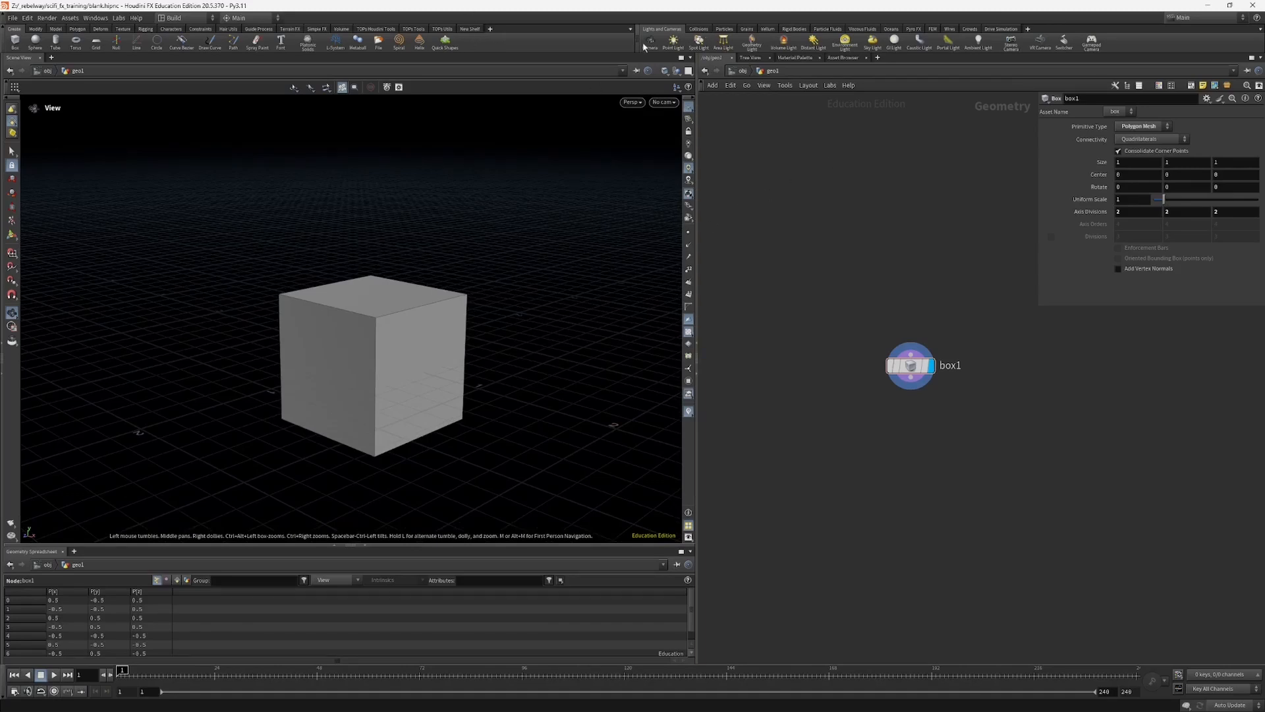
# Step: Hide the tool shelf above the panes and bring it back
pyautogui.click(4, 41)
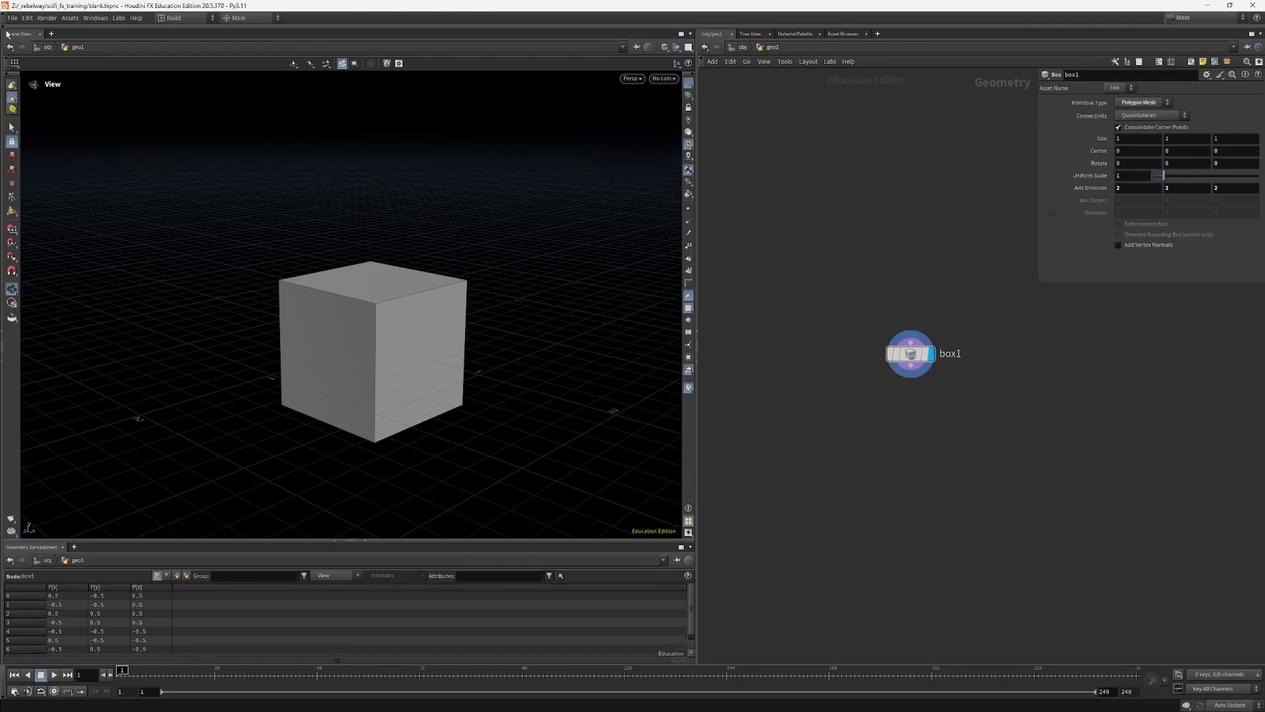
pyautogui.click(13, 27)
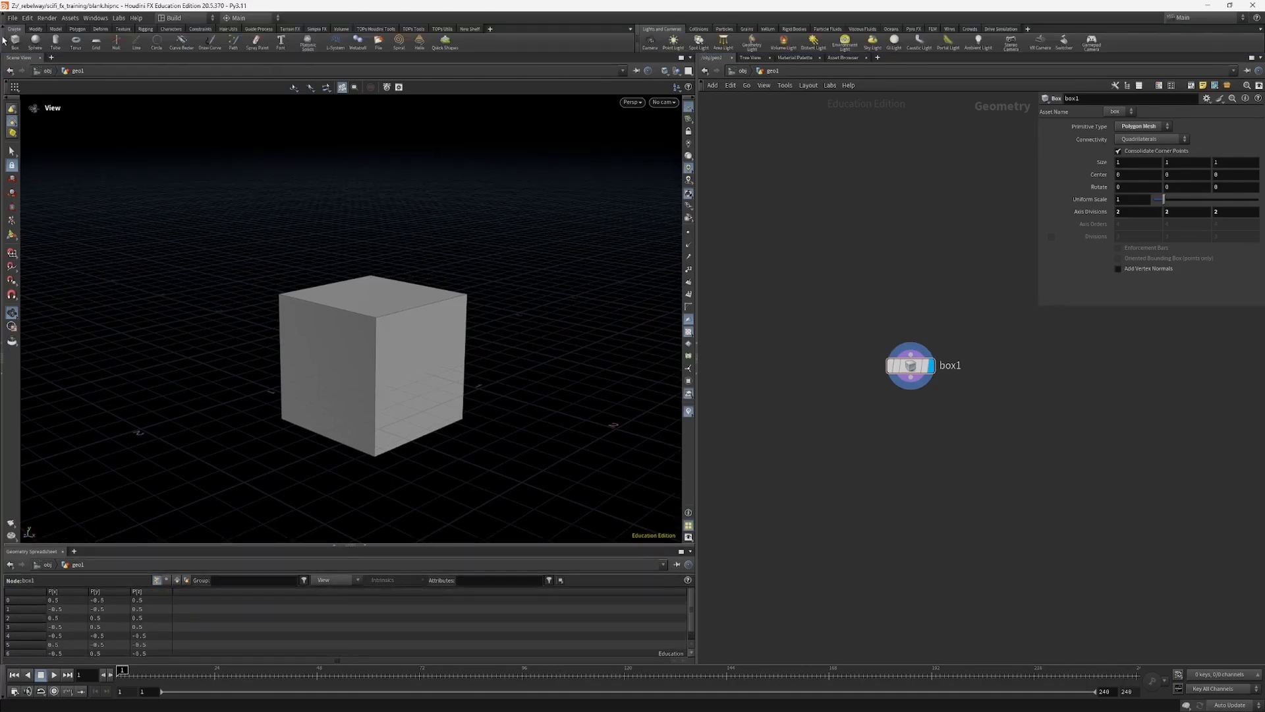
pyautogui.click(3, 41)
pyautogui.click(16, 30)
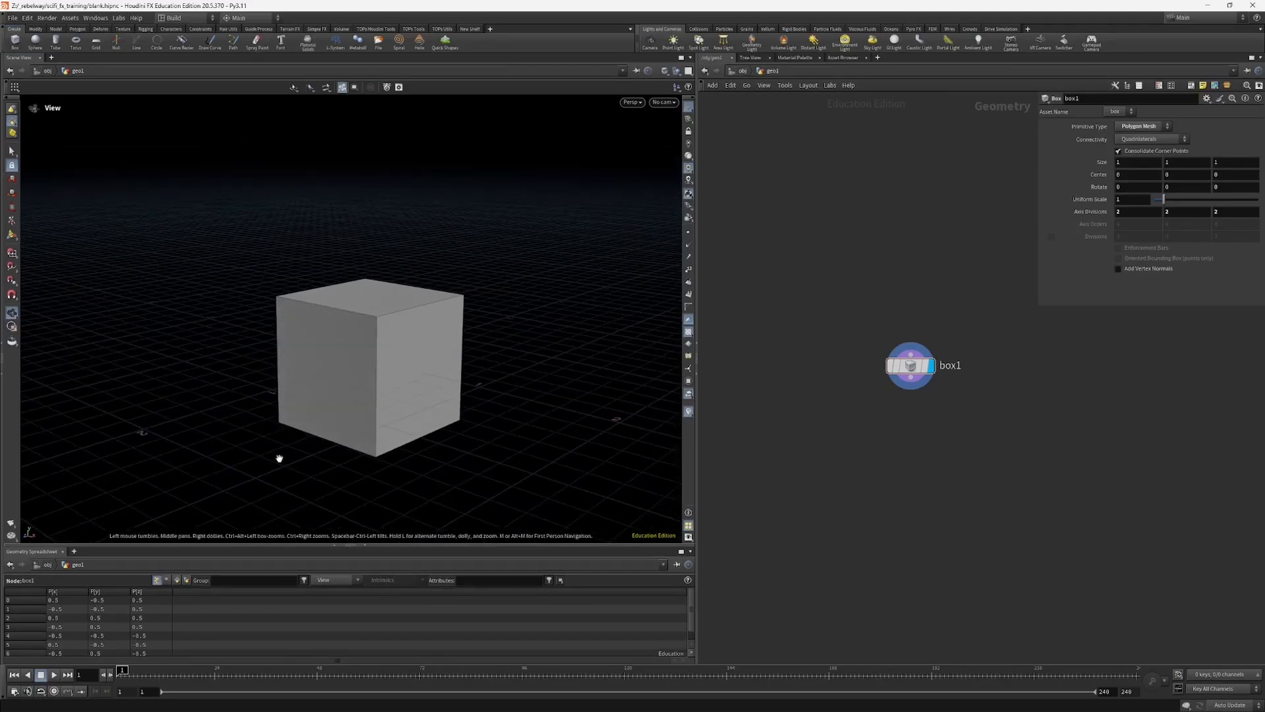
# Step: Return the network editor from inside geo1 to the obj level
pyautogui.moveTo(811, 182); pyautogui.dragTo(809, 217, button='middle')
pyautogui.click(739, 71)
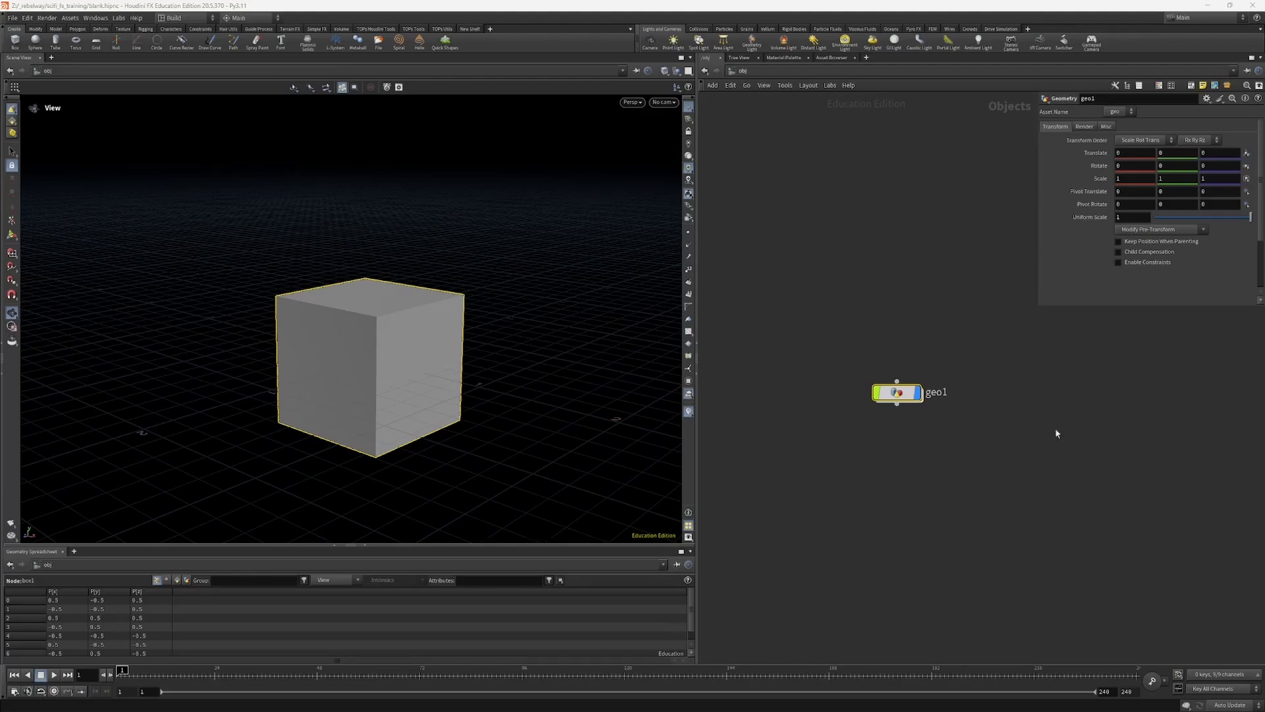
pyautogui.moveTo(929, 451); pyautogui.dragTo(951, 467, button='middle')
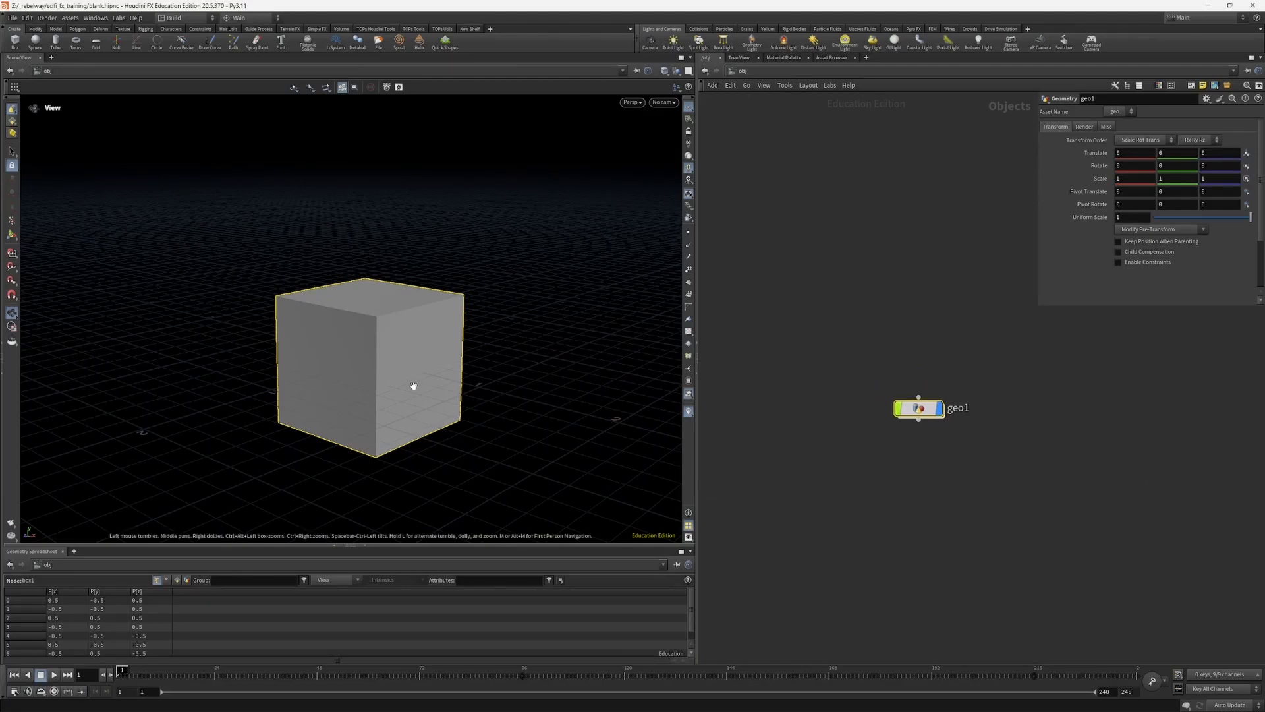
pyautogui.moveTo(412, 387); pyautogui.dragTo(337, 353)
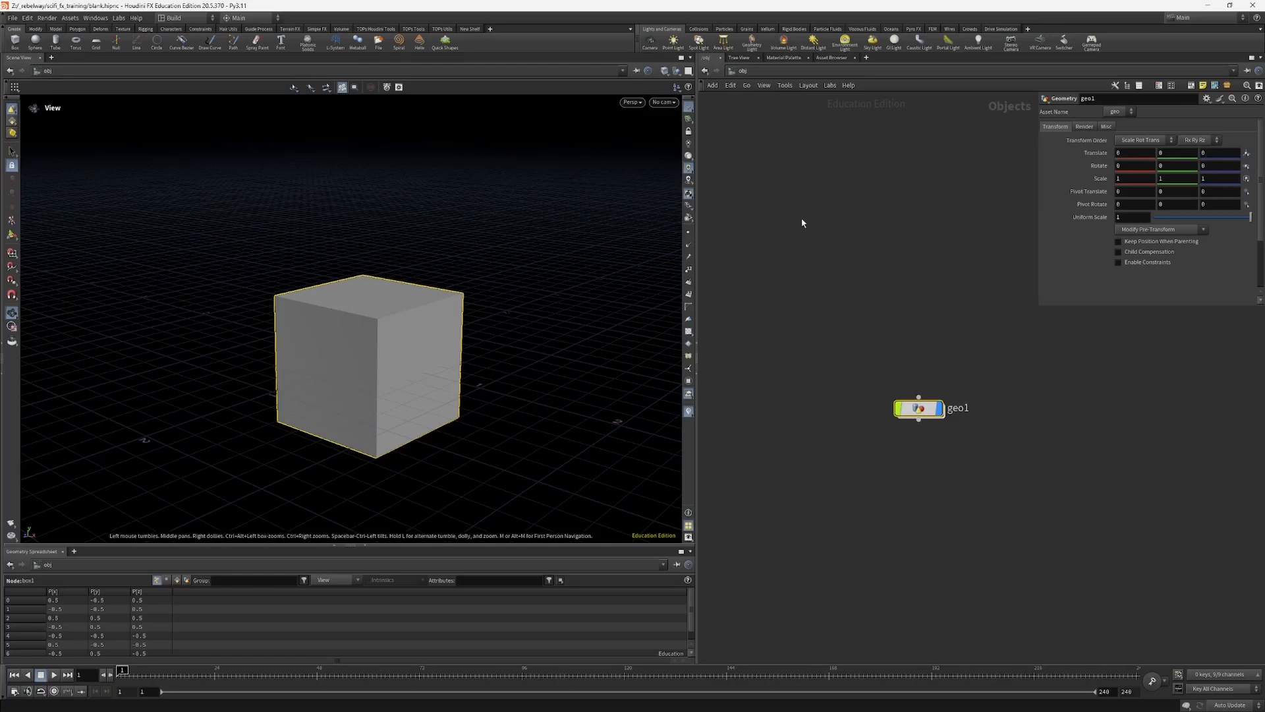
pyautogui.moveTo(303, 385); pyautogui.dragTo(288, 387, button='middle')
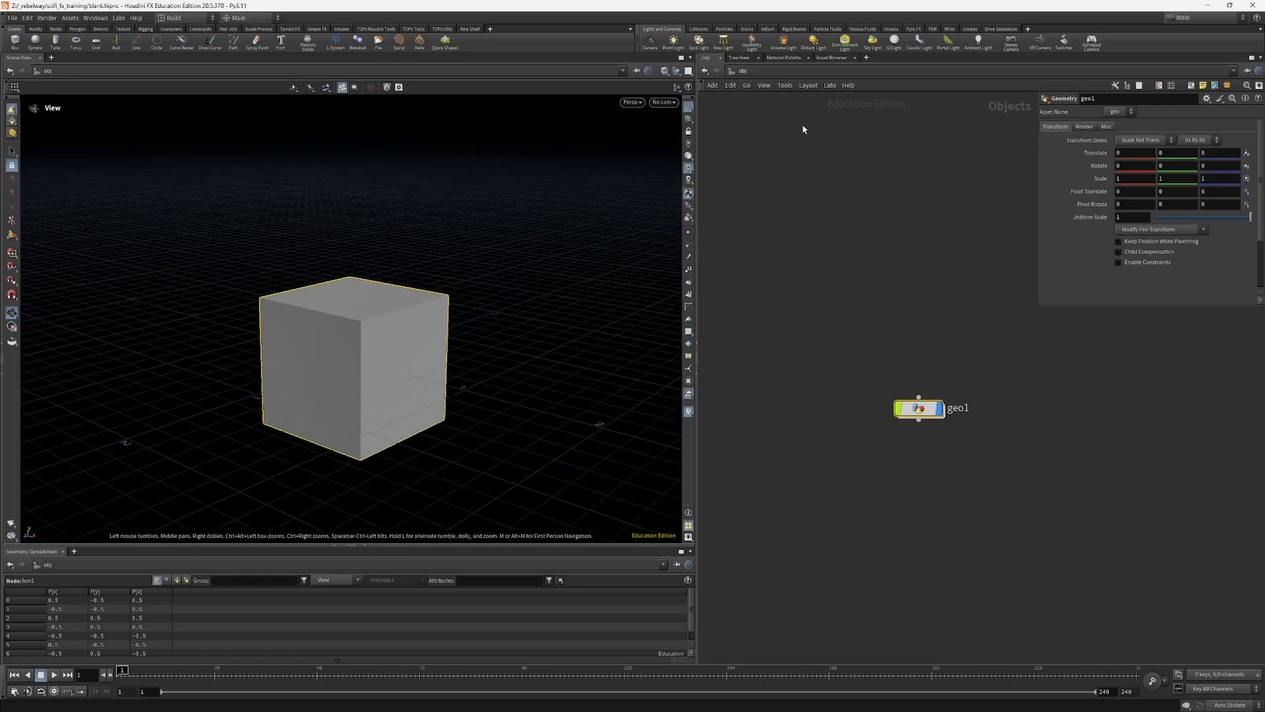
# Step: Close the Asset Browser, Material Palette and Tree View, keeping only the network view, and reposition geo1
pyautogui.click(854, 57)
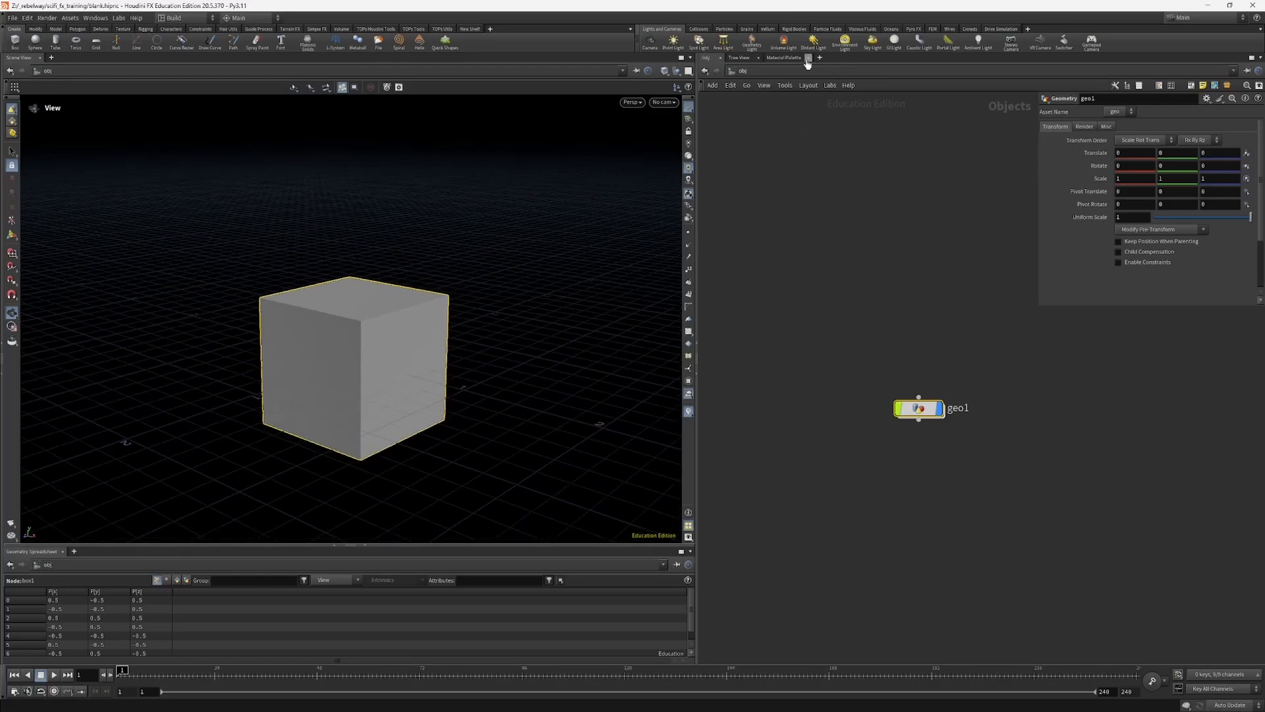
pyautogui.click(808, 58)
pyautogui.click(759, 58)
pyautogui.moveTo(919, 408); pyautogui.dragTo(930, 391)
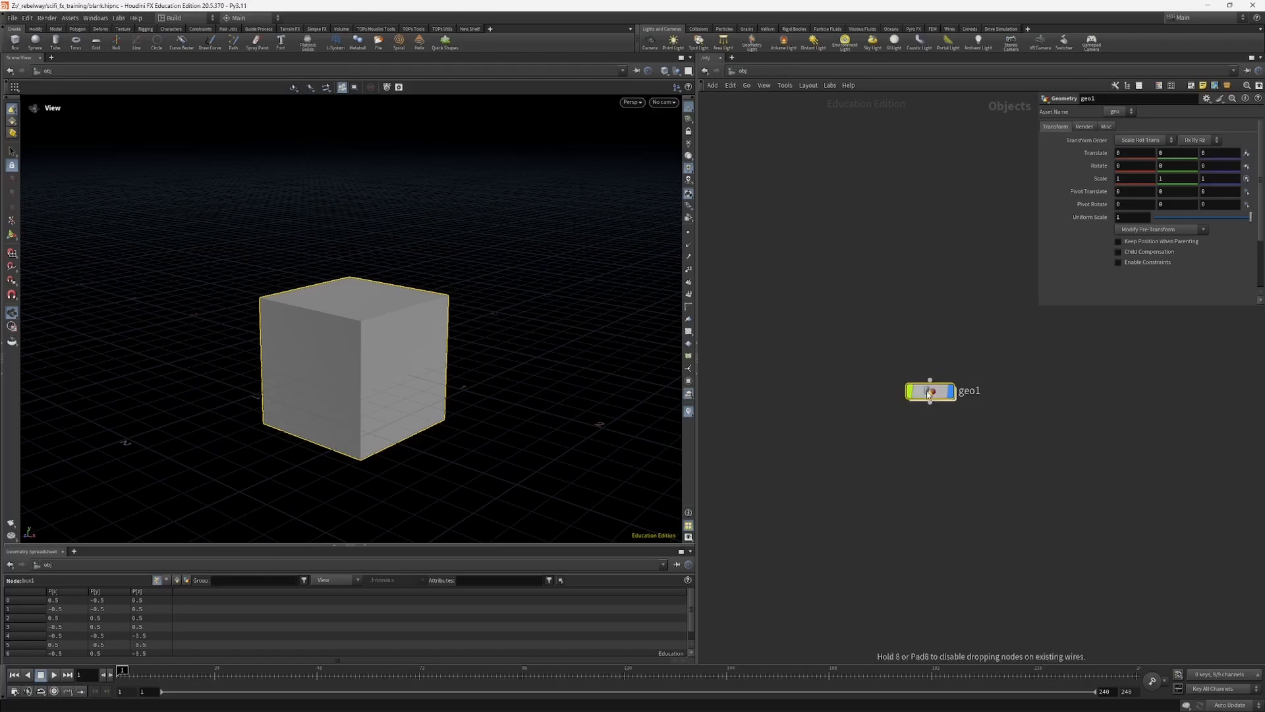
# Step: Save the customised layout to the current Build desktop
pyautogui.moveTo(284, 217); pyautogui.dragTo(309, 219)
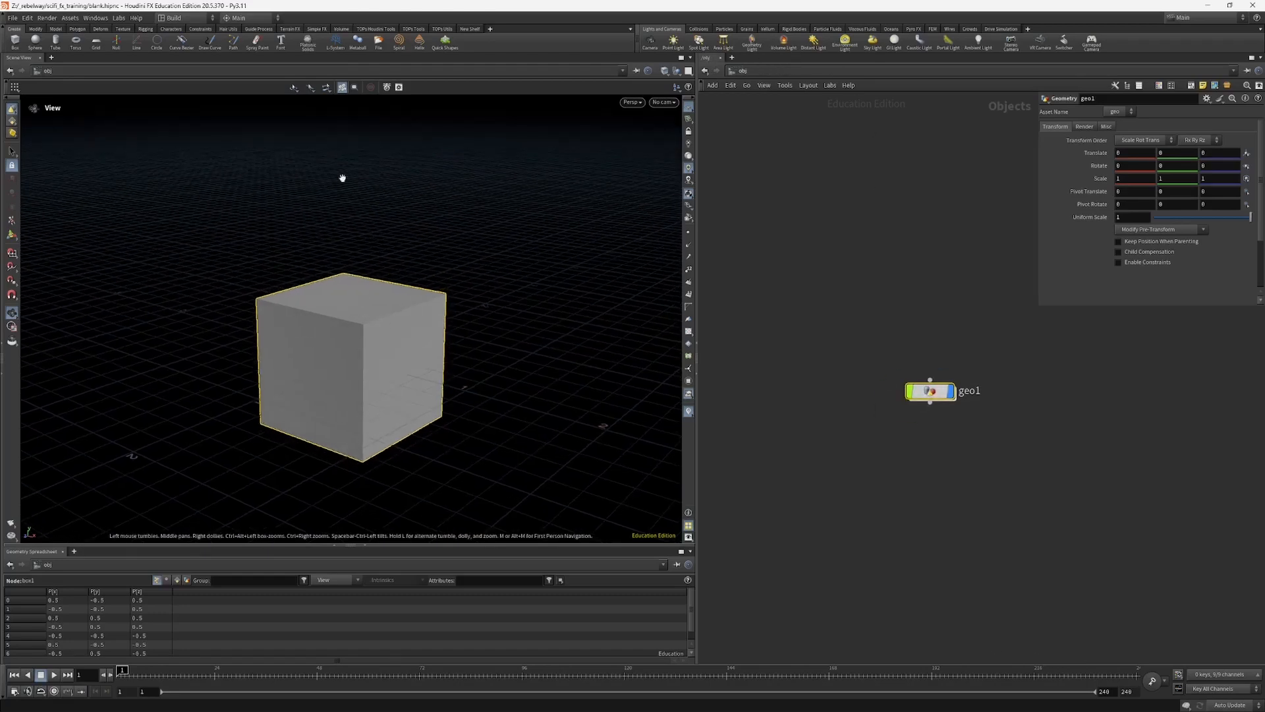
pyautogui.click(181, 19)
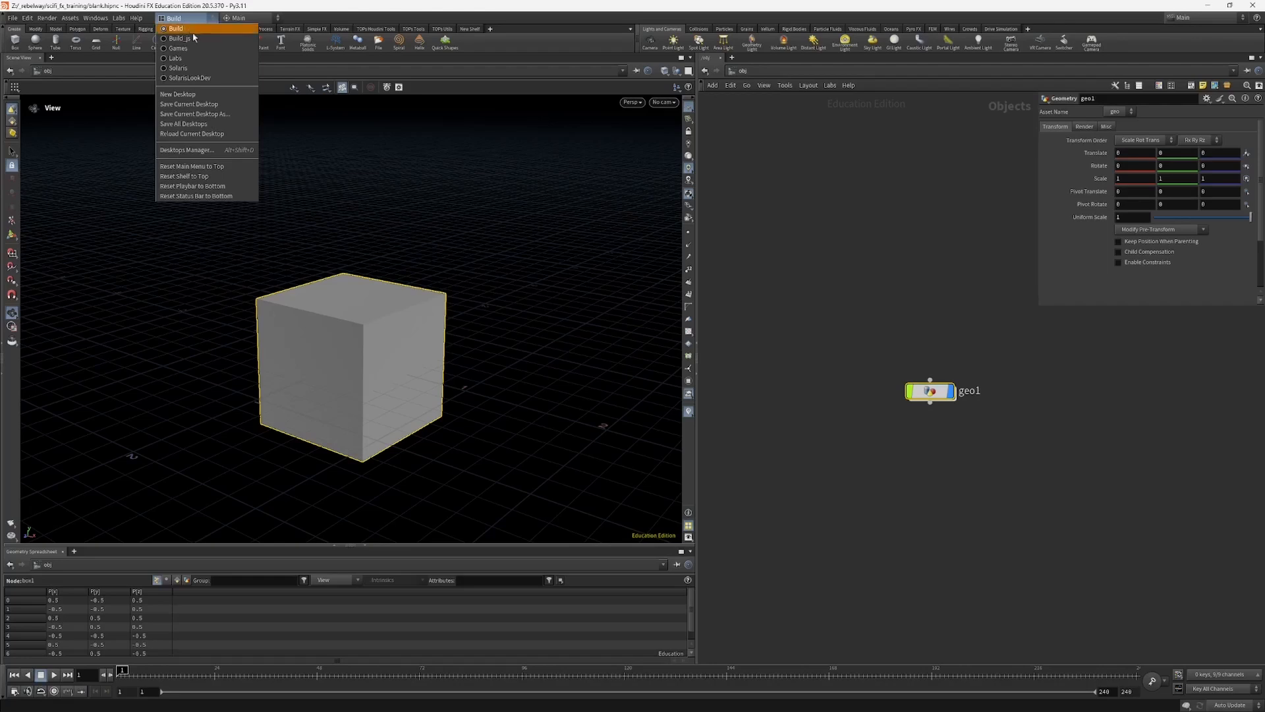
pyautogui.click(221, 106)
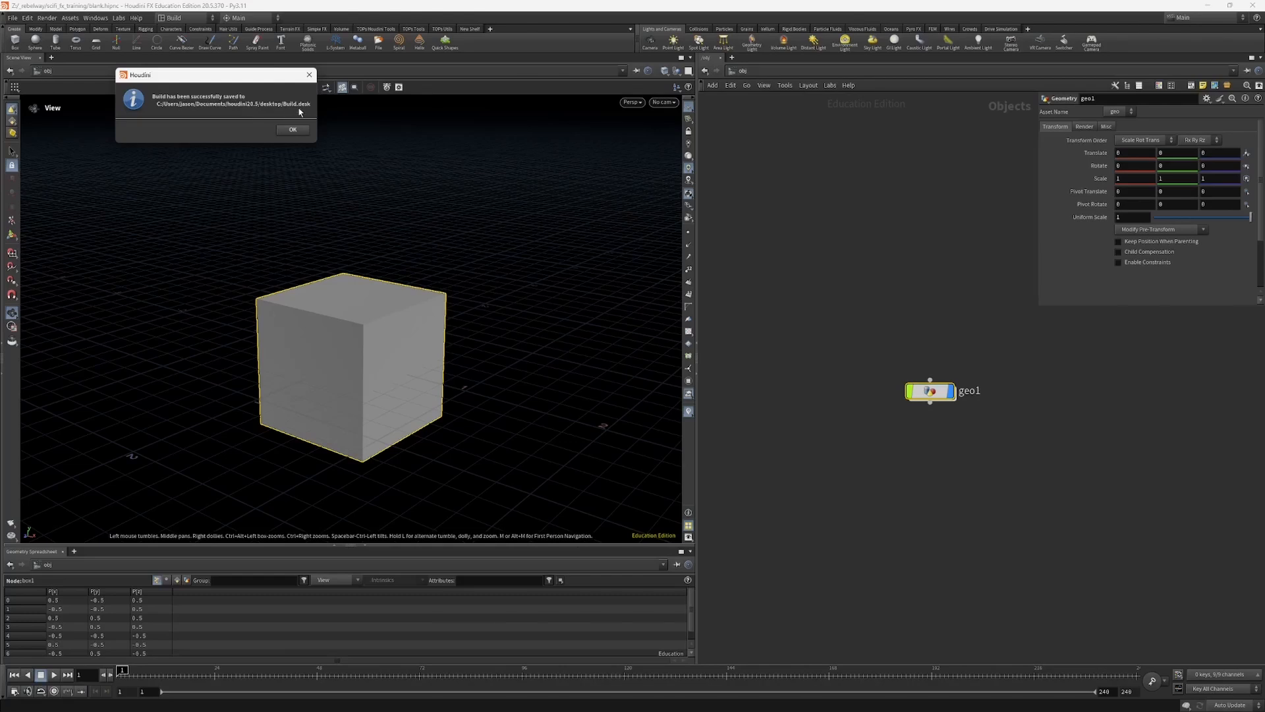
pyautogui.click(293, 130)
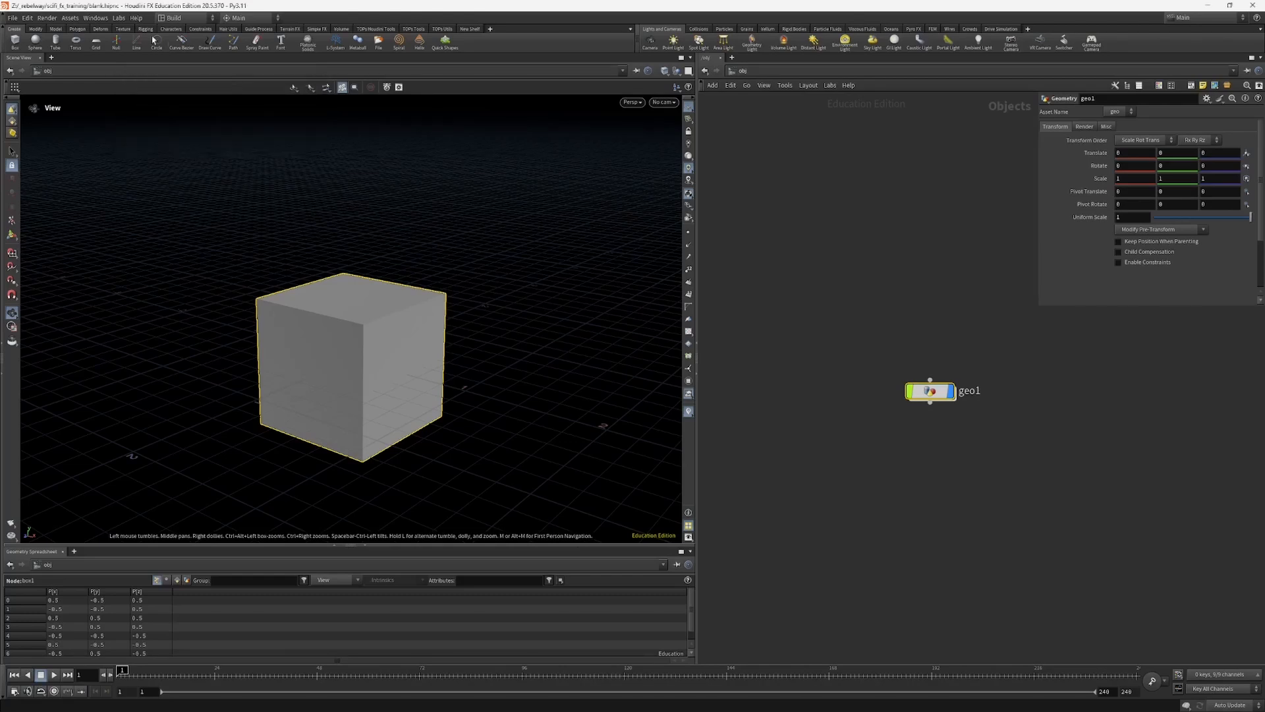
pyautogui.click(192, 20)
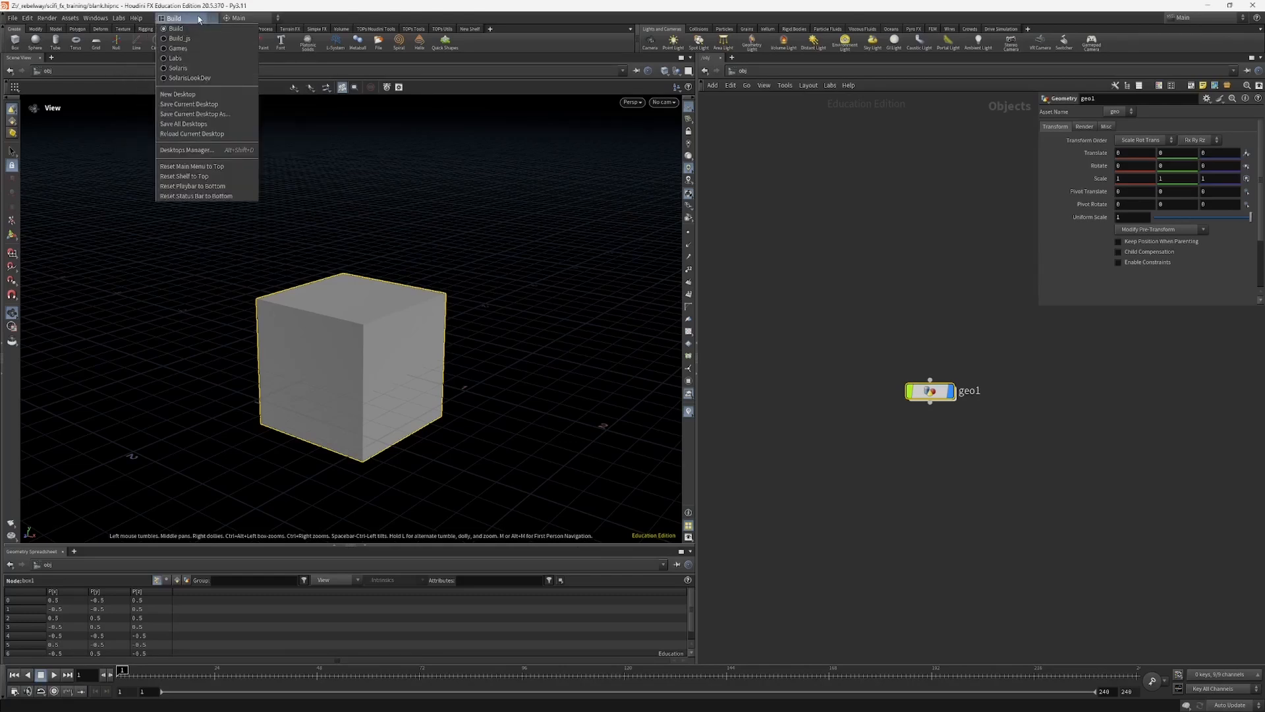
pyautogui.click(222, 114)
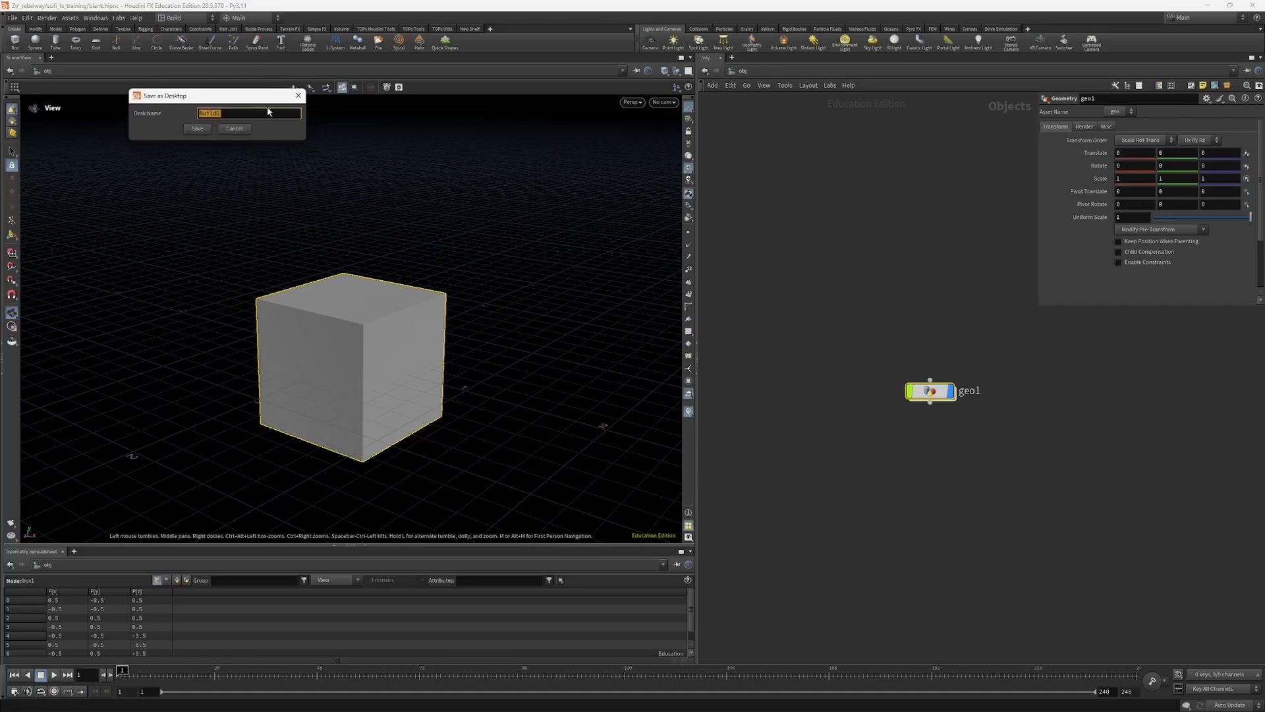
pyautogui.click(228, 113)
pyautogui.click(229, 132)
# Step: Switch to the Build_js desktop and enlarge the scene view by shrinking the Geometry Spreadsheet pane beneath it
pyautogui.click(198, 19)
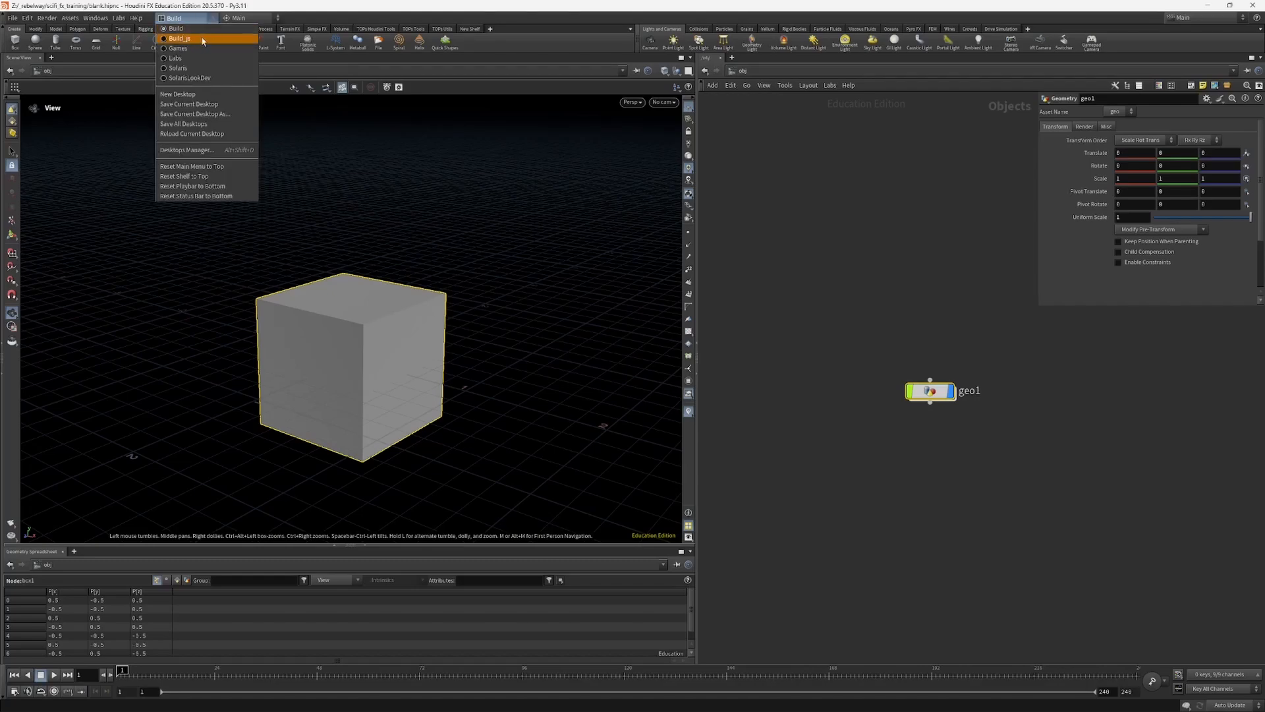
pyautogui.click(179, 39)
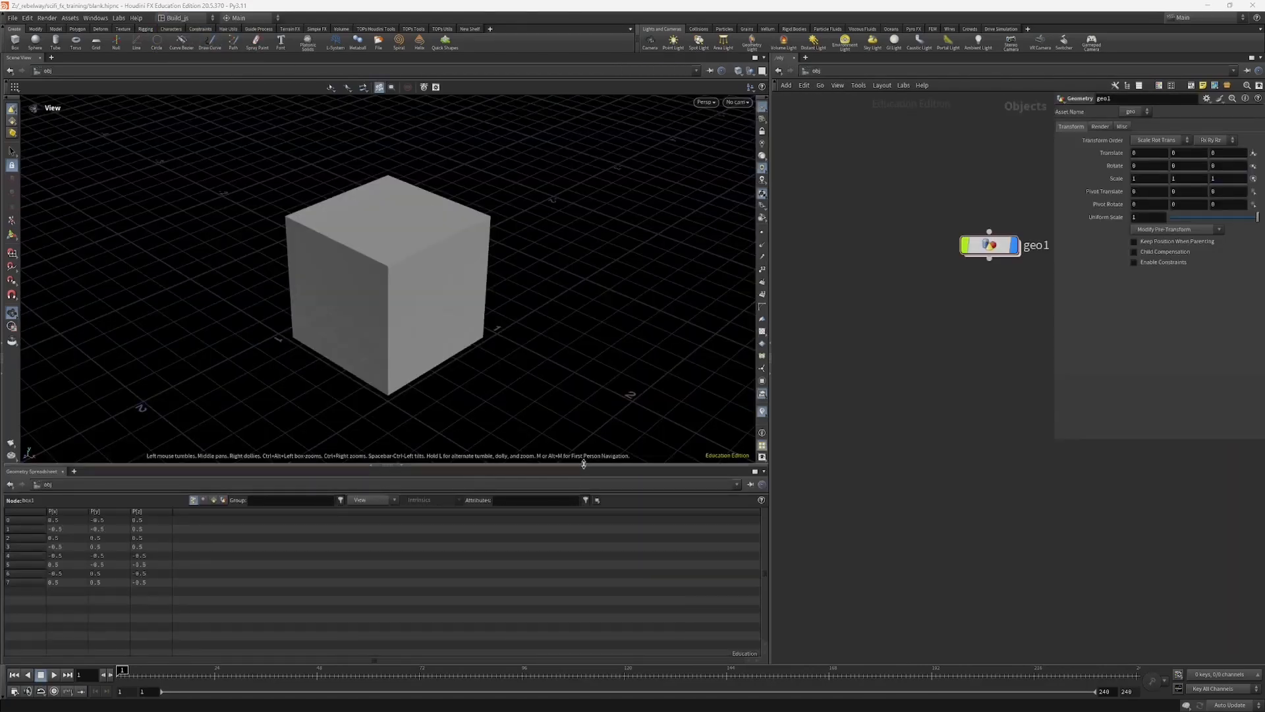
pyautogui.moveTo(583, 463); pyautogui.dragTo(583, 568)
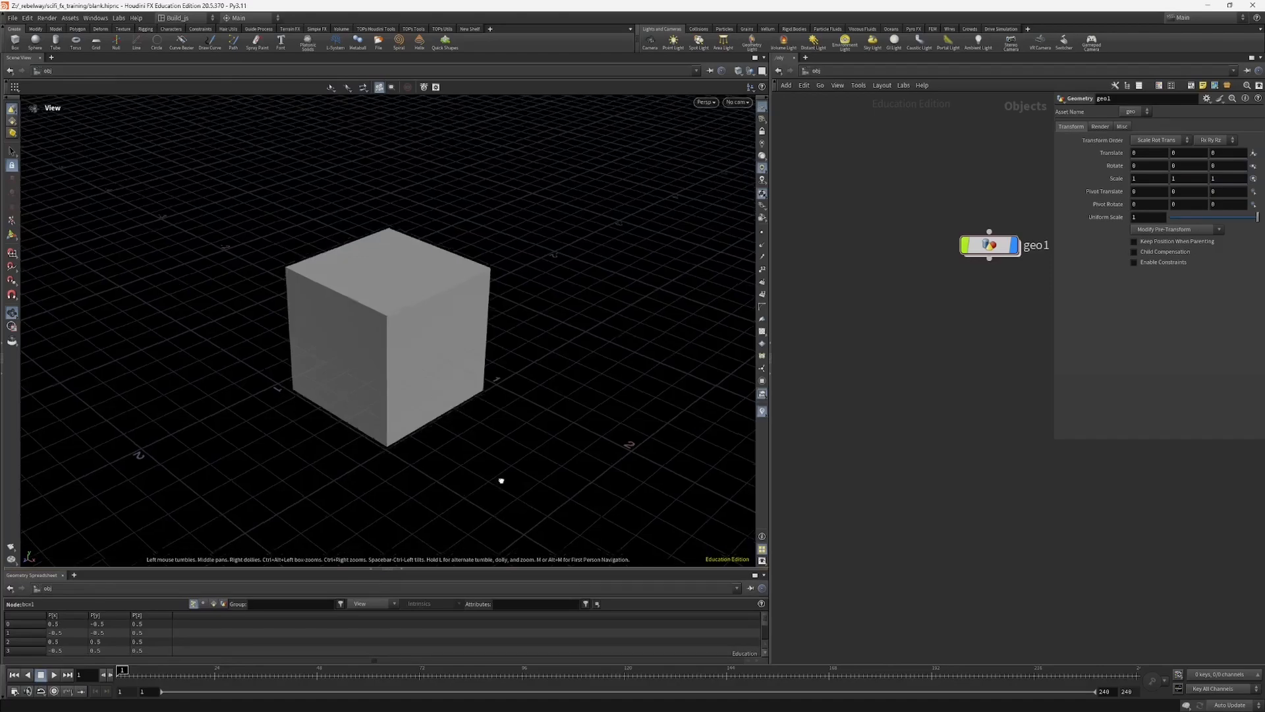
pyautogui.moveTo(501, 481); pyautogui.dragTo(446, 443)
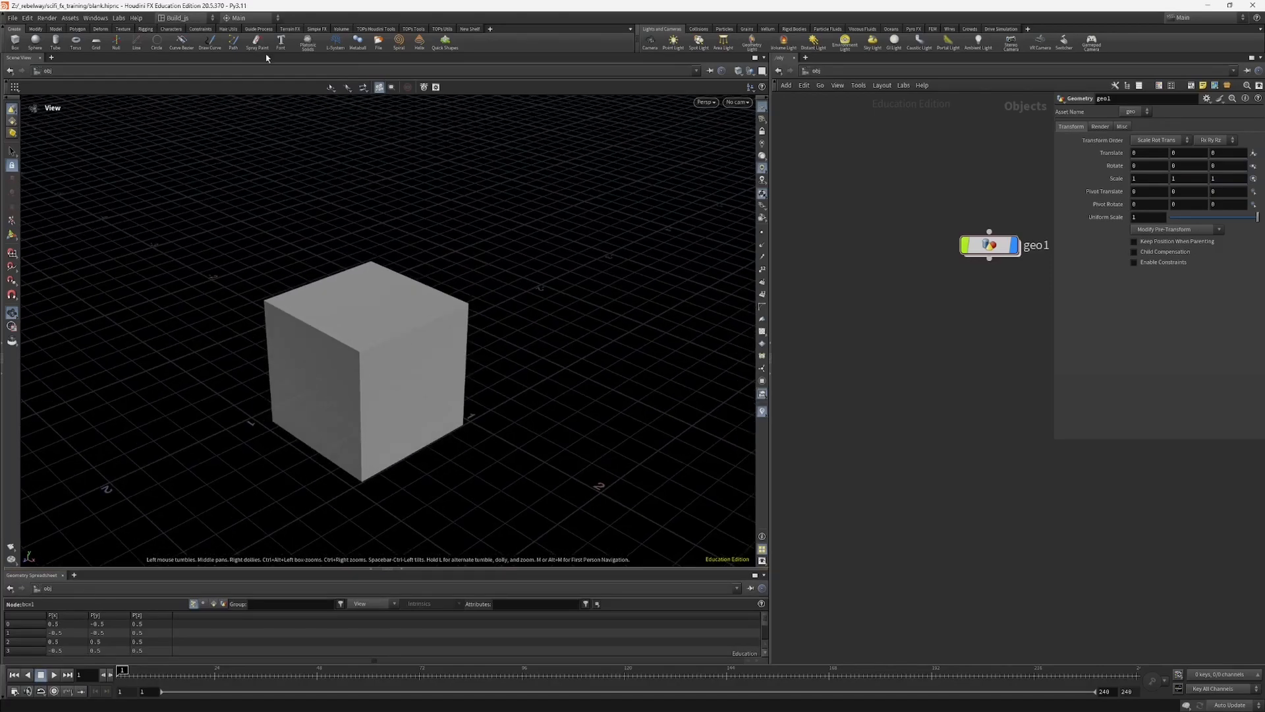
pyautogui.moveTo(358, 319); pyautogui.dragTo(384, 290)
pyautogui.moveTo(532, 398); pyautogui.dragTo(666, 156)
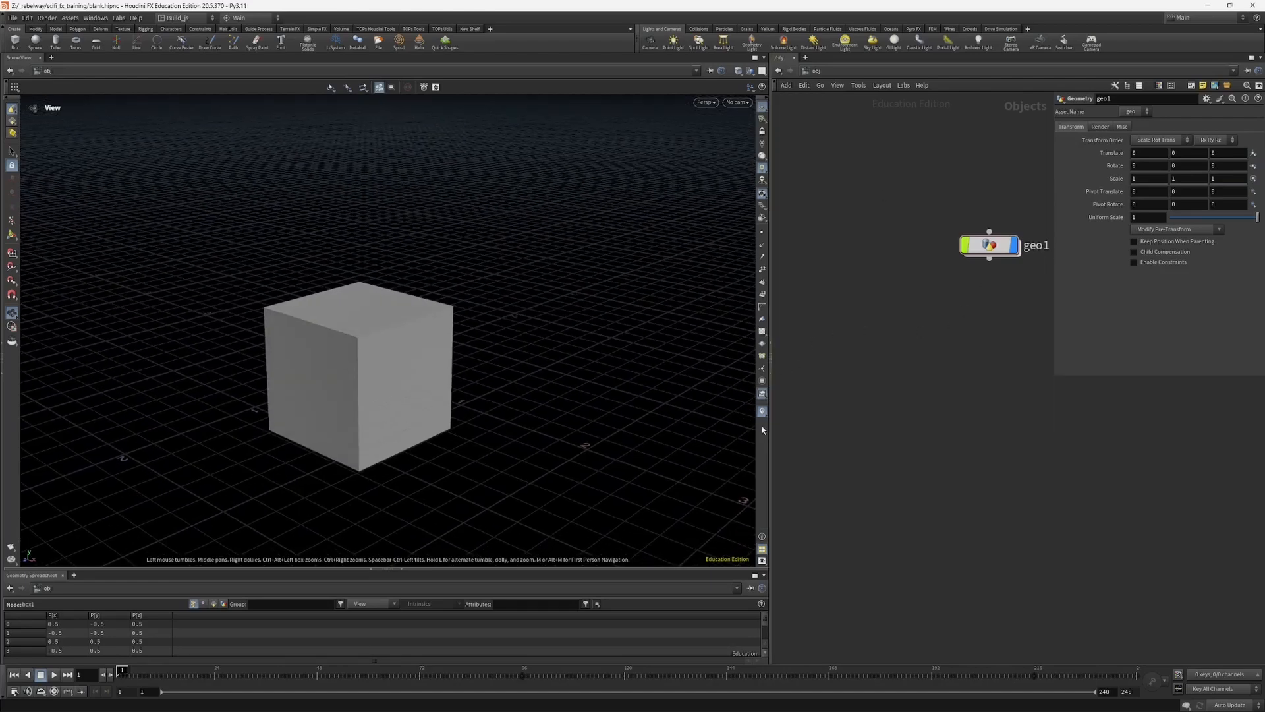
pyautogui.moveTo(500, 415); pyautogui.dragTo(506, 392)
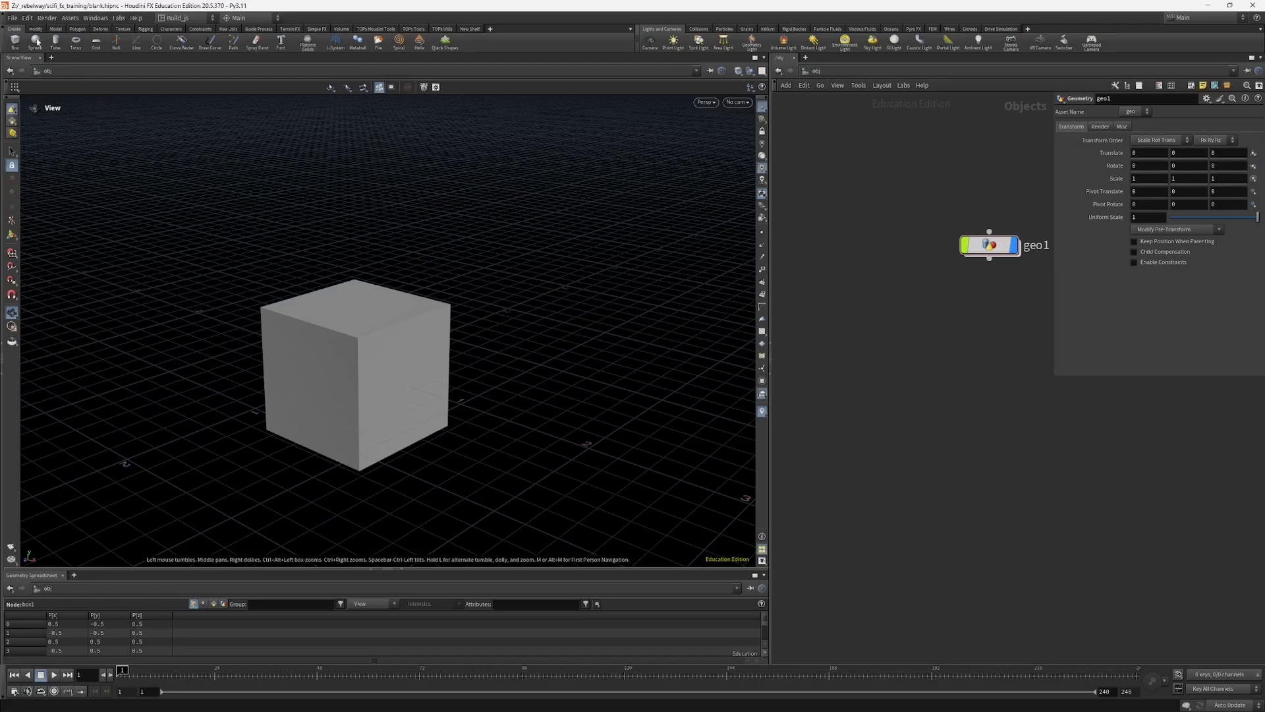
# Step: Check which desktops are available for Startup in Desktop in the General User Interface preferences, leaving the setting as is
pyautogui.click(27, 18)
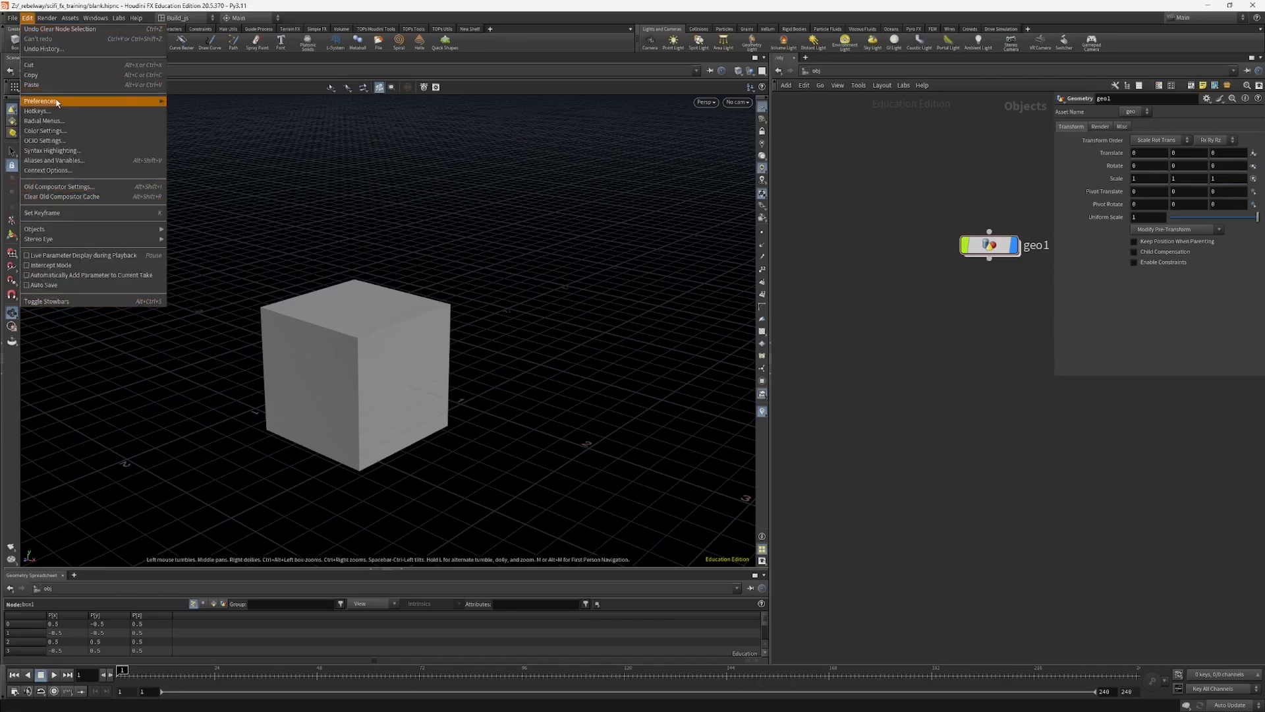
pyautogui.moveTo(58, 103)
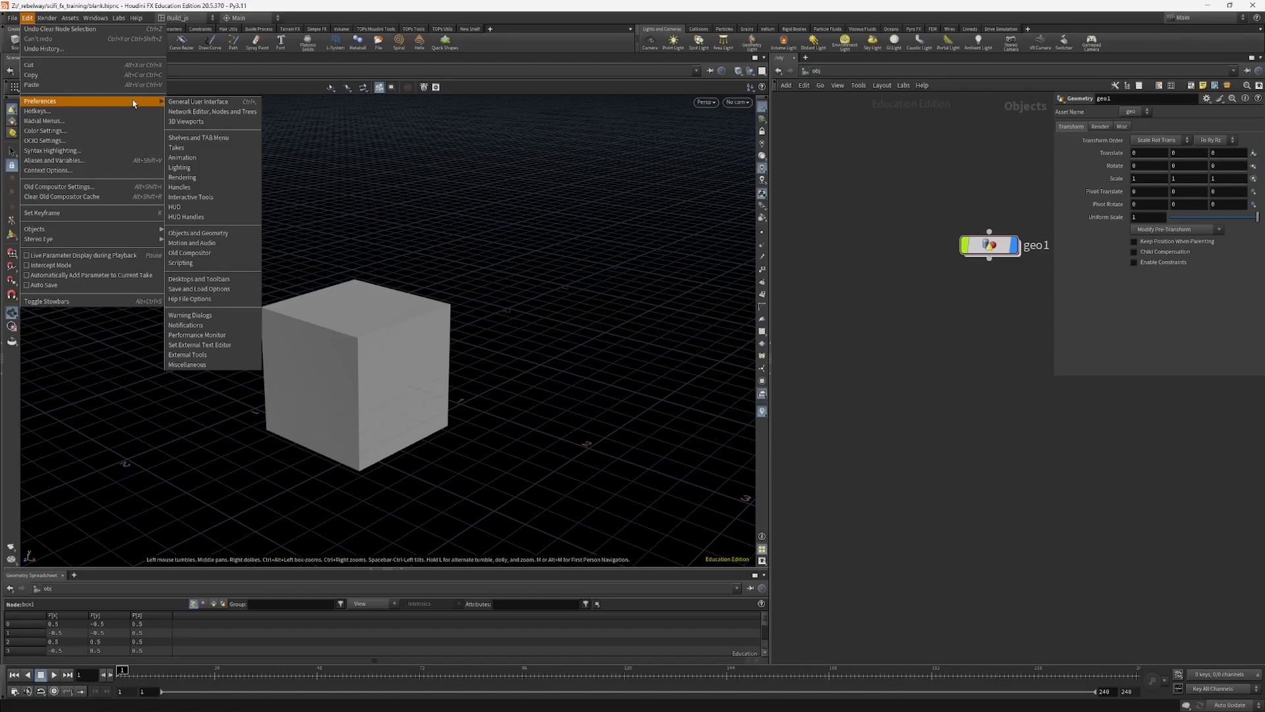
pyautogui.click(197, 101)
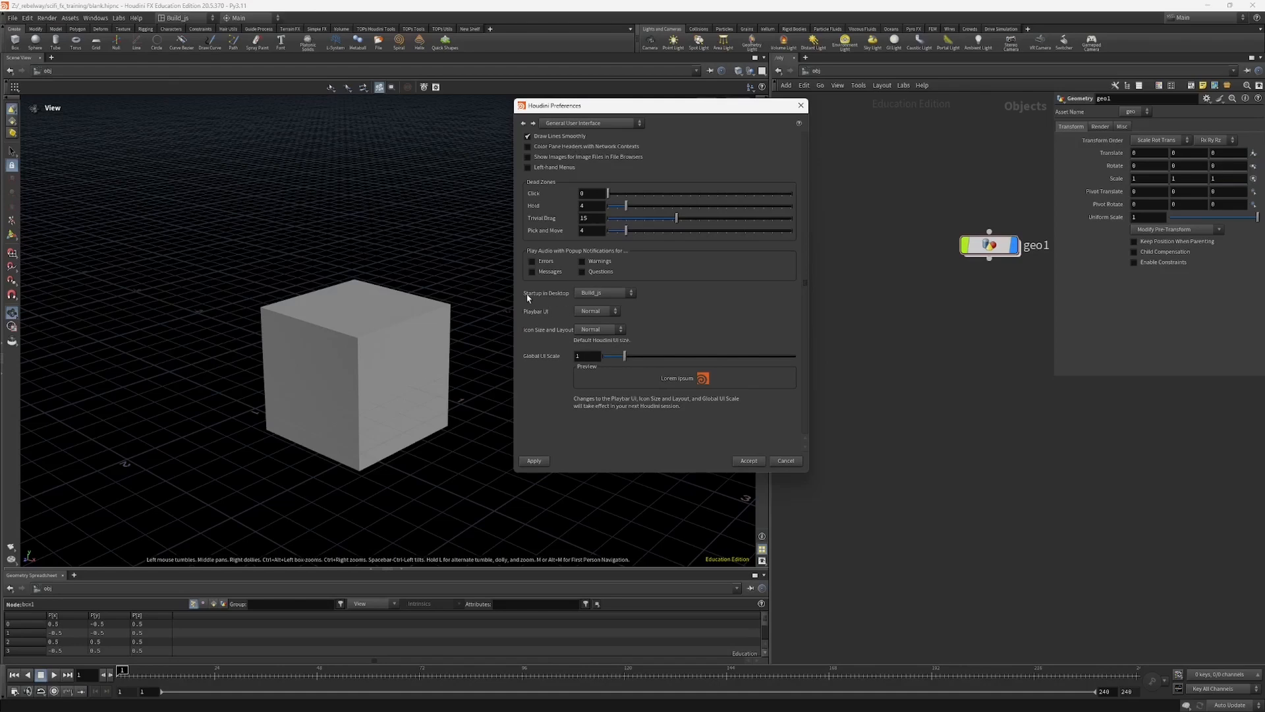
pyautogui.click(597, 292)
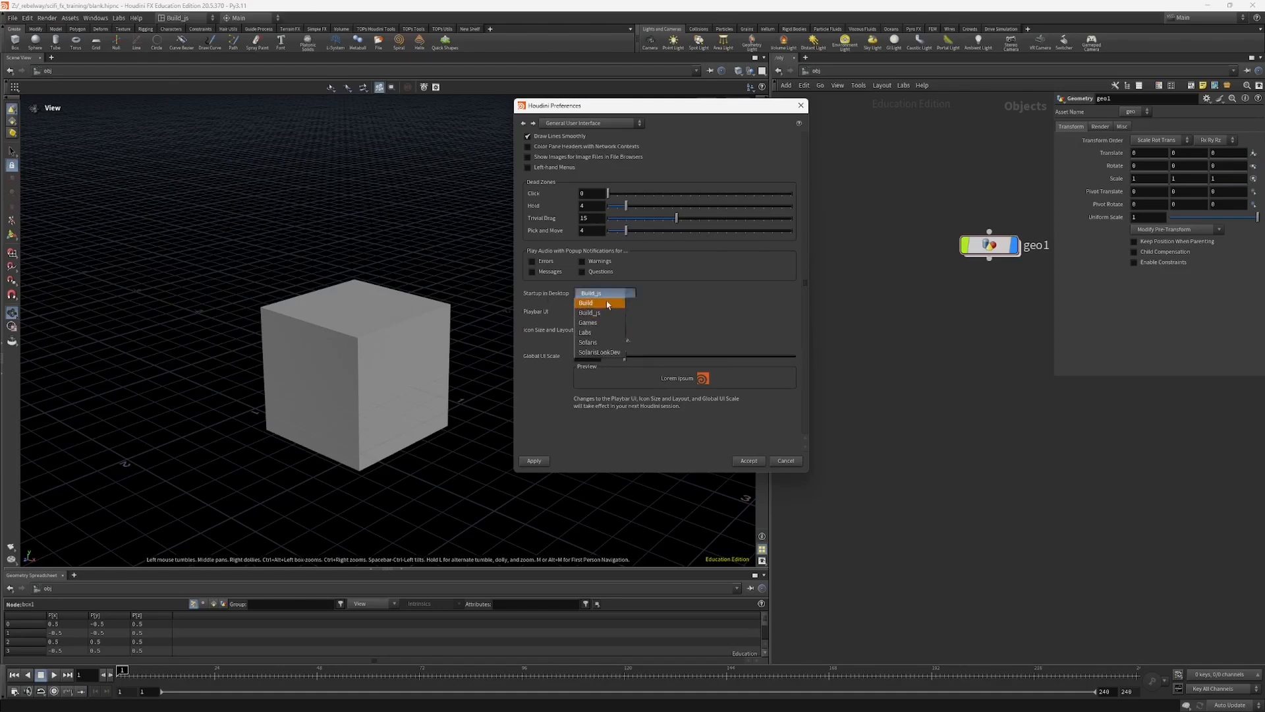
pyautogui.click(560, 298)
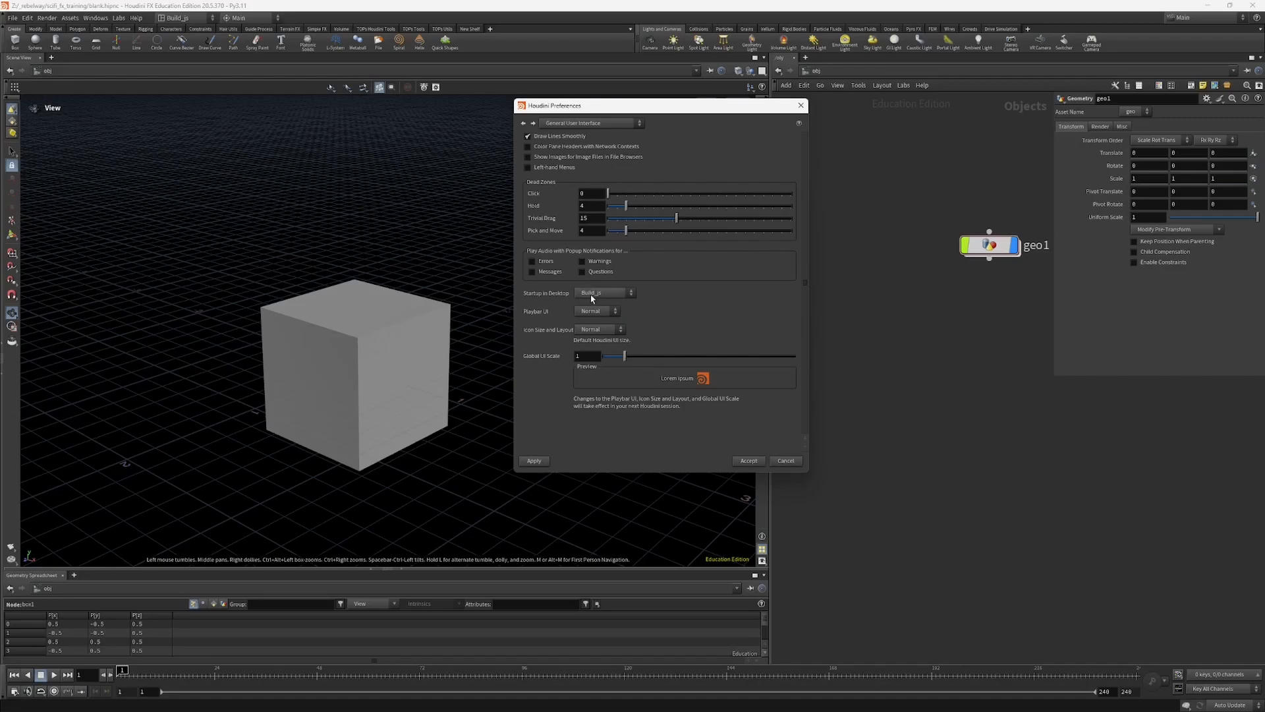
pyautogui.click(800, 107)
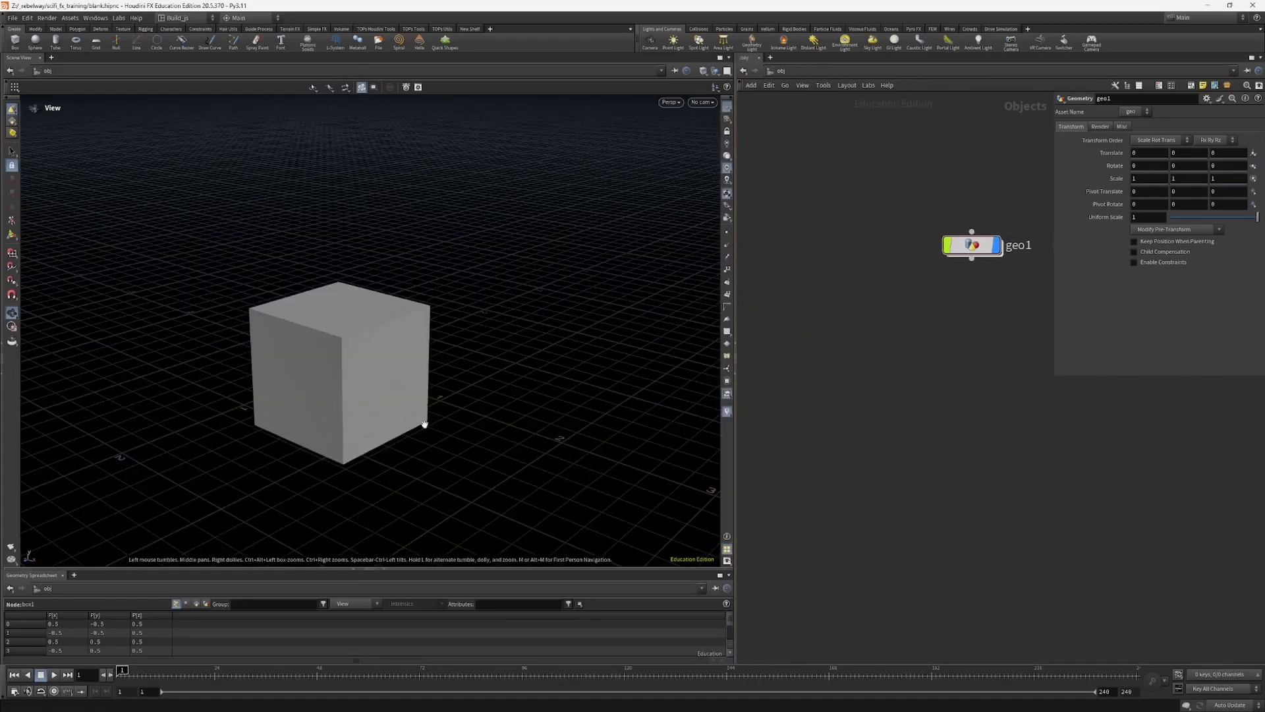
# Step: Switch the network editor from obj to the stage context and widen the network pane slightly
pyautogui.moveTo(305, 402); pyautogui.dragTo(384, 473)
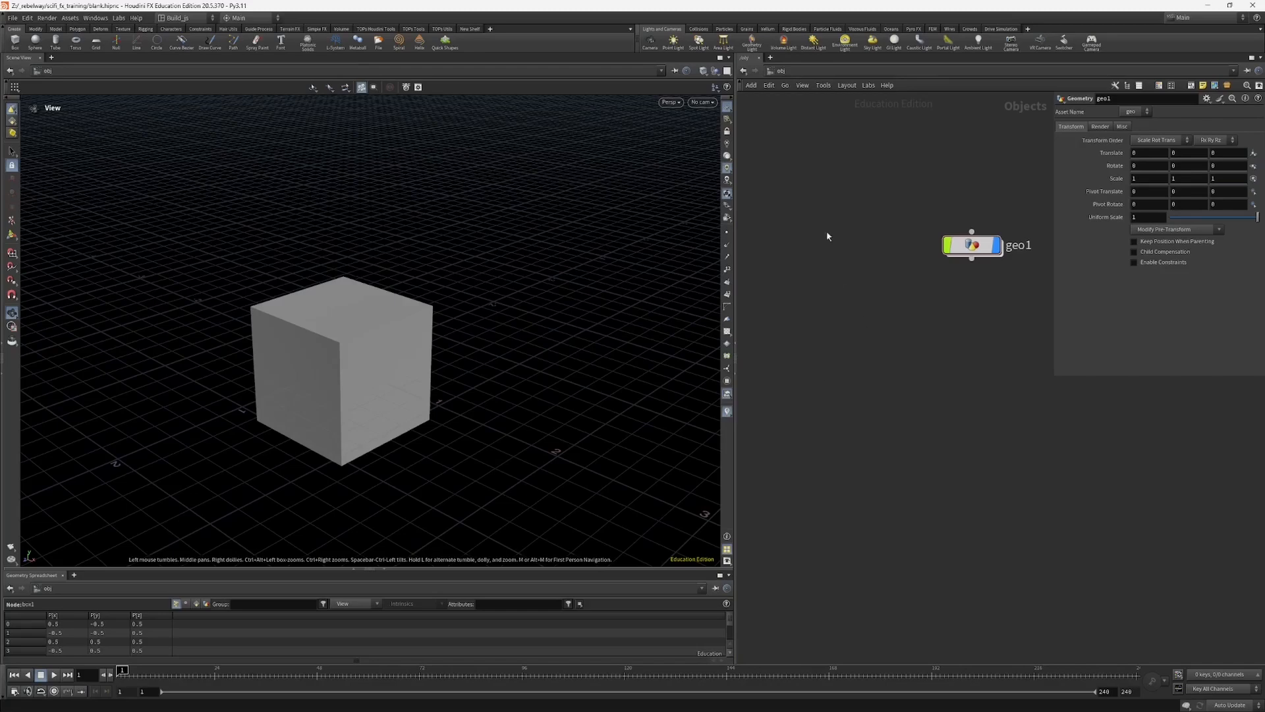
pyautogui.moveTo(968, 245); pyautogui.dragTo(946, 277)
pyautogui.moveTo(325, 418); pyautogui.dragTo(326, 406)
pyautogui.click(806, 84)
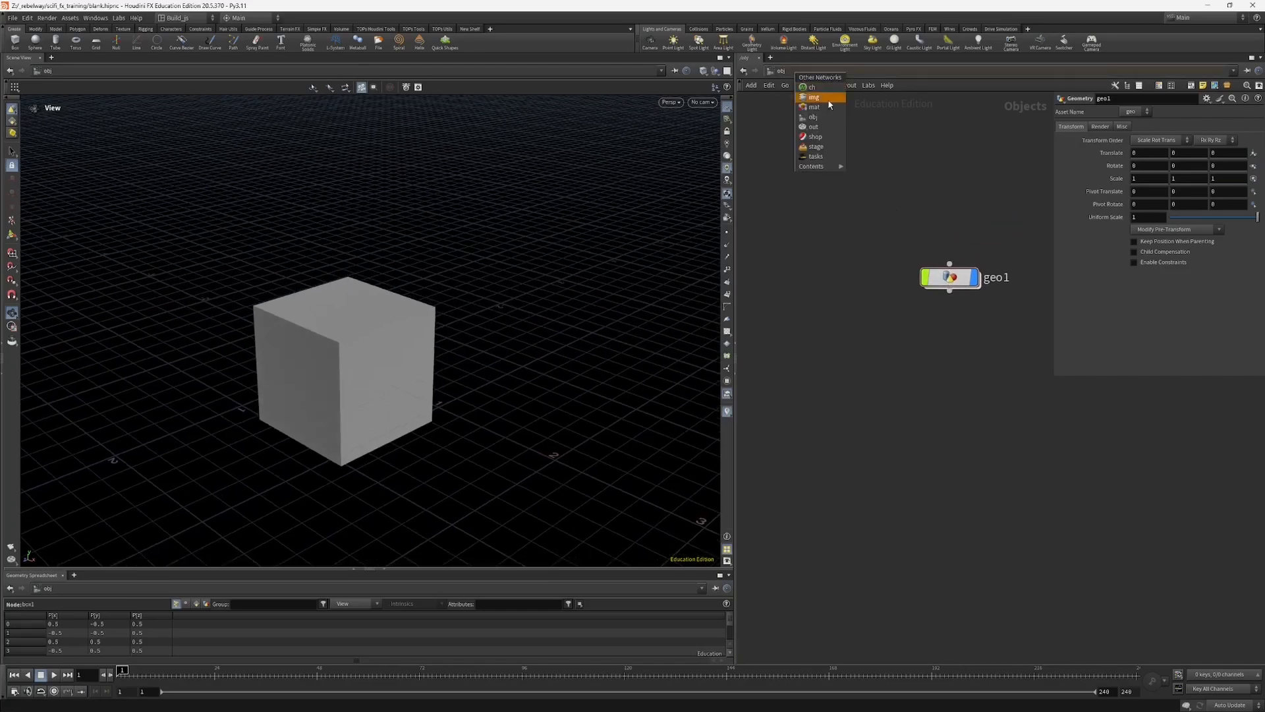
pyautogui.click(817, 146)
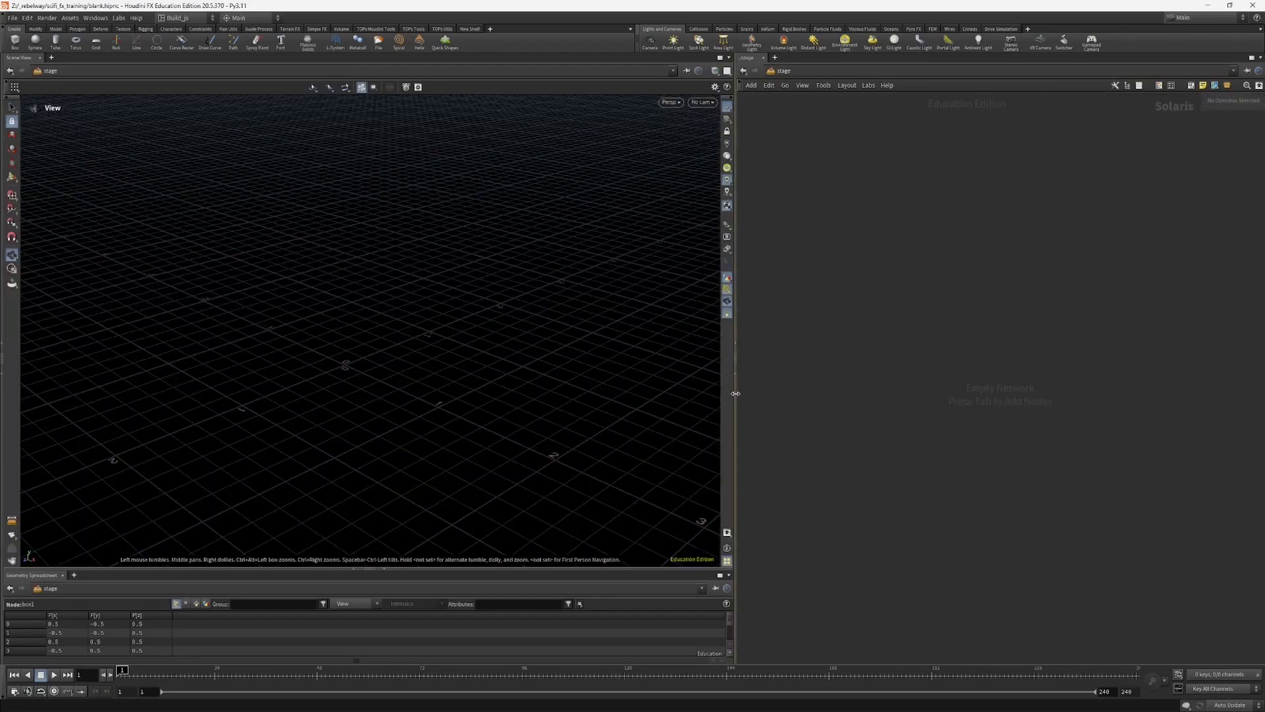
pyautogui.moveTo(736, 394); pyautogui.dragTo(720, 392)
# Step: Add a Grid node to the empty stage network
pyautogui.press('Tab')
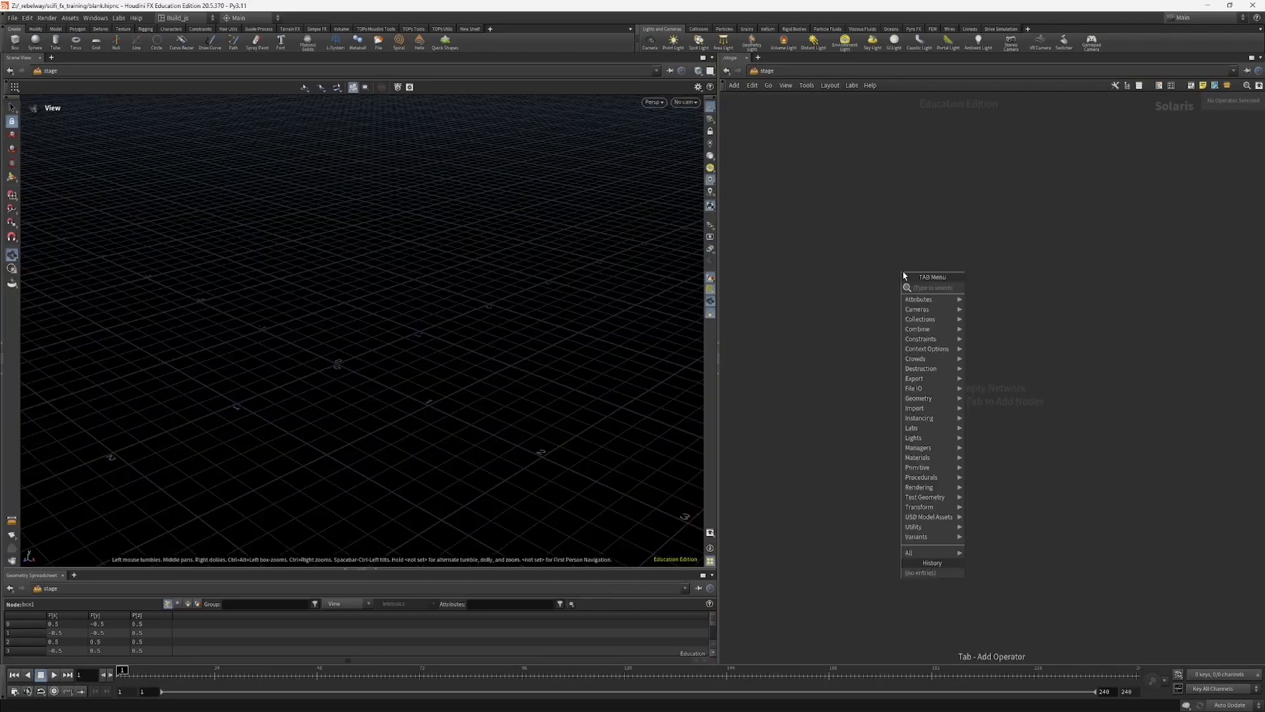
pyautogui.write('g')
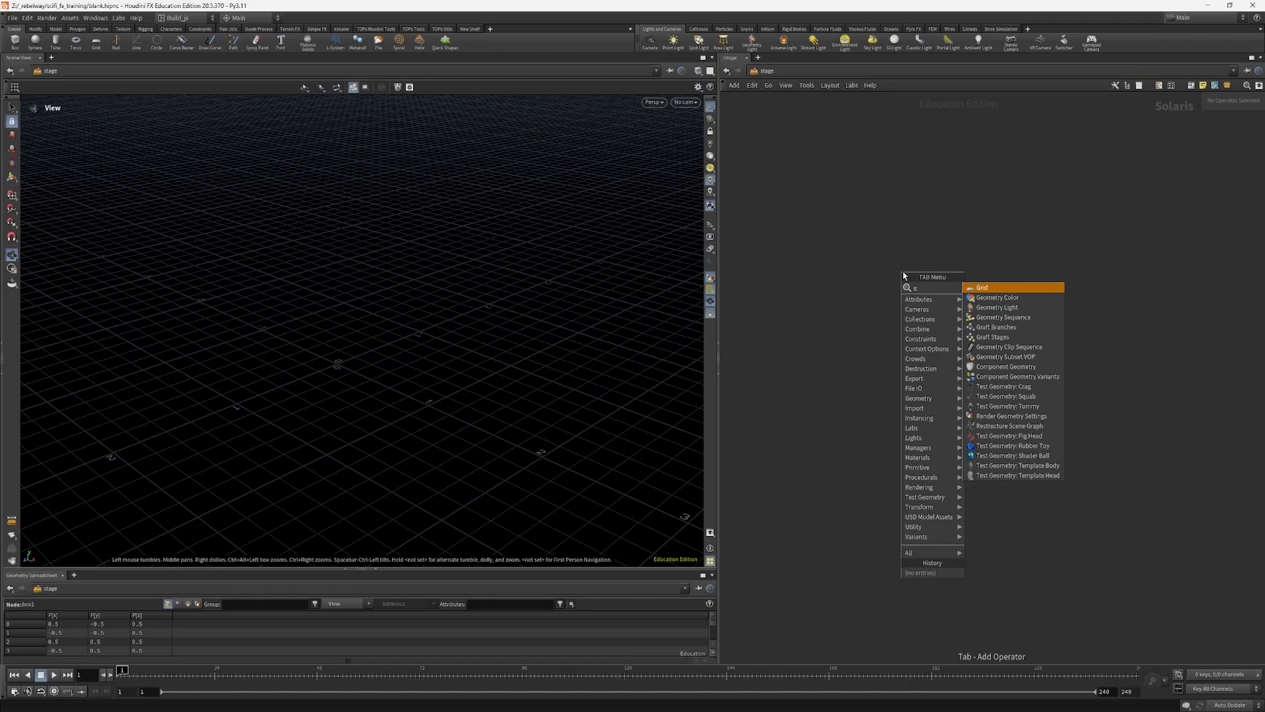
pyautogui.press('Return')
pyautogui.click(977, 321)
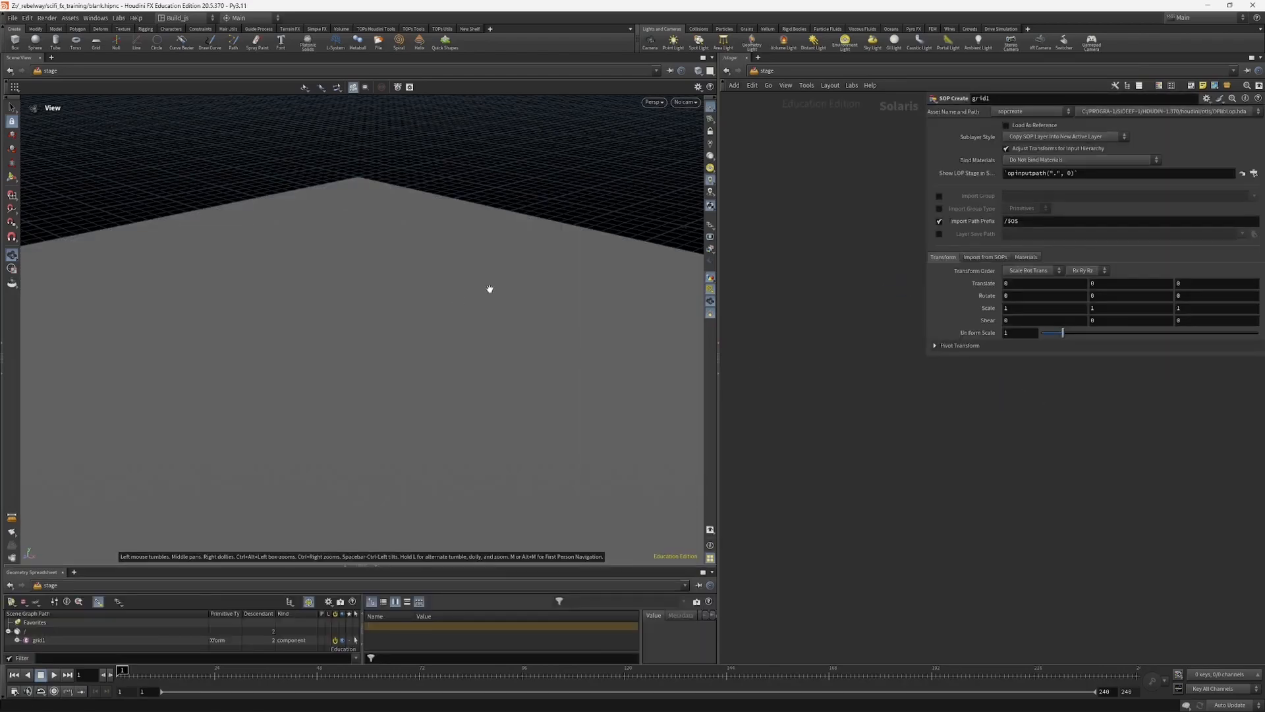
pyautogui.moveTo(488, 288); pyautogui.dragTo(441, 332)
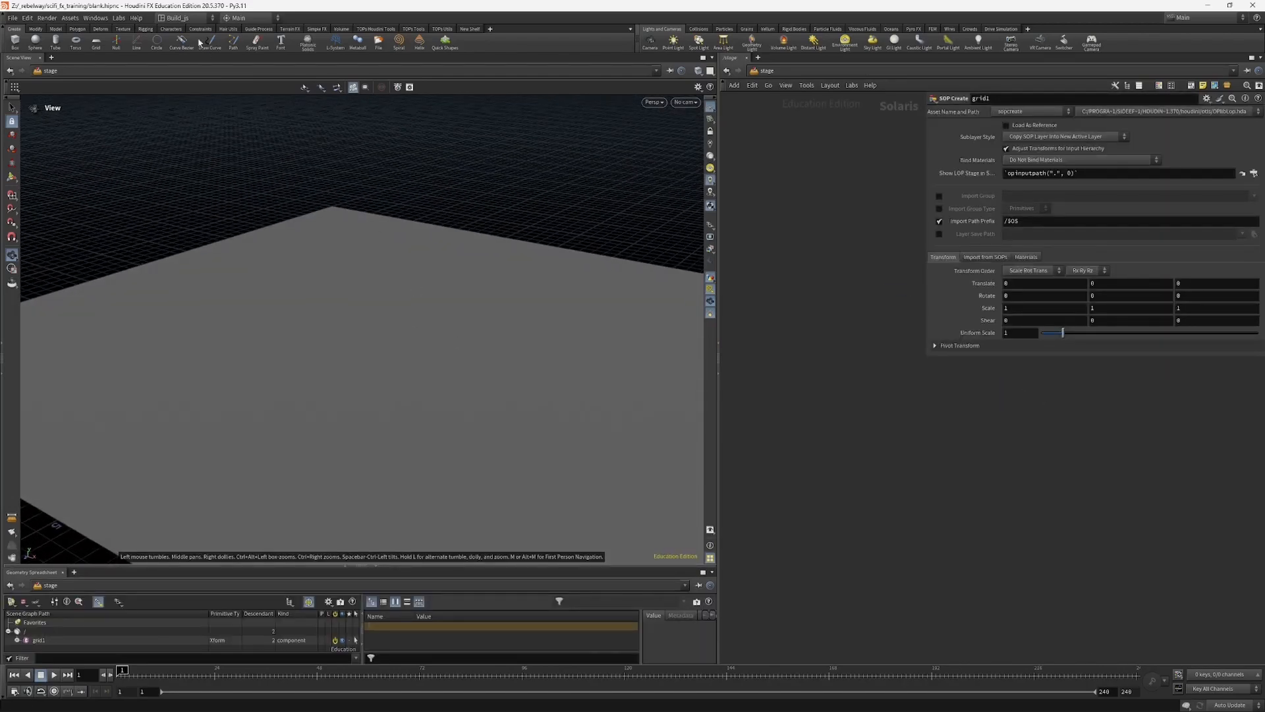
# Step: Switch to the SolarisLookDev desktop to view the grid in its layout
pyautogui.click(191, 21)
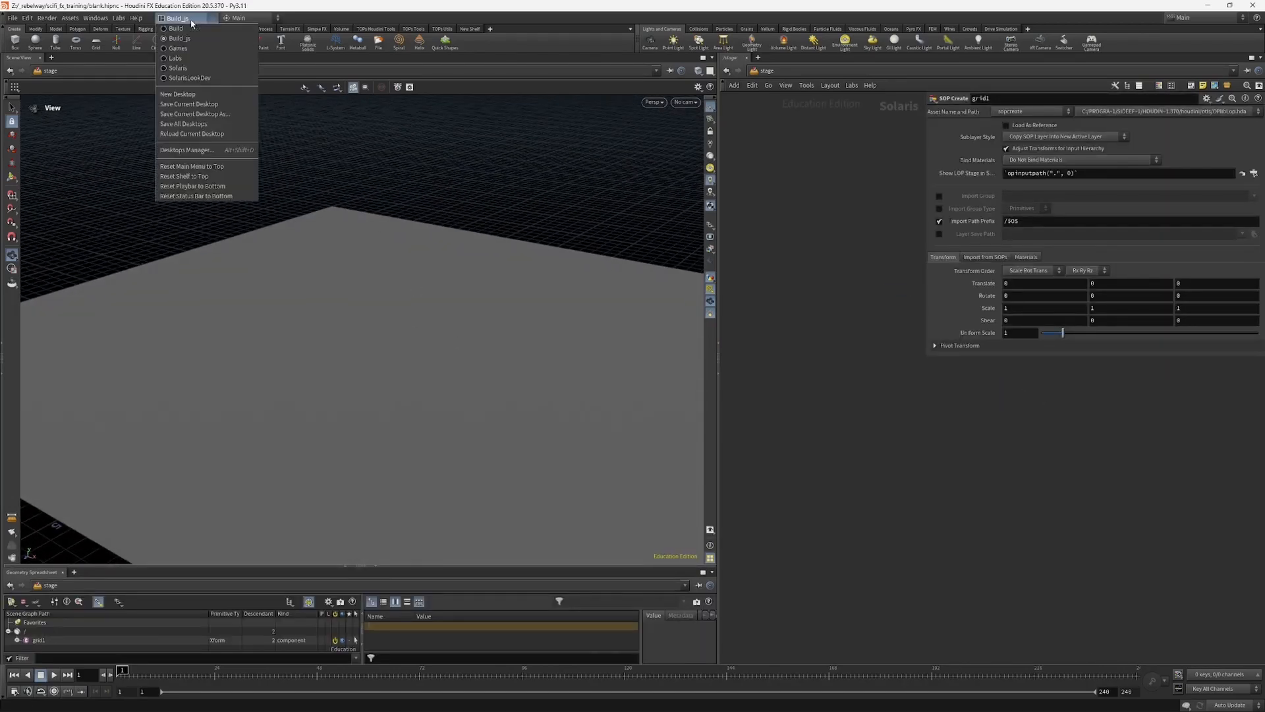
pyautogui.click(191, 79)
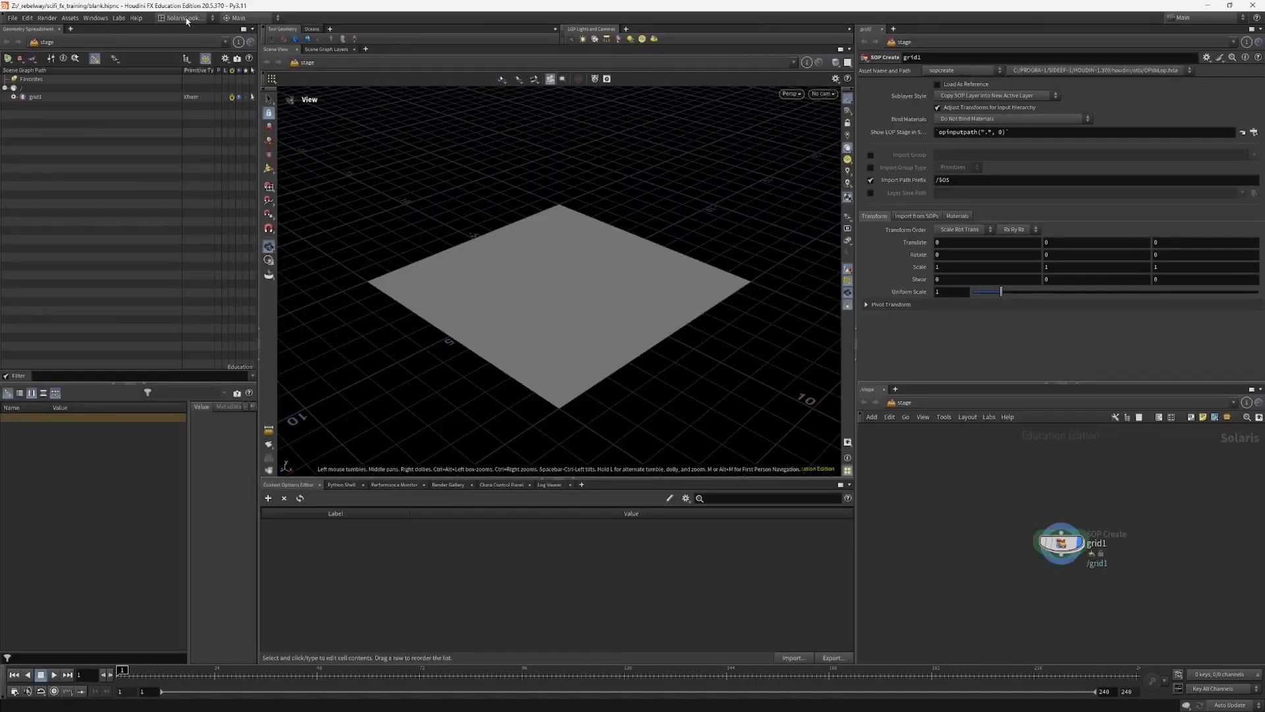
pyautogui.click(187, 20)
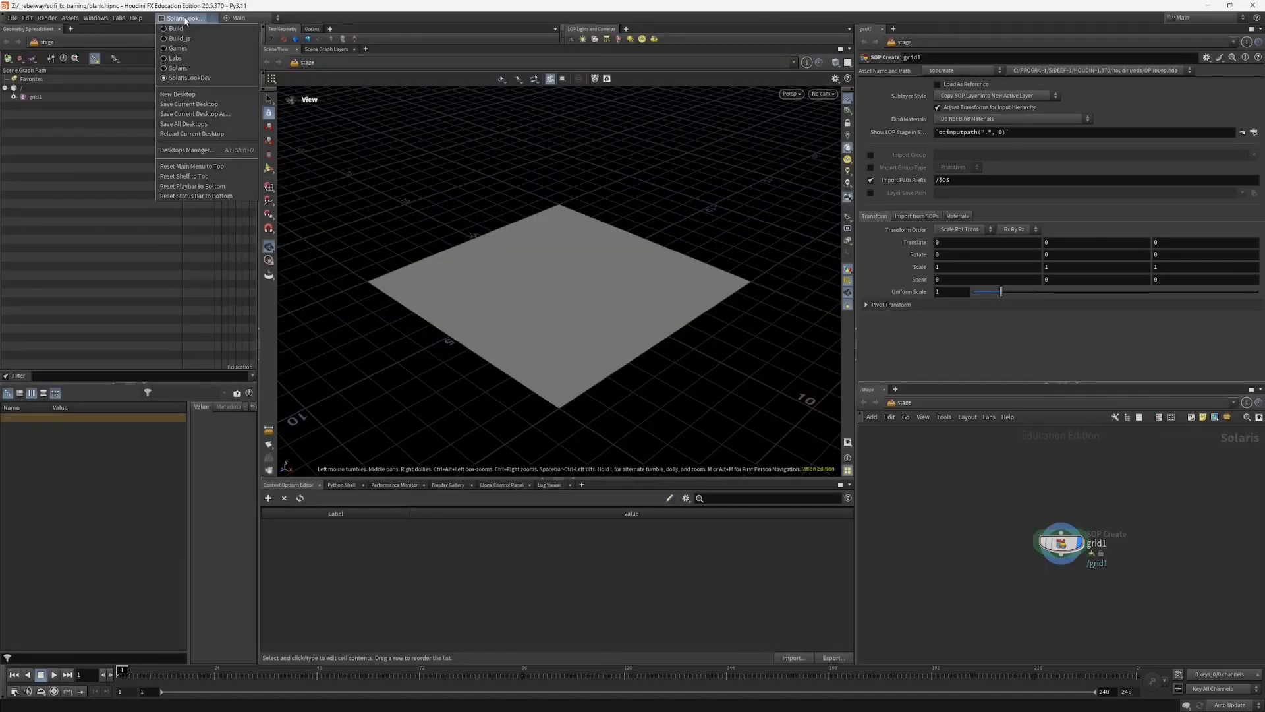
pyautogui.click(217, 83)
pyautogui.moveTo(431, 282); pyautogui.dragTo(729, 321)
# Step: Enlarge the scene view by narrowing the parameter and scene graph panes beside it and shortening the pane below
pyautogui.moveTo(856, 407); pyautogui.dragTo(929, 417)
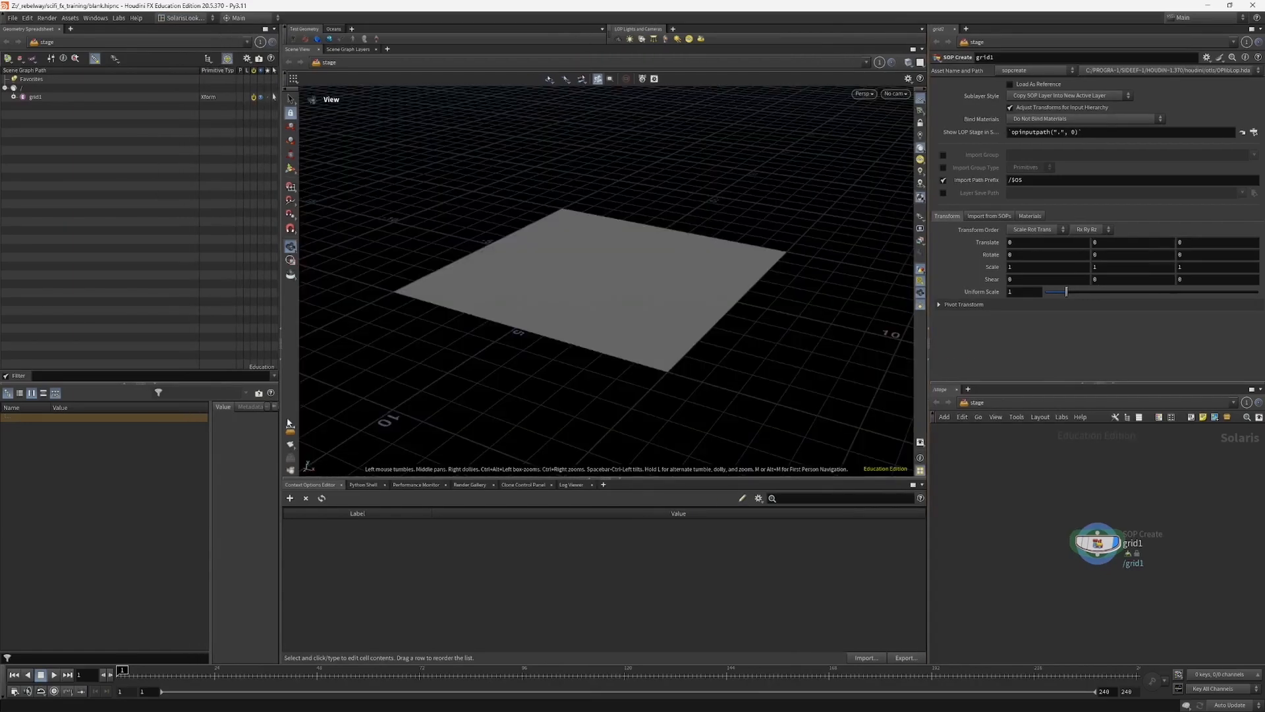
pyautogui.moveTo(284, 432); pyautogui.dragTo(159, 417)
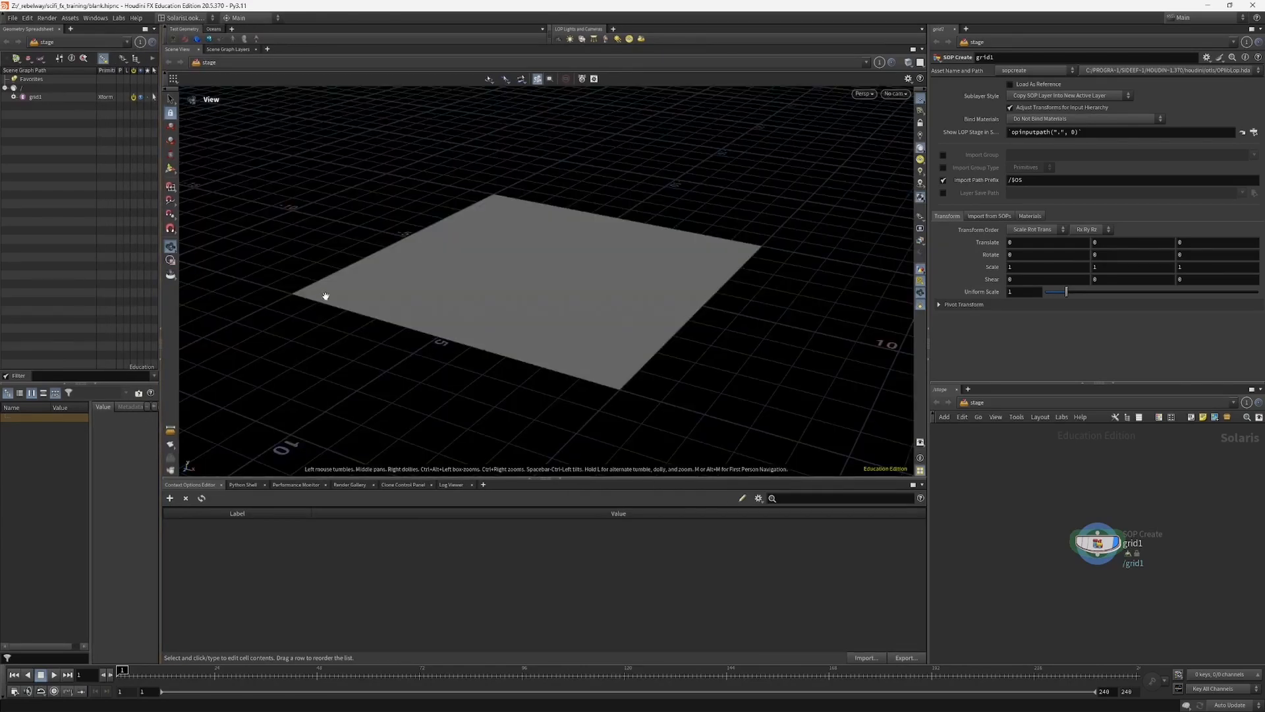
pyautogui.moveTo(336, 322); pyautogui.dragTo(242, 504)
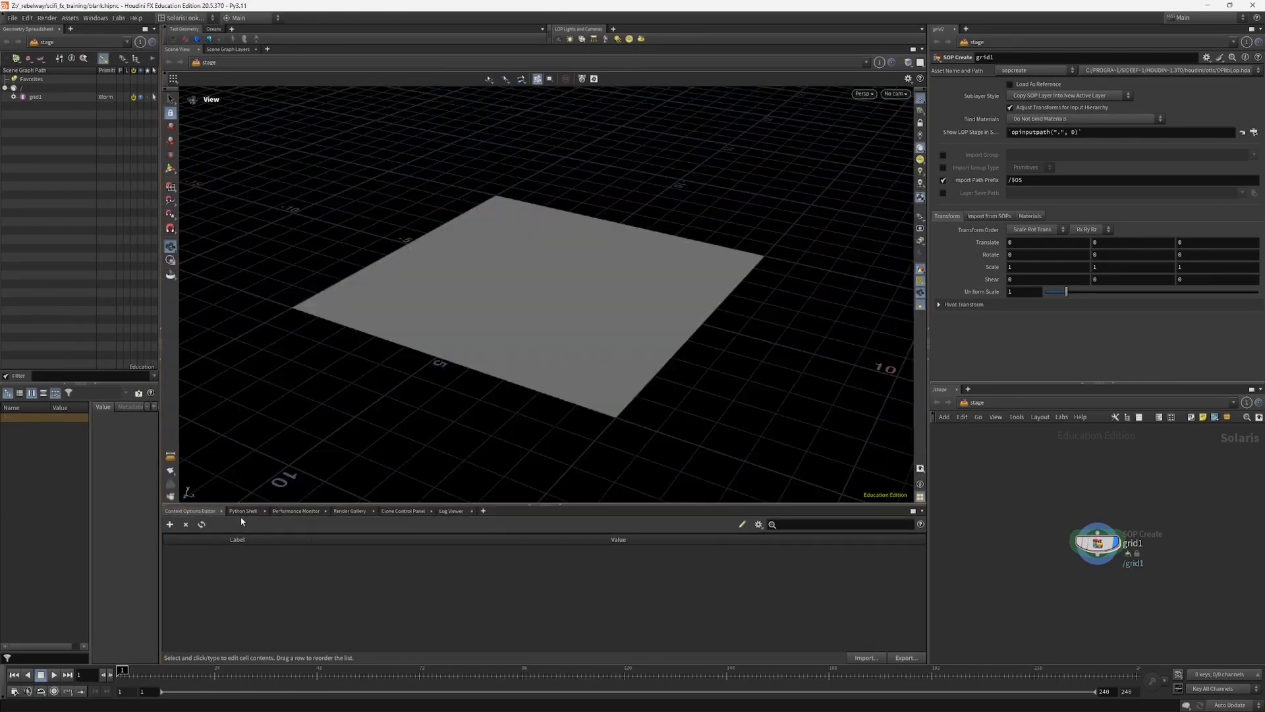
# Step: Show the Render Gallery below the scene view and reduce that pane's height
pyautogui.click(359, 512)
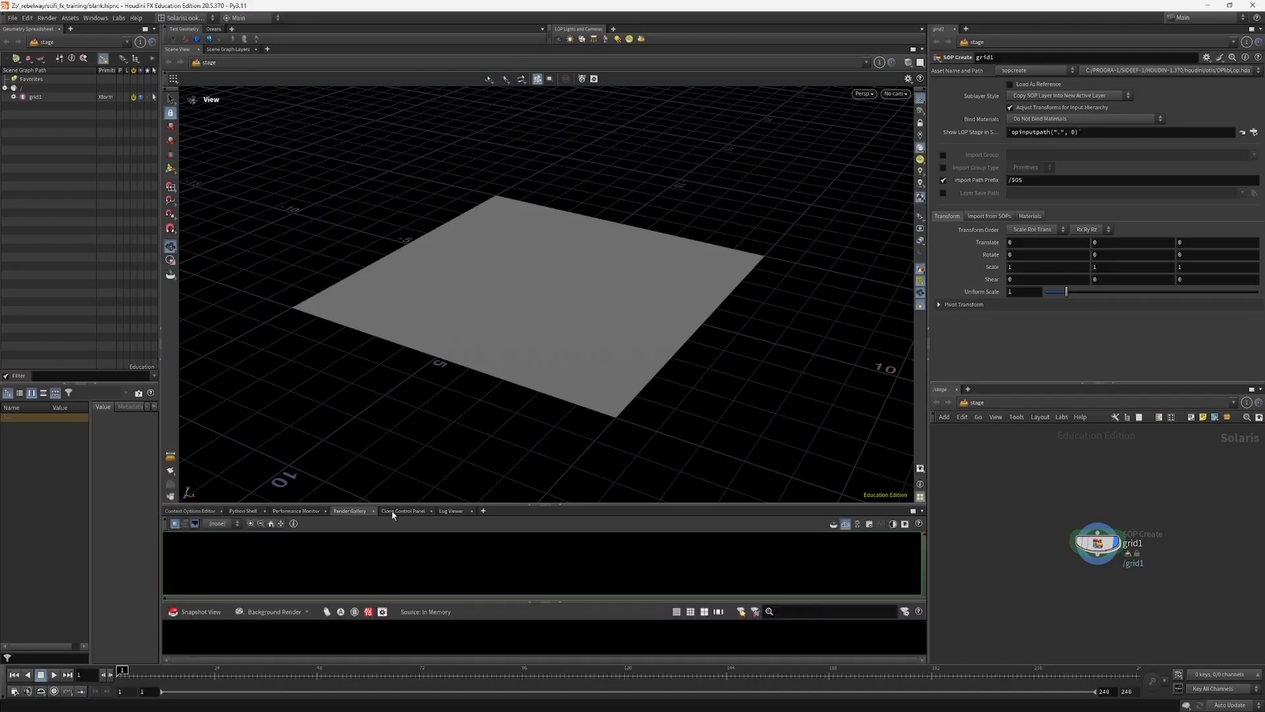
pyautogui.click(392, 512)
pyautogui.click(349, 513)
pyautogui.moveTo(303, 506); pyautogui.dragTo(299, 527)
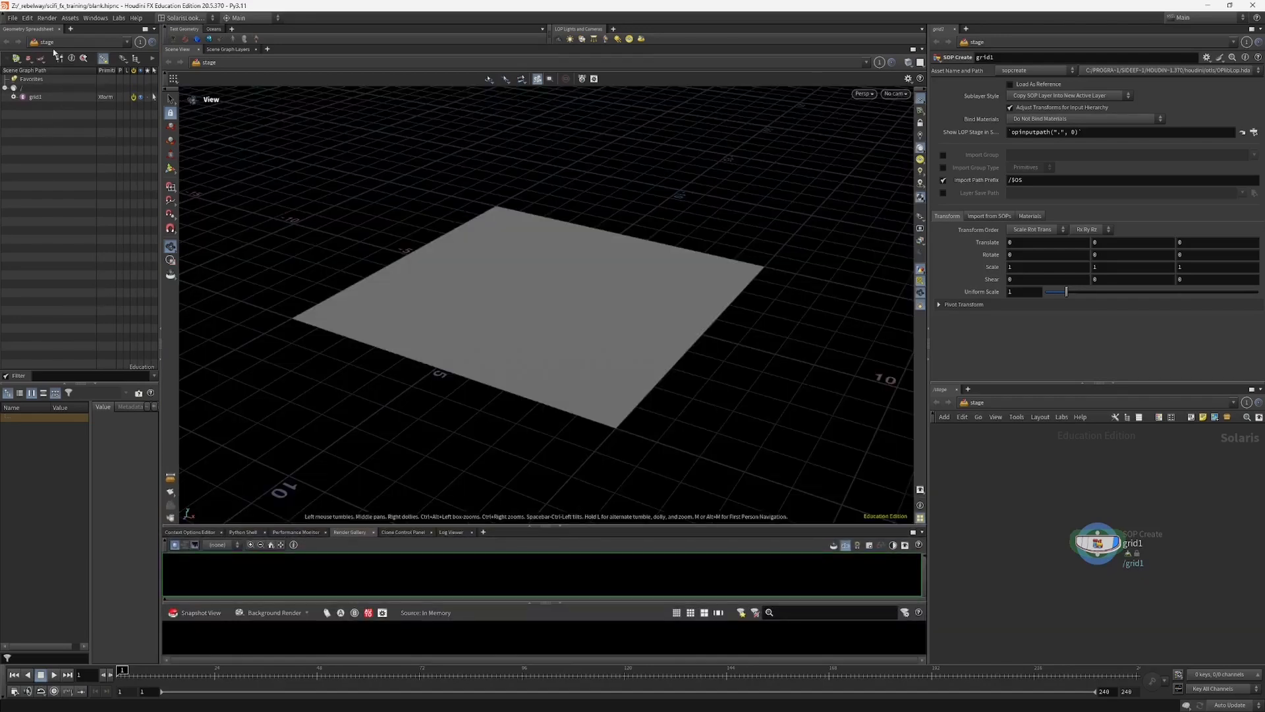
# Step: Widen the scene graph pane to a moderate width and show the Context Options Editor below the scene view
pyautogui.moveTo(159, 127); pyautogui.dragTo(258, 126)
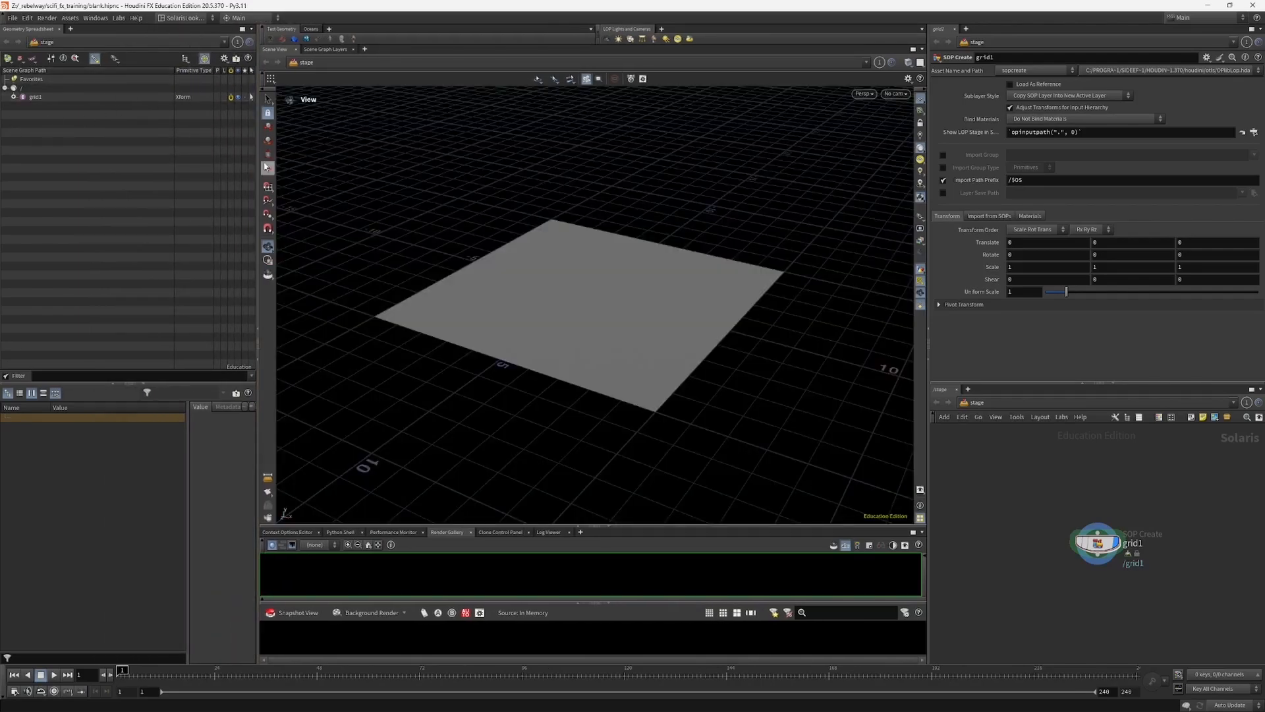
pyautogui.moveTo(258, 170); pyautogui.dragTo(228, 180)
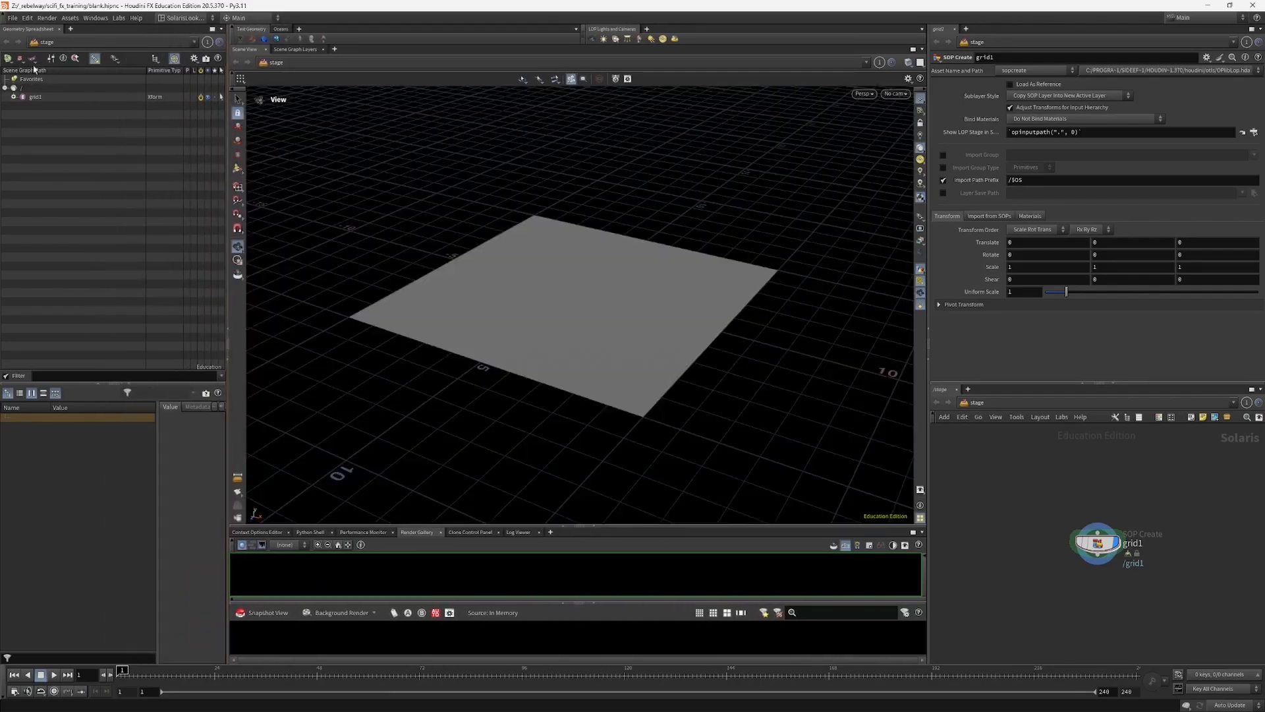
pyautogui.moveTo(488, 322)
pyautogui.mouseDown()
pyautogui.moveTo(494, 311)
pyautogui.moveTo(482, 322)
pyautogui.mouseUp()
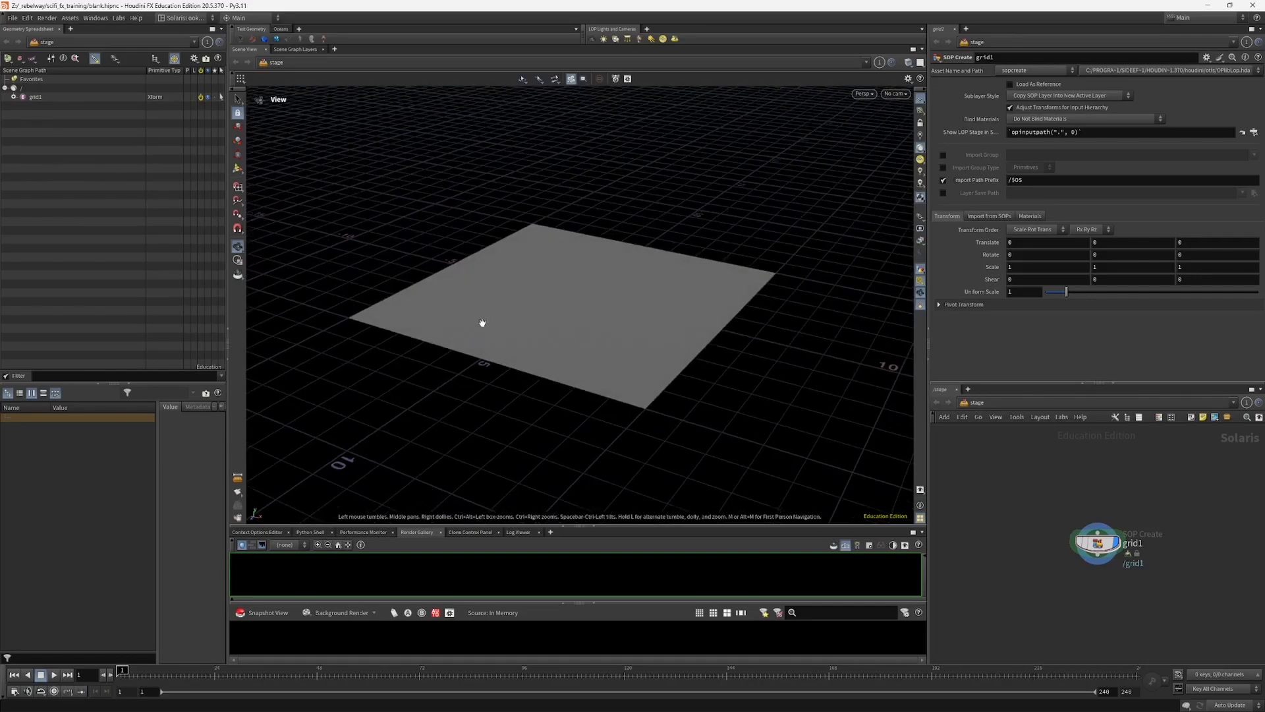
pyautogui.click(260, 532)
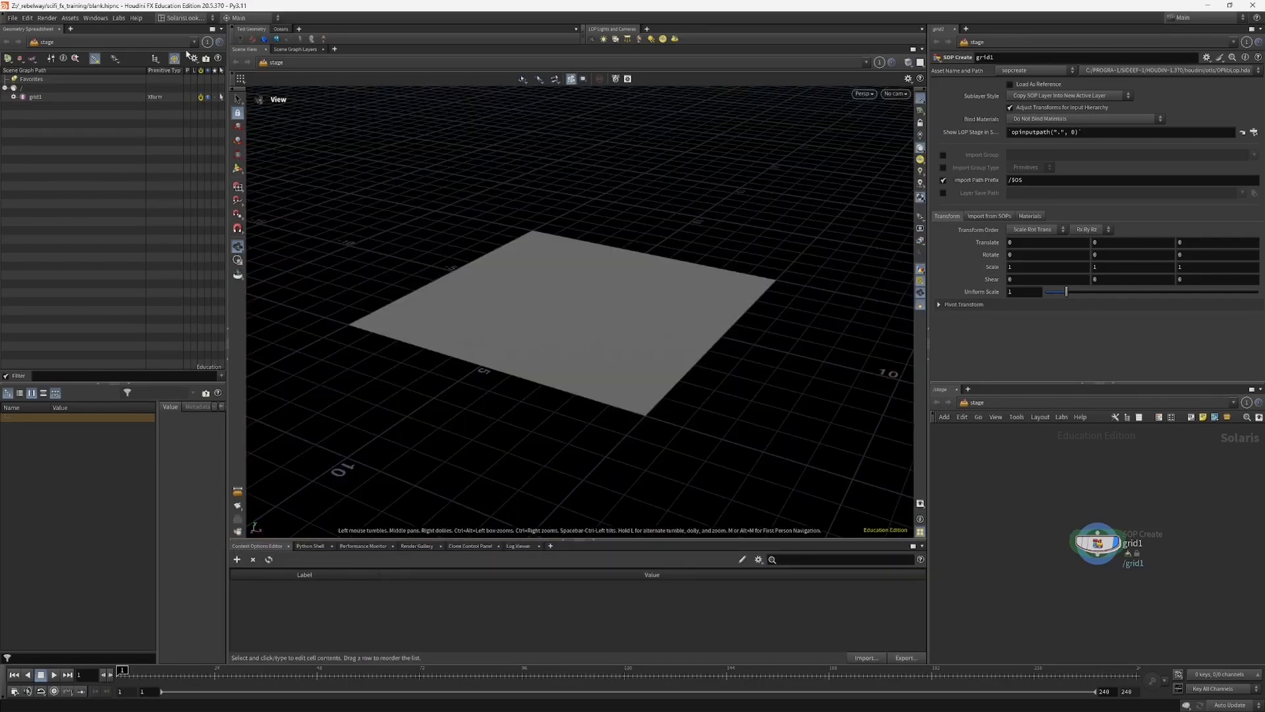
# Step: Switch to the Build_js desktop and make the Geometry Spreadsheet pane below the scene view moderately taller
pyautogui.click(181, 18)
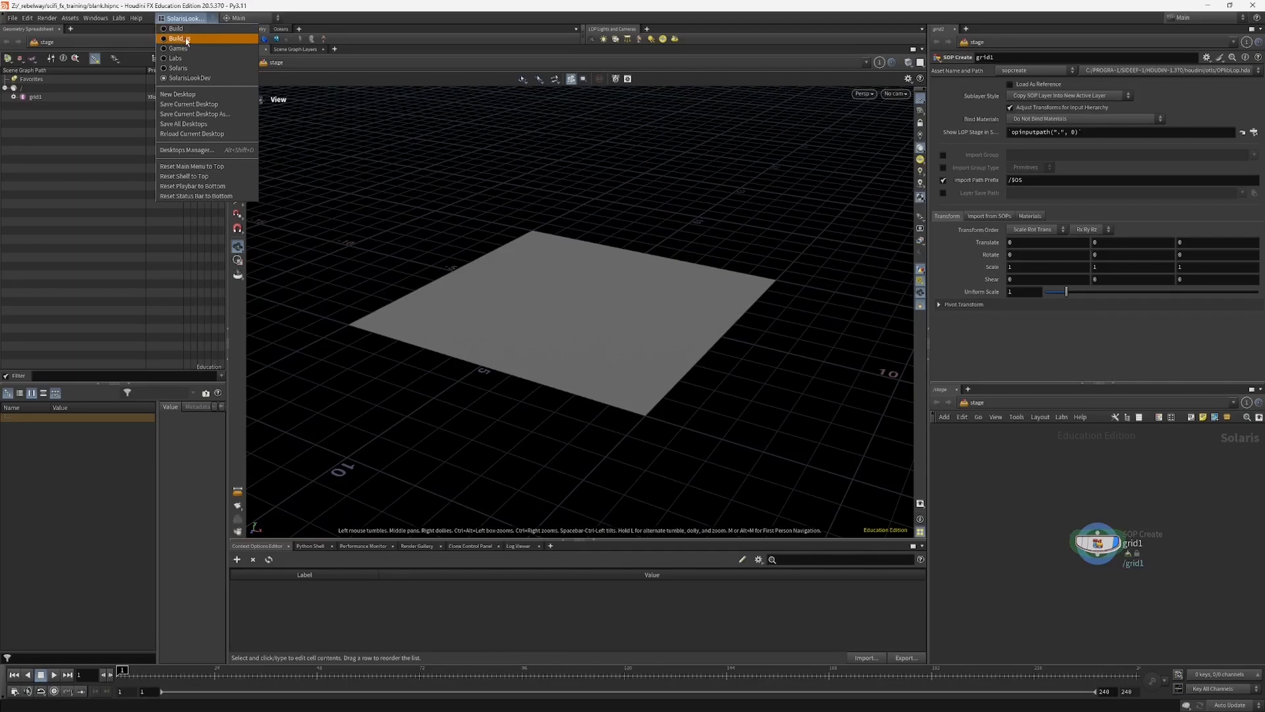
pyautogui.click(187, 39)
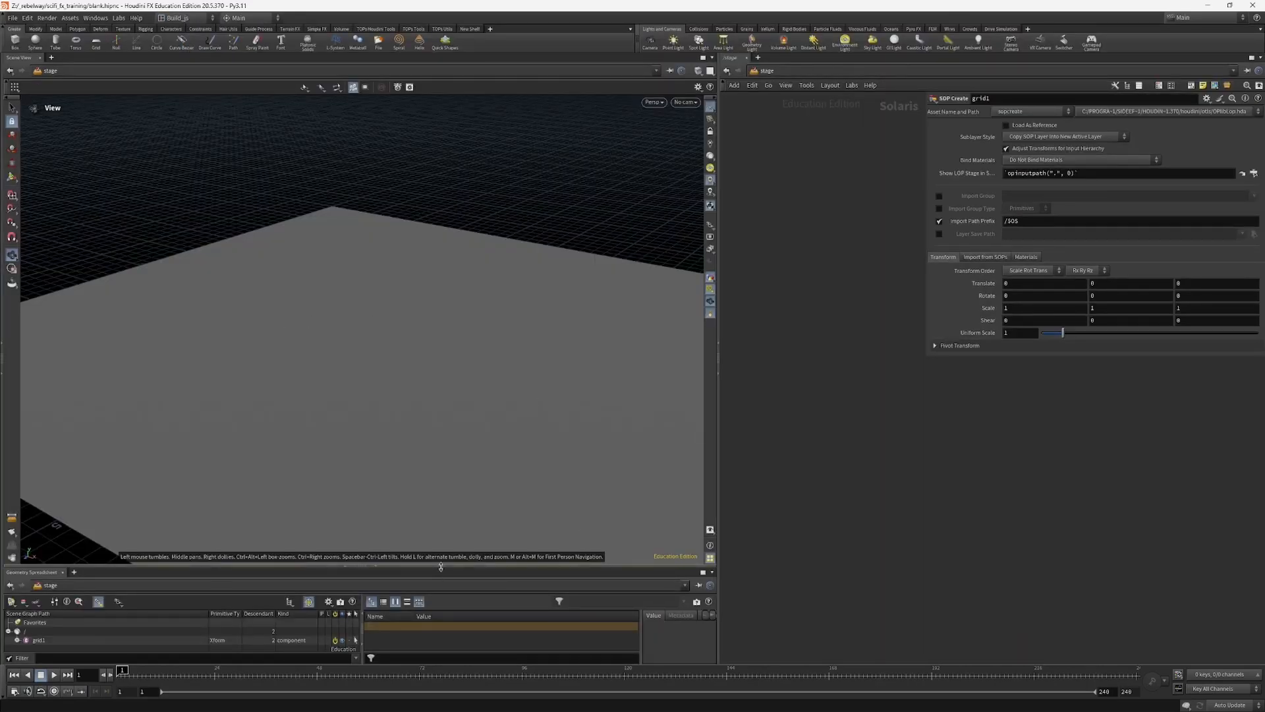
pyautogui.moveTo(441, 567); pyautogui.dragTo(440, 495)
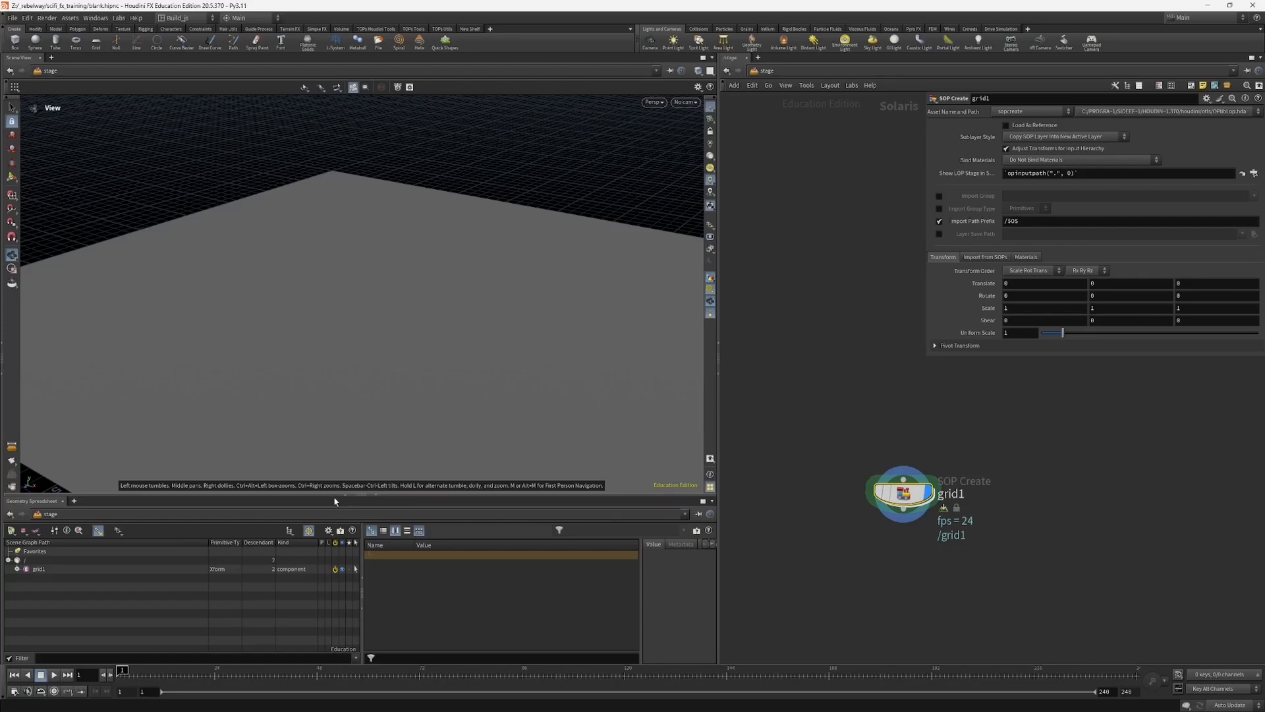
pyautogui.moveTo(334, 501); pyautogui.dragTo(334, 513)
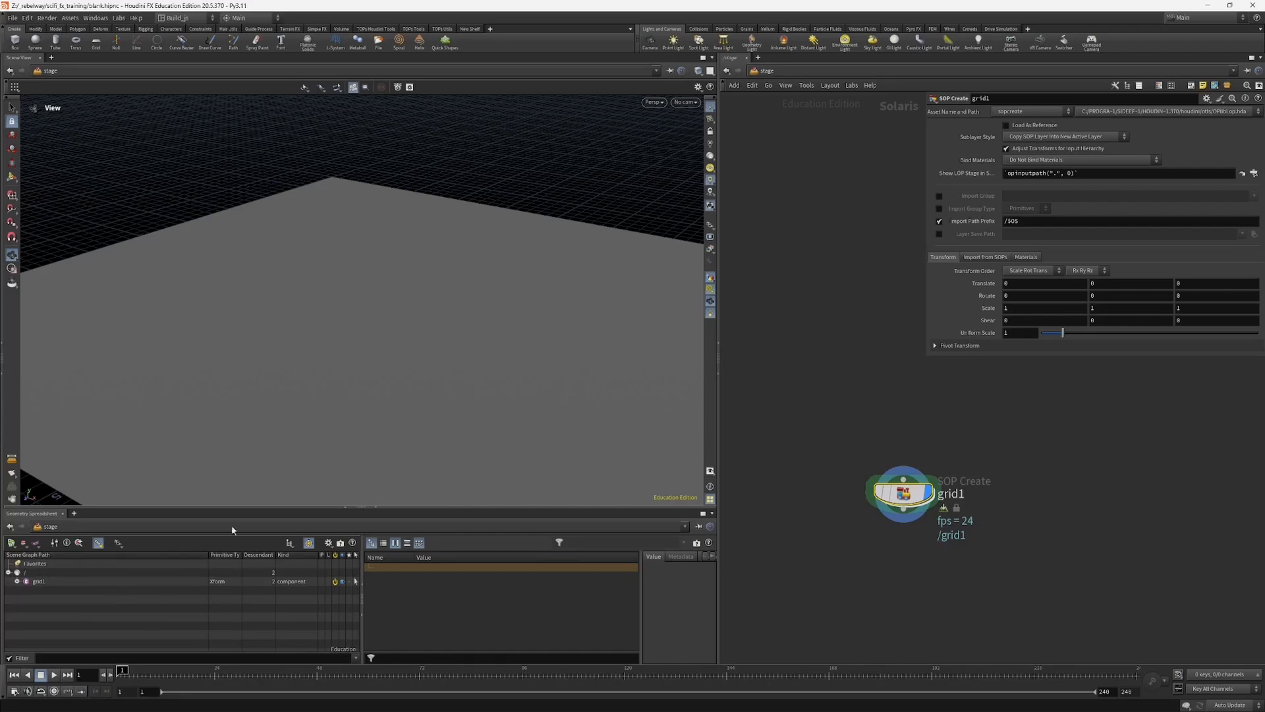
pyautogui.moveTo(218, 507); pyautogui.dragTo(218, 519)
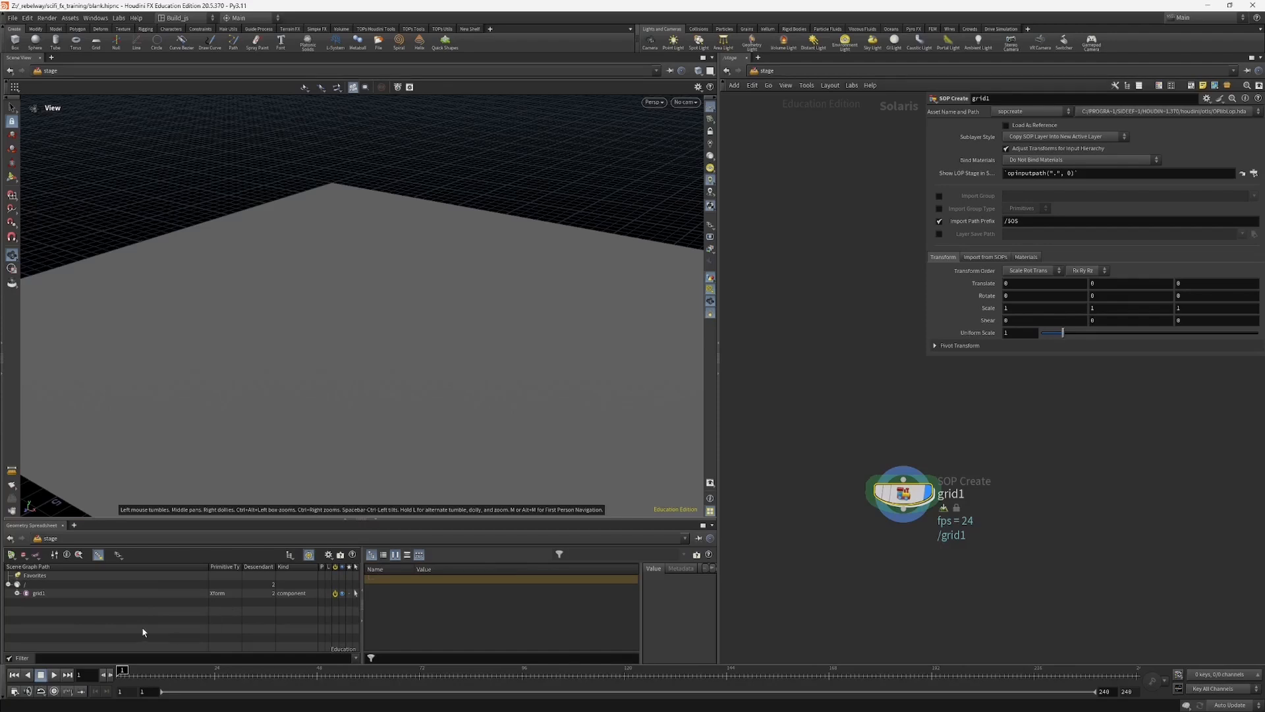
pyautogui.moveTo(628, 525); pyautogui.dragTo(627, 533)
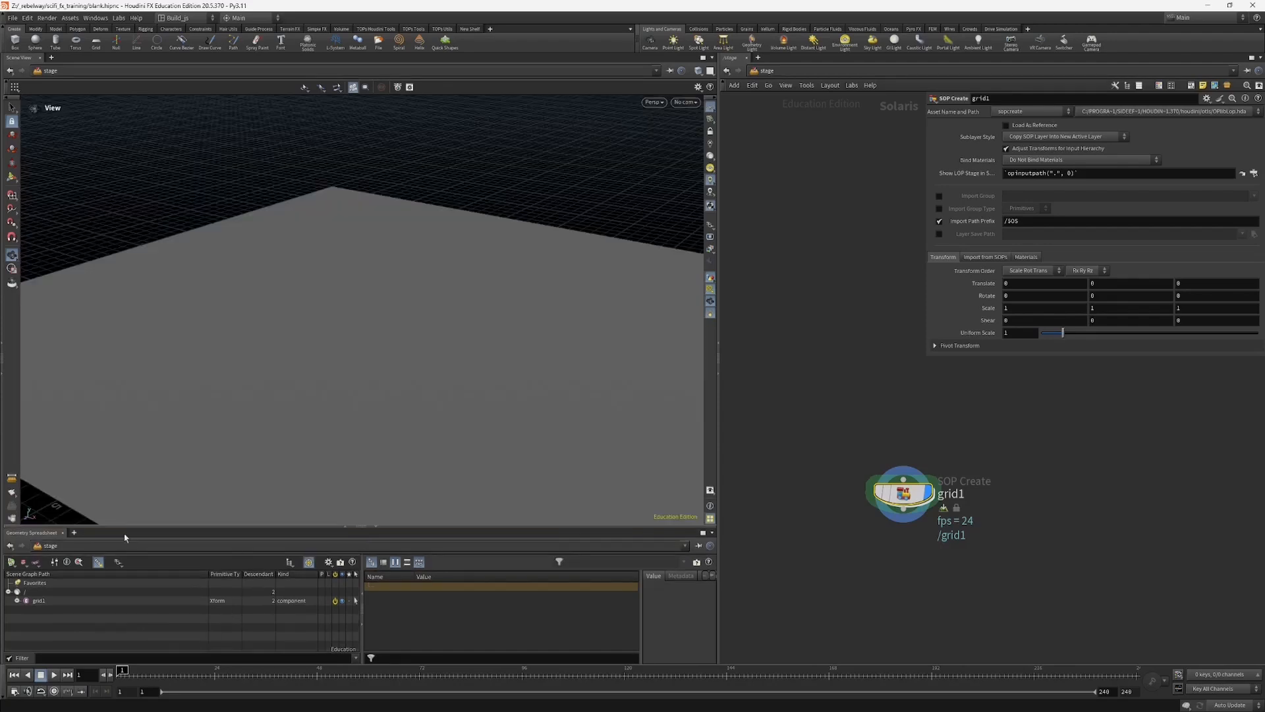
# Step: Add a Solaris Render Gallery tab beside the Geometry Spreadsheet and keep that pane short below the scene view
pyautogui.click(74, 532)
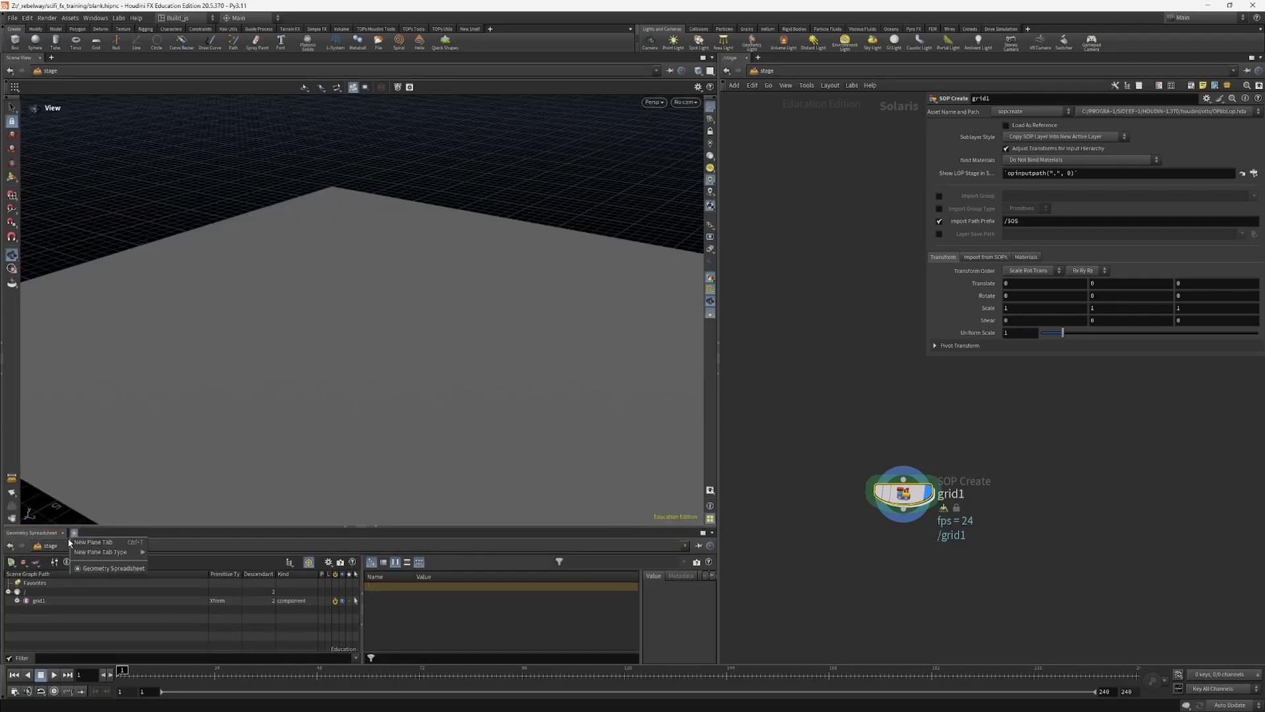
pyautogui.moveTo(90, 554)
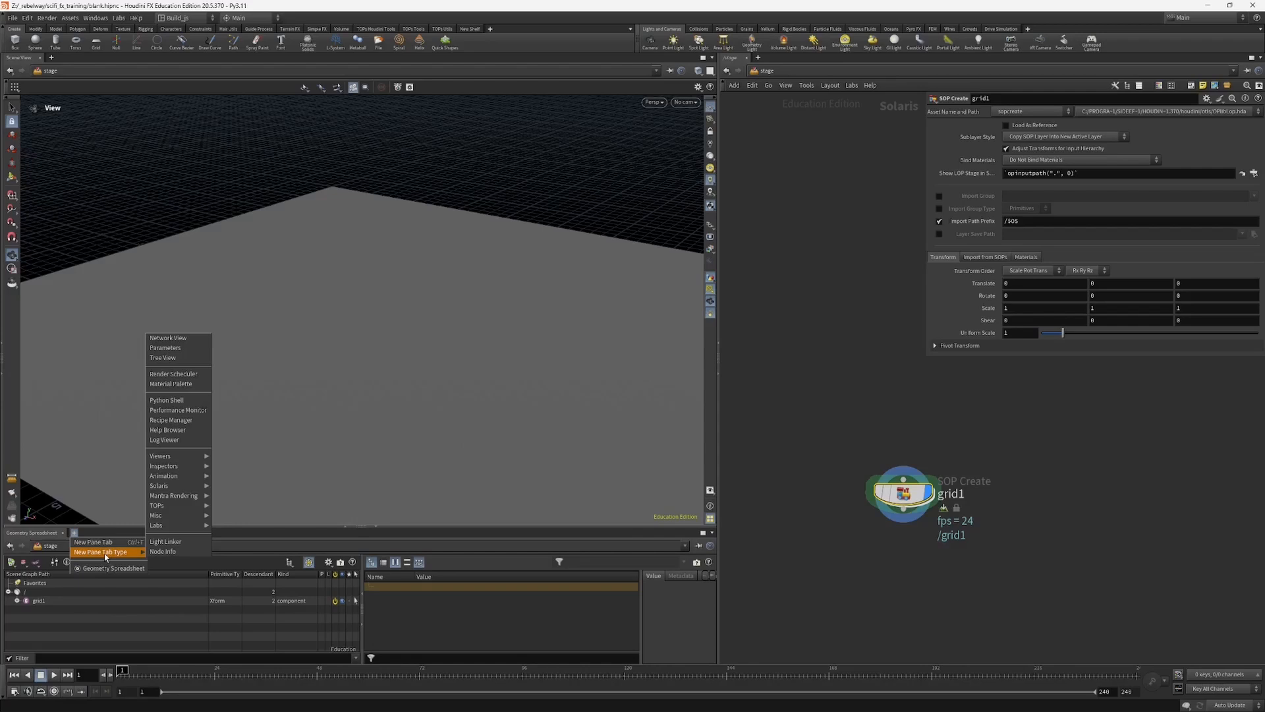
pyautogui.moveTo(170, 490)
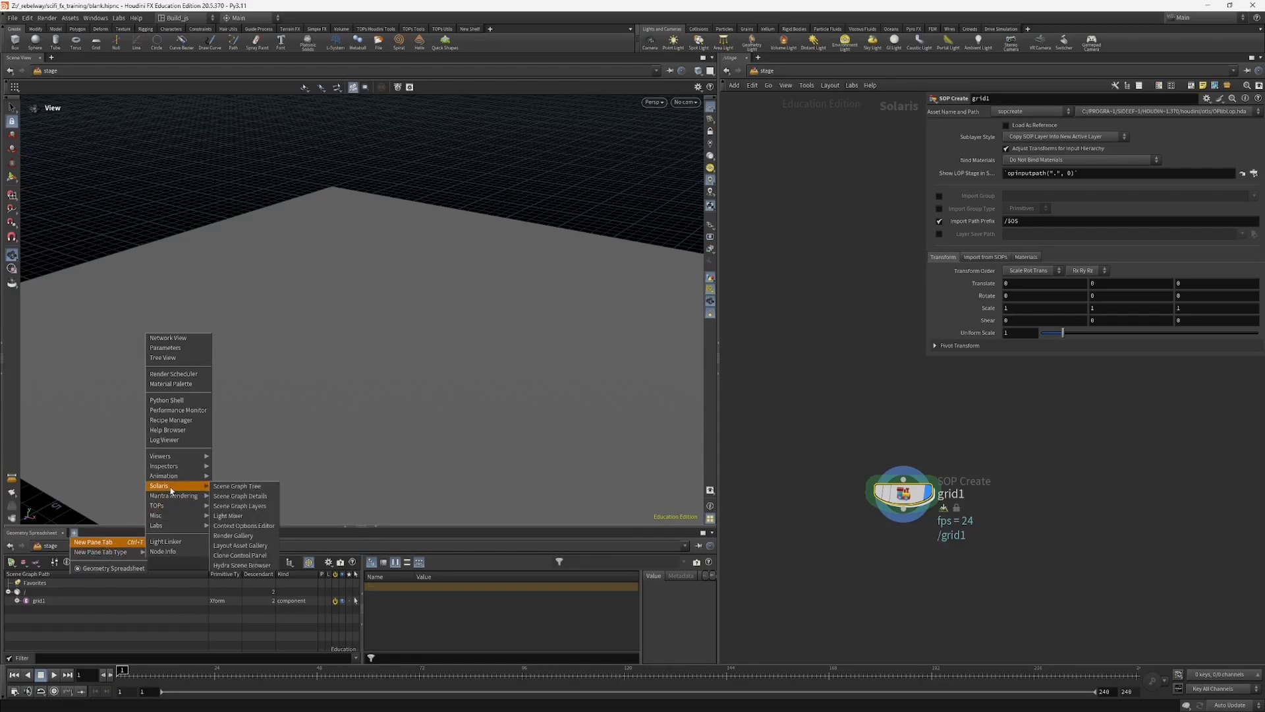
pyautogui.click(244, 537)
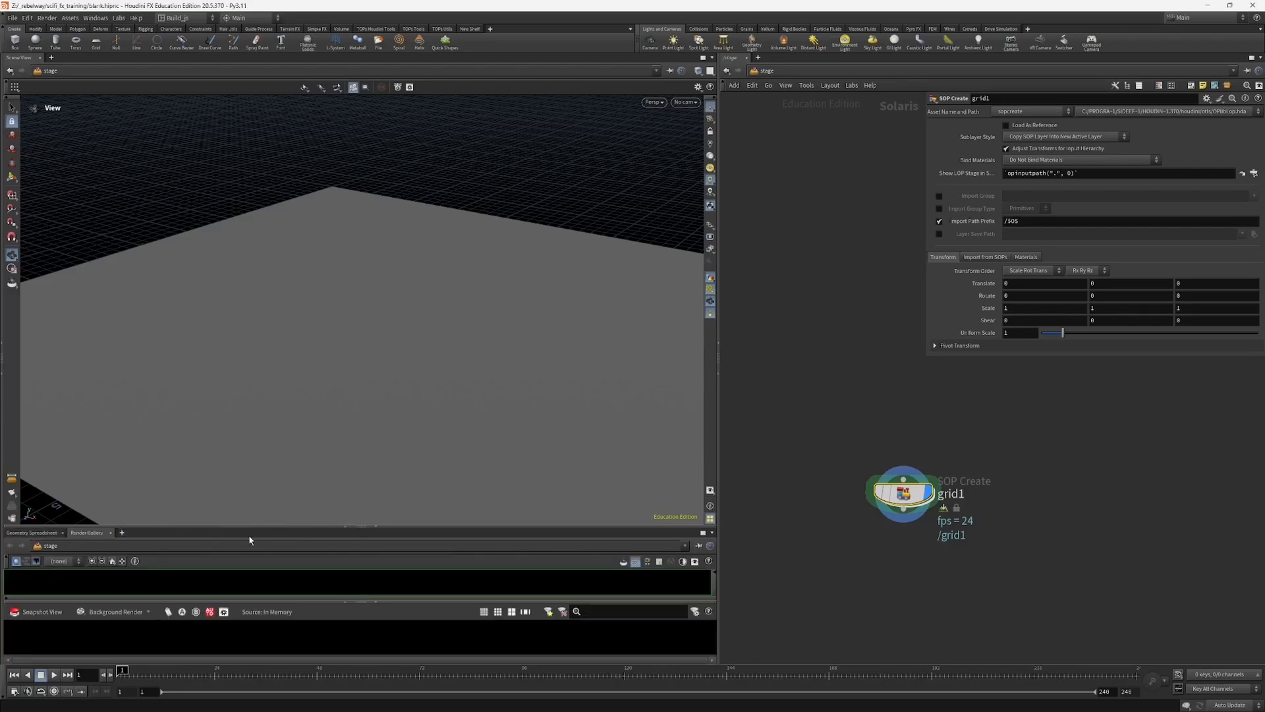
pyautogui.moveTo(217, 527); pyautogui.dragTo(212, 489)
pyautogui.click(32, 496)
pyautogui.click(87, 495)
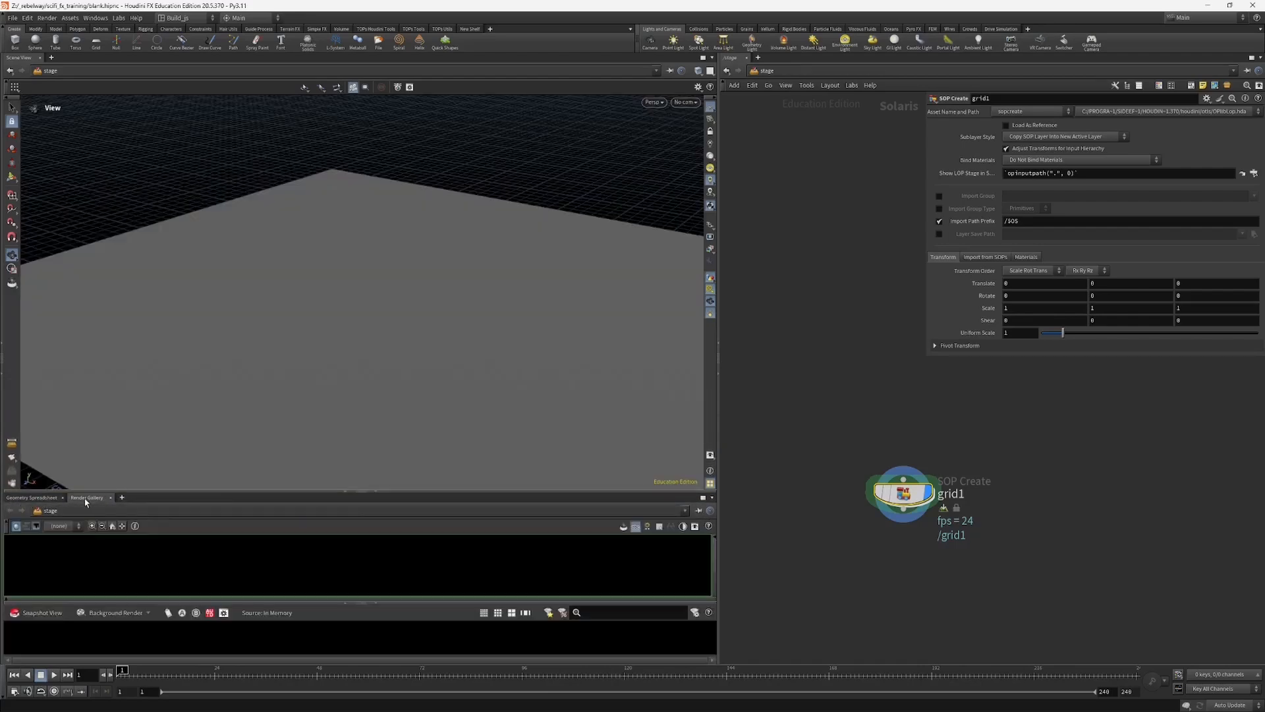
pyautogui.moveTo(87, 491); pyautogui.dragTo(198, 535)
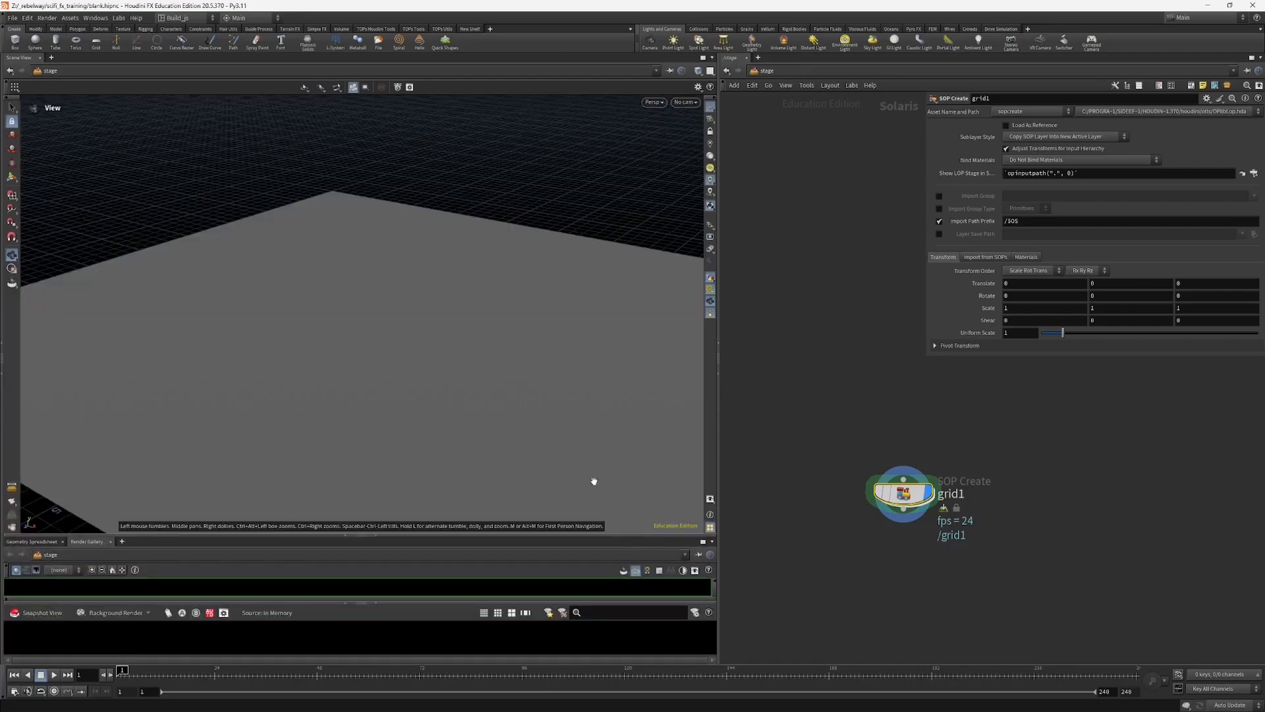
# Step: Show the colour correction bar beneath the viewport in the scene view
pyautogui.moveTo(444, 465); pyautogui.dragTo(436, 454)
pyautogui.moveTo(514, 456); pyautogui.dragTo(482, 417, button='middle')
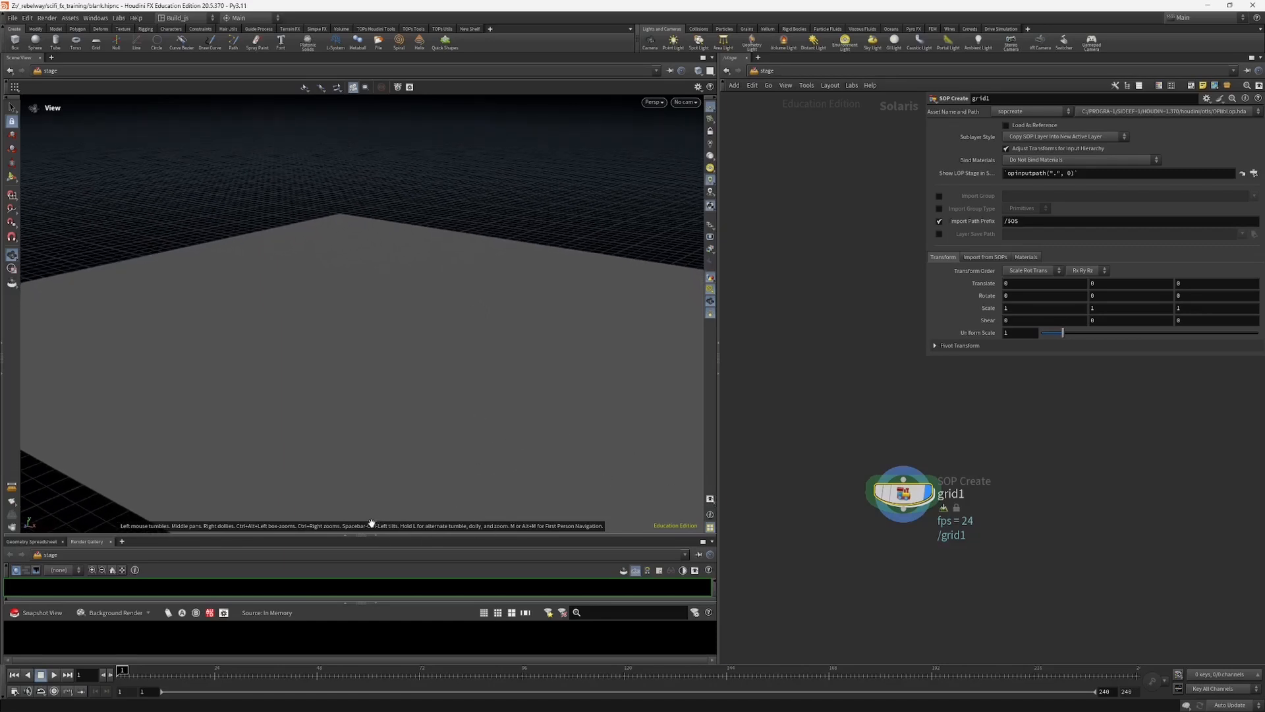
pyautogui.click(710, 499)
pyautogui.click(595, 504)
pyautogui.rightClick(710, 501)
pyautogui.click(729, 506)
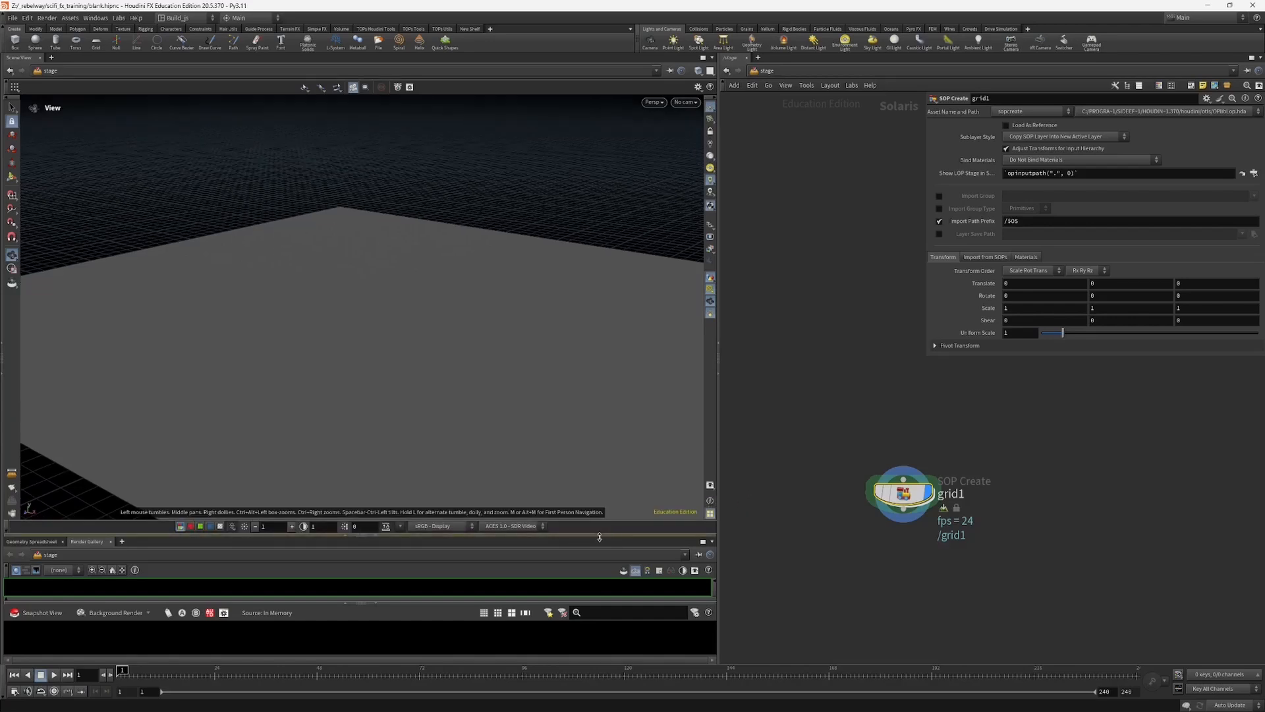
# Step: Choose sRGB - Display as the viewport's OpenColorIO display and ACES 1.0 - SDR Video as its view
pyautogui.click(433, 527)
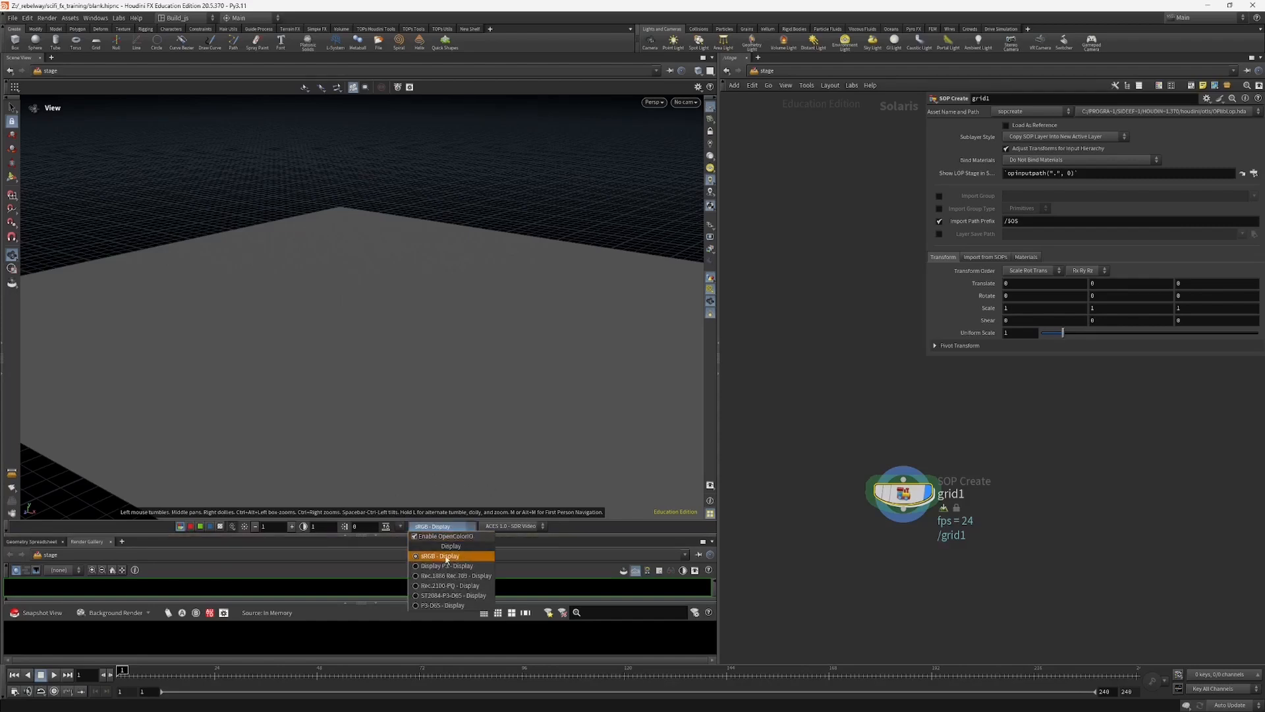
pyautogui.click(453, 557)
pyautogui.click(510, 526)
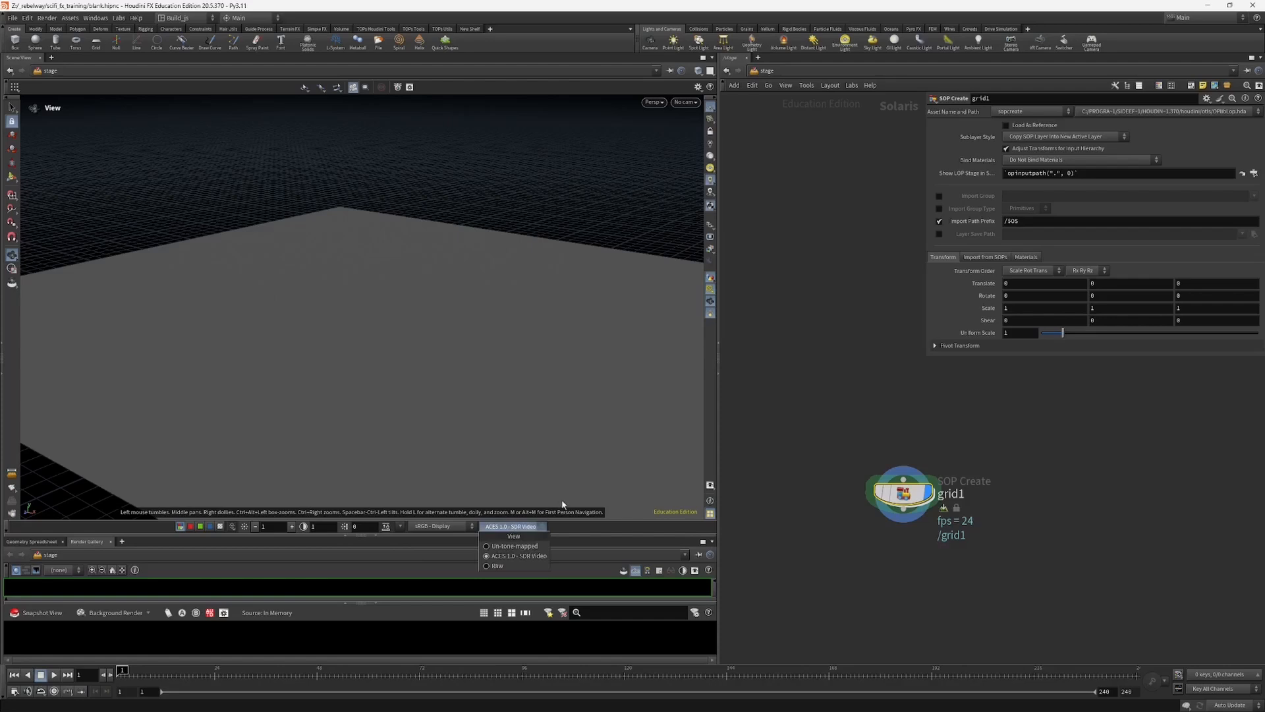
pyautogui.click(512, 553)
pyautogui.click(516, 527)
pyautogui.click(583, 529)
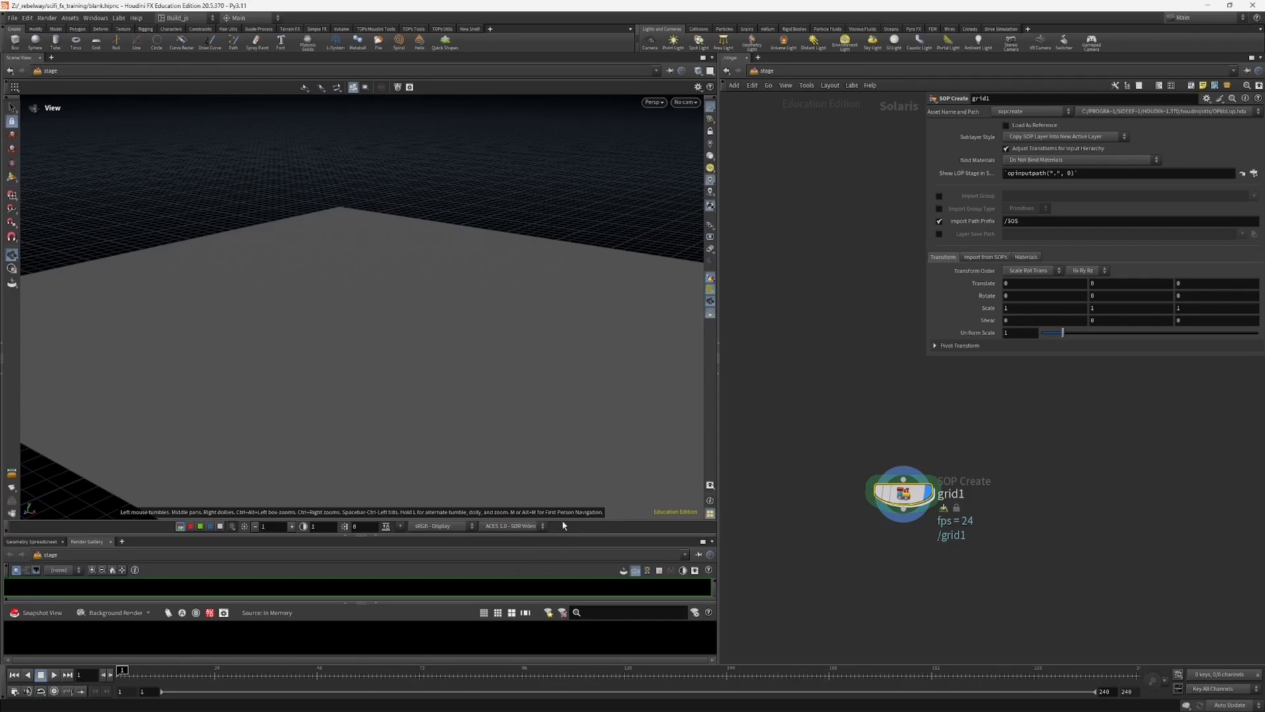
# Step: Bring the Geometry Spreadsheet back in front of the Render Gallery and keep its pane short below the scene view
pyautogui.moveTo(423, 385)
pyautogui.mouseDown()
pyautogui.moveTo(477, 362)
pyautogui.moveTo(381, 376)
pyautogui.moveTo(409, 369)
pyautogui.moveTo(353, 460)
pyautogui.moveTo(433, 374)
pyautogui.mouseUp()
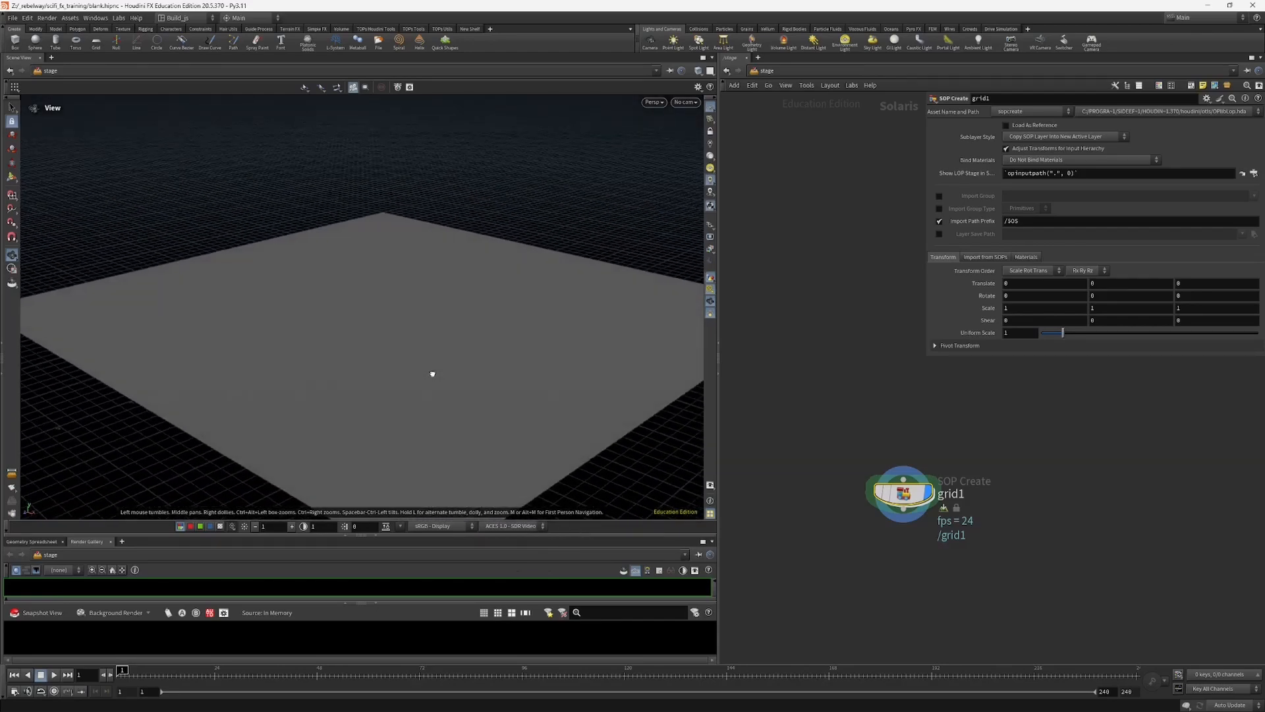
pyautogui.moveTo(529, 533); pyautogui.dragTo(520, 509)
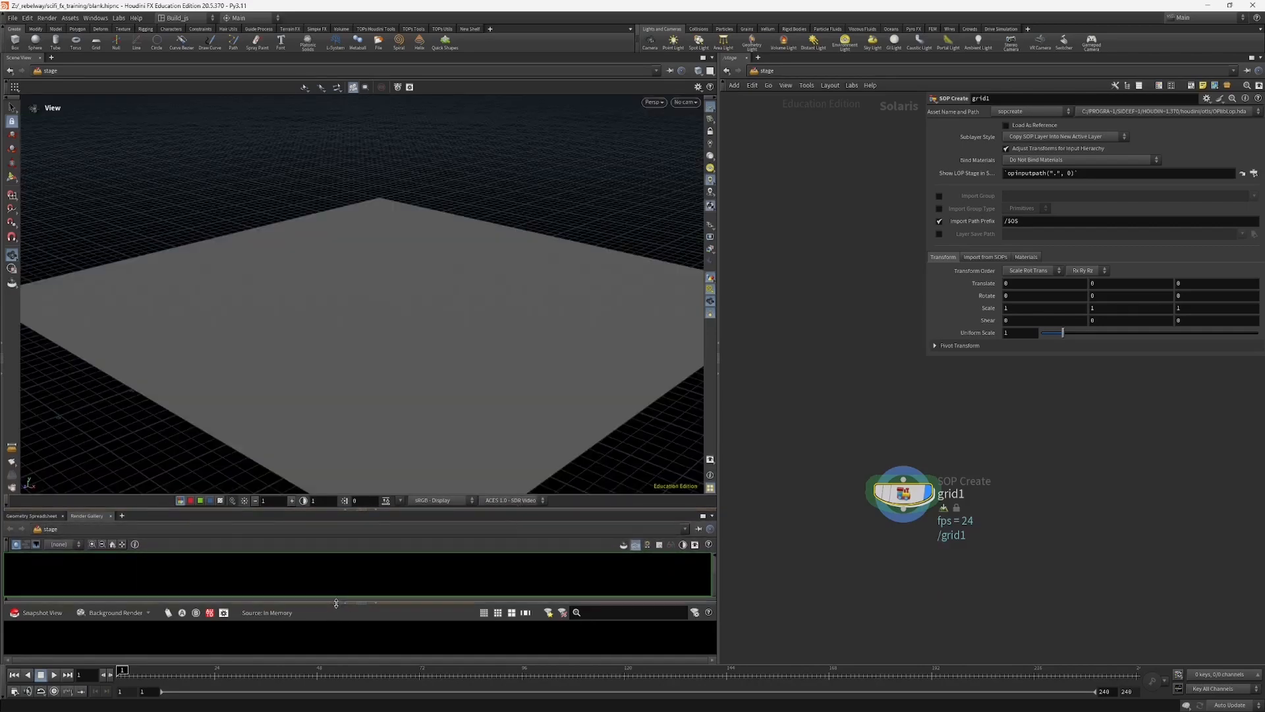
pyautogui.click(29, 516)
pyautogui.moveTo(62, 510); pyautogui.dragTo(65, 535)
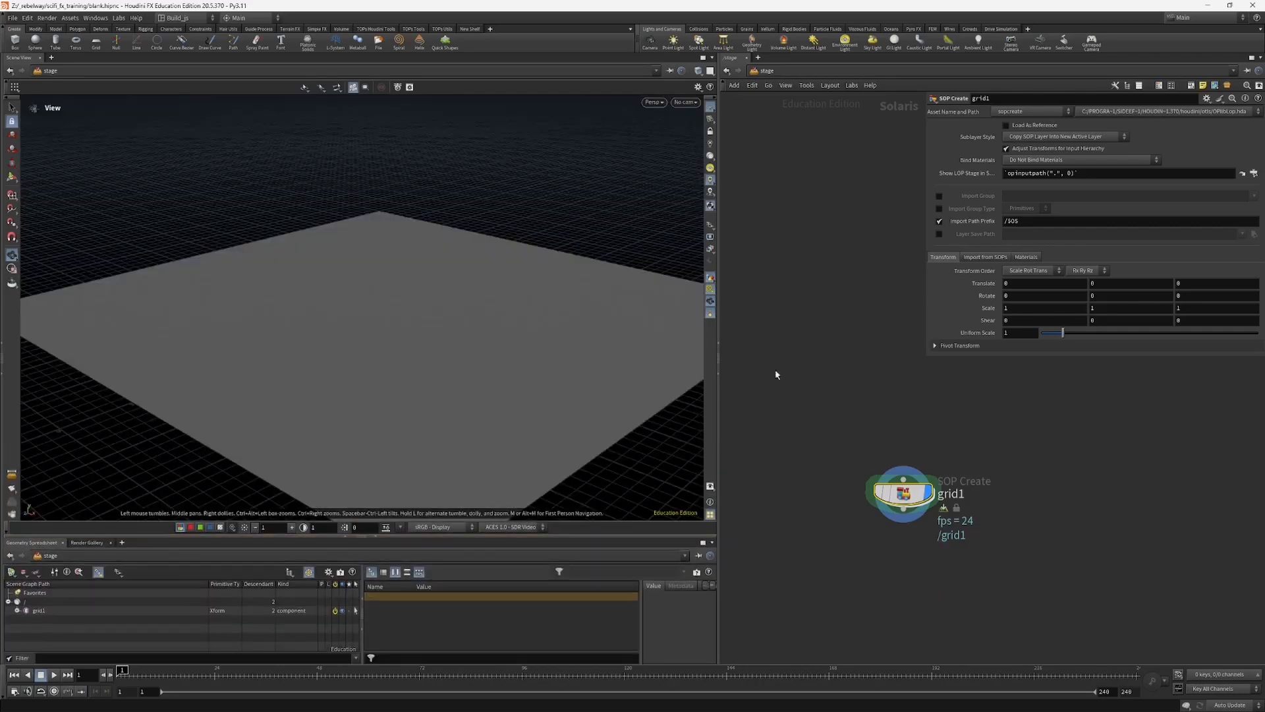
pyautogui.moveTo(828, 432)
pyautogui.mouseDown(button='middle')
pyautogui.moveTo(812, 474)
pyautogui.moveTo(834, 415)
pyautogui.mouseUp(button='middle')
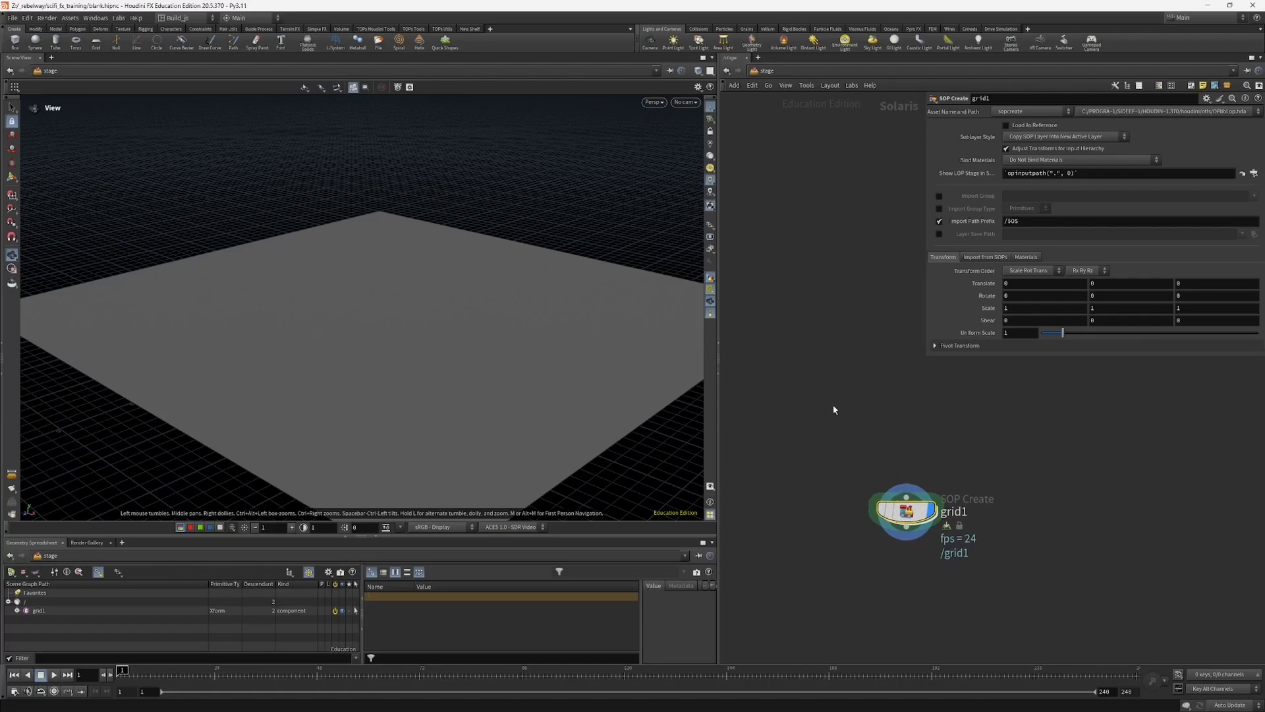
pyautogui.moveTo(505, 404); pyautogui.dragTo(490, 401)
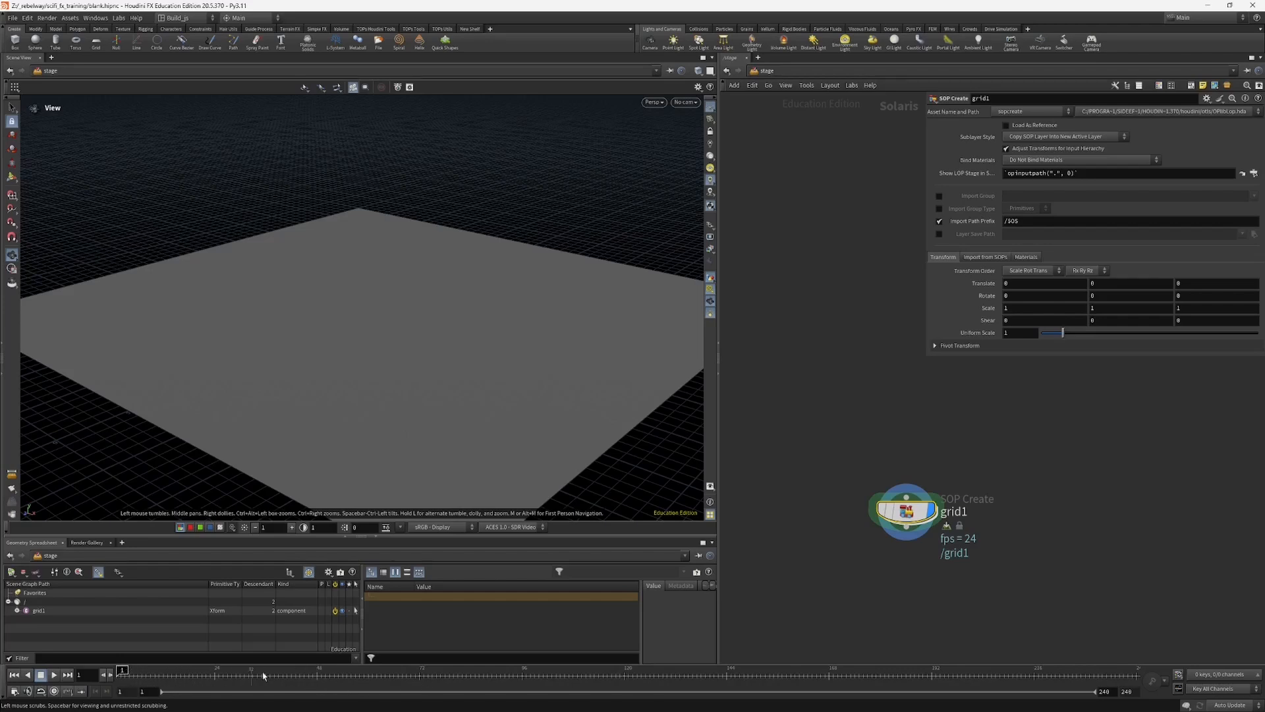
# Step: Scrub the timeline across several frames, check the grid in the scene view, and return to frame 1
pyautogui.moveTo(270, 675); pyautogui.dragTo(318, 675)
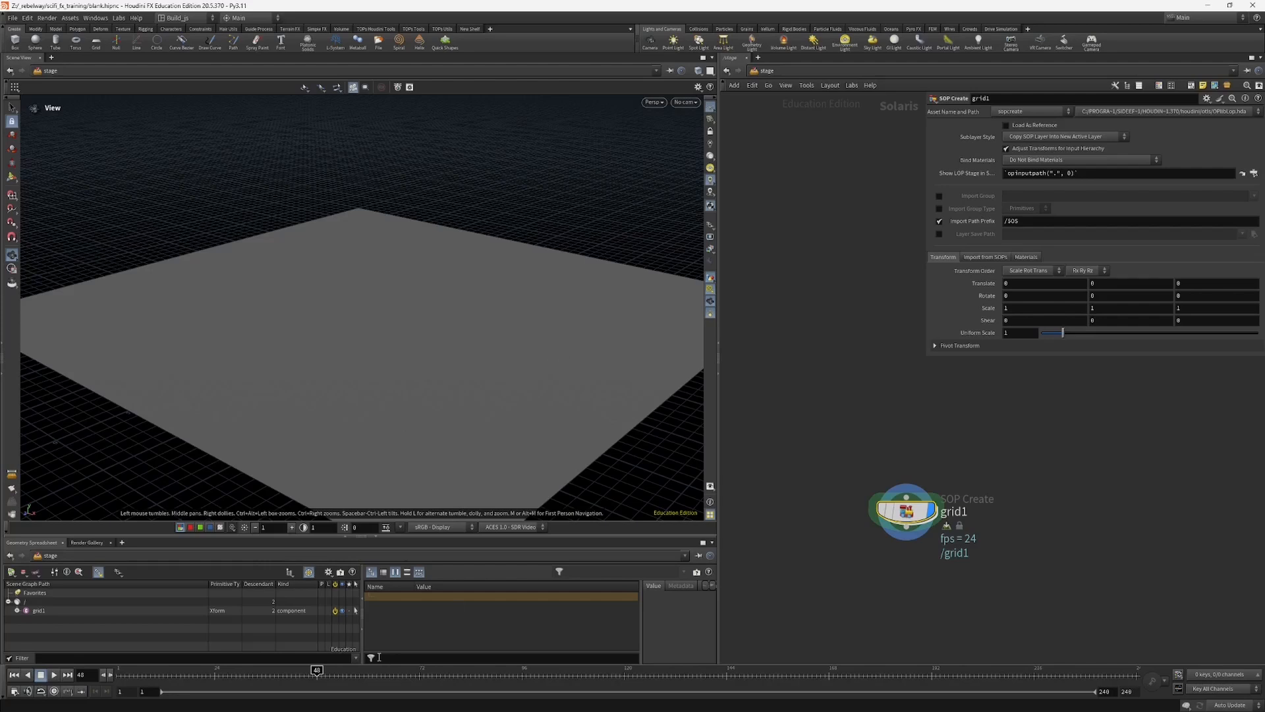
pyautogui.click(313, 674)
pyautogui.moveTo(316, 670); pyautogui.dragTo(625, 671)
pyautogui.moveTo(519, 390); pyautogui.dragTo(508, 392)
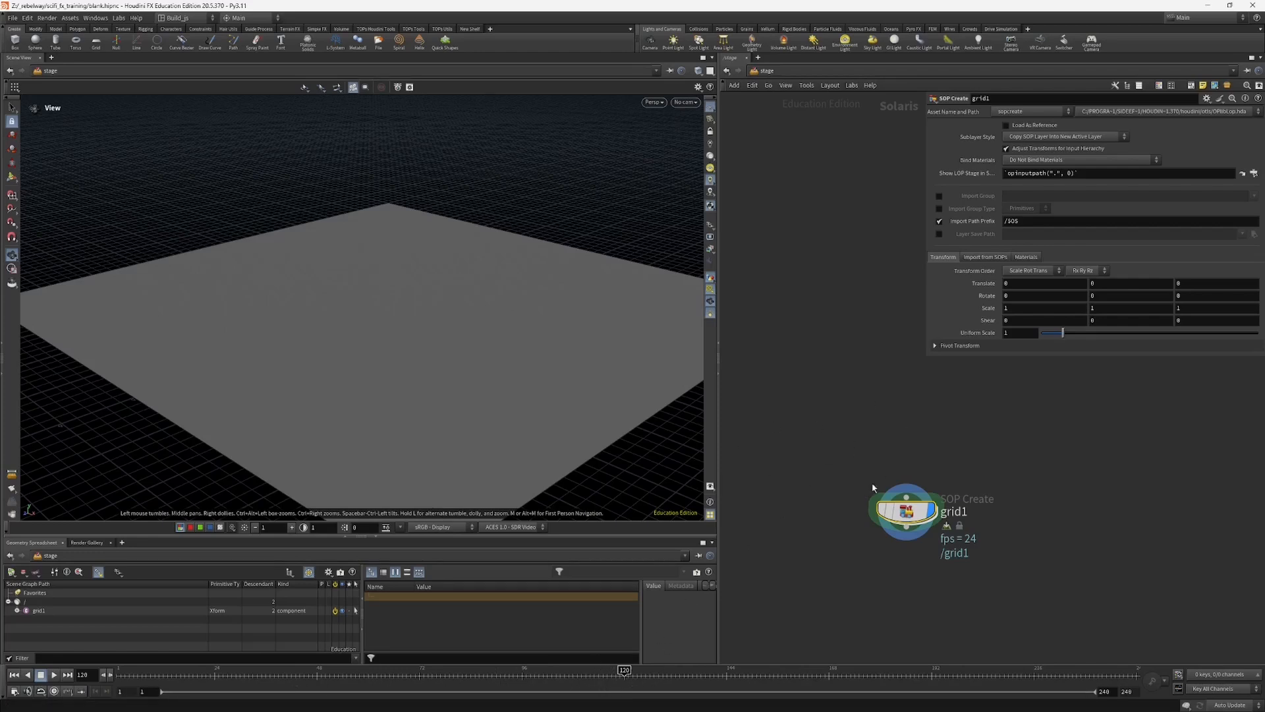
pyautogui.moveTo(493, 308); pyautogui.dragTo(463, 350)
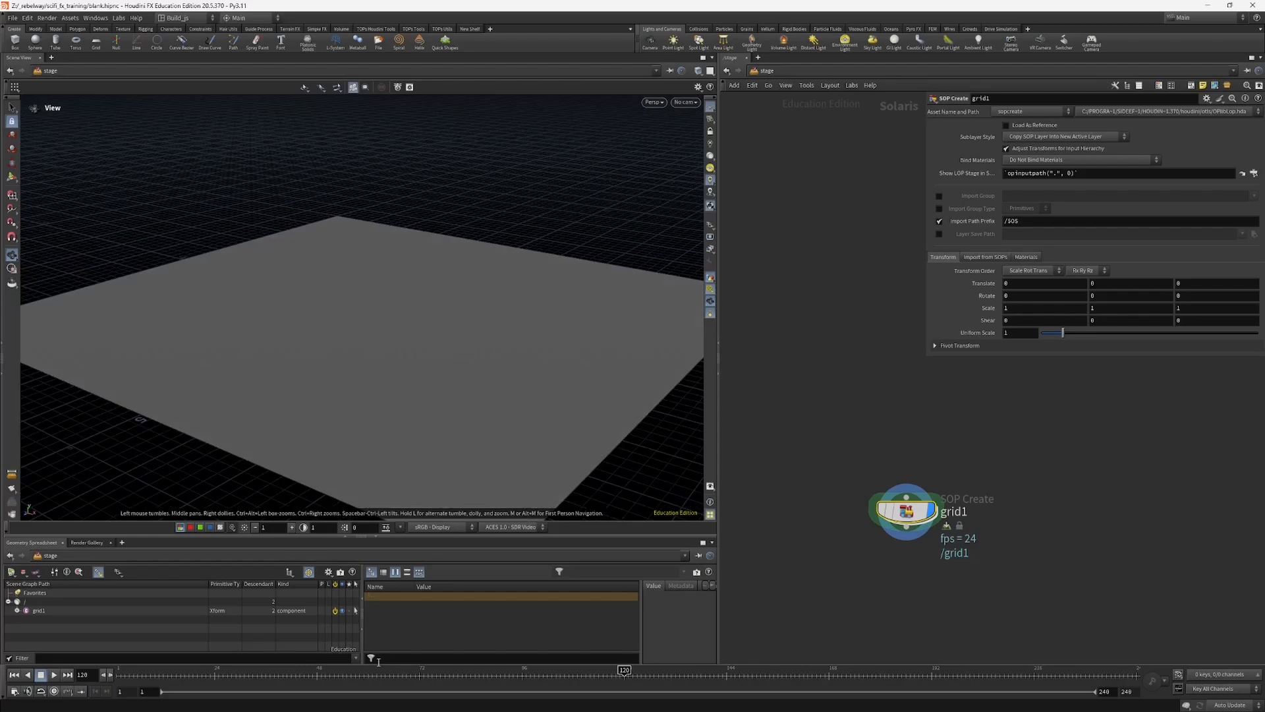
pyautogui.moveTo(264, 675); pyautogui.dragTo(145, 678)
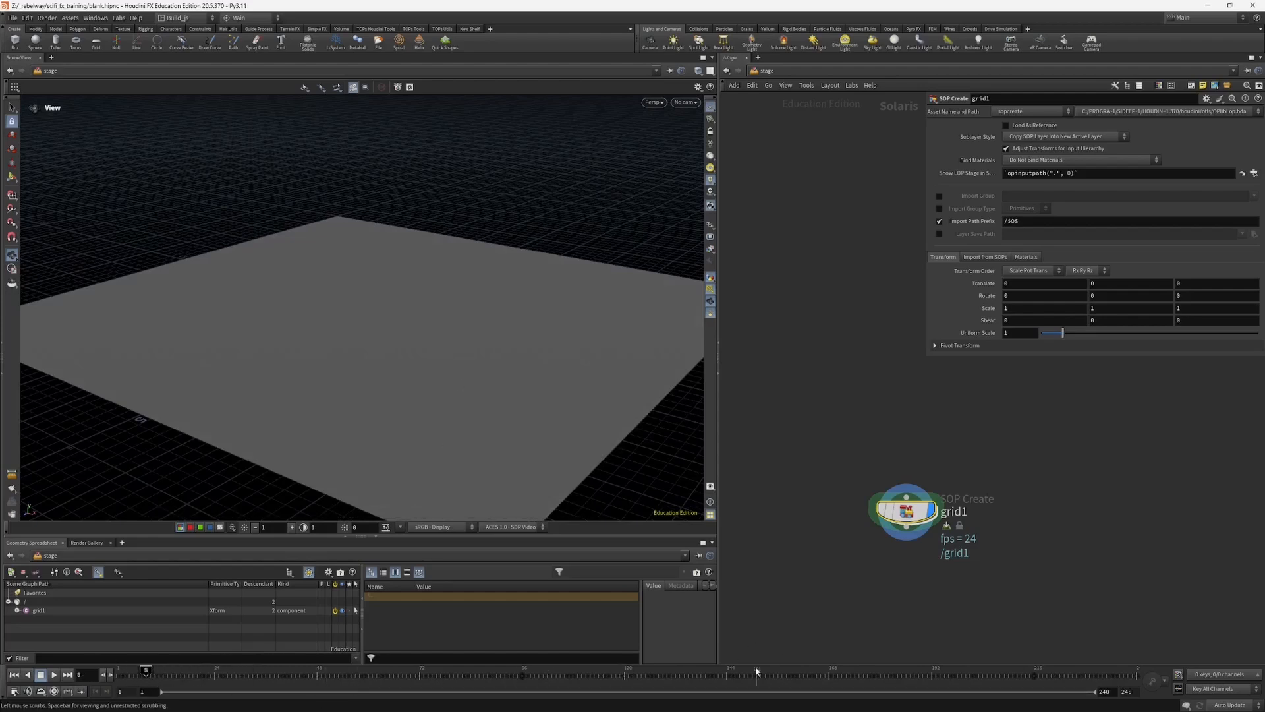
pyautogui.moveTo(756, 671)
pyautogui.mouseDown()
pyautogui.moveTo(1085, 670)
pyautogui.moveTo(859, 674)
pyautogui.moveTo(904, 686)
pyautogui.moveTo(900, 670)
pyautogui.moveTo(876, 670)
pyautogui.moveTo(1091, 670)
pyautogui.moveTo(749, 671)
pyautogui.mouseUp()
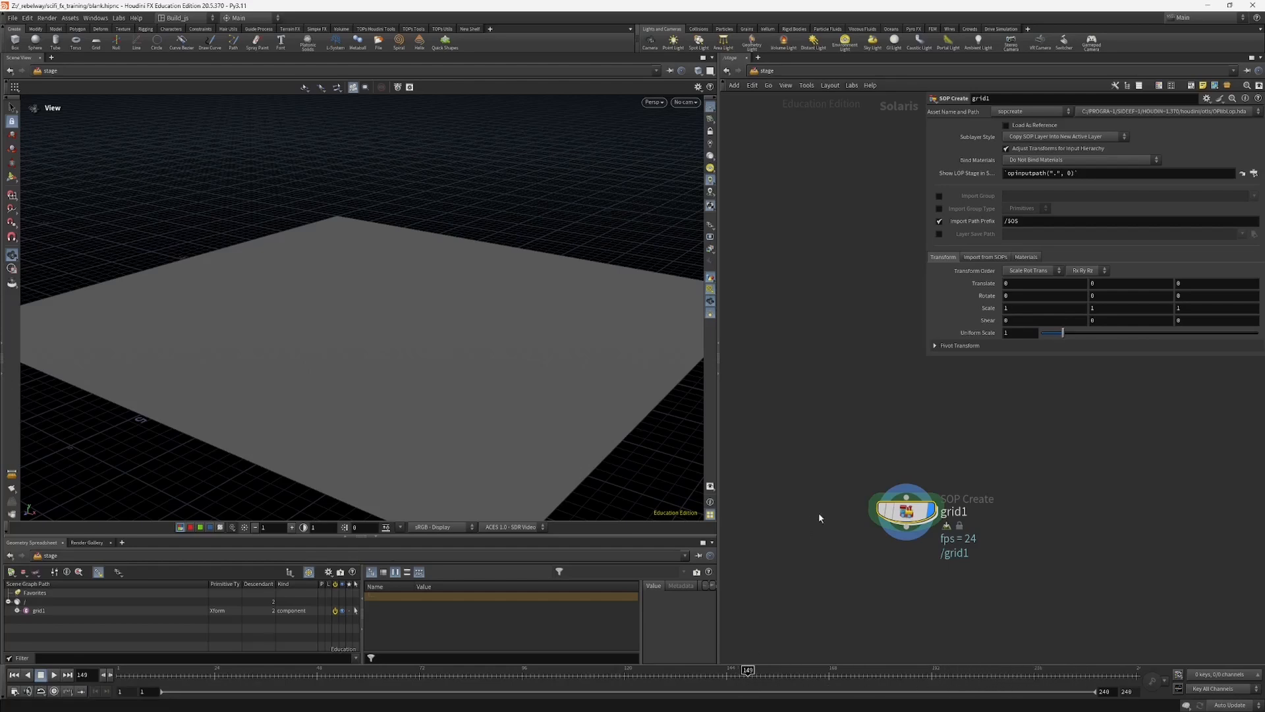
pyautogui.moveTo(431, 406); pyautogui.dragTo(394, 420)
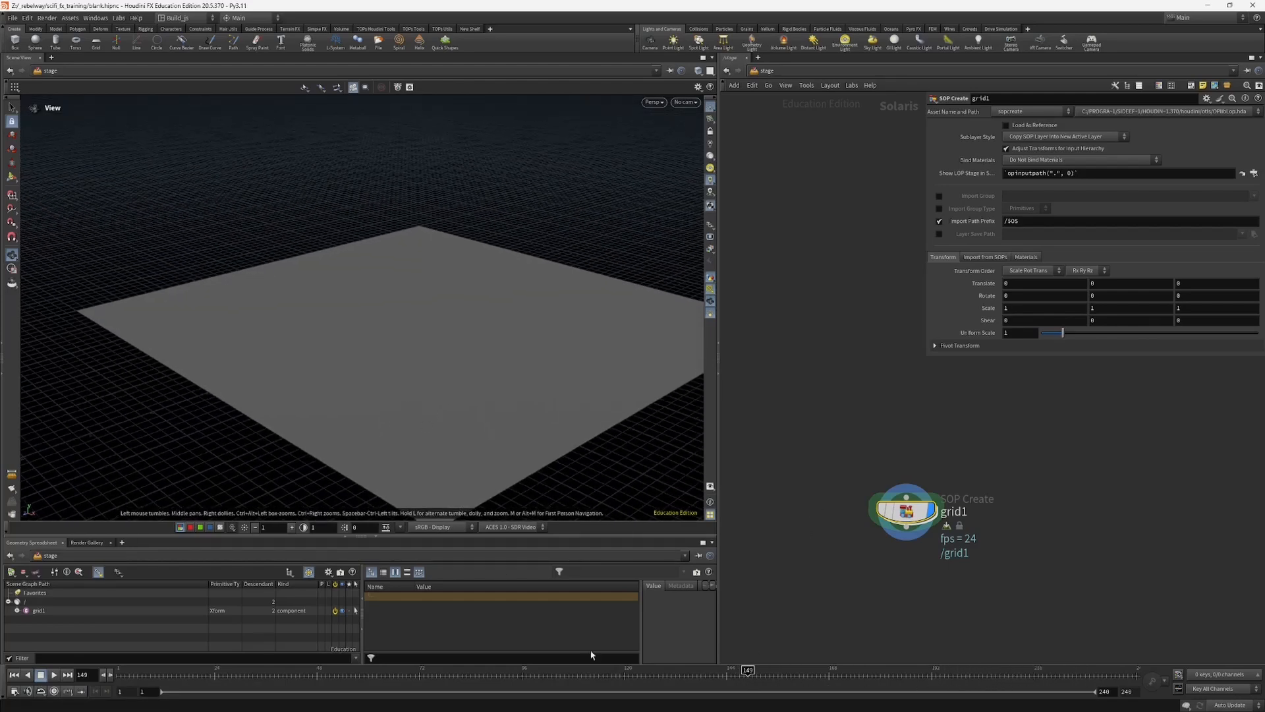
pyautogui.moveTo(585, 671); pyautogui.dragTo(122, 671)
# Step: Dismiss the Open dialog and examine the overall Solaris node network of concrete_barrier_01_v001.hipnc
pyautogui.click(743, 478)
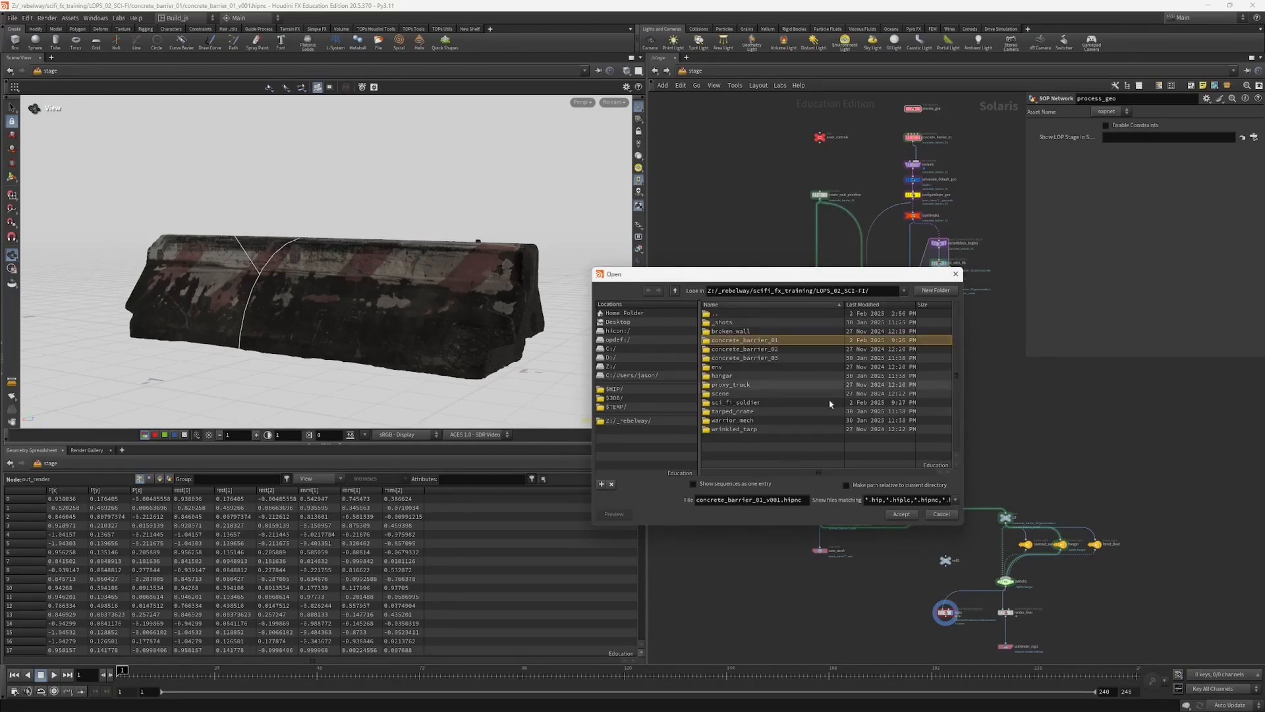
pyautogui.click(941, 514)
pyautogui.moveTo(738, 337)
pyautogui.mouseDown(button='middle')
pyautogui.moveTo(743, 370)
pyautogui.moveTo(745, 357)
pyautogui.mouseUp(button='middle')
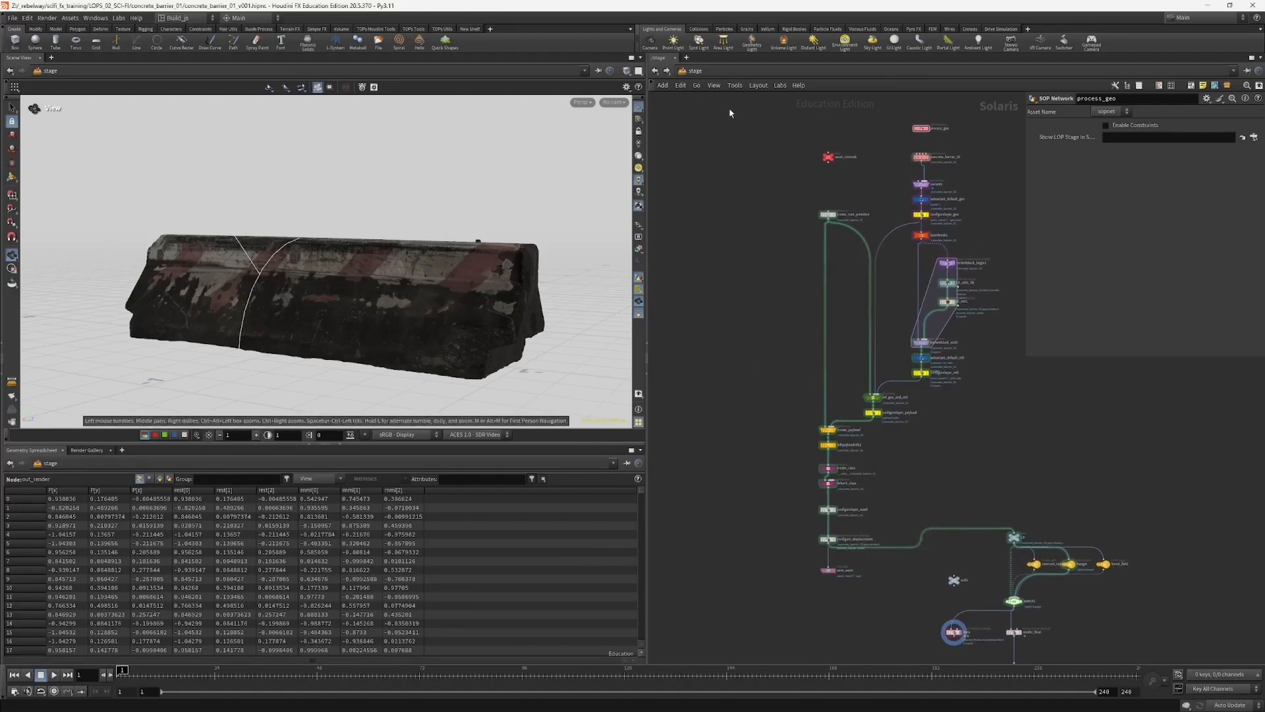
pyautogui.moveTo(738, 355); pyautogui.dragTo(732, 331, button='middle')
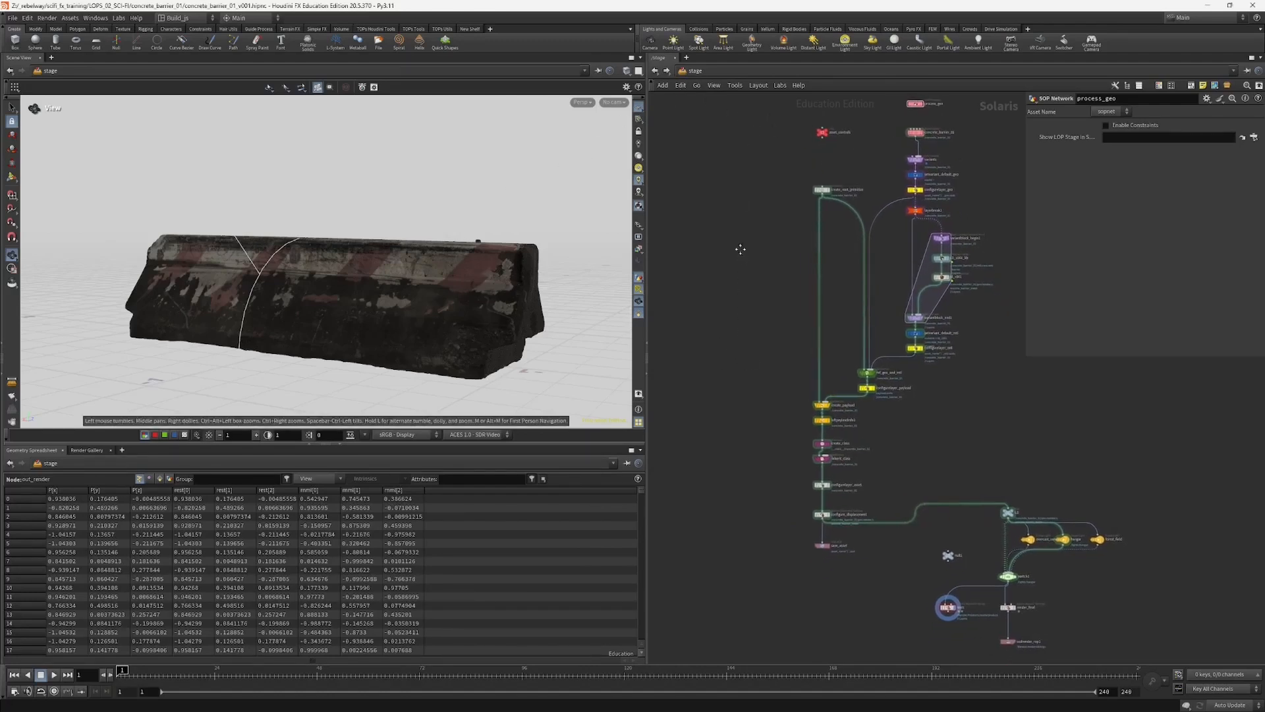
pyautogui.moveTo(740, 247); pyautogui.dragTo(747, 316, button='middle')
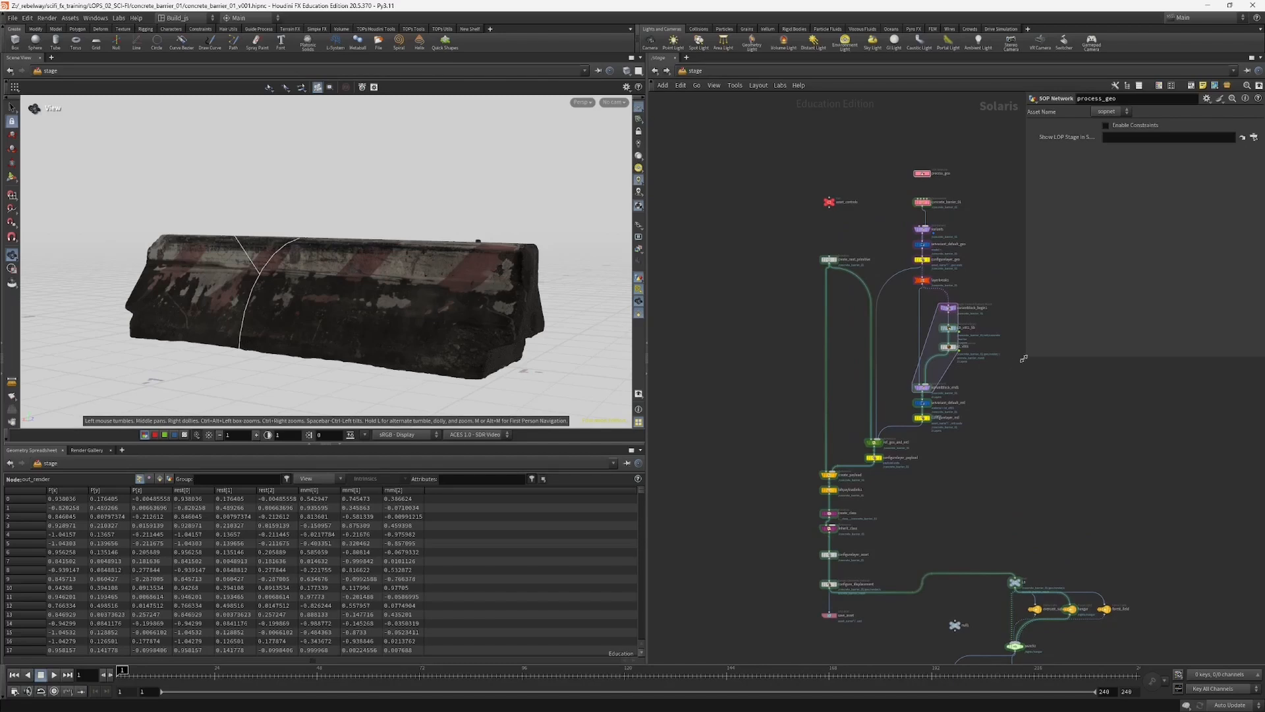
pyautogui.moveTo(1023, 359); pyautogui.dragTo(1030, 334)
pyautogui.moveTo(1002, 421); pyautogui.dragTo(983, 355, button='middle')
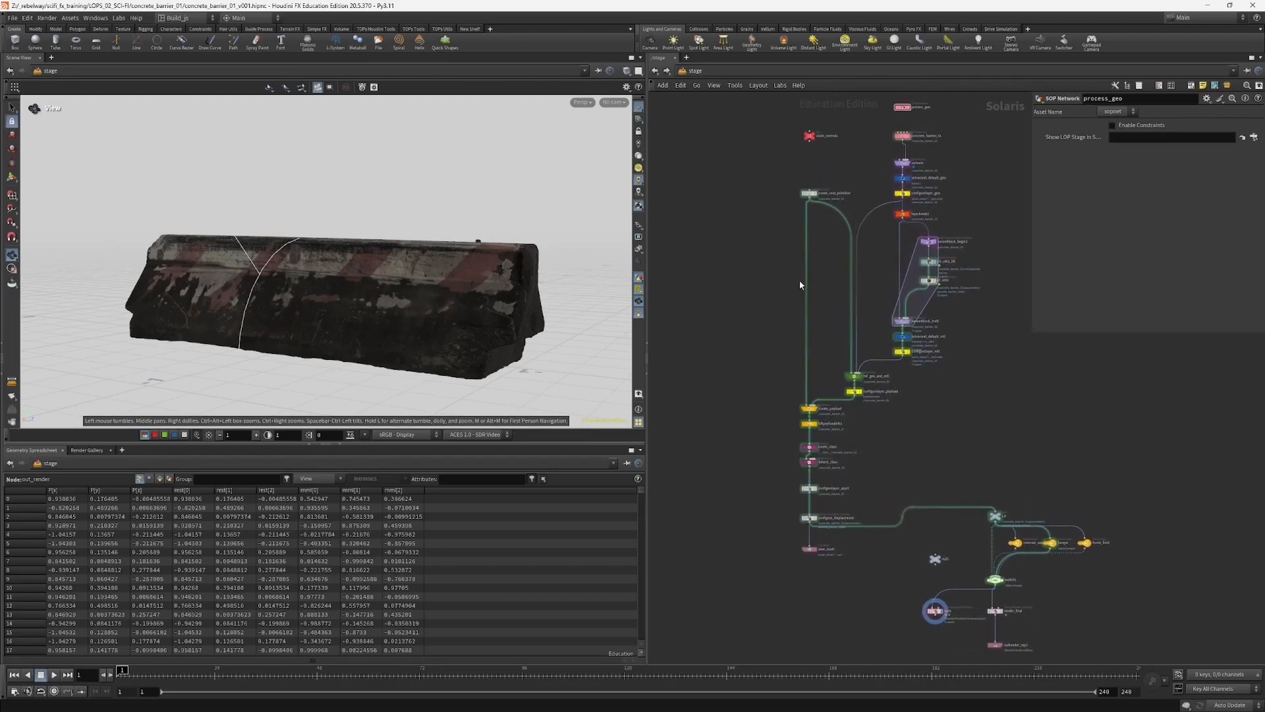
pyautogui.moveTo(821, 247); pyautogui.dragTo(807, 325, button='middle')
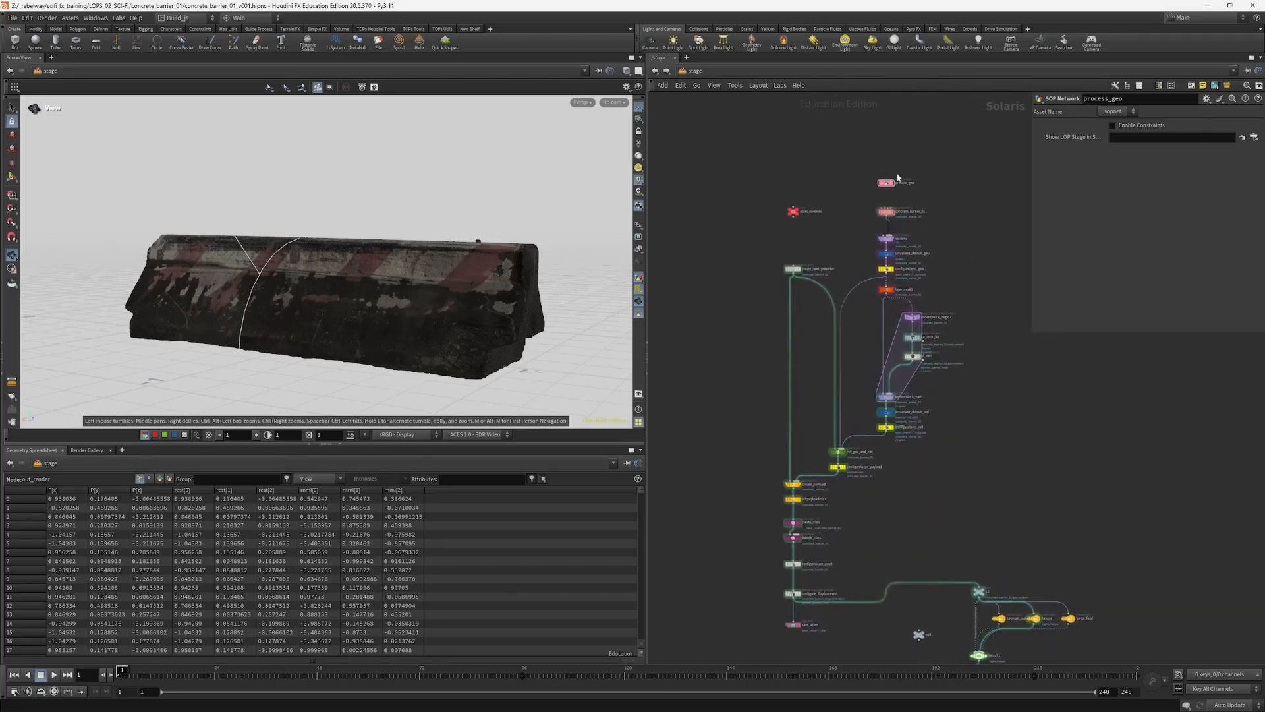
# Step: Examine the asset-building part of the network, from the geometry and material branch down to the save_asset node
pyautogui.scroll(-2, 926, 284)
pyautogui.moveTo(761, 177); pyautogui.dragTo(931, 534)
pyautogui.moveTo(913, 340); pyautogui.dragTo(857, 326)
pyautogui.moveTo(706, 170); pyautogui.dragTo(873, 531)
pyautogui.scroll(3, 849, 534)
pyautogui.moveTo(822, 512); pyautogui.dragTo(878, 586, button='middle')
pyautogui.moveTo(778, 590); pyautogui.dragTo(884, 385)
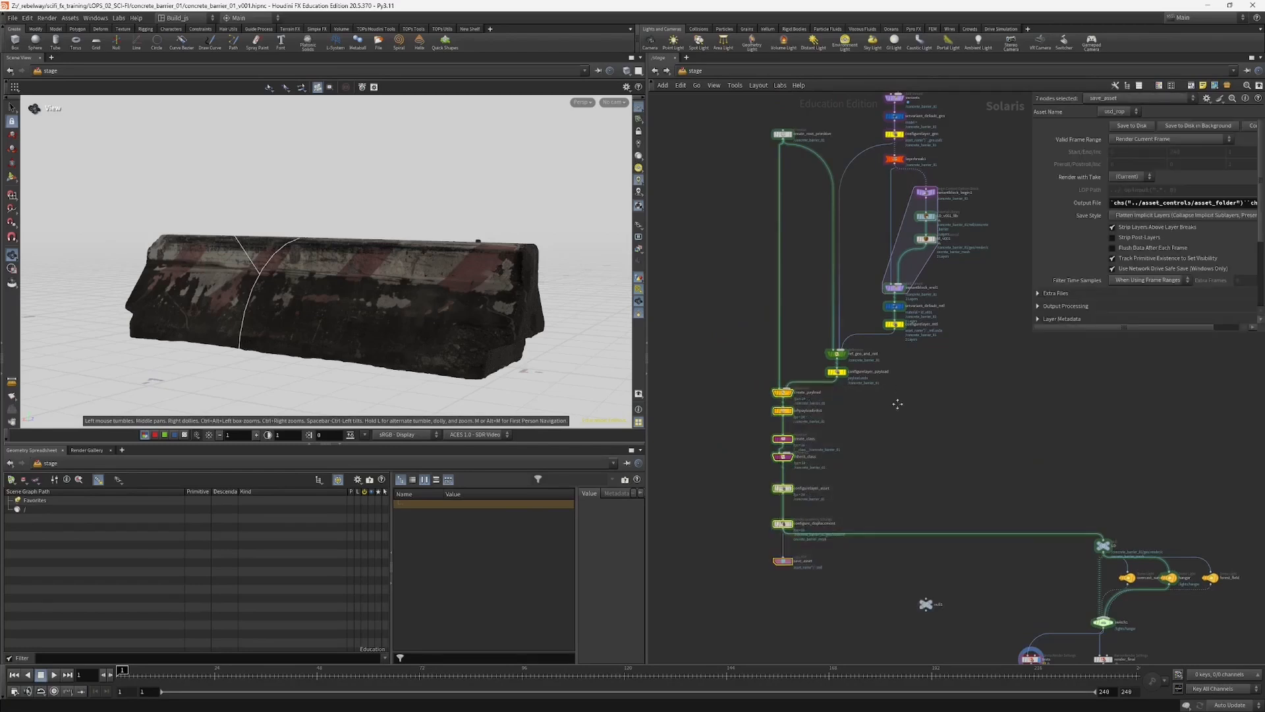
pyautogui.moveTo(898, 403); pyautogui.dragTo(913, 482, button='middle')
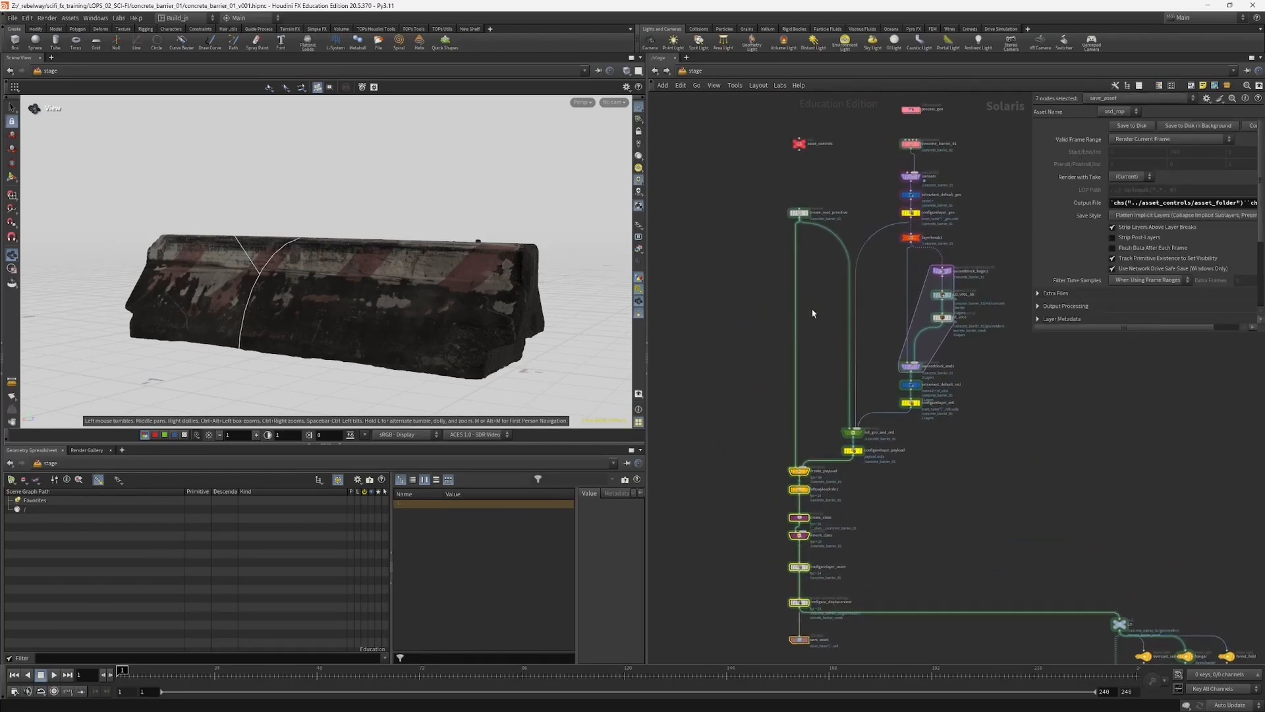
pyautogui.scroll(-2, 820, 306)
pyautogui.moveTo(752, 291); pyautogui.dragTo(750, 311, button='middle')
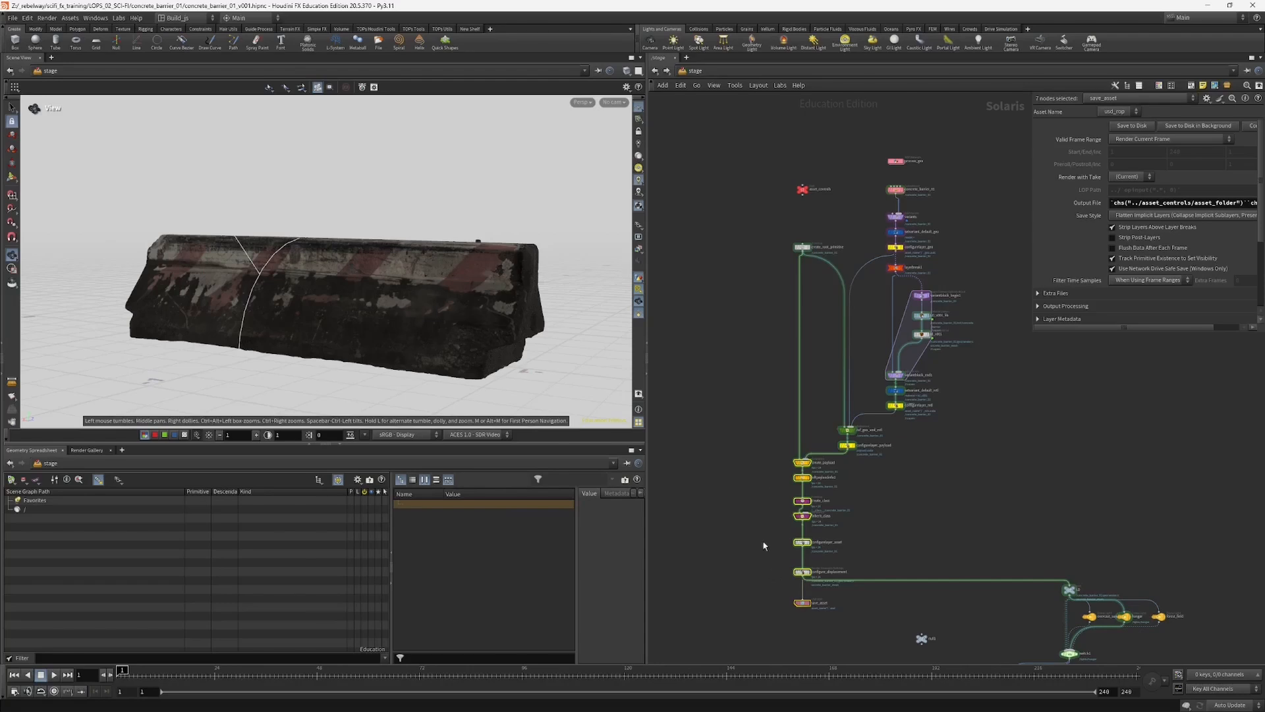
pyautogui.moveTo(759, 370); pyautogui.dragTo(773, 284, button='middle')
pyautogui.moveTo(793, 180); pyautogui.dragTo(771, 276, button='middle')
# Step: Review the version, save folder and asset name on the asset_controls null, with its parameter area widened
pyautogui.click(796, 198)
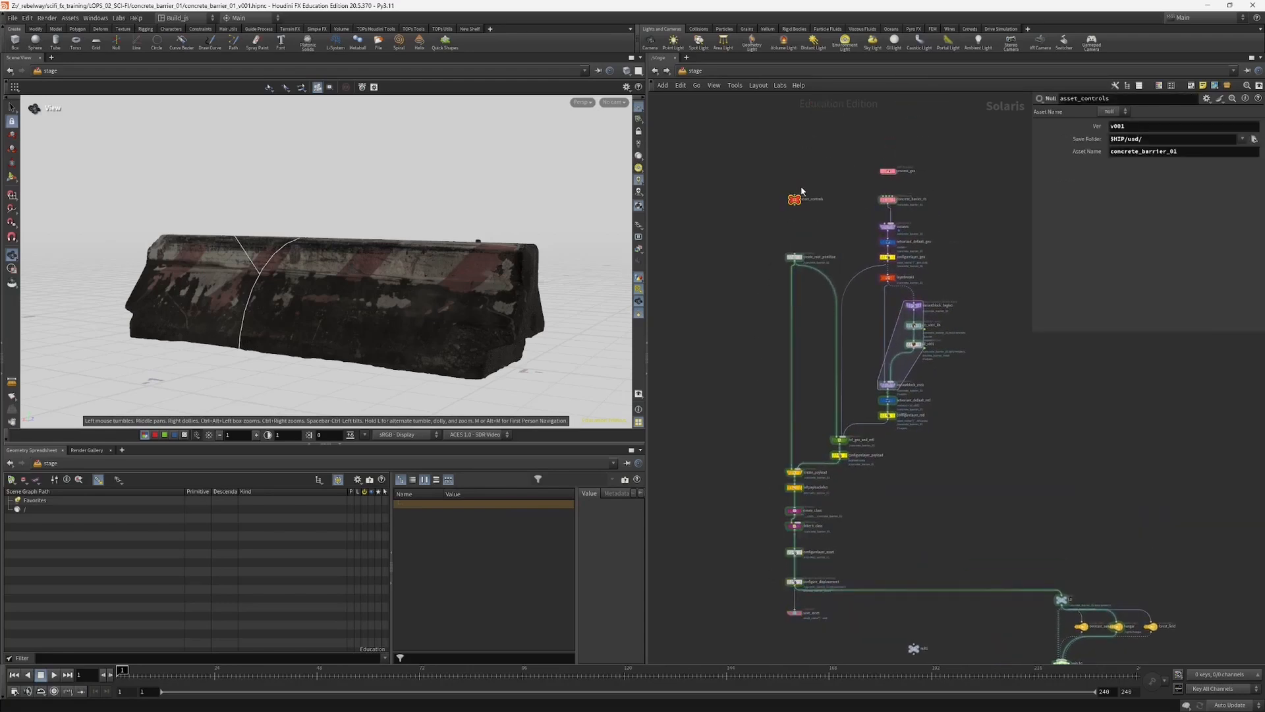
pyautogui.moveTo(1035, 165); pyautogui.dragTo(1017, 163)
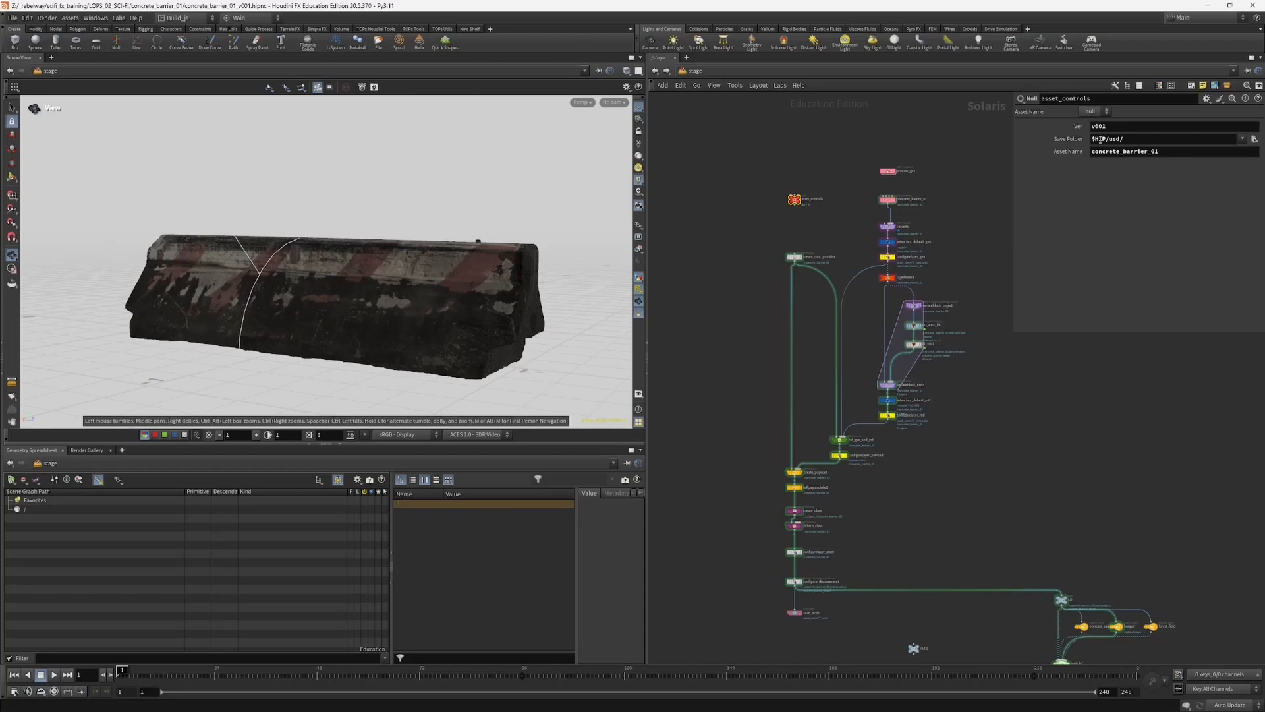
pyautogui.doubleClick(1098, 140)
pyautogui.scroll(3, 721, 404)
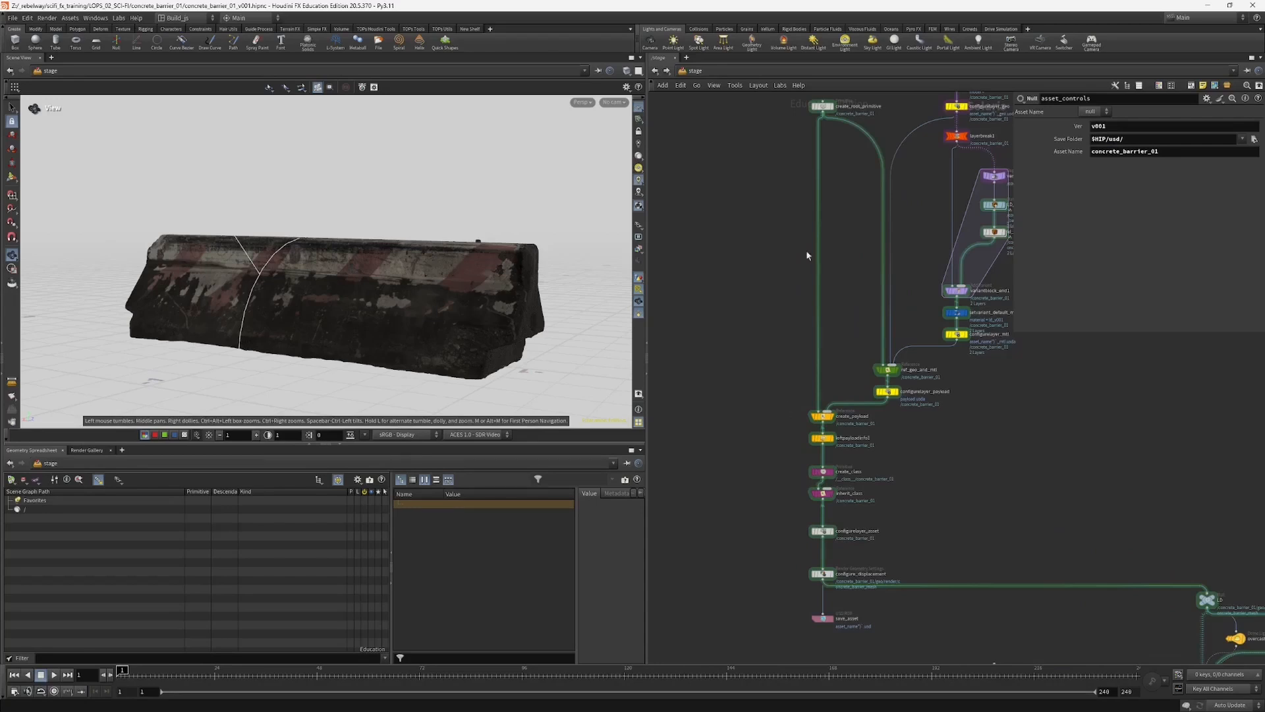
pyautogui.moveTo(875, 158); pyautogui.dragTo(871, 257, button='middle')
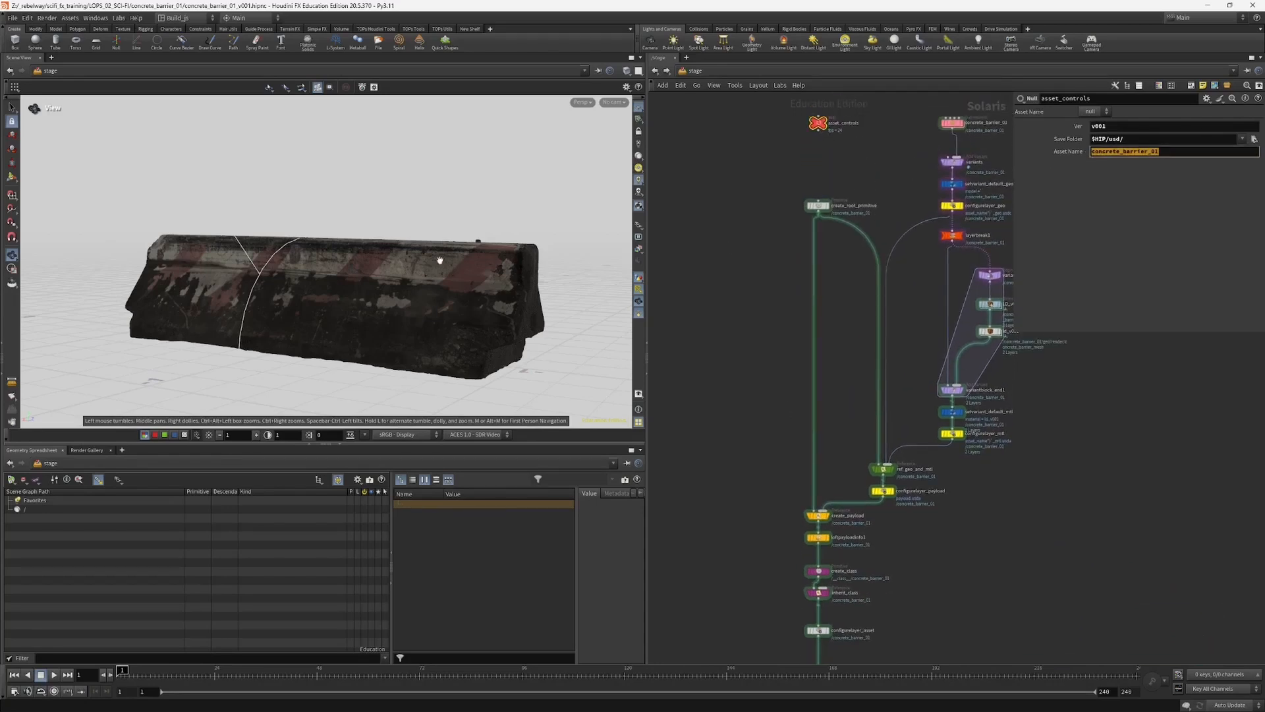
# Step: Inspect the save_asset USD ROP's output file as both expression and resolved path, with its parameter area widened
pyautogui.moveTo(751, 511); pyautogui.dragTo(755, 364, button='middle')
pyautogui.moveTo(767, 533); pyautogui.dragTo(769, 468, button='middle')
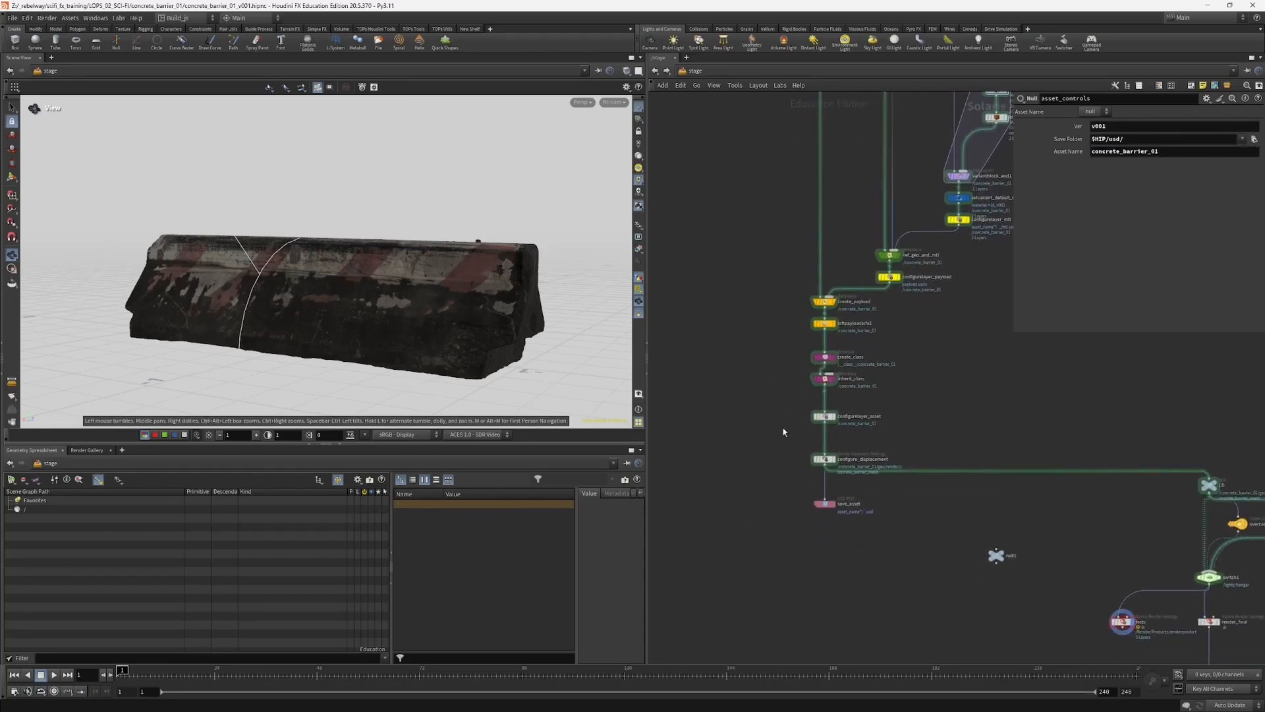
pyautogui.click(825, 502)
pyautogui.moveTo(825, 503); pyautogui.dragTo(822, 507)
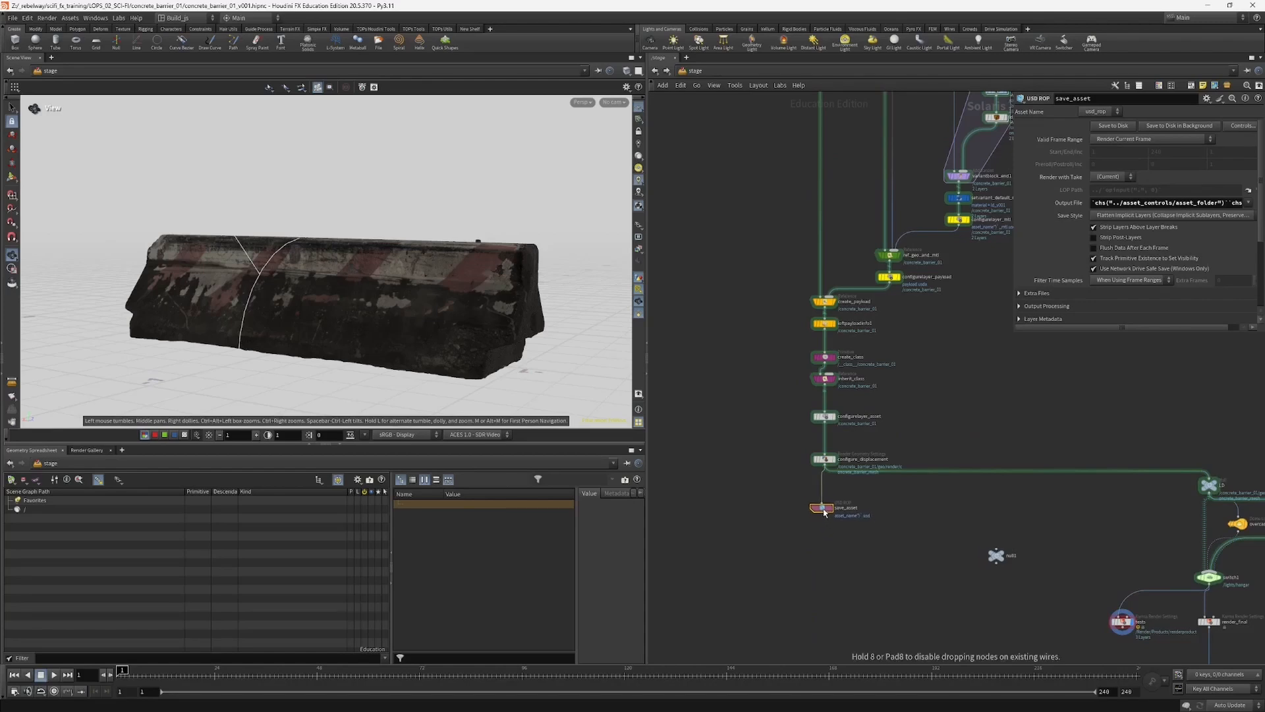
pyautogui.moveTo(1012, 227); pyautogui.dragTo(868, 227)
pyautogui.click(925, 205)
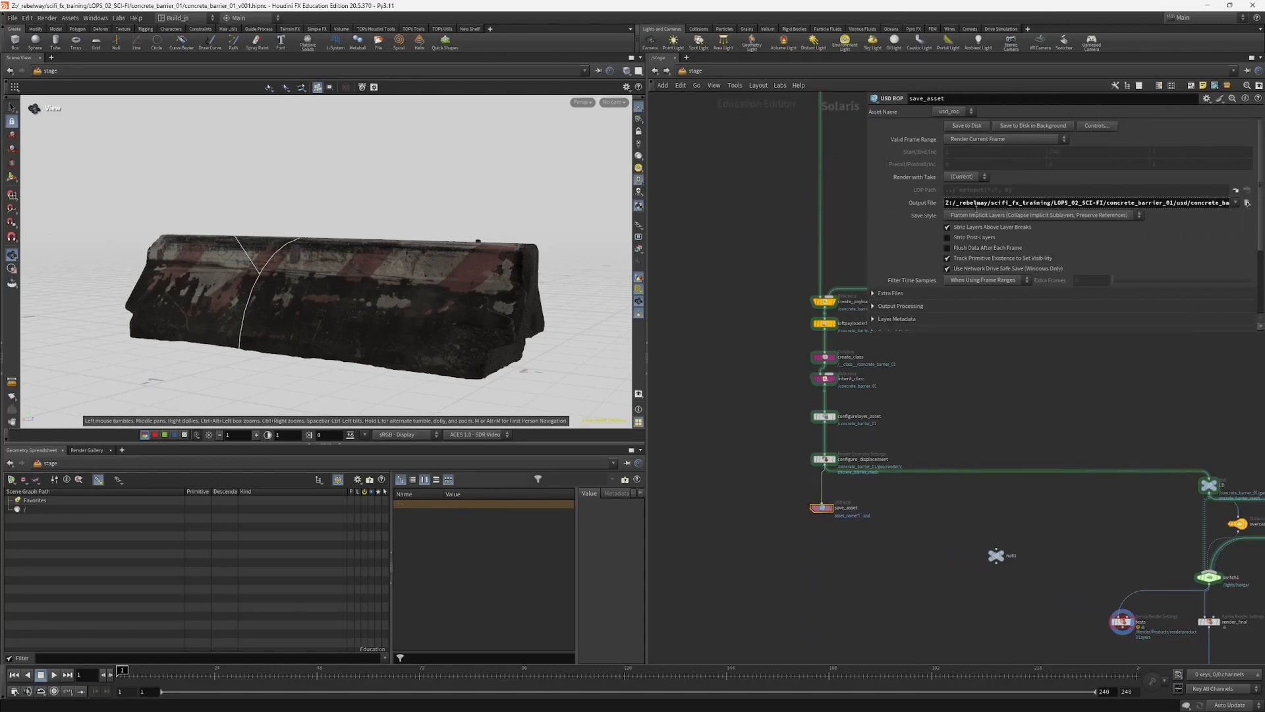
pyautogui.click(928, 204)
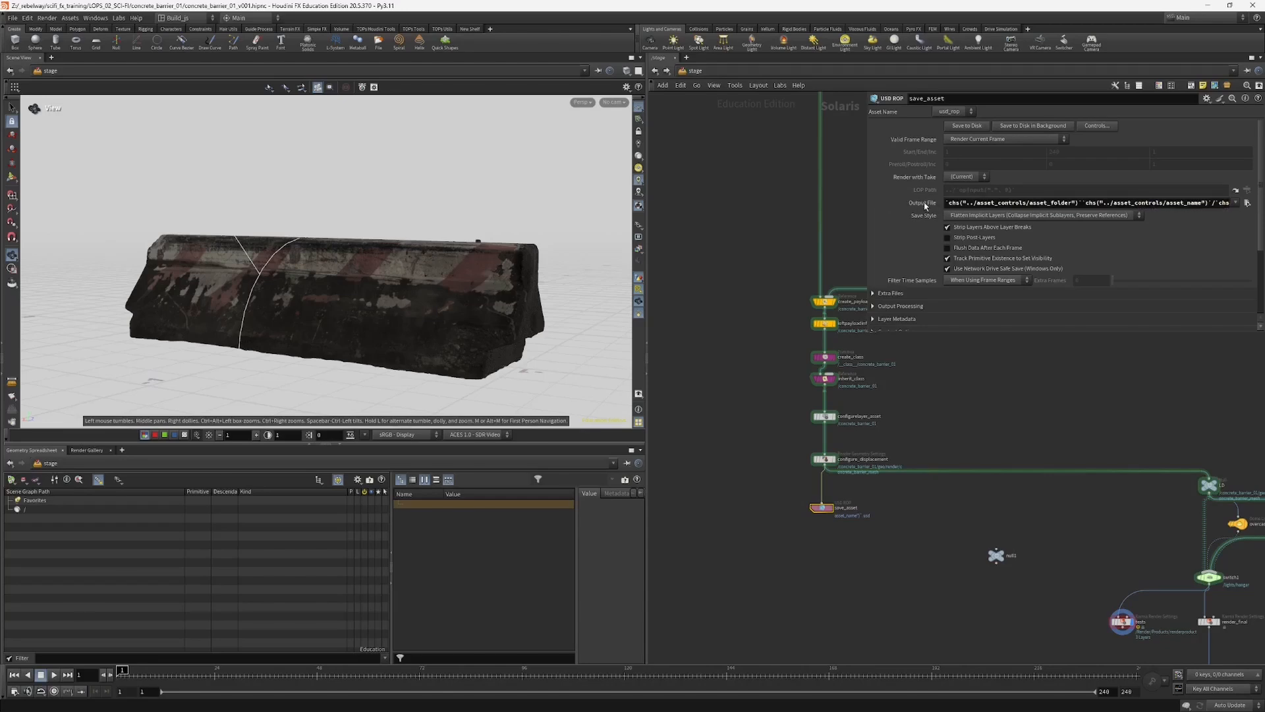
pyautogui.click(932, 207)
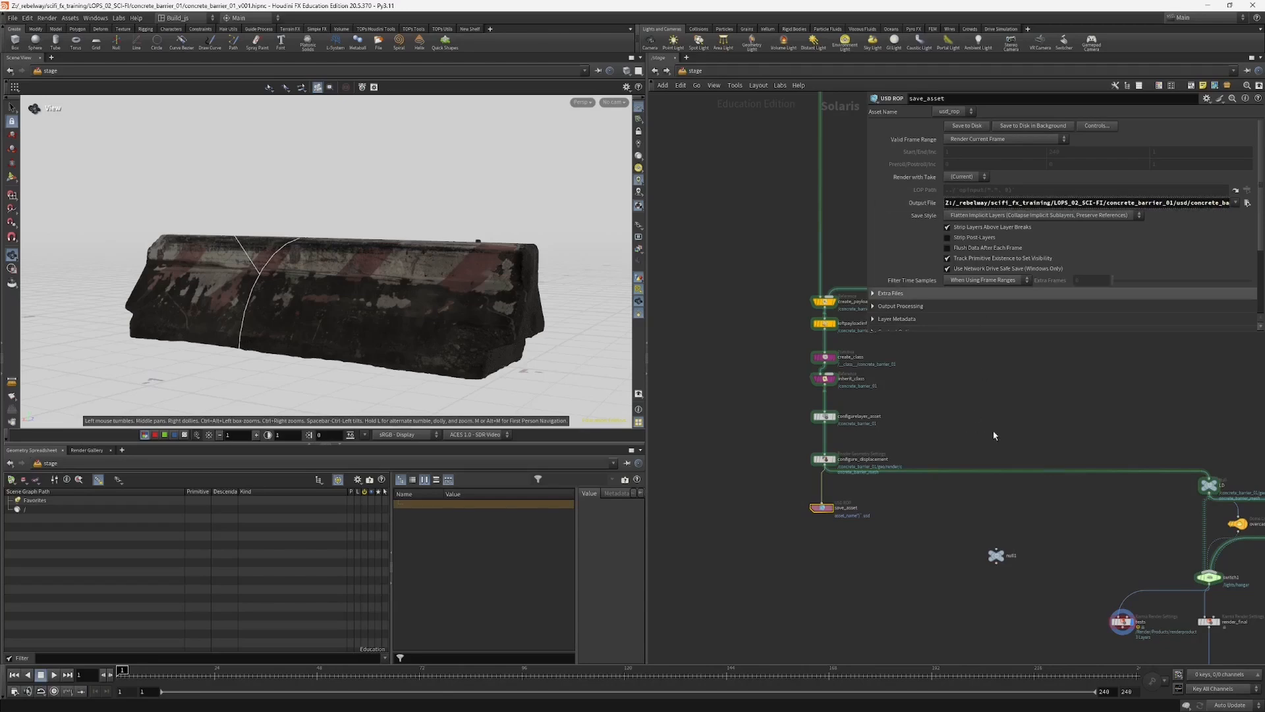
# Step: Examine the dome light, switch and render settings nodes in the network's lighting and render branch
pyautogui.scroll(-4, 975, 449)
pyautogui.moveTo(988, 423); pyautogui.dragTo(1161, 593)
pyautogui.scroll(3, 1028, 527)
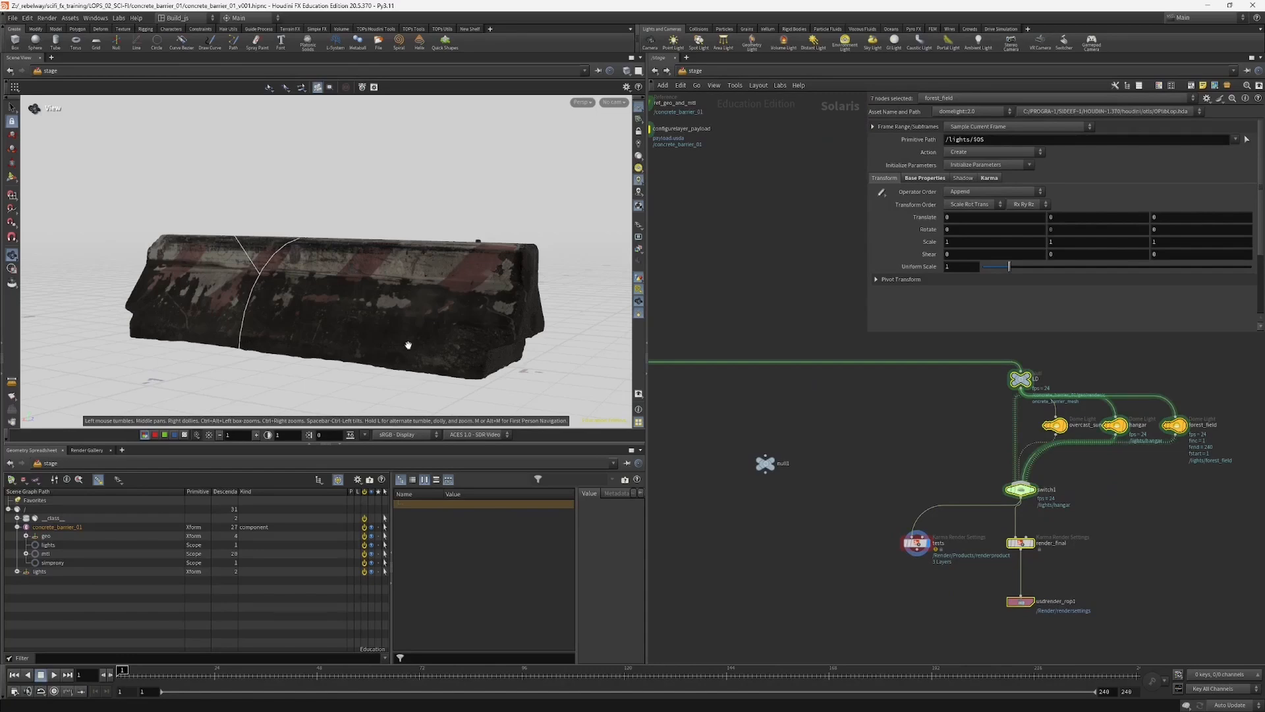
# Step: Switch the scene view renderer to Karma XPU for the concrete barrier
pyautogui.moveTo(355, 297); pyautogui.dragTo(429, 293)
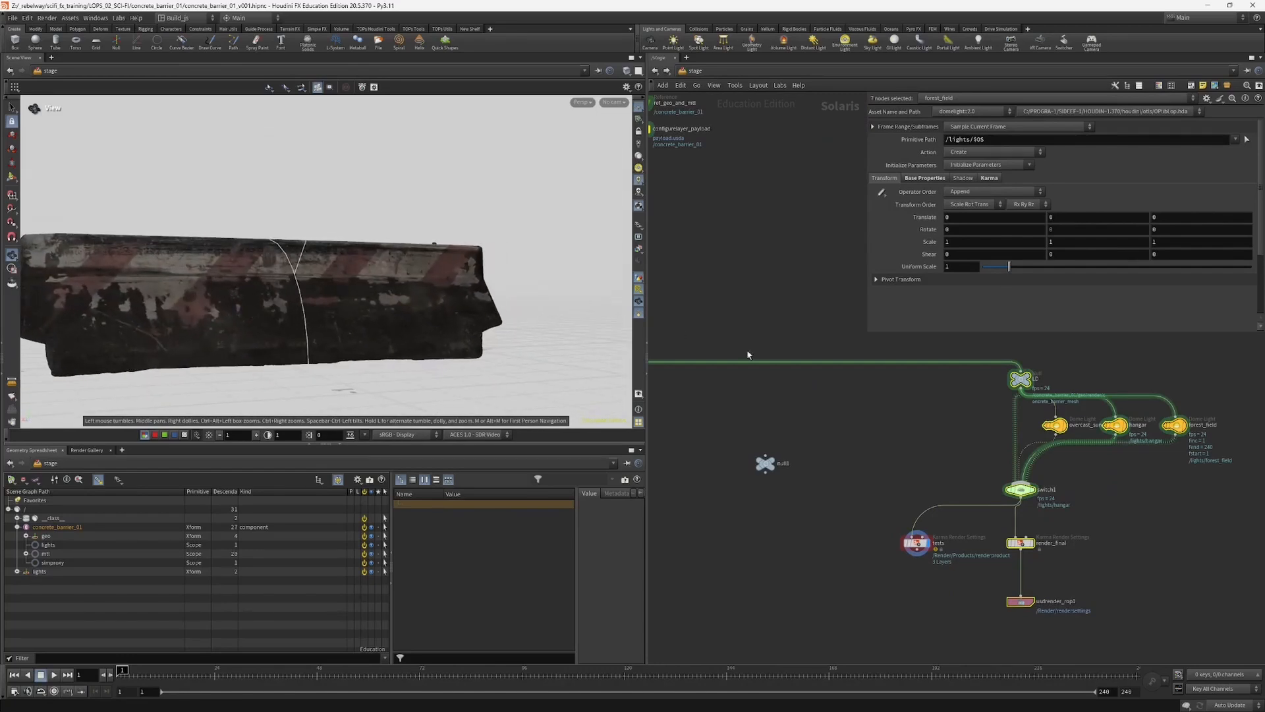
pyautogui.press('h')
pyautogui.click(581, 103)
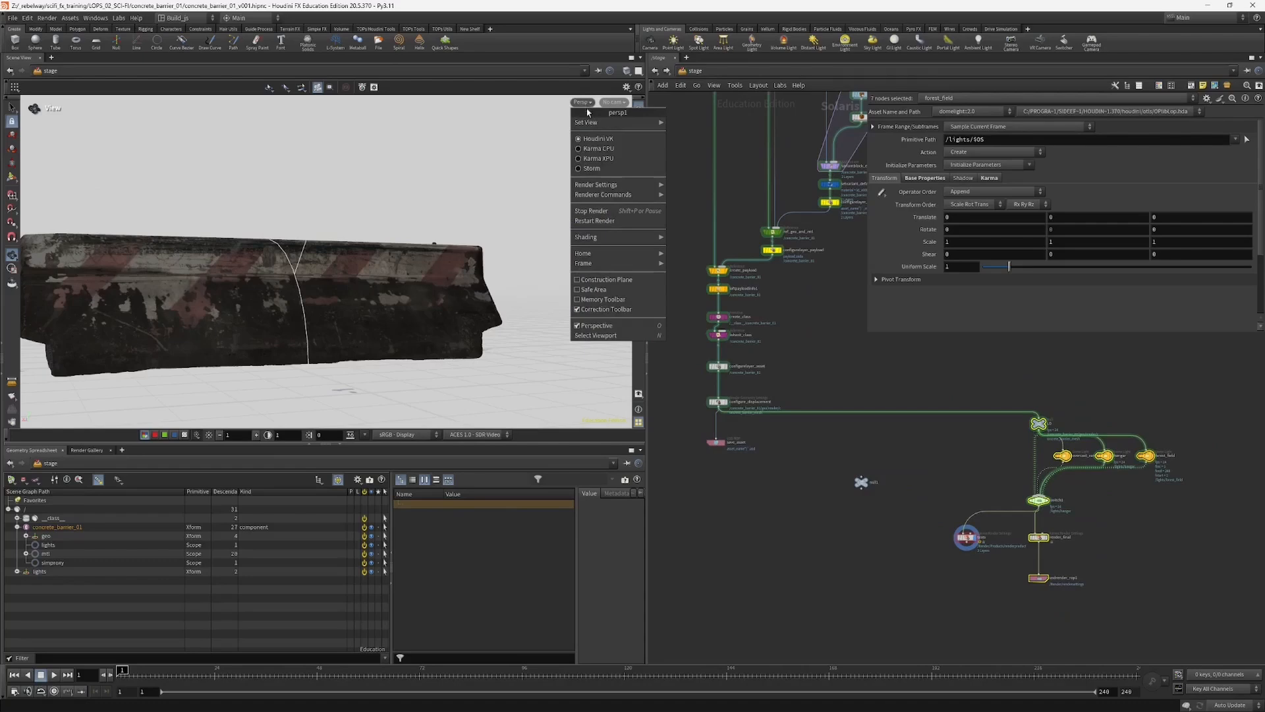
pyautogui.click(602, 151)
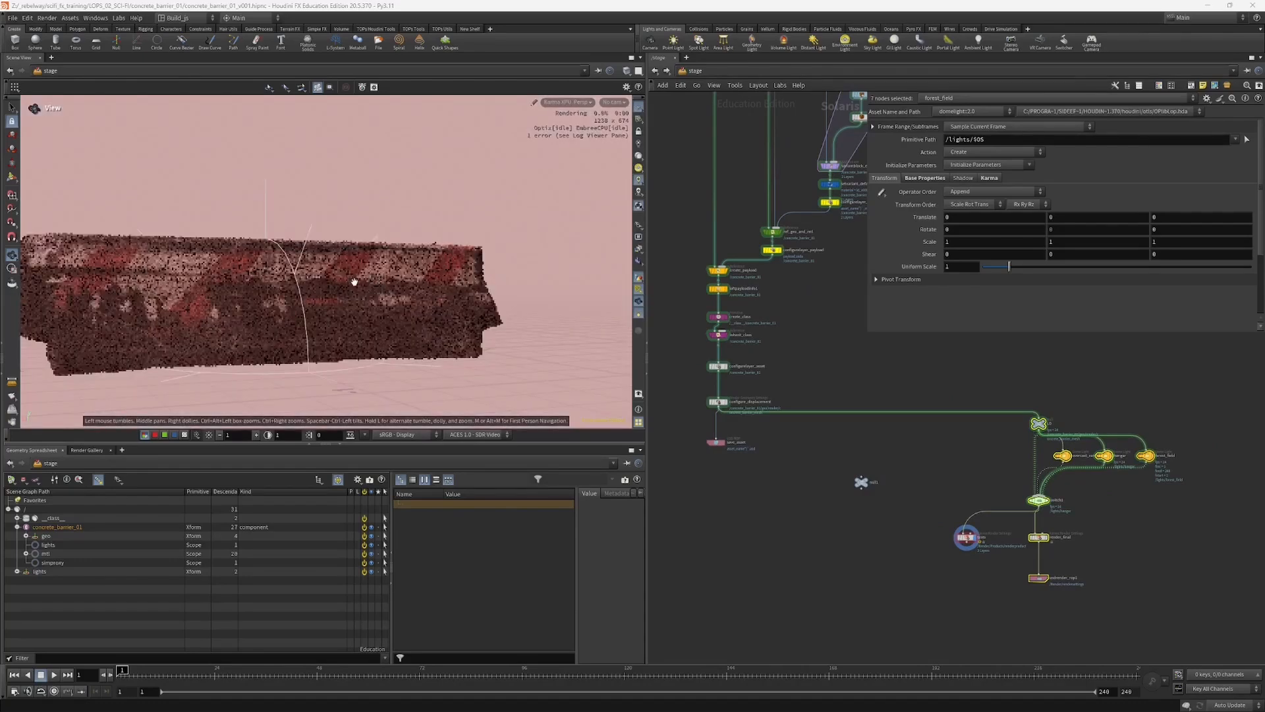
# Step: Move the forest_field dome light down and away from the other lights, and shift the hangar dome light slightly
pyautogui.moveTo(1007, 470); pyautogui.dragTo(993, 476, button='middle')
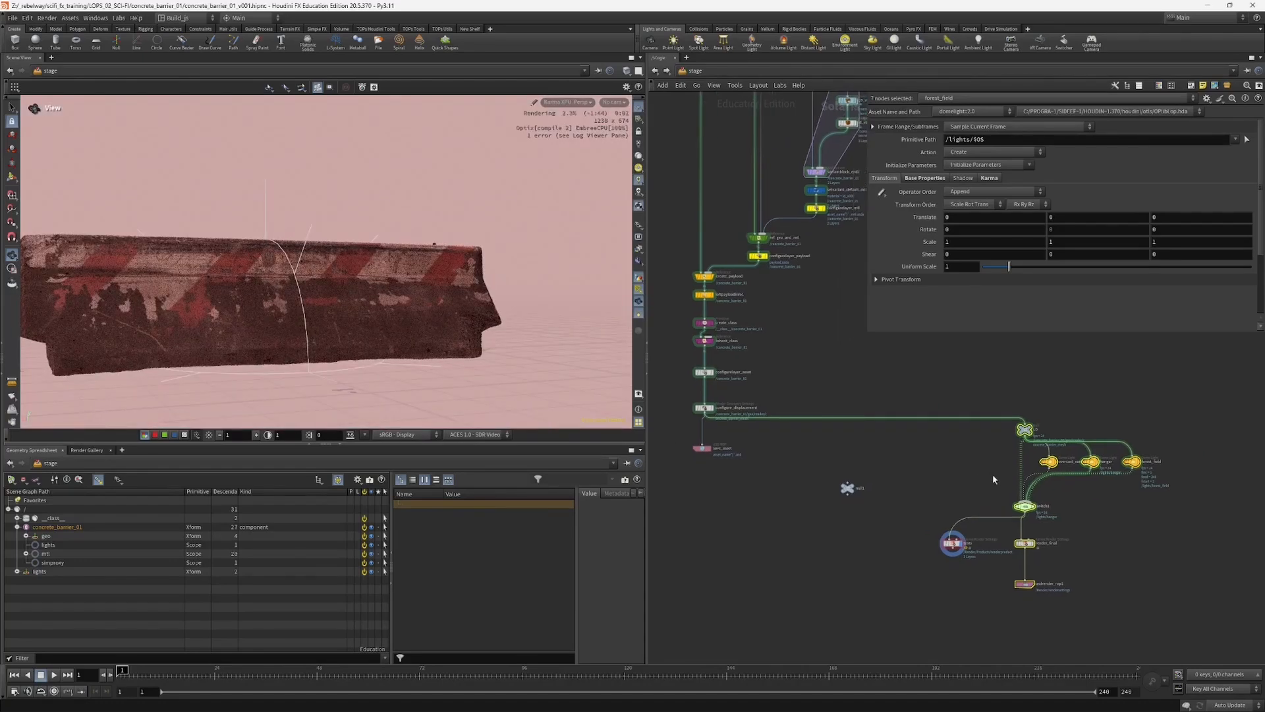
pyautogui.scroll(2, 992, 474)
pyautogui.click(1003, 481)
pyautogui.scroll(2, 1108, 462)
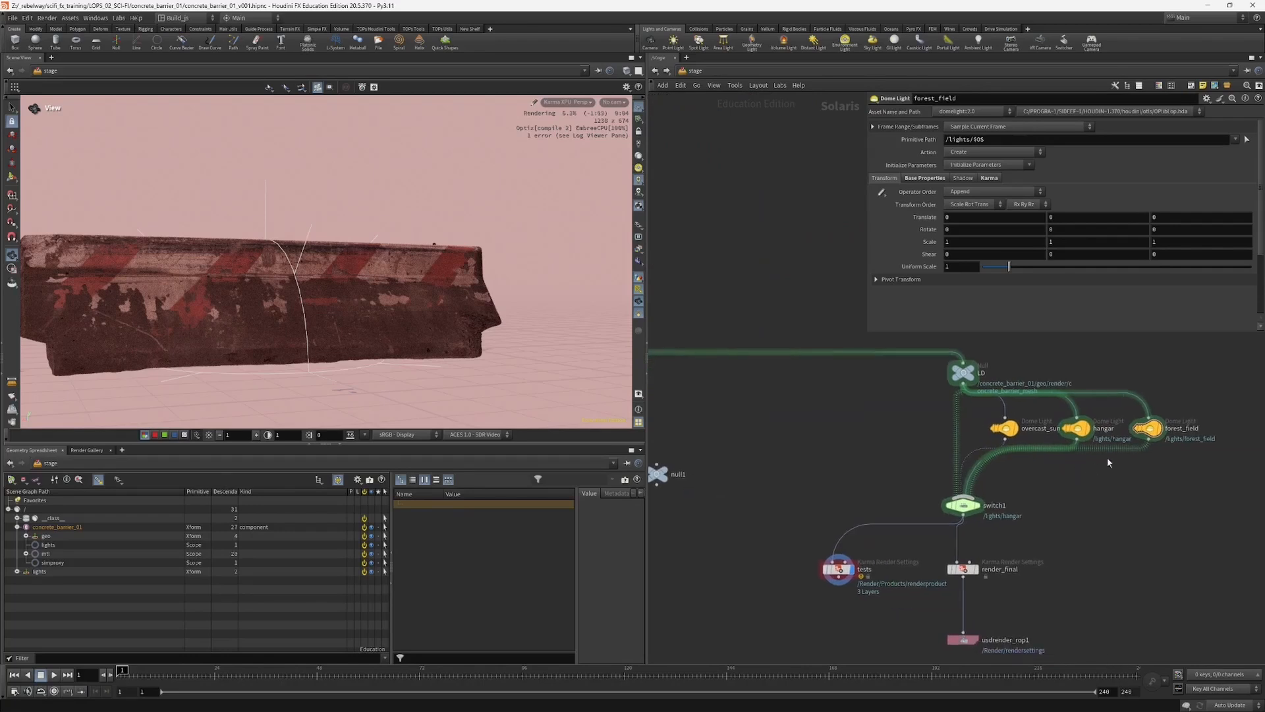
pyautogui.moveTo(1145, 432); pyautogui.dragTo(1167, 485)
pyautogui.click(1078, 430)
pyautogui.moveTo(1077, 430); pyautogui.dragTo(1058, 407)
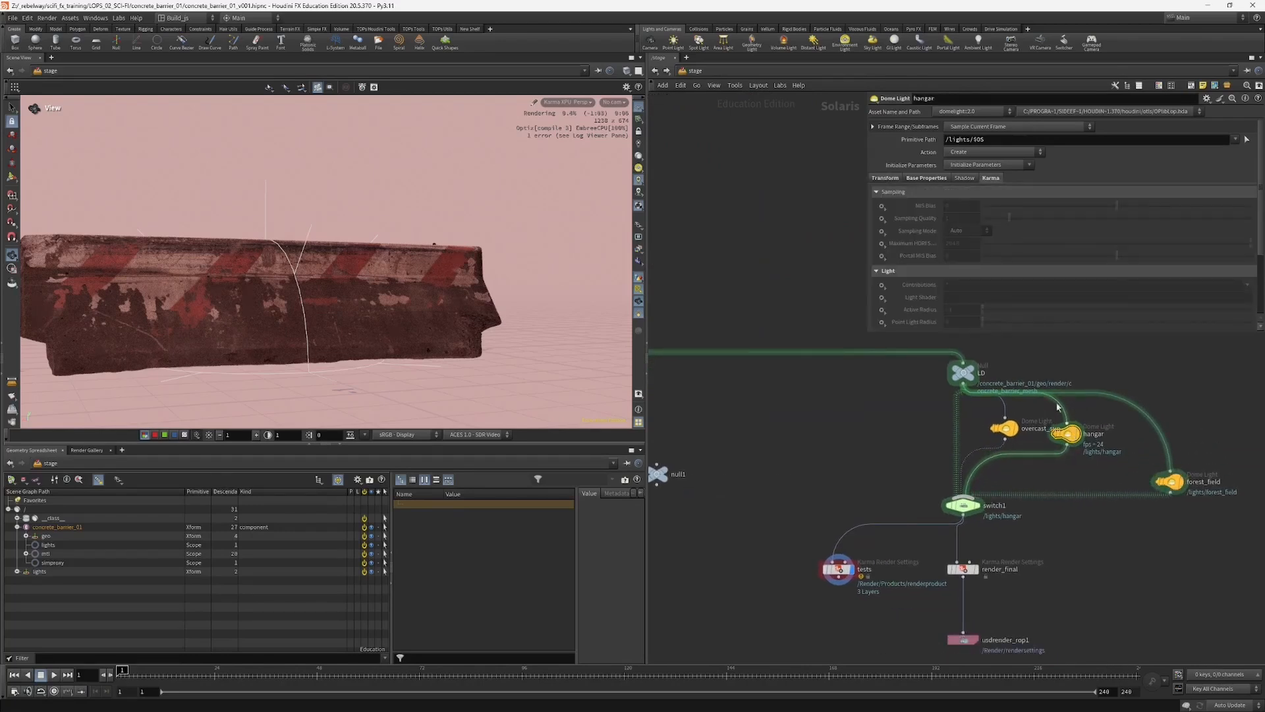
# Step: Review the hangar dome light's base properties with a wider parameter area, and inspect the switch1 node
pyautogui.click(924, 177)
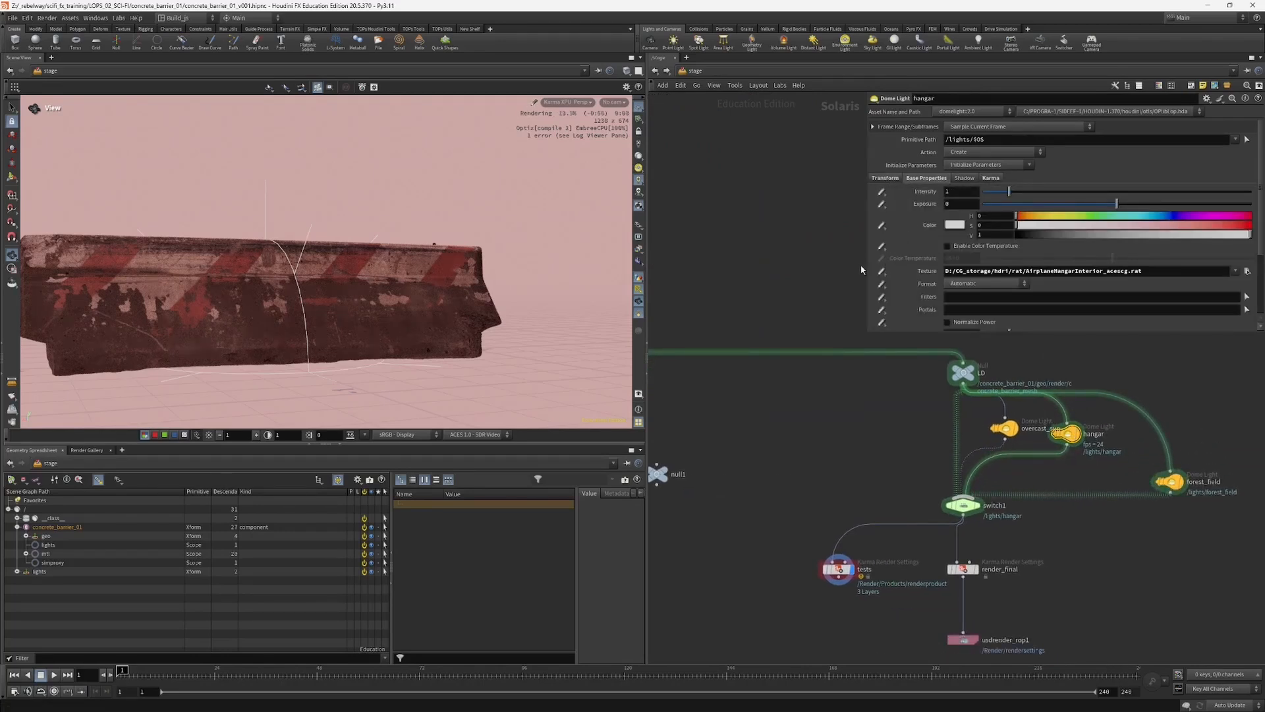
pyautogui.moveTo(865, 263); pyautogui.dragTo(821, 263)
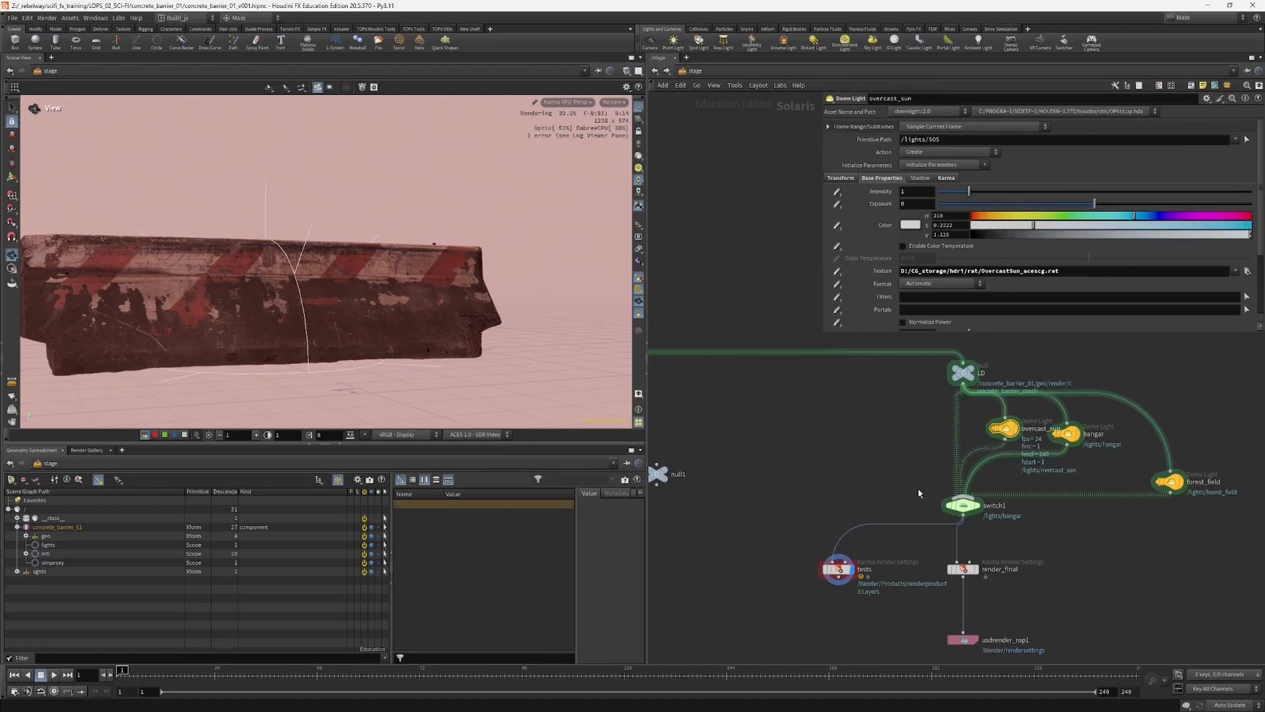
pyautogui.click(961, 502)
# Step: Relink the overcast_sun dome light texture to OvercastSun_acescg.rat in the project's $JOB/env folder
pyautogui.click(1003, 428)
pyautogui.click(1247, 271)
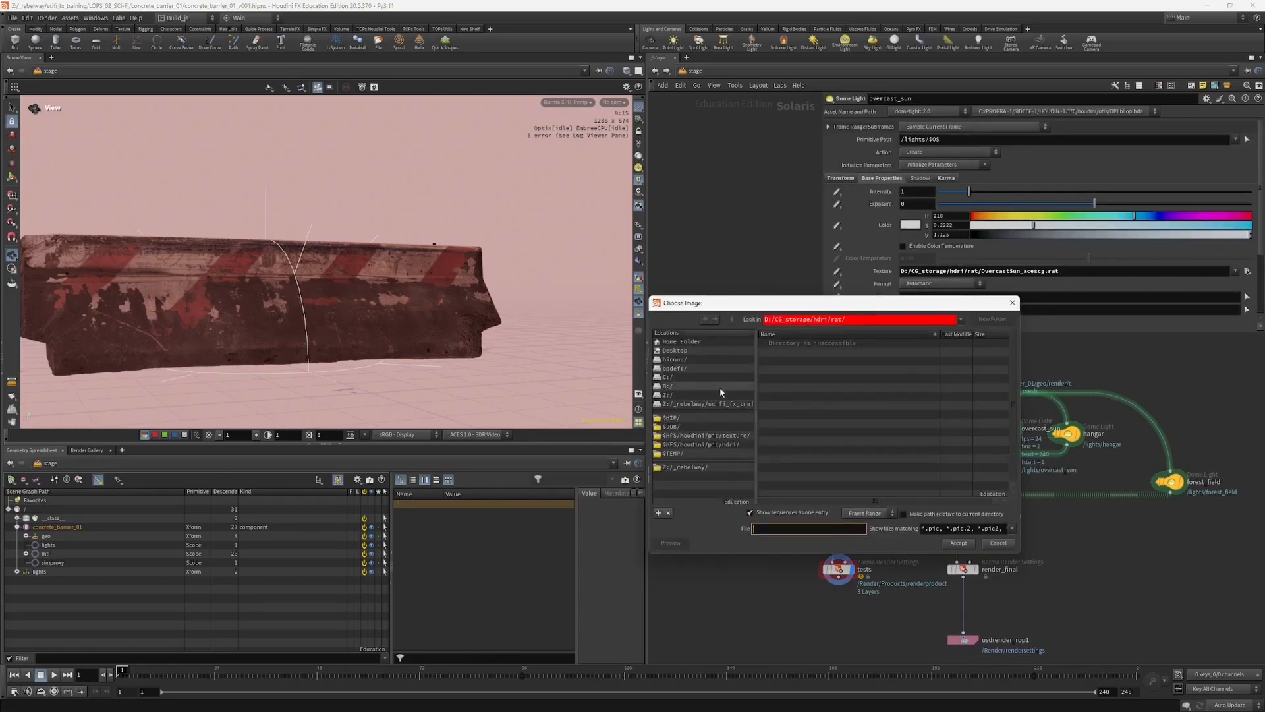
pyautogui.click(675, 426)
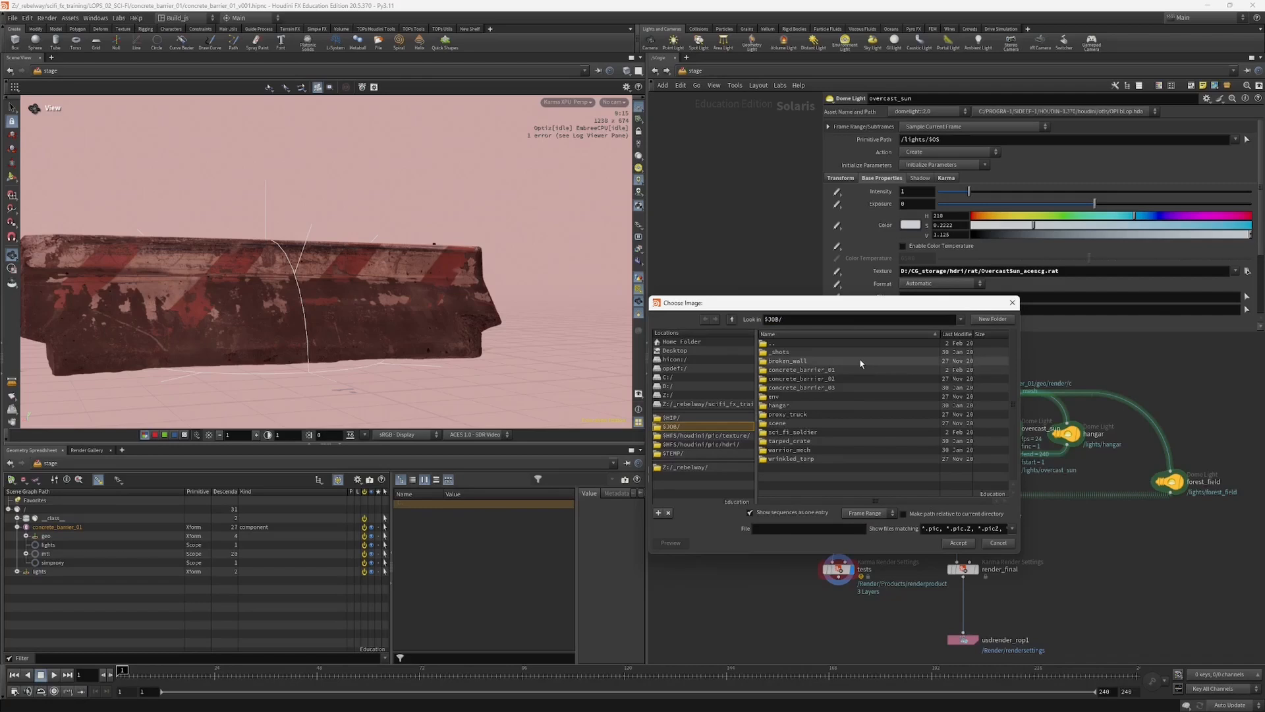
pyautogui.click(793, 354)
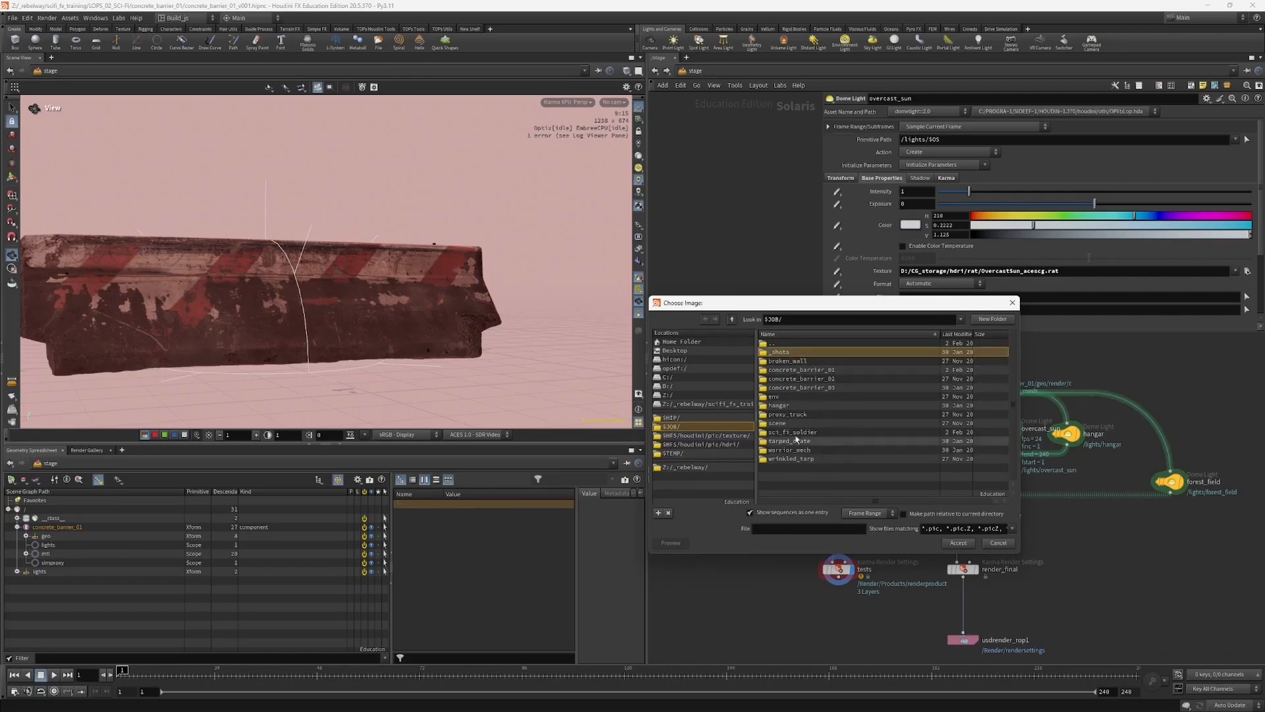
pyautogui.doubleClick(788, 398)
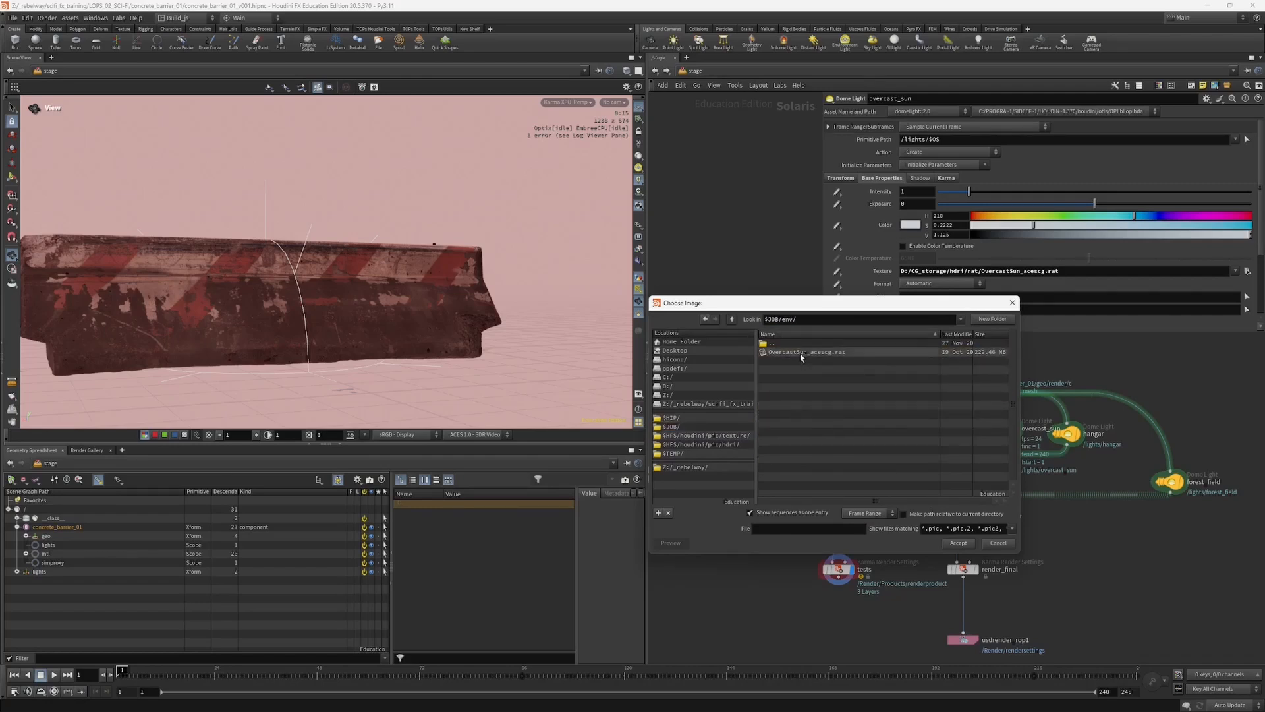
pyautogui.click(802, 353)
pyautogui.click(956, 544)
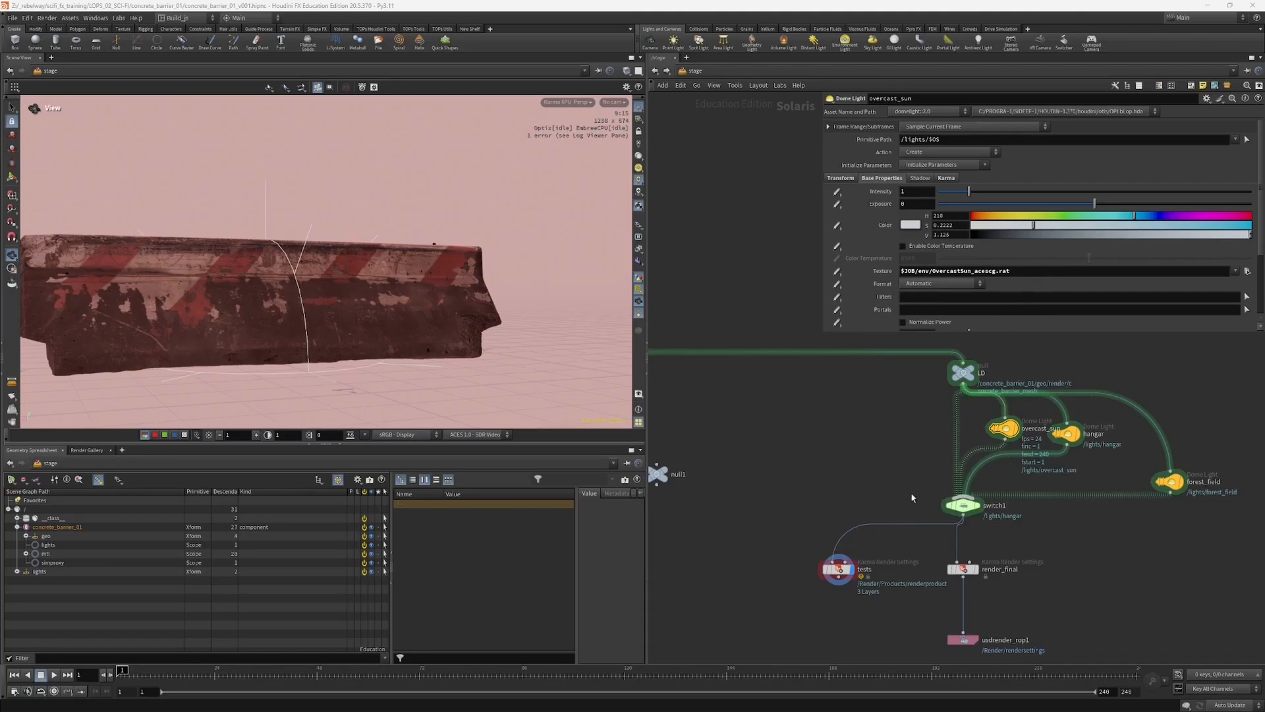
# Step: Set switch1 to input 1 for the overcast_sun lighting and view the rendered barrier from a higher angle
pyautogui.click(962, 505)
pyautogui.click(970, 140)
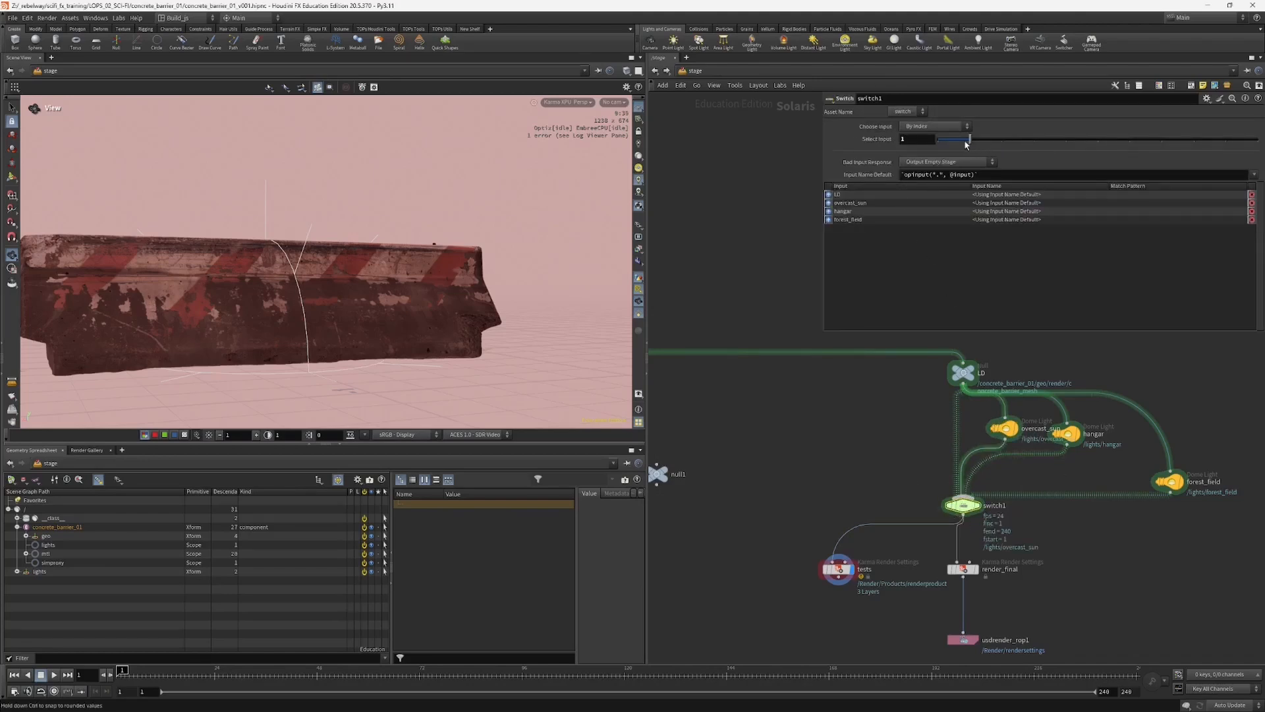
pyautogui.click(1006, 430)
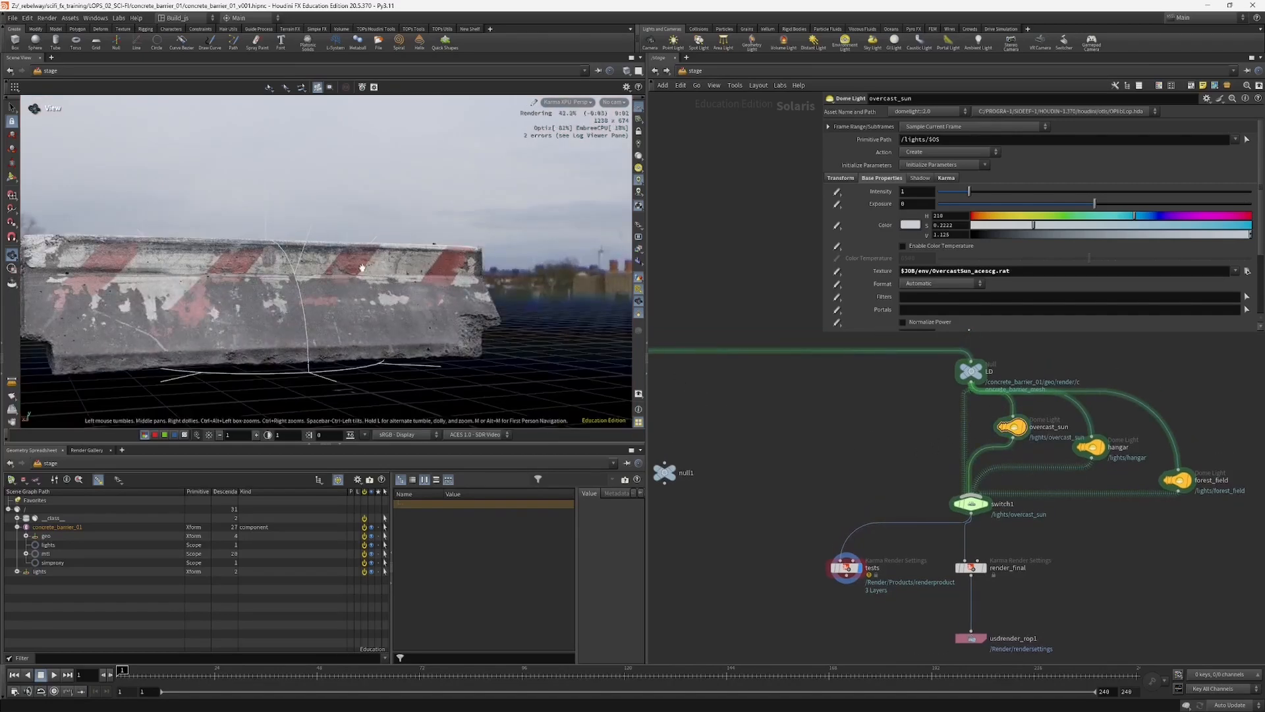
pyautogui.moveTo(362, 267); pyautogui.dragTo(433, 337)
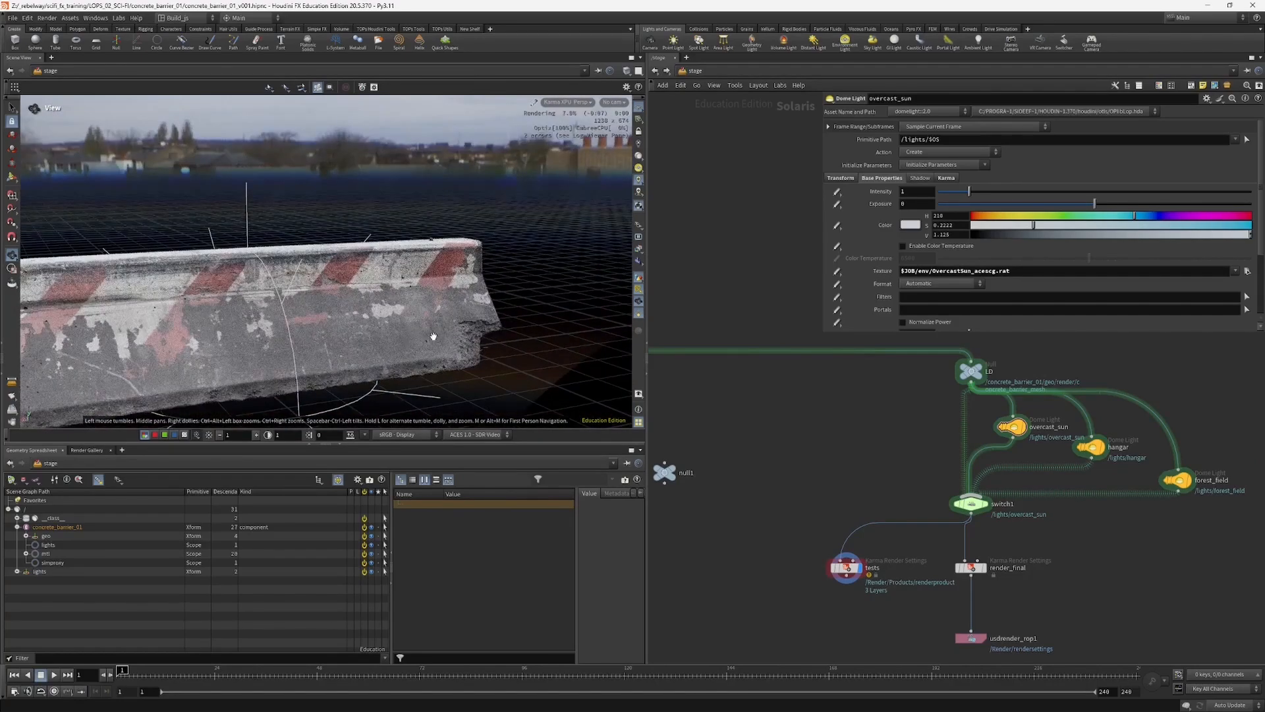
pyautogui.moveTo(262, 321); pyautogui.dragTo(451, 314, button='middle')
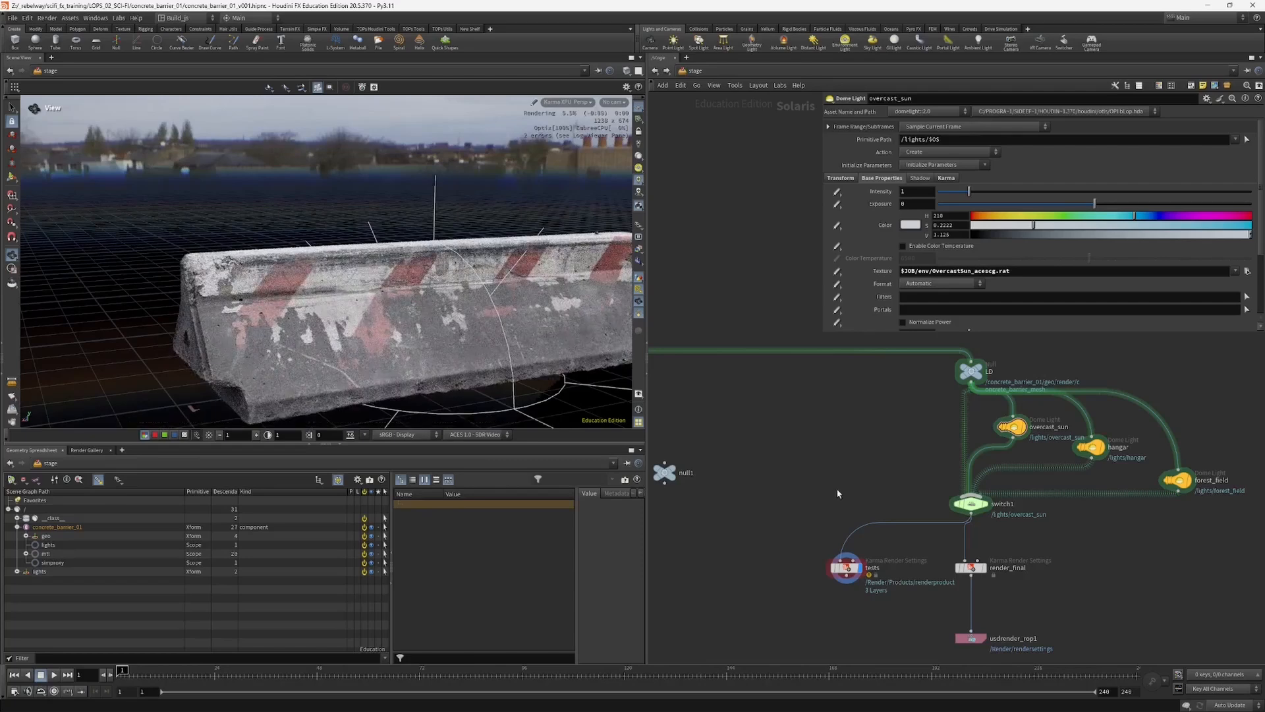
# Step: Switch the scene view from Karma XPU back to the standard viewport renderer
pyautogui.scroll(-5, 838, 493)
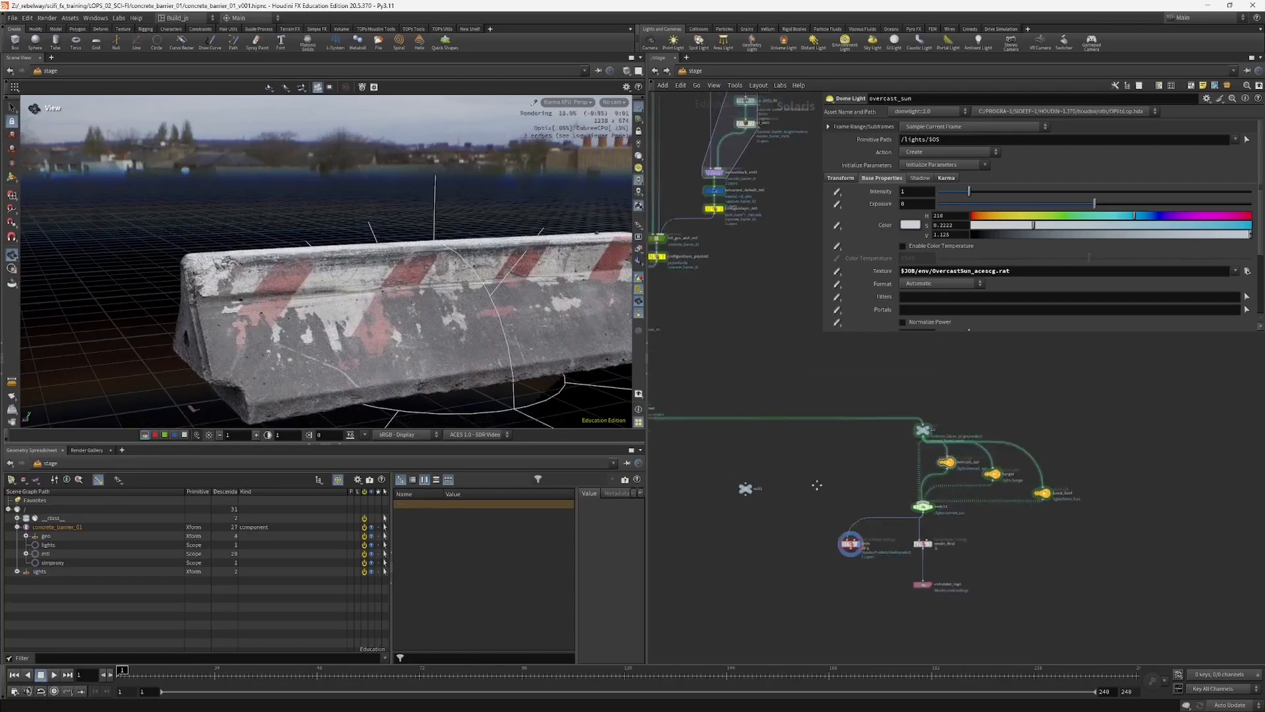
pyautogui.click(571, 102)
pyautogui.click(575, 140)
# Step: Examine the asset-building branches from asset_controls and concrete_barrier_01 down to the payload nodes, with a smaller parameter area
pyautogui.moveTo(737, 330); pyautogui.dragTo(778, 509, button='middle')
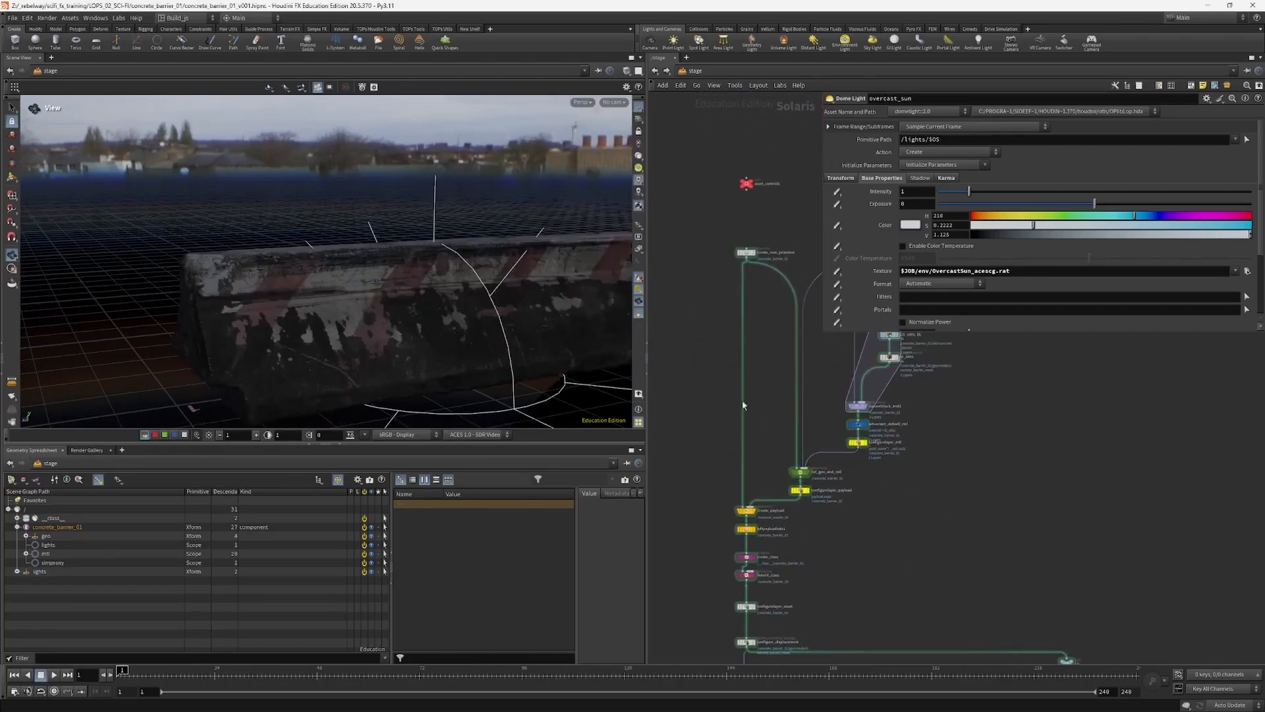
pyautogui.scroll(-5, 830, 452)
pyautogui.moveTo(832, 333); pyautogui.dragTo(836, 386, button='middle')
pyautogui.moveTo(822, 333); pyautogui.dragTo(832, 307)
pyautogui.scroll(6, 822, 387)
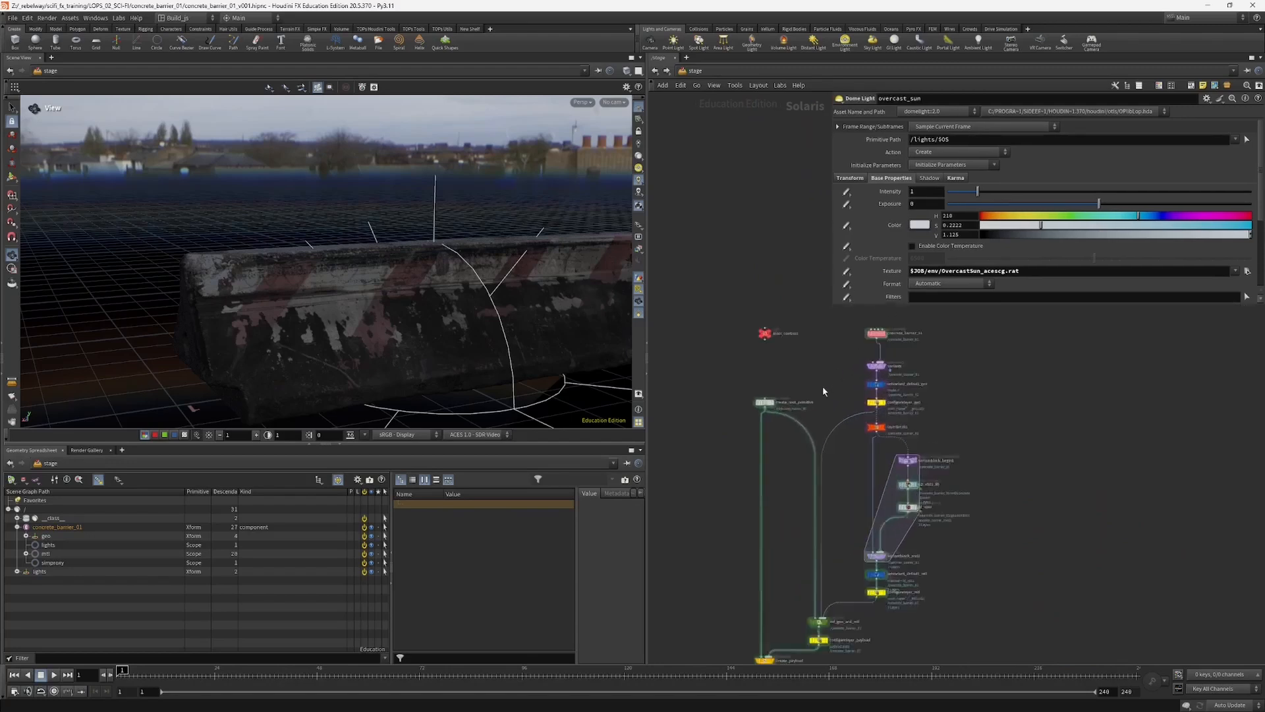
pyautogui.scroll(-3, 833, 388)
pyautogui.scroll(5, 839, 383)
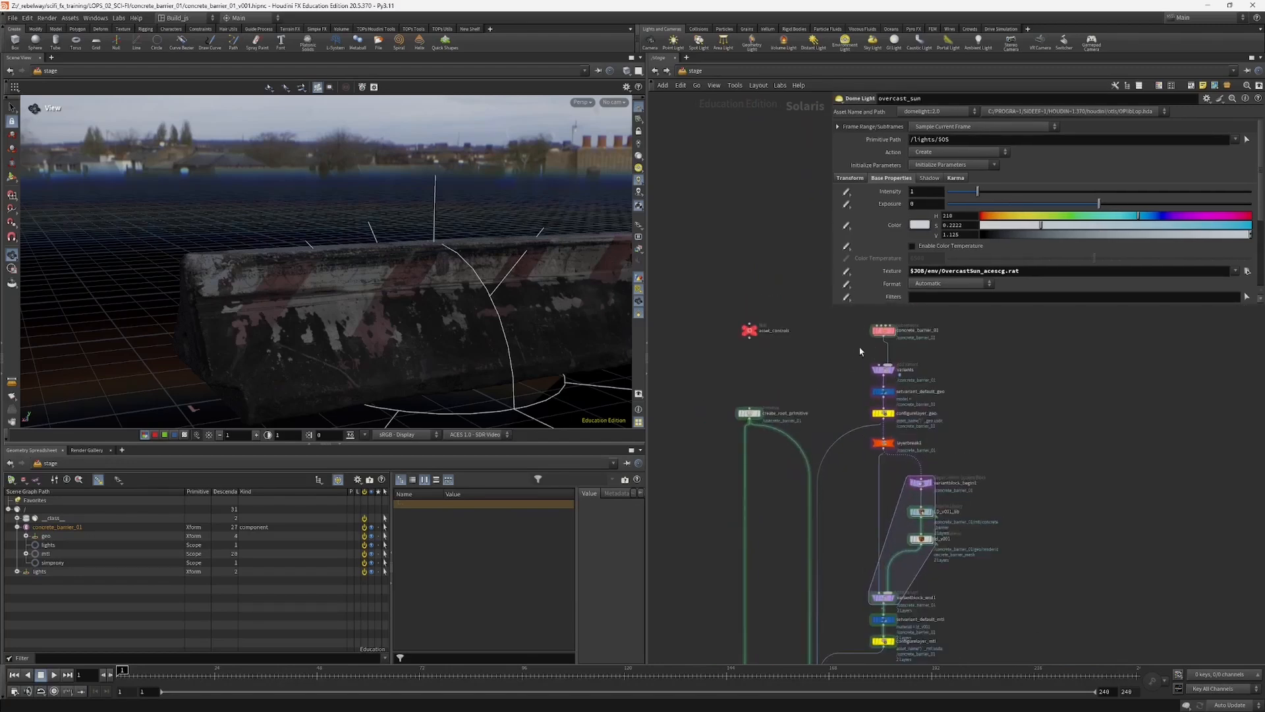
pyautogui.moveTo(812, 427); pyautogui.dragTo(828, 341, button='middle')
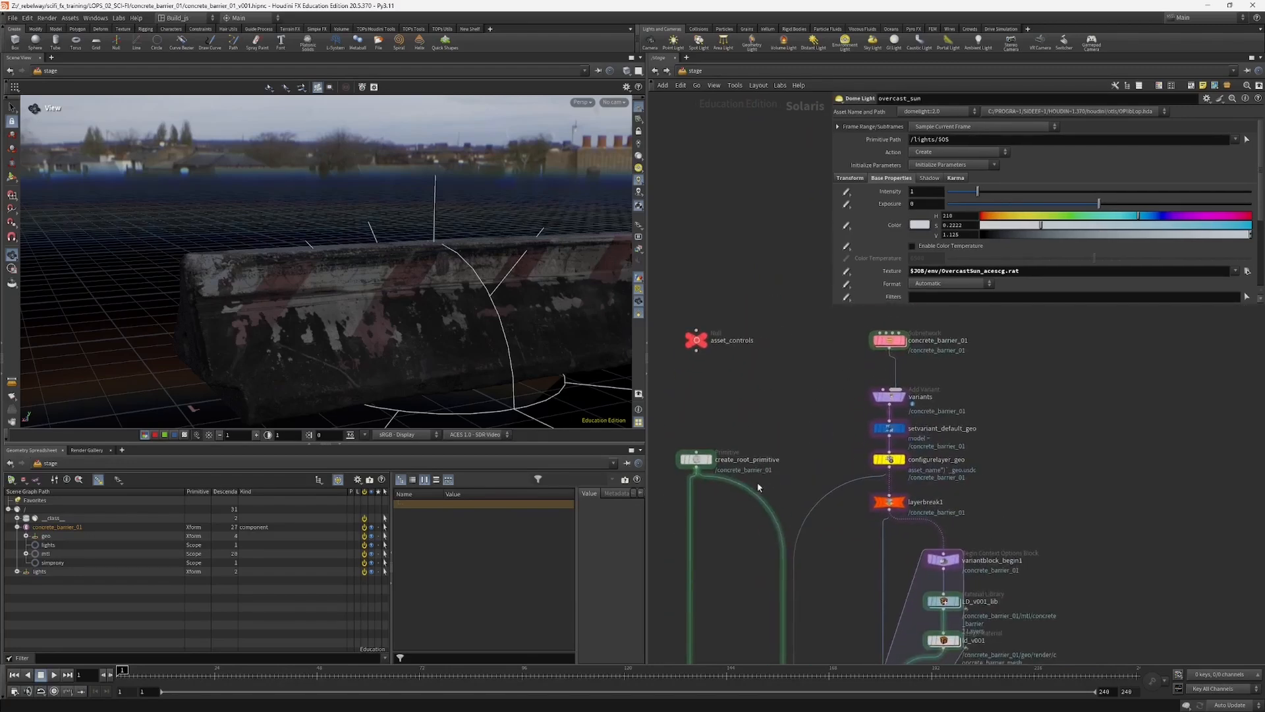
pyautogui.moveTo(790, 464); pyautogui.dragTo(842, 379, button='middle')
pyautogui.scroll(-5, 843, 381)
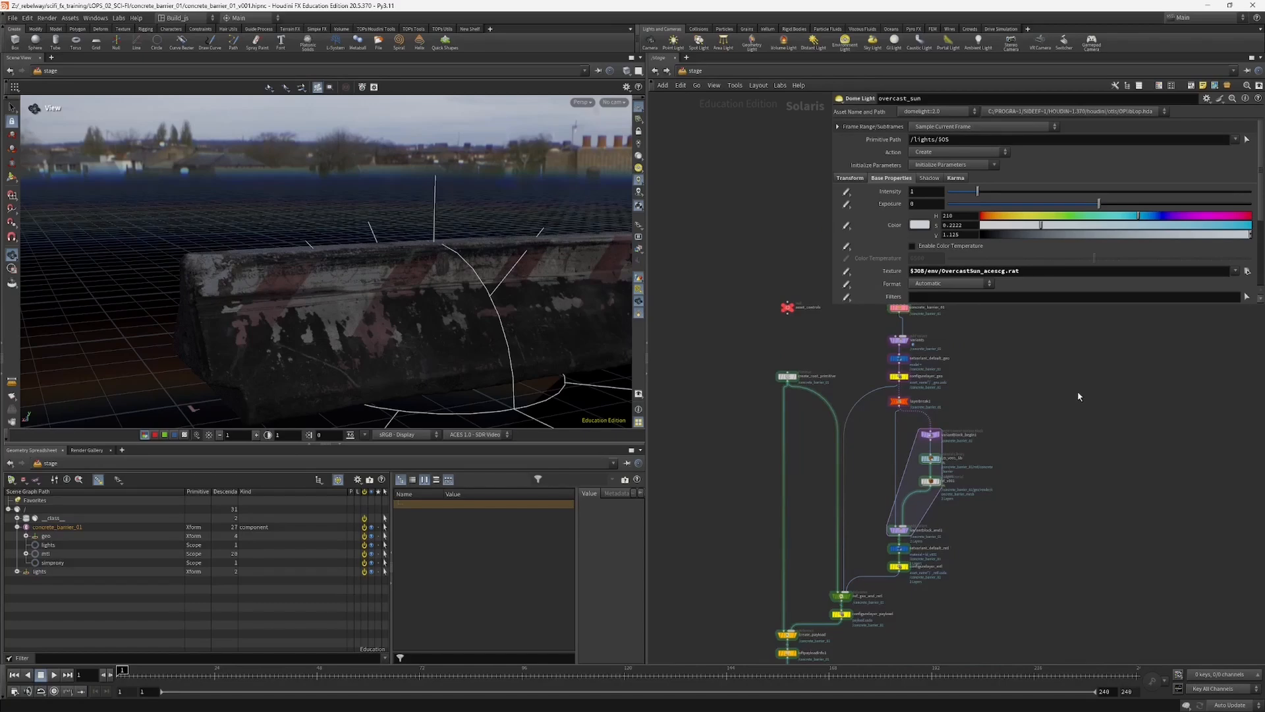
# Step: Add a Component Builder node setup in the empty space beside the concrete barrier asset branch
pyautogui.press('Tab')
pyautogui.write('com')
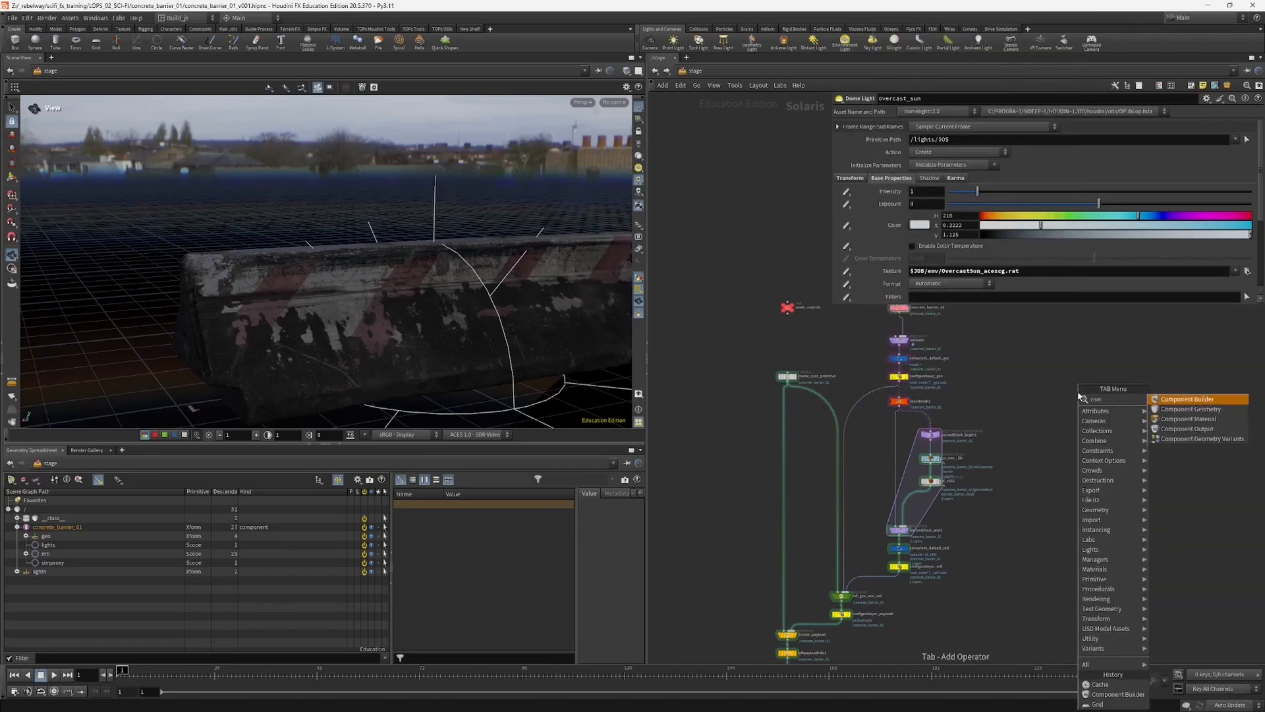
pyautogui.press('Return')
pyautogui.click(1031, 395)
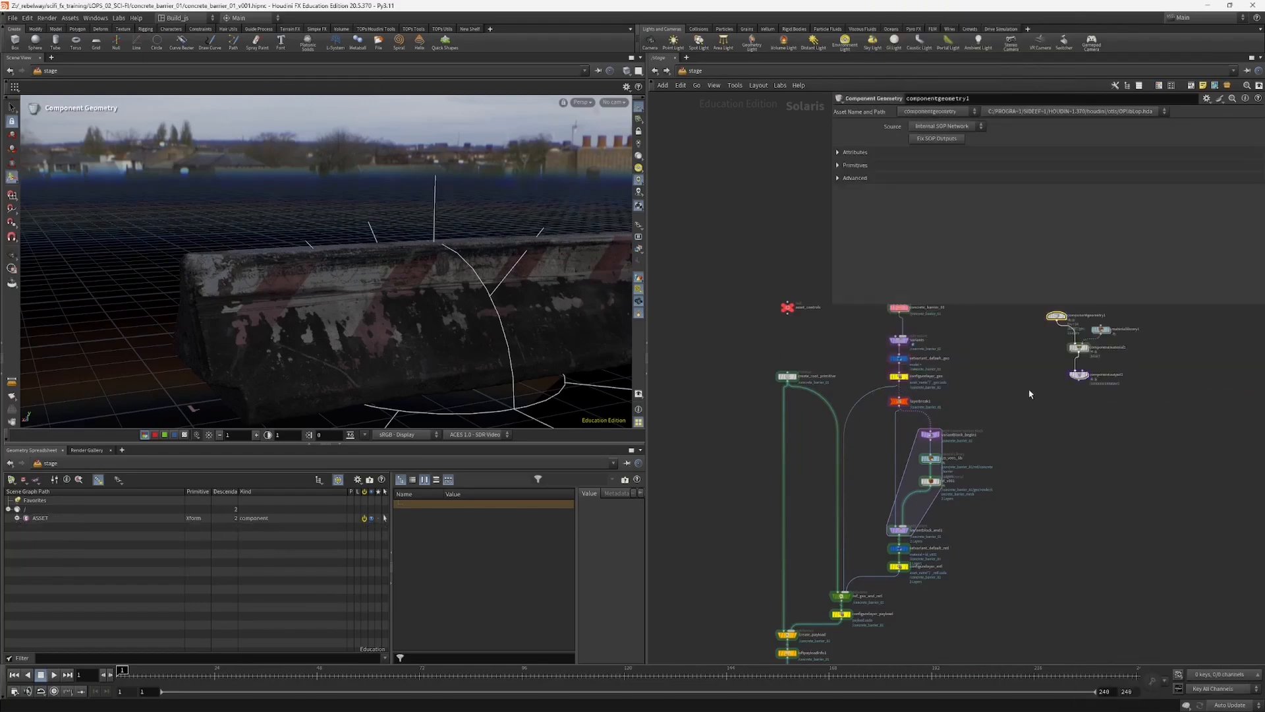
pyautogui.scroll(3, 1030, 415)
pyautogui.moveTo(1018, 436); pyautogui.dragTo(1045, 462, button='middle')
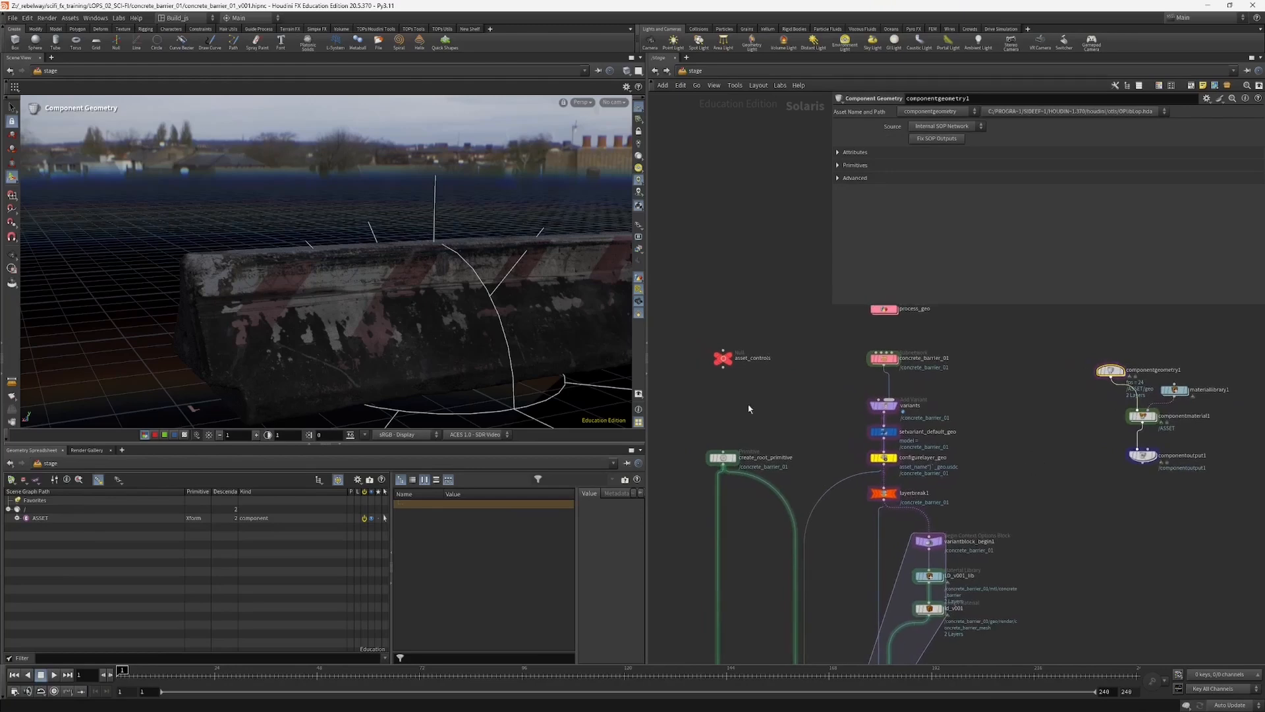
# Step: Shrink the parameter area further and compare the custom asset network with the Component Builder nodes
pyautogui.scroll(-2, 789, 461)
pyautogui.moveTo(794, 457); pyautogui.dragTo(782, 399, button='middle')
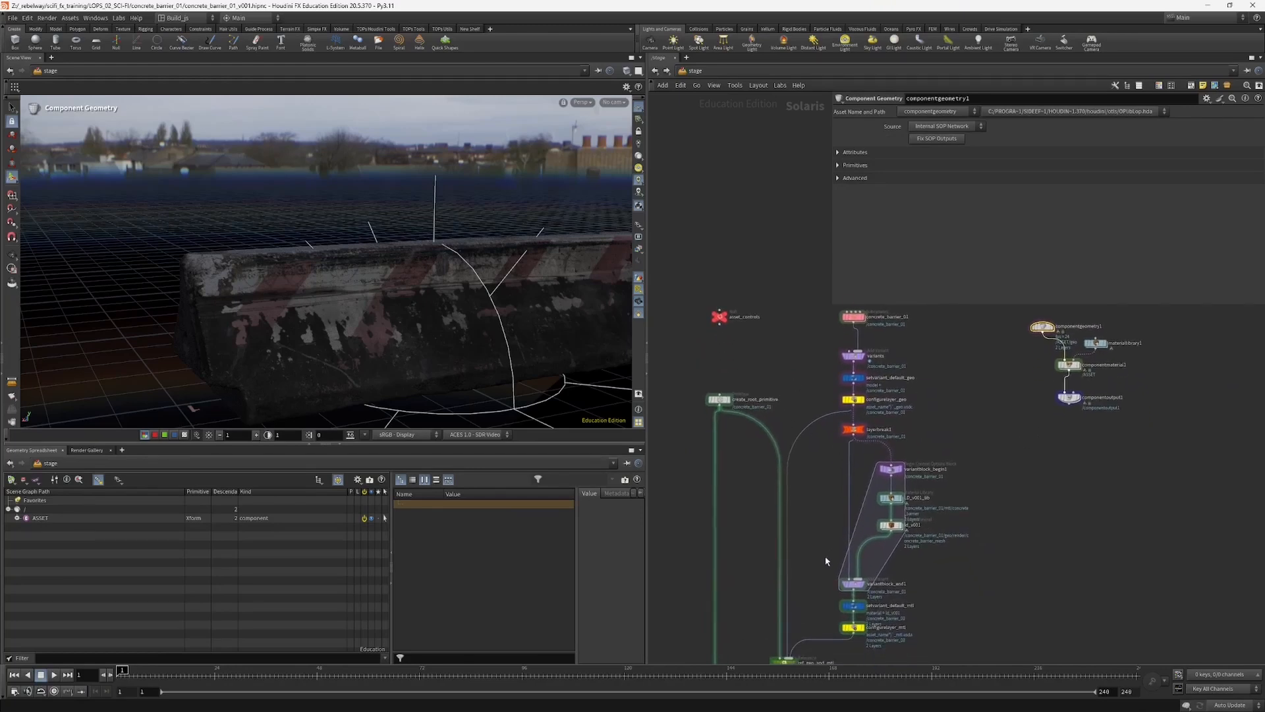
pyautogui.moveTo(826, 560); pyautogui.dragTo(823, 495, button='middle')
pyautogui.scroll(-4, 817, 465)
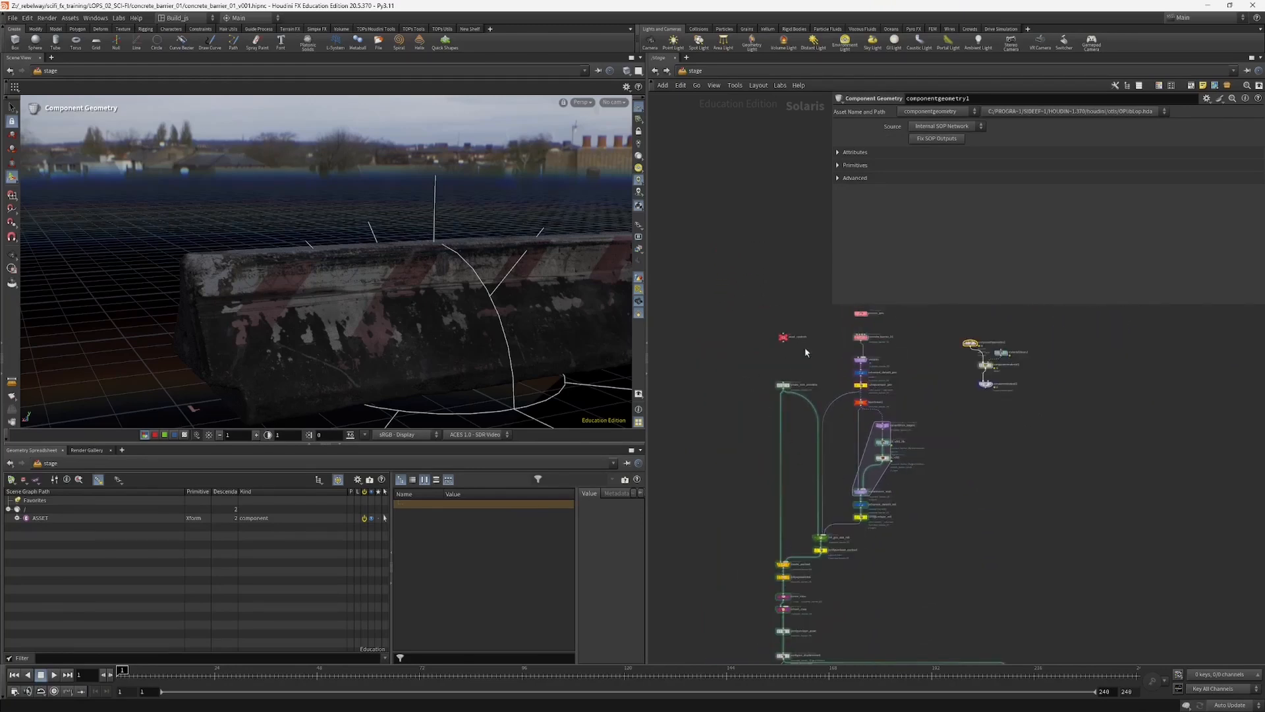
pyautogui.moveTo(830, 305); pyautogui.dragTo(871, 245)
pyautogui.scroll(2, 788, 380)
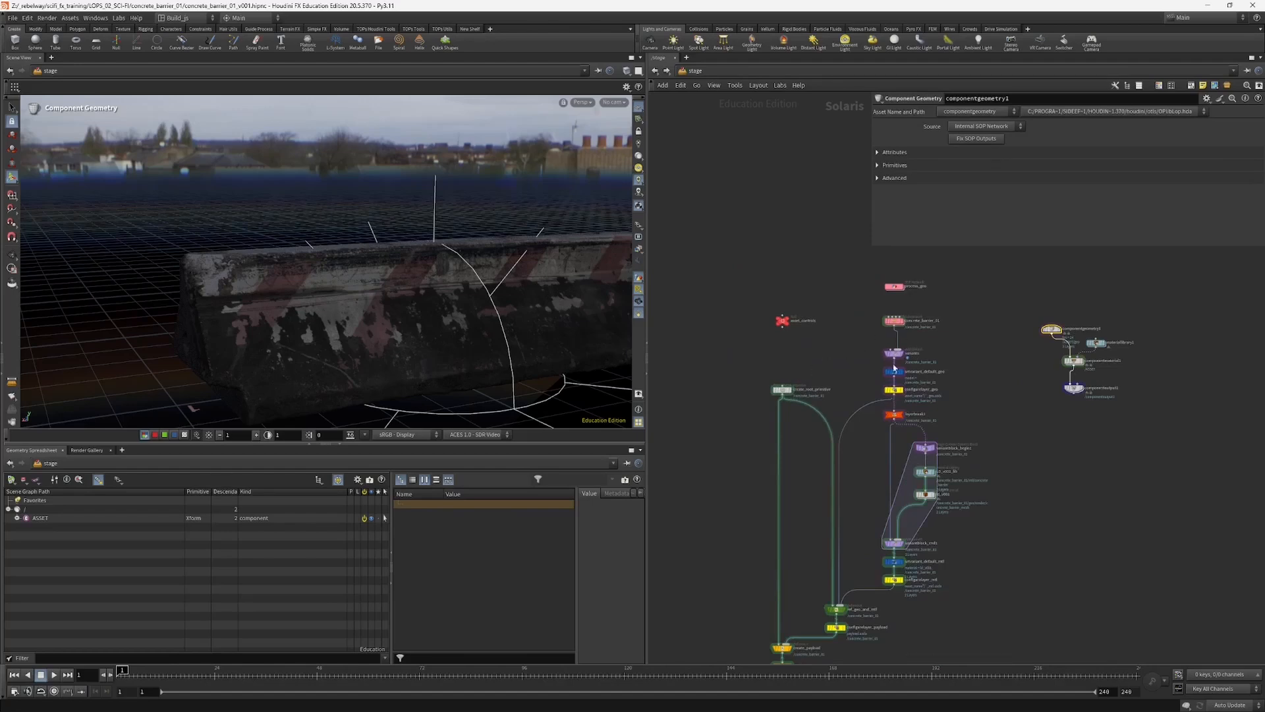
pyautogui.scroll(2, 938, 358)
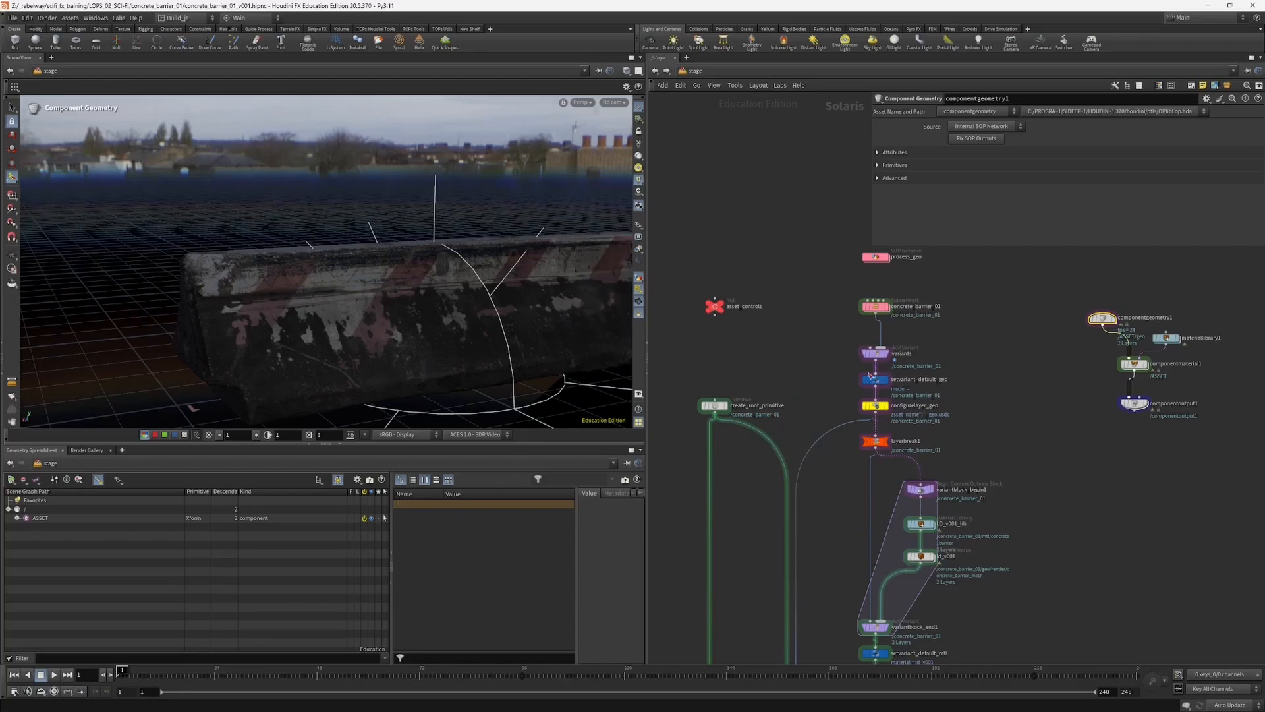
pyautogui.moveTo(1018, 404); pyautogui.dragTo(999, 409, button='middle')
# Step: Inspect setvariant_default_geo, then select the custom asset nodes and the Component Builder nodes in turn, ending on componentgeometry1
pyautogui.click(856, 392)
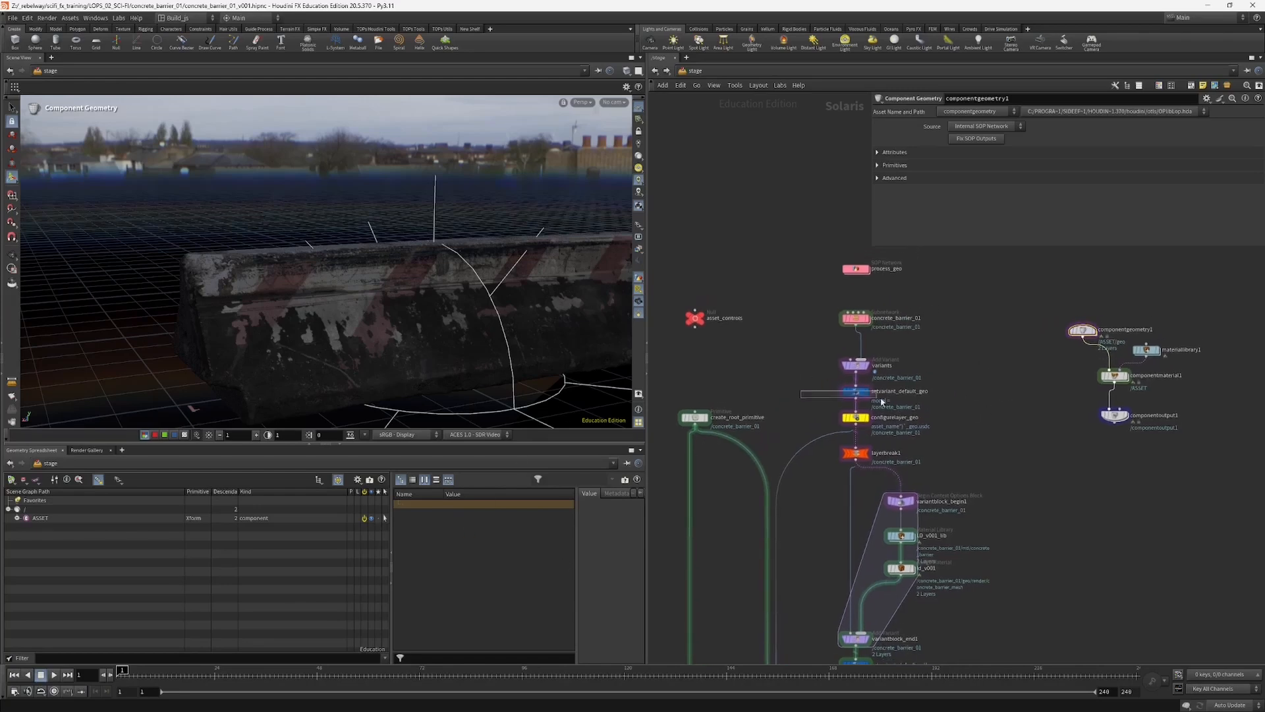
pyautogui.scroll(-2, 796, 429)
pyautogui.scroll(-3, 796, 428)
pyautogui.moveTo(765, 465); pyautogui.dragTo(799, 334, button='middle')
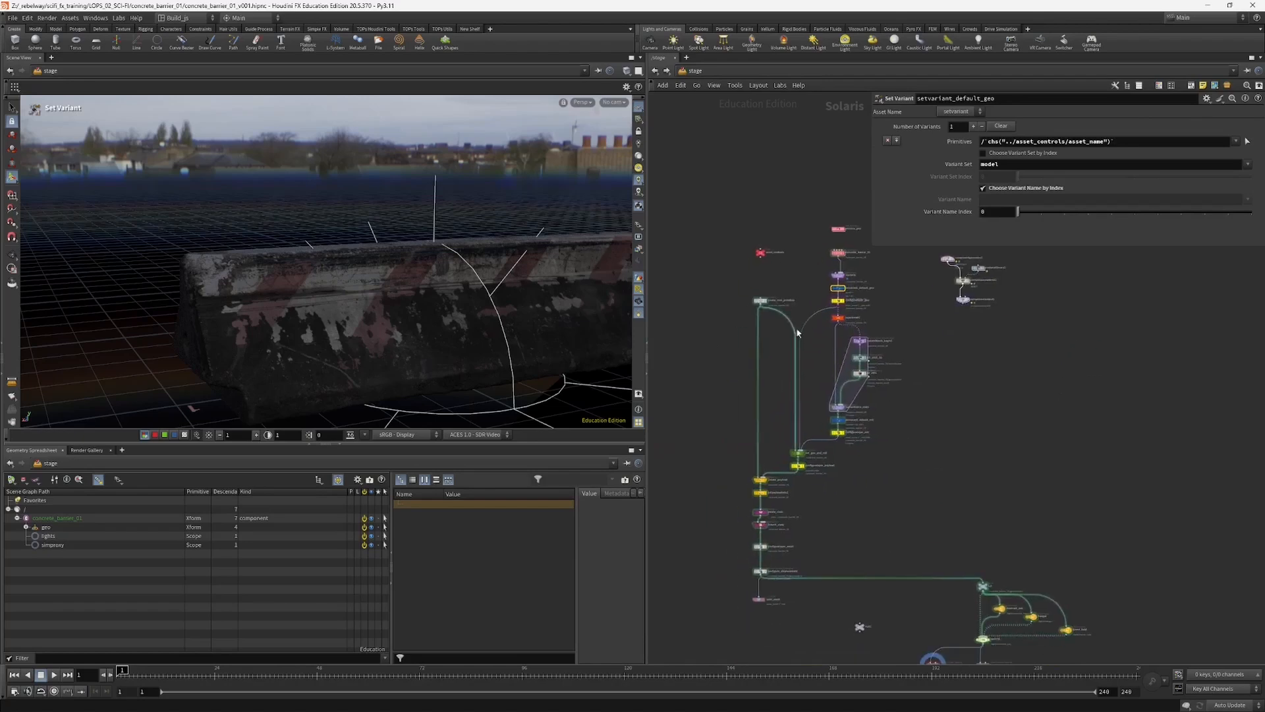
pyautogui.moveTo(676, 256); pyautogui.dragTo(879, 583)
pyautogui.moveTo(937, 389); pyautogui.dragTo(896, 492, button='middle')
pyautogui.scroll(3, 892, 435)
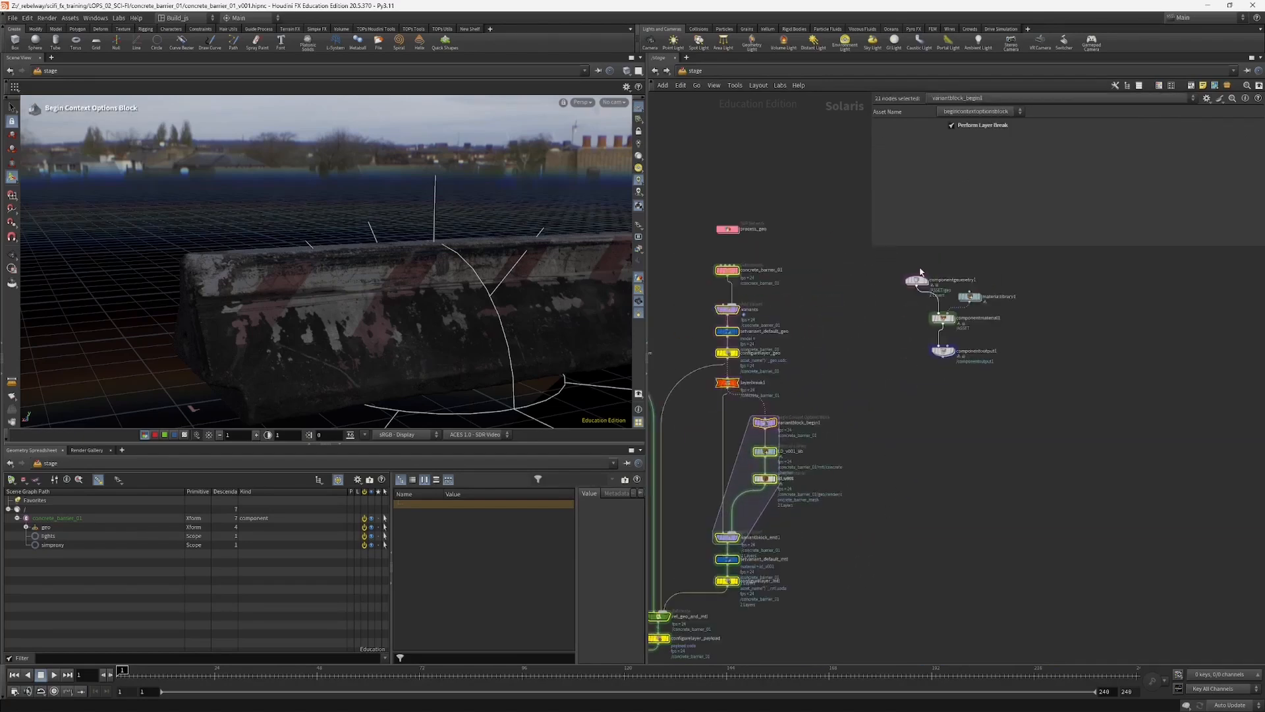
pyautogui.moveTo(867, 254); pyautogui.dragTo(1009, 397)
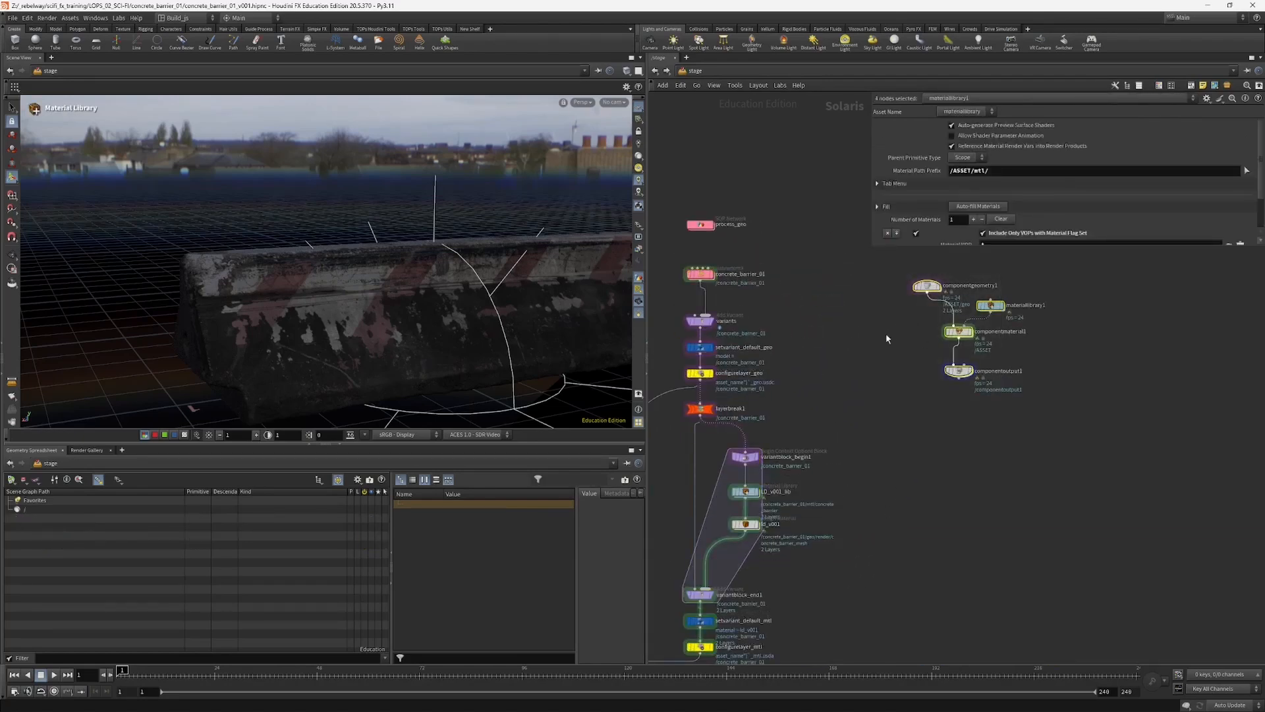
pyautogui.moveTo(885, 333); pyautogui.dragTo(1002, 331, button='middle')
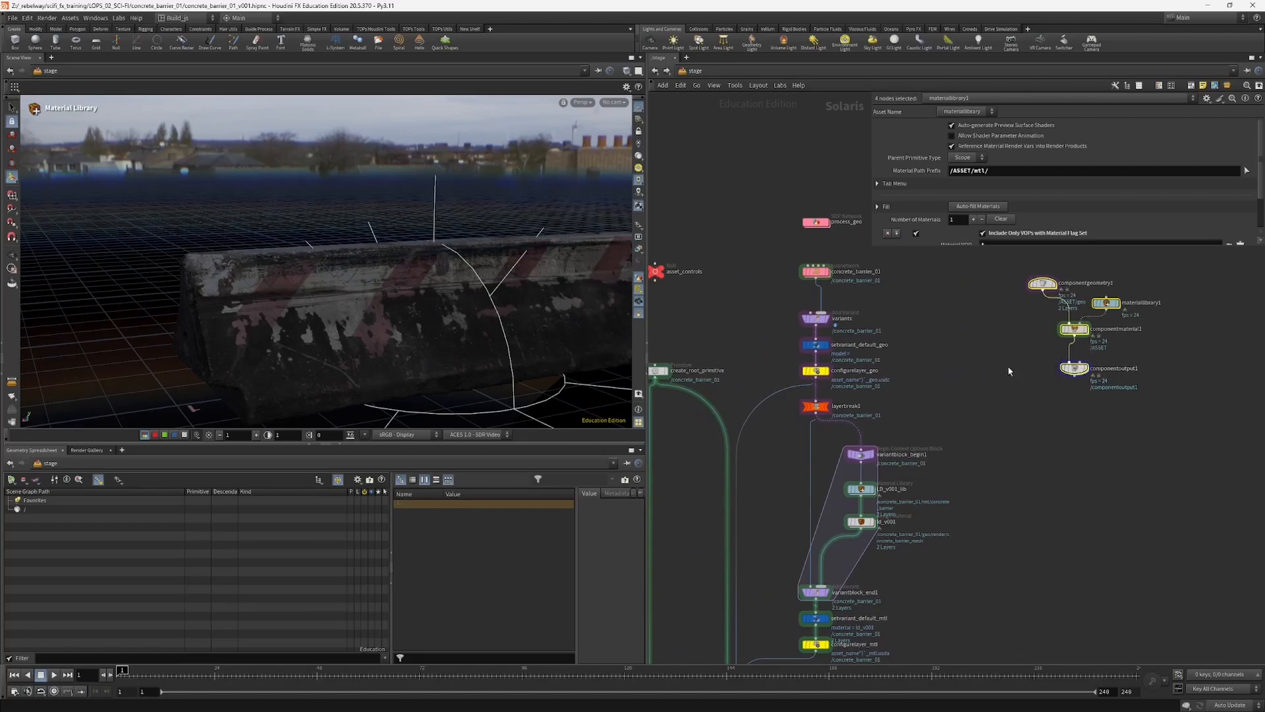
pyautogui.click(1042, 284)
# Step: Look inside the process_geo SOP network at its out_render and out_proxy outputs, and return to the stage
pyautogui.moveTo(1016, 299); pyautogui.dragTo(966, 381, button='middle')
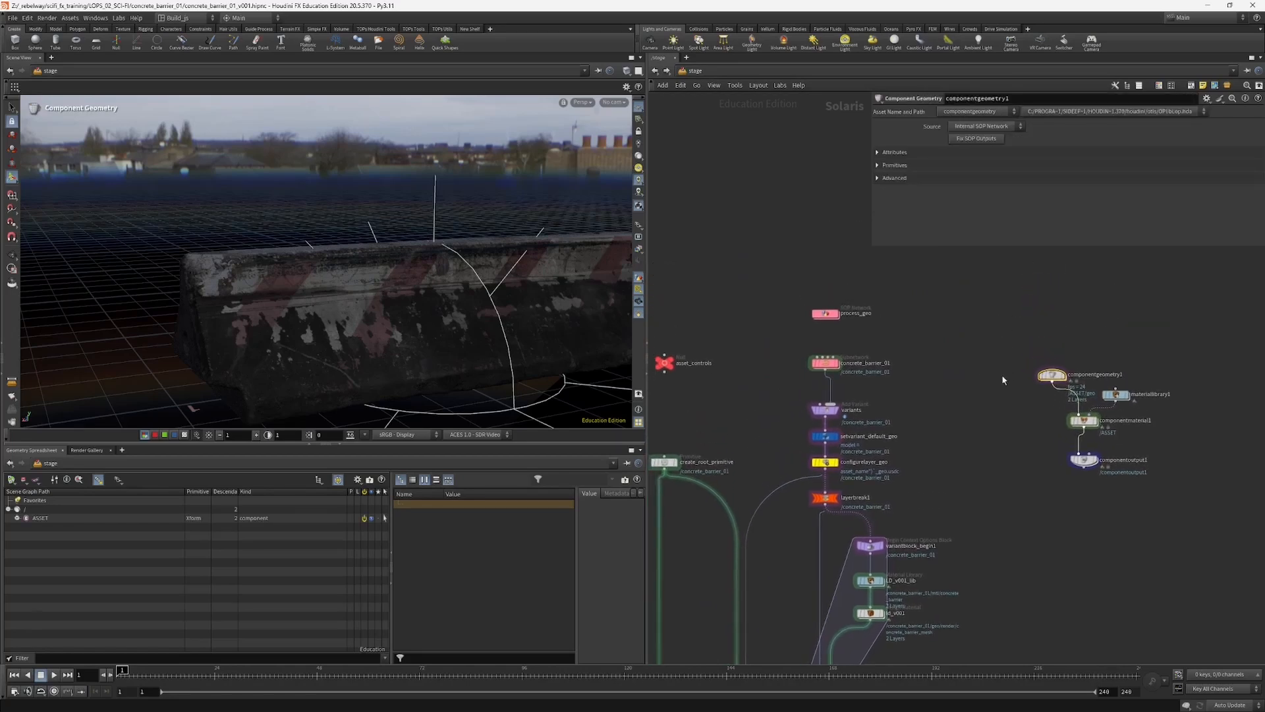
pyautogui.doubleClick(825, 314)
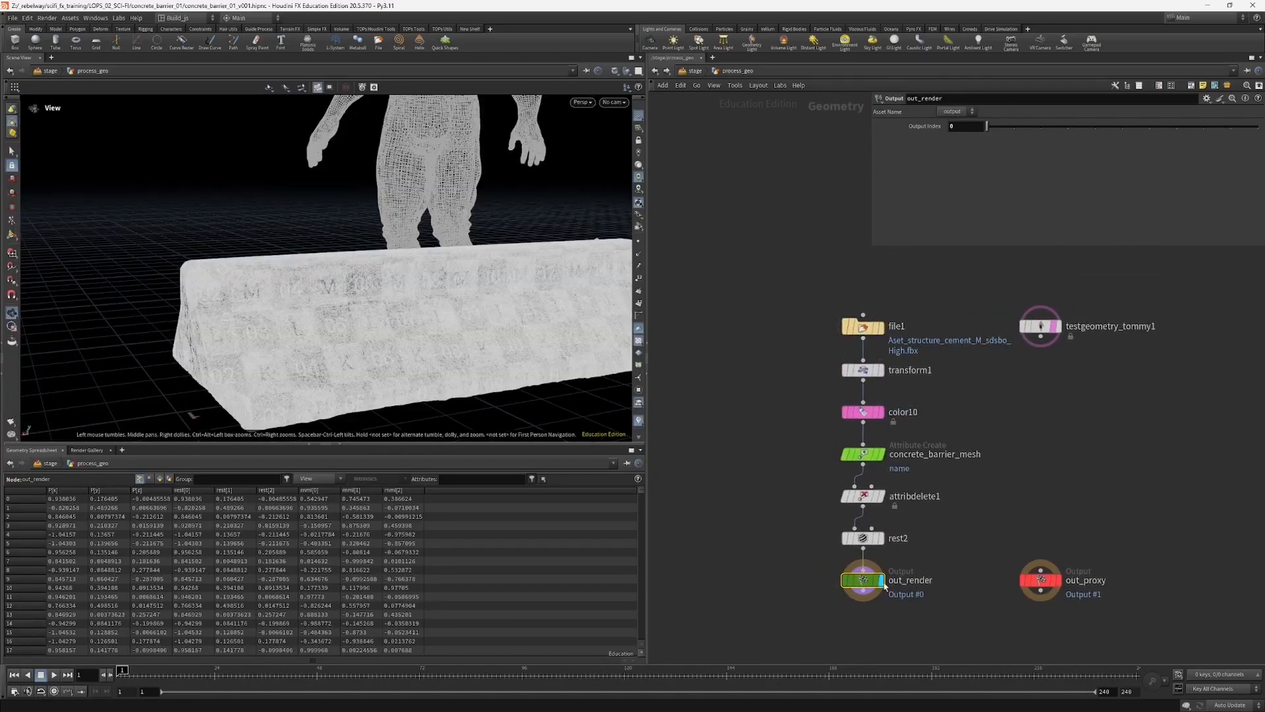
pyautogui.moveTo(871, 580); pyautogui.dragTo(867, 586)
pyautogui.moveTo(984, 540); pyautogui.dragTo(1059, 594)
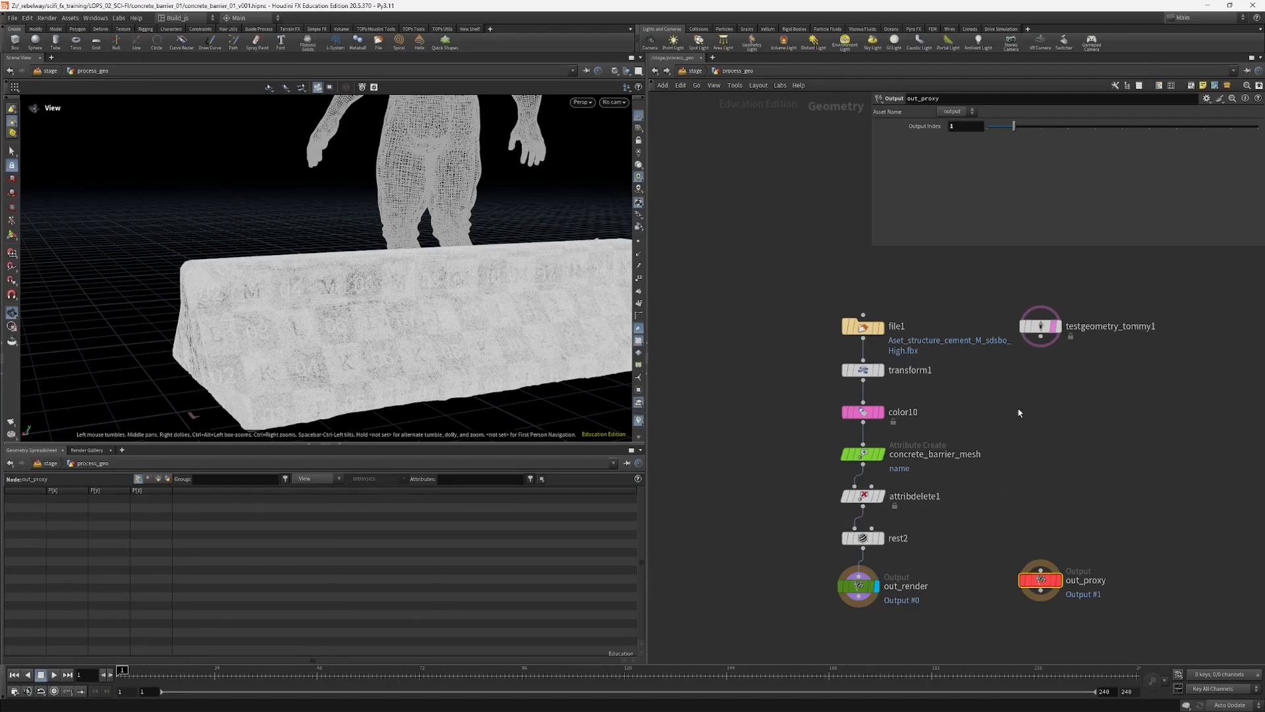
pyautogui.click(695, 70)
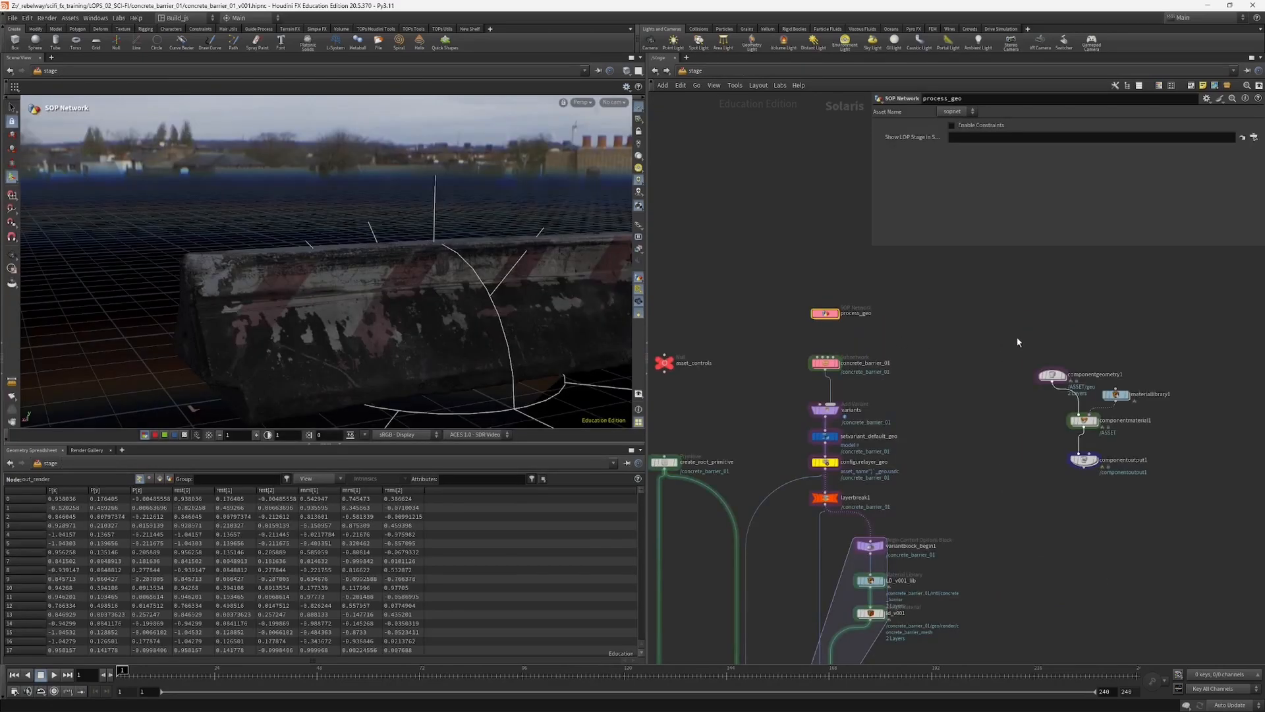
# Step: Look inside componentgeometry1 at its default, proxy and simproxy outputs, and return to the stage network
pyautogui.click(1052, 377)
pyautogui.moveTo(1053, 382); pyautogui.dragTo(929, 376, button='middle')
pyautogui.doubleClick(929, 371)
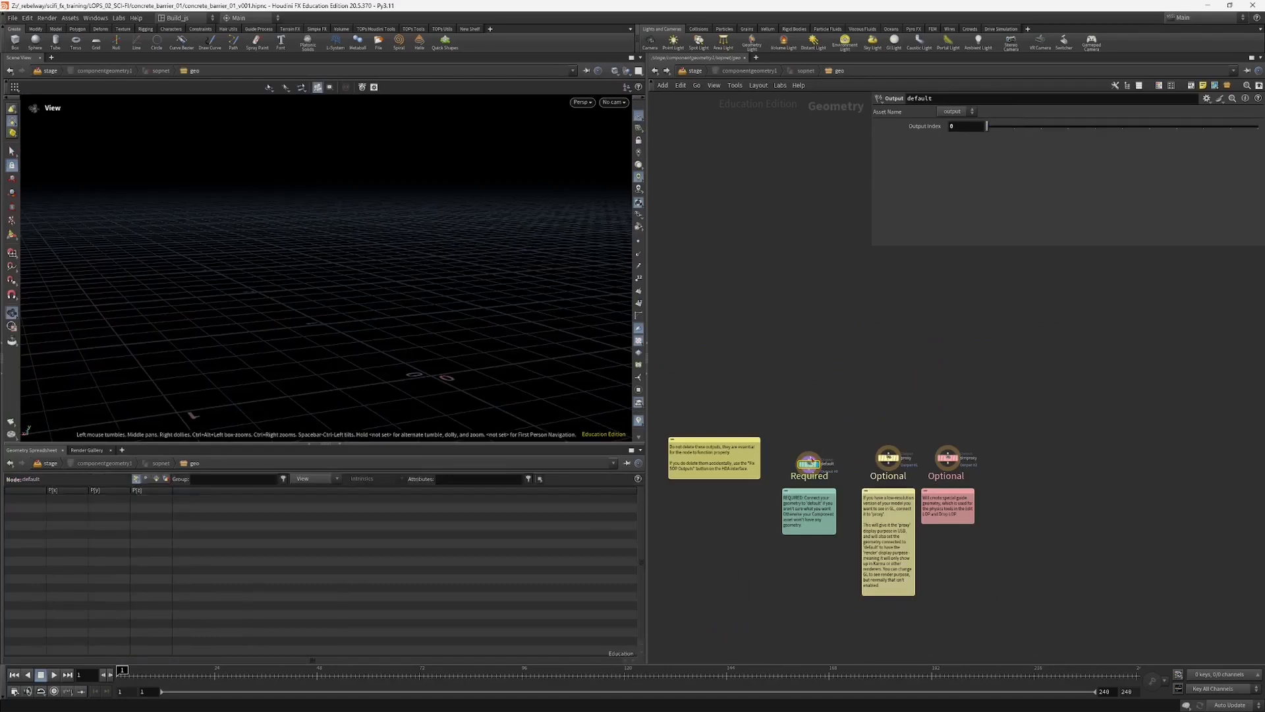
pyautogui.moveTo(804, 328); pyautogui.dragTo(816, 357, button='middle')
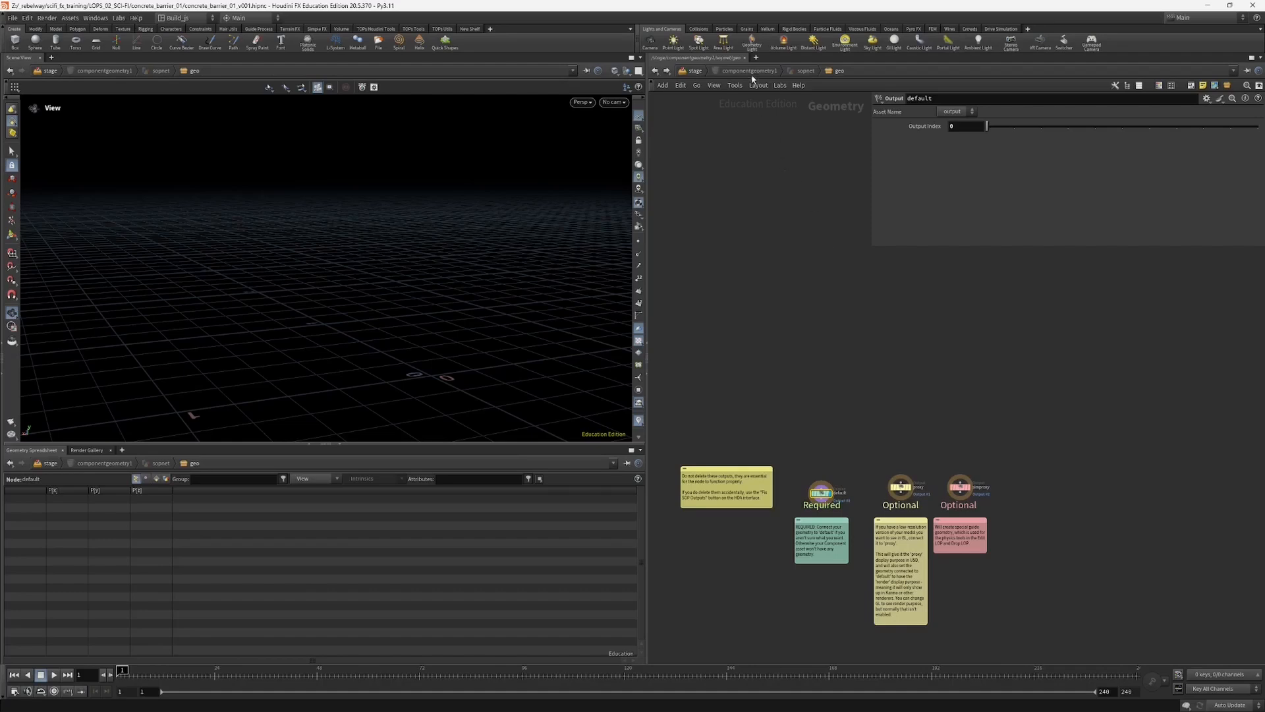
pyautogui.click(705, 70)
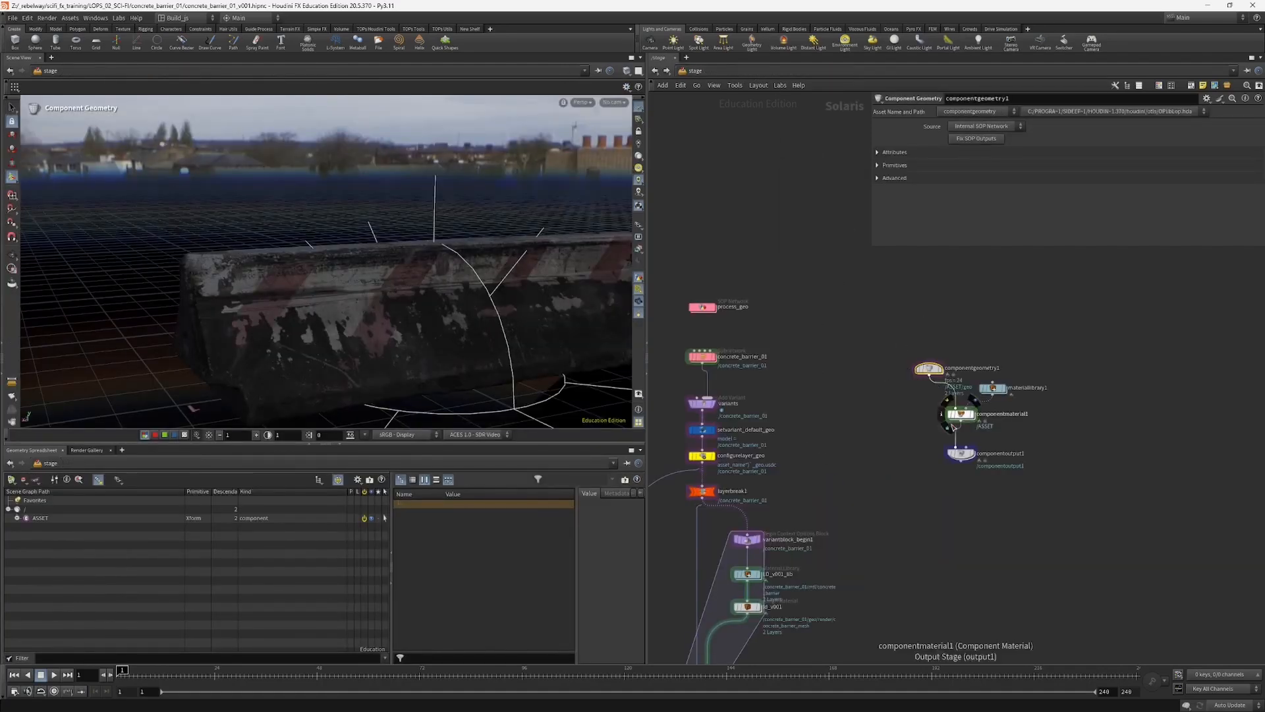
pyautogui.moveTo(871, 433); pyautogui.dragTo(1066, 410, button='middle')
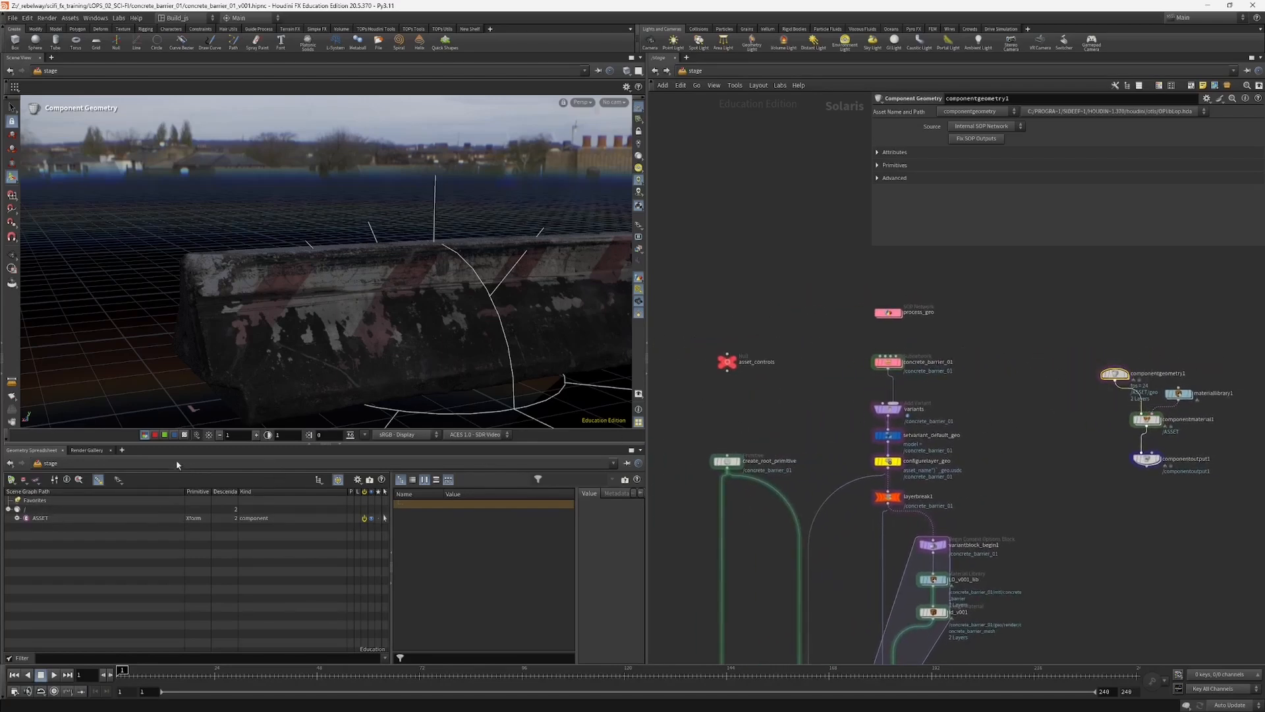
# Step: Inspect componentoutput1's component options and expand its root primitive in the scene graph to check the scopes beneath it
pyautogui.moveTo(155, 445); pyautogui.dragTo(154, 451)
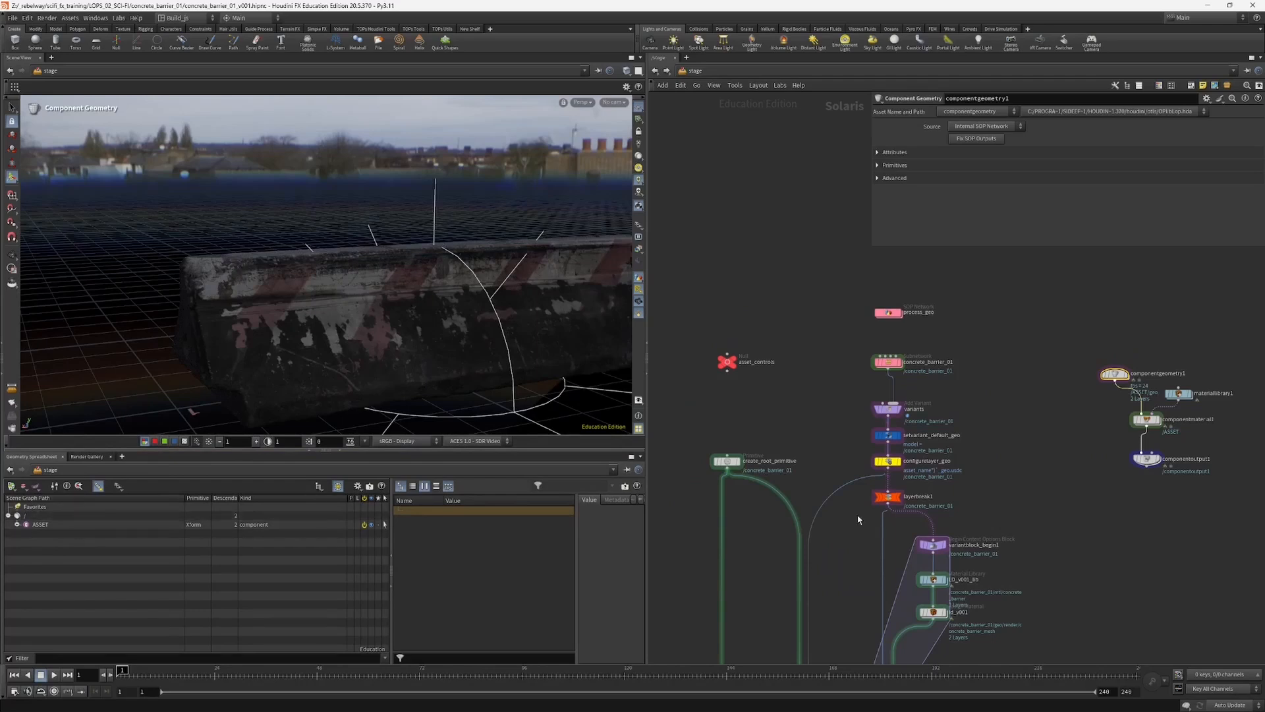
pyautogui.moveTo(1105, 432); pyautogui.dragTo(1088, 426, button='middle')
pyautogui.click(1128, 452)
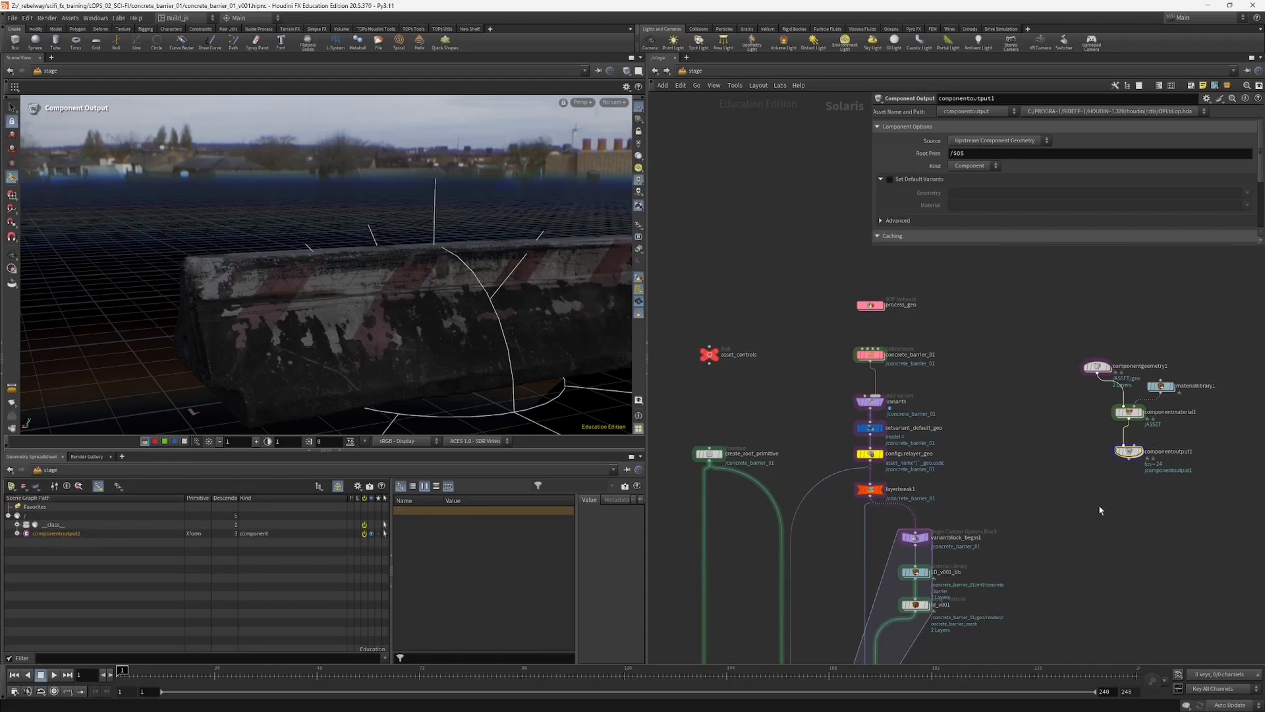
pyautogui.moveTo(1079, 533); pyautogui.dragTo(1061, 416, button='middle')
pyautogui.scroll(-3, 1061, 418)
pyautogui.moveTo(986, 525); pyautogui.dragTo(1034, 412, button='middle')
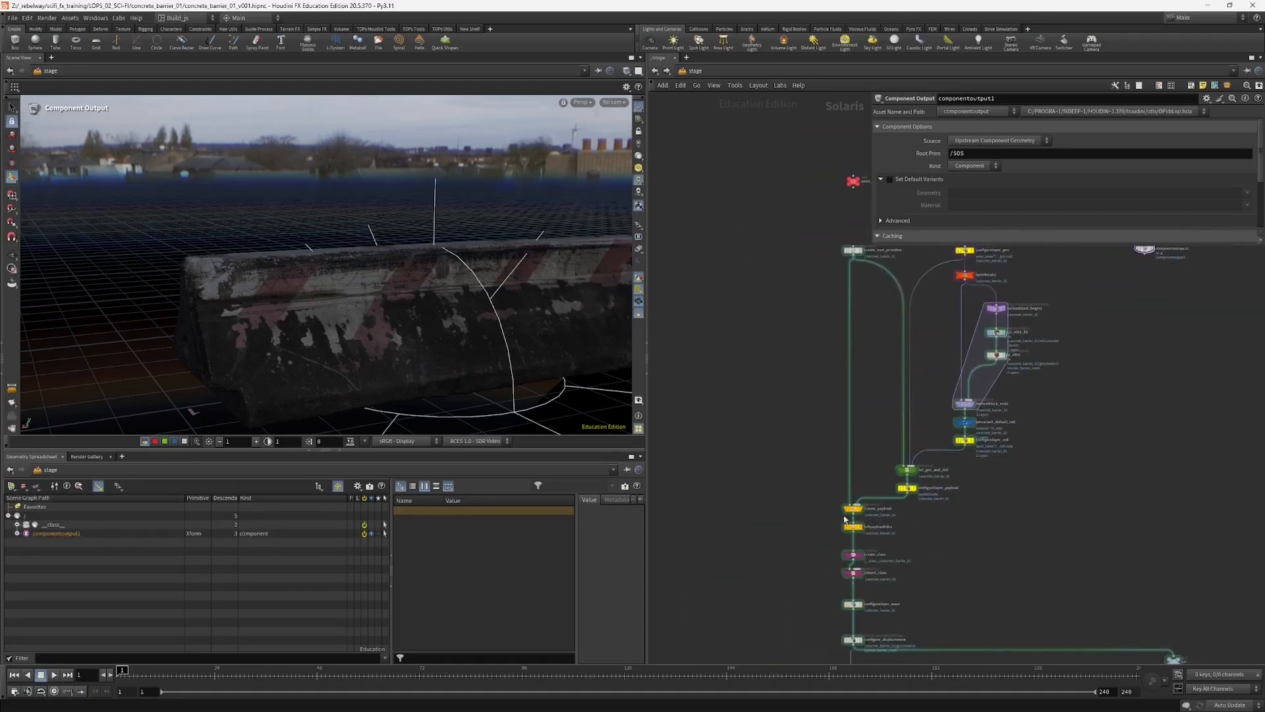
pyautogui.moveTo(813, 561); pyautogui.dragTo(766, 570, button='middle')
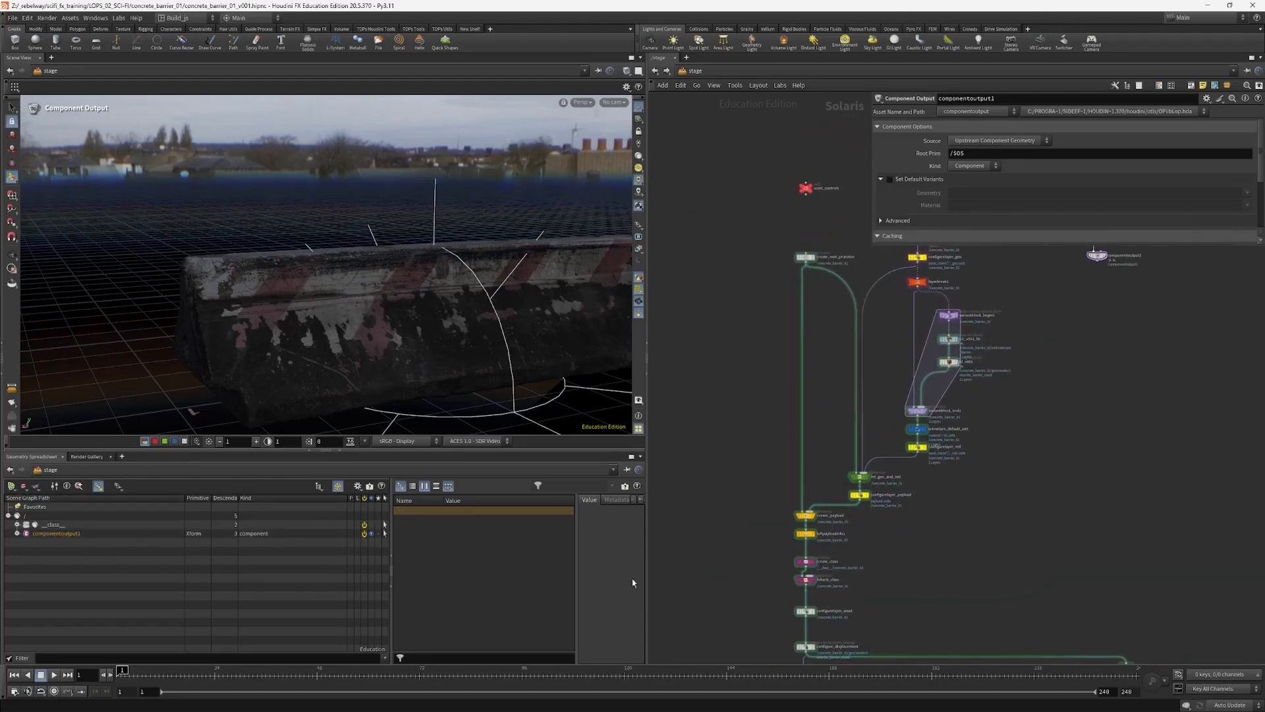
pyautogui.click(17, 533)
# Step: Inspect configure_displacement and look through the concrete barrier's geo, render and mtl primitives in the scene graph
pyautogui.moveTo(745, 509); pyautogui.dragTo(774, 342, button='middle')
pyautogui.click(834, 480)
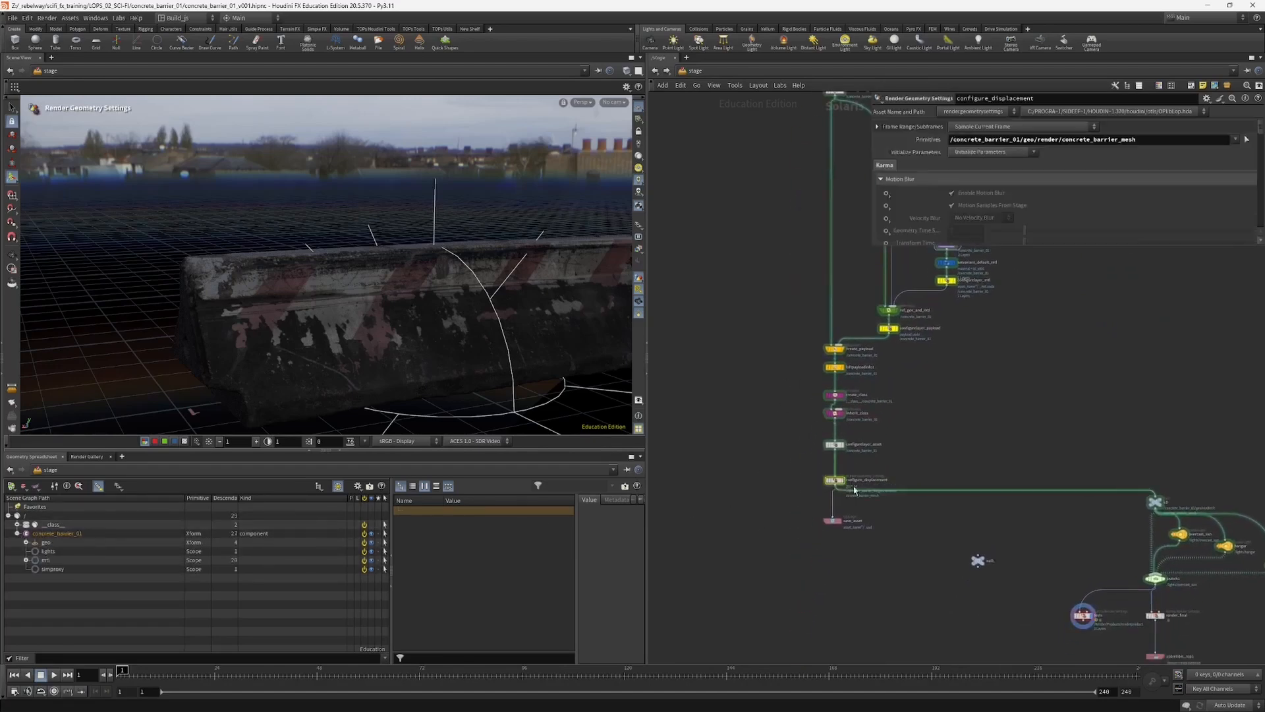
pyautogui.moveTo(786, 521); pyautogui.dragTo(812, 538, button='middle')
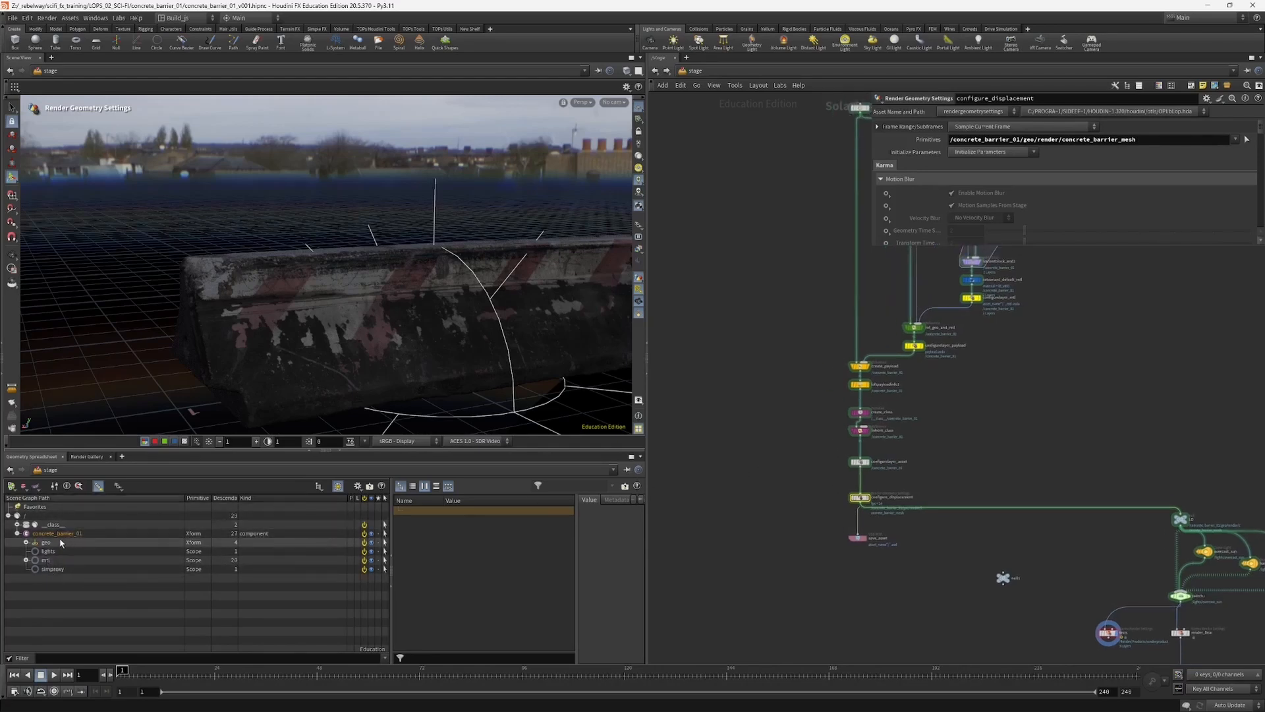
pyautogui.click(25, 541)
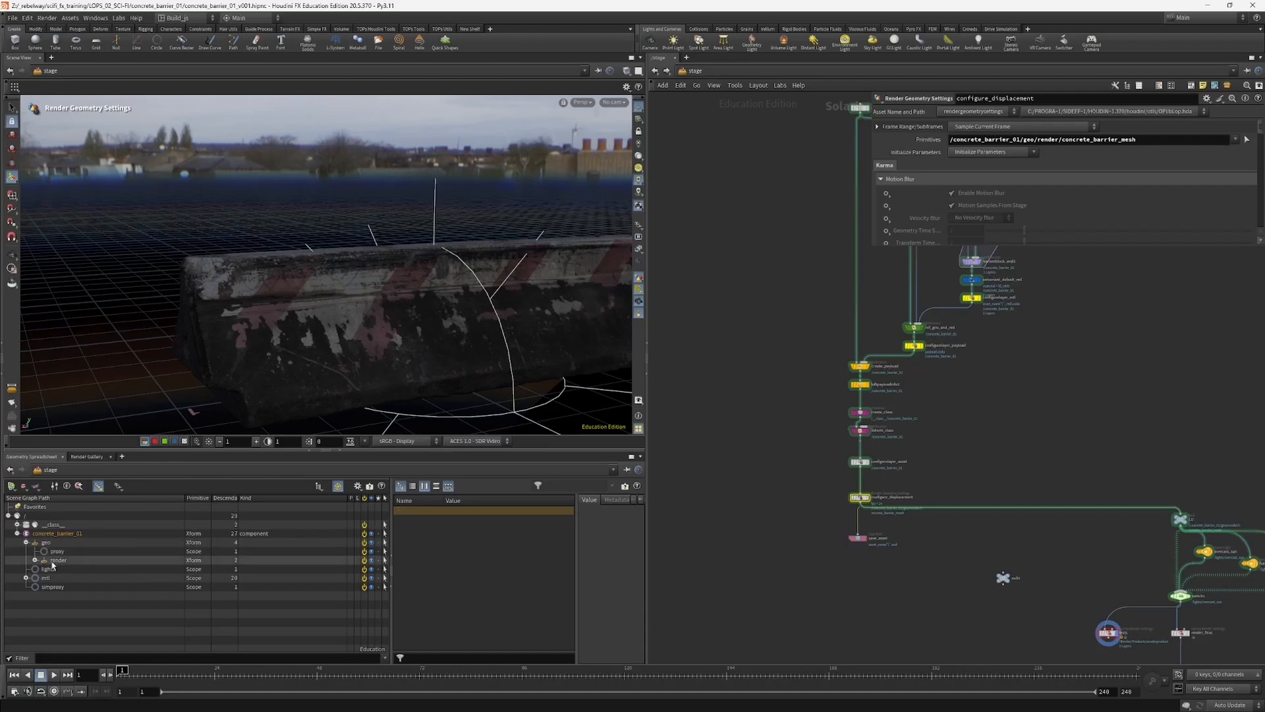
pyautogui.click(36, 560)
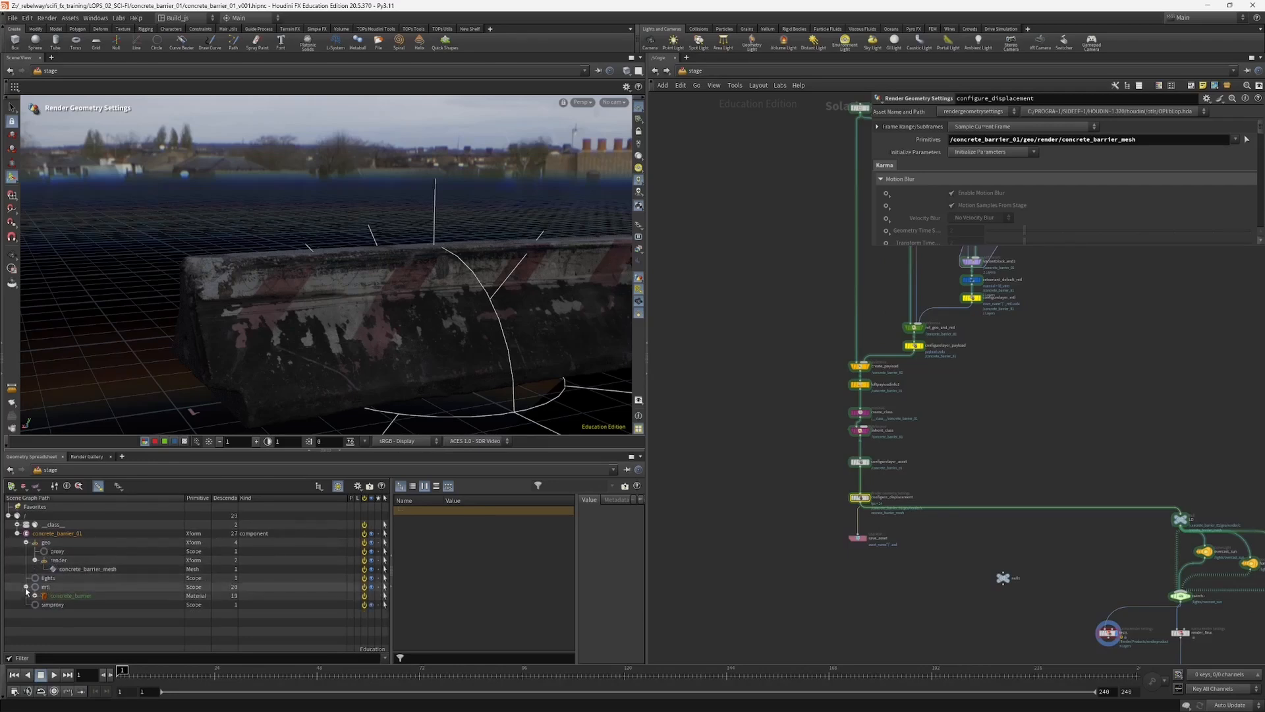
pyautogui.click(26, 541)
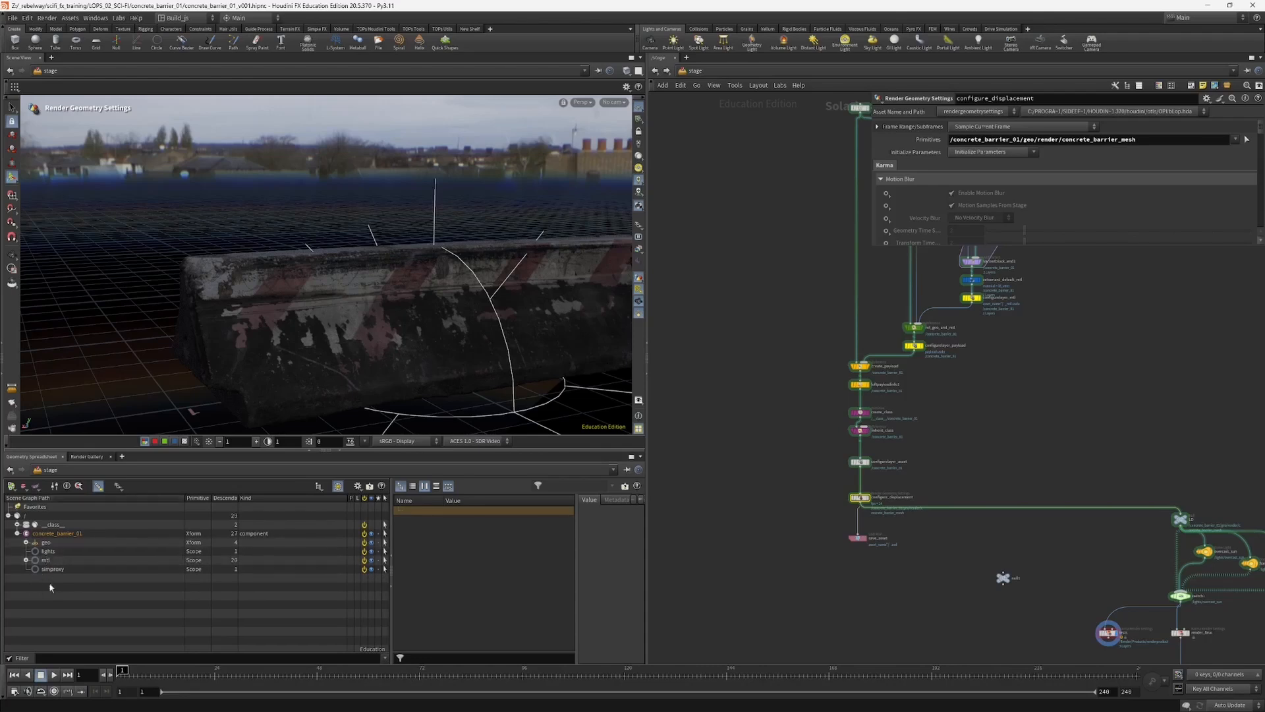
# Step: Look over the custom asset network and select the four Component Builder nodes to compare them with it
pyautogui.moveTo(837, 378); pyautogui.dragTo(821, 473, button='middle')
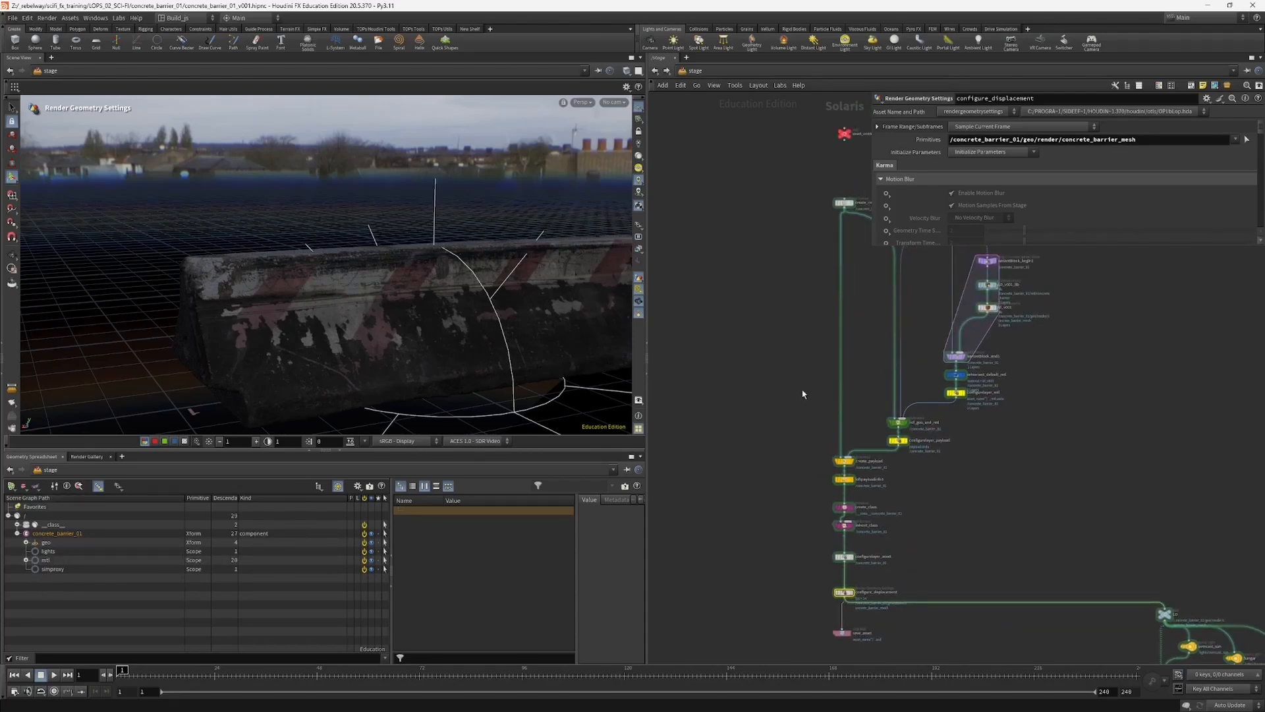
pyautogui.moveTo(803, 394); pyautogui.dragTo(780, 439, button='middle')
pyautogui.moveTo(794, 389); pyautogui.dragTo(684, 567, button='middle')
pyautogui.scroll(3, 968, 423)
pyautogui.moveTo(943, 319); pyautogui.dragTo(1074, 450)
pyautogui.scroll(2, 1021, 363)
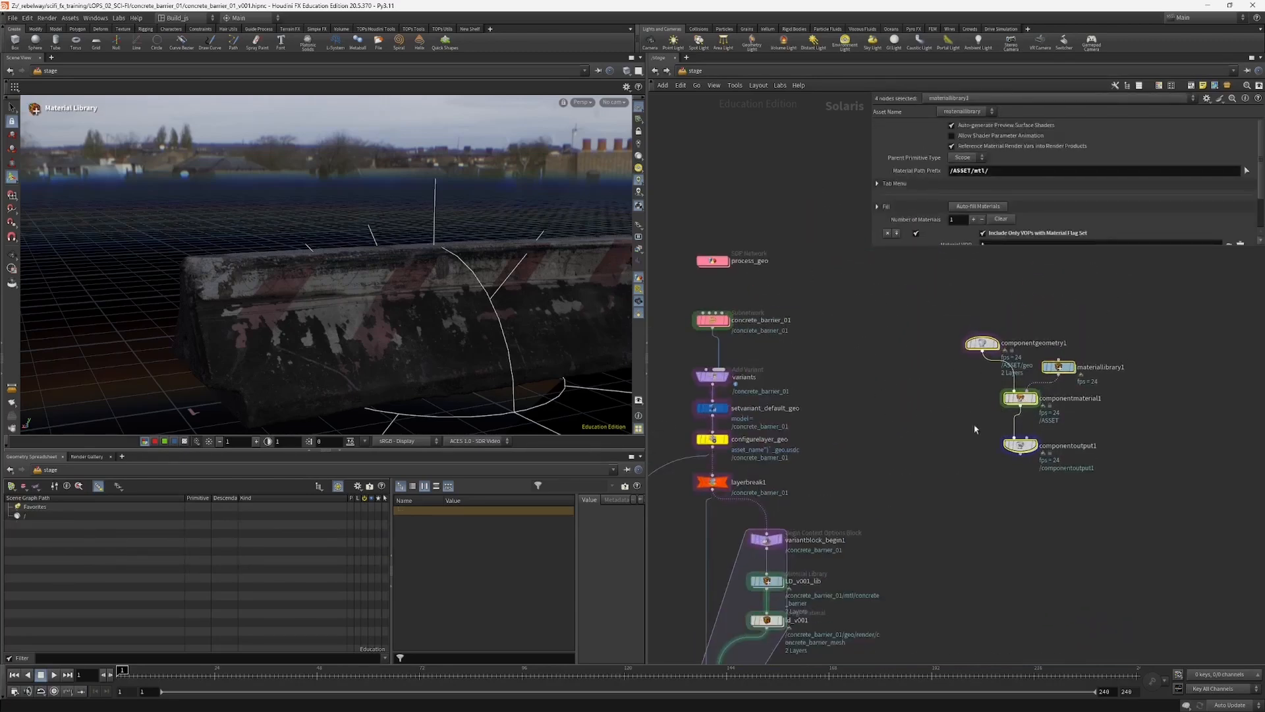
pyautogui.moveTo(892, 424); pyautogui.dragTo(977, 318, button='middle')
pyautogui.scroll(-2, 744, 419)
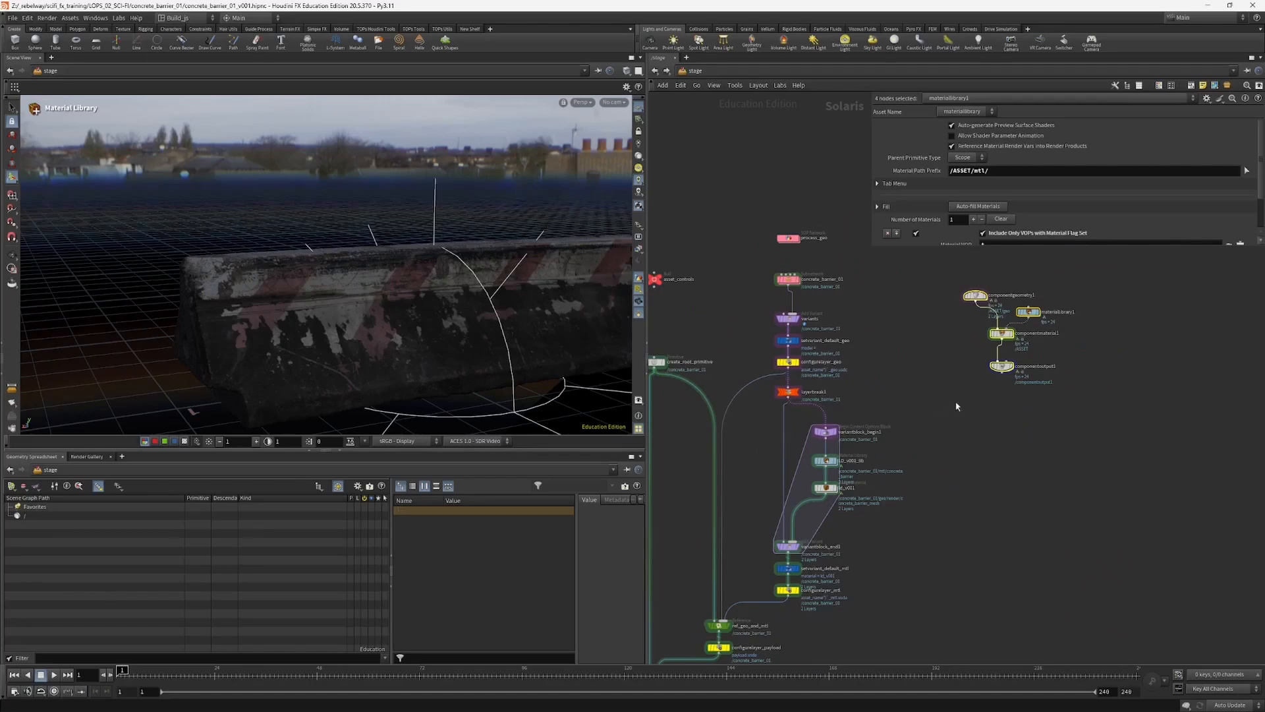
# Step: Examine componentgeometry1's internal LOP network with the parameter area narrowed, and return to the stage
pyautogui.doubleClick(975, 295)
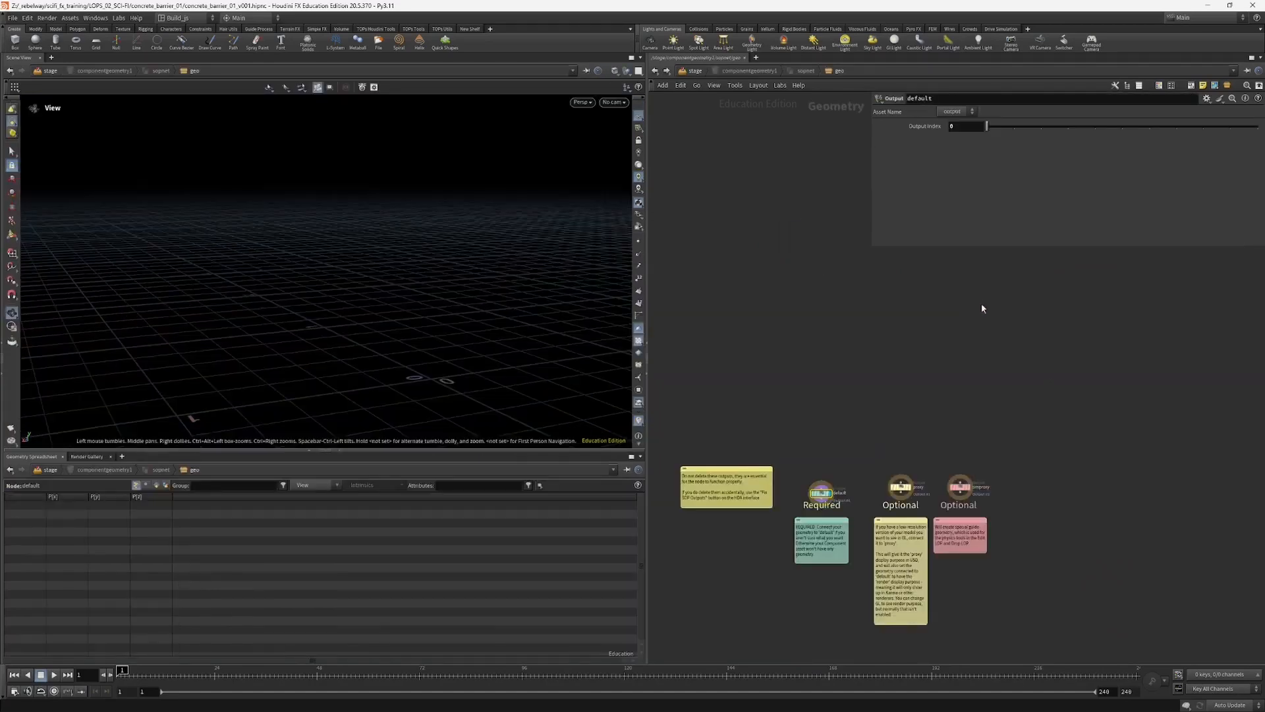
pyautogui.click(766, 72)
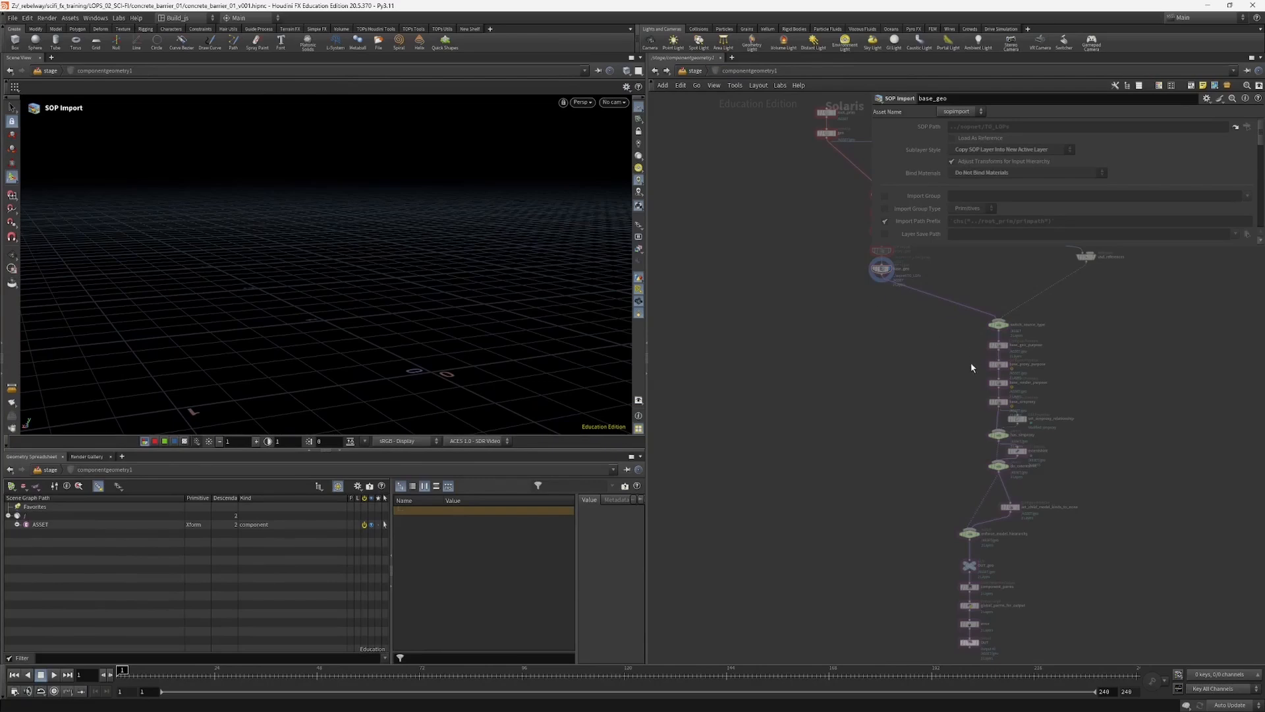
pyautogui.moveTo(869, 248); pyautogui.dragTo(1002, 224)
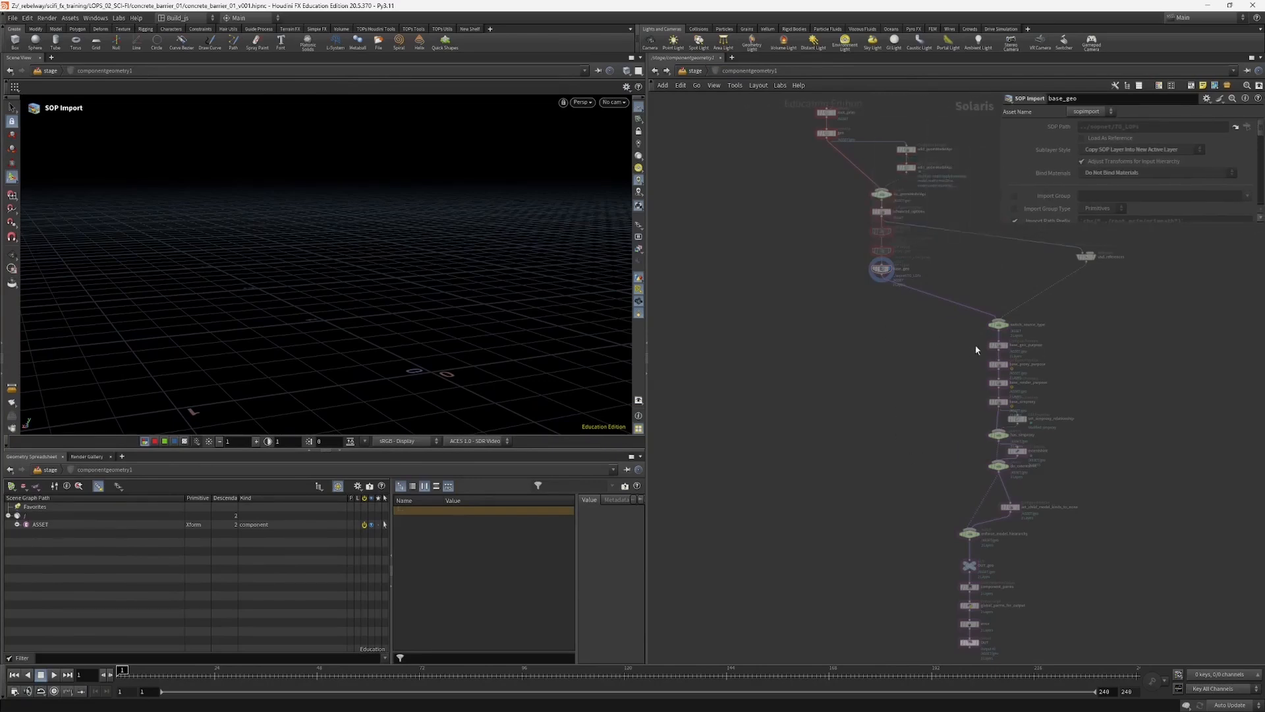
pyautogui.scroll(2, 980, 351)
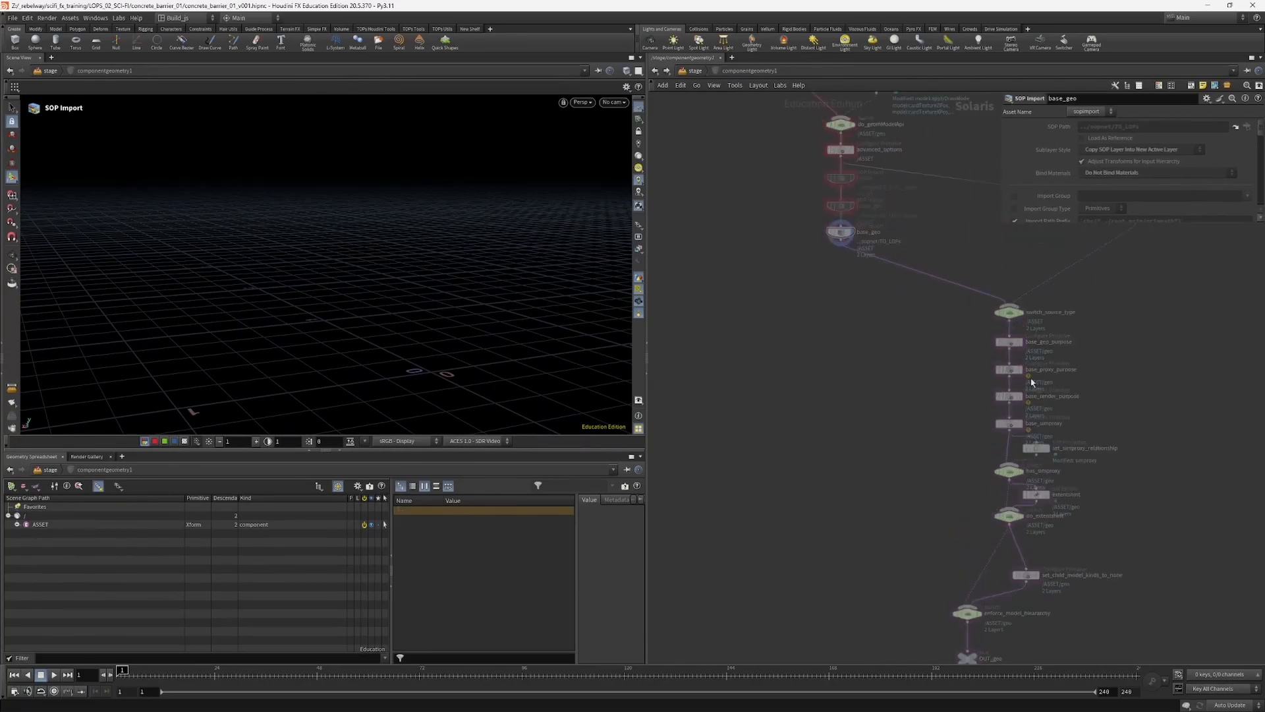
pyautogui.scroll(2, 1058, 366)
pyautogui.scroll(-3, 918, 488)
pyautogui.moveTo(918, 487); pyautogui.dragTo(904, 314, button='middle')
pyautogui.click(694, 71)
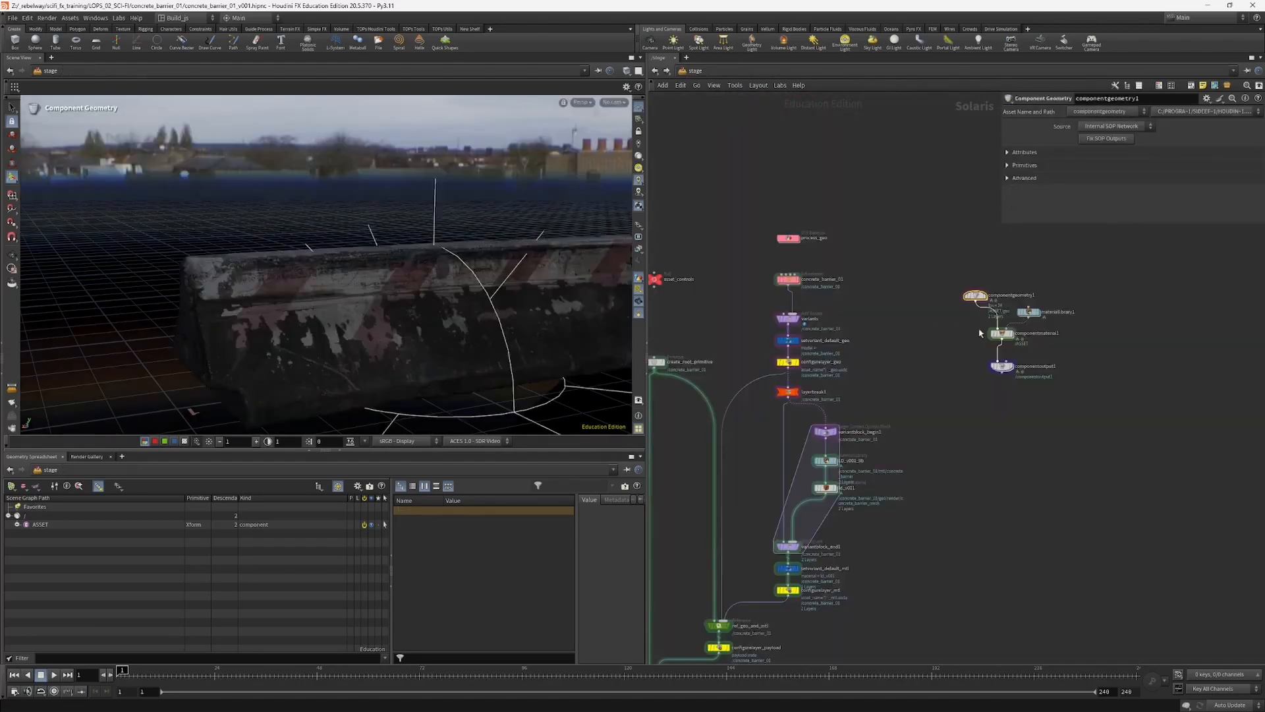
# Step: Look inside componentoutput1 at its extras subnetwork and full internal node network, and return to the stage
pyautogui.doubleClick(1003, 367)
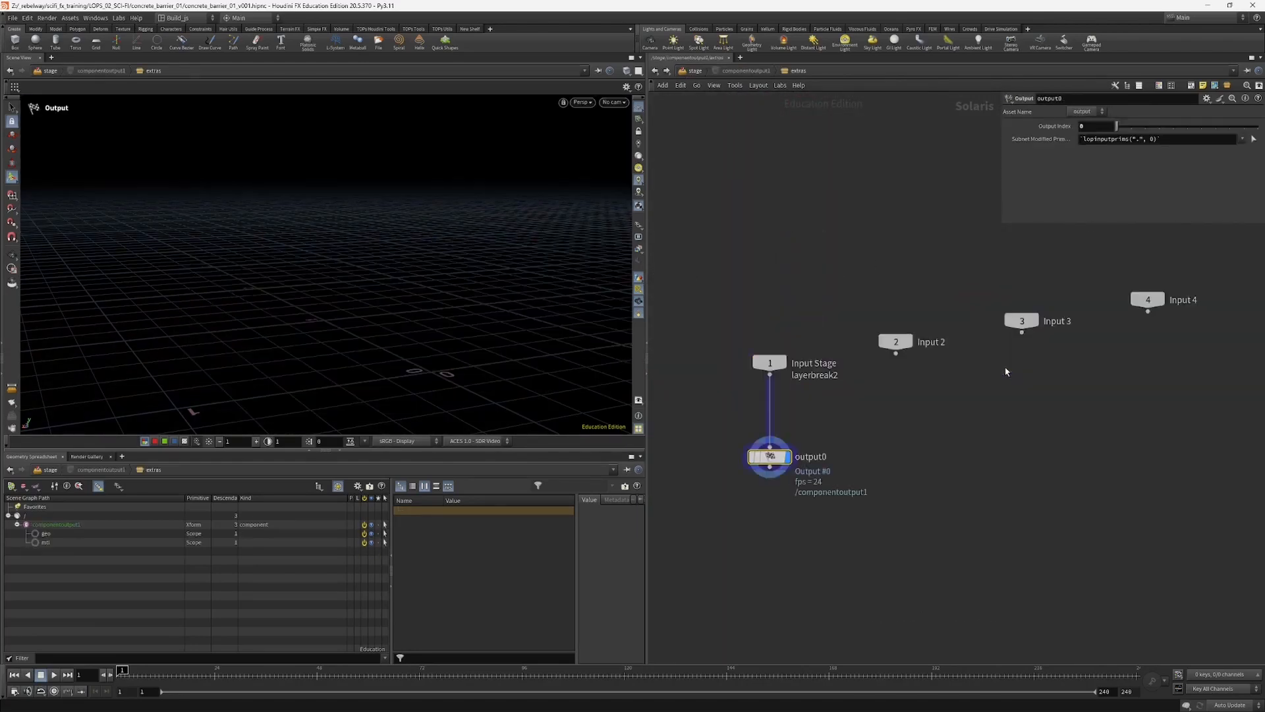
pyautogui.click(736, 73)
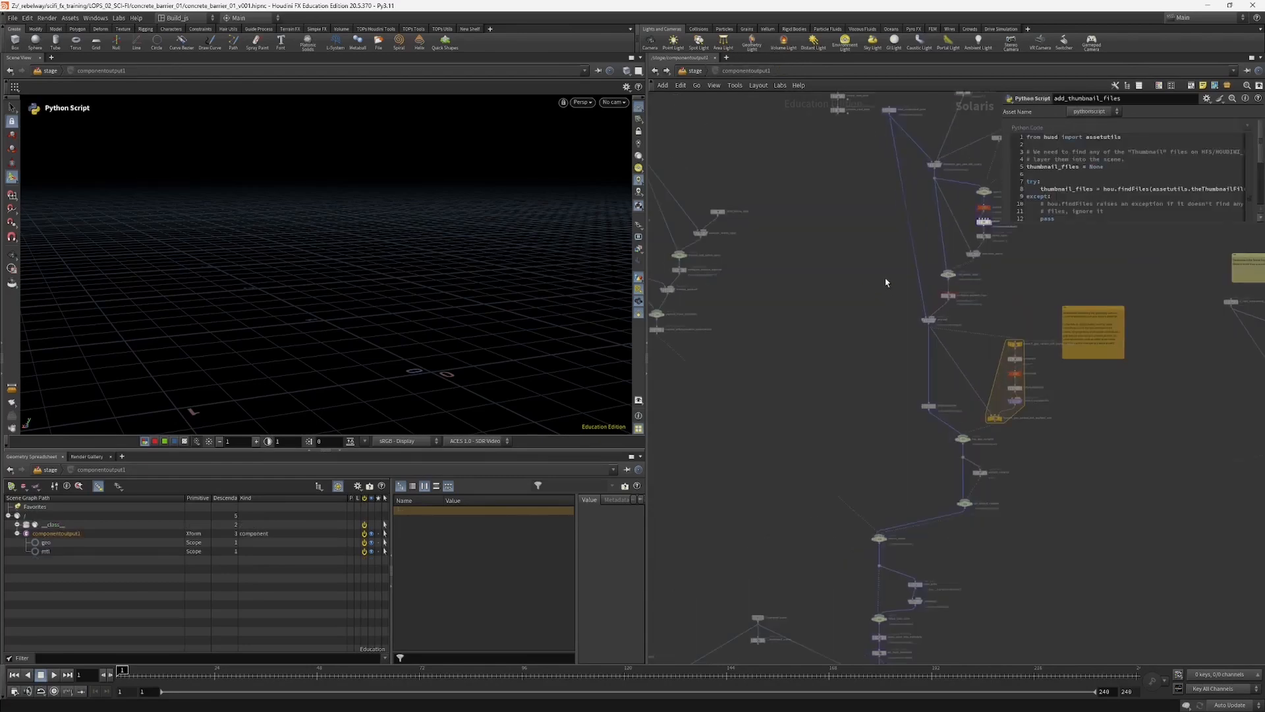
pyautogui.moveTo(983, 329); pyautogui.dragTo(923, 509, button='middle')
pyautogui.moveTo(936, 412); pyautogui.dragTo(994, 260, button='middle')
pyautogui.scroll(-3, 886, 355)
pyautogui.moveTo(861, 450); pyautogui.dragTo(896, 233, button='middle')
pyautogui.moveTo(813, 462); pyautogui.dragTo(844, 385, button='middle')
pyautogui.click(693, 72)
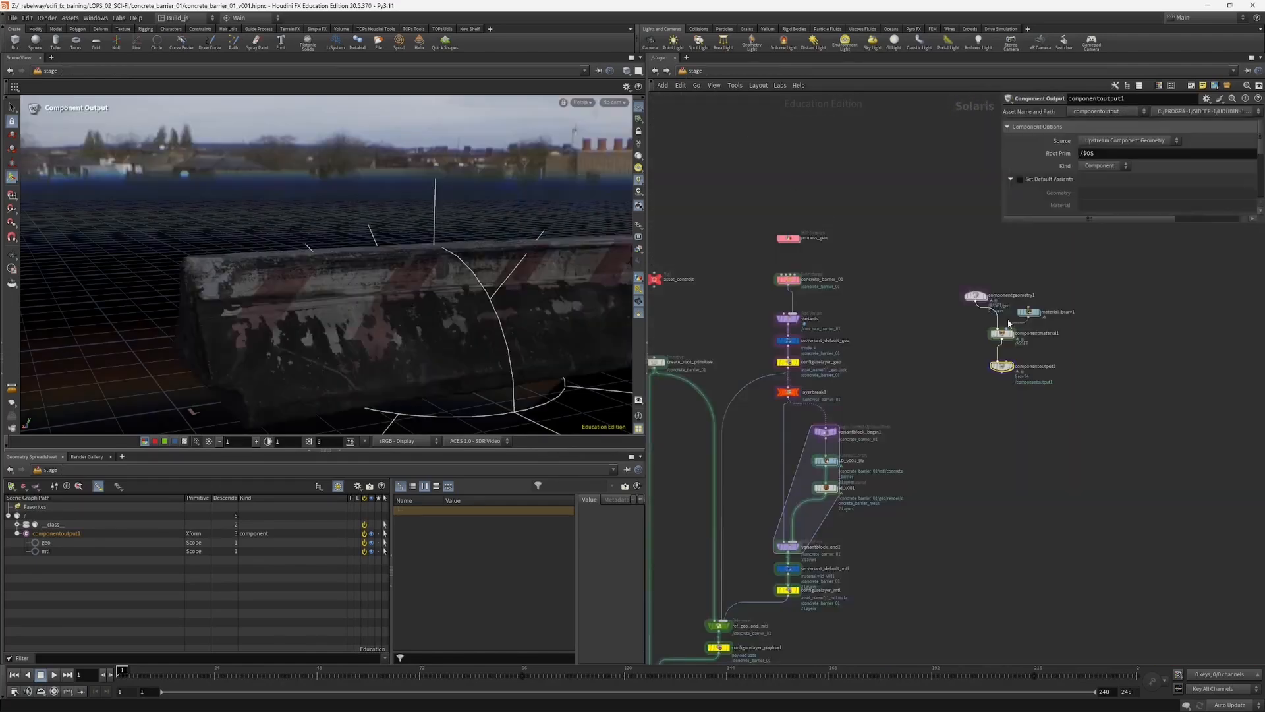
# Step: Select the four Component Builder nodes and move them slightly farther from the custom asset network
pyautogui.moveTo(908, 453); pyautogui.dragTo(1023, 385, button='middle')
pyautogui.scroll(-4, 857, 358)
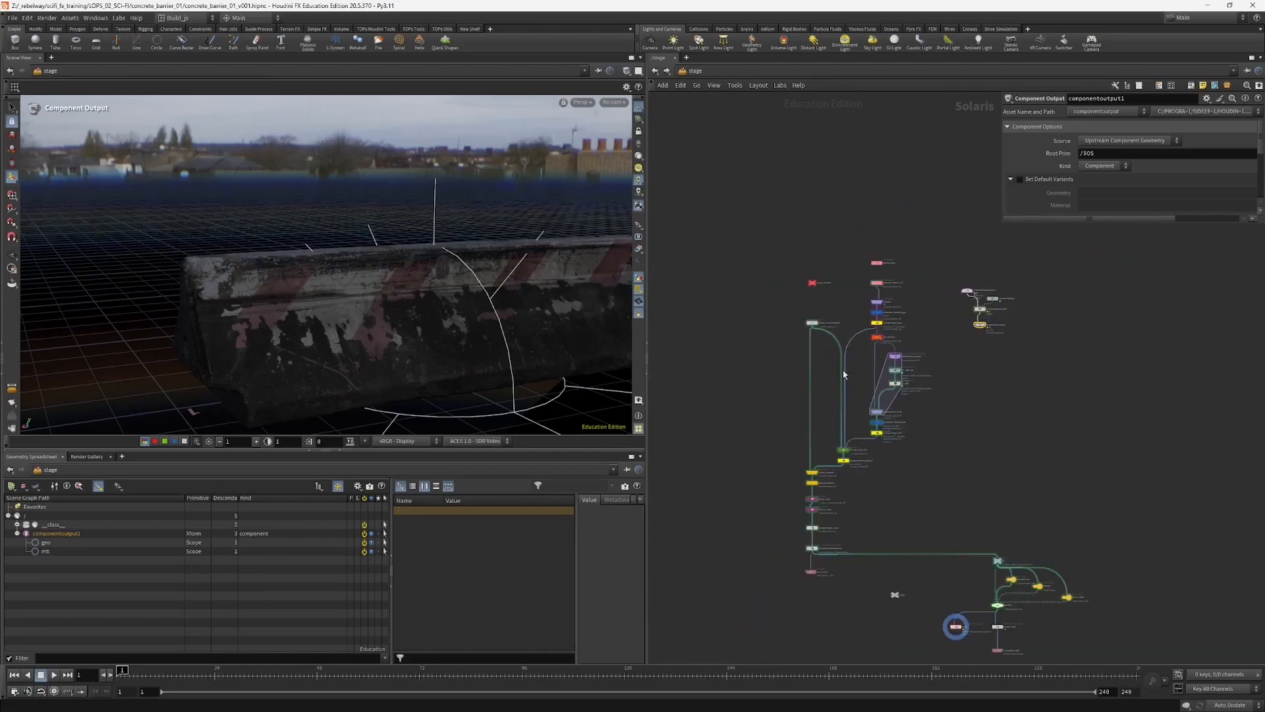
pyautogui.scroll(3, 809, 435)
pyautogui.moveTo(1070, 300); pyautogui.dragTo(1014, 367, button='middle')
pyautogui.moveTo(1027, 333); pyautogui.dragTo(1125, 248)
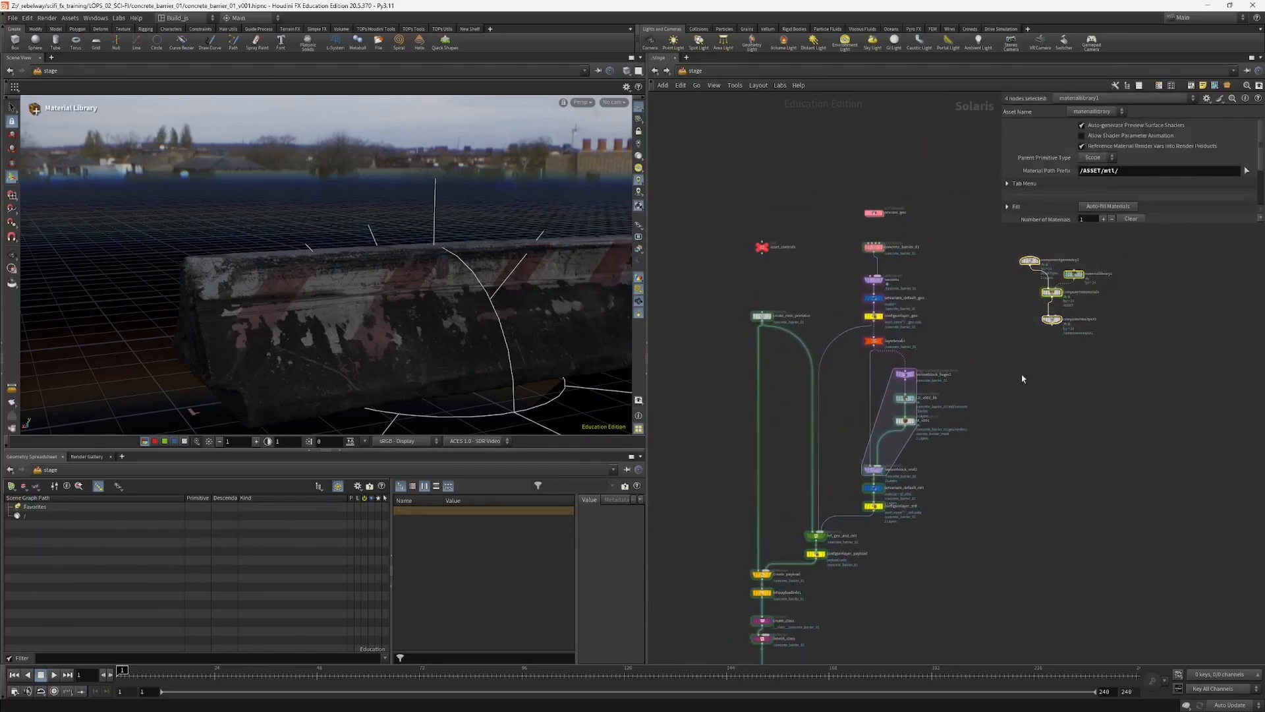
pyautogui.moveTo(1058, 352); pyautogui.dragTo(1086, 347, button='middle')
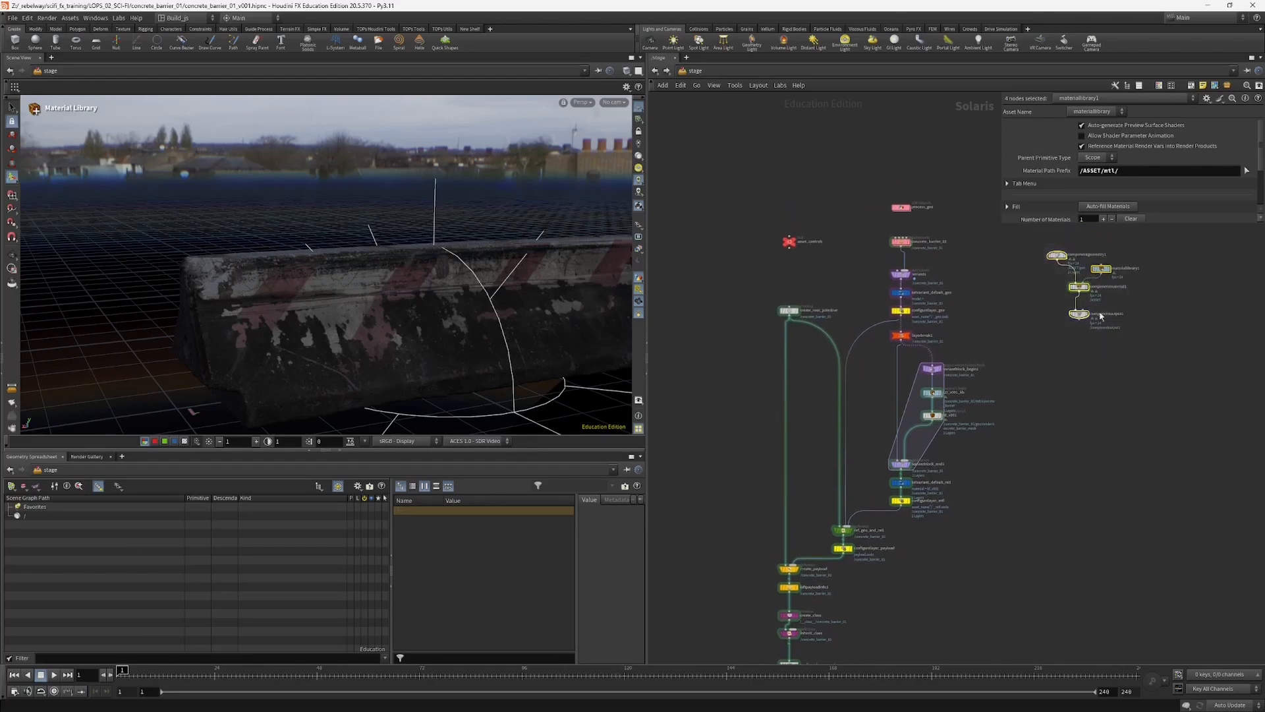
pyautogui.moveTo(1057, 255); pyautogui.dragTo(1072, 262)
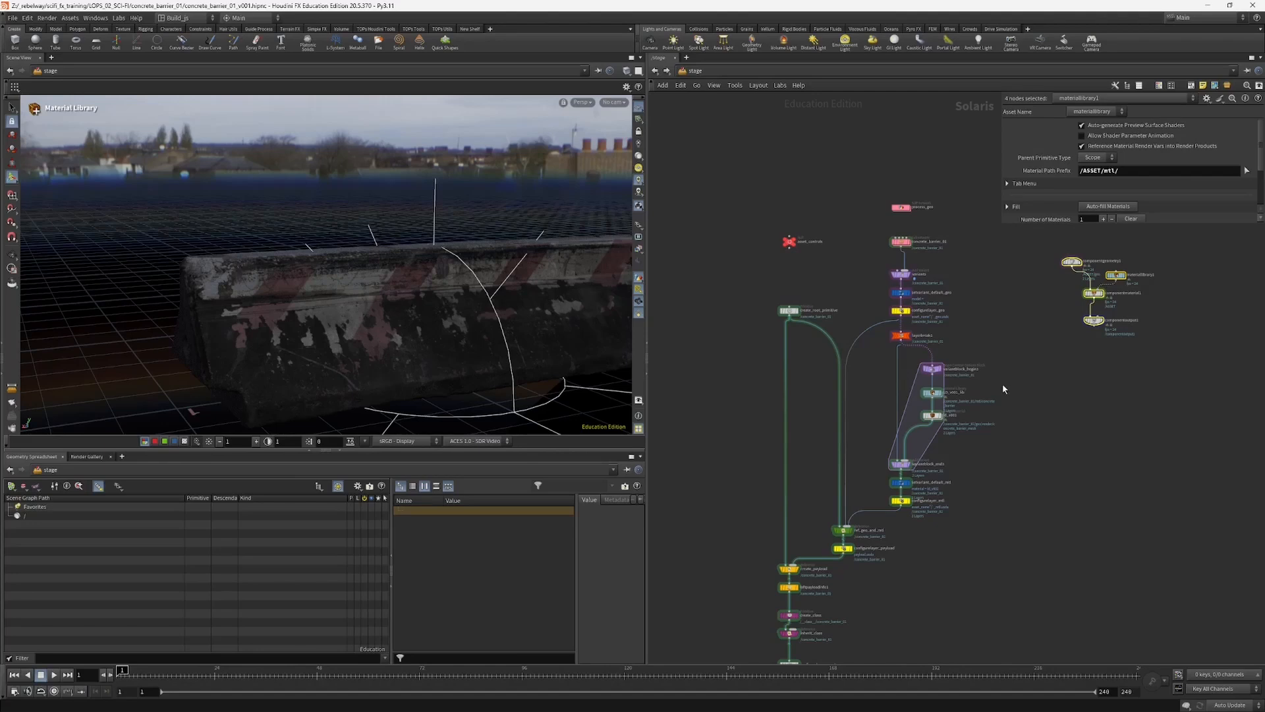
# Step: Inspect configurelayer_geo and setvariant_default_geo, and even out the spacing of variants and setvariant_default_geo in the chain
pyautogui.scroll(2, 818, 536)
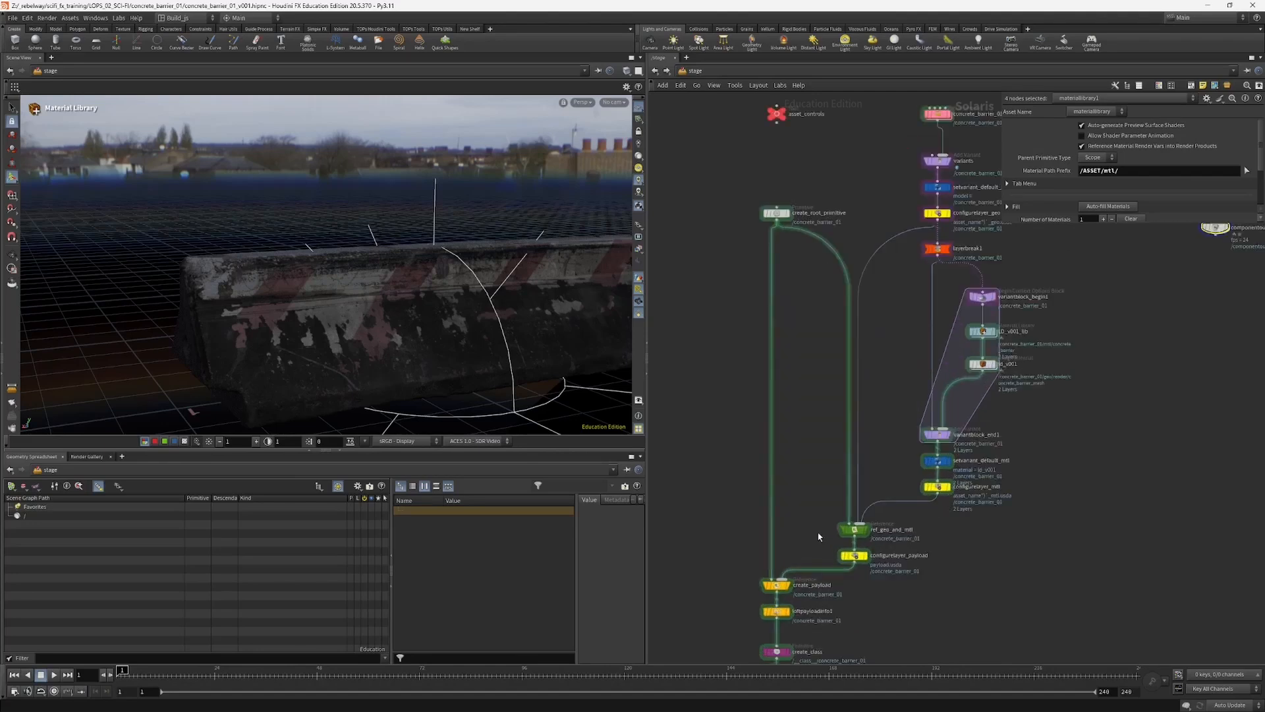
pyautogui.moveTo(1003, 520); pyautogui.dragTo(992, 598, button='middle')
pyautogui.click(937, 293)
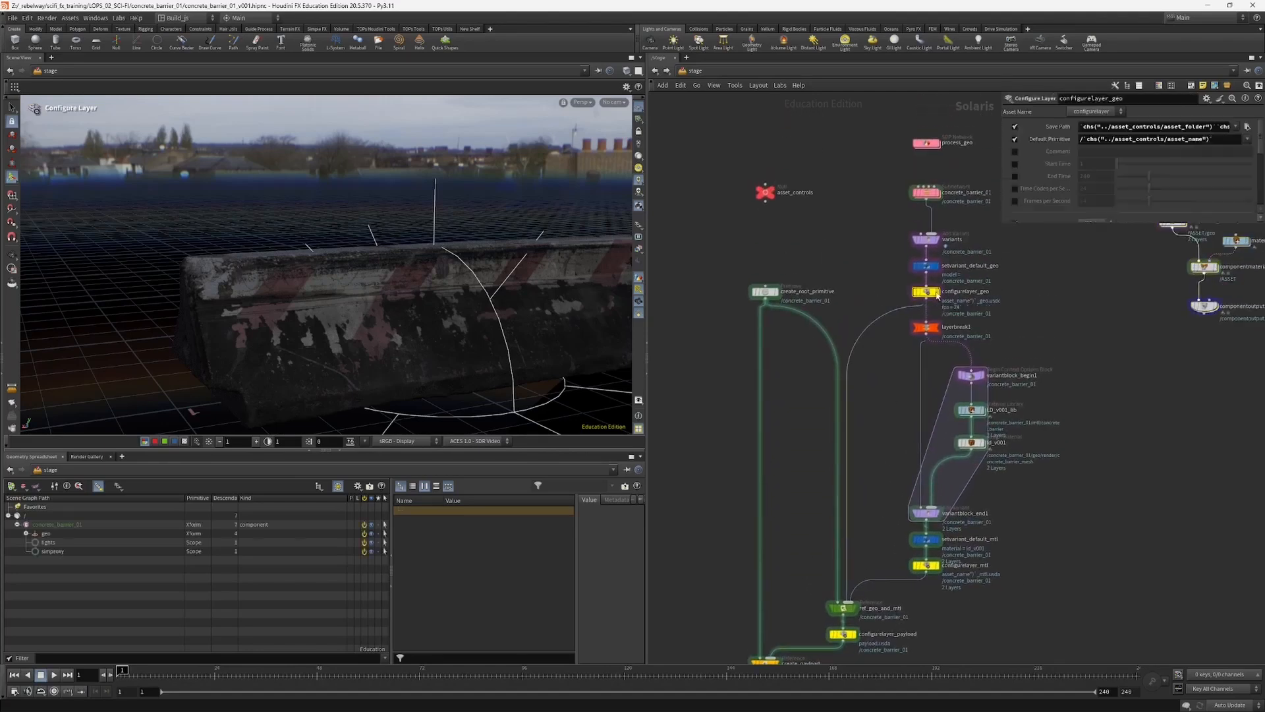
pyautogui.press('Up')
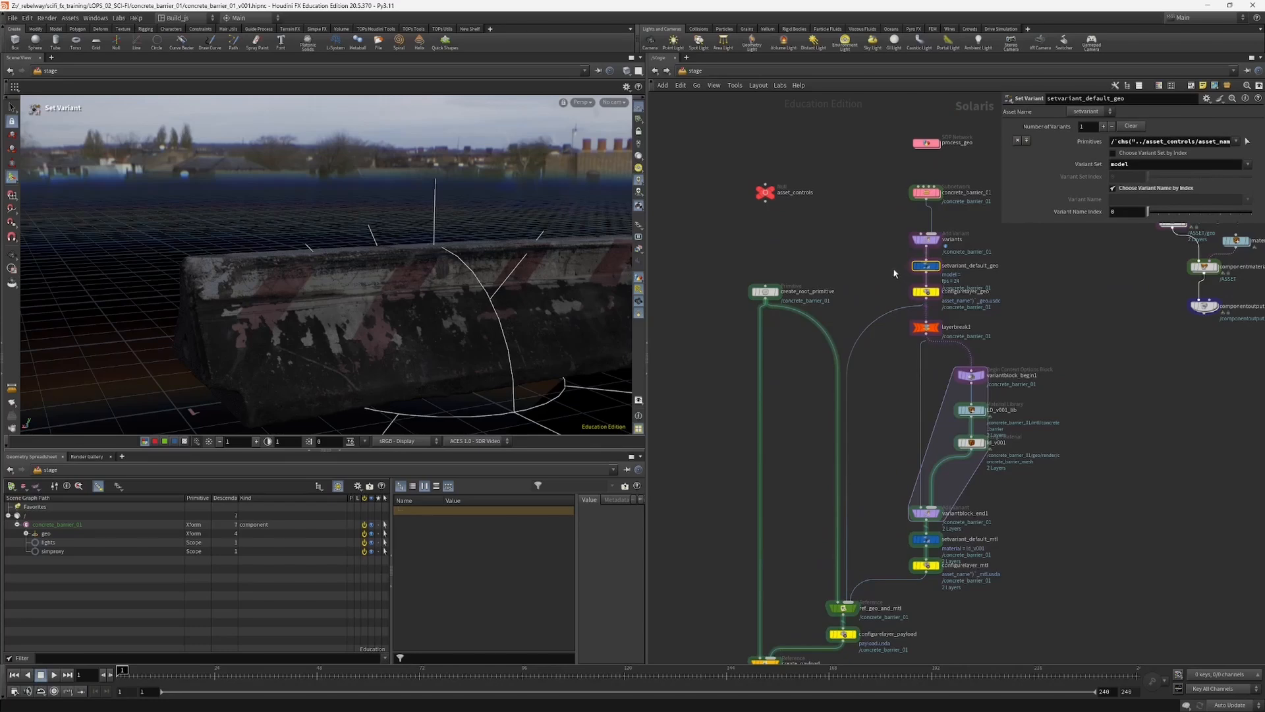
pyautogui.moveTo(1002, 295); pyautogui.dragTo(969, 335, button='middle')
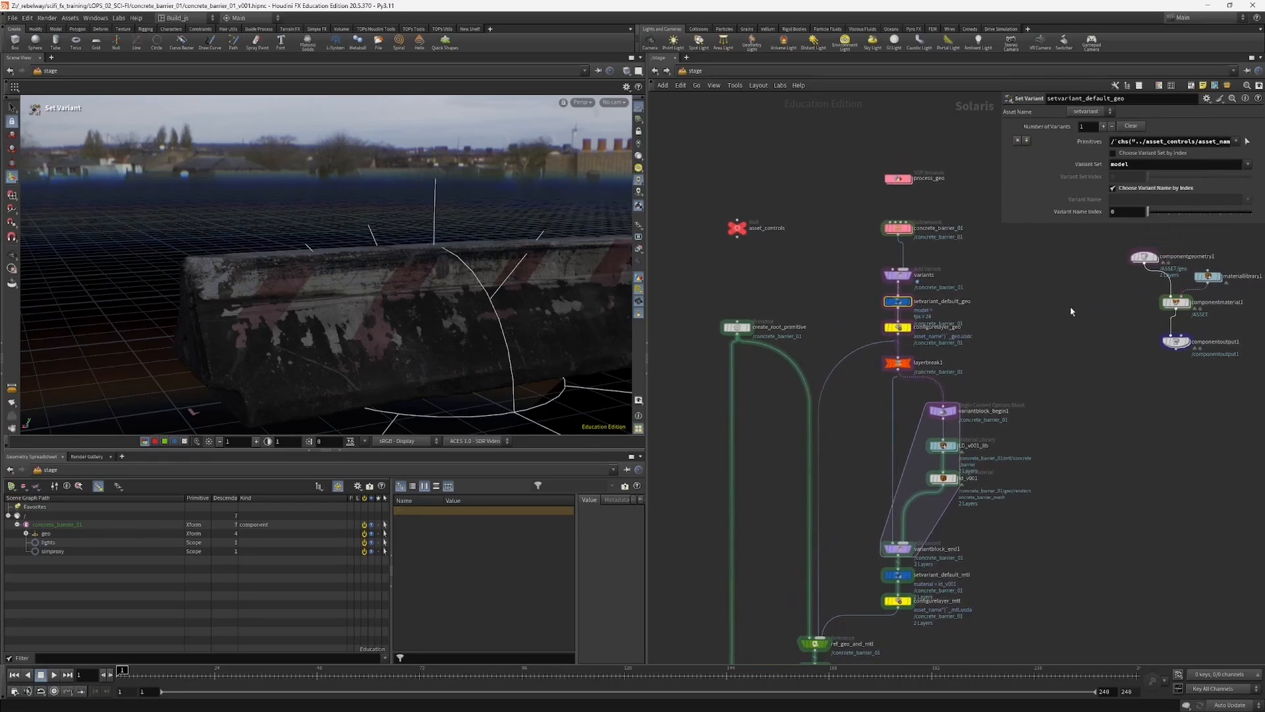
pyautogui.moveTo(1056, 314); pyautogui.dragTo(988, 339, button='middle')
pyautogui.moveTo(834, 301)
pyautogui.mouseDown()
pyautogui.moveTo(834, 290)
pyautogui.moveTo(835, 320)
pyautogui.mouseUp()
# Step: Inspect componentmaterial1 and allow editing of contents on the componentgeometry1 node
pyautogui.click(1112, 327)
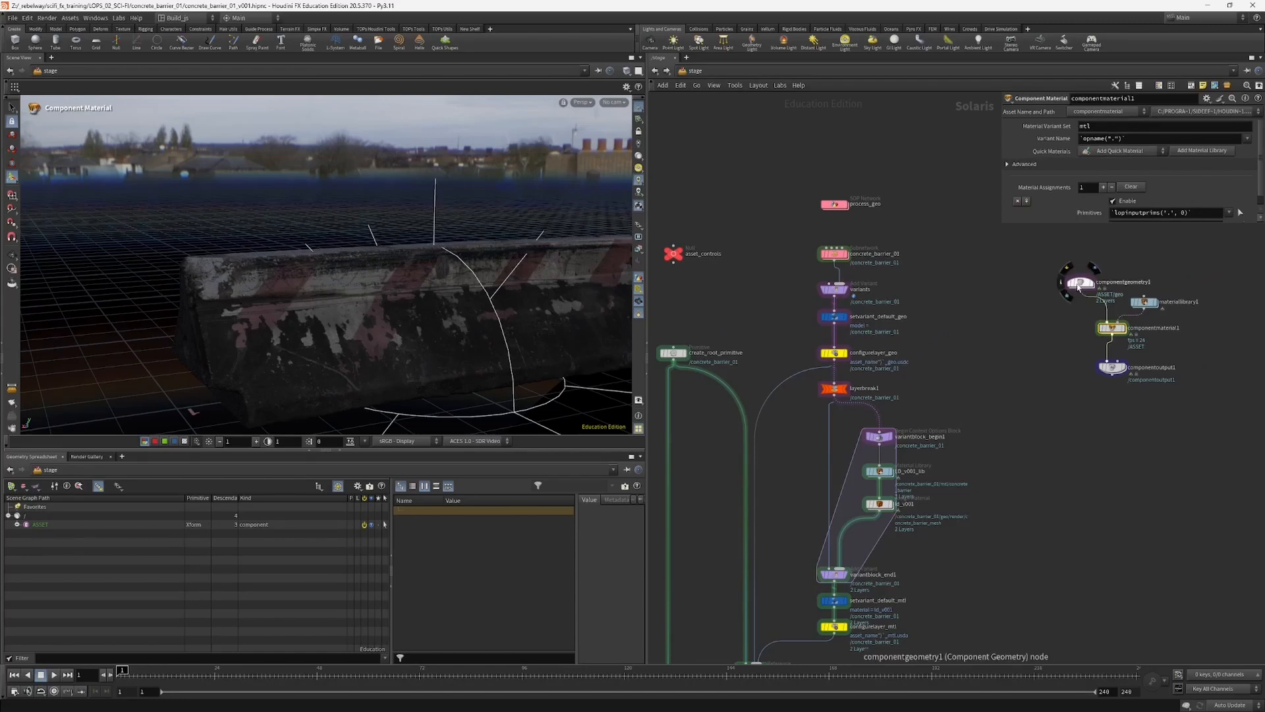
pyautogui.rightClick(1082, 285)
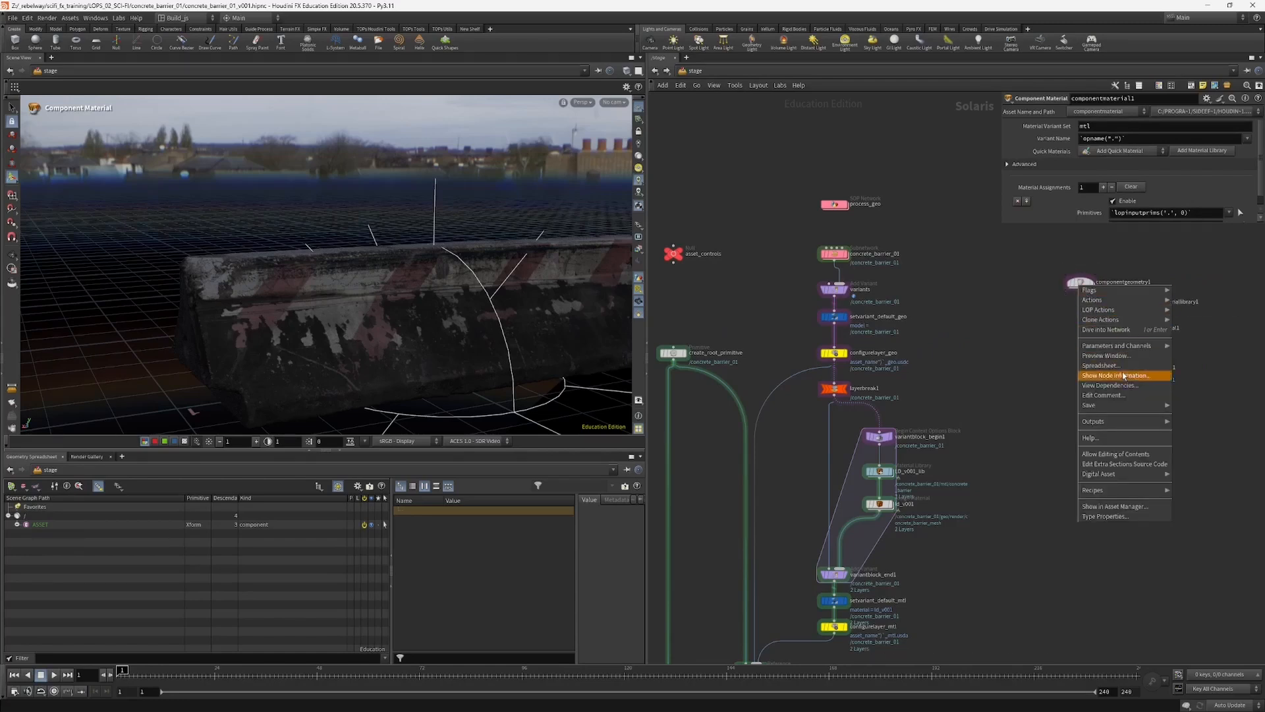
pyautogui.click(1101, 455)
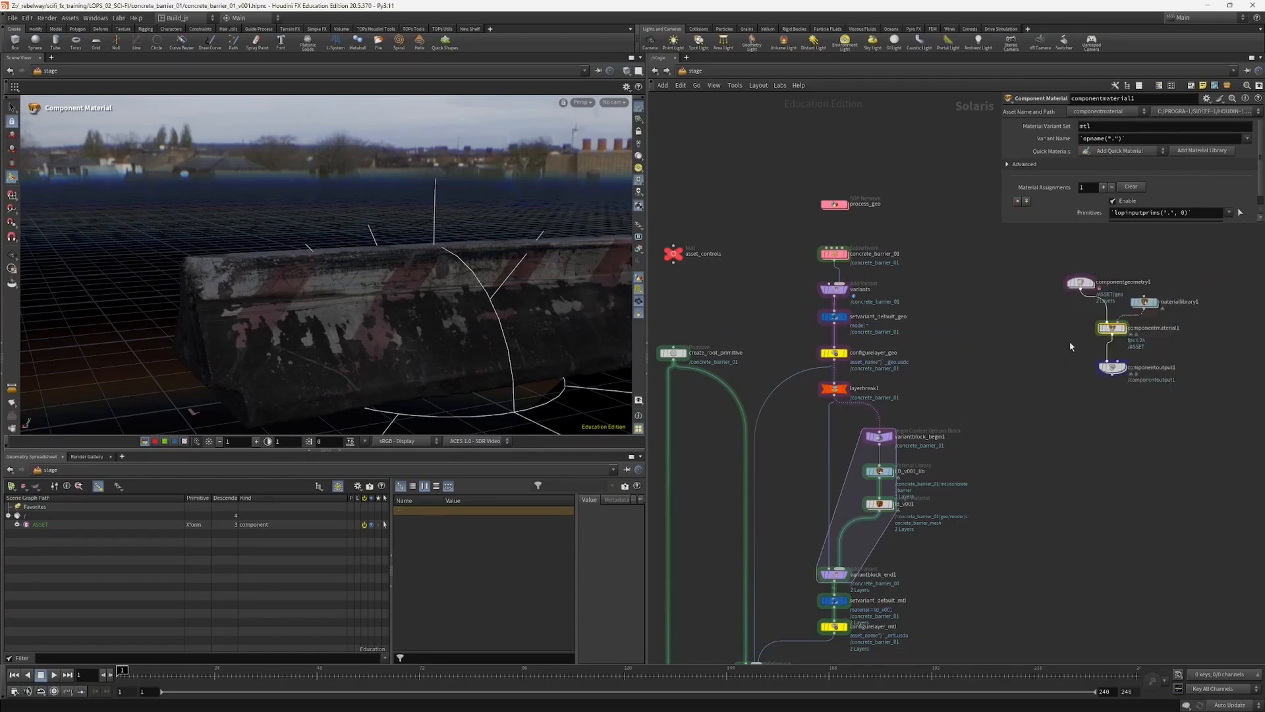
# Step: Look inside the editable componentgeometry1 network and inspect the base_simproxy Configure Primitive node
pyautogui.moveTo(1092, 309); pyautogui.dragTo(1070, 343, button='middle')
pyautogui.doubleClick(1060, 319)
pyautogui.moveTo(844, 321); pyautogui.dragTo(807, 506, button='middle')
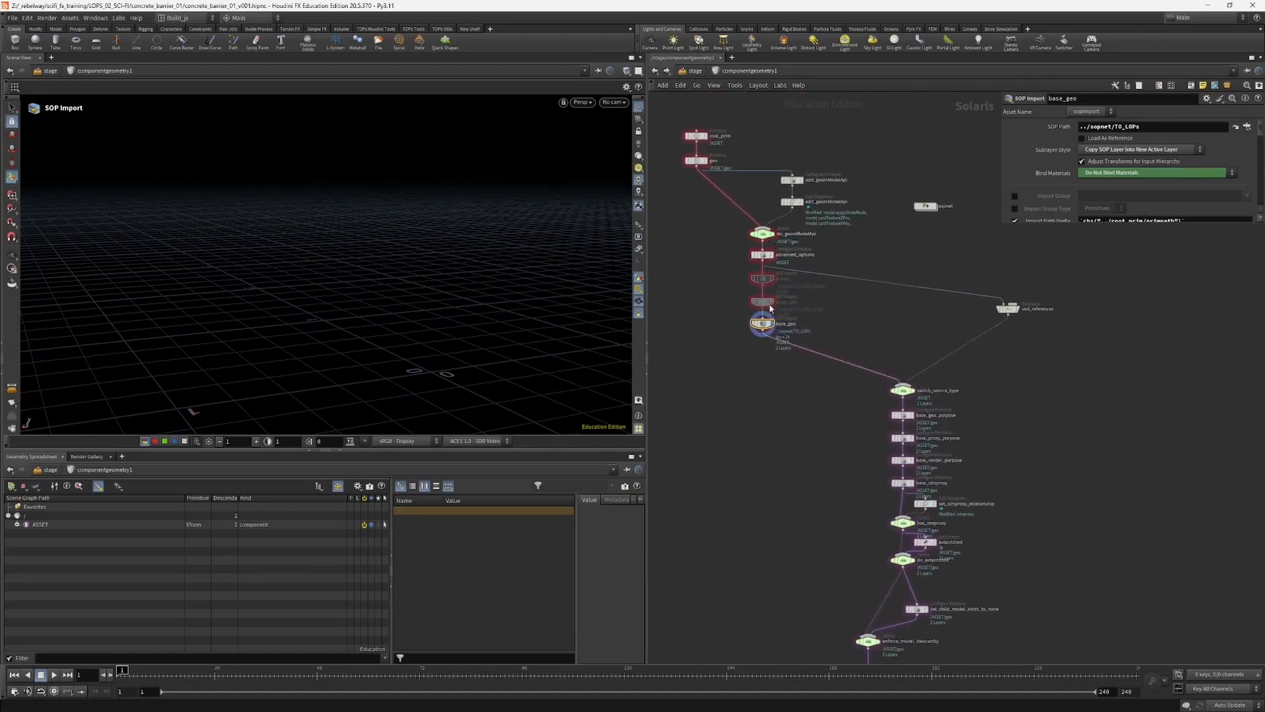
pyautogui.moveTo(827, 537); pyautogui.dragTo(833, 467, button='middle')
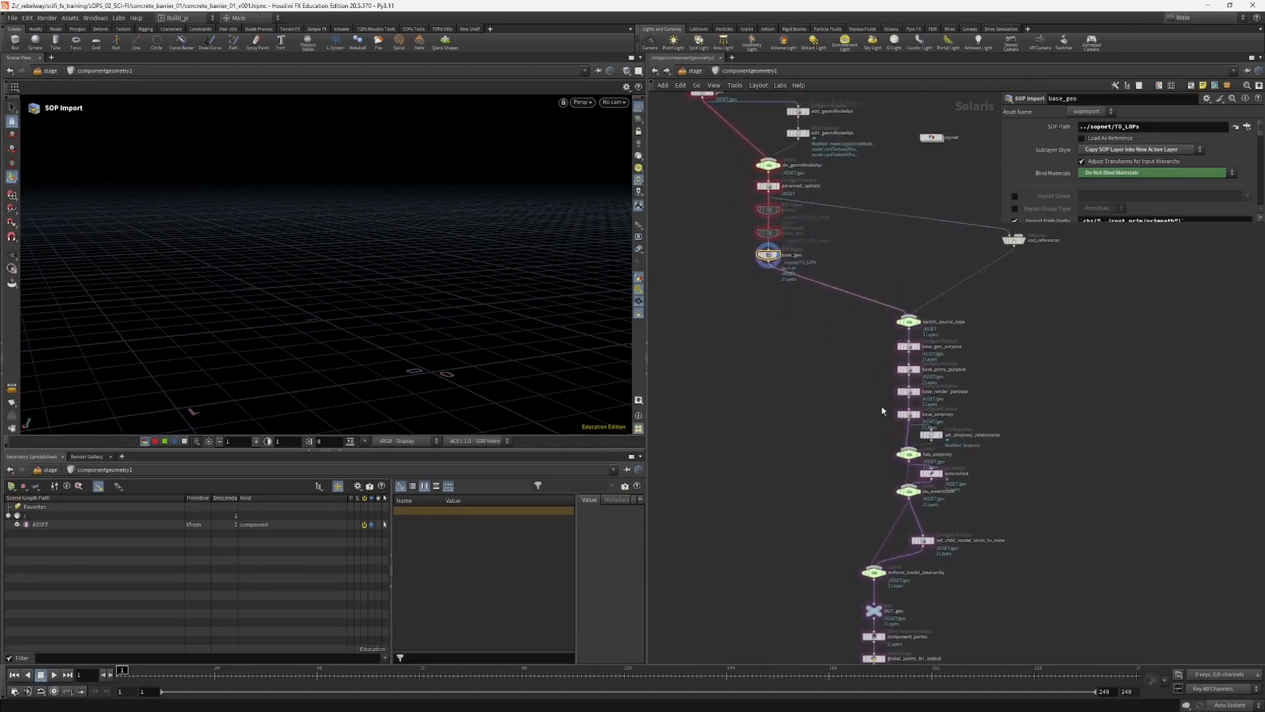
pyautogui.moveTo(916, 403); pyautogui.dragTo(921, 345, button='middle')
pyautogui.click(911, 339)
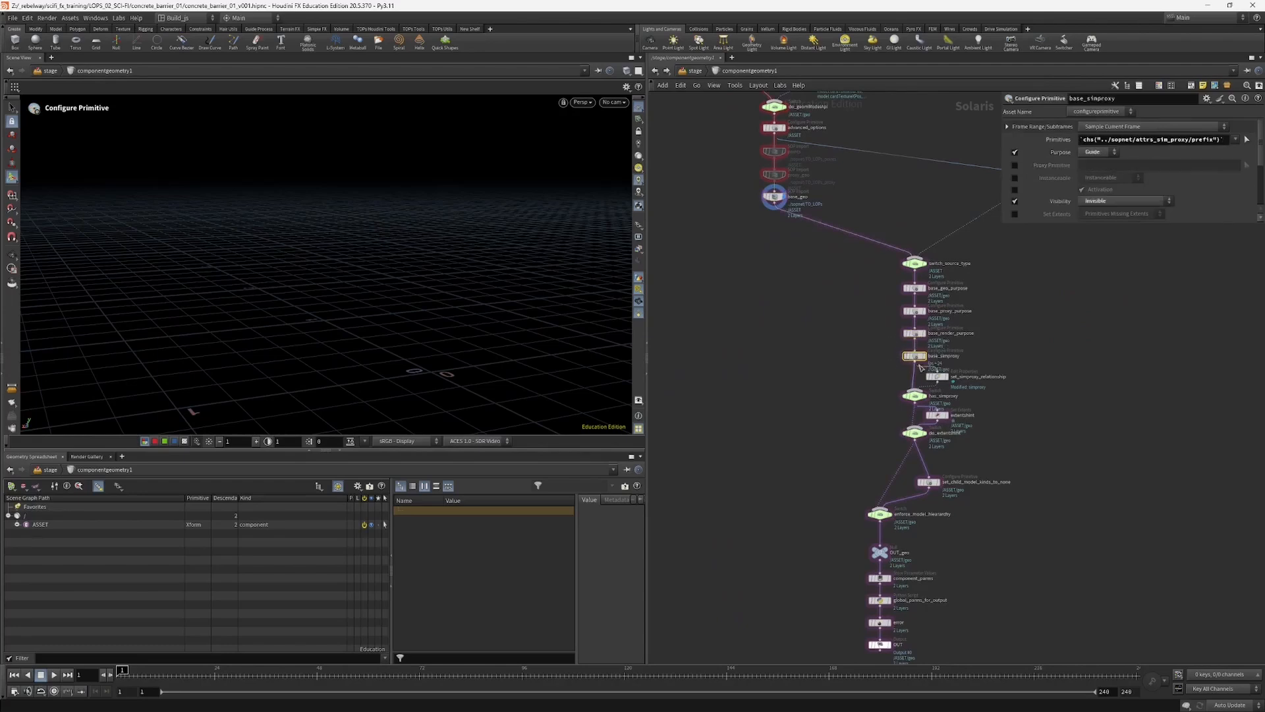
# Step: Inspect the base_render_purpose and base_proxy_purpose nodes, and return to the stage network
pyautogui.scroll(3, 952, 333)
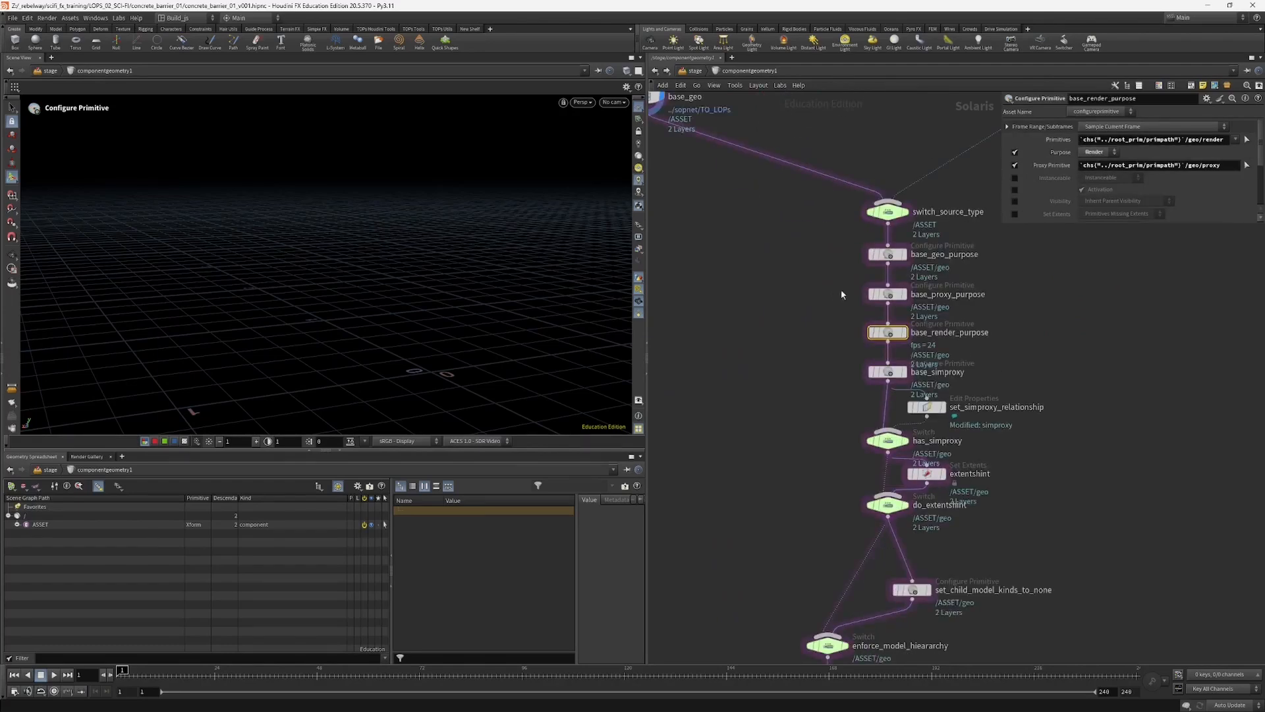
pyautogui.click(891, 297)
pyautogui.press('u')
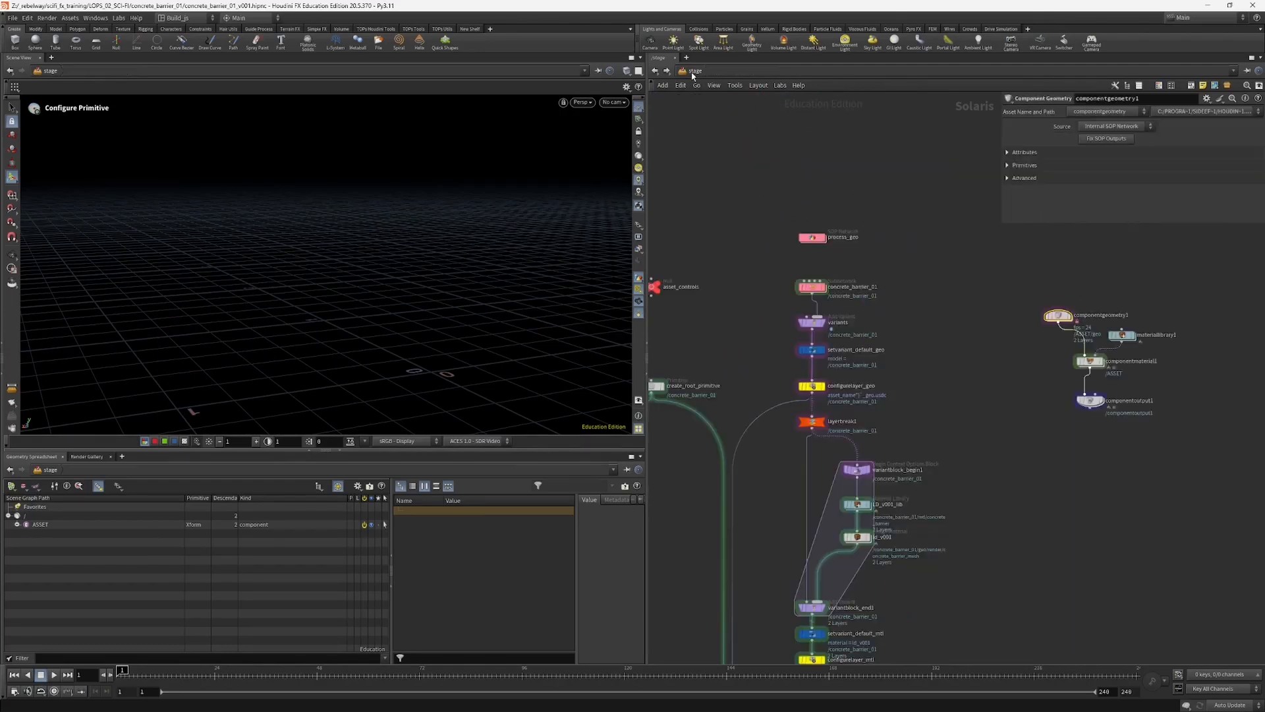
# Step: View the full barrier asset network and select the four Component Builder nodes beside it
pyautogui.scroll(-3, 902, 290)
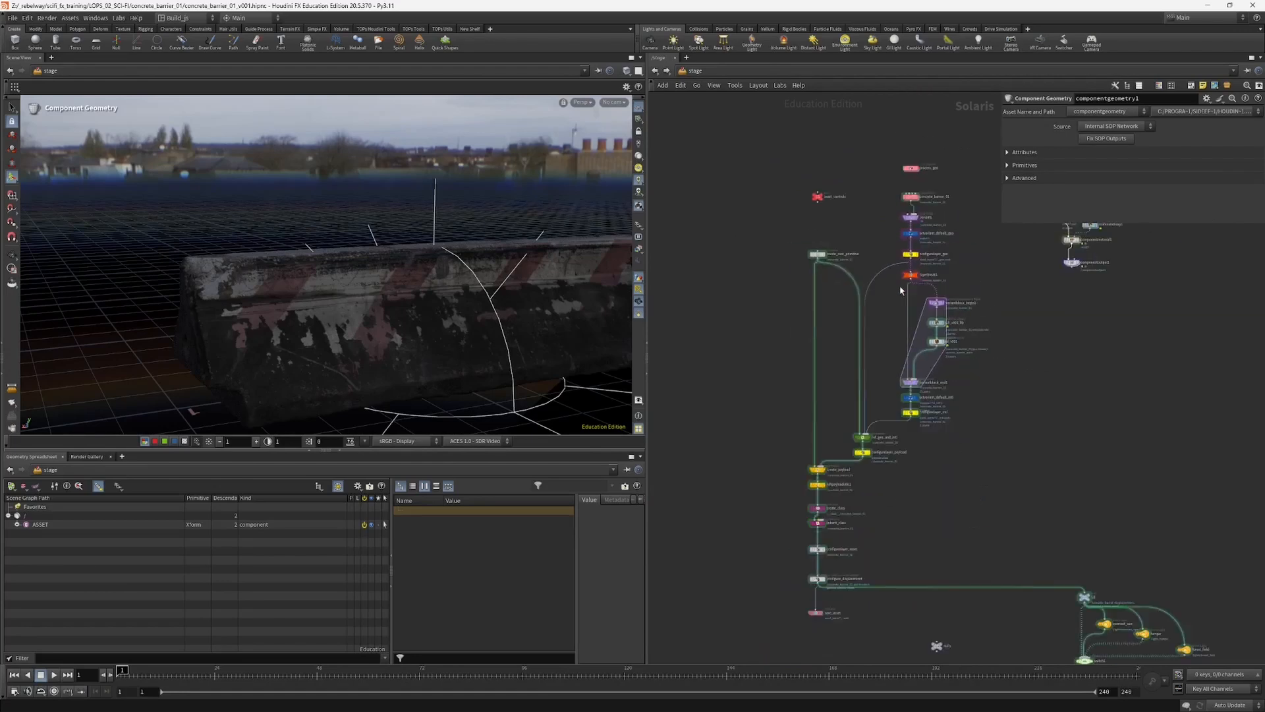
pyautogui.moveTo(1038, 271); pyautogui.dragTo(1001, 317, button='middle')
pyautogui.moveTo(986, 264); pyautogui.dragTo(1062, 336)
pyautogui.moveTo(1001, 380); pyautogui.dragTo(1015, 294, button='middle')
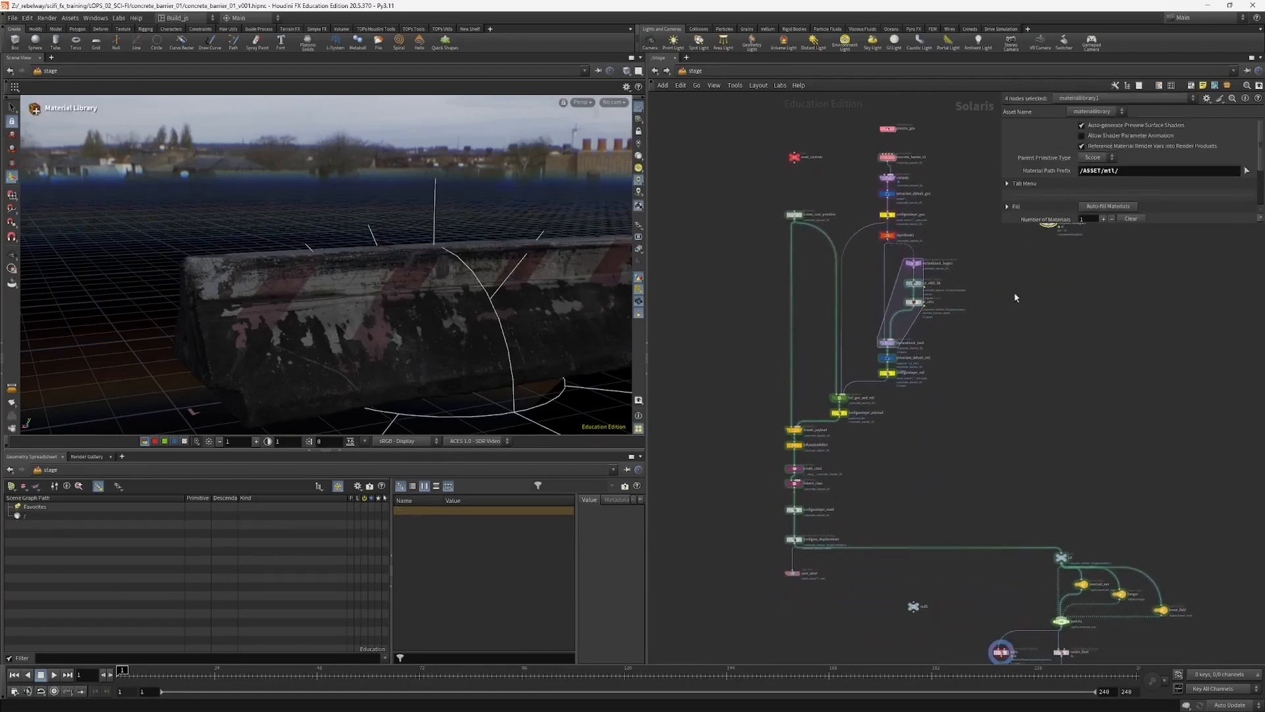
pyautogui.moveTo(900, 391); pyautogui.dragTo(941, 324, button='middle')
# Step: Inspect the configure_displacement and configurelayer_asset nodes, and view the whole barrier in the viewport
pyautogui.scroll(3, 815, 469)
pyautogui.click(850, 475)
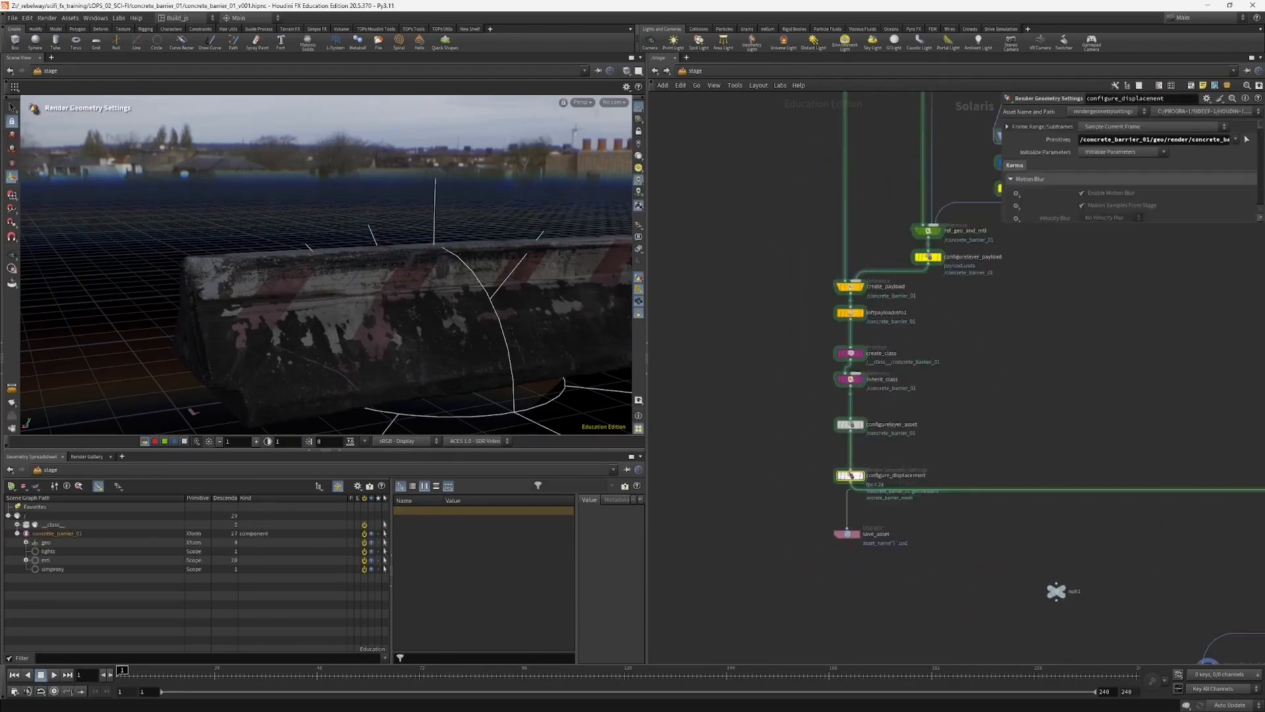
pyautogui.moveTo(809, 415); pyautogui.dragTo(801, 377, button='middle')
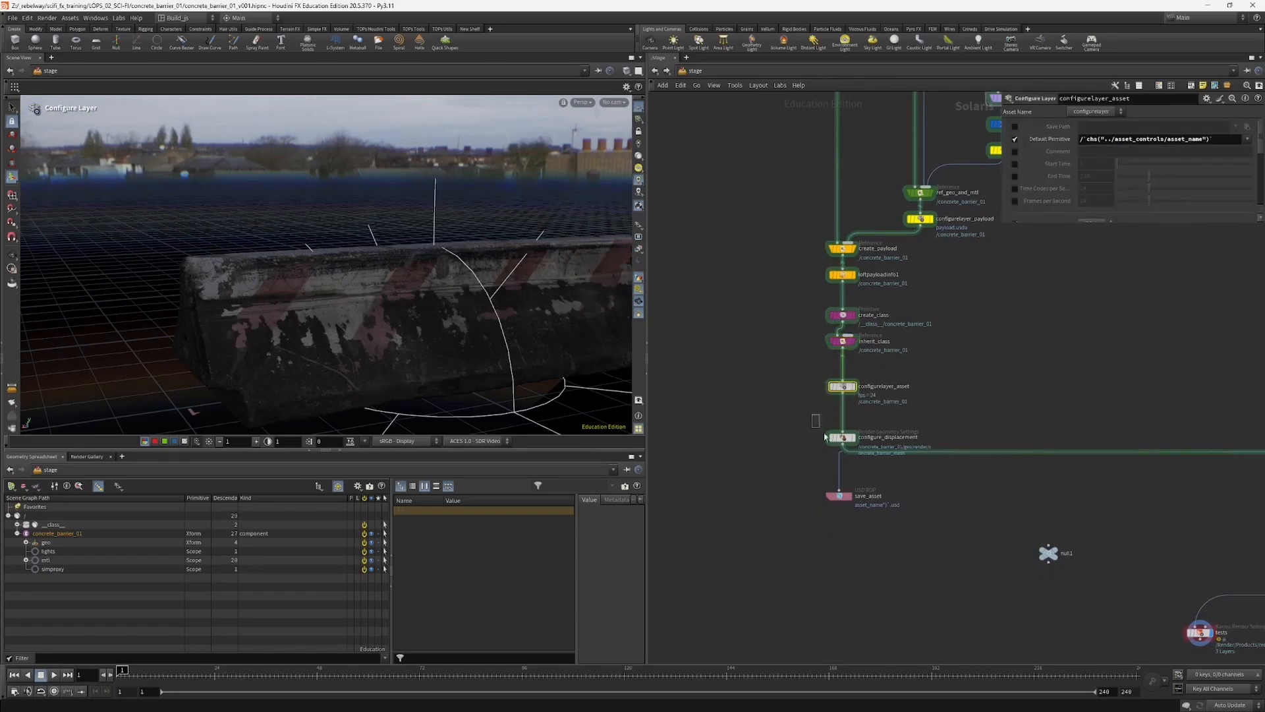
pyautogui.scroll(-3, 806, 474)
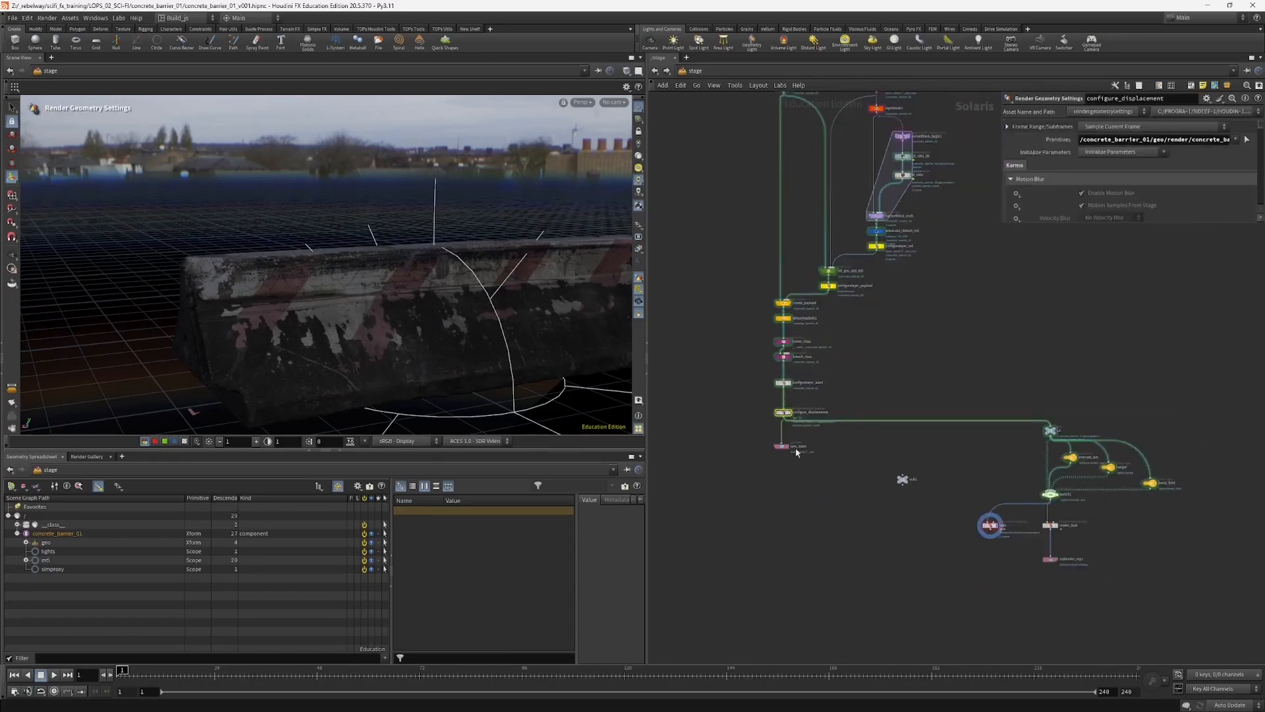
pyautogui.press('Escape')
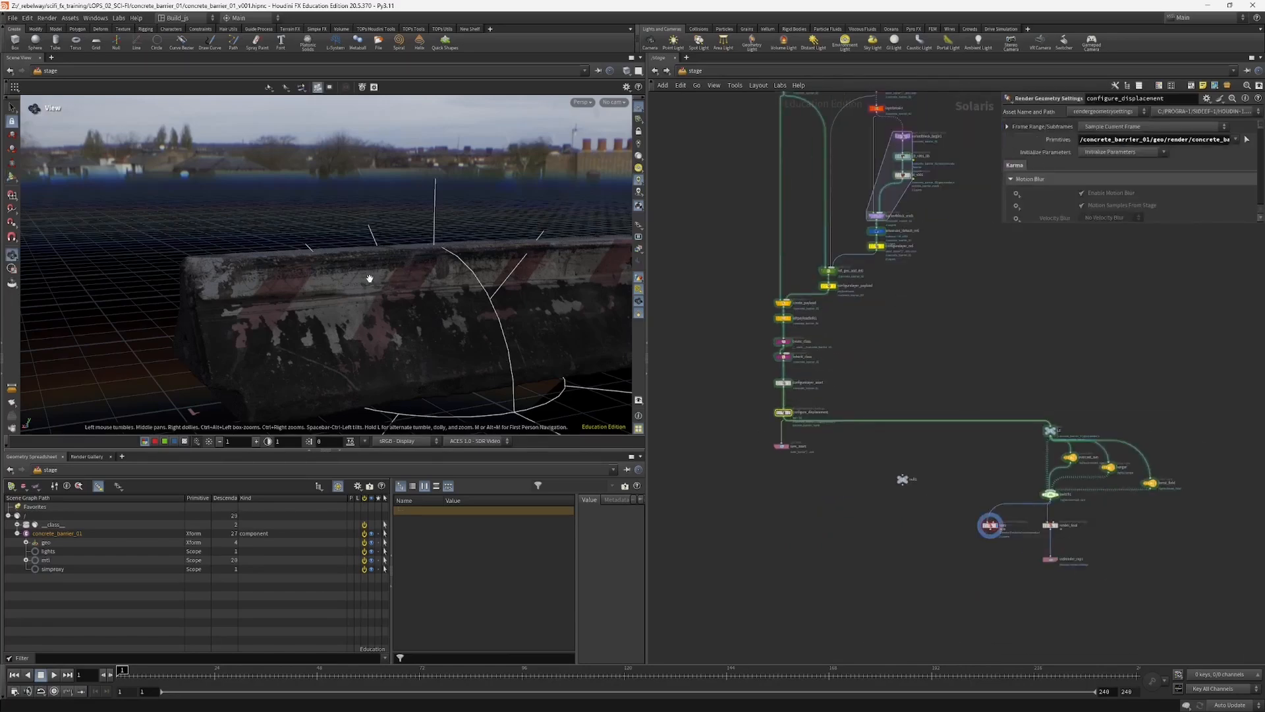
pyautogui.moveTo(364, 280); pyautogui.dragTo(431, 299)
pyautogui.scroll(-3, 741, 327)
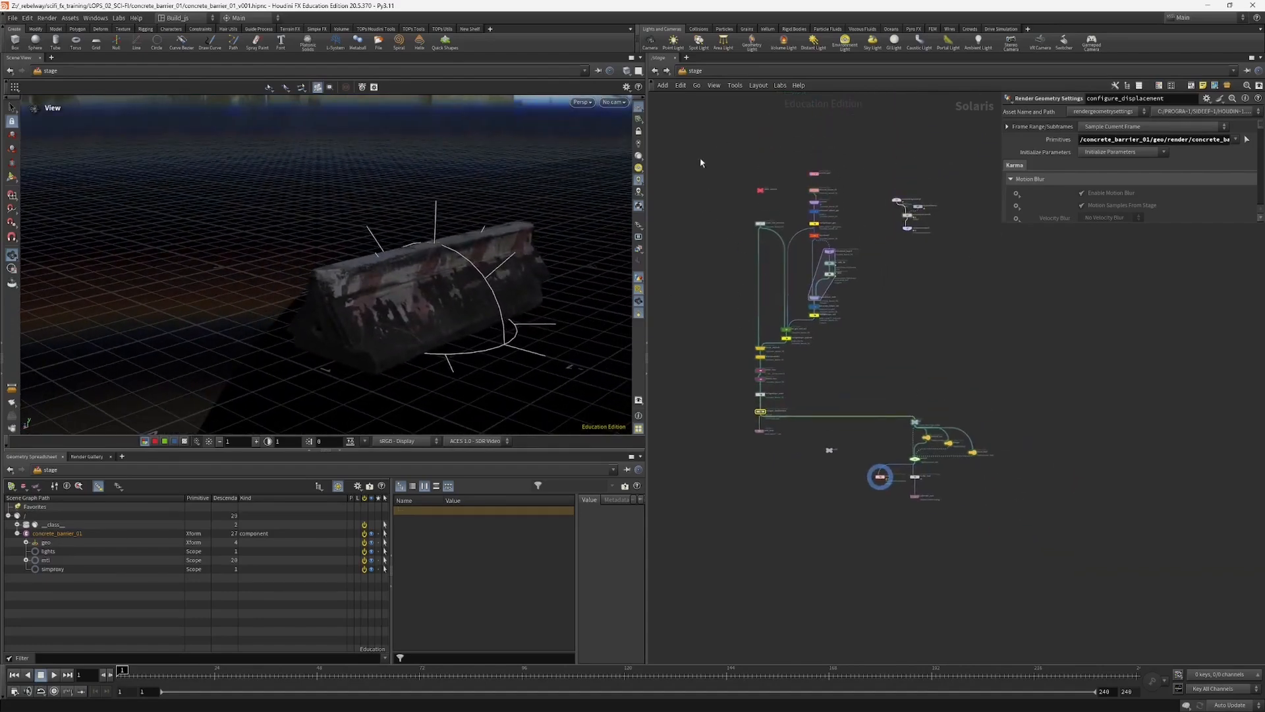
# Step: Select the custom barrier network's nodes and, for comparison, the four Component Builder nodes
pyautogui.moveTo(701, 150); pyautogui.dragTo(846, 463)
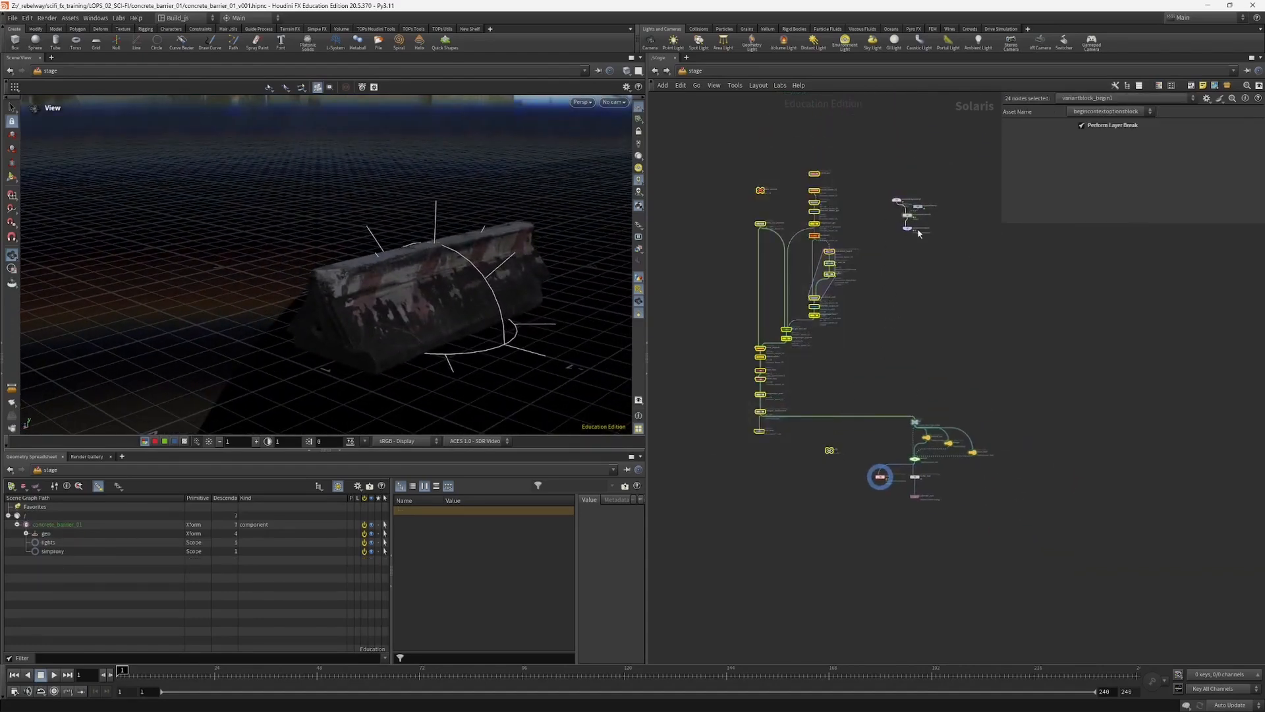
pyautogui.scroll(3, 910, 270)
pyautogui.moveTo(879, 193); pyautogui.dragTo(952, 303)
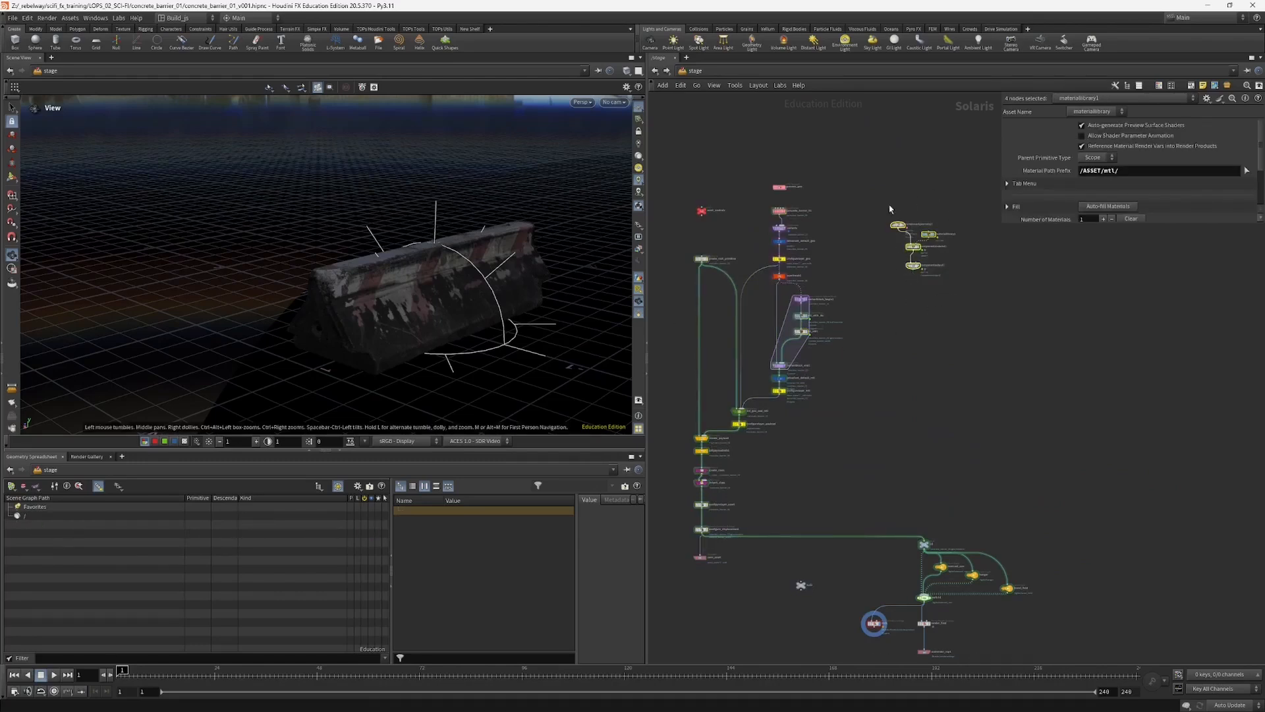
pyautogui.scroll(3, 887, 237)
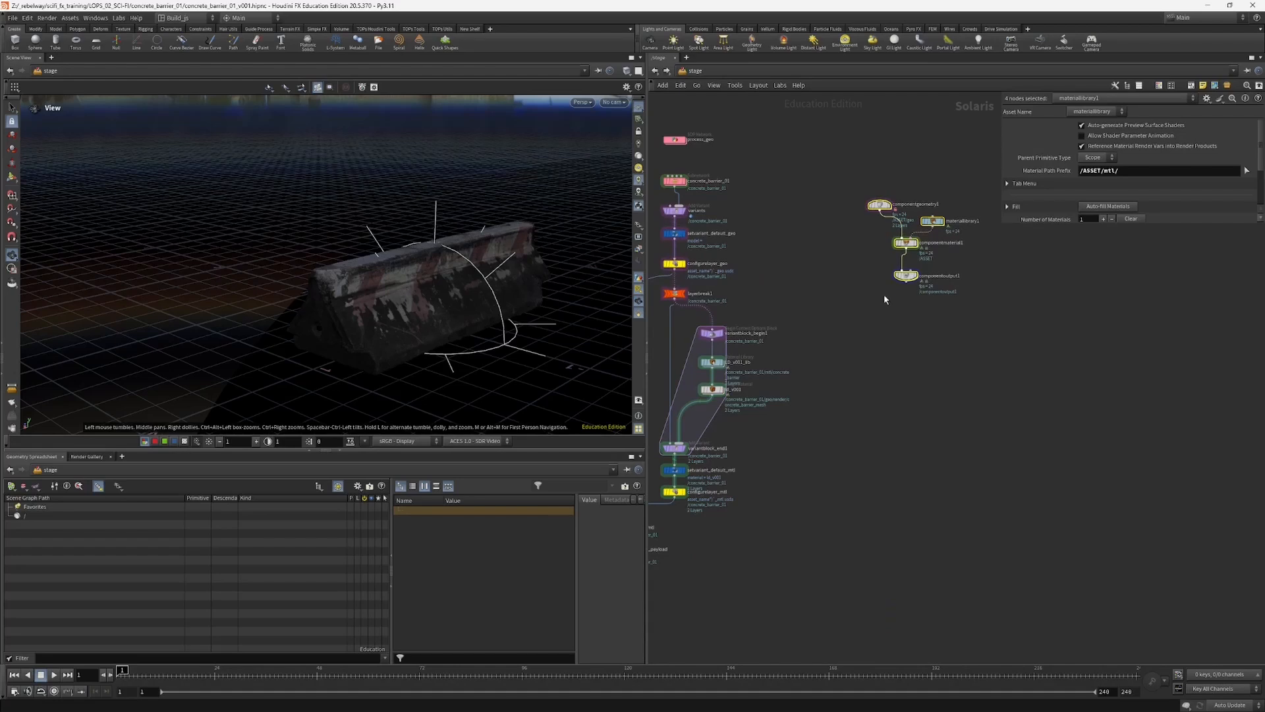
pyautogui.scroll(-5, 883, 294)
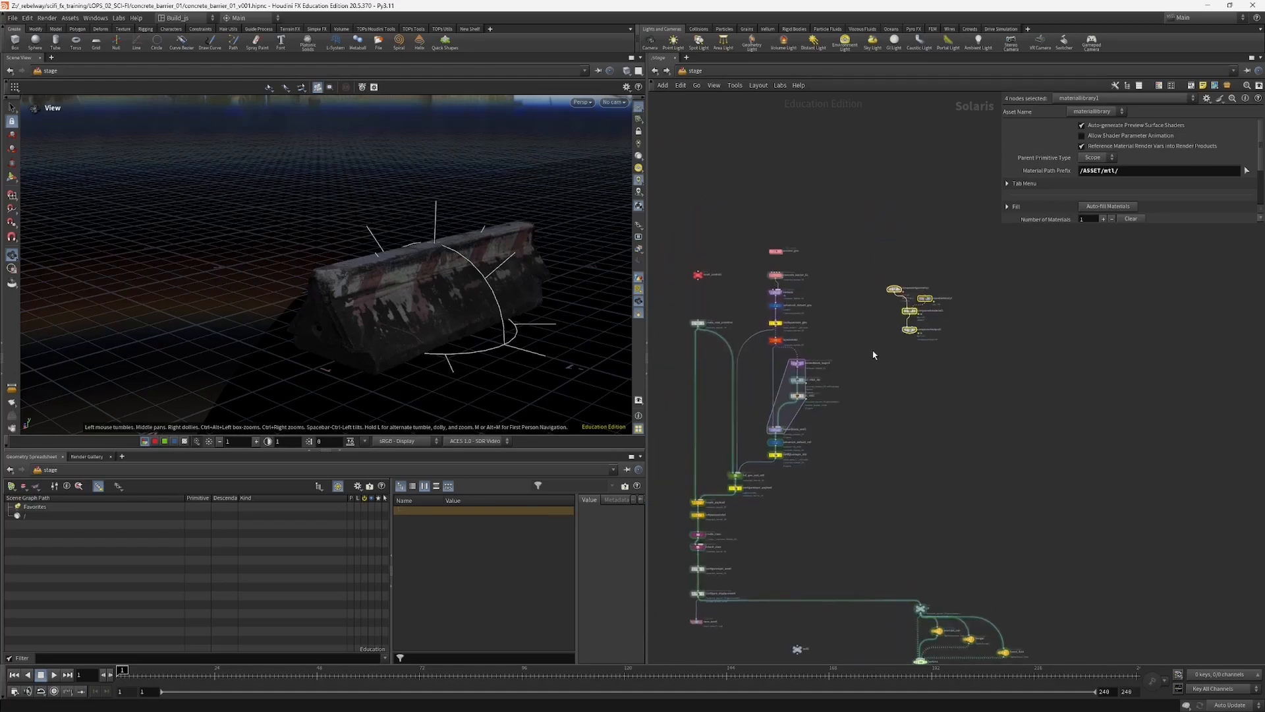
# Step: Open scifi_soldier_v005.hipnc from the sci_fi_soldier folder, discarding the changes to the barrier scene
pyautogui.hotkey('ctrl', 'o')
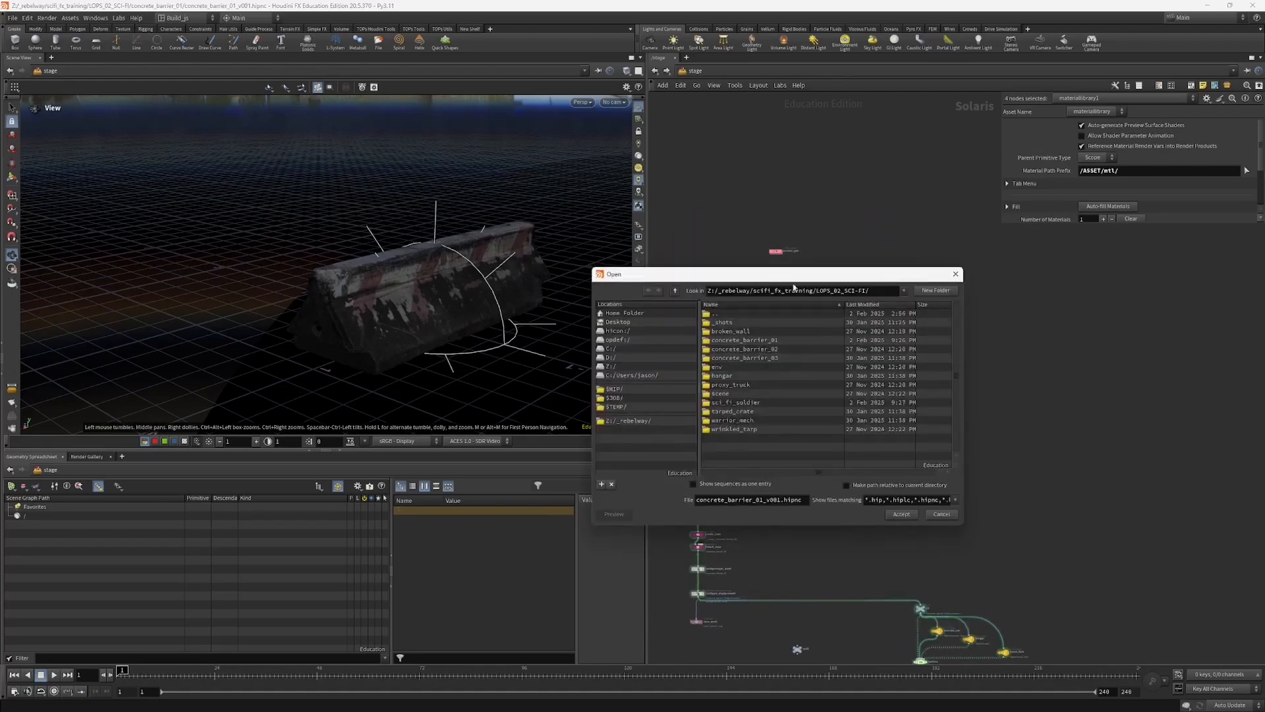
pyautogui.doubleClick(741, 403)
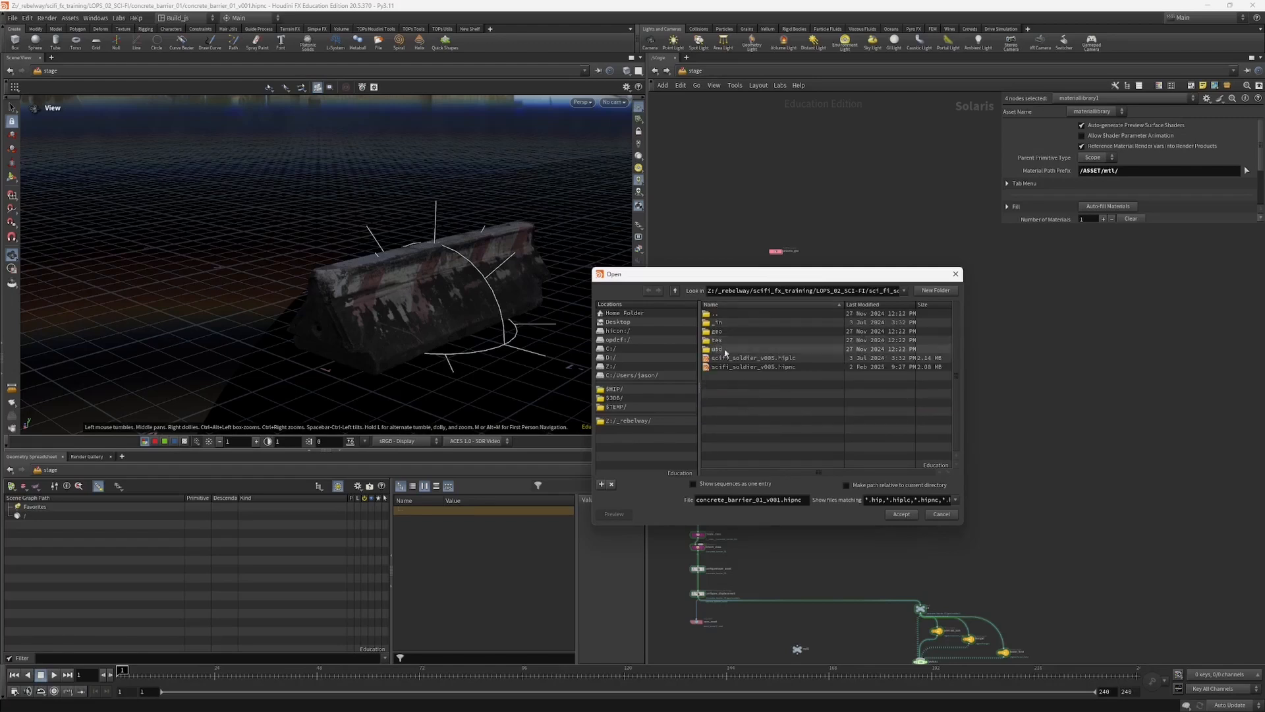
pyautogui.doubleClick(786, 367)
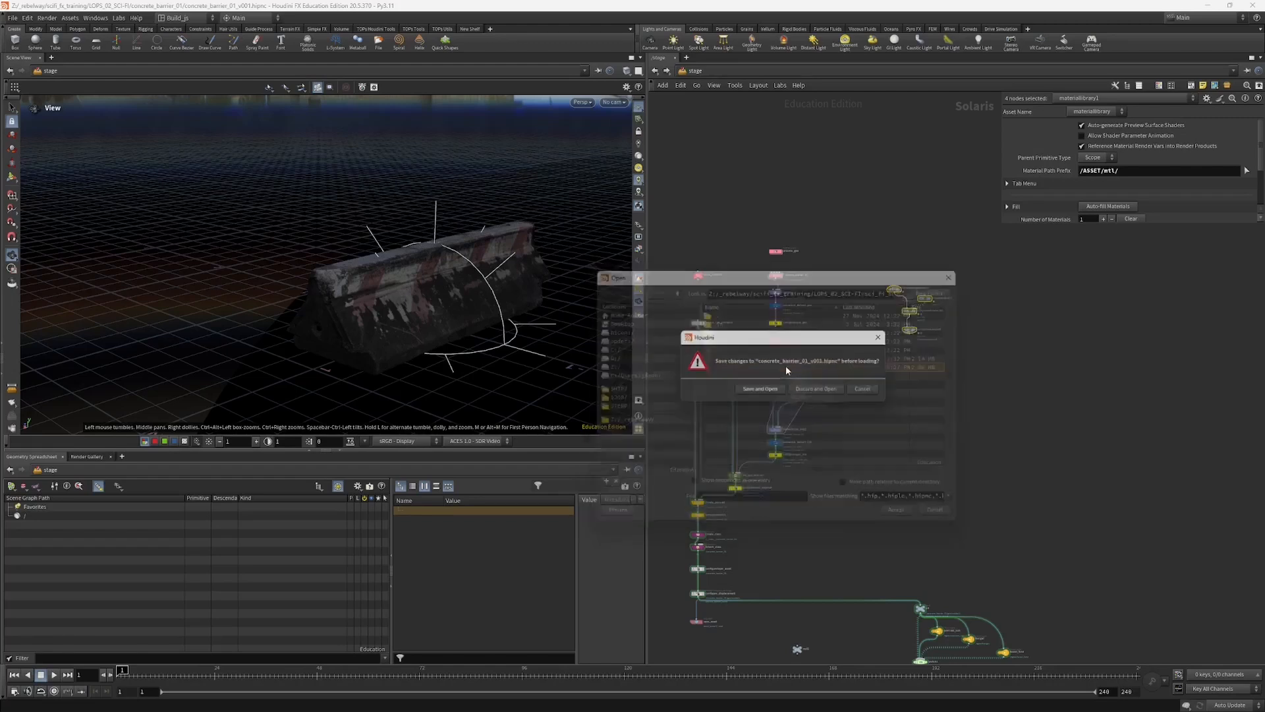
pyautogui.click(804, 393)
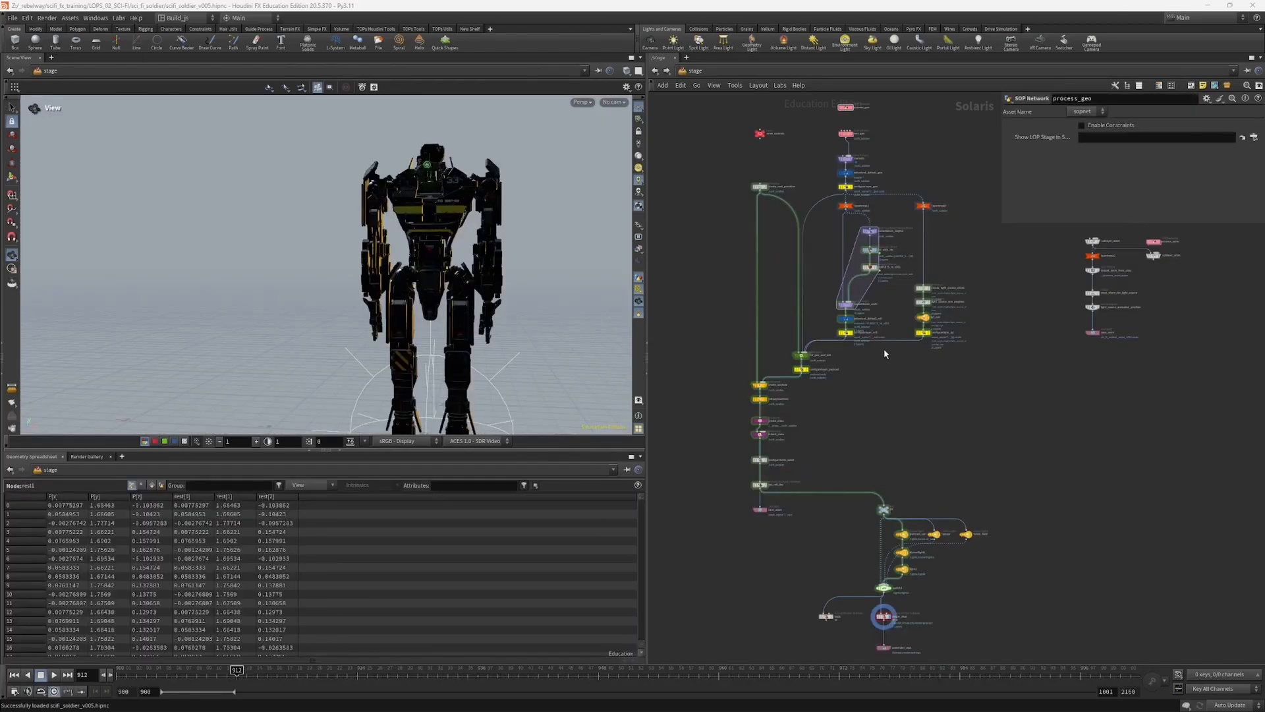
# Step: Review the soldier's stage network, inspect its asset_controls and save_asset nodes, and view the soldier from another angle
pyautogui.scroll(-5, 877, 369)
pyautogui.moveTo(750, 159); pyautogui.dragTo(938, 435)
pyautogui.scroll(3, 791, 363)
pyautogui.moveTo(791, 363); pyautogui.dragTo(787, 372, button='middle')
pyautogui.click(794, 263)
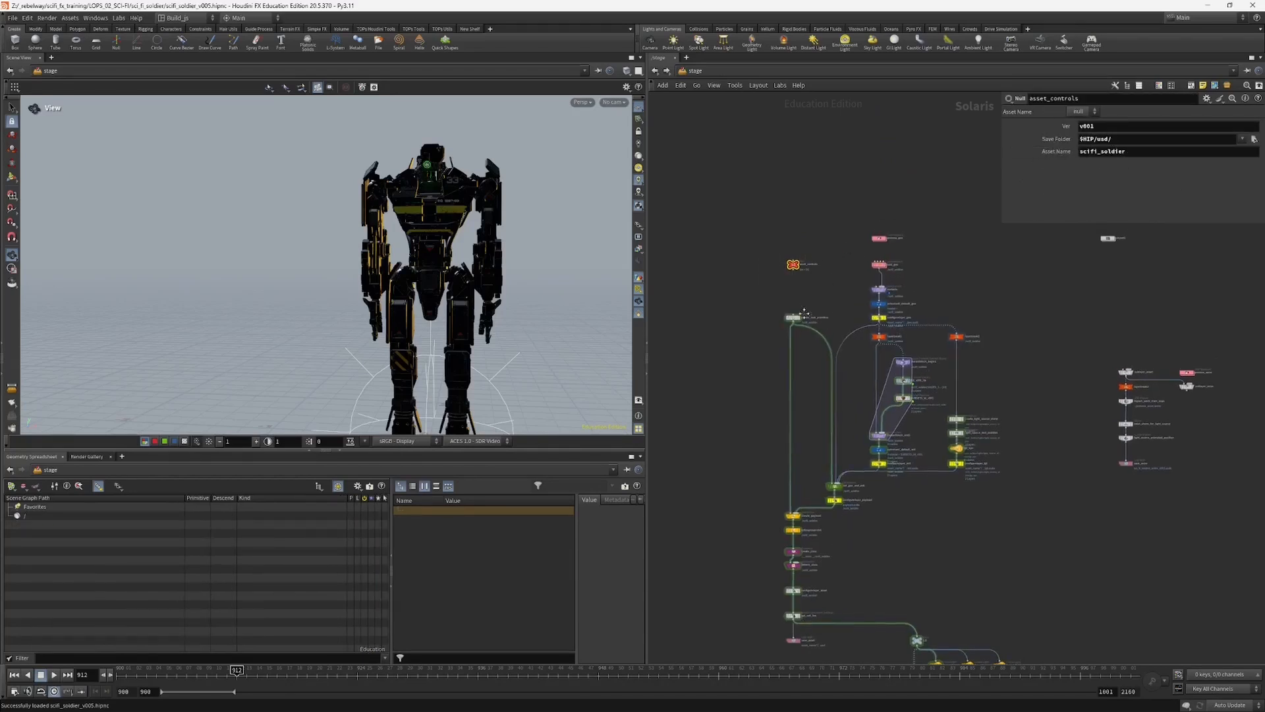
pyautogui.moveTo(809, 302); pyautogui.dragTo(828, 182, button='middle')
pyautogui.click(814, 516)
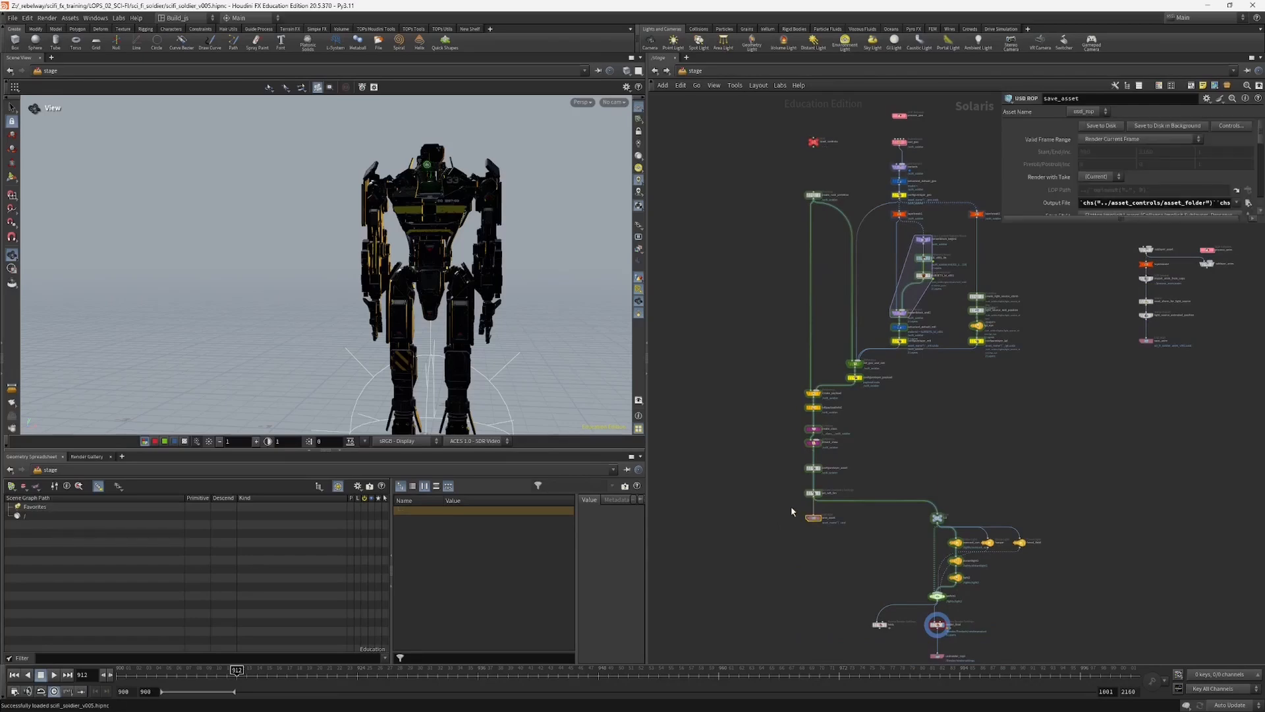
pyautogui.scroll(3, 793, 505)
pyautogui.moveTo(434, 293); pyautogui.dragTo(593, 274)
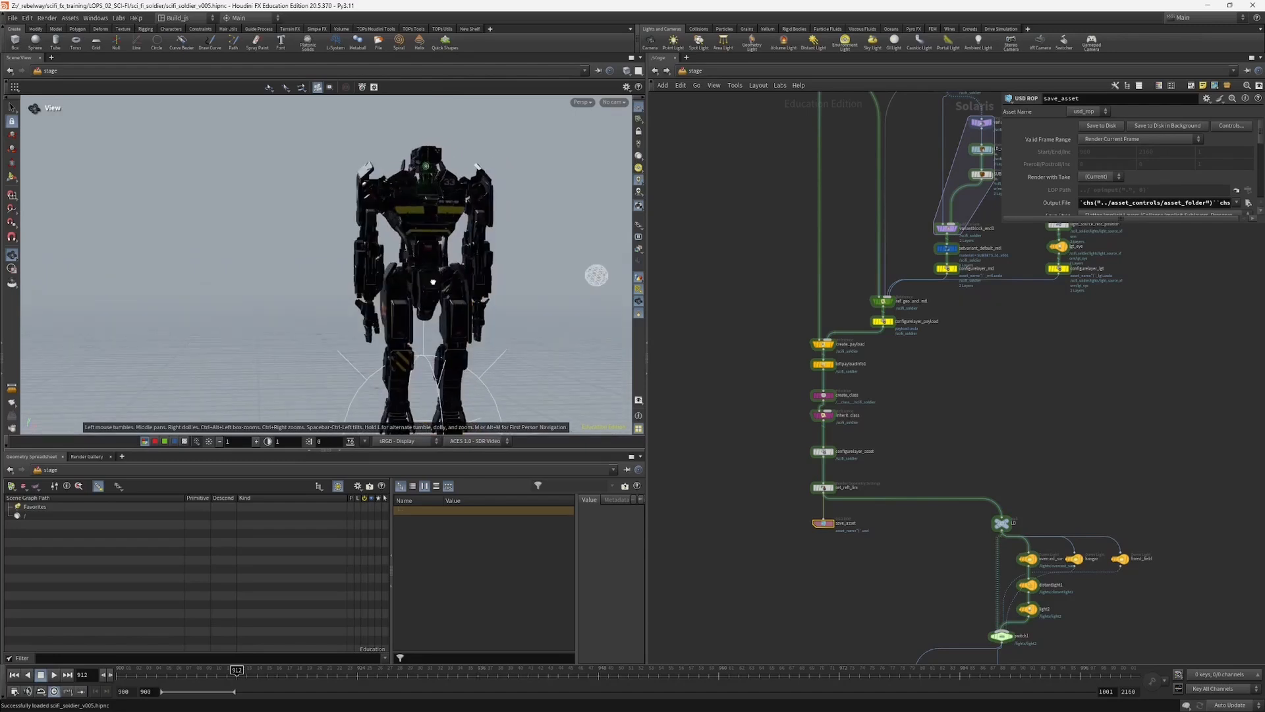
# Step: Look inside the rest_geo network and inspect the set_proxy and set_render Configure Primitive nodes
pyautogui.moveTo(787, 242); pyautogui.dragTo(730, 446, button='middle')
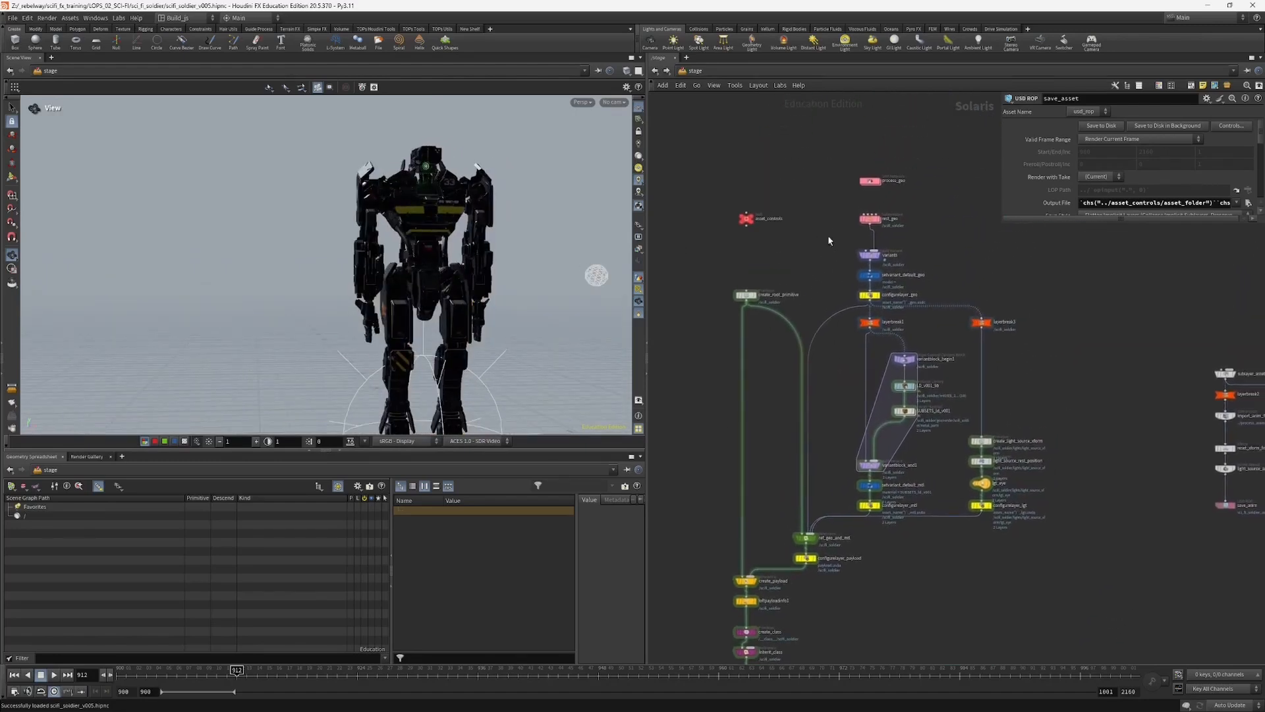
pyautogui.click(869, 220)
pyautogui.press('Return')
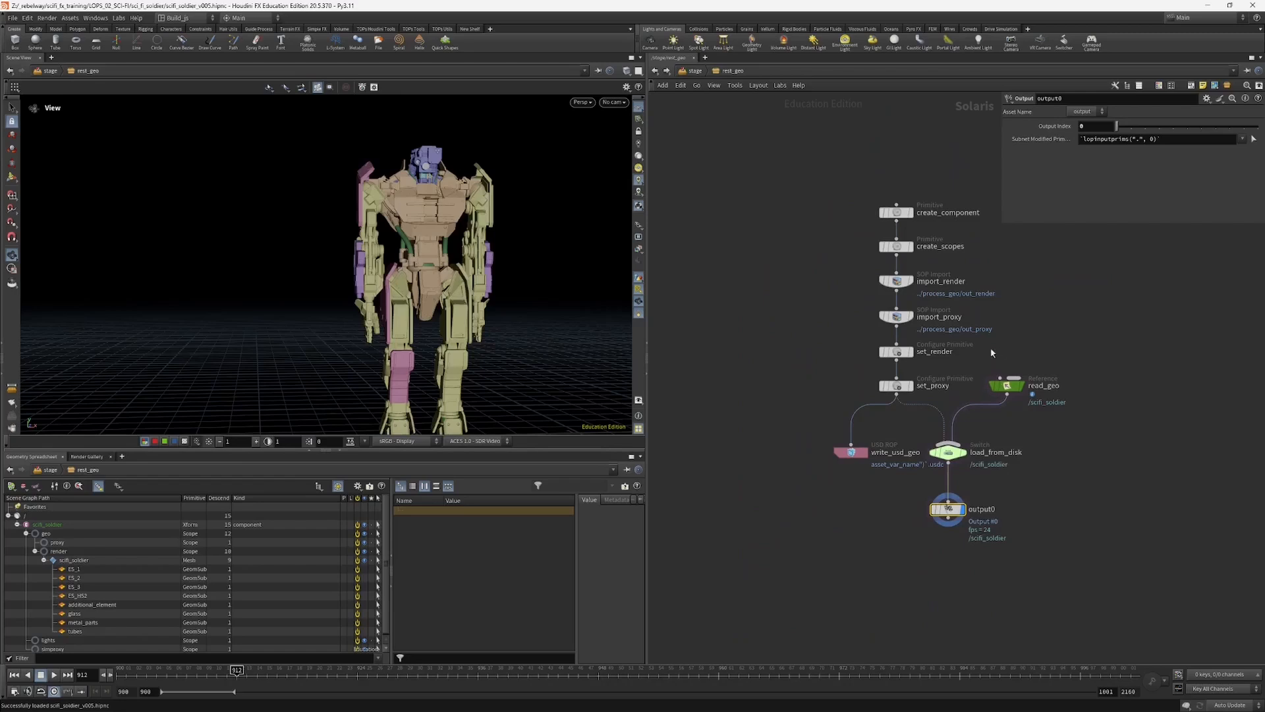
pyautogui.click(896, 386)
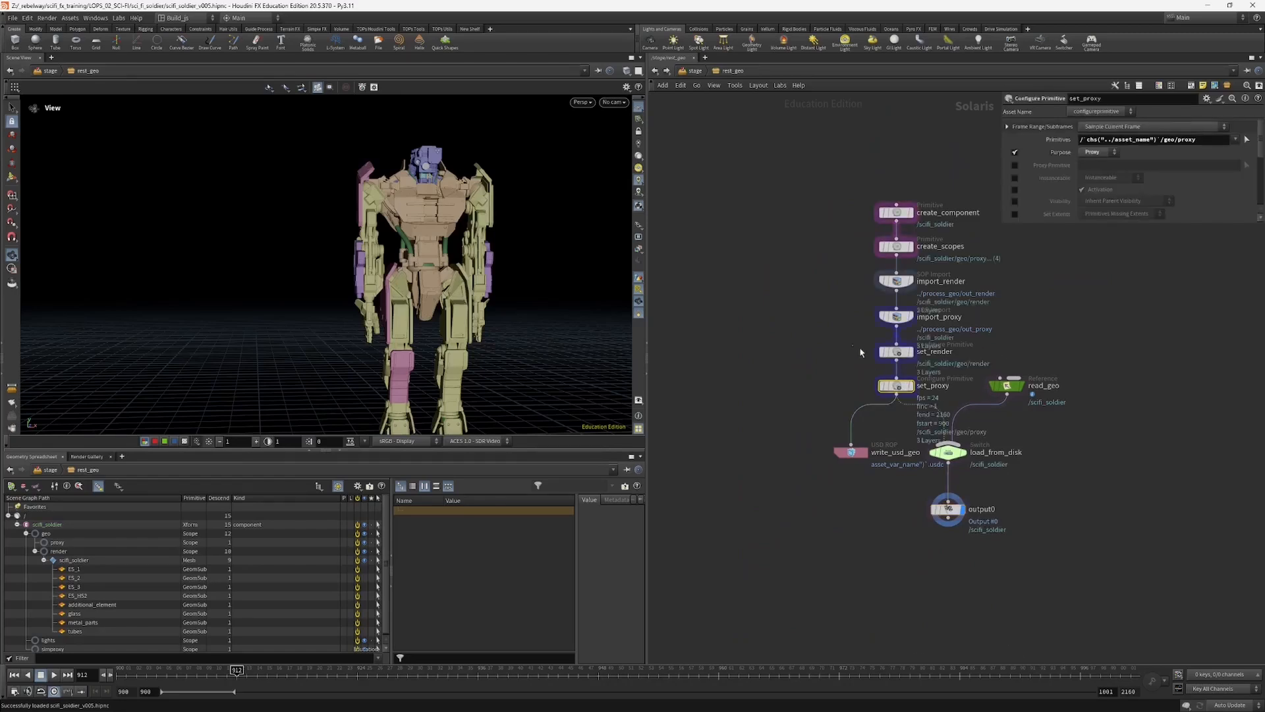
pyautogui.click(895, 352)
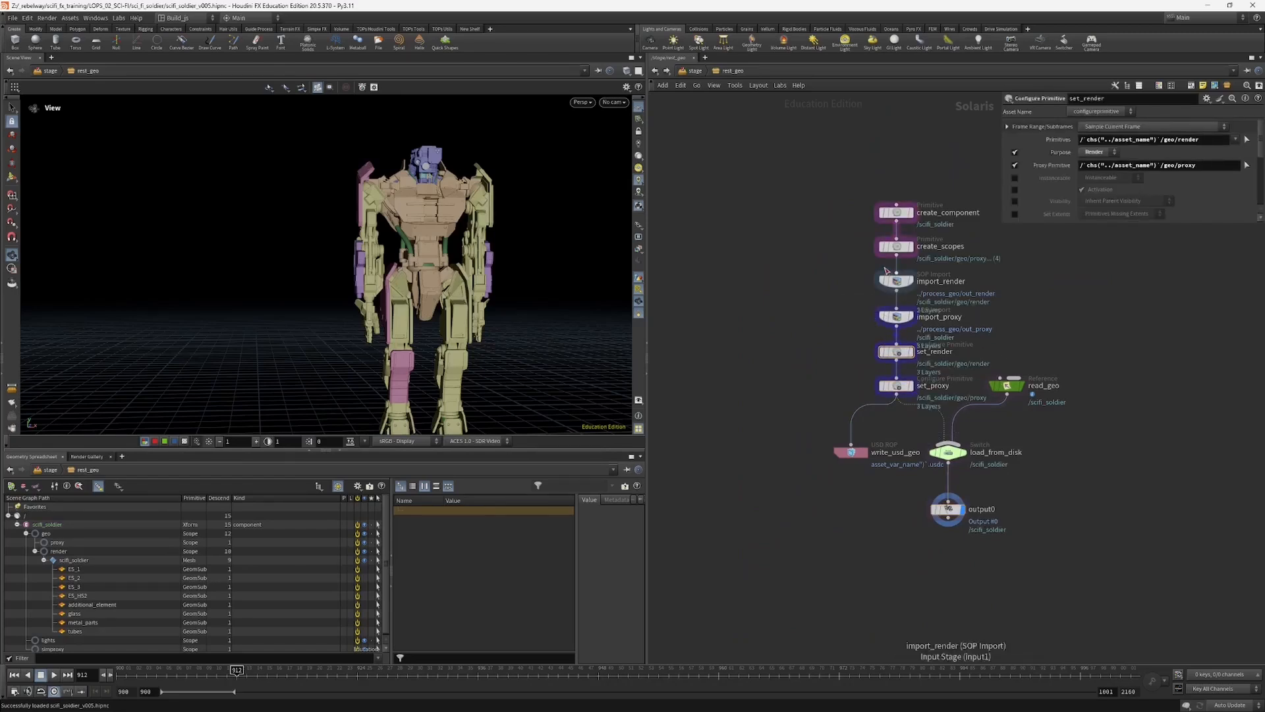
pyautogui.click(855, 132)
# Step: Examine the process_geo network from the alembic1 import through the blast and material branches, and inspect the color1 node
pyautogui.click(697, 71)
pyautogui.doubleClick(870, 182)
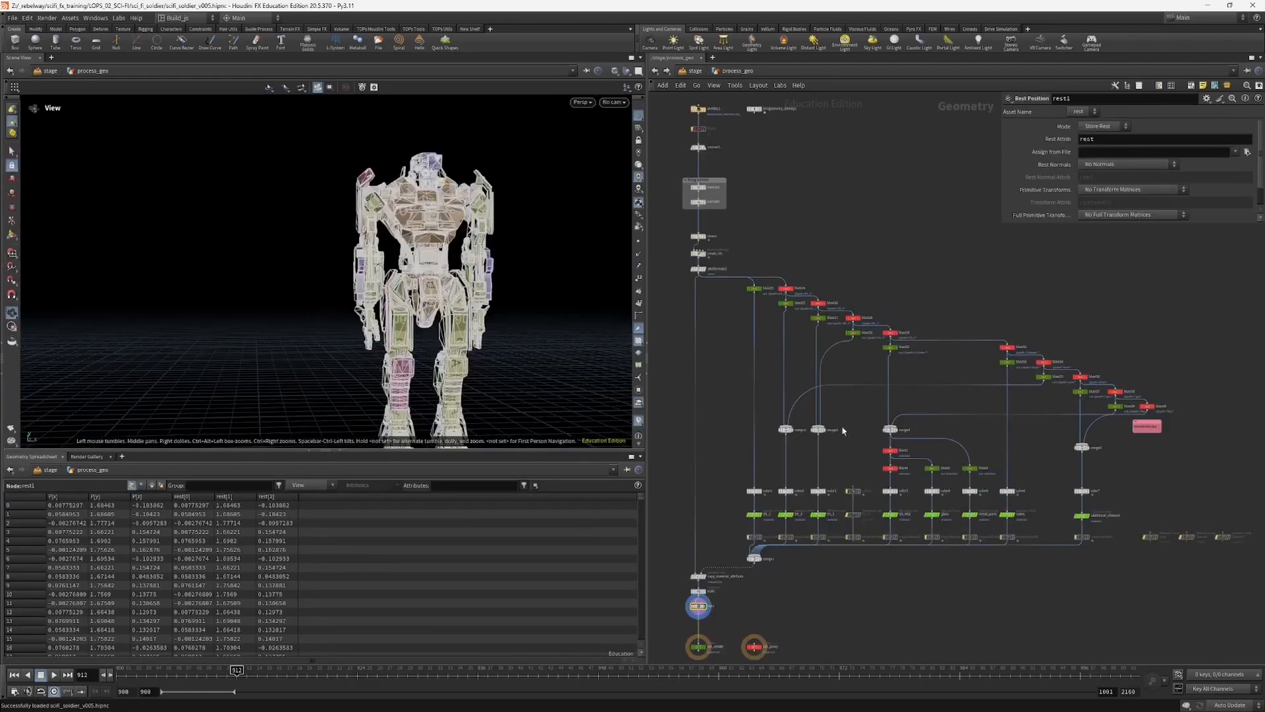
pyautogui.moveTo(733, 385); pyautogui.dragTo(780, 452, button='middle')
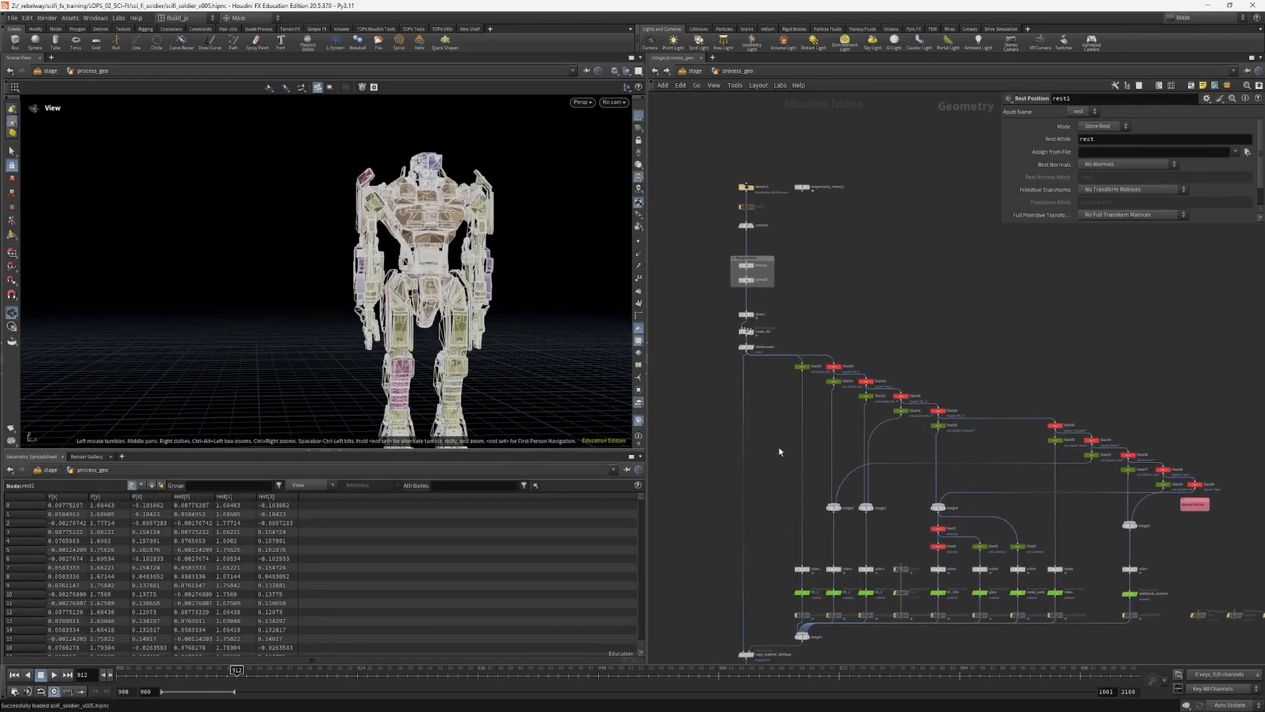
pyautogui.scroll(2, 786, 442)
pyautogui.moveTo(773, 380); pyautogui.dragTo(799, 411, button='middle')
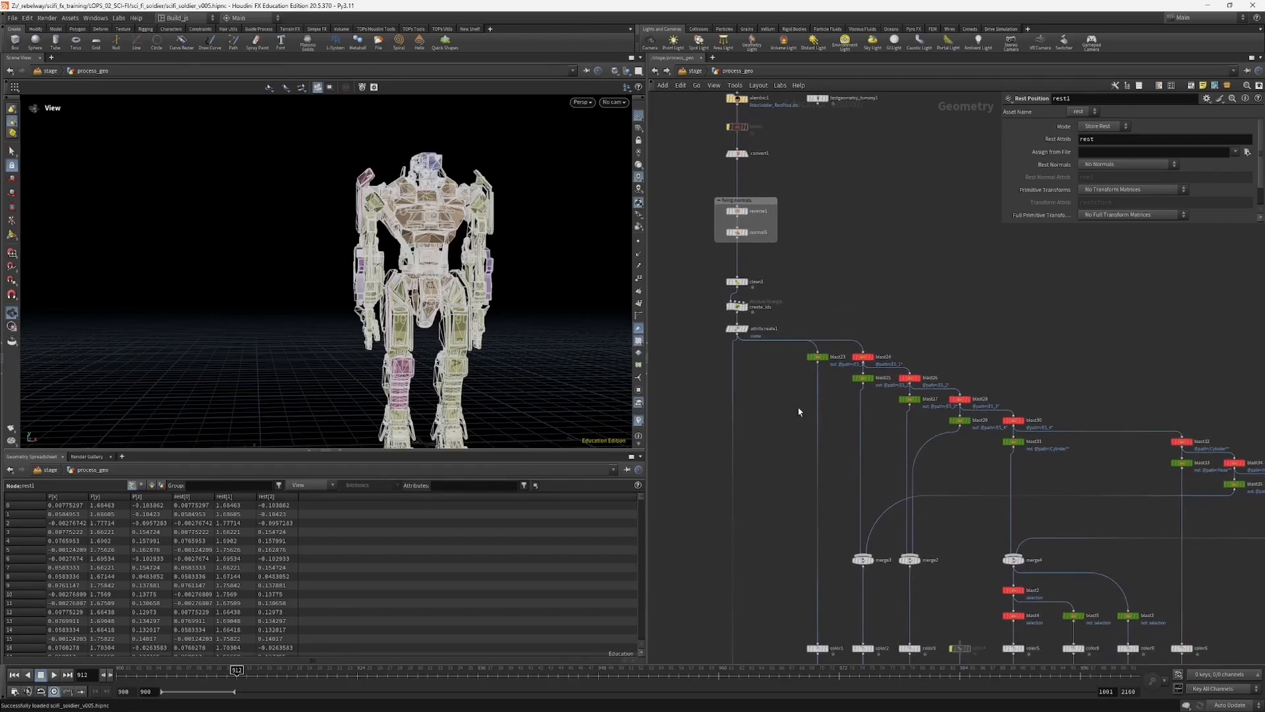
pyautogui.moveTo(802, 433); pyautogui.dragTo(810, 365, button='middle')
pyautogui.moveTo(805, 256); pyautogui.dragTo(875, 464, button='middle')
pyautogui.scroll(3, 821, 355)
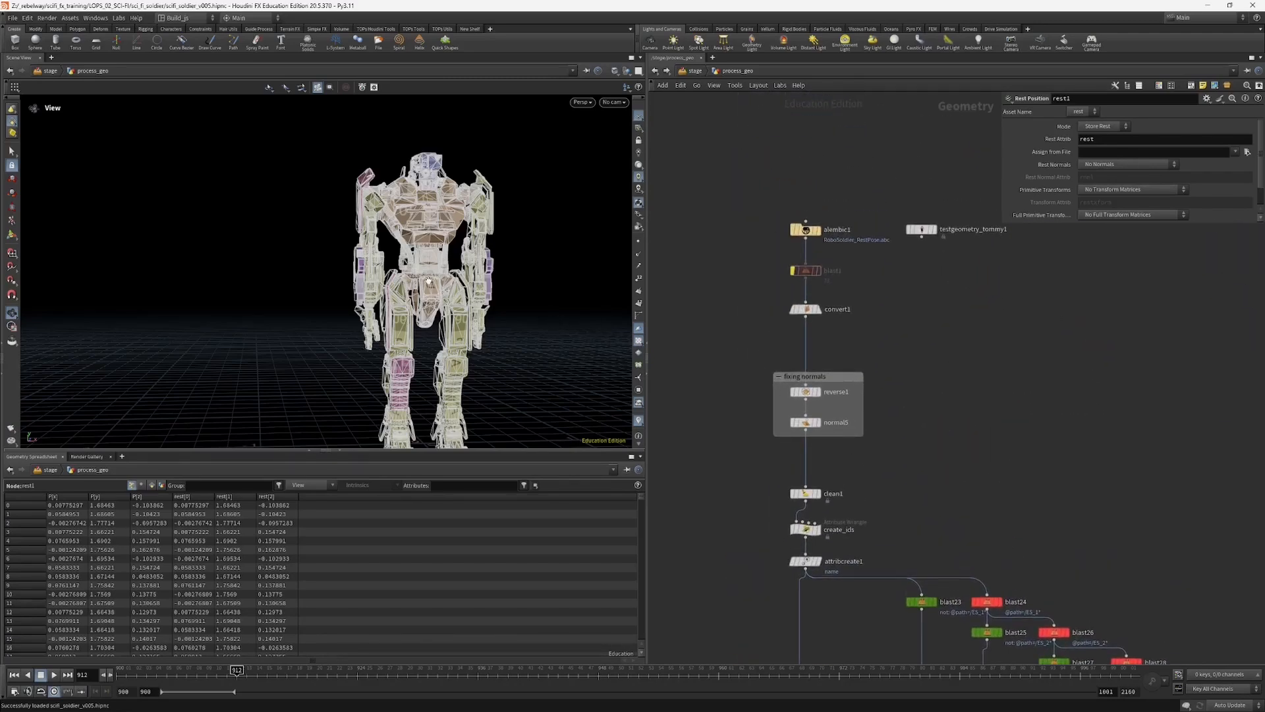
pyautogui.moveTo(743, 484); pyautogui.dragTo(697, 277, button='middle')
pyautogui.scroll(-3, 697, 283)
pyautogui.moveTo(751, 427); pyautogui.dragTo(737, 232, button='middle')
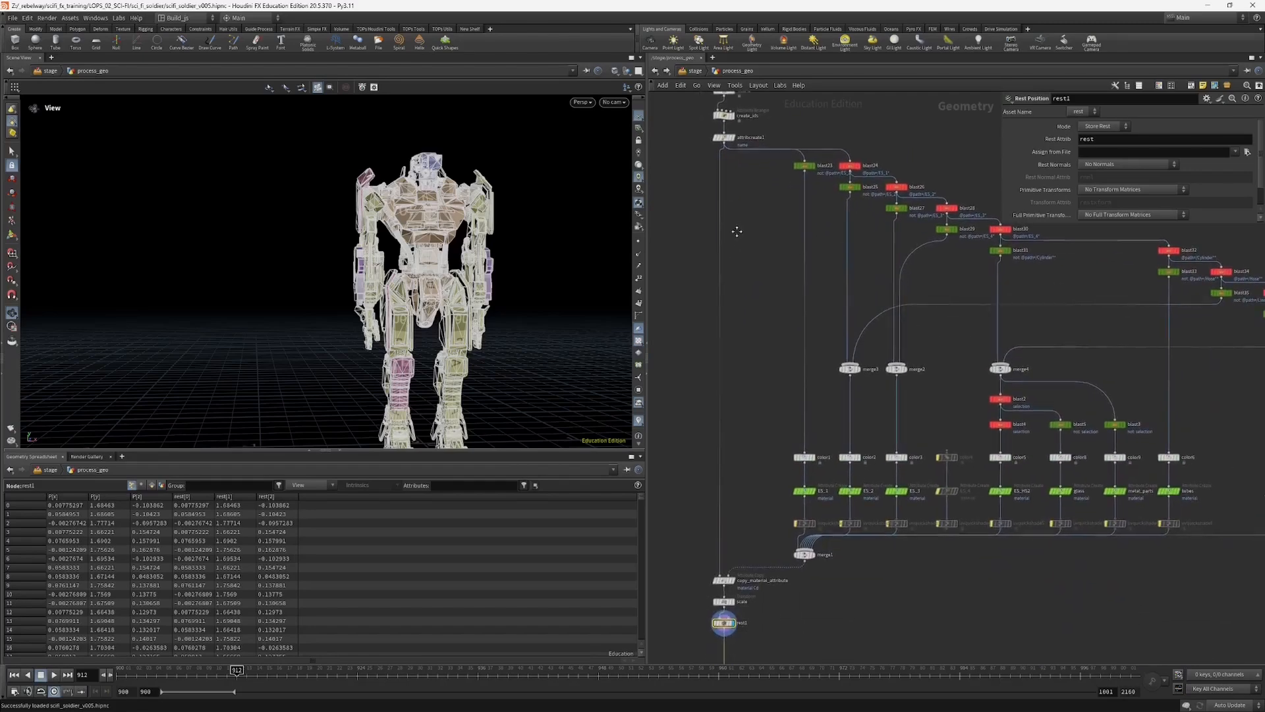
pyautogui.click(795, 458)
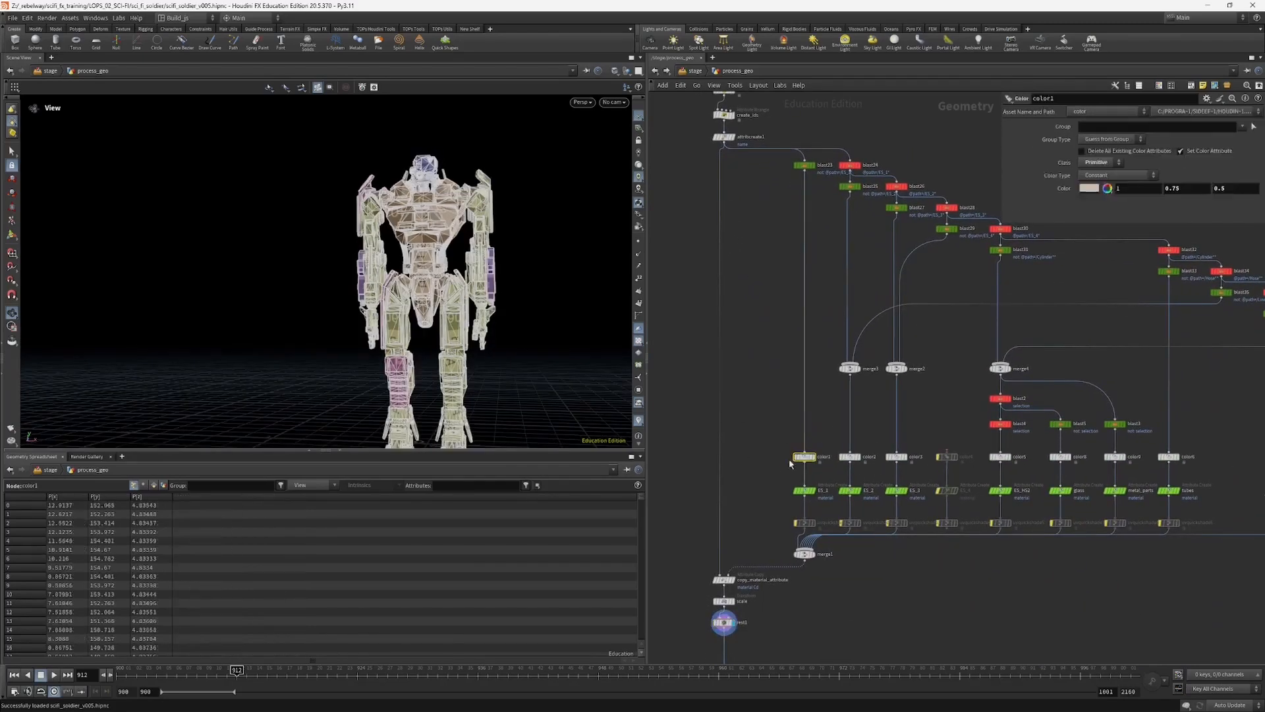
# Step: Return to the stage network and examine the soldier from several angles along with its node chain down to the lights and render nodes
pyautogui.click(693, 72)
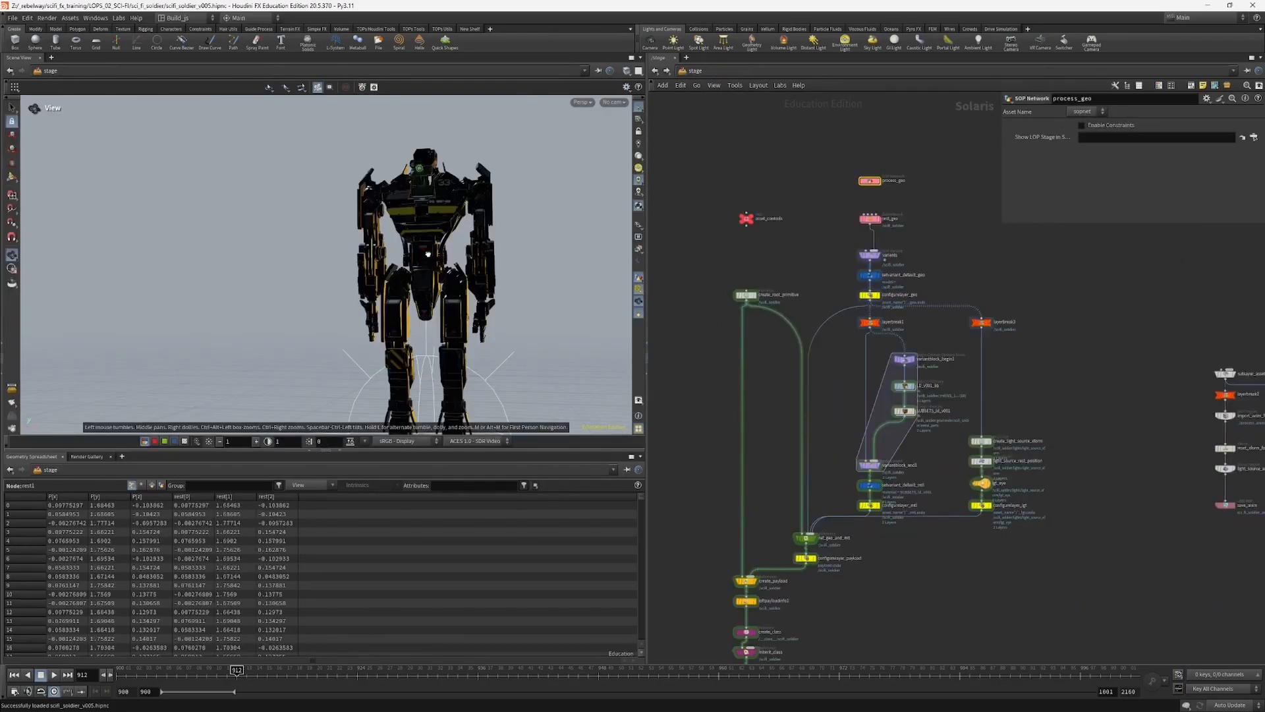
pyautogui.moveTo(504, 253); pyautogui.dragTo(540, 270)
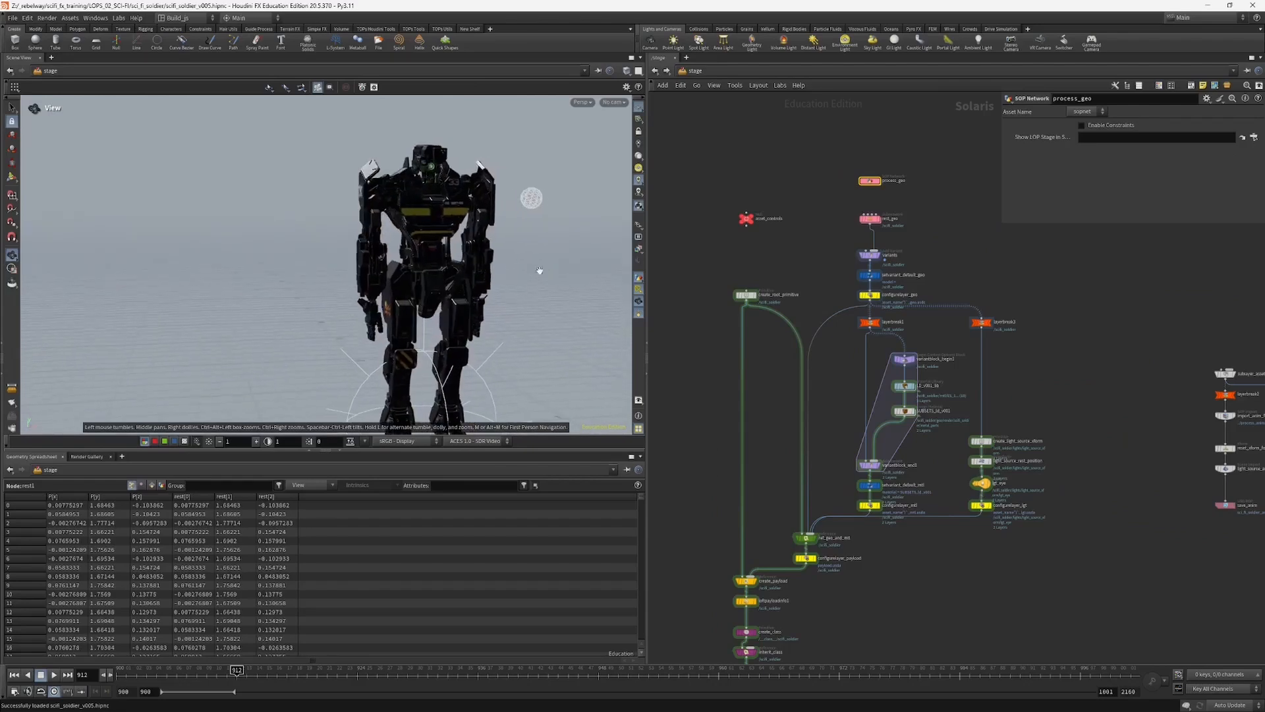
pyautogui.scroll(2, 859, 300)
pyautogui.moveTo(821, 254); pyautogui.dragTo(854, 309, button='middle')
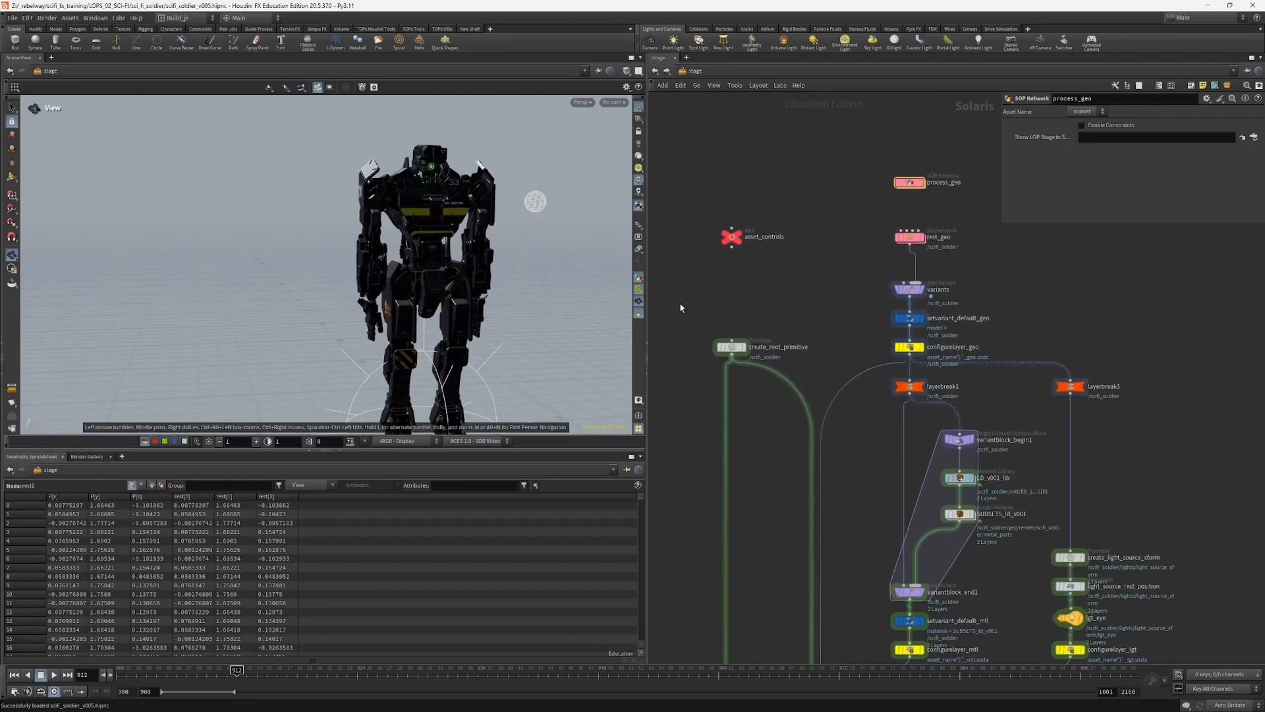
pyautogui.scroll(-4, 861, 291)
pyautogui.moveTo(814, 377); pyautogui.dragTo(811, 346, button='middle')
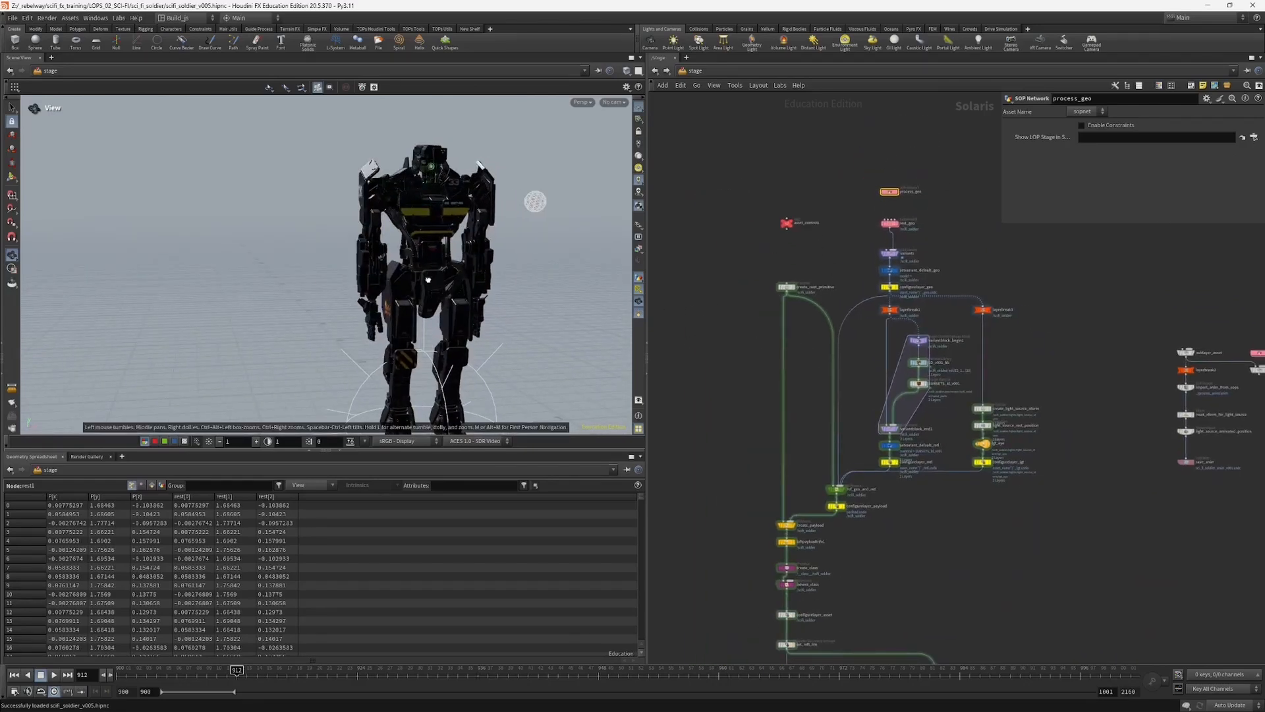
pyautogui.moveTo(508, 294); pyautogui.dragTo(593, 276)
pyautogui.moveTo(720, 552); pyautogui.dragTo(758, 331, button='middle')
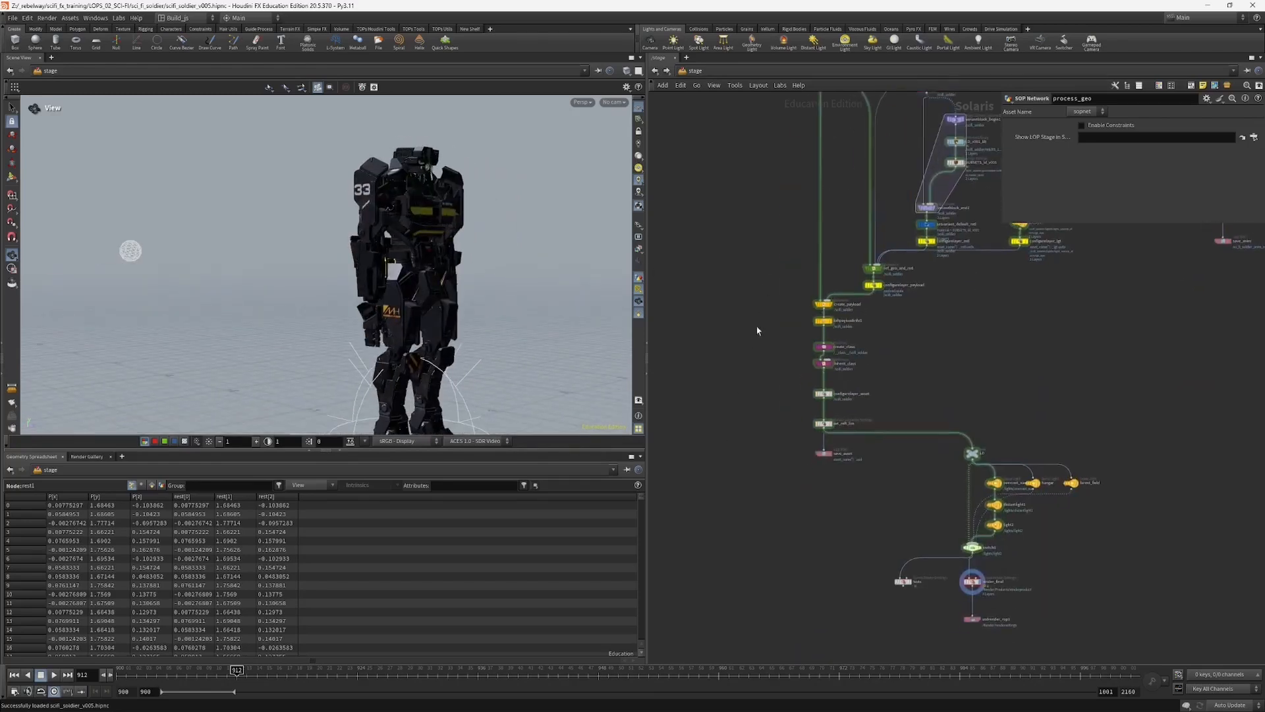
# Step: Preview the soldier in the viewport with the Karma XPU renderer, and return the viewport to Houdini VK
pyautogui.click(581, 102)
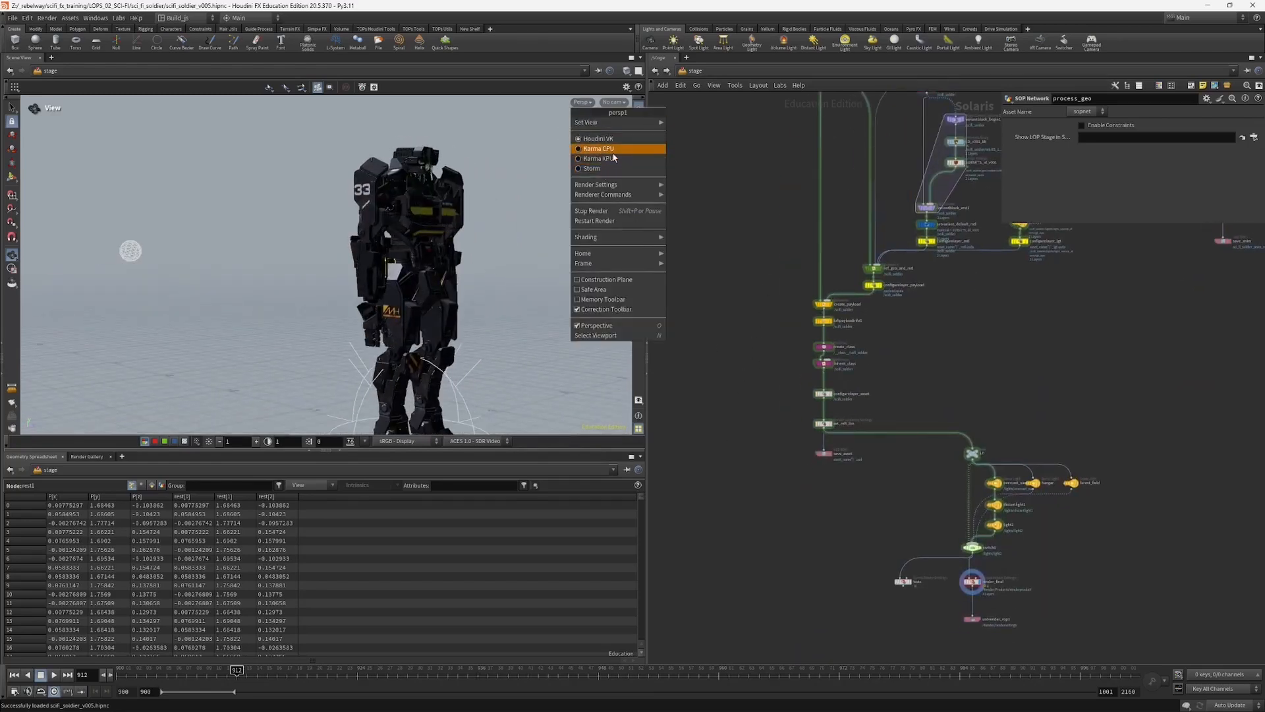
pyautogui.click(598, 159)
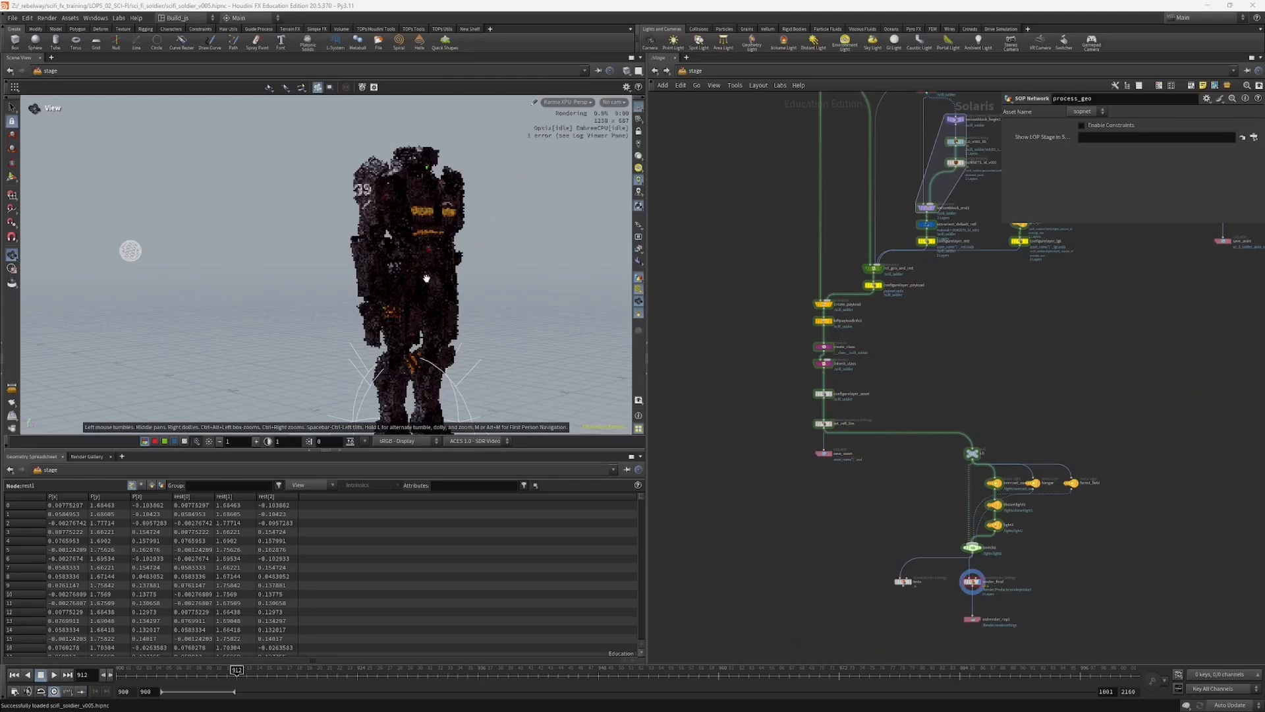
pyautogui.scroll(2, 988, 509)
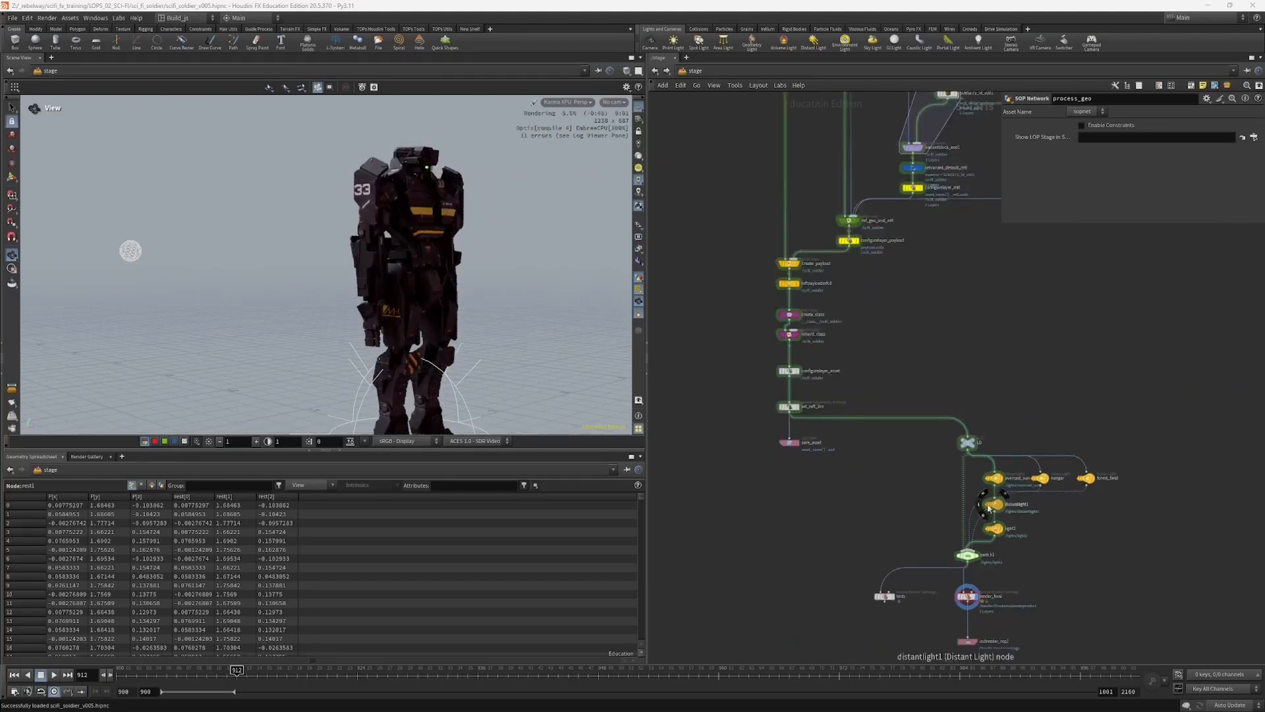
pyautogui.moveTo(409, 275); pyautogui.dragTo(468, 285)
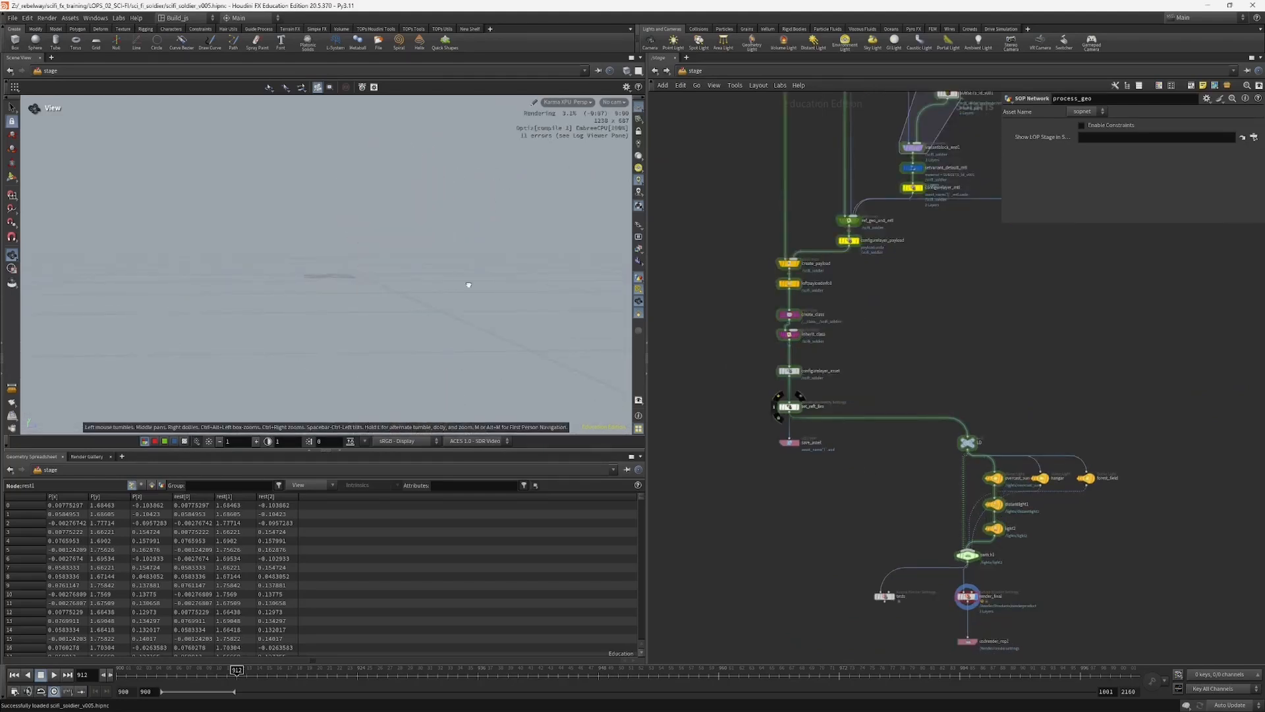
pyautogui.click(572, 102)
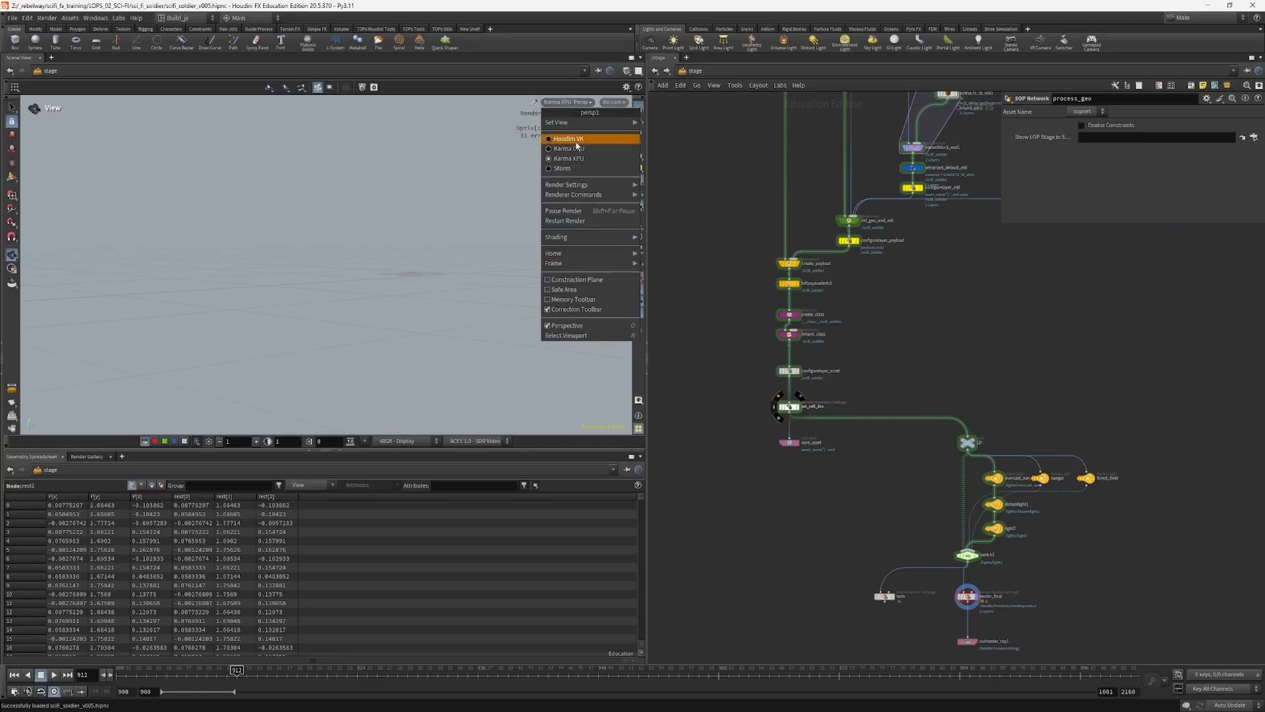
pyautogui.click(576, 140)
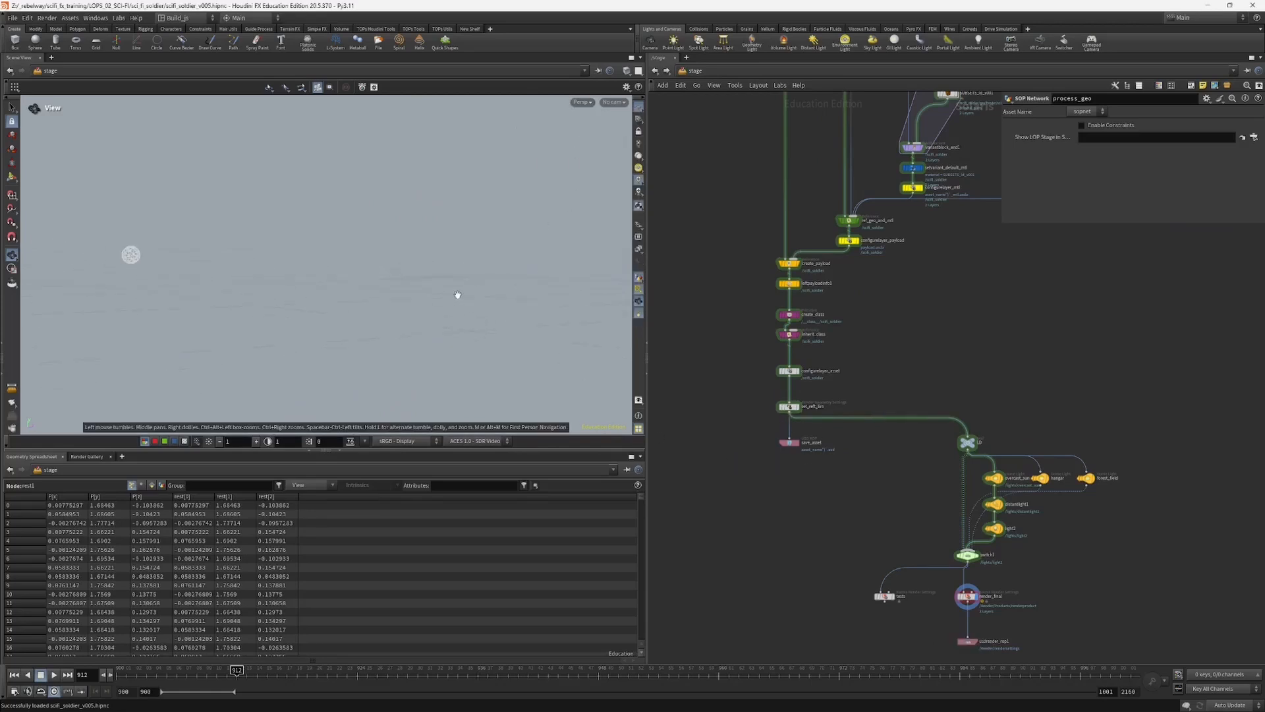
pyautogui.moveTo(457, 294)
pyautogui.mouseDown()
pyautogui.moveTo(461, 274)
pyautogui.moveTo(446, 311)
pyautogui.moveTo(455, 284)
pyautogui.mouseUp()
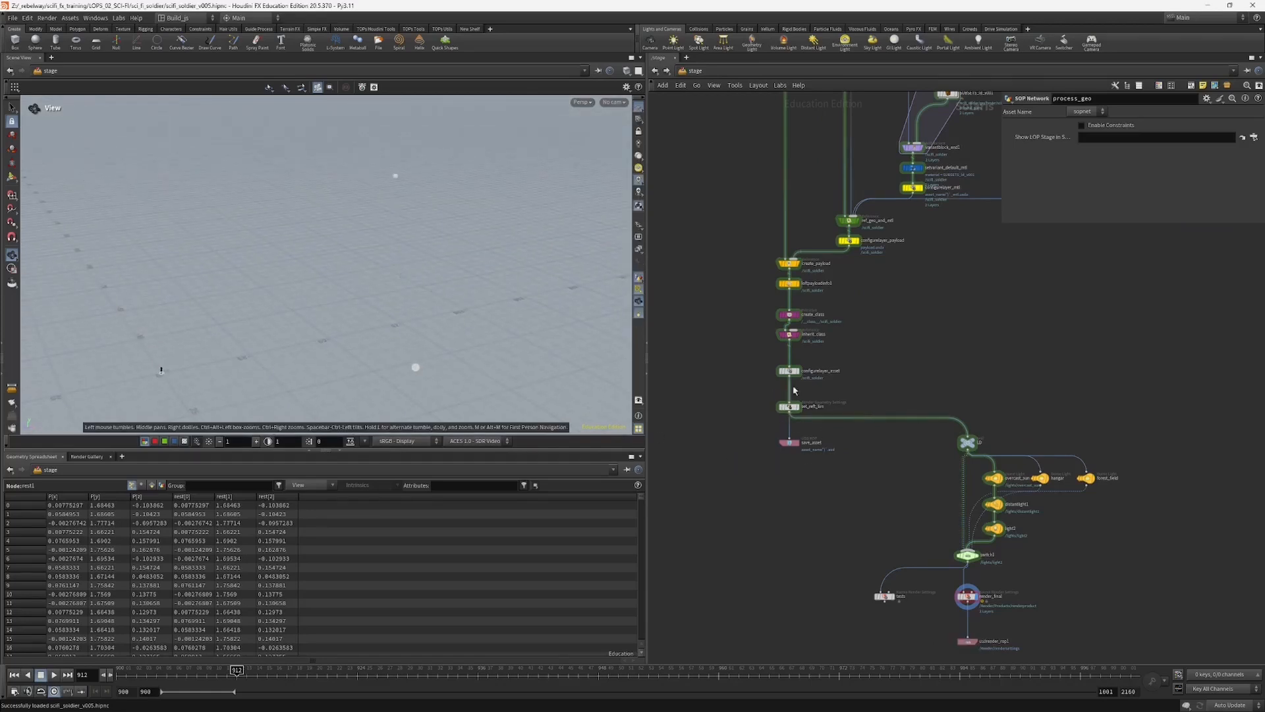
# Step: Display the stage at the set_refl_lim node, frame the soldier, and switch the viewport lighting so the model is lit
pyautogui.click(797, 406)
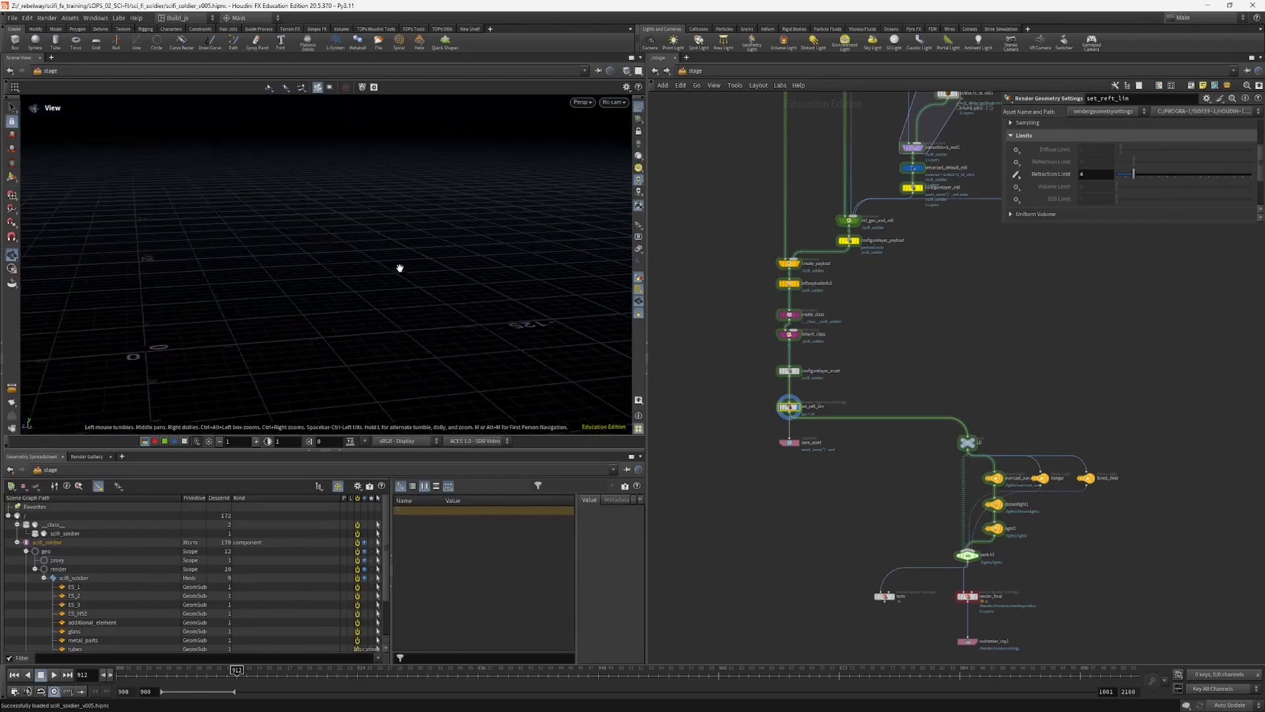
pyautogui.press('g')
pyautogui.moveTo(386, 257); pyautogui.dragTo(489, 204)
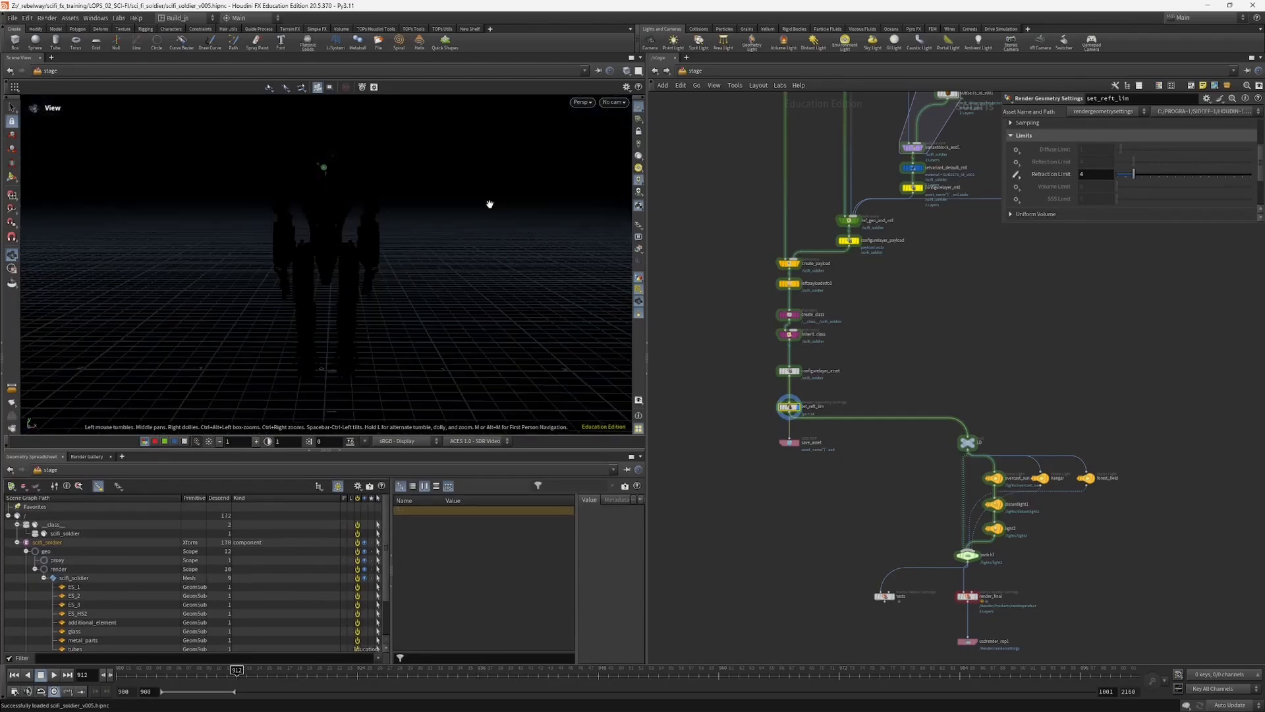
pyautogui.click(637, 158)
pyautogui.moveTo(343, 277); pyautogui.dragTo(624, 362)
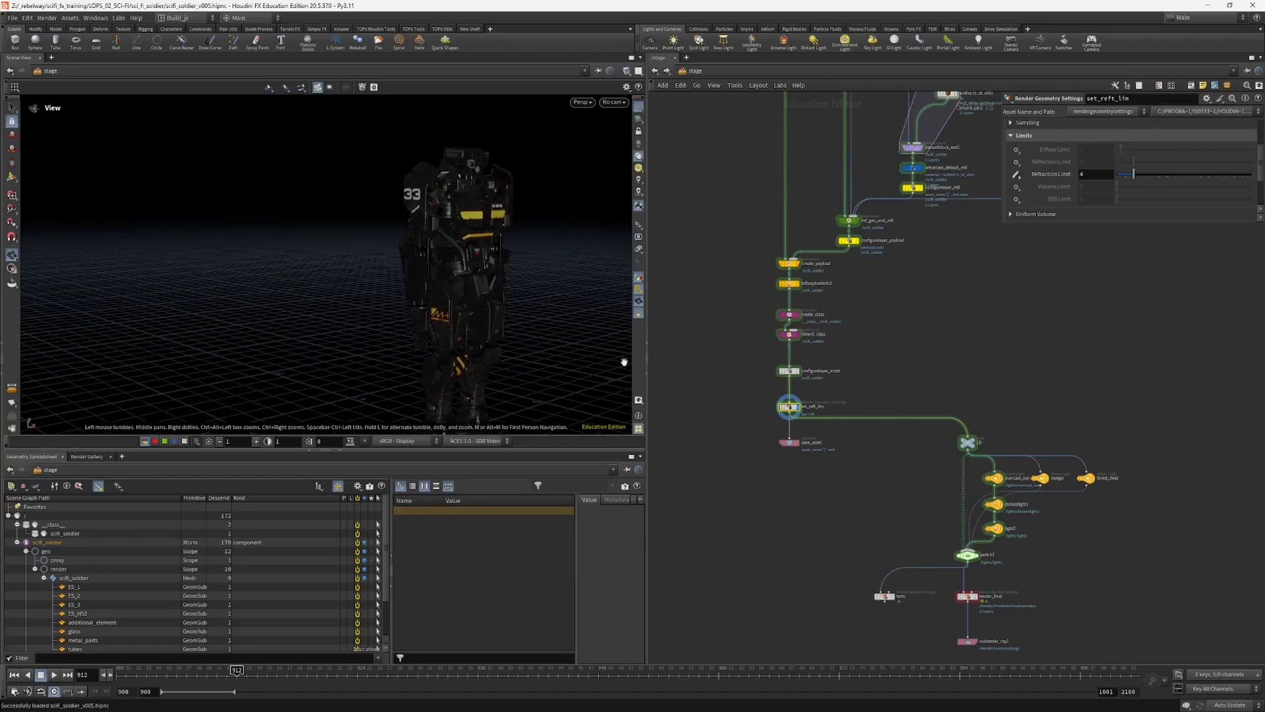
# Step: Inspect the soldier's scene graph hierarchy, including the scifi_soldier mesh, the render scope and the mtl scope
pyautogui.moveTo(832, 454); pyautogui.dragTo(860, 444, button='middle')
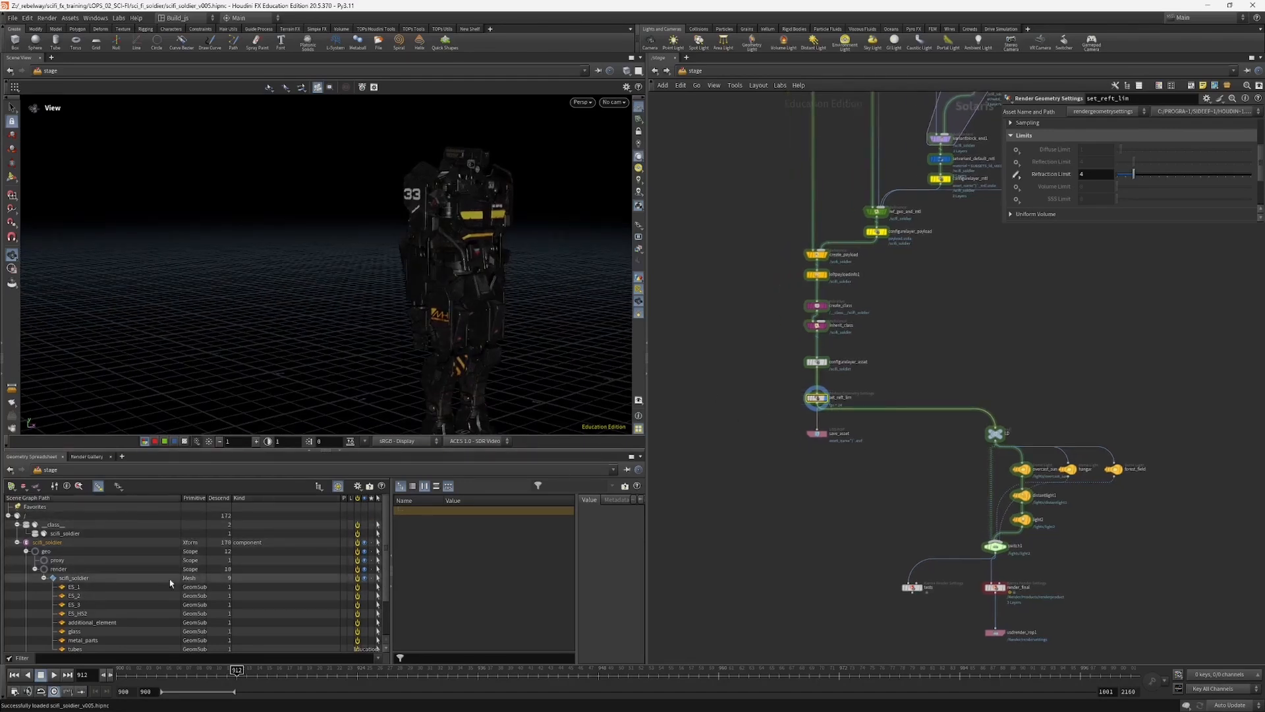
pyautogui.scroll(-2, 98, 572)
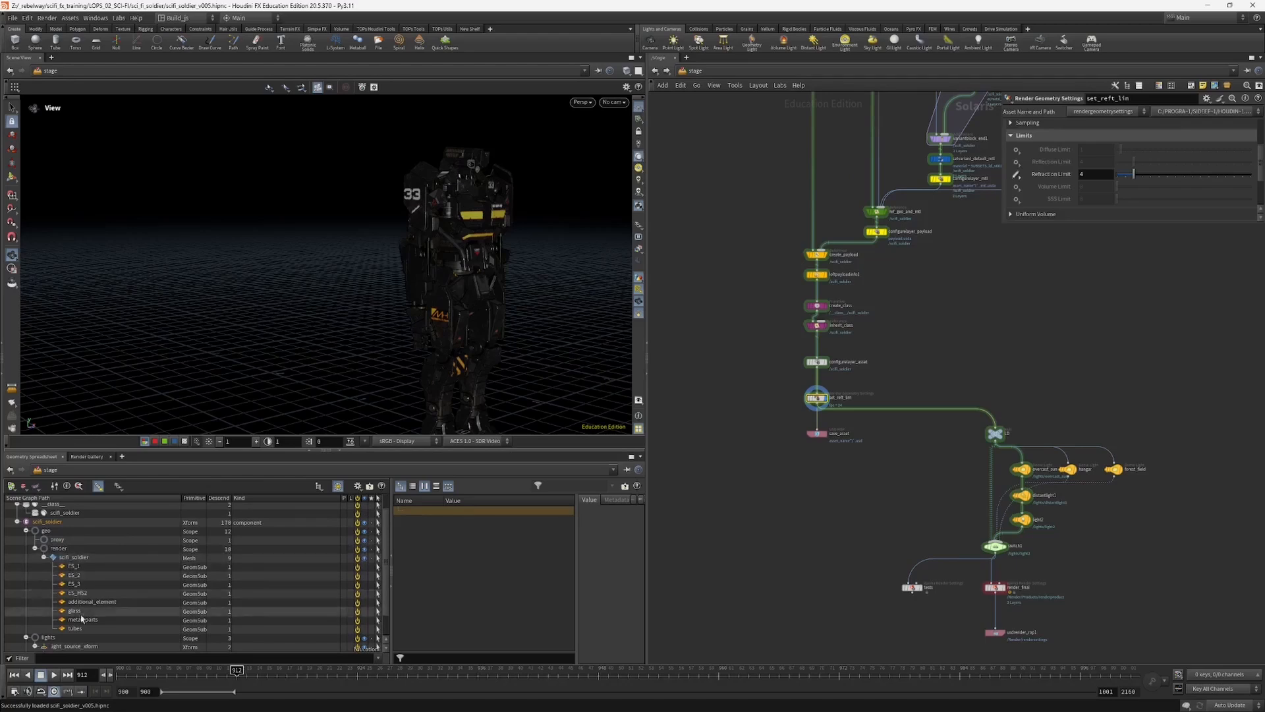
pyautogui.click(67, 558)
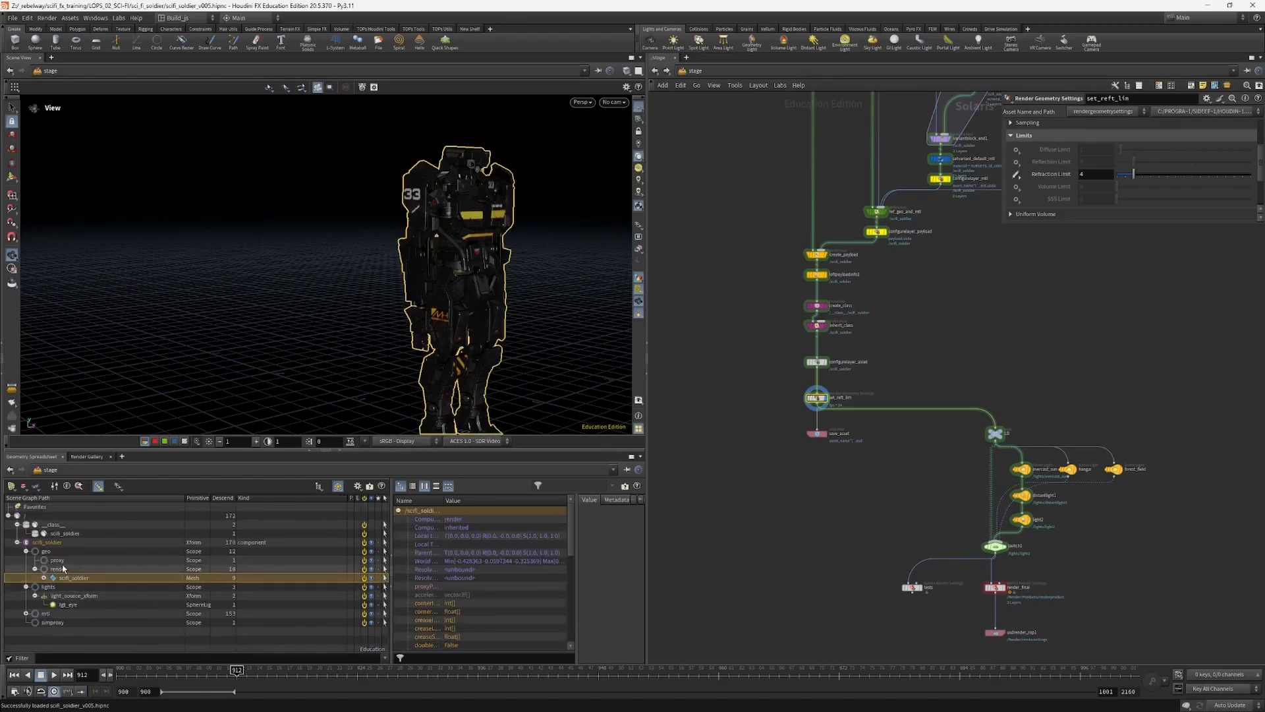
pyautogui.click(64, 568)
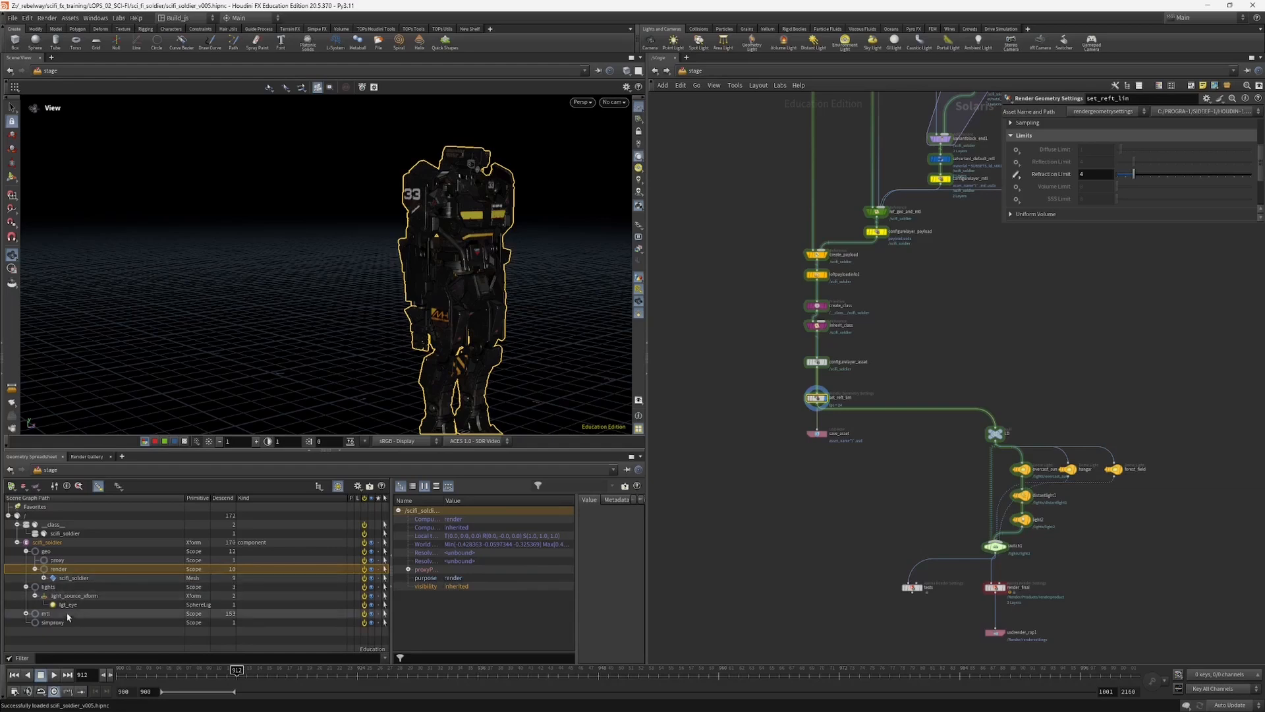
pyautogui.click(27, 613)
pyautogui.click(27, 613)
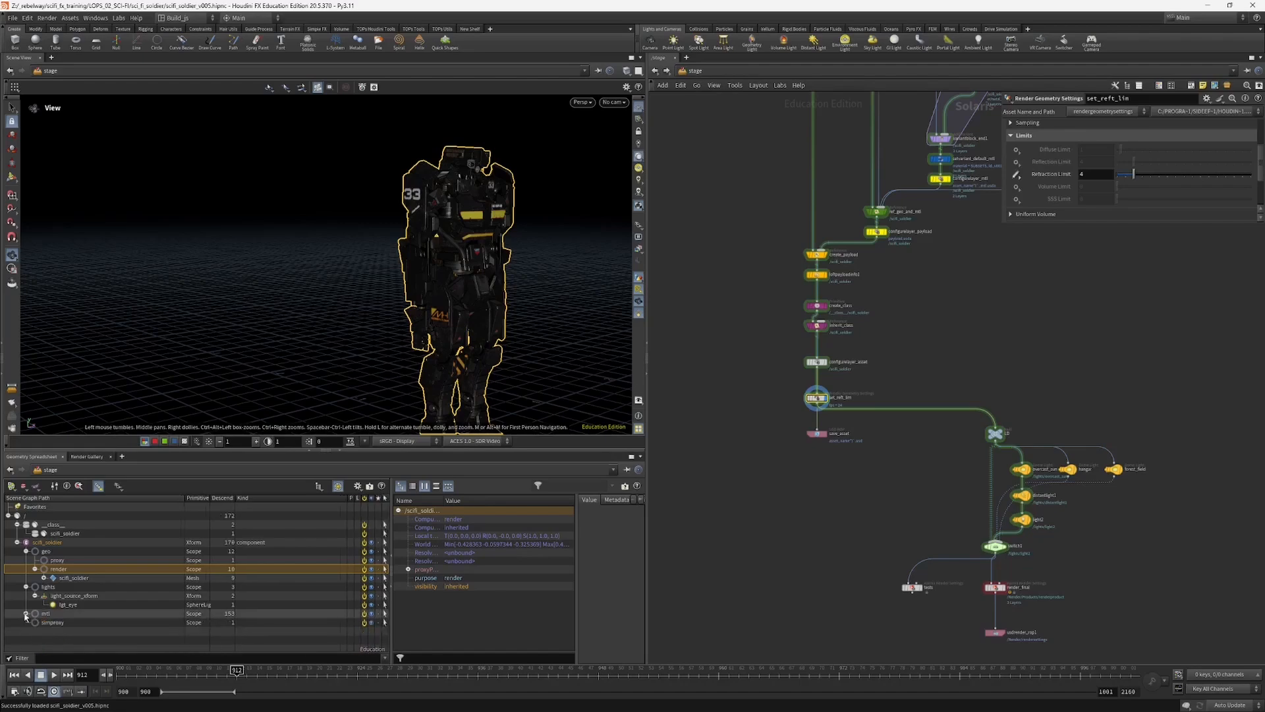
# Step: Examine the render-purpose soldier from several angles alongside an overview of its stage node network
pyautogui.moveTo(197, 369); pyautogui.dragTo(518, 346)
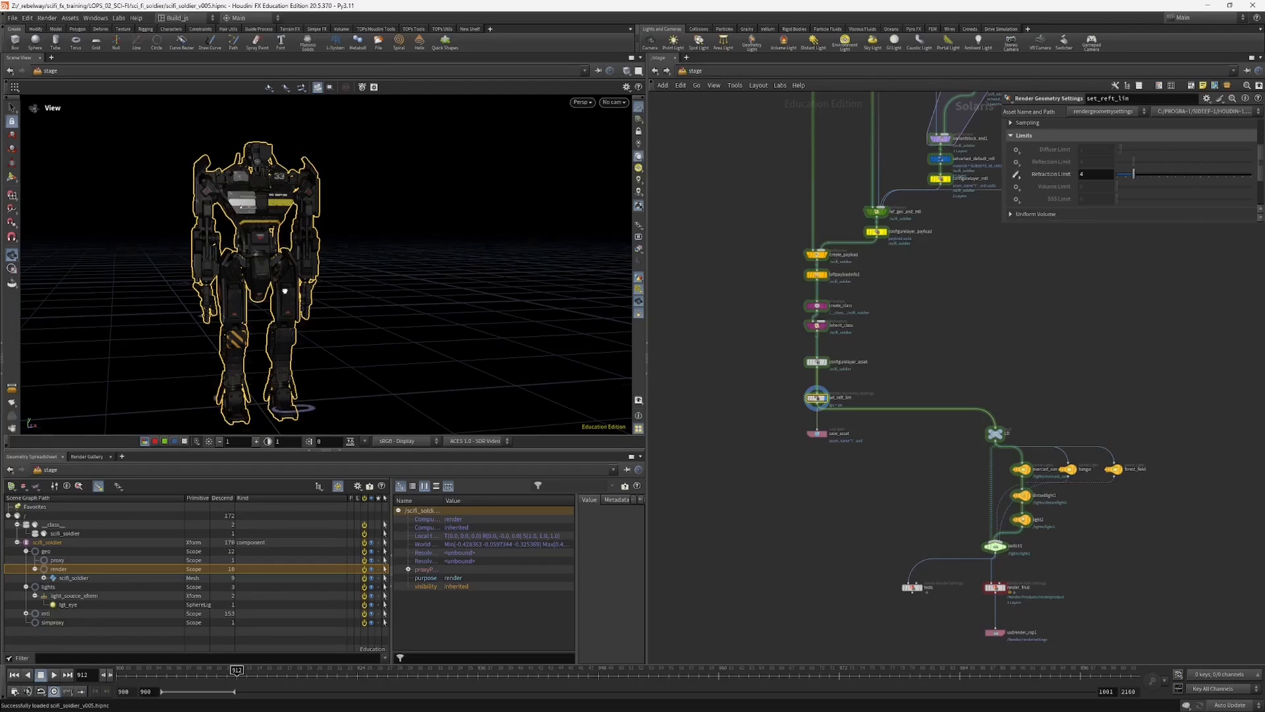
pyautogui.moveTo(285, 291); pyautogui.dragTo(339, 219)
pyautogui.moveTo(263, 317); pyautogui.dragTo(428, 326)
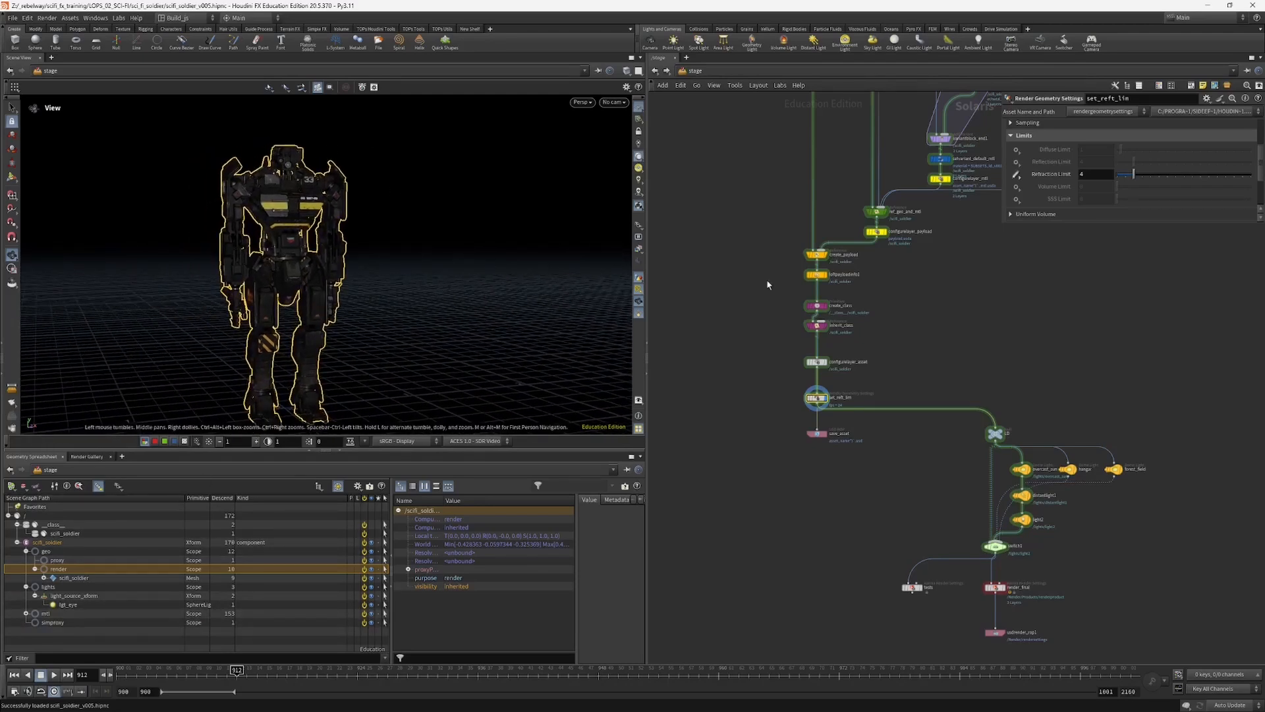
pyautogui.scroll(-5, 768, 285)
pyautogui.moveTo(285, 287)
pyautogui.mouseDown()
pyautogui.moveTo(464, 282)
pyautogui.moveTo(279, 285)
pyautogui.mouseUp()
pyautogui.moveTo(768, 261); pyautogui.dragTo(762, 299, button='middle')
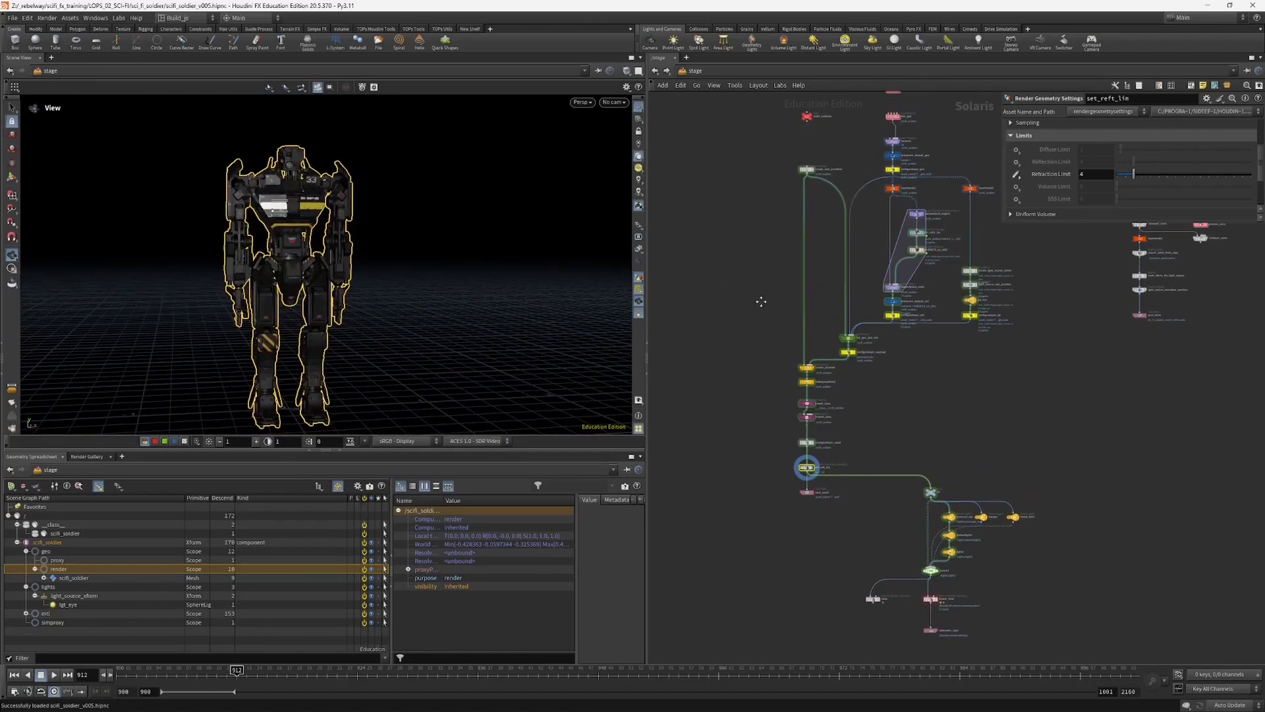
pyautogui.moveTo(324, 258); pyautogui.dragTo(212, 252)
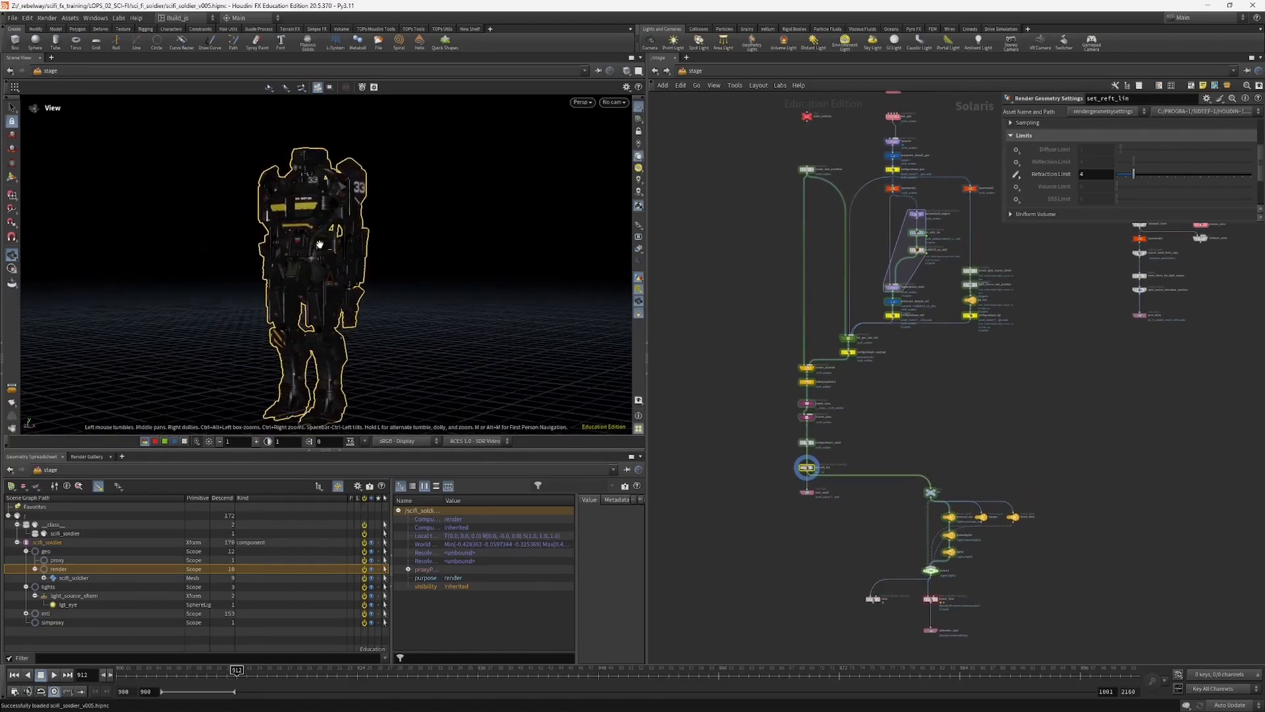
pyautogui.moveTo(334, 246); pyautogui.dragTo(286, 233)
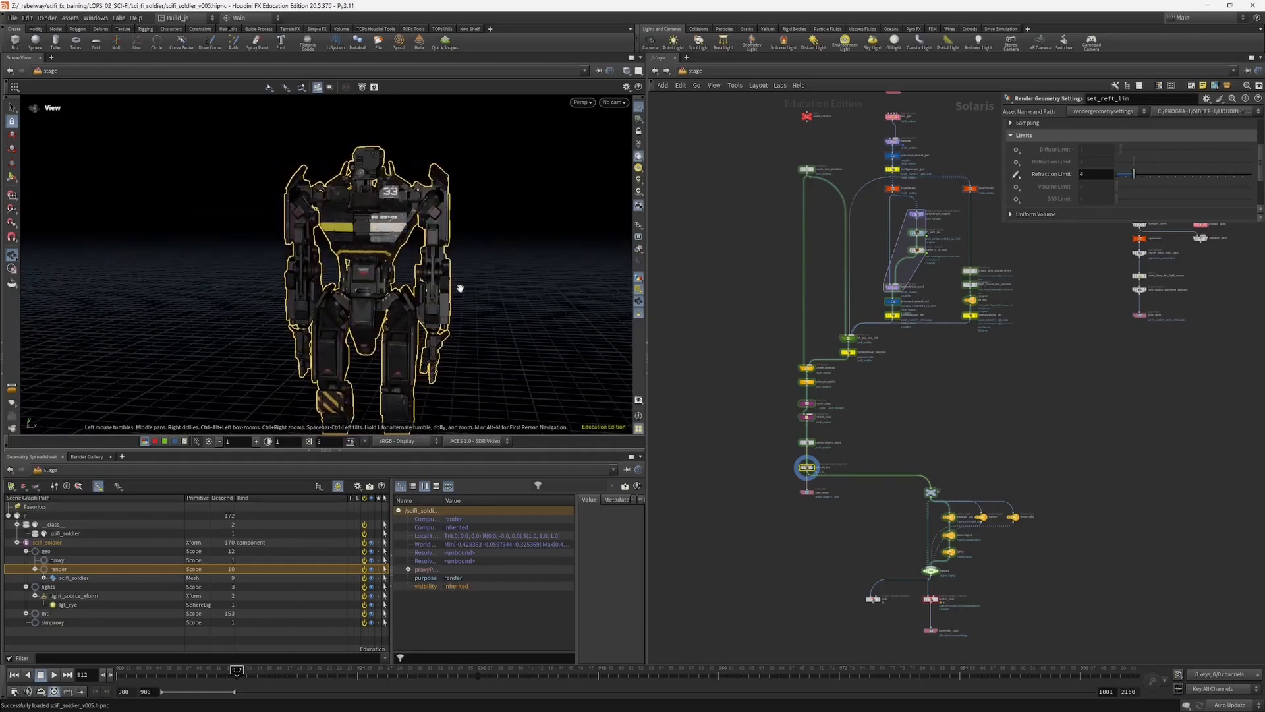
pyautogui.moveTo(460, 288); pyautogui.dragTo(451, 237)
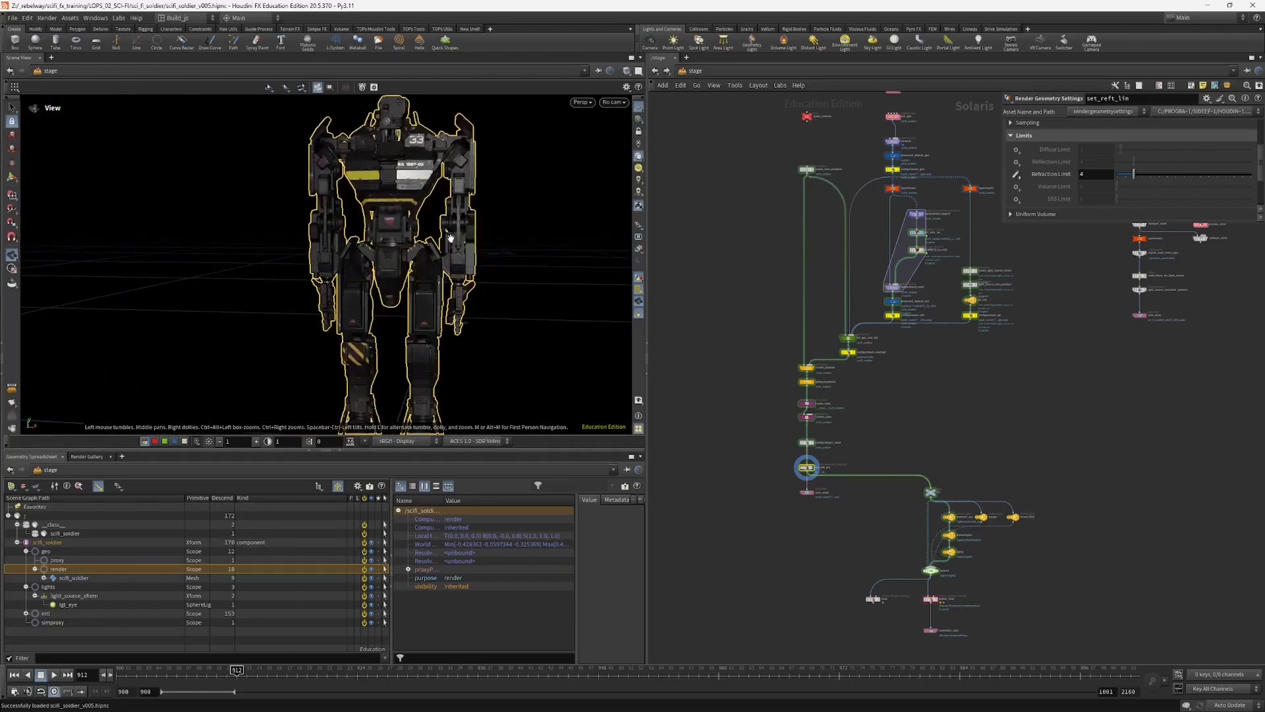
pyautogui.scroll(-2, 451, 239)
pyautogui.moveTo(753, 268); pyautogui.dragTo(747, 310, button='middle')
pyautogui.scroll(-3, 746, 304)
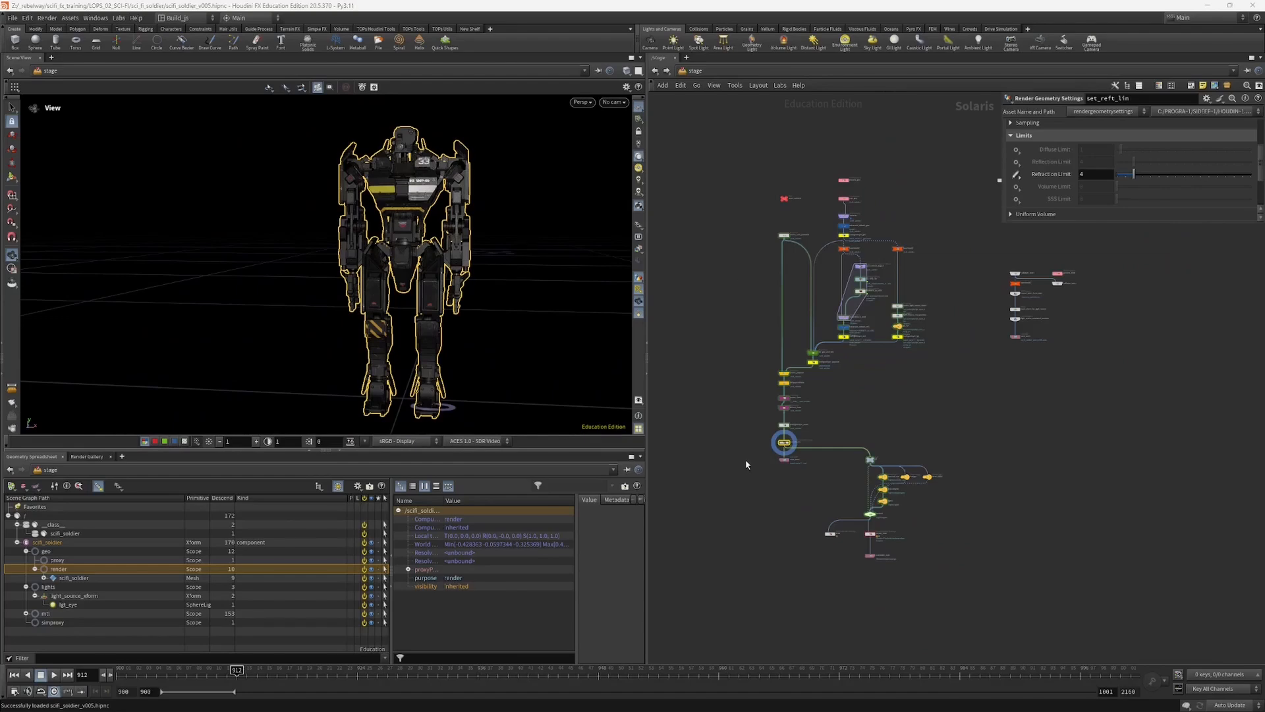
pyautogui.scroll(2, 746, 464)
pyautogui.moveTo(397, 290); pyautogui.dragTo(414, 237)
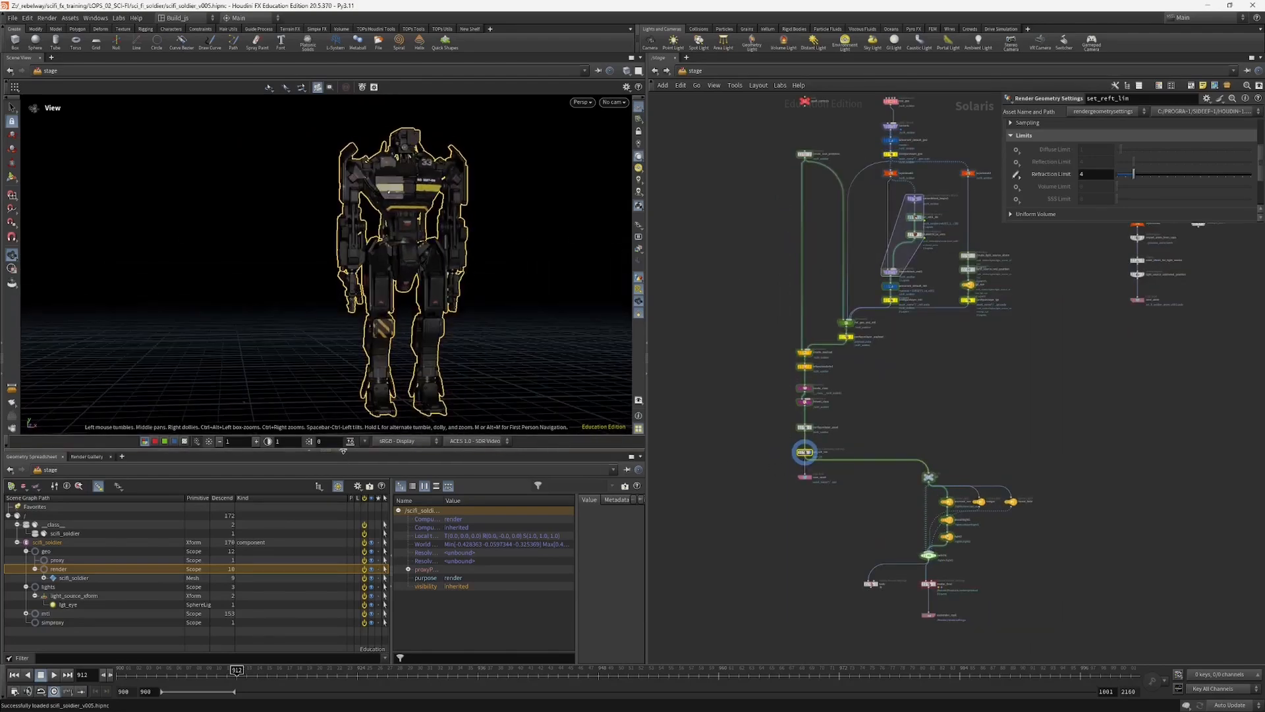
# Step: Enlarge the viewport's height and review the soldier network from process_geo through the variant, material and light branches
pyautogui.moveTo(343, 451); pyautogui.dragTo(342, 507)
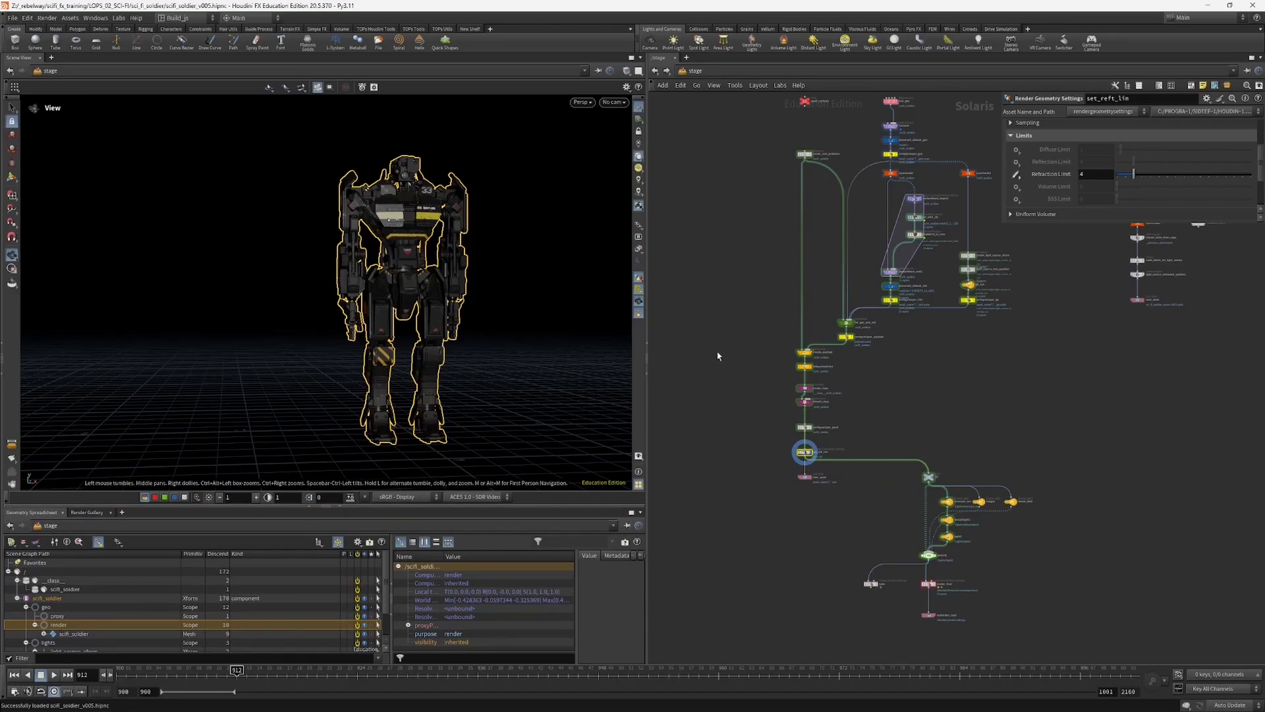
pyautogui.moveTo(728, 345); pyautogui.dragTo(741, 384, button='middle')
pyautogui.moveTo(470, 282); pyautogui.dragTo(680, 306)
pyautogui.moveTo(431, 282); pyautogui.dragTo(408, 224)
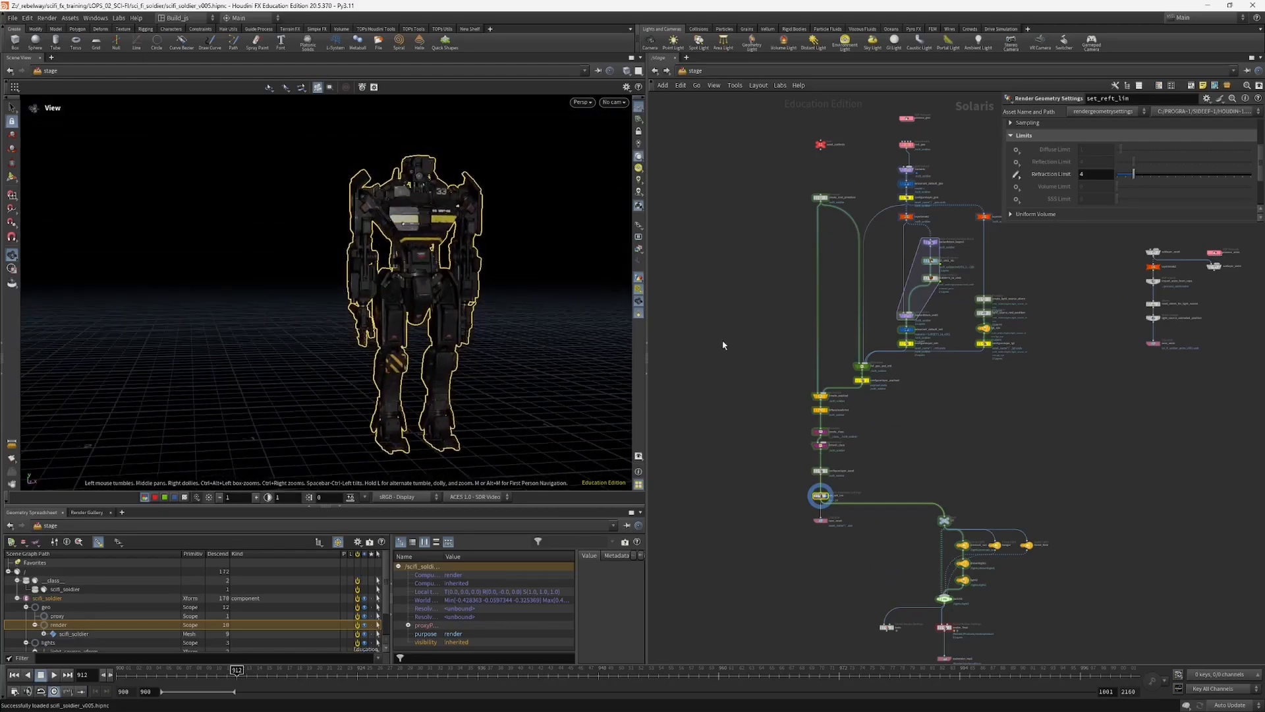
pyautogui.moveTo(765, 430); pyautogui.dragTo(733, 494, button='middle')
pyautogui.scroll(3, 811, 342)
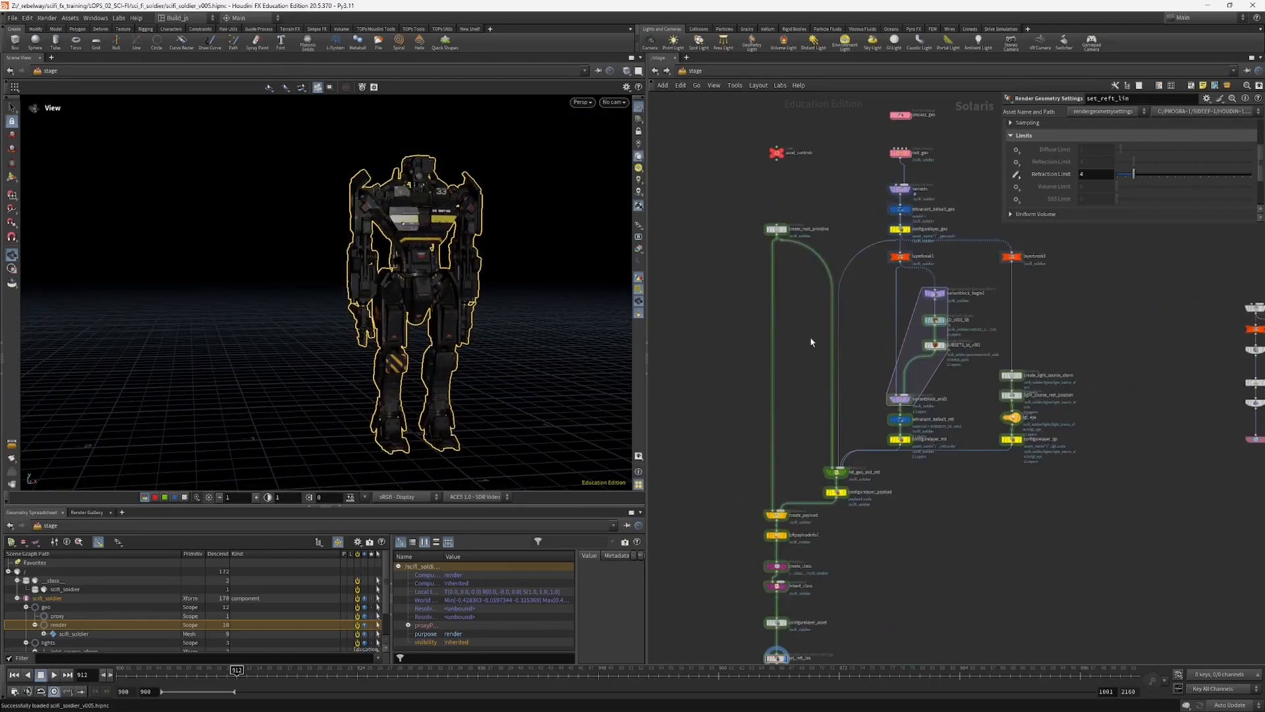
pyautogui.moveTo(746, 236); pyautogui.dragTo(769, 283, button='middle')
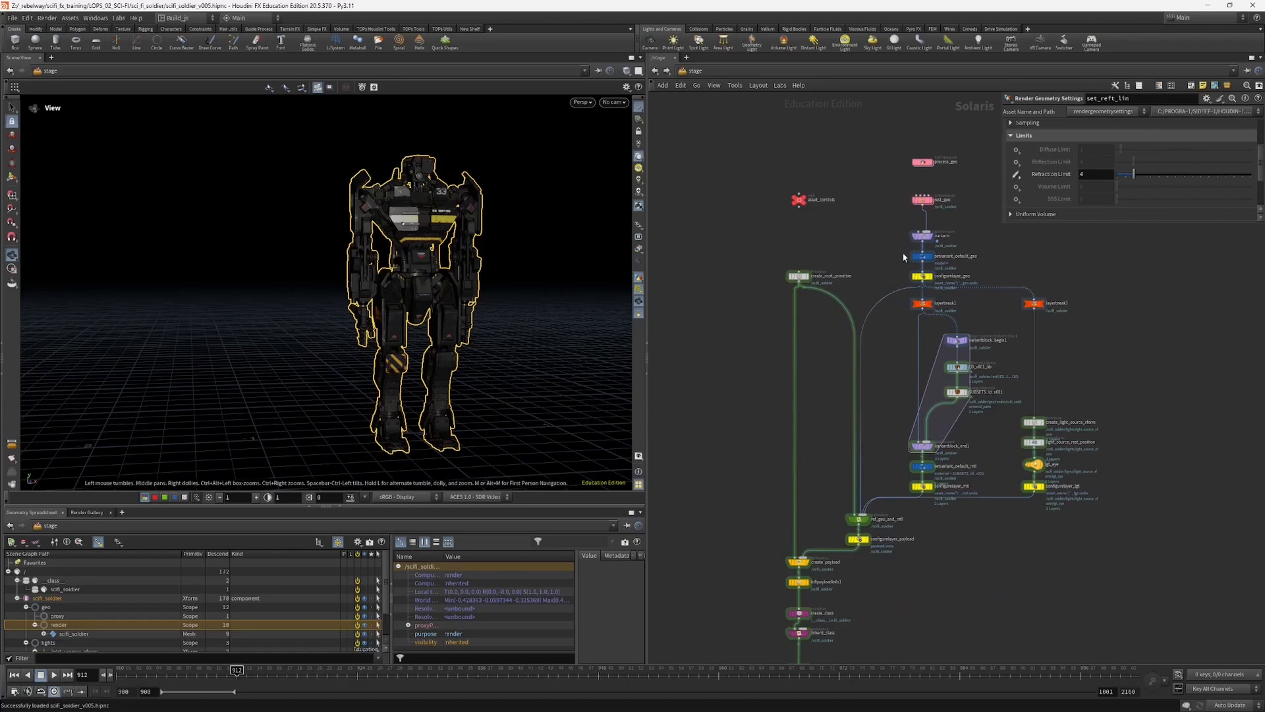
pyautogui.scroll(3, 949, 232)
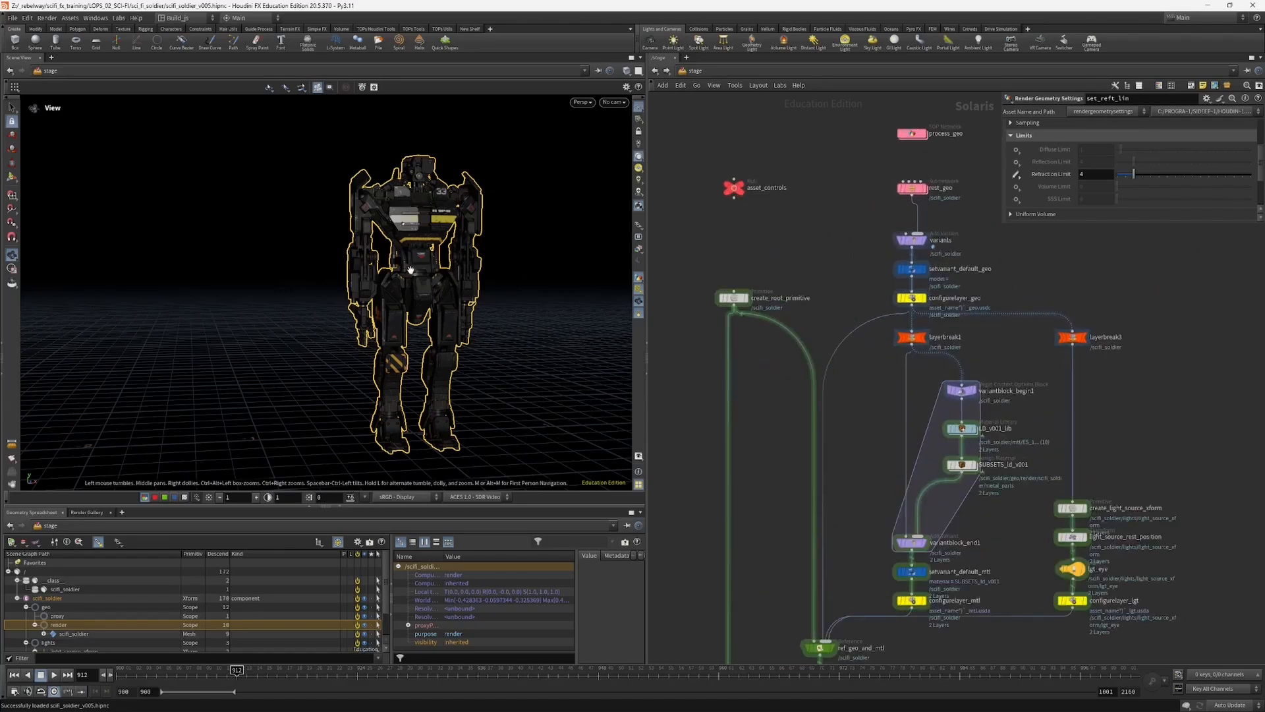
pyautogui.moveTo(699, 338); pyautogui.dragTo(750, 293, button='middle')
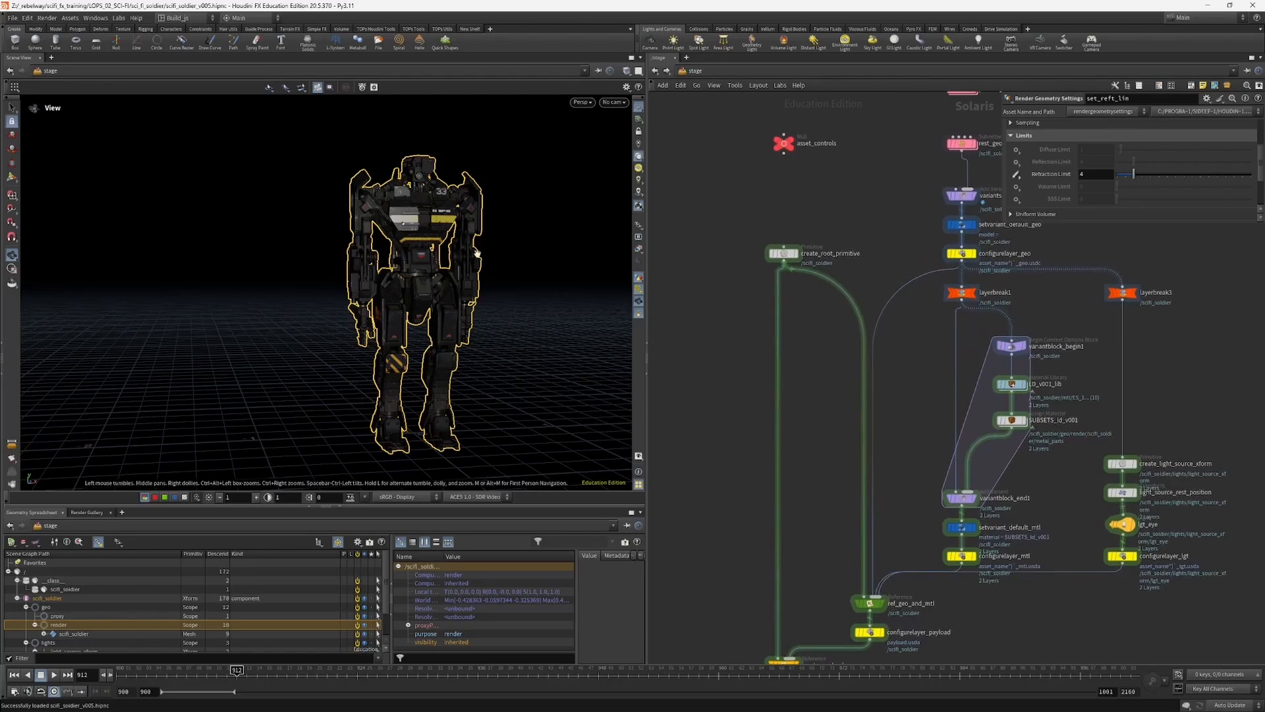
# Step: Disable the Render purpose for the Houdini VK viewport and check what the view displays
pyautogui.click(638, 226)
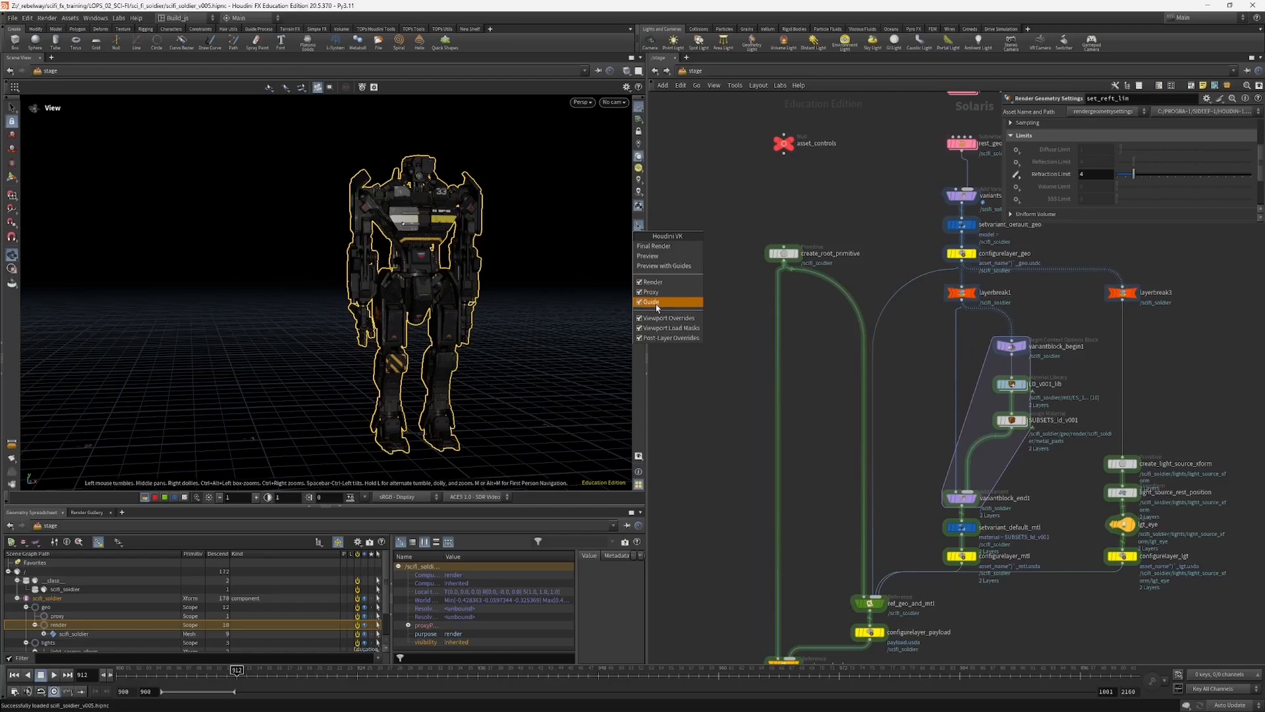
pyautogui.click(645, 284)
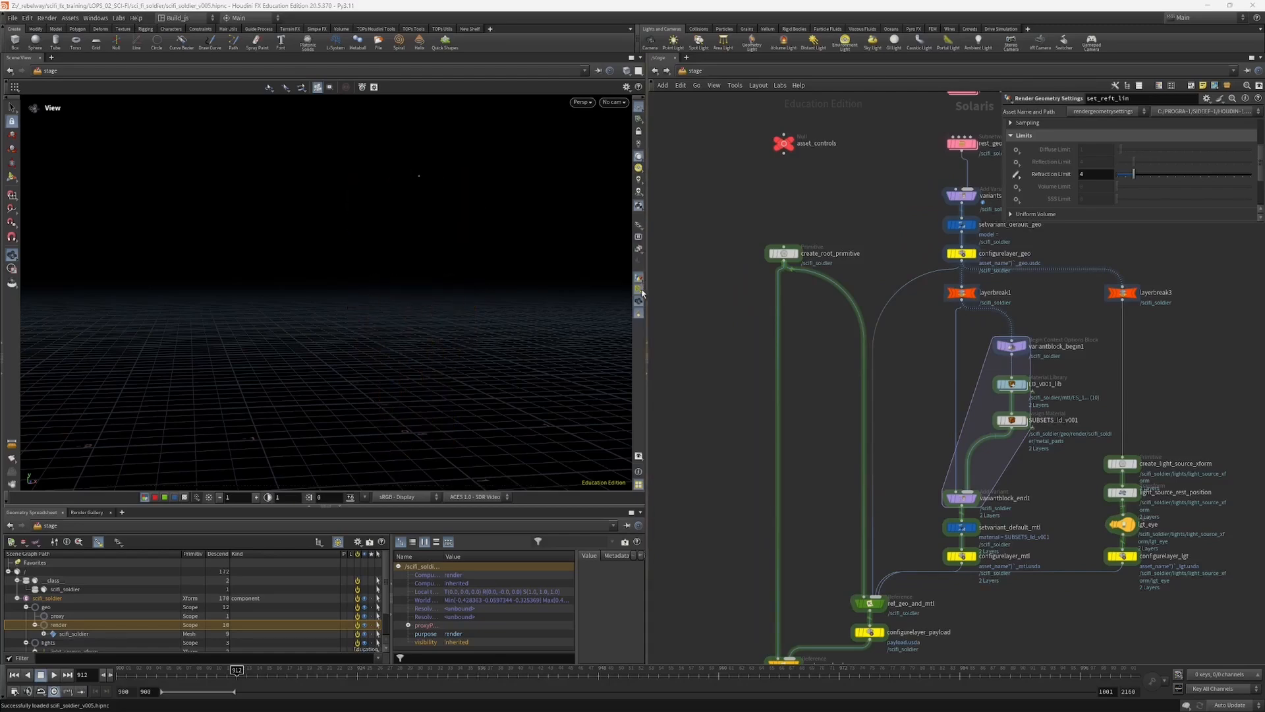
pyautogui.moveTo(389, 294); pyautogui.dragTo(398, 266)
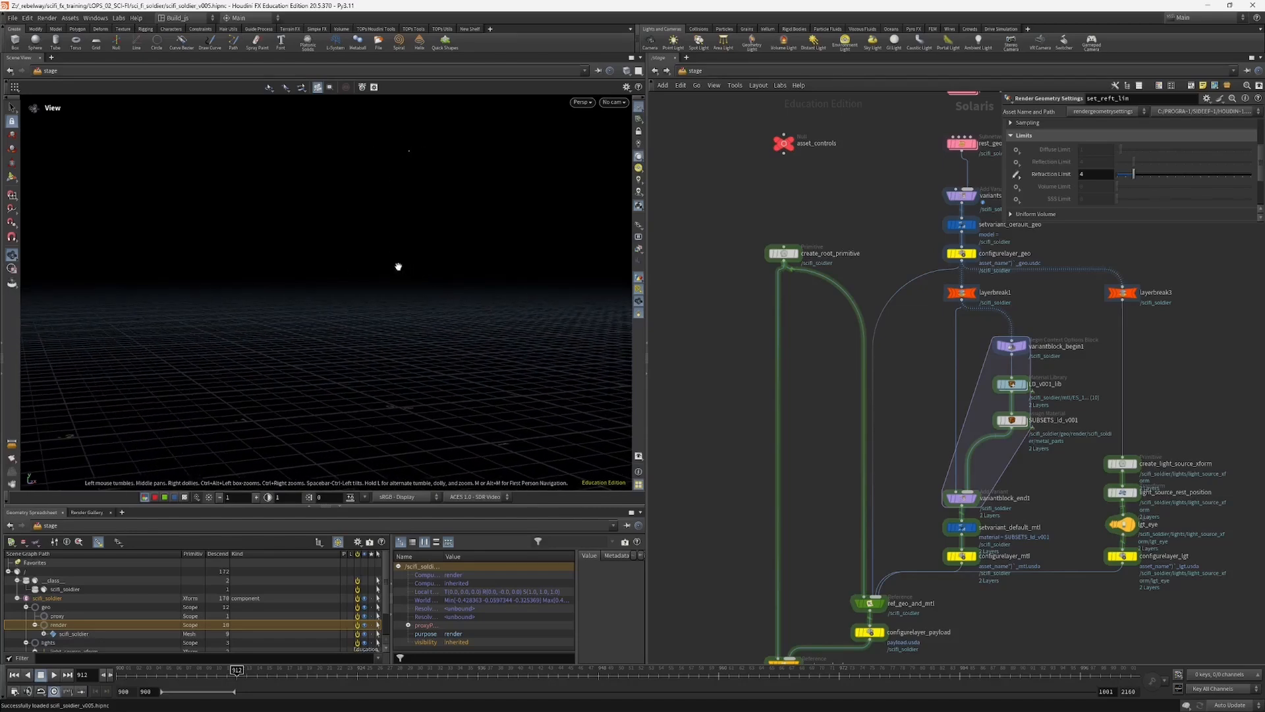
# Step: Preview the soldier in Karma XPU, check that renderer's display purposes, and switch the viewport back to Houdini VK
pyautogui.click(582, 102)
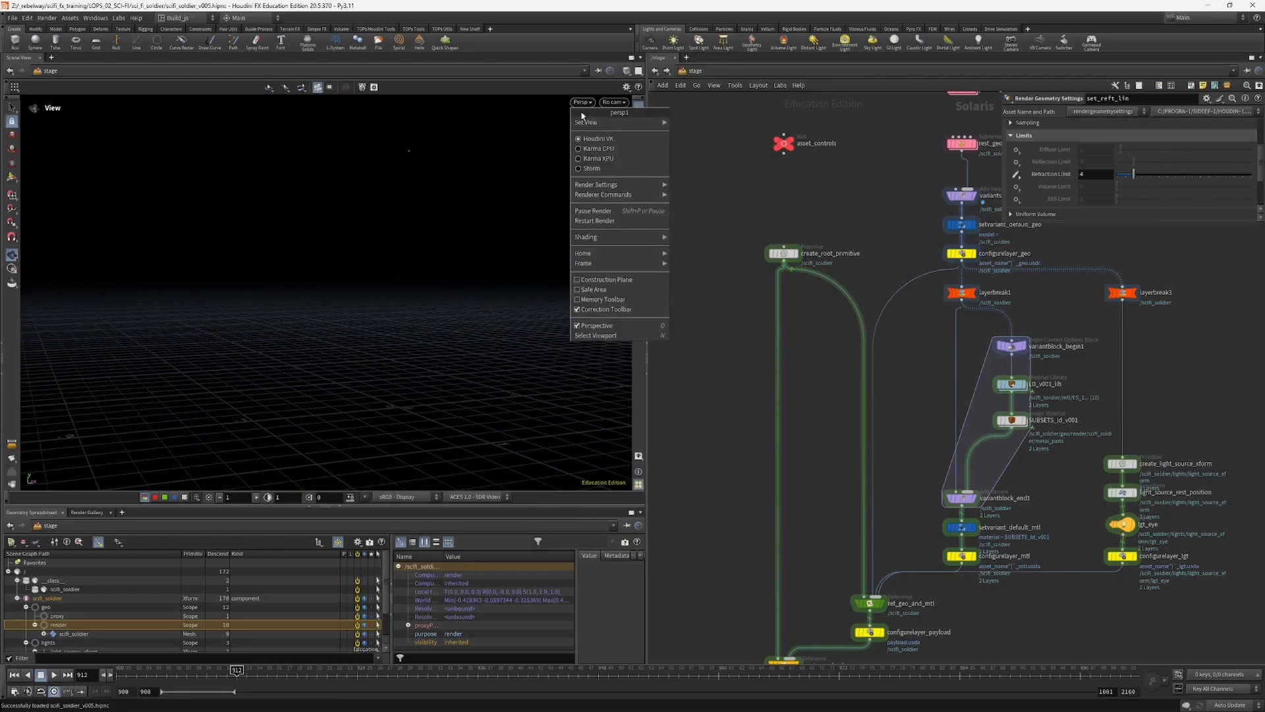
pyautogui.click(600, 158)
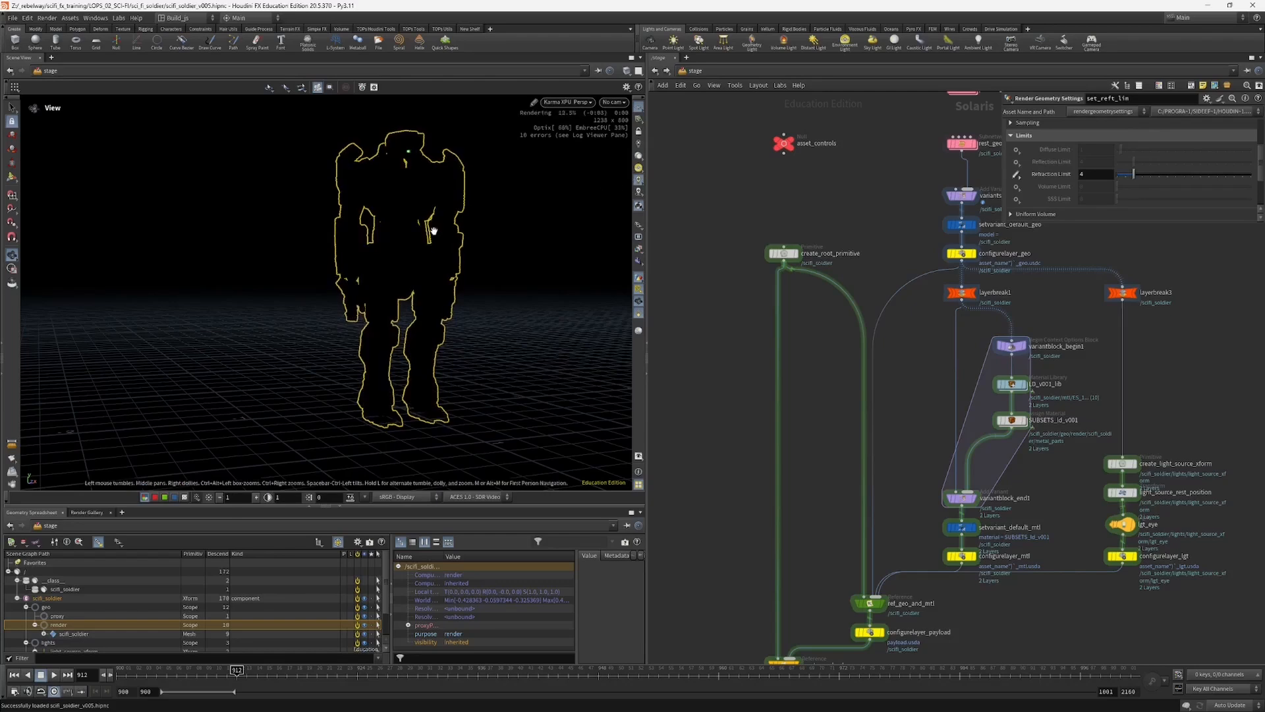
pyautogui.click(639, 226)
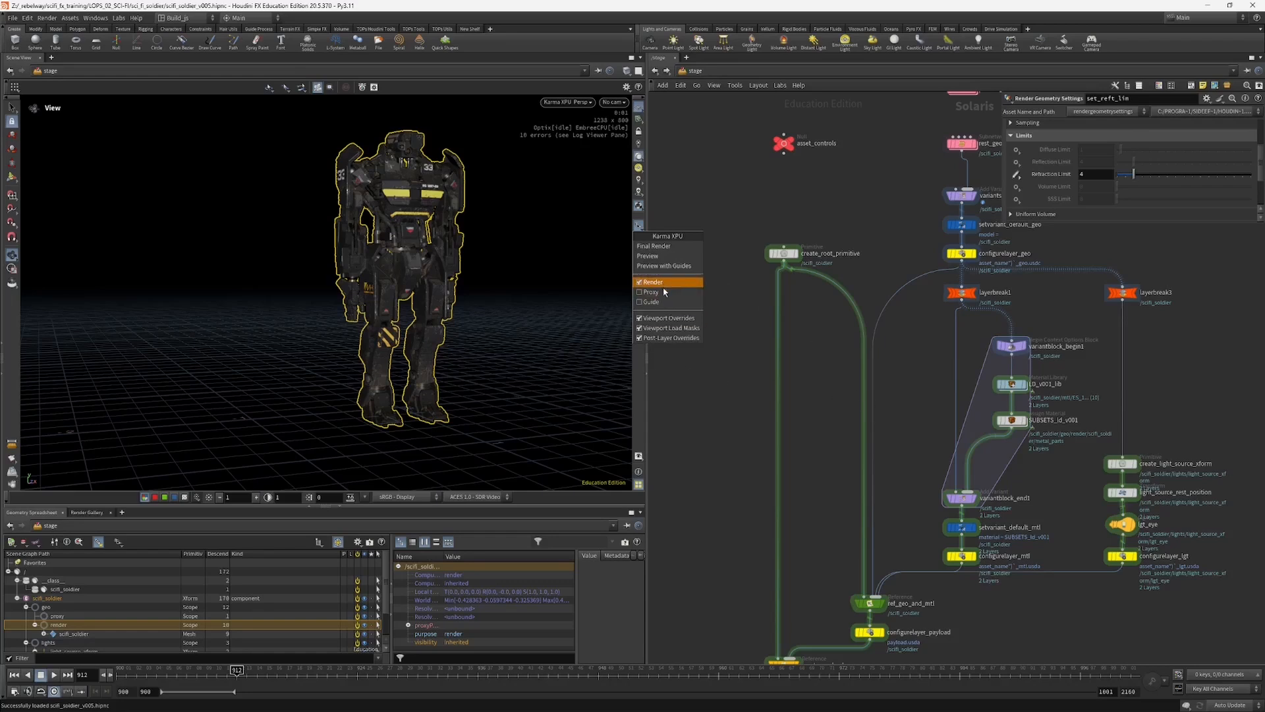
pyautogui.click(583, 105)
pyautogui.click(570, 143)
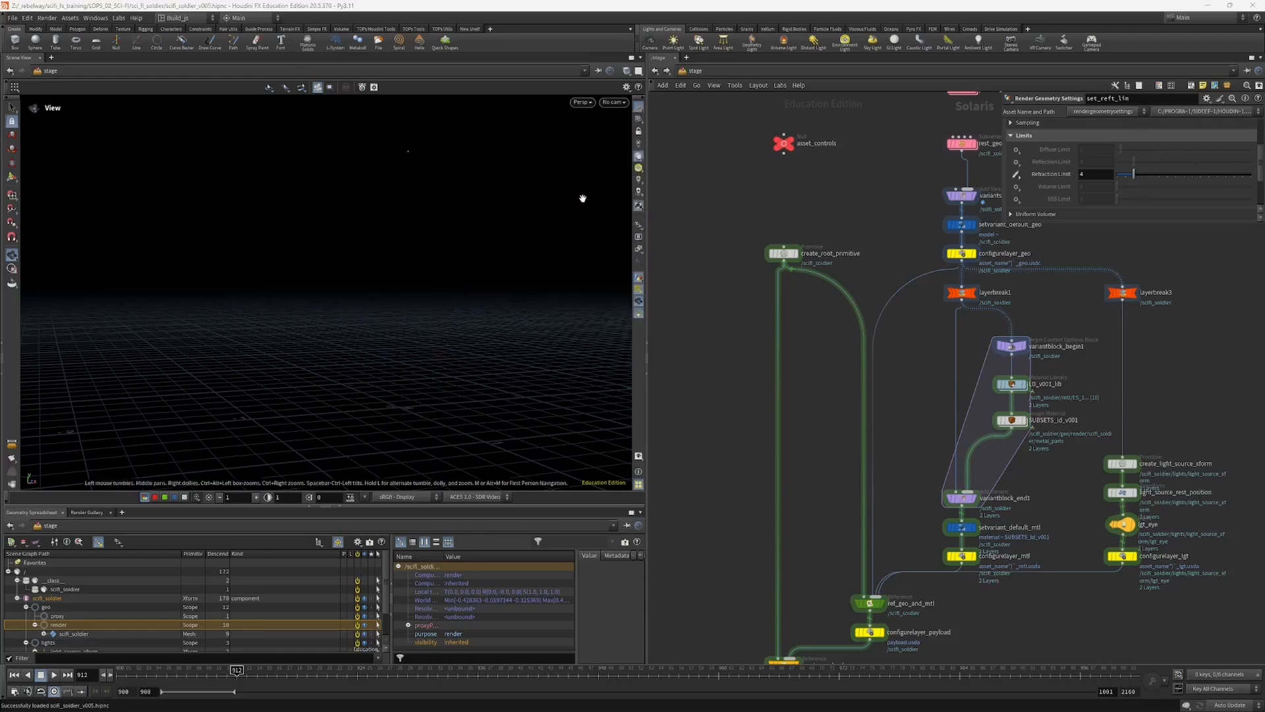
# Step: Enable the Render purpose for the Houdini VK viewport
pyautogui.click(638, 227)
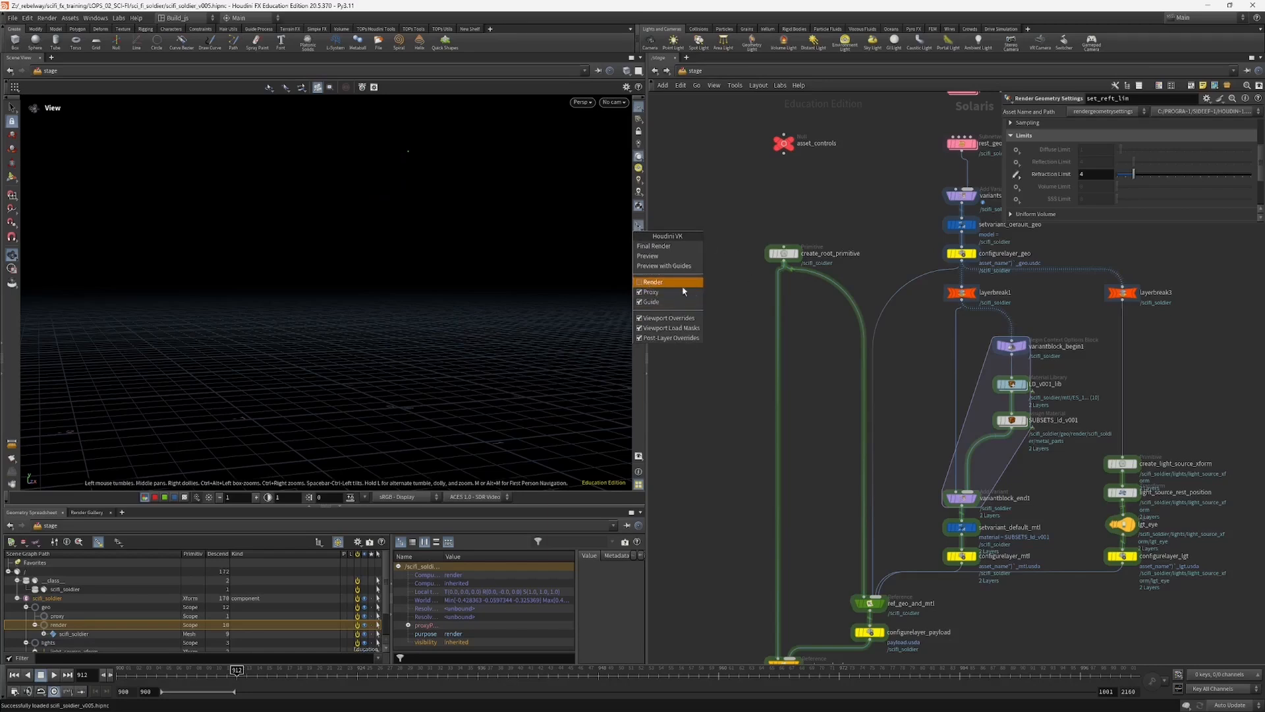
pyautogui.click(651, 282)
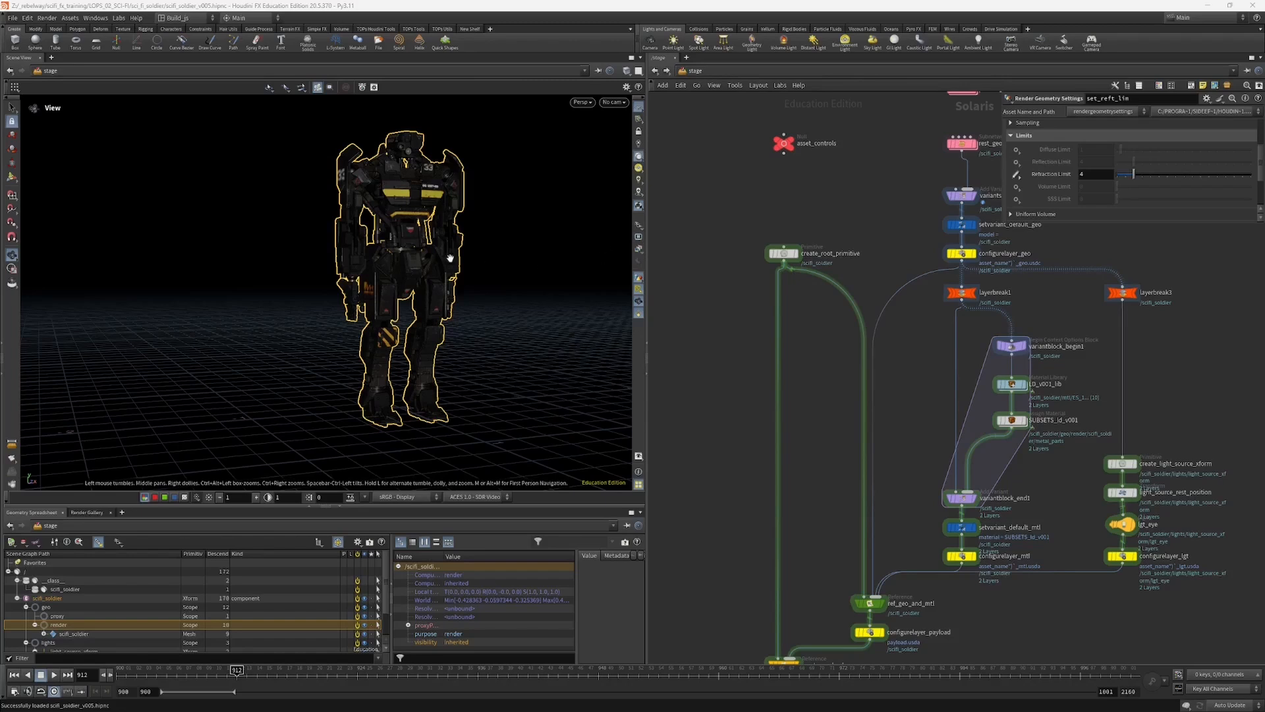
pyautogui.click(639, 225)
pyautogui.click(427, 245)
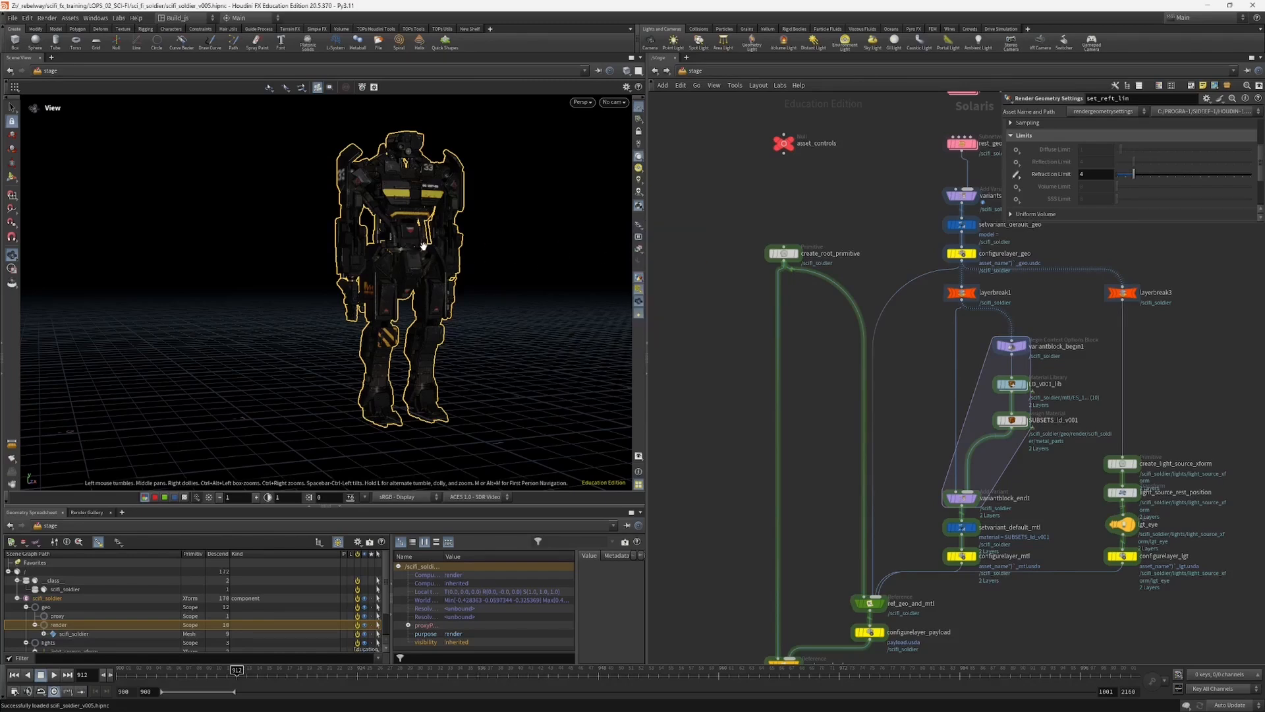
# Step: Switch the viewport to wireframe shading and examine the render-purpose soldier's mesh density up close from several angles
pyautogui.moveTo(447, 241); pyautogui.dragTo(404, 249)
pyautogui.hotkey('shift', 'w')
pyautogui.scroll(3, 427, 217)
pyautogui.moveTo(455, 214)
pyautogui.mouseDown()
pyautogui.moveTo(410, 223)
pyautogui.moveTo(459, 199)
pyautogui.mouseUp()
pyautogui.moveTo(384, 163); pyautogui.dragTo(427, 154)
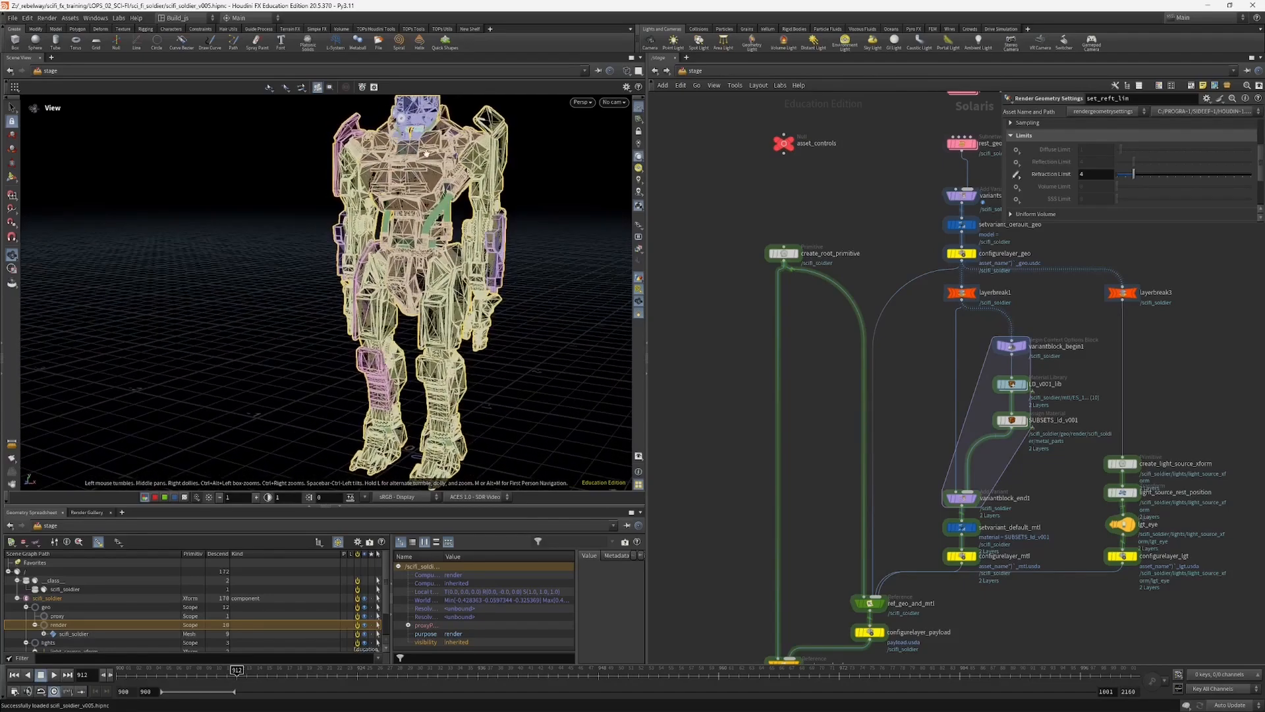
pyautogui.moveTo(495, 238); pyautogui.dragTo(465, 208)
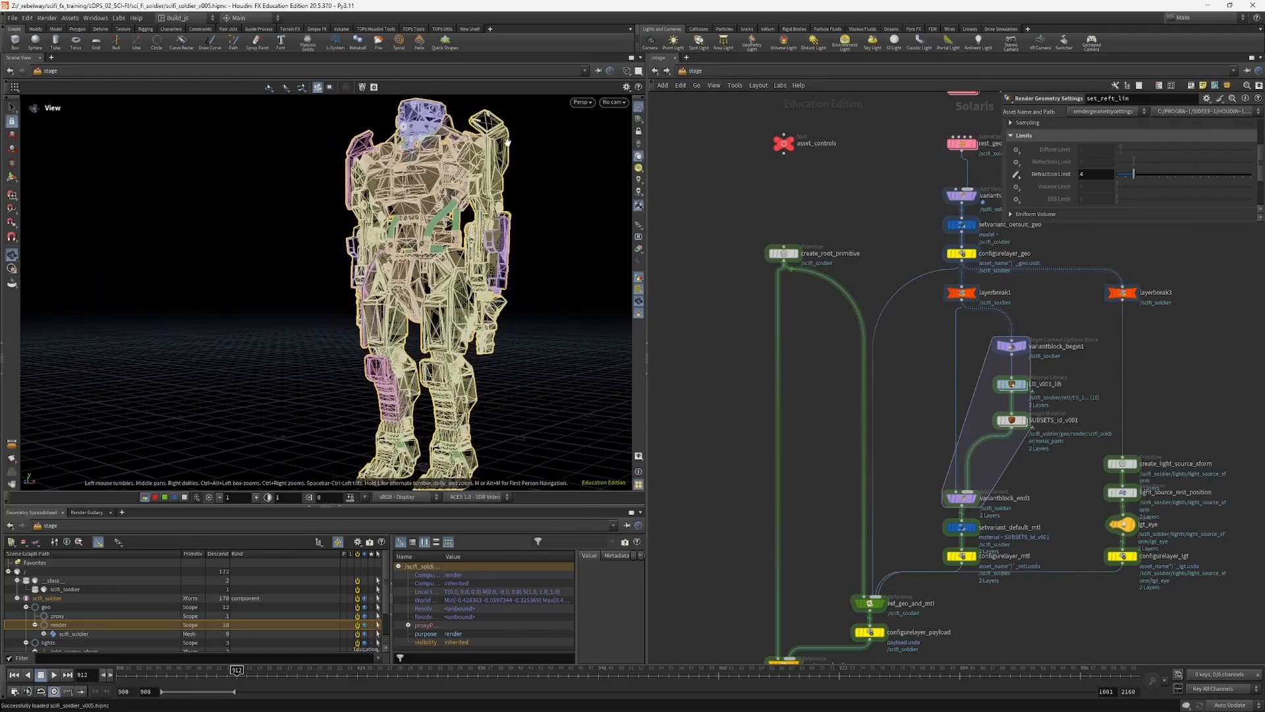
pyautogui.moveTo(504, 281); pyautogui.dragTo(533, 323)
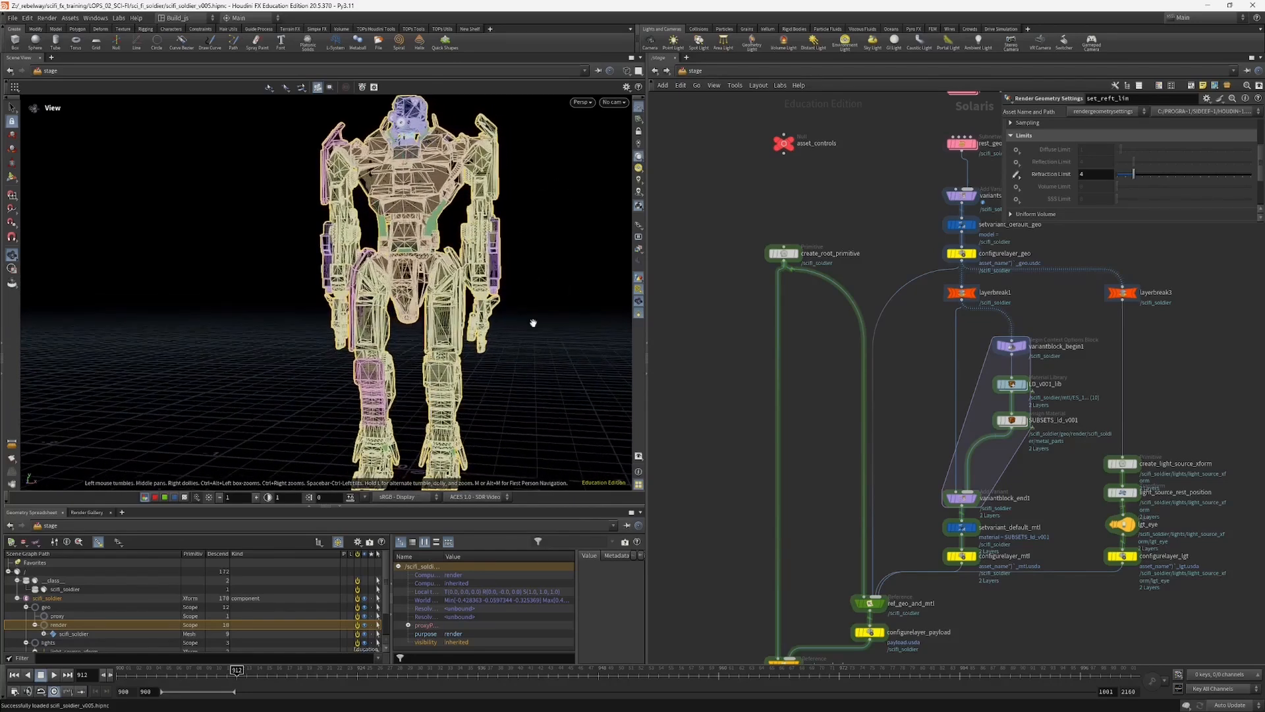
# Step: Toggle the Render purpose off and on in Houdini VK and compare what the wireframe view displays
pyautogui.click(638, 225)
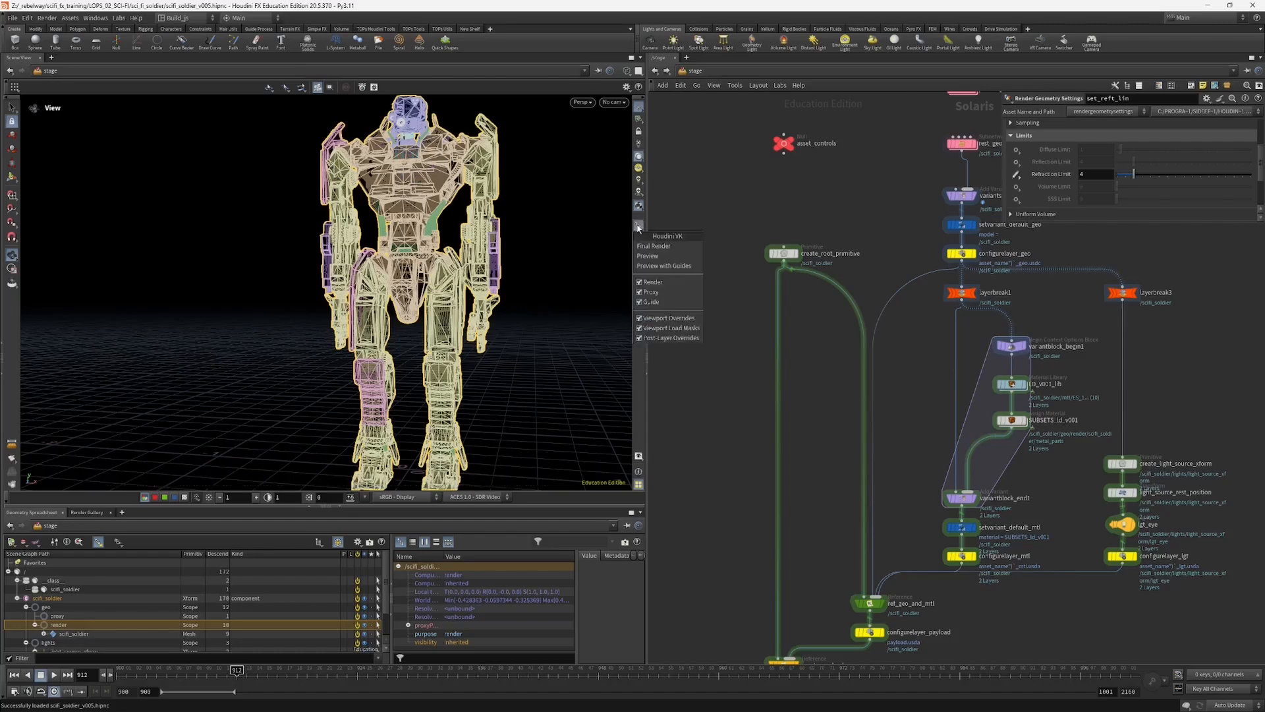
pyautogui.click(665, 282)
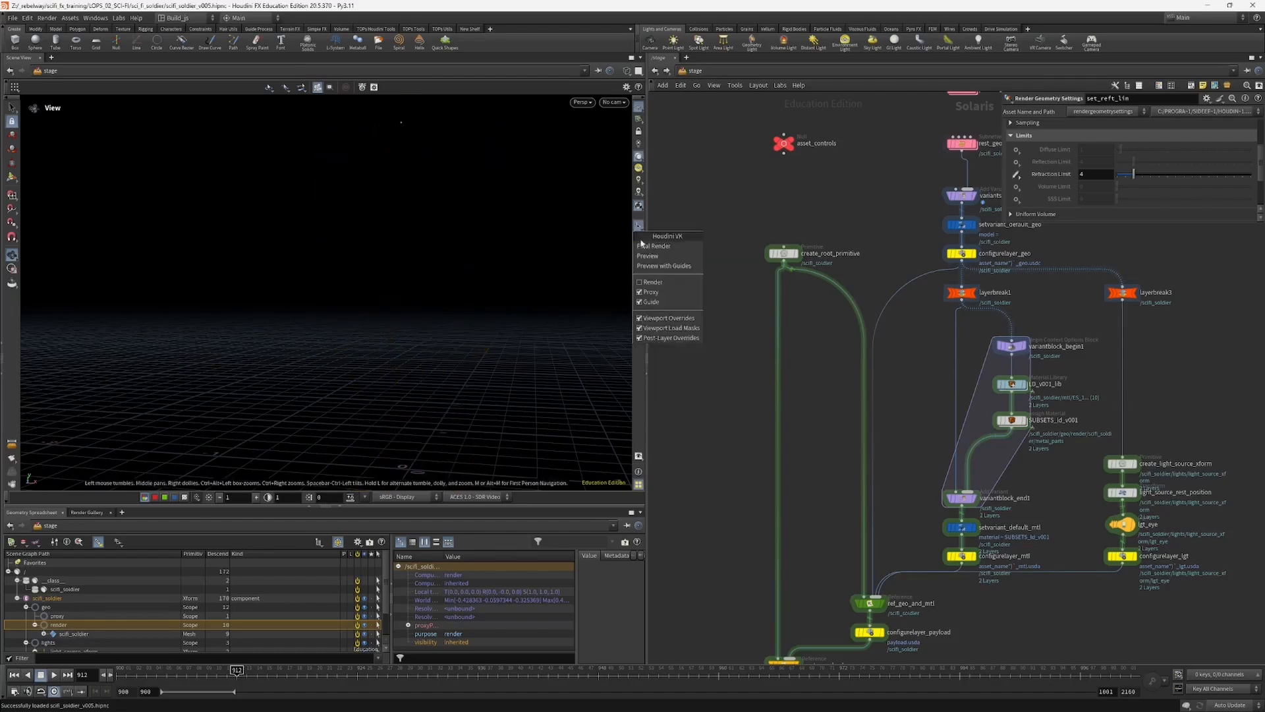
pyautogui.click(653, 282)
pyautogui.moveTo(410, 289); pyautogui.dragTo(401, 327)
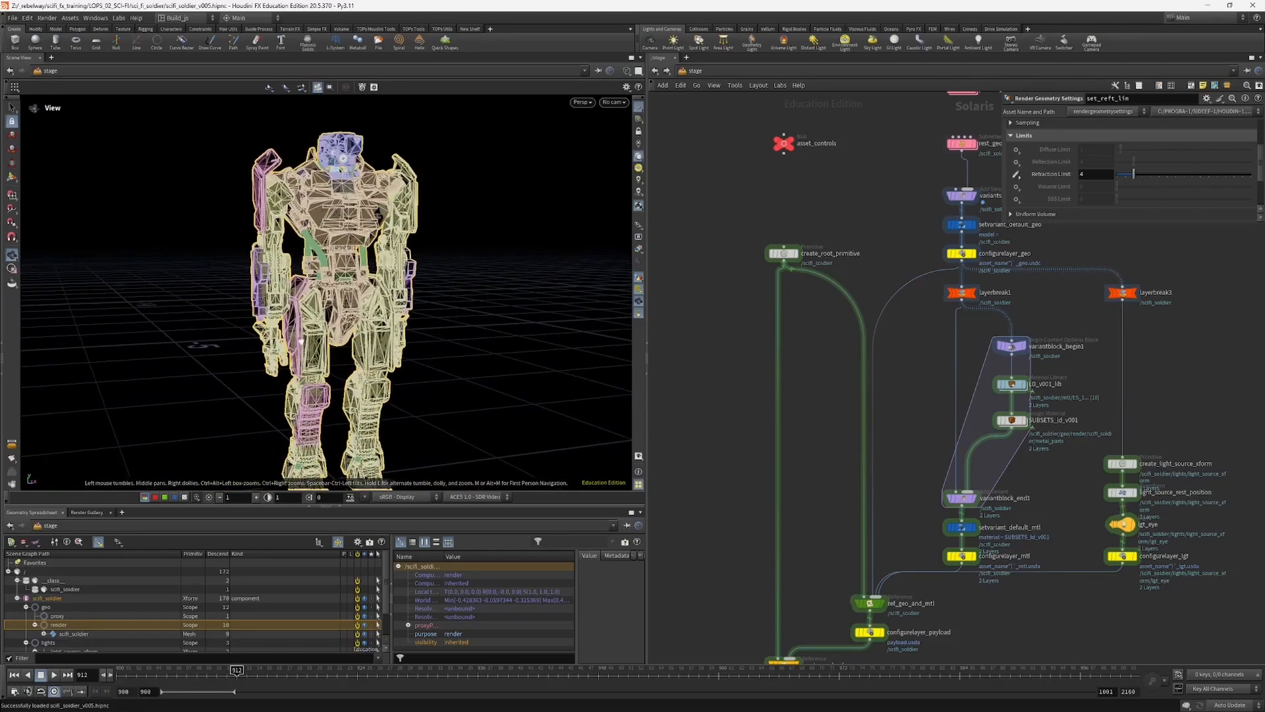
pyautogui.scroll(-2, 379, 306)
pyautogui.moveTo(356, 330); pyautogui.dragTo(378, 298, button='middle')
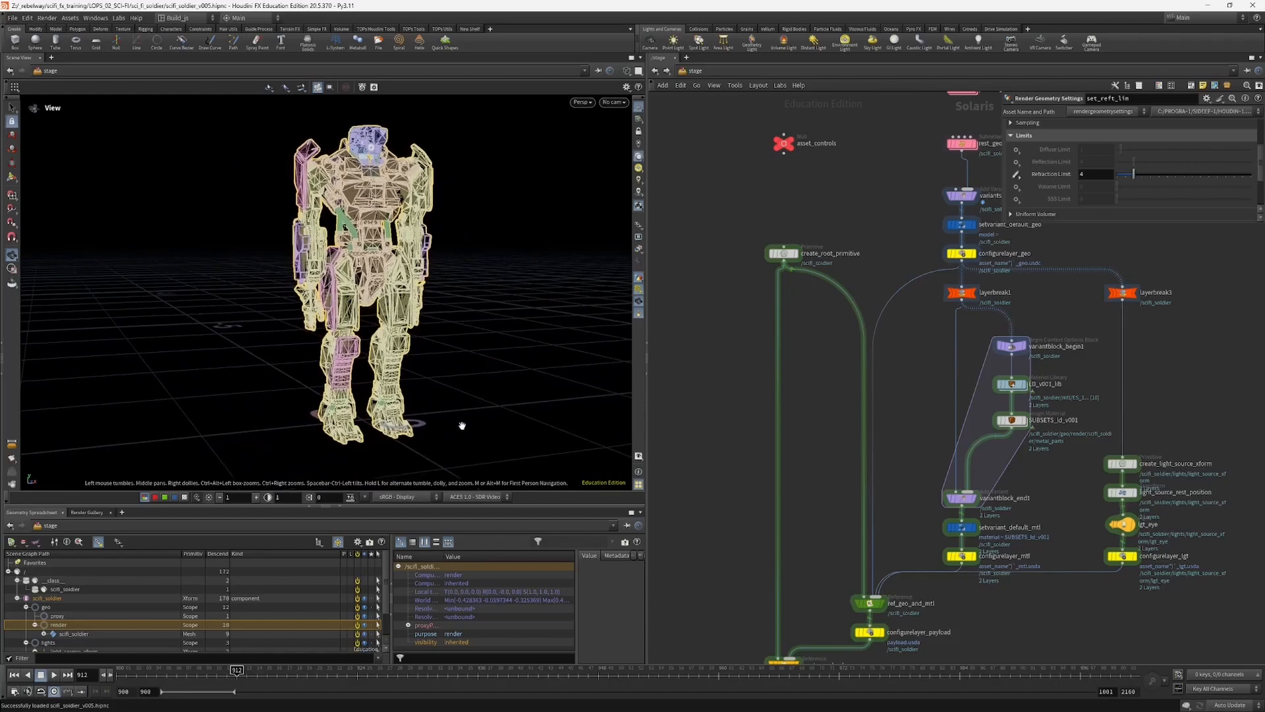
# Step: Add the Purpose column to the scene graph tree and enlarge the pane and columns to make the purposes readable
pyautogui.moveTo(647, 403); pyautogui.dragTo(728, 392)
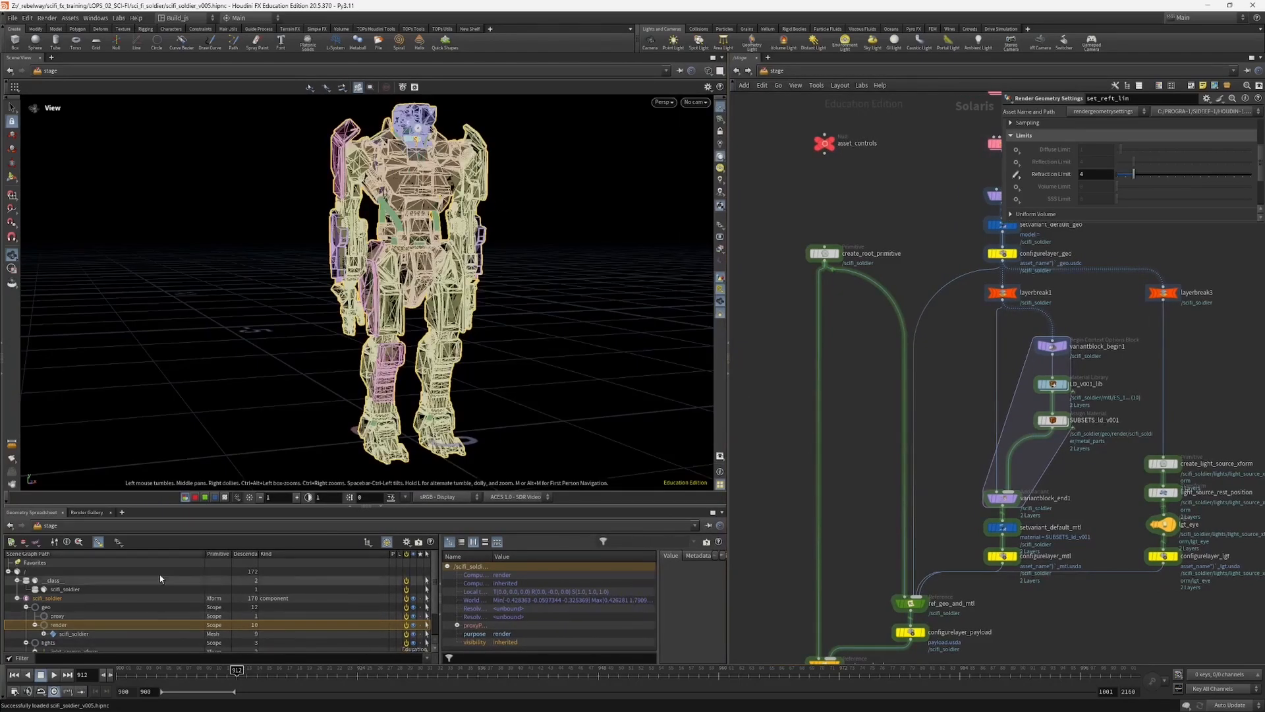
pyautogui.moveTo(439, 558); pyautogui.dragTo(532, 556)
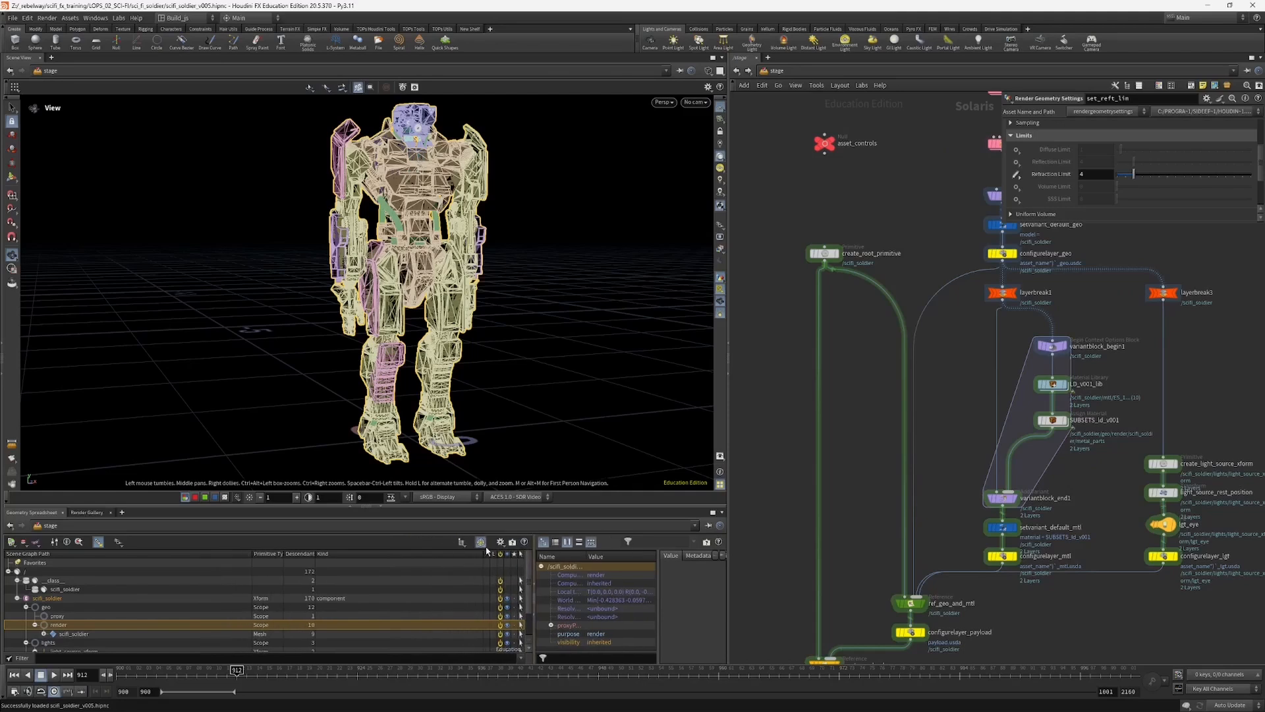
pyautogui.click(500, 543)
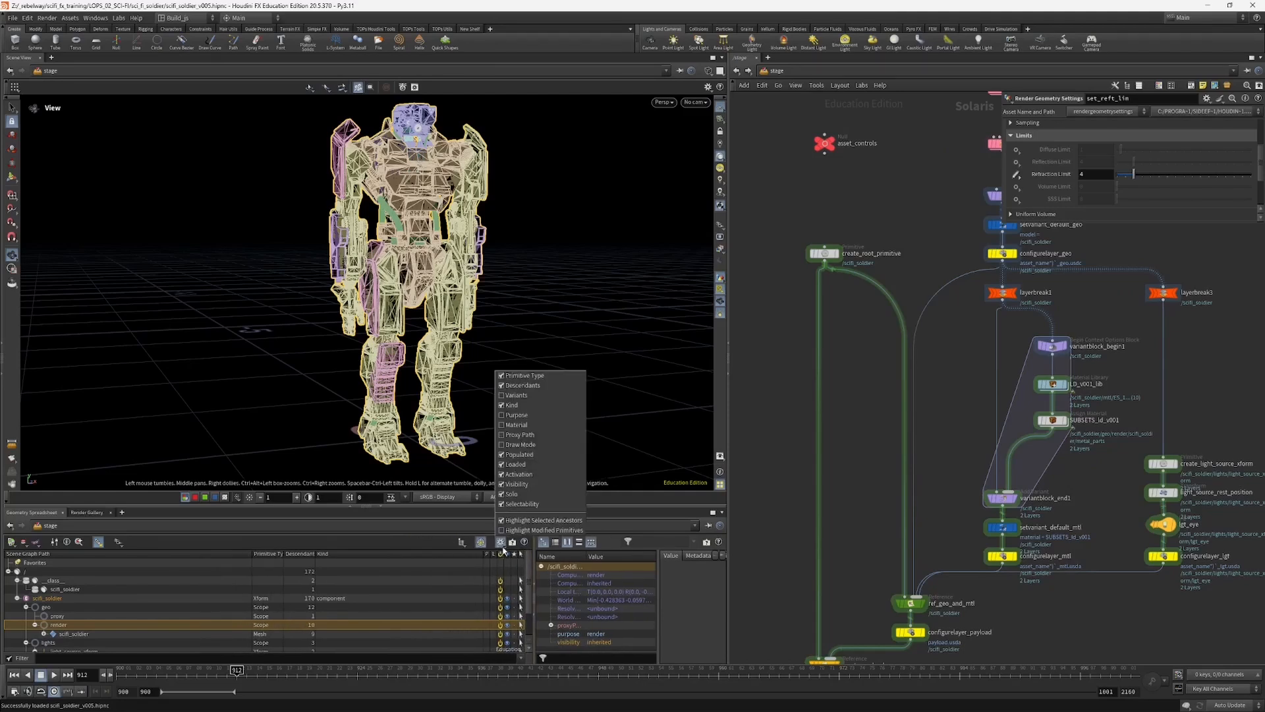
pyautogui.click(514, 415)
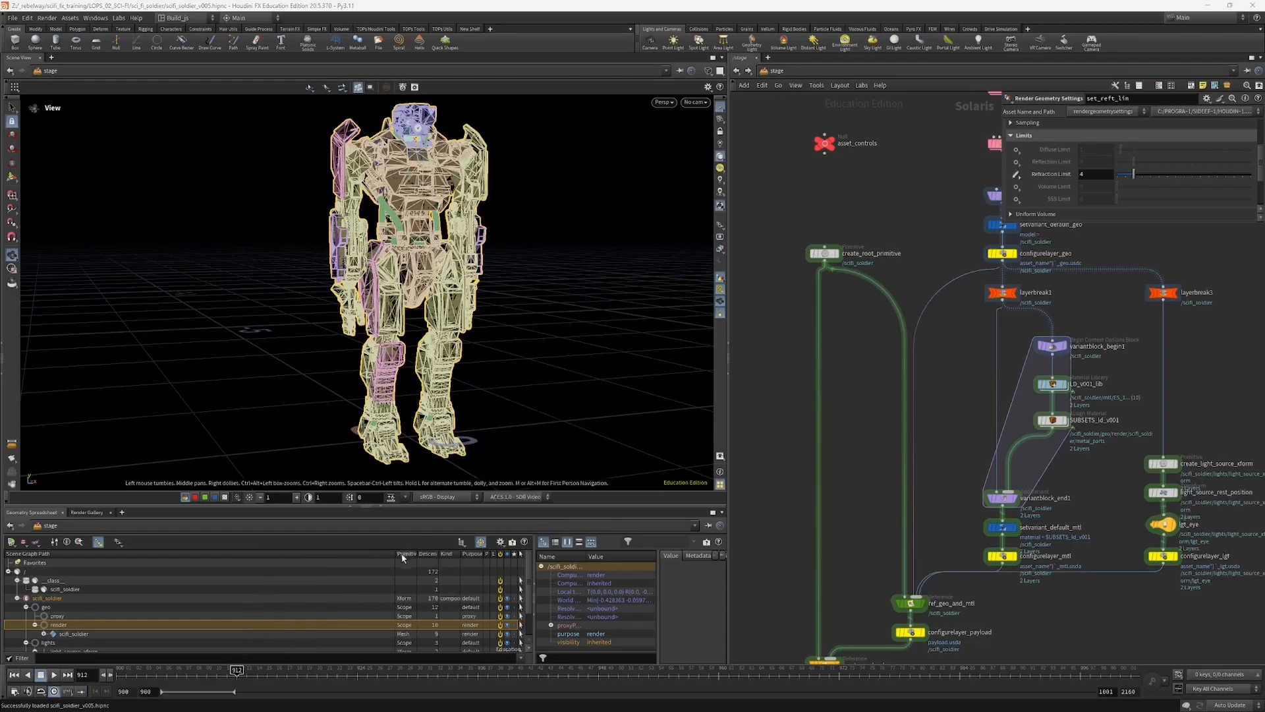
pyautogui.moveTo(397, 555); pyautogui.dragTo(251, 555)
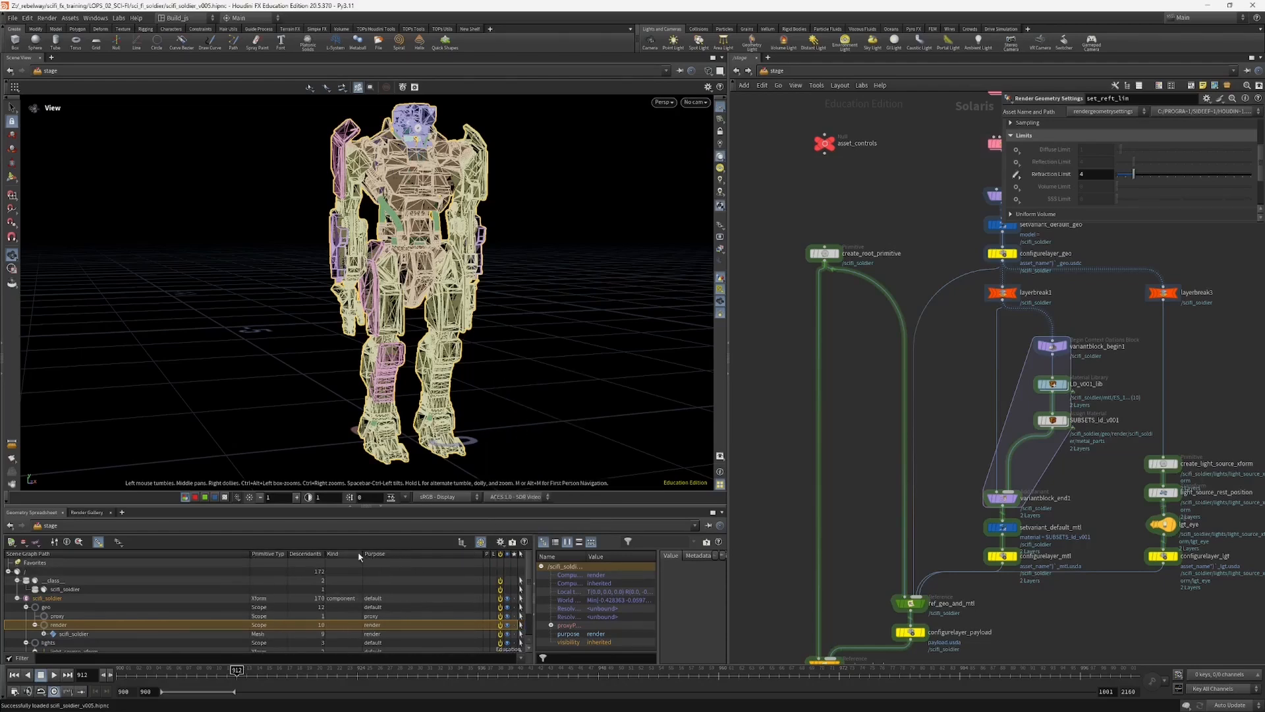
pyautogui.moveTo(361, 554); pyautogui.dragTo(371, 554)
pyautogui.moveTo(393, 504); pyautogui.dragTo(393, 376)
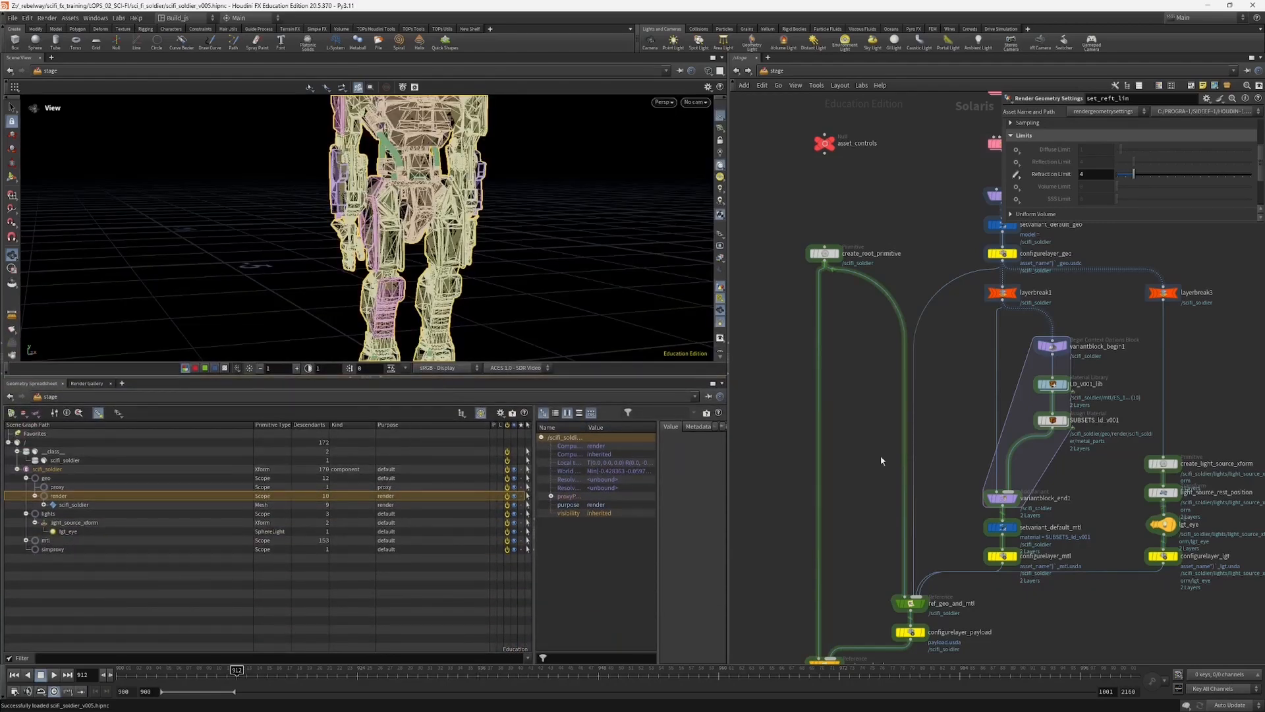
# Step: Compare the purposes of the proxy scope, the render scope and the soldier mesh in the scene graph tree
pyautogui.moveTo(851, 434); pyautogui.dragTo(844, 458, button='middle')
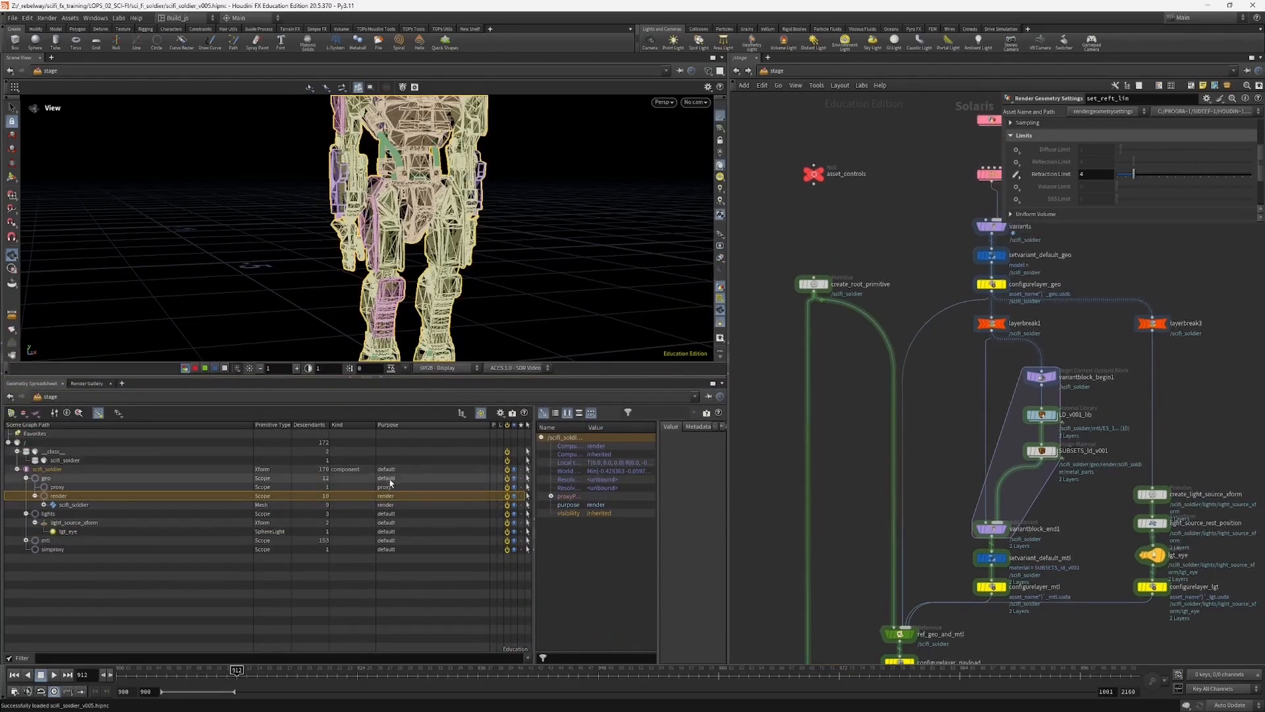
pyautogui.click(81, 488)
pyautogui.click(56, 495)
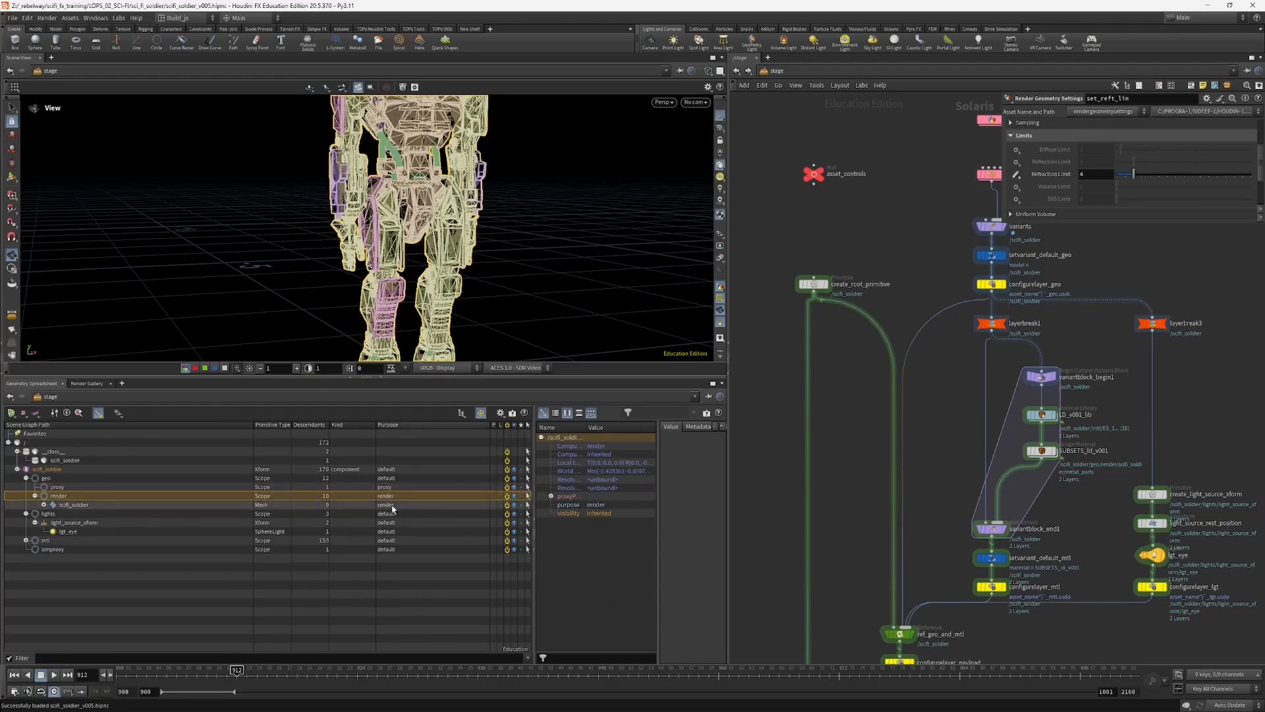
pyautogui.click(392, 504)
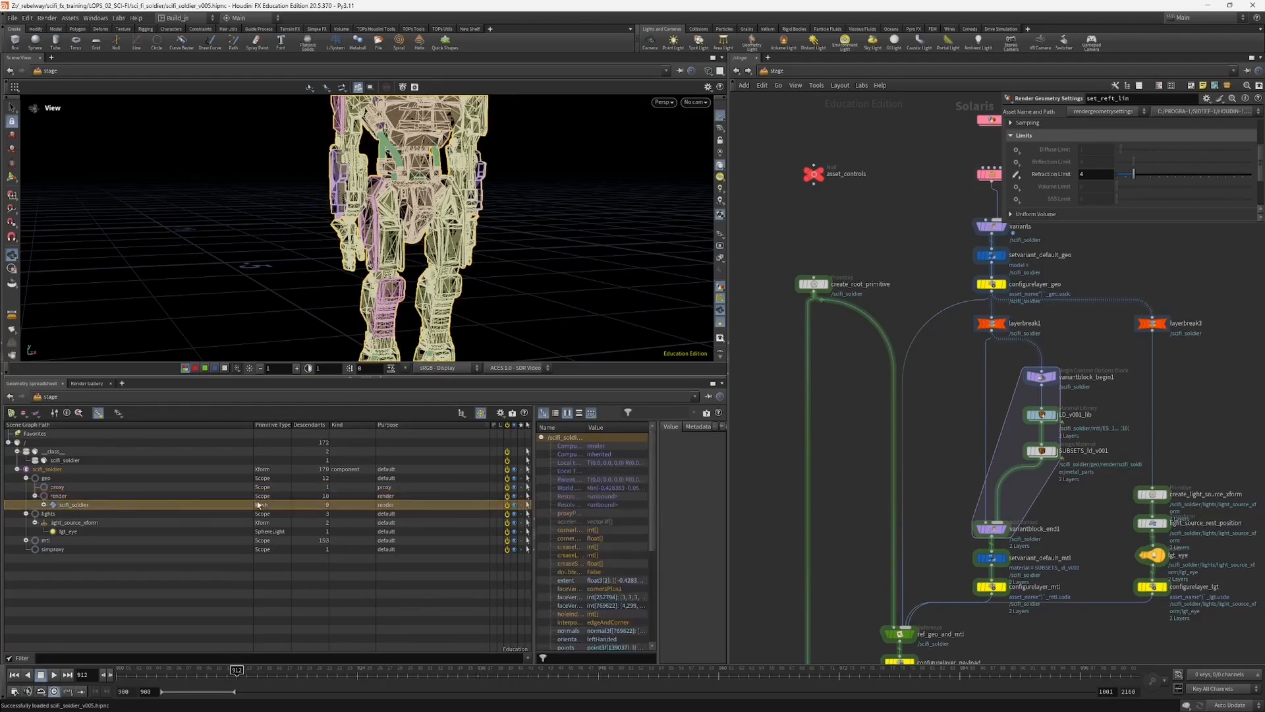
pyautogui.click(389, 488)
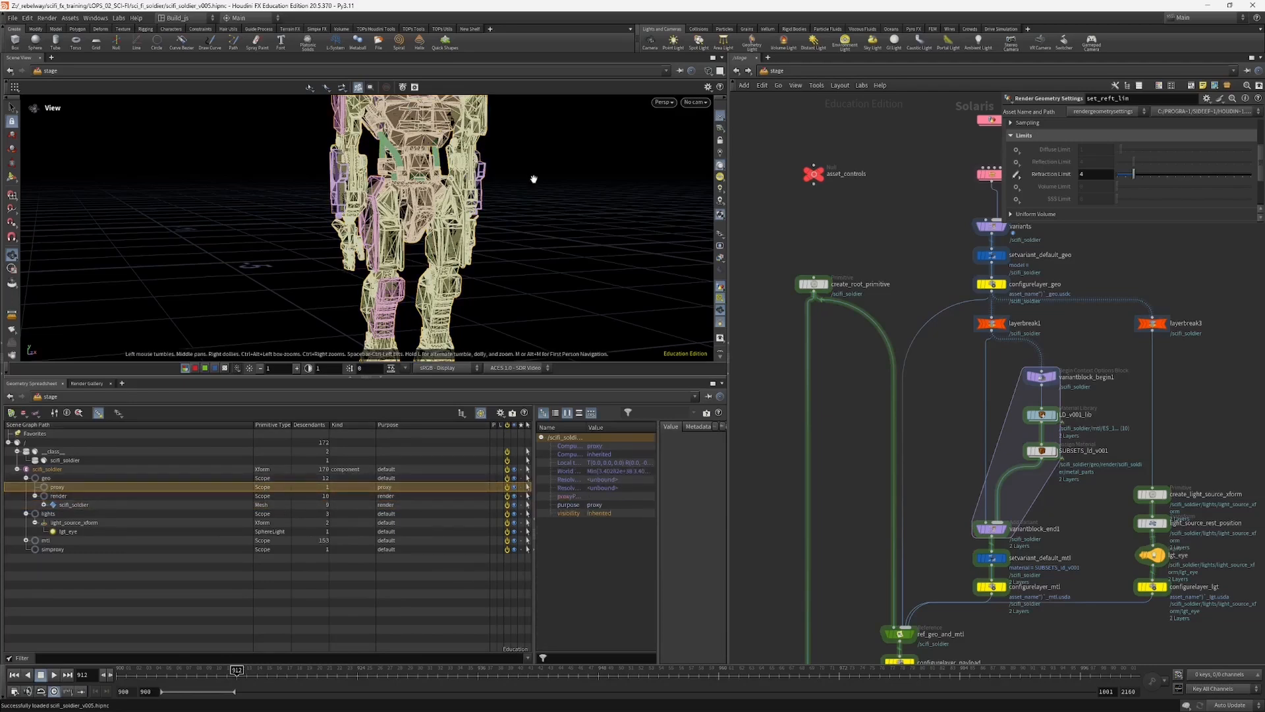
# Step: Hide the render-purpose geometry in the viewport, restore its display, and view the whole soldier again
pyautogui.click(721, 235)
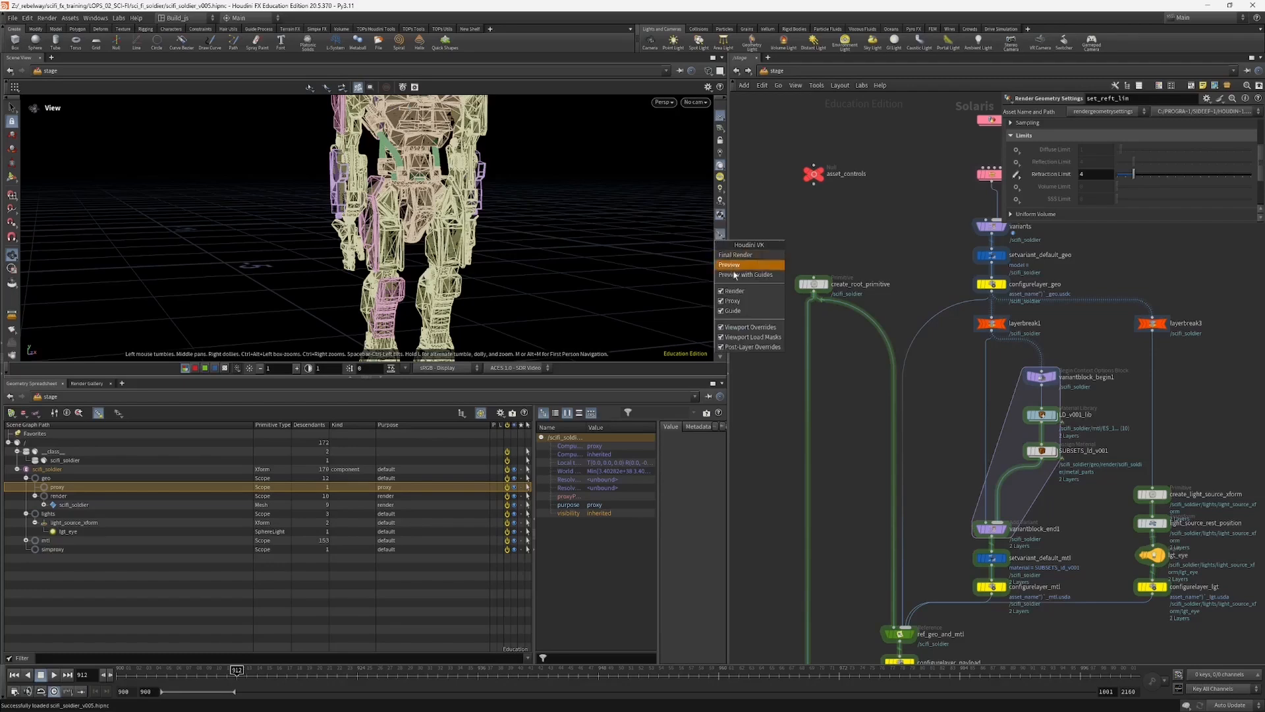
pyautogui.click(734, 291)
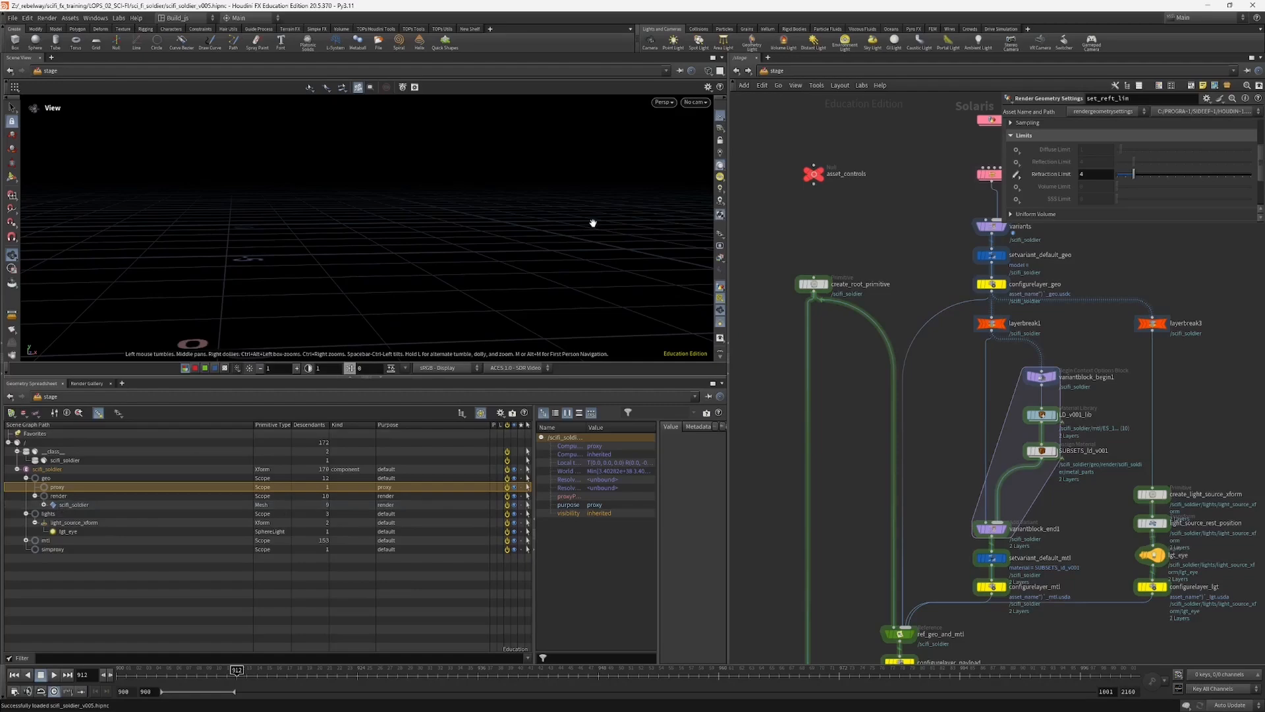
pyautogui.click(720, 248)
pyautogui.click(720, 234)
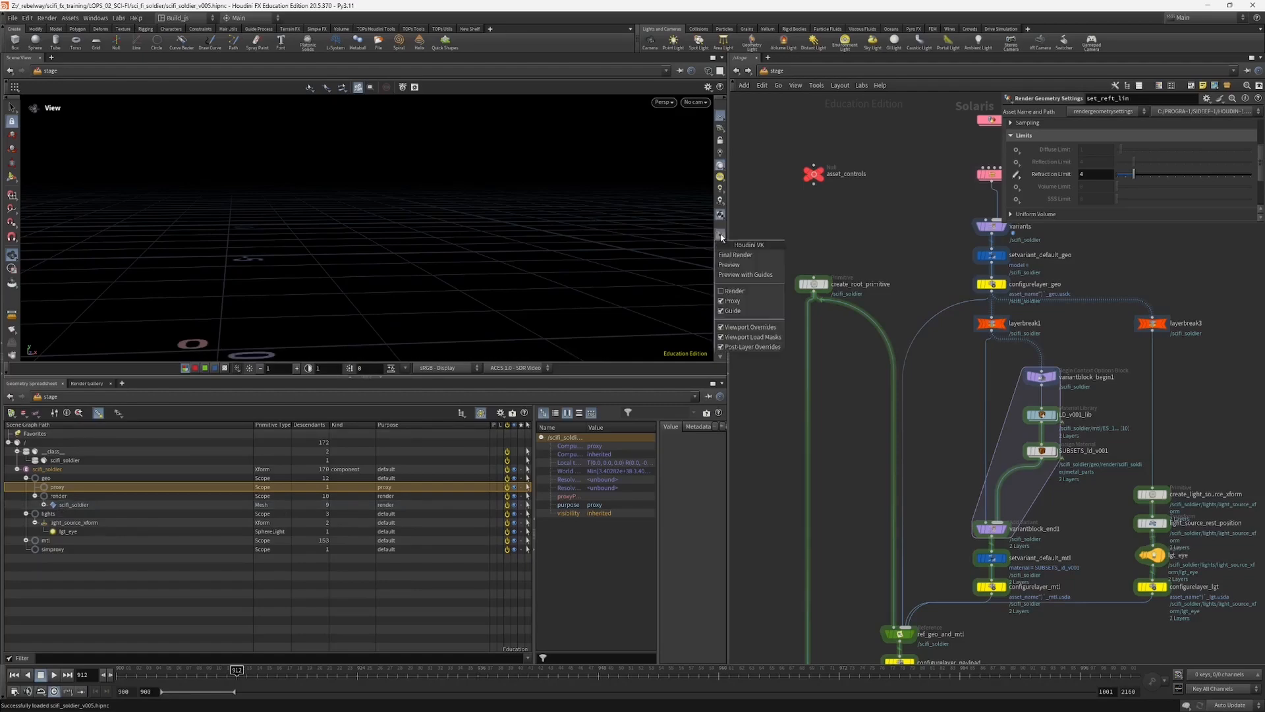
pyautogui.click(730, 256)
pyautogui.moveTo(432, 260); pyautogui.dragTo(397, 271, button='right')
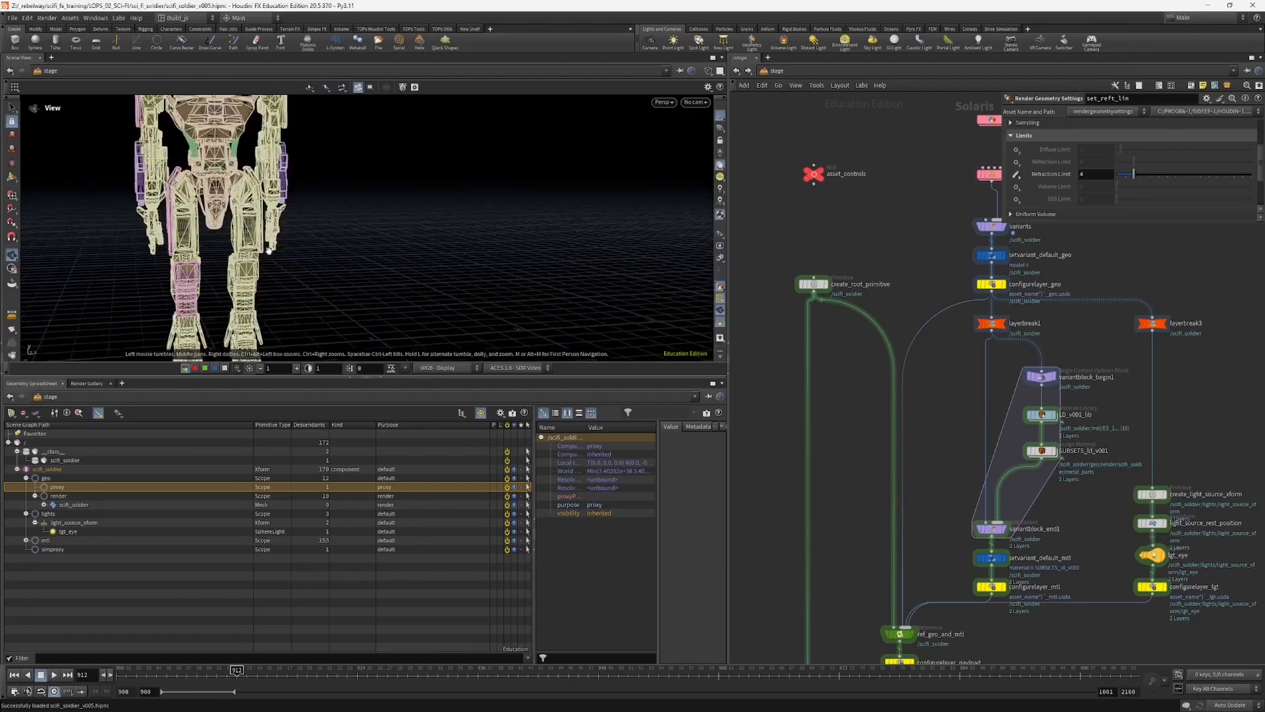
pyautogui.moveTo(397, 272); pyautogui.dragTo(423, 288)
pyautogui.moveTo(423, 287); pyautogui.dragTo(385, 268, button='right')
pyautogui.moveTo(443, 238)
pyautogui.mouseDown()
pyautogui.moveTo(460, 235)
pyautogui.moveTo(432, 239)
pyautogui.mouseUp()
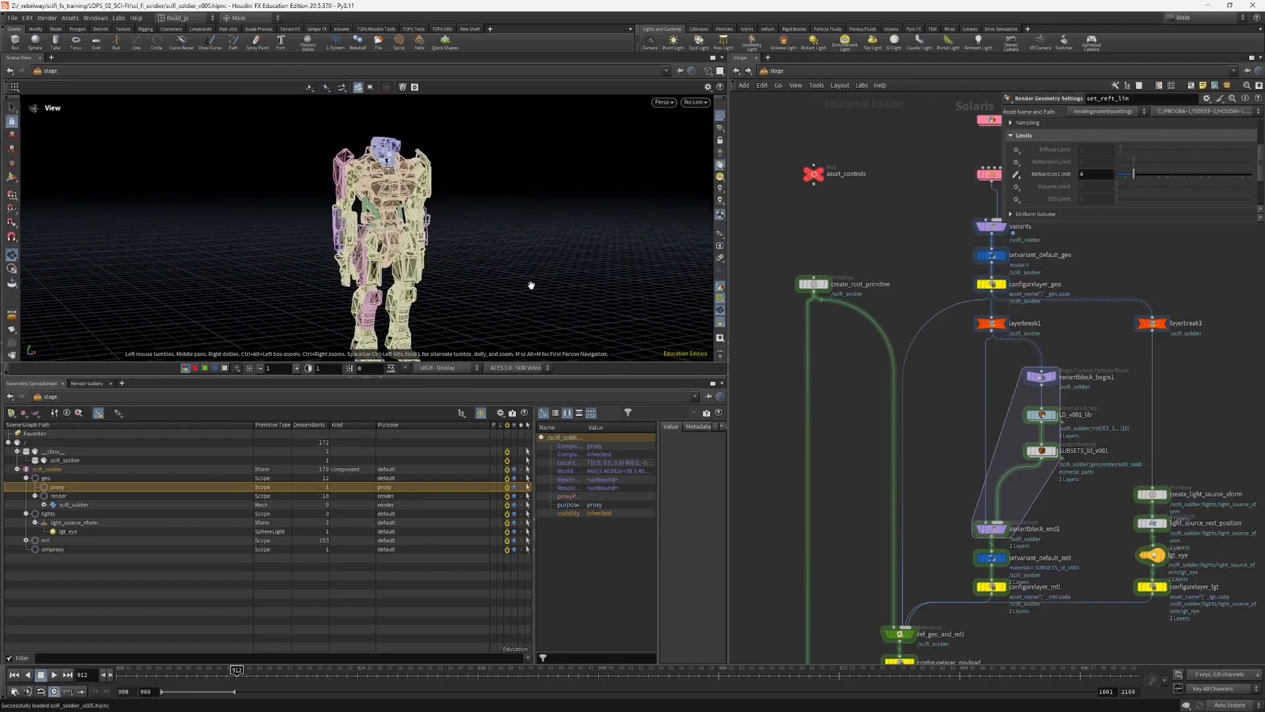
# Step: Open shot_02_v002.hipnc from the LOPS_02_SCI-FI/_shots/shot_02 folder, discarding the changes to the soldier file
pyautogui.hotkey('ctrl', 'o')
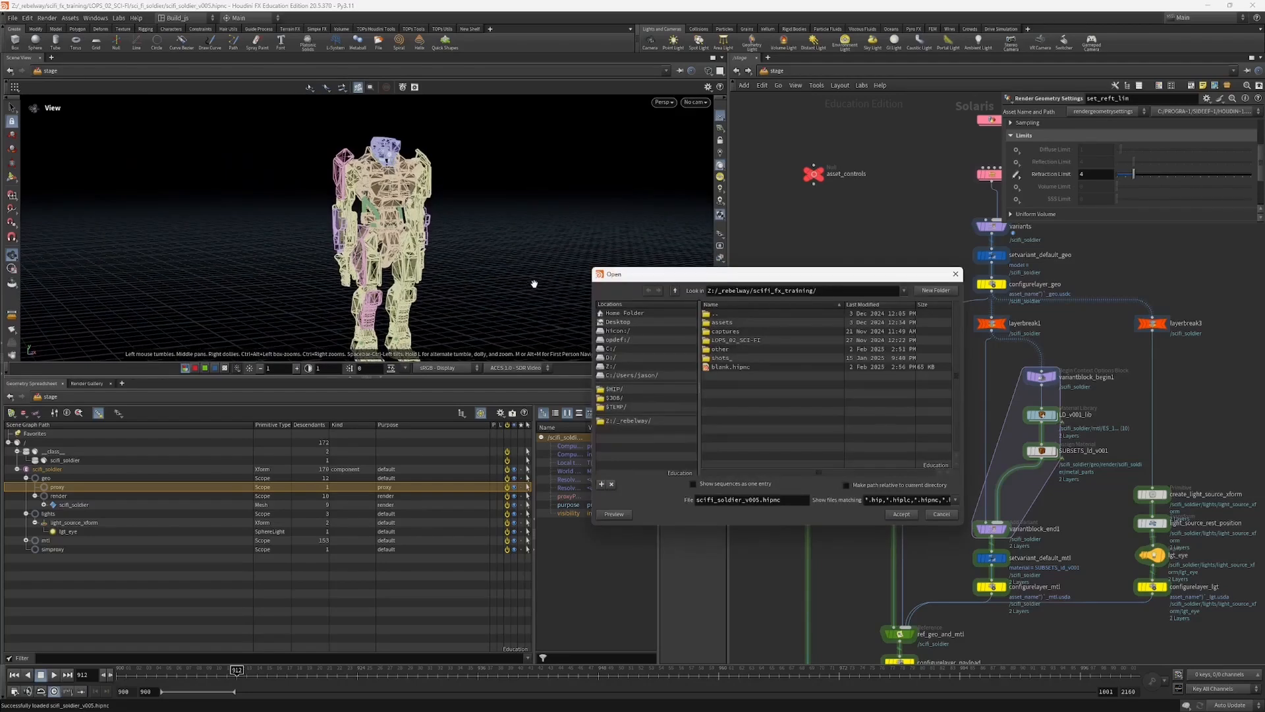
pyautogui.doubleClick(753, 341)
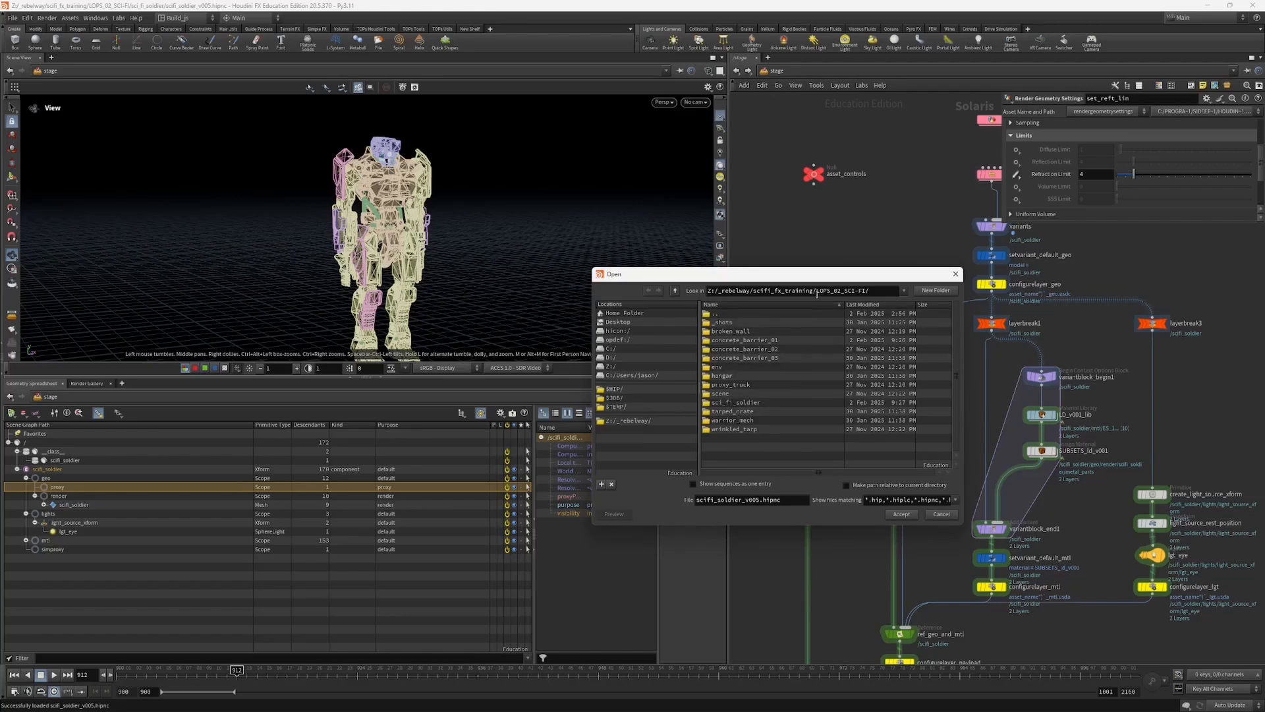
pyautogui.doubleClick(757, 322)
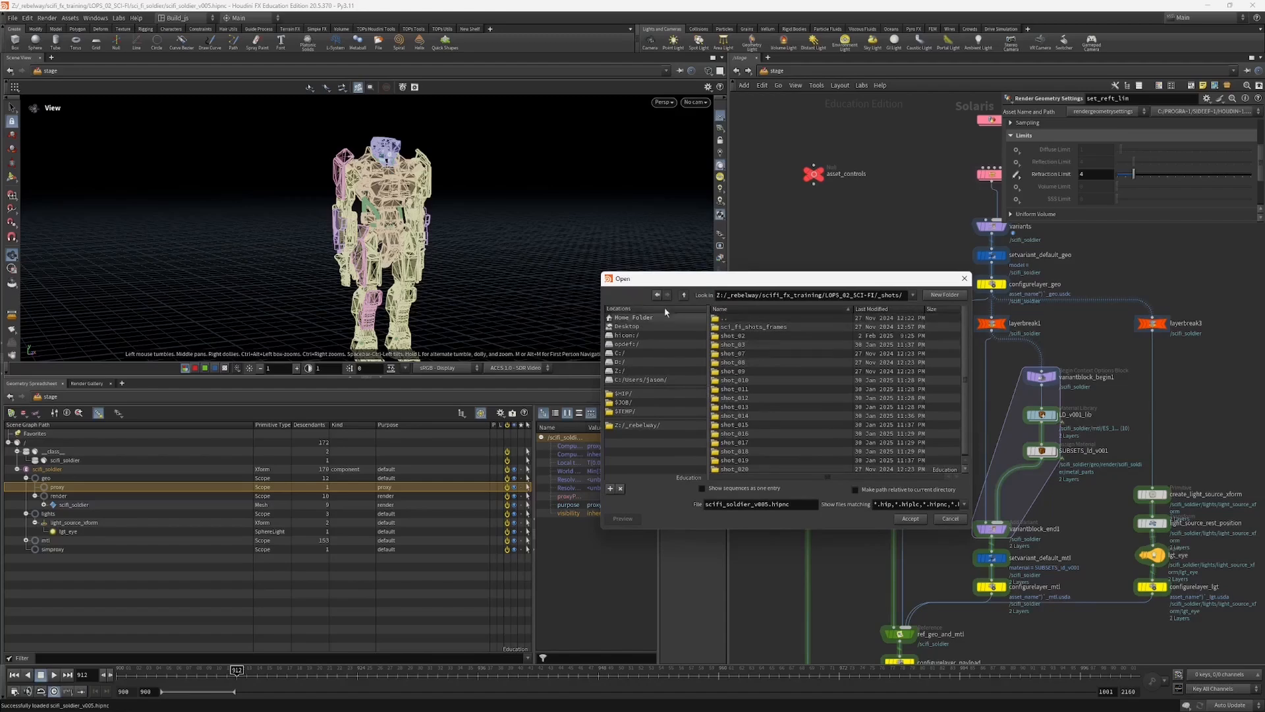
pyautogui.doubleClick(723, 325)
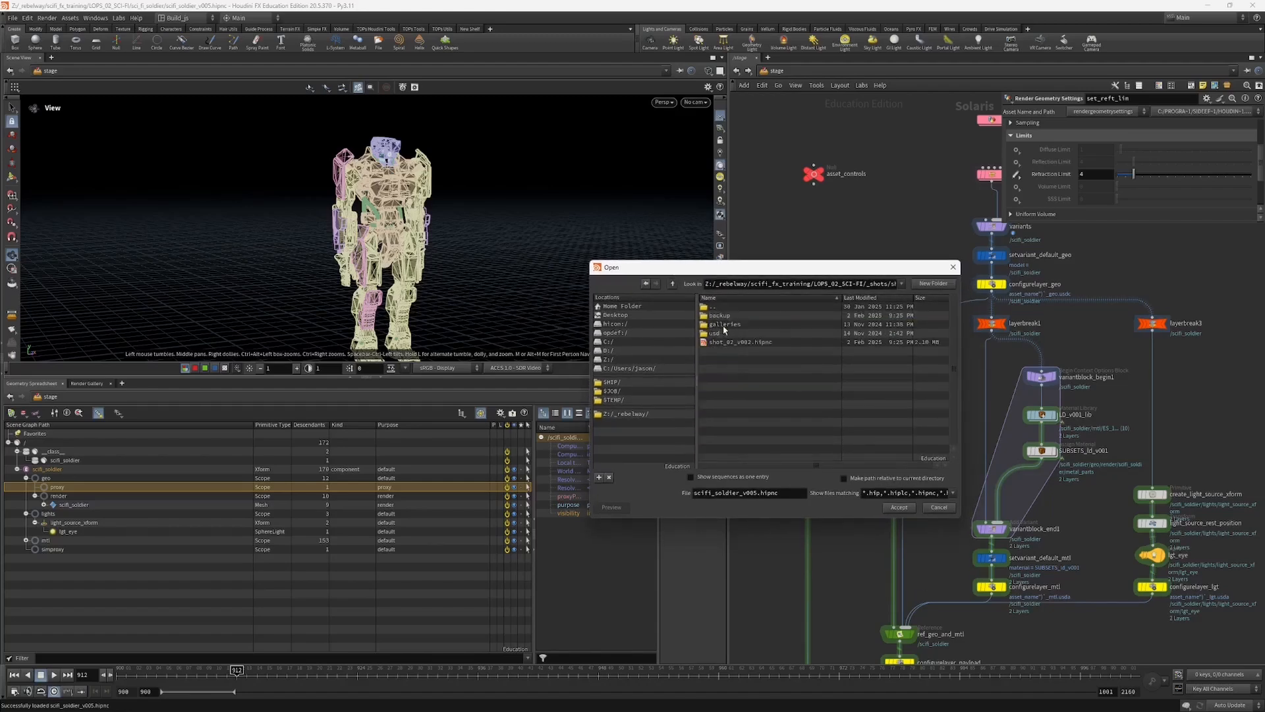
pyautogui.doubleClick(737, 343)
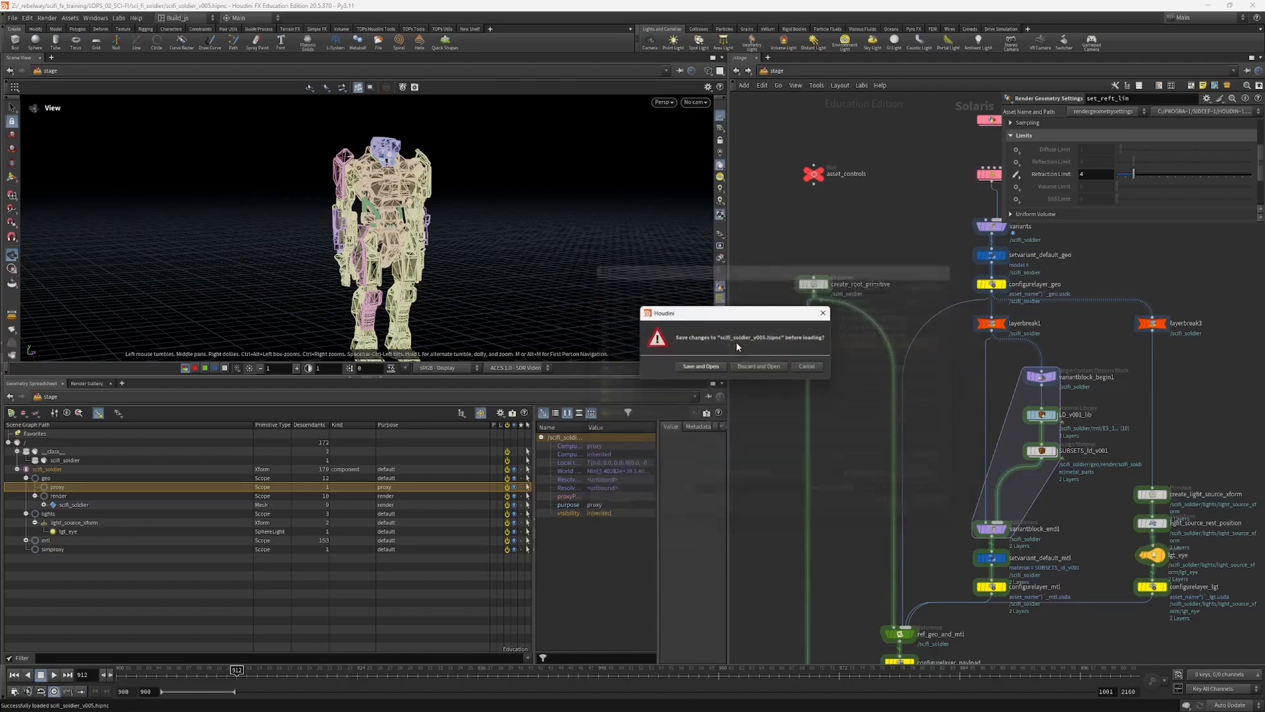
pyautogui.click(747, 370)
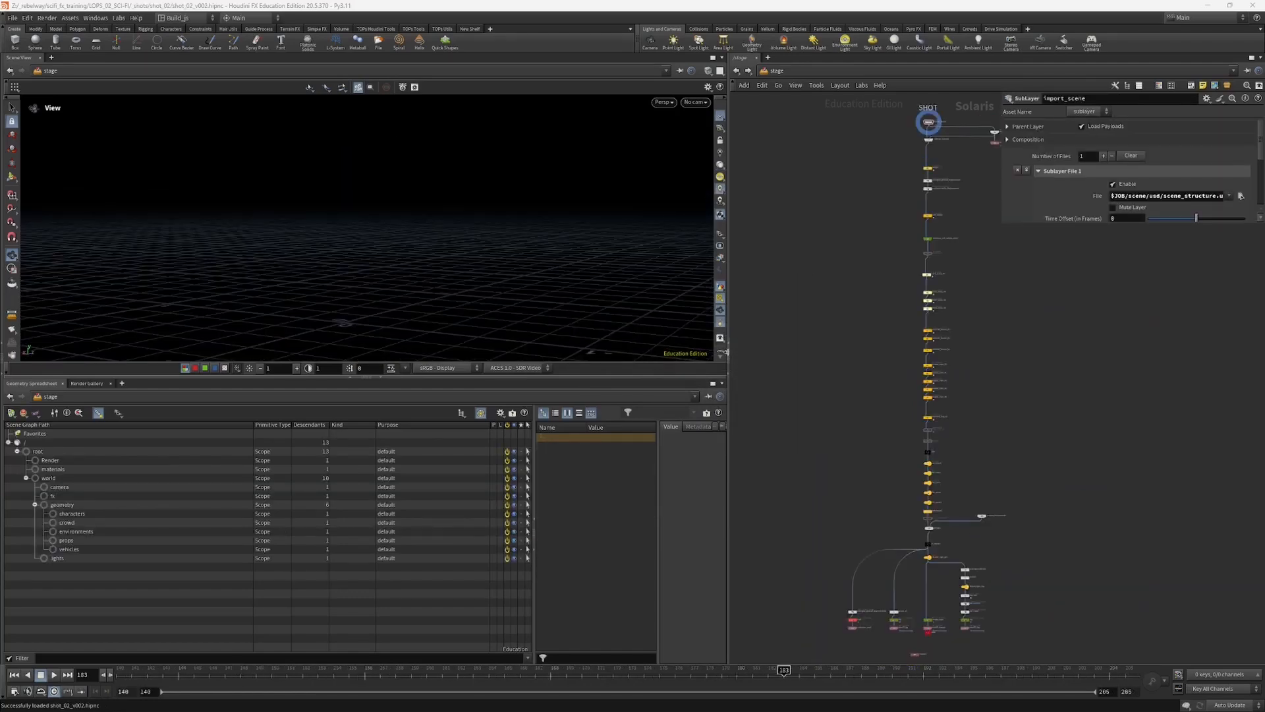
# Step: Review the shot network from import_scene through the truck proxy, concrete barrier, tarped crate and wrinkled tarp asset references
pyautogui.moveTo(830, 295); pyautogui.dragTo(811, 354, button='middle')
pyautogui.scroll(4, 891, 269)
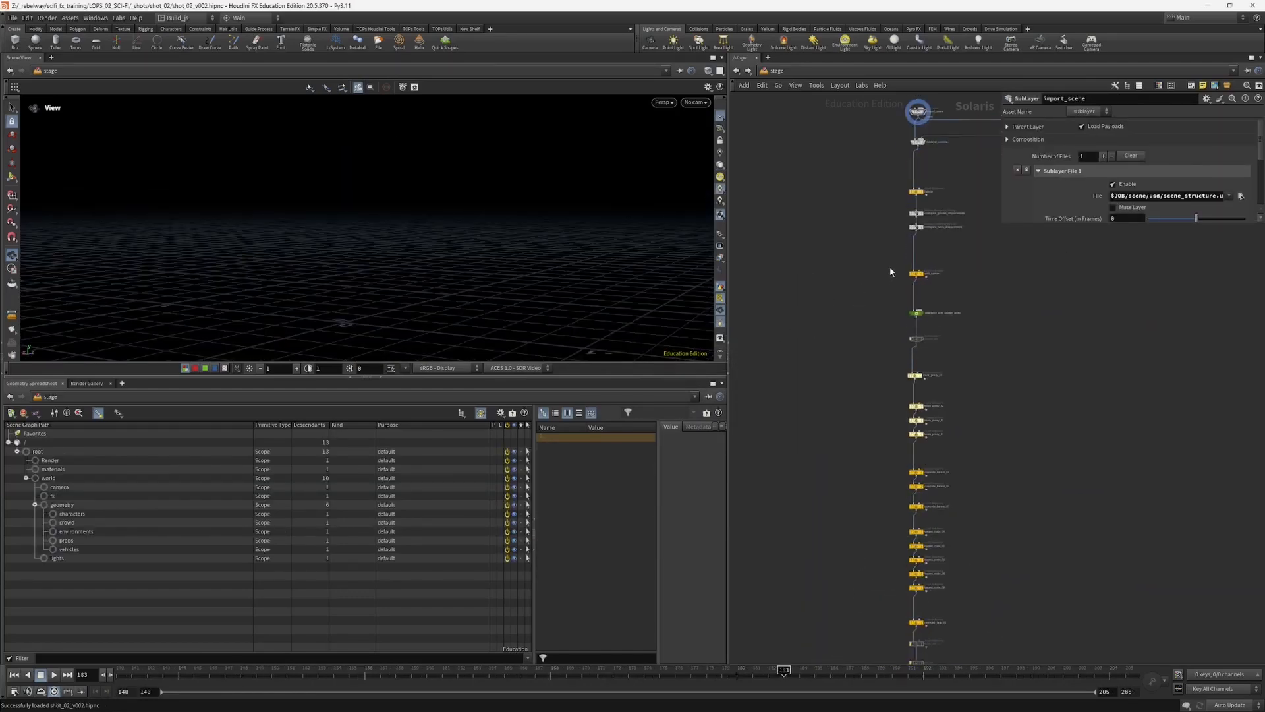
pyautogui.moveTo(890, 237); pyautogui.dragTo(798, 244, button='middle')
pyautogui.scroll(4, 833, 370)
pyautogui.scroll(-4, 793, 448)
pyautogui.moveTo(793, 448); pyautogui.dragTo(821, 235, button='middle')
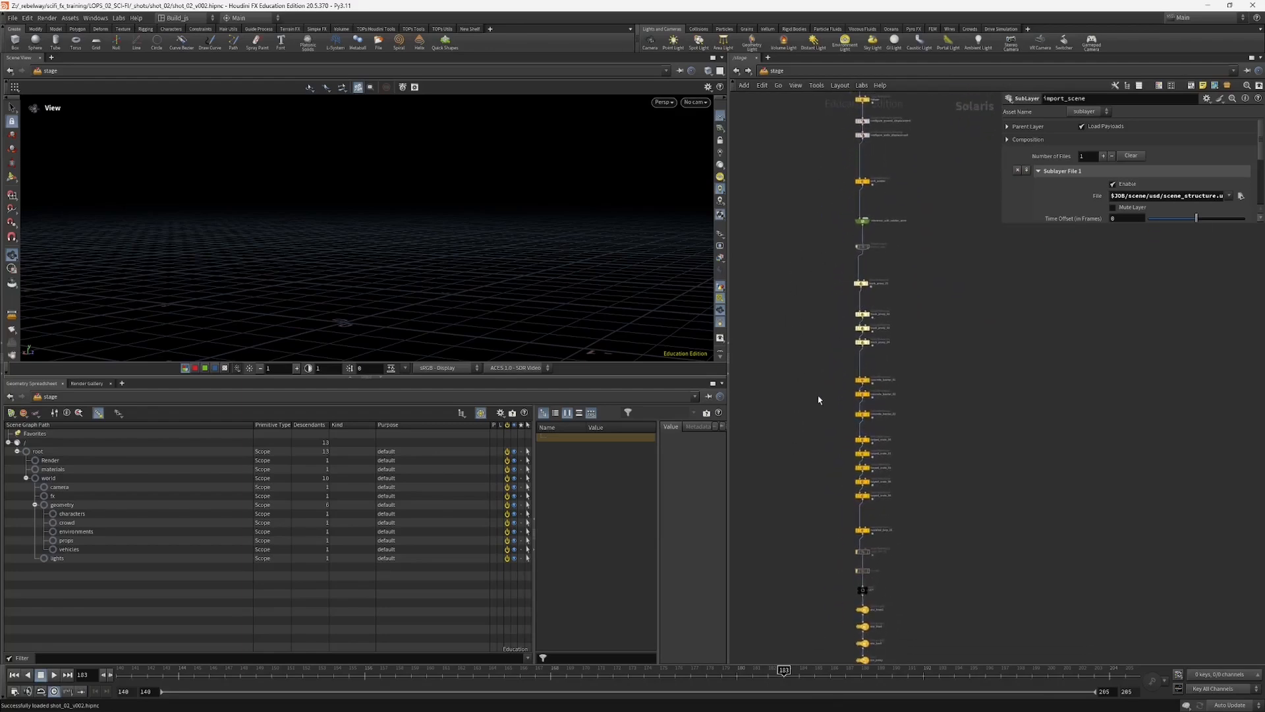
pyautogui.moveTo(819, 400); pyautogui.dragTo(833, 349, button='middle')
pyautogui.scroll(2, 833, 349)
pyautogui.scroll(2, 871, 377)
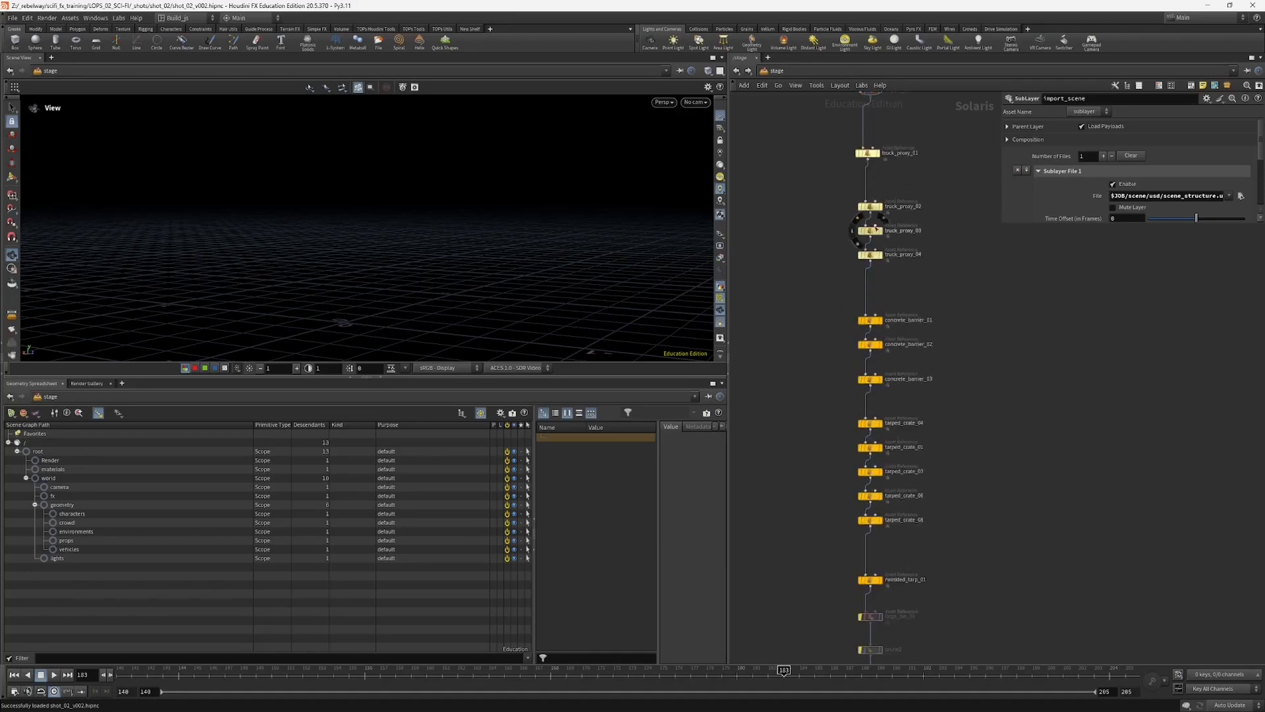
pyautogui.moveTo(897, 316); pyautogui.dragTo(891, 370, button='middle')
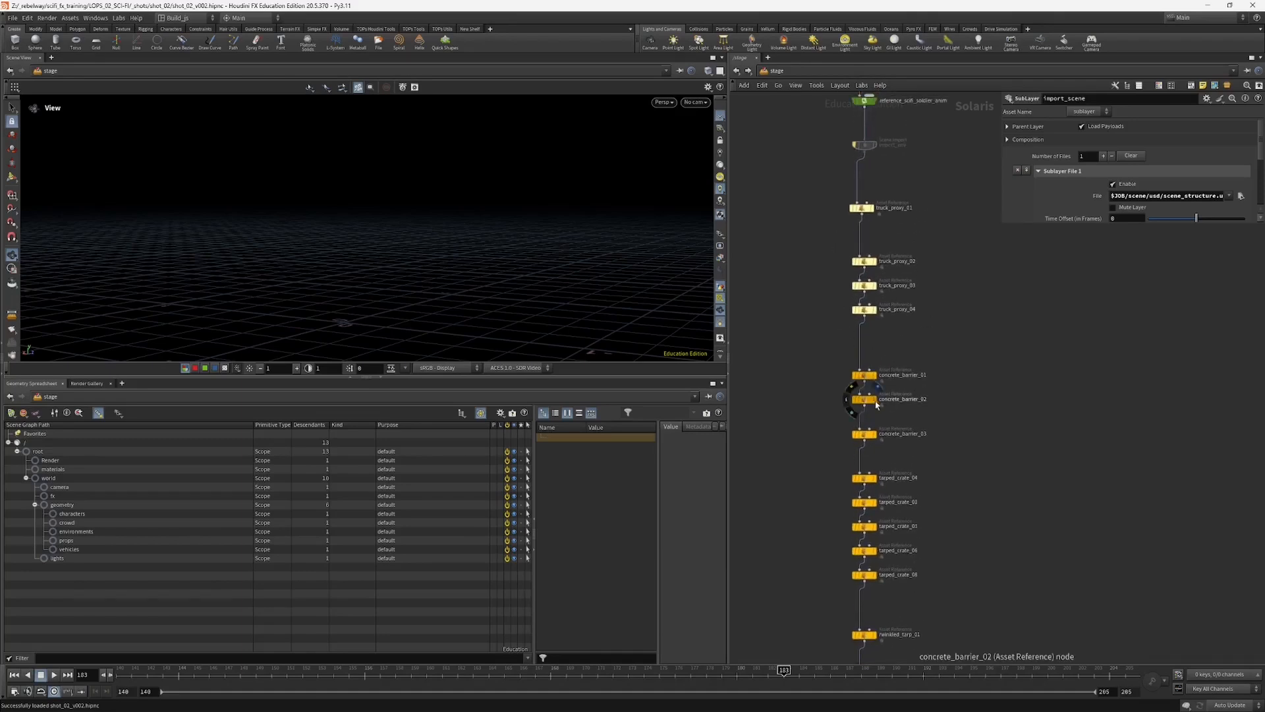
# Step: Review the shot network from the tarp reference back up to the import_scene node
pyautogui.moveTo(821, 430); pyautogui.dragTo(823, 400, button='middle')
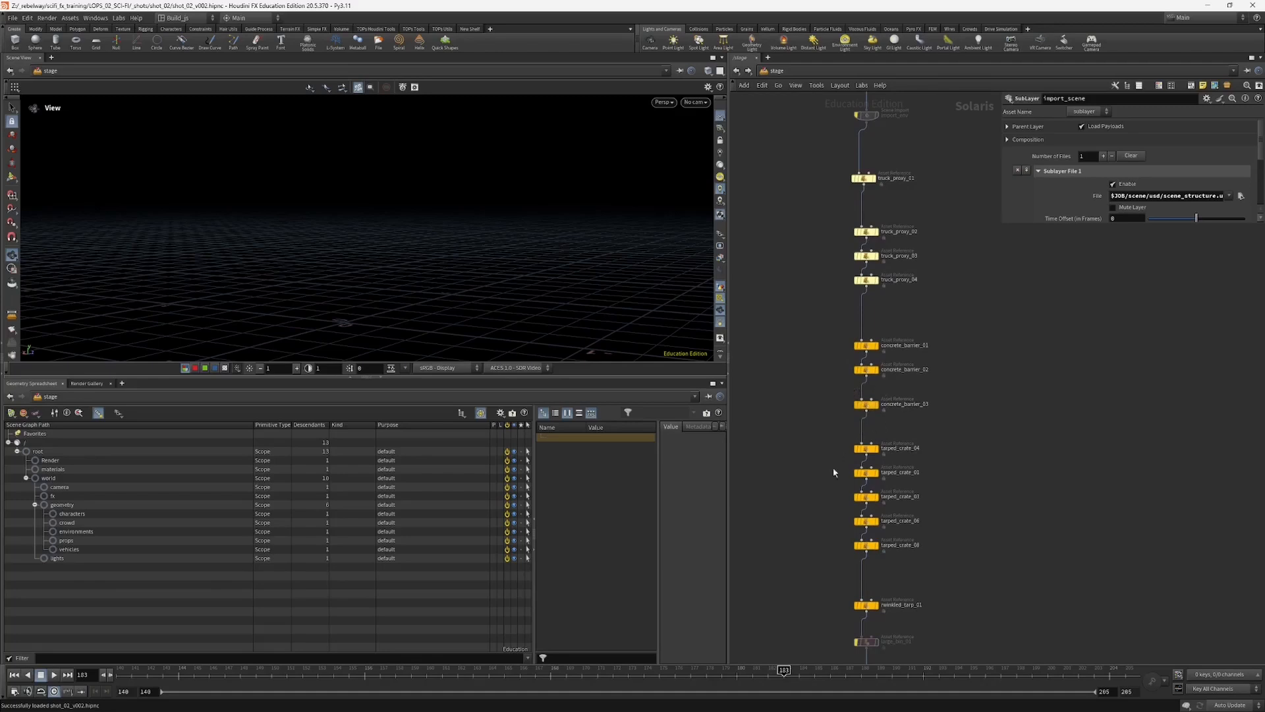
pyautogui.moveTo(817, 513); pyautogui.dragTo(833, 406, button='middle')
pyautogui.scroll(1, 821, 191)
pyautogui.moveTo(820, 181); pyautogui.dragTo(813, 481, button='middle')
pyautogui.moveTo(839, 203); pyautogui.dragTo(838, 448, button='middle')
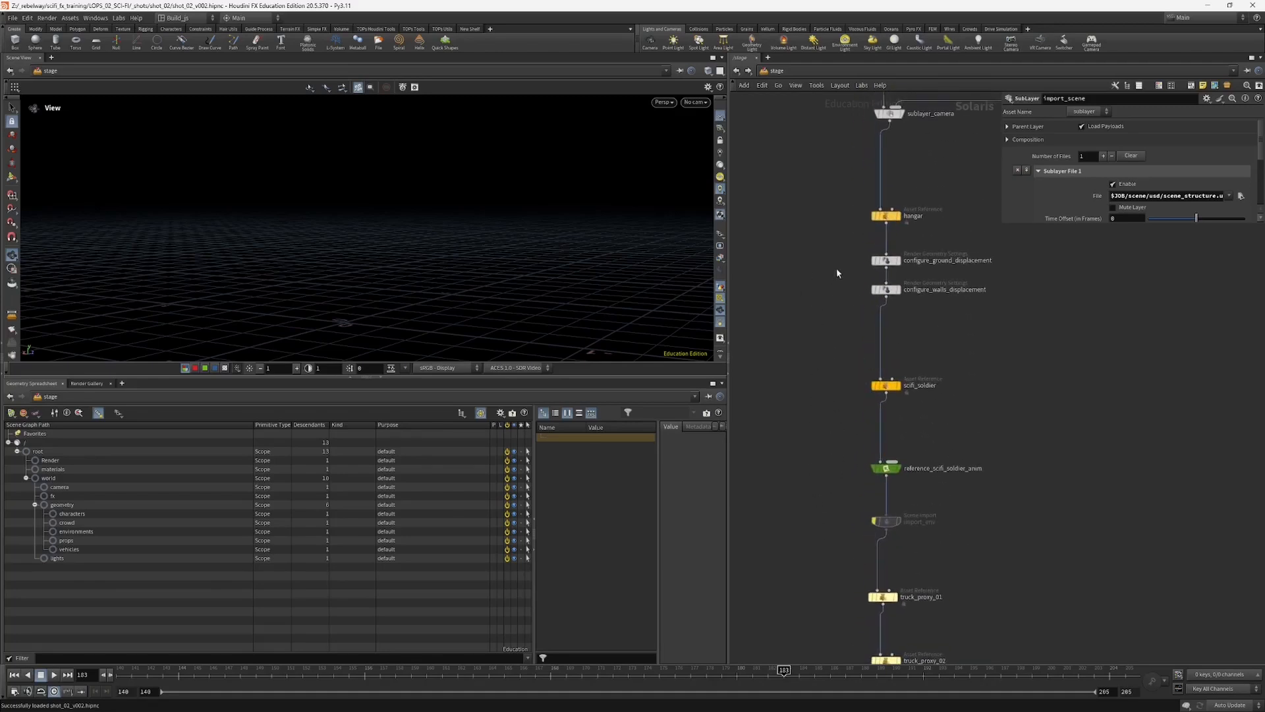
pyautogui.moveTo(836, 270); pyautogui.dragTo(831, 454, button='middle')
pyautogui.moveTo(841, 308); pyautogui.dragTo(833, 439, button='middle')
pyautogui.moveTo(808, 389); pyautogui.dragTo(816, 386, button='middle')
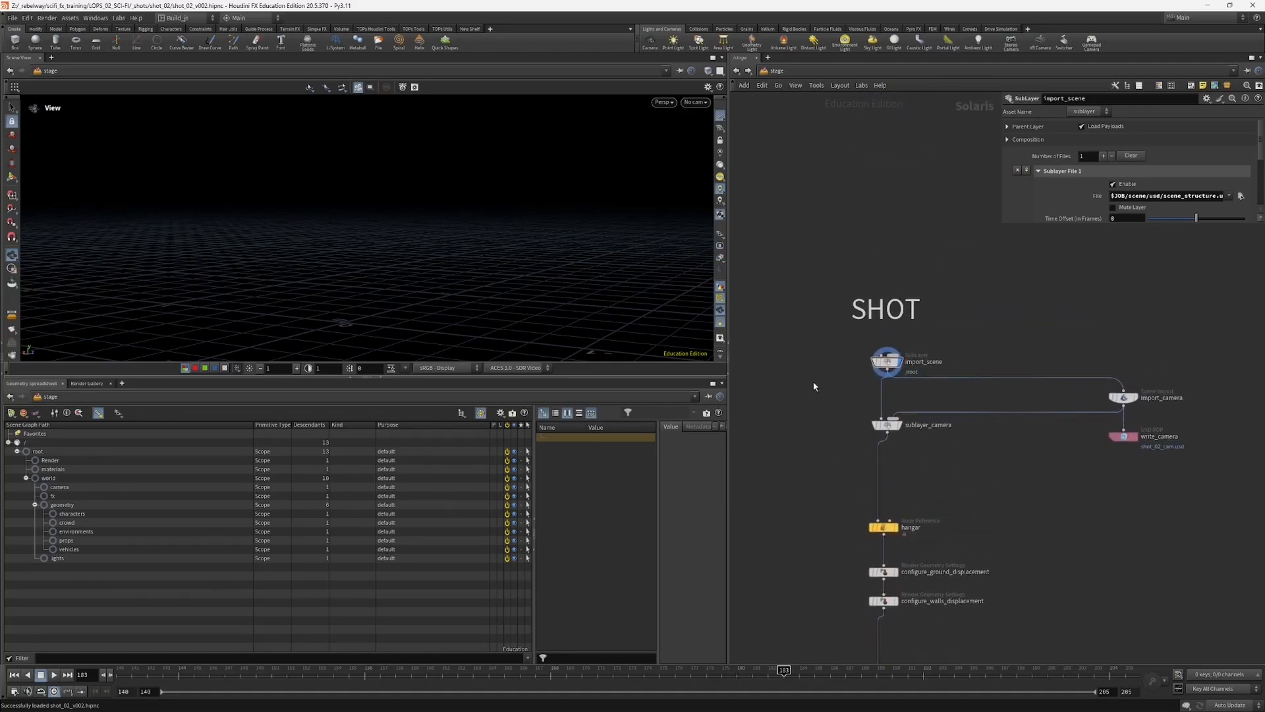
# Step: Enlarge the parameter area of the import_scene sublayer node and examine its full USD file path
pyautogui.moveTo(816, 382); pyautogui.dragTo(903, 353)
pyautogui.moveTo(999, 221); pyautogui.dragTo(890, 253)
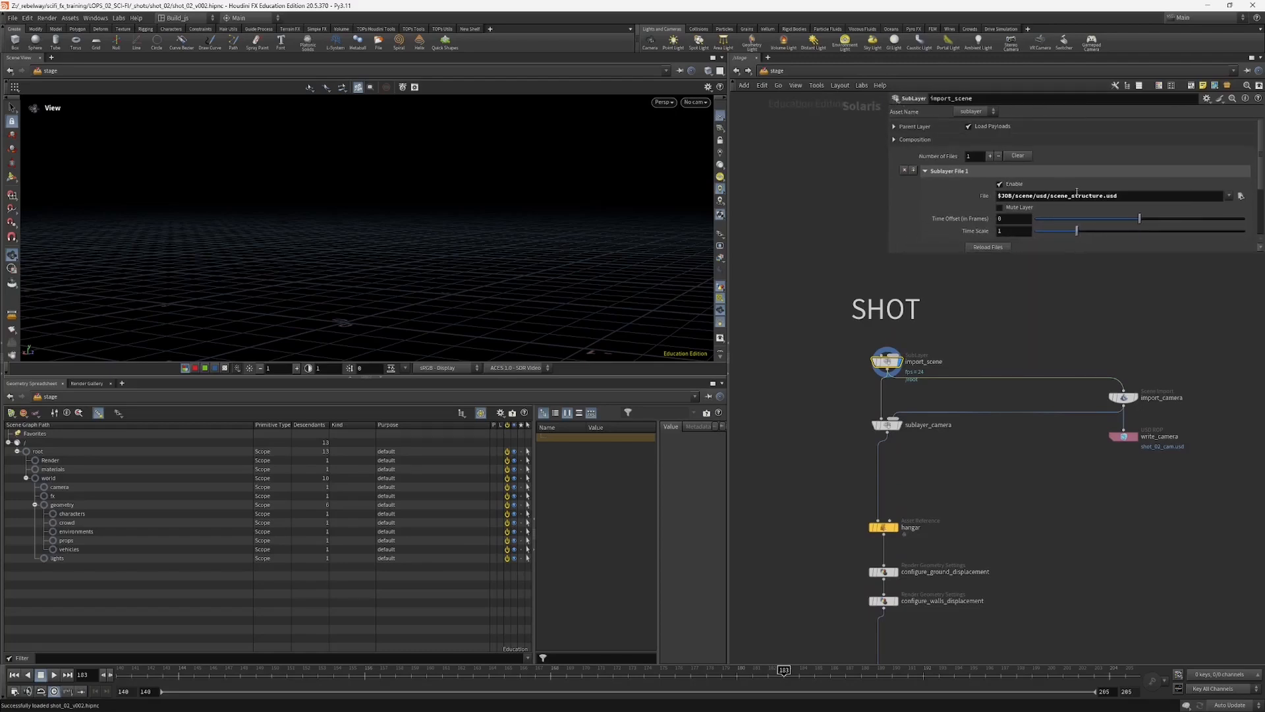
pyautogui.moveTo(1142, 198); pyautogui.dragTo(986, 206)
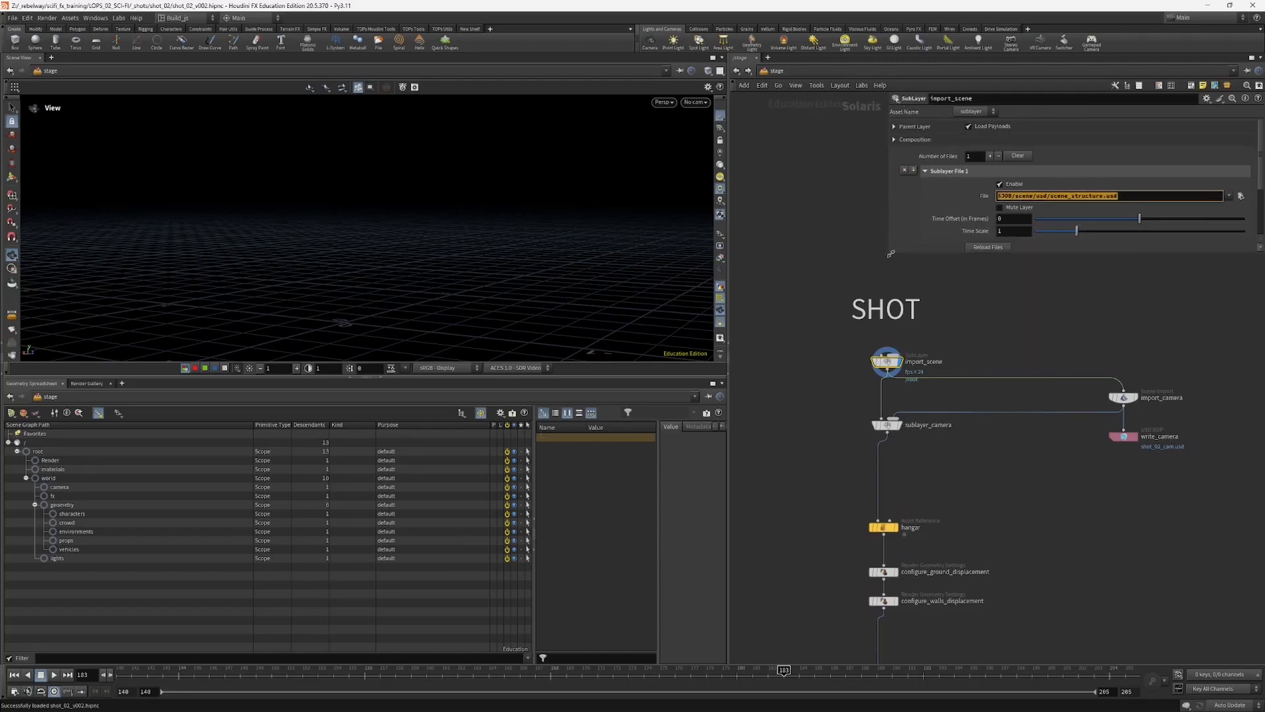
pyautogui.moveTo(829, 286); pyautogui.dragTo(837, 319, button='middle')
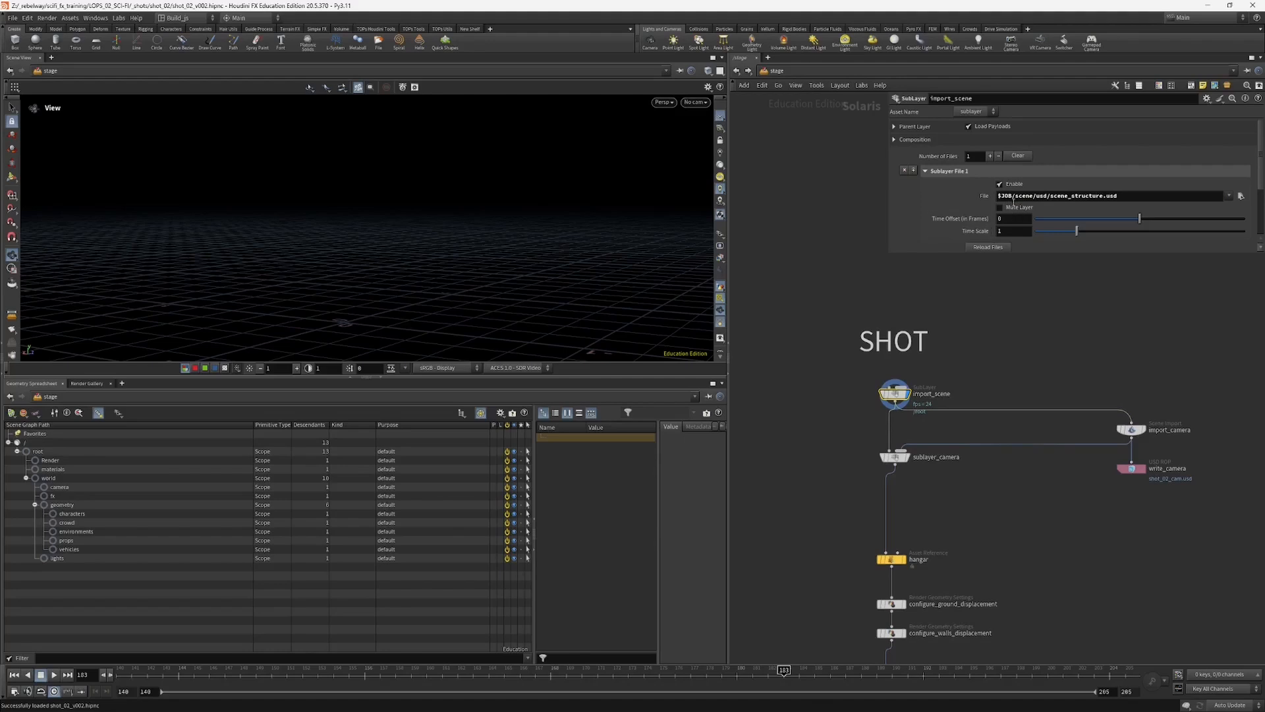
pyautogui.moveTo(1149, 194); pyautogui.dragTo(1123, 202)
pyautogui.click(815, 395)
# Step: Enlarge the scene graph tree and examine the scopes under root, collapsing and re-expanding the world hierarchy
pyautogui.moveTo(151, 376); pyautogui.dragTo(177, 351)
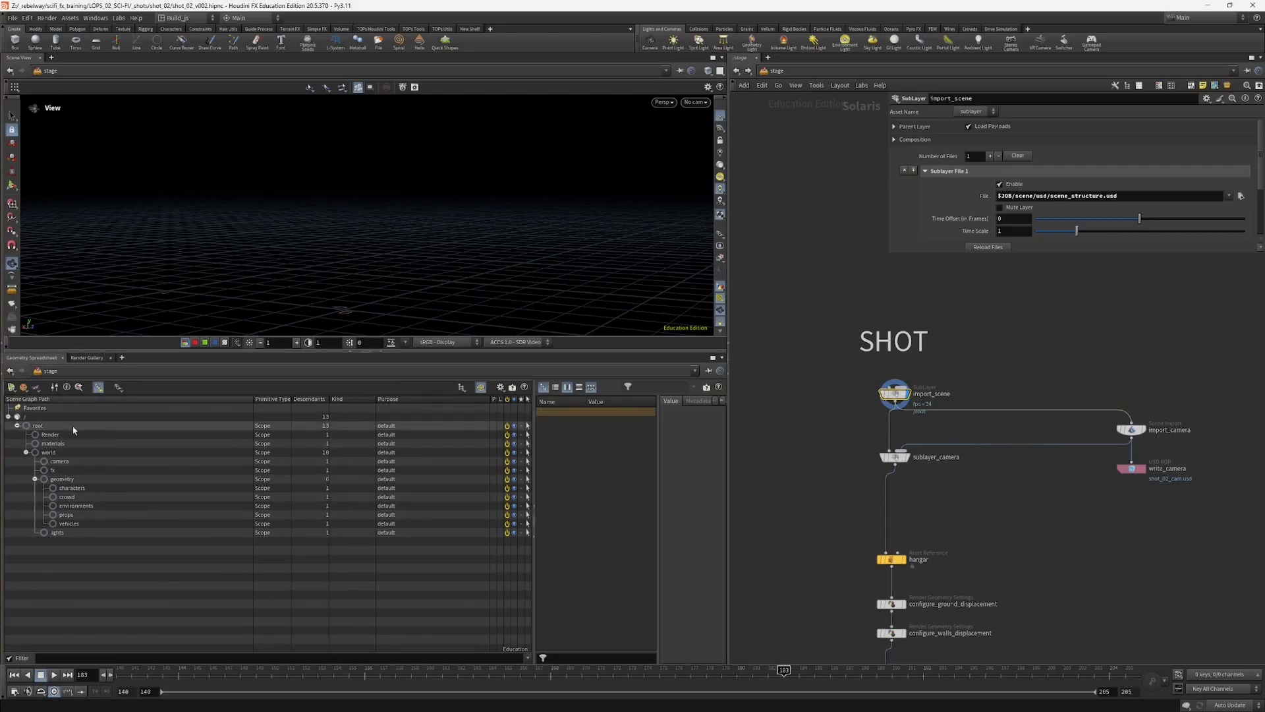
pyautogui.click(39, 426)
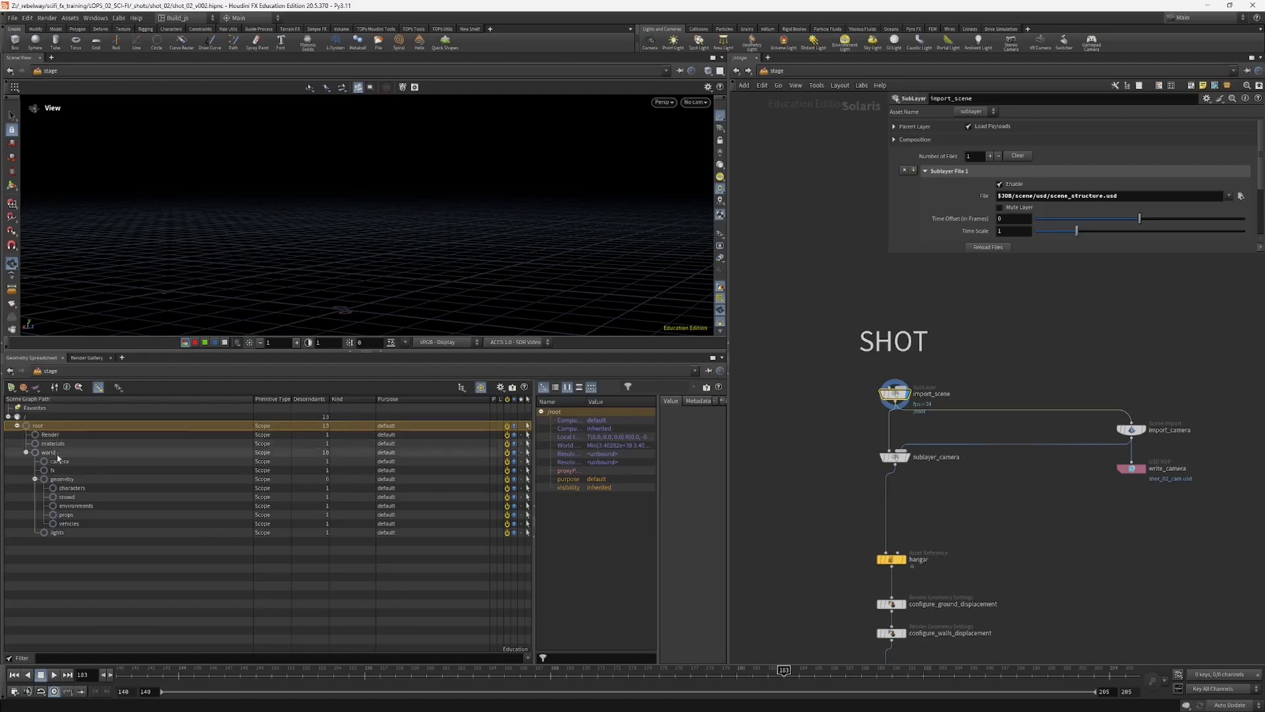
pyautogui.click(26, 453)
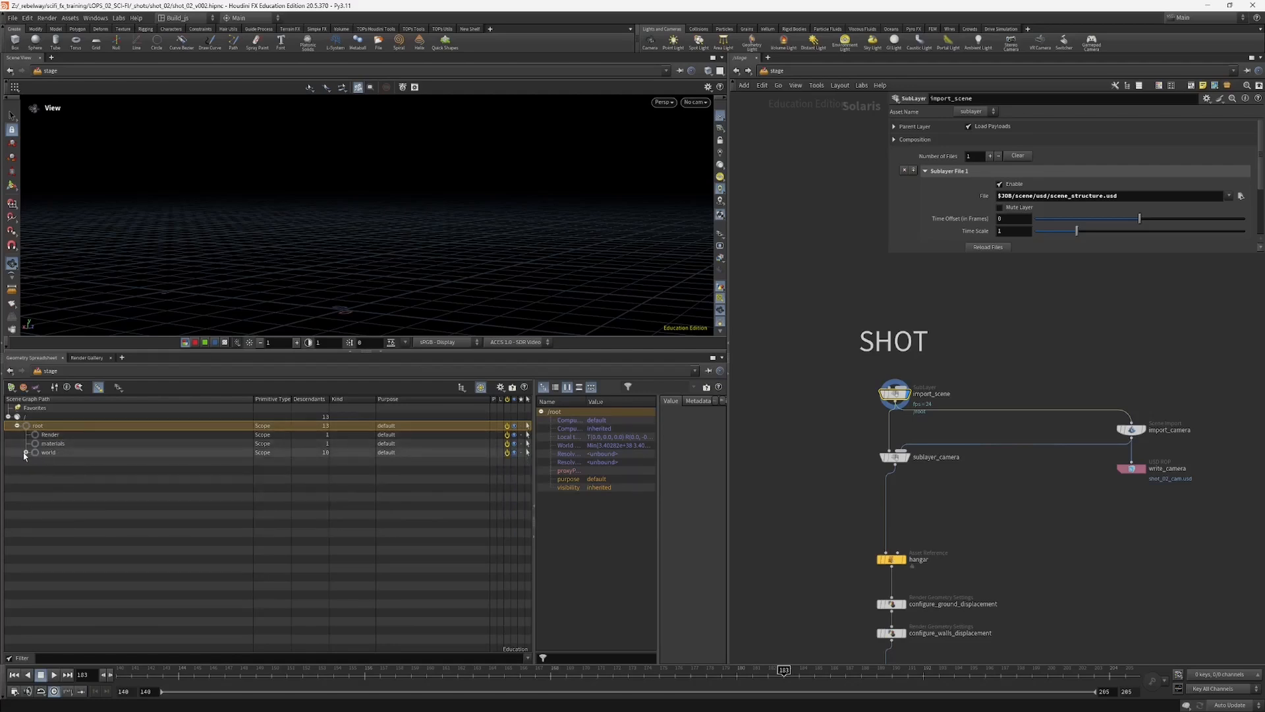
pyautogui.click(26, 453)
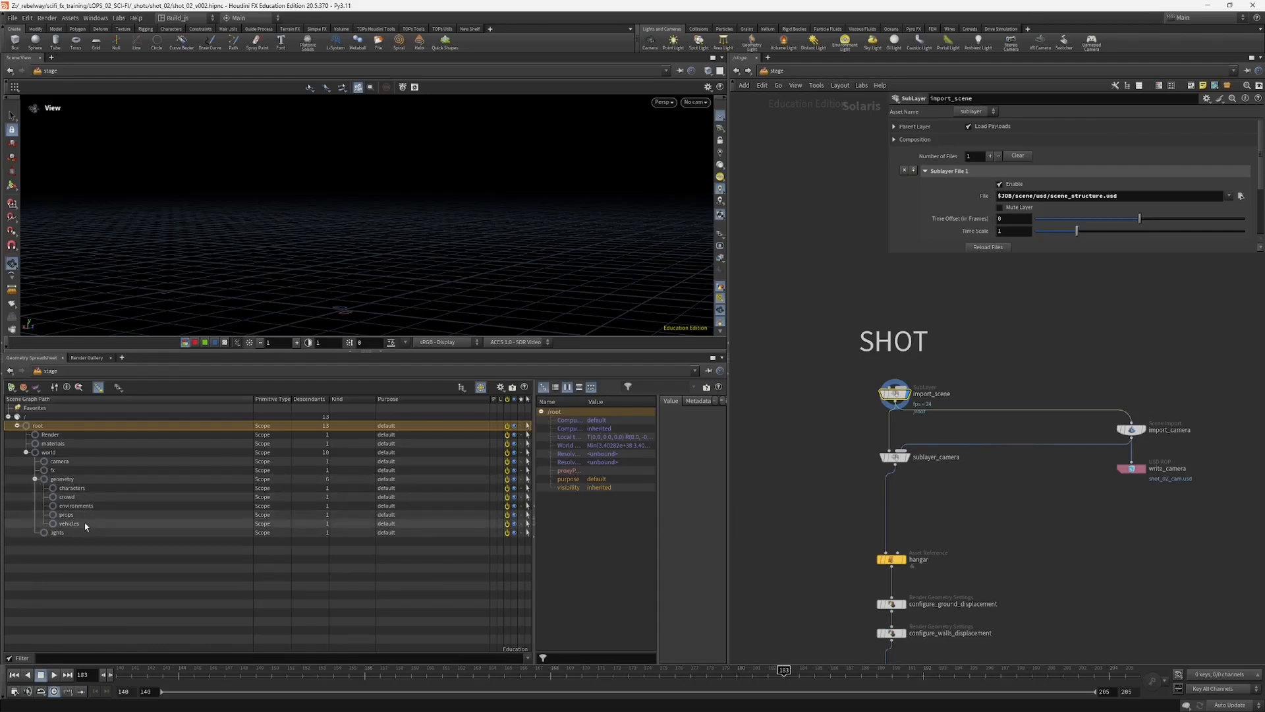
pyautogui.click(27, 453)
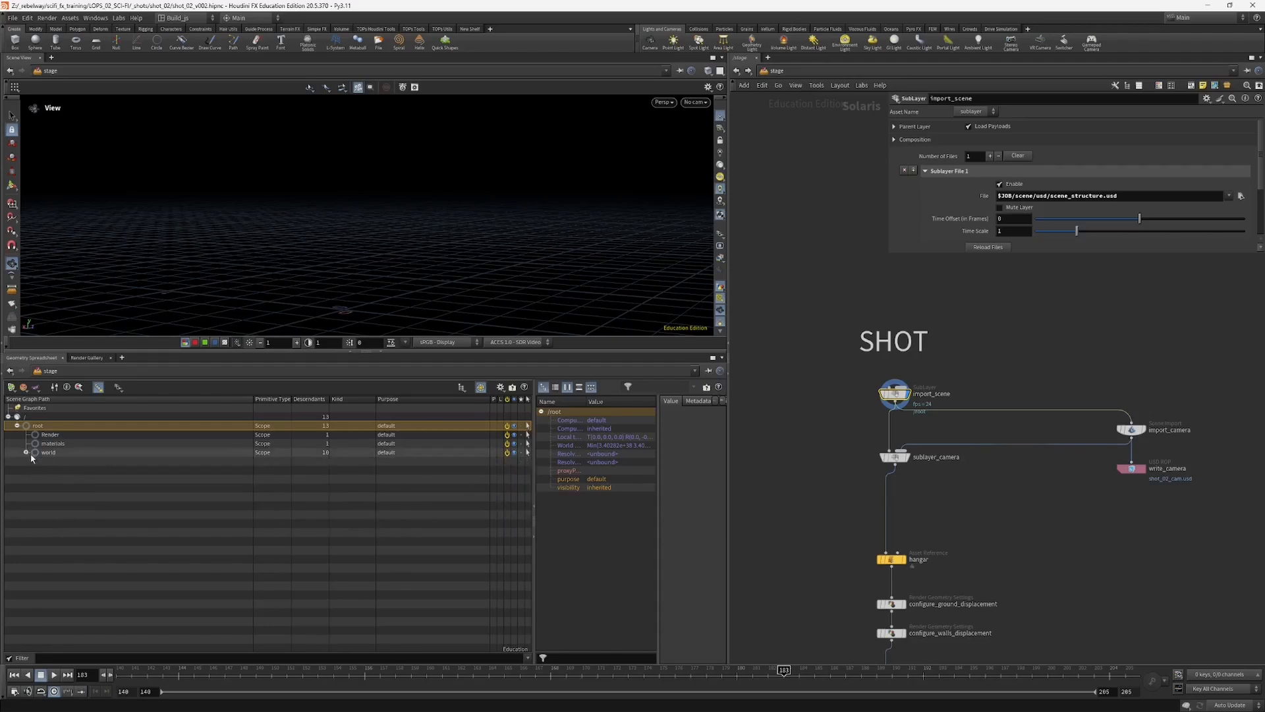
pyautogui.click(27, 452)
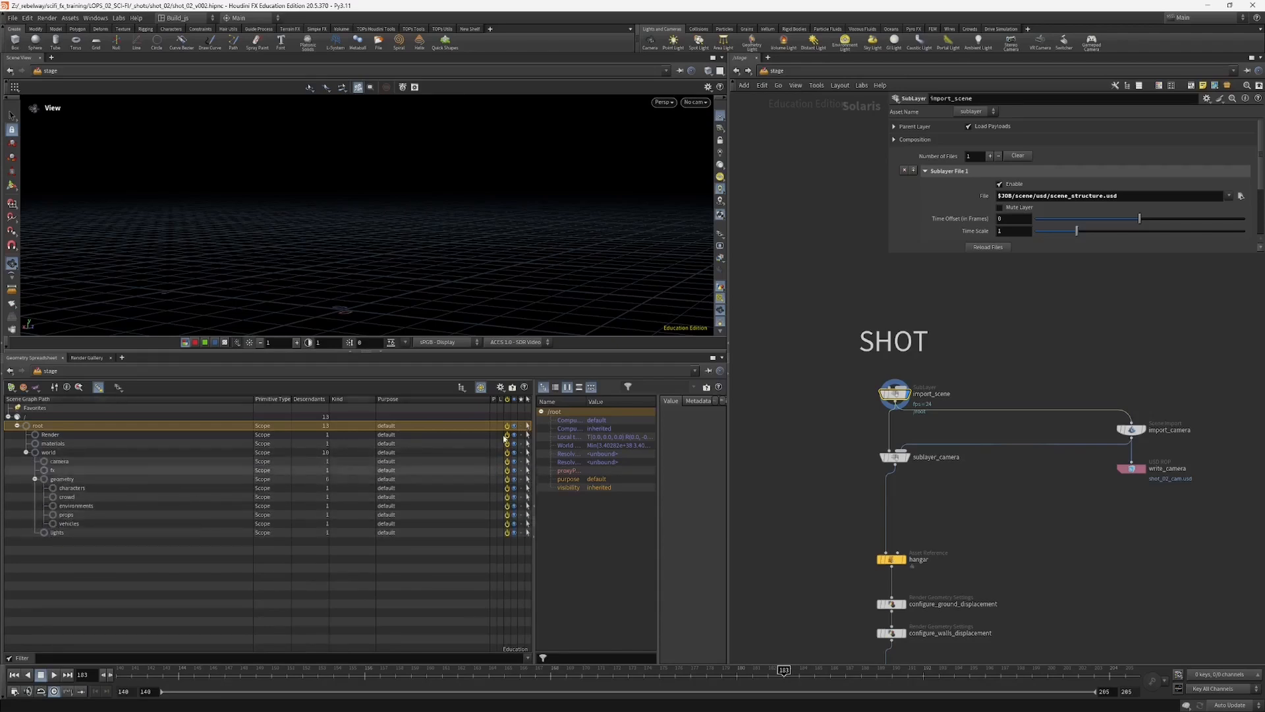
# Step: Select the sublayer_camera node and make it the displayed node of the shot network
pyautogui.moveTo(958, 415); pyautogui.dragTo(968, 368, button='middle')
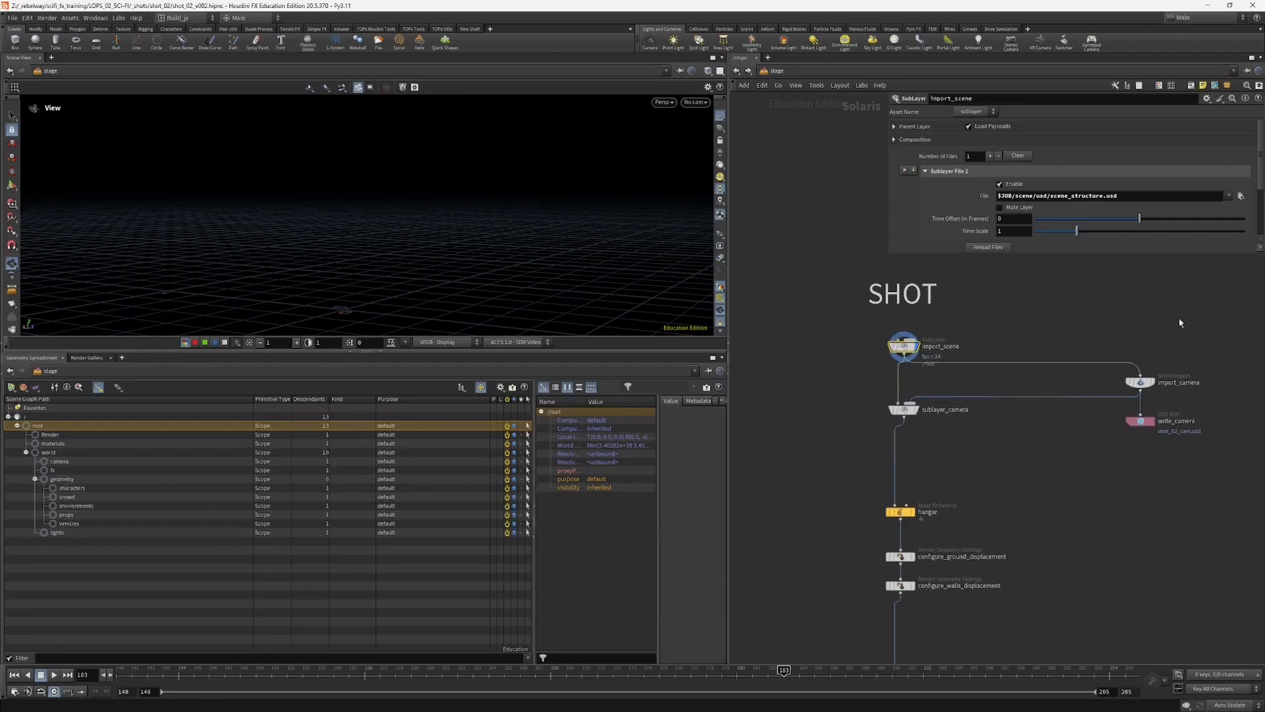
pyautogui.moveTo(863, 399); pyautogui.dragTo(924, 427)
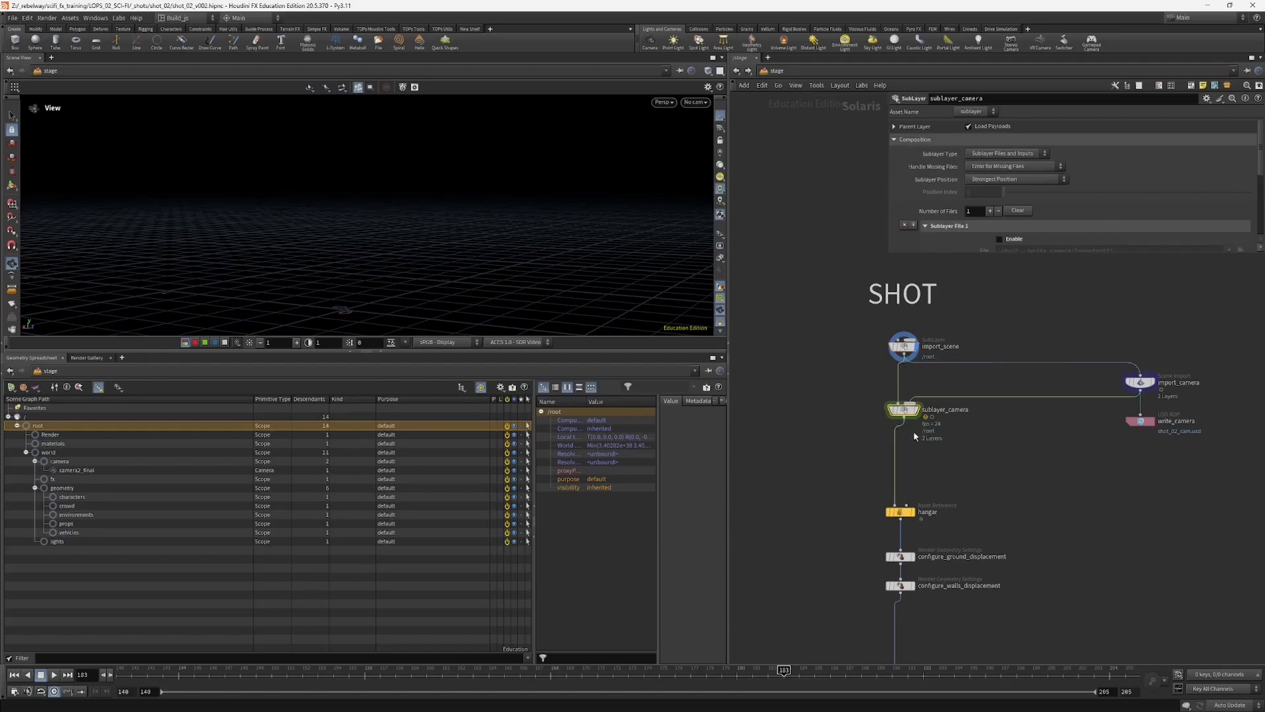
pyautogui.moveTo(867, 425); pyautogui.dragTo(865, 452, button='middle')
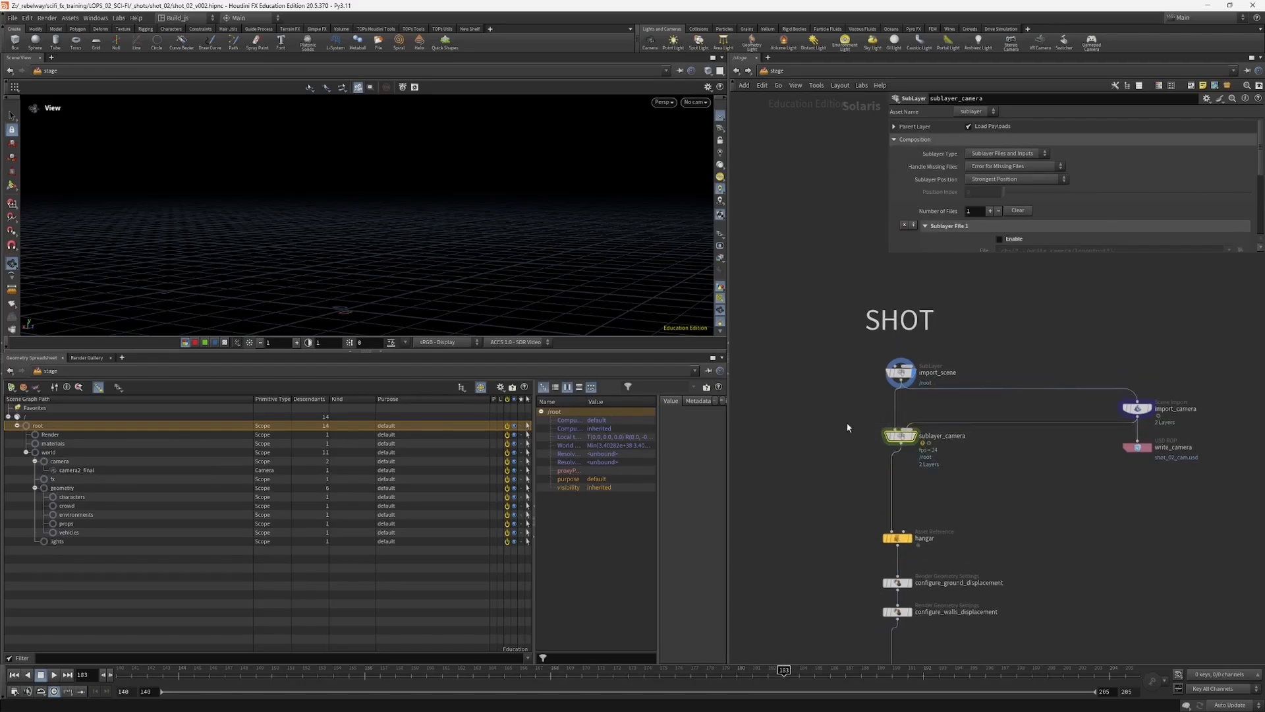
pyautogui.click(912, 436)
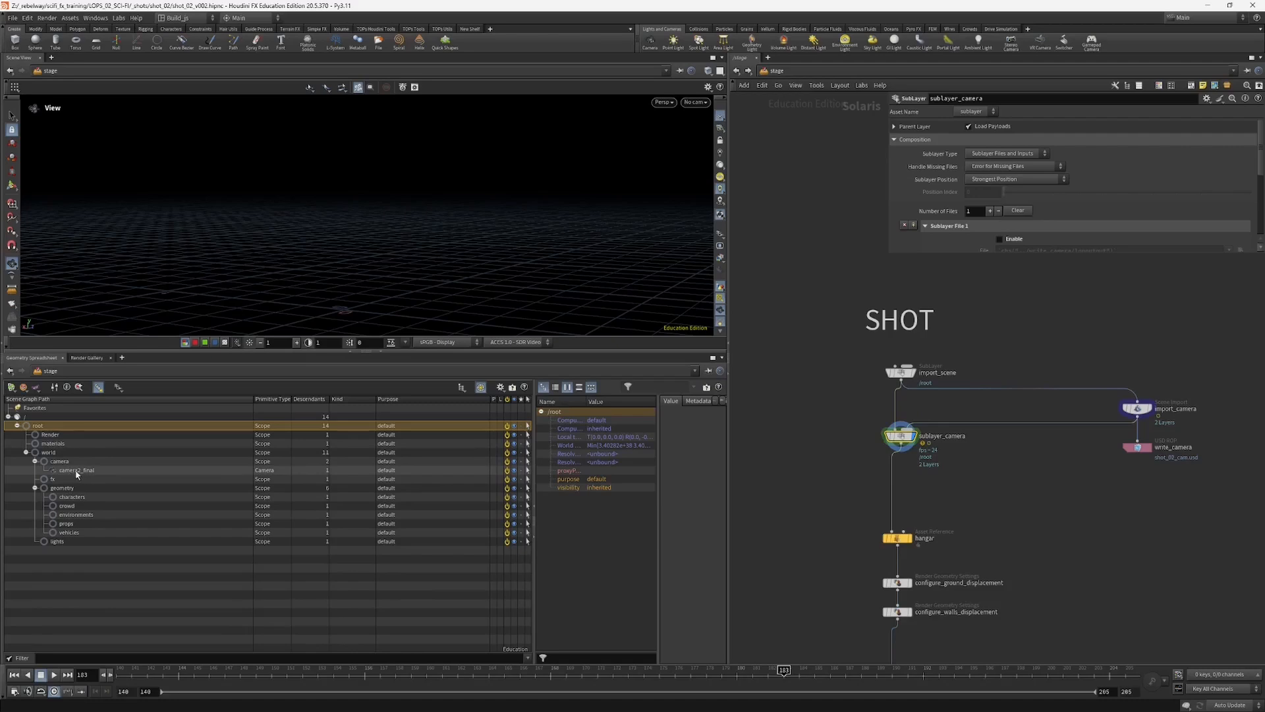
# Step: Examine the object import settings of the import_camera scene import node
pyautogui.moveTo(1053, 473); pyautogui.dragTo(1017, 483, button='middle')
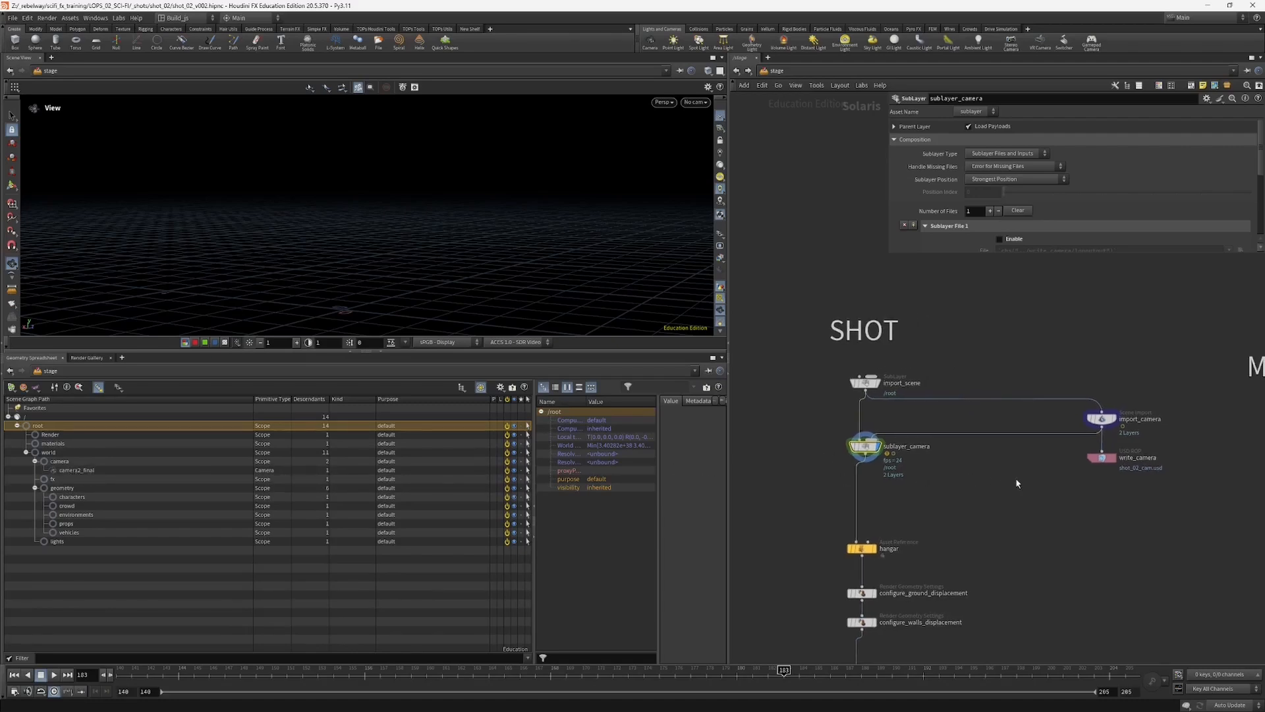
pyautogui.moveTo(1067, 413); pyautogui.dragTo(1046, 421, button='middle')
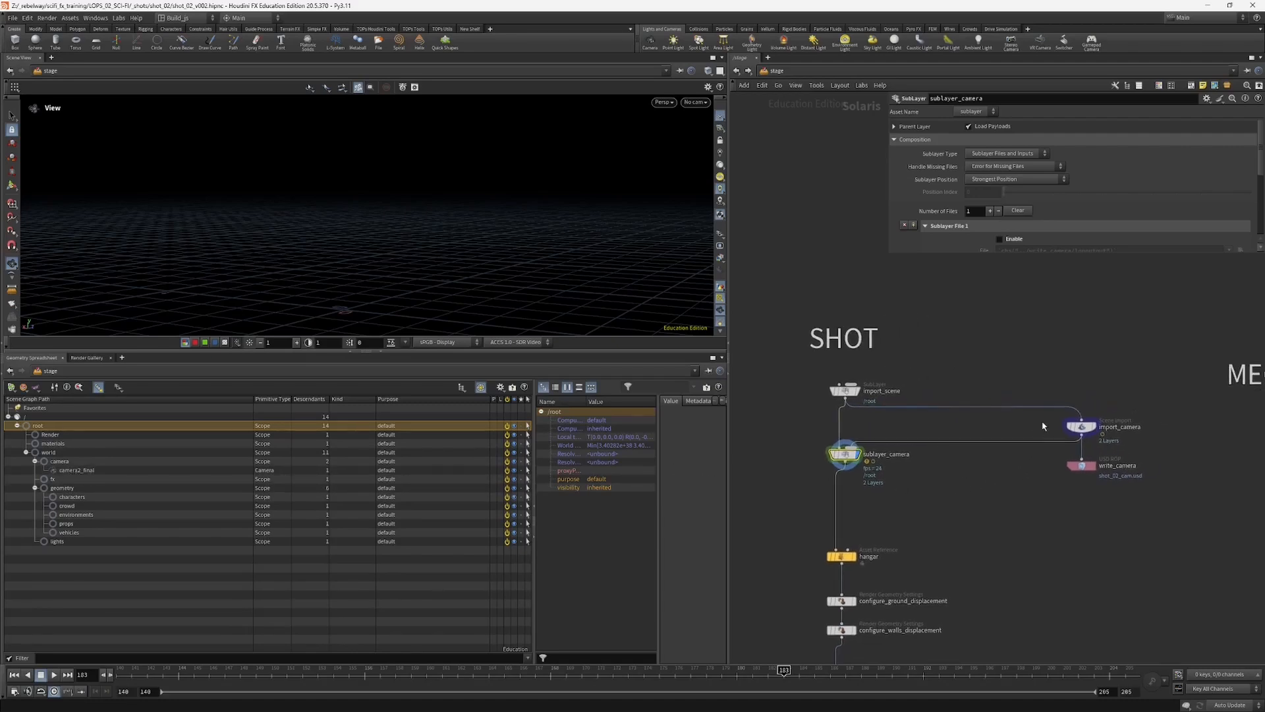
pyautogui.click(1078, 427)
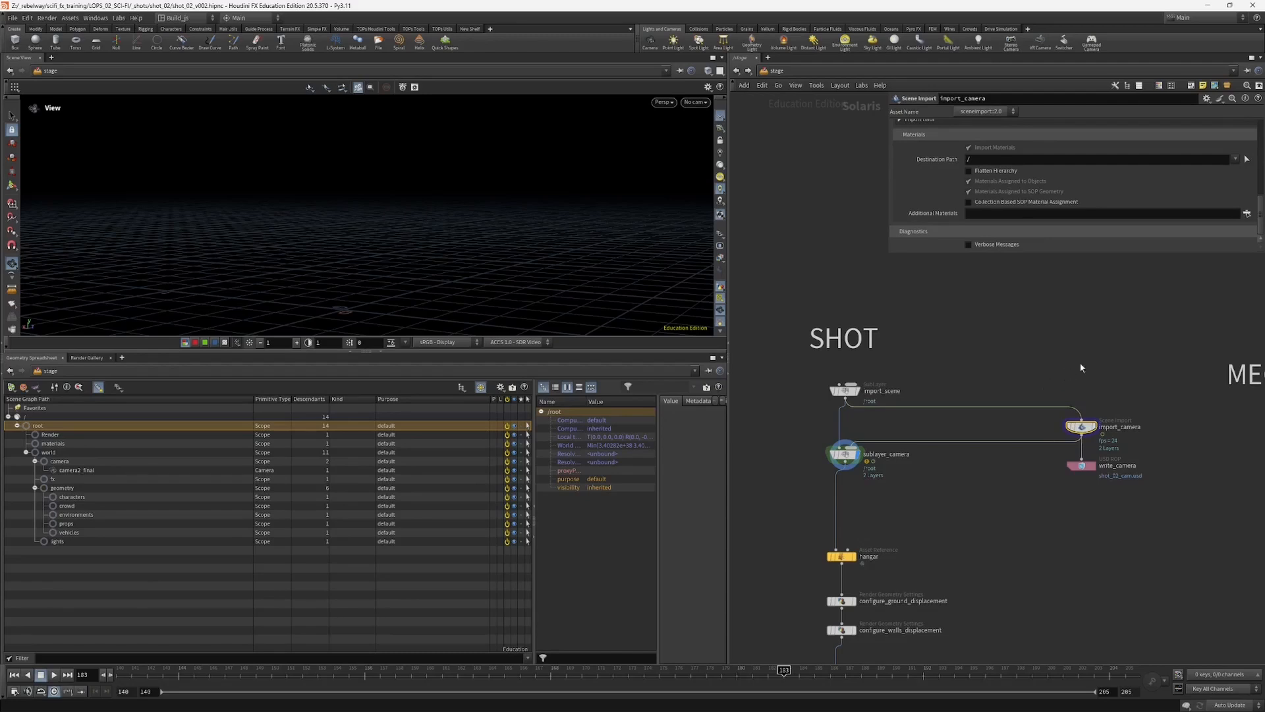
pyautogui.scroll(5, 1261, 209)
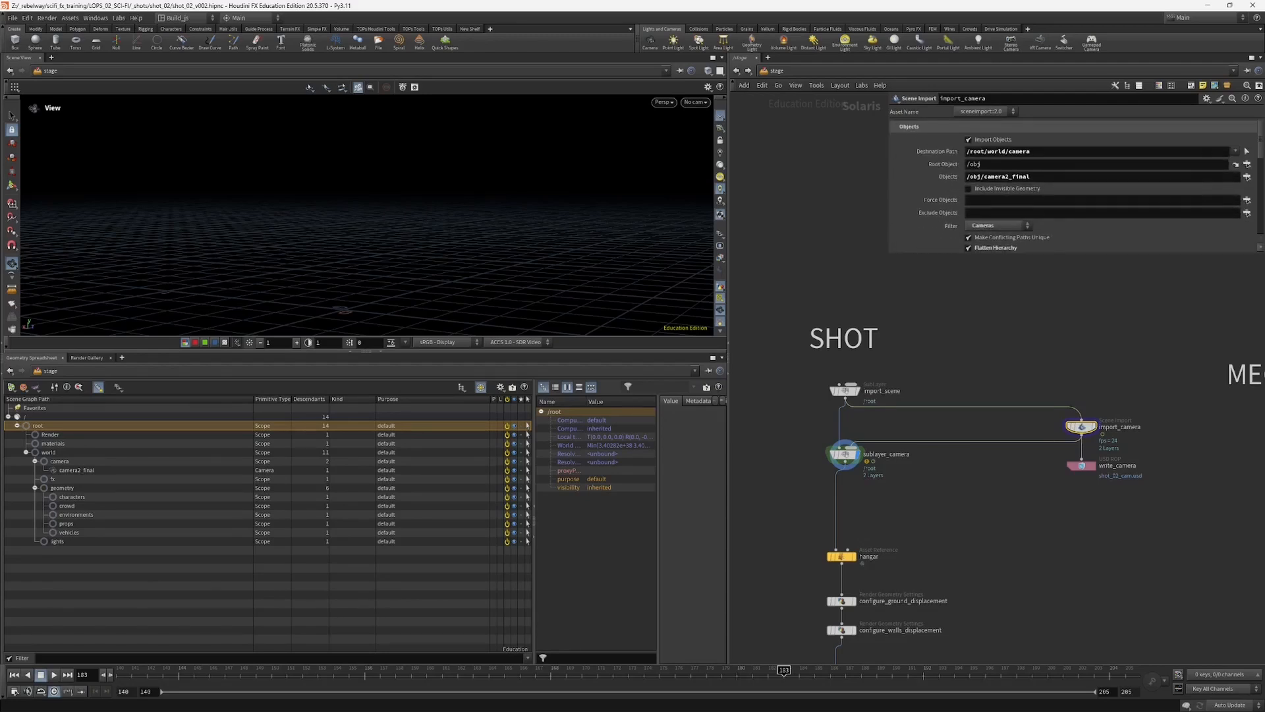
# Step: Open the obj network and place the SCALE_DOWN null directly above camera2_final
pyautogui.click(783, 73)
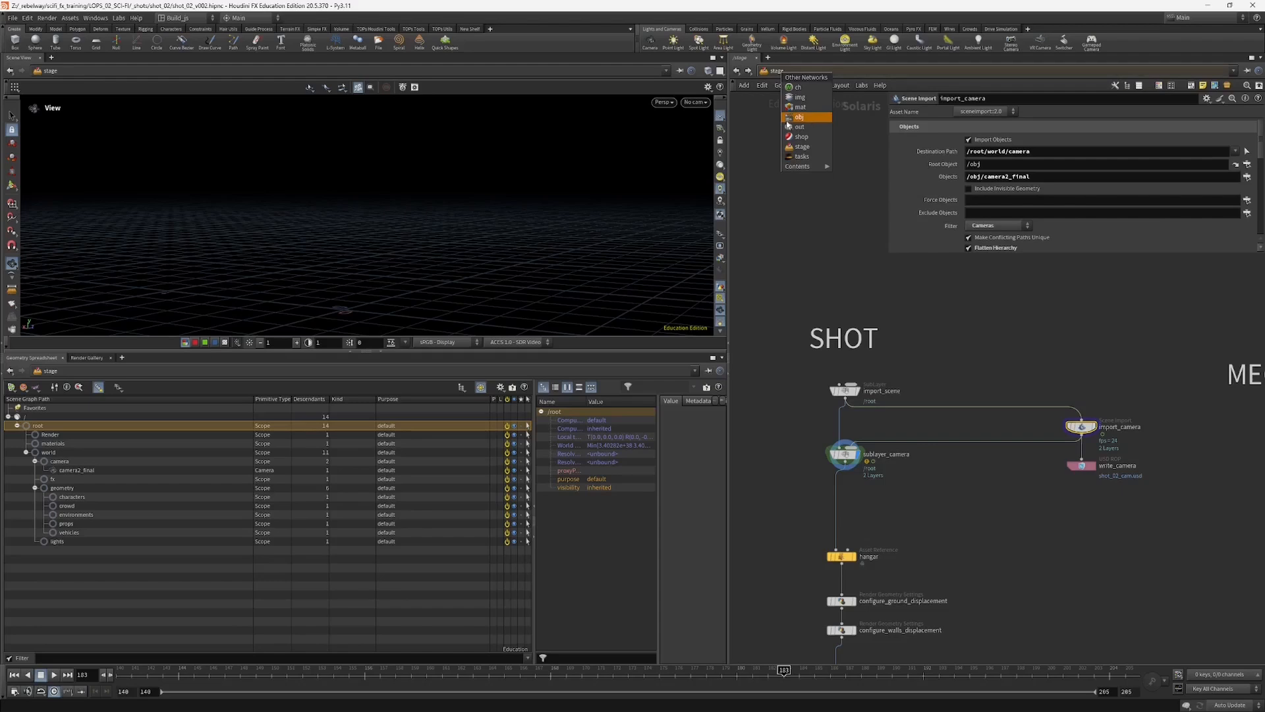
pyautogui.click(799, 117)
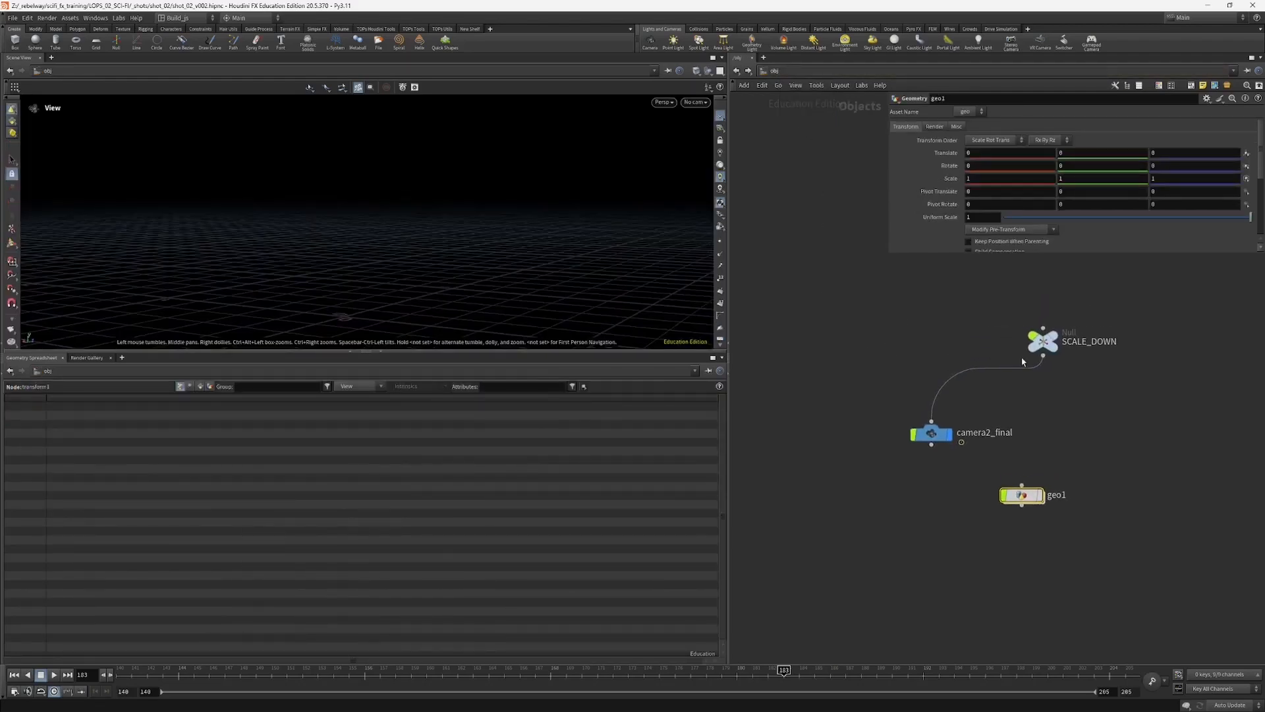
pyautogui.moveTo(986, 349); pyautogui.dragTo(929, 349)
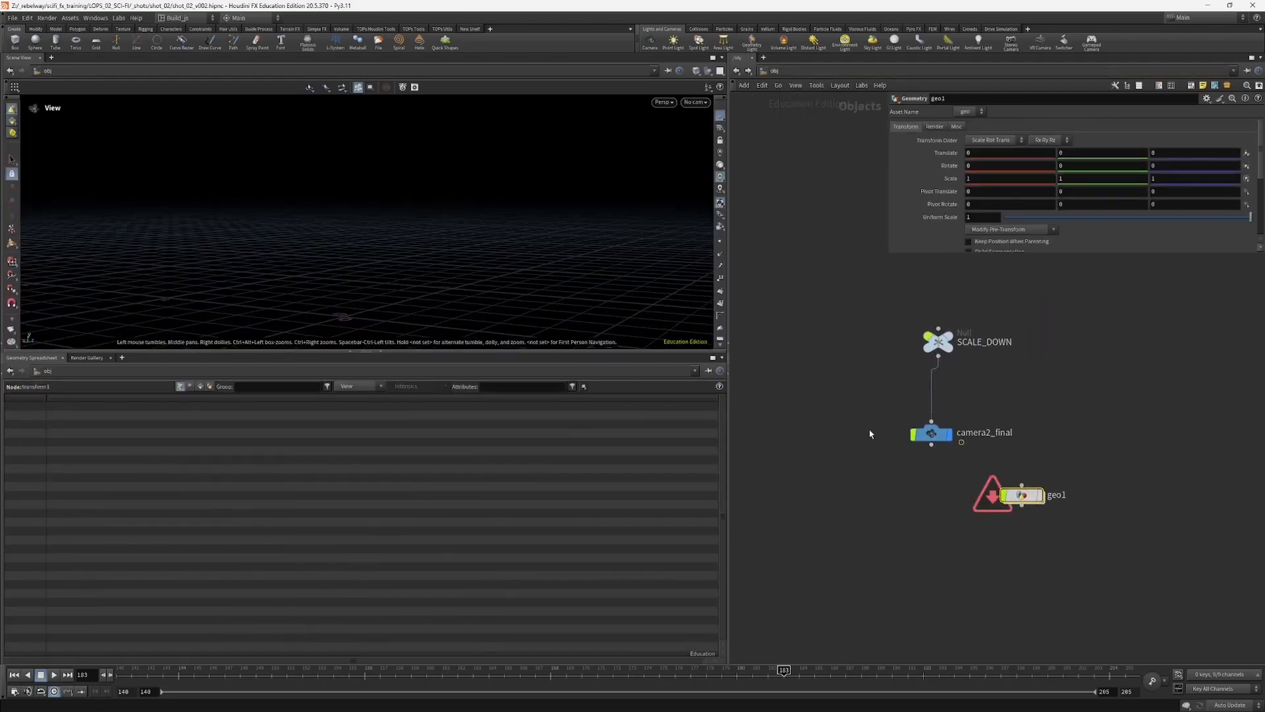
# Step: Inspect the animated camera2_final and the uniform scale of its parent null SCALE_DOWN
pyautogui.click(923, 434)
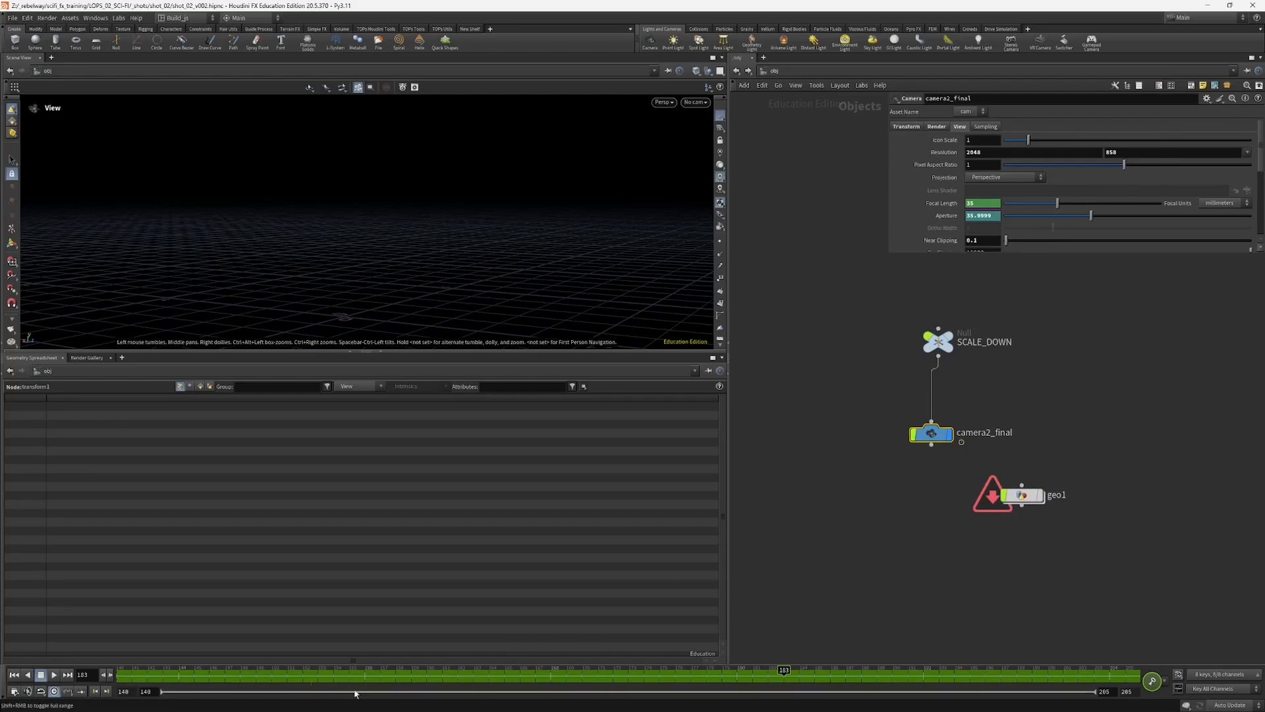
pyautogui.moveTo(955, 369); pyautogui.dragTo(946, 381, button='middle')
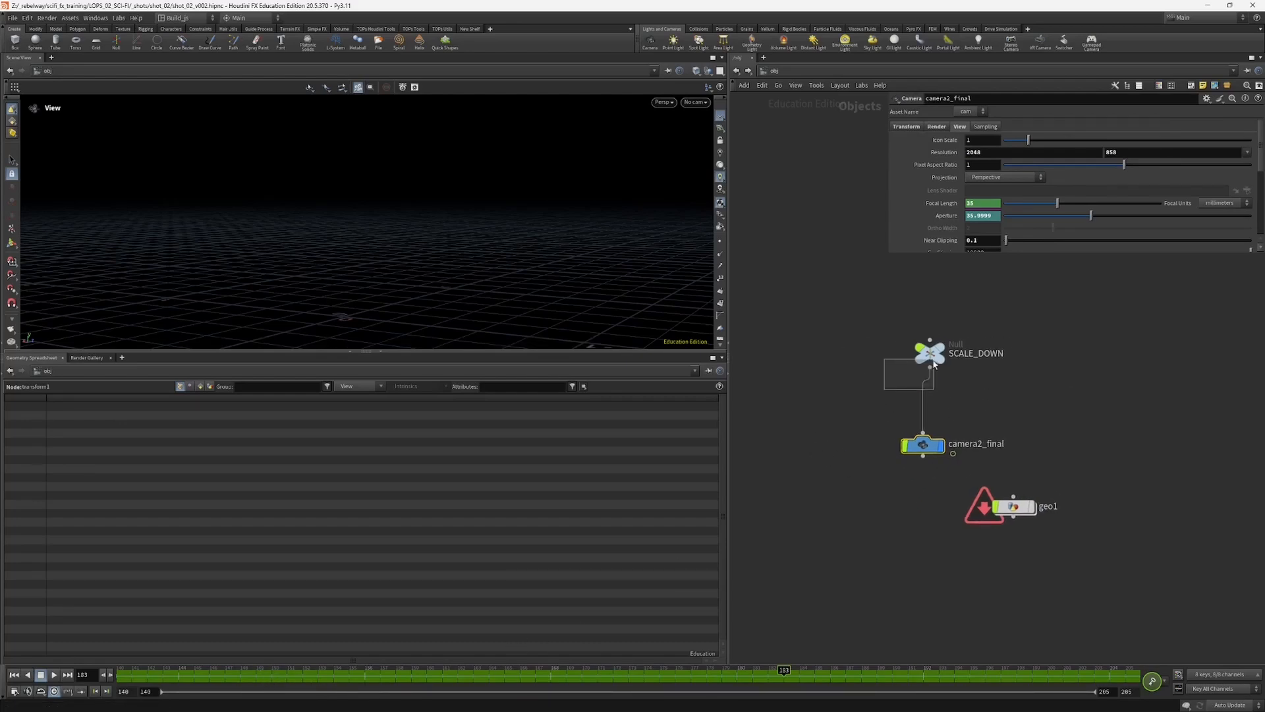
pyautogui.click(929, 352)
pyautogui.click(992, 218)
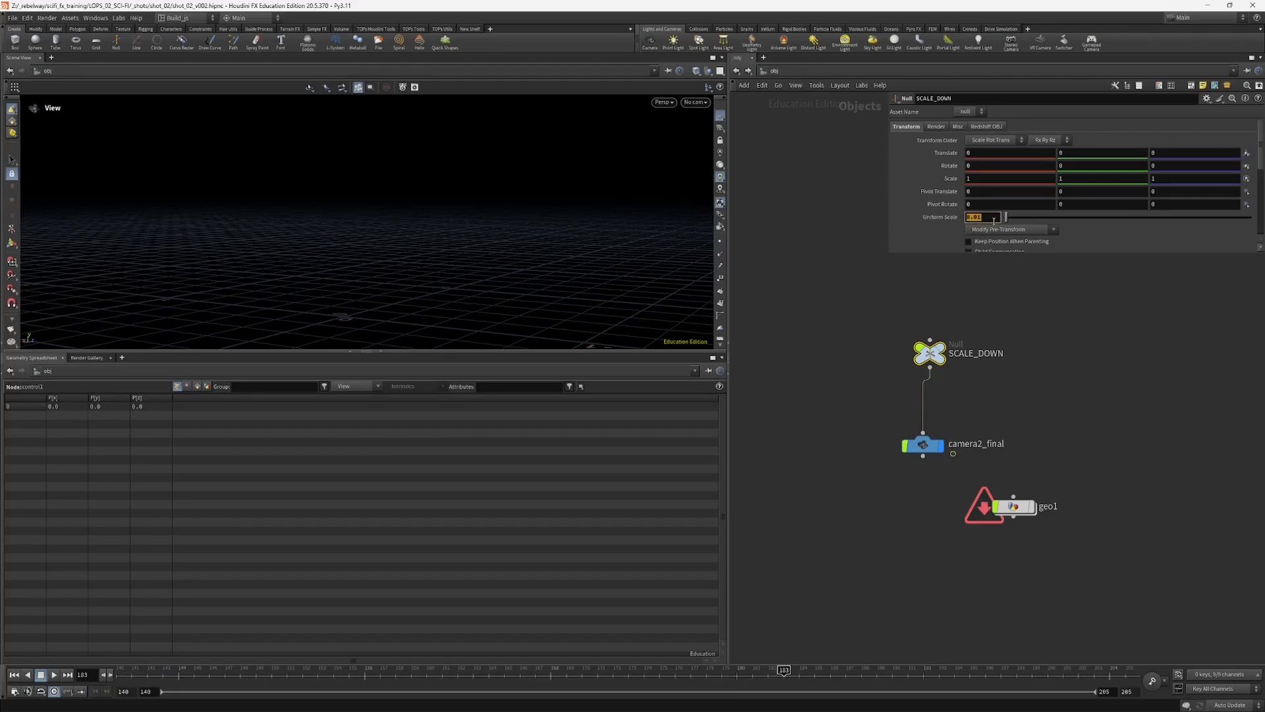
pyautogui.moveTo(842, 493); pyautogui.dragTo(831, 479, button='middle')
pyautogui.click(911, 430)
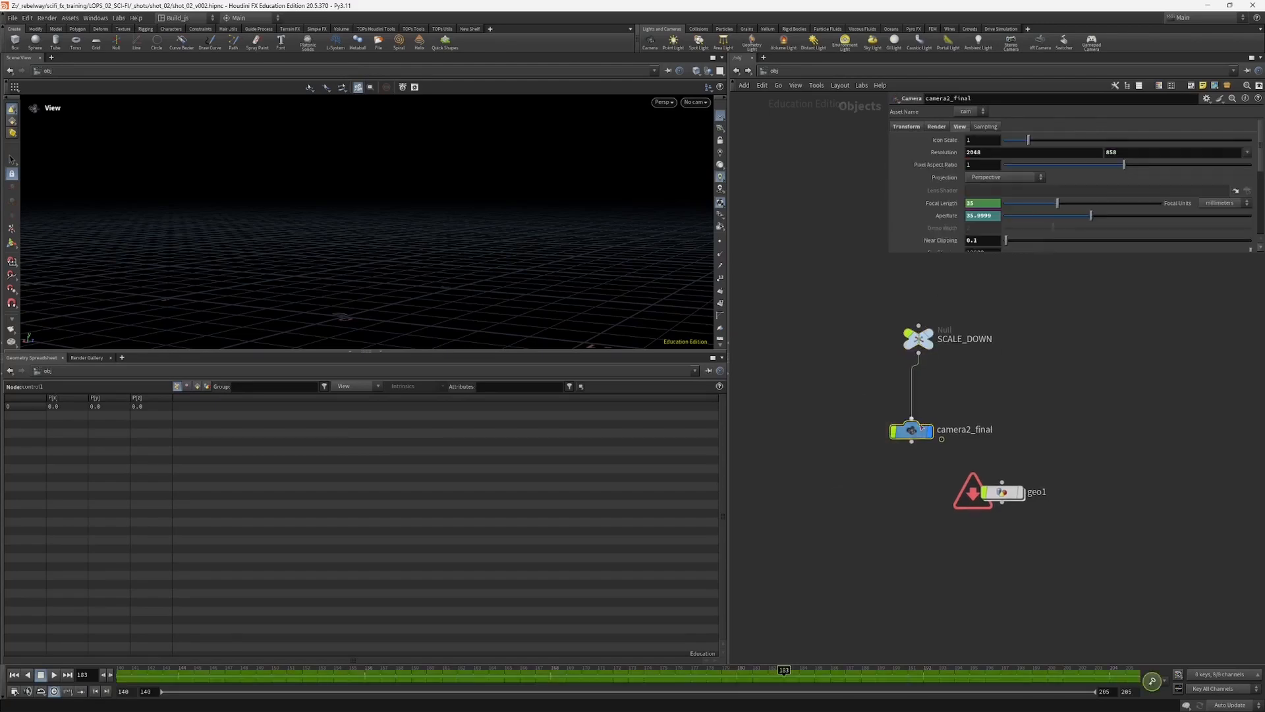
# Step: Return to the stage network, extend the import_camera parameter area and examine its destination path
pyautogui.click(737, 71)
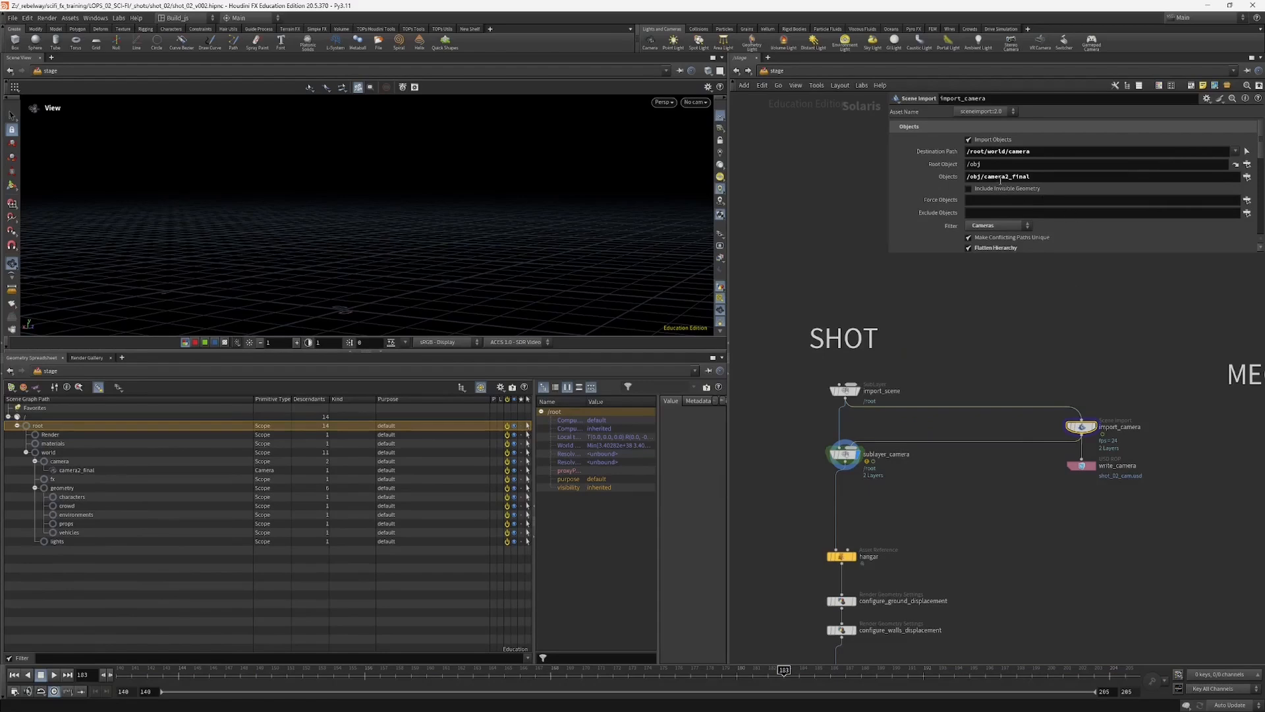
pyautogui.moveTo(946, 254); pyautogui.dragTo(927, 353)
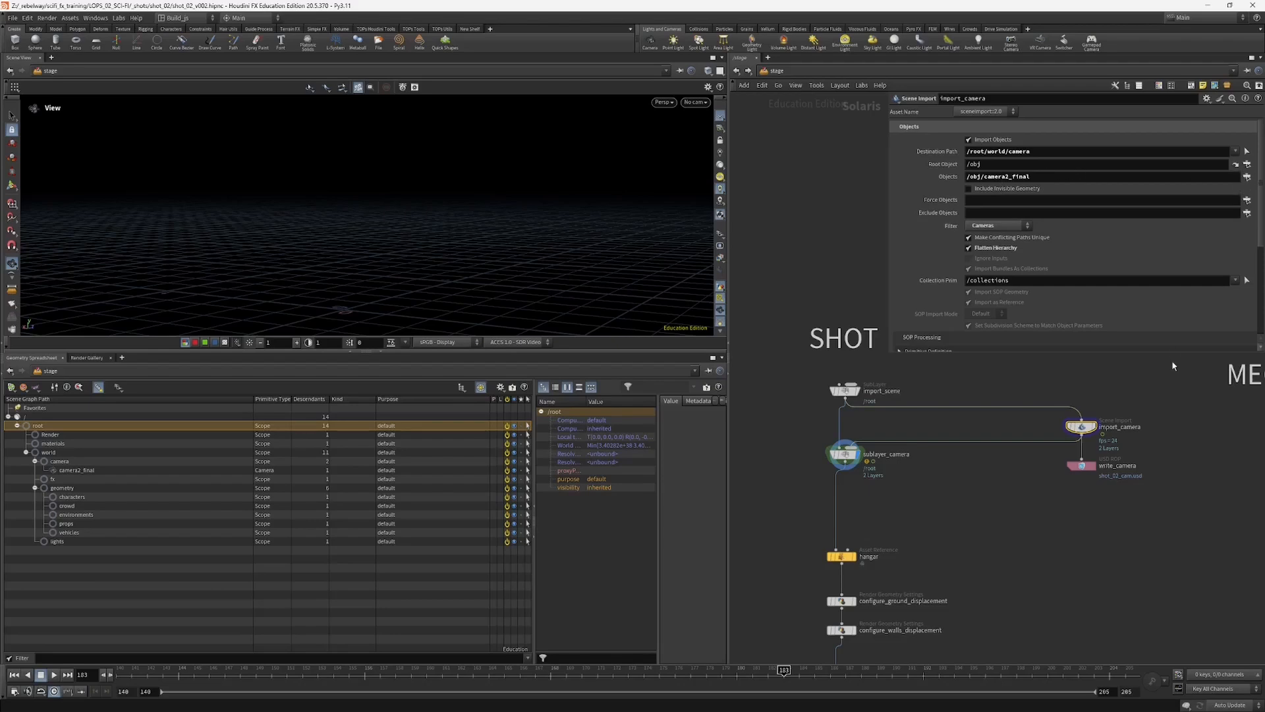
pyautogui.moveTo(1105, 390); pyautogui.dragTo(1102, 412, button='middle')
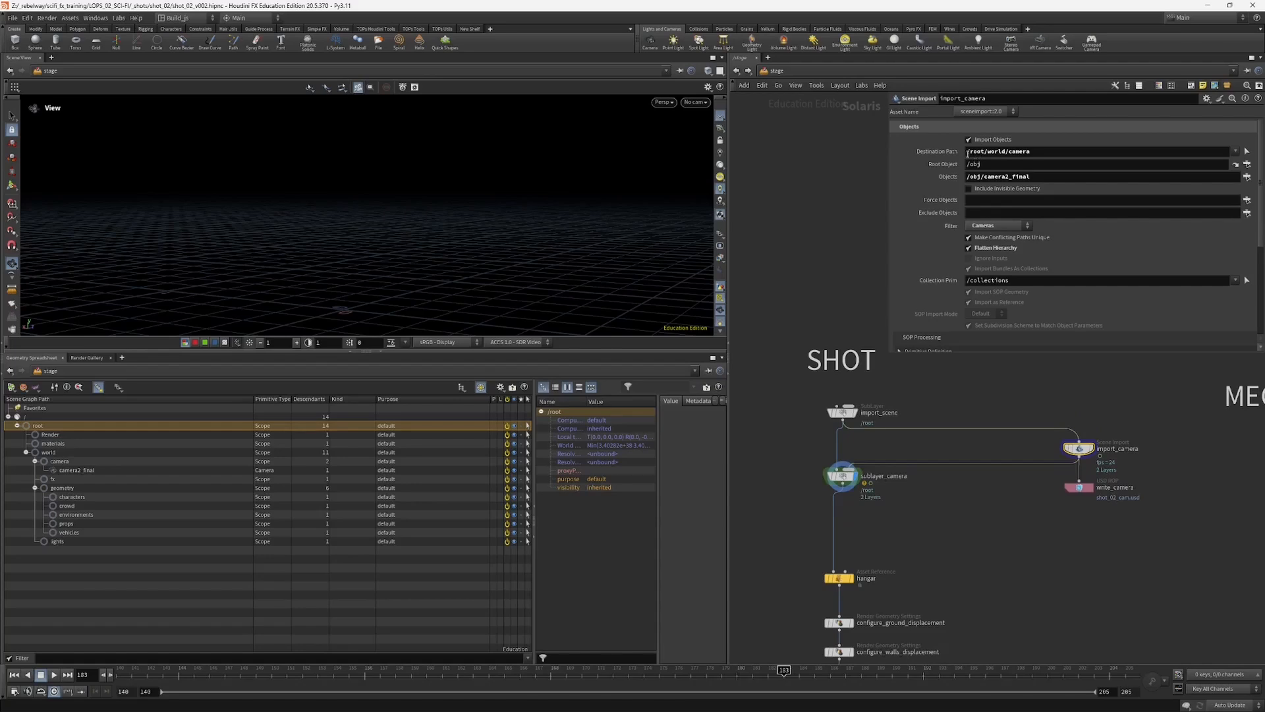
pyautogui.moveTo(967, 151); pyautogui.dragTo(1002, 152)
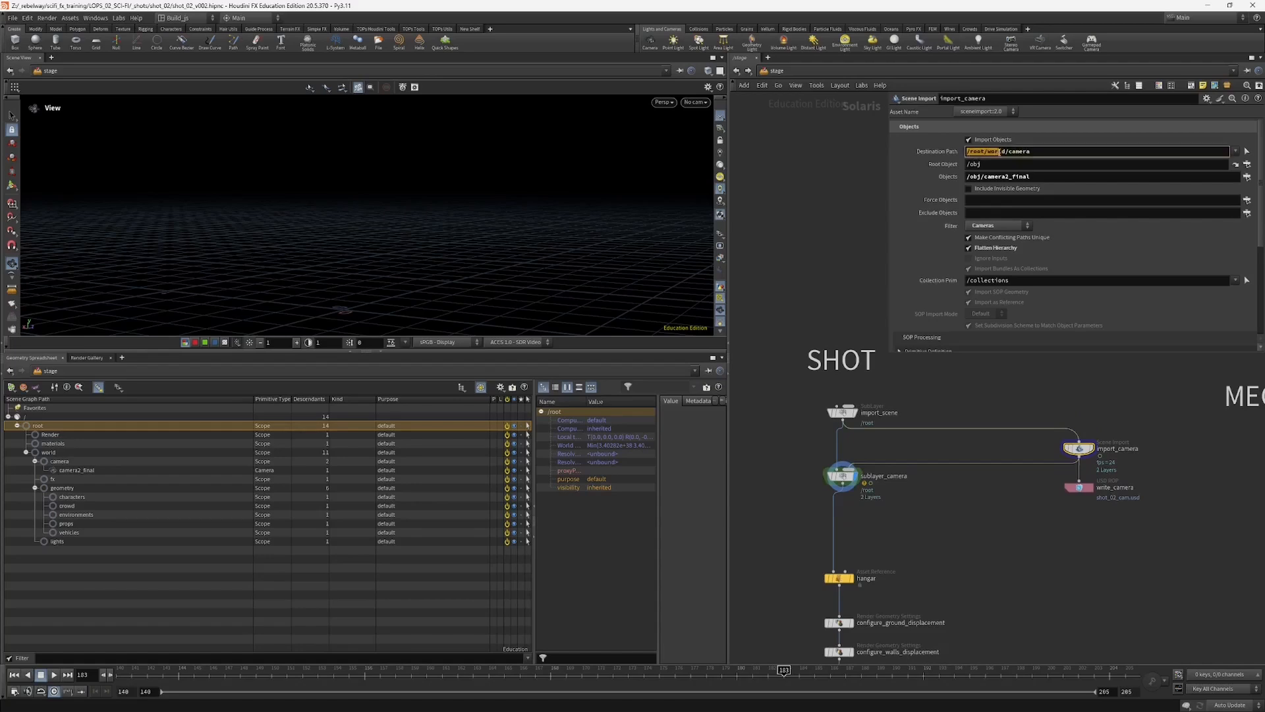
# Step: Line up the sublayer_camera and import_scene nodes above the hangar reference, and inspect camera2_final's attributes in the scene graph tree
pyautogui.moveTo(790, 455); pyautogui.dragTo(805, 437, button='middle')
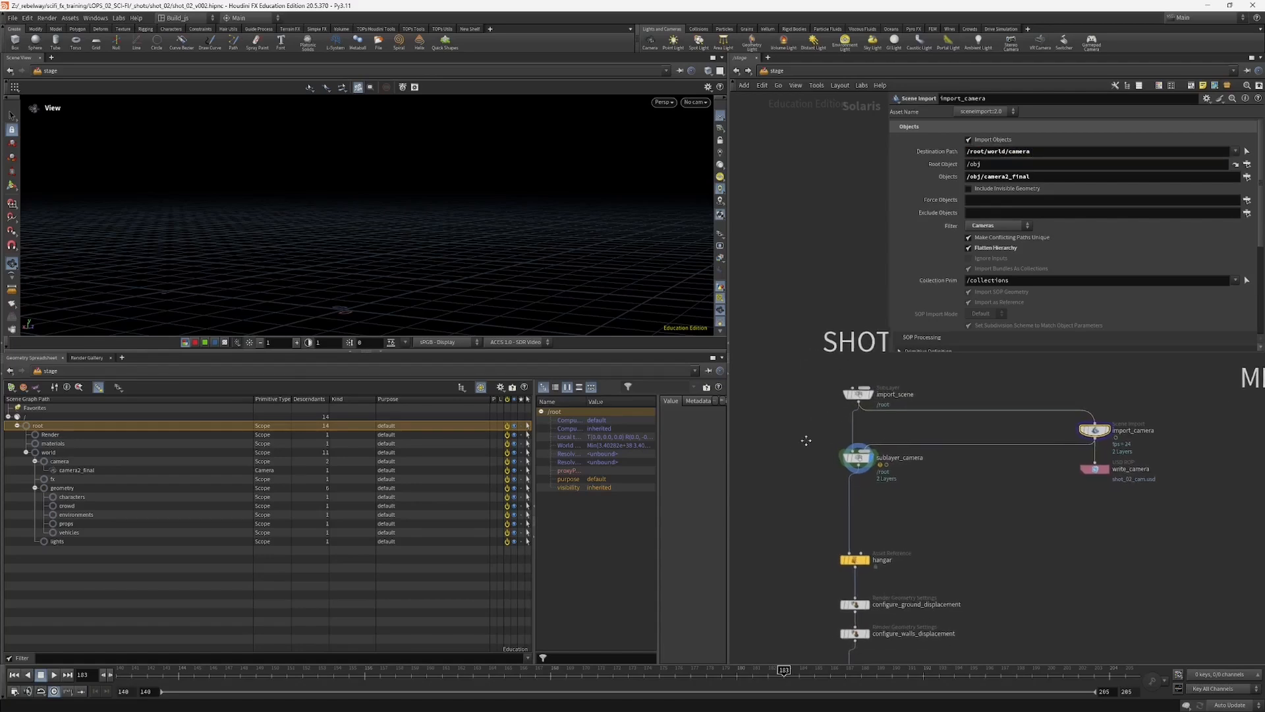
pyautogui.click(860, 461)
pyautogui.moveTo(861, 460); pyautogui.dragTo(858, 467)
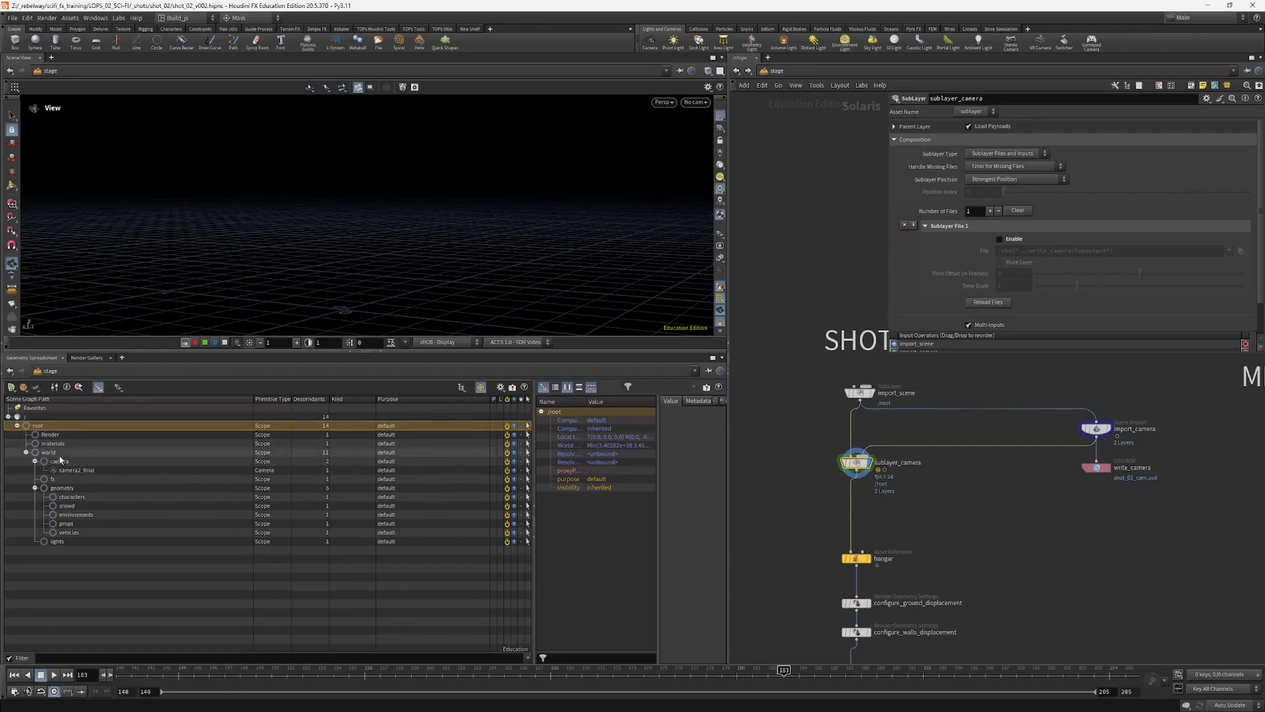
pyautogui.click(77, 471)
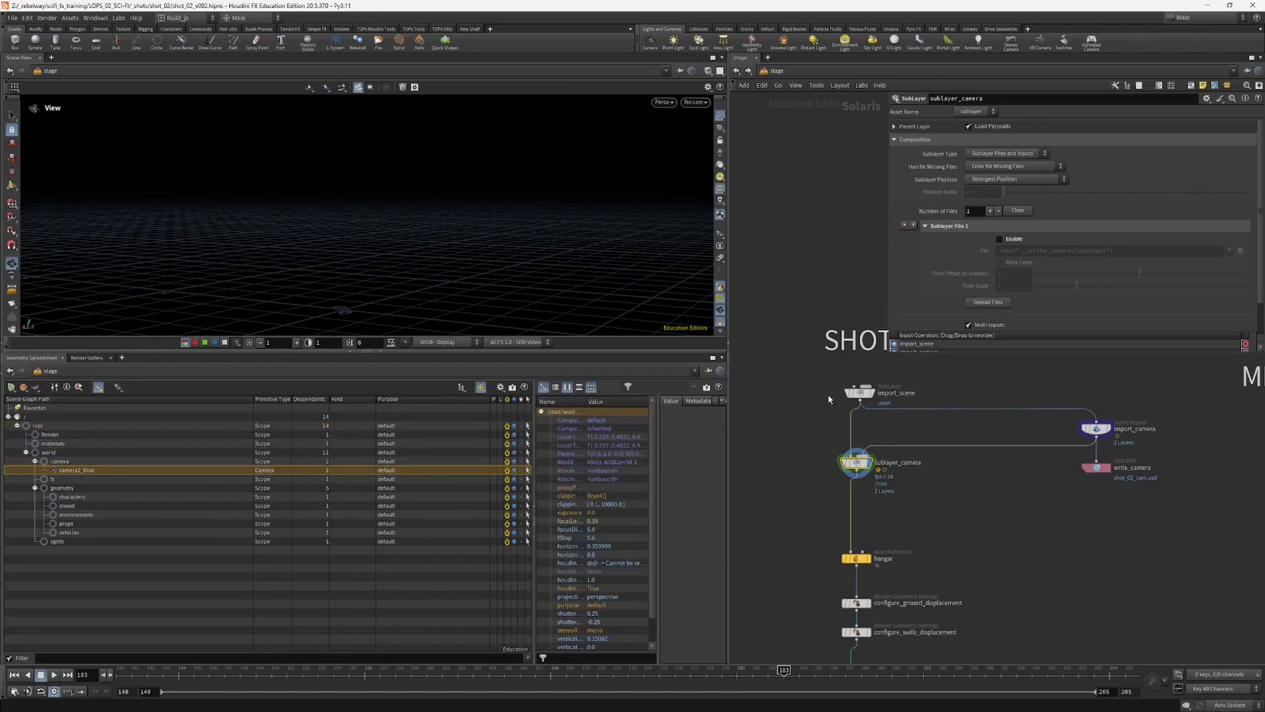
pyautogui.moveTo(859, 393); pyautogui.dragTo(852, 386)
pyautogui.moveTo(788, 489); pyautogui.dragTo(779, 421, button='middle')
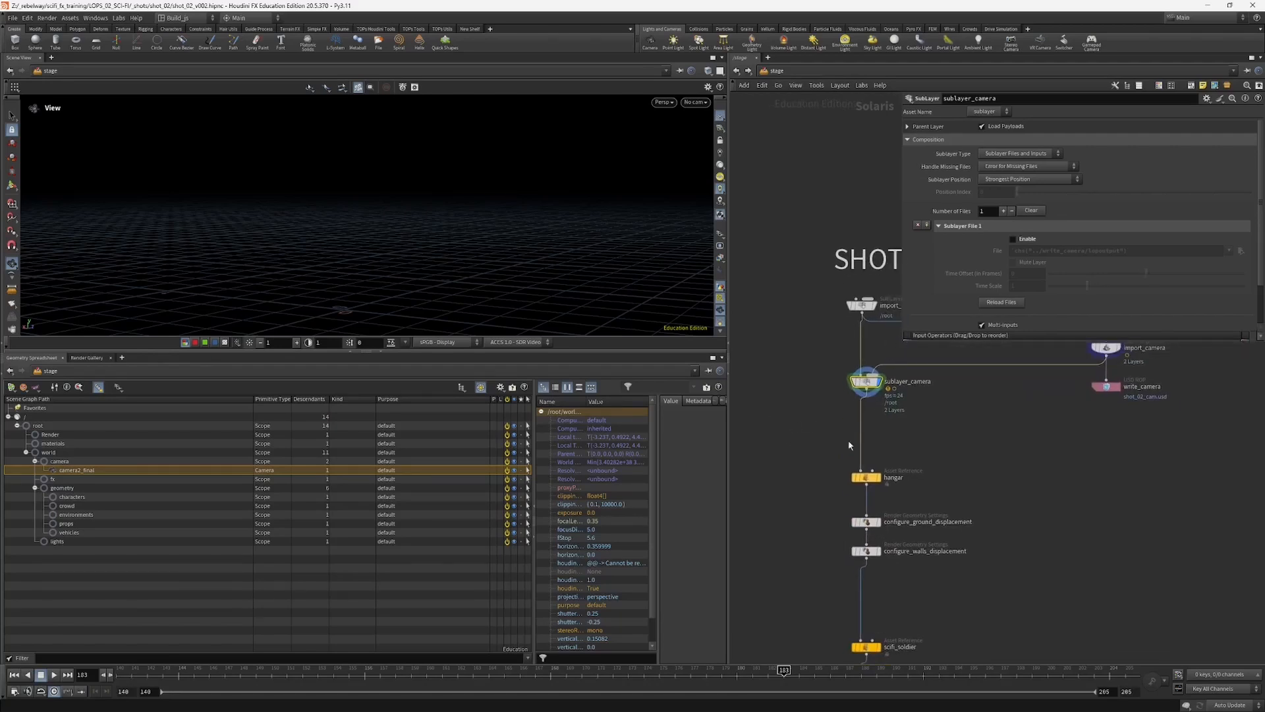
# Step: Display the hangar asset reference and inspect its walls, roof beams and pillars from inside the building
pyautogui.click(867, 478)
pyautogui.click(877, 477)
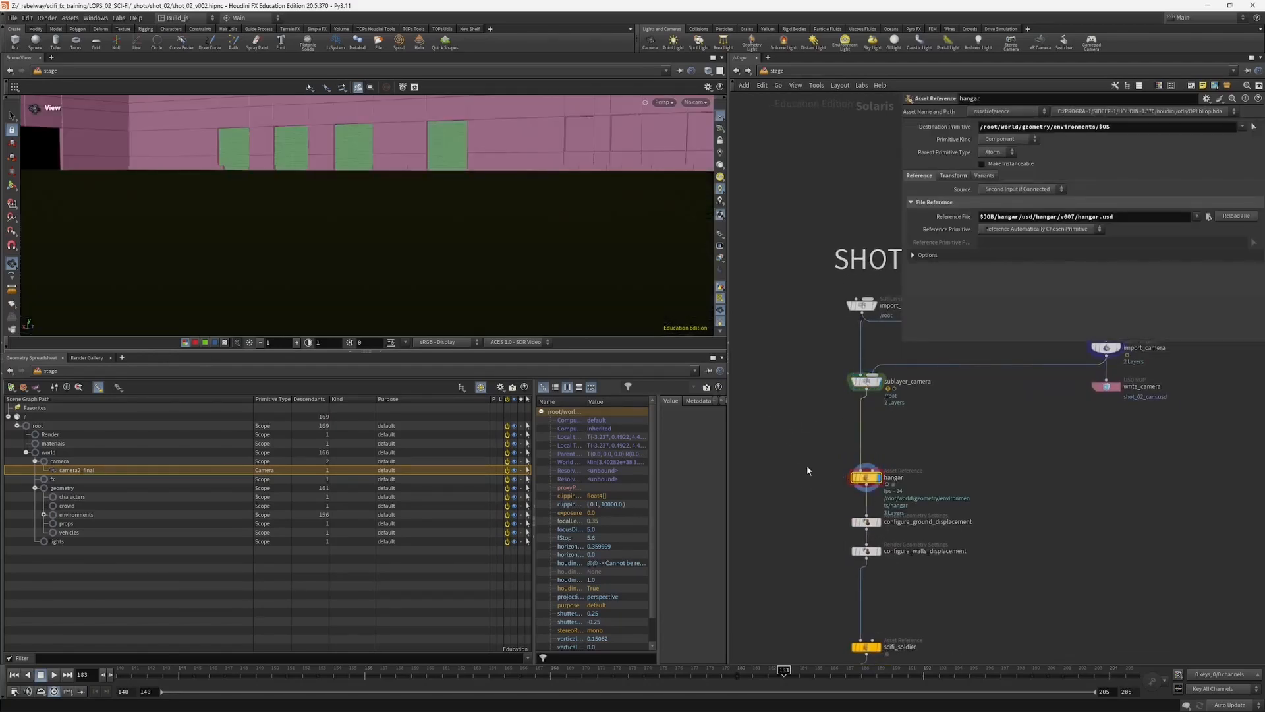
pyautogui.moveTo(617, 228); pyautogui.dragTo(319, 330, button='right')
pyautogui.moveTo(587, 186); pyautogui.dragTo(362, 254, button='right')
pyautogui.press('f')
pyautogui.moveTo(504, 180); pyautogui.dragTo(35, 309, button='right')
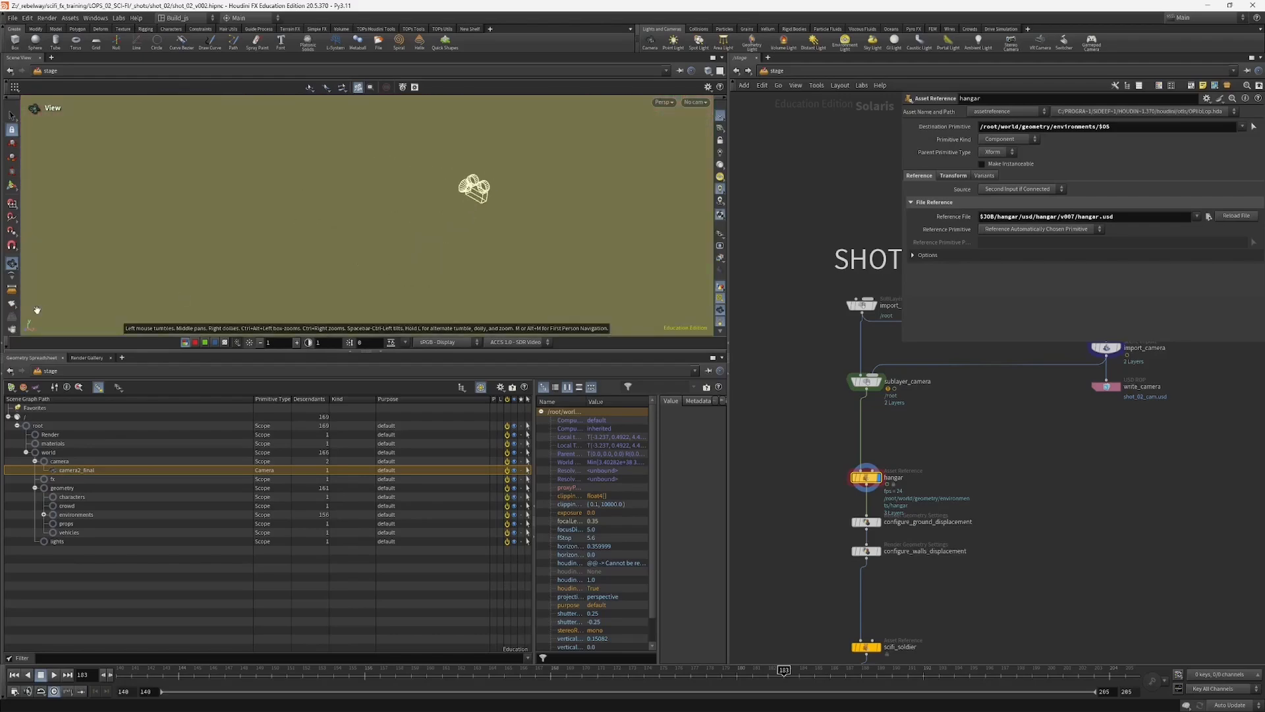
pyautogui.moveTo(379, 217); pyautogui.dragTo(141, 318, button='right')
pyautogui.moveTo(452, 224); pyautogui.dragTo(264, 290, button='right')
pyautogui.moveTo(369, 284); pyautogui.dragTo(596, 217)
pyautogui.moveTo(284, 290); pyautogui.dragTo(406, 257, button='right')
pyautogui.moveTo(407, 257); pyautogui.dragTo(464, 279)
pyautogui.moveTo(238, 279); pyautogui.dragTo(376, 280, button='right')
pyautogui.moveTo(375, 280); pyautogui.dragTo(403, 269)
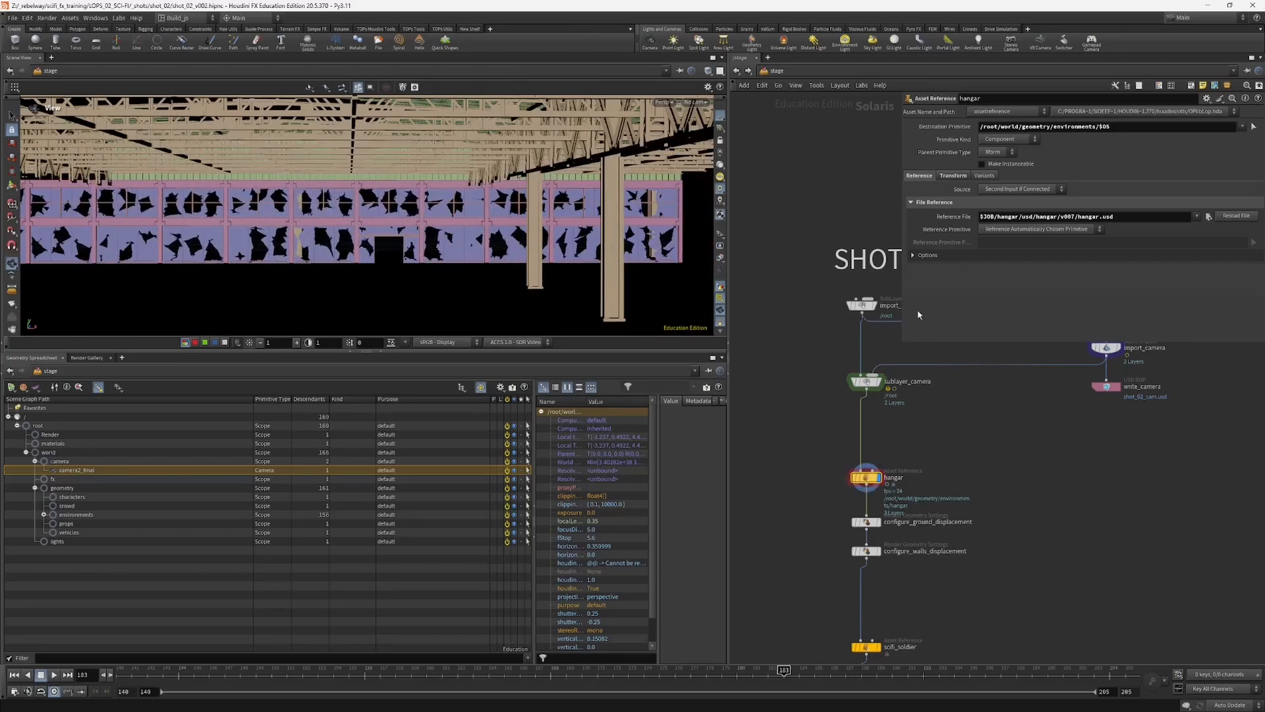
# Step: Examine the hangar's destination primitive path and its geo and mtl branches under environments in the scene graph tree
pyautogui.moveTo(856, 477); pyautogui.dragTo(852, 462)
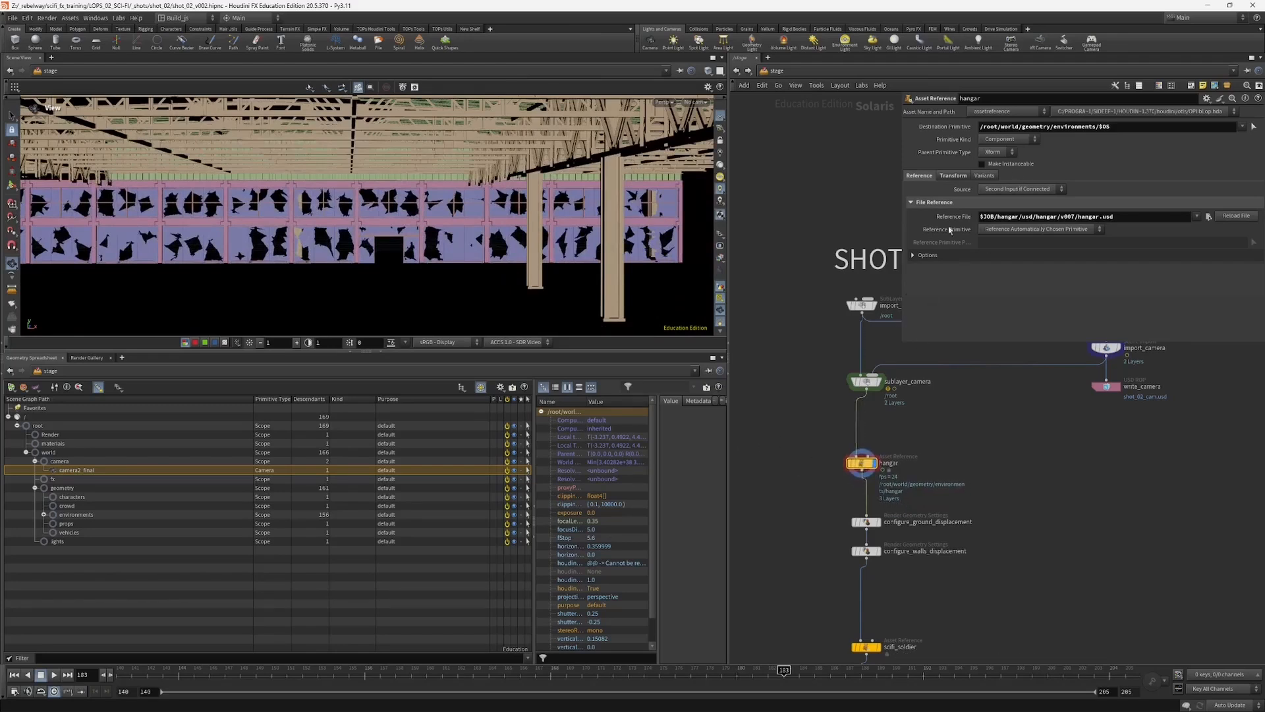
pyautogui.moveTo(984, 129); pyautogui.dragTo(1114, 126)
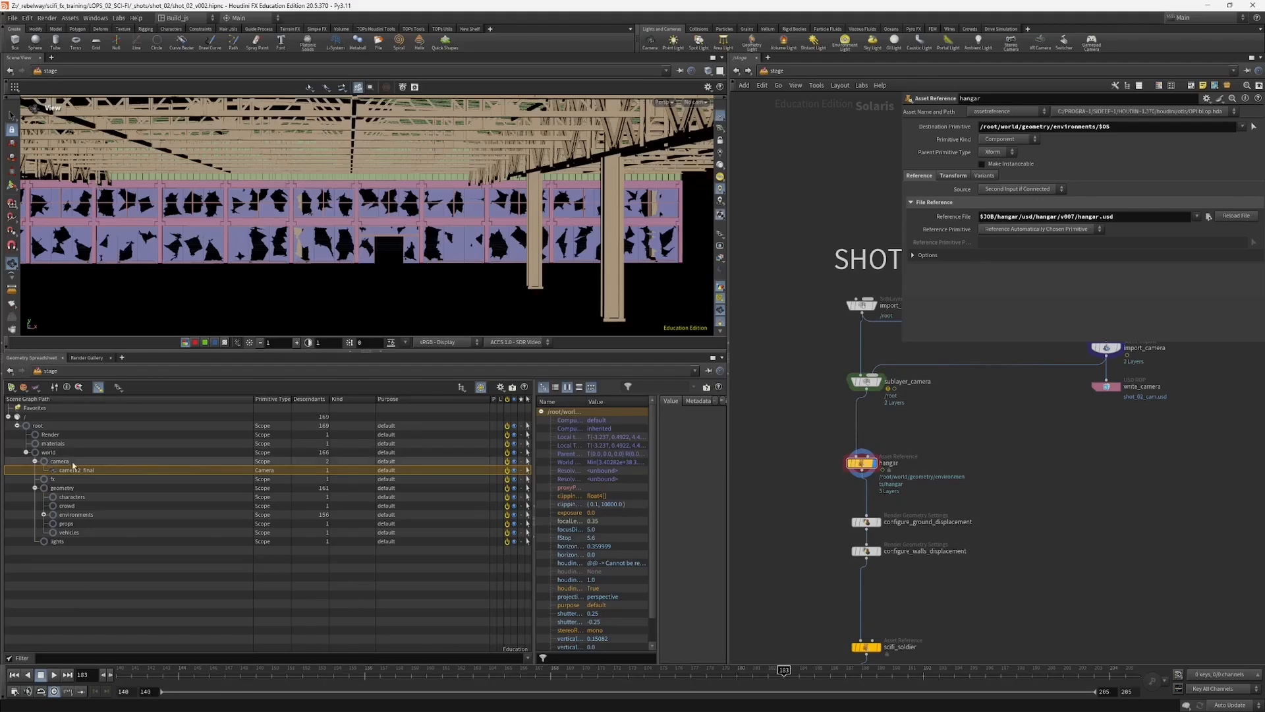
pyautogui.click(78, 515)
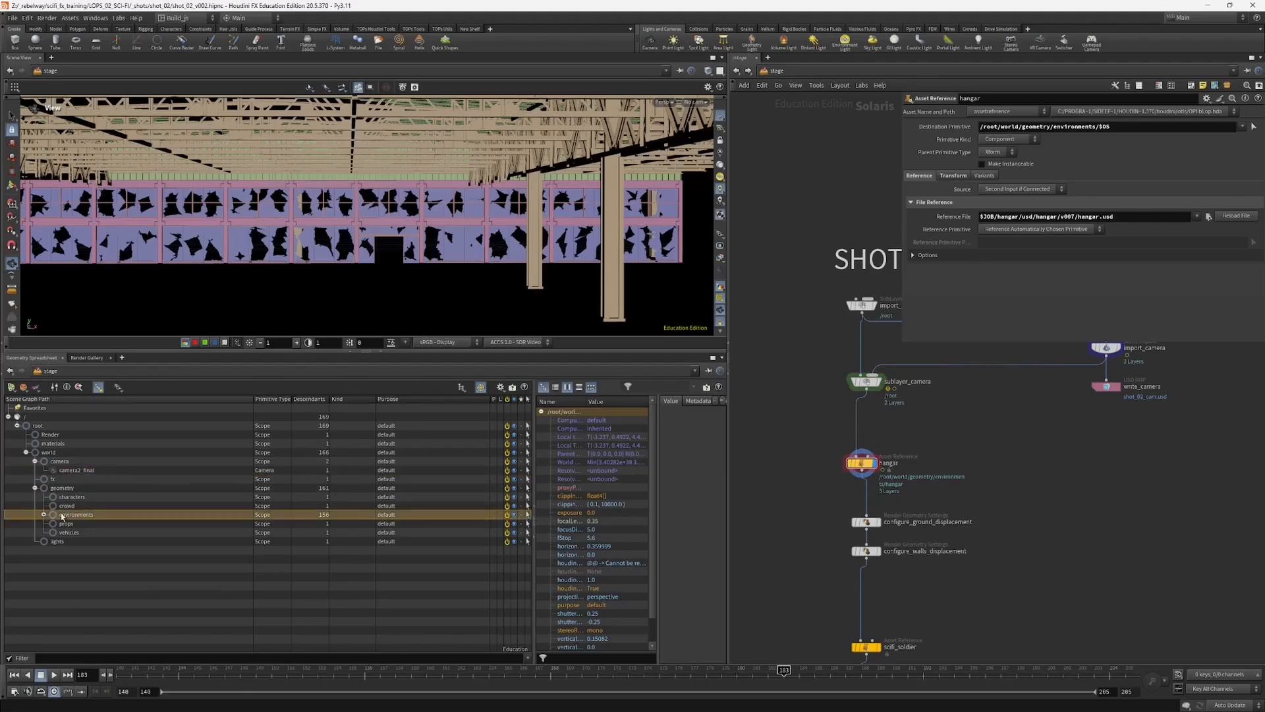
pyautogui.click(44, 514)
pyautogui.click(56, 524)
pyautogui.click(52, 524)
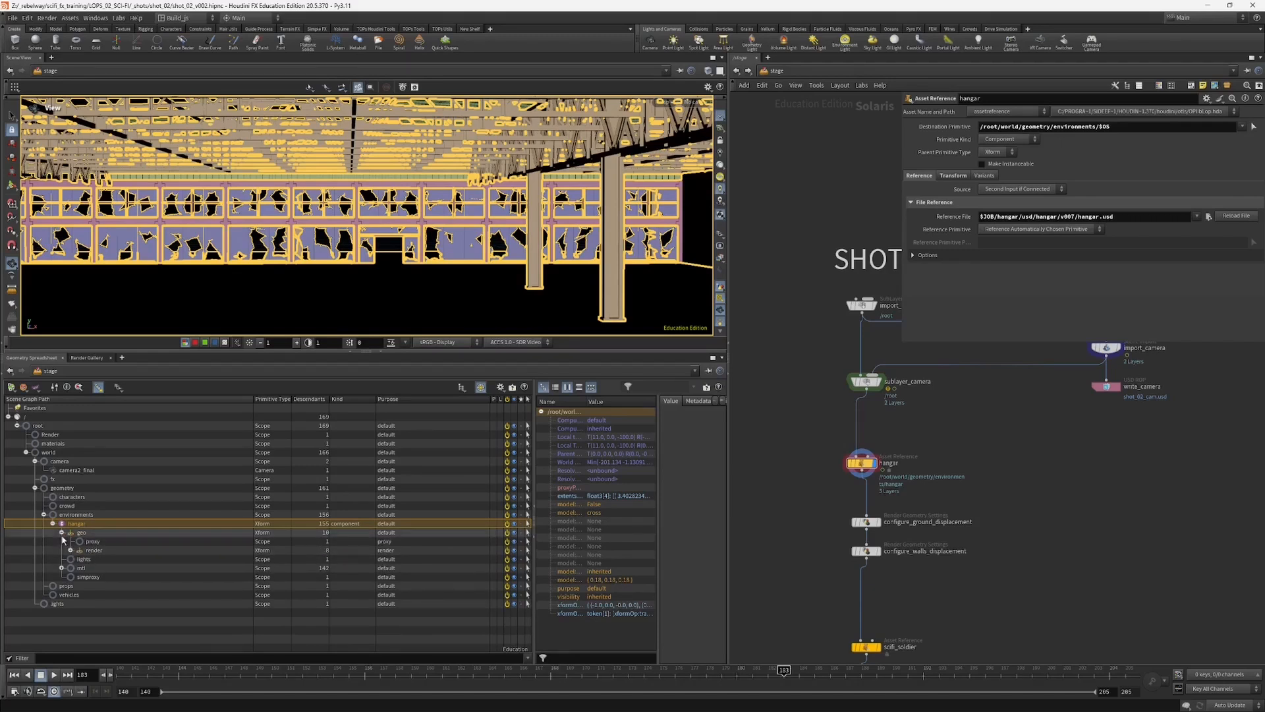
pyautogui.click(61, 551)
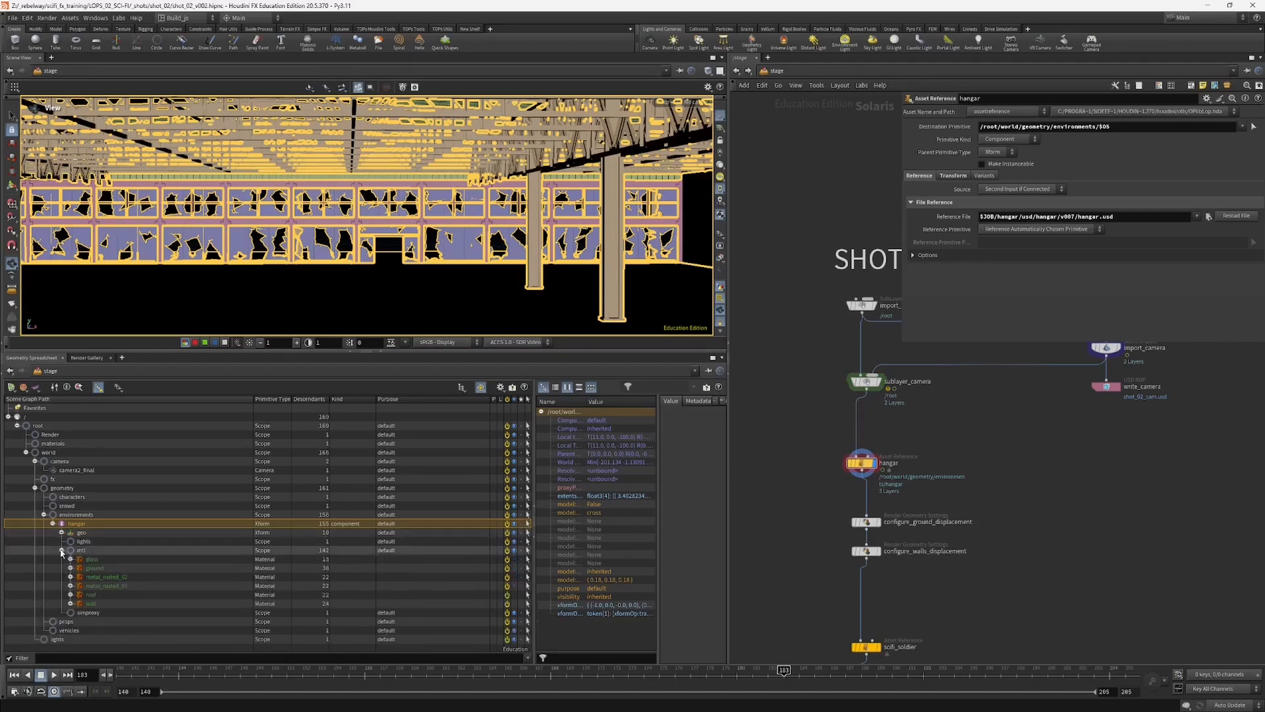
pyautogui.click(61, 550)
# Step: Move the hangar node closer to sublayer_camera and place configure_ground_displacement just below the hangar
pyautogui.moveTo(767, 462); pyautogui.dragTo(781, 391, button='middle')
pyautogui.moveTo(873, 391); pyautogui.dragTo(873, 370)
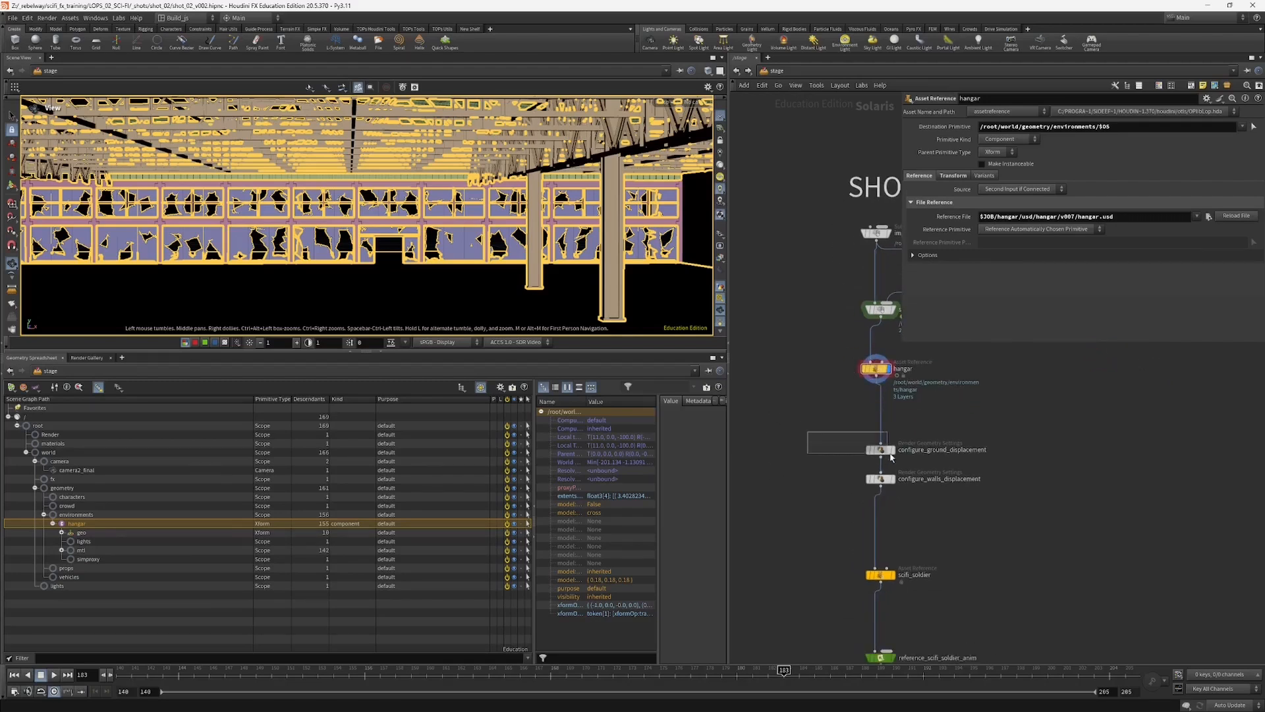
pyautogui.moveTo(882, 455); pyautogui.dragTo(884, 428)
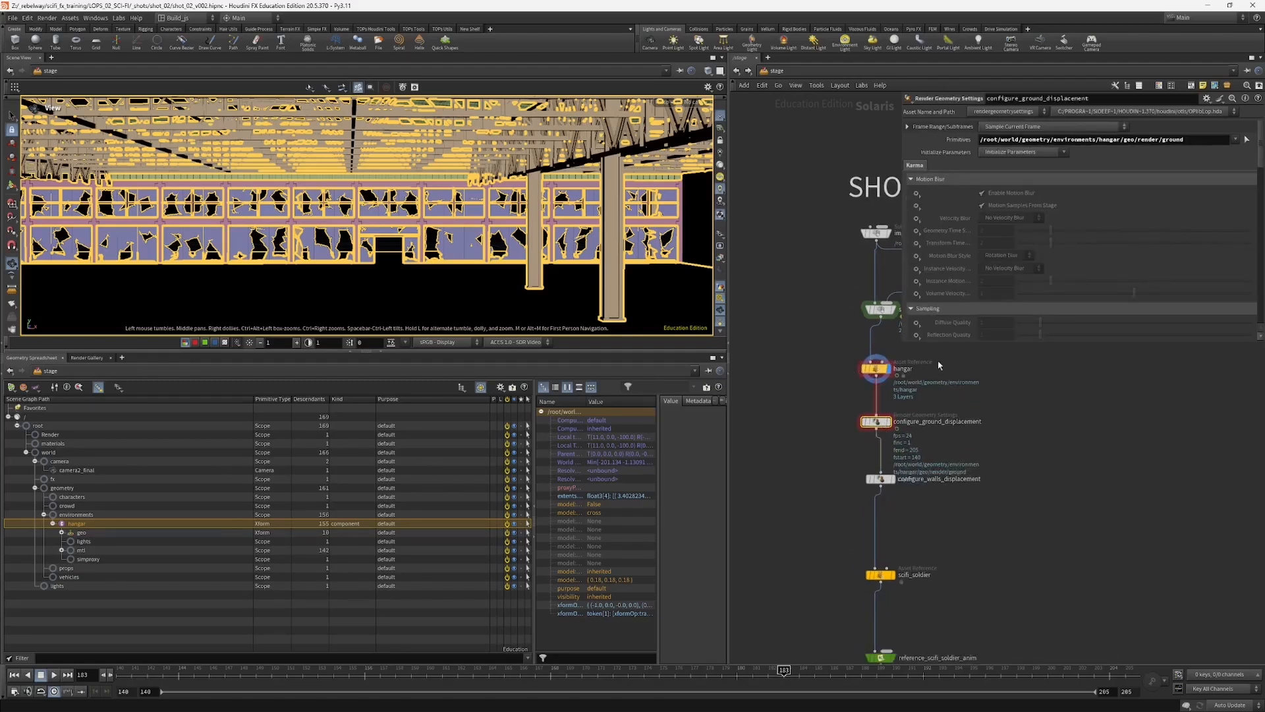
# Step: Enlarge the parameter area and examine the target primitive path and dicing settings of configure_ground_displacement
pyautogui.moveTo(905, 344); pyautogui.dragTo(1021, 533)
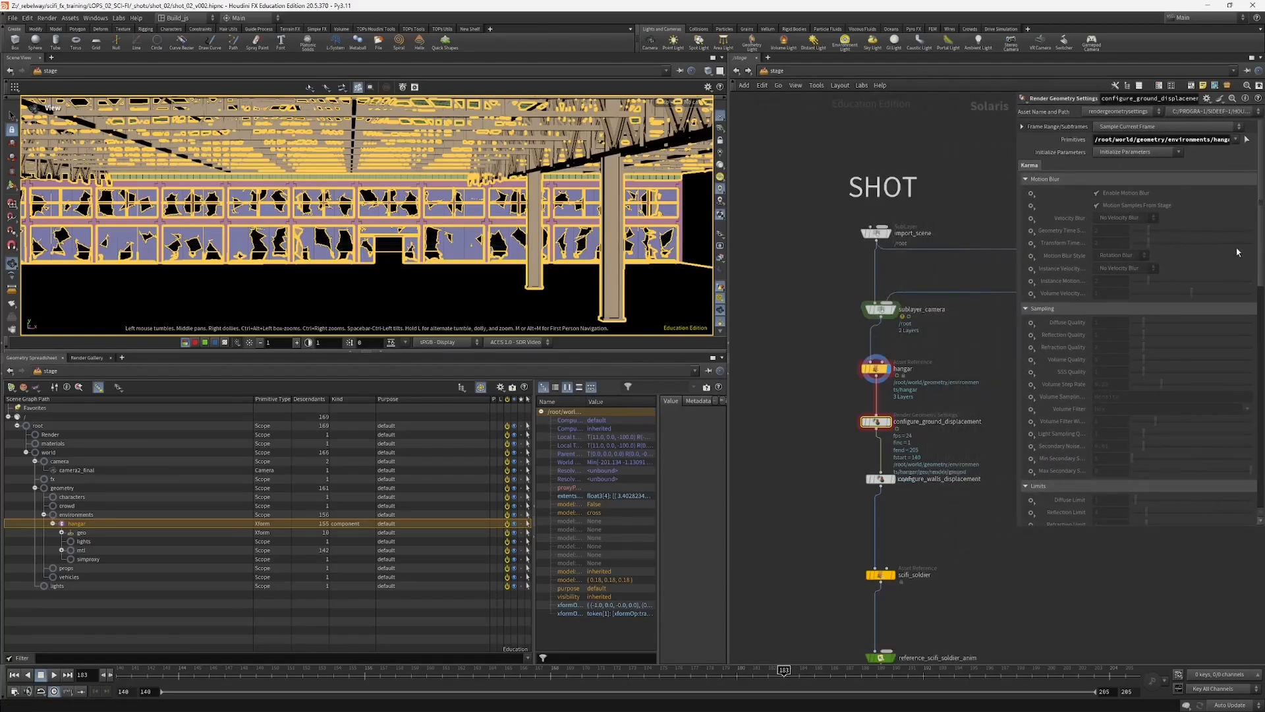
pyautogui.moveTo(1018, 230); pyautogui.dragTo(978, 230)
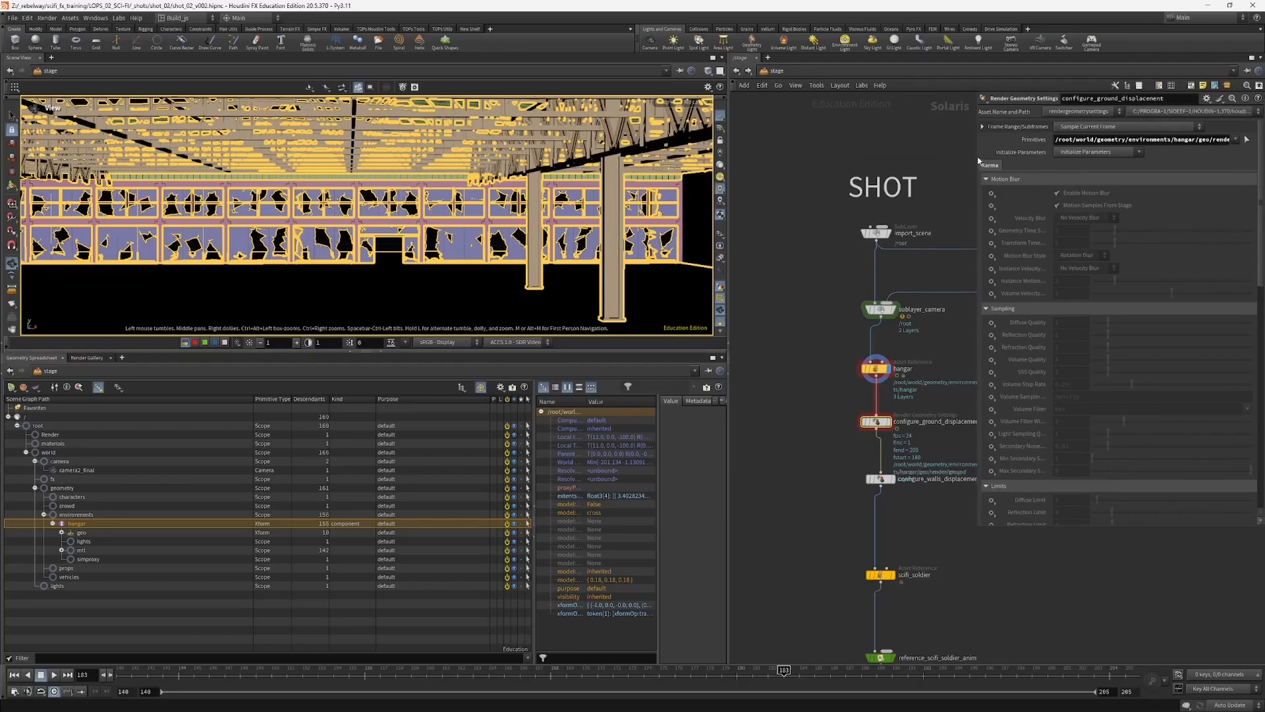
pyautogui.moveTo(978, 160); pyautogui.dragTo(863, 160)
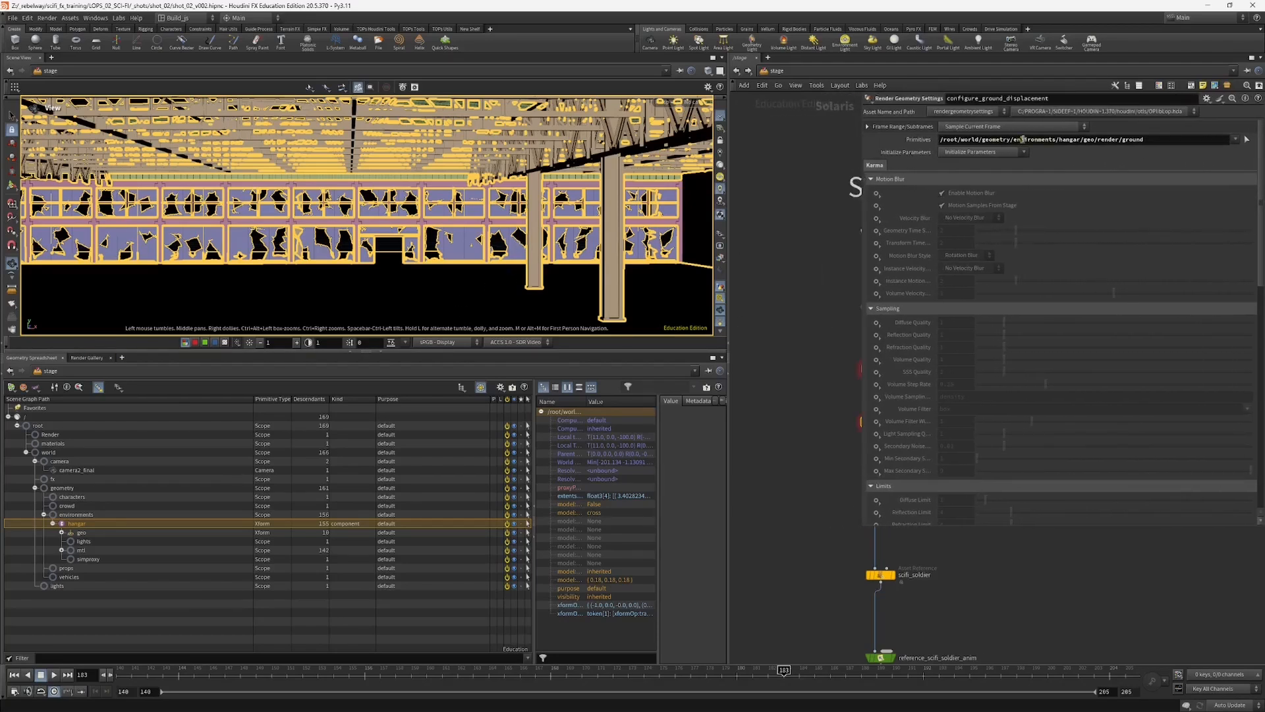
pyautogui.moveTo(1022, 140); pyautogui.dragTo(1174, 138)
pyautogui.click(1113, 139)
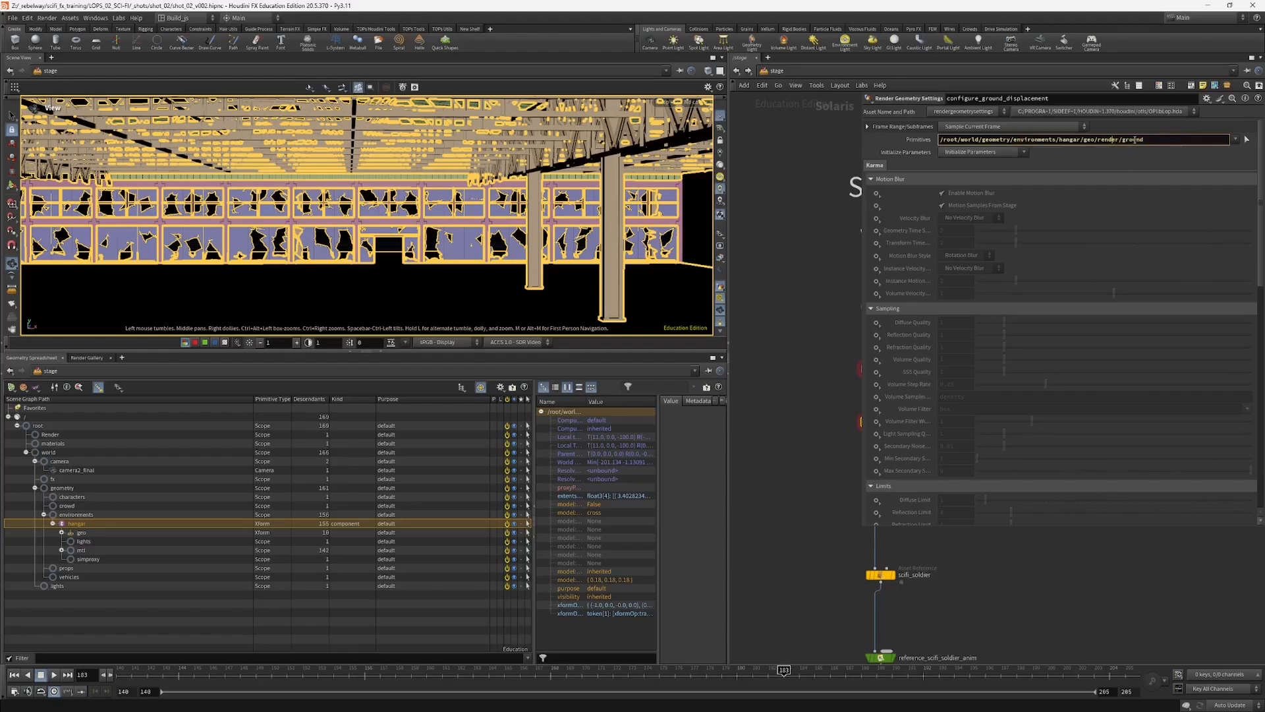
pyautogui.moveTo(1262, 250); pyautogui.dragTo(1249, 445)
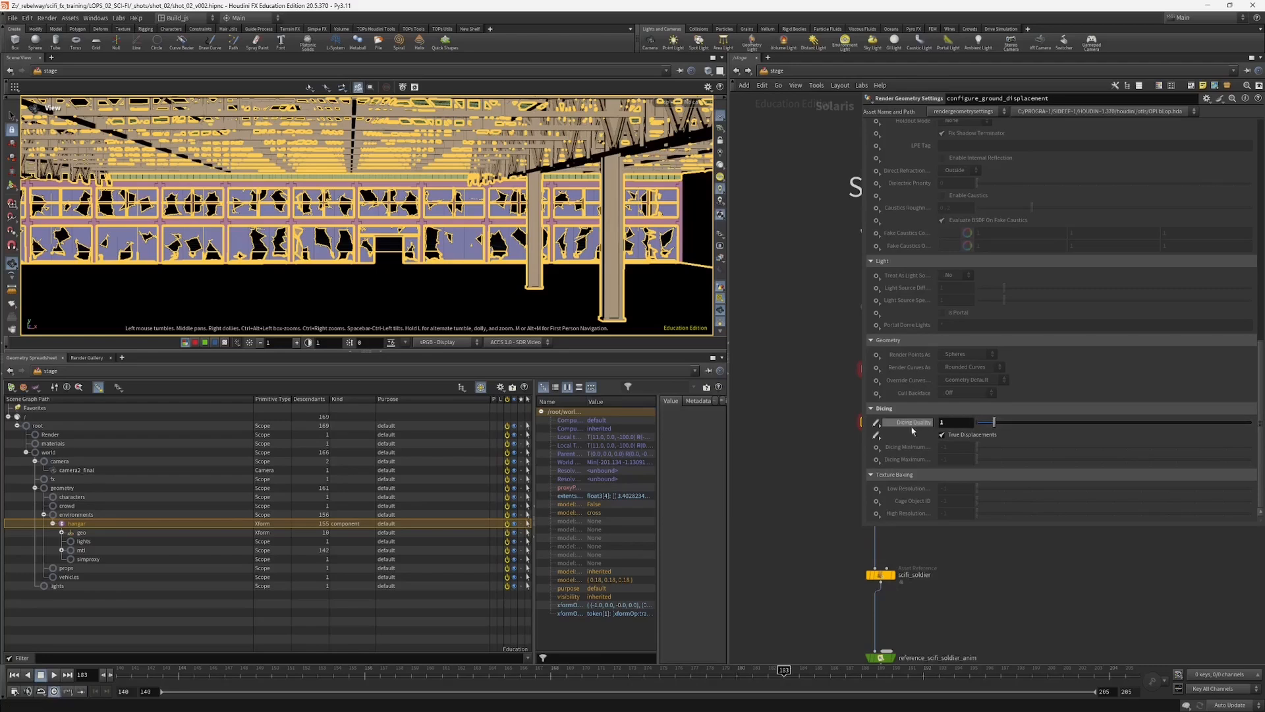
# Step: Shrink the parameter area, move configure_walls_displacement further below configure_ground_displacement and examine its dicing settings
pyautogui.moveTo(861, 528); pyautogui.dragTo(923, 510)
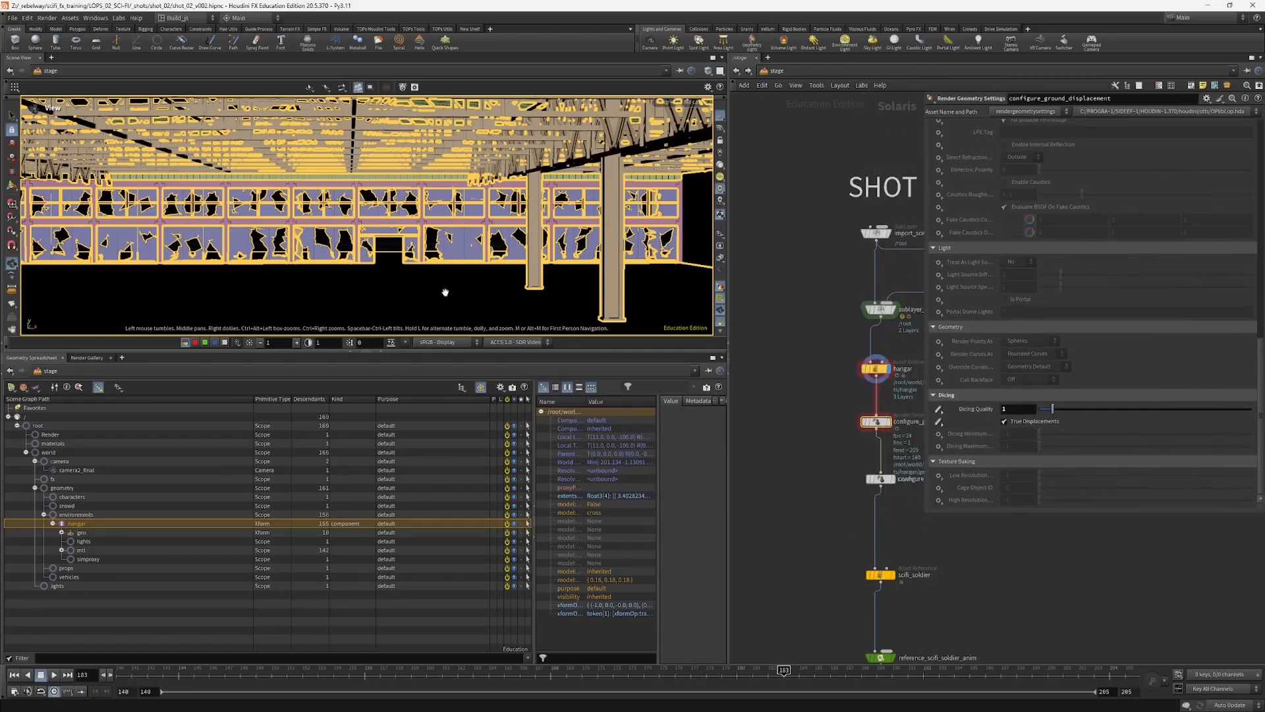
pyautogui.moveTo(808, 448); pyautogui.dragTo(782, 420, button='middle')
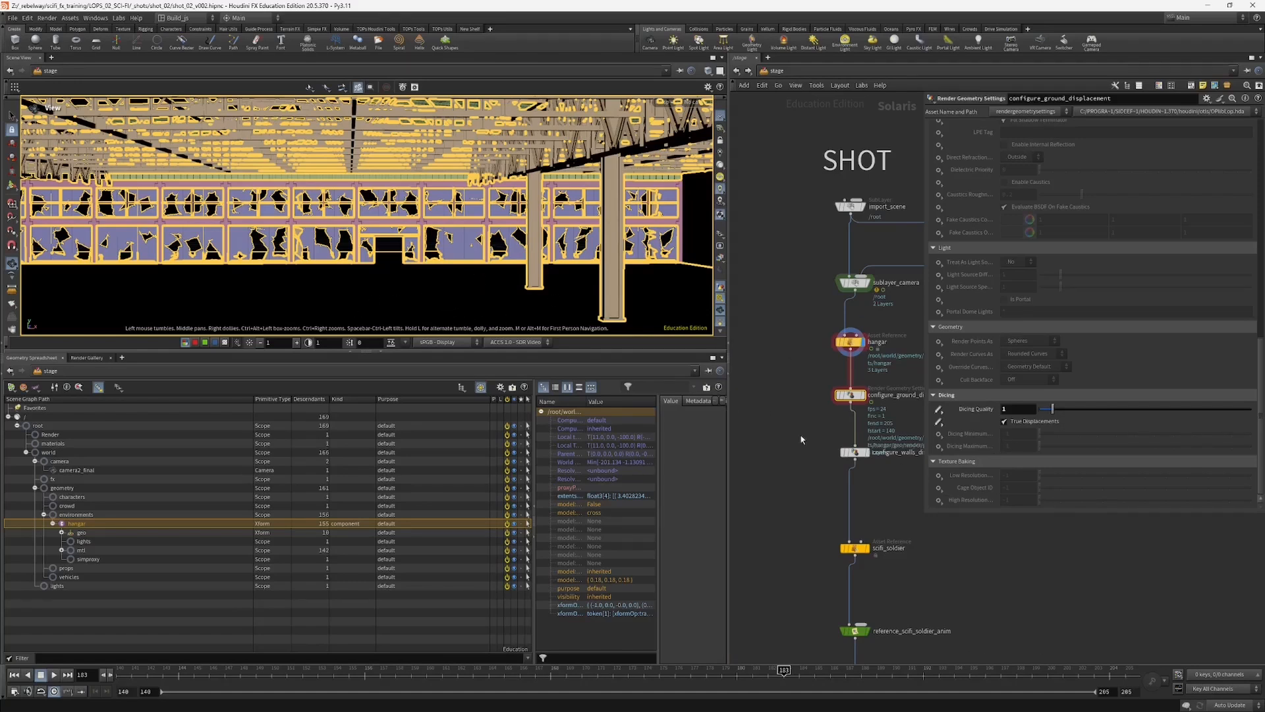
pyautogui.moveTo(924, 513); pyautogui.dragTo(953, 505)
pyautogui.moveTo(805, 477); pyautogui.dragTo(785, 498, button='middle')
pyautogui.moveTo(784, 499); pyautogui.dragTo(822, 489)
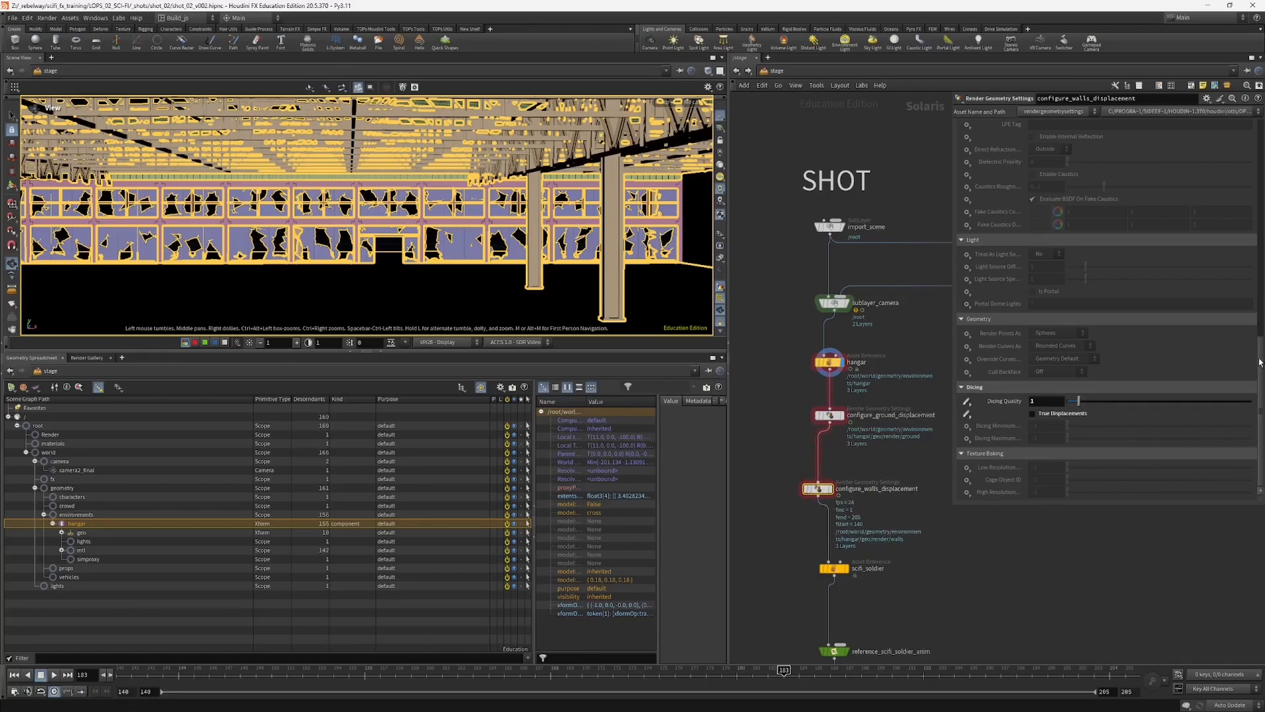
pyautogui.moveTo(1260, 362)
pyautogui.mouseDown()
pyautogui.moveTo(1259, 142)
pyautogui.moveTo(1260, 366)
pyautogui.mouseUp()
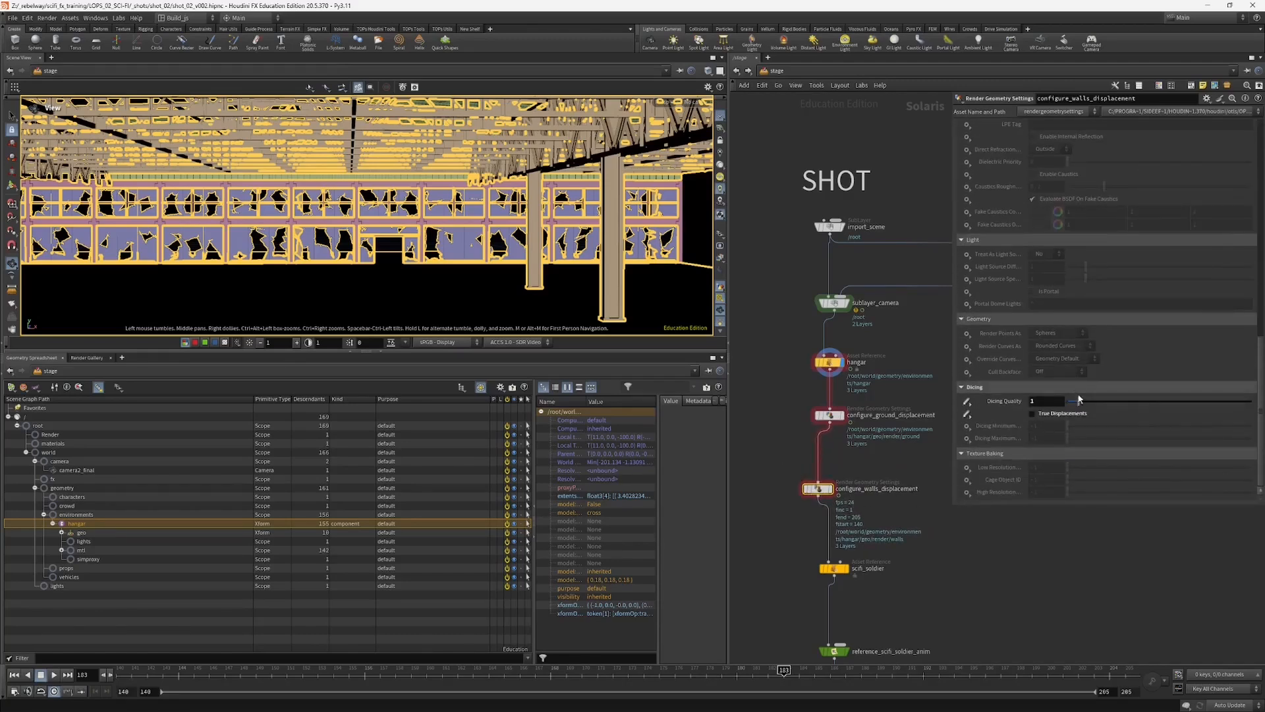
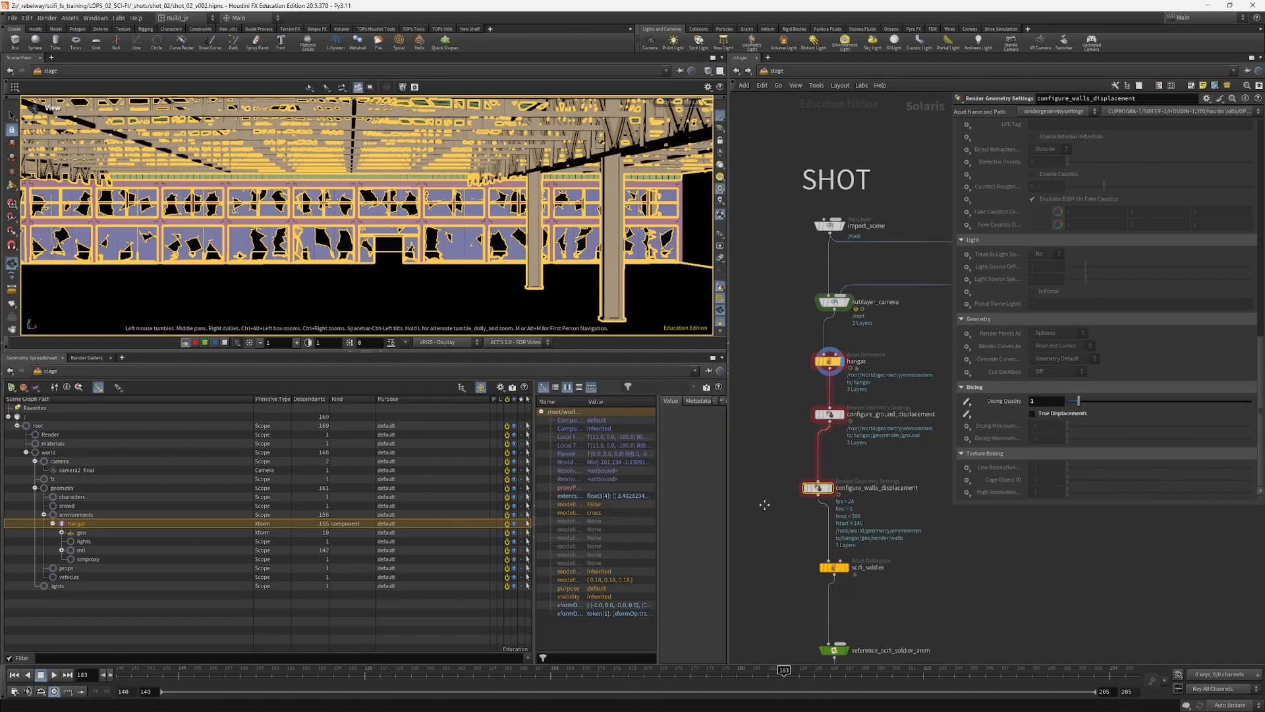
# Step: Move configure_walls_displacement just below configure_ground_displacement, and bring scifi_soldier closer beneath it and display that node
pyautogui.moveTo(765, 507); pyautogui.dragTo(756, 434, button='middle')
pyautogui.moveTo(809, 415); pyautogui.dragTo(817, 395)
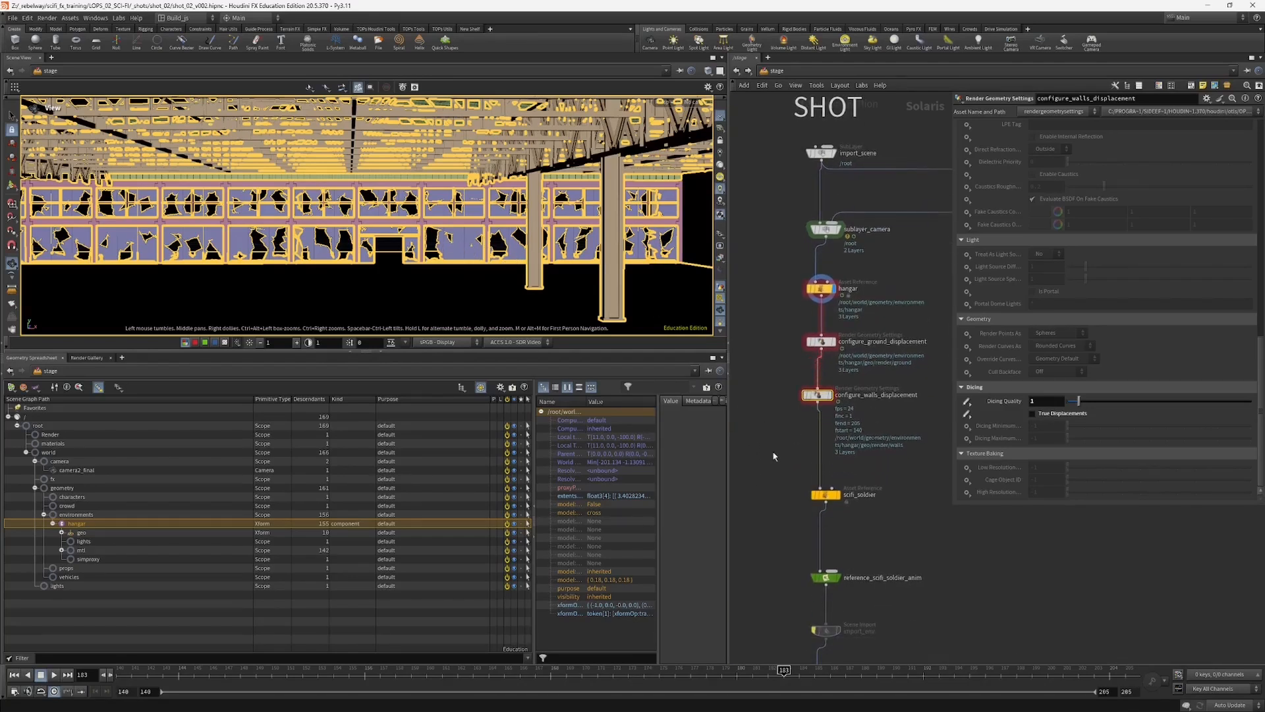
pyautogui.moveTo(769, 475); pyautogui.dragTo(782, 420, button='middle')
pyautogui.moveTo(783, 420); pyautogui.dragTo(827, 429)
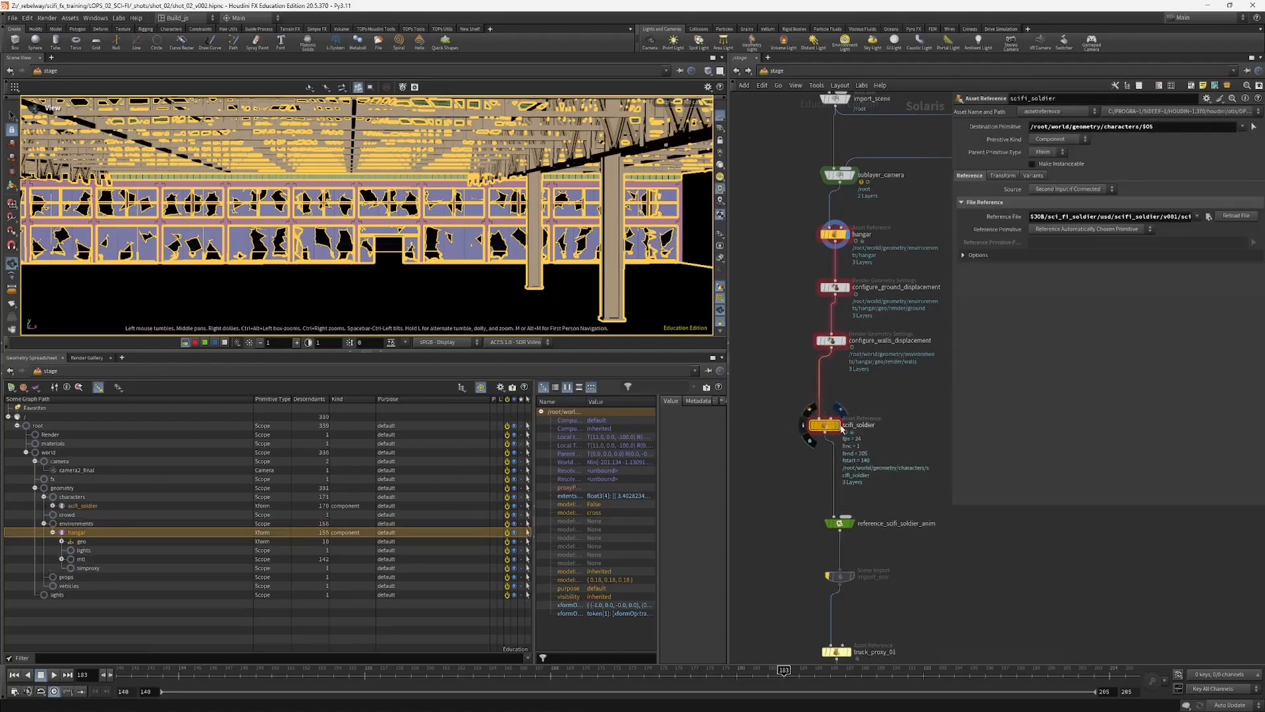
# Step: Look through camera2_final, scrub the shot to frame 171 and enlarge the viewport to examine the hangar
pyautogui.click(687, 104)
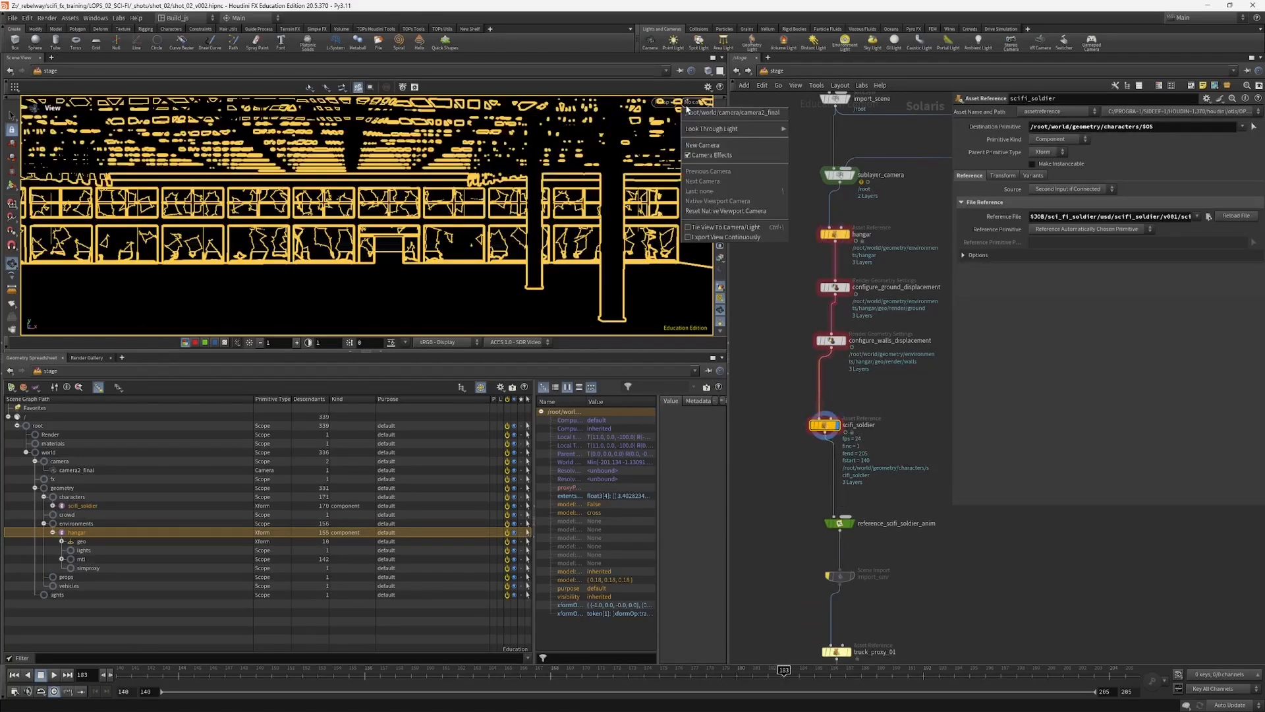
pyautogui.click(686, 117)
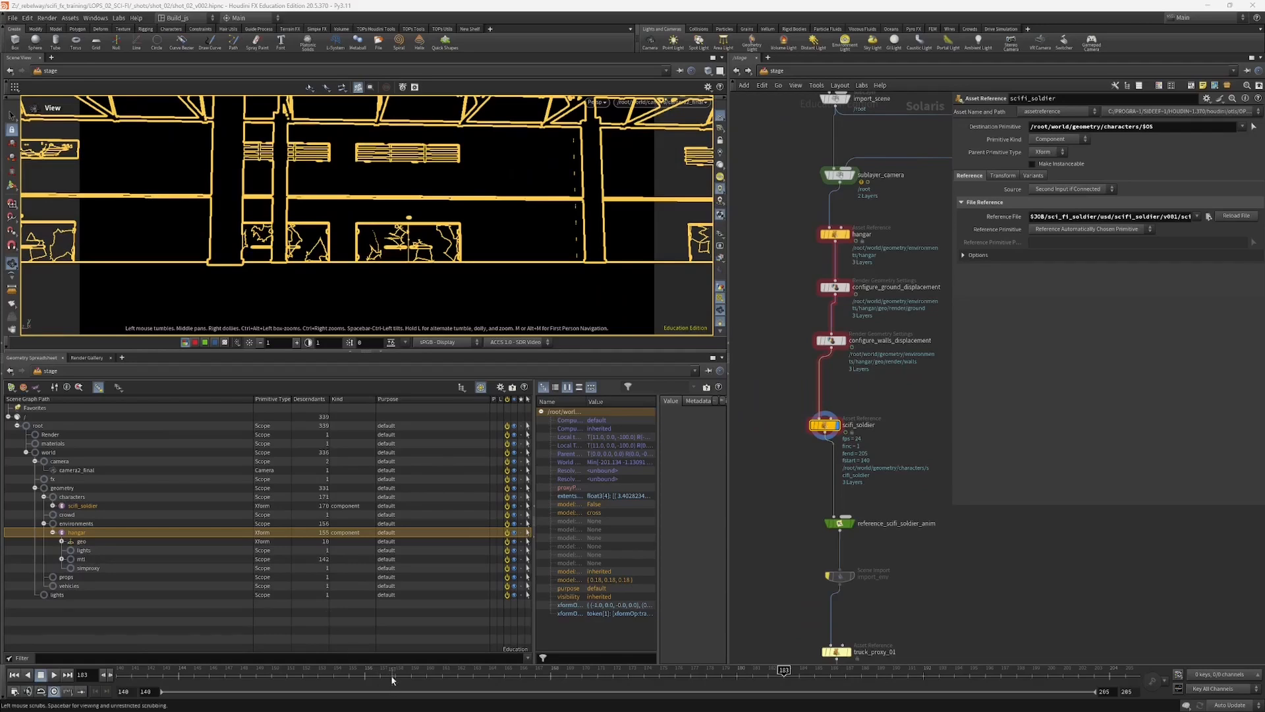
pyautogui.moveTo(366, 669); pyautogui.dragTo(628, 657)
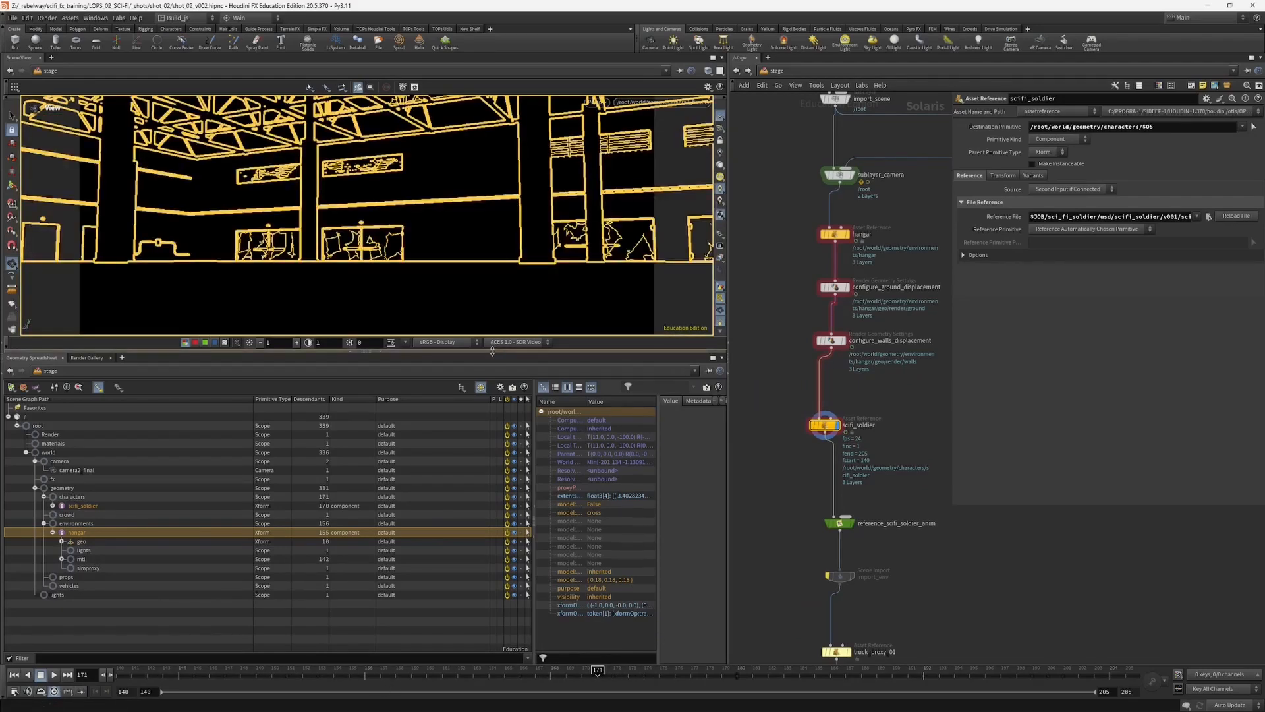
pyautogui.moveTo(496, 350); pyautogui.dragTo(496, 452)
pyautogui.click(720, 227)
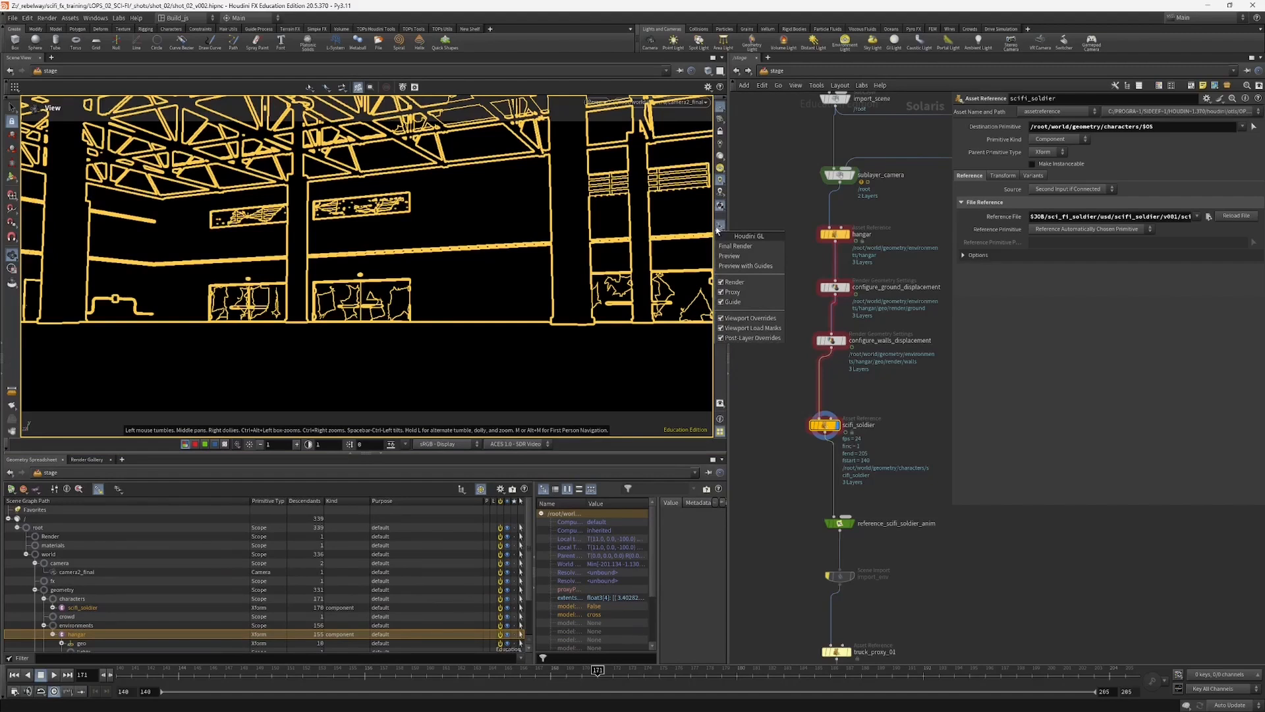
pyautogui.click(589, 301)
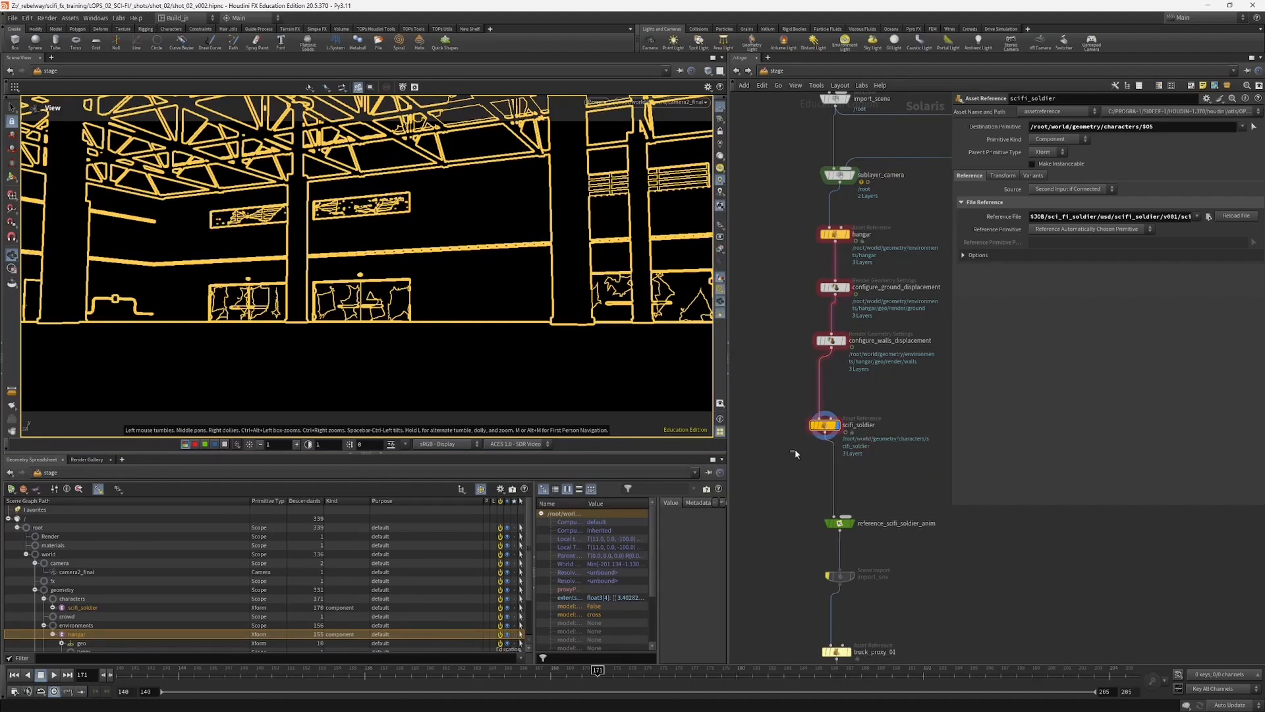
# Step: Align scifi_soldier beneath configure_walls_displacement, and frame the scifi_soldier prim from the characters branch in a free view
pyautogui.moveTo(820, 422)
pyautogui.moveTo(819, 421); pyautogui.dragTo(835, 411)
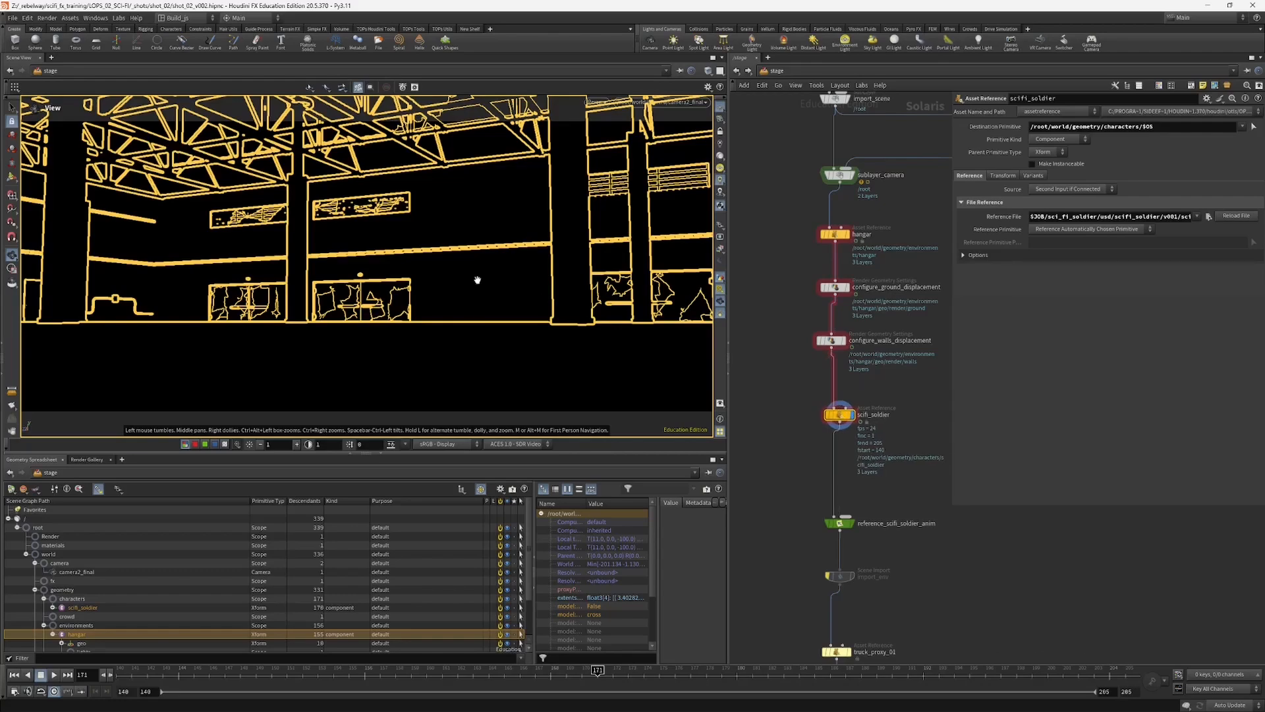
pyautogui.moveTo(477, 279); pyautogui.dragTo(475, 280)
pyautogui.moveTo(475, 280); pyautogui.dragTo(305, 350, button='right')
pyautogui.moveTo(305, 350); pyautogui.dragTo(533, 332)
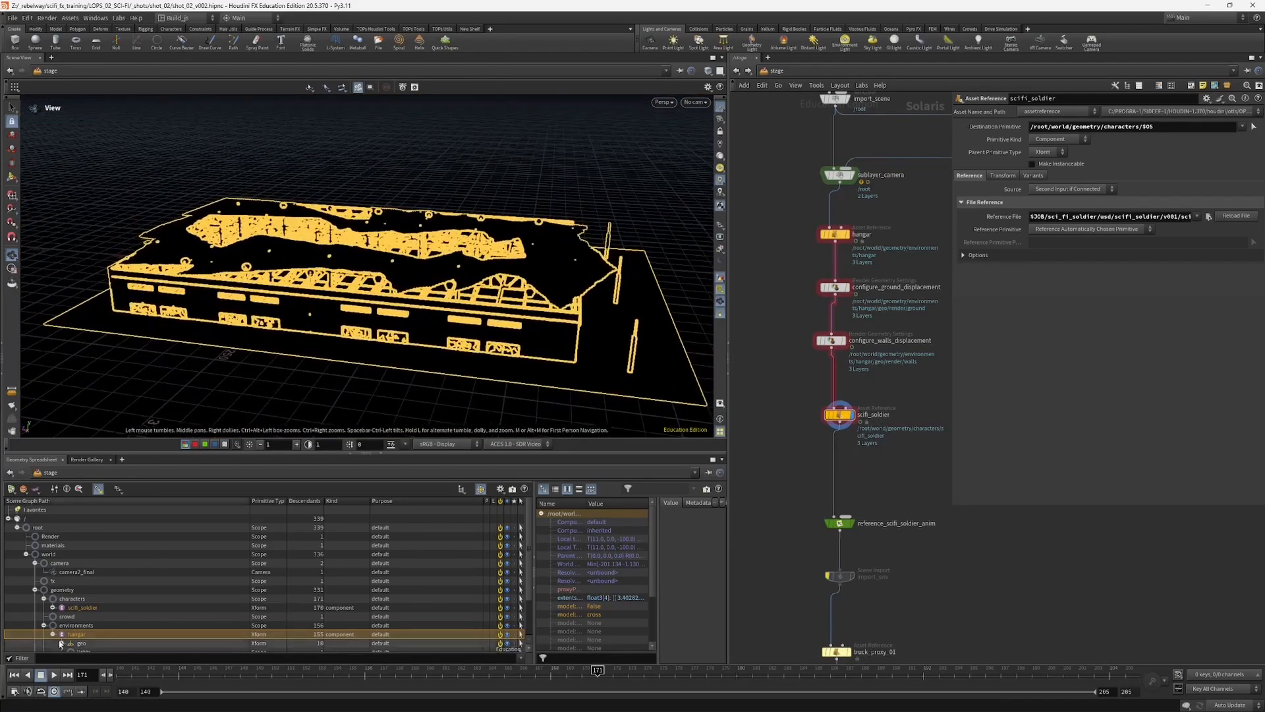
pyautogui.click(44, 625)
pyautogui.click(85, 607)
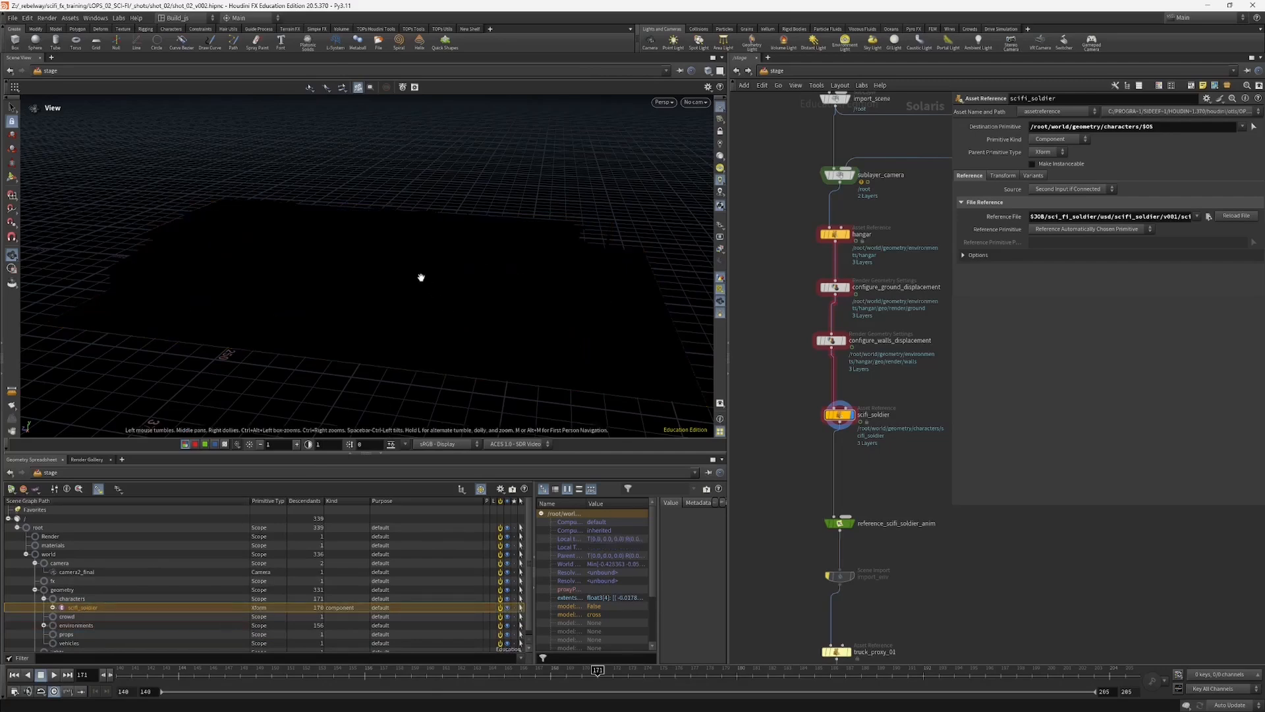
pyautogui.moveTo(423, 277); pyautogui.dragTo(834, 358)
pyautogui.press('f')
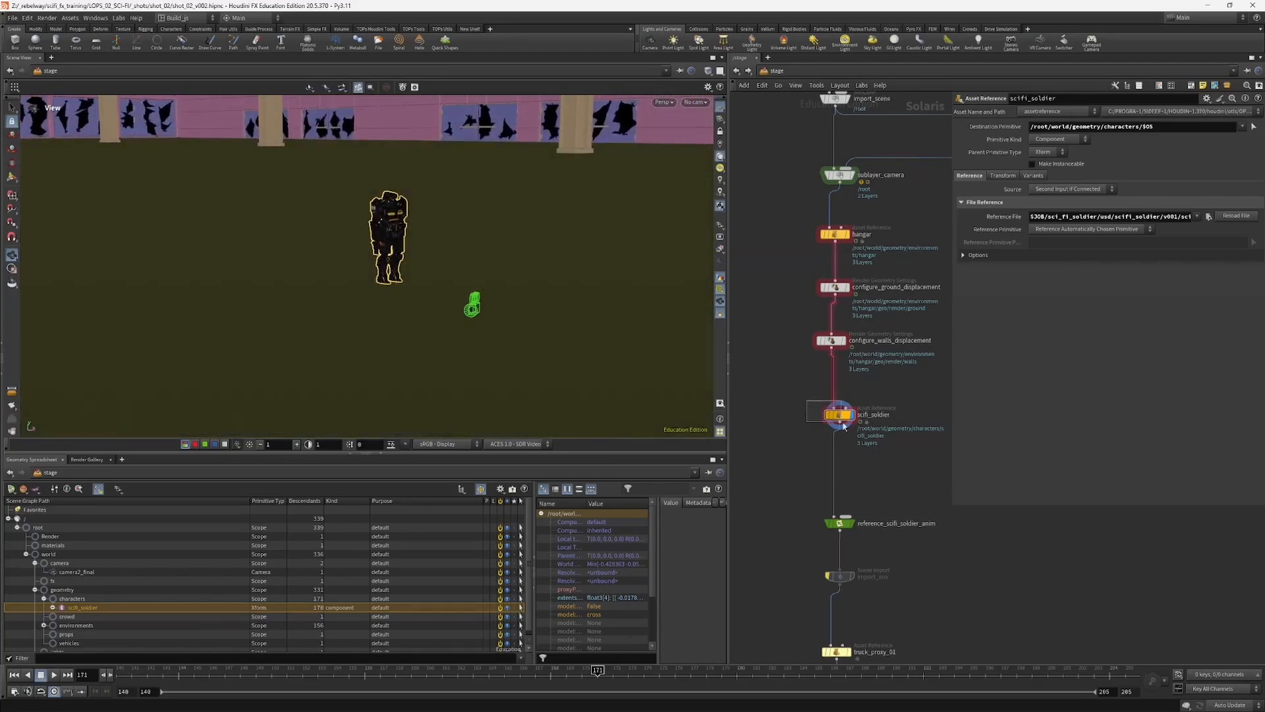
# Step: Move reference_scifi_soldier_anim closer below scifi_soldier and examine its evaluated primitive path in a widened parameter area
pyautogui.moveTo(953, 505); pyautogui.dragTo(970, 472)
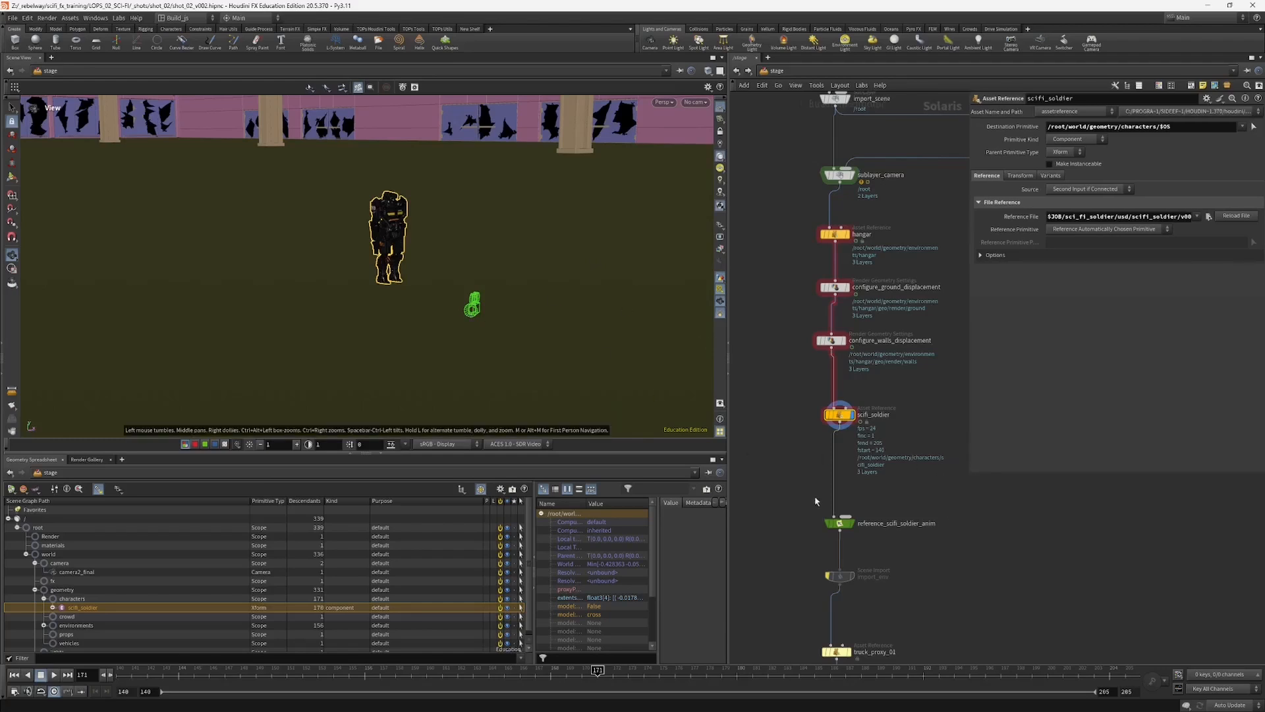
pyautogui.moveTo(838, 523); pyautogui.dragTo(828, 491)
pyautogui.click(841, 488)
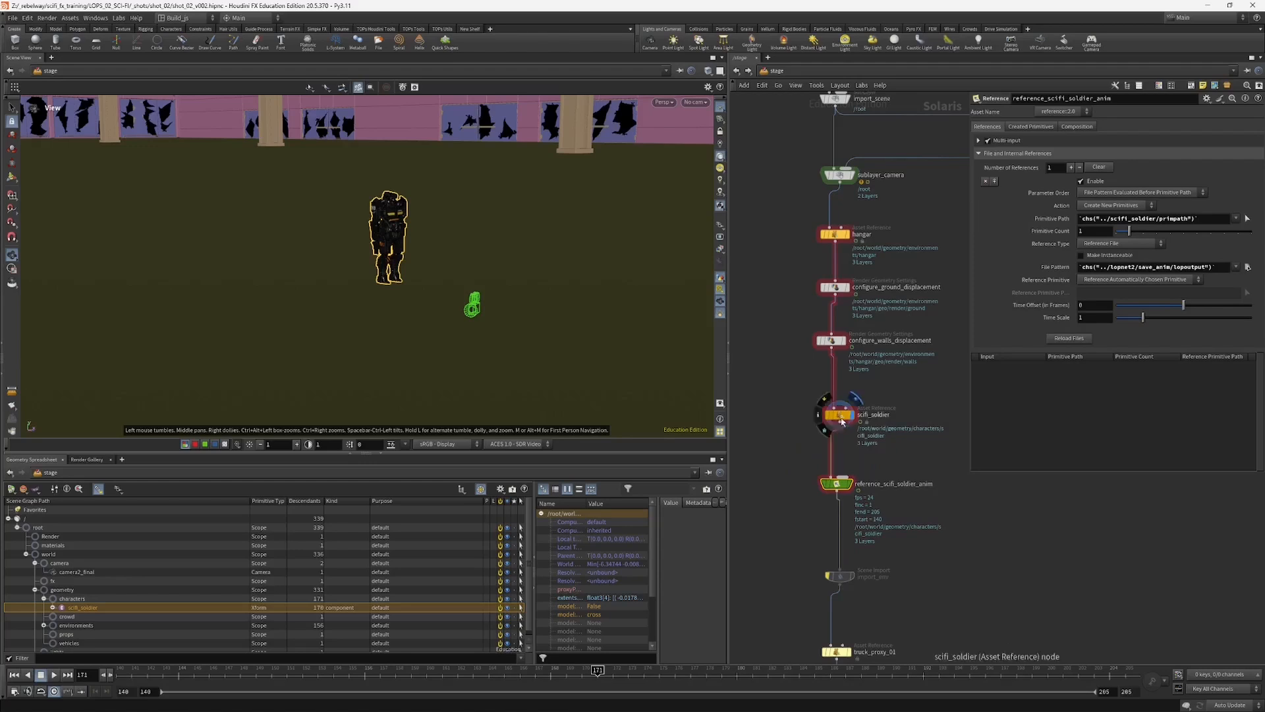
pyautogui.click(1046, 222)
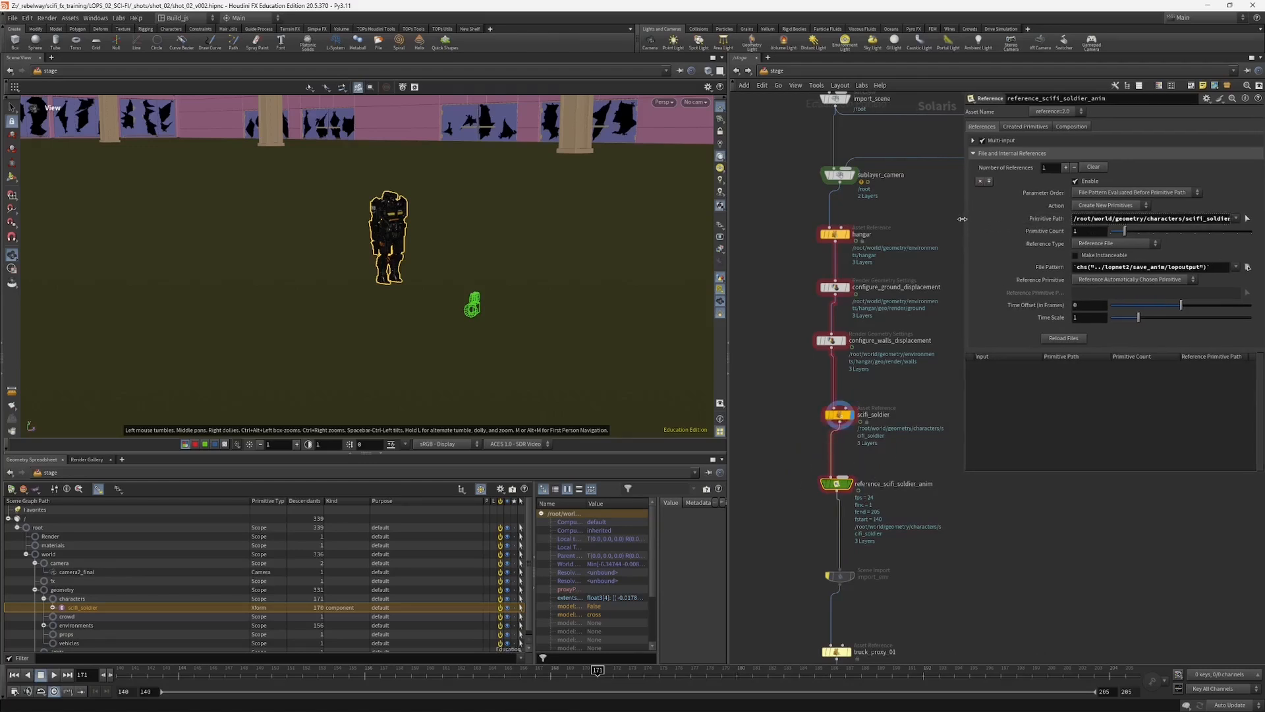
pyautogui.moveTo(970, 222); pyautogui.dragTo(937, 222)
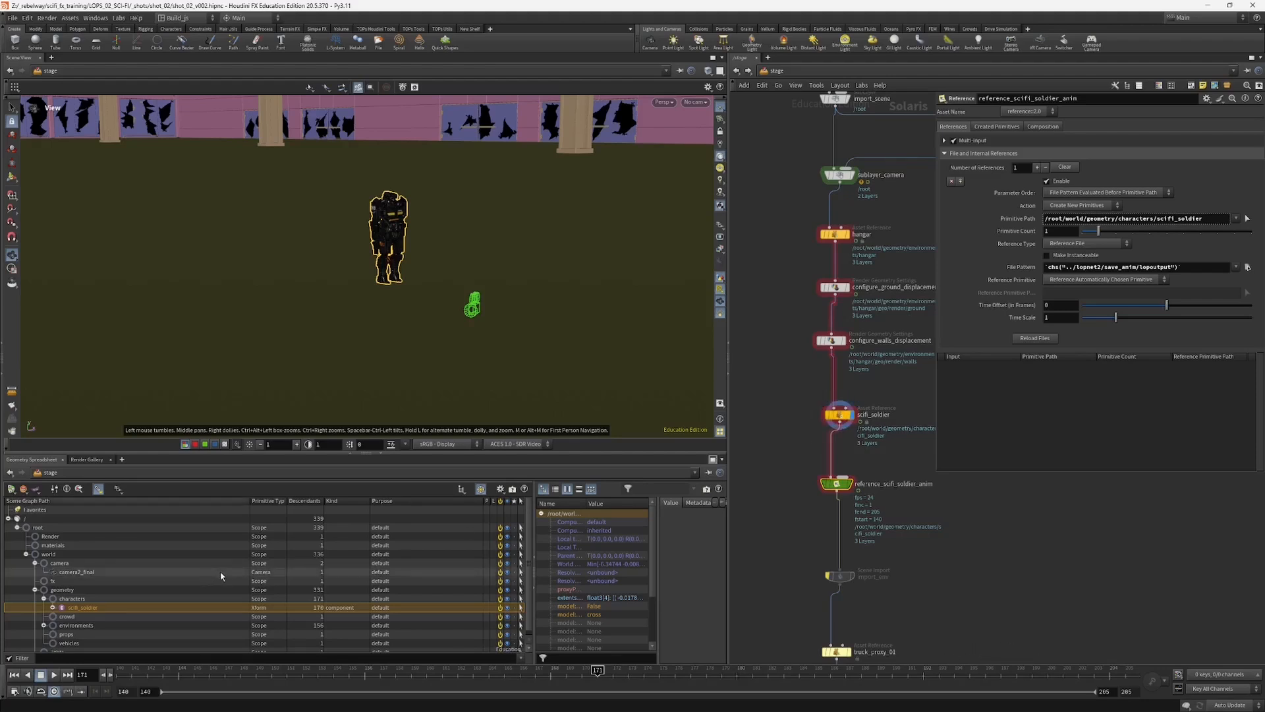
pyautogui.click(834, 414)
pyautogui.click(831, 484)
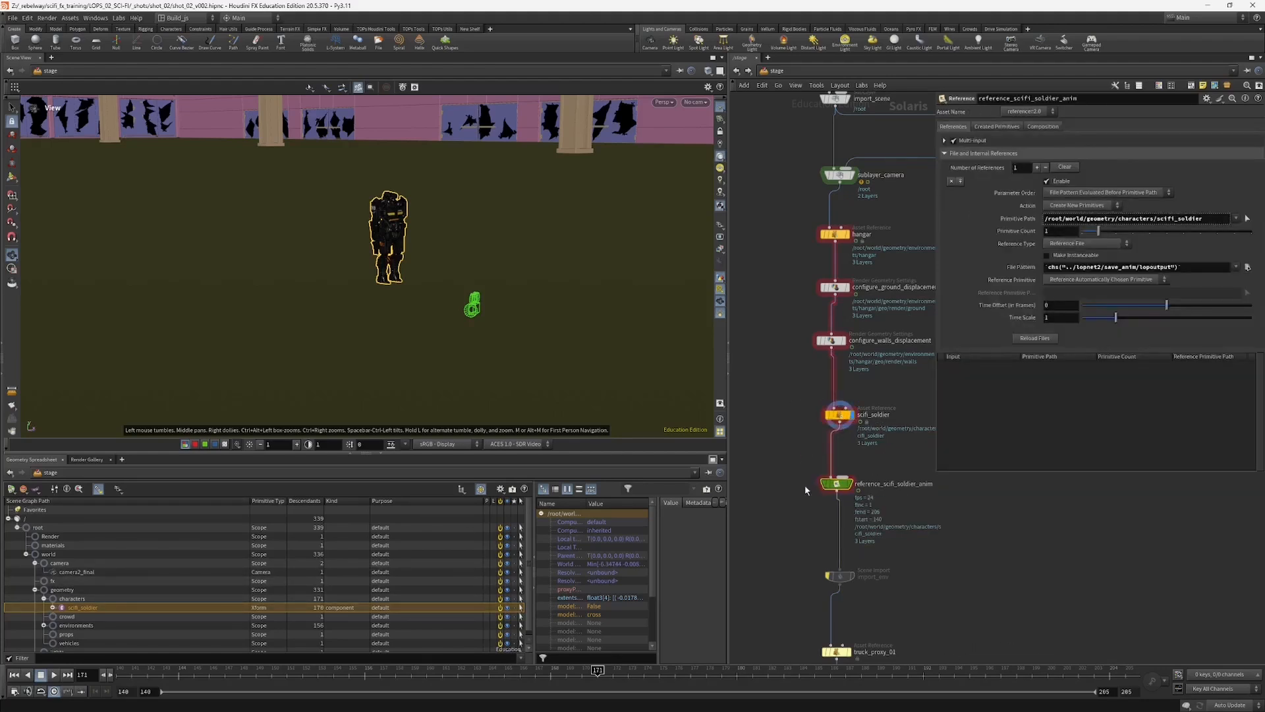
# Step: Examine the evaluated file pattern of reference_scifi_soldier_anim at full width, then shrink the parameter area again
pyautogui.click(1015, 268)
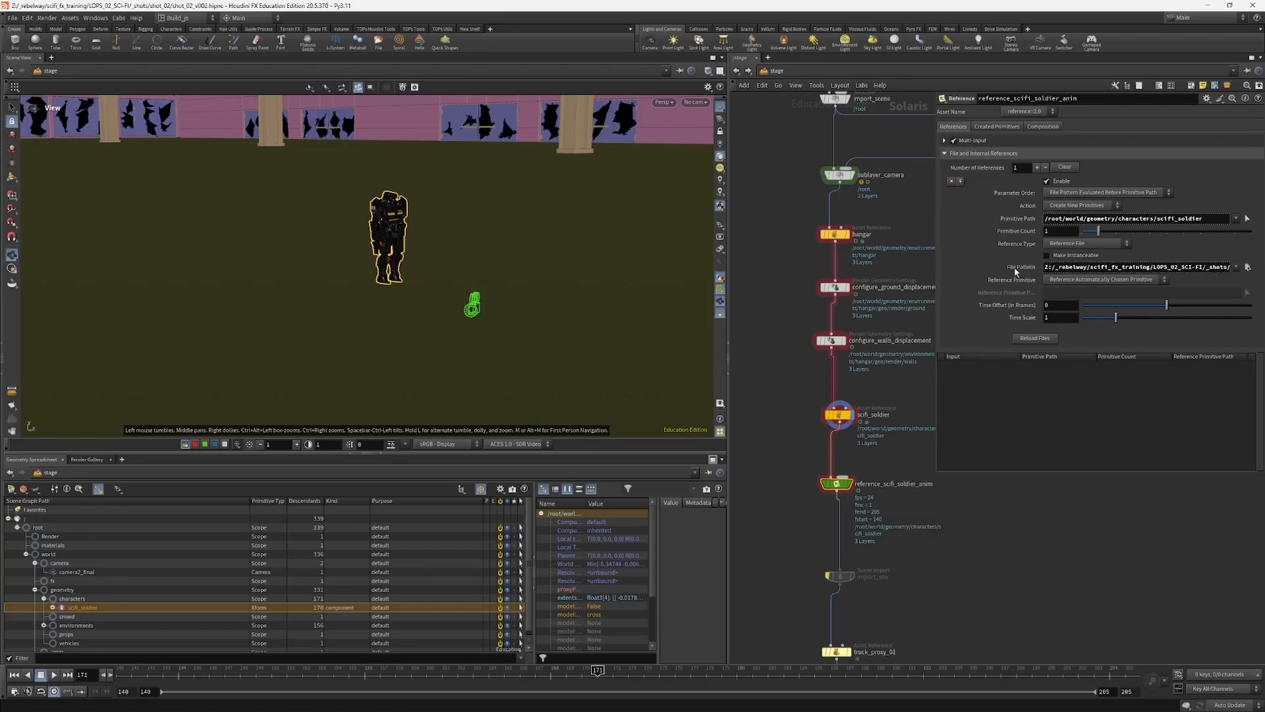
pyautogui.moveTo(936, 274); pyautogui.dragTo(754, 303)
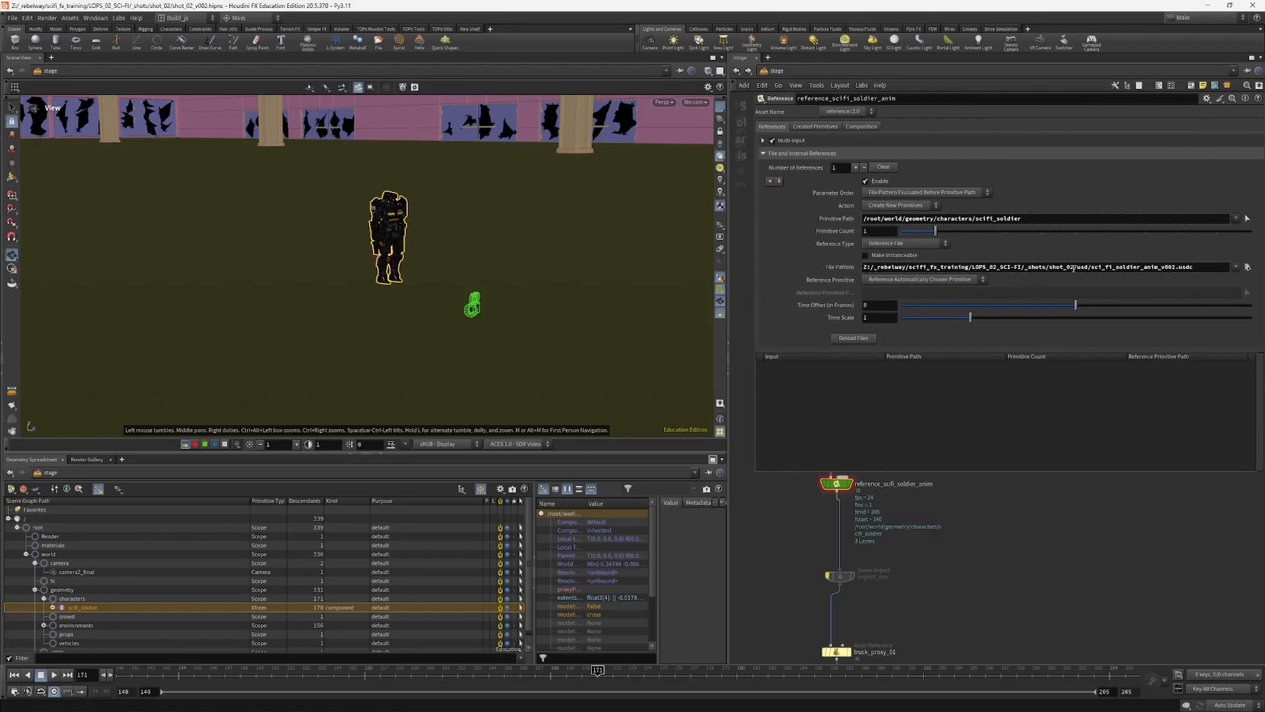
pyautogui.moveTo(1074, 268); pyautogui.dragTo(1199, 270)
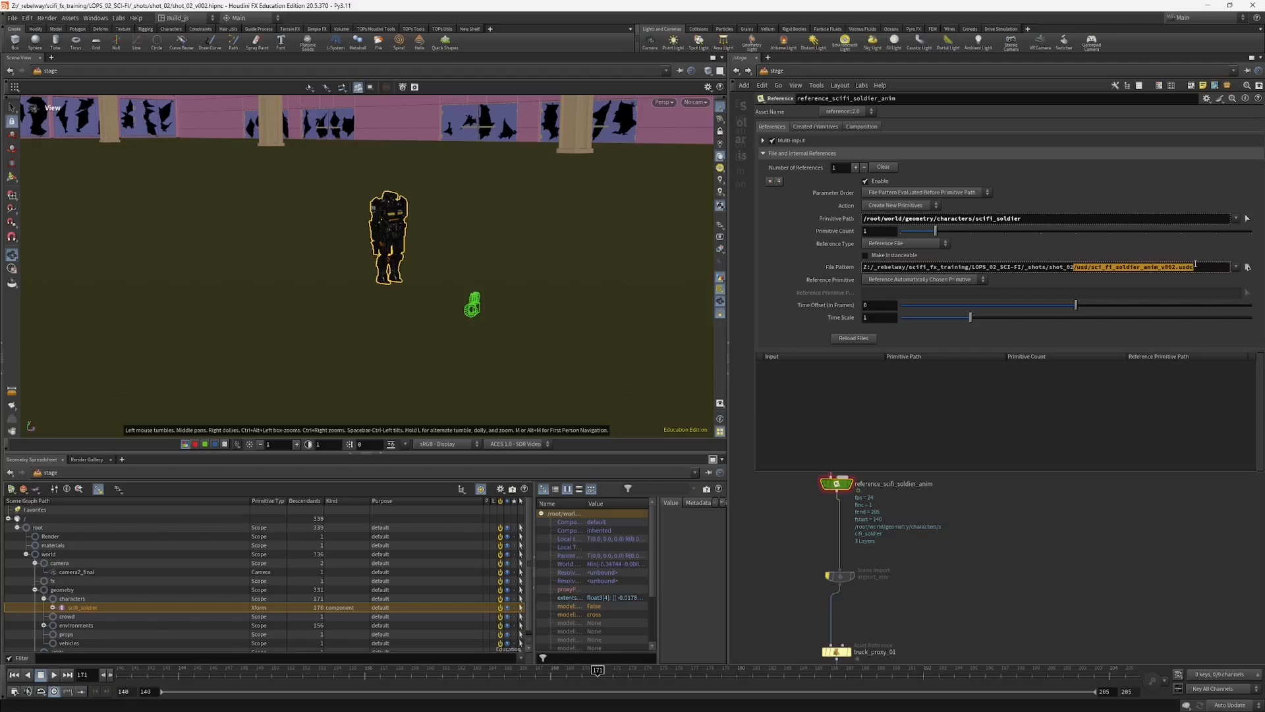
pyautogui.click(1195, 265)
pyautogui.moveTo(756, 471); pyautogui.dragTo(965, 347)
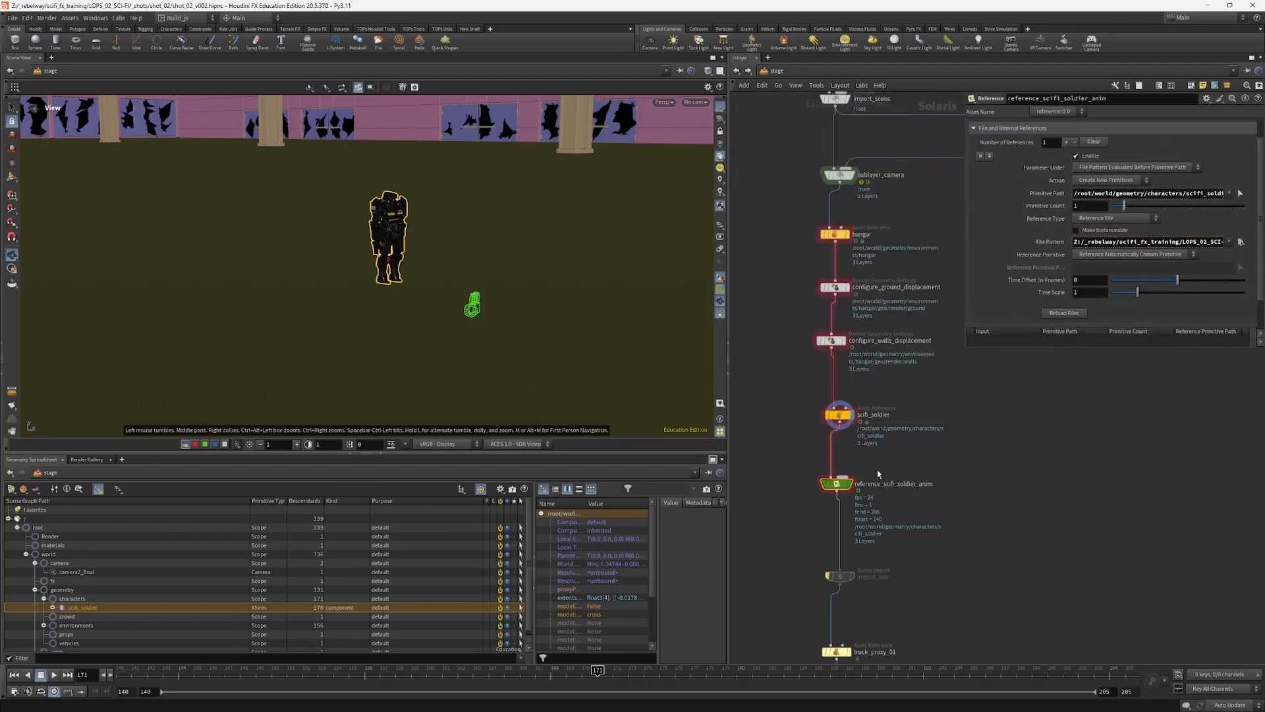
# Step: Display reference_scifi_soldier_anim and scrub the timeline to inspect the soldier's animation from a free view
pyautogui.click(850, 483)
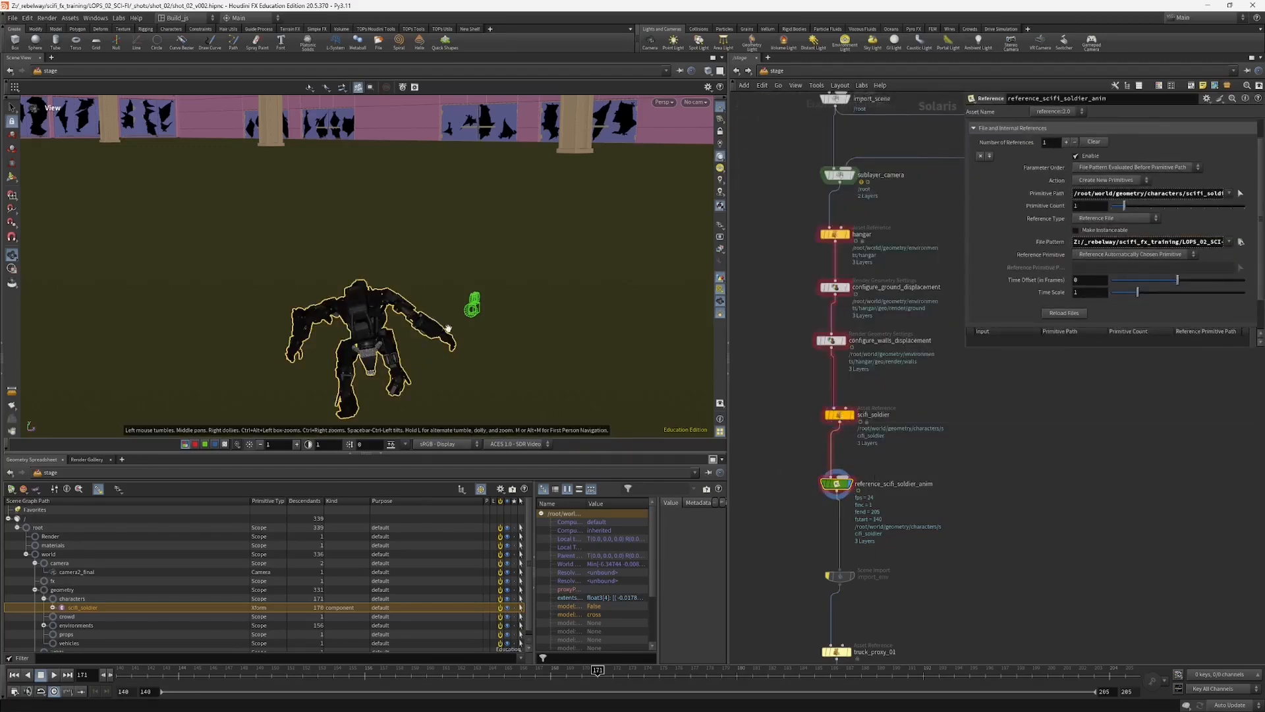
pyautogui.moveTo(447, 327); pyautogui.dragTo(302, 277)
pyautogui.moveTo(302, 277); pyautogui.dragTo(570, 314, button='middle')
pyautogui.moveTo(530, 672); pyautogui.dragTo(659, 670)
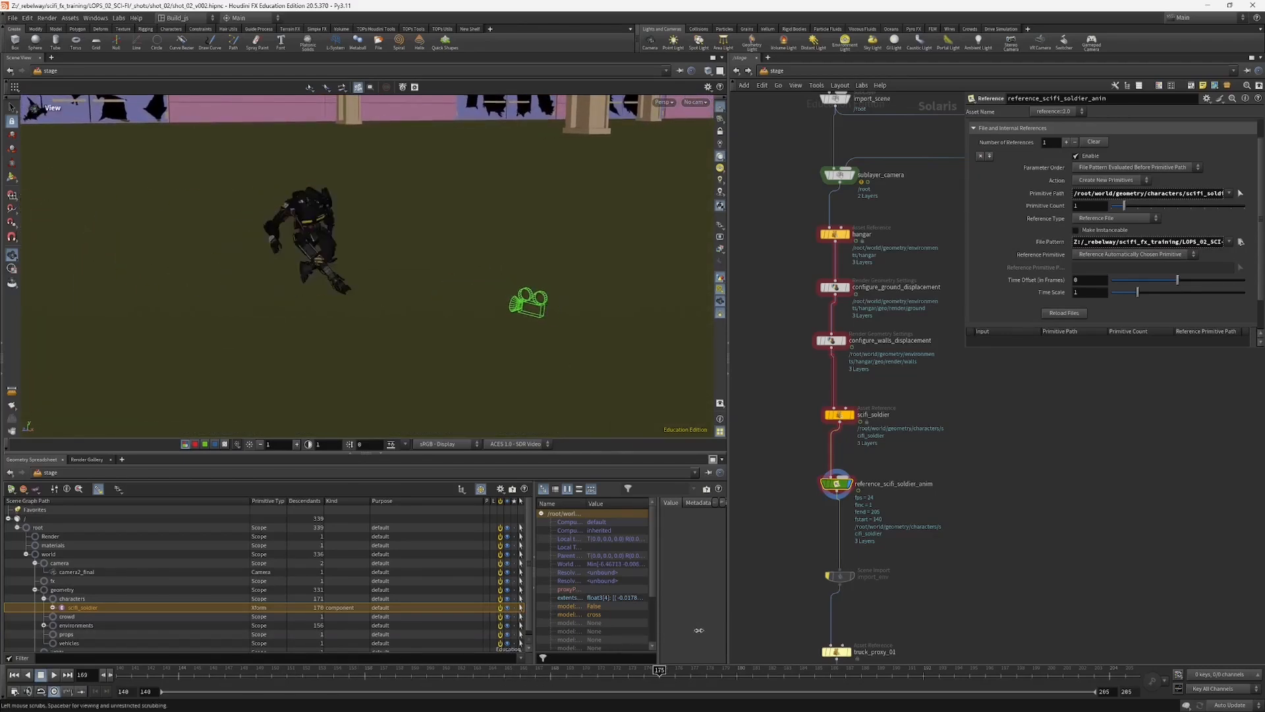
pyautogui.moveTo(699, 630); pyautogui.dragTo(610, 673)
# Step: Look through camera2_final and scrub to frame 177 to check the animated soldier in the shot framing
pyautogui.click(693, 103)
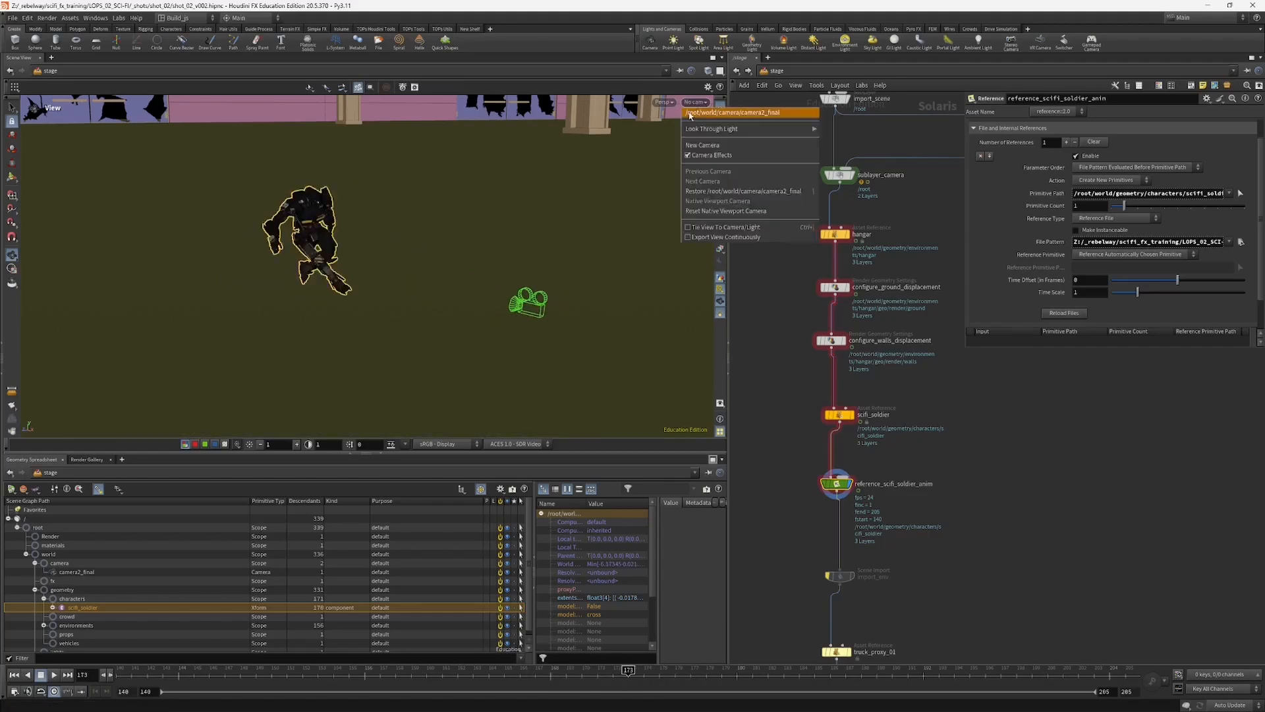
pyautogui.click(690, 113)
pyautogui.moveTo(610, 677); pyautogui.dragTo(690, 667)
# Step: Locate the MECH ANIM and SOLDIER ANIM networks beside the shot chain and enter lopnet2 under SOLDIER ANIM
pyautogui.moveTo(782, 580)
pyautogui.mouseDown(button='middle')
pyautogui.moveTo(789, 547)
pyautogui.moveTo(791, 566)
pyautogui.mouseUp(button='middle')
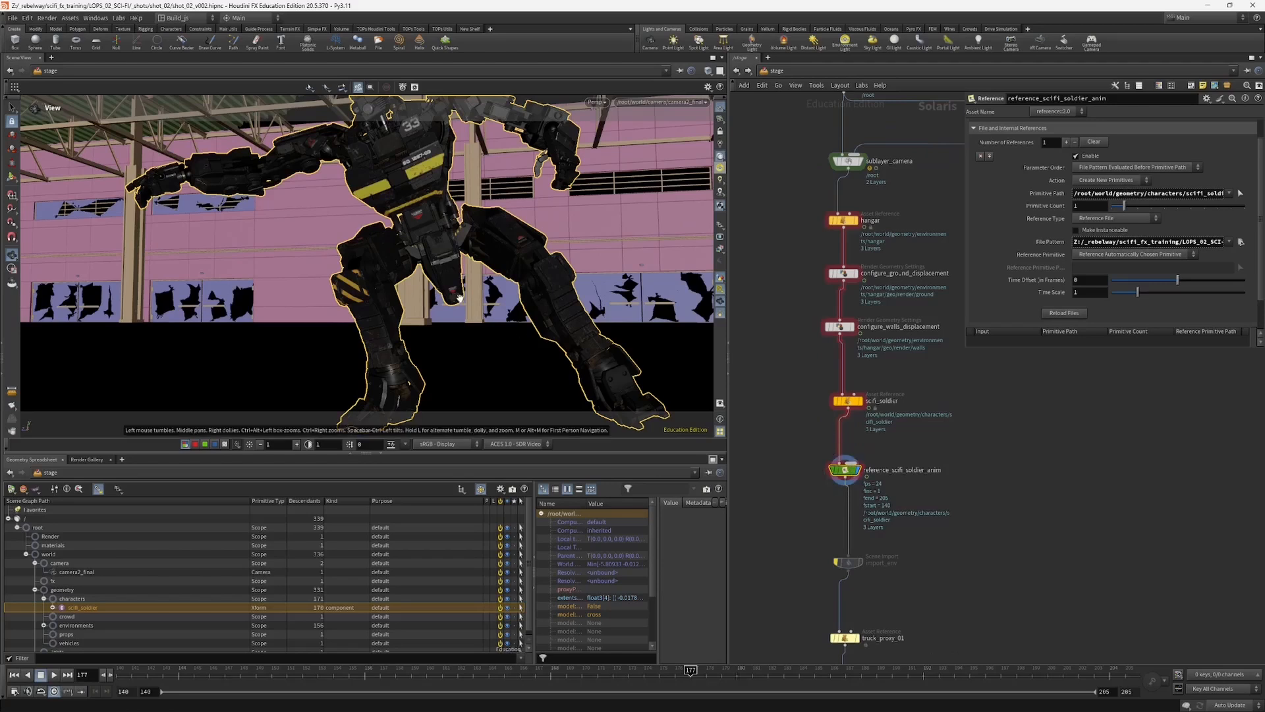
pyautogui.moveTo(963, 350)
pyautogui.mouseDown()
pyautogui.moveTo(881, 363)
pyautogui.moveTo(976, 349)
pyautogui.mouseUp()
pyautogui.scroll(-3, 968, 432)
pyautogui.moveTo(967, 409); pyautogui.dragTo(822, 502, button='middle')
pyautogui.scroll(-4, 821, 502)
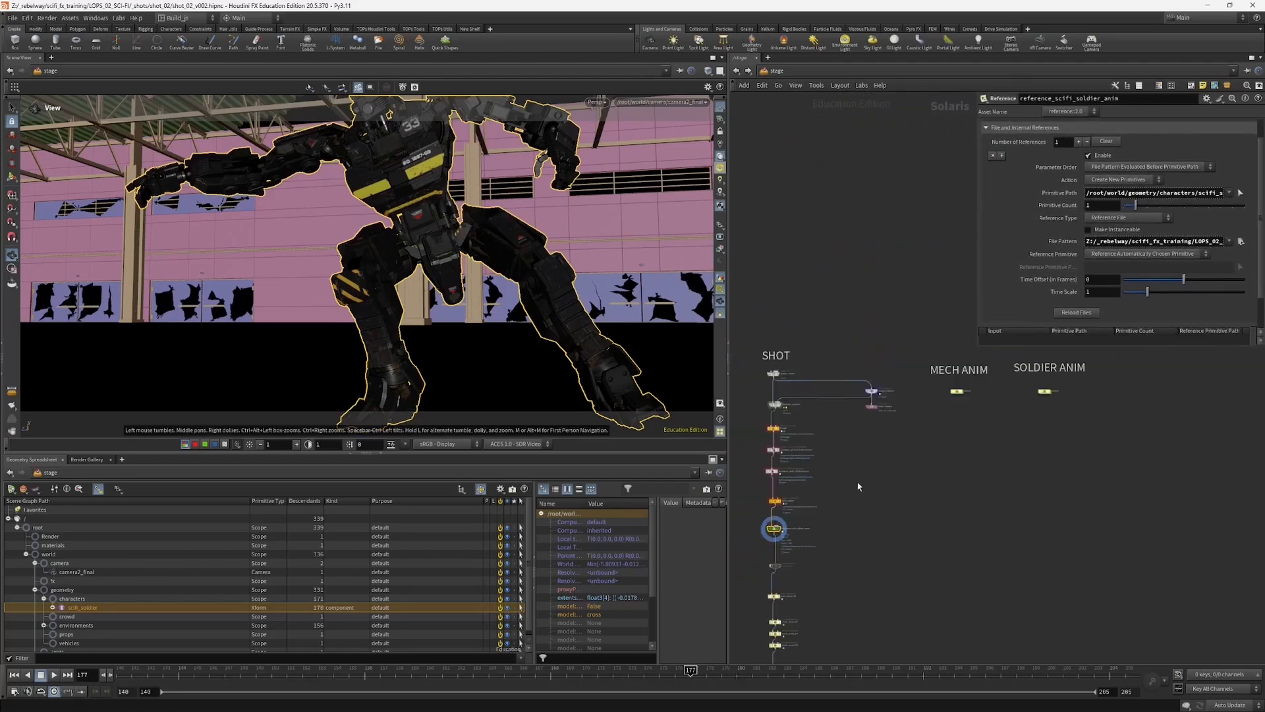
pyautogui.scroll(2, 961, 452)
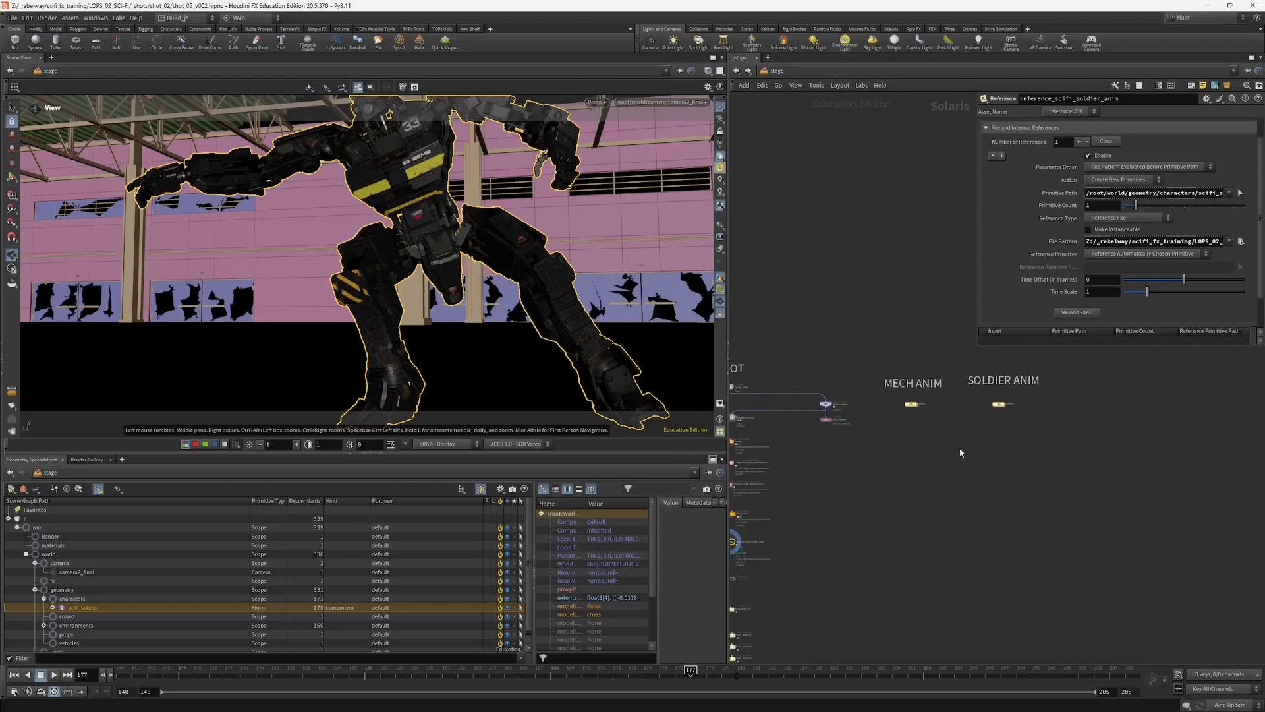
pyautogui.scroll(1, 877, 404)
pyautogui.scroll(1, 1008, 448)
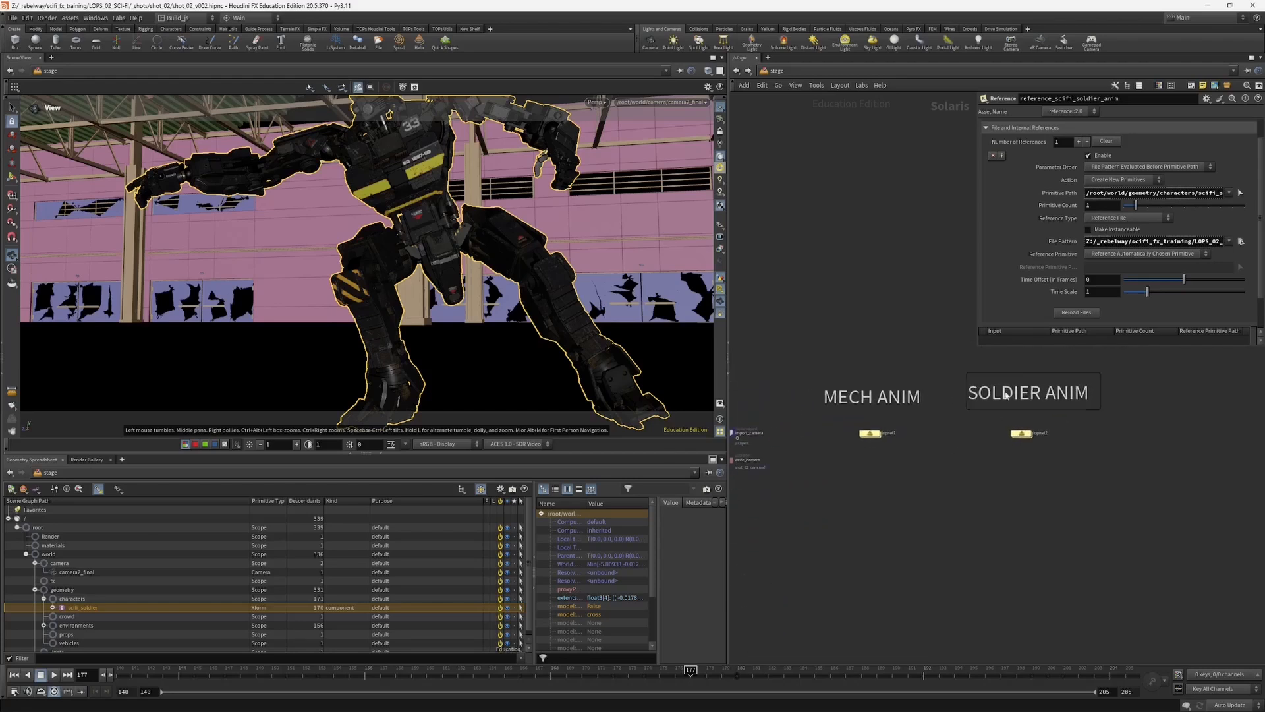
pyautogui.moveTo(1009, 462); pyautogui.dragTo(981, 501, button='middle')
pyautogui.moveTo(819, 526); pyautogui.dragTo(966, 509, button='middle')
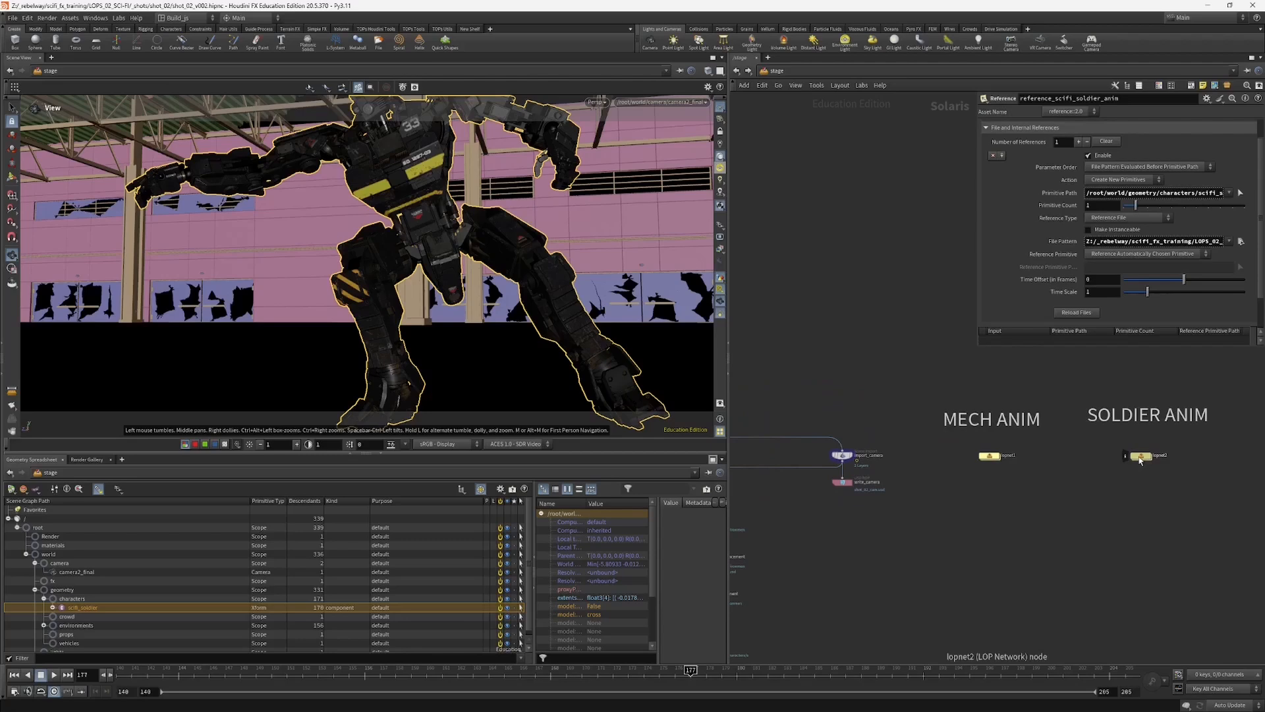
pyautogui.doubleClick(1137, 456)
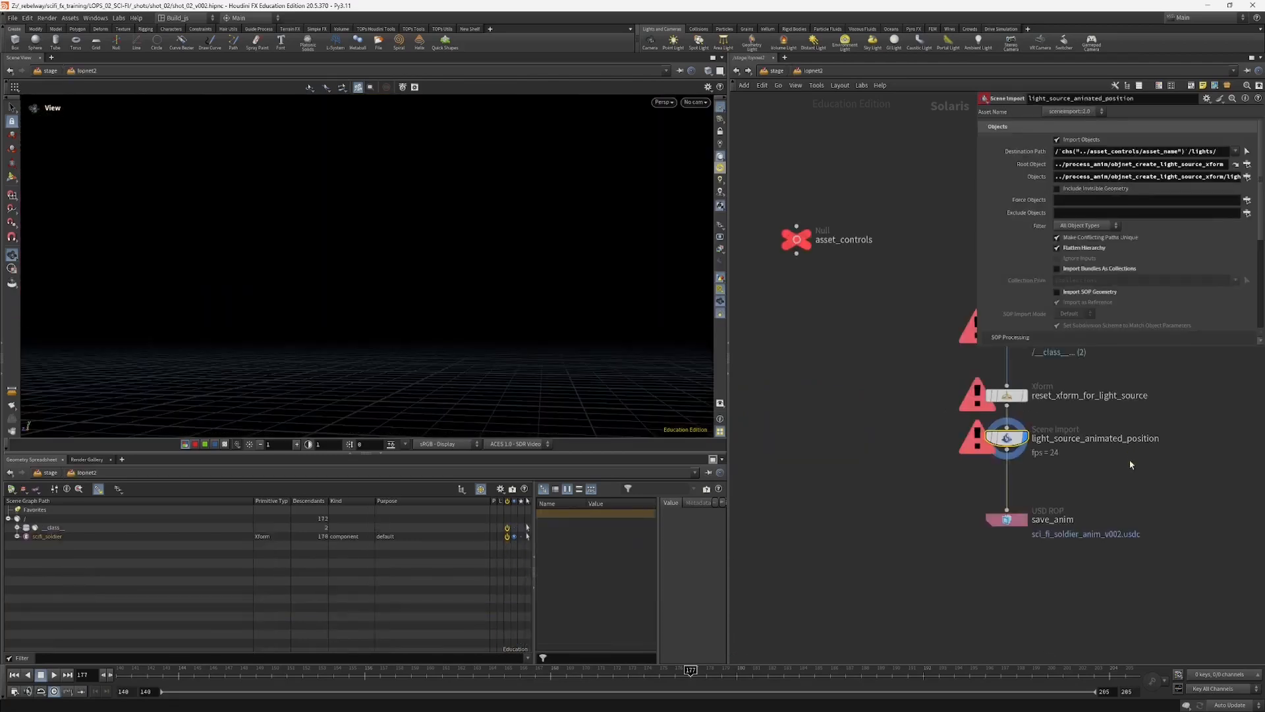
# Step: Move process_anim slightly higher above sublayer_anim and enter its SOP network
pyautogui.moveTo(911, 384); pyautogui.dragTo(873, 491, button='middle')
pyautogui.scroll(-3, 875, 475)
pyautogui.moveTo(884, 445); pyautogui.dragTo(877, 475, button='middle')
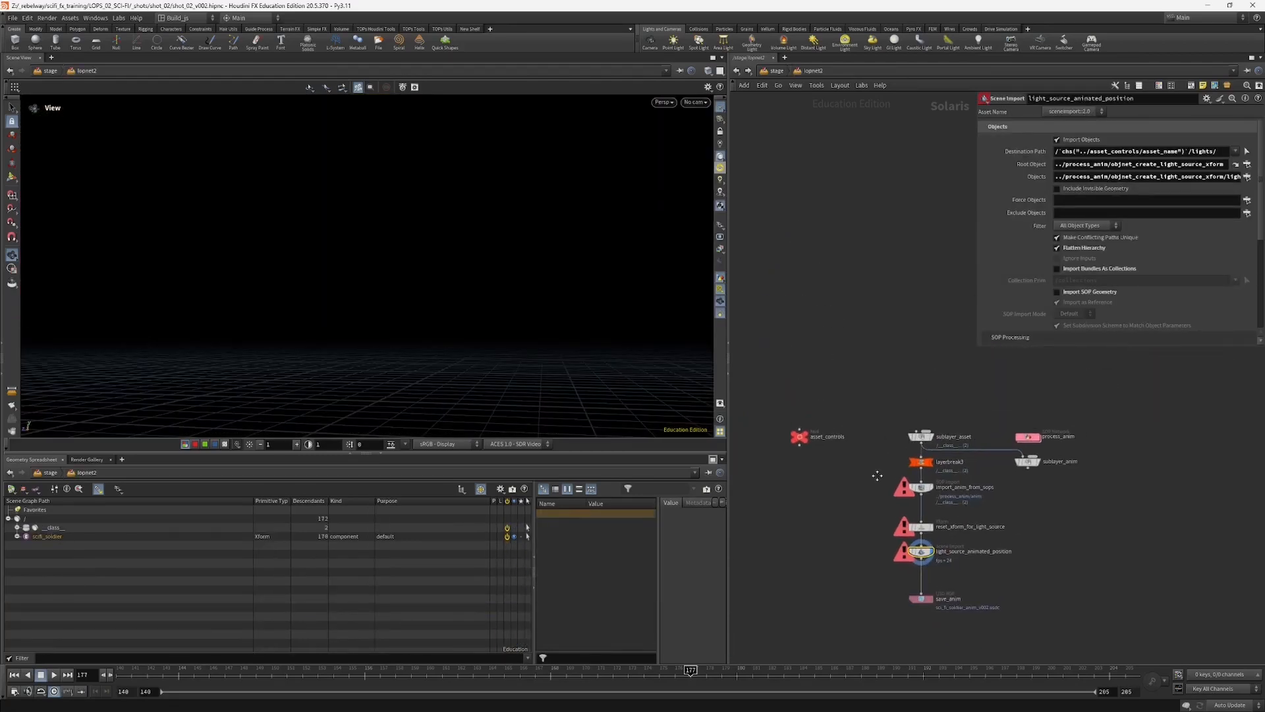
pyautogui.click(1029, 437)
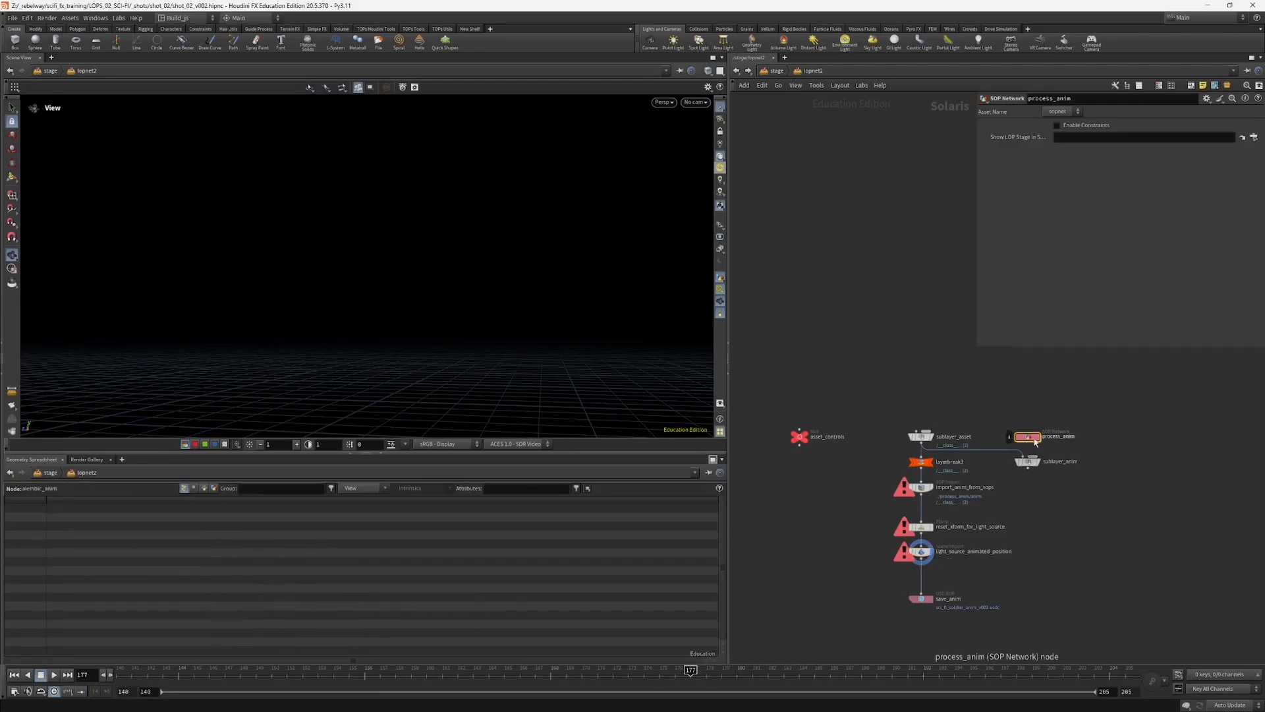
pyautogui.moveTo(1044, 443); pyautogui.dragTo(1041, 429)
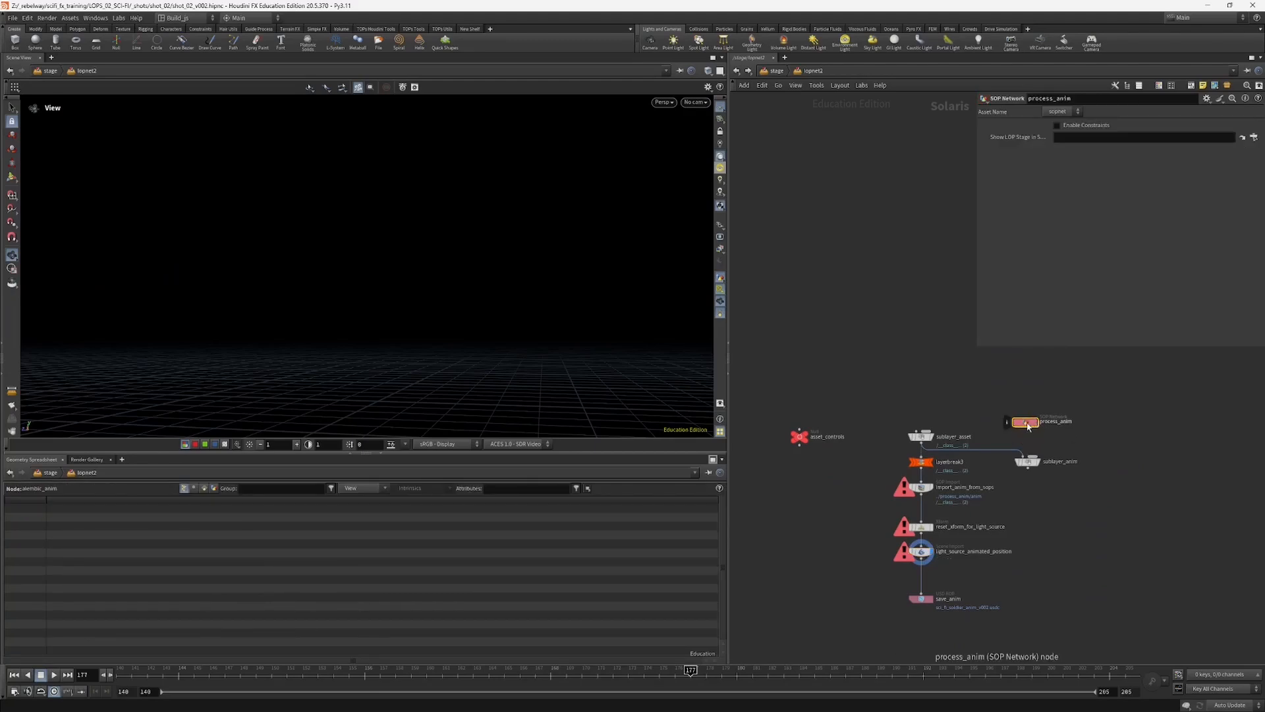
pyautogui.doubleClick(1026, 423)
# Step: Examine the file path of the alembic_anim node at the head of the process_anim network
pyautogui.moveTo(993, 381); pyautogui.dragTo(954, 519, button='middle')
pyautogui.scroll(-3, 817, 366)
pyautogui.scroll(3, 817, 364)
pyautogui.moveTo(818, 270); pyautogui.dragTo(897, 252)
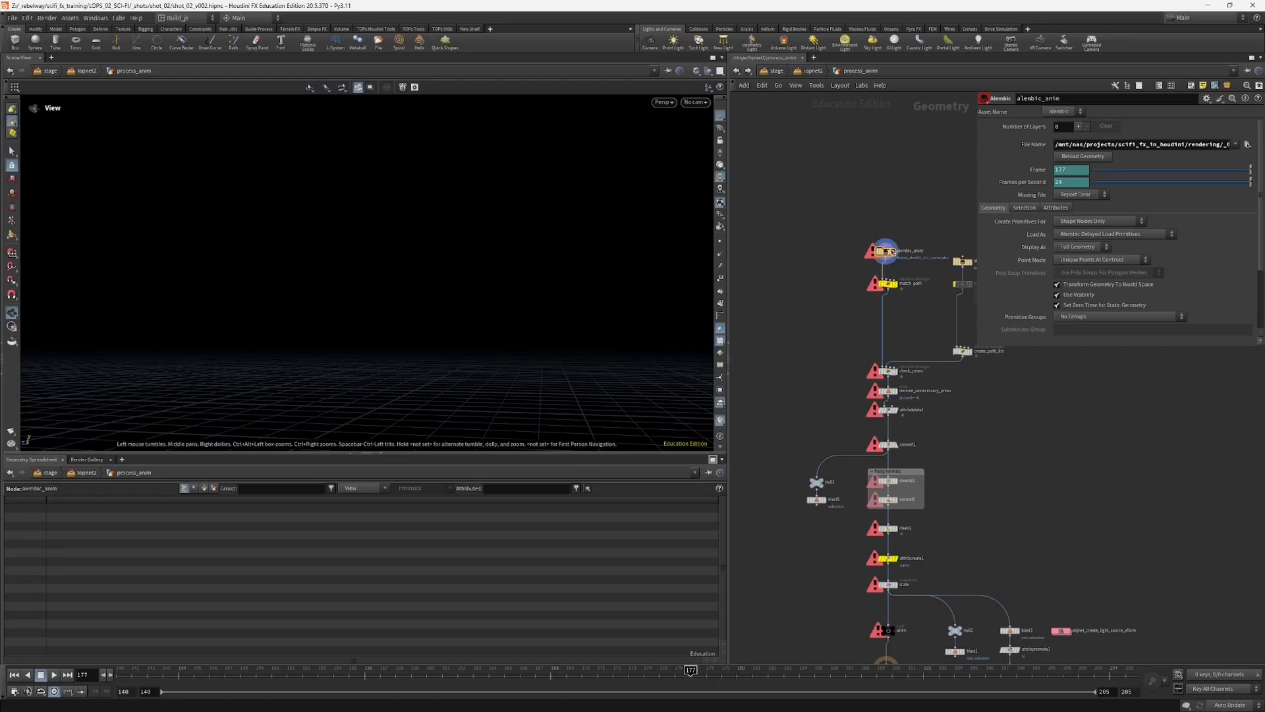
pyautogui.middleClick(882, 257)
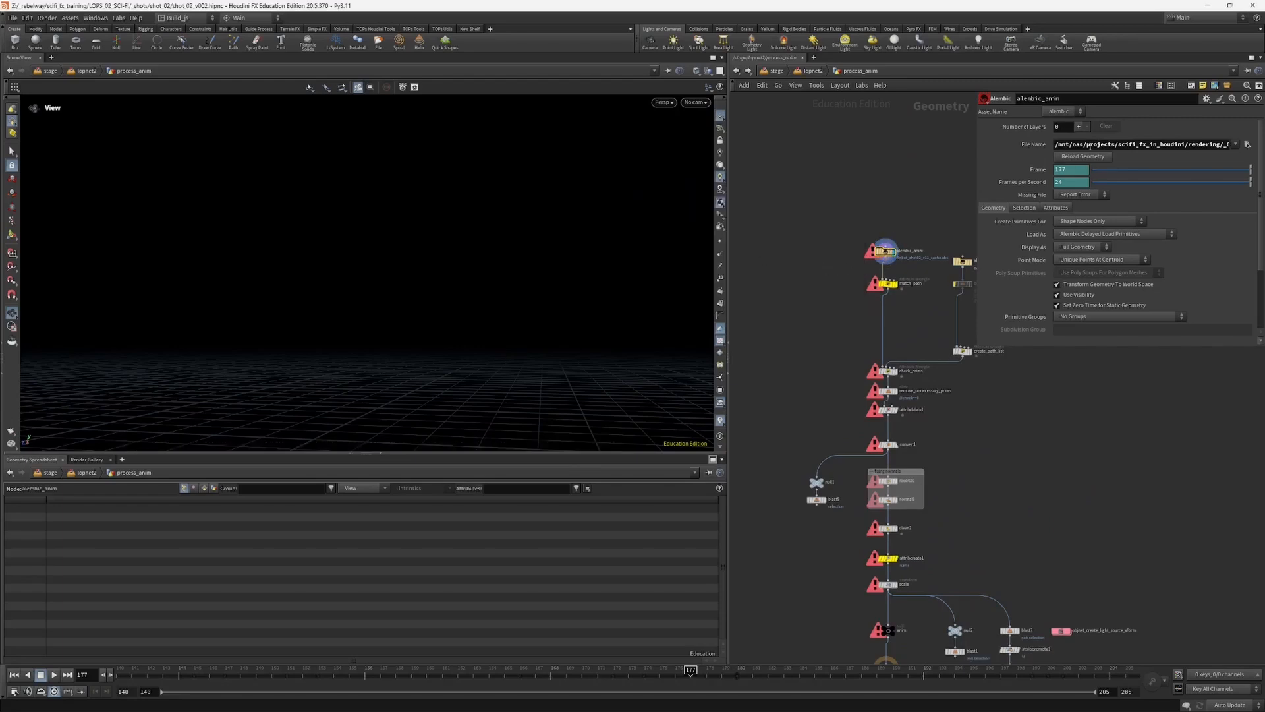
pyautogui.moveTo(1055, 144); pyautogui.dragTo(1083, 144)
pyautogui.click(1129, 145)
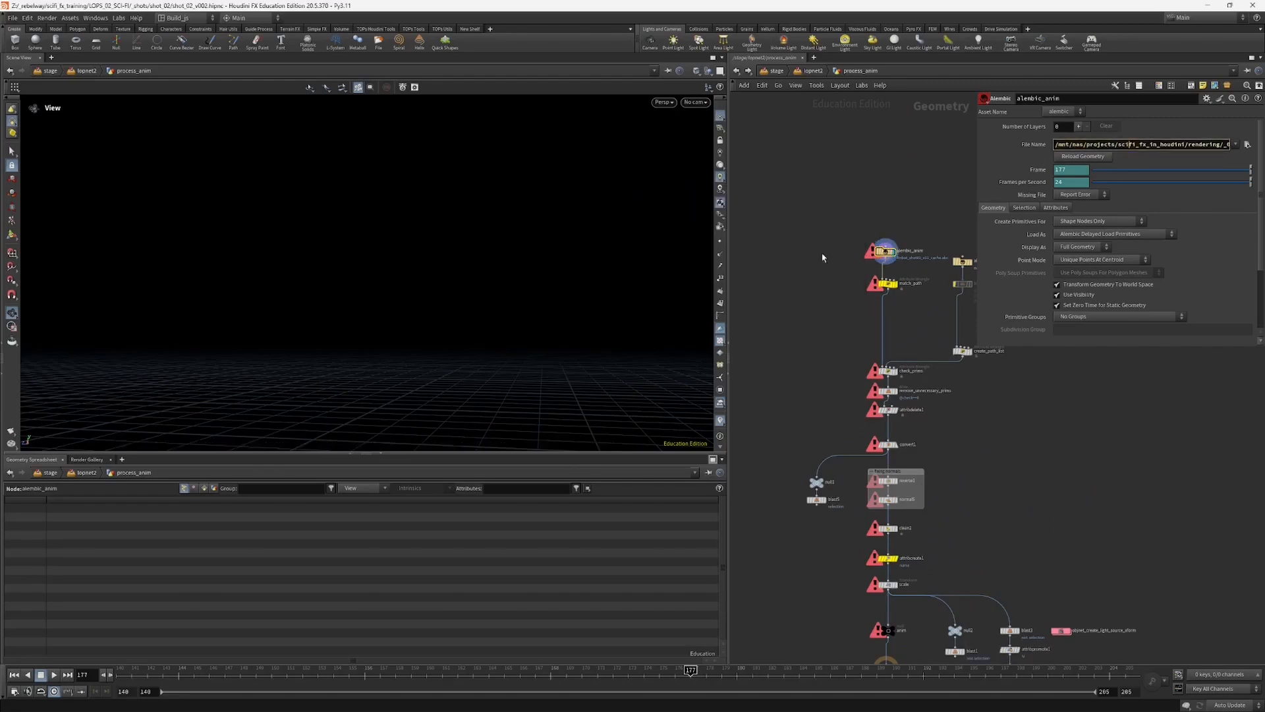
# Step: Inspect the alembic_anim source node and the path replacement code in the match_path wrangle of process_anim
pyautogui.moveTo(839, 260); pyautogui.dragTo(819, 261, button='middle')
pyautogui.moveTo(823, 251); pyautogui.dragTo(882, 274)
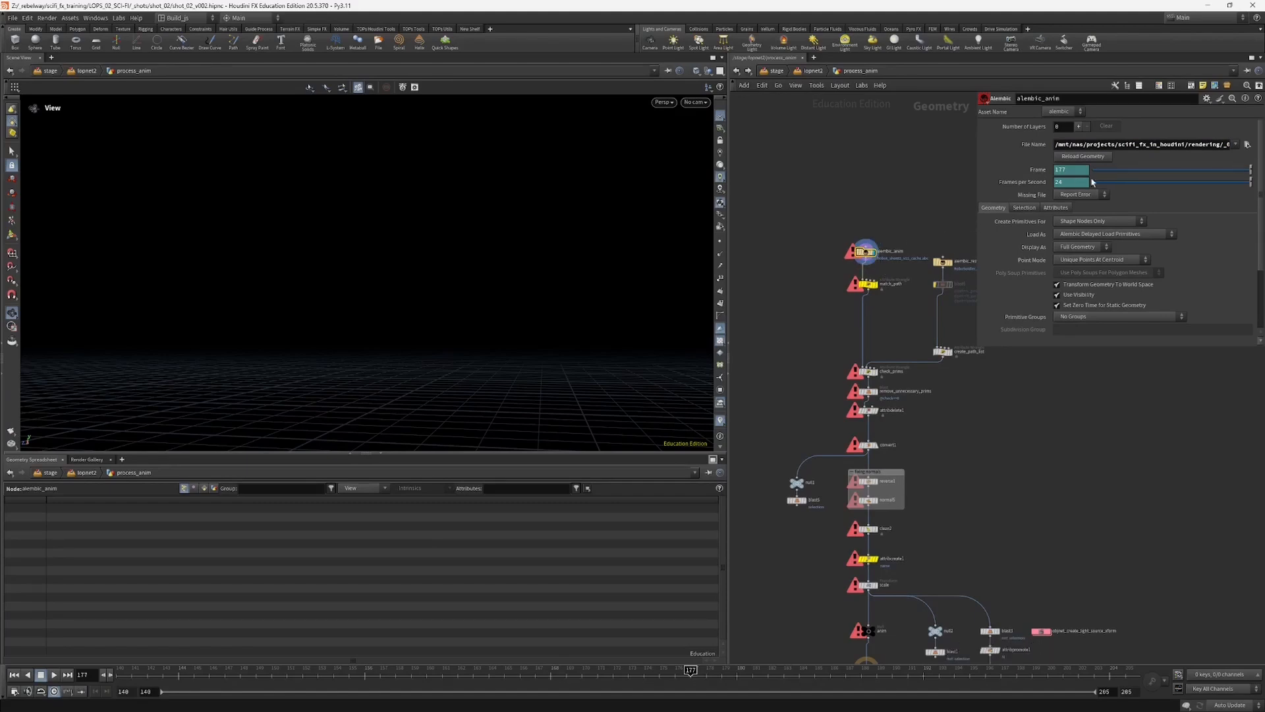
pyautogui.scroll(2, 852, 267)
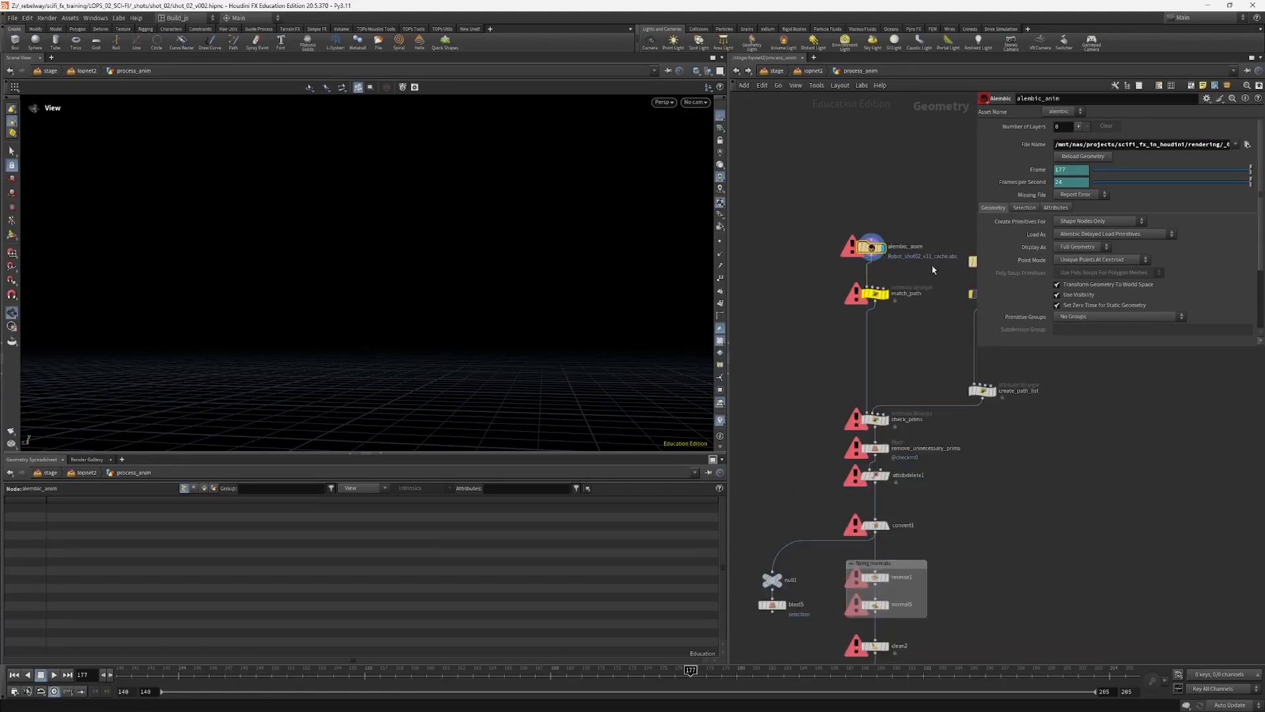
pyautogui.moveTo(920, 268); pyautogui.dragTo(885, 294, button='middle')
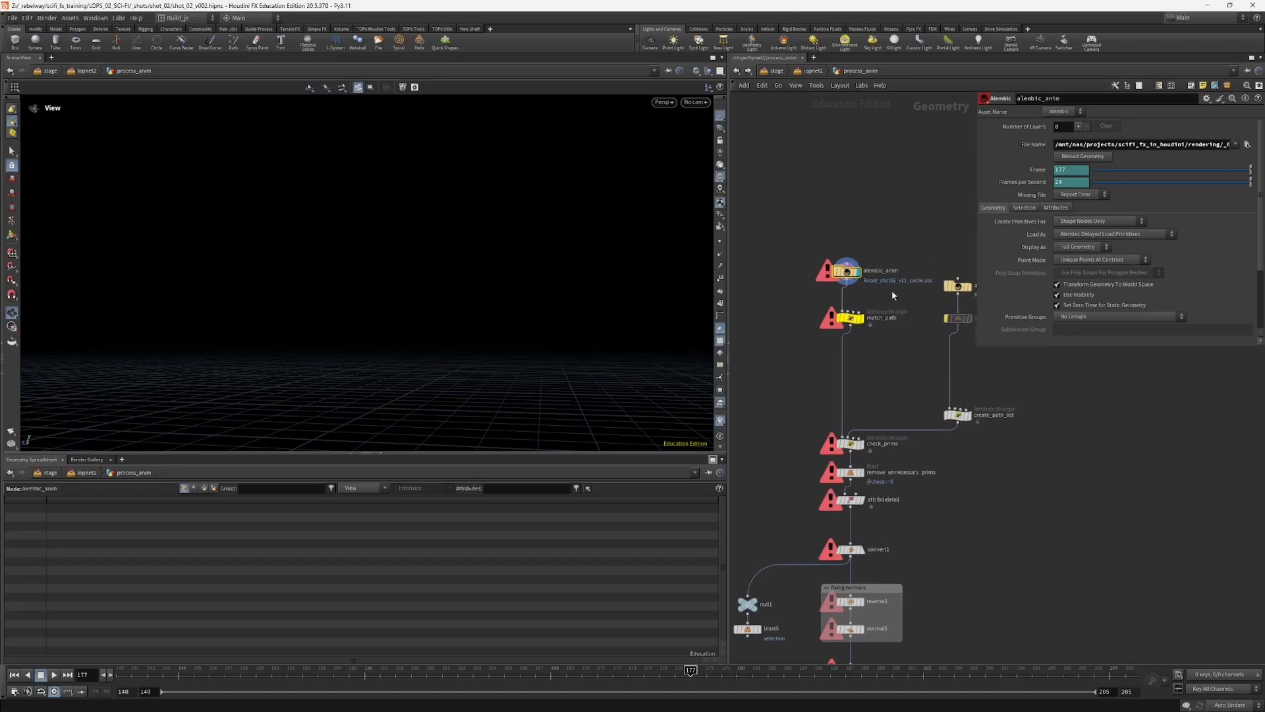
pyautogui.scroll(3, 921, 288)
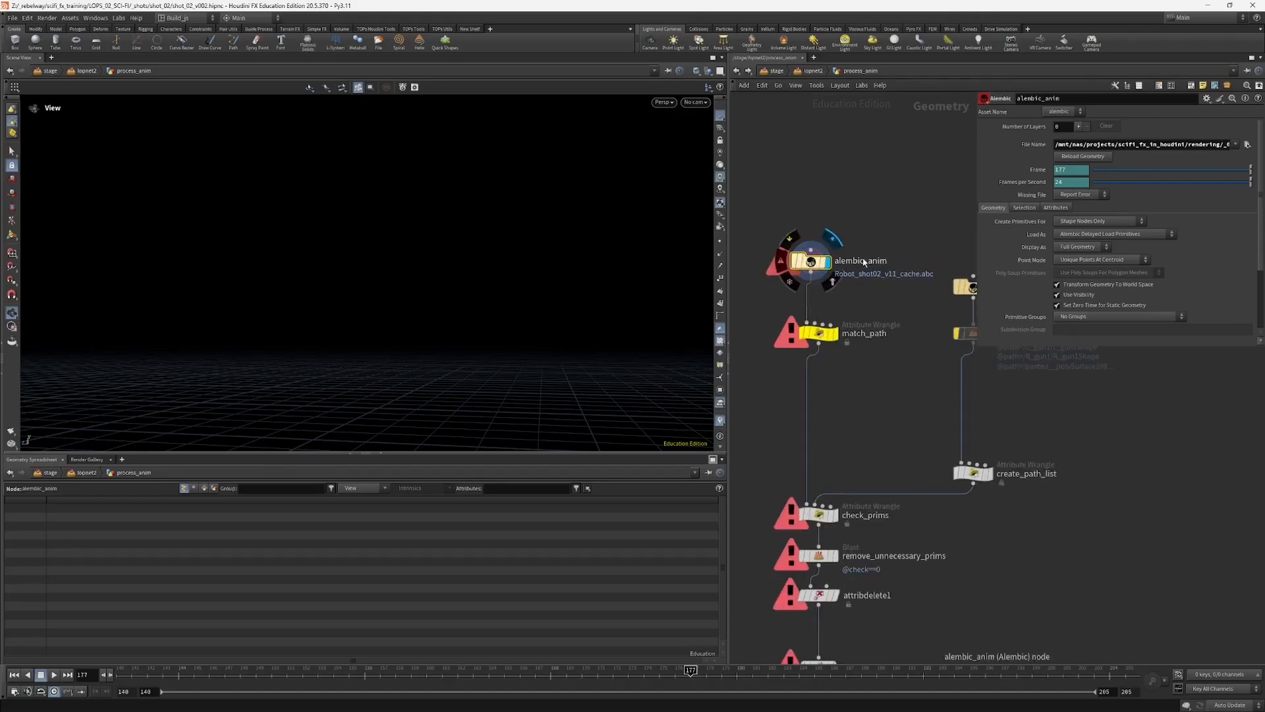
pyautogui.click(838, 335)
# Step: Follow the process_anim chain from match_path down to the outputs and select the anim null
pyautogui.scroll(-4, 850, 340)
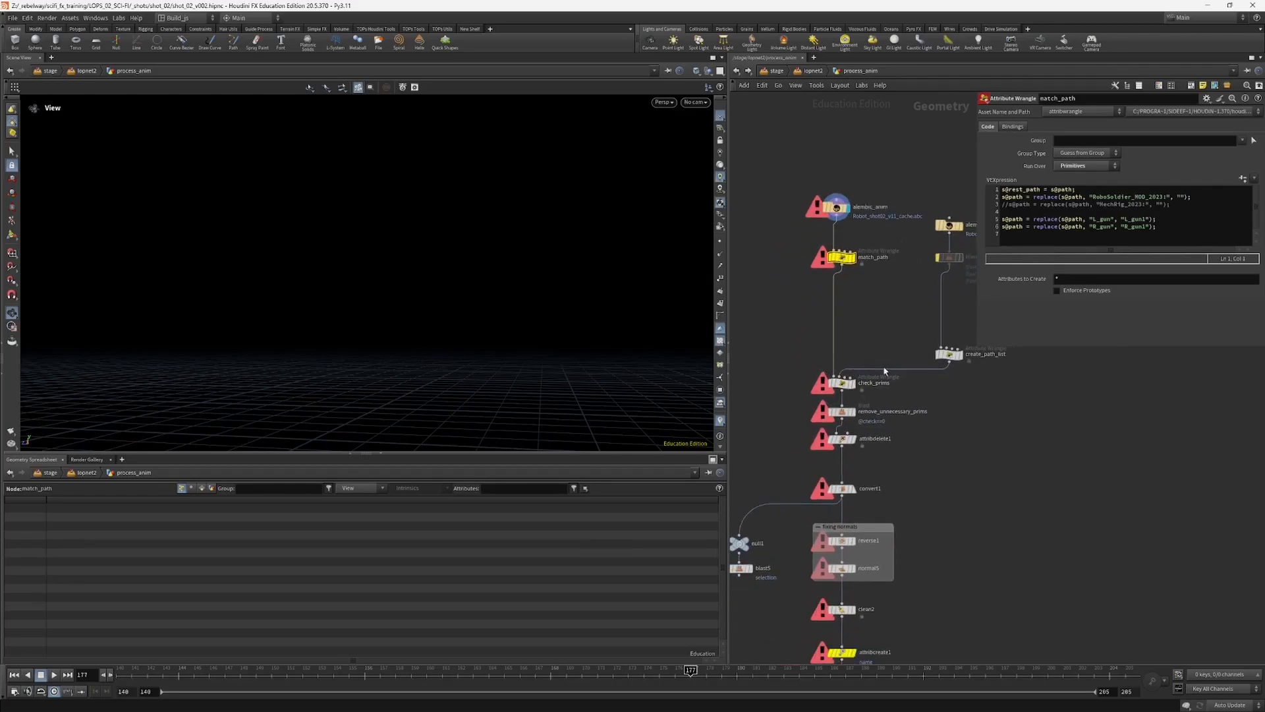
pyautogui.moveTo(794, 423); pyautogui.dragTo(800, 359, button='middle')
pyautogui.moveTo(900, 422); pyautogui.dragTo(951, 336, button='middle')
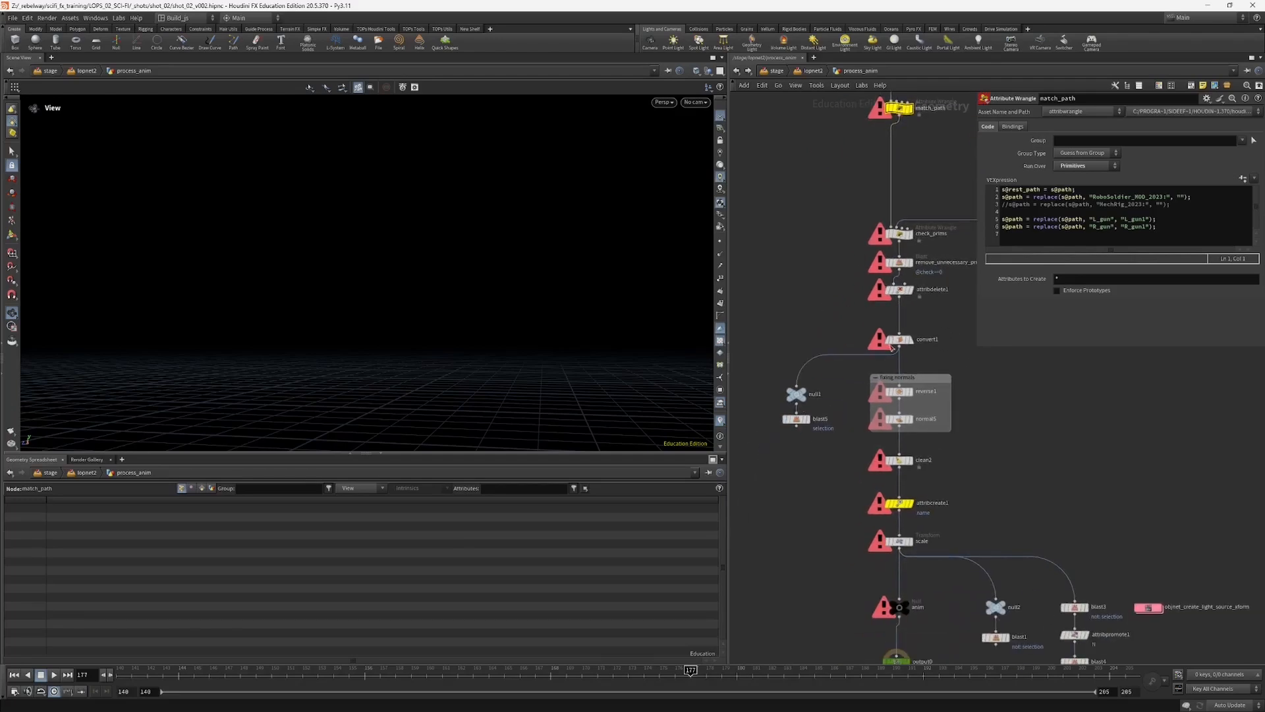
pyautogui.moveTo(842, 514); pyautogui.dragTo(841, 386, button='middle')
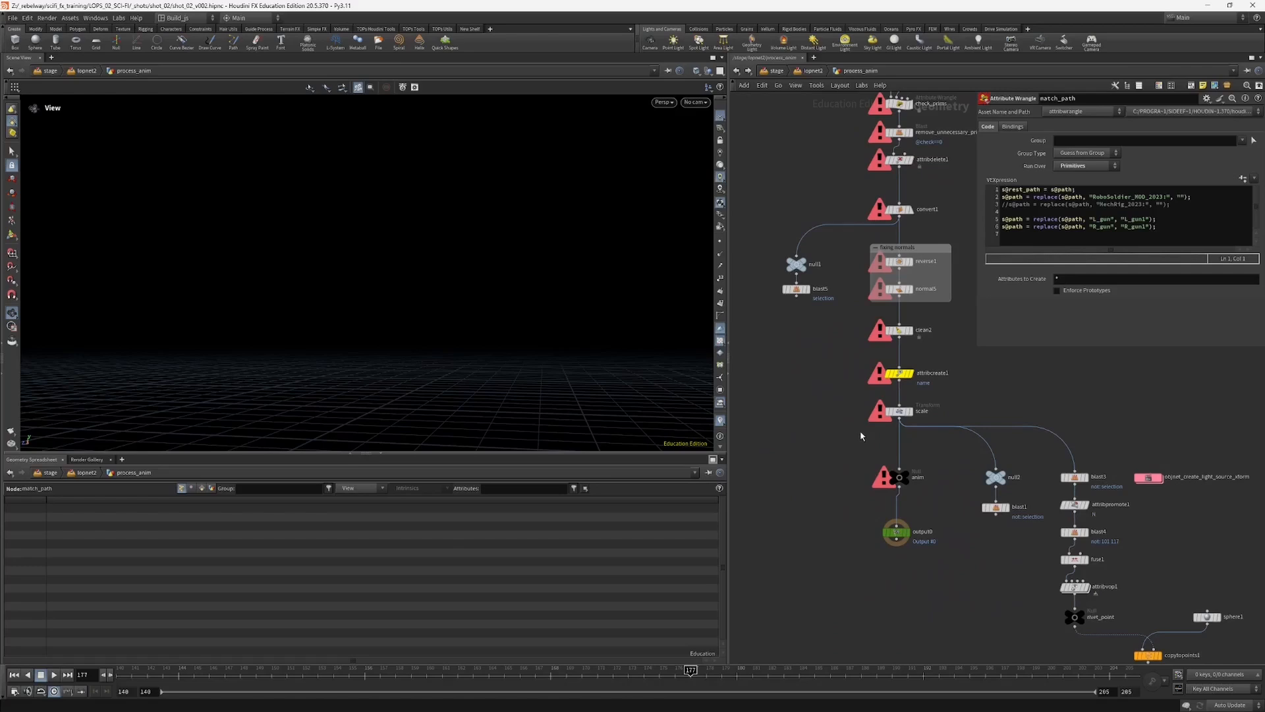
pyautogui.scroll(-3, 861, 435)
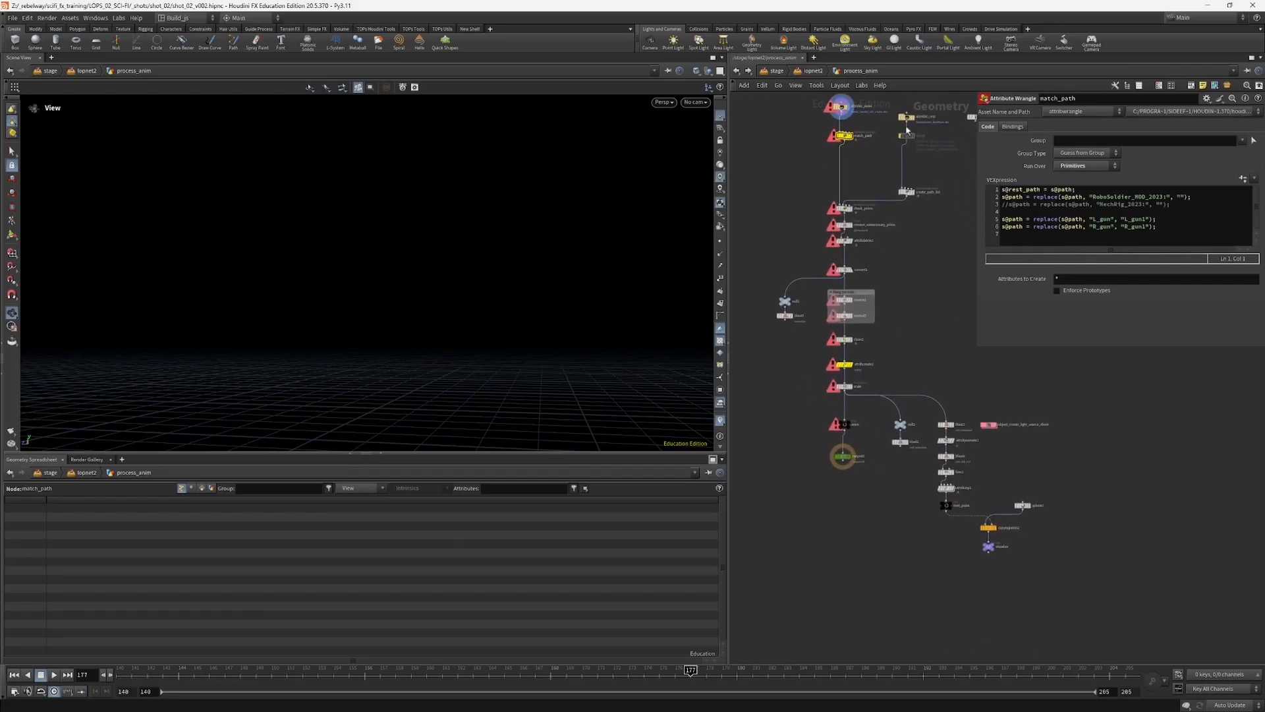
pyautogui.scroll(2, 927, 477)
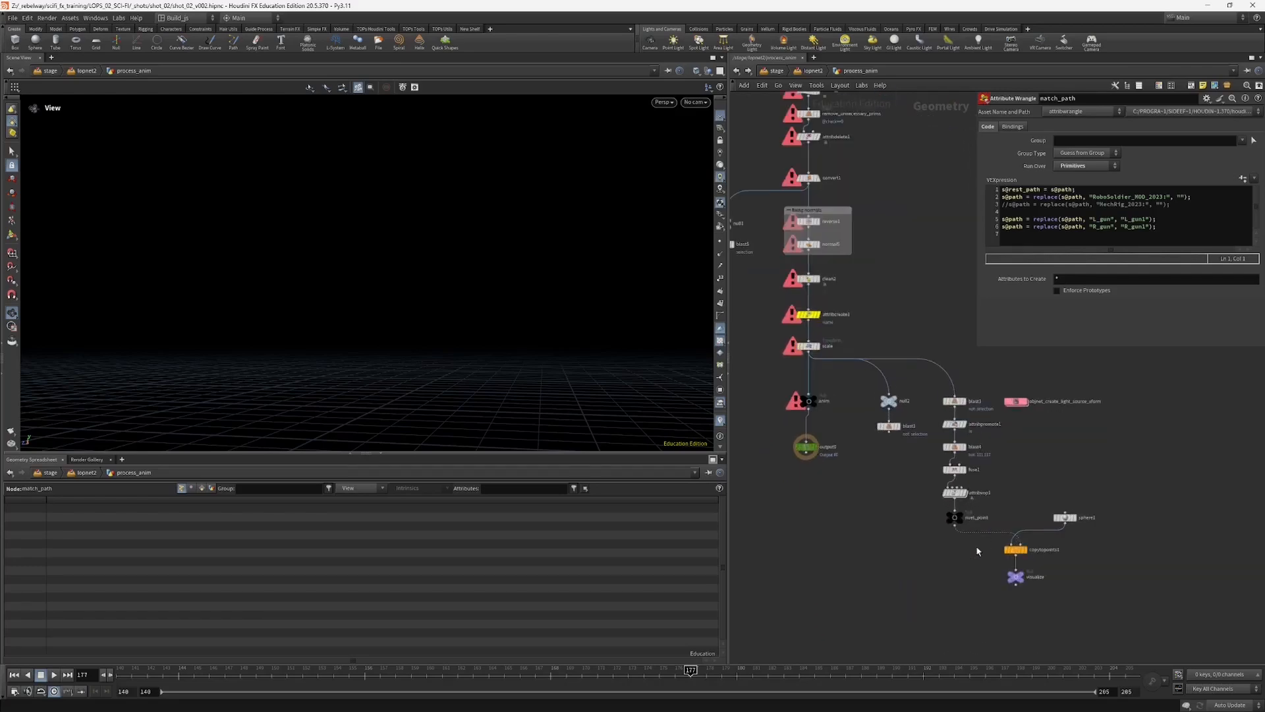
pyautogui.click(808, 401)
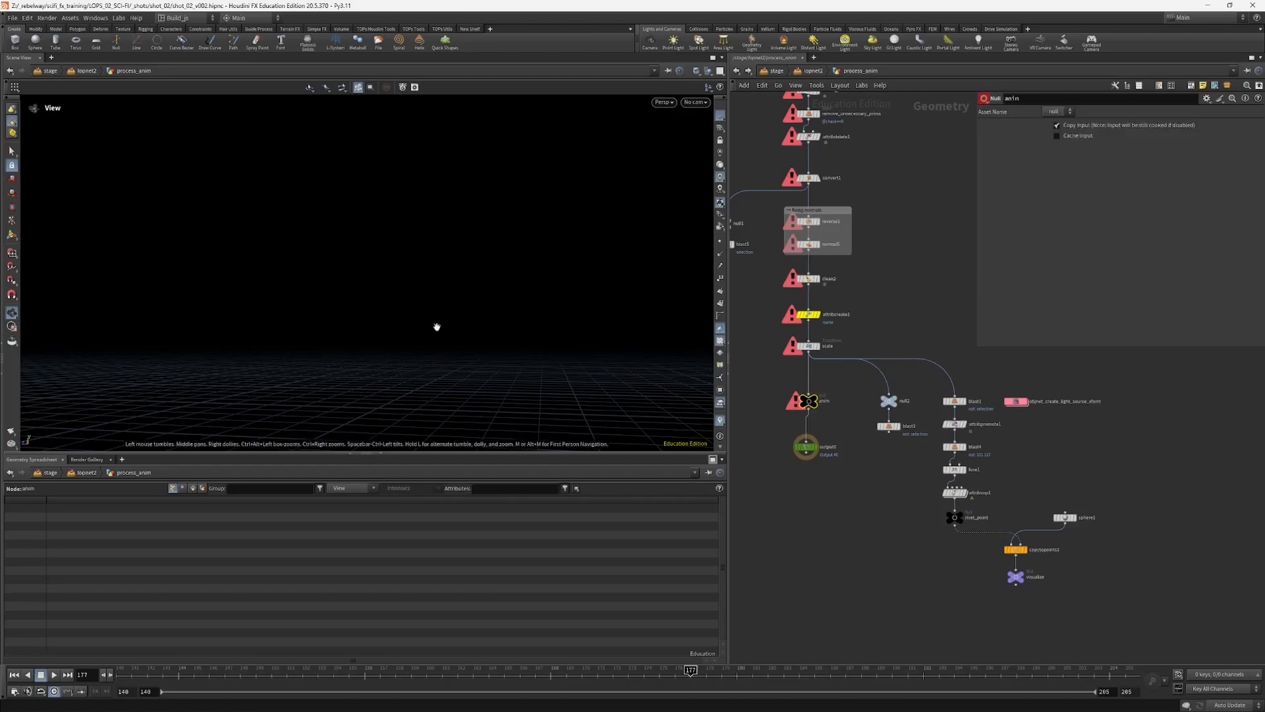
# Step: Go up to lopnet2, examine the save_anim USD ROP settings, and return to the stage network
pyautogui.press('u')
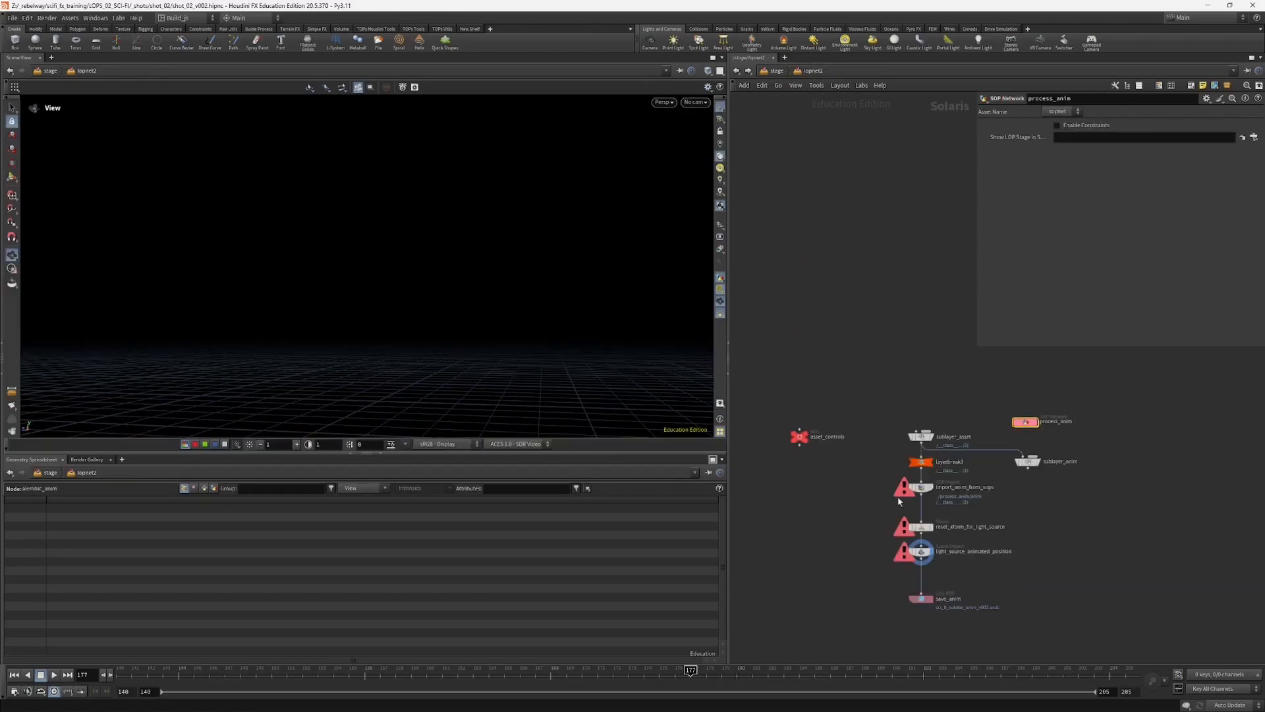
pyautogui.moveTo(899, 500); pyautogui.dragTo(903, 450, button='middle')
pyautogui.click(924, 548)
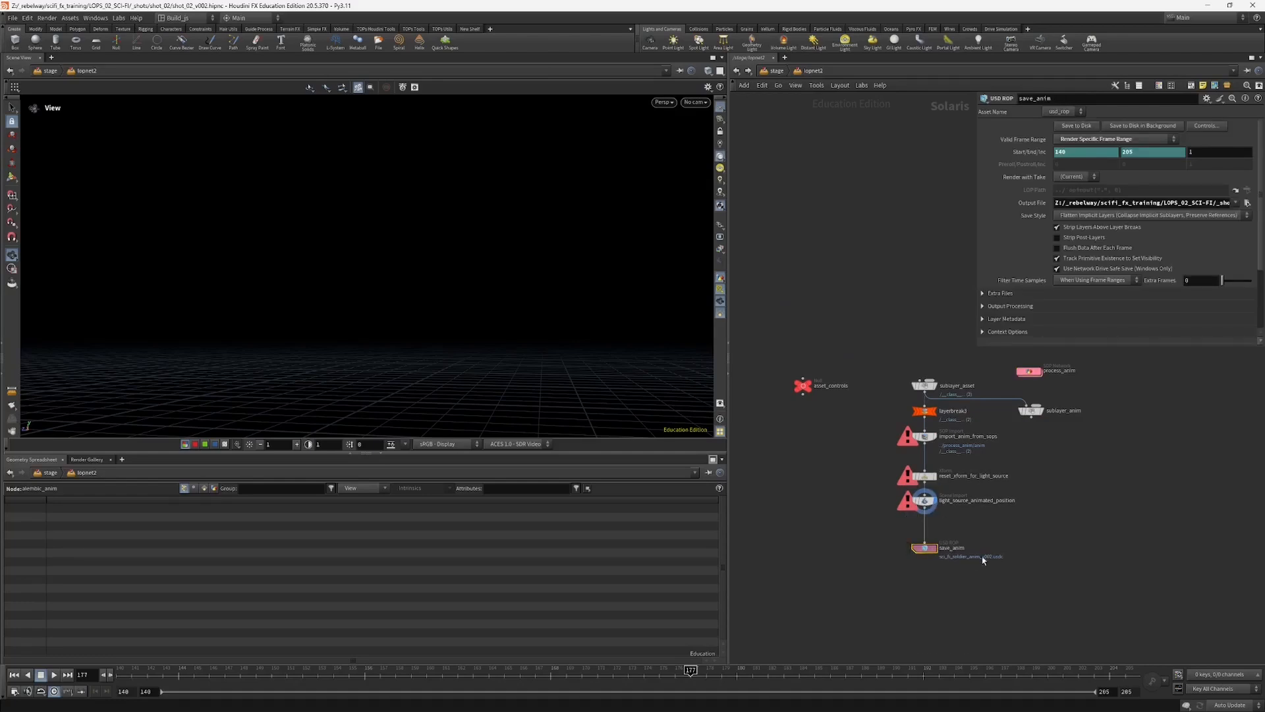
pyautogui.click(780, 74)
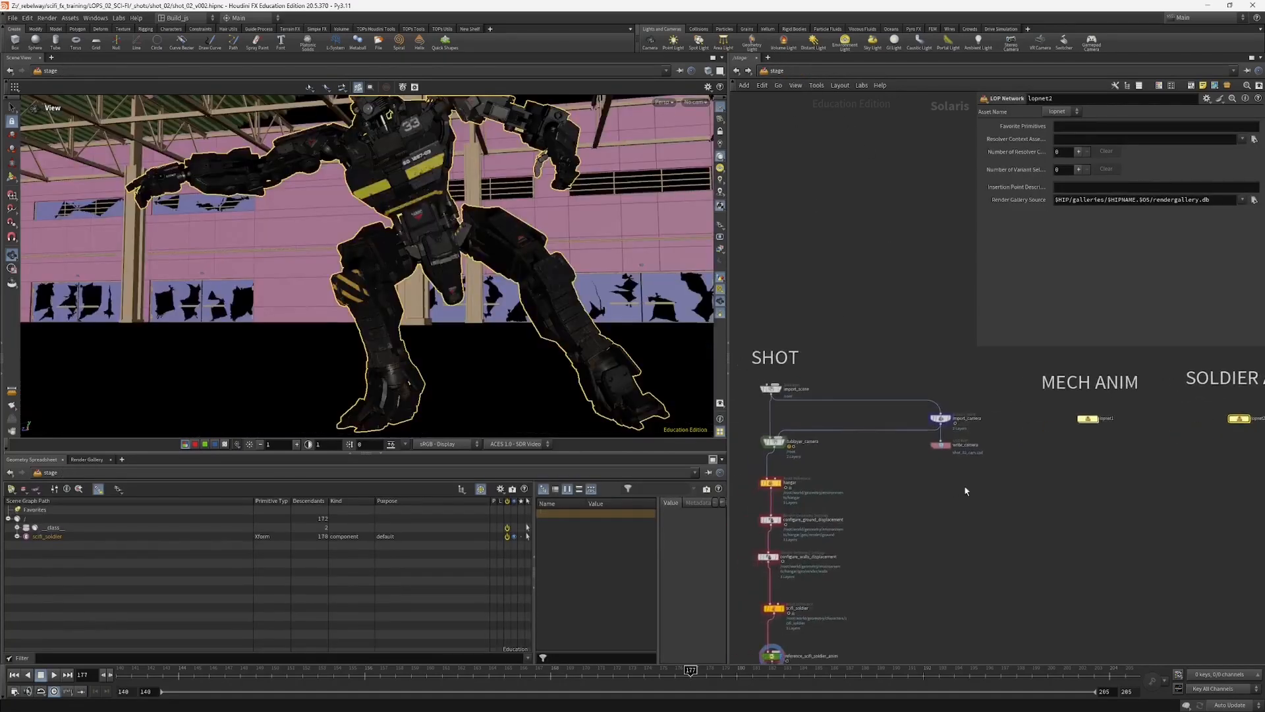
# Step: Select reference_scifi_soldier_anim, look through camera2_final and scrub to frame 174
pyautogui.scroll(2, 799, 593)
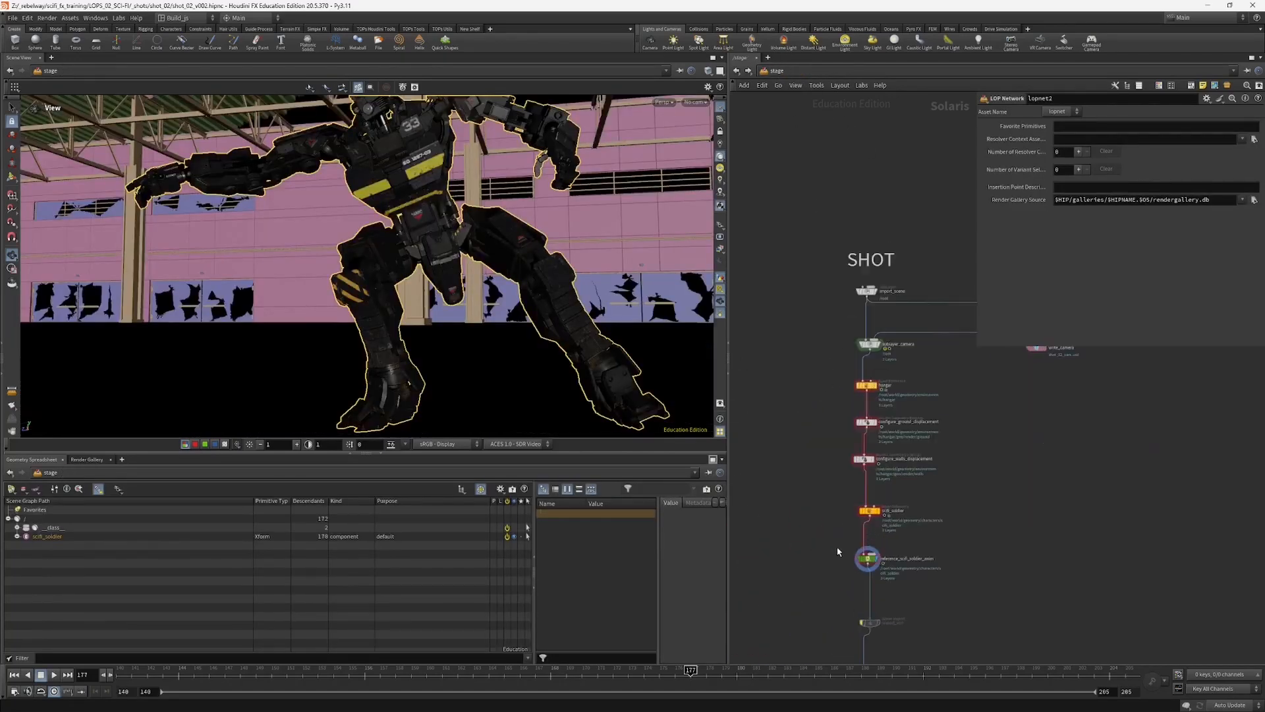
pyautogui.click(863, 558)
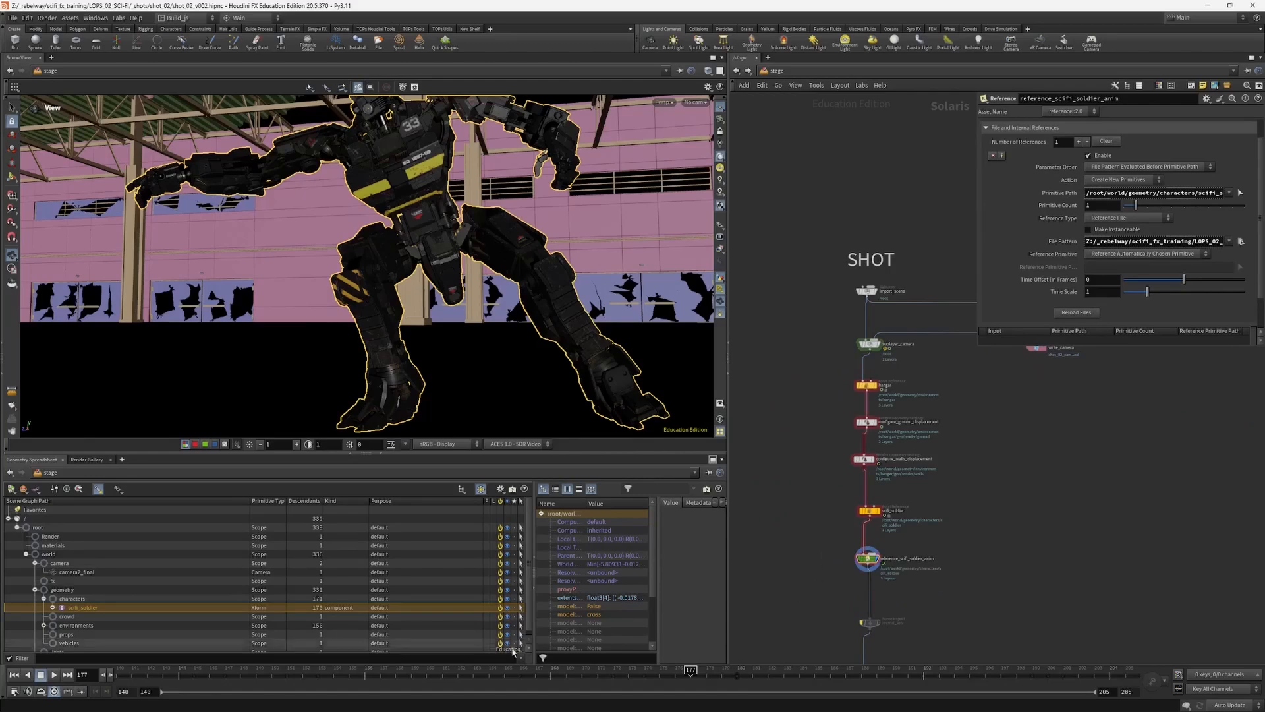
pyautogui.moveTo(582, 675); pyautogui.dragTo(692, 641)
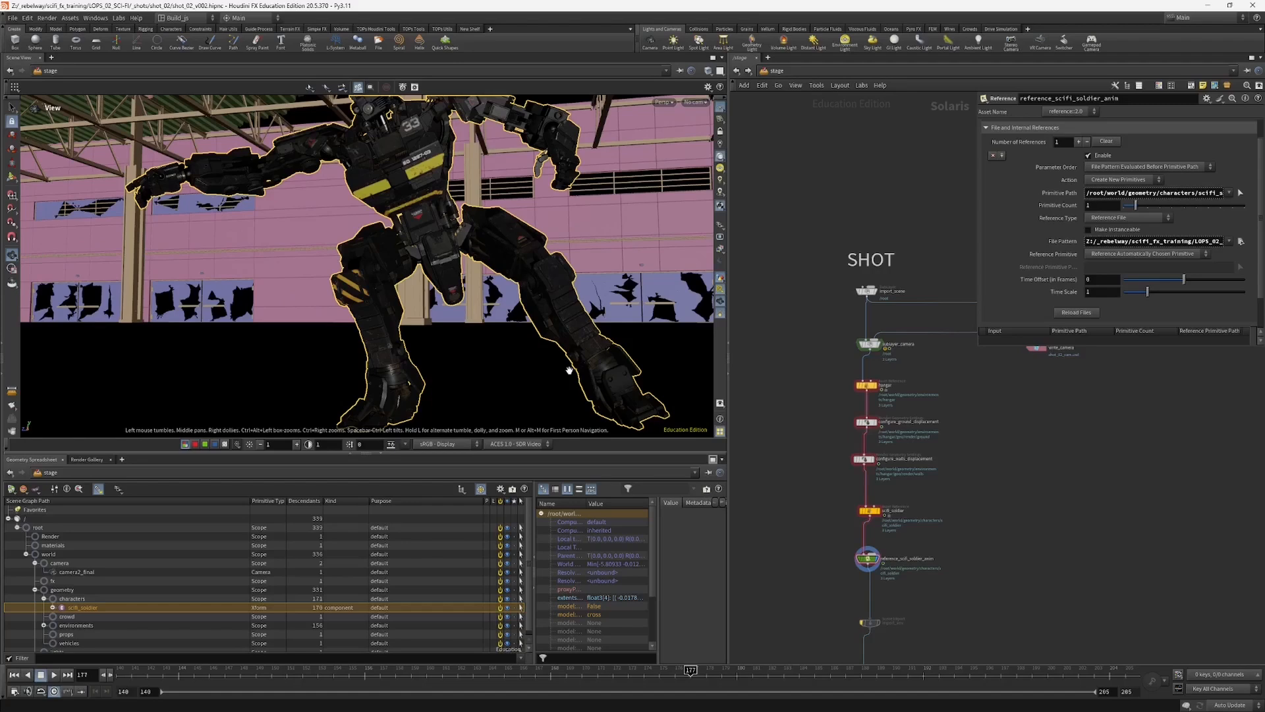
pyautogui.click(696, 102)
pyautogui.click(697, 113)
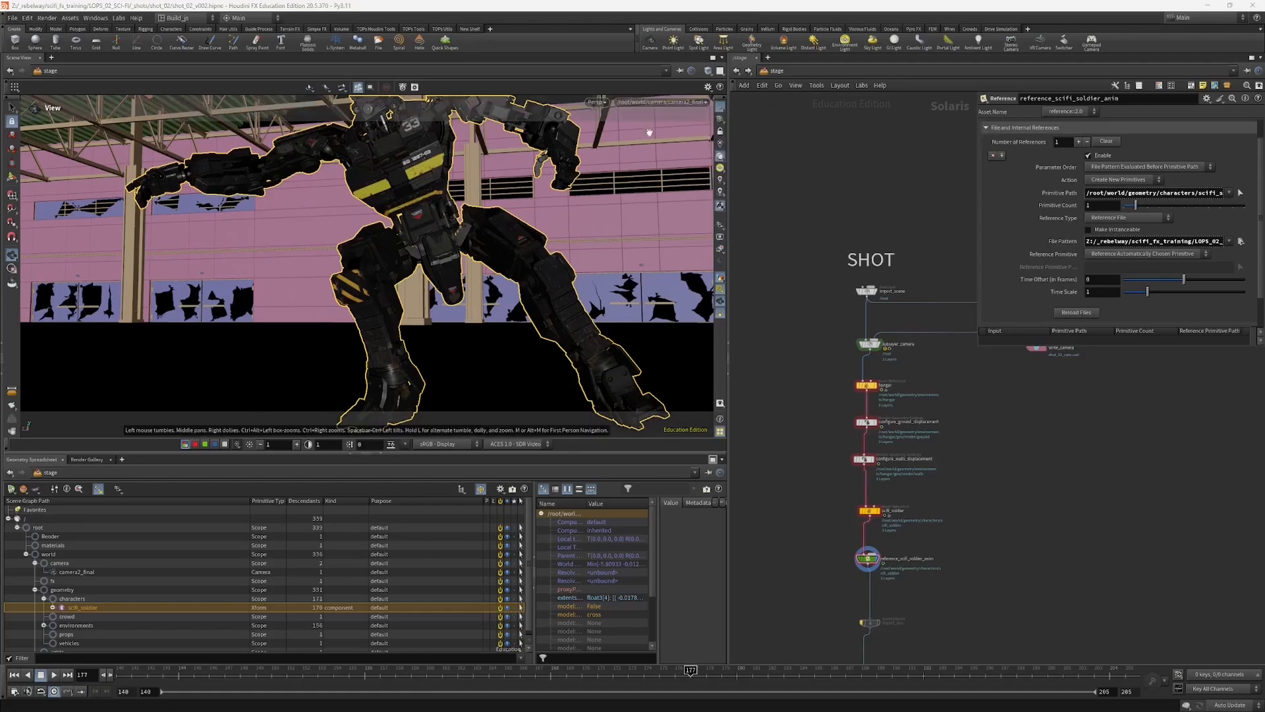
pyautogui.click(628, 672)
pyautogui.moveTo(630, 674); pyautogui.dragTo(644, 672)
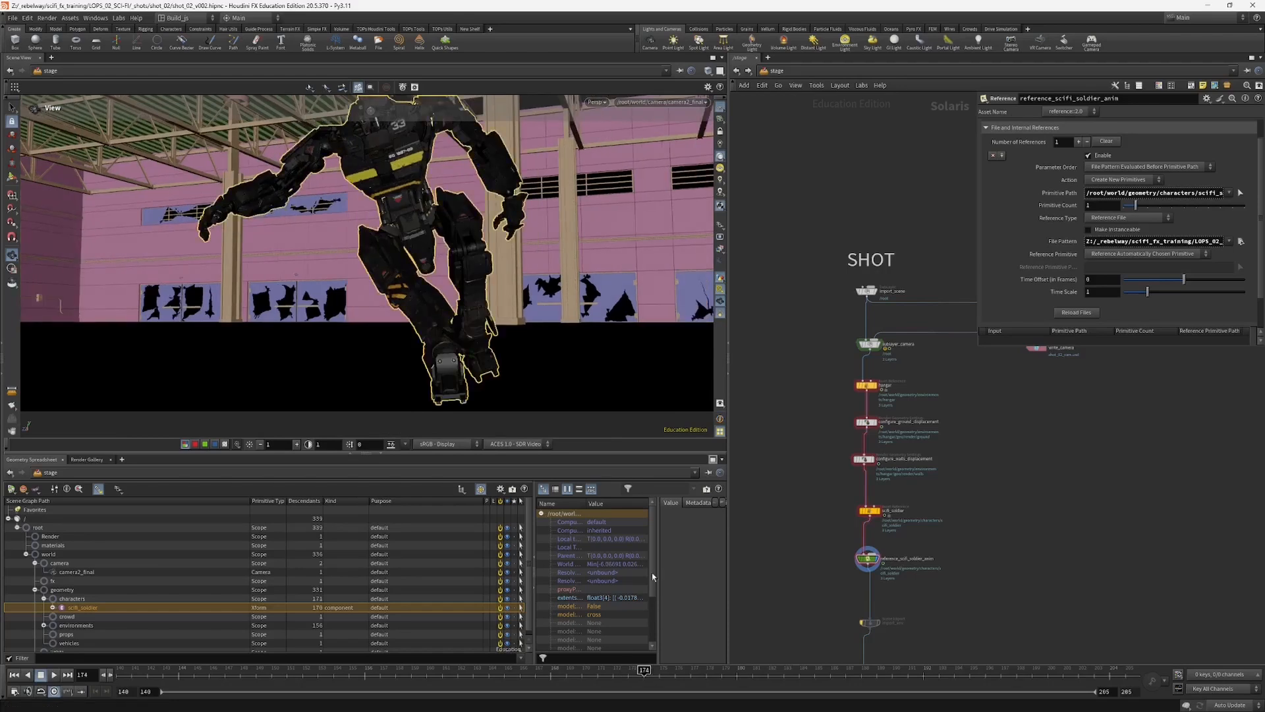
# Step: Render the camera view with Karma XPU and clear the soldier selection in the scene graph
pyautogui.click(595, 102)
pyautogui.click(615, 159)
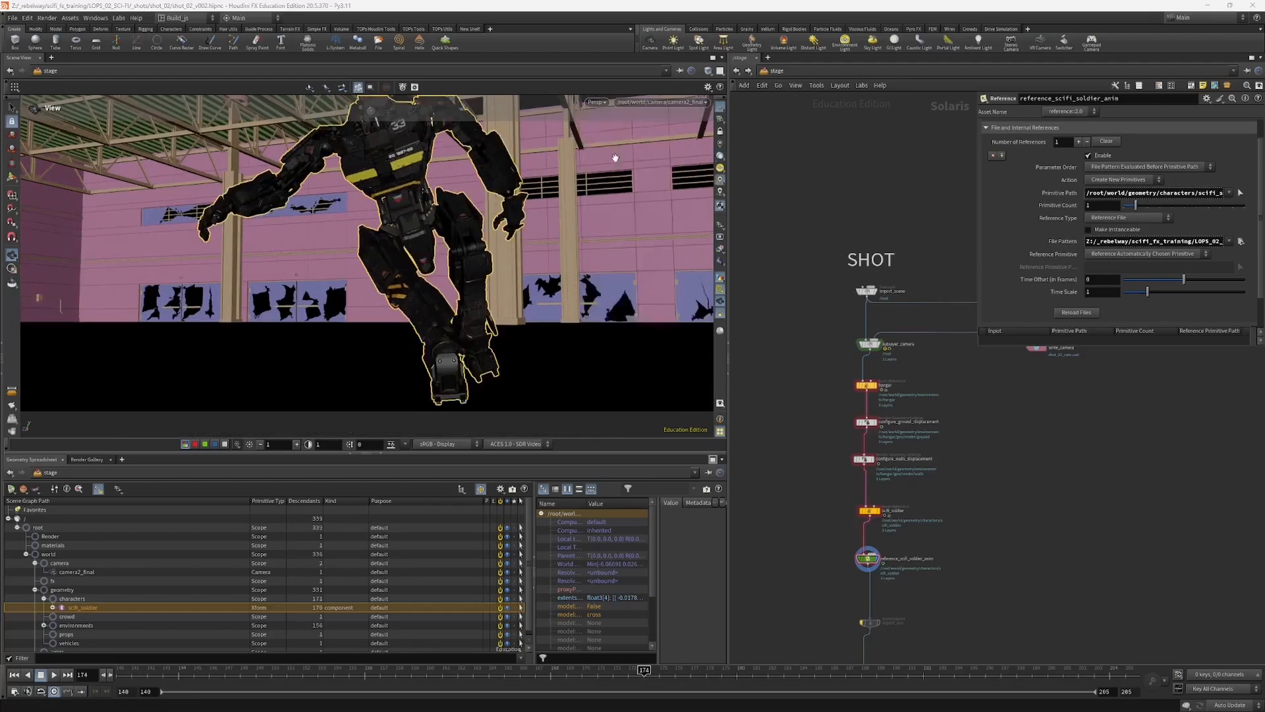
pyautogui.moveTo(810, 548); pyautogui.dragTo(812, 478, button='middle')
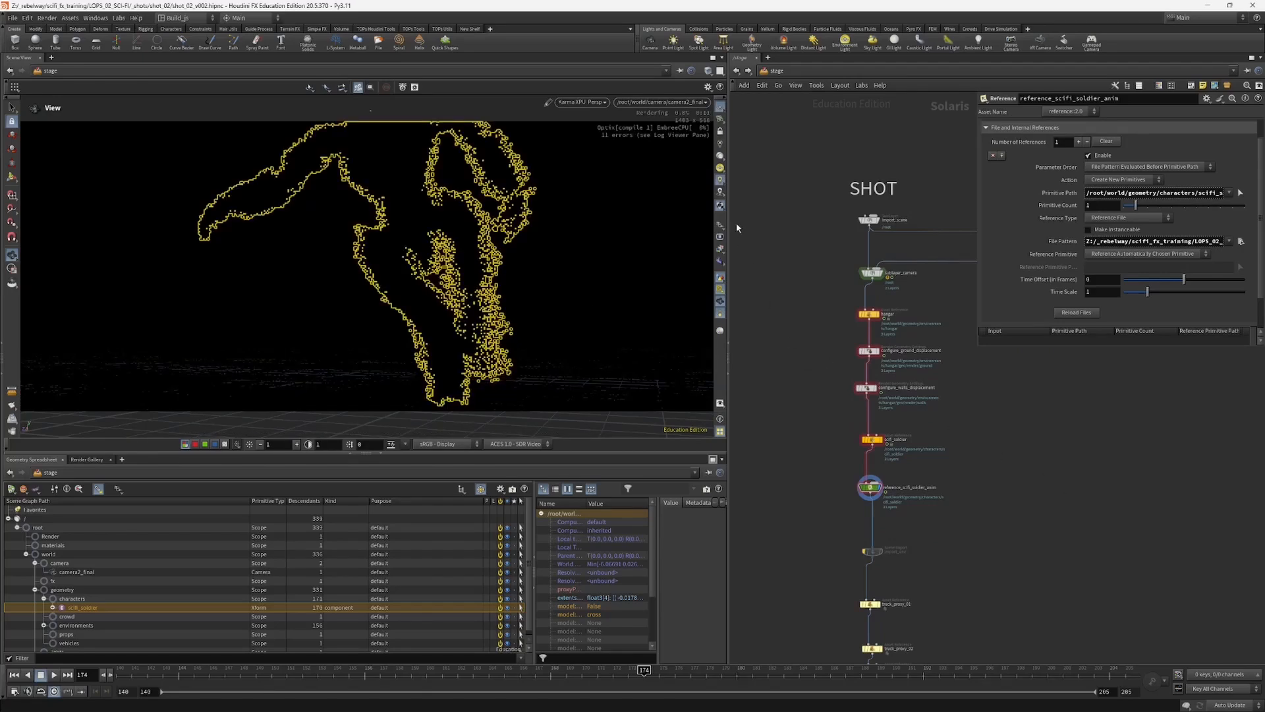
pyautogui.click(719, 158)
pyautogui.click(719, 157)
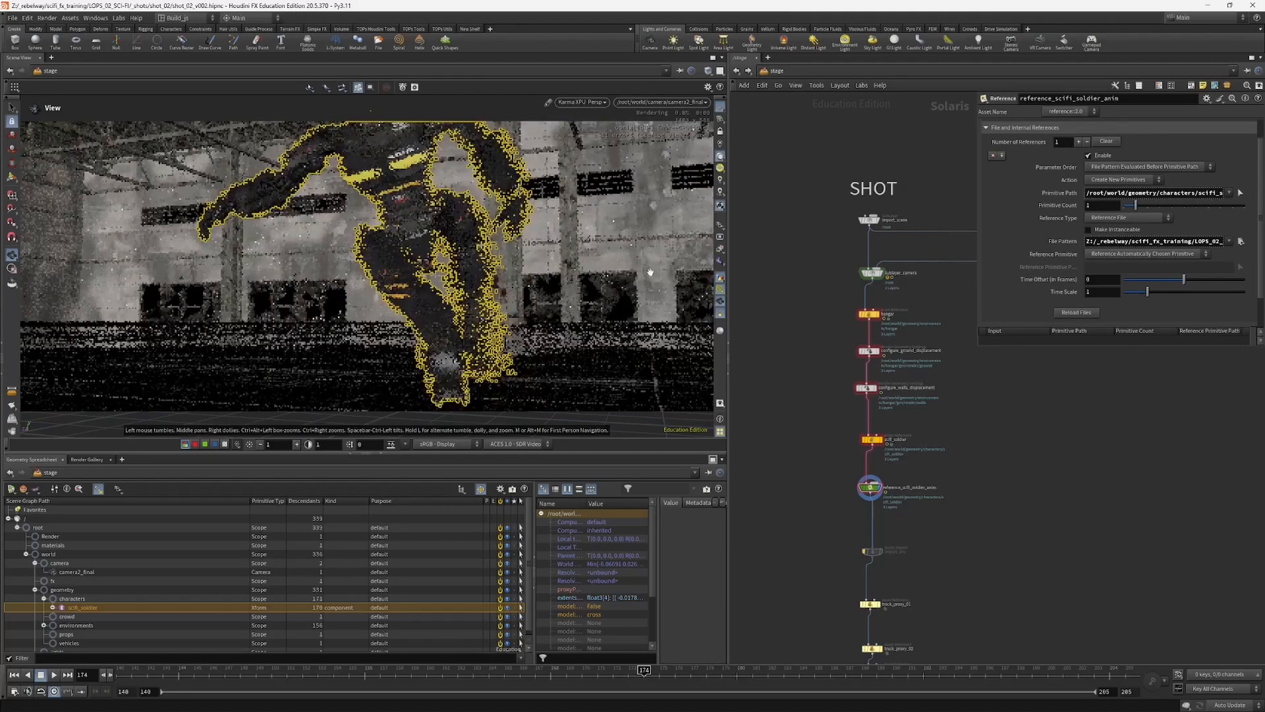
pyautogui.click(15, 611)
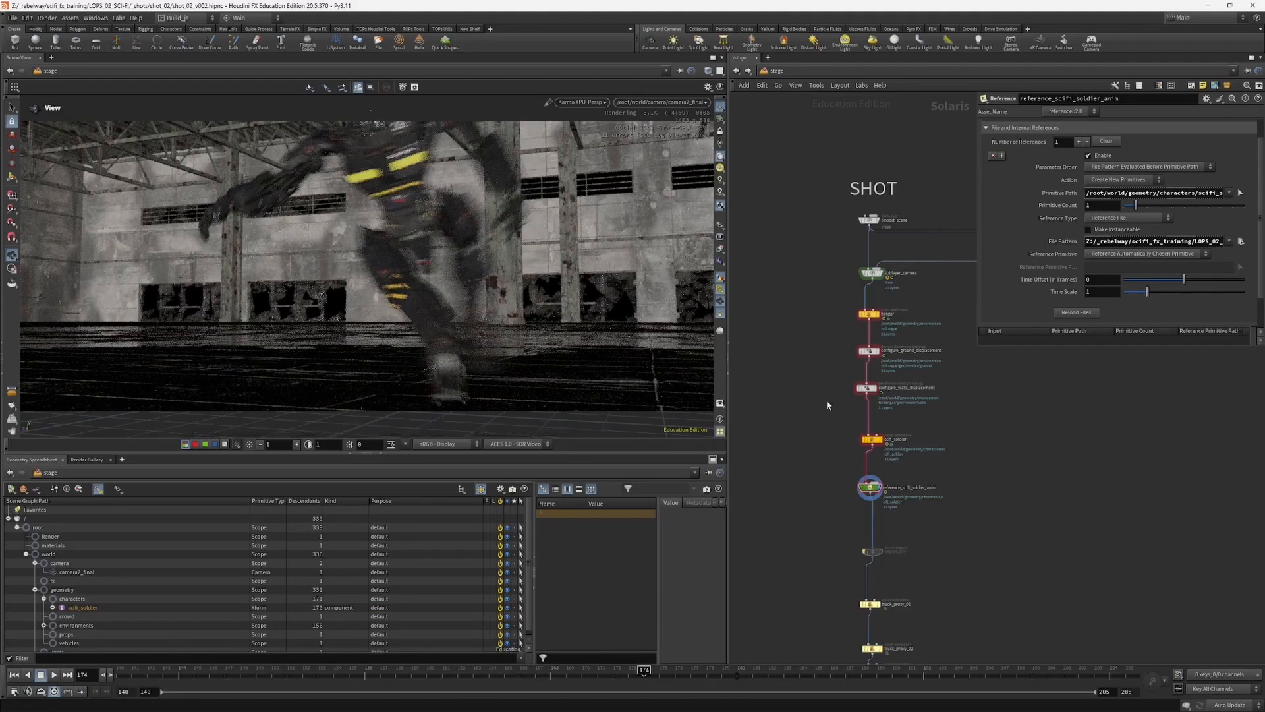
# Step: Add a SOP Import node beside reference_scifi_soldier_anim in the shot network
pyautogui.moveTo(836, 503); pyautogui.dragTo(829, 468, button='middle')
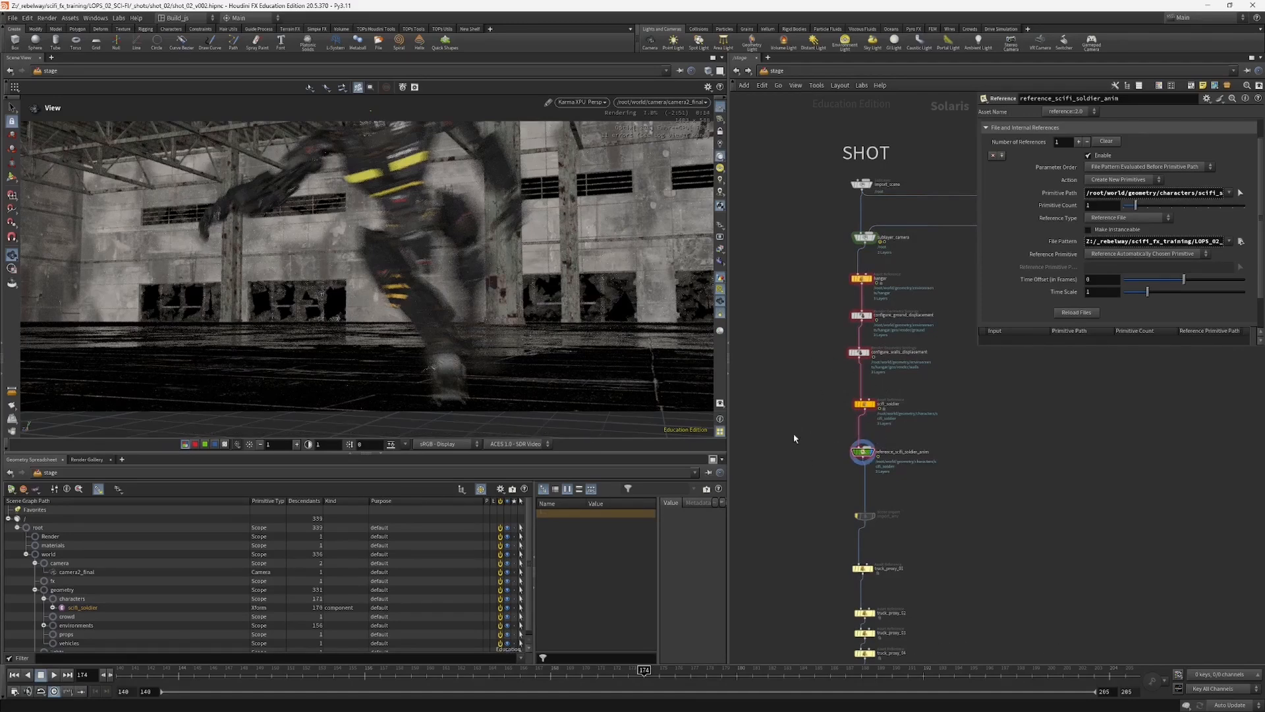
pyautogui.press('Tab')
pyautogui.write('sop')
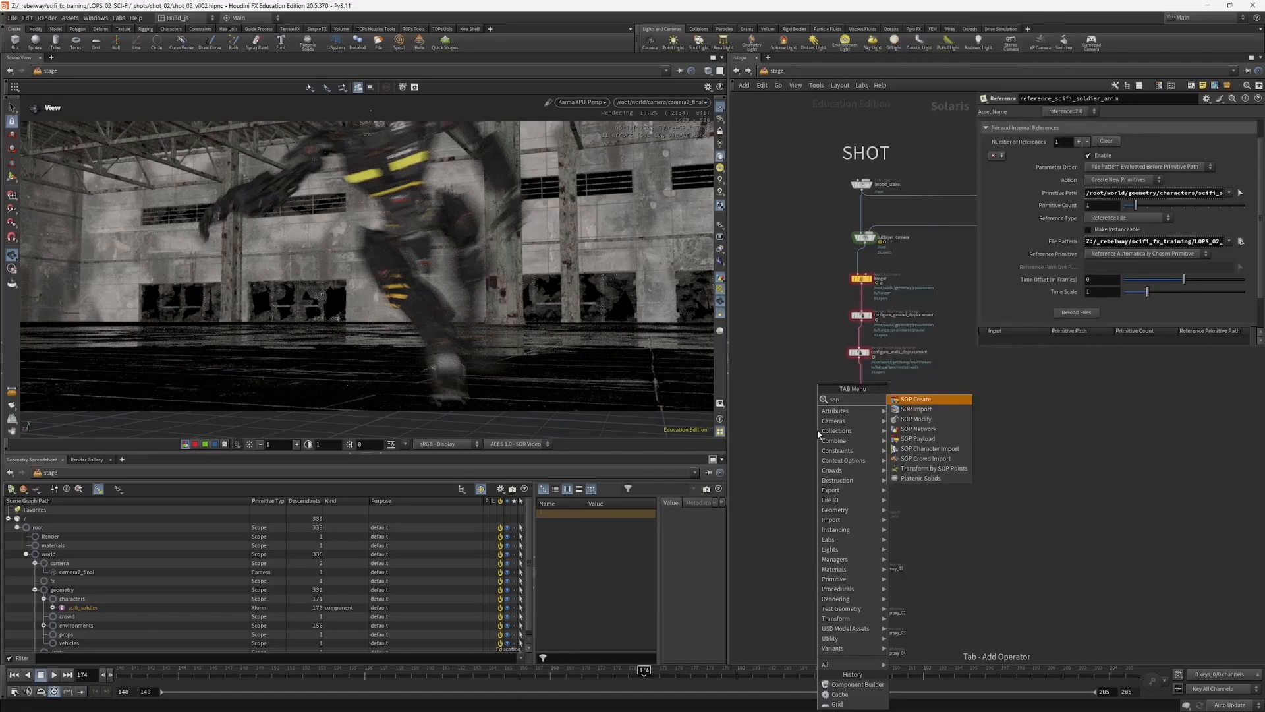
pyautogui.press('Down')
pyautogui.press('Return')
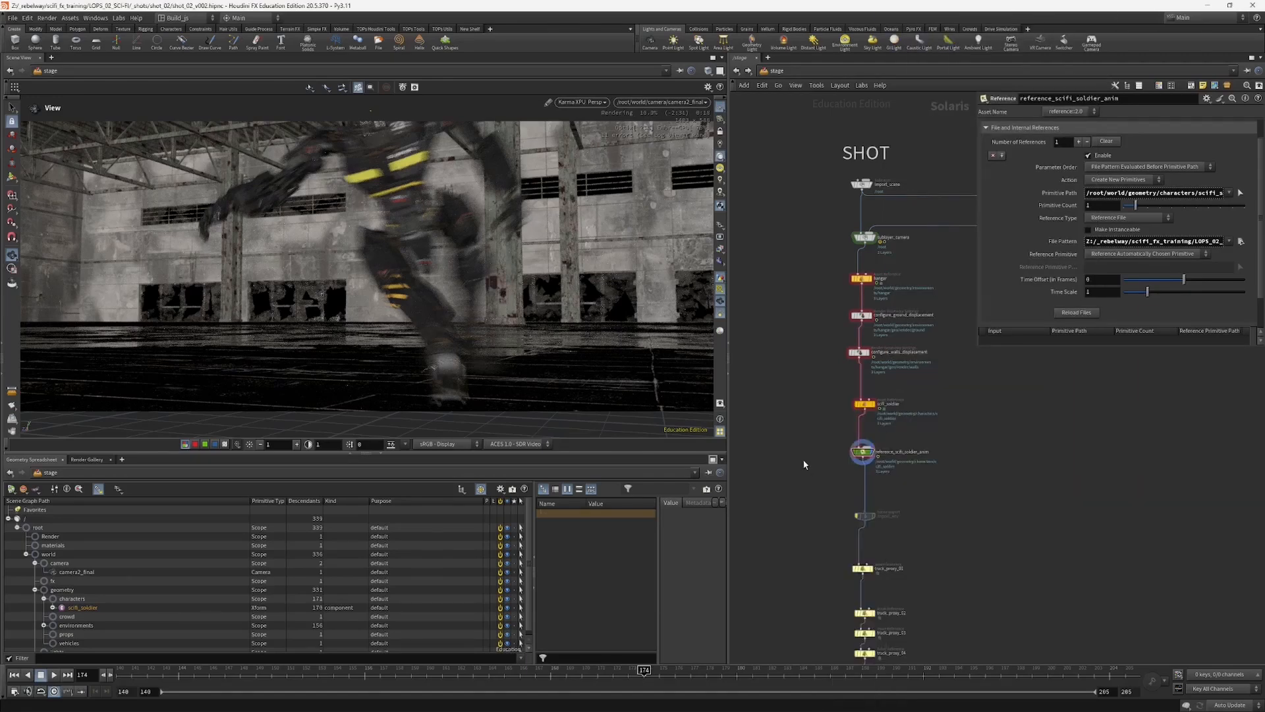
pyautogui.click(808, 467)
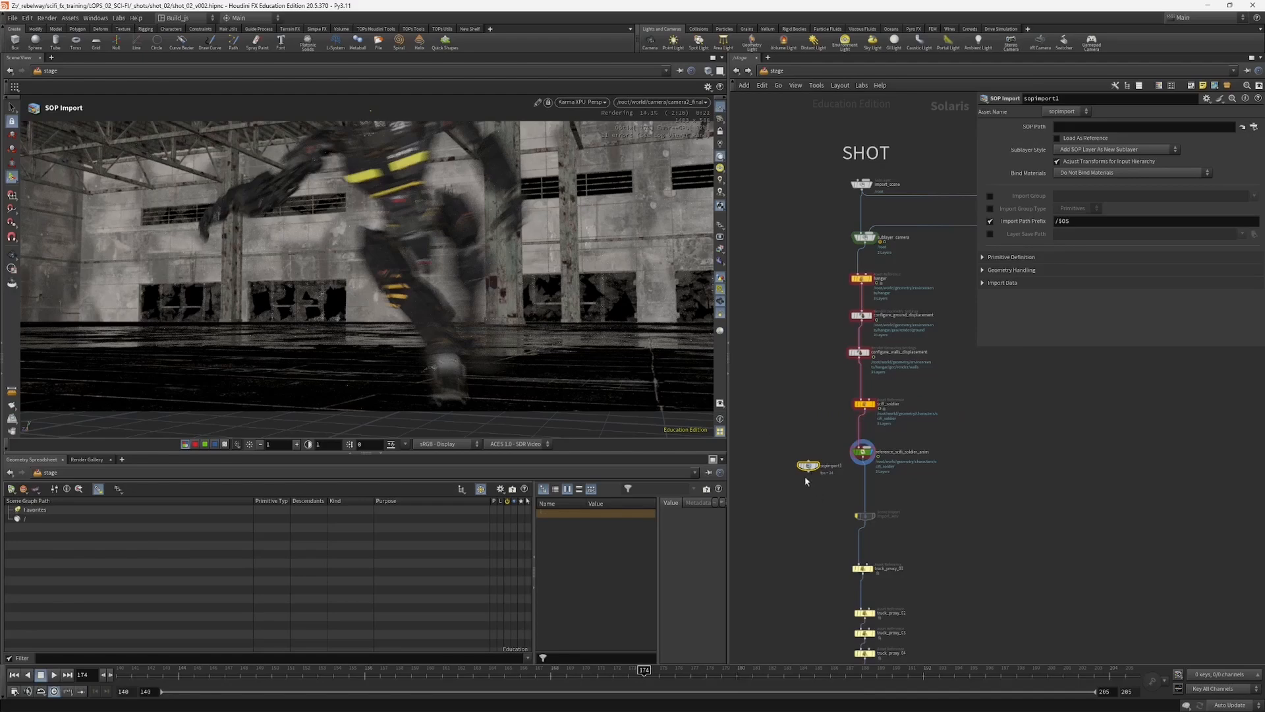
pyautogui.scroll(2, 809, 484)
pyautogui.moveTo(810, 461); pyautogui.dragTo(800, 442)
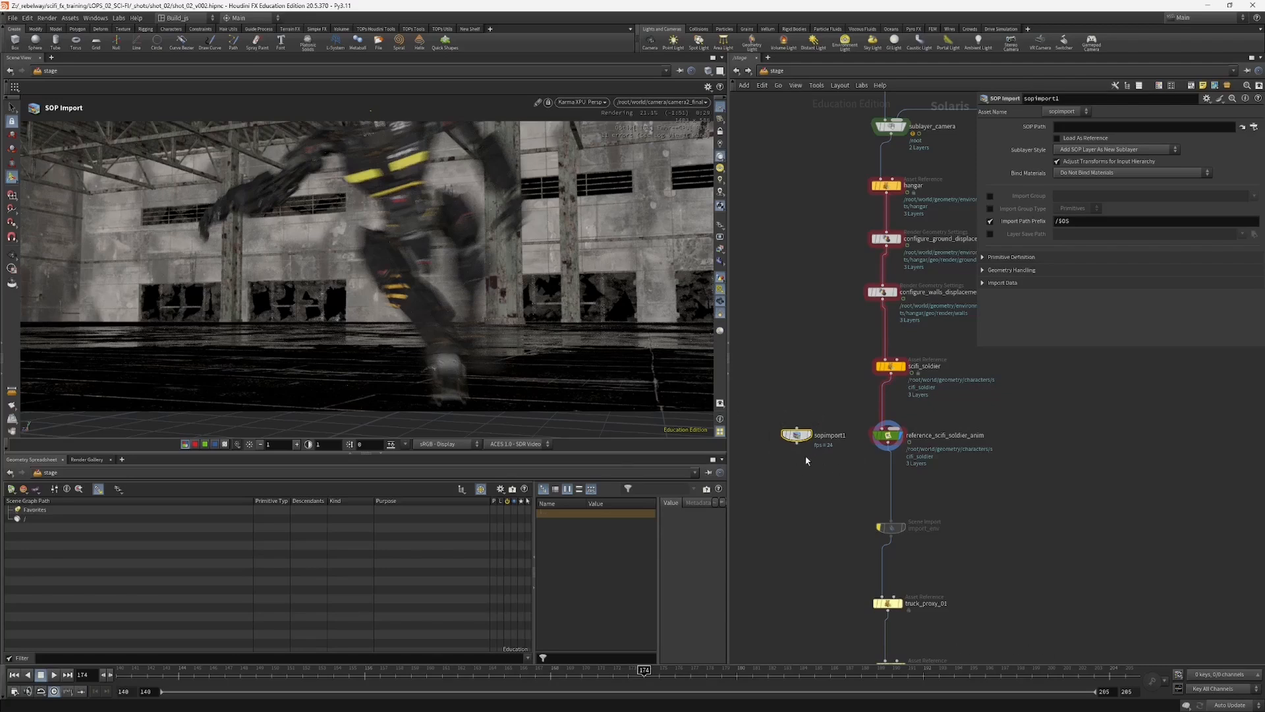
# Step: Locate the SOLDIER ANIM network beside the shot chain again and enter lopnet2
pyautogui.scroll(-2, 890, 489)
pyautogui.scroll(-1, 955, 499)
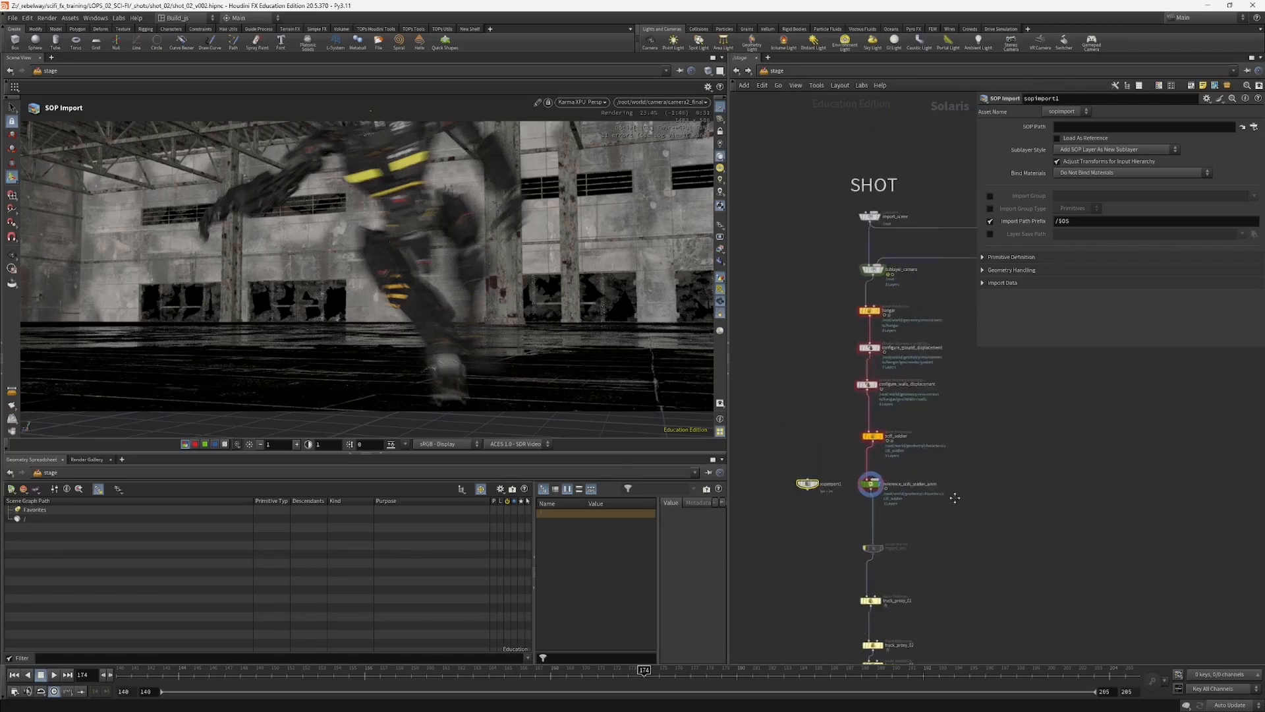
pyautogui.moveTo(955, 498); pyautogui.dragTo(894, 622, button='middle')
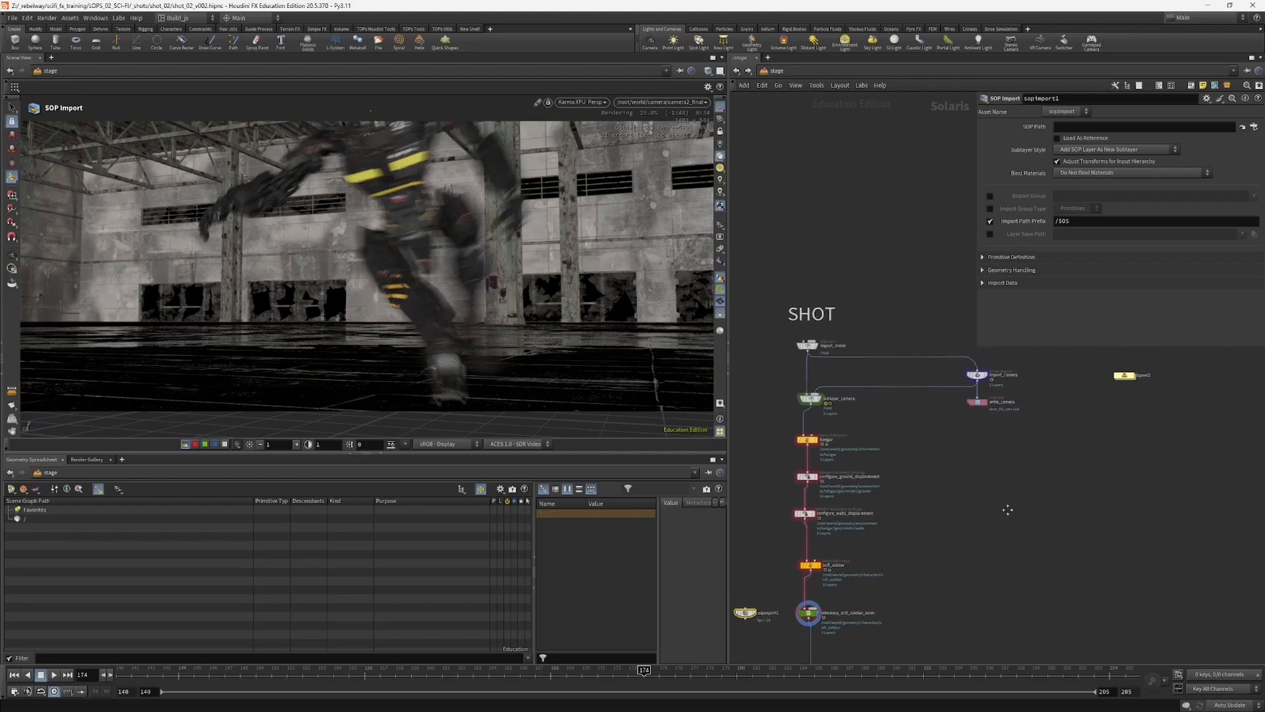
pyautogui.moveTo(1008, 509); pyautogui.dragTo(937, 575, button='middle')
pyautogui.moveTo(1018, 512); pyautogui.dragTo(1078, 435)
pyautogui.moveTo(1128, 449); pyautogui.dragTo(1024, 461, button='middle')
pyautogui.moveTo(1050, 481); pyautogui.dragTo(1104, 442)
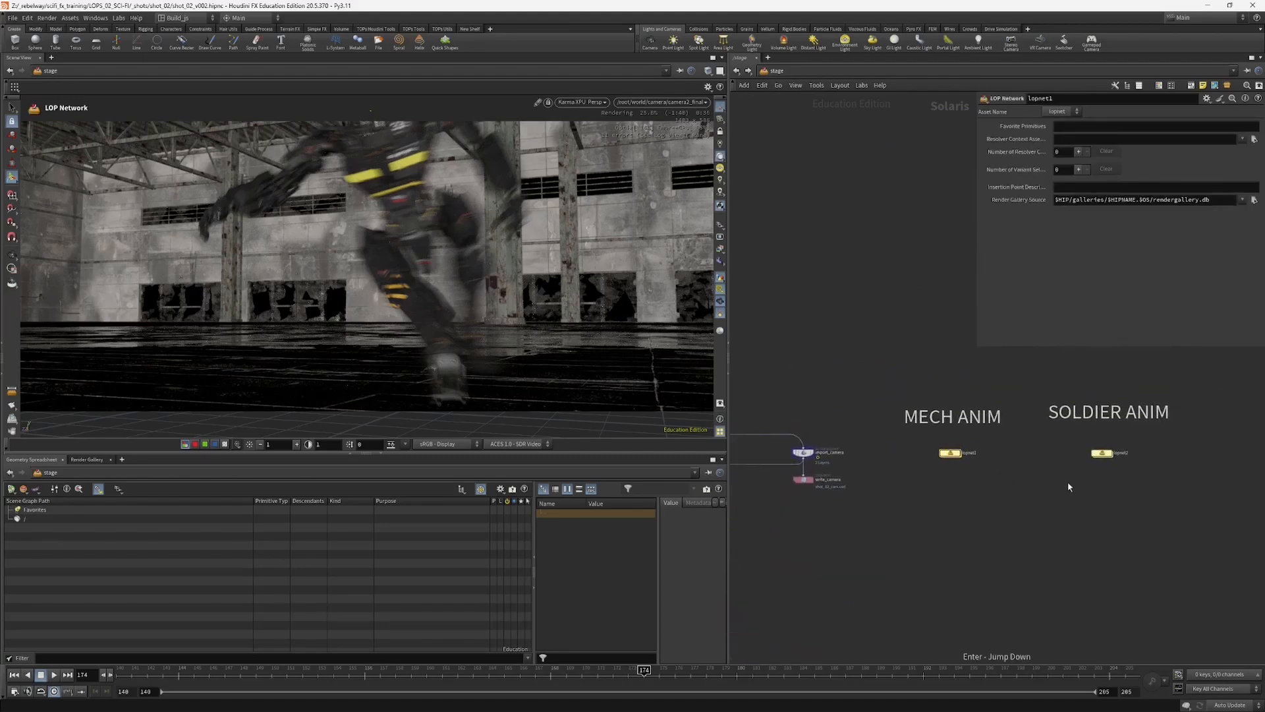
pyautogui.press('Return')
# Step: Enter the process_anim SOP network and review its node chain down to the anim null
pyautogui.click(1028, 371)
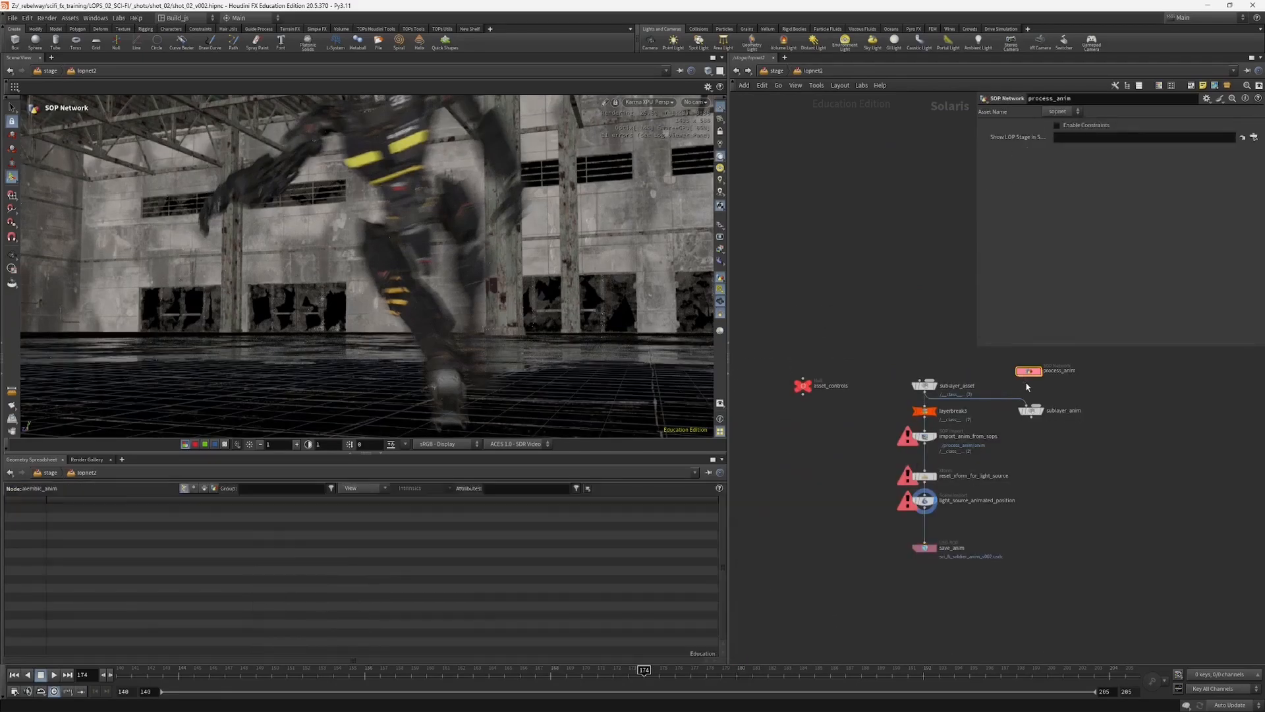
pyautogui.press('Return')
pyautogui.moveTo(871, 415); pyautogui.dragTo(905, 479, button='middle')
pyautogui.scroll(-3, 868, 389)
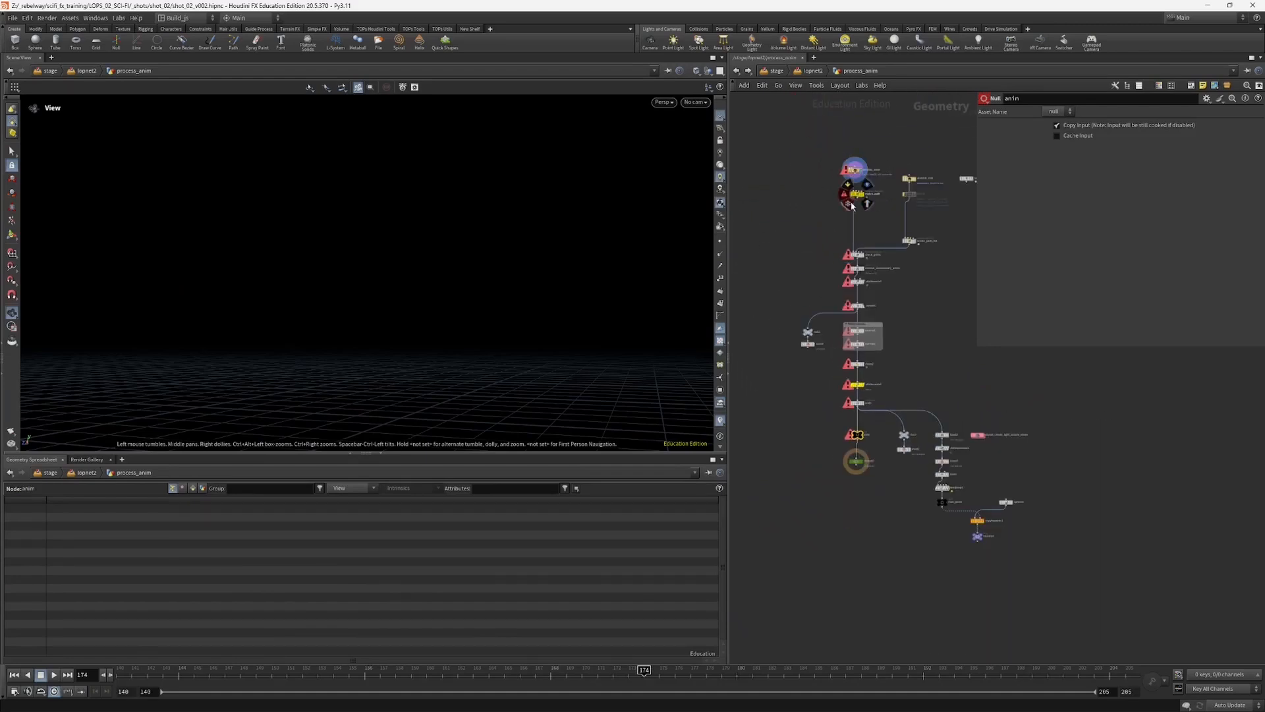
pyautogui.scroll(3, 828, 447)
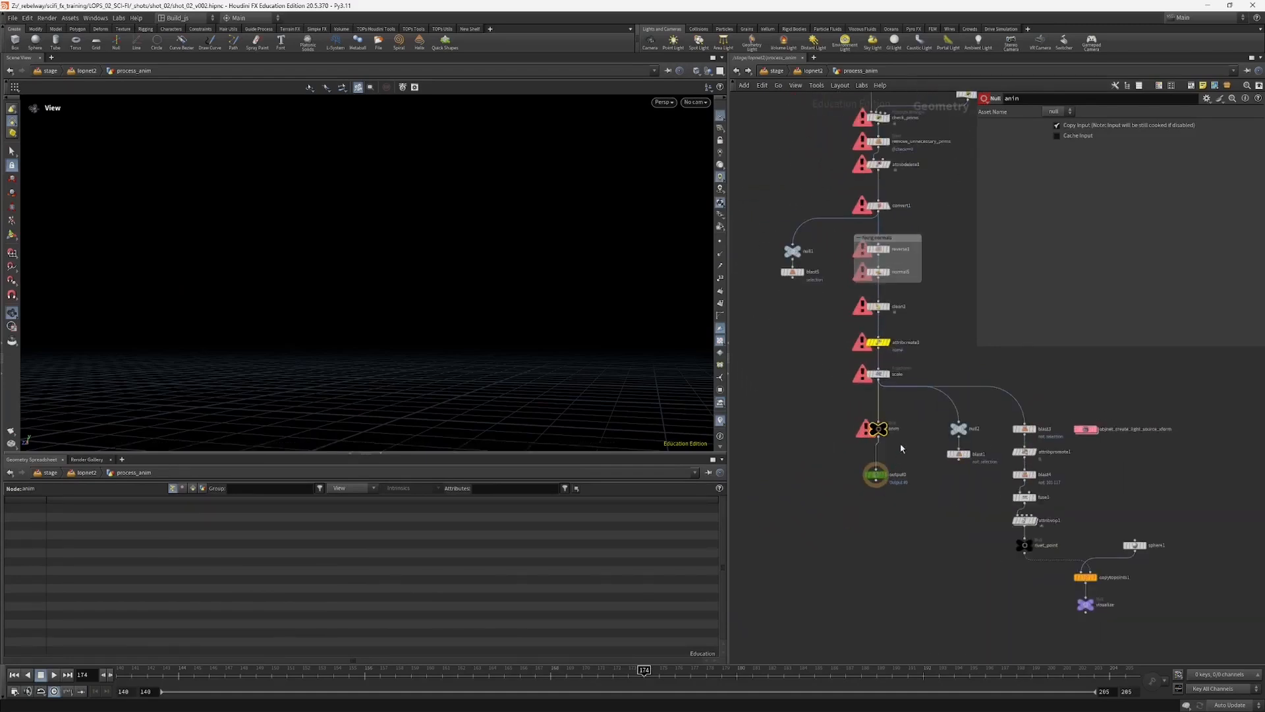
# Step: Return to lopnet2 and select sublayer_asset to examine the soldier USD file it loads
pyautogui.click(809, 70)
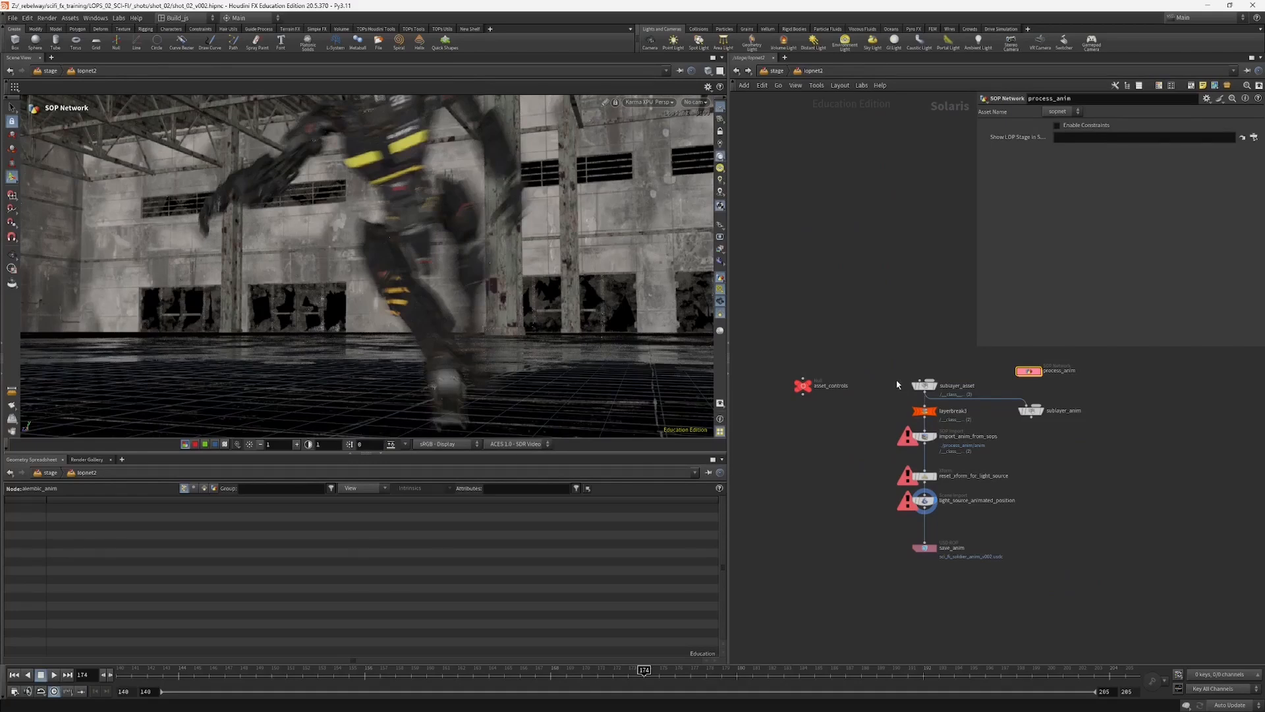
pyautogui.moveTo(917, 395); pyautogui.dragTo(919, 397)
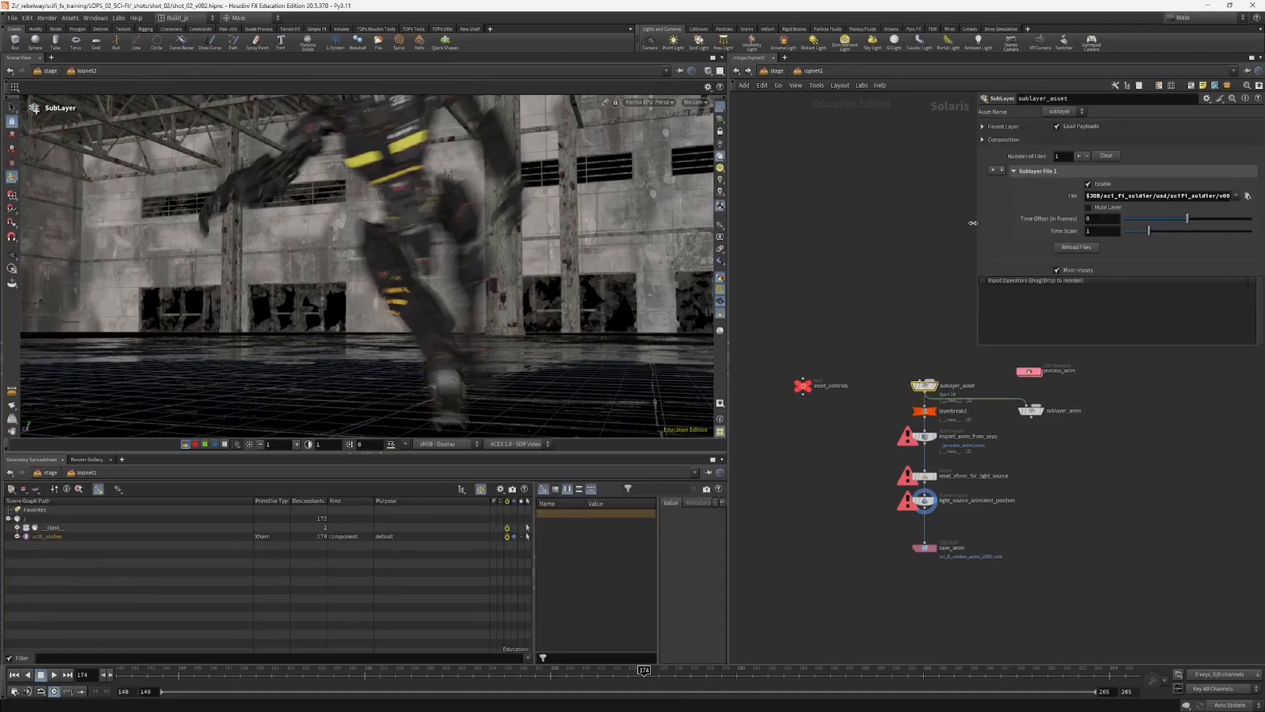
# Step: Read the full file path loaded by sublayer_asset and review the process_anim SOP network down to its output
pyautogui.moveTo(973, 223); pyautogui.dragTo(882, 223)
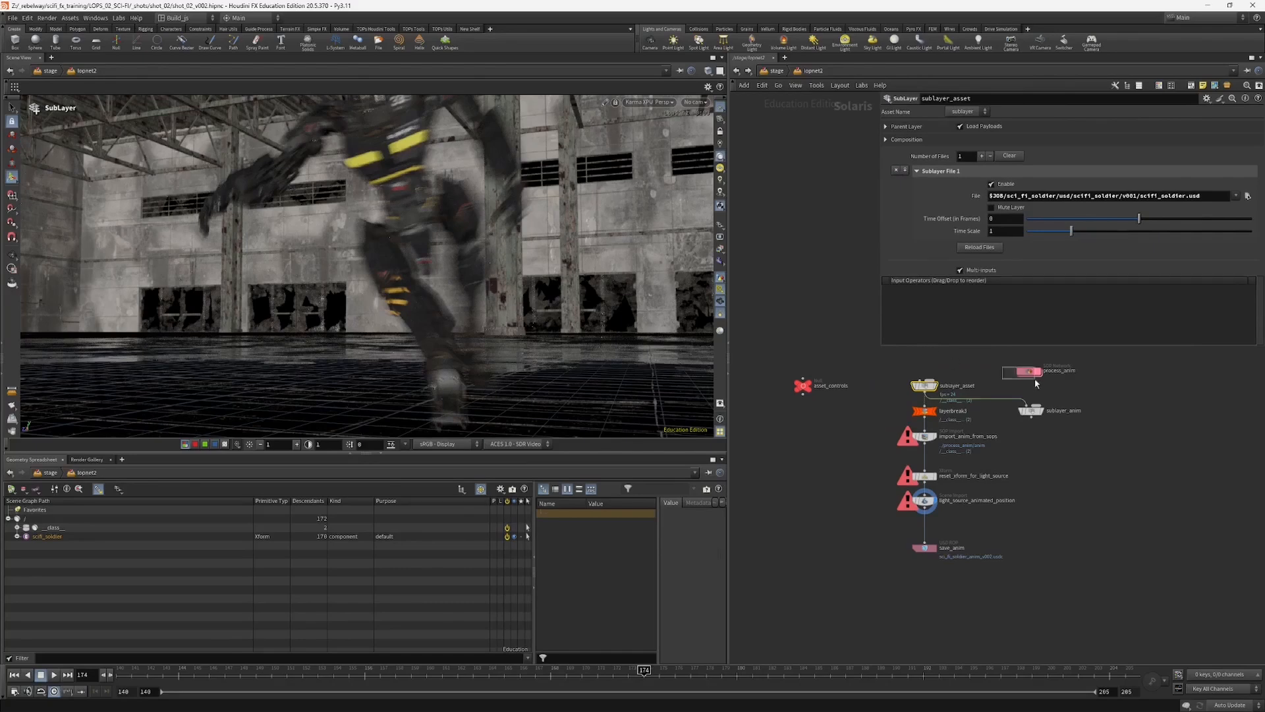
pyautogui.press('Return')
pyautogui.moveTo(904, 528); pyautogui.dragTo(921, 590, button='middle')
pyautogui.moveTo(858, 467); pyautogui.dragTo(862, 503, button='middle')
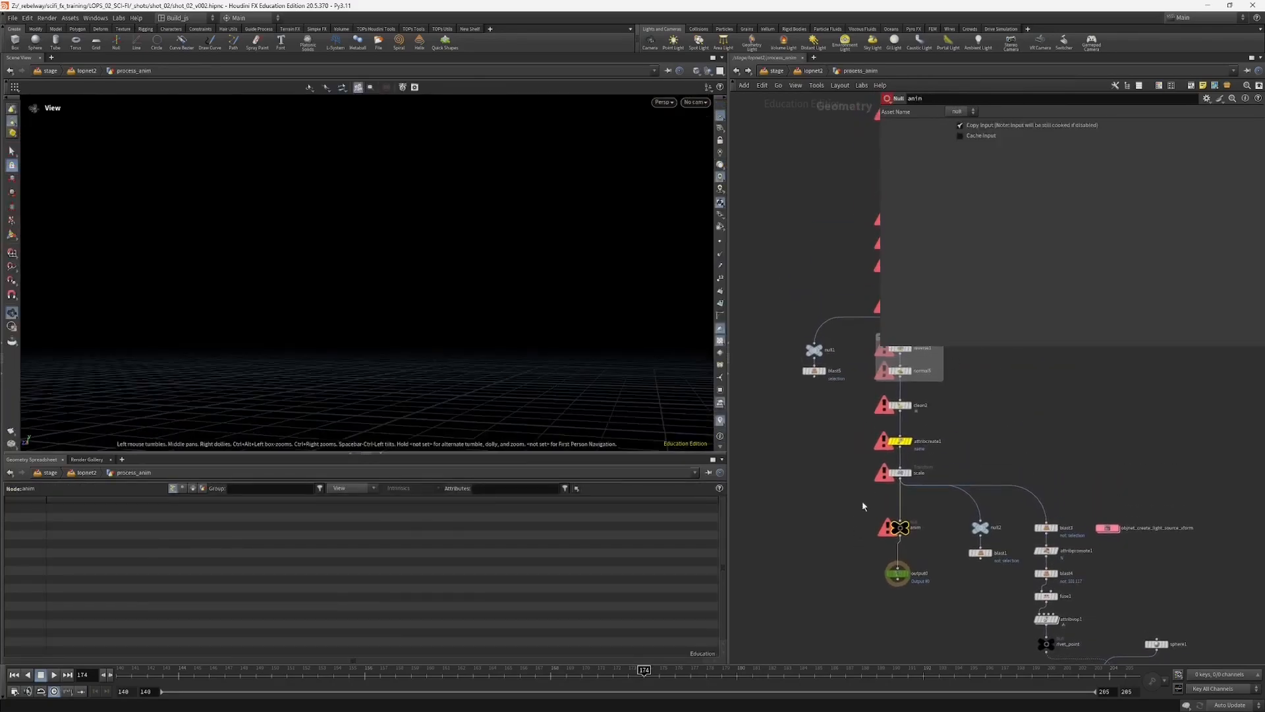
pyautogui.moveTo(940, 543); pyautogui.dragTo(931, 515, button='middle')
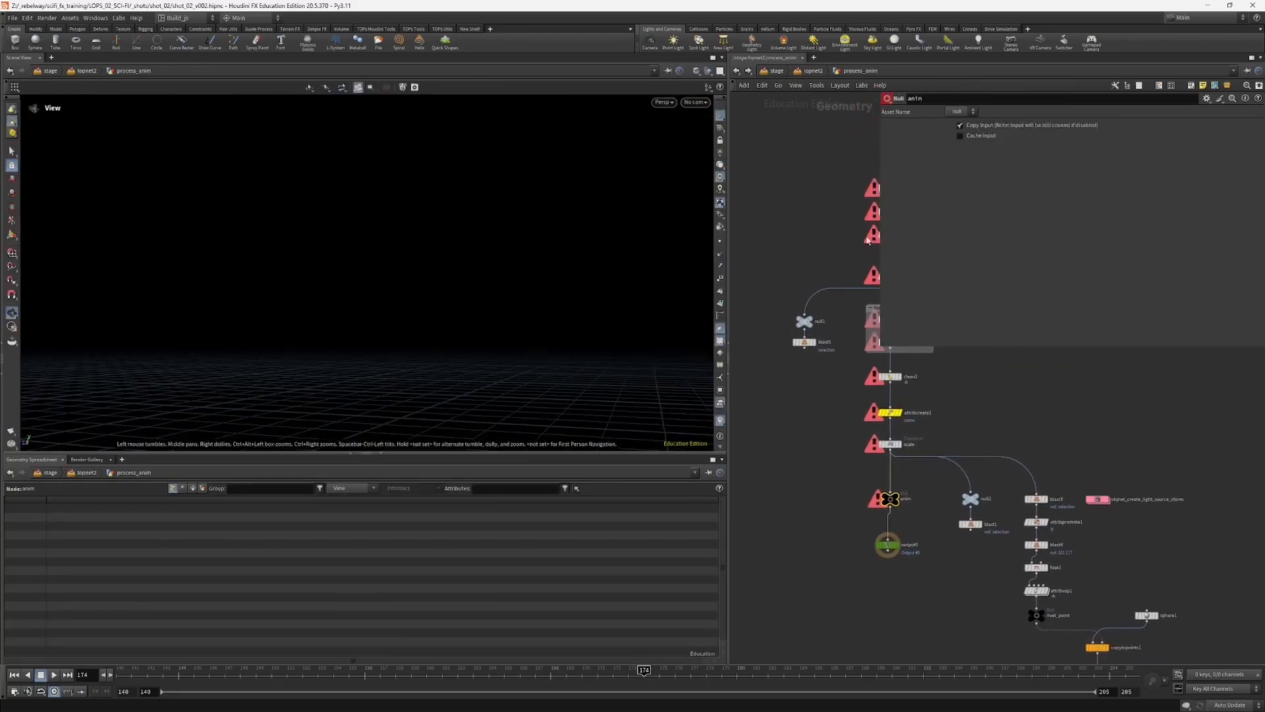
# Step: Return to the stage network and select the SOP Import node beside reference_scifi_soldier_anim
pyautogui.click(810, 71)
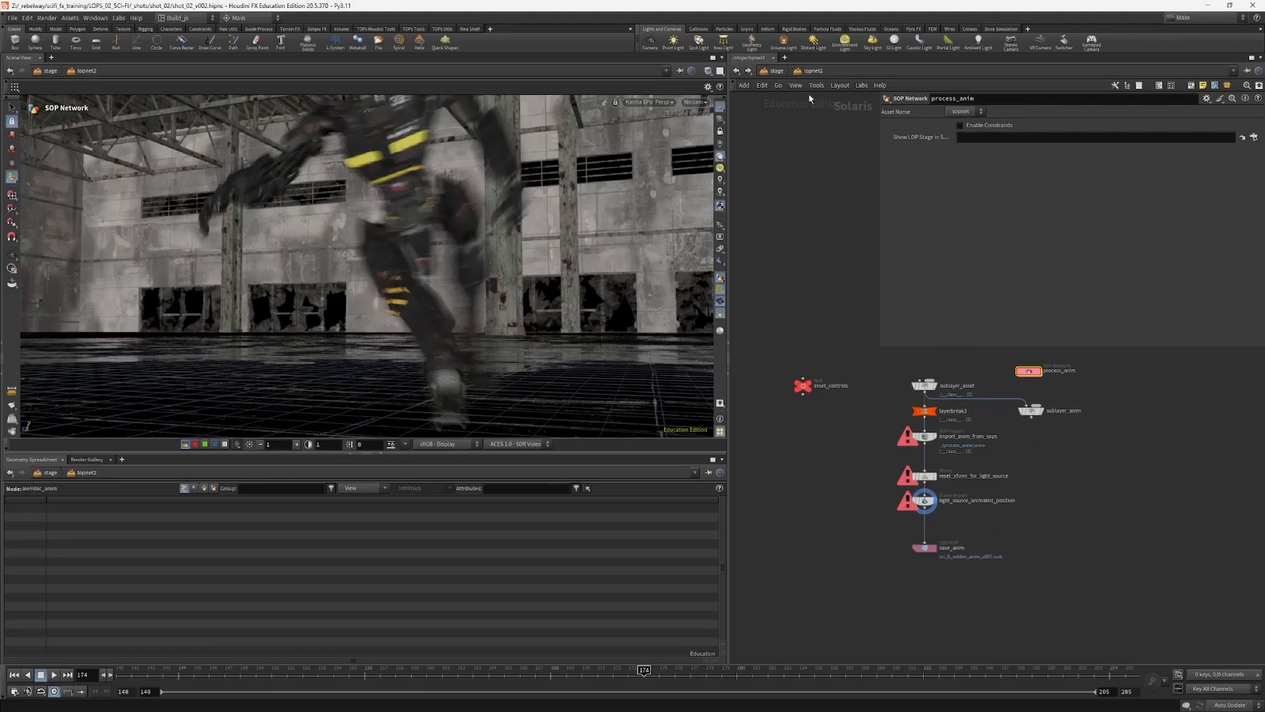
pyautogui.click(777, 71)
pyautogui.moveTo(791, 448); pyautogui.dragTo(1048, 438, button='middle')
pyautogui.moveTo(857, 514); pyautogui.dragTo(942, 381, button='middle')
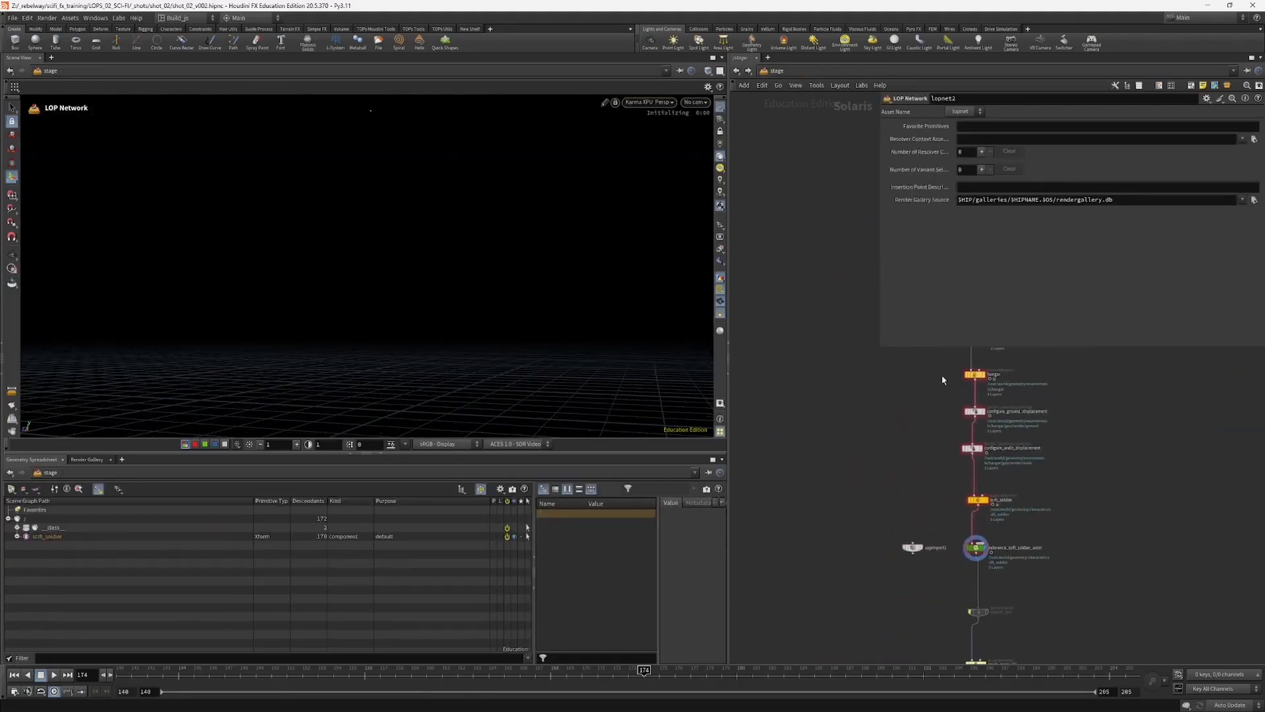
pyautogui.moveTo(912, 565); pyautogui.dragTo(915, 569)
pyautogui.moveTo(907, 565); pyautogui.dragTo(903, 504, button='middle')
pyautogui.scroll(2, 900, 501)
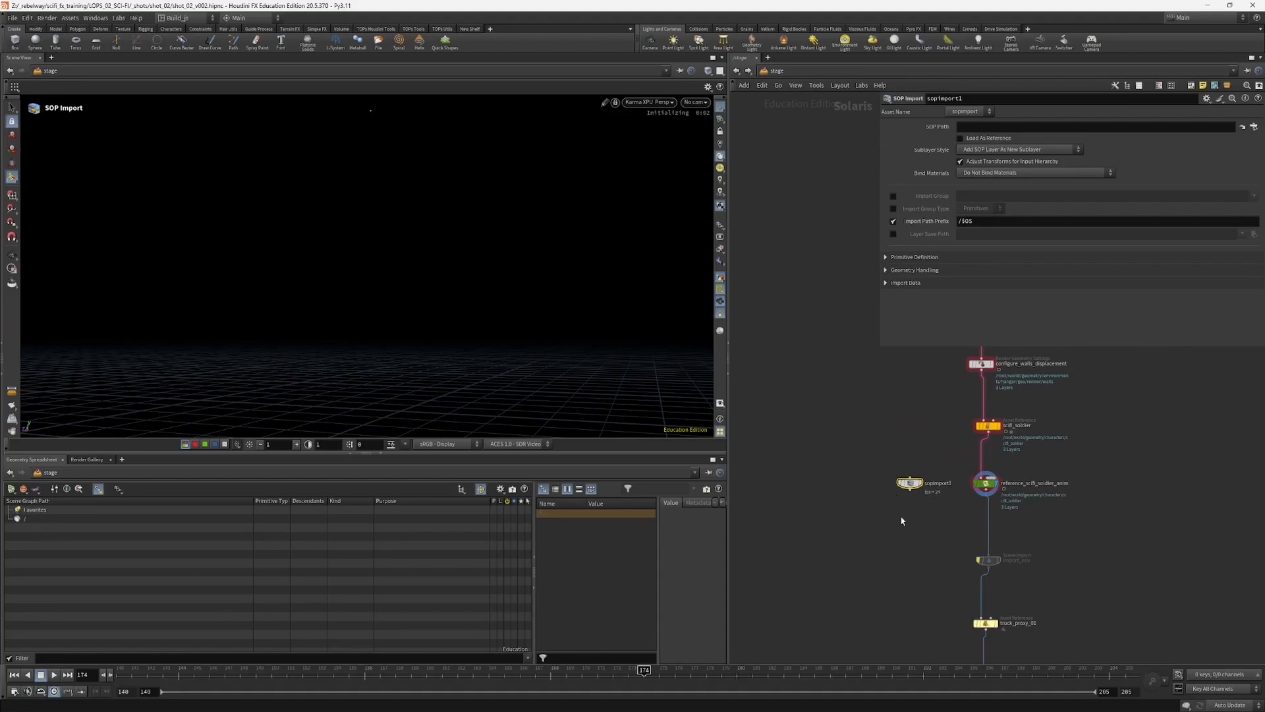
# Step: Add a Cache node and wire it directly below sopimport1
pyautogui.press('Tab')
pyautogui.write('cach')
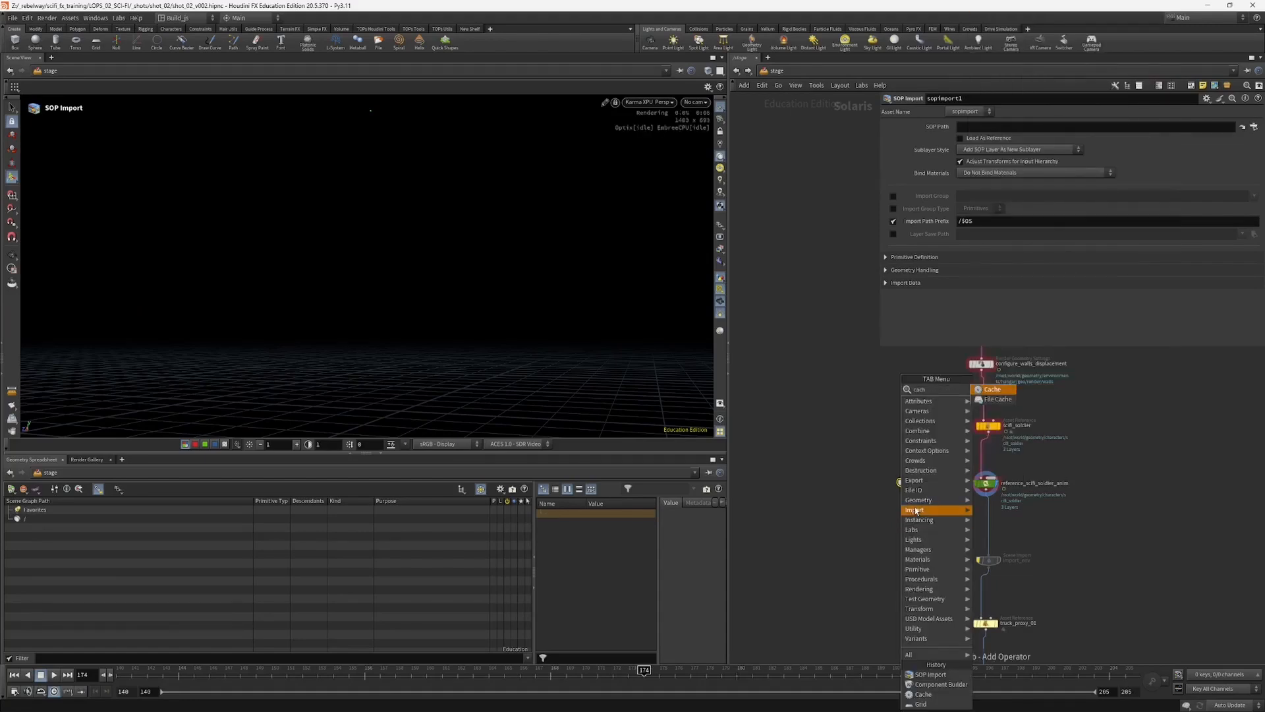
pyautogui.press('Return')
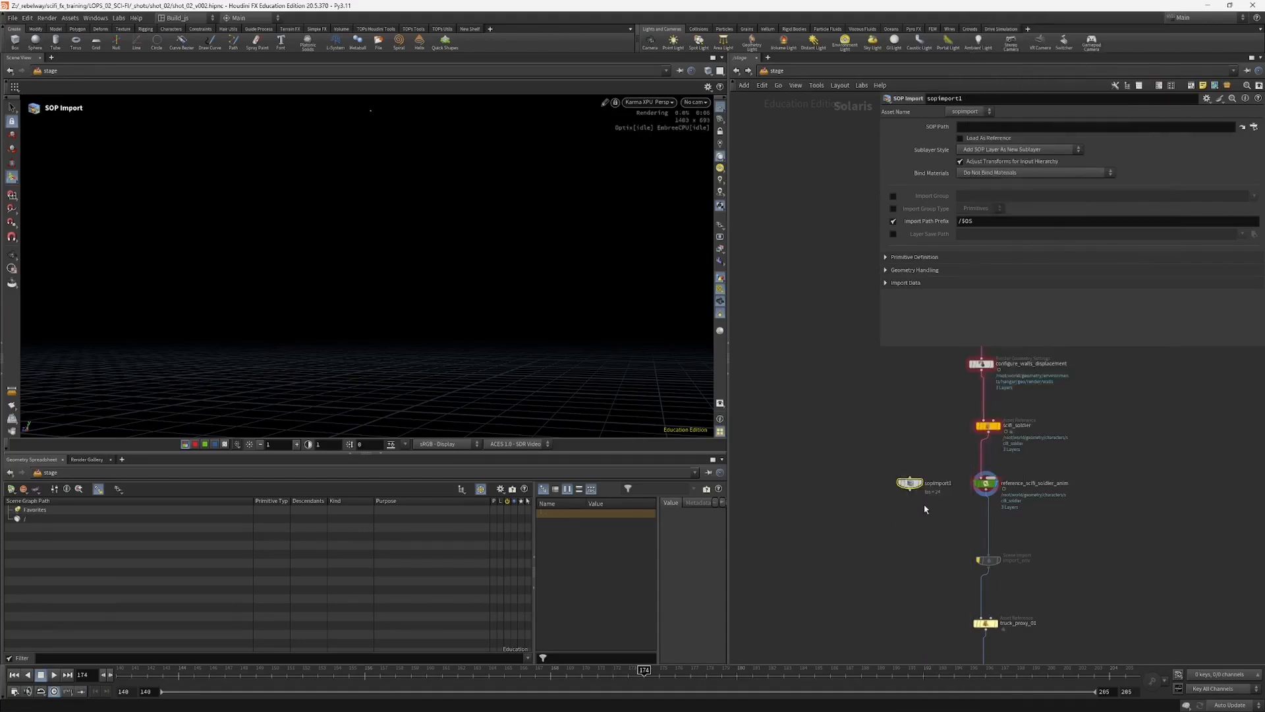
pyautogui.click(912, 514)
pyautogui.click(911, 490)
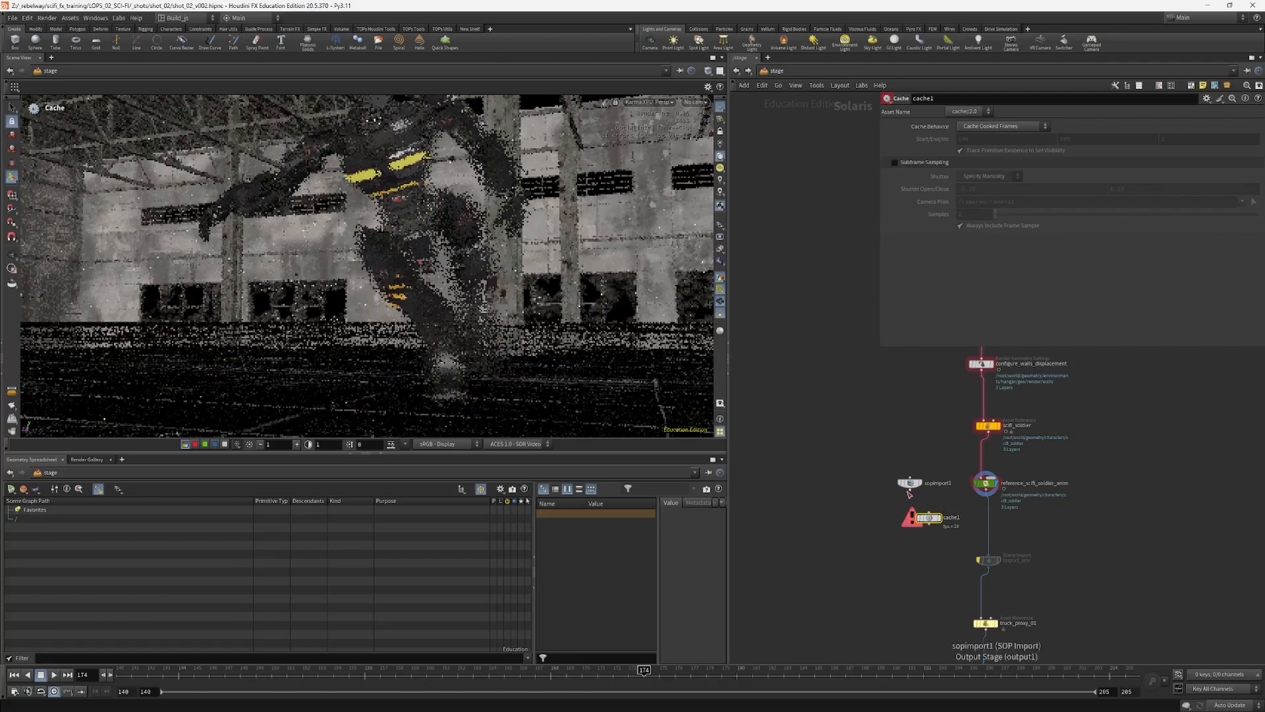
pyautogui.scroll(1, 925, 520)
pyautogui.moveTo(925, 518); pyautogui.dragTo(903, 519)
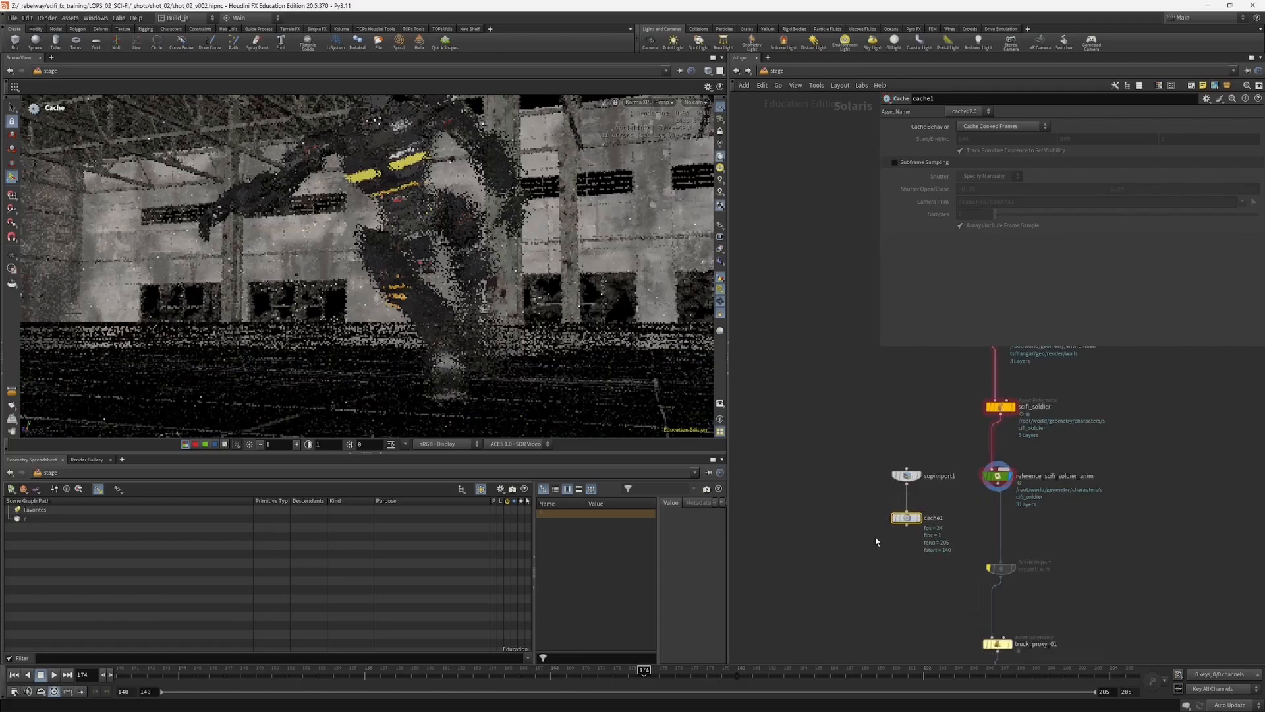
# Step: Add a Motion Blur node beside the Cache node and keep the two nodes apart
pyautogui.press('Tab')
pyautogui.write('mo')
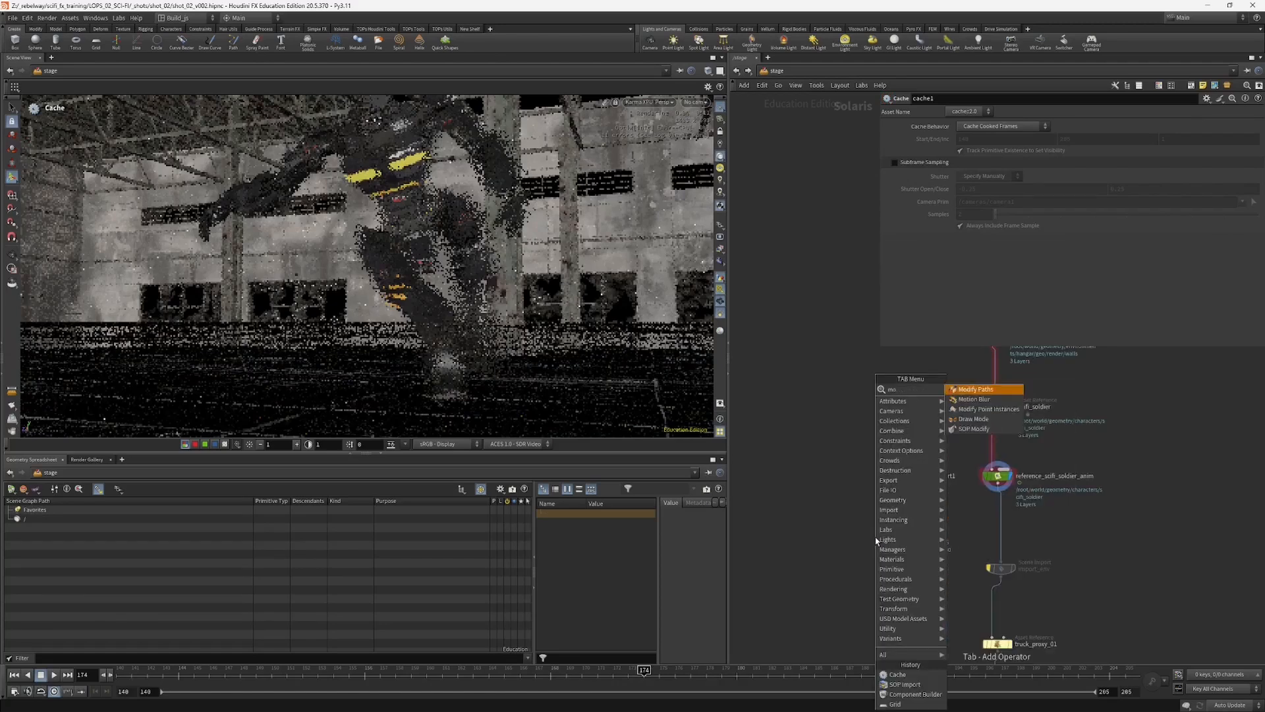
pyautogui.click(982, 399)
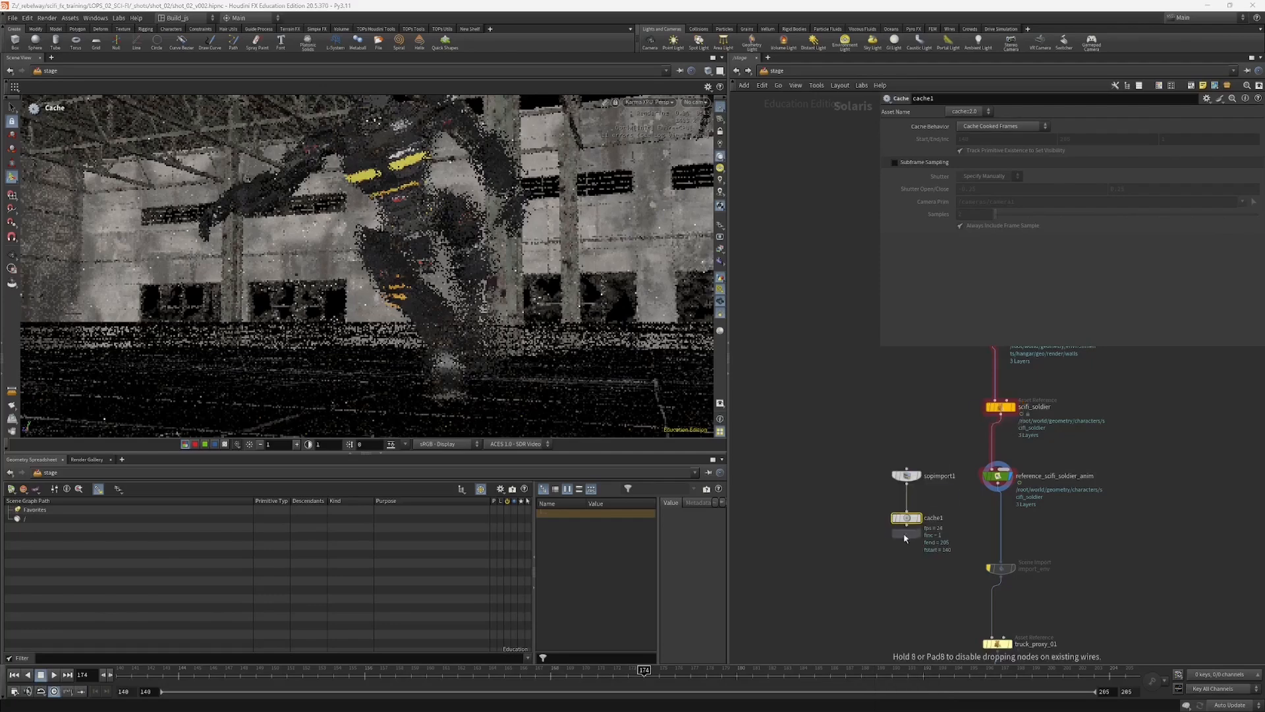
pyautogui.click(881, 525)
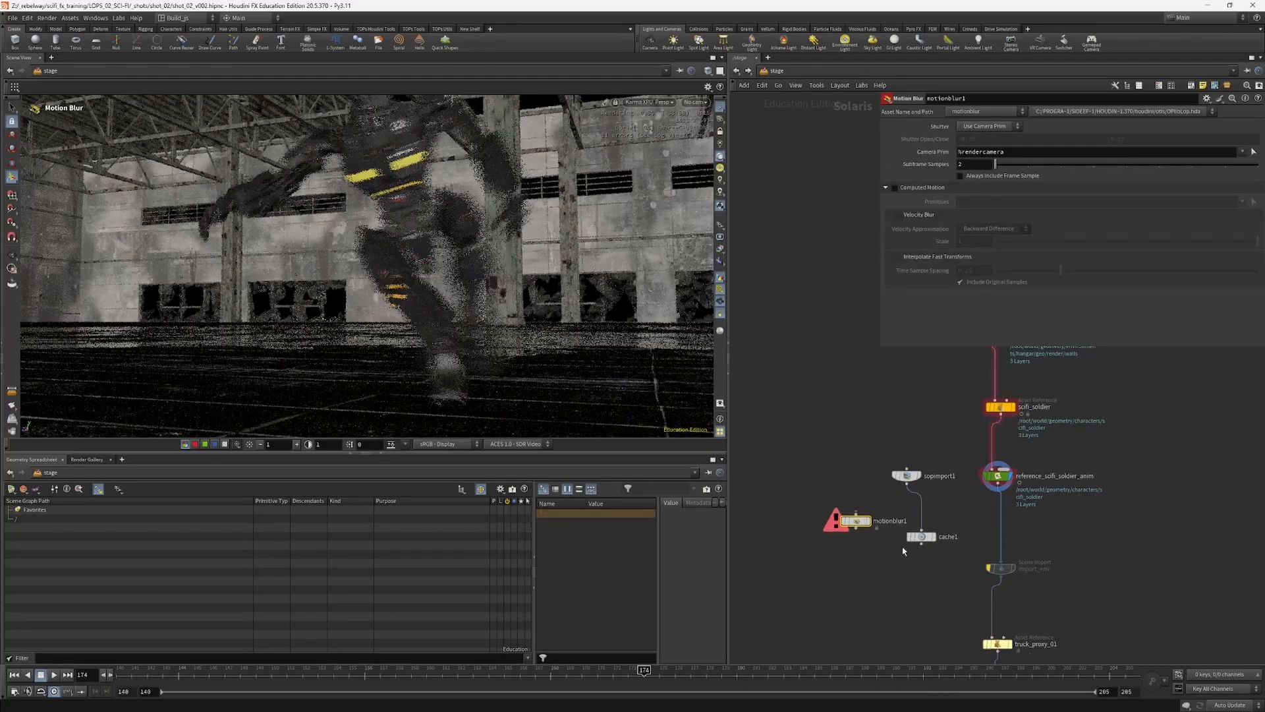
pyautogui.moveTo(921, 539)
pyautogui.mouseDown()
pyautogui.moveTo(911, 532)
pyautogui.moveTo(929, 532)
pyautogui.mouseUp()
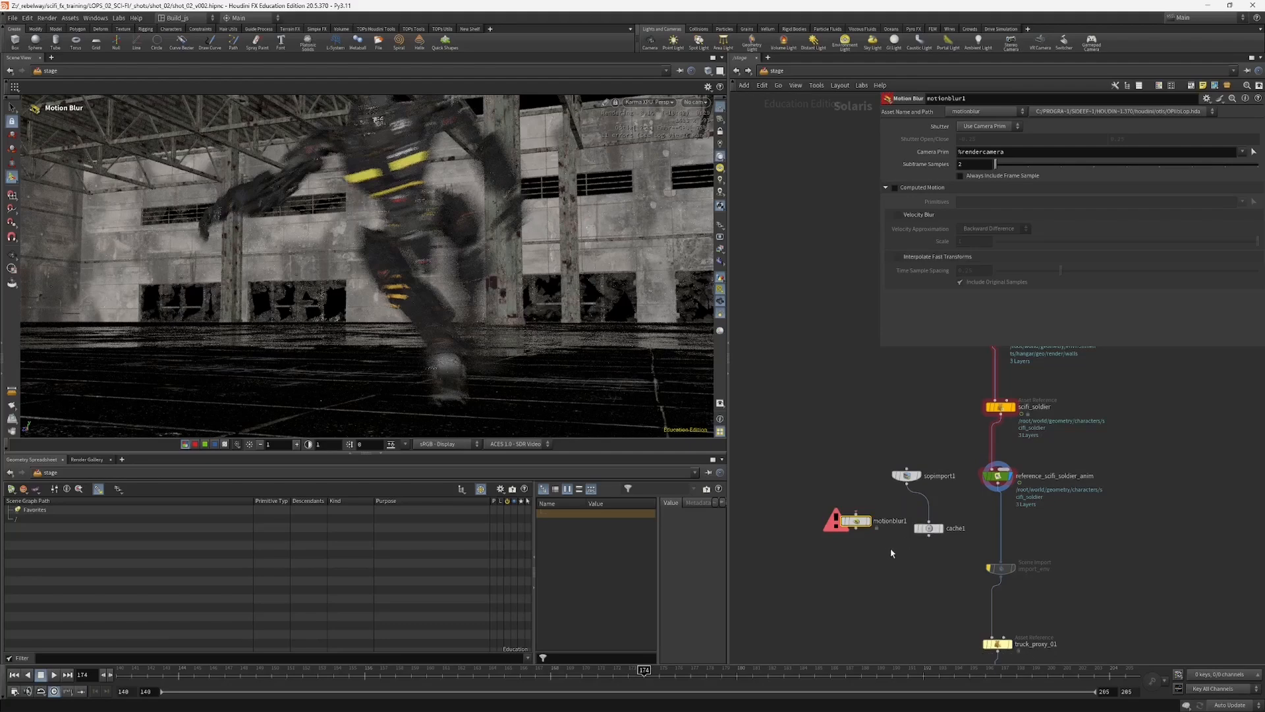
# Step: Enter the Motion Blur node and examine its internal subframe_samples cache settings
pyautogui.click(857, 522)
pyautogui.doubleClick(856, 521)
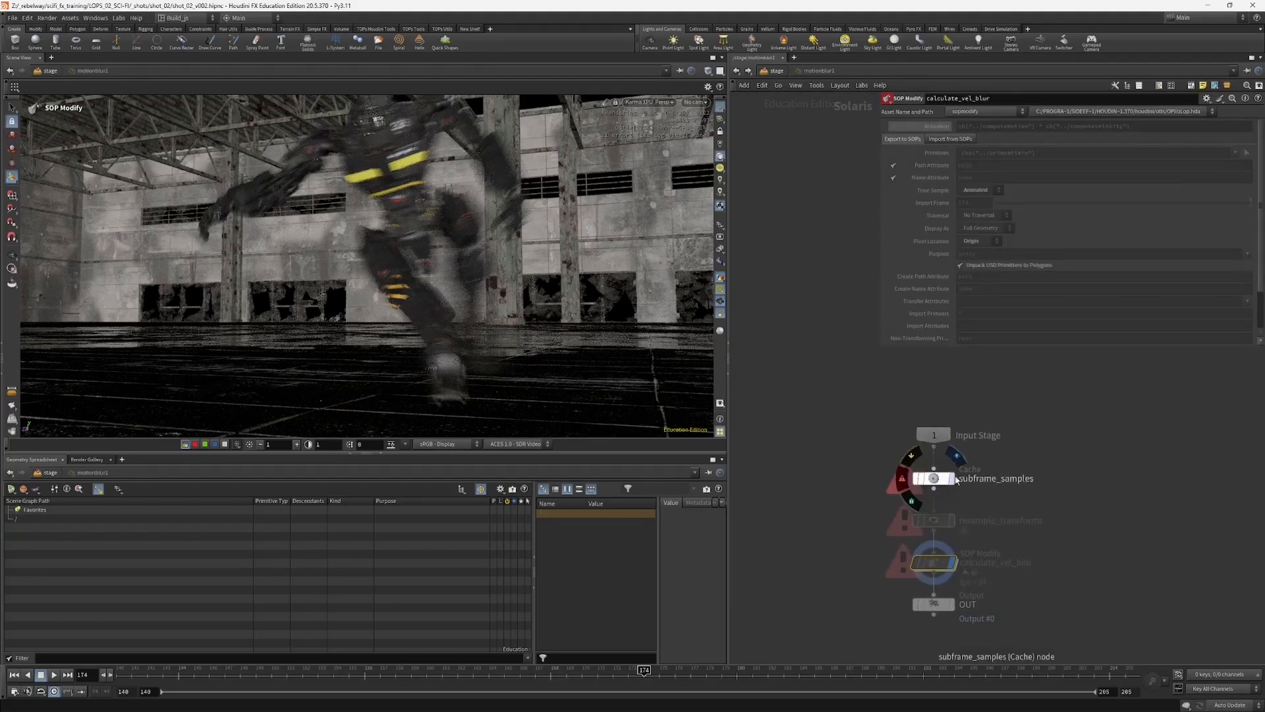
pyautogui.click(933, 478)
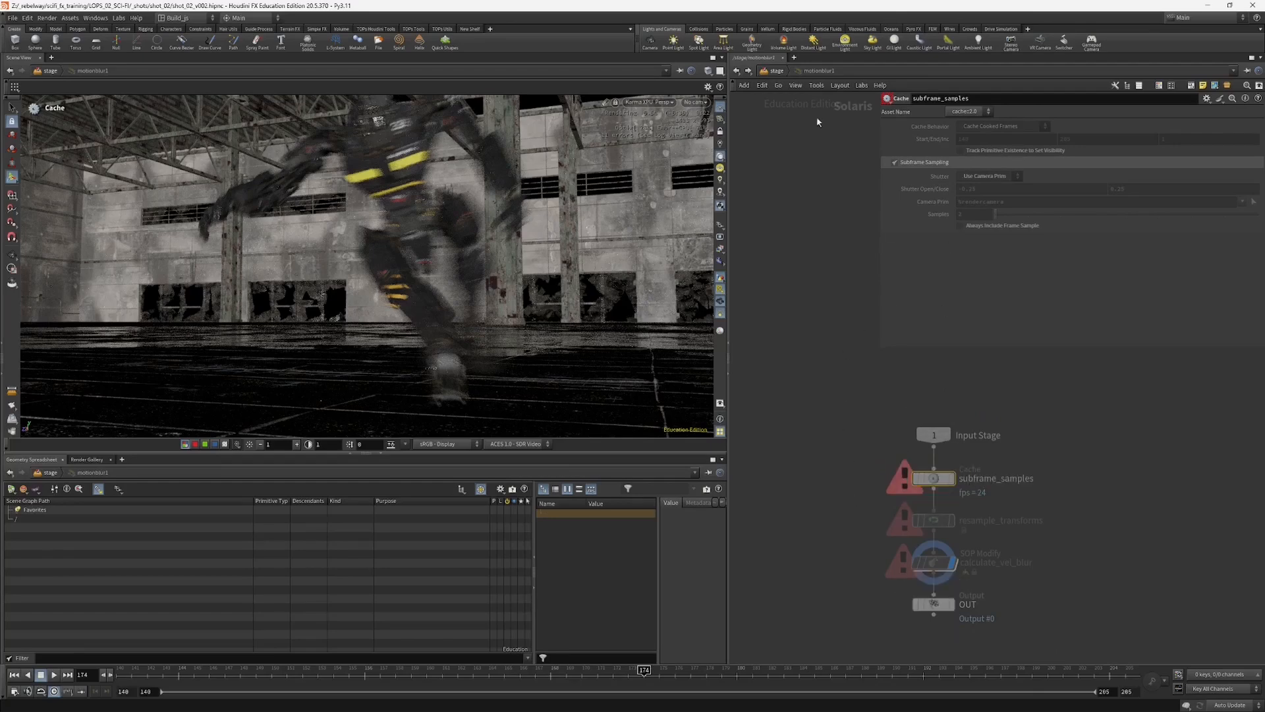
pyautogui.click(778, 72)
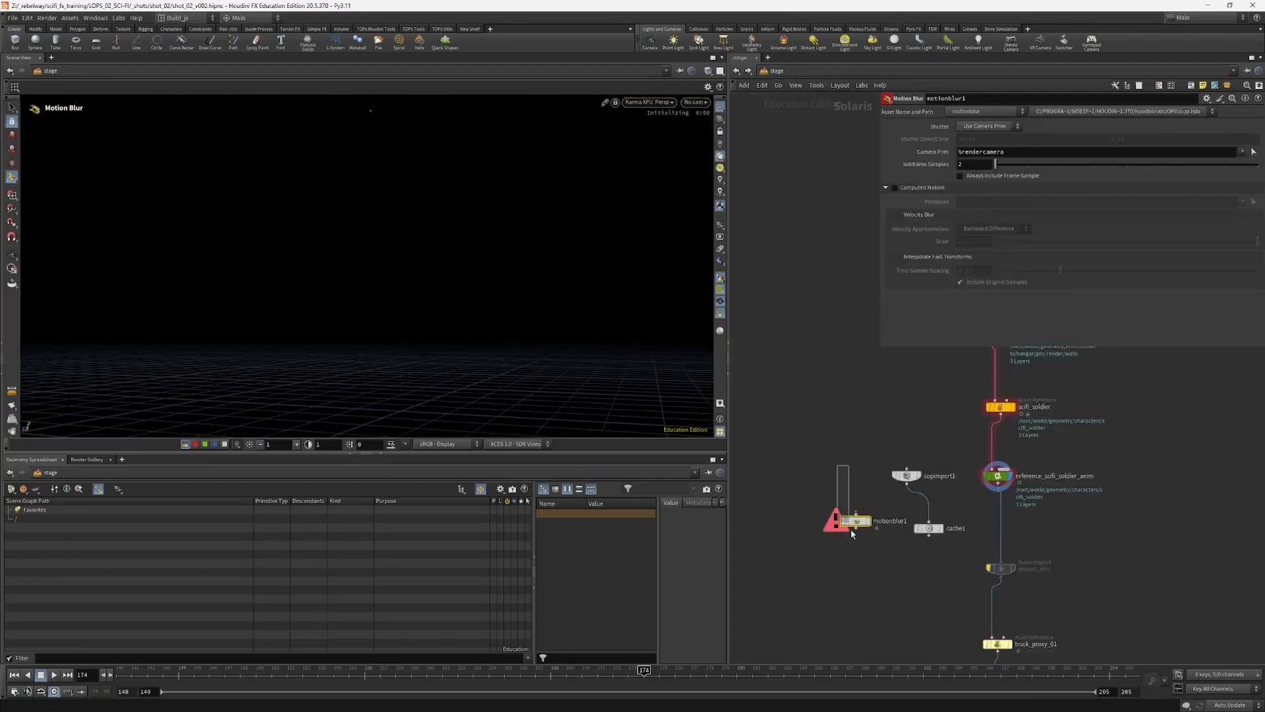
# Step: Delete the Motion Blur node, the SOP Import node and its attached Cache node
pyautogui.press('Delete')
pyautogui.click(940, 527)
pyautogui.moveTo(928, 528); pyautogui.dragTo(923, 466)
pyautogui.moveTo(877, 527); pyautogui.dragTo(862, 500, button='middle')
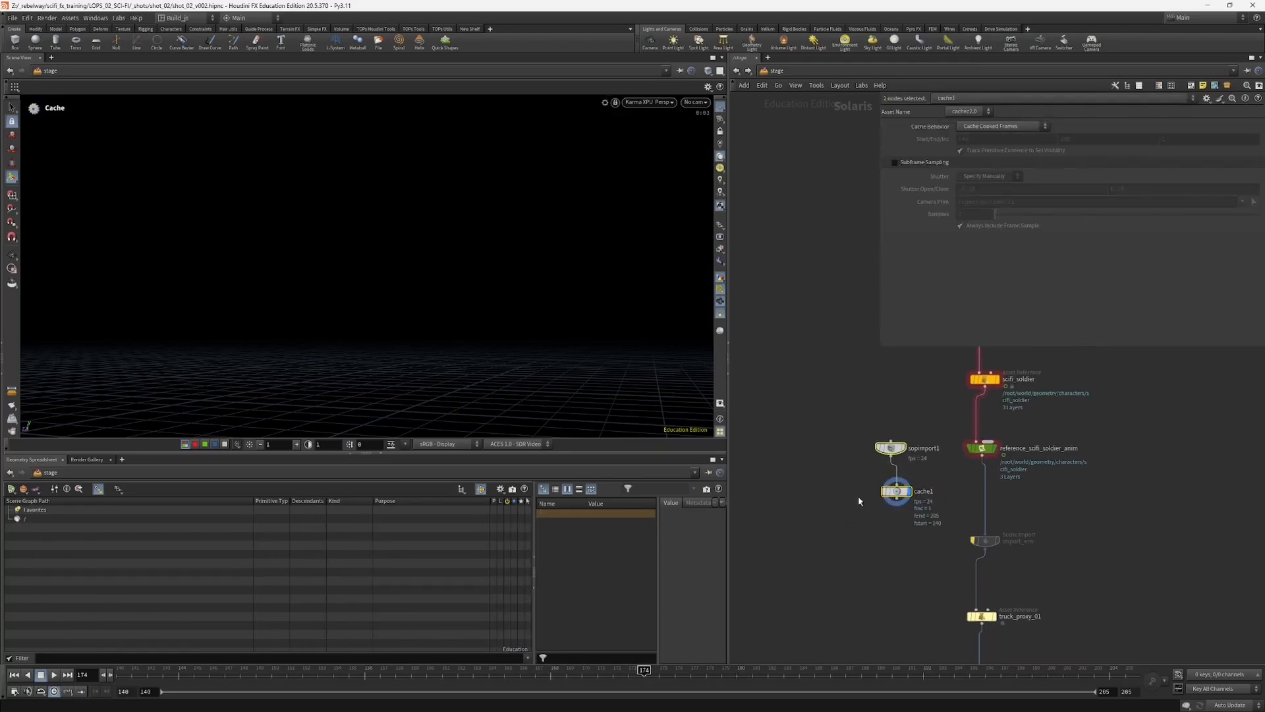
pyautogui.moveTo(836, 523); pyautogui.dragTo(874, 458)
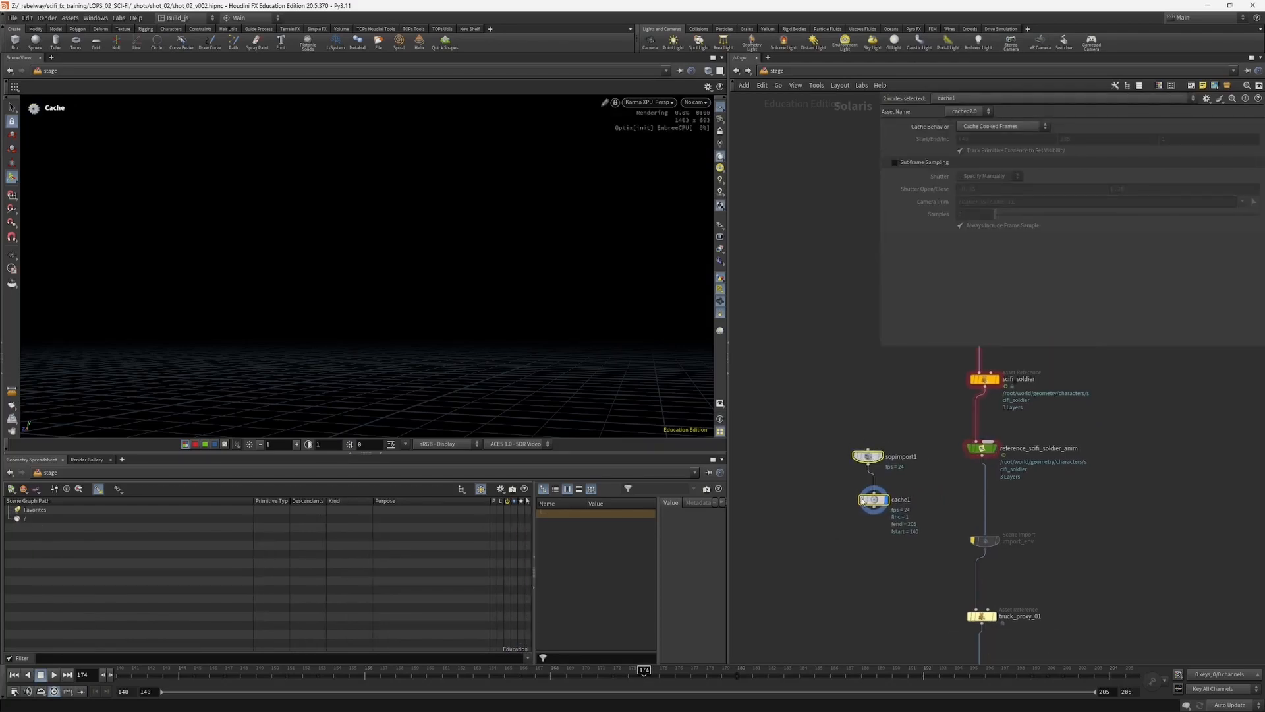
pyautogui.press('Delete')
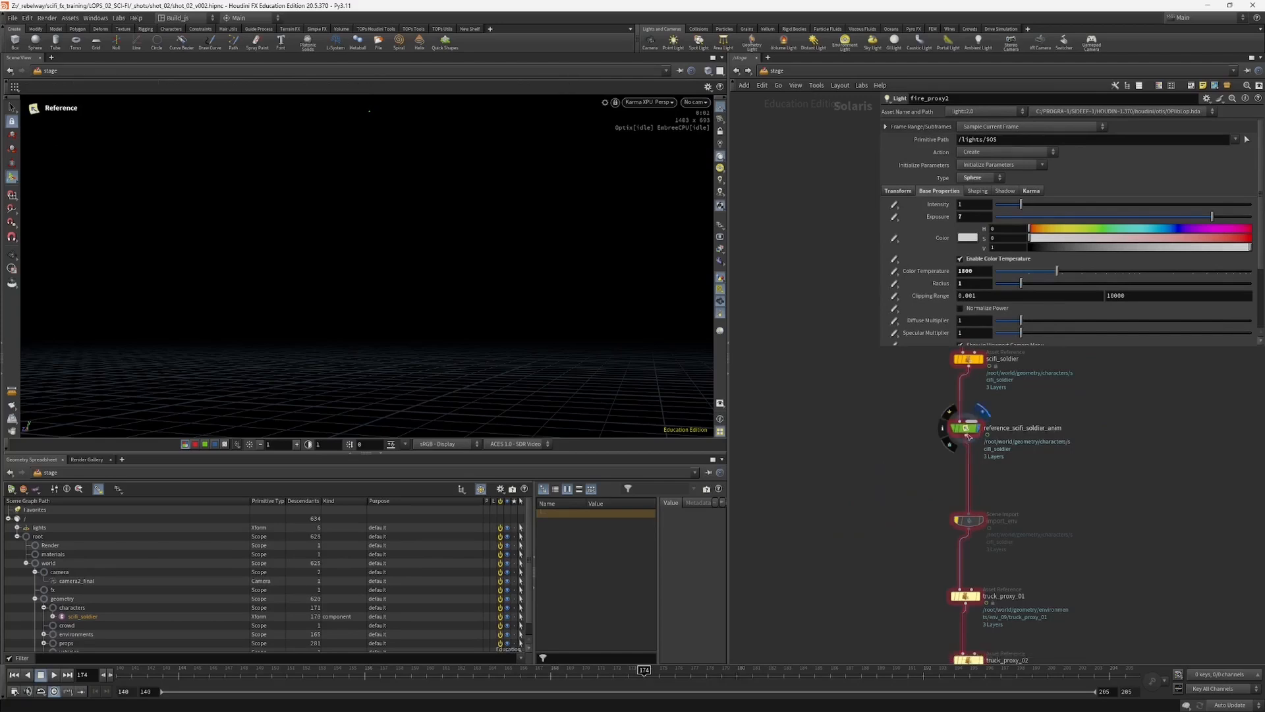
# Step: Select reference_scifi_soldier_anim and switch the viewport from Karma XPU to the interactive viewport renderer
pyautogui.click(960, 427)
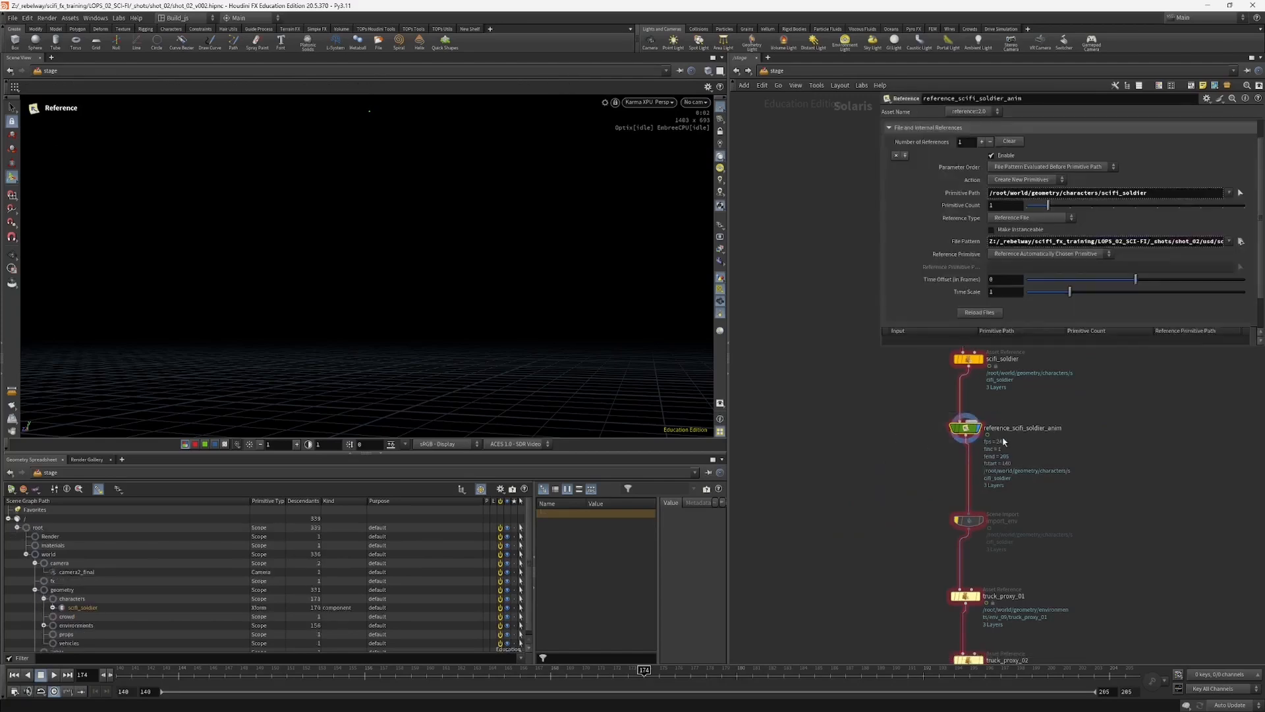
pyautogui.click(633, 103)
pyautogui.click(691, 158)
pyautogui.click(649, 102)
pyautogui.click(666, 148)
# Step: Display the stage at truck_proxy_01 and look through the camera2_final camera
pyautogui.moveTo(886, 430); pyautogui.dragTo(863, 392, button='middle')
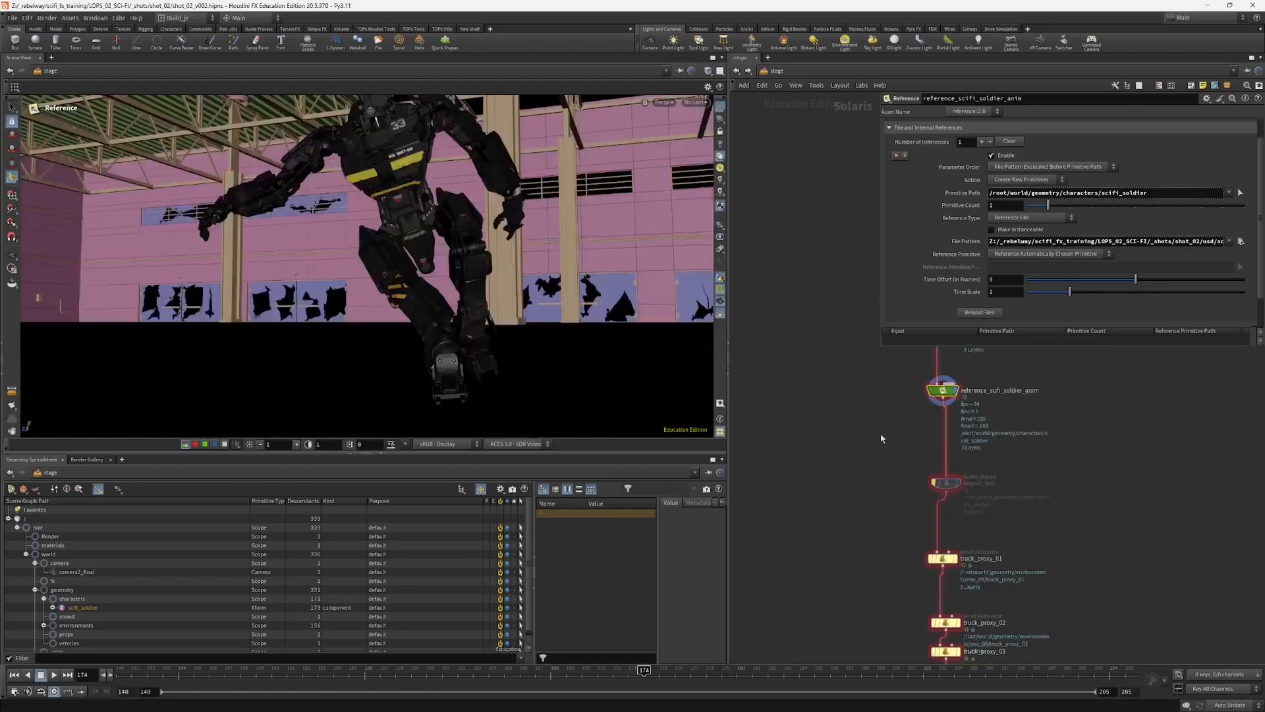
pyautogui.moveTo(840, 452); pyautogui.dragTo(830, 409, button='middle')
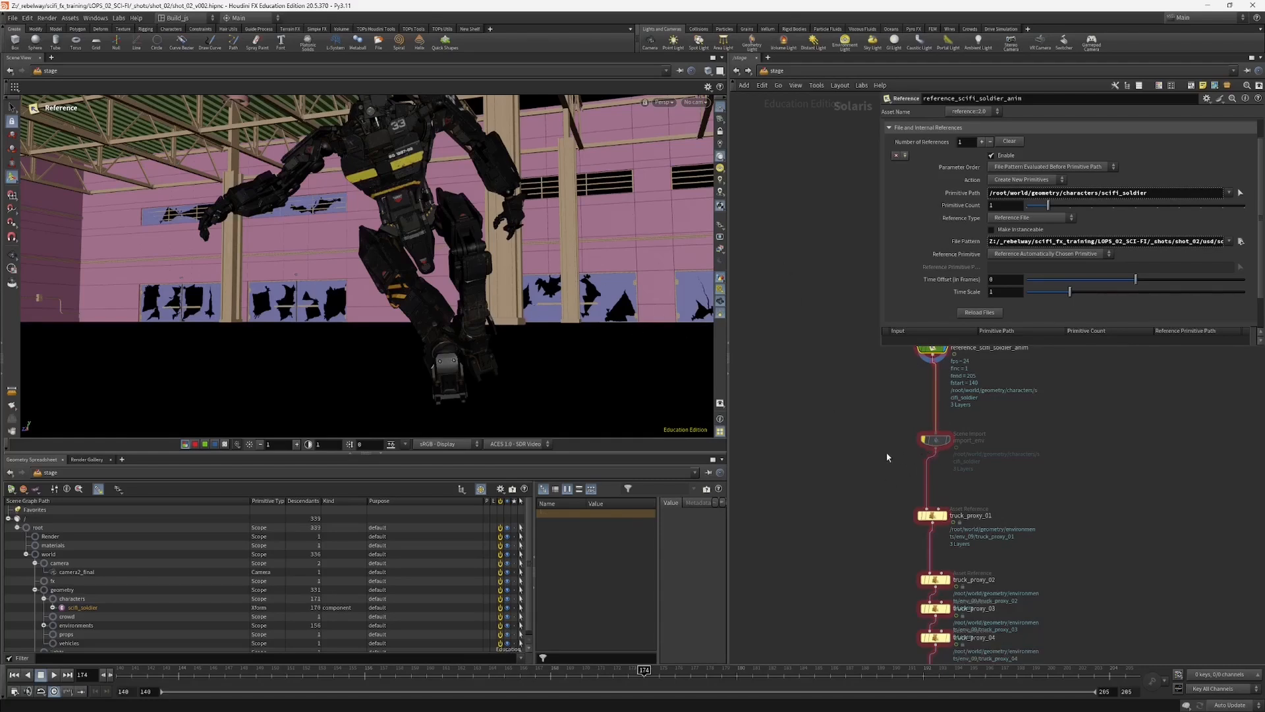
pyautogui.moveTo(887, 508); pyautogui.dragTo(846, 491, button='middle')
pyautogui.moveTo(917, 454); pyautogui.dragTo(894, 452)
pyautogui.moveTo(873, 526); pyautogui.dragTo(829, 452, button='middle')
pyautogui.click(907, 492)
pyautogui.click(919, 492)
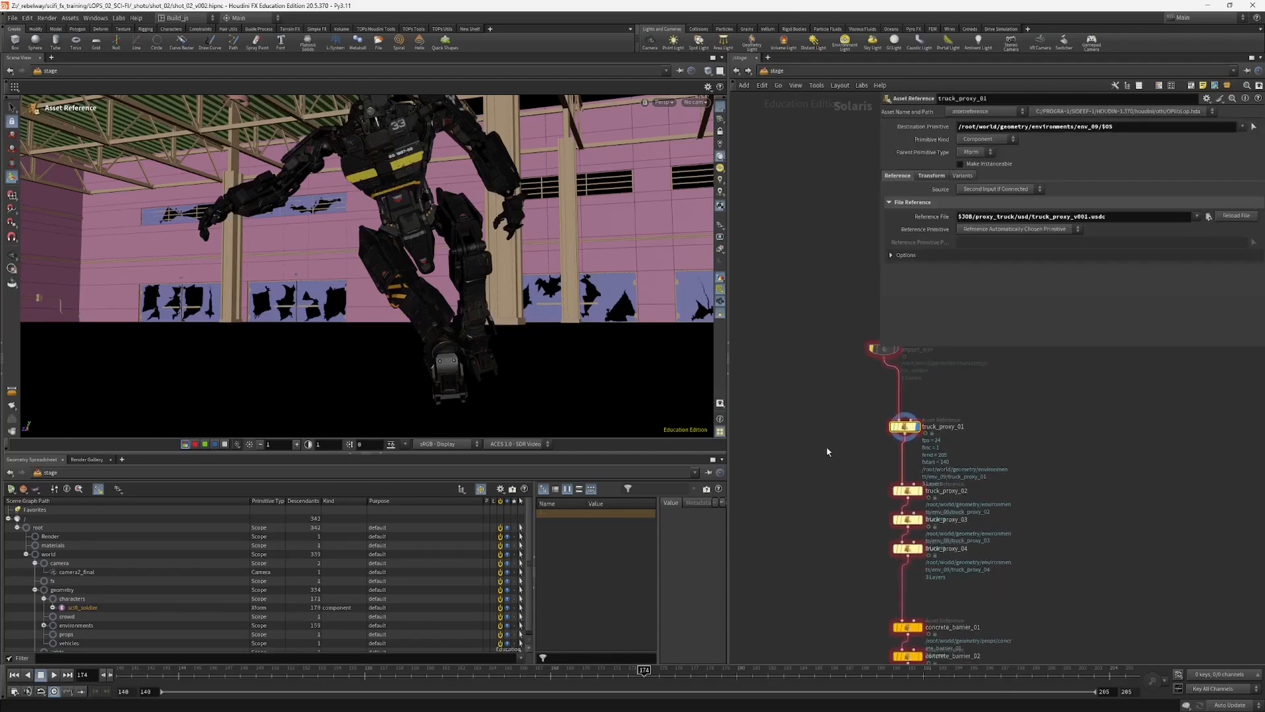
pyautogui.click(695, 102)
pyautogui.click(758, 135)
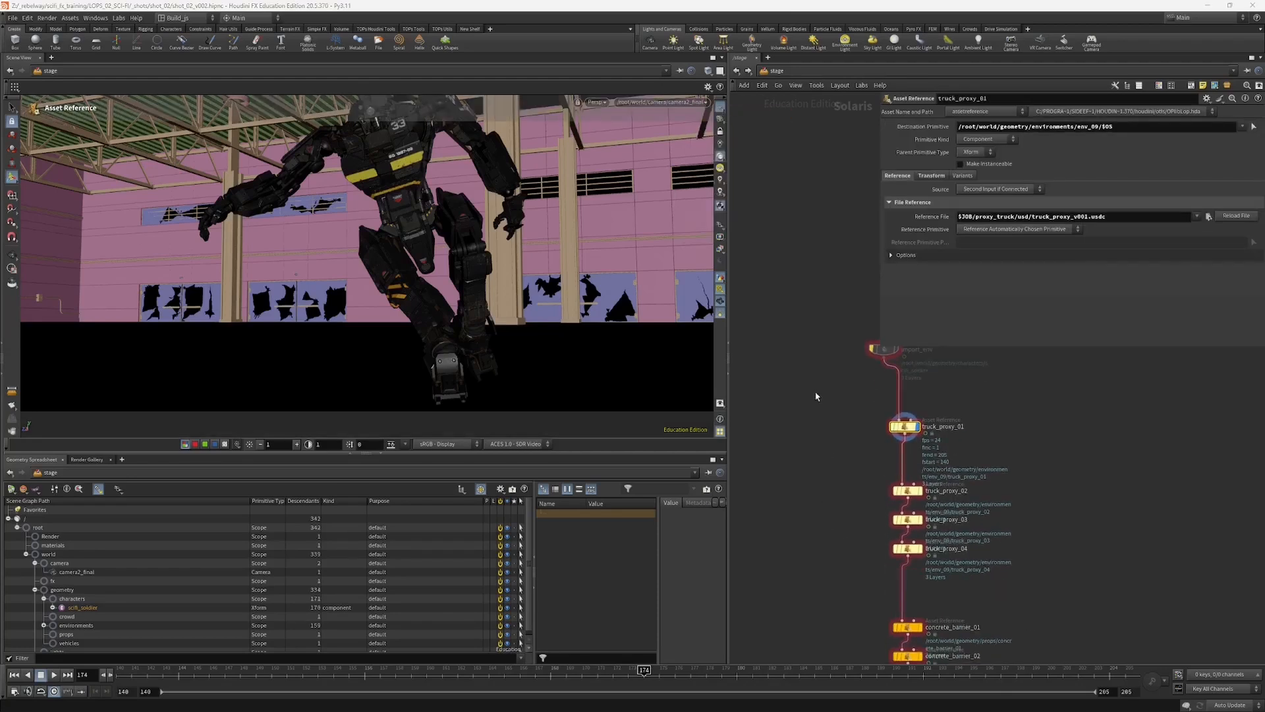
# Step: Step the stage display through truck_proxy_03 to truck_proxy_04 and space those two nodes apart
pyautogui.moveTo(837, 530); pyautogui.dragTo(838, 471, button='middle')
pyautogui.click(917, 459)
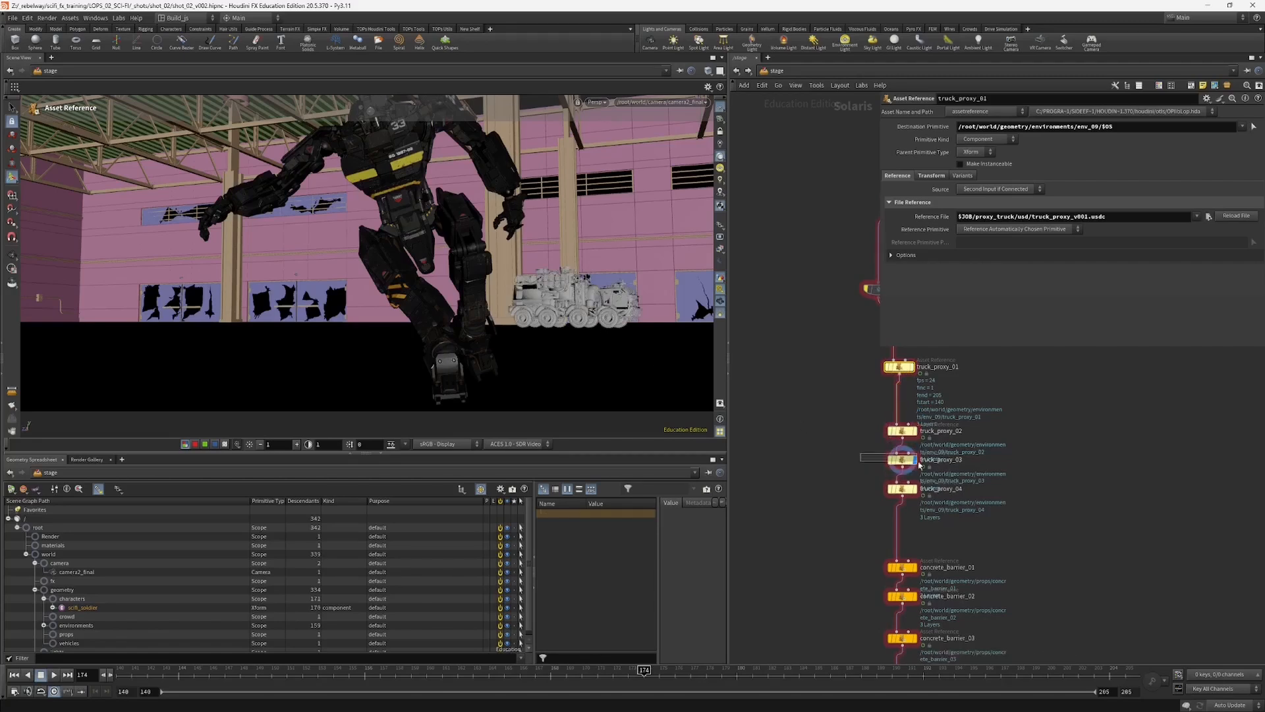
pyautogui.moveTo(918, 462); pyautogui.dragTo(903, 502)
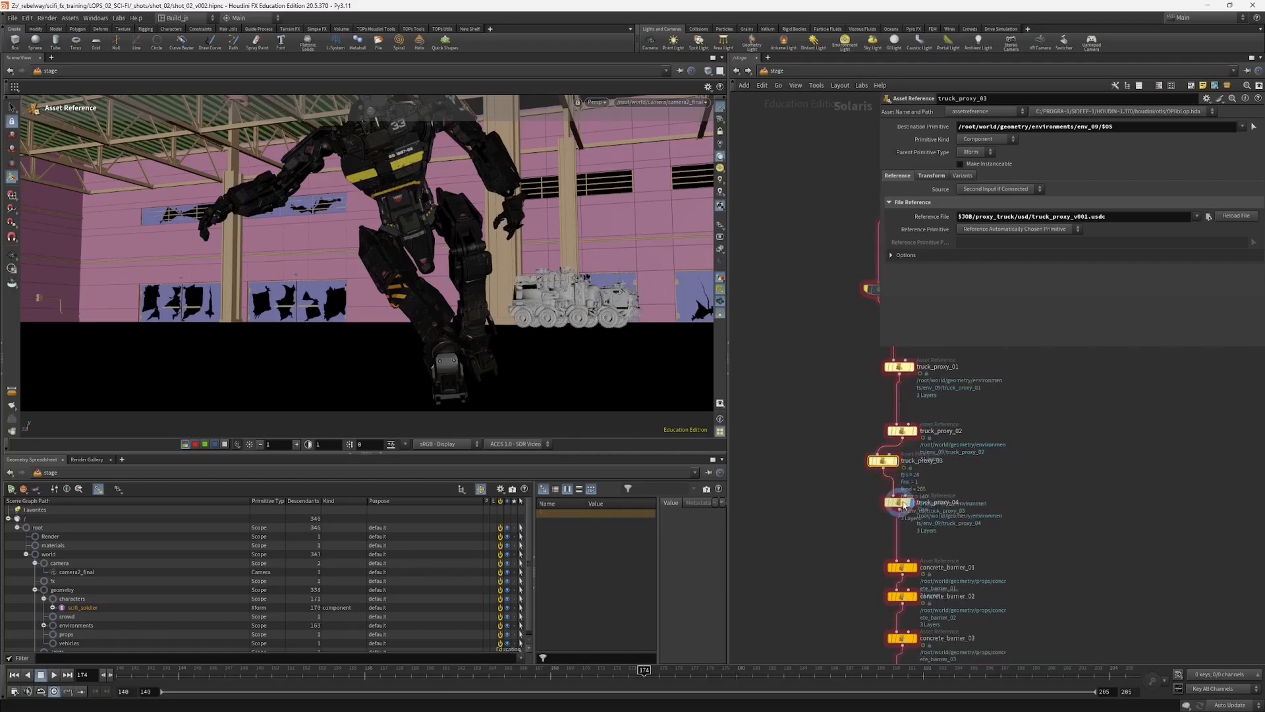
# Step: Display the stage through concrete_barrier_03, enlarge the scene graph and expand its props branch
pyautogui.moveTo(839, 549); pyautogui.dragTo(832, 444, button='middle')
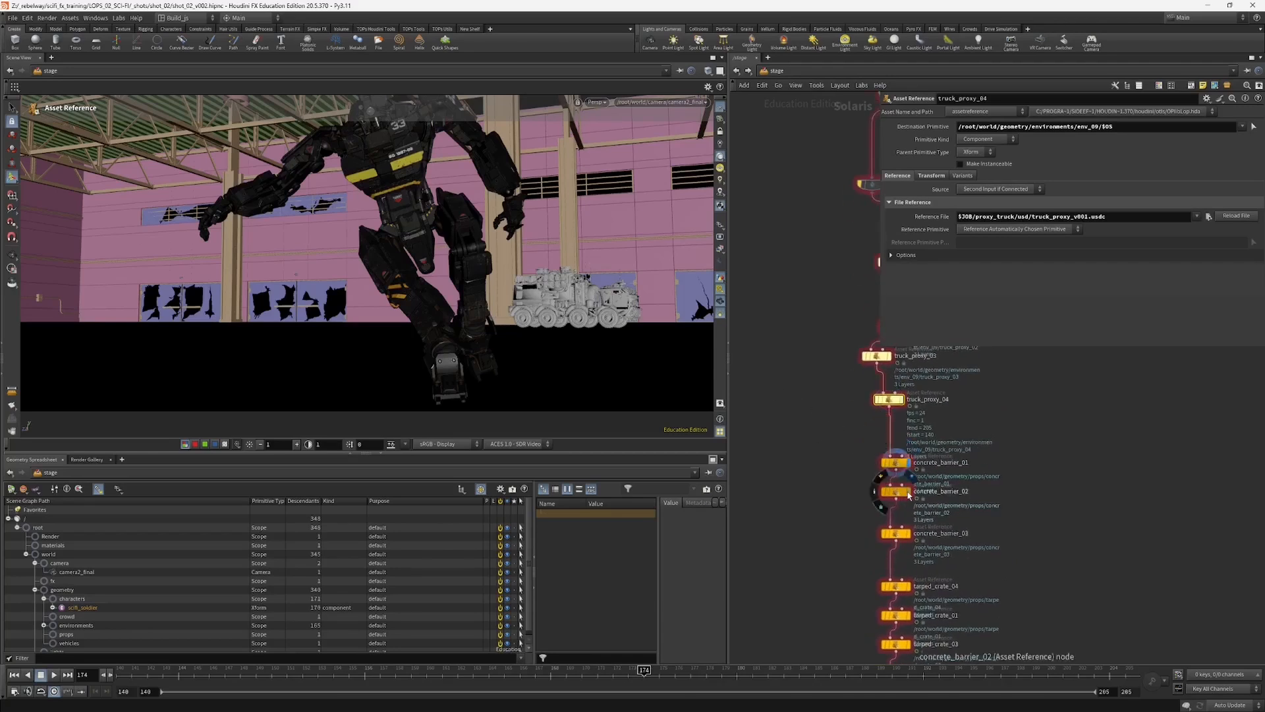
pyautogui.moveTo(909, 493); pyautogui.dragTo(909, 504)
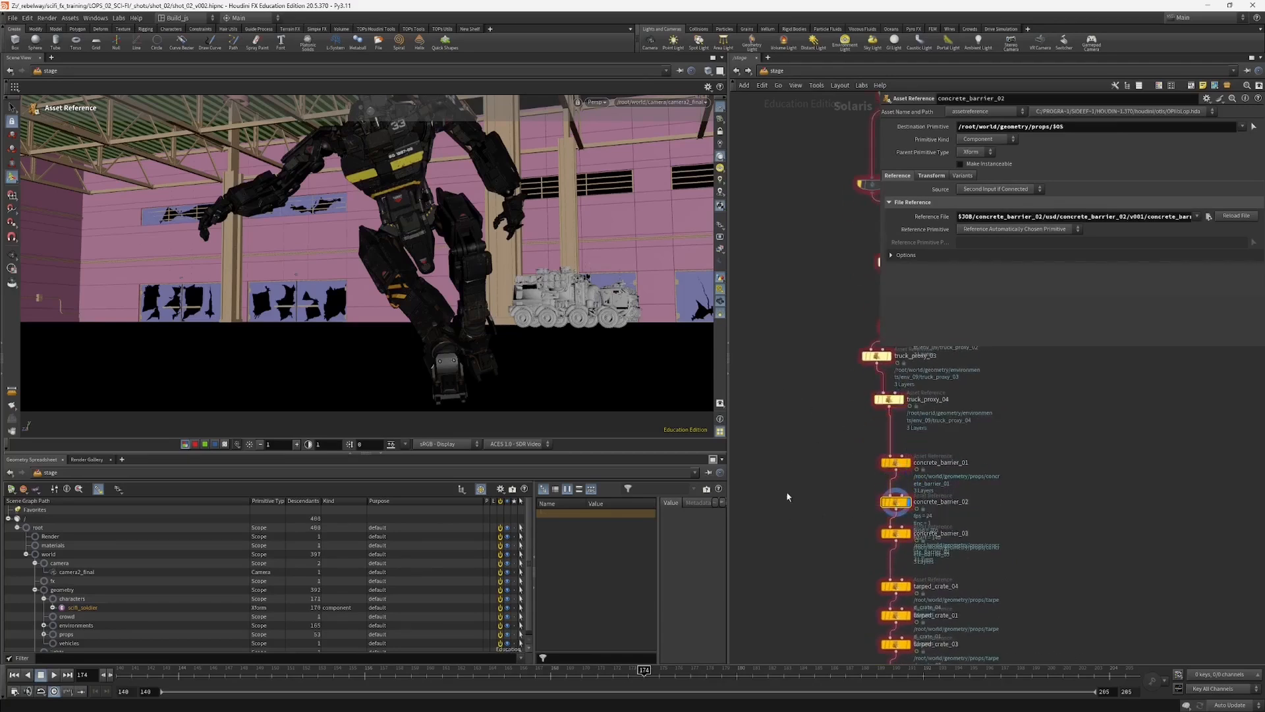
pyautogui.moveTo(787, 493); pyautogui.dragTo(835, 438, button='middle')
pyautogui.moveTo(621, 453); pyautogui.dragTo(629, 367)
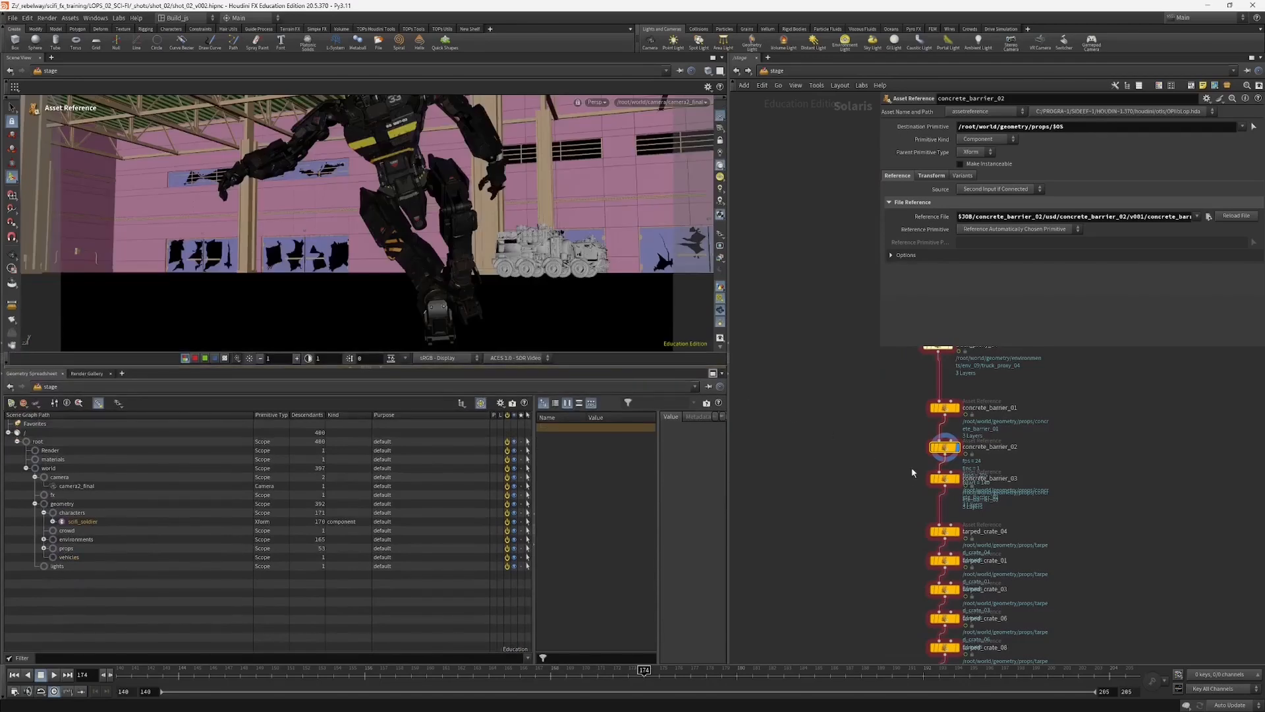
pyautogui.click(939, 478)
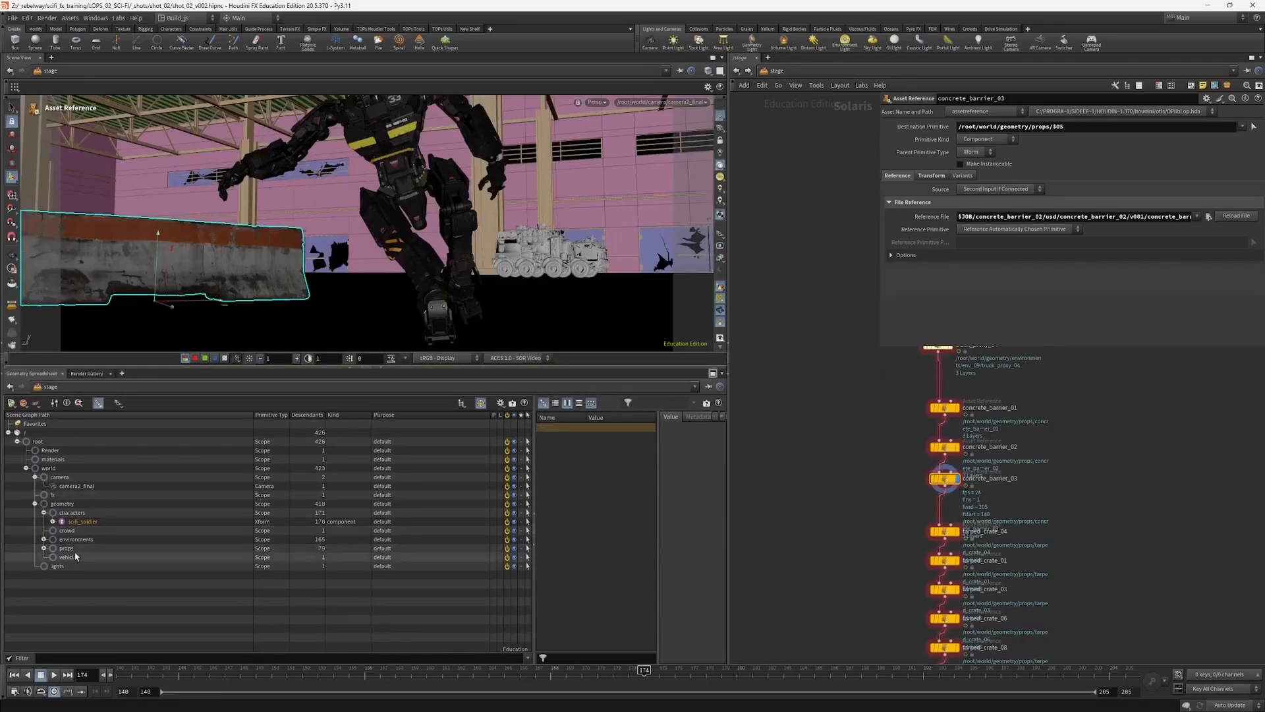
pyautogui.click(44, 547)
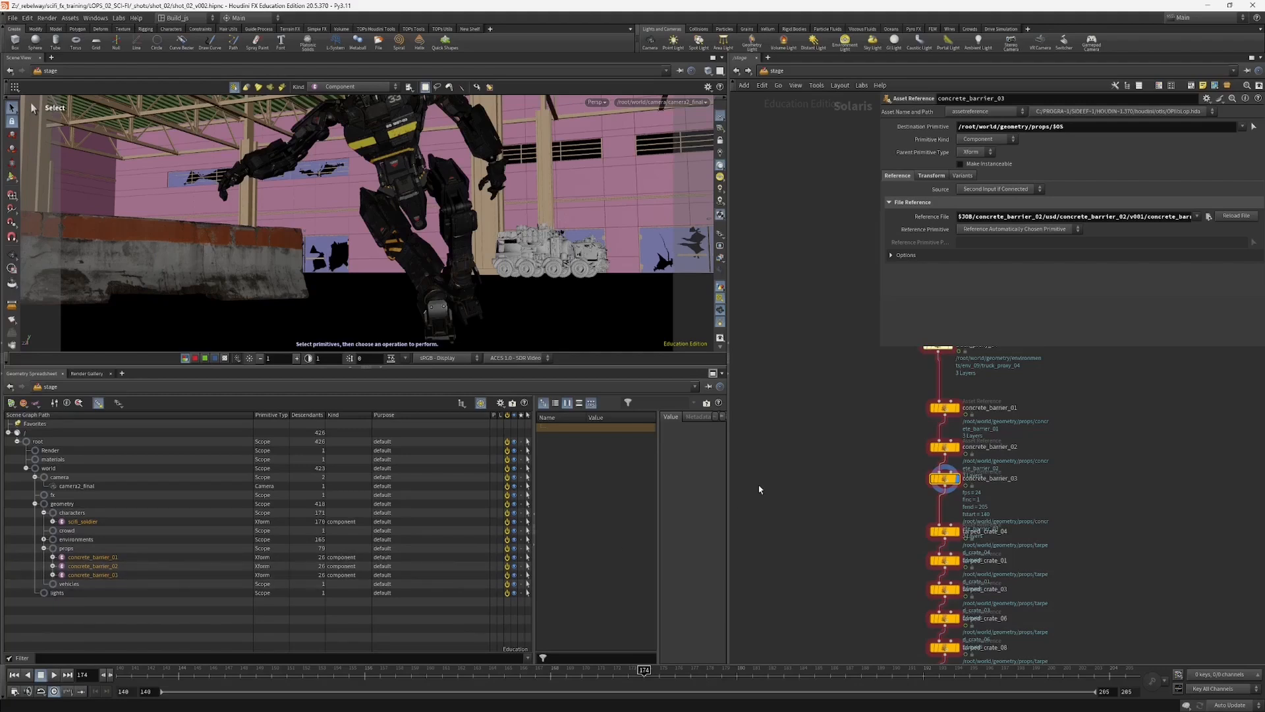
# Step: Display the stage at tarped_crate_08 to include the tarped crates, and realign that node with its chain
pyautogui.moveTo(845, 538); pyautogui.dragTo(852, 482, button='middle')
pyautogui.moveTo(950, 487); pyautogui.dragTo(952, 595)
pyautogui.scroll(3, 921, 590)
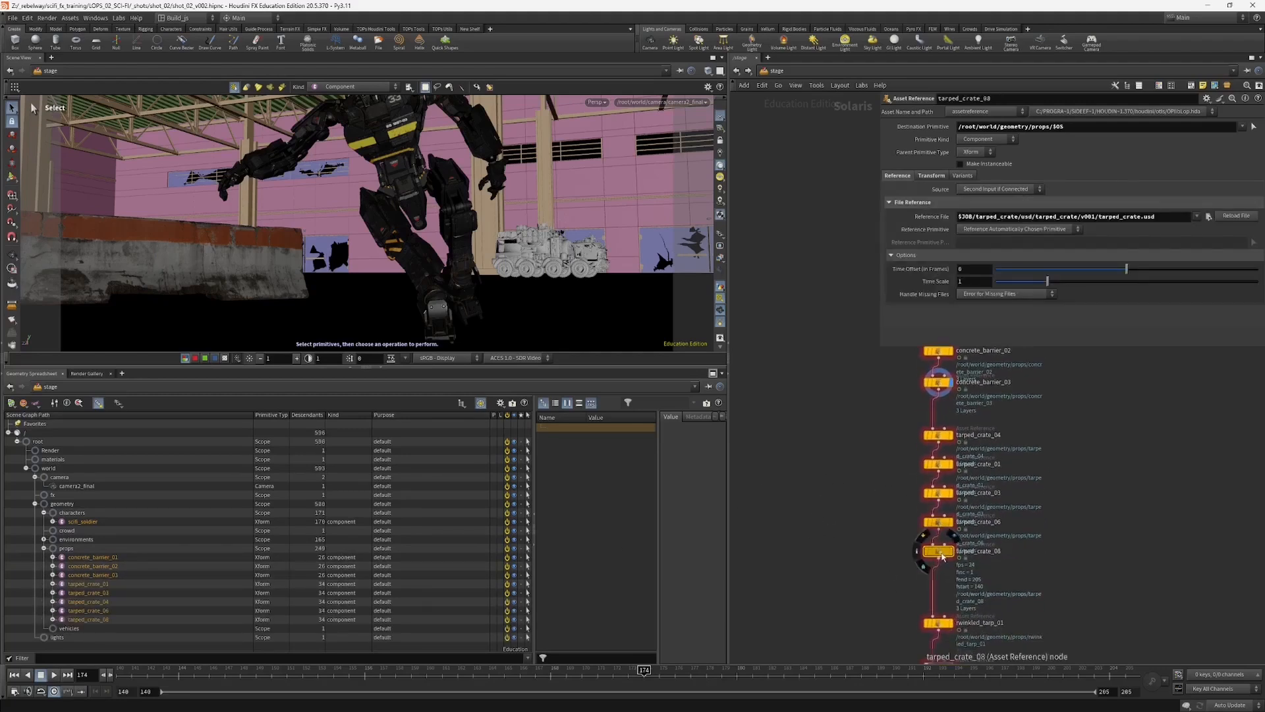
pyautogui.click(918, 558)
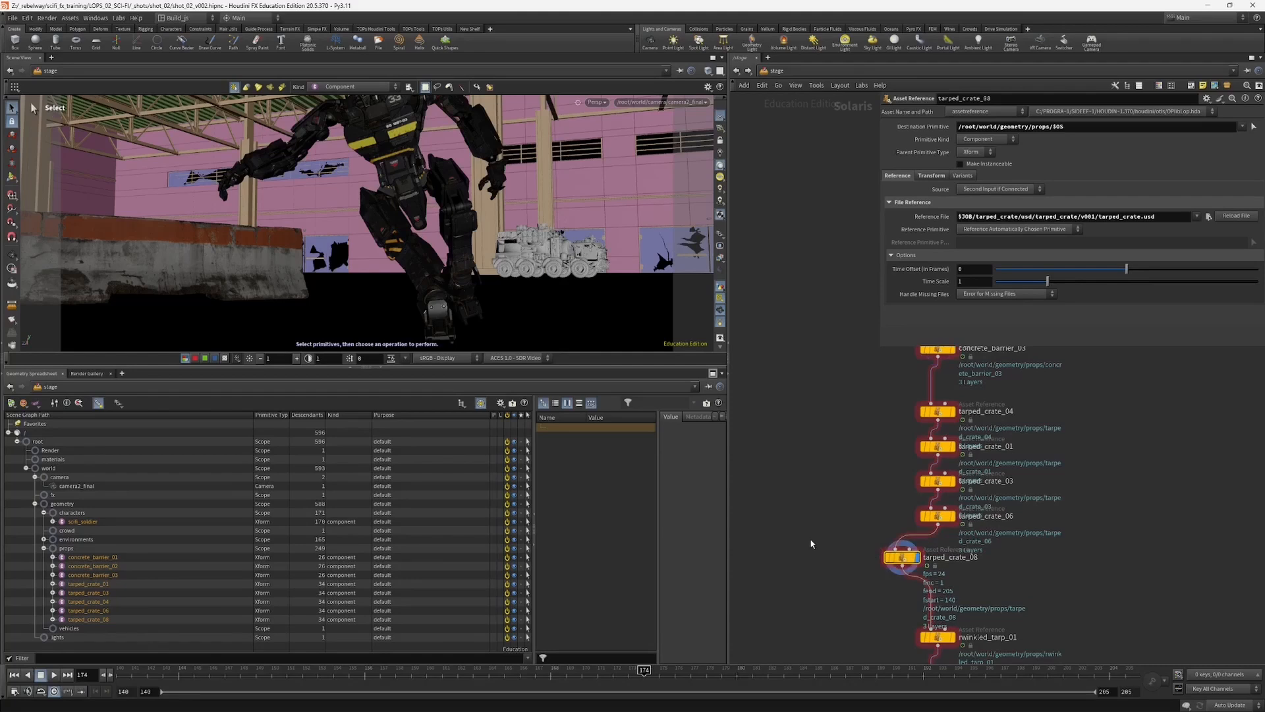
pyautogui.moveTo(897, 557); pyautogui.dragTo(933, 553)
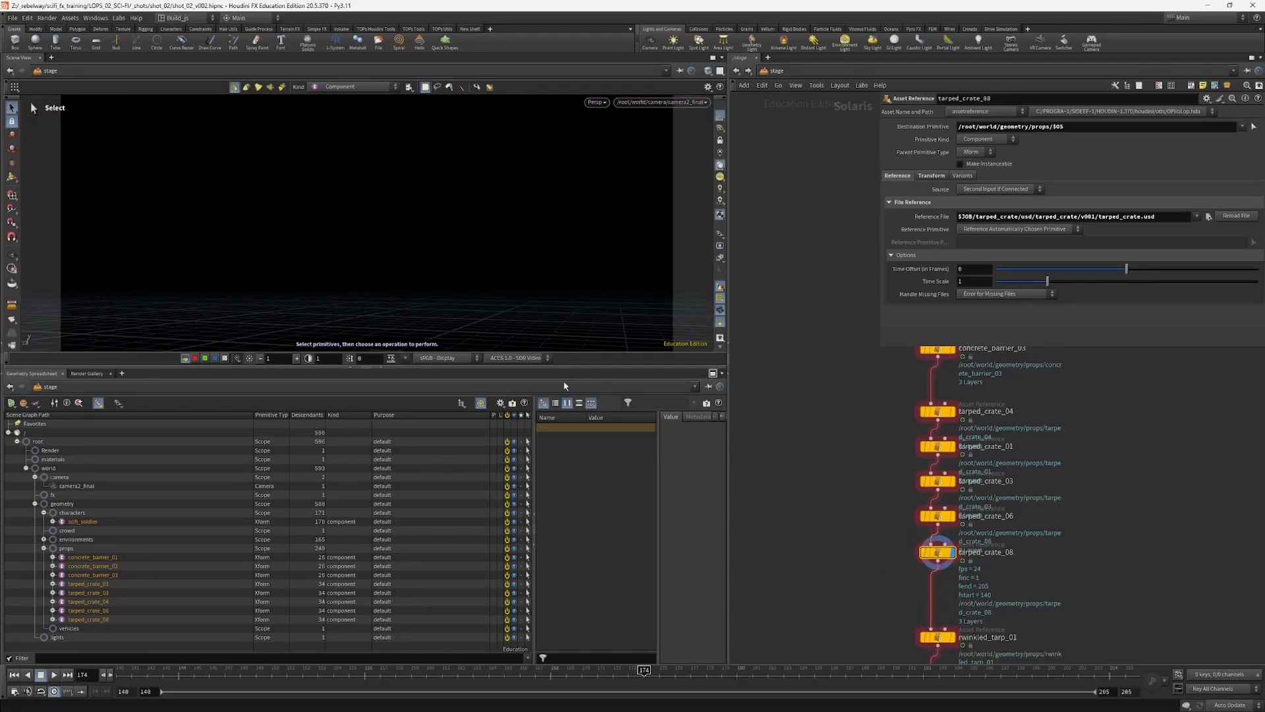
# Step: Enlarge the viewport, tumble away from the camera view, and toggle Render-purpose geometry off and back on
pyautogui.moveTo(528, 365); pyautogui.dragTo(527, 407)
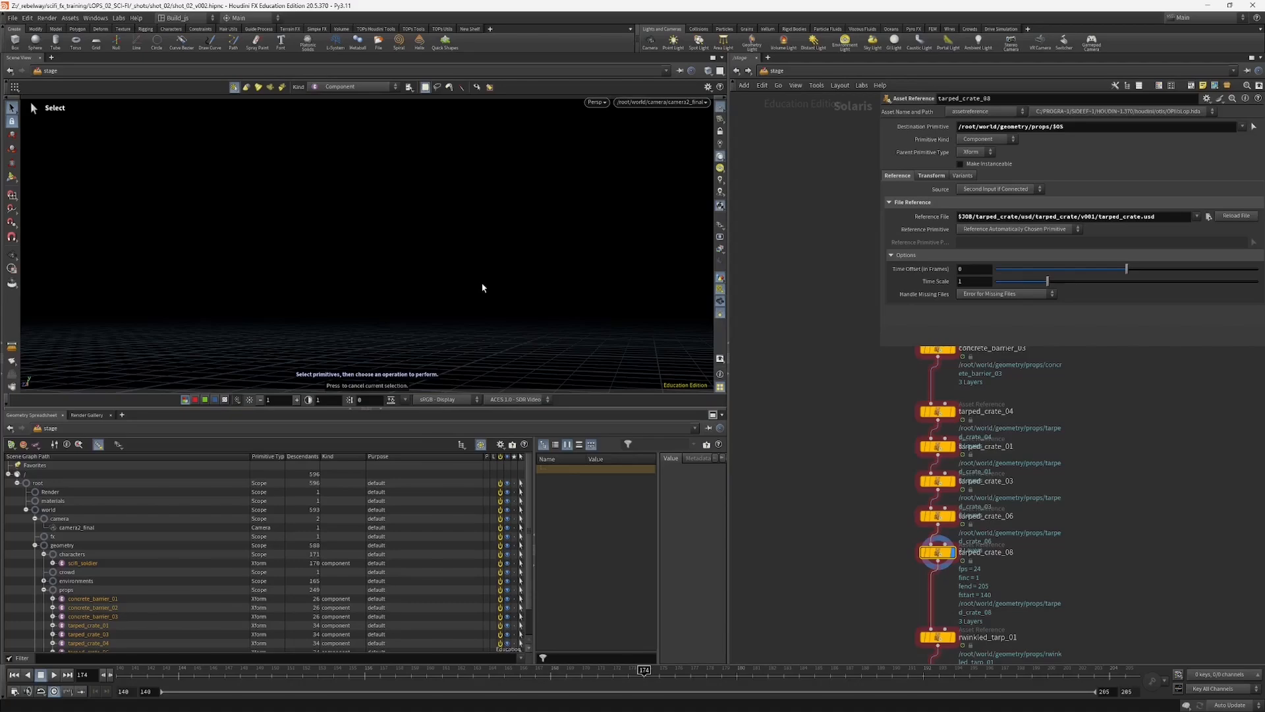
pyautogui.keyDown('alt'); pyautogui.moveTo(483, 286); pyautogui.dragTo(369, 231); pyautogui.keyUp('alt')
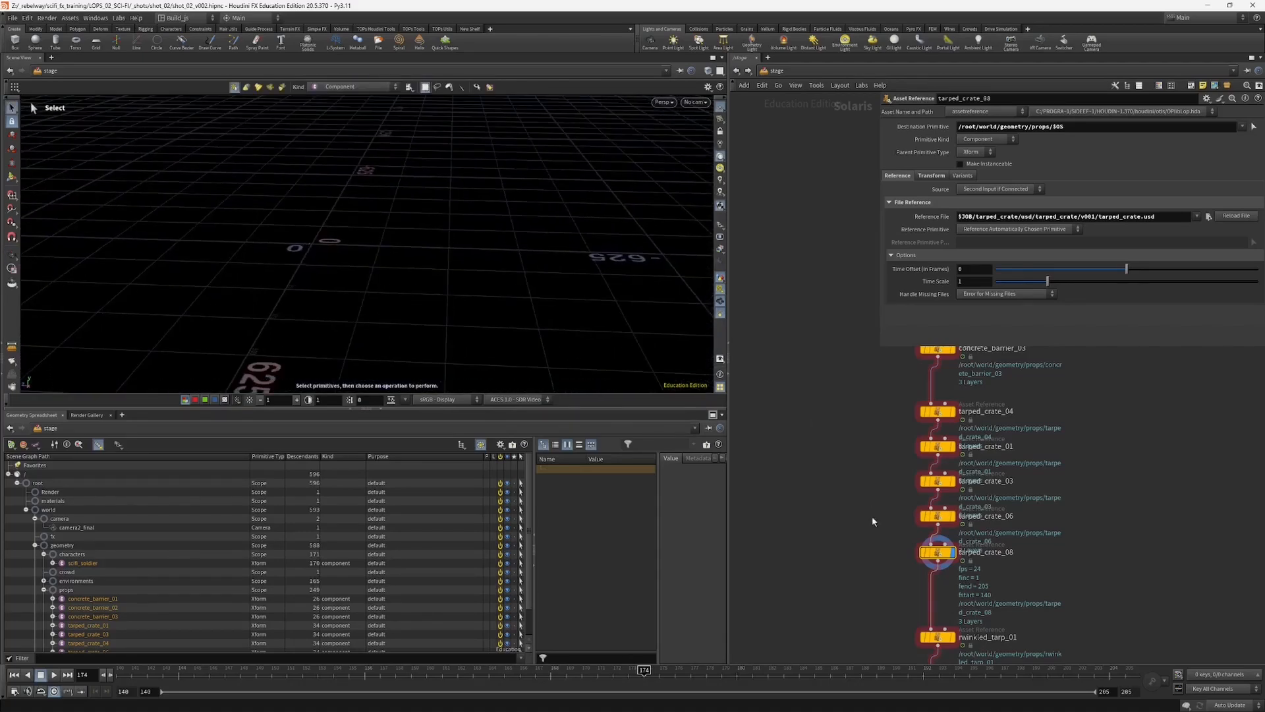
pyautogui.moveTo(873, 521); pyautogui.dragTo(858, 478, button='middle')
pyautogui.click(719, 228)
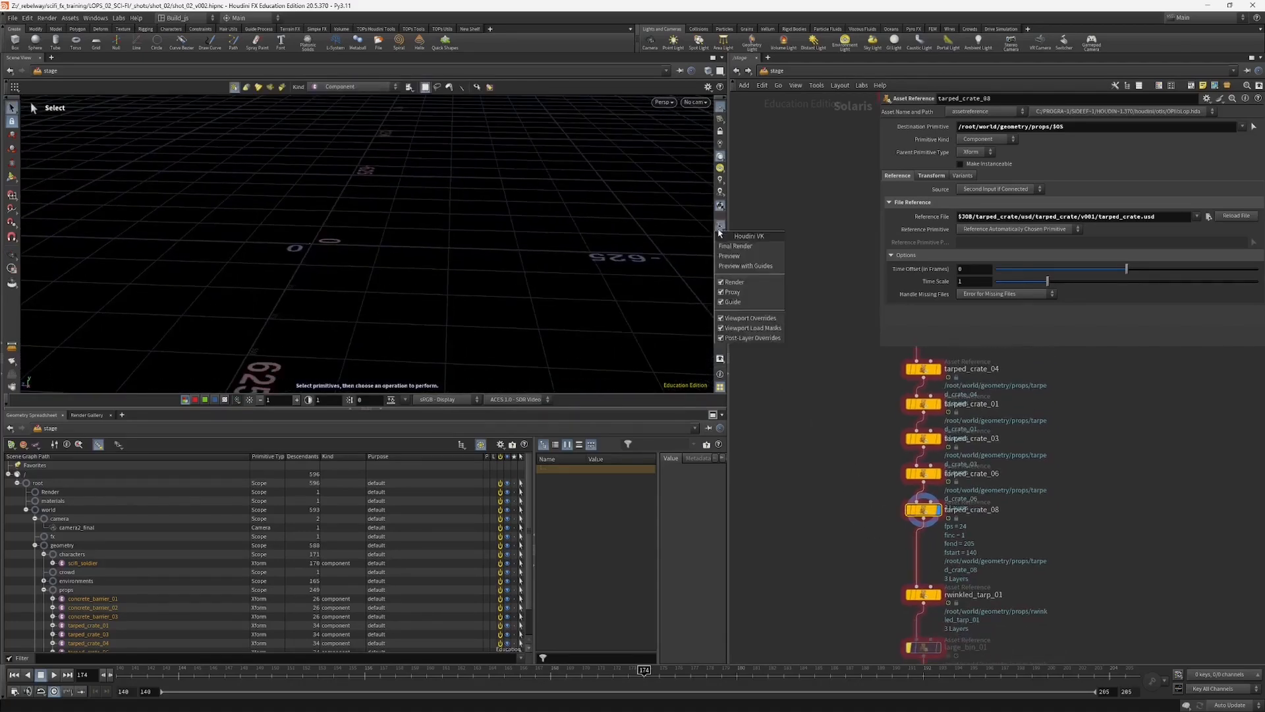
pyautogui.click(740, 282)
pyautogui.click(719, 228)
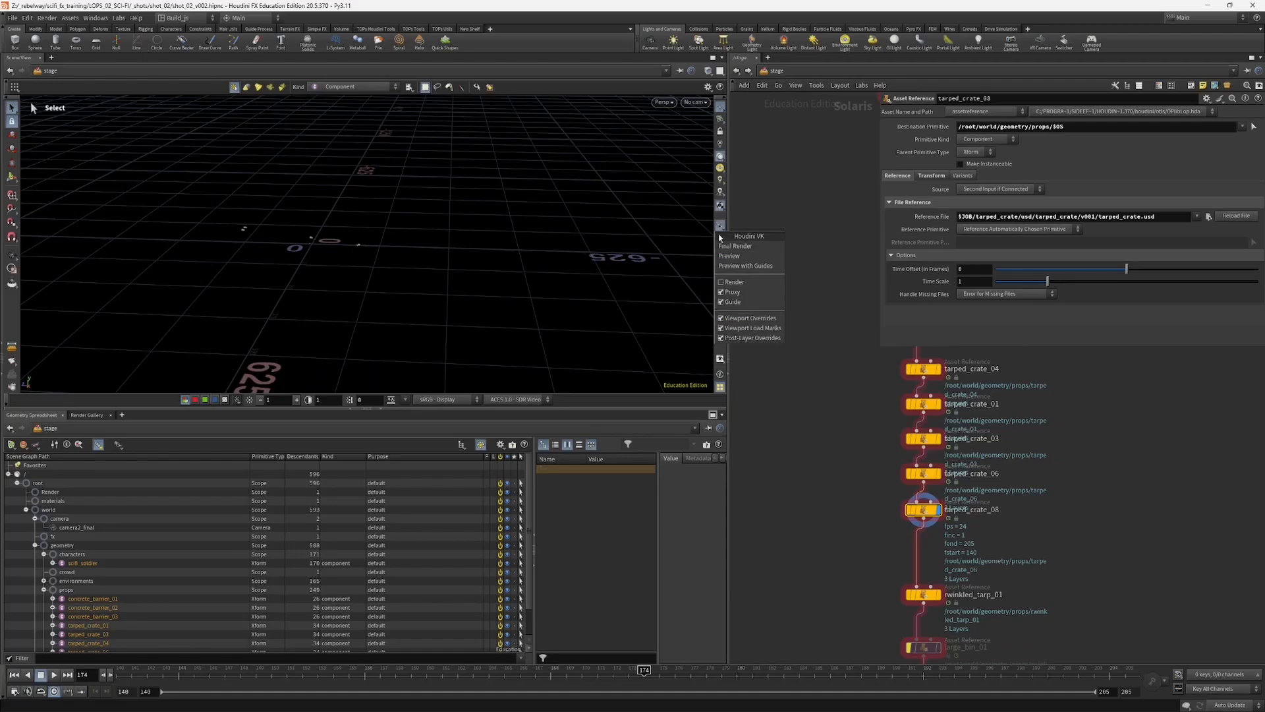
pyautogui.click(734, 282)
# Step: Look through the /root/world/camera/camera2_final camera again after tumbling the free view
pyautogui.keyDown('alt'); pyautogui.moveTo(448, 288); pyautogui.dragTo(325, 263); pyautogui.keyUp('alt')
pyautogui.keyDown('alt'); pyautogui.moveTo(325, 263); pyautogui.dragTo(632, 123, button='right'); pyautogui.keyUp('alt')
pyautogui.click(696, 102)
pyautogui.click(731, 113)
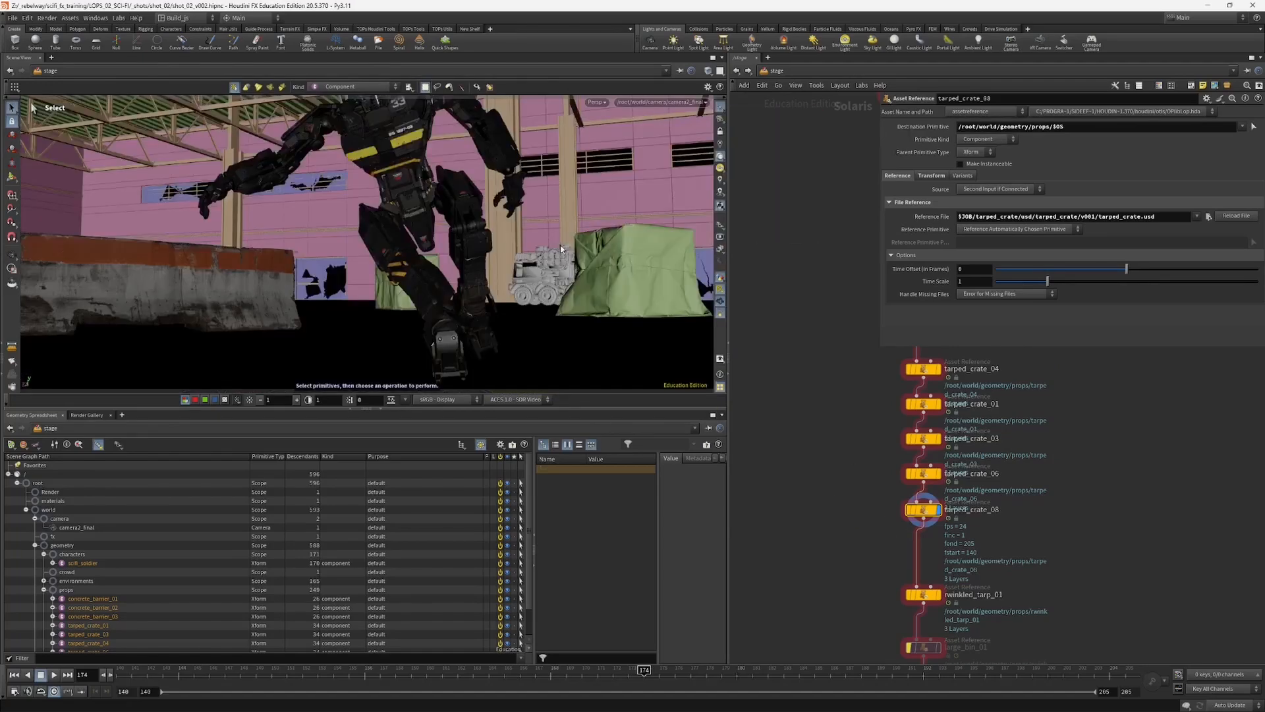
# Step: Nudge the tarped_crate_08 node down its chain and display the stage at rwinkled_tarp_01
pyautogui.moveTo(870, 513); pyautogui.dragTo(866, 475, button='middle')
pyautogui.moveTo(920, 473); pyautogui.dragTo(920, 483)
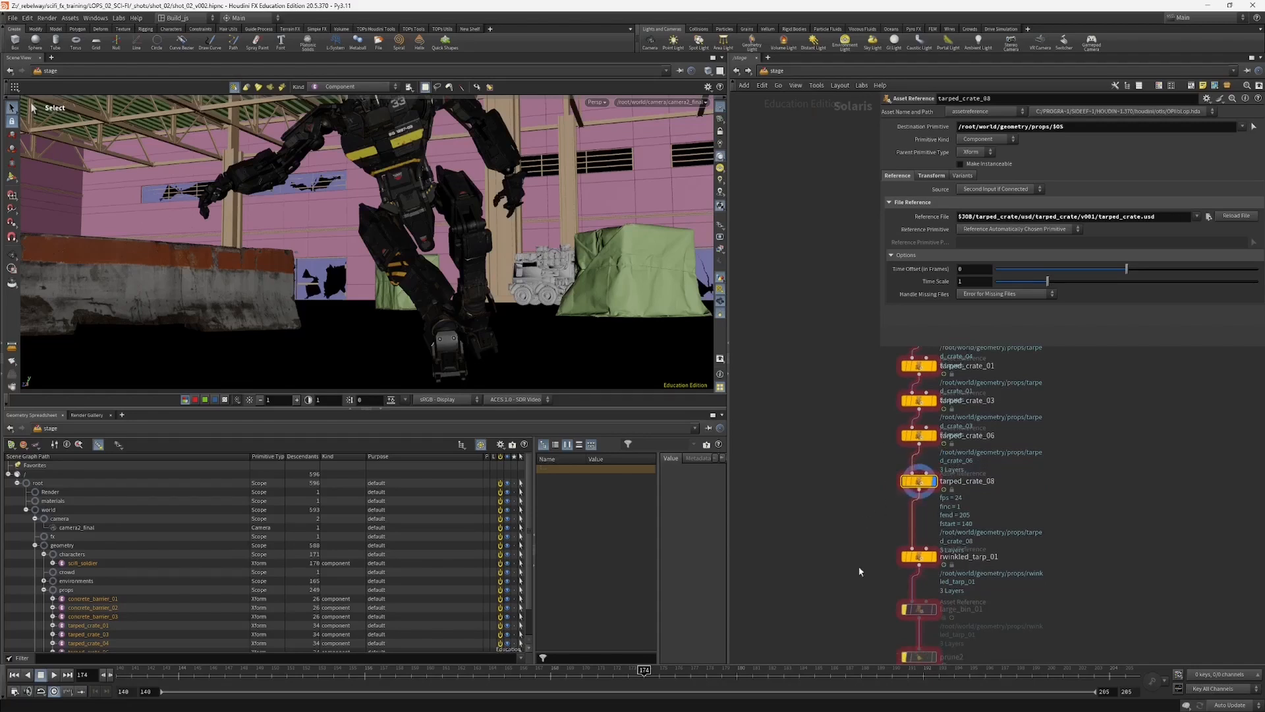
pyautogui.moveTo(859, 572); pyautogui.dragTo(852, 517, button='middle')
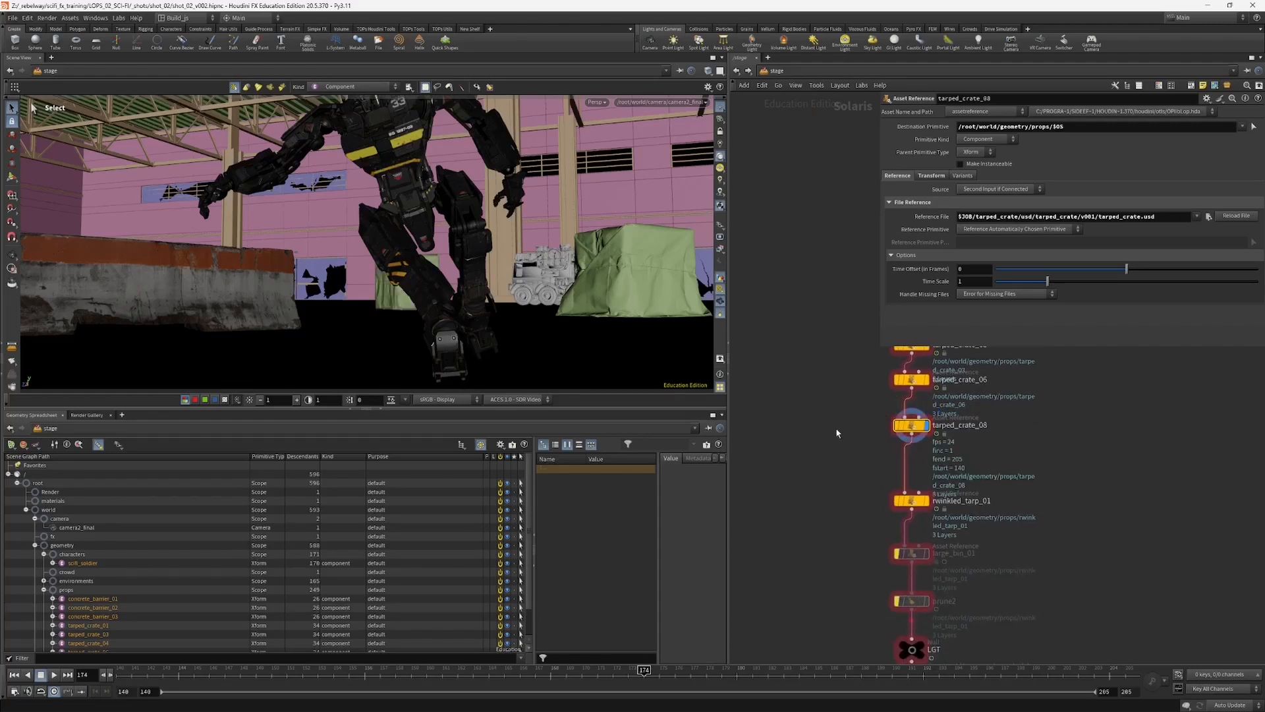
pyautogui.moveTo(873, 493); pyautogui.dragTo(856, 463, button='middle')
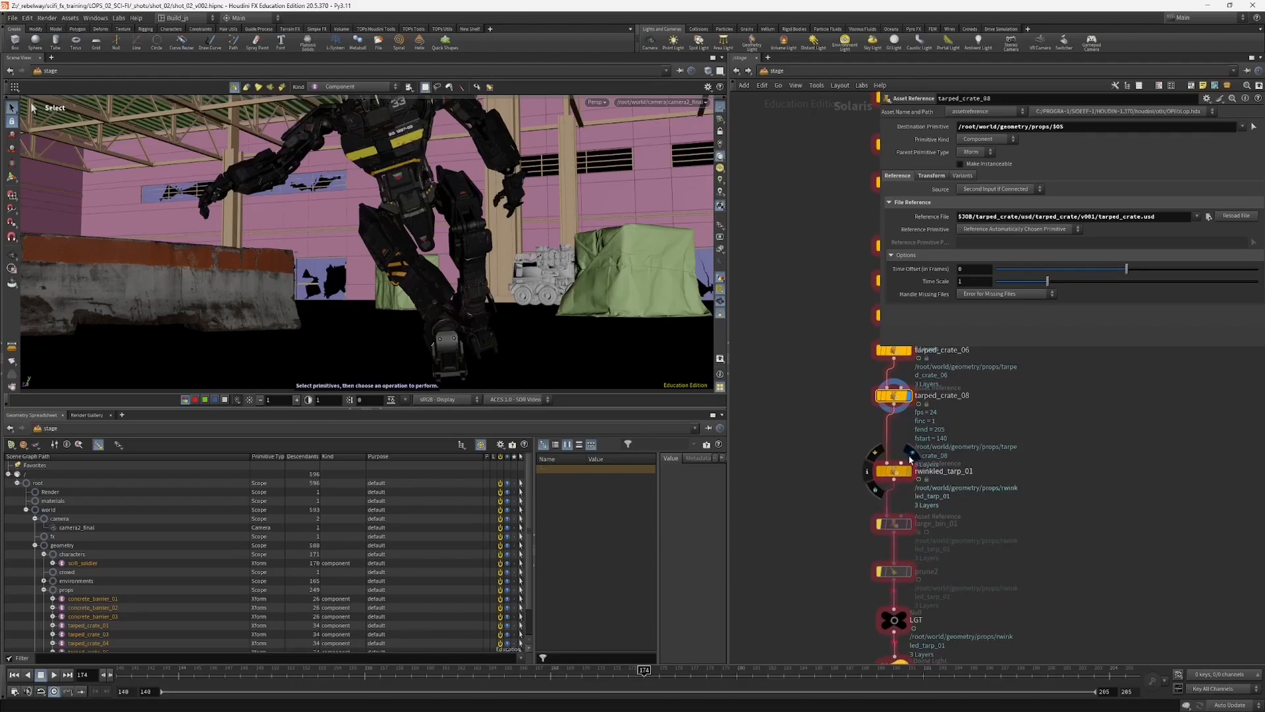
pyautogui.click(892, 471)
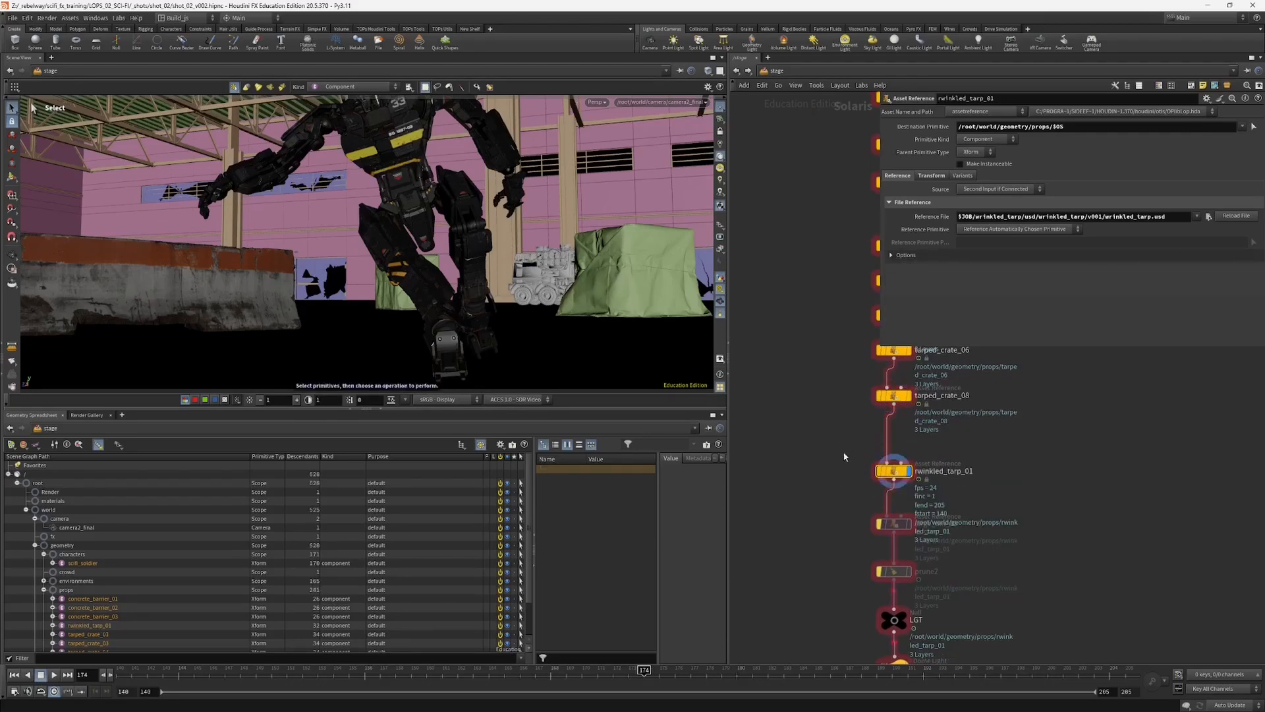
# Step: Expand concrete_barrier_01 under props in the scene graph and inspect the contents of its mtl scope
pyautogui.moveTo(844, 456); pyautogui.dragTo(834, 421, button='middle')
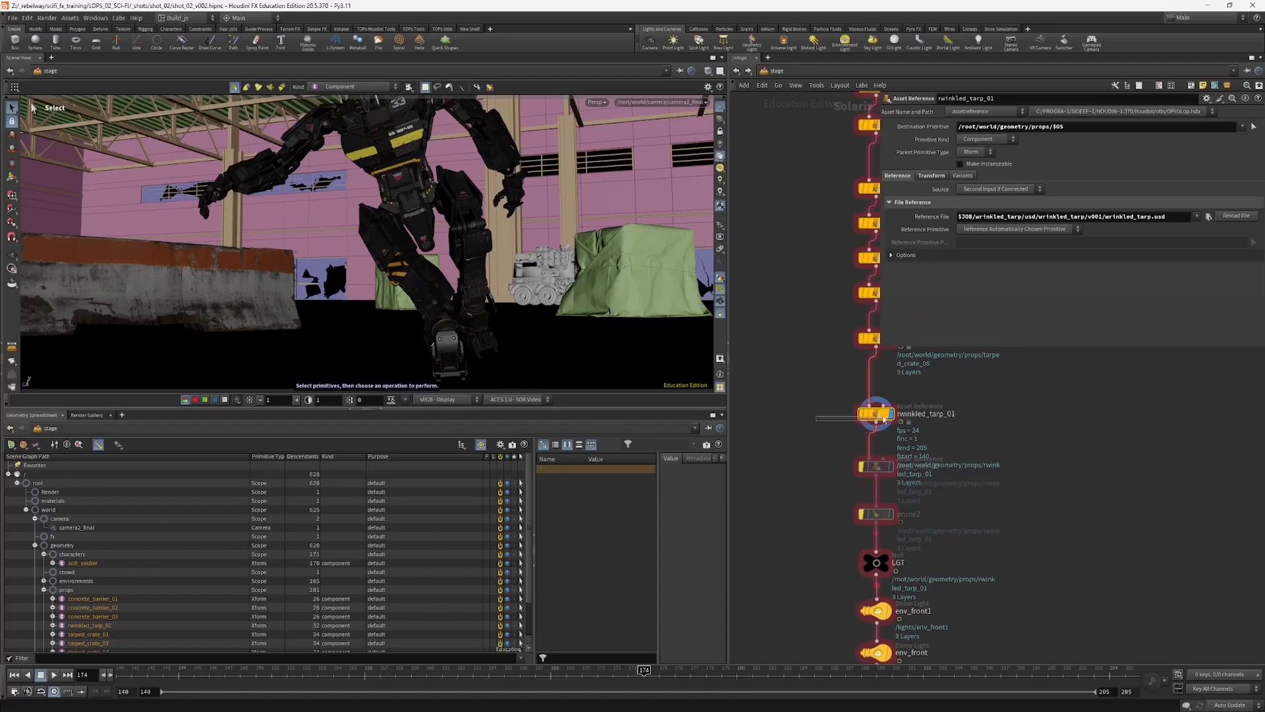
pyautogui.scroll(-2, 211, 526)
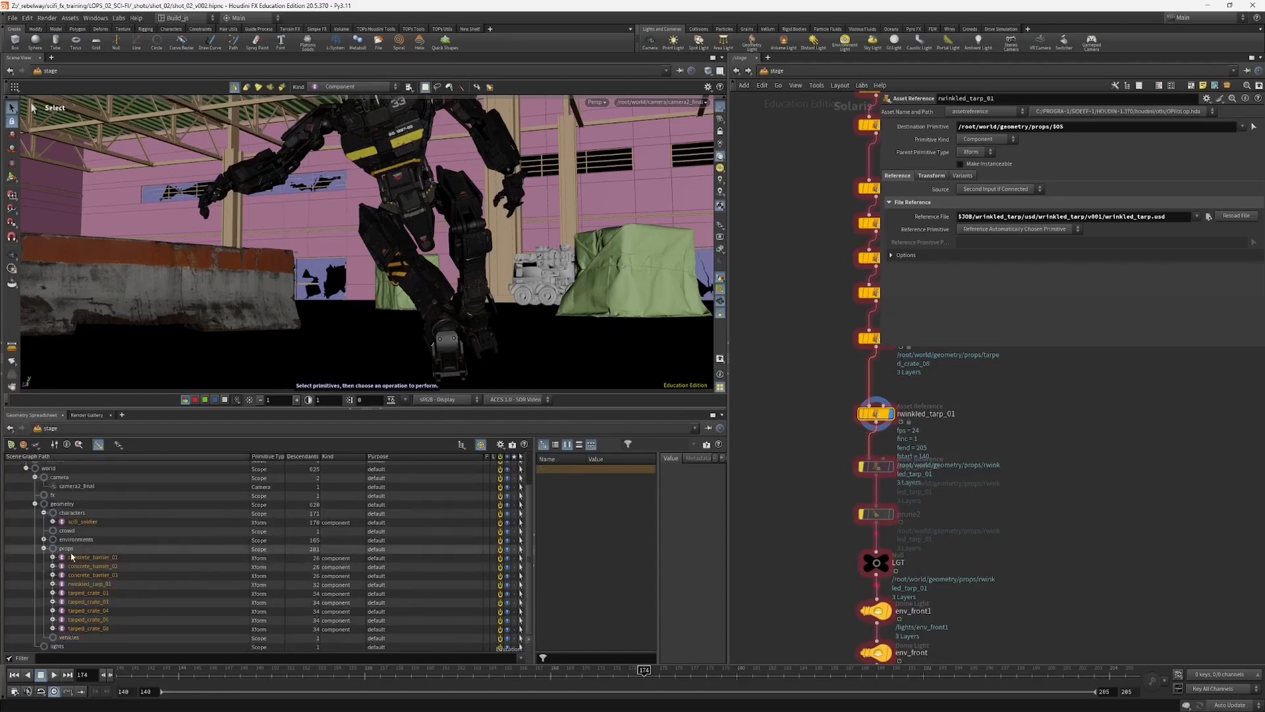
pyautogui.click(53, 557)
pyautogui.click(54, 557)
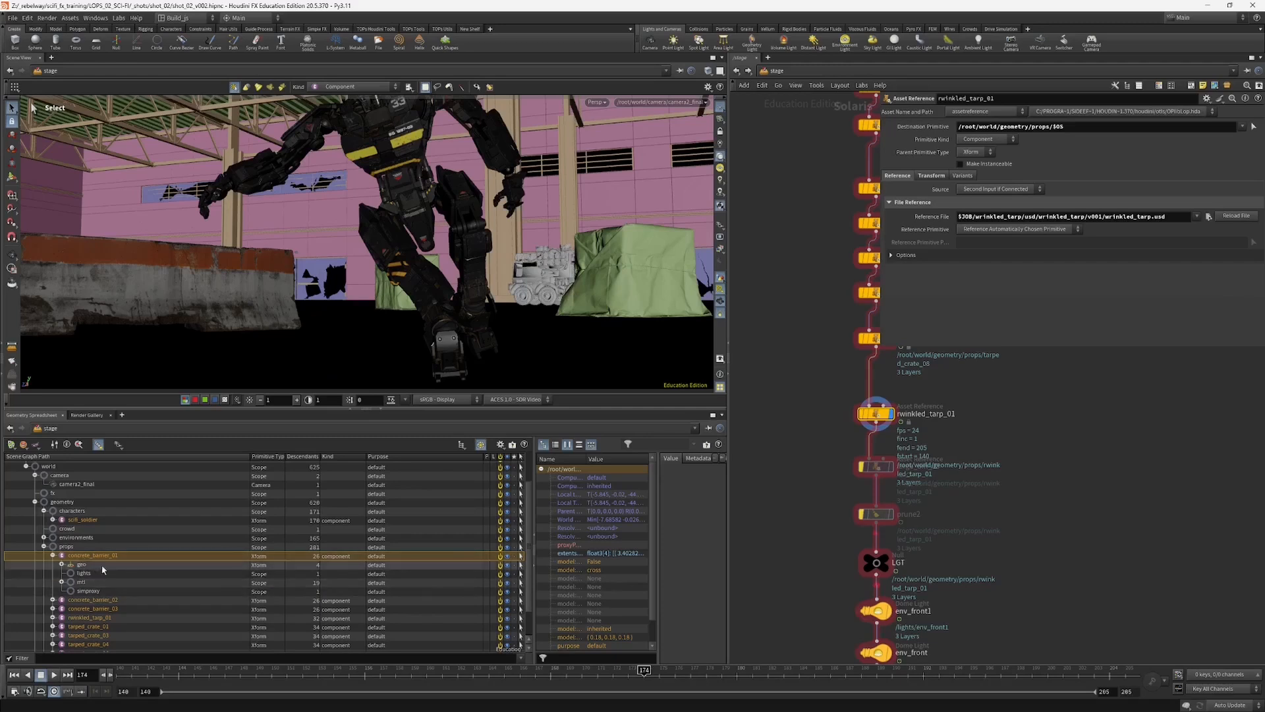
pyautogui.click(61, 583)
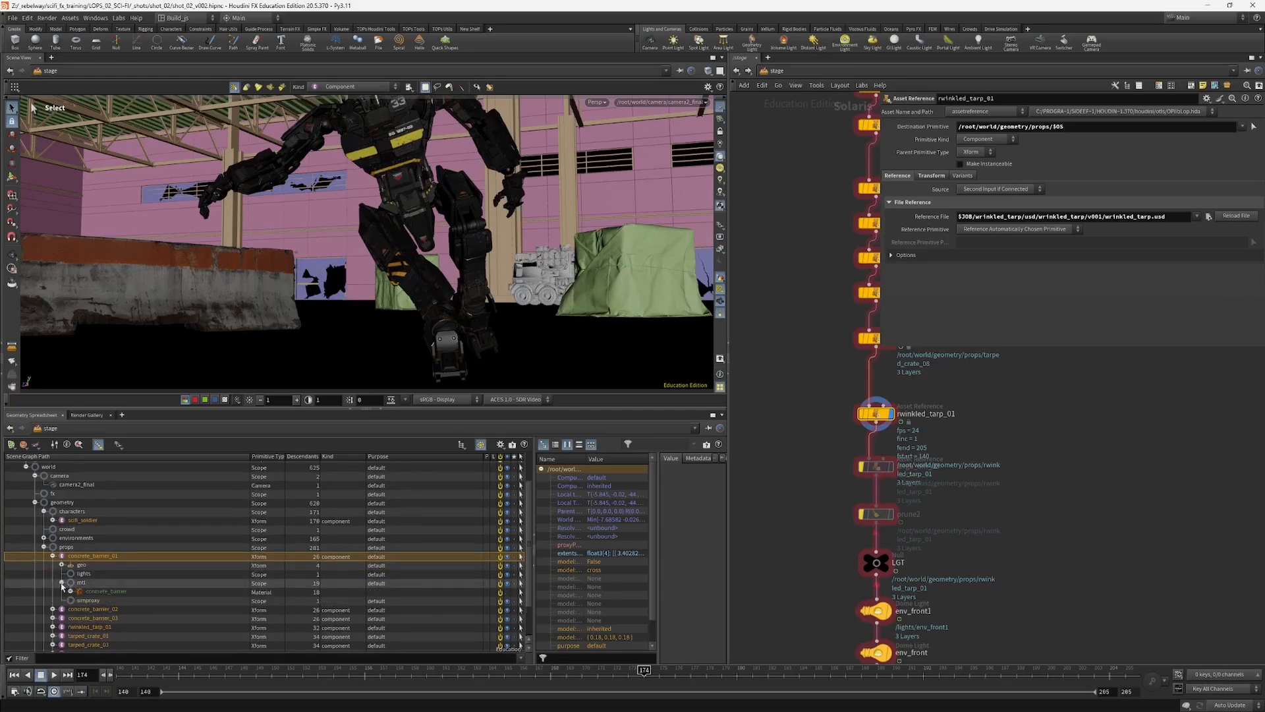
pyautogui.click(61, 582)
# Step: Follow the light nodes below LGT and display the stage at prune_gun_lights, opening its parameters
pyautogui.moveTo(794, 568); pyautogui.dragTo(833, 413, button='middle')
pyautogui.scroll(-3, 840, 492)
pyautogui.moveTo(848, 406); pyautogui.dragTo(916, 586)
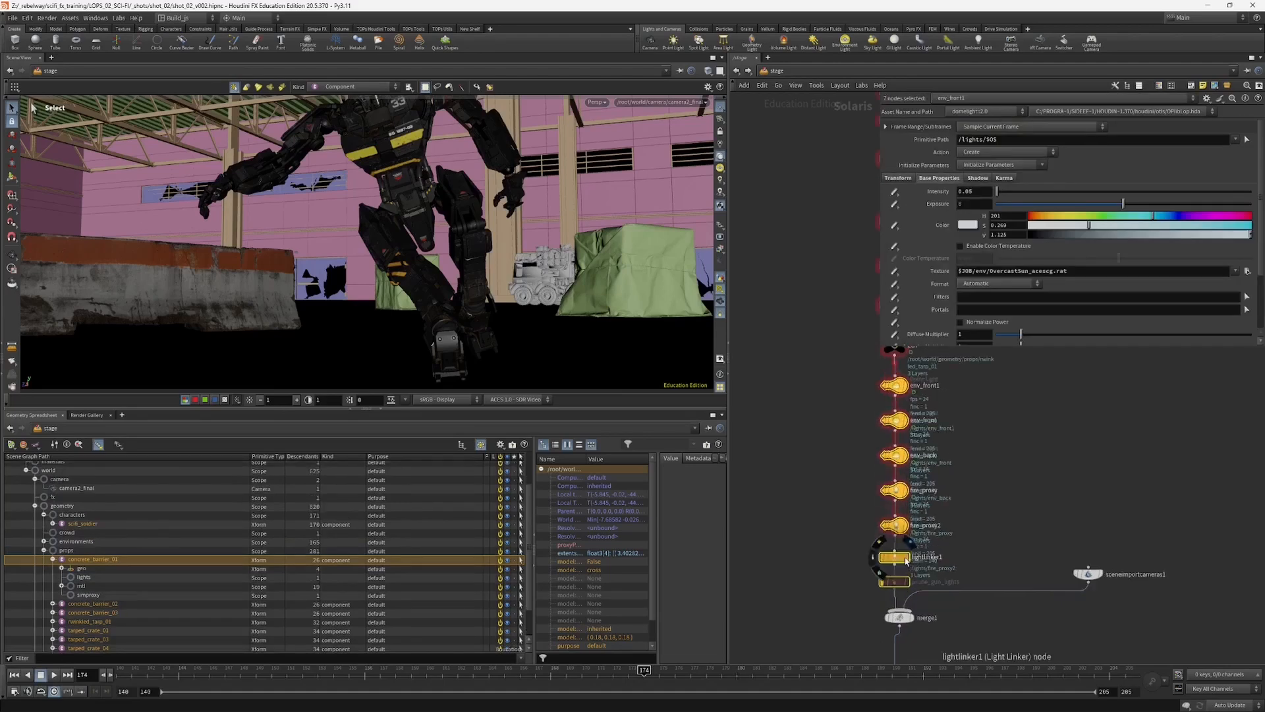
pyautogui.scroll(2, 894, 557)
pyautogui.moveTo(812, 559); pyautogui.dragTo(786, 535, button='middle')
pyautogui.scroll(2, 775, 504)
pyautogui.moveTo(815, 465); pyautogui.dragTo(780, 528, button='middle')
pyautogui.click(855, 441)
pyautogui.moveTo(802, 441); pyautogui.dragTo(847, 356, button='middle')
pyautogui.click(869, 545)
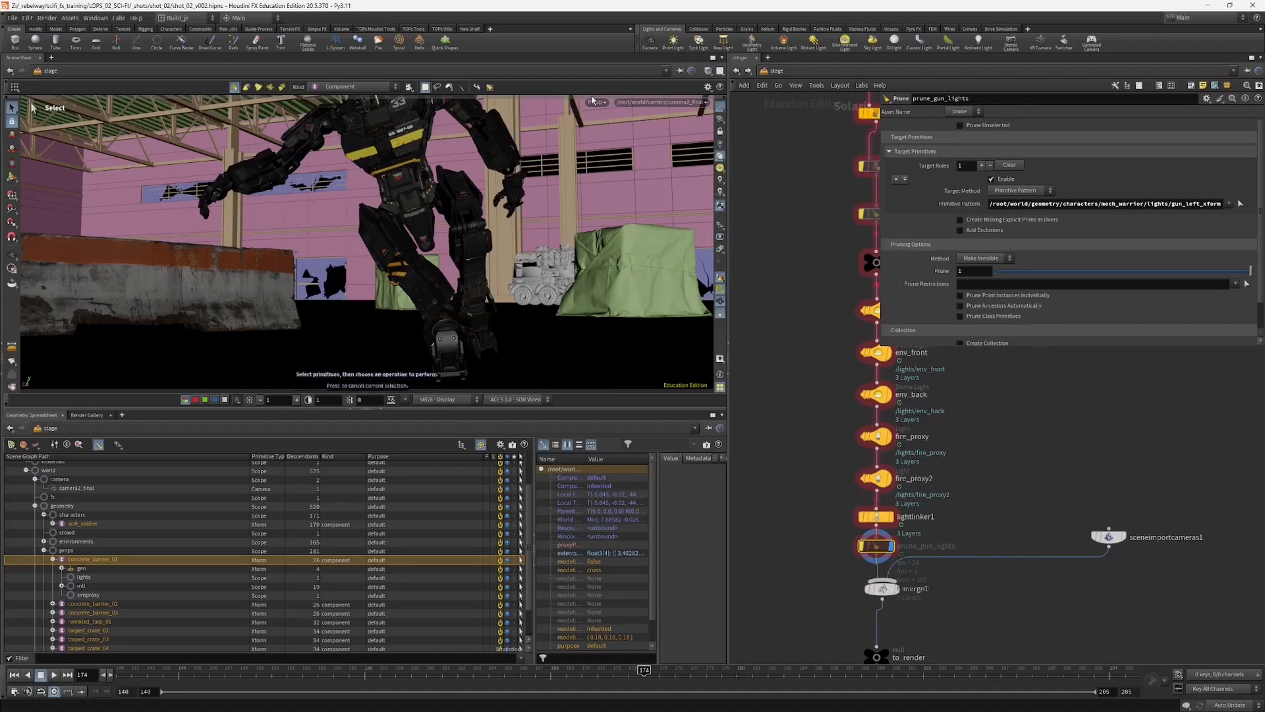
# Step: Switch the viewport renderer to Karma XPU
pyautogui.rightClick(599, 120)
pyautogui.click(614, 161)
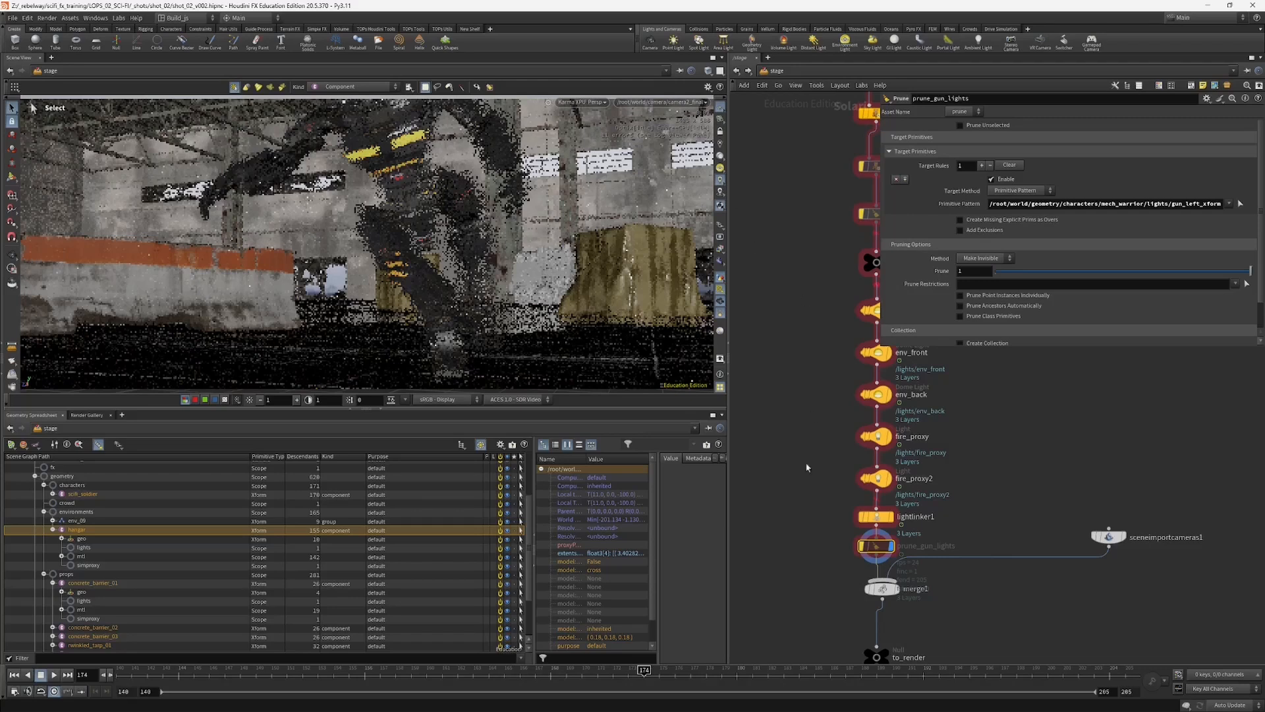
pyautogui.moveTo(815, 558); pyautogui.dragTo(811, 491, button='middle')
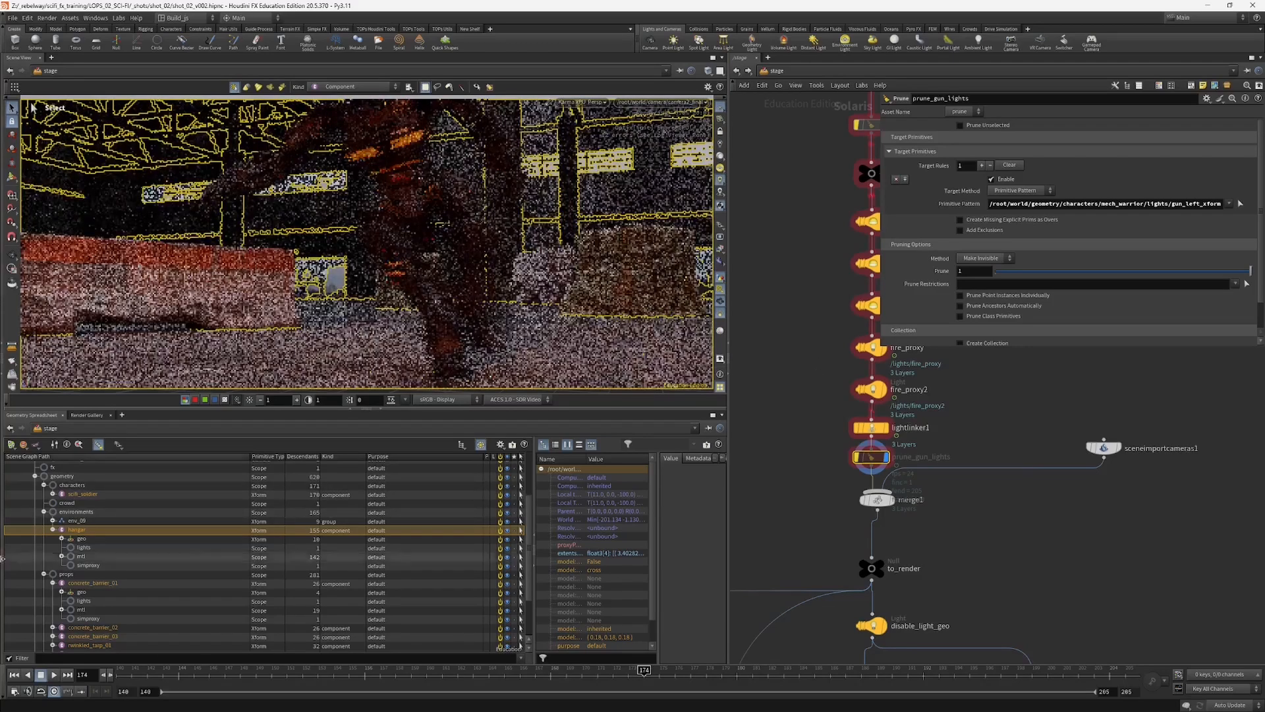
# Step: Collapse the environments and geometry branches in the scene graph
pyautogui.click(44, 512)
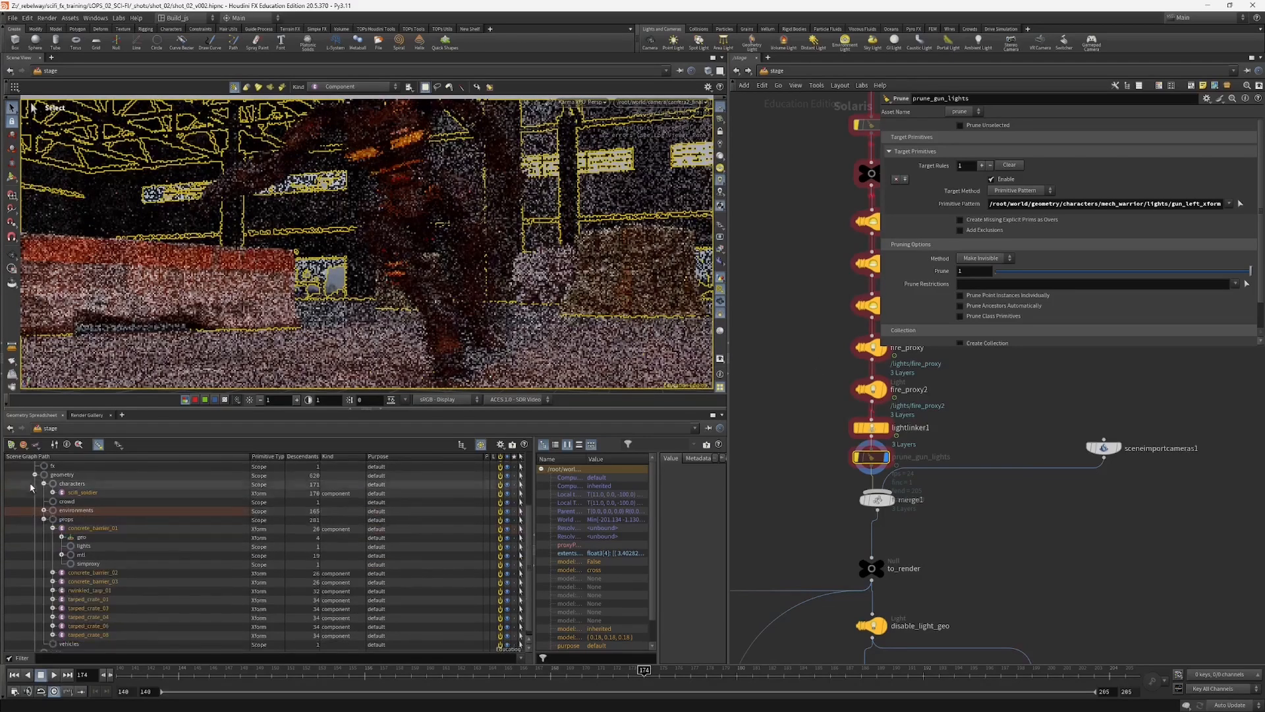
pyautogui.click(35, 475)
pyautogui.click(26, 613)
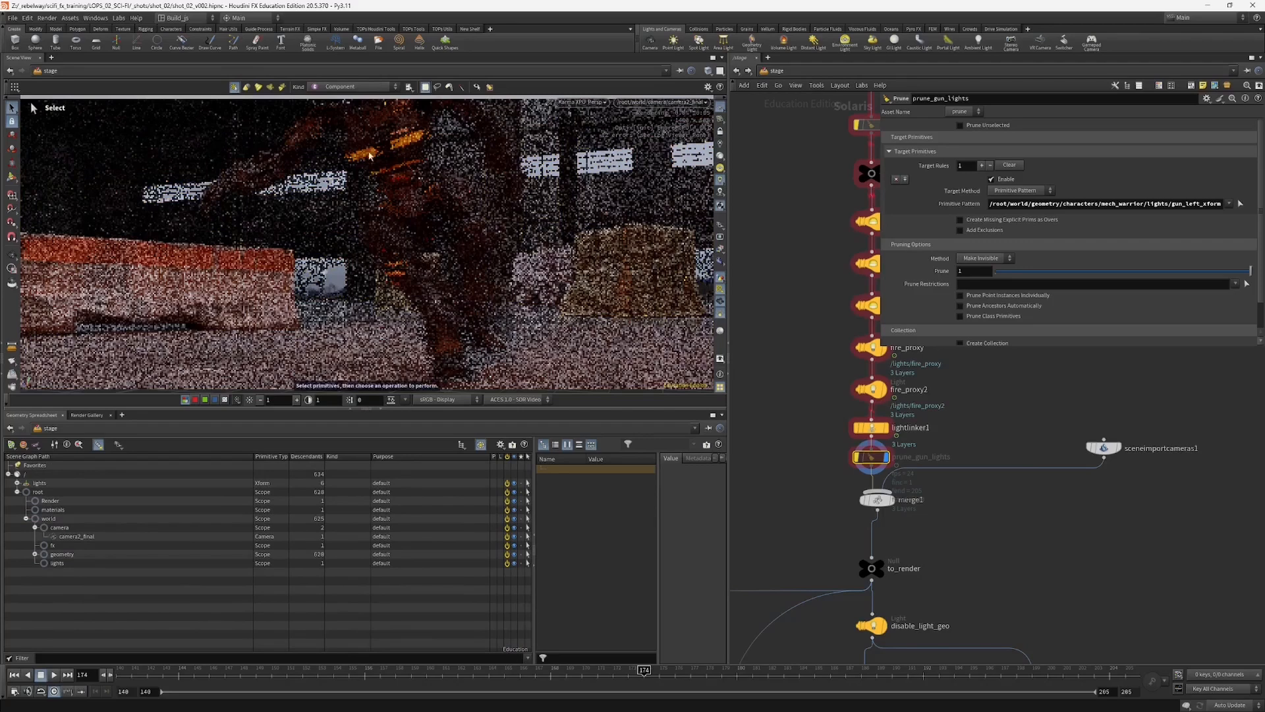
# Step: Open the parameters of sceneimportcameras1 and display the stage at the merge node that joins it to the main chain
pyautogui.moveTo(813, 491); pyautogui.dragTo(811, 418, button='middle')
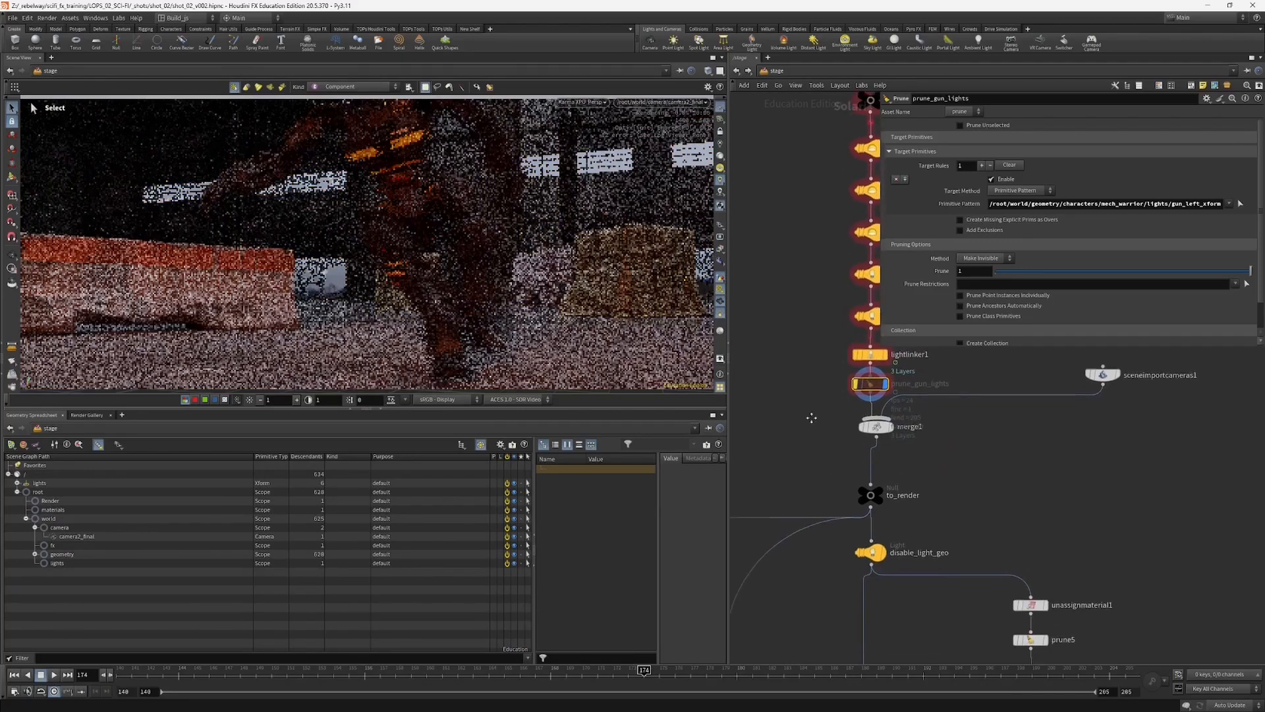
pyautogui.scroll(-3, 806, 412)
pyautogui.moveTo(828, 460); pyautogui.dragTo(883, 463, button='middle')
pyautogui.click(1030, 409)
pyautogui.moveTo(966, 467); pyautogui.dragTo(963, 452, button='middle')
pyautogui.moveTo(814, 423); pyautogui.dragTo(821, 477, button='middle')
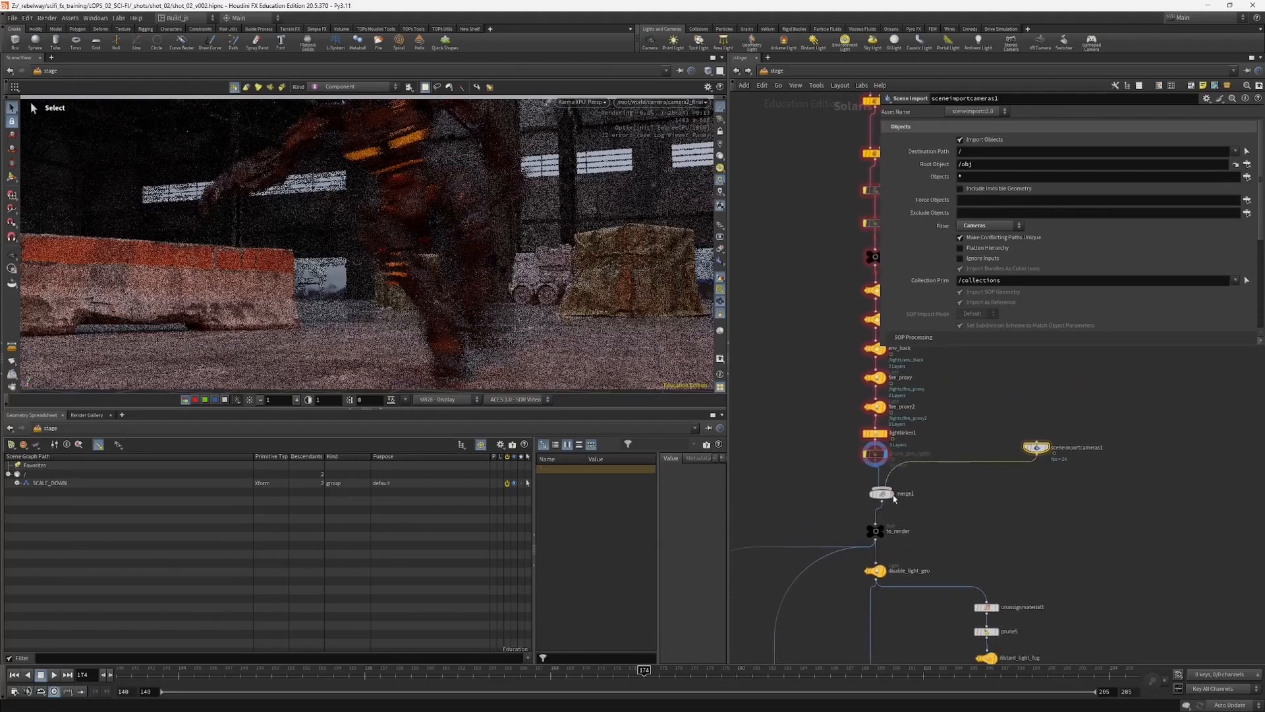
pyautogui.click(892, 495)
# Step: Try the native viewport camera, and restore the view through /root/world/camera/camera2_final
pyautogui.click(662, 102)
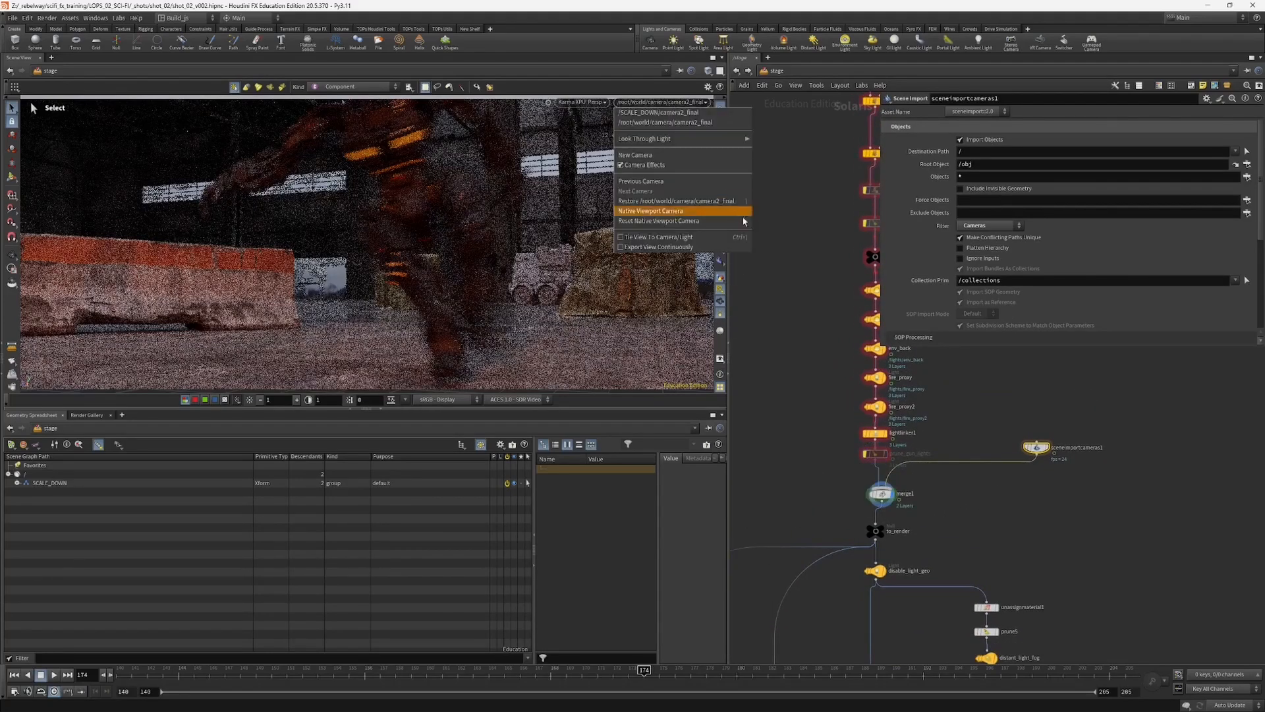
pyautogui.click(743, 212)
pyautogui.click(661, 102)
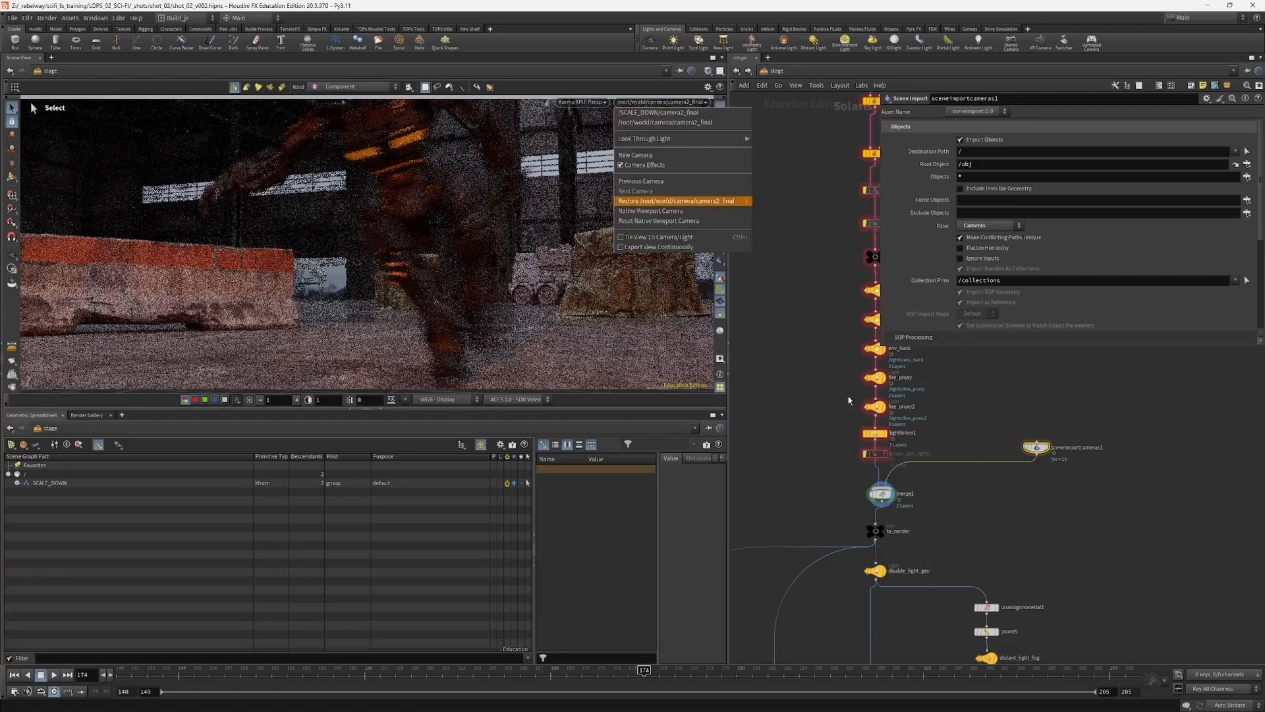
pyautogui.click(675, 201)
# Step: Locate the render branches at the end of the network and open the bg Karma Render Settings
pyautogui.press('h')
pyautogui.moveTo(801, 488); pyautogui.dragTo(828, 279, button='middle')
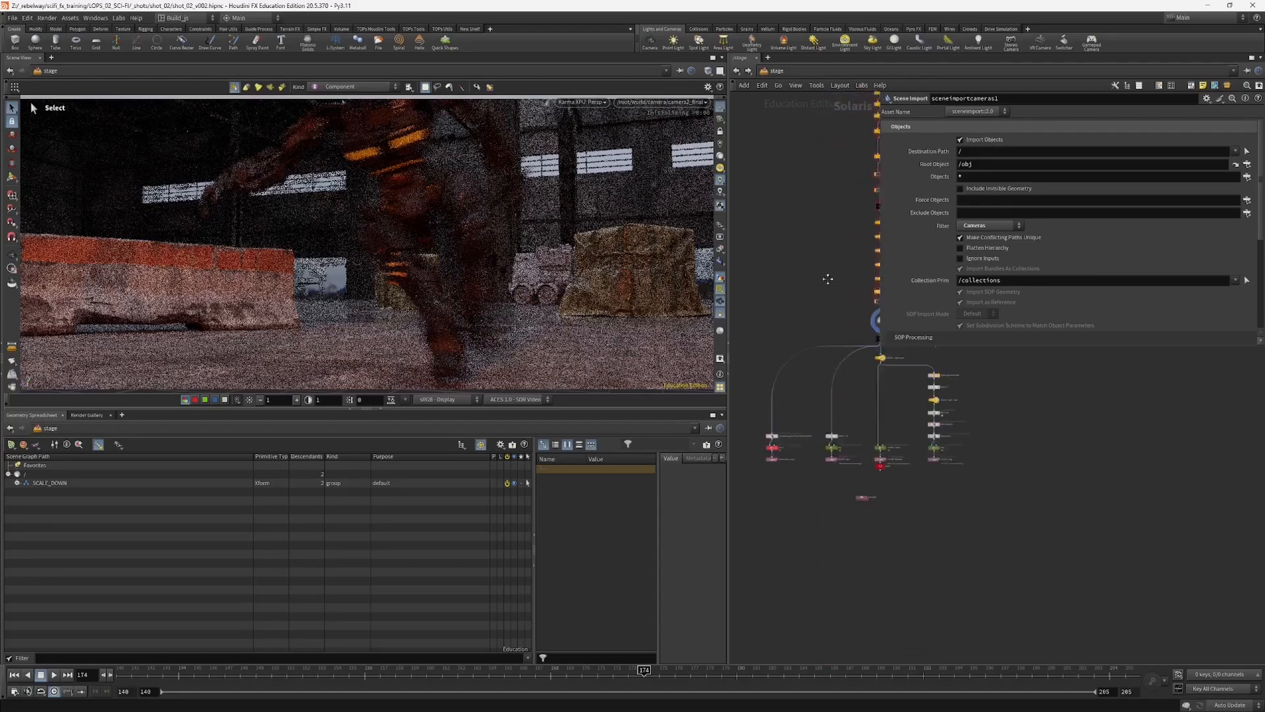
pyautogui.scroll(4, 839, 386)
pyautogui.moveTo(856, 409); pyautogui.dragTo(946, 461, button='middle')
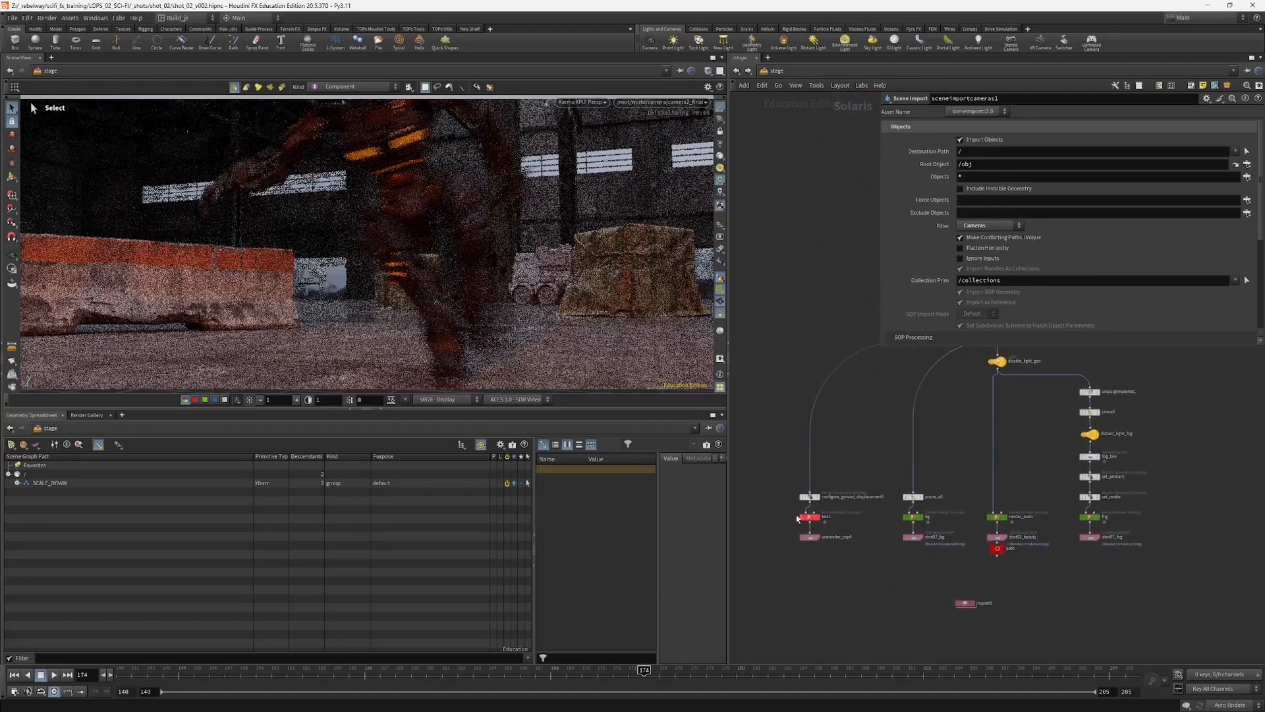
pyautogui.scroll(2, 790, 504)
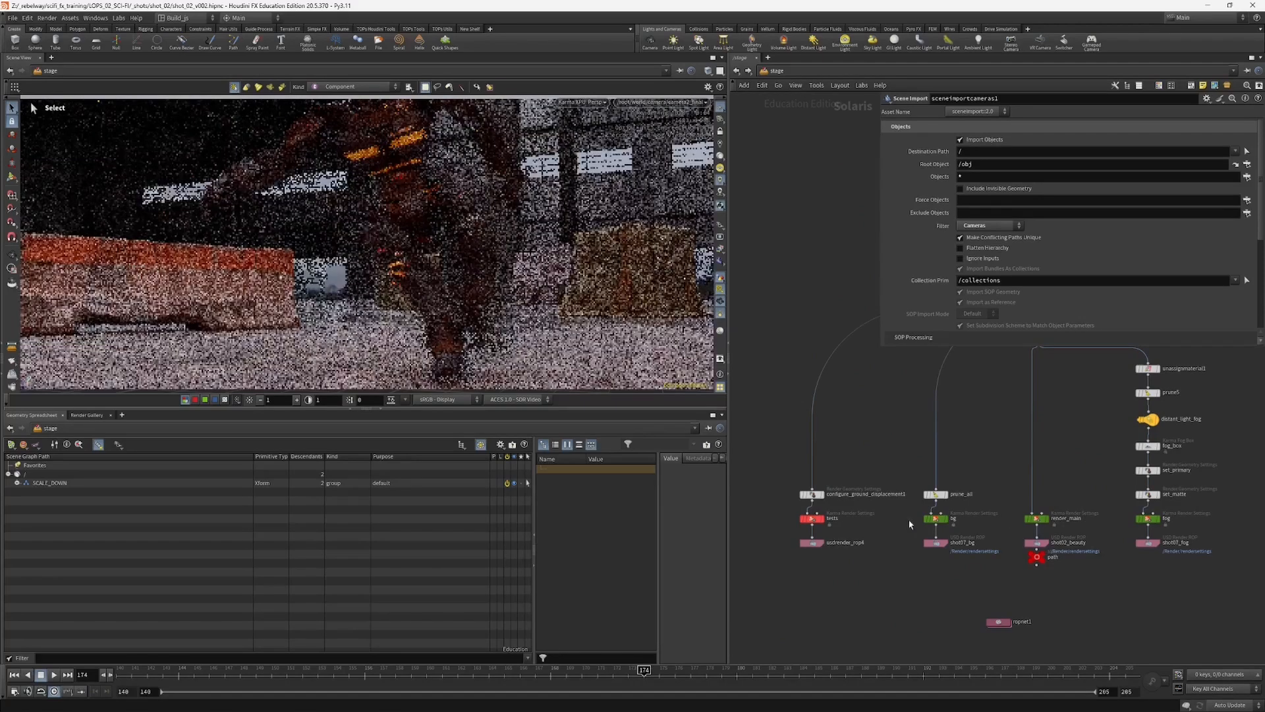
pyautogui.click(939, 525)
pyautogui.scroll(3, 1015, 546)
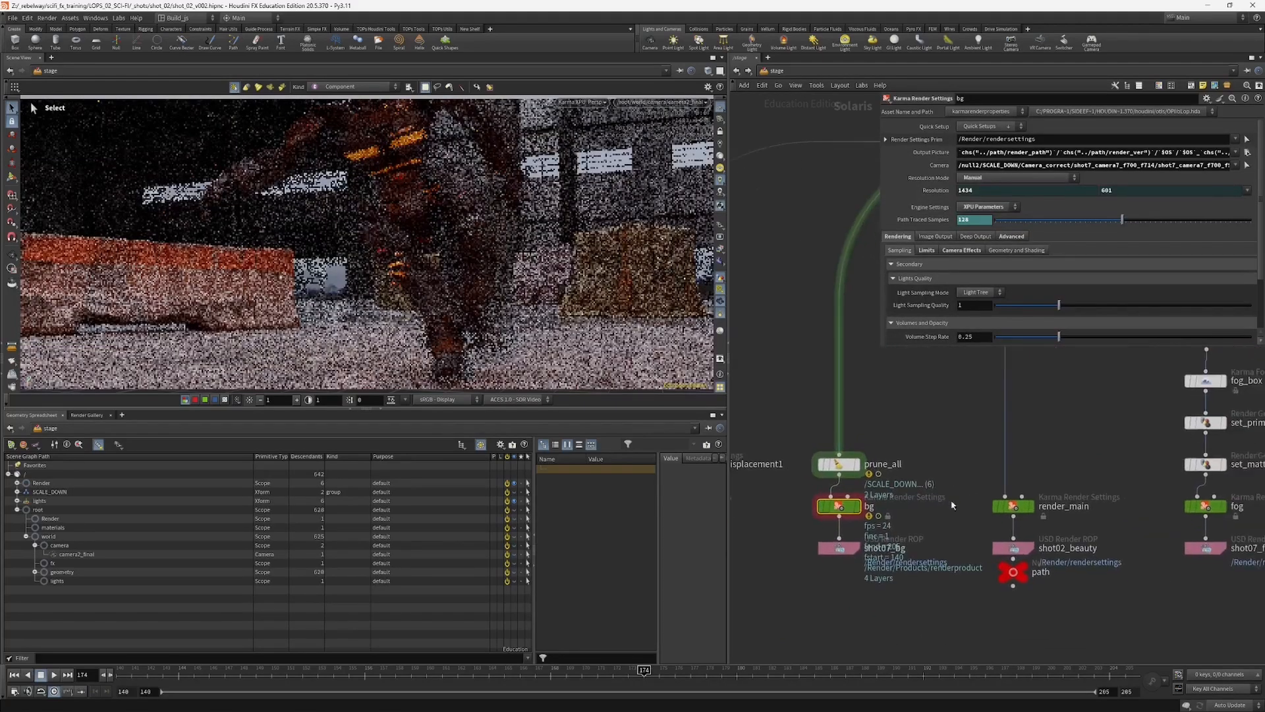
# Step: Shift the render_main node slightly upward and open the fog Karma Render Settings
pyautogui.moveTo(1015, 506); pyautogui.dragTo(1015, 489)
pyautogui.moveTo(1107, 525); pyautogui.dragTo(946, 522, button='middle')
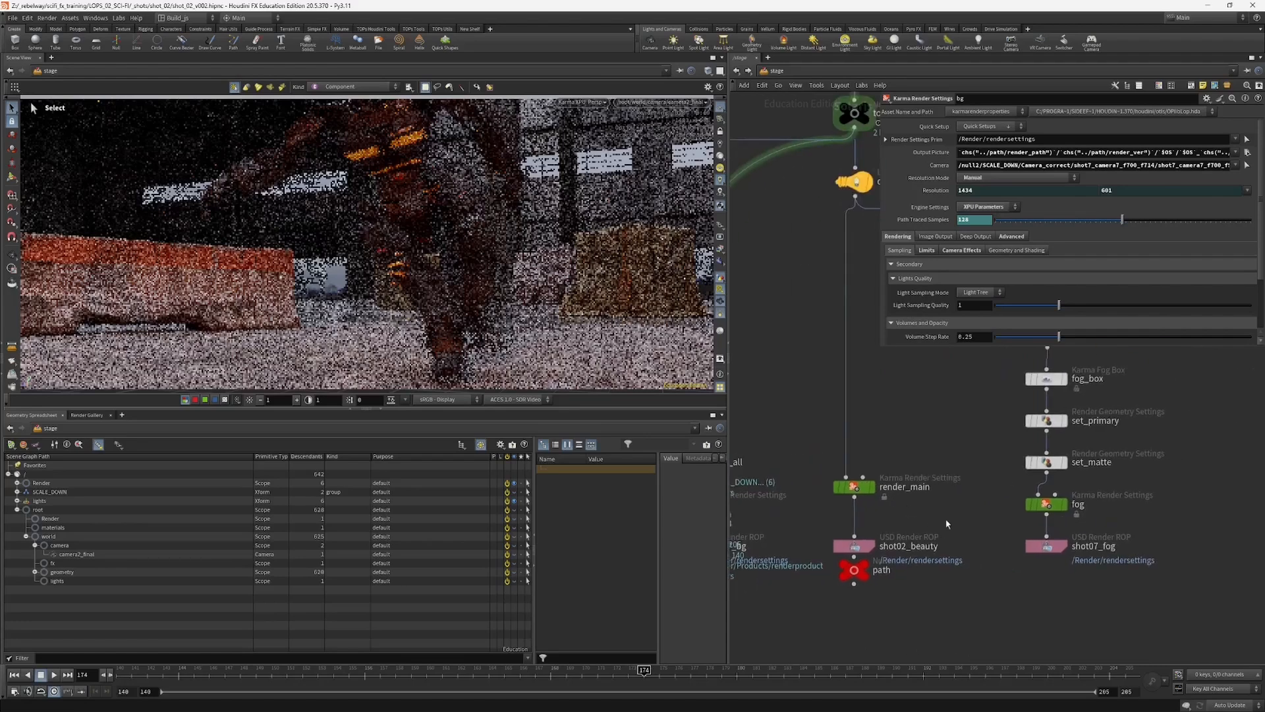
pyautogui.scroll(-2, 995, 506)
pyautogui.click(1029, 506)
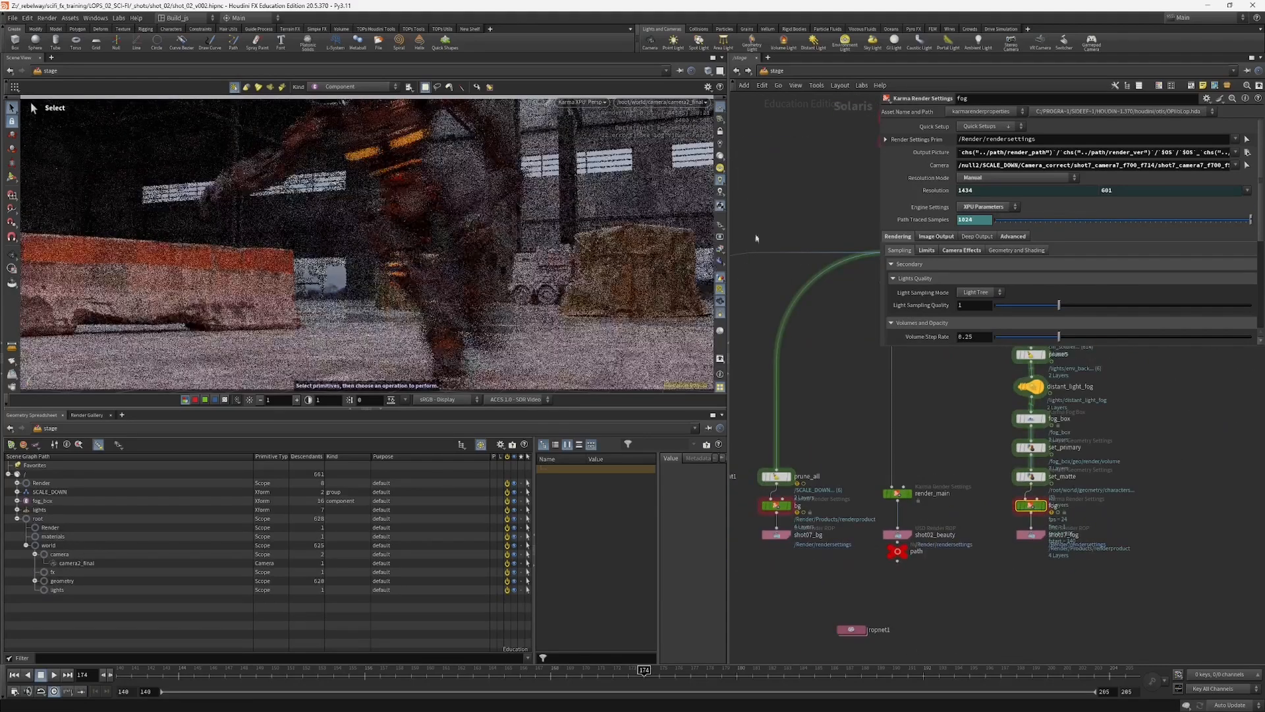
# Step: Examine the whole node network, from the fog and other render branches back up to the SHOT start
pyautogui.moveTo(981, 478); pyautogui.dragTo(947, 471, button='middle')
pyautogui.scroll(-3, 957, 512)
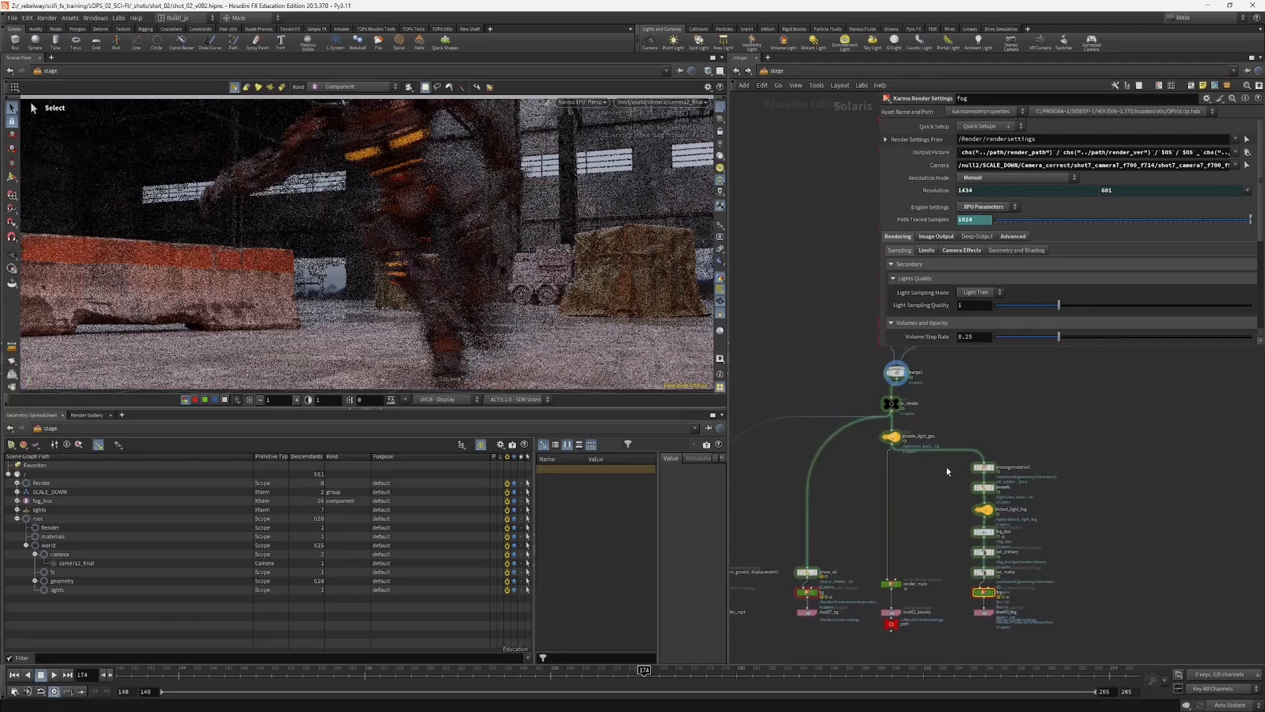
pyautogui.scroll(3, 977, 504)
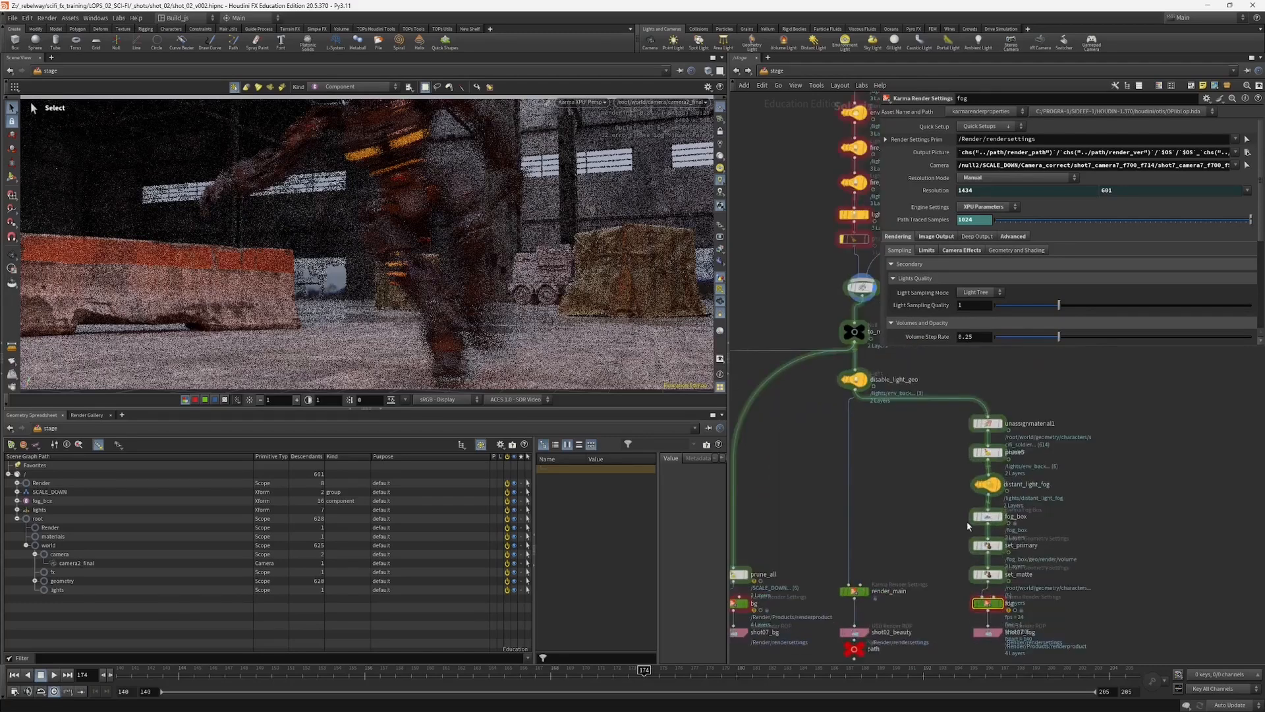
pyautogui.scroll(-6, 949, 497)
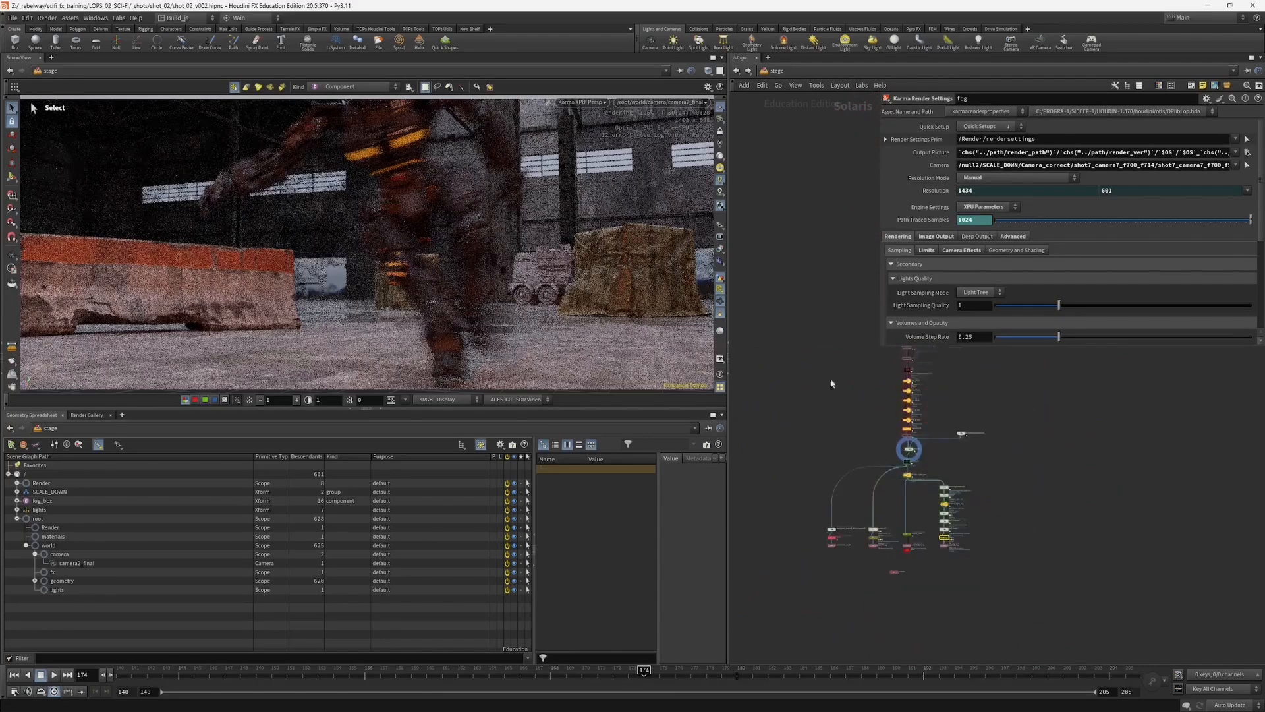
pyautogui.moveTo(806, 288); pyautogui.dragTo(819, 351, button='middle')
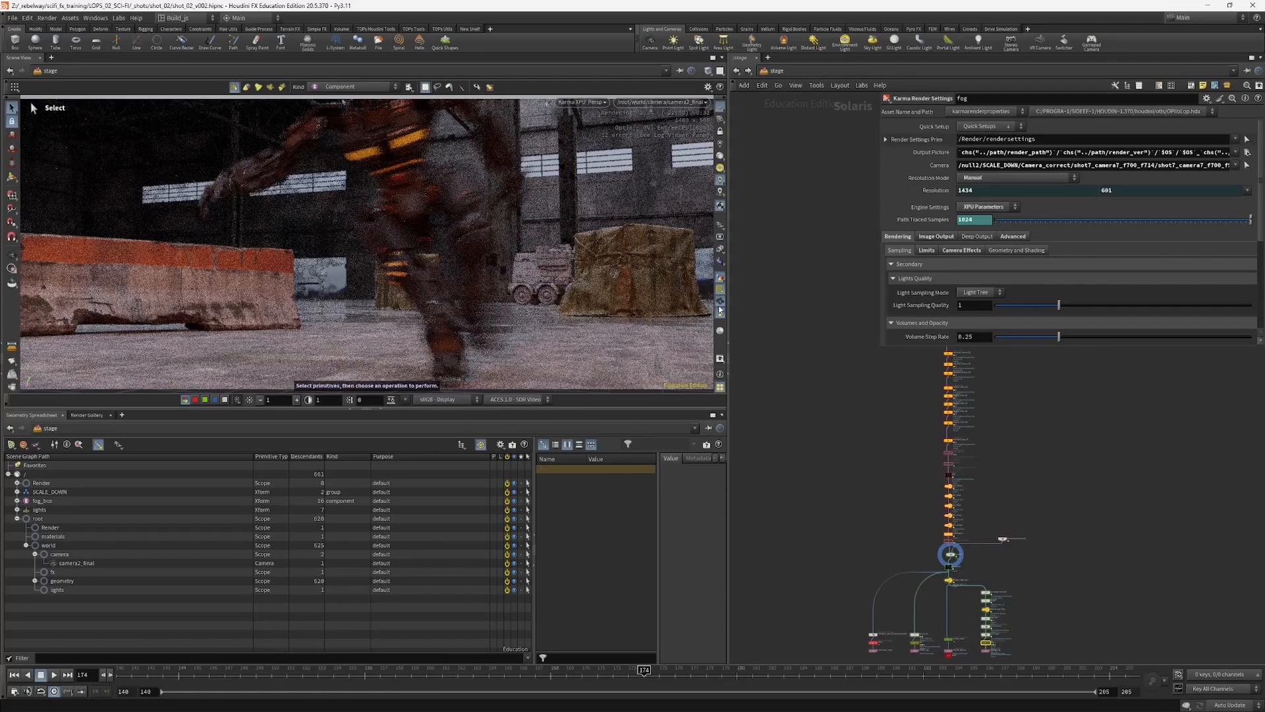
pyautogui.scroll(-3, 777, 303)
pyautogui.moveTo(837, 289); pyautogui.dragTo(784, 313, button='middle')
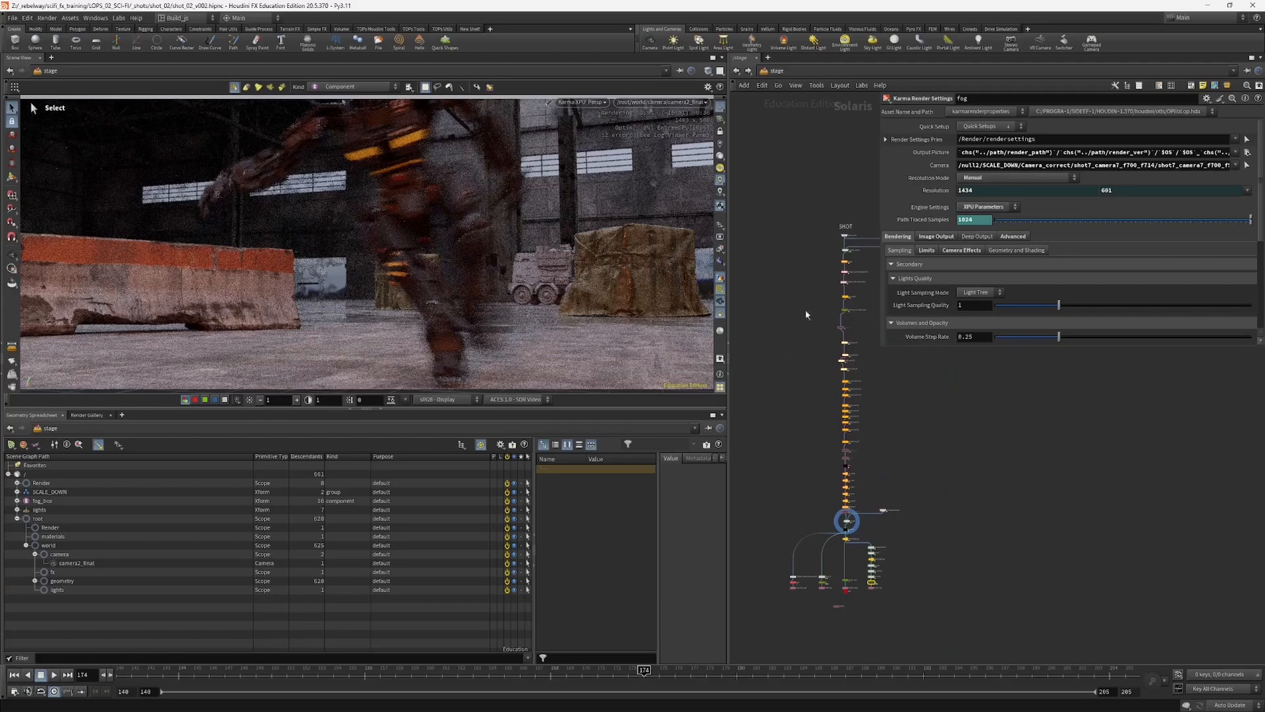
pyautogui.scroll(3, 829, 362)
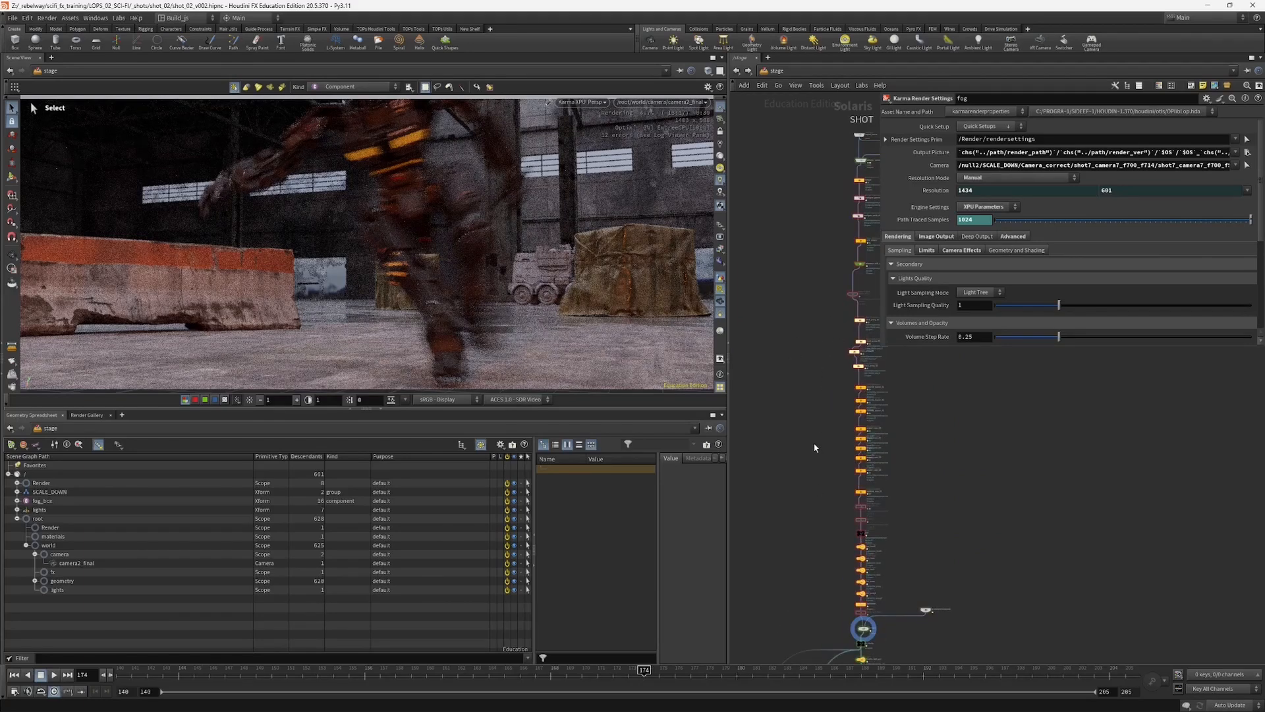
# Step: Examine the shot's node chain from the SHOT start down through the referenced prop nodes
pyautogui.scroll(2, 843, 511)
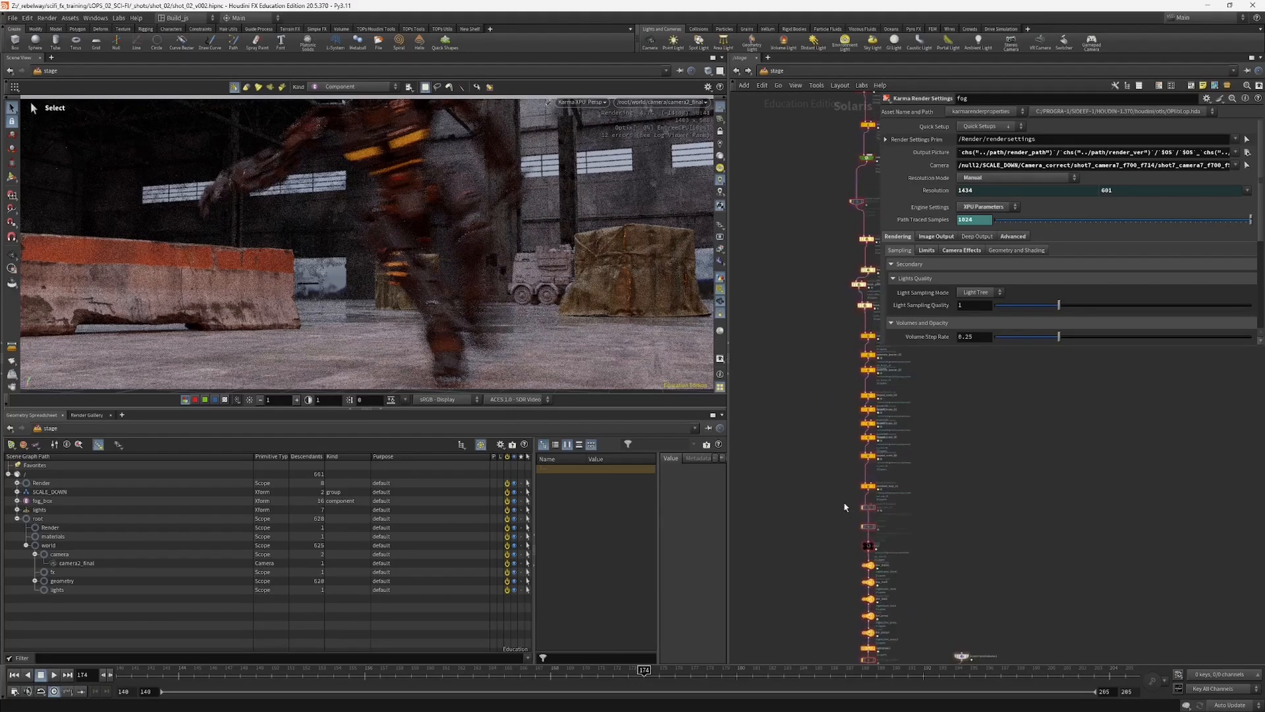
pyautogui.moveTo(831, 377); pyautogui.dragTo(801, 558, button='middle')
pyautogui.moveTo(785, 296); pyautogui.dragTo(790, 320, button='middle')
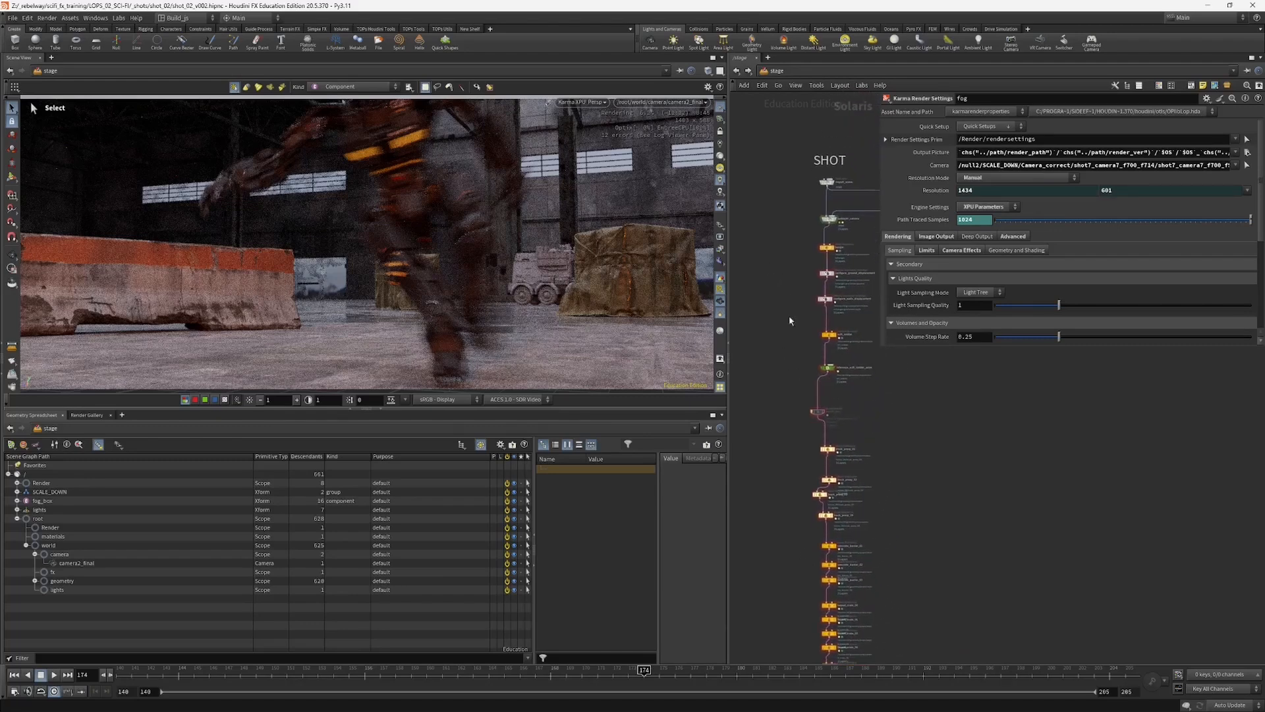
pyautogui.moveTo(804, 562); pyautogui.dragTo(831, 492, button='middle')
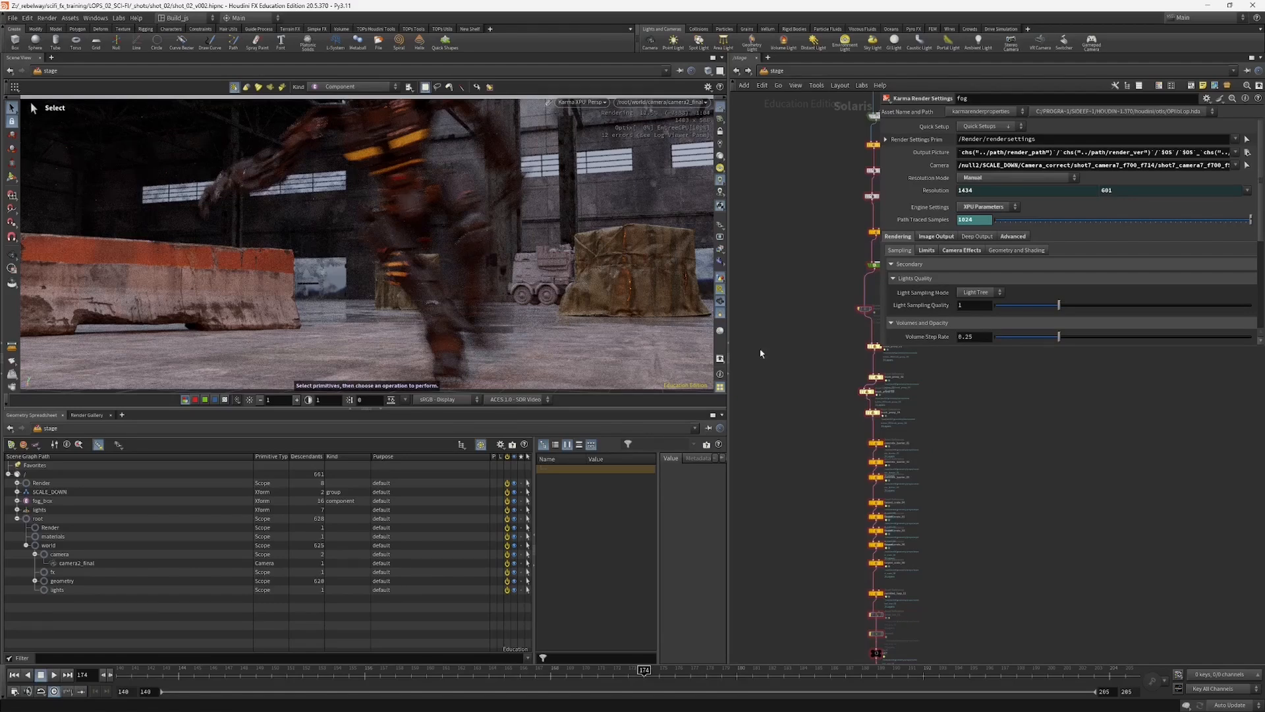
pyautogui.scroll(-2, 791, 296)
pyautogui.moveTo(790, 297); pyautogui.dragTo(791, 384, button='middle')
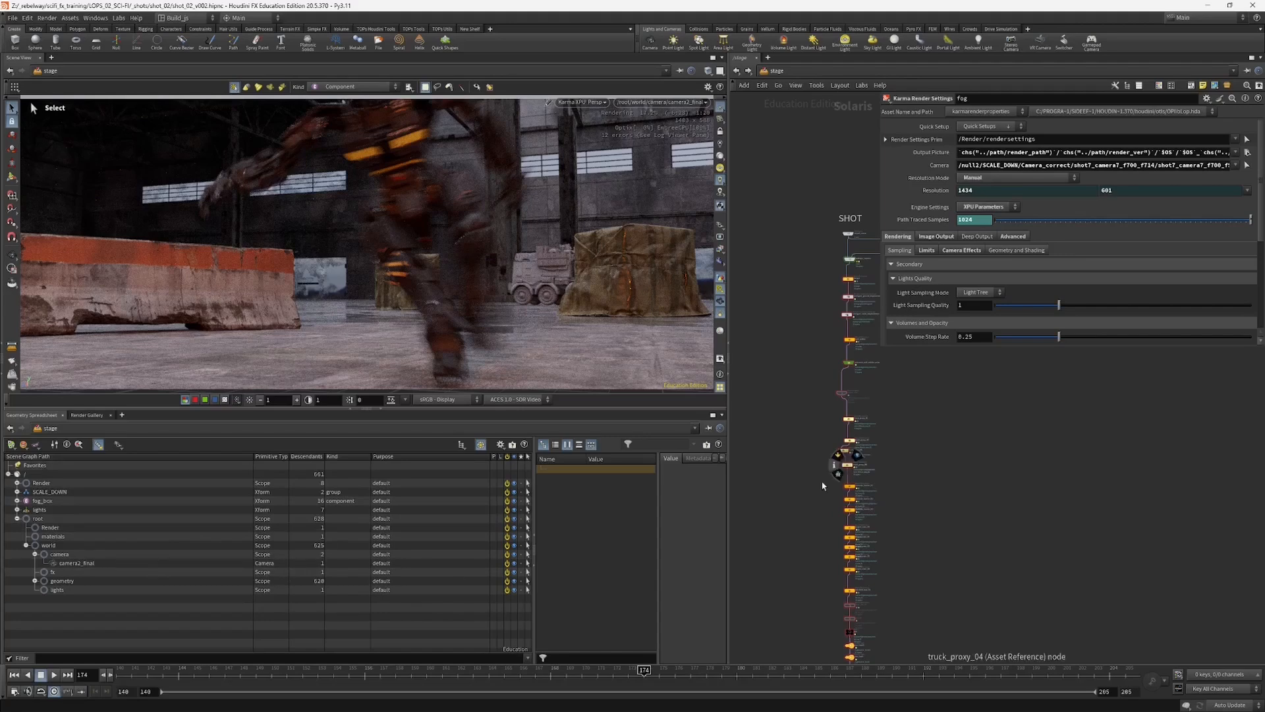
pyautogui.moveTo(811, 483); pyautogui.dragTo(809, 416, button='middle')
pyautogui.moveTo(801, 519); pyautogui.dragTo(812, 433, button='middle')
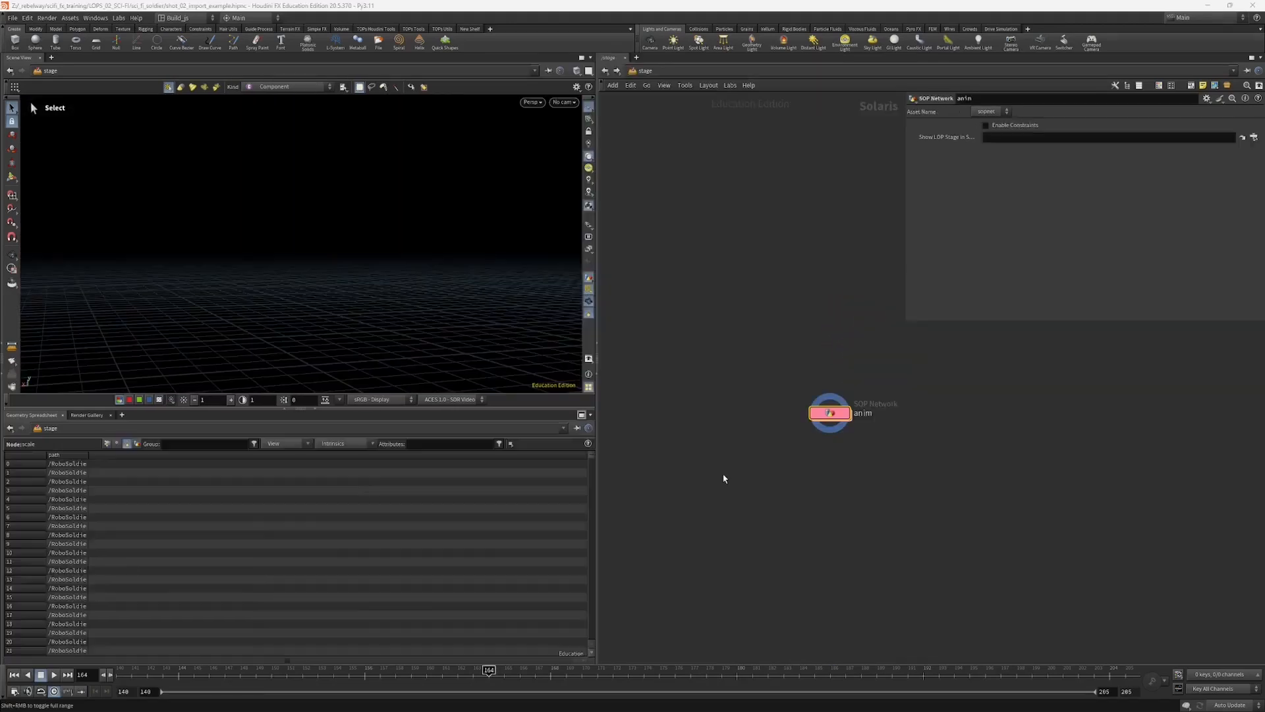
# Step: Switch to the shot_02_import_example file, enter its anim SOP network and open the alembic_anim node's parameters
pyautogui.moveTo(775, 469); pyautogui.dragTo(778, 494, button='middle')
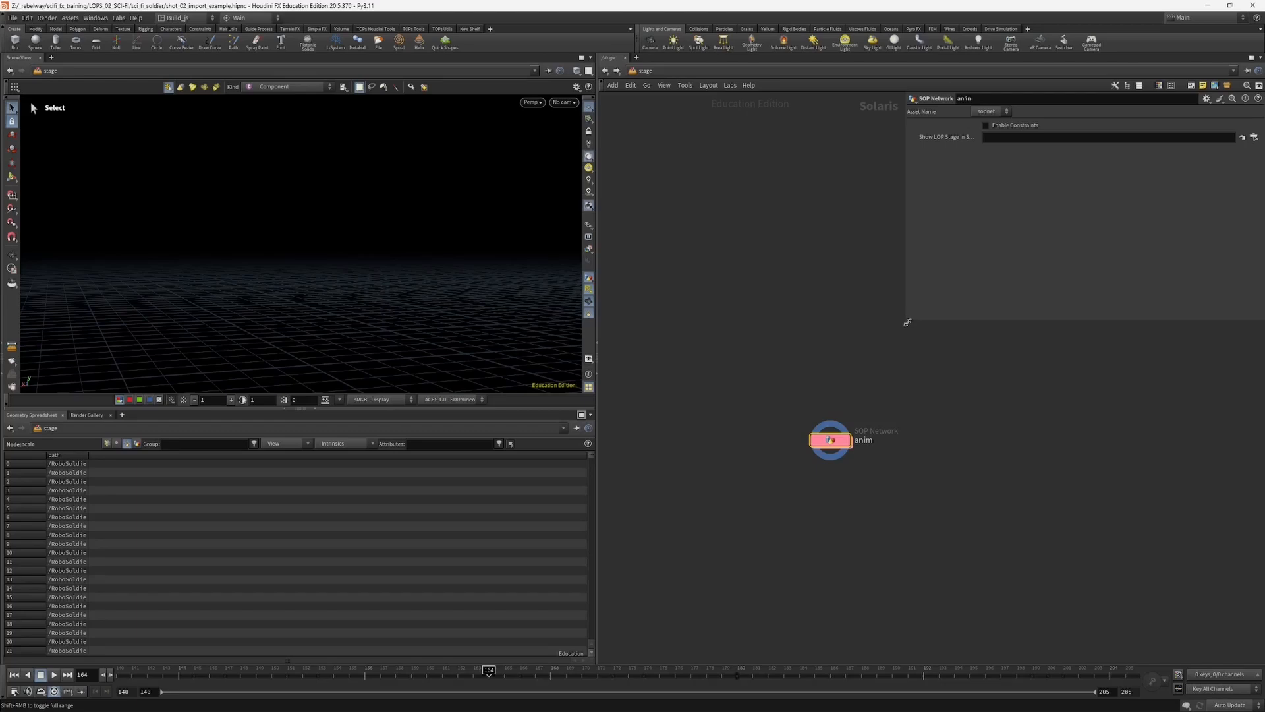
pyautogui.moveTo(907, 322); pyautogui.dragTo(902, 315)
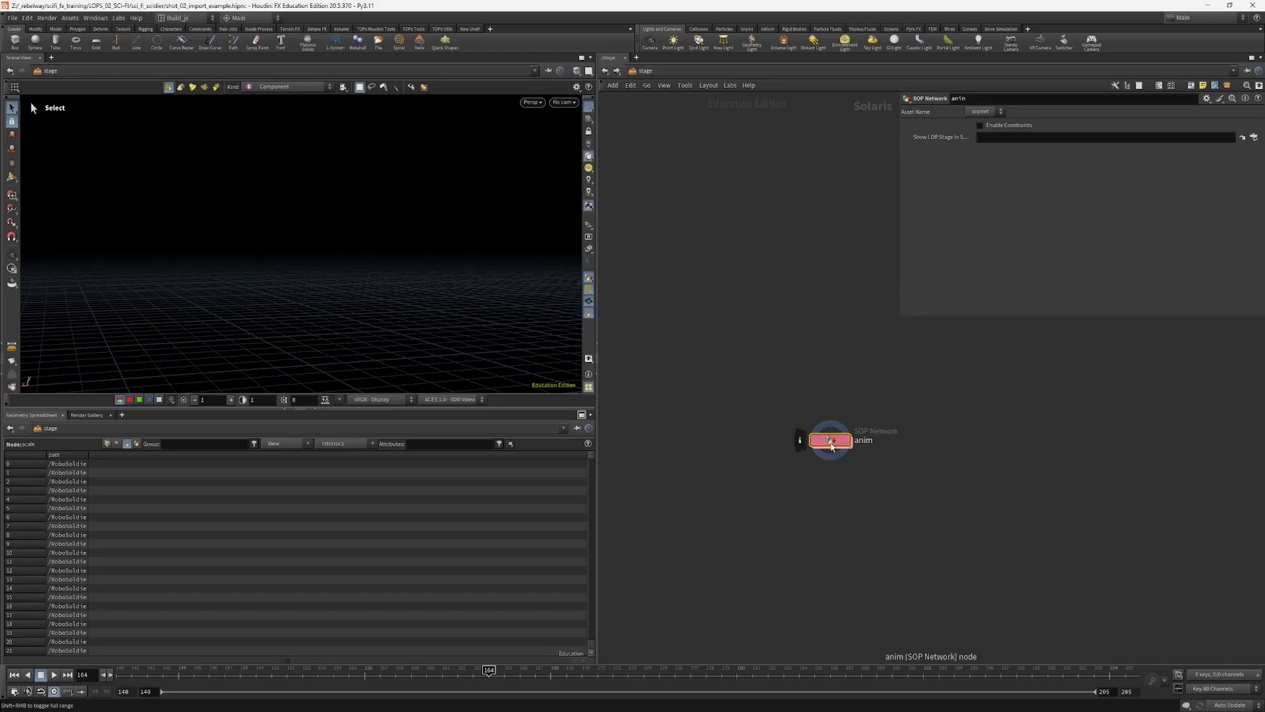
pyautogui.doubleClick(833, 443)
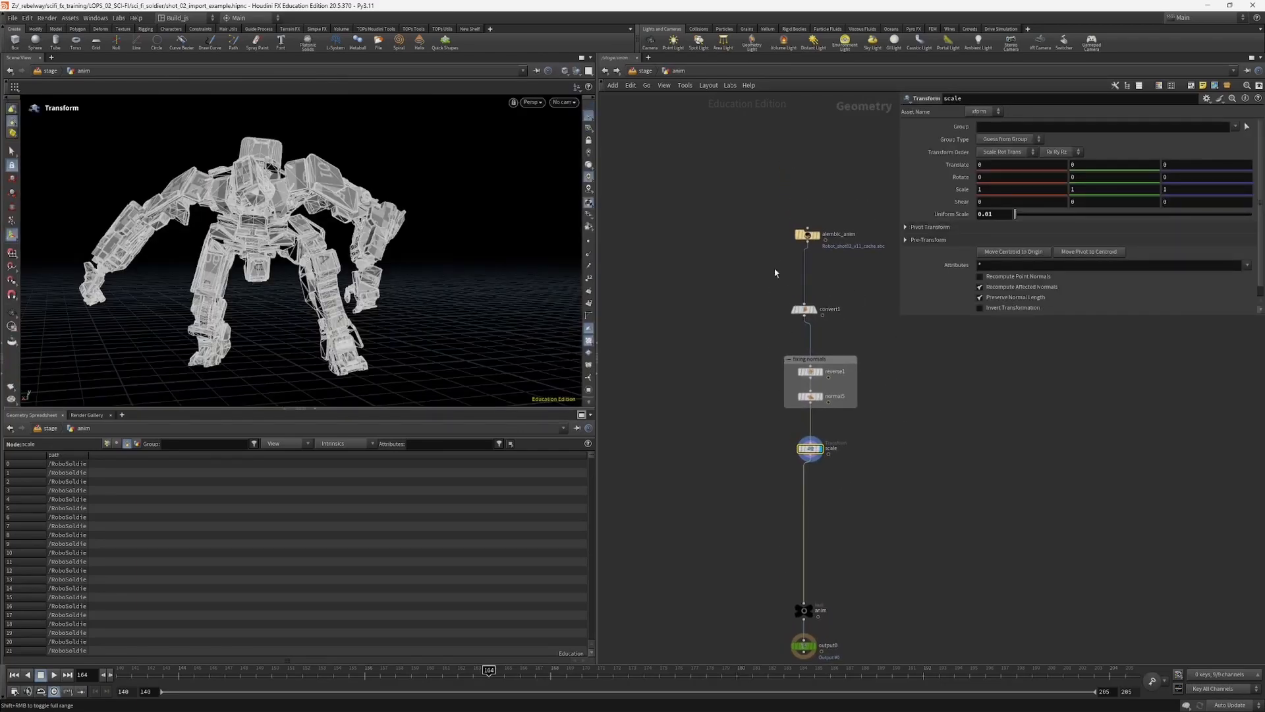
pyautogui.click(806, 235)
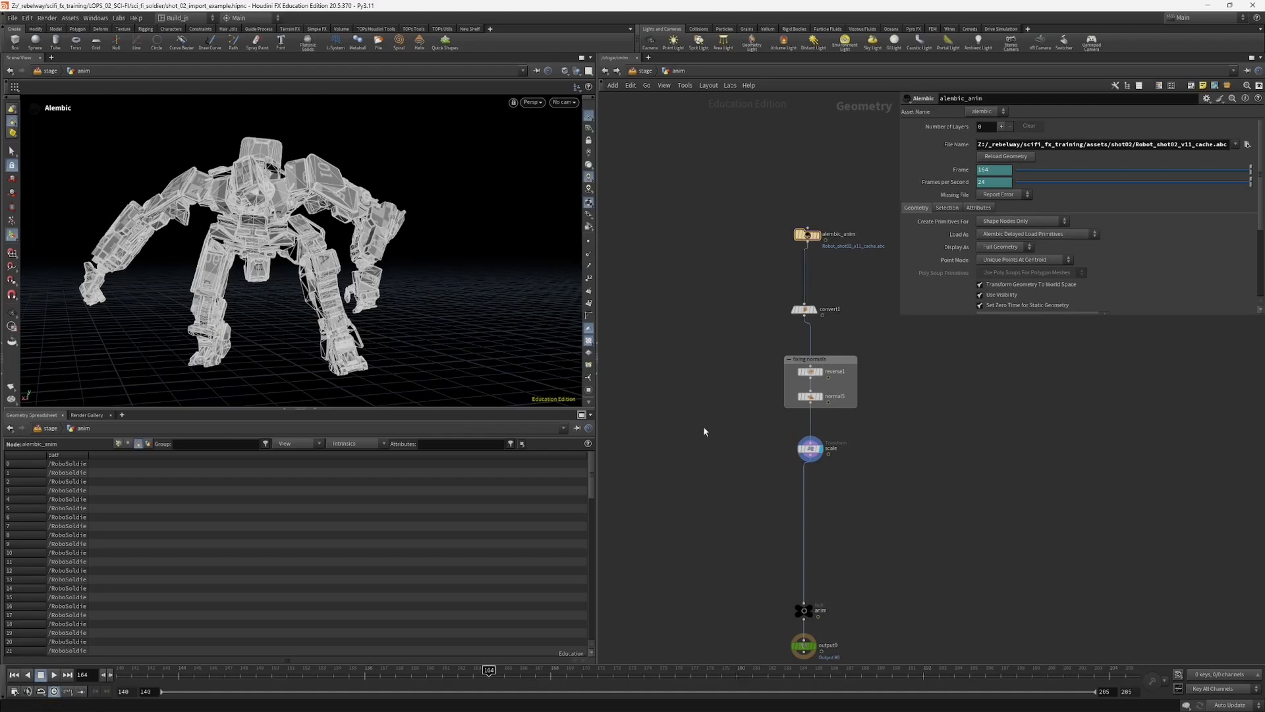
# Step: Scrub the robot animation to frame 162 and enlarge the parameter area for alembic_anim
pyautogui.moveTo(488, 670); pyautogui.dragTo(458, 677)
pyautogui.moveTo(743, 288); pyautogui.dragTo(699, 329, button='middle')
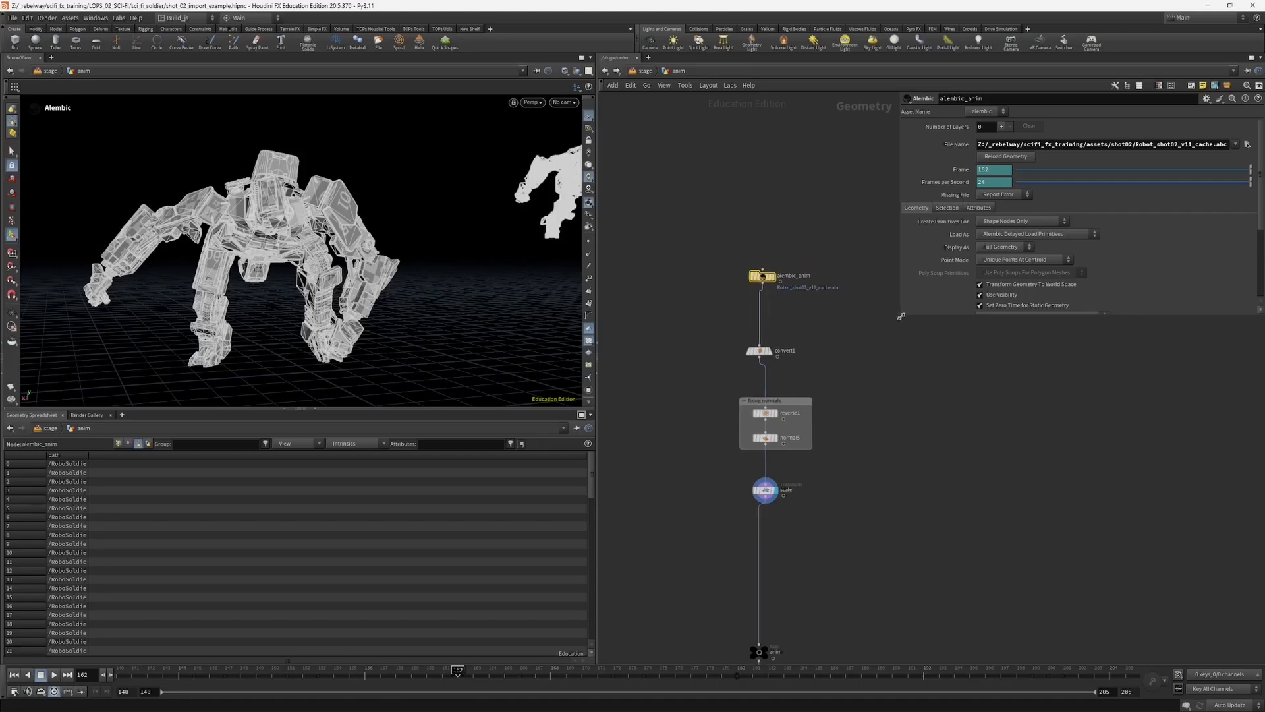
pyautogui.moveTo(901, 316); pyautogui.dragTo(897, 343)
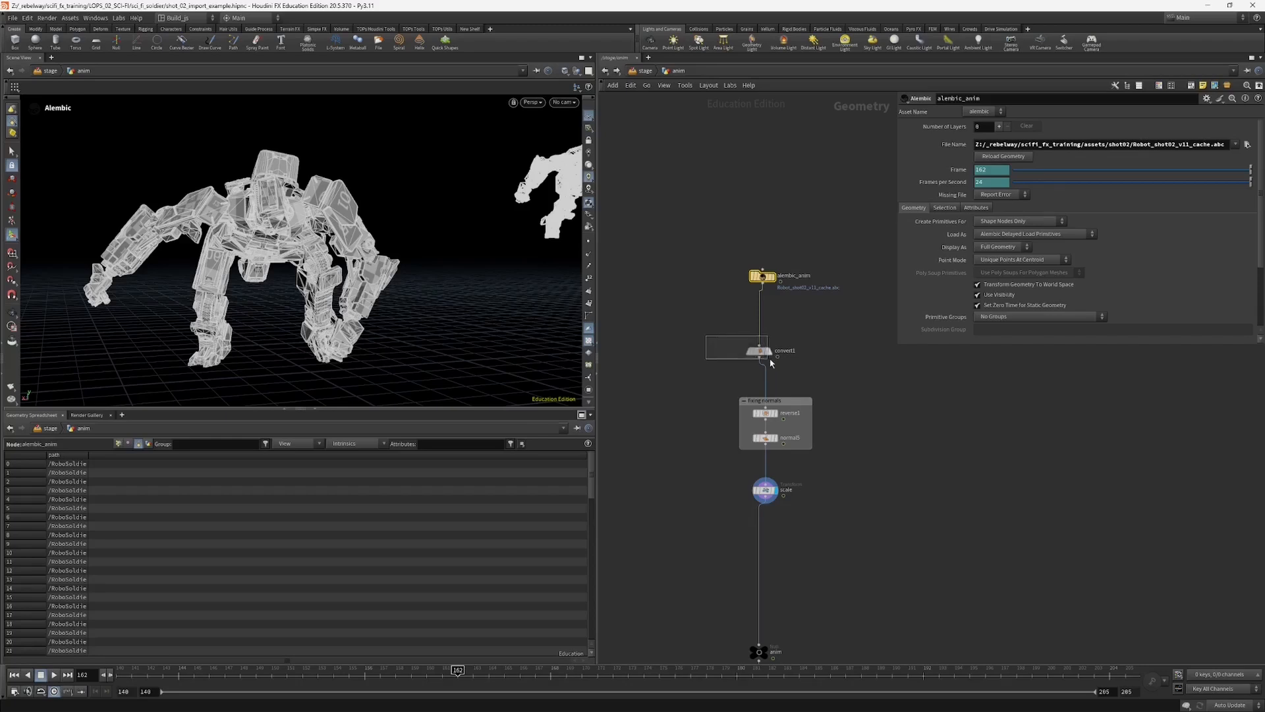
# Step: Move convert1 slightly closer to alembic_anim and inspect its node information, including point and polygon counts
pyautogui.moveTo(759, 351); pyautogui.dragTo(758, 338)
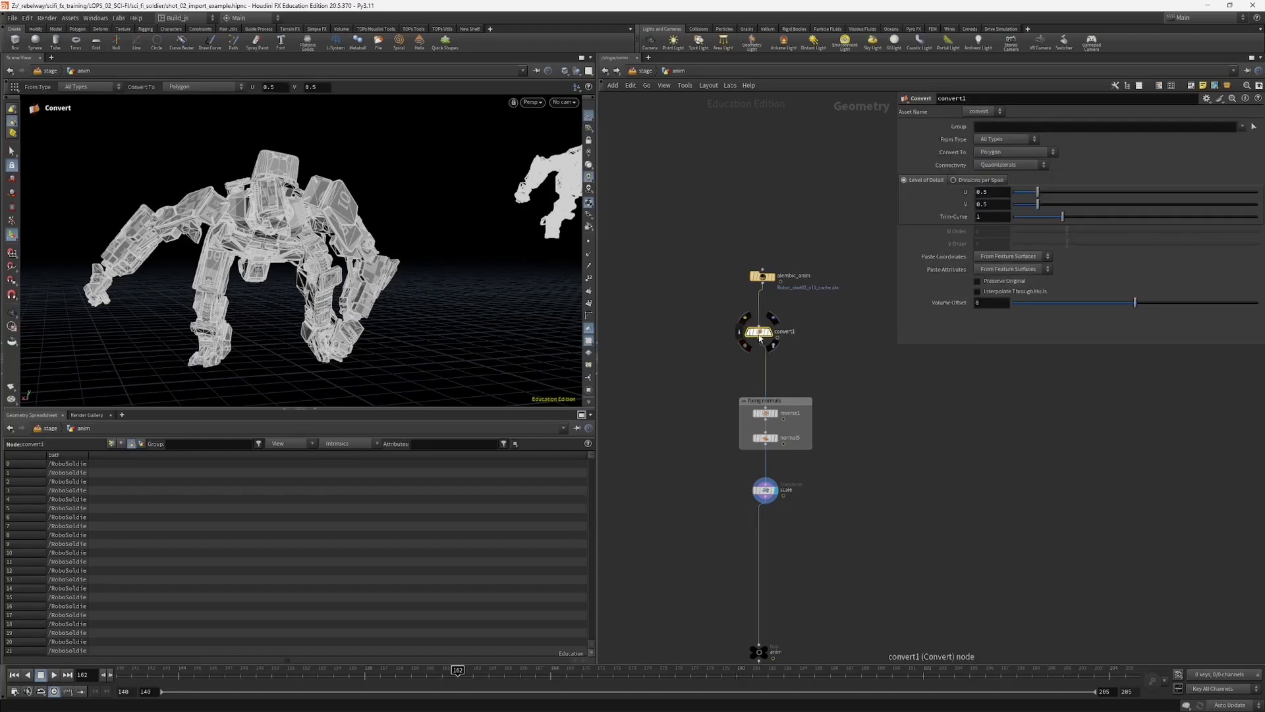
pyautogui.middleClick(763, 331)
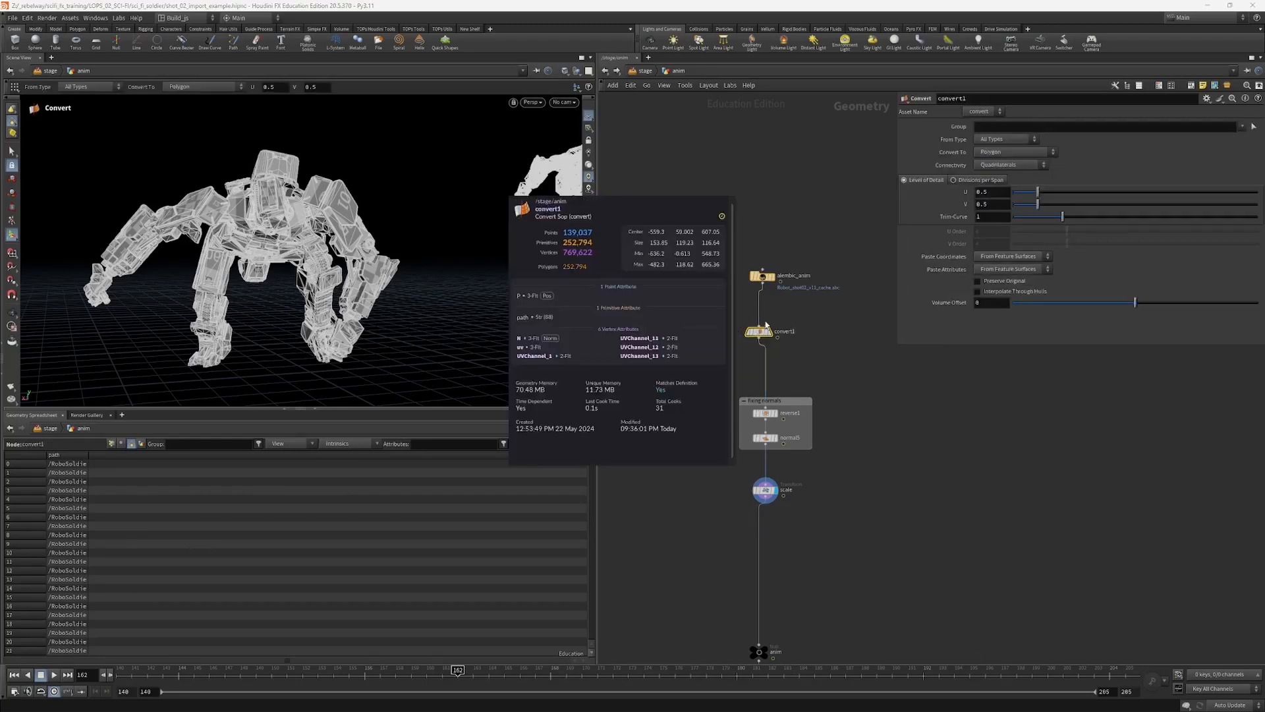
pyautogui.middleClick(763, 282)
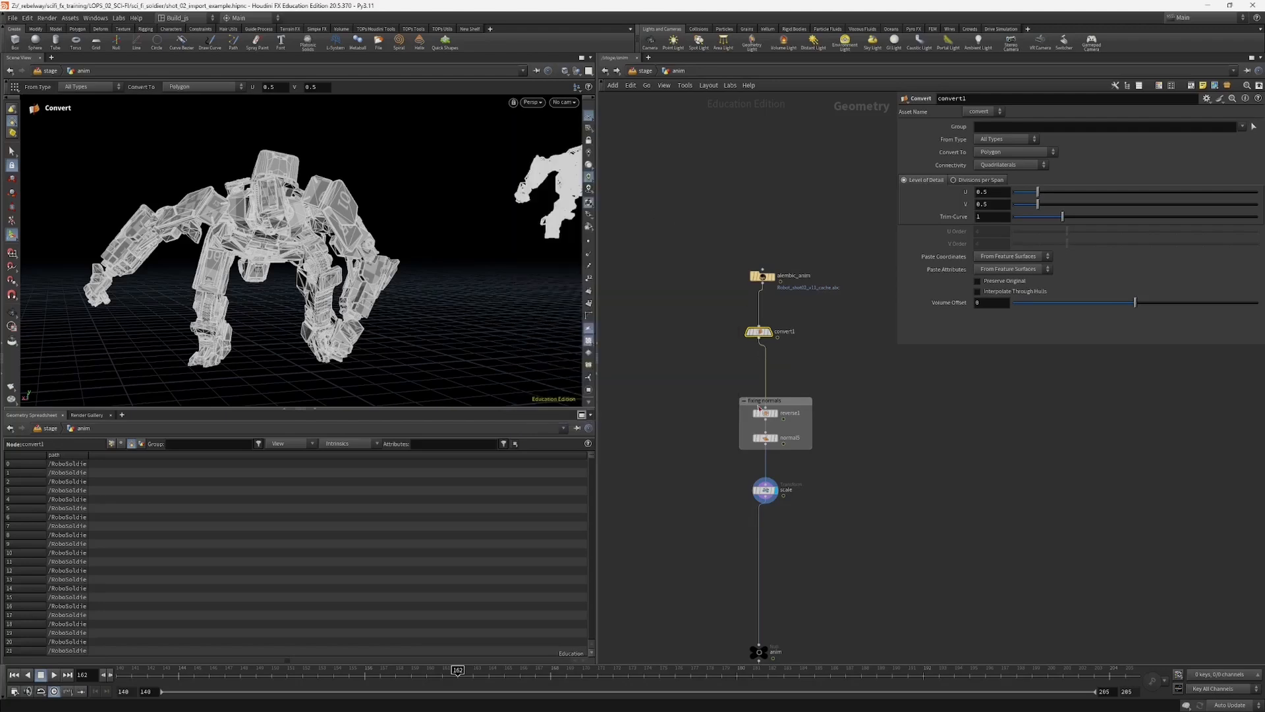
pyautogui.moveTo(792, 430); pyautogui.dragTo(790, 354, button='middle')
pyautogui.middleClick(759, 261)
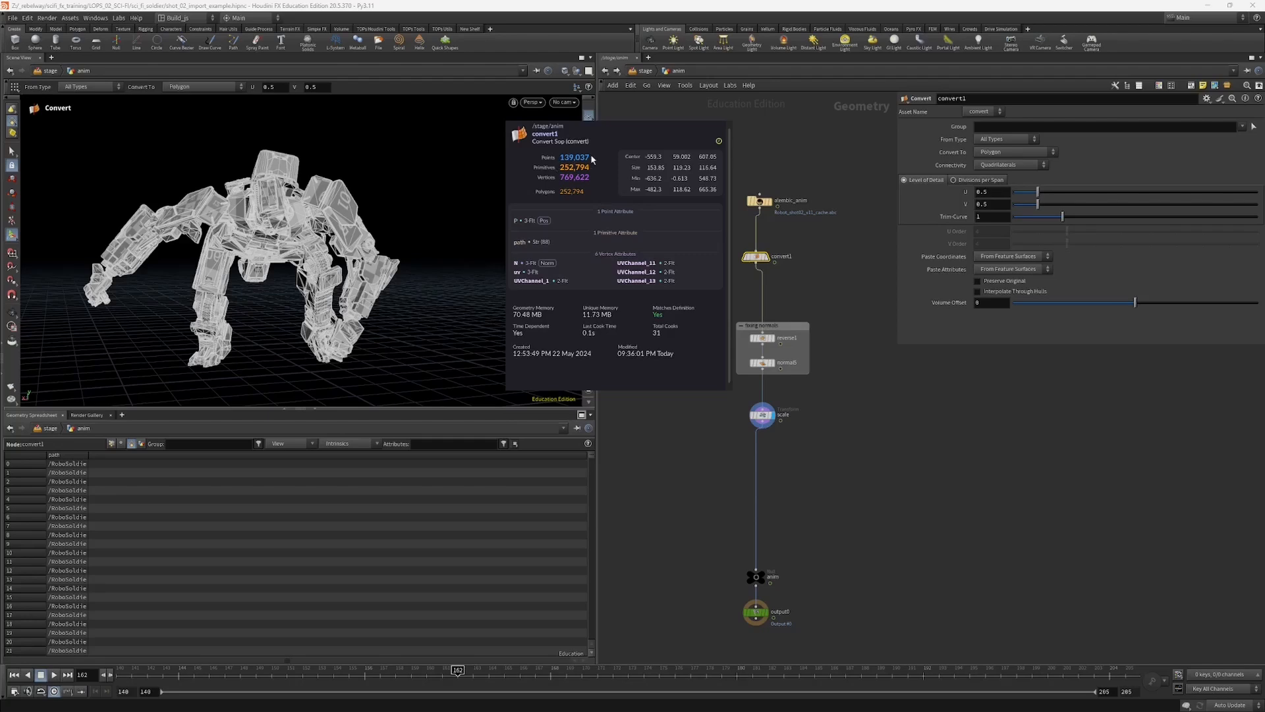
# Step: Align the fixing normals group beneath convert1, and display the convert1 result framed in the viewport
pyautogui.scroll(3, 689, 336)
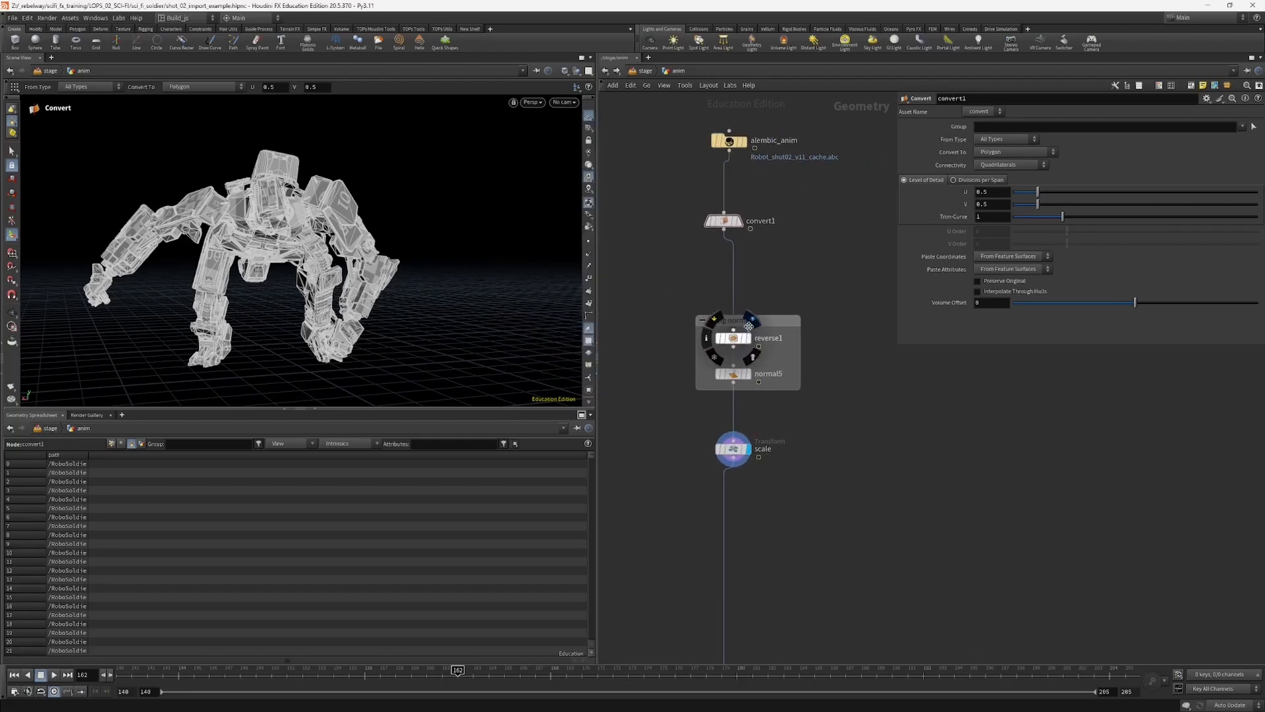
pyautogui.moveTo(729, 320); pyautogui.dragTo(722, 317)
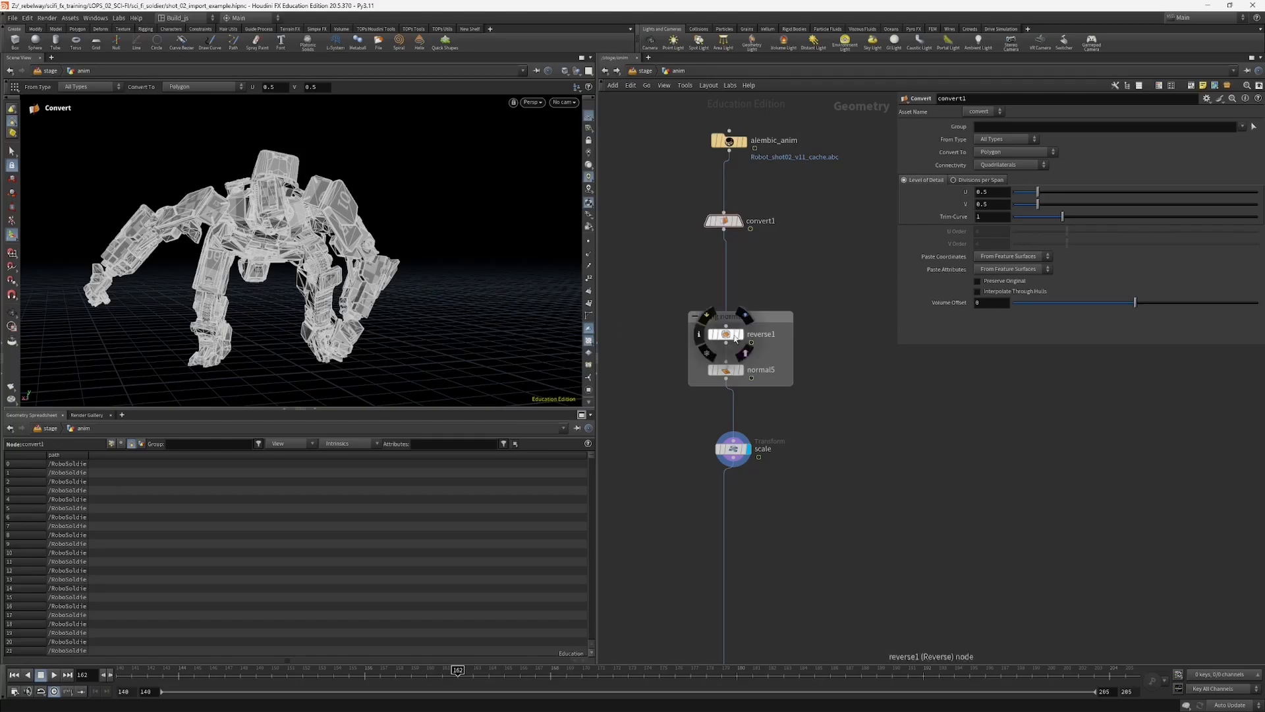
pyautogui.click(741, 221)
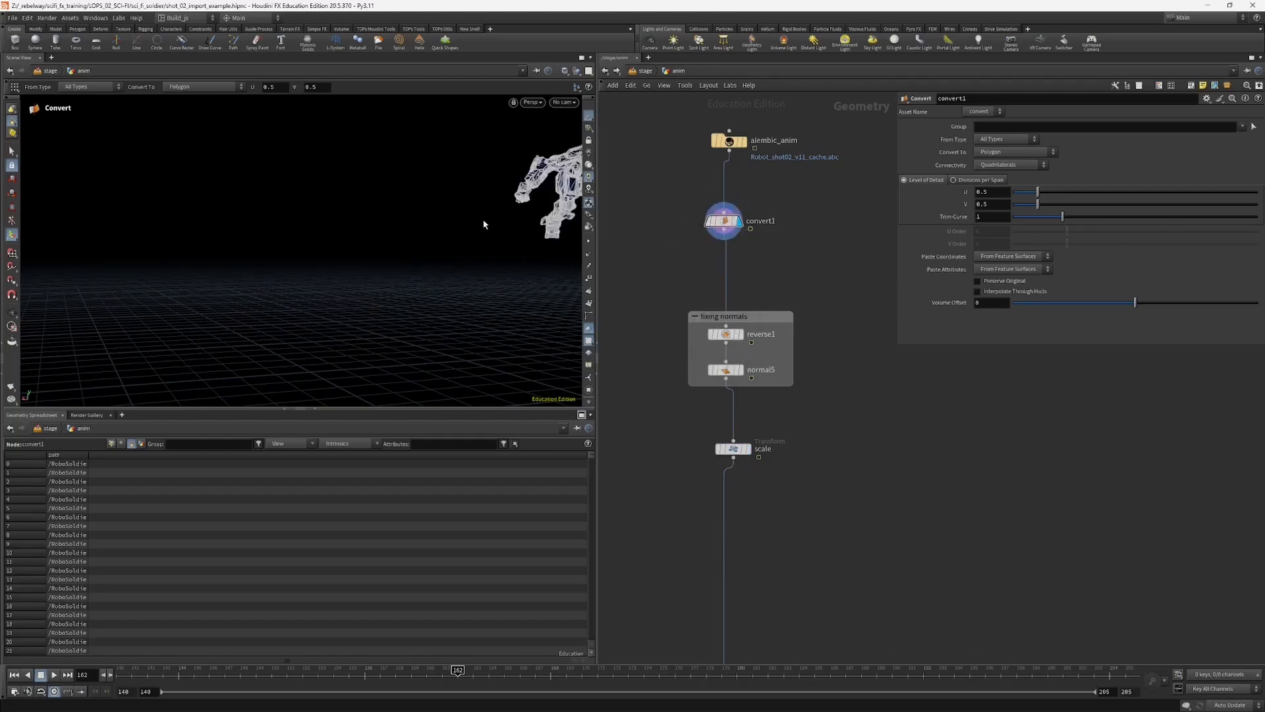
pyautogui.hotkey('space', 'g')
pyautogui.moveTo(504, 218)
pyautogui.mouseDown()
pyautogui.moveTo(389, 293)
pyautogui.moveTo(350, 221)
pyautogui.mouseUp()
# Step: Set the viewport to Smooth Shaded and examine the converted robot's surface normals from several angles
pyautogui.click(564, 72)
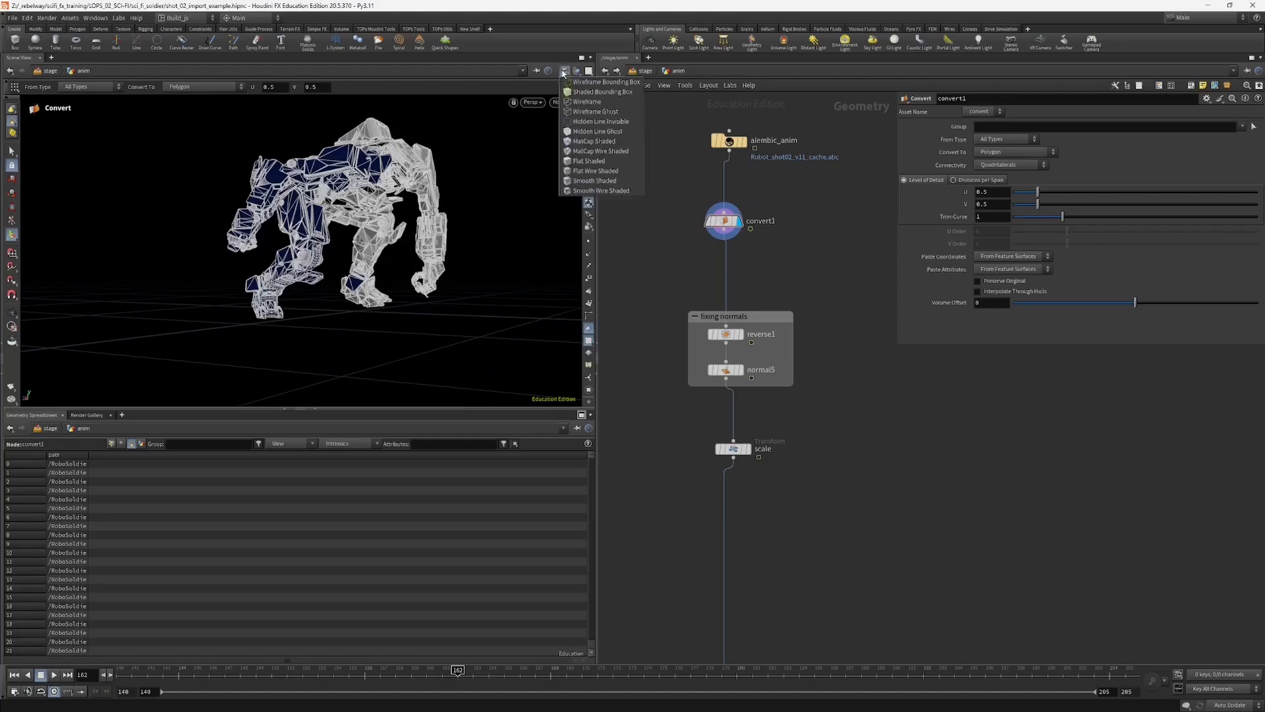
pyautogui.click(585, 183)
pyautogui.moveTo(409, 254)
pyautogui.keyDown('alt'); pyautogui.mouseDown()
pyautogui.moveTo(514, 290)
pyautogui.moveTo(560, 280)
pyautogui.mouseUp(); pyautogui.keyUp('alt')
pyautogui.keyDown('alt'); pyautogui.moveTo(310, 245); pyautogui.dragTo(335, 280); pyautogui.keyUp('alt')
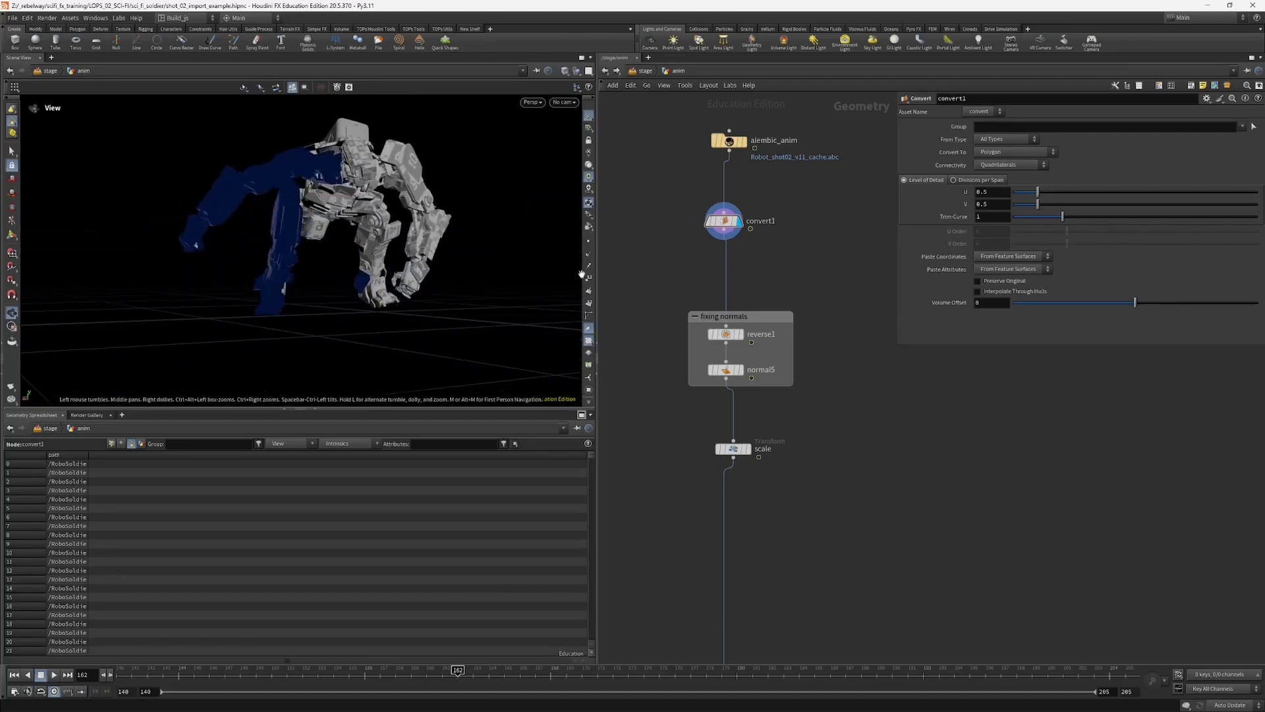
# Step: Display the reverse1 node's result and examine the normals on the robot's limbs
pyautogui.click(732, 338)
pyautogui.click(731, 336)
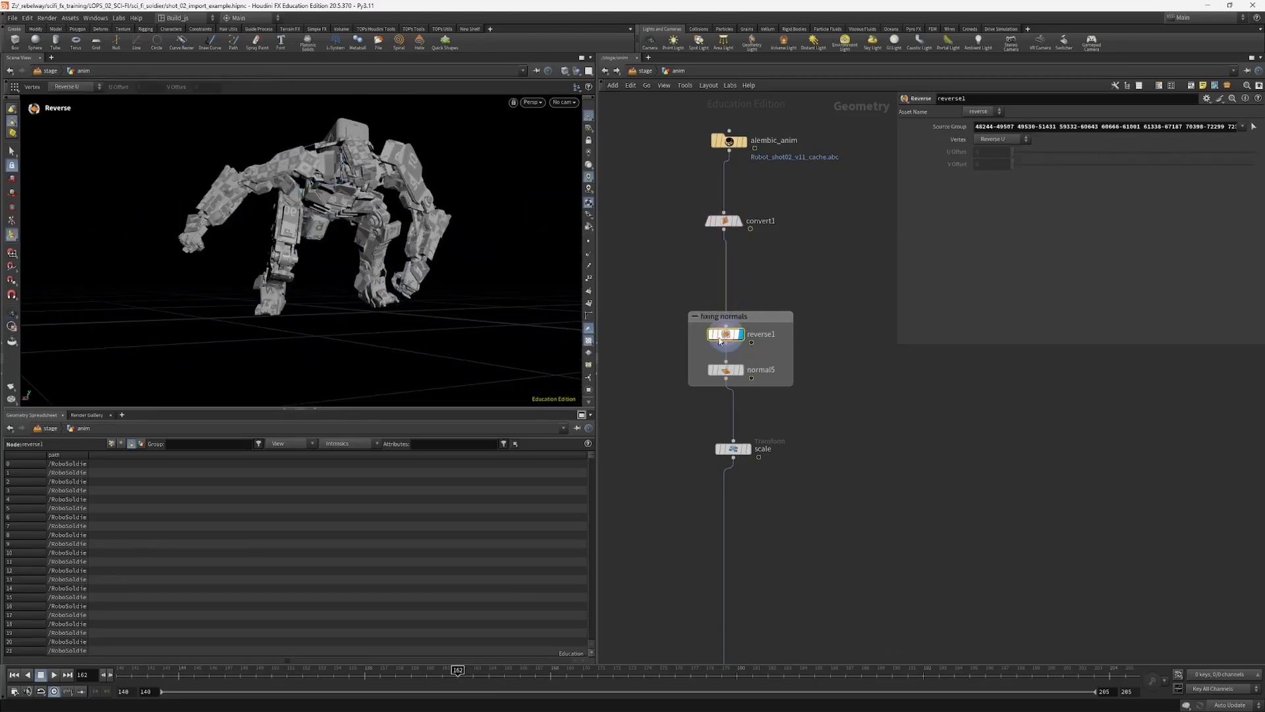
pyautogui.moveTo(381, 233)
pyautogui.keyDown('alt'); pyautogui.mouseDown()
pyautogui.moveTo(421, 245)
pyautogui.moveTo(393, 249)
pyautogui.mouseUp(); pyautogui.keyUp('alt')
# Step: Display the normal5 node's result, open its parameters and examine the robot's shading up close
pyautogui.click(738, 373)
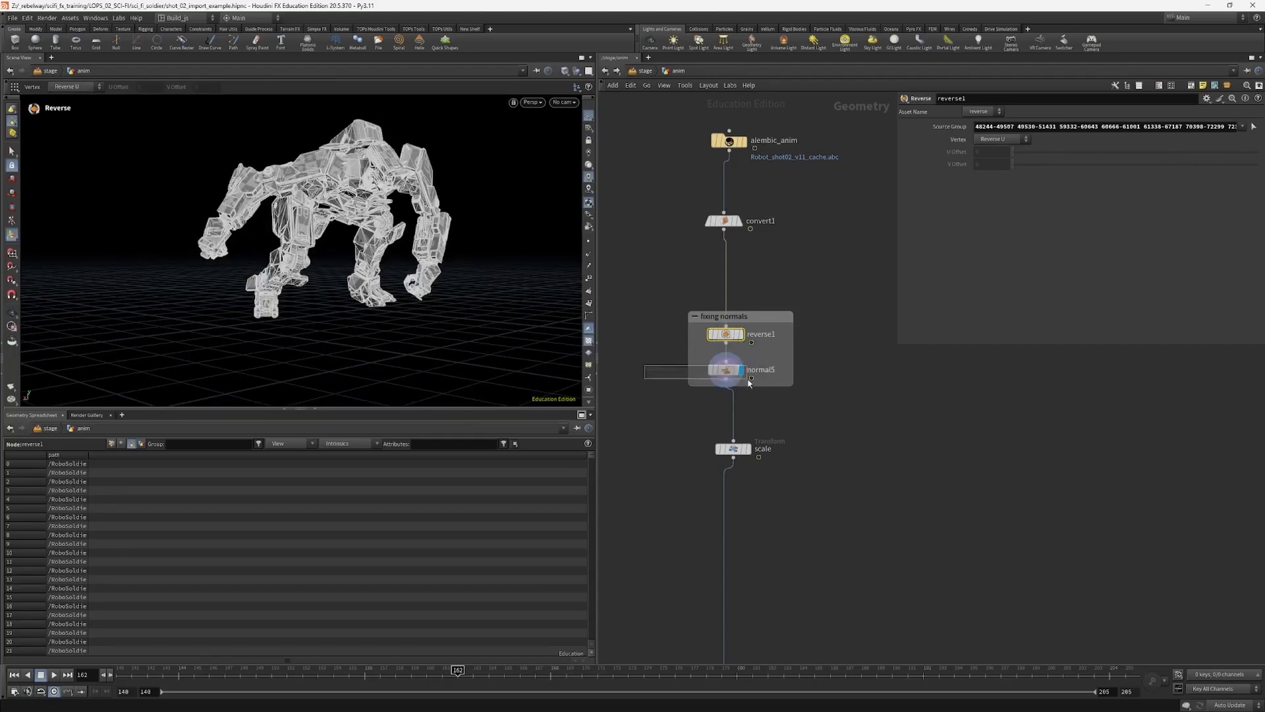
pyautogui.click(738, 373)
pyautogui.click(738, 373)
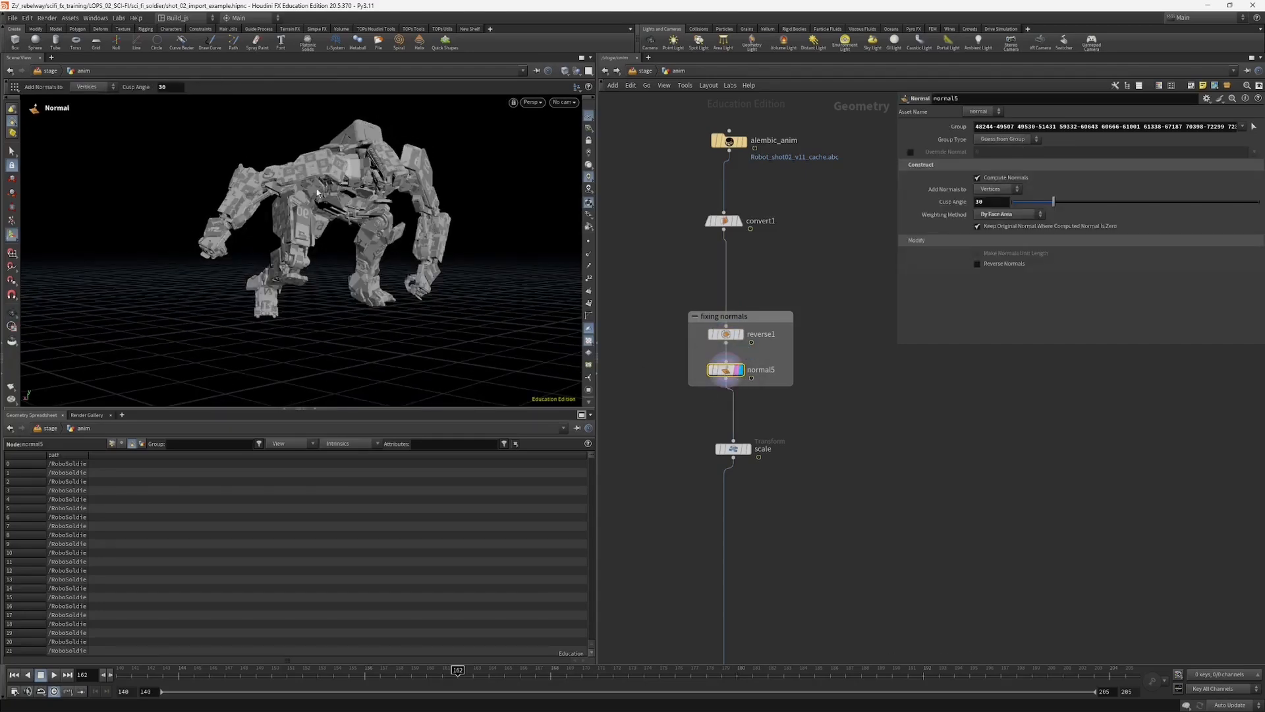
pyautogui.keyDown('alt'); pyautogui.moveTo(329, 228); pyautogui.dragTo(409, 211); pyautogui.keyUp('alt')
pyautogui.keyDown('alt'); pyautogui.moveTo(409, 211); pyautogui.dragTo(412, 152, button='right'); pyautogui.keyUp('alt')
pyautogui.keyDown('alt'); pyautogui.moveTo(412, 152); pyautogui.dragTo(512, 163); pyautogui.keyUp('alt')
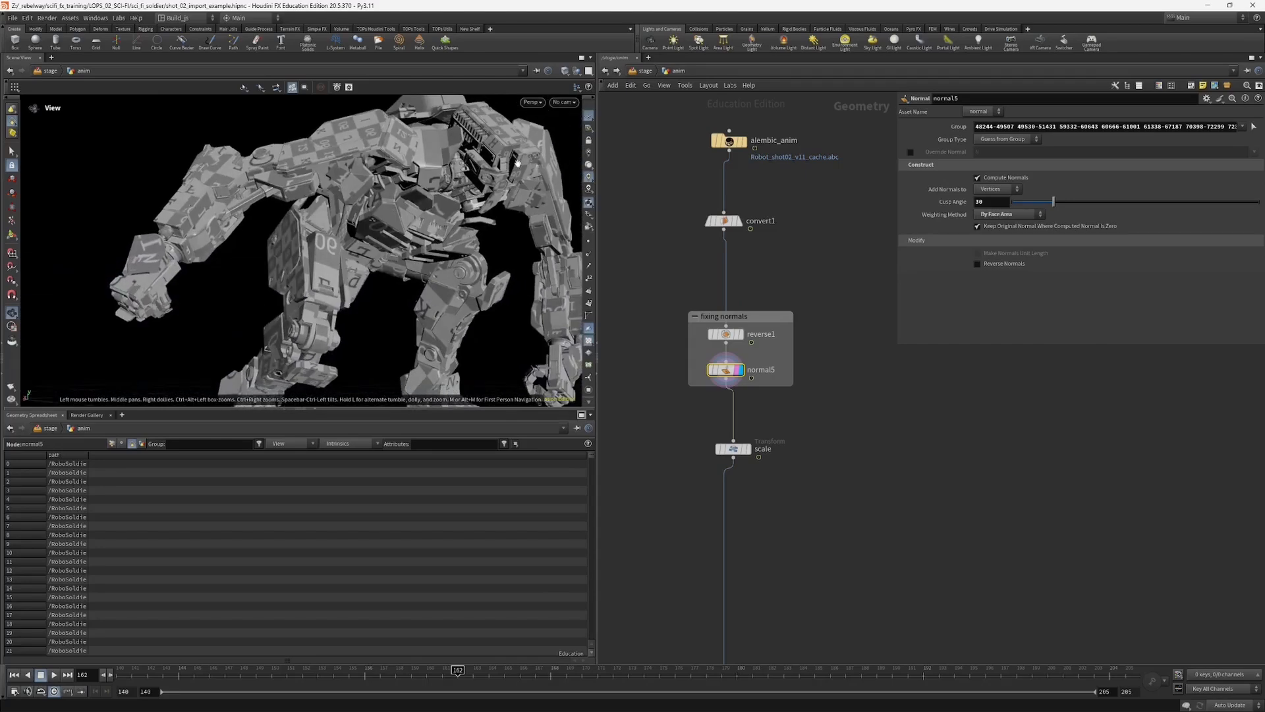
# Step: Display the scale Transform node, open its parameters and frame the scaled-down robot for viewing
pyautogui.moveTo(601, 387); pyautogui.dragTo(611, 288, button='middle')
pyautogui.click(748, 354)
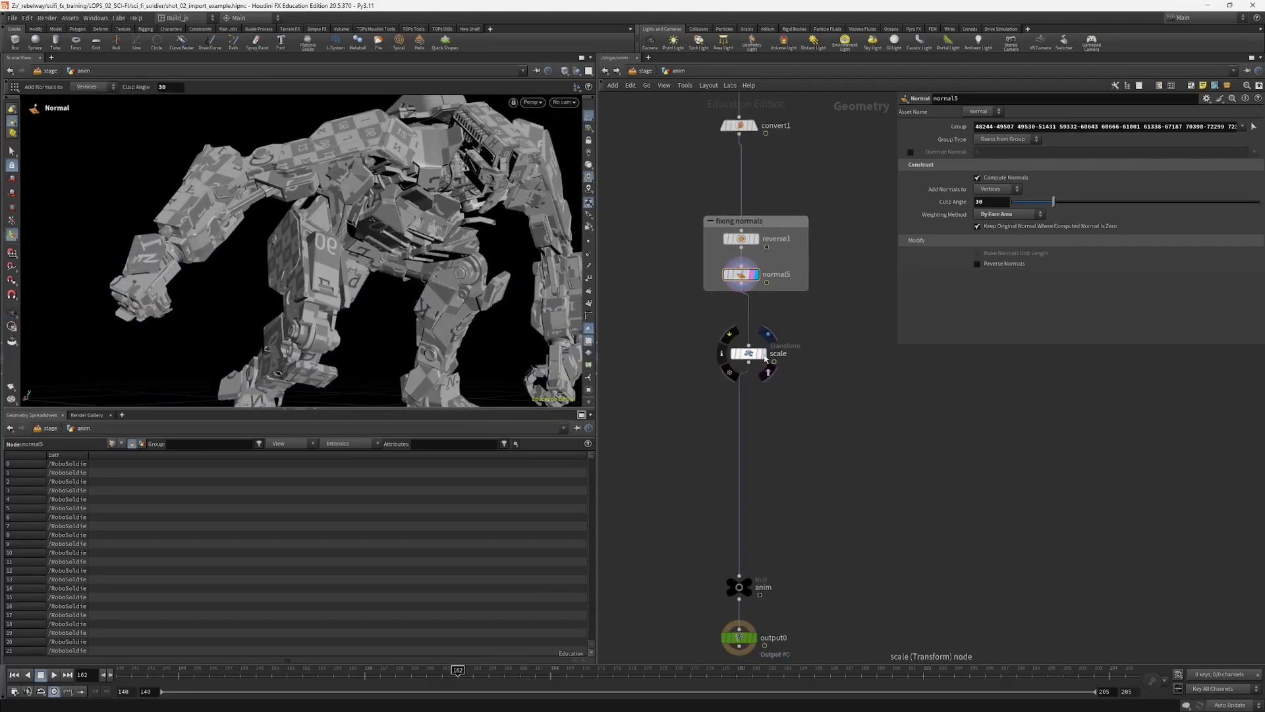
pyautogui.click(747, 353)
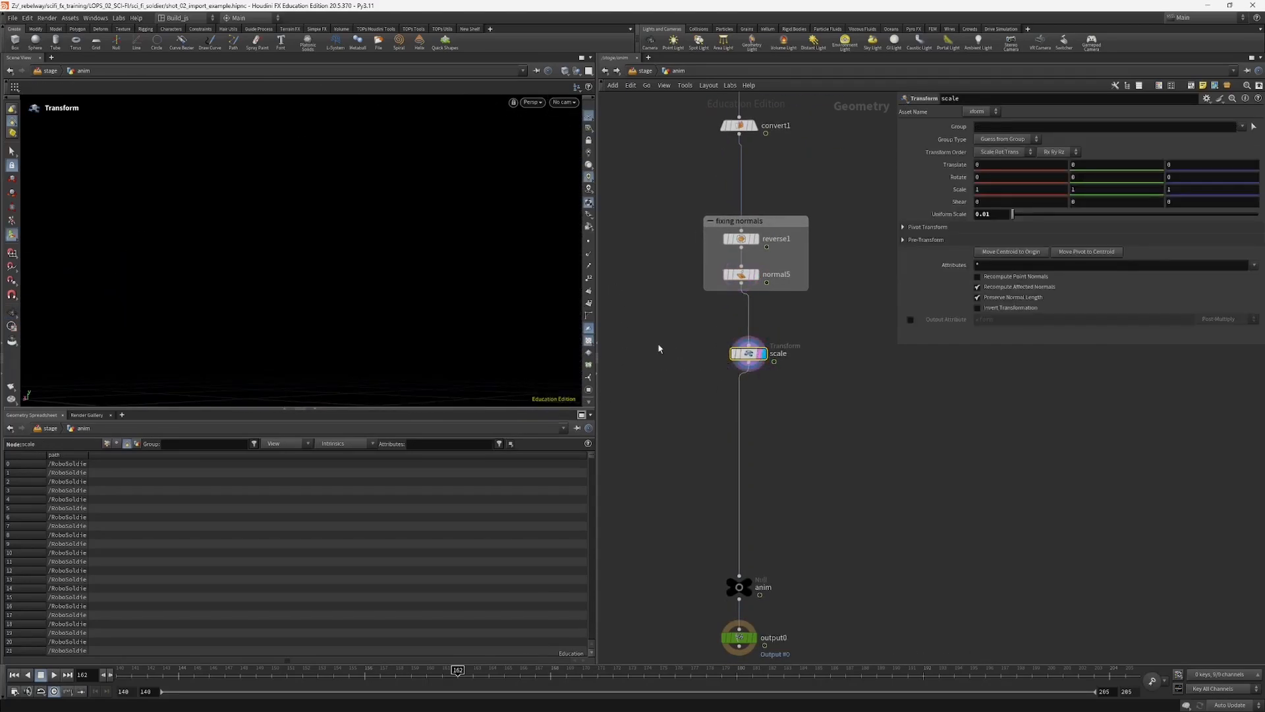
pyautogui.hotkey('space', 'g')
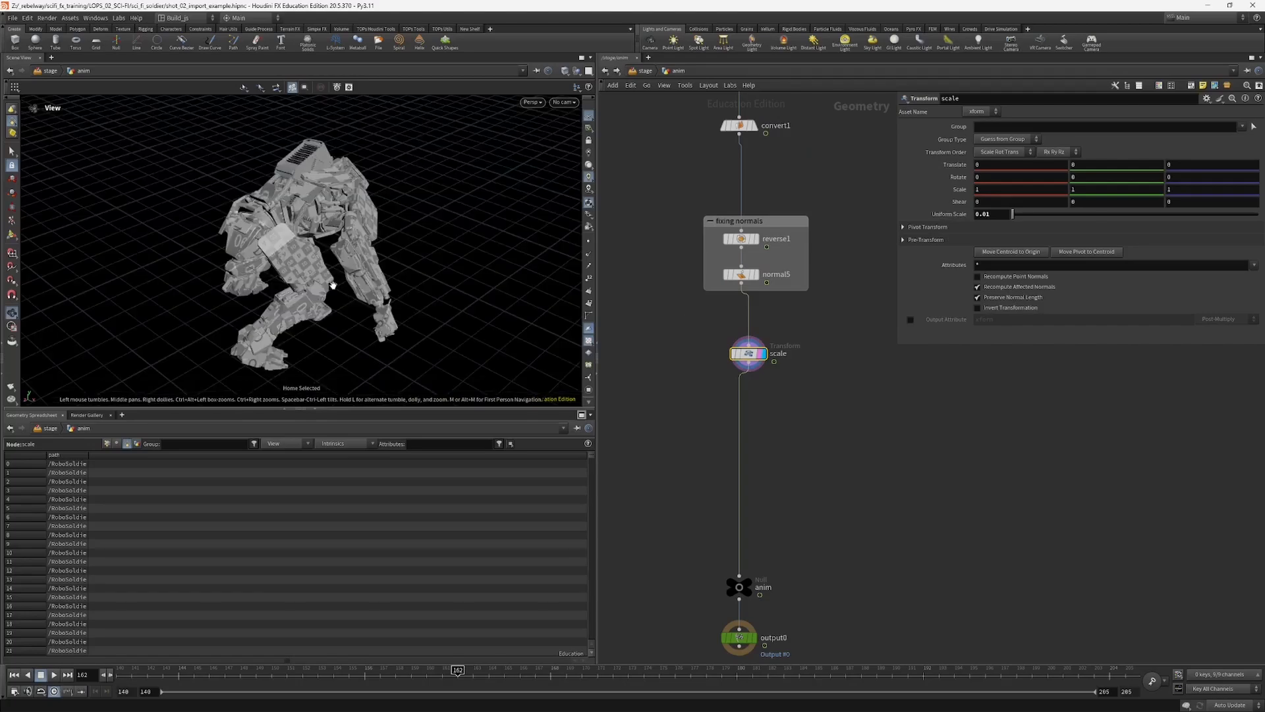
pyautogui.keyDown('alt'); pyautogui.moveTo(332, 284); pyautogui.dragTo(131, 250); pyautogui.keyUp('alt')
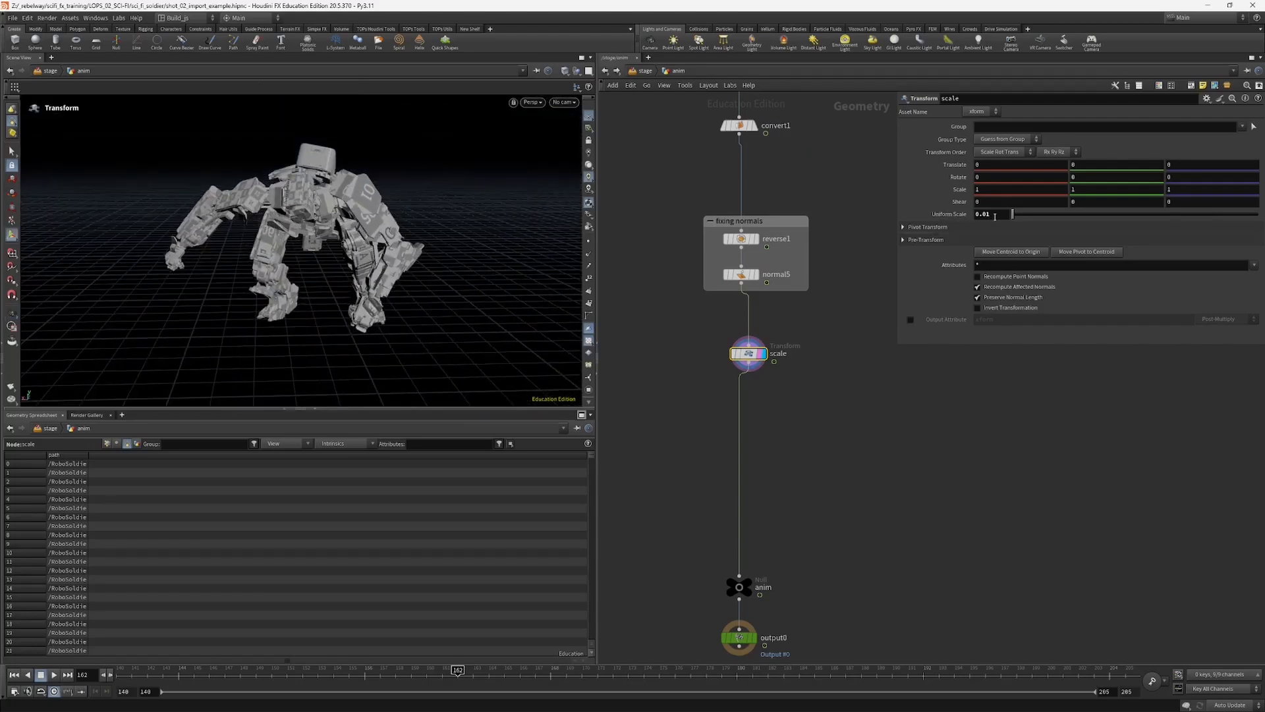
# Step: Align the scale node vertically with the rest of the chain beneath the fixing normals group
pyautogui.scroll(-4, 673, 405)
pyautogui.moveTo(683, 348); pyautogui.dragTo(699, 433, button='middle')
pyautogui.keyDown('alt'); pyautogui.moveTo(292, 267); pyautogui.dragTo(365, 186); pyautogui.keyUp('alt')
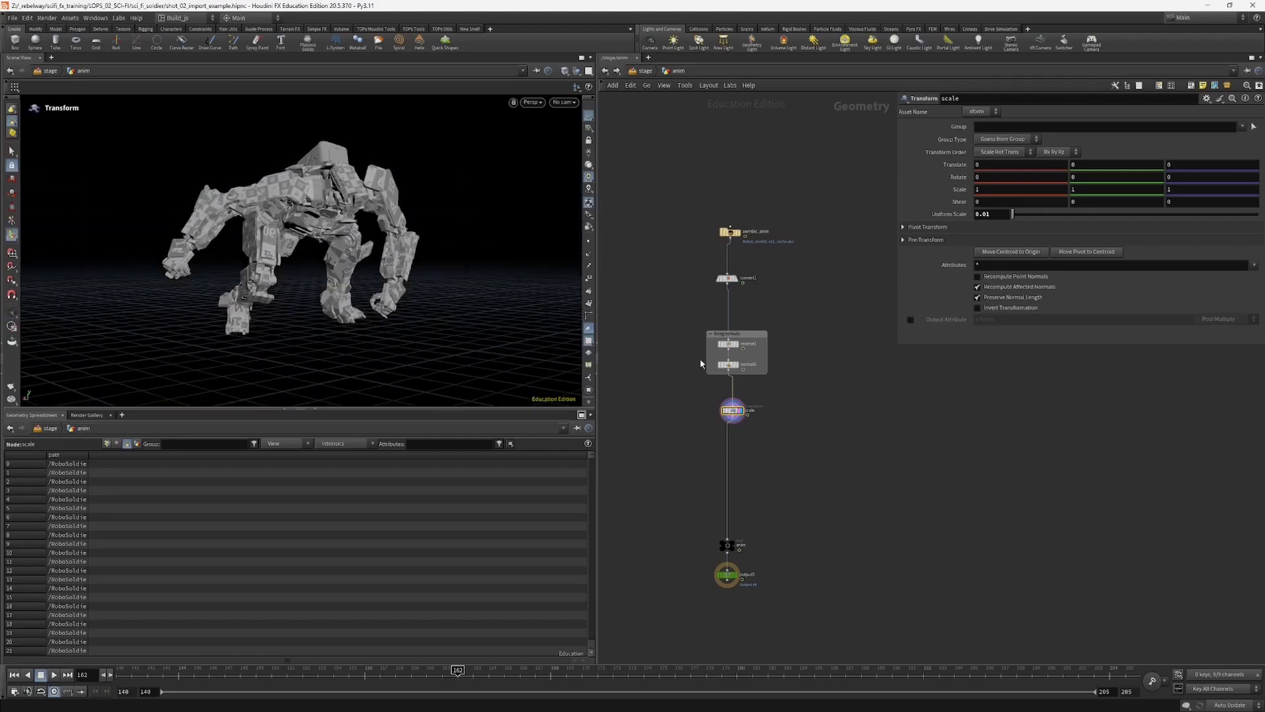
pyautogui.moveTo(733, 410); pyautogui.dragTo(728, 414)
# Step: Return to the stage network and add a Component Builder setup beside the anim network
pyautogui.click(655, 74)
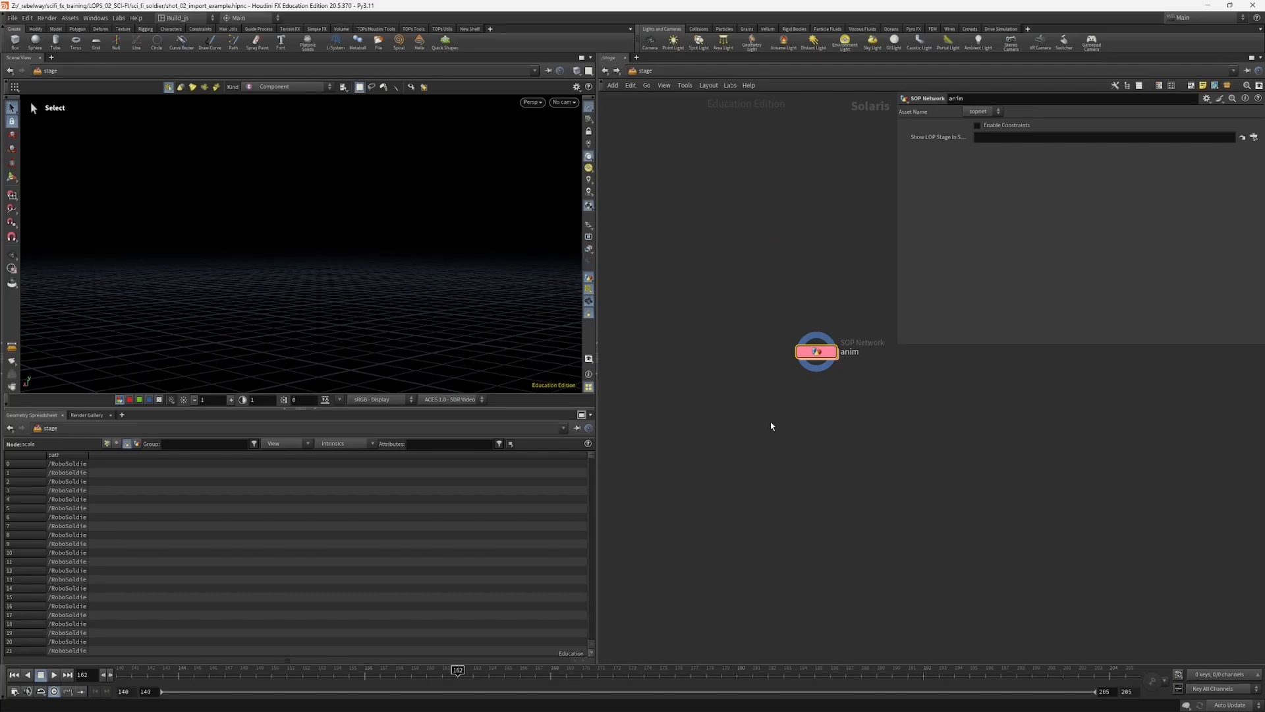
pyautogui.press('Tab')
pyautogui.write('cop')
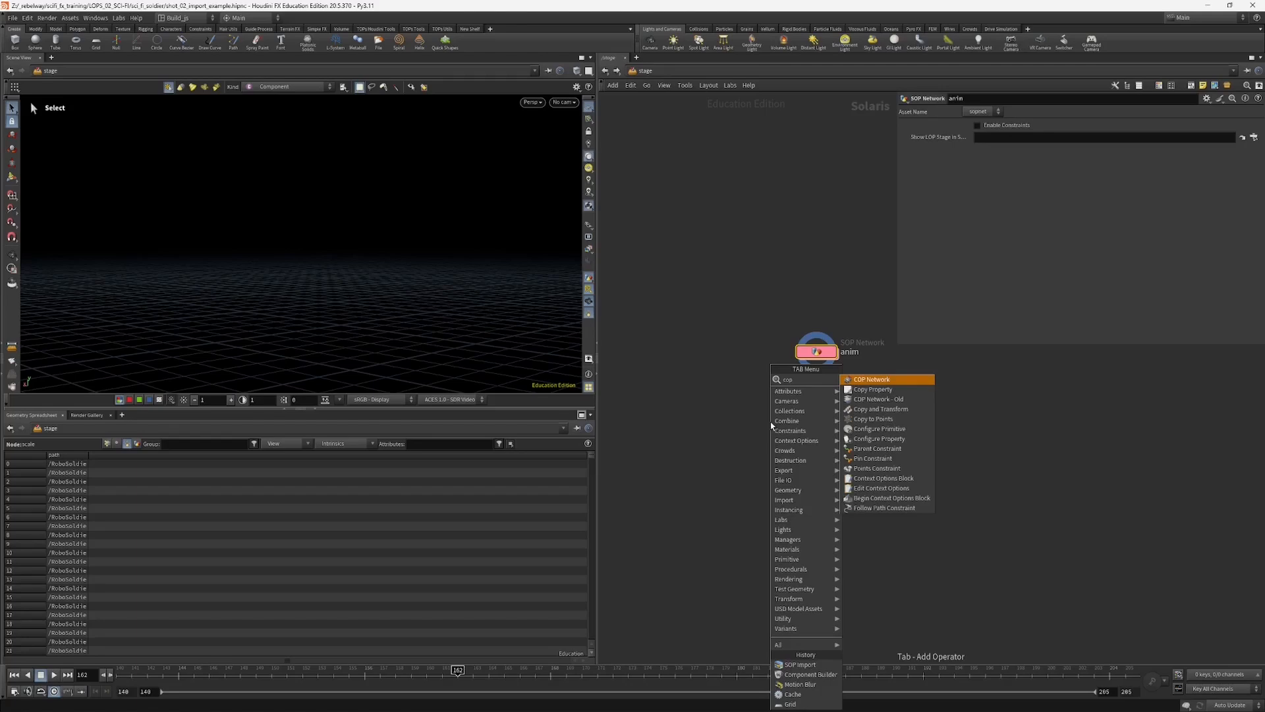
pyautogui.press('BackSpace')
pyautogui.write('mp')
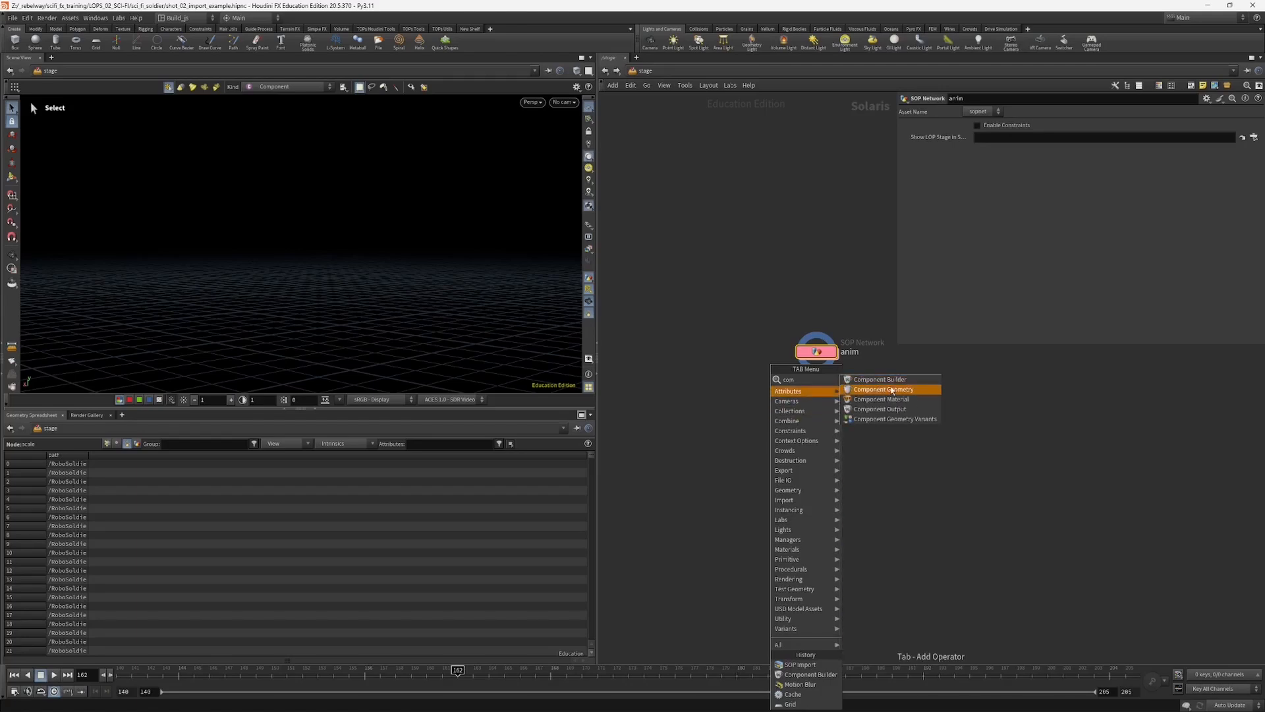
pyautogui.click(887, 382)
pyautogui.click(886, 385)
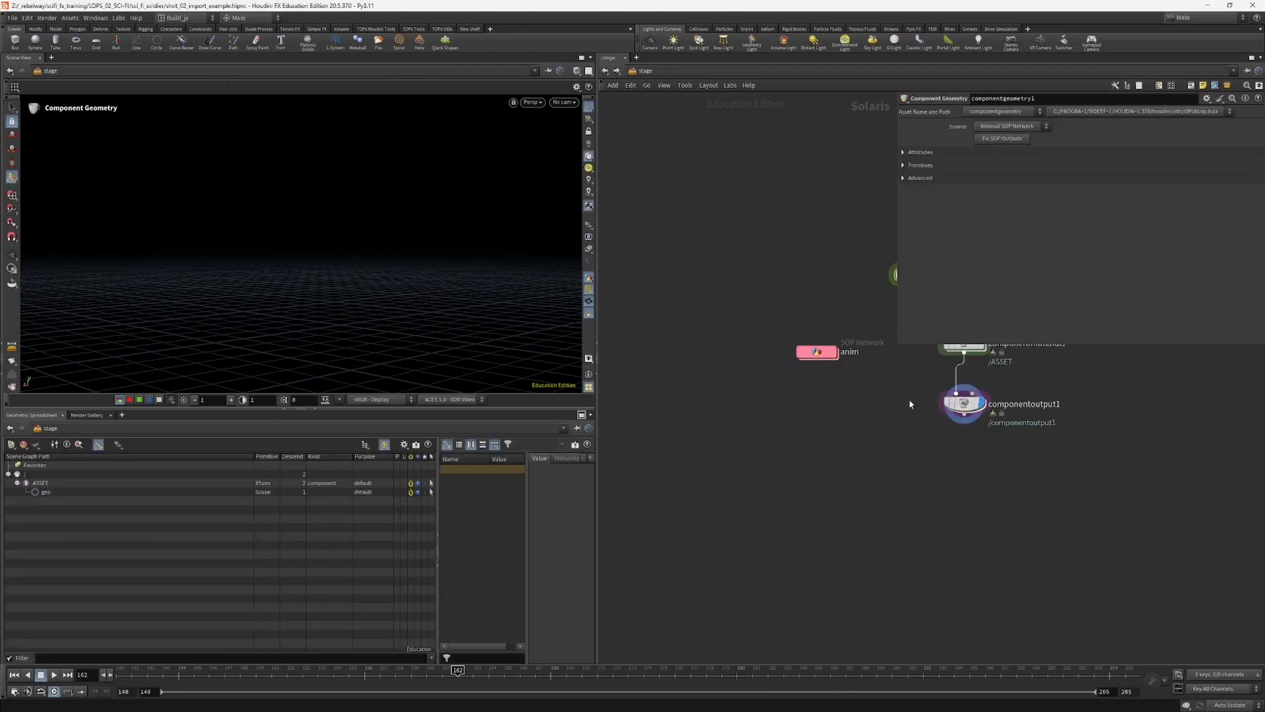
# Step: Move the Component Builder nodes together, farther down and away from the anim SOP network
pyautogui.moveTo(862, 541); pyautogui.dragTo(1020, 361)
pyautogui.moveTo(899, 379); pyautogui.dragTo(948, 464)
pyautogui.moveTo(846, 508); pyautogui.dragTo(878, 397, button='middle')
pyautogui.click(819, 487)
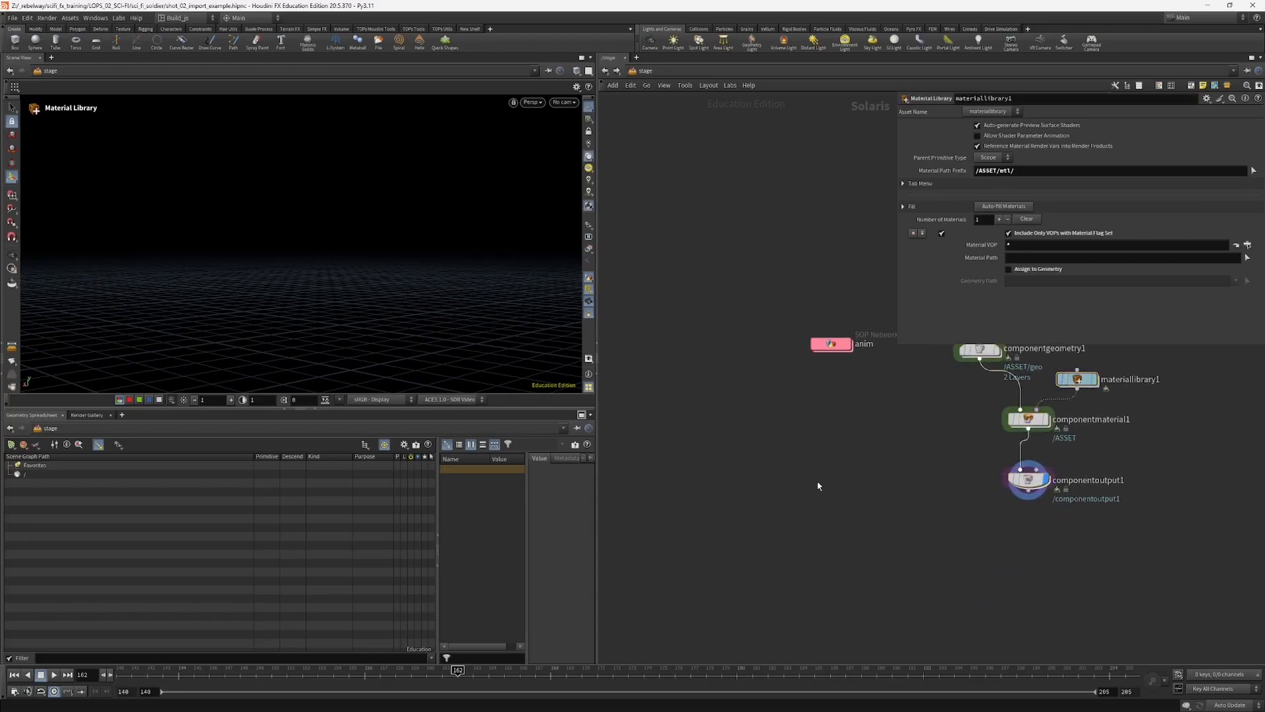
# Step: Add a SOP Import node beneath the anim SOP network
pyautogui.press('Tab')
pyautogui.write('sop')
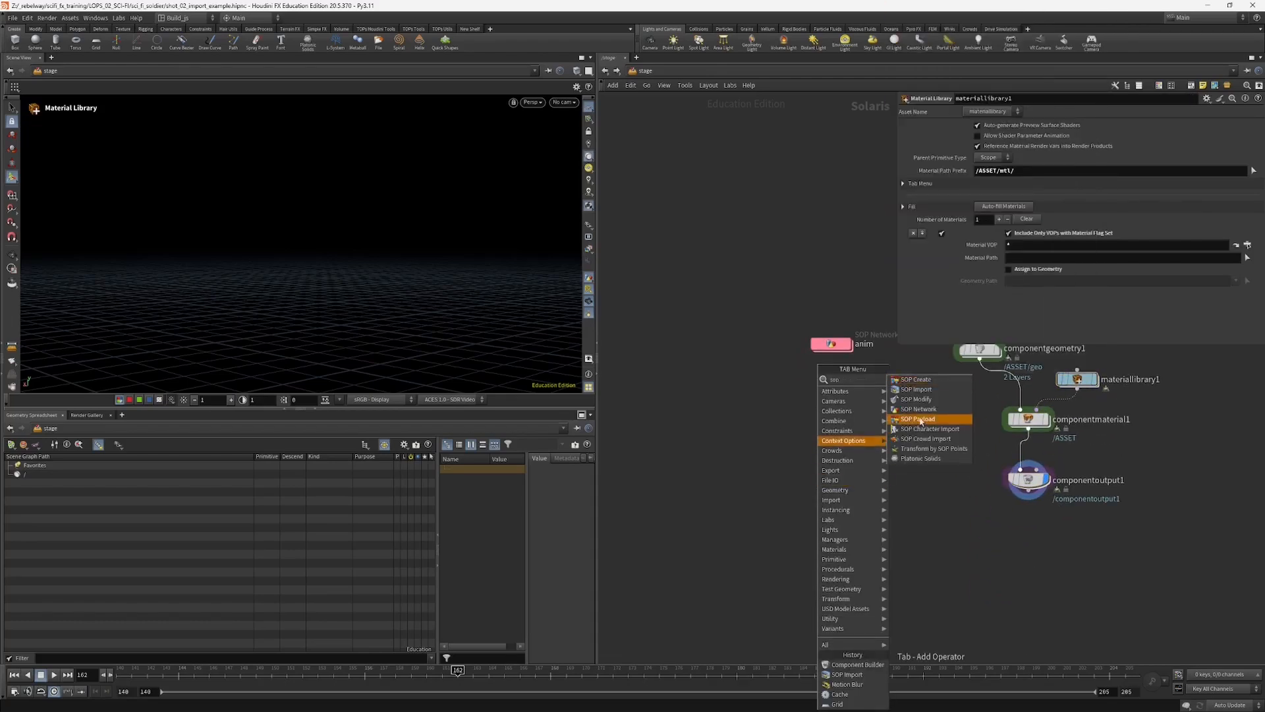
pyautogui.click(917, 389)
pyautogui.click(848, 410)
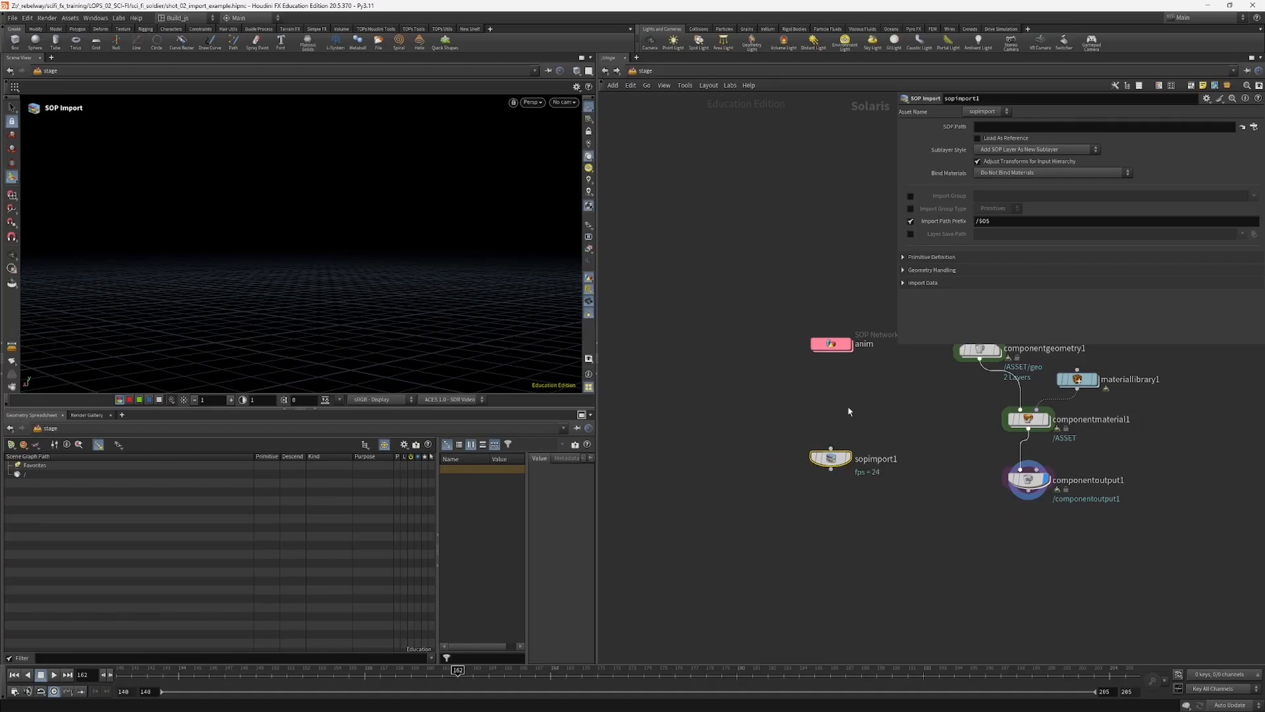
pyautogui.moveTo(848, 411); pyautogui.dragTo(753, 438, button='middle')
# Step: Inside the anim network, move the anim null slightly upward, copy it and return to the stage
pyautogui.click(792, 409)
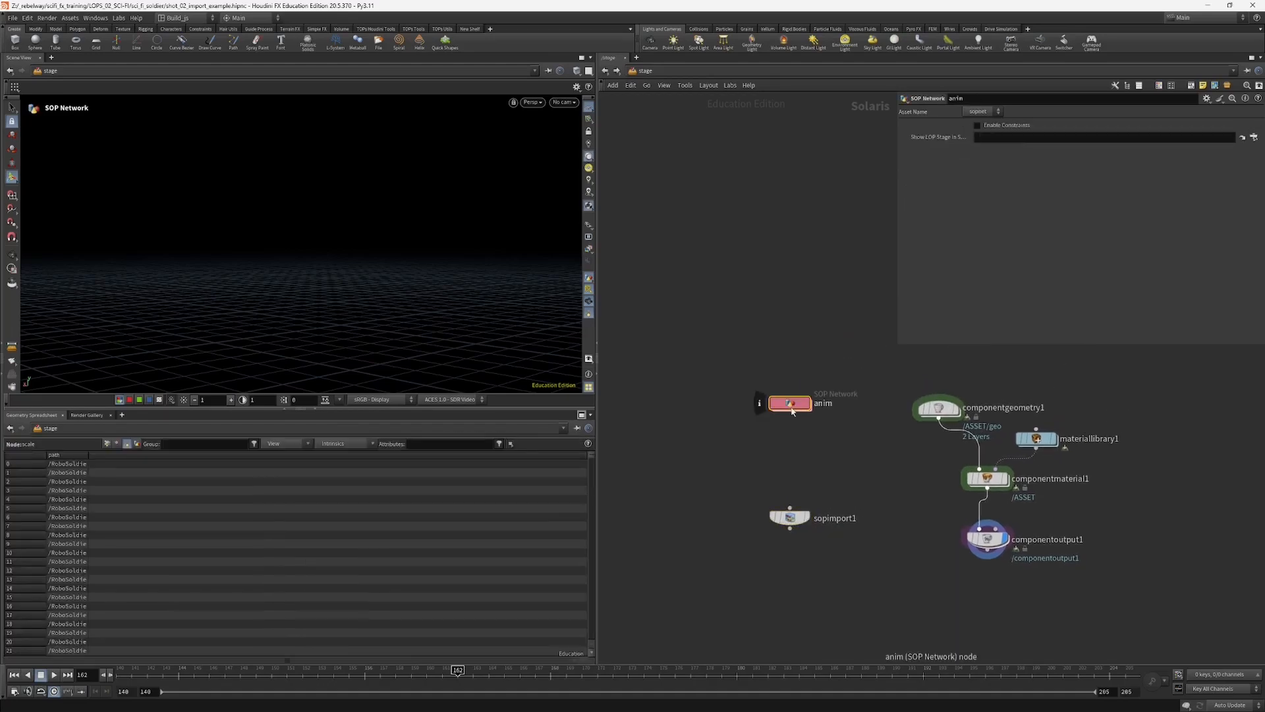
pyautogui.doubleClick(792, 409)
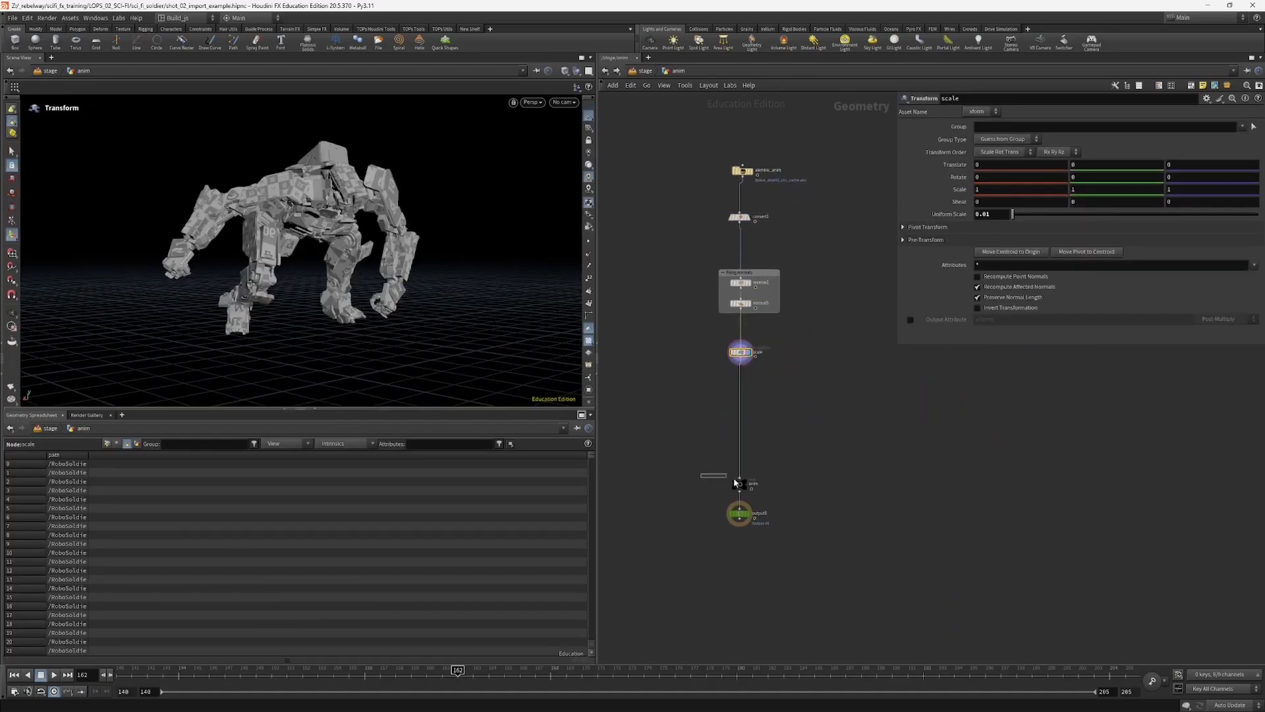
pyautogui.moveTo(740, 482); pyautogui.dragTo(741, 470)
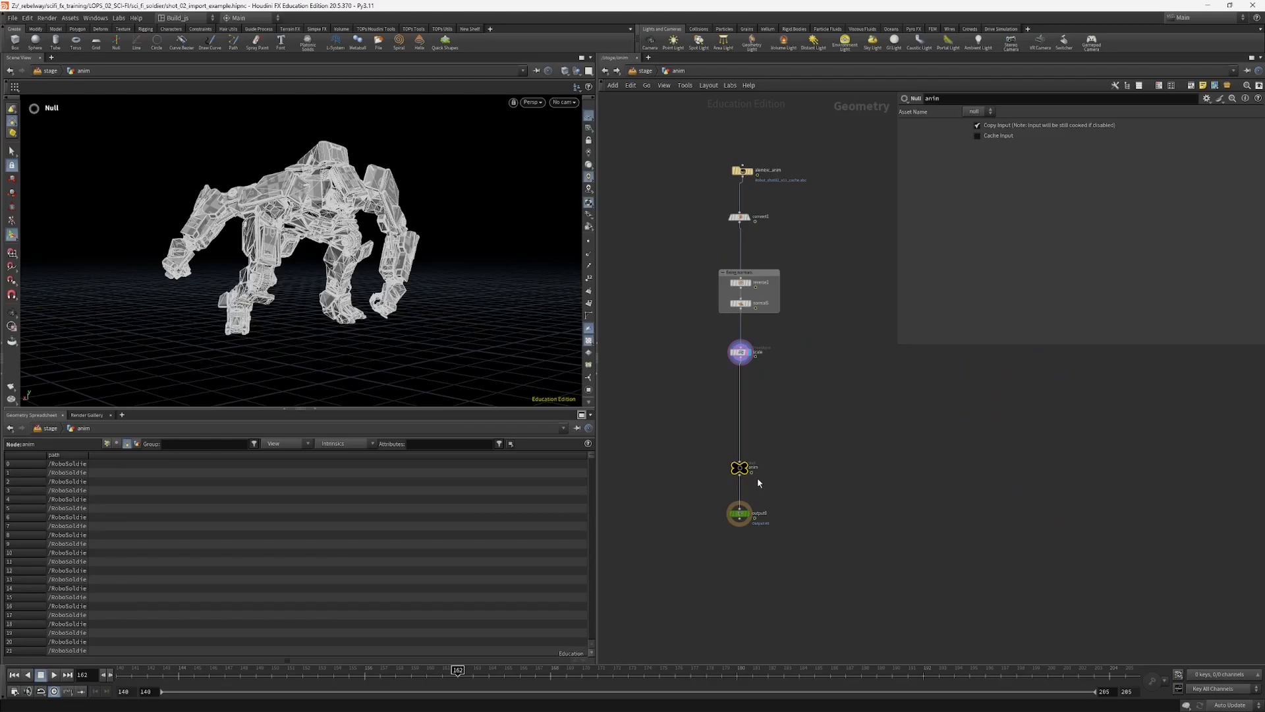
pyautogui.hotkey('ctrl', 'c')
pyautogui.click(644, 71)
# Step: Examine the Source options of componentgeometry1 and the default, proxy and simproxy outputs inside it, returning to the stage
pyautogui.moveTo(909, 403); pyautogui.dragTo(904, 398)
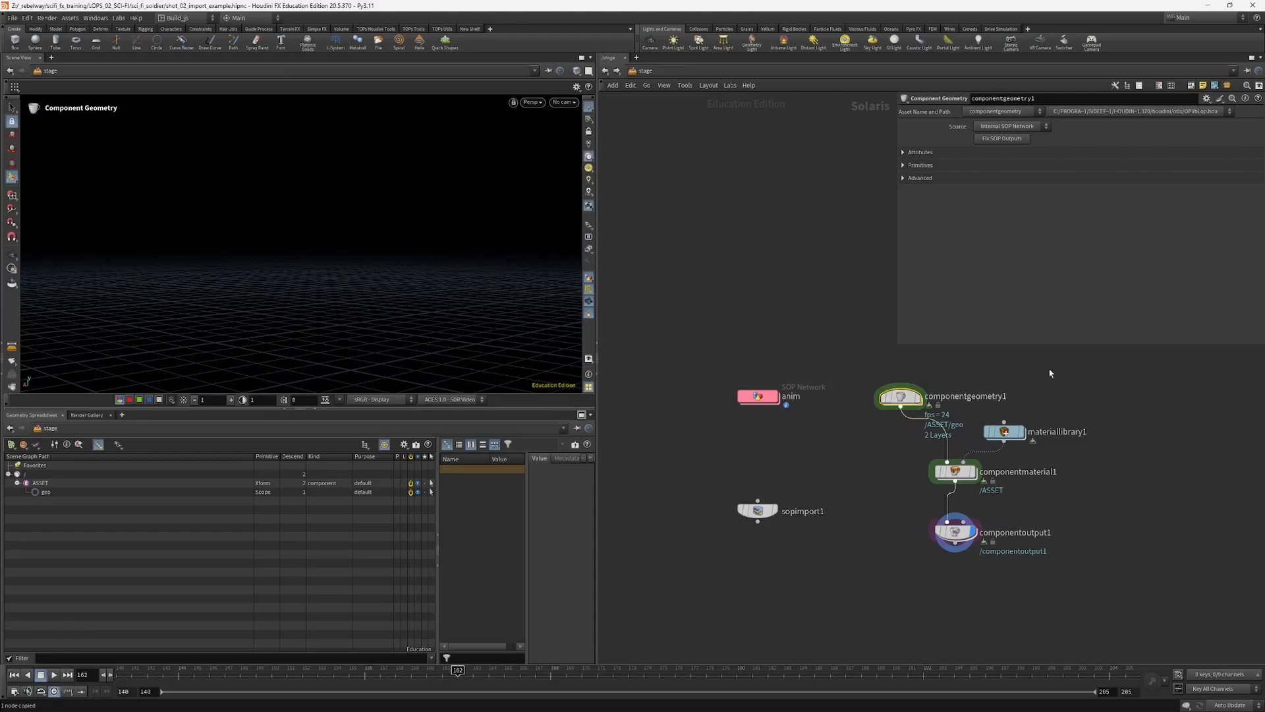
pyautogui.moveTo(1050, 370); pyautogui.dragTo(1029, 413, button='middle')
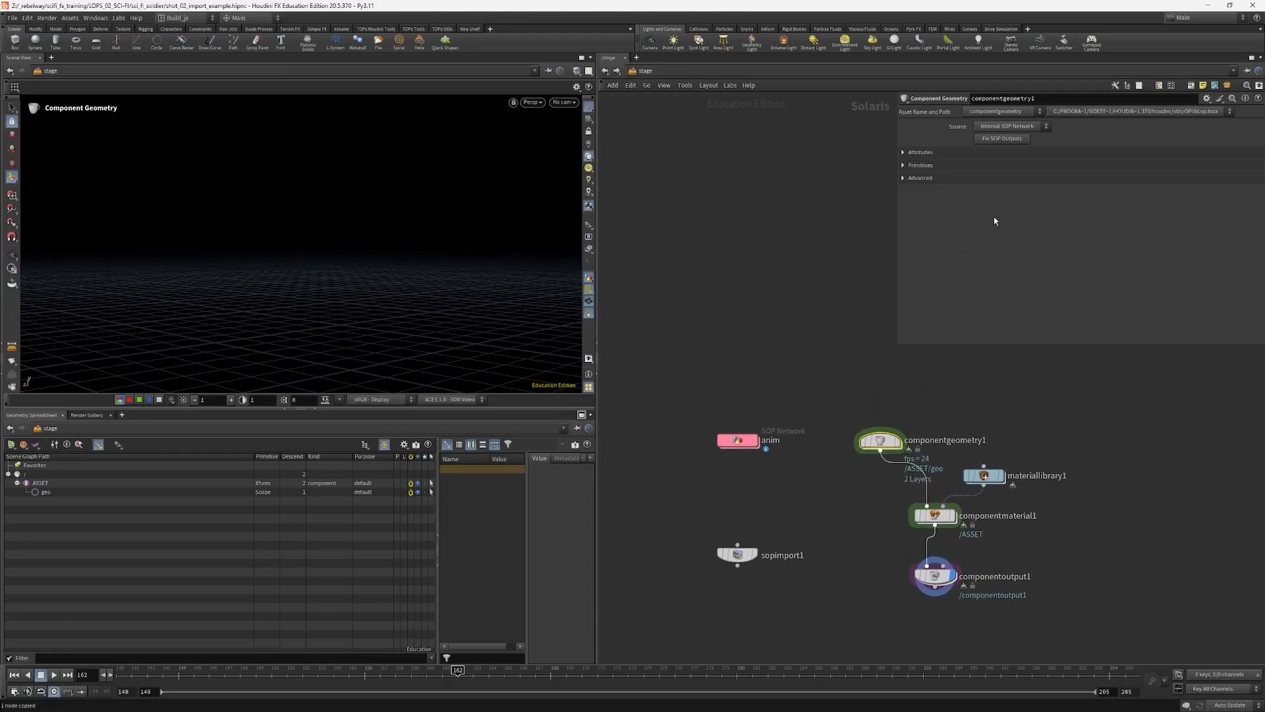
pyautogui.click(1018, 127)
pyautogui.click(1008, 126)
pyautogui.doubleClick(881, 441)
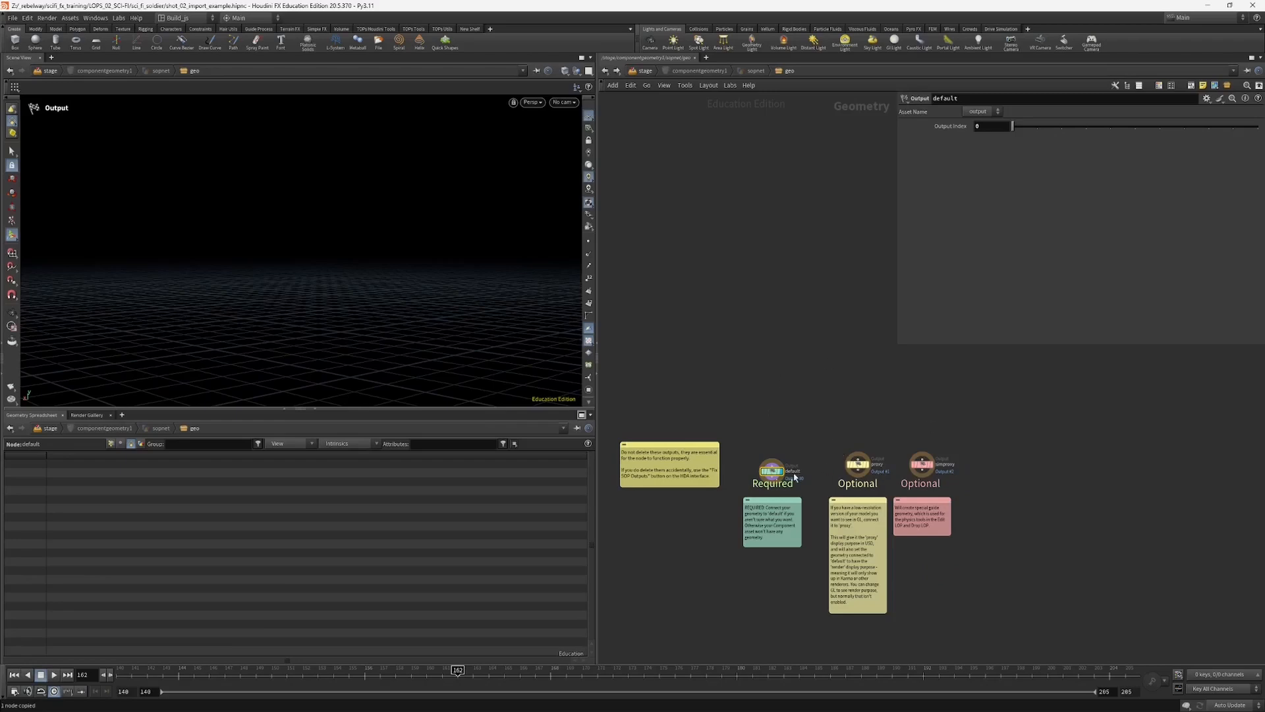
pyautogui.moveTo(742, 425); pyautogui.dragTo(922, 476)
pyautogui.moveTo(954, 483); pyautogui.dragTo(954, 483)
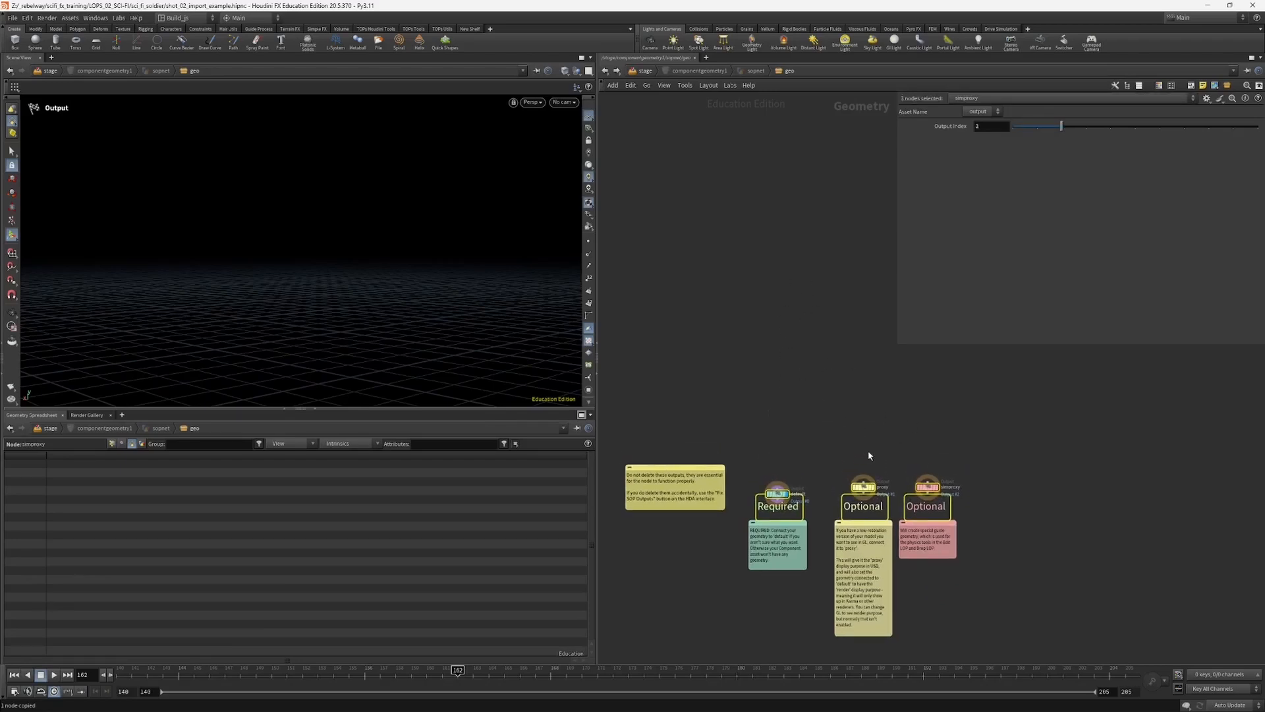
pyautogui.click(718, 74)
pyautogui.click(648, 72)
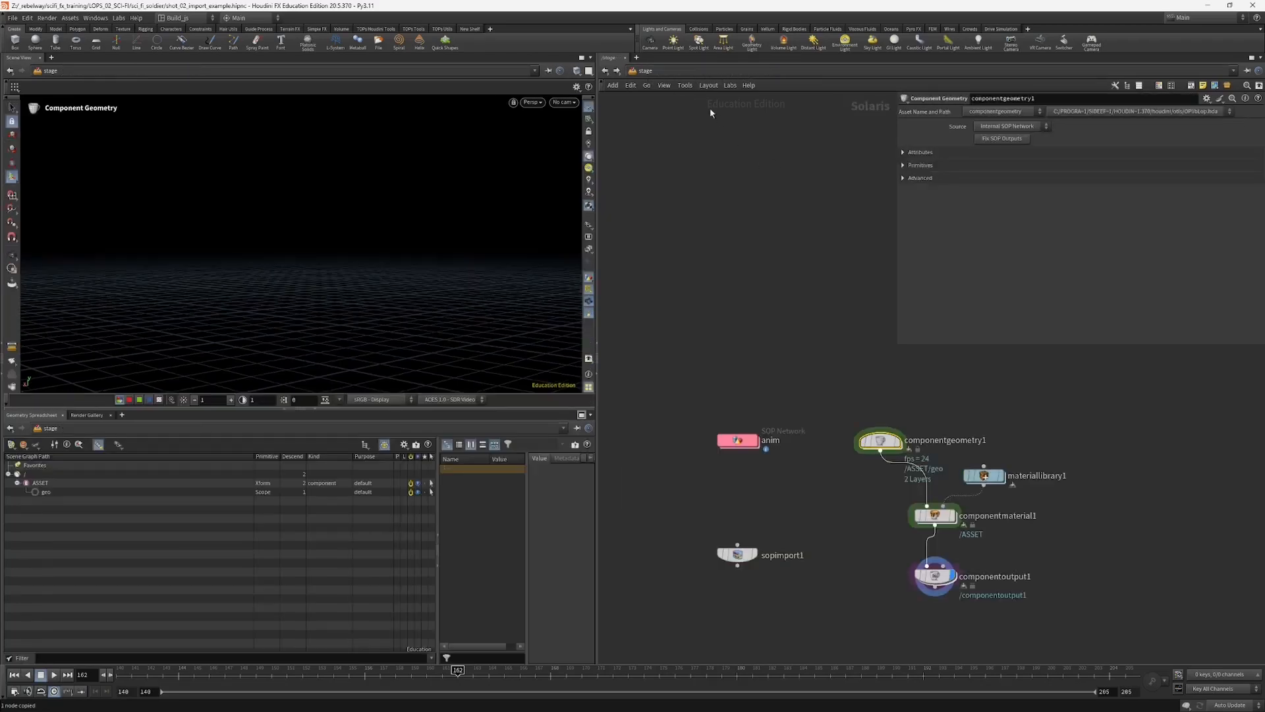
# Step: Switch componentgeometry1's source to External SOP Network and set its Default/Render path to /stage/anim/anim
pyautogui.click(985, 126)
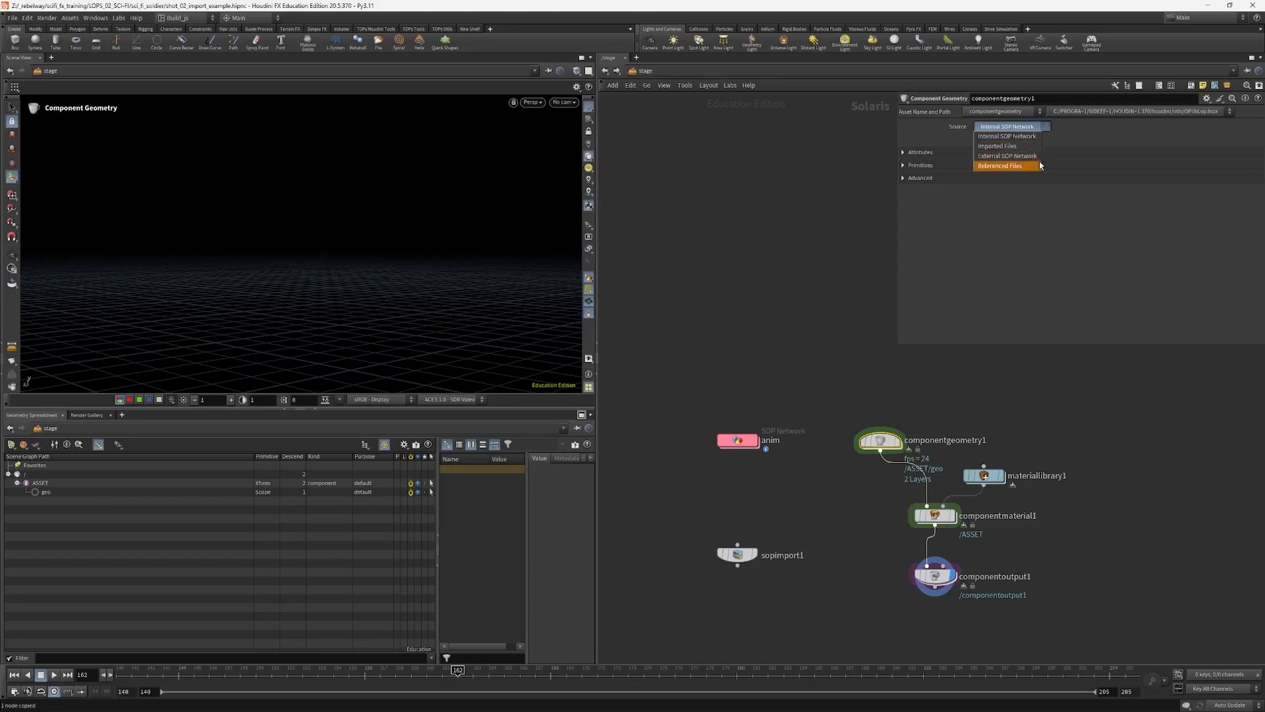
pyautogui.click(1002, 157)
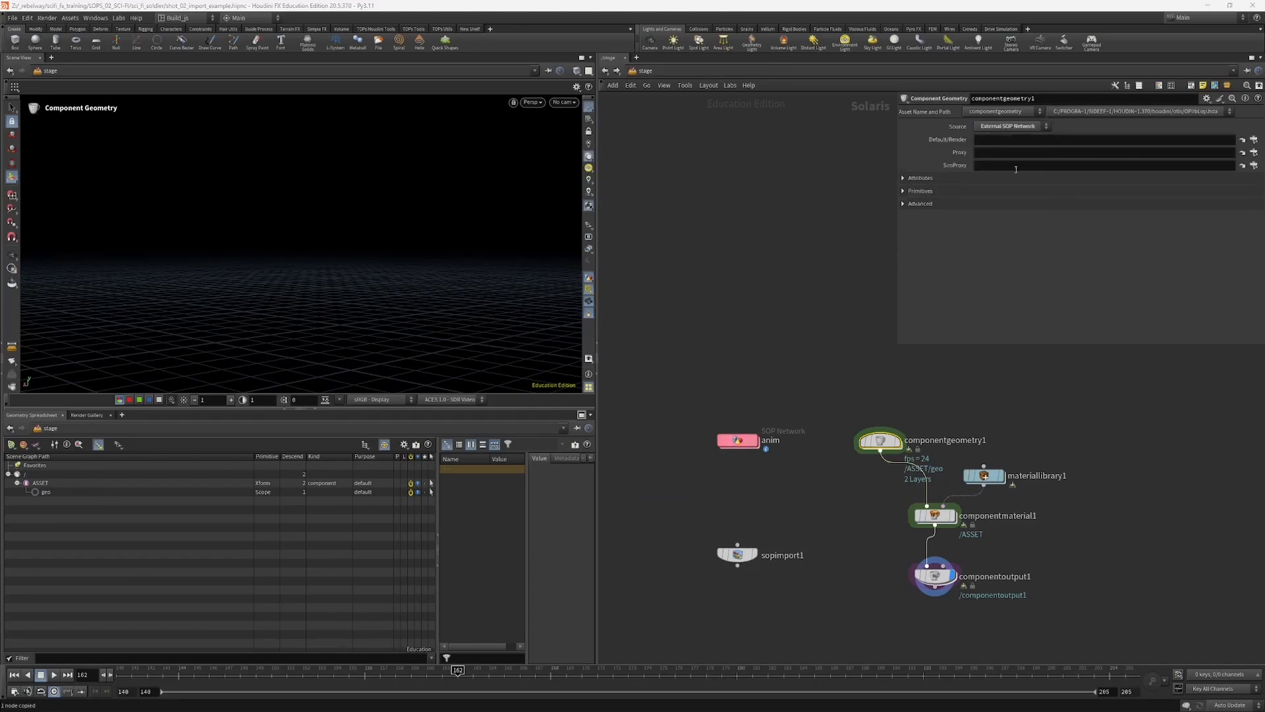
pyautogui.click(1002, 139)
pyautogui.hotkey('ctrl', 'v')
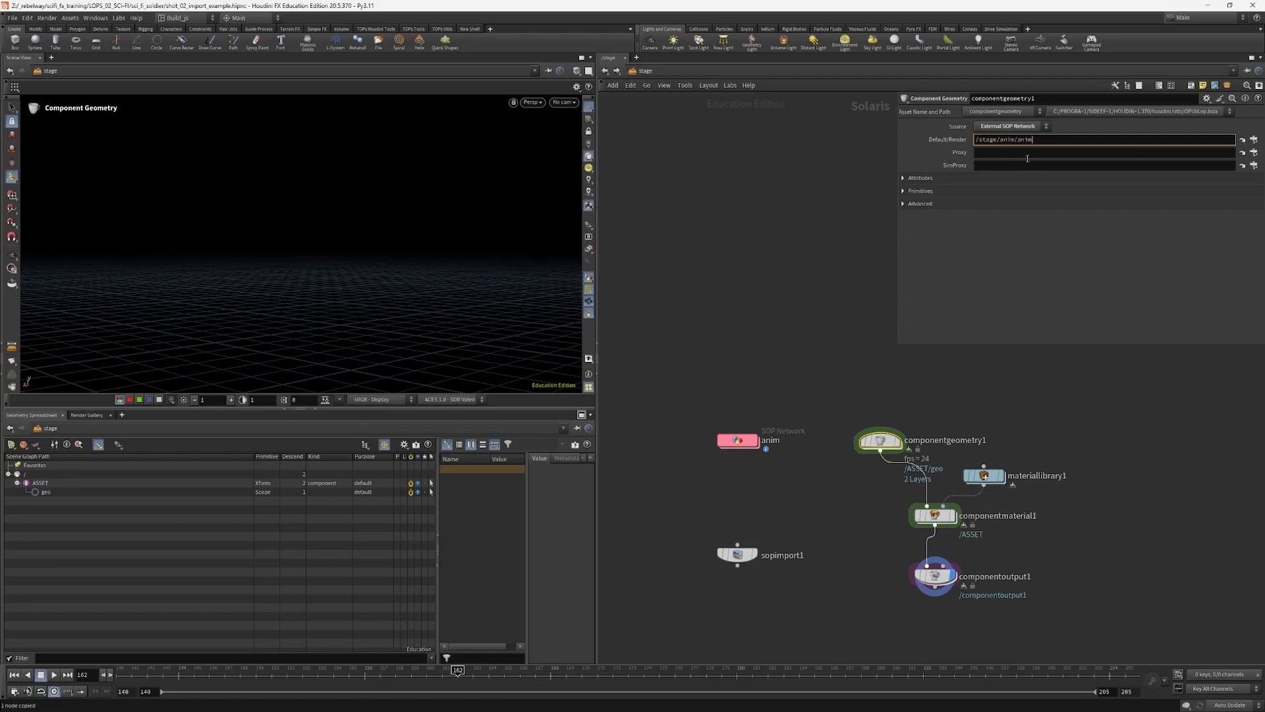
pyautogui.press('Return')
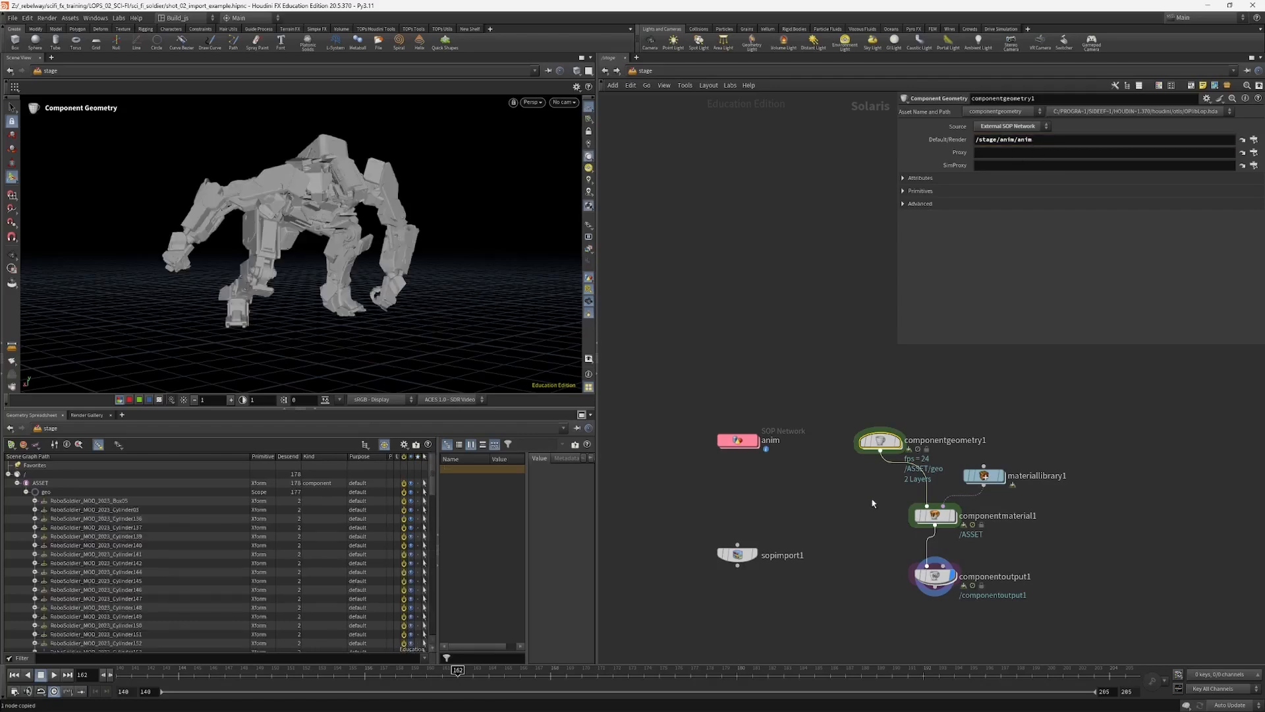
pyautogui.moveTo(872, 503); pyautogui.dragTo(853, 475, button='middle')
# Step: Select the Component Output node, check its primitives in the scene graph and rename the node robot
pyautogui.moveTo(868, 543); pyautogui.dragTo(934, 569)
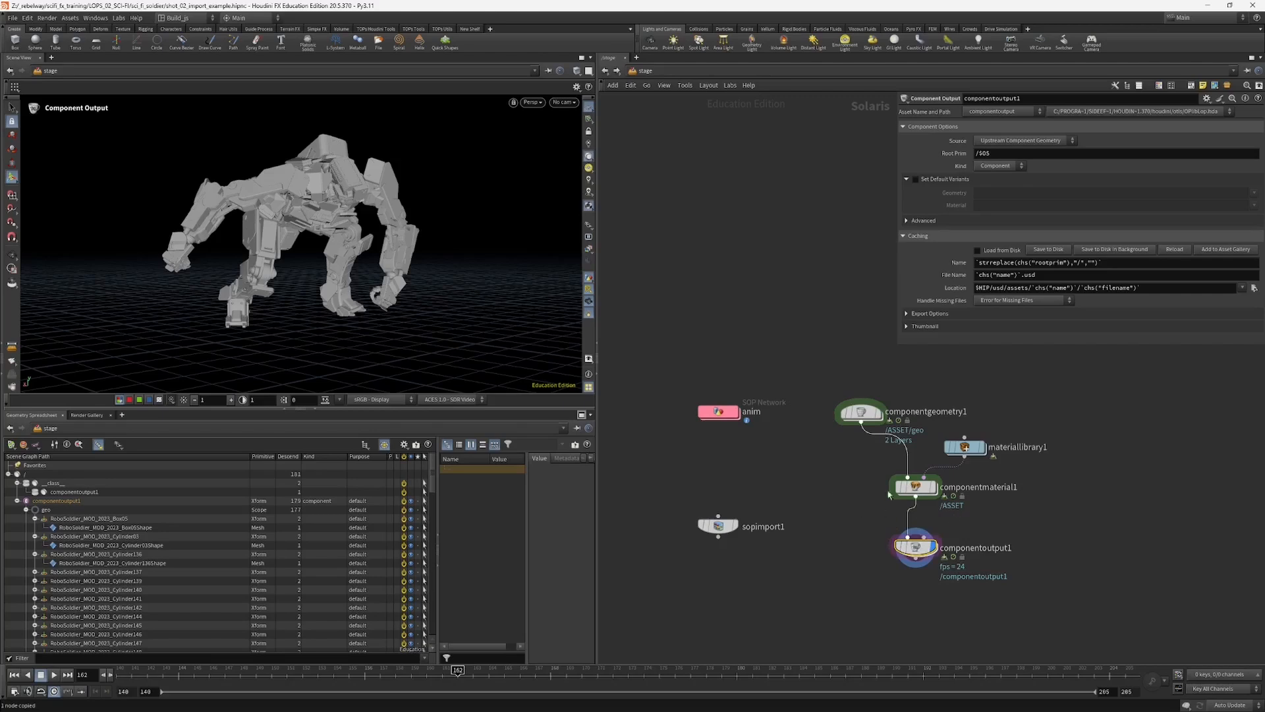
pyautogui.scroll(-3, 135, 525)
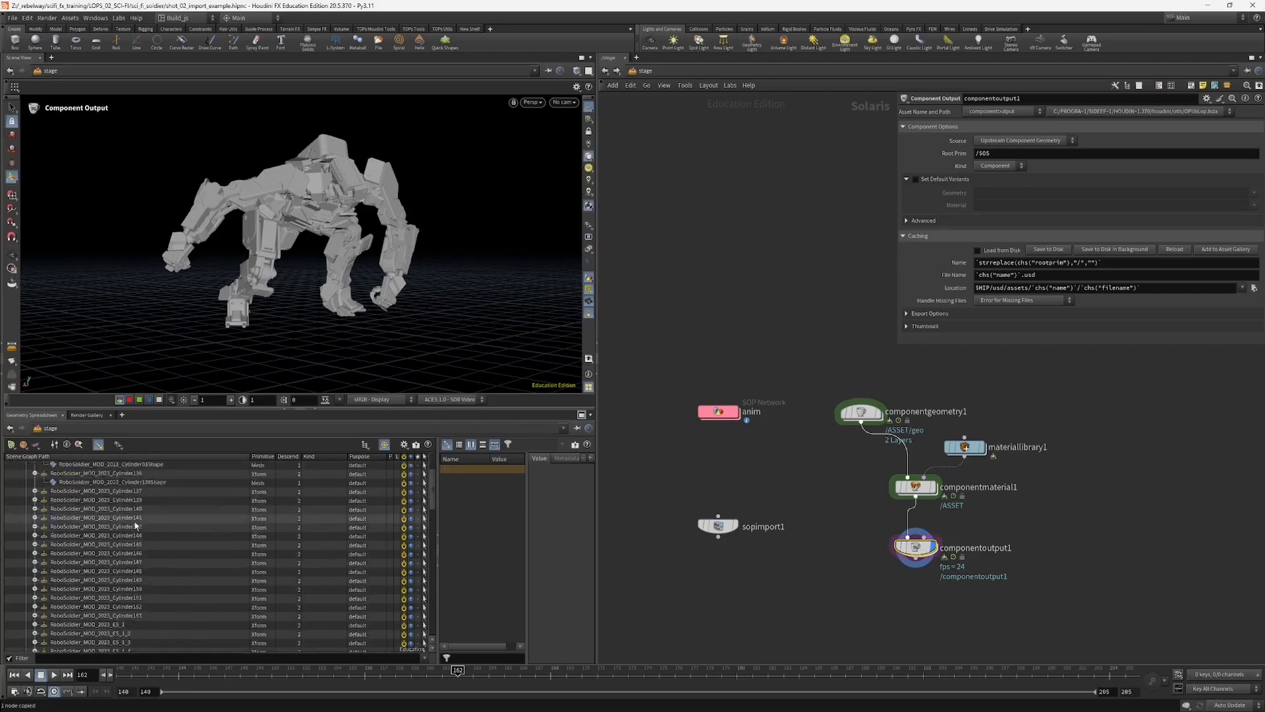
pyautogui.scroll(3, 135, 525)
pyautogui.moveTo(990, 554); pyautogui.dragTo(969, 540, button='middle')
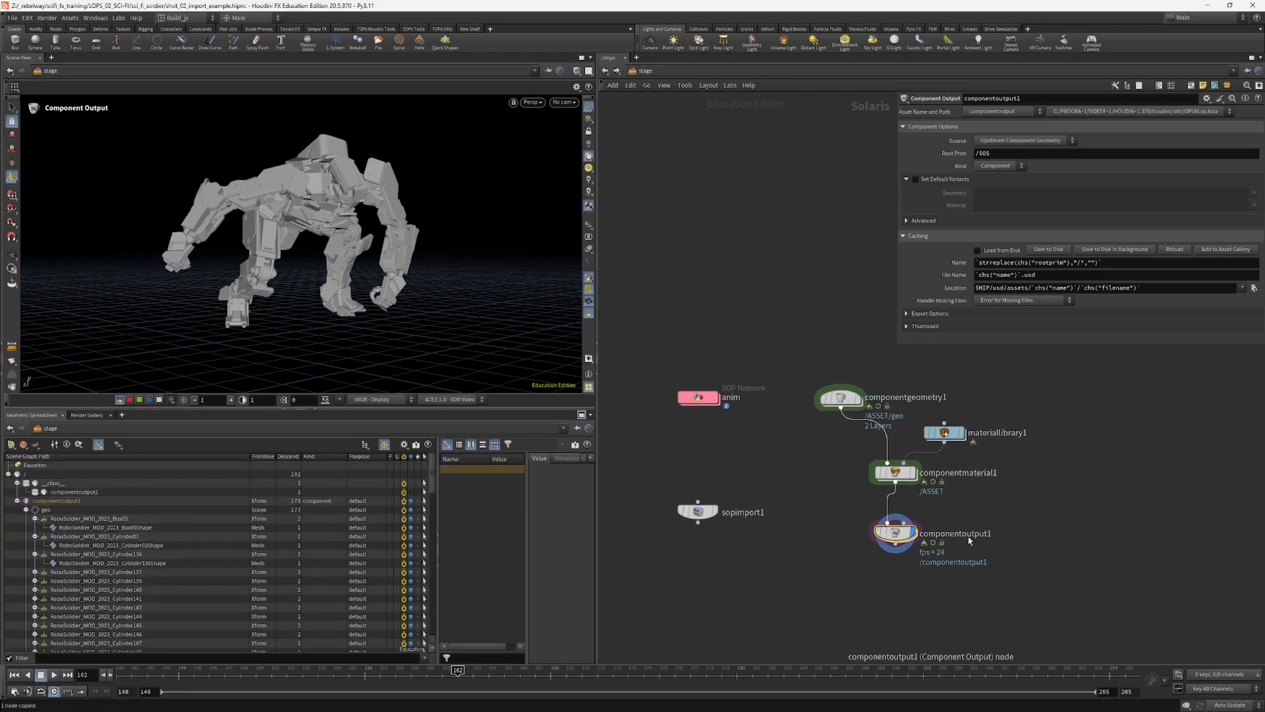
pyautogui.doubleClick(962, 535)
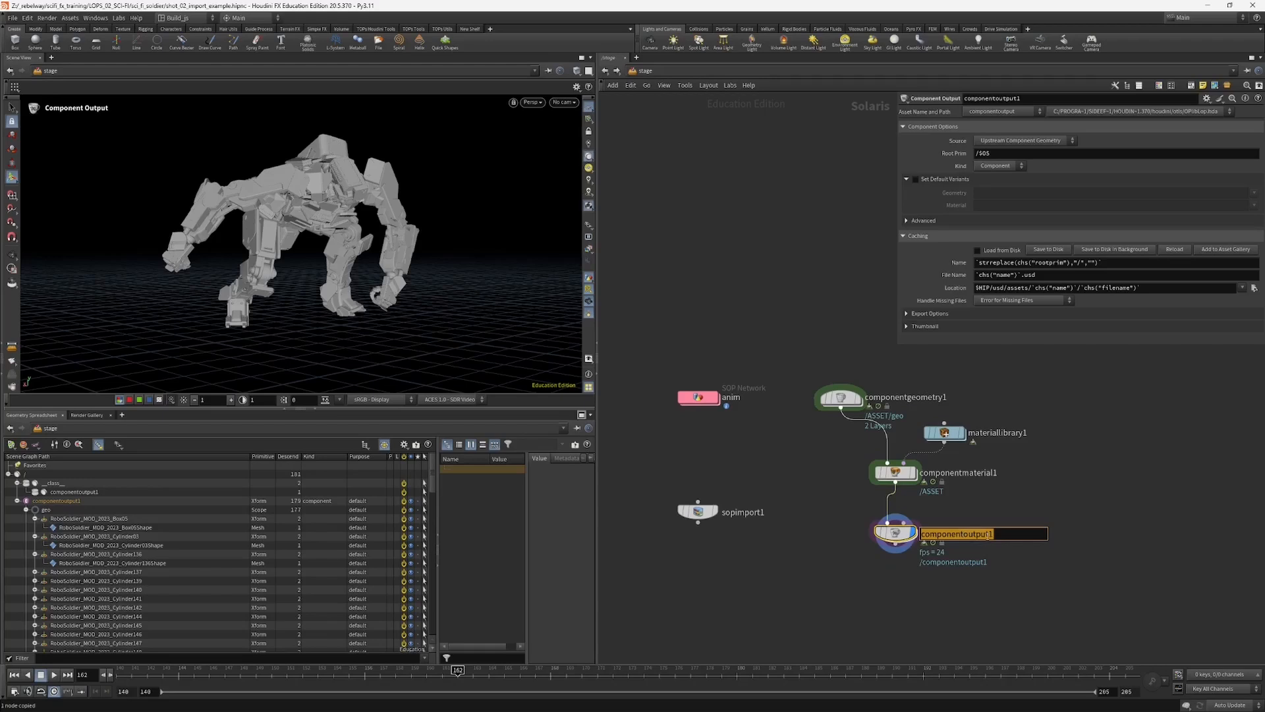
pyautogui.write('robot')
pyautogui.press('Return')
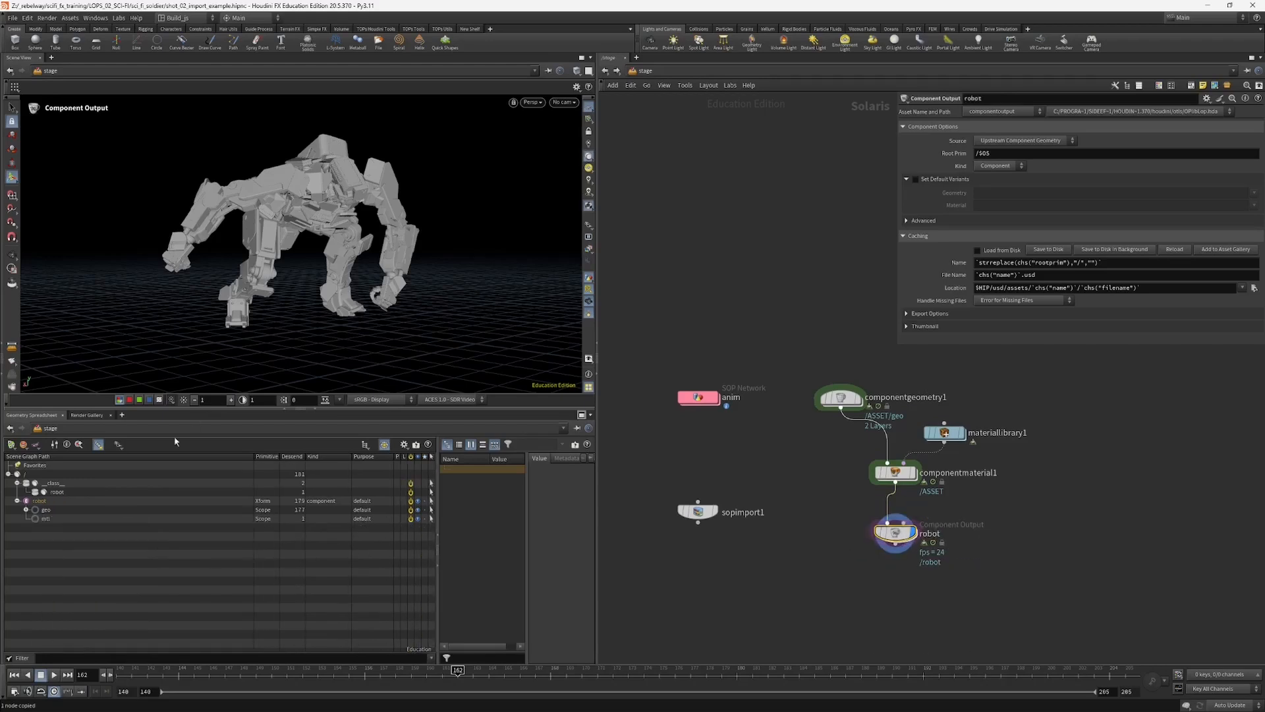
# Step: Select the robot primitive in the scene graph and examine the transforms and mesh shapes under its geo scope
pyautogui.click(39, 500)
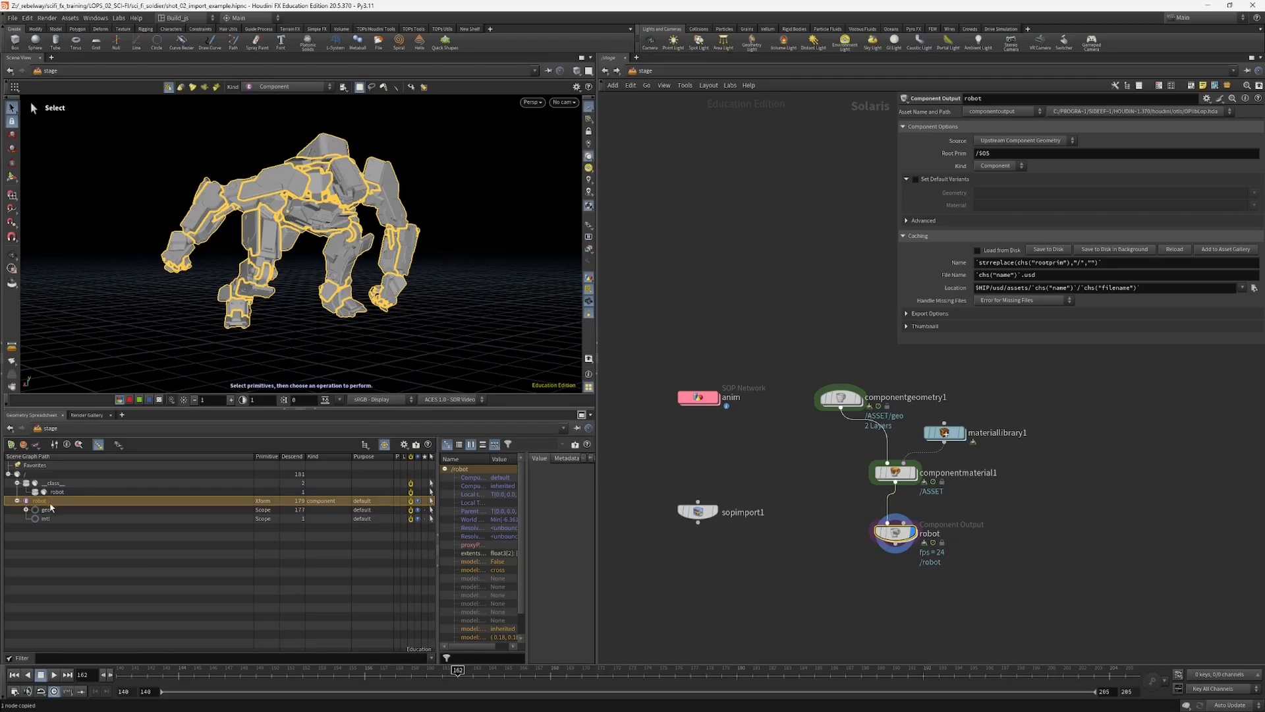
pyautogui.click(26, 510)
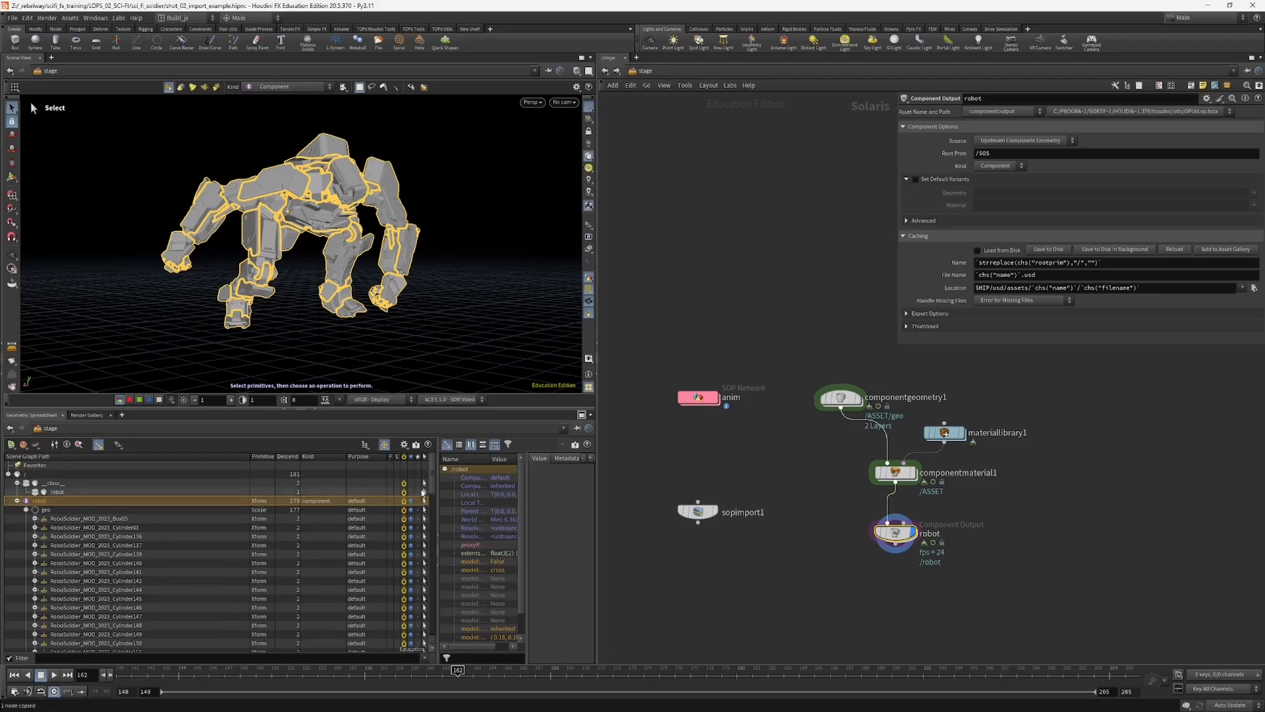
pyautogui.scroll(-3, 434, 499)
pyautogui.moveTo(434, 499); pyautogui.dragTo(429, 632)
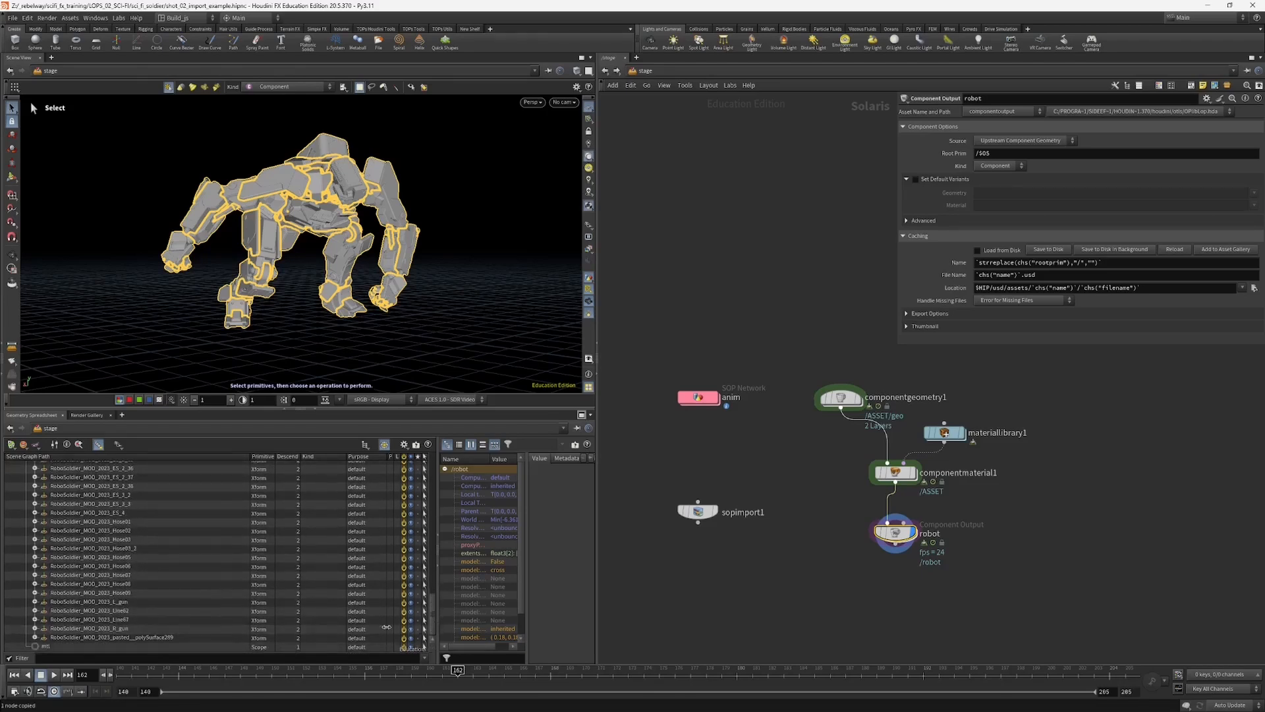
pyautogui.scroll(12, 135, 638)
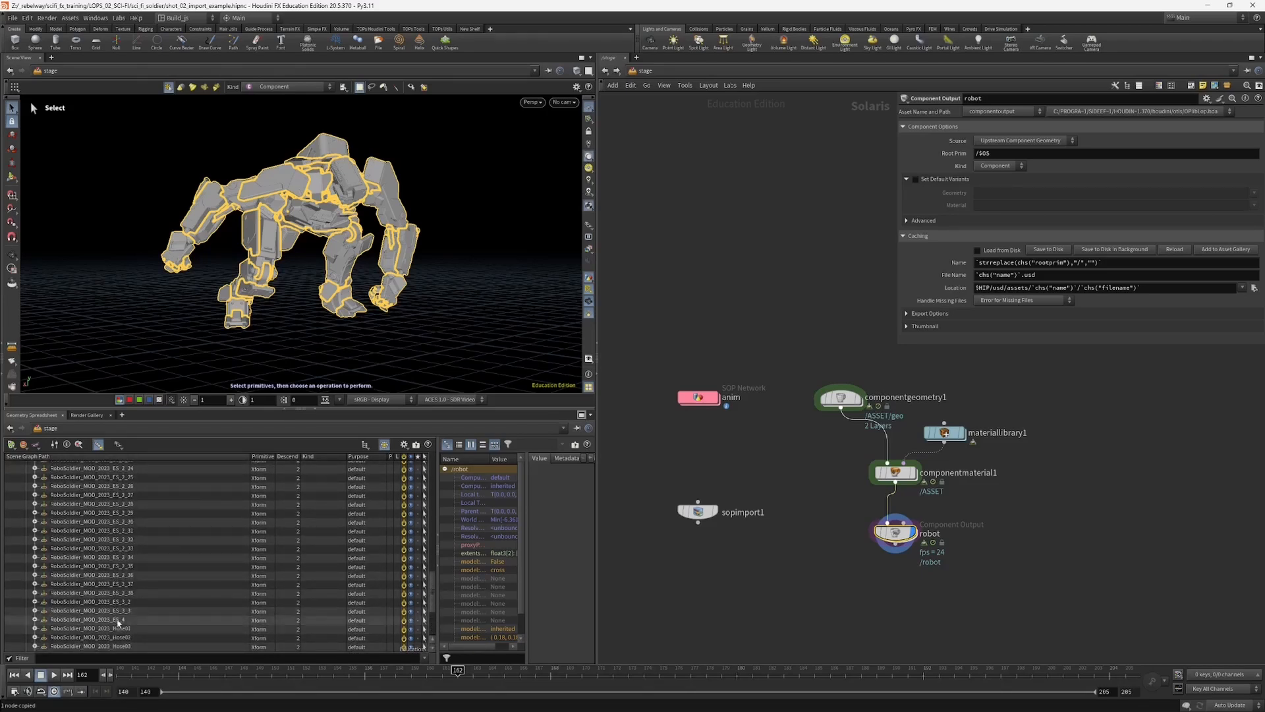
pyautogui.scroll(15, 177, 494)
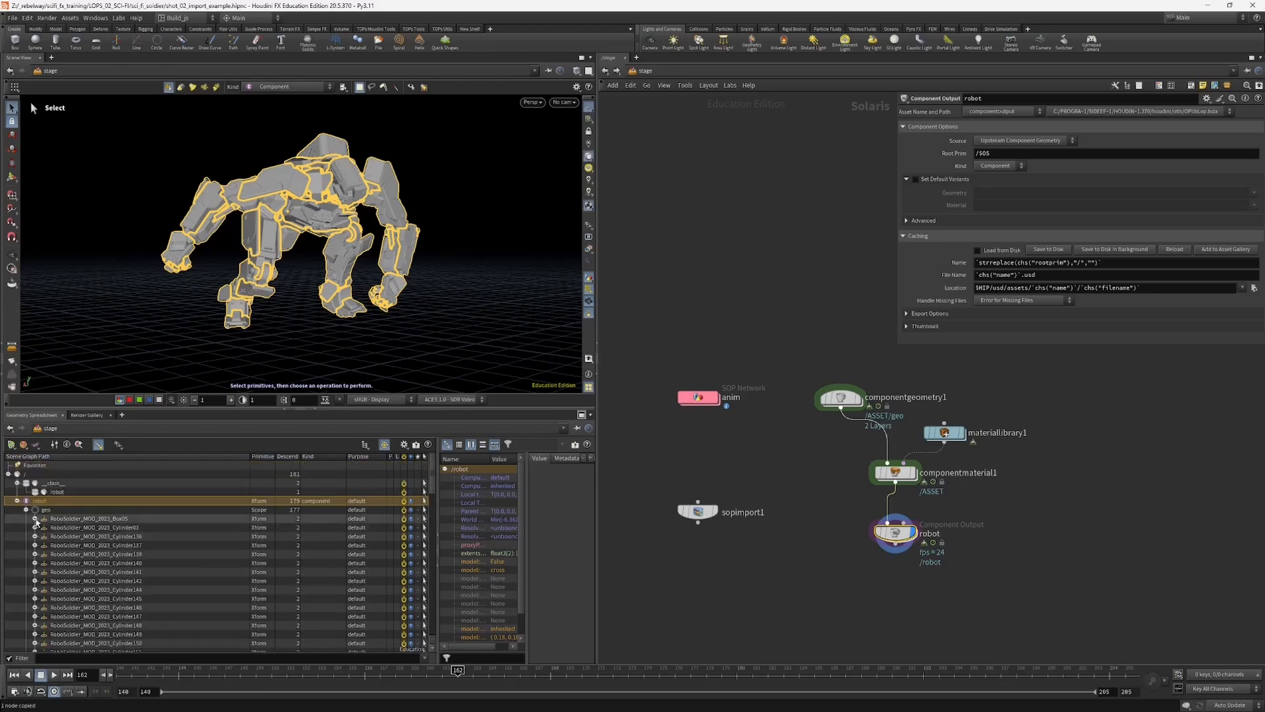
pyautogui.click(35, 519)
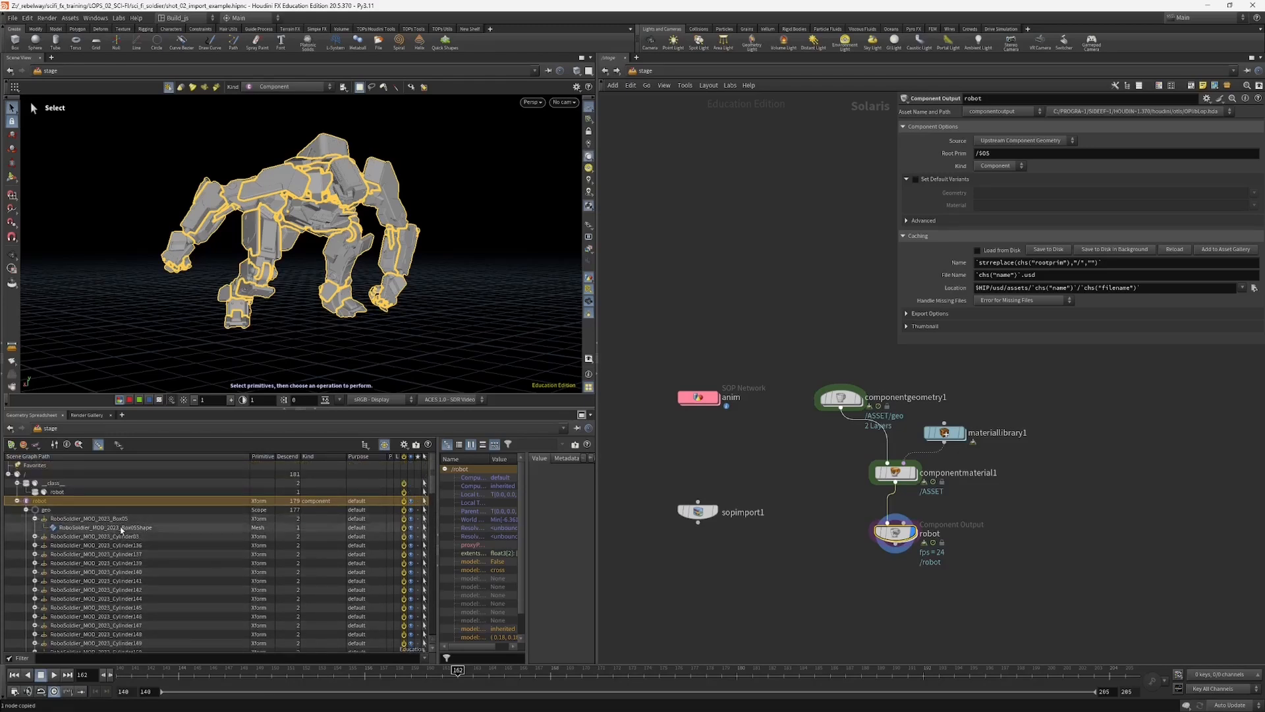
pyautogui.click(35, 519)
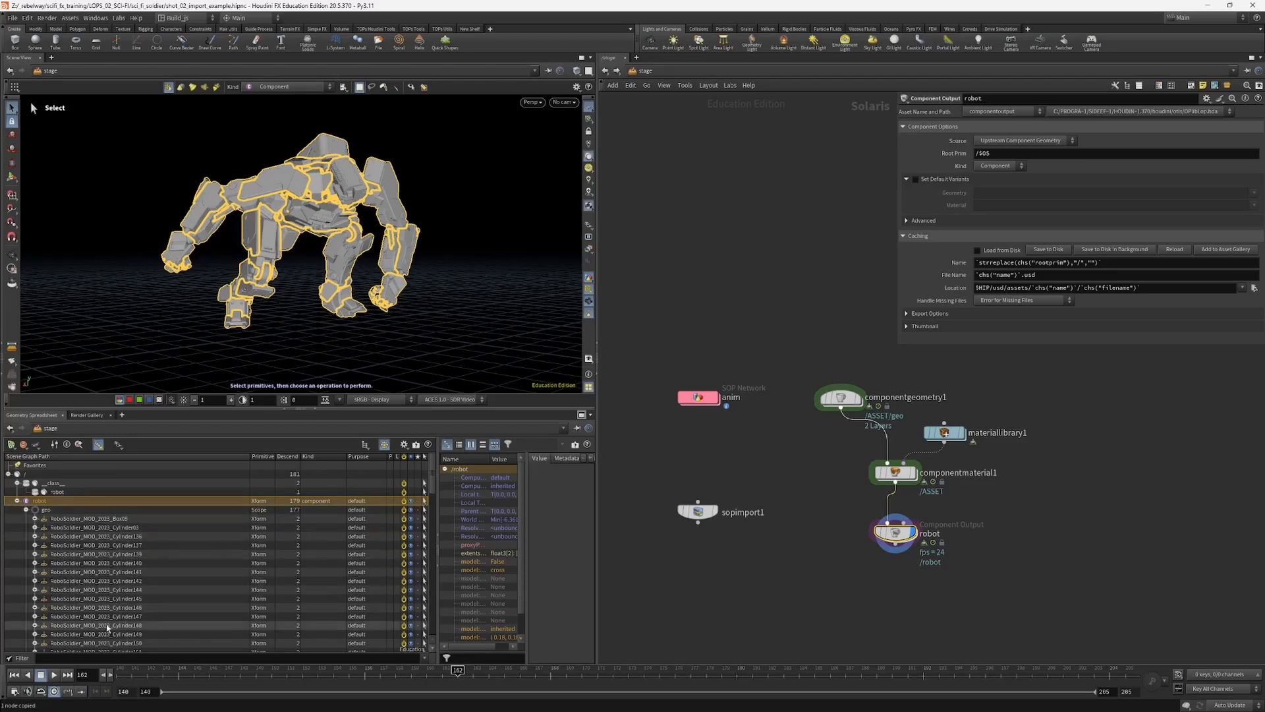
# Step: Enter the anim network and widen the geometry spreadsheet and its path column enough to read the full paths
pyautogui.moveTo(796, 456); pyautogui.dragTo(824, 472, button='middle')
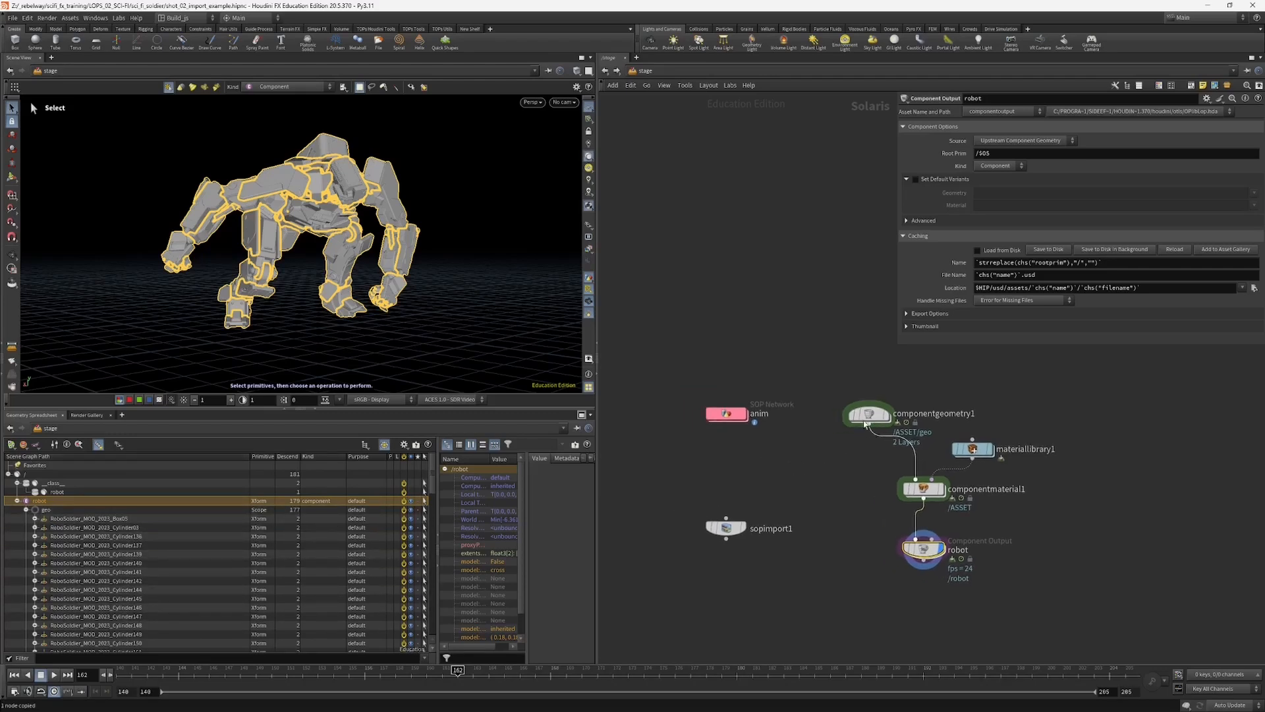
pyautogui.click(728, 414)
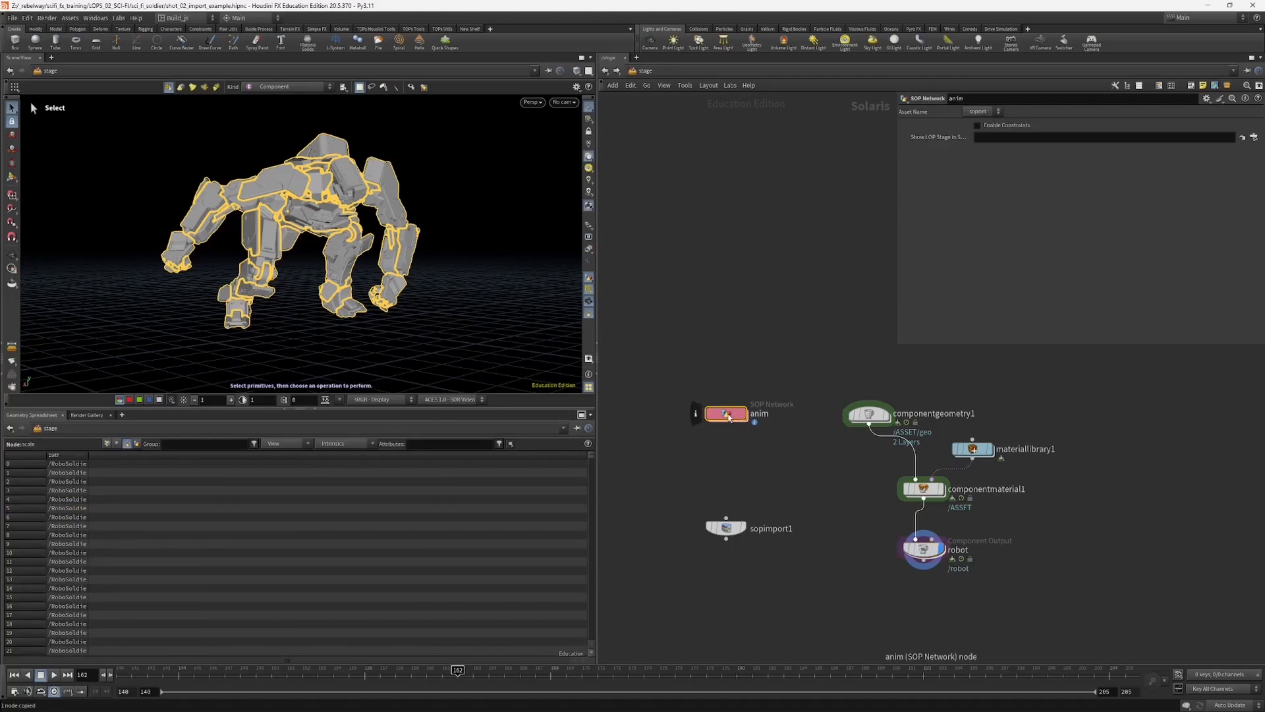
pyautogui.doubleClick(729, 415)
pyautogui.moveTo(714, 408); pyautogui.dragTo(716, 436, button='middle')
pyautogui.moveTo(698, 429); pyautogui.dragTo(758, 369)
pyautogui.moveTo(597, 461); pyautogui.dragTo(641, 455)
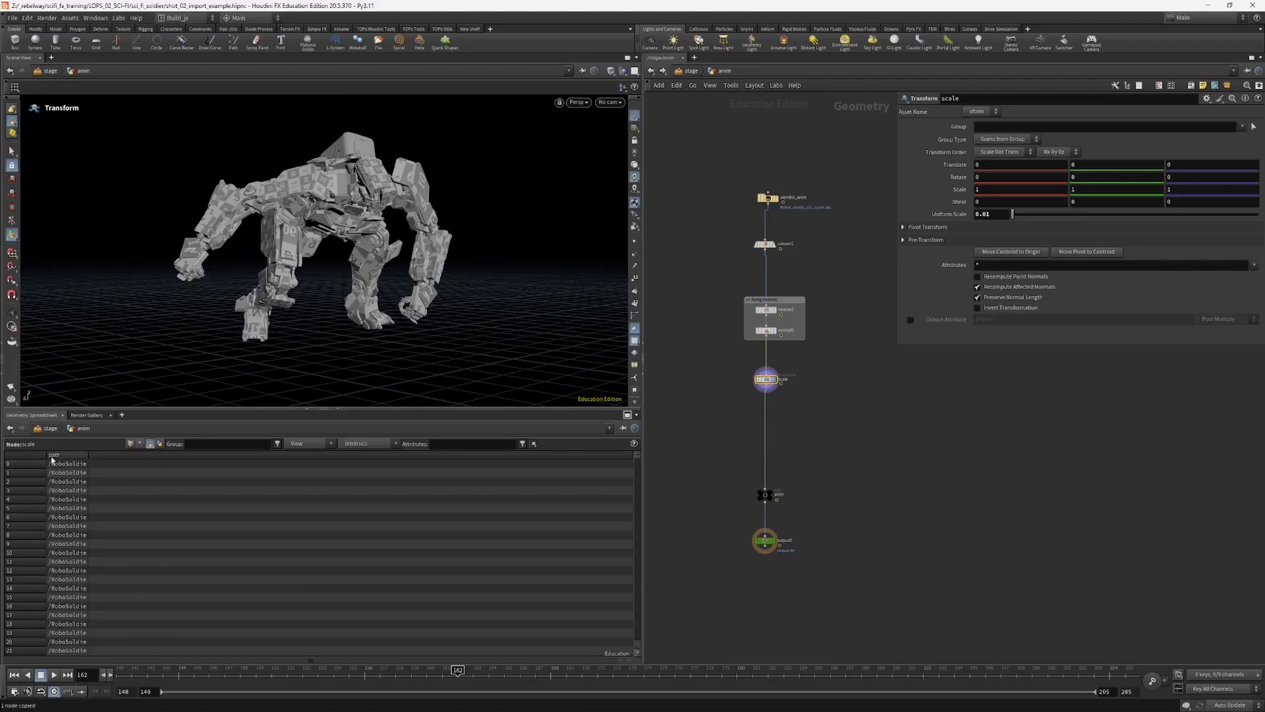
pyautogui.moveTo(88, 456); pyautogui.dragTo(434, 462)
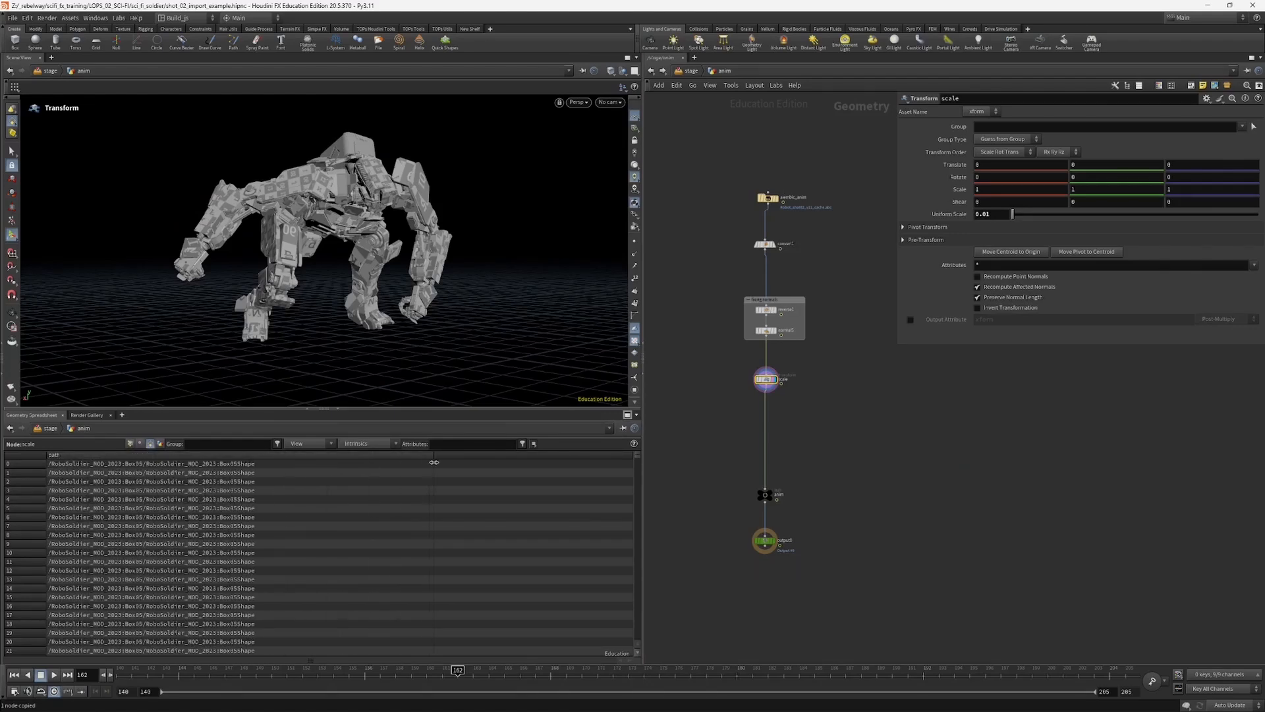
# Step: Compare the path attribute values on the Alembic import node and the scale Transform node throughout the spreadsheet
pyautogui.moveTo(704, 319); pyautogui.dragTo(700, 345, button='middle')
pyautogui.click(764, 224)
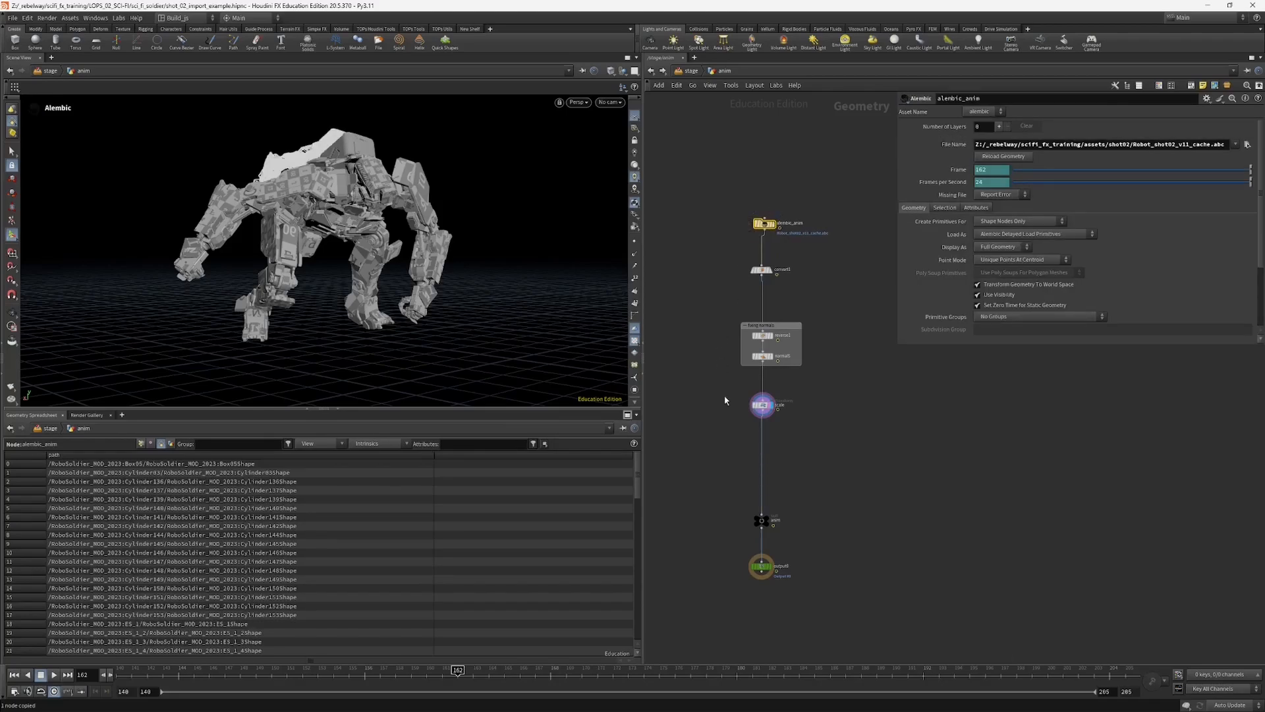
pyautogui.click(762, 405)
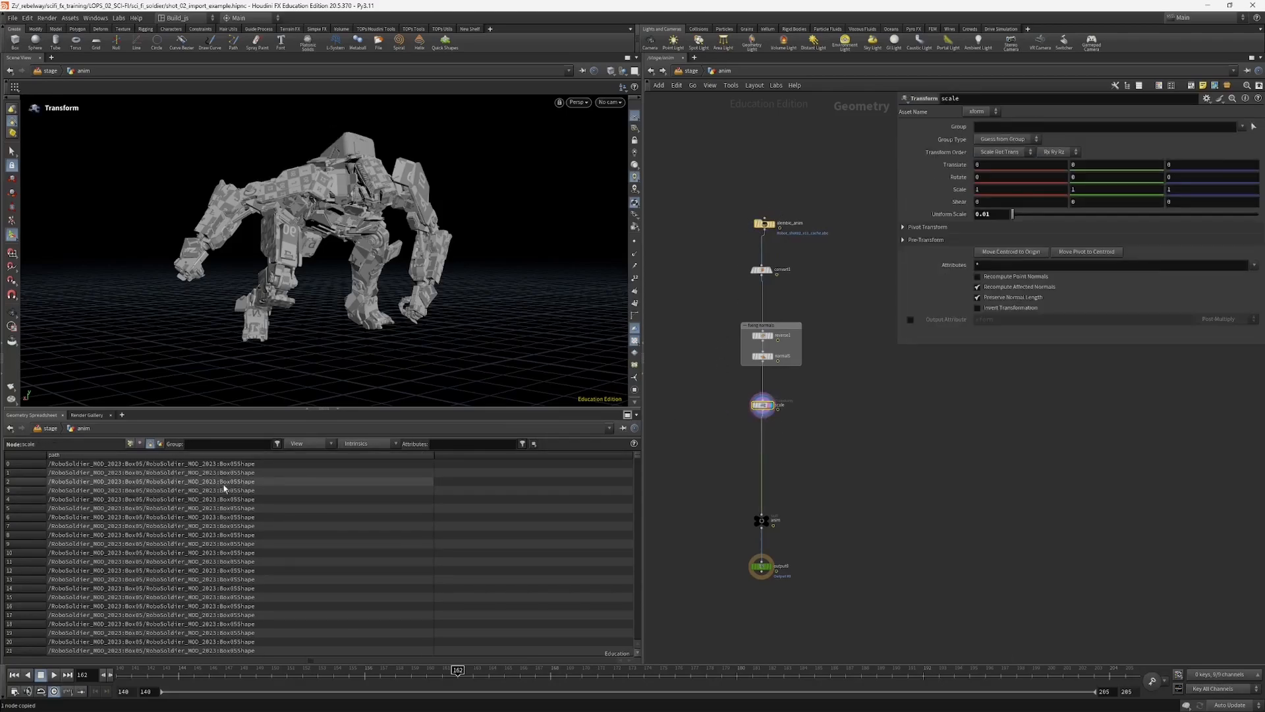
pyautogui.moveTo(636, 456); pyautogui.dragTo(639, 539)
pyautogui.click(763, 224)
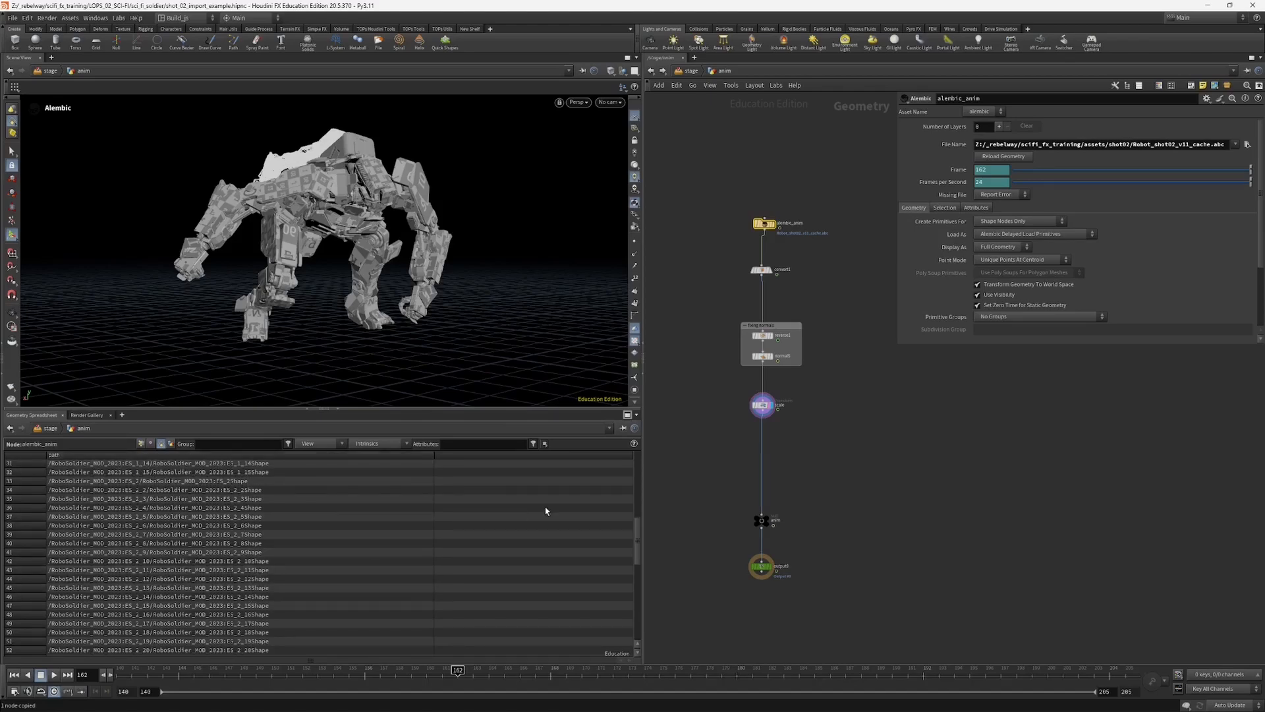
pyautogui.scroll(-4, 626, 547)
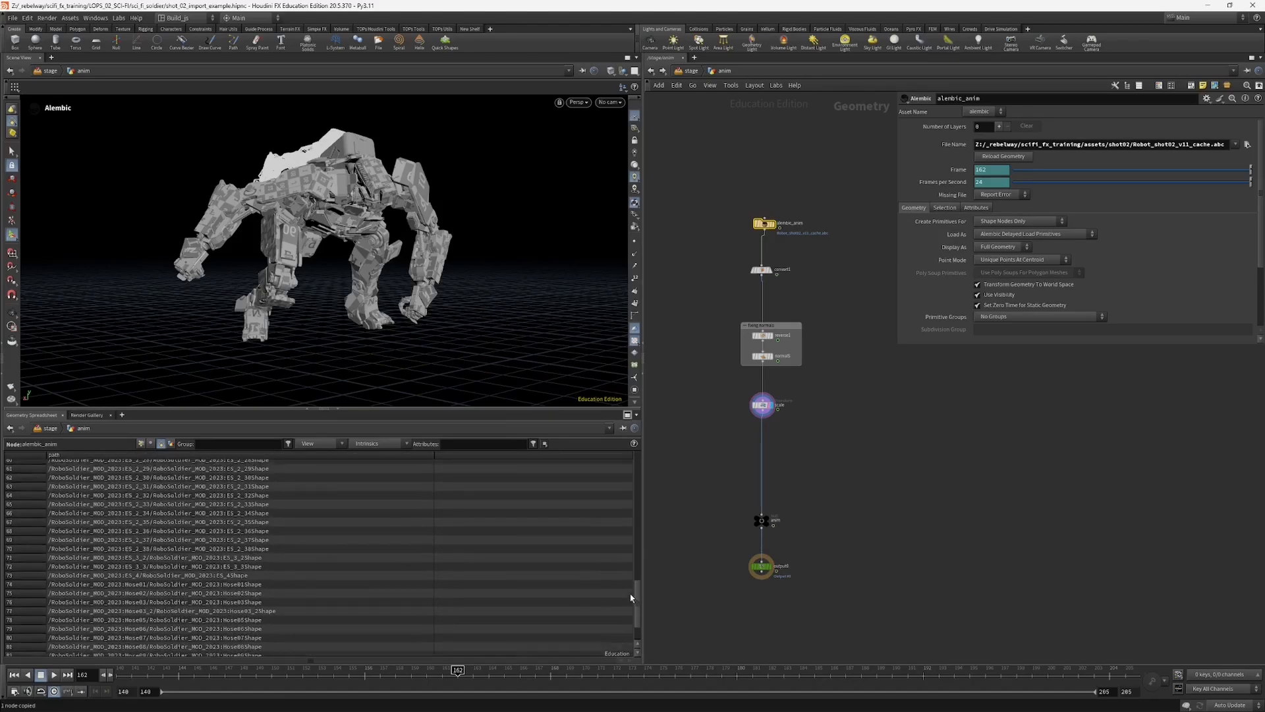
pyautogui.scroll(15, 624, 553)
pyautogui.moveTo(734, 203); pyautogui.dragTo(754, 150, button='middle')
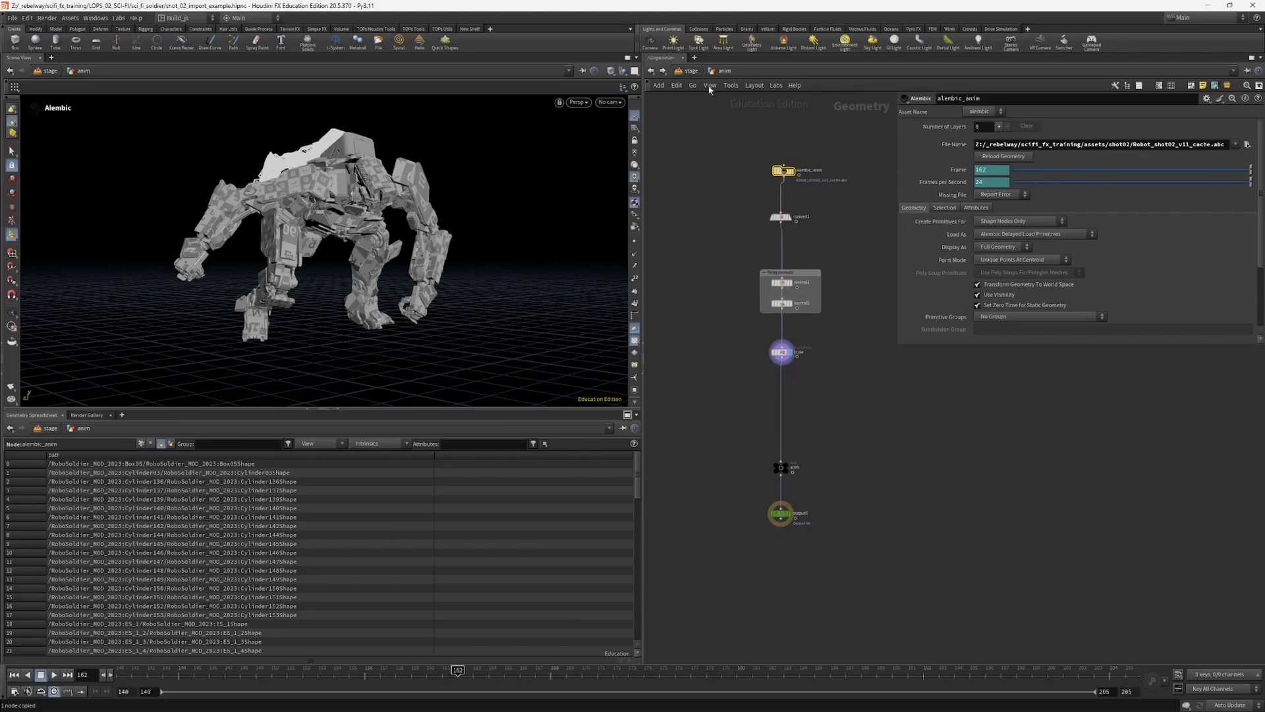
# Step: Return to the stage network, and widen the scene view and scene graph panes
pyautogui.click(696, 70)
pyautogui.moveTo(717, 444); pyautogui.dragTo(710, 371, button='middle')
pyautogui.moveTo(857, 398); pyautogui.dragTo(821, 408, button='middle')
pyautogui.moveTo(842, 455); pyautogui.dragTo(931, 496)
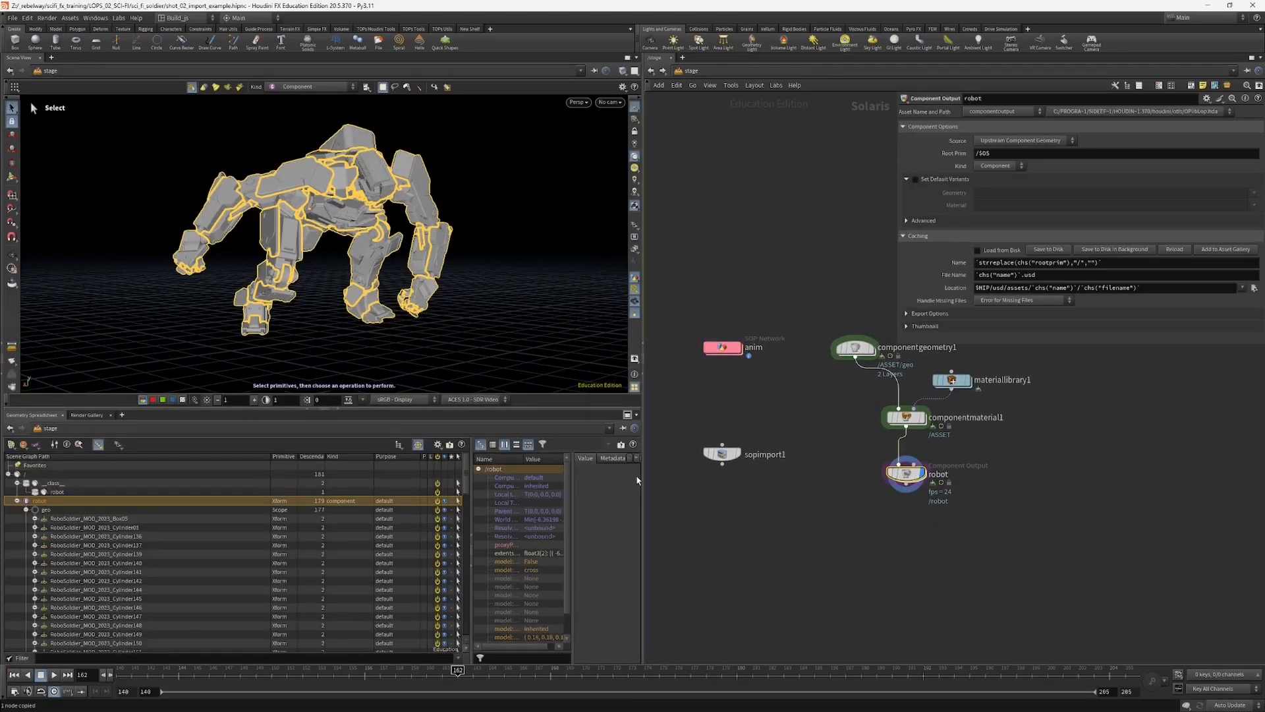
pyautogui.moveTo(642, 481); pyautogui.dragTo(761, 474)
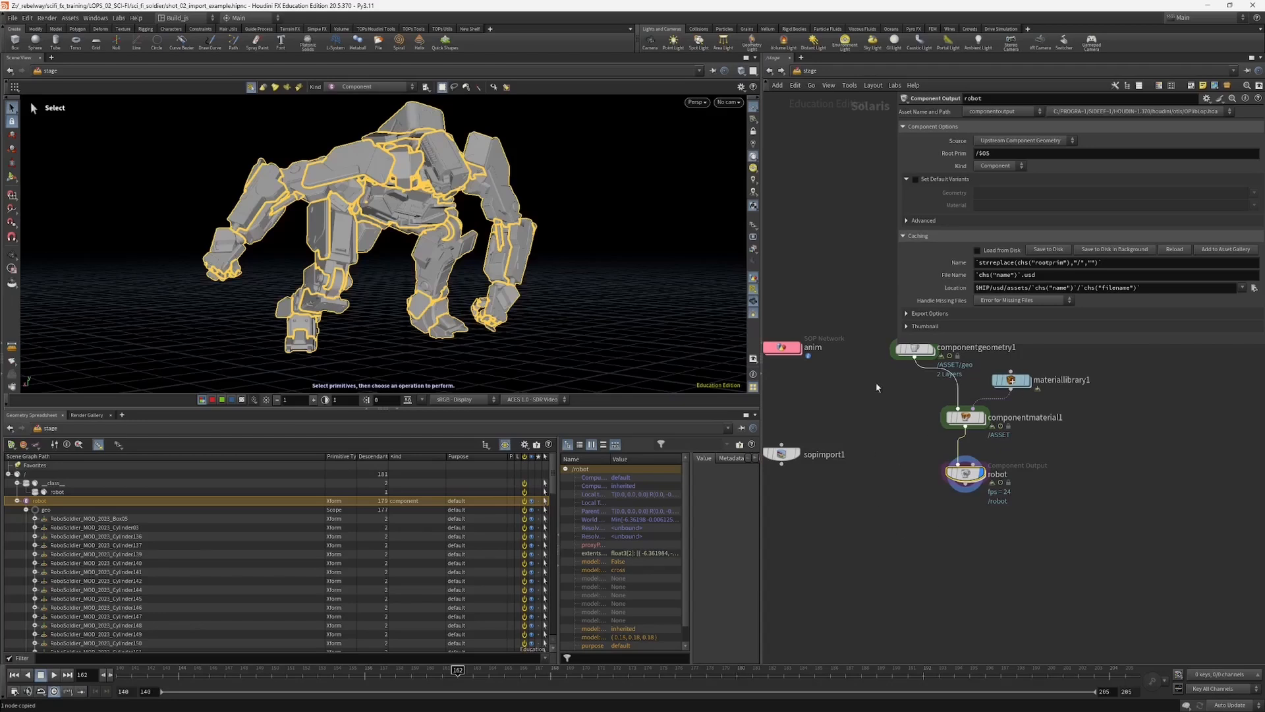
# Step: Set the SOP Import node's SOP Path to /stage/anim/anim and display that node
pyautogui.moveTo(876, 388); pyautogui.dragTo(957, 392, button='middle')
pyautogui.moveTo(860, 463); pyautogui.dragTo(854, 485, button='middle')
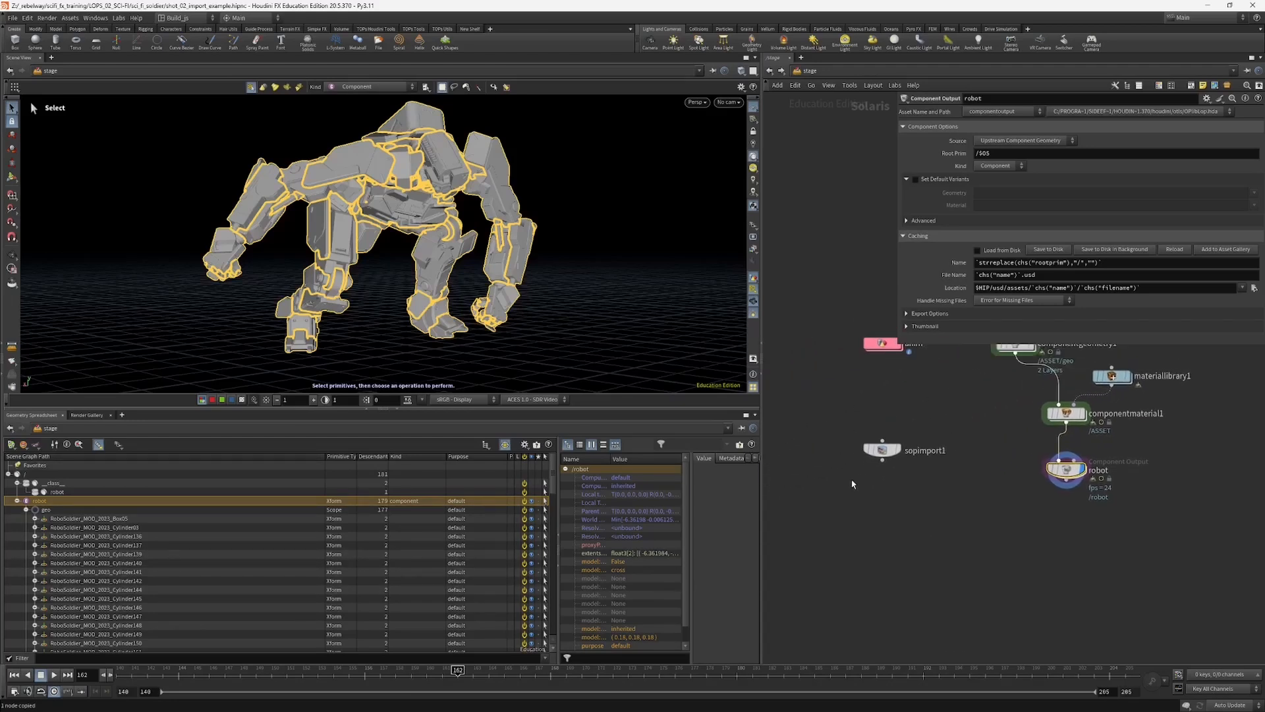
pyautogui.click(881, 450)
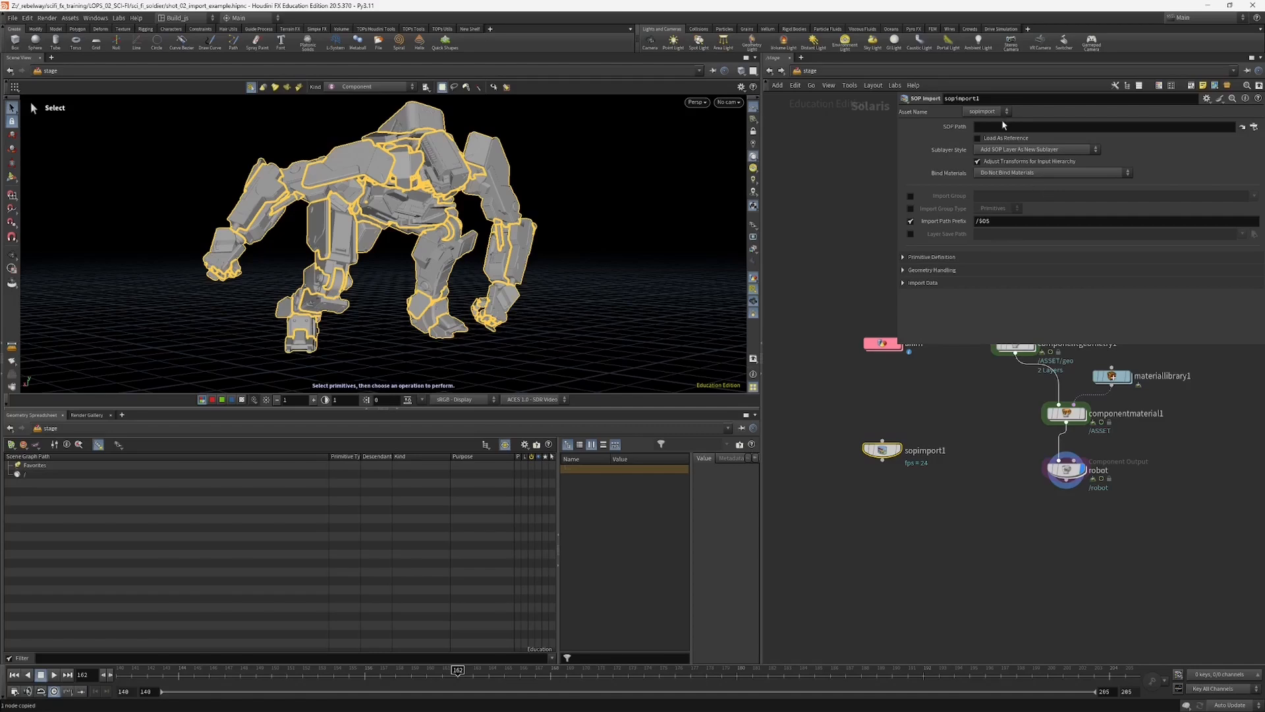
pyautogui.write('/stage/anim/anim')
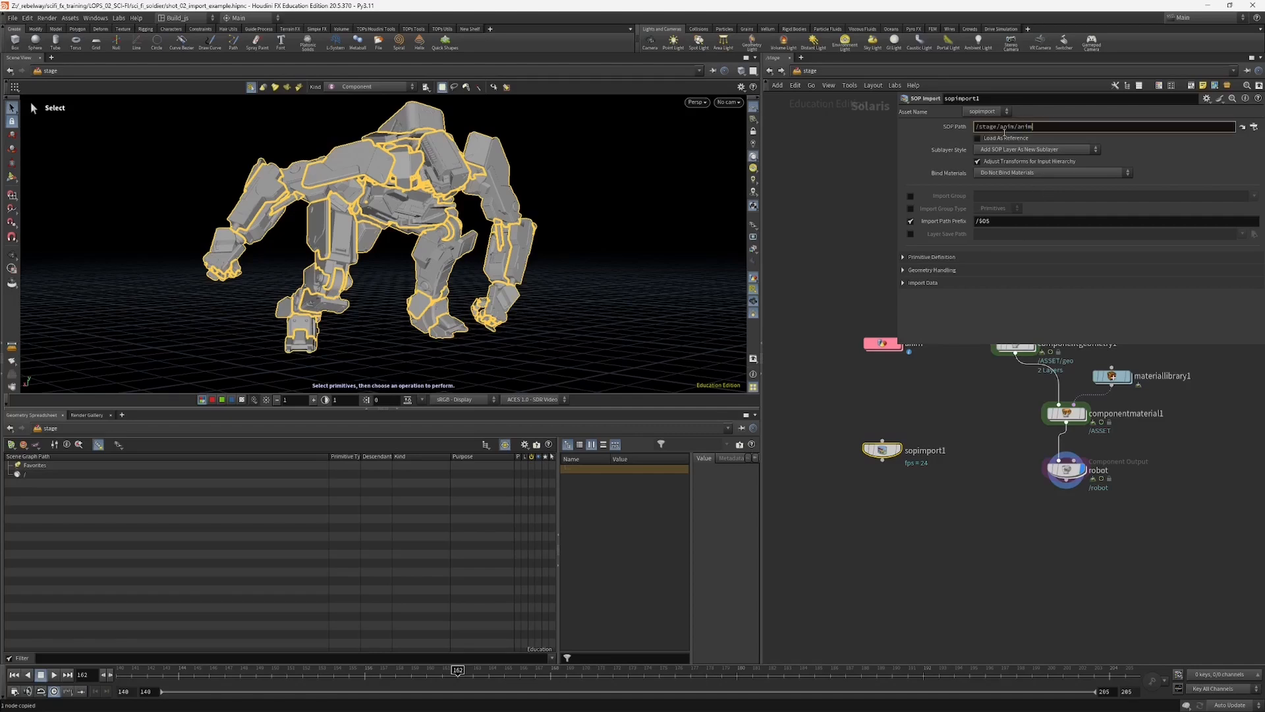
pyautogui.press('Return')
pyautogui.click(900, 450)
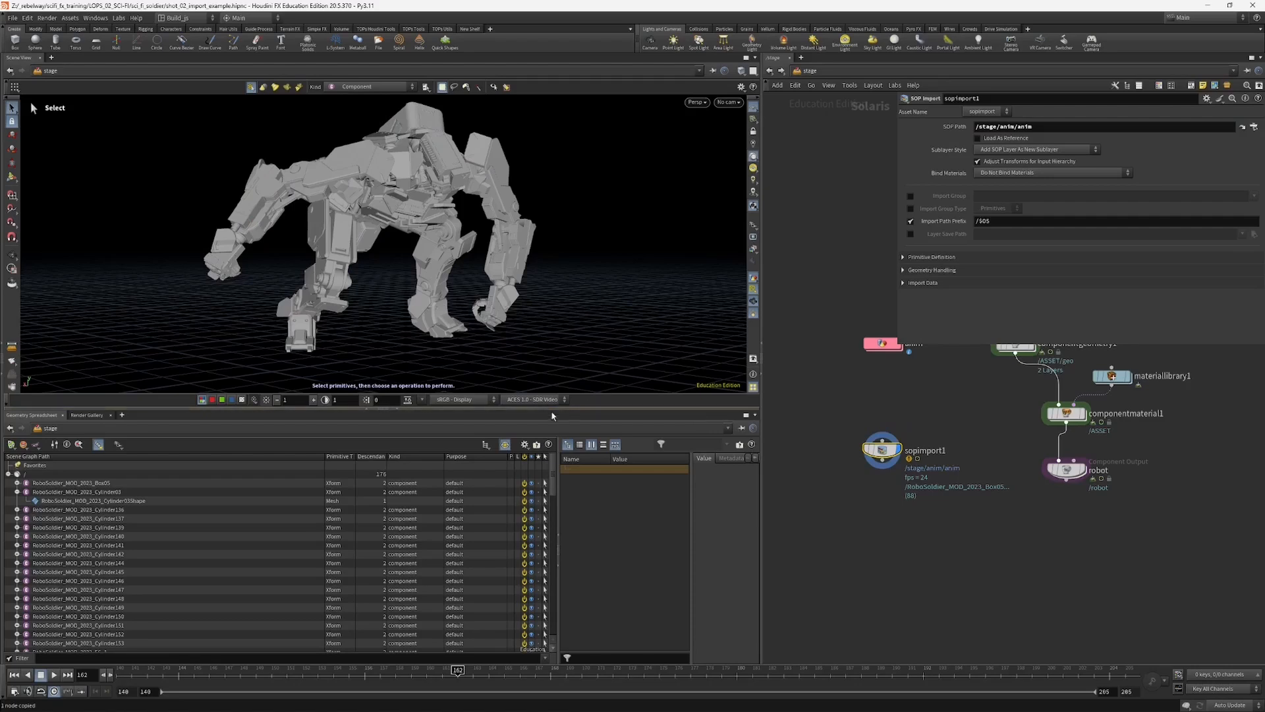
# Step: Enlarge the scene graph pane and examine the imported component primitives, including the mesh shape under the Box05 primitive
pyautogui.moveTo(553, 415); pyautogui.dragTo(552, 361)
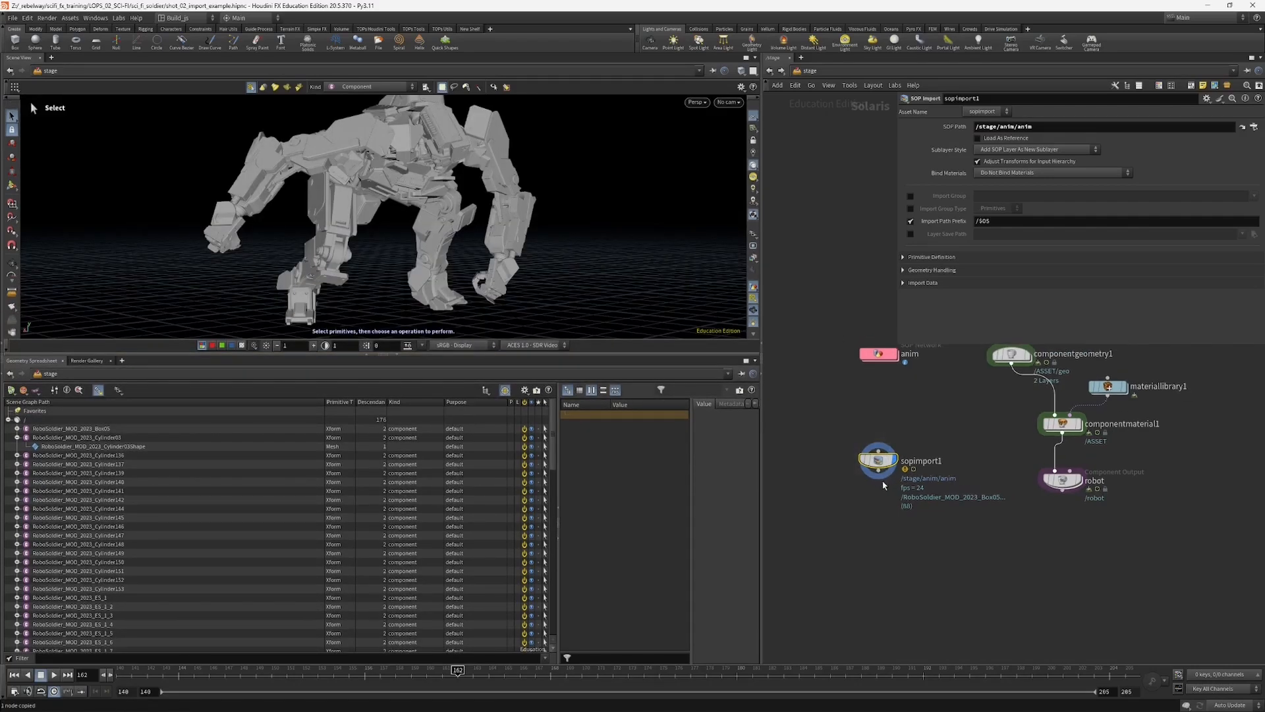
pyautogui.click(17, 429)
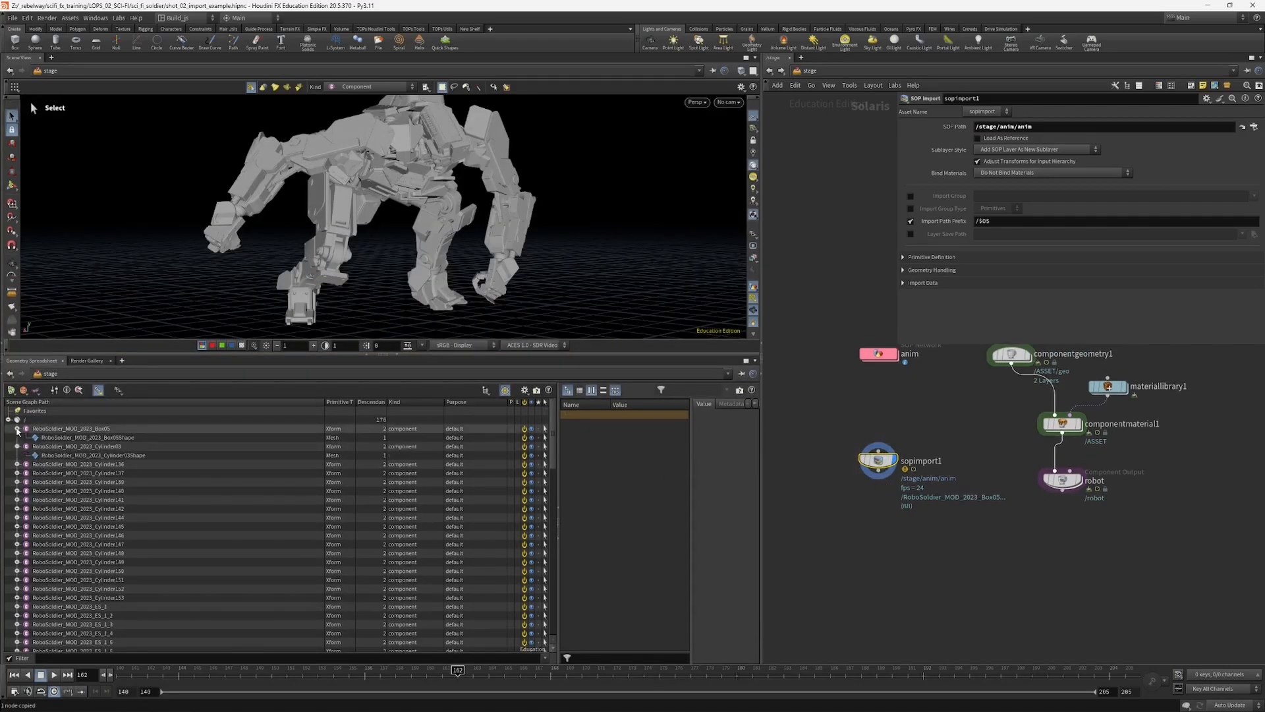
pyautogui.click(18, 446)
pyautogui.scroll(-5, 447, 506)
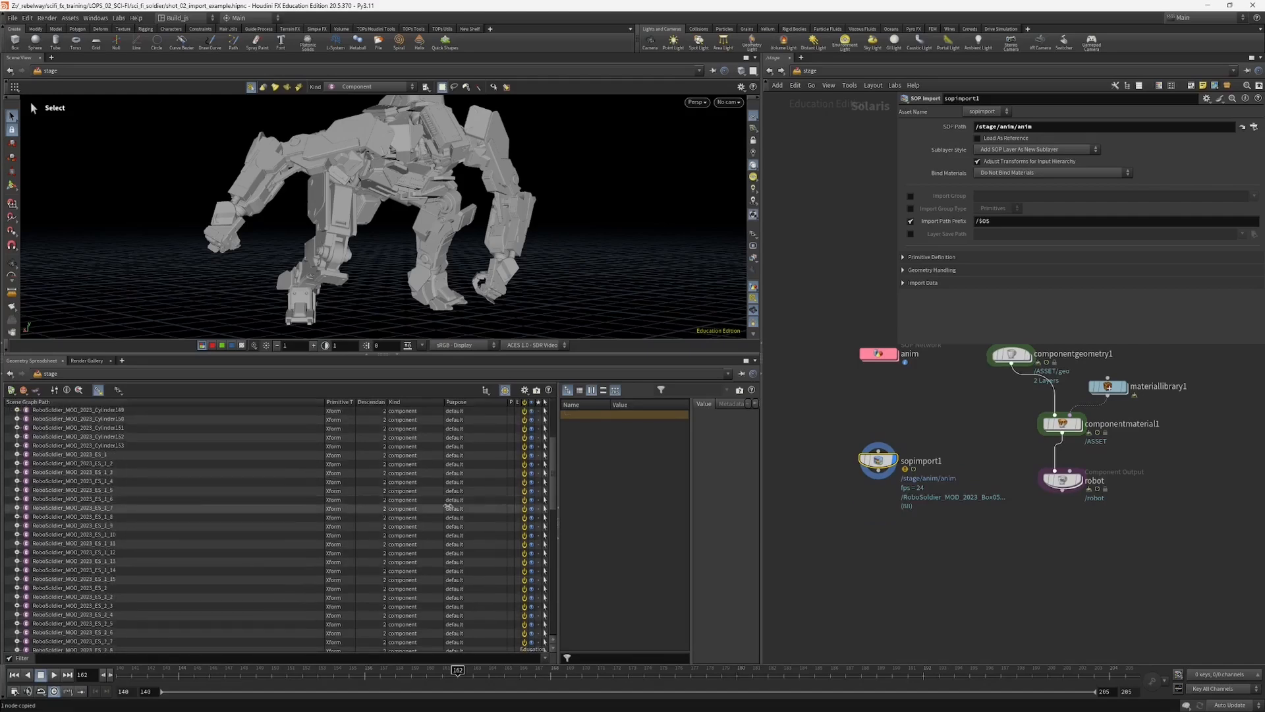
pyautogui.scroll(-15, 447, 506)
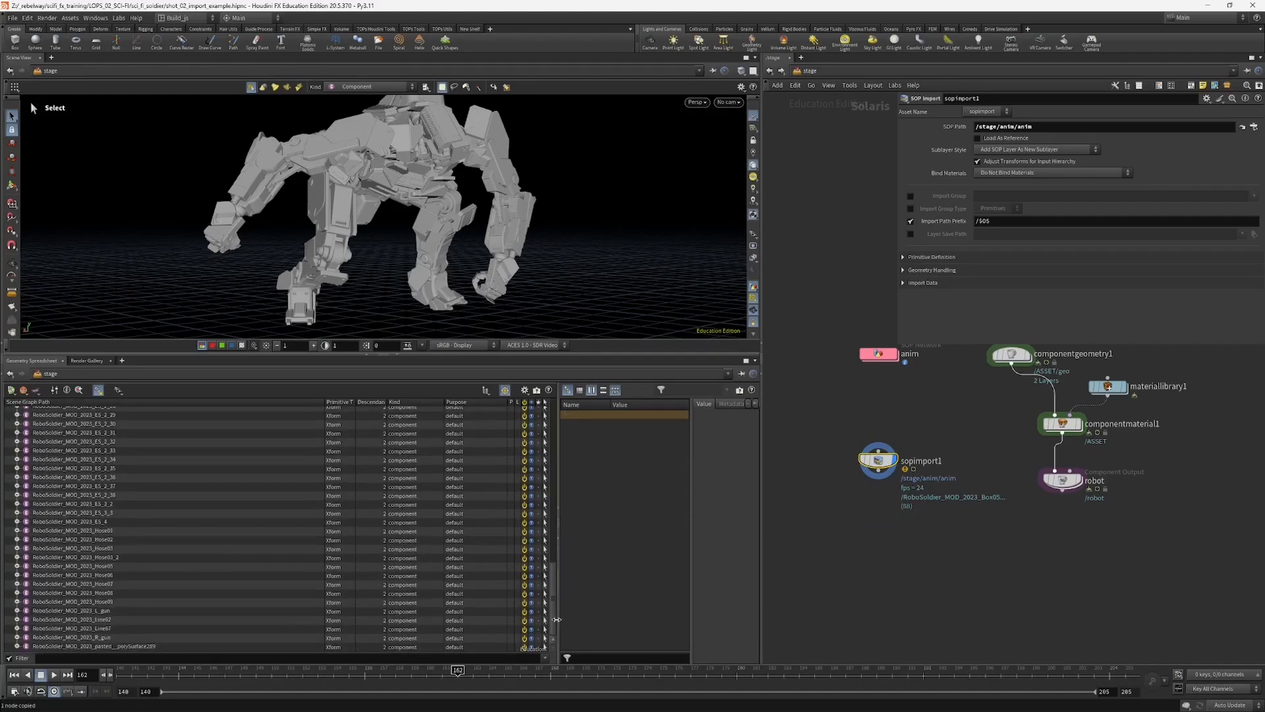
# Step: Select the robot Component Output node and collapse its robot primitive in the scene graph to compare the hierarchy
pyautogui.click(1058, 480)
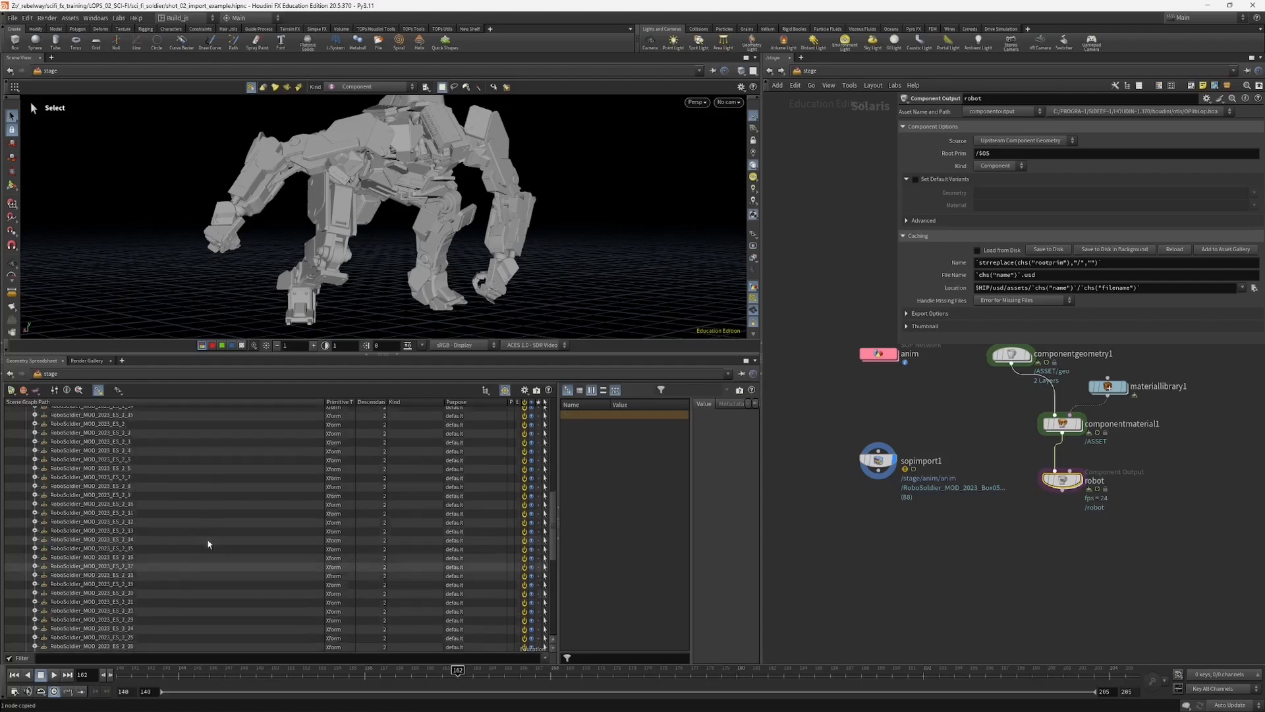
pyautogui.scroll(5, 211, 543)
pyautogui.click(38, 446)
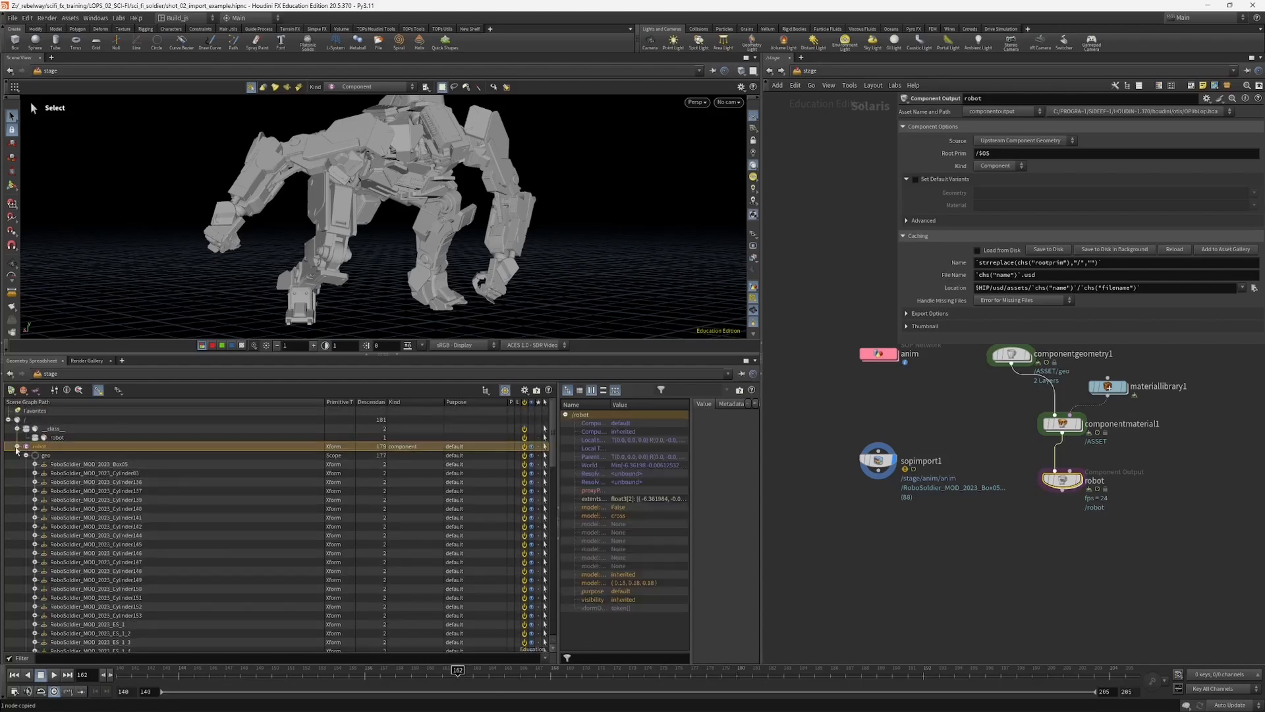
pyautogui.click(18, 446)
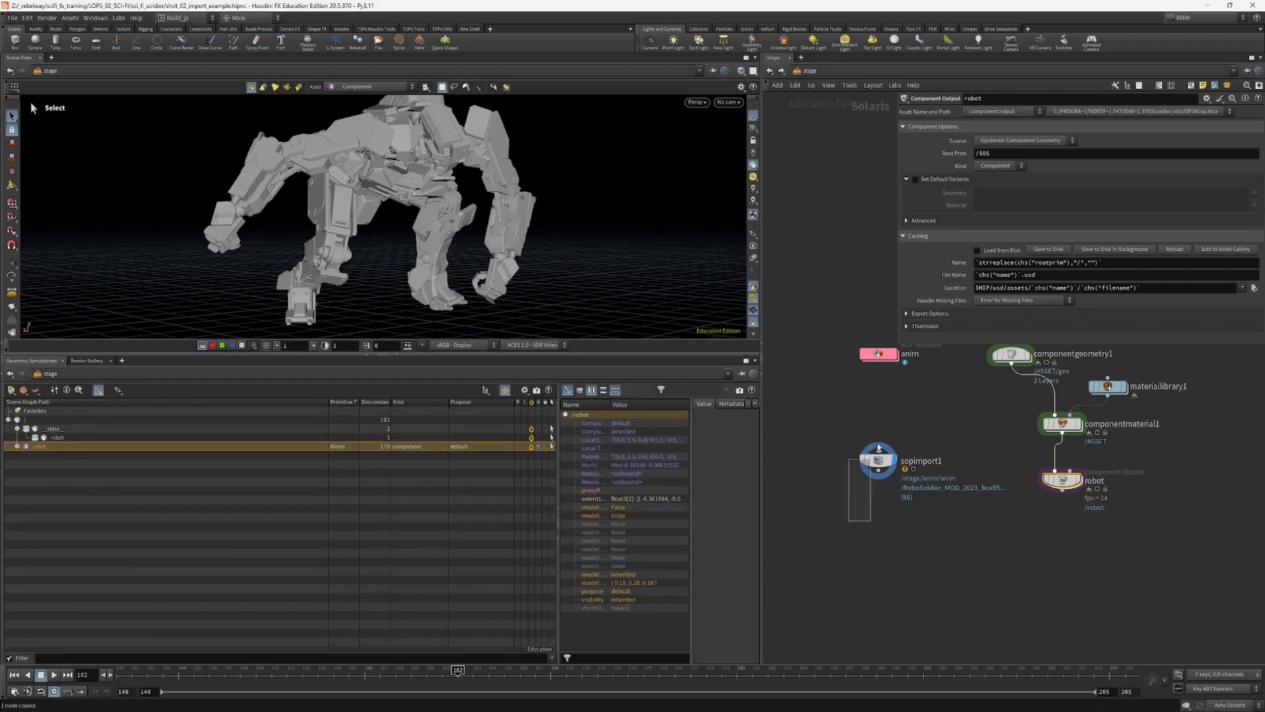
# Step: Set the SOP Import node's Import Path Prefix to /robot/$OS and check the primitives in the scene graph
pyautogui.click(876, 465)
pyautogui.moveTo(877, 468); pyautogui.dragTo(884, 477)
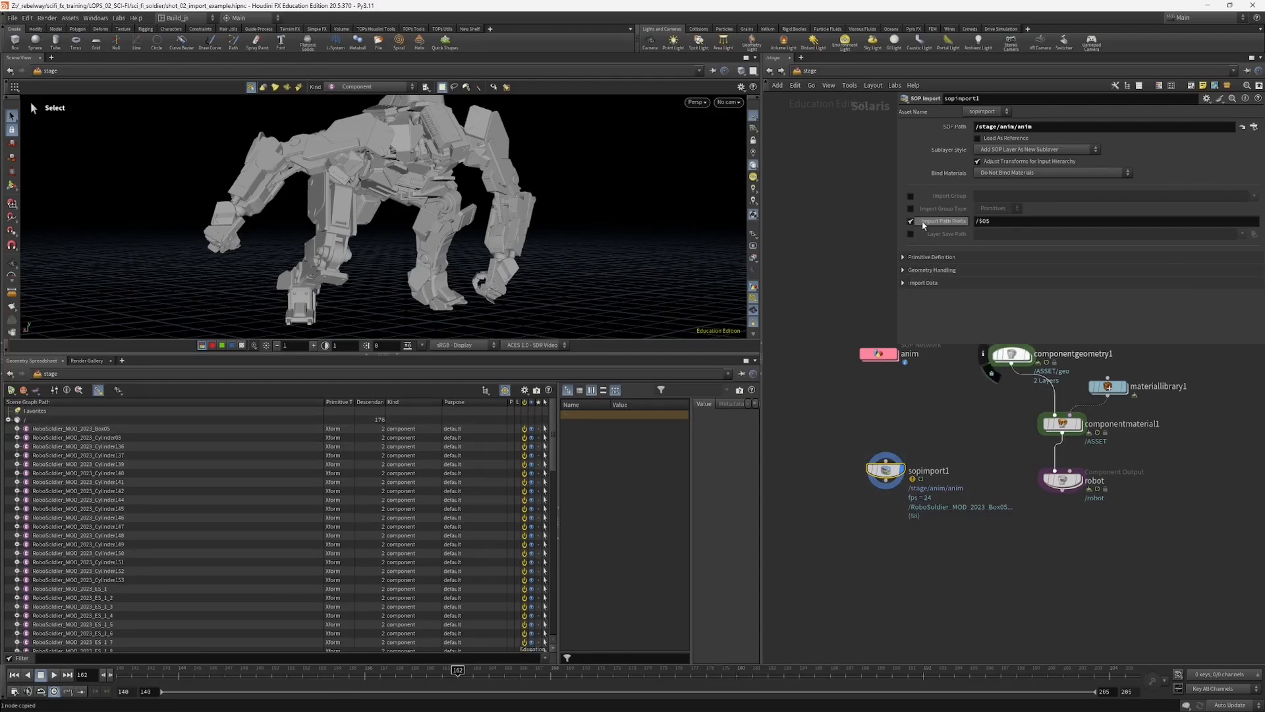
pyautogui.moveTo(923, 224)
pyautogui.click(976, 223)
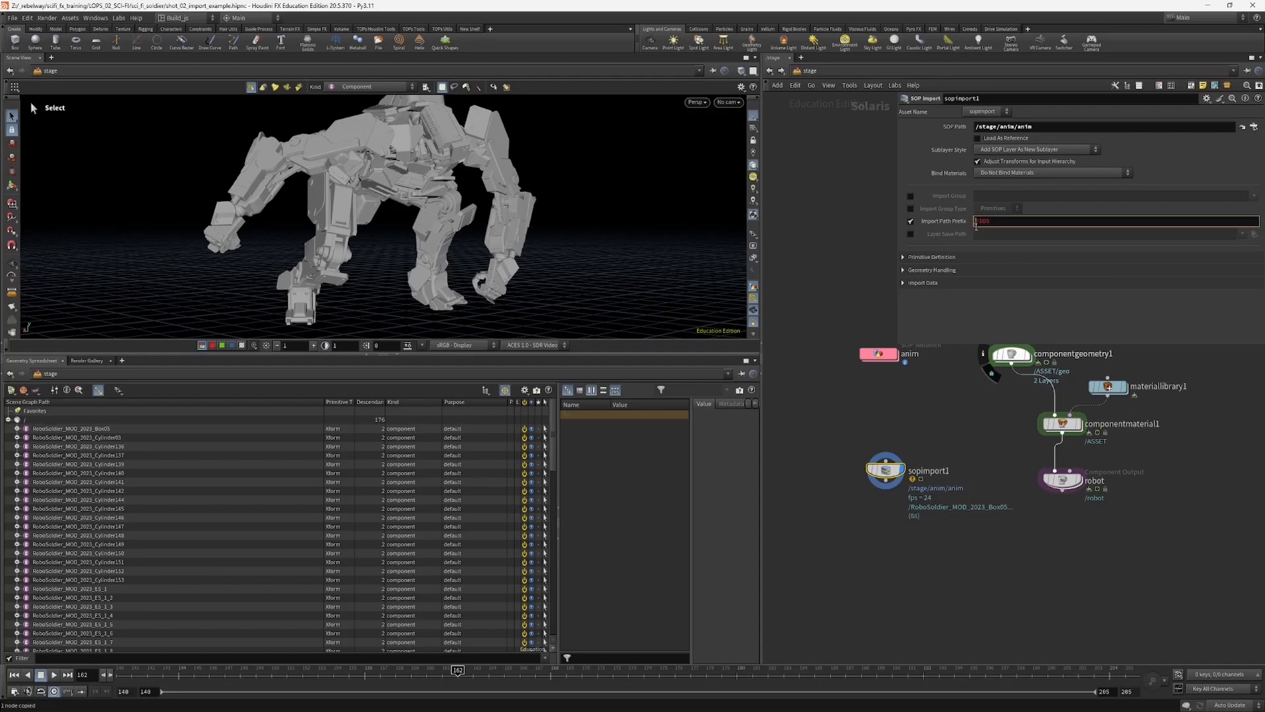
pyautogui.write('/robot')
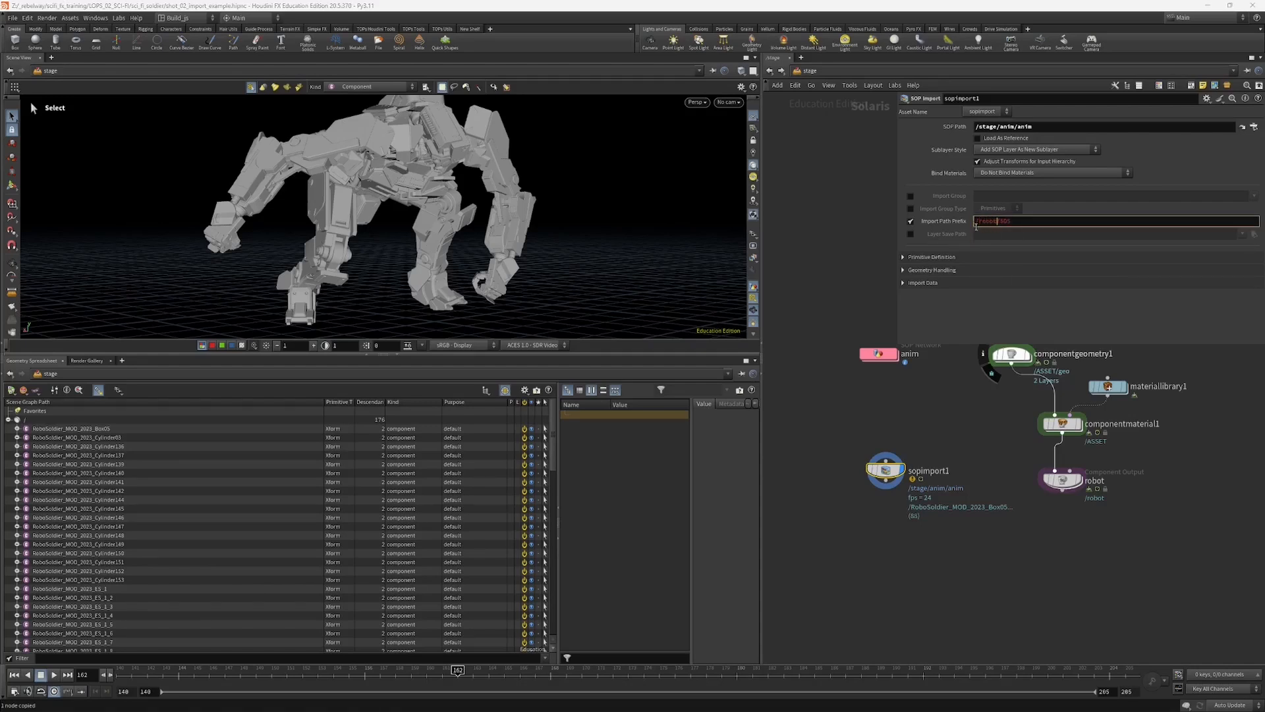
pyautogui.press('Return')
pyautogui.moveTo(901, 412); pyautogui.dragTo(892, 402, button='middle')
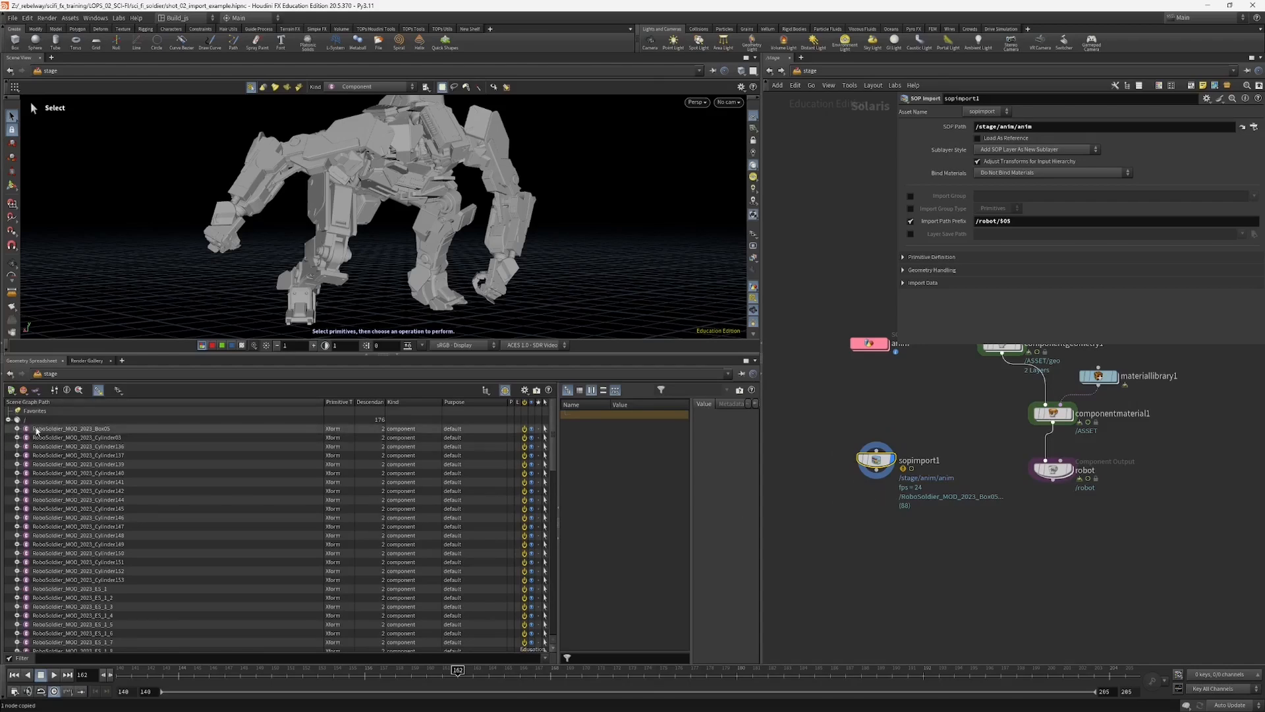
pyautogui.moveTo(904, 414); pyautogui.dragTo(899, 445, button='middle')
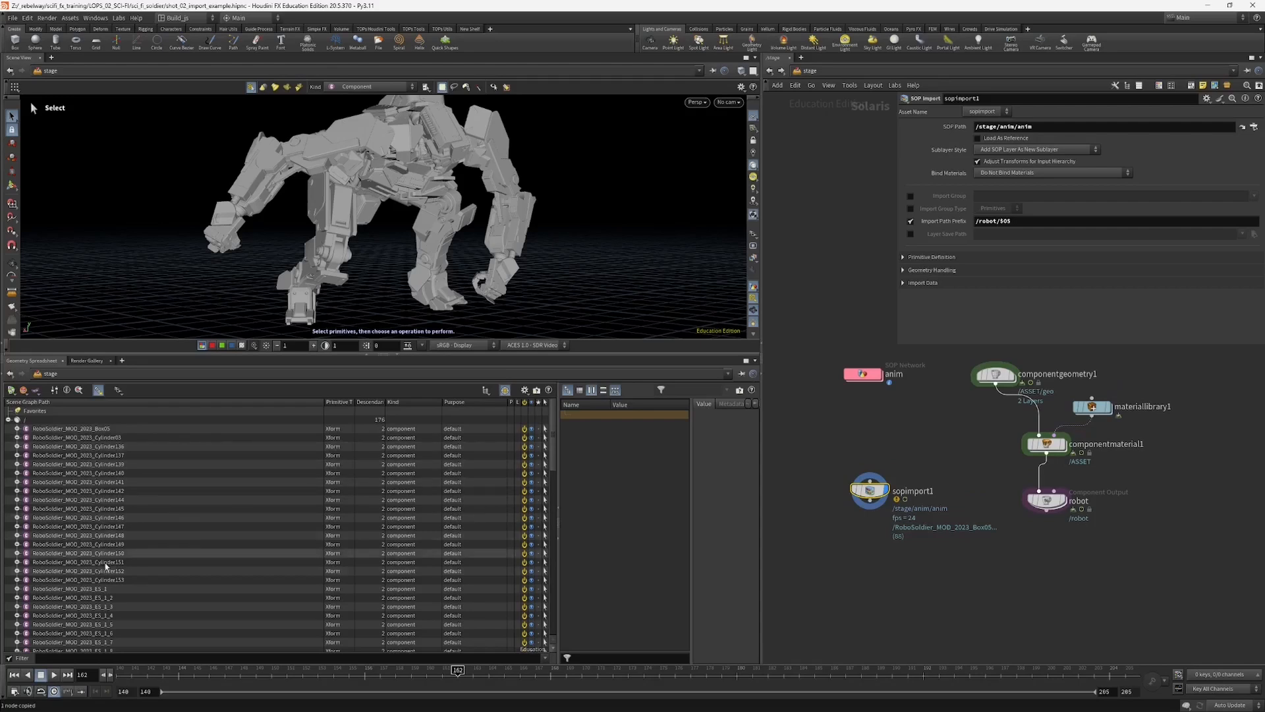
pyautogui.moveTo(556, 453); pyautogui.dragTo(556, 525)
pyautogui.moveTo(855, 377); pyautogui.dragTo(848, 396, button='middle')
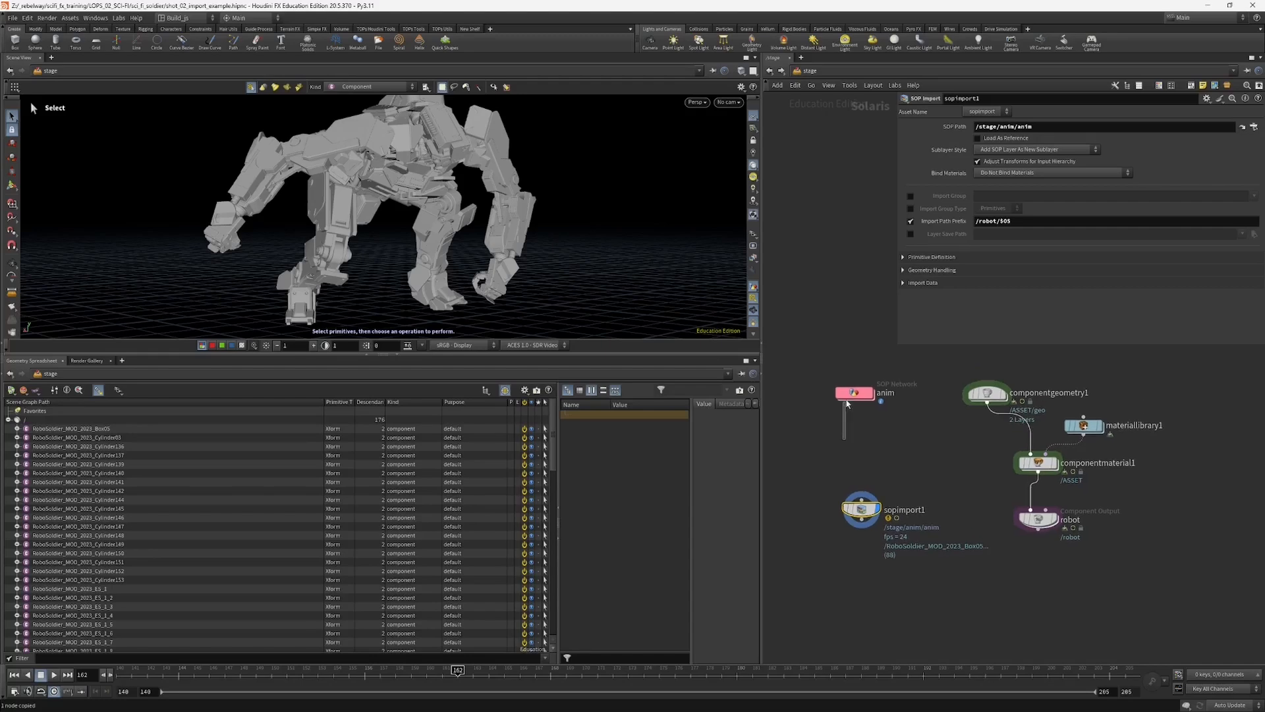
# Step: In the anim network, set the Alembic import node's Primitive Groups to Name Group Using Shape Node Name
pyautogui.click(863, 396)
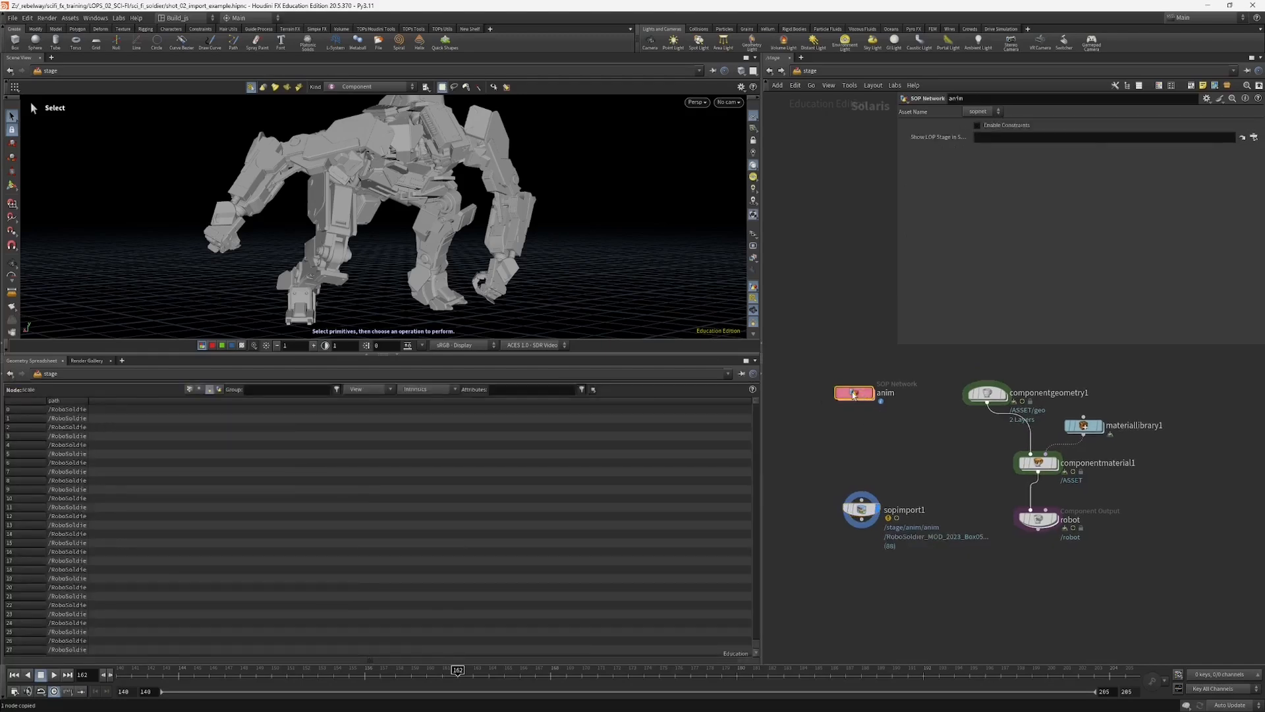
pyautogui.doubleClick(863, 395)
pyautogui.moveTo(828, 435); pyautogui.dragTo(883, 413)
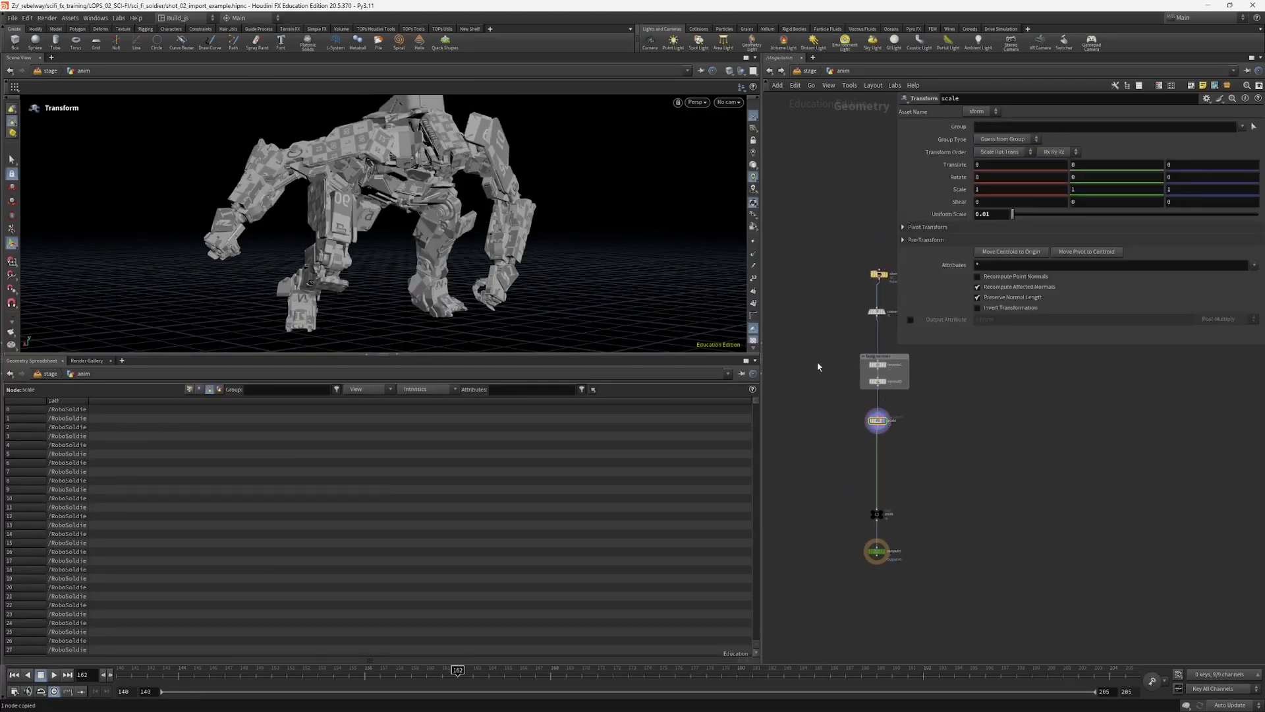
pyautogui.moveTo(889, 259); pyautogui.dragTo(863, 338, button='middle')
pyautogui.moveTo(851, 361); pyautogui.dragTo(852, 359)
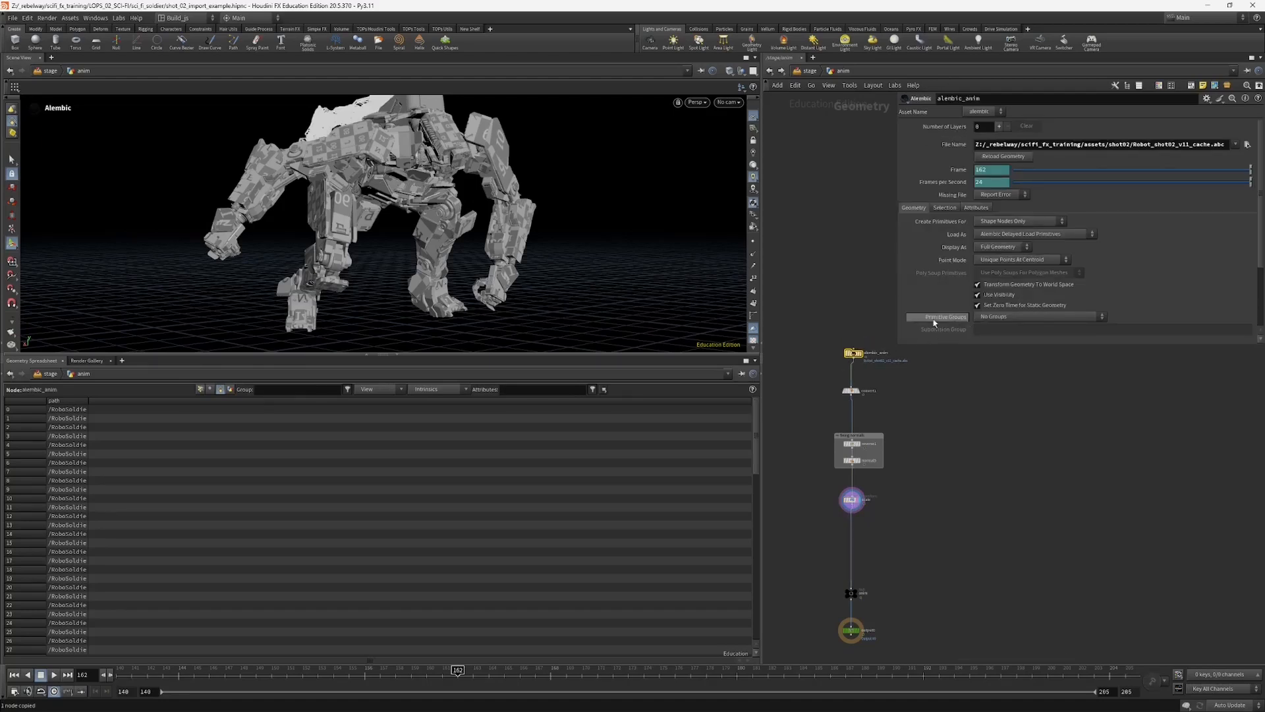
pyautogui.click(1001, 318)
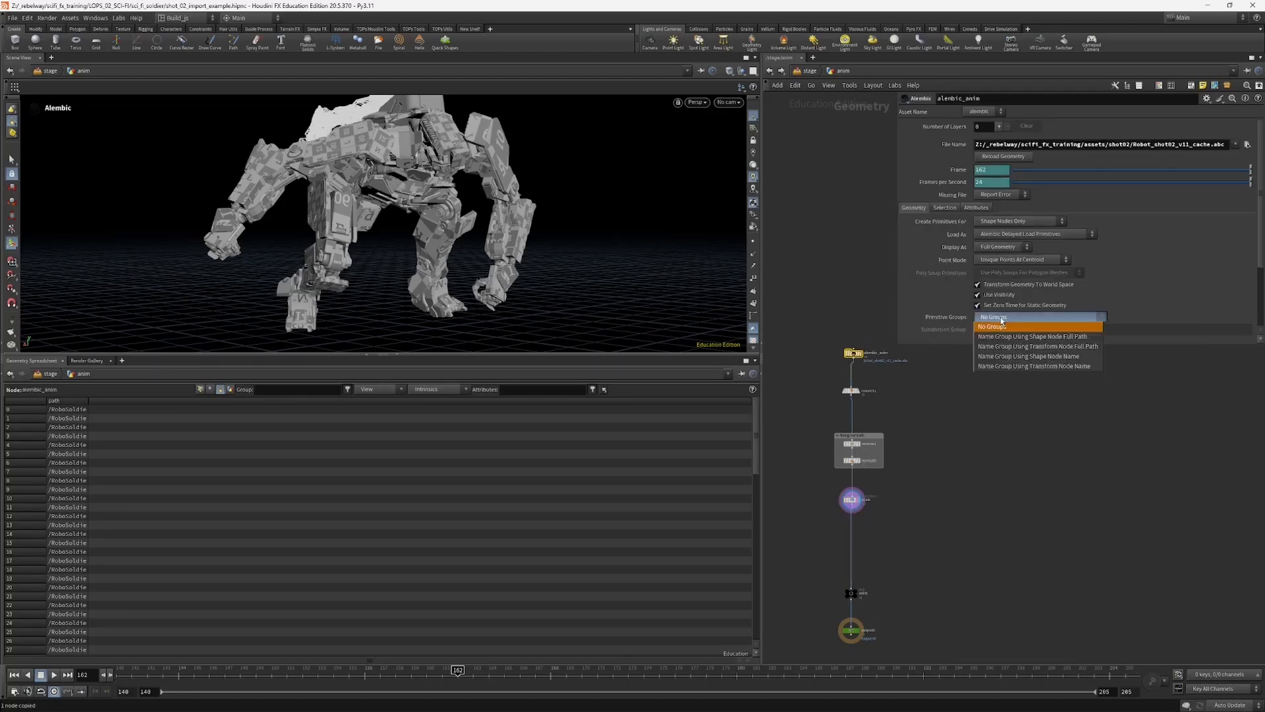
pyautogui.click(1035, 356)
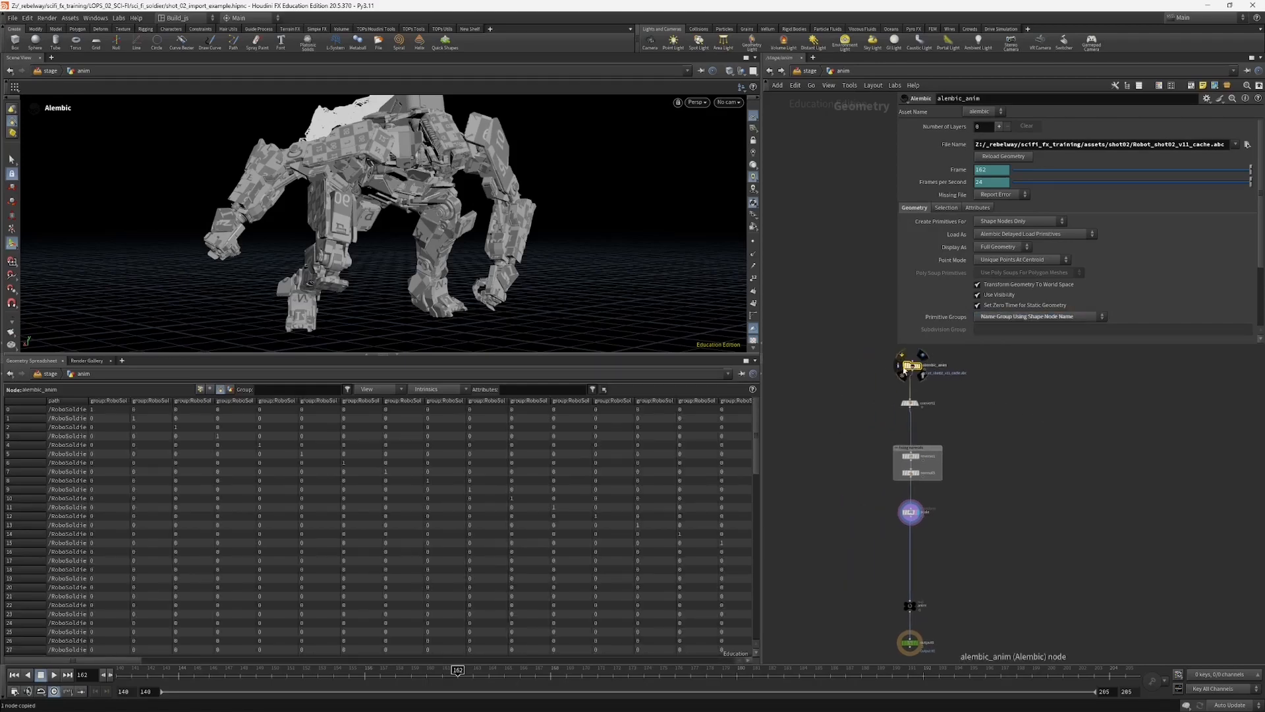
# Step: Open the Alembic import node's info window and widen it to read the primitive group names
pyautogui.click(900, 367)
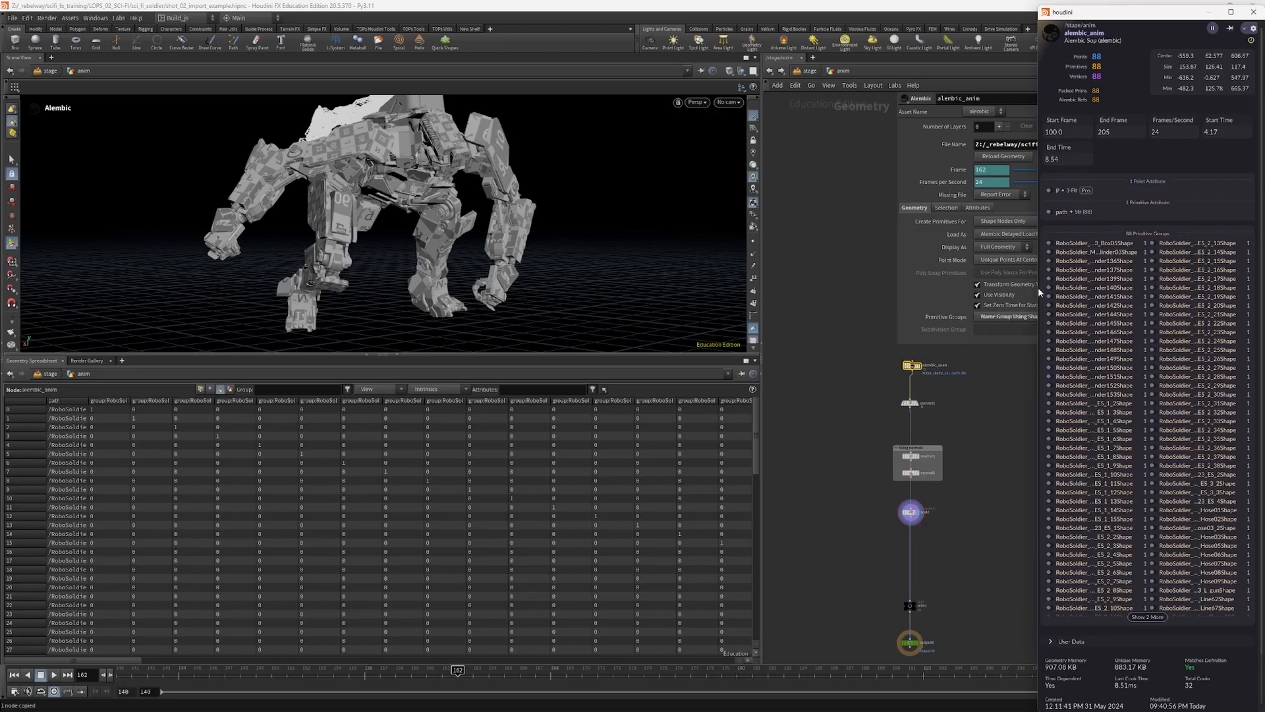
pyautogui.moveTo(1037, 289); pyautogui.dragTo(854, 290)
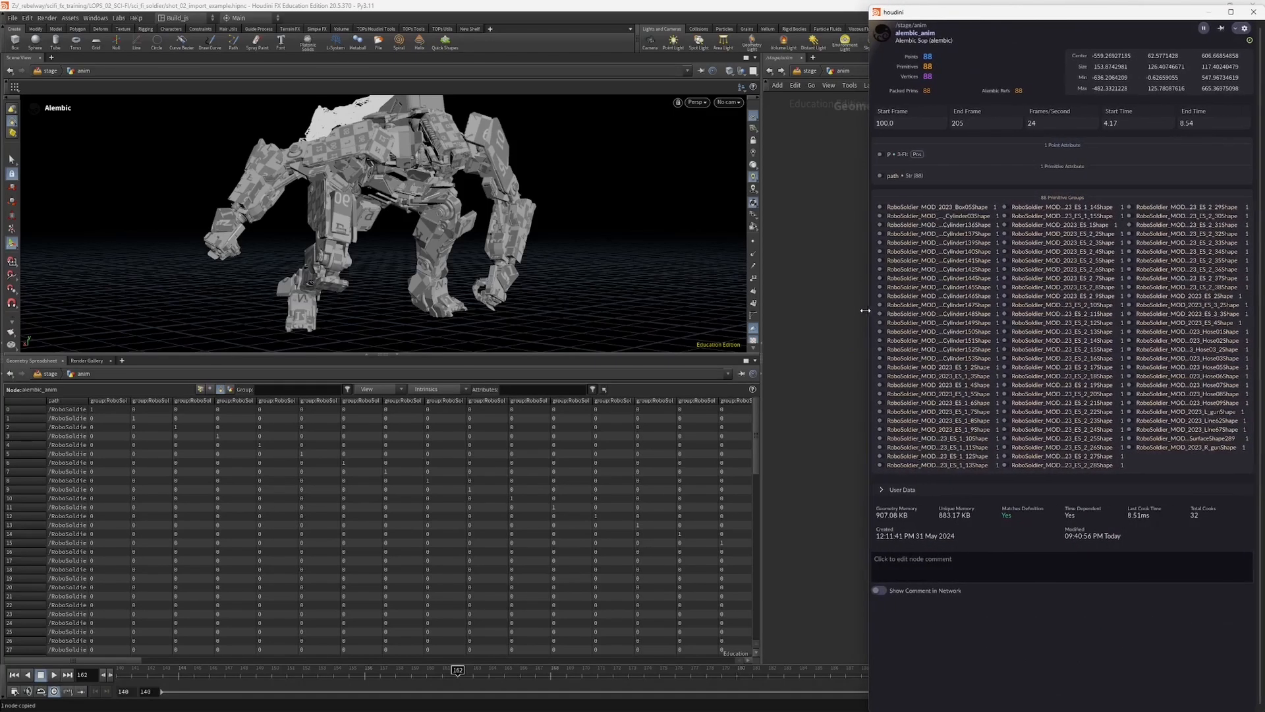
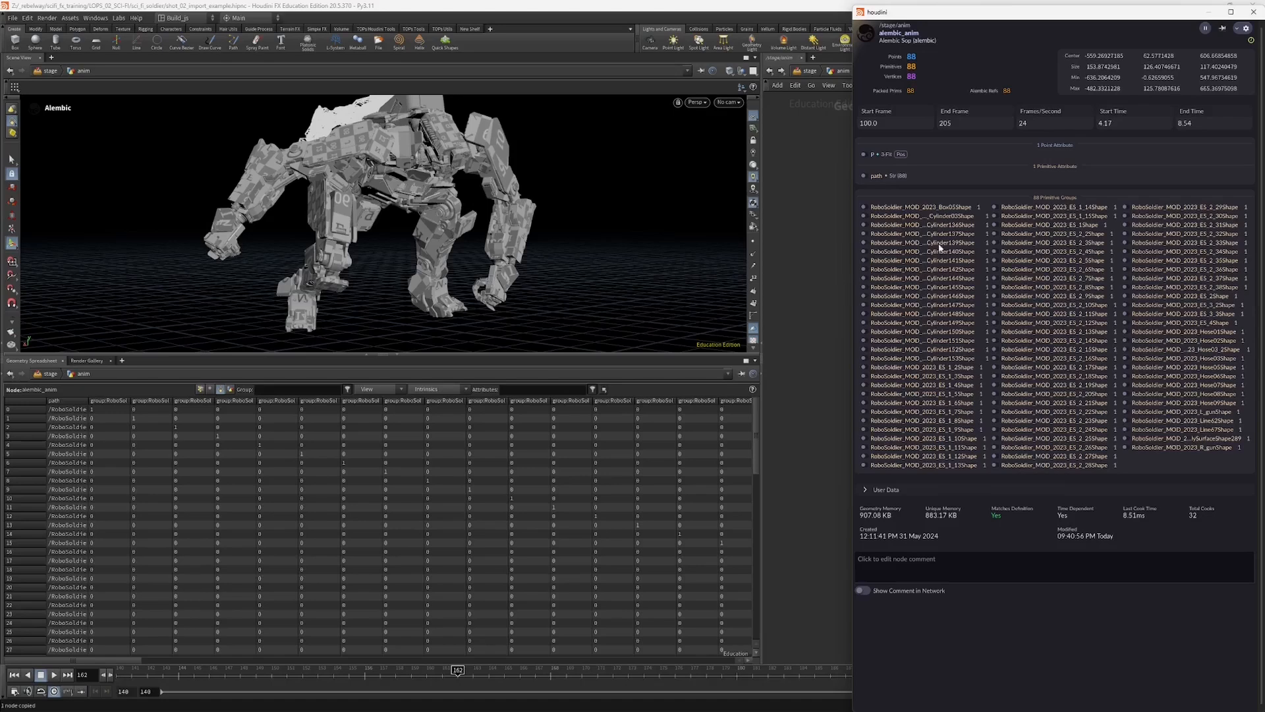
# Step: Close the Alembic node's info window and select the scale Transform node in the anim network
pyautogui.moveTo(1150, 12); pyautogui.dragTo(1127, 27)
pyautogui.click(1231, 27)
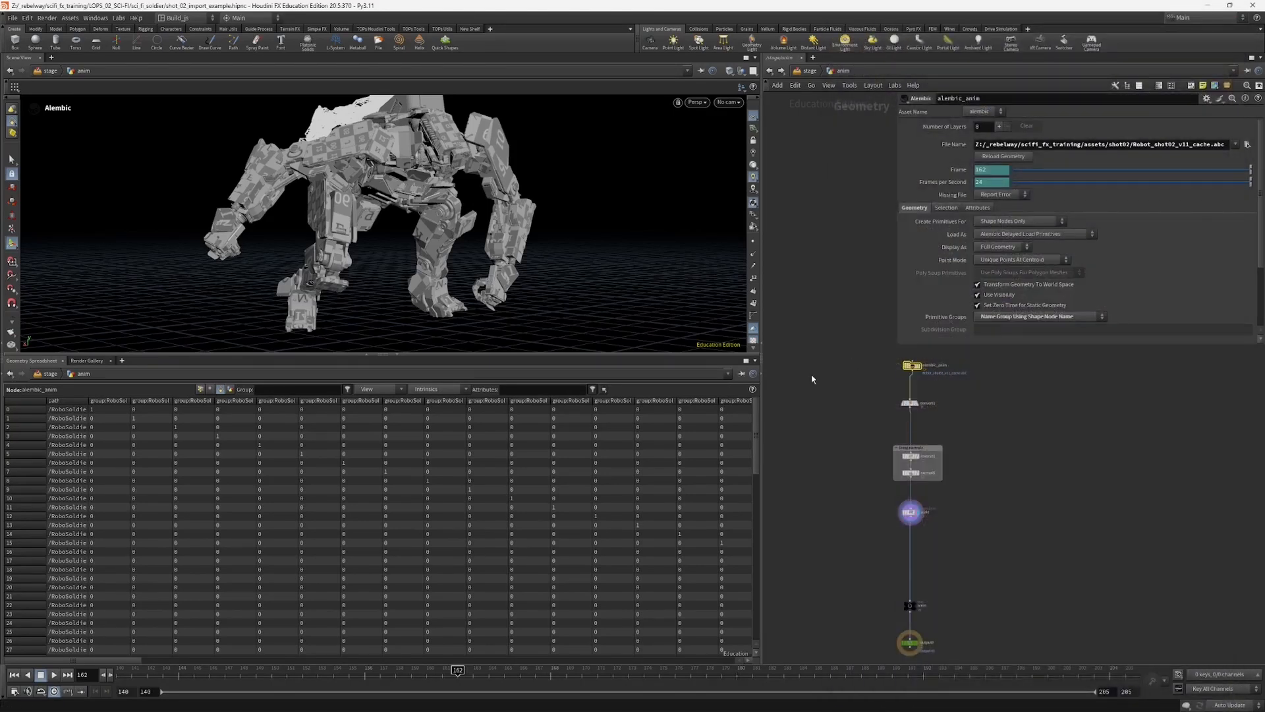
pyautogui.moveTo(836, 412); pyautogui.dragTo(825, 367, button='middle')
pyautogui.moveTo(851, 455); pyautogui.dragTo(927, 483)
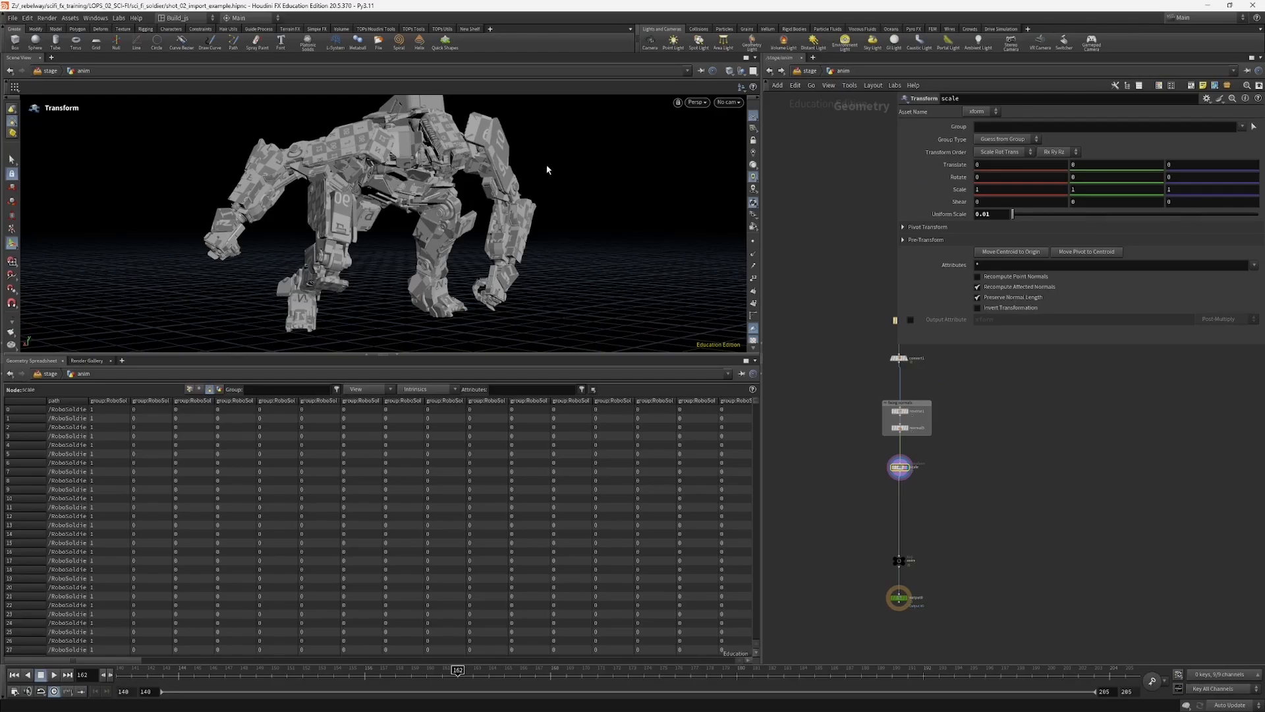
# Step: Examine the scaled robot geometry up close and from several angles in the viewport
pyautogui.keyDown('alt'); pyautogui.moveTo(547, 170); pyautogui.dragTo(524, 158); pyautogui.keyUp('alt')
pyautogui.keyDown('alt'); pyautogui.moveTo(524, 158); pyautogui.dragTo(560, 172, button='right'); pyautogui.keyUp('alt')
pyautogui.keyDown('alt'); pyautogui.moveTo(560, 173); pyautogui.dragTo(583, 140); pyautogui.keyUp('alt')
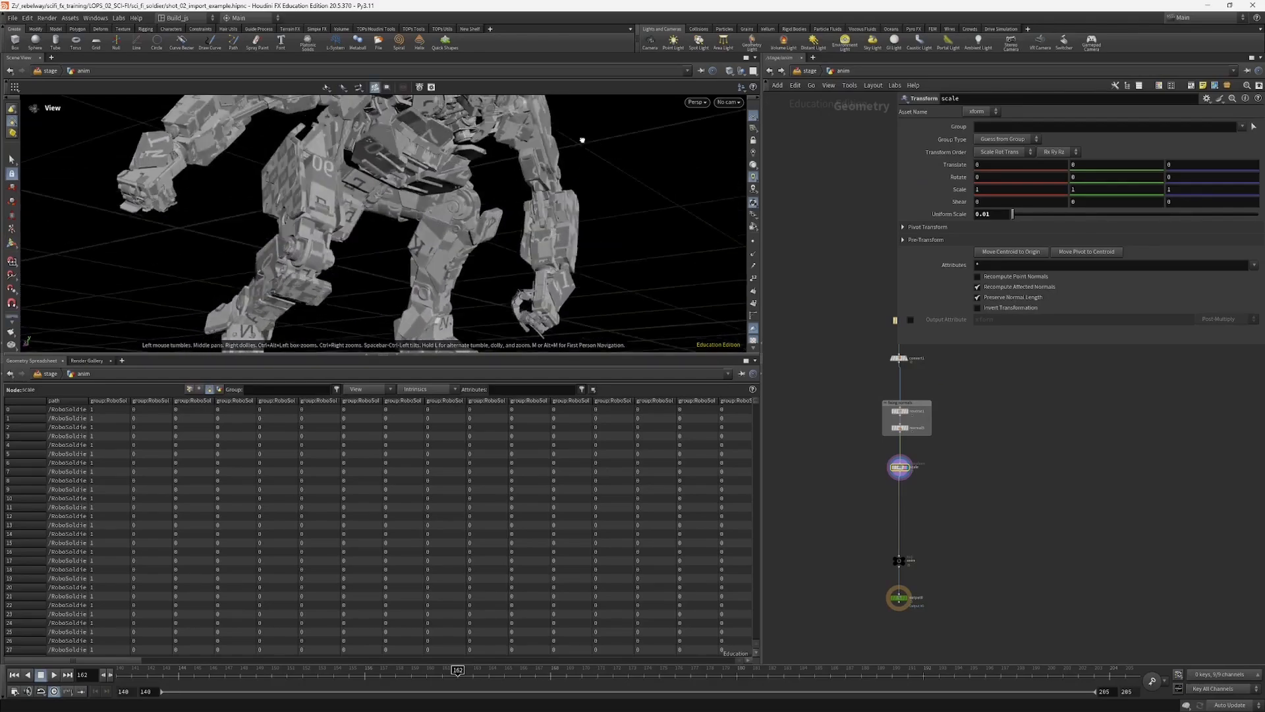
pyautogui.keyDown('alt'); pyautogui.moveTo(583, 139); pyautogui.dragTo(610, 239, button='middle'); pyautogui.keyUp('alt')
pyautogui.keyDown('alt'); pyautogui.moveTo(610, 238); pyautogui.dragTo(389, 237); pyautogui.keyUp('alt')
pyautogui.keyDown('alt'); pyautogui.moveTo(389, 237); pyautogui.dragTo(444, 290, button='right'); pyautogui.keyUp('alt')
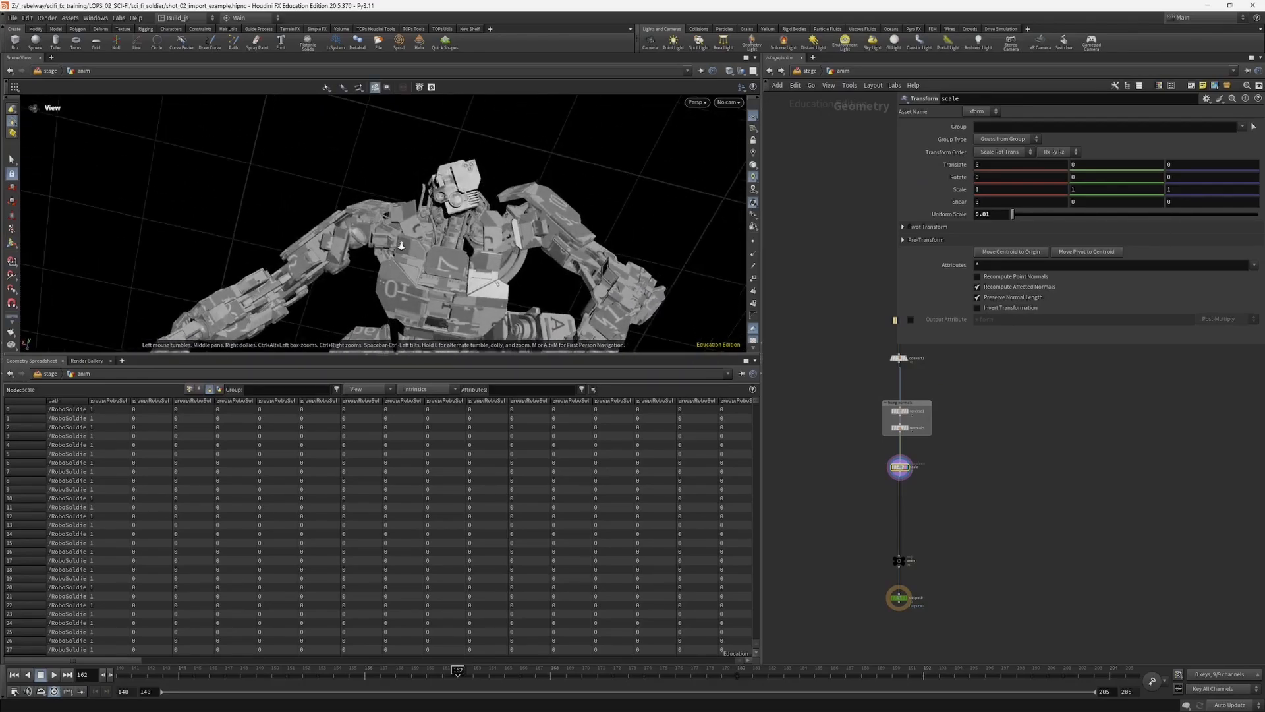
pyautogui.keyDown('alt'); pyautogui.moveTo(420, 259); pyautogui.dragTo(553, 274); pyautogui.keyUp('alt')
pyautogui.moveTo(564, 191); pyautogui.dragTo(556, 196)
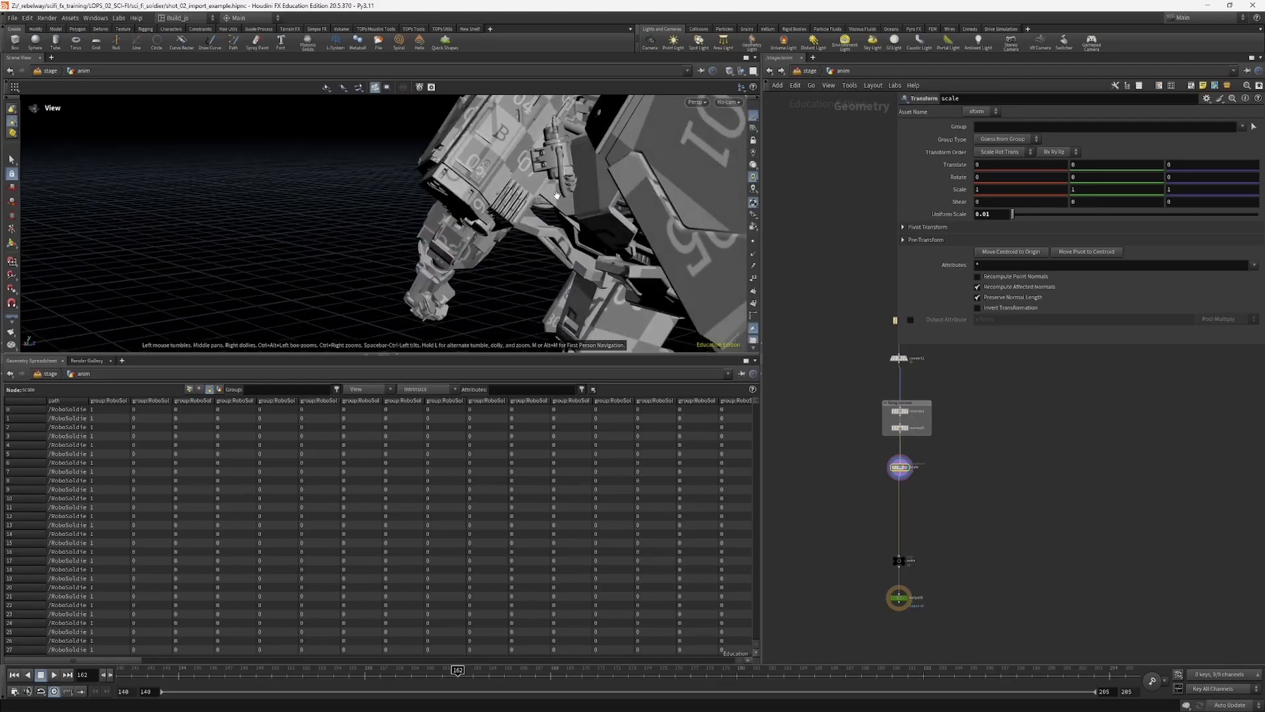
pyautogui.moveTo(554, 134); pyautogui.dragTo(338, 266)
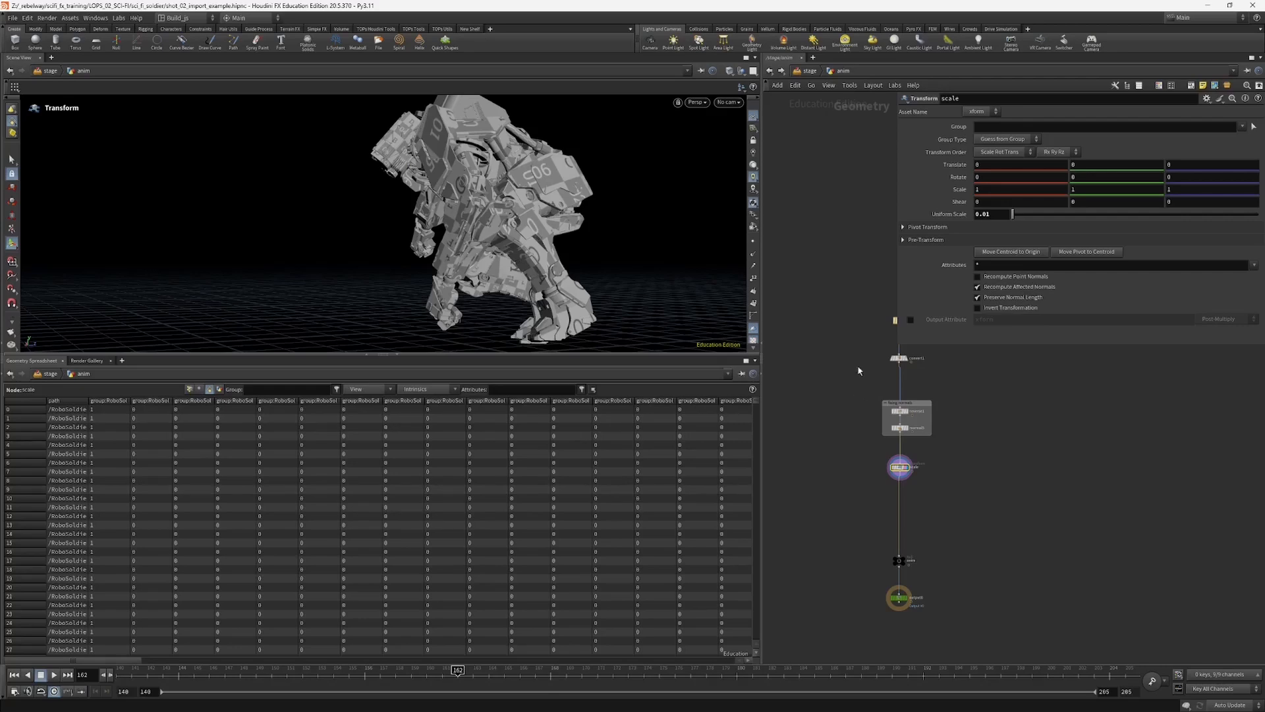
# Step: Set the Alembic import node's Primitive Groups to No Groups
pyautogui.moveTo(862, 338); pyautogui.dragTo(849, 374, button='middle')
pyautogui.click(888, 357)
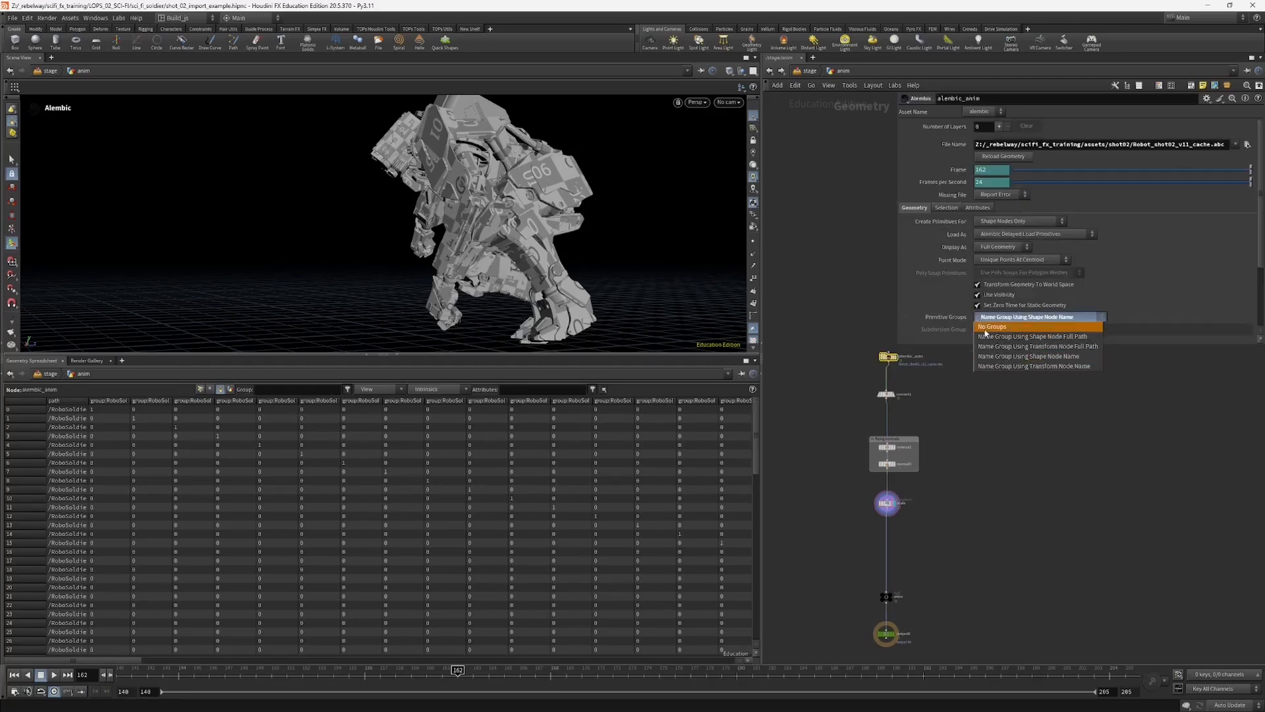
pyautogui.moveTo(838, 513); pyautogui.dragTo(839, 440, button='middle')
pyautogui.scroll(3, 855, 438)
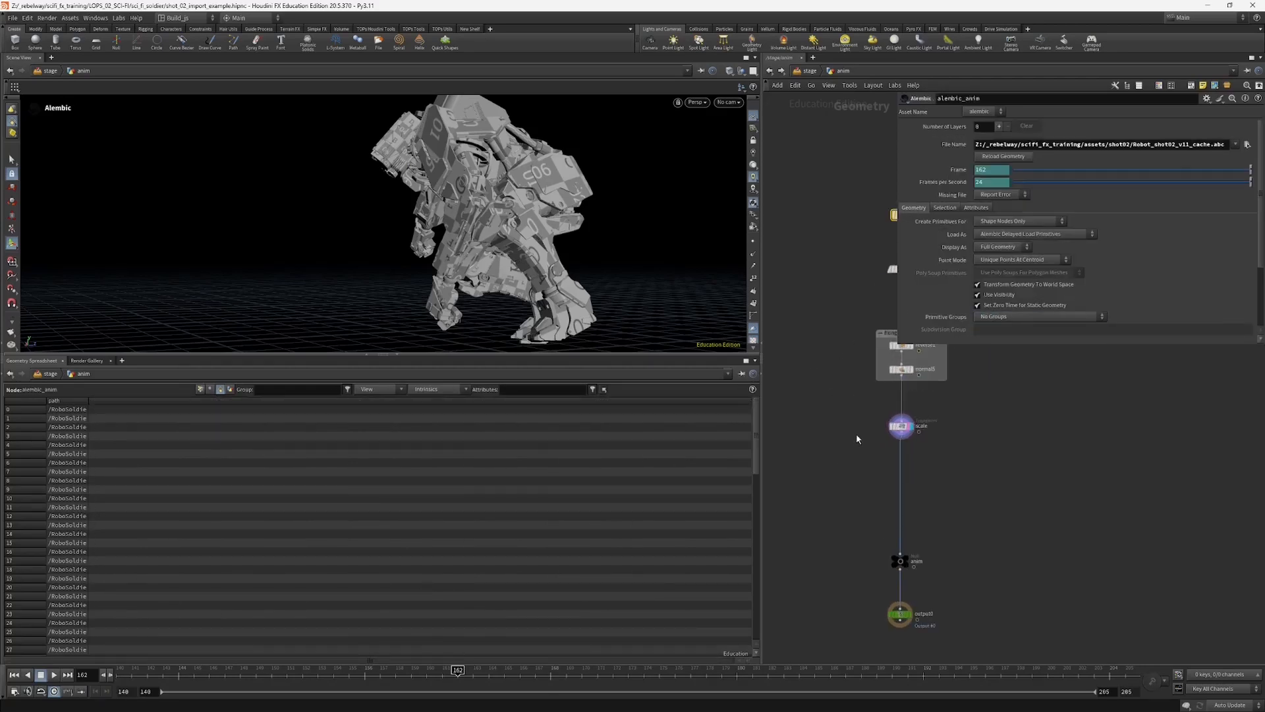
# Step: Widen the path column in the geometry spreadsheet to read the full primitive paths
pyautogui.moveTo(899, 427); pyautogui.dragTo(900, 446)
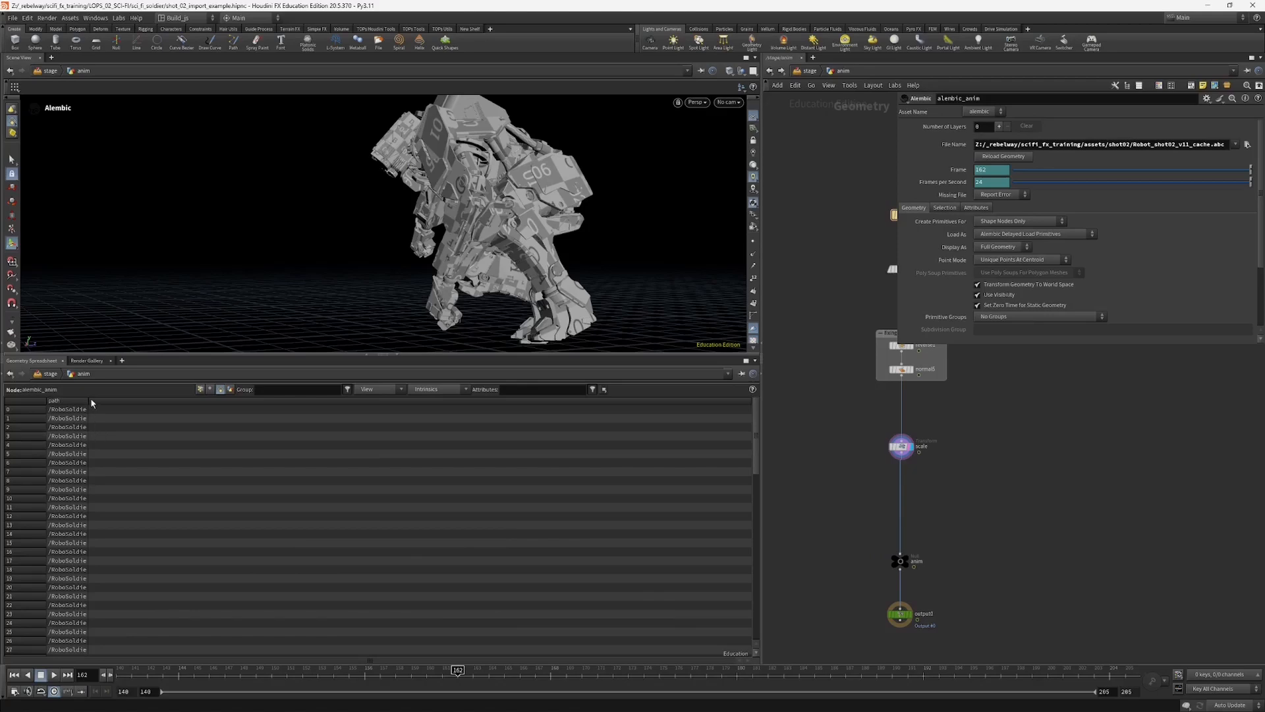
pyautogui.moveTo(89, 401); pyautogui.dragTo(388, 401)
pyautogui.moveTo(889, 508); pyautogui.dragTo(878, 490, button='middle')
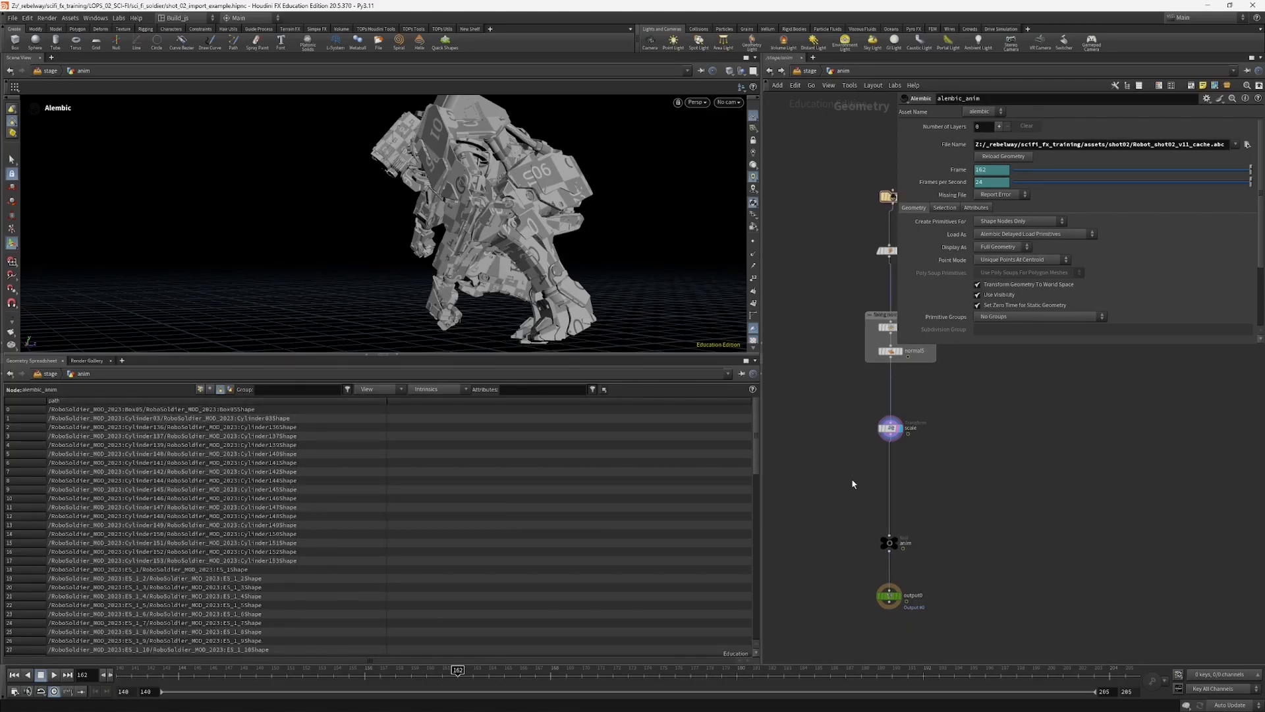
# Step: Insert an Attribute Delete node below the scale node and have it delete the path primitive attribute
pyautogui.press('Tab')
pyautogui.write('attde')
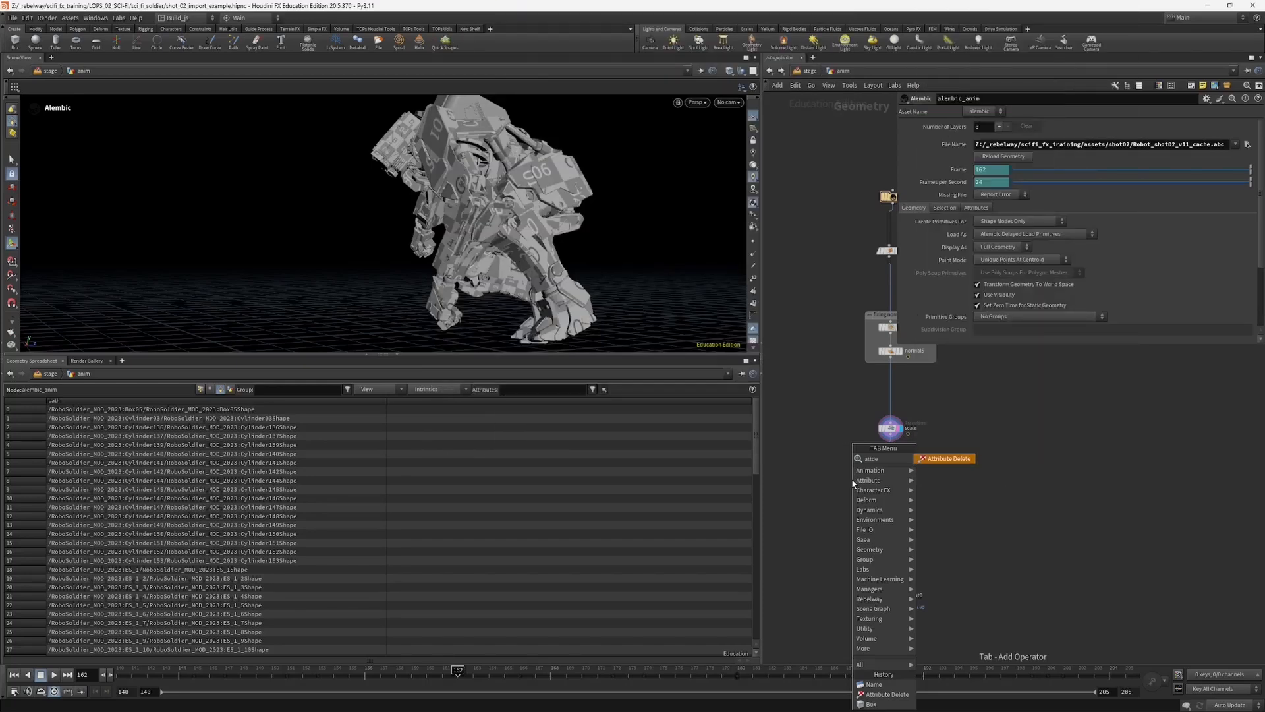
pyautogui.press('Return')
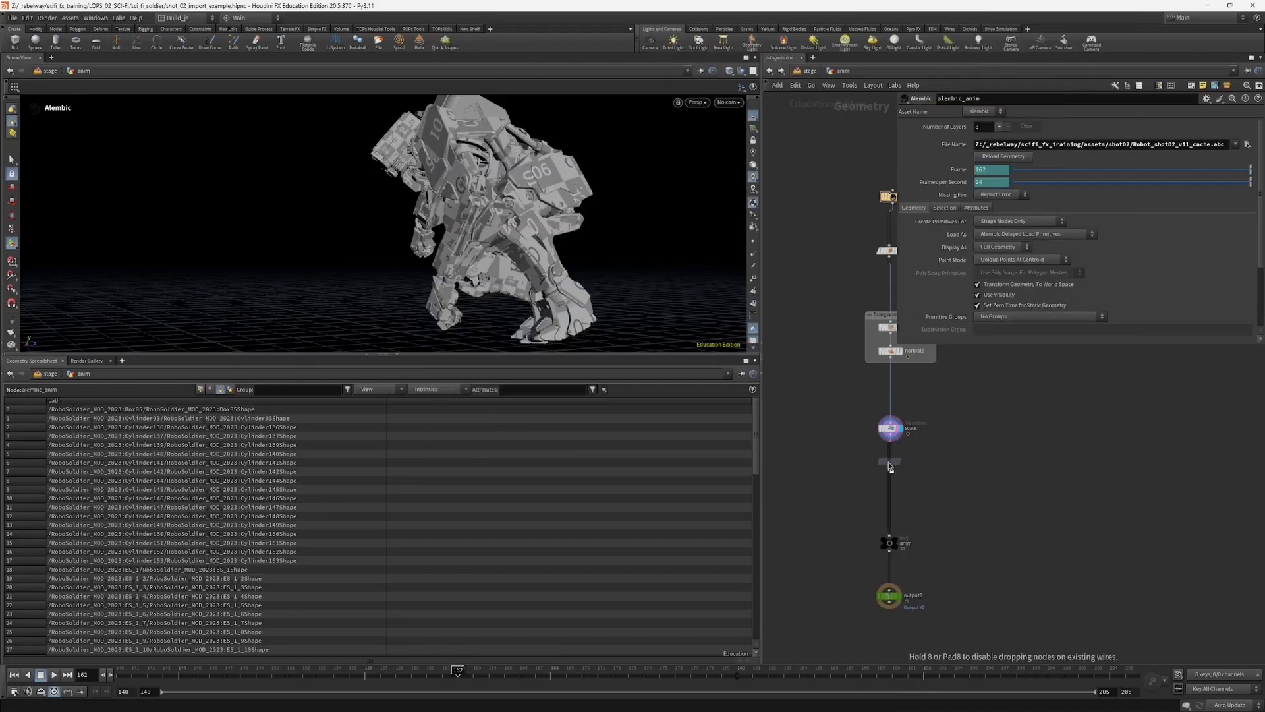
pyautogui.click(919, 432)
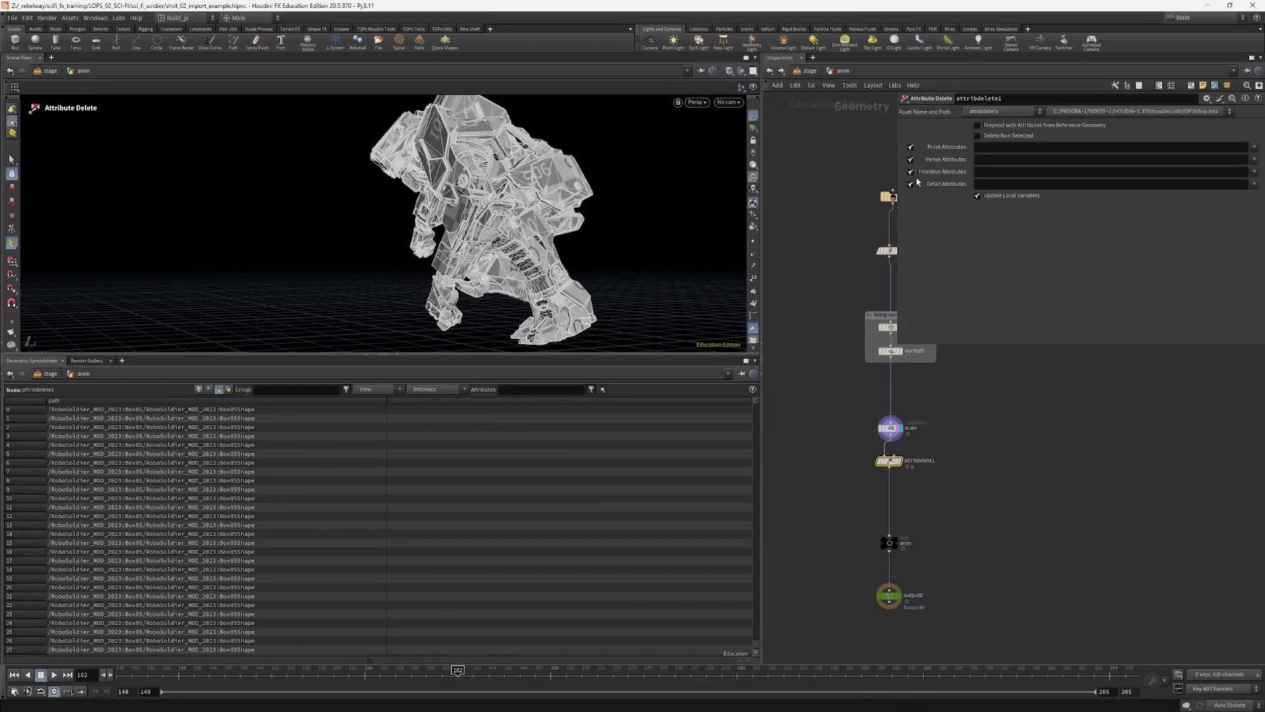
pyautogui.click(1248, 183)
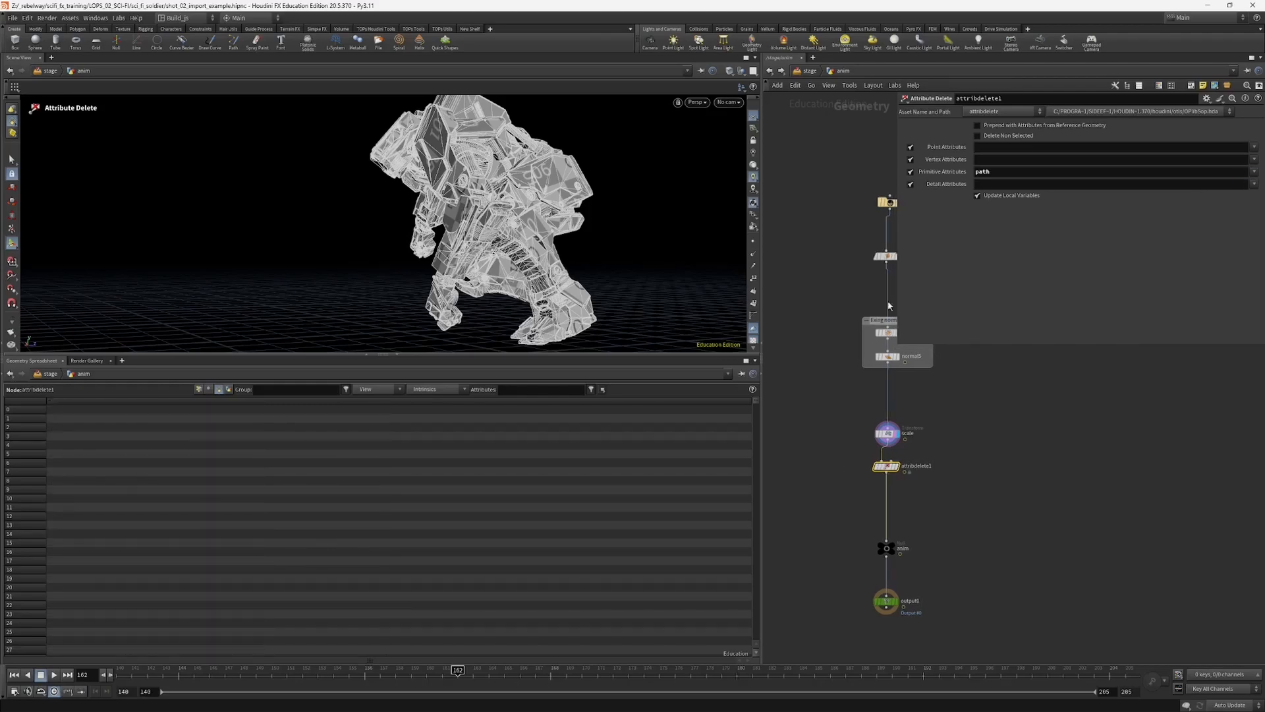
# Step: Return to the stage, expand the robot primitive in the scene graph and inspect the mesh under sopimport1
pyautogui.click(818, 71)
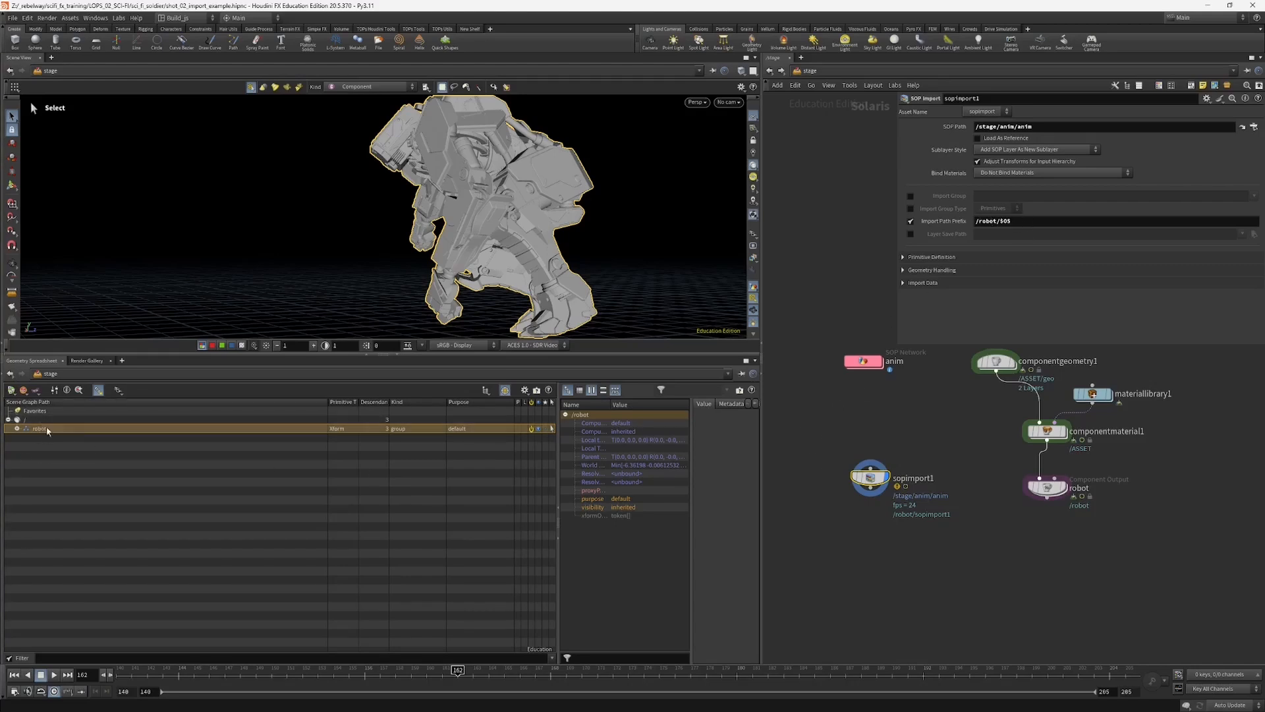
pyautogui.click(15, 429)
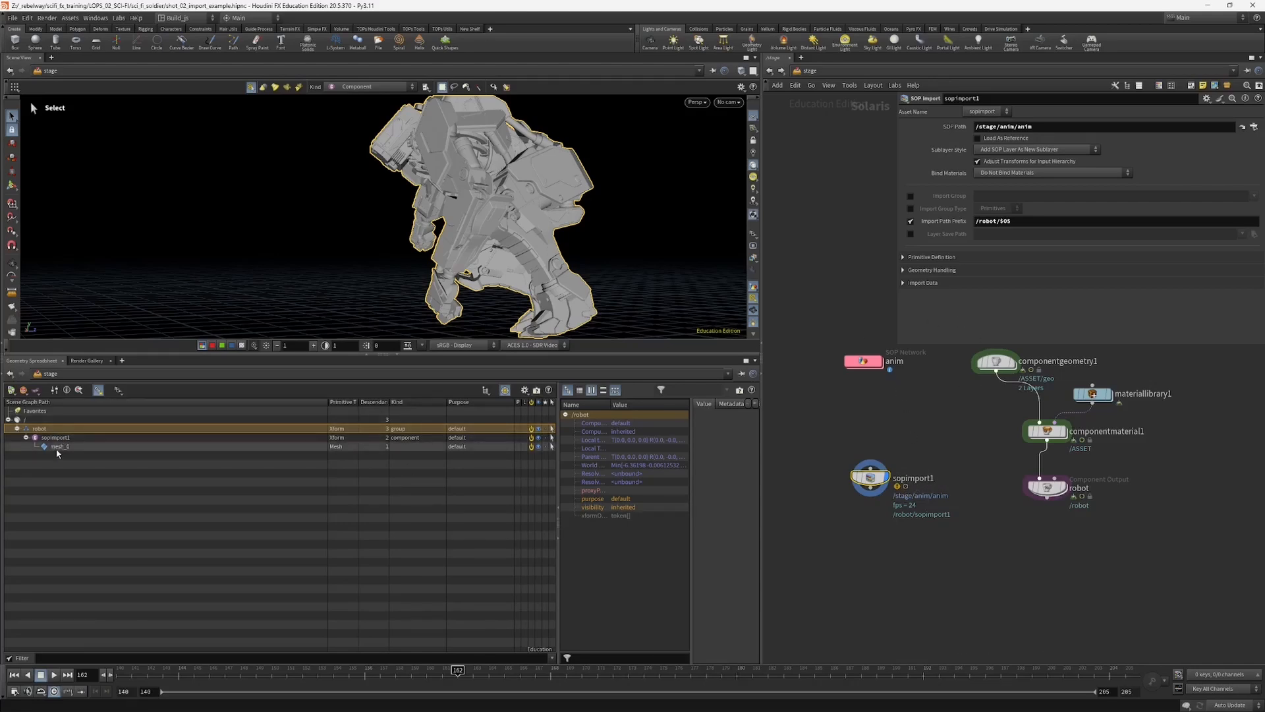
pyautogui.click(57, 451)
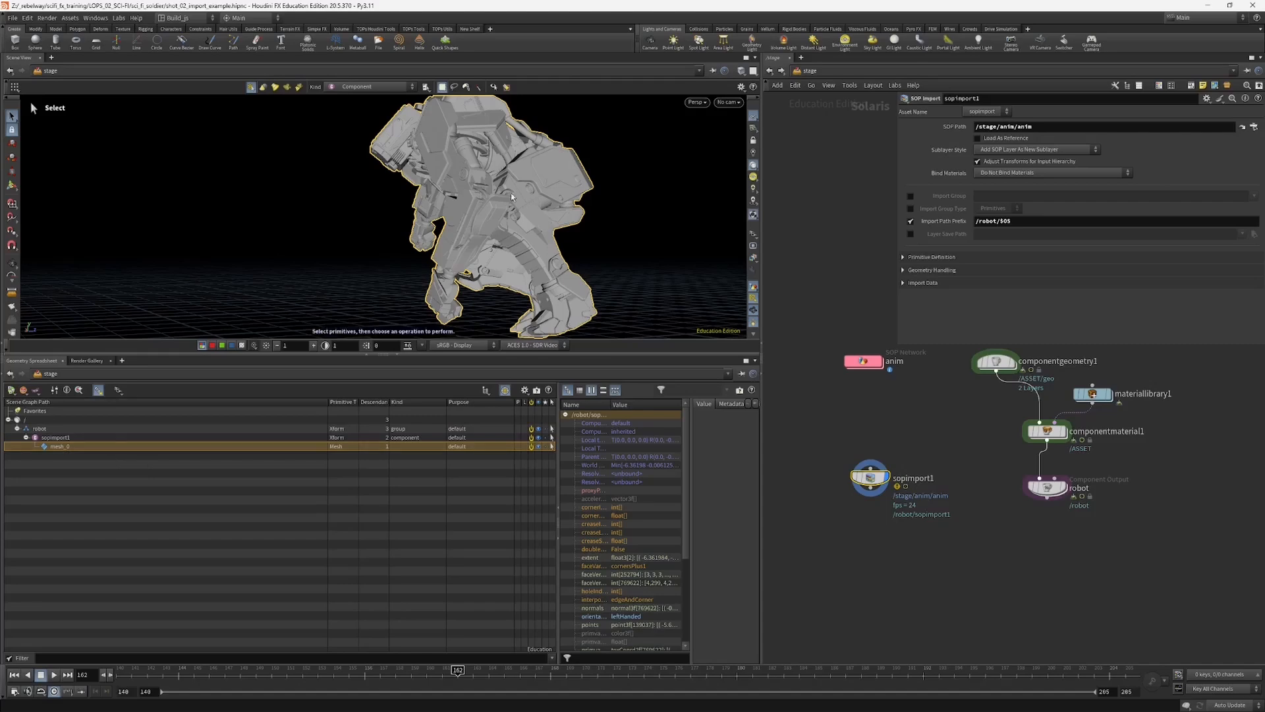
pyautogui.press('Escape')
pyautogui.keyDown('alt'); pyautogui.moveTo(378, 235); pyautogui.dragTo(531, 213); pyautogui.keyUp('alt')
pyautogui.keyDown('alt'); pyautogui.moveTo(531, 213); pyautogui.dragTo(478, 245, button='middle'); pyautogui.keyUp('alt')
pyautogui.moveTo(948, 424); pyautogui.dragTo(917, 472, button='middle')
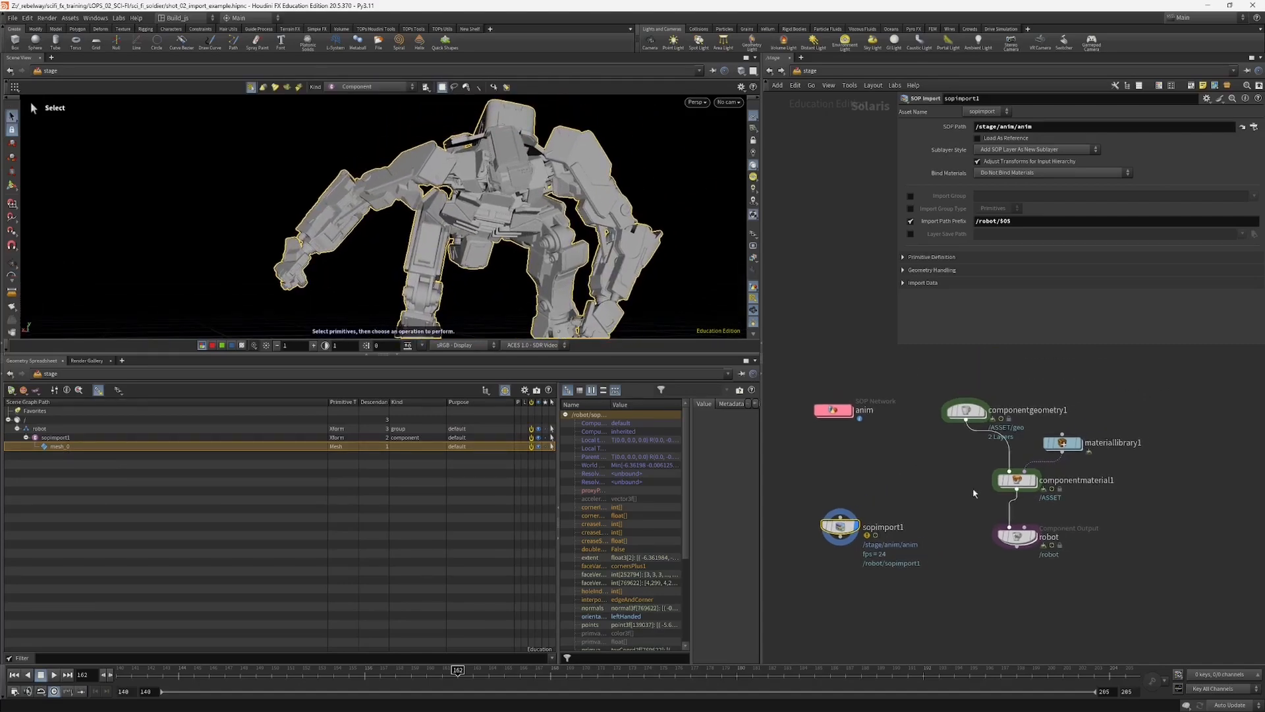
# Step: Select the robot Component Output node and inspect the shape mesh under its geo scope in the scene graph
pyautogui.click(1023, 535)
pyautogui.moveTo(978, 527); pyautogui.dragTo(968, 527, button='middle')
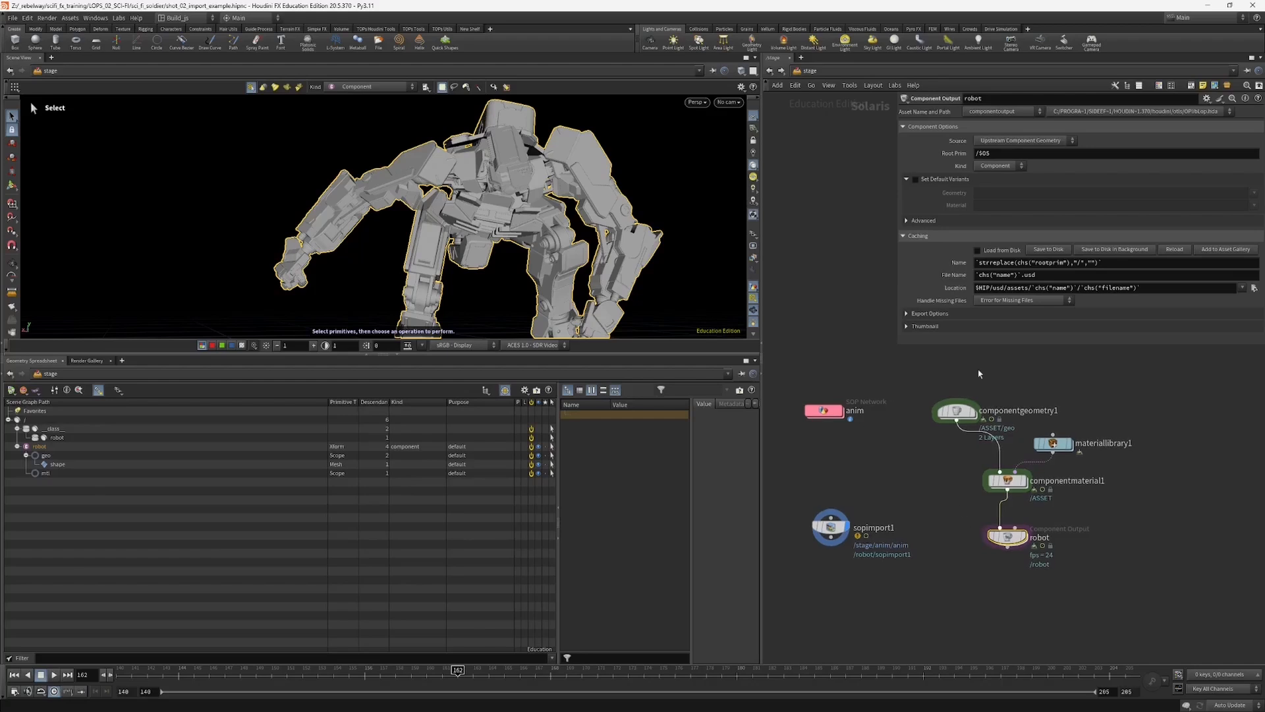
pyautogui.moveTo(946, 376); pyautogui.dragTo(1101, 551)
pyautogui.moveTo(947, 518); pyautogui.dragTo(1012, 555)
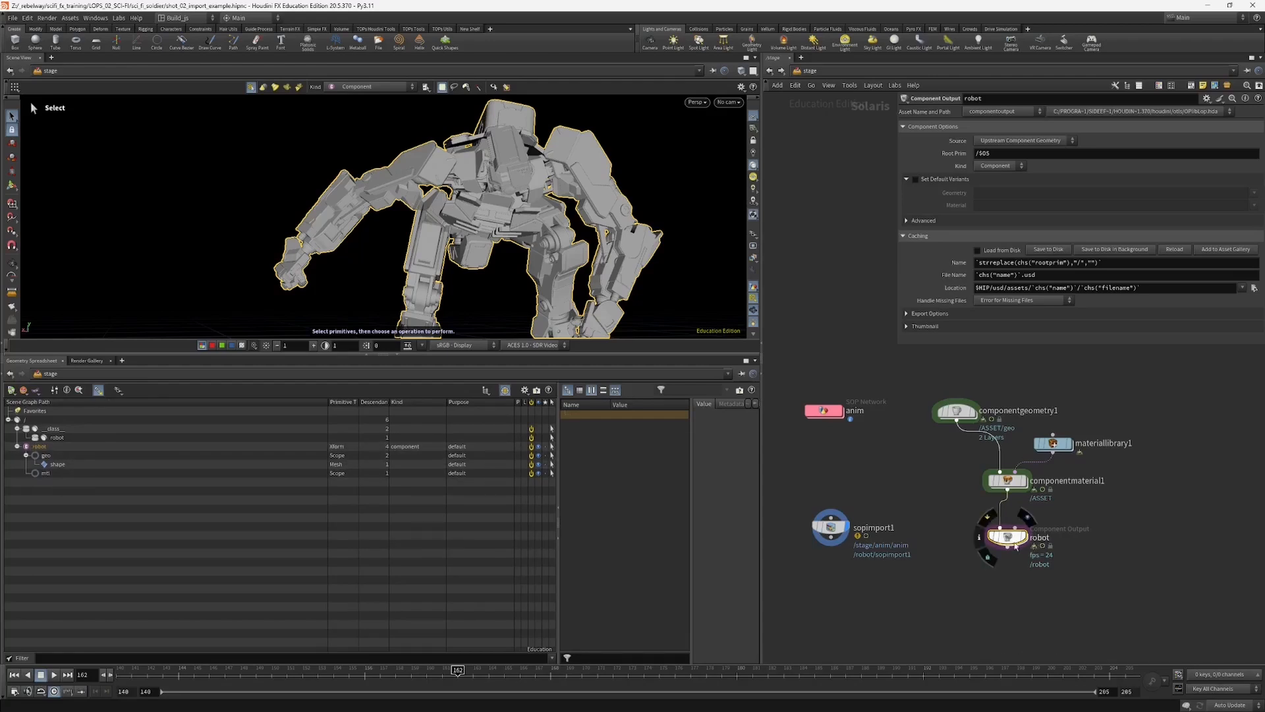
pyautogui.click(58, 465)
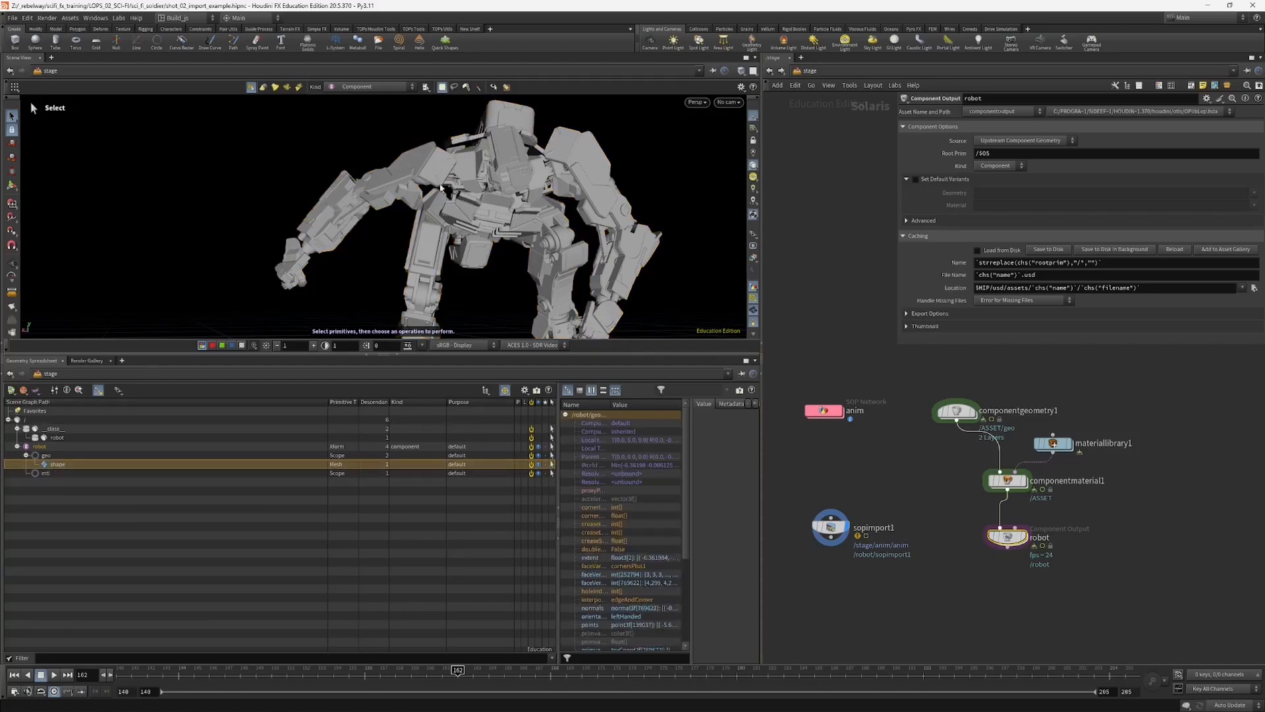
# Step: In the anim network, insert a Name node below the Attribute Delete node and set its name value to robot_geo
pyautogui.moveTo(819, 476); pyautogui.dragTo(909, 472, button='middle')
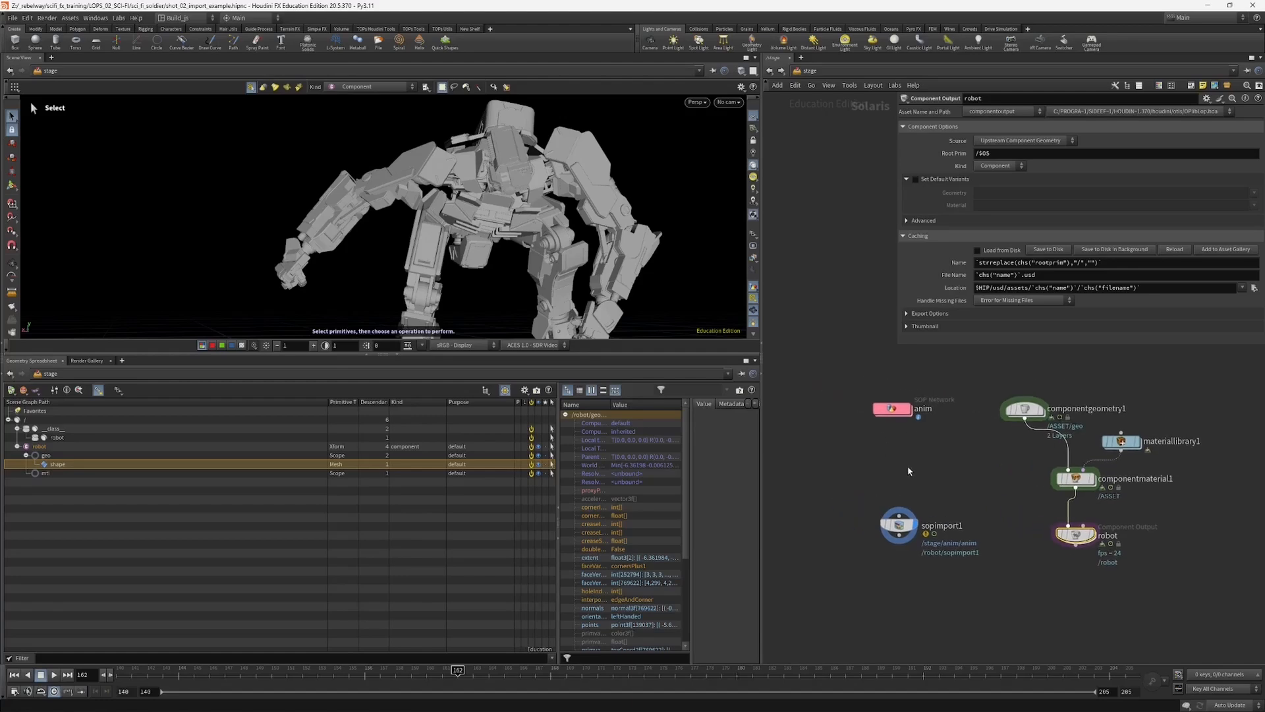
pyautogui.click(894, 415)
pyautogui.doubleClick(893, 413)
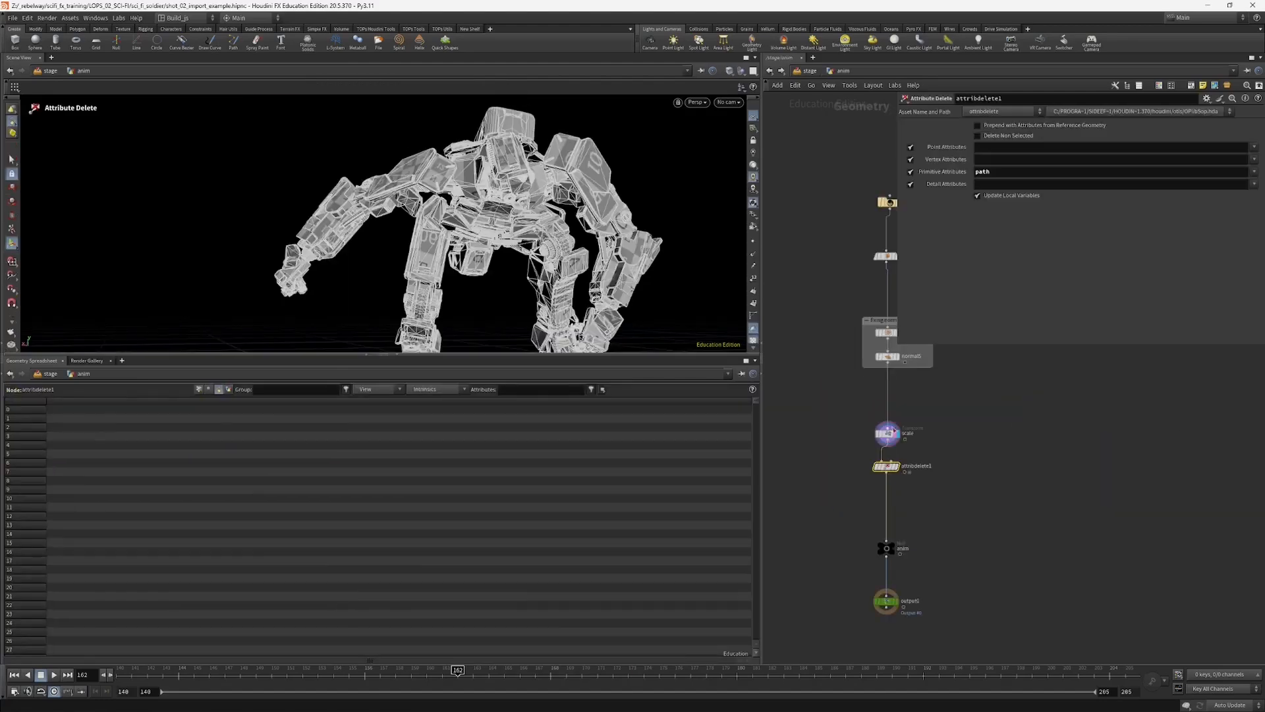
pyautogui.moveTo(834, 499); pyautogui.dragTo(828, 460, button='middle')
pyautogui.moveTo(882, 427); pyautogui.dragTo(882, 448)
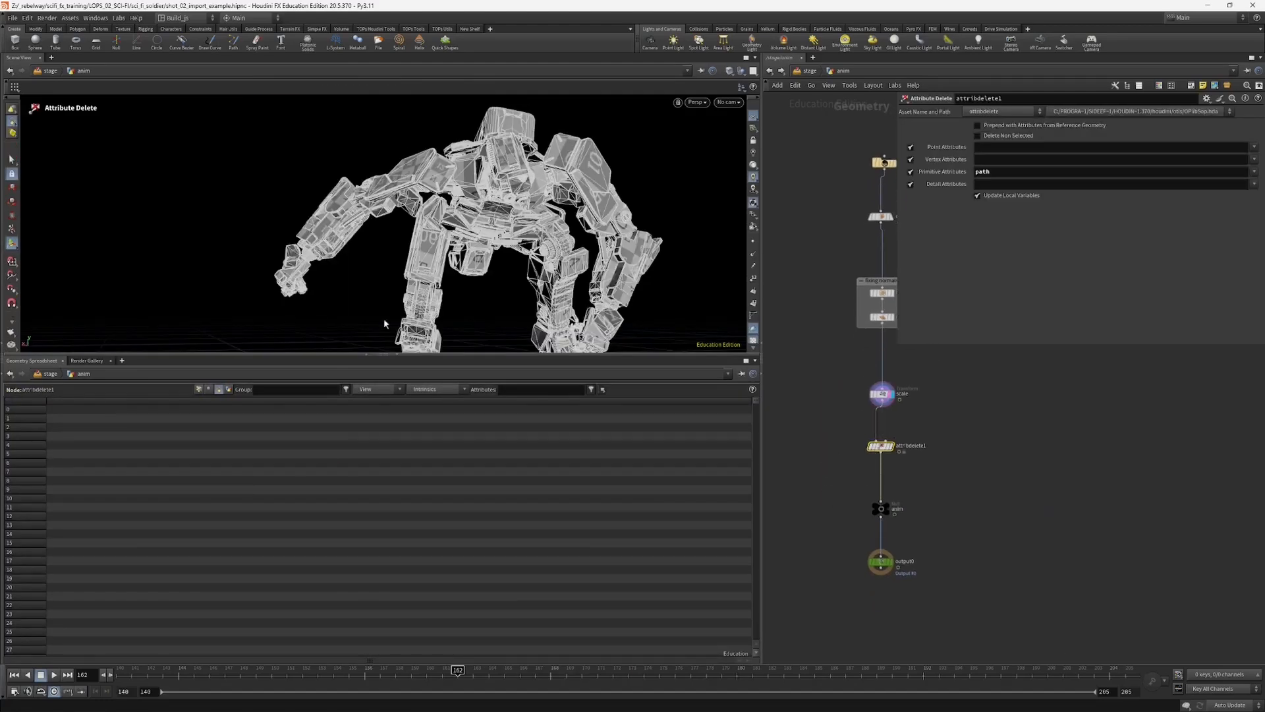
pyautogui.keyDown('alt'); pyautogui.moveTo(482, 209); pyautogui.dragTo(399, 203); pyautogui.keyUp('alt')
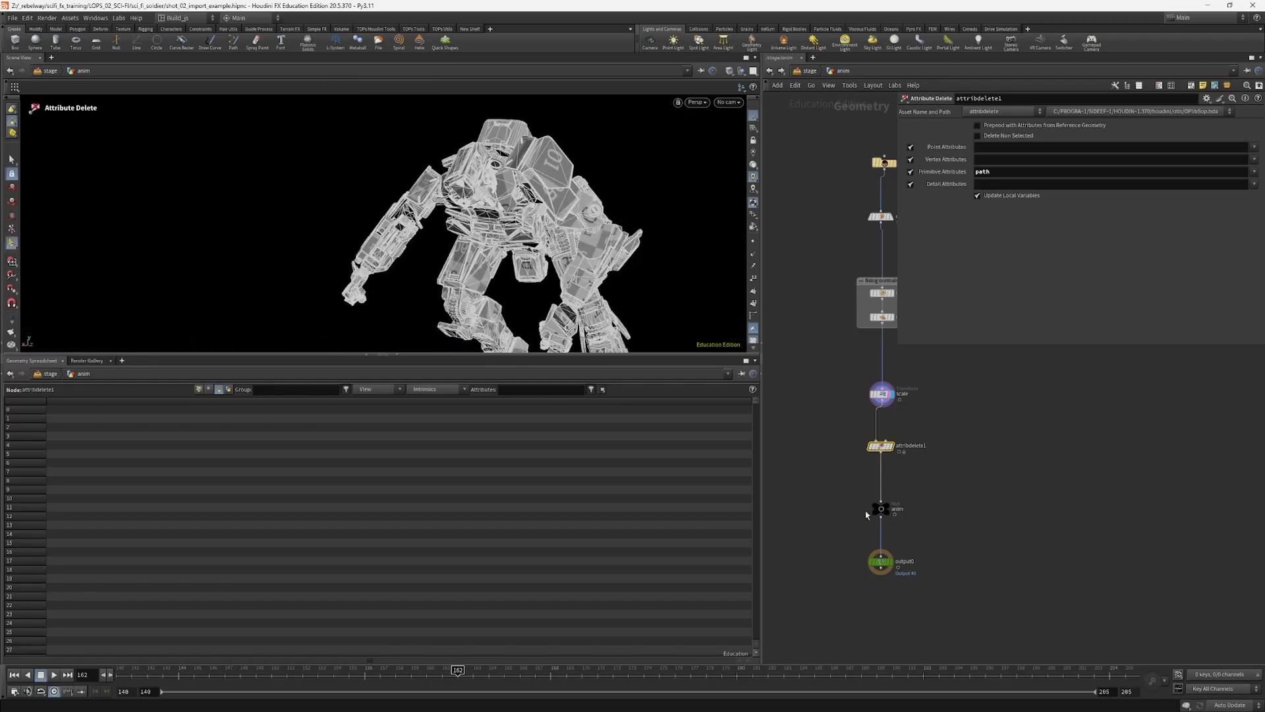
pyautogui.press('Tab')
pyautogui.write('na')
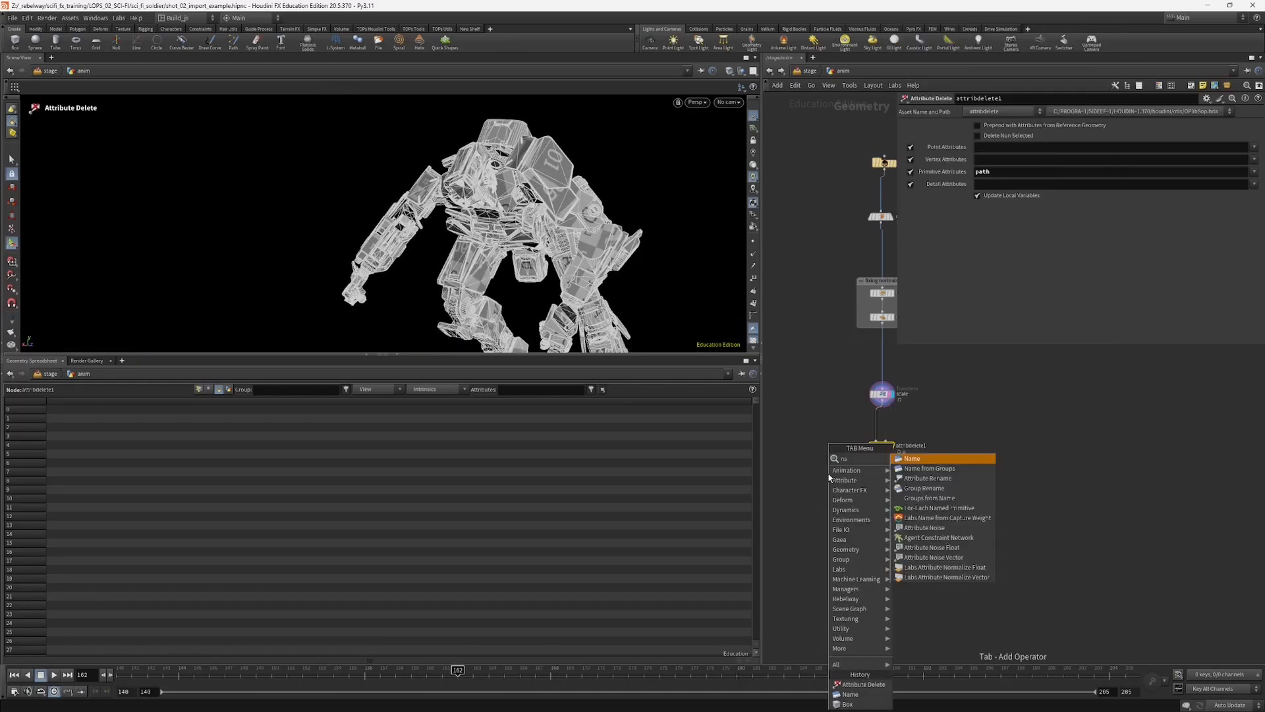
pyautogui.press('Return')
pyautogui.click(885, 476)
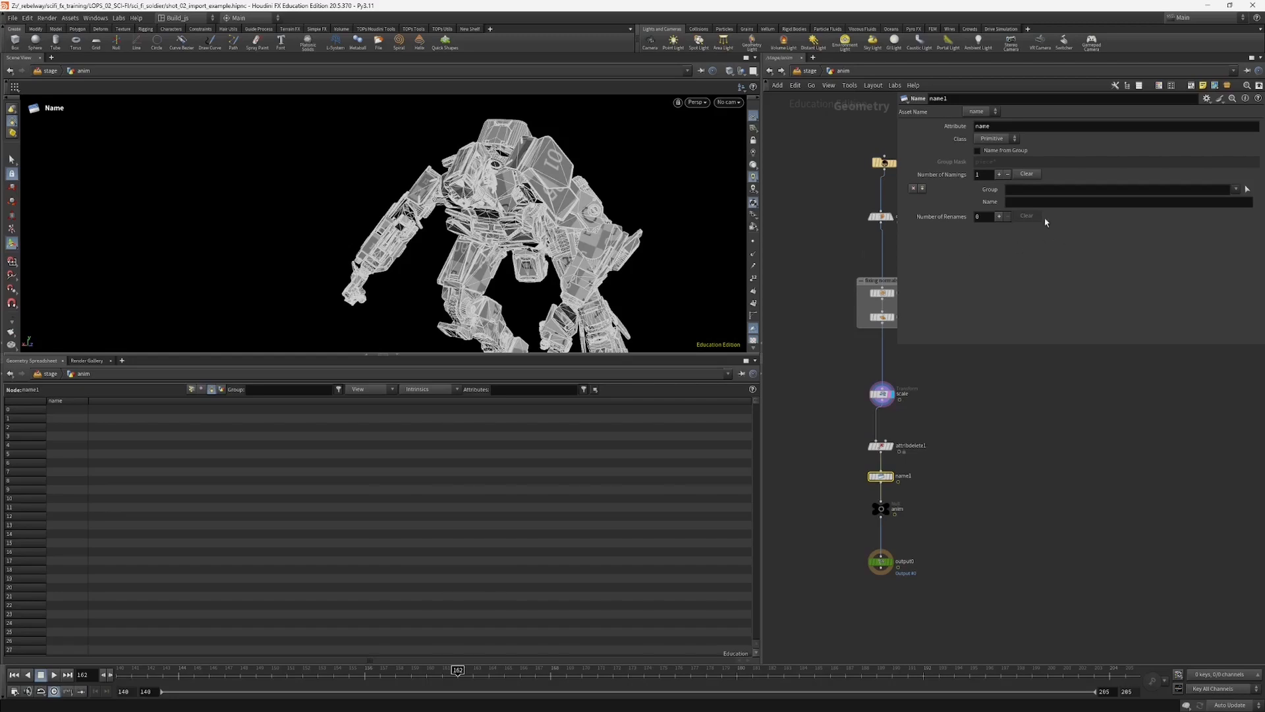
pyautogui.click(1030, 205)
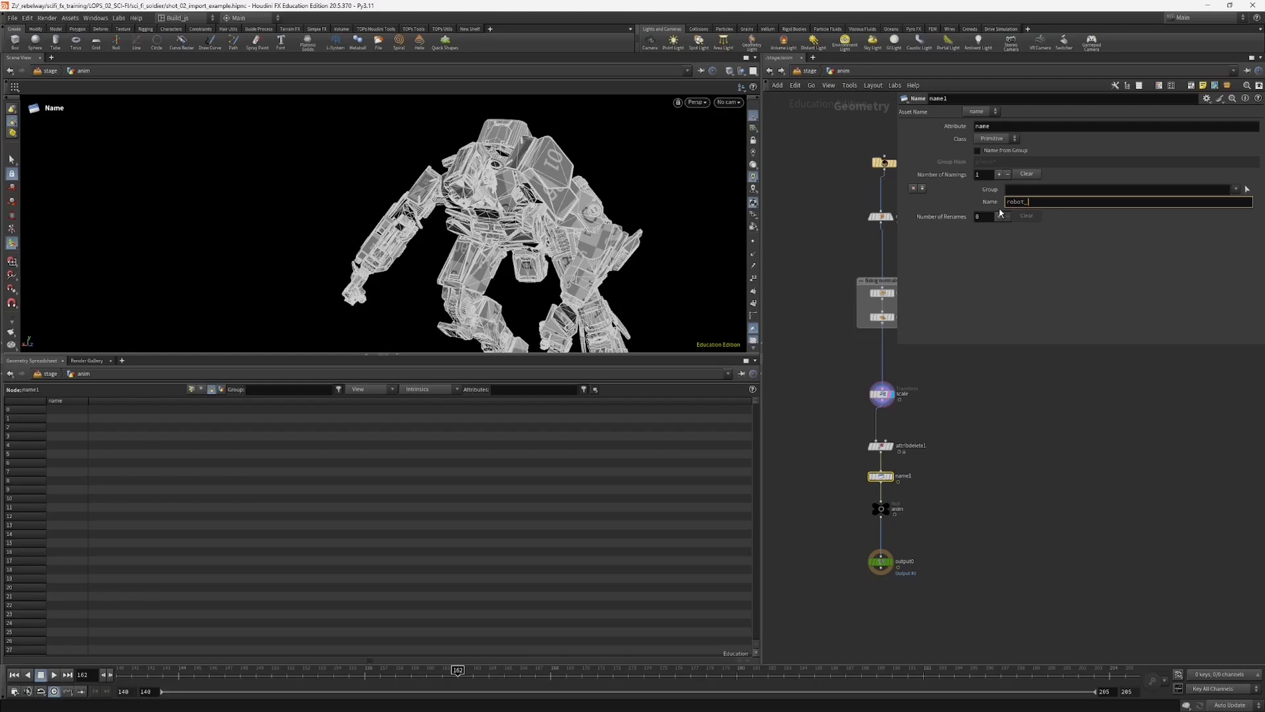
pyautogui.press('Return')
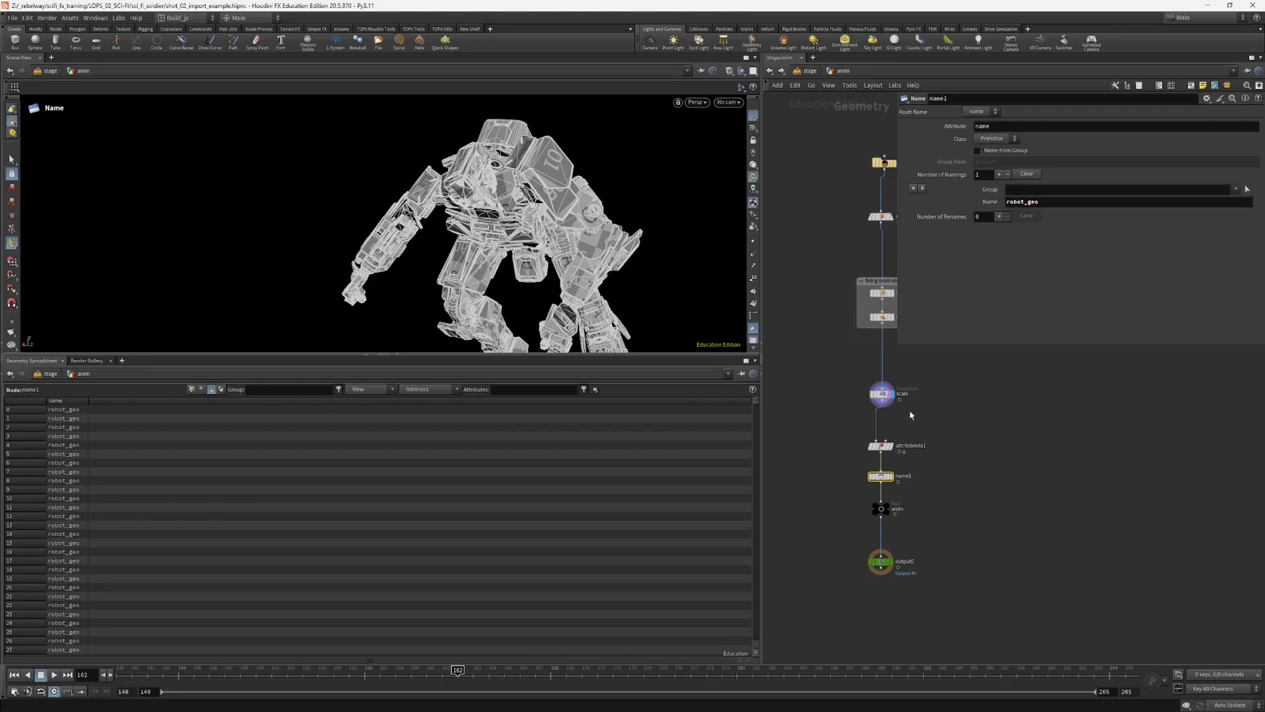
# Step: Return to the stage and select the SOP Import node to check the mesh name in the scene graph
pyautogui.moveTo(851, 378); pyautogui.dragTo(846, 366, button='middle')
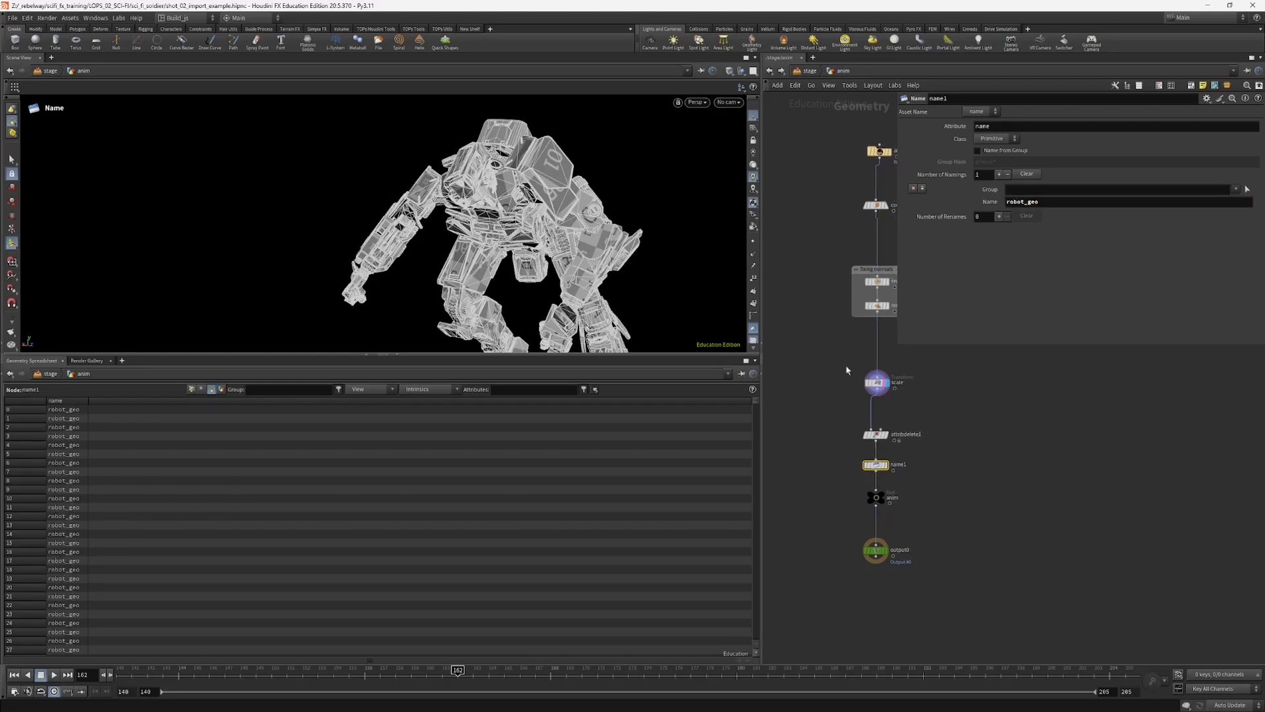
pyautogui.click(813, 72)
pyautogui.moveTo(865, 507); pyautogui.dragTo(845, 468, button='middle')
pyautogui.moveTo(835, 452); pyautogui.dragTo(889, 535)
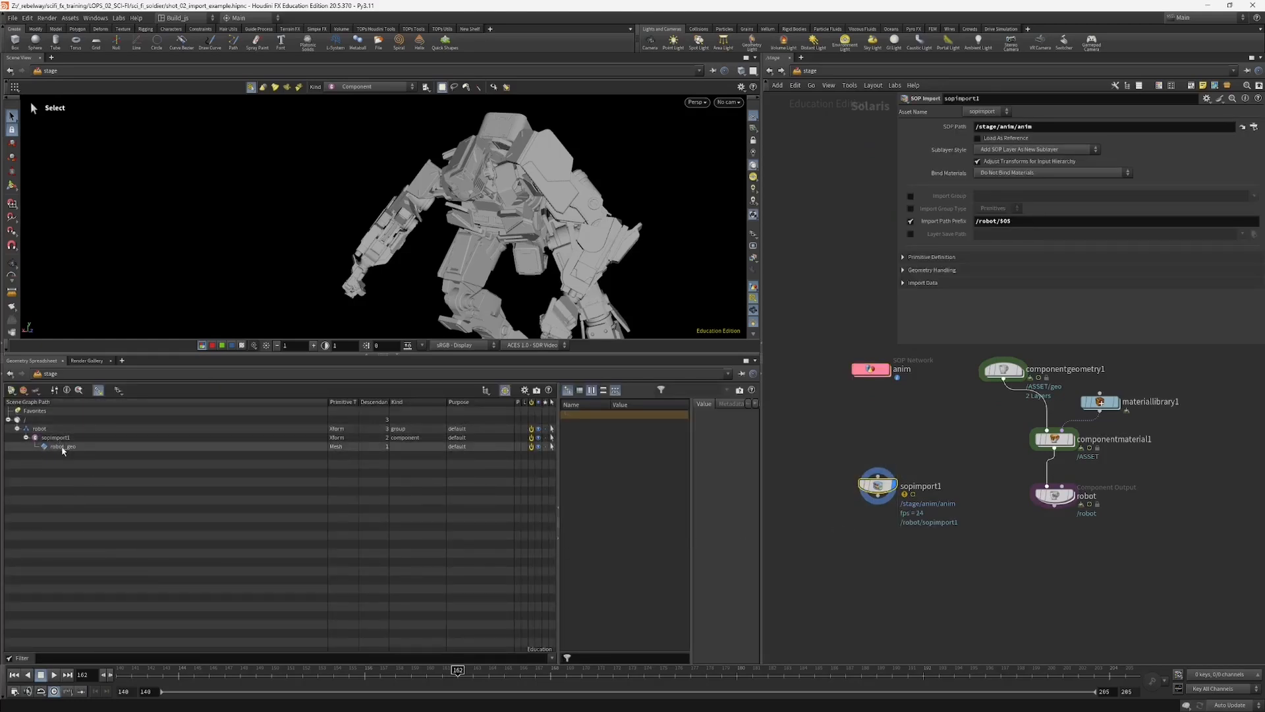
pyautogui.moveTo(882, 448); pyautogui.dragTo(861, 437, button='middle')
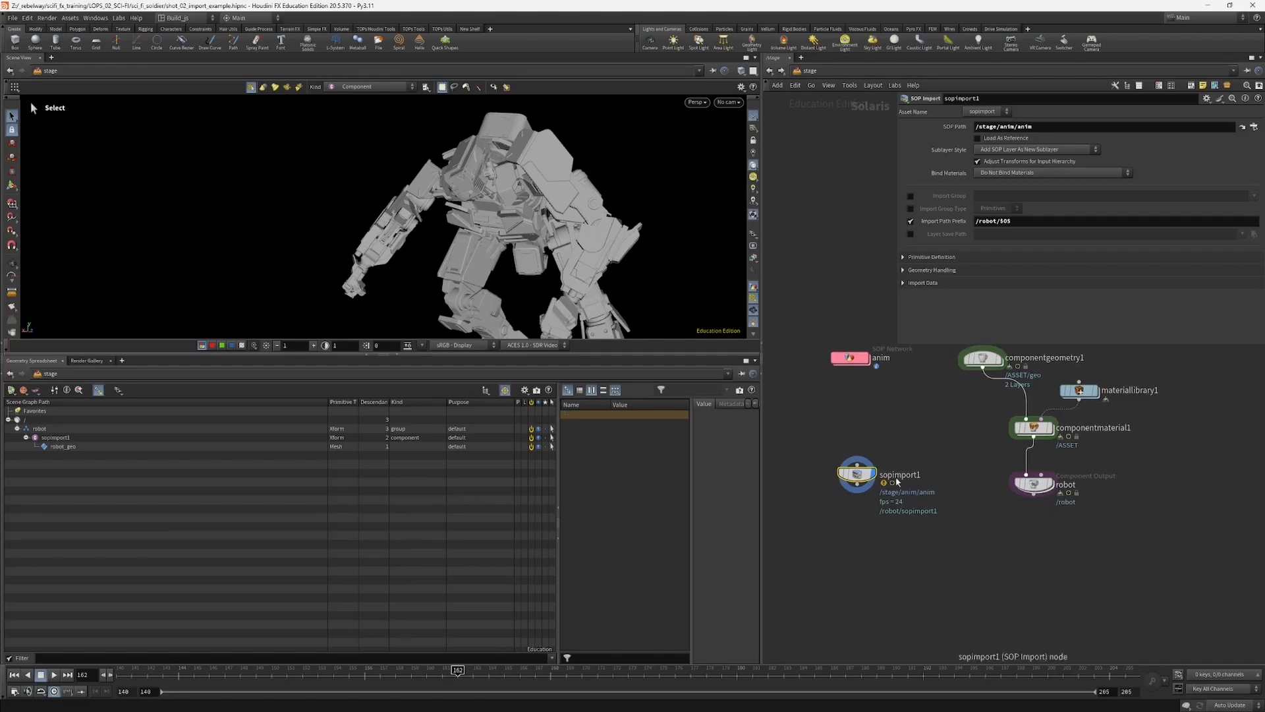
# Step: Rename the SOP Import node as sopimport_robot
pyautogui.doubleClick(901, 475)
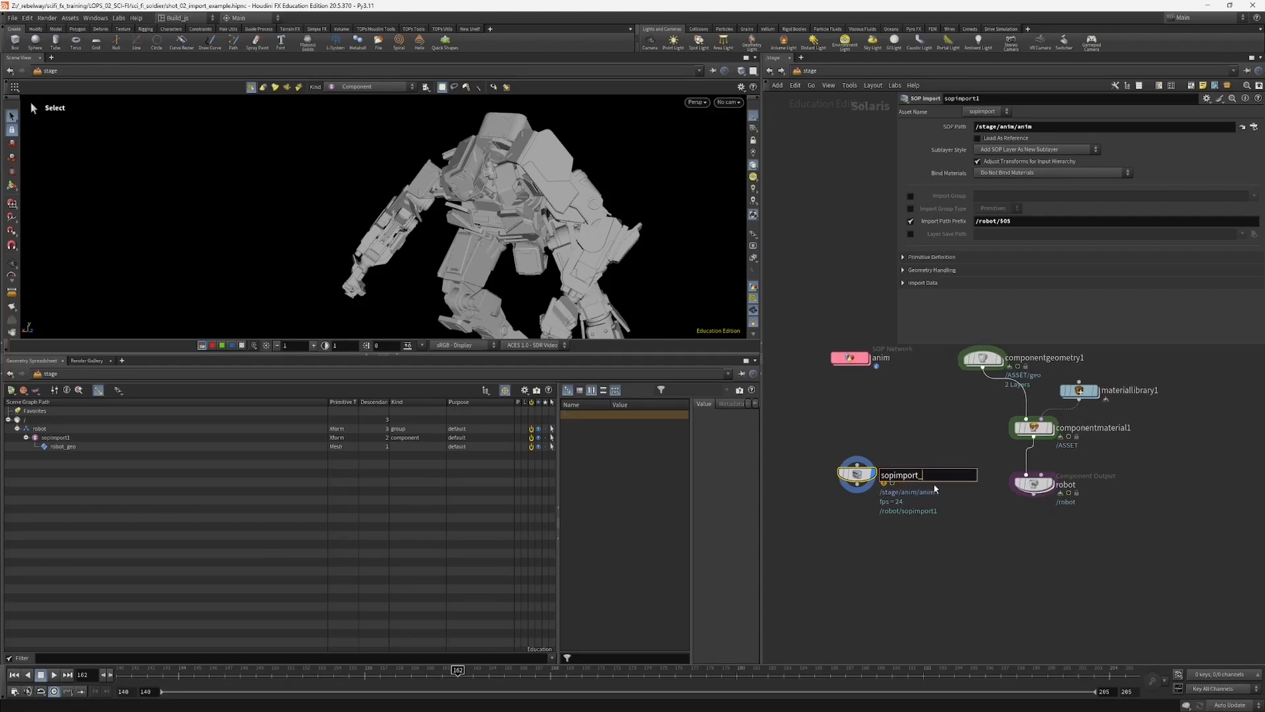
pyautogui.write('sopimport_robot')
pyautogui.press('Return')
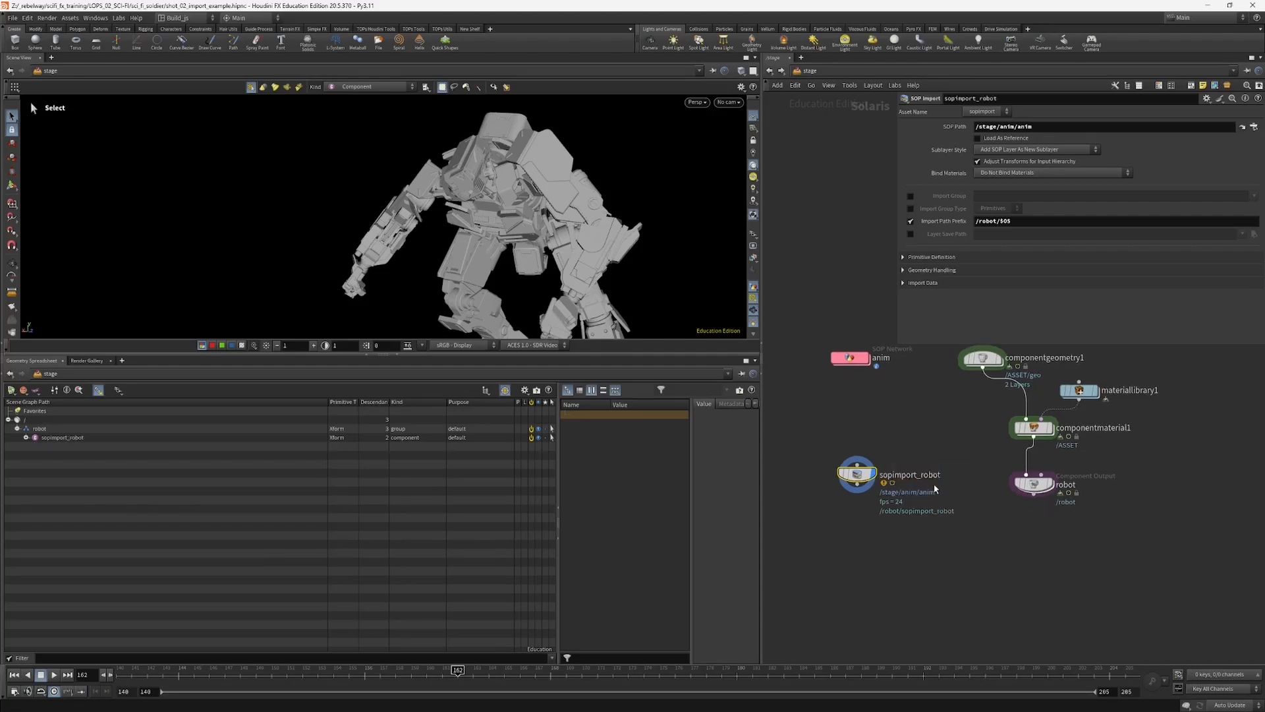
# Step: Inspect the sopimport_robot primitive in the scene graph and shorten the SOP Import node's Import Path Prefix to /$OS
pyautogui.click(53, 439)
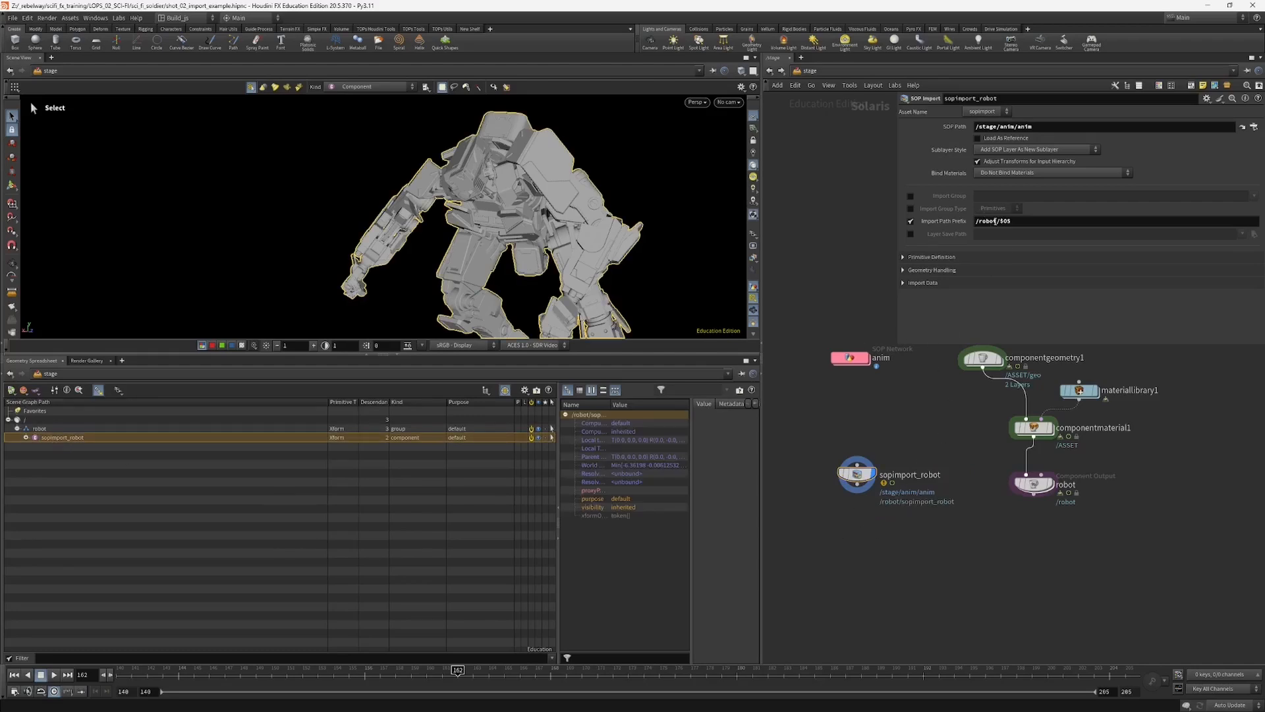
pyautogui.press('BackSpace')
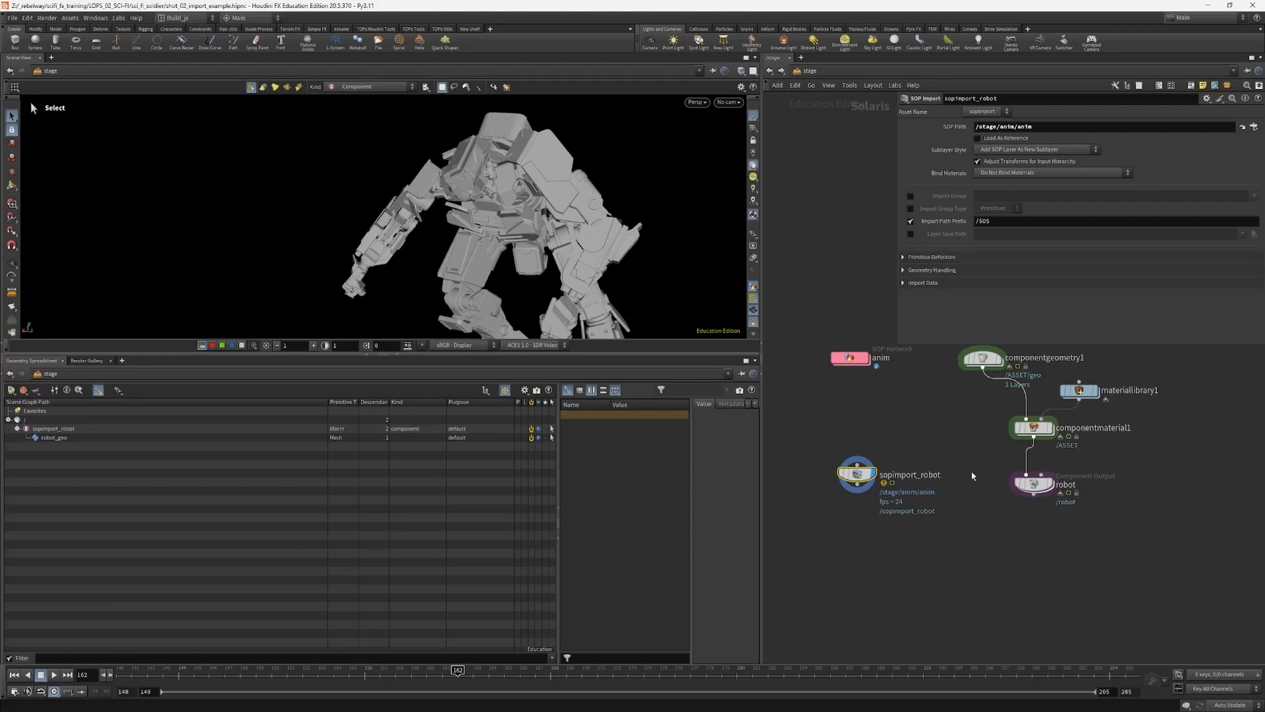
# Step: Compare the scene graph hierarchy of the robot Component Output with that of the sopimport_robot node
pyautogui.click(1071, 492)
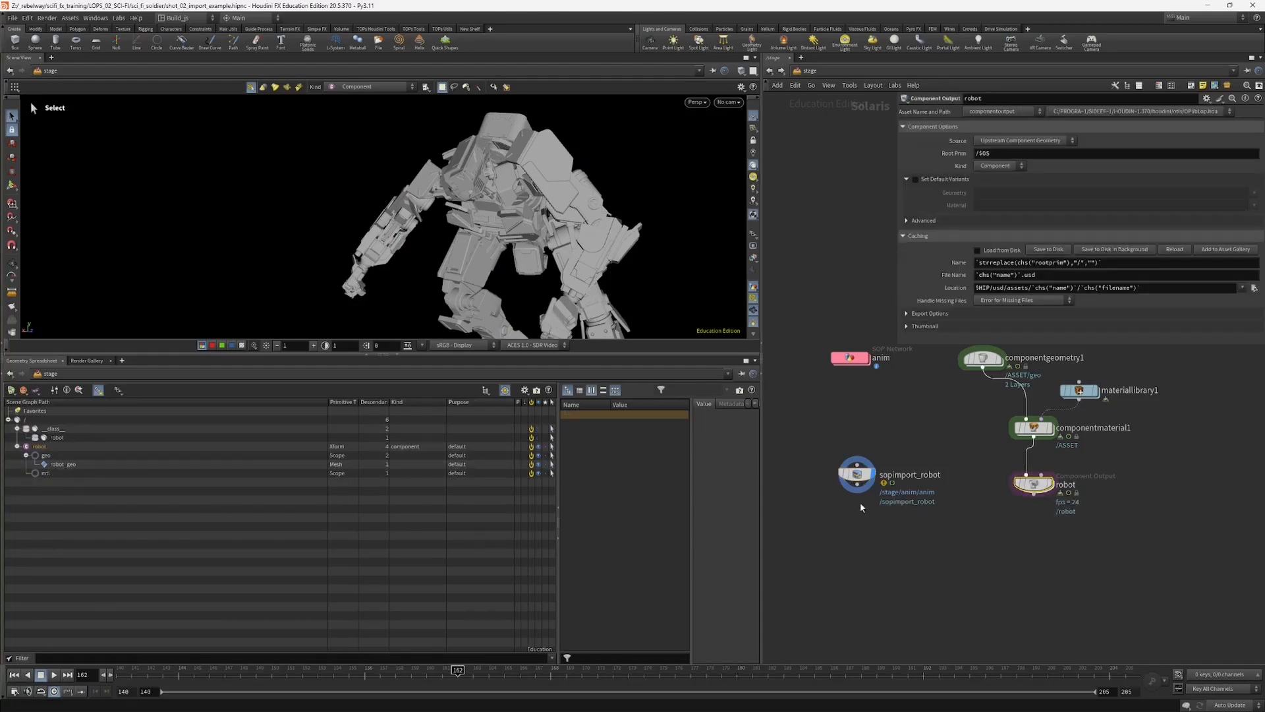
pyautogui.moveTo(884, 511); pyautogui.dragTo(816, 479)
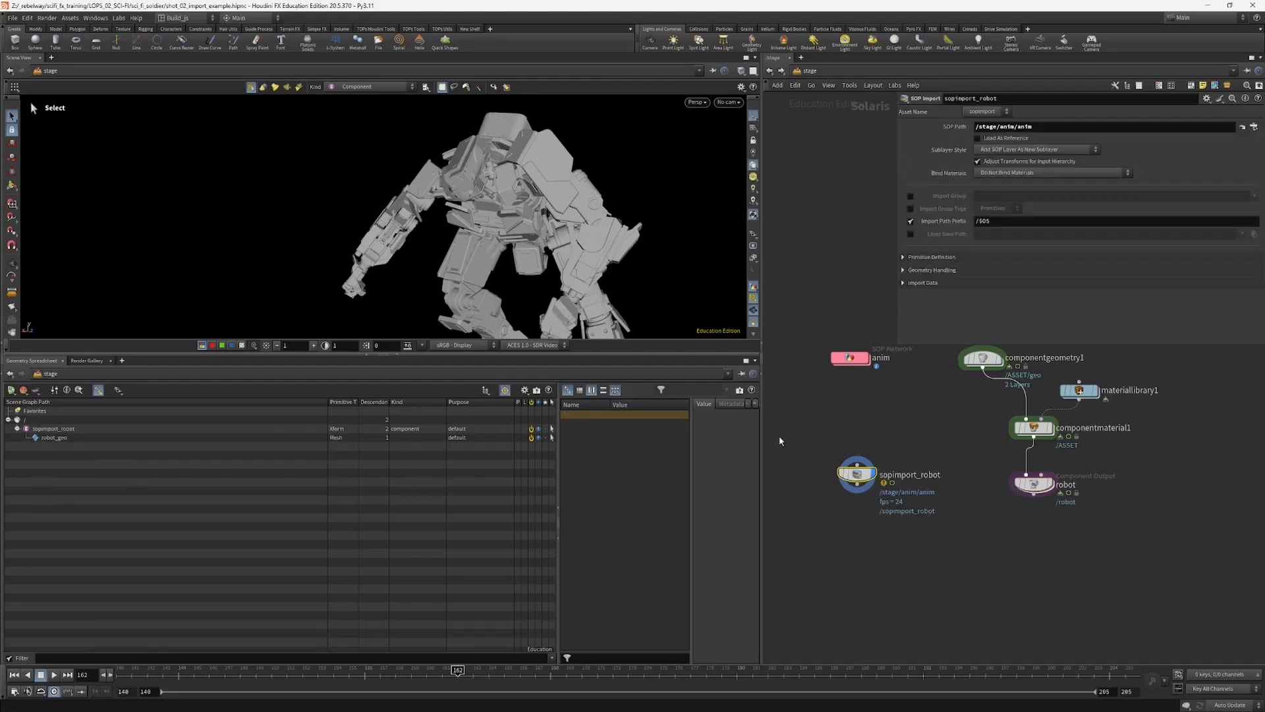
# Step: In the anim network, move the Attribute Delete node up toward the scale node and display its output
pyautogui.doubleClick(850, 358)
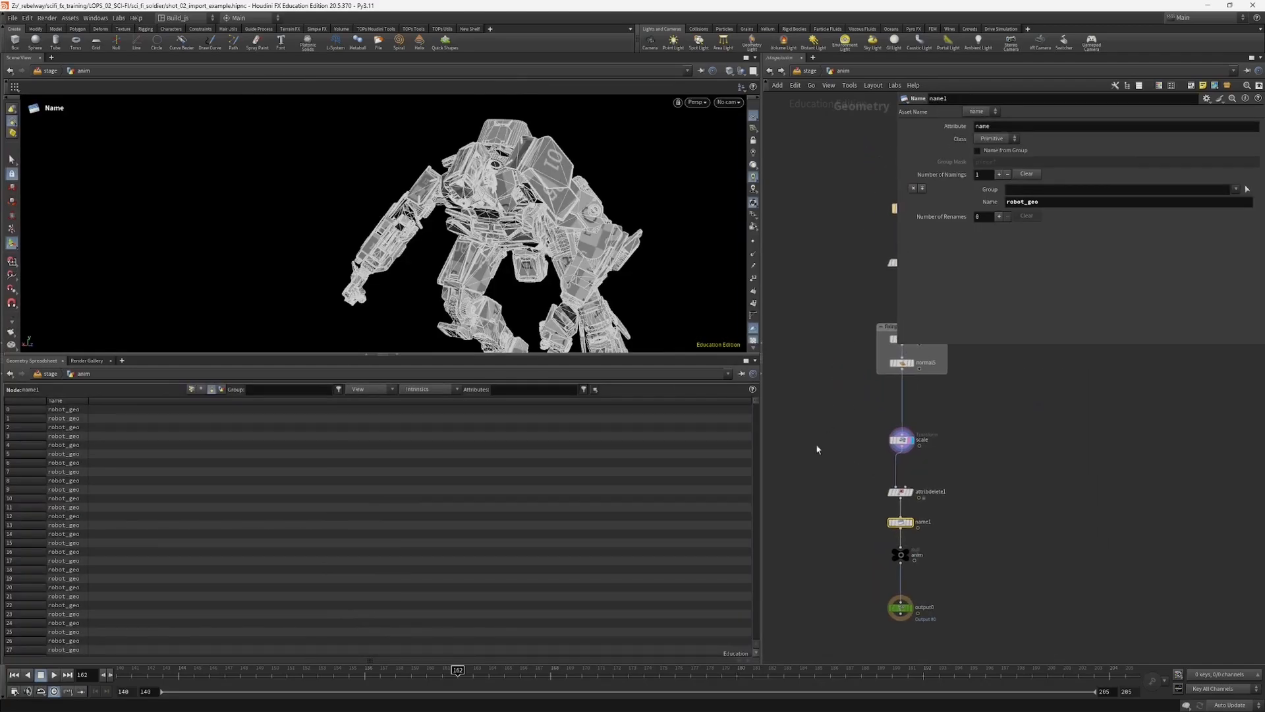
pyautogui.press('Escape')
pyautogui.moveTo(468, 211); pyautogui.dragTo(525, 245)
pyautogui.moveTo(835, 498); pyautogui.dragTo(796, 451, button='middle')
pyautogui.moveTo(862, 475); pyautogui.dragTo(864, 431)
pyautogui.click(873, 444)
pyautogui.click(860, 430)
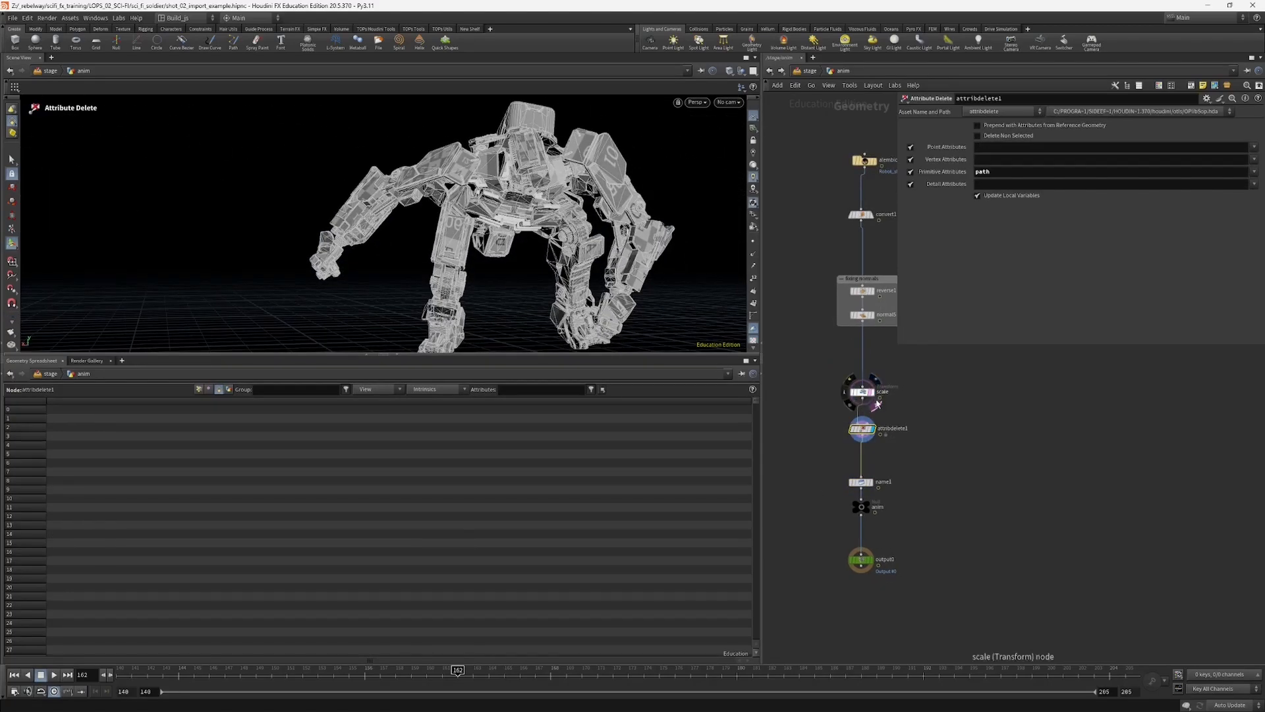
pyautogui.click(875, 404)
pyautogui.click(861, 392)
pyautogui.click(862, 429)
pyautogui.press('Escape')
# Step: Select all geometry islands of both robot arms in the viewport
pyautogui.moveTo(542, 272); pyautogui.dragTo(486, 205)
pyautogui.click(12, 161)
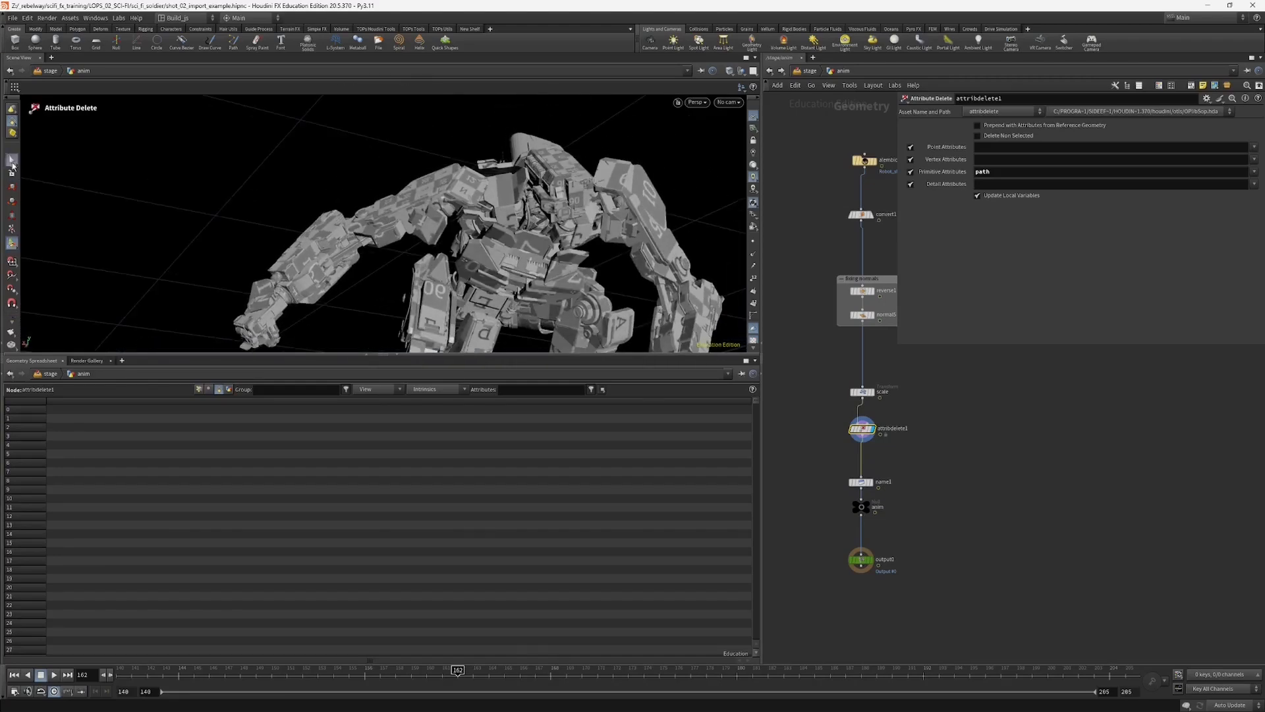
pyautogui.press('Escape')
pyautogui.moveTo(554, 235); pyautogui.dragTo(375, 263)
pyautogui.press('s')
pyautogui.moveTo(296, 124); pyautogui.dragTo(394, 221)
pyautogui.keyDown('shift'); pyautogui.moveTo(235, 190); pyautogui.dragTo(253, 224); pyautogui.keyUp('shift')
pyautogui.keyDown('shift'); pyautogui.moveTo(418, 155); pyautogui.dragTo(483, 309); pyautogui.keyUp('shift')
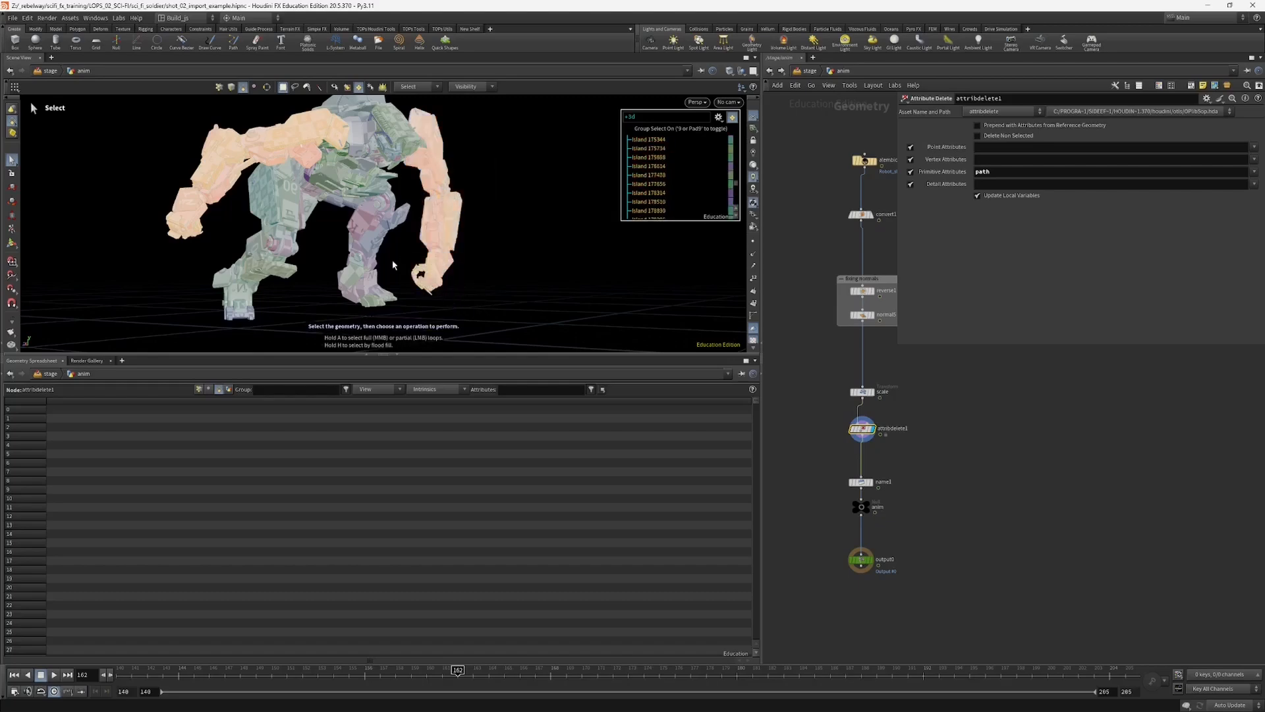
# Step: Create a primitive group named arms from the selected arm geometry
pyautogui.press('Tab')
pyautogui.write('gr')
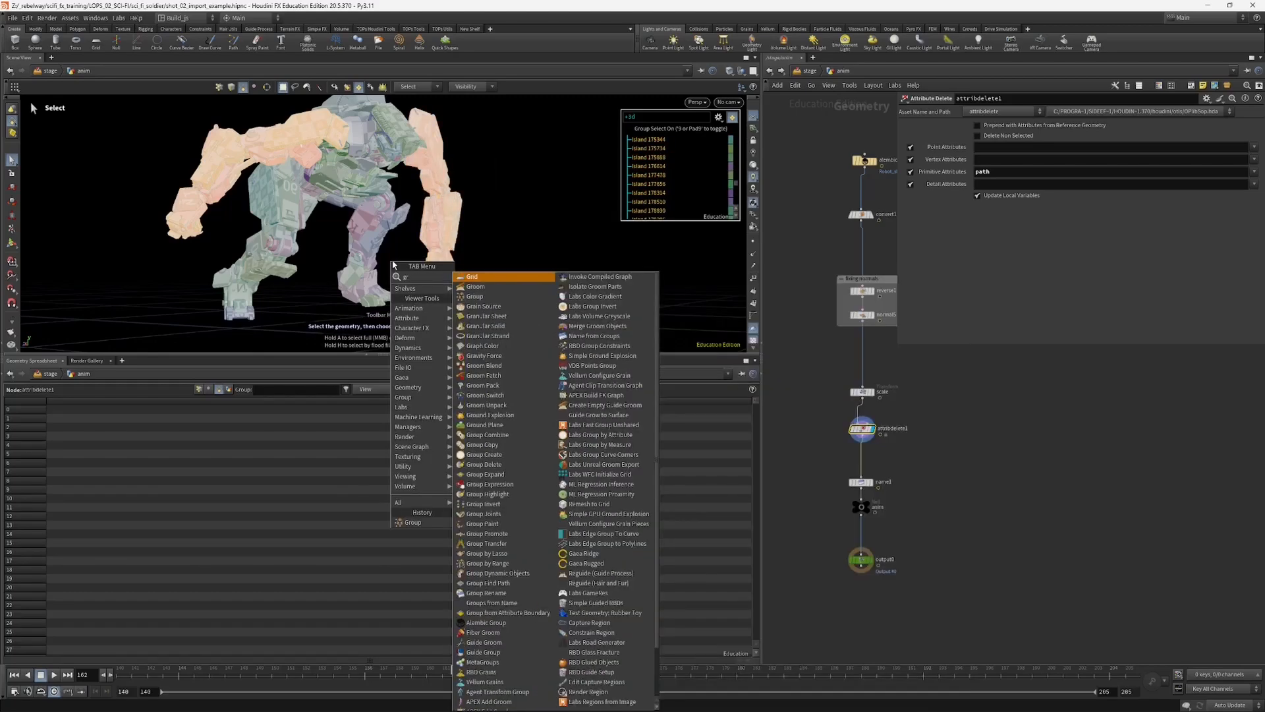
pyautogui.press('Escape')
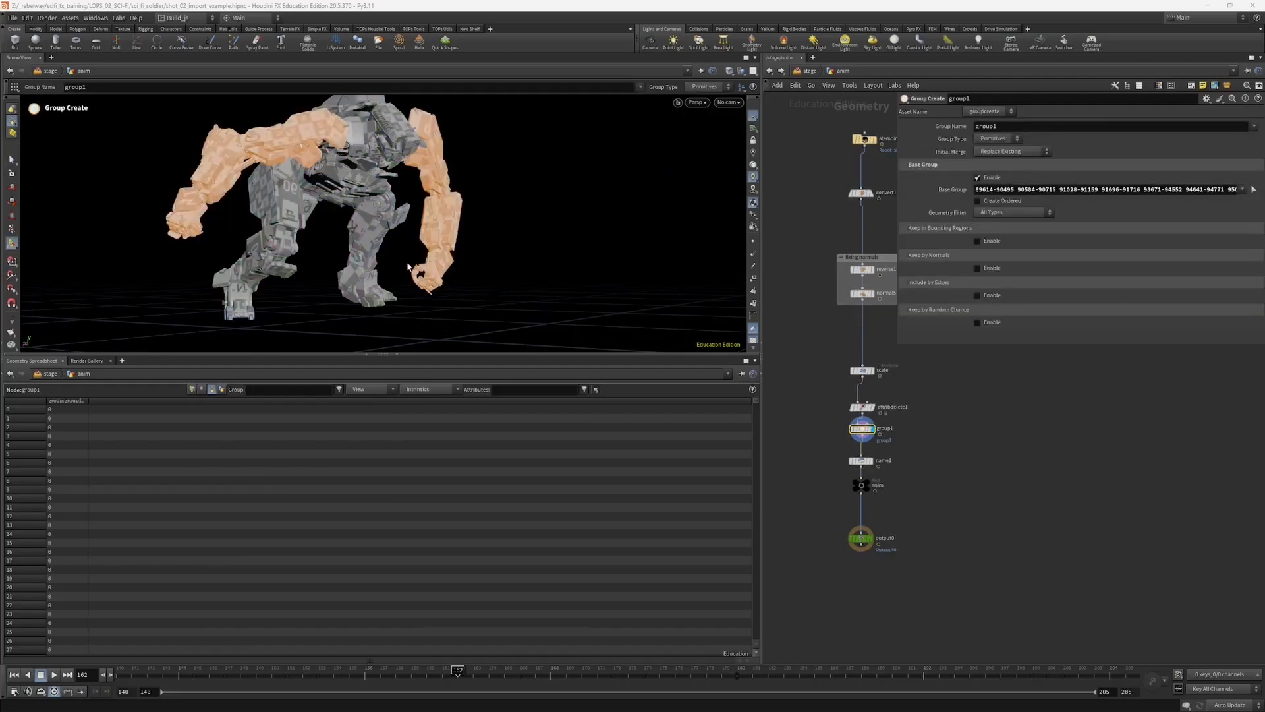
pyautogui.moveTo(1014, 127); pyautogui.dragTo(957, 137)
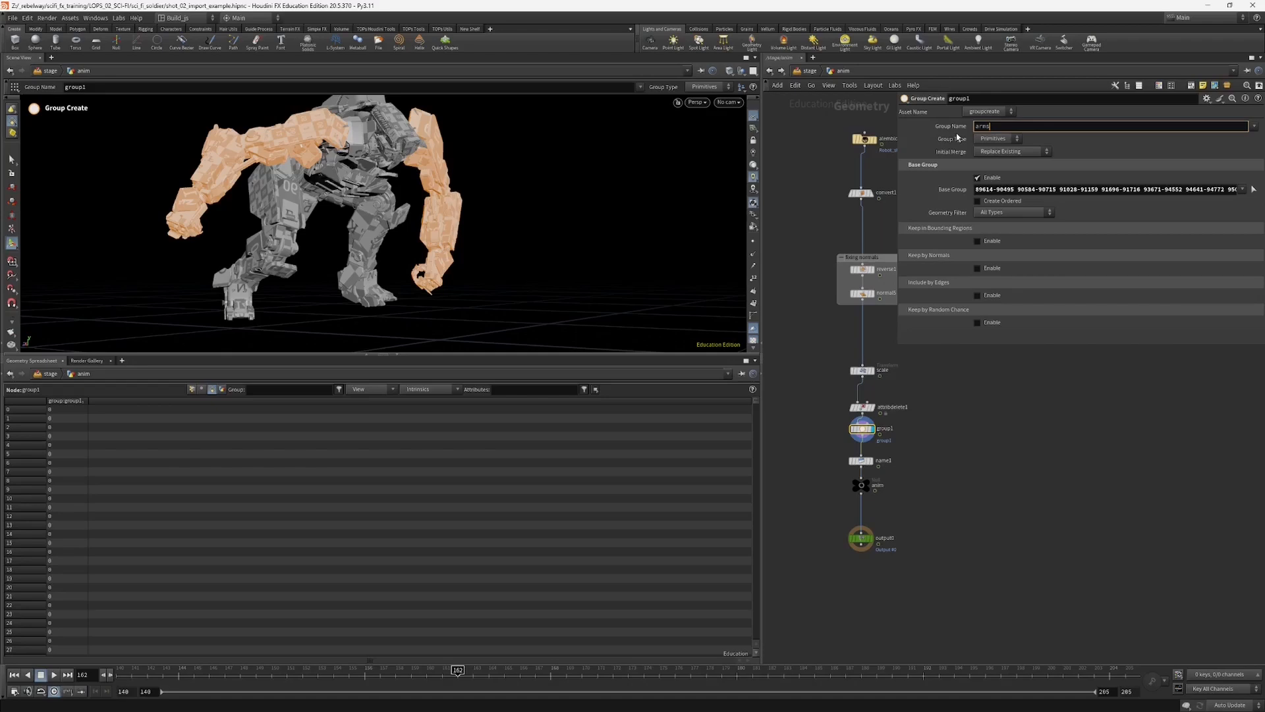
pyautogui.press('Return')
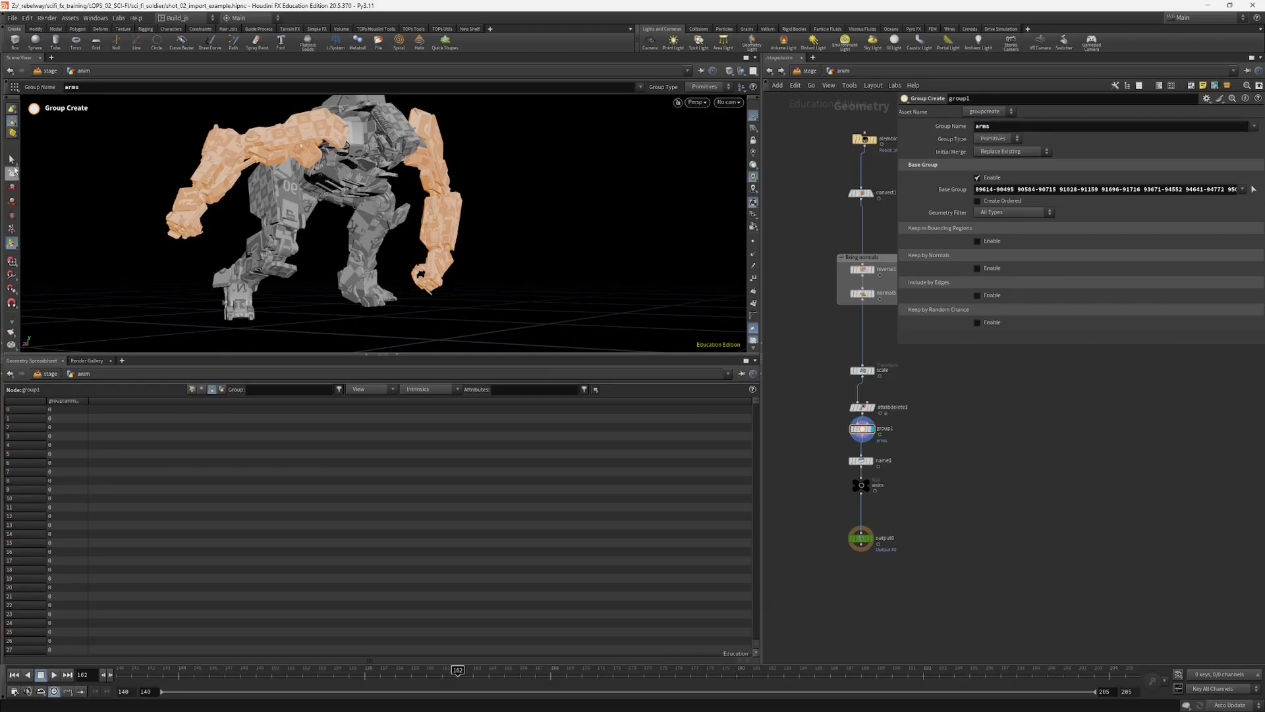
# Step: Select the geometry of both robot legs in the viewport, excluding the arms and body
pyautogui.click(11, 159)
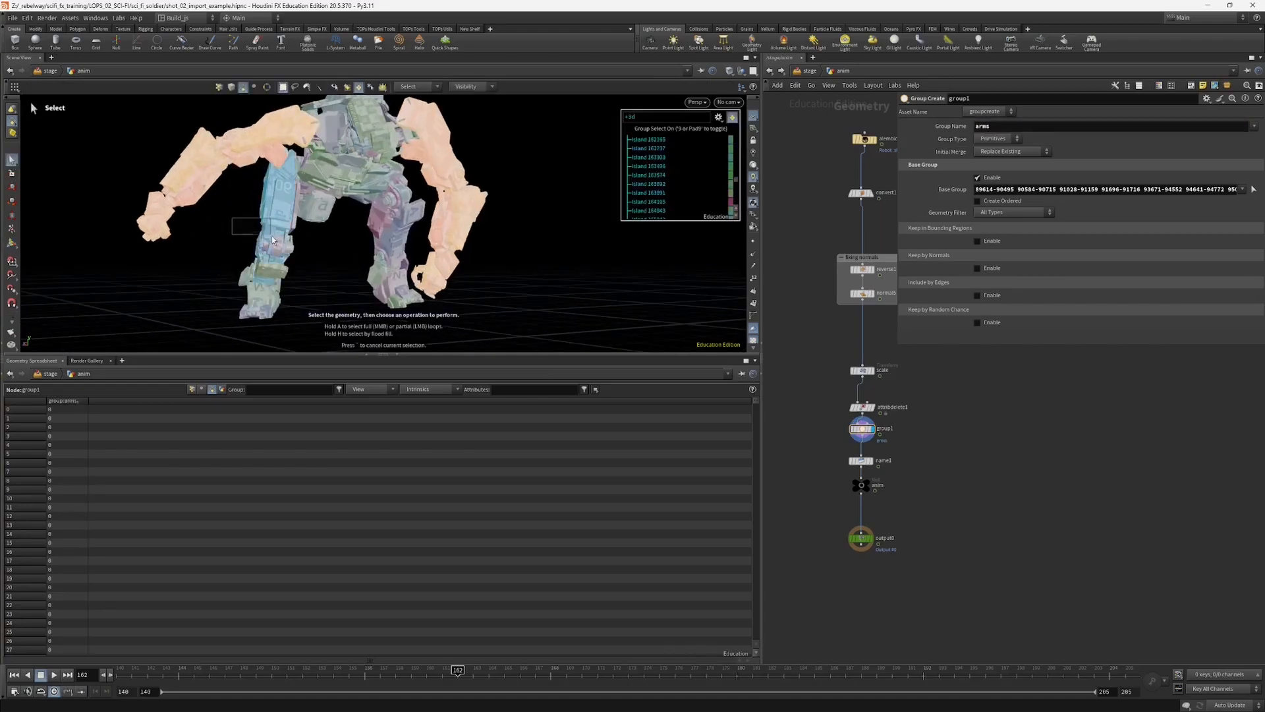
pyautogui.moveTo(272, 236); pyautogui.dragTo(300, 274)
pyautogui.keyDown('shift'); pyautogui.moveTo(212, 263); pyautogui.dragTo(167, 259); pyautogui.keyUp('shift')
pyautogui.keyDown('alt'); pyautogui.moveTo(464, 209); pyautogui.dragTo(375, 226, button='middle'); pyautogui.keyUp('alt')
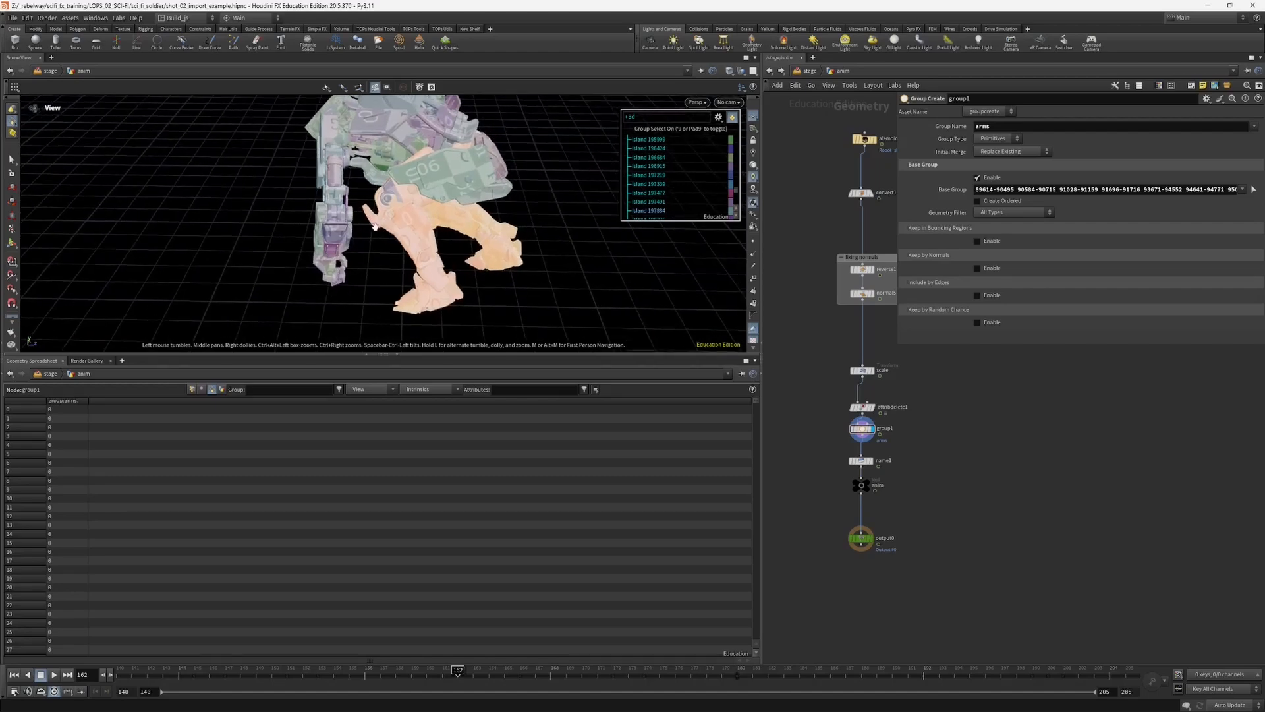
pyautogui.keyDown('alt'); pyautogui.moveTo(375, 226); pyautogui.dragTo(389, 331); pyautogui.keyUp('alt')
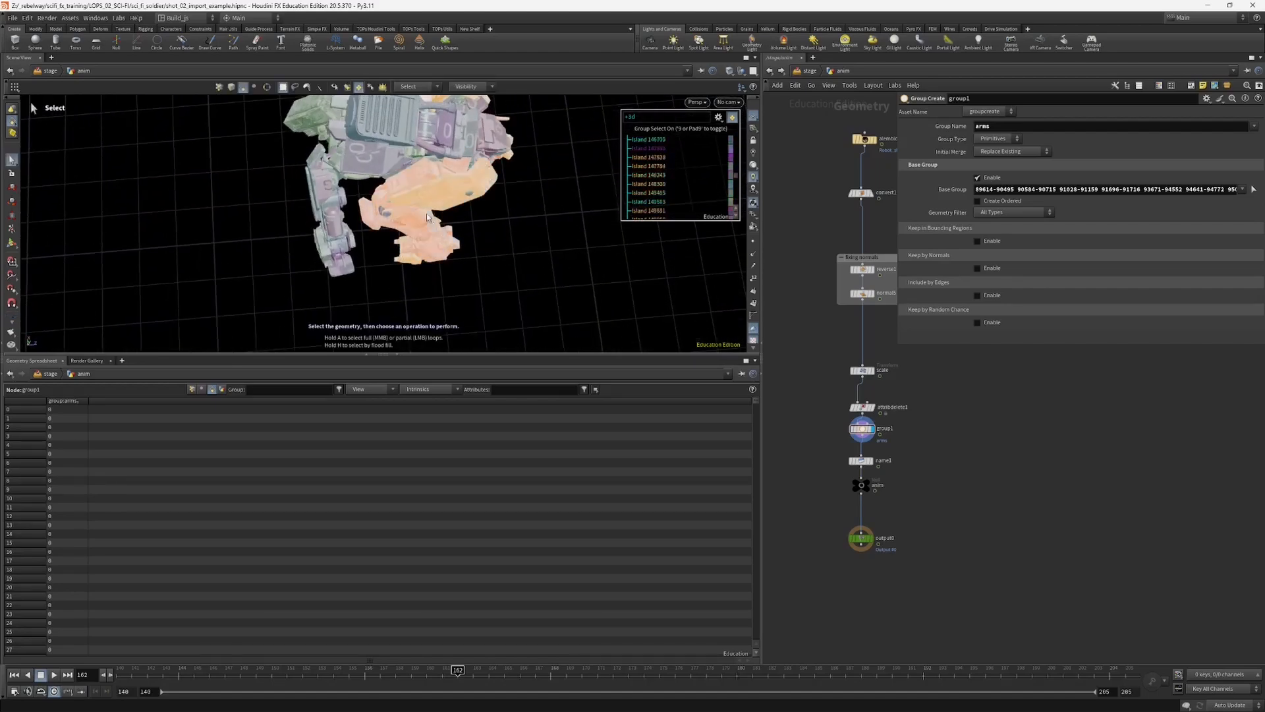
pyautogui.keyDown('alt'); pyautogui.moveTo(426, 218); pyautogui.dragTo(221, 182); pyautogui.keyUp('alt')
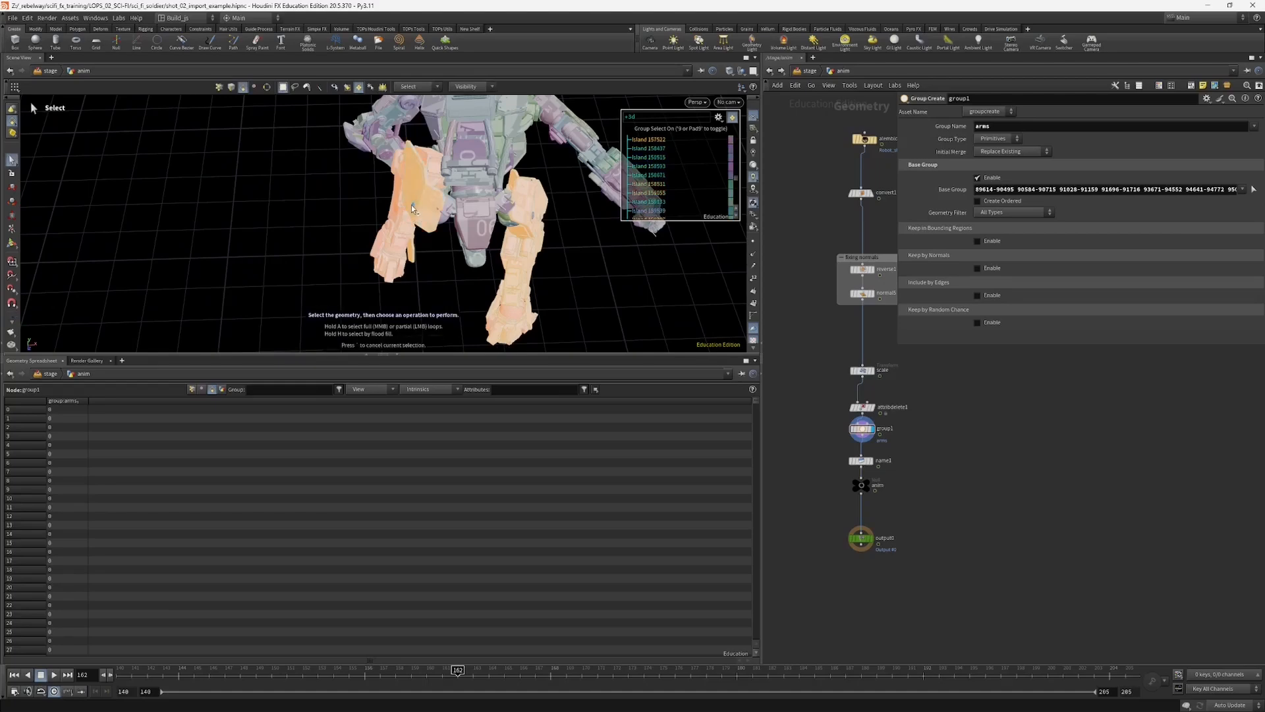
pyautogui.keyDown('alt'); pyautogui.moveTo(412, 208); pyautogui.dragTo(509, 180); pyautogui.keyUp('alt')
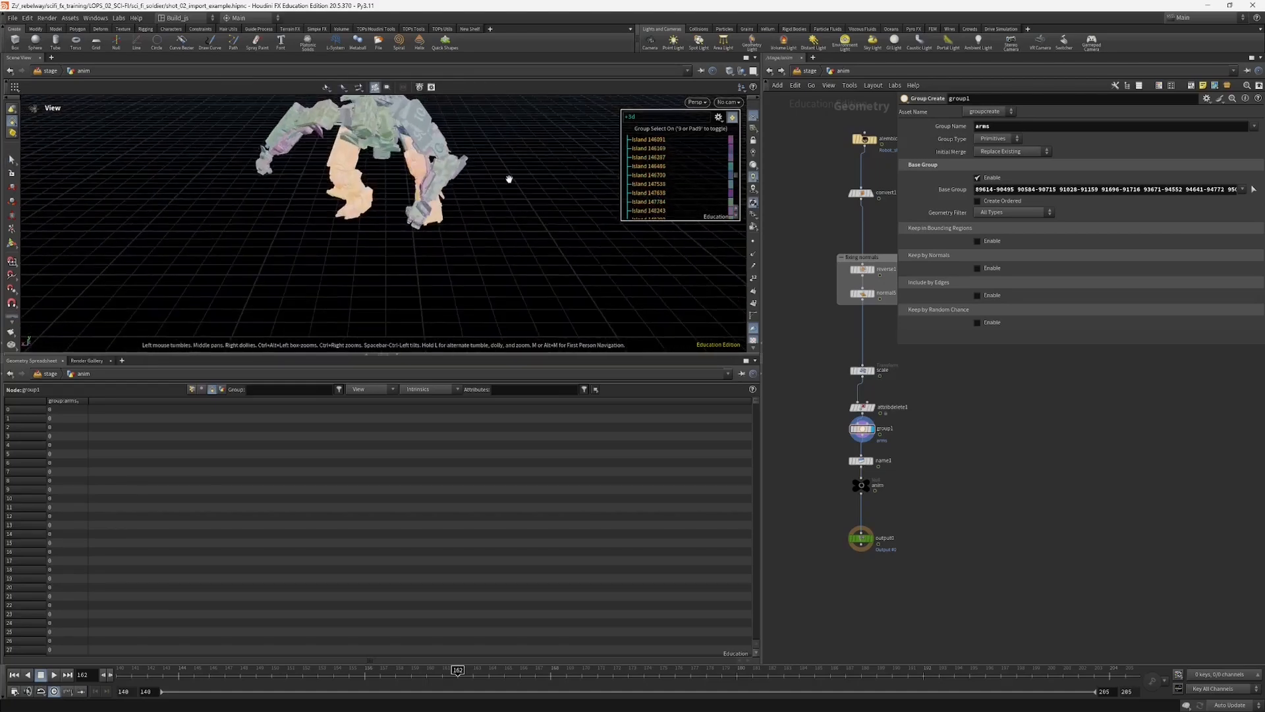
pyautogui.keyDown('alt'); pyautogui.moveTo(509, 179); pyautogui.dragTo(544, 234, button='middle'); pyautogui.keyUp('alt')
pyautogui.keyDown('alt'); pyautogui.moveTo(544, 234); pyautogui.dragTo(568, 238, button='right'); pyautogui.keyUp('alt')
pyautogui.keyDown('alt'); pyautogui.moveTo(568, 238); pyautogui.dragTo(420, 257); pyautogui.keyUp('alt')
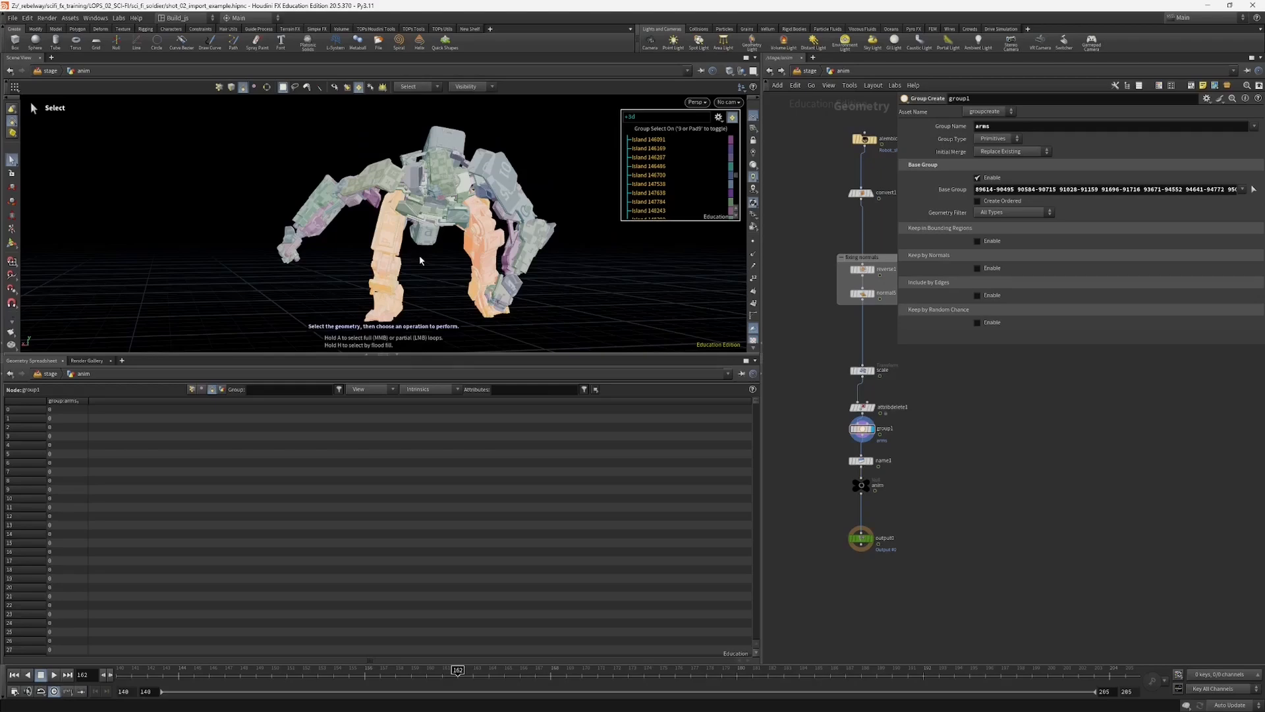
# Step: Create a primitive group named legs from the selected leg geometry
pyautogui.press('Tab')
pyautogui.write('g')
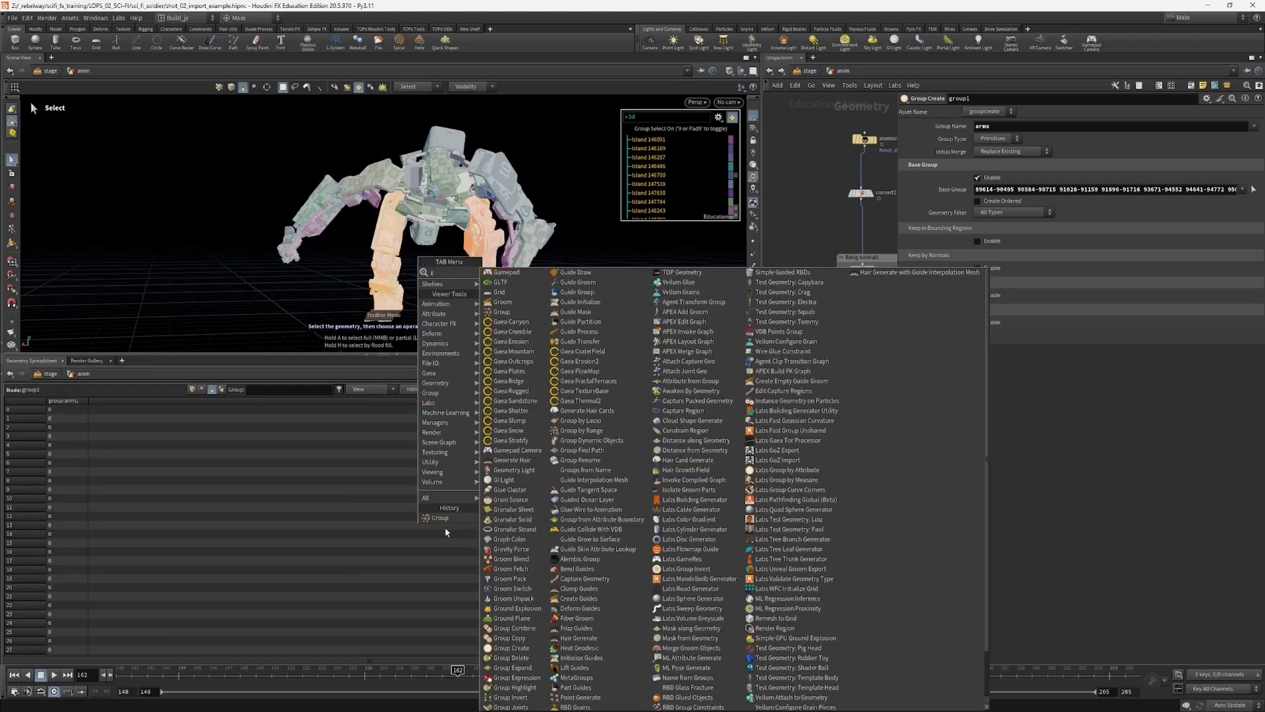
pyautogui.click(439, 518)
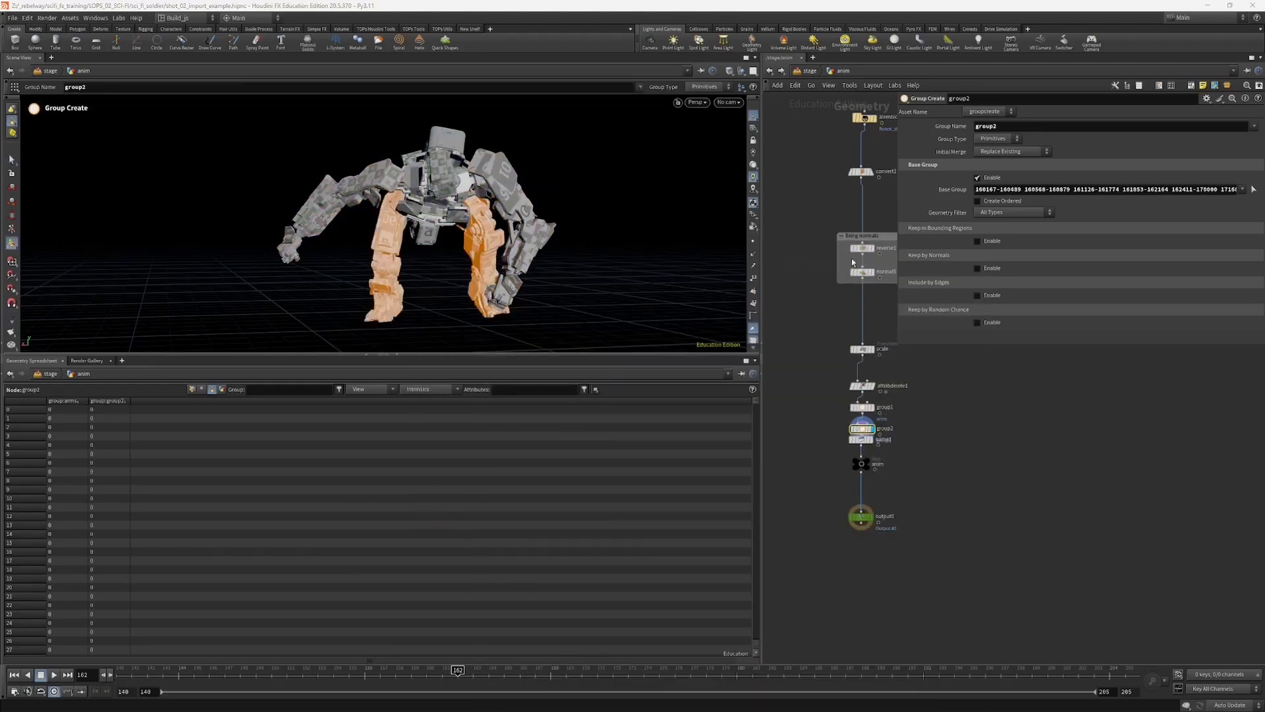
pyautogui.doubleClick(1000, 126)
pyautogui.write('l')
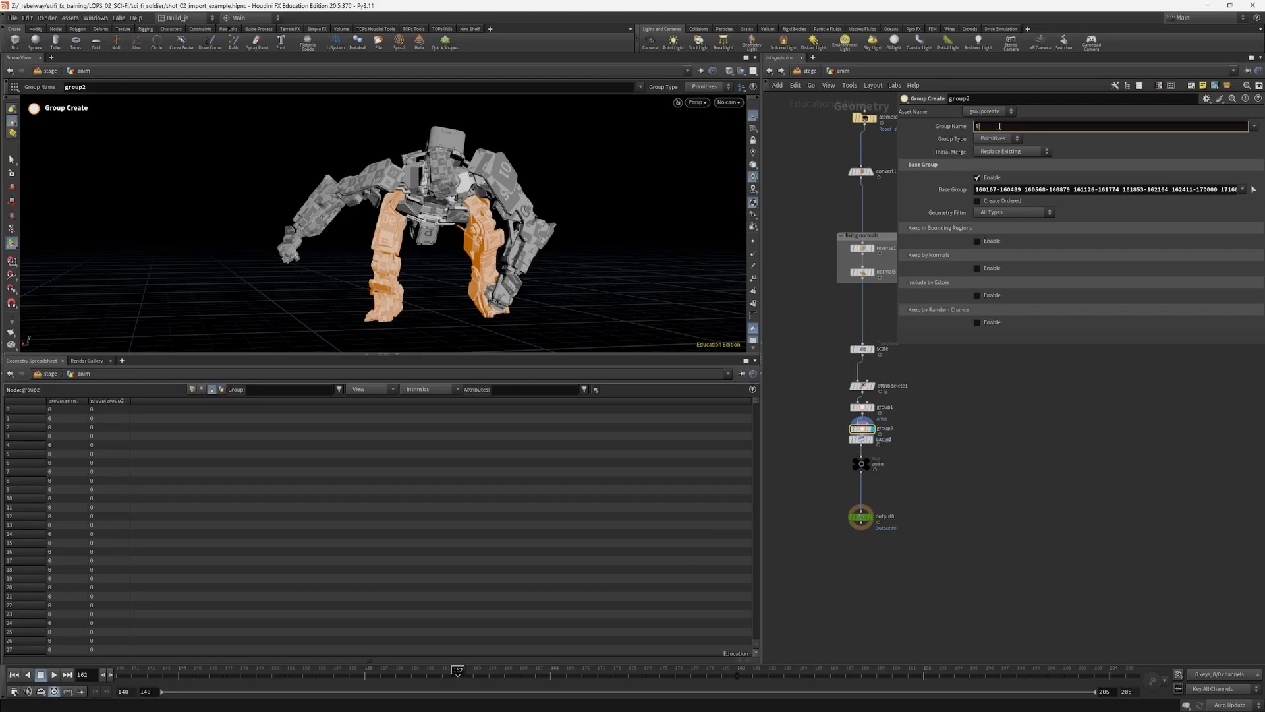
pyautogui.write('egs')
pyautogui.press('Return')
# Step: Space out the Attribute Delete and two group nodes evenly above the Name node in the anim network
pyautogui.scroll(3, 850, 396)
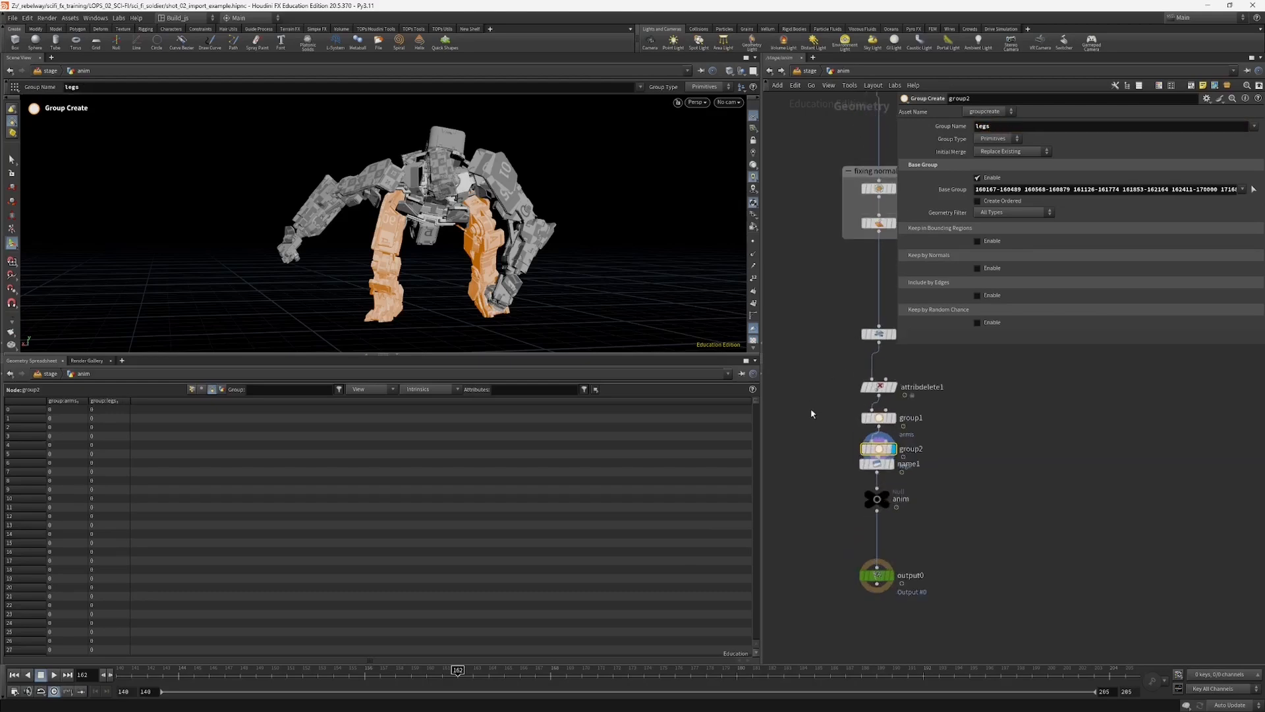
pyautogui.moveTo(870, 415); pyautogui.dragTo(869, 367)
pyautogui.moveTo(833, 394); pyautogui.dragTo(865, 408)
pyautogui.moveTo(868, 411); pyautogui.dragTo(875, 431)
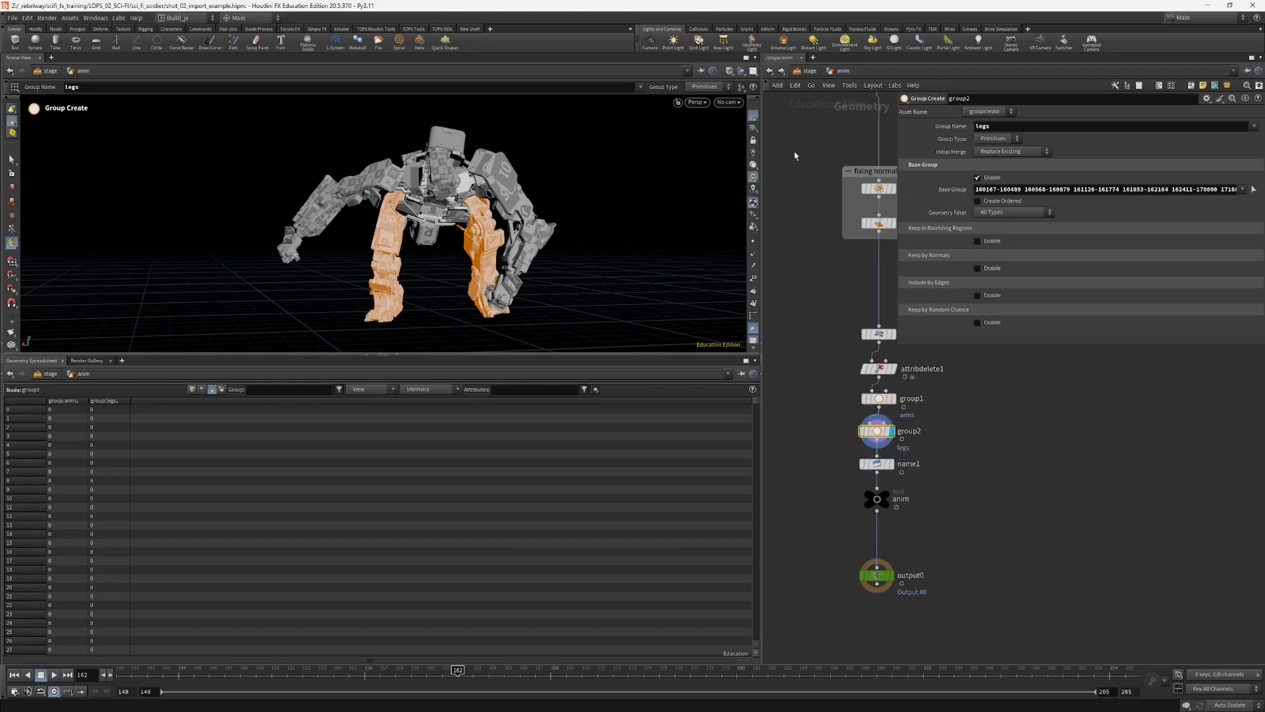
# Step: Return to the stage and inspect the primitives of the robot Component Output and sopimport_robot in the scene graph
pyautogui.click(808, 72)
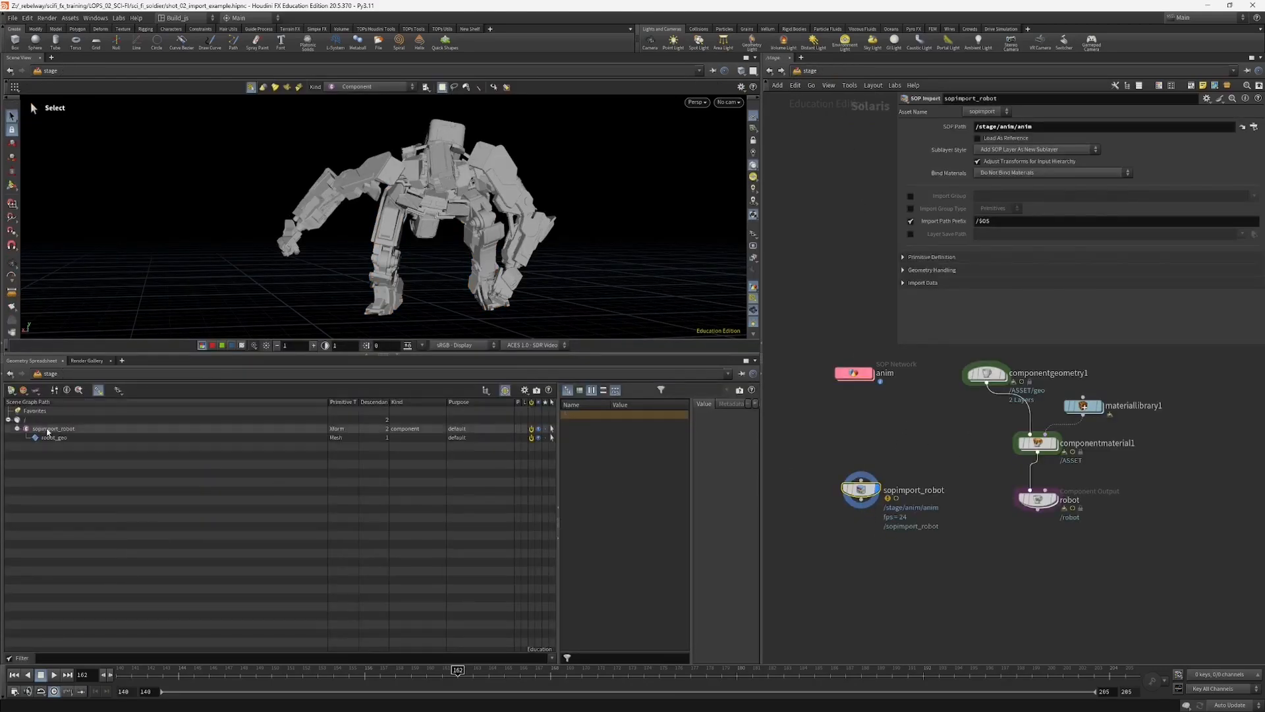
pyautogui.click(1033, 502)
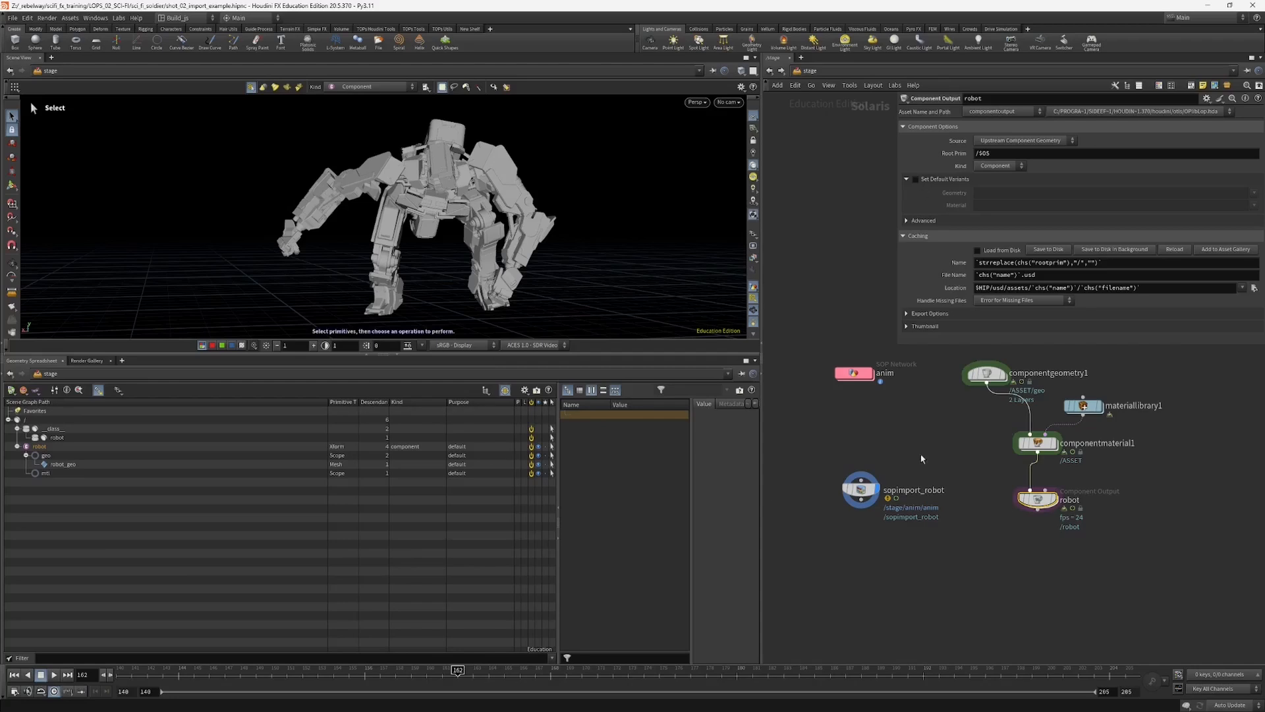
pyautogui.click(861, 489)
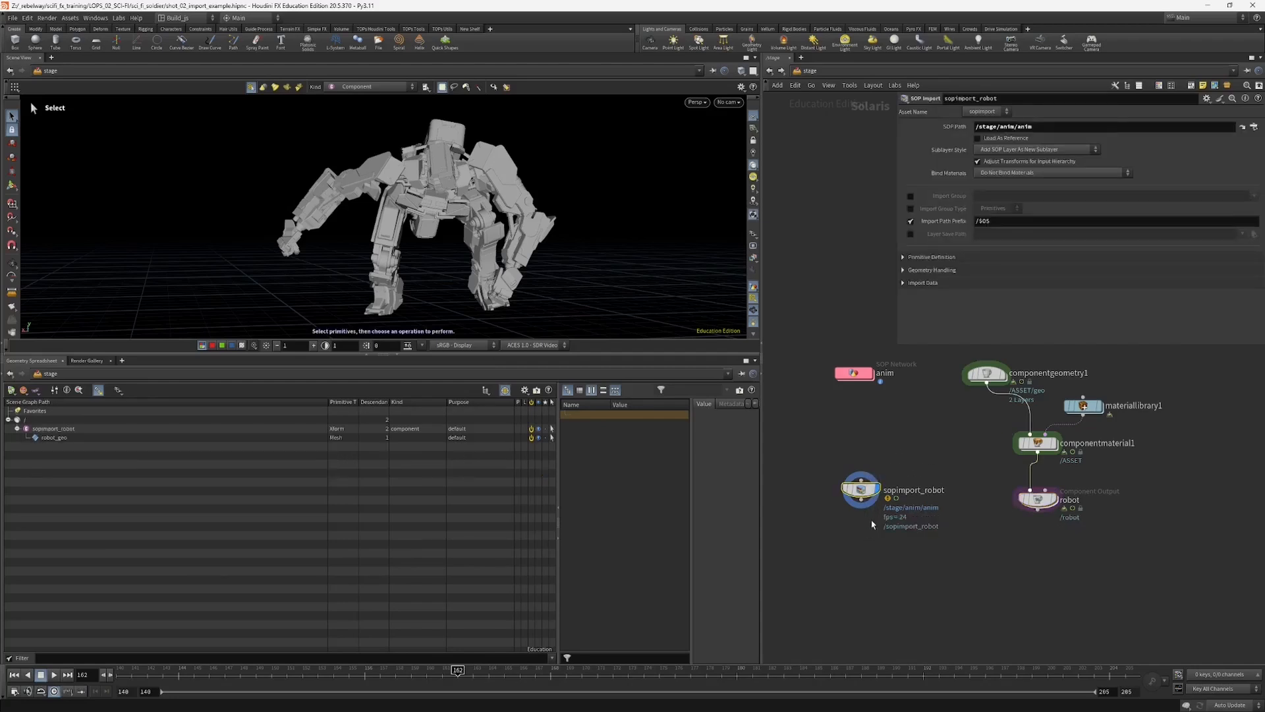
# Step: Enlarge the SOP Import parameters, expand their sections, and enable Subset Groups with the arms group under Import Data
pyautogui.moveTo(898, 342); pyautogui.dragTo(890, 353)
pyautogui.click(900, 270)
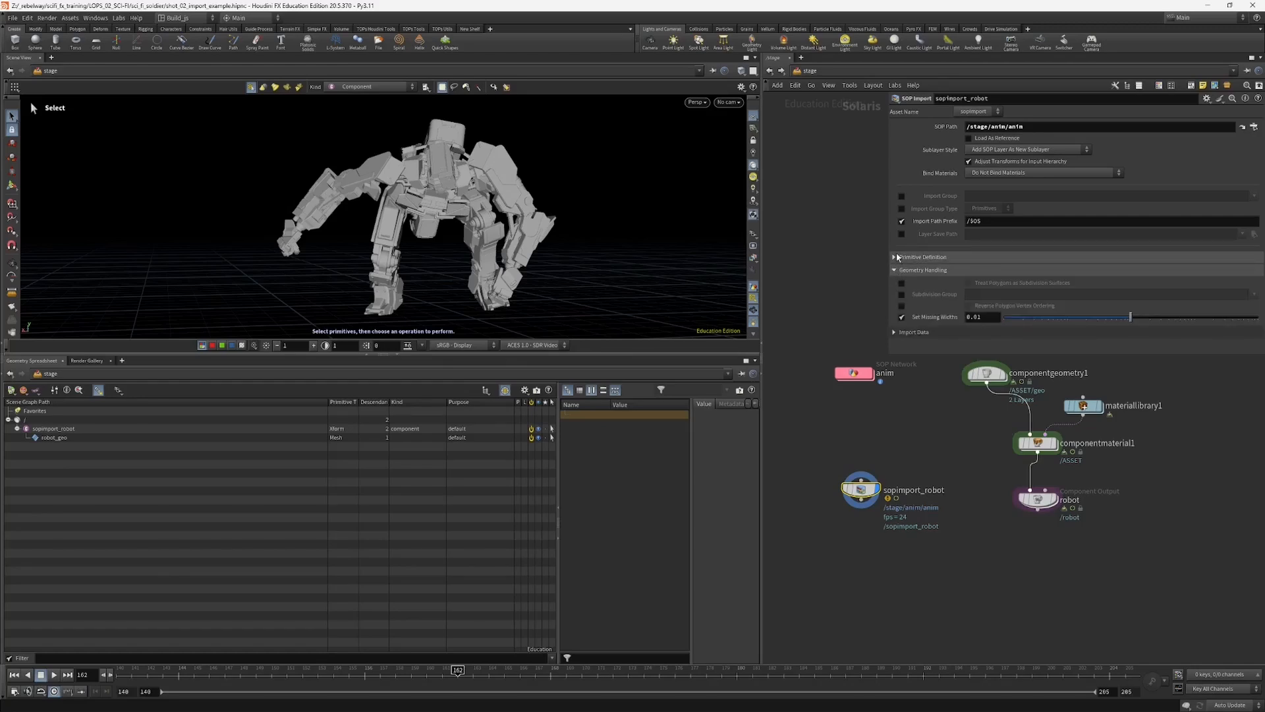
pyautogui.click(898, 257)
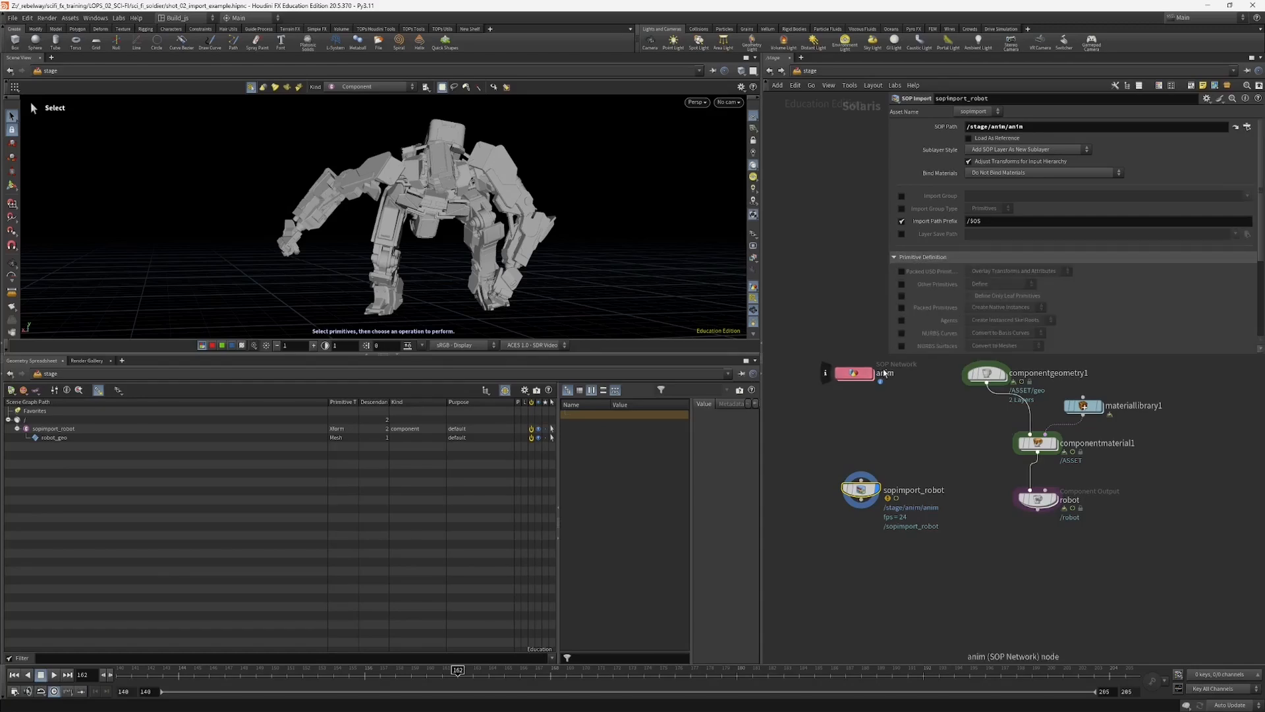
pyautogui.moveTo(890, 354); pyautogui.dragTo(878, 474)
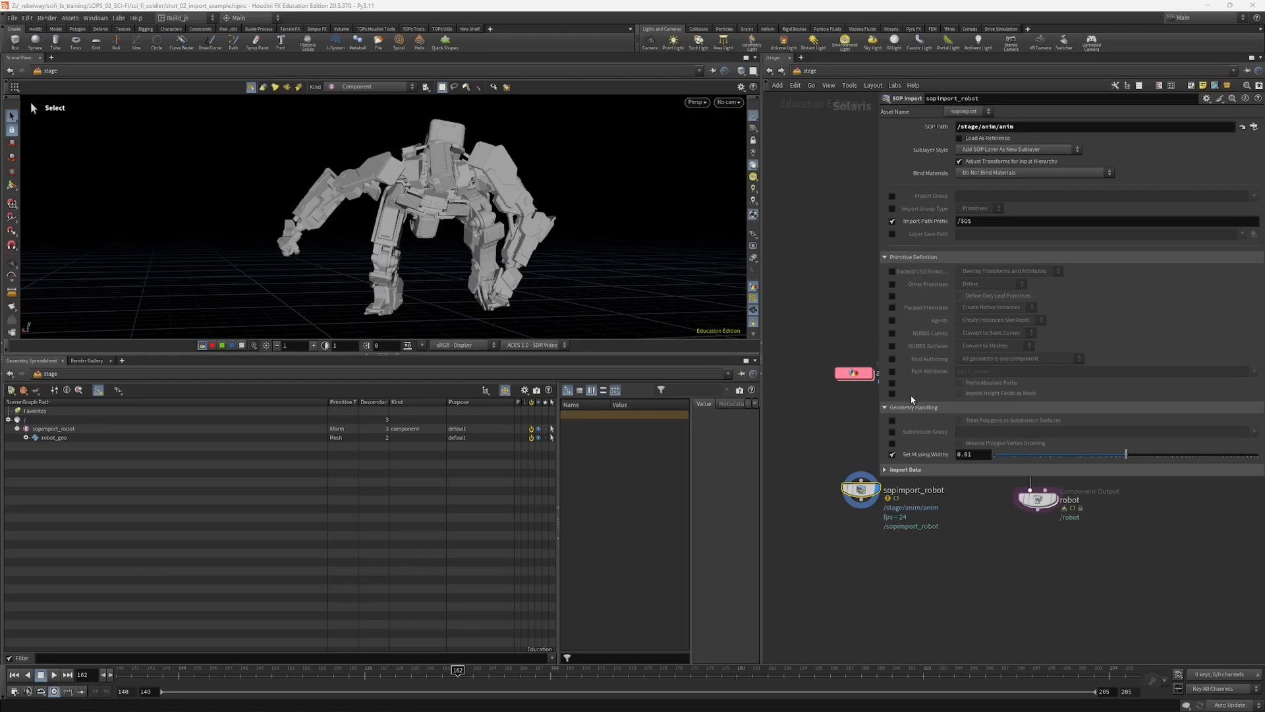
pyautogui.scroll(-3, 958, 369)
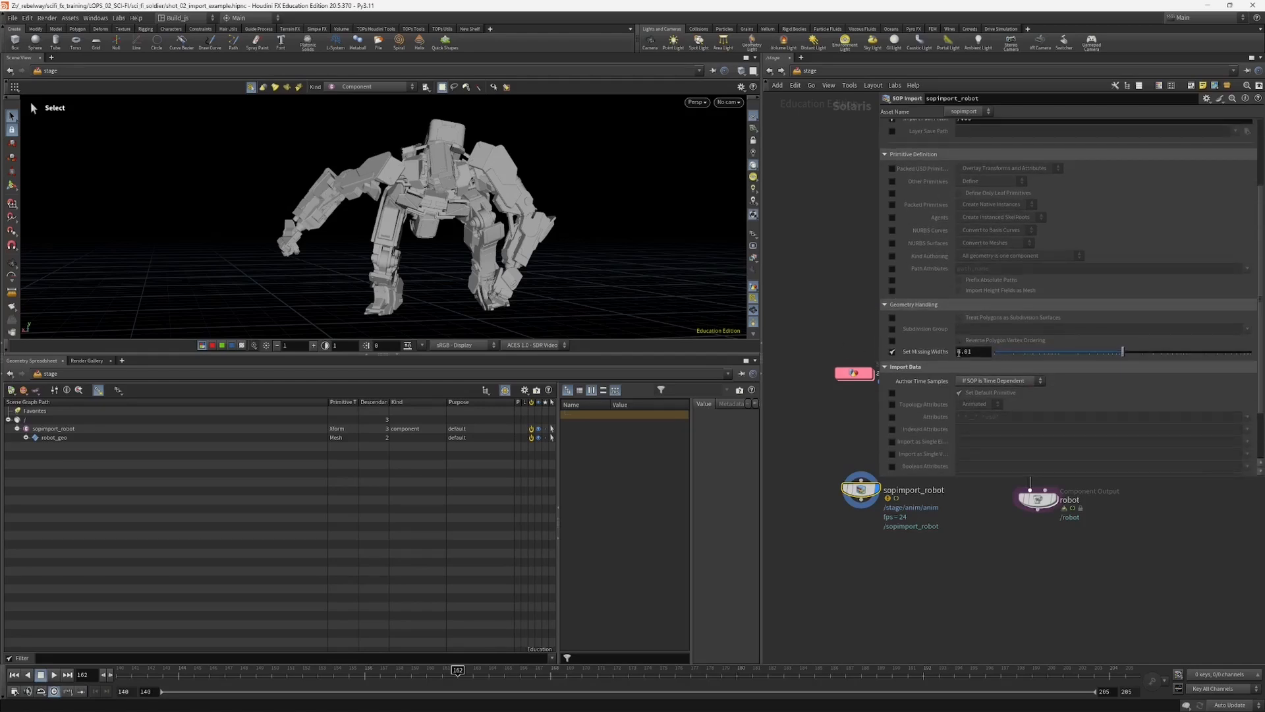
pyautogui.scroll(-2, 971, 360)
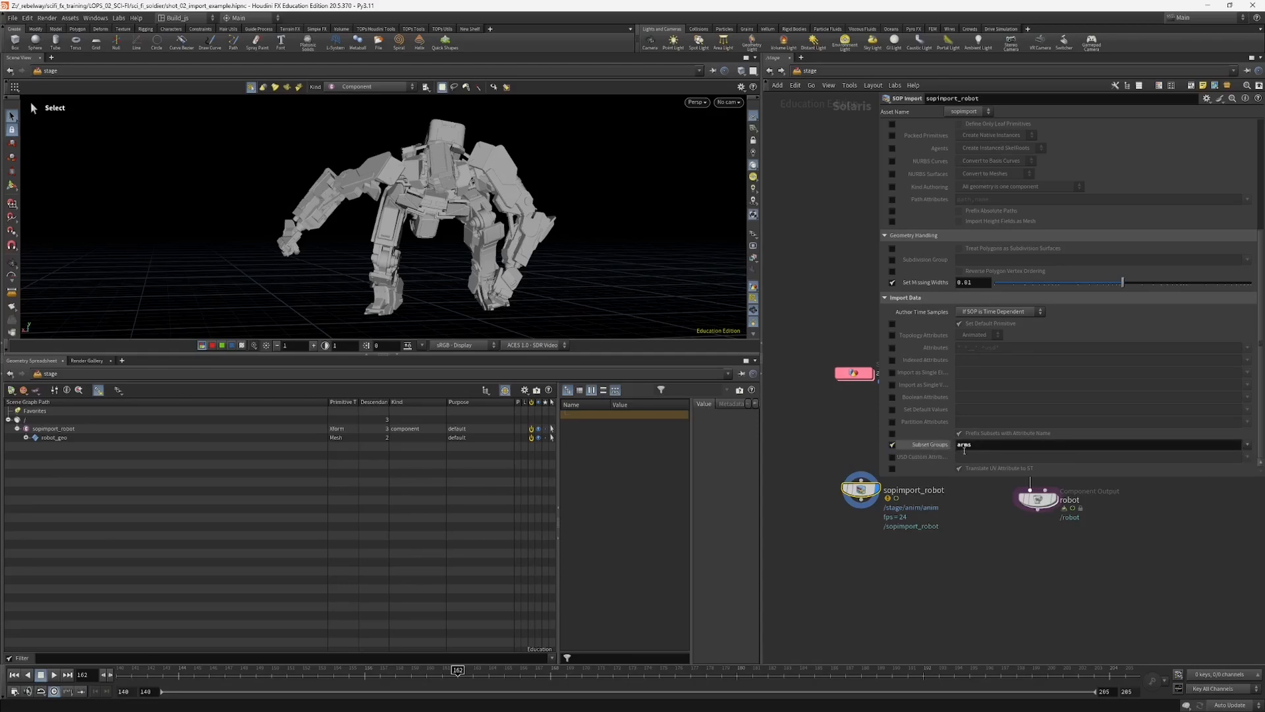
# Step: Toggle Subset Groups off and on, and examine the child and primitive type under robot_geo in the scene graph
pyautogui.click(892, 445)
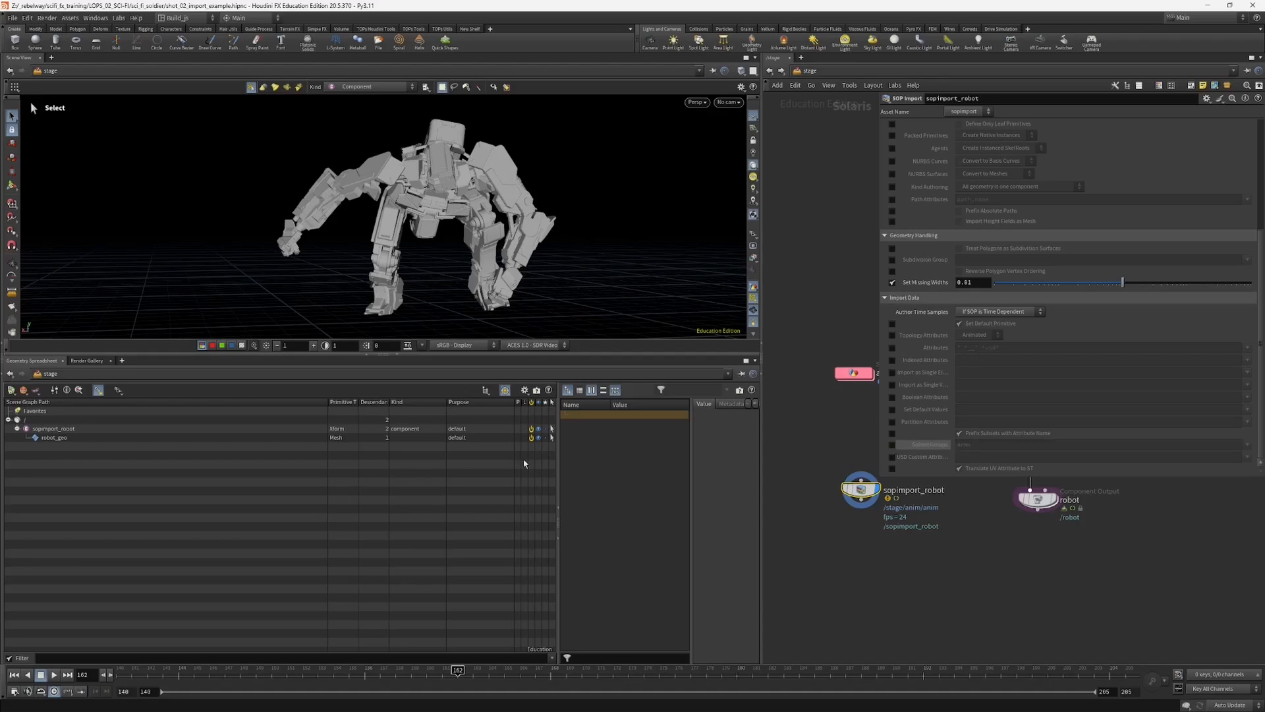
pyautogui.click(892, 445)
pyautogui.click(27, 438)
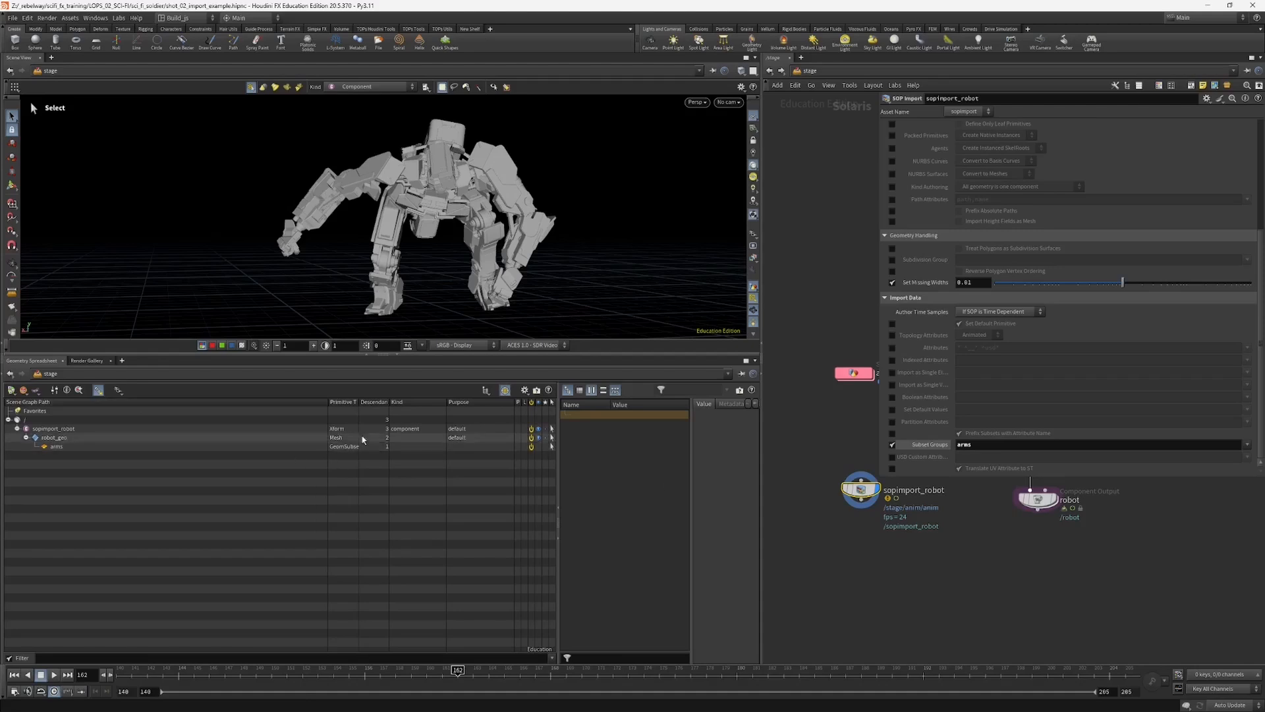
pyautogui.moveTo(359, 402); pyautogui.dragTo(448, 402)
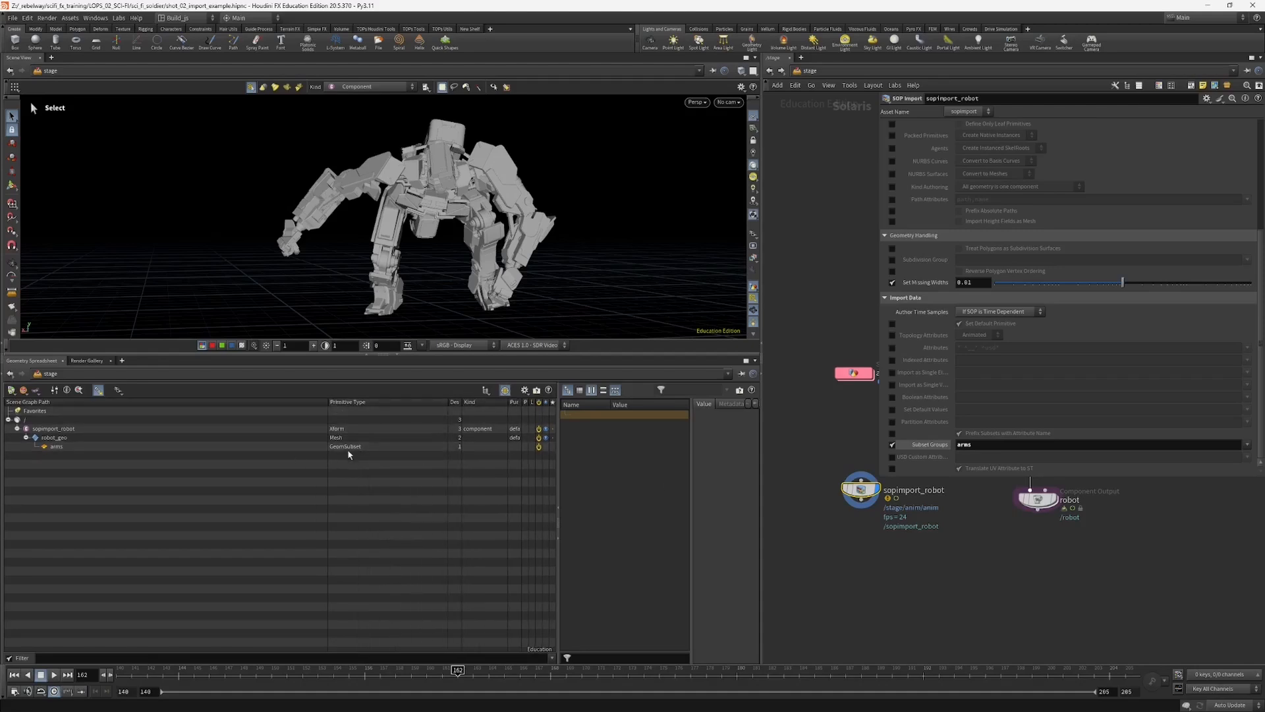
# Step: Disable Subset Groups on sopimport_robot, shrink the parameter area, and select the anim SOP network
pyautogui.click(892, 444)
pyautogui.moveTo(883, 477); pyautogui.dragTo(932, 438)
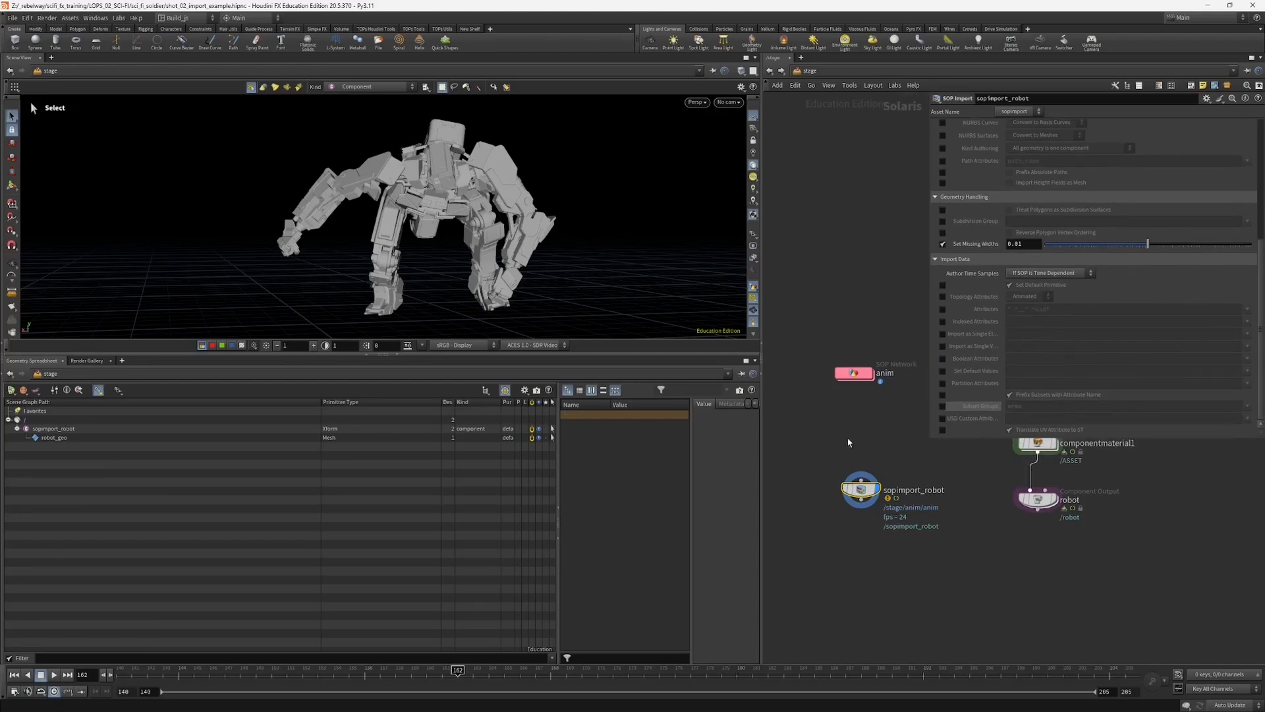
pyautogui.moveTo(847, 445); pyautogui.dragTo(848, 468, button='middle')
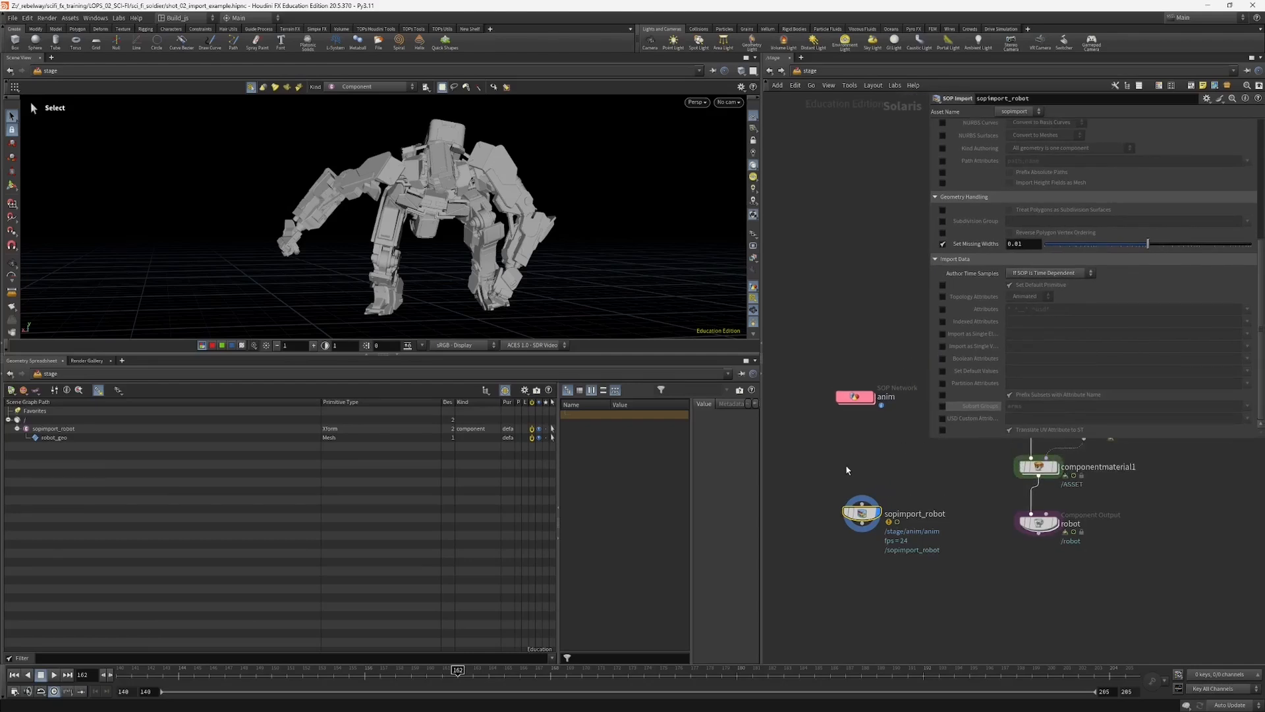
pyautogui.click(855, 397)
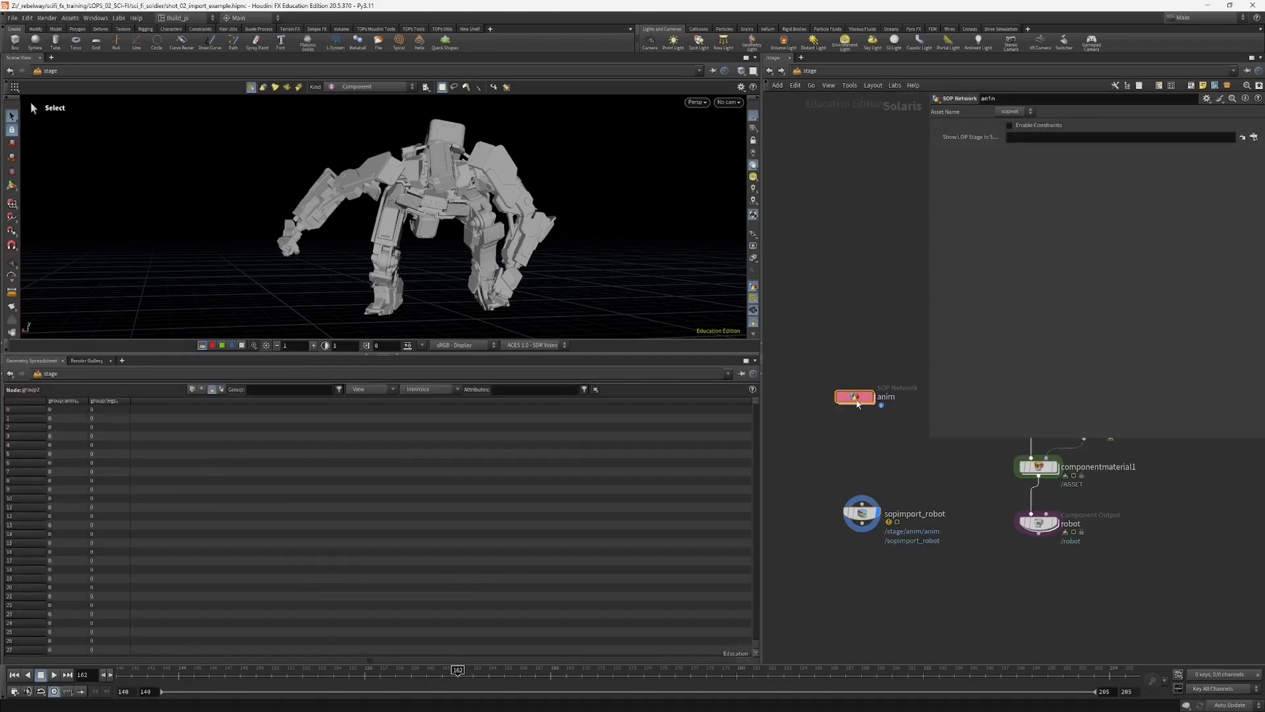
# Step: Open the anim SOP network and space out name1 and the nodes below it under group2
pyautogui.click(861, 511)
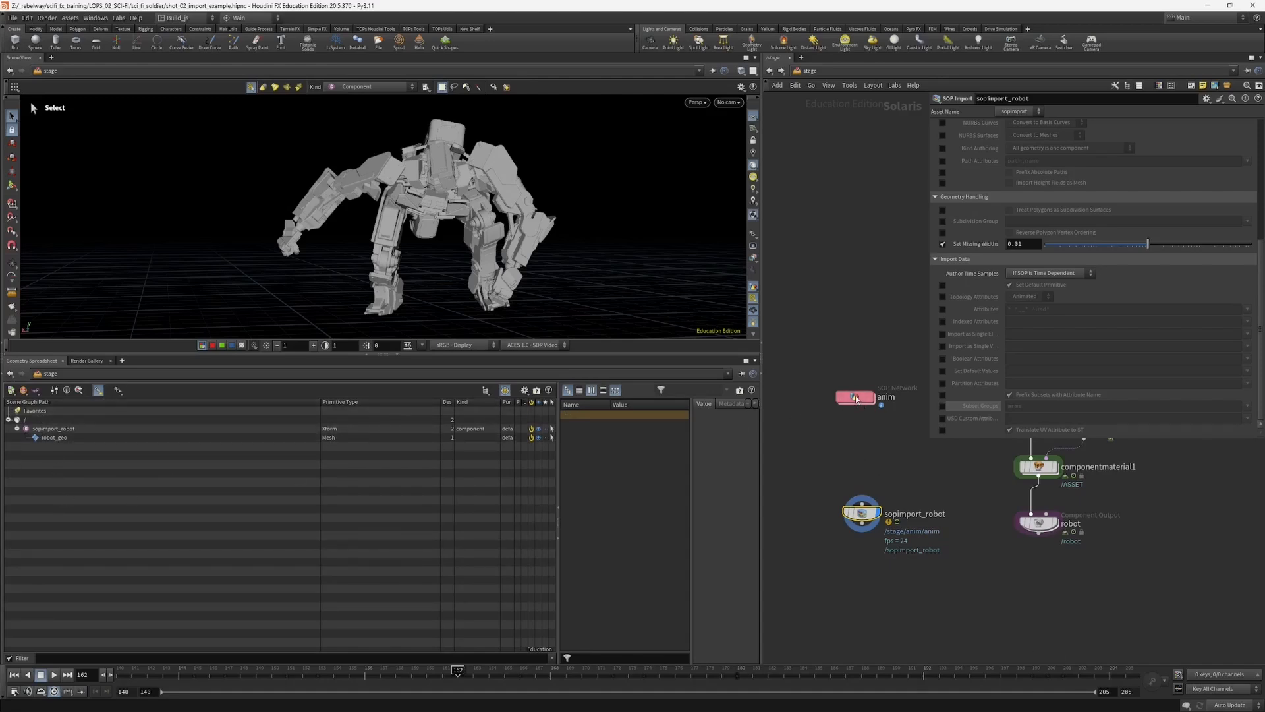
pyautogui.doubleClick(855, 395)
pyautogui.moveTo(826, 450); pyautogui.dragTo(811, 412, button='middle')
pyautogui.moveTo(808, 454); pyautogui.dragTo(896, 589)
pyautogui.moveTo(869, 465); pyautogui.dragTo(871, 515)
pyautogui.moveTo(874, 430); pyautogui.dragTo(874, 442)
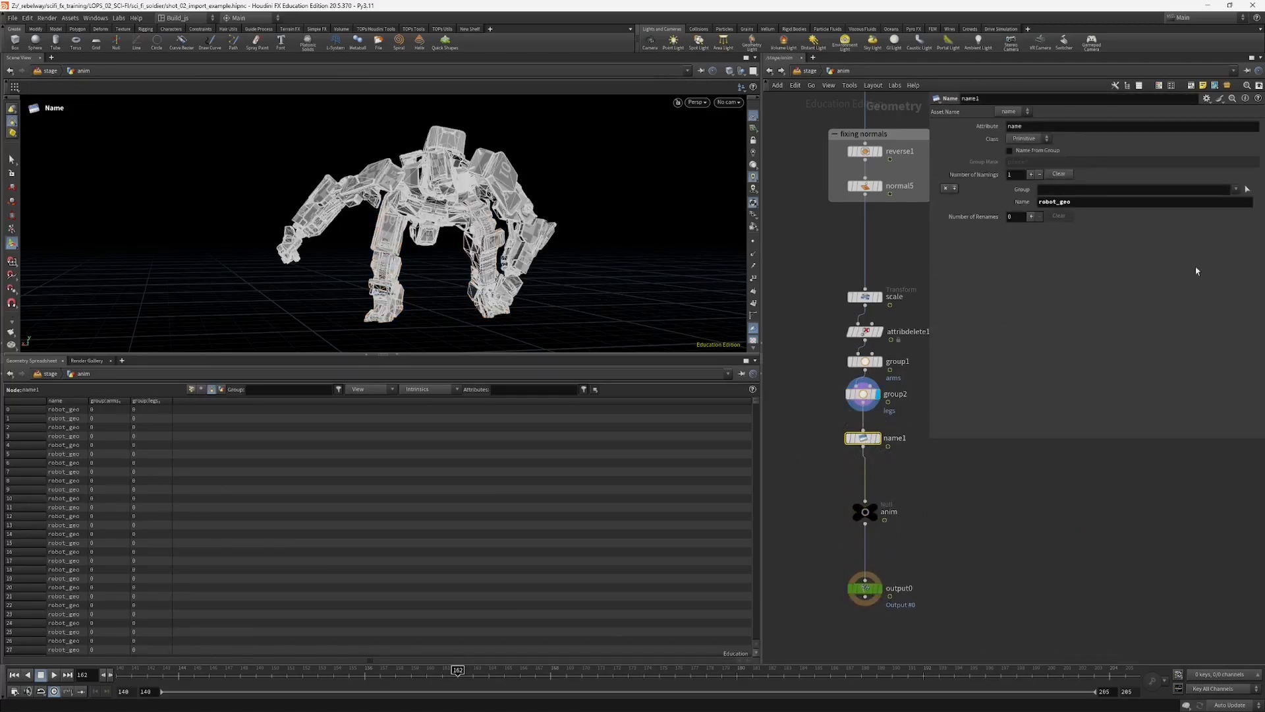
# Step: On name1, enable Name from Group with the group mask * and clear the manual namings
pyautogui.click(1035, 152)
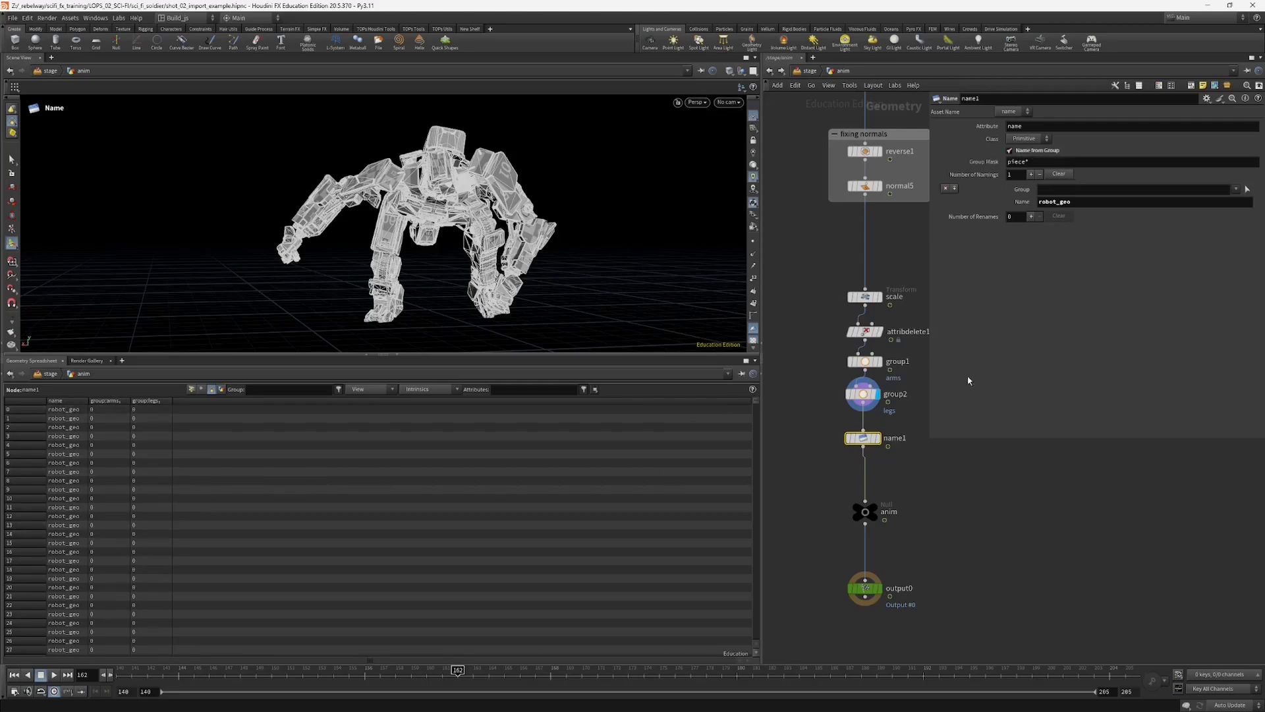
pyautogui.click(823, 435)
pyautogui.moveTo(1025, 163); pyautogui.dragTo(999, 181)
pyautogui.press('BackSpace')
pyautogui.press('Return')
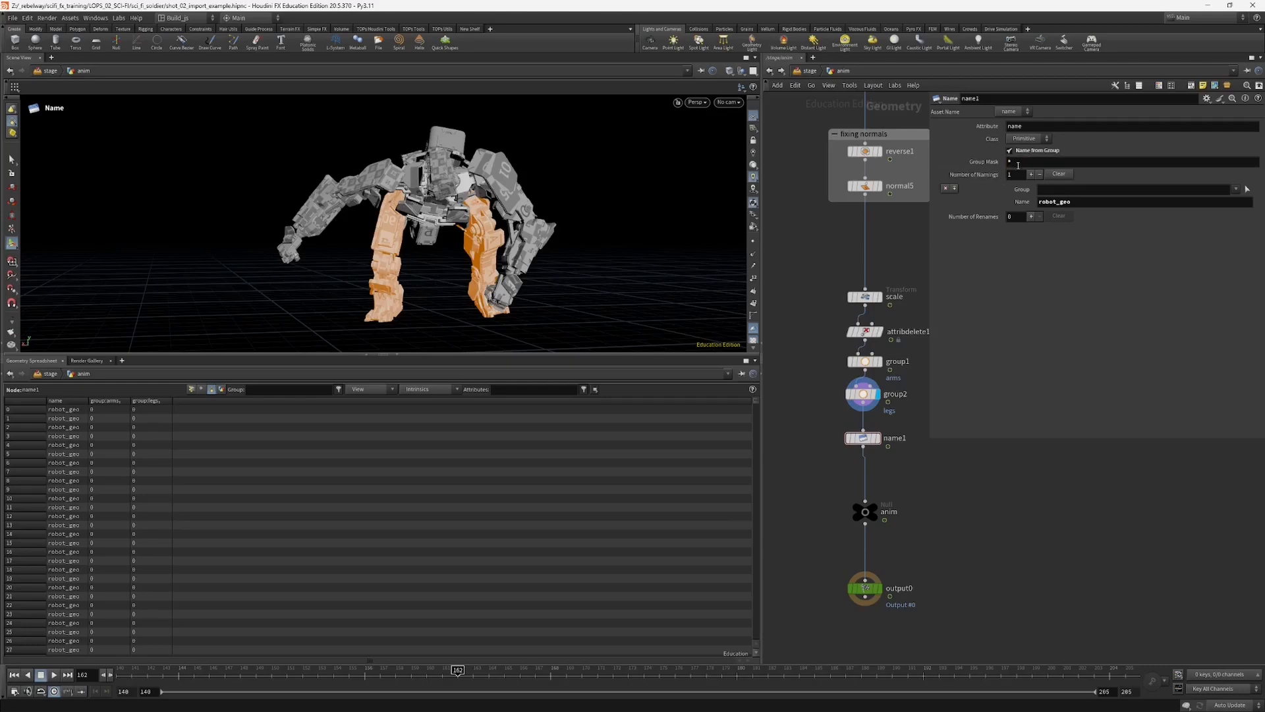
pyautogui.click(1058, 175)
# Step: Examine the primitive name and group attributes on name1, and compare them with the group1 and group2 nodes
pyautogui.moveTo(823, 383); pyautogui.dragTo(819, 343, button='middle')
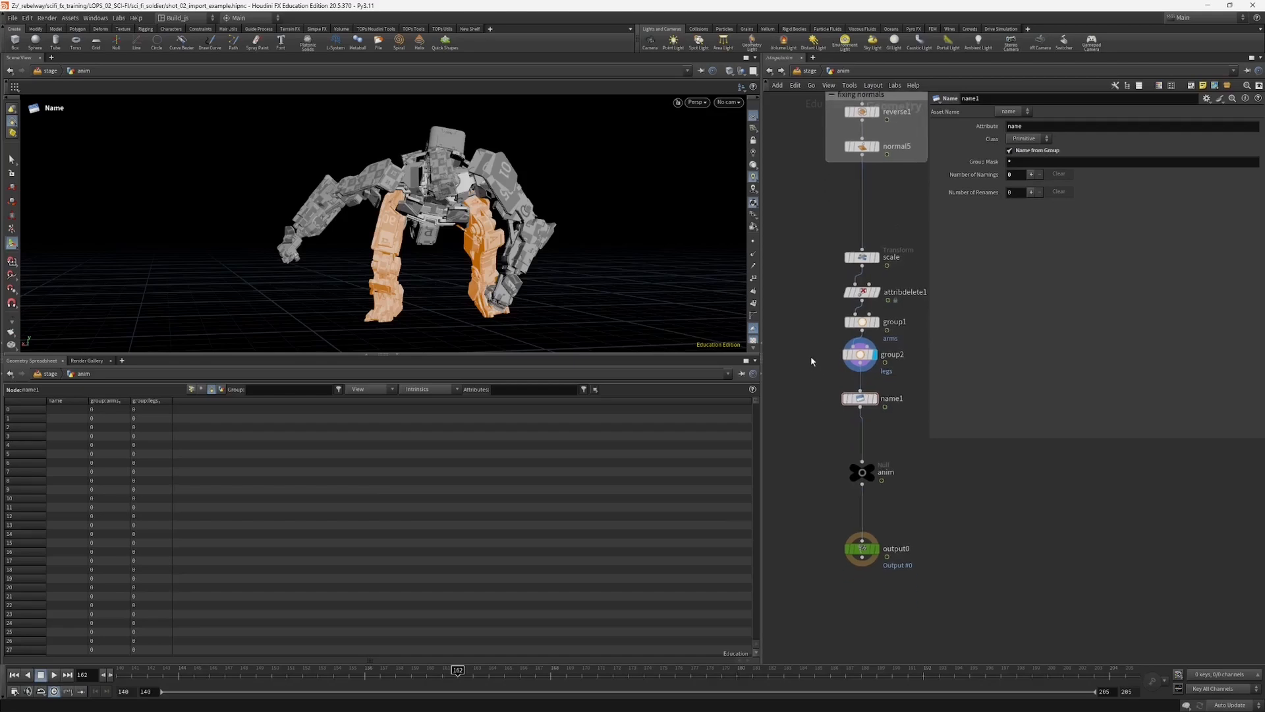
pyautogui.moveTo(810, 355); pyautogui.dragTo(861, 411)
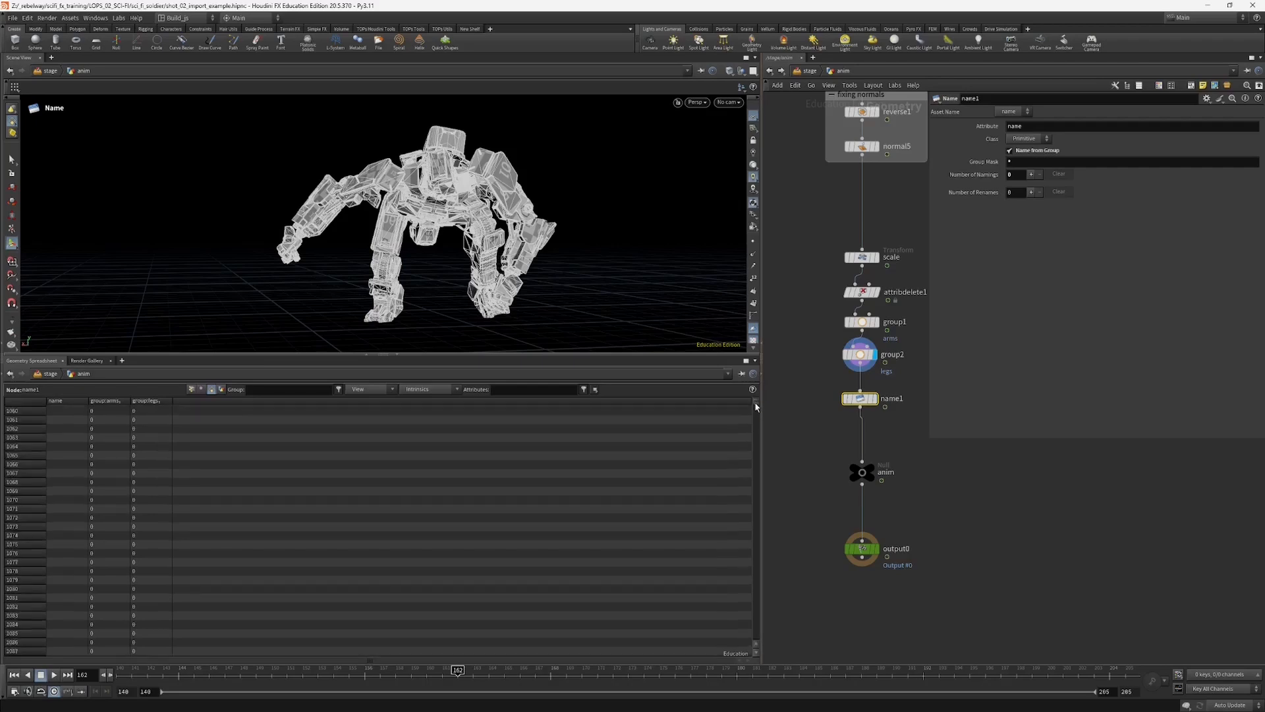
pyautogui.moveTo(757, 403); pyautogui.dragTo(783, 375)
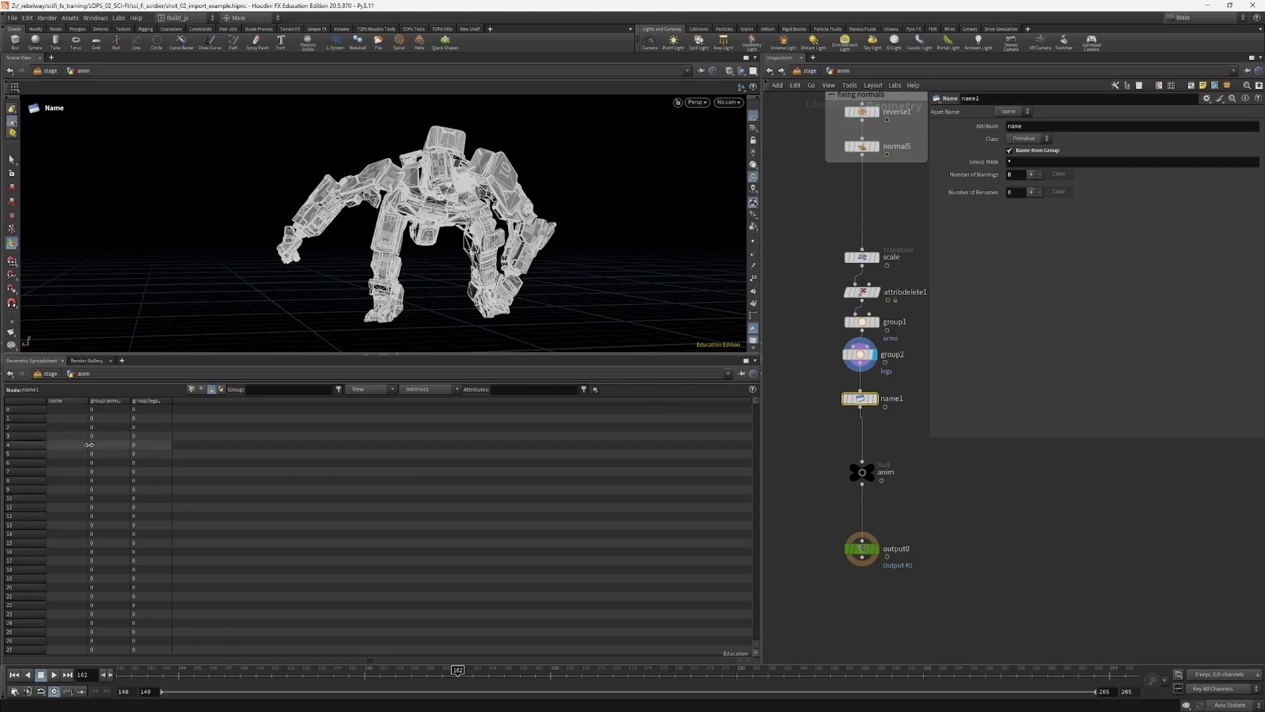
pyautogui.moveTo(814, 385); pyautogui.dragTo(803, 397, button='middle')
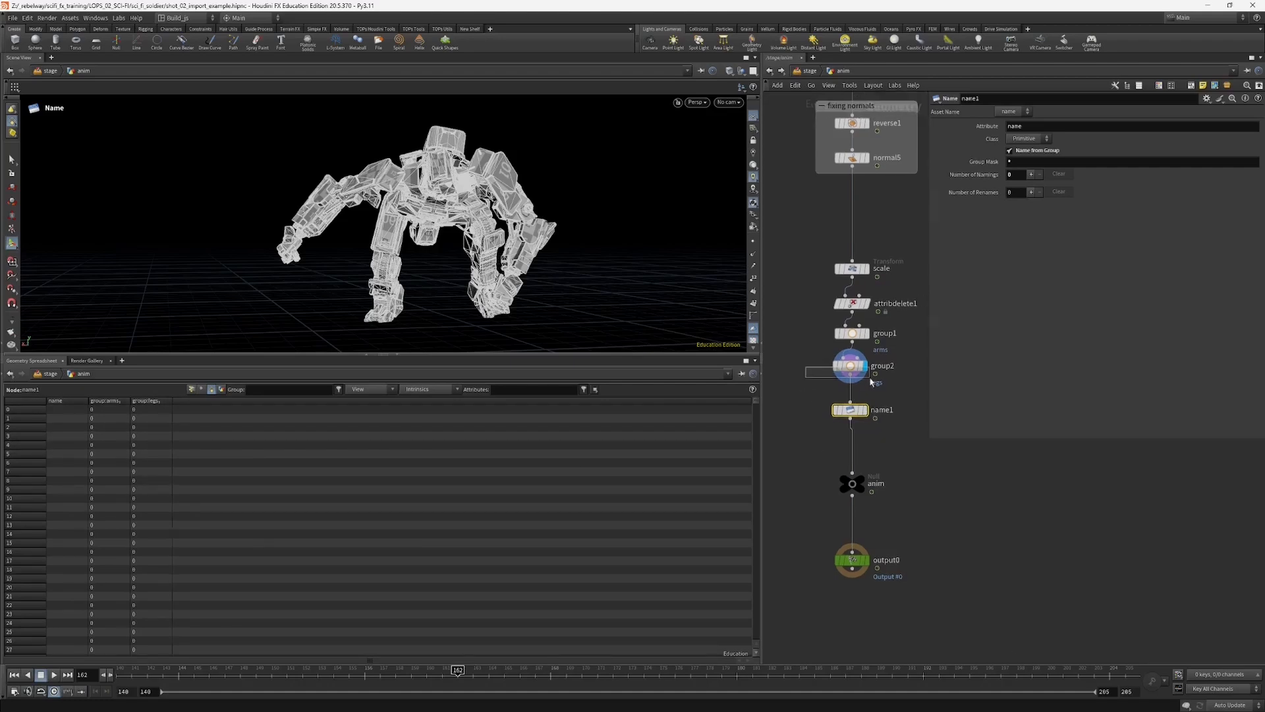
pyautogui.click(850, 366)
pyautogui.click(852, 333)
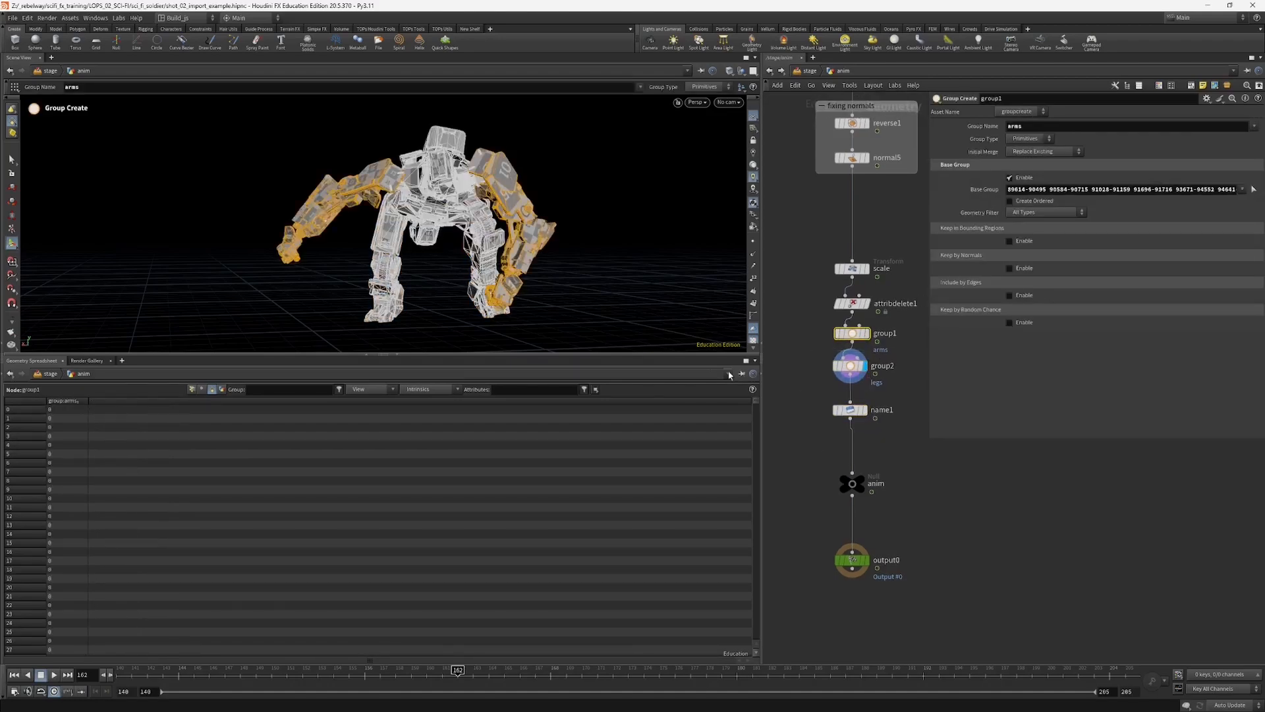
pyautogui.click(850, 410)
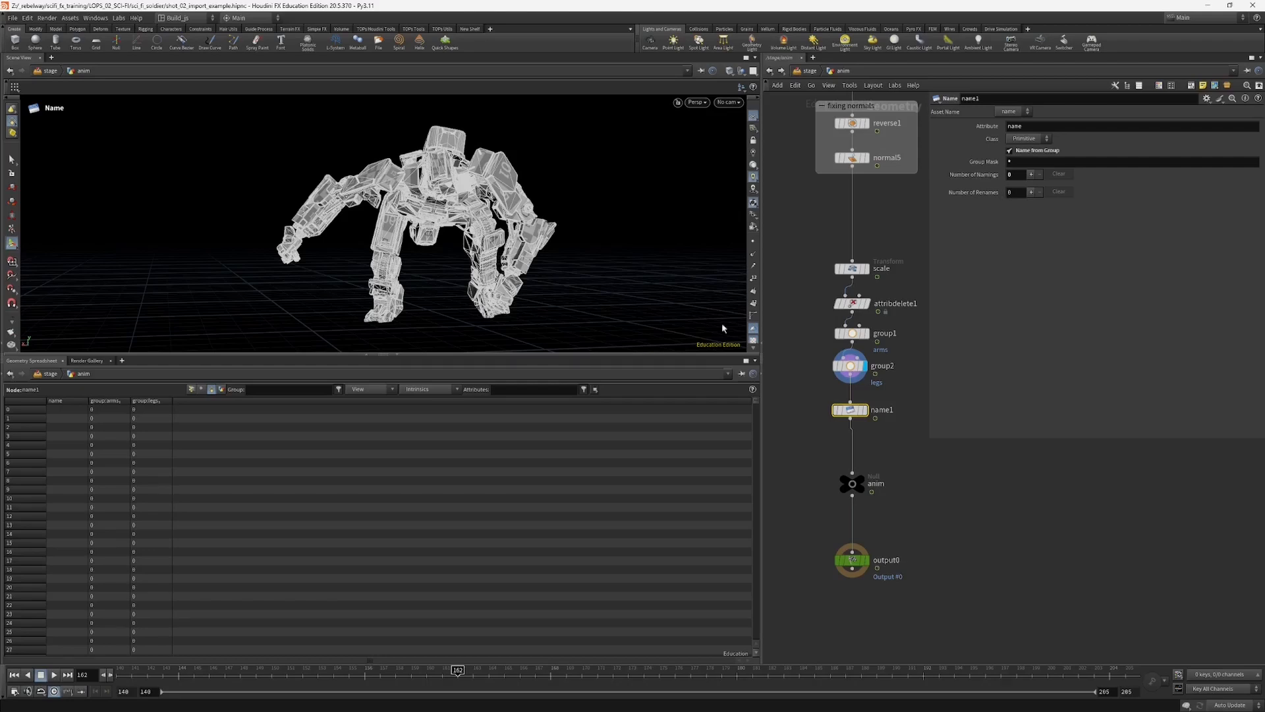
pyautogui.moveTo(813, 455); pyautogui.dragTo(811, 406, button='middle')
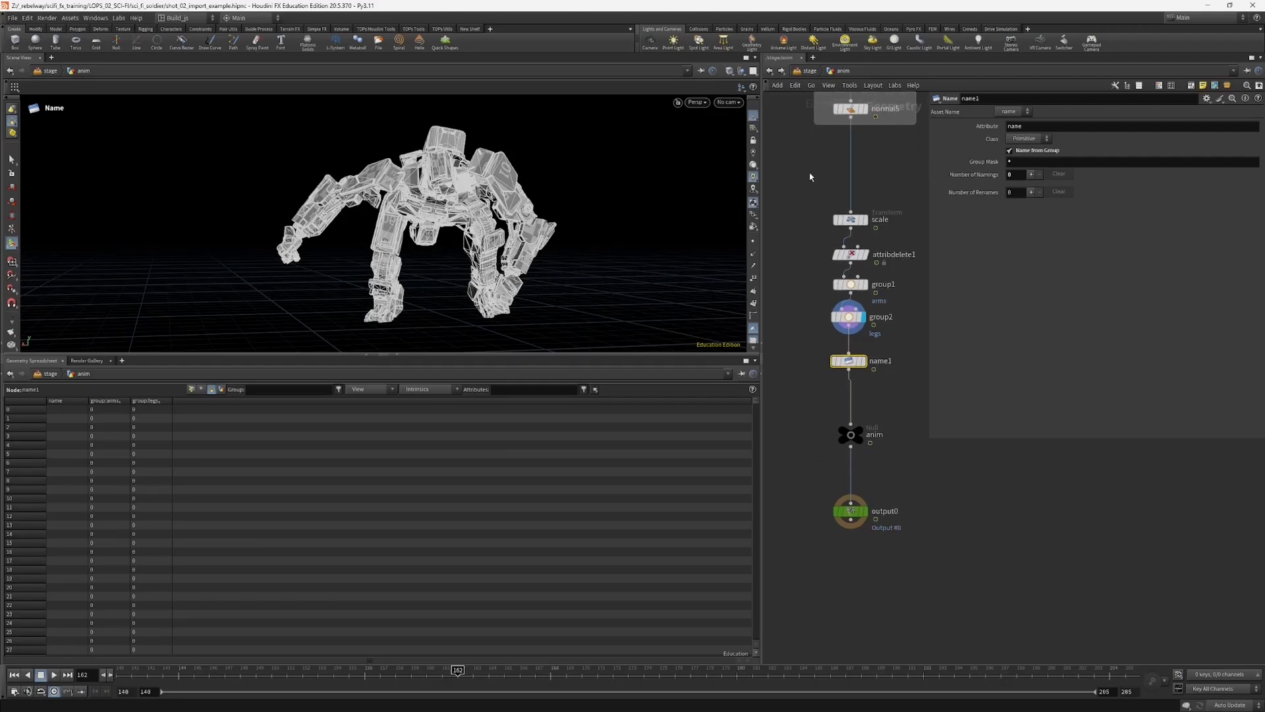
pyautogui.moveTo(808, 251); pyautogui.dragTo(818, 263, button='middle')
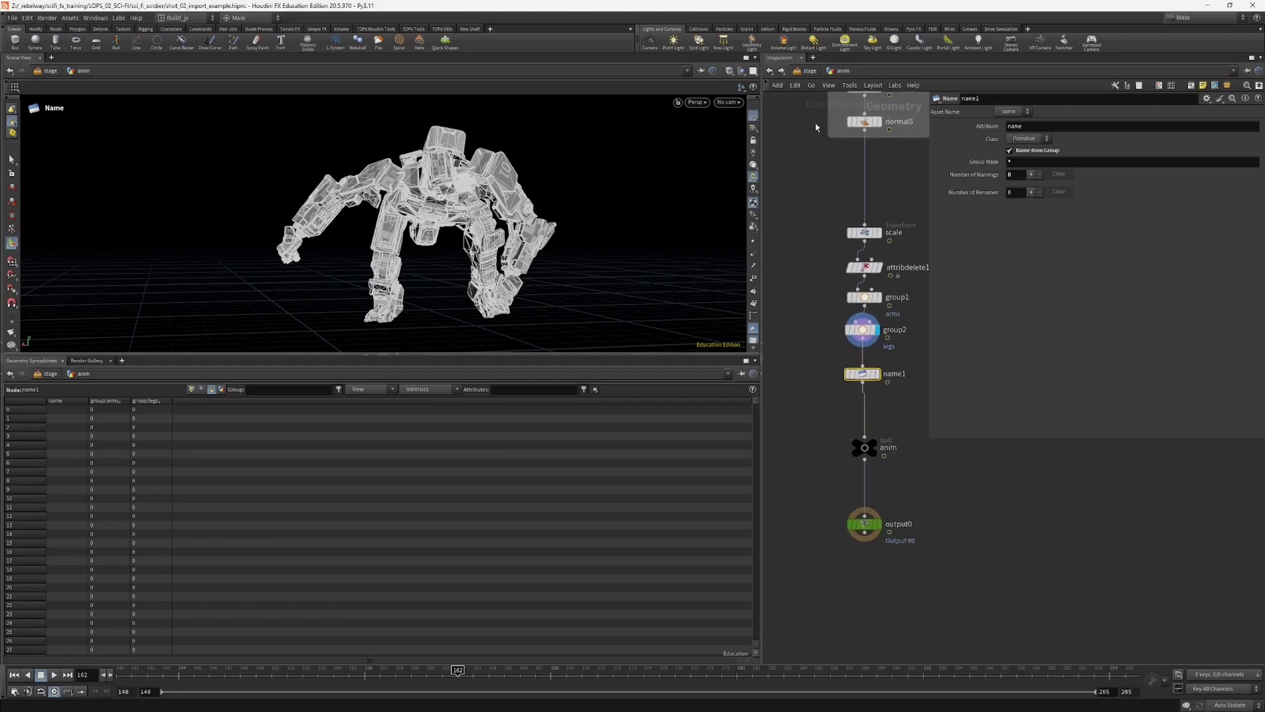
# Step: Return to the stage, shrink the parameter area, and inspect the arms, legs and mesh_0 primitives of sopimport_robot
pyautogui.click(809, 70)
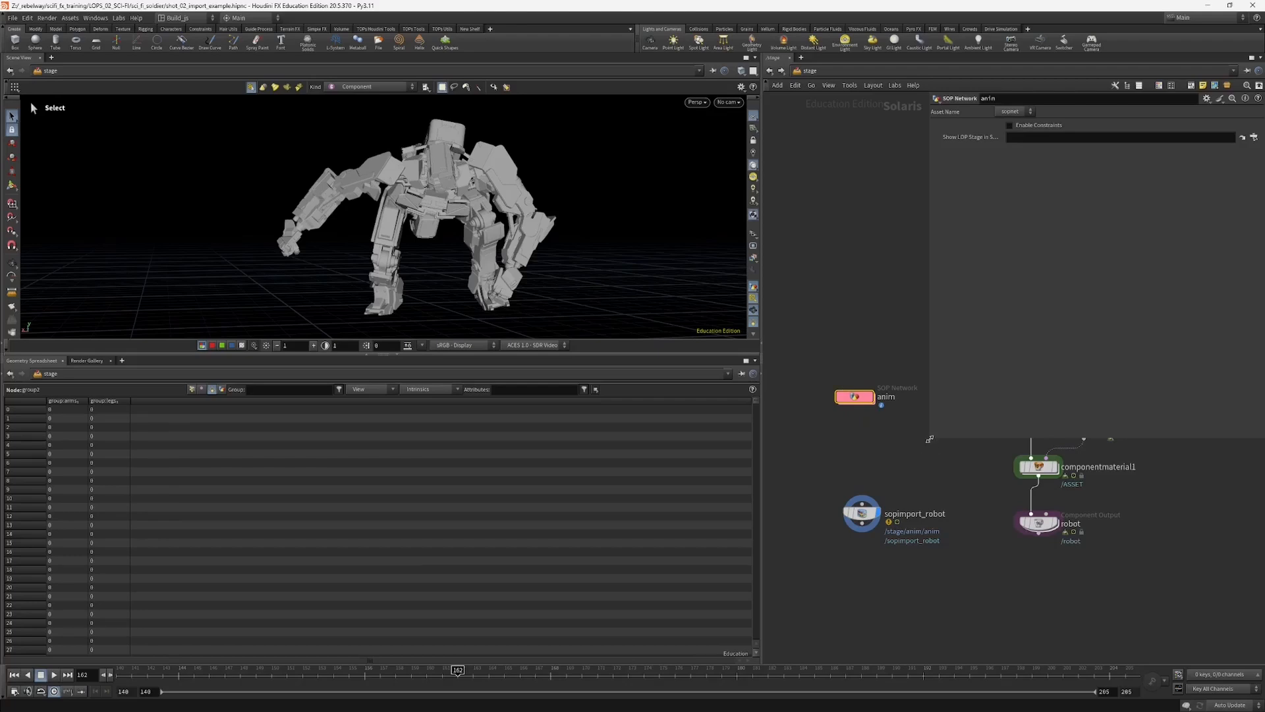
pyautogui.moveTo(930, 439); pyautogui.dragTo(957, 337)
pyautogui.moveTo(839, 473); pyautogui.dragTo(845, 387, button='middle')
pyautogui.click(865, 427)
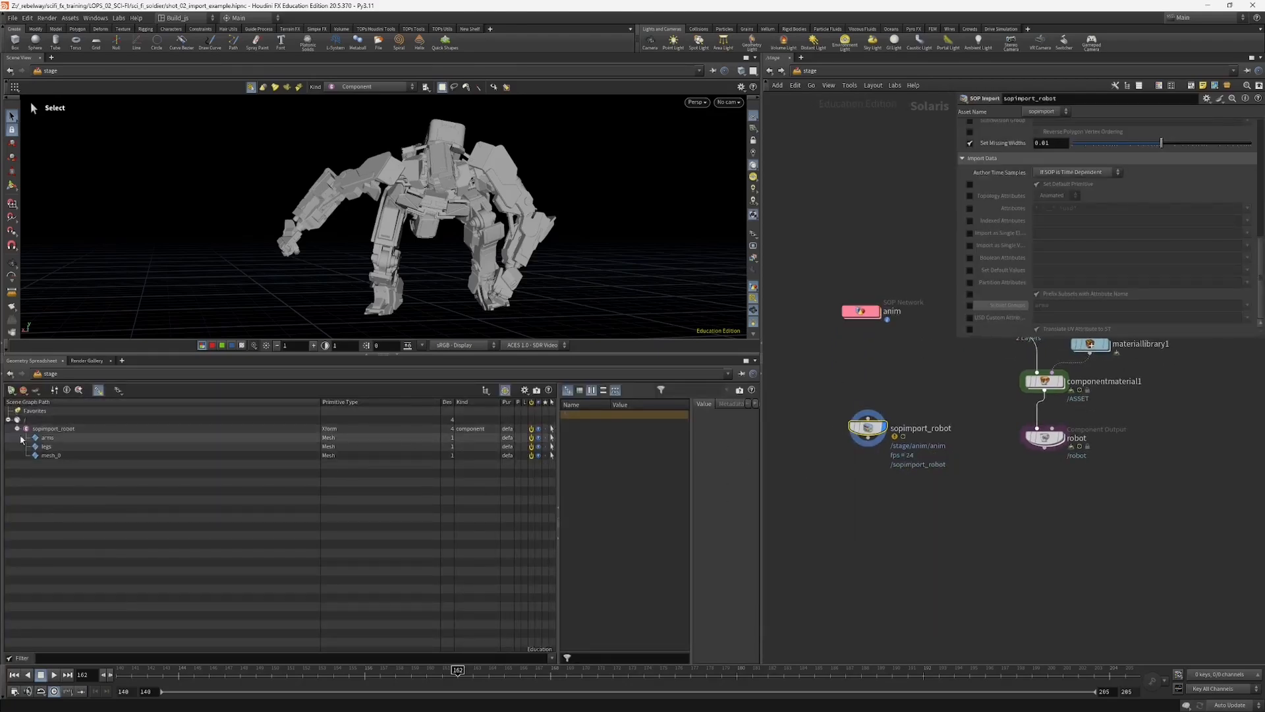
pyautogui.click(46, 443)
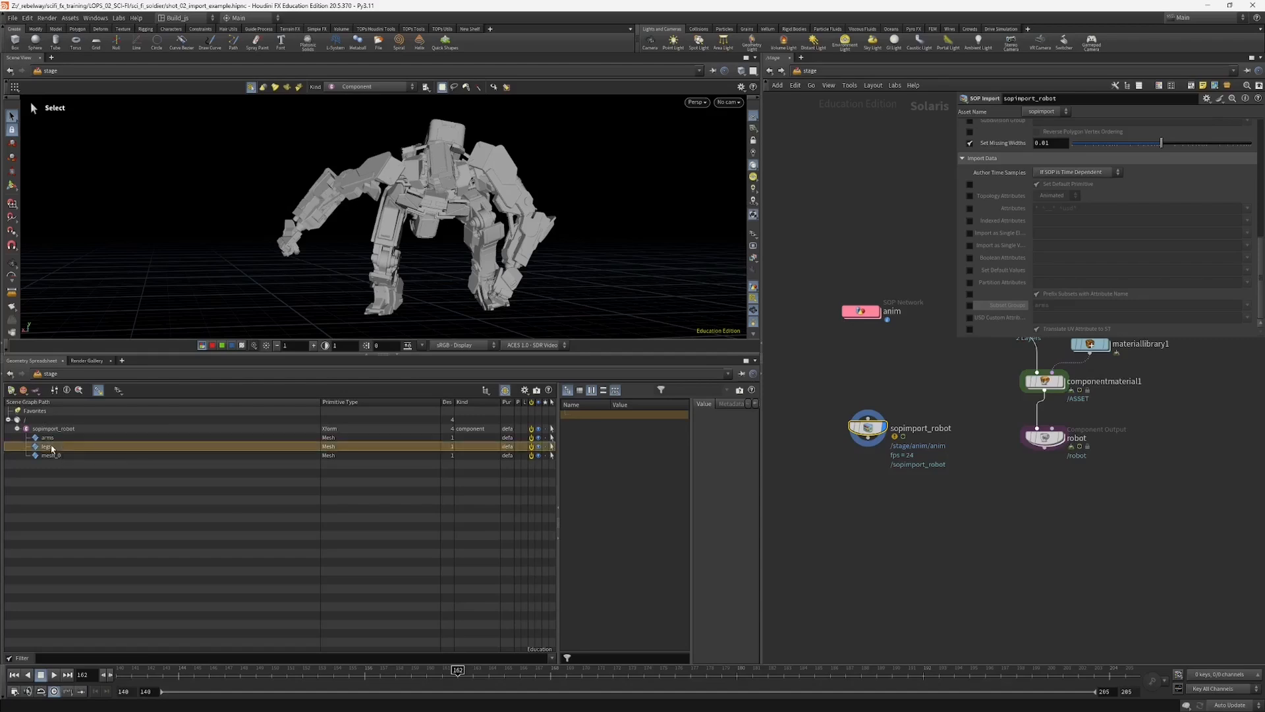
pyautogui.click(47, 438)
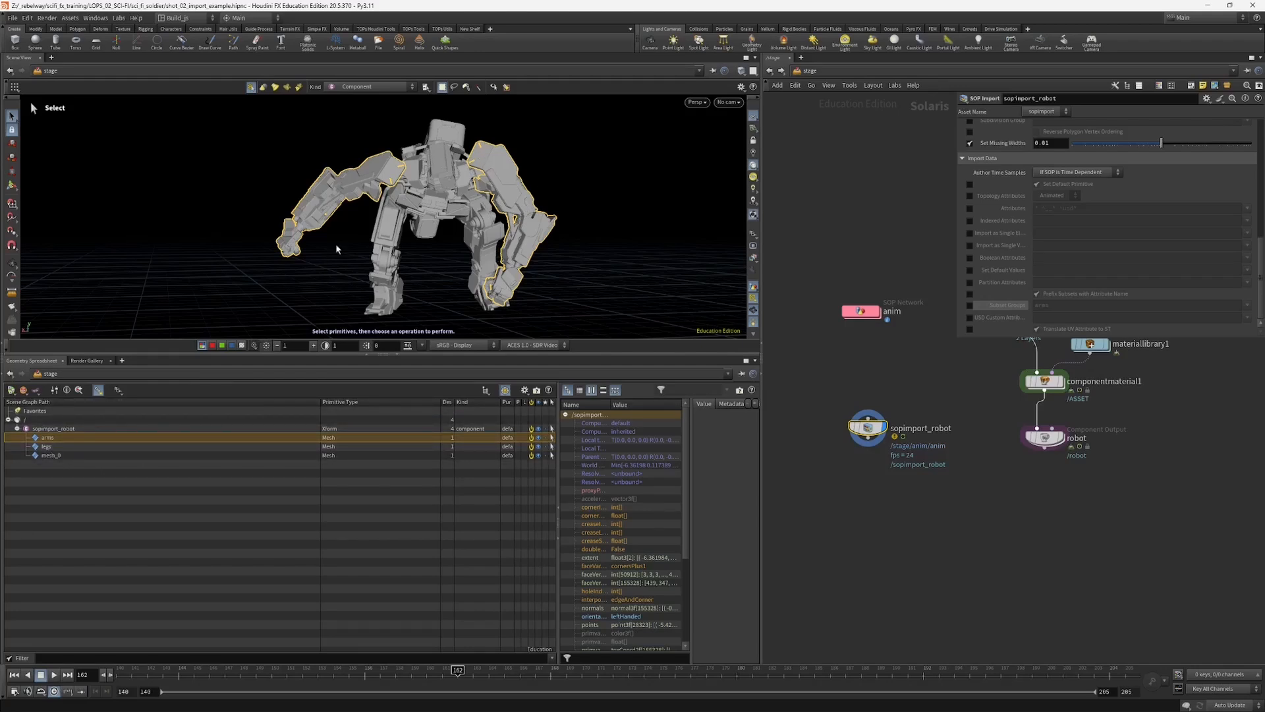
pyautogui.click(51, 447)
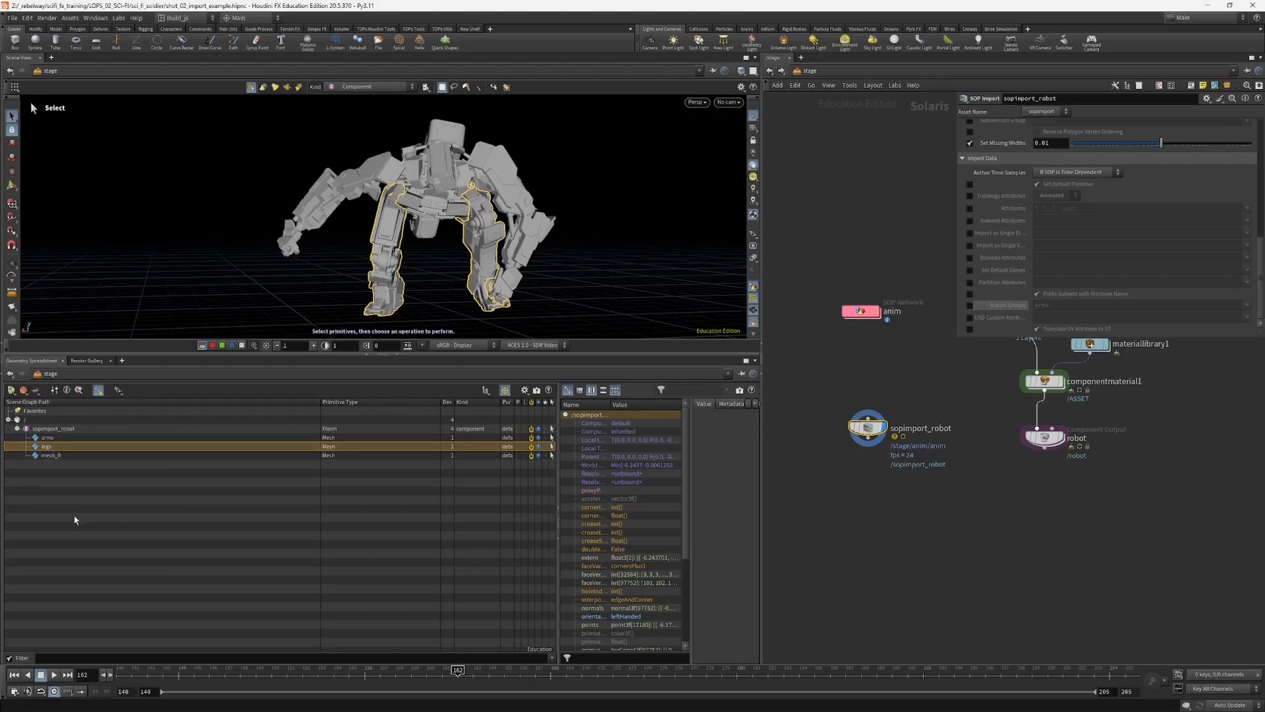
pyautogui.click(53, 456)
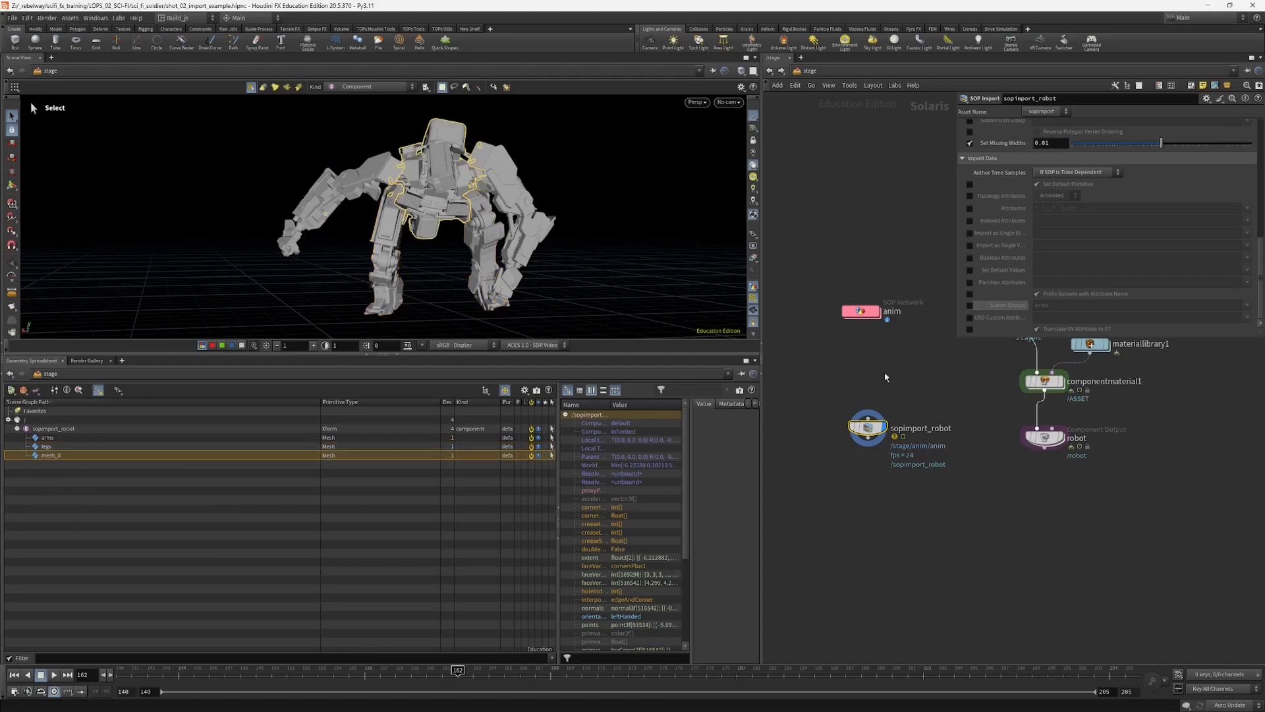
# Step: Compare the shape primitive of the robot Component Output with the mesh_0 primitive of sopimport_robot
pyautogui.moveTo(921, 376); pyautogui.dragTo(895, 446, button='middle')
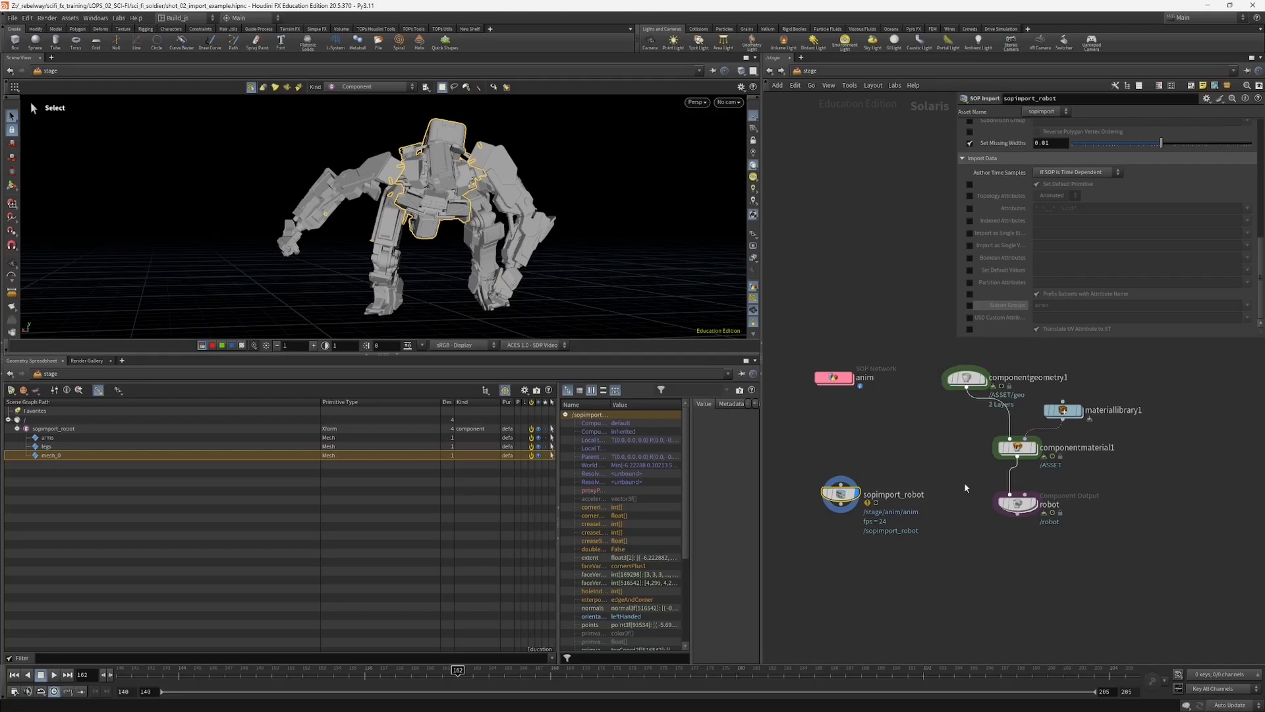
pyautogui.click(1020, 505)
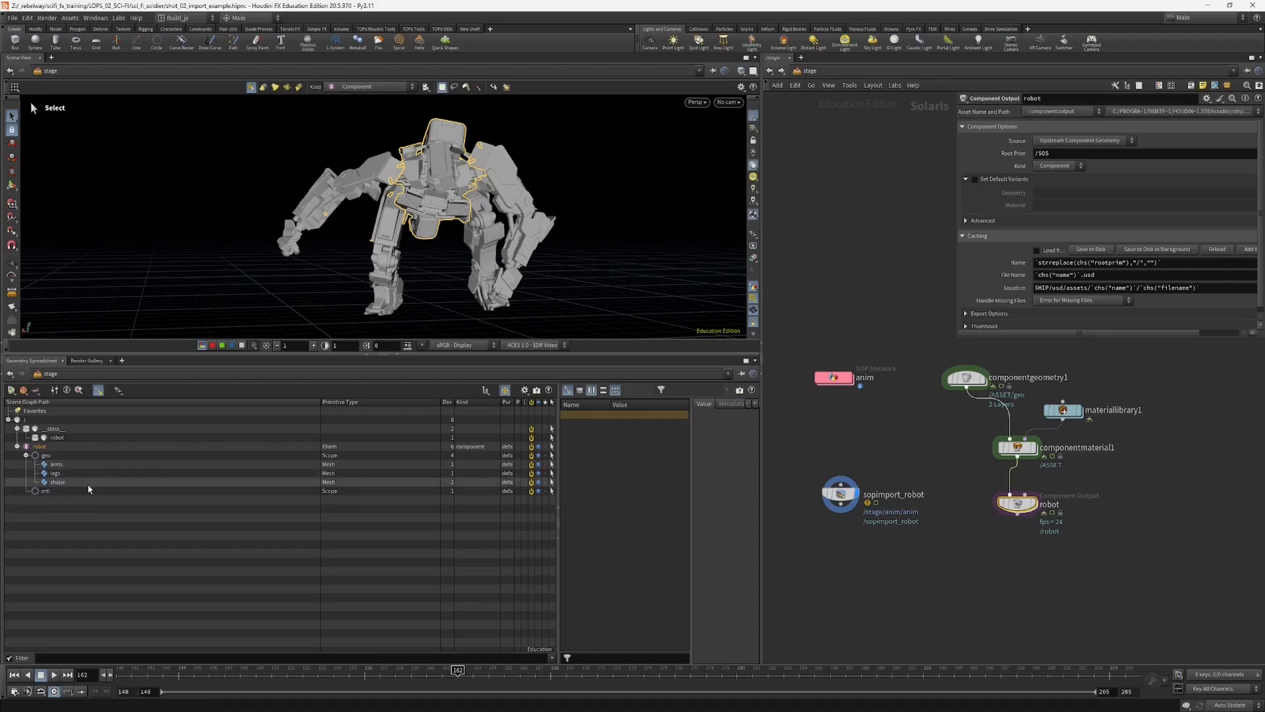
pyautogui.click(63, 484)
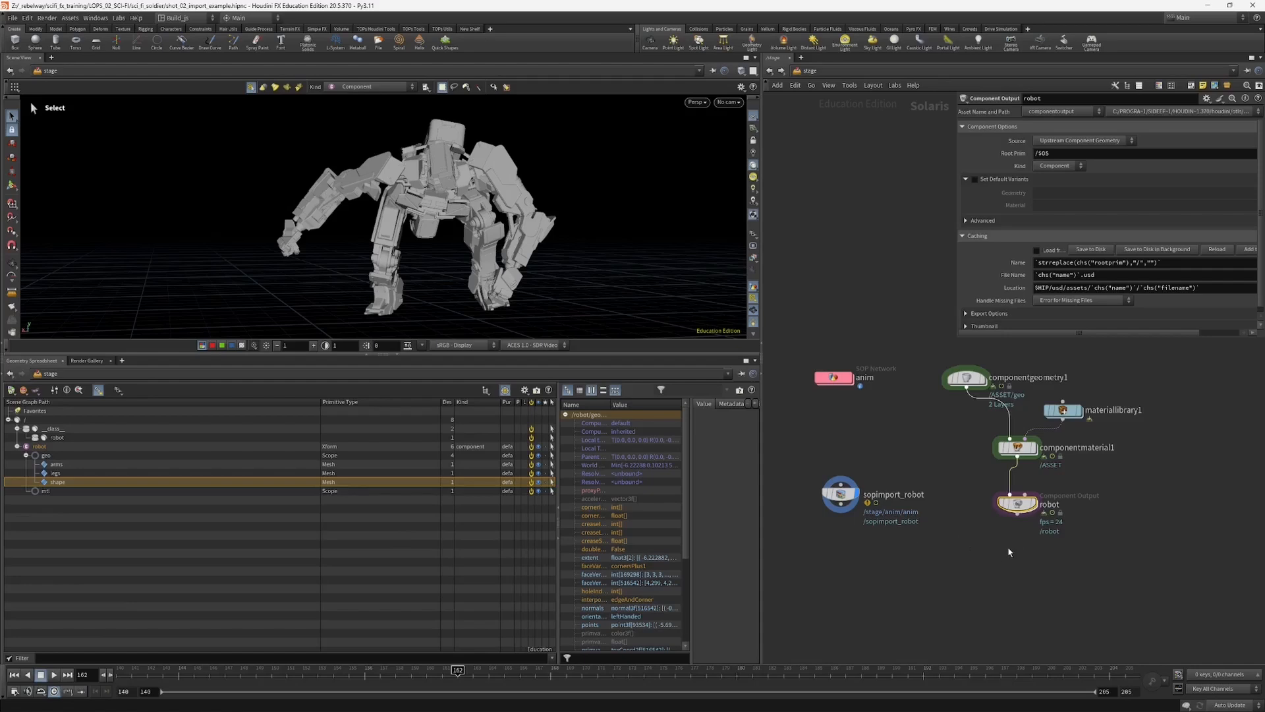
pyautogui.click(828, 493)
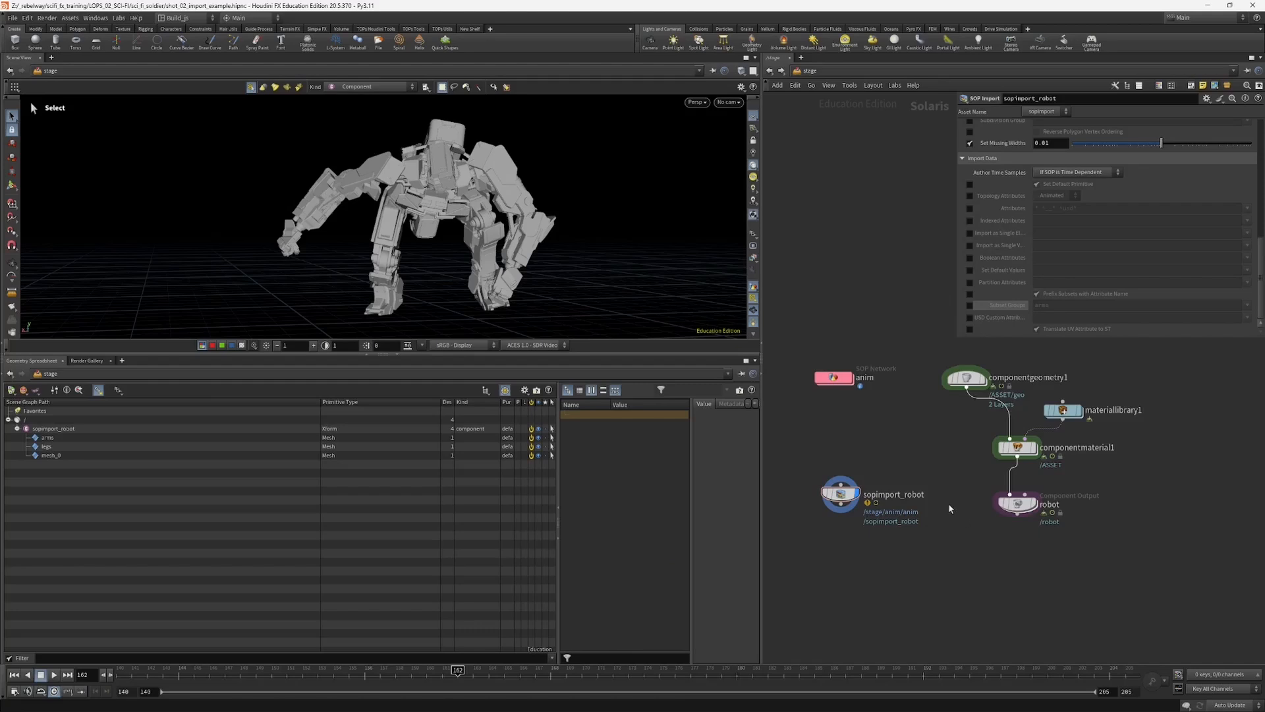
pyautogui.moveTo(895, 448); pyautogui.dragTo(887, 446, button='middle')
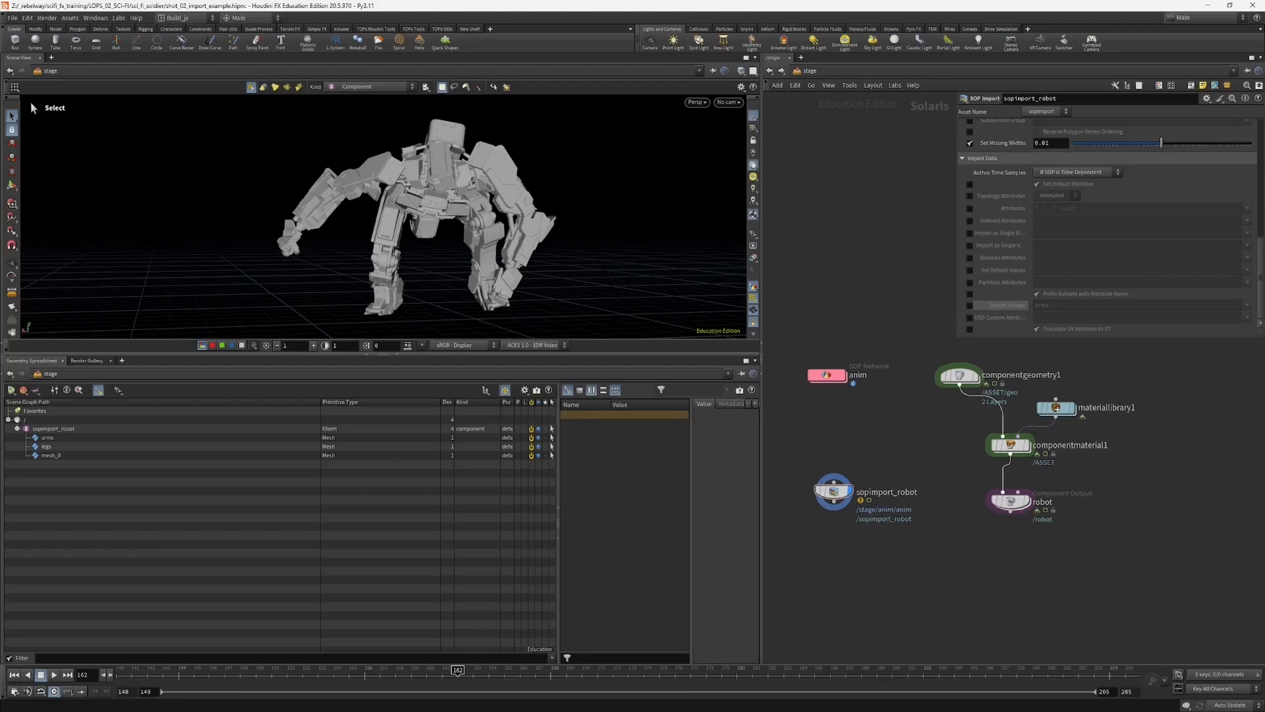
pyautogui.click(50, 455)
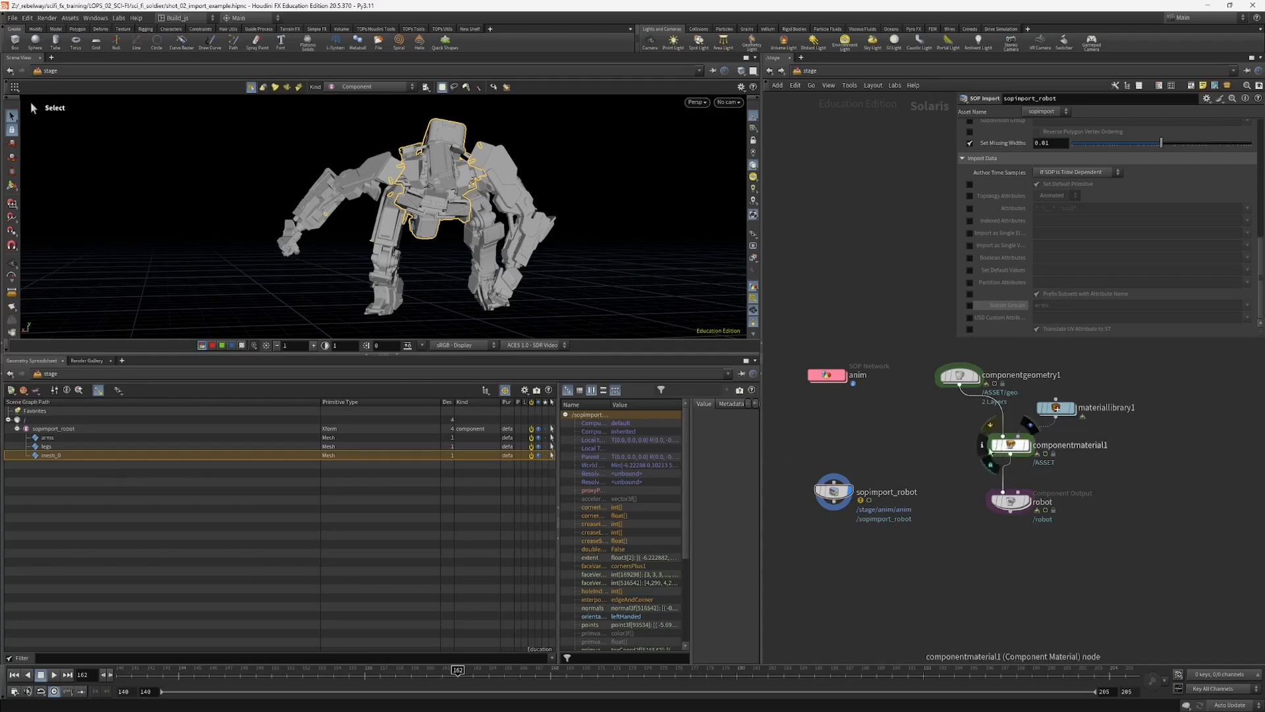
# Step: Inside the anim SOP network, insert a Group Combine node between group2 and name1
pyautogui.doubleClick(827, 374)
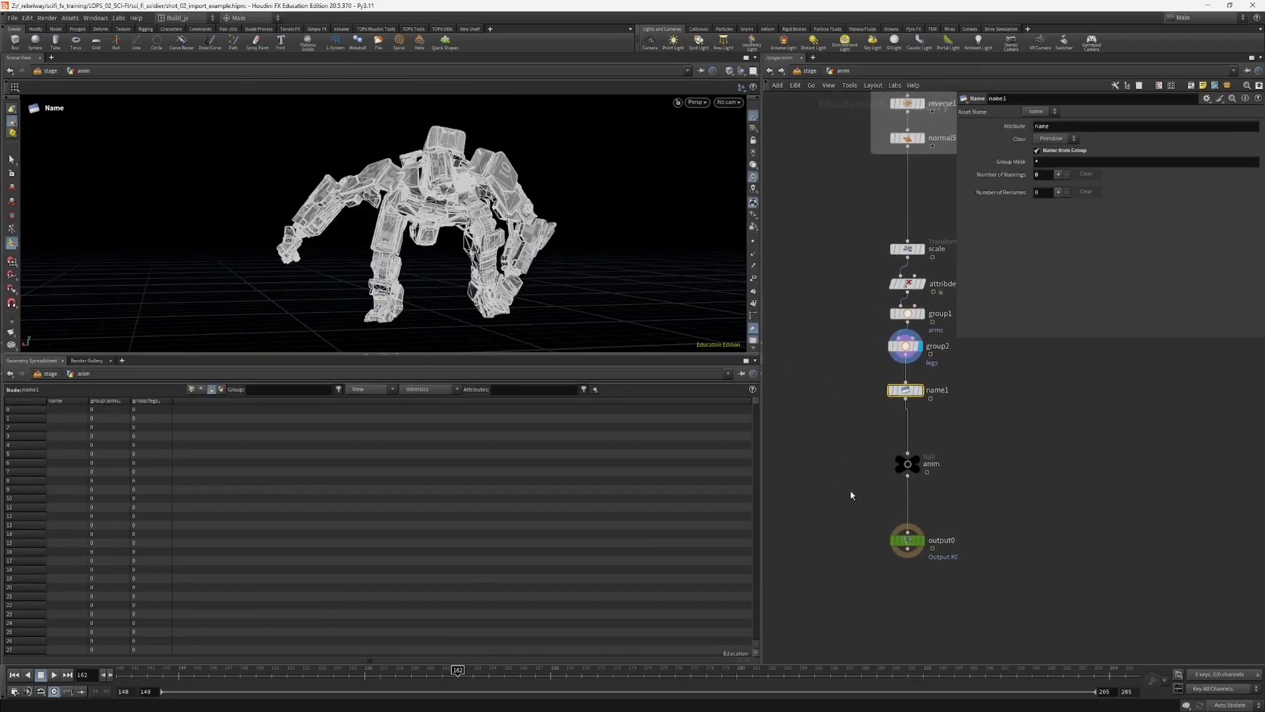
pyautogui.press('Tab')
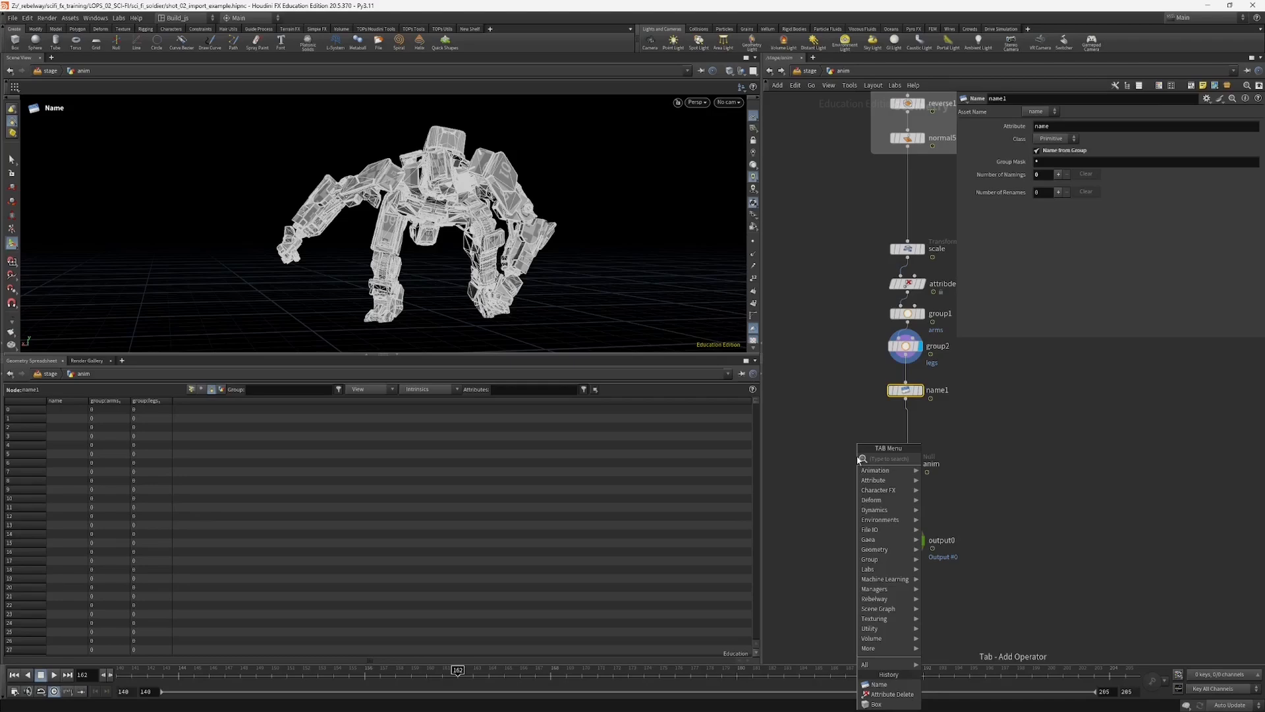
pyautogui.write('grcom')
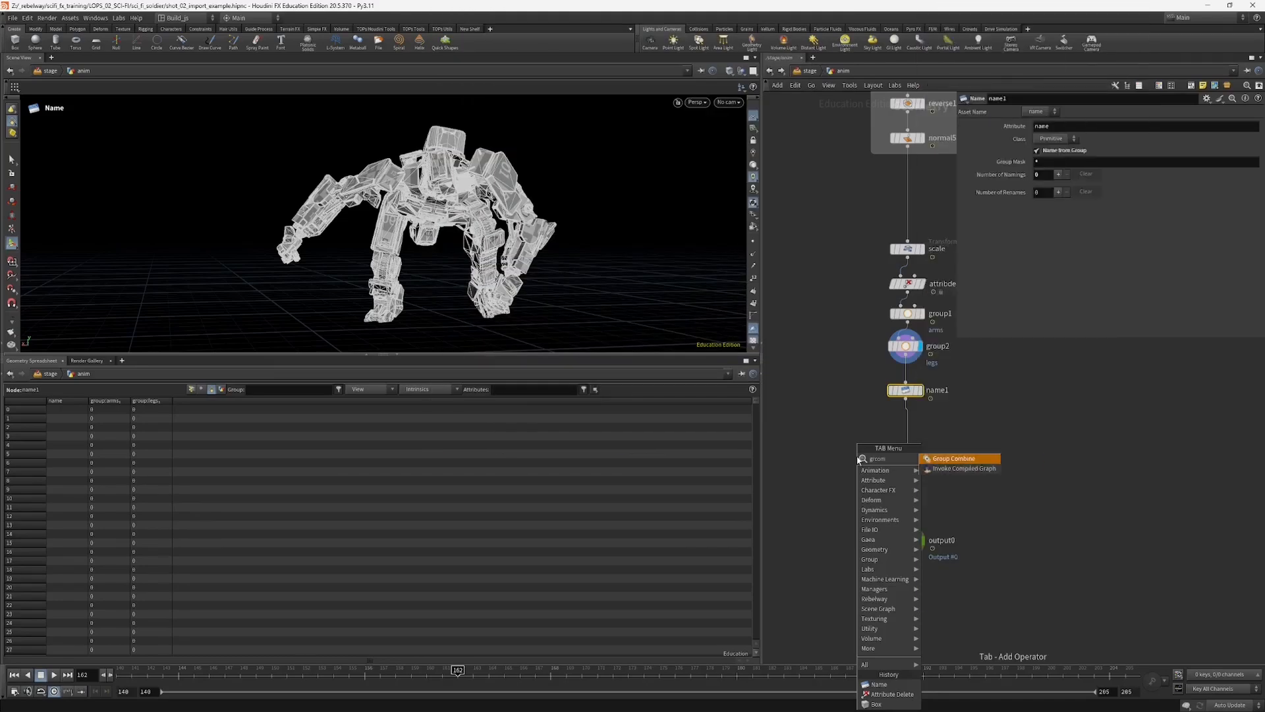
pyautogui.press('Return')
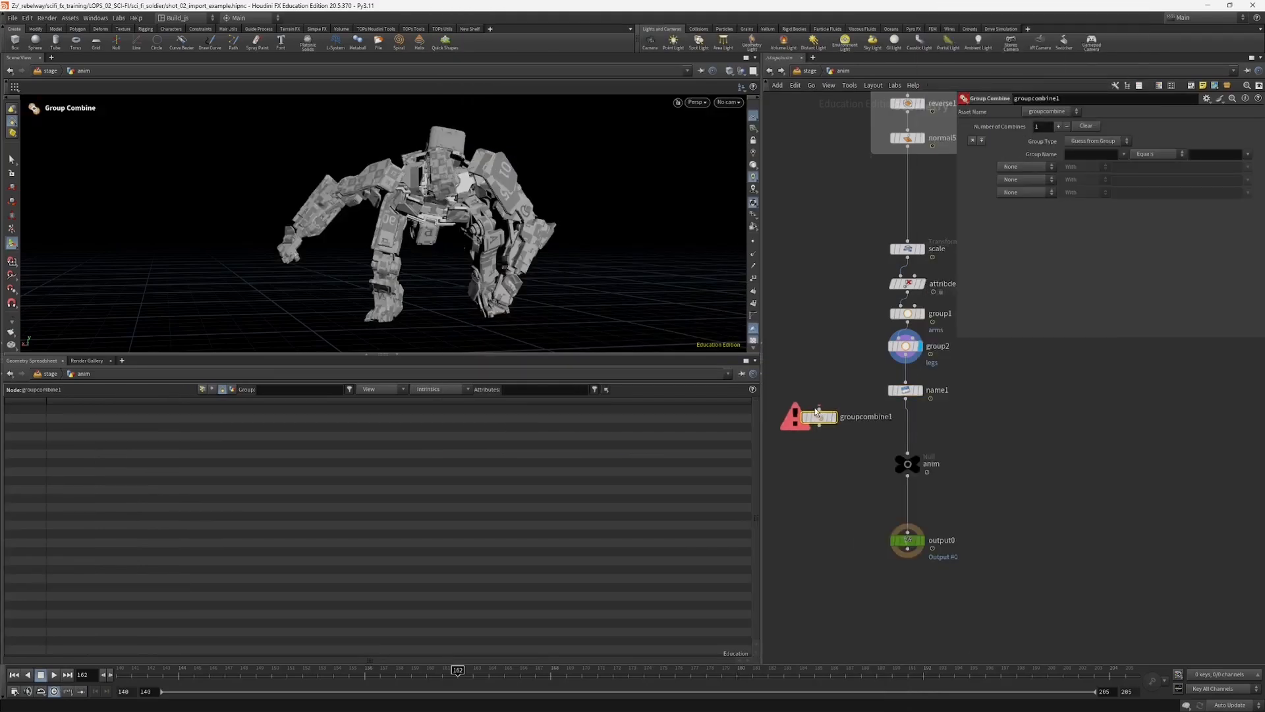
pyautogui.click(910, 370)
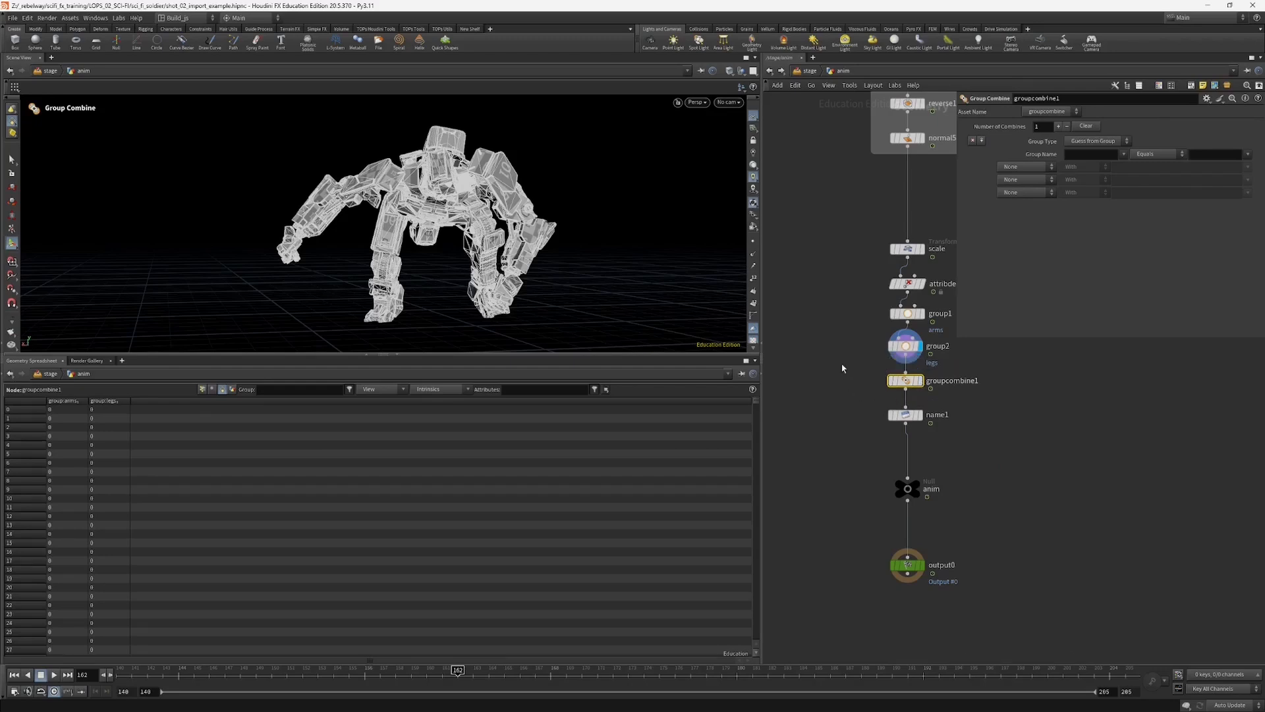
# Step: On the Group Combine node, define a group named body that equals all but the arms group
pyautogui.press('h')
pyautogui.click(1075, 154)
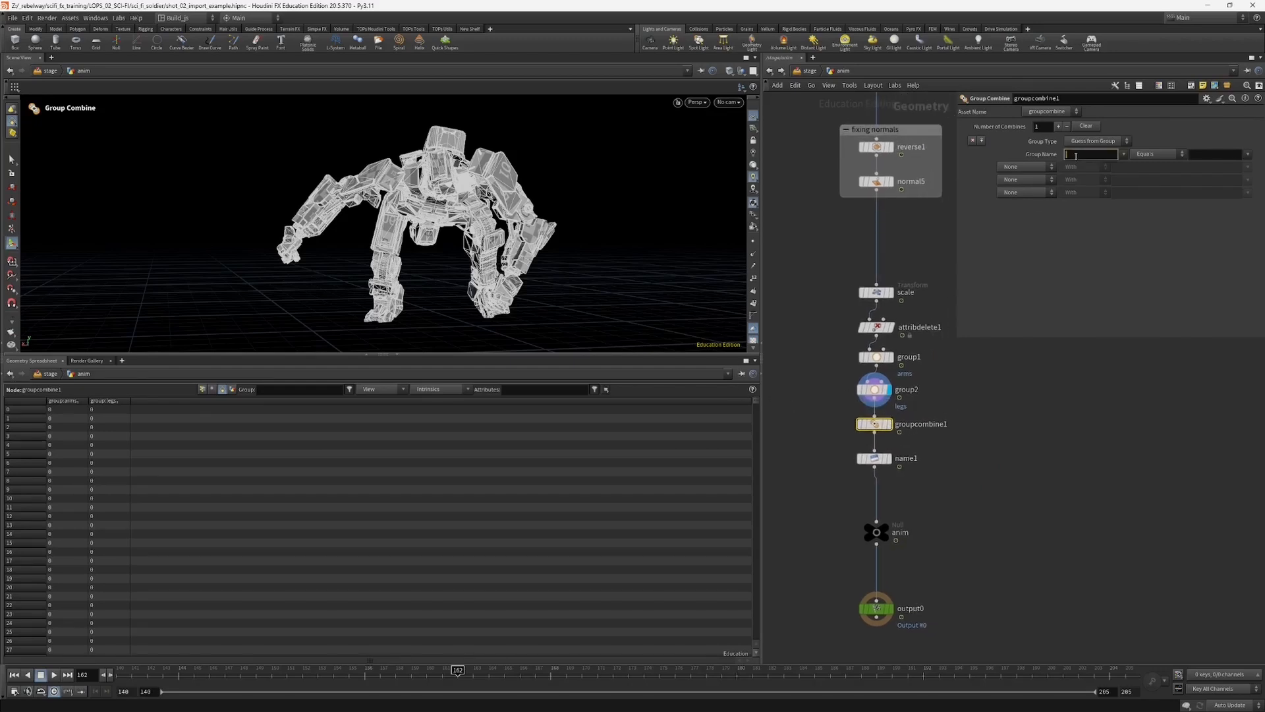
pyautogui.press('Return')
pyautogui.click(1248, 154)
pyautogui.click(1173, 154)
pyautogui.click(1248, 156)
pyautogui.click(1244, 165)
pyautogui.click(1168, 154)
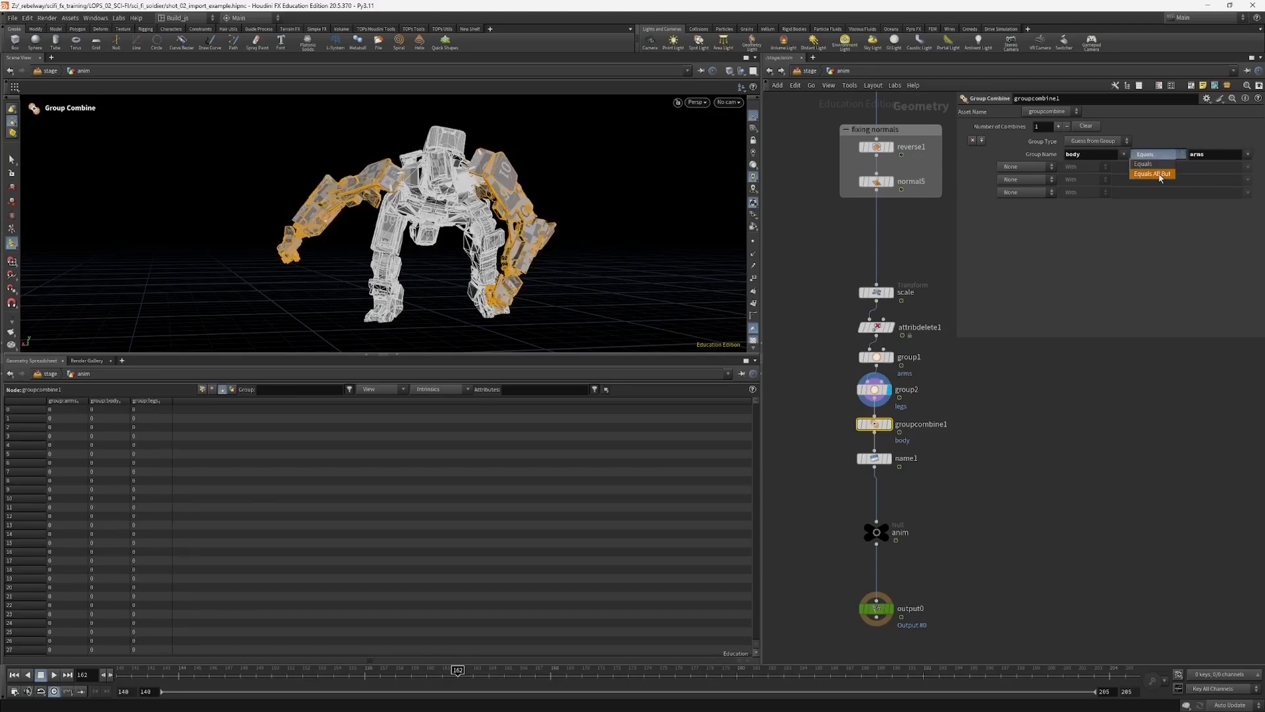
pyautogui.click(1160, 174)
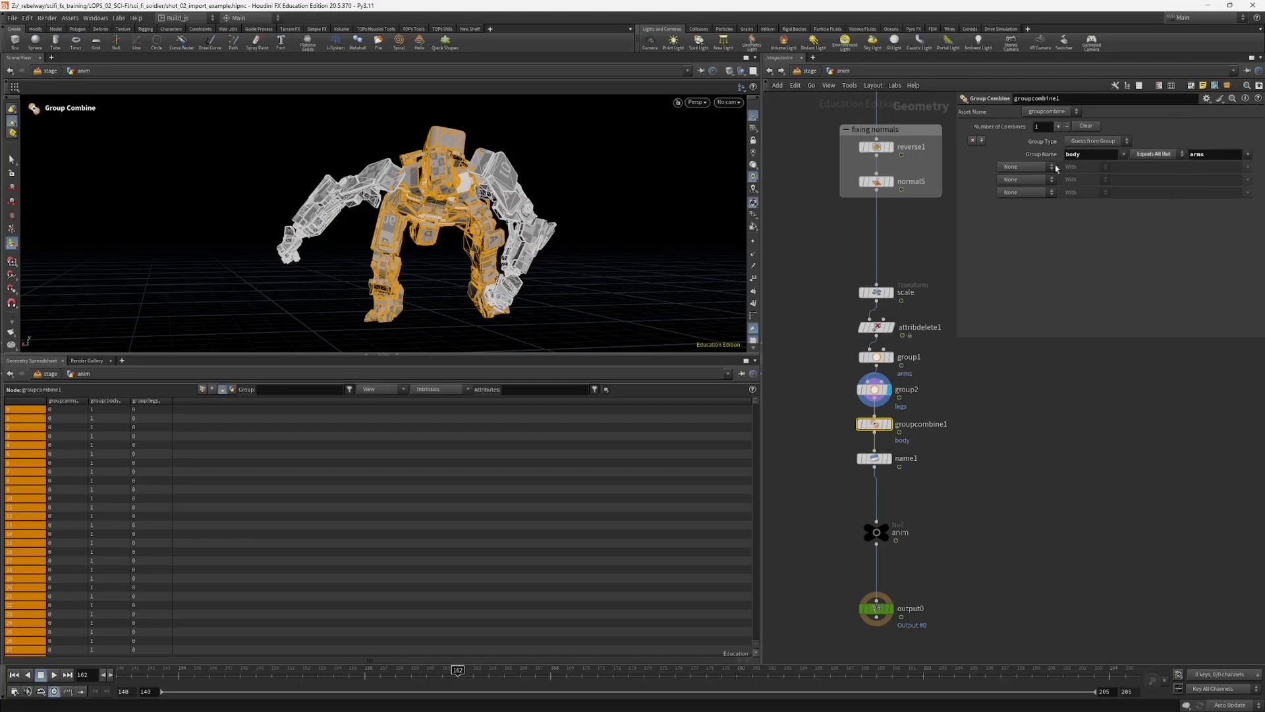
# Step: Subtract the legs group from the body group on the Group Combine node
pyautogui.press('Escape')
pyautogui.moveTo(348, 234); pyautogui.dragTo(410, 213)
pyautogui.press('Return')
pyautogui.click(1024, 169)
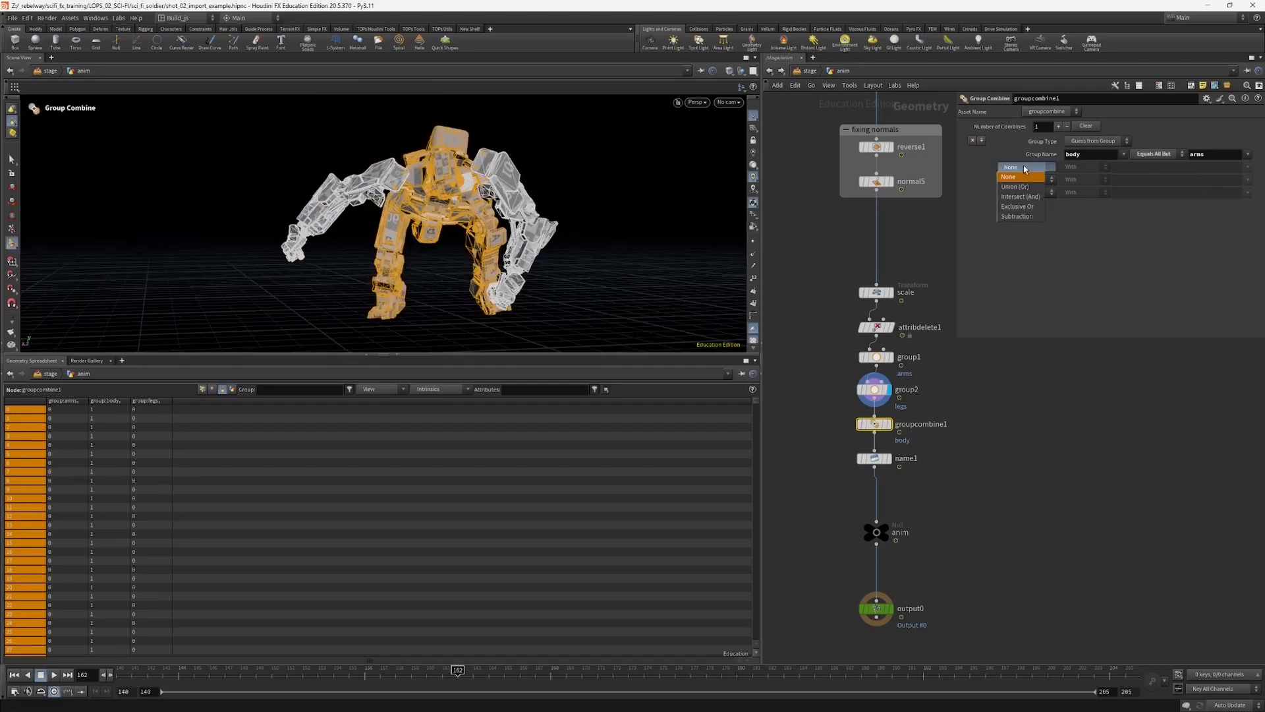
pyautogui.click(1018, 216)
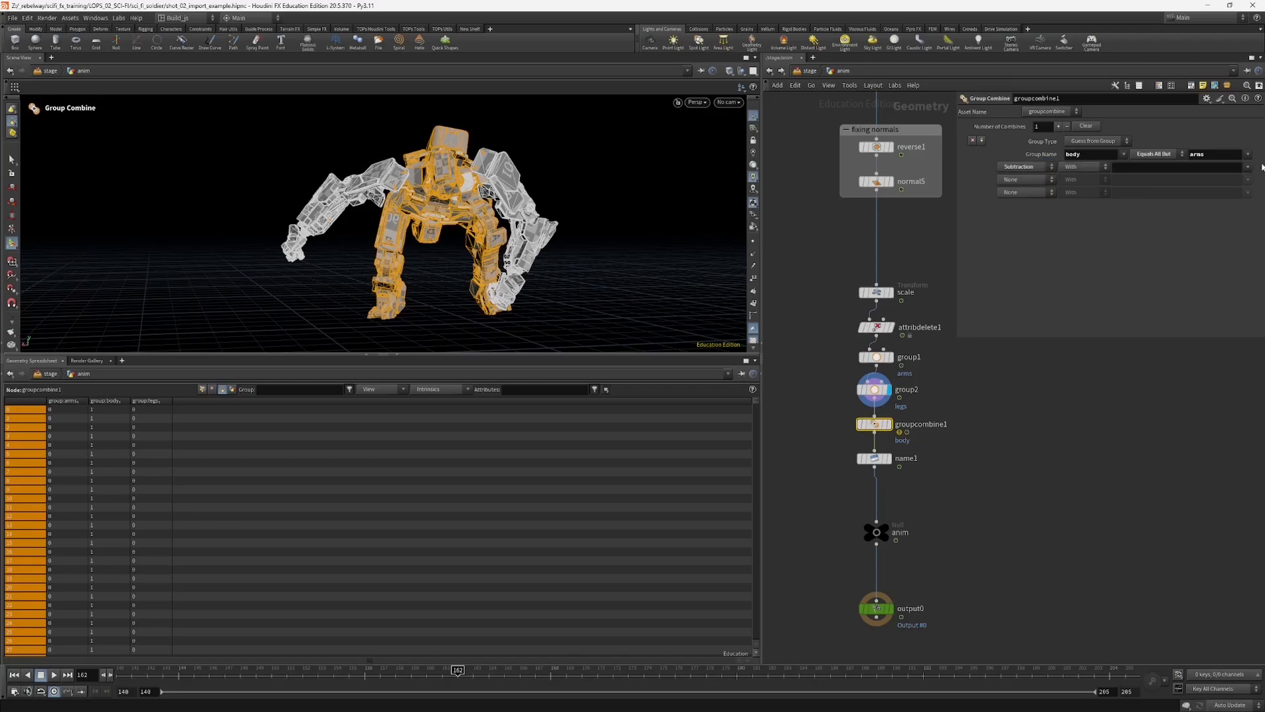
pyautogui.click(1247, 168)
pyautogui.click(1240, 188)
pyautogui.click(1099, 362)
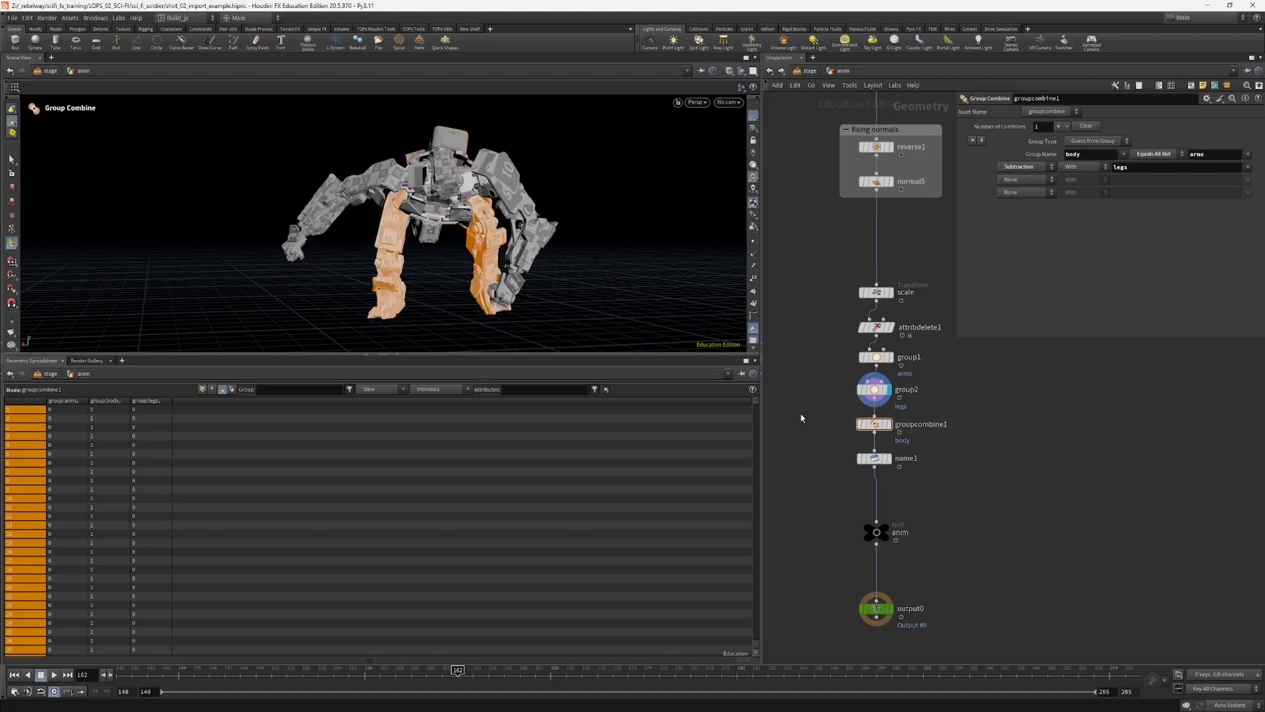
# Step: Inspect the arms, legs and body groups by displaying the group1, group2 and groupcombine1 nodes in turn
pyautogui.moveTo(819, 419); pyautogui.dragTo(895, 435)
pyautogui.keyDown('alt'); pyautogui.moveTo(517, 254); pyautogui.dragTo(412, 249); pyautogui.keyUp('alt')
pyautogui.moveTo(821, 385); pyautogui.dragTo(895, 400)
pyautogui.moveTo(835, 358); pyautogui.dragTo(894, 364)
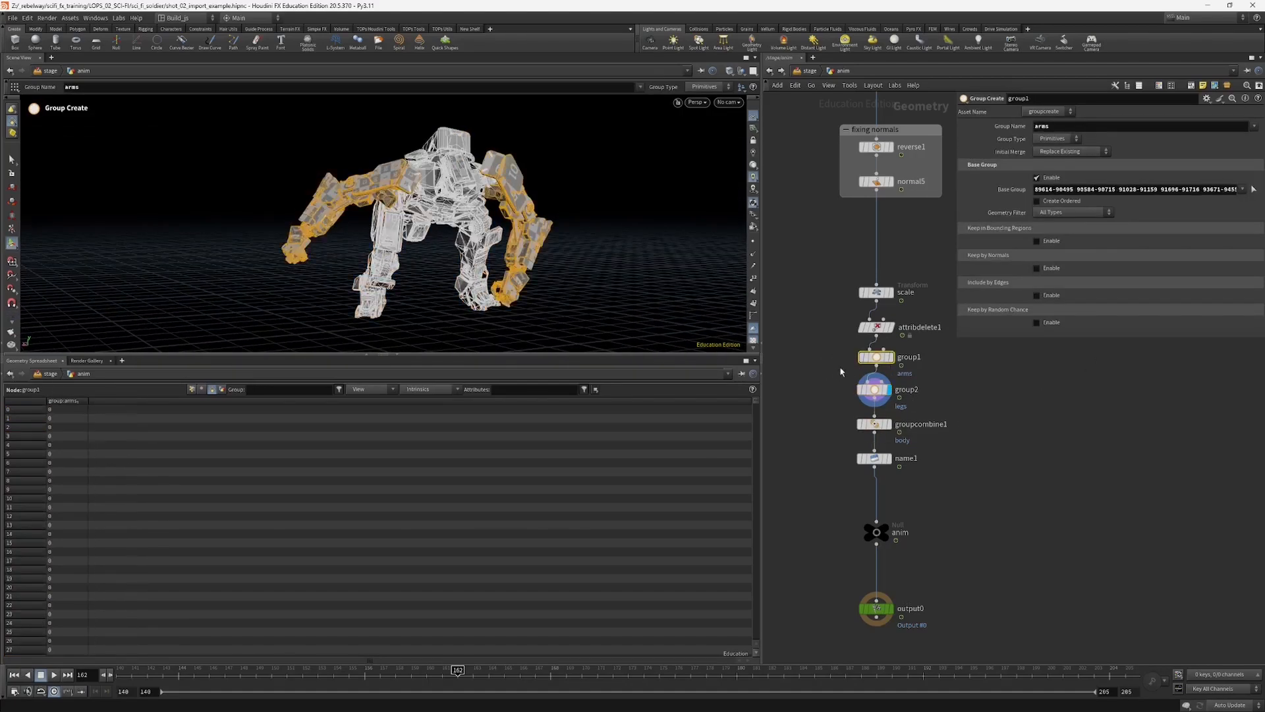
pyautogui.click(886, 390)
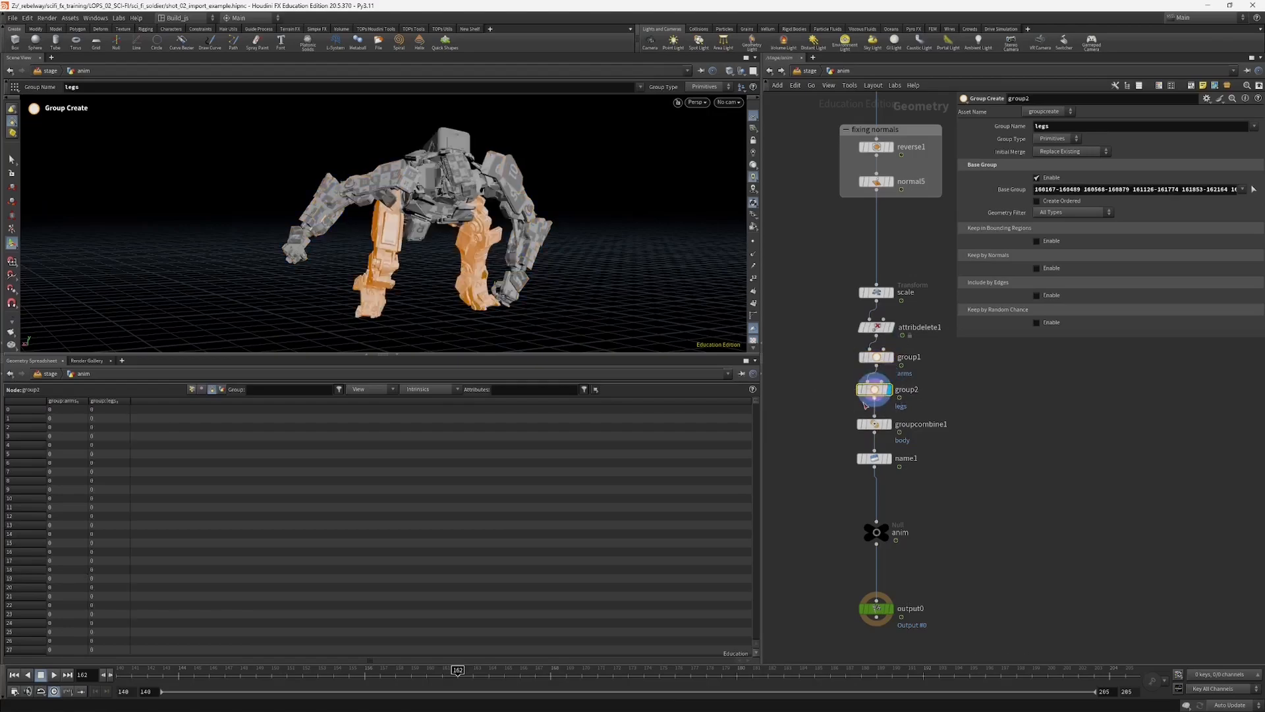
pyautogui.click(890, 425)
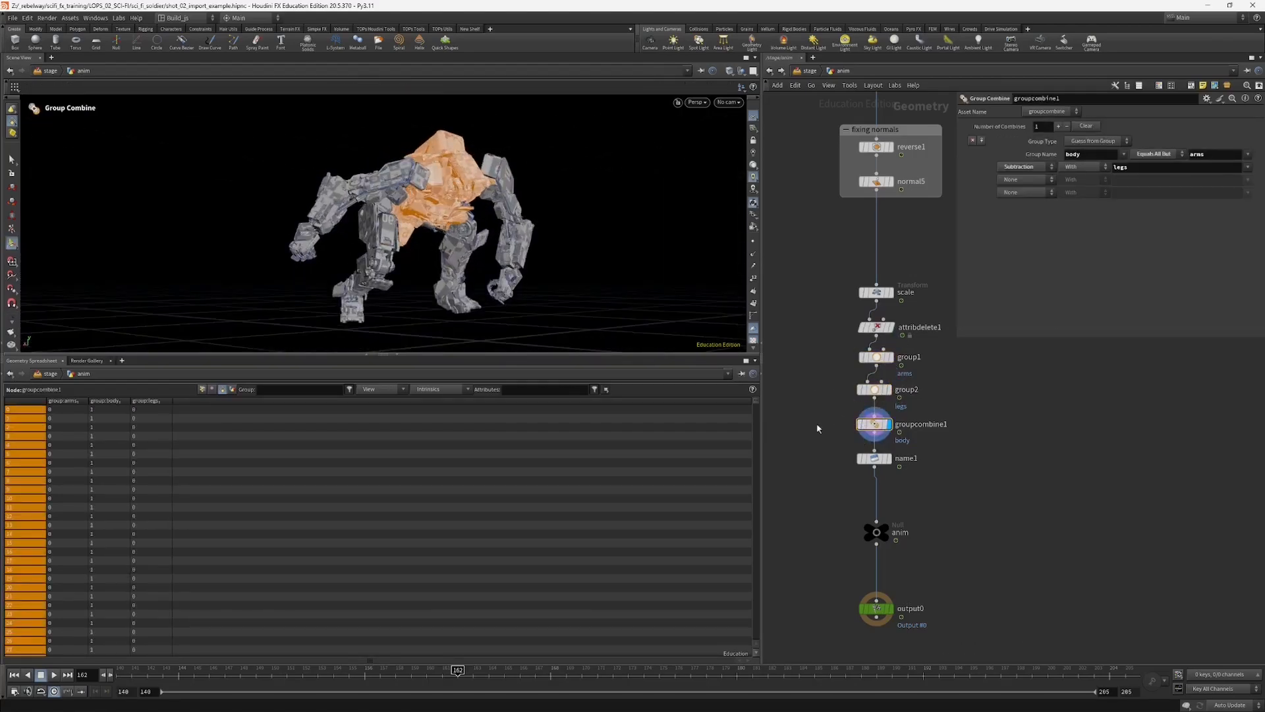
# Step: Review the name1 node's group mask and its per-primitive name values in the Geometry Spreadsheet
pyautogui.moveTo(821, 429); pyautogui.dragTo(798, 385, button='middle')
pyautogui.click(849, 415)
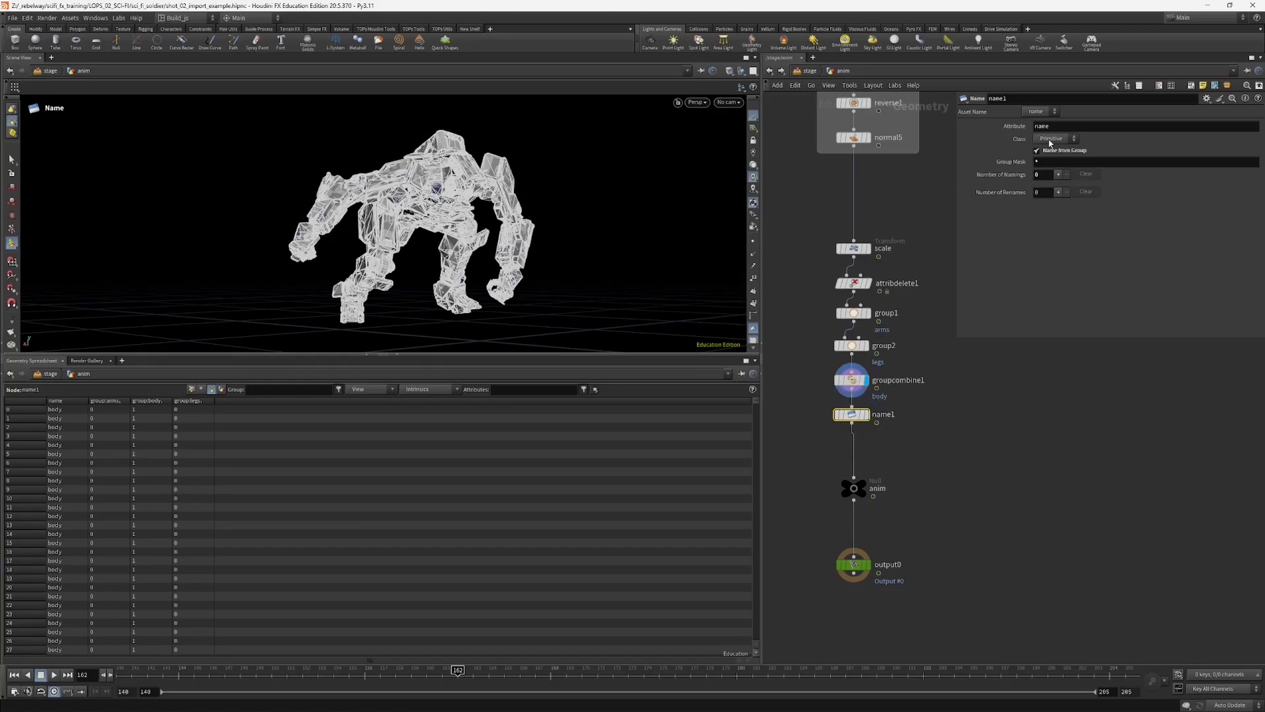
pyautogui.click(1049, 161)
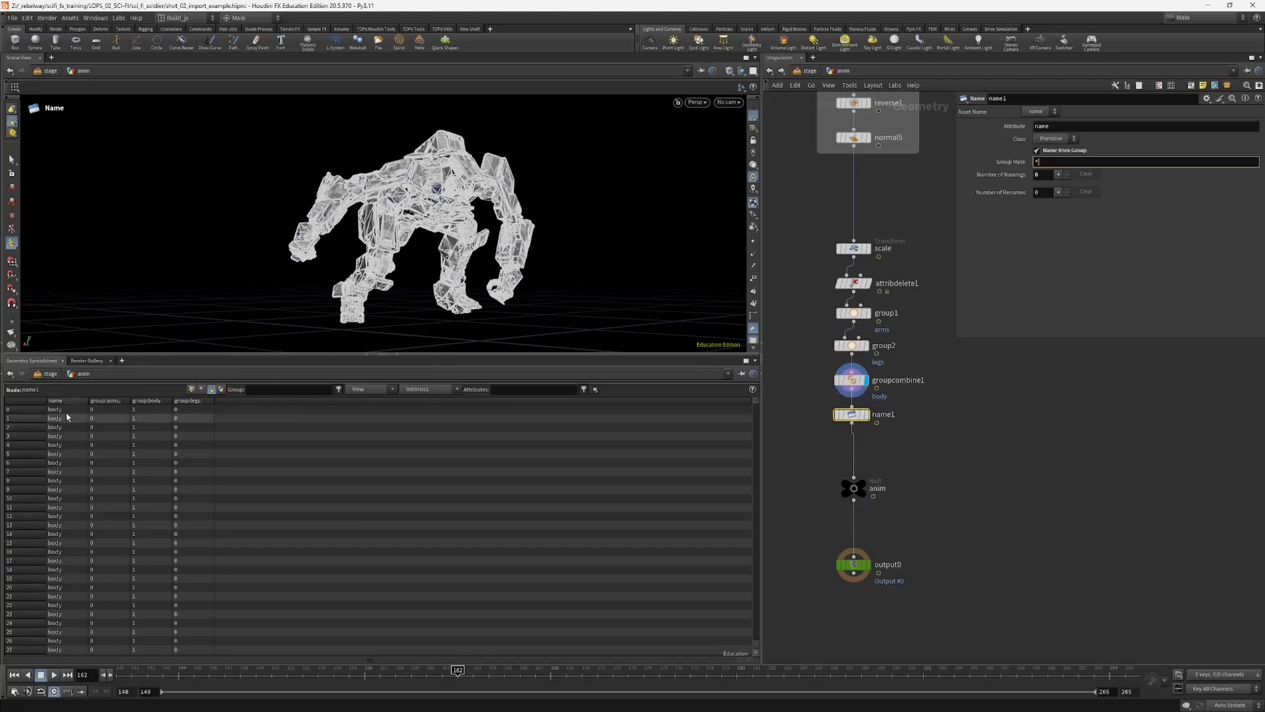
pyautogui.moveTo(85, 398); pyautogui.dragTo(140, 398)
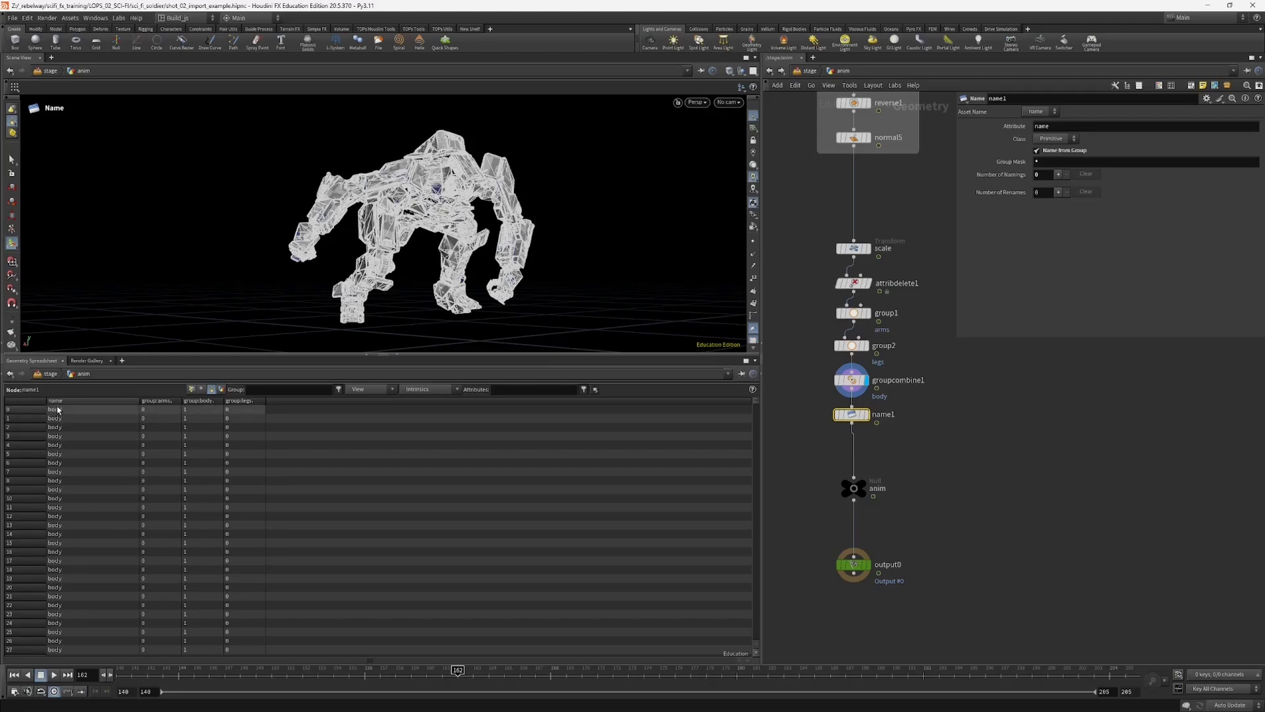
pyautogui.moveTo(753, 403); pyautogui.dragTo(756, 589)
pyautogui.moveTo(79, 449); pyautogui.dragTo(119, 514)
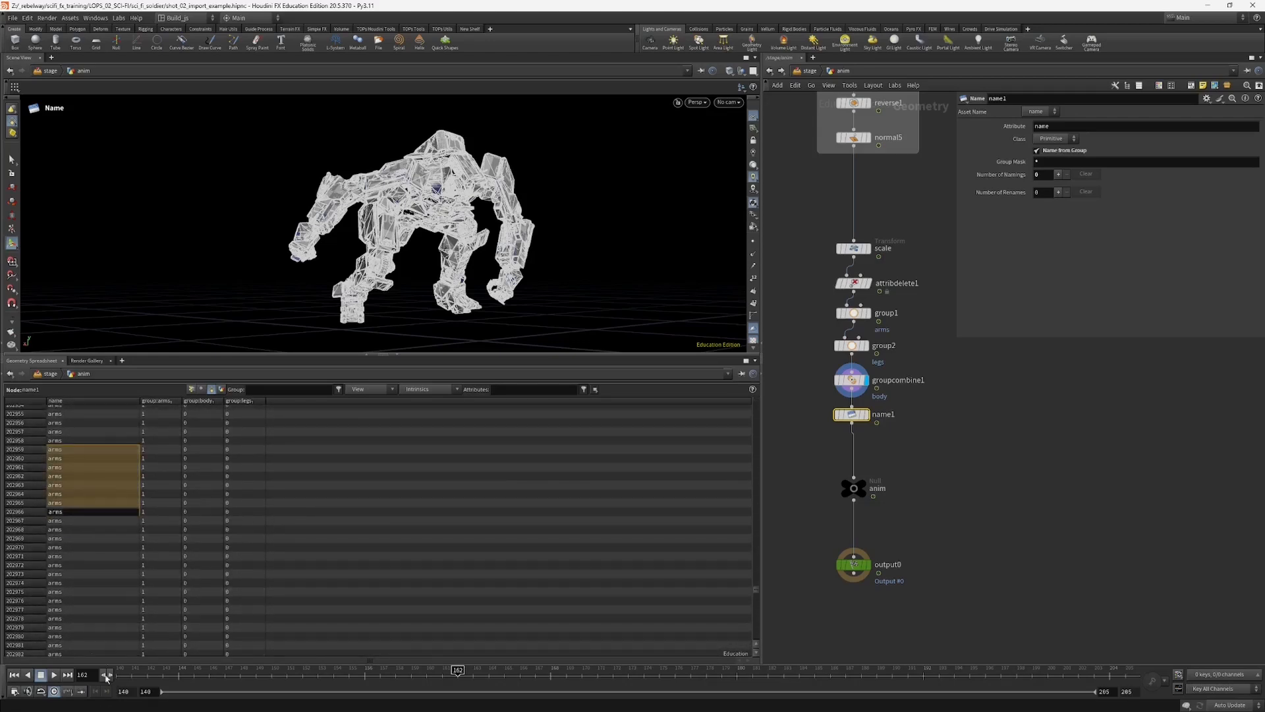
pyautogui.moveTo(755, 589); pyautogui.dragTo(754, 395)
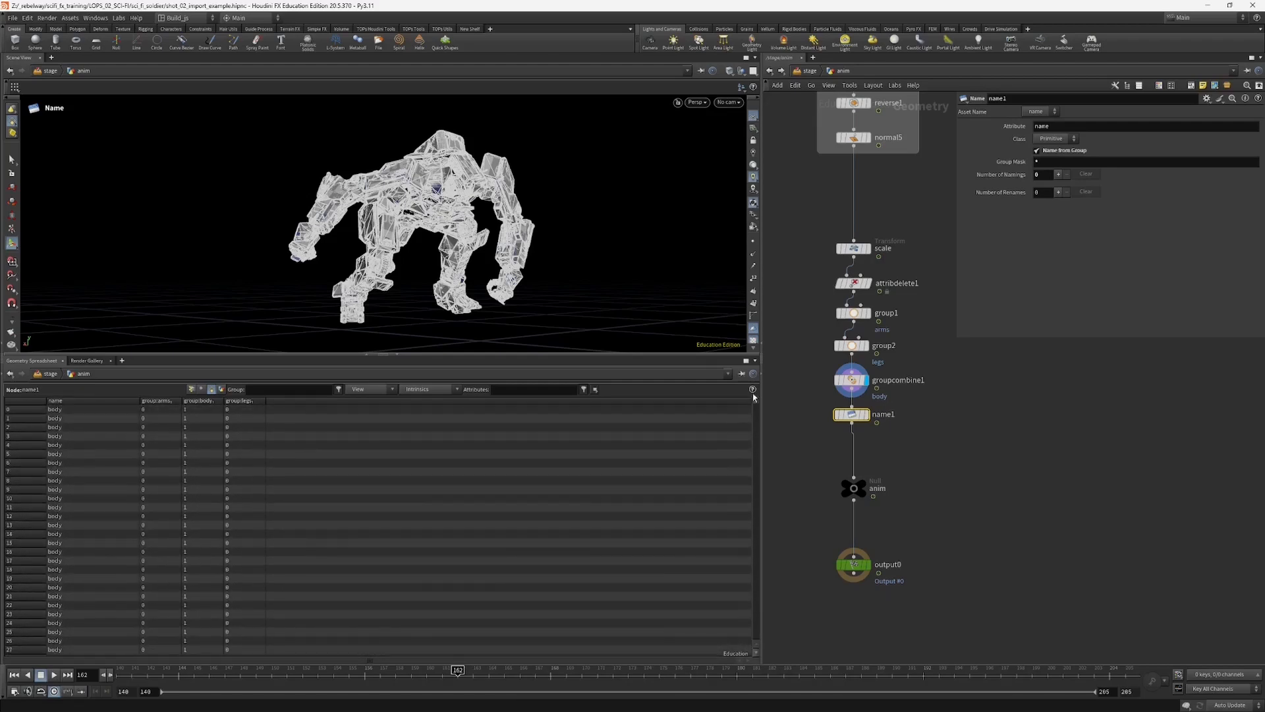
# Step: Back in the stage, inspect the arms, body and legs meshes under sopimport_robot and compare them with the robot Component Output
pyautogui.click(809, 71)
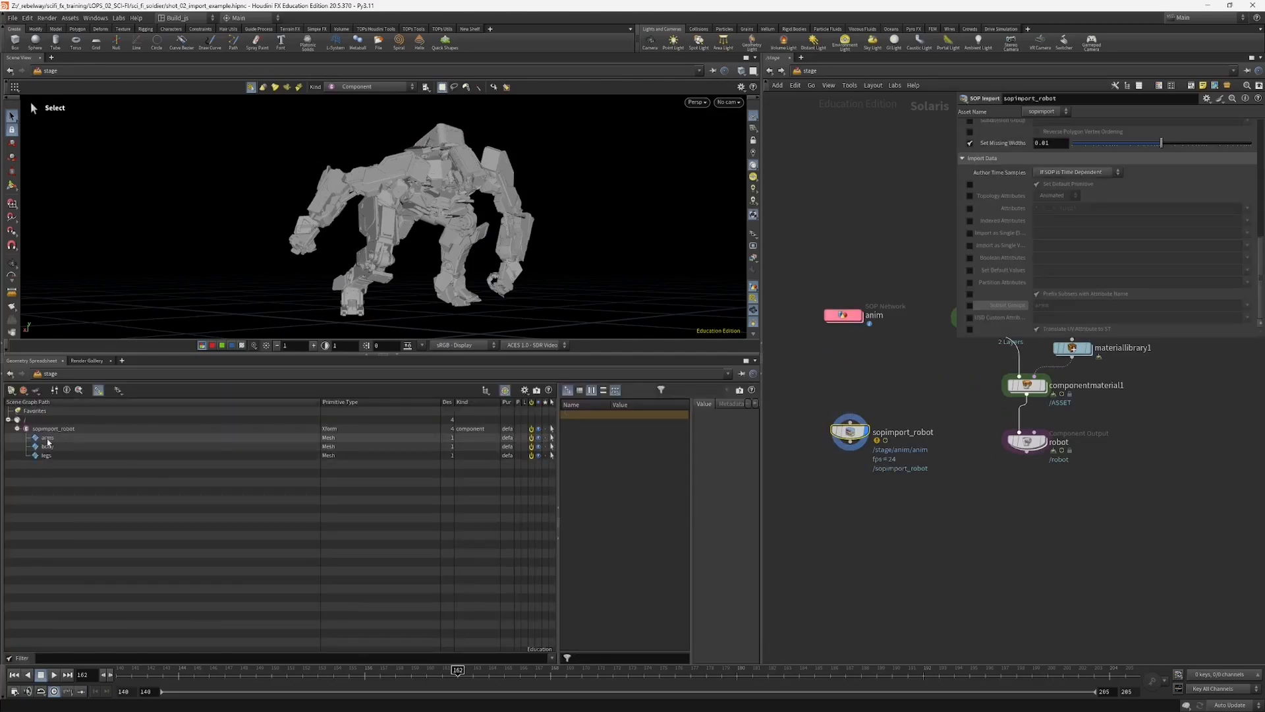
pyautogui.click(49, 438)
pyautogui.click(53, 446)
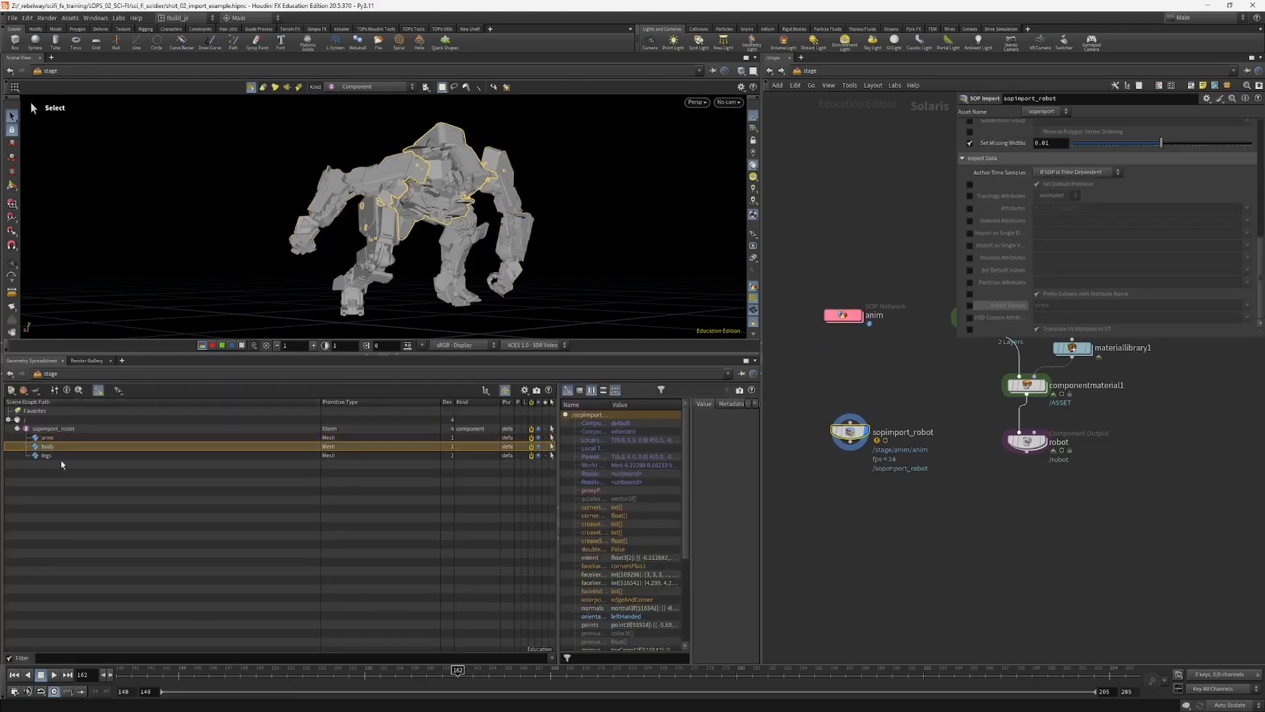
pyautogui.click(62, 455)
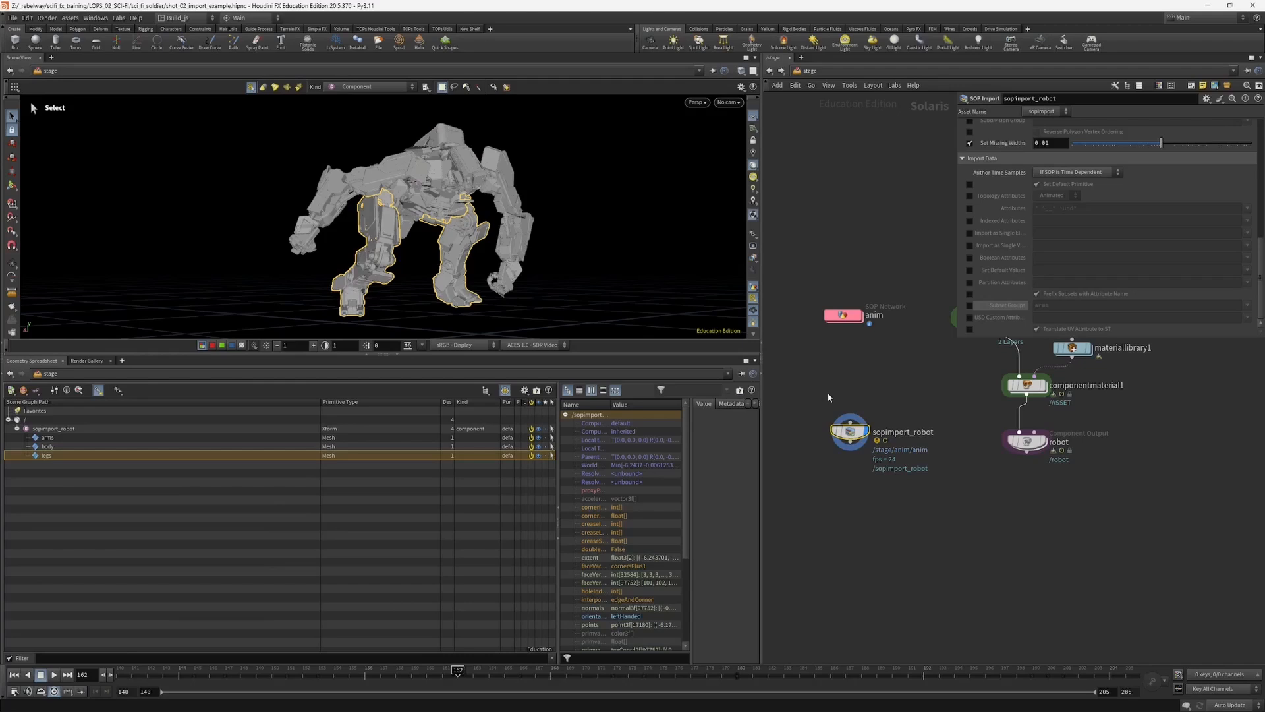
pyautogui.moveTo(871, 392); pyautogui.dragTo(873, 412, button='middle')
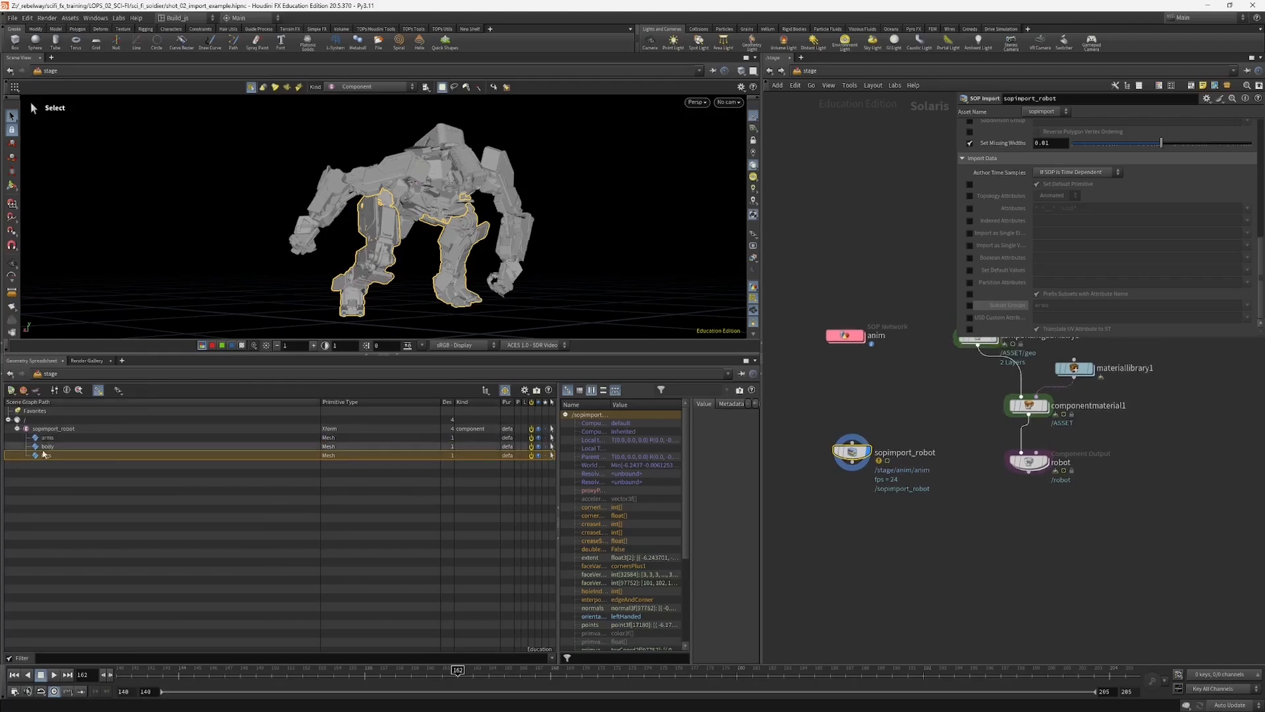
pyautogui.moveTo(964, 441); pyautogui.dragTo(1087, 504)
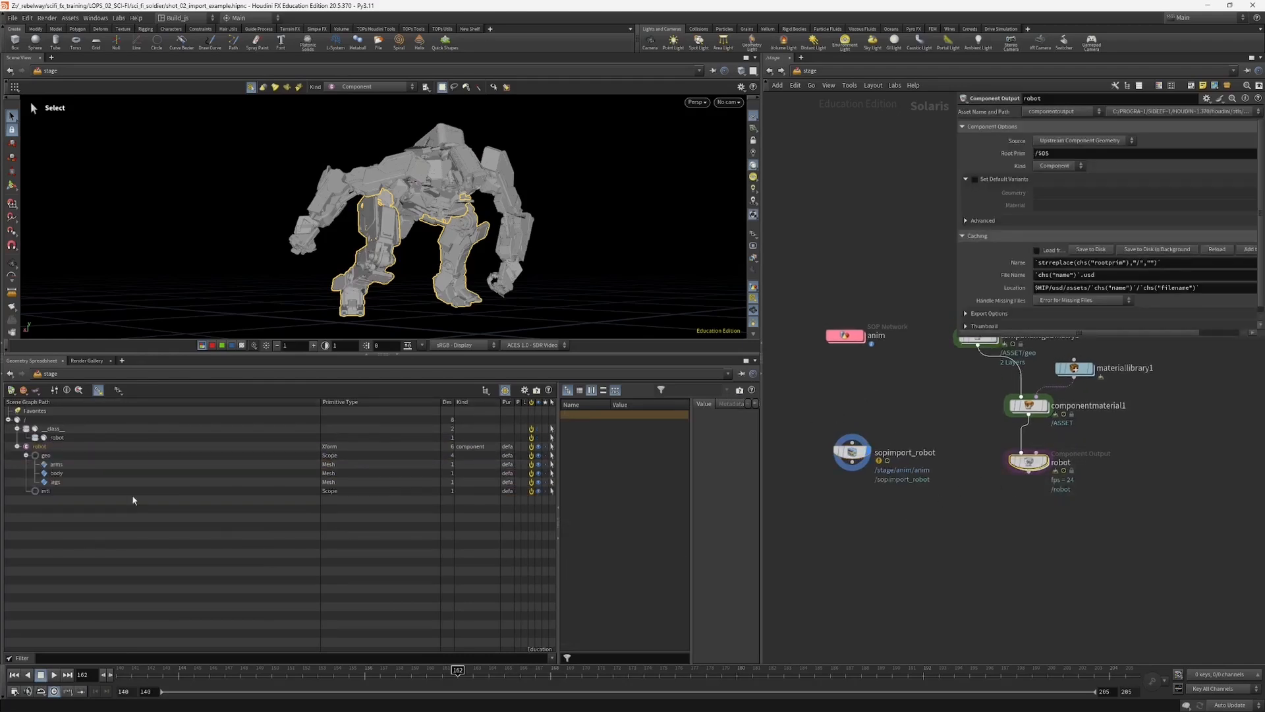
# Step: Inside the anim SOP network, insert a second Name node between name1 and the anim null
pyautogui.click(847, 336)
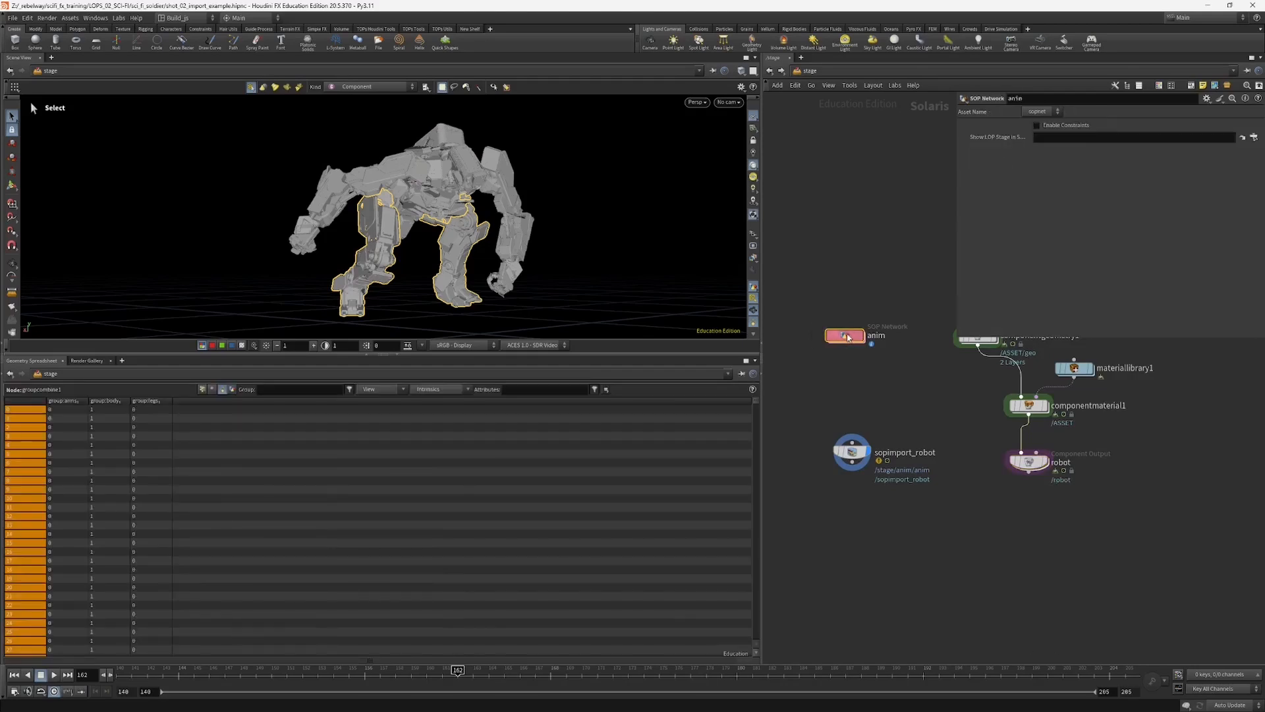
pyautogui.doubleClick(848, 336)
pyautogui.moveTo(827, 419); pyautogui.dragTo(855, 420)
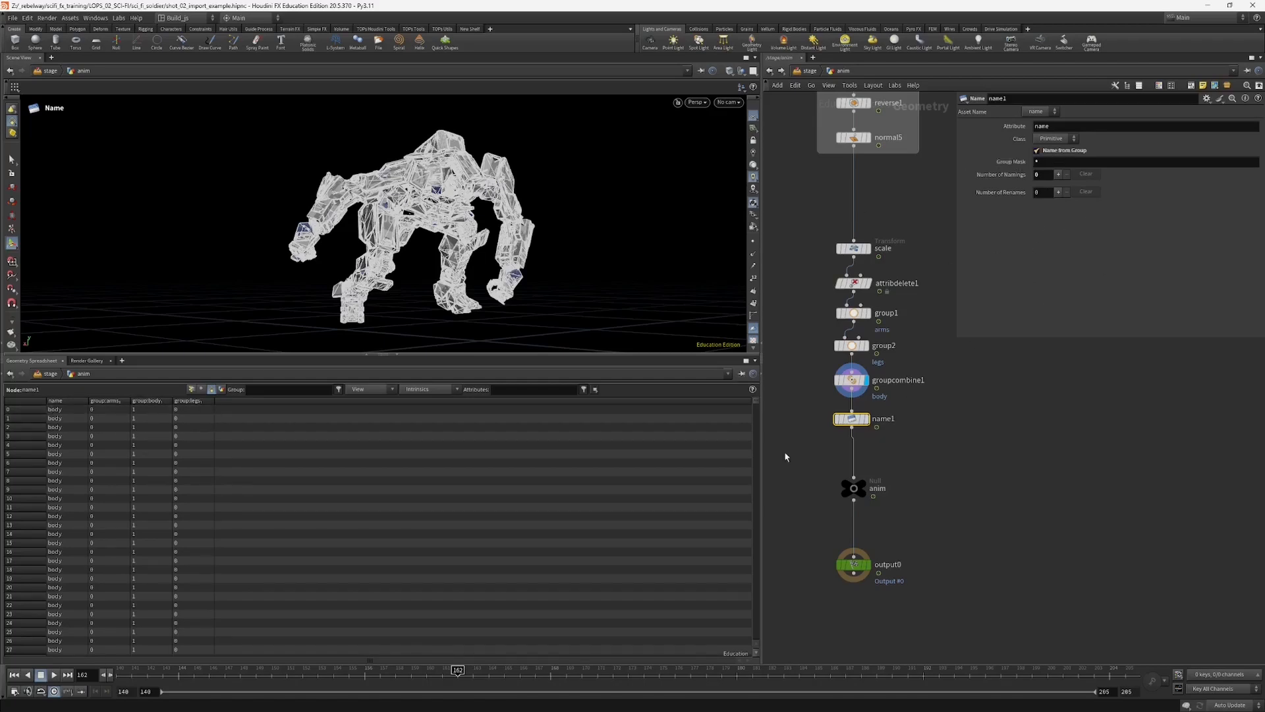
pyautogui.moveTo(817, 442); pyautogui.dragTo(821, 422, button='middle')
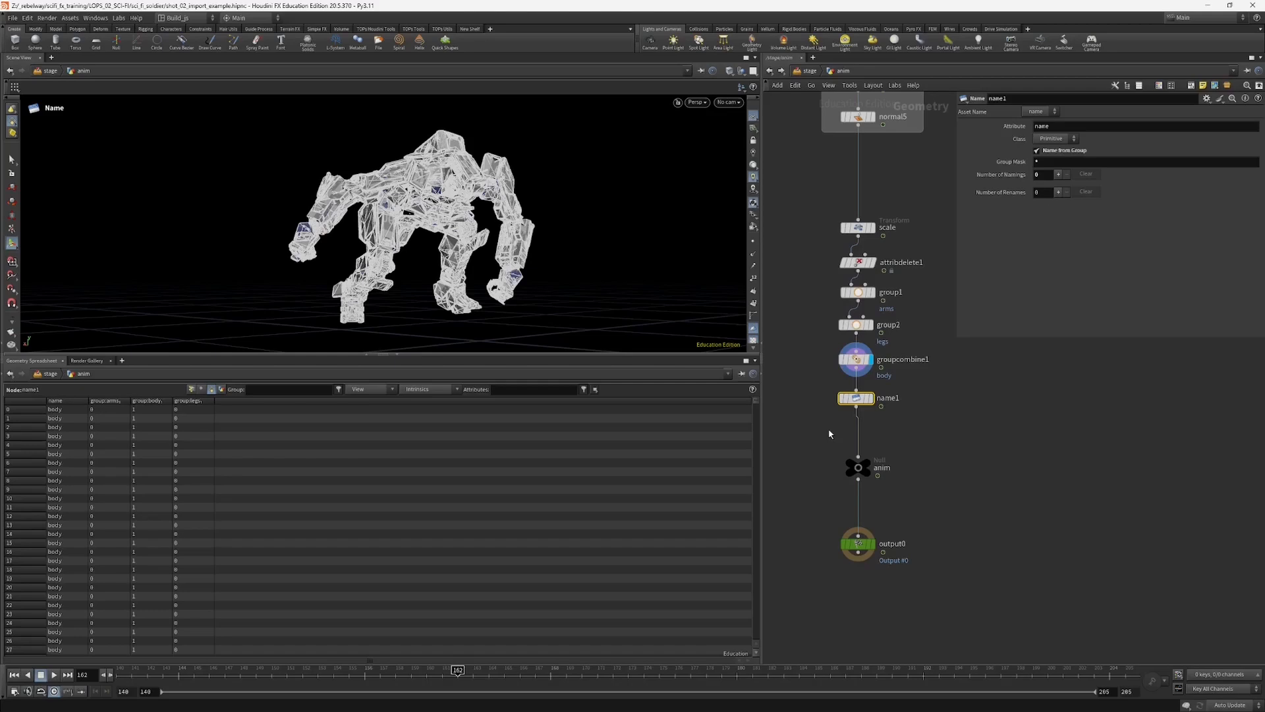
pyautogui.press('Tab')
pyautogui.write('ba')
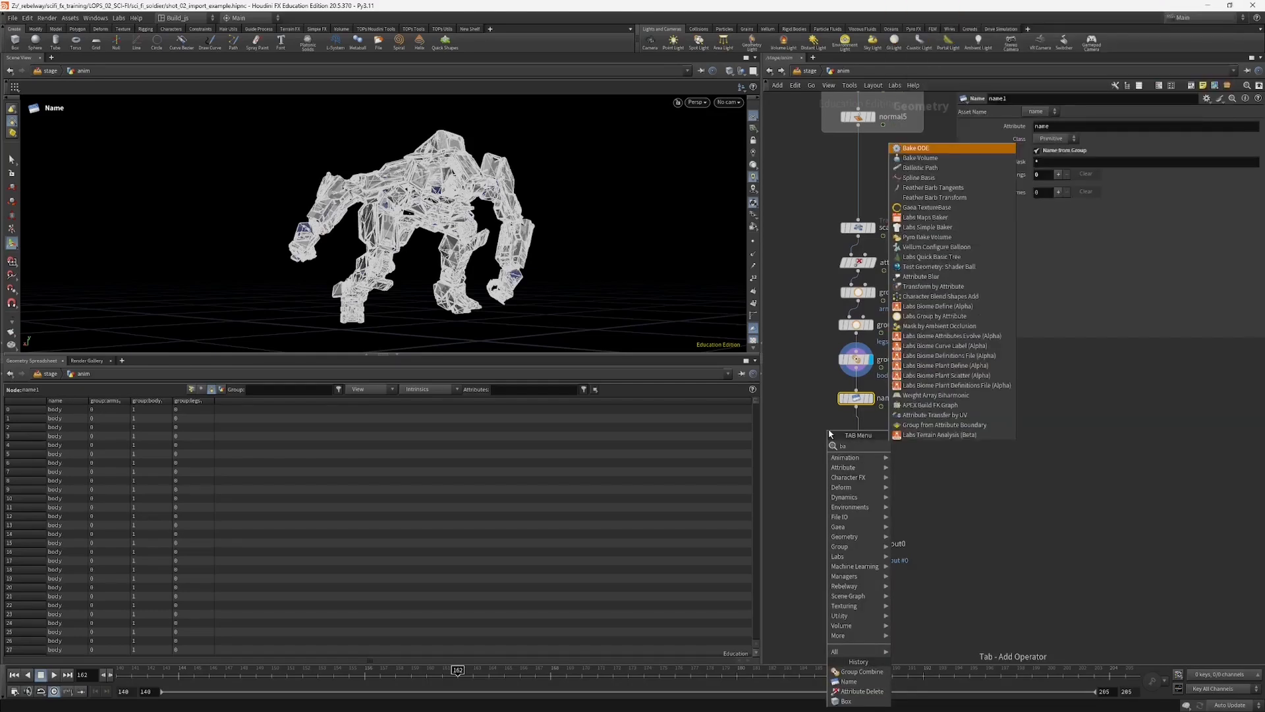
pyautogui.press('Escape')
pyautogui.press('Tab')
pyautogui.write('bla')
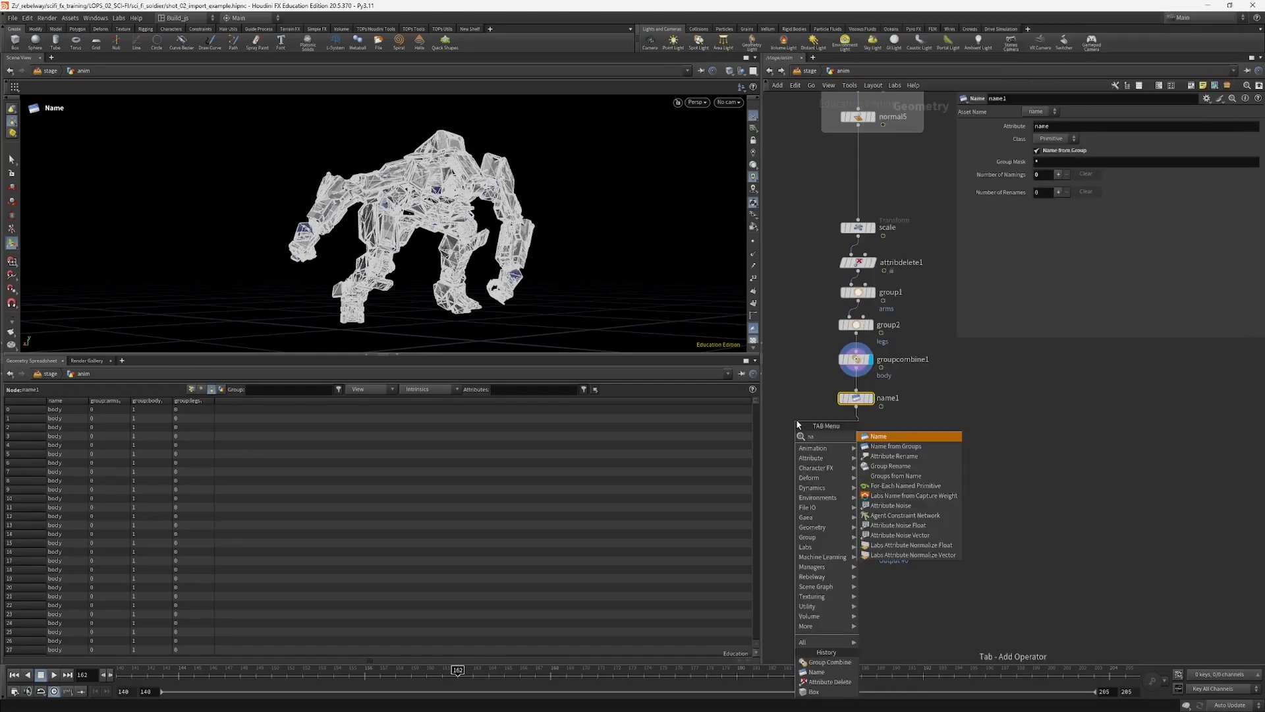
pyautogui.press('Return')
pyautogui.click(856, 435)
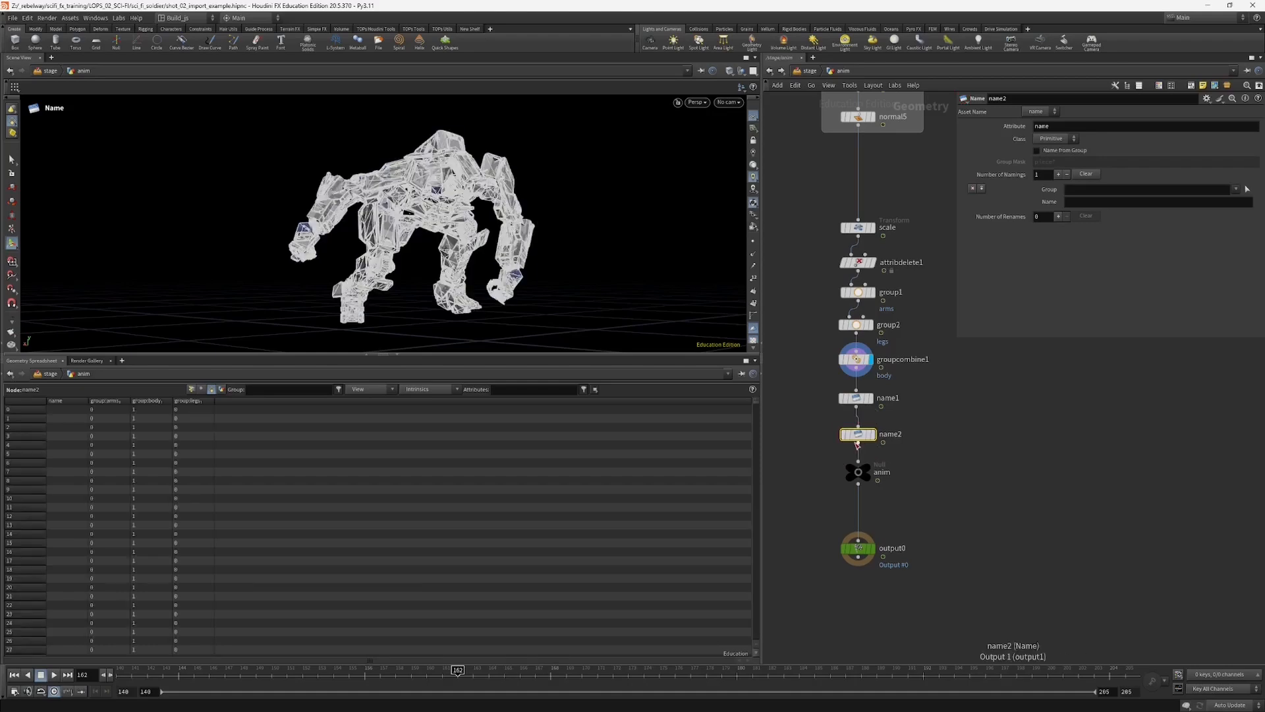
# Step: Set the name value on the name2 node to robot/body
pyautogui.click(1109, 201)
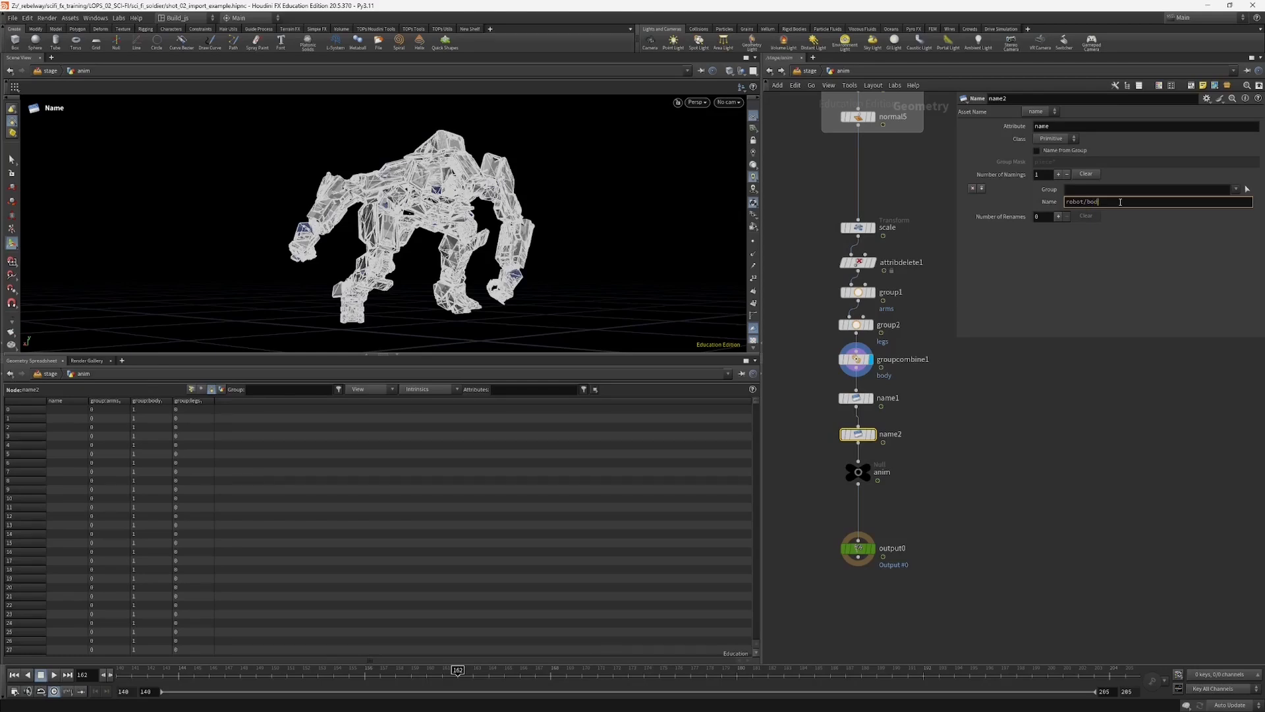
pyautogui.press('Return')
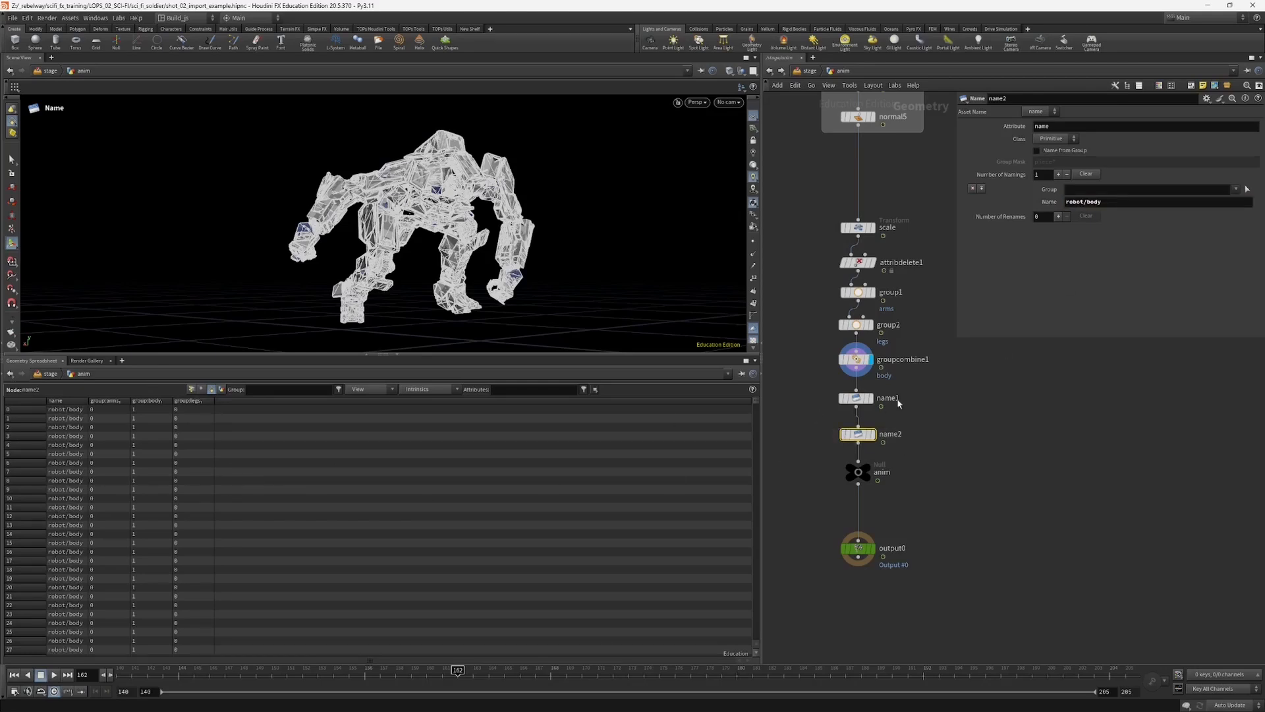
pyautogui.click(867, 400)
pyautogui.click(858, 435)
# Step: Return to the stage and expand the robot primitive under sopimport_robot to examine its hierarchy
pyautogui.click(807, 71)
pyautogui.click(865, 419)
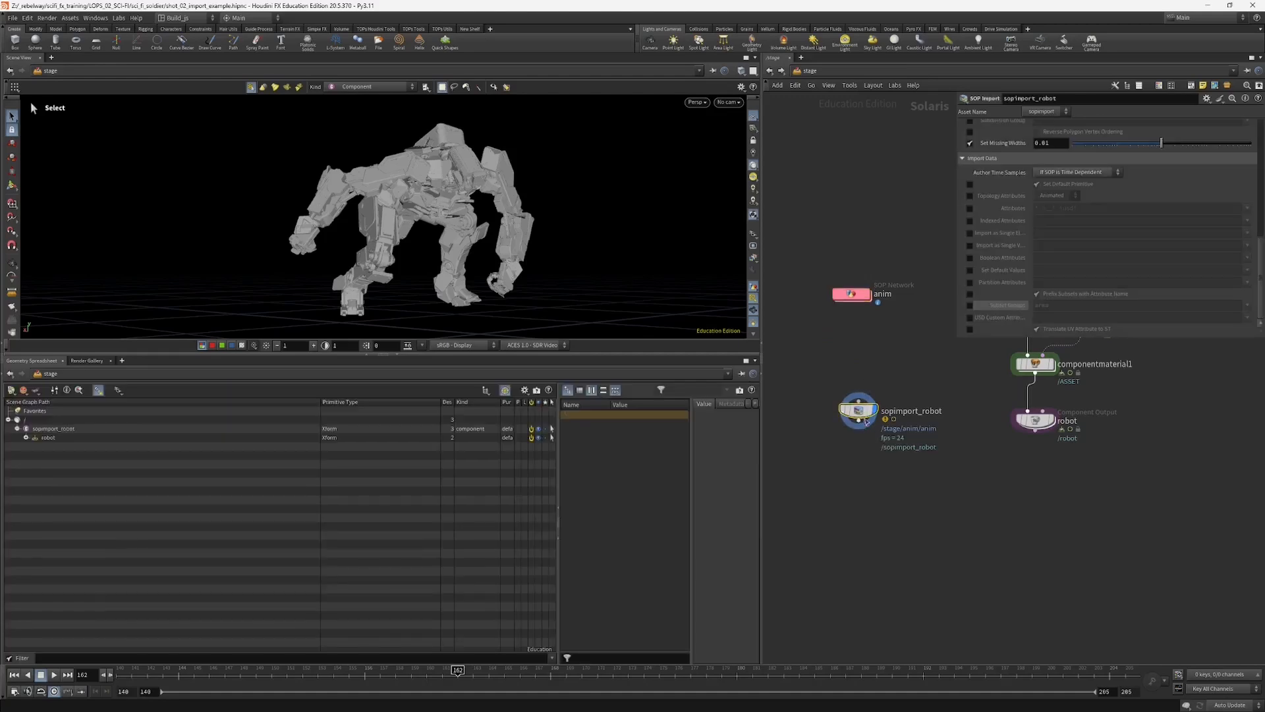
pyautogui.moveTo(865, 422); pyautogui.dragTo(867, 431)
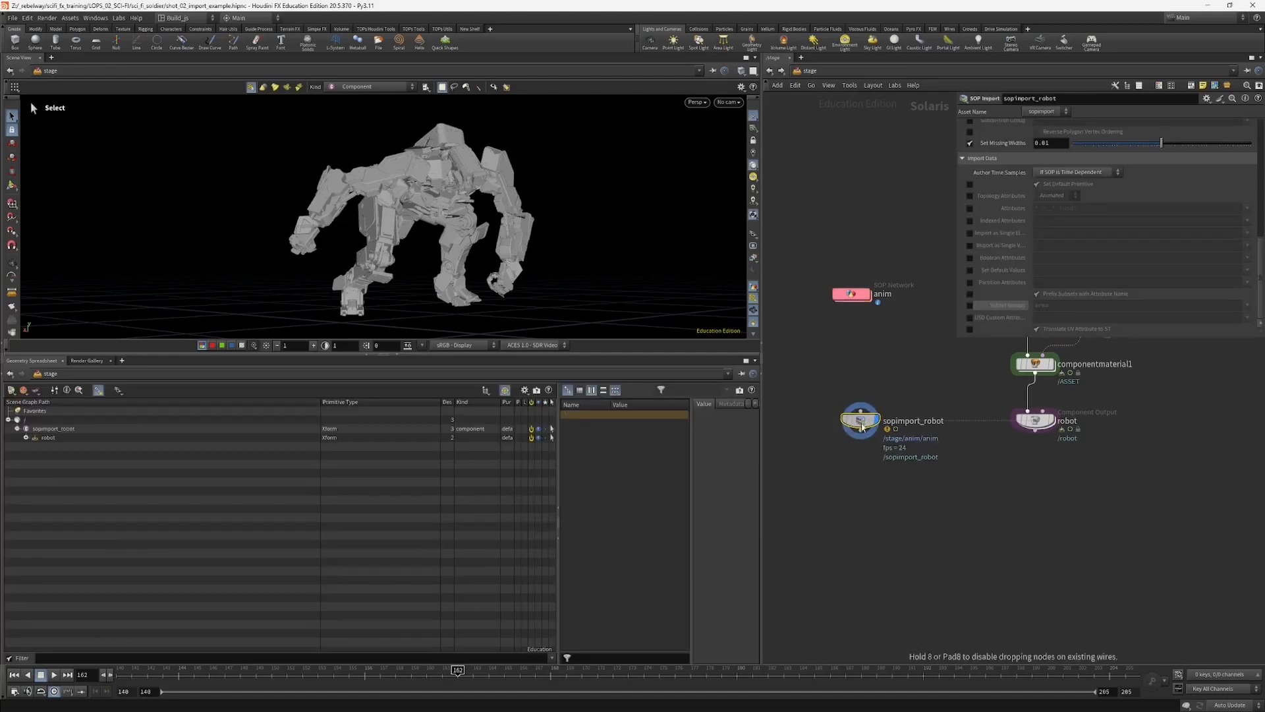
pyautogui.click(48, 437)
pyautogui.click(26, 437)
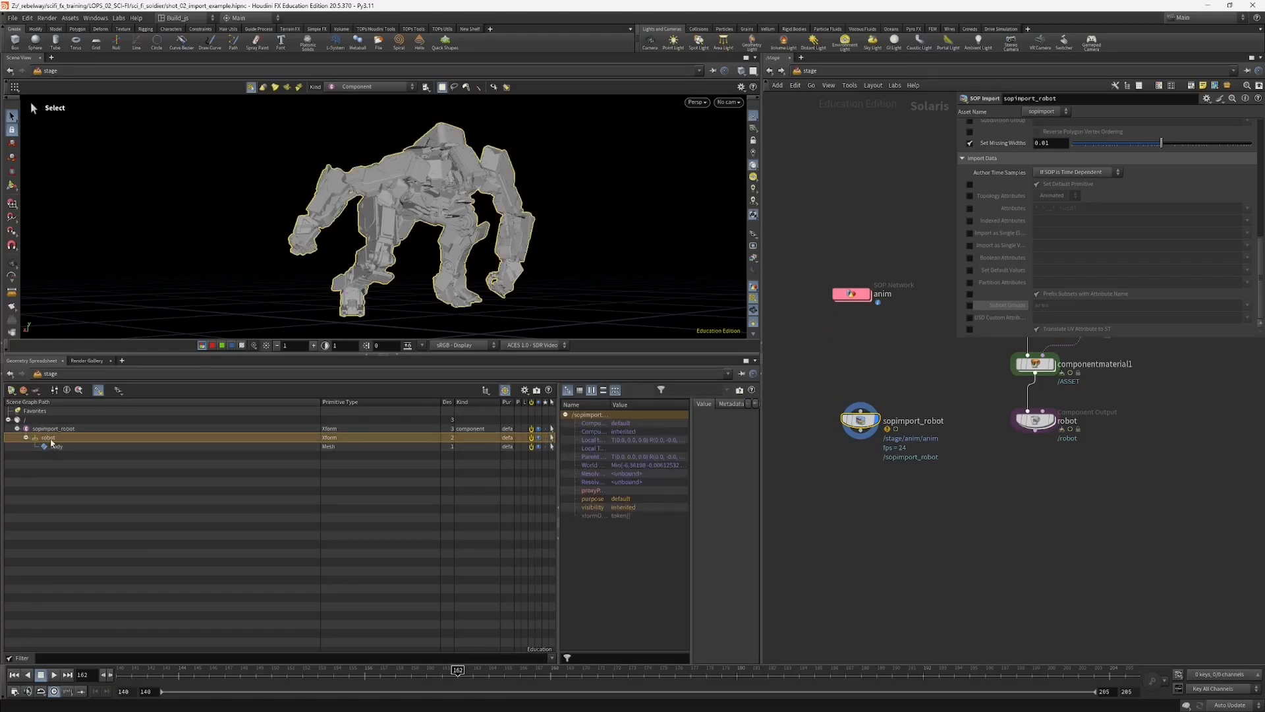
# Step: In the anim SOP network, change the name value on name2 to robot/test/body
pyautogui.doubleClick(851, 294)
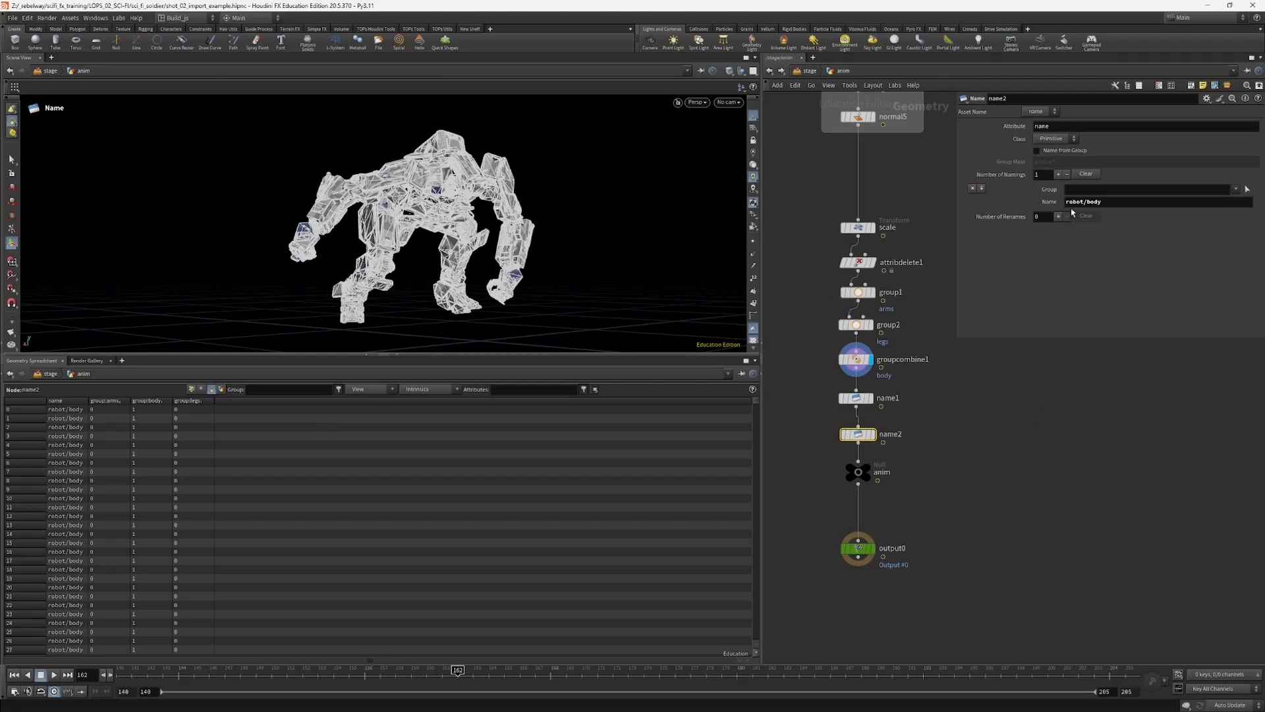
pyautogui.click(1085, 203)
pyautogui.write('test/')
pyautogui.press('Return')
pyautogui.moveTo(1140, 202); pyautogui.dragTo(1072, 204)
# Step: In the stage, compare the nested robot, test and body primitives of sopimport_robot with the robot Component Output
pyautogui.click(810, 71)
pyautogui.click(859, 420)
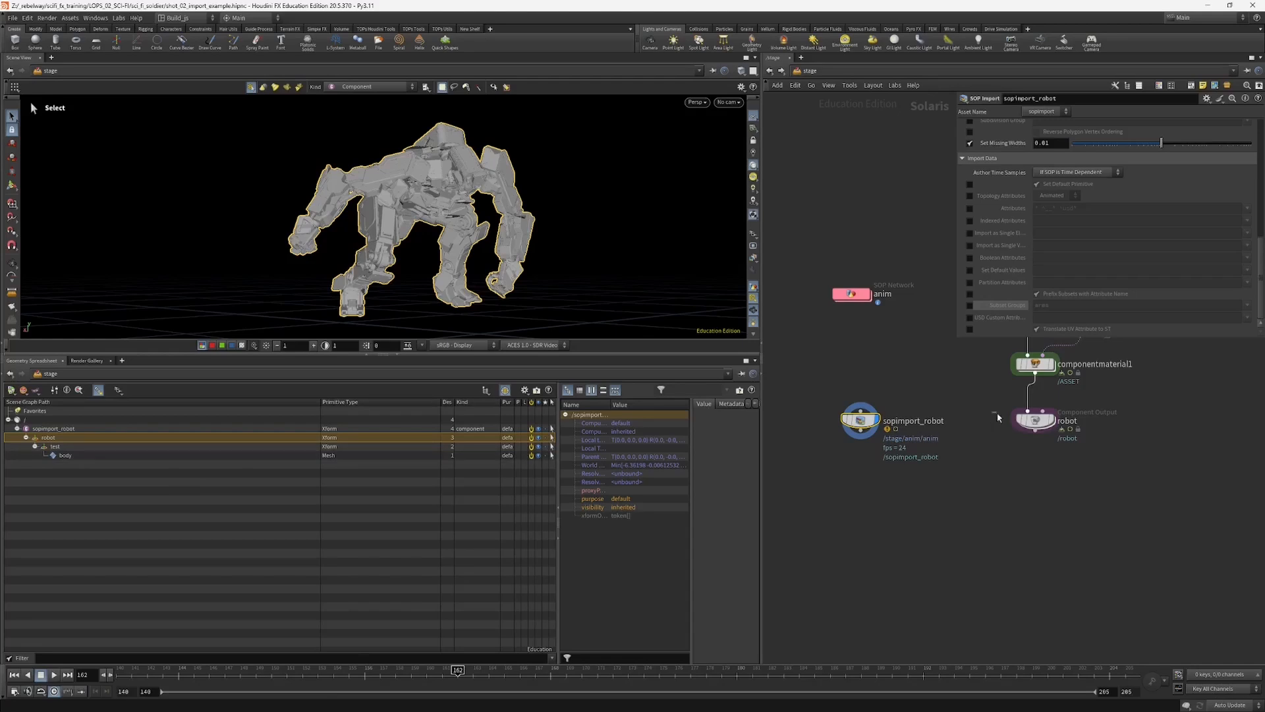
pyautogui.click(1034, 420)
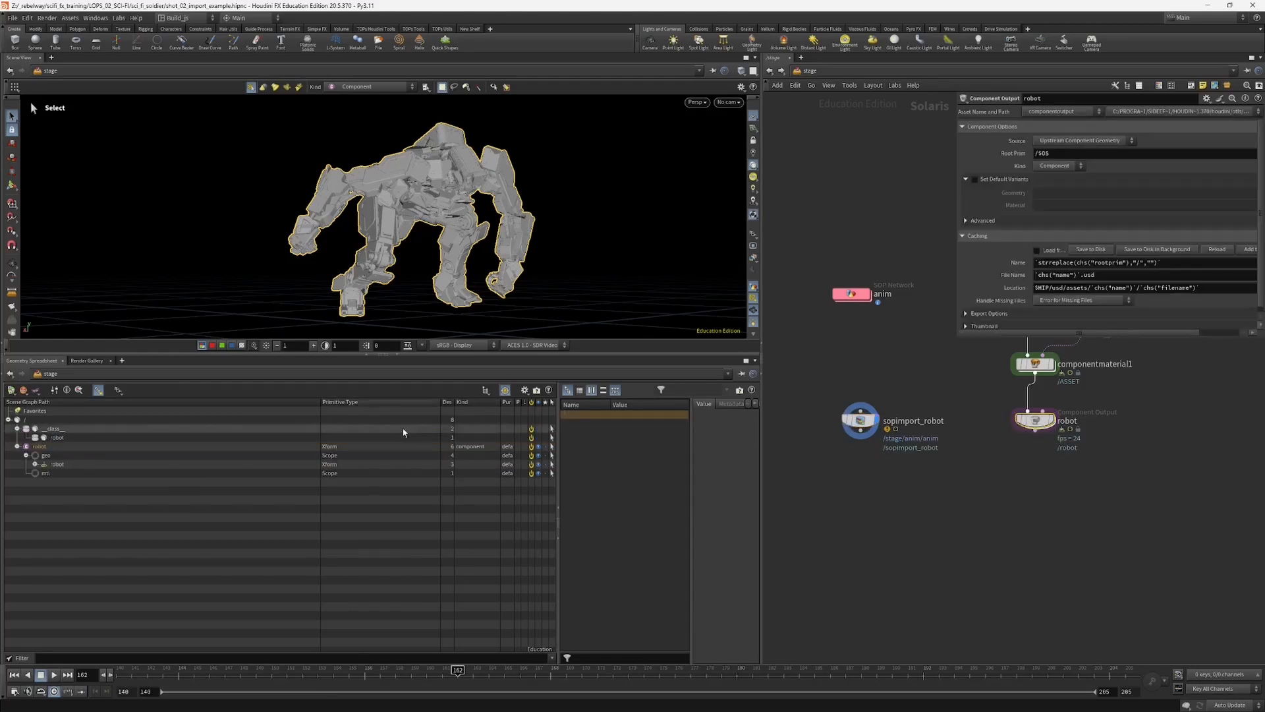
pyautogui.click(45, 455)
pyautogui.click(35, 464)
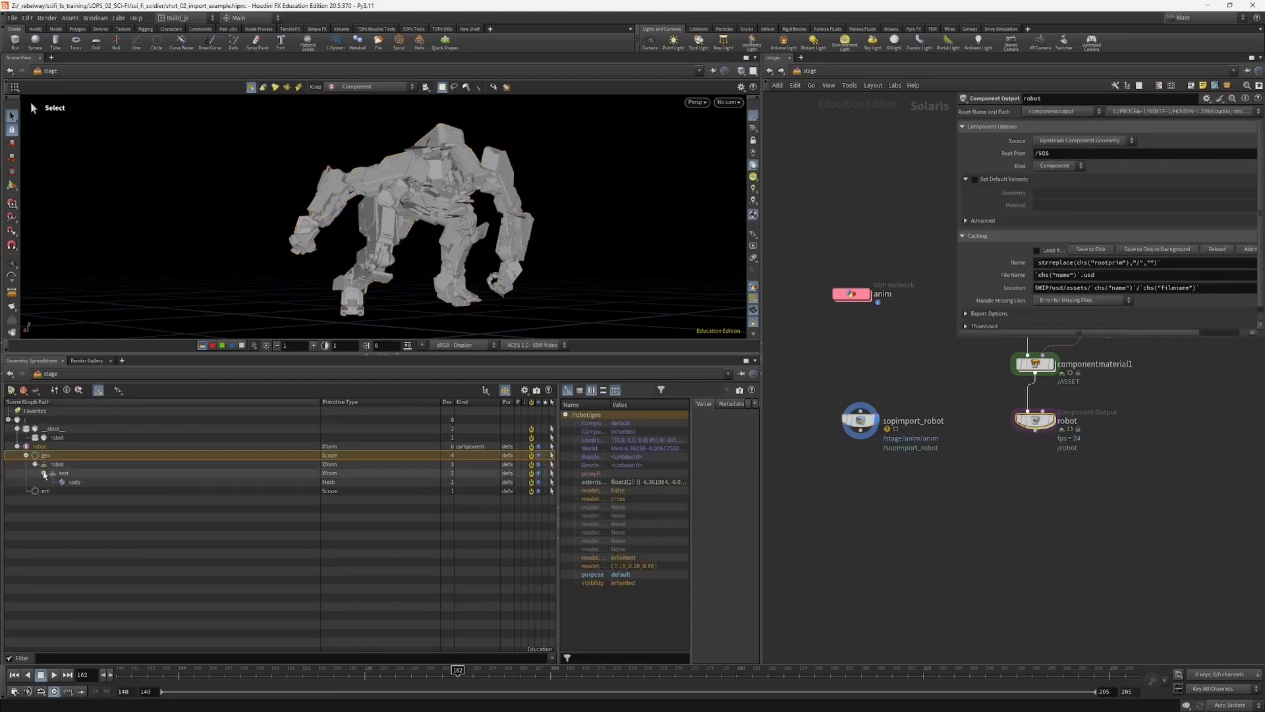
pyautogui.click(862, 416)
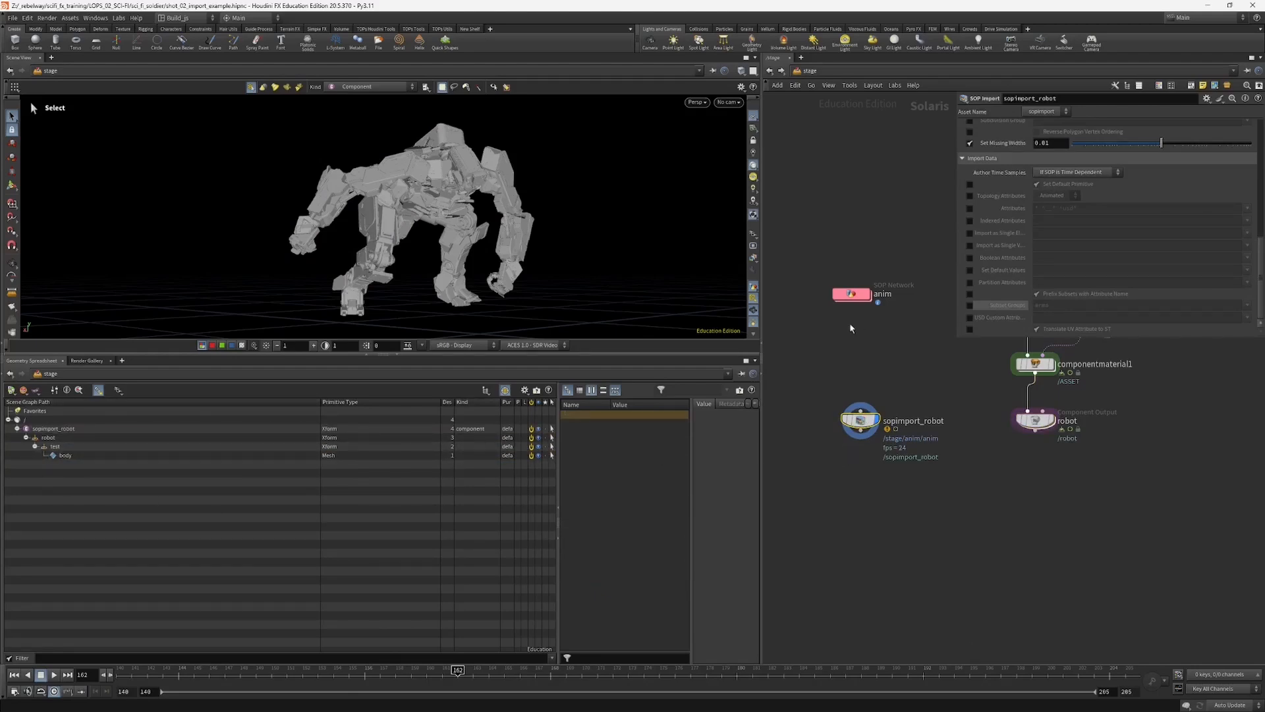
# Step: Delete the name2 node from the anim SOP network and move name1 slightly closer to the anim null
pyautogui.click(854, 295)
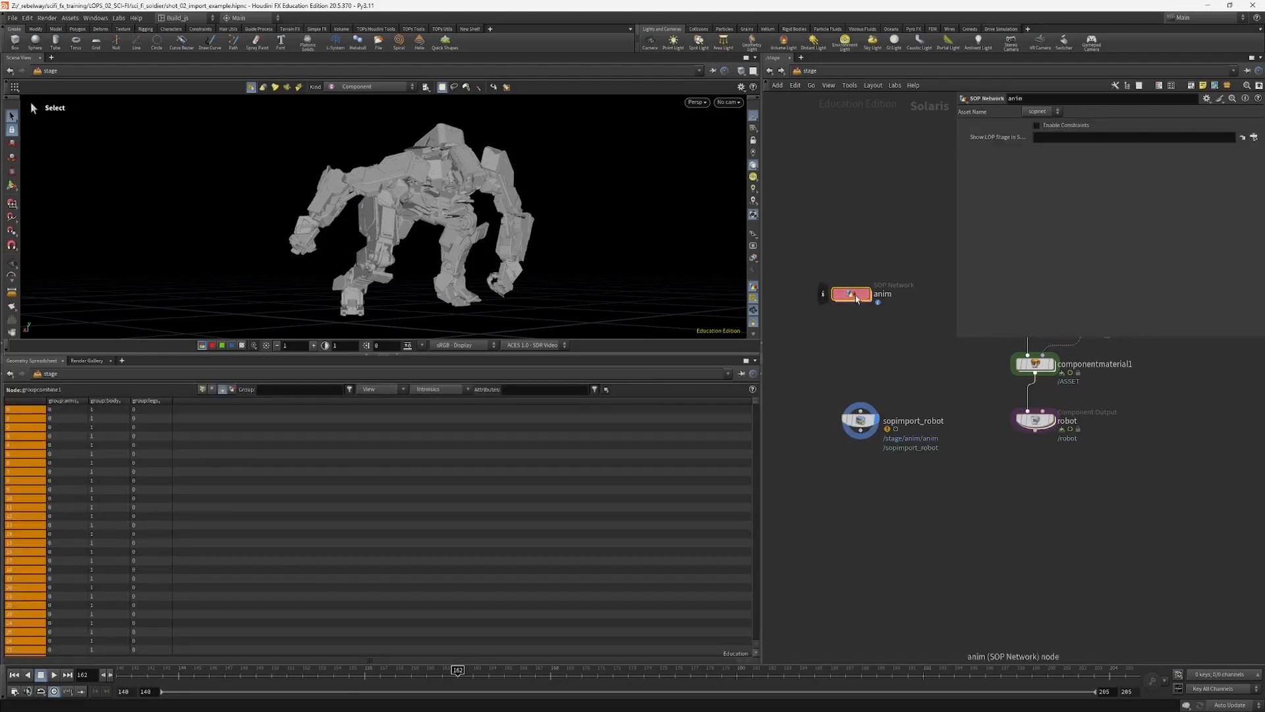
pyautogui.doubleClick(856, 296)
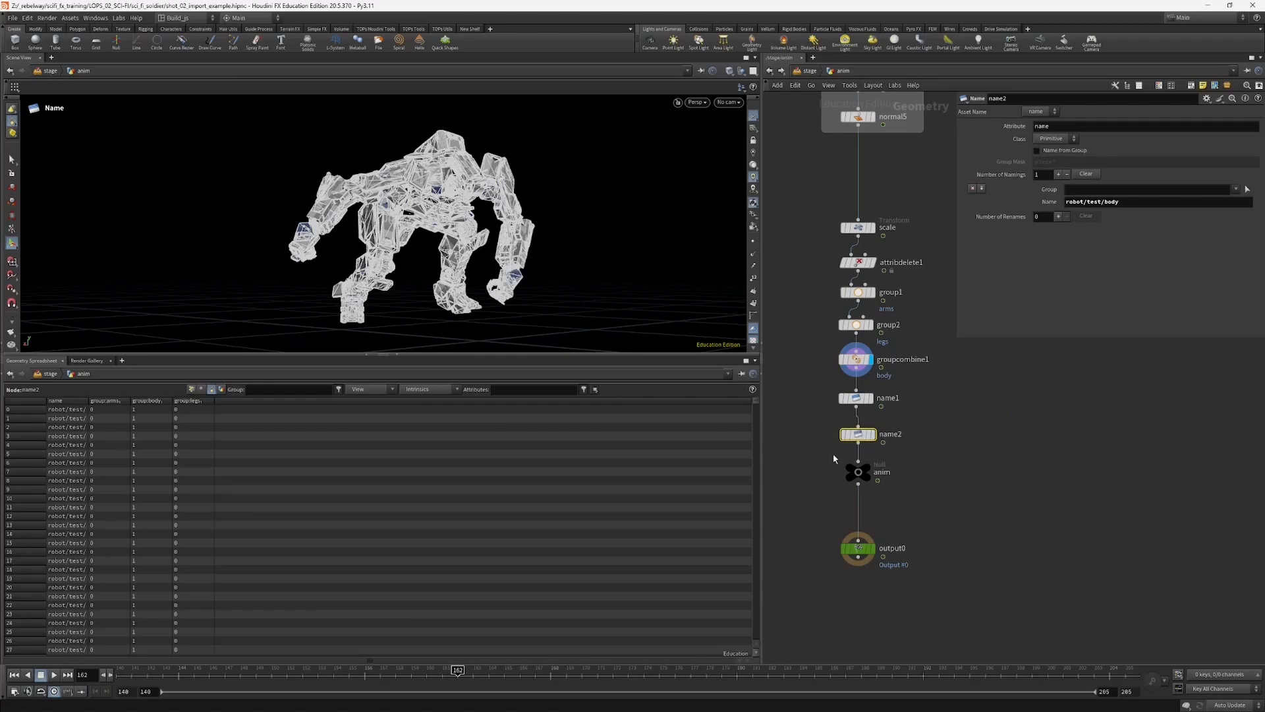
pyautogui.press('Delete')
pyautogui.moveTo(810, 385); pyautogui.dragTo(873, 400)
pyautogui.moveTo(858, 398); pyautogui.dragTo(858, 410)
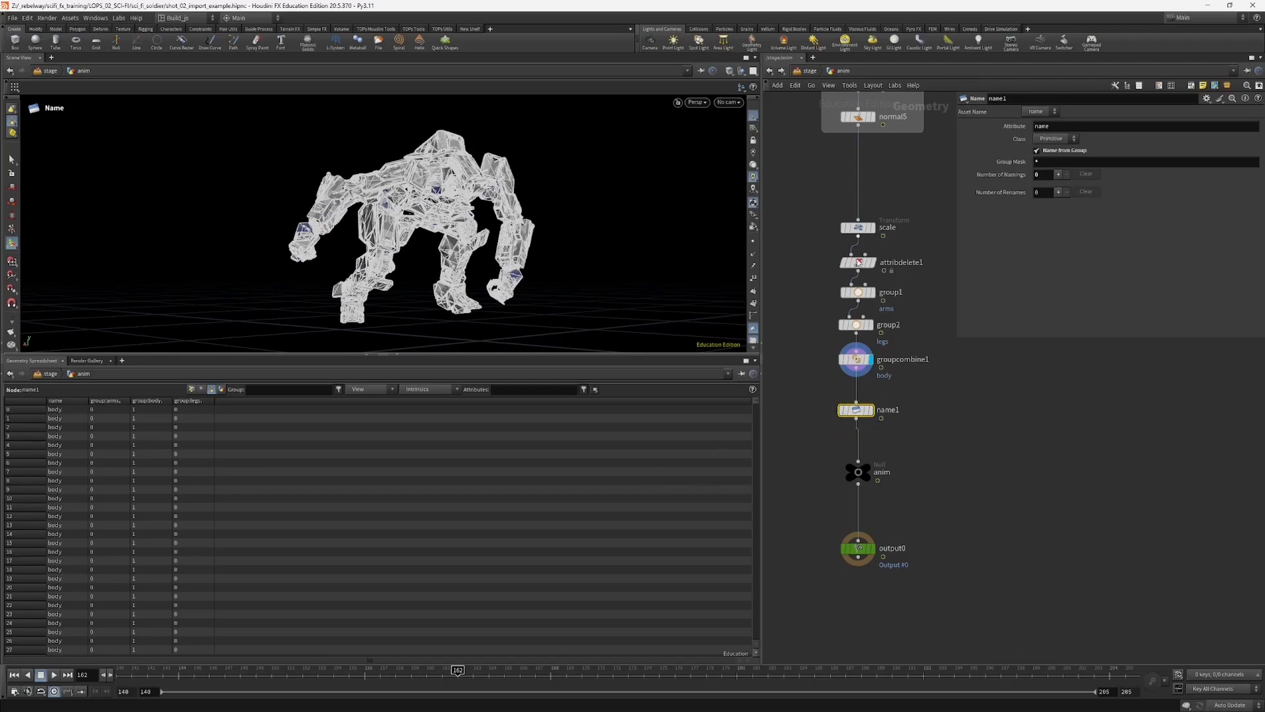
# Step: Return to the stage and scrub the robot animation around frames 166 to 170 in the Karma viewport
pyautogui.moveTo(805, 383); pyautogui.dragTo(817, 394, button='middle')
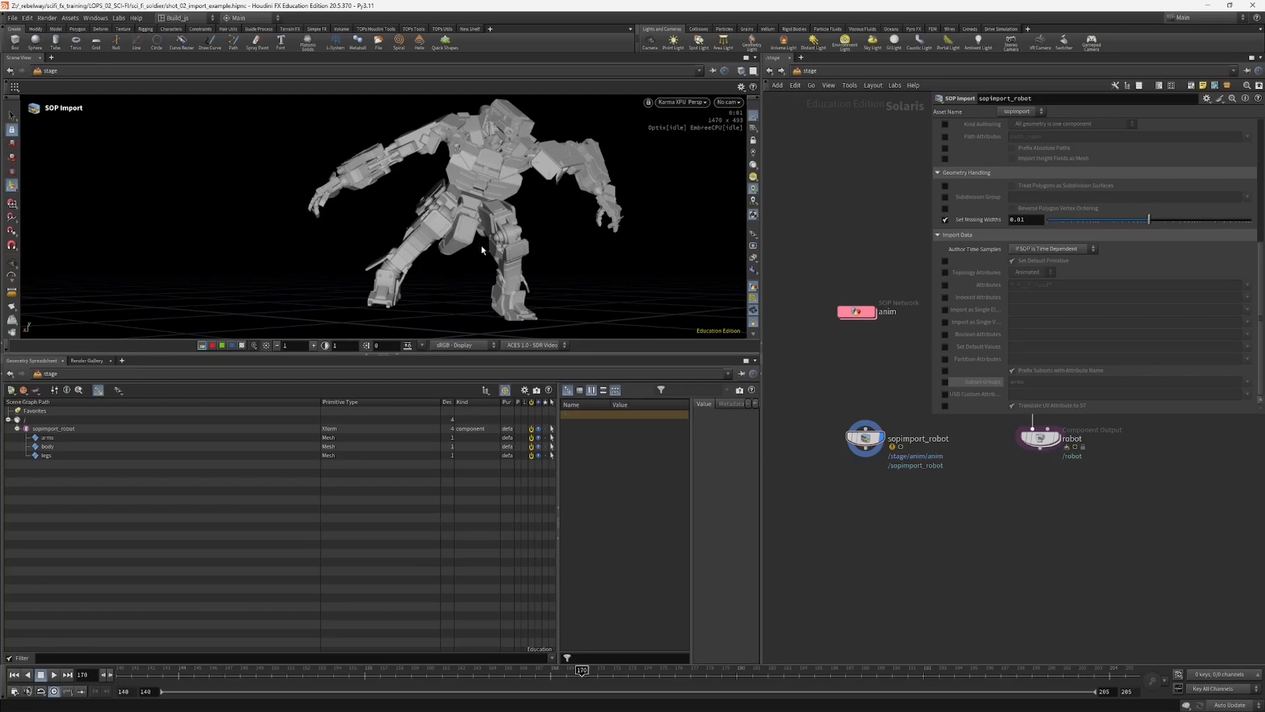
pyautogui.keyDown('alt'); pyautogui.moveTo(482, 250); pyautogui.dragTo(529, 255); pyautogui.keyUp('alt')
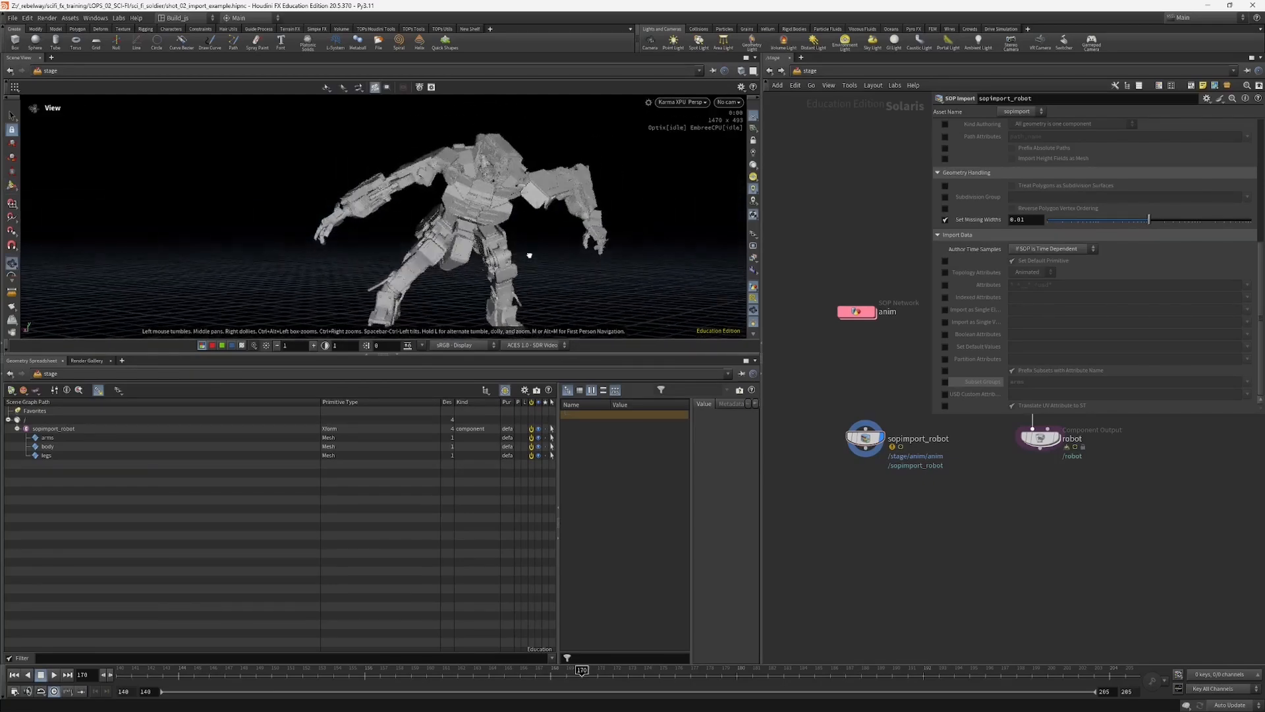
pyautogui.click(541, 670)
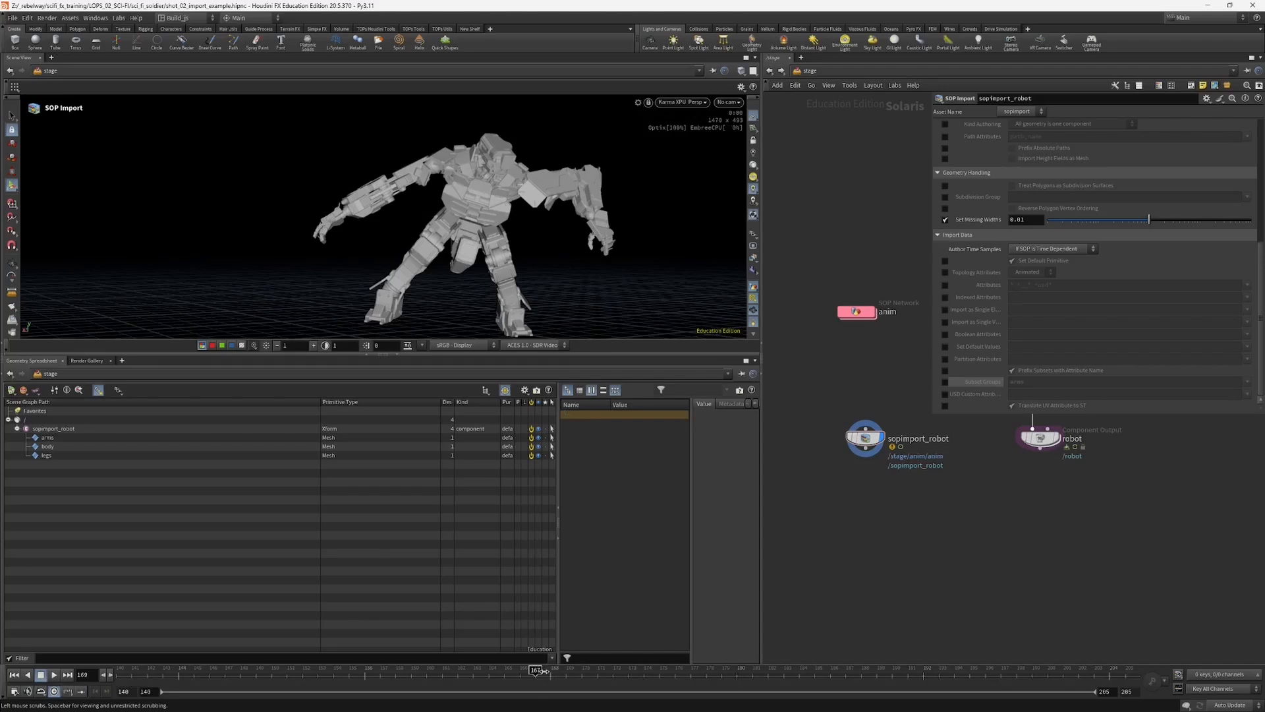
pyautogui.moveTo(542, 669)
pyautogui.mouseDown()
pyautogui.moveTo(494, 674)
pyautogui.moveTo(528, 674)
pyautogui.mouseUp()
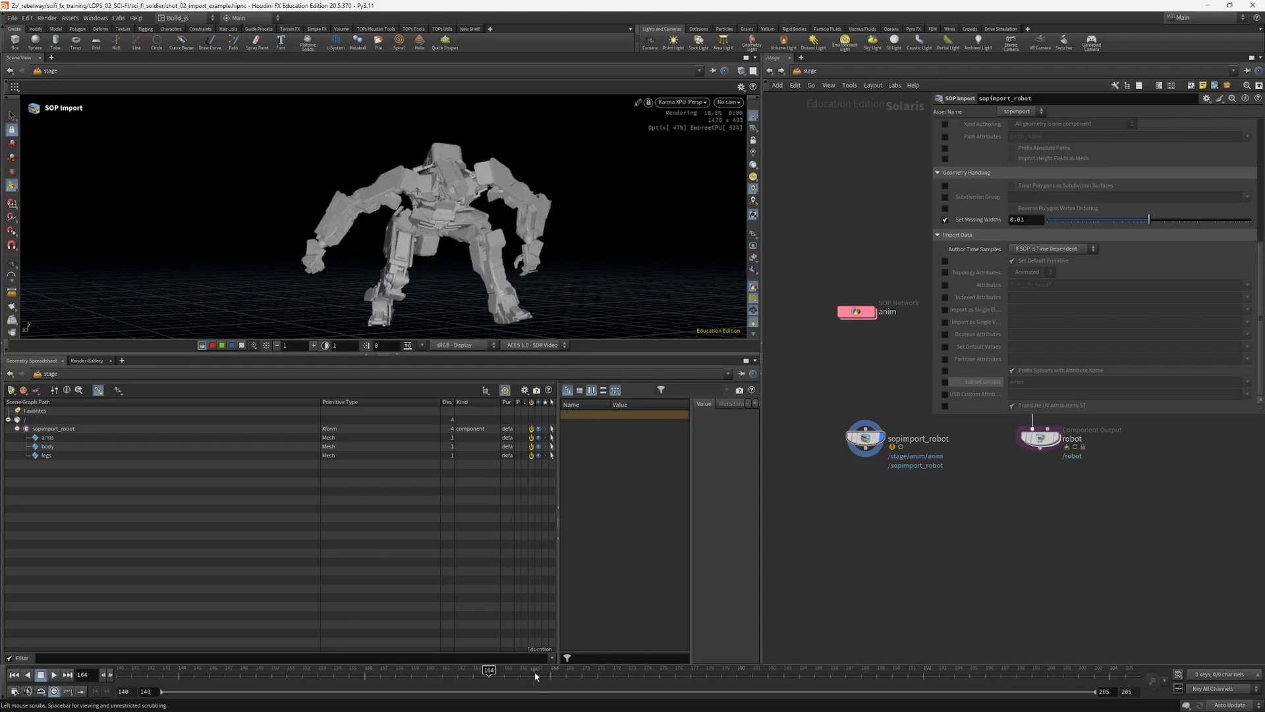
pyautogui.click(578, 674)
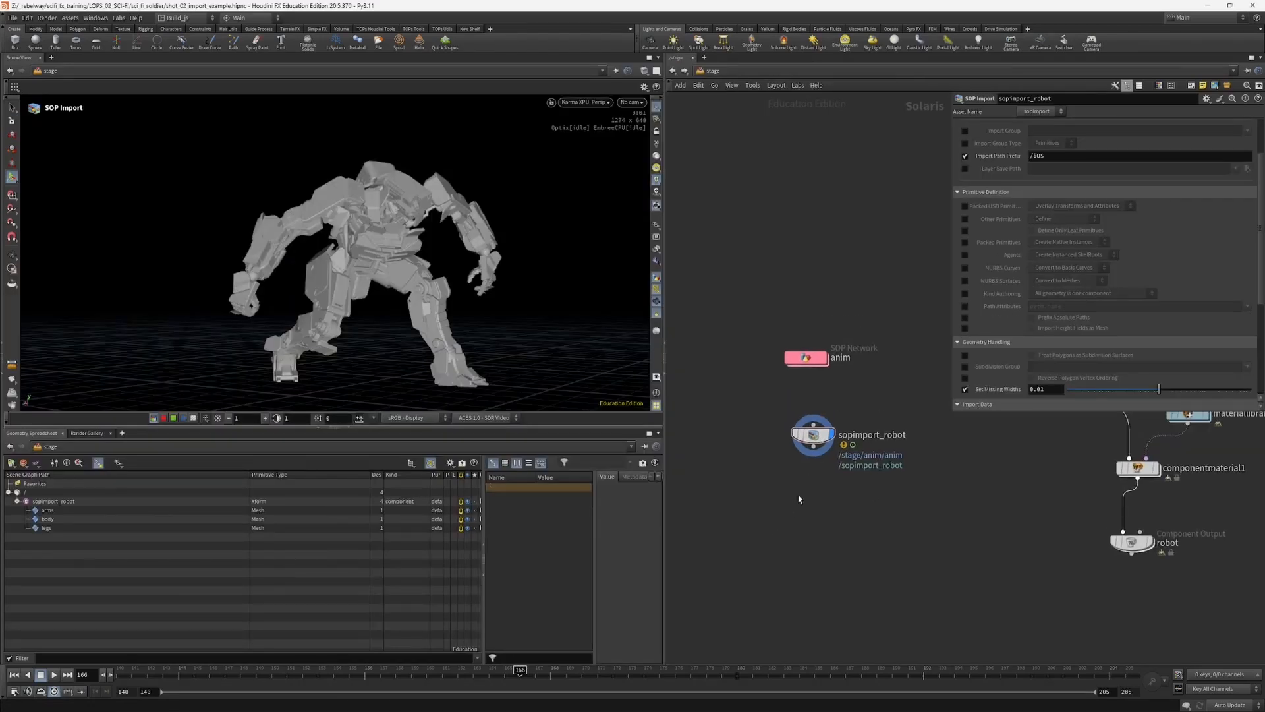
# Step: Add a Karma Render Settings node with its USD Render ROP below sopimport_robot, wired to the import's output
pyautogui.moveTo(799, 508); pyautogui.dragTo(797, 520, button='middle')
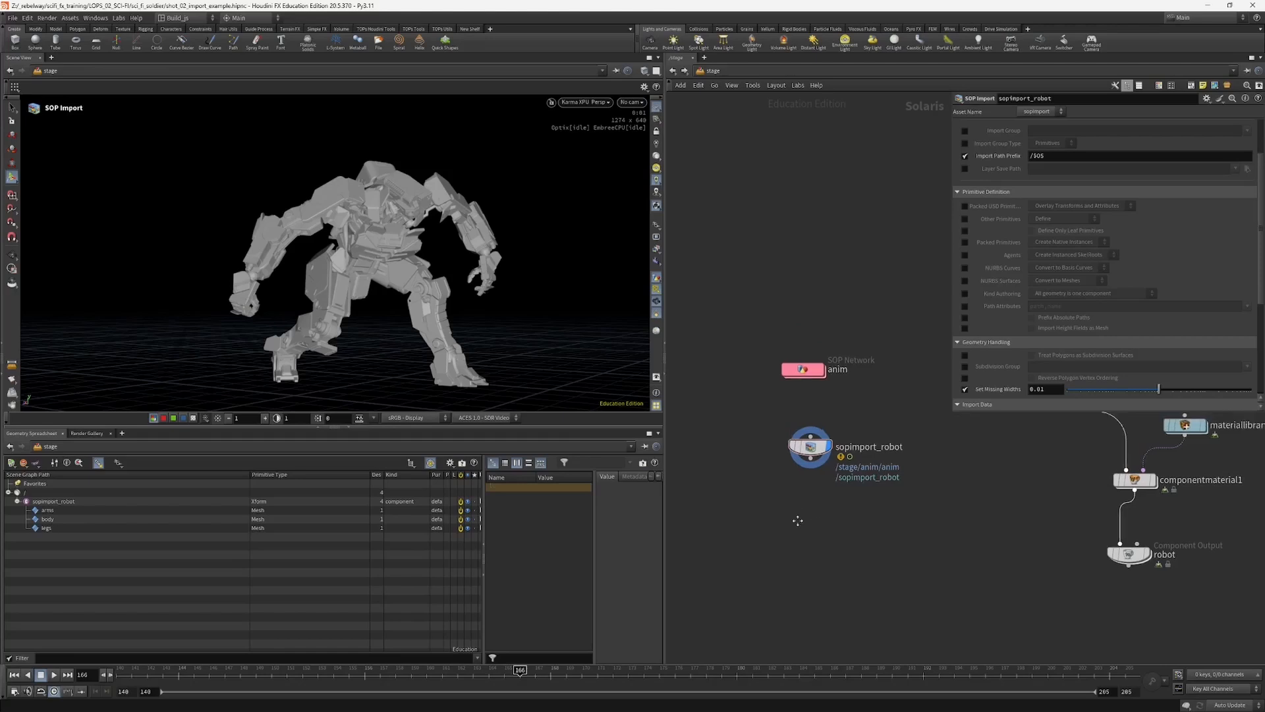
pyautogui.keyDown('alt'); pyautogui.moveTo(466, 308); pyautogui.dragTo(471, 309); pyautogui.keyUp('alt')
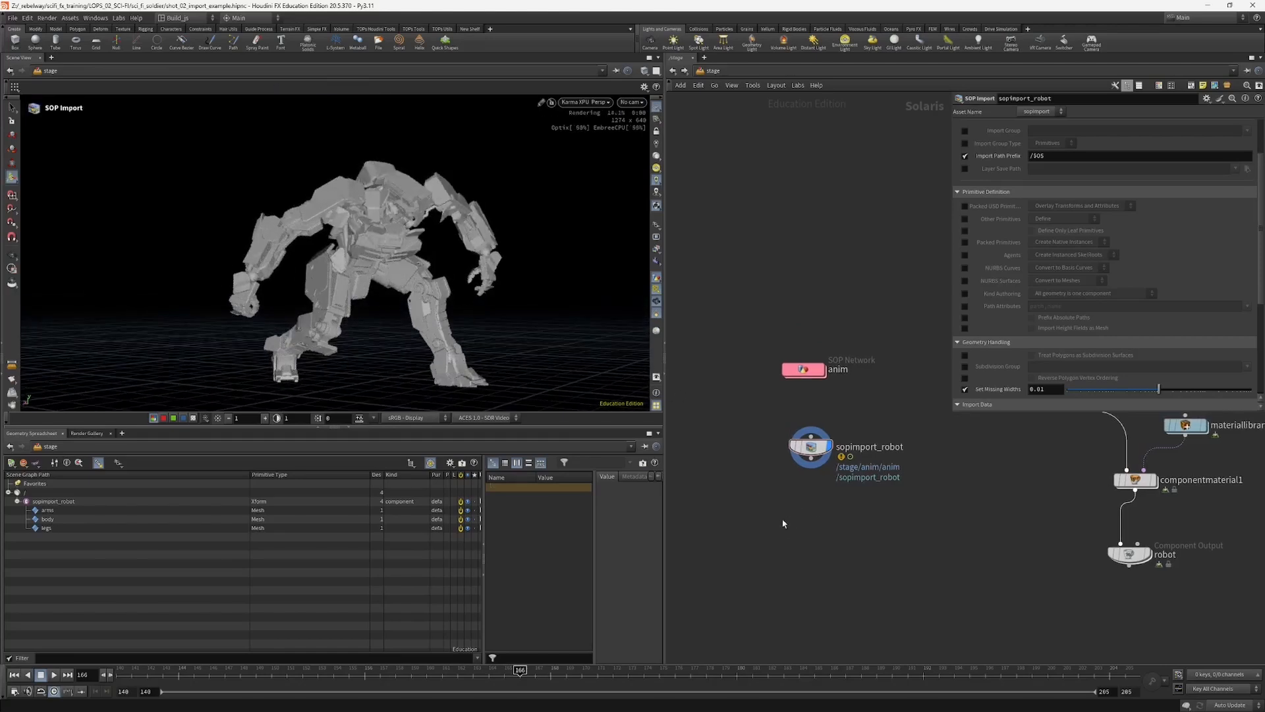
pyautogui.moveTo(780, 517); pyautogui.dragTo(778, 465, button='middle')
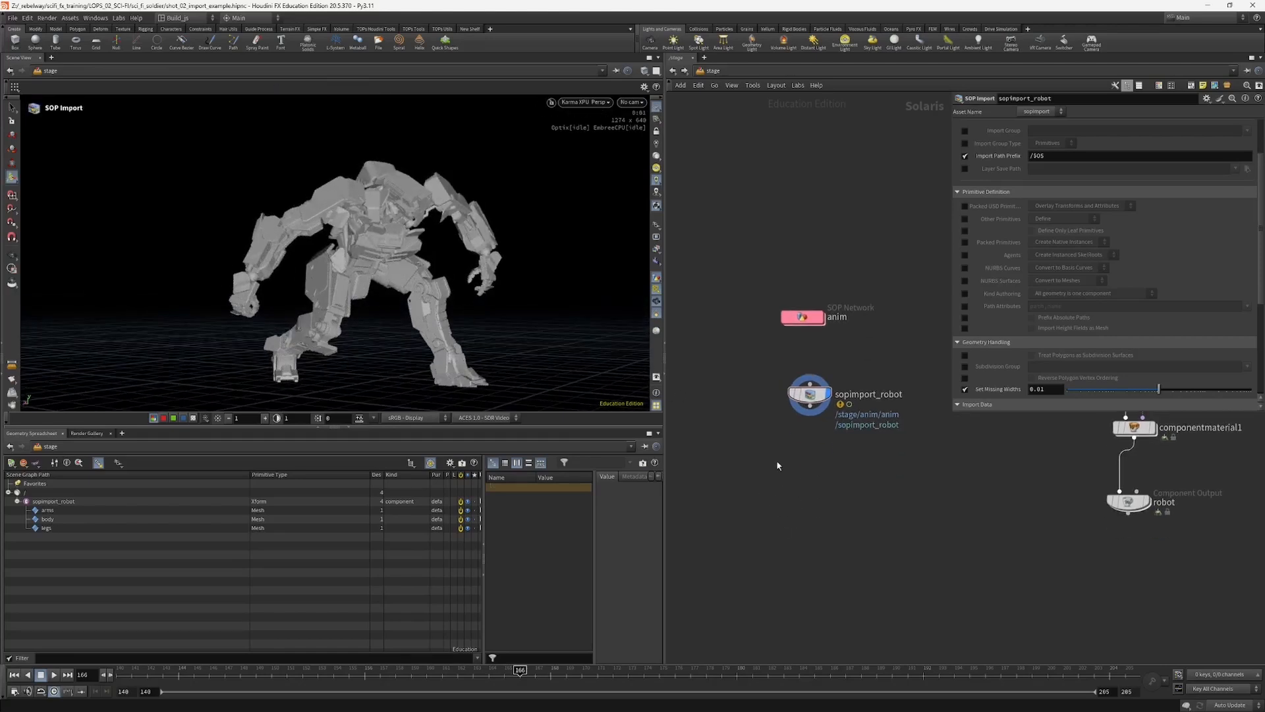
pyautogui.press('Tab')
pyautogui.write('k')
pyautogui.press('Return')
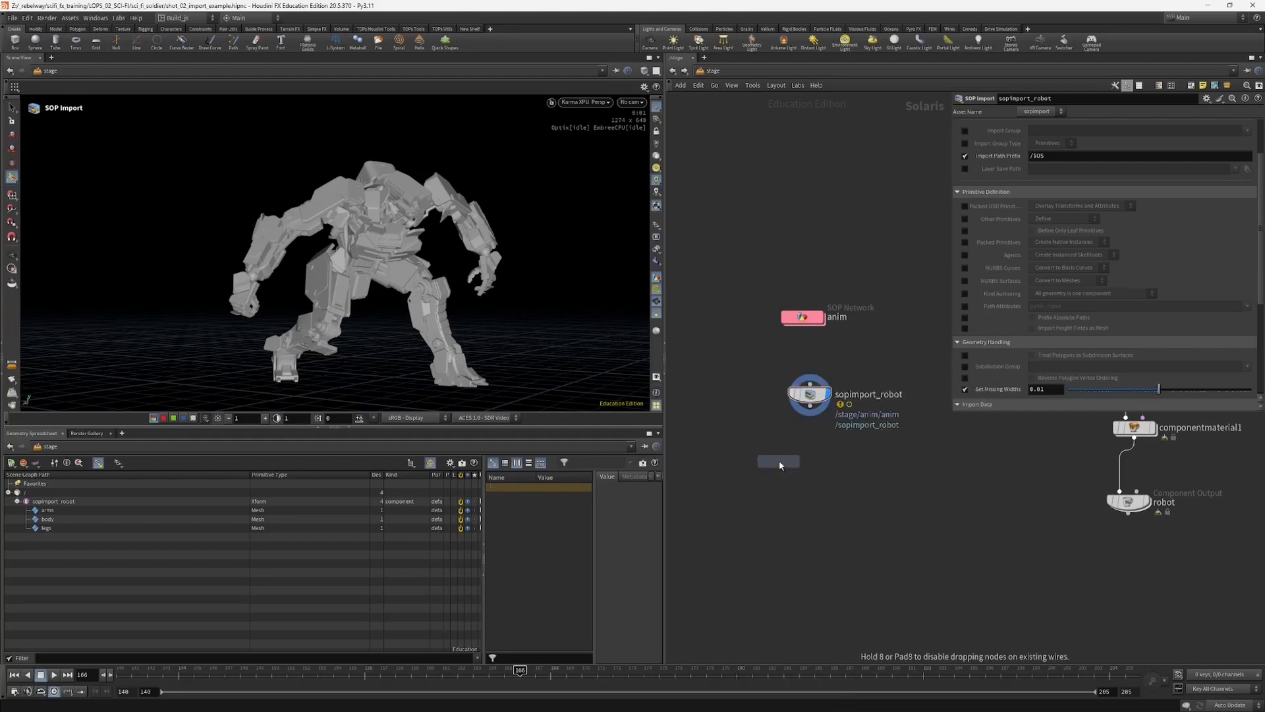
pyautogui.click(797, 482)
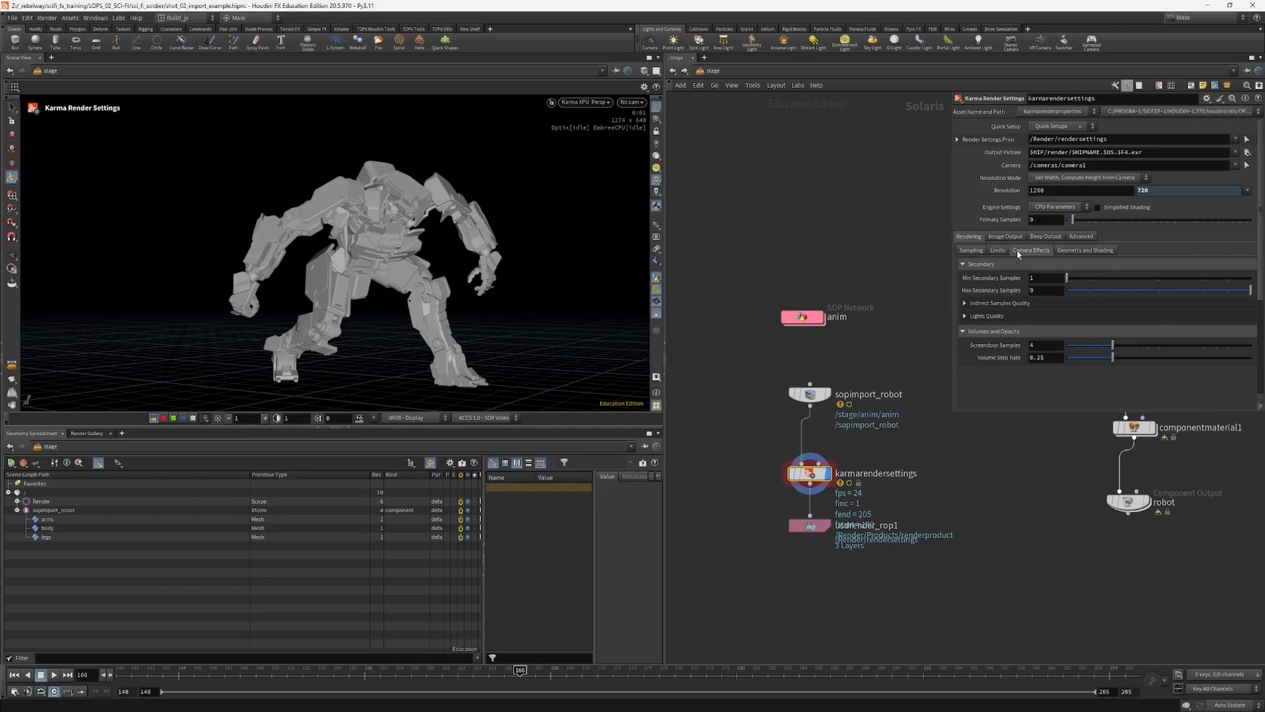
# Step: Disable depth of field in the camera effects of karmarendersettings
pyautogui.click(1039, 251)
pyautogui.moveTo(809, 474); pyautogui.dragTo(810, 480)
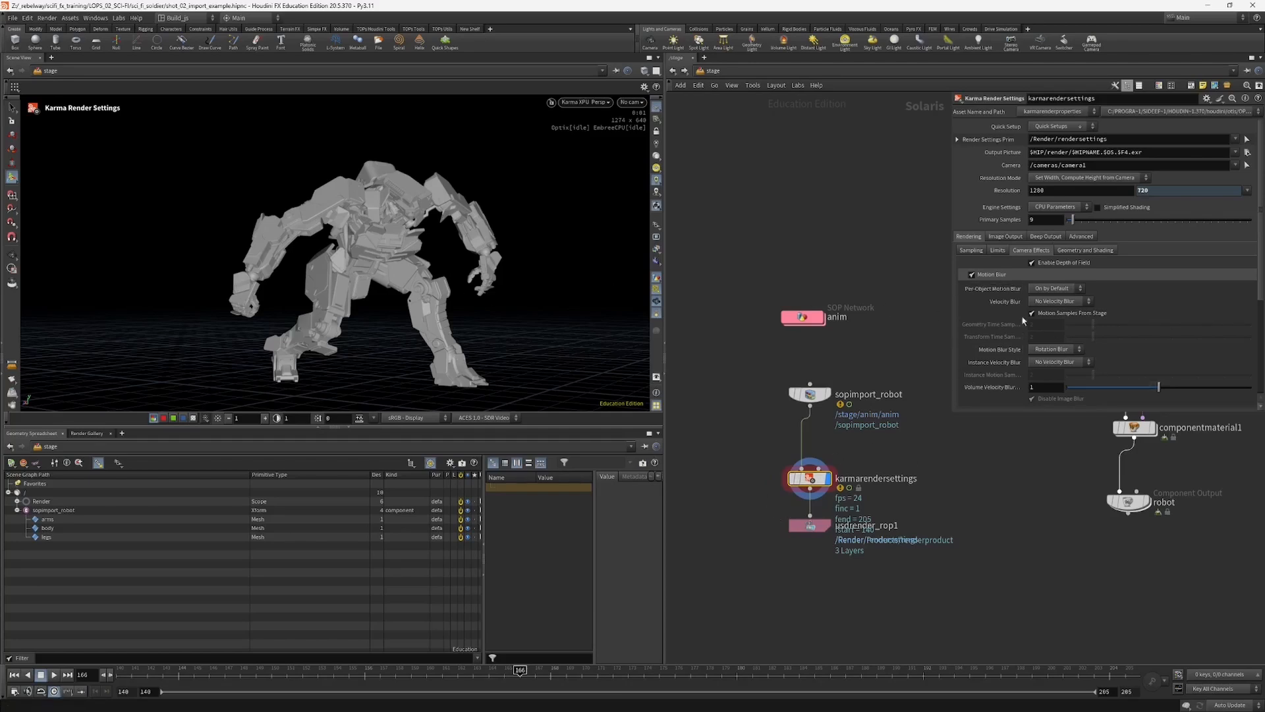
pyautogui.click(1078, 264)
# Step: Move usdrender_rop1 further below karmarendersettings and nudge sopimport_robot into line with the render settings input
pyautogui.moveTo(751, 498); pyautogui.dragTo(750, 504, button='middle')
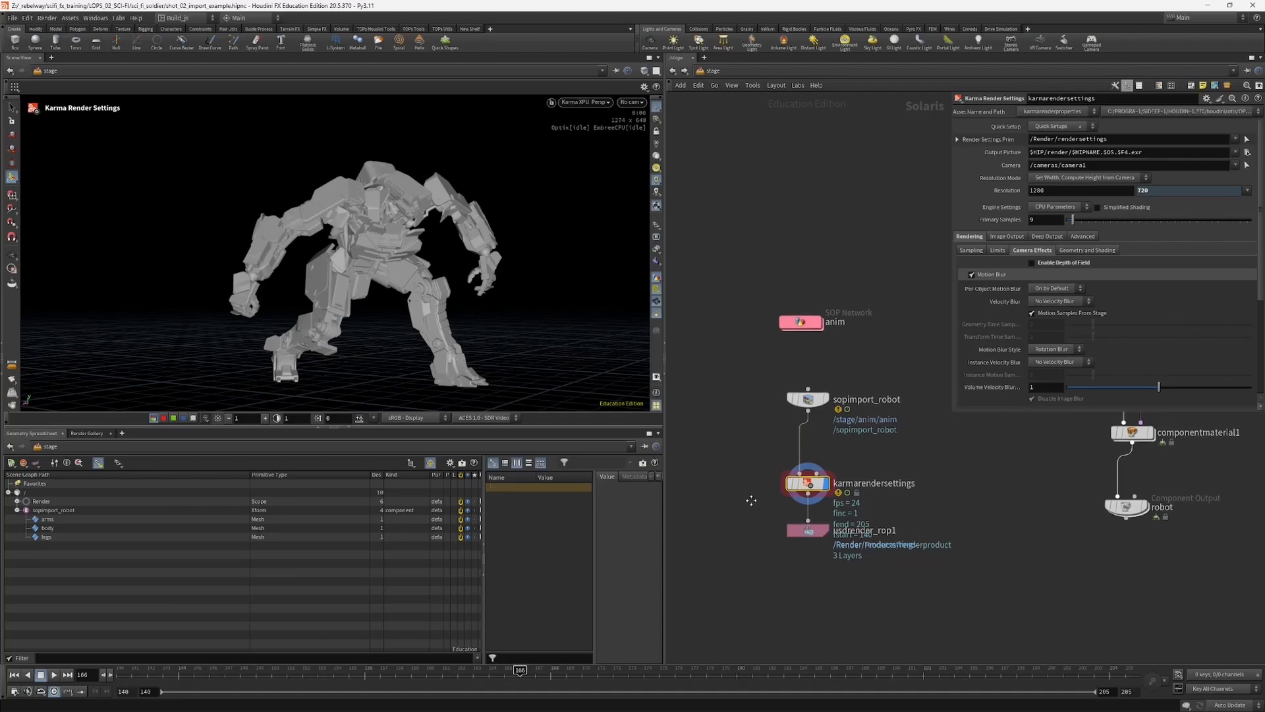
pyautogui.moveTo(797, 531); pyautogui.dragTo(796, 555)
pyautogui.click(794, 554)
pyautogui.moveTo(740, 483); pyautogui.dragTo(792, 486)
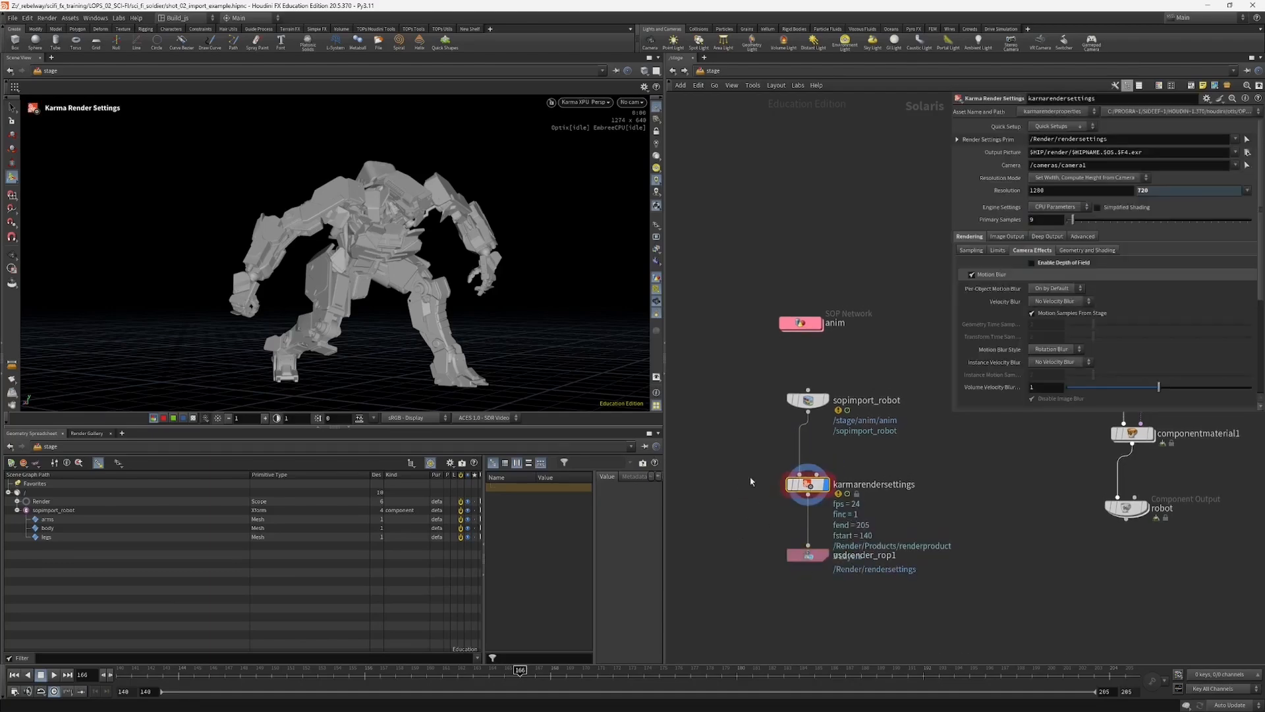
pyautogui.keyDown('alt'); pyautogui.moveTo(378, 320); pyautogui.dragTo(390, 299); pyautogui.keyUp('alt')
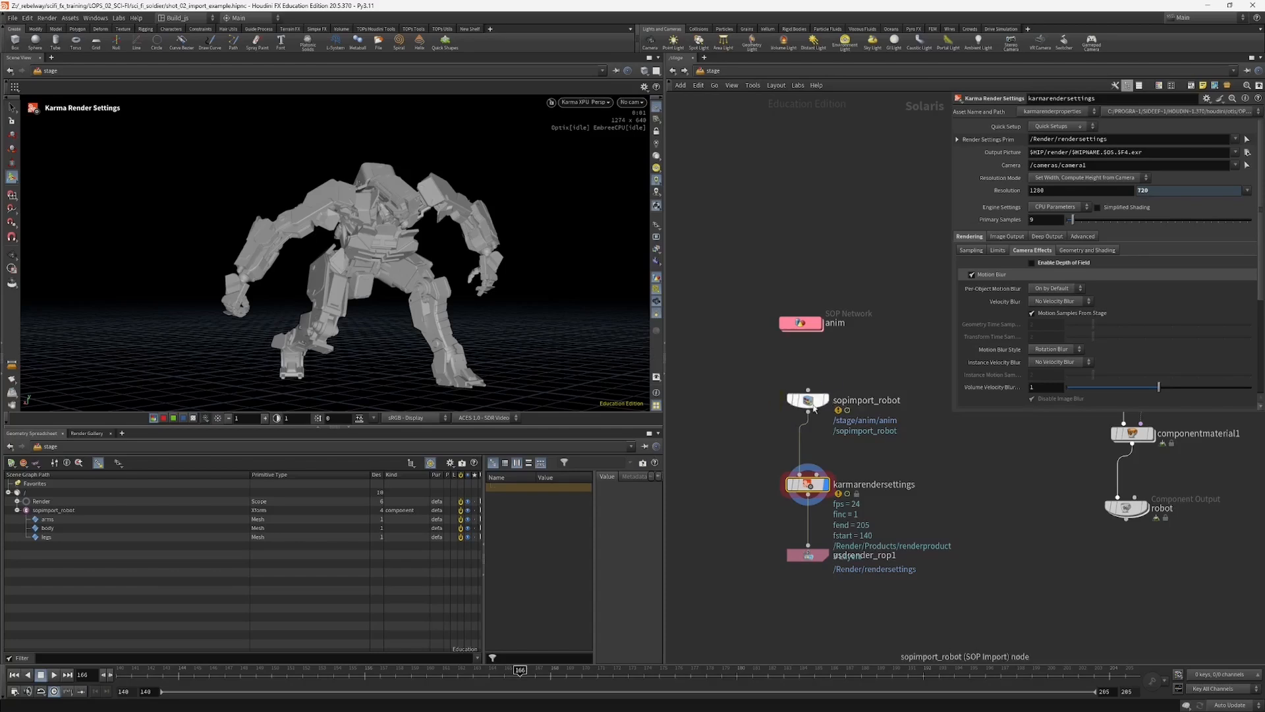
pyautogui.moveTo(771, 421)
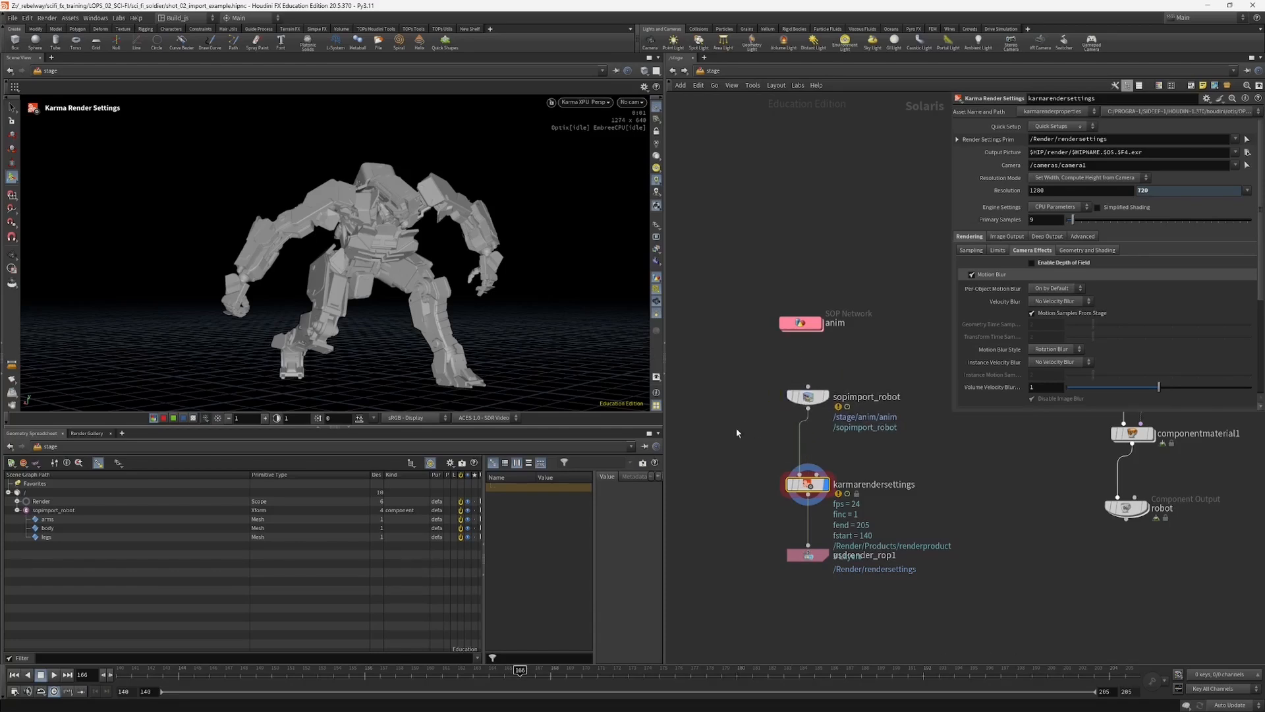
pyautogui.moveTo(736, 432); pyautogui.dragTo(792, 390)
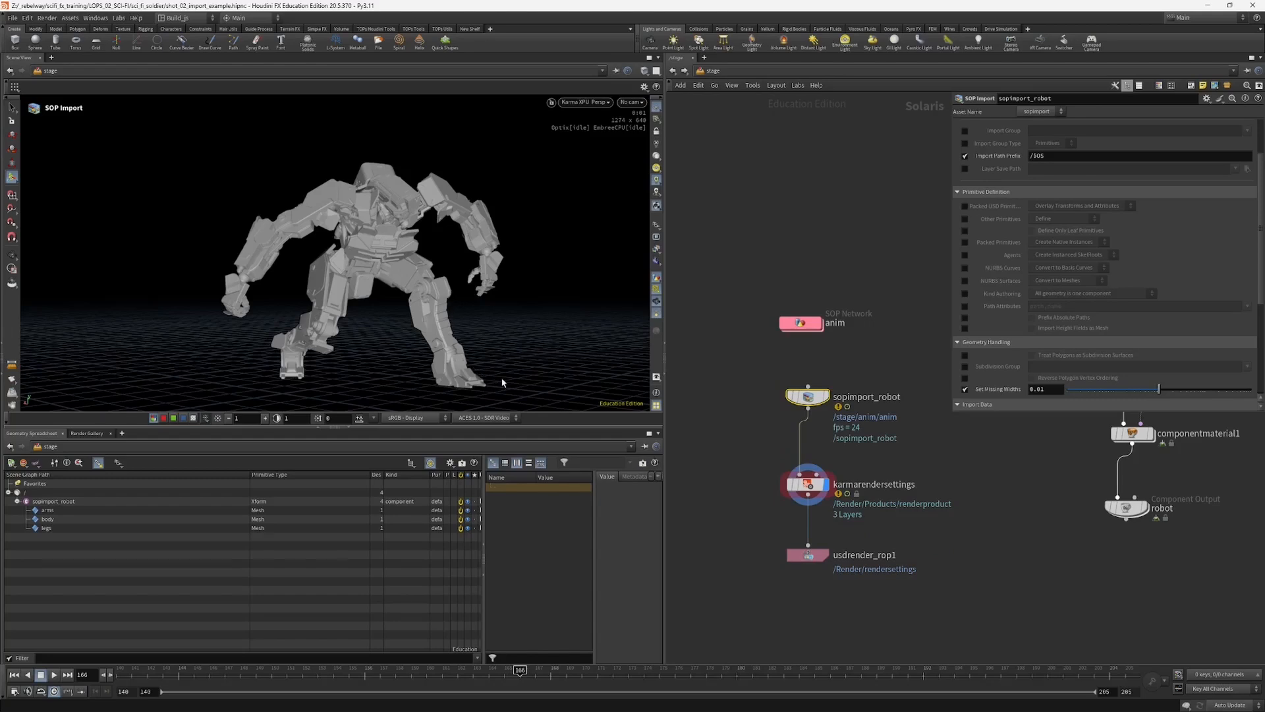
pyautogui.moveTo(822, 401); pyautogui.dragTo(814, 399)
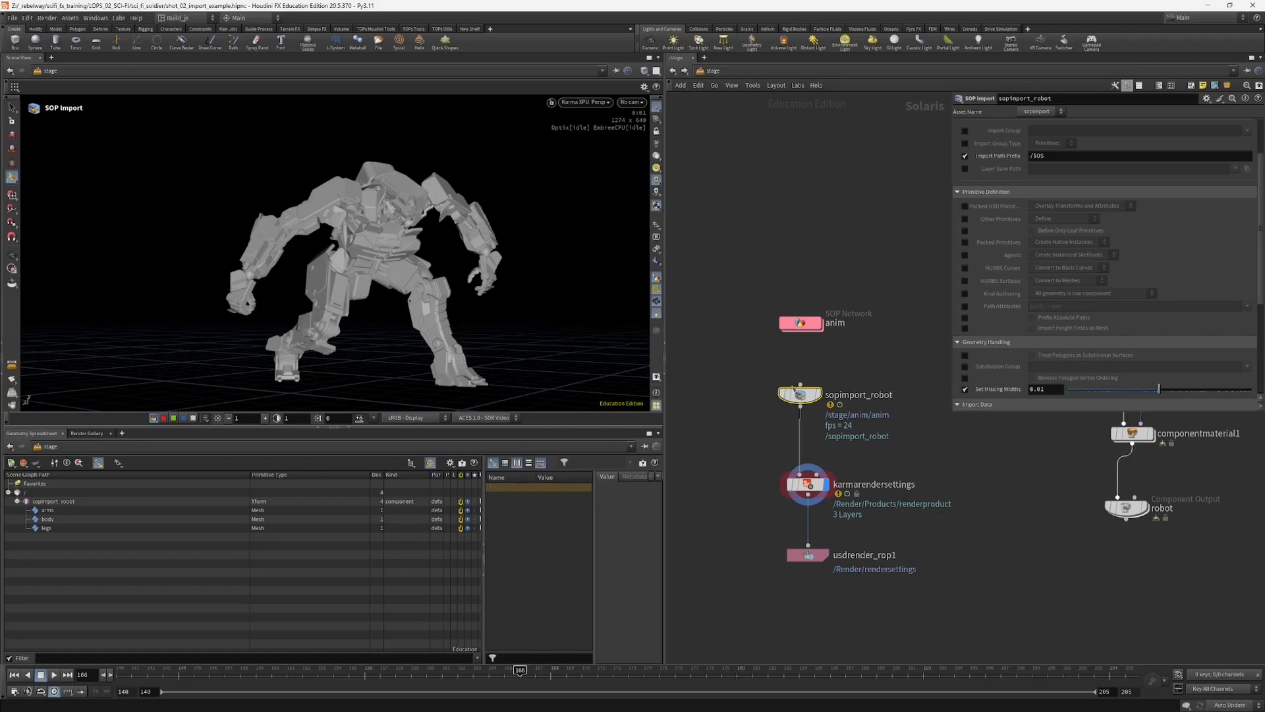
# Step: Shorten the parameter pane, display the robot Component Output and set the timeline to frame 167
pyautogui.moveTo(951, 413); pyautogui.dragTo(949, 377)
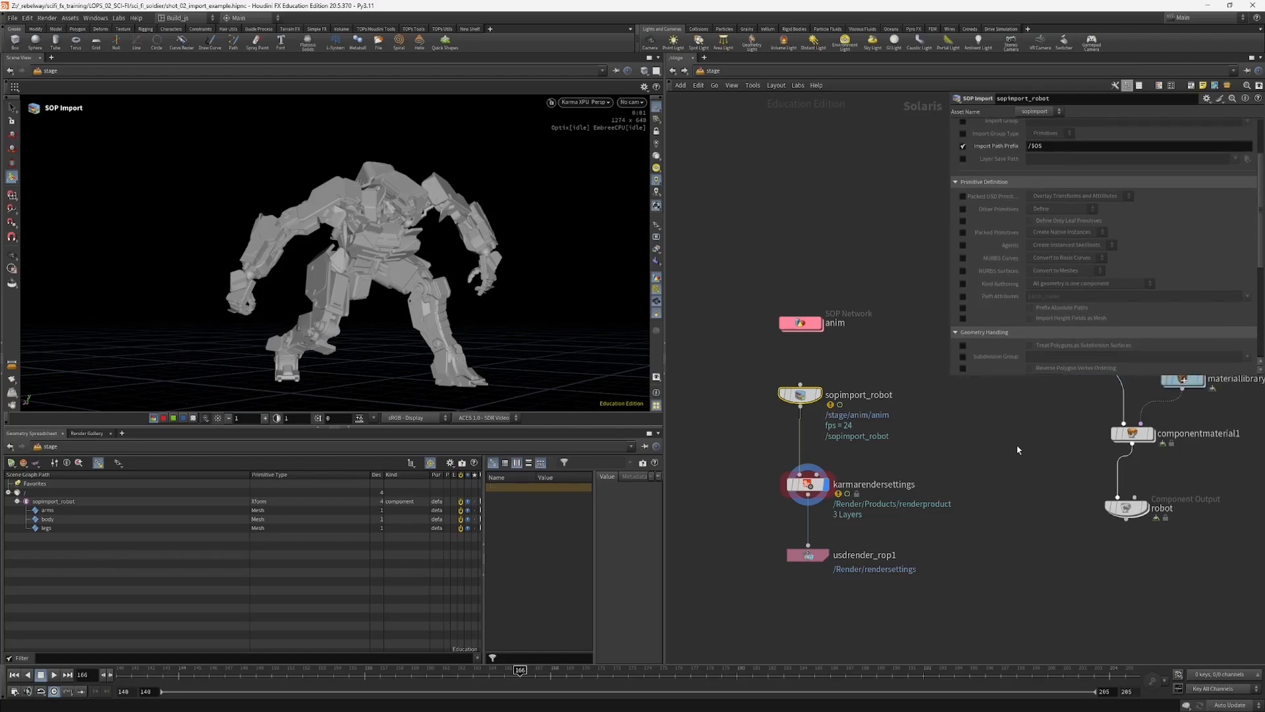
pyautogui.moveTo(1013, 446); pyautogui.dragTo(990, 461, button='middle')
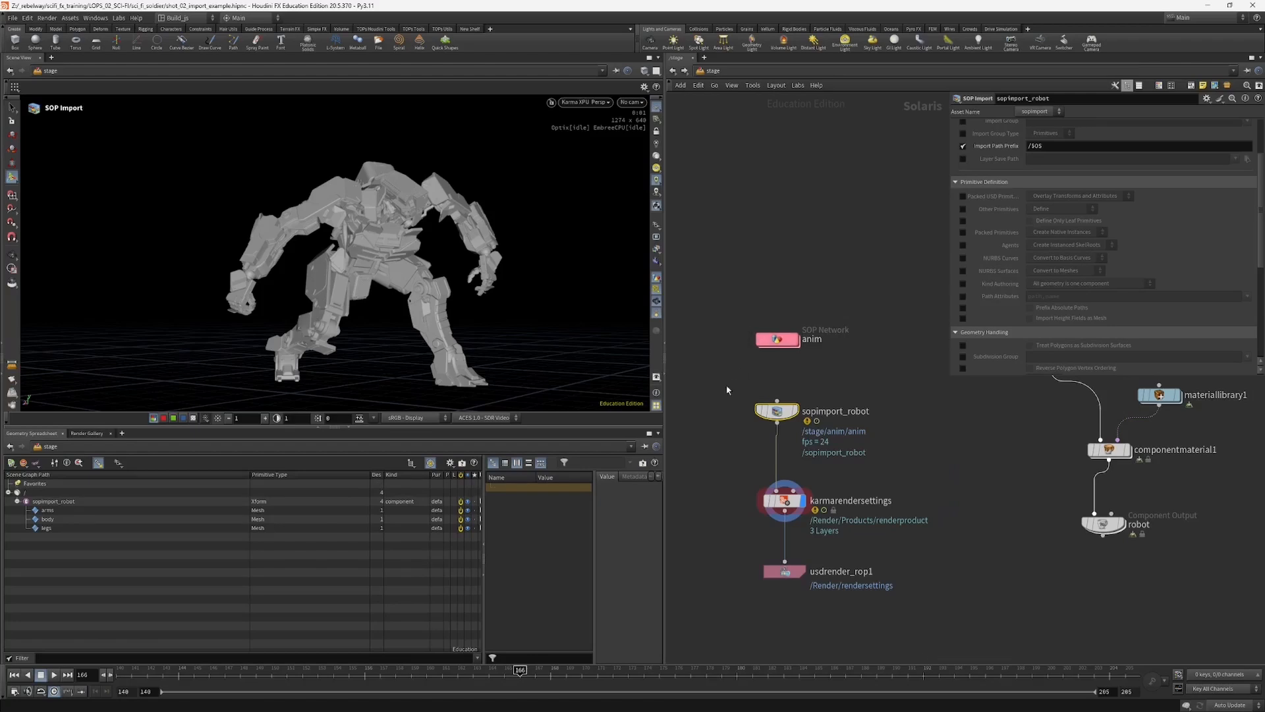
pyautogui.scroll(-3, 888, 447)
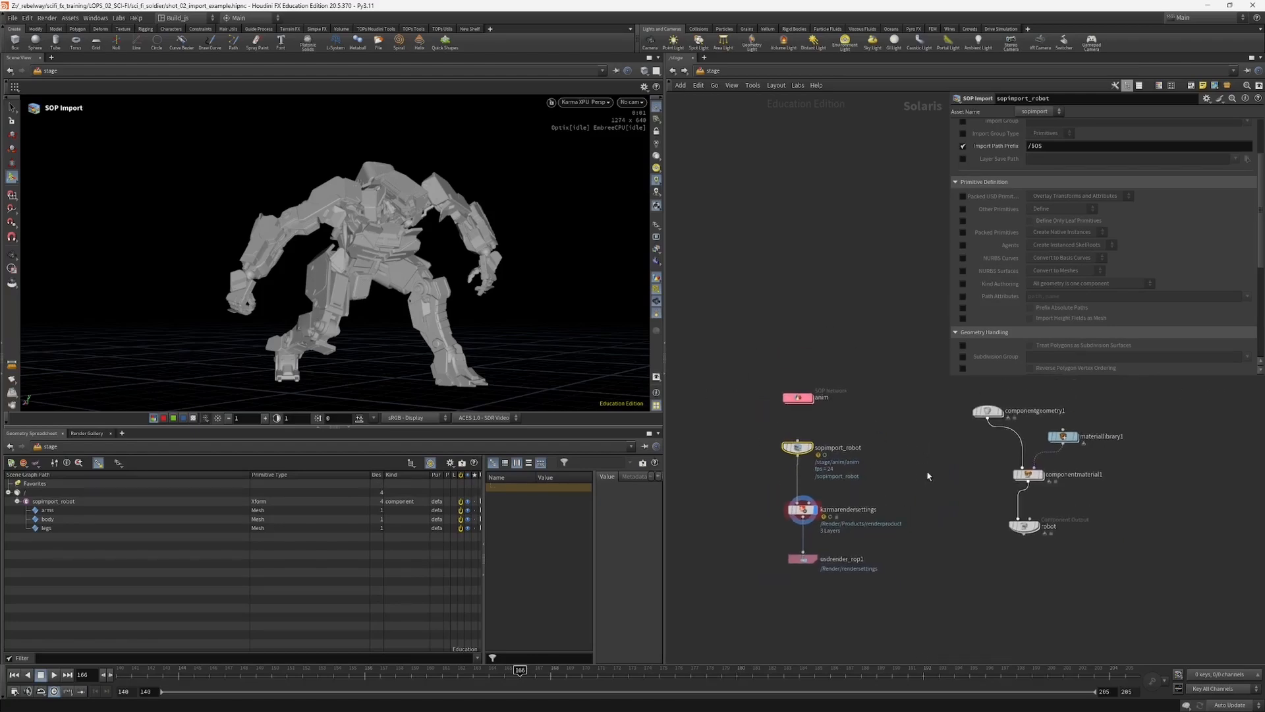
pyautogui.moveTo(952, 490); pyautogui.dragTo(972, 508, button='middle')
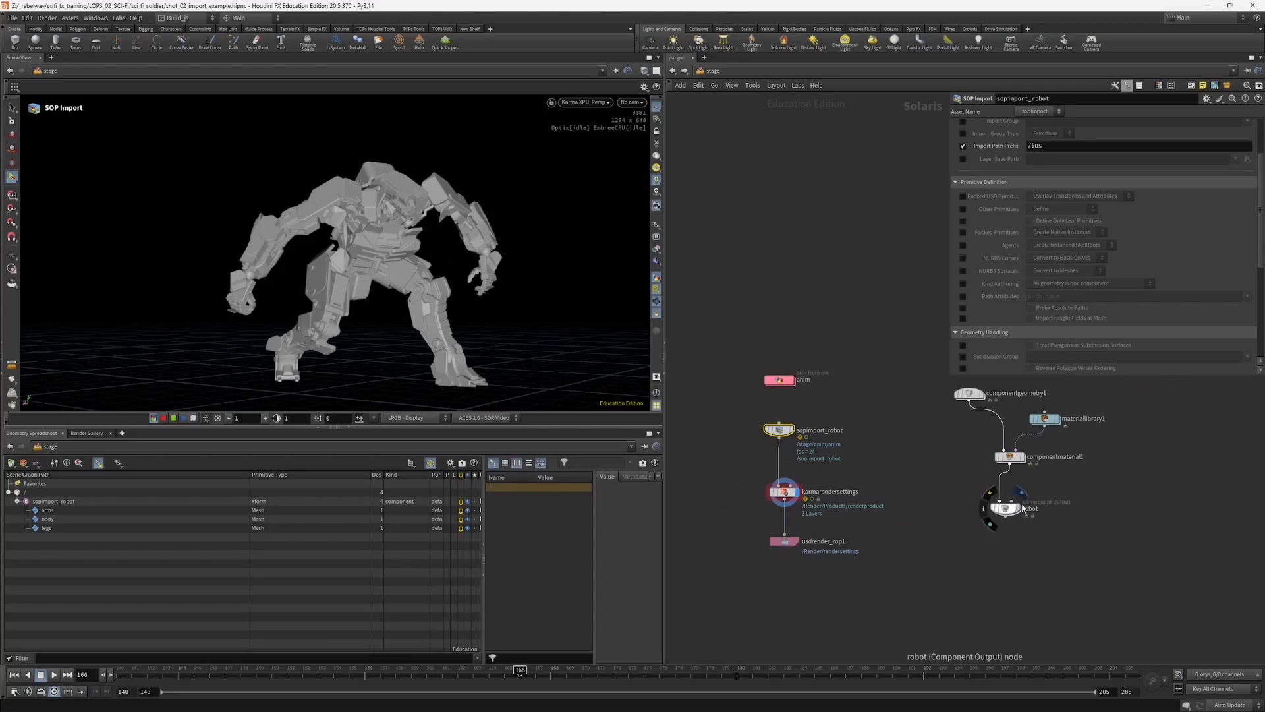
pyautogui.click(1004, 508)
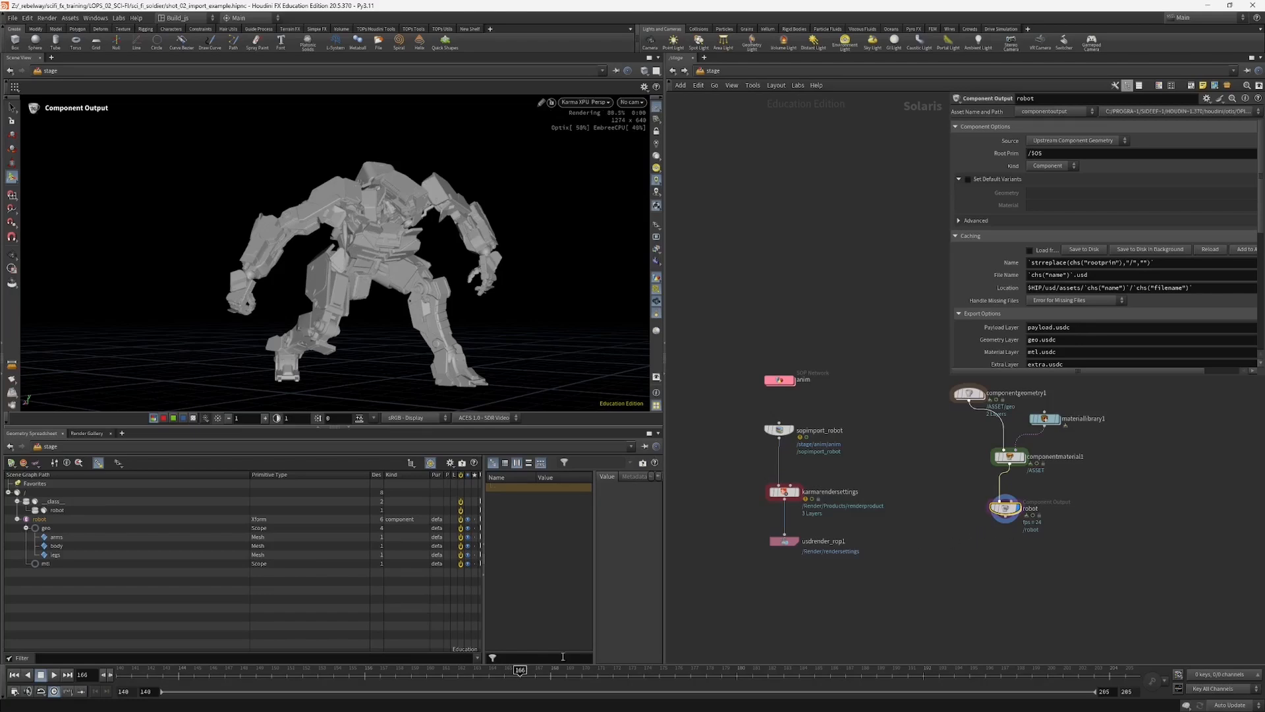
pyautogui.click(532, 682)
# Step: Straighten componentmaterial1 above the robot Component Output and select the whole component builder chain
pyautogui.moveTo(922, 354); pyautogui.dragTo(865, 390, button='middle')
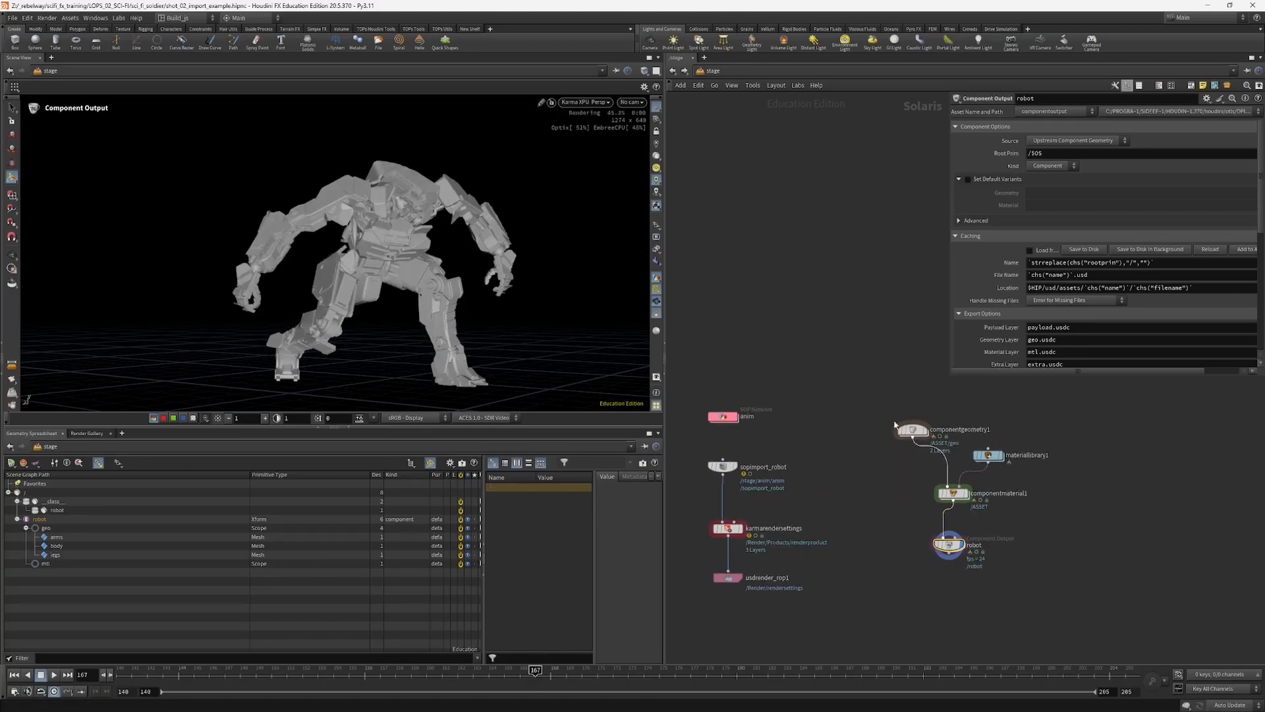
pyautogui.moveTo(865, 390); pyautogui.dragTo(1023, 582)
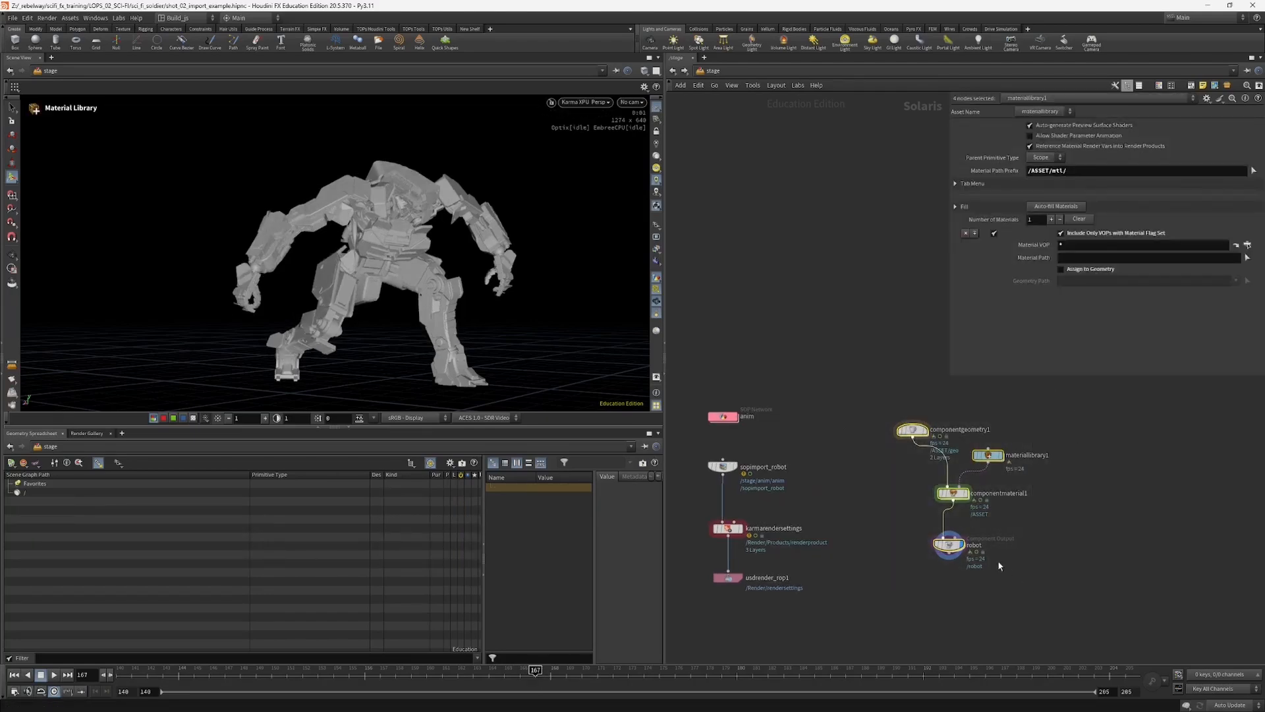
pyautogui.click(949, 544)
pyautogui.scroll(2, 944, 576)
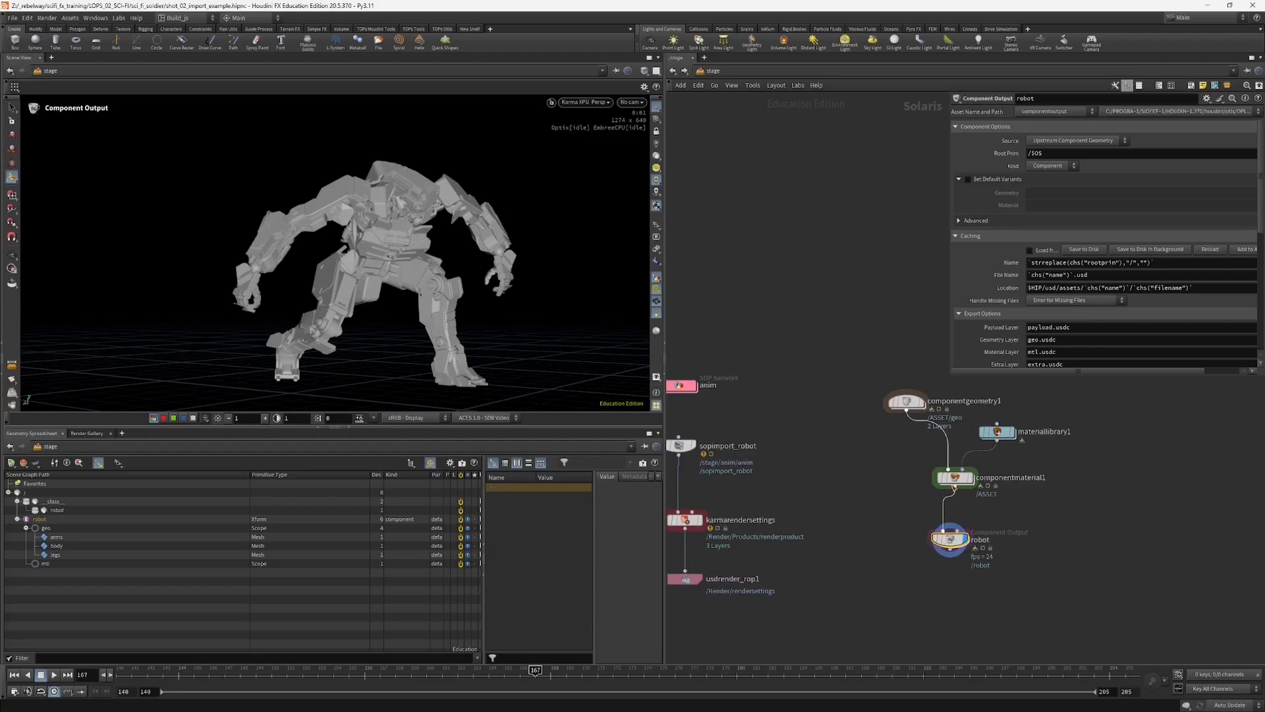
pyautogui.moveTo(954, 483); pyautogui.dragTo(950, 491)
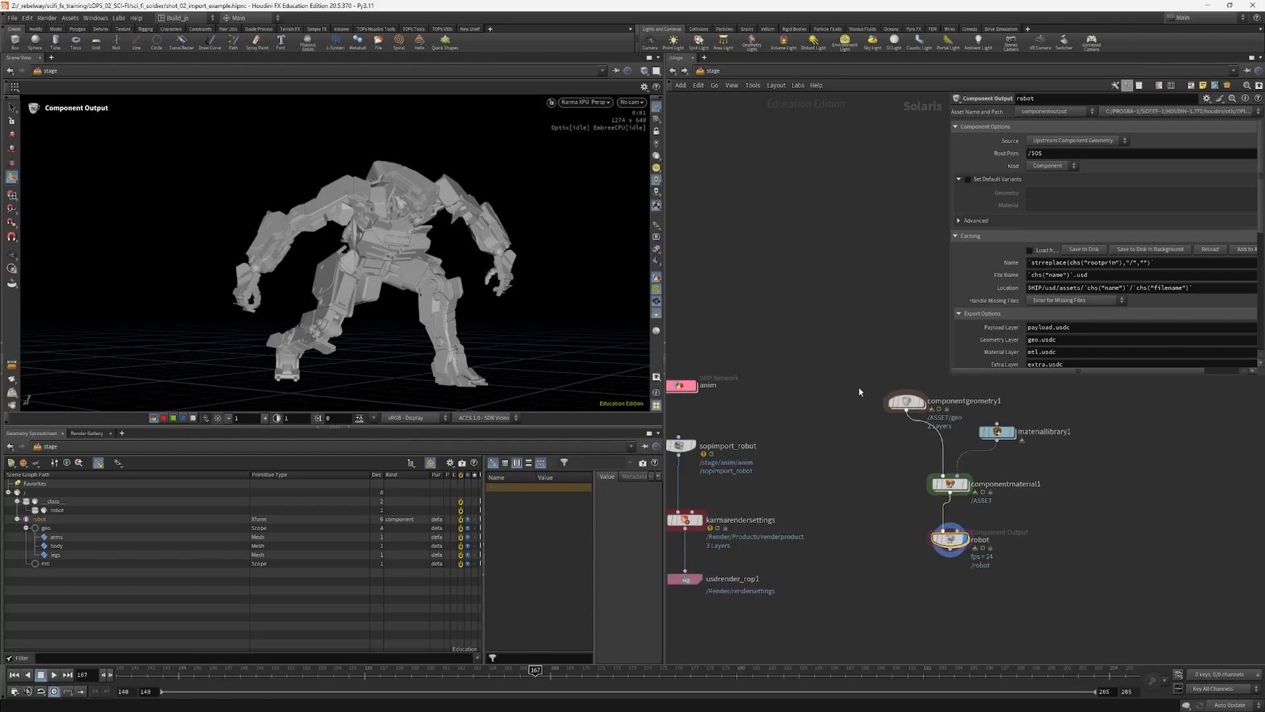
pyautogui.moveTo(860, 391); pyautogui.dragTo(1023, 553)
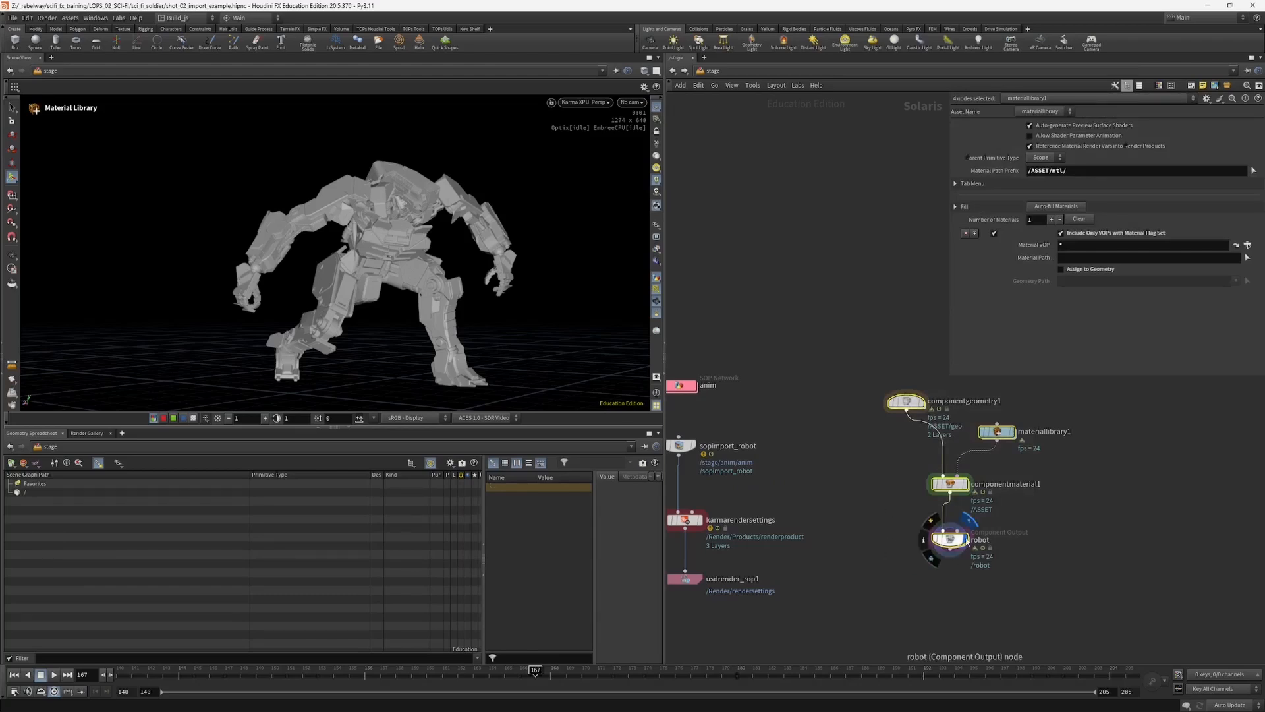
pyautogui.moveTo(922, 573); pyautogui.dragTo(928, 533, button='middle')
# Step: Select sopimport_robot and review its primitive hierarchy and its connection to the Karma render nodes
pyautogui.moveTo(683, 395); pyautogui.dragTo(737, 410, button='middle')
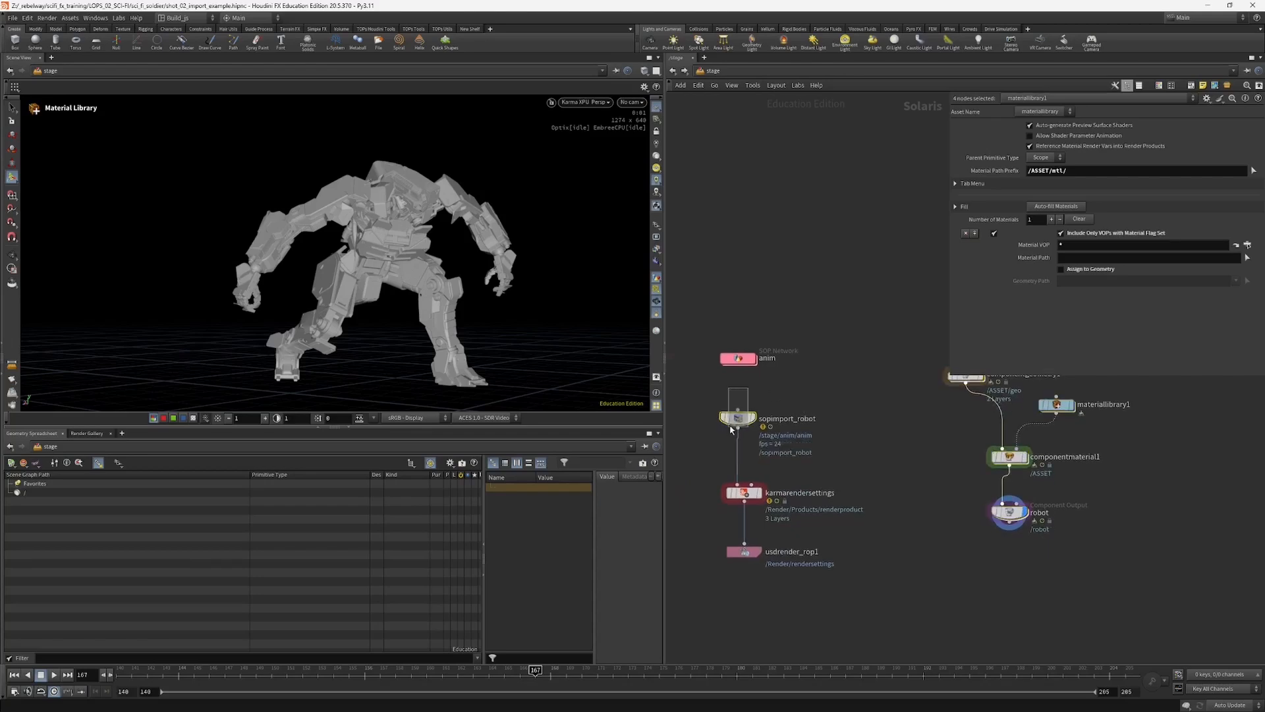
pyautogui.click(737, 417)
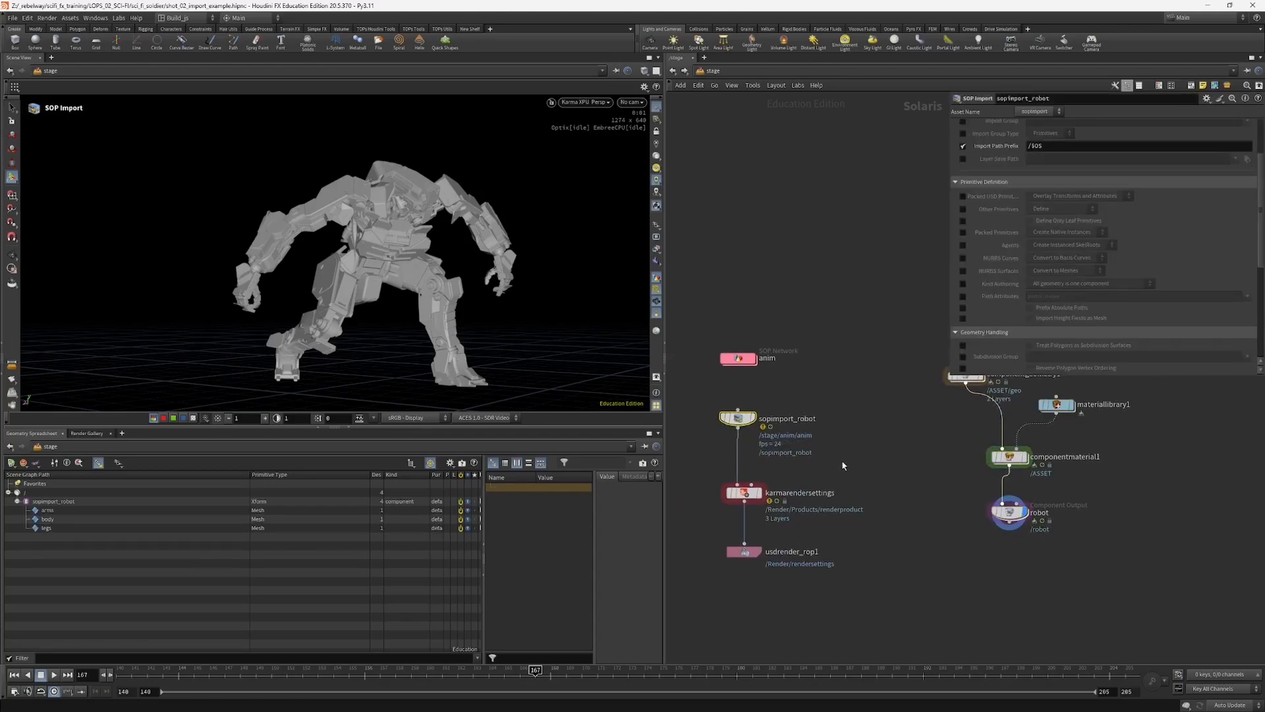
pyautogui.moveTo(755, 422)
pyautogui.moveTo(914, 511); pyautogui.dragTo(959, 519, button='middle')
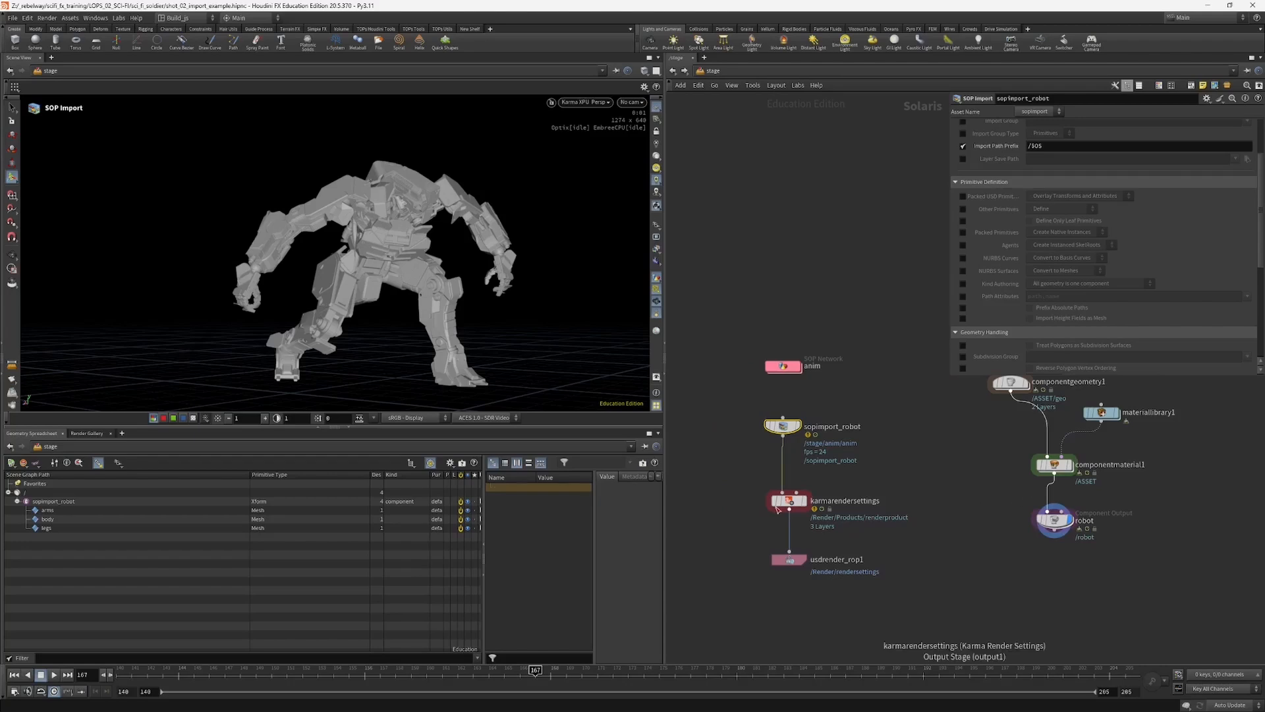
pyautogui.moveTo(722, 503); pyautogui.dragTo(726, 523, button='middle')
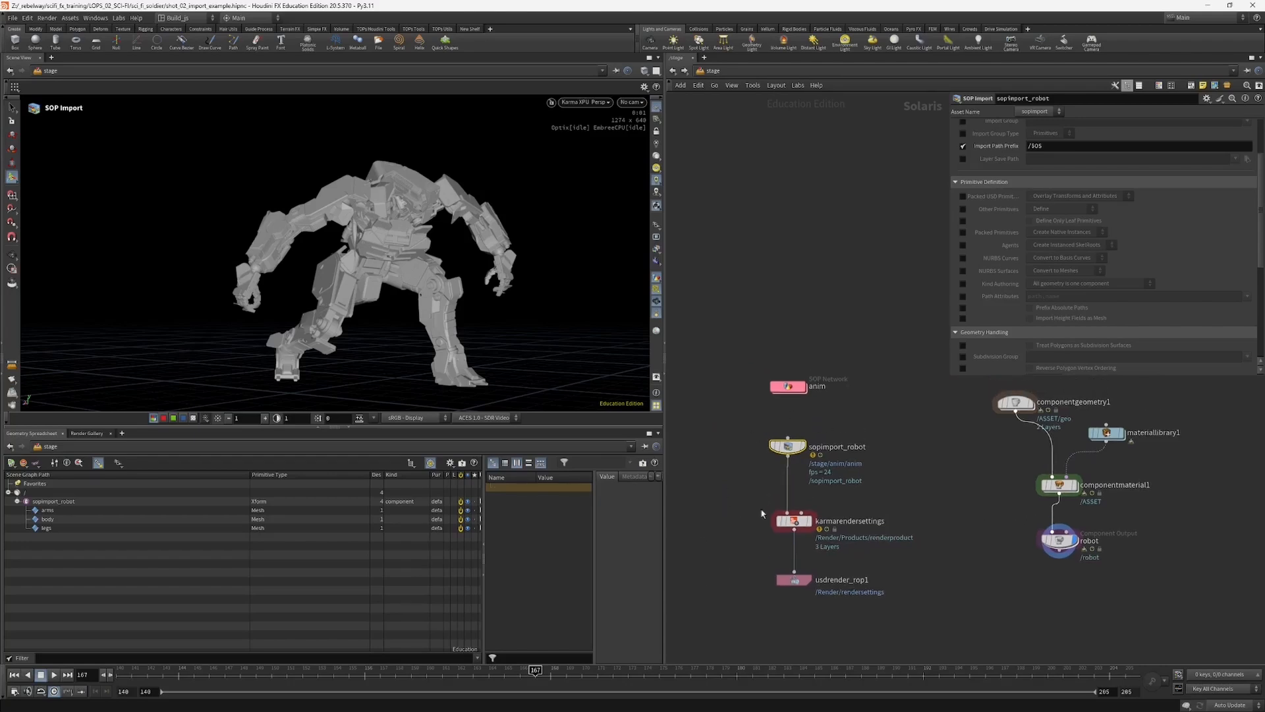
# Step: Open the anim SOP network and add a USD Export node beside the anim null
pyautogui.doubleClick(788, 386)
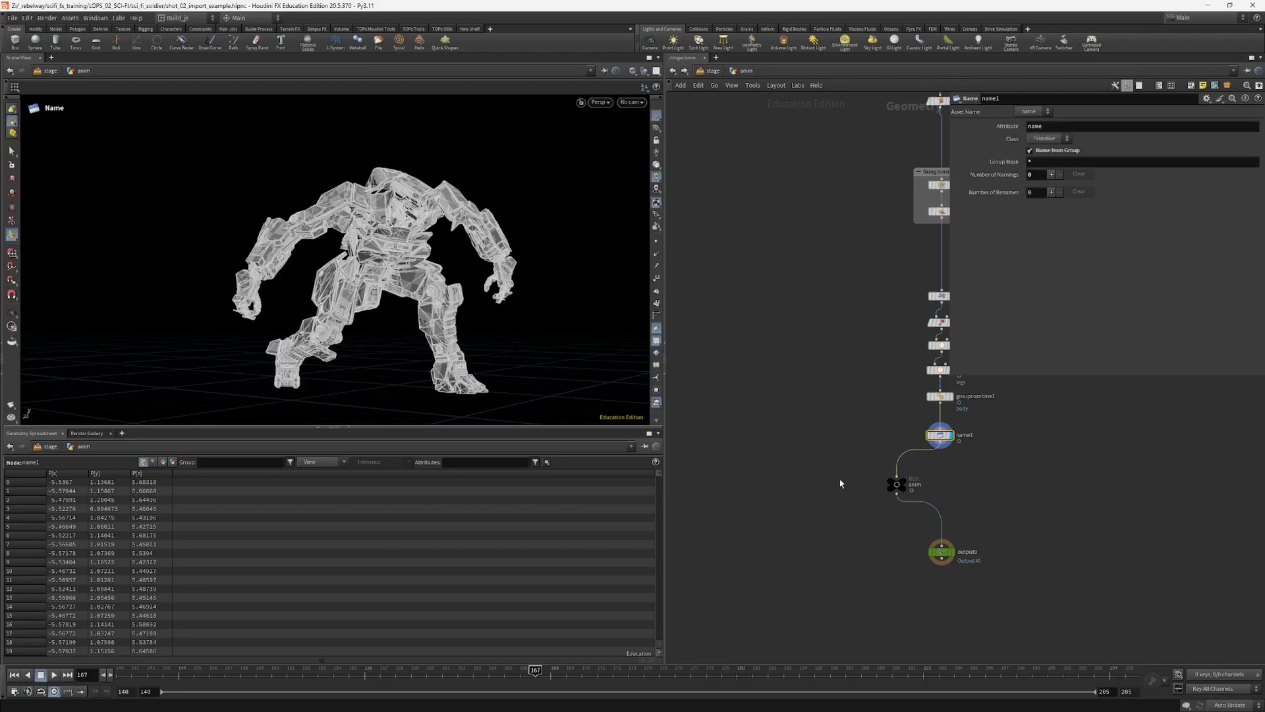
pyautogui.press('Tab')
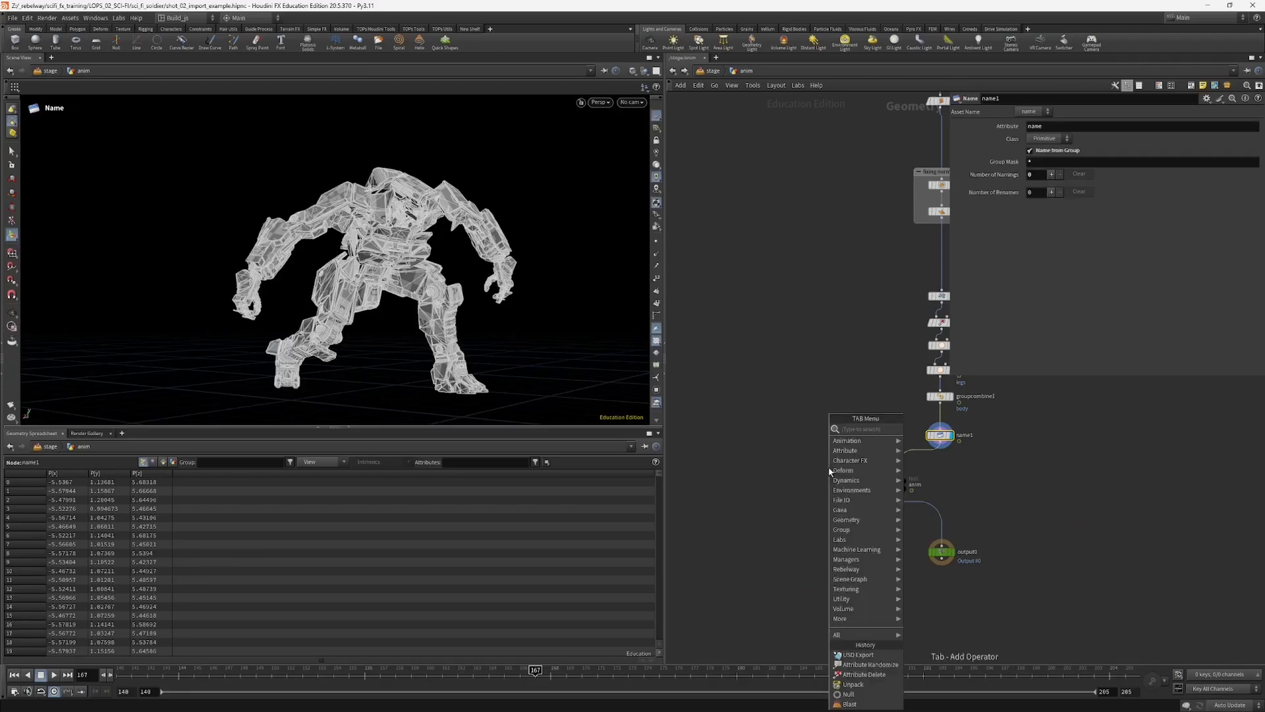
pyautogui.write('usd')
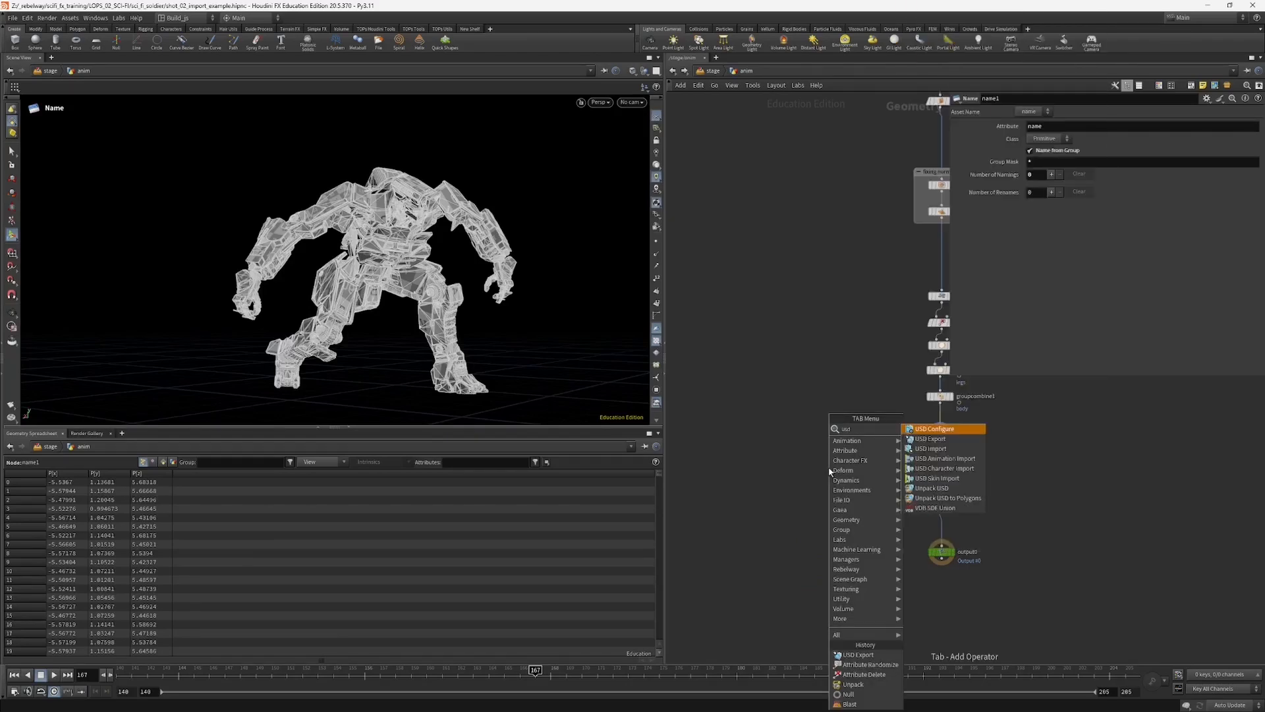
pyautogui.click(931, 438)
pyautogui.click(1008, 517)
pyautogui.moveTo(919, 525); pyautogui.dragTo(850, 533, button='middle')
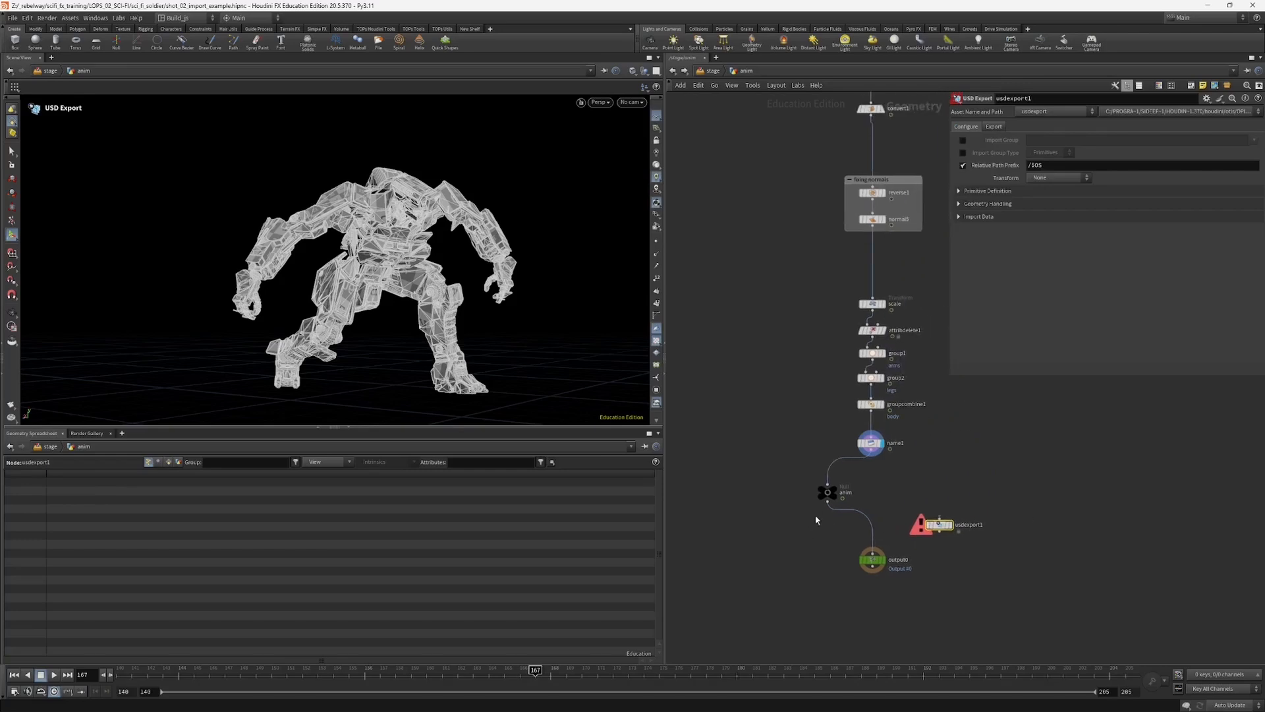
# Step: Wire the anim null into the USD Export node and bring up the node's export settings
pyautogui.moveTo(828, 502); pyautogui.dragTo(962, 537)
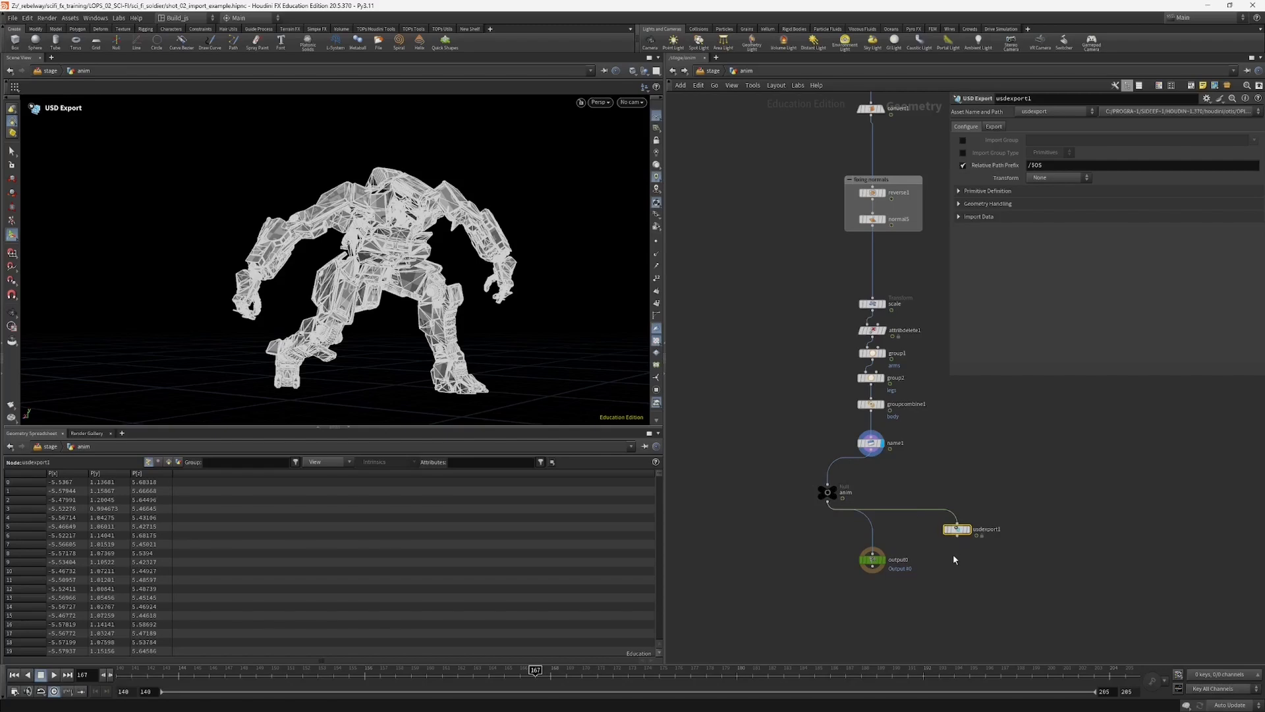
pyautogui.moveTo(957, 533)
pyautogui.click(980, 192)
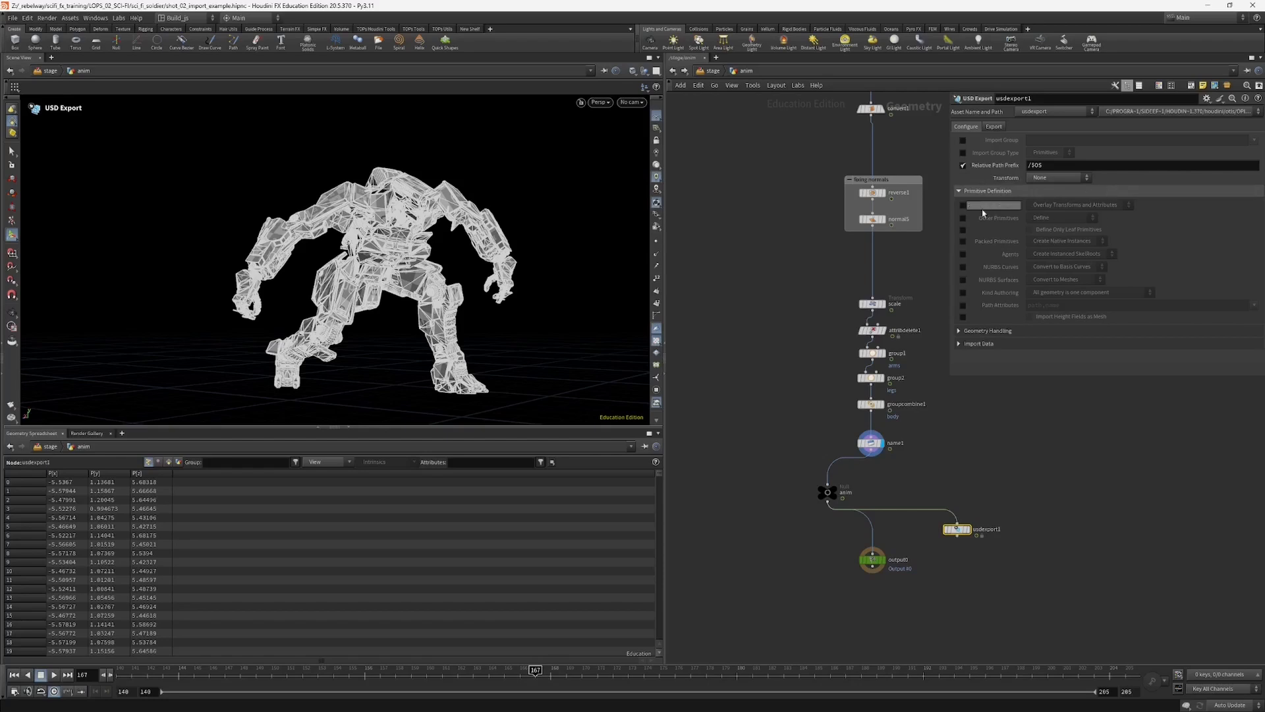
pyautogui.click(973, 194)
pyautogui.click(994, 128)
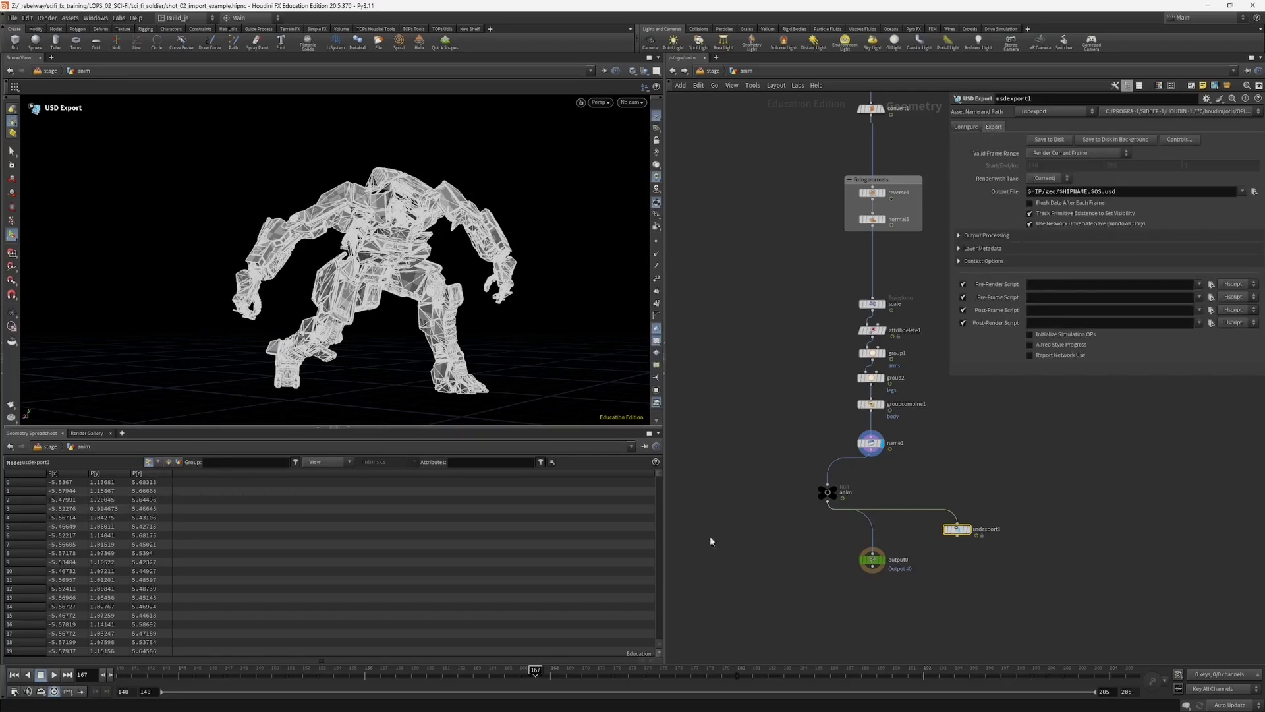
# Step: Move the timeline to frame 163 and set the USD Export valid frame range to Render Frame Range
pyautogui.moveTo(505, 678); pyautogui.dragTo(473, 678)
pyautogui.click(1059, 153)
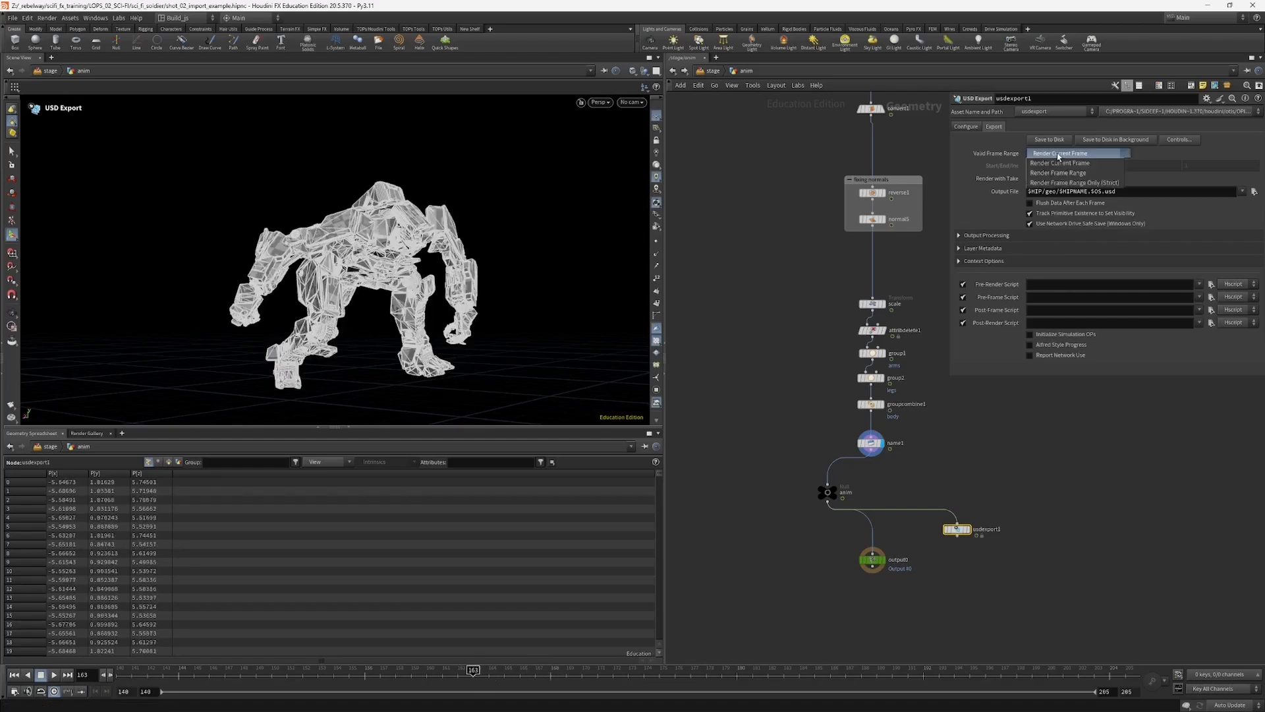
pyautogui.click(1058, 163)
pyautogui.click(1061, 153)
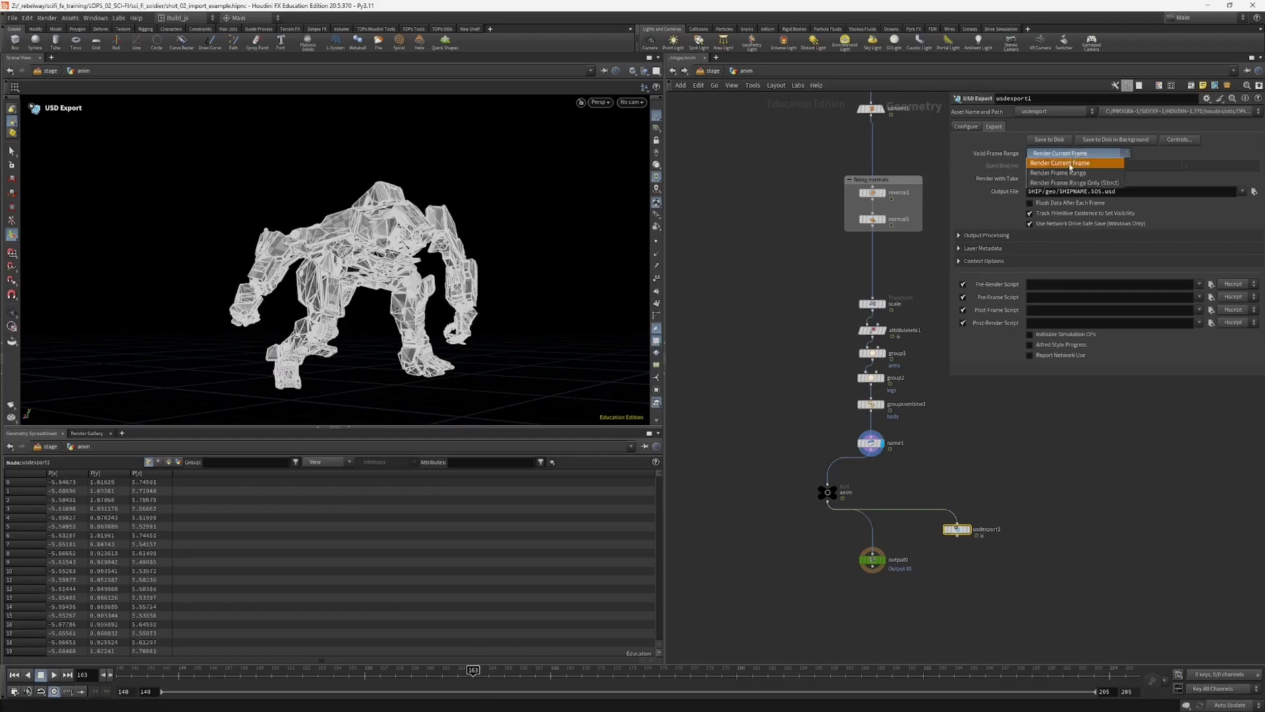
pyautogui.click(1058, 173)
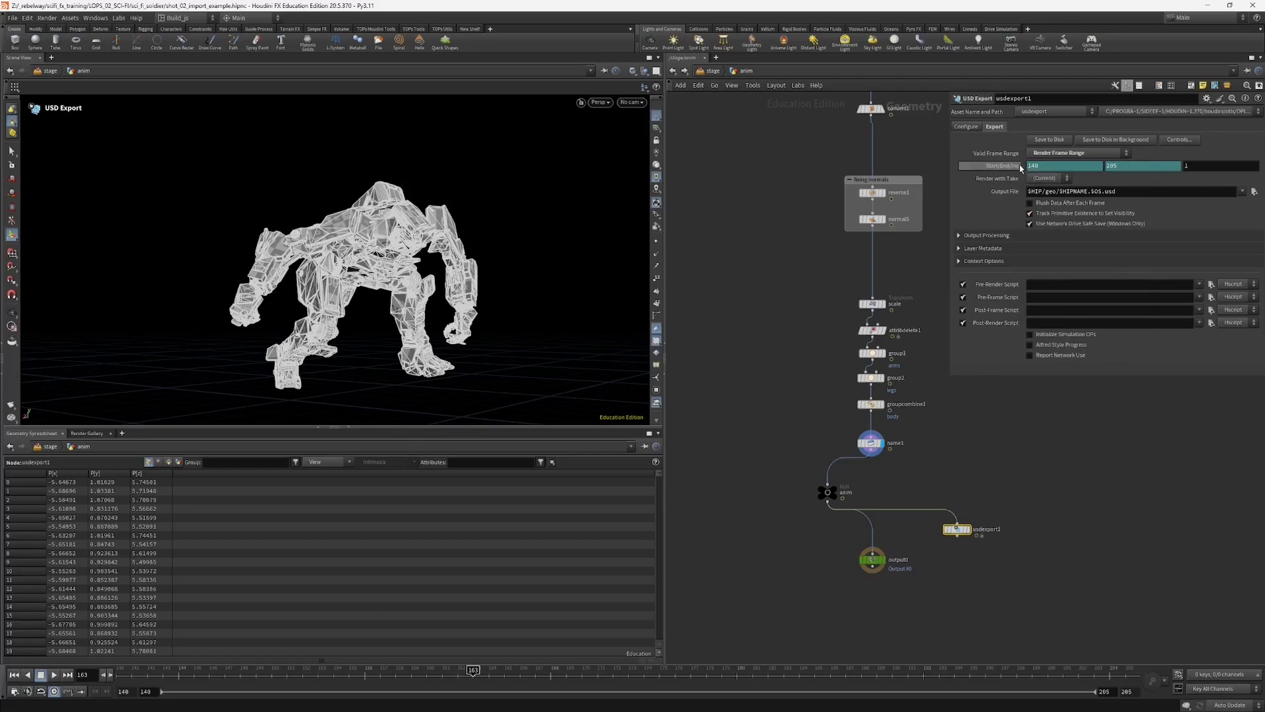
# Step: Delete the channels on the export's Start/End range, set it to 160–180, and move the timeline to frame 170
pyautogui.rightClick(1015, 165)
pyautogui.click(1039, 284)
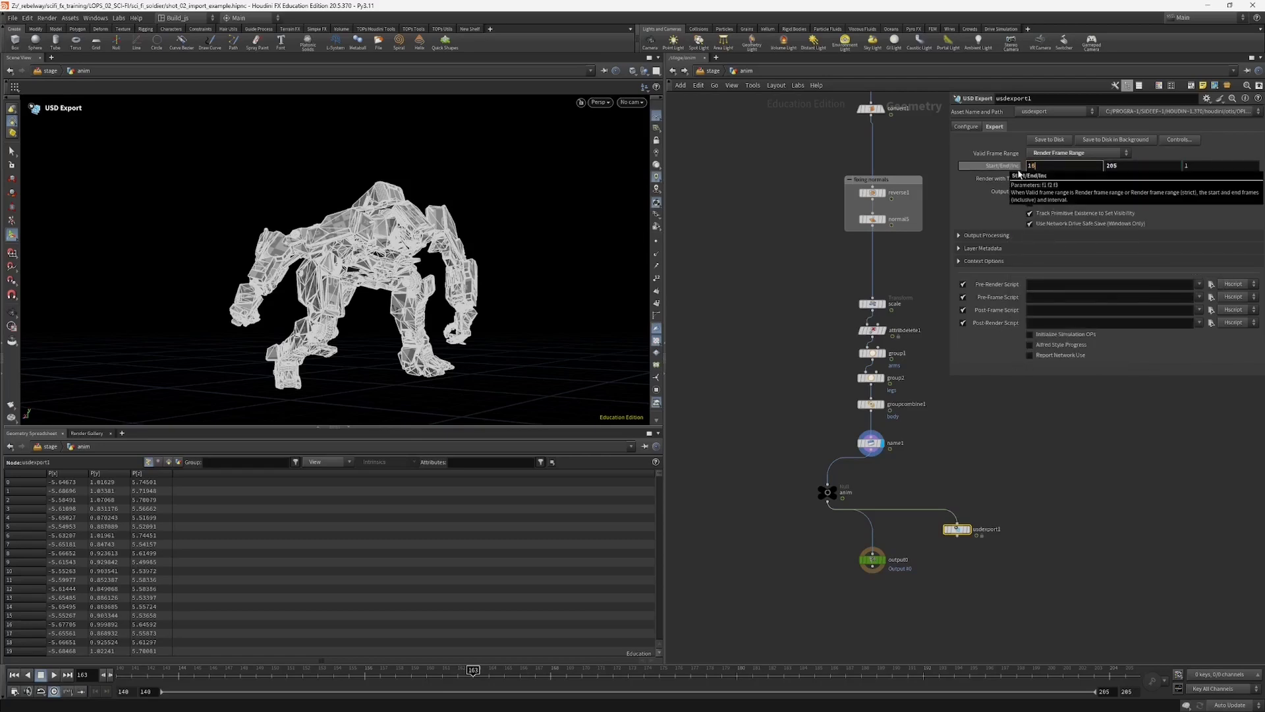
pyautogui.write('60')
pyautogui.press('Return')
pyautogui.moveTo(527, 674); pyautogui.dragTo(582, 672)
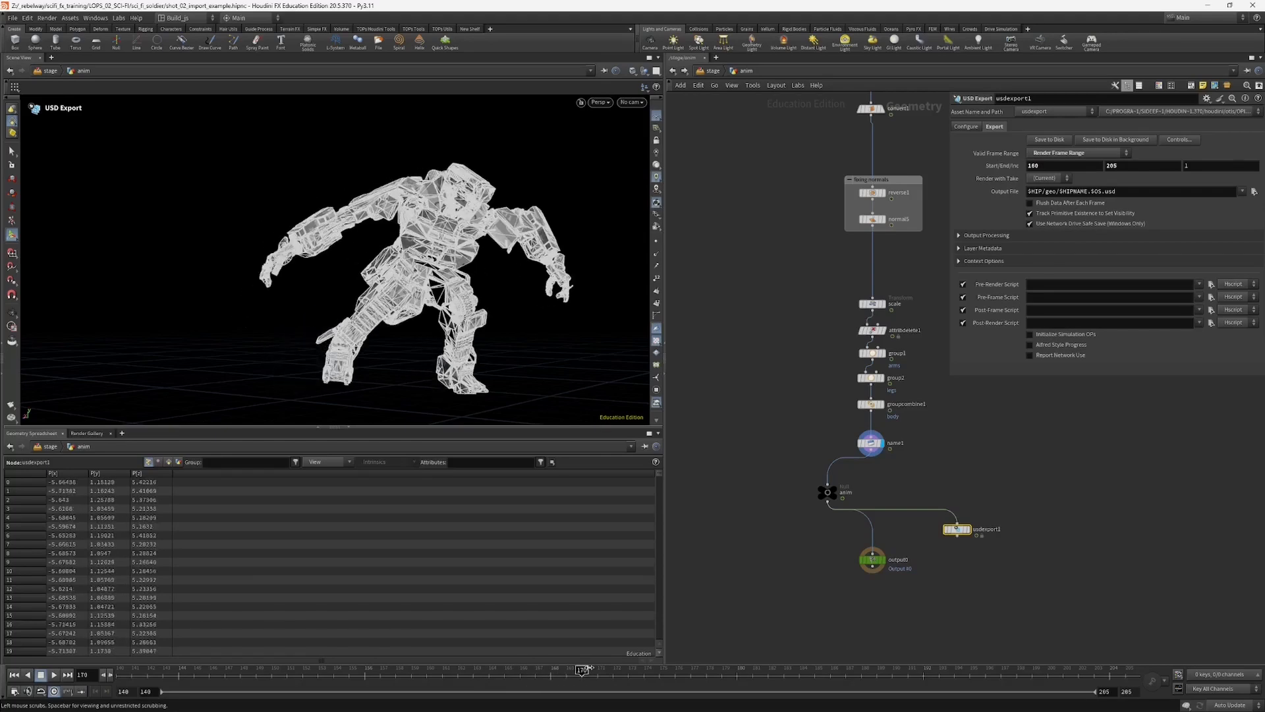
pyautogui.click(1121, 167)
pyautogui.write('18')
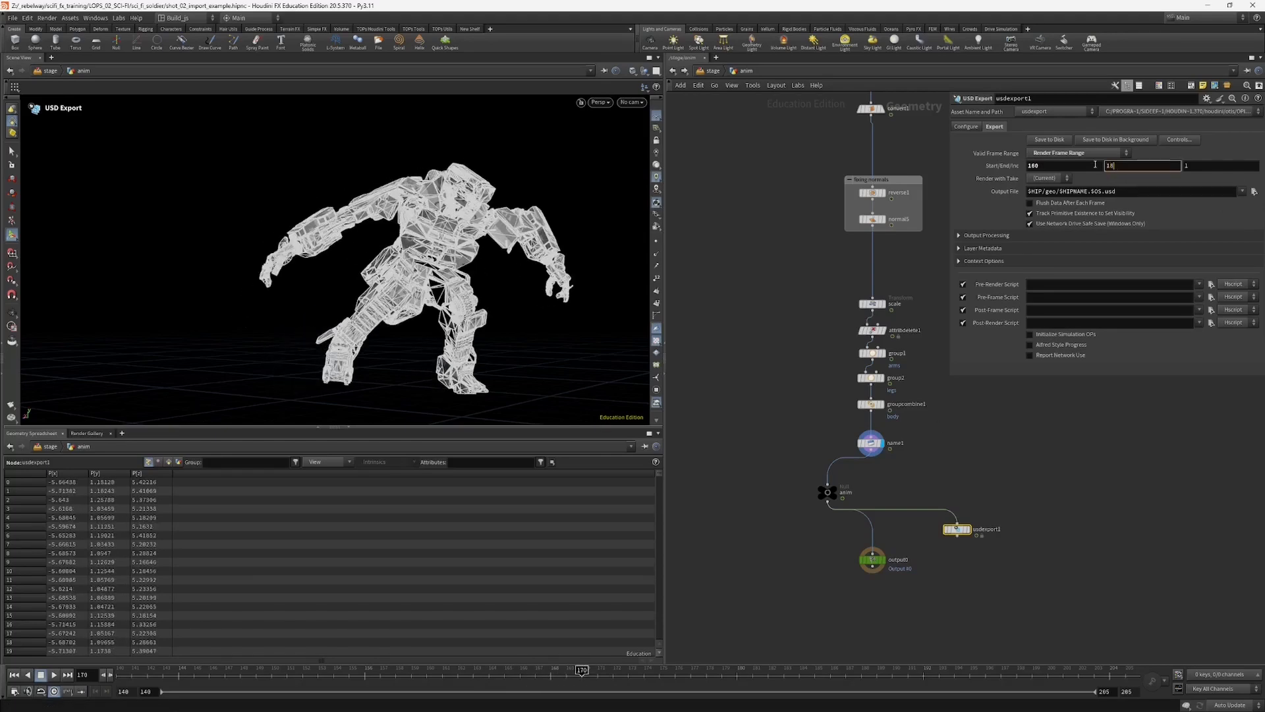
pyautogui.write('0')
pyautogui.press('Return')
pyautogui.moveTo(947, 373); pyautogui.dragTo(941, 375)
# Step: Remove the scene name from the export's output file so the path reads $HIP/geo/.$OS.usd
pyautogui.click(959, 127)
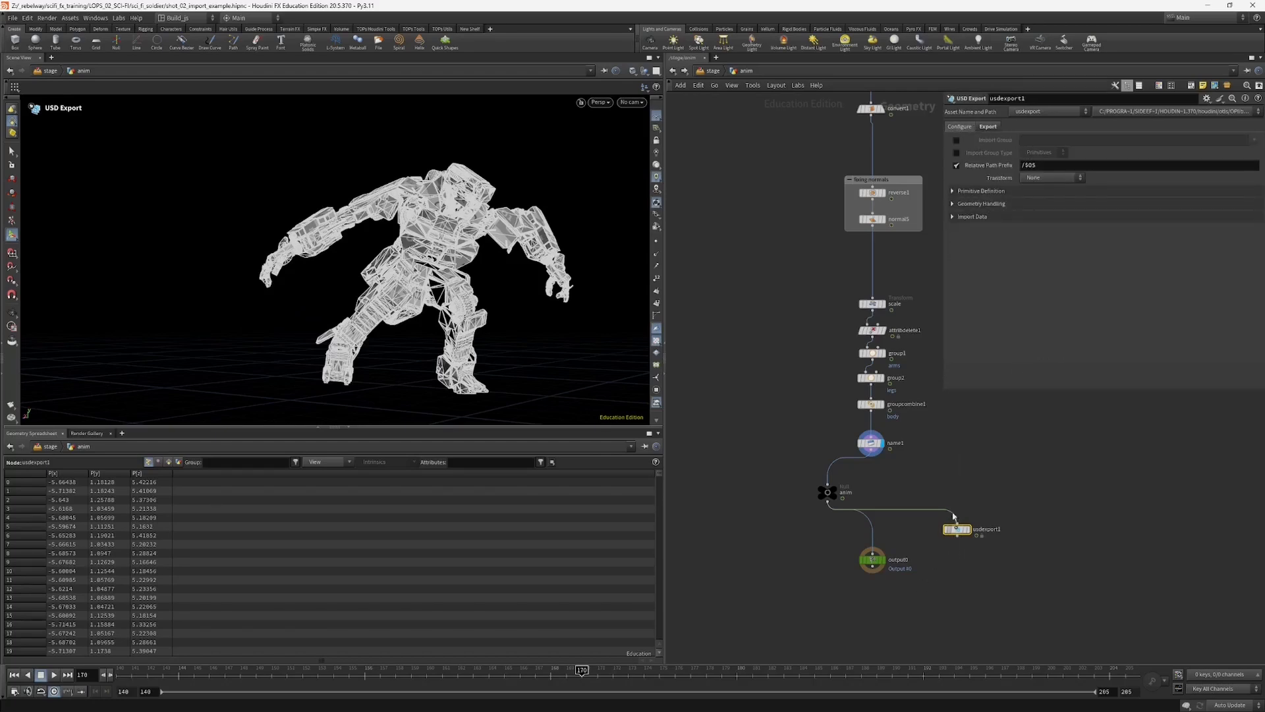
pyautogui.click(990, 128)
pyautogui.moveTo(937, 470); pyautogui.dragTo(936, 446, button='middle')
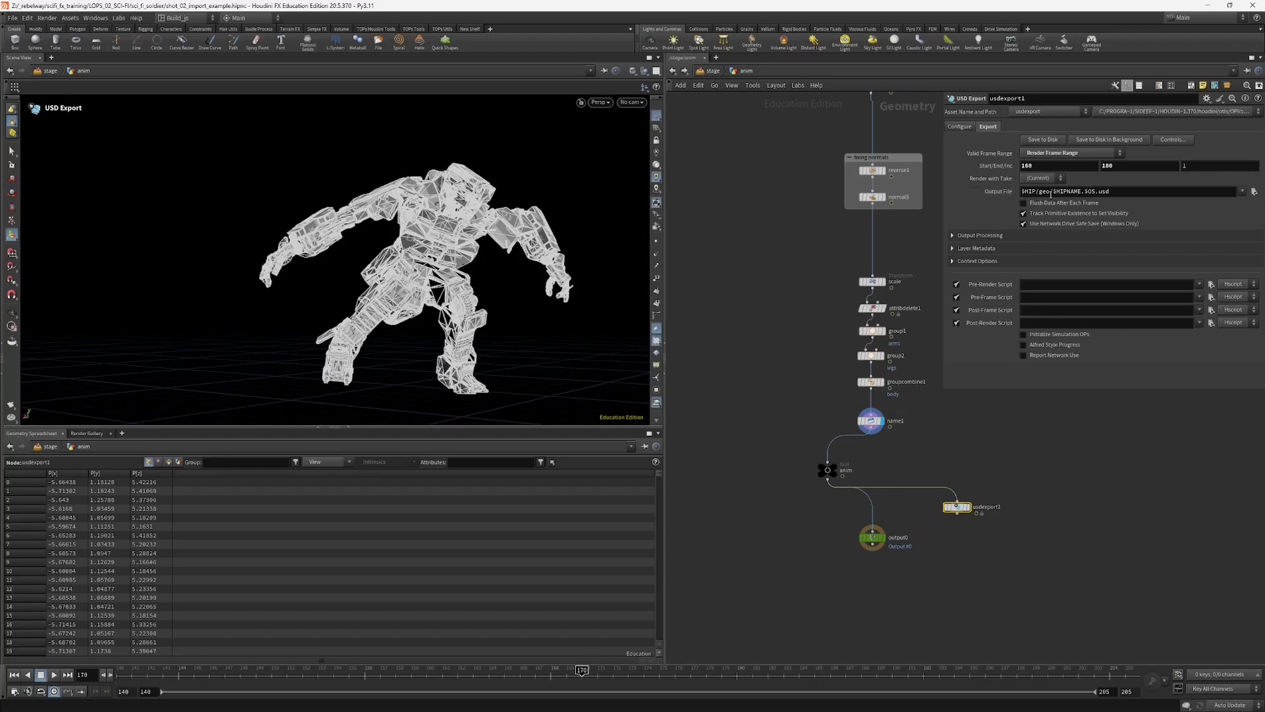
pyautogui.moveTo(1050, 193); pyautogui.dragTo(1082, 193)
pyautogui.press('BackSpace')
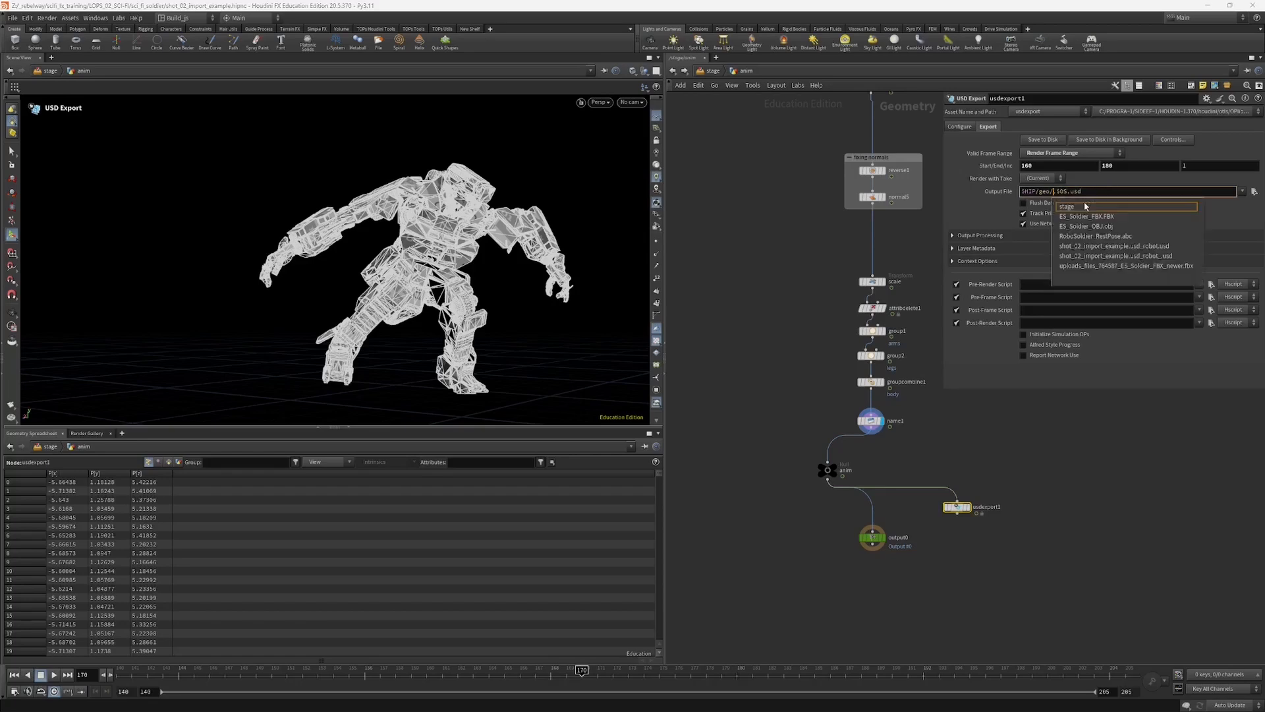
pyautogui.write('.')
# Step: Rename the USD Export node robot_sop_export and save the animation to disk
pyautogui.moveTo(950, 527); pyautogui.dragTo(933, 521, button='middle')
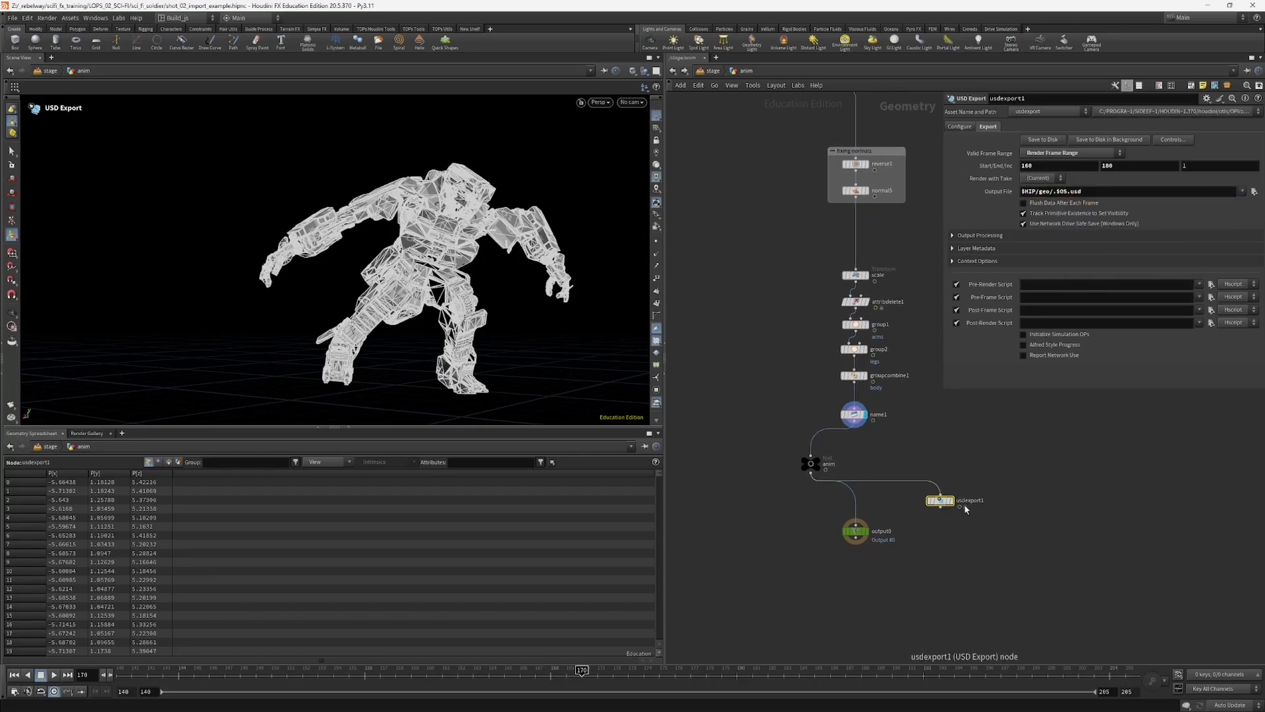
pyautogui.doubleClick(965, 501)
pyautogui.click(997, 504)
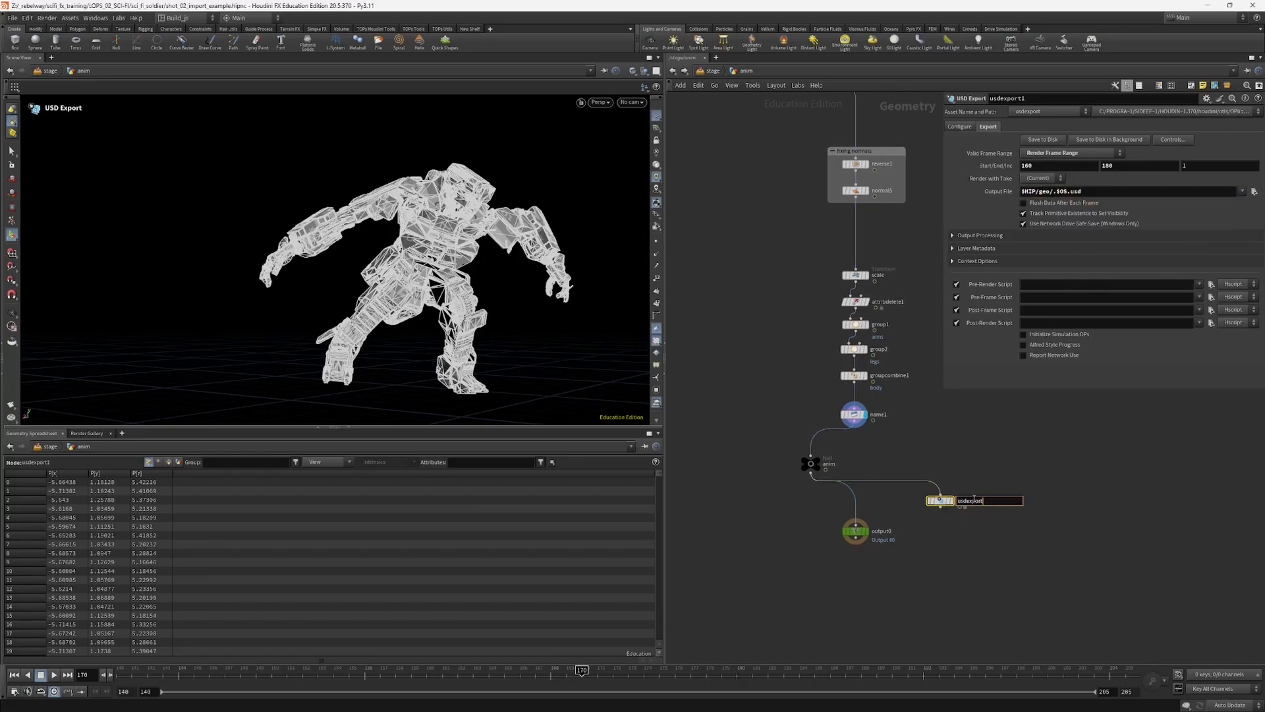
pyautogui.doubleClick(974, 501)
pyautogui.write('ro')
pyautogui.write('bot_sop_expo')
pyautogui.press('Return')
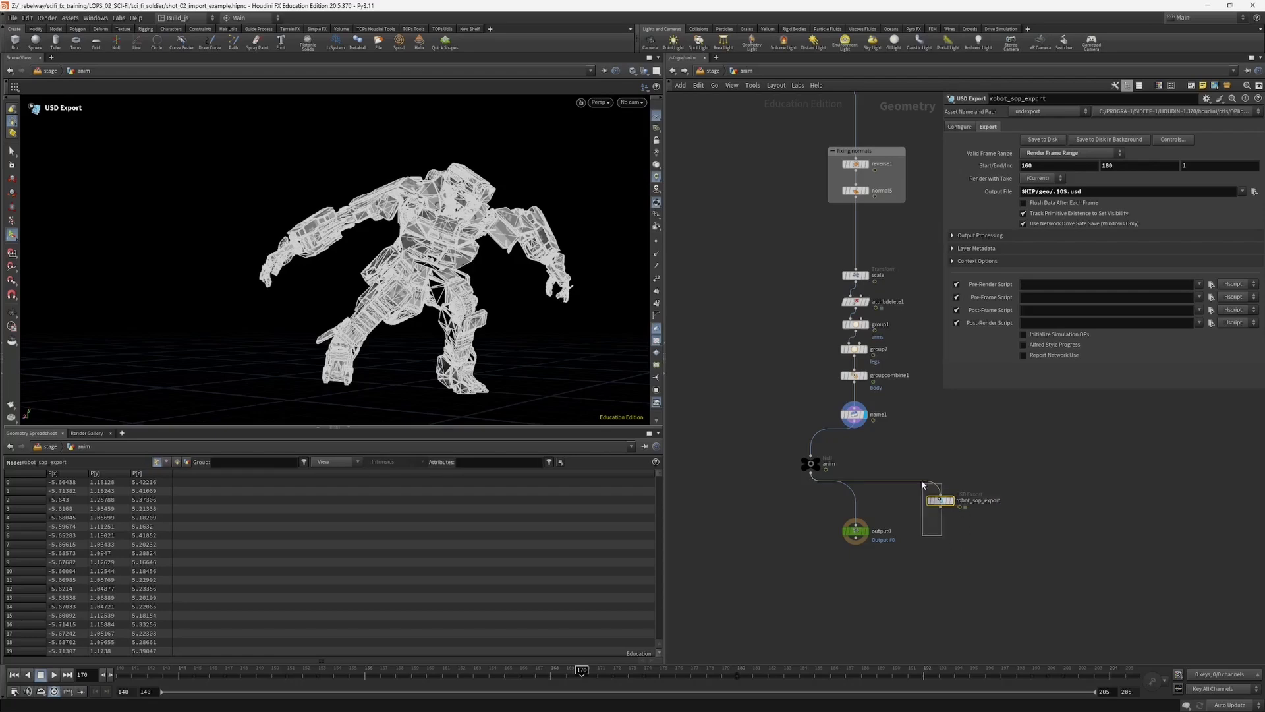
pyautogui.click(1043, 139)
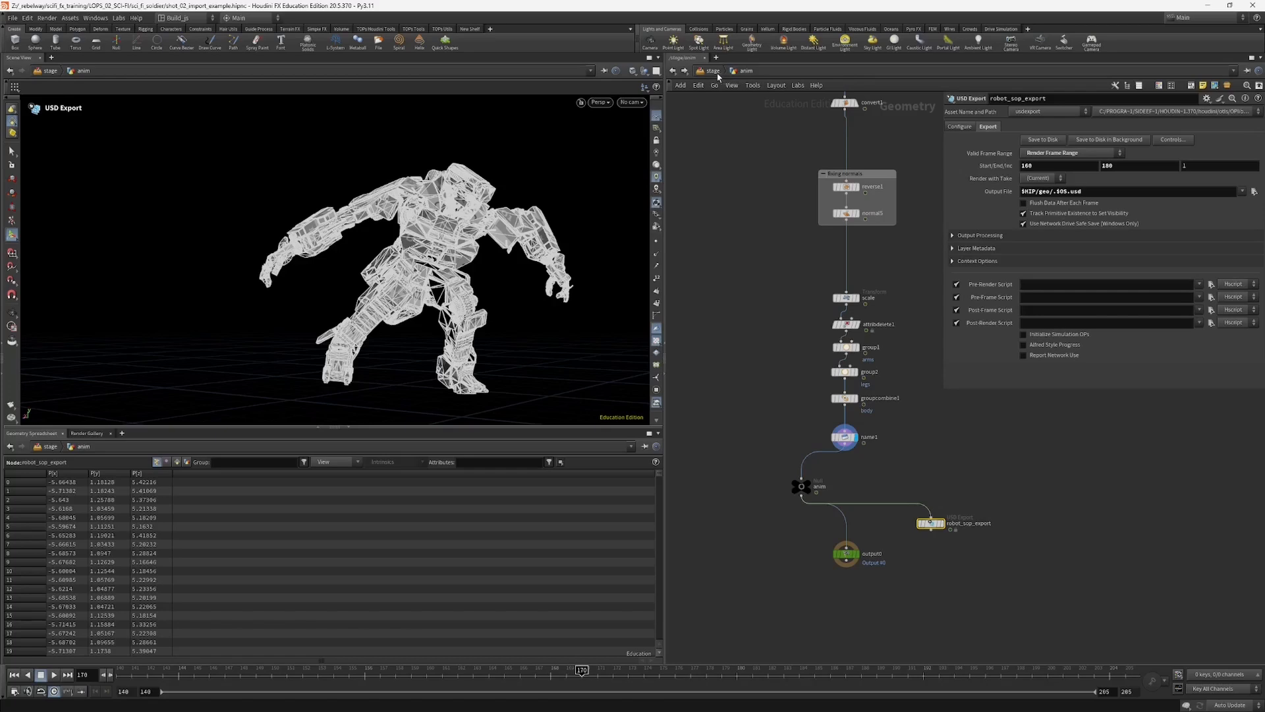
# Step: Expand the output file path of robot_sop_export, copy the full path and restore the variable form
pyautogui.middleClick(1059, 191)
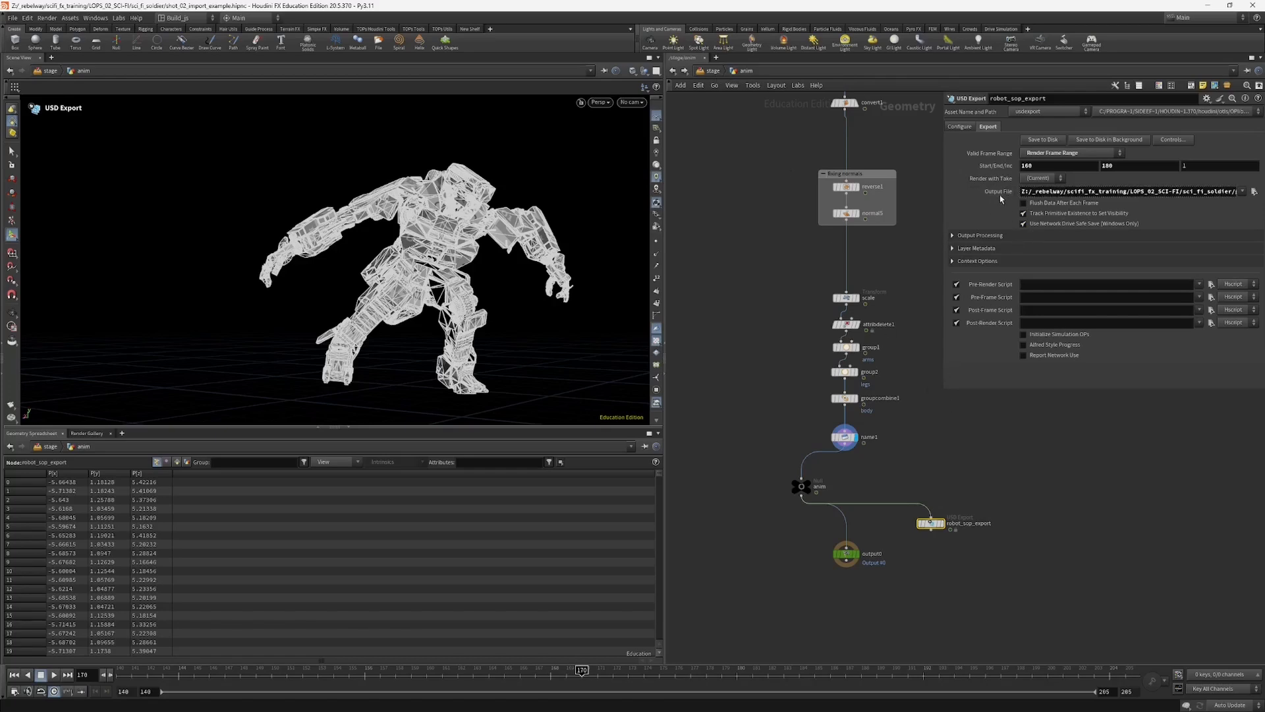
pyautogui.doubleClick(1059, 191)
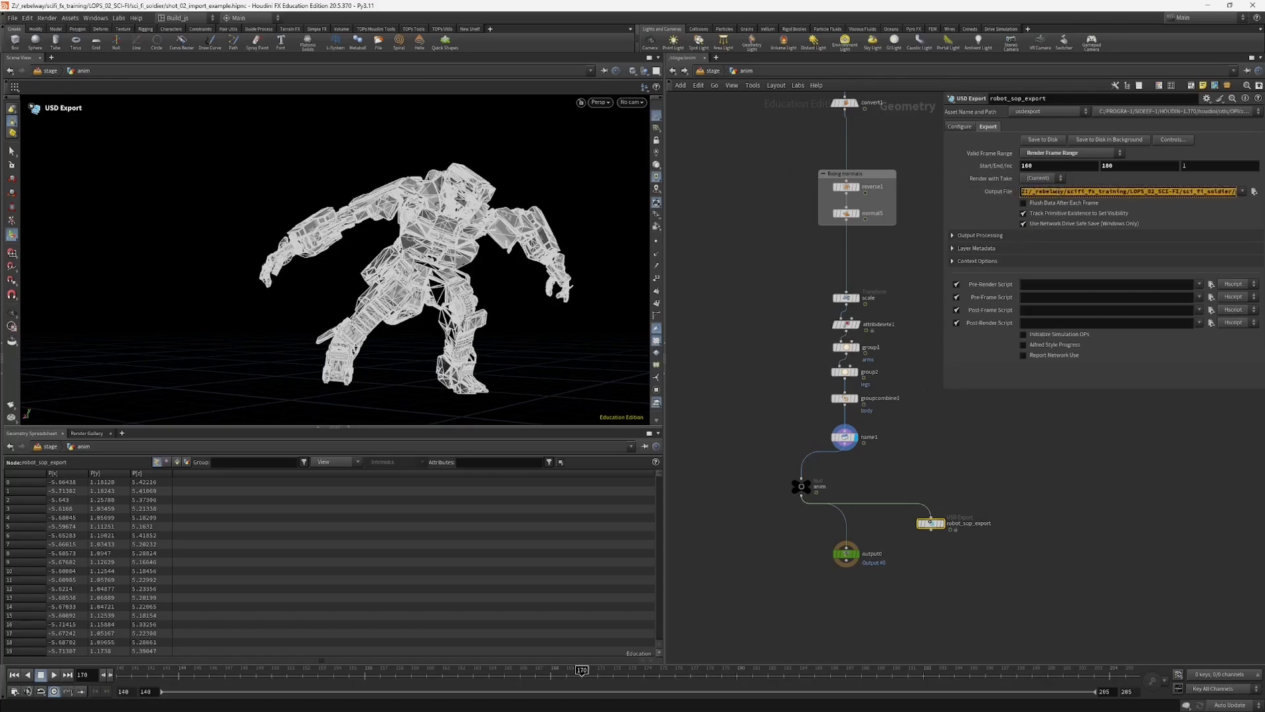
pyautogui.click(997, 193)
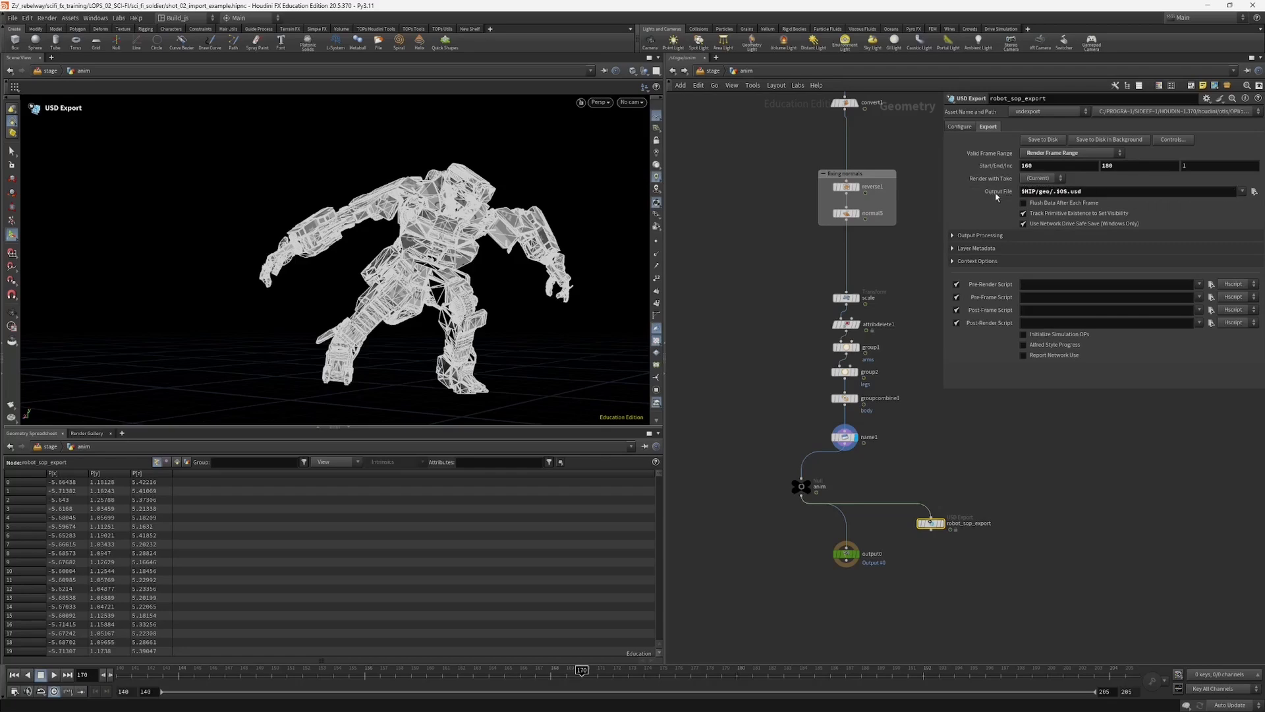
# Step: Return to the stage network and add a File node beside sopimport_robot, importing the USD file as a Reference
pyautogui.press('u')
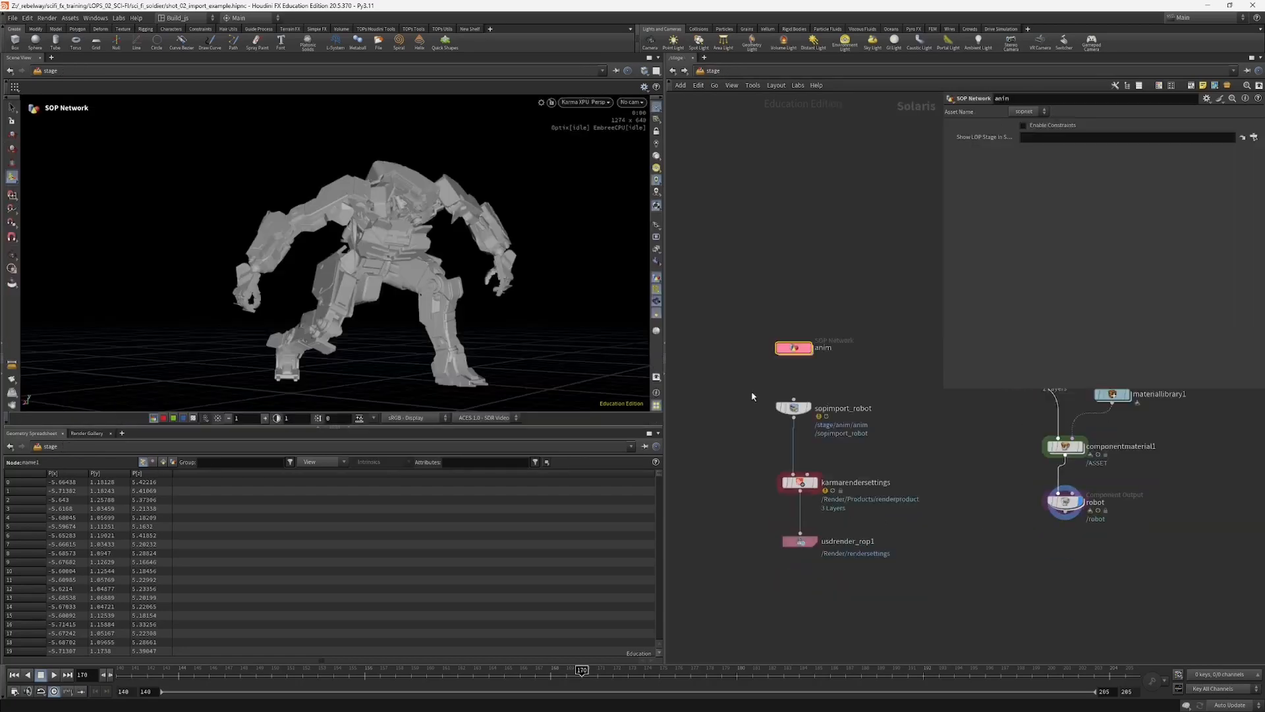
pyautogui.moveTo(944, 389); pyautogui.dragTo(960, 342)
pyautogui.moveTo(753, 456); pyautogui.dragTo(789, 416, button='middle')
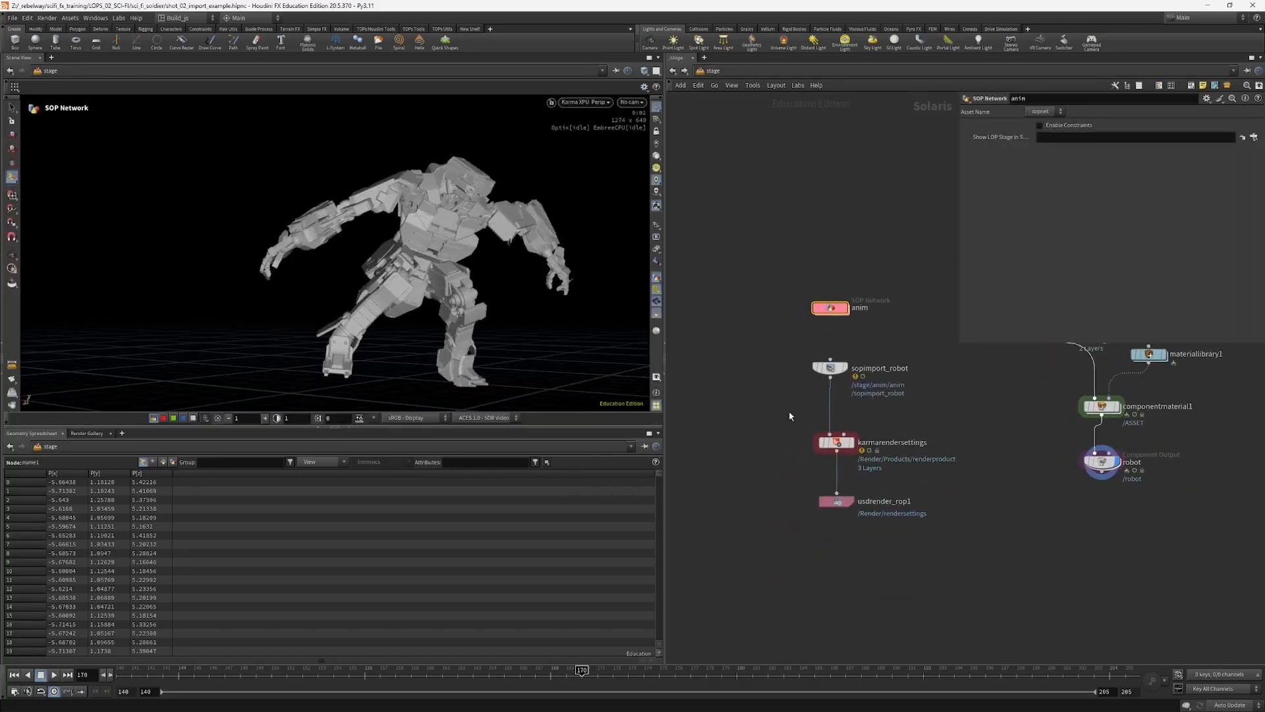
pyautogui.press('Tab')
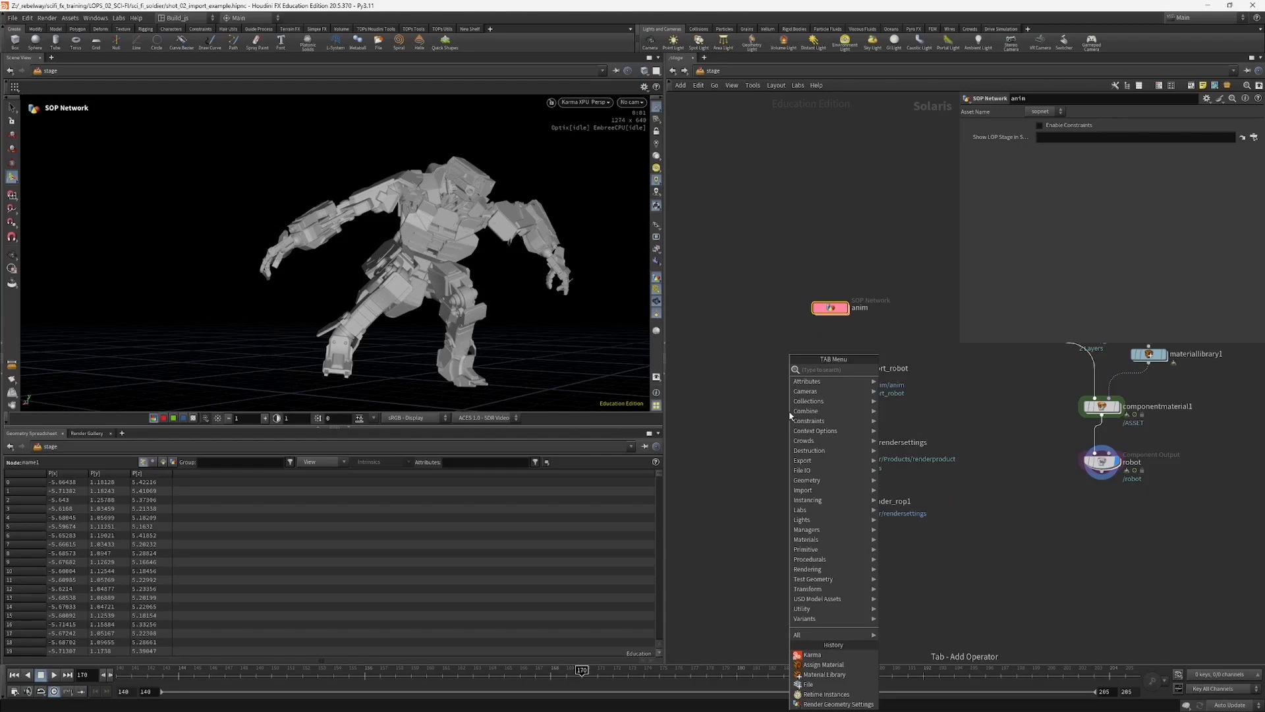
pyautogui.write('fi')
pyautogui.press('Return')
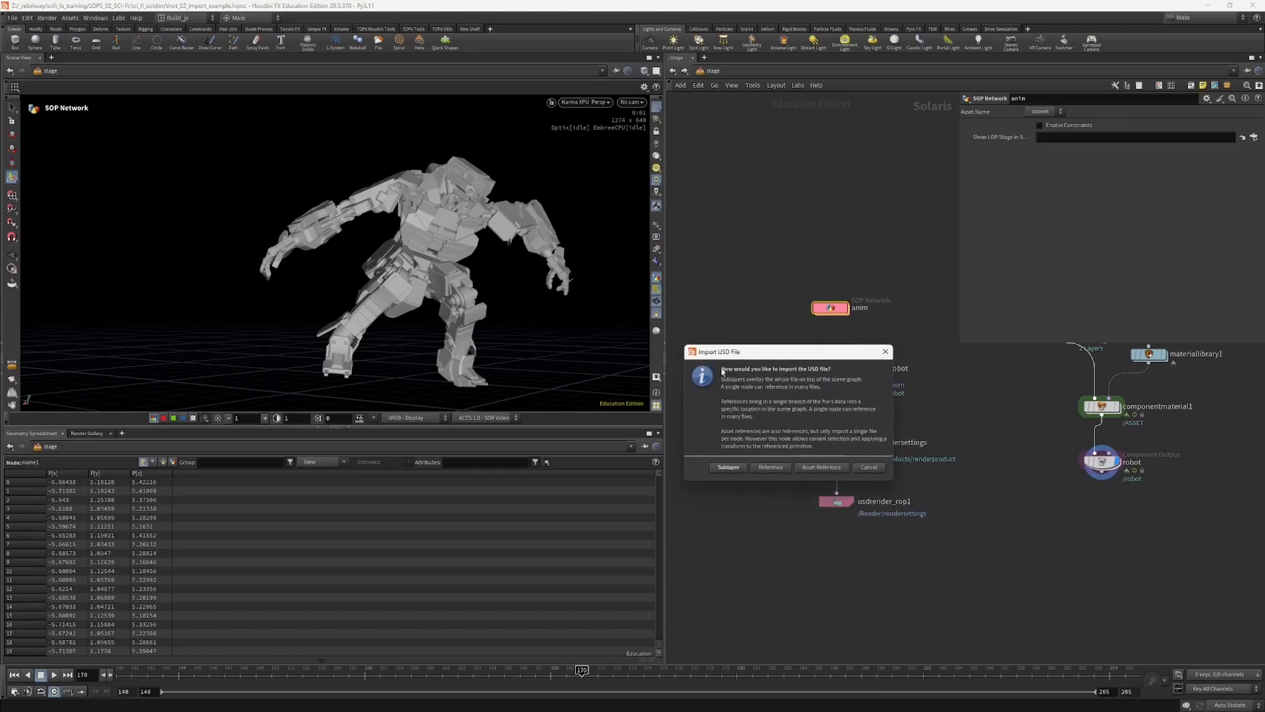
pyautogui.moveTo(742, 353); pyautogui.dragTo(766, 287)
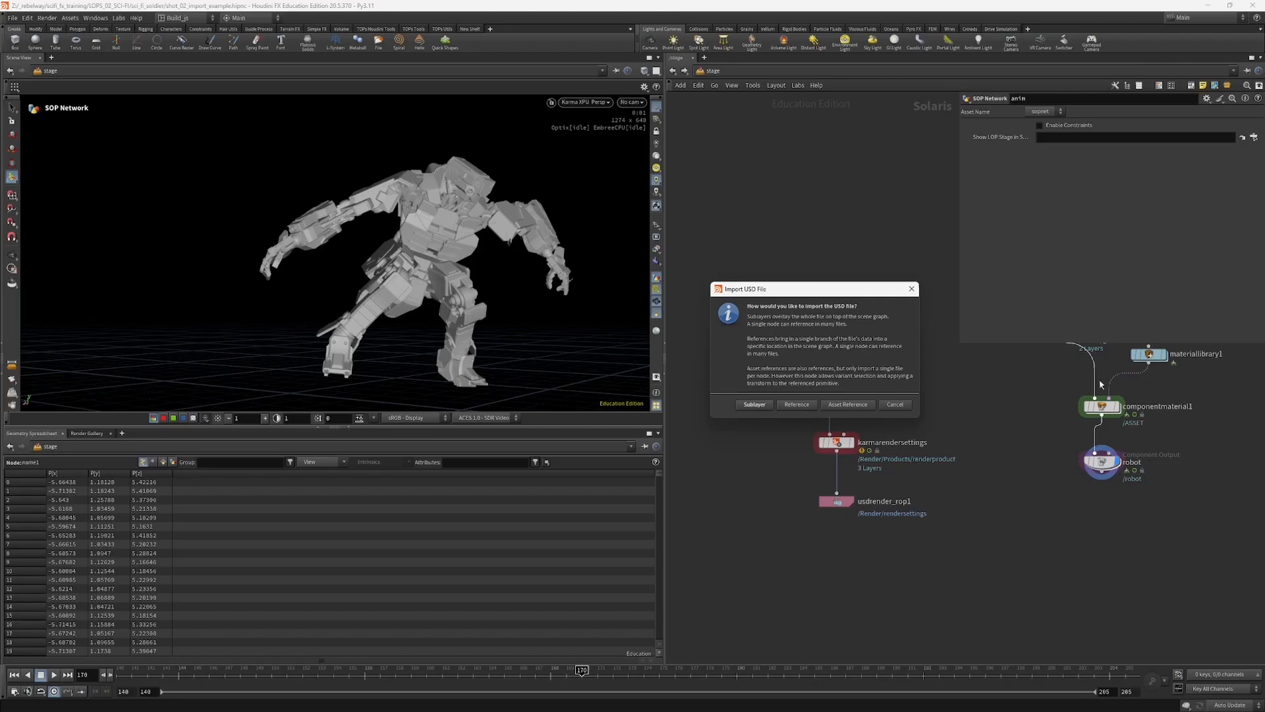
pyautogui.click(754, 404)
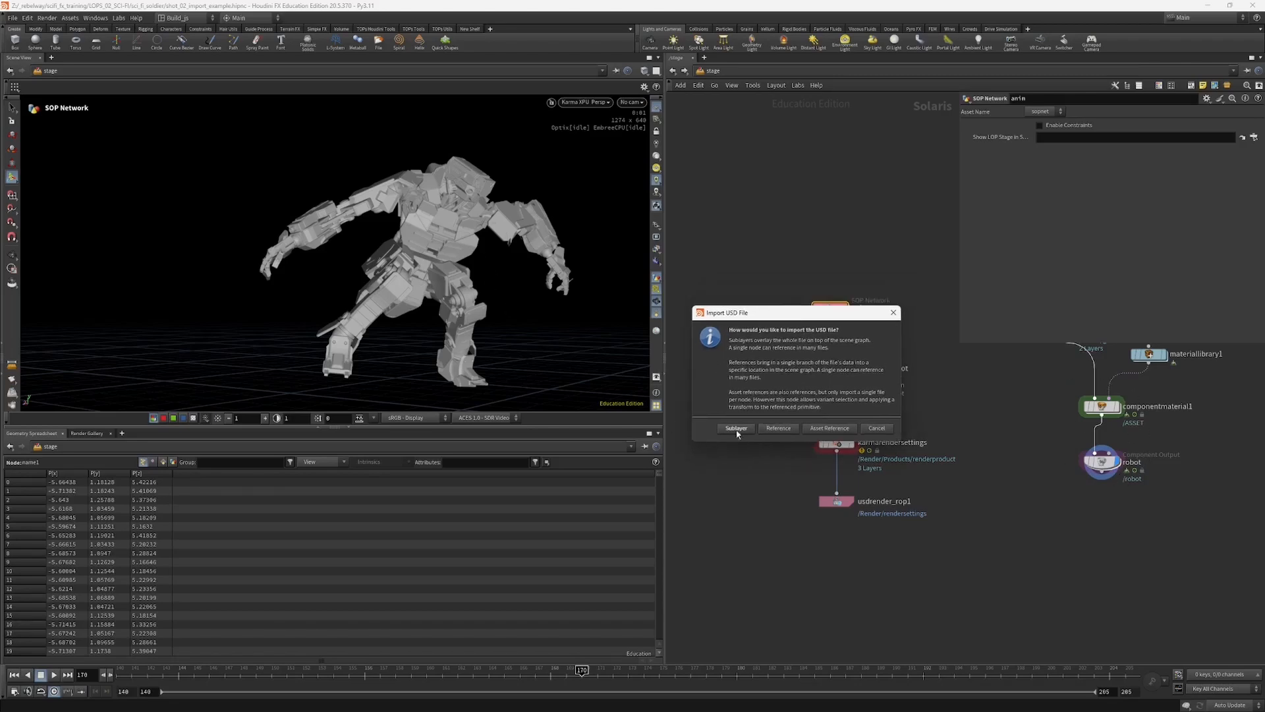
pyautogui.click(778, 428)
pyautogui.click(748, 414)
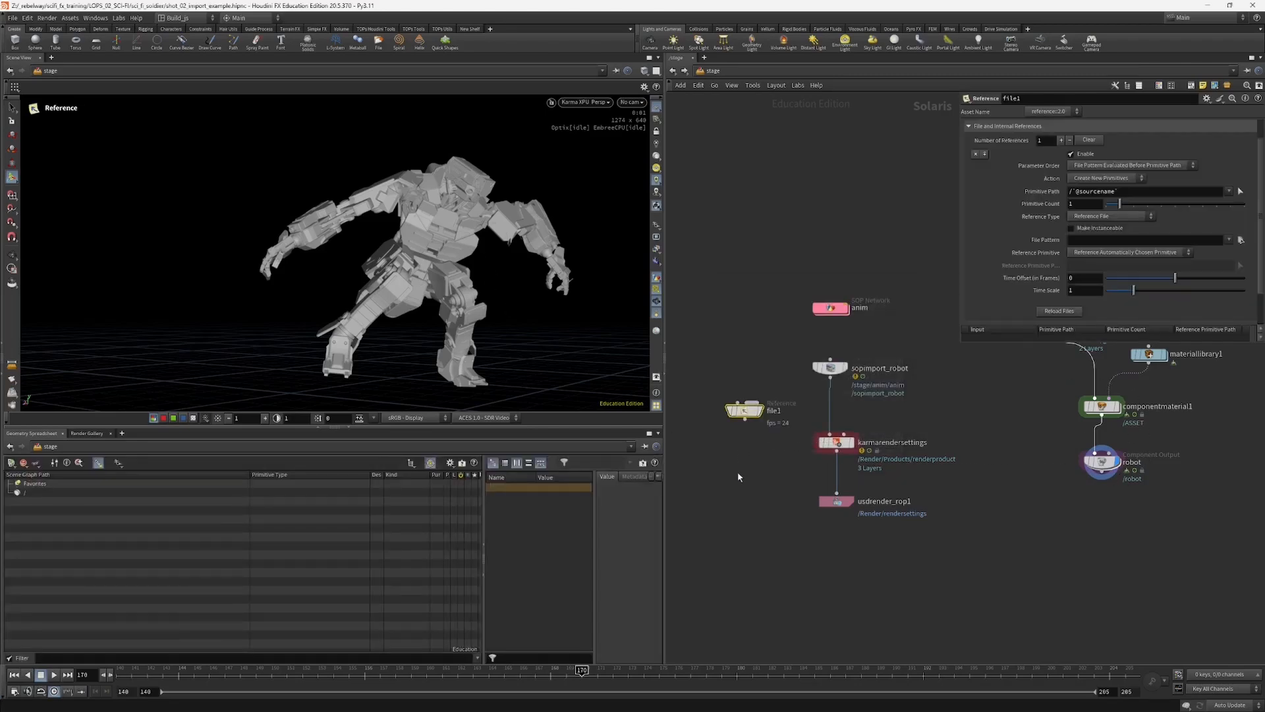
# Step: Paste the exported robot USD path as the reference's file pattern and check its folder in the file browser
pyautogui.click(1089, 241)
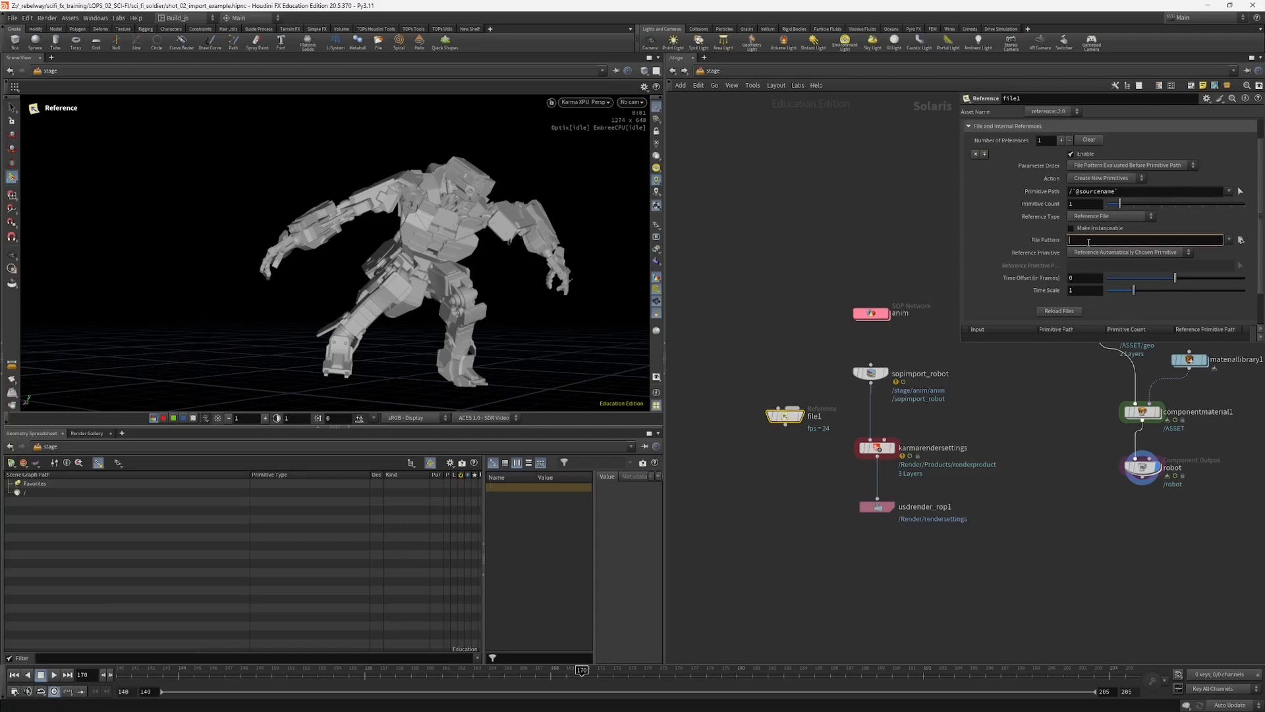
pyautogui.hotkey('ctrl', 'v')
pyautogui.click(1242, 240)
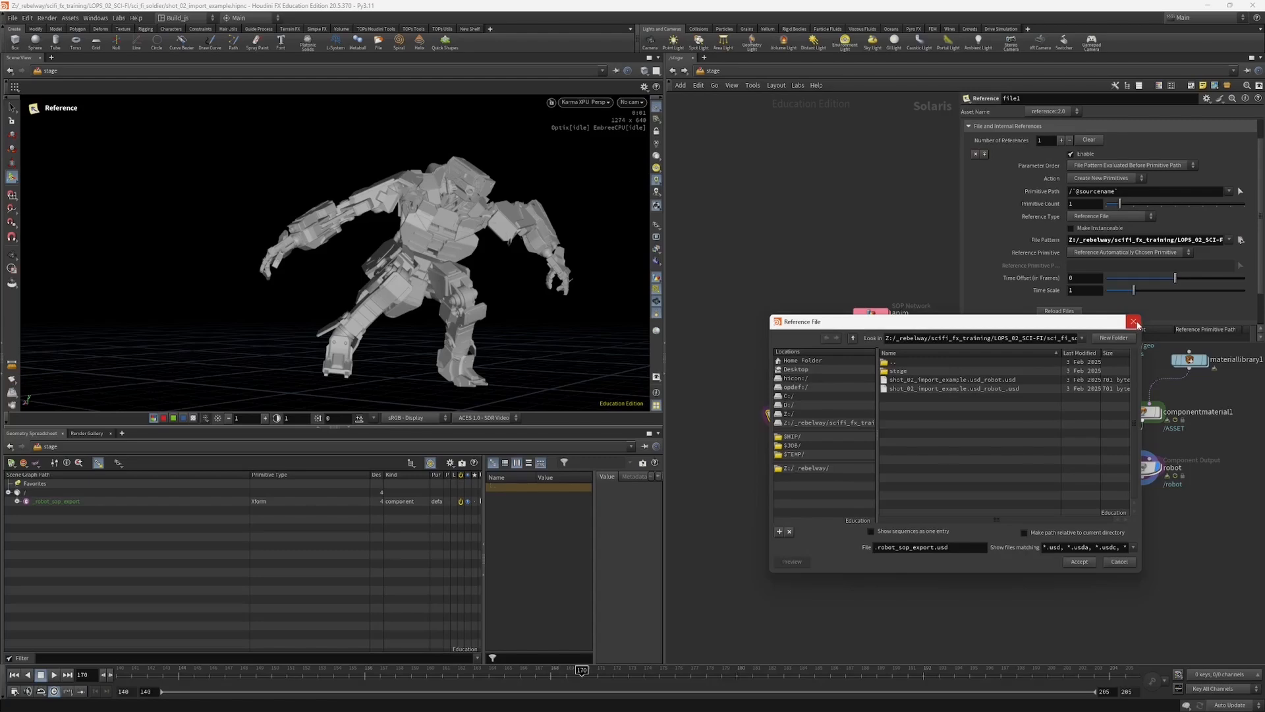
pyautogui.click(1134, 322)
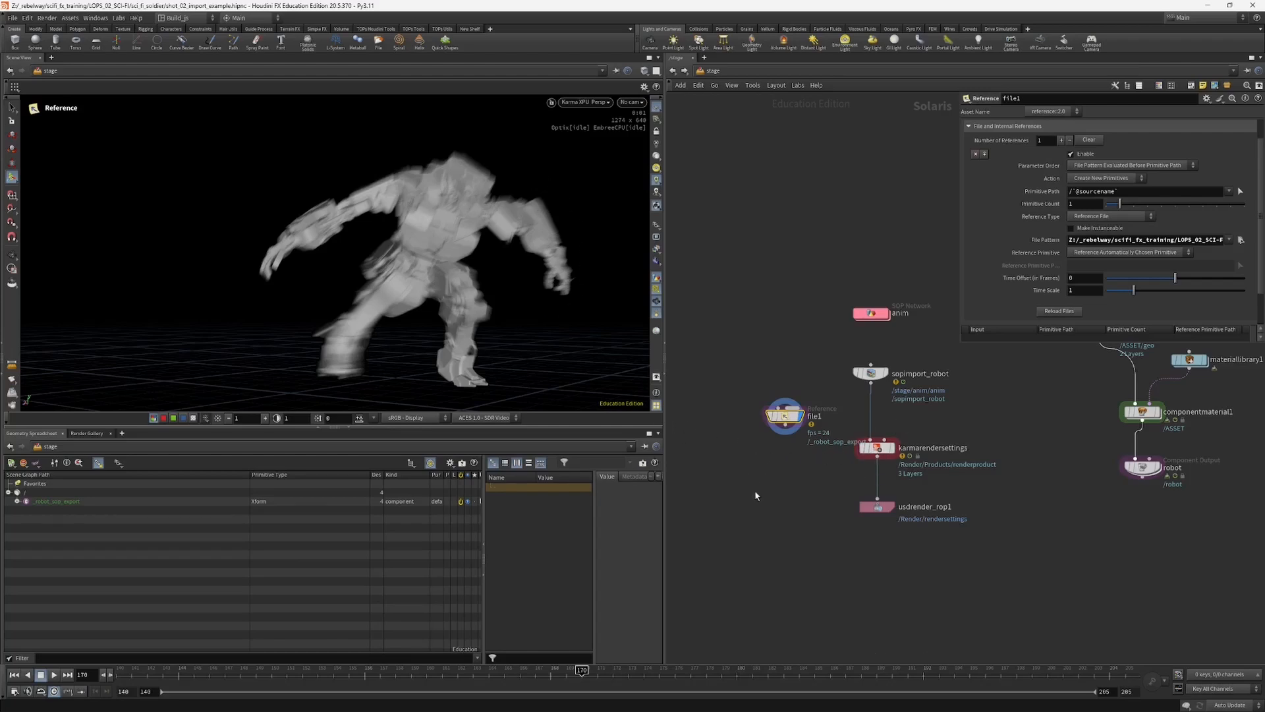
# Step: Step back and forth through the frames around 170 to examine the referenced robot's motion blur
pyautogui.press('Left')
pyautogui.press('Left')
pyautogui.press('Right')
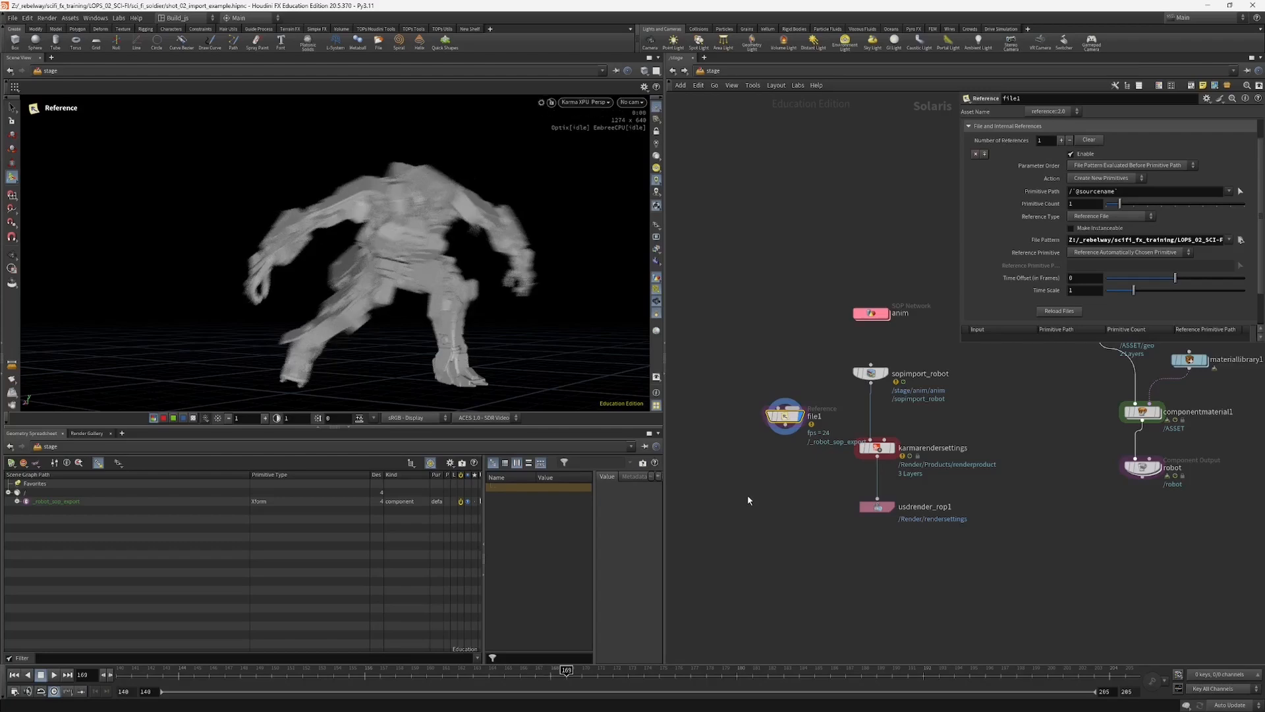
pyautogui.press('Right')
pyautogui.press('Right')
pyautogui.press('Right')
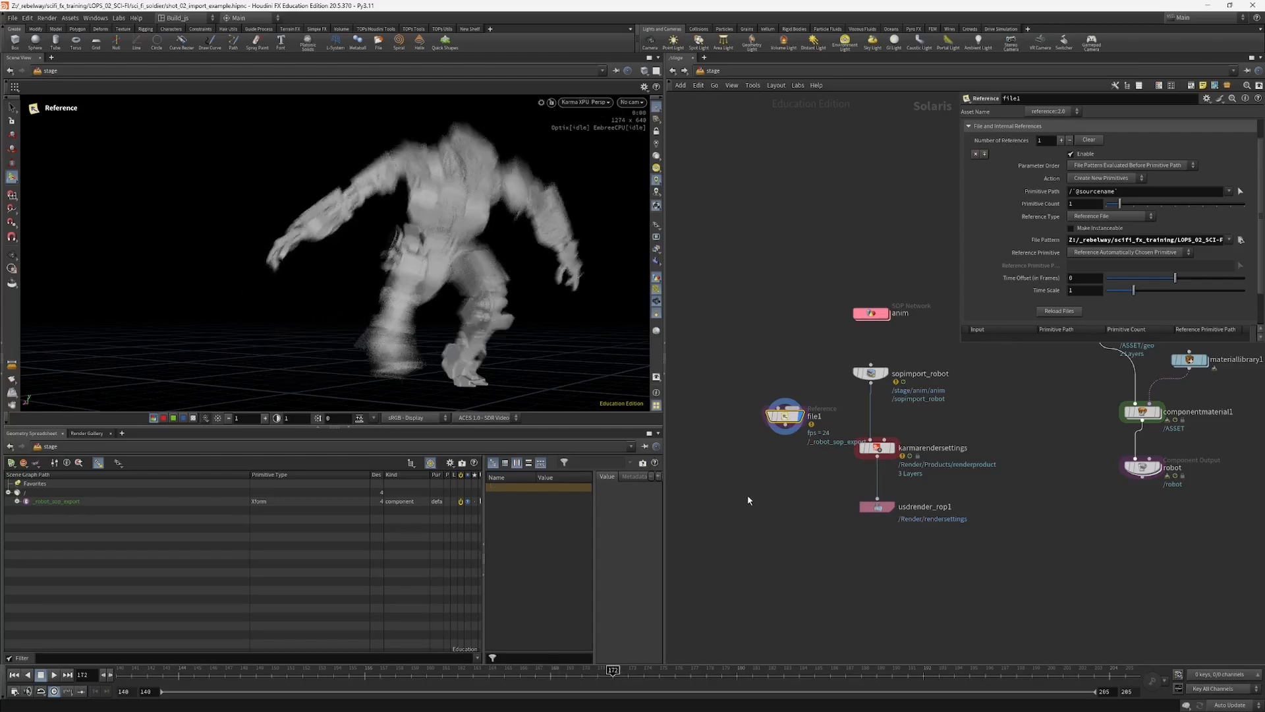
pyautogui.press('Left')
pyautogui.press('Left')
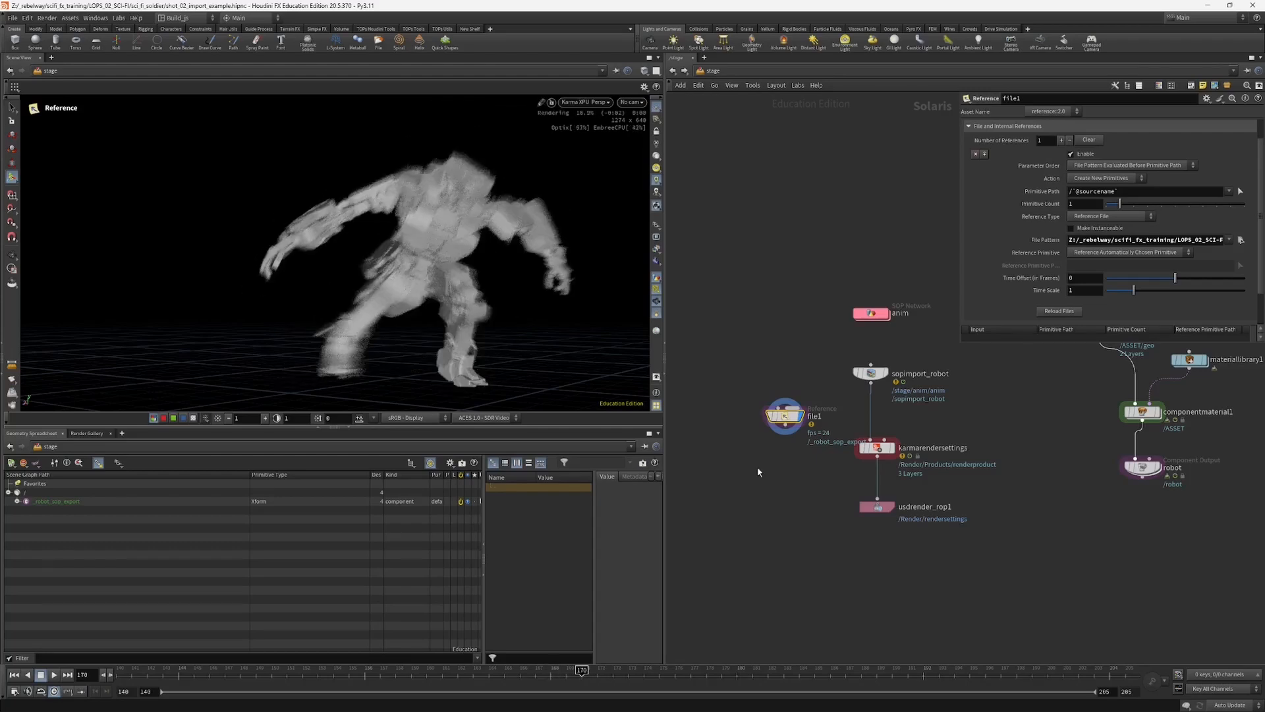
# Step: Move the file1 reference farther from the render chain and display sopimport_robot for comparison
pyautogui.moveTo(786, 416); pyautogui.dragTo(745, 423)
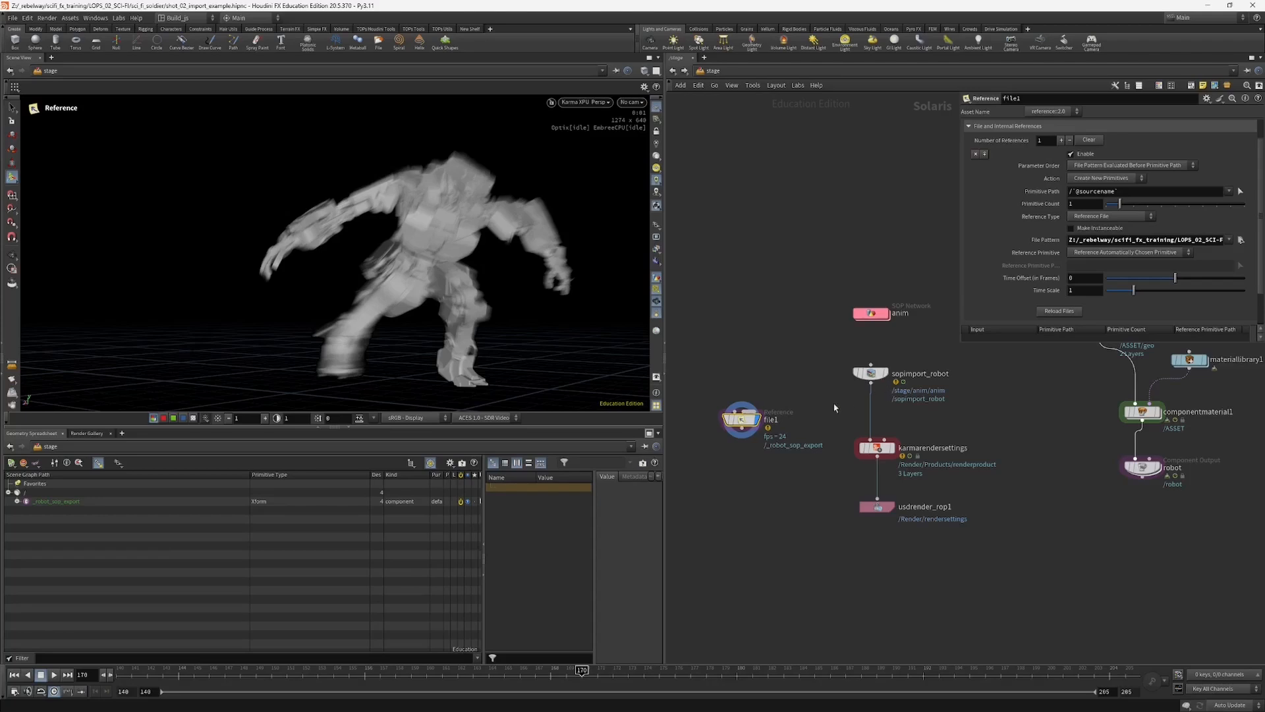
pyautogui.moveTo(820, 417); pyautogui.dragTo(804, 425, button='middle')
pyautogui.moveTo(808, 407); pyautogui.dragTo(873, 369)
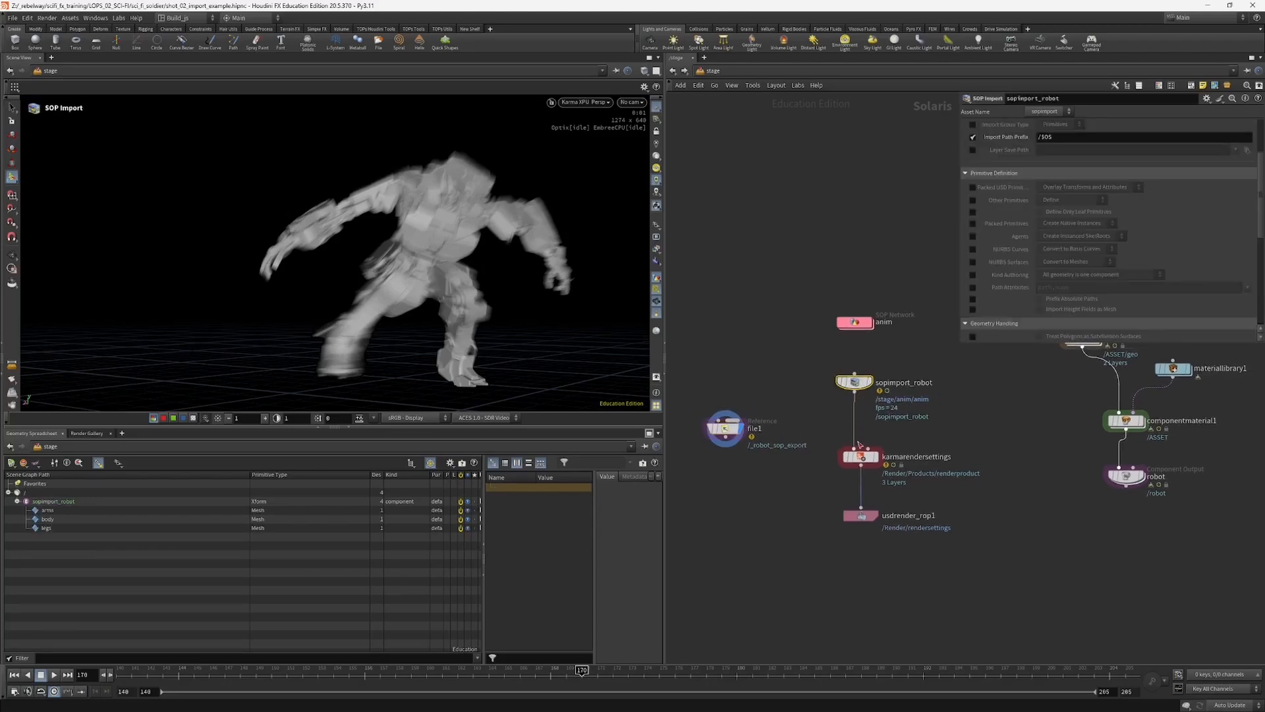
pyautogui.click(868, 382)
pyautogui.moveTo(815, 416); pyautogui.dragTo(812, 403, button='middle')
# Step: Insert a Cache node between sopimport_robot and karmarendersettings and enable its Subframe Sampling
pyautogui.press('Tab')
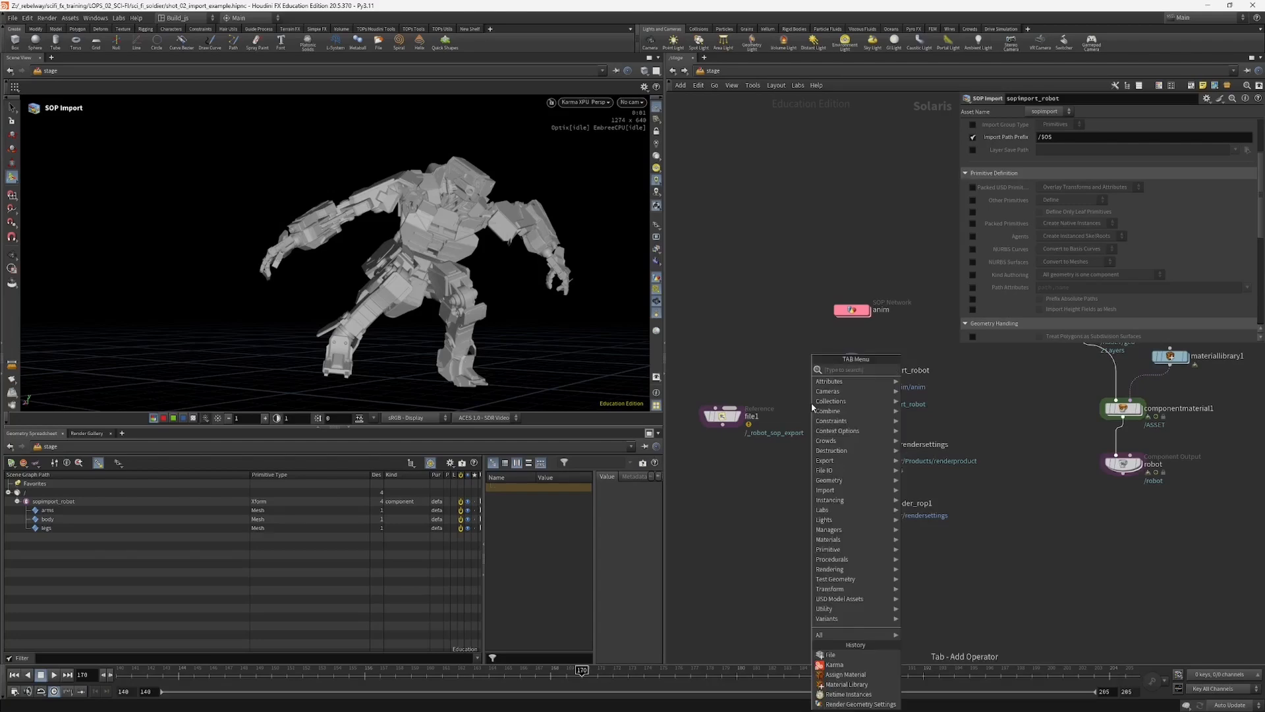
pyautogui.write('ca')
pyautogui.press('Return')
pyautogui.click(814, 405)
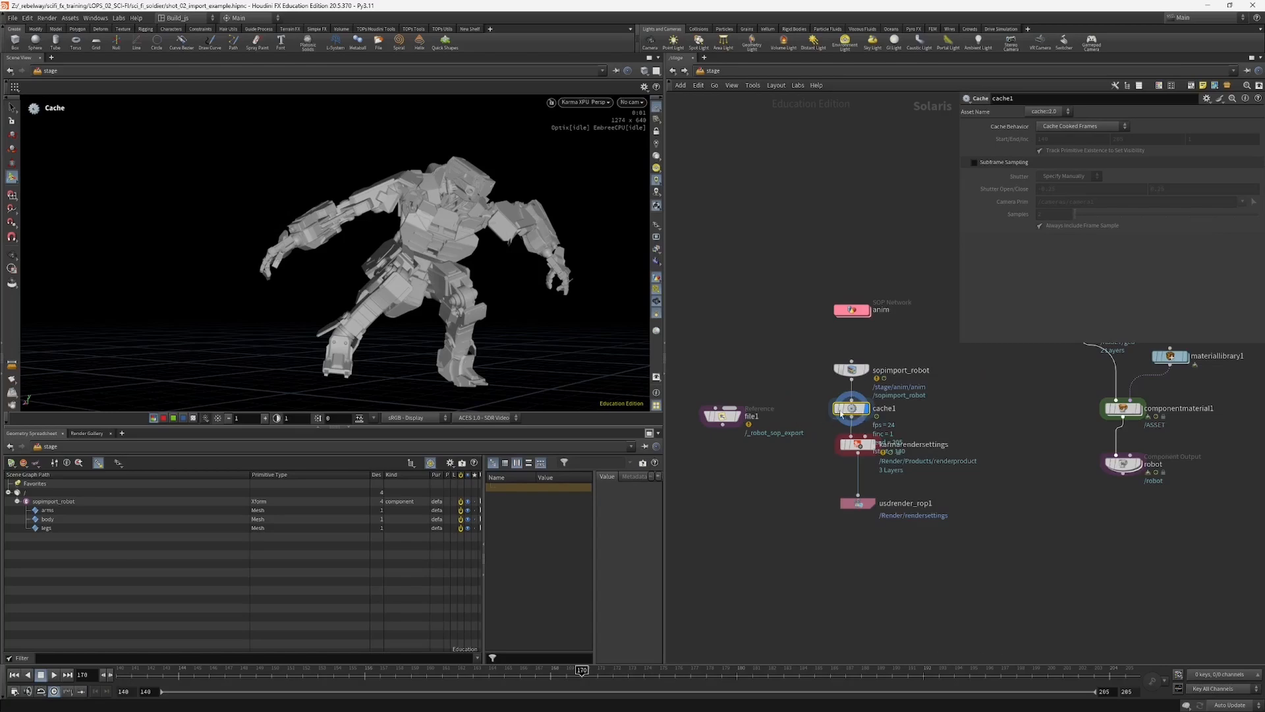
pyautogui.click(974, 163)
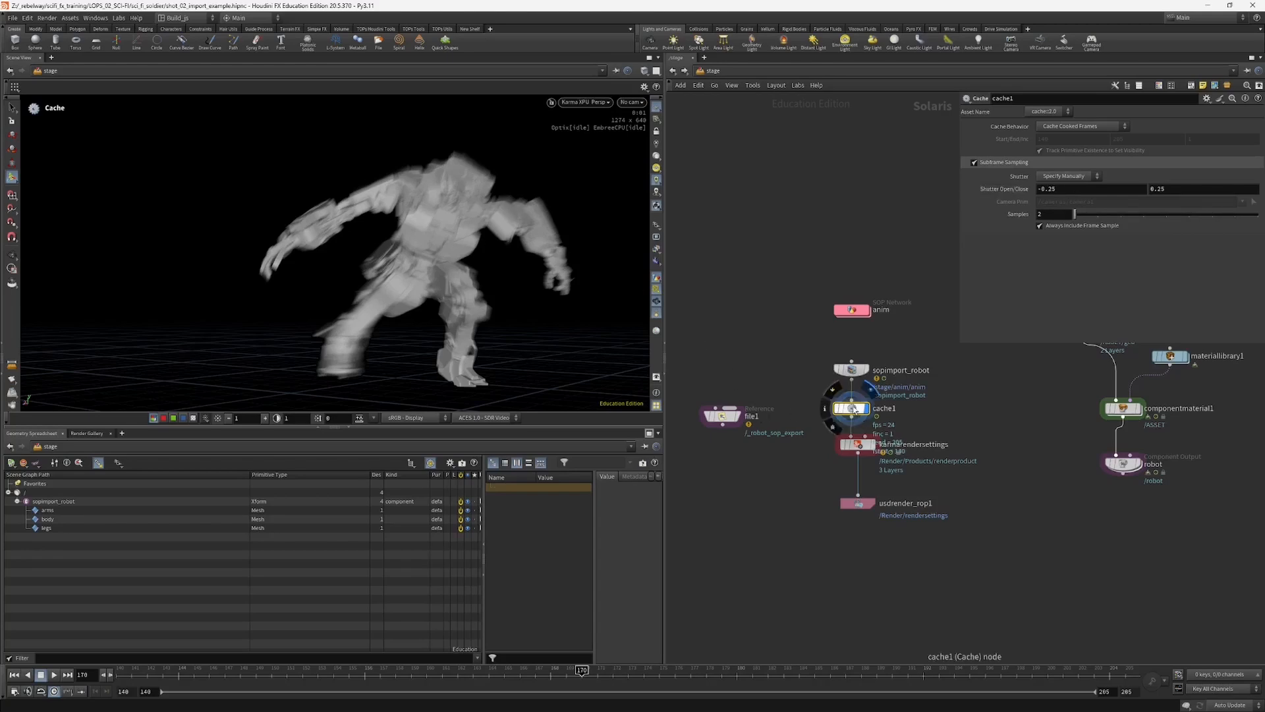
# Step: Compare the displays of file1 and cache1, and space out sopimport_robot, cache1 and karmarendersettings in the network
pyautogui.click(738, 419)
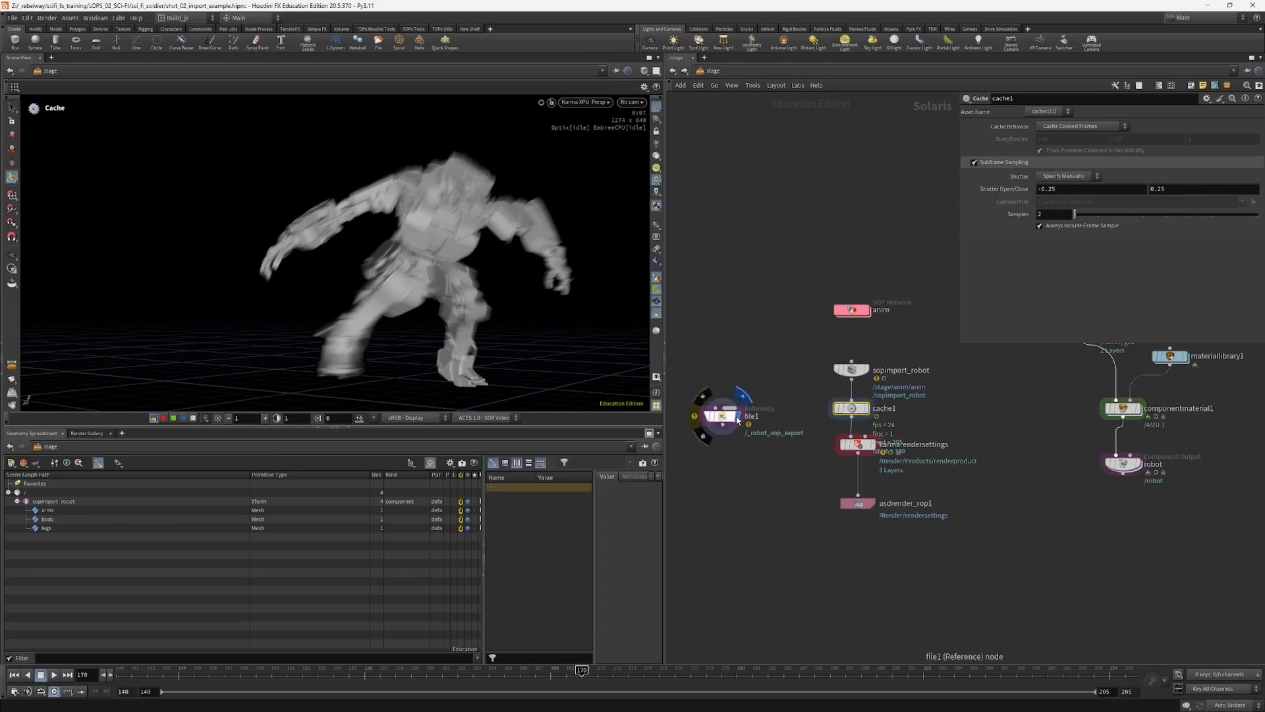
pyautogui.click(867, 410)
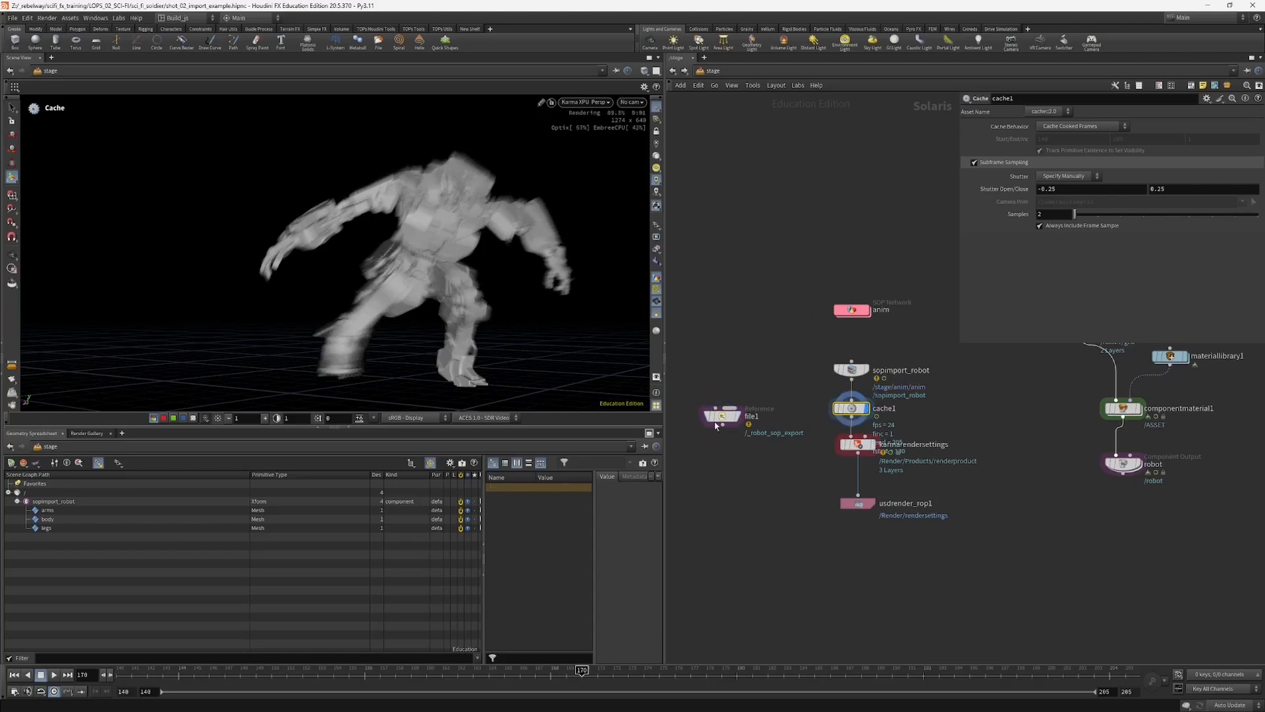
pyautogui.moveTo(840, 416); pyautogui.dragTo(863, 409)
pyautogui.moveTo(813, 352); pyautogui.dragTo(852, 403)
pyautogui.click(852, 399)
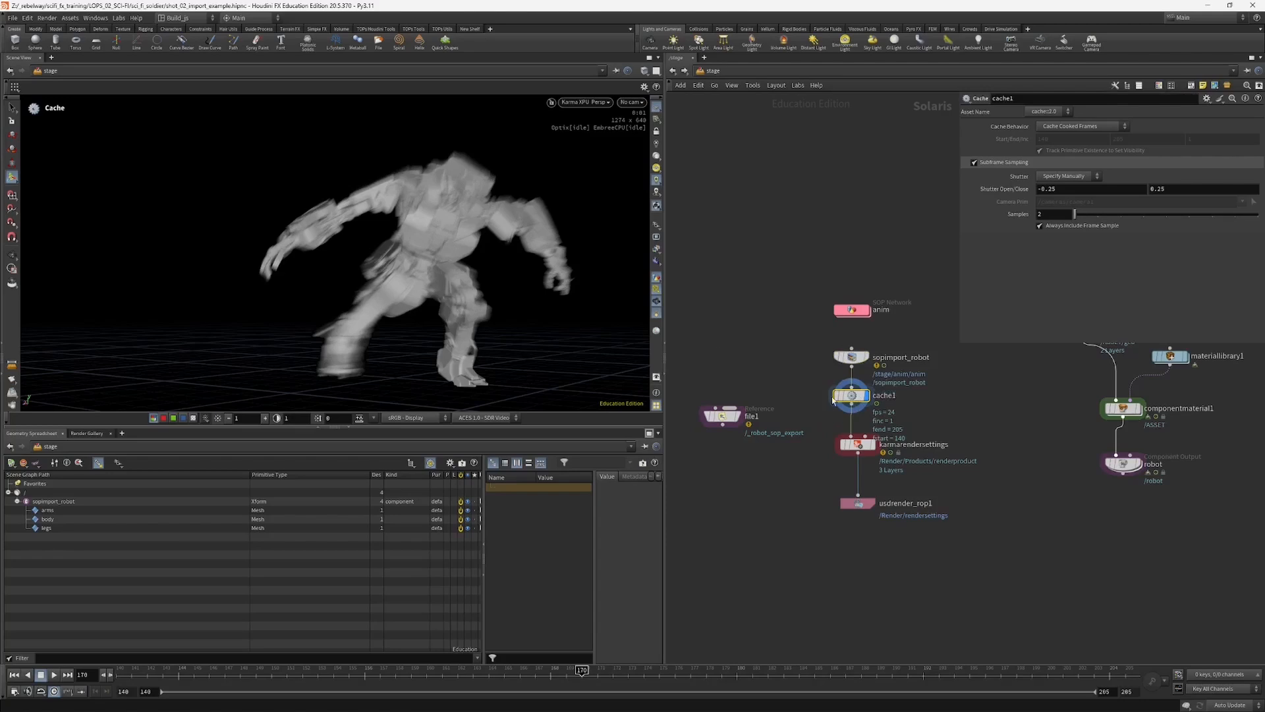
pyautogui.moveTo(860, 446); pyautogui.dragTo(860, 452)
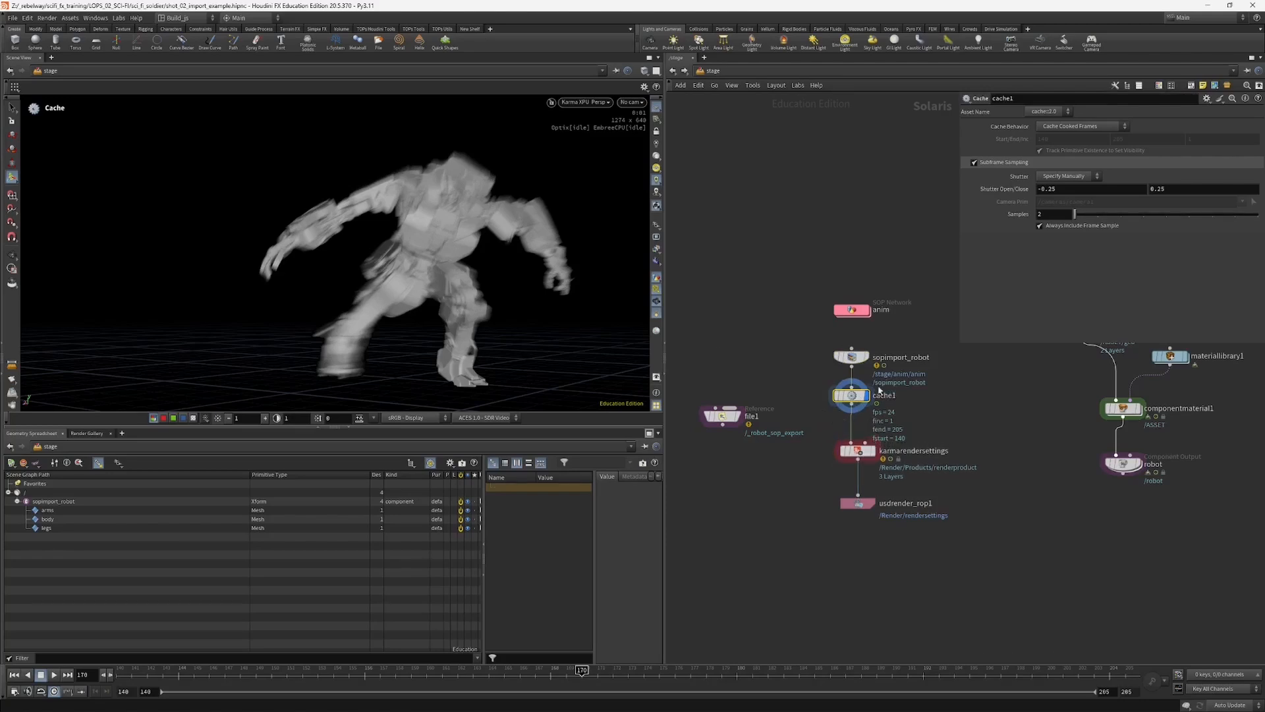
pyautogui.moveTo(791, 483); pyautogui.dragTo(785, 499, button='middle')
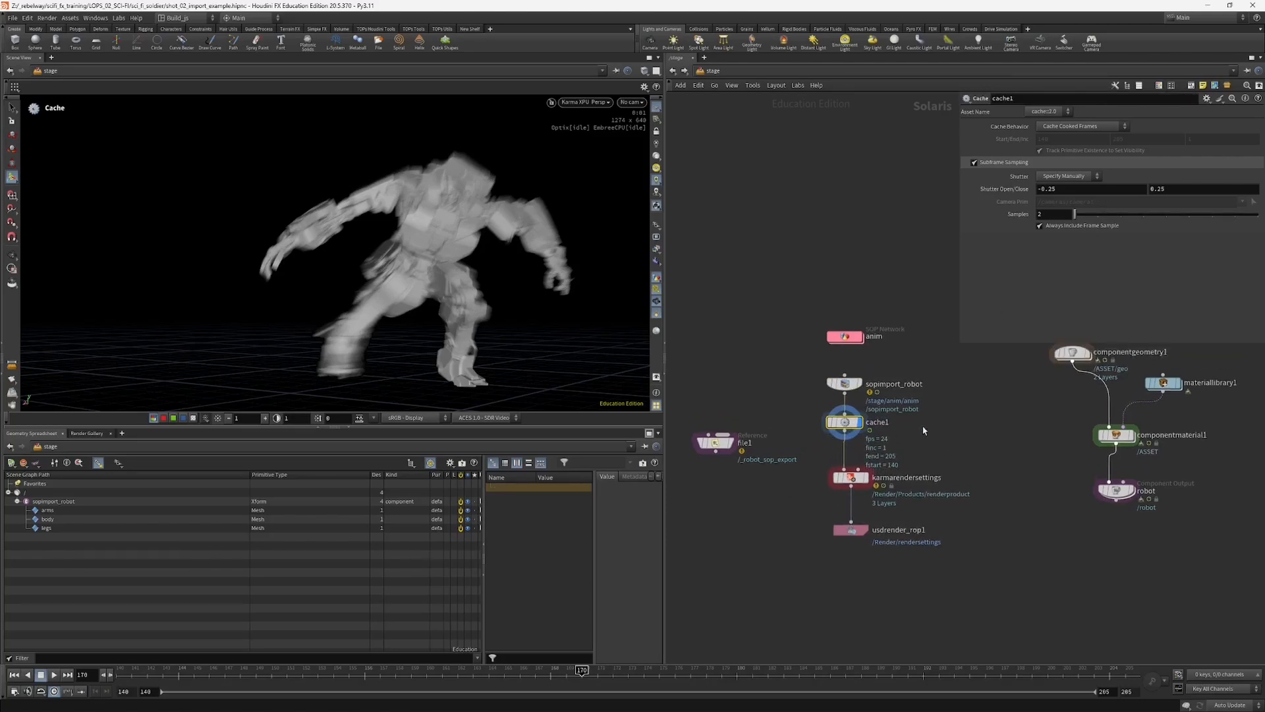
pyautogui.moveTo(845, 415); pyautogui.dragTo(844, 428)
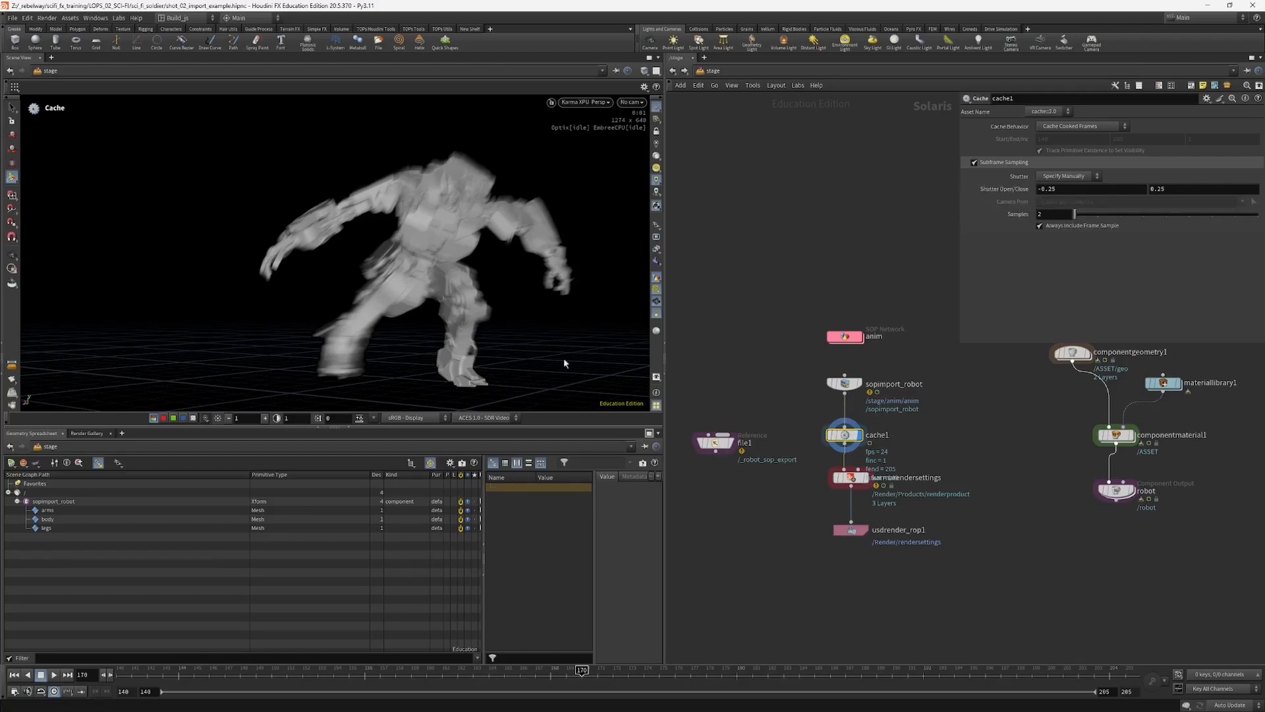
# Step: Move karmarendersettings farther below cache1, display it and shift cache1 out of the straight line
pyautogui.moveTo(854, 480); pyautogui.dragTo(862, 510)
pyautogui.moveTo(739, 503); pyautogui.dragTo(741, 523, button='middle')
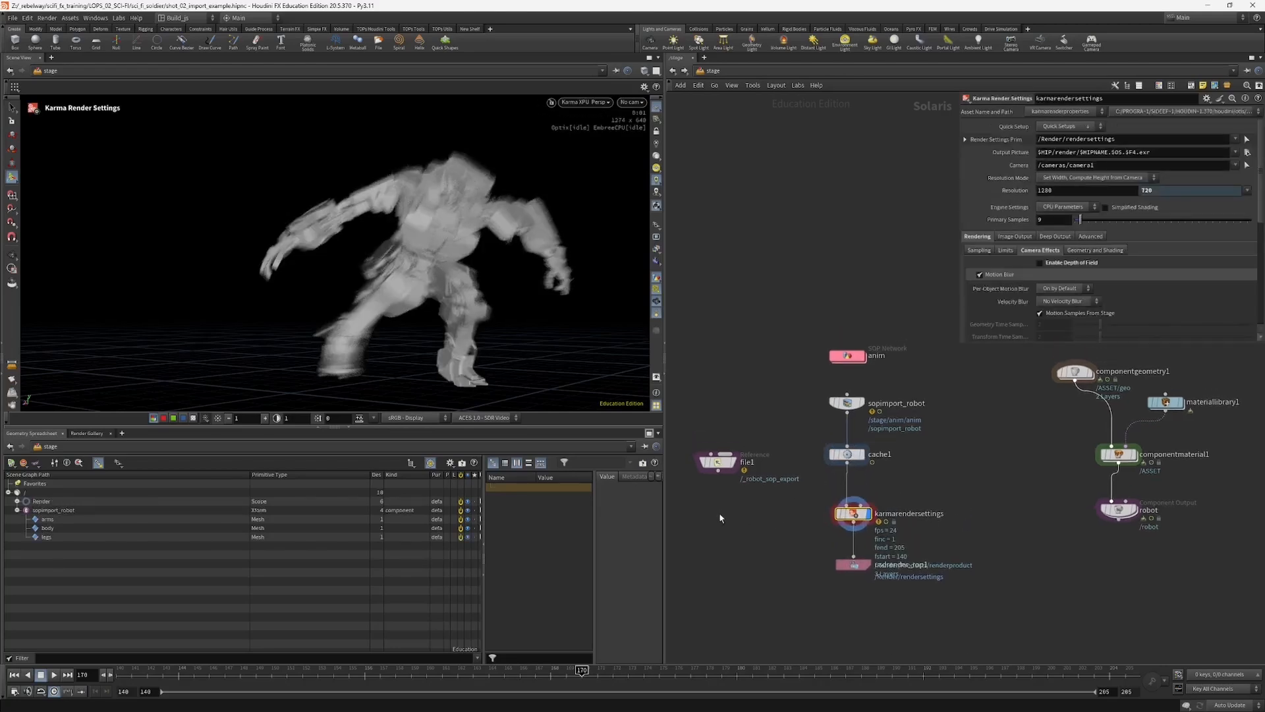
pyautogui.moveTo(851, 490)
pyautogui.mouseDown(button='middle')
pyautogui.moveTo(854, 510)
pyautogui.moveTo(849, 490)
pyautogui.mouseUp(button='middle')
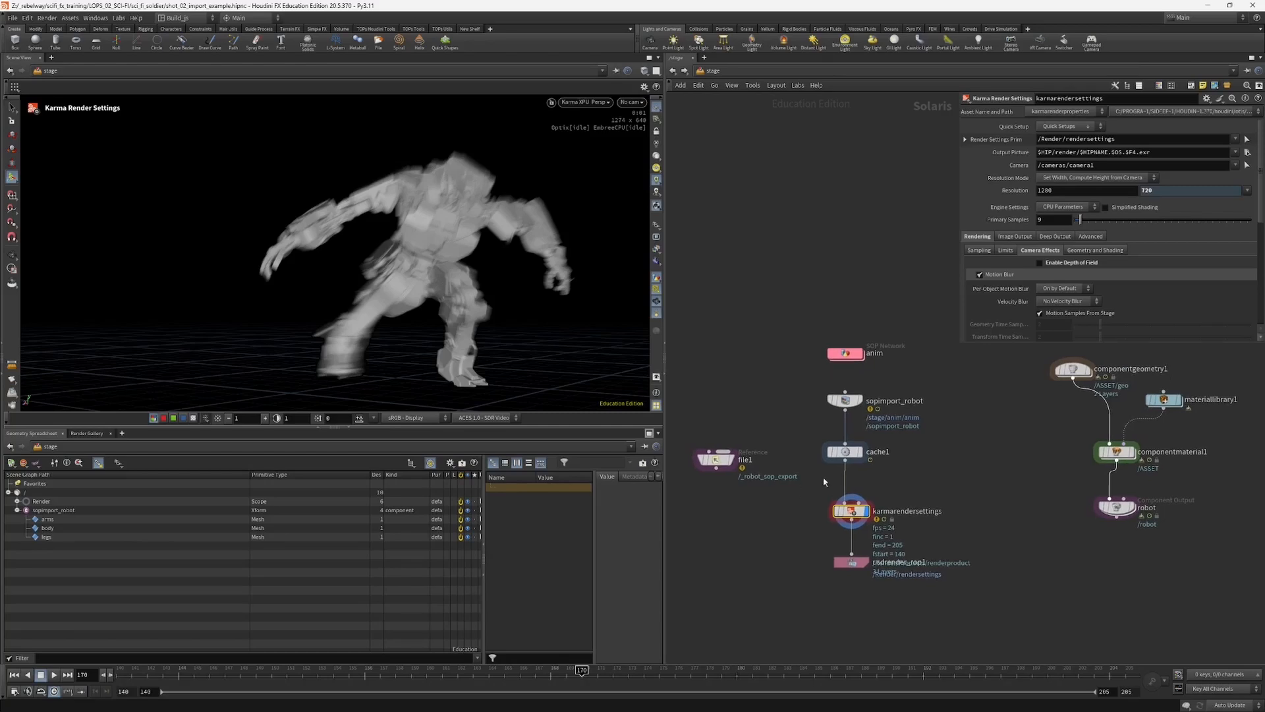
pyautogui.moveTo(850, 455); pyautogui.dragTo(829, 450)
# Step: Add a USD ROP node beside the render chain and connect it to sopimport_robot's output
pyautogui.click(846, 353)
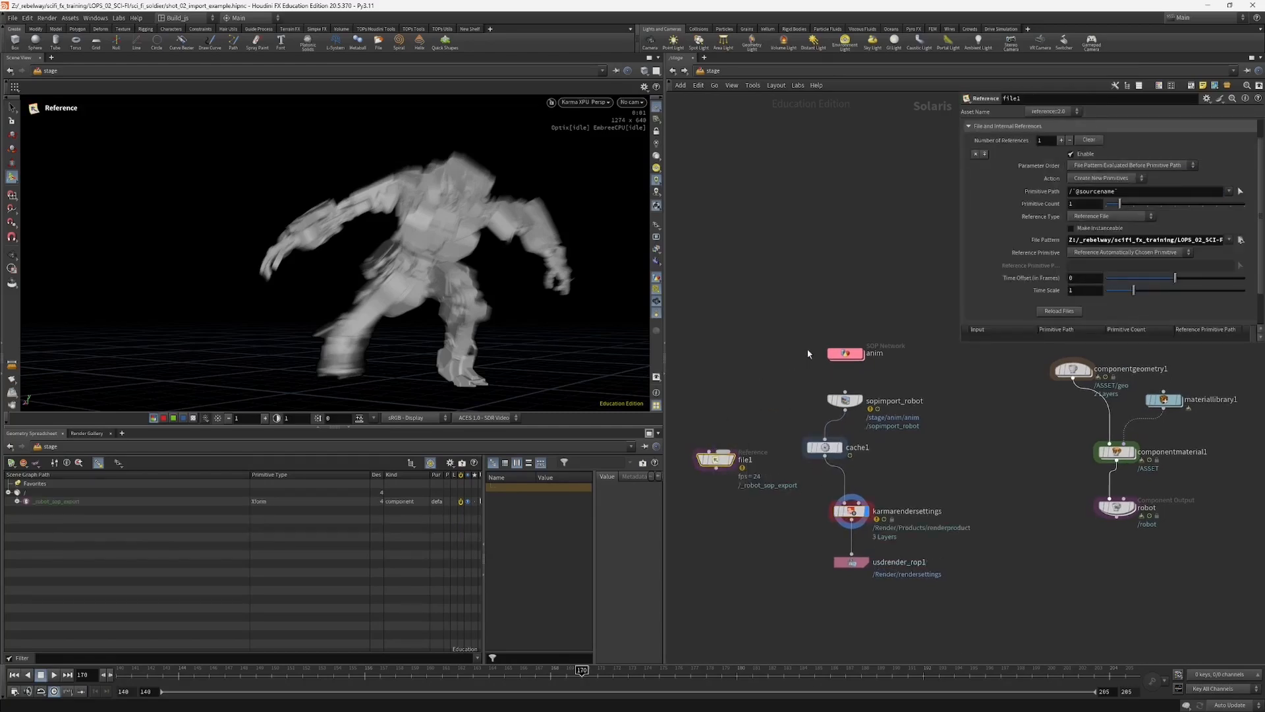
pyautogui.moveTo(920, 454); pyautogui.dragTo(912, 438, button='middle')
pyautogui.press('Tab')
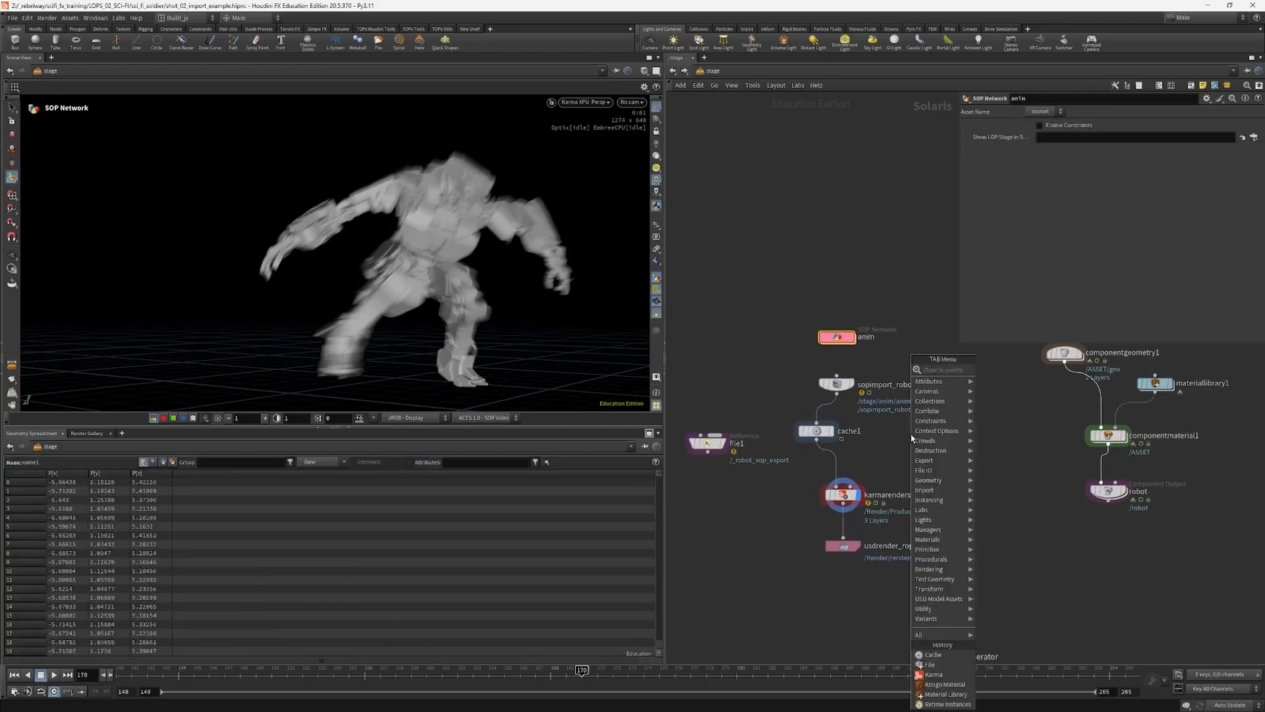
pyautogui.write('us')
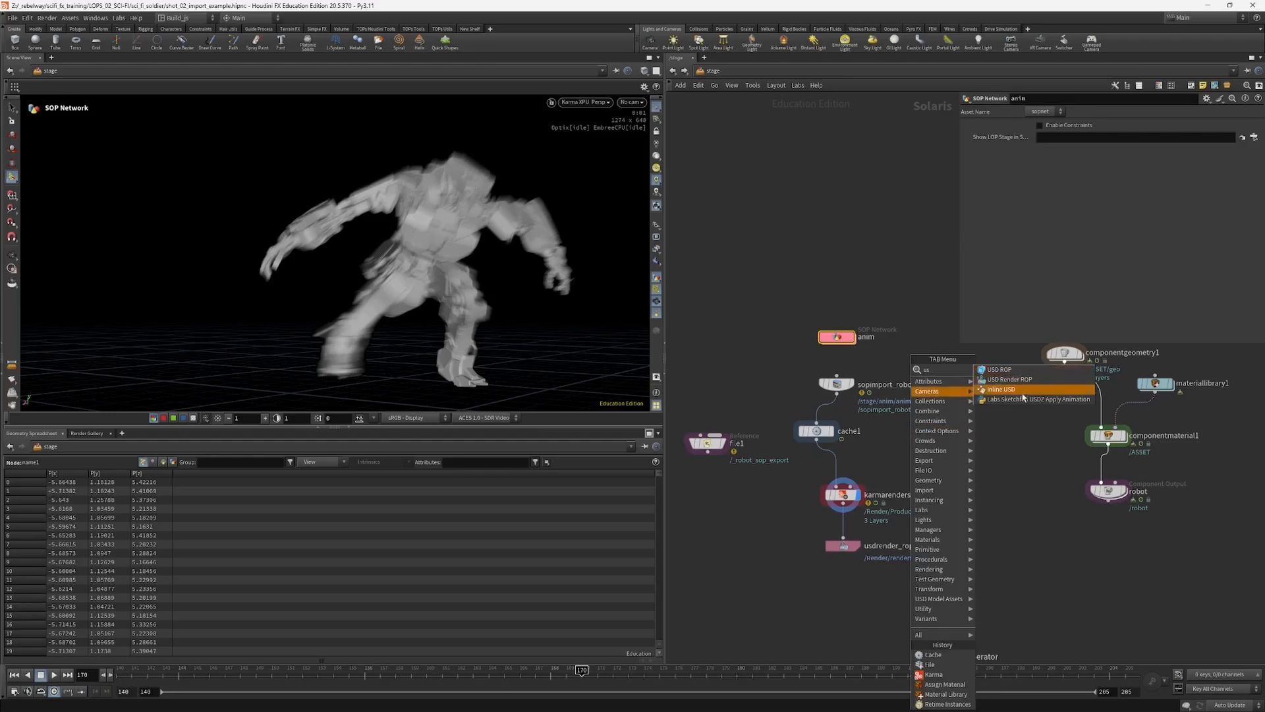
pyautogui.click(1000, 369)
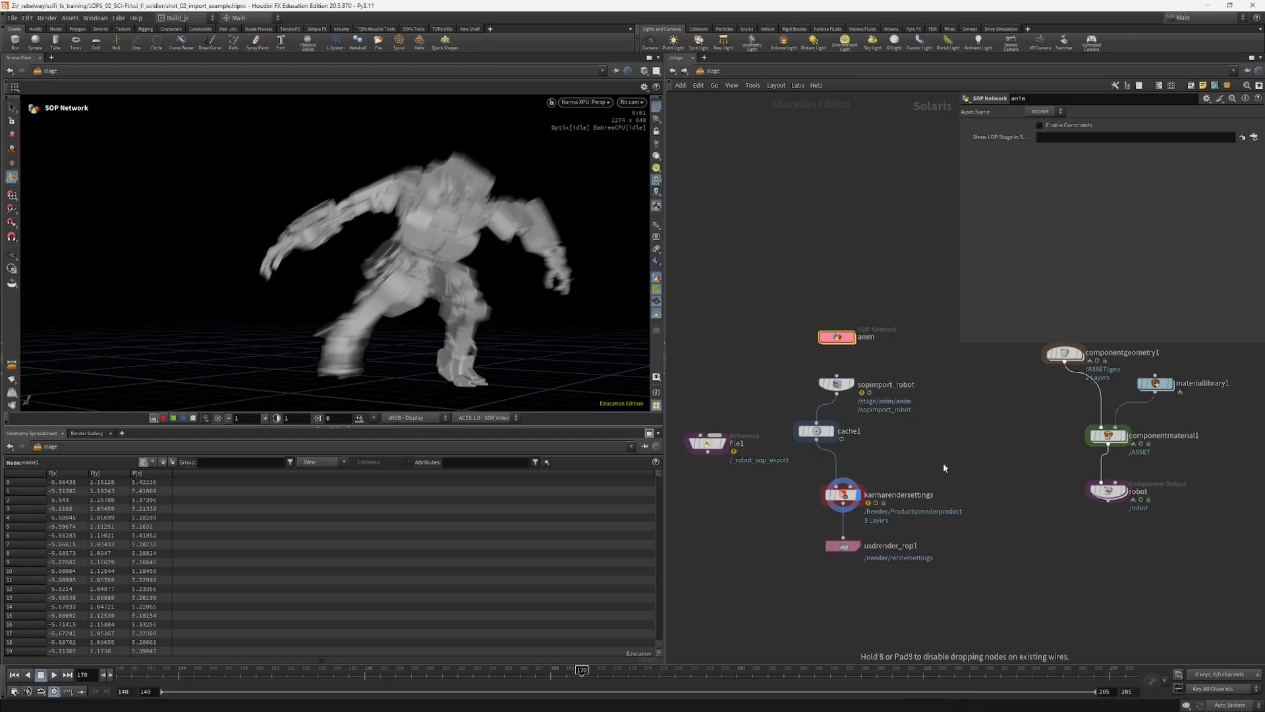
pyautogui.click(945, 464)
pyautogui.moveTo(836, 394); pyautogui.dragTo(945, 457)
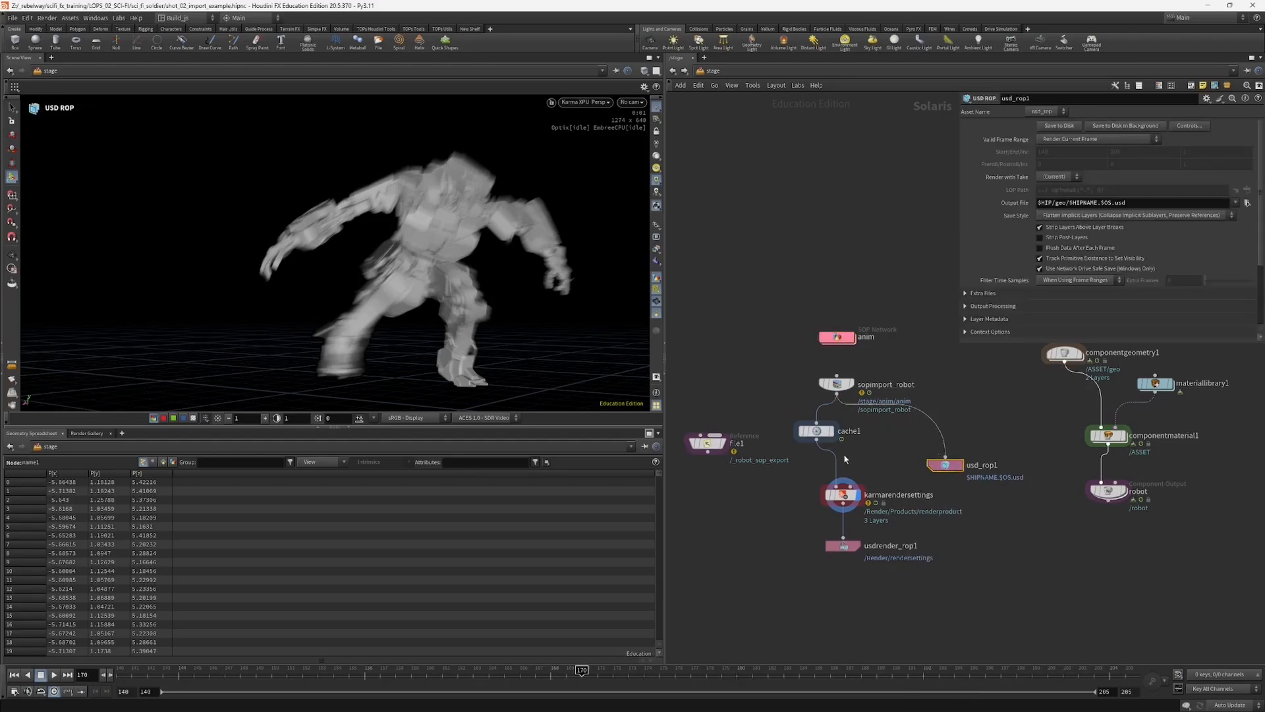
# Step: Space out the branching nodes and insert an Assign Material node between sopimport_robot and the USD ROP
pyautogui.moveTo(818, 435); pyautogui.dragTo(804, 439)
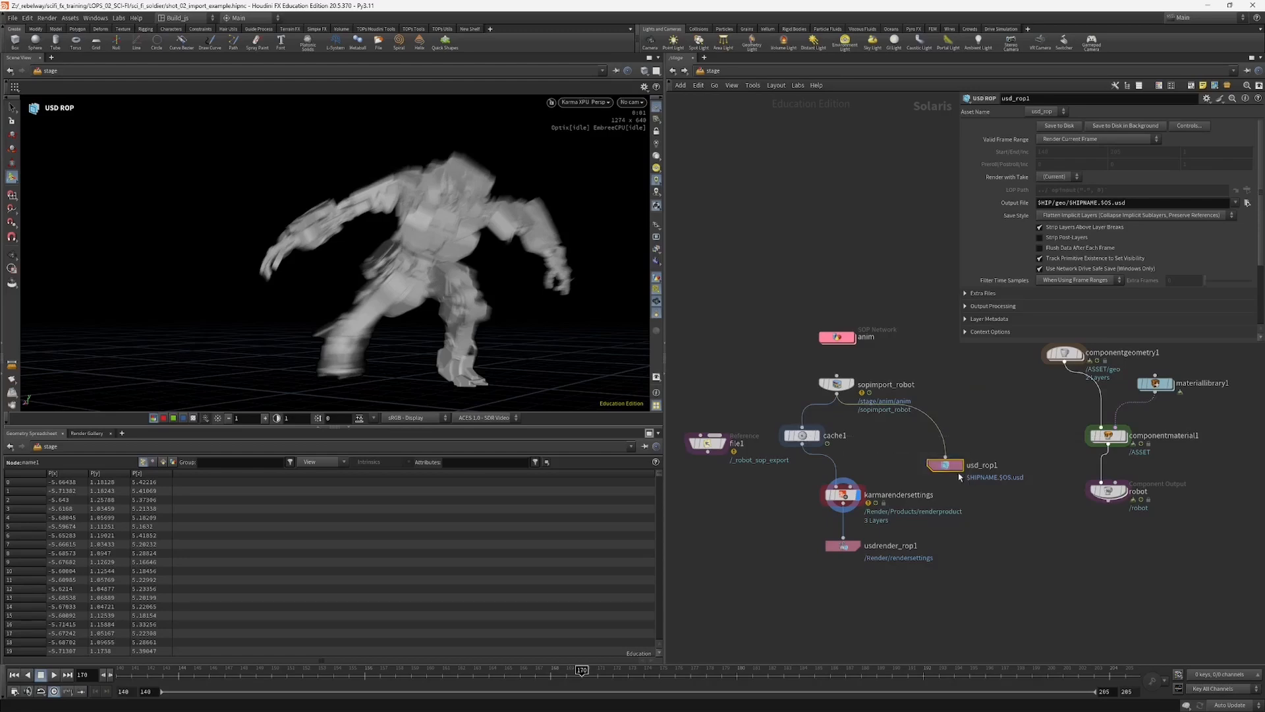
pyautogui.moveTo(949, 464); pyautogui.dragTo(945, 471)
pyautogui.moveTo(837, 392); pyautogui.dragTo(829, 379)
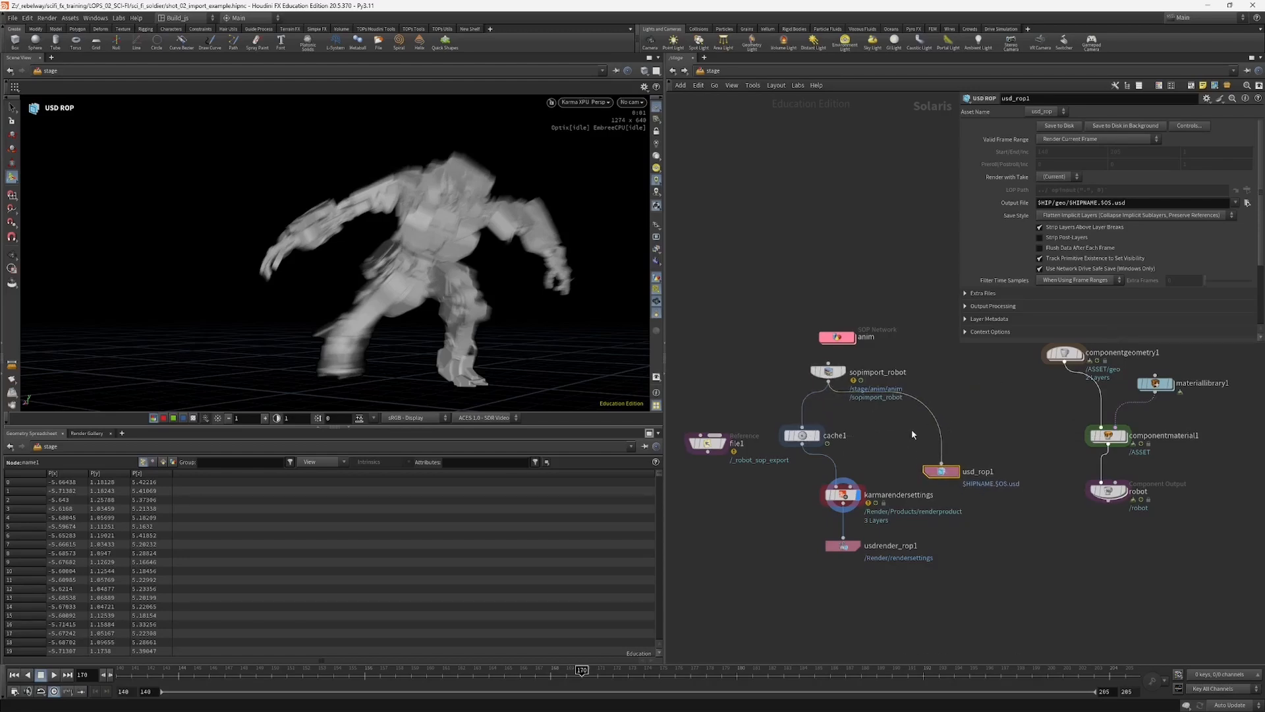
pyautogui.press('Tab')
pyautogui.write('con')
pyautogui.press('Return')
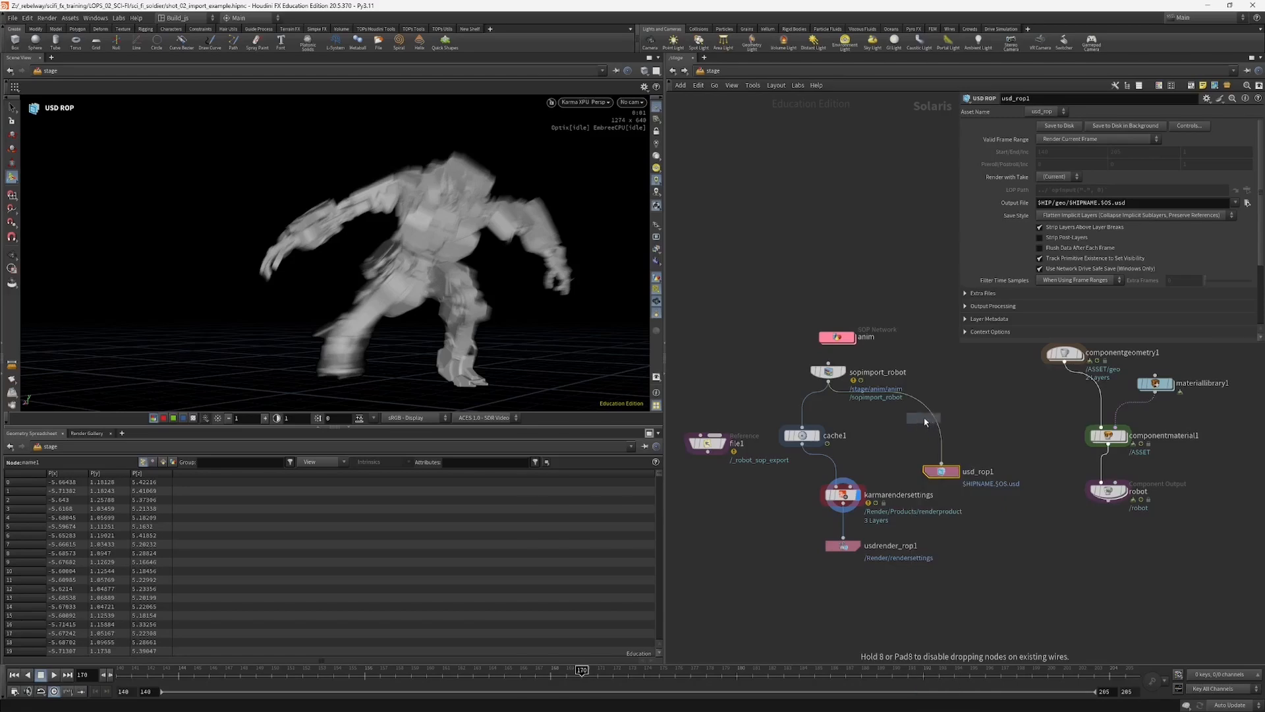
pyautogui.click(926, 420)
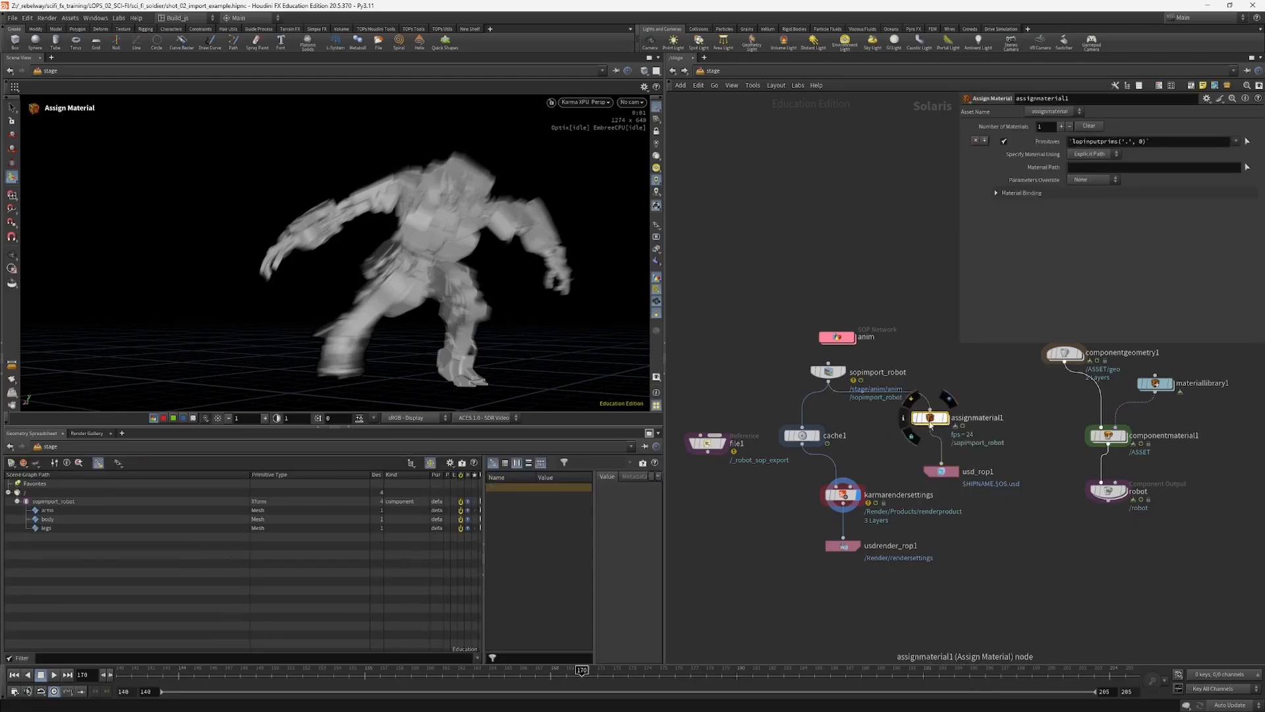
# Step: Set the USD ROP's output file to $HIP/geo/.$OS.usd and rename the node usd_robot
pyautogui.click(943, 473)
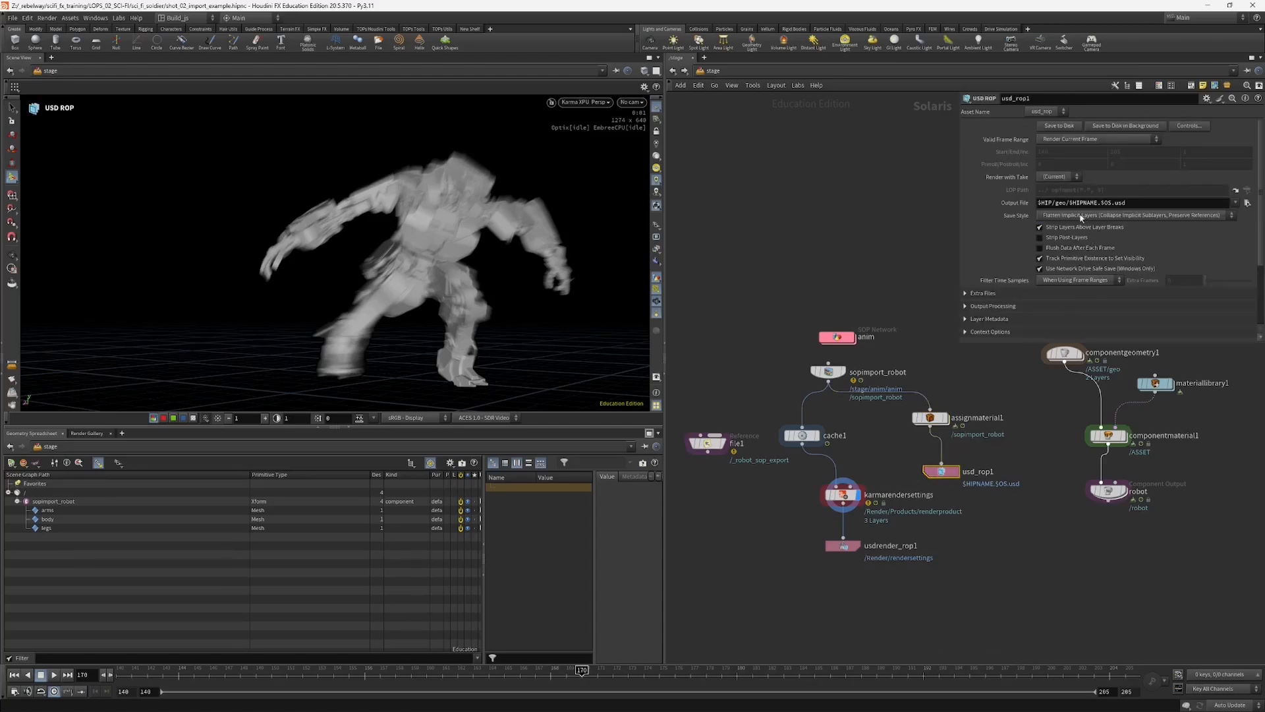
pyautogui.press('BackSpace')
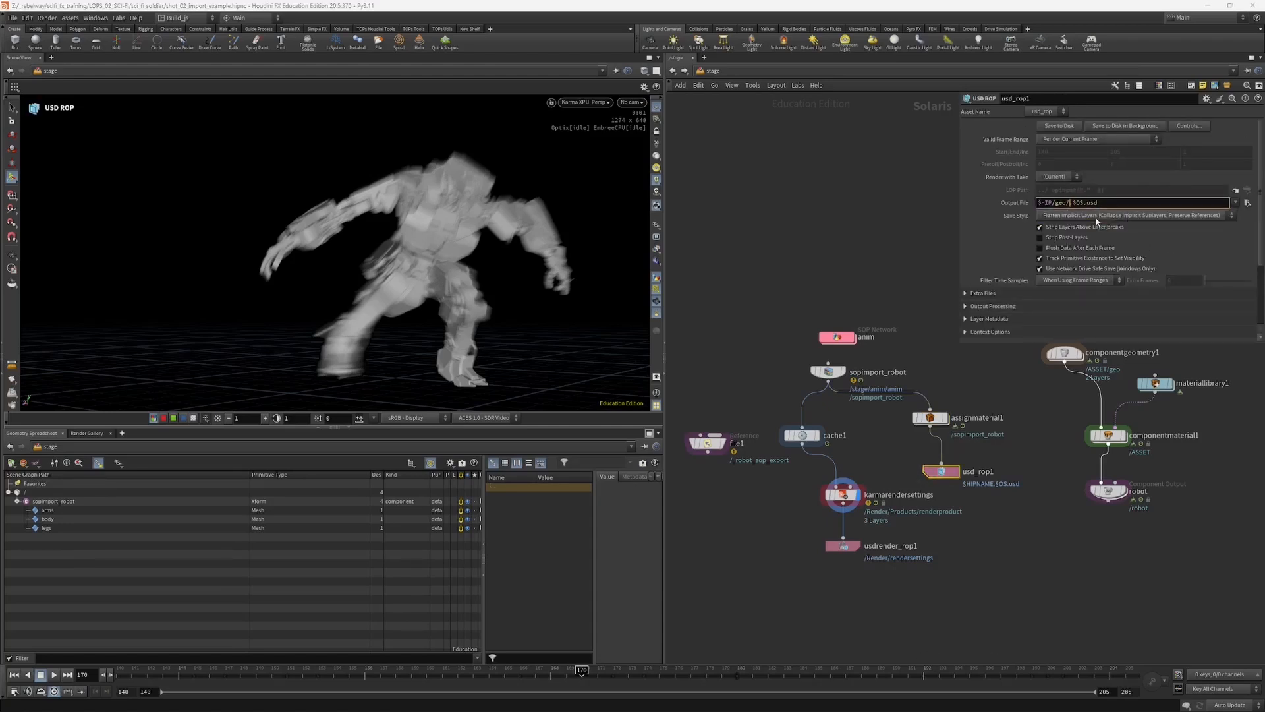
pyautogui.click(1246, 204)
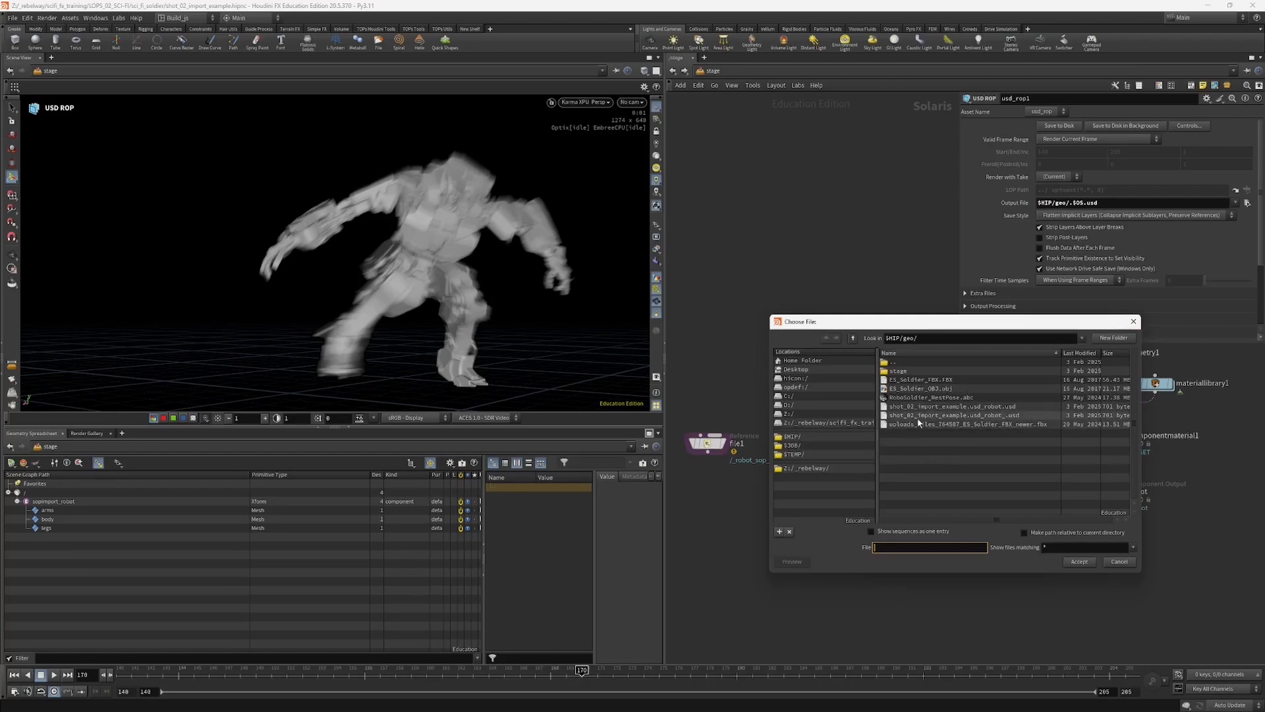
pyautogui.click(1133, 321)
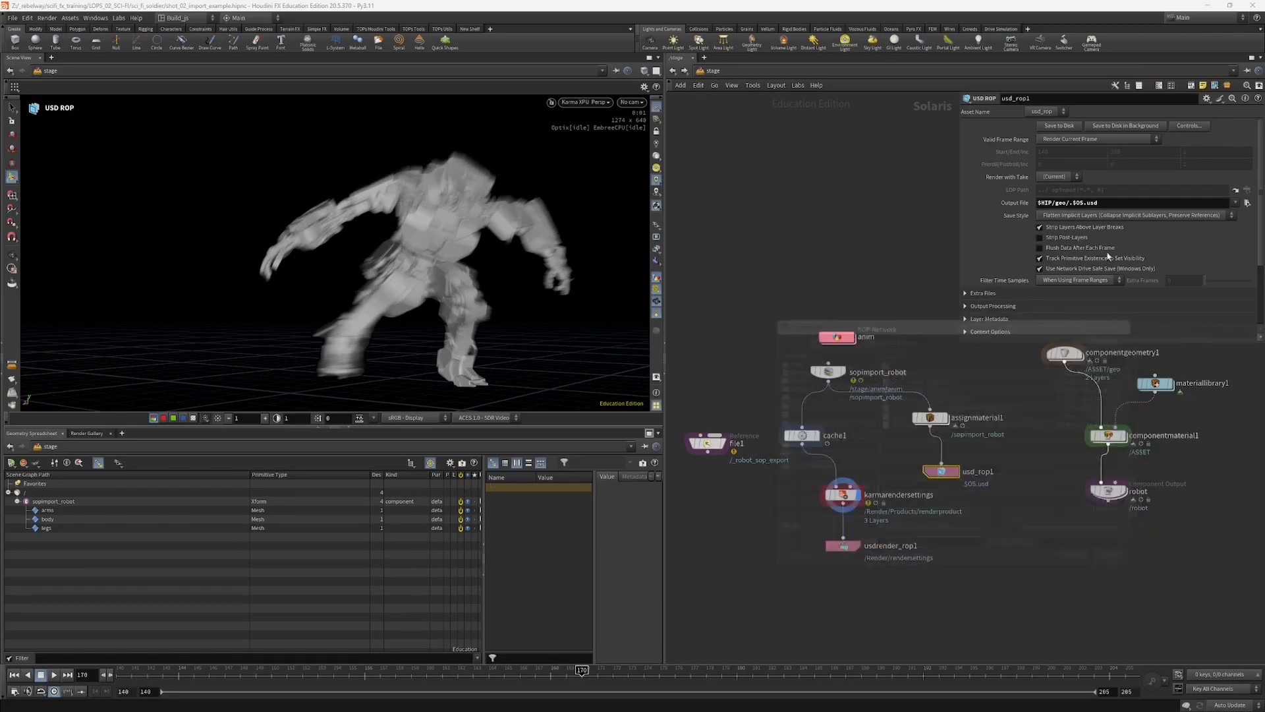
pyautogui.doubleClick(975, 472)
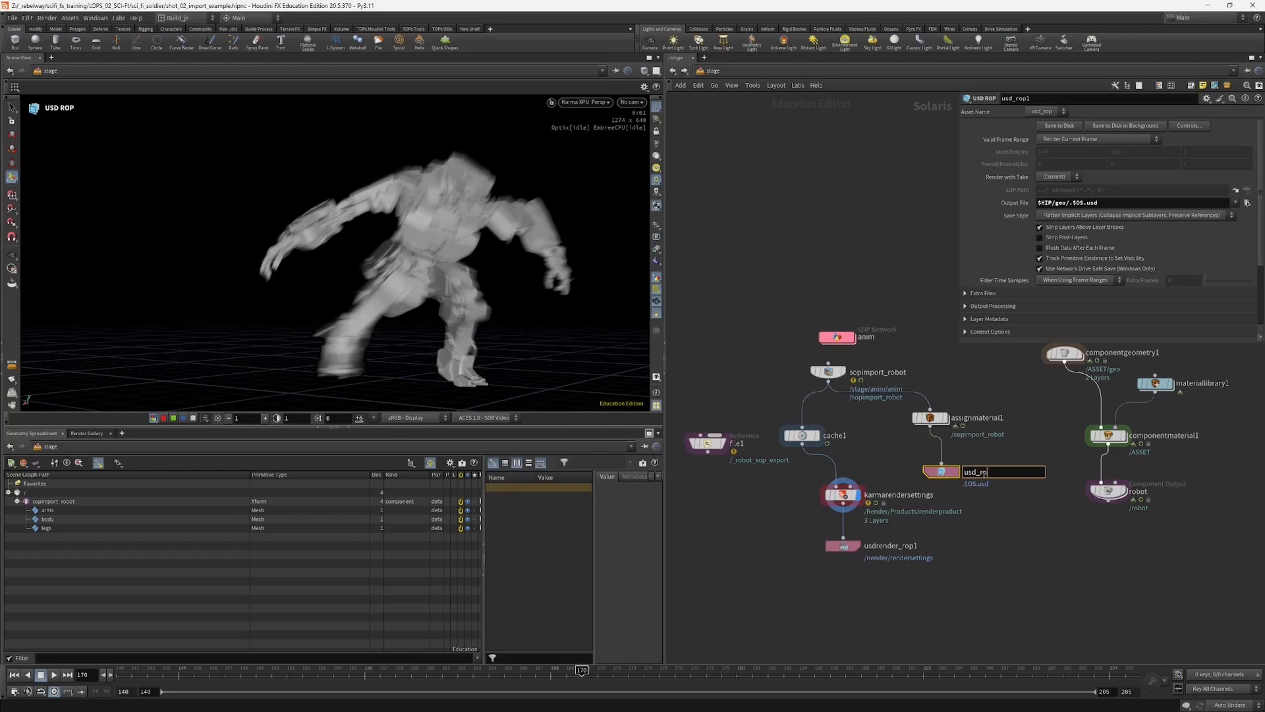
pyautogui.write('usd_robot')
pyautogui.press('Return')
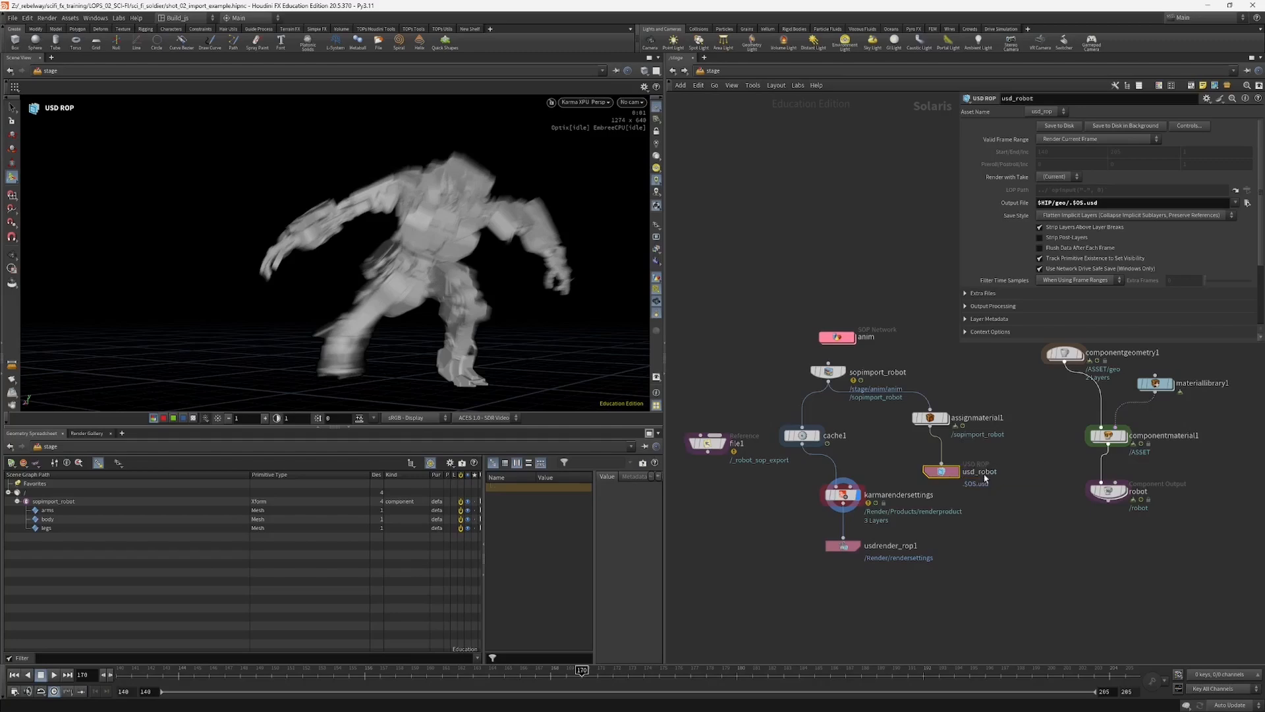
# Step: Set usd_robot to Render Specific Frame Range, delete the range channels, set the end frame to 180 and save to disk
pyautogui.click(1086, 139)
pyautogui.click(1080, 153)
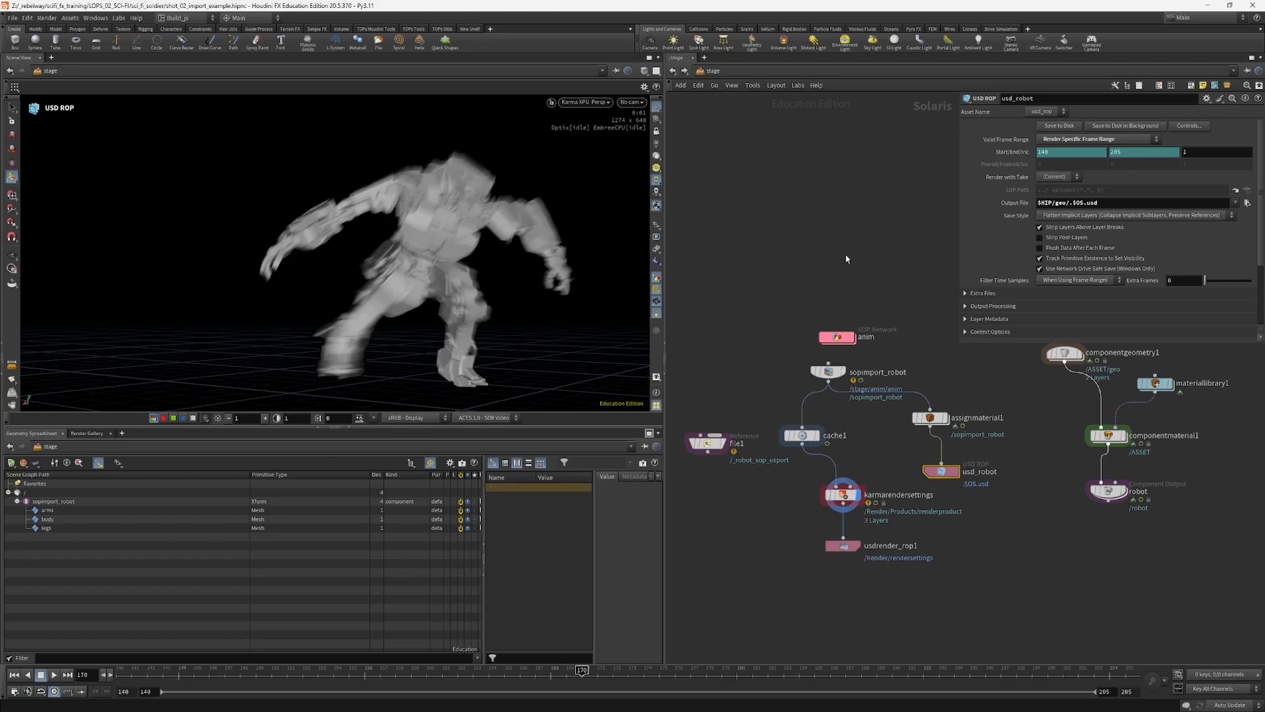
pyautogui.rightClick(1010, 152)
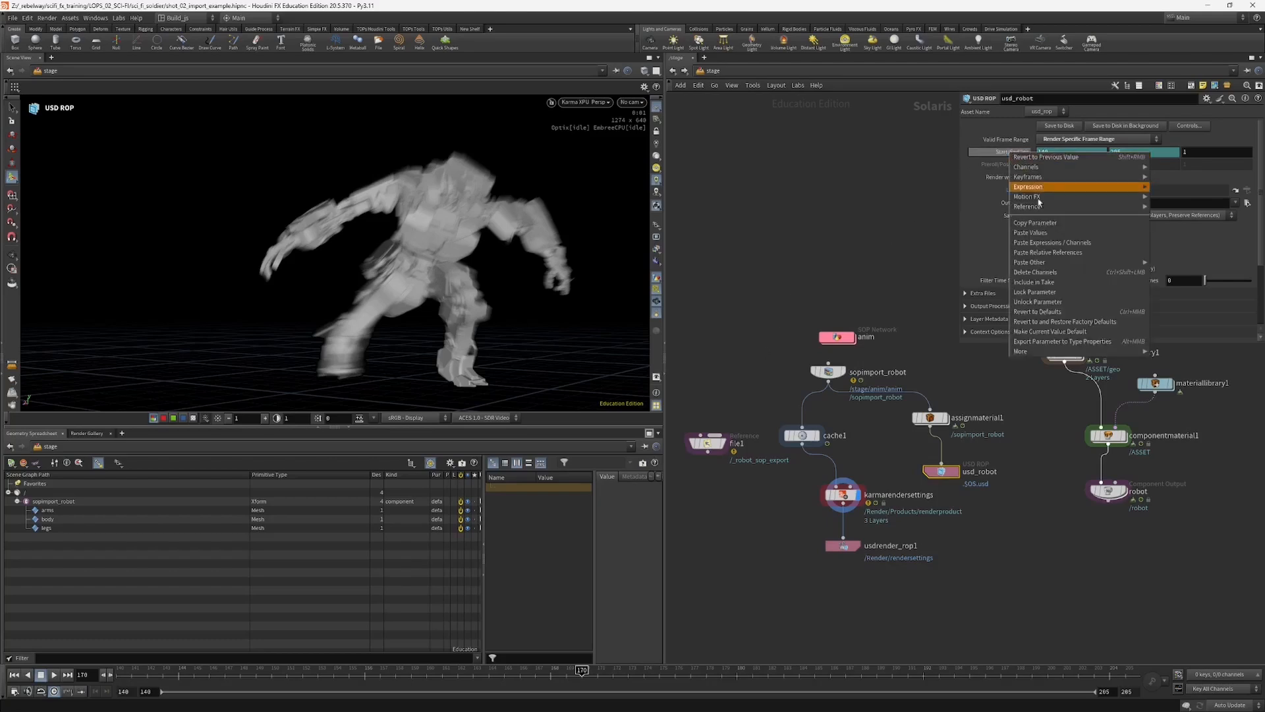
pyautogui.click(1034, 273)
pyautogui.click(1042, 152)
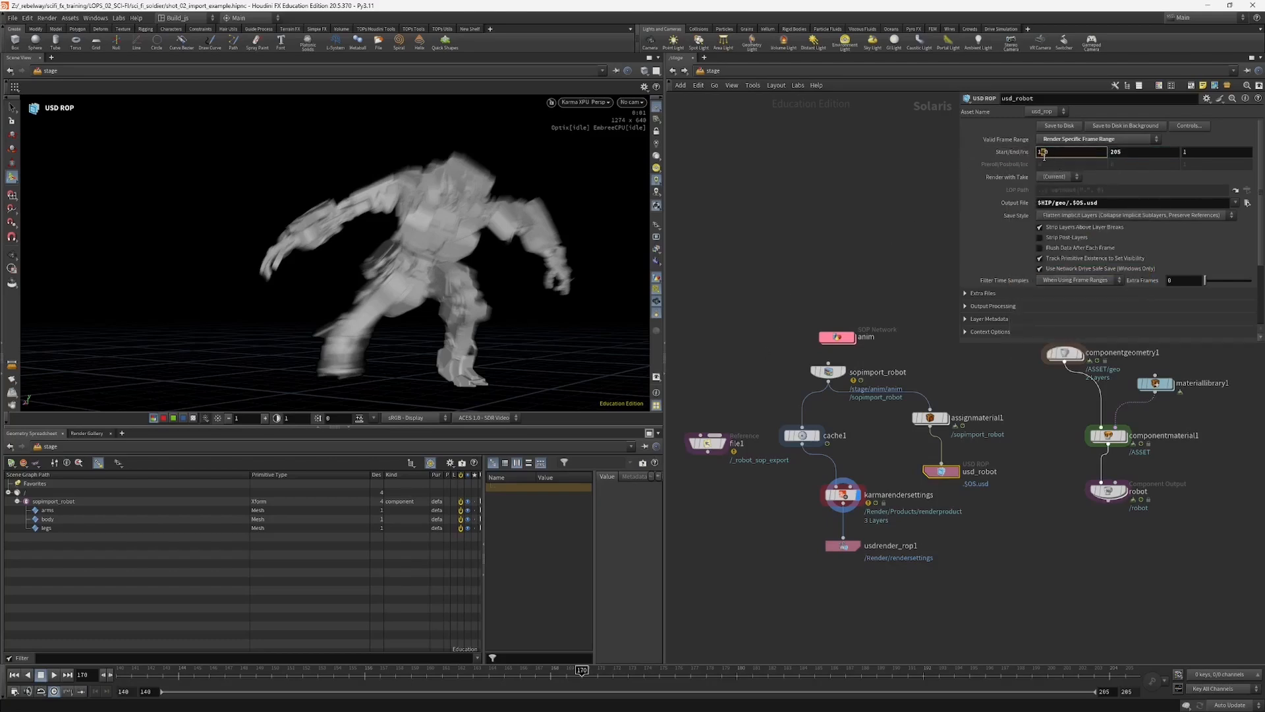
pyautogui.press('Tab')
pyautogui.write('180')
pyautogui.press('Return')
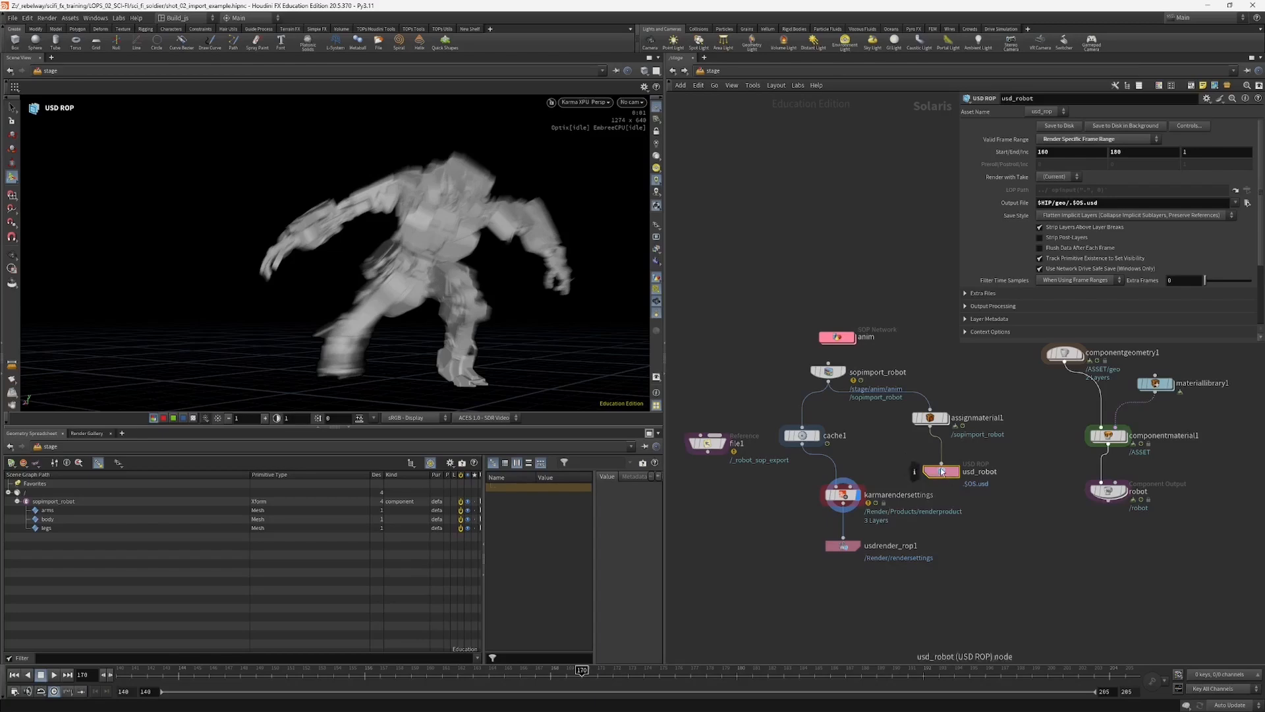
pyautogui.click(1059, 125)
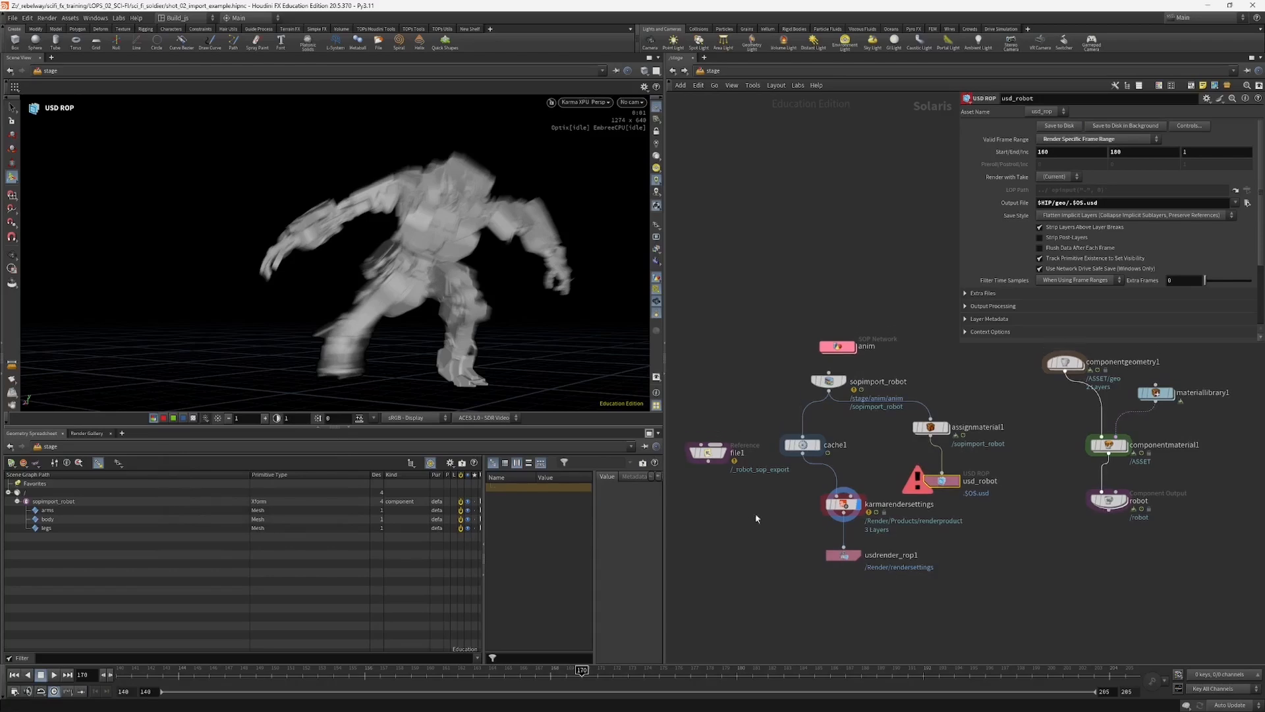
# Step: Duplicate the file1 reference below the original and check its export folder in the file browser
pyautogui.moveTo(709, 457)
pyautogui.keyDown('alt'); pyautogui.moveTo(710, 454); pyautogui.dragTo(708, 495); pyautogui.keyUp('alt')
pyautogui.click(1241, 241)
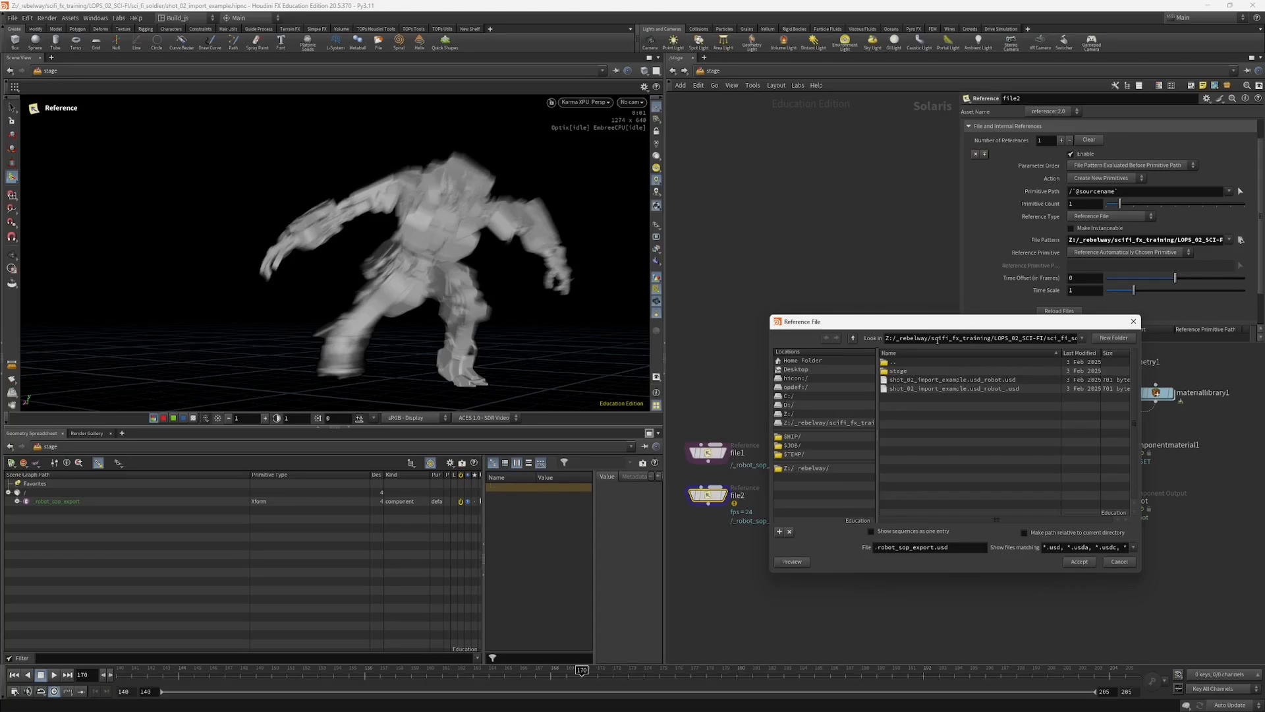
pyautogui.moveTo(850, 325); pyautogui.dragTo(805, 306)
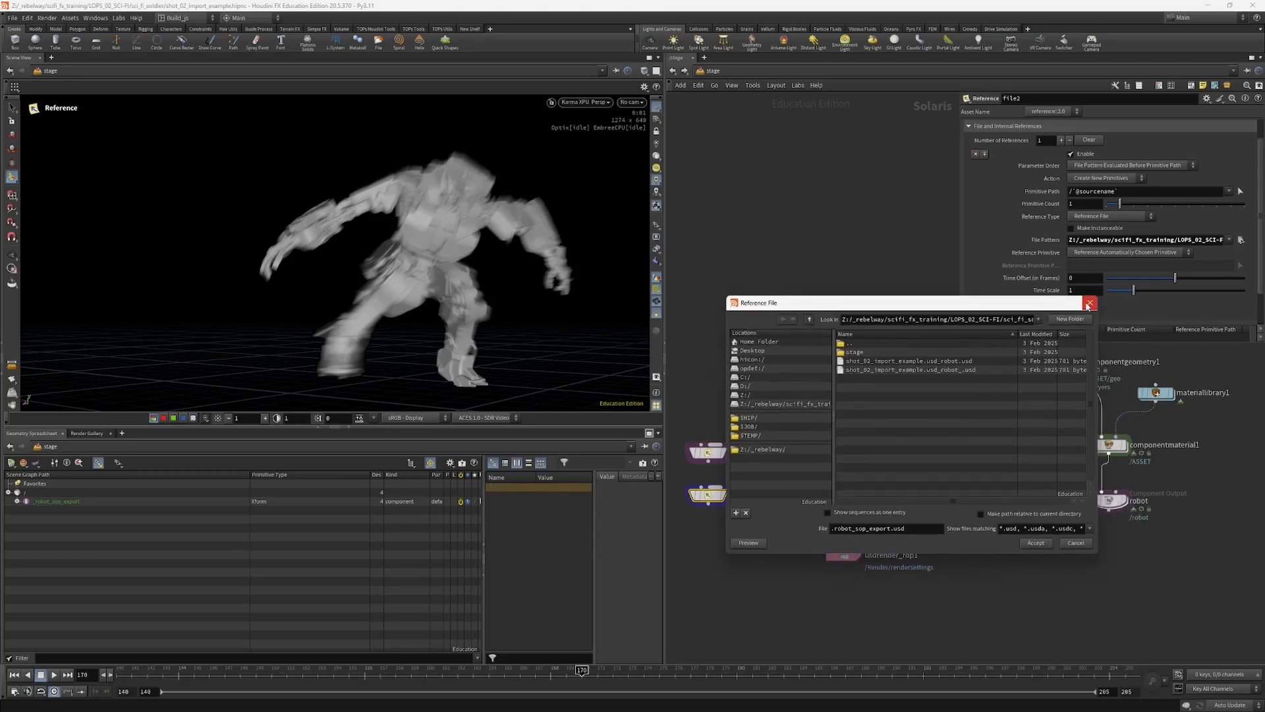
pyautogui.click(1089, 304)
# Step: Copy usd_robot's expanded output file path into file2's file pattern and display file2
pyautogui.click(943, 481)
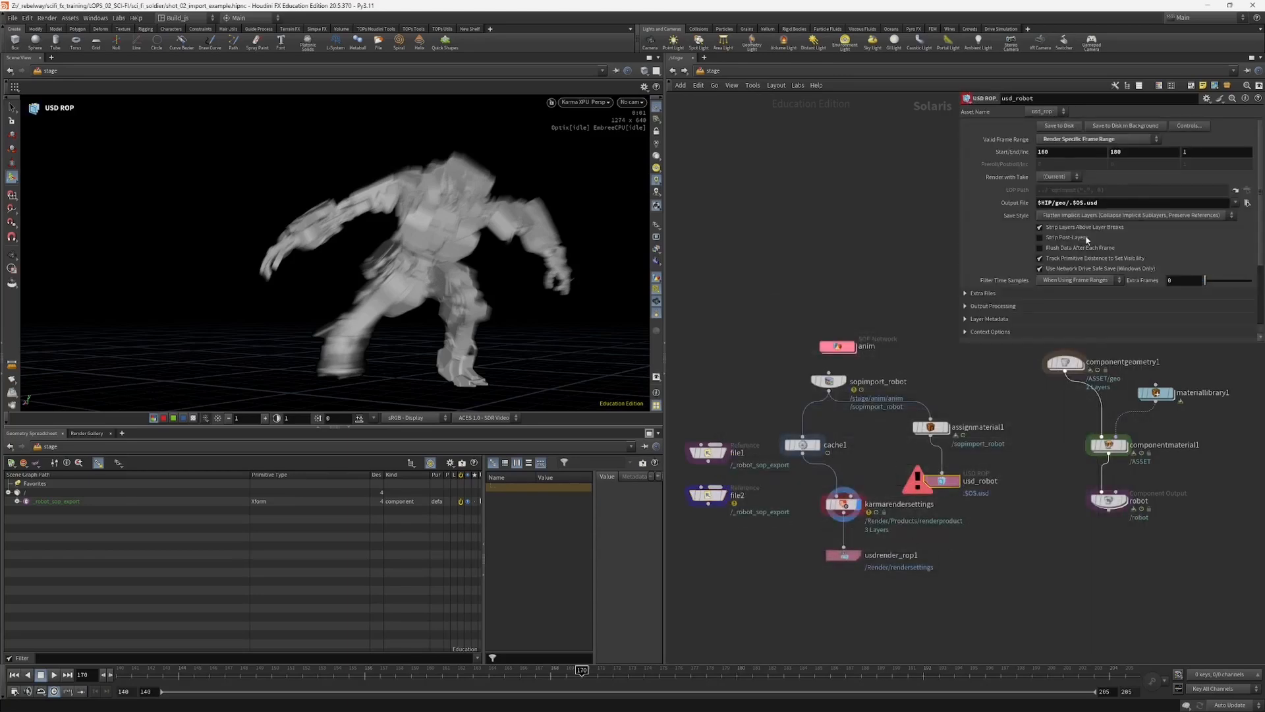
pyautogui.middleClick(1084, 205)
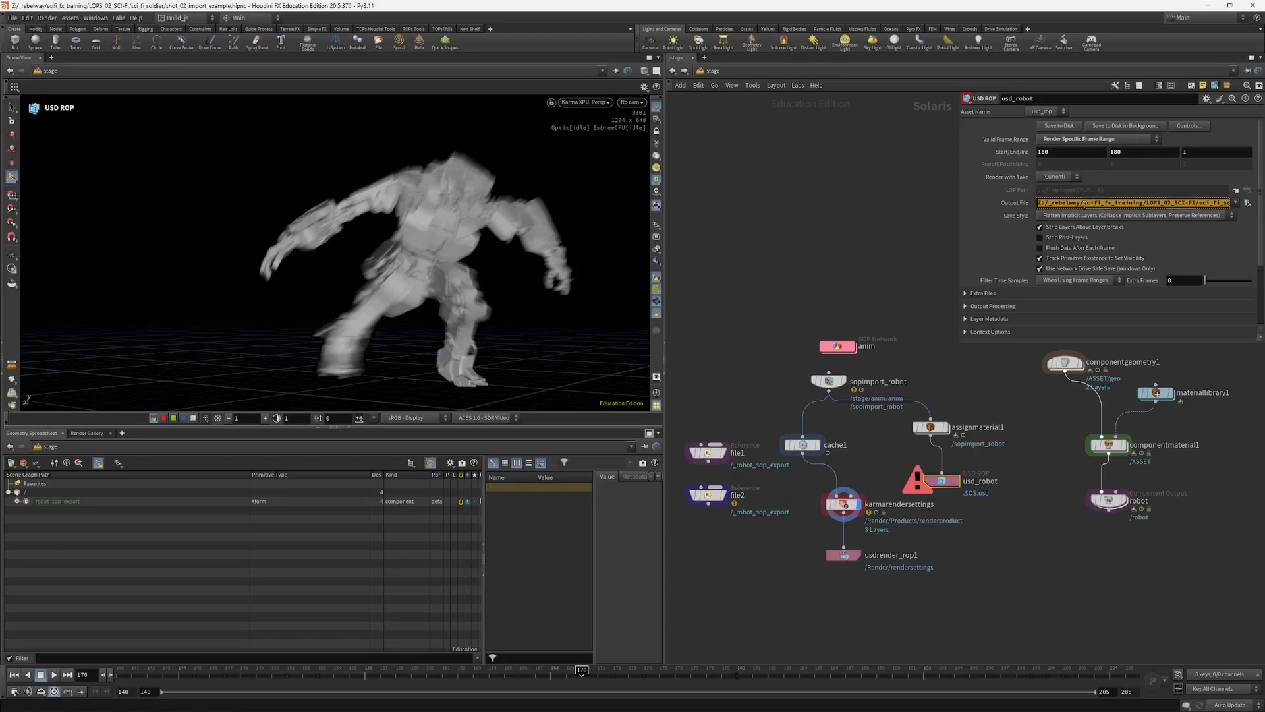
pyautogui.click(709, 496)
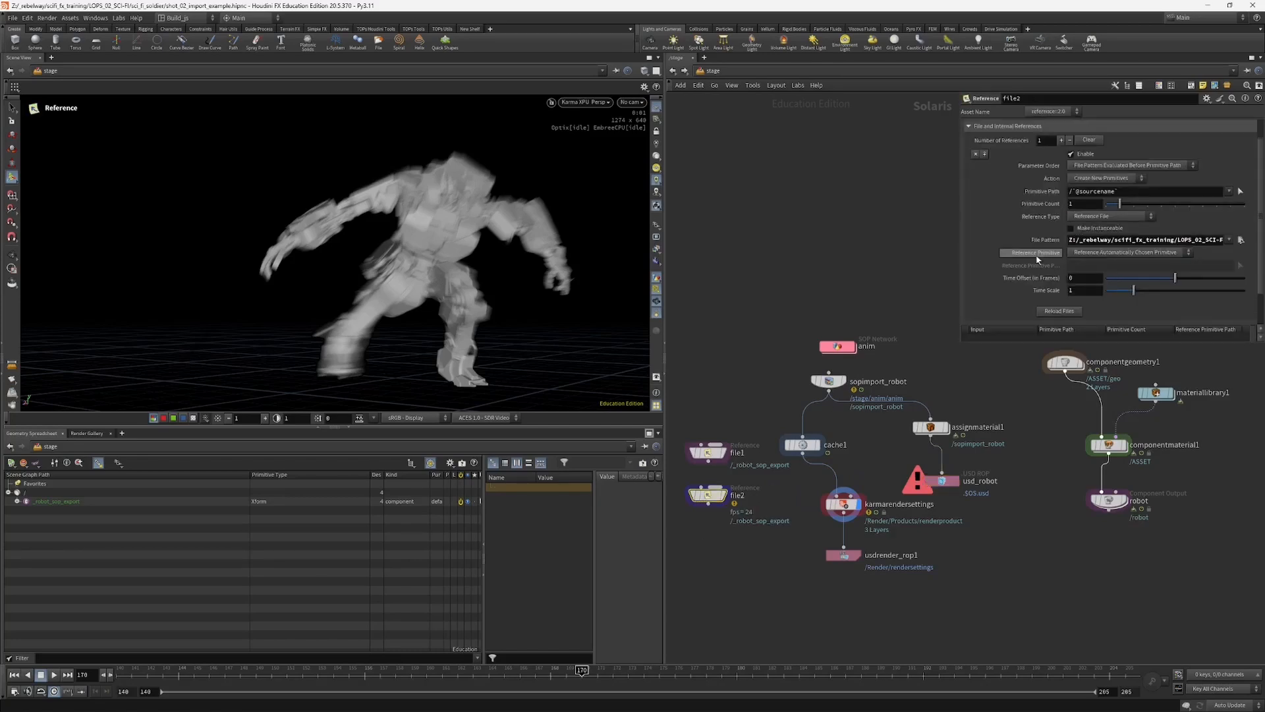
pyautogui.doubleClick(1084, 240)
pyautogui.write('Z:/_rebelway/scifi_fx_training/LOPS_02_SCI-FI/sci_fi_soldier/geo/.usd_robot.usd')
pyautogui.press('Return')
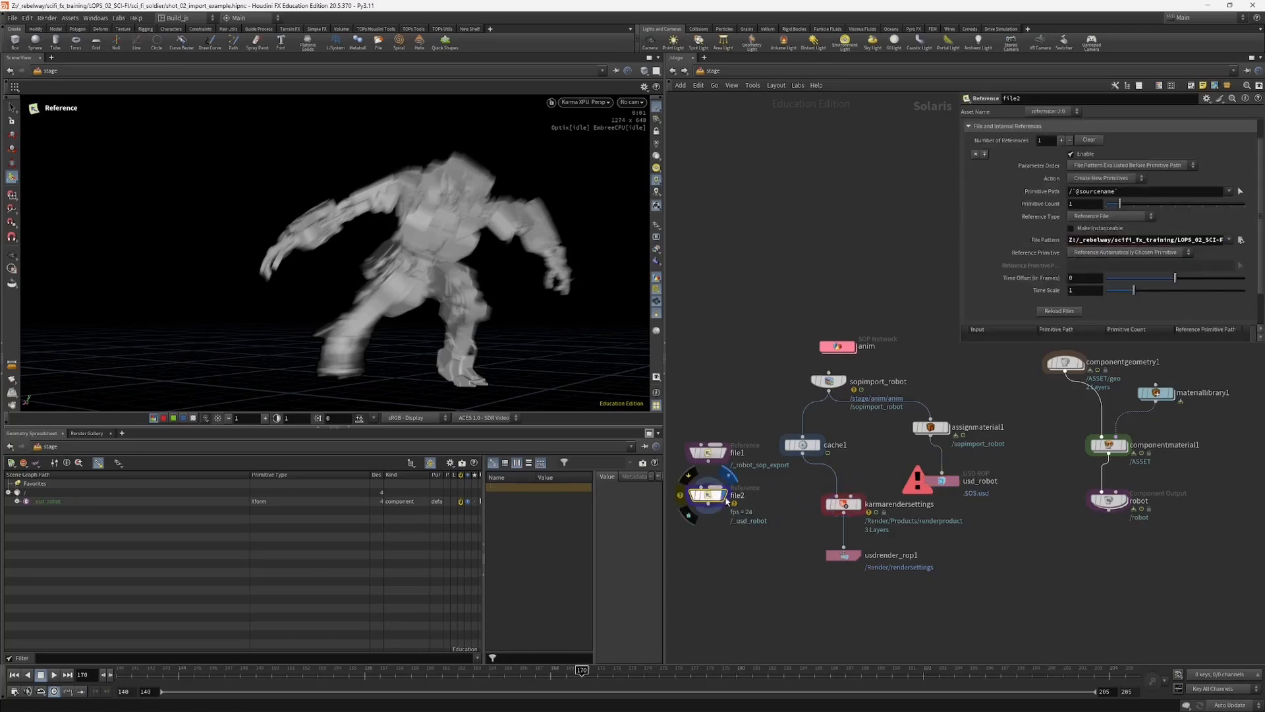
pyautogui.moveTo(729, 550); pyautogui.dragTo(746, 567, button='middle')
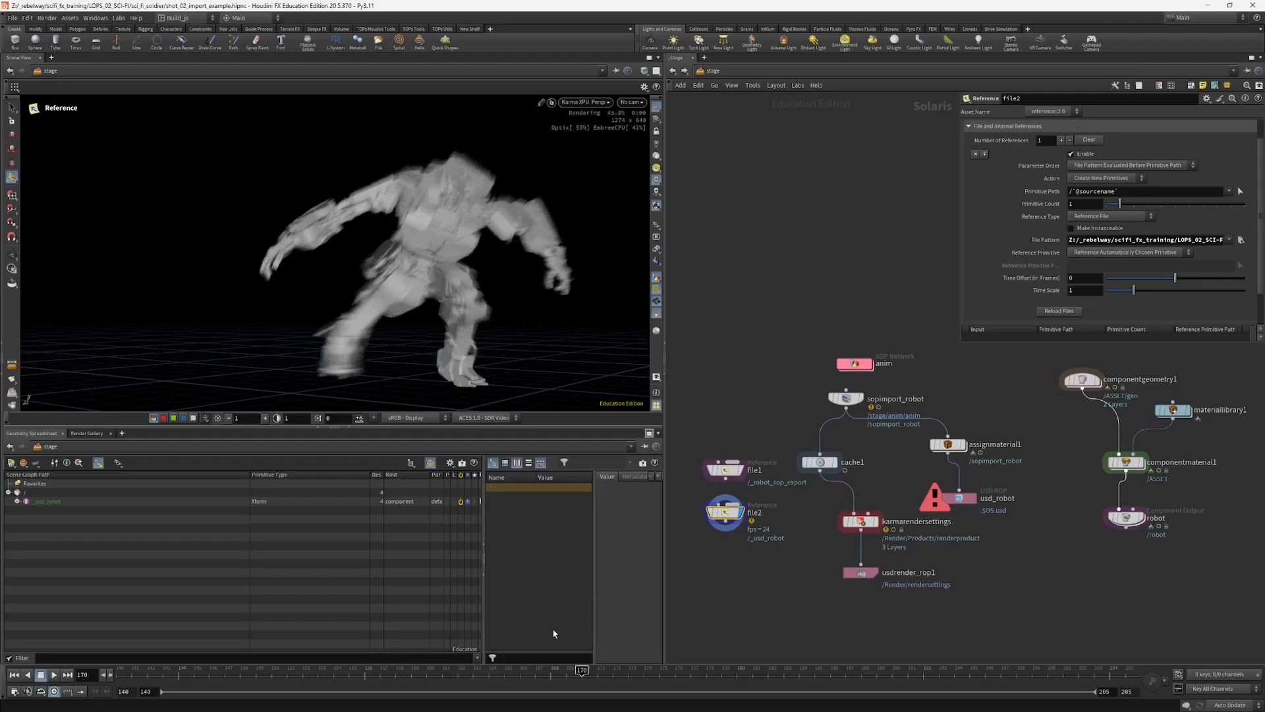
# Step: Go to frame 169, expand file2's robot primitive in the scene graph and compare it with the file1 reference
pyautogui.click(566, 672)
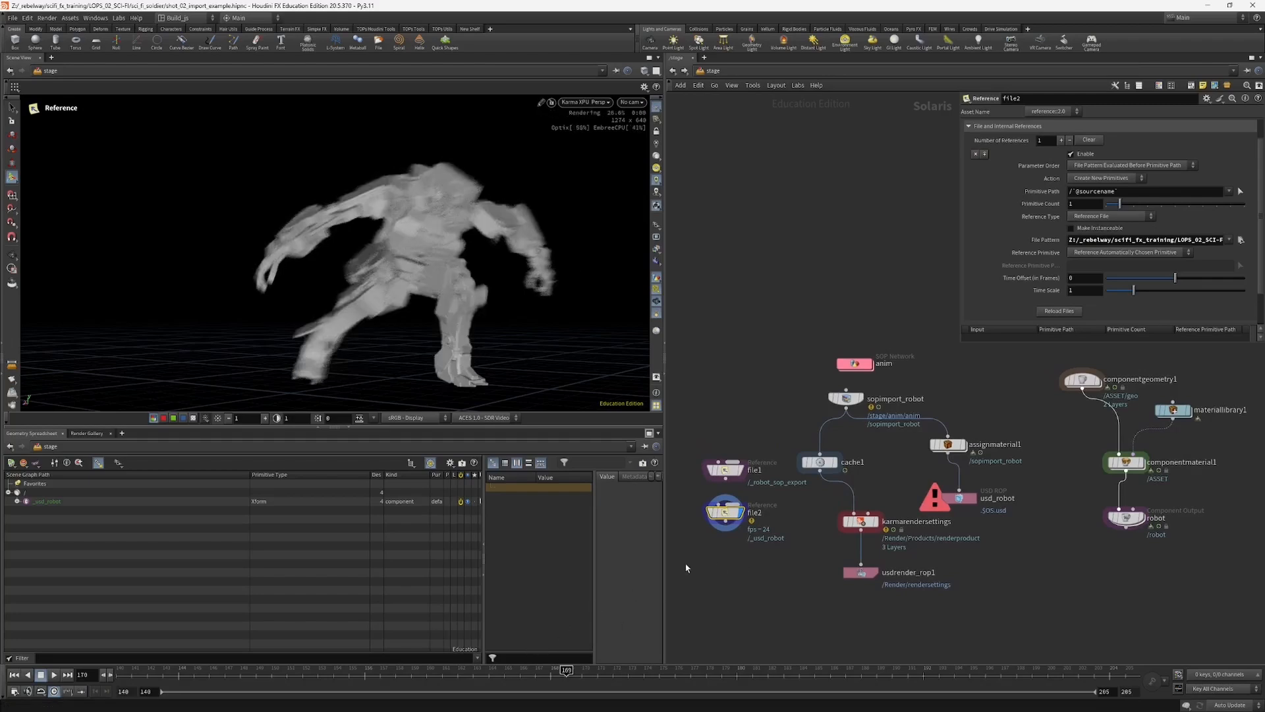
pyautogui.moveTo(742, 471)
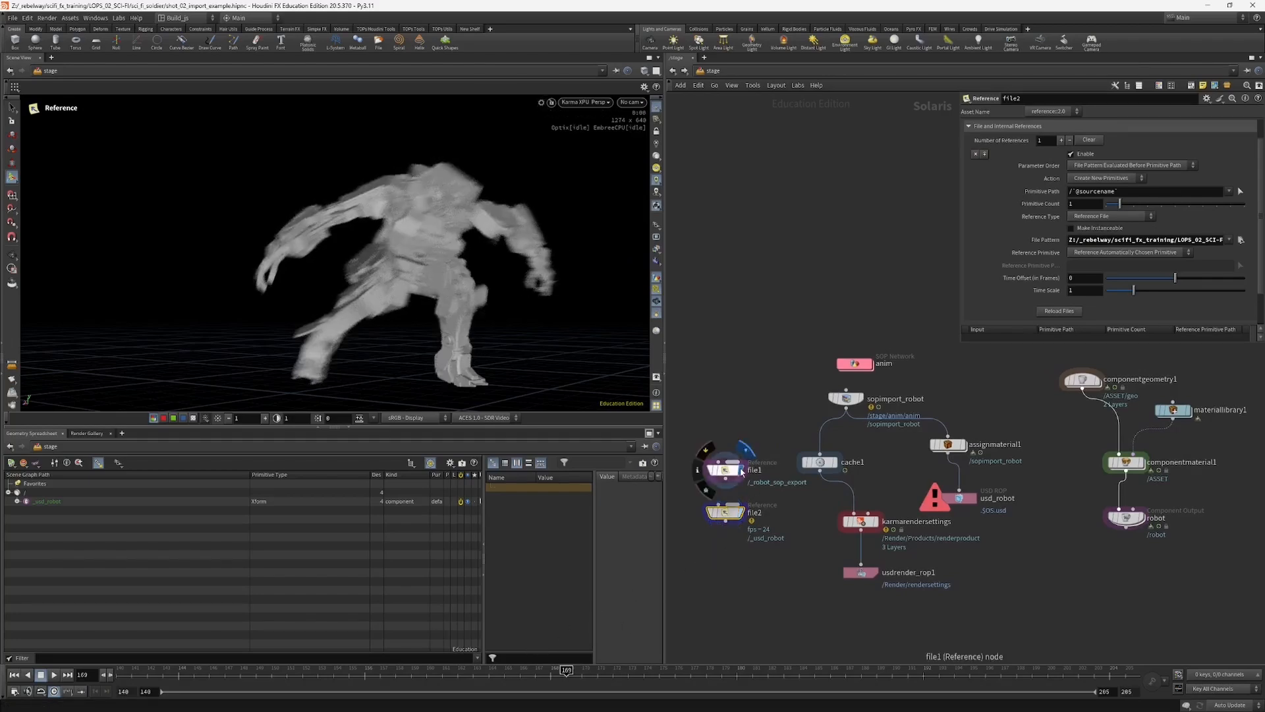
pyautogui.click(740, 513)
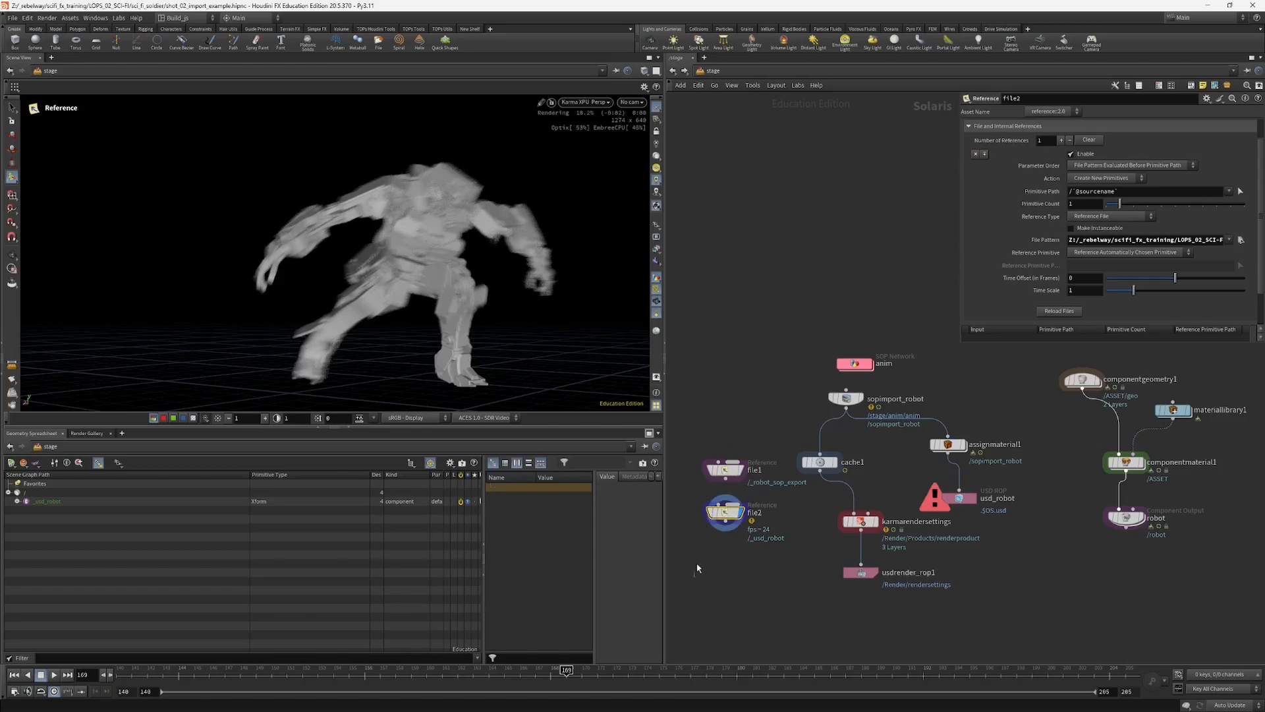
pyautogui.click(17, 501)
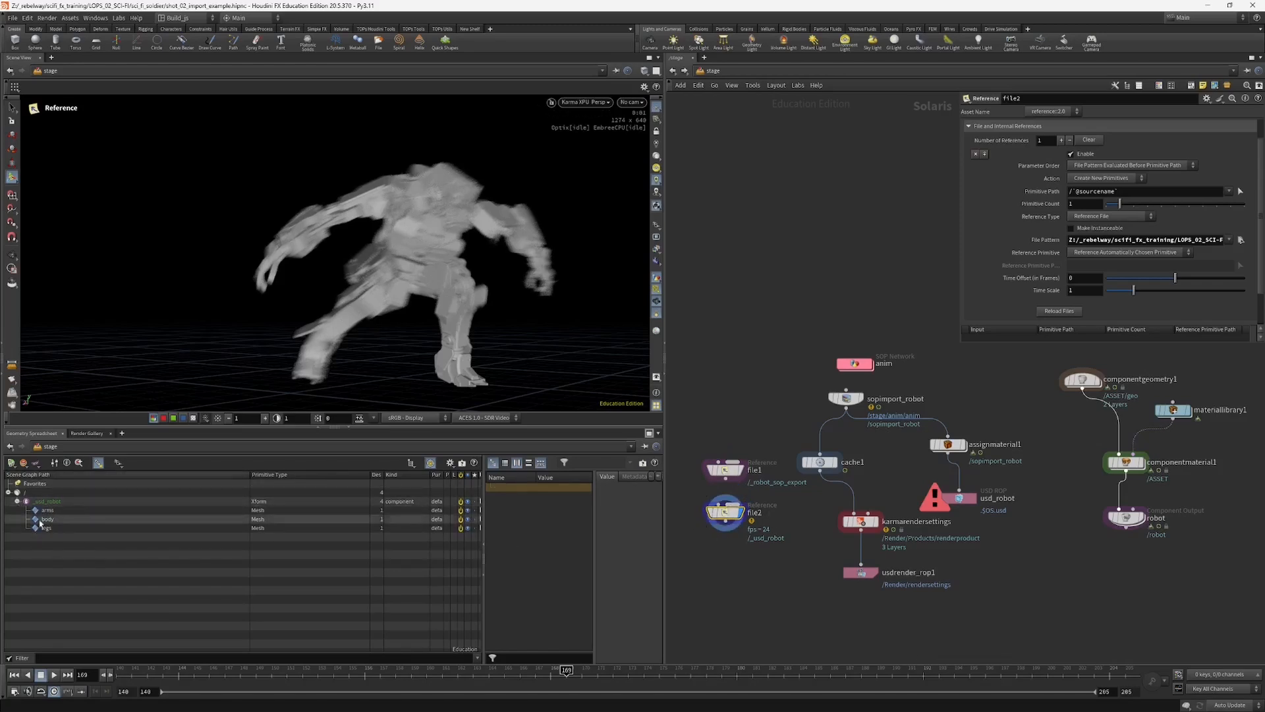
pyautogui.click(728, 462)
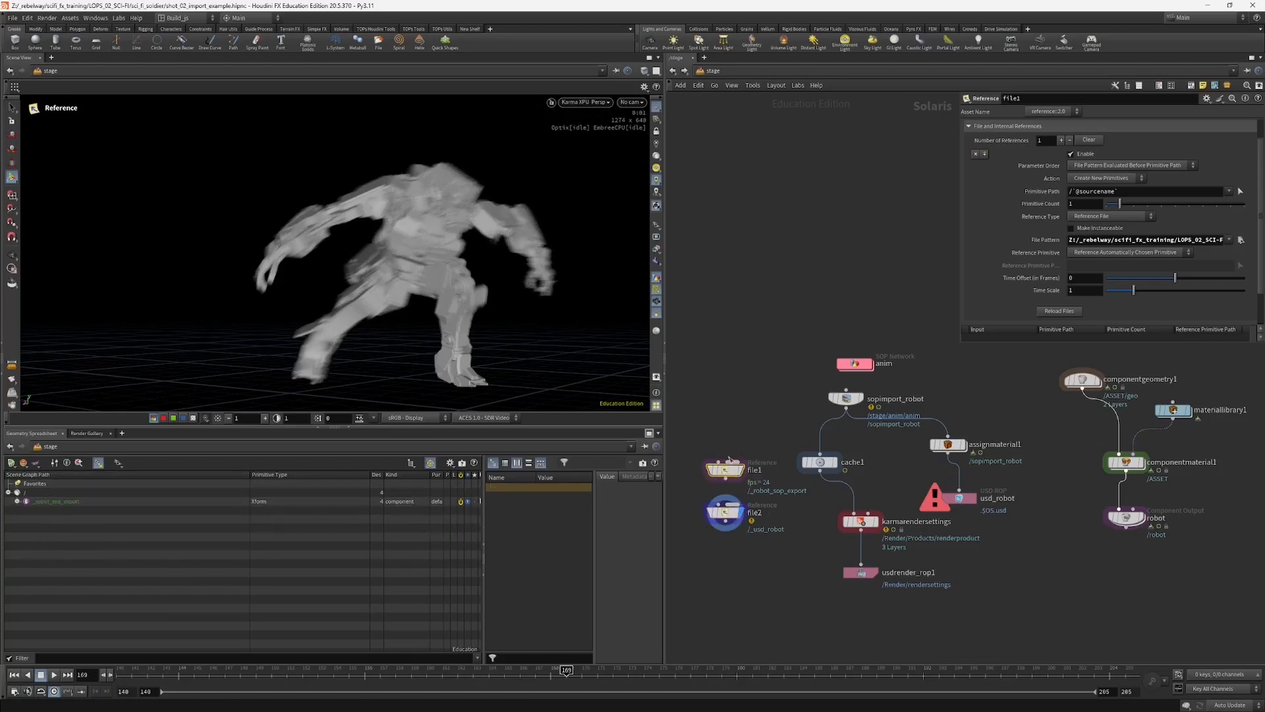
pyautogui.click(724, 513)
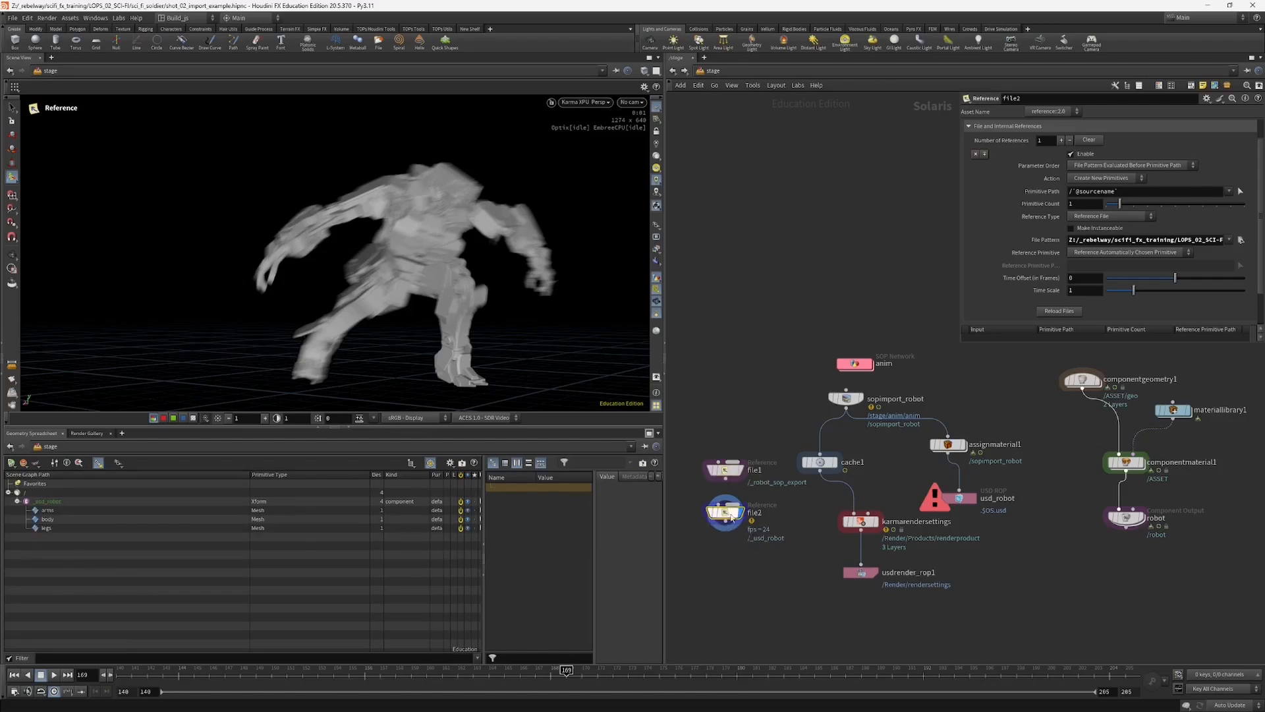
# Step: Tidy the network by moving usd_robot closer beneath assignmaterial1 and lining up karmarendersettings and usdrender_rop1 below cache1
pyautogui.moveTo(944, 508); pyautogui.dragTo(938, 504)
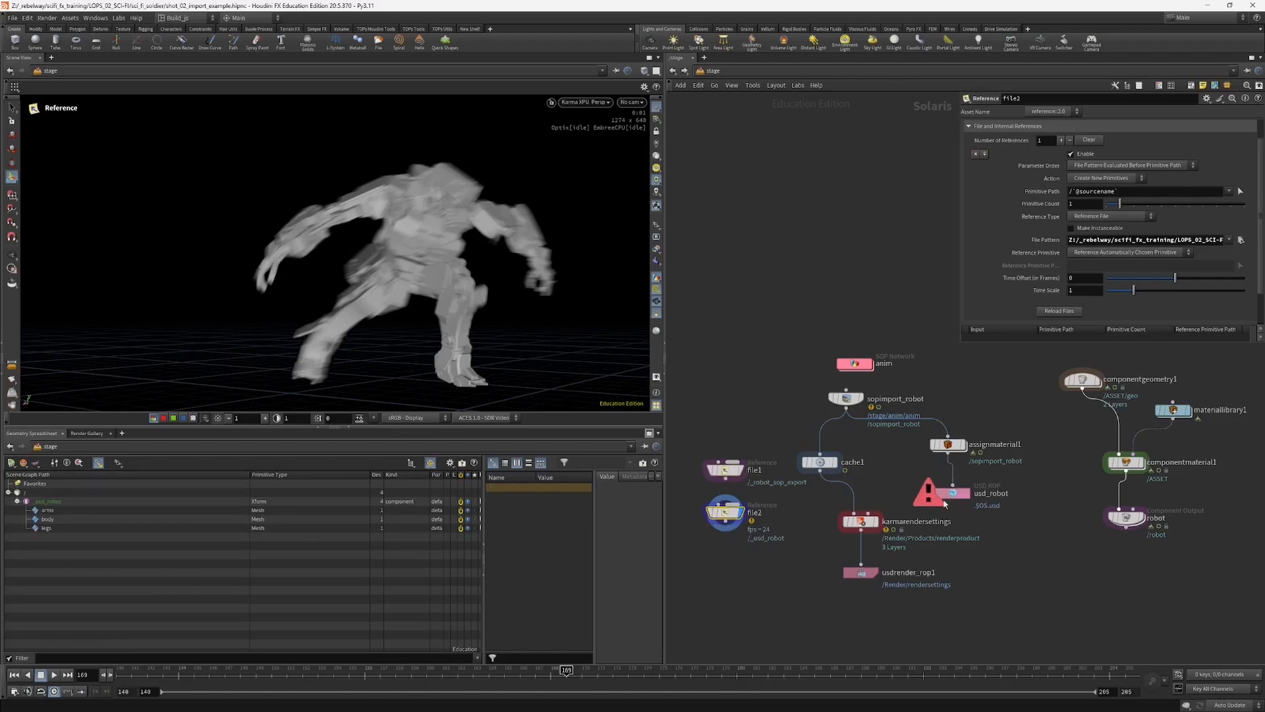
pyautogui.keyDown('shift'); pyautogui.click(731, 470); pyautogui.keyUp('shift')
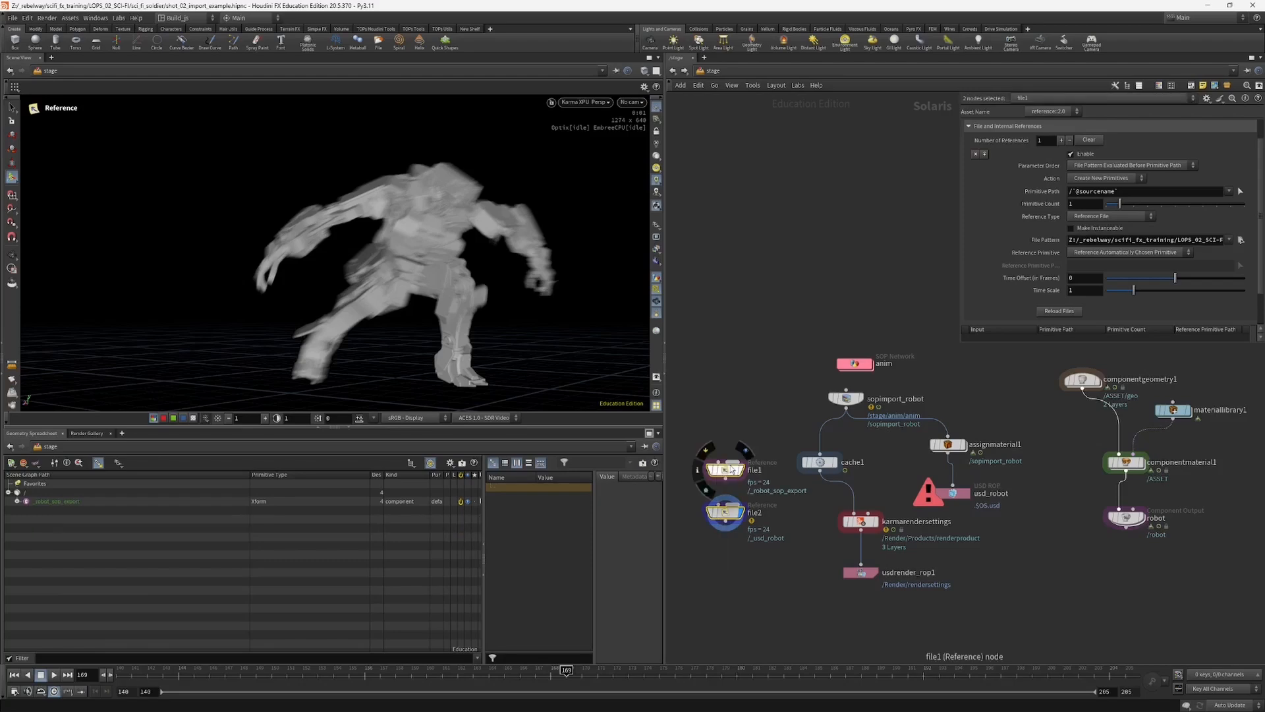
pyautogui.click(860, 571)
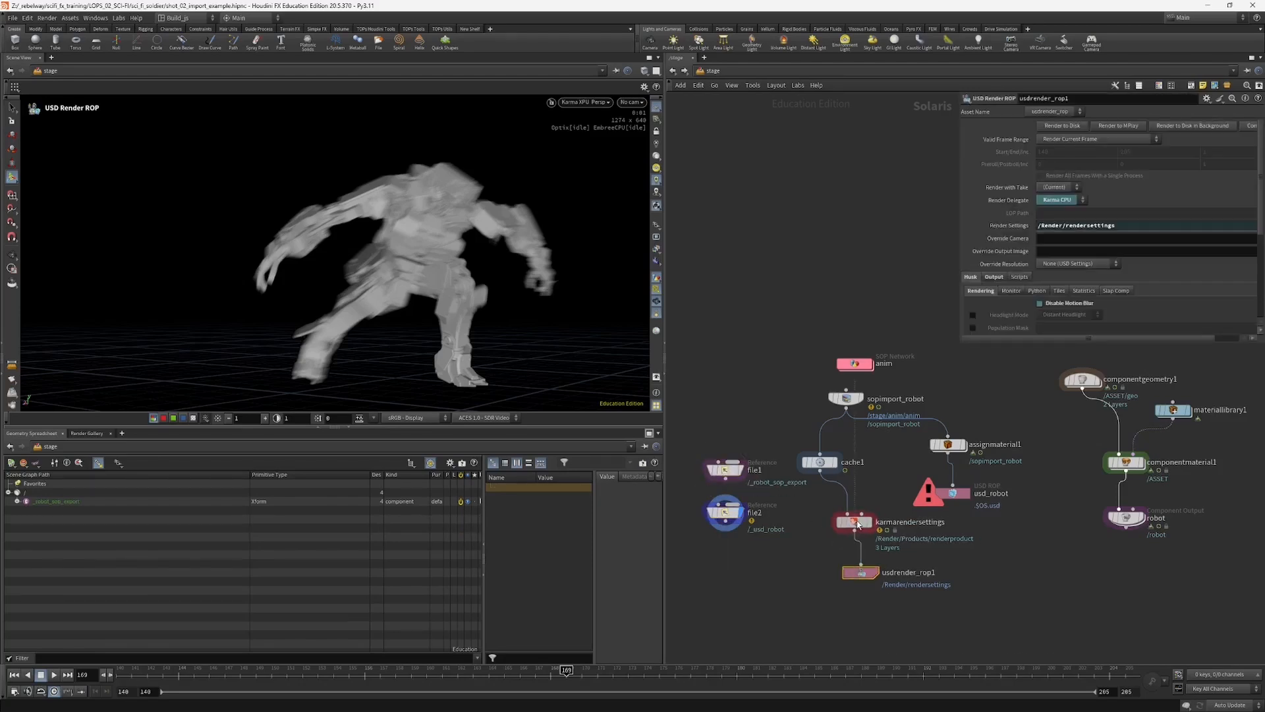
pyautogui.moveTo(803, 612); pyautogui.dragTo(831, 537)
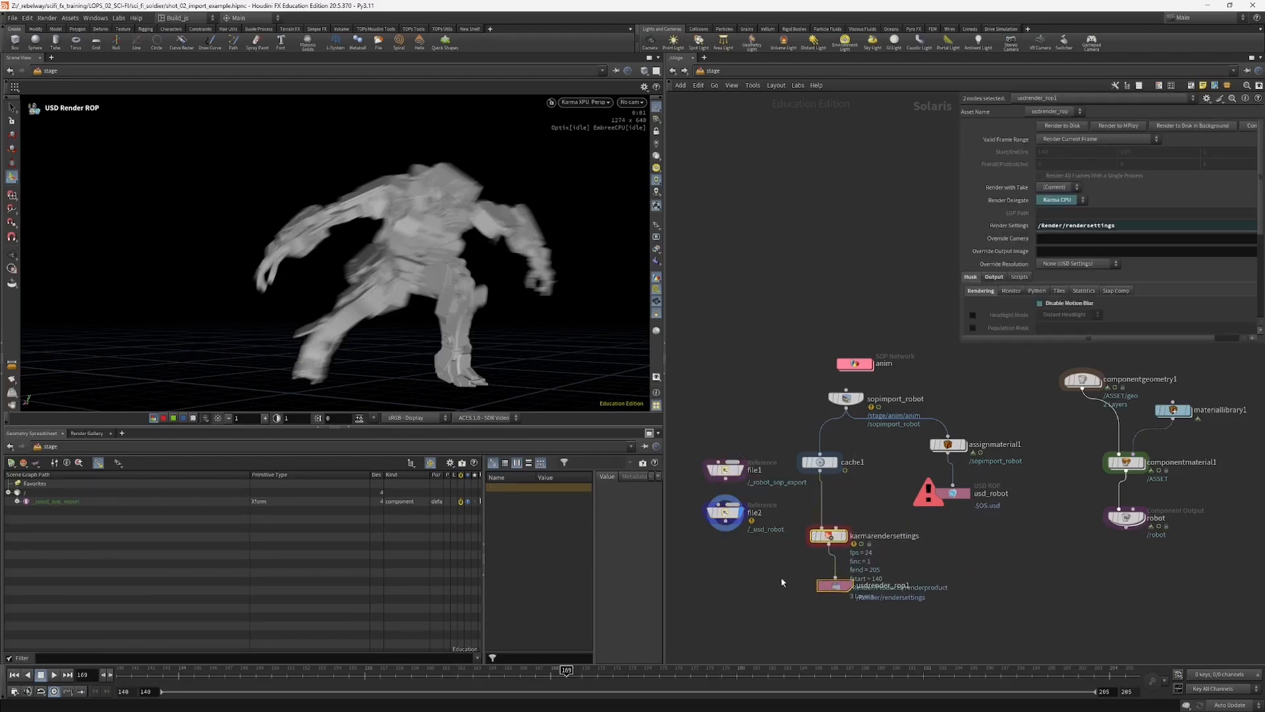
pyautogui.moveTo(780, 584); pyautogui.dragTo(820, 592)
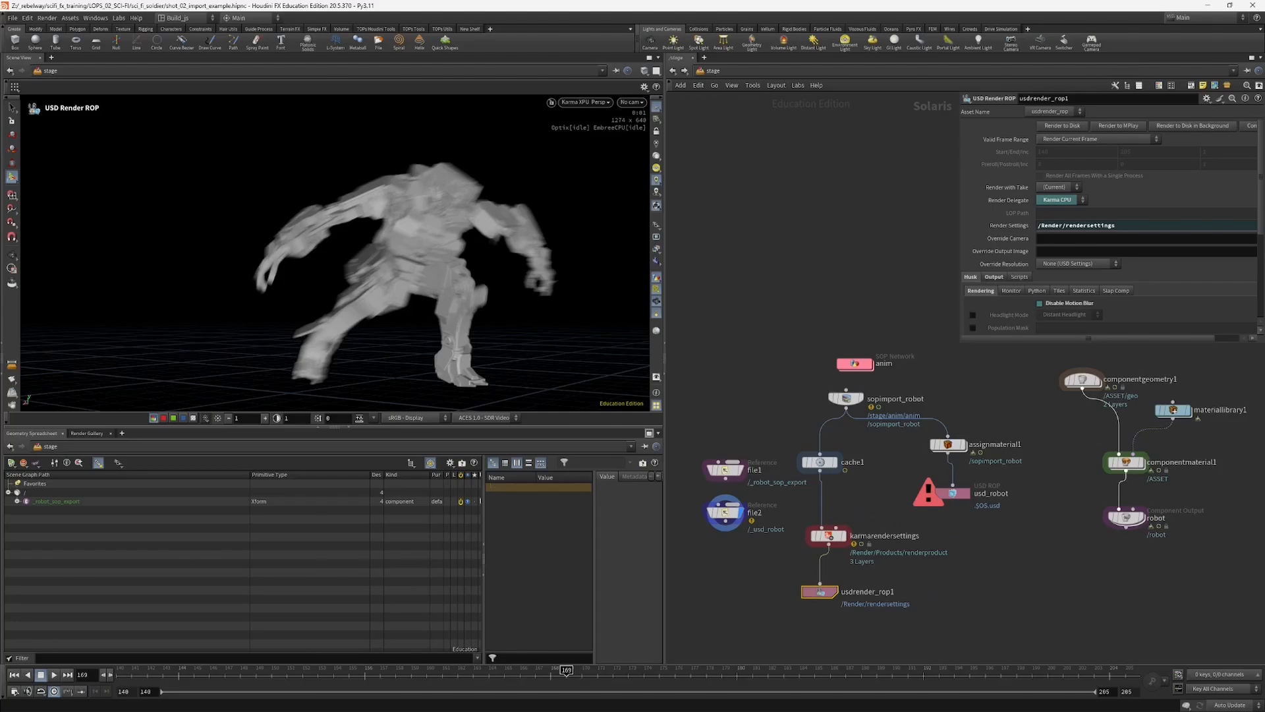
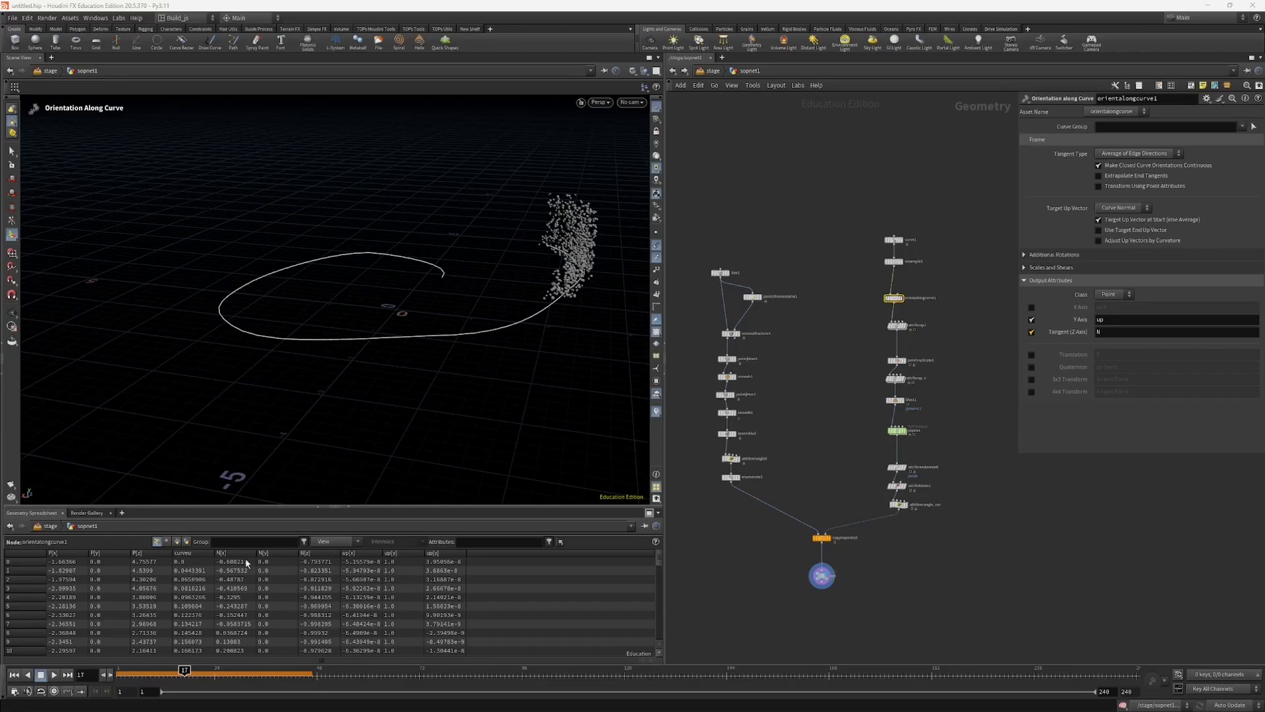
# Step: Scrub the timeline to frame 32 and examine how the particles travel along the spiral curve
pyautogui.moveTo(191, 670); pyautogui.dragTo(230, 662)
pyautogui.keyDown('alt'); pyautogui.moveTo(231, 395); pyautogui.dragTo(395, 349); pyautogui.keyUp('alt')
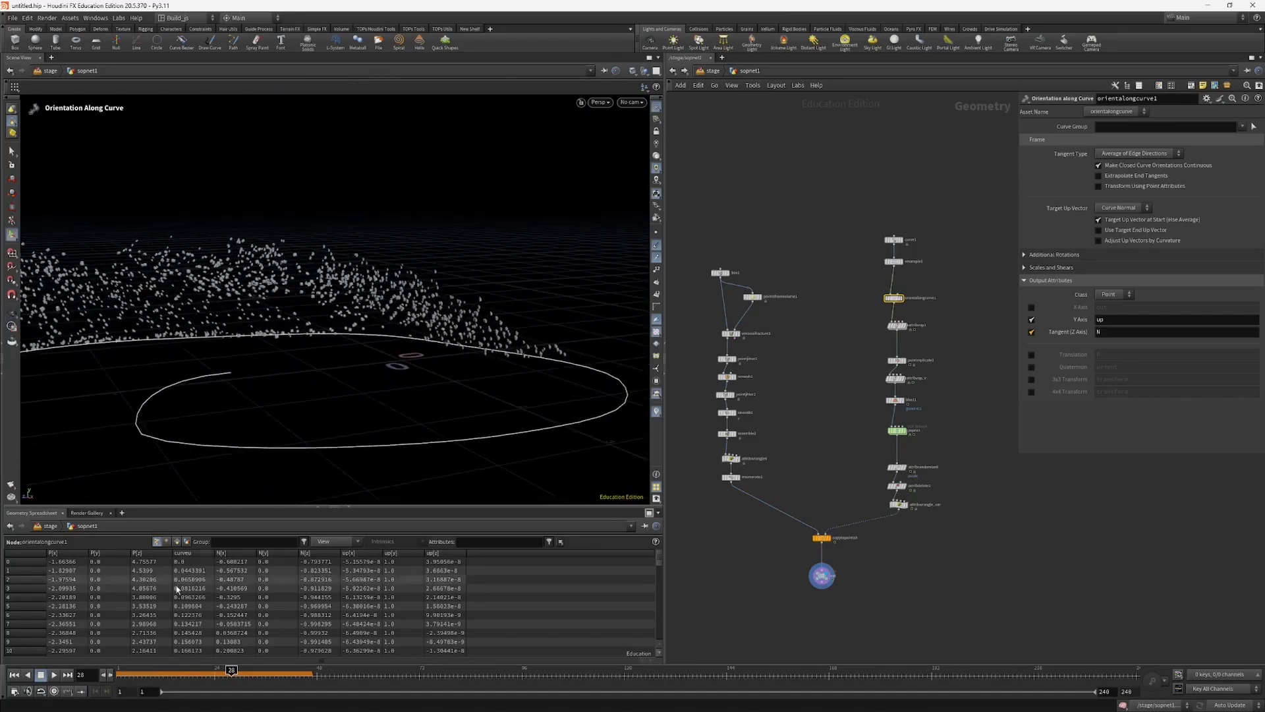
pyautogui.moveTo(227, 661)
pyautogui.mouseDown()
pyautogui.moveTo(251, 660)
pyautogui.moveTo(133, 670)
pyautogui.moveTo(297, 667)
pyautogui.moveTo(156, 671)
pyautogui.moveTo(249, 668)
pyautogui.mouseUp()
pyautogui.moveTo(828, 344); pyautogui.dragTo(827, 361, button='middle')
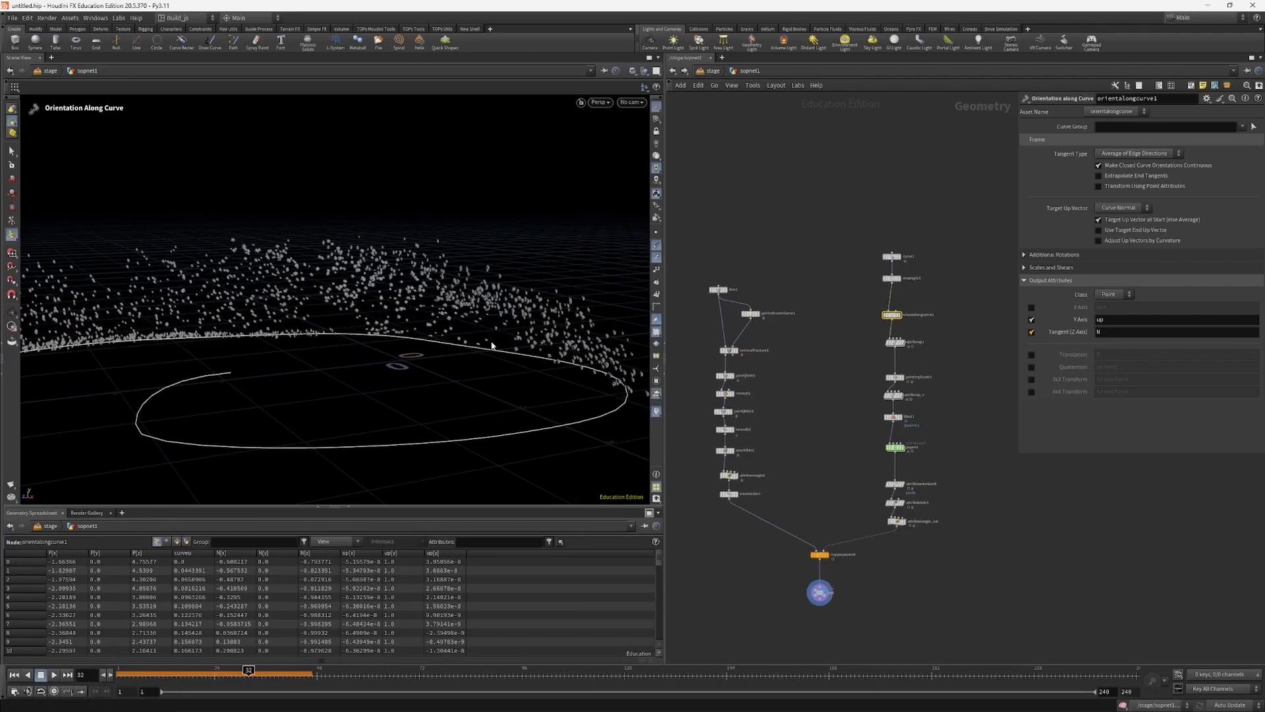
pyautogui.keyDown('alt'); pyautogui.moveTo(492, 344); pyautogui.dragTo(236, 385); pyautogui.keyUp('alt')
pyautogui.scroll(3, 824, 306)
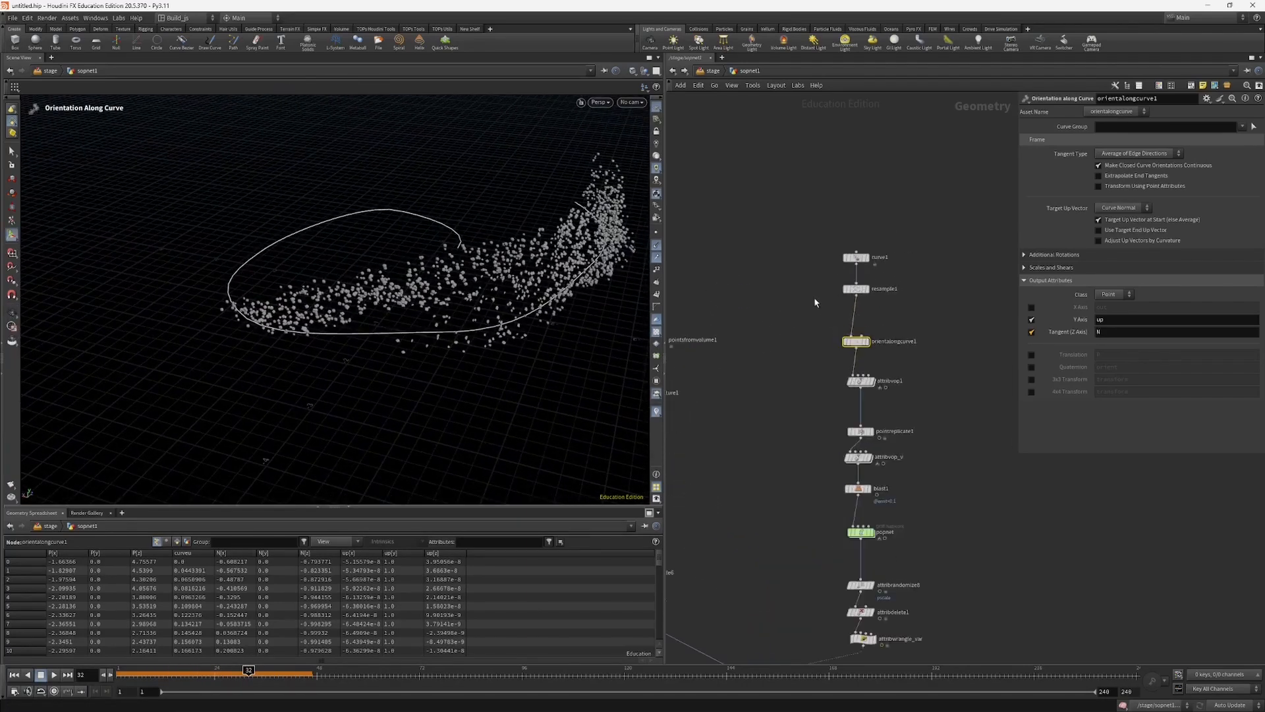
# Step: Display the outputs of curve1, resample1 and orientalongcurve1 in turn to examine the emission curve
pyautogui.click(855, 257)
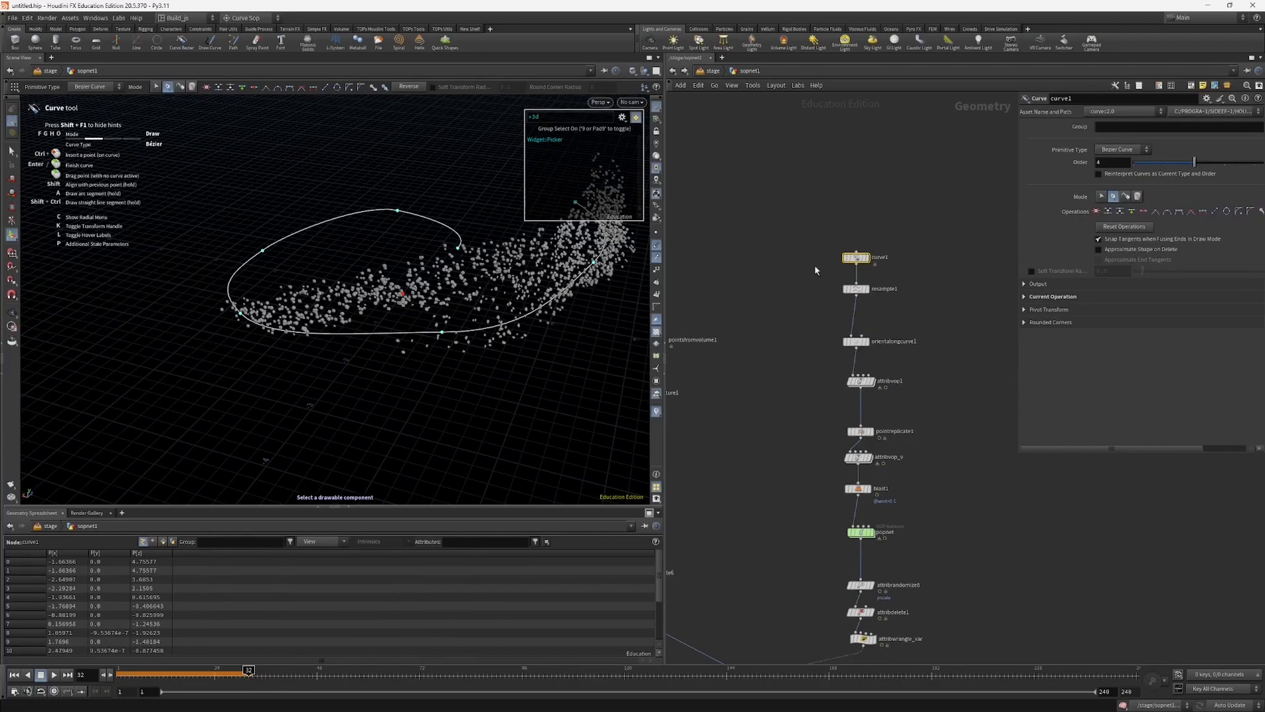
pyautogui.click(871, 257)
pyautogui.click(864, 290)
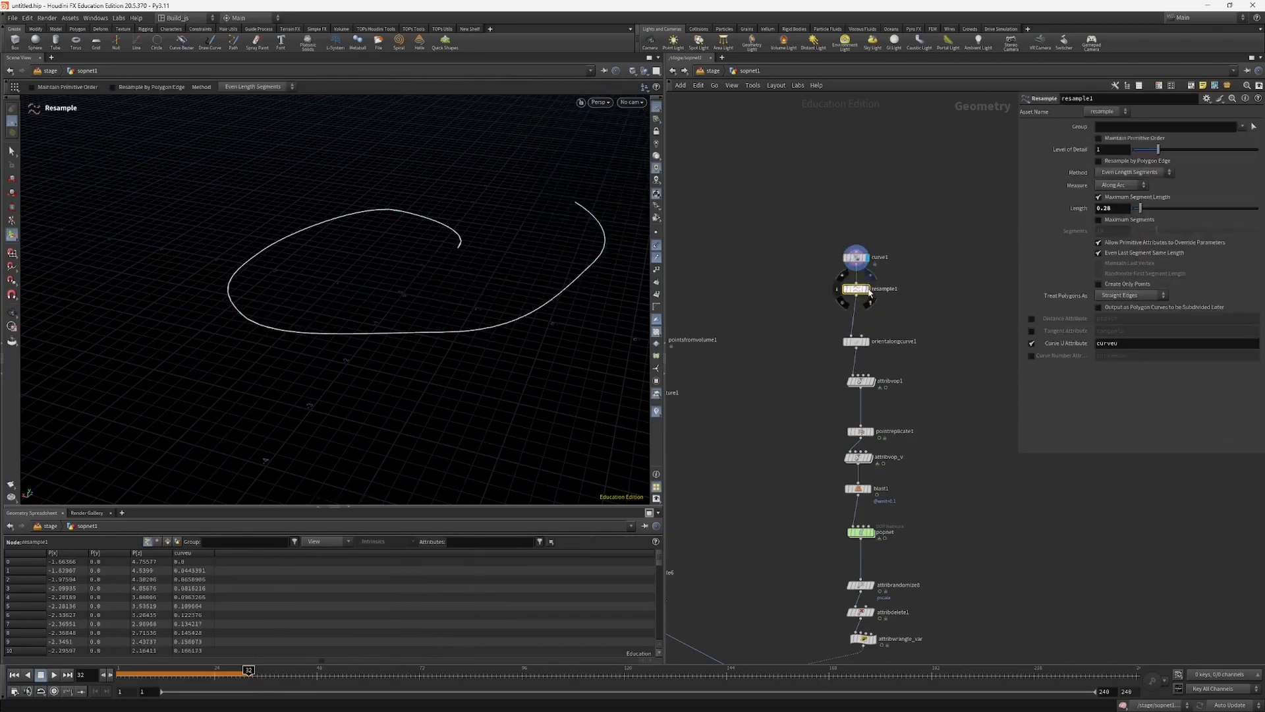
pyautogui.click(869, 290)
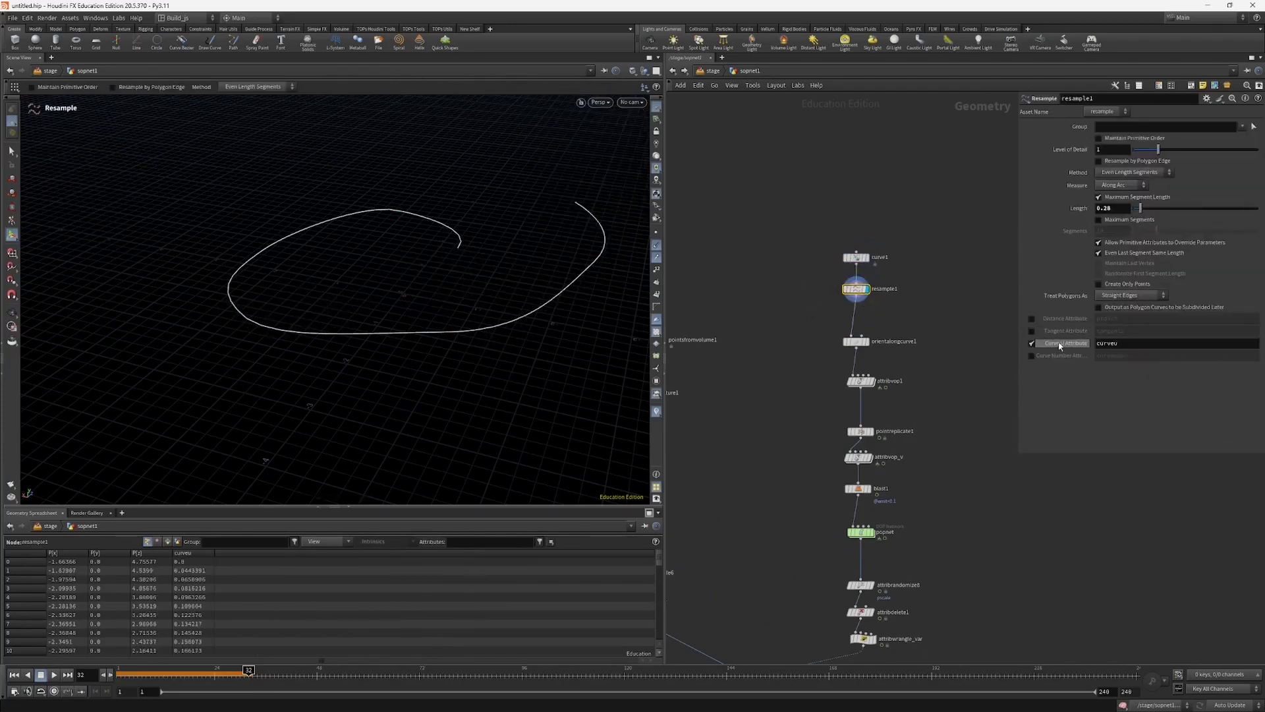
pyautogui.click(854, 342)
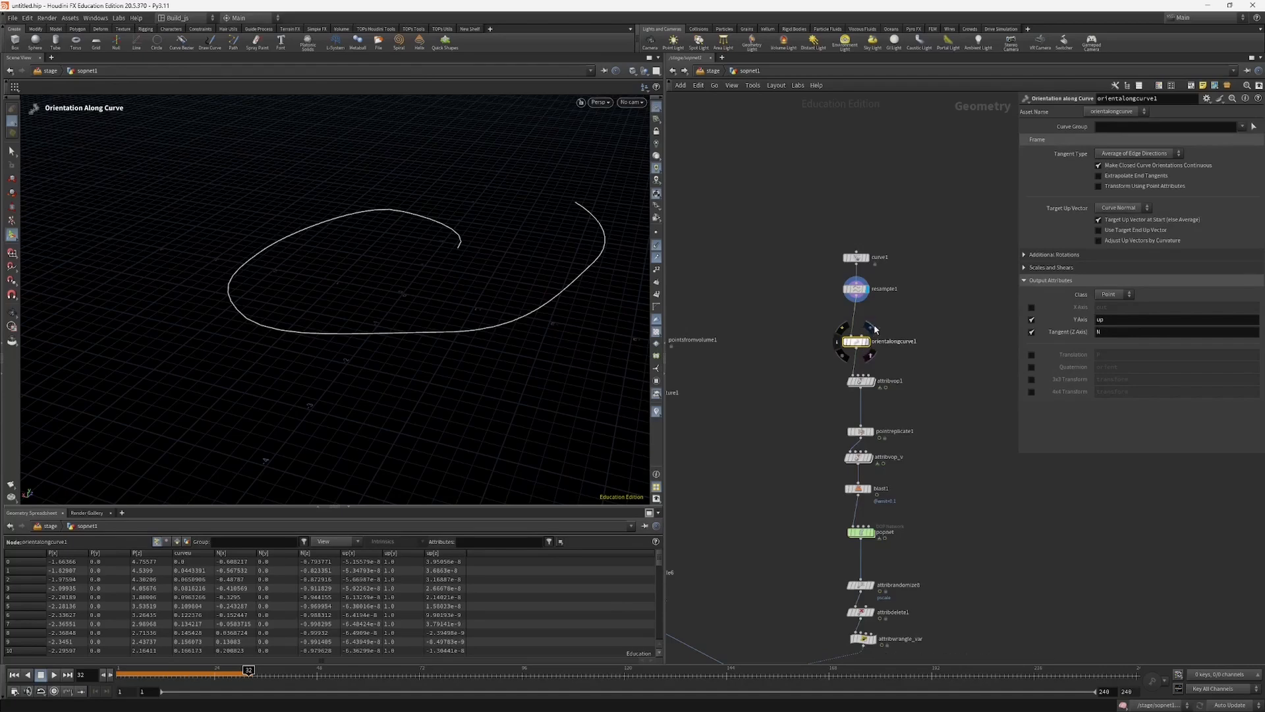
pyautogui.click(861, 348)
pyautogui.scroll(3, 548, 257)
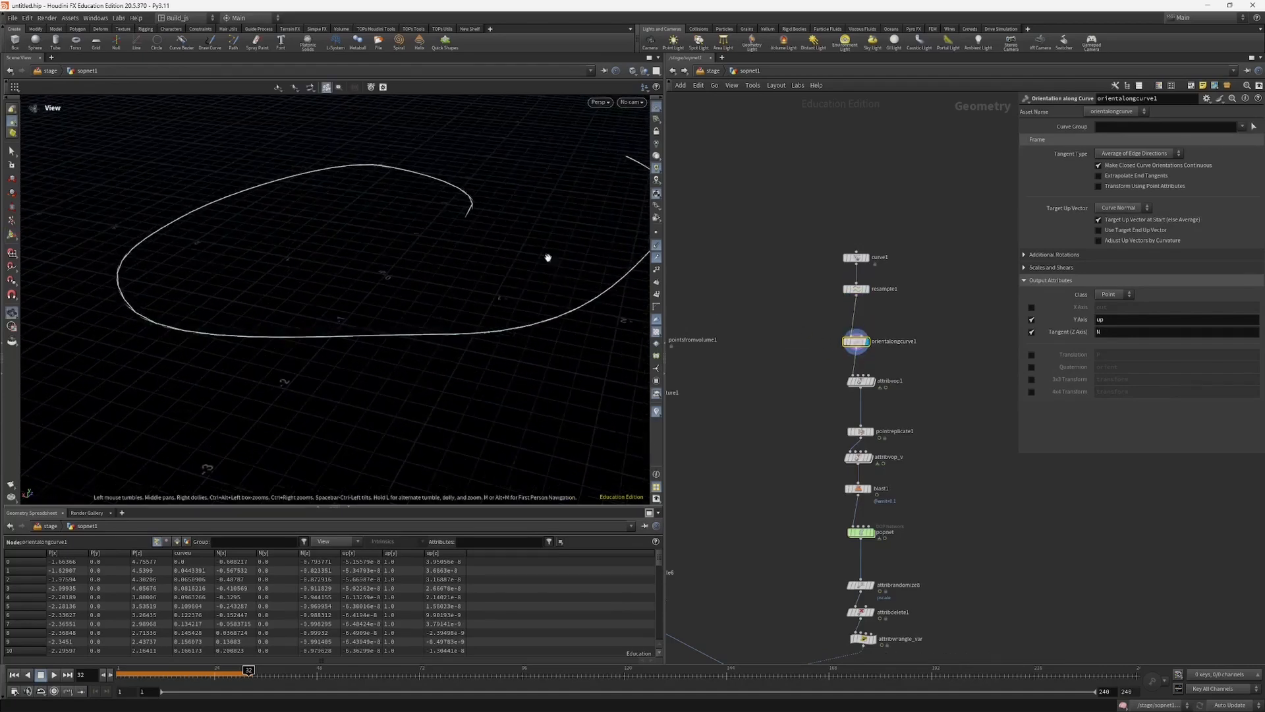
# Step: Toggle the point normals display in the viewport to examine the curve's orientation from orientalongcurve1
pyautogui.click(653, 249)
pyautogui.moveTo(599, 265)
pyautogui.keyDown('alt'); pyautogui.mouseDown()
pyautogui.moveTo(382, 362)
pyautogui.moveTo(605, 275)
pyautogui.mouseUp(); pyautogui.keyUp('alt')
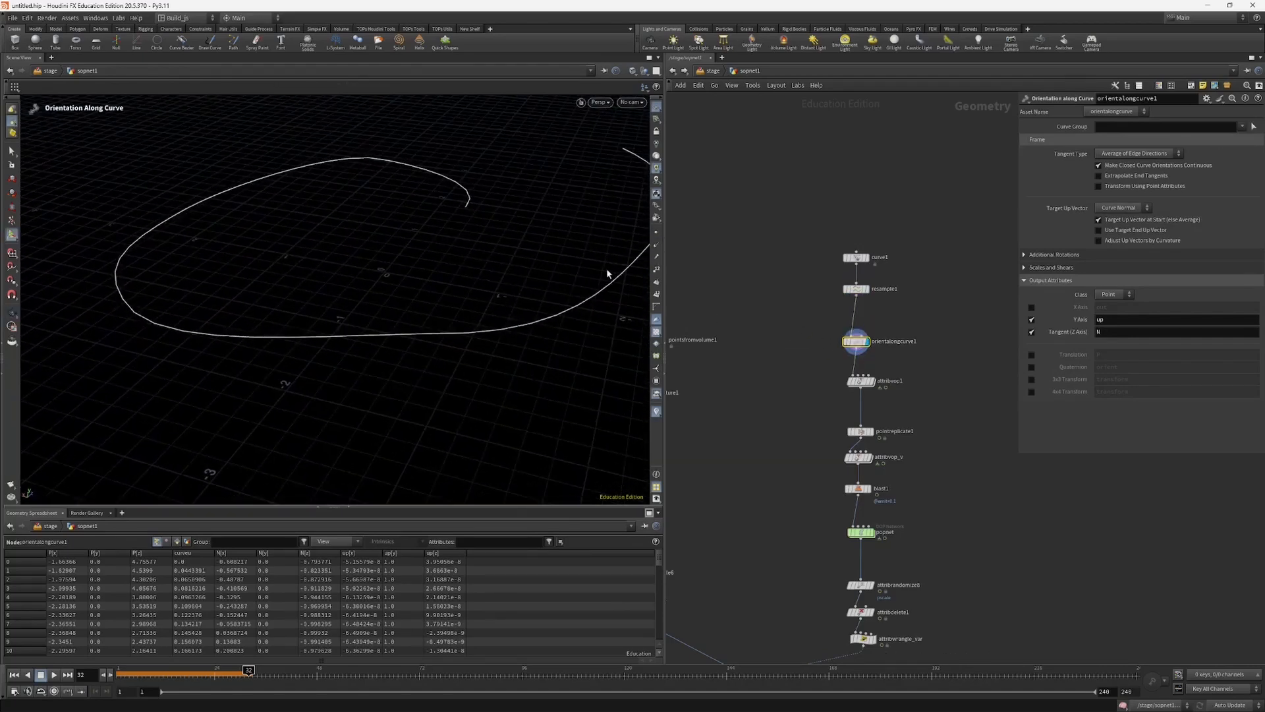
pyautogui.click(656, 245)
pyautogui.keyDown('alt'); pyautogui.moveTo(449, 314); pyautogui.dragTo(629, 219, button='right'); pyautogui.keyUp('alt')
pyautogui.moveTo(437, 359); pyautogui.dragTo(864, 397)
# Step: Display attribvop1 and scrub back to frame 28 to examine the animated emit attribute along the curve
pyautogui.click(860, 380)
pyautogui.click(878, 367)
pyautogui.keyDown('alt'); pyautogui.moveTo(471, 293); pyautogui.dragTo(425, 322, button='right'); pyautogui.keyUp('alt')
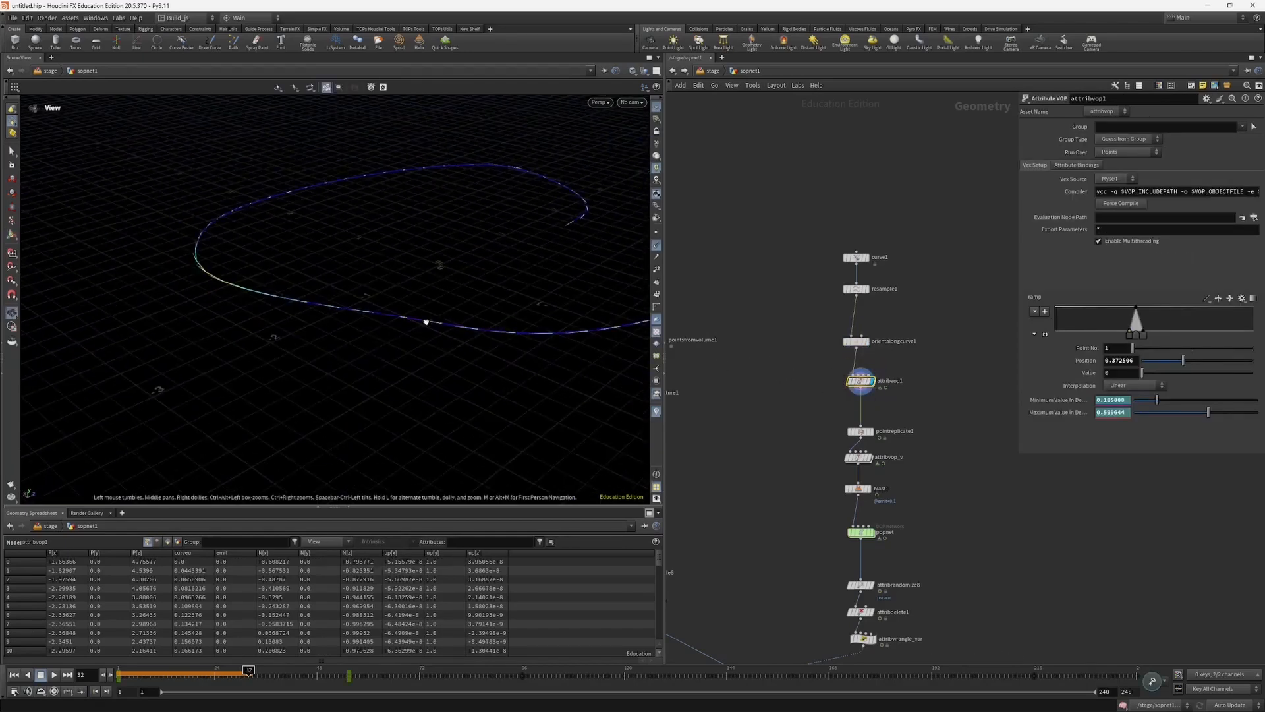
pyautogui.moveTo(425, 322); pyautogui.dragTo(500, 300)
pyautogui.press('Return')
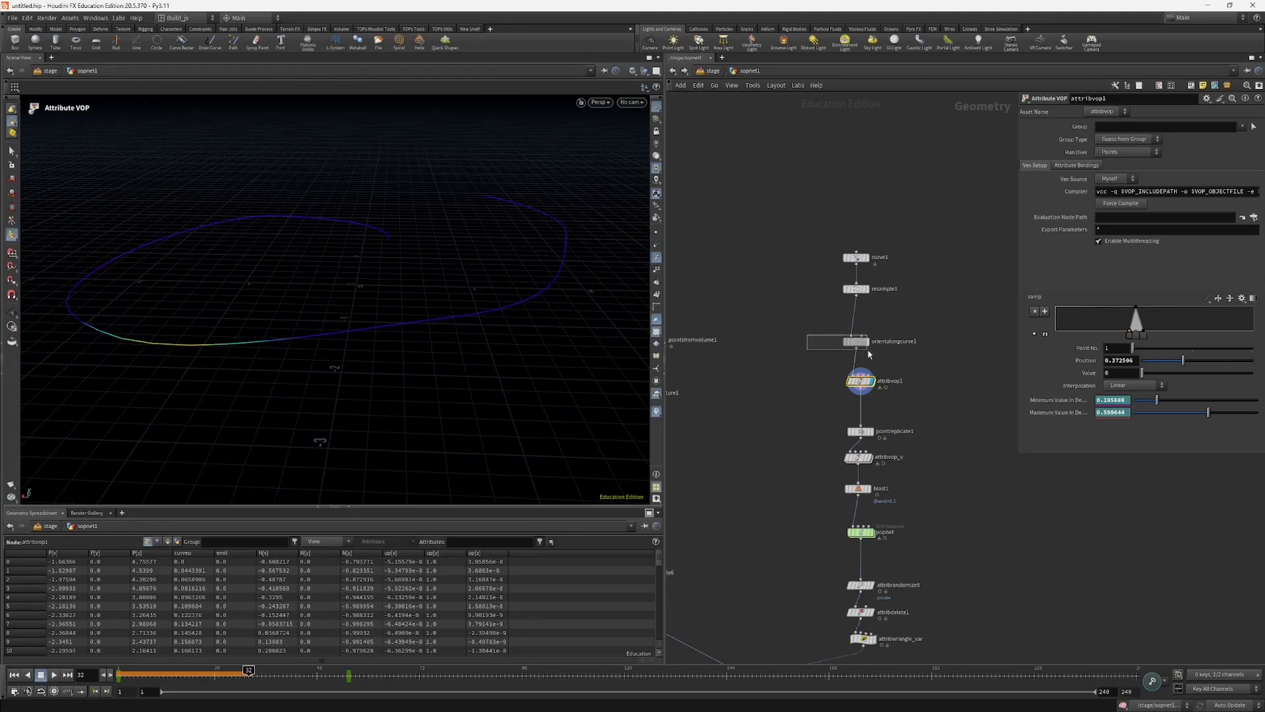
pyautogui.moveTo(868, 349); pyautogui.dragTo(869, 351)
pyautogui.moveTo(823, 372); pyautogui.dragTo(867, 387)
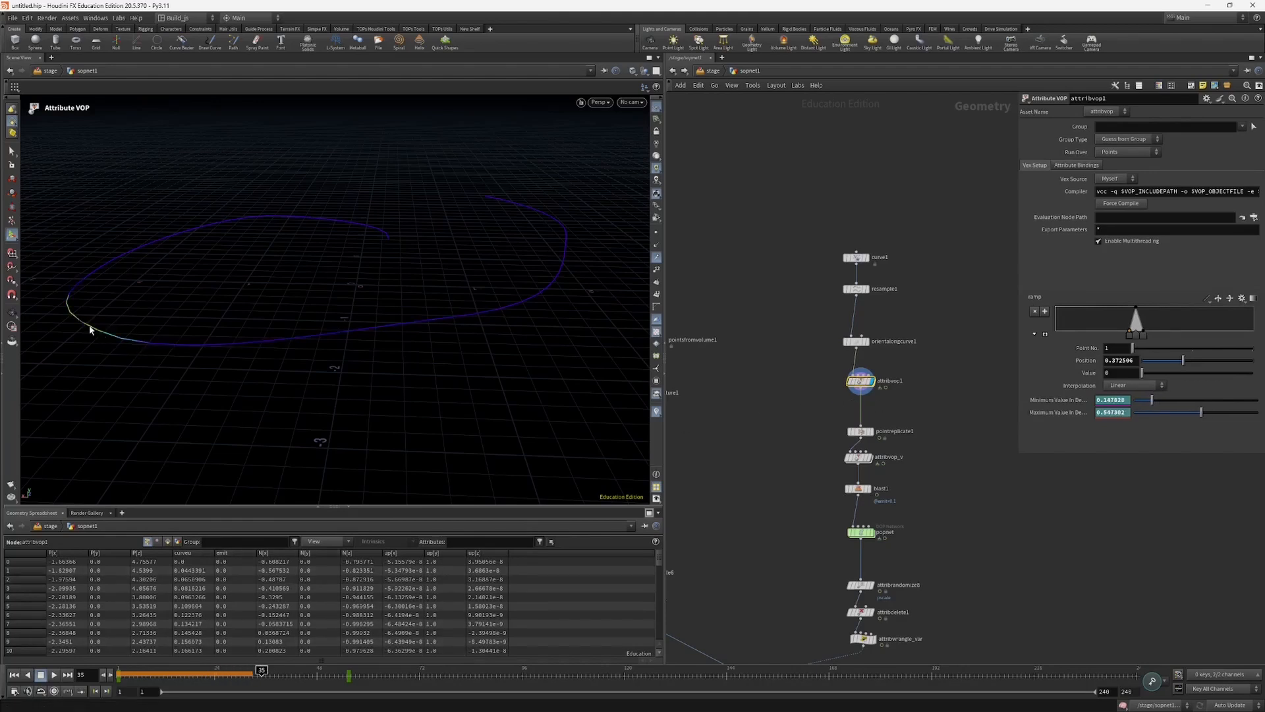
pyautogui.moveTo(206, 672); pyautogui.dragTo(233, 673)
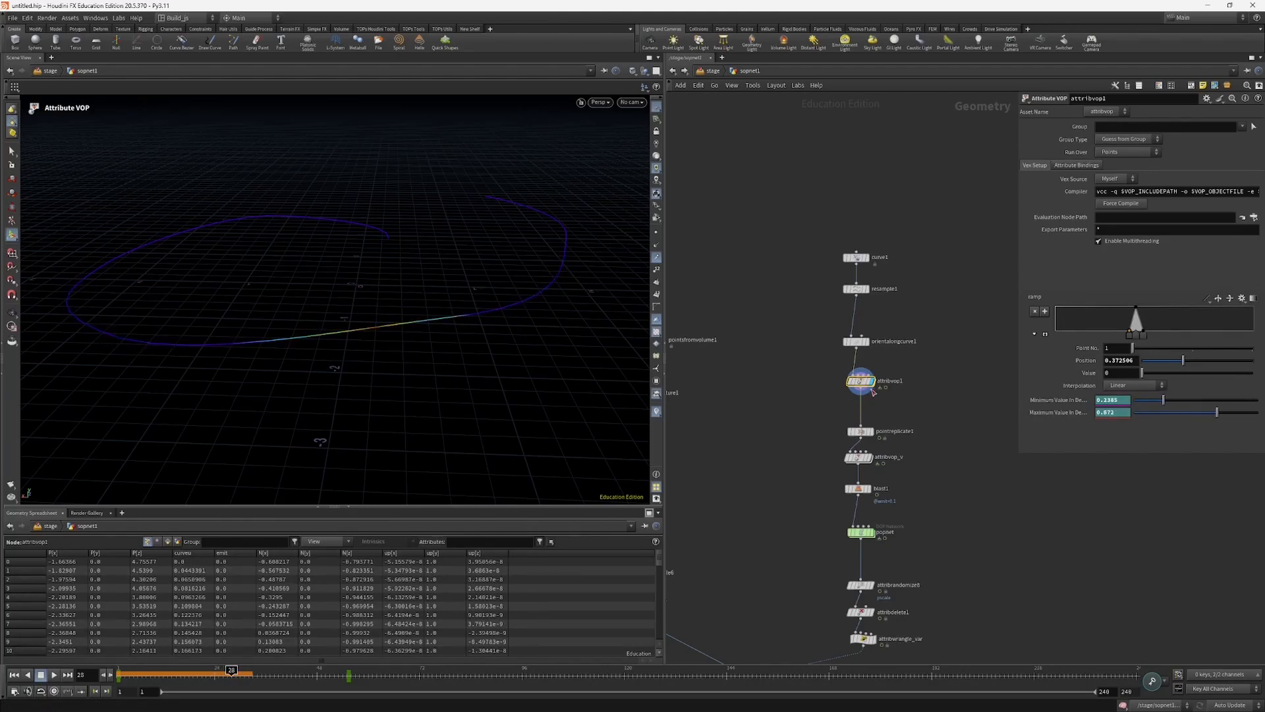
# Step: Move attribvop1's ramp point 1 to position 0.385 with a value of 0.0416667
pyautogui.press('i')
pyautogui.moveTo(885, 473); pyautogui.dragTo(891, 478)
pyautogui.moveTo(1127, 333)
pyautogui.mouseDown()
pyautogui.moveTo(1103, 334)
pyautogui.moveTo(1139, 329)
pyautogui.moveTo(1128, 333)
pyautogui.mouseUp()
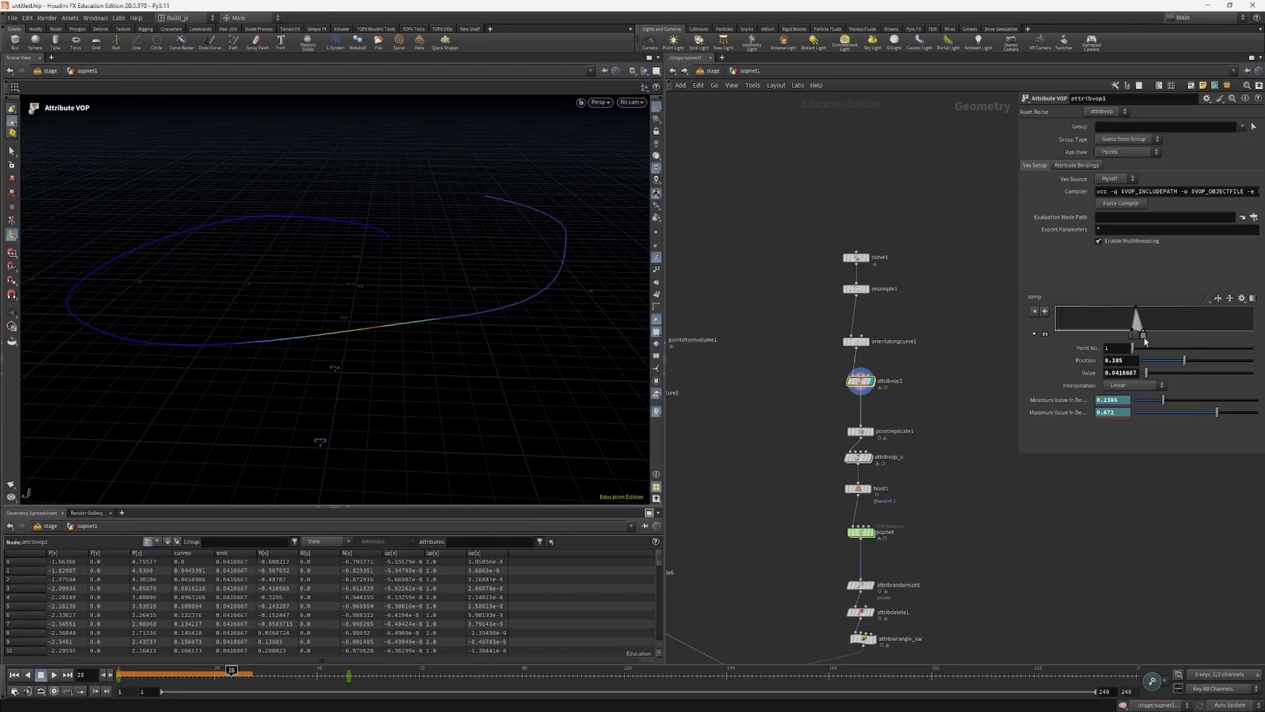
pyautogui.click(1141, 336)
# Step: Display pointreplicate1 and examine the scattered points along with its shape and noise settings
pyautogui.moveTo(770, 404); pyautogui.dragTo(763, 360, button='middle')
pyautogui.click(852, 388)
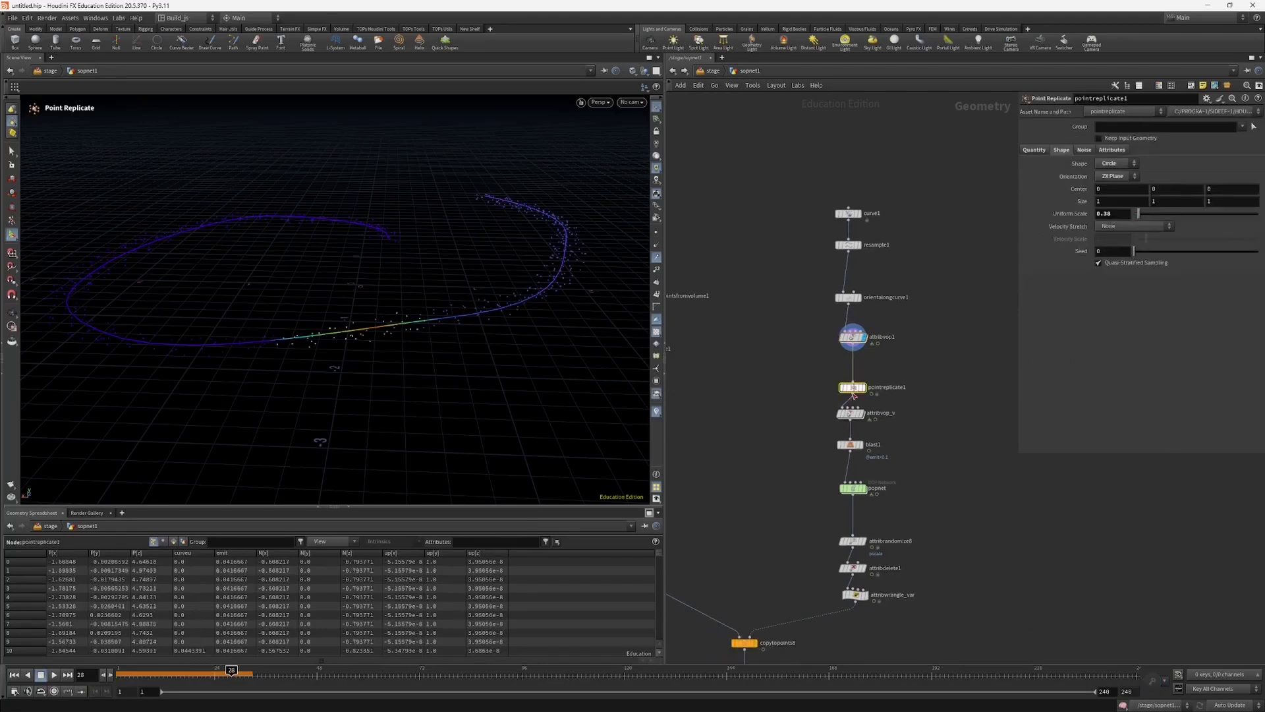
pyautogui.click(863, 387)
pyautogui.moveTo(861, 387); pyautogui.dragTo(856, 373)
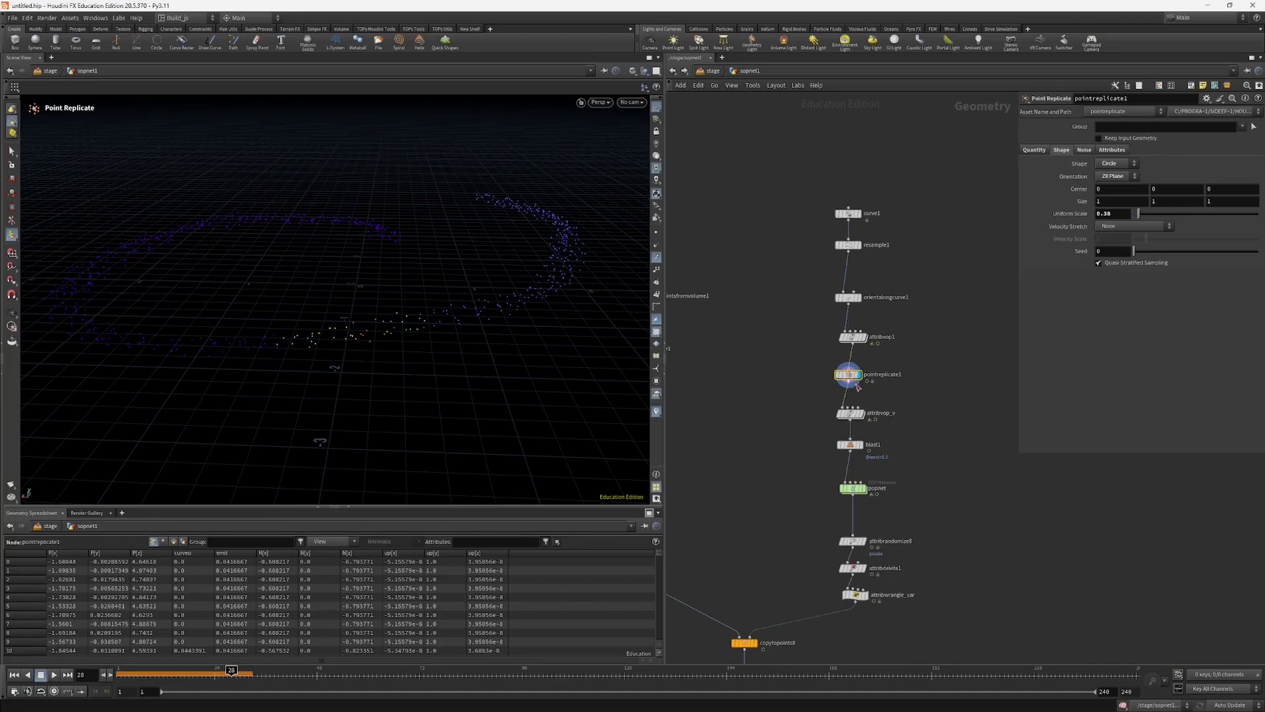
pyautogui.press('Escape')
pyautogui.moveTo(347, 336); pyautogui.dragTo(453, 290)
pyautogui.press('Return')
pyautogui.moveTo(417, 251); pyautogui.dragTo(452, 314)
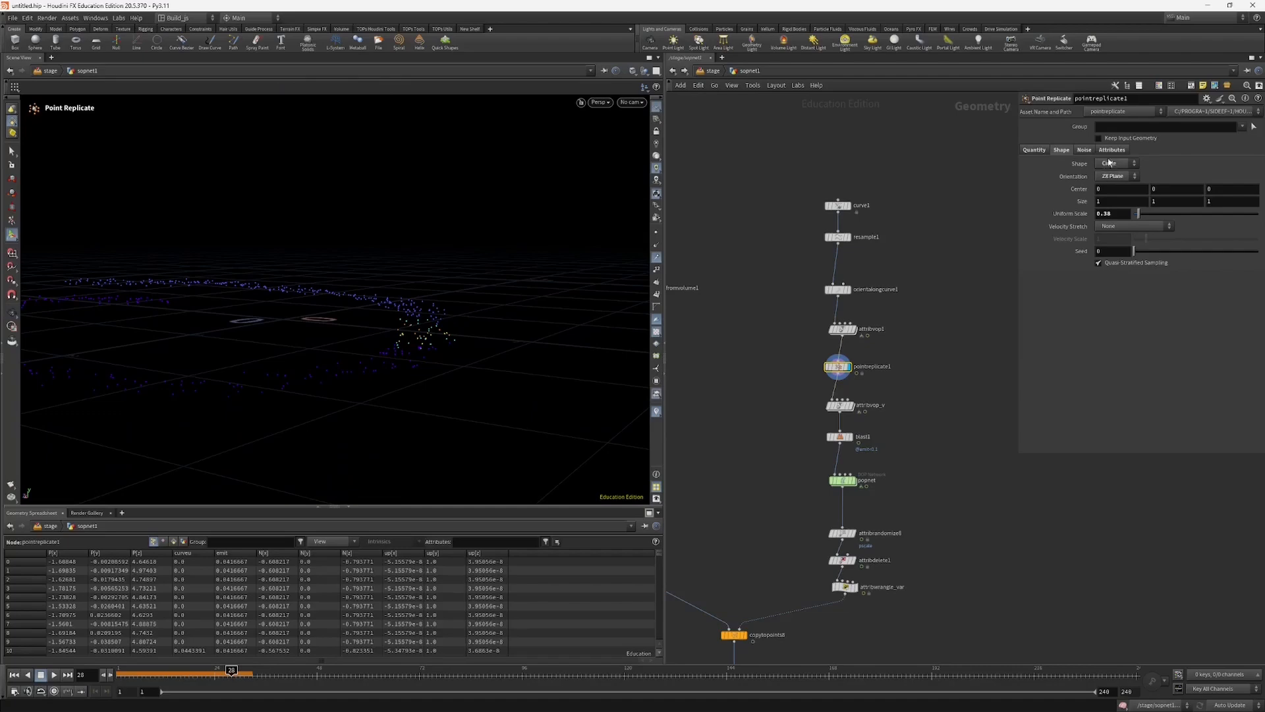
pyautogui.click(1084, 150)
pyautogui.click(1118, 165)
pyautogui.keyDown('alt'); pyautogui.moveTo(366, 290); pyautogui.dragTo(375, 344); pyautogui.keyUp('alt')
pyautogui.moveTo(715, 374); pyautogui.dragTo(720, 339, button='middle')
# Step: Display attribvop_v and examine the velocity vectors on the replicated points
pyautogui.click(844, 371)
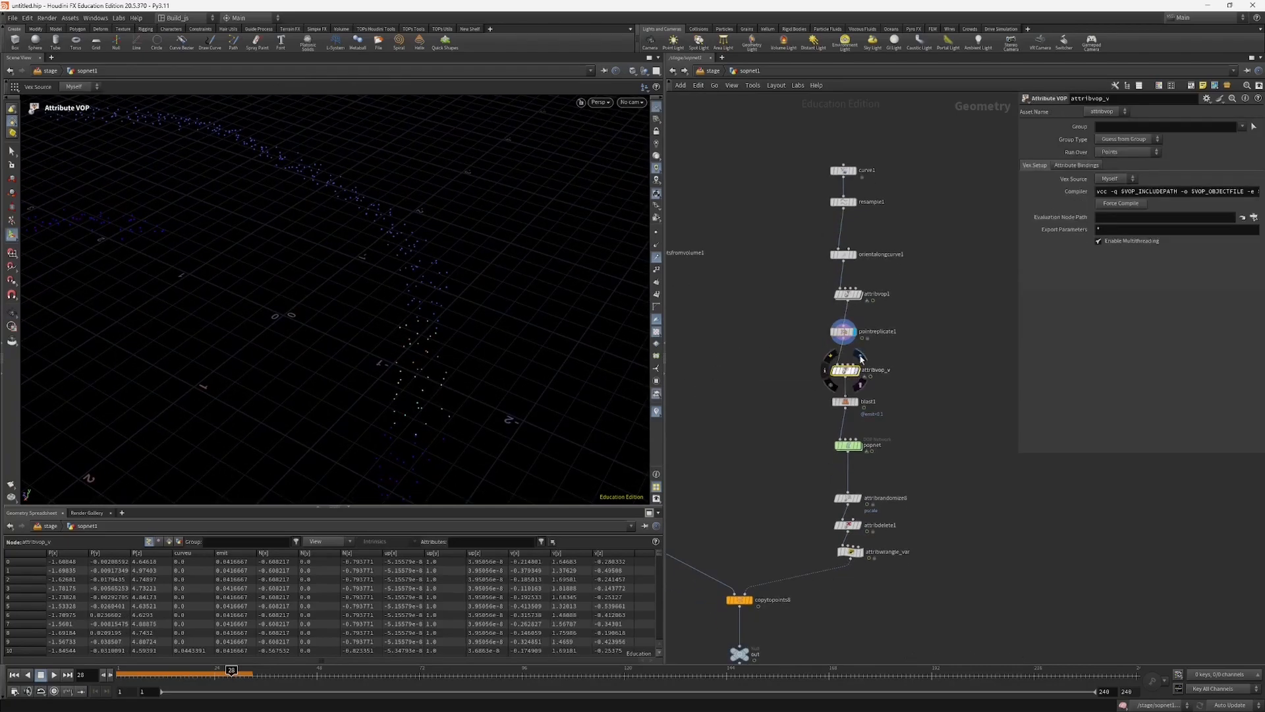
pyautogui.click(856, 371)
pyautogui.keyDown('alt'); pyautogui.moveTo(410, 356); pyautogui.dragTo(326, 330); pyautogui.keyUp('alt')
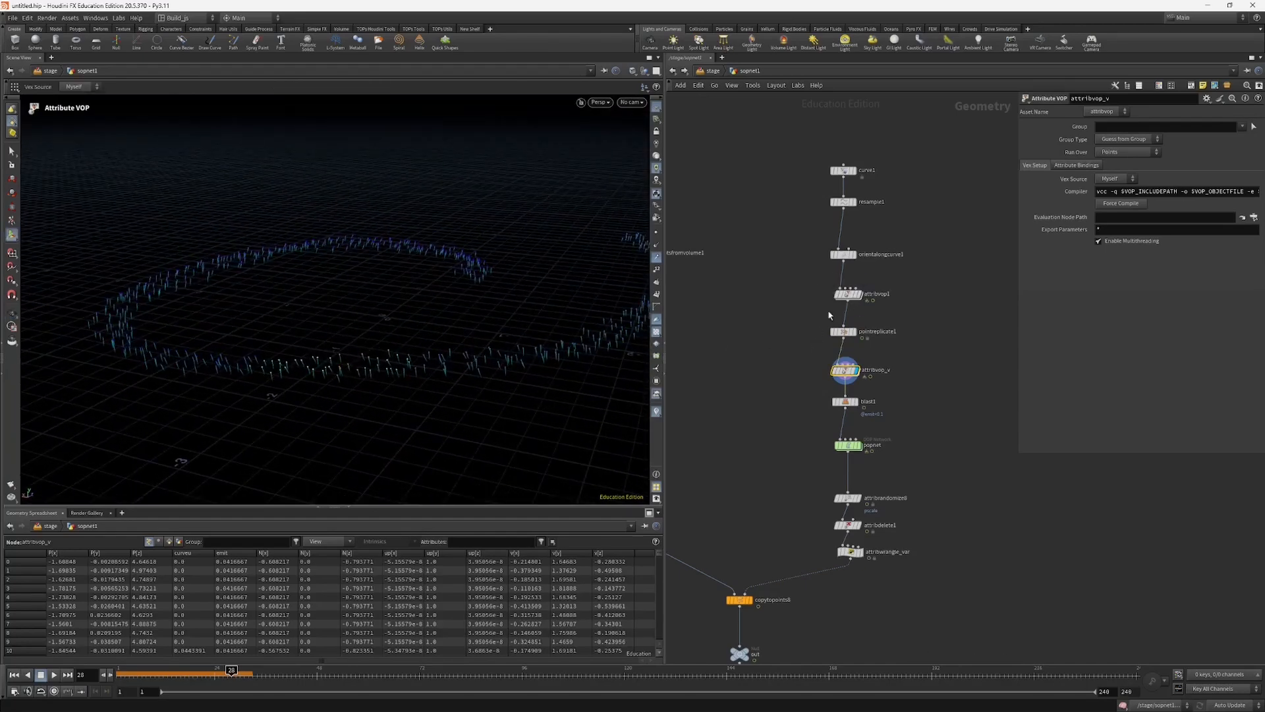
# Step: Show the point normals on pointreplicate1 and compare them with the velocities from attribvop_v
pyautogui.click(832, 331)
pyautogui.click(654, 249)
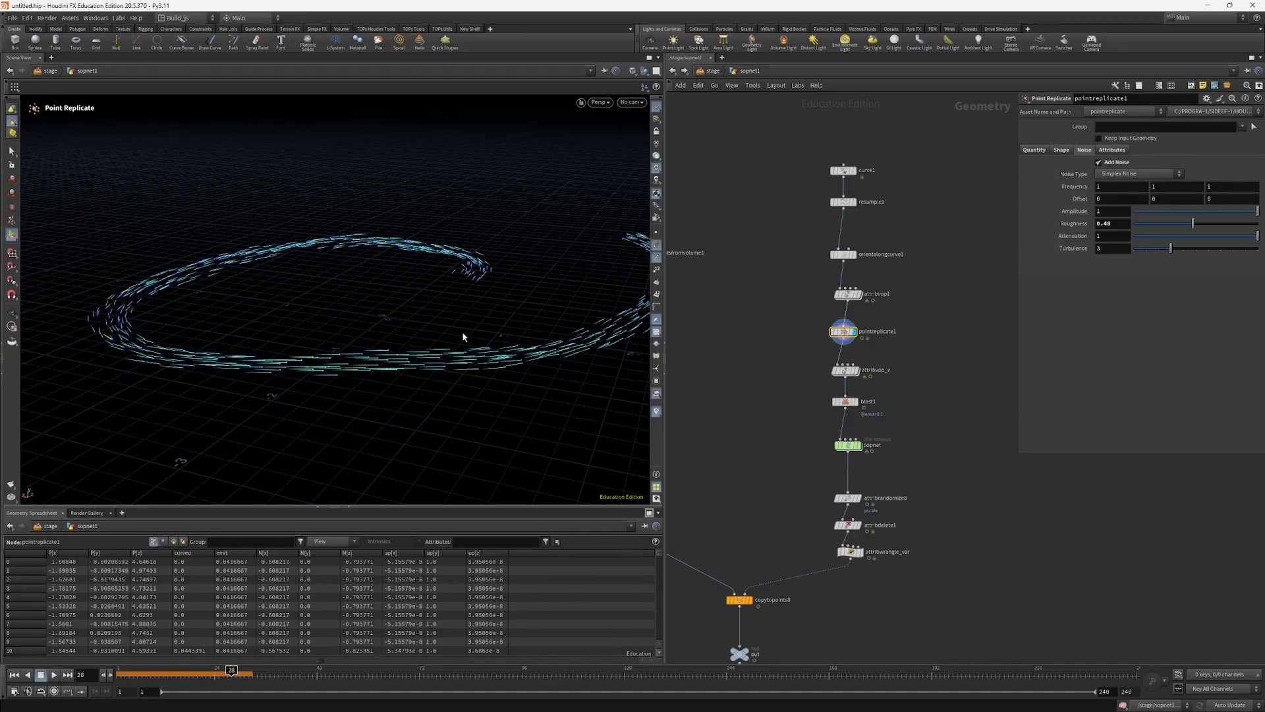
pyautogui.keyDown('alt'); pyautogui.moveTo(464, 335); pyautogui.dragTo(459, 354); pyautogui.keyUp('alt')
pyautogui.moveTo(793, 367); pyautogui.dragTo(857, 385)
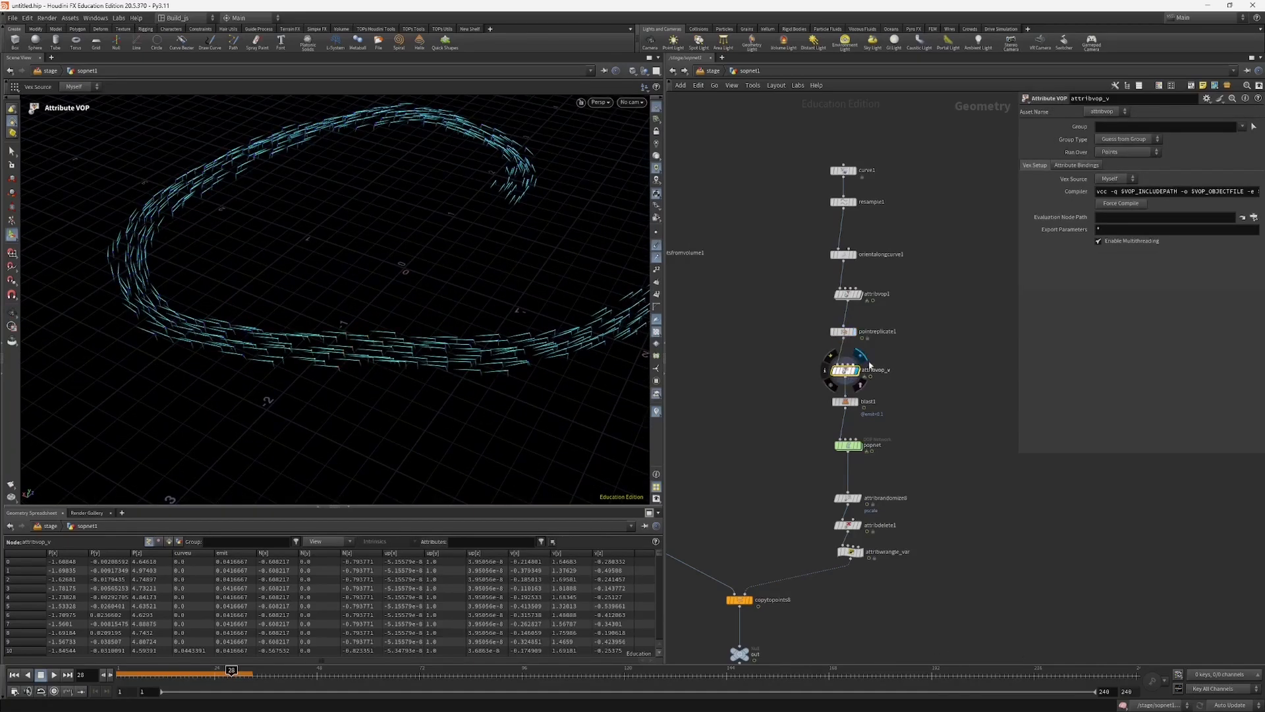
pyautogui.click(856, 371)
# Step: Open attribvop_v's network and compare the upward constant input1 with the normal and velocity vectors in the viewport
pyautogui.moveTo(922, 371); pyautogui.dragTo(868, 451, button='middle')
pyautogui.press('i')
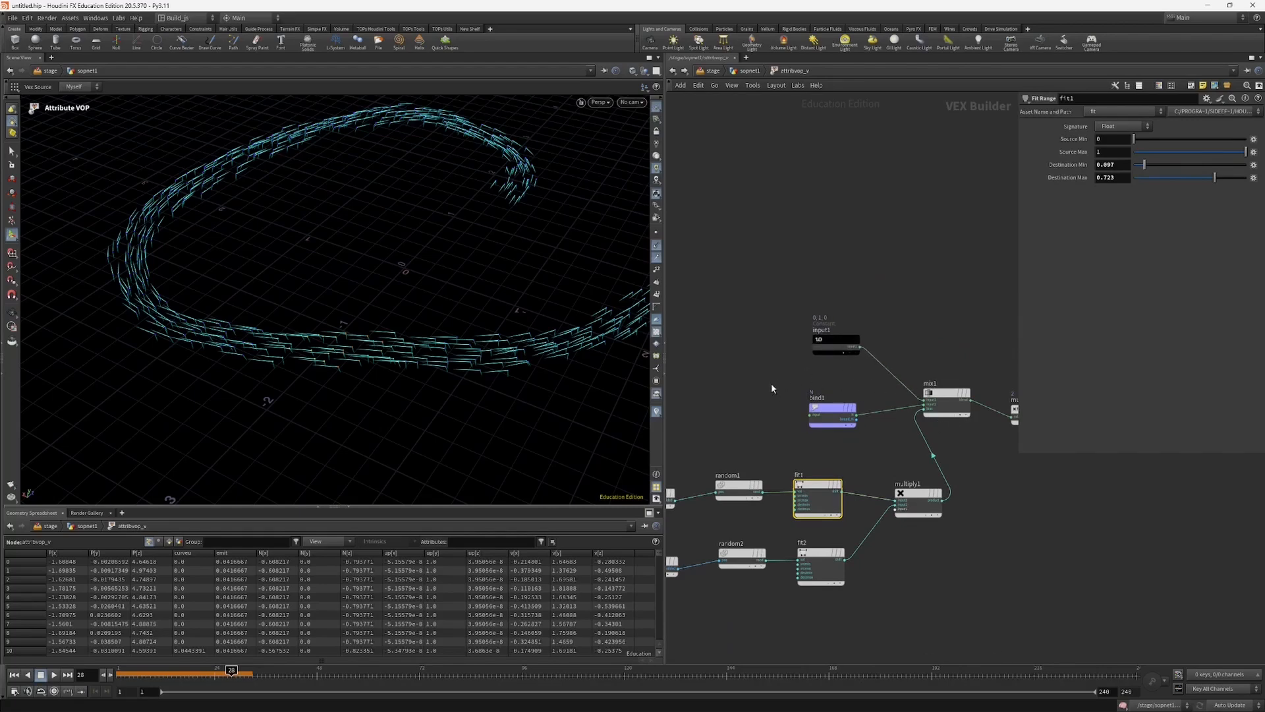
pyautogui.moveTo(772, 384); pyautogui.dragTo(828, 435)
pyautogui.moveTo(802, 344); pyautogui.dragTo(824, 317)
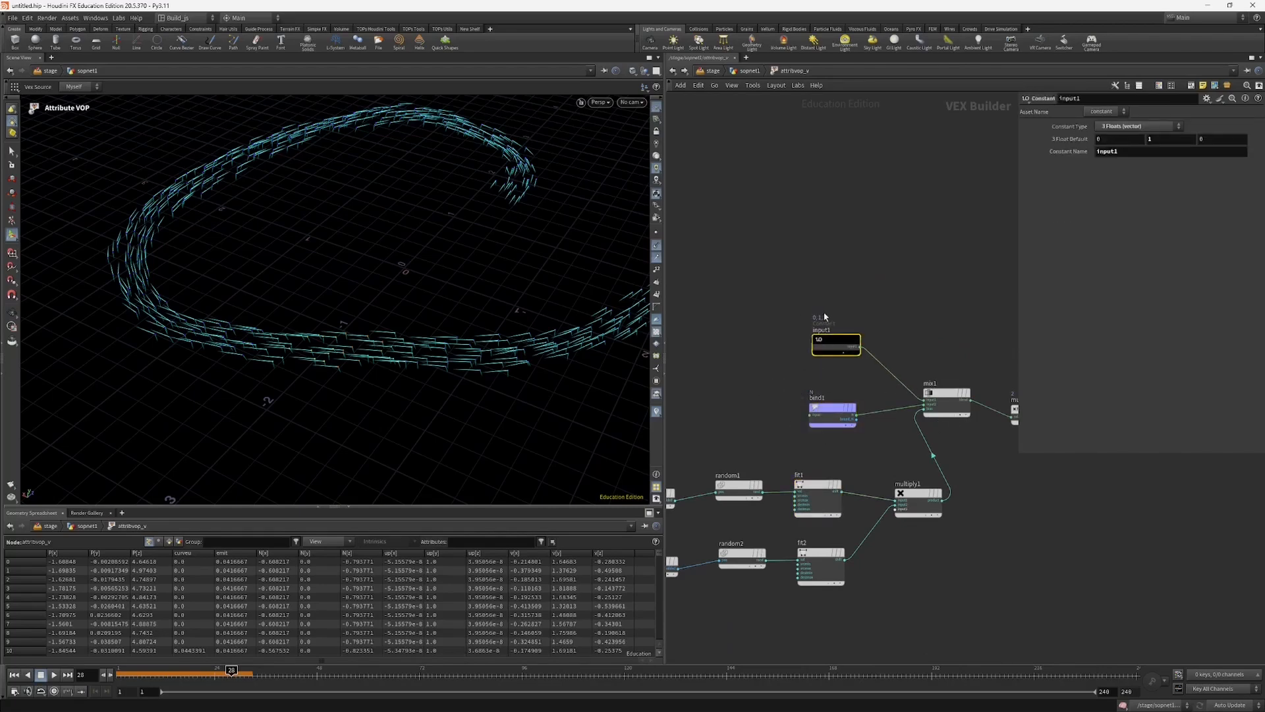
pyautogui.keyDown('alt'); pyautogui.moveTo(493, 319); pyautogui.dragTo(481, 243); pyautogui.keyUp('alt')
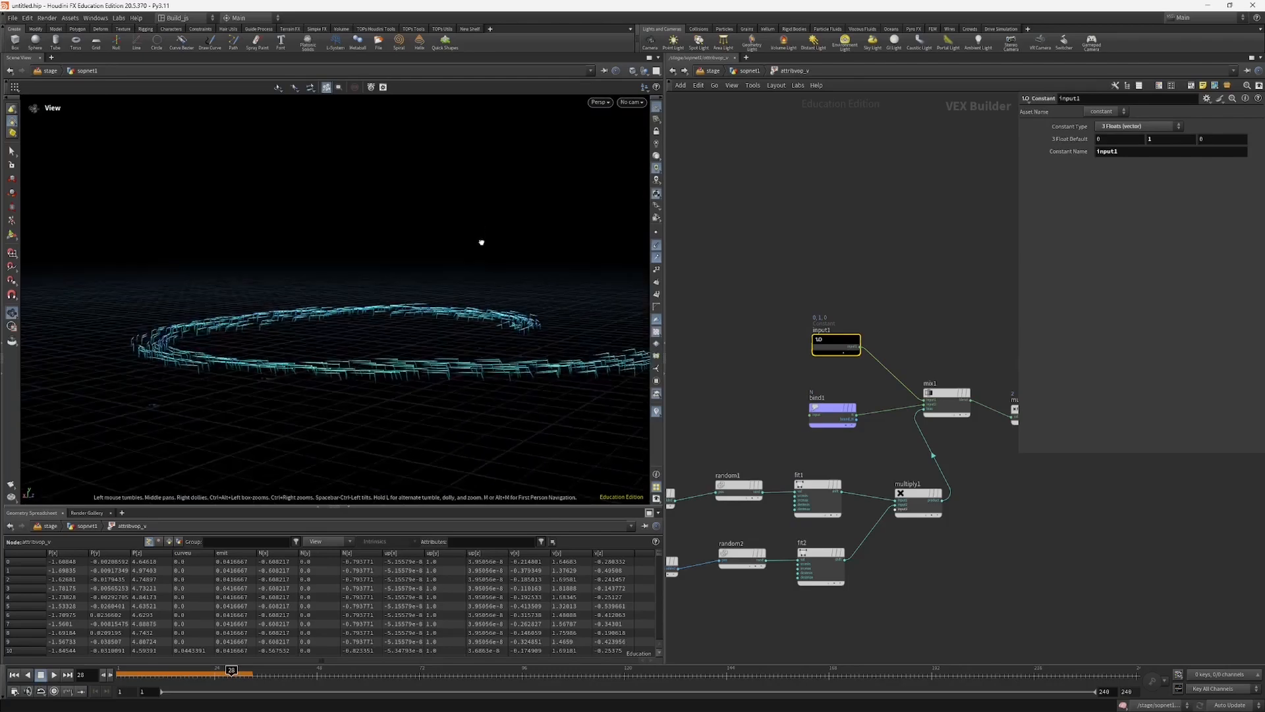
pyautogui.scroll(4, 618, 263)
pyautogui.keyDown('alt'); pyautogui.moveTo(441, 395); pyautogui.dragTo(443, 365); pyautogui.keyUp('alt')
pyautogui.keyDown('alt'); pyautogui.moveTo(443, 365); pyautogui.dragTo(499, 429, button='right'); pyautogui.keyUp('alt')
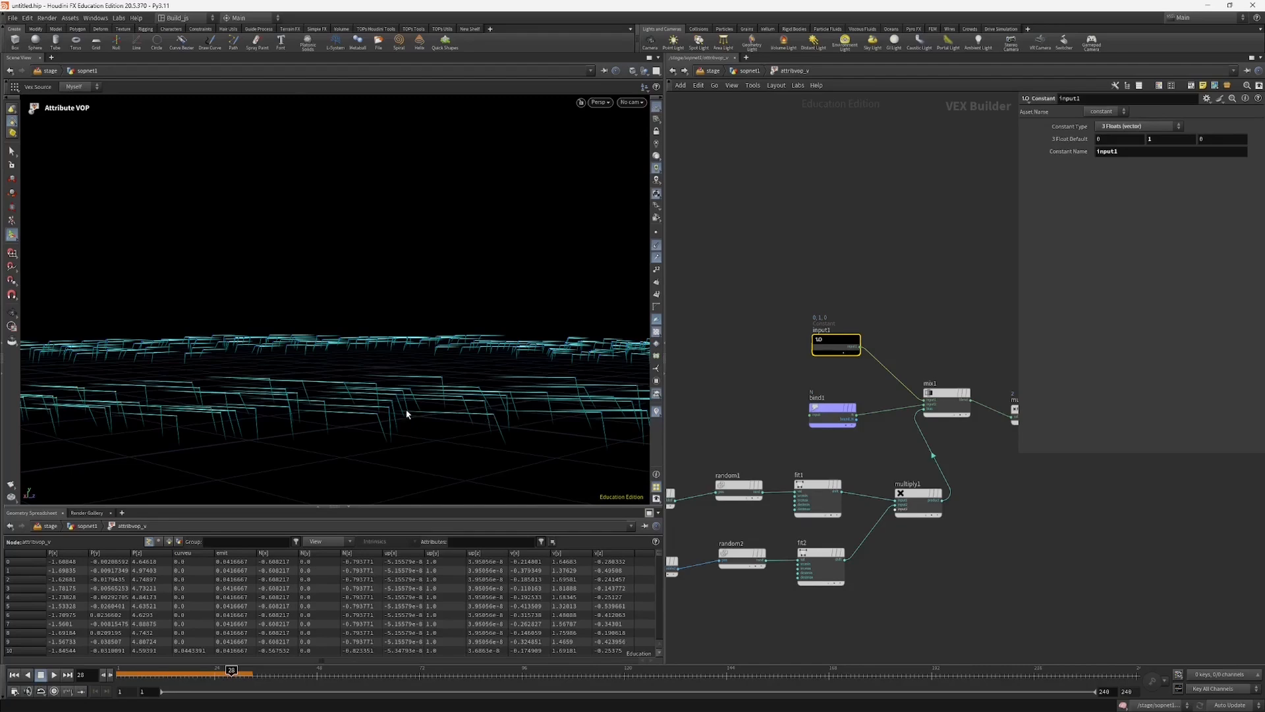
pyautogui.keyDown('alt'); pyautogui.moveTo(407, 414); pyautogui.dragTo(434, 414); pyautogui.keyUp('alt')
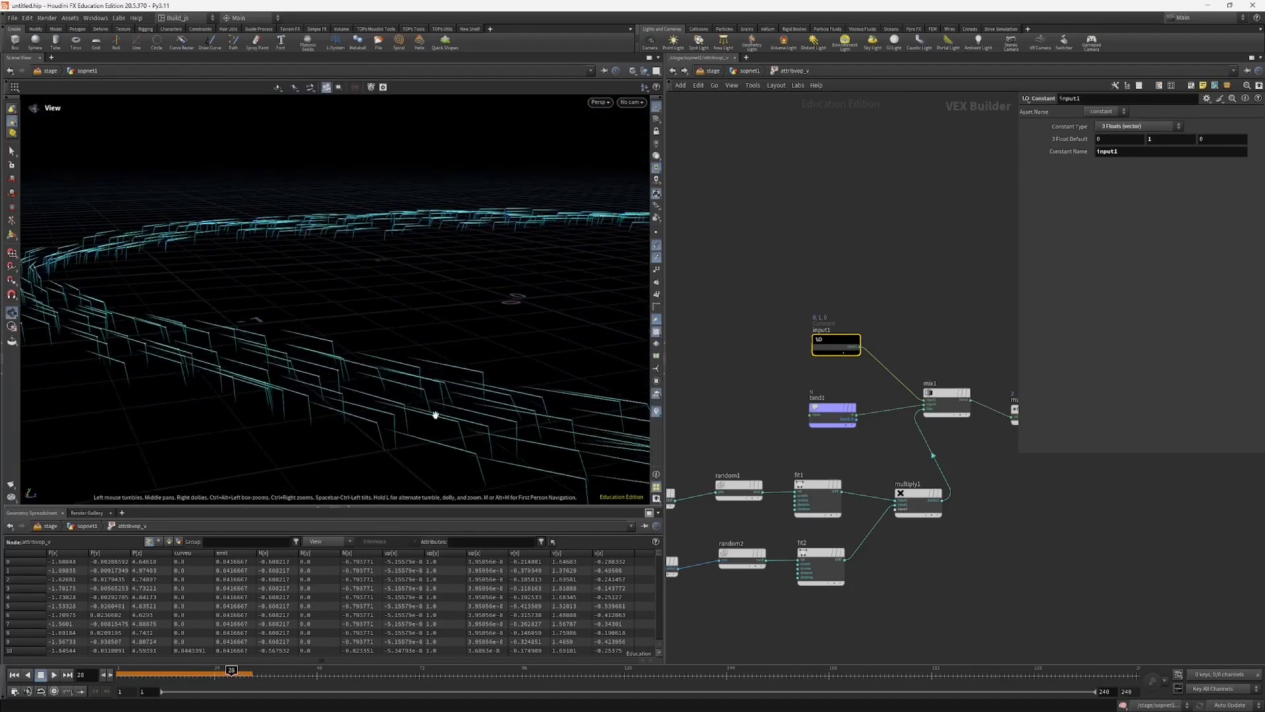
pyautogui.moveTo(197, 378); pyautogui.dragTo(363, 380)
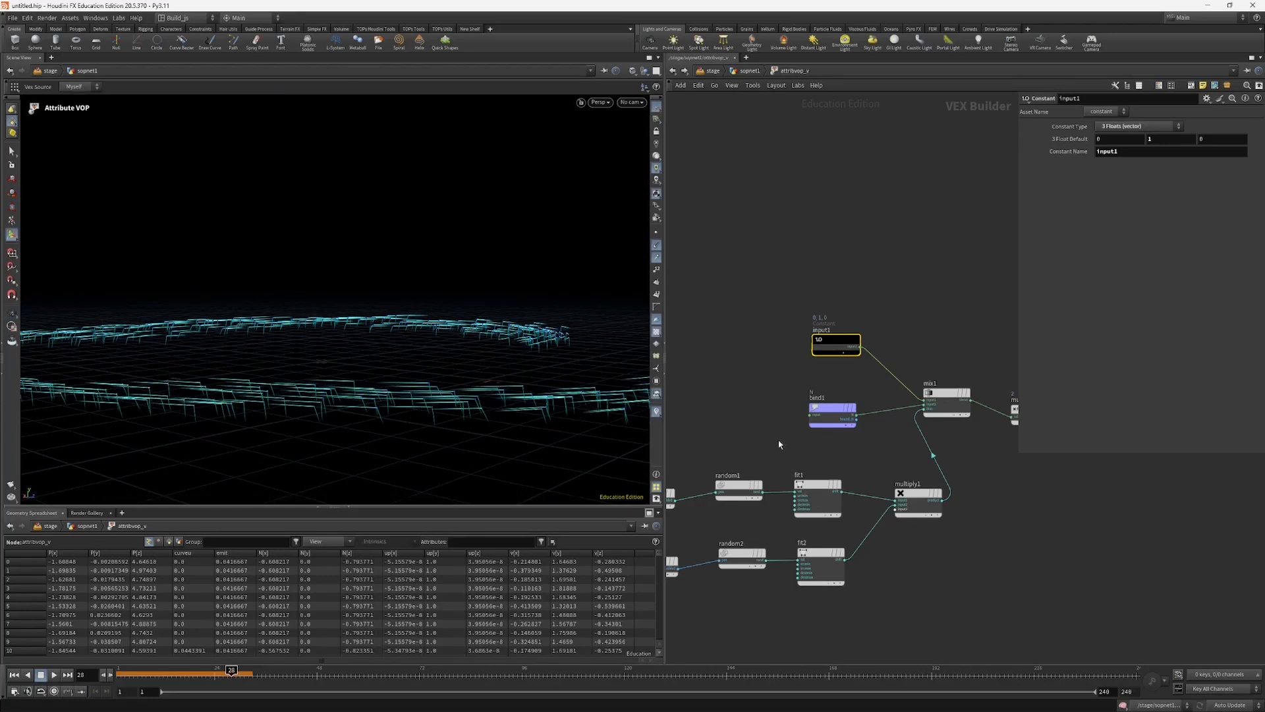
# Step: Adjust fit1's destination maximum and set fit2's destination minimum to 0.678
pyautogui.click(817, 499)
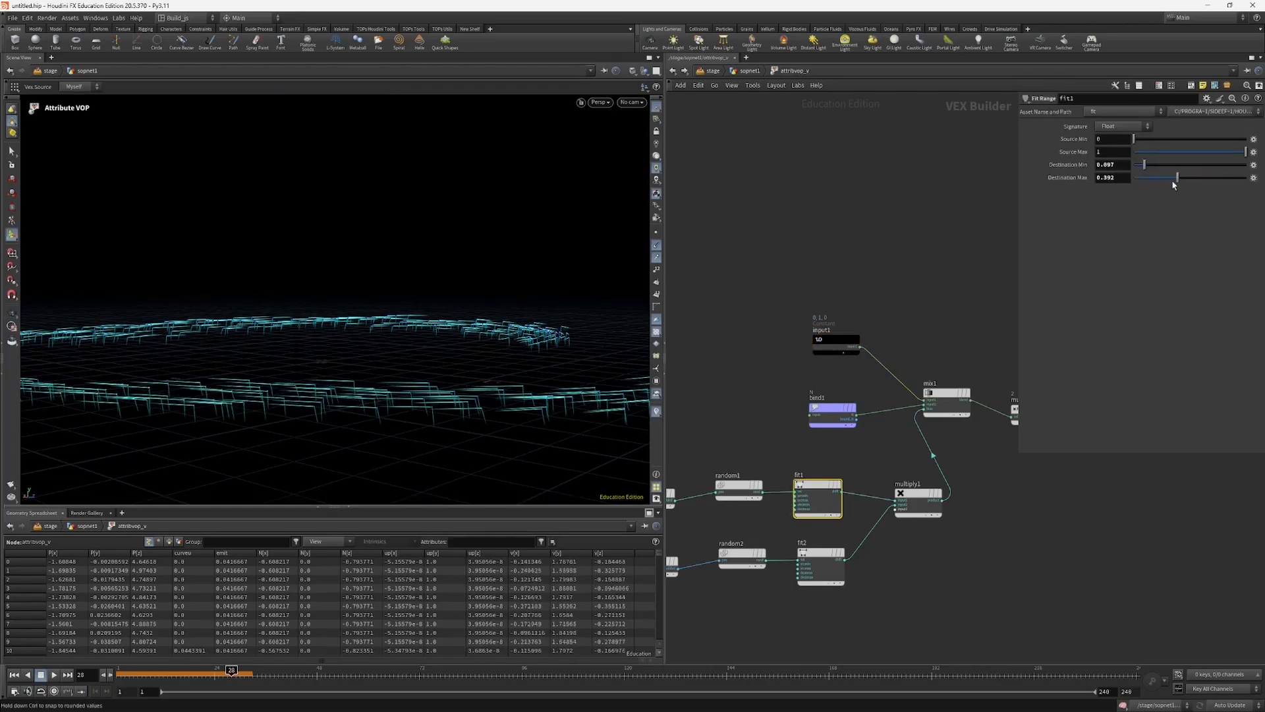
pyautogui.moveTo(1211, 186); pyautogui.dragTo(1175, 170)
pyautogui.keyDown('alt'); pyautogui.moveTo(463, 428); pyautogui.dragTo(560, 343); pyautogui.keyUp('alt')
pyautogui.click(834, 559)
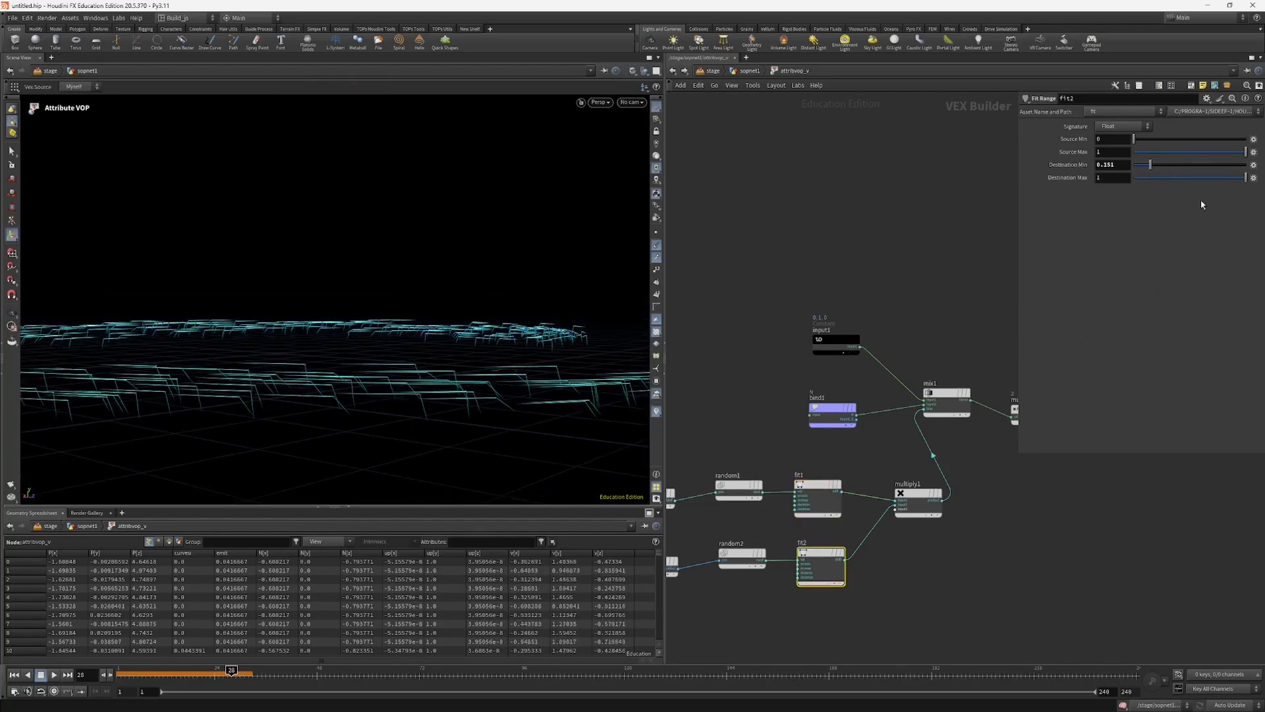
pyautogui.moveTo(1152, 166); pyautogui.dragTo(1210, 164)
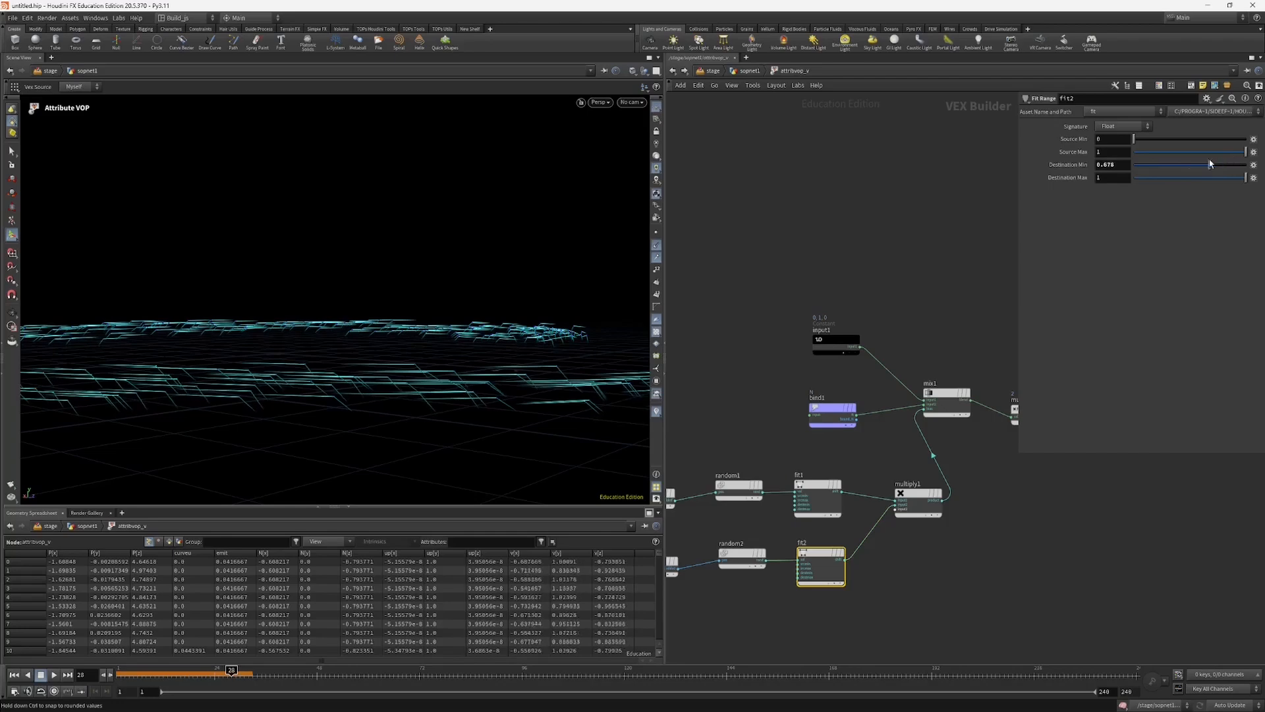
pyautogui.keyDown('alt'); pyautogui.moveTo(350, 403); pyautogui.dragTo(205, 441); pyautogui.keyUp('alt')
pyautogui.press('u')
pyautogui.click(855, 388)
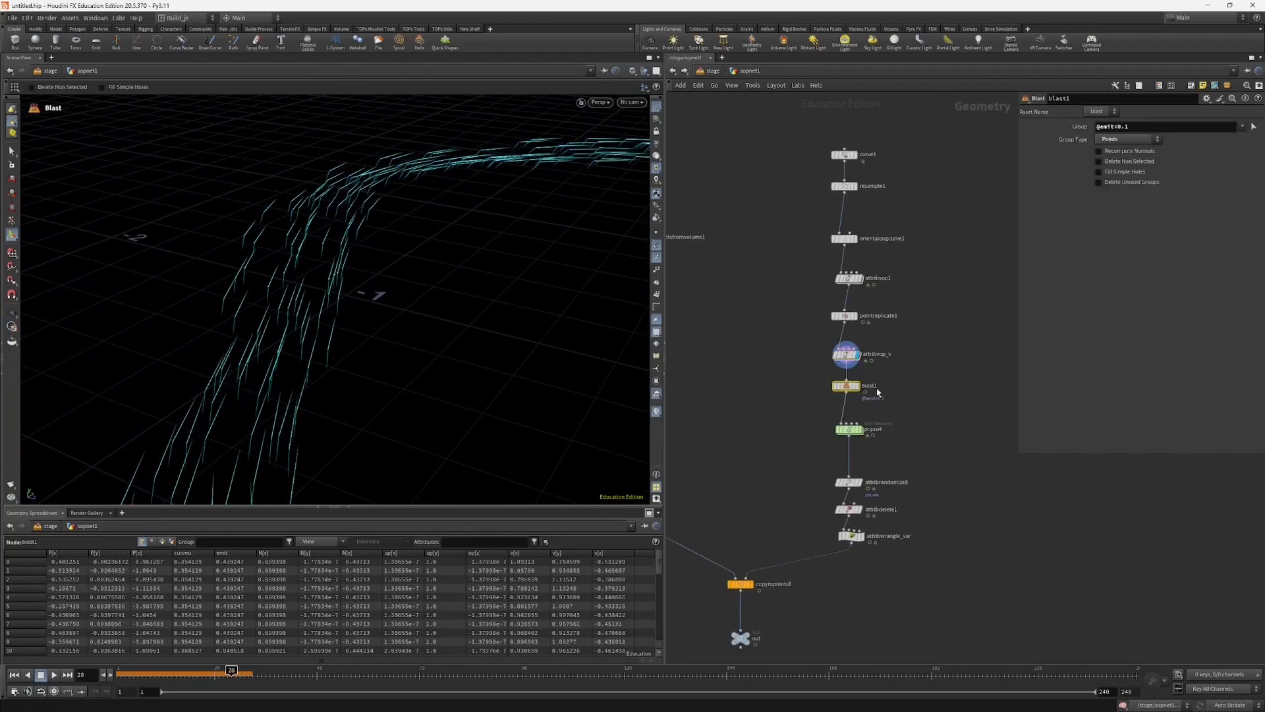
pyautogui.click(859, 389)
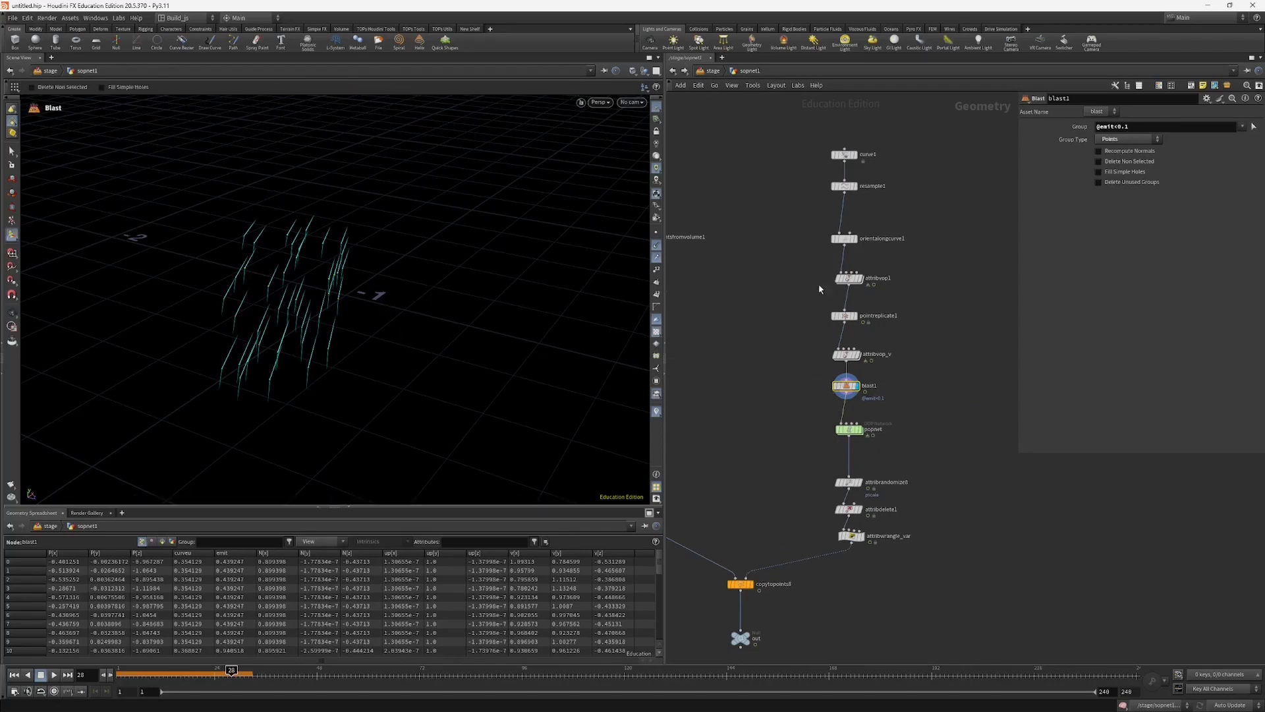
# Step: Open attribvop1's network and examine the ramp that feeds the emit bind
pyautogui.click(849, 280)
pyautogui.doubleClick(849, 284)
pyautogui.moveTo(883, 381); pyautogui.dragTo(660, 423, button='middle')
pyautogui.click(861, 505)
pyautogui.moveTo(860, 506); pyautogui.dragTo(894, 493)
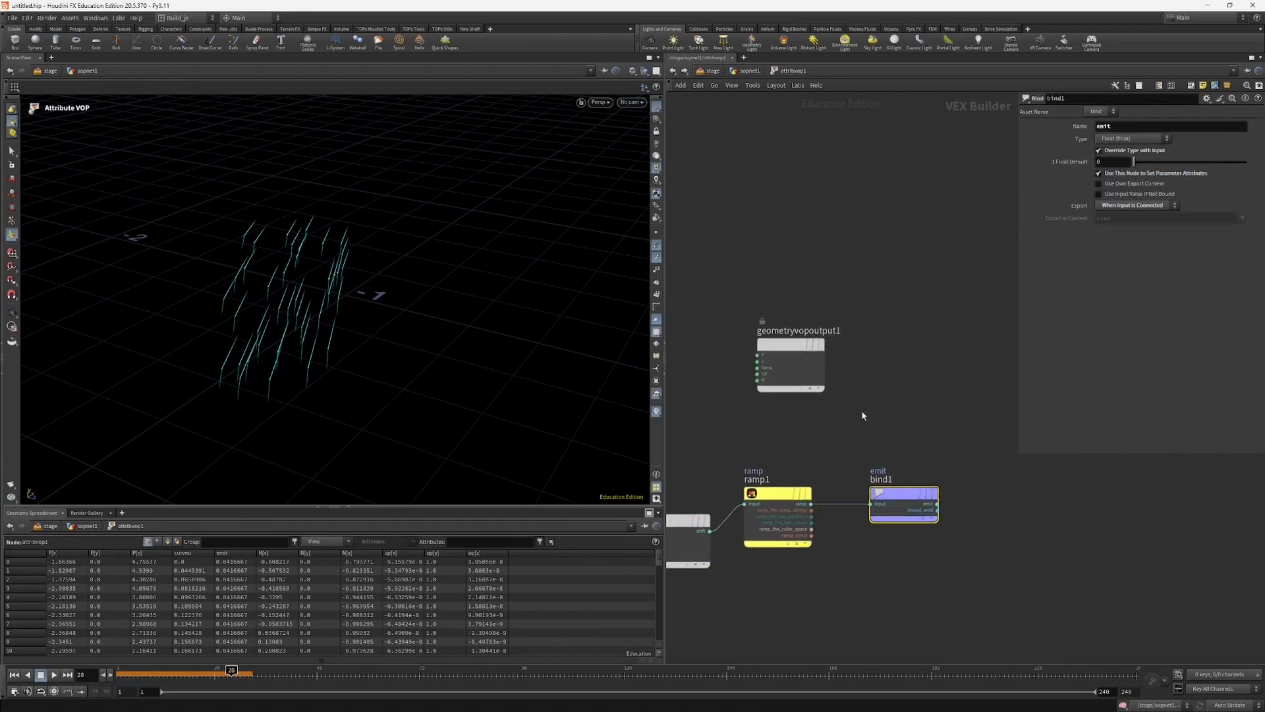
# Step: Return to the geometry network, display popnet and scrub its particle simulation from frame 1 to frame 38
pyautogui.click(752, 71)
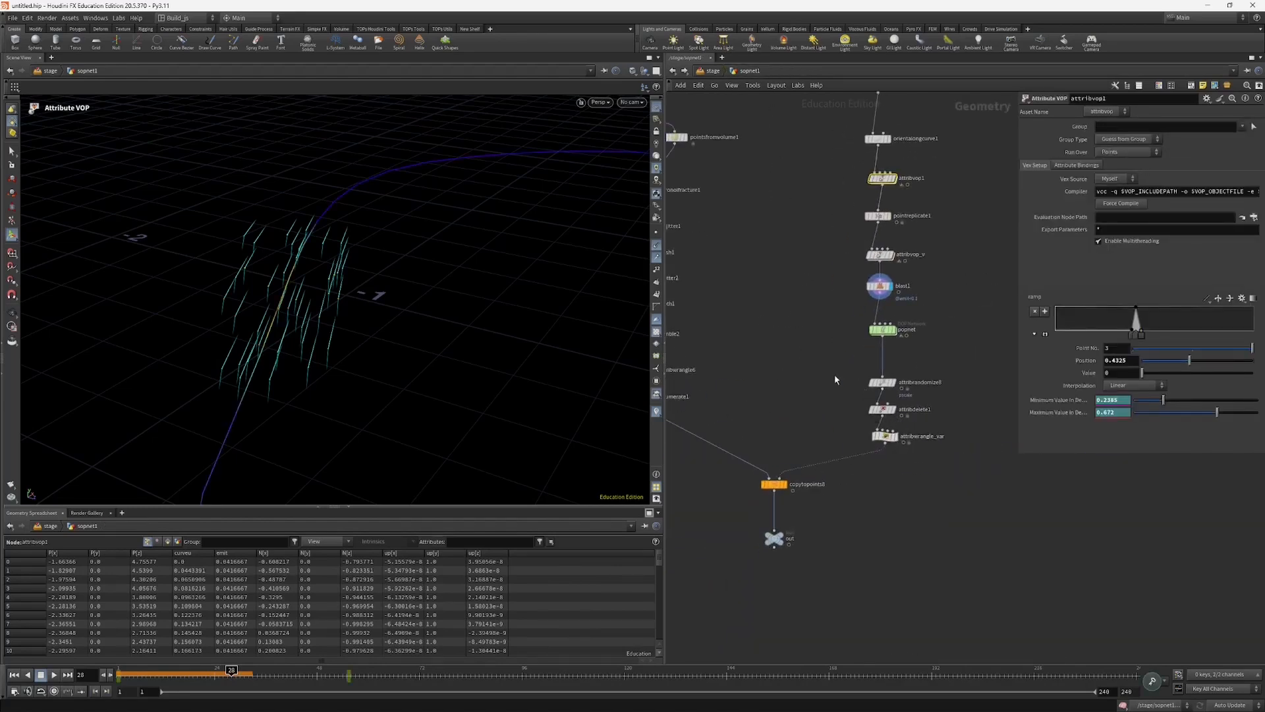
pyautogui.click(883, 329)
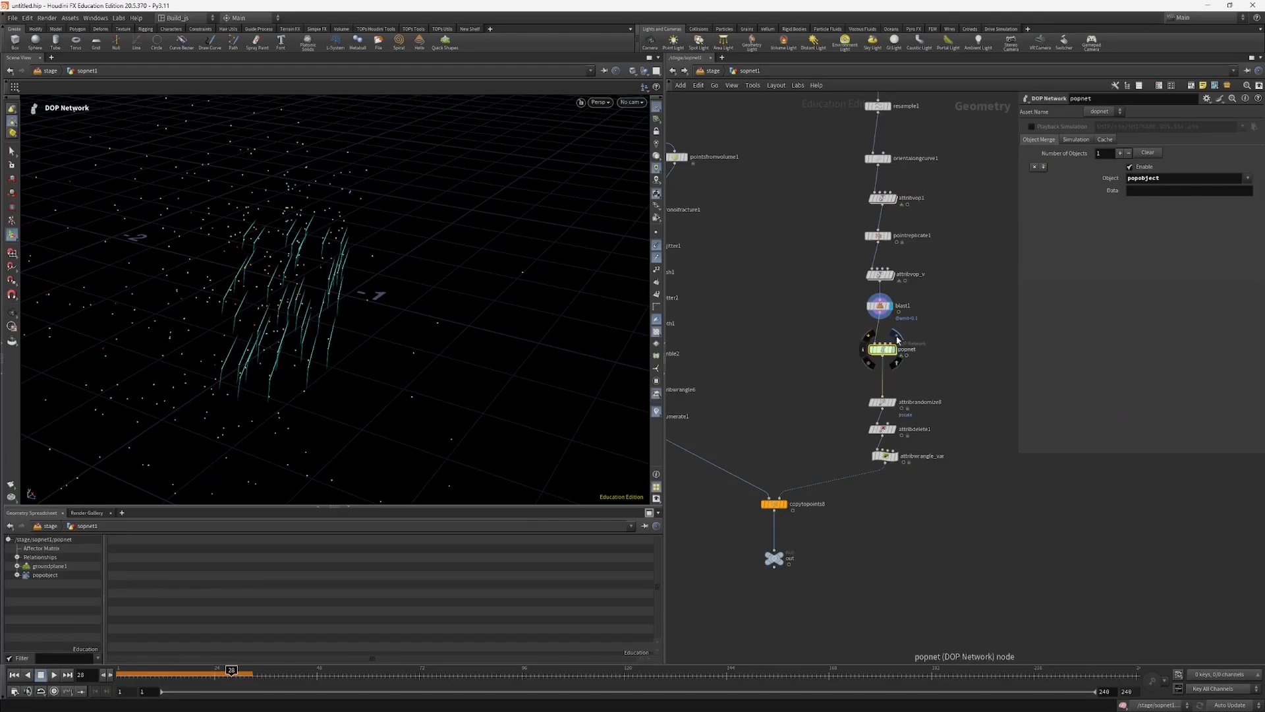
pyautogui.click(14, 675)
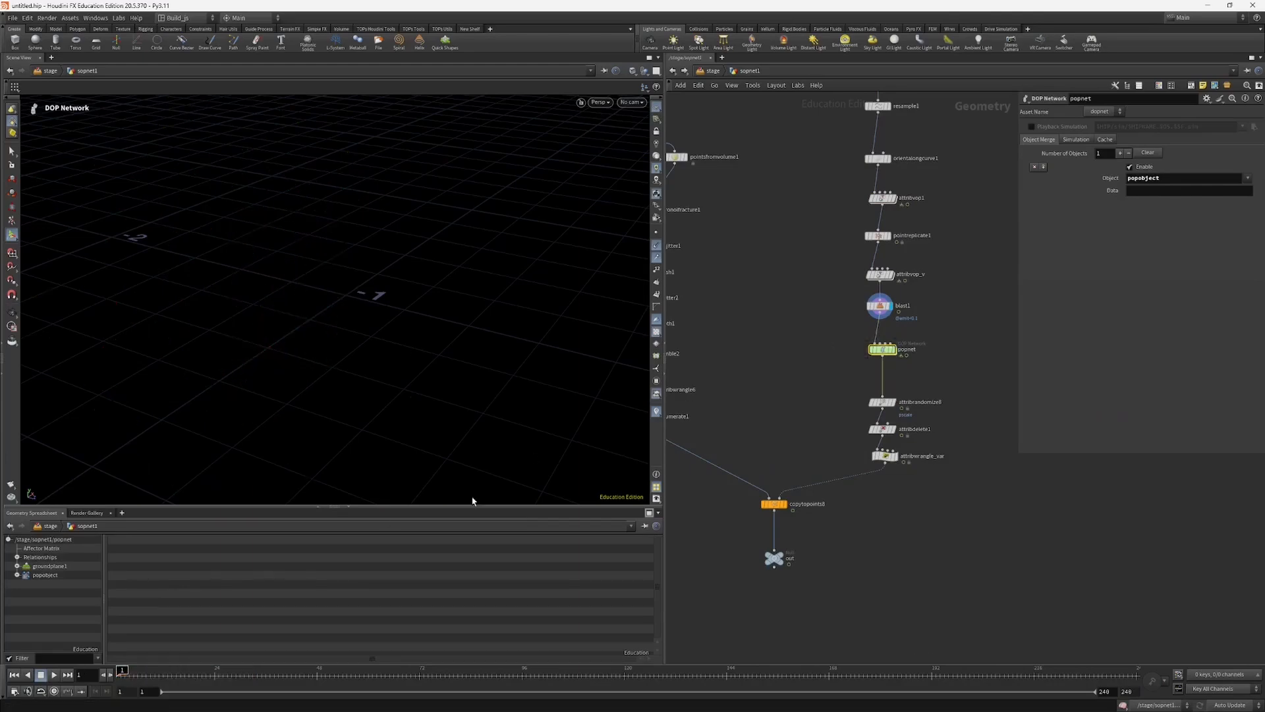
pyautogui.click(894, 349)
pyautogui.keyDown('alt'); pyautogui.moveTo(592, 332); pyautogui.dragTo(257, 382, button='right'); pyautogui.keyUp('alt')
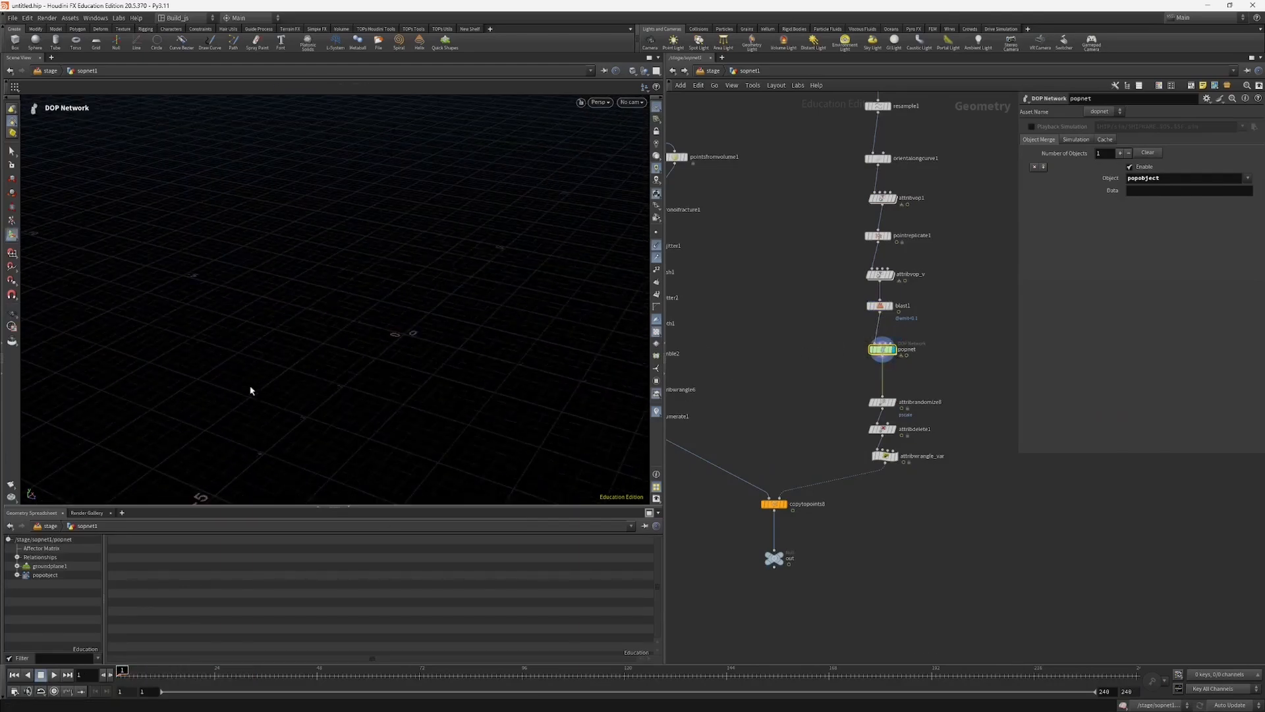
pyautogui.press('Up')
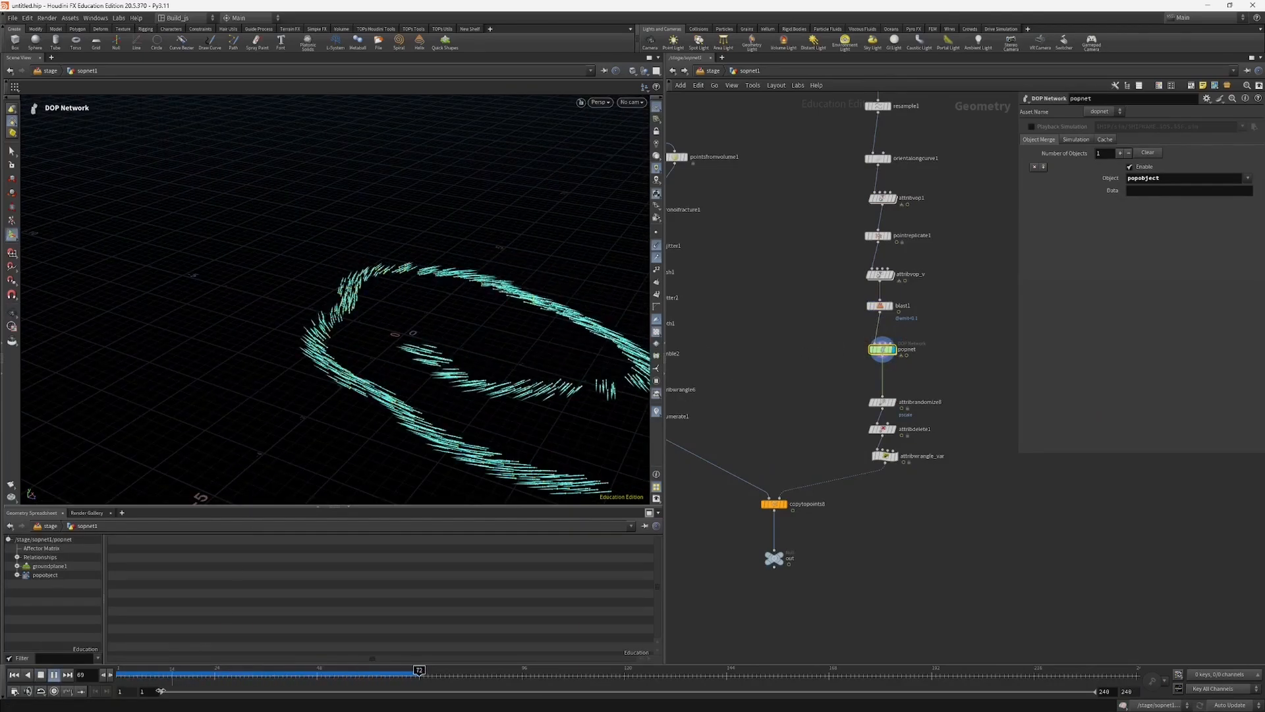
pyautogui.moveTo(178, 673); pyautogui.dragTo(275, 655)
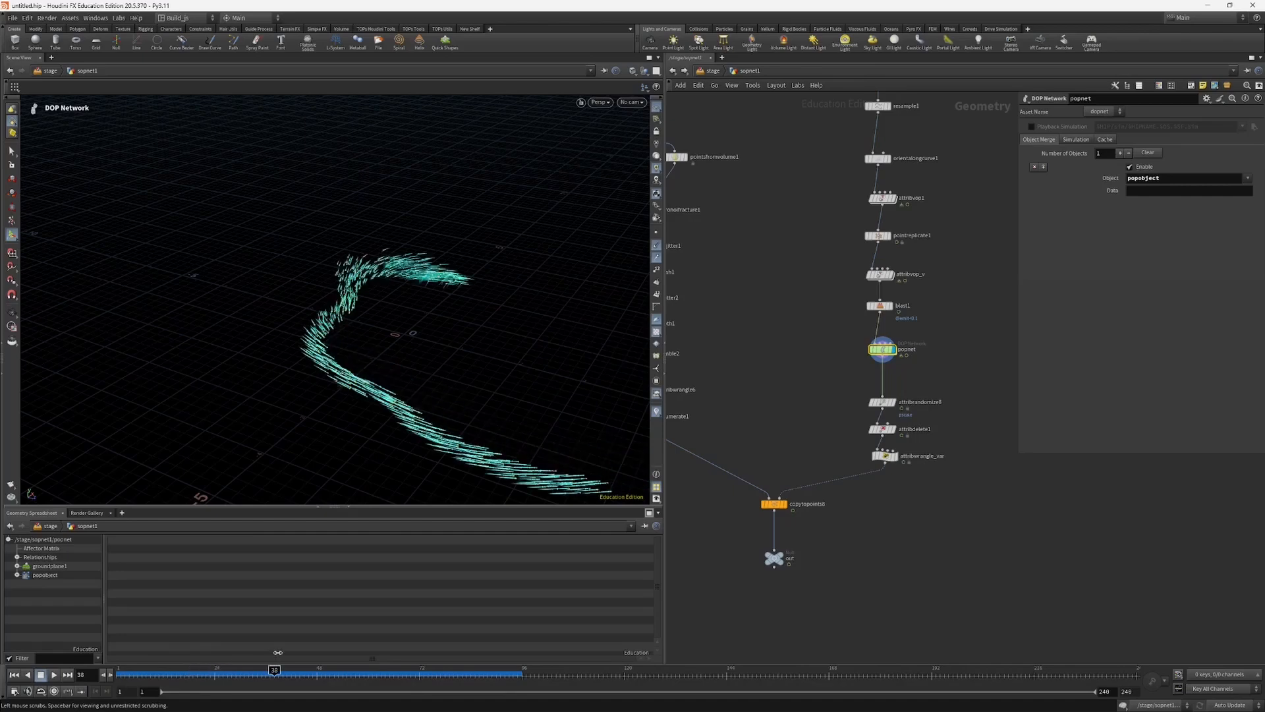
# Step: Turn off the vector displays in the viewport and scrub to frame 47 to examine the particles along the spiral
pyautogui.keyDown('alt'); pyautogui.moveTo(450, 352); pyautogui.dragTo(390, 310); pyautogui.keyUp('alt')
pyautogui.click(656, 256)
pyautogui.click(655, 245)
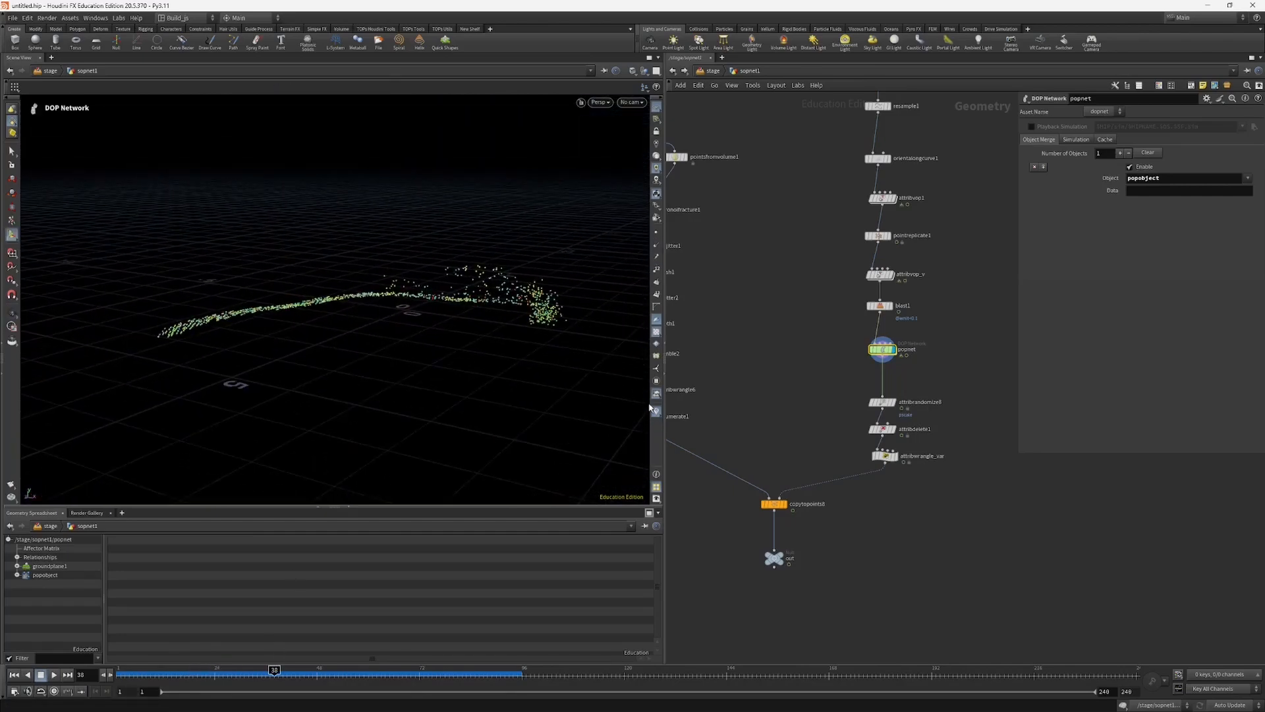
pyautogui.keyDown('alt'); pyautogui.moveTo(377, 376); pyautogui.dragTo(443, 355); pyautogui.keyUp('alt')
pyautogui.moveTo(146, 674); pyautogui.dragTo(317, 623)
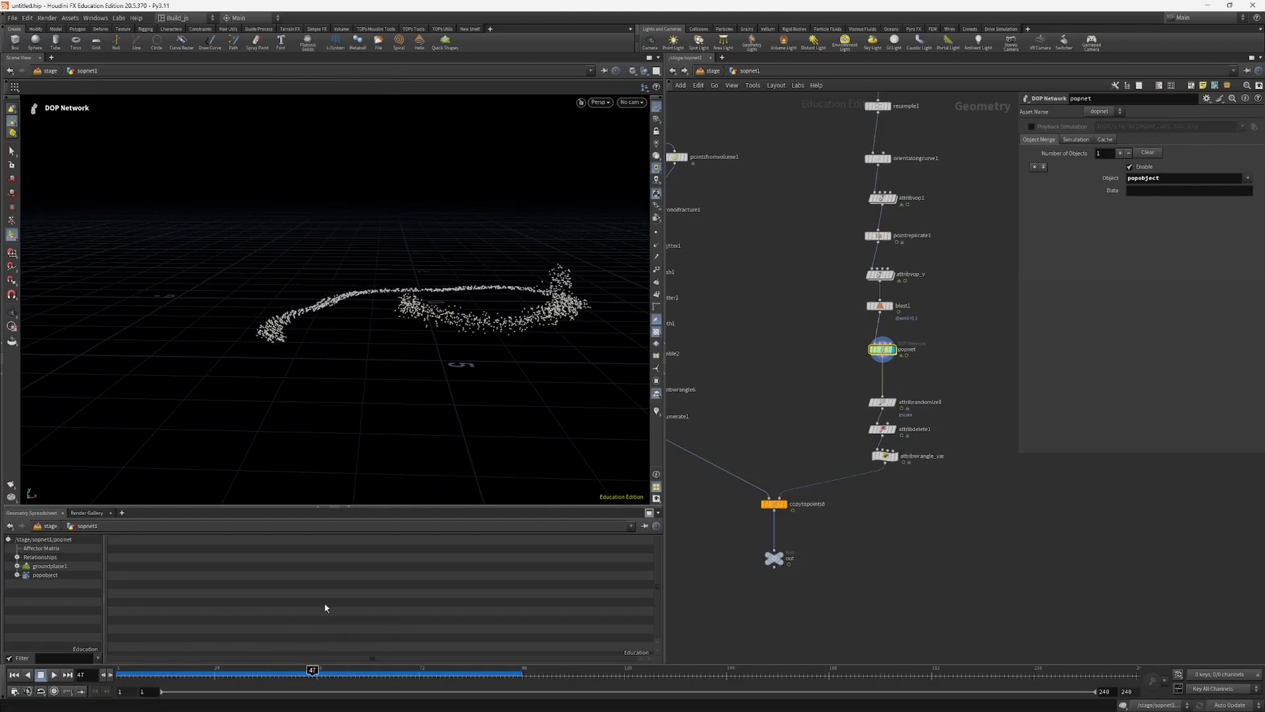
pyautogui.keyDown('alt'); pyautogui.moveTo(489, 316); pyautogui.dragTo(432, 362); pyautogui.keyUp('alt')
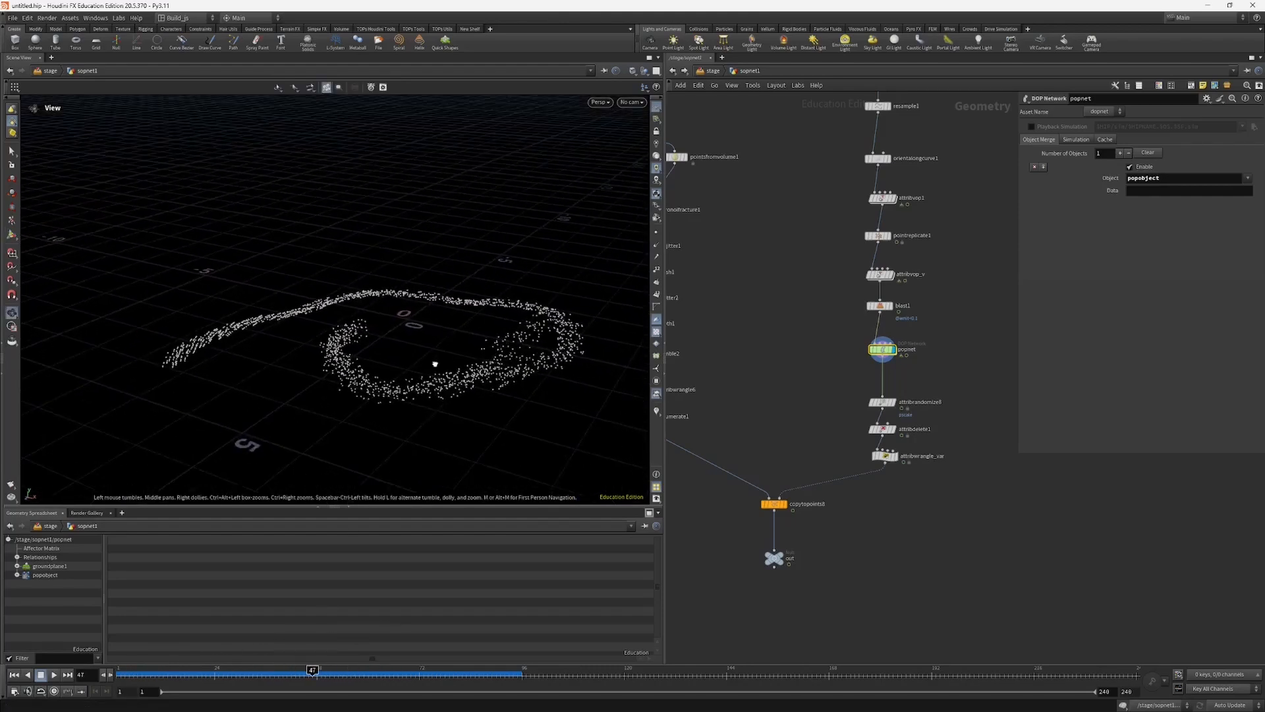
# Step: Open popnet's network and review the settings of source_first_input, popproperty1 and gravity1
pyautogui.moveTo(824, 354); pyautogui.dragTo(775, 344, button='middle')
pyautogui.doubleClick(822, 340)
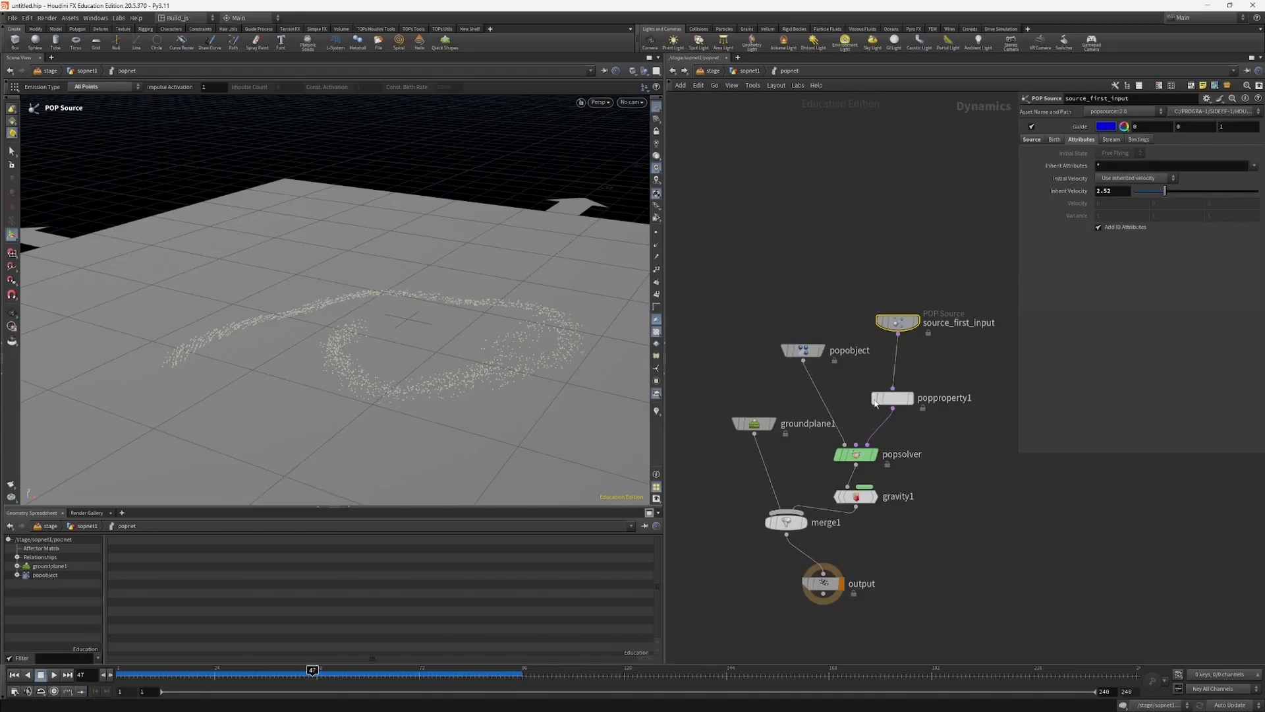
pyautogui.moveTo(897, 322); pyautogui.dragTo(892, 314)
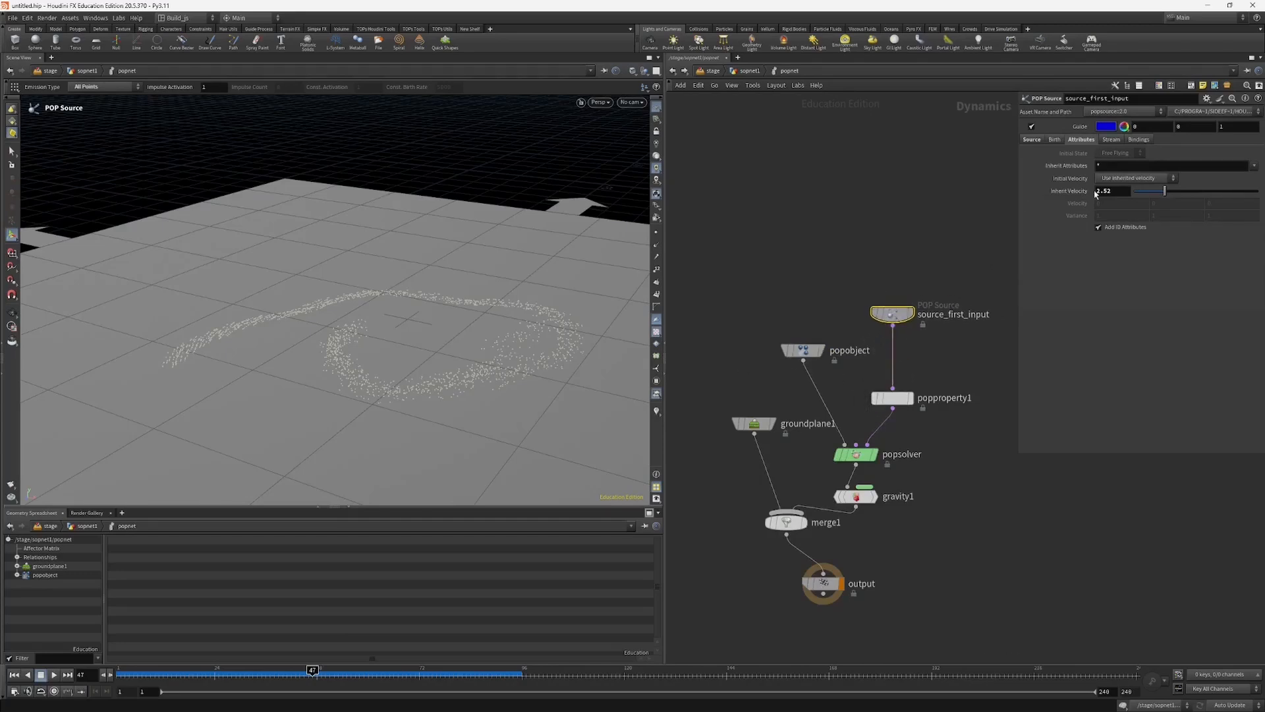
pyautogui.click(1033, 140)
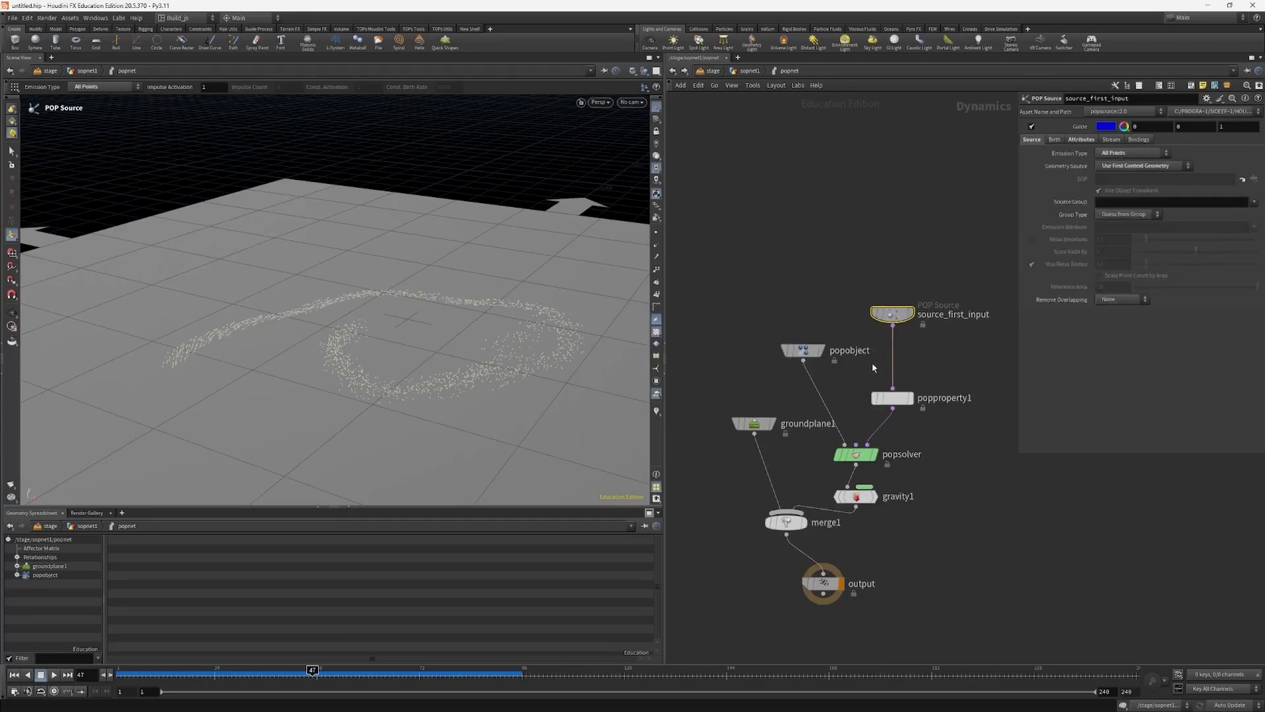
pyautogui.moveTo(892, 397); pyautogui.dragTo(892, 391)
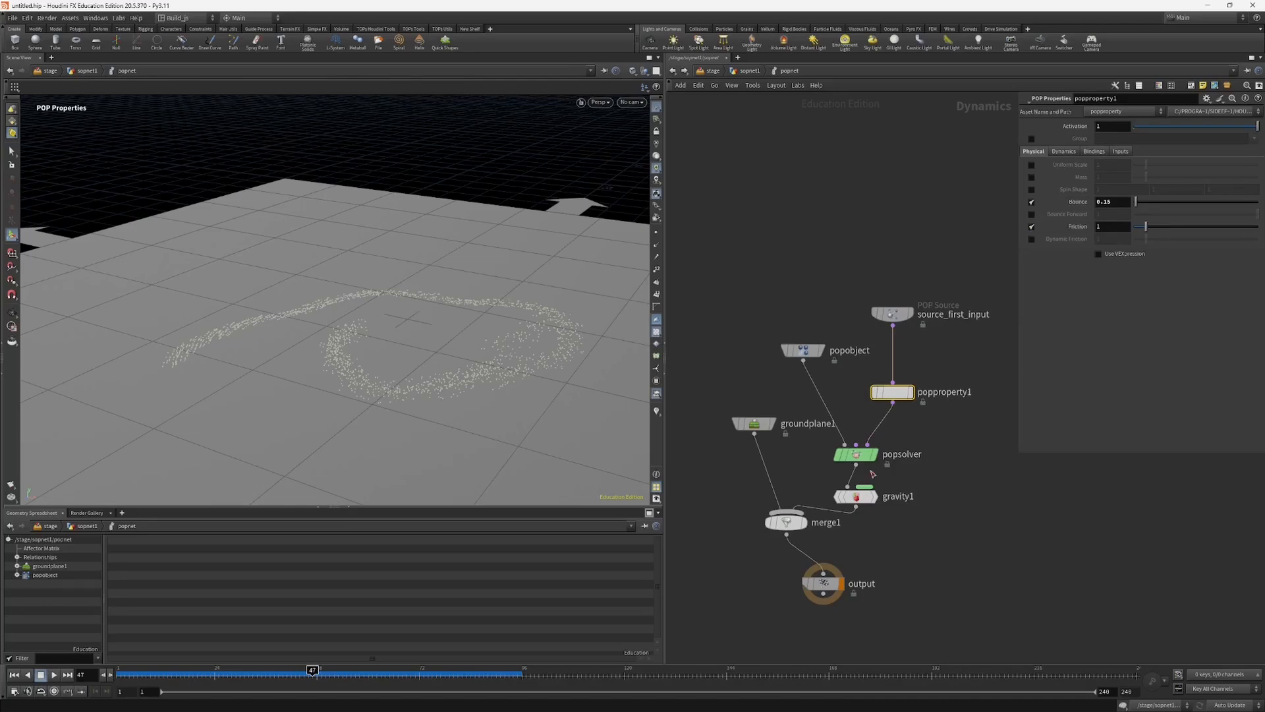
pyautogui.moveTo(856, 496); pyautogui.dragTo(856, 487)
pyautogui.moveTo(766, 554); pyautogui.dragTo(779, 546)
# Step: Return to the geometry network and examine attribrandomize8's pscale settings
pyautogui.click(752, 71)
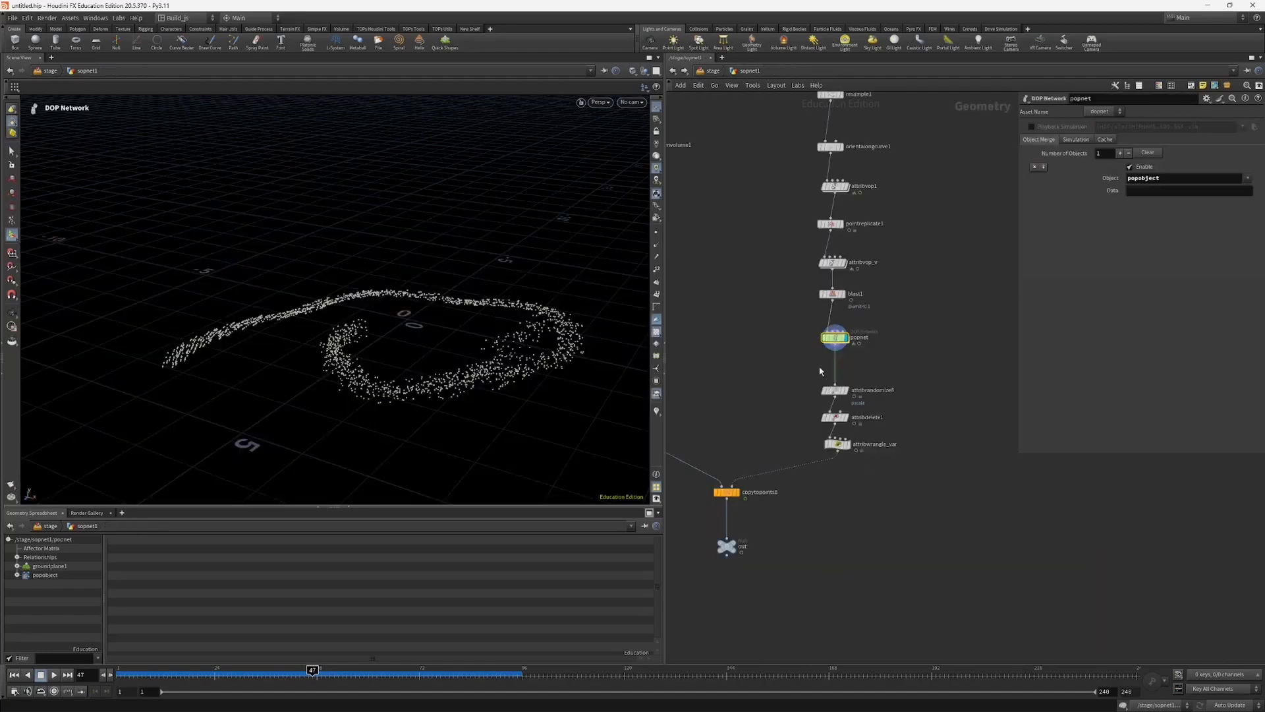
pyautogui.moveTo(761, 413); pyautogui.dragTo(788, 398, button='middle')
pyautogui.scroll(2, 825, 377)
pyautogui.click(883, 379)
pyautogui.moveTo(898, 383); pyautogui.dragTo(894, 369)
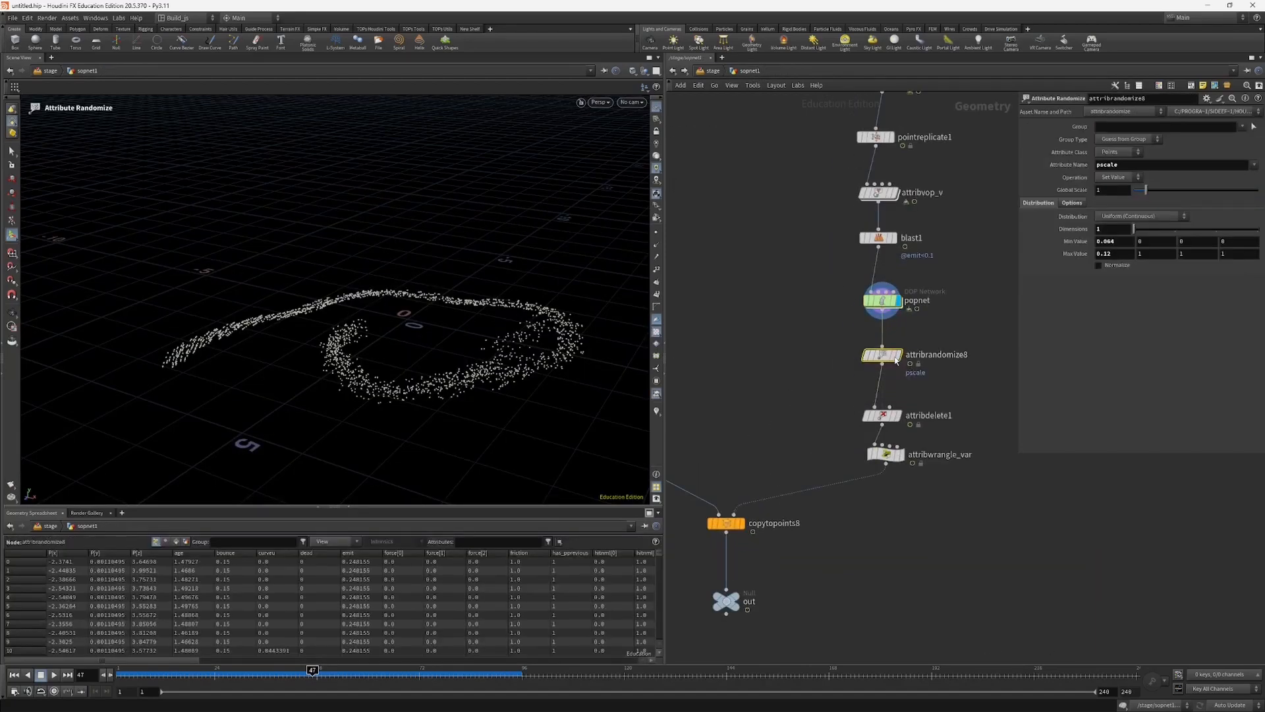
pyautogui.click(894, 363)
# Step: Display attribdelete1 to check which attributes it keeps, and examine the variant expression in attribwrangle_var
pyautogui.scroll(2, 795, 390)
pyautogui.moveTo(793, 392); pyautogui.dragTo(763, 343, button='middle')
pyautogui.moveTo(763, 361); pyautogui.dragTo(863, 367)
pyautogui.click(888, 371)
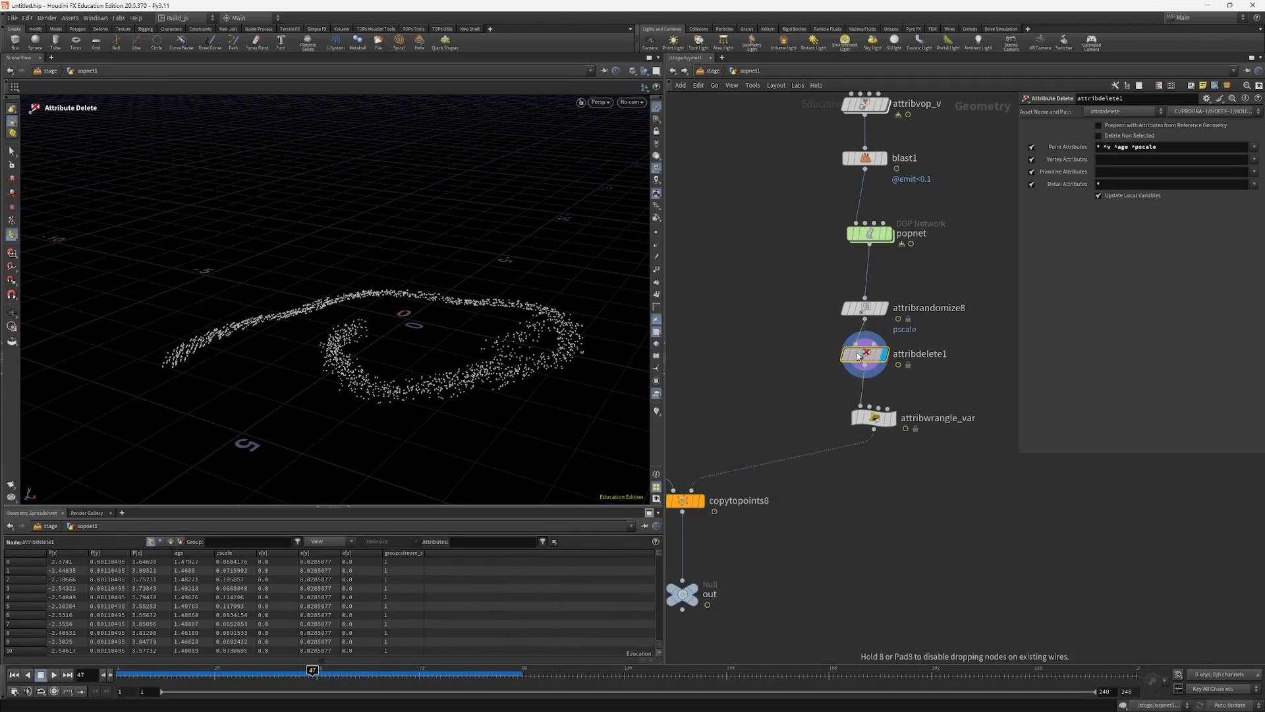
pyautogui.moveTo(781, 410); pyautogui.dragTo(766, 389, button='middle')
pyautogui.click(868, 397)
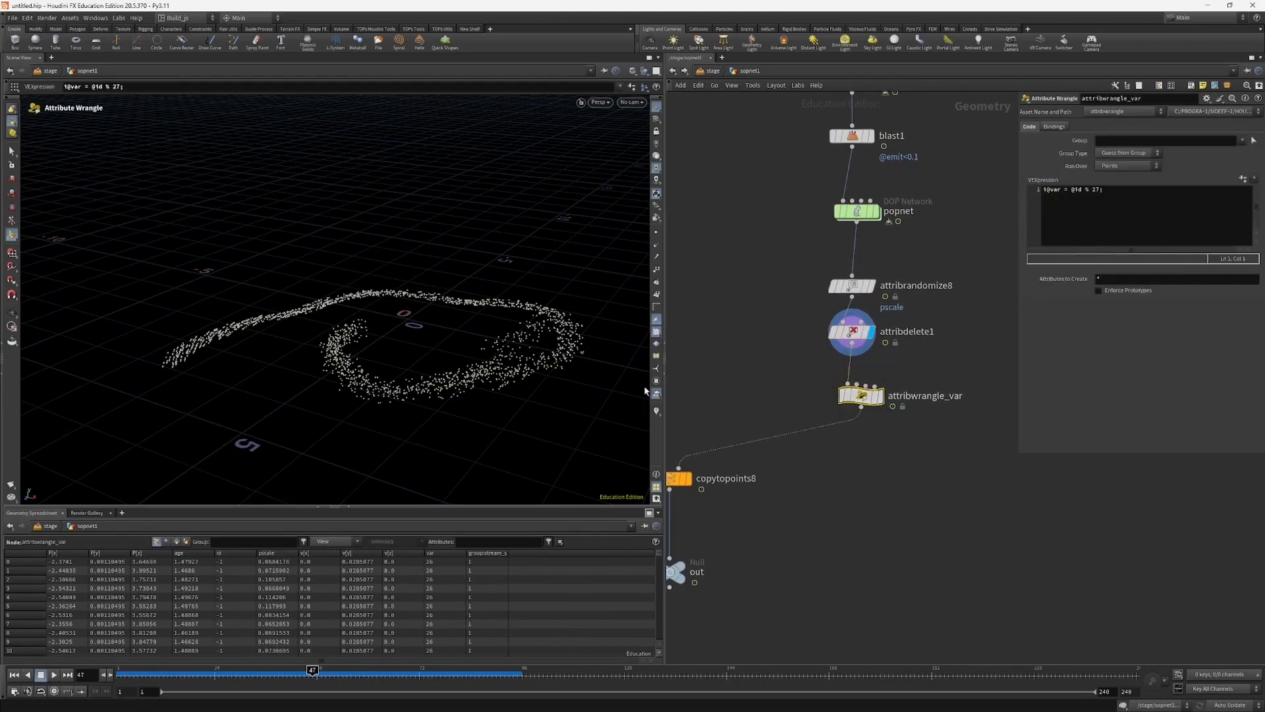
pyautogui.scroll(-2, 824, 378)
pyautogui.moveTo(805, 355); pyautogui.dragTo(838, 364, button='middle')
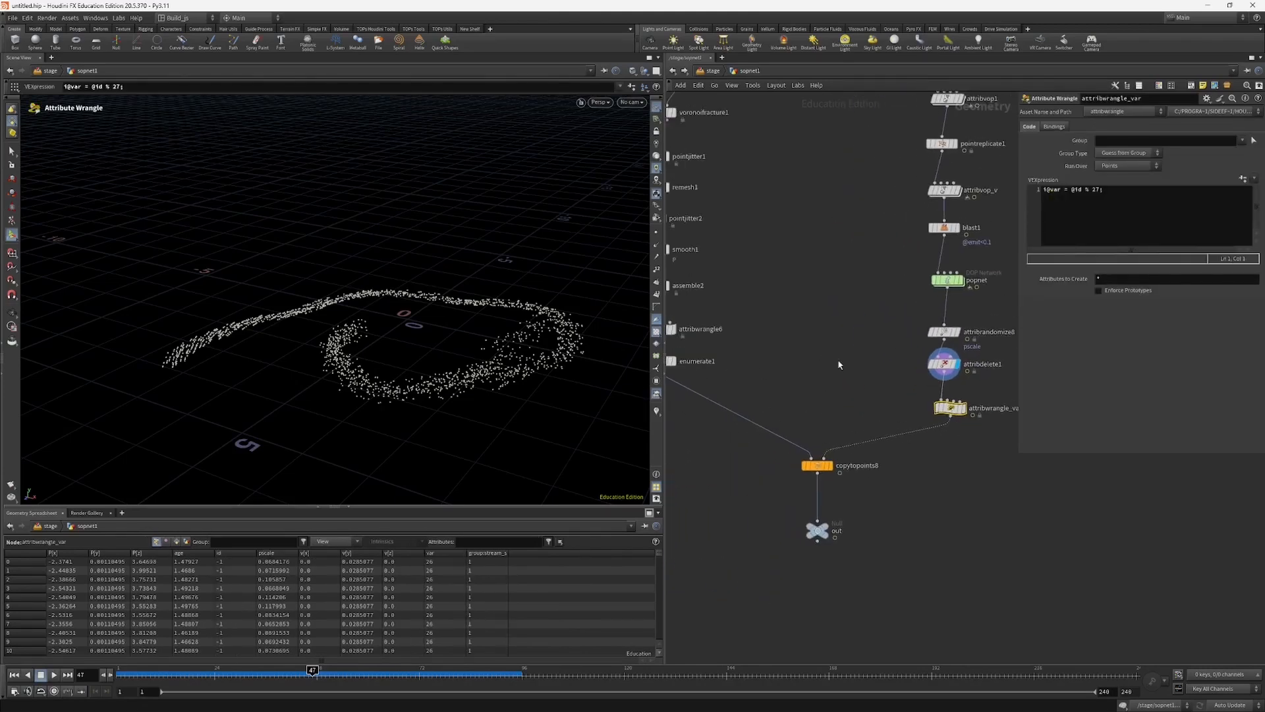
# Step: Go to the box1 branch feeding copytopoints8 and display voronoifracture1 to inspect the fractured cube
pyautogui.moveTo(724, 174); pyautogui.dragTo(737, 308, button='middle')
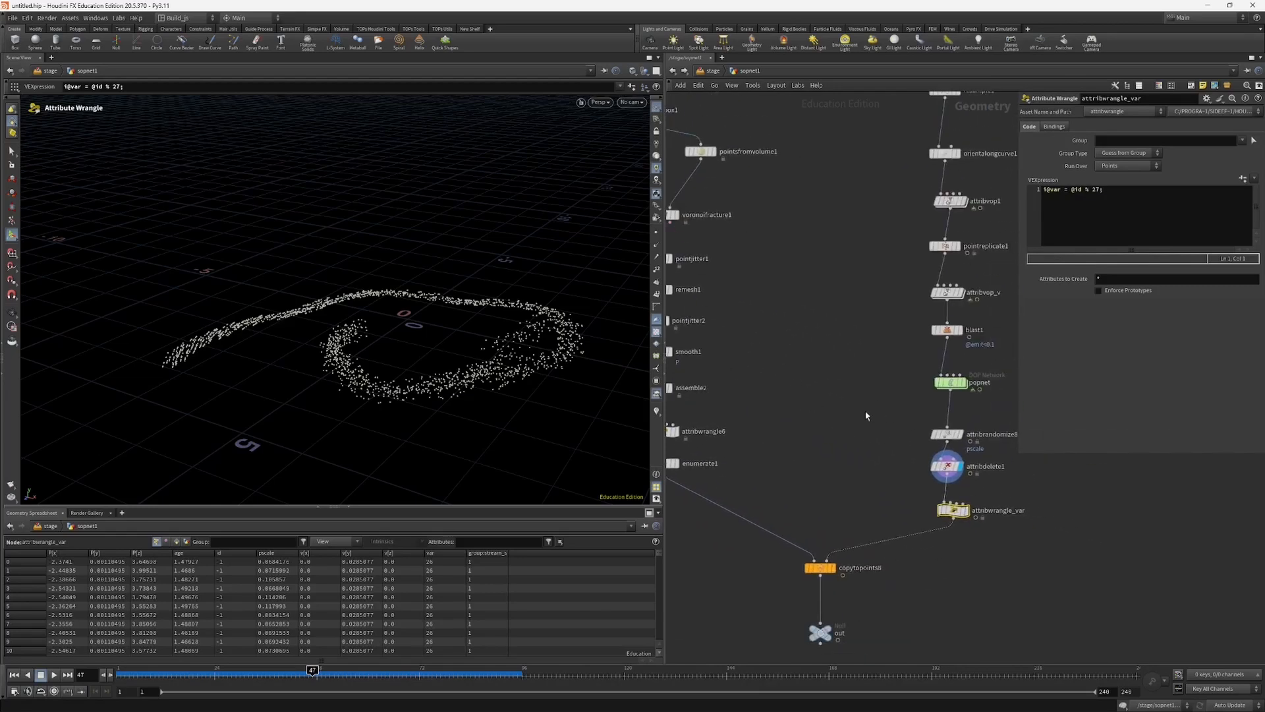
pyautogui.moveTo(866, 415); pyautogui.dragTo(930, 459, button='middle')
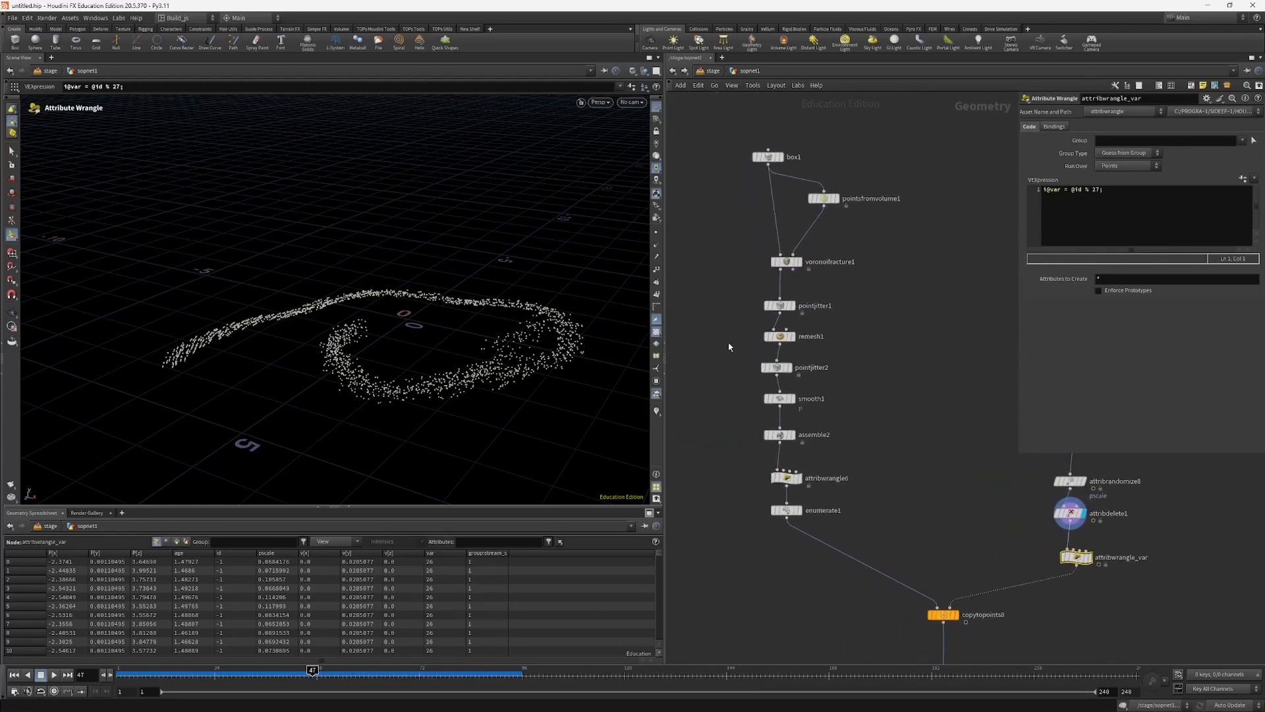
pyautogui.moveTo(728, 344); pyautogui.dragTo(720, 380, button='middle')
pyautogui.click(759, 193)
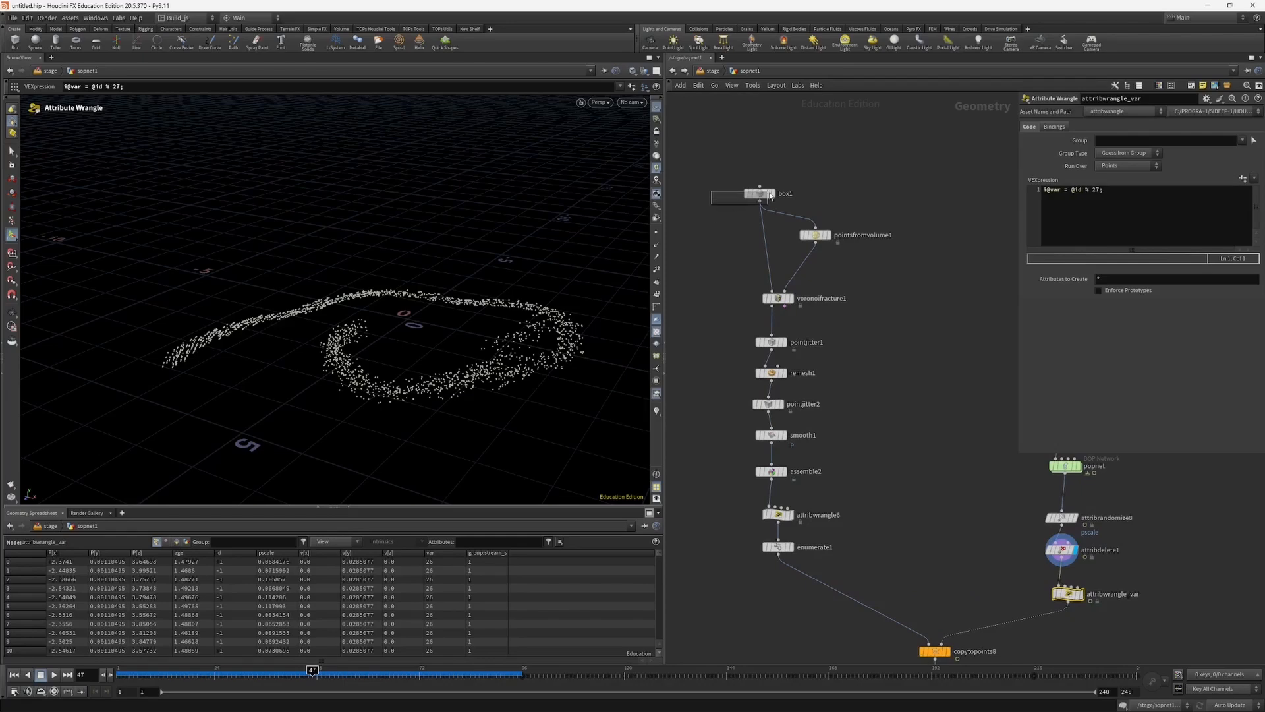
pyautogui.moveTo(710, 290); pyautogui.dragTo(807, 313)
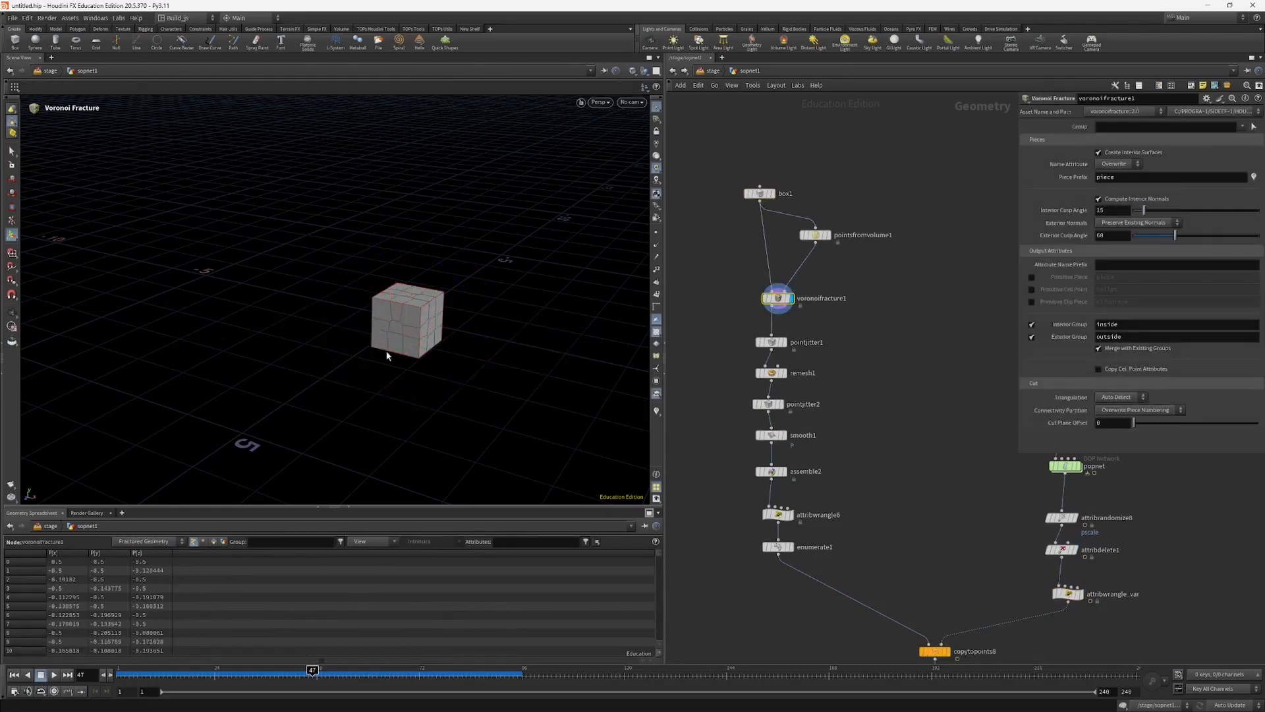
pyautogui.keyDown('alt'); pyautogui.moveTo(389, 355); pyautogui.dragTo(483, 282, button='right'); pyautogui.keyUp('alt')
pyautogui.keyDown('alt'); pyautogui.moveTo(483, 282); pyautogui.dragTo(584, 284); pyautogui.keyUp('alt')
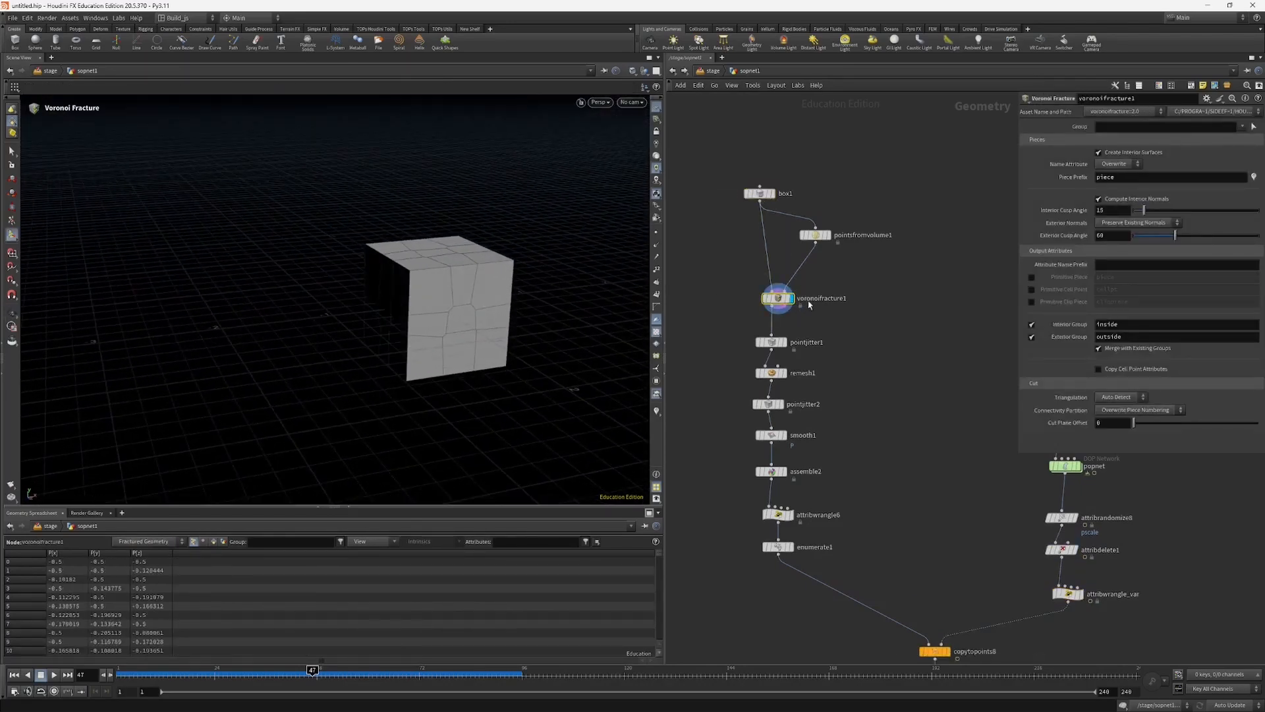
# Step: Display pointsfromvolume1 to compare its points with the fracture pieces, and return the display to voronoifracture1
pyautogui.moveTo(749, 291); pyautogui.dragTo(727, 303, button='middle')
pyautogui.click(805, 249)
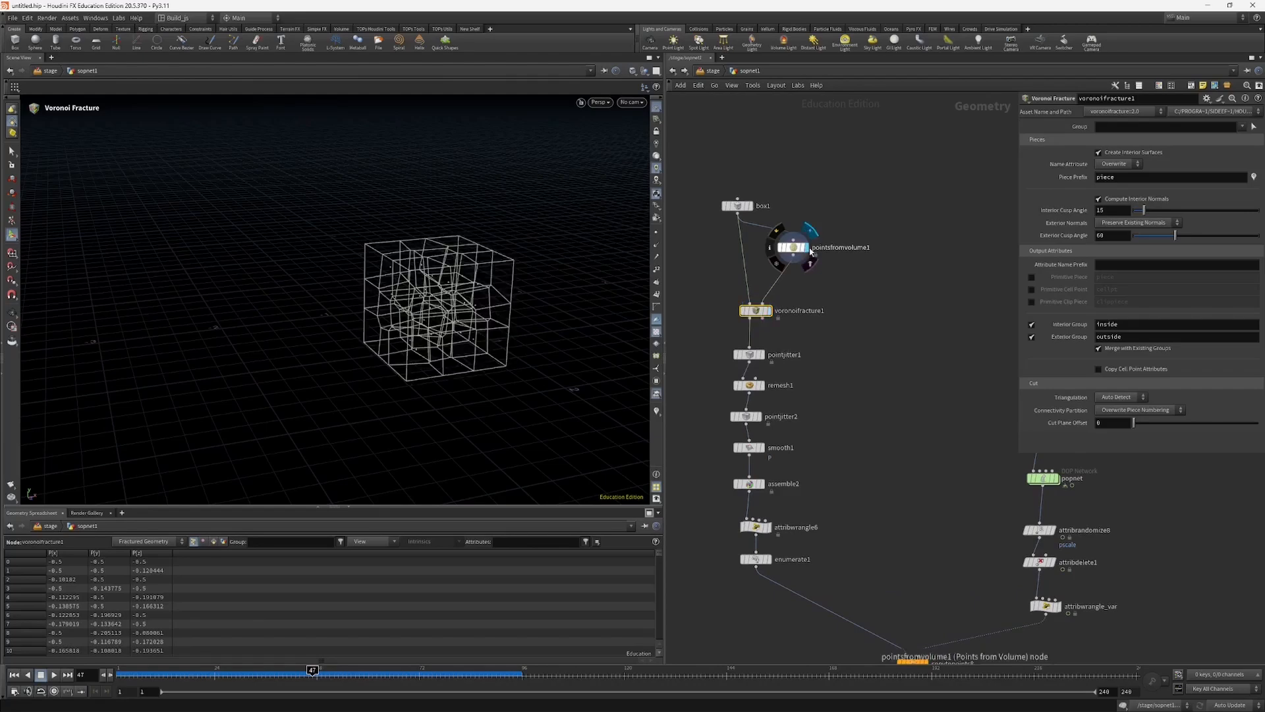
pyautogui.keyDown('alt'); pyautogui.moveTo(435, 304); pyautogui.dragTo(537, 292); pyautogui.keyUp('alt')
pyautogui.click(766, 310)
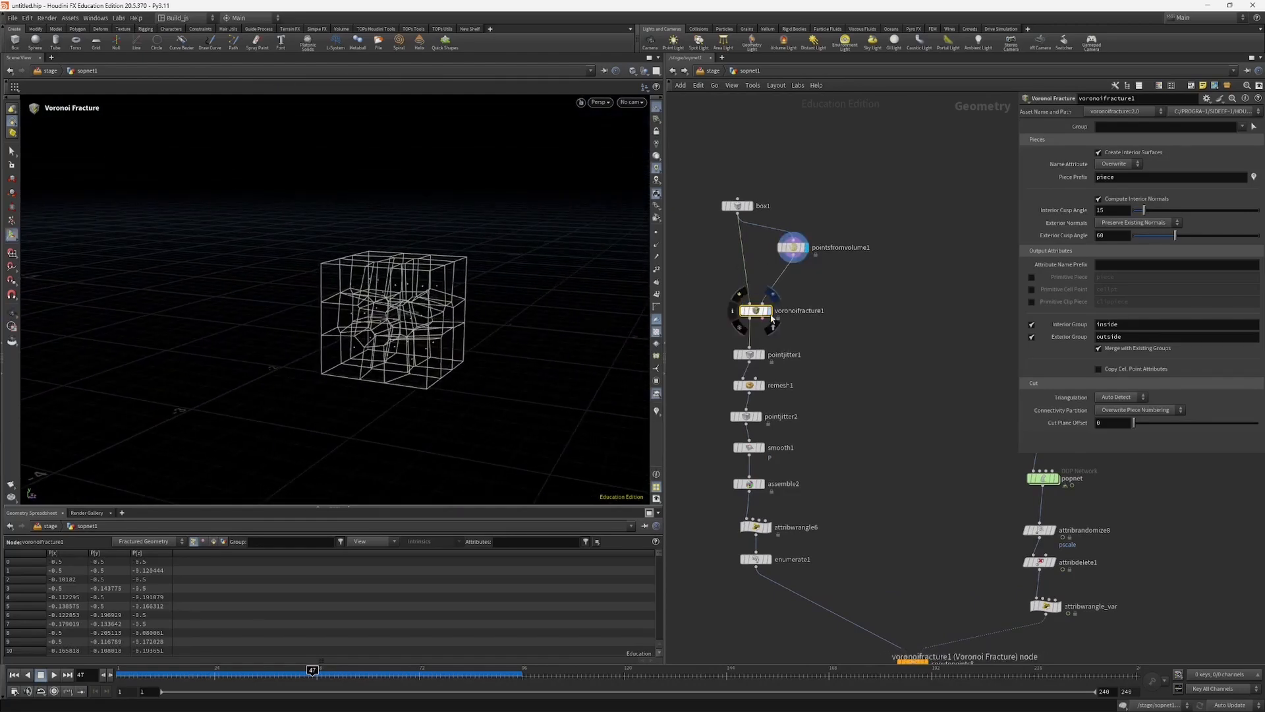
# Step: Display pointjitter1 and orbit around the cube to inspect its jittered pieces
pyautogui.moveTo(712, 355); pyautogui.dragTo(704, 322, button='middle')
pyautogui.click(739, 321)
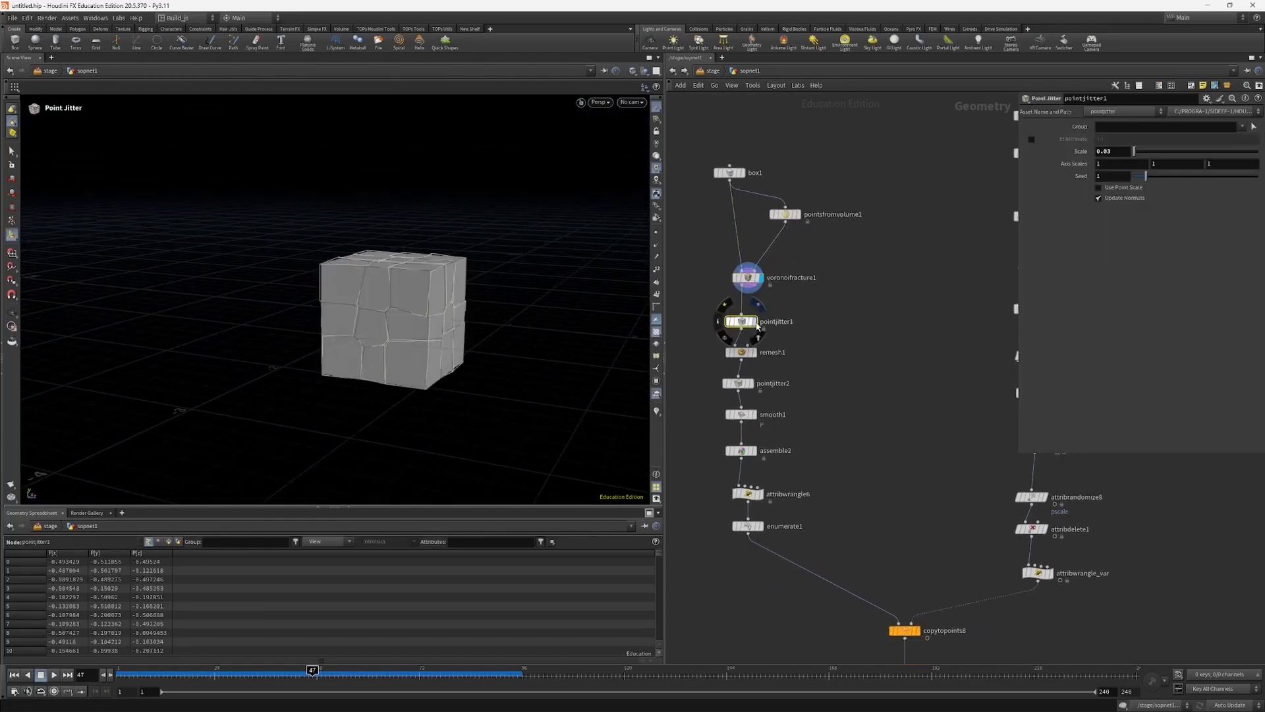
pyautogui.click(753, 321)
pyautogui.keyDown('alt'); pyautogui.moveTo(398, 337); pyautogui.dragTo(249, 362); pyautogui.keyUp('alt')
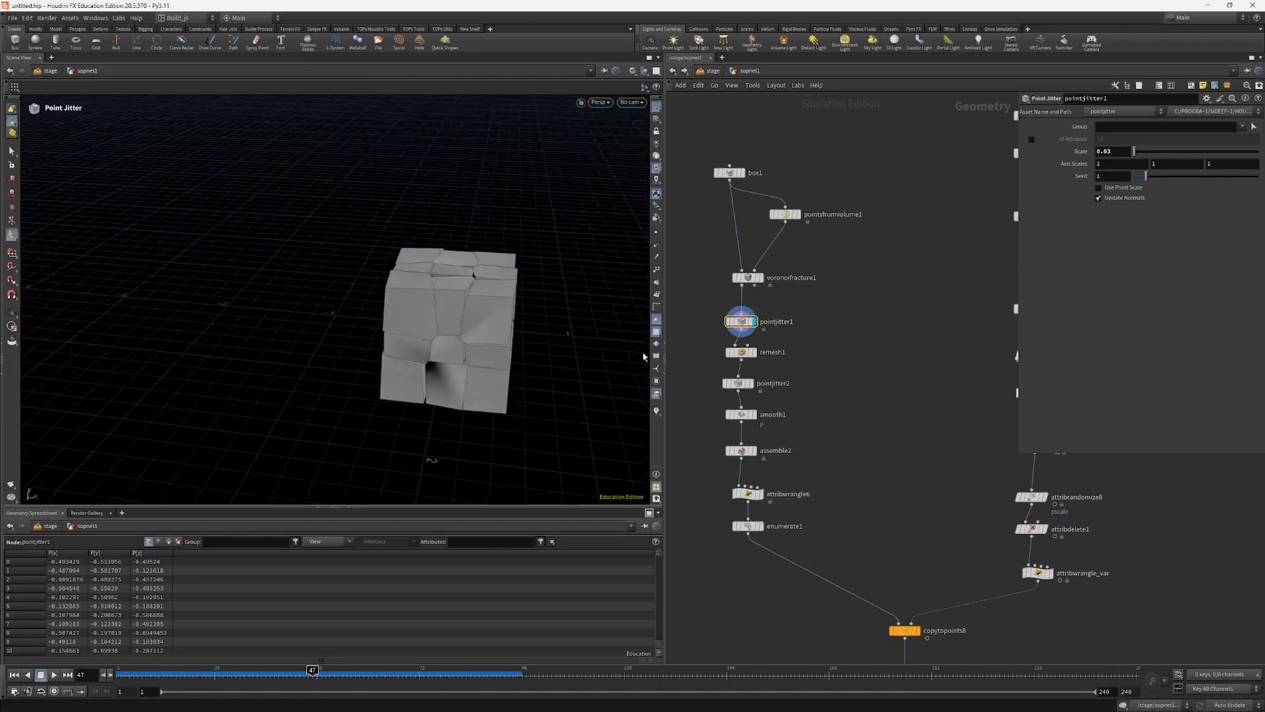
# Step: Display remesh1 and pointjitter2 in turn to compare the remeshed pieces with the second jitter
pyautogui.click(756, 352)
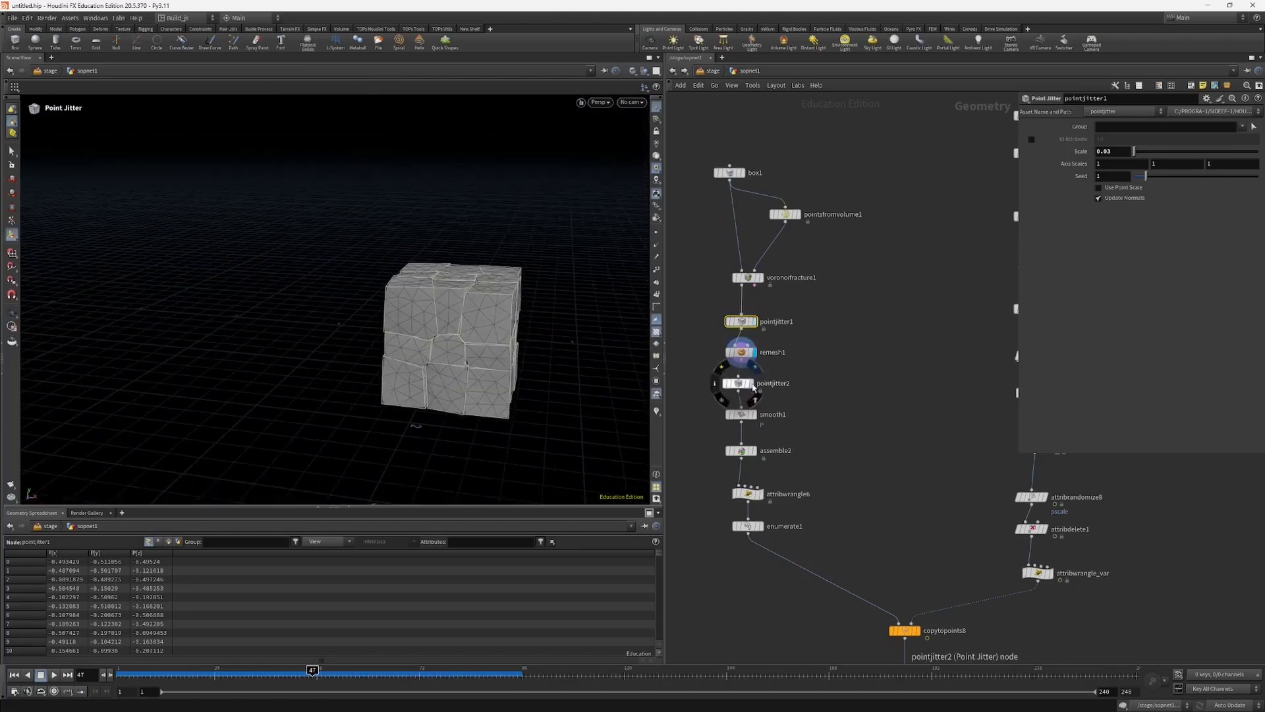
pyautogui.click(751, 387)
pyautogui.click(741, 383)
pyautogui.keyDown('alt'); pyautogui.moveTo(462, 355); pyautogui.dragTo(518, 369); pyautogui.keyUp('alt')
# Step: Display smooth1 and inspect the rounded rock pieces from several angles
pyautogui.click(753, 414)
pyautogui.click(741, 415)
pyautogui.moveTo(699, 442); pyautogui.dragTo(701, 403, button='middle')
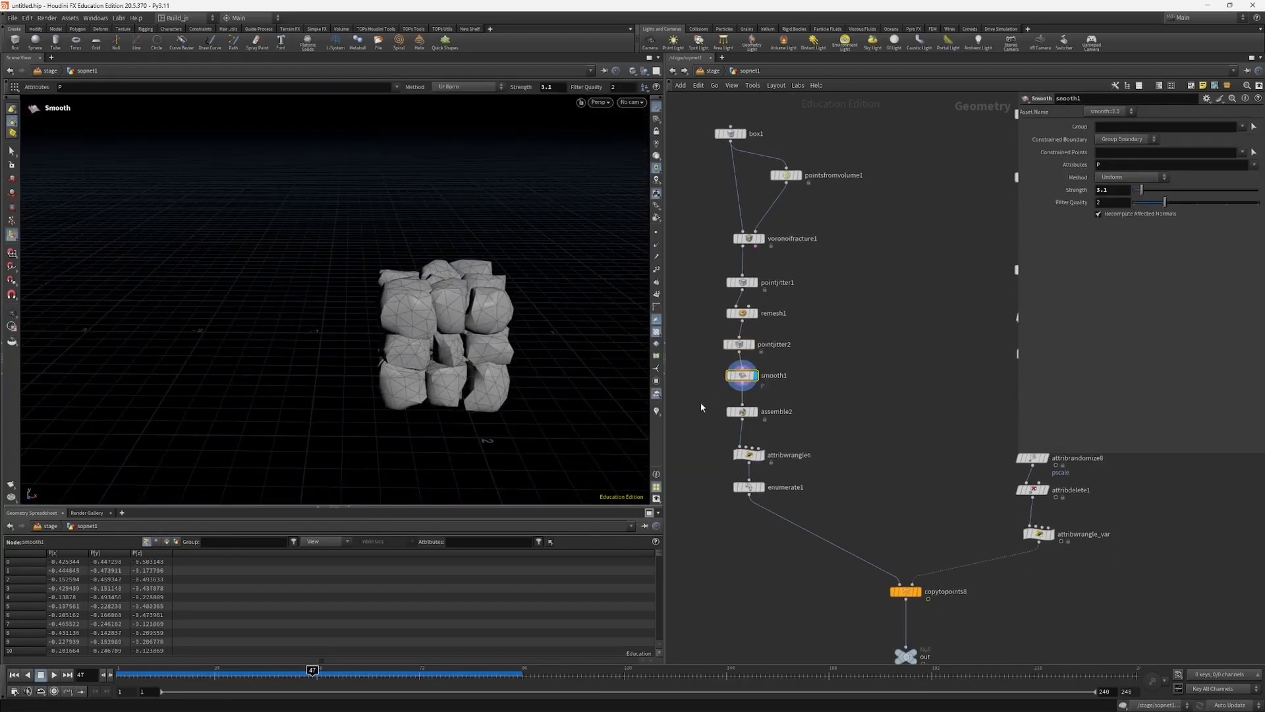
pyautogui.moveTo(456, 353); pyautogui.dragTo(461, 353)
pyautogui.press('Return')
pyautogui.middleClick(741, 378)
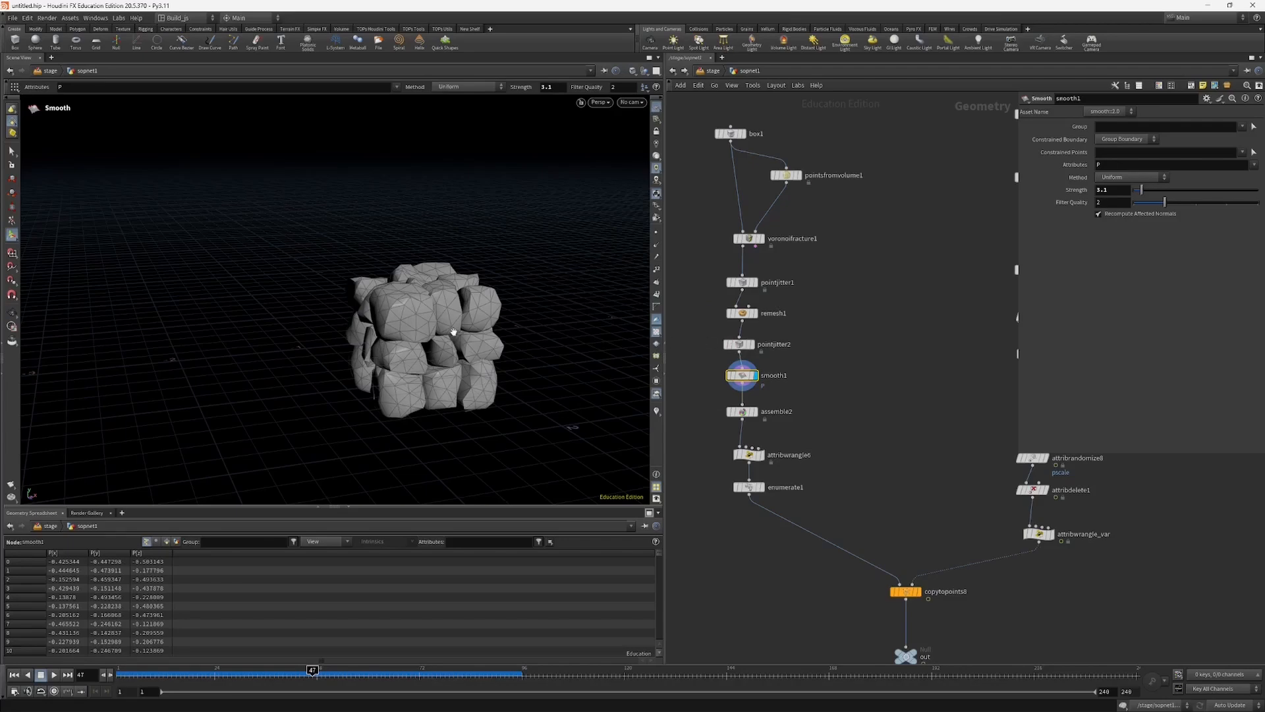
pyautogui.moveTo(453, 332); pyautogui.dragTo(515, 296)
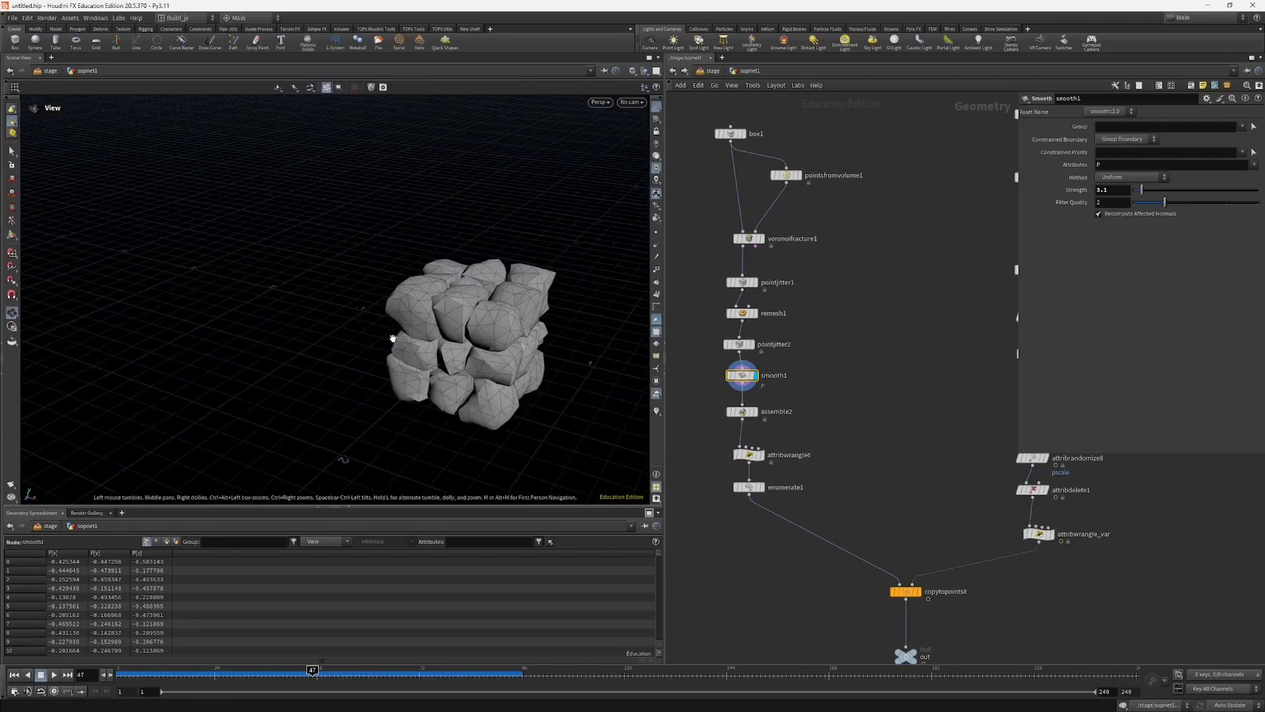
# Step: Display assemble2 and examine its packed-primitive settings, rock output prefix and the resulting pieces
pyautogui.click(745, 412)
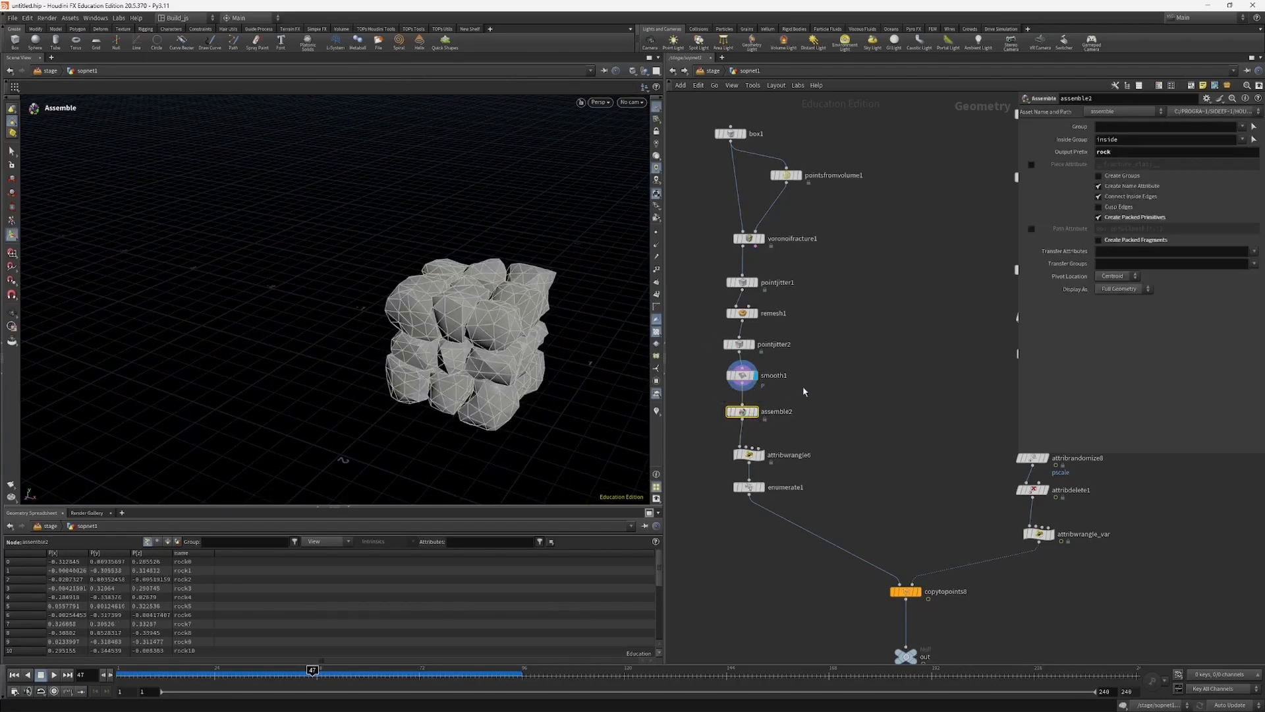
pyautogui.scroll(3, 723, 444)
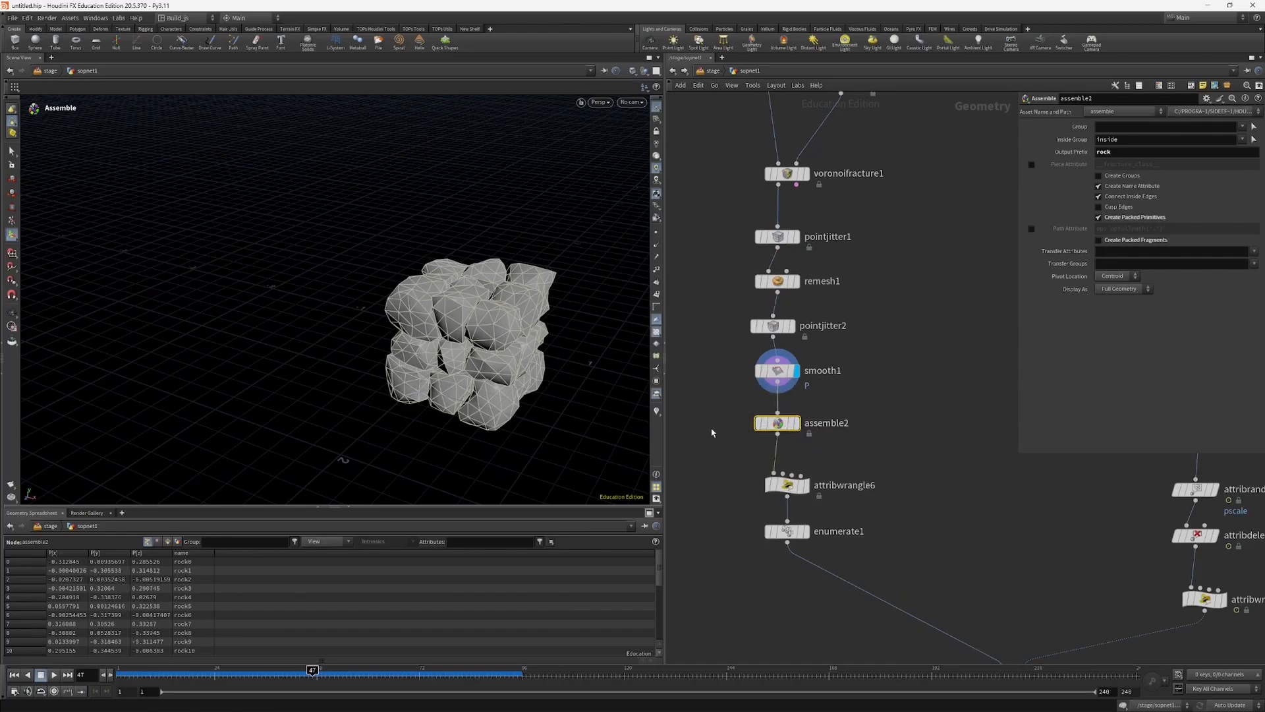
pyautogui.moveTo(777, 435); pyautogui.dragTo(803, 439, button='middle')
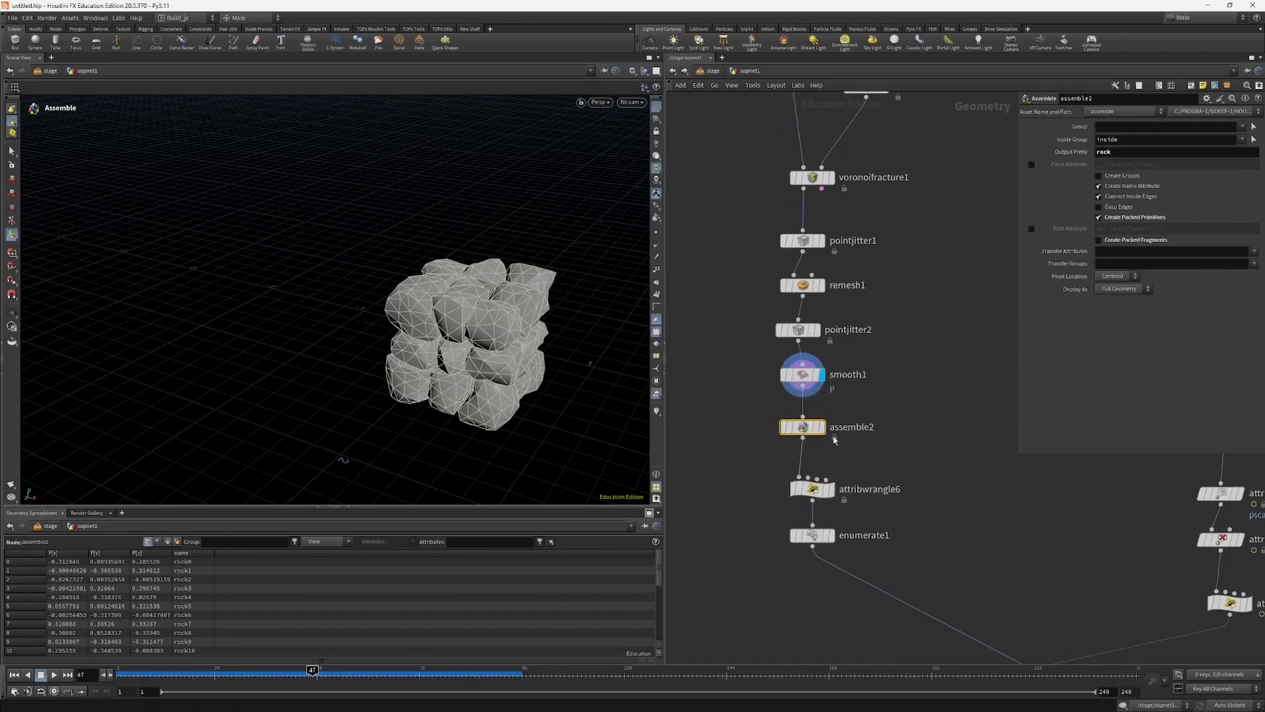
pyautogui.click(821, 426)
pyautogui.keyDown('alt'); pyautogui.moveTo(420, 347); pyautogui.dragTo(491, 309); pyautogui.keyUp('alt')
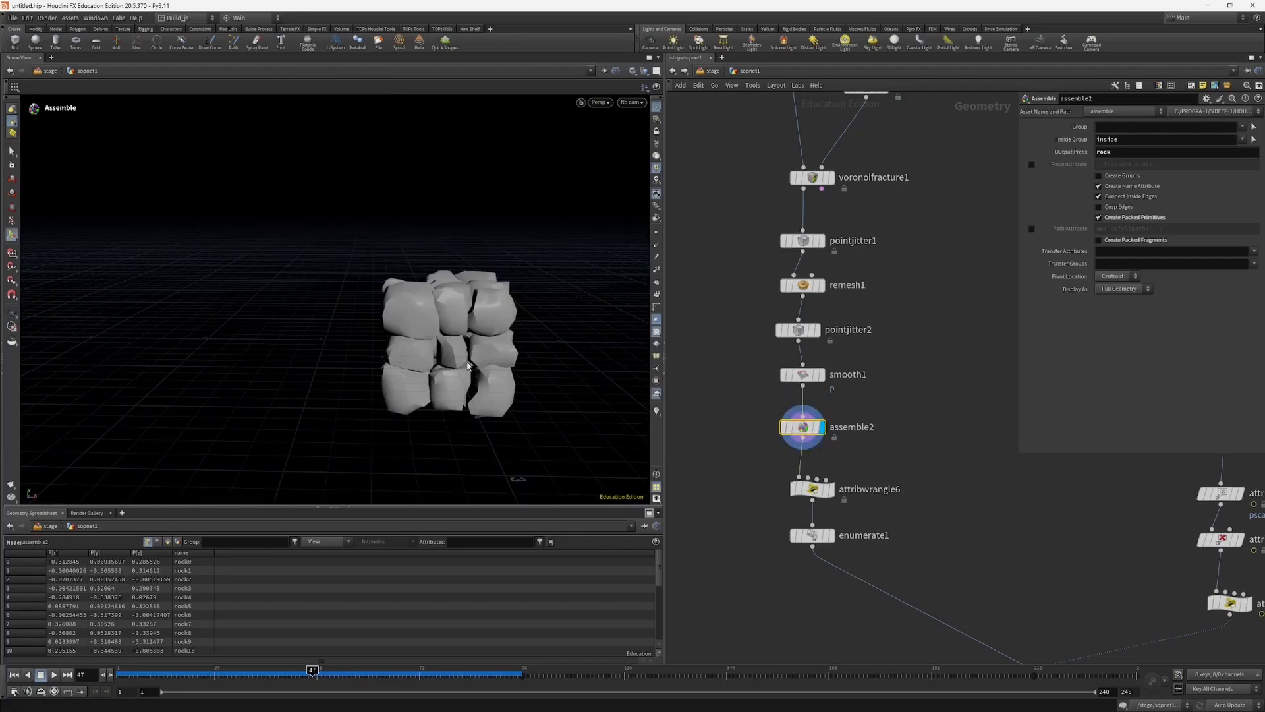
pyautogui.keyDown('alt'); pyautogui.moveTo(473, 302); pyautogui.dragTo(508, 309); pyautogui.keyUp('alt')
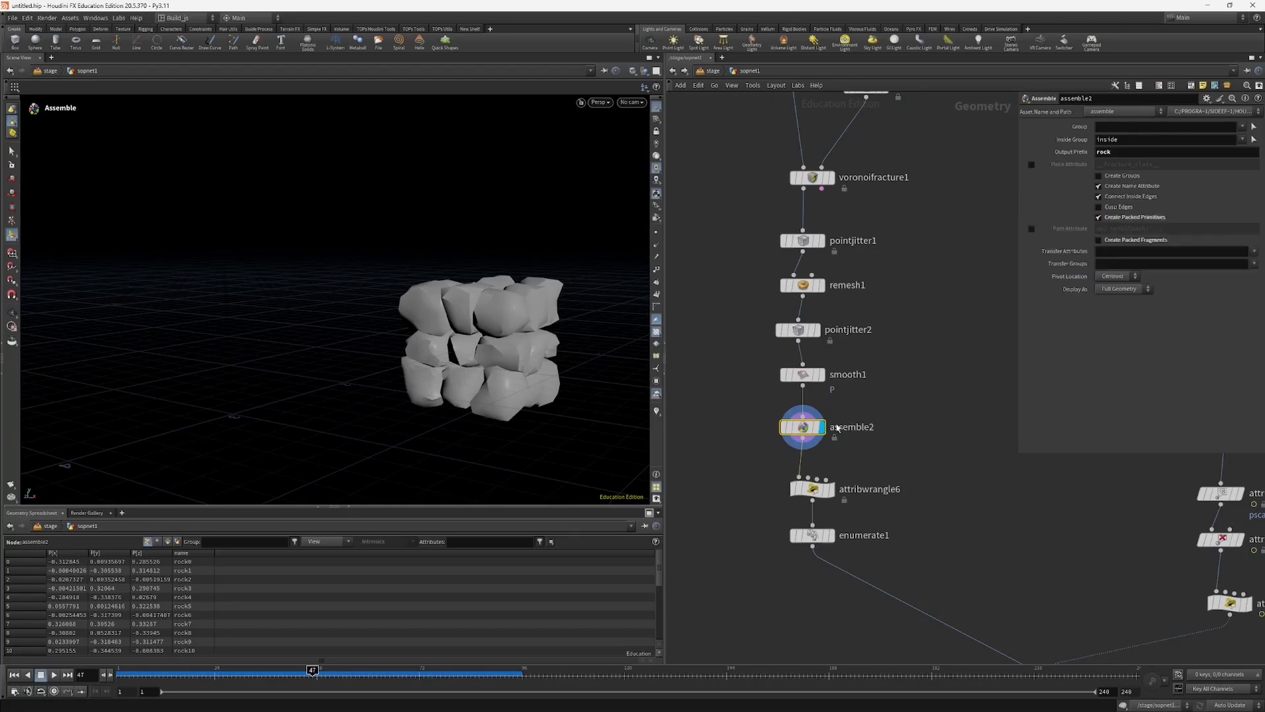
# Step: Open the node information for smooth1 and assemble2 to compare their geometry counts before and after packing
pyautogui.moveTo(804, 433)
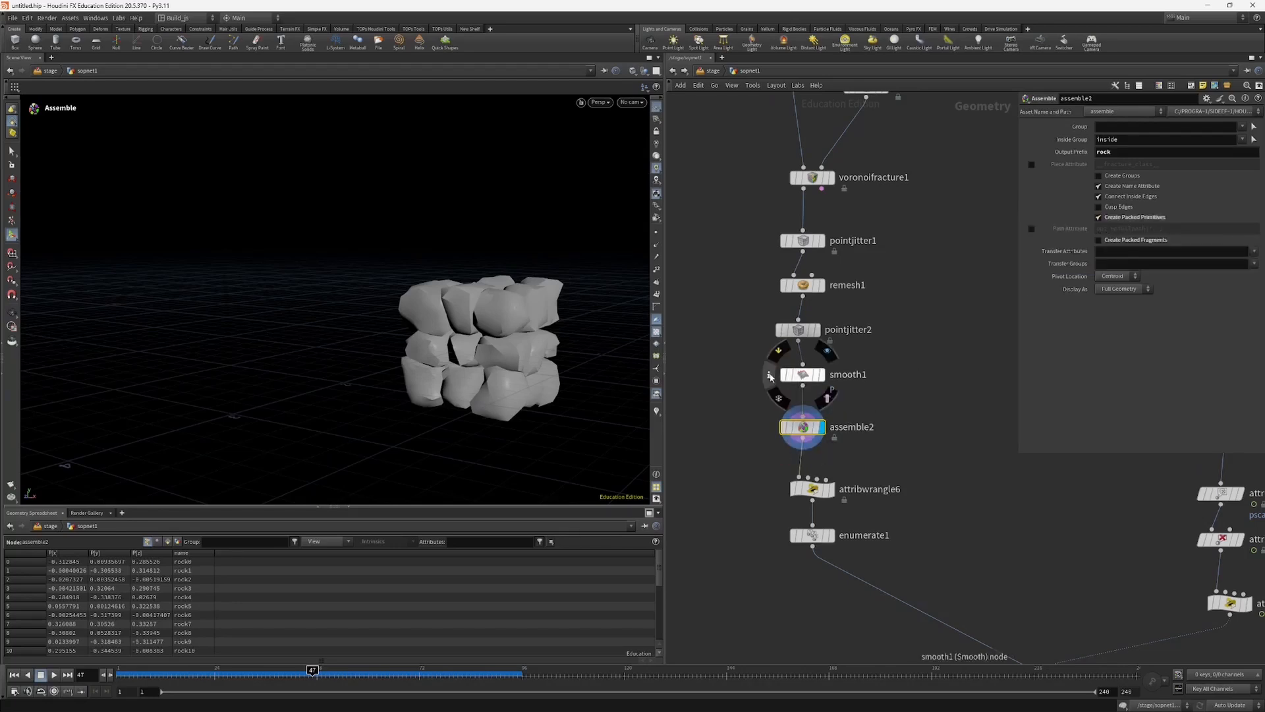
pyautogui.click(768, 374)
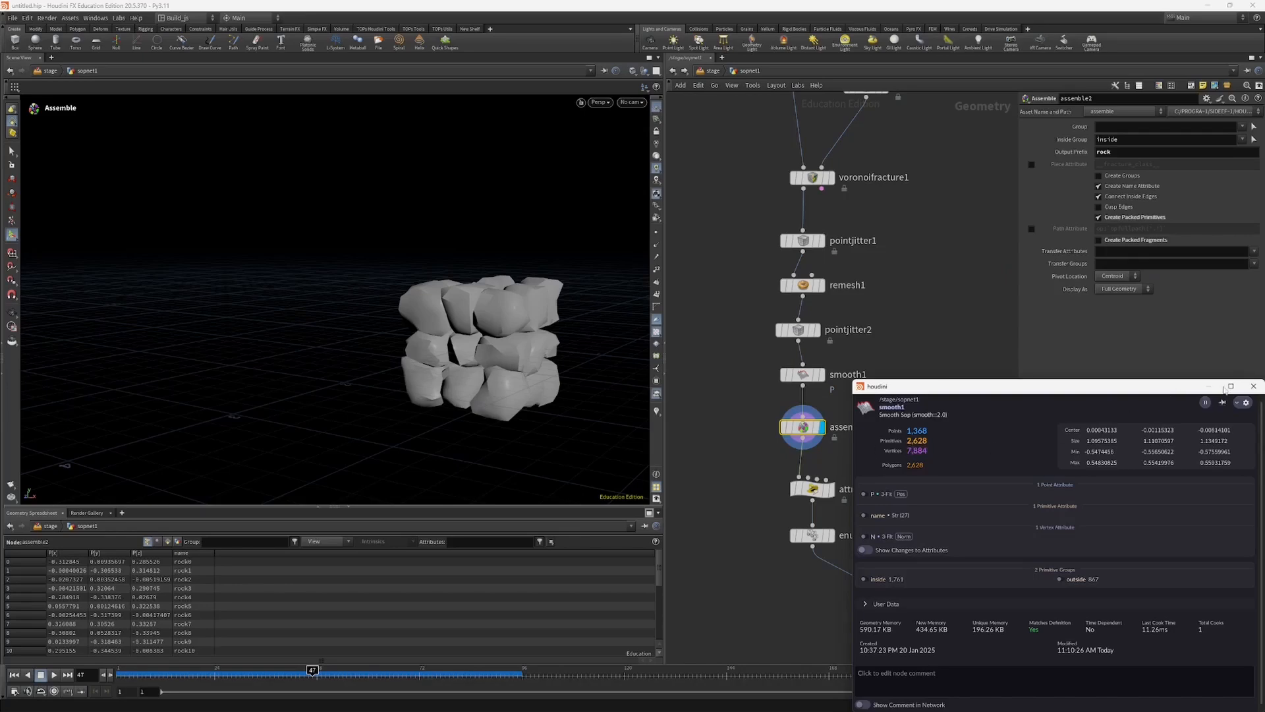
pyautogui.click(1254, 387)
pyautogui.click(769, 427)
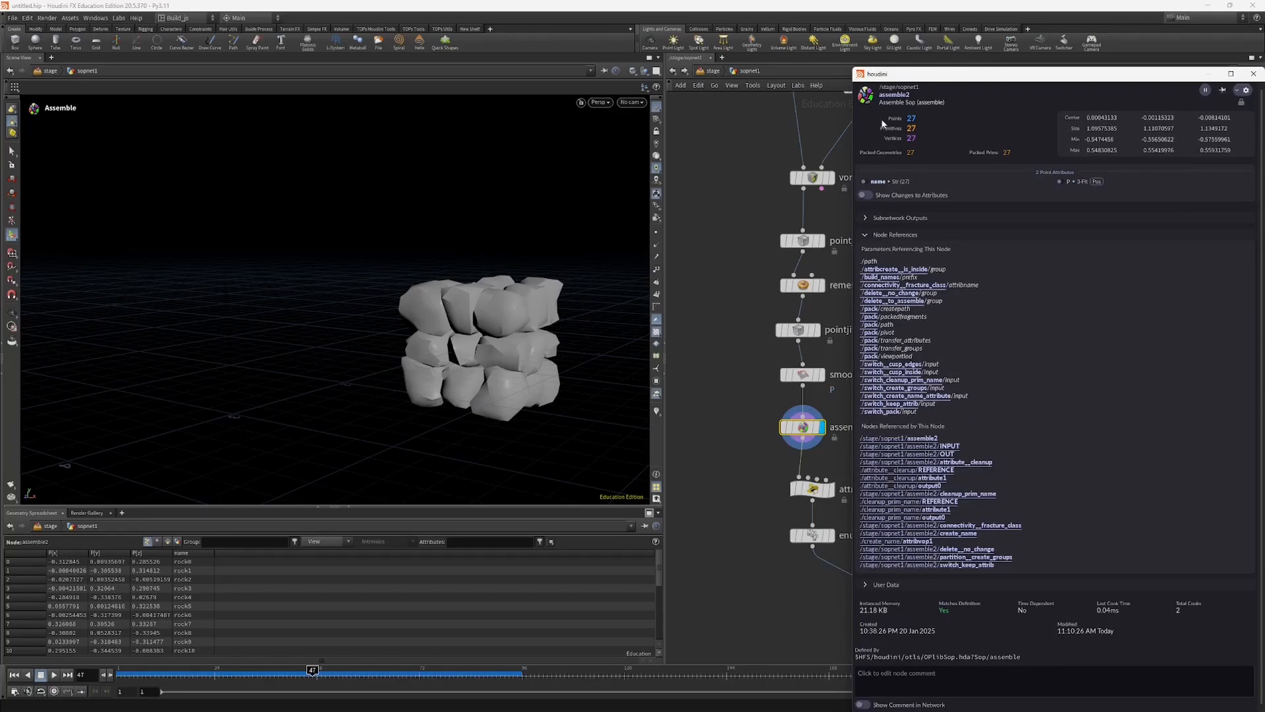
pyautogui.click(1253, 74)
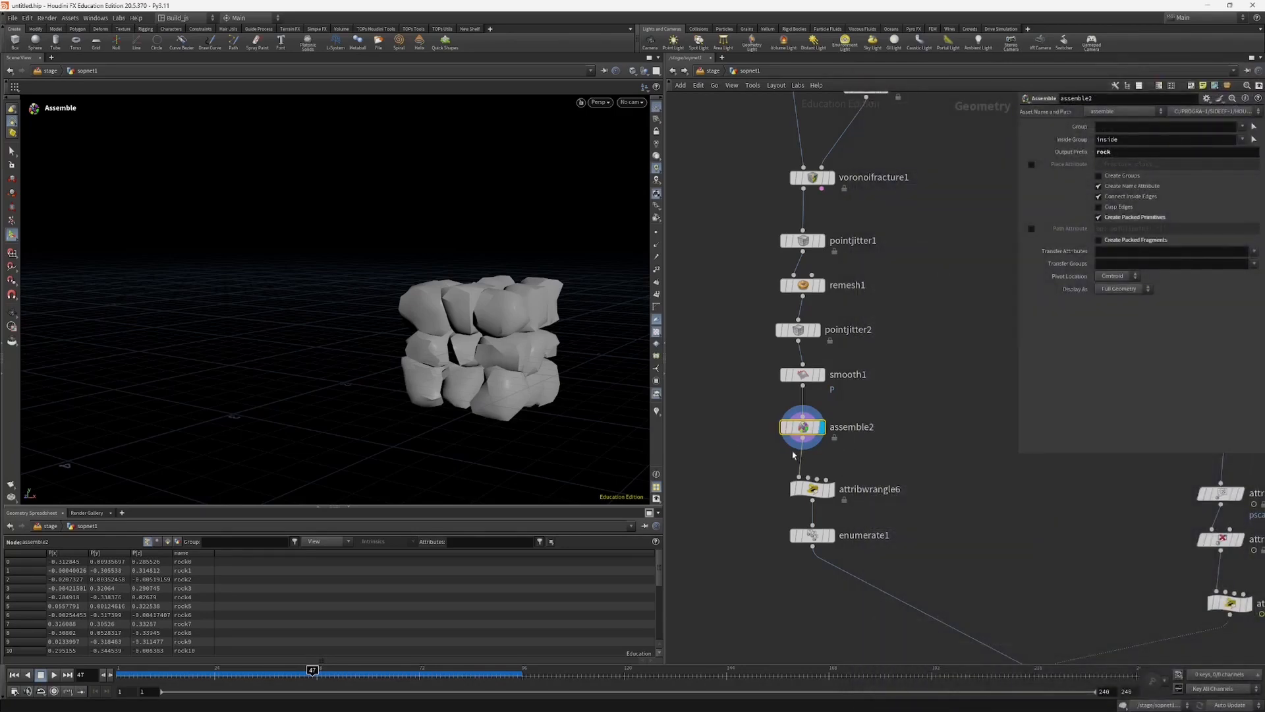
# Step: Orbit around the assemble2 result to inspect the packed rock pieces from above and from the sides
pyautogui.moveTo(799, 429); pyautogui.dragTo(795, 419)
pyautogui.moveTo(480, 364)
pyautogui.keyDown('alt'); pyautogui.mouseDown()
pyautogui.moveTo(404, 371)
pyautogui.moveTo(413, 382)
pyautogui.moveTo(491, 367)
pyautogui.mouseUp(); pyautogui.keyUp('alt')
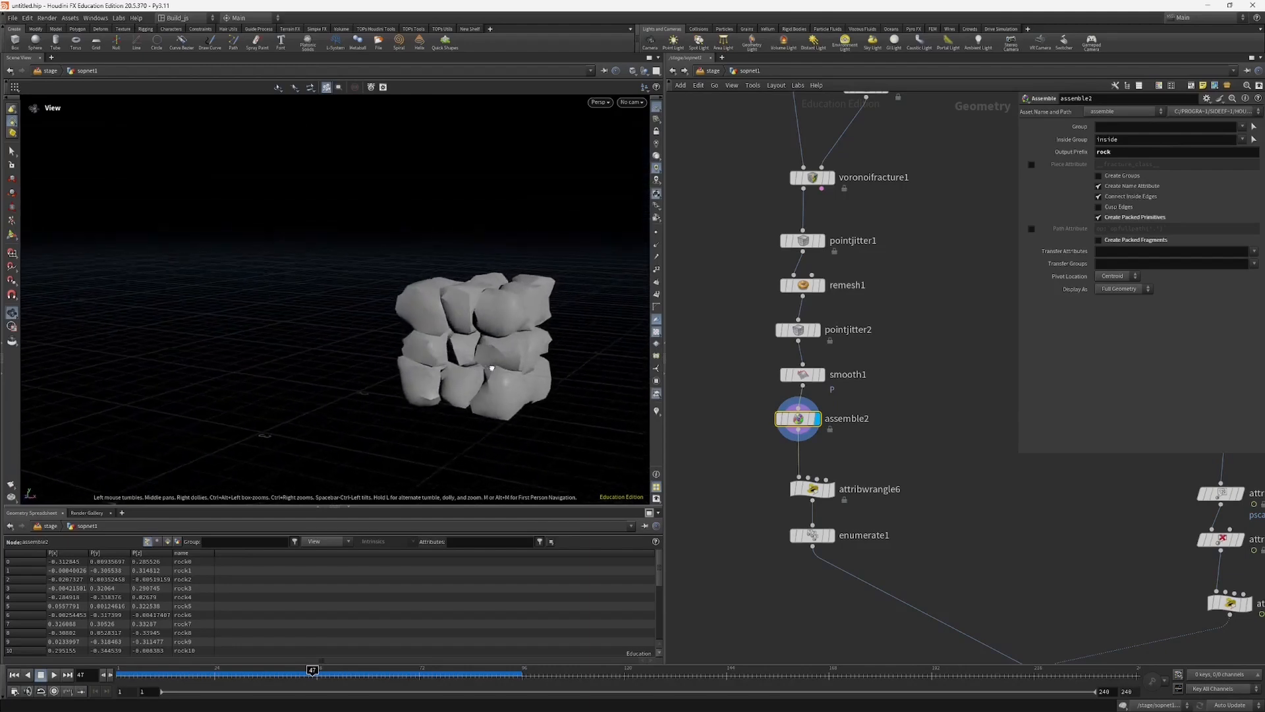
pyautogui.moveTo(798, 419); pyautogui.dragTo(803, 428)
pyautogui.keyDown('alt'); pyautogui.moveTo(457, 367); pyautogui.dragTo(604, 447); pyautogui.keyUp('alt')
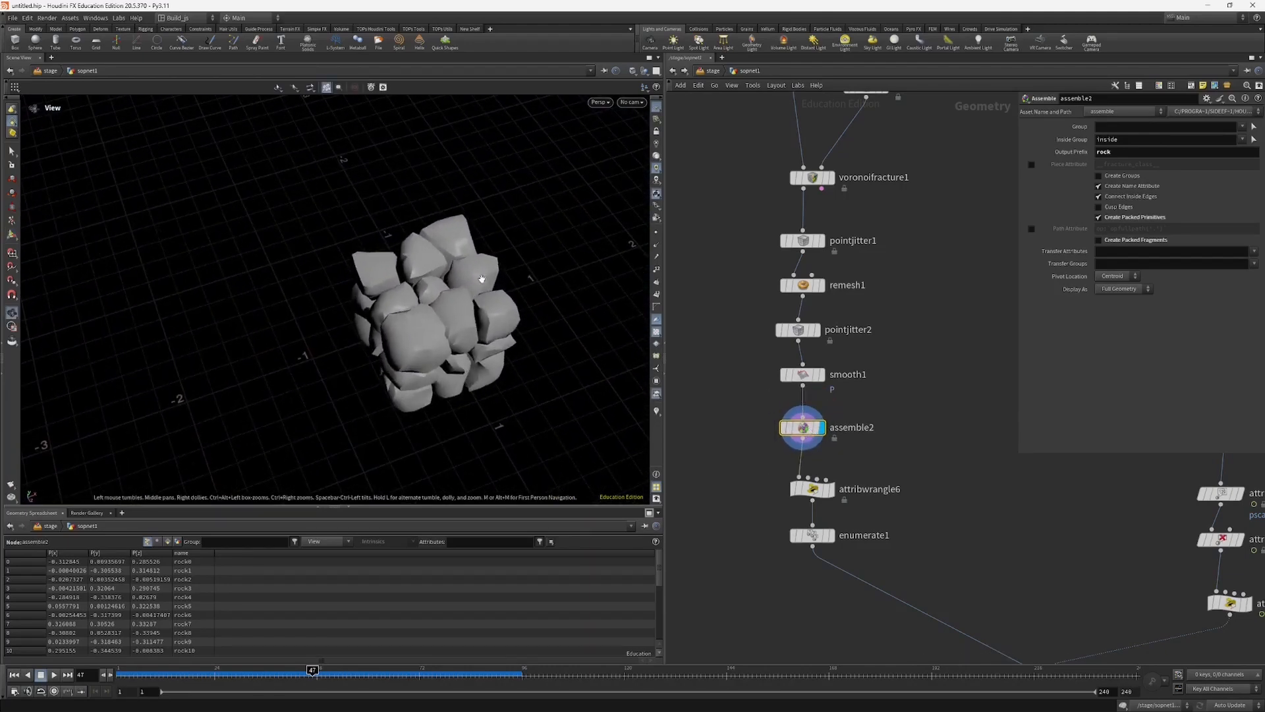
pyautogui.moveTo(388, 345); pyautogui.dragTo(347, 269)
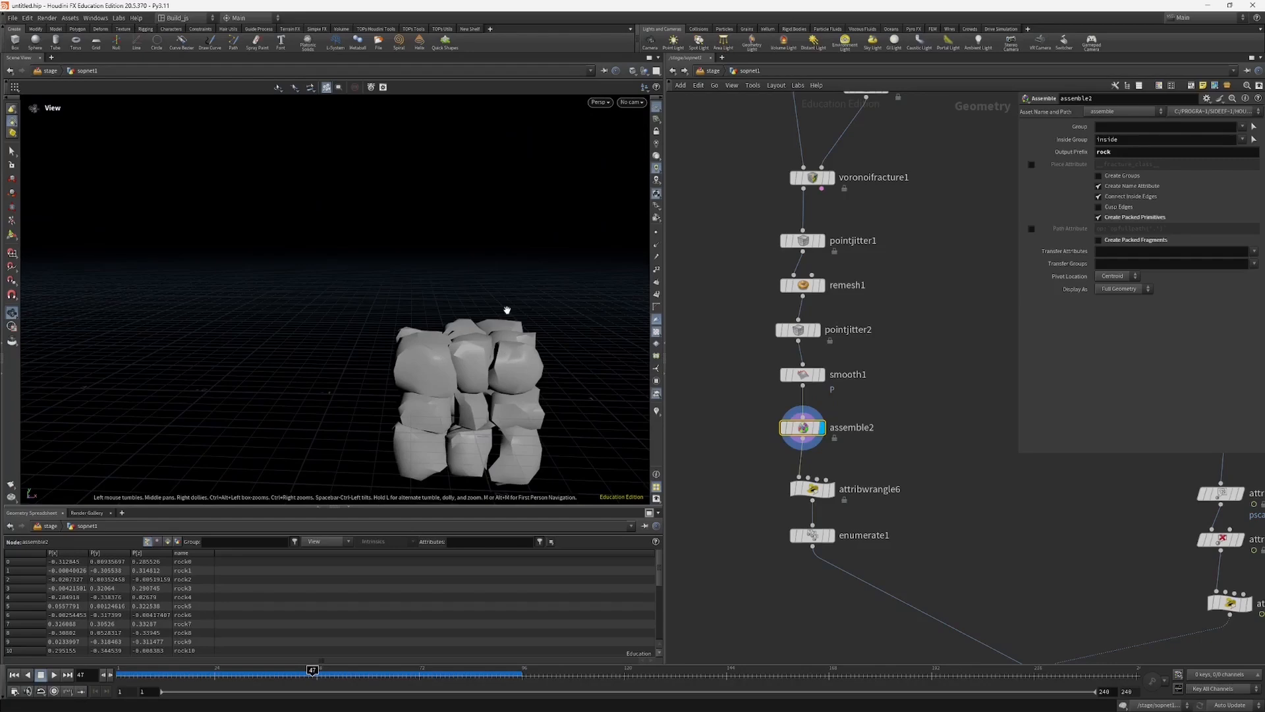
pyautogui.moveTo(492, 352); pyautogui.dragTo(469, 372)
pyautogui.moveTo(469, 372); pyautogui.dragTo(451, 315, button='middle')
pyautogui.moveTo(945, 516); pyautogui.dragTo(917, 451, button='middle')
pyautogui.keyDown('alt'); pyautogui.moveTo(401, 334); pyautogui.dragTo(427, 327); pyautogui.keyUp('alt')
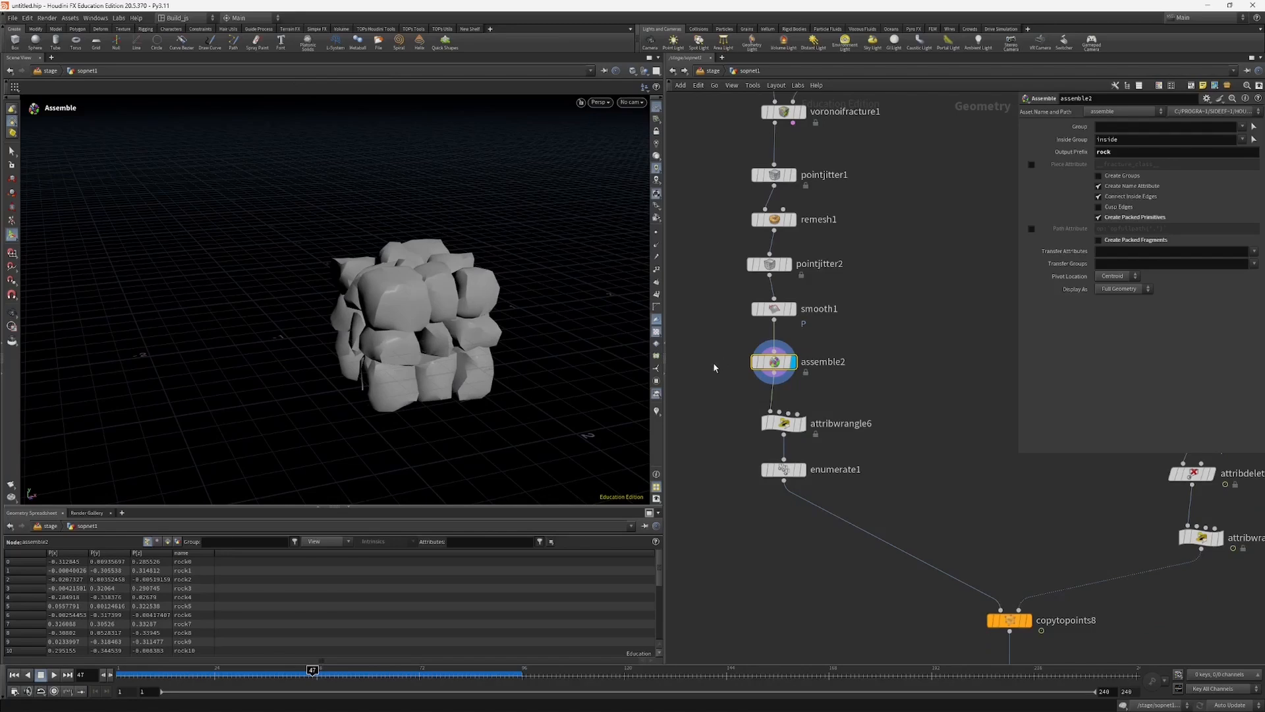
# Step: Display attribwrangle6 and examine its @P = 0 expression and the rock pieces from another angle
pyautogui.moveTo(804, 428); pyautogui.dragTo(799, 416)
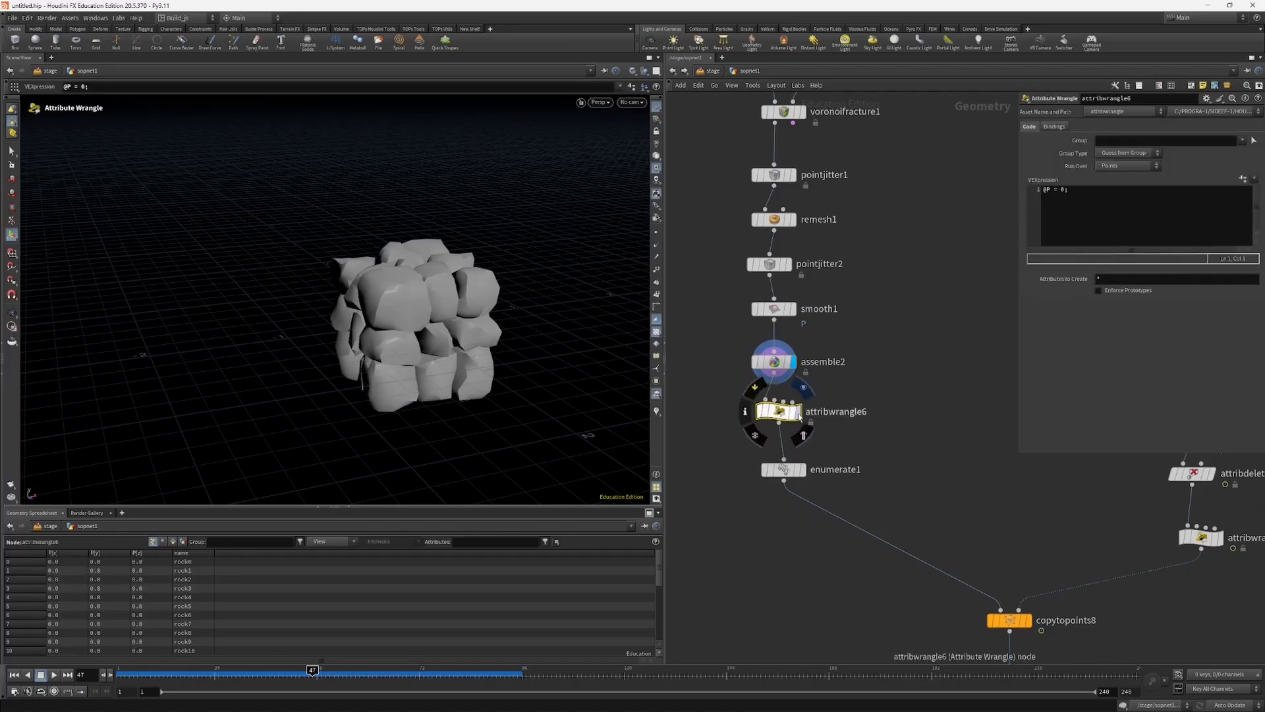
pyautogui.press('r')
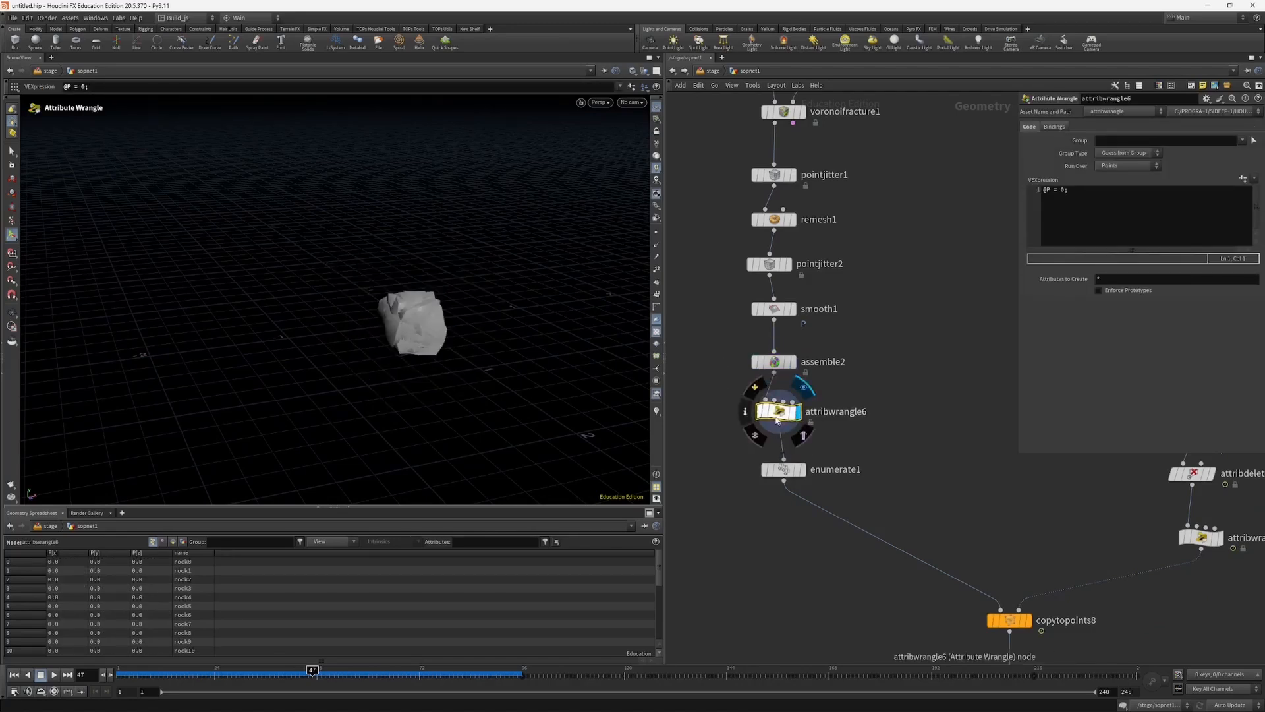
pyautogui.moveTo(781, 418); pyautogui.dragTo(786, 411)
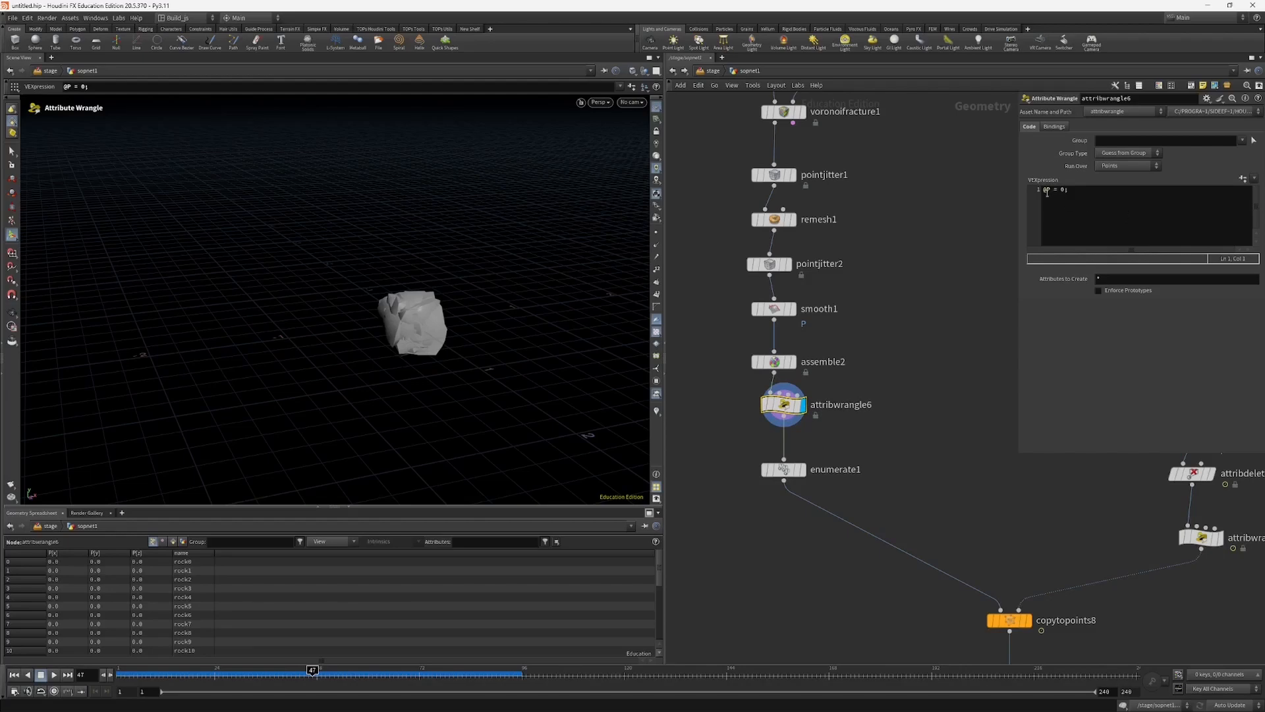
pyautogui.keyDown('alt'); pyautogui.moveTo(421, 337); pyautogui.dragTo(425, 307); pyautogui.keyUp('alt')
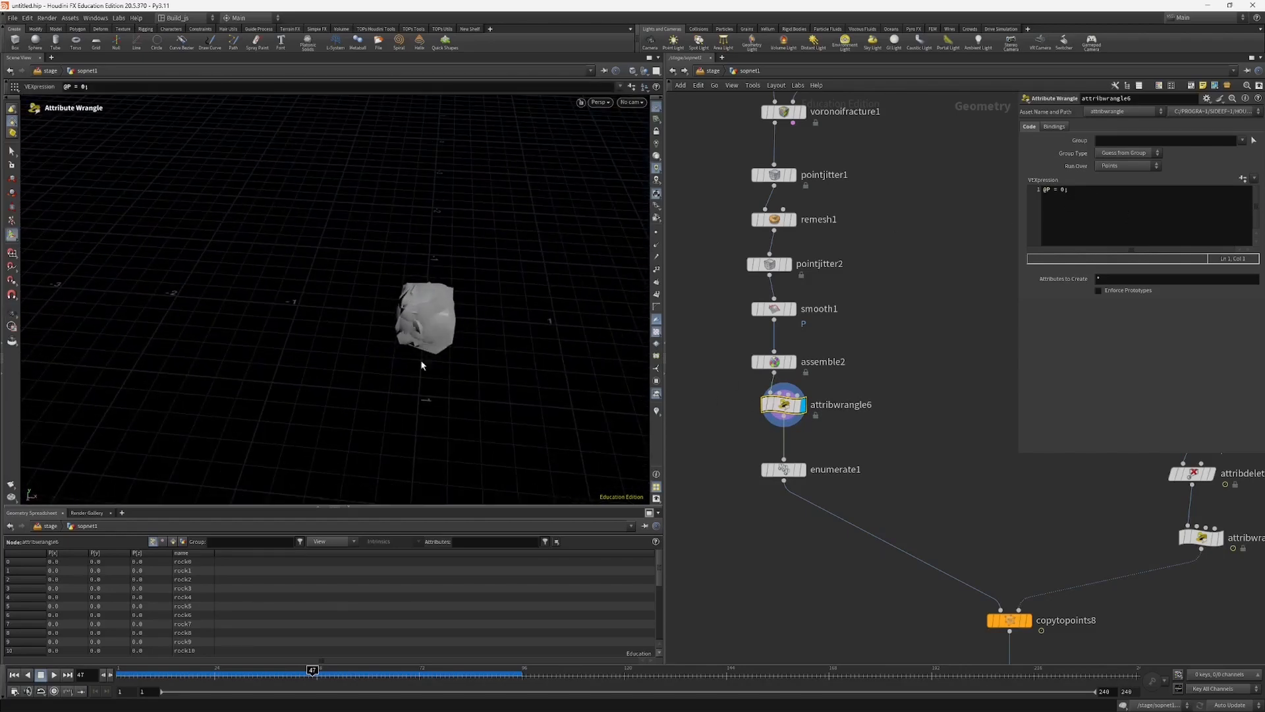
pyautogui.click(754, 412)
pyautogui.moveTo(723, 459); pyautogui.dragTo(707, 406, button='middle')
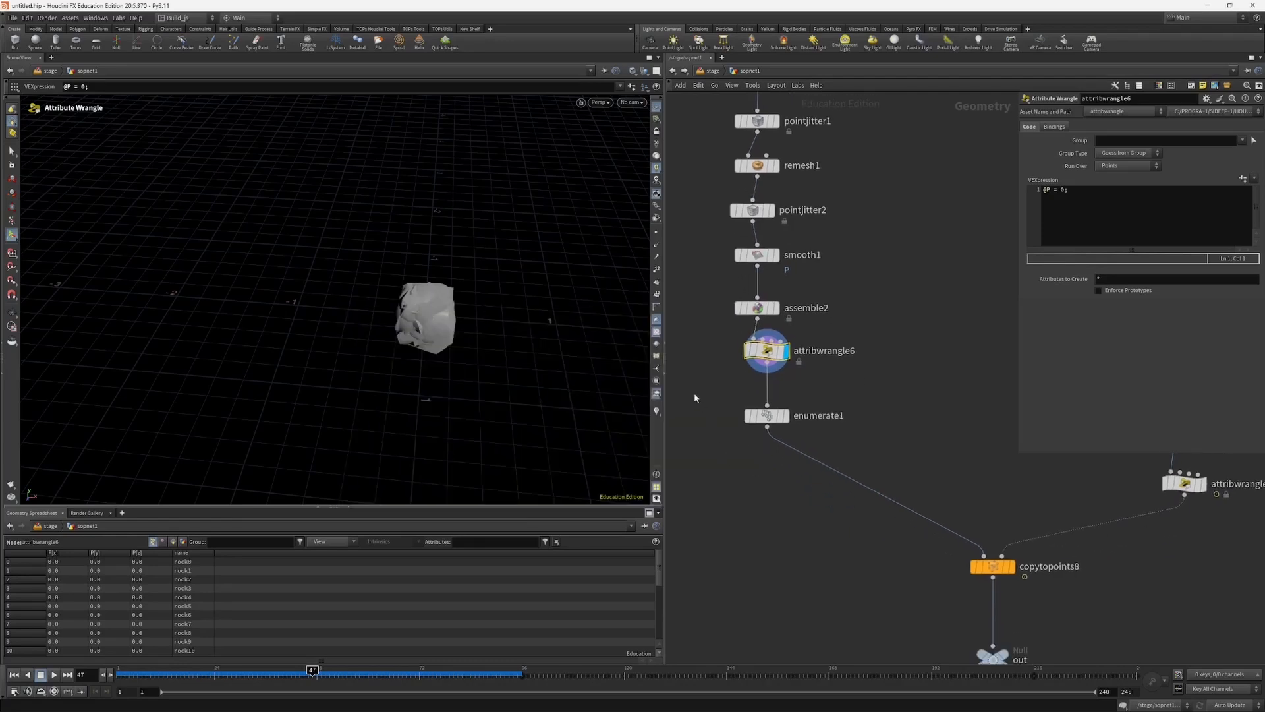
# Step: Select enumerate1 and read through its name and var values in the geometry spreadsheet
pyautogui.click(766, 416)
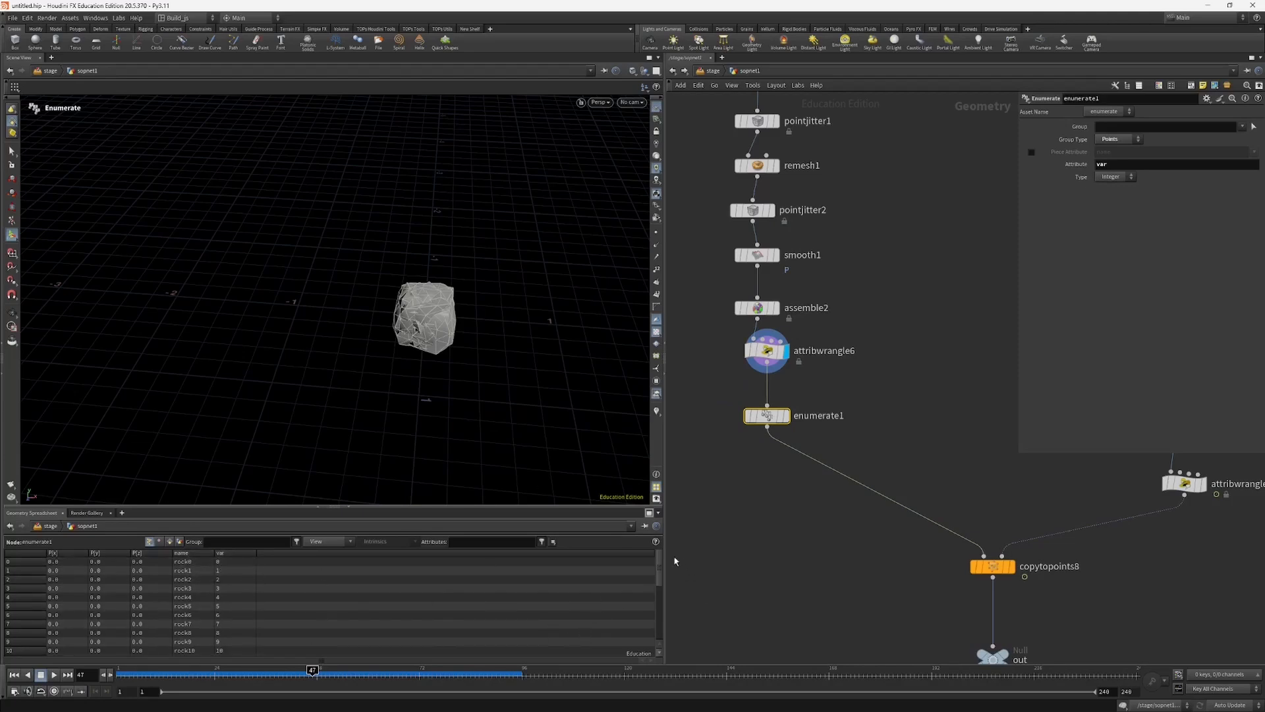
pyautogui.moveTo(659, 565); pyautogui.dragTo(664, 621)
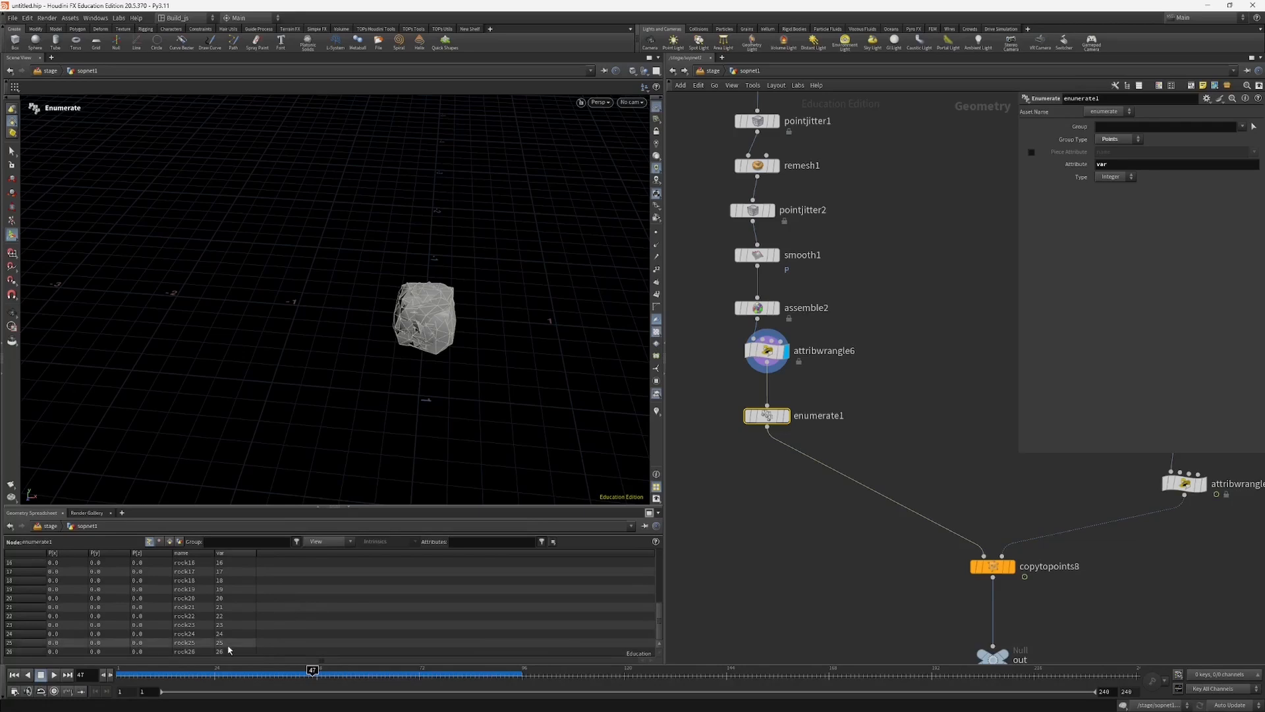
pyautogui.scroll(5, 223, 633)
pyautogui.scroll(1, 222, 632)
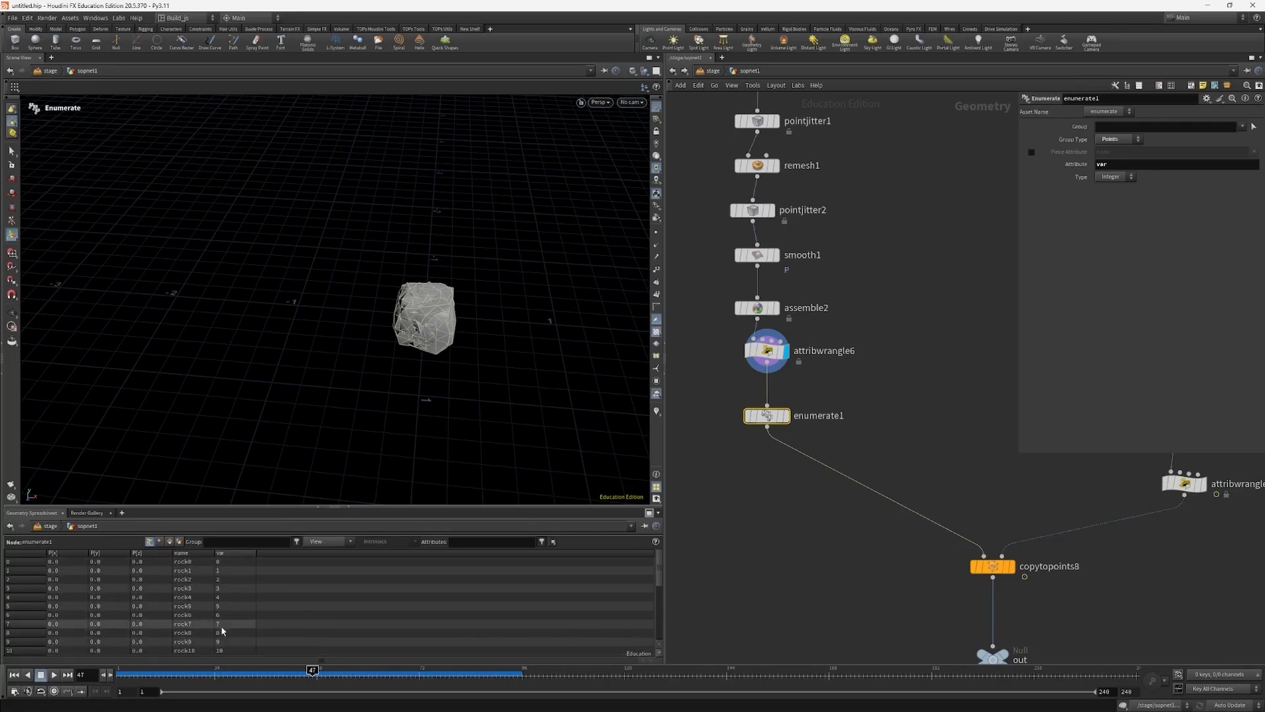
pyautogui.scroll(-4, 830, 529)
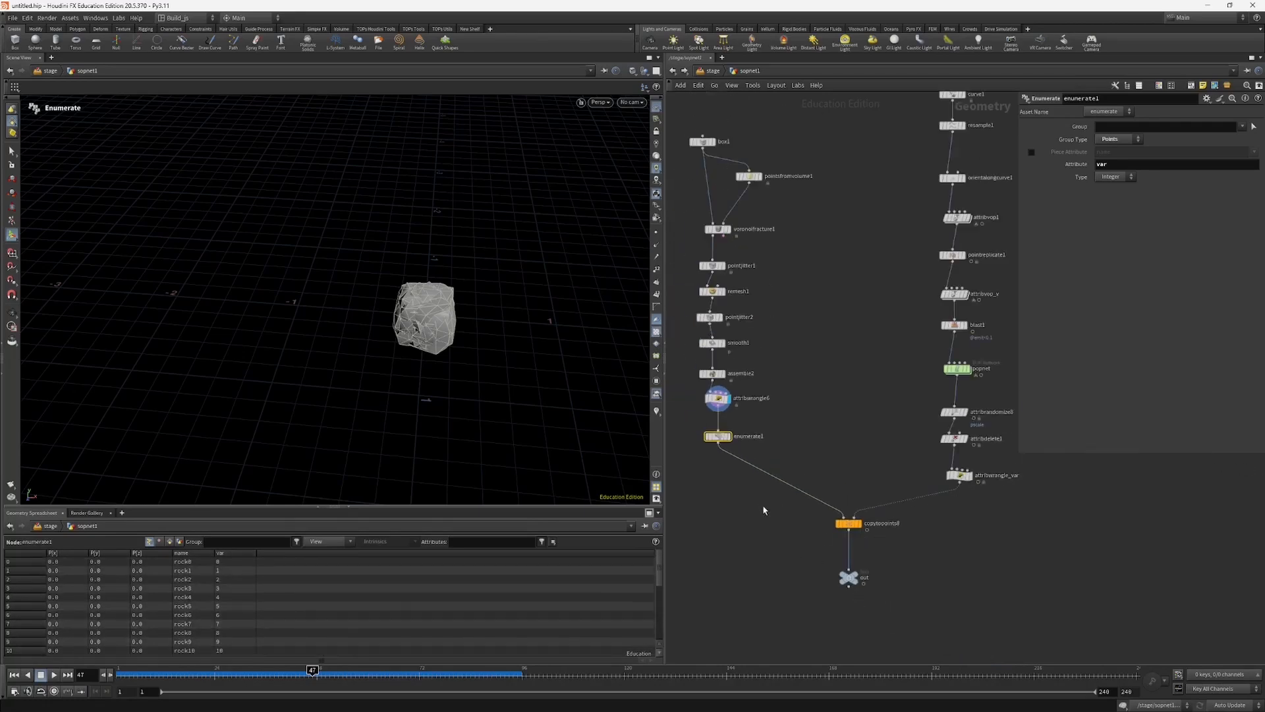
# Step: Compare the piece attribute on copytopoints8 with the var attribute set by attribwrangle_var and enumerate1
pyautogui.click(848, 523)
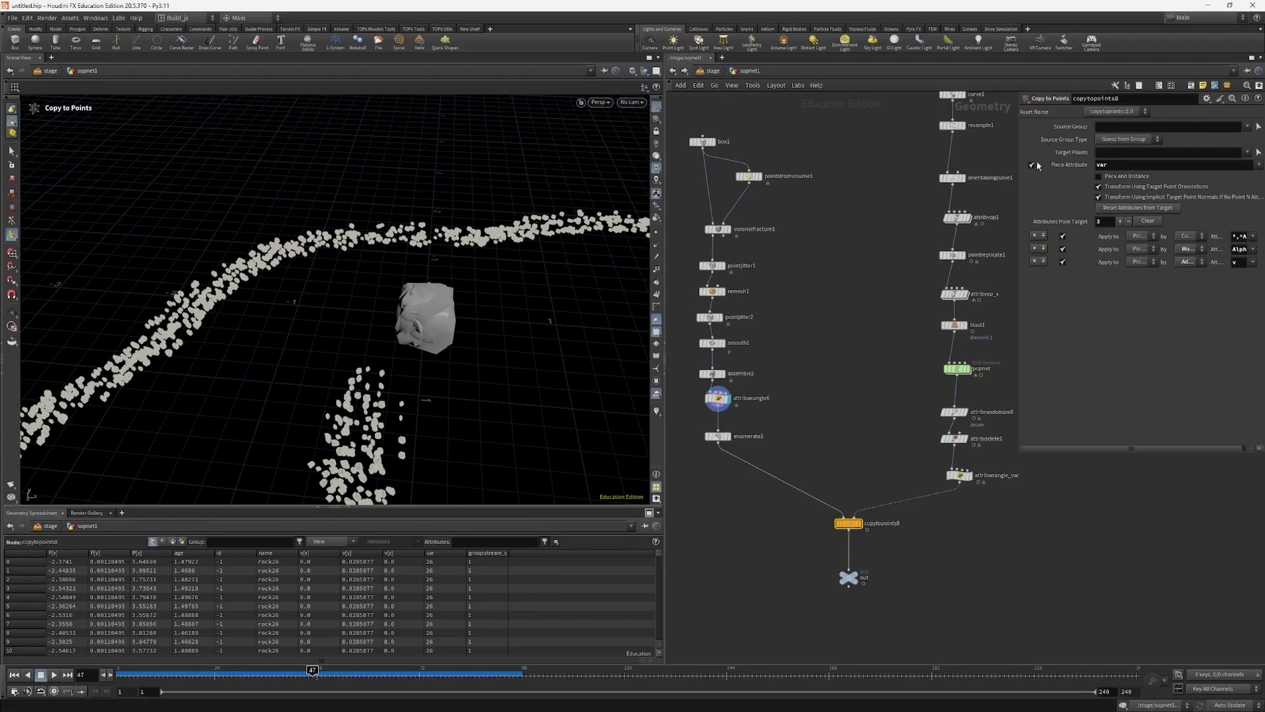
pyautogui.moveTo(854, 404); pyautogui.dragTo(831, 409, button='middle')
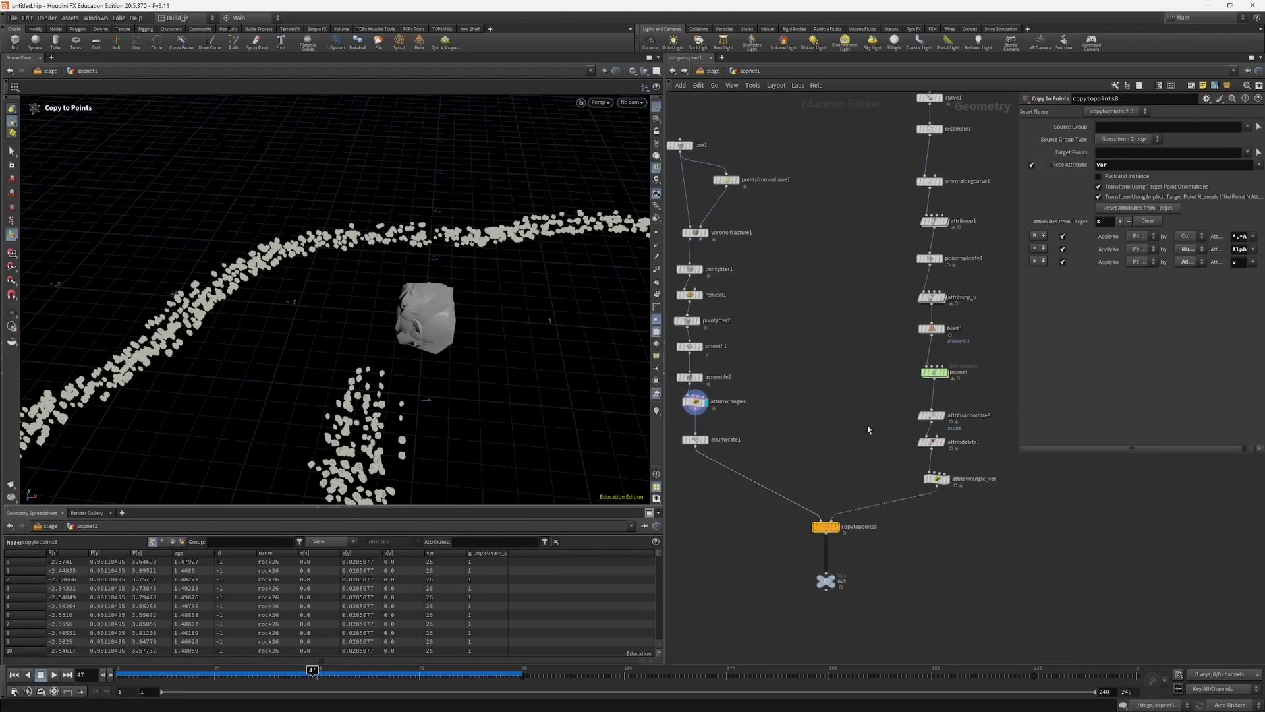
pyautogui.click(936, 479)
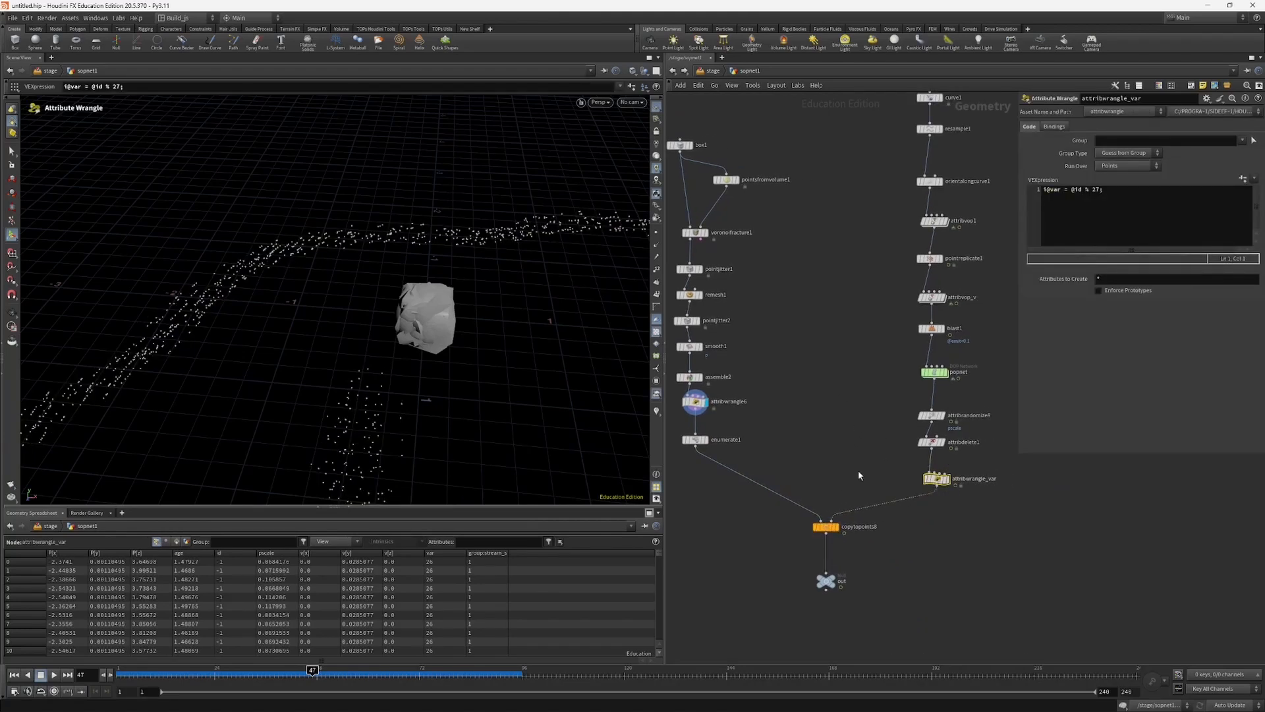
pyautogui.moveTo(853, 457); pyautogui.dragTo(856, 444, button='middle')
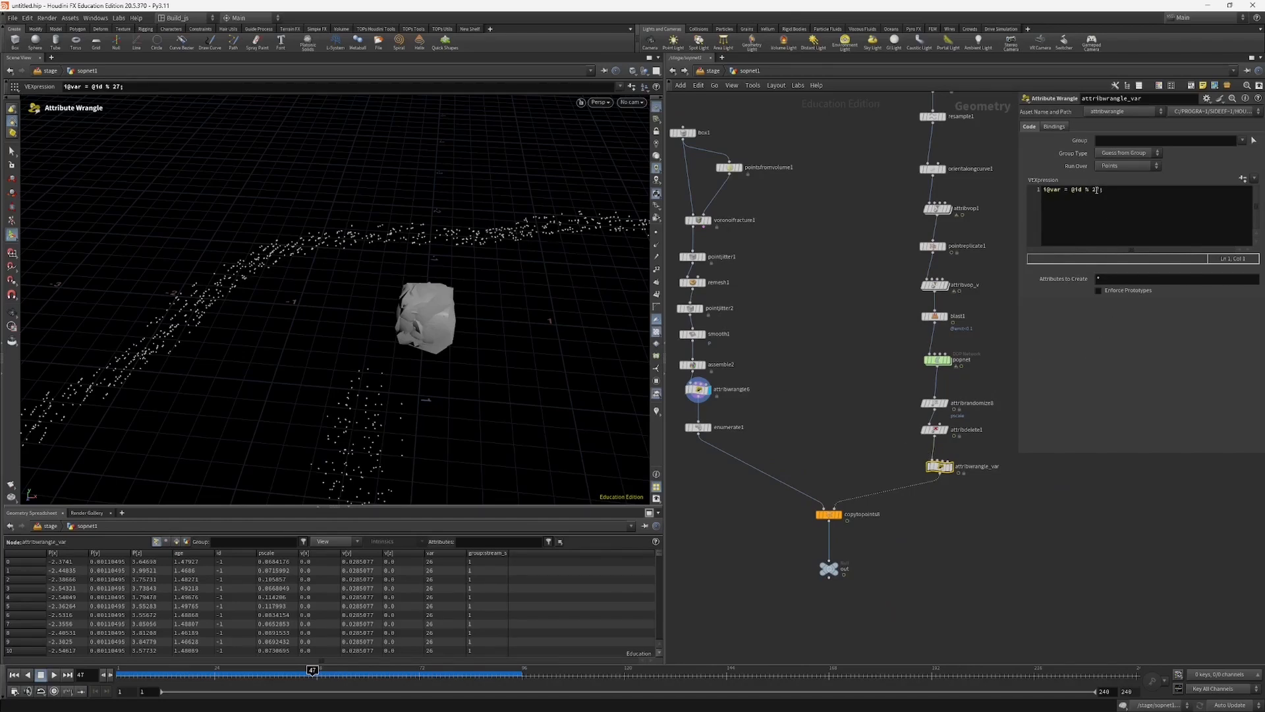
pyautogui.moveTo(845, 463); pyautogui.dragTo(875, 463, button='middle')
pyautogui.click(728, 428)
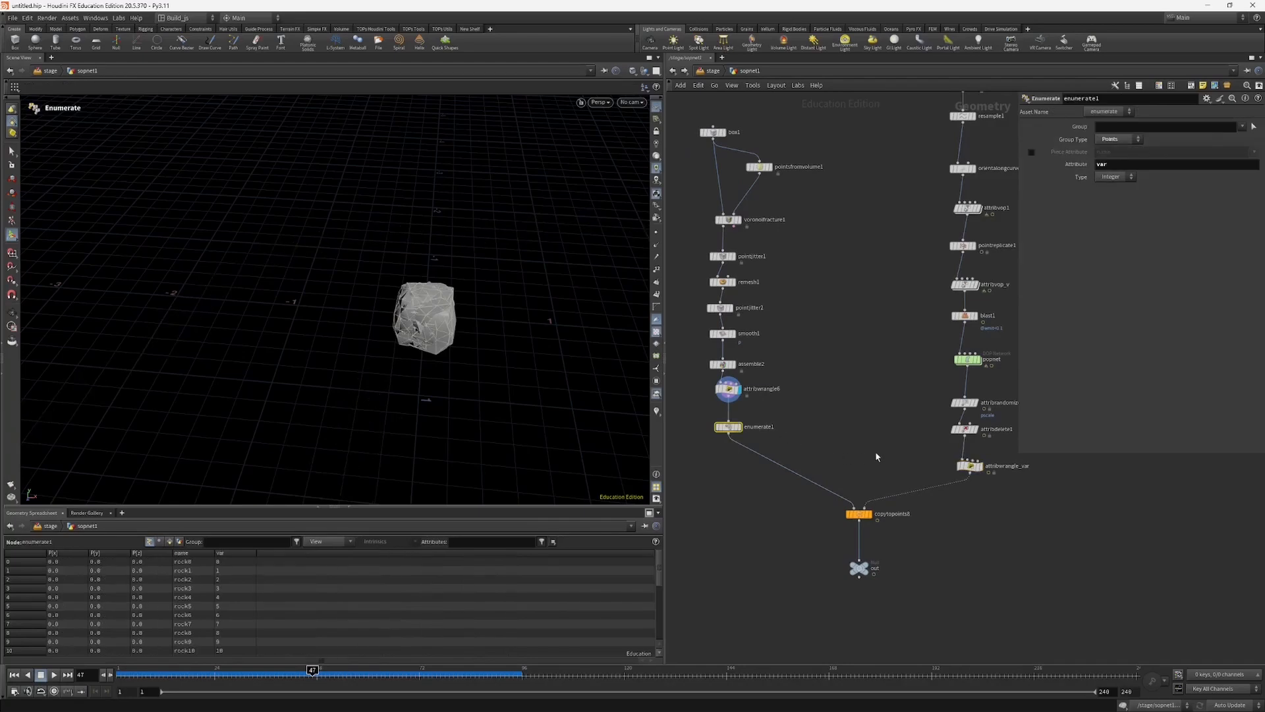
pyautogui.click(857, 514)
pyautogui.click(968, 465)
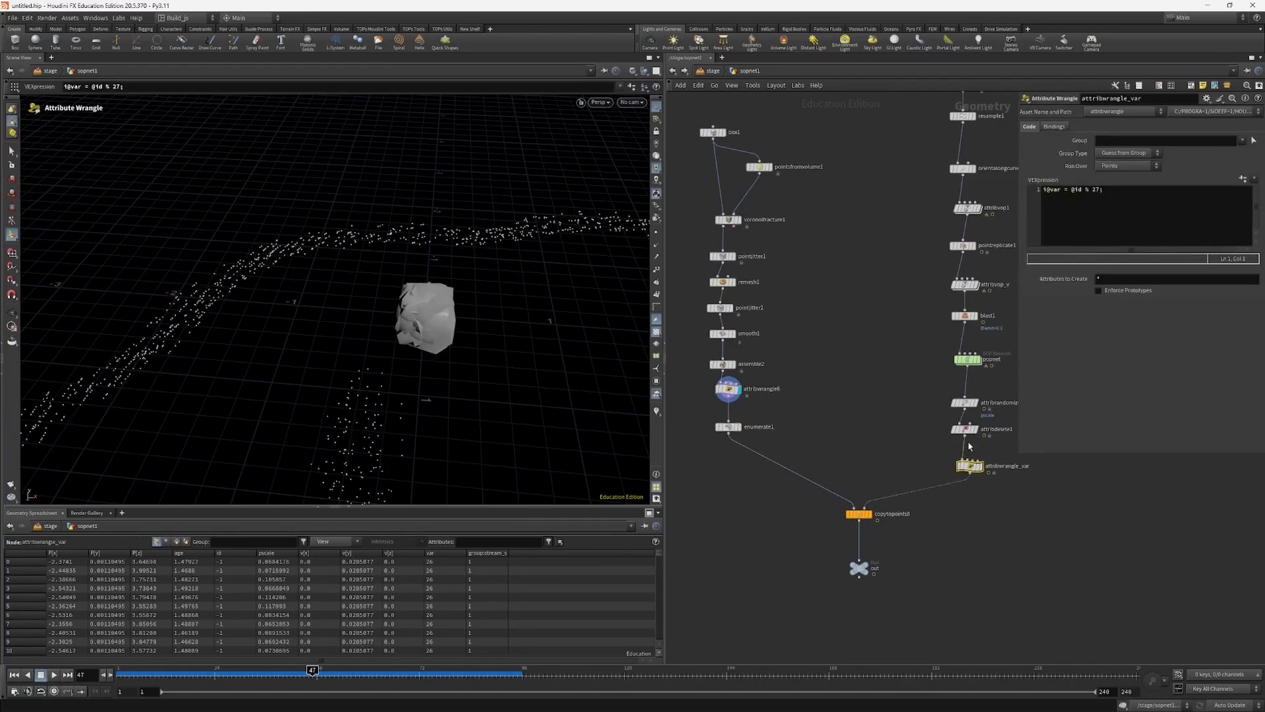
pyautogui.click(1095, 189)
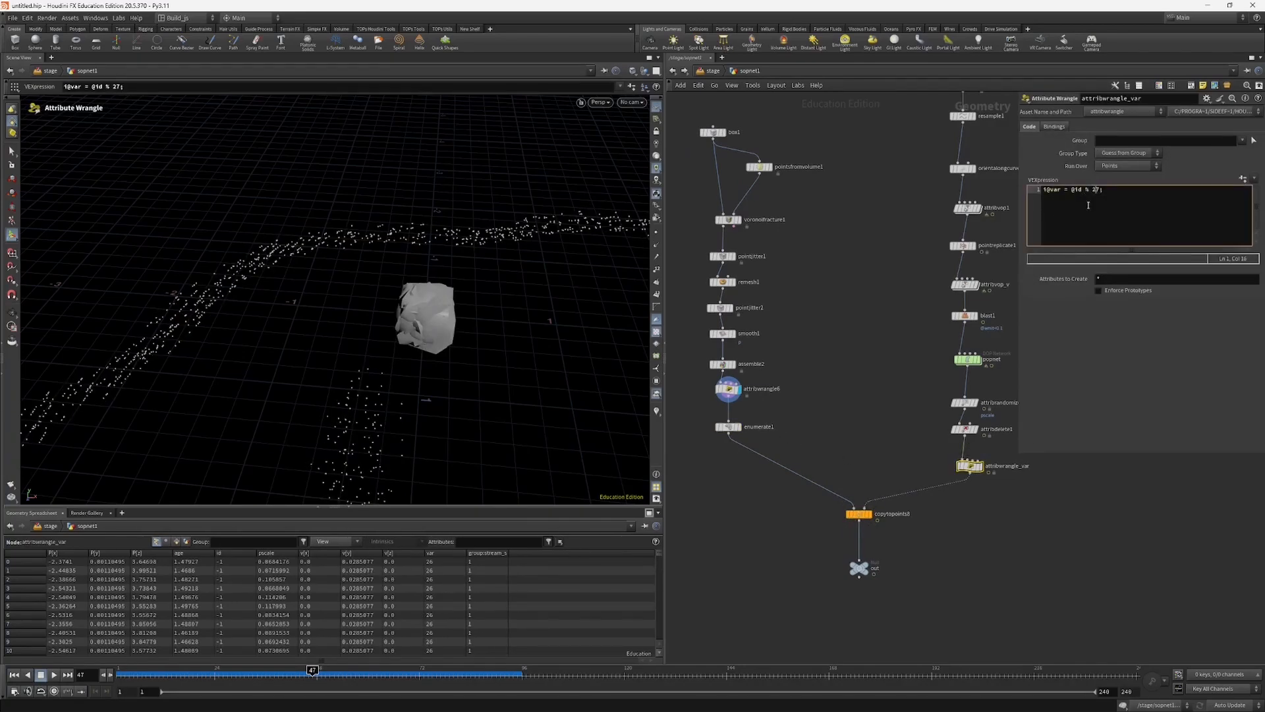
pyautogui.click(881, 356)
# Step: Display copytopoints8 and orbit around the copied rocks to check their variation along the spiral
pyautogui.click(858, 513)
pyautogui.click(869, 514)
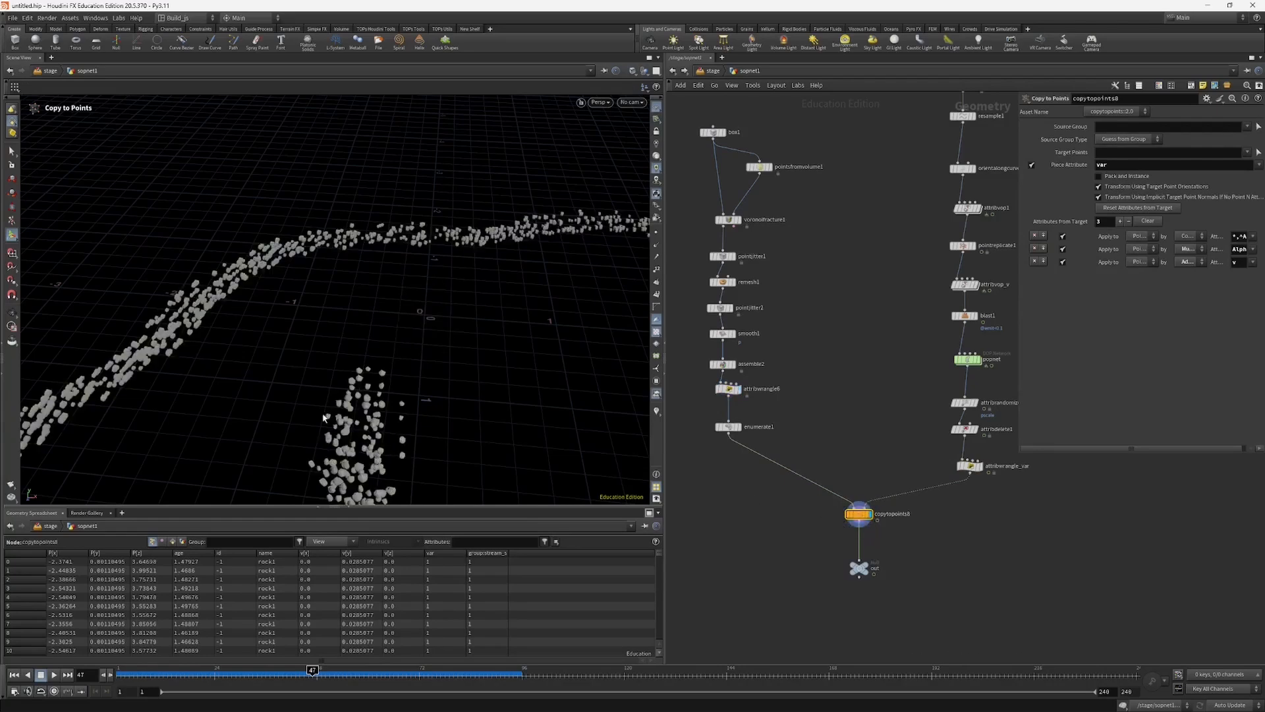
pyautogui.keyDown('alt'); pyautogui.moveTo(389, 408); pyautogui.dragTo(496, 348); pyautogui.keyUp('alt')
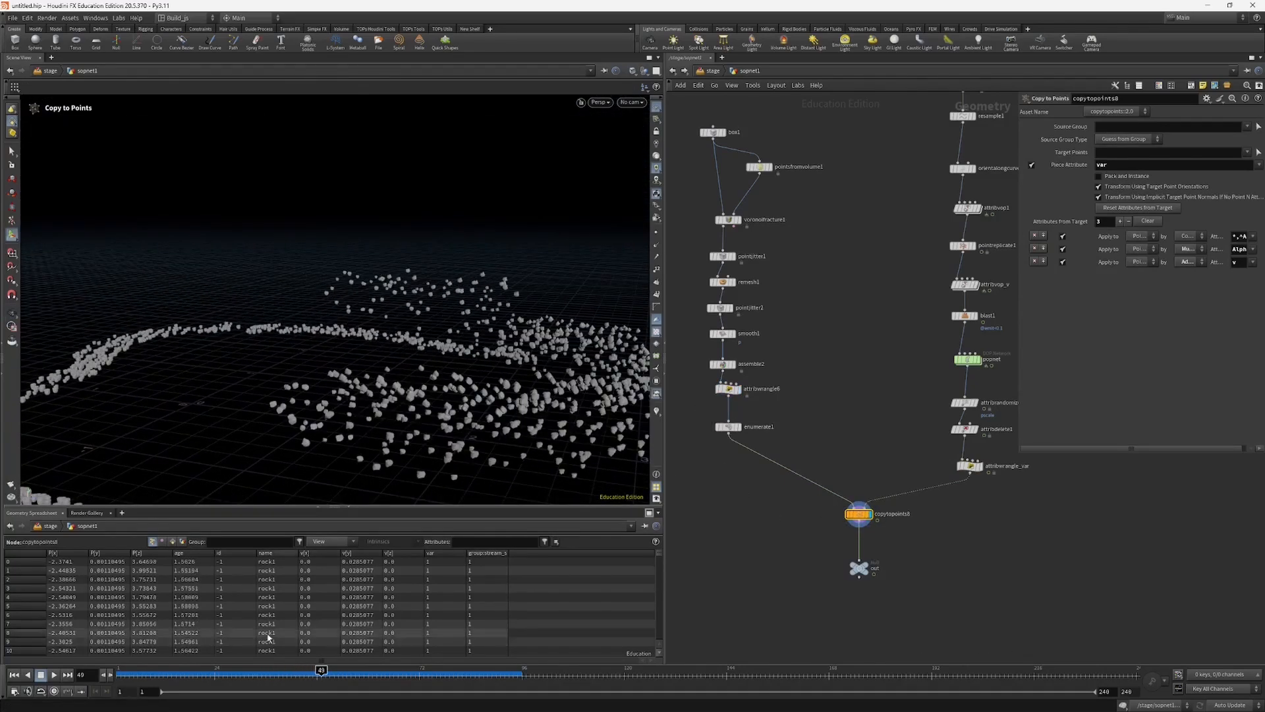
pyautogui.moveTo(708, 404); pyautogui.dragTo(715, 414, button='middle')
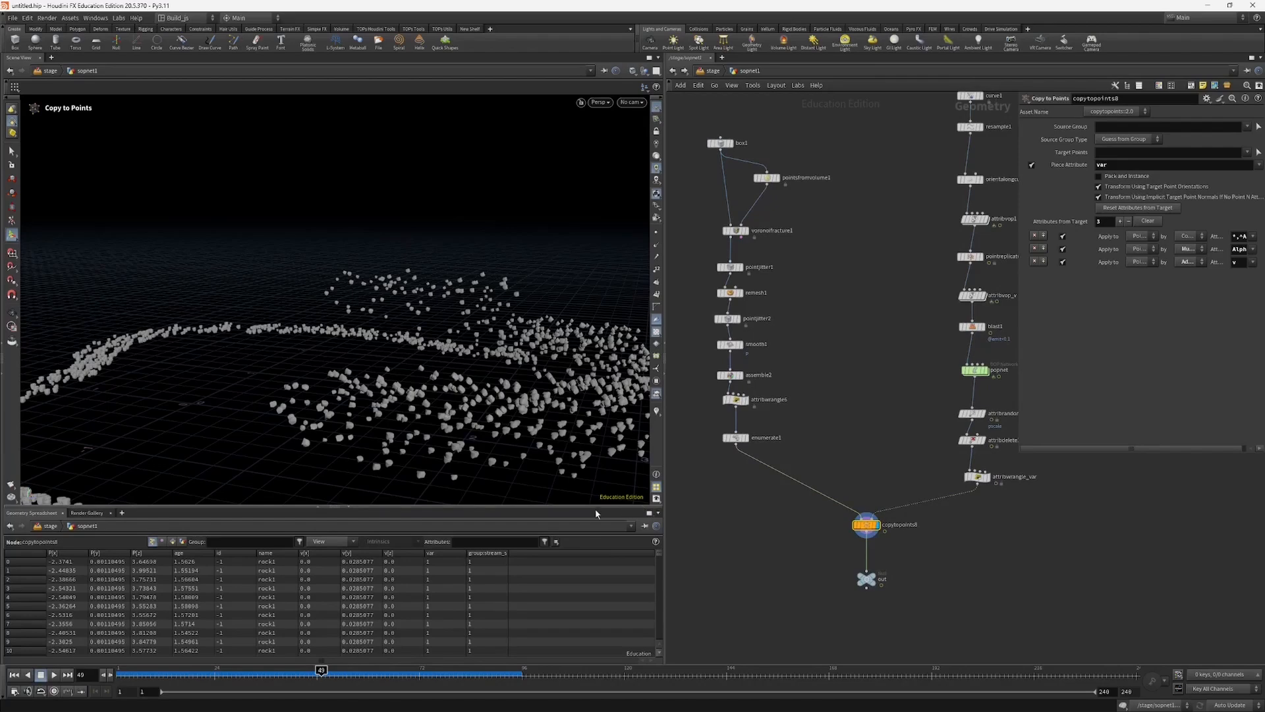
# Step: Enlarge the geometry spreadsheet, display assemble2 and read through the name values of its rock pieces
pyautogui.moveTo(596, 508); pyautogui.dragTo(594, 426)
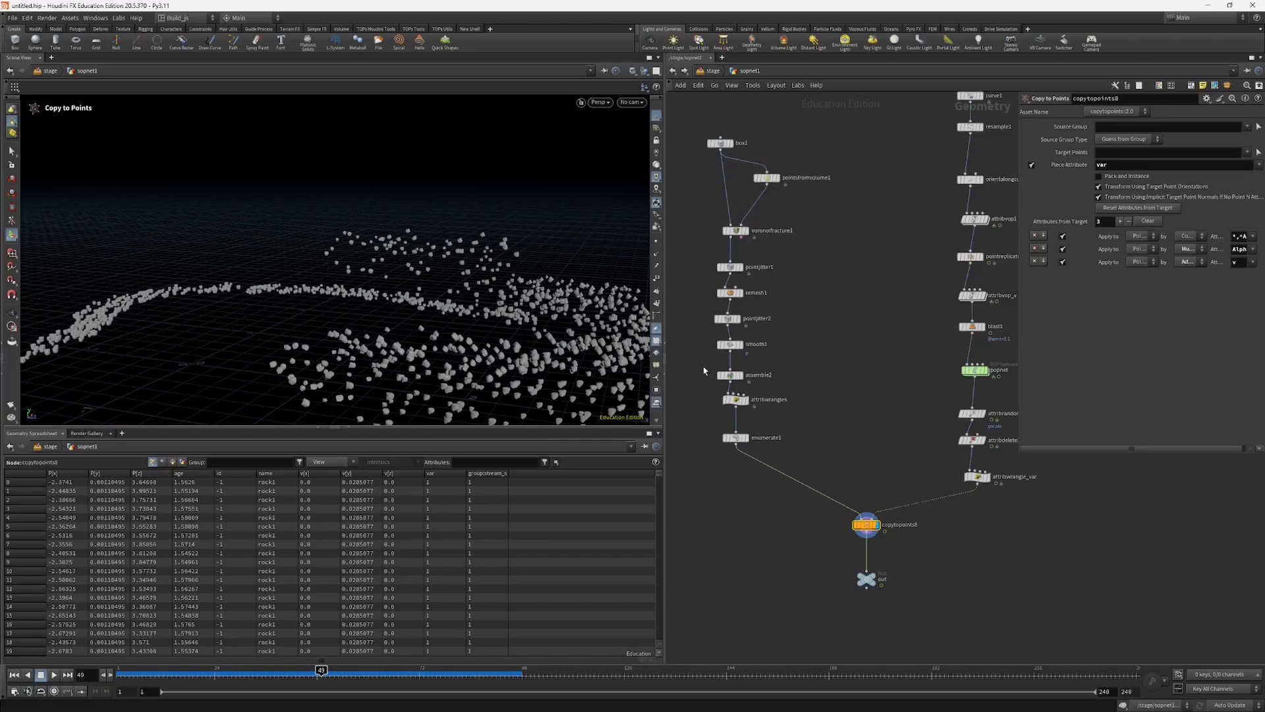
pyautogui.click(730, 375)
pyautogui.click(739, 375)
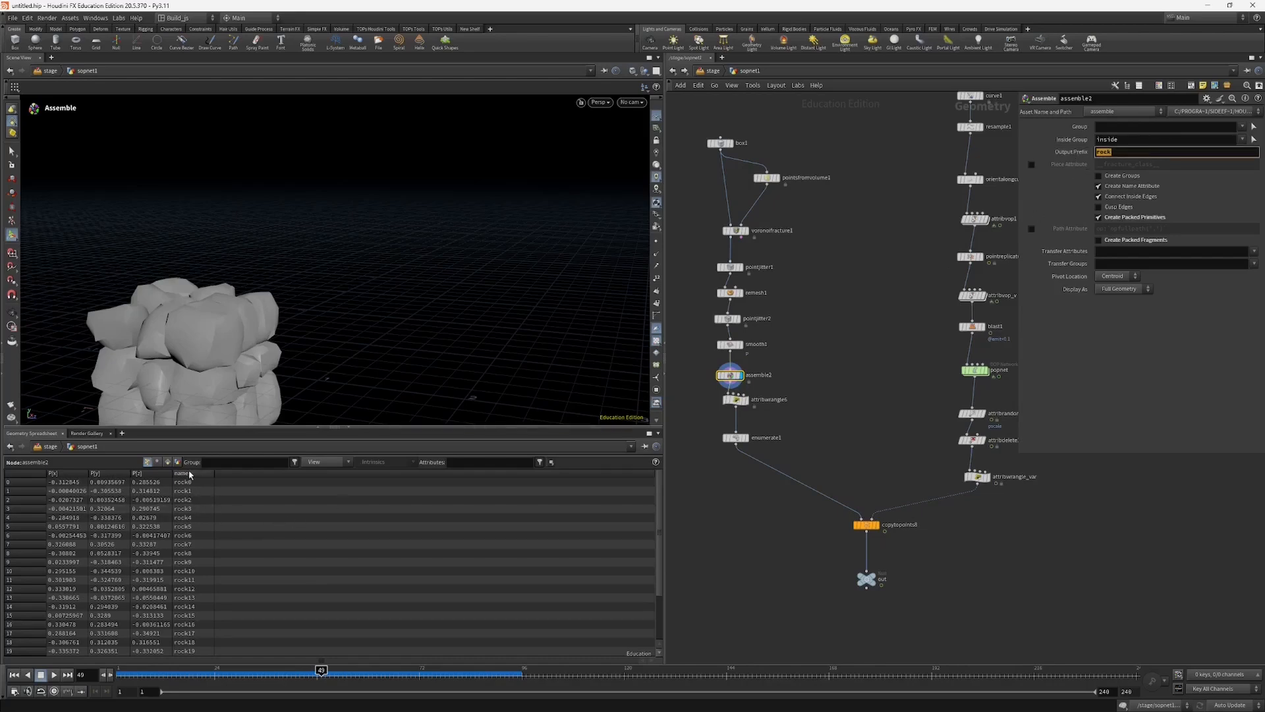
pyautogui.scroll(-3, 656, 553)
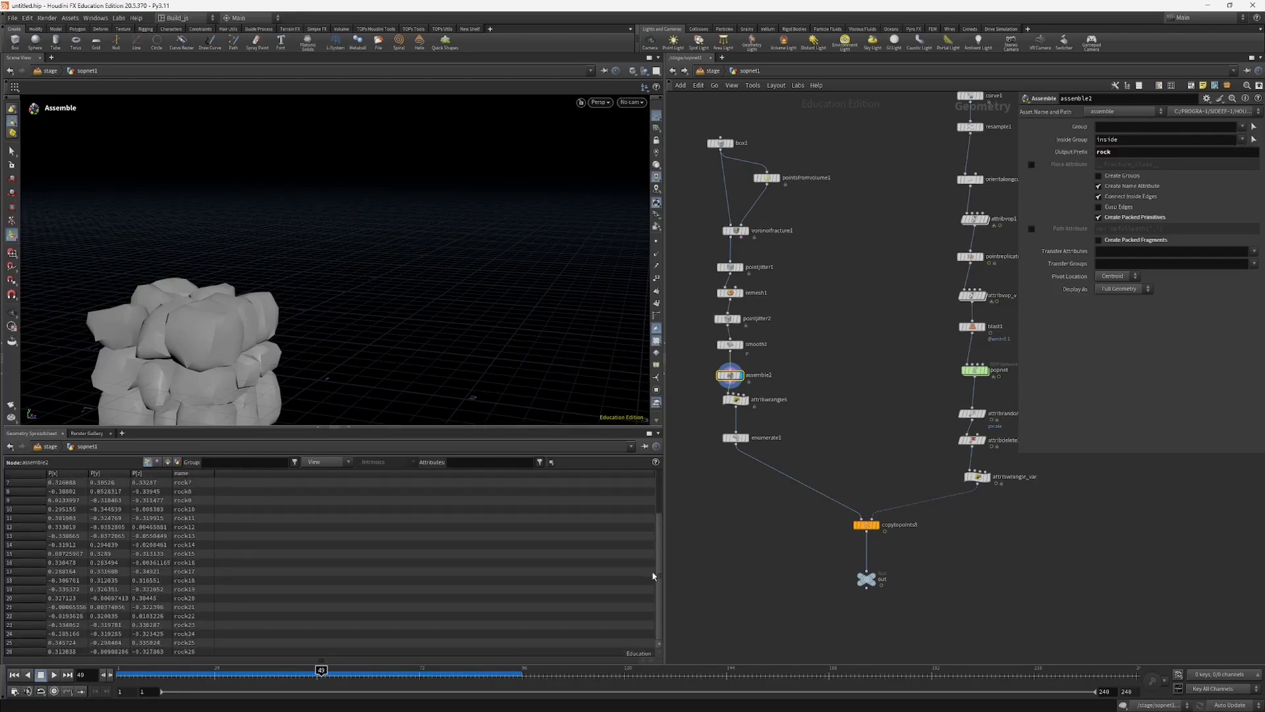
pyautogui.scroll(3, 257, 528)
pyautogui.scroll(-2, 199, 624)
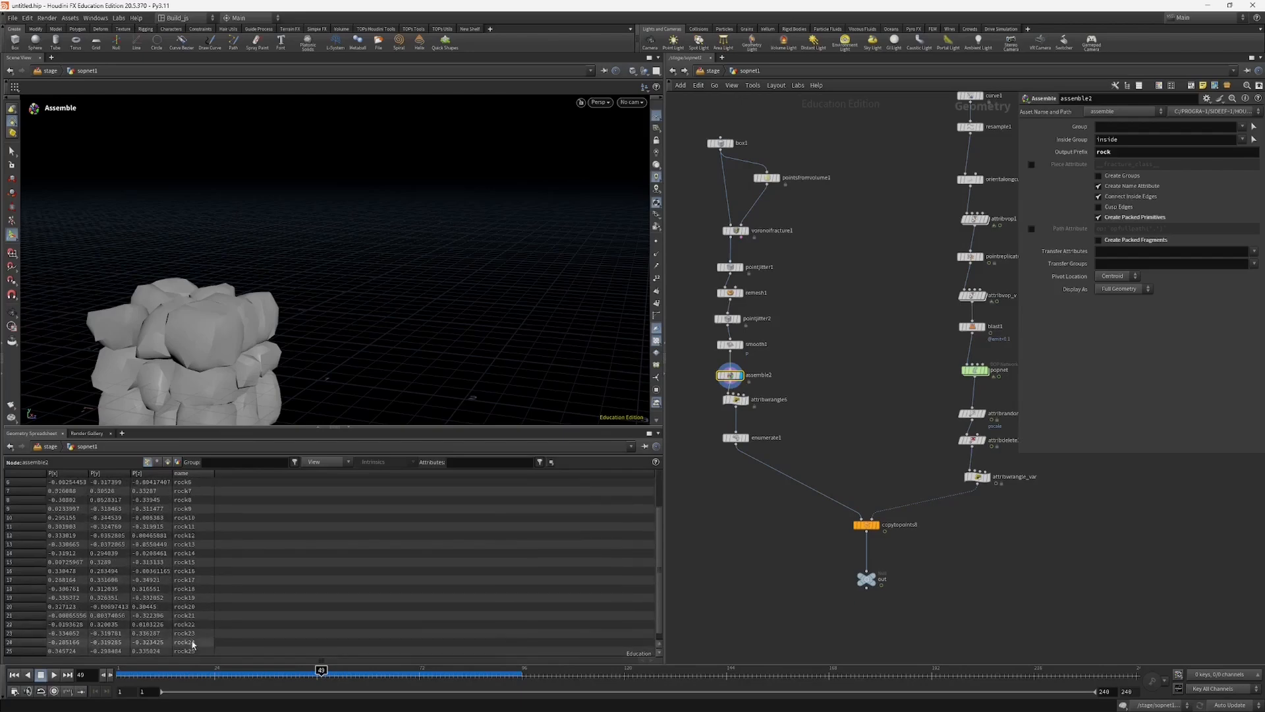
pyautogui.scroll(2, 193, 645)
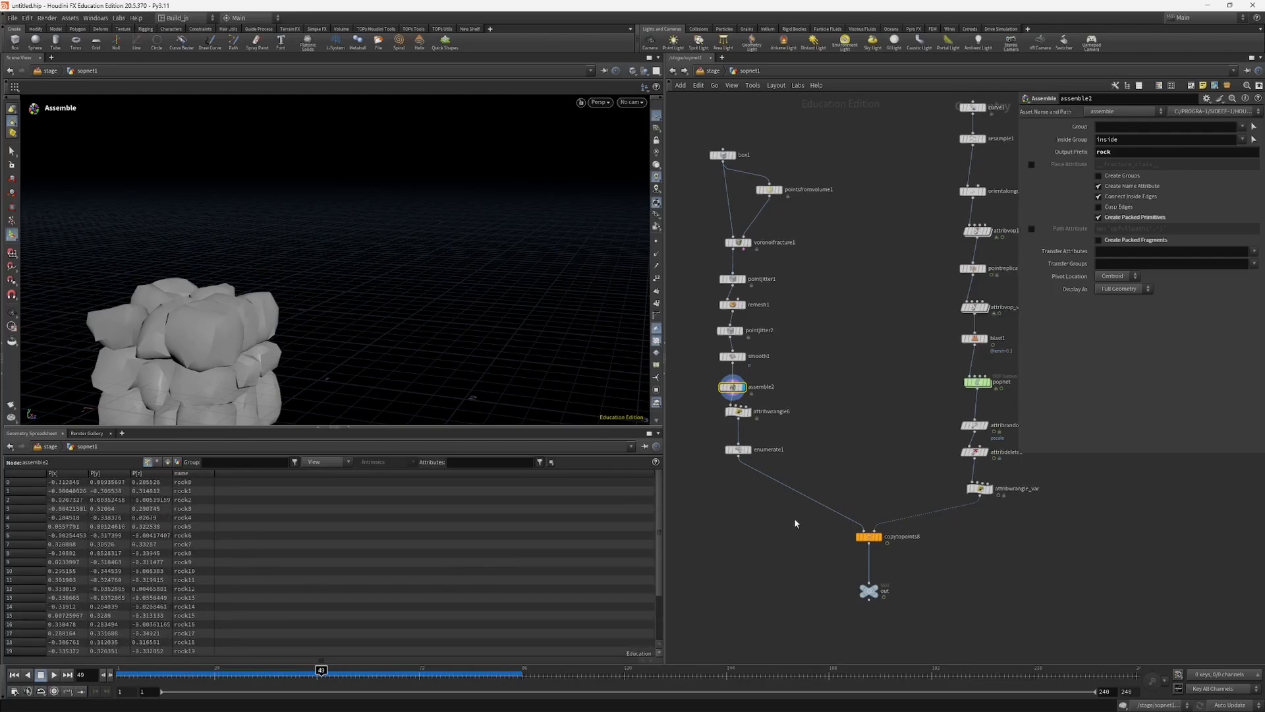
# Step: Review the copytopoints8 piece attribute settings and the attribwrangle_var expression that assigns a variant per particle
pyautogui.click(868, 536)
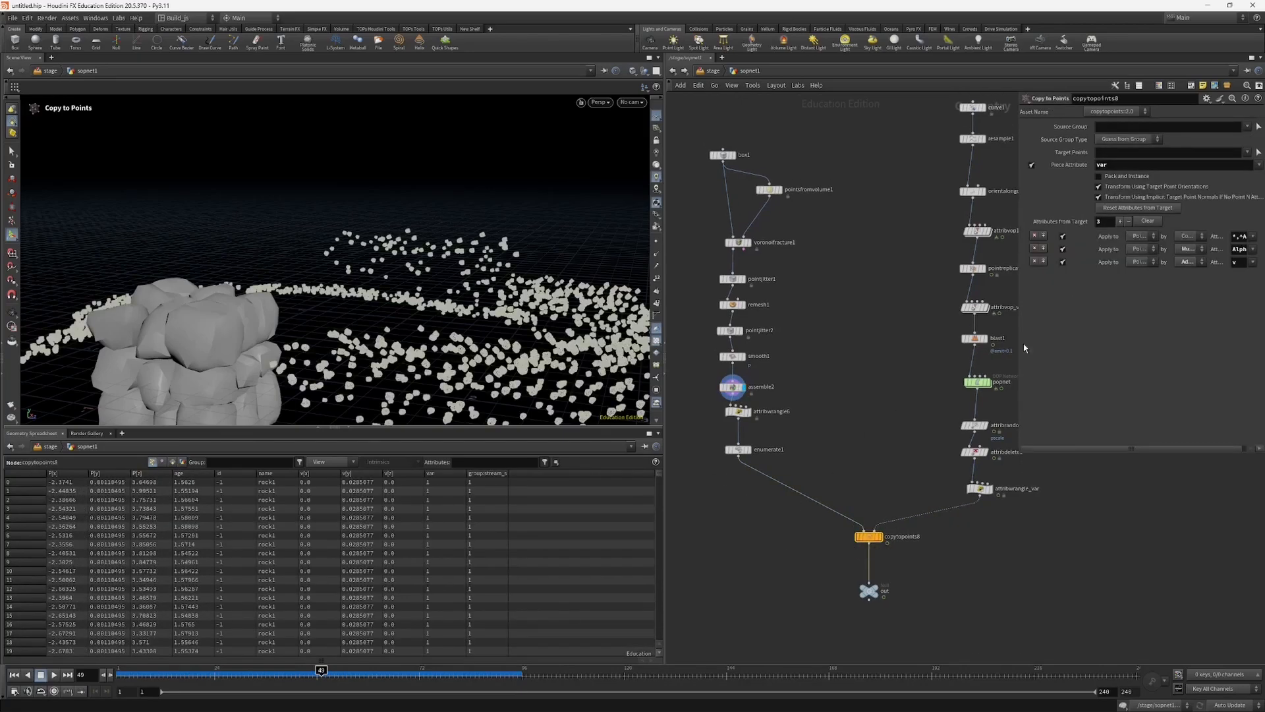
pyautogui.moveTo(909, 405); pyautogui.dragTo(869, 395, button='middle')
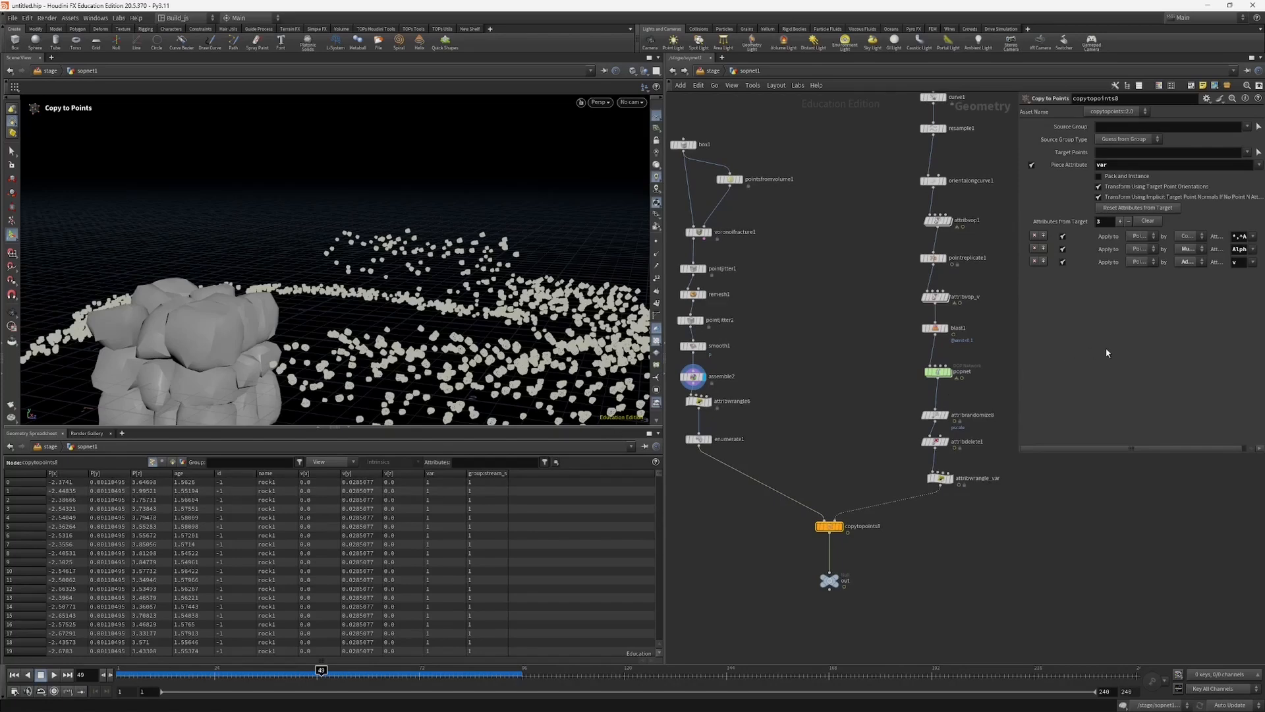
pyautogui.moveTo(899, 464); pyautogui.dragTo(882, 461, button='middle')
pyautogui.click(921, 474)
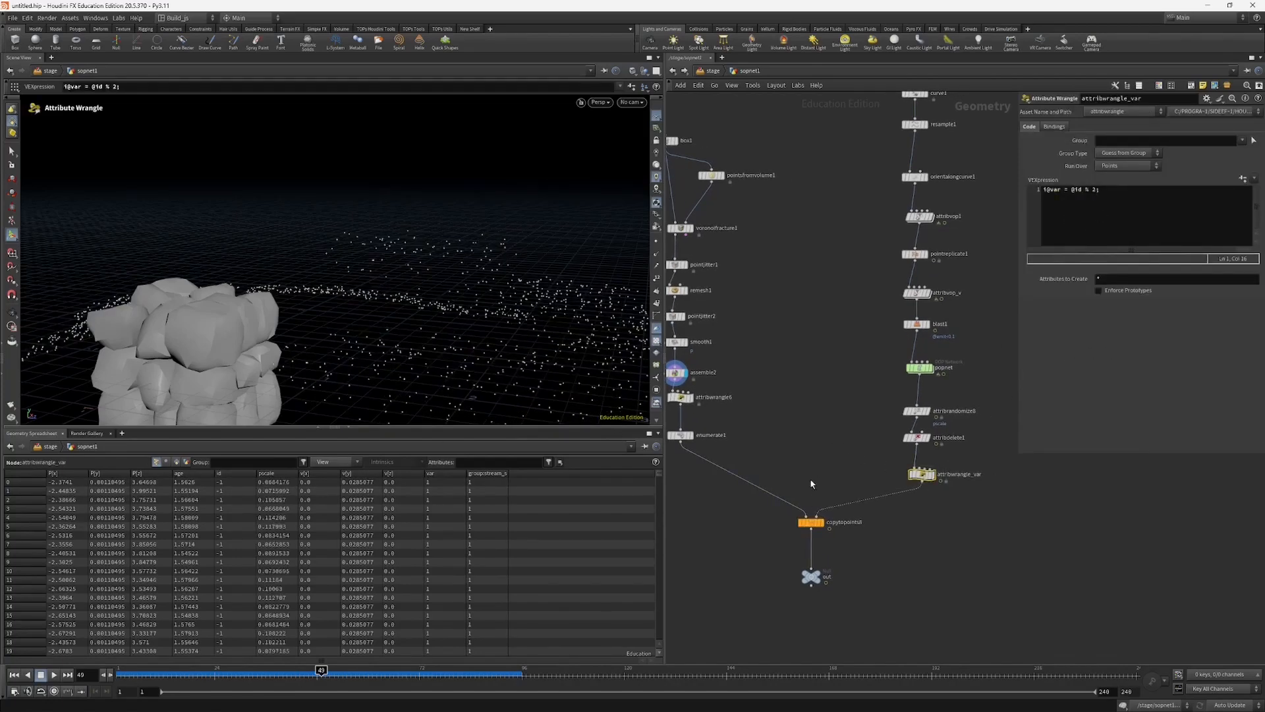
pyautogui.moveTo(811, 484); pyautogui.dragTo(825, 453, button='middle')
pyautogui.click(825, 491)
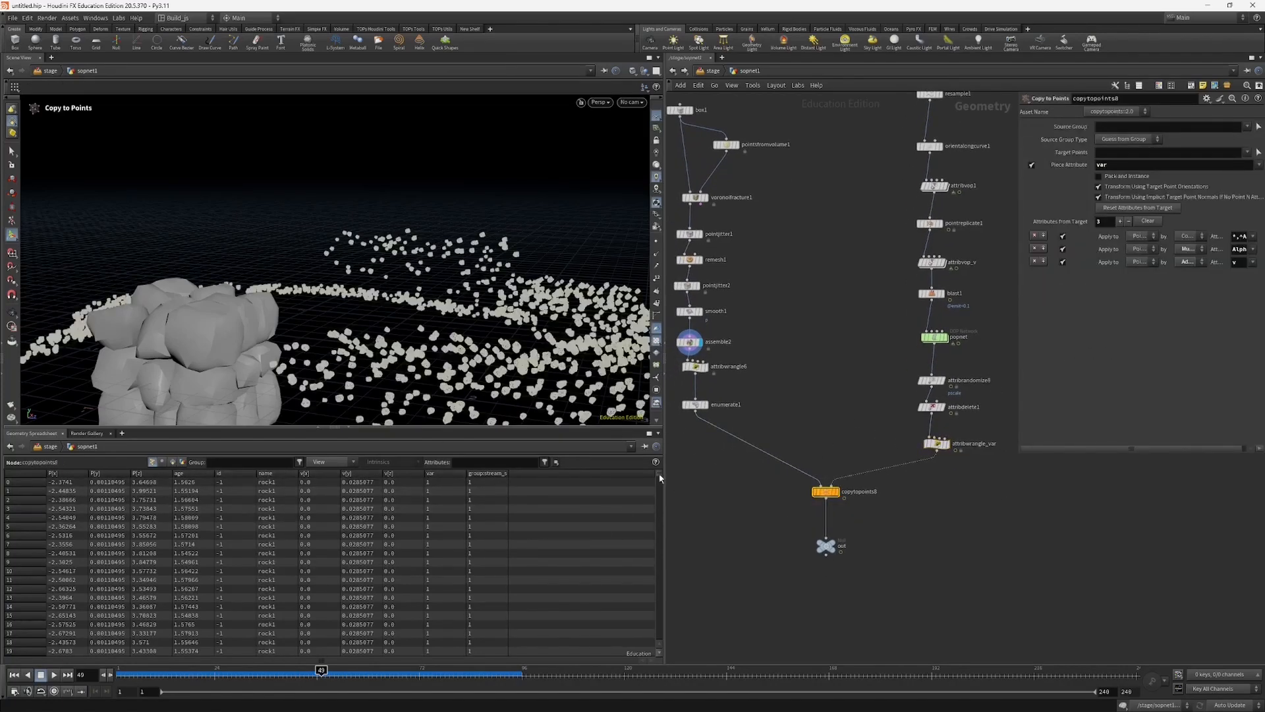
pyautogui.moveTo(659, 478); pyautogui.dragTo(680, 453)
pyautogui.click(937, 444)
pyautogui.click(1092, 201)
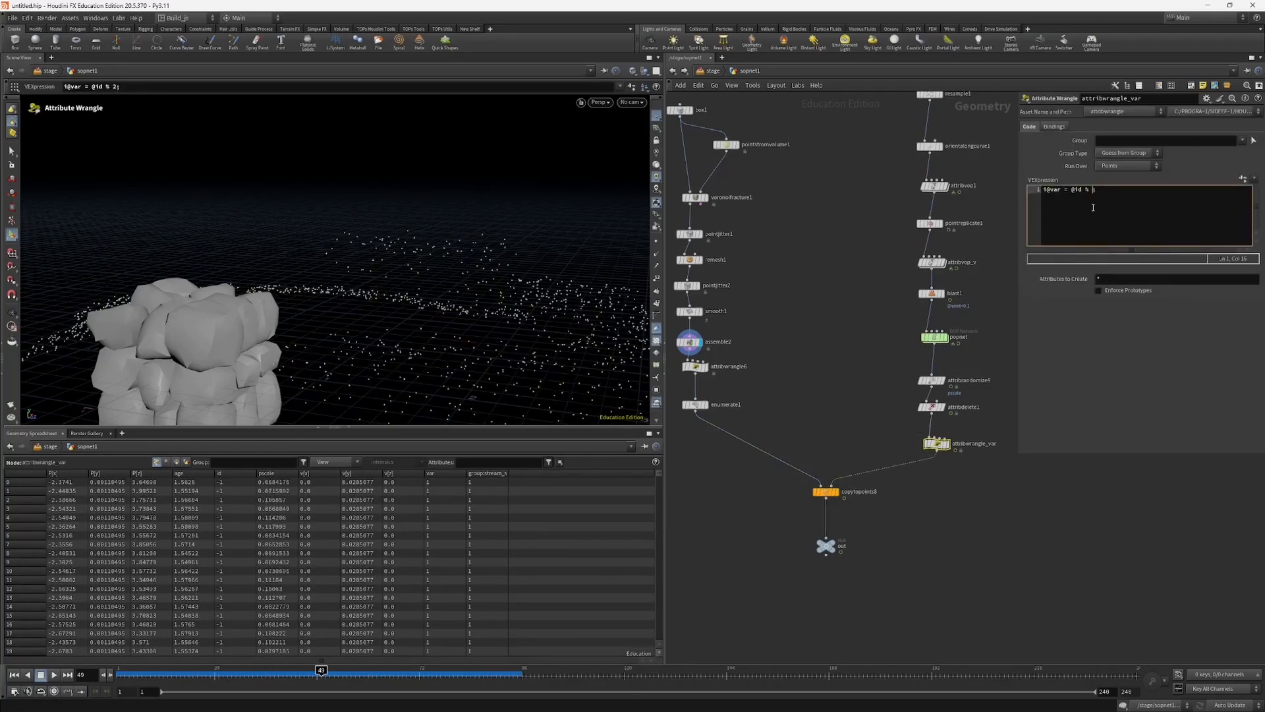
pyautogui.click(826, 491)
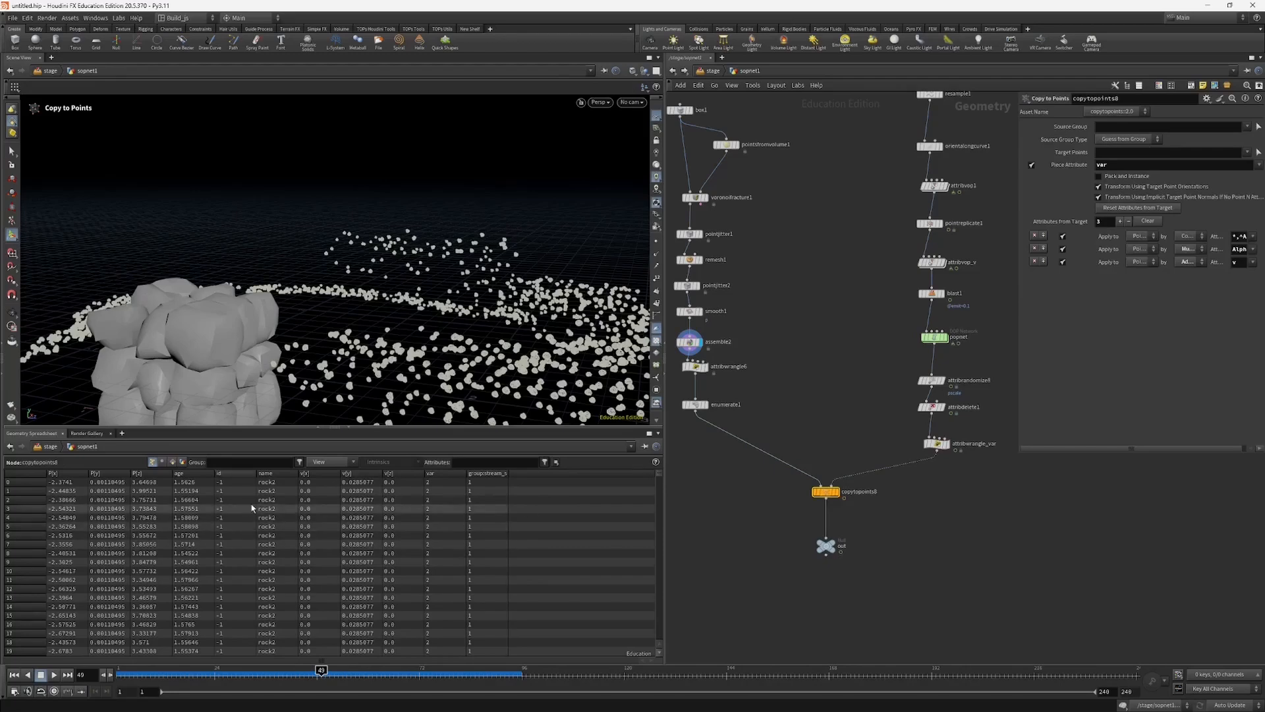
# Step: Widen the name column in the geometry spreadsheet and compare name, id and var values between copytopoints8 and attribwrangle_var
pyautogui.moveTo(659, 476)
pyautogui.mouseDown()
pyautogui.moveTo(672, 652)
pyautogui.moveTo(679, 466)
pyautogui.mouseUp()
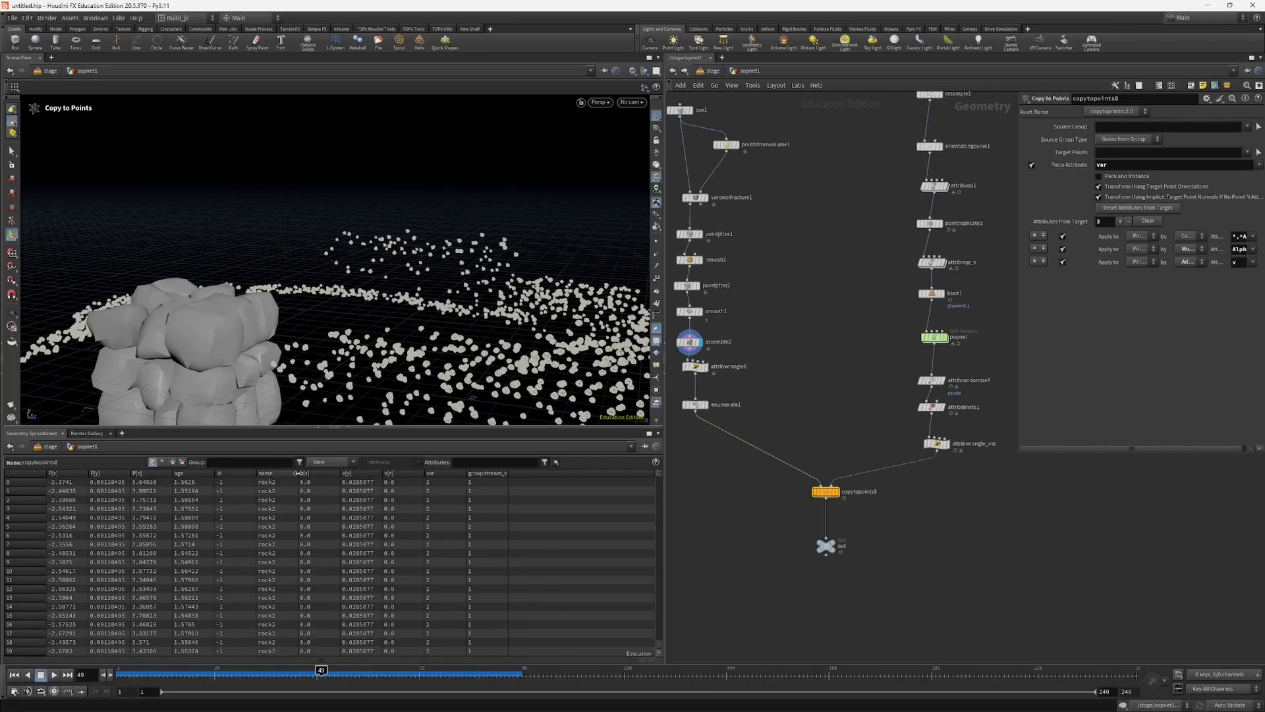
pyautogui.moveTo(297, 474); pyautogui.dragTo(332, 473)
pyautogui.click(936, 443)
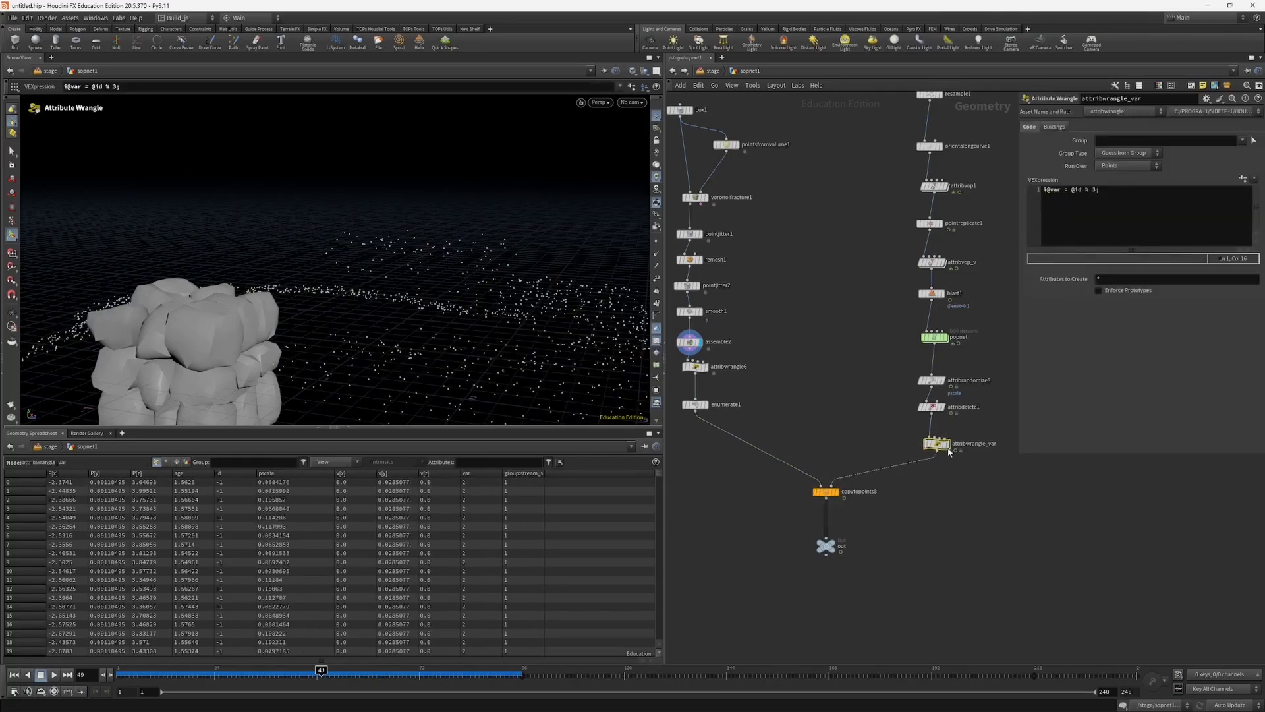
pyautogui.click(825, 491)
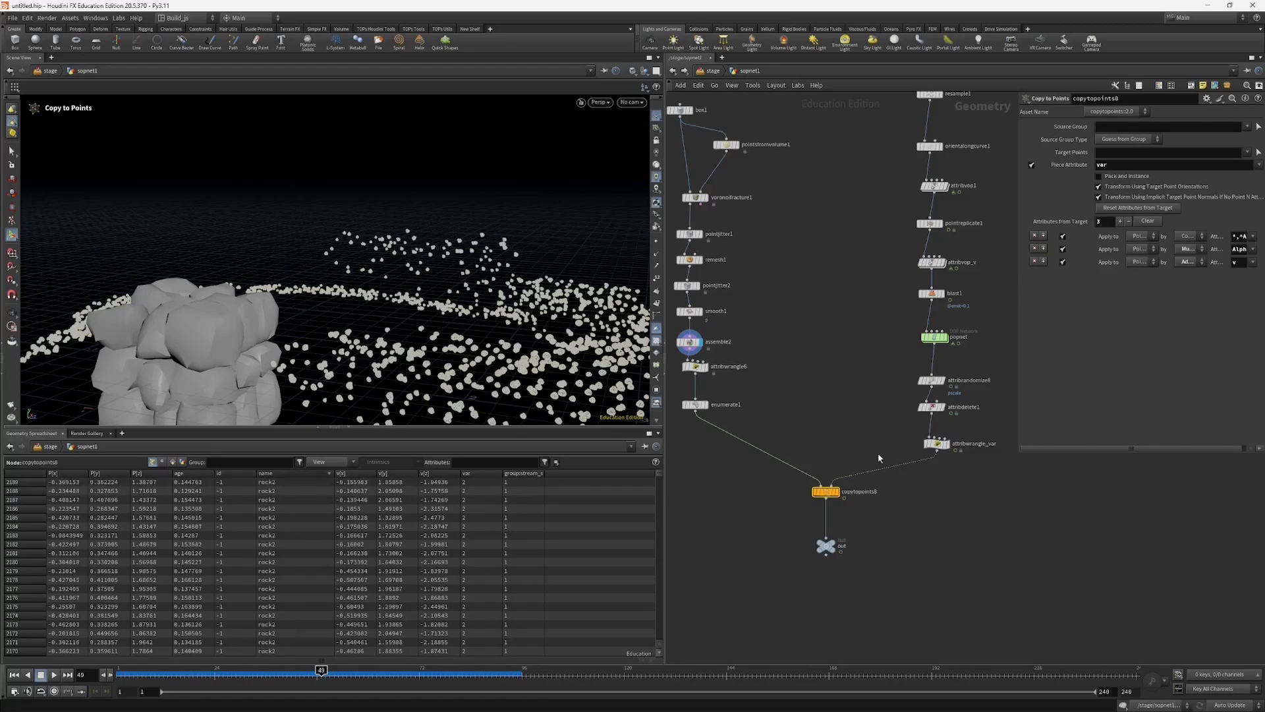
pyautogui.click(937, 444)
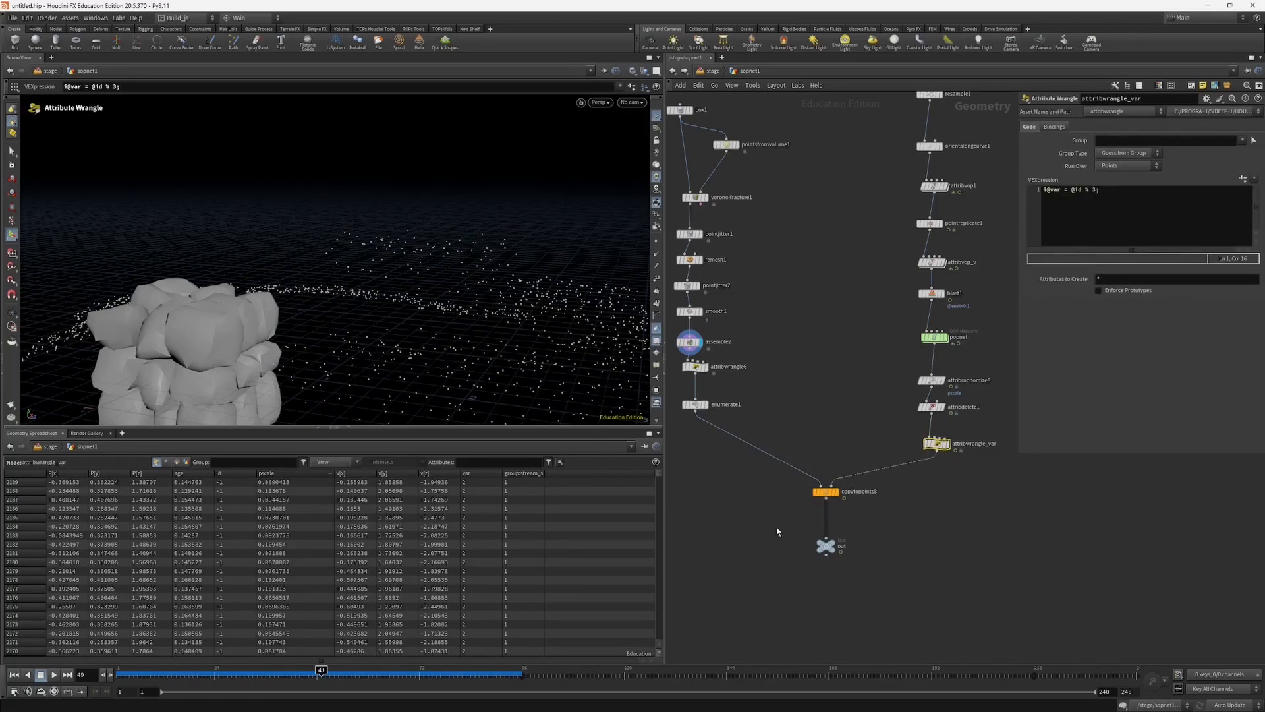
pyautogui.click(826, 491)
pyautogui.click(937, 444)
pyautogui.click(1087, 200)
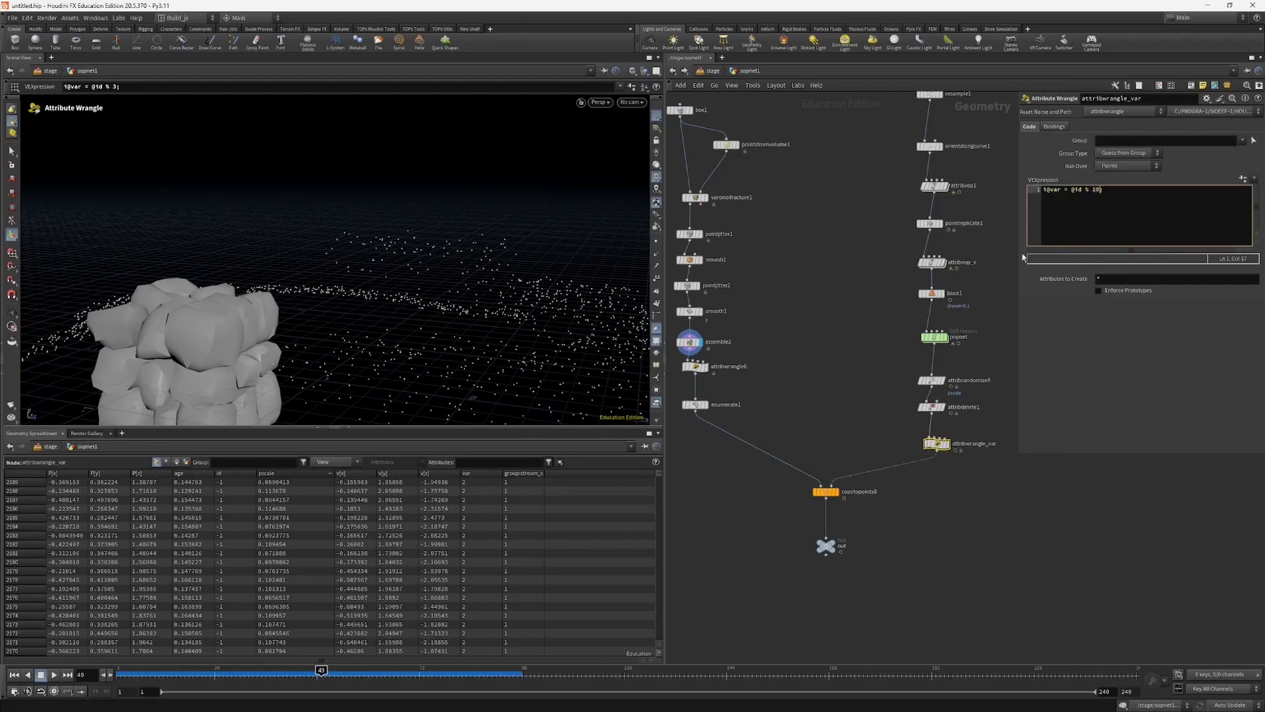
pyautogui.click(825, 492)
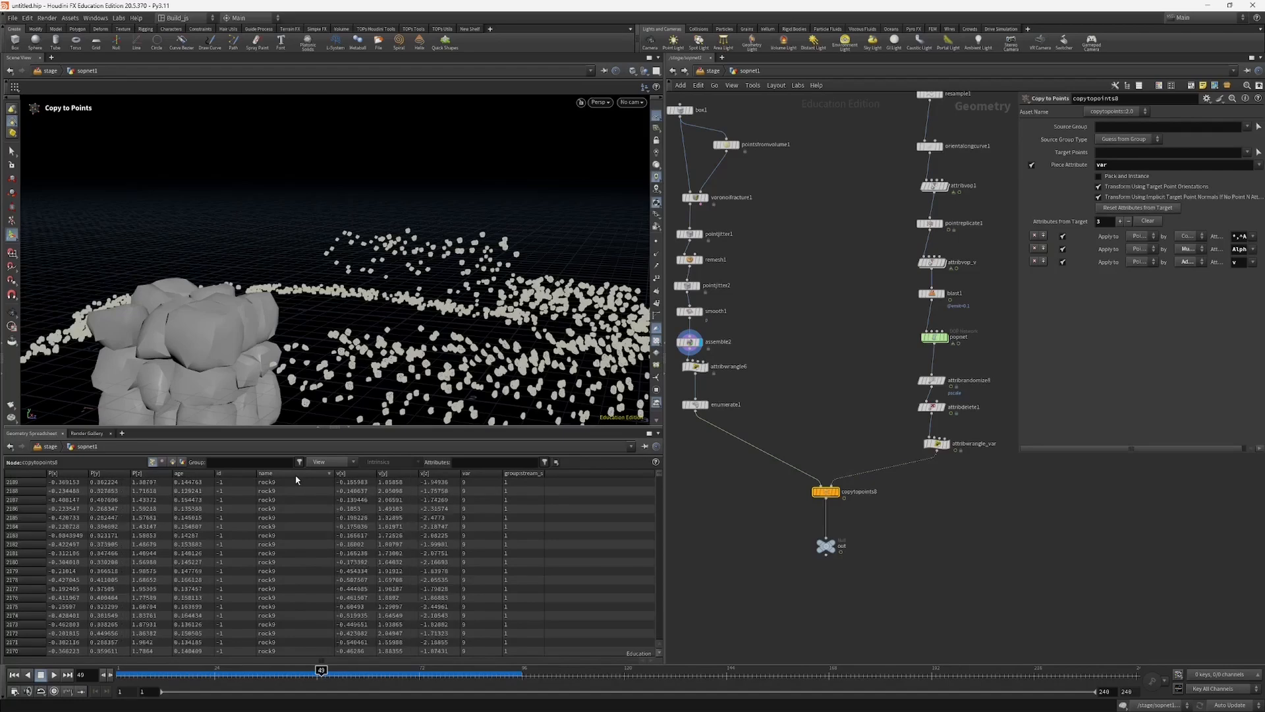
pyautogui.moveTo(771, 519); pyautogui.dragTo(753, 531, button='middle')
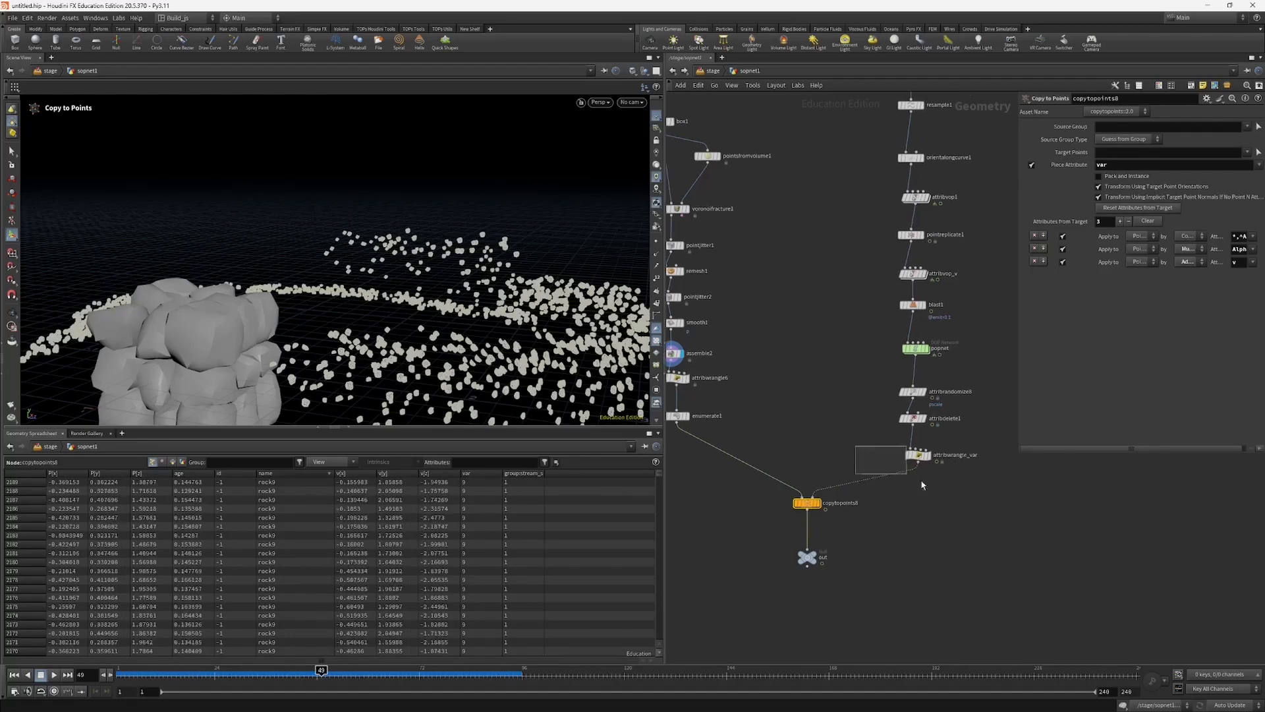
# Step: Preserve the id attribute by adding ^id to attribdelete1's point attributes, and check the id and name values downstream
pyautogui.click(917, 455)
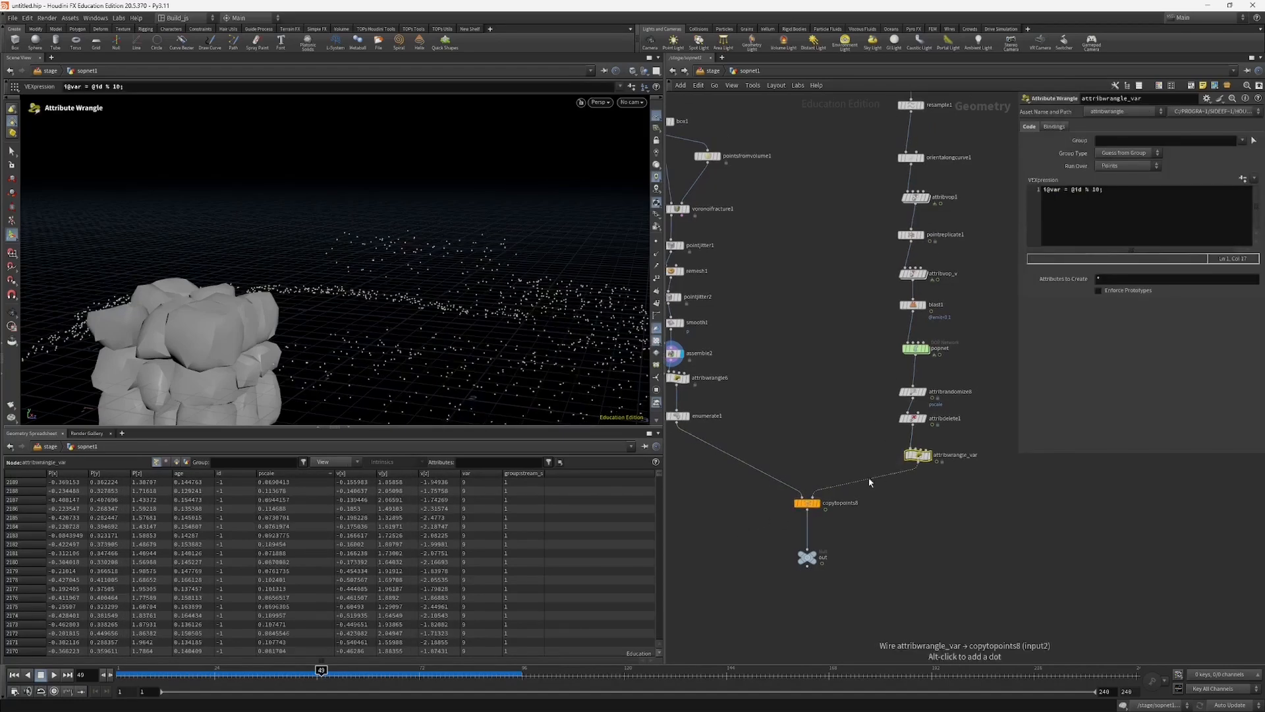
pyautogui.click(916, 419)
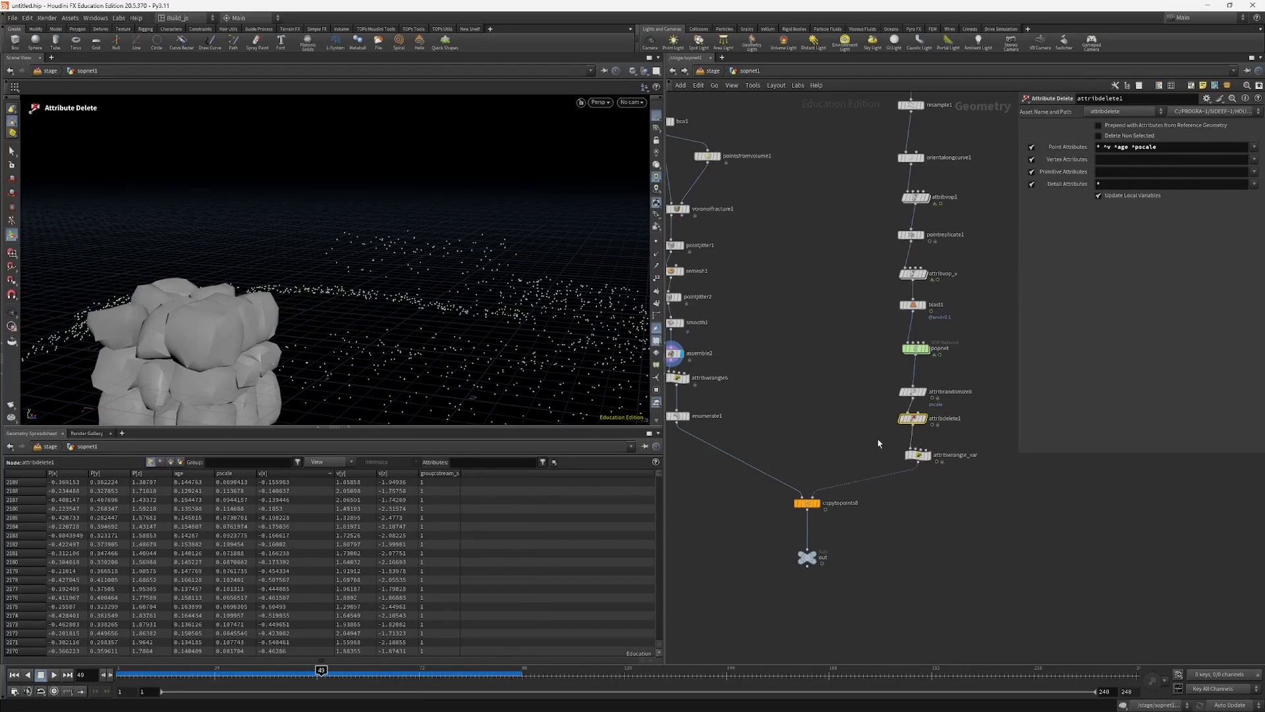
pyautogui.click(1253, 147)
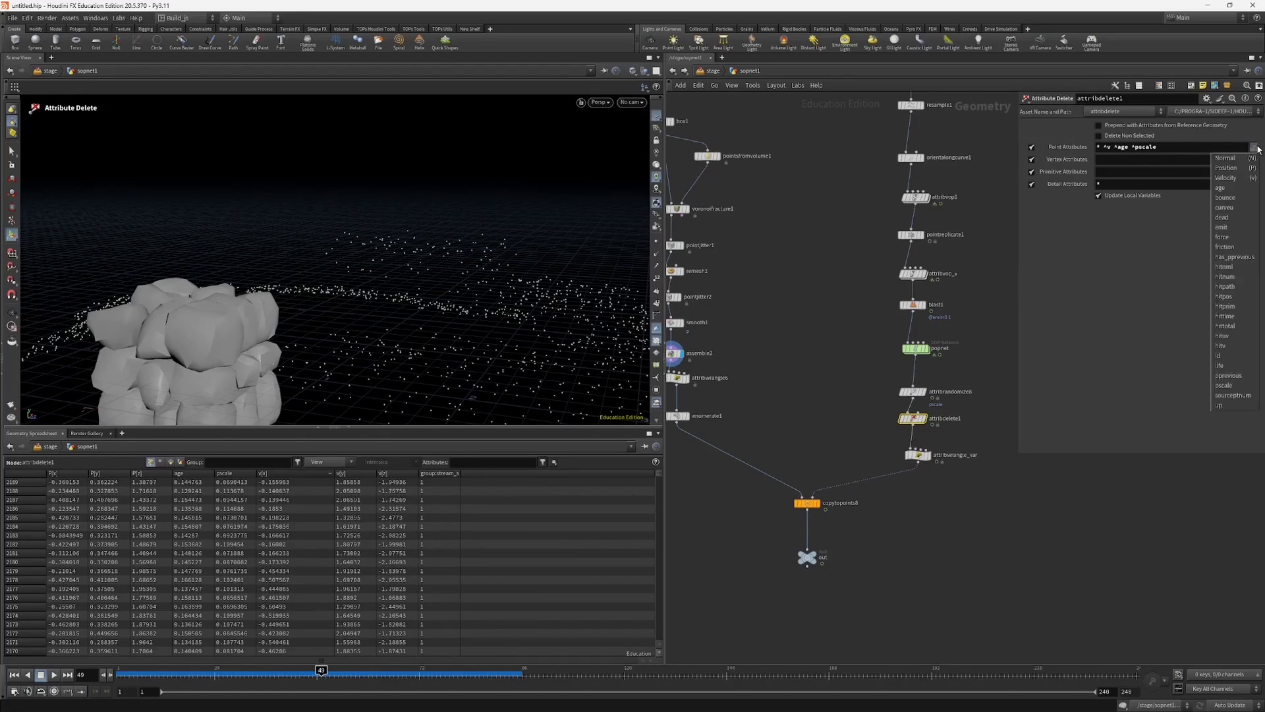
pyautogui.click(1222, 355)
pyautogui.click(1161, 147)
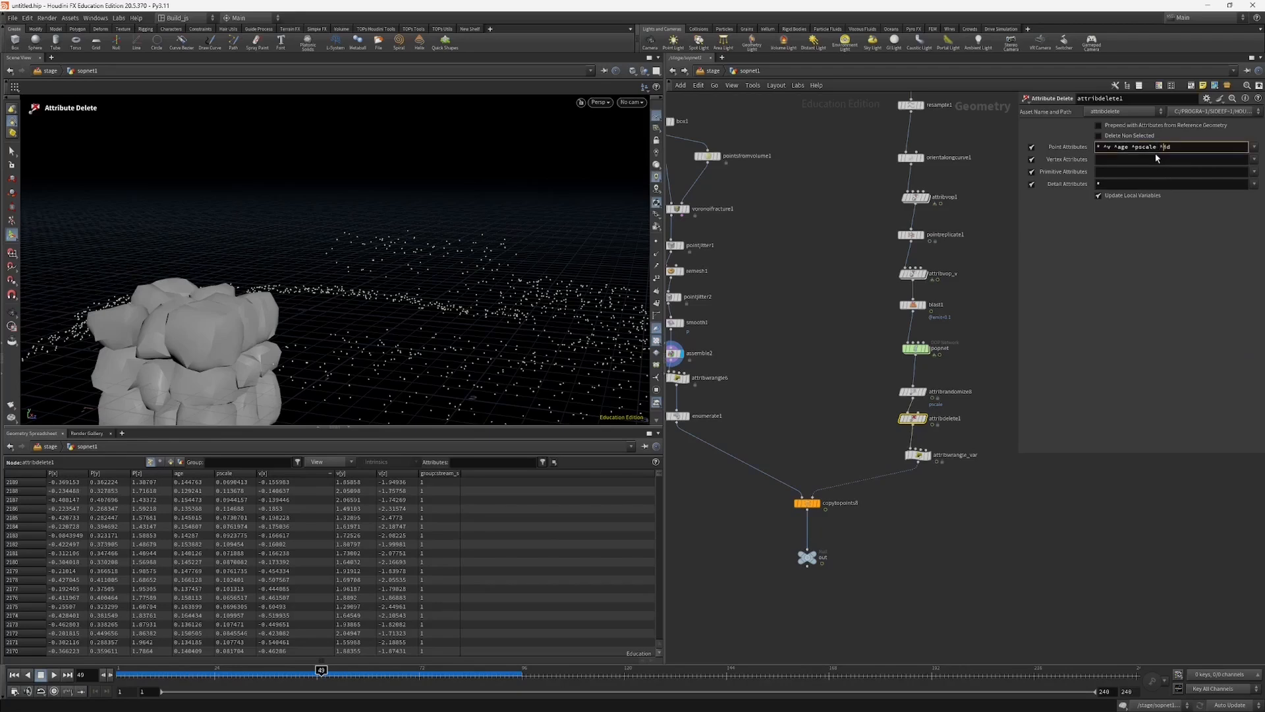
pyautogui.write('^')
pyautogui.press('Return')
pyautogui.click(907, 441)
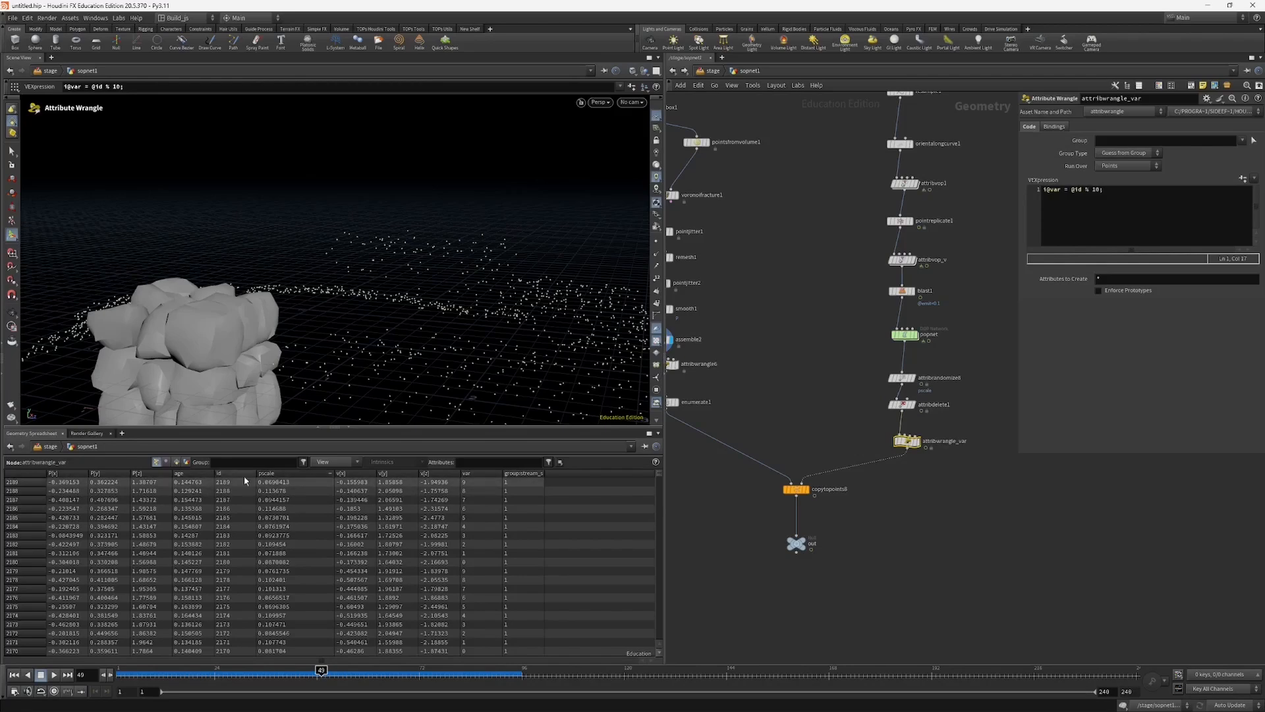
pyautogui.click(796, 489)
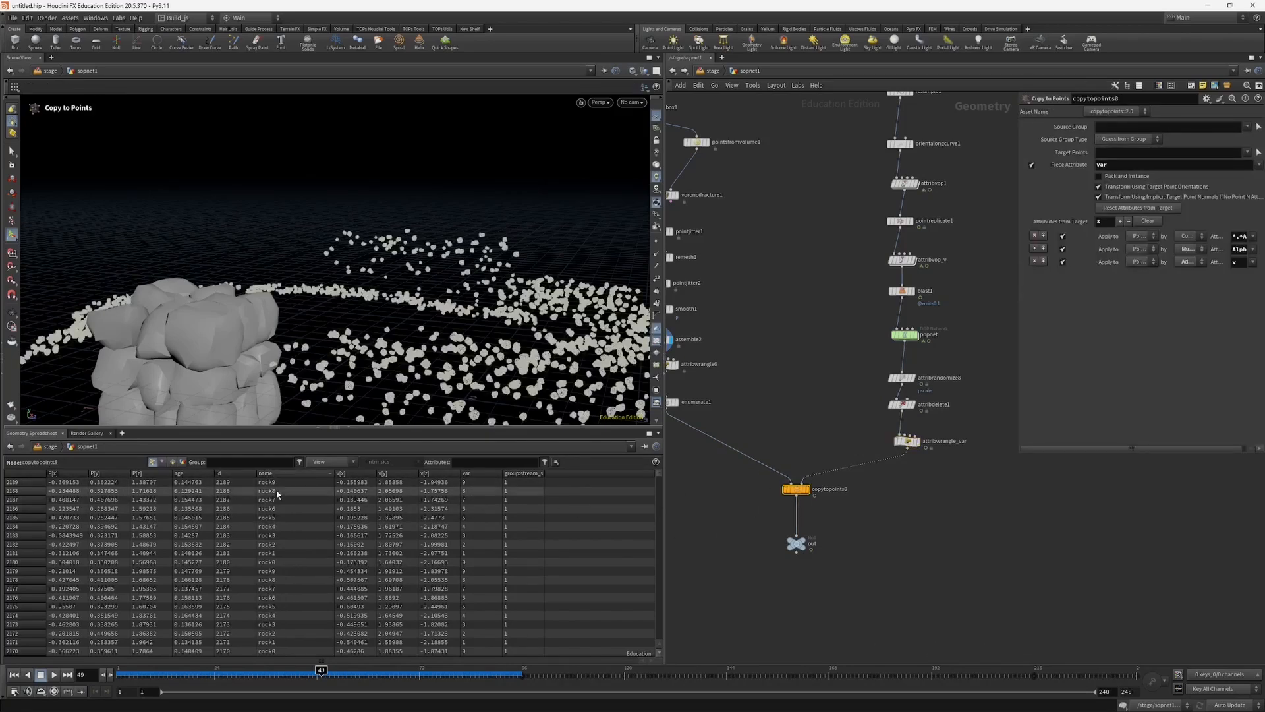
pyautogui.click(906, 441)
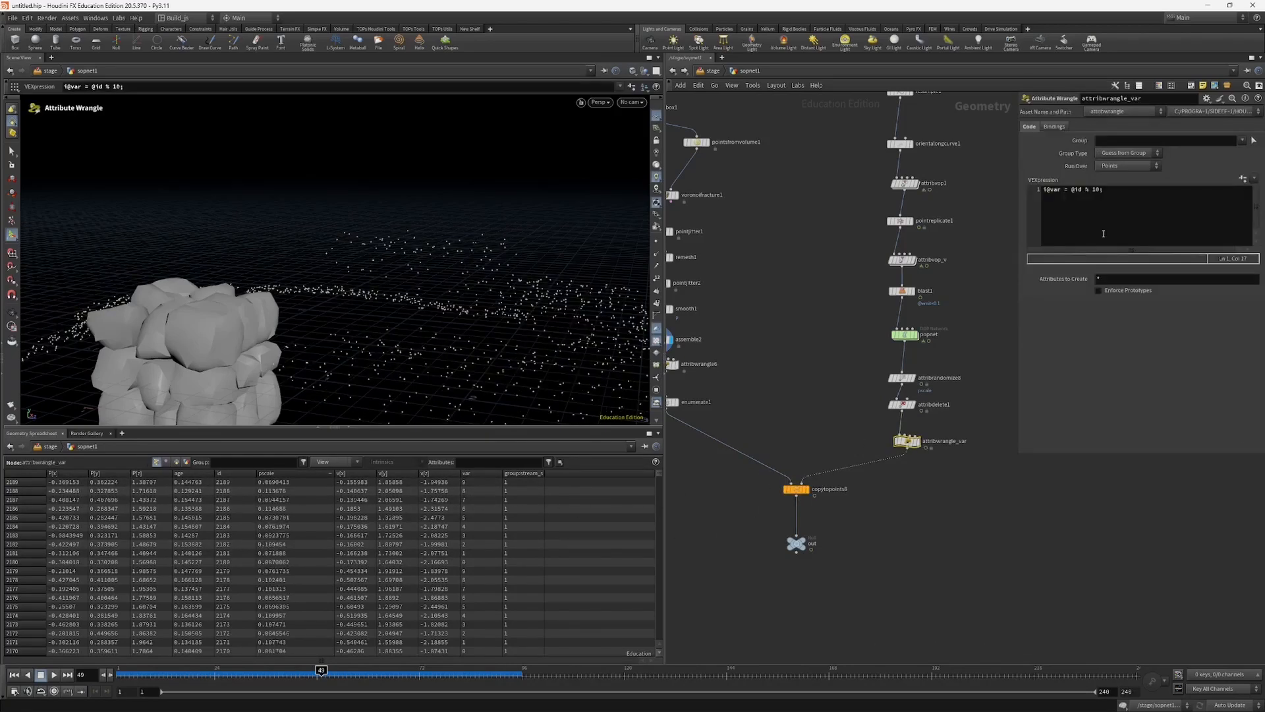
pyautogui.click(1096, 192)
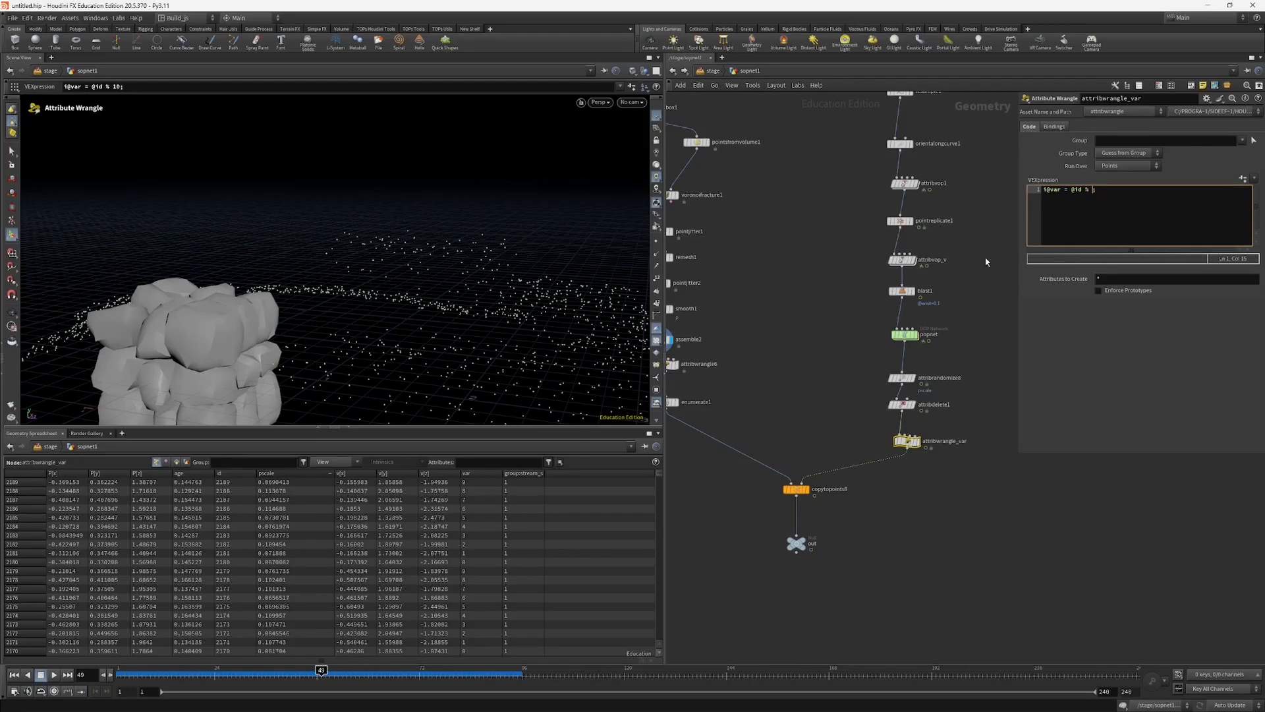
pyautogui.write('3;')
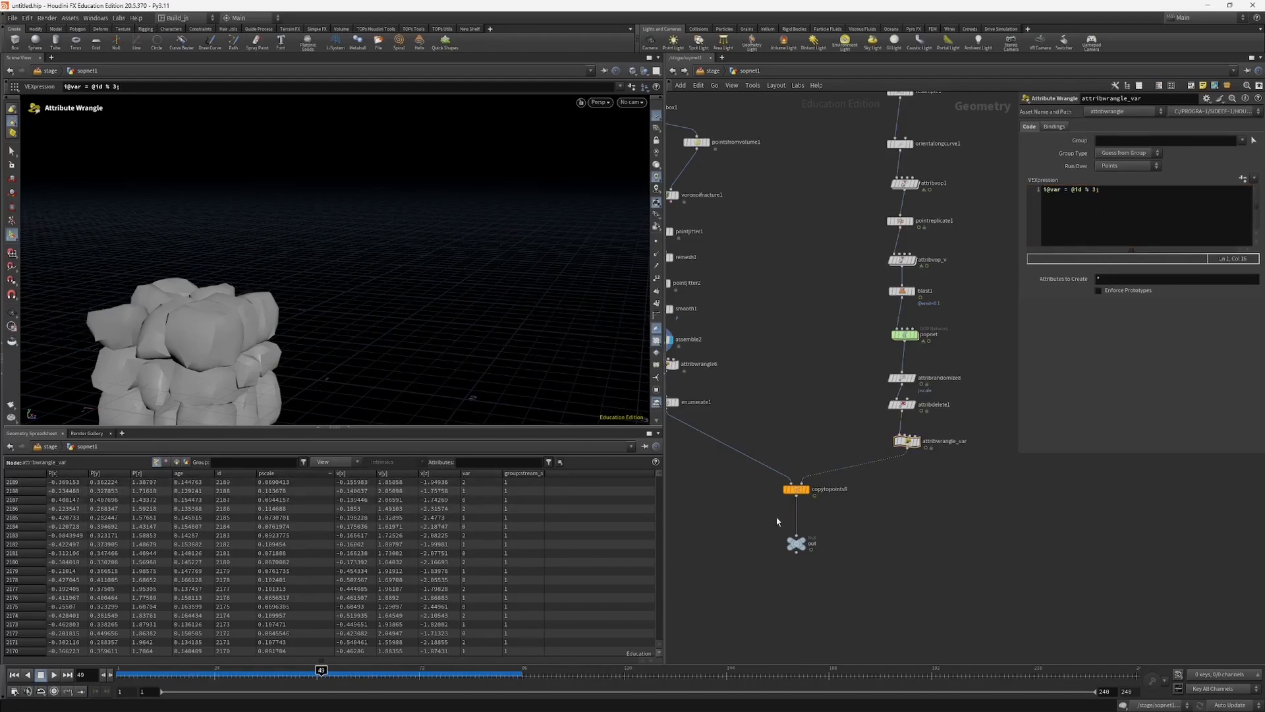
pyautogui.click(795, 489)
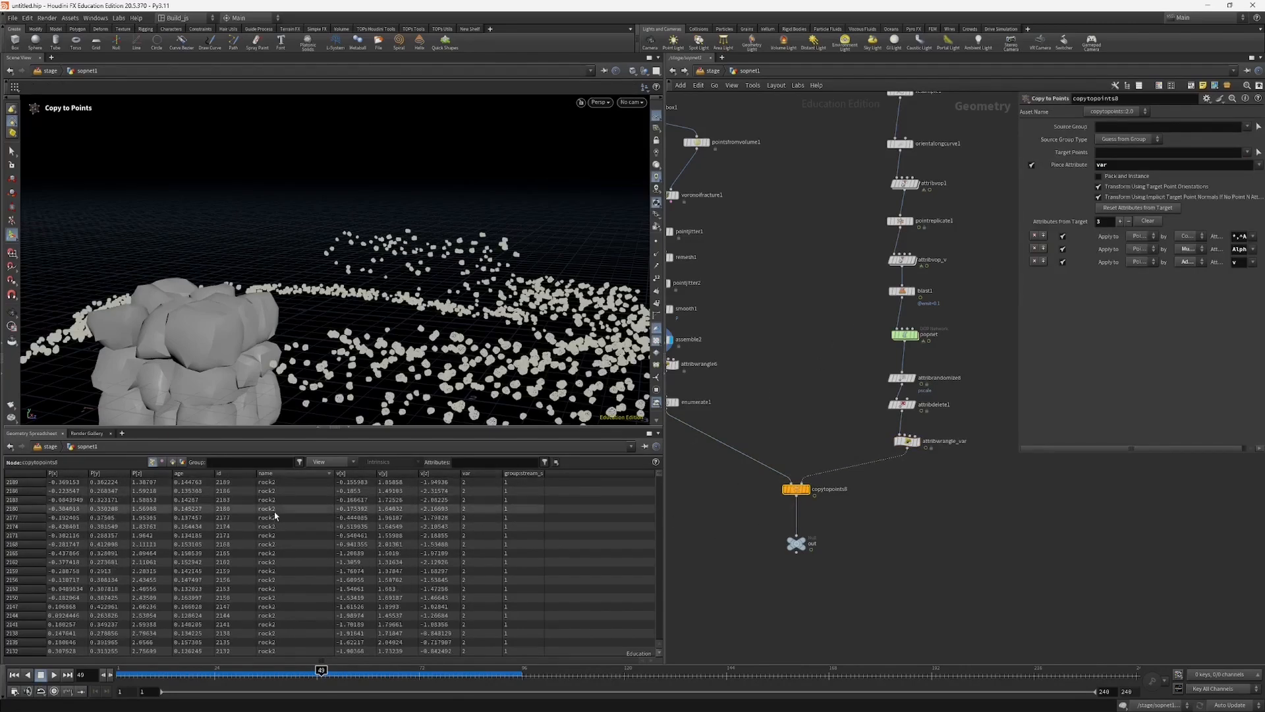
pyautogui.click(283, 473)
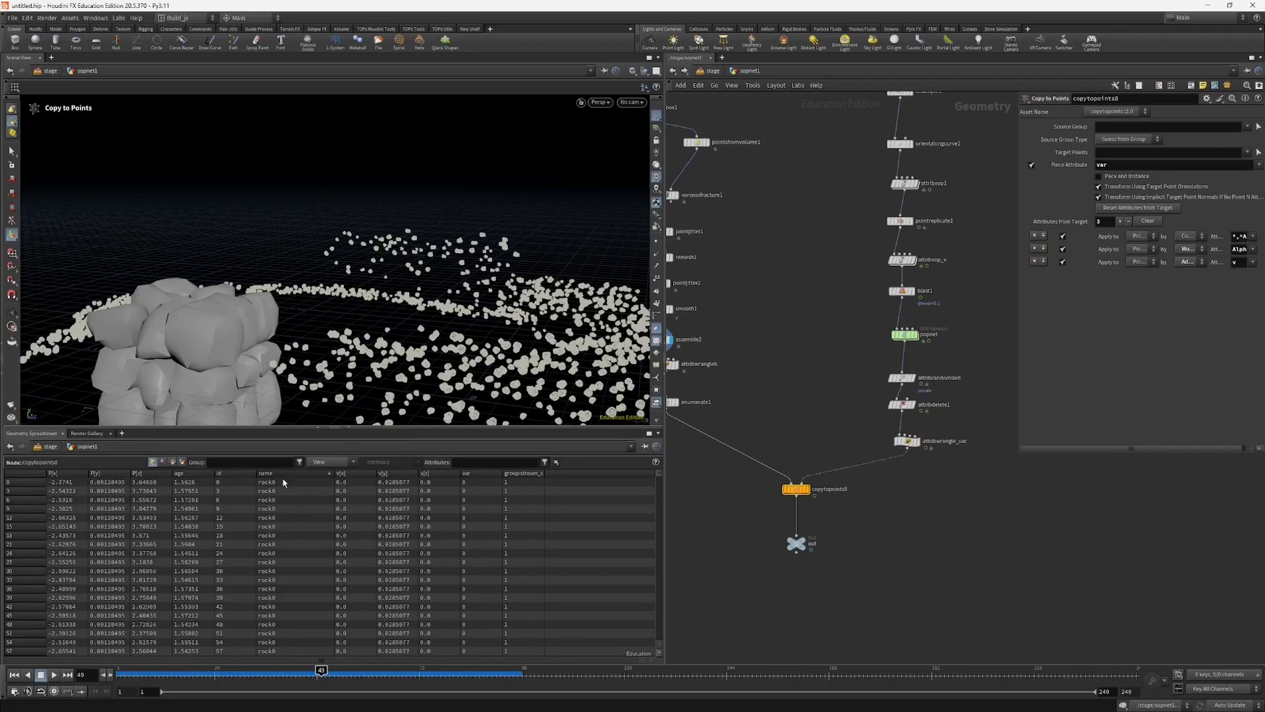
pyautogui.click(907, 442)
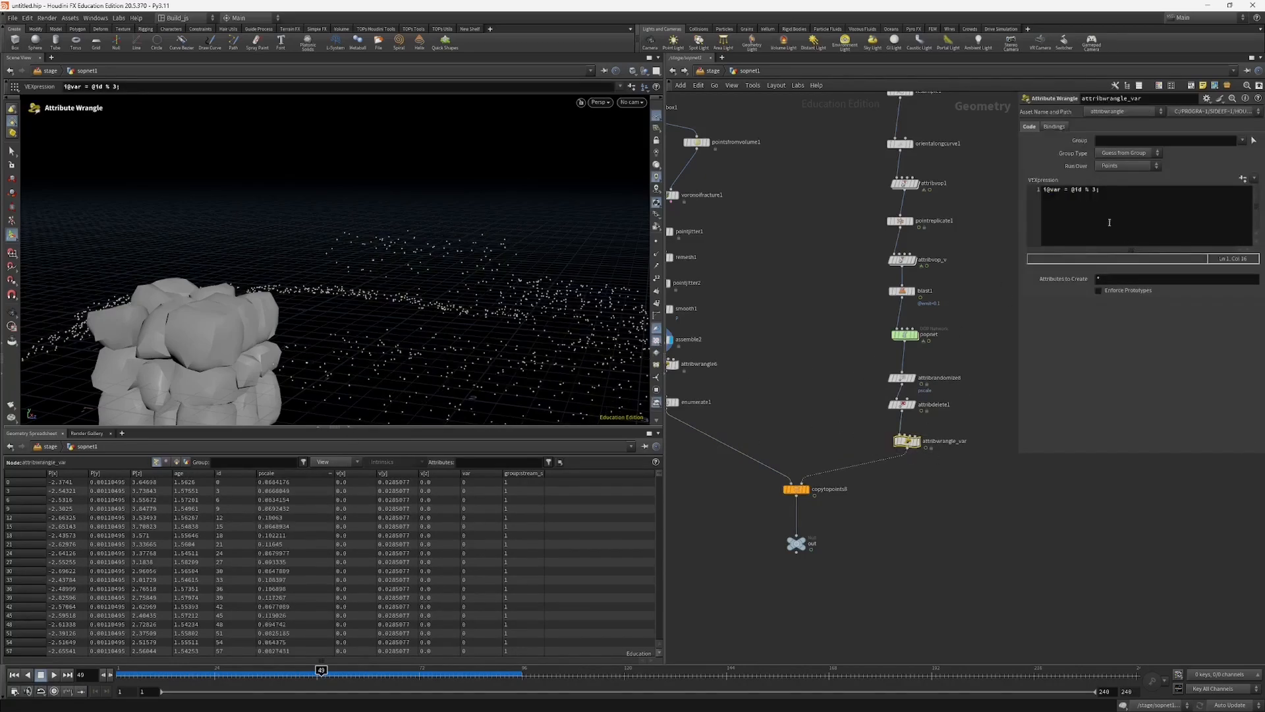
pyautogui.click(1092, 190)
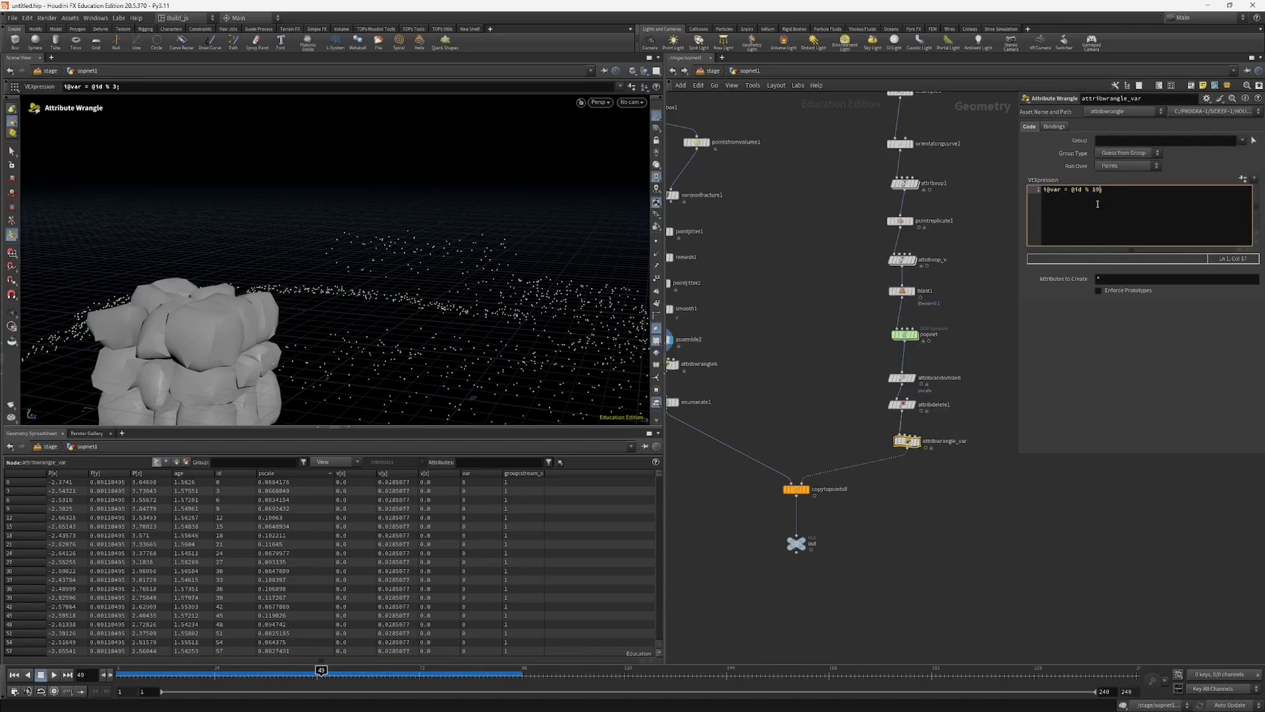
pyautogui.click(757, 414)
pyautogui.click(801, 486)
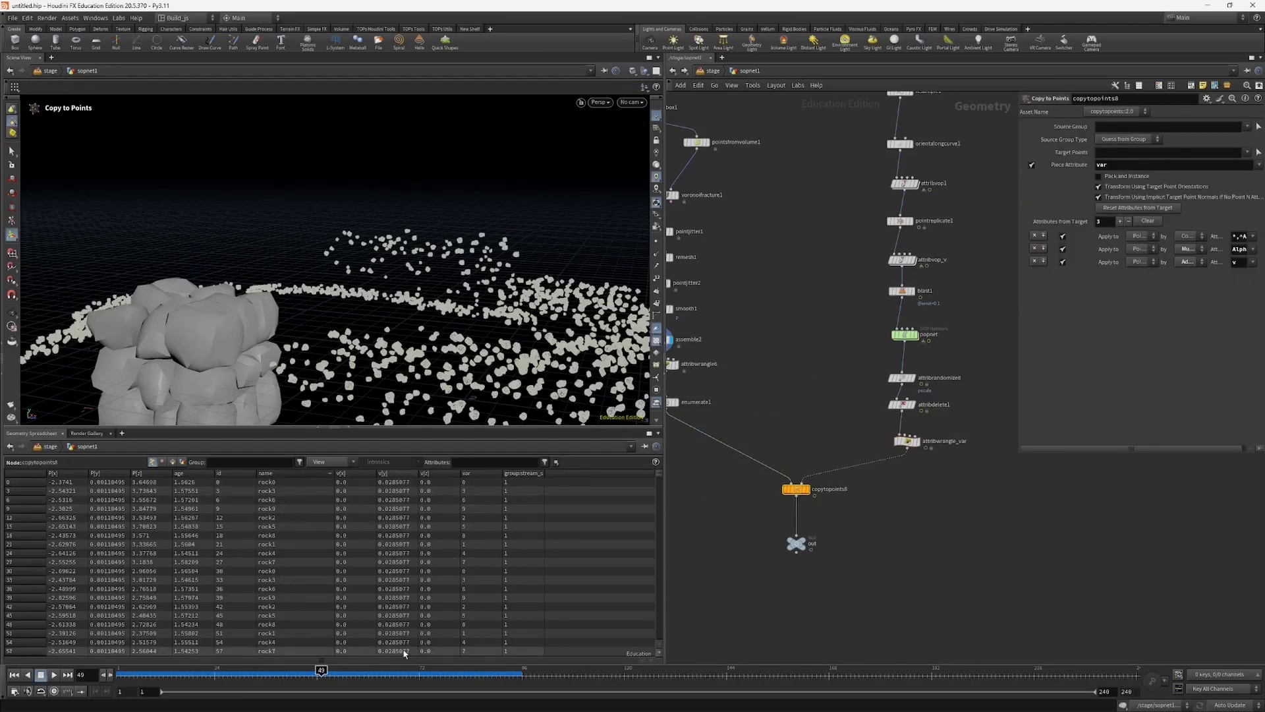
# Step: Examine the enumerate1 pieces and copytopoints8 info, then scrub to frame 21 and inspect the out null's point data
pyautogui.click(298, 672)
pyautogui.moveTo(298, 672)
pyautogui.mouseDown()
pyautogui.moveTo(389, 672)
pyautogui.moveTo(321, 673)
pyautogui.mouseUp()
pyautogui.moveTo(735, 492); pyautogui.dragTo(807, 499, button='middle')
pyautogui.click(738, 408)
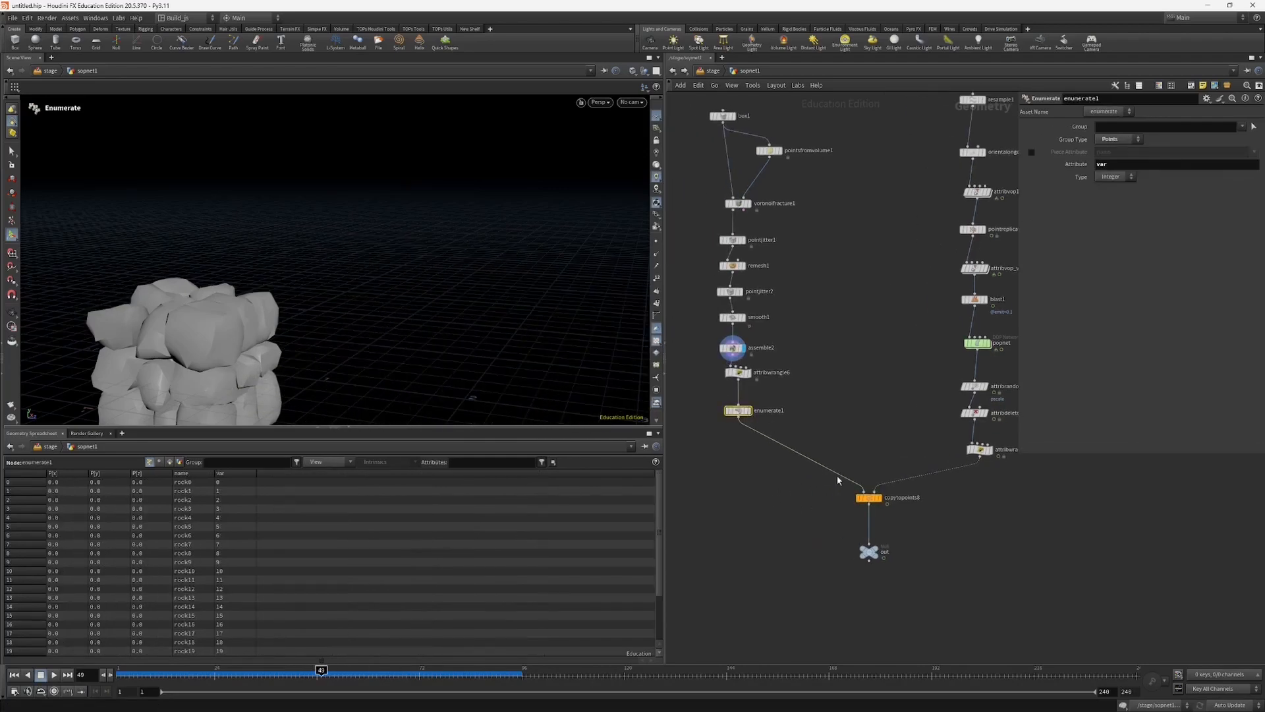
pyautogui.middleClick(870, 501)
pyautogui.moveTo(355, 670); pyautogui.dragTo(202, 670)
pyautogui.click(871, 551)
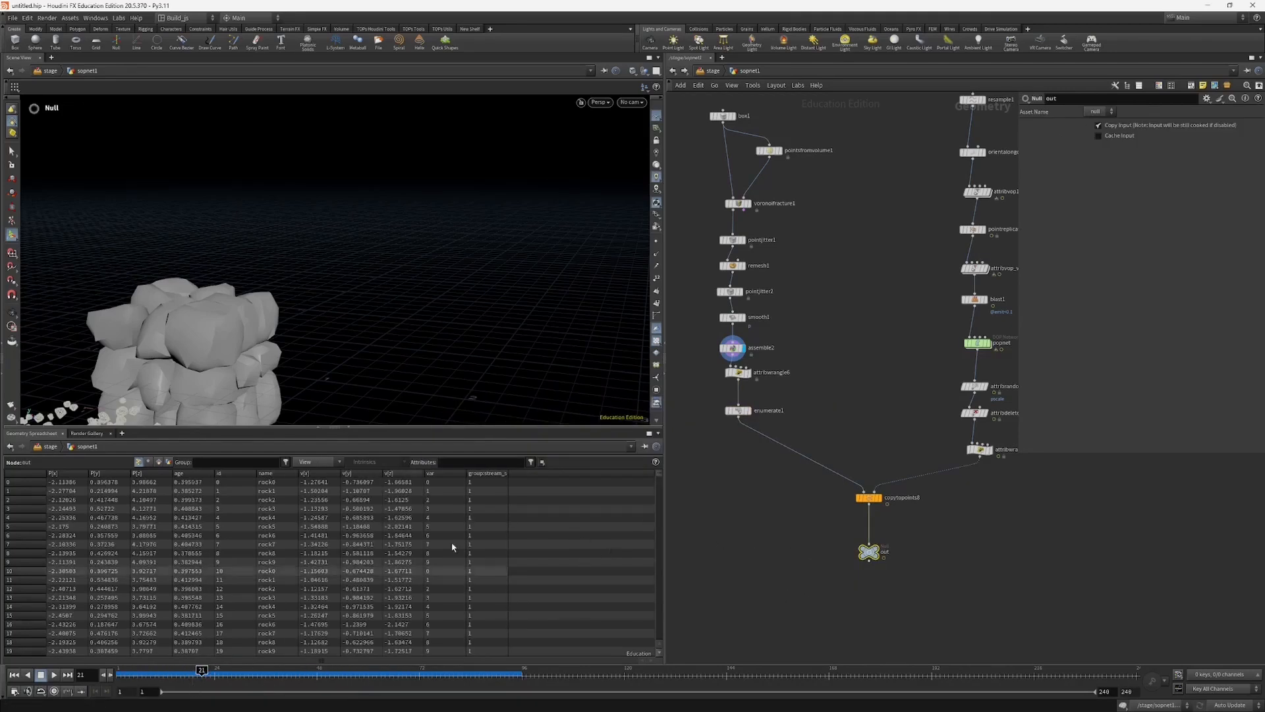
# Step: Return to the stage level and add a SOP Import node below sopnet1
pyautogui.click(714, 72)
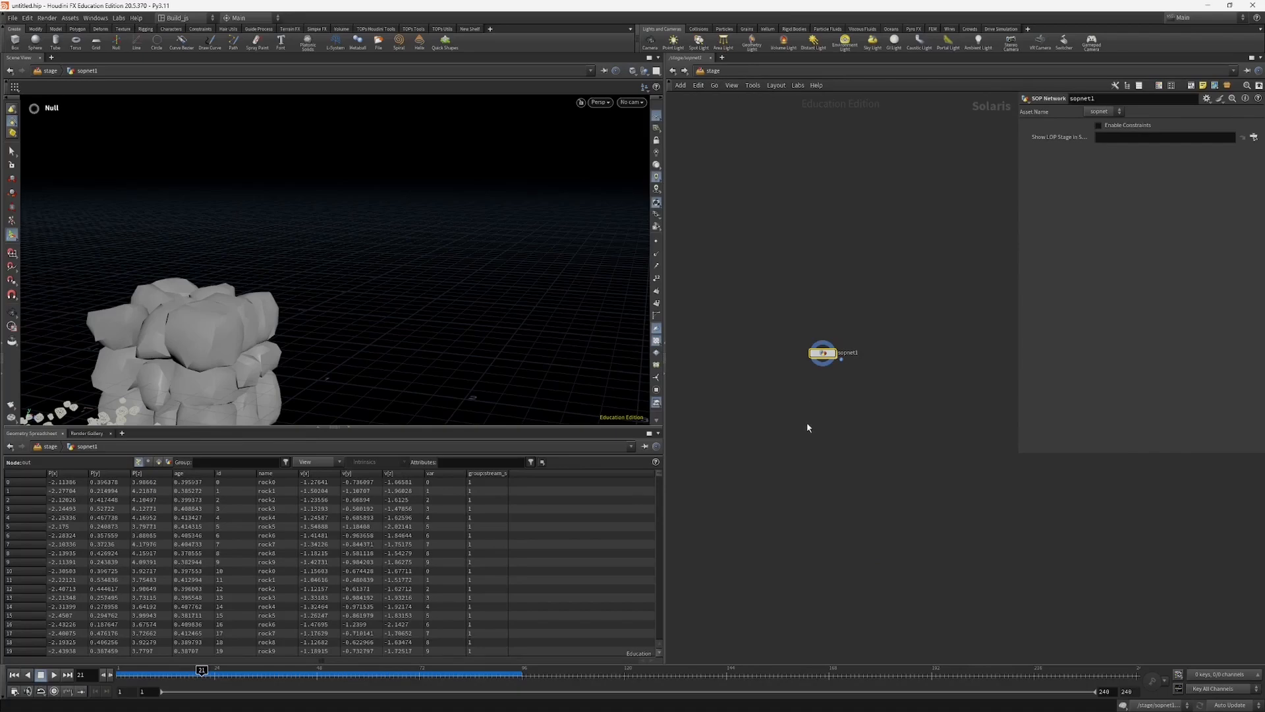
pyautogui.press('Tab')
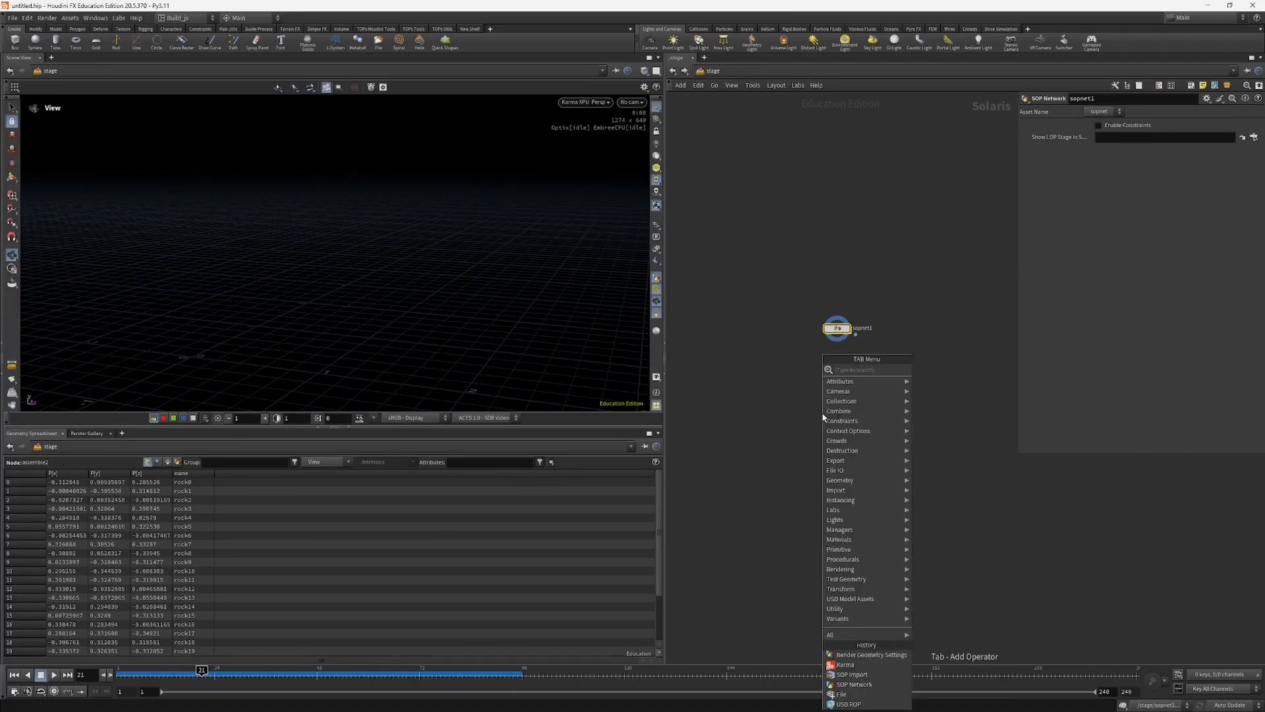
pyautogui.write('sop')
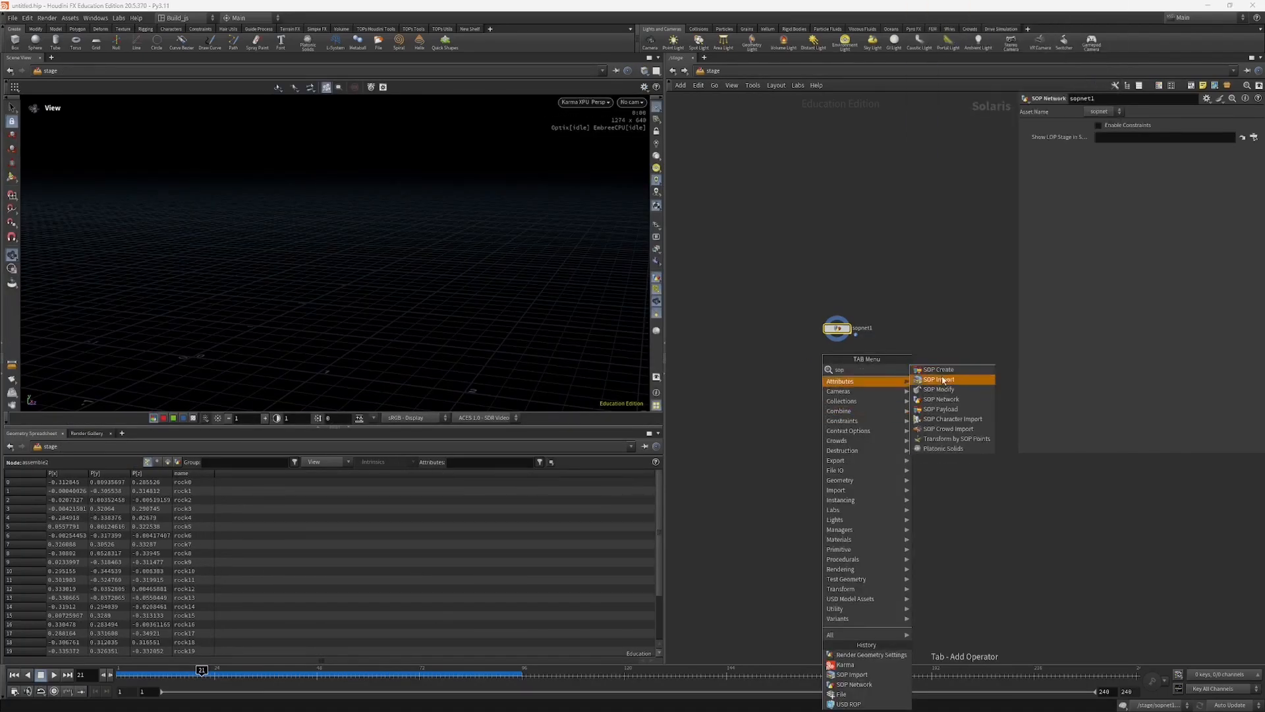
pyautogui.click(939, 380)
pyautogui.click(834, 393)
# Step: Copy the out null from sopnet1 and paste its path, /stage/sopnet1/out, as sopimport1's SOP Path
pyautogui.click(838, 328)
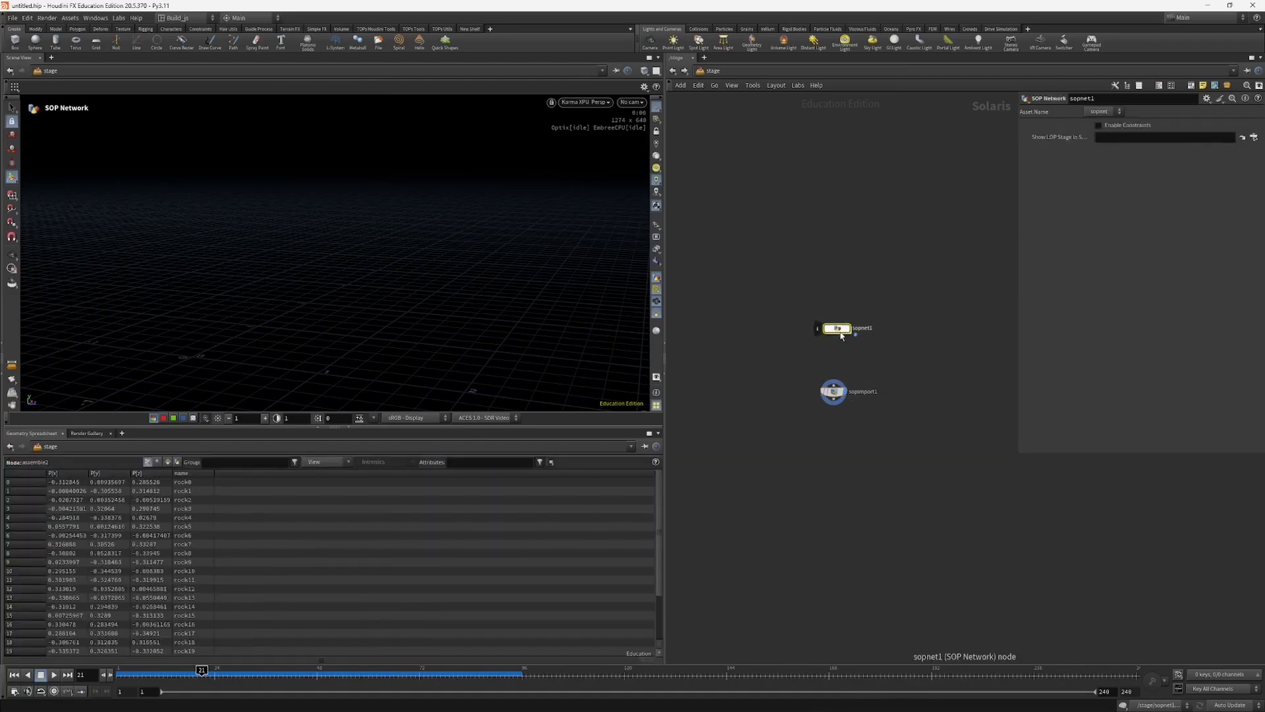
pyautogui.press('i')
pyautogui.click(854, 515)
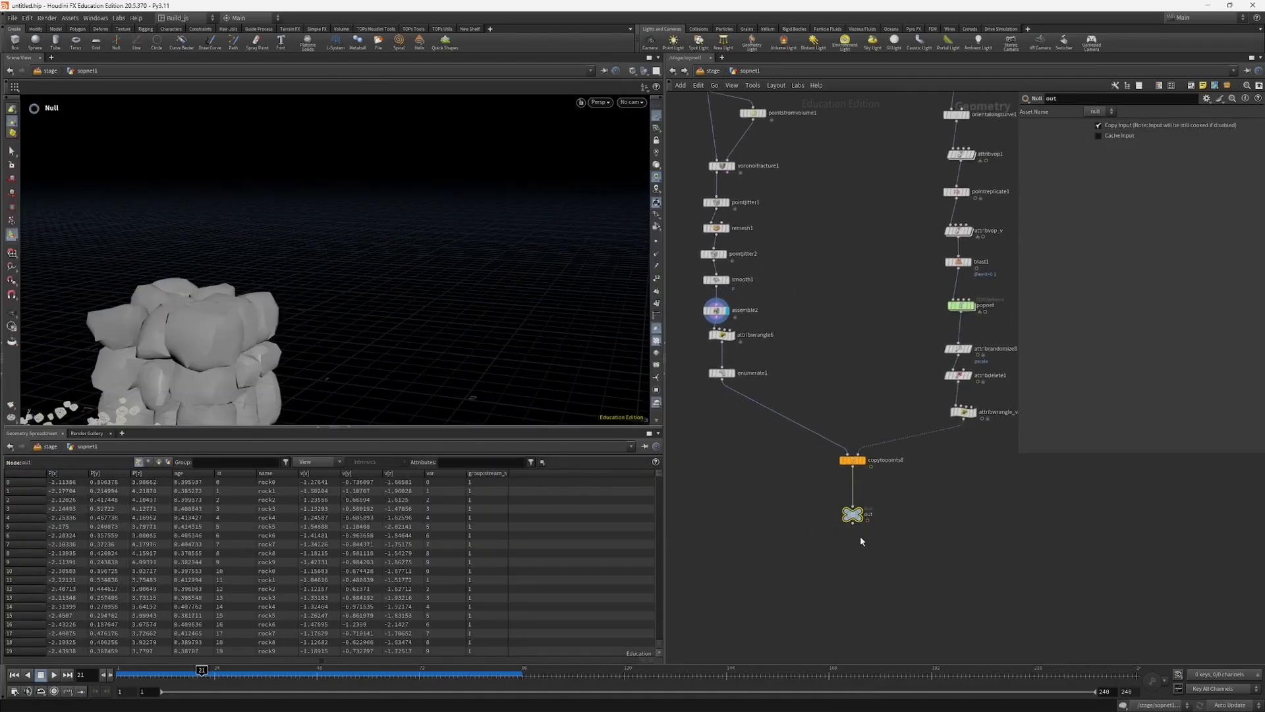
pyautogui.hotkey('ctrl', 'c')
pyautogui.click(714, 70)
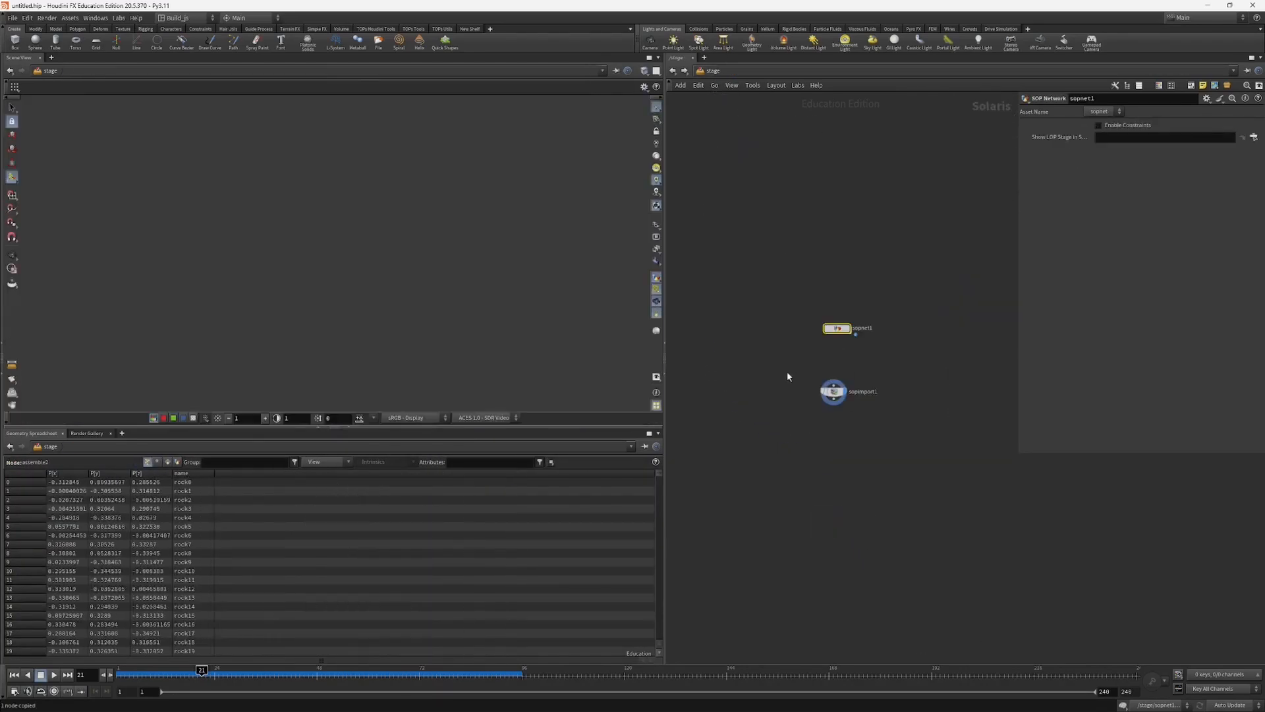
pyautogui.click(833, 392)
pyautogui.click(1125, 127)
pyautogui.hotkey('ctrl', 'v')
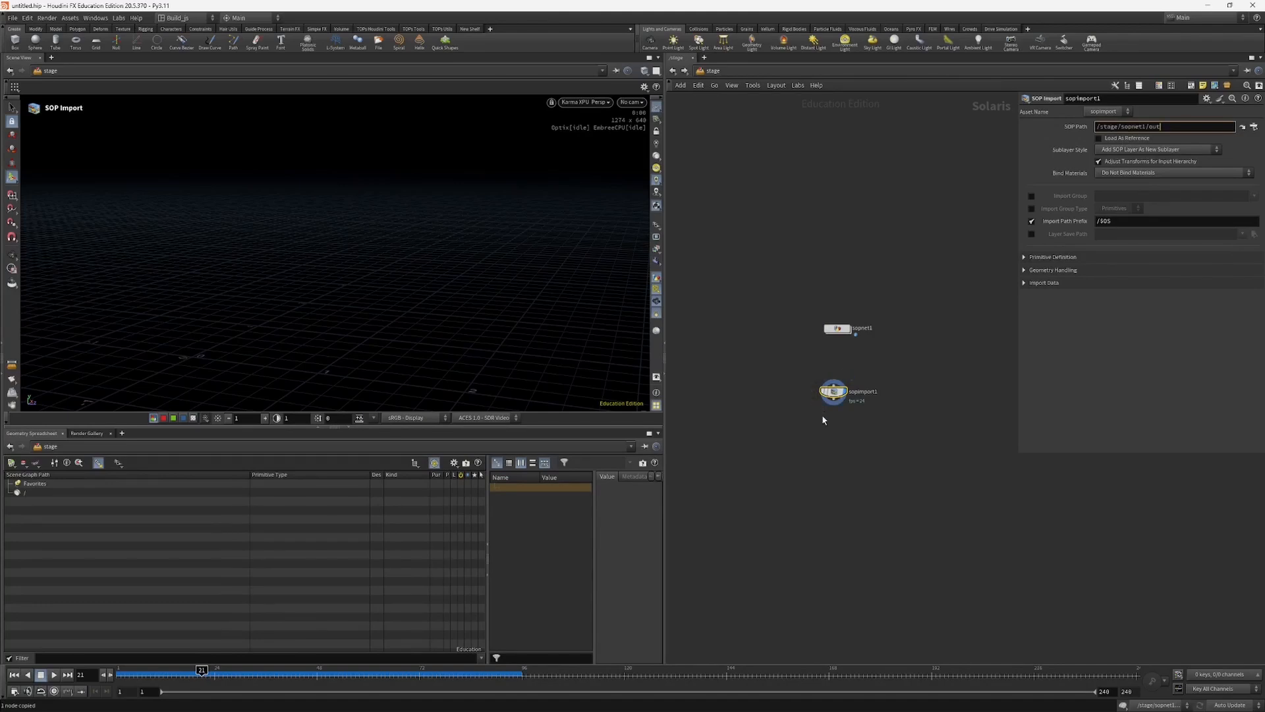
pyautogui.press('Return')
# Step: Reposition sopimport1 slightly, orbit around the imported rocks and scrub to frame 32 to check their motion along the spiral
pyautogui.moveTo(834, 393); pyautogui.dragTo(837, 404)
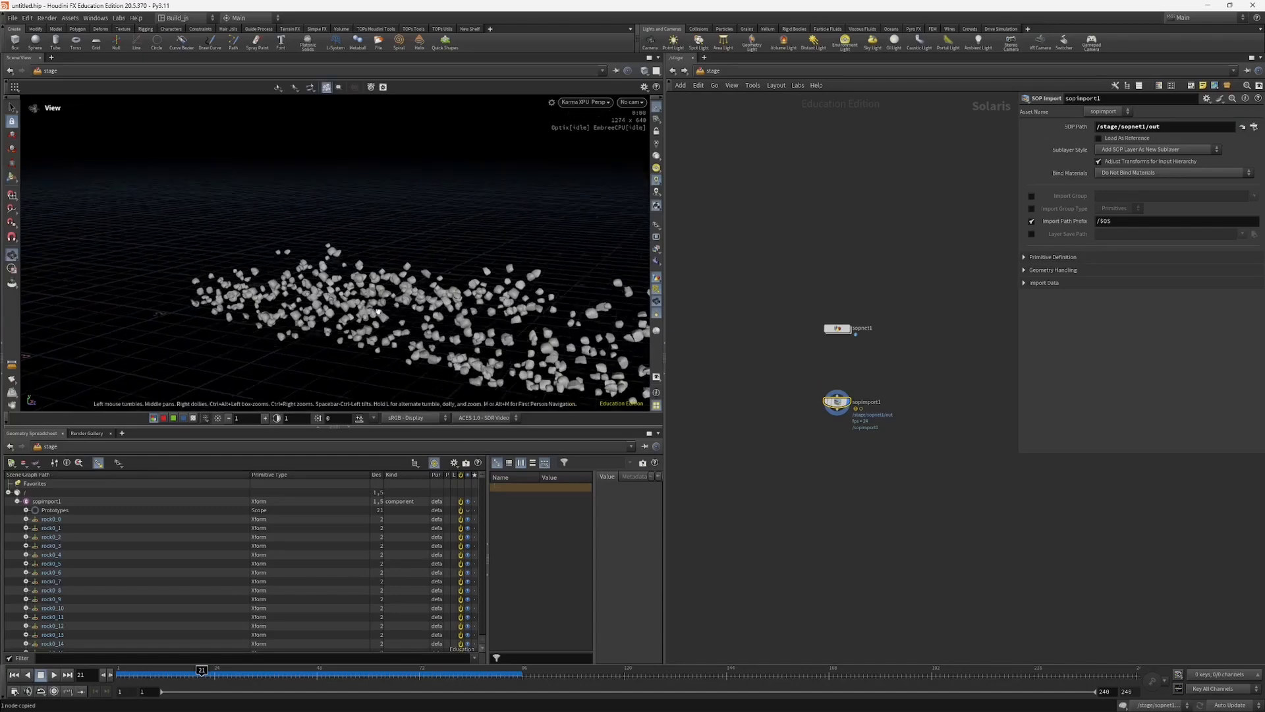
pyautogui.keyDown('alt'); pyautogui.moveTo(415, 290); pyautogui.dragTo(254, 310); pyautogui.keyUp('alt')
pyautogui.moveTo(180, 671); pyautogui.dragTo(238, 668)
pyautogui.click(249, 673)
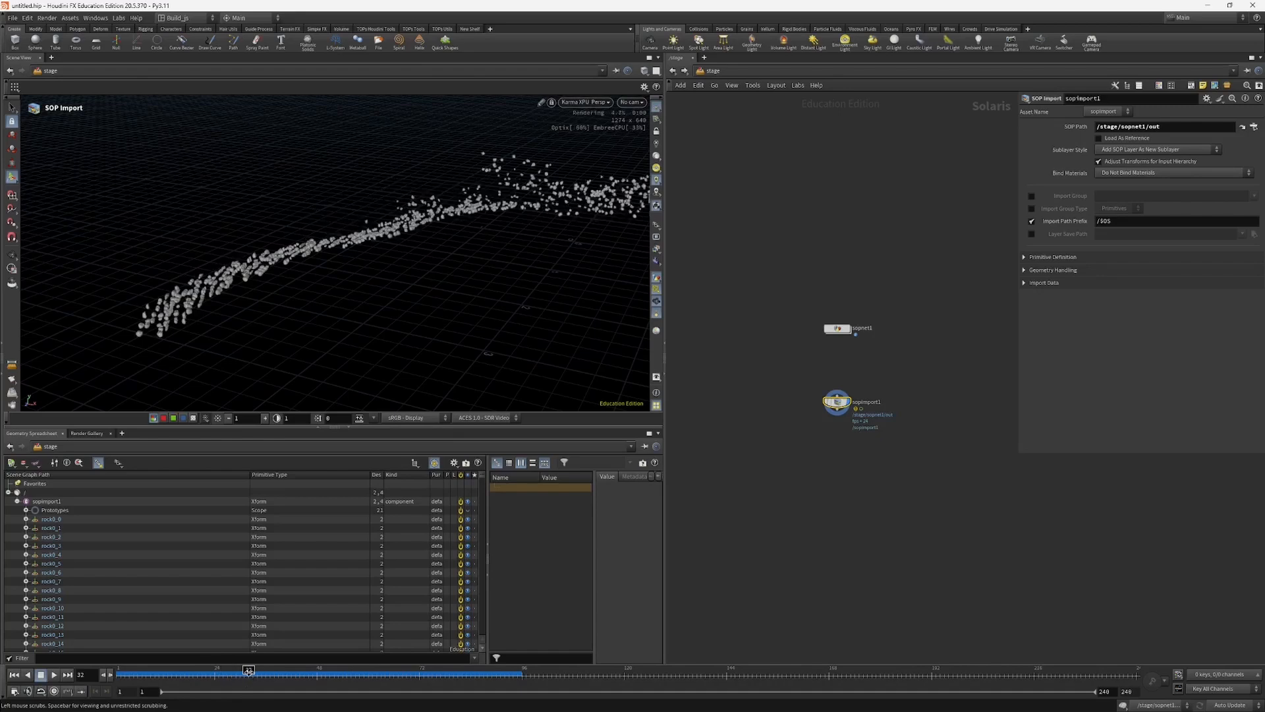
# Step: Rename the sopimport1 node as particles
pyautogui.moveTo(794, 432); pyautogui.dragTo(804, 456, button='middle')
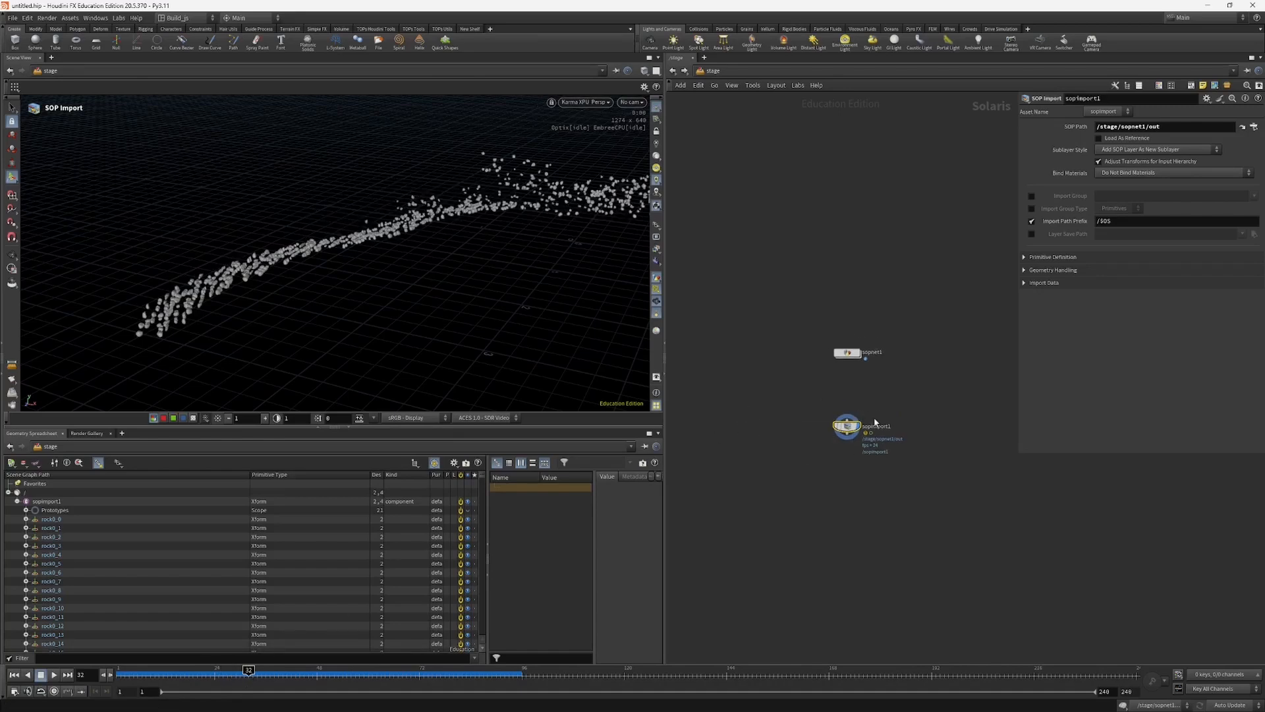
pyautogui.moveTo(846, 427); pyautogui.dragTo(846, 432)
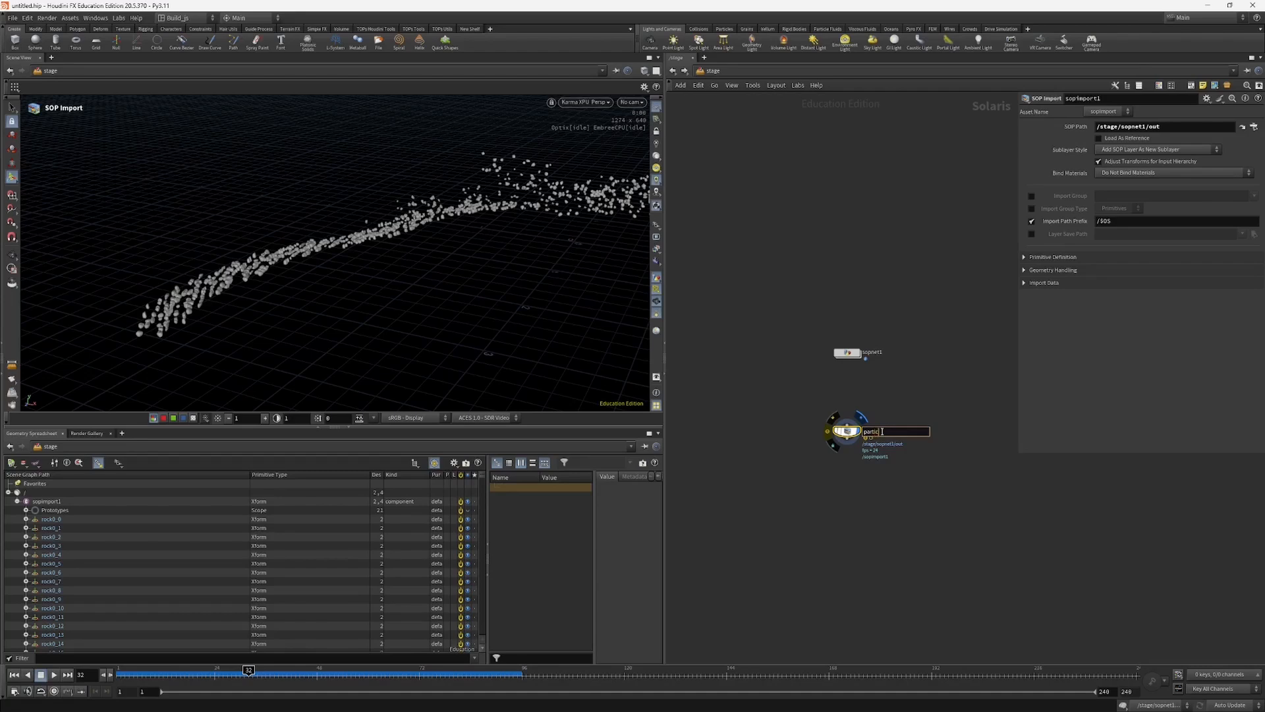
pyautogui.press('Return')
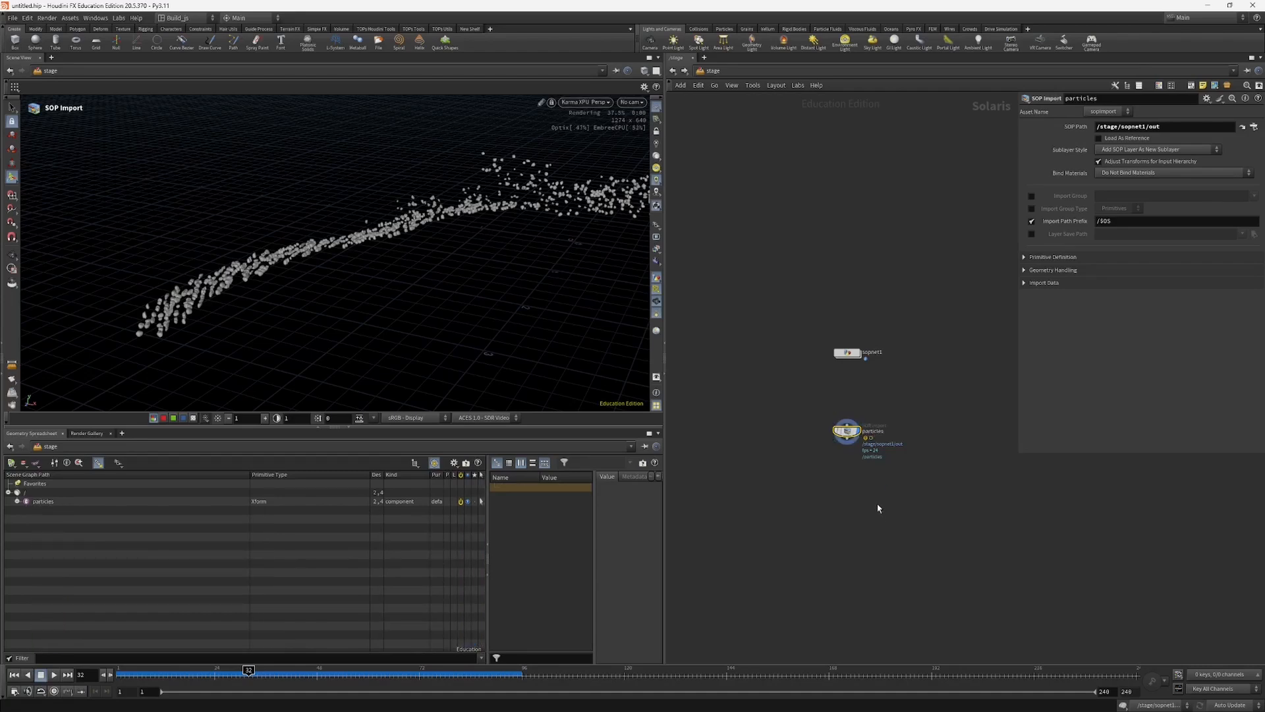
# Step: Examine the particles hierarchy in the scene graph, including its Prototypes and individual rock instances such as rock0_0, rock0_2 and rock1_10
pyautogui.click(17, 502)
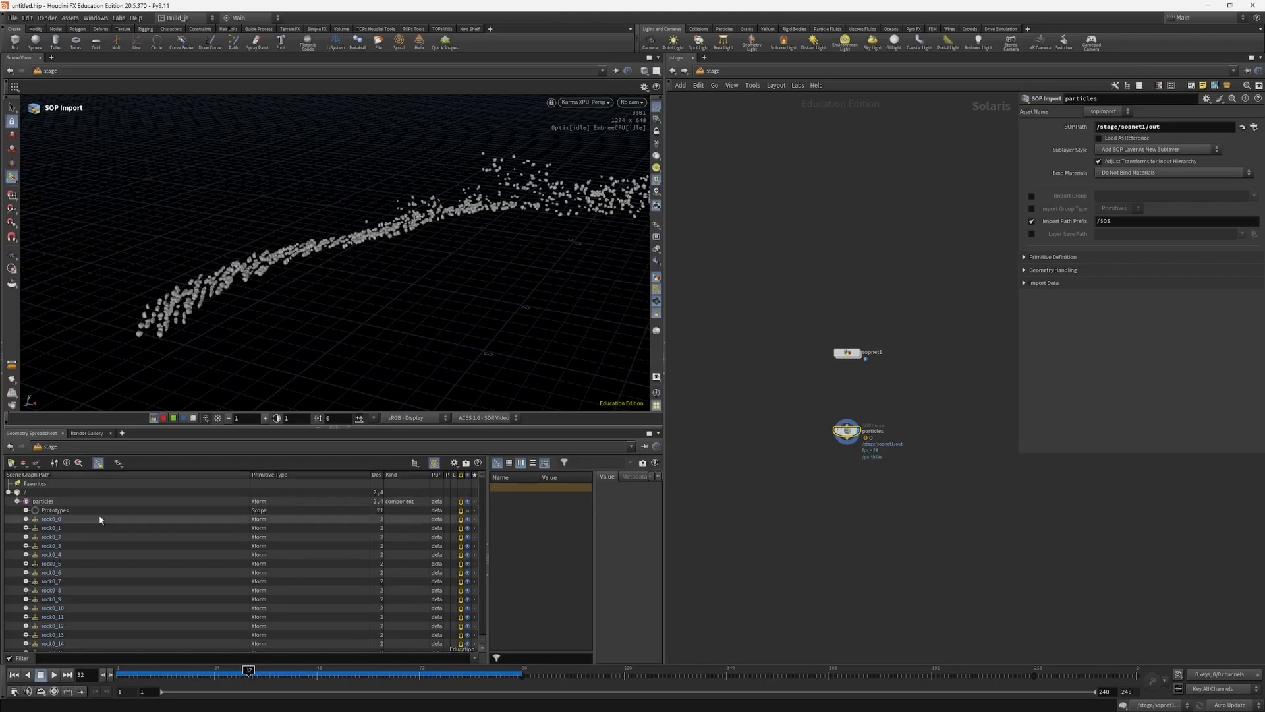
pyautogui.click(54, 510)
pyautogui.click(27, 511)
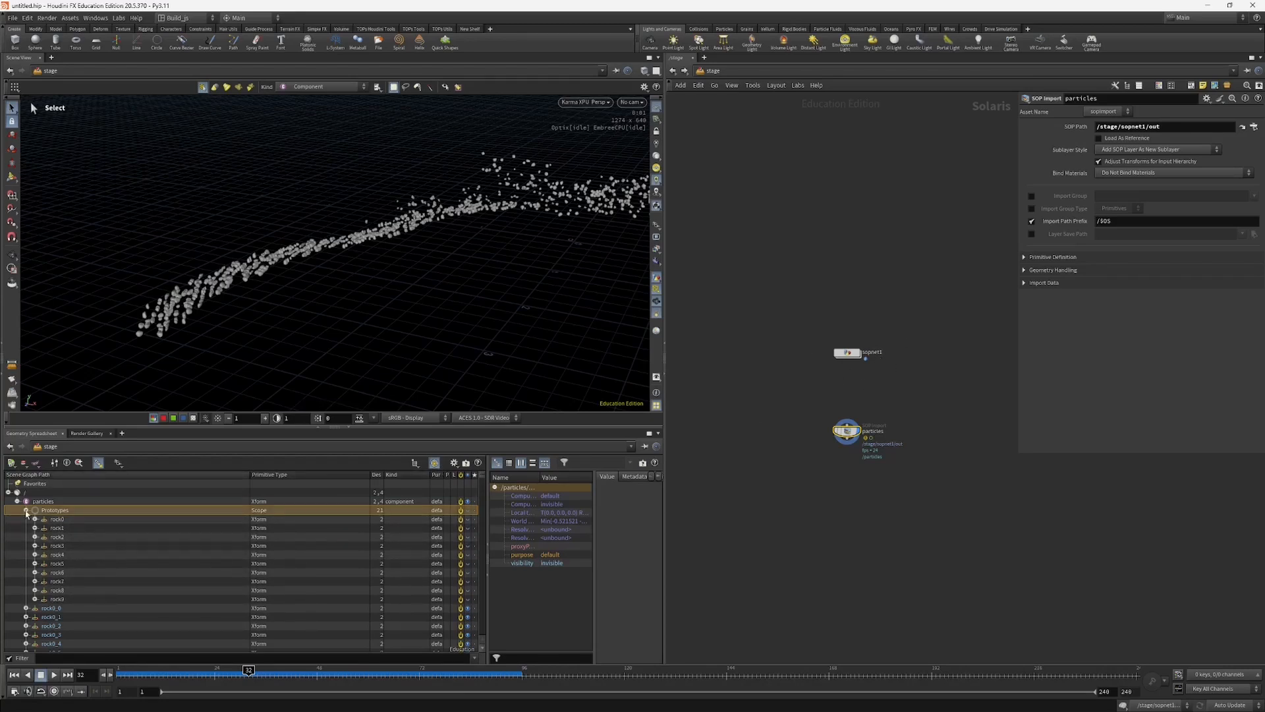
pyautogui.click(26, 511)
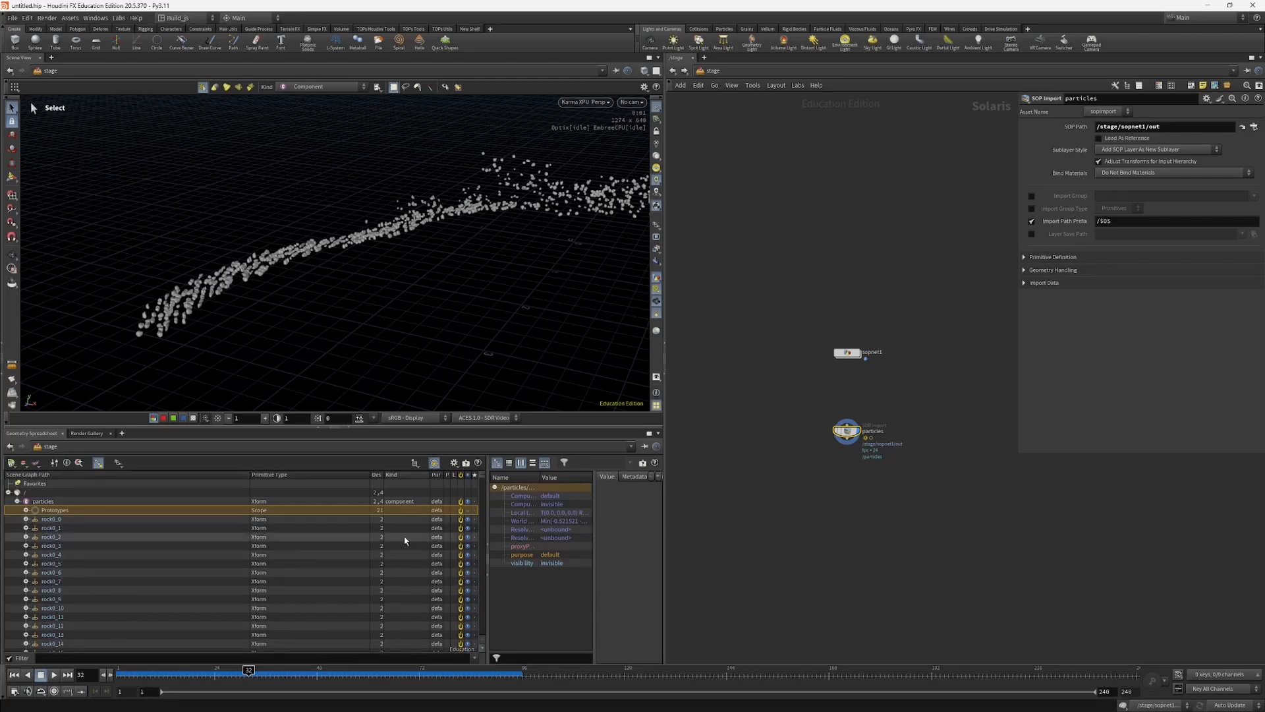
pyautogui.click(50, 520)
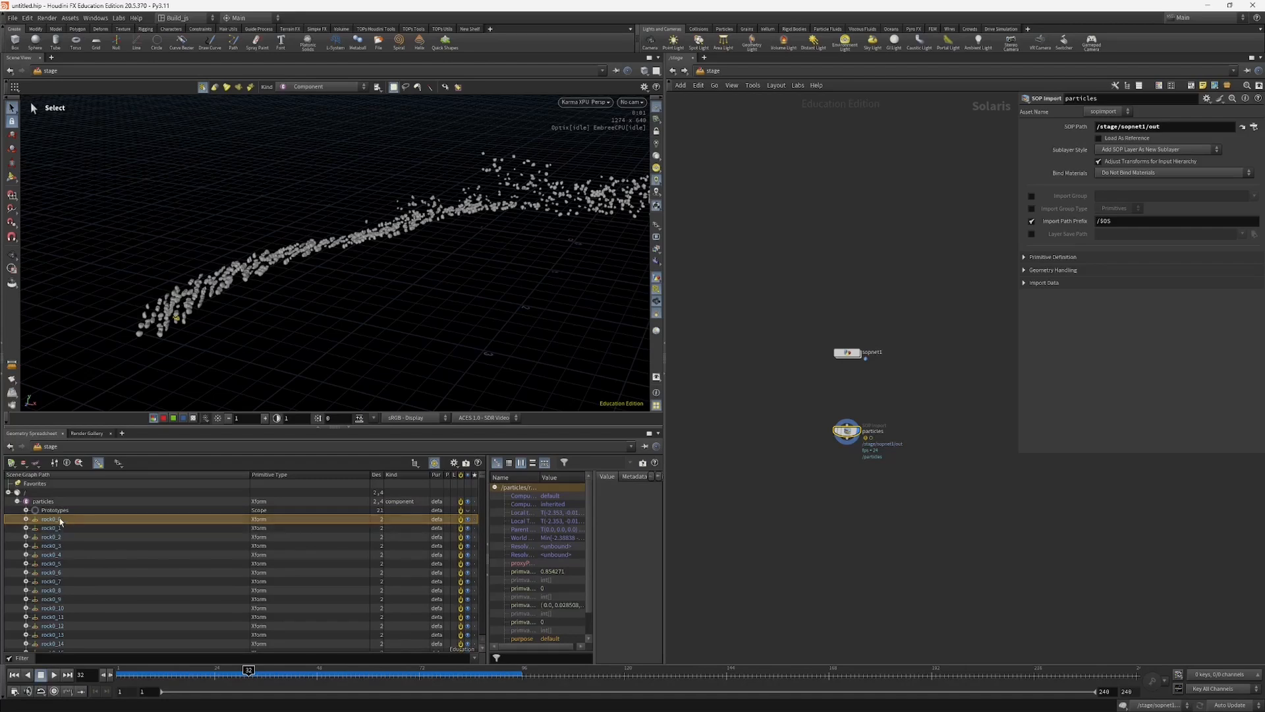
pyautogui.click(62, 540)
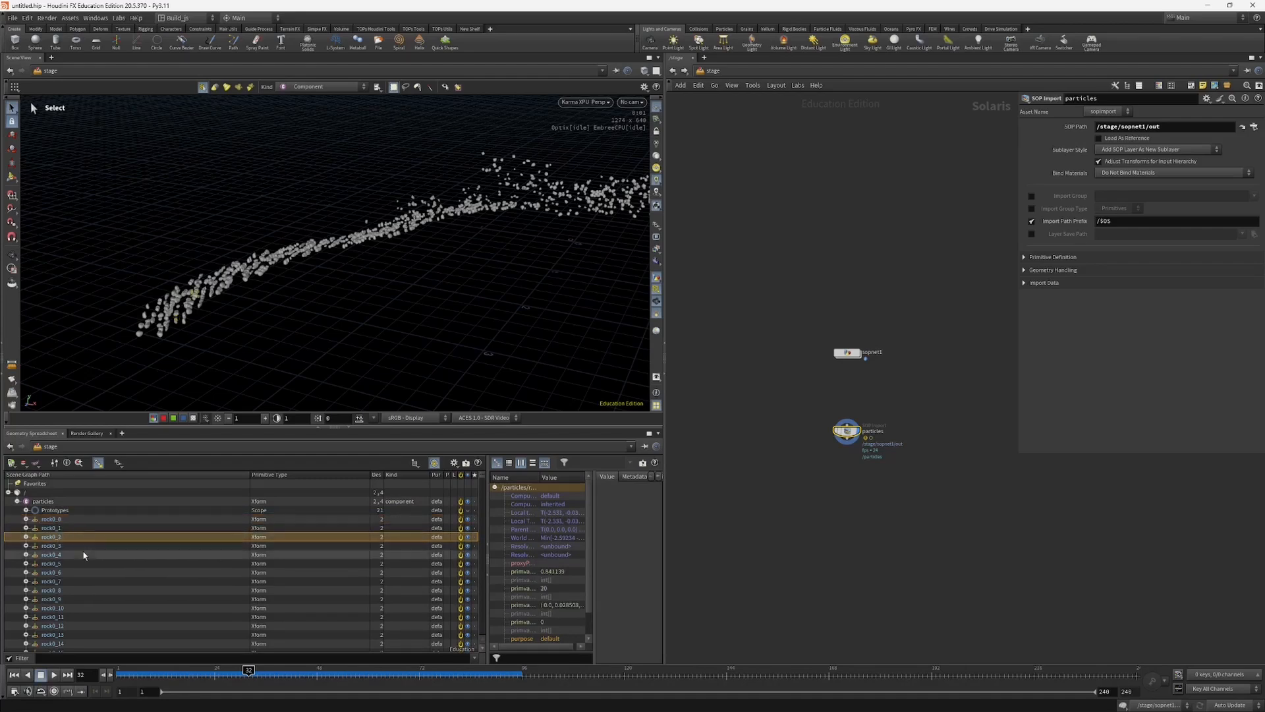
pyautogui.scroll(-4, 104, 593)
pyautogui.scroll(-5, 70, 575)
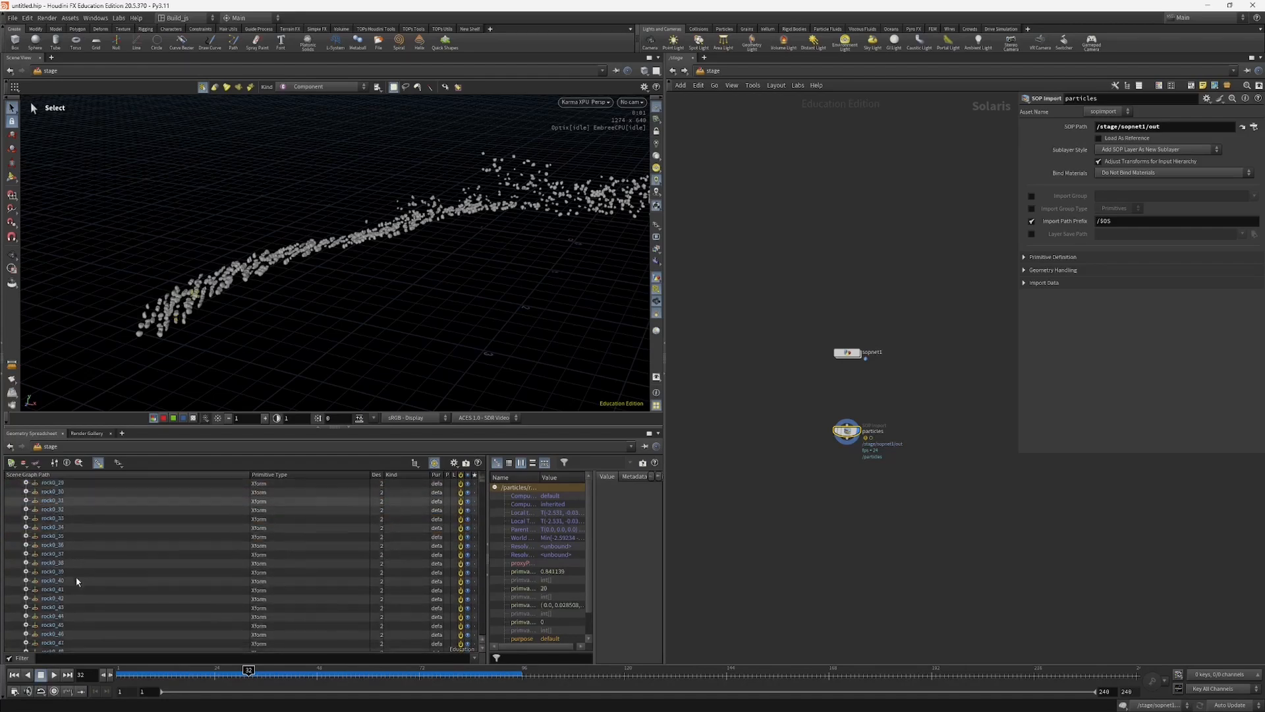
pyautogui.scroll(-10, 80, 585)
pyautogui.scroll(-1, 80, 584)
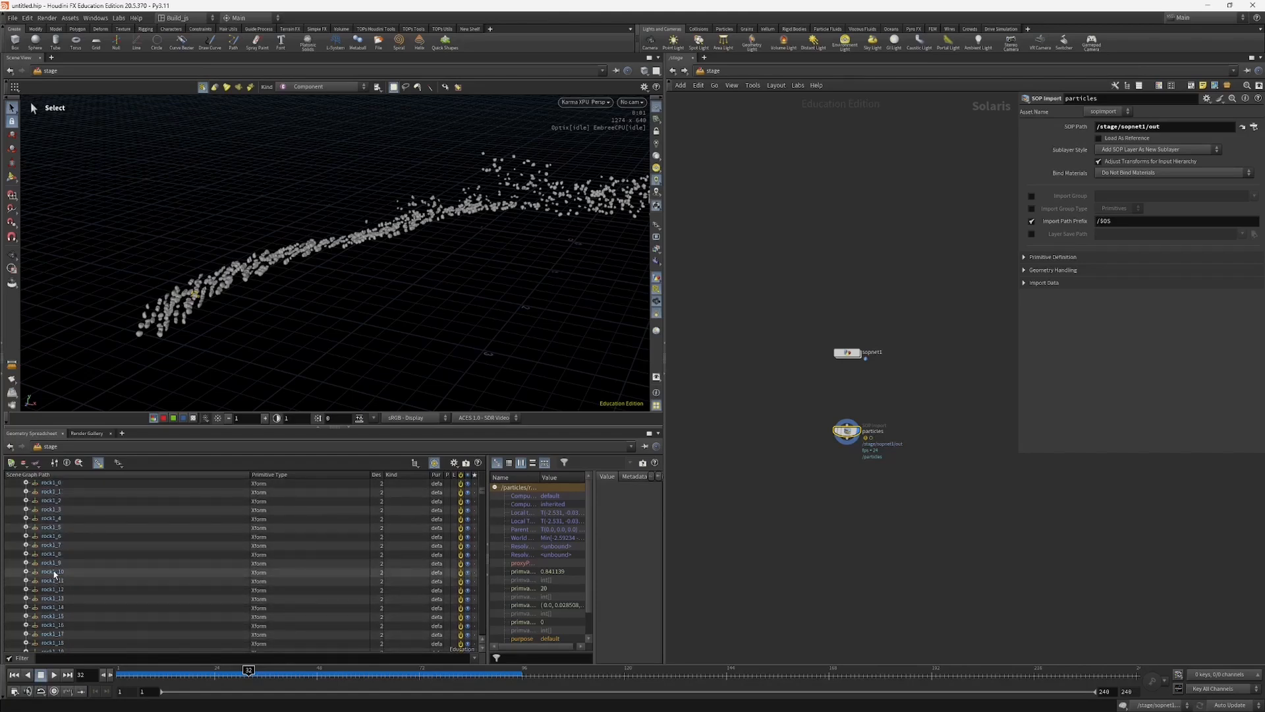
pyautogui.click(55, 573)
# Step: Switch the viewport from Karma XPU rendering to the regular viewport display and move closer to the rock trail
pyautogui.press('Escape')
pyautogui.moveTo(334, 277); pyautogui.dragTo(456, 198)
pyautogui.click(585, 102)
pyautogui.click(590, 139)
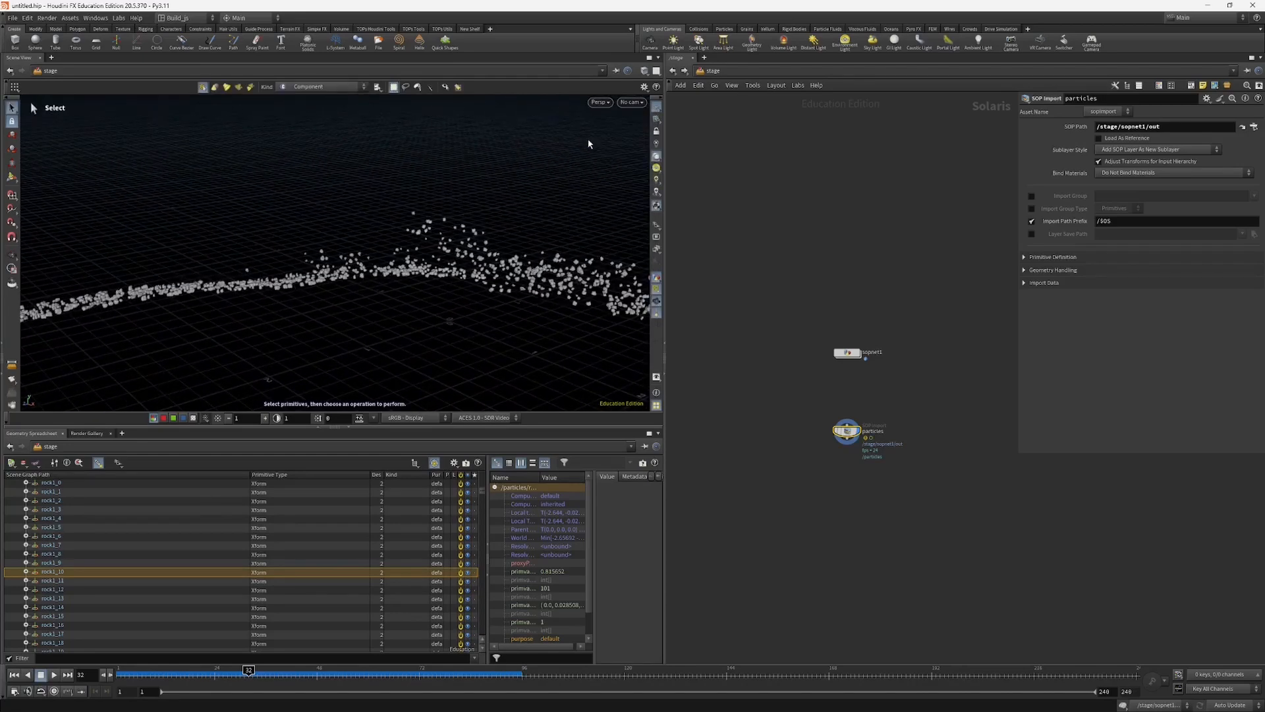
pyautogui.moveTo(296, 318); pyautogui.dragTo(403, 302)
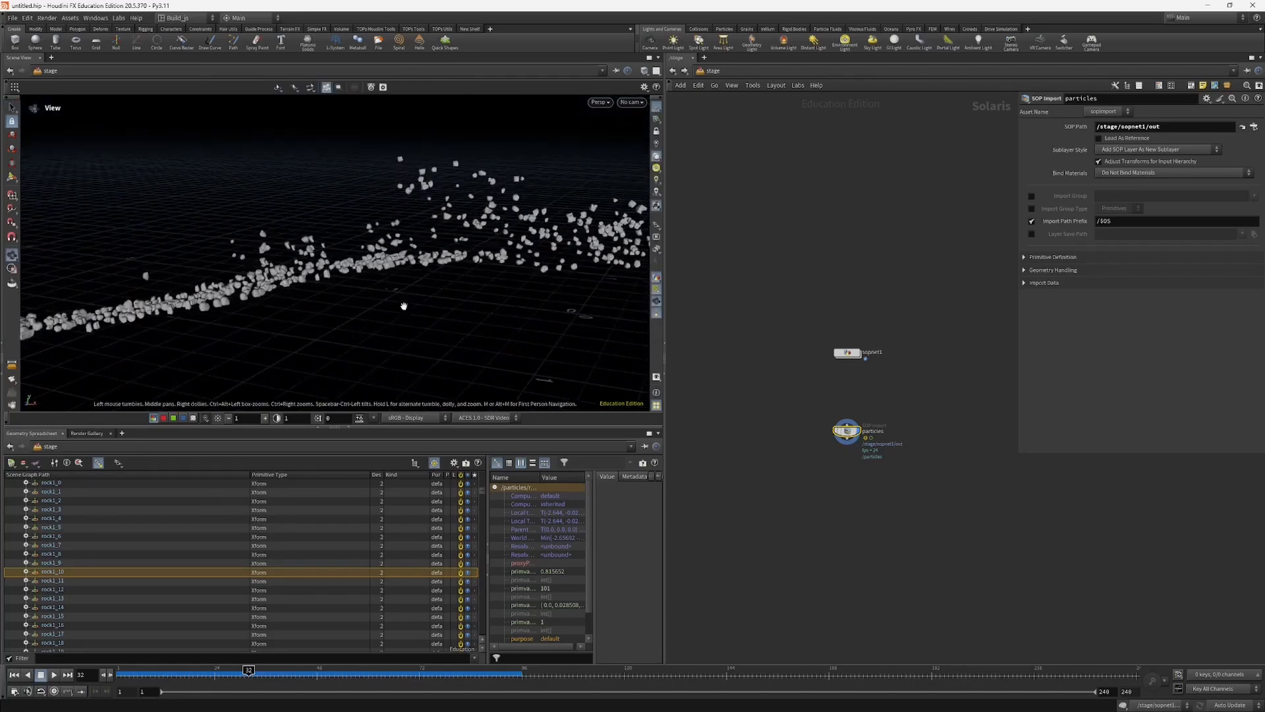
pyautogui.press('s')
# Step: Compare selecting rock1_7 and rock0_4 in the scene graph with picking a rock in the viewport, and check the selection kind options
pyautogui.click(53, 547)
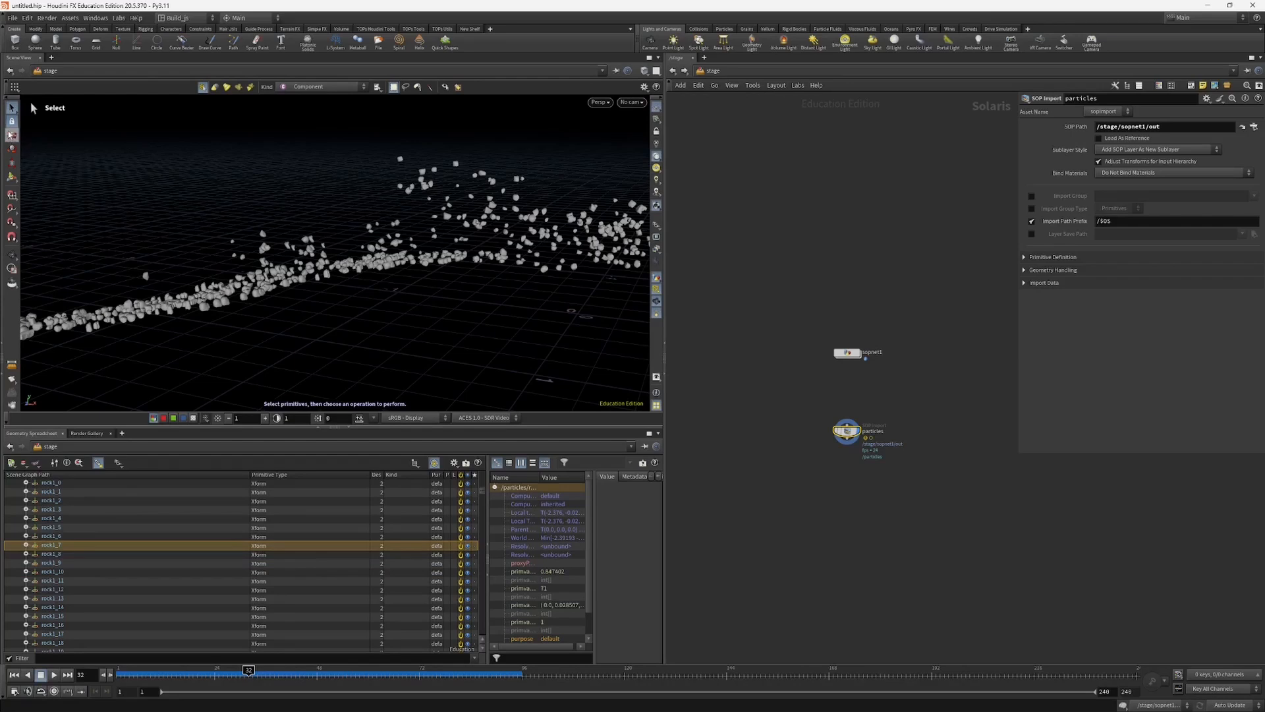
pyautogui.click(368, 228)
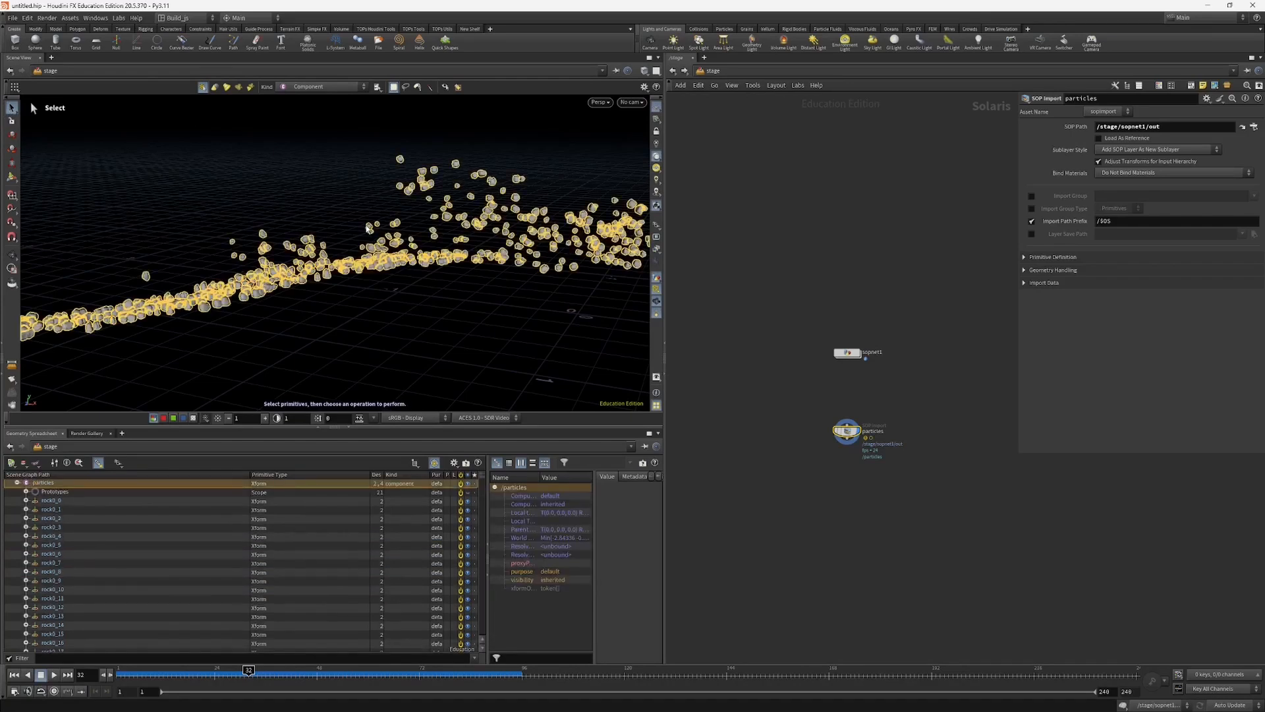
pyautogui.click(313, 88)
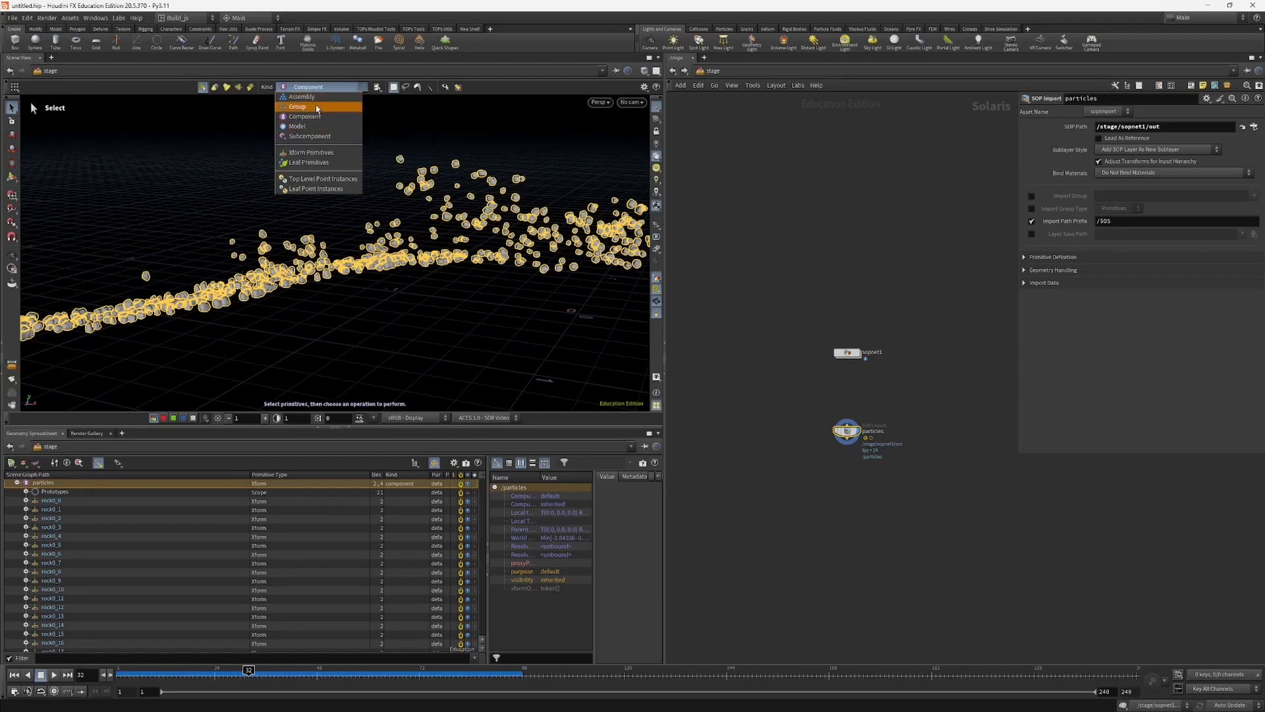
pyautogui.click(236, 162)
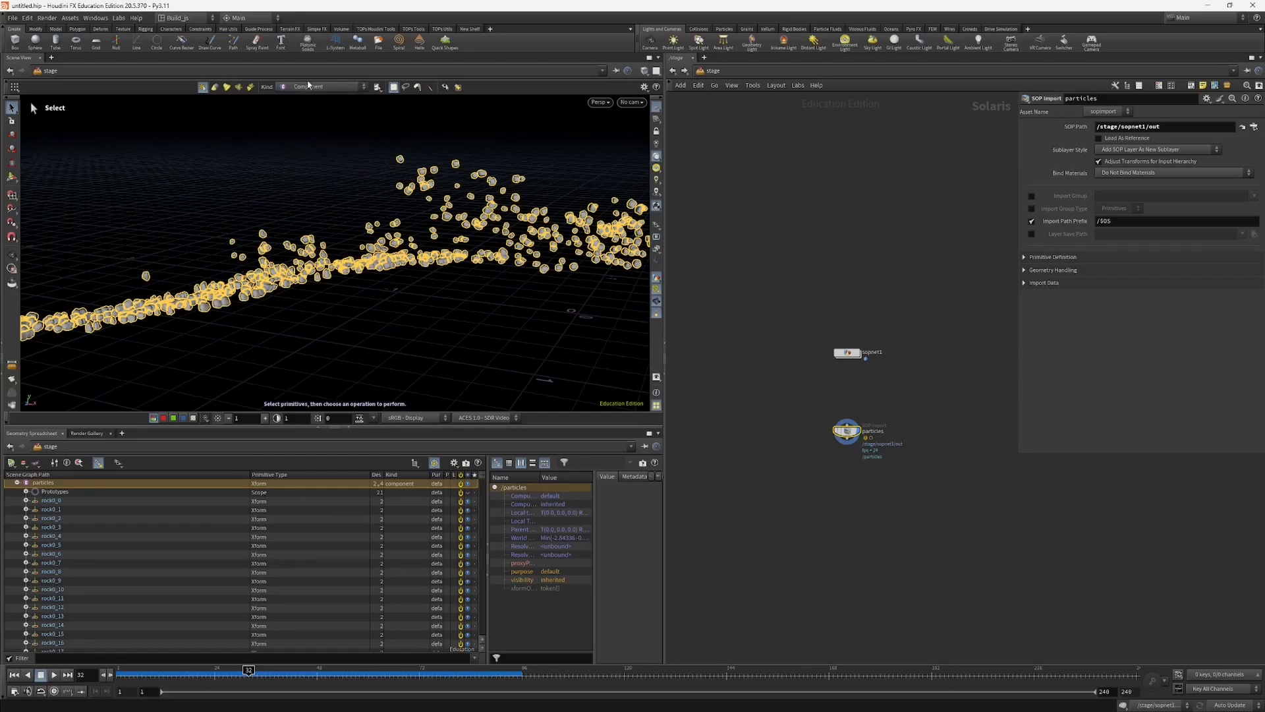
pyautogui.click(51, 535)
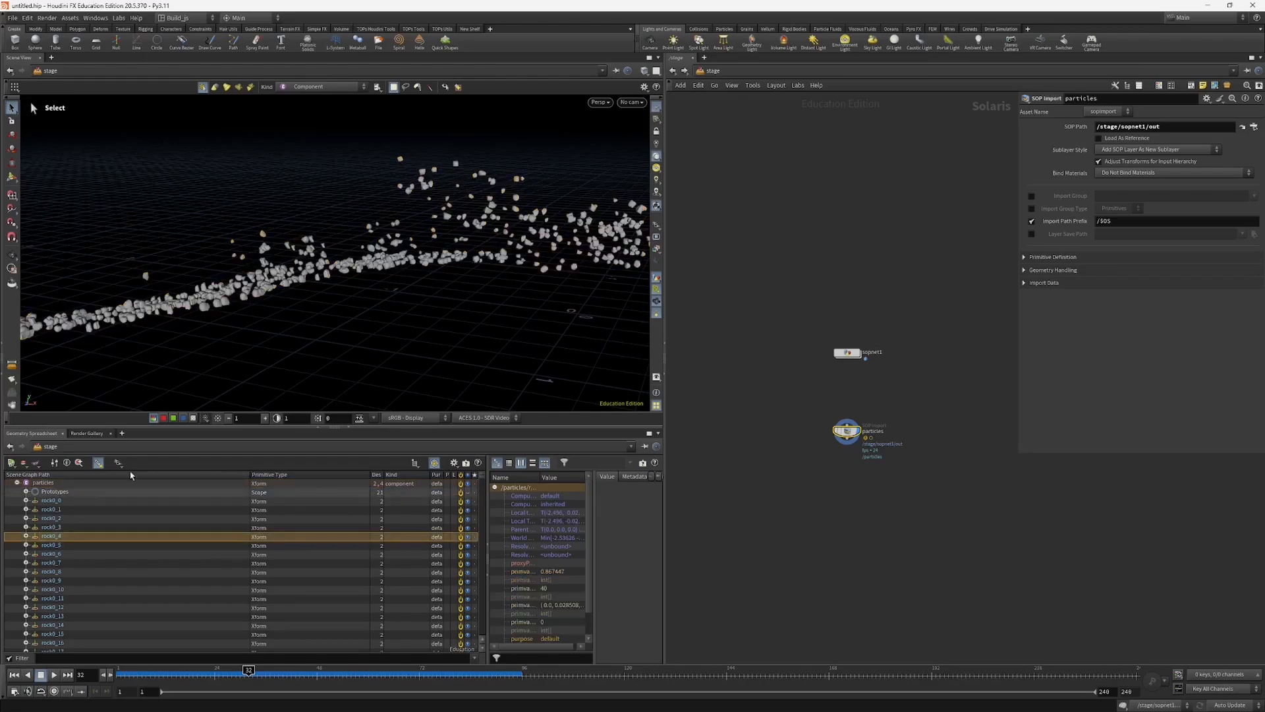
# Step: Inspect individual rock instances up close by selecting rock0_5, rock0_6 and rock0_9 in the scene graph
pyautogui.press('Escape')
pyautogui.hotkey('space', 'g')
pyautogui.moveTo(350, 263); pyautogui.dragTo(263, 290, button='right')
pyautogui.moveTo(263, 291); pyautogui.dragTo(296, 323)
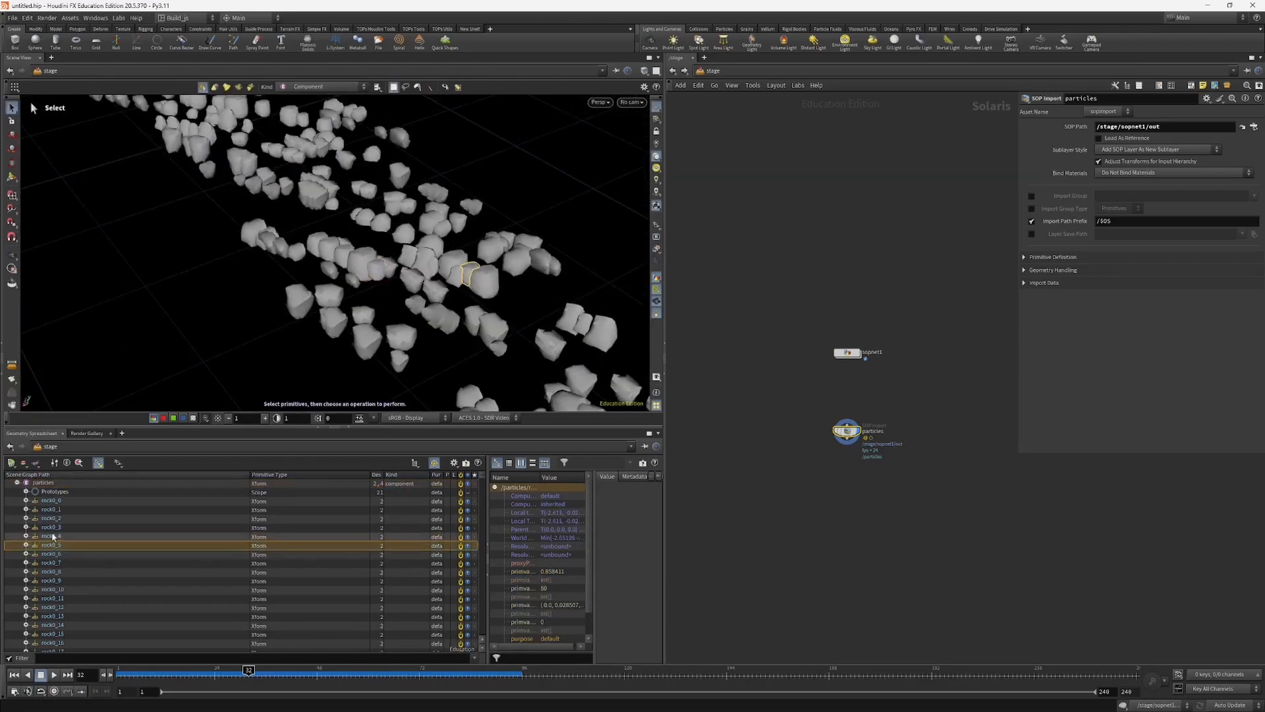
pyautogui.click(65, 555)
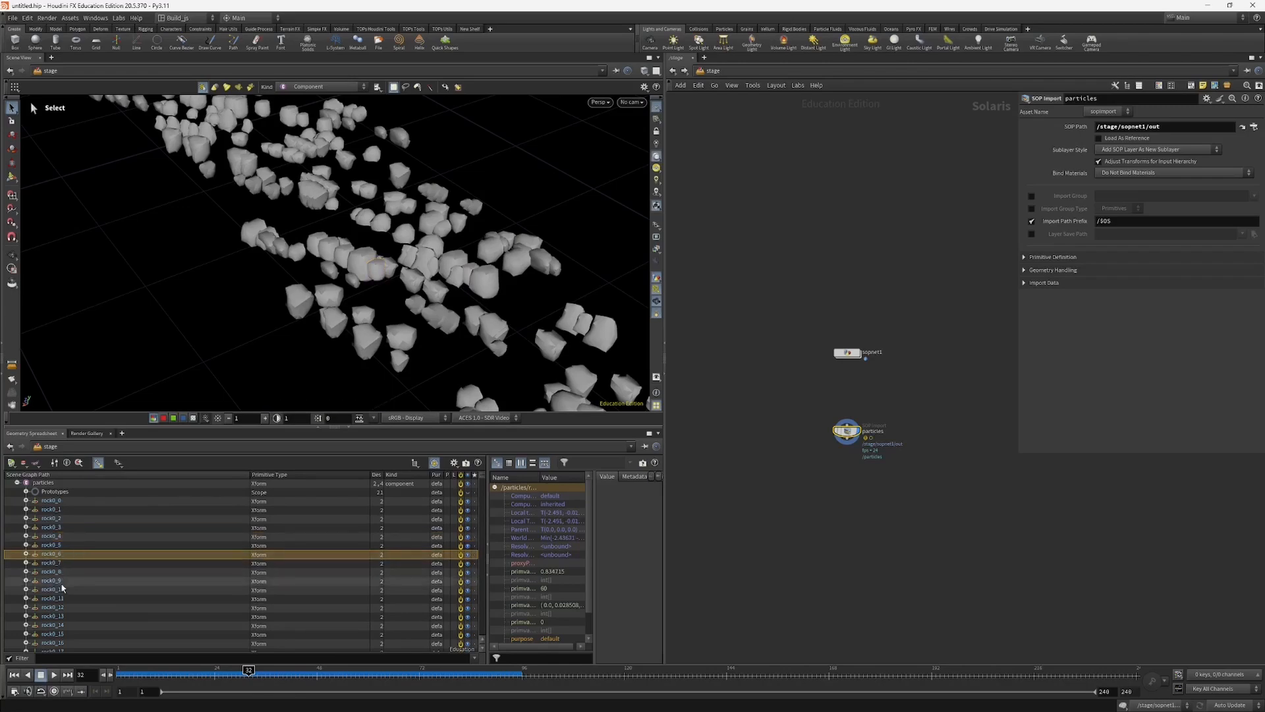
pyautogui.click(59, 583)
pyautogui.keyDown('alt'); pyautogui.moveTo(393, 247); pyautogui.dragTo(451, 224); pyautogui.keyUp('alt')
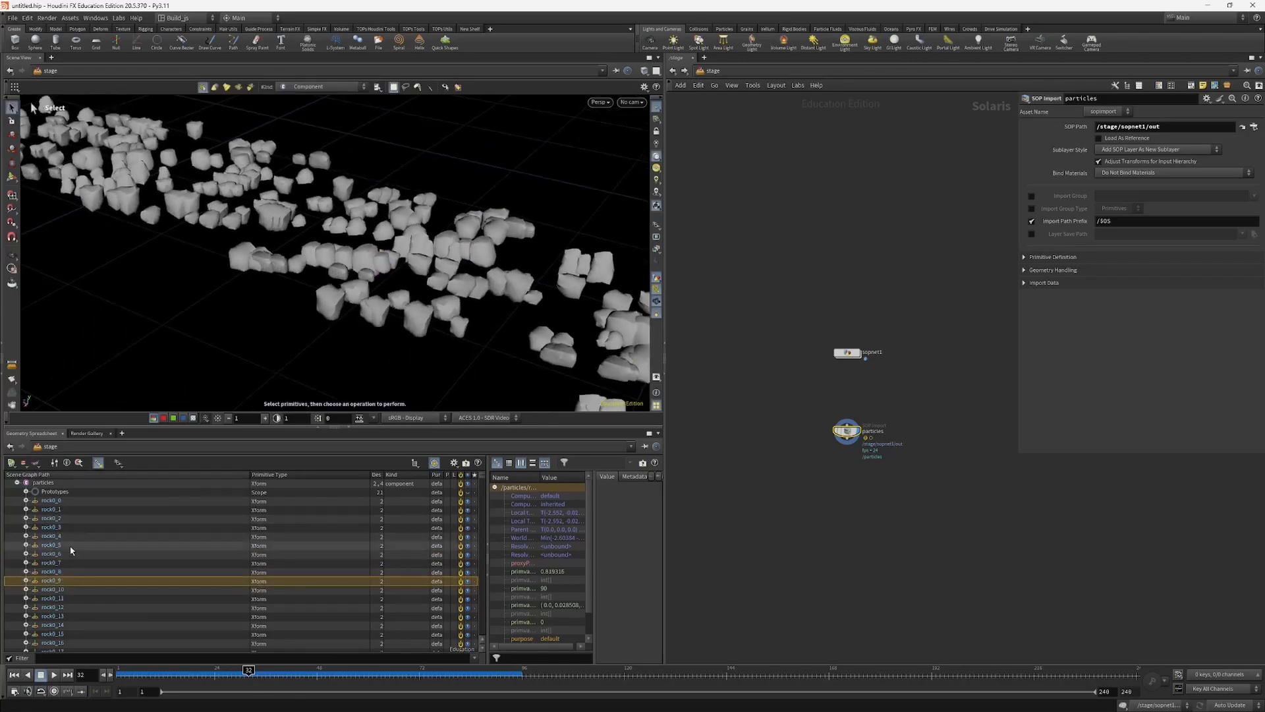
pyautogui.click(70, 546)
# Step: View the whole rock trail from the opposite side and review the particles hierarchy with nothing selected
pyautogui.keyDown('alt'); pyautogui.moveTo(241, 327); pyautogui.dragTo(211, 362); pyautogui.keyUp('alt')
pyautogui.scroll(-8, 212, 361)
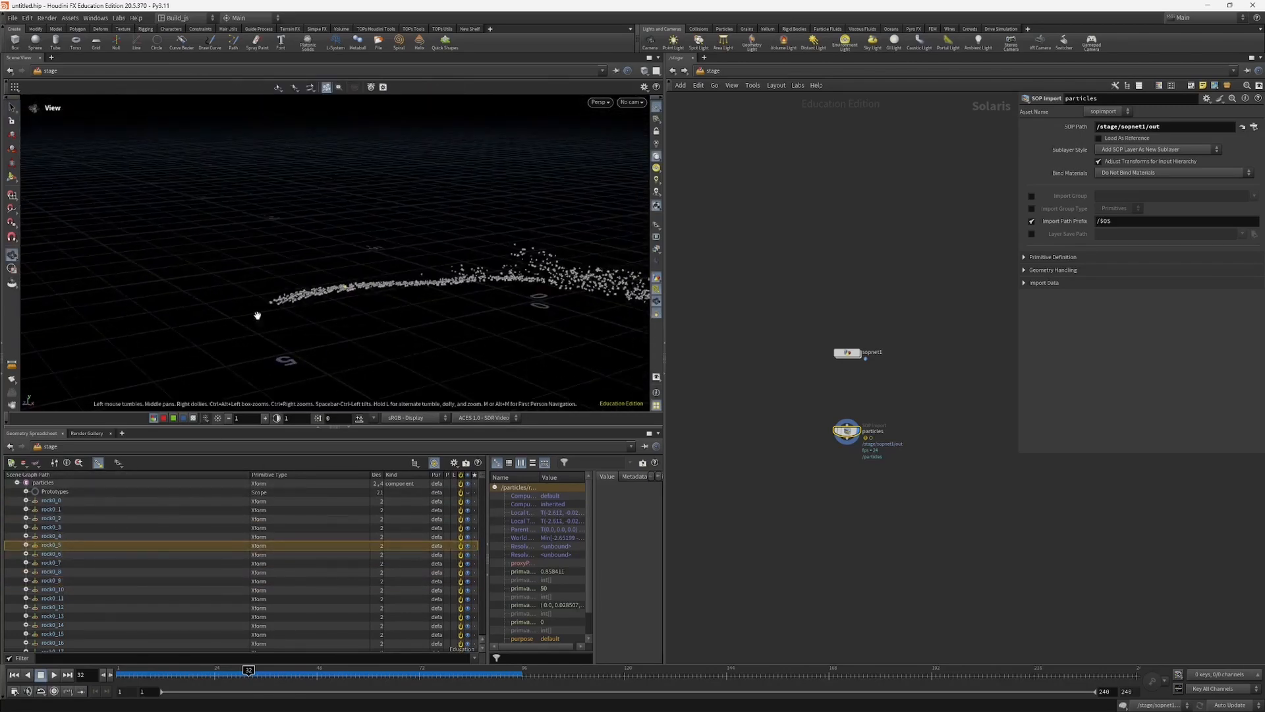
pyautogui.keyDown('alt'); pyautogui.moveTo(257, 317); pyautogui.dragTo(609, 253); pyautogui.keyUp('alt')
pyautogui.scroll(5, 390, 274)
pyautogui.keyDown('alt'); pyautogui.moveTo(402, 275); pyautogui.dragTo(384, 319, button='middle'); pyautogui.keyUp('alt')
pyautogui.scroll(1, 99, 518)
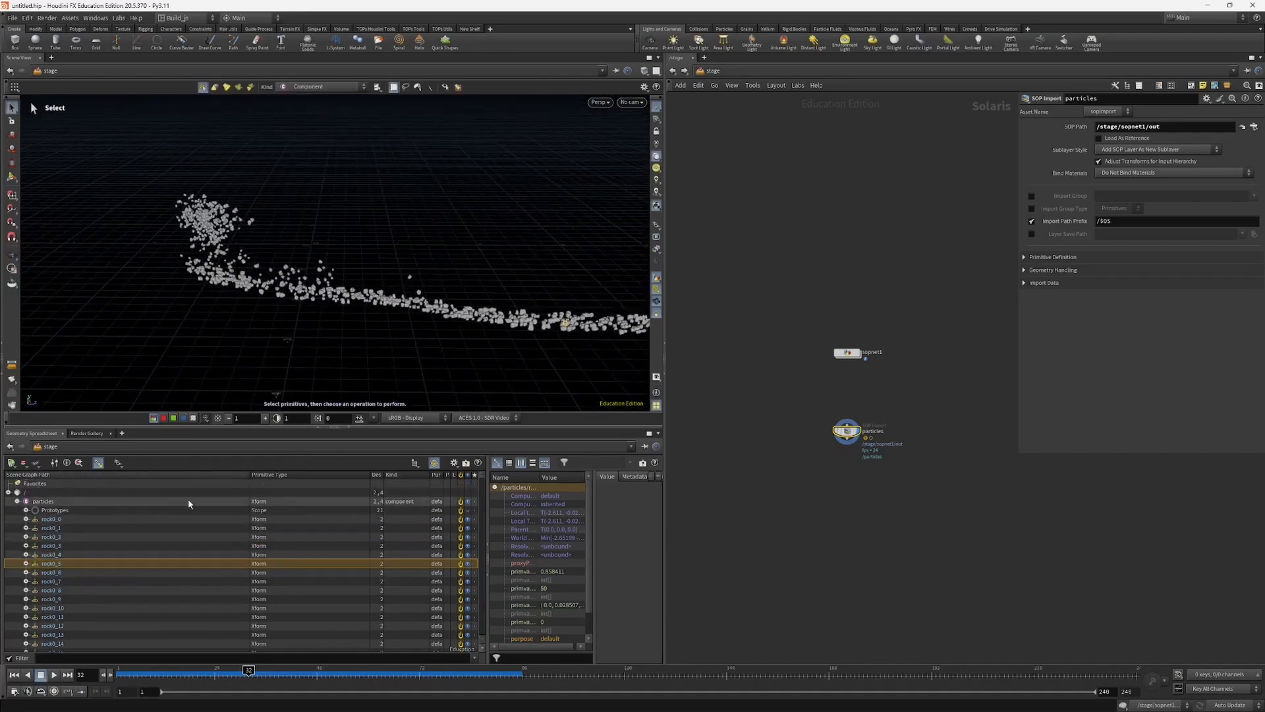
pyautogui.scroll(-4, 211, 553)
pyautogui.moveTo(483, 480); pyautogui.dragTo(476, 417)
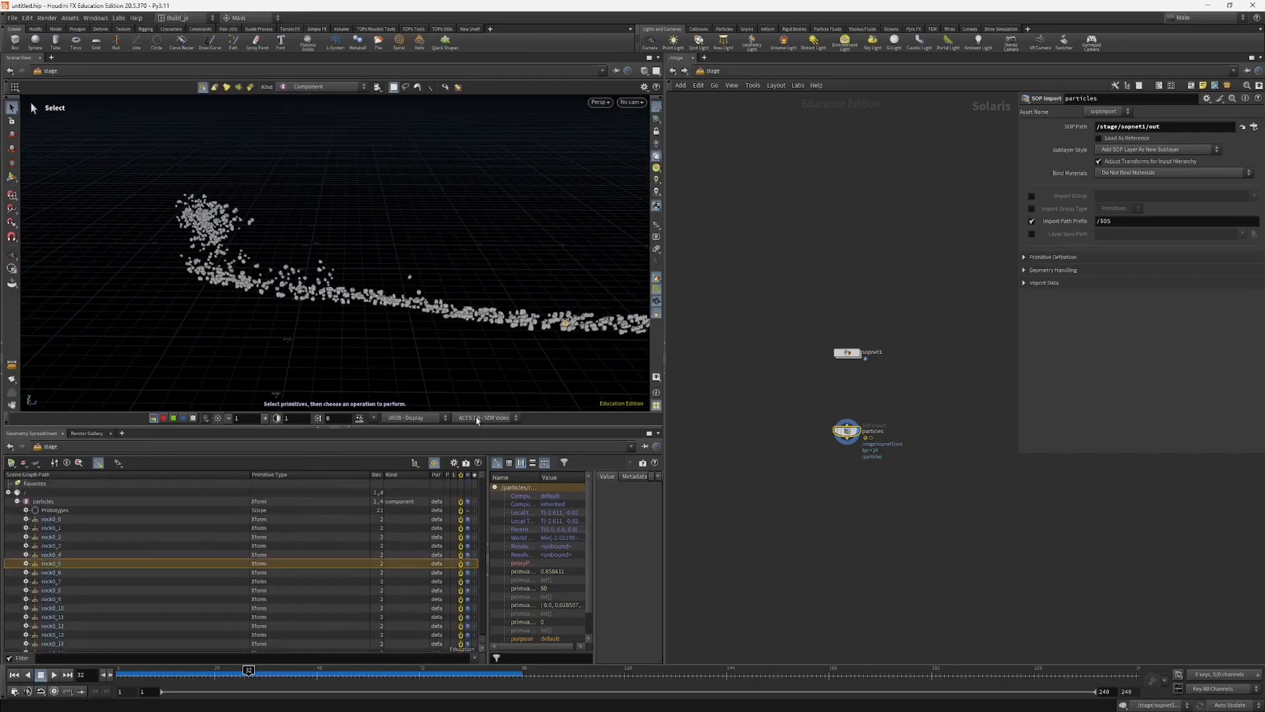
pyautogui.doubleClick(45, 502)
pyautogui.click(47, 517)
pyautogui.click(17, 502)
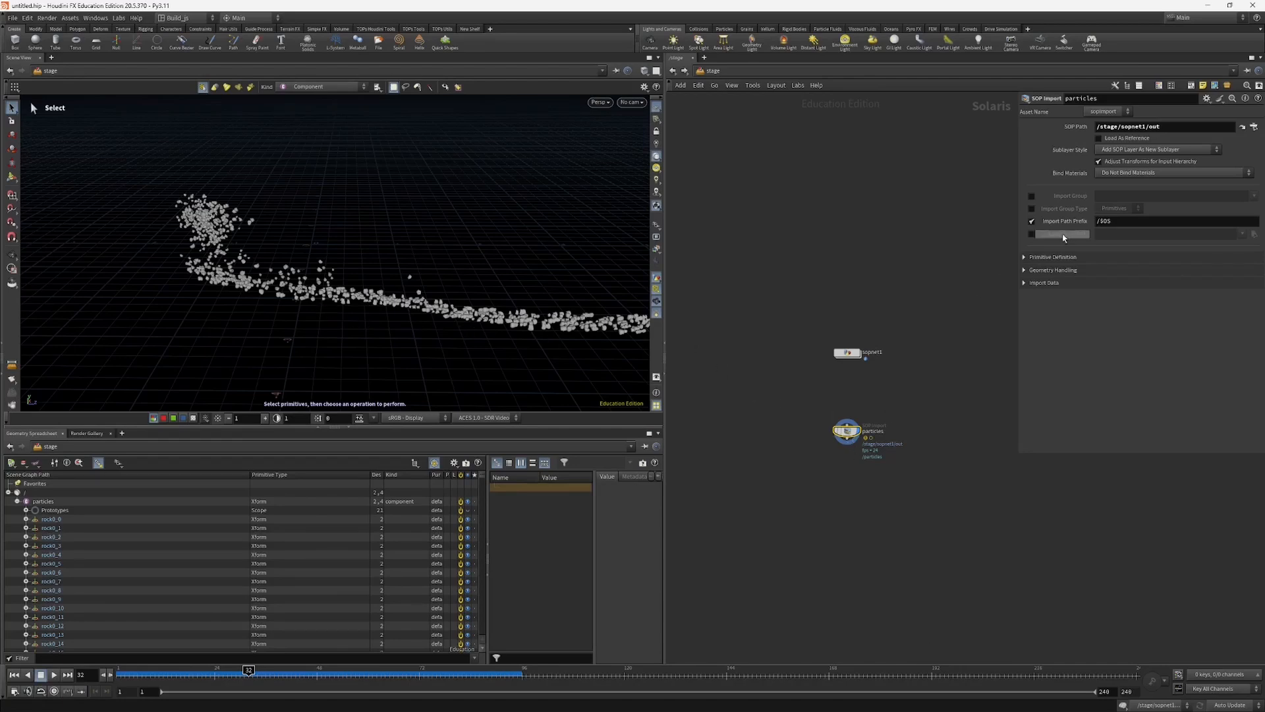
# Step: Enable Packed Primitives in the particles node's Primitive Definition and set it to Create Point Instancer
pyautogui.moveTo(1015, 135); pyautogui.dragTo(1006, 134)
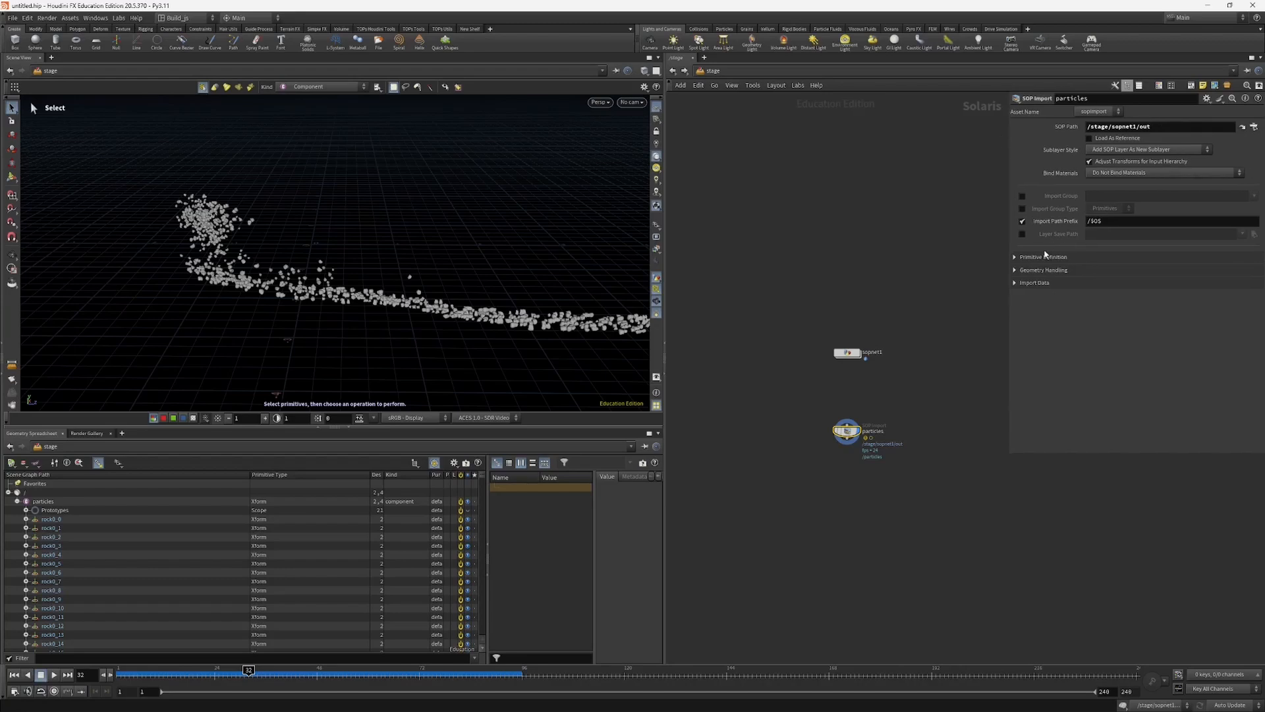
pyautogui.click(1031, 259)
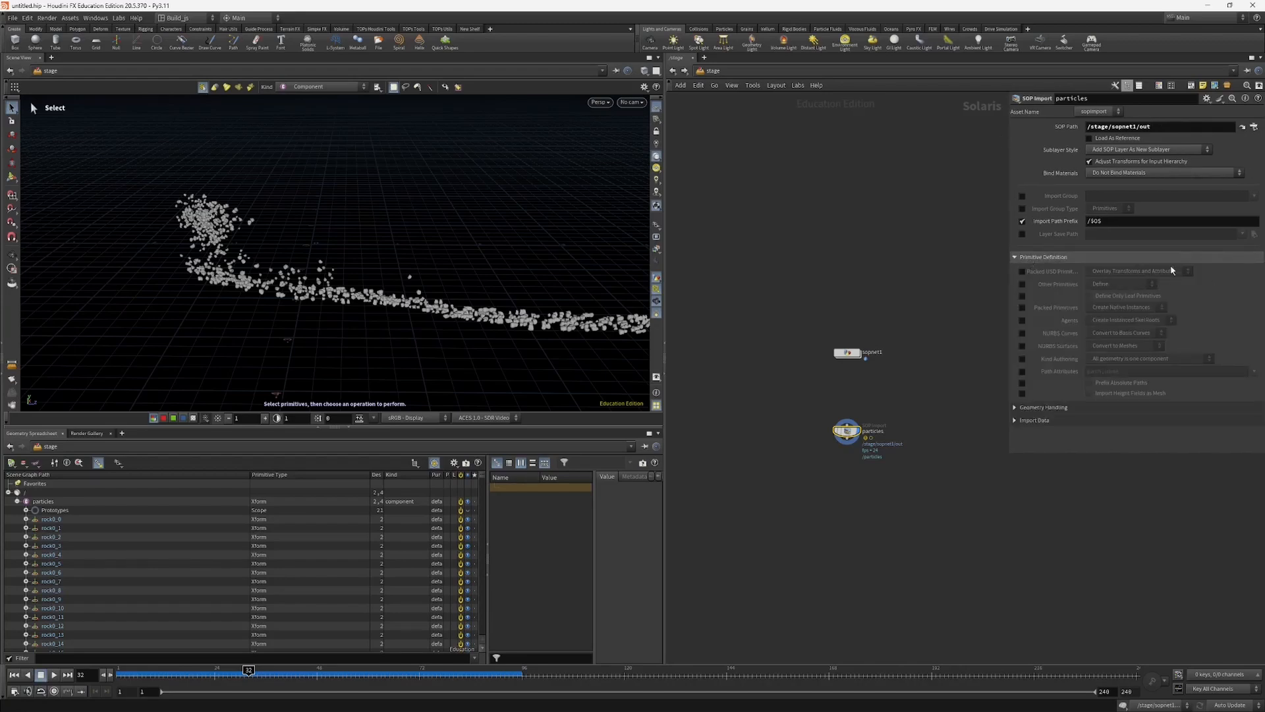
pyautogui.click(1023, 308)
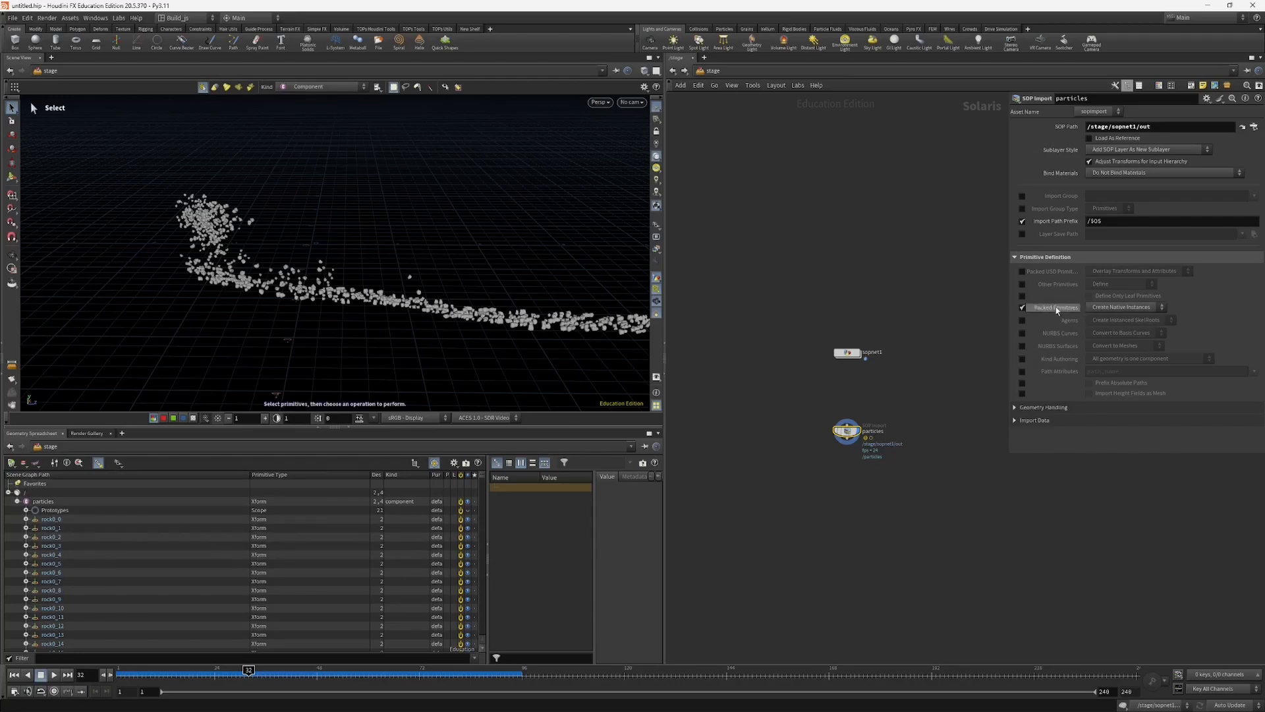
pyautogui.click(1107, 307)
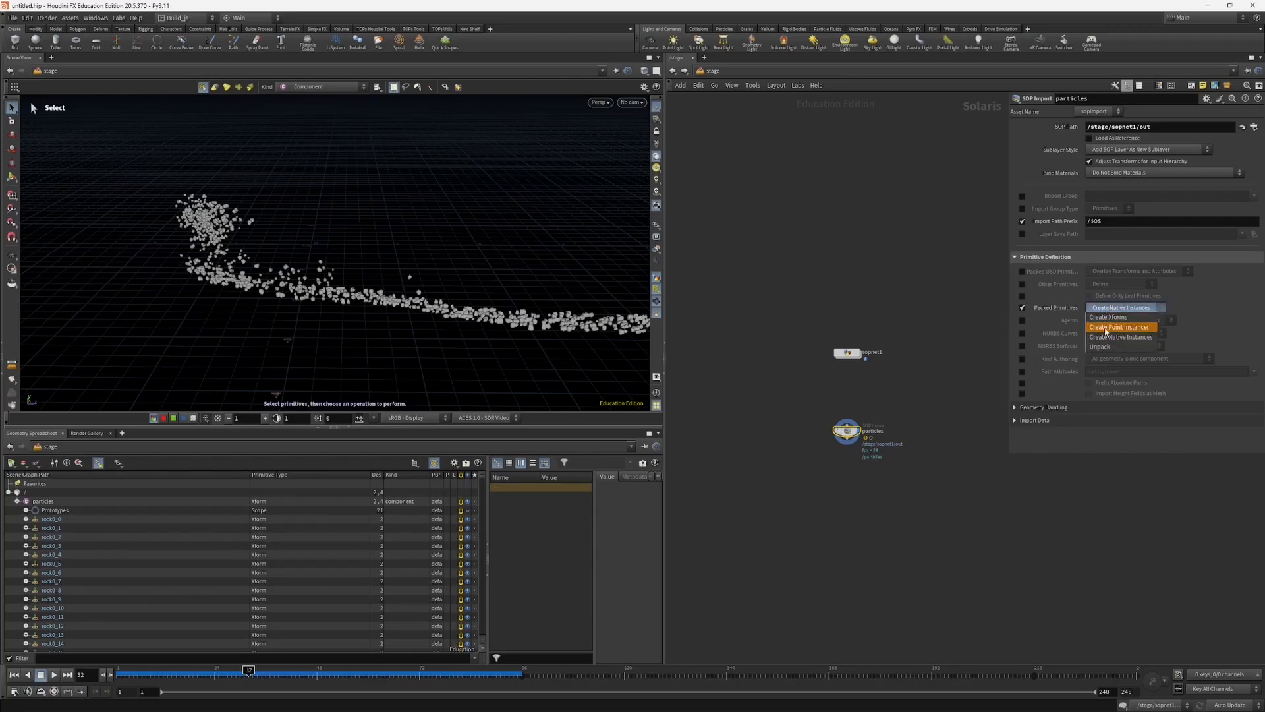
pyautogui.click(1113, 327)
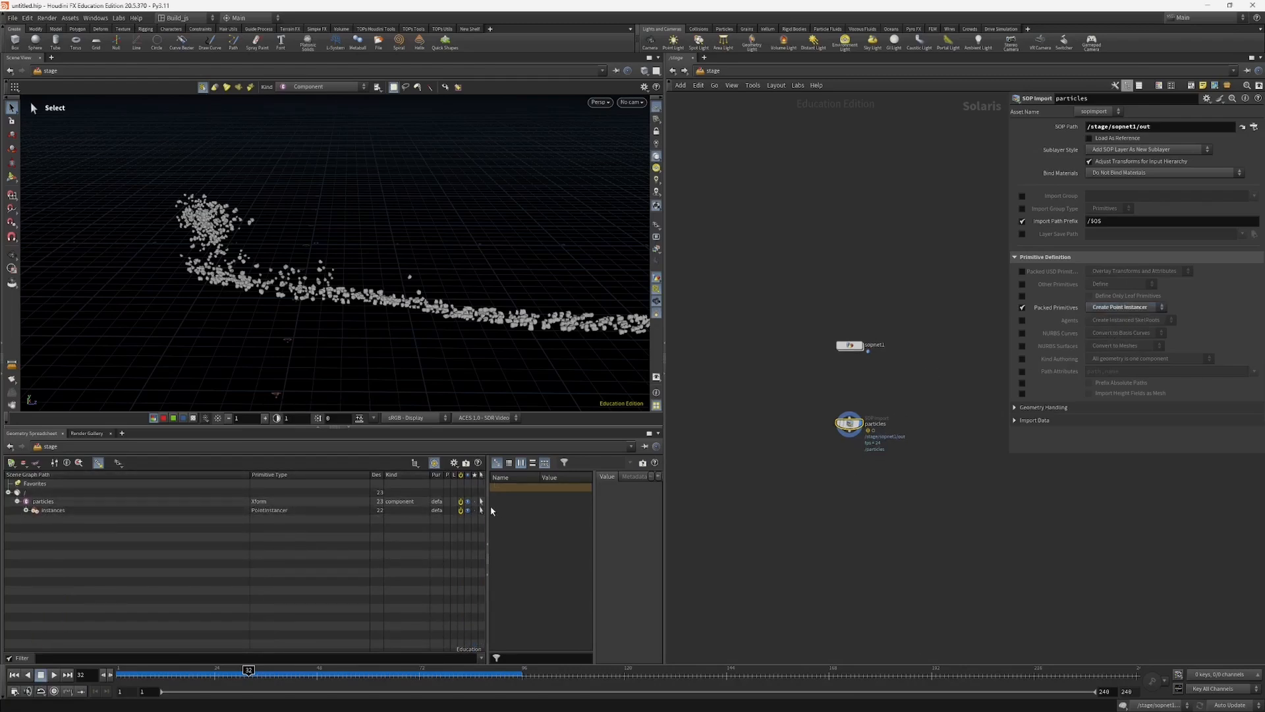
# Step: Examine the instances point instancer and its Prototypes, selecting rock0, rock1 and rock4 and picking the rocks in the viewport
pyautogui.click(41, 510)
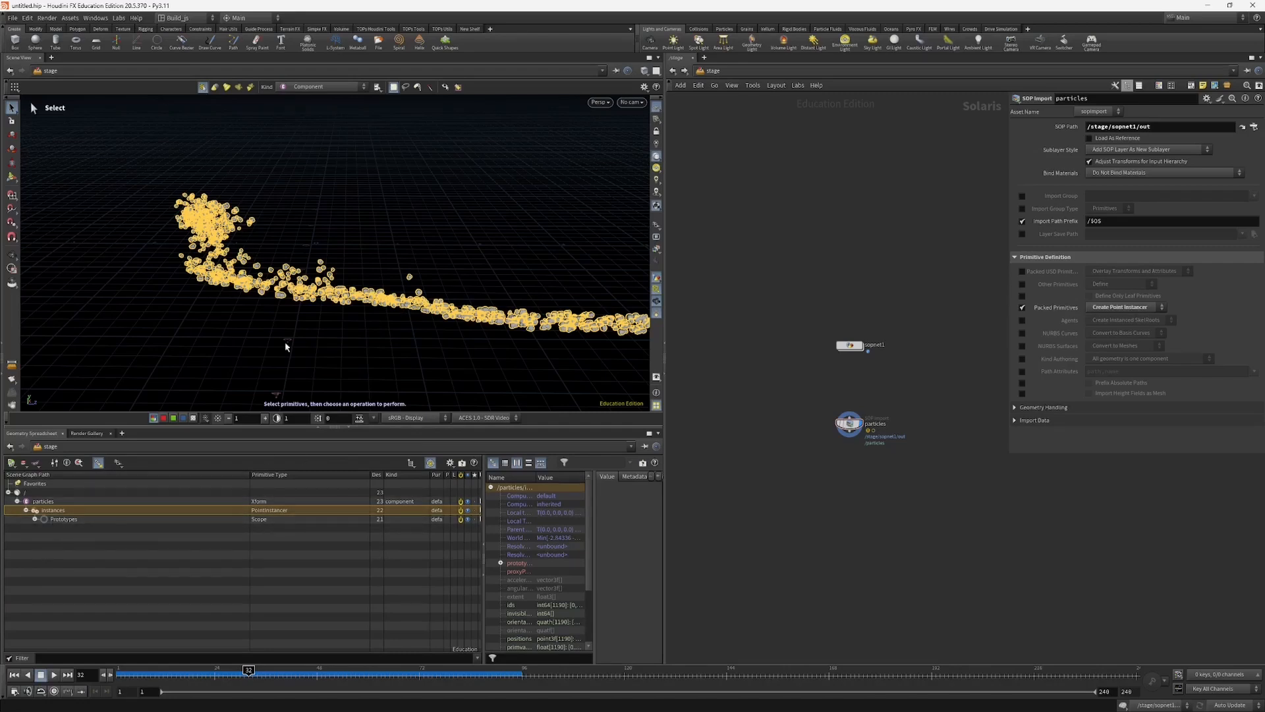
pyautogui.click(66, 519)
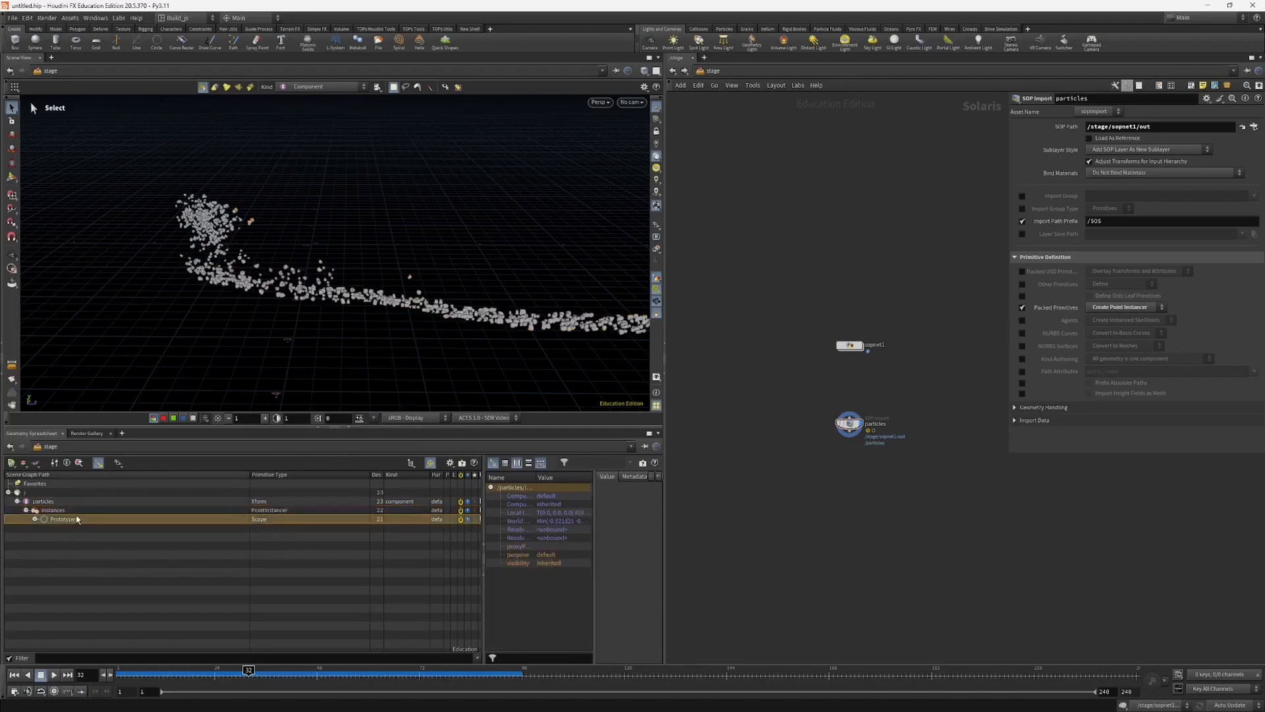
pyautogui.click(31, 519)
pyautogui.click(35, 519)
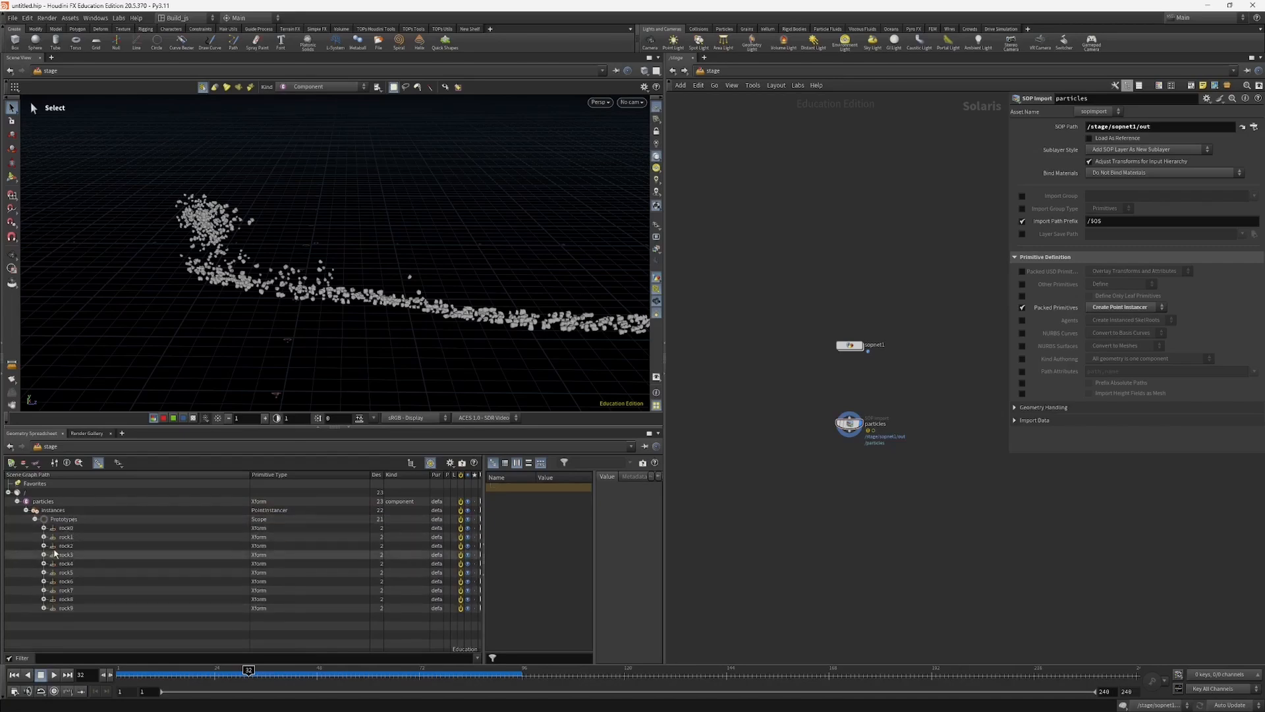
pyautogui.click(68, 521)
pyautogui.click(66, 530)
pyautogui.click(346, 297)
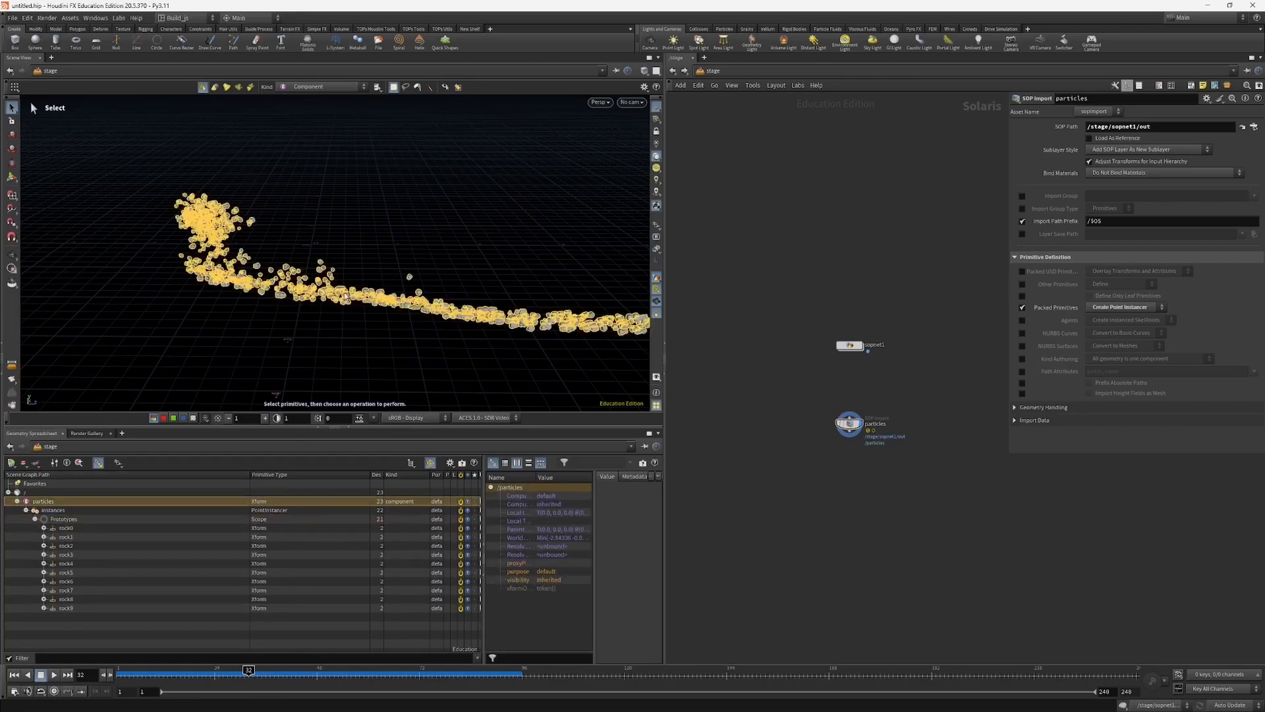
pyautogui.click(68, 539)
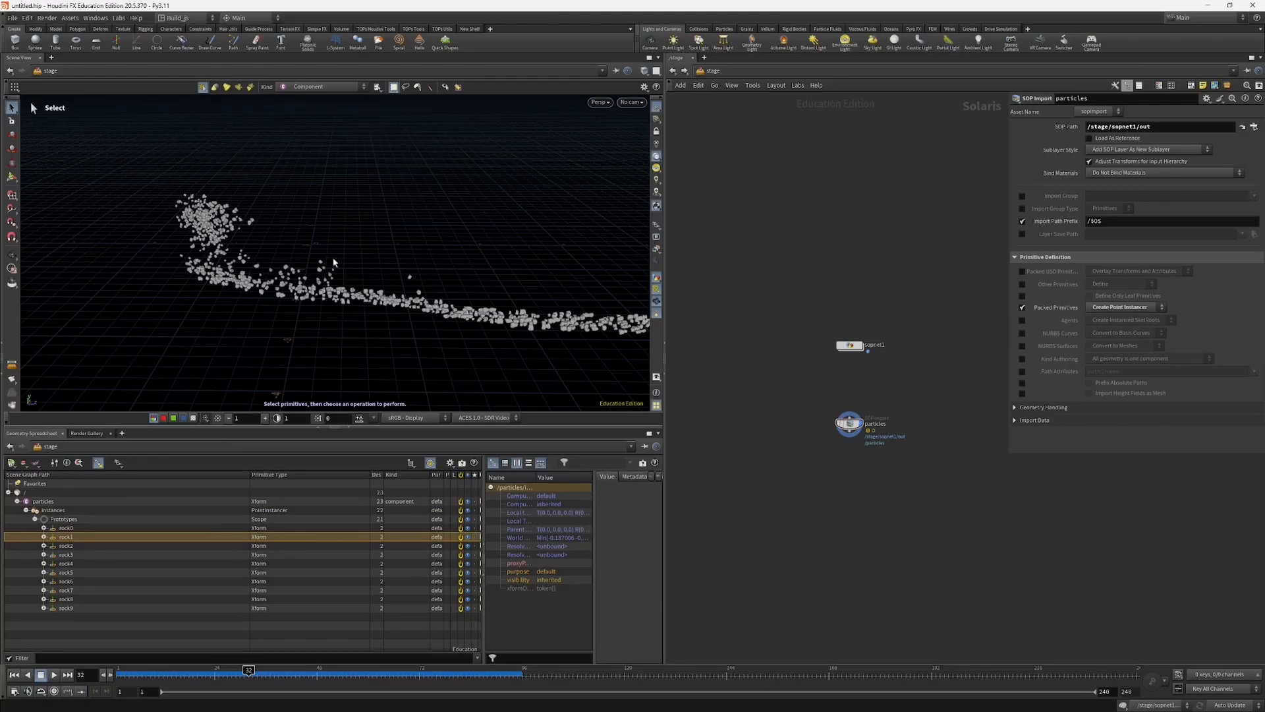
pyautogui.click(66, 563)
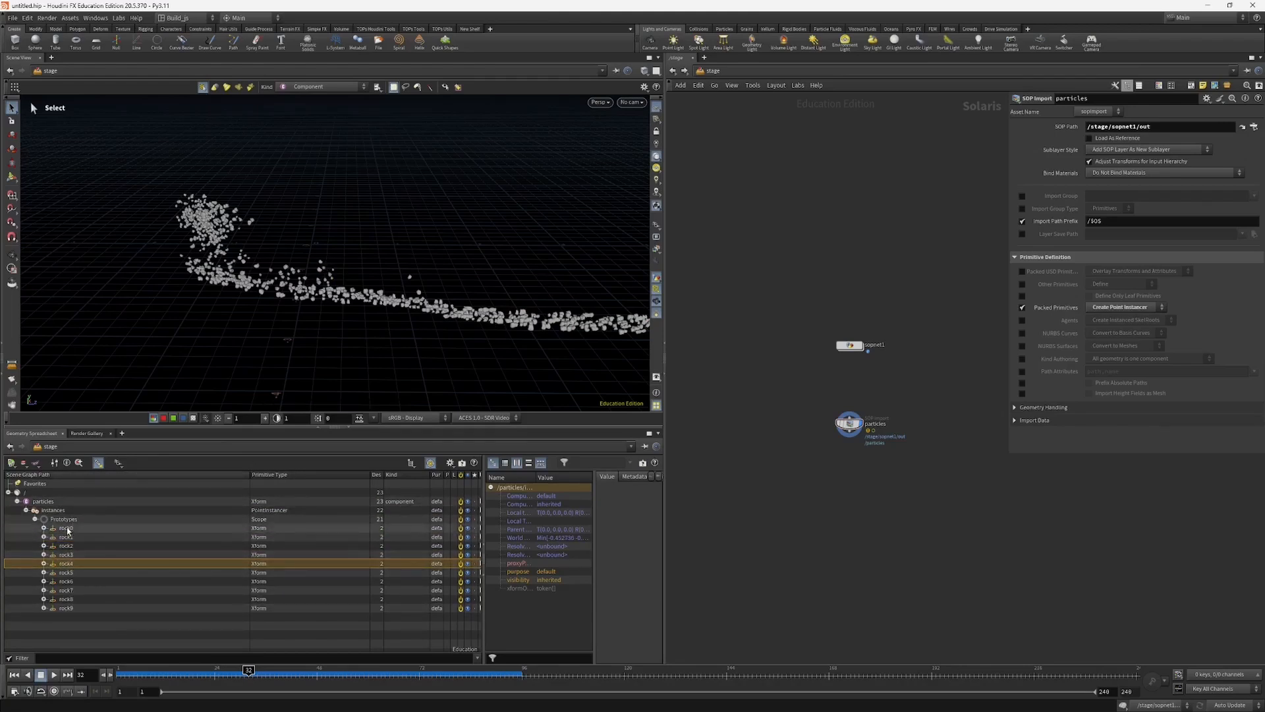
pyautogui.click(104, 529)
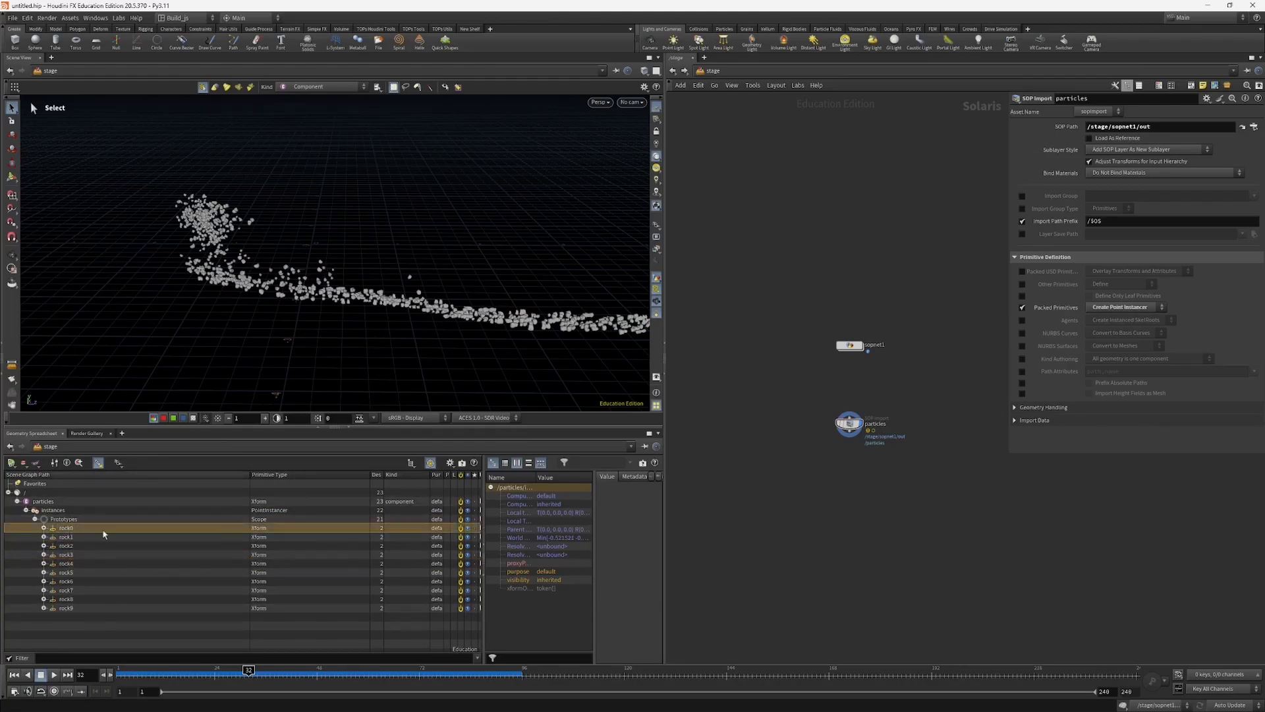
# Step: Select all prototypes from rock0 to rock9 in the scene graph, followed by a single rock and the Prototypes scope, to examine their details
pyautogui.keyDown('shift'); pyautogui.click(66, 607); pyautogui.keyUp('shift')
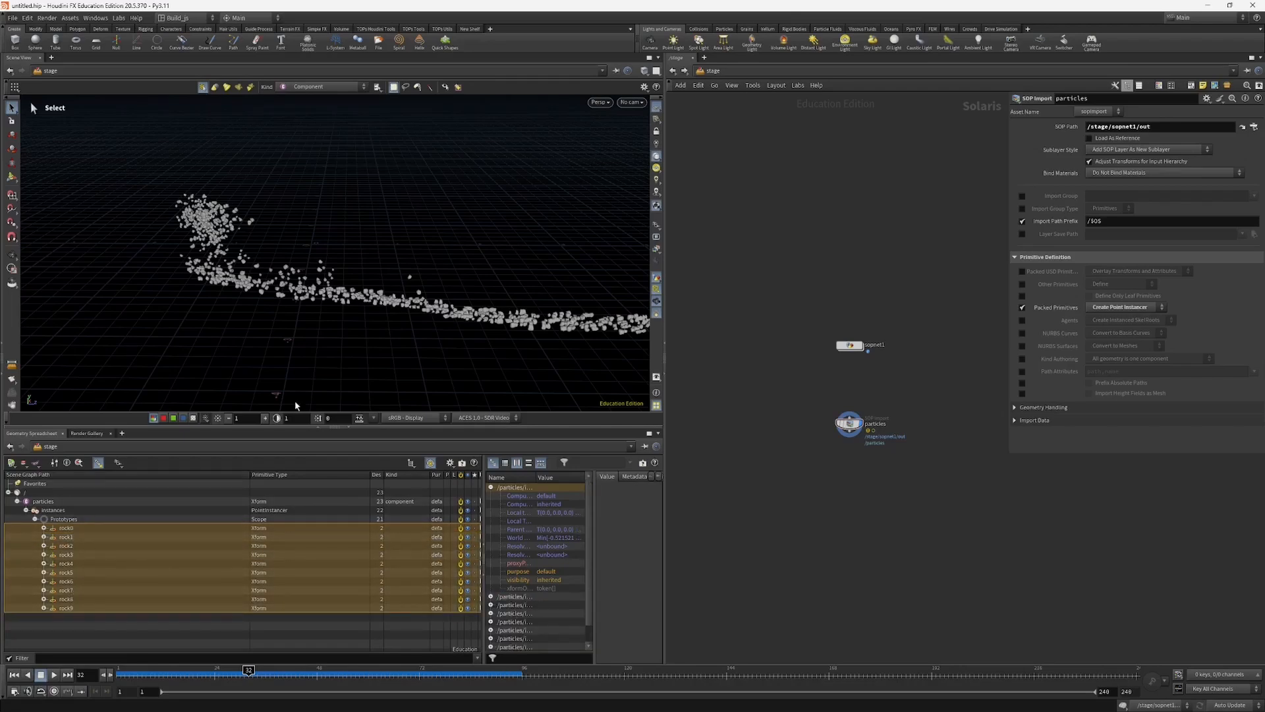
pyautogui.click(65, 564)
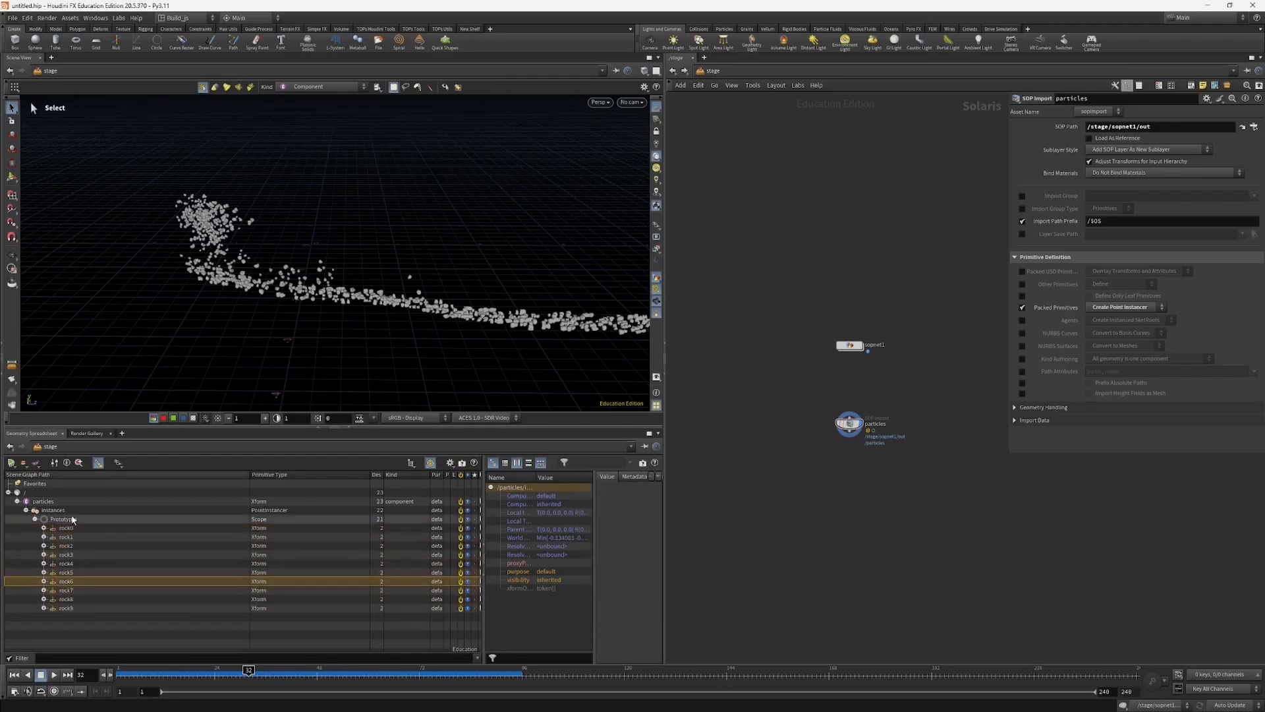
pyautogui.click(64, 519)
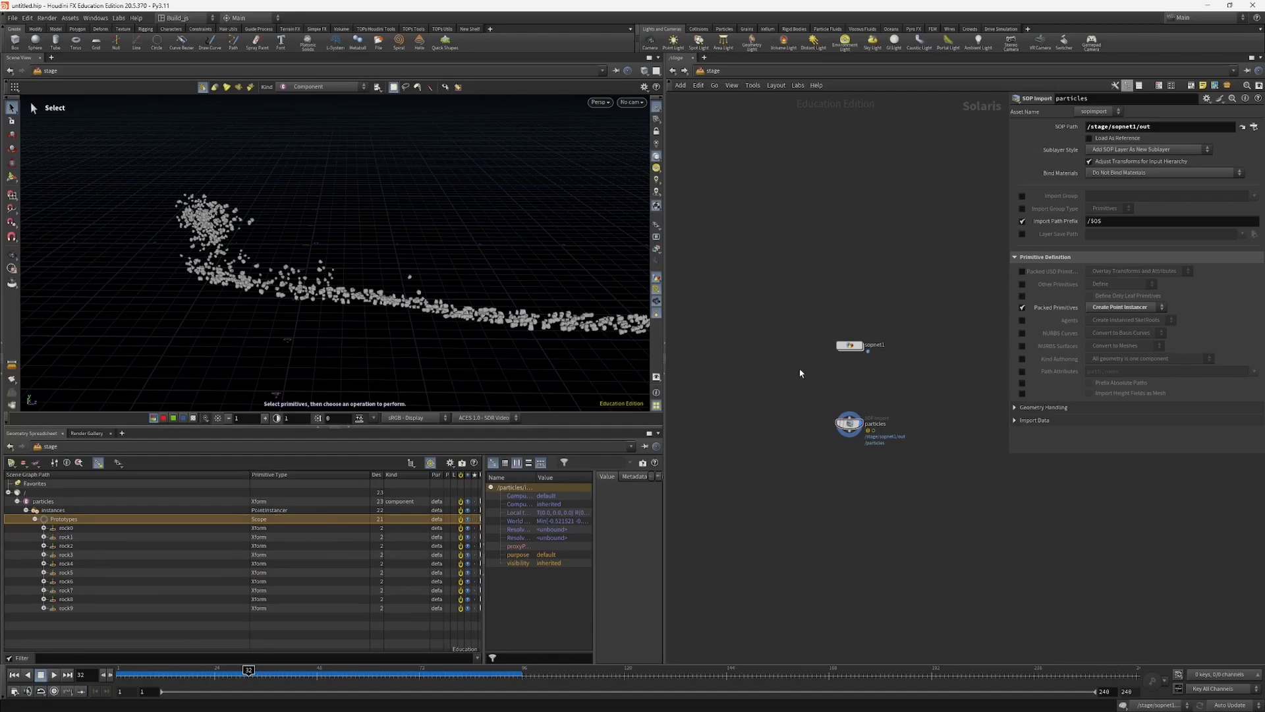
# Step: Disable Packed Primitives on the particles node to examine the native-instance Prototypes scope, and re-enable it with Create Point Instancer
pyautogui.click(1021, 309)
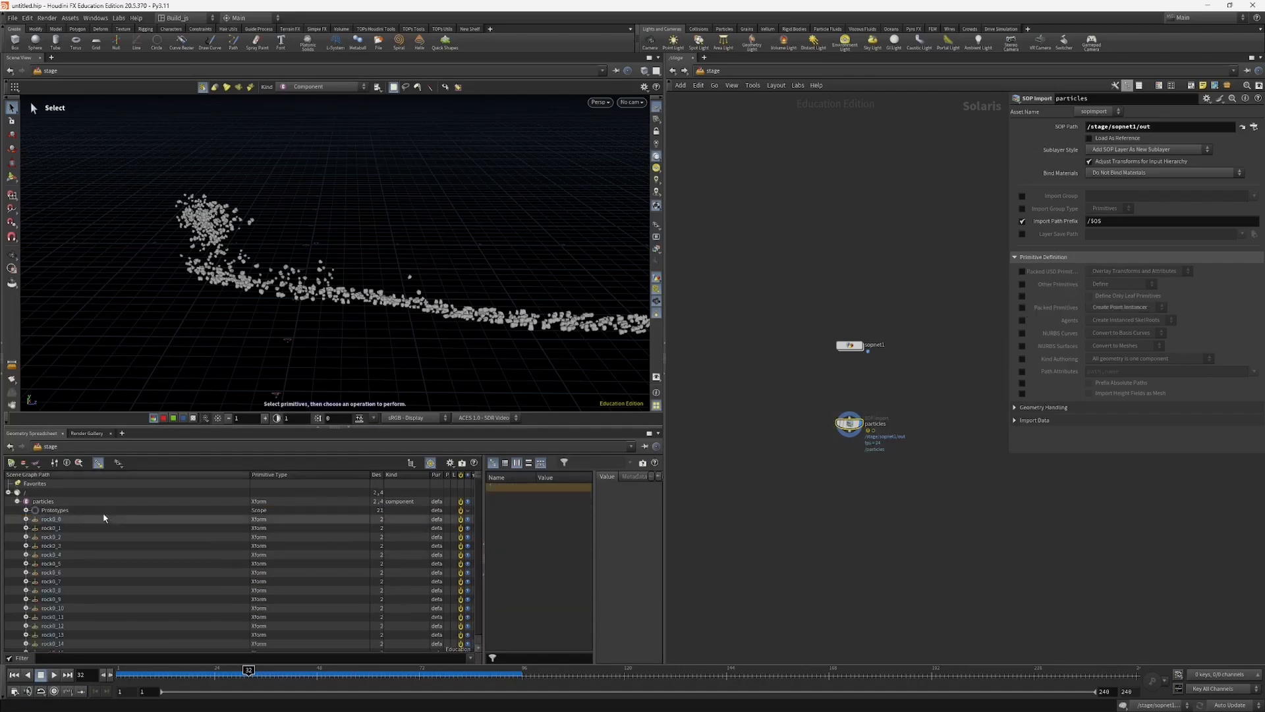
pyautogui.click(55, 510)
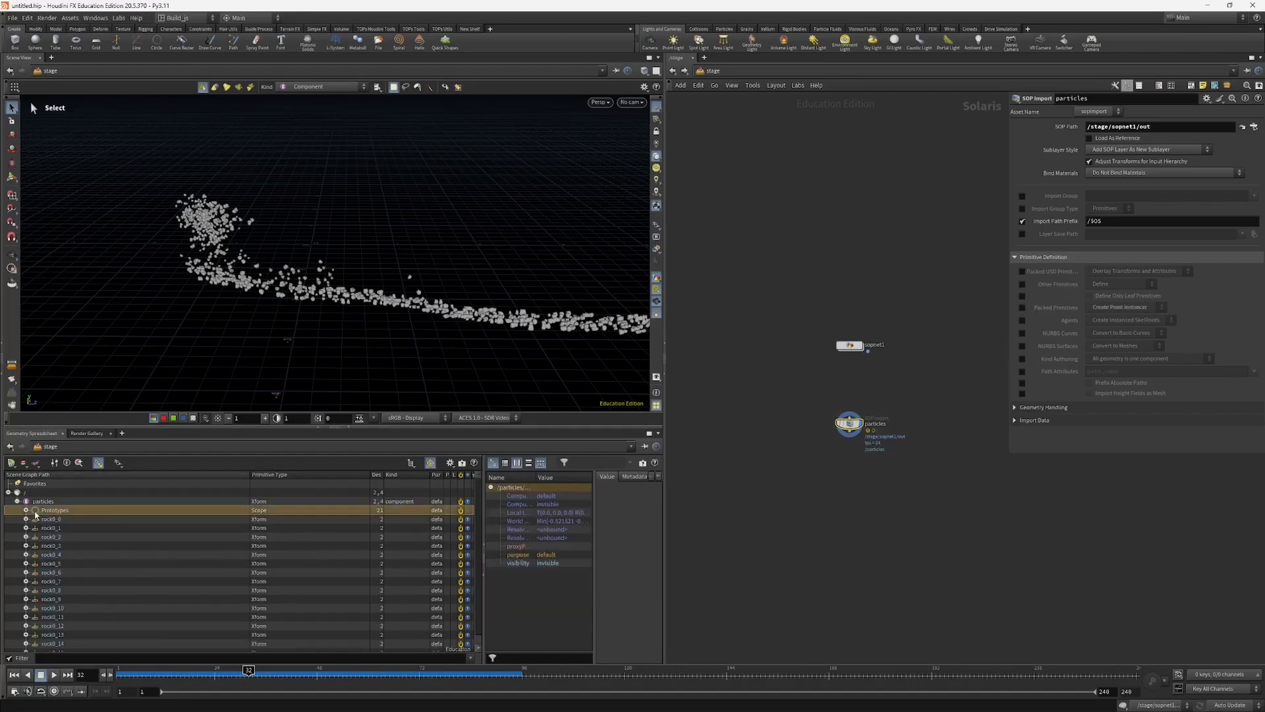
pyautogui.click(25, 510)
pyautogui.click(26, 510)
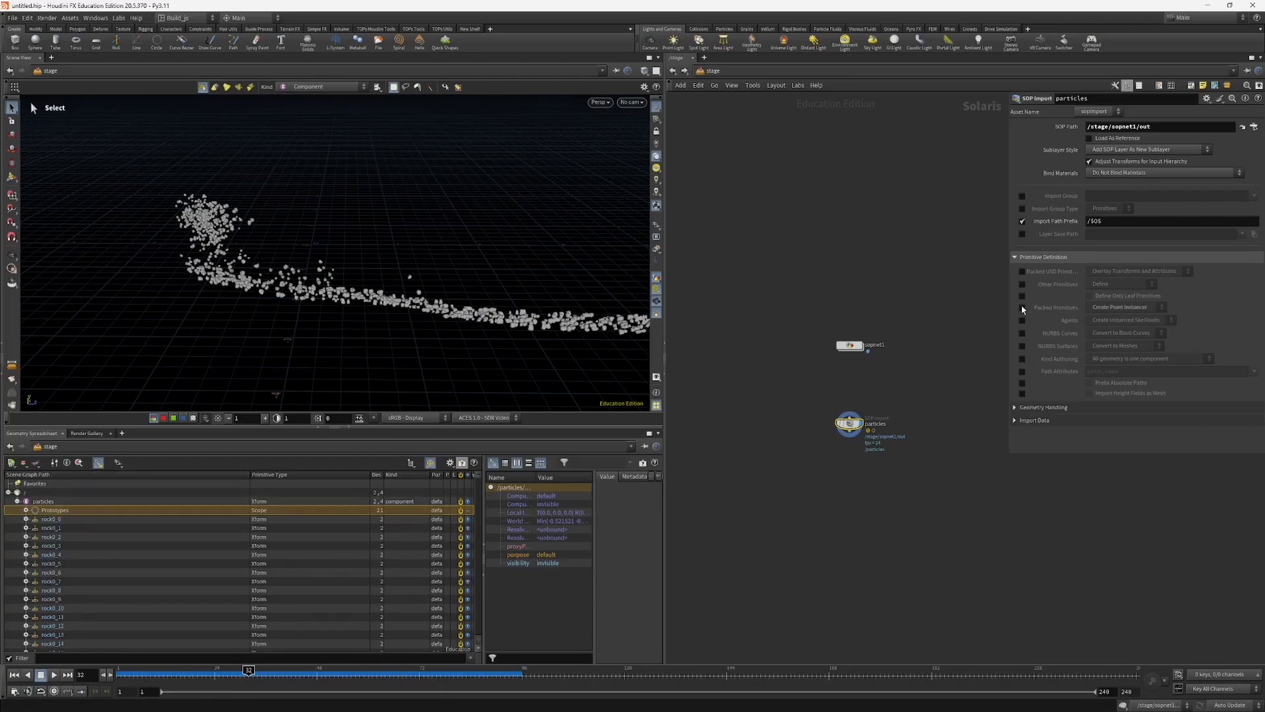
pyautogui.click(1022, 307)
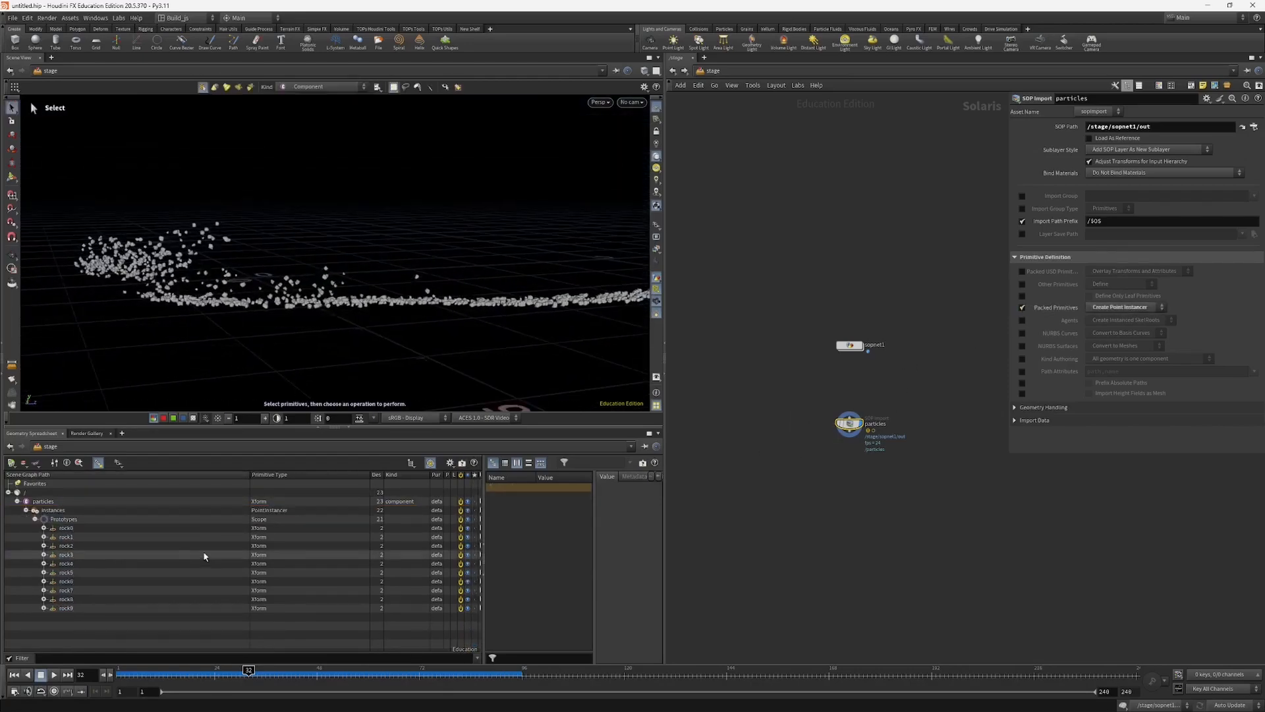
# Step: Scrub the timeline to frame 35 and back to frame 28 while viewing the point-instanced rocks up close
pyautogui.moveTo(249, 671)
pyautogui.mouseDown()
pyautogui.moveTo(259, 667)
pyautogui.moveTo(161, 659)
pyautogui.moveTo(264, 651)
pyautogui.moveTo(211, 647)
pyautogui.moveTo(254, 645)
pyautogui.moveTo(128, 653)
pyautogui.moveTo(262, 647)
pyautogui.mouseUp()
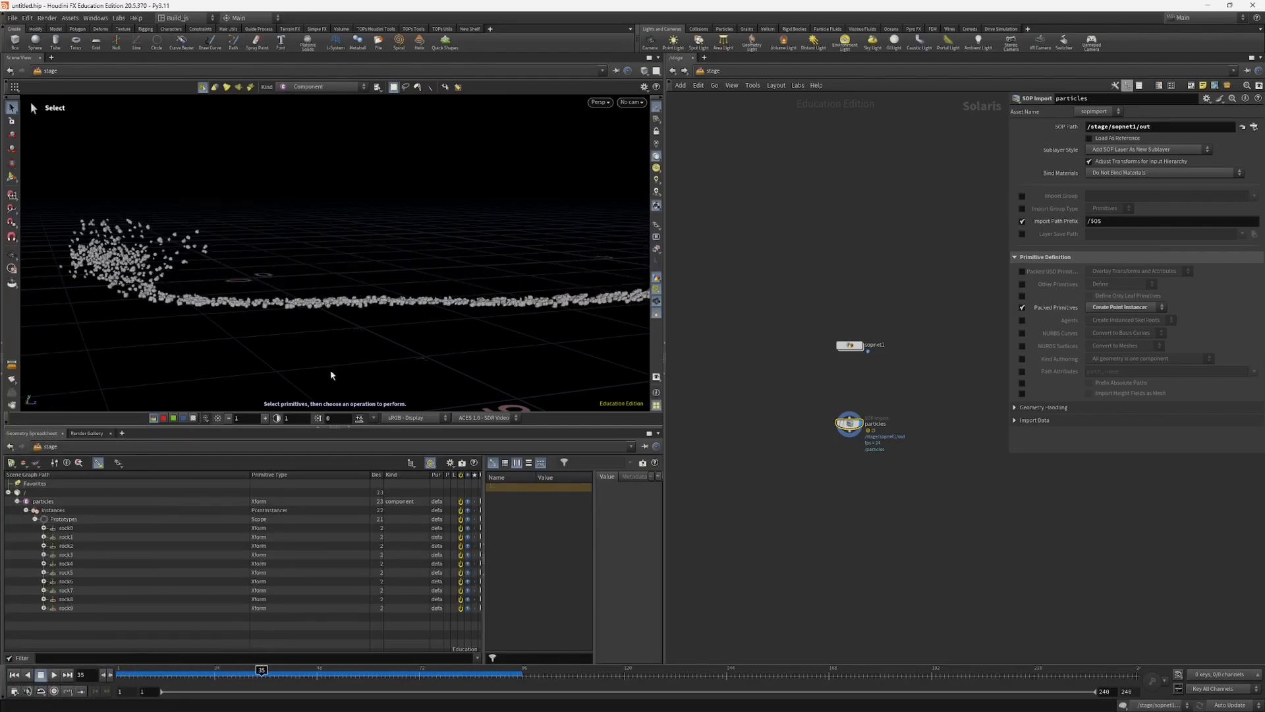
pyautogui.press('Escape')
pyautogui.moveTo(331, 375); pyautogui.dragTo(325, 284)
pyautogui.scroll(3, 381, 328)
pyautogui.moveTo(262, 670); pyautogui.dragTo(239, 670)
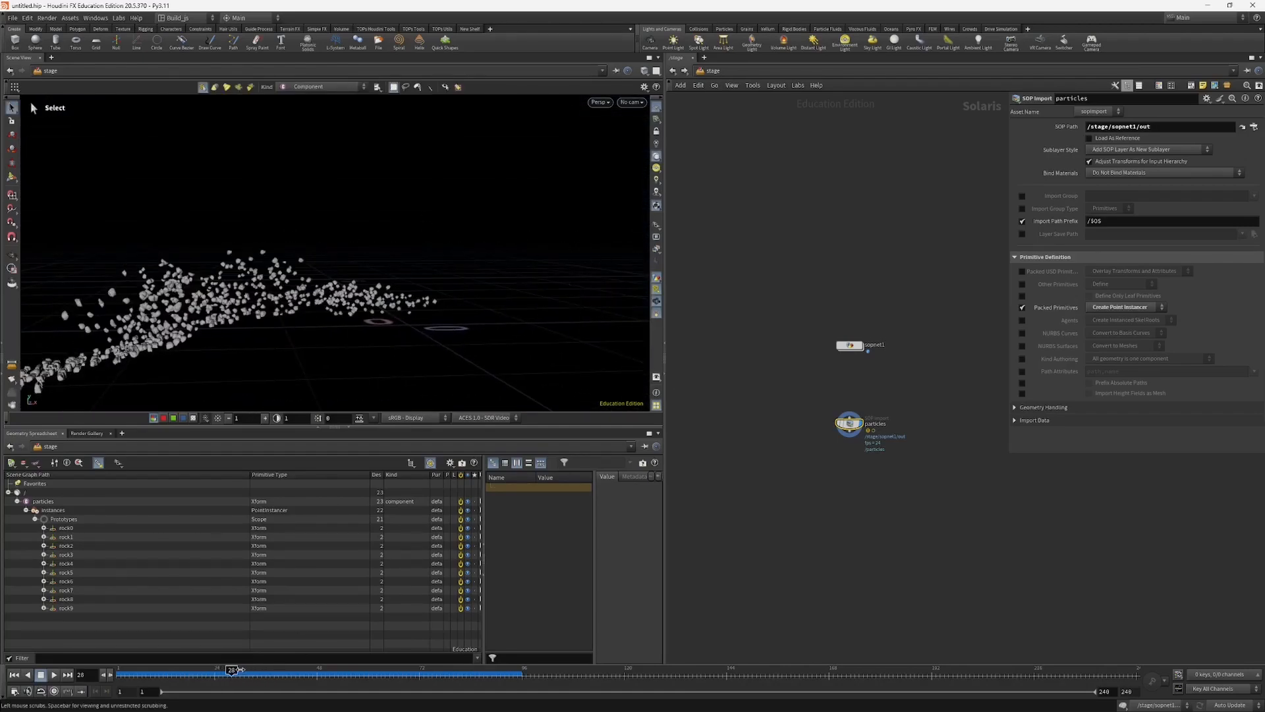
# Step: Switch the viewport renderer to Karma XPU and frame the flying rocks closer up
pyautogui.click(604, 102)
pyautogui.click(616, 160)
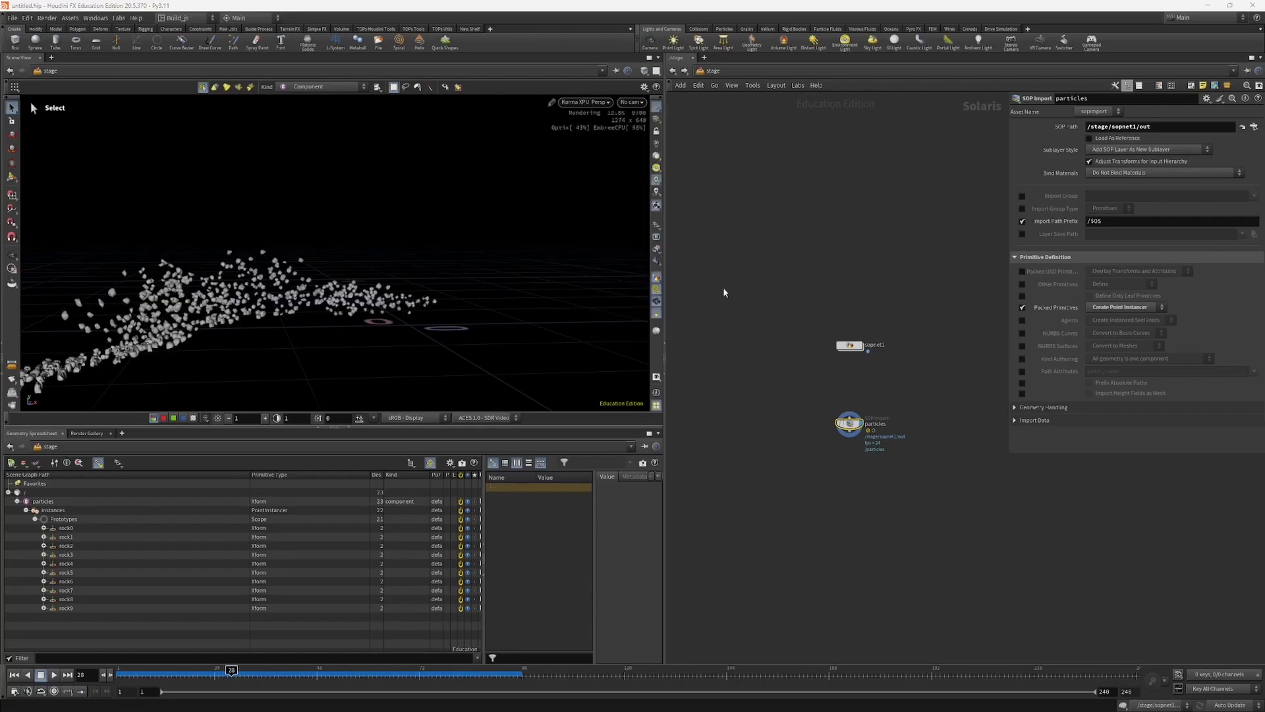
pyautogui.moveTo(777, 443); pyautogui.dragTo(776, 404, button='middle')
pyautogui.moveTo(802, 411); pyautogui.dragTo(872, 358)
pyautogui.moveTo(253, 317)
pyautogui.keyDown('alt'); pyautogui.mouseDown()
pyautogui.moveTo(322, 277)
pyautogui.moveTo(284, 285)
pyautogui.moveTo(291, 307)
pyautogui.mouseUp(); pyautogui.keyUp('alt')
pyautogui.scroll(3, 321, 277)
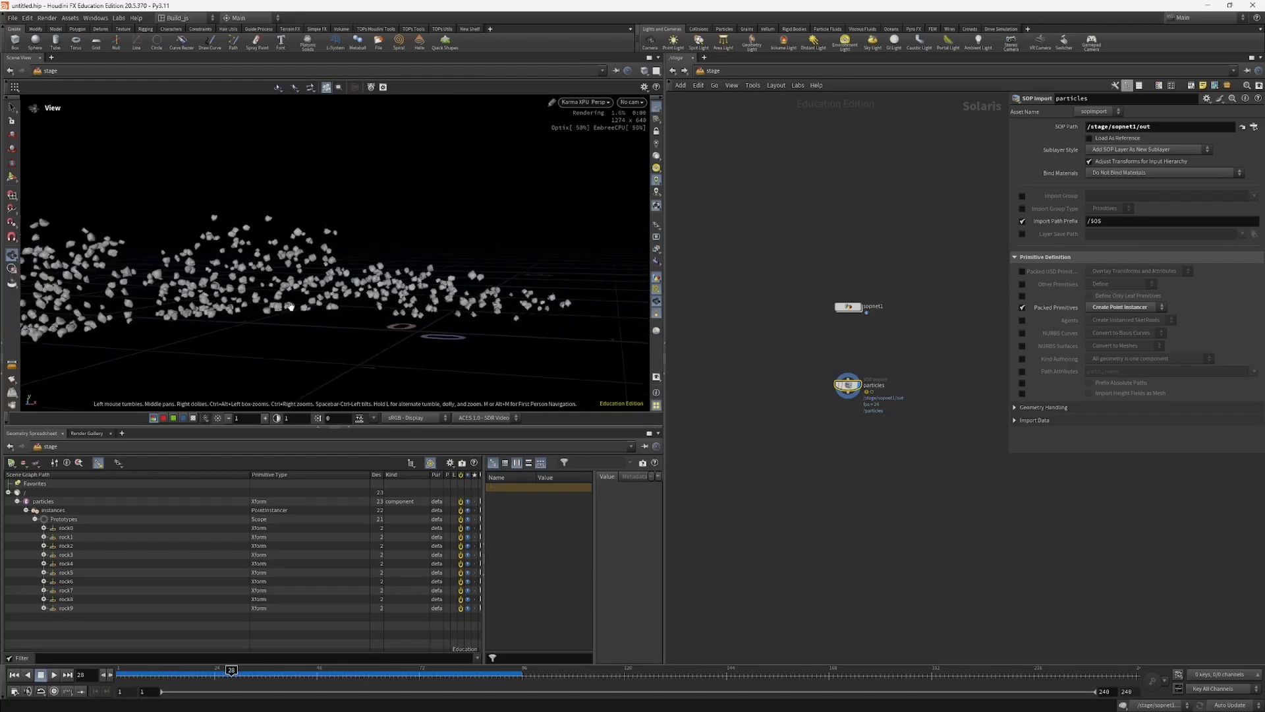
# Step: Add the Karma render nodes below particles, wire particles into karmarendersettings and display karmarendersettings
pyautogui.press('s')
pyautogui.moveTo(790, 452); pyautogui.dragTo(789, 415, button='middle')
pyautogui.press('Tab')
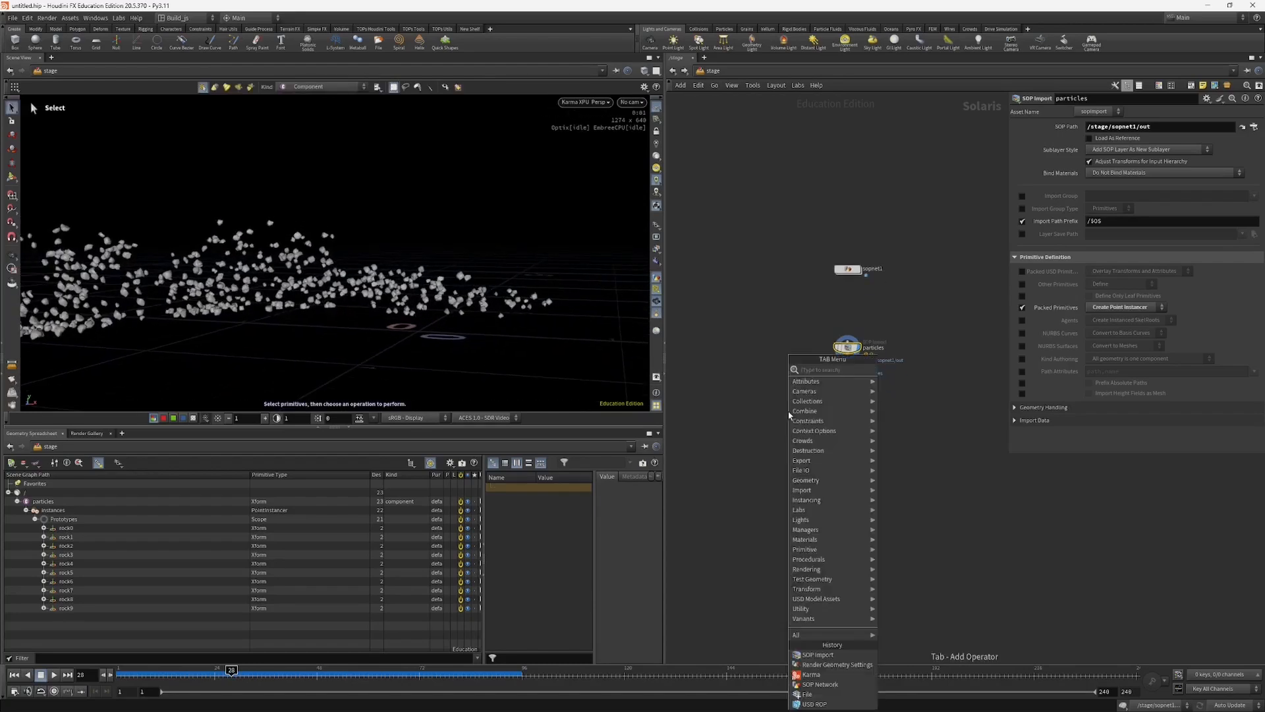
pyautogui.write('ka')
pyautogui.press('Return')
pyautogui.click(790, 415)
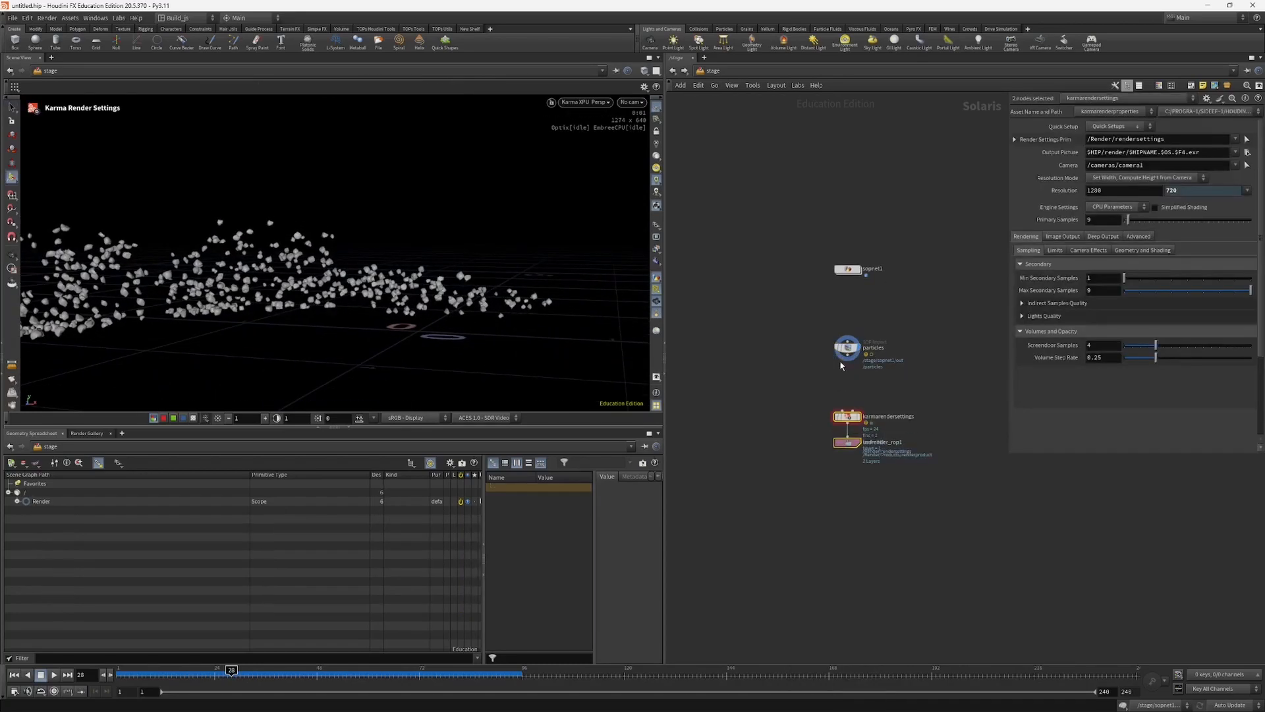
pyautogui.moveTo(844, 445)
pyautogui.mouseDown()
pyautogui.moveTo(844, 472)
pyautogui.moveTo(849, 444)
pyautogui.mouseUp()
pyautogui.moveTo(851, 446); pyautogui.dragTo(848, 423)
pyautogui.click(850, 425)
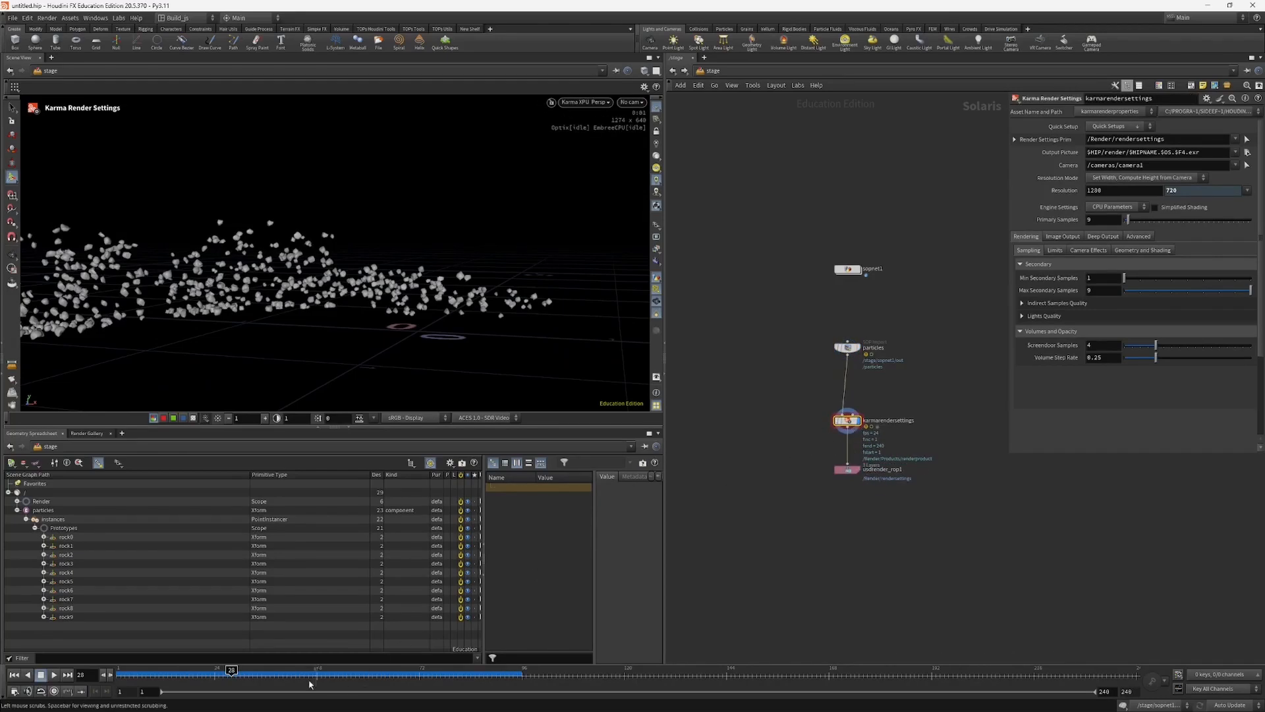
# Step: Move to frame 32 and insert a Cache node between particles and karmarendersettings
pyautogui.moveTo(236, 675); pyautogui.dragTo(248, 676)
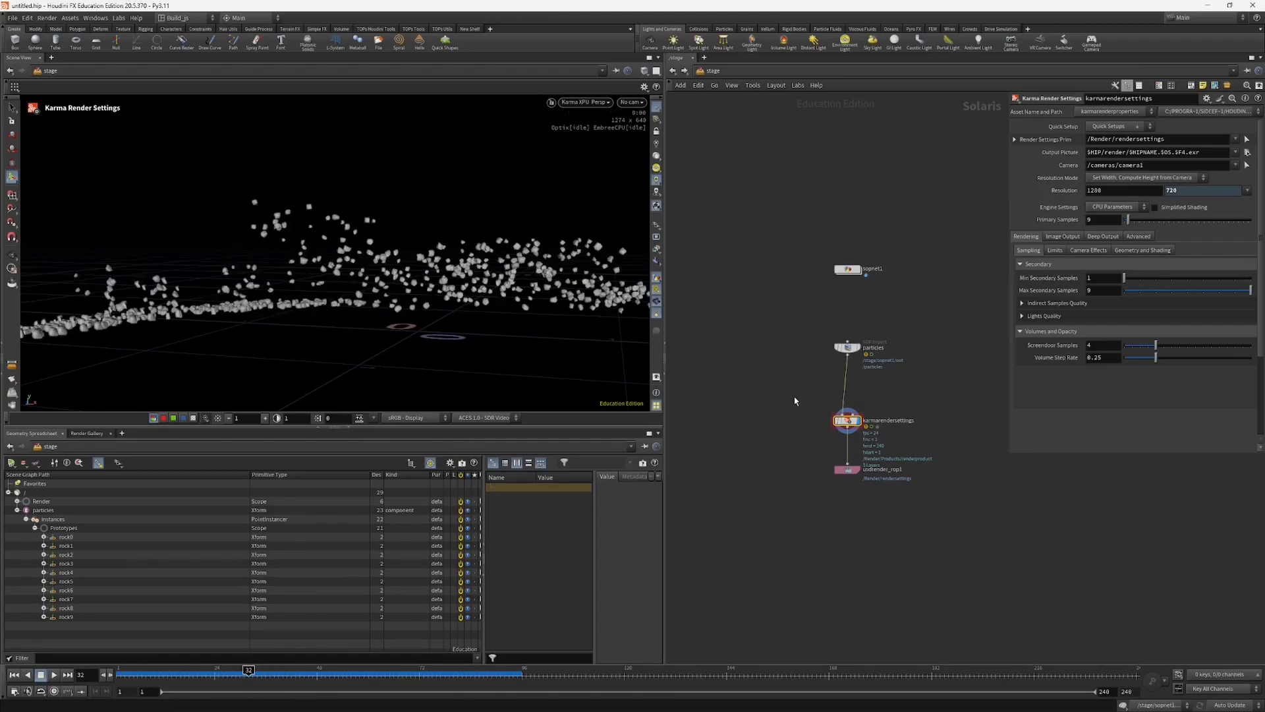
pyautogui.press('Tab')
pyautogui.write('ca')
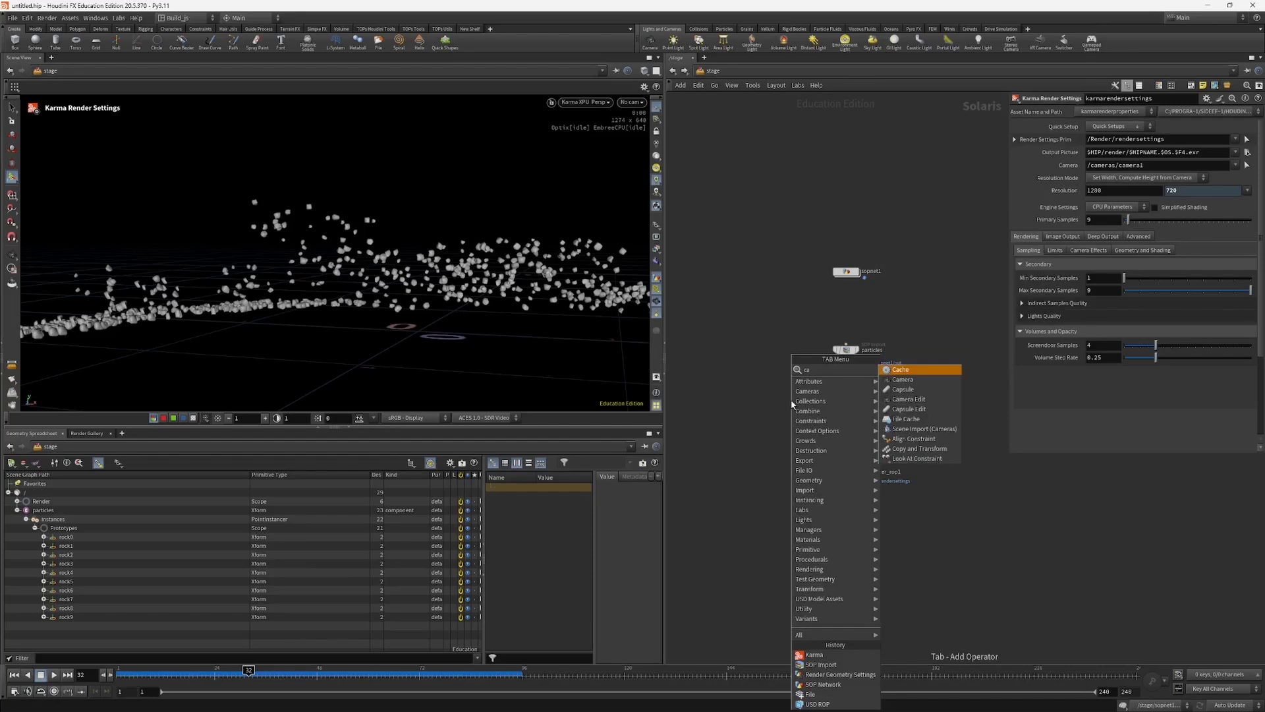
pyautogui.press('Return')
pyautogui.click(808, 404)
pyautogui.moveTo(839, 401); pyautogui.dragTo(841, 399)
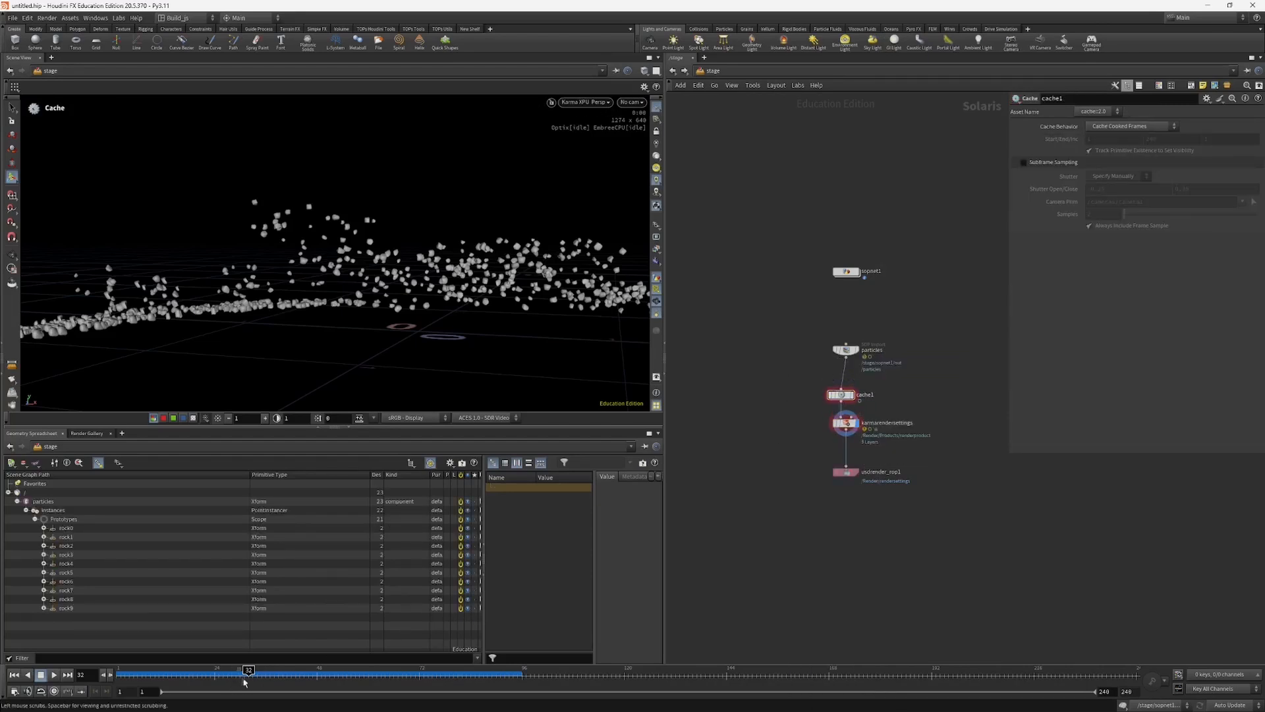
# Step: Enable Subframe Sampling on the Cache node and check the motion blur at frame 30
pyautogui.click(1024, 162)
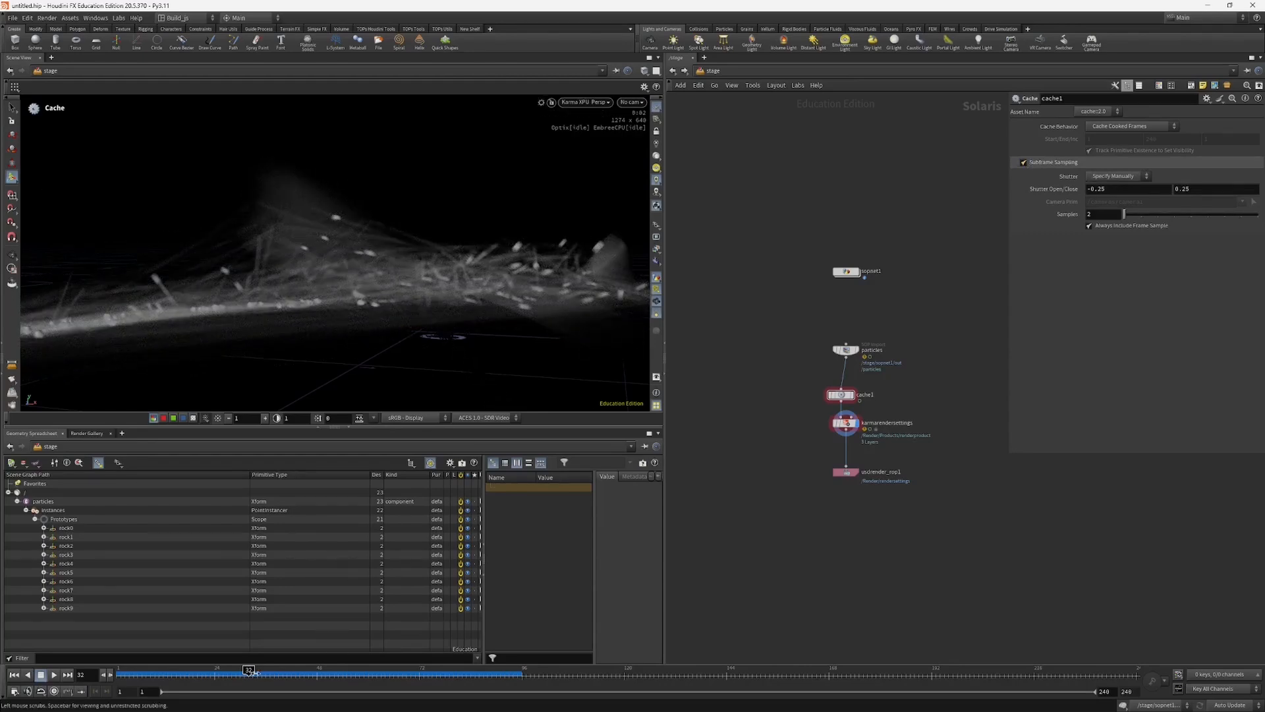
pyautogui.moveTo(251, 676)
pyautogui.mouseDown()
pyautogui.moveTo(282, 676)
pyautogui.moveTo(239, 677)
pyautogui.mouseUp()
pyautogui.moveTo(319, 285)
pyautogui.keyDown('alt'); pyautogui.mouseDown()
pyautogui.moveTo(260, 285)
pyautogui.moveTo(304, 280)
pyautogui.mouseUp(); pyautogui.keyUp('alt')
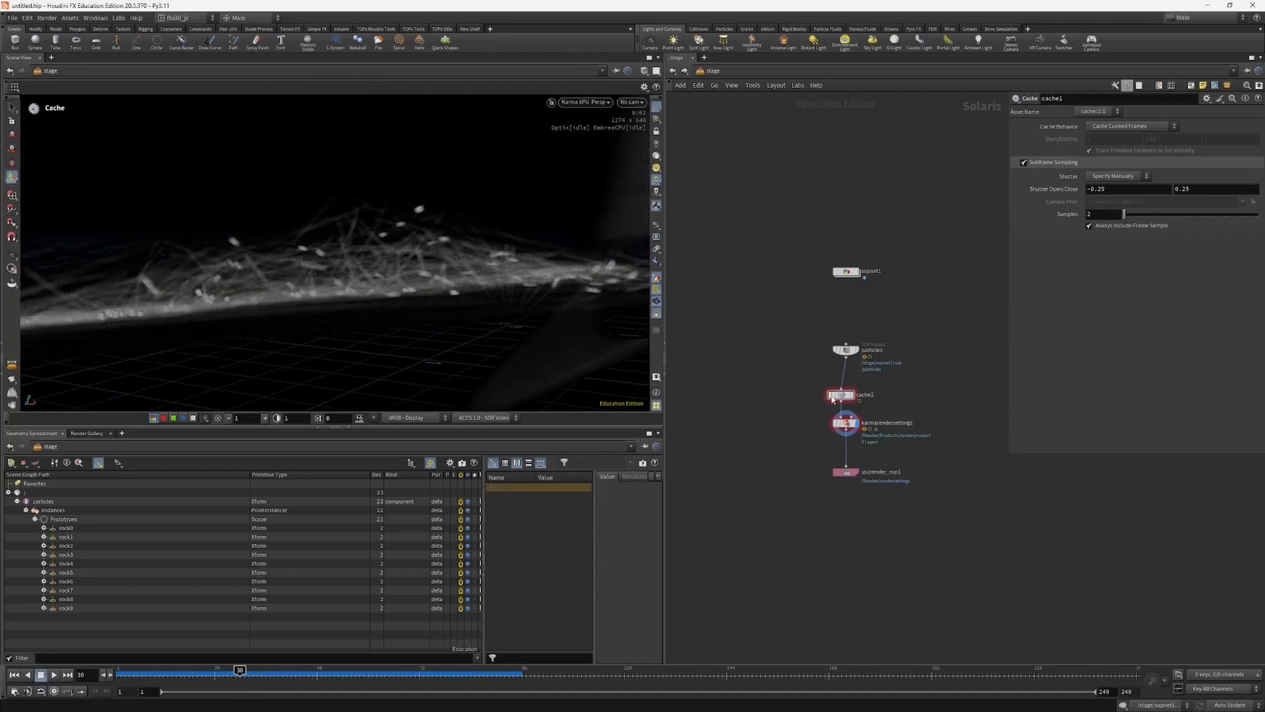
# Step: Delete the Cache node, tidy the node layout and select karmarendersettings
pyautogui.moveTo(840, 390); pyautogui.dragTo(840, 364)
pyautogui.press('Delete')
pyautogui.moveTo(803, 409); pyautogui.dragTo(846, 429)
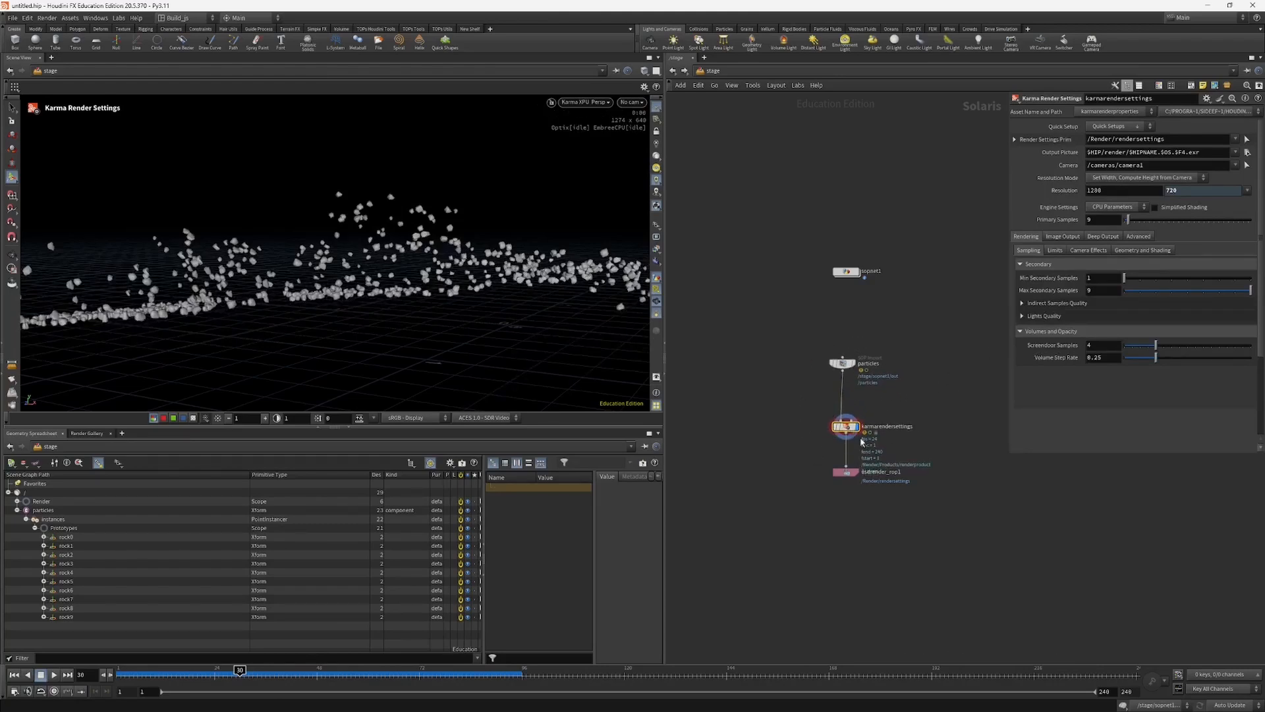
# Step: Disable depth of field in the Karma camera effects and try Velocity Blur before restoring No Velocity Blur
pyautogui.click(1089, 251)
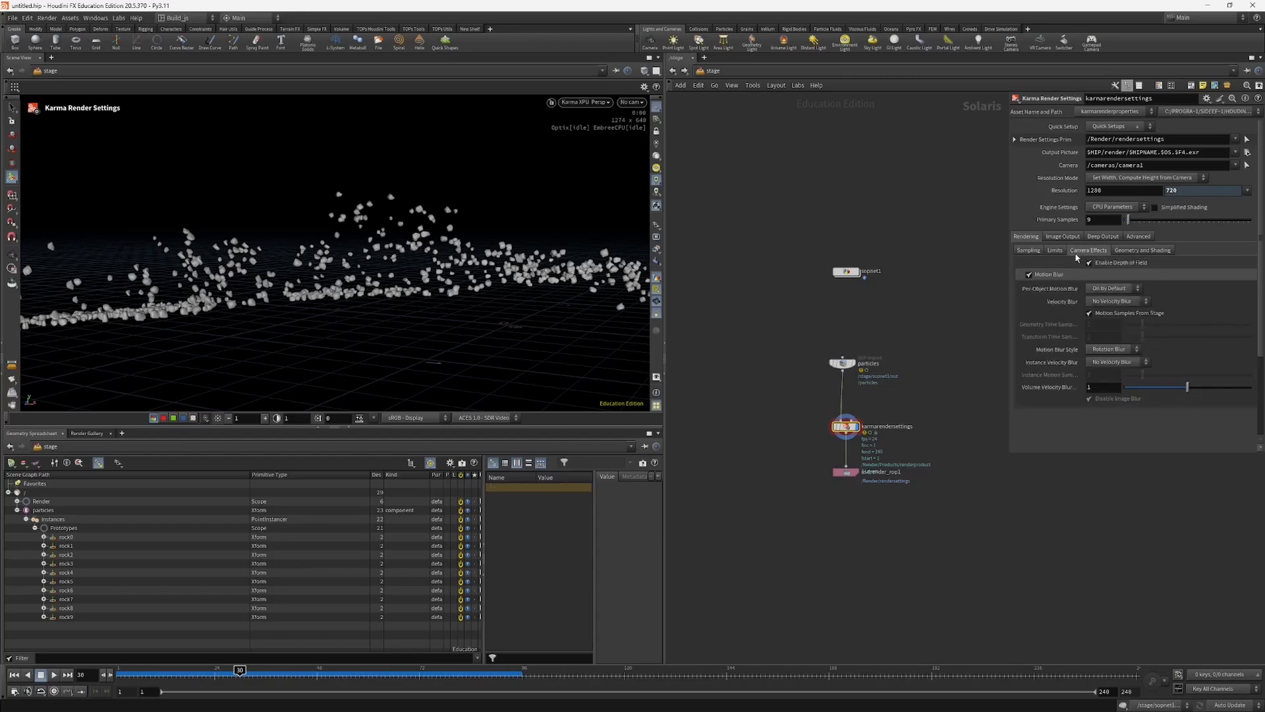
pyautogui.click(1089, 263)
pyautogui.click(1114, 301)
pyautogui.click(1113, 314)
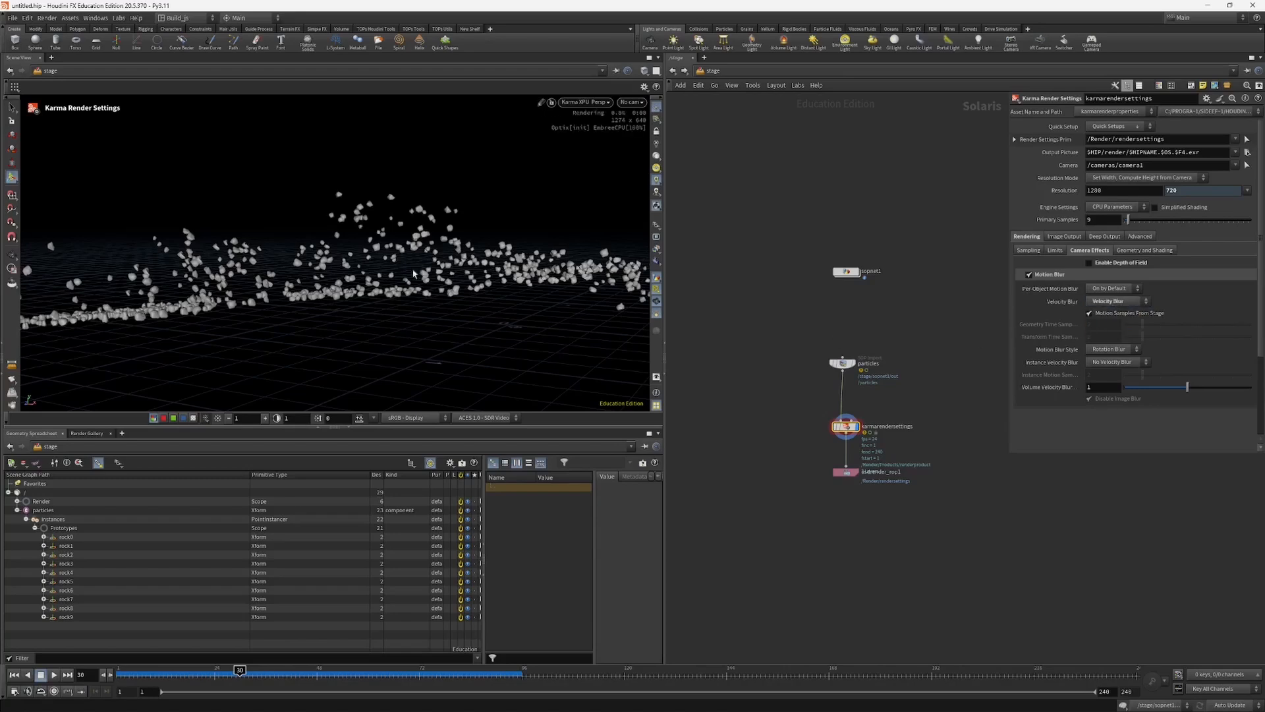
pyautogui.click(1113, 301)
pyautogui.click(1113, 303)
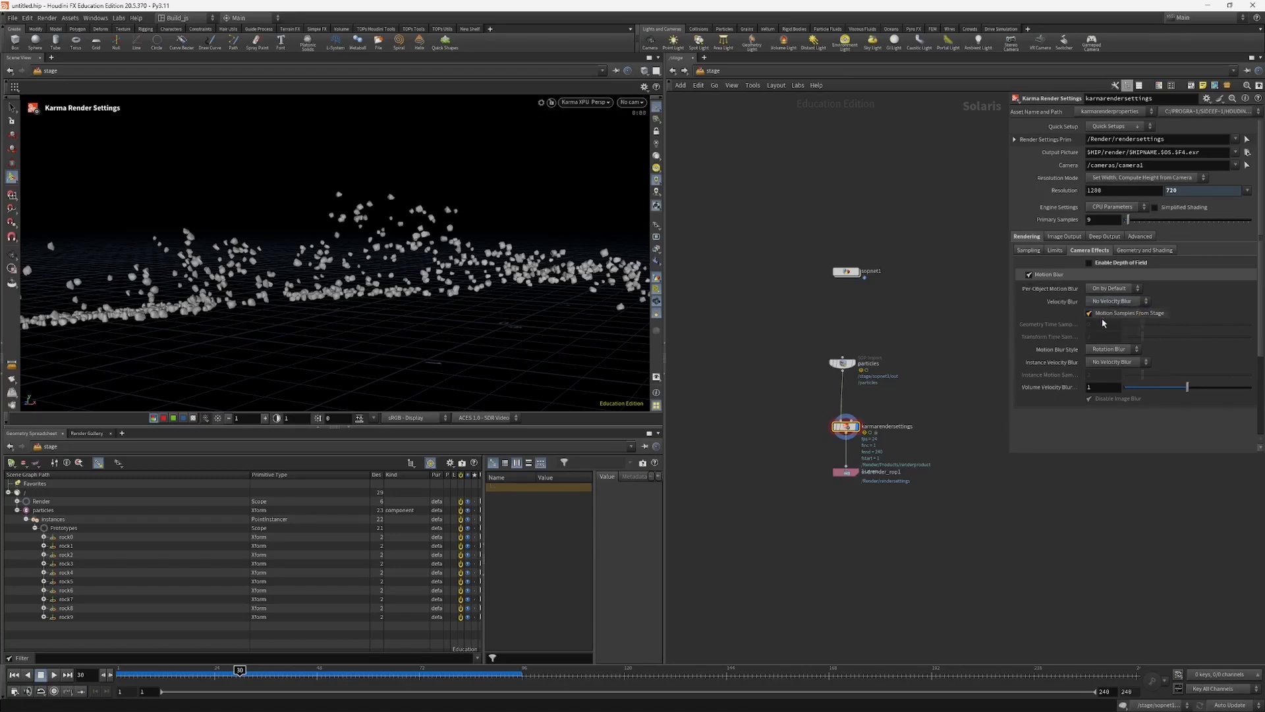
# Step: Insert a Render Geometry Settings node between particles and karmarendersettings
pyautogui.moveTo(752, 393); pyautogui.dragTo(748, 416, button='middle')
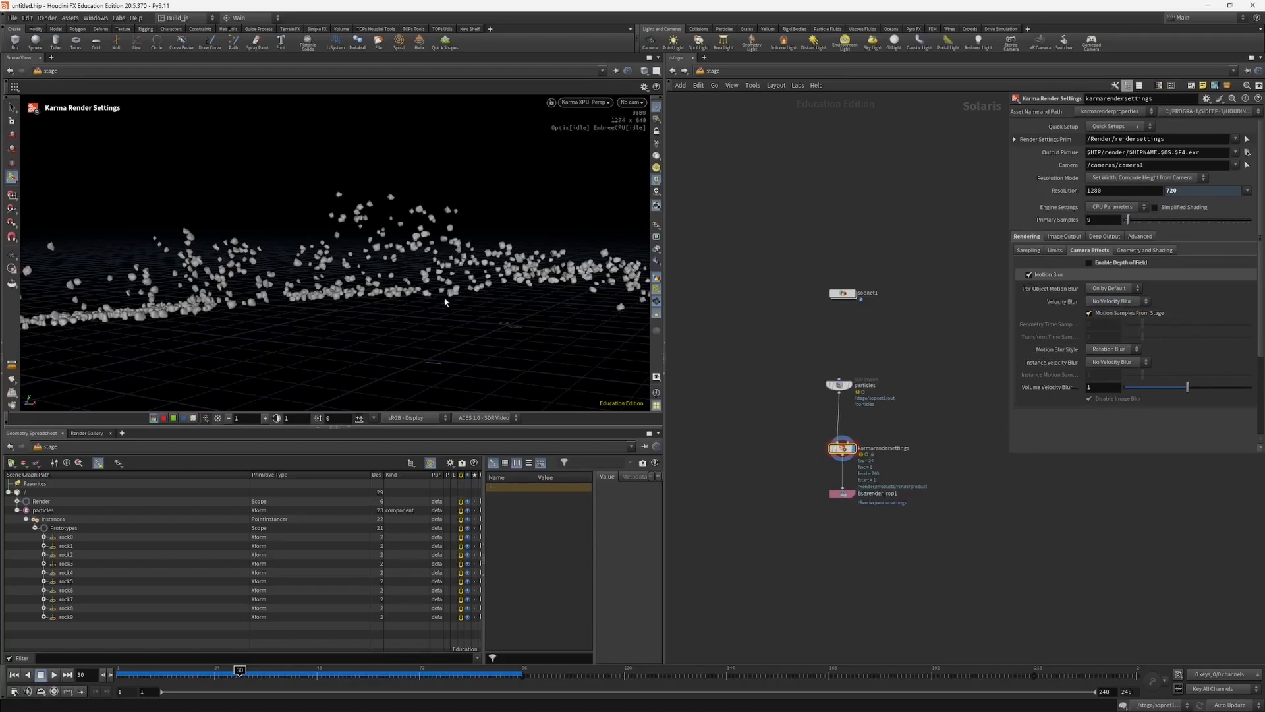
pyautogui.moveTo(838, 385); pyautogui.dragTo(841, 371)
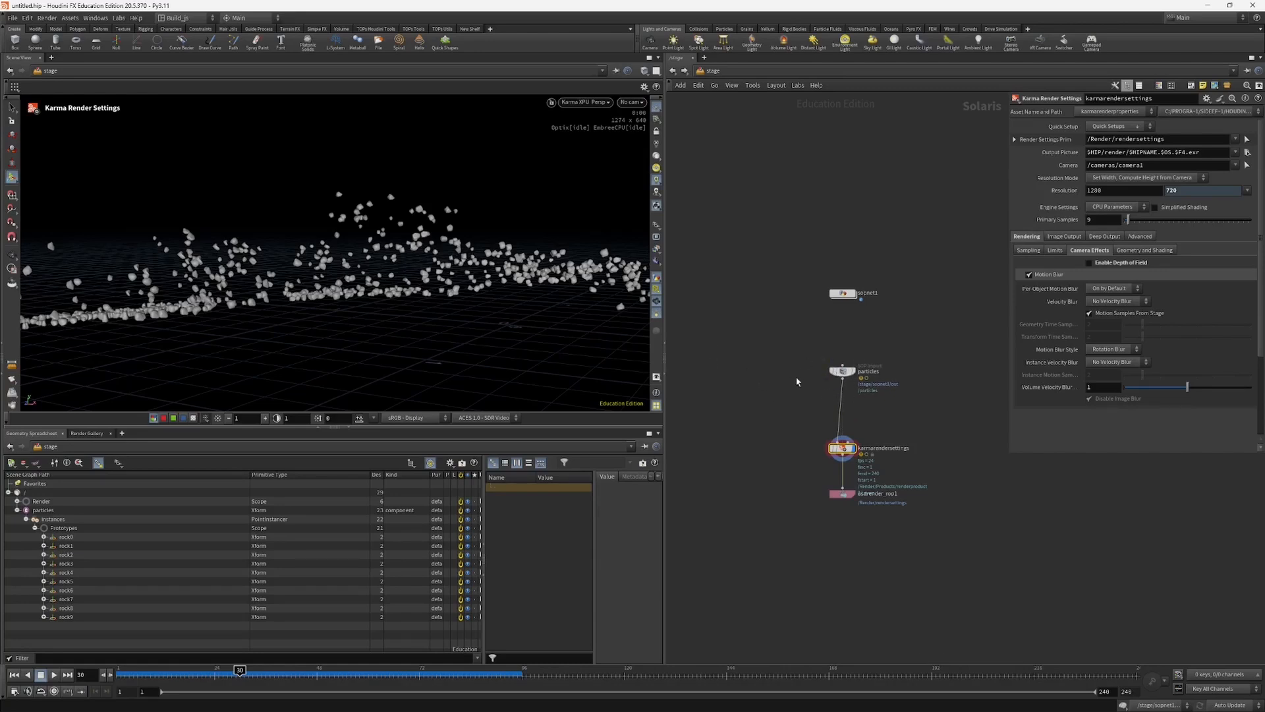
pyautogui.moveTo(796, 382); pyautogui.dragTo(782, 343, button='middle')
pyautogui.press('Tab')
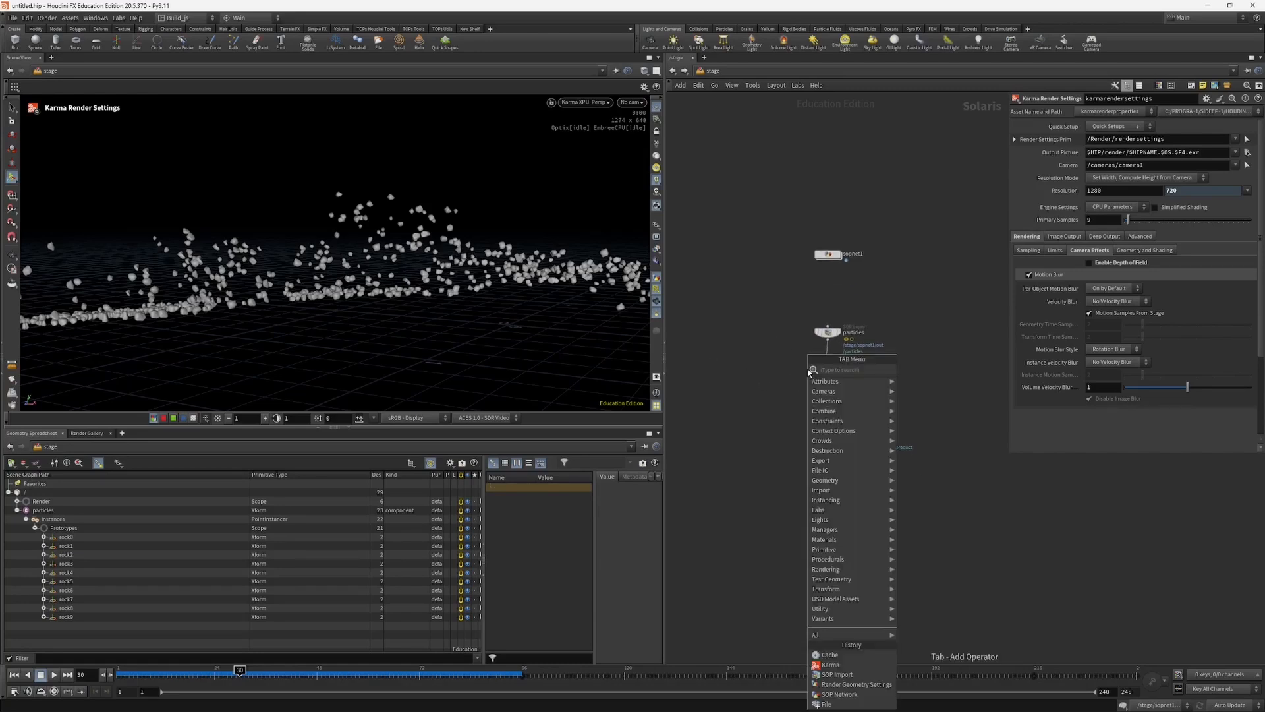
pyautogui.write('ge')
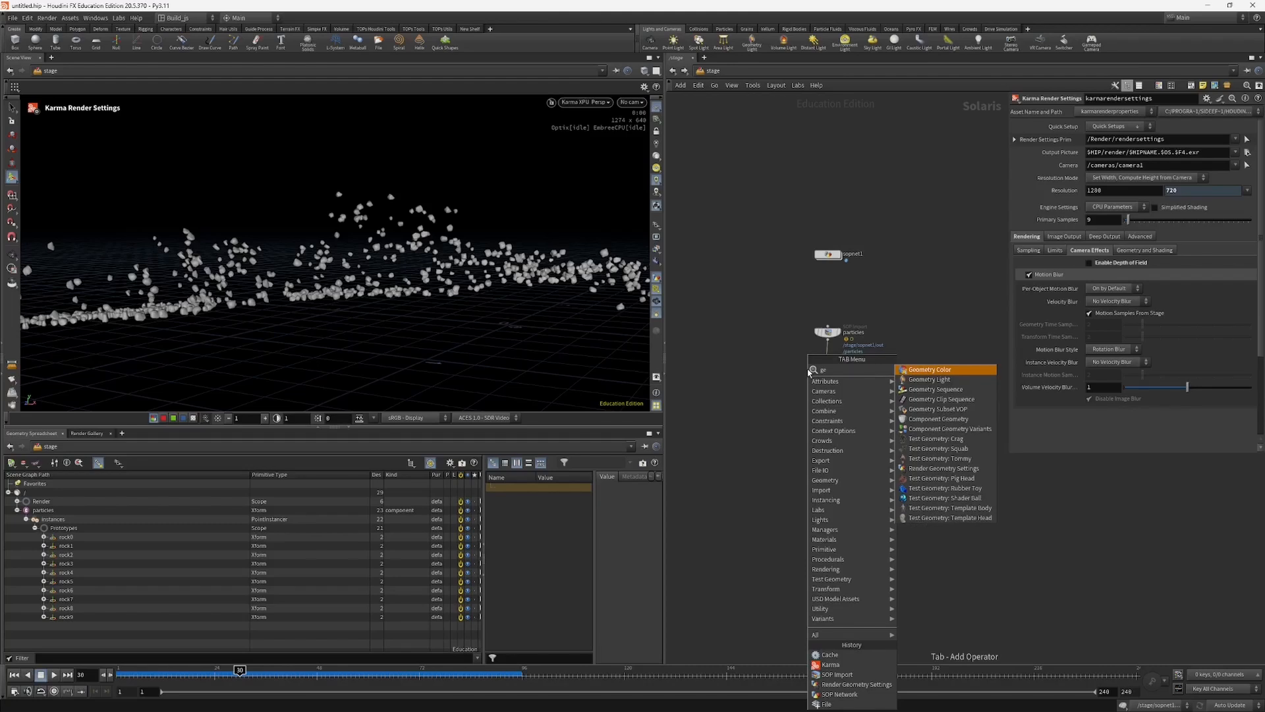
pyautogui.press('BackSpace')
pyautogui.press('BackSpace')
pyautogui.write('rgs')
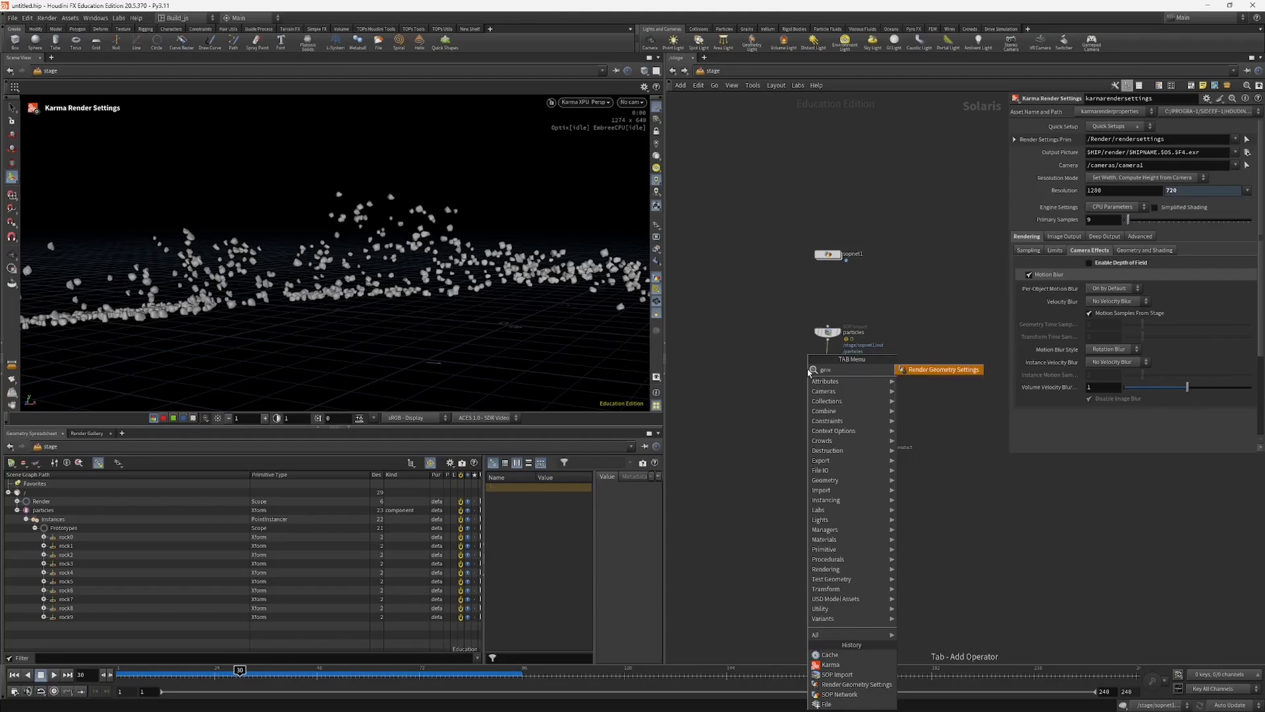
pyautogui.press('Return')
pyautogui.click(828, 367)
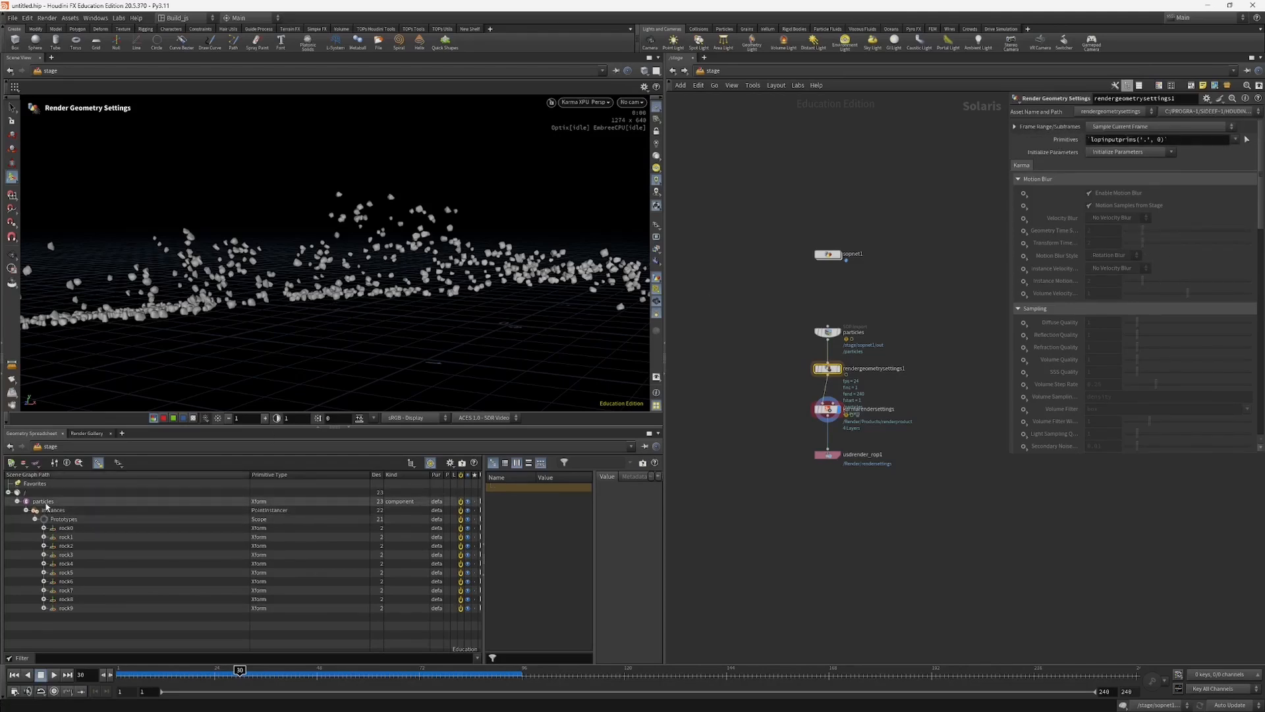
# Step: Target the /particles primitive in the geometry settings and set its velocity blur to Set or Create with Velocity Blur
pyautogui.moveTo(43, 502); pyautogui.dragTo(1111, 140)
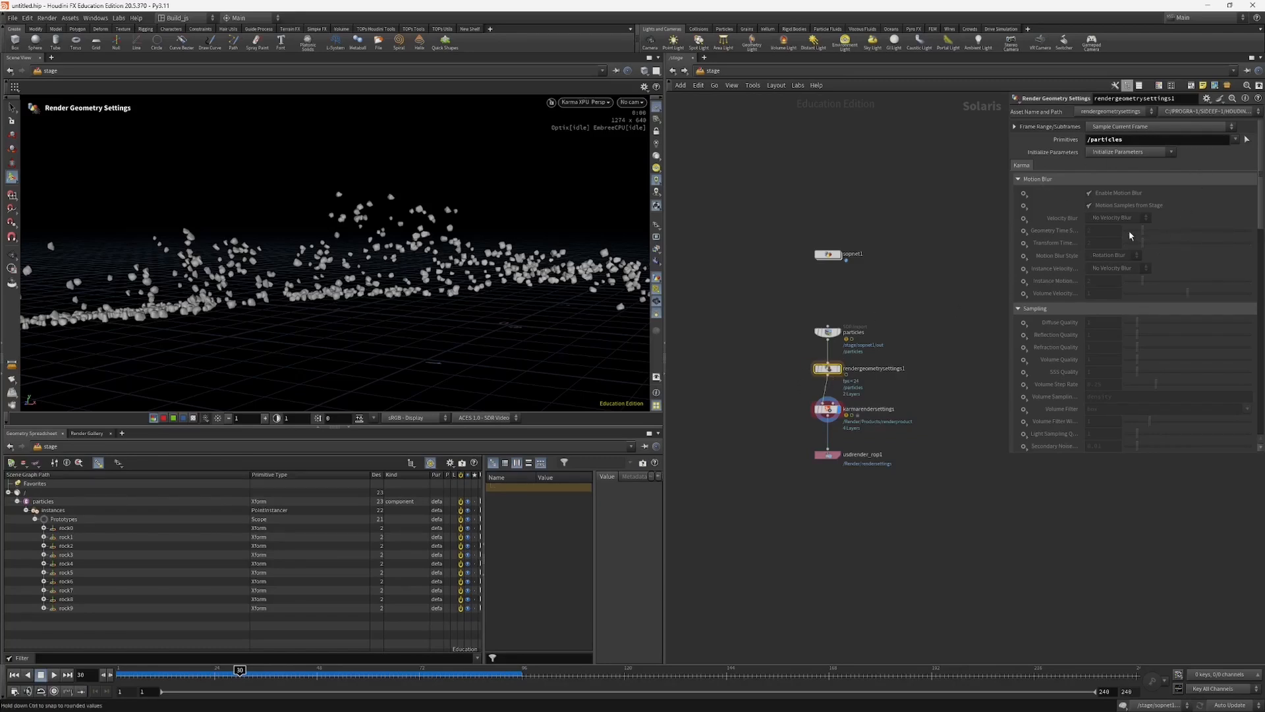
pyautogui.click(1024, 219)
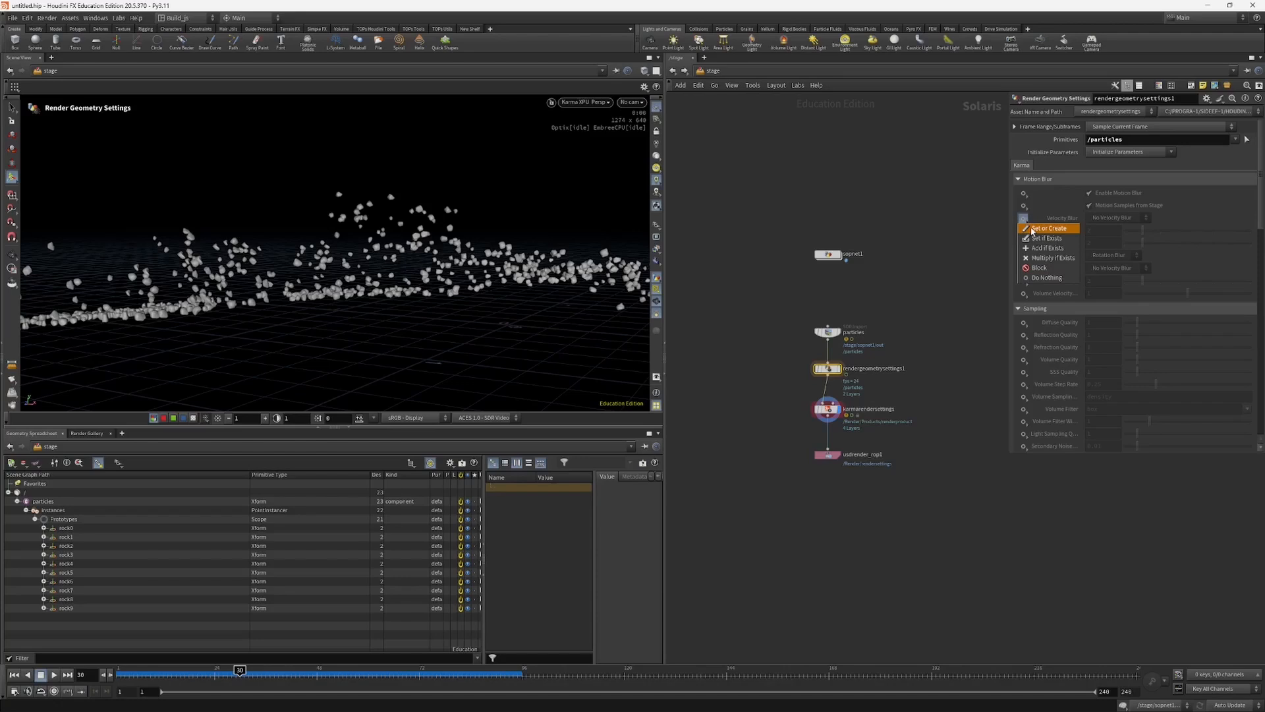
pyautogui.click(1048, 230)
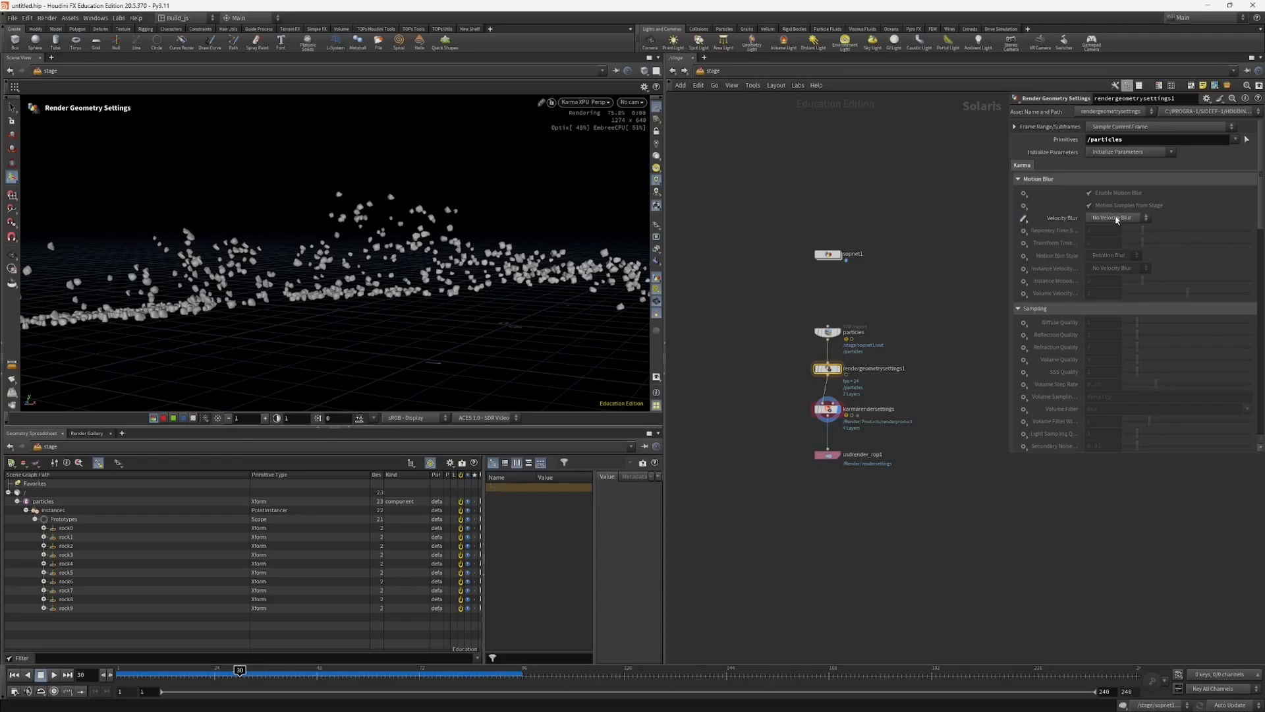
pyautogui.click(1116, 218)
pyautogui.click(1111, 238)
# Step: Check the rendered rocks for blur and compare the motion blur settings of karmarendersettings and rendergeometrysettings1
pyautogui.click(821, 407)
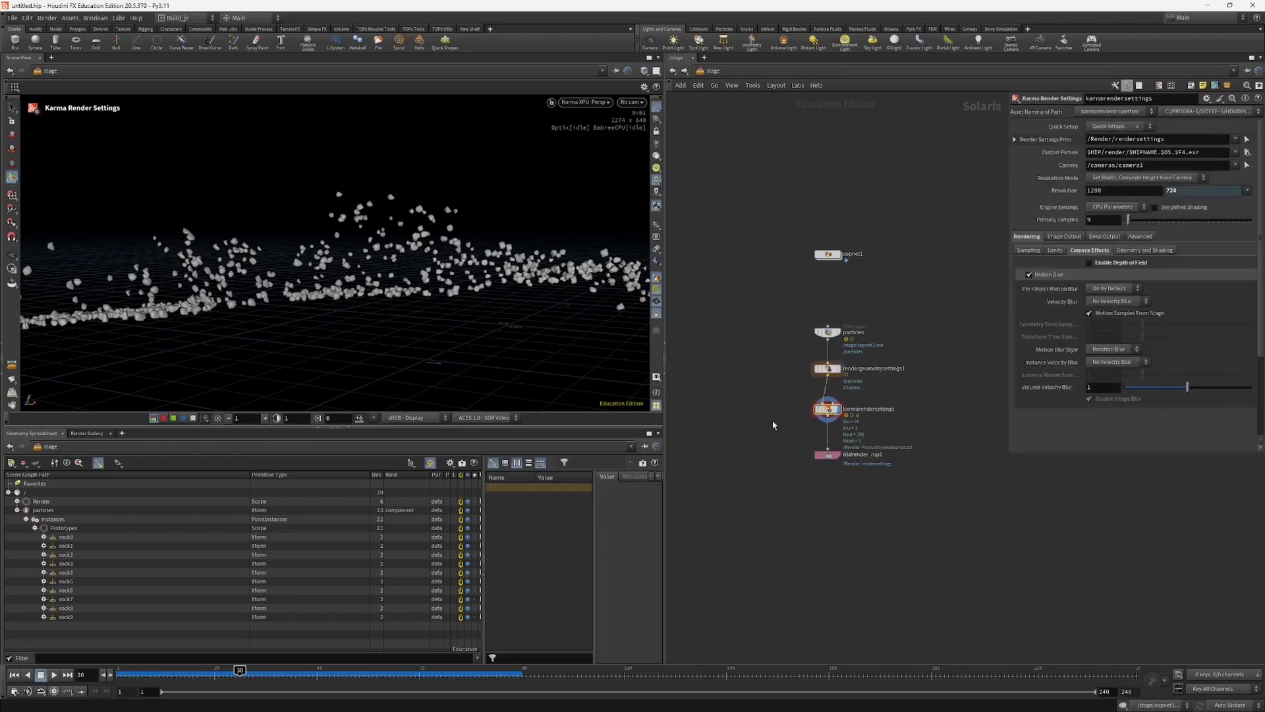
pyautogui.moveTo(330, 283); pyautogui.dragTo(479, 277)
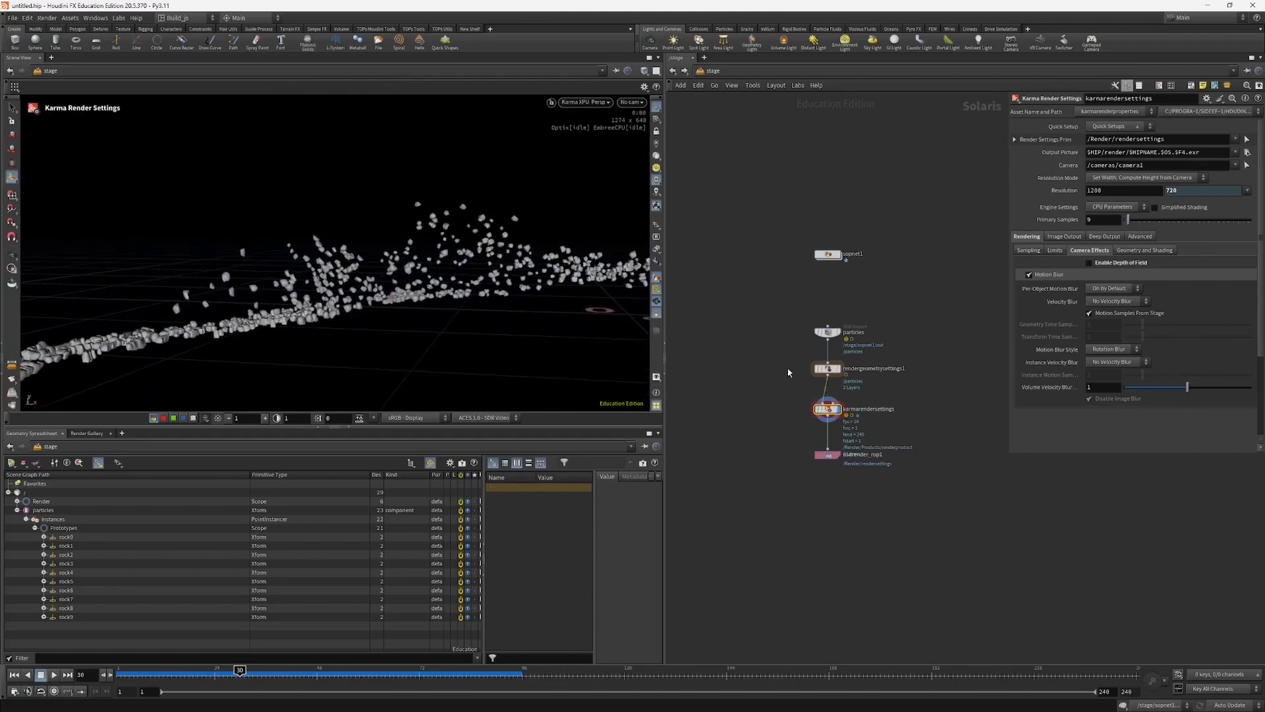
pyautogui.click(827, 368)
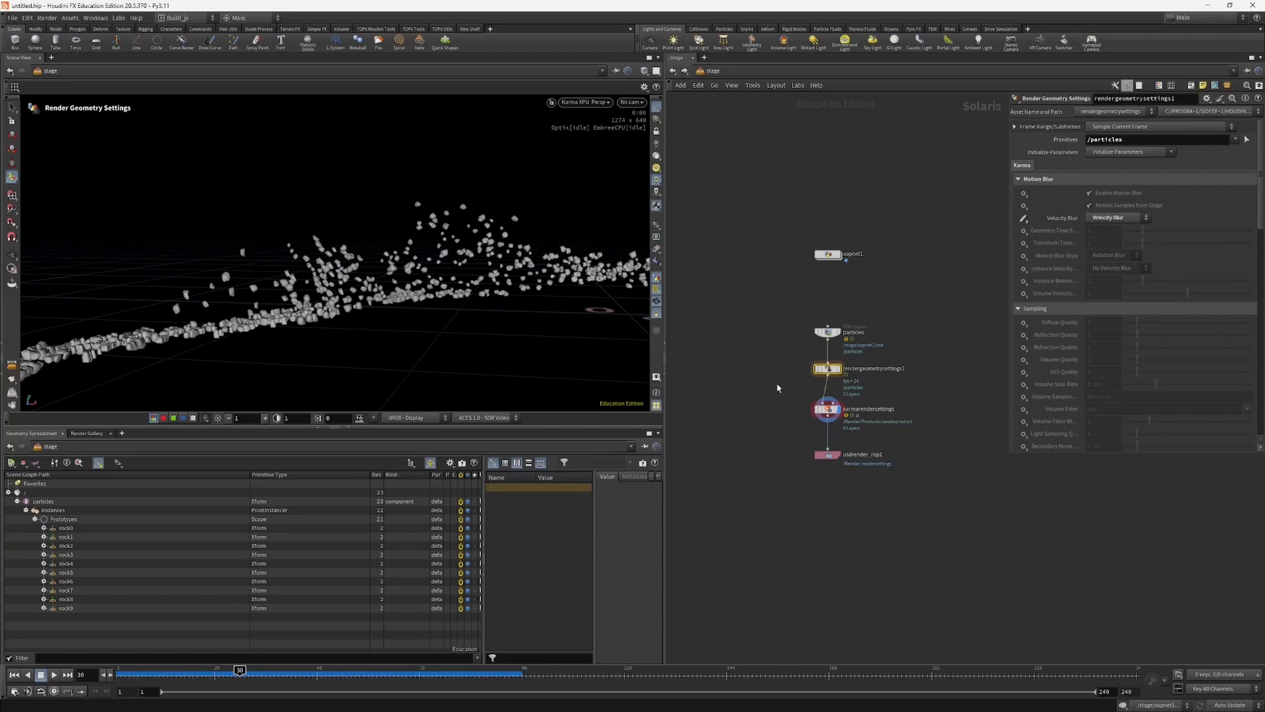
# Step: Set the /particles geometry's velocity blur to No Velocity Blur and enable its instance velocity blur with Velocity Blur
pyautogui.moveTo(1071, 222)
pyautogui.click(1146, 217)
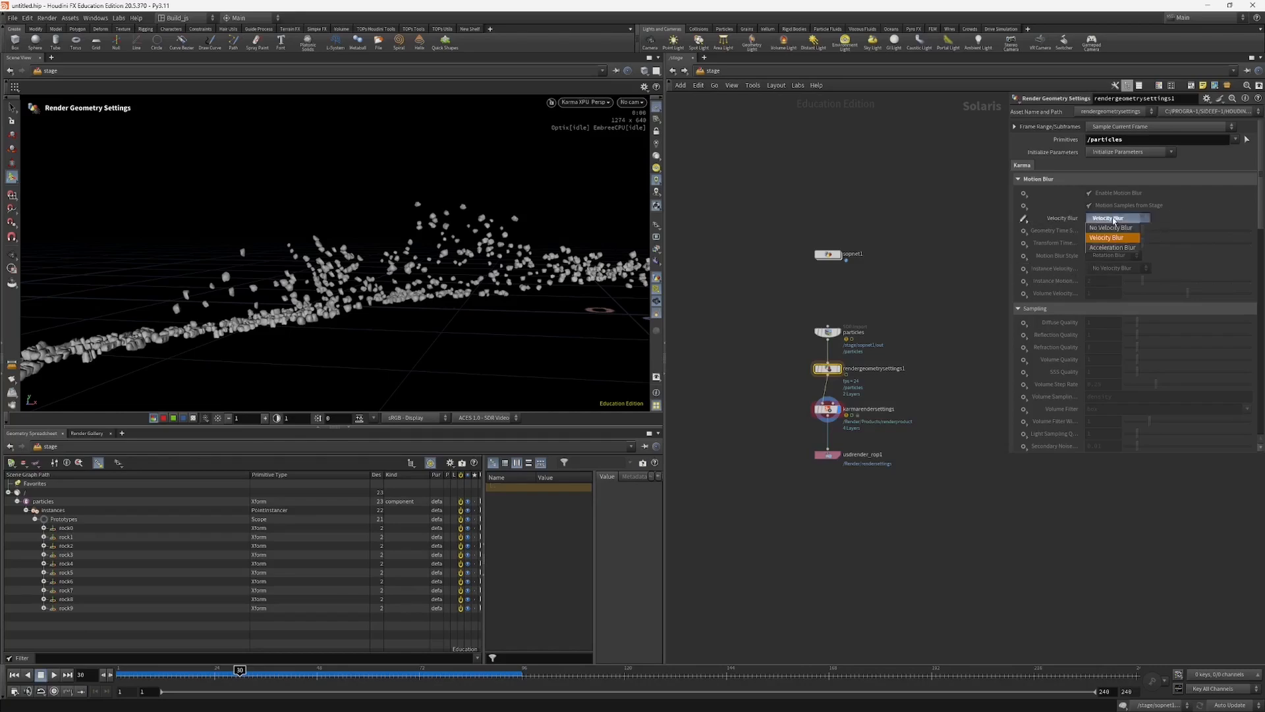
pyautogui.click(1113, 212)
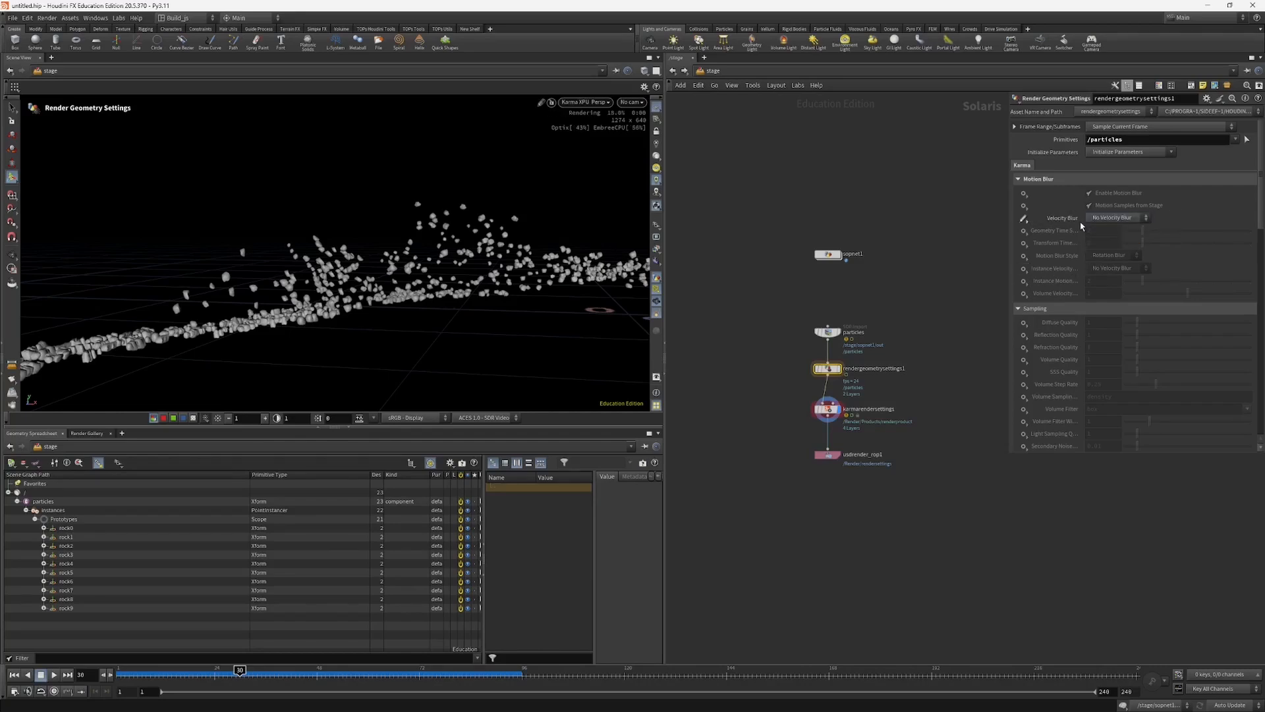
pyautogui.click(1023, 269)
pyautogui.click(1032, 278)
pyautogui.click(1116, 268)
pyautogui.click(1102, 294)
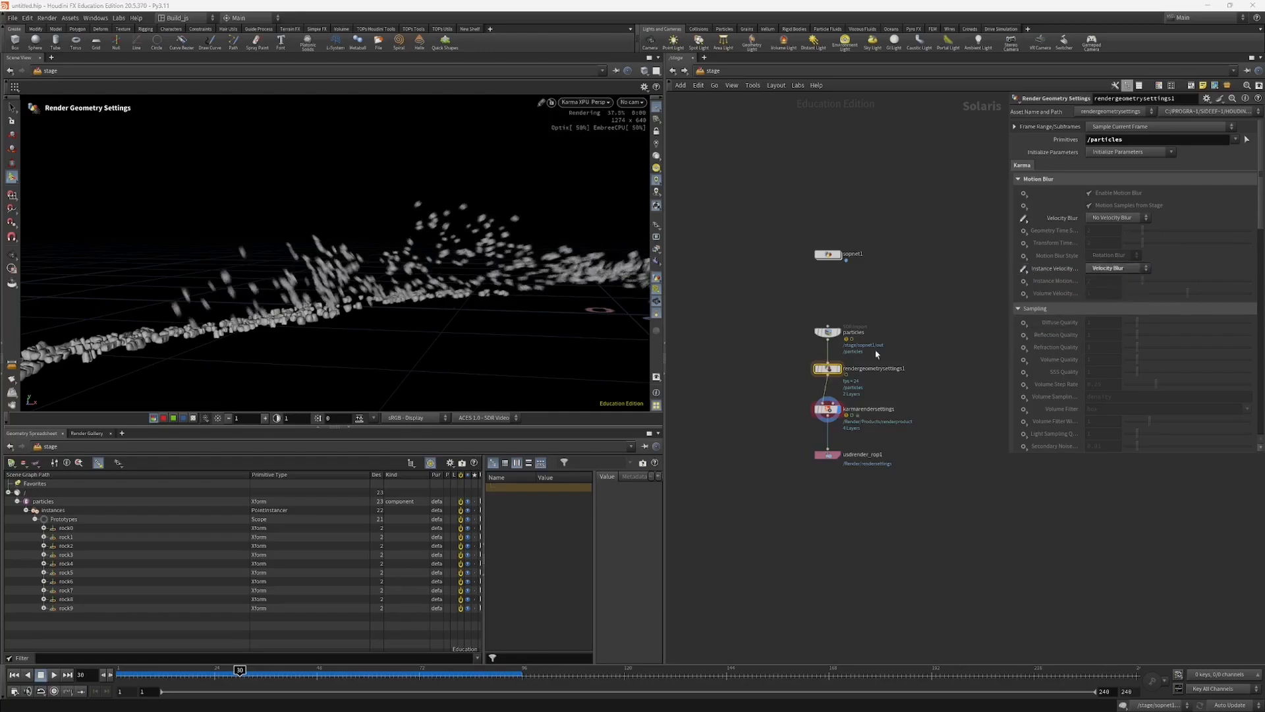
# Step: Examine the motion blur on the rendered rocks from different angles and at several frames
pyautogui.press('Escape')
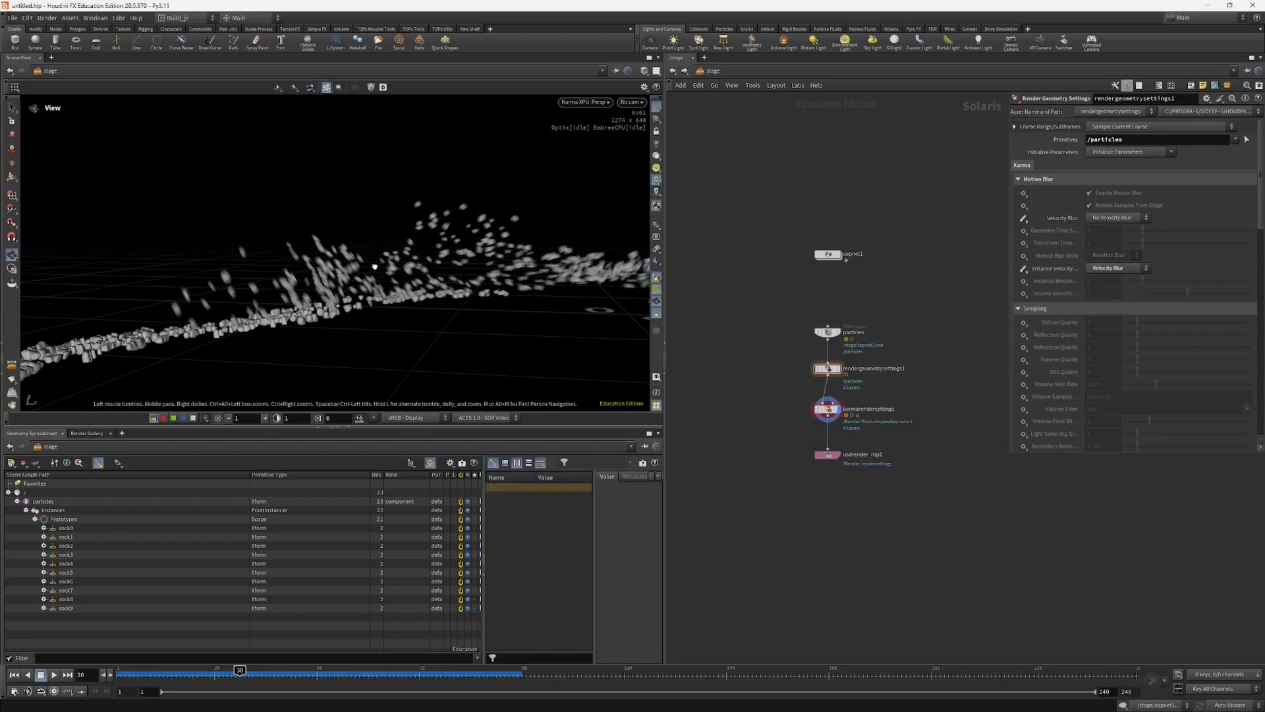
pyautogui.moveTo(379, 266); pyautogui.dragTo(391, 255)
pyautogui.moveTo(531, 234); pyautogui.dragTo(337, 385)
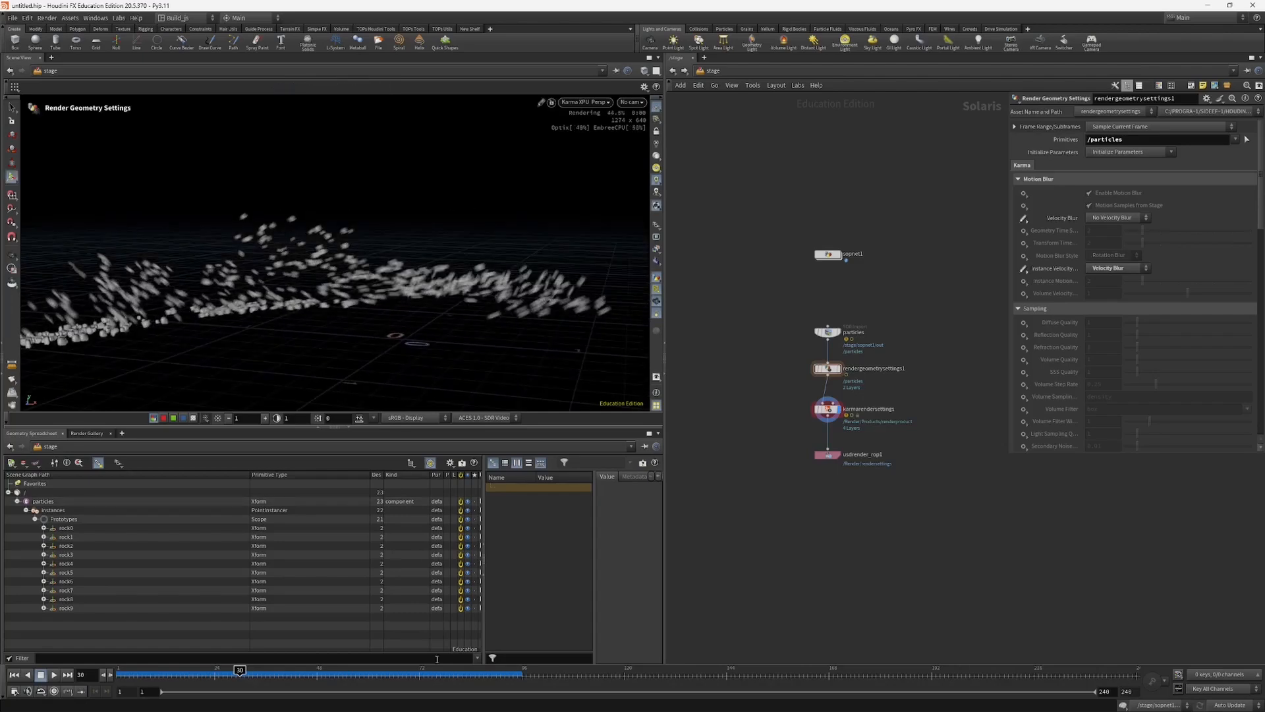
pyautogui.click(274, 673)
pyautogui.keyDown('alt'); pyautogui.moveTo(484, 388); pyautogui.dragTo(508, 333); pyautogui.keyUp('alt')
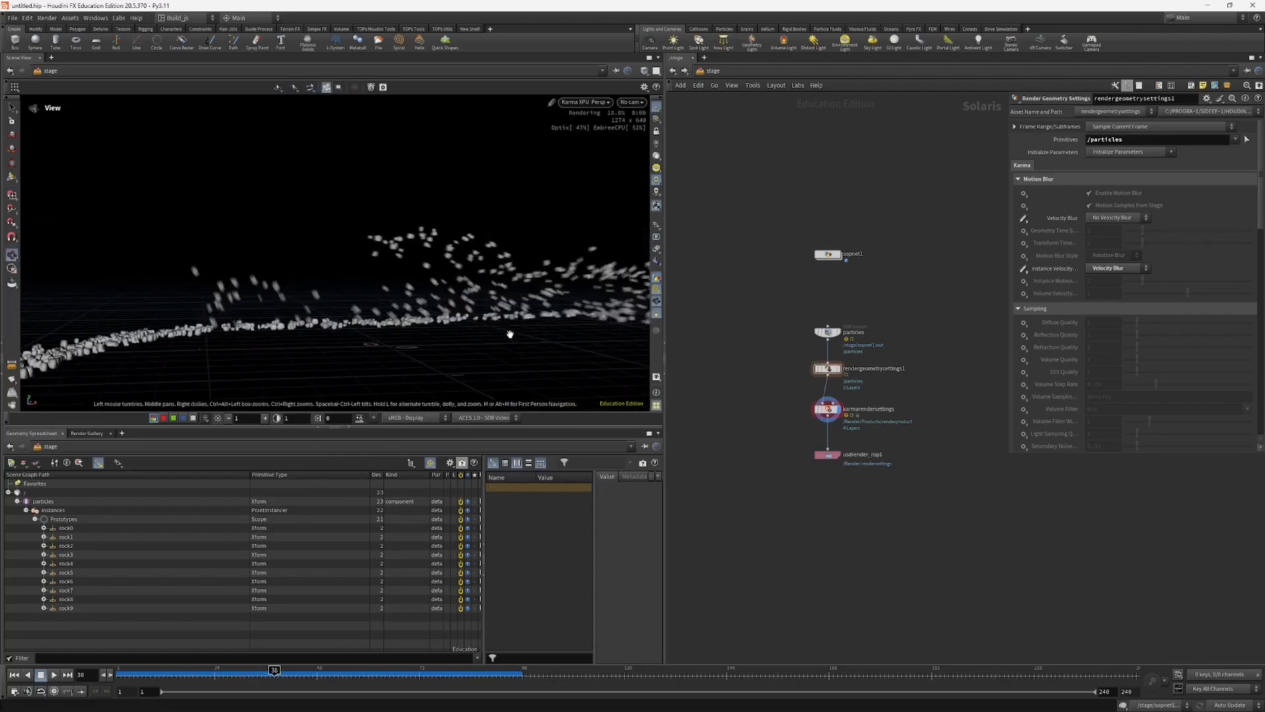
pyautogui.moveTo(304, 674); pyautogui.dragTo(257, 672)
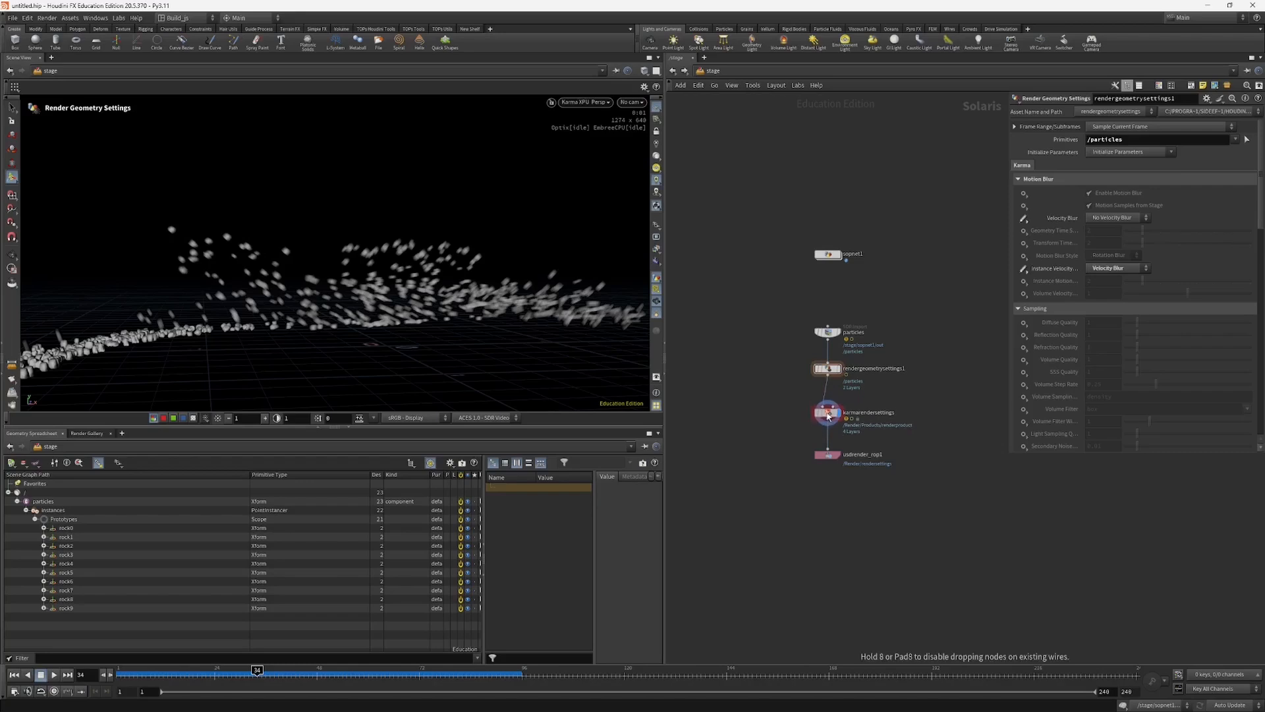
pyautogui.moveTo(258, 673)
pyautogui.mouseDown()
pyautogui.moveTo(285, 672)
pyautogui.moveTo(215, 672)
pyautogui.moveTo(236, 672)
pyautogui.mouseUp()
pyautogui.moveTo(438, 316); pyautogui.dragTo(276, 370)
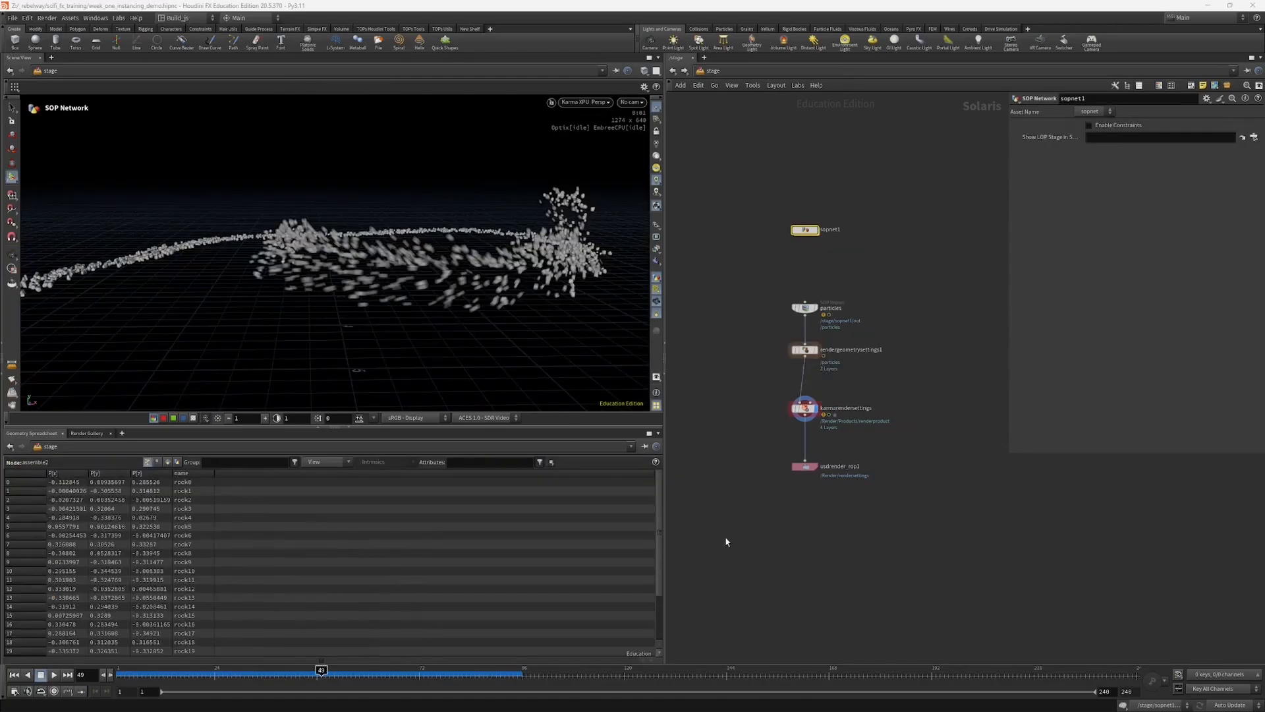
pyautogui.moveTo(773, 444); pyautogui.dragTo(773, 460, button='middle')
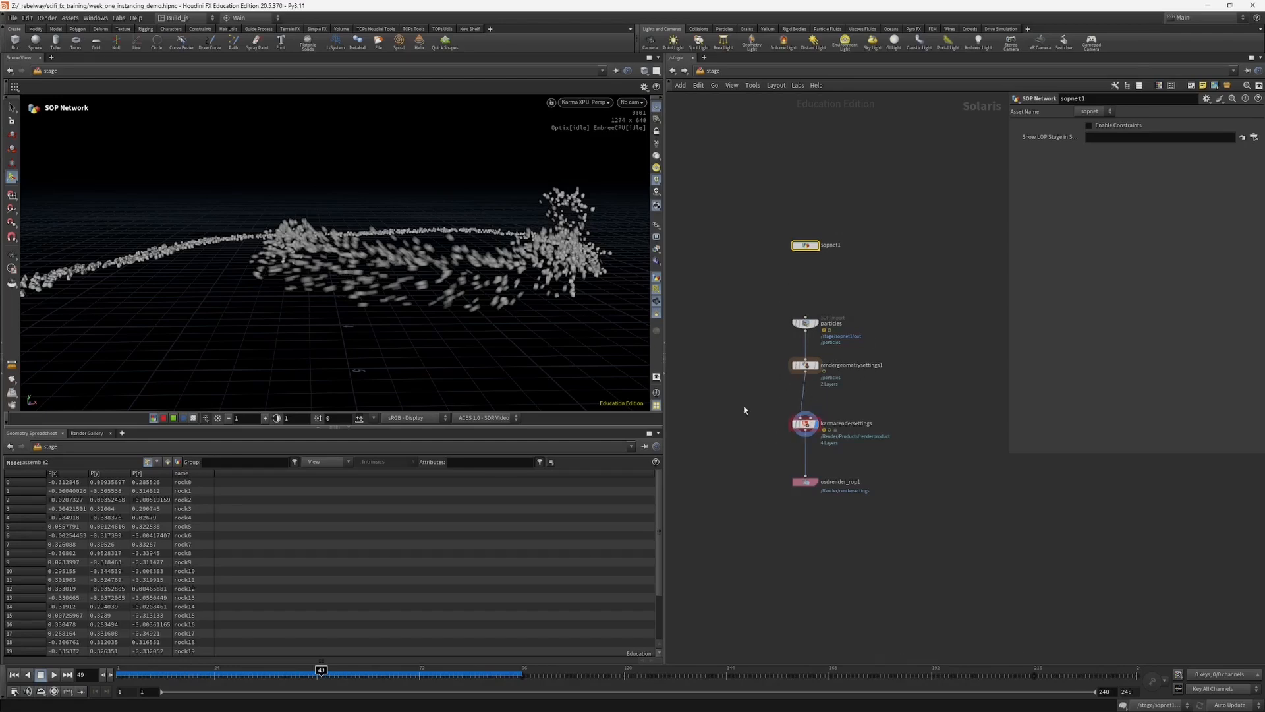
# Step: Switch the viewport from Karma XPU back to the standard display and enter the sopnet1 network
pyautogui.click(804, 423)
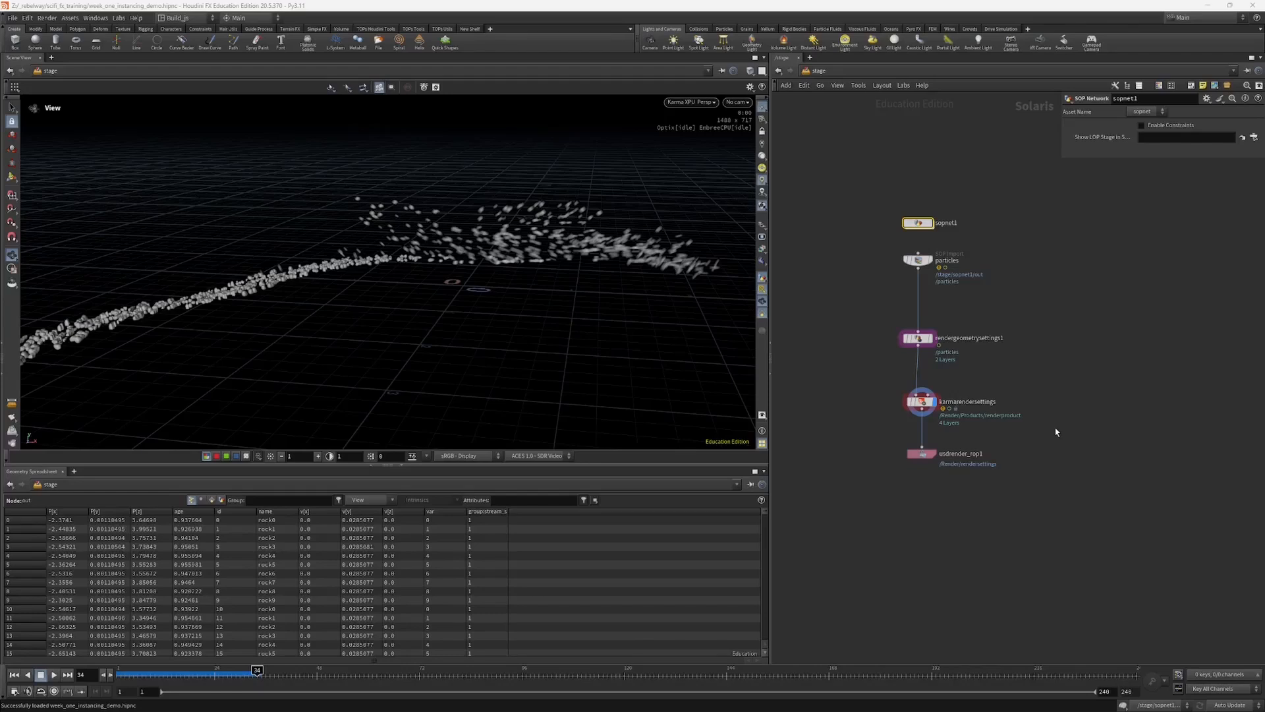
pyautogui.click(691, 102)
pyautogui.click(699, 139)
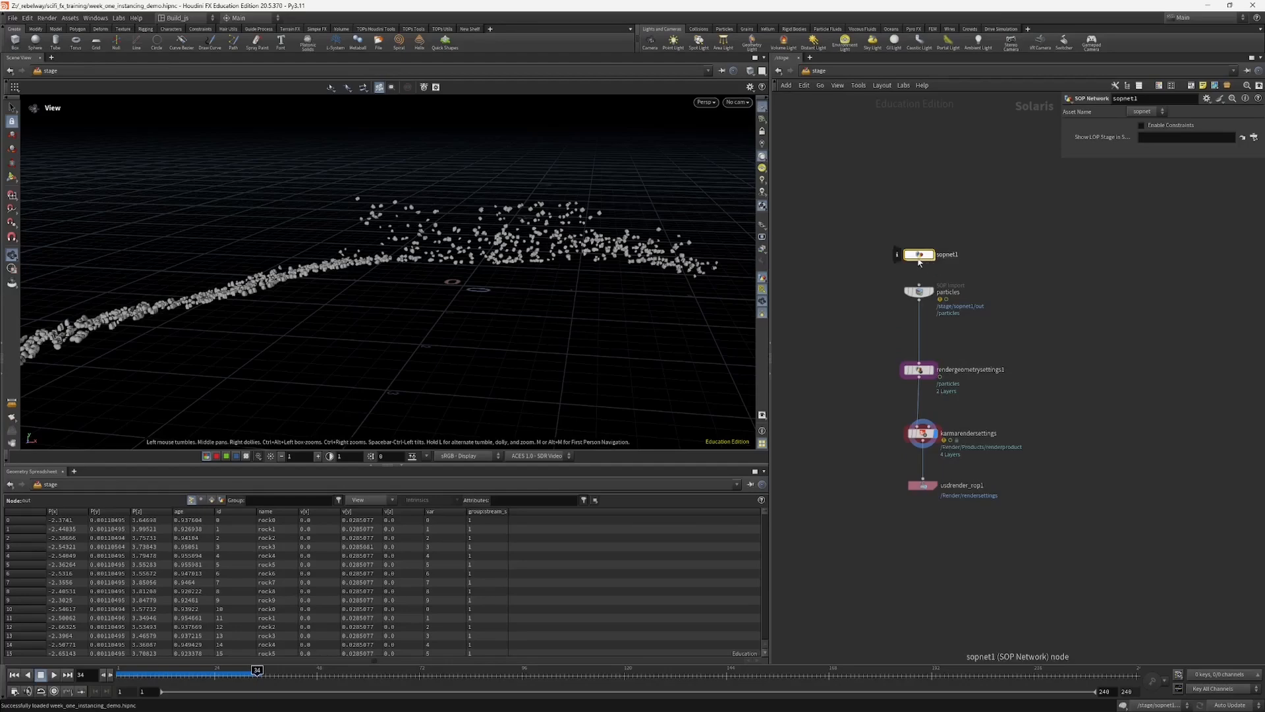
pyautogui.doubleClick(919, 254)
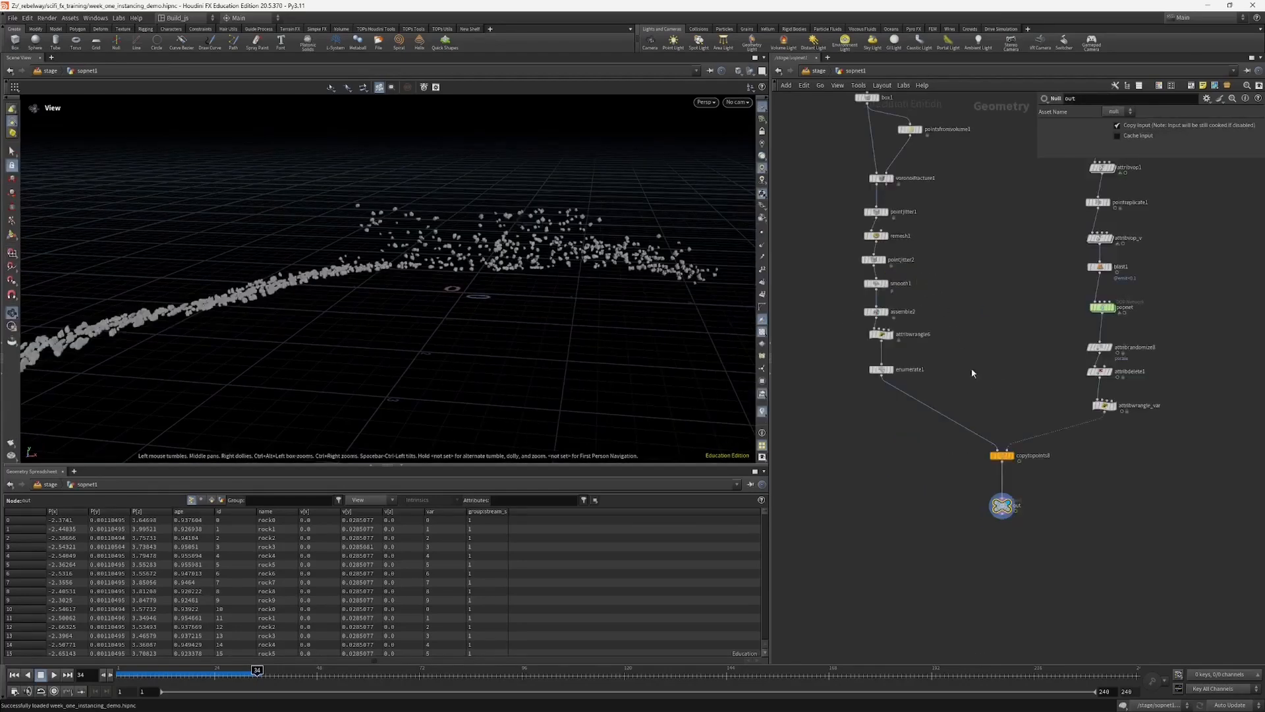
# Step: Add a USD Export node below the out null and connect it to that null
pyautogui.press('Tab')
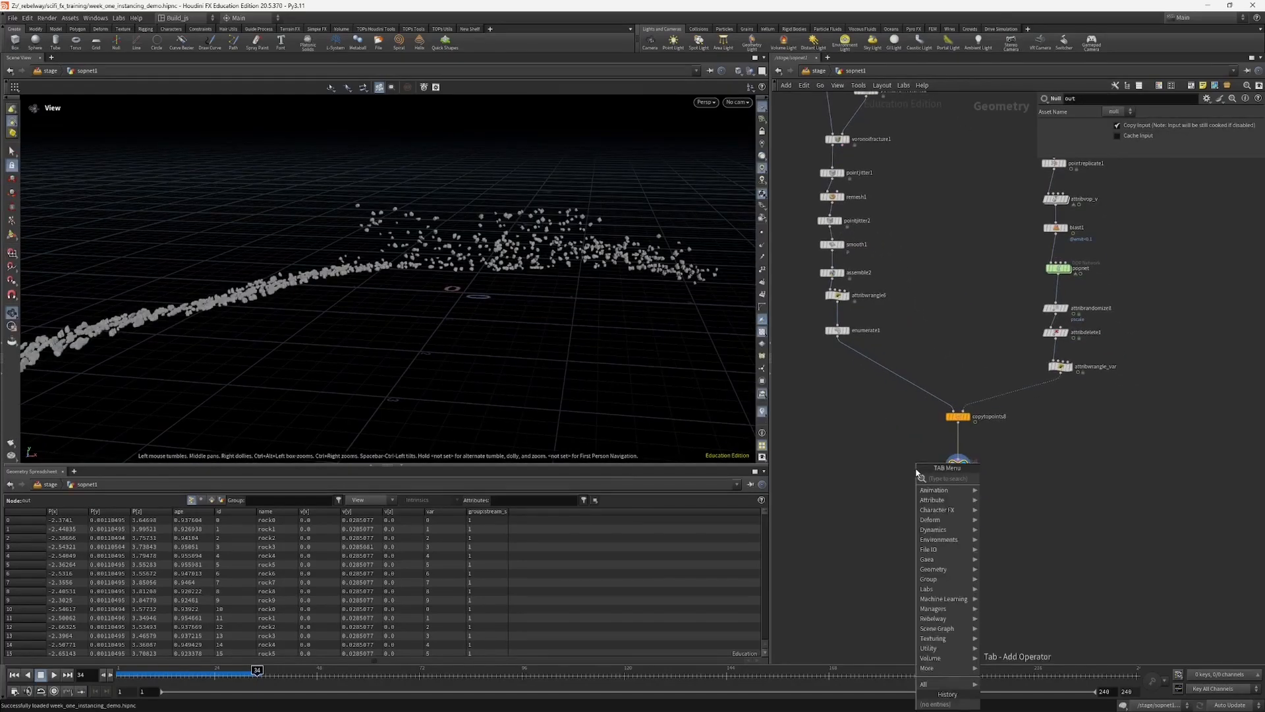
pyautogui.write('us')
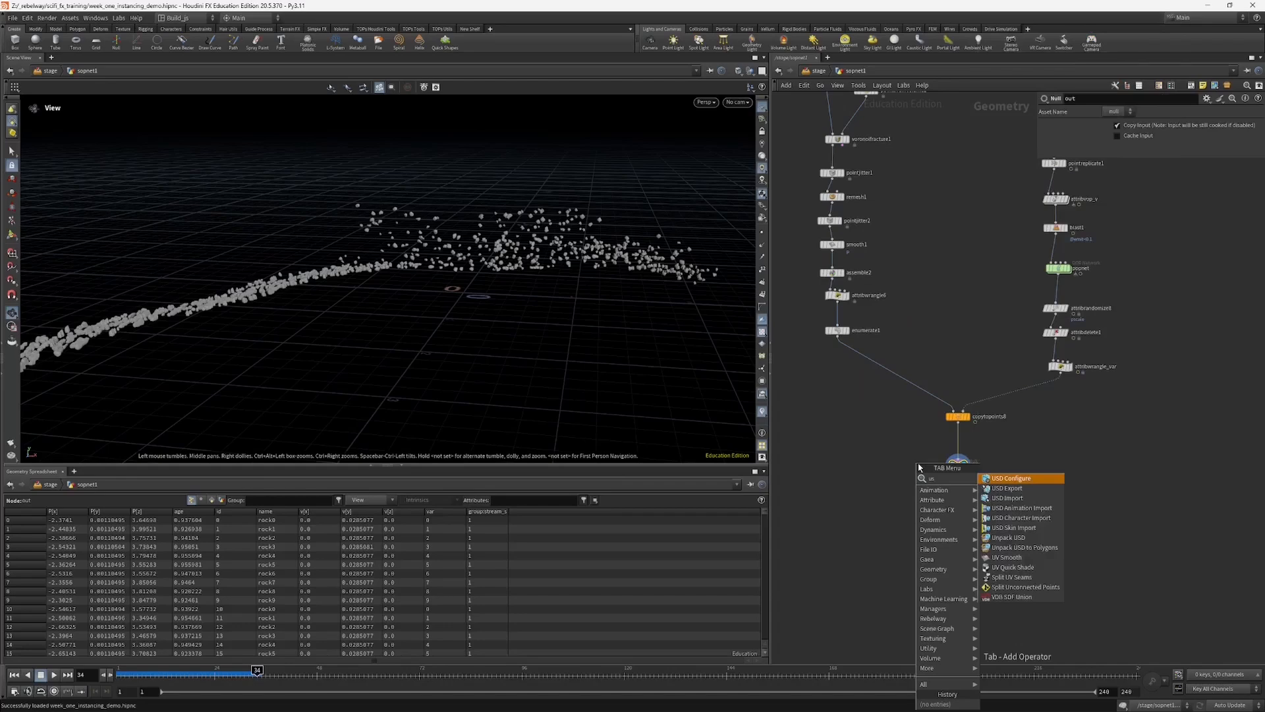
pyautogui.click(1007, 488)
pyautogui.click(959, 519)
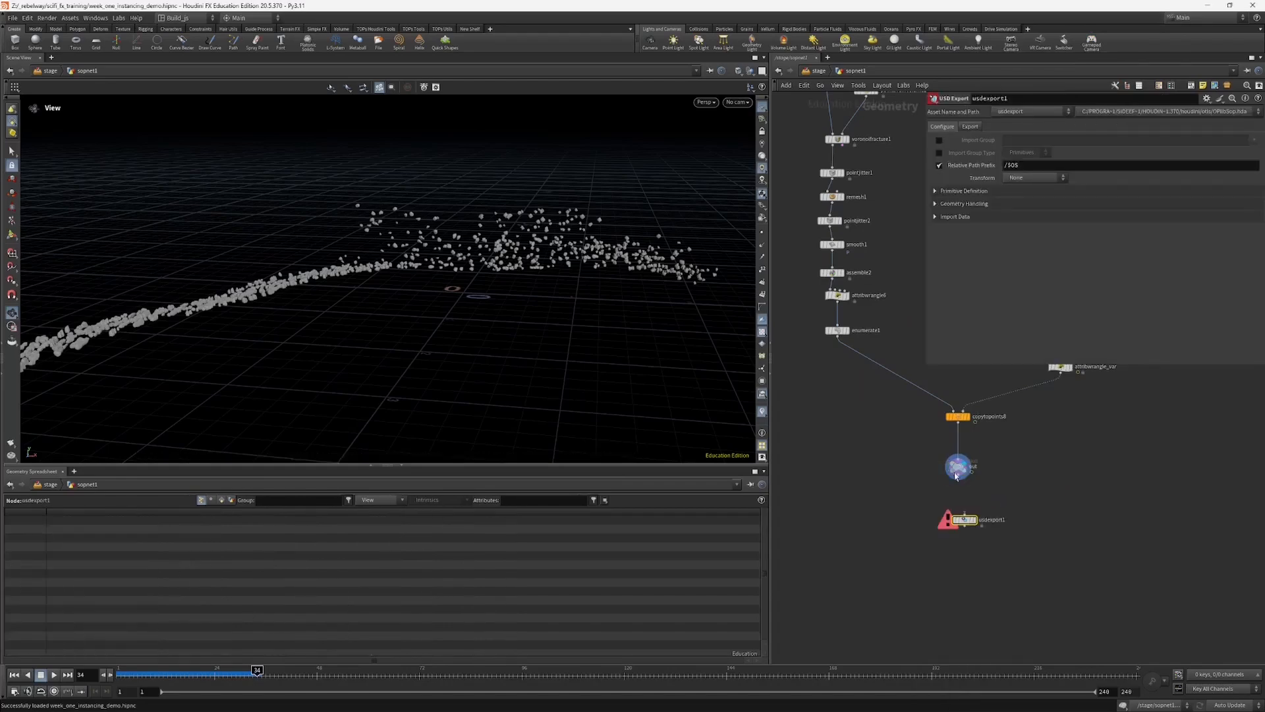
pyautogui.click(955, 516)
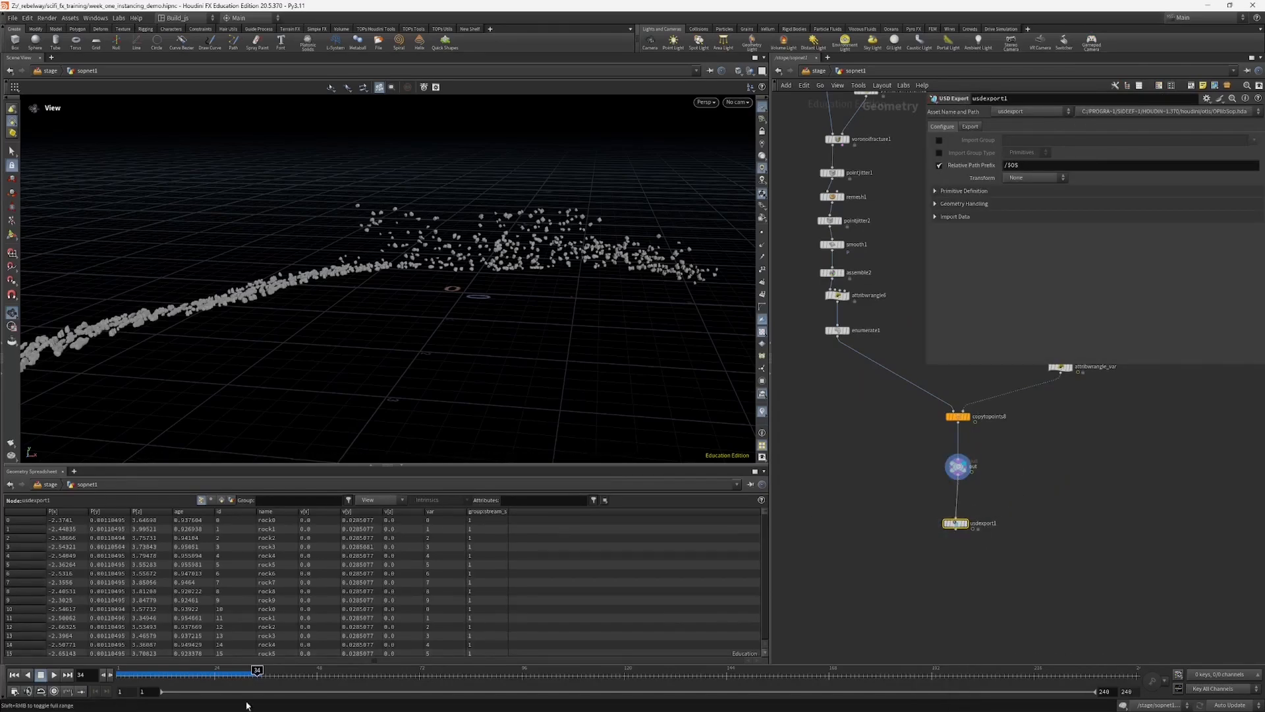
# Step: Review the simulation to frame 57, then set the USD export to Render Frame Range with end frame 55 after deleting that field's channels
pyautogui.click(249, 676)
pyautogui.moveTo(249, 676); pyautogui.dragTo(356, 674)
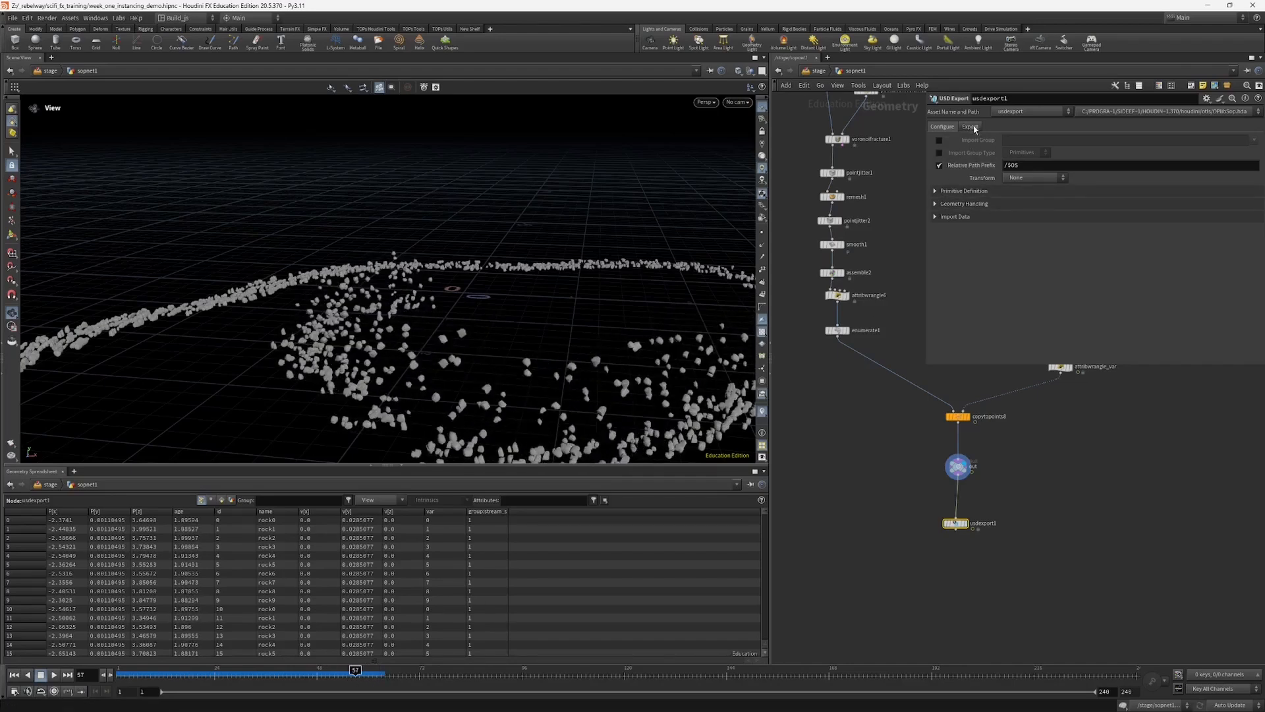
pyautogui.click(972, 126)
pyautogui.click(1041, 156)
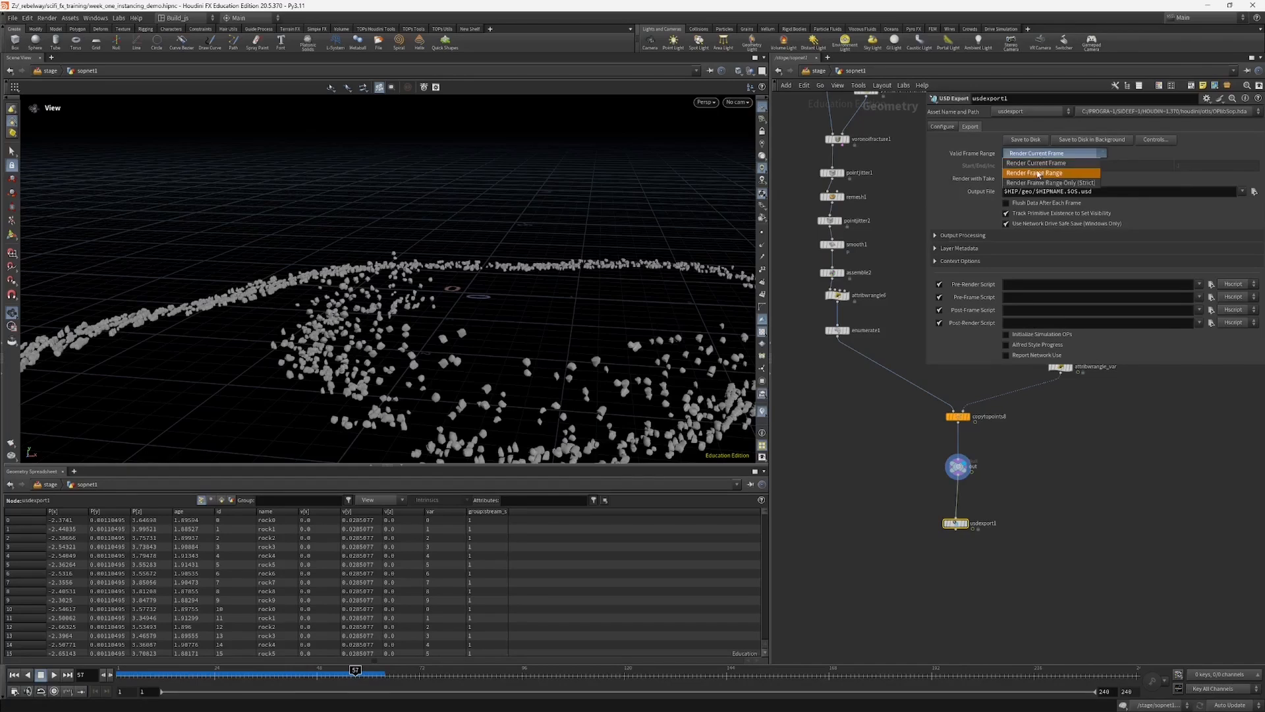
pyautogui.click(1039, 175)
pyautogui.rightClick(1106, 164)
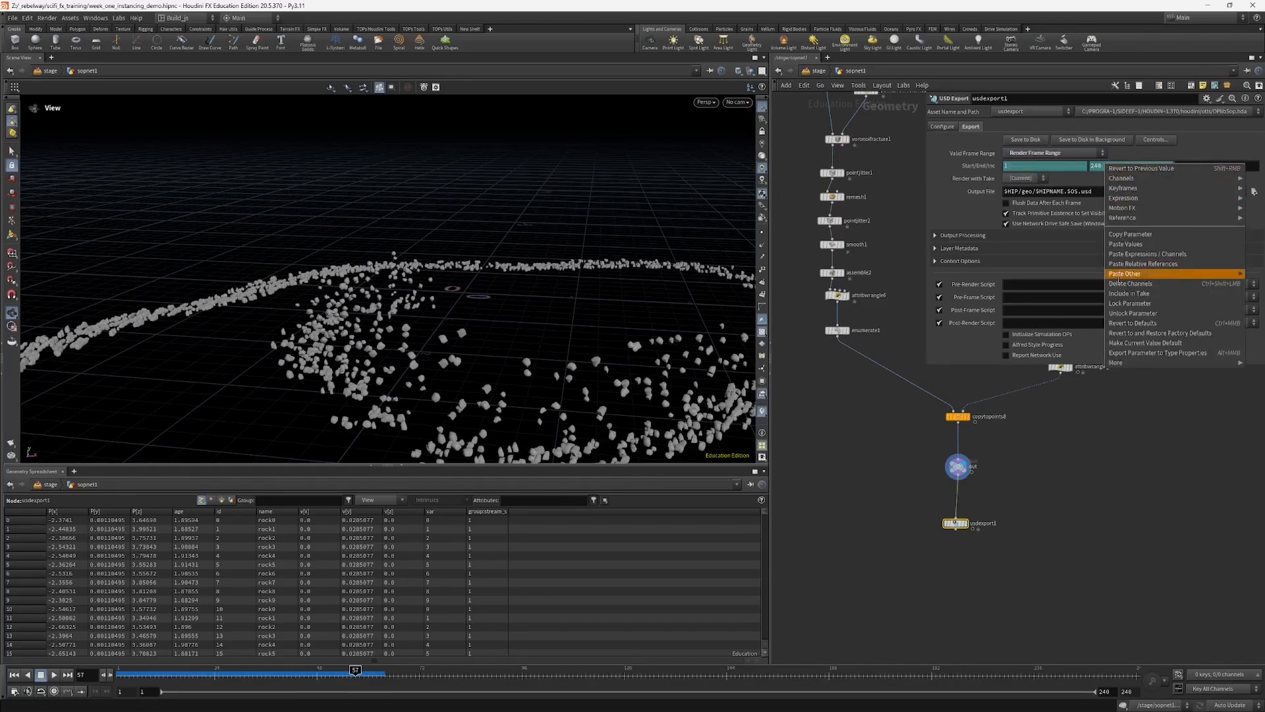
pyautogui.click(1123, 283)
pyautogui.click(1110, 167)
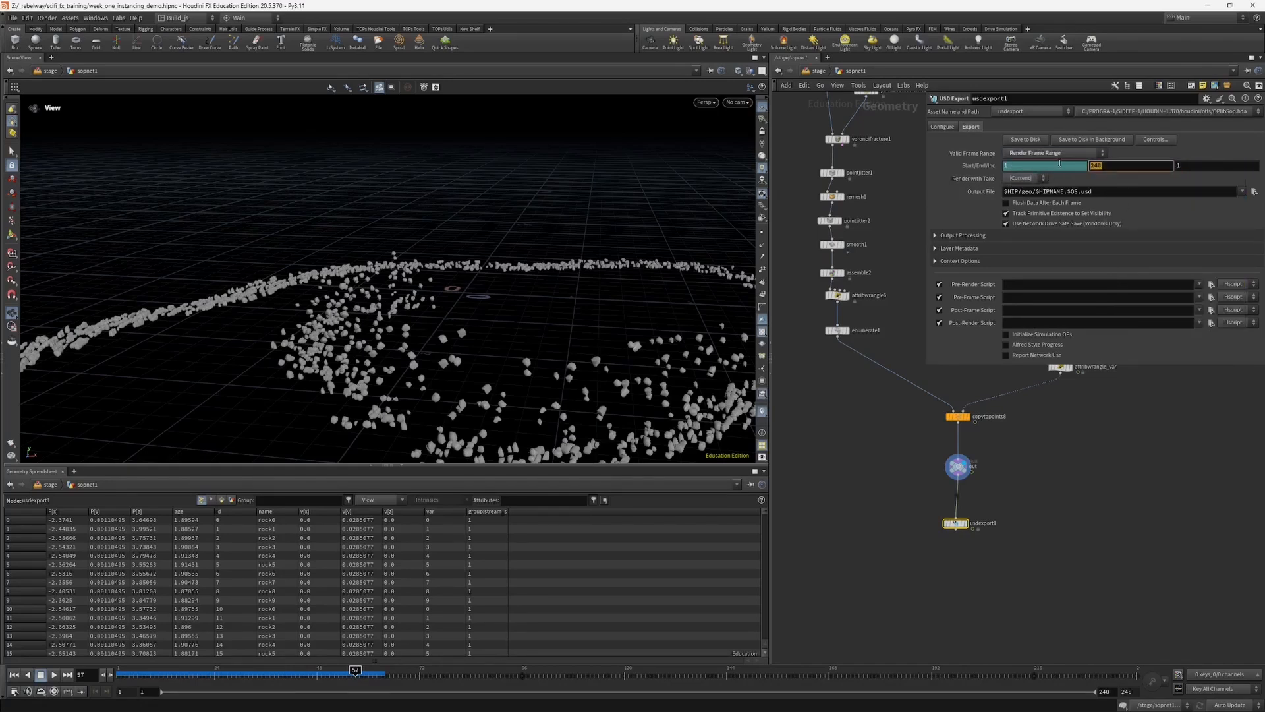
pyautogui.press('Return')
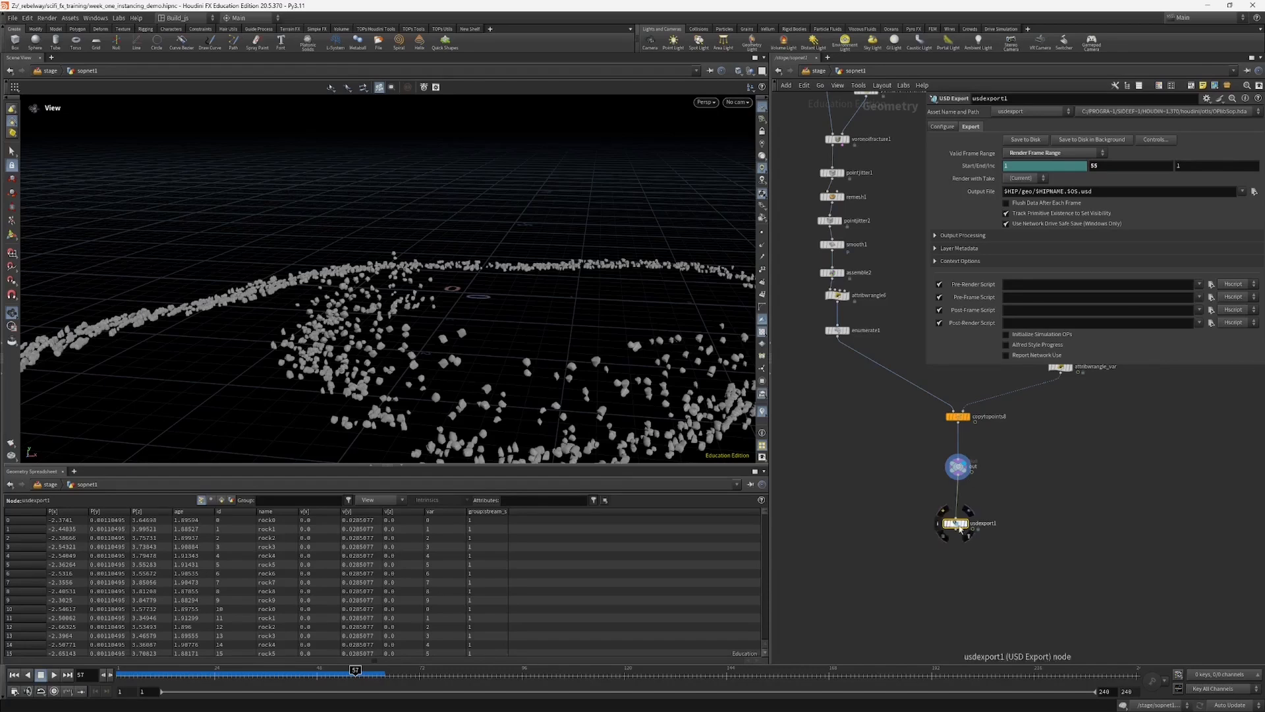
# Step: Rename the USD Export node SOP_particles and shorten its output file path to $HIP/geo/$OS.usd
pyautogui.moveTo(892, 517); pyautogui.dragTo(867, 501, button='middle')
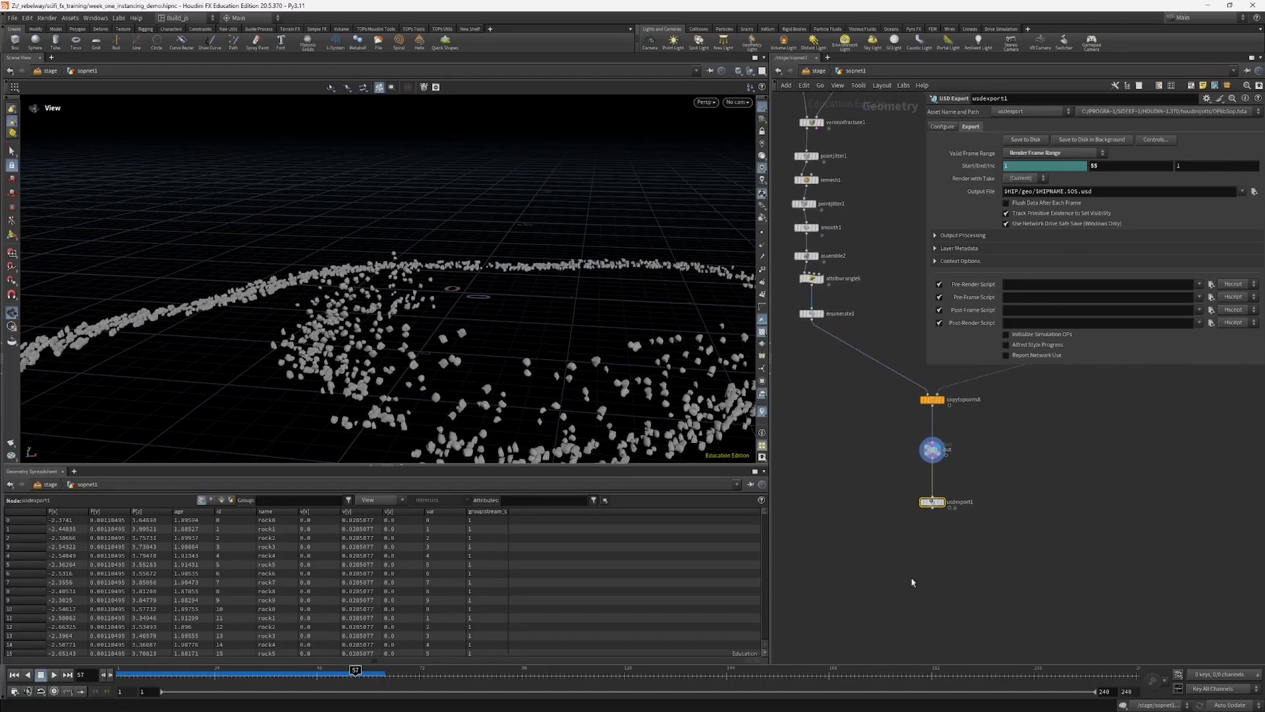
pyautogui.scroll(3, 962, 537)
pyautogui.doubleClick(936, 509)
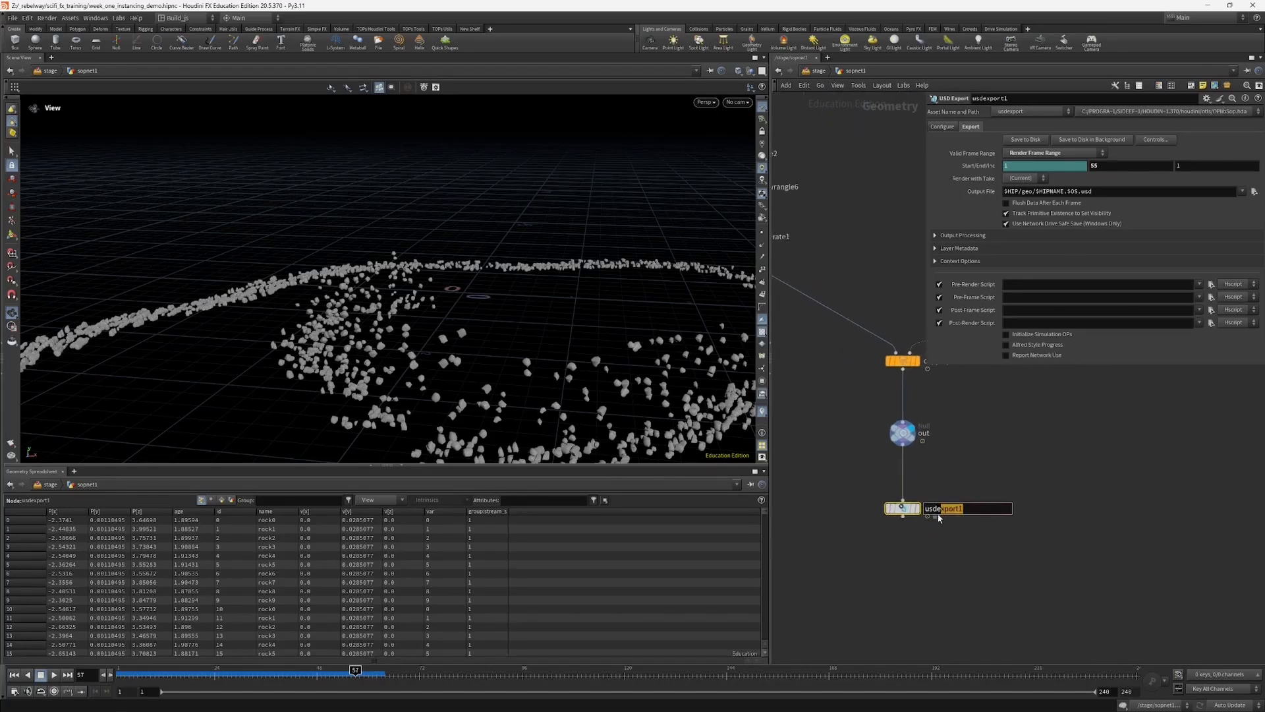
pyautogui.doubleClick(935, 509)
pyautogui.write('SOP_particles')
pyautogui.press('Return')
pyautogui.moveTo(1042, 204); pyautogui.dragTo(1069, 204)
pyautogui.press('BackSpace')
# Step: Save the scene file and write the SOP_particles USD export to disk
pyautogui.moveTo(880, 266); pyautogui.dragTo(874, 256, button='middle')
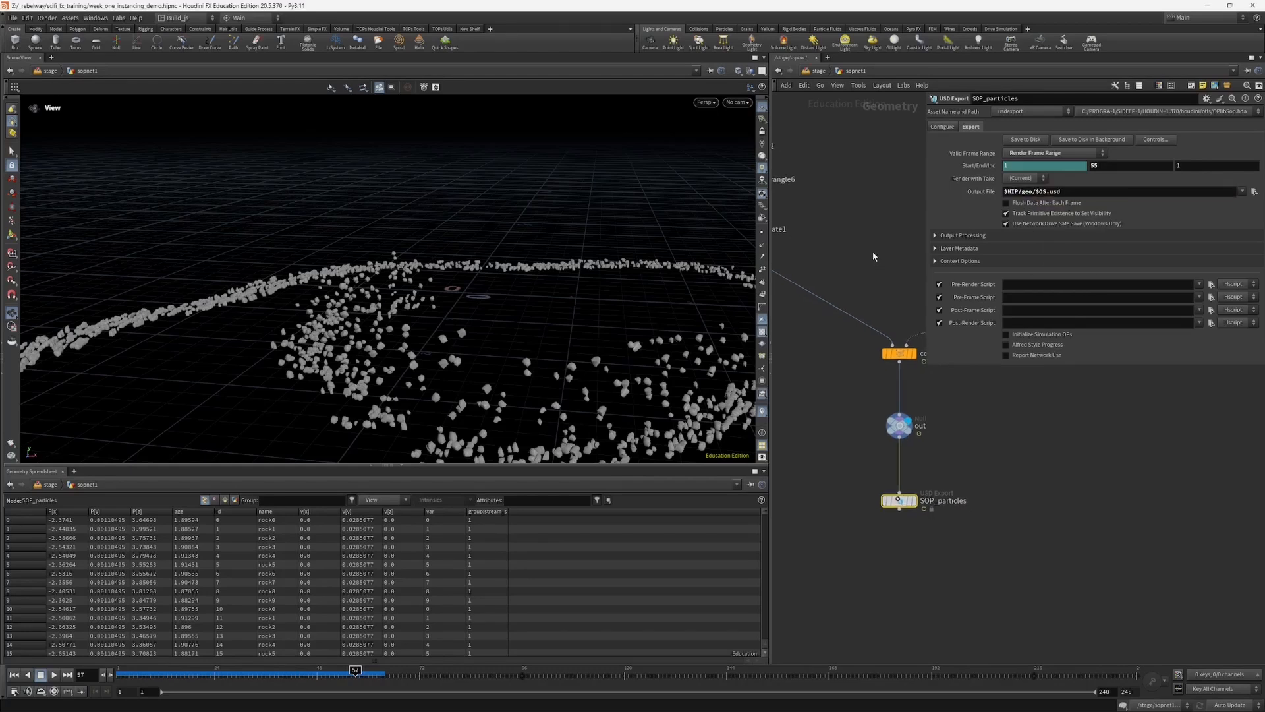
pyautogui.hotkey('ctrl', 's')
pyautogui.click(1028, 141)
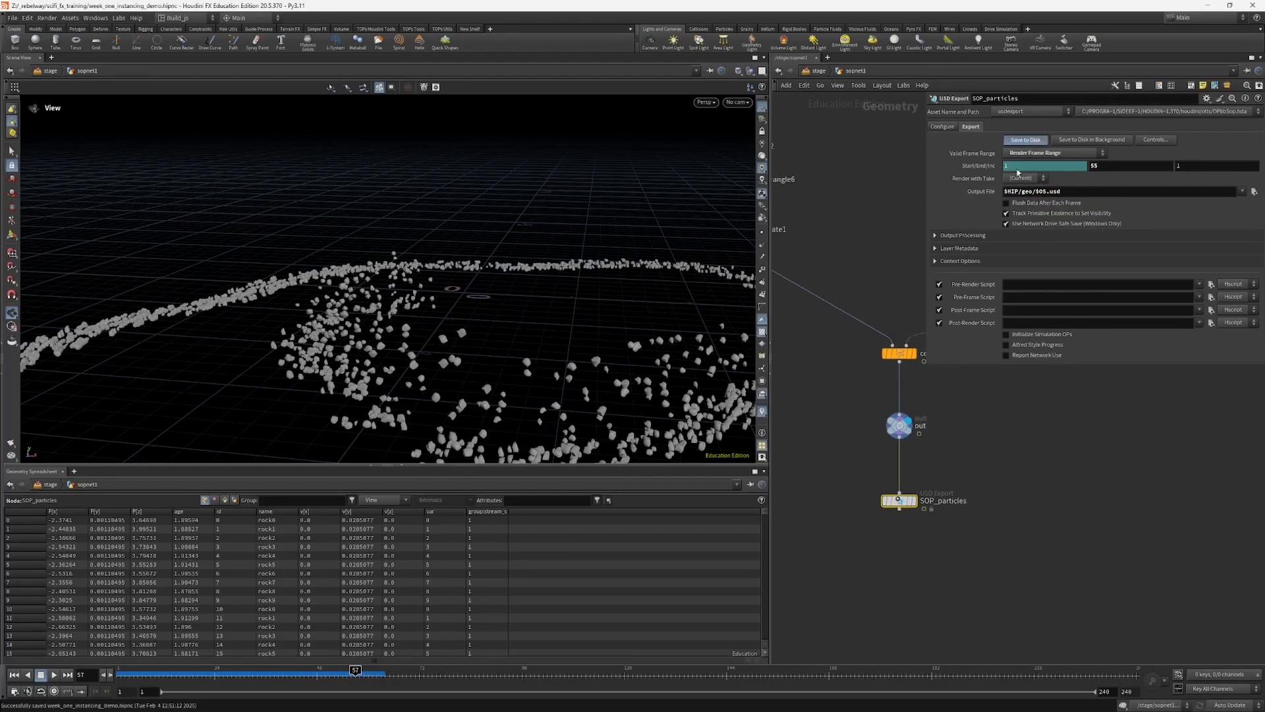
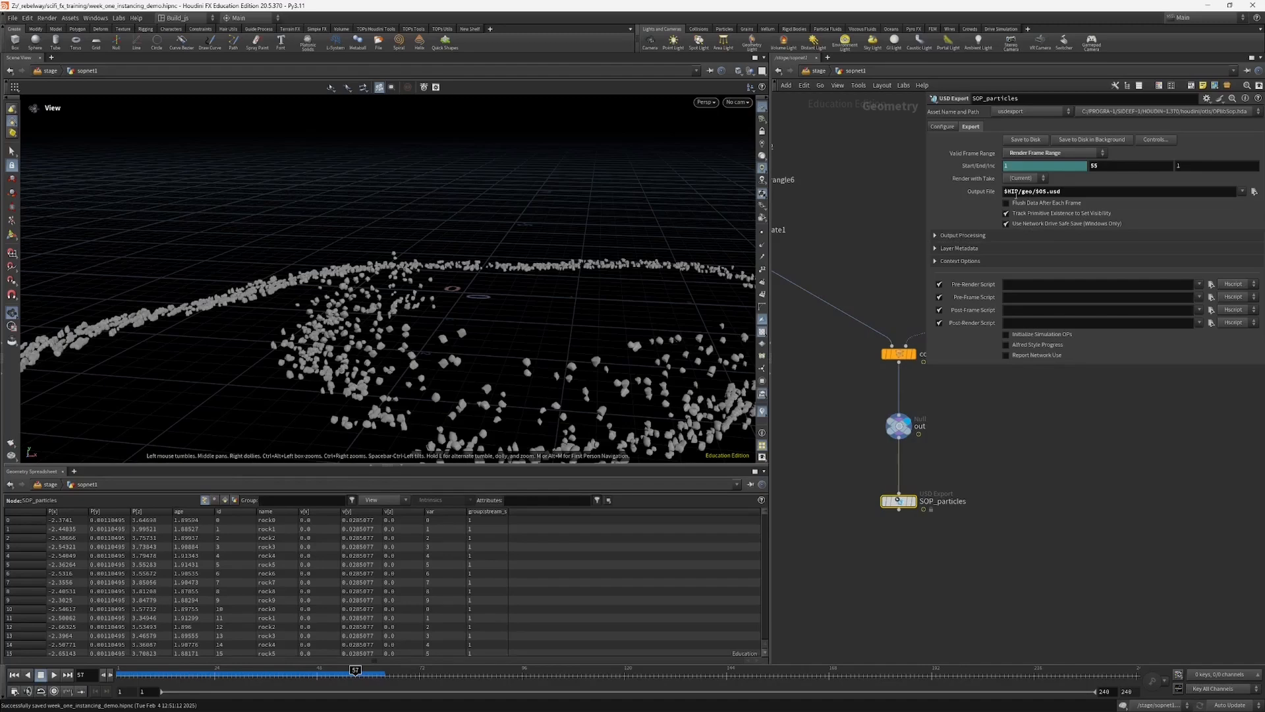
# Step: Copy the SOP_particles export's output file path and add a Reference node for importing a USD file on the stage
pyautogui.click(979, 193)
pyautogui.doubleClick(1041, 191)
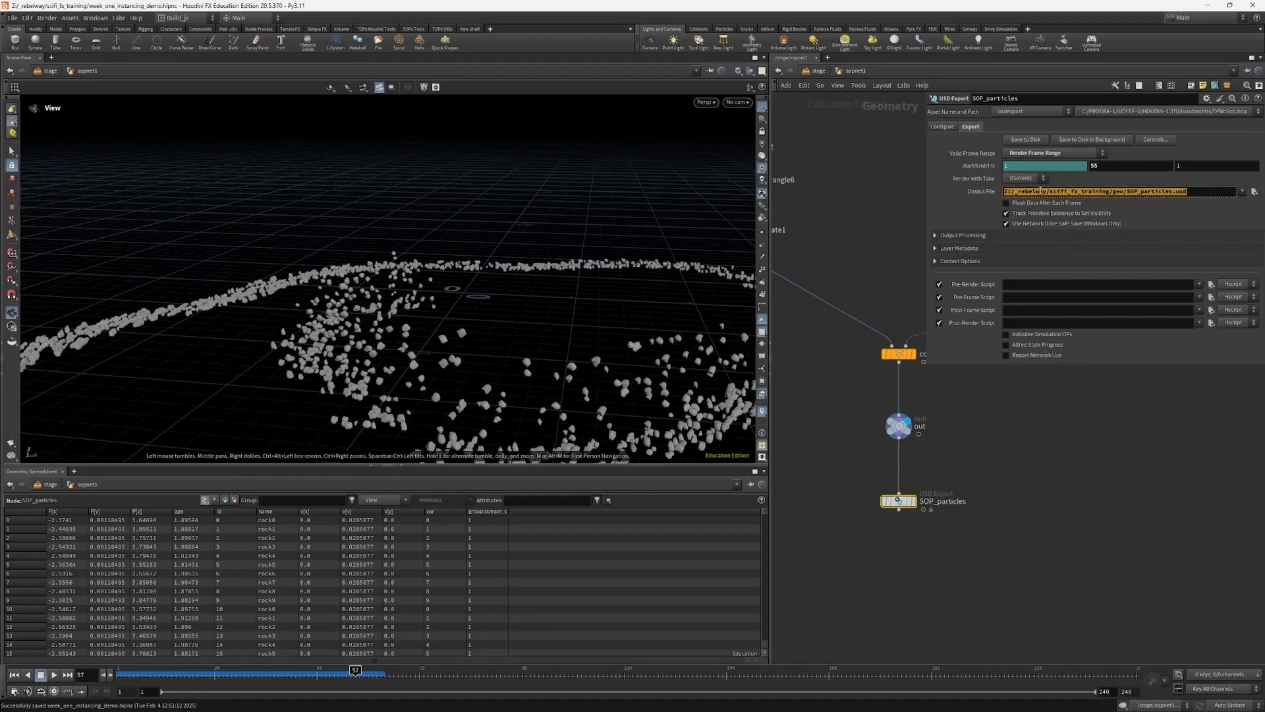
pyautogui.click(830, 71)
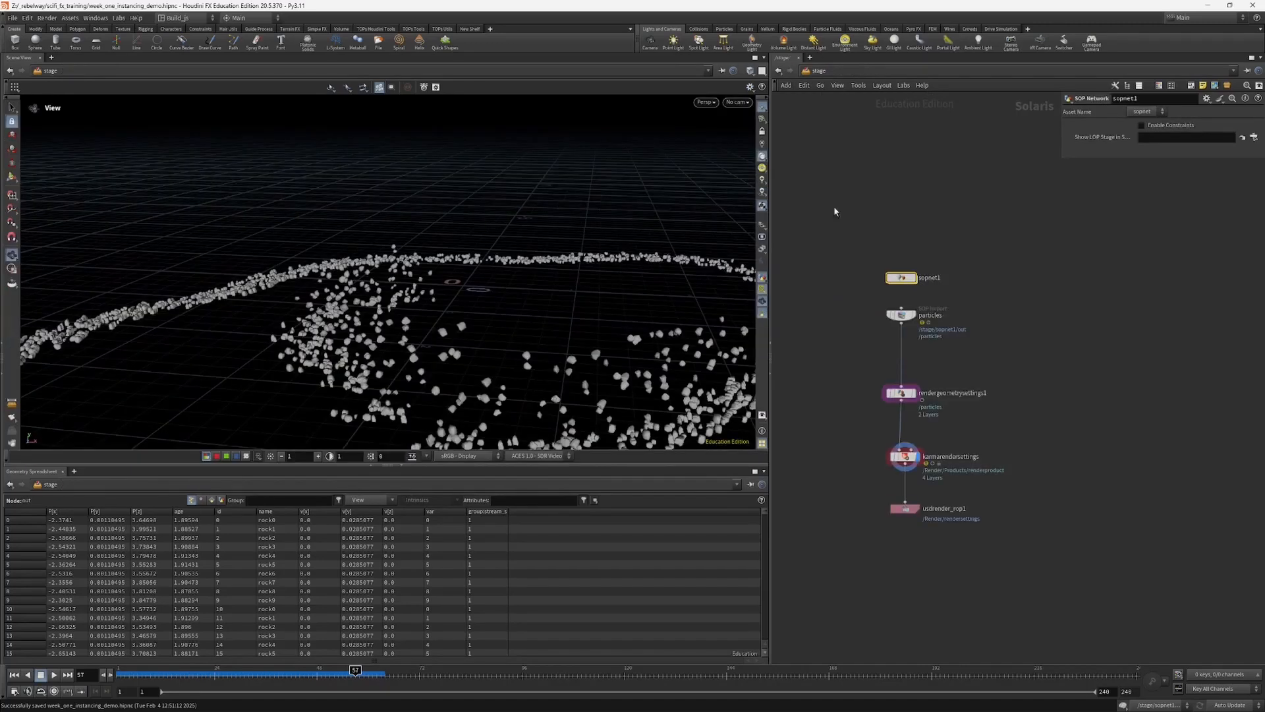
pyautogui.press('Tab')
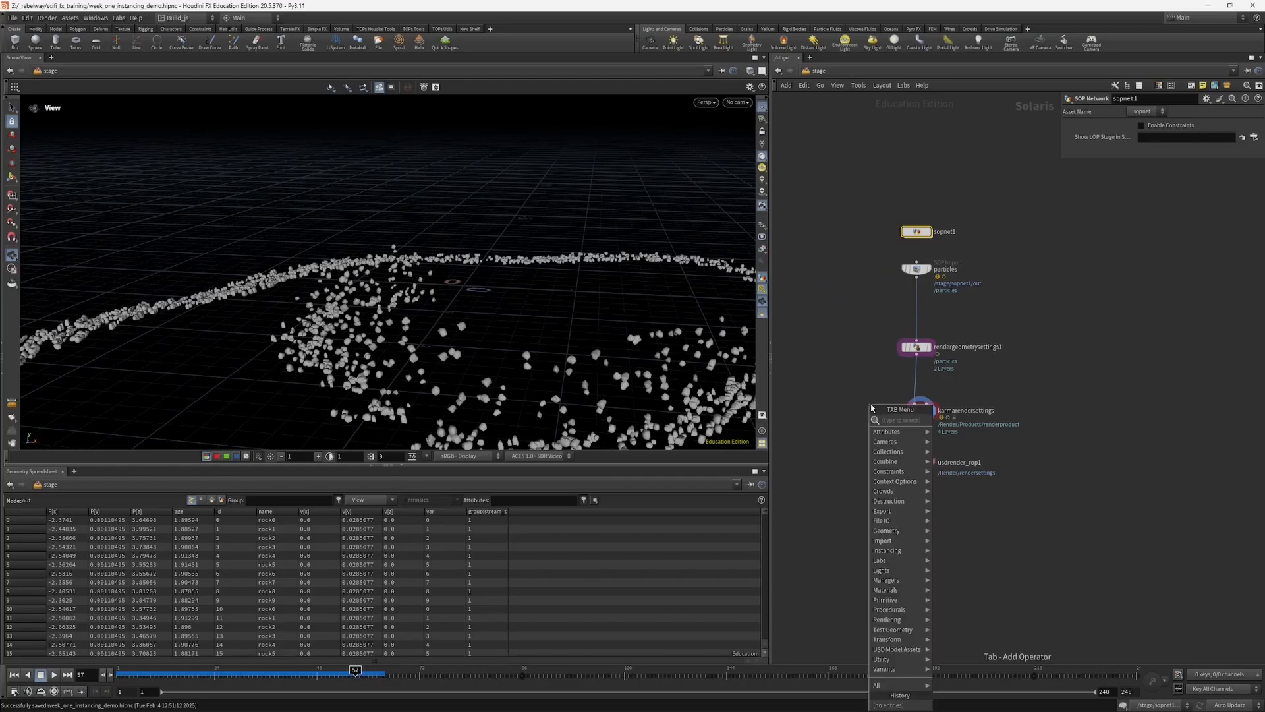
pyautogui.write('file')
pyautogui.press('Return')
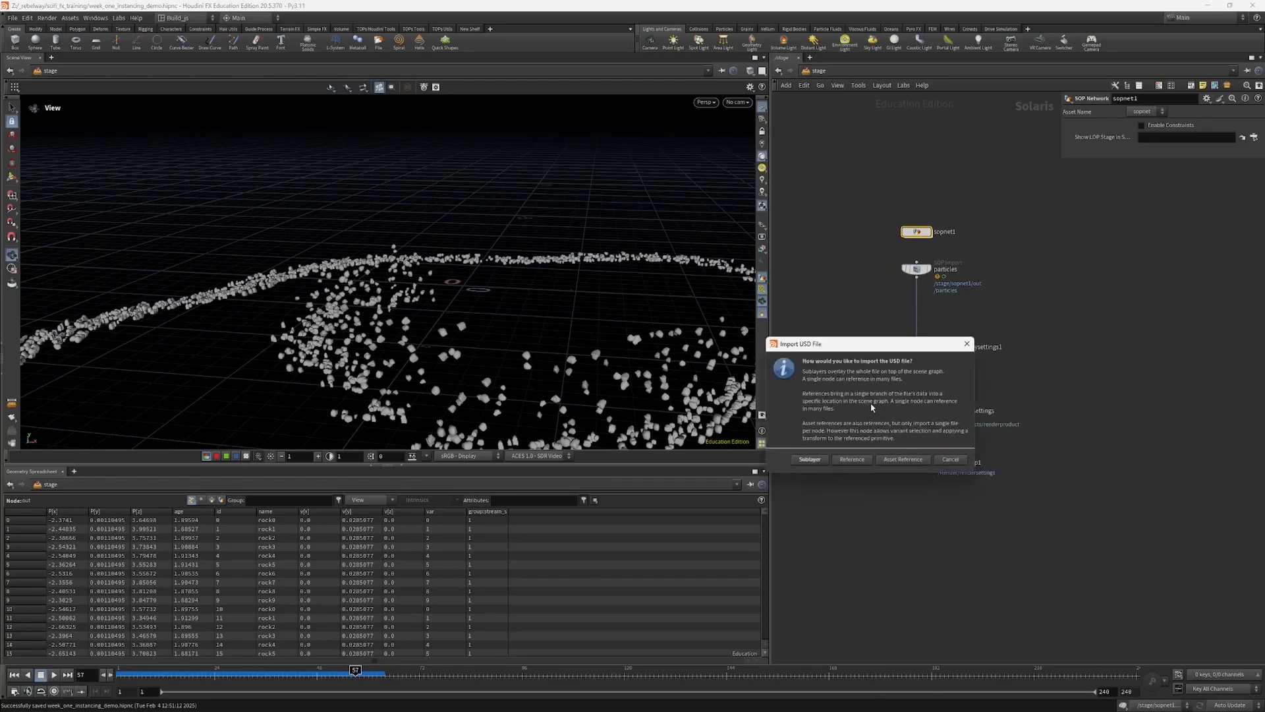
pyautogui.click(852, 459)
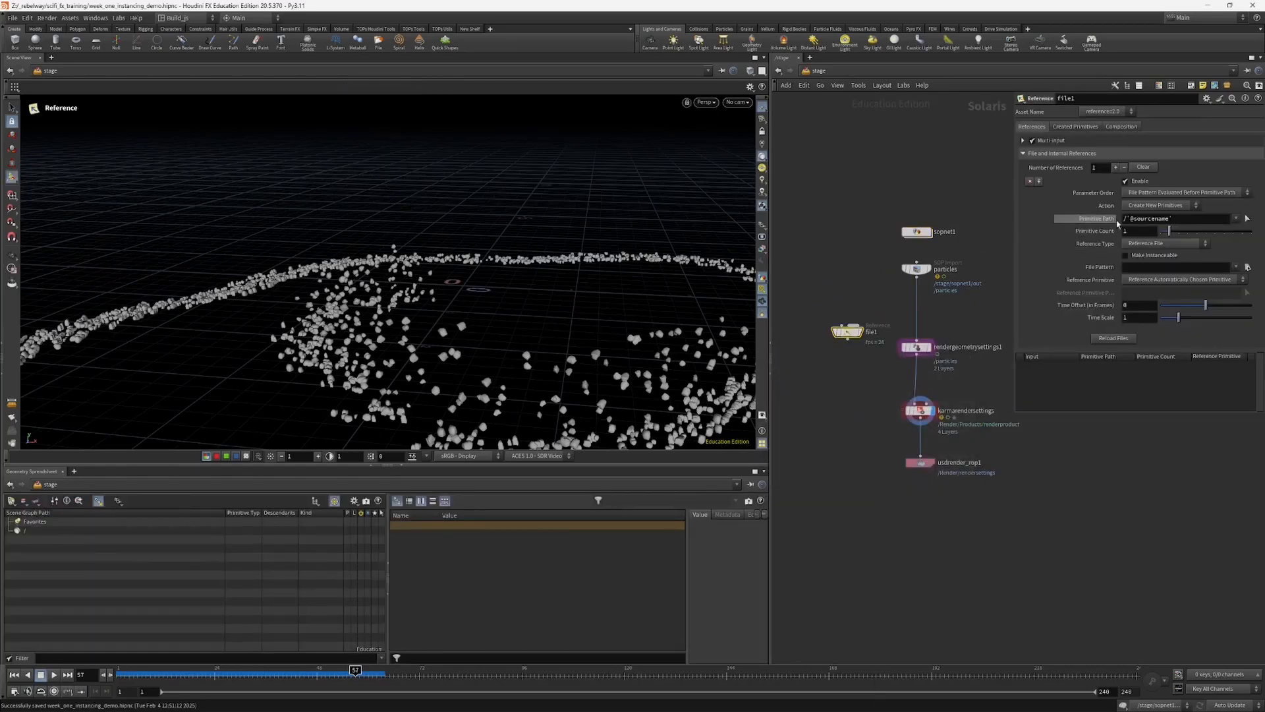
# Step: Set the reference's file pattern to the copied SOP_particles.usd path and display the node beside rendergeometrysettings1
pyautogui.click(1149, 267)
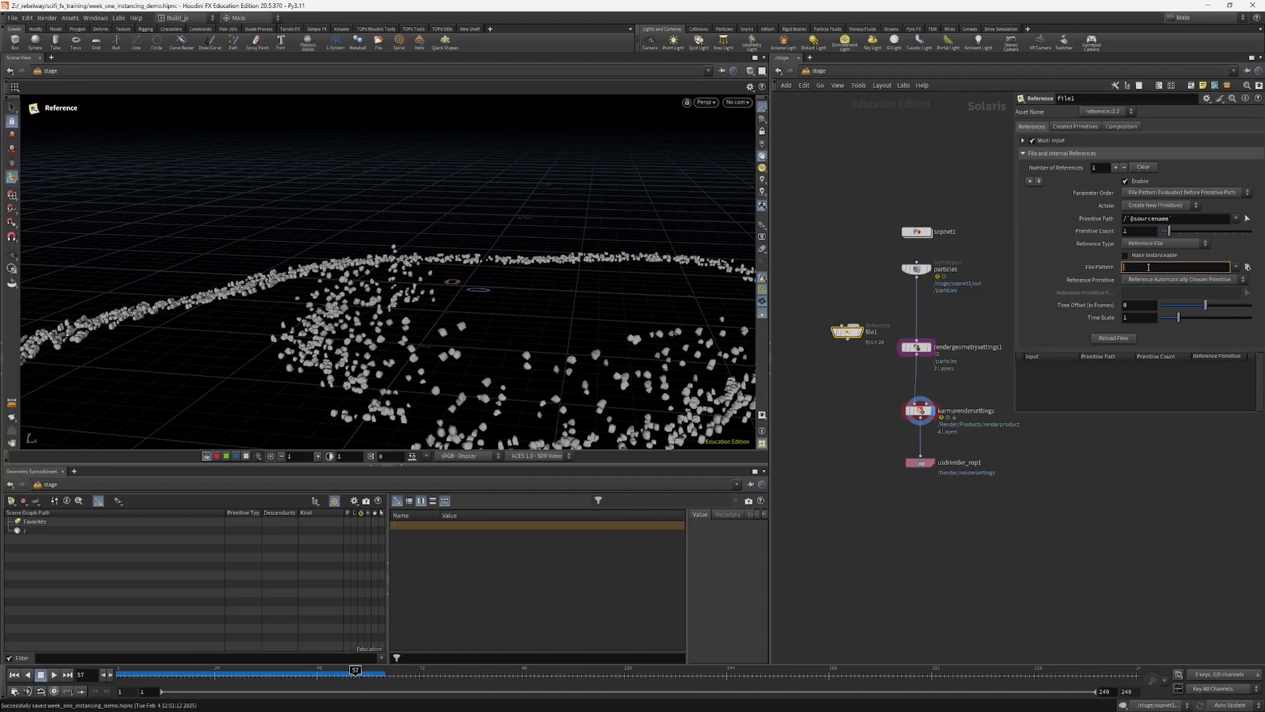
pyautogui.hotkey('ctrl', 'v')
pyautogui.press('Return')
pyautogui.moveTo(846, 371); pyautogui.dragTo(846, 399, button='middle')
pyautogui.click(859, 361)
pyautogui.moveTo(848, 360); pyautogui.dragTo(843, 375)
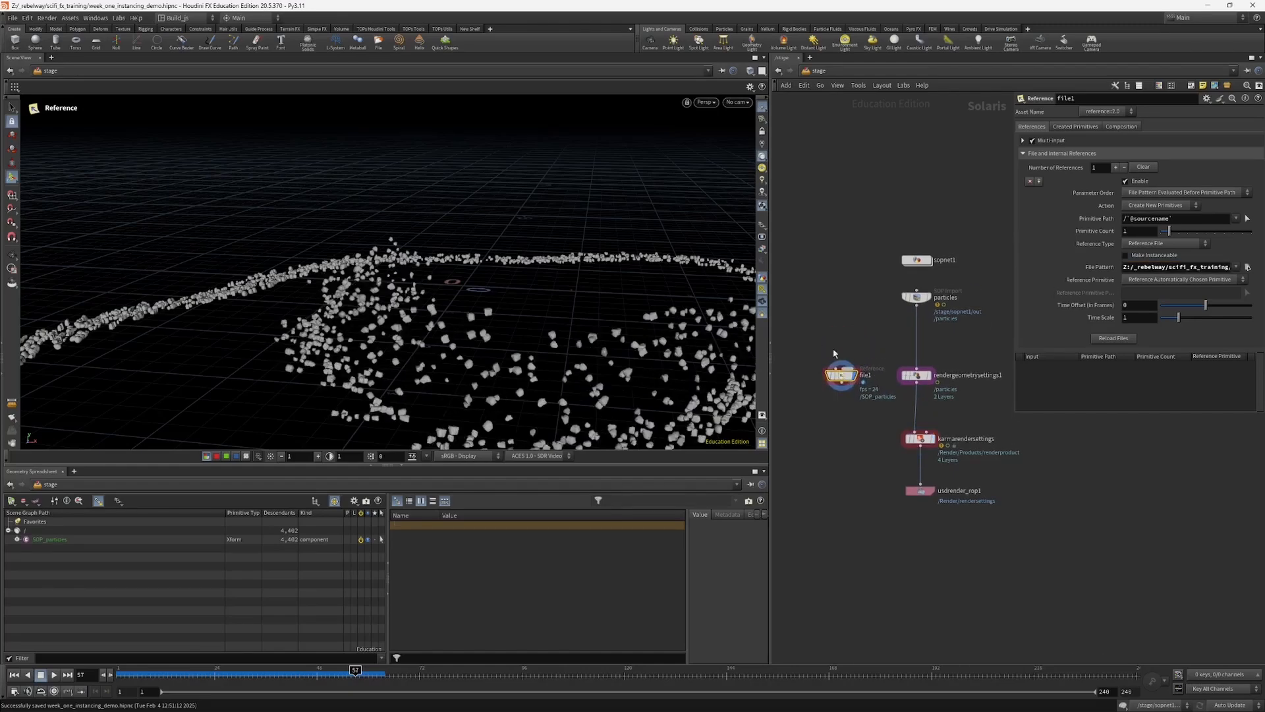
# Step: Preview the referenced particles in Karma XPU, moving through the timeline to frame 38 to check the motion blur
pyautogui.keyDown('alt'); pyautogui.moveTo(513, 352); pyautogui.dragTo(464, 304); pyautogui.keyUp('alt')
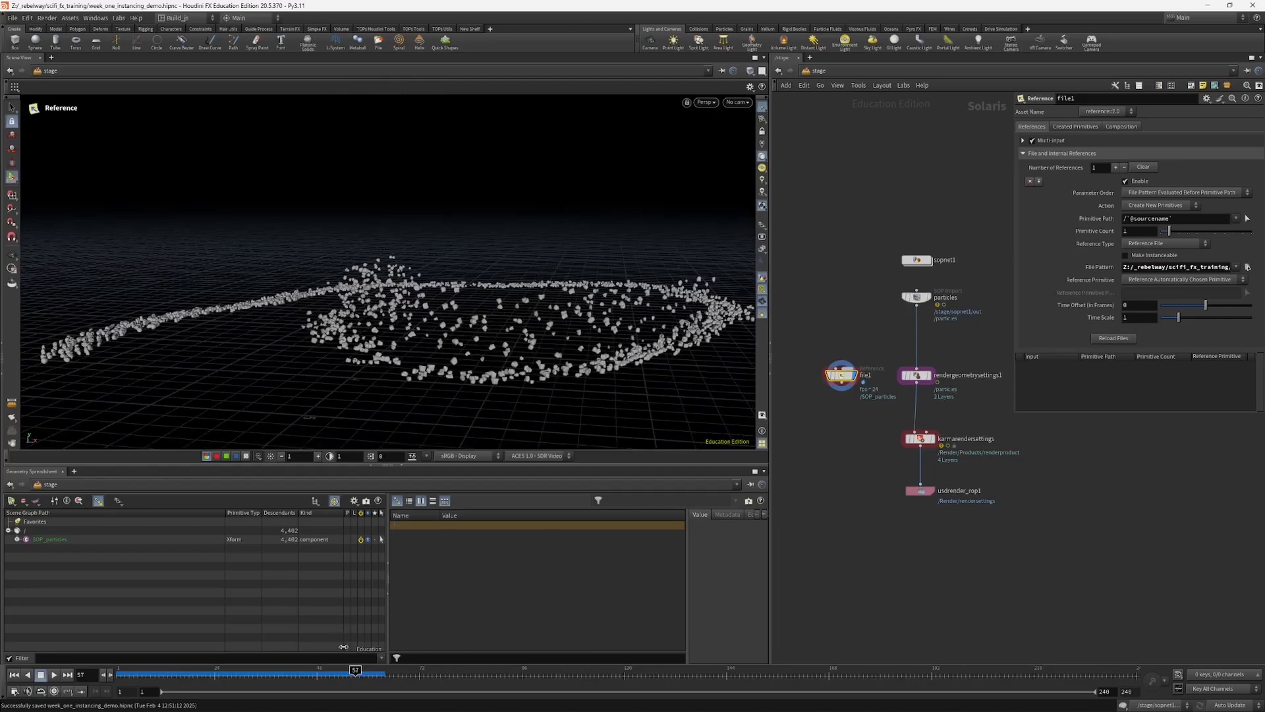
pyautogui.moveTo(343, 673); pyautogui.dragTo(314, 679)
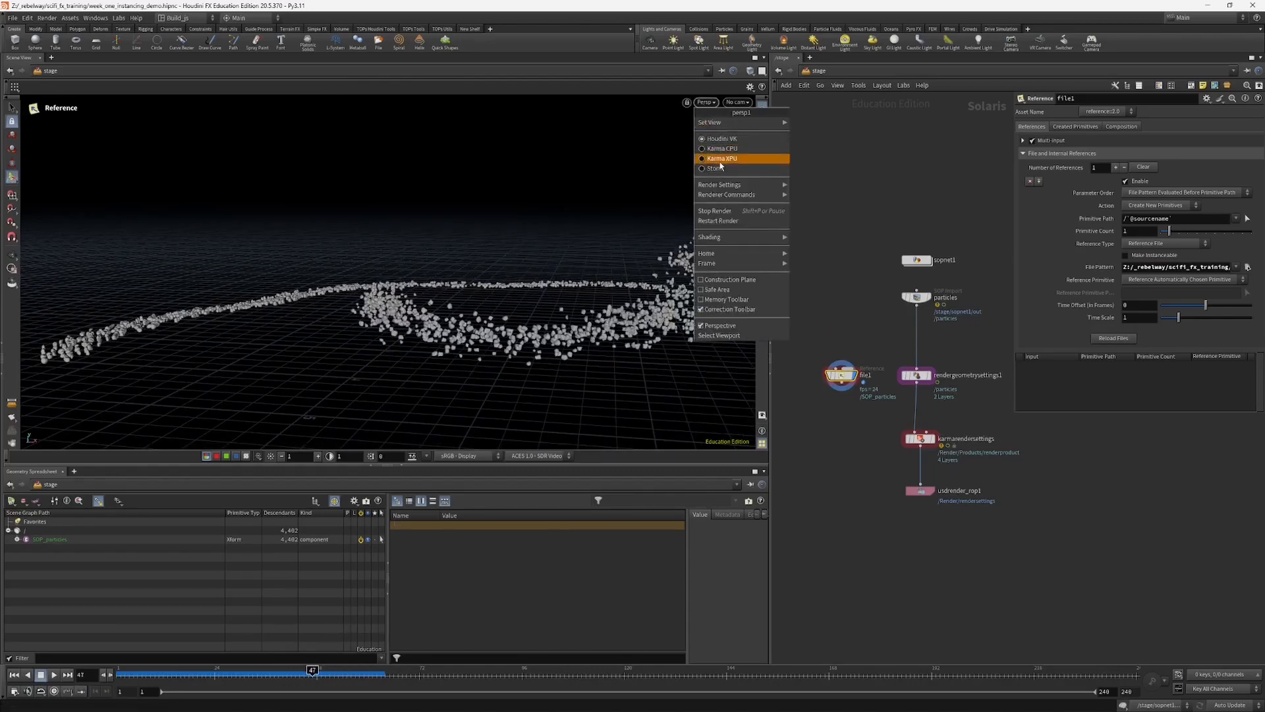
pyautogui.click(717, 158)
pyautogui.moveTo(312, 671); pyautogui.dragTo(275, 677)
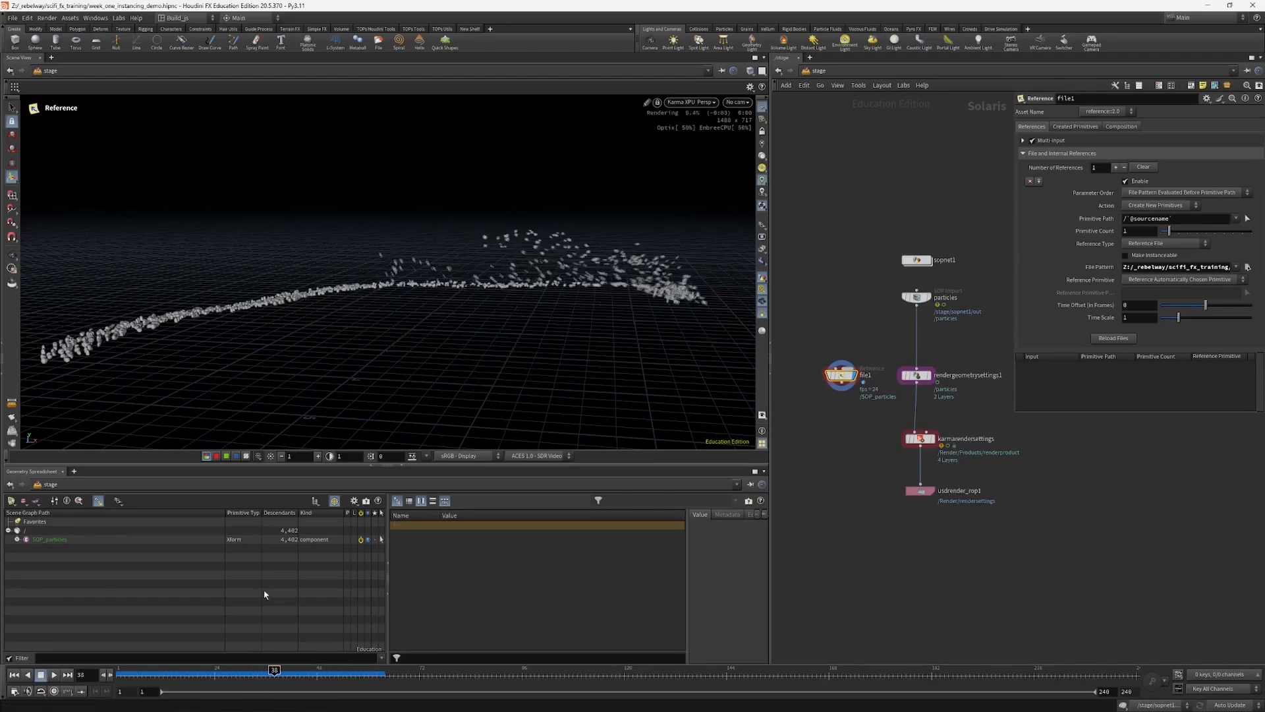
pyautogui.moveTo(835, 414); pyautogui.dragTo(842, 407, button='middle')
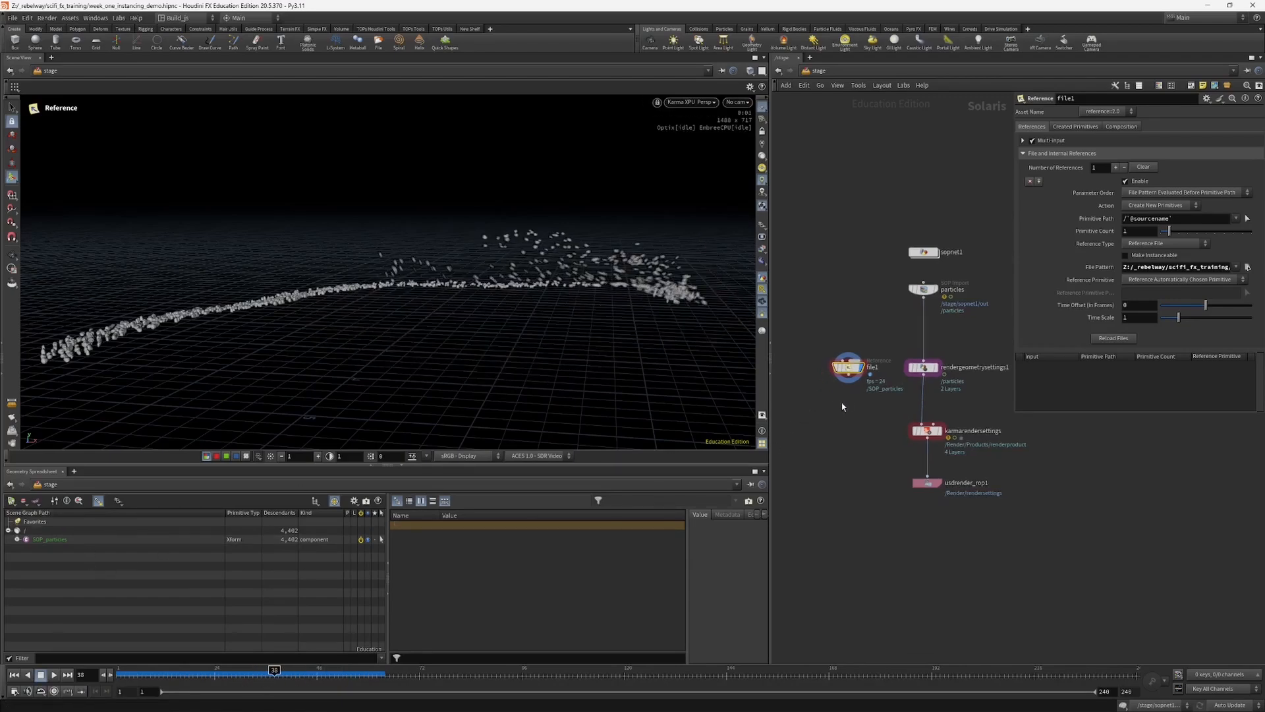
pyautogui.keyDown('alt'); pyautogui.moveTo(506, 291); pyautogui.dragTo(545, 273); pyautogui.keyUp('alt')
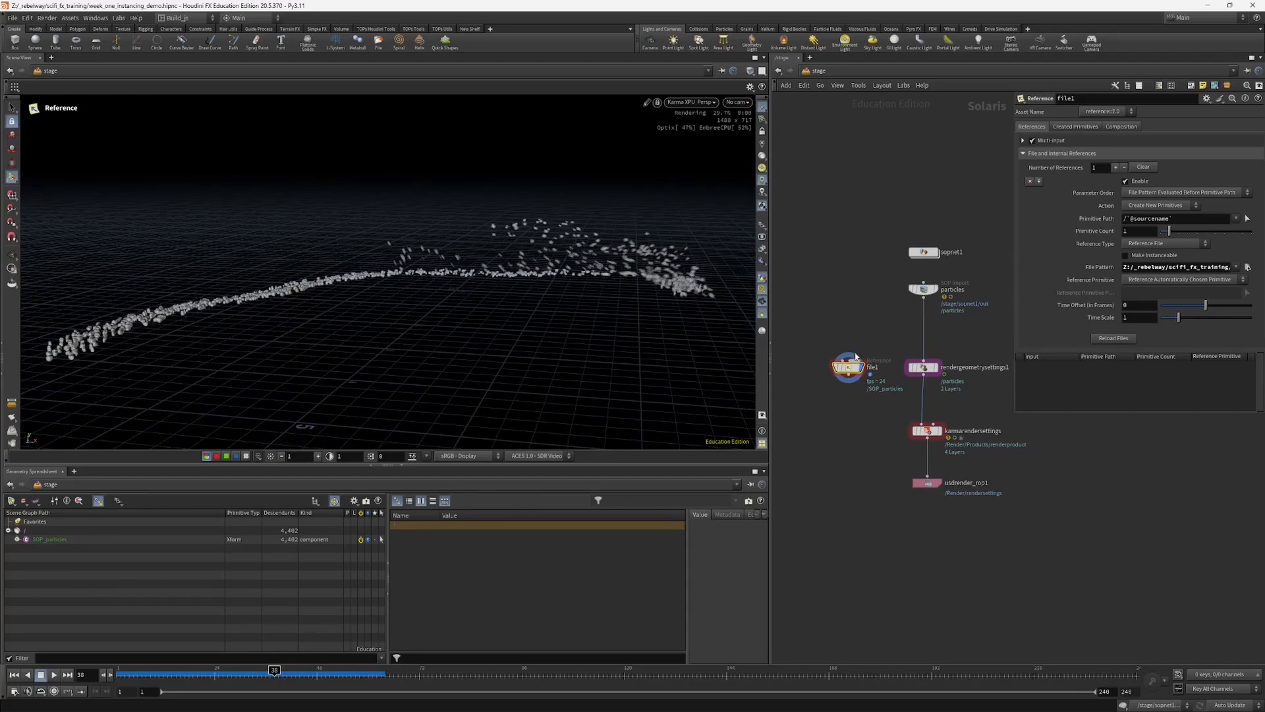
# Step: Expand SOP_particles in the scene graph and enlarge the tree to examine how the rocks are structured
pyautogui.click(17, 540)
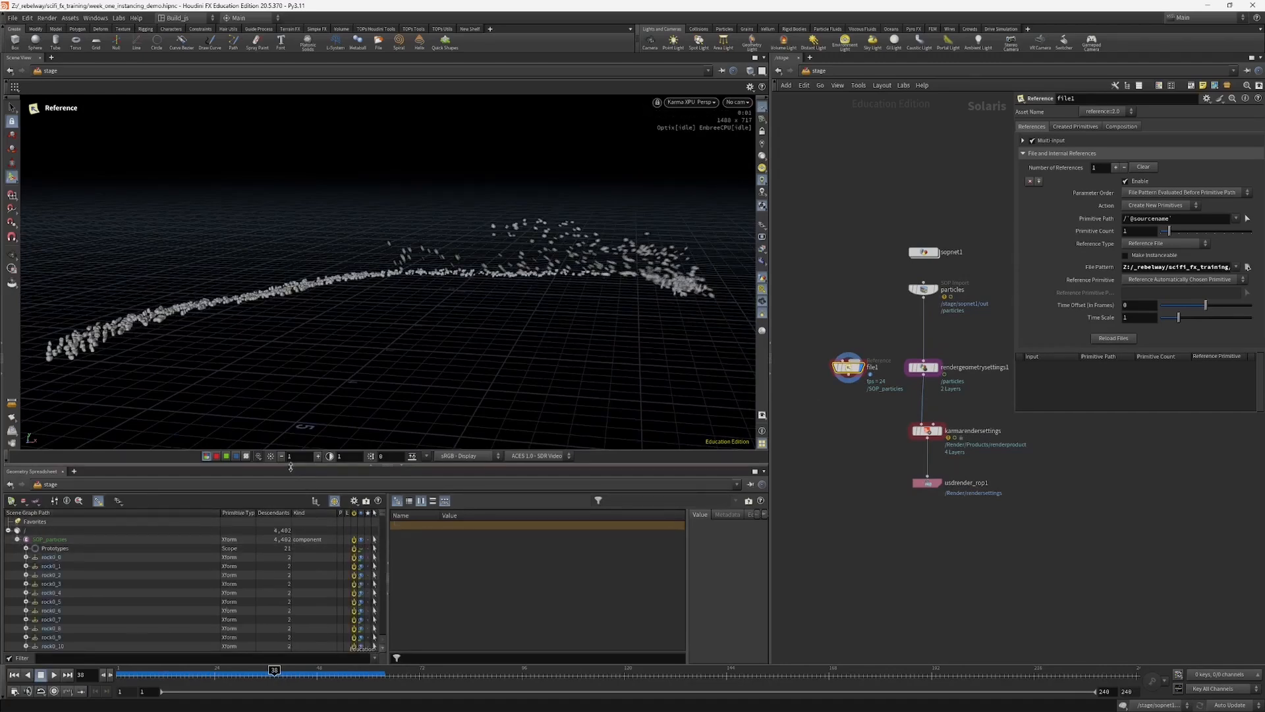
pyautogui.moveTo(285, 465); pyautogui.dragTo(282, 437)
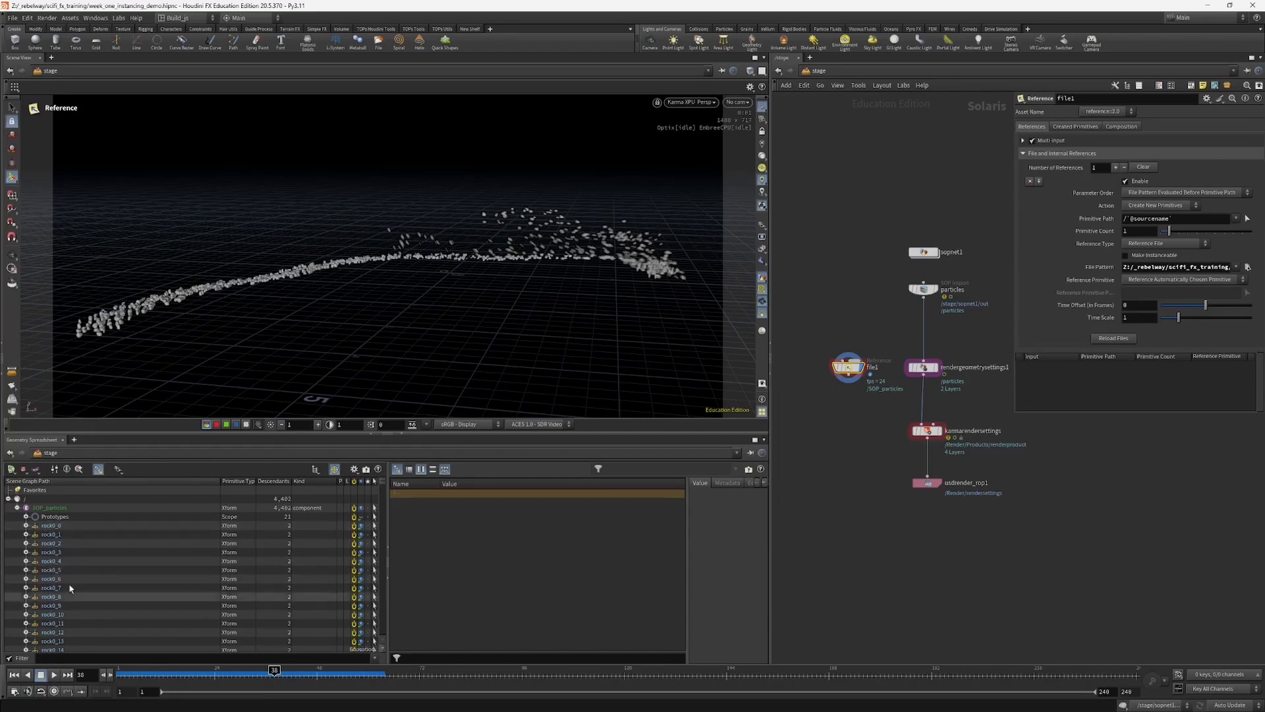
pyautogui.moveTo(802, 472); pyautogui.dragTo(802, 499, button='middle')
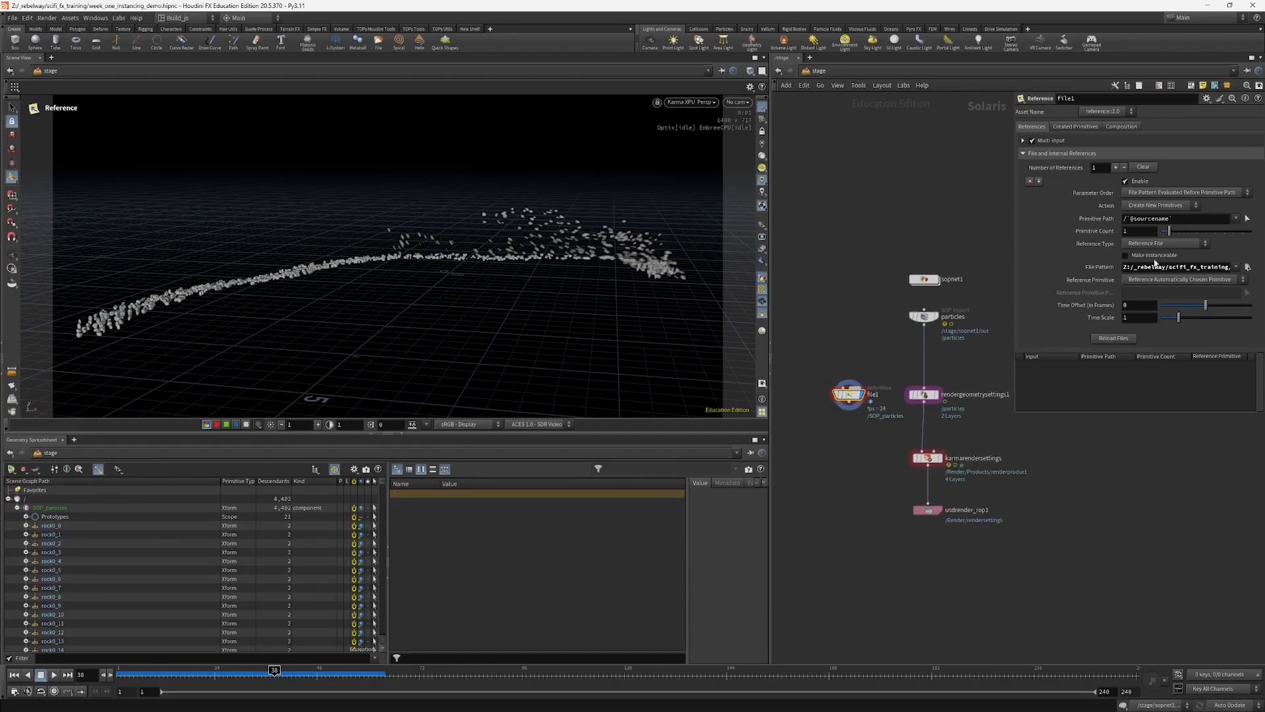
# Step: Try the Make Instanceable option on the file1 reference
pyautogui.click(1147, 257)
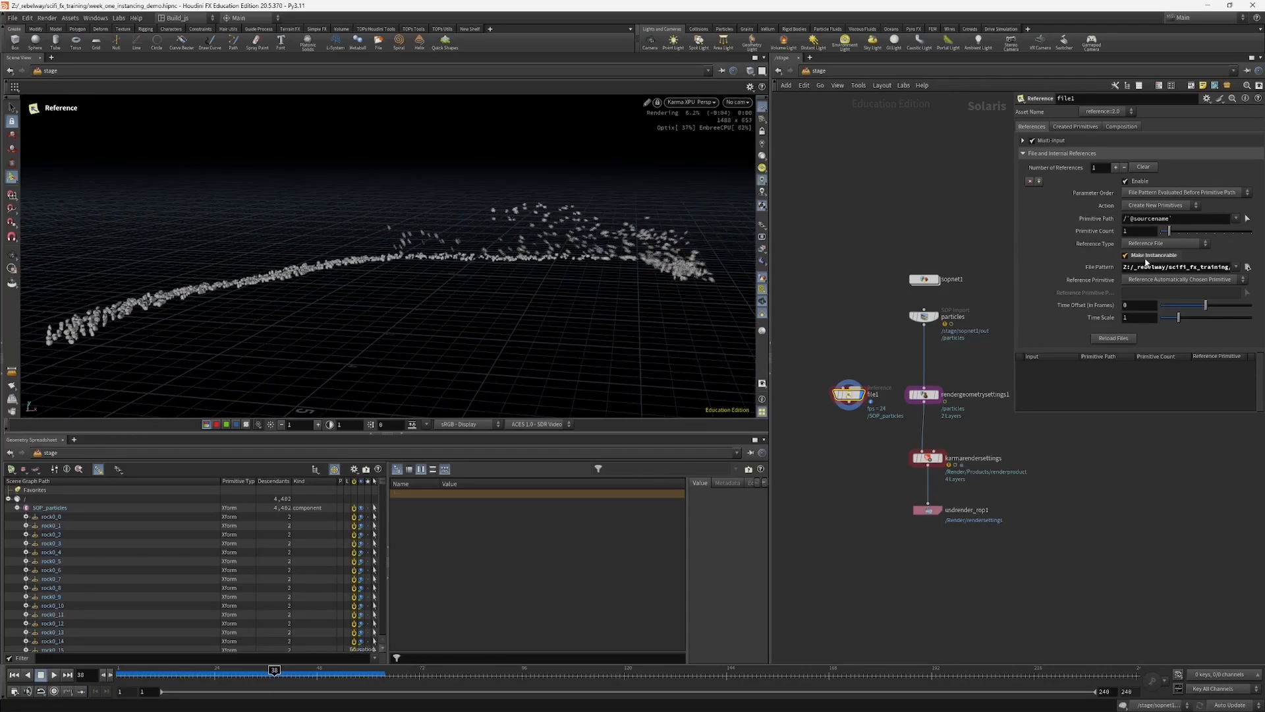
pyautogui.click(1138, 259)
pyautogui.click(1138, 259)
# Step: Display the particles SOP Import to compare its scene graph hierarchy, and return the display to the file1 reference
pyautogui.moveTo(875, 357); pyautogui.dragTo(843, 391, button='middle')
pyautogui.moveTo(887, 352); pyautogui.dragTo(891, 354)
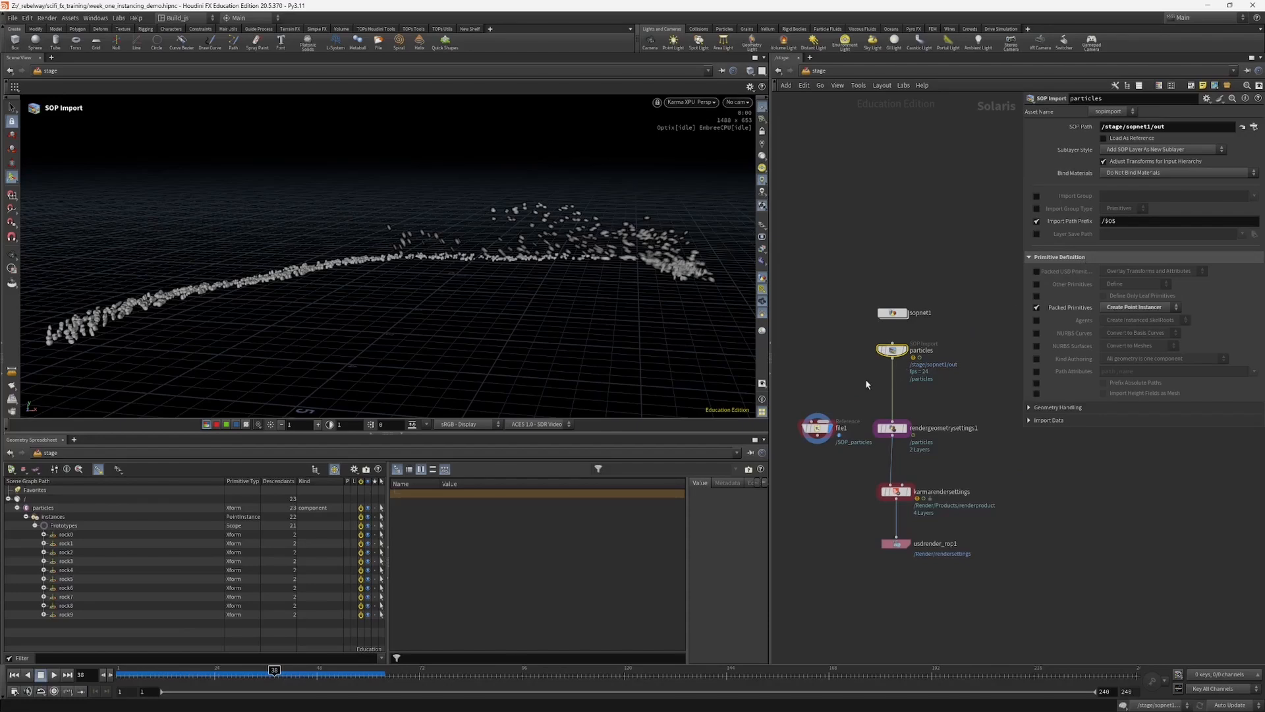
pyautogui.moveTo(866, 382); pyautogui.dragTo(882, 393, button='middle')
pyautogui.click(835, 435)
# Step: Switch the viewport renderer back to Houdini VK and save the scene file
pyautogui.click(681, 103)
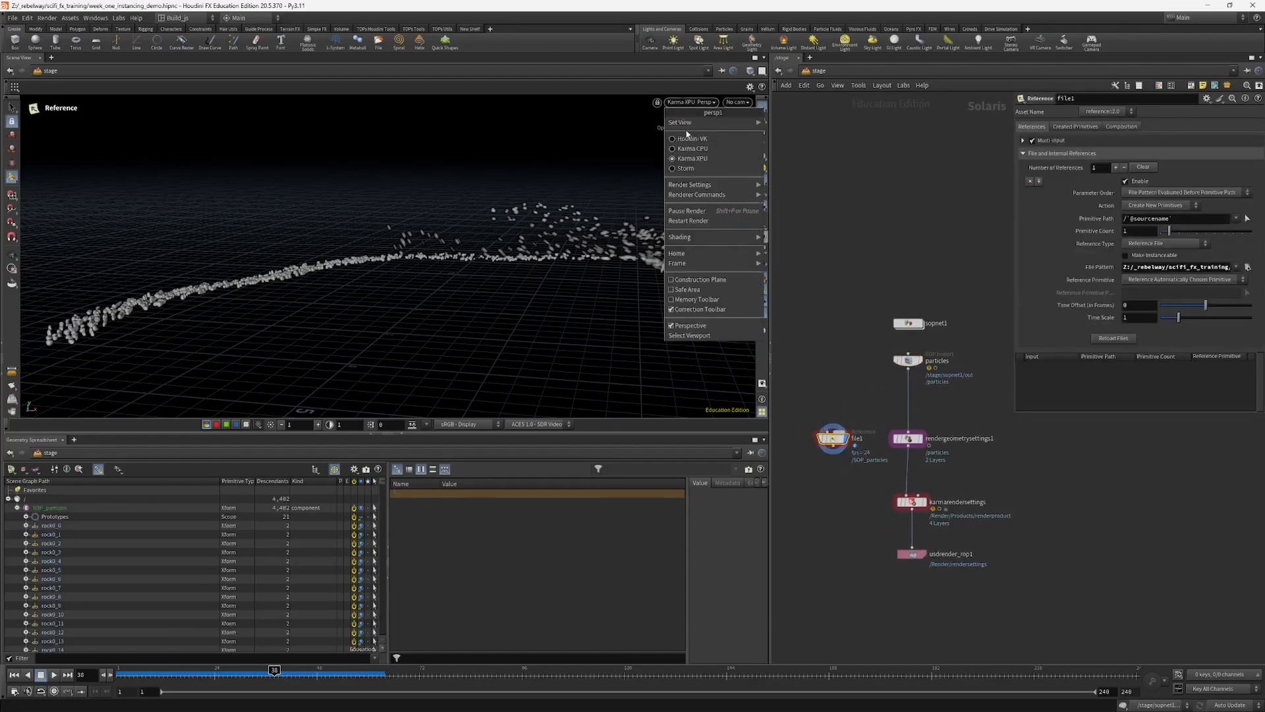
pyautogui.click(689, 141)
pyautogui.moveTo(806, 211); pyautogui.dragTo(805, 206, button='middle')
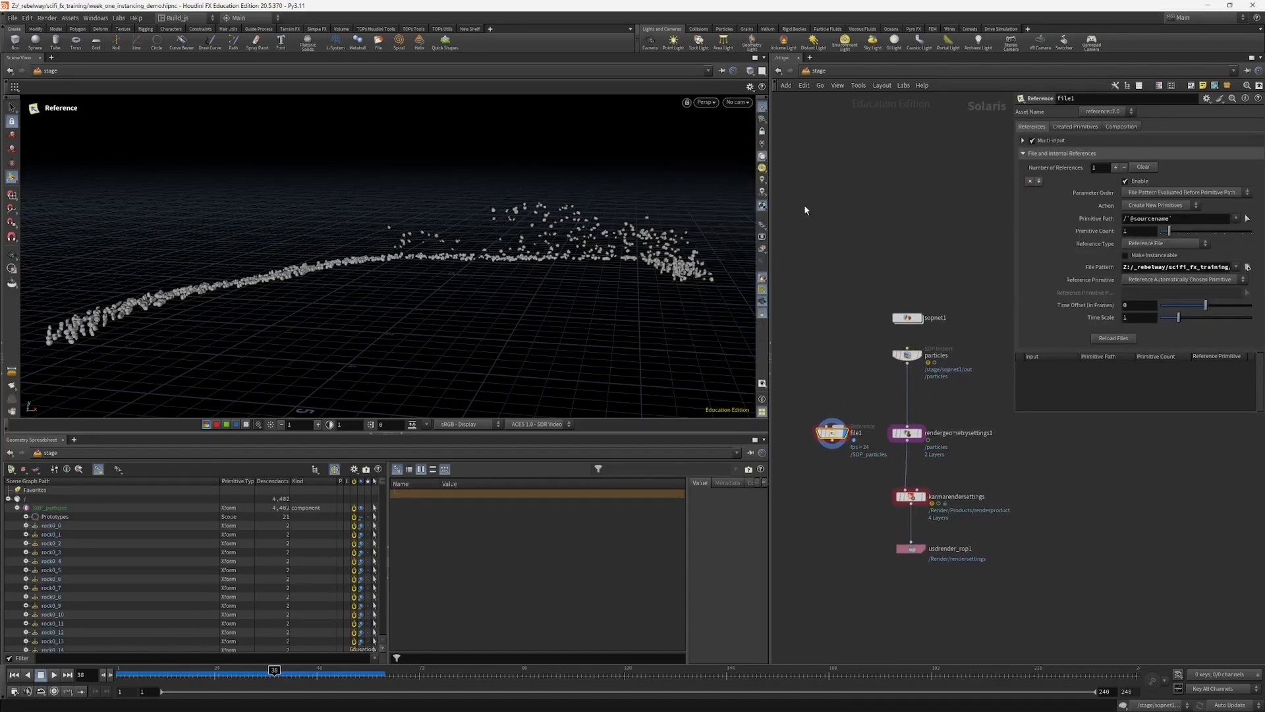
pyautogui.hotkey('ctrl', 's')
pyautogui.moveTo(856, 359); pyautogui.dragTo(848, 370, button='middle')
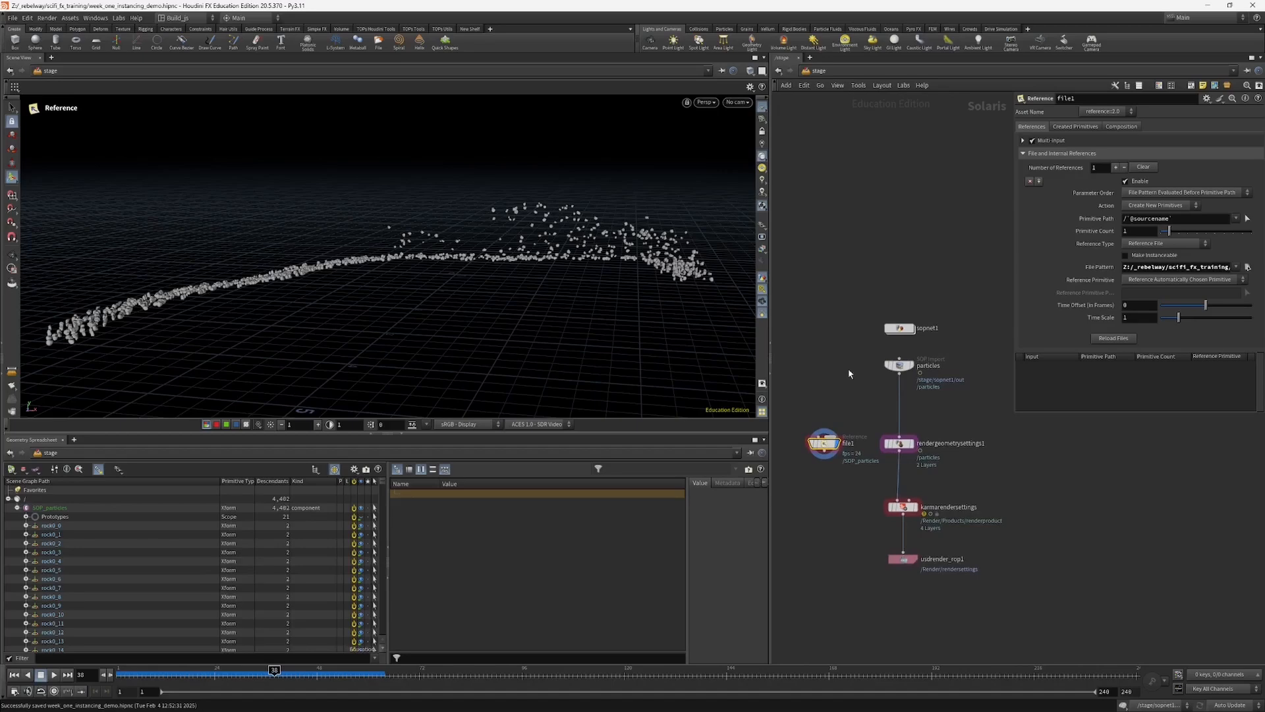
# Step: Set the SOP_particles USD export inside sopnet1 to override Packed Primitives with Create Point Instancer
pyautogui.doubleClick(898, 330)
pyautogui.click(902, 503)
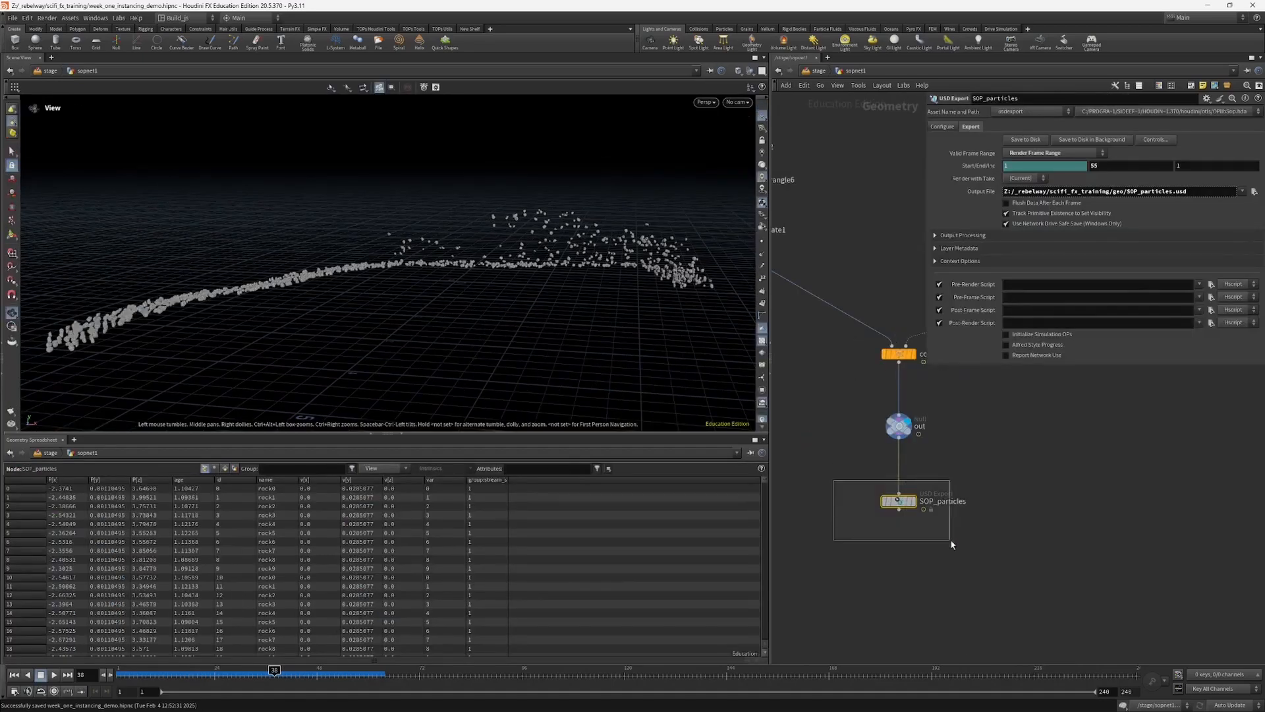
pyautogui.moveTo(907, 508); pyautogui.dragTo(907, 501)
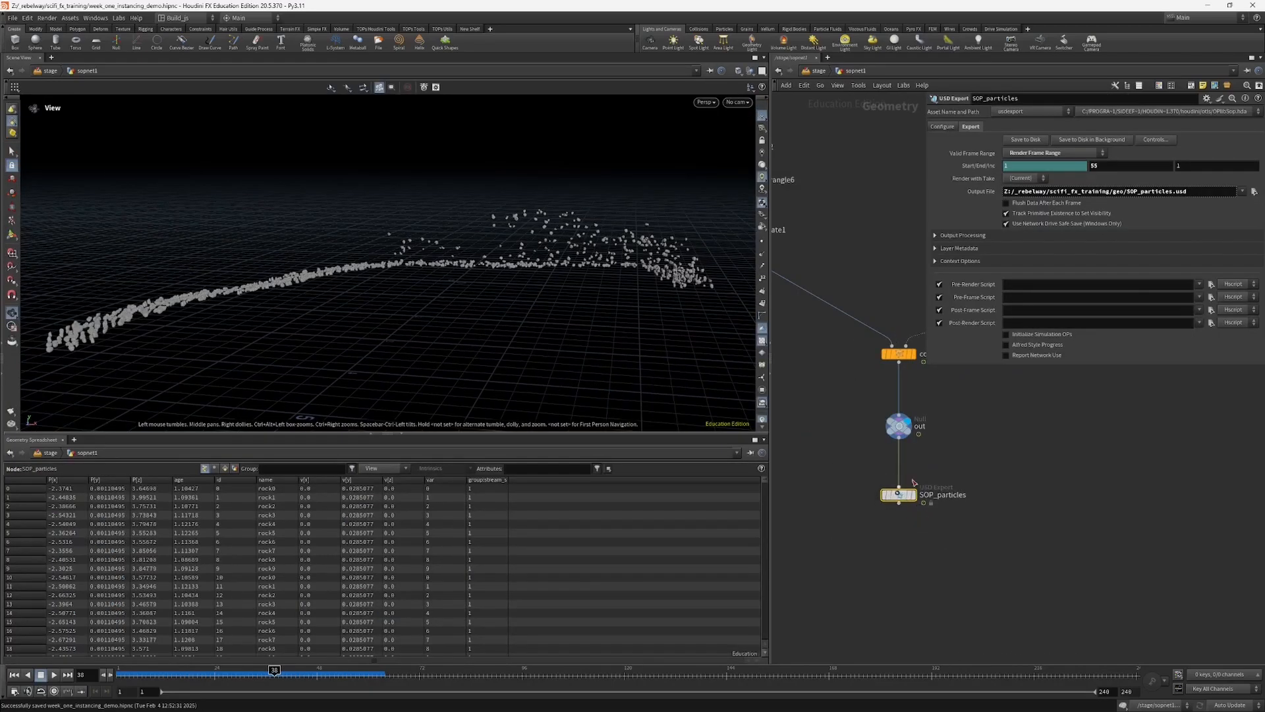
pyautogui.click(942, 127)
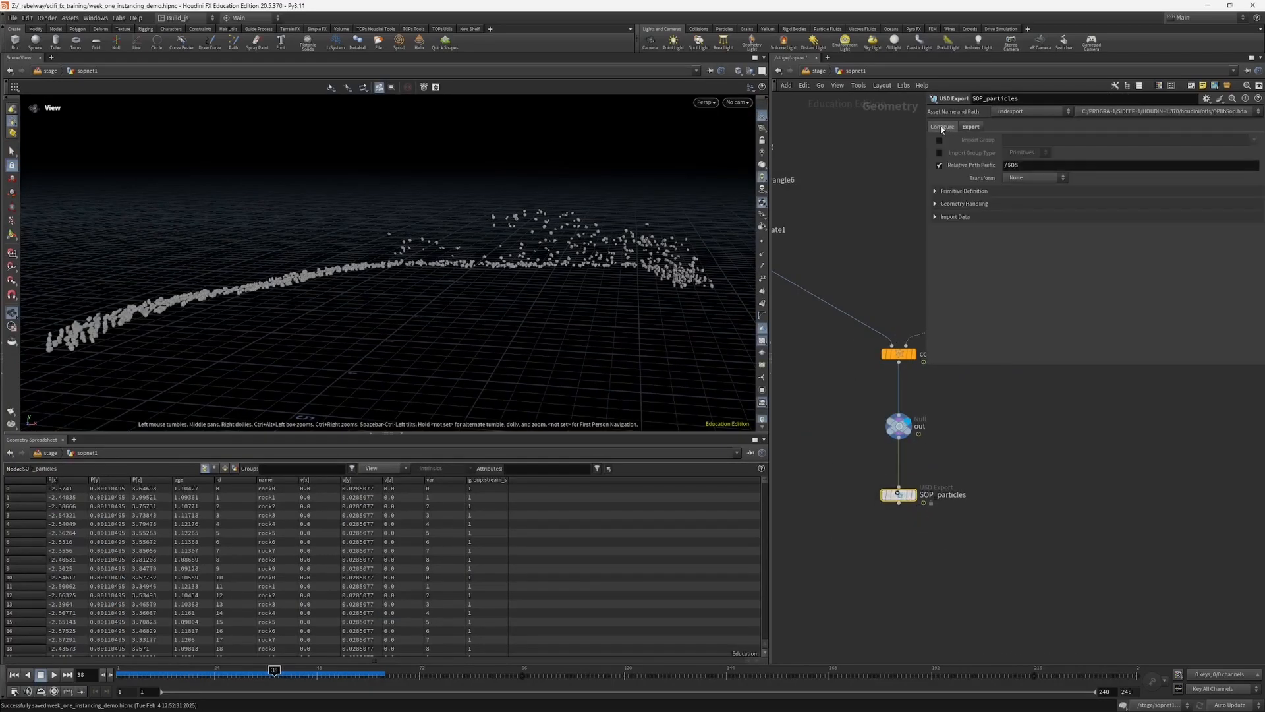
pyautogui.click(938, 192)
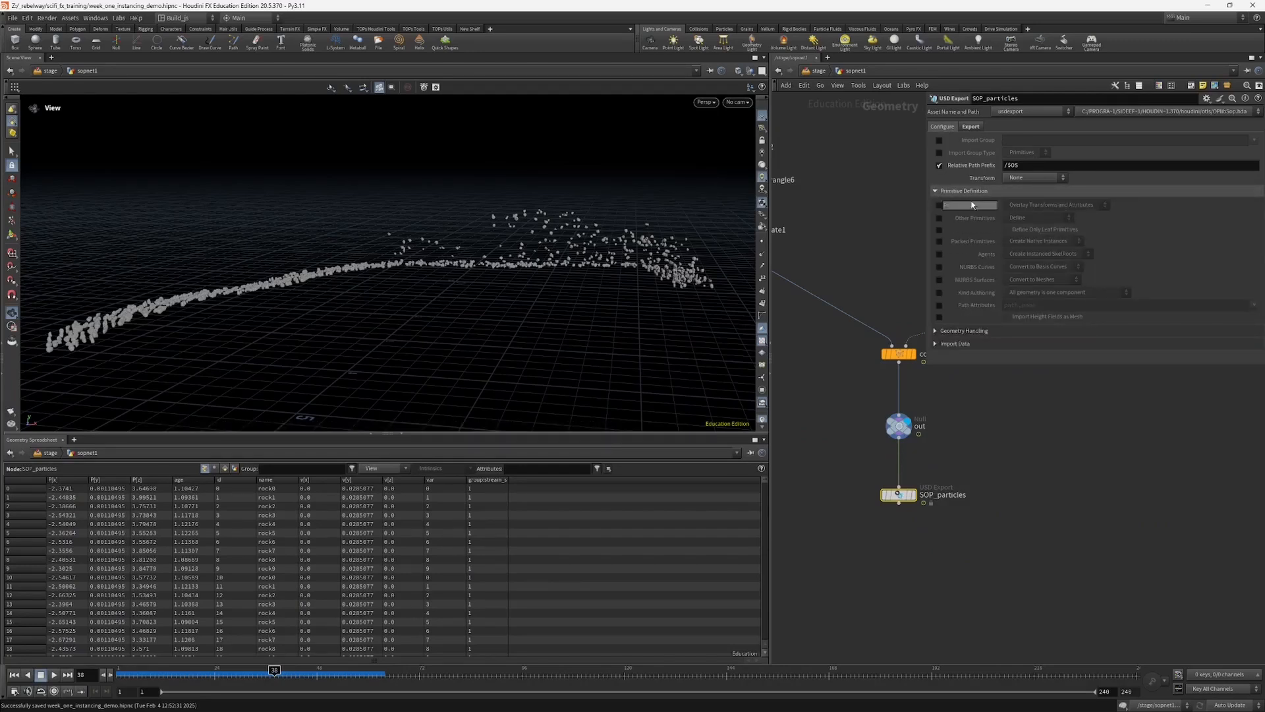
pyautogui.click(940, 241)
pyautogui.click(1026, 241)
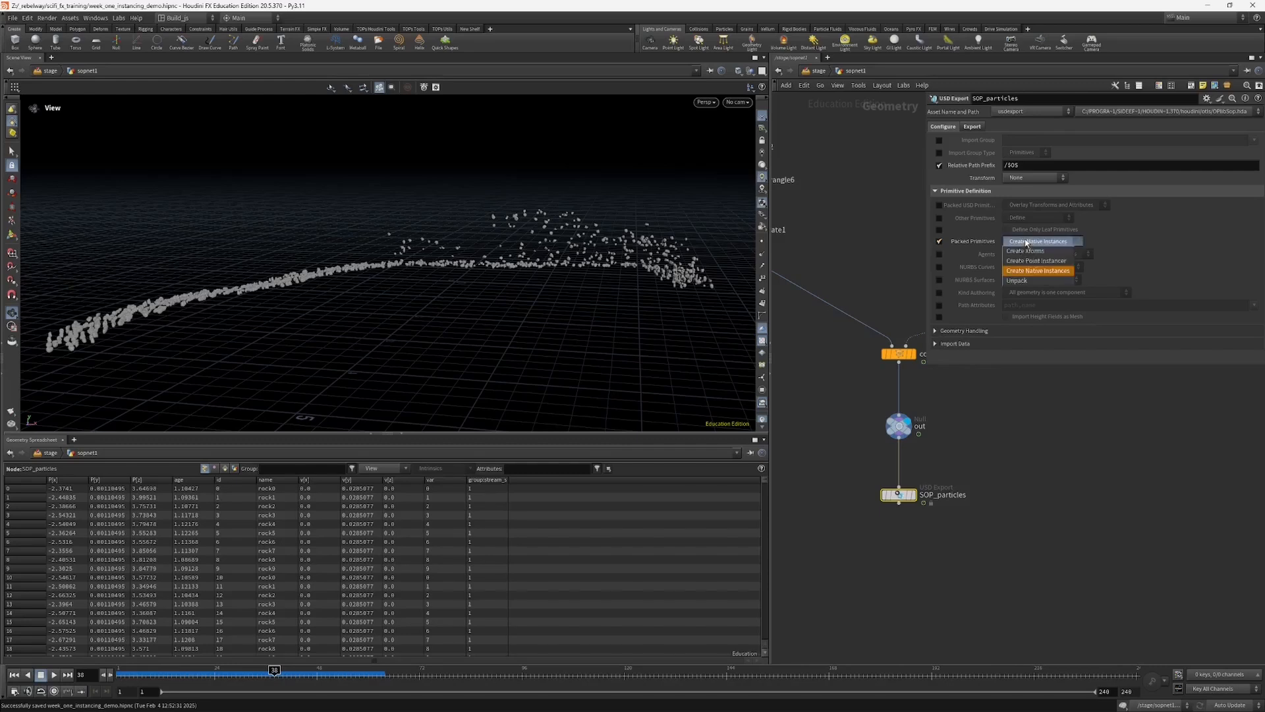
pyautogui.click(1036, 261)
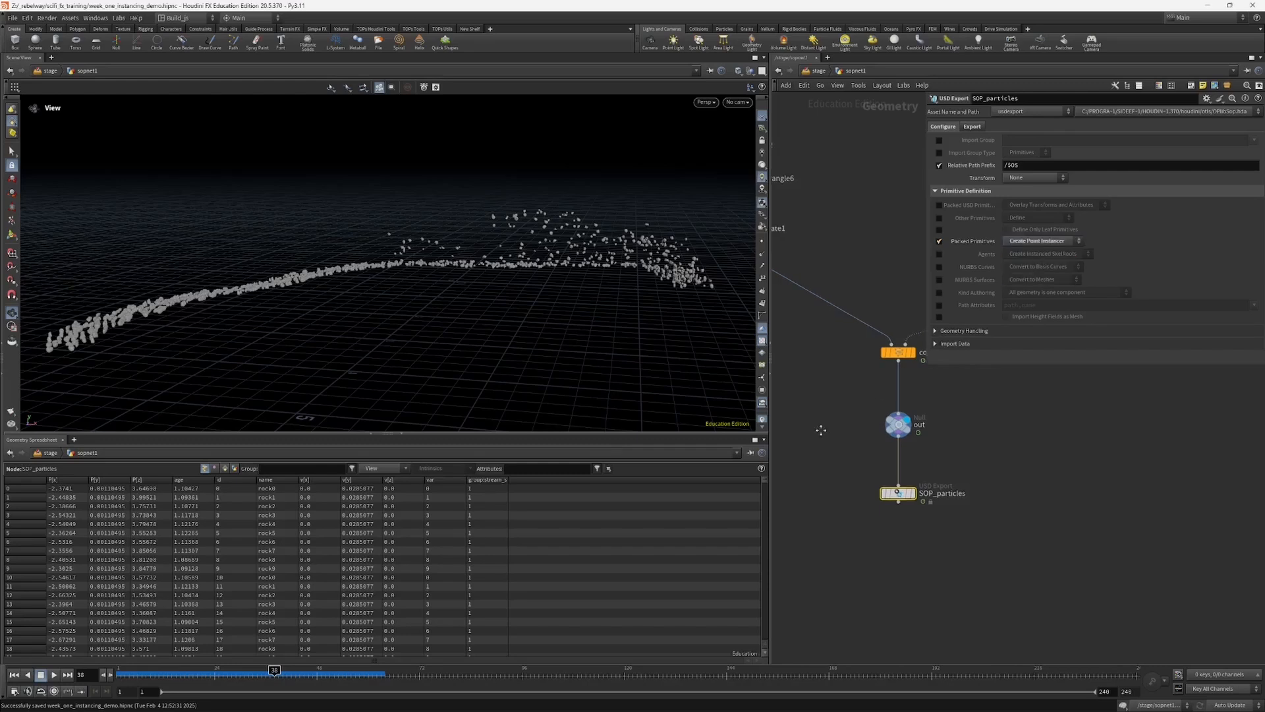
# Step: Write the SOP_particles USD to disk again and return to the file1 reference on the stage
pyautogui.moveTo(941, 530); pyautogui.dragTo(928, 510, button='middle')
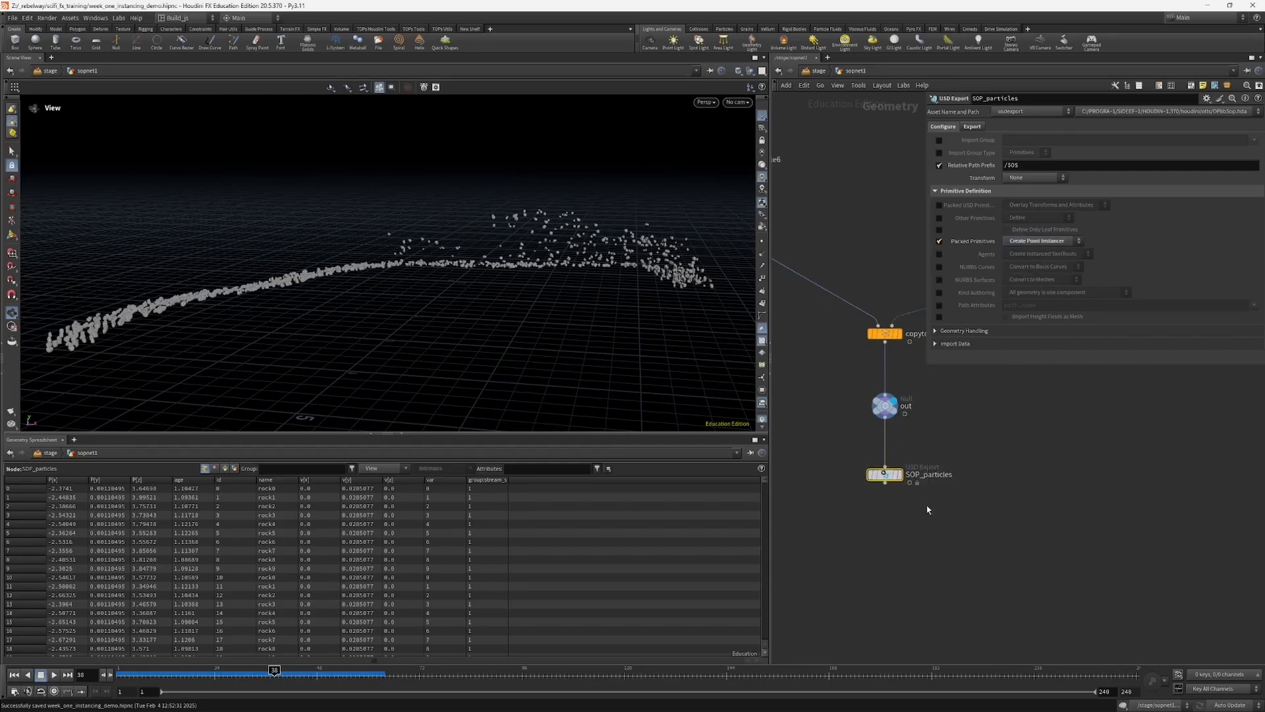
pyautogui.click(984, 128)
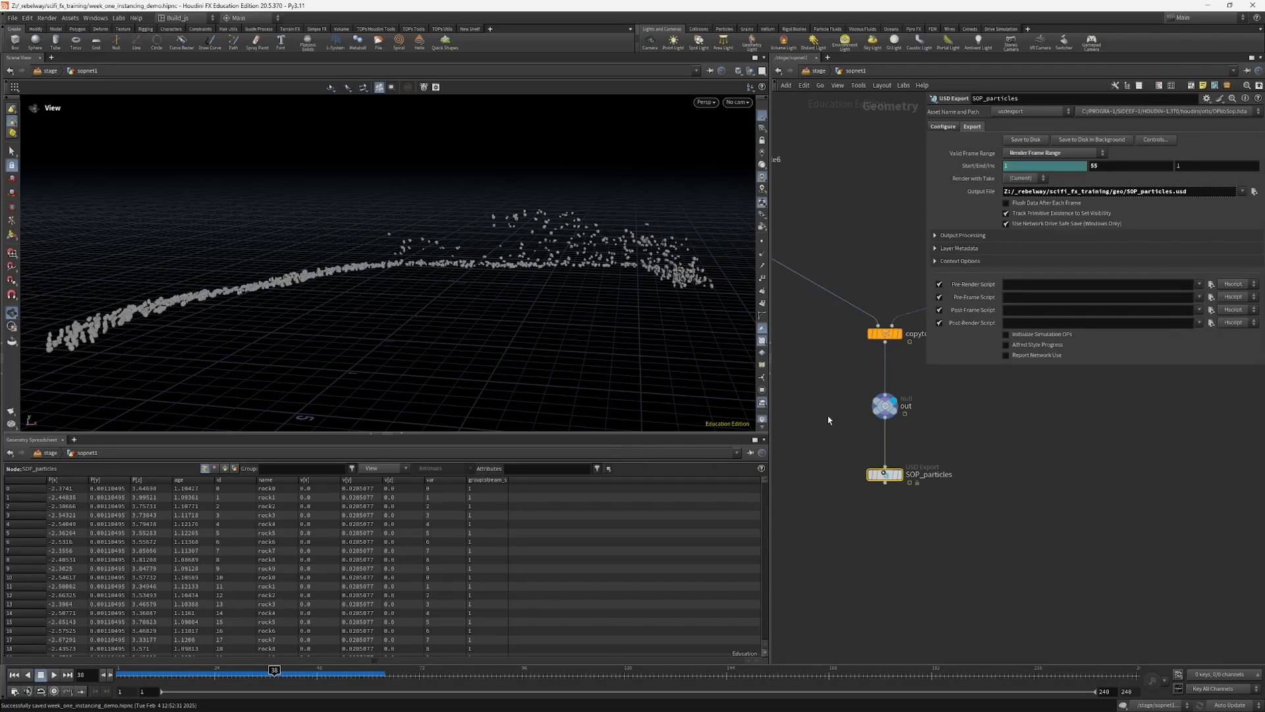
pyautogui.moveTo(836, 415); pyautogui.dragTo(835, 431, button='middle')
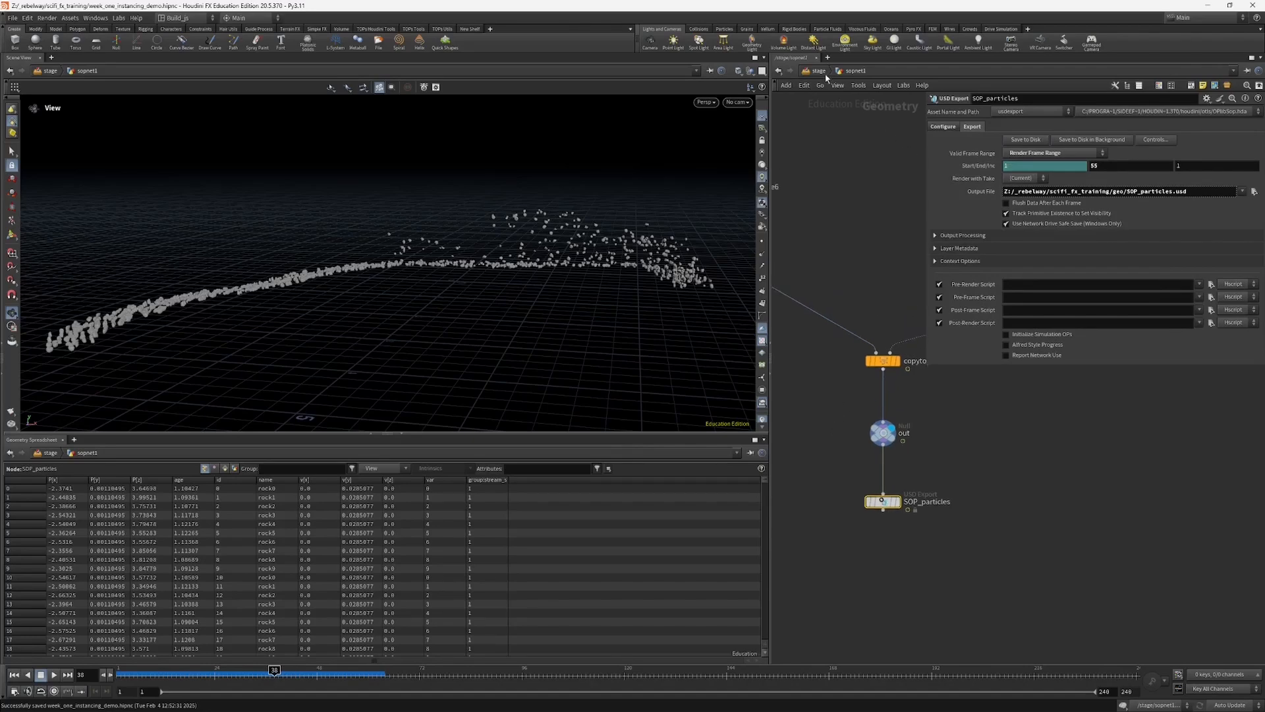
pyautogui.press('u')
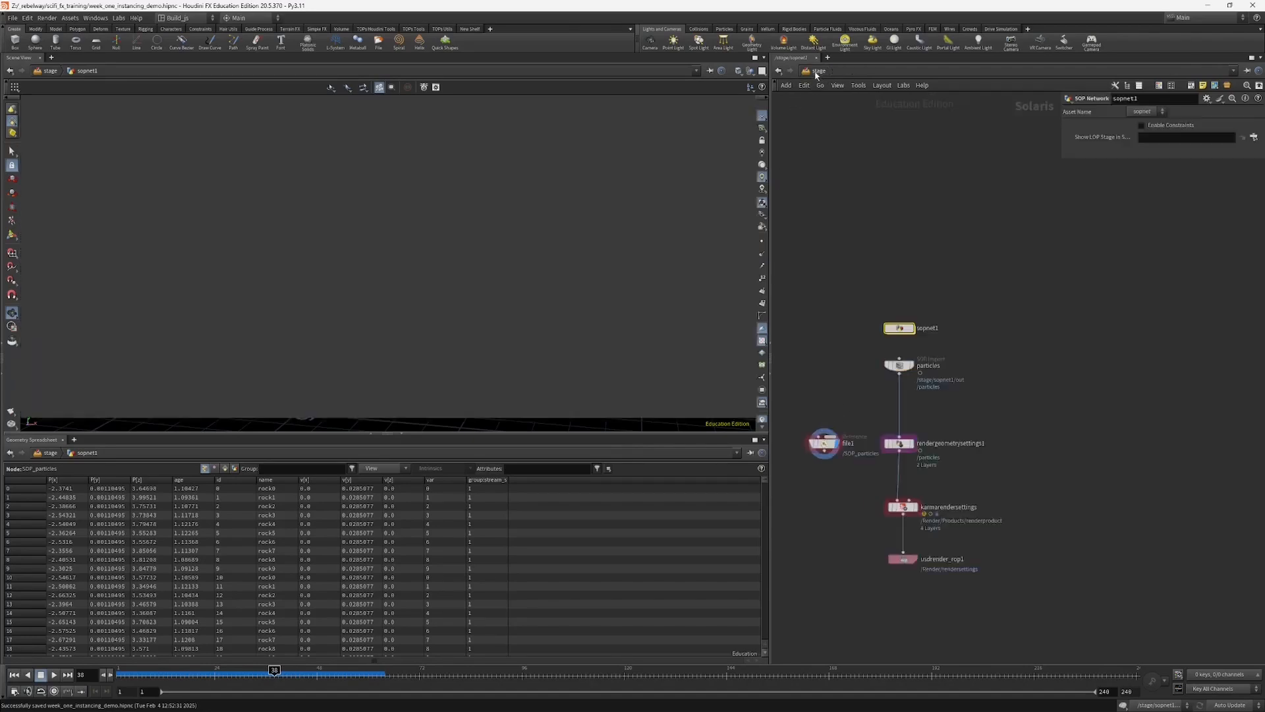
pyautogui.moveTo(825, 355); pyautogui.dragTo(845, 322, button='middle')
pyautogui.click(844, 412)
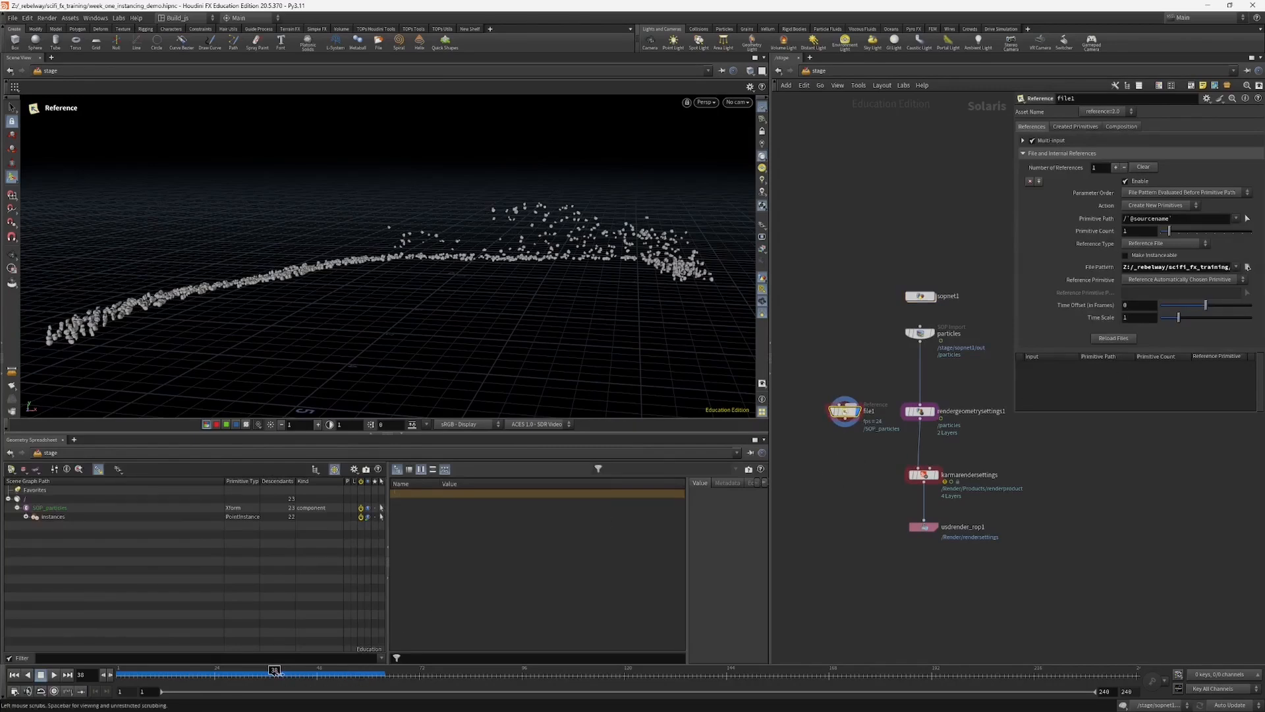
# Step: Step back to frame 37 and examine the reloaded SOP_particles instances and prototypes in the scene graph
pyautogui.press('Left')
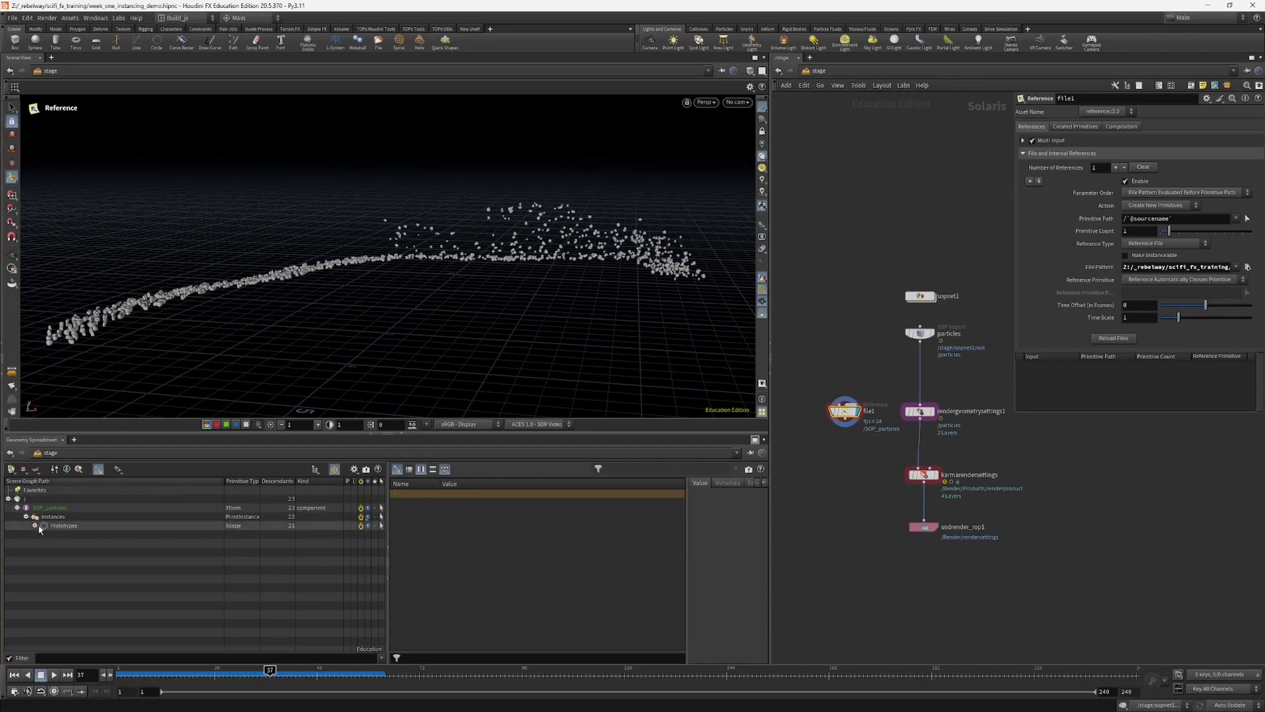
pyautogui.click(34, 526)
pyautogui.click(35, 525)
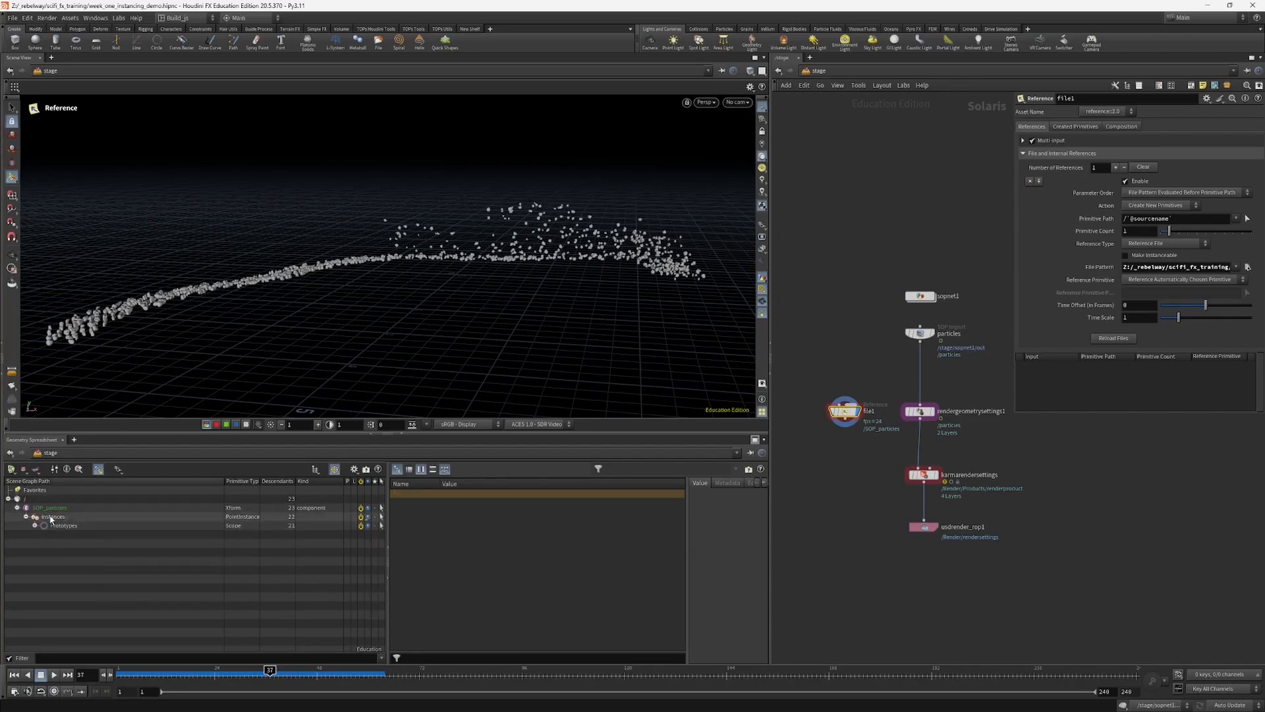
pyautogui.click(55, 518)
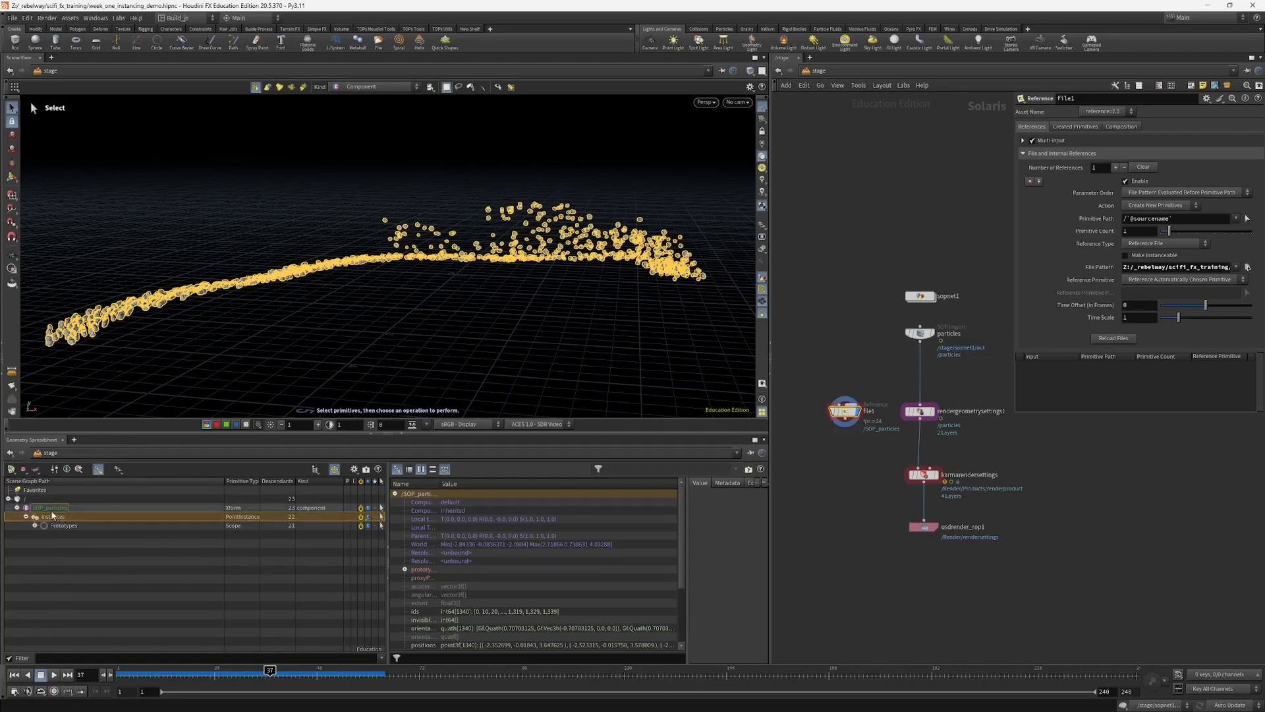
pyautogui.click(532, 335)
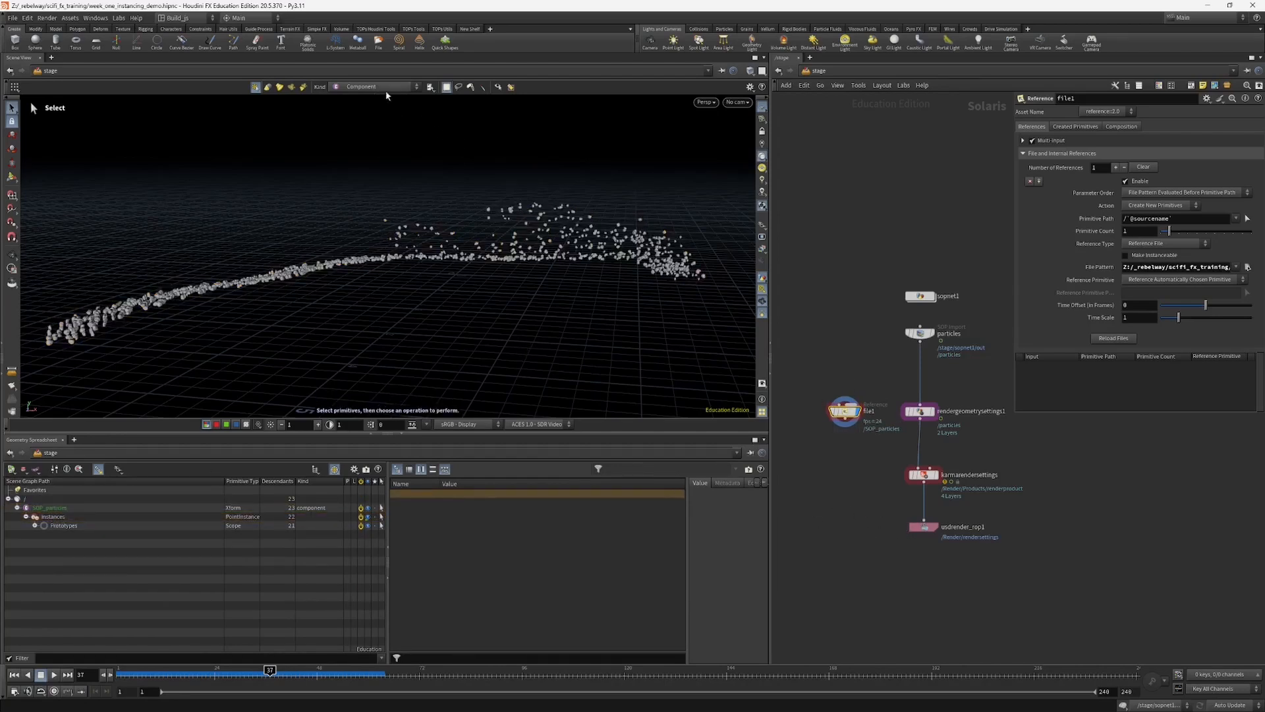
# Step: Switch the viewport renderer to Karma XPU and compare the particles' motion blur on frames between 35 and 42
pyautogui.click(717, 103)
pyautogui.click(741, 165)
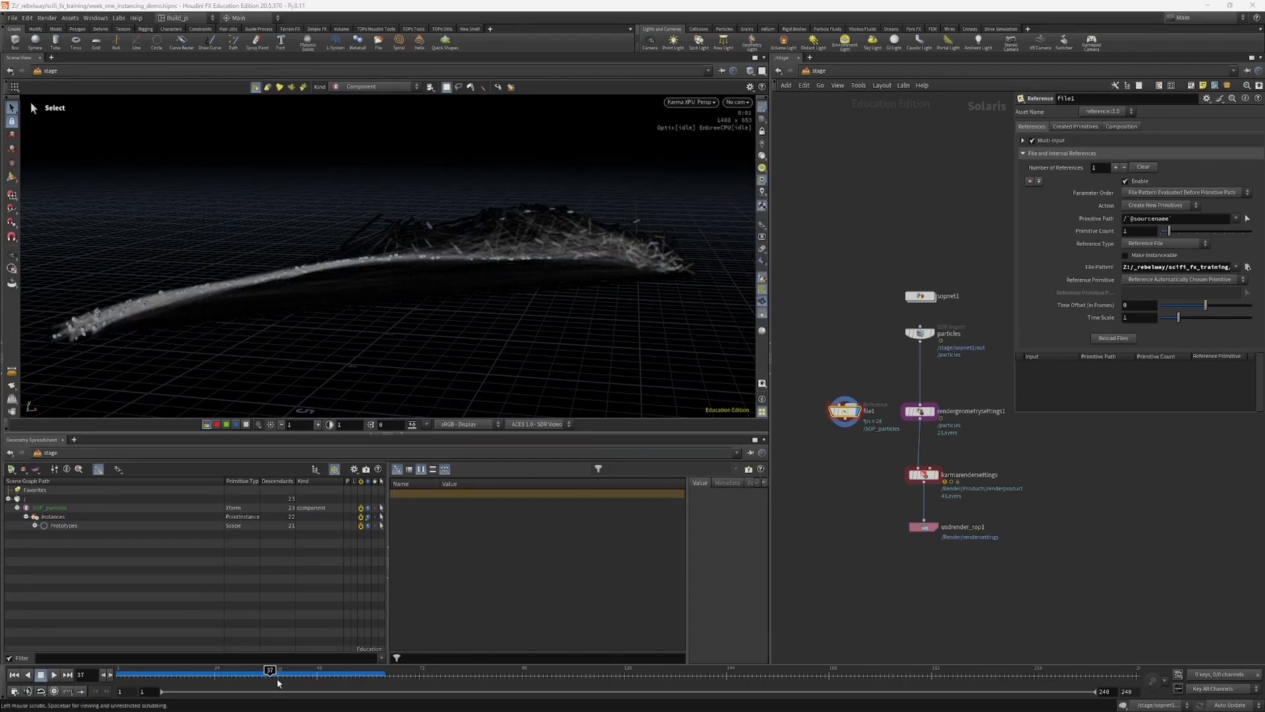
pyautogui.moveTo(285, 674); pyautogui.dragTo(266, 670)
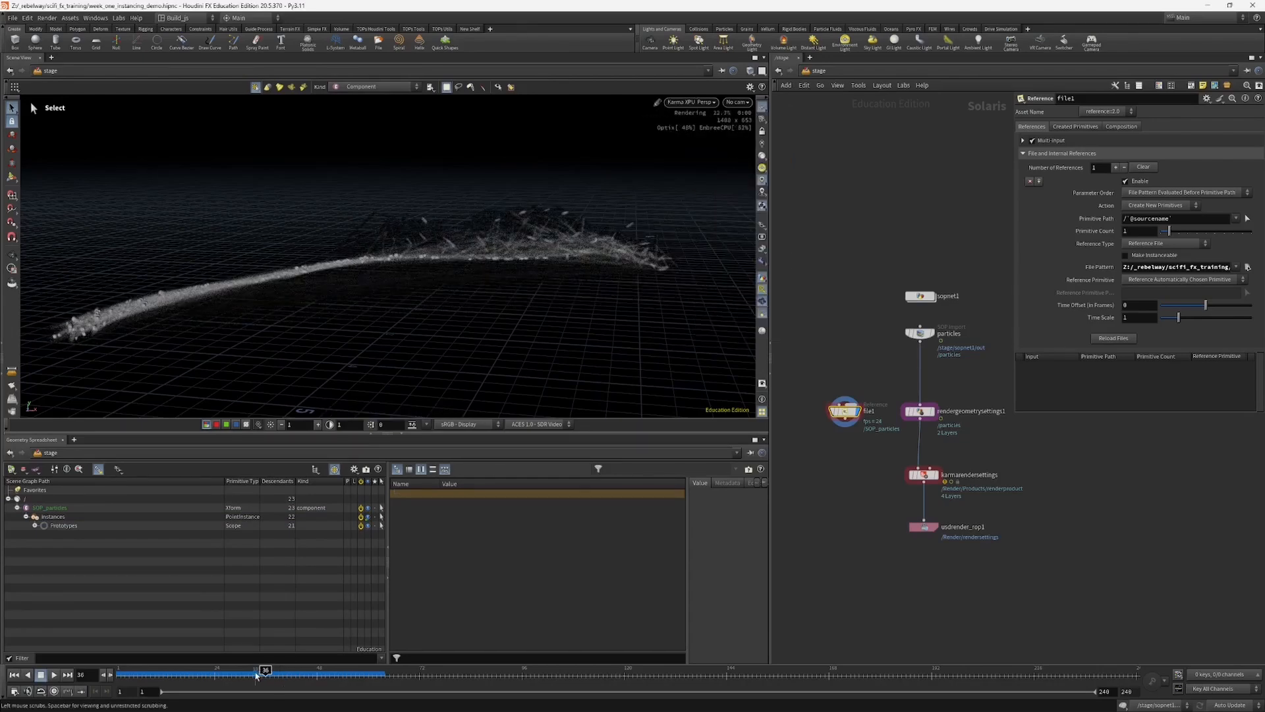
pyautogui.click(278, 671)
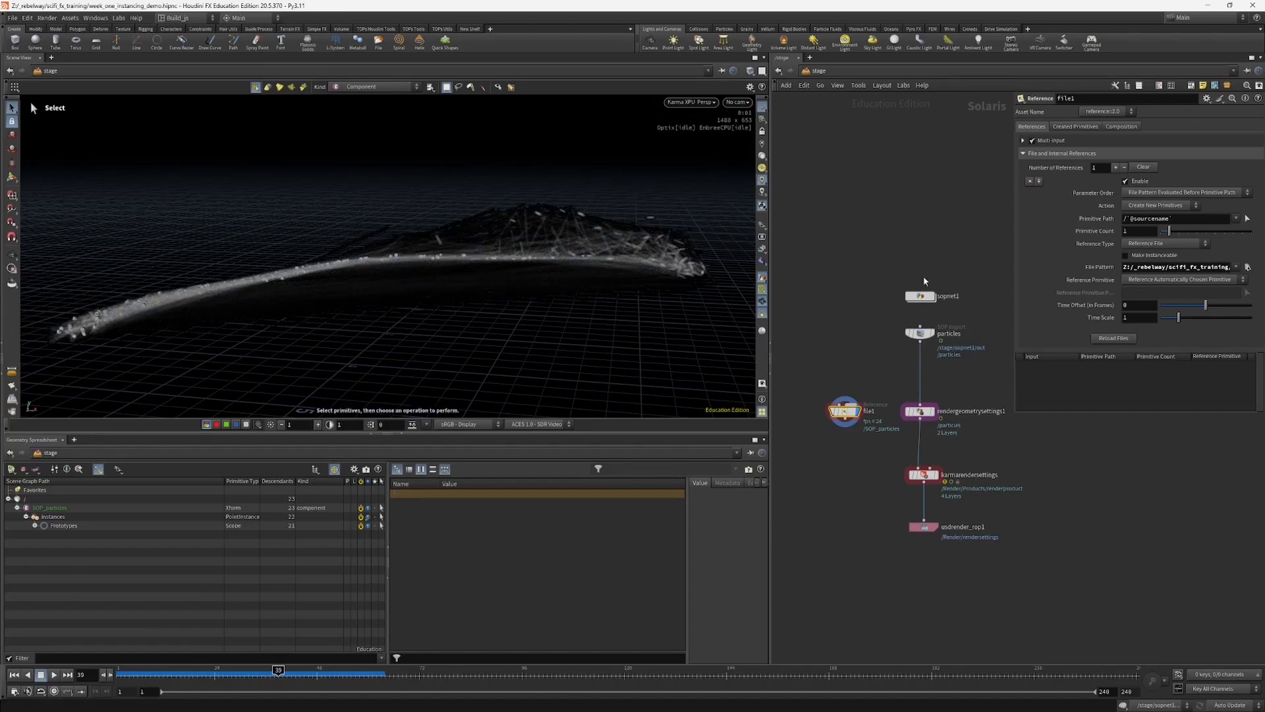
pyautogui.click(291, 672)
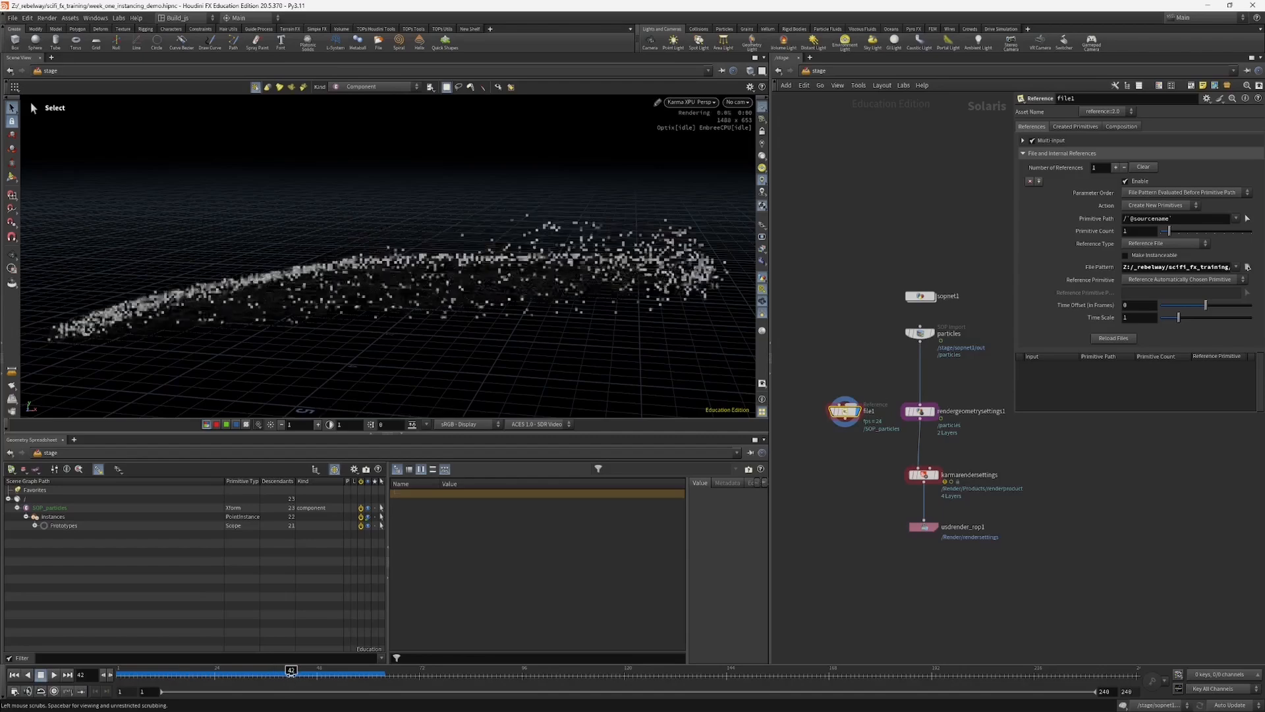
pyautogui.click(278, 670)
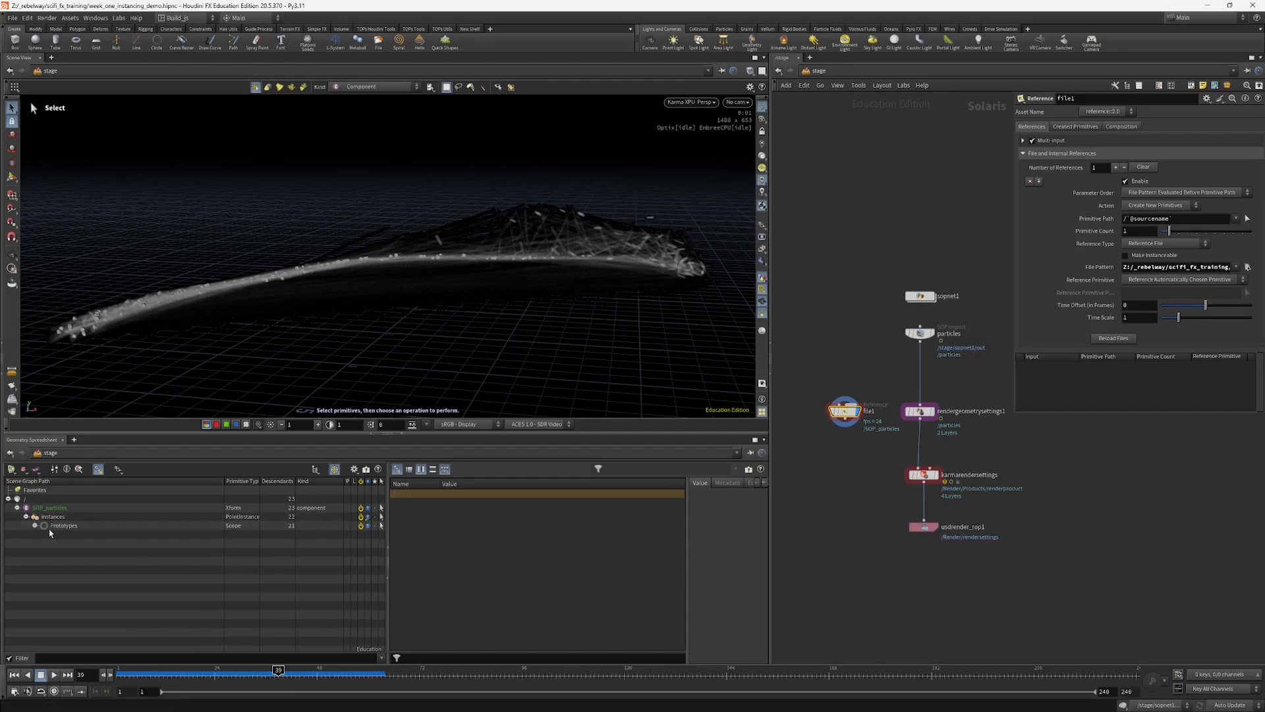
pyautogui.moveTo(279, 670); pyautogui.dragTo(275, 670)
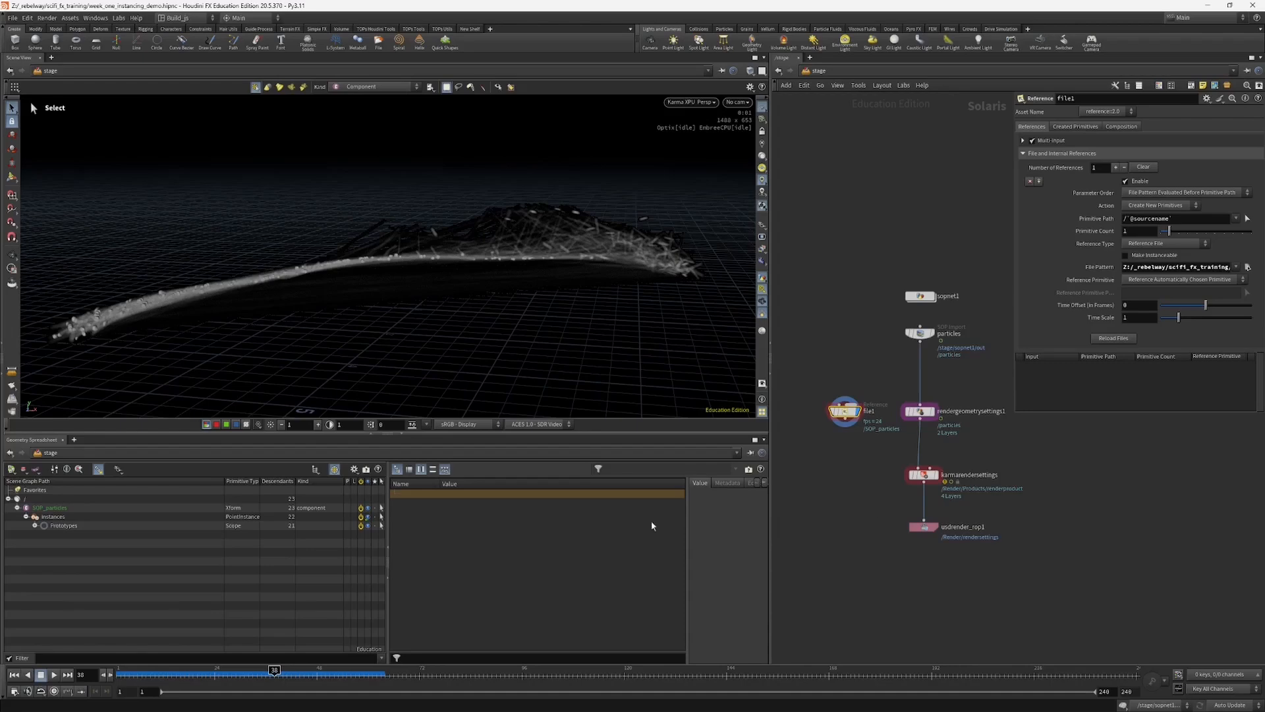
pyautogui.click(263, 672)
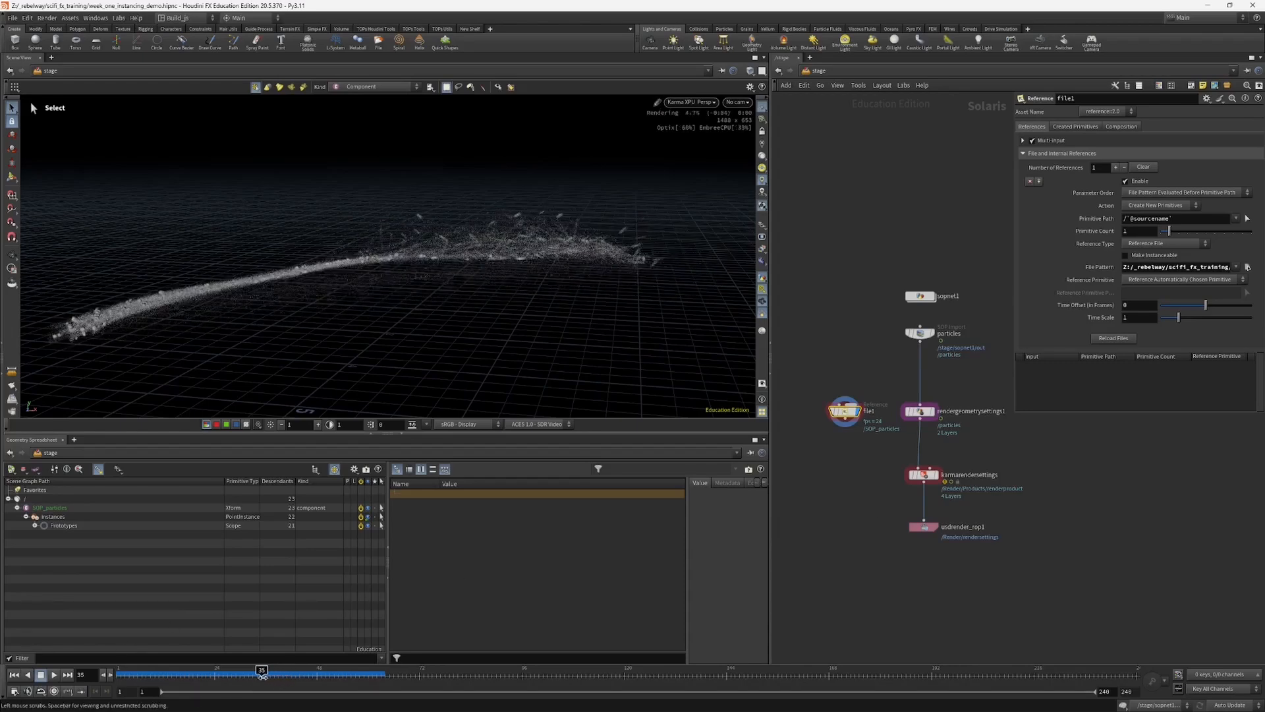
pyautogui.moveTo(263, 673); pyautogui.dragTo(265, 672)
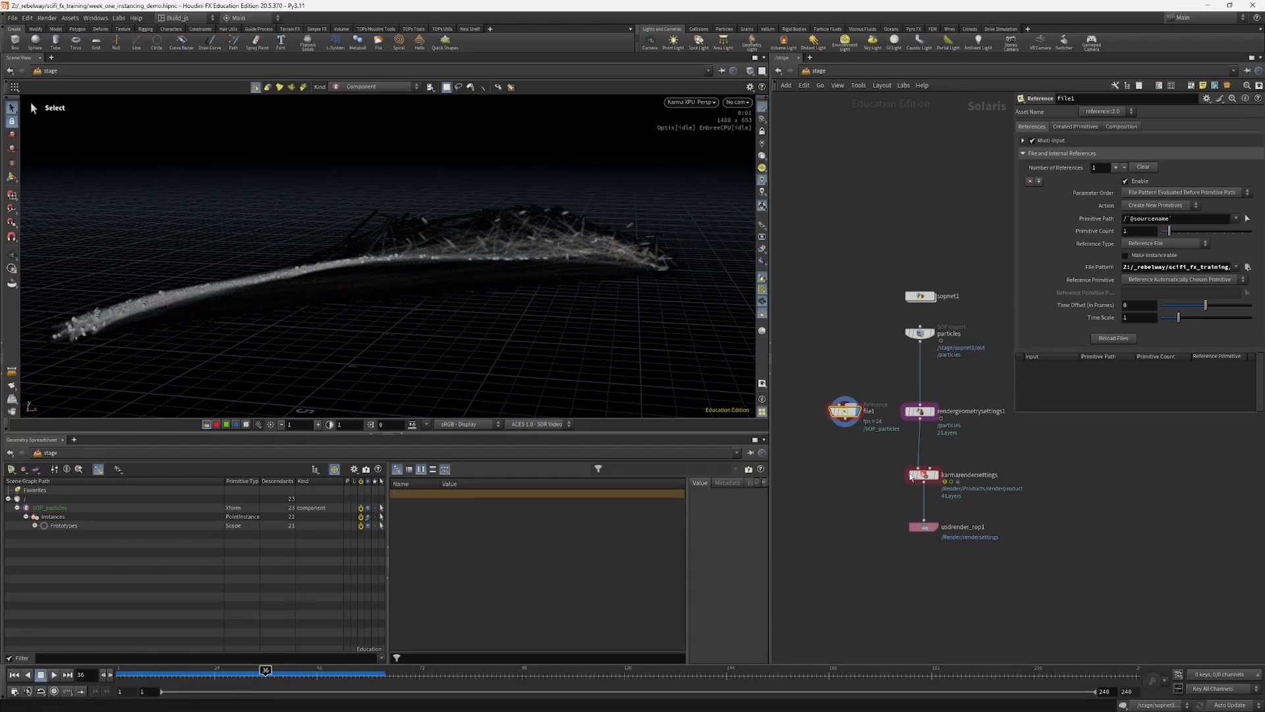
# Step: Feed the file1 reference into rendergeometrysettings1 and set that node's Primitives to /SOP_particles
pyautogui.moveTo(861, 483); pyautogui.dragTo(854, 506, button='middle')
pyautogui.moveTo(839, 442); pyautogui.dragTo(912, 426)
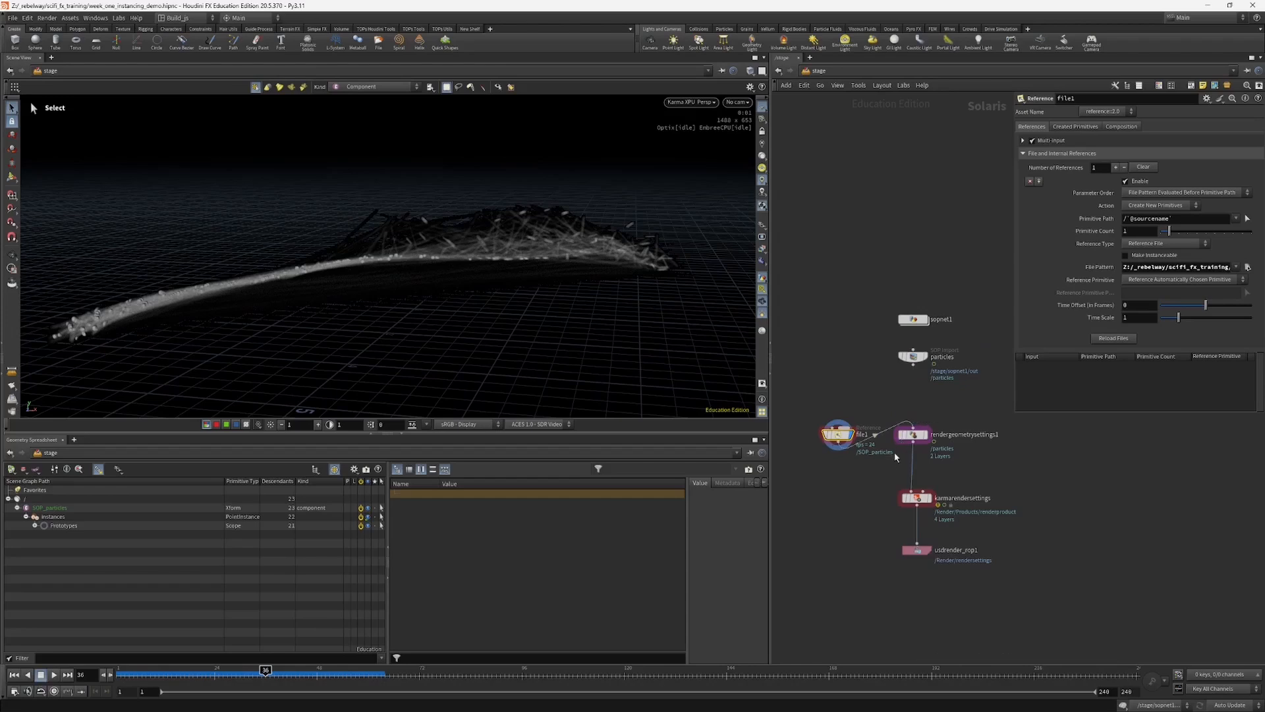
pyautogui.click(913, 434)
pyautogui.moveTo(899, 435); pyautogui.dragTo(859, 465, button='middle')
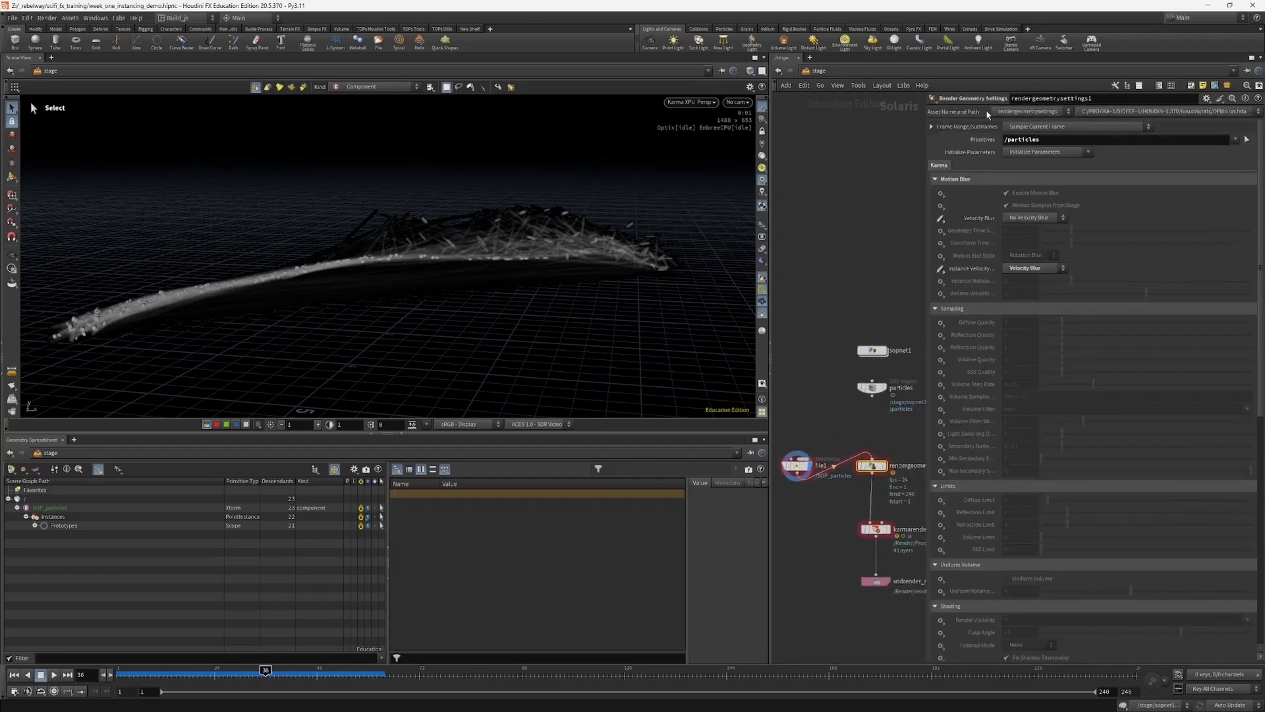
pyautogui.click(1246, 139)
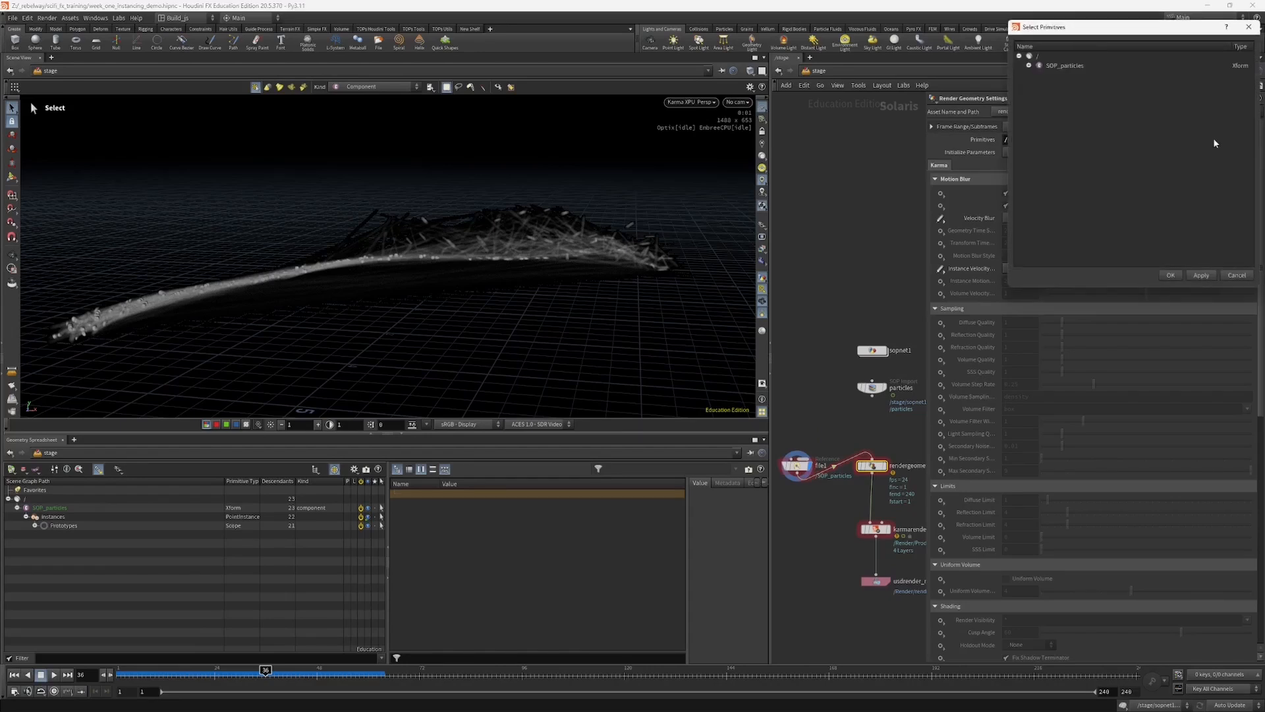
pyautogui.click(1029, 66)
pyautogui.click(1064, 65)
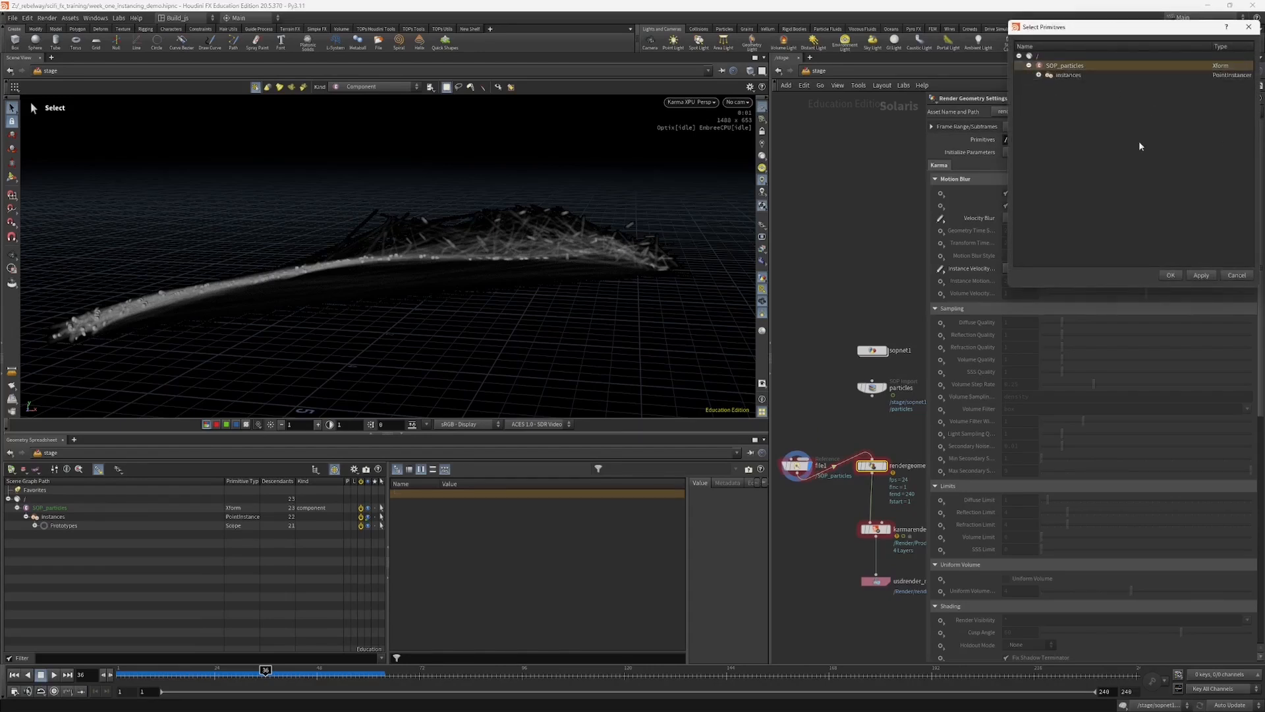
pyautogui.click(1171, 274)
# Step: Display rendergeometrysettings1 on the stage and check the particles' velocity blur on the frames just after 36
pyautogui.moveTo(849, 502); pyautogui.dragTo(864, 455, button='middle')
pyautogui.click(861, 437)
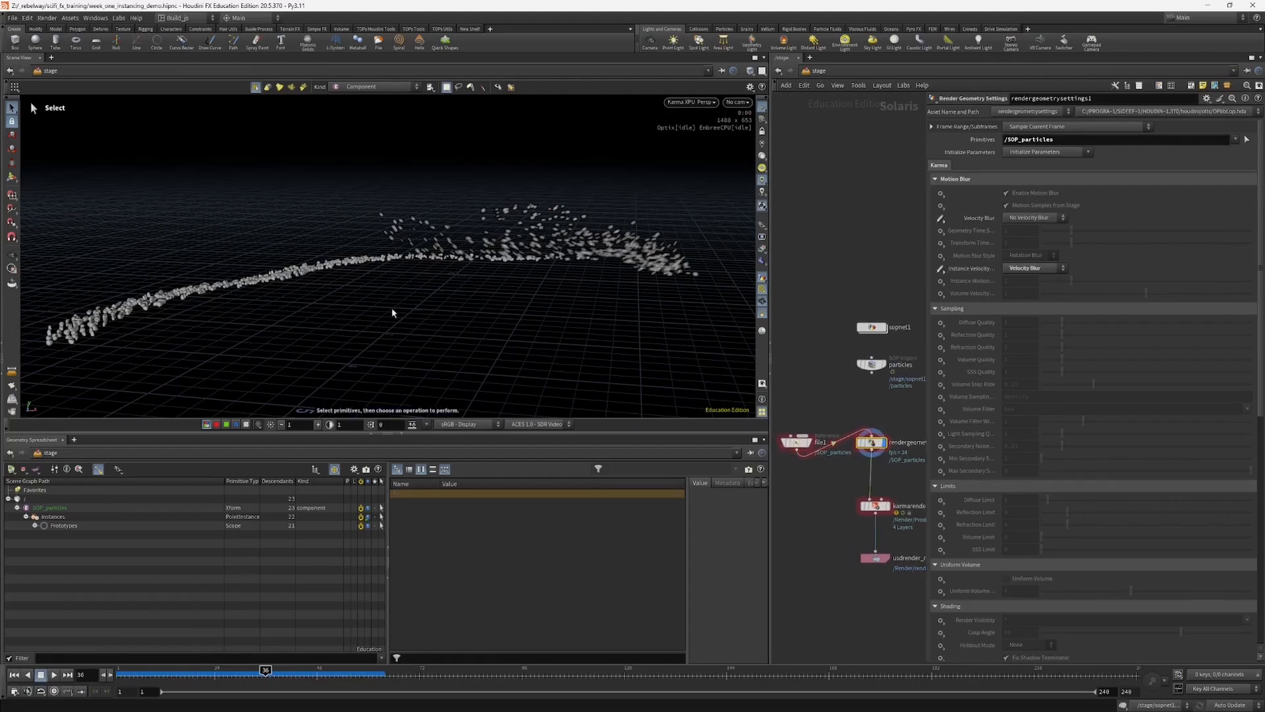
pyautogui.click(270, 670)
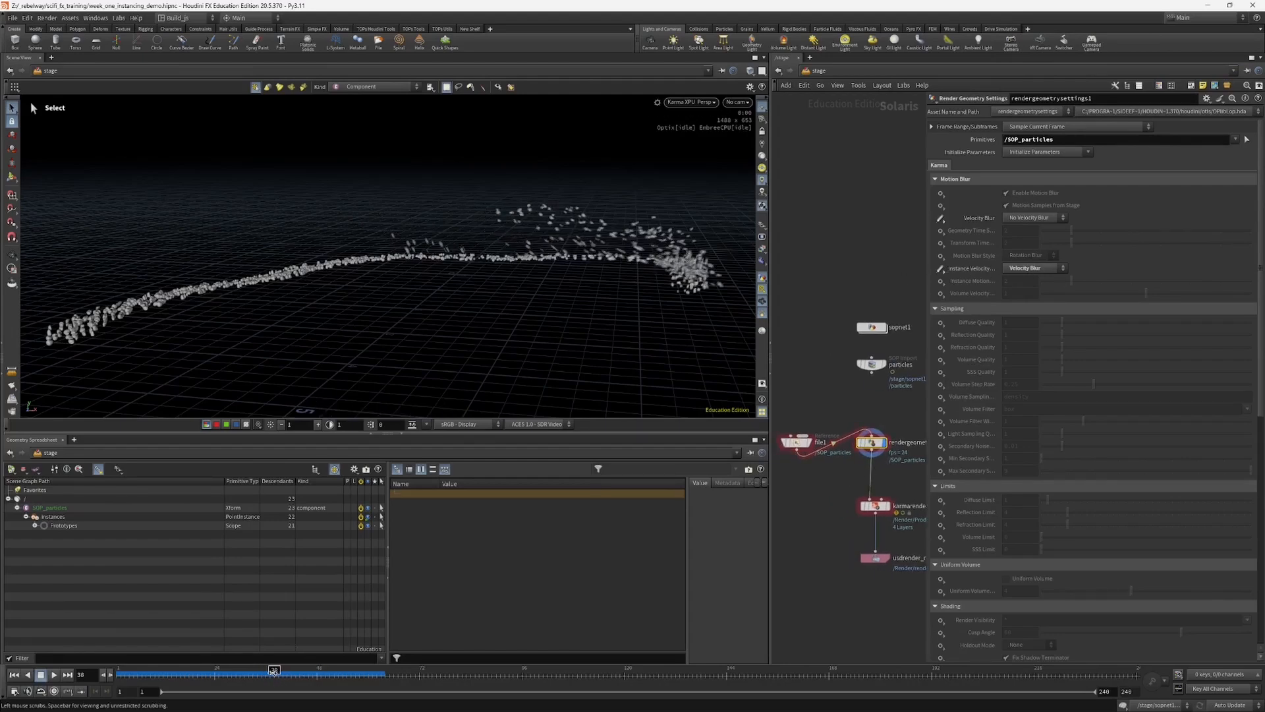
pyautogui.moveTo(270, 669)
pyautogui.mouseDown()
pyautogui.moveTo(297, 670)
pyautogui.moveTo(248, 671)
pyautogui.moveTo(267, 670)
pyautogui.mouseUp()
# Step: Widen the network editor and move file1 above rendergeometrysettings1 in the node chain
pyautogui.moveTo(796, 442); pyautogui.dragTo(840, 408)
pyautogui.moveTo(770, 440); pyautogui.dragTo(692, 455)
pyautogui.moveTo(765, 475); pyautogui.dragTo(746, 506, button='middle')
pyautogui.moveTo(783, 441); pyautogui.dragTo(798, 436)
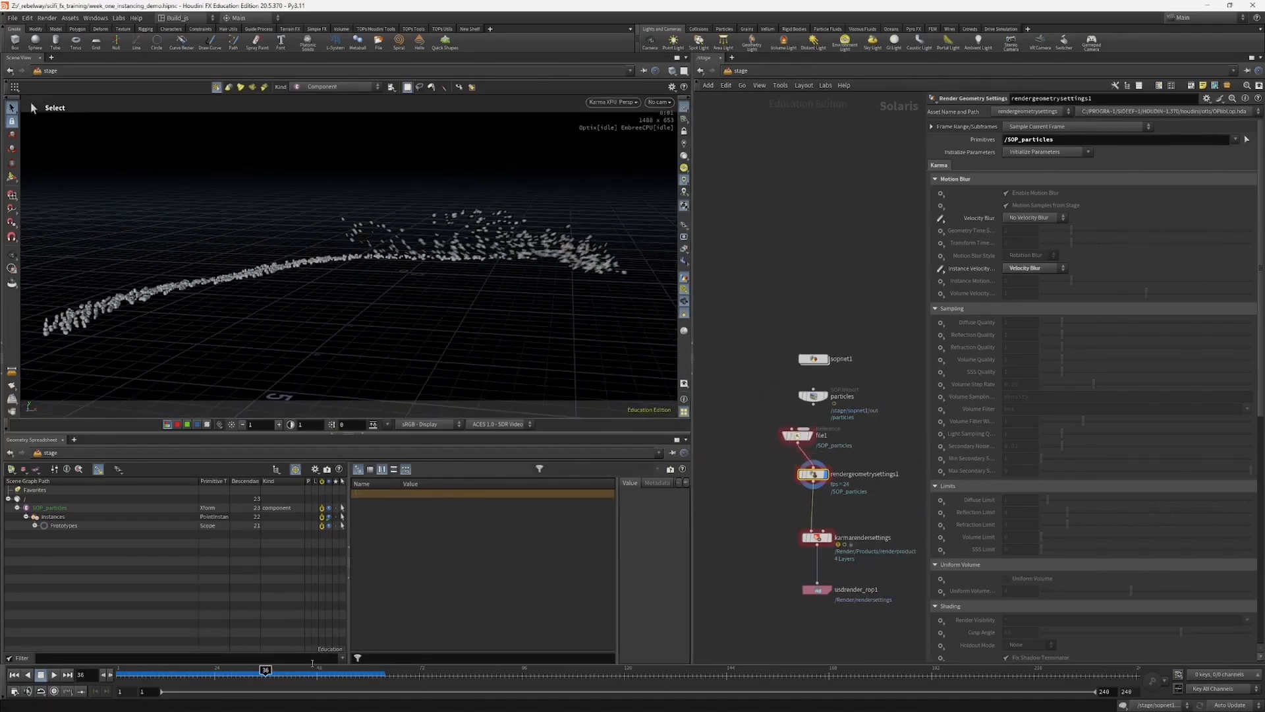
# Step: Go to frame 30, shrink the parameter area and align file1 directly over rendergeometrysettings1
pyautogui.click(240, 670)
pyautogui.moveTo(241, 671)
pyautogui.mouseDown()
pyautogui.moveTo(156, 672)
pyautogui.moveTo(263, 672)
pyautogui.moveTo(243, 673)
pyautogui.mouseUp()
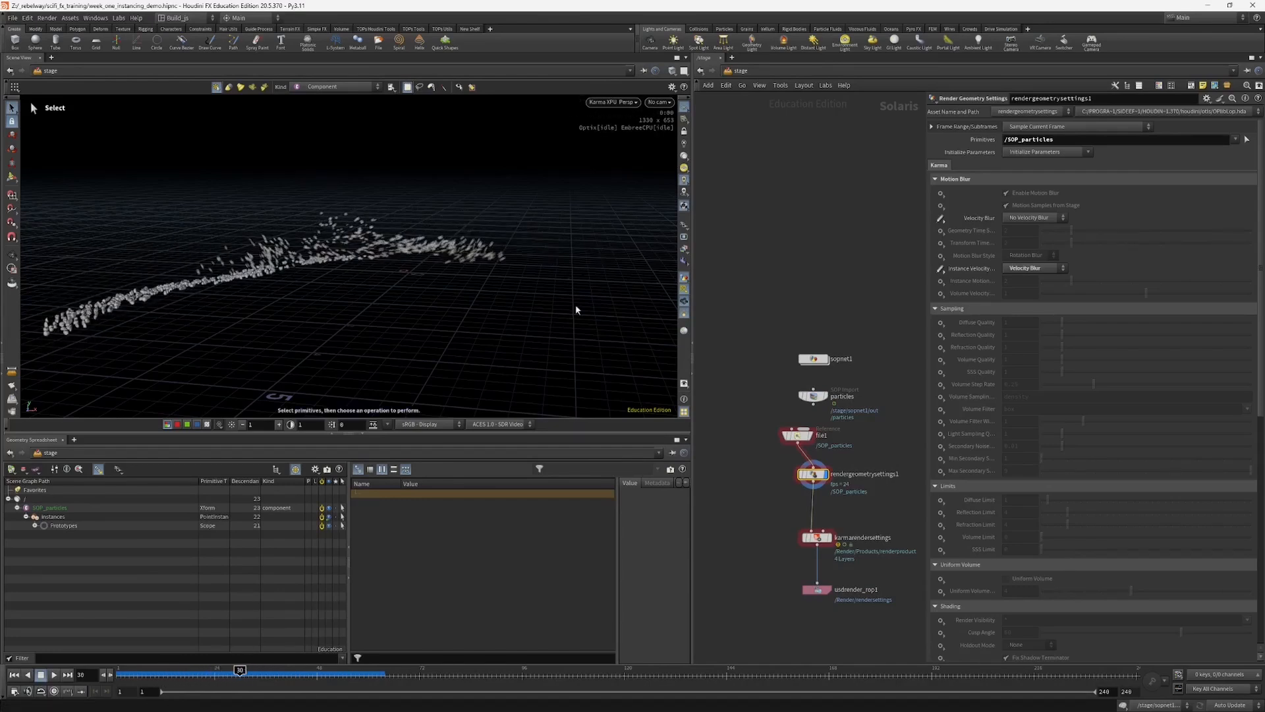
pyautogui.moveTo(926, 662); pyautogui.dragTo(1001, 511)
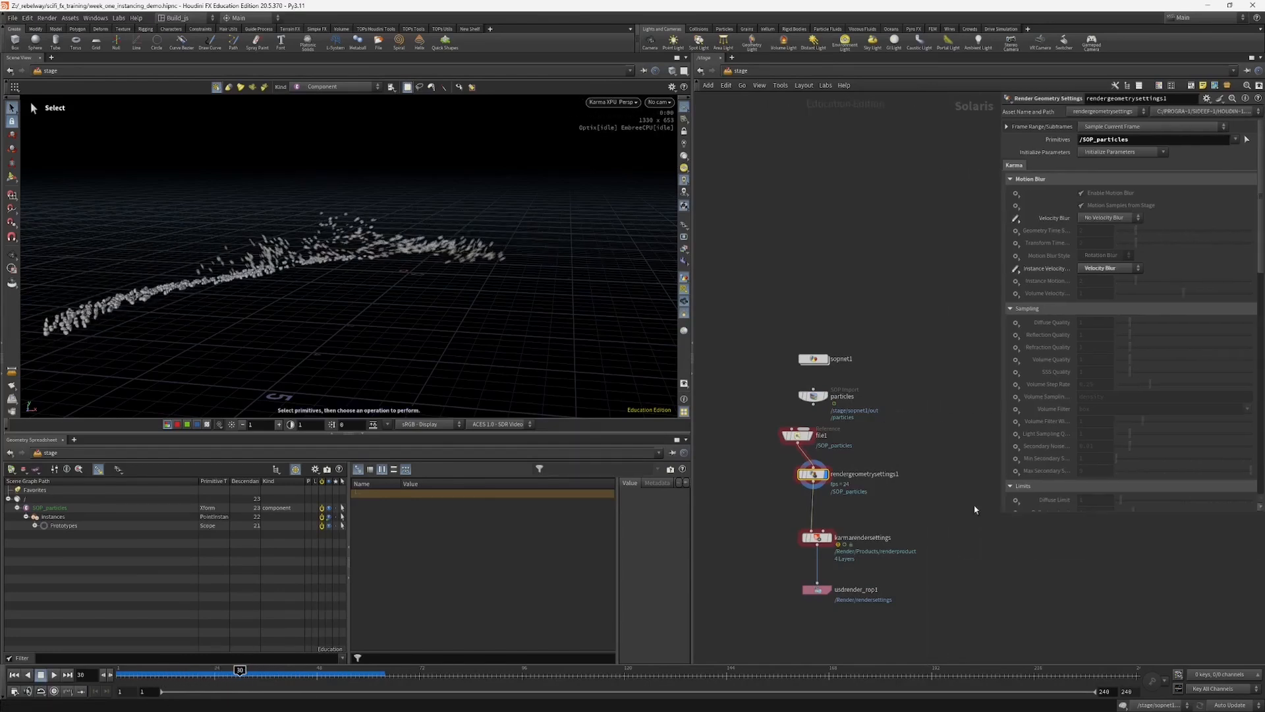
pyautogui.moveTo(791, 435); pyautogui.dragTo(807, 441)
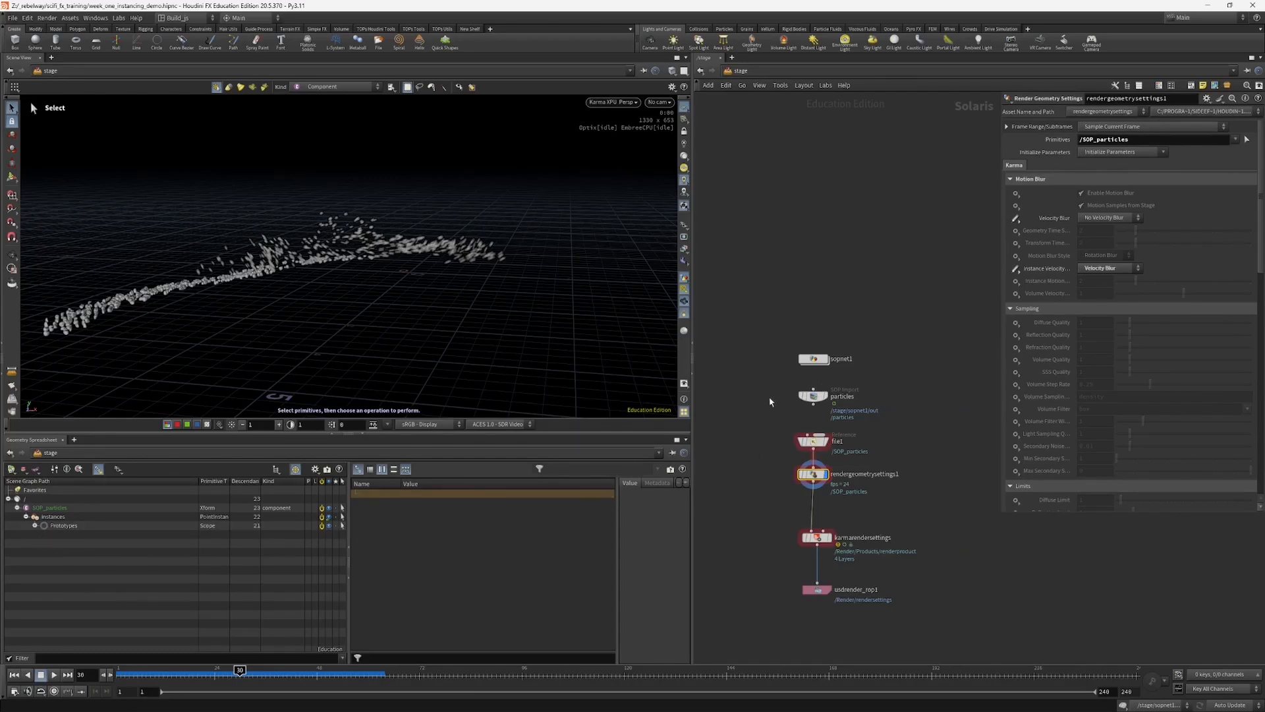
# Step: Add a Material Library node to the stage, wired in above the file1 reference
pyautogui.moveTo(782, 329); pyautogui.dragTo(819, 327)
pyautogui.moveTo(765, 436); pyautogui.dragTo(770, 389, button='middle')
pyautogui.scroll(2, 770, 389)
pyautogui.moveTo(815, 440); pyautogui.dragTo(818, 442)
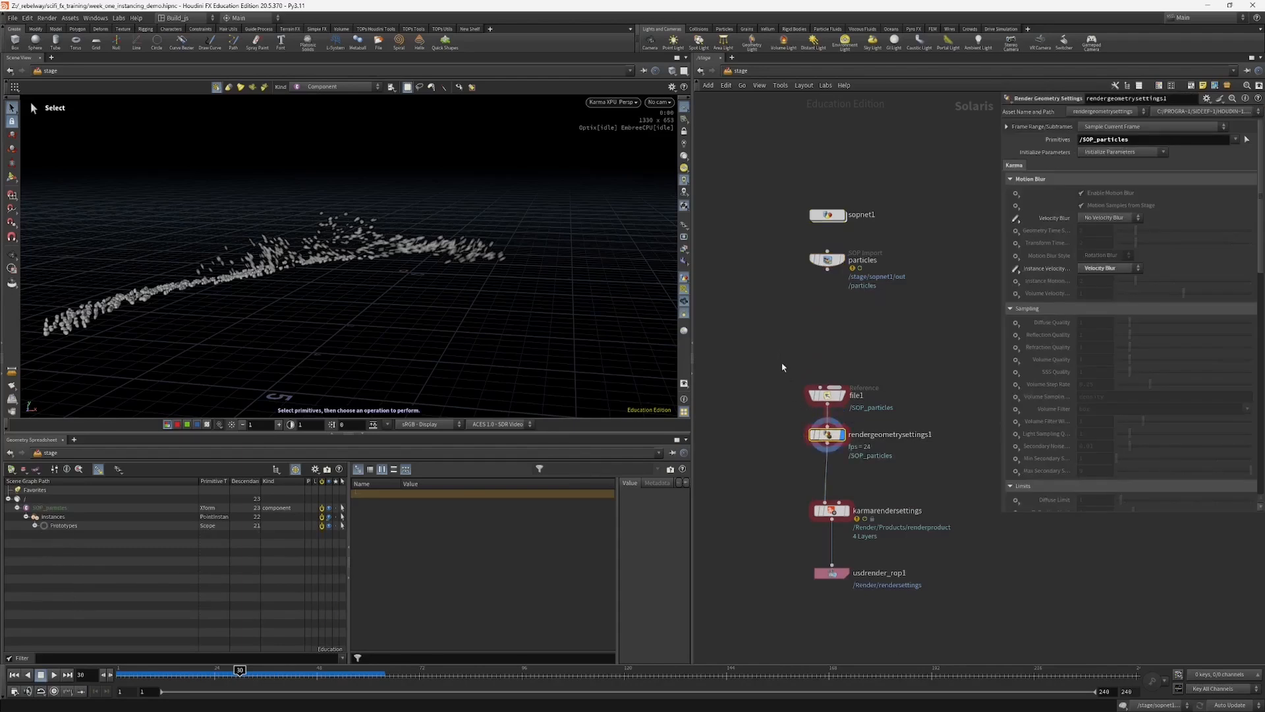
pyautogui.press('Tab')
pyautogui.write('mat')
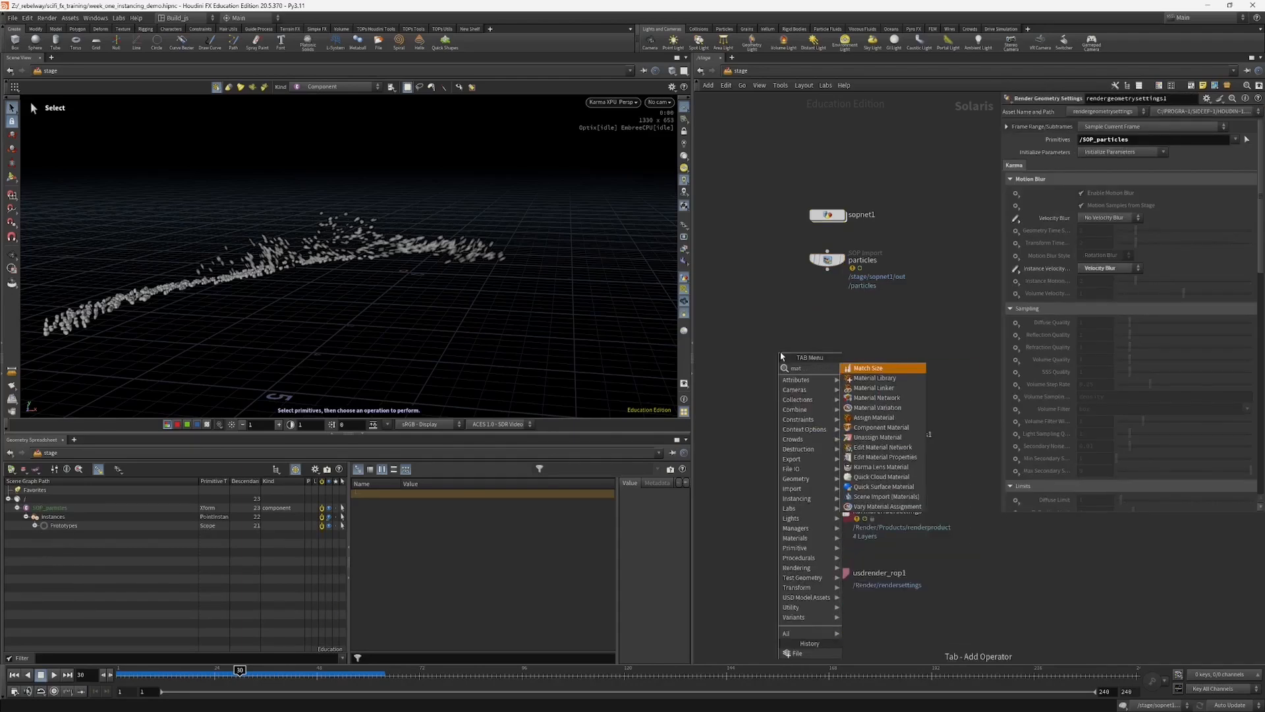
pyautogui.click(863, 377)
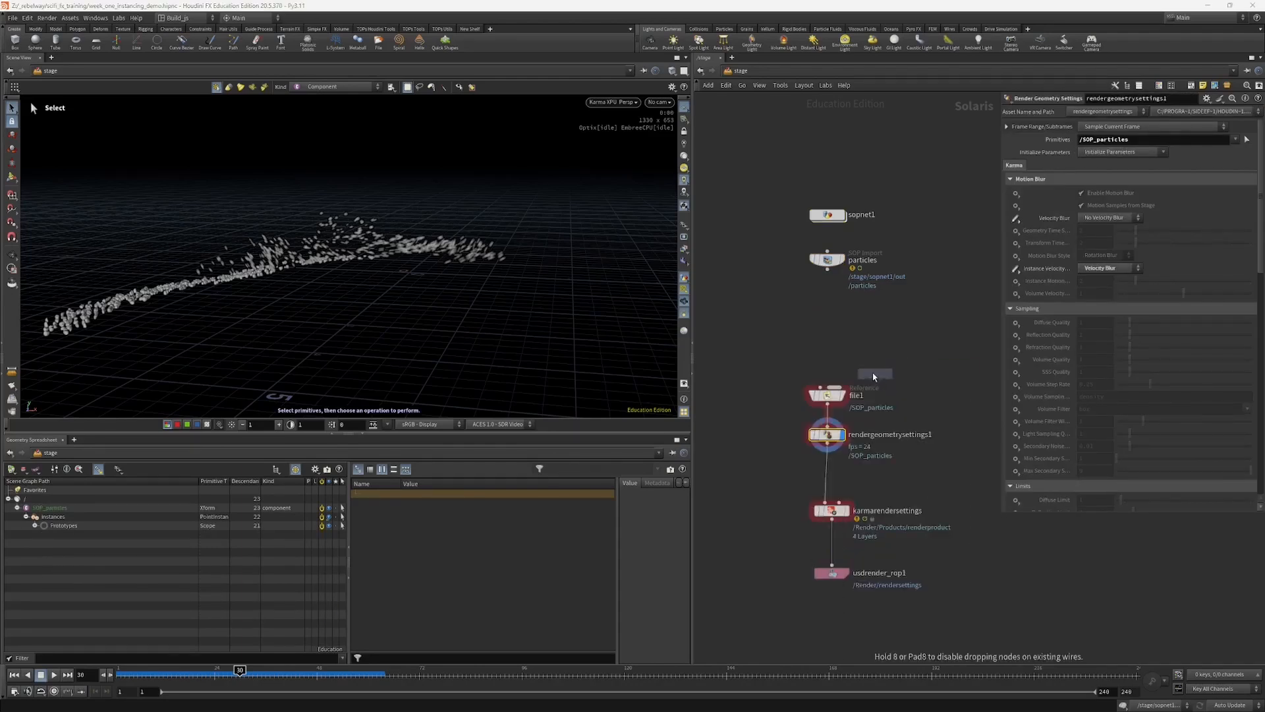
pyautogui.click(822, 348)
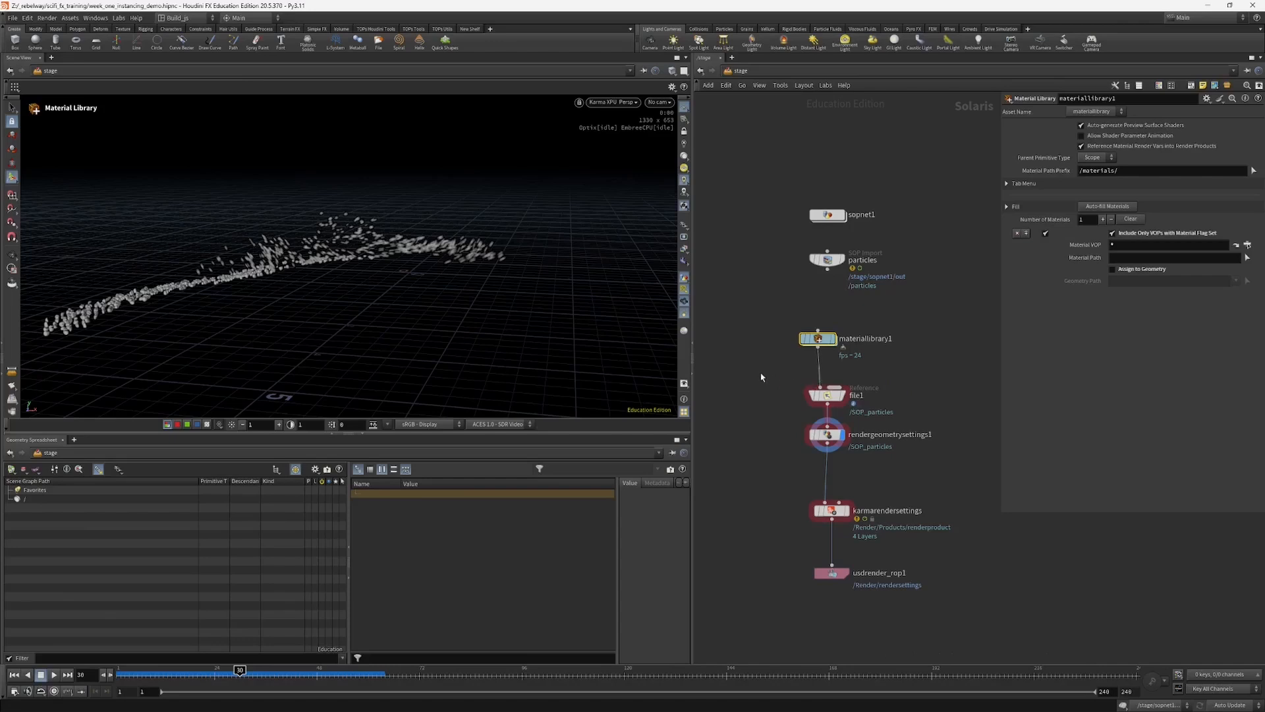
# Step: Create a Karma Material Builder inside materiallibrary1
pyautogui.doubleClick(819, 340)
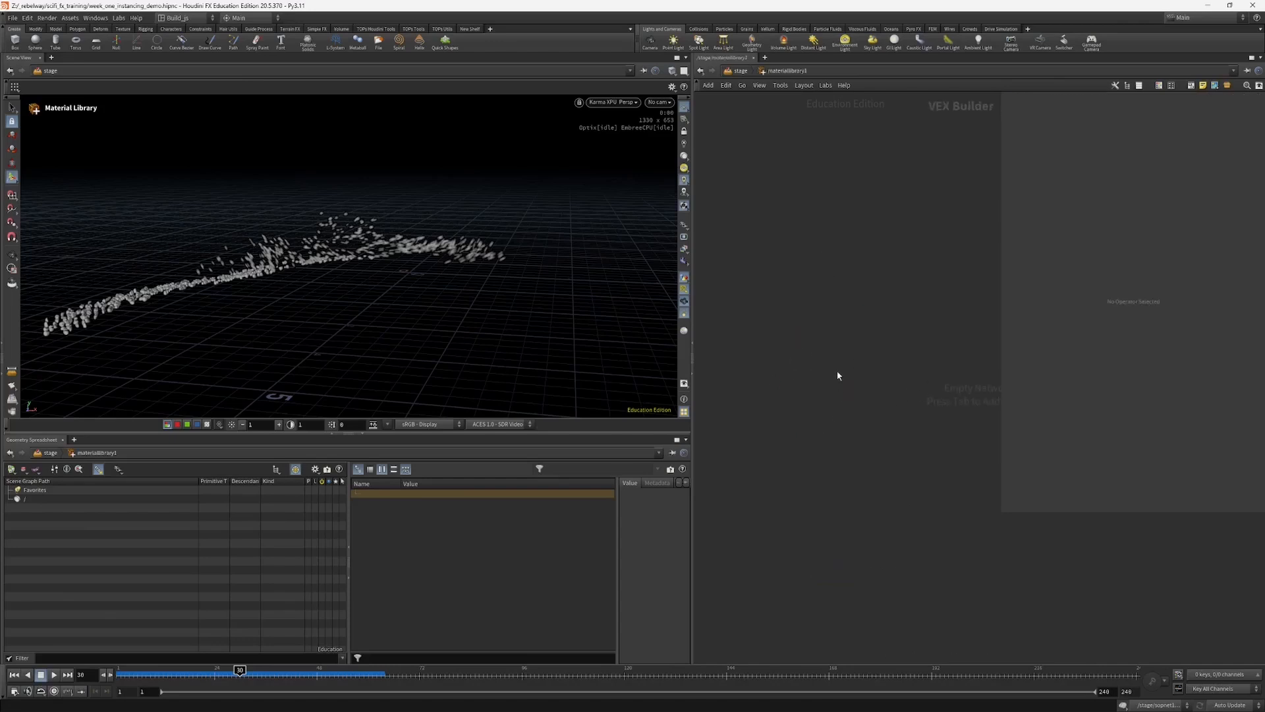
pyautogui.press('Tab')
pyautogui.write('k')
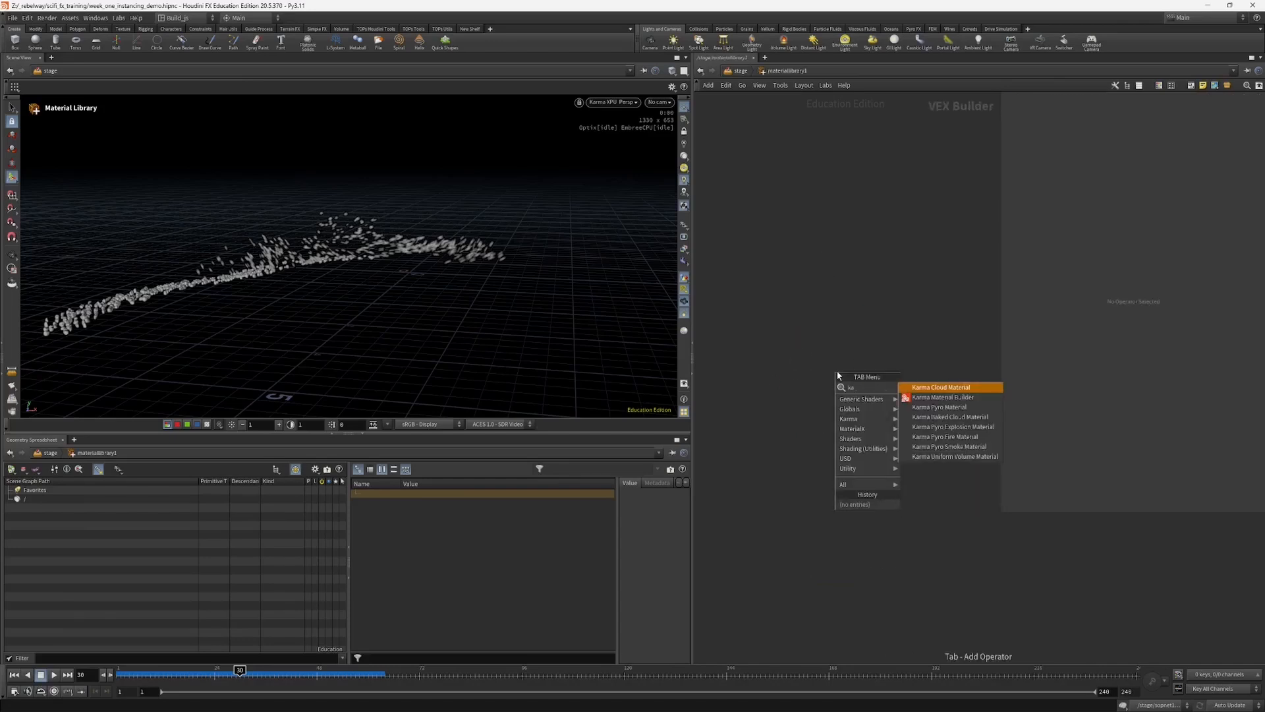
pyautogui.write('a')
pyautogui.click(942, 396)
pyautogui.click(870, 413)
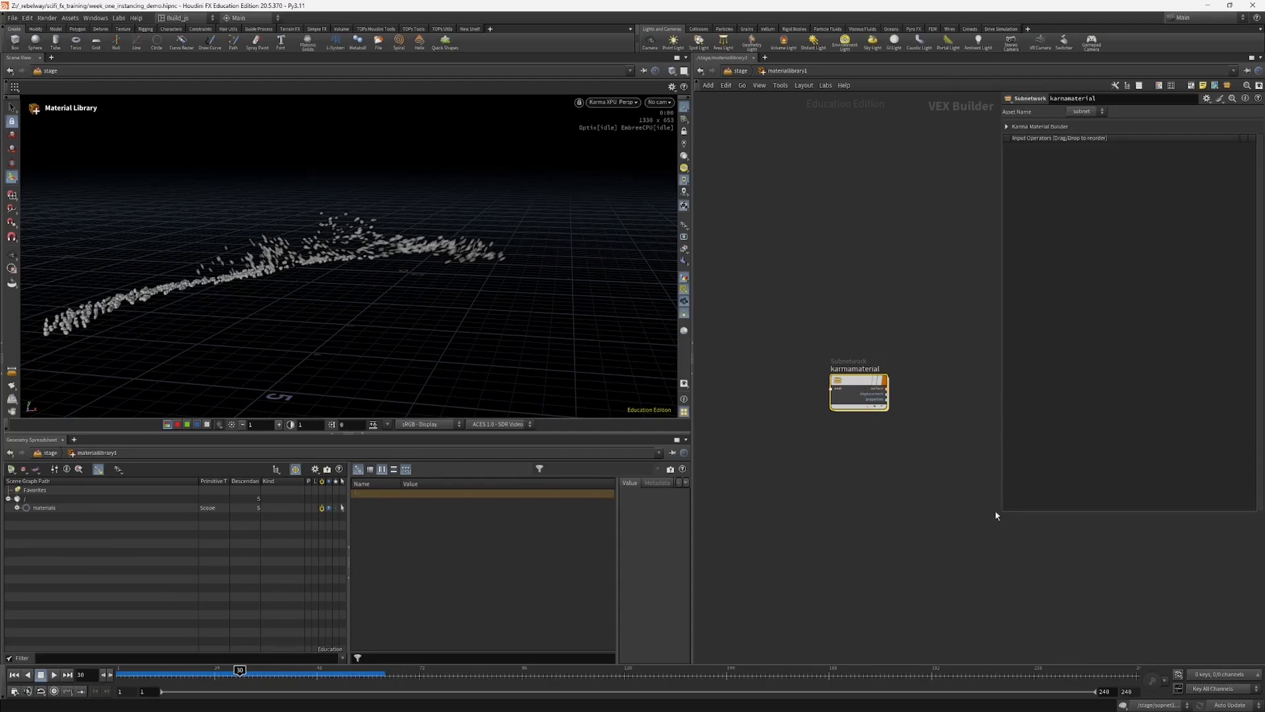
# Step: Enter the karmamaterial network and move mtlxdisplacement and material_properties down, clear of mtlxstandard_surface
pyautogui.moveTo(1000, 512); pyautogui.dragTo(1038, 437)
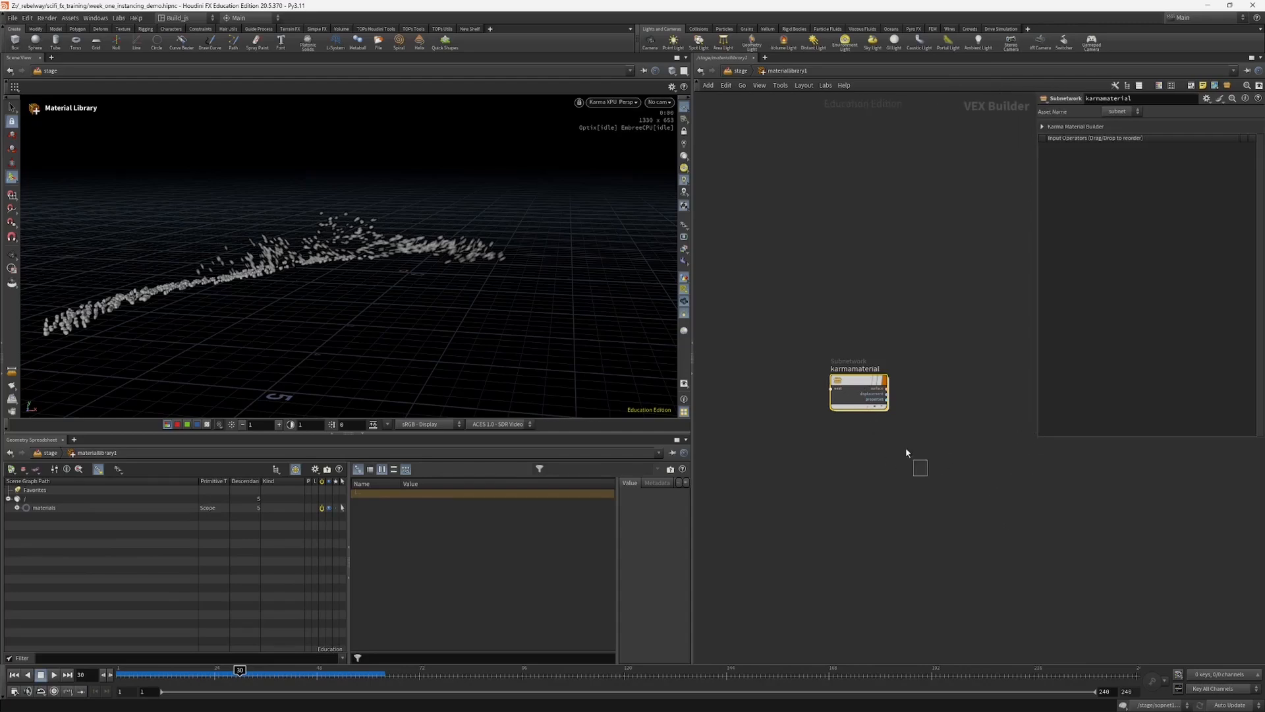
pyautogui.doubleClick(856, 382)
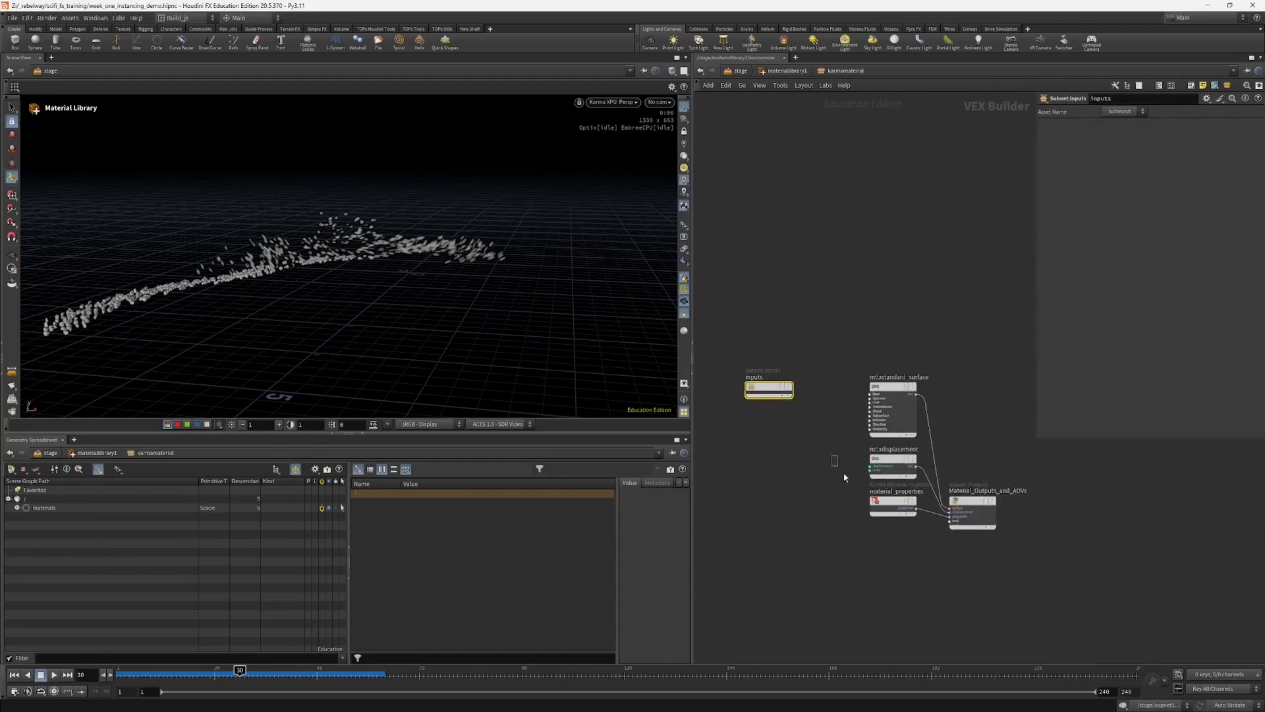
pyautogui.moveTo(844, 477); pyautogui.dragTo(895, 514)
pyautogui.moveTo(896, 465); pyautogui.dragTo(884, 529)
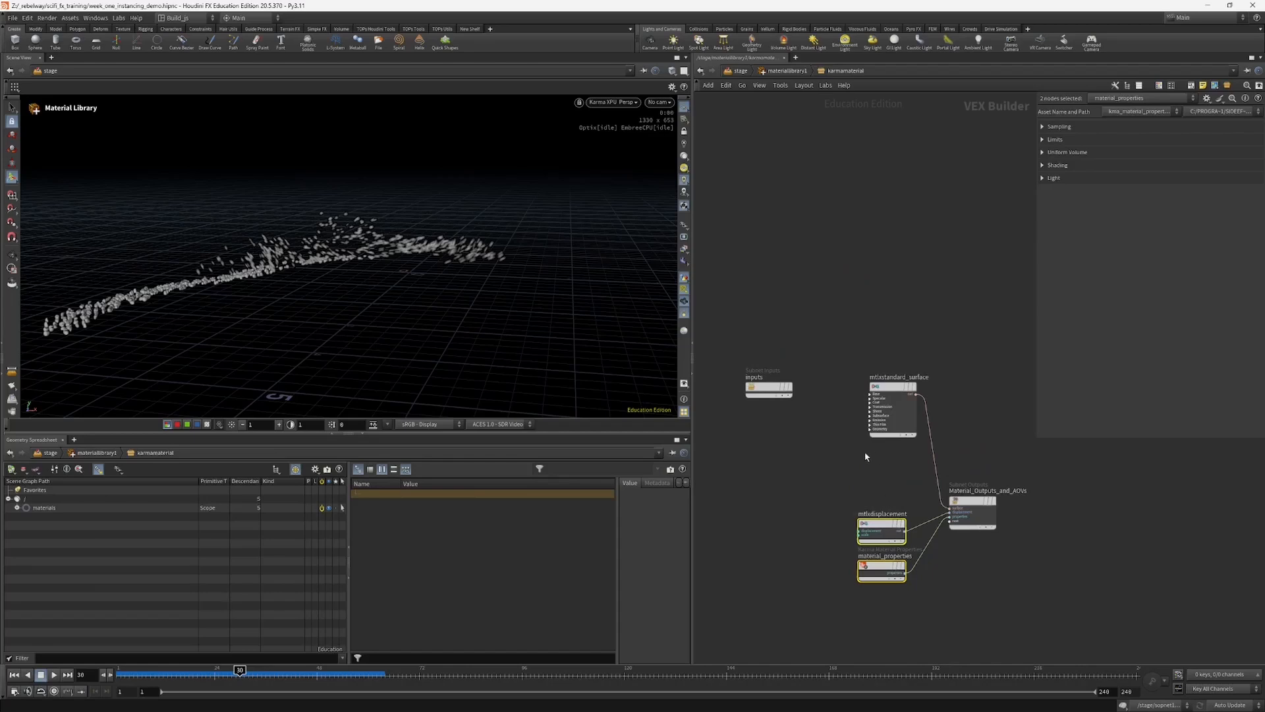
pyautogui.moveTo(892, 412); pyautogui.dragTo(878, 412)
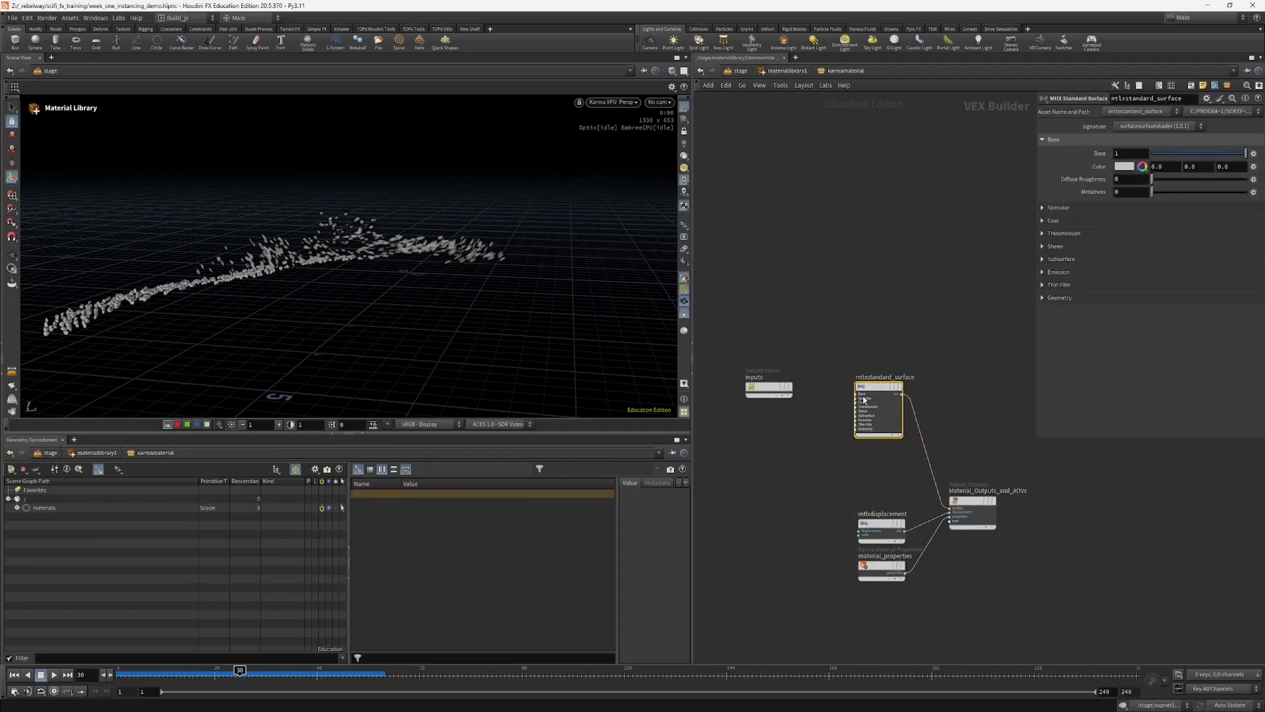
# Step: Set the base color of mtlxstandard_surface to pure green (0, 1, 0) and return to the stage network
pyautogui.moveTo(1035, 347); pyautogui.dragTo(1022, 348)
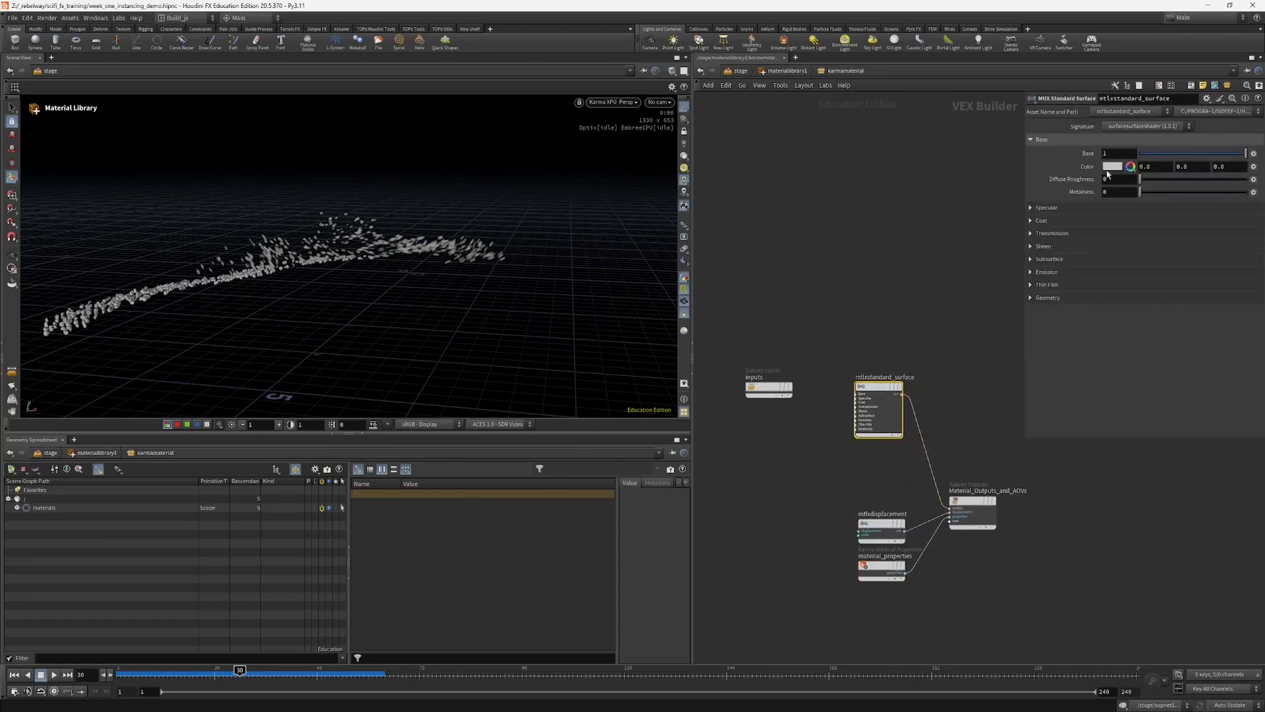
pyautogui.moveTo(830, 392); pyautogui.dragTo(881, 403, button='middle')
pyautogui.moveTo(818, 399); pyautogui.dragTo(753, 408)
pyautogui.scroll(3, 868, 418)
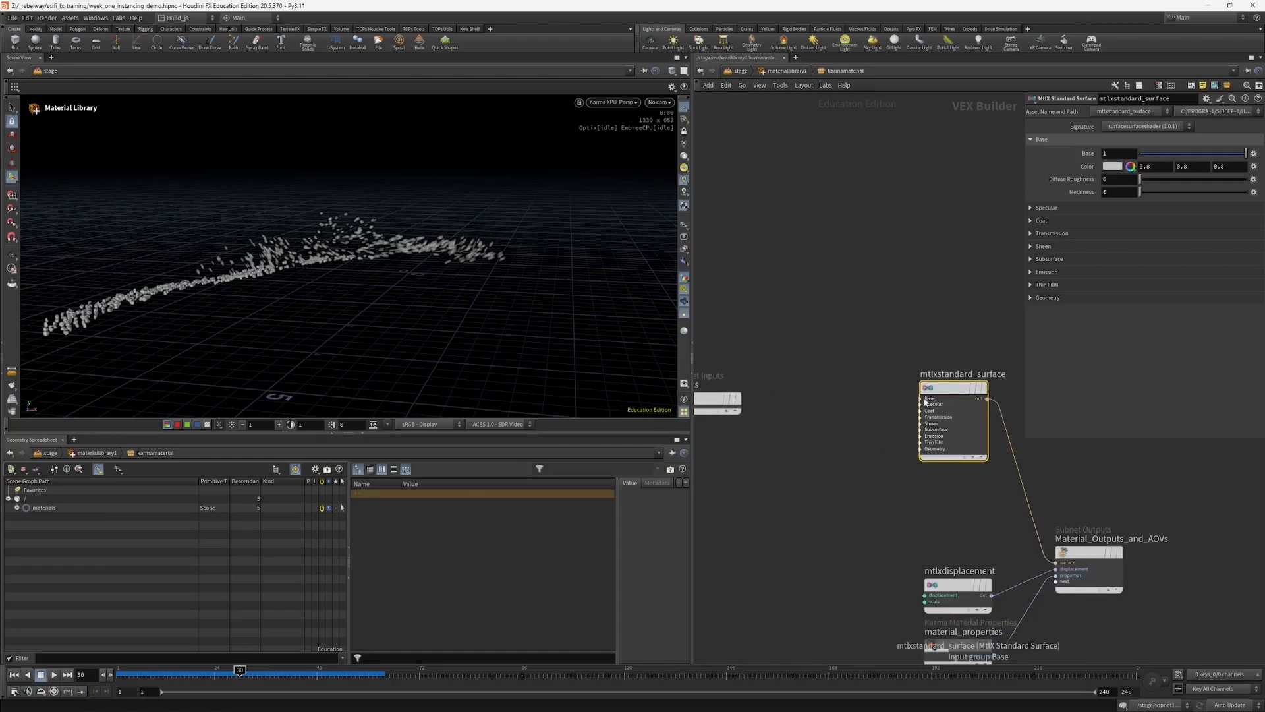
pyautogui.click(1113, 166)
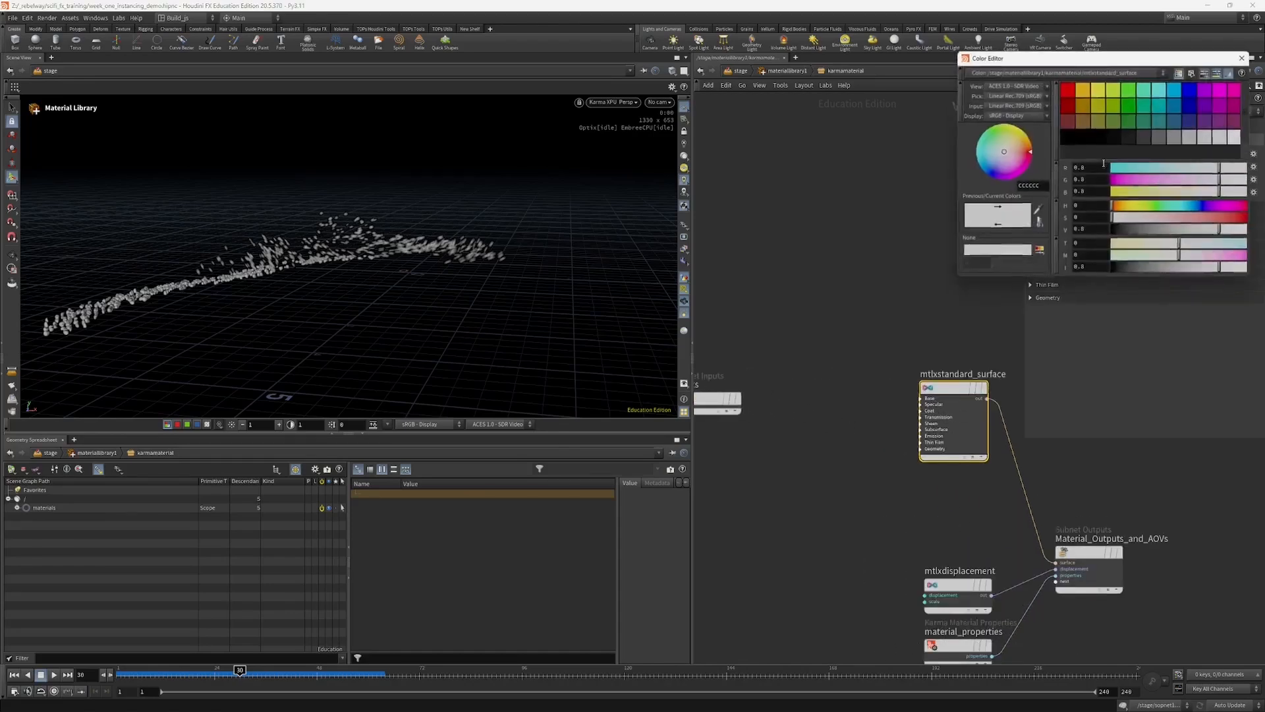
pyautogui.click(1128, 89)
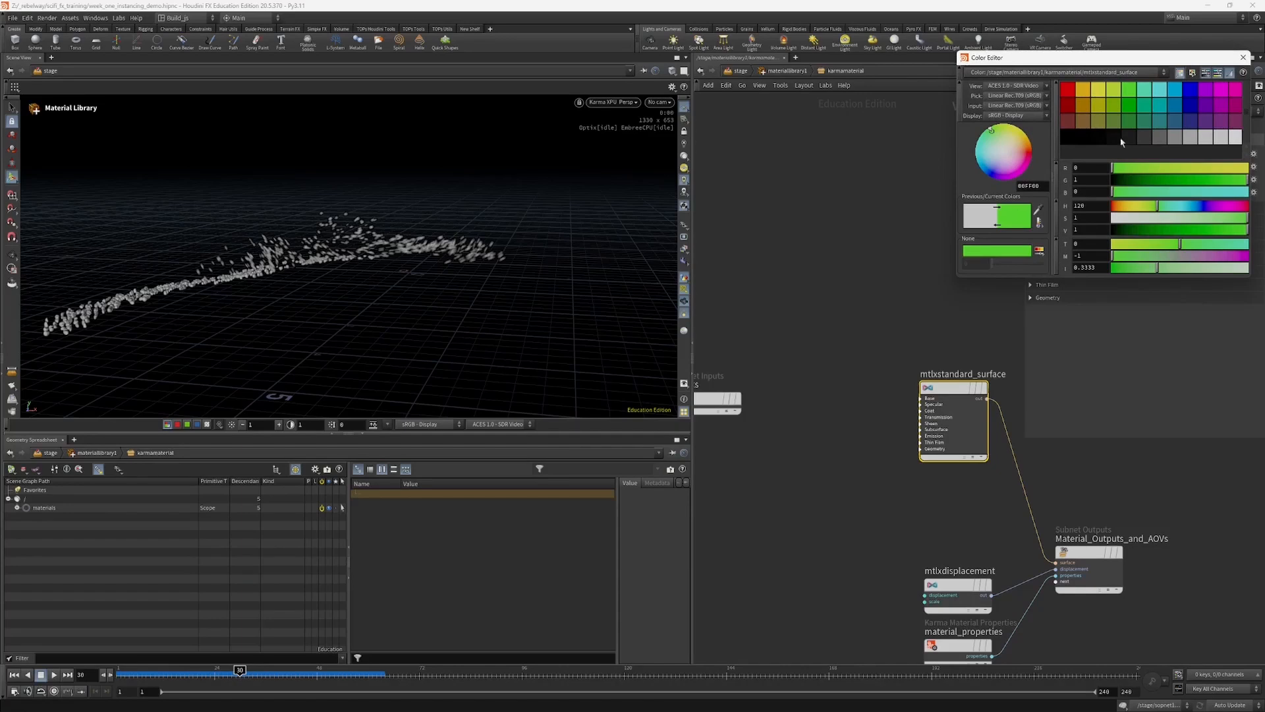
pyautogui.click(1243, 59)
pyautogui.moveTo(842, 362); pyautogui.dragTo(819, 233, button='middle')
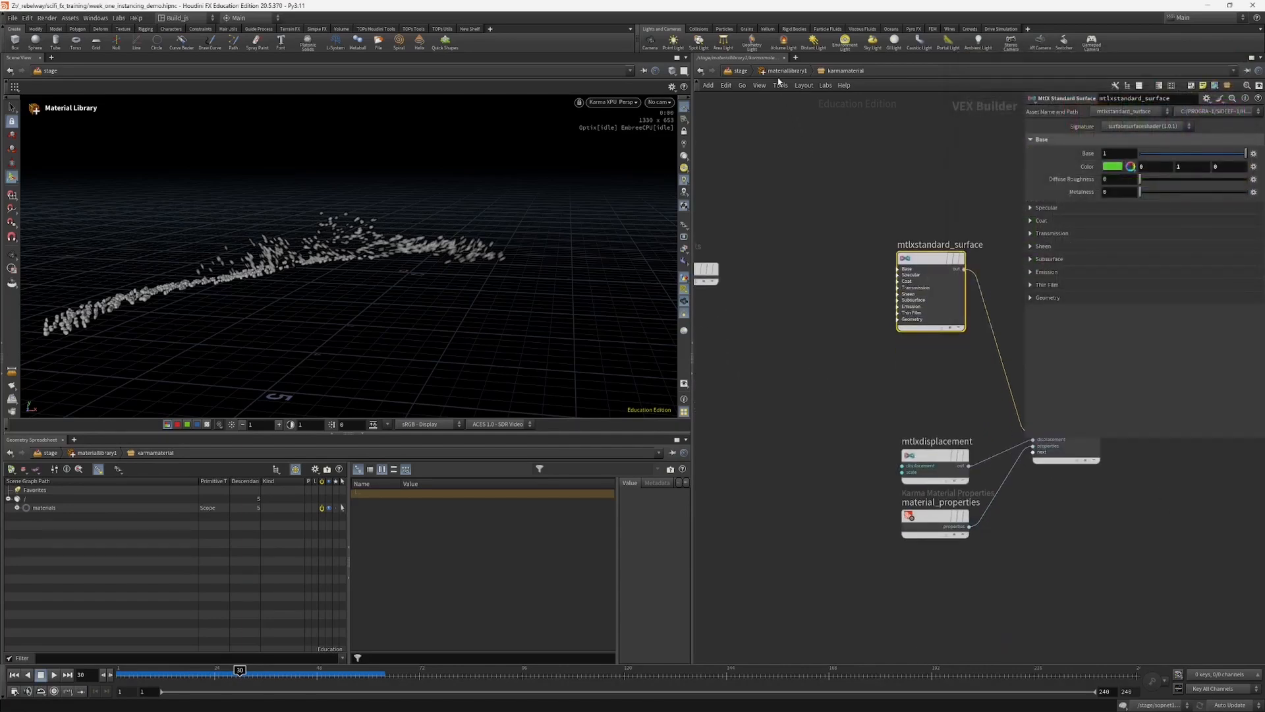
pyautogui.click(740, 71)
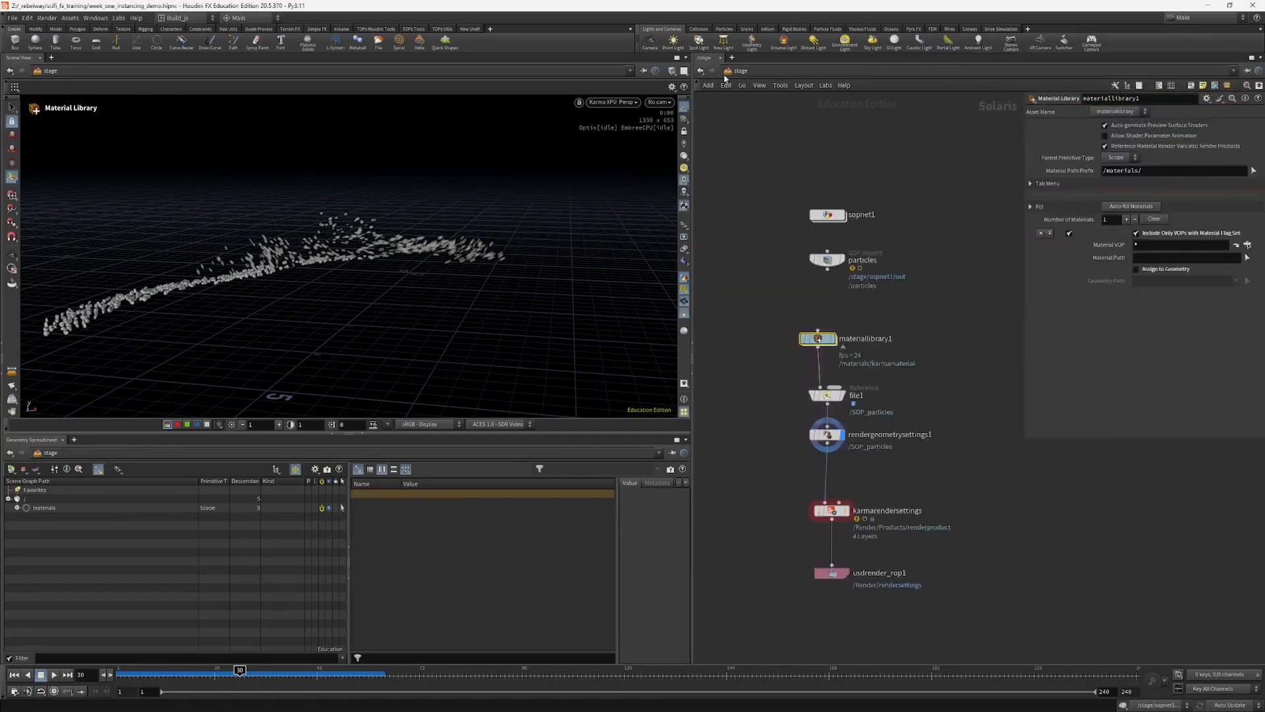
# Step: Add an Assign Material node to the stage and wire it in between file1 and rendergeometrysettings1
pyautogui.moveTo(761, 422); pyautogui.dragTo(793, 389, button='middle')
pyautogui.press('Tab')
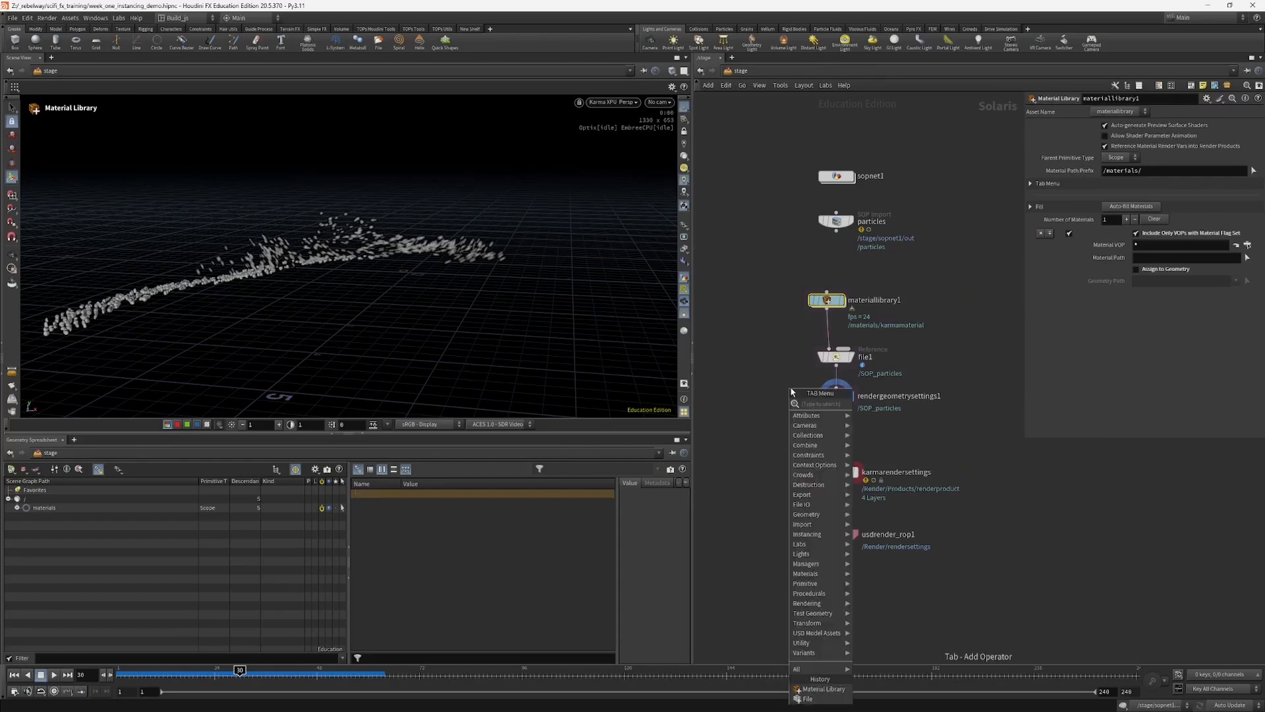
pyautogui.write('as')
pyautogui.press('Return')
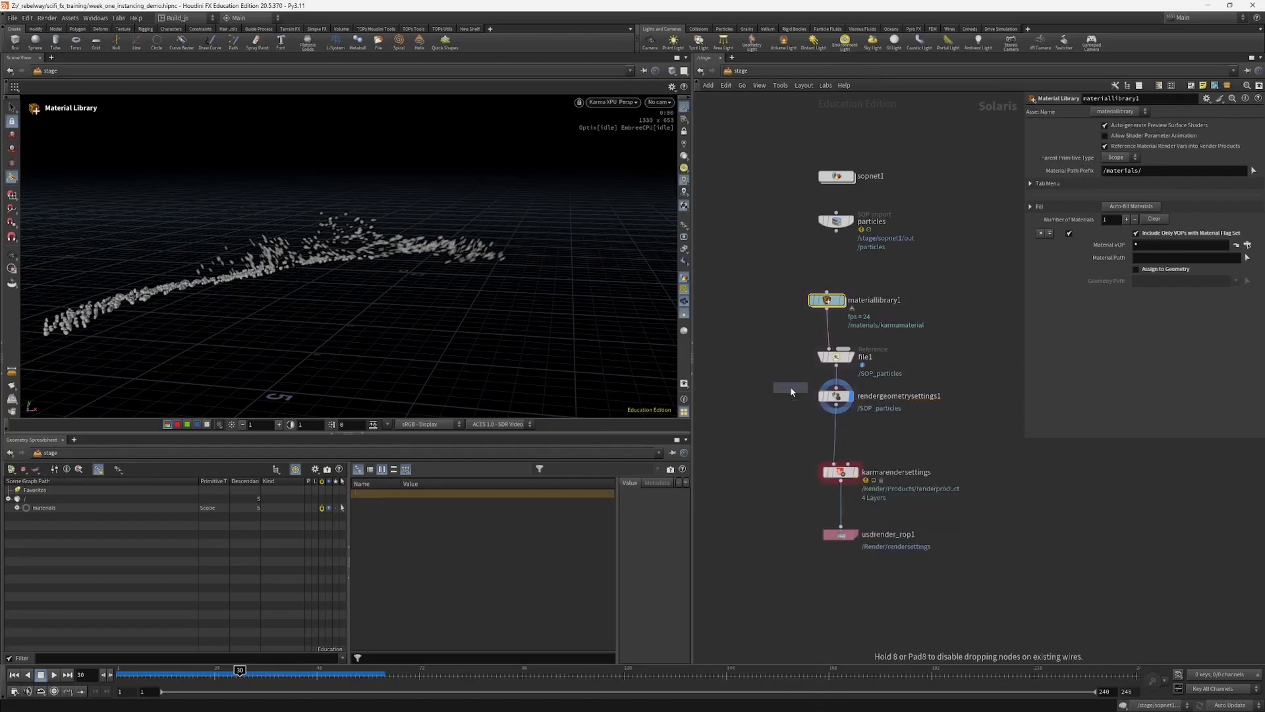
pyautogui.click(772, 395)
pyautogui.moveTo(835, 361); pyautogui.dragTo(827, 346)
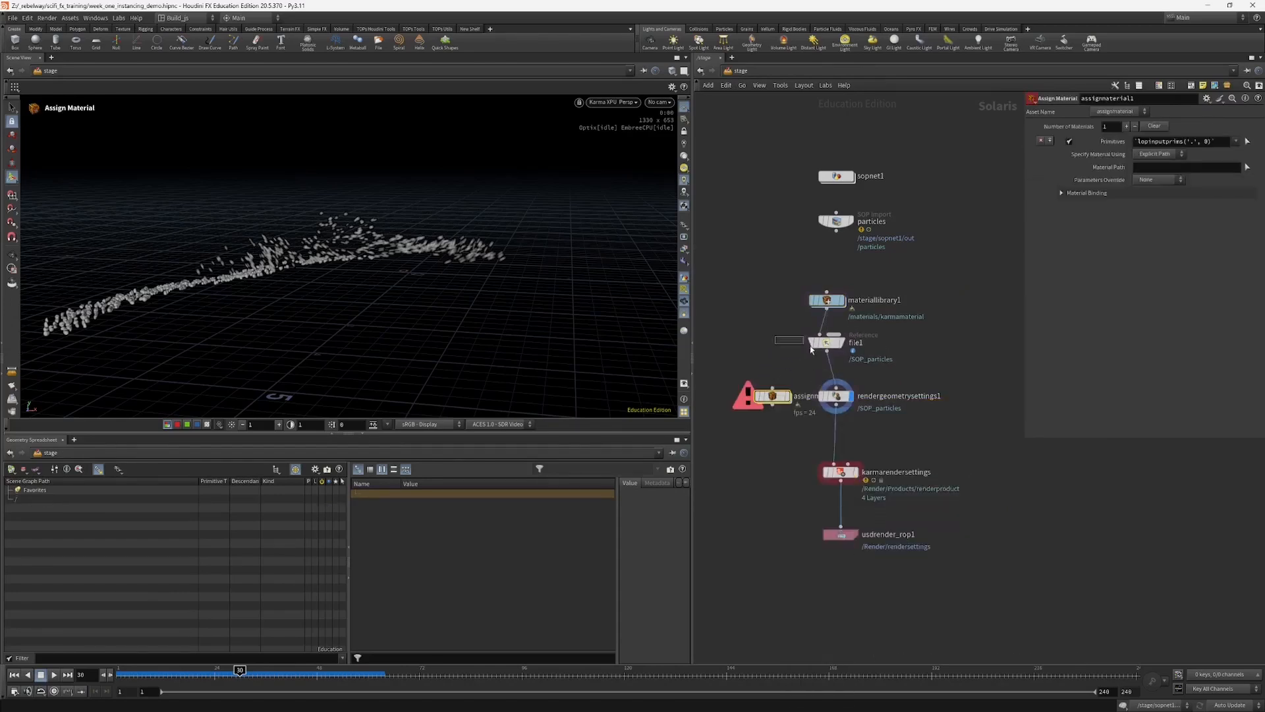
pyautogui.moveTo(831, 418); pyautogui.dragTo(832, 347)
pyautogui.click(832, 377)
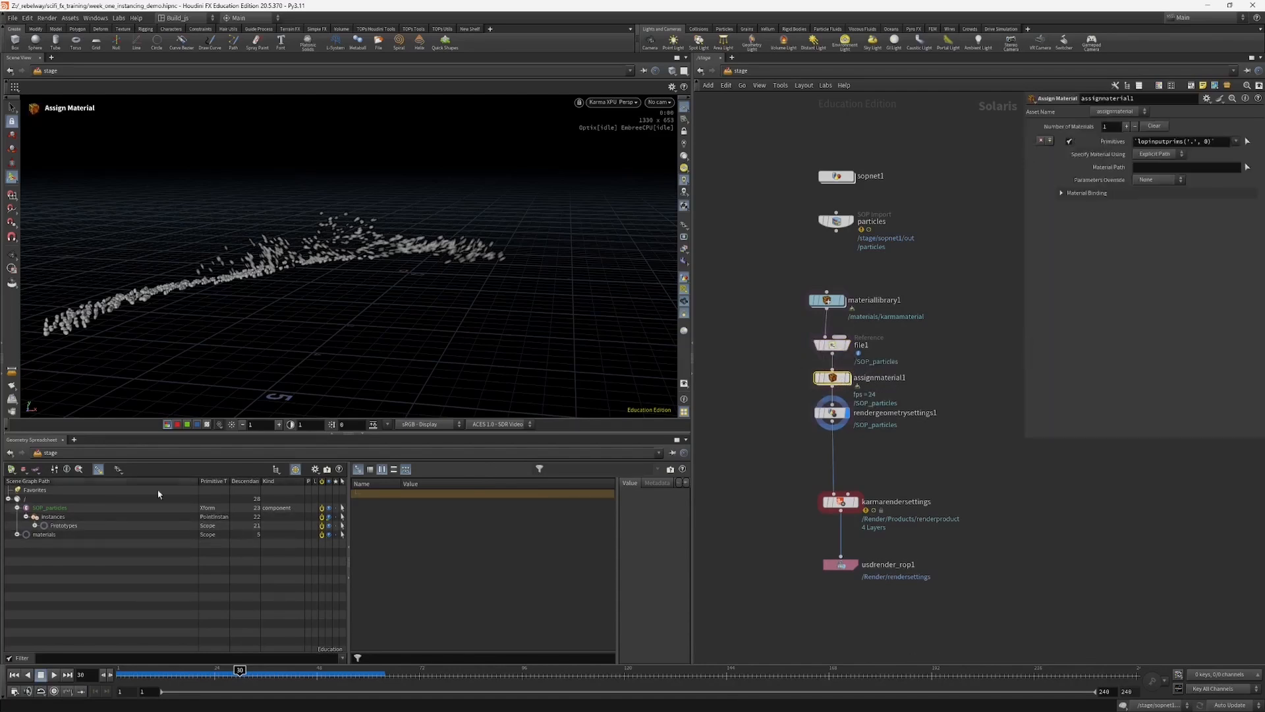
# Step: In assignmaterial1, assign the material /materials/karmamaterial to the primitive /SOP_particles and check the particles in the viewport
pyautogui.click(49, 508)
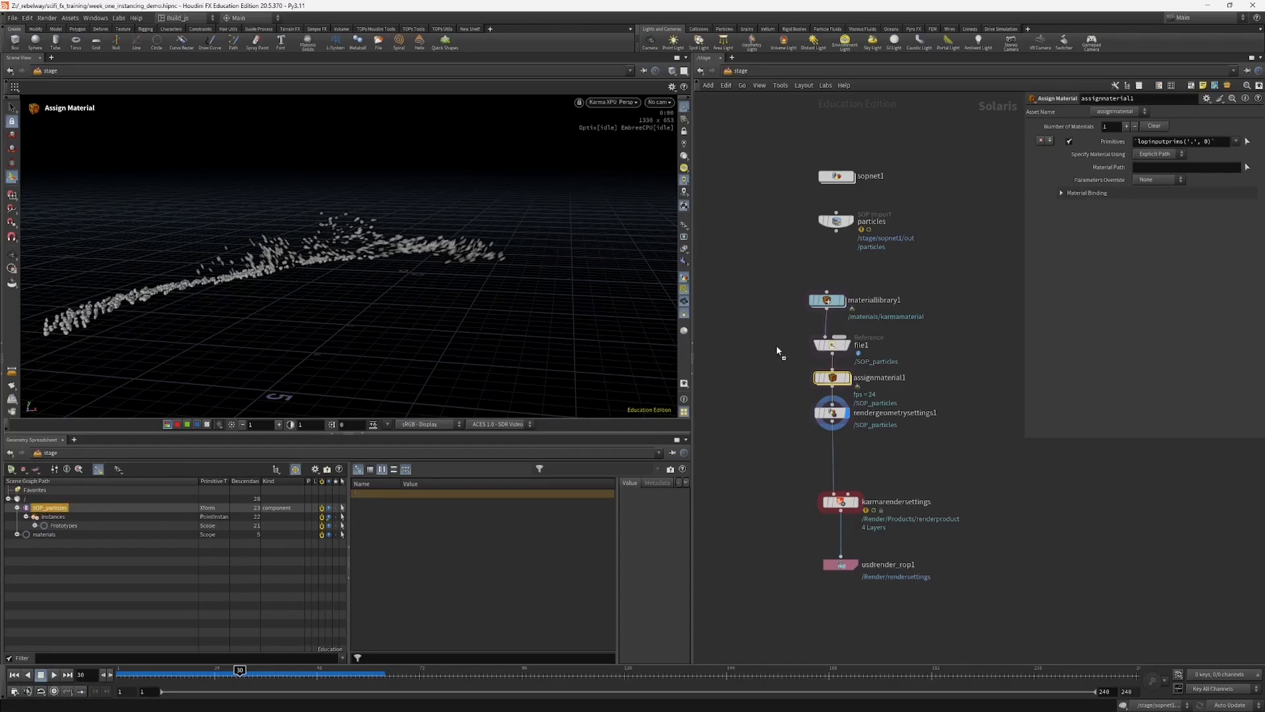
pyautogui.click(1153, 142)
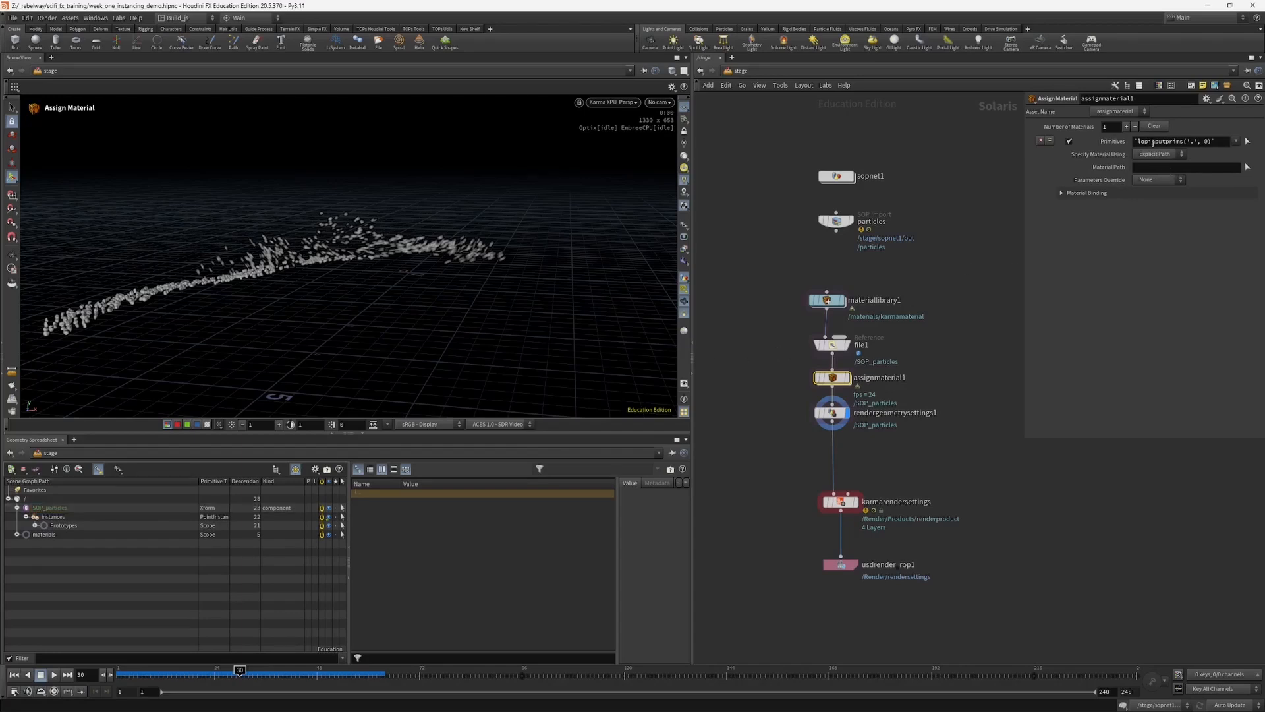
pyautogui.middleClick(1153, 142)
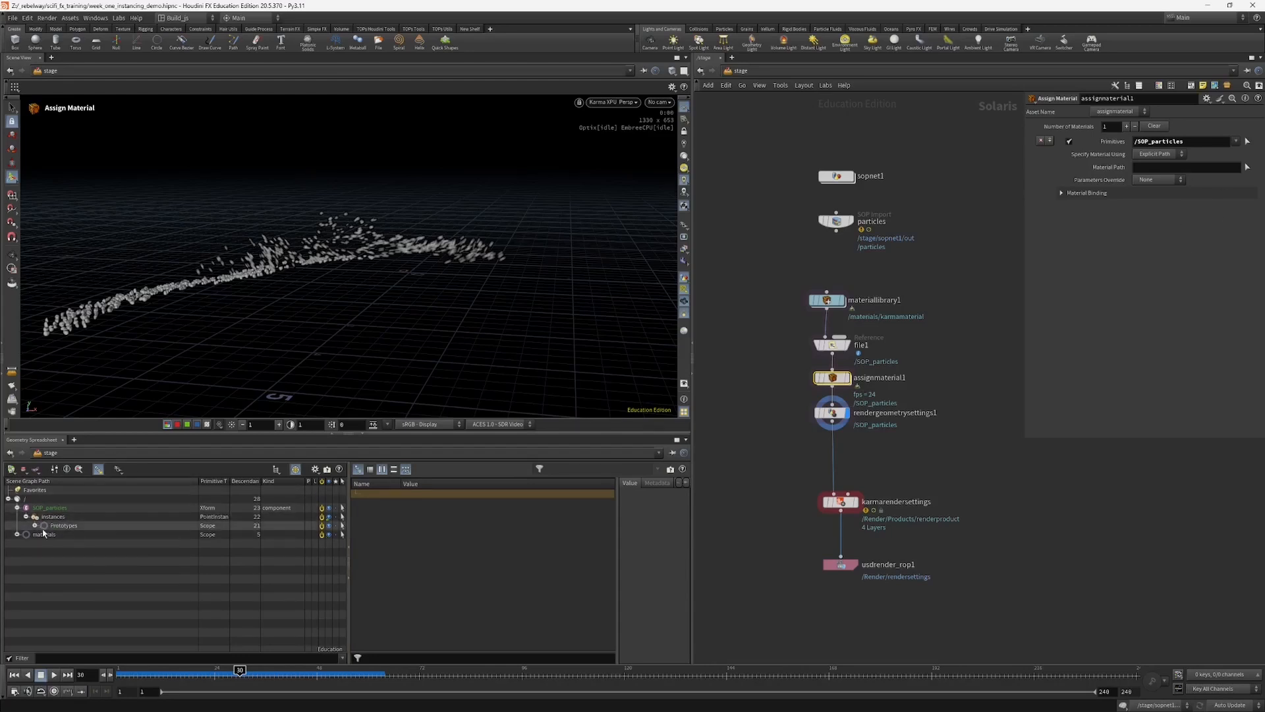
pyautogui.click(18, 534)
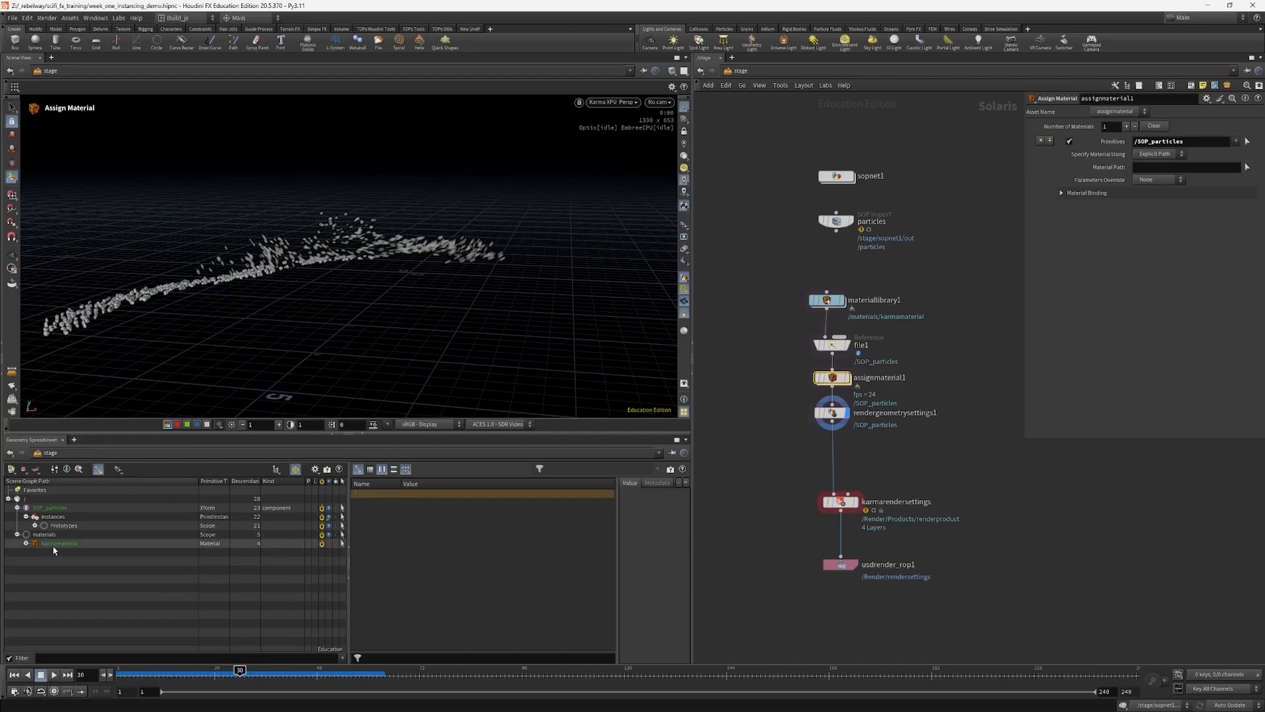
pyautogui.moveTo(50, 550); pyautogui.dragTo(1142, 168)
pyautogui.click(831, 413)
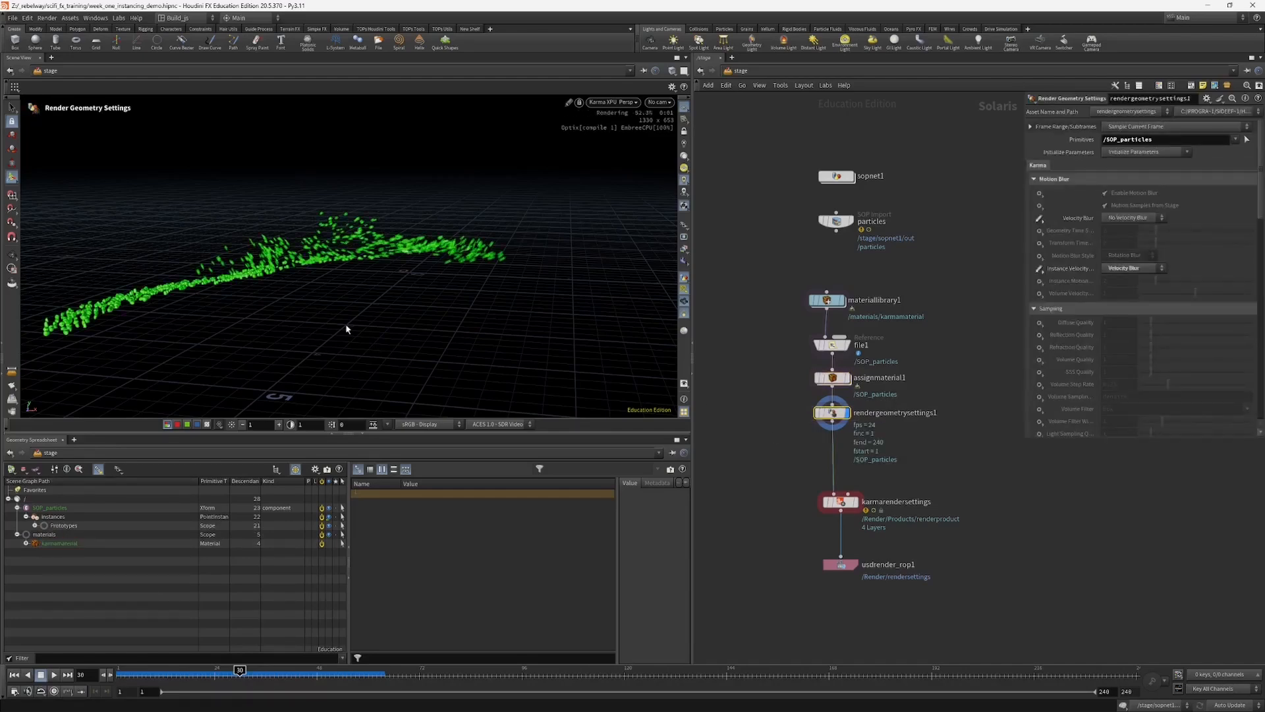
pyautogui.press('Escape')
pyautogui.moveTo(326, 272); pyautogui.dragTo(455, 233)
pyautogui.press('Return')
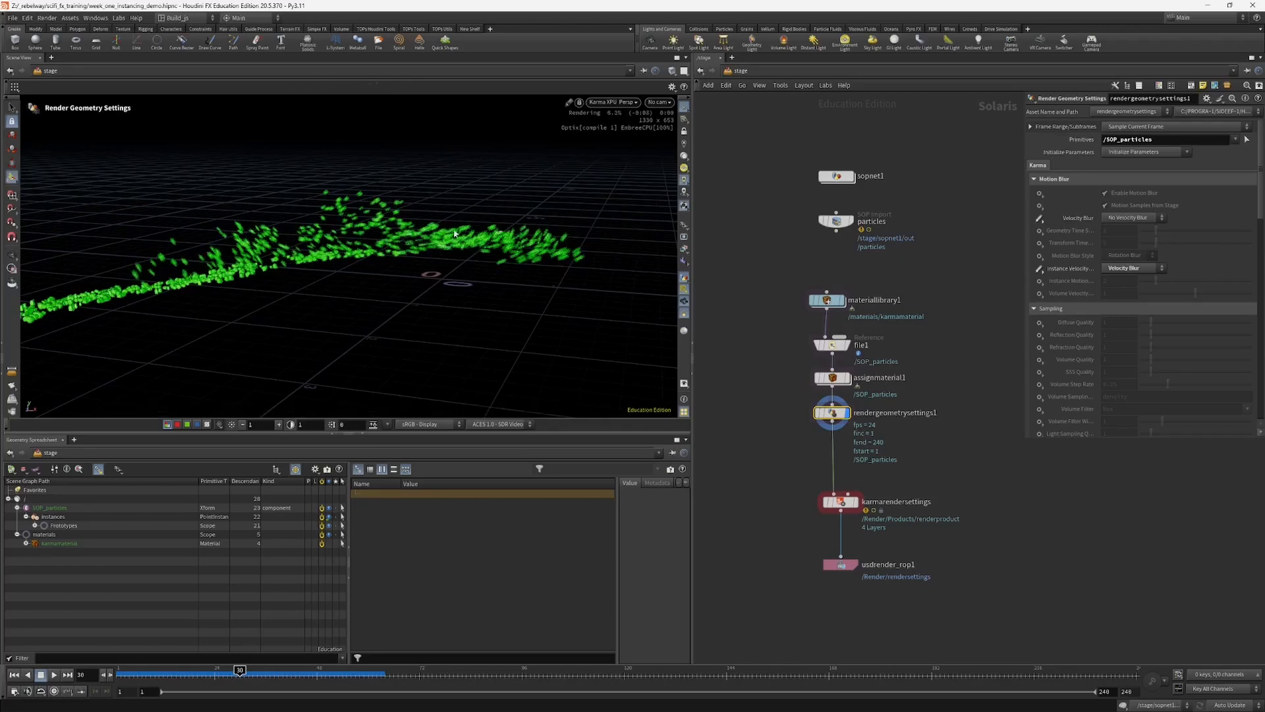
pyautogui.moveTo(783, 408); pyautogui.dragTo(804, 421, button='middle')
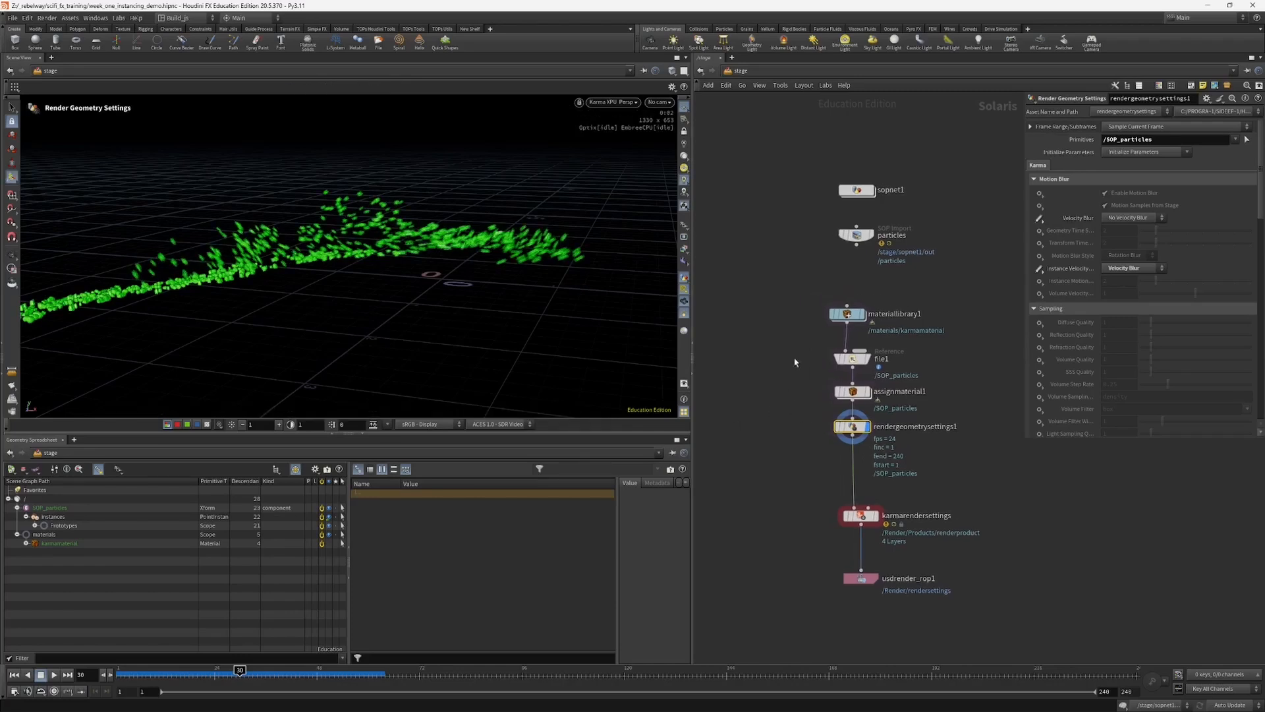
# Step: Limit the assignmaterial1 assignment to the rock0 prototype and inspect the particles from another angle
pyautogui.click(852, 391)
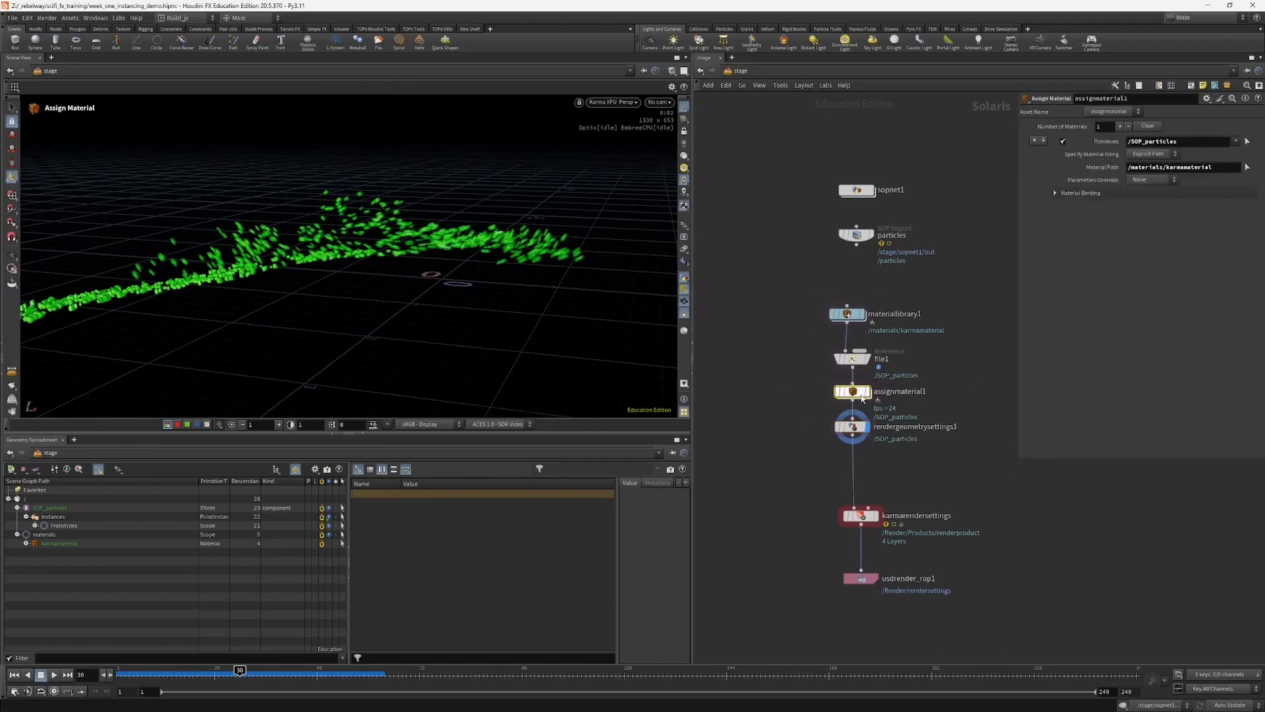
pyautogui.click(35, 525)
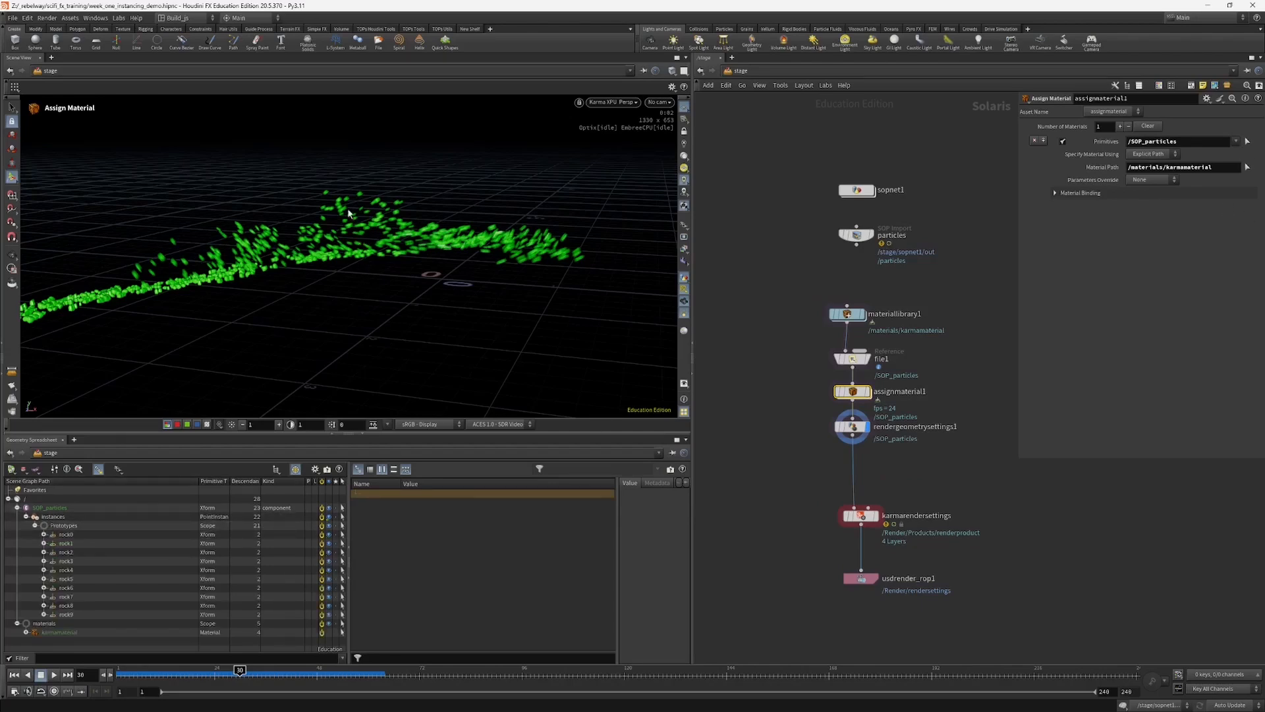
pyautogui.click(66, 536)
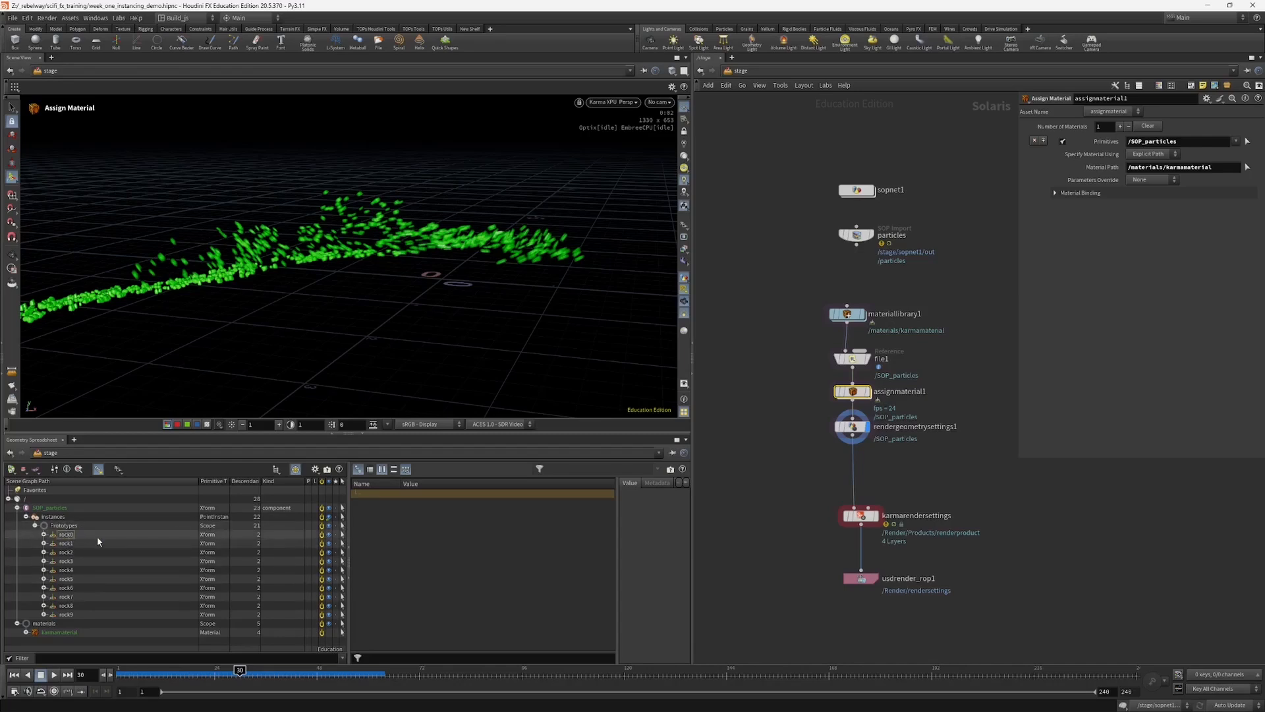
pyautogui.moveTo(110, 537); pyautogui.dragTo(1161, 144)
pyautogui.press('Escape')
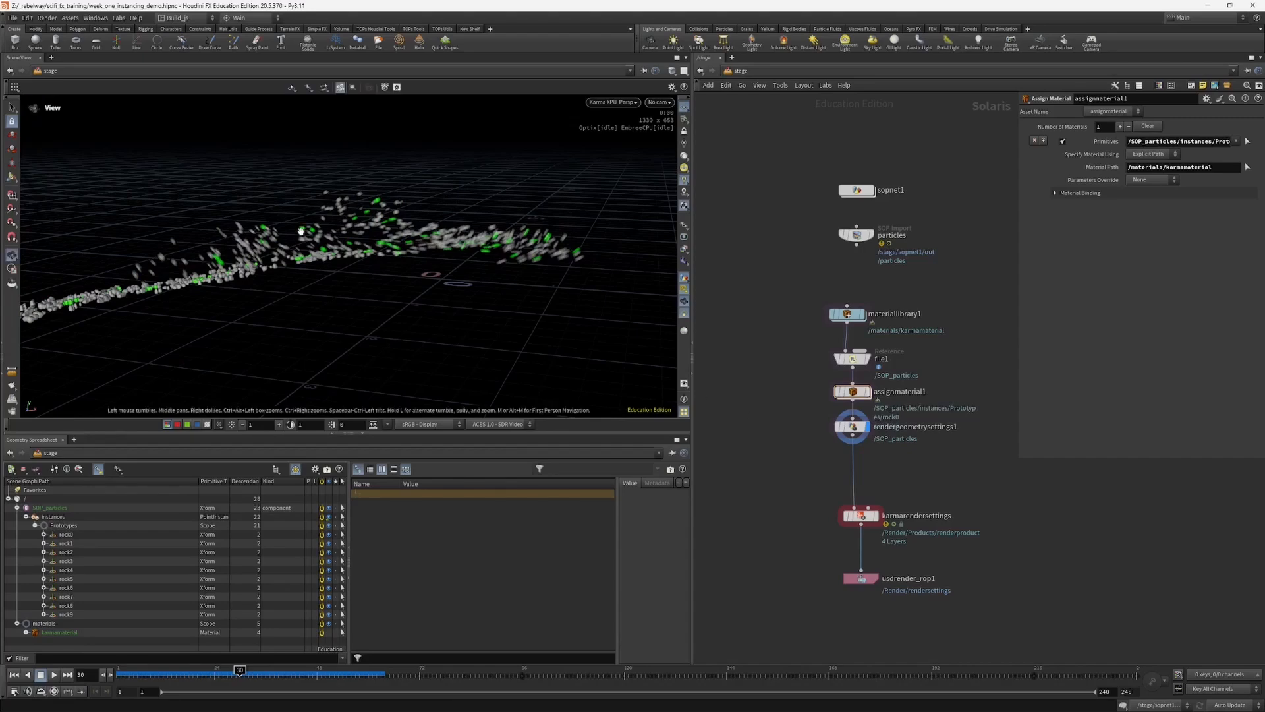
pyautogui.moveTo(317, 245); pyautogui.dragTo(283, 258)
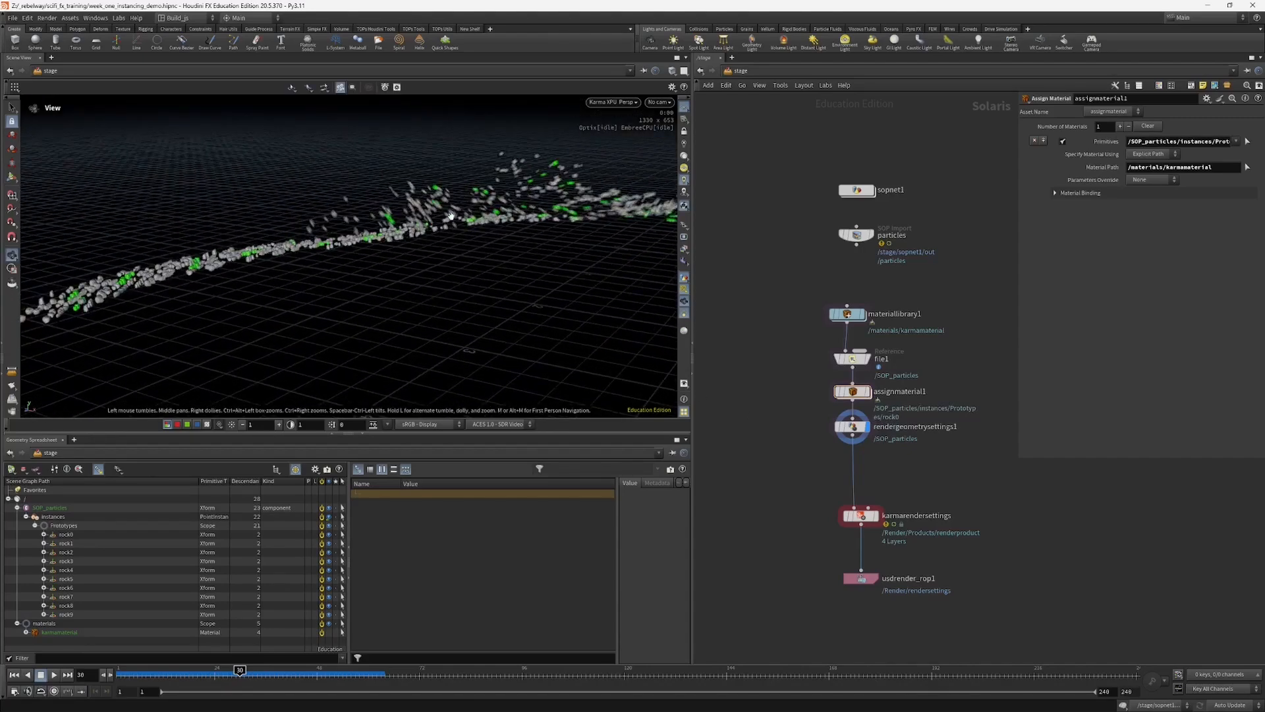
pyautogui.press('Return')
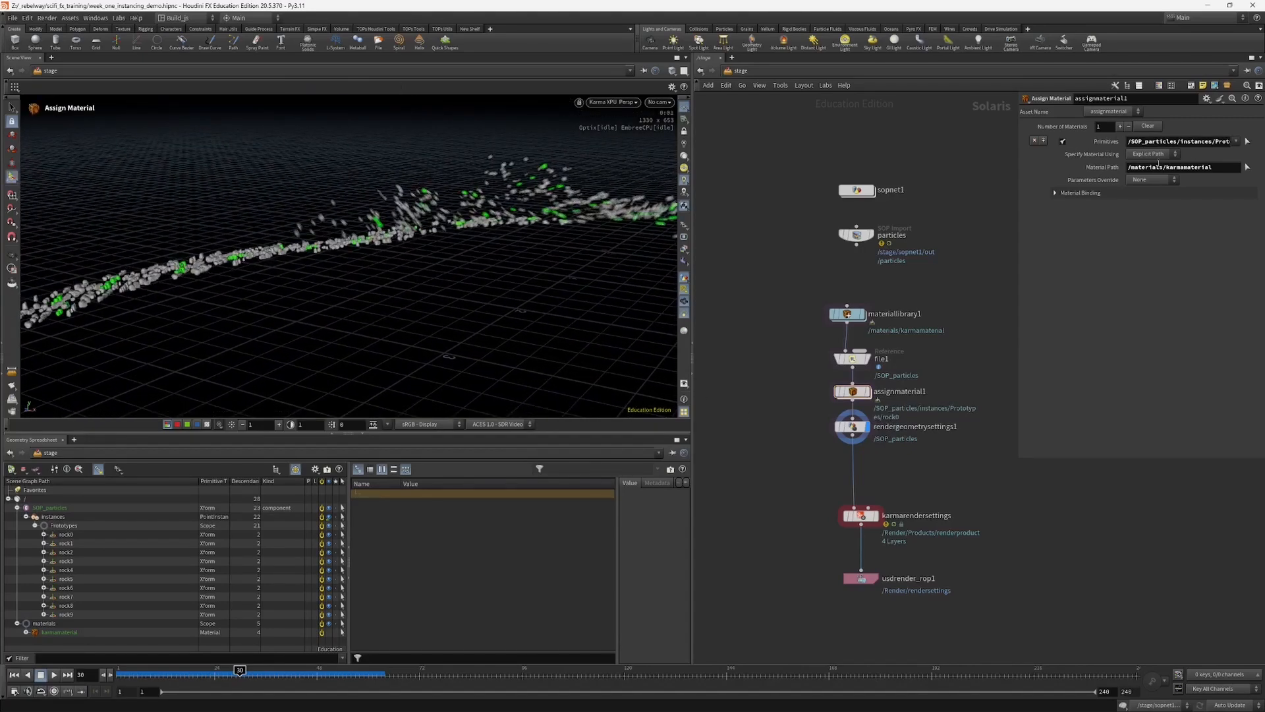
# Step: Switch the target primitive of assignmaterial1 to the rock7 prototype and inspect the particles in the viewport
pyautogui.click(66, 597)
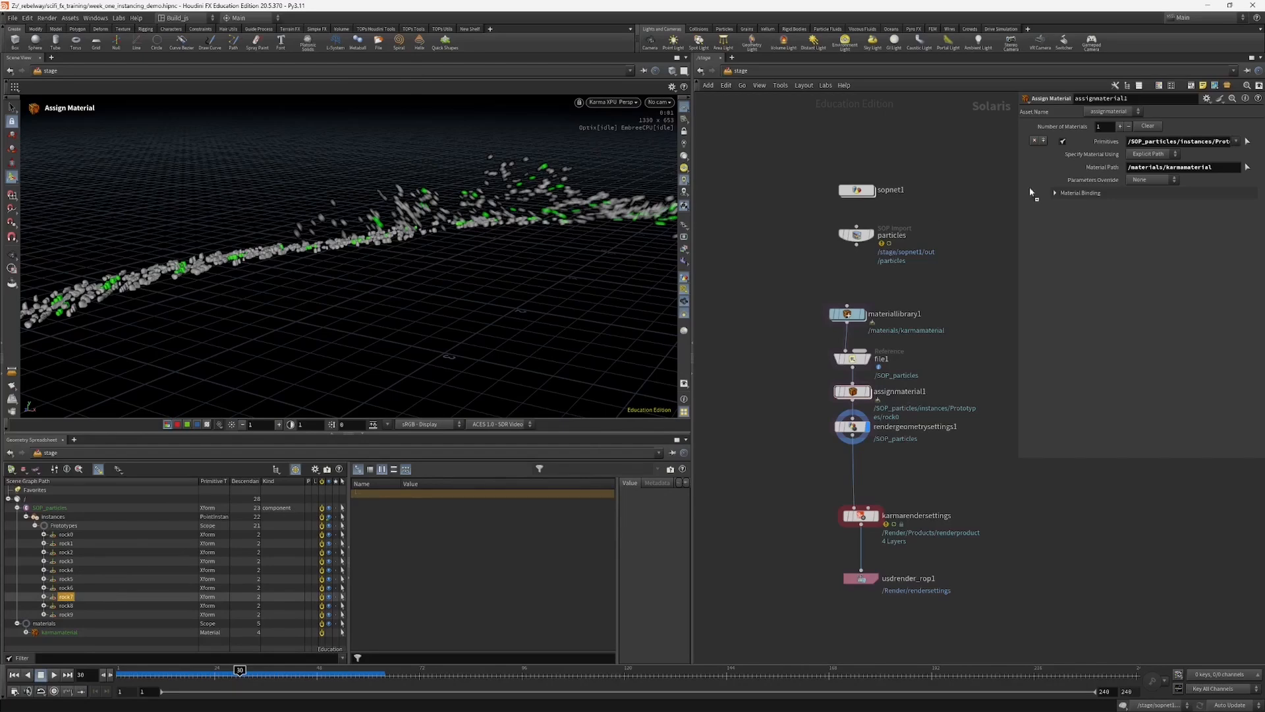
pyautogui.moveTo(1170, 150); pyautogui.dragTo(1170, 145)
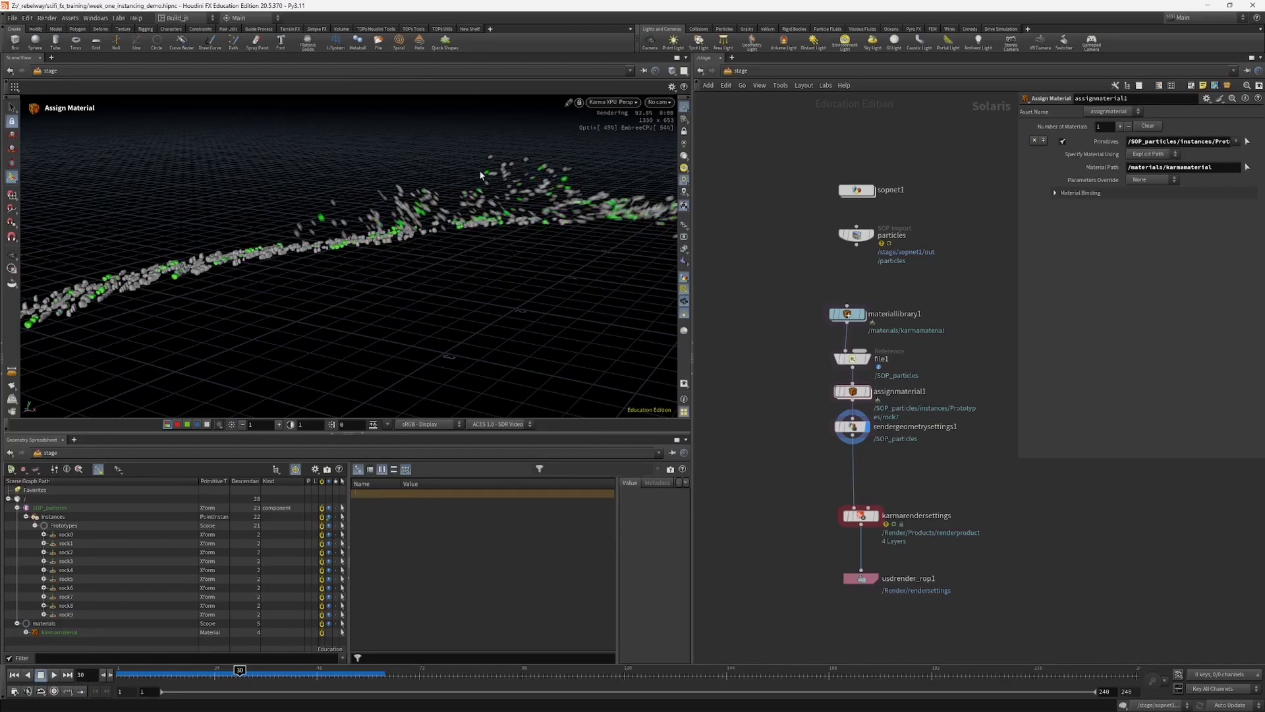
pyautogui.press('Escape')
pyautogui.moveTo(382, 257); pyautogui.dragTo(435, 239)
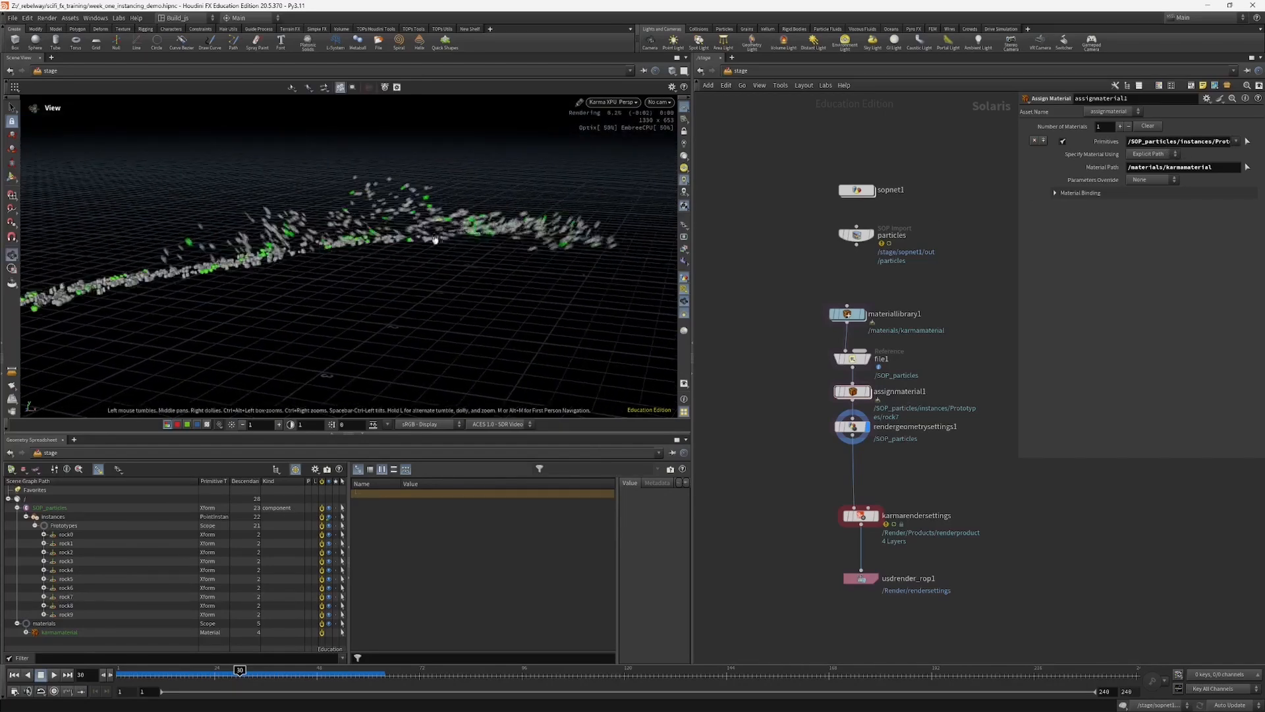
pyautogui.press('Return')
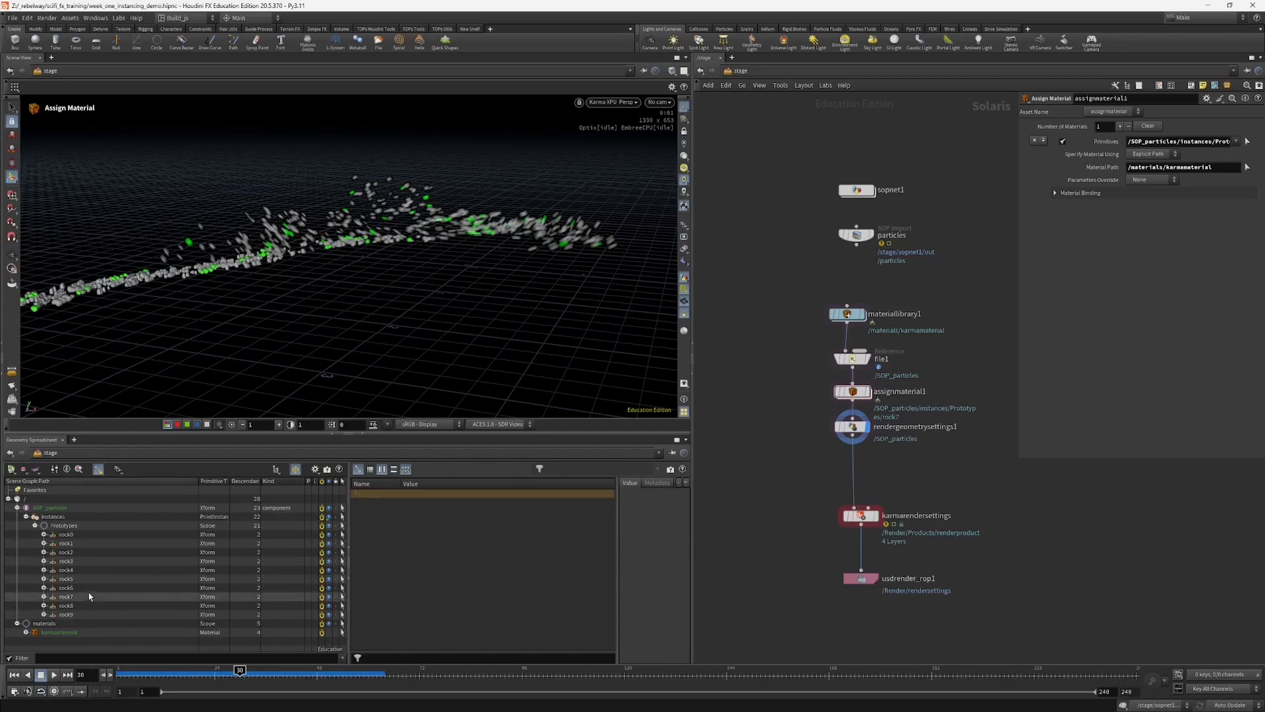
# Step: Set the target primitives of assignmaterial1 to the wildcard path /SOP_particles/instances/Prototypes/rock*
pyautogui.moveTo(1017, 183); pyautogui.dragTo(850, 211)
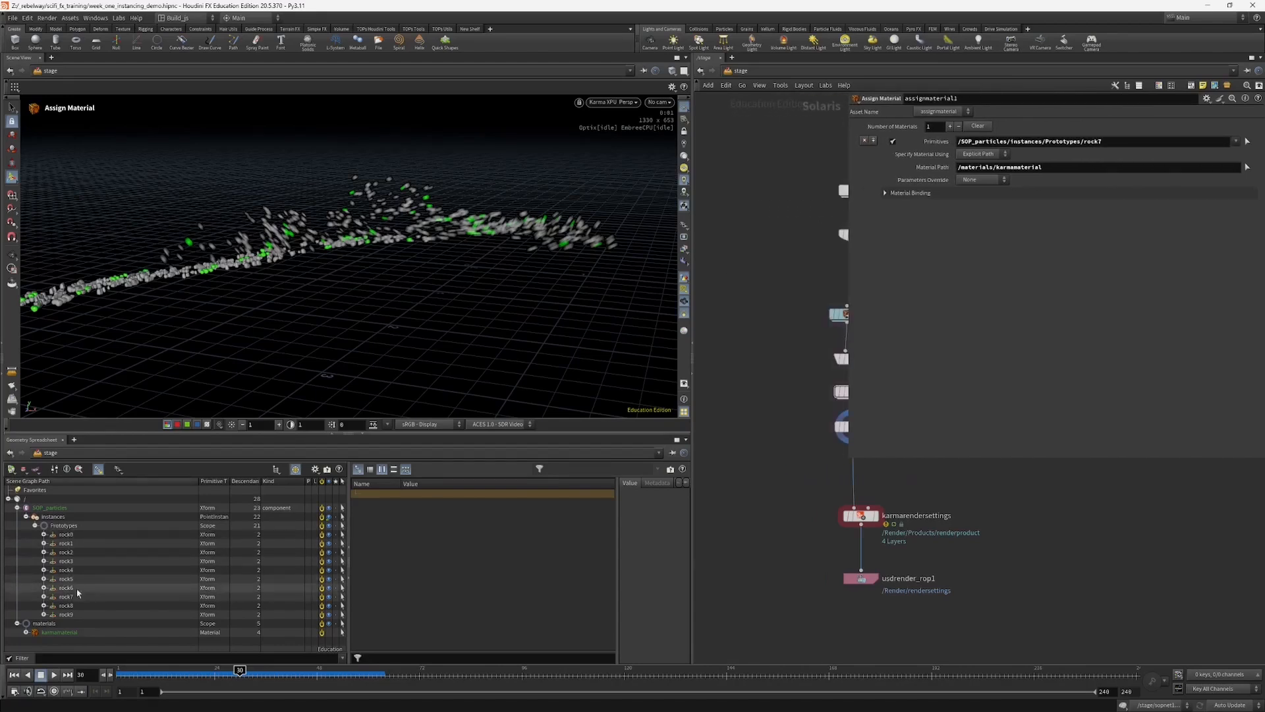
pyautogui.moveTo(1099, 143); pyautogui.dragTo(1110, 143)
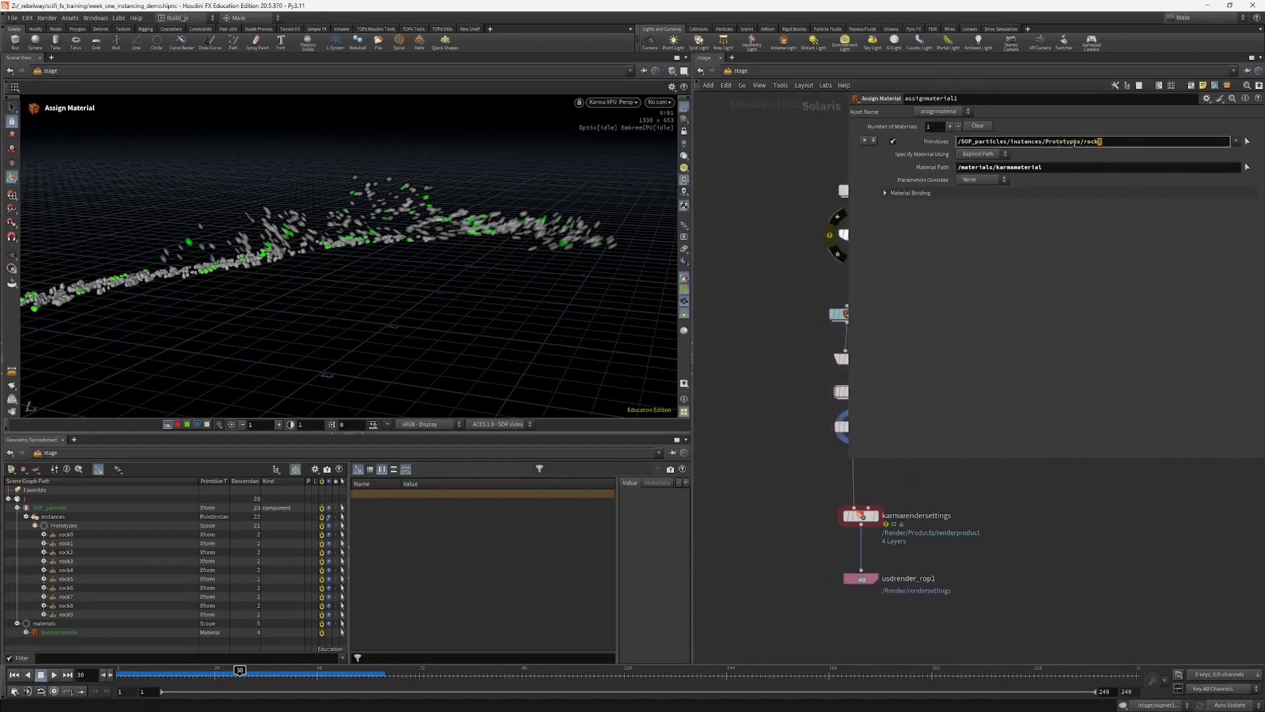
pyautogui.write('*')
pyautogui.press('Return')
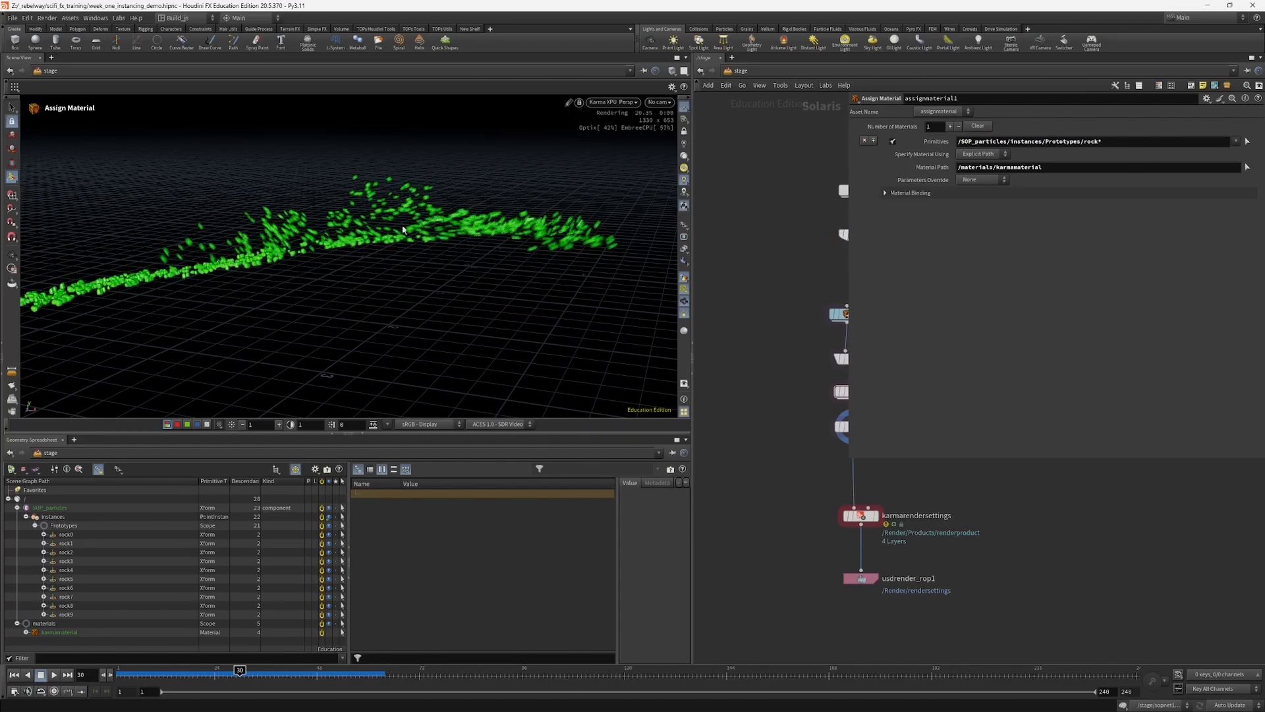
pyautogui.doubleClick(1104, 142)
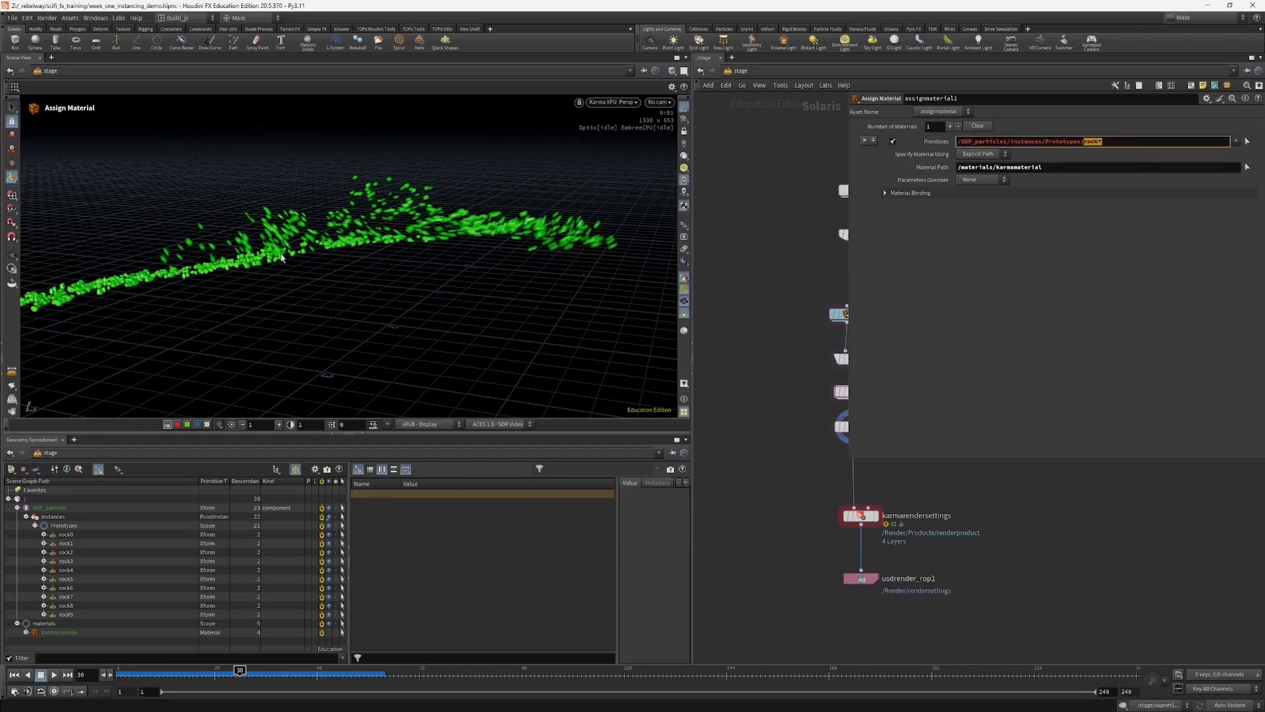
pyautogui.click(1101, 142)
# Step: Add a second material entry to assignmaterial1 and target it at /SOP_particles/instances/Prototypes/rock3
pyautogui.click(949, 125)
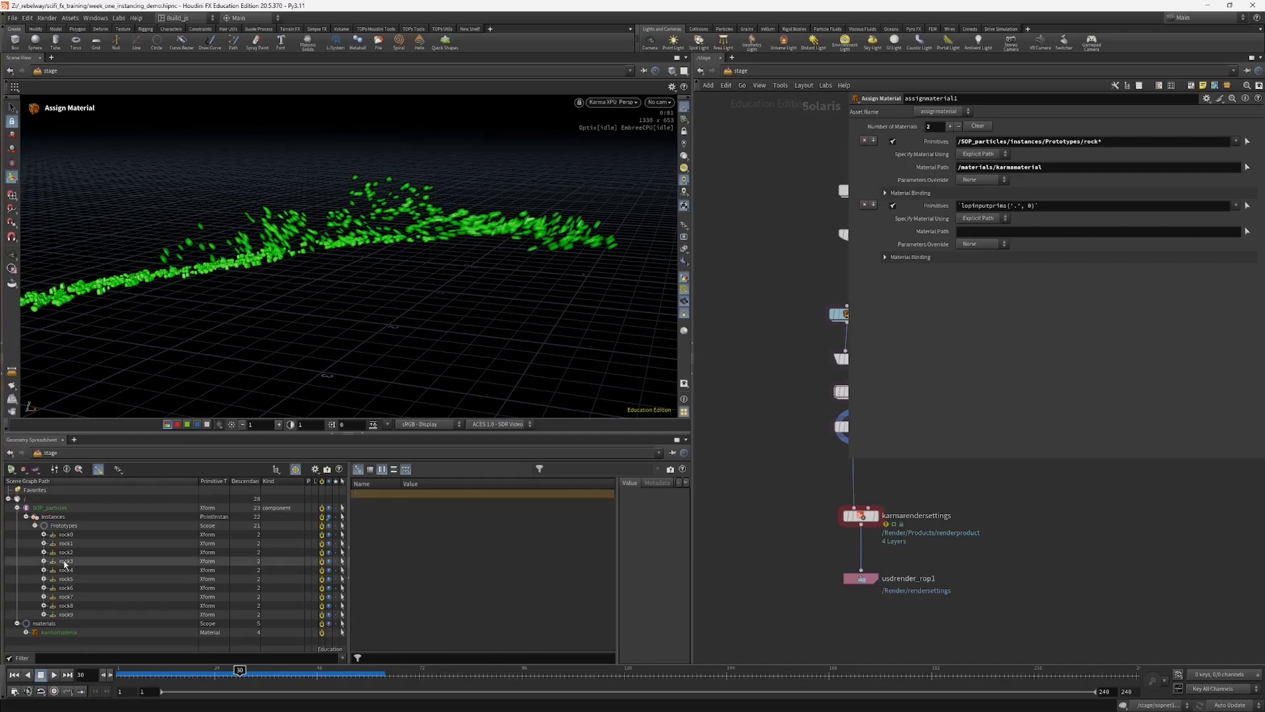
pyautogui.moveTo(64, 563); pyautogui.dragTo(1050, 207)
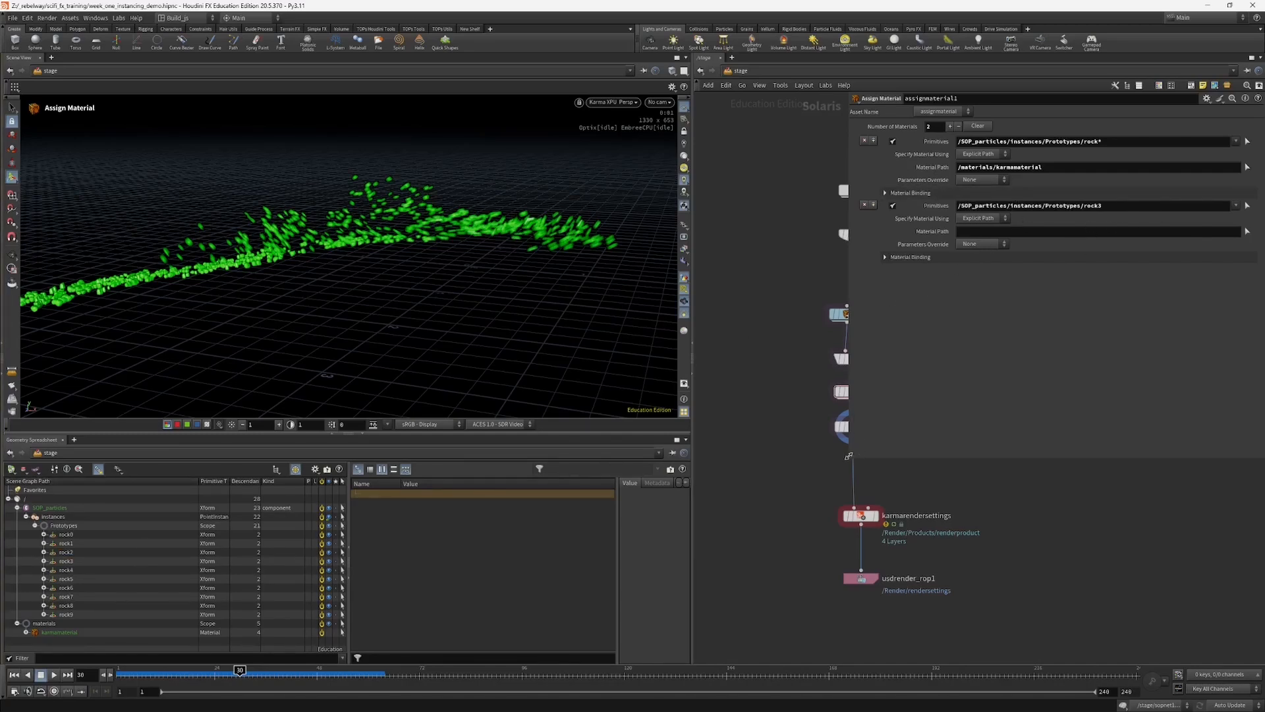
pyautogui.moveTo(850, 456); pyautogui.dragTo(944, 447)
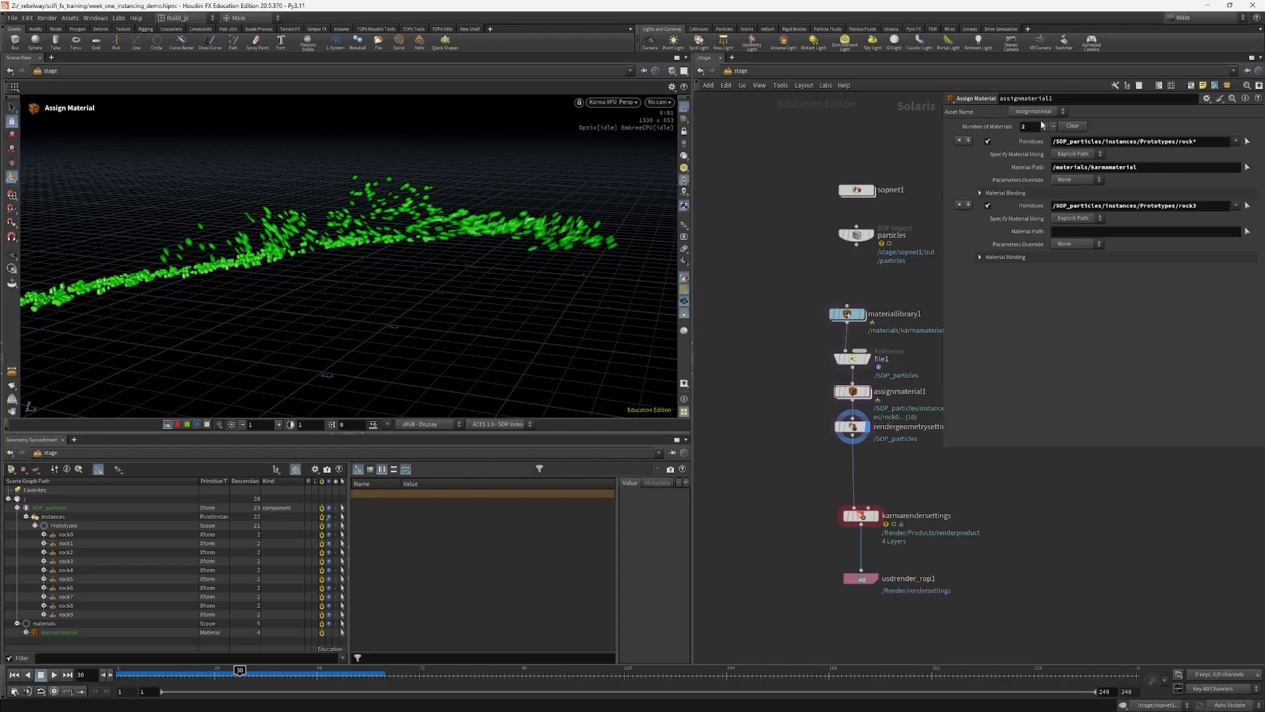
pyautogui.moveTo(768, 338); pyautogui.dragTo(750, 358, button='middle')
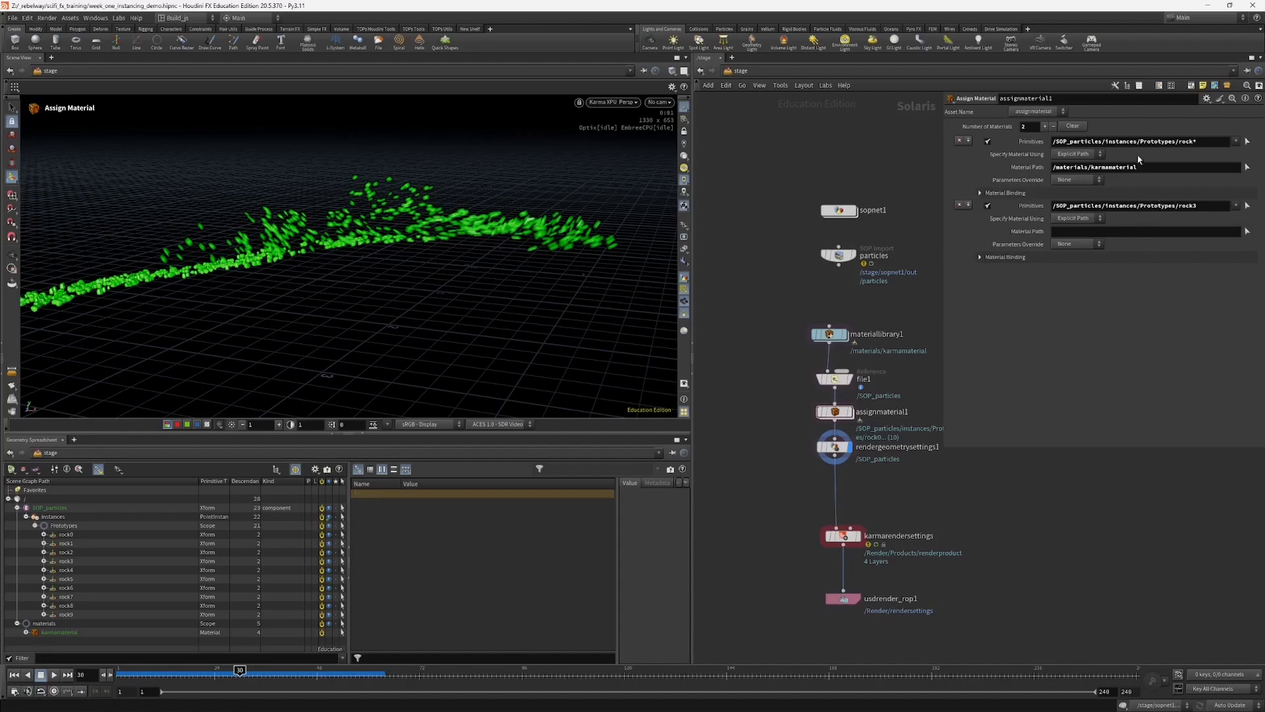
pyautogui.doubleClick(1207, 140)
pyautogui.moveTo(1155, 167); pyautogui.dragTo(956, 177)
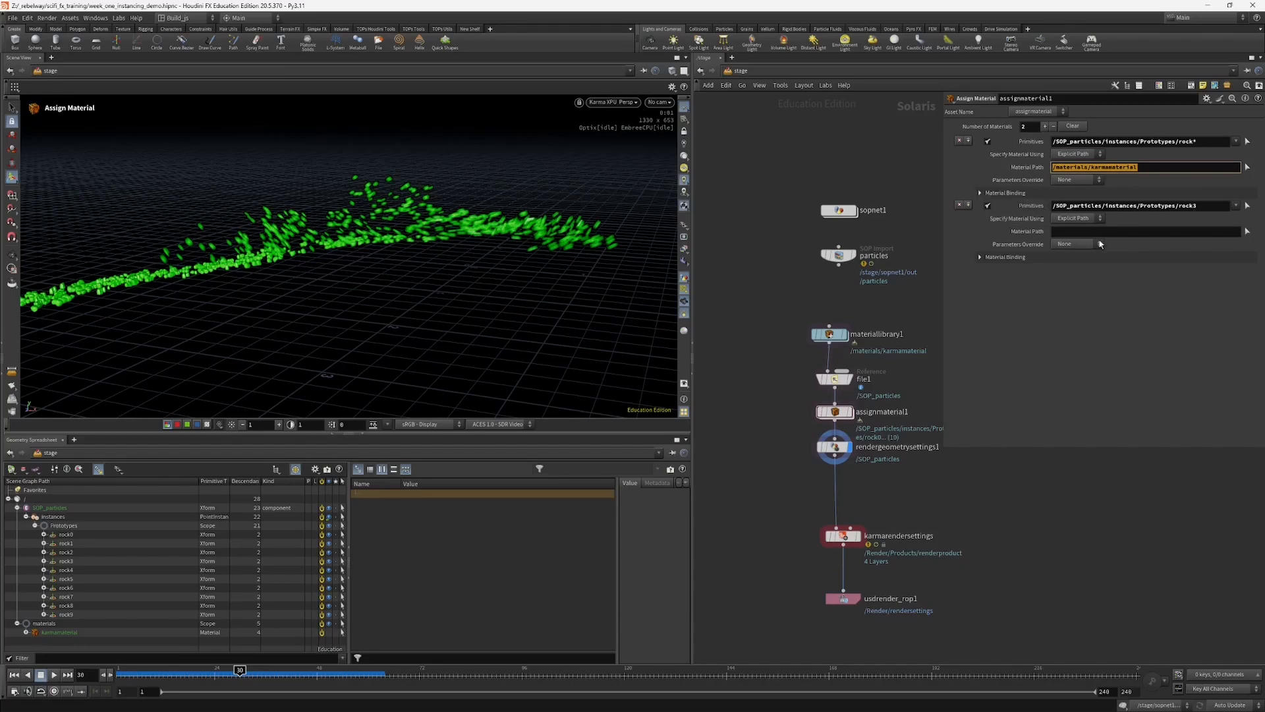
# Step: Enter materiallibrary1 and duplicate the karmamaterial subnetwork, placing the copy below the original
pyautogui.moveTo(771, 398); pyautogui.dragTo(750, 411, button='middle')
pyautogui.doubleClick(814, 346)
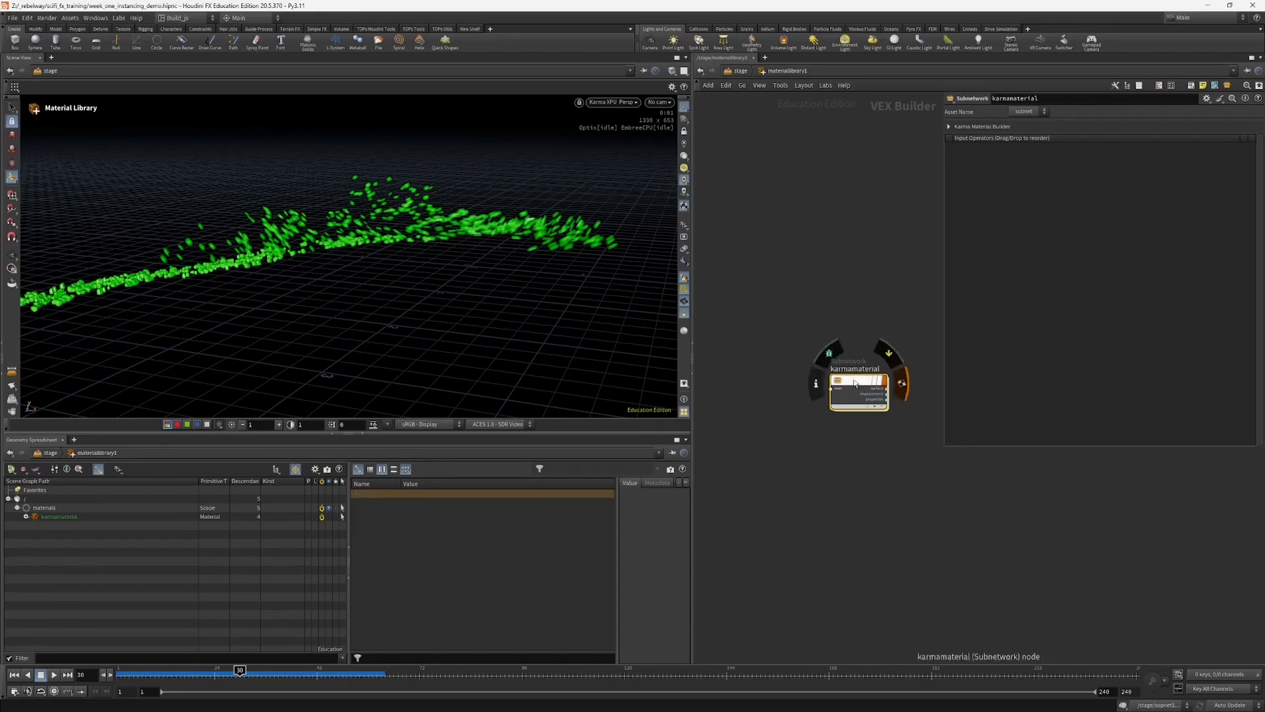
pyautogui.keyDown('alt'); pyautogui.moveTo(850, 393); pyautogui.dragTo(850, 454); pyautogui.keyUp('alt')
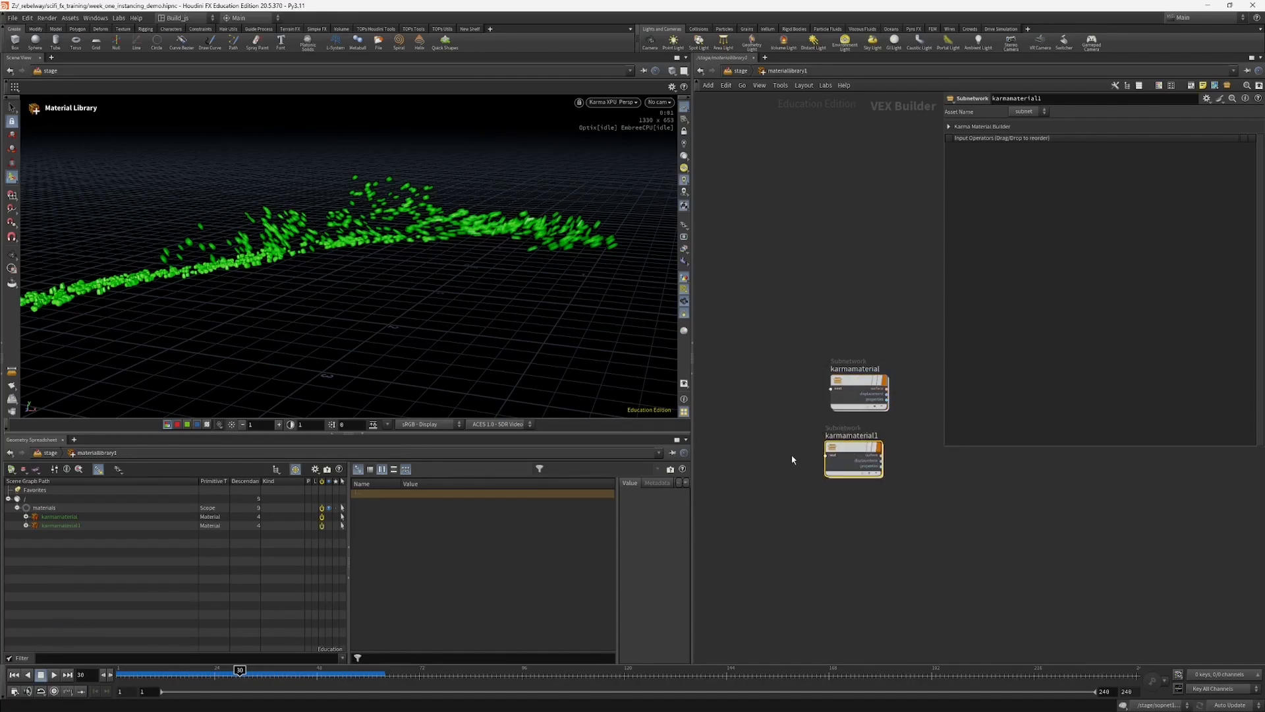
# Step: Set the base color of mtlxstandard_surface in the duplicated material to blue (0, 0.5, 1) and return to the stage network
pyautogui.press('i')
pyautogui.click(857, 403)
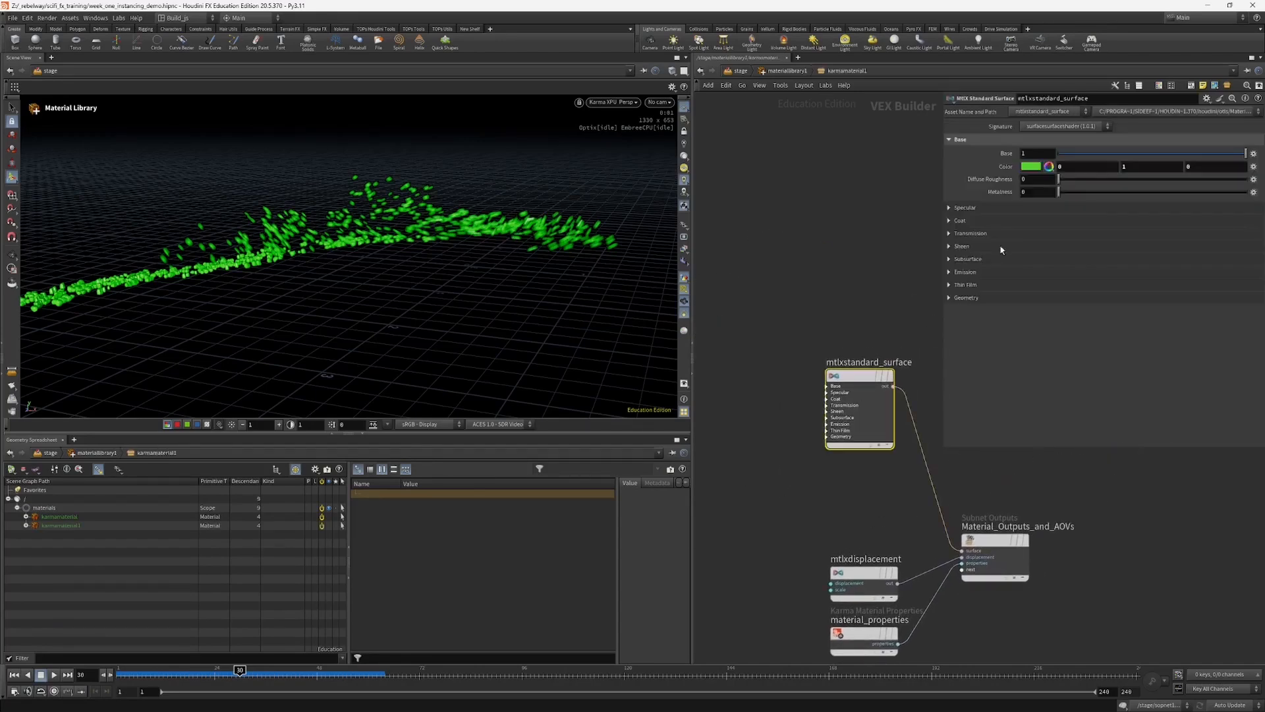
pyautogui.click(1039, 165)
pyautogui.click(1170, 92)
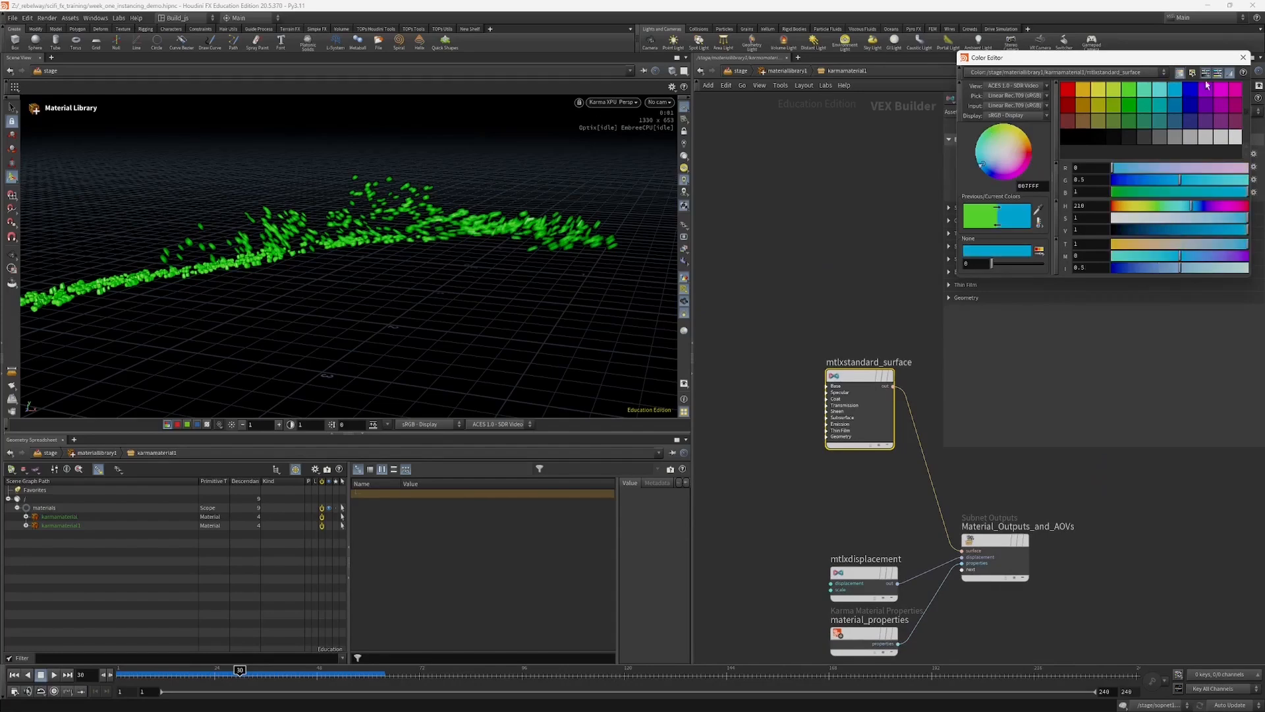
pyautogui.click(1243, 57)
pyautogui.click(741, 70)
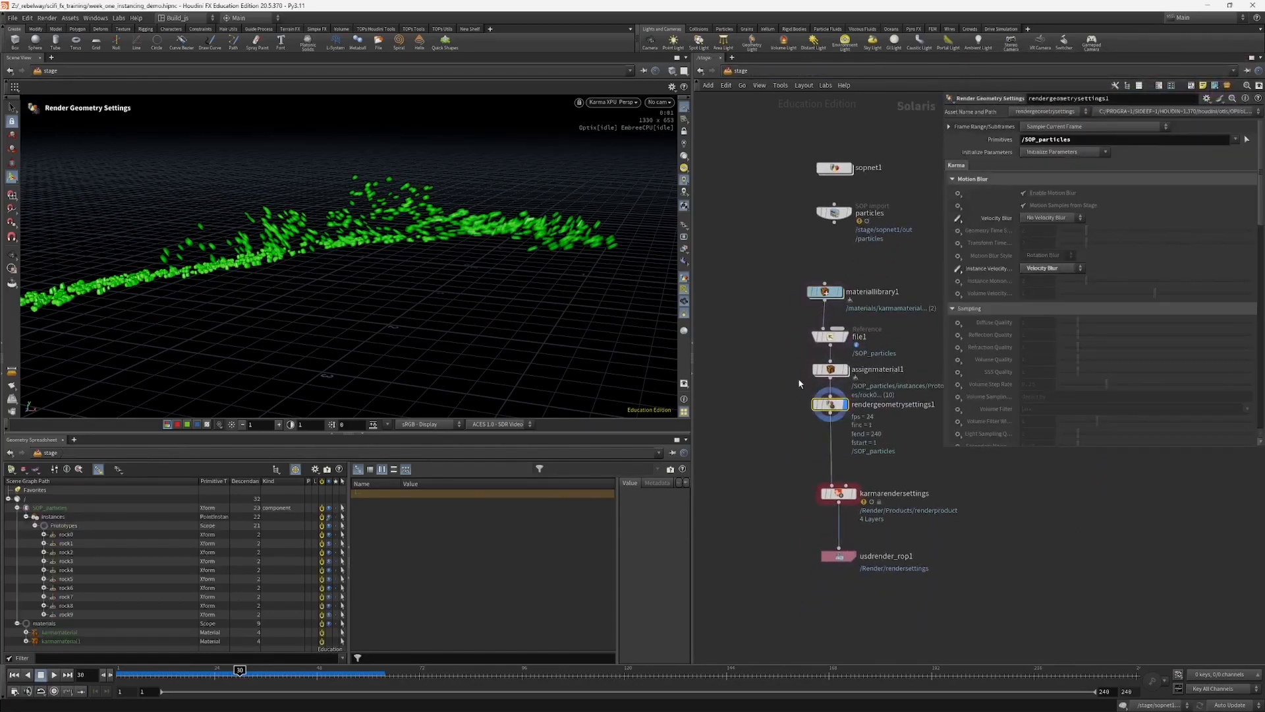
# Step: Set the material path of the rock3 entry in assignmaterial1 to /materials/karmamaterial1
pyautogui.click(830, 369)
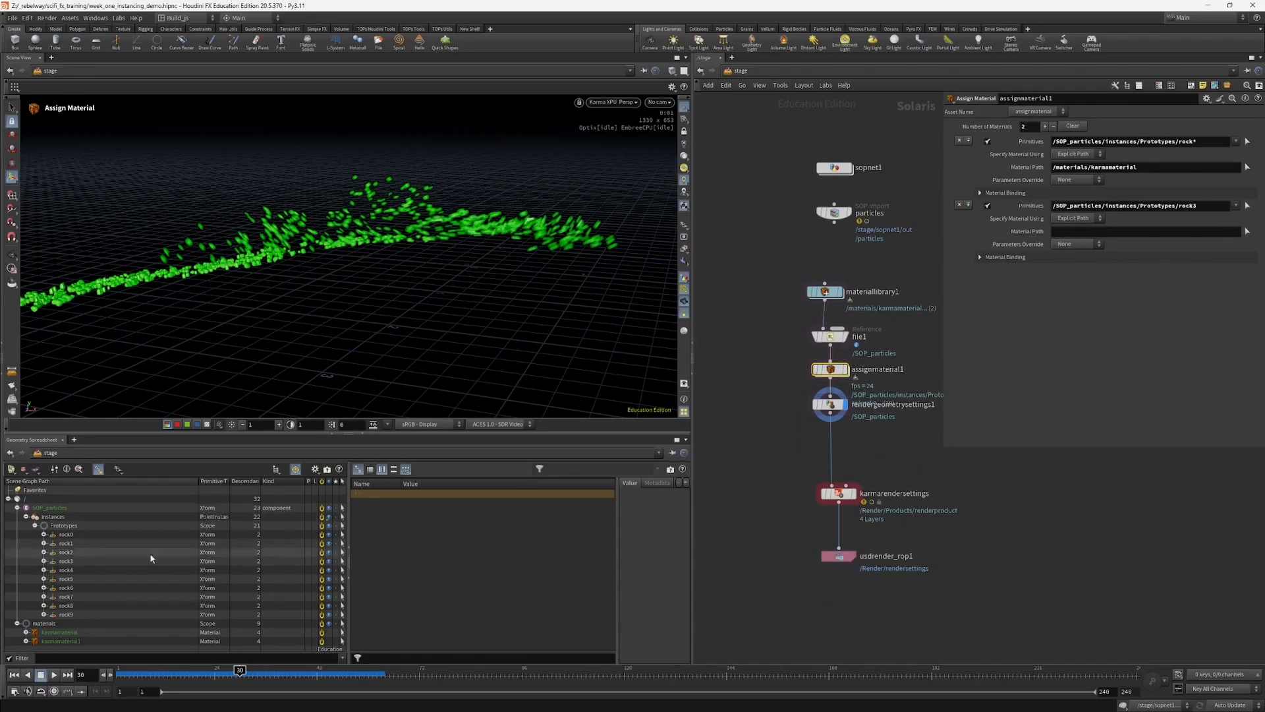
pyautogui.moveTo(61, 640); pyautogui.dragTo(1059, 230)
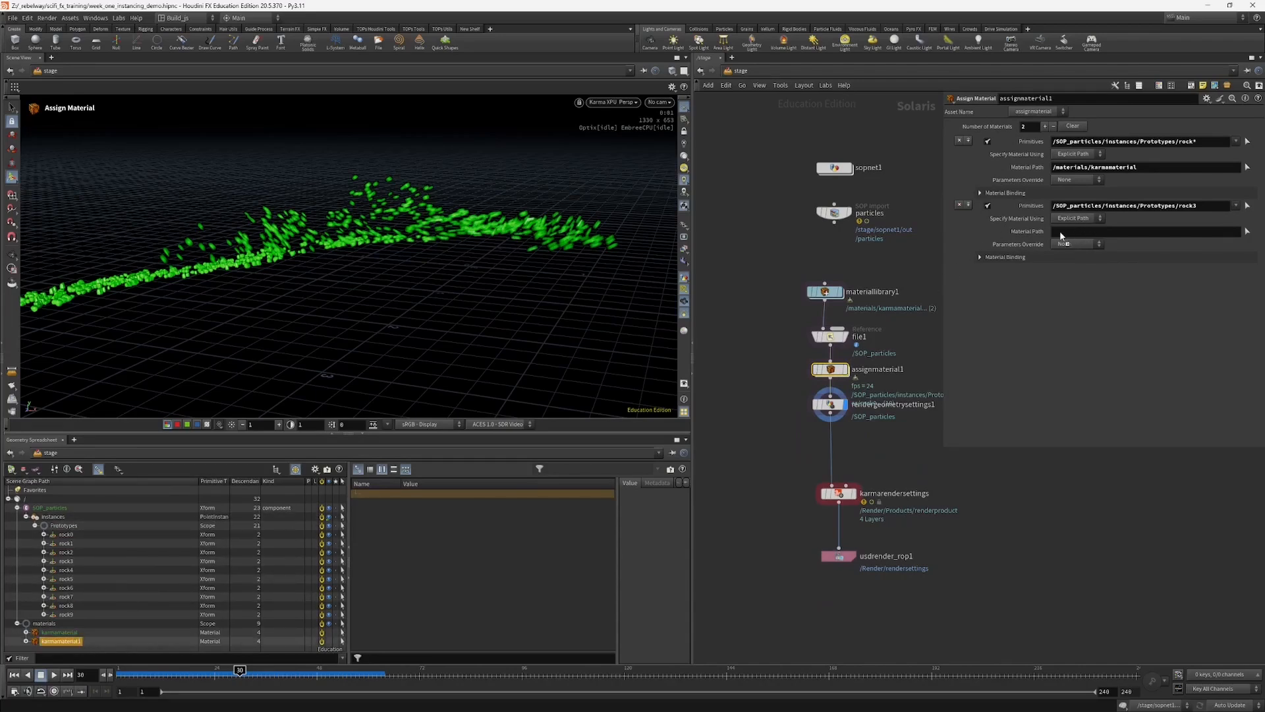
pyautogui.moveTo(774, 442); pyautogui.dragTo(771, 433, button='middle')
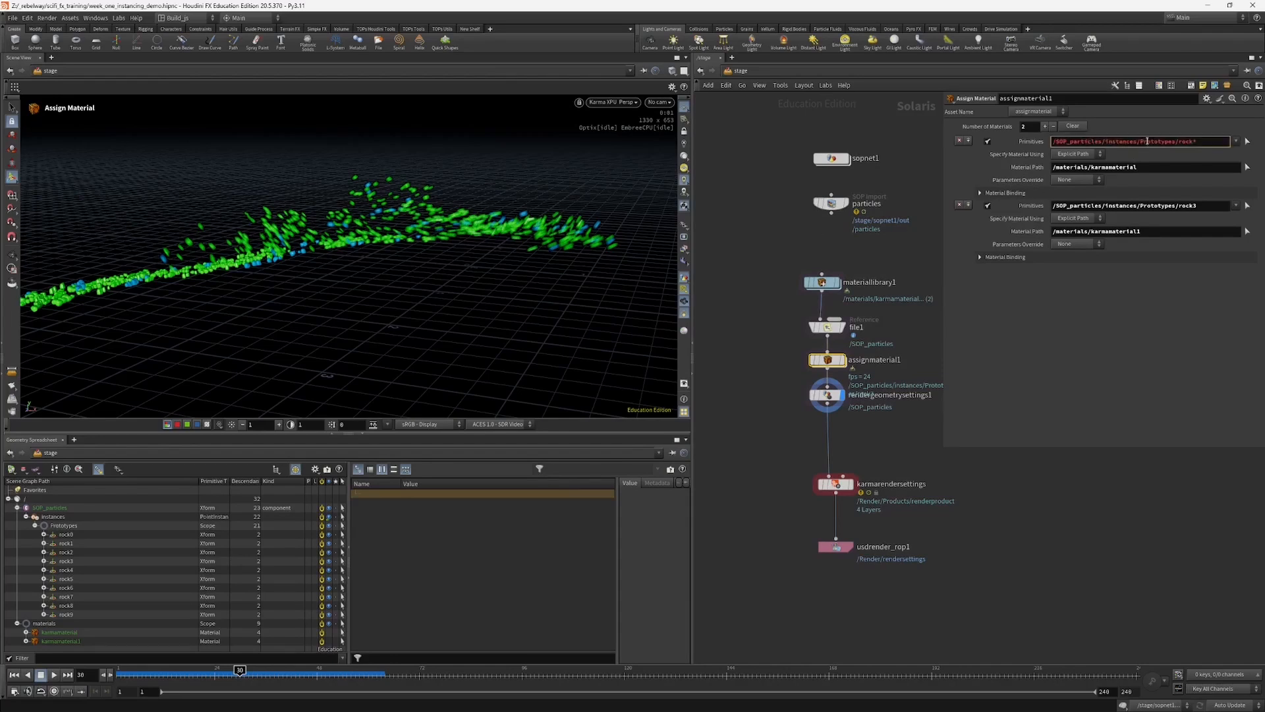
pyautogui.click(1144, 167)
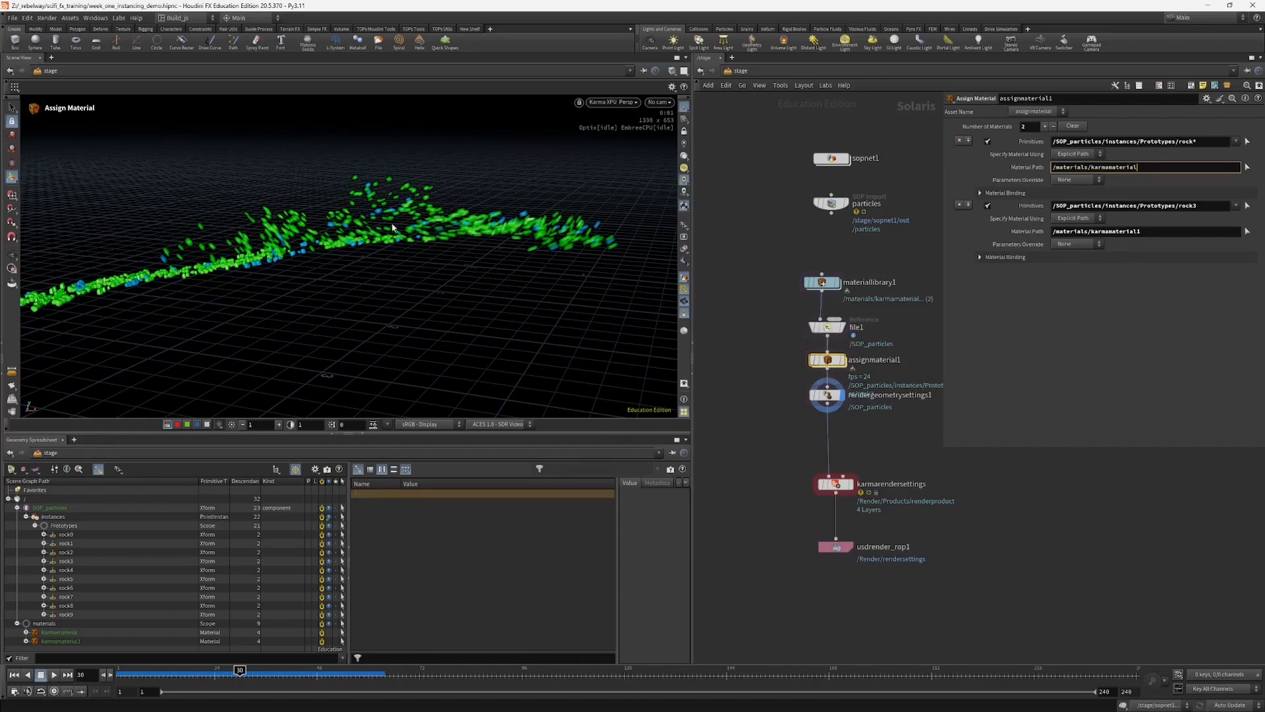
# Step: Disable and re-enable the rock3 material entry to compare how the particles shade with and without it
pyautogui.click(987, 207)
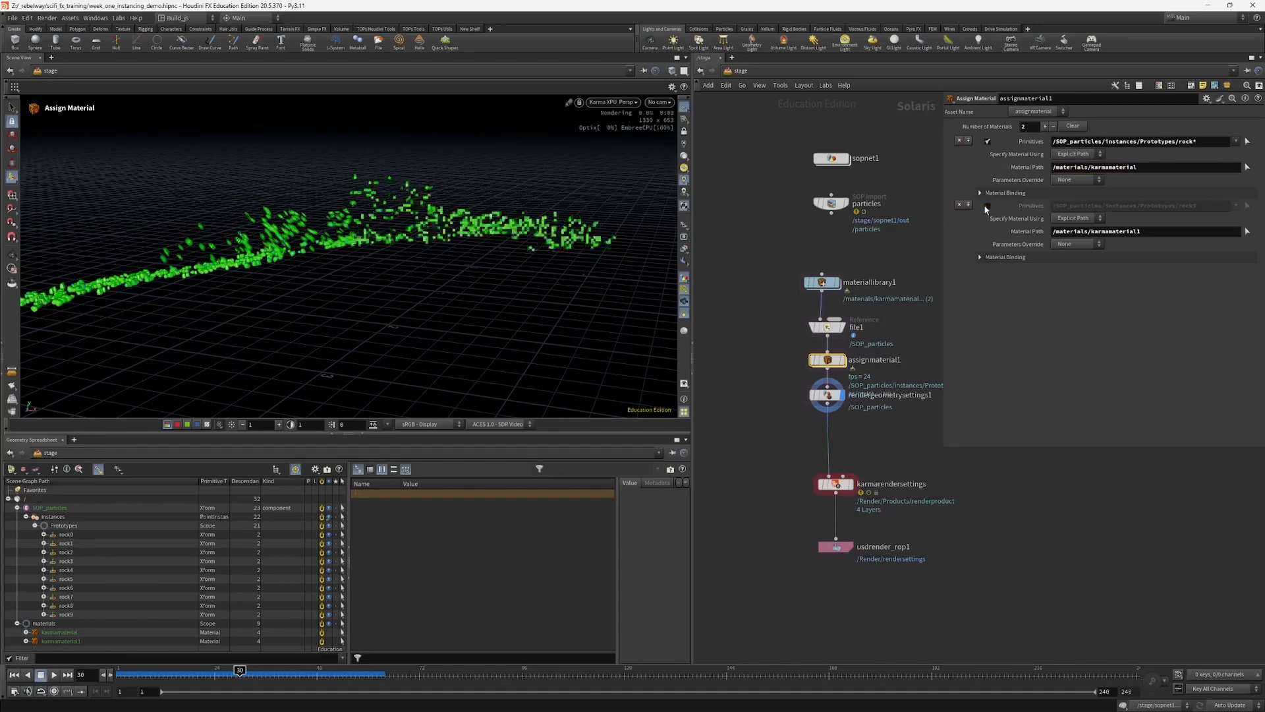
pyautogui.click(987, 207)
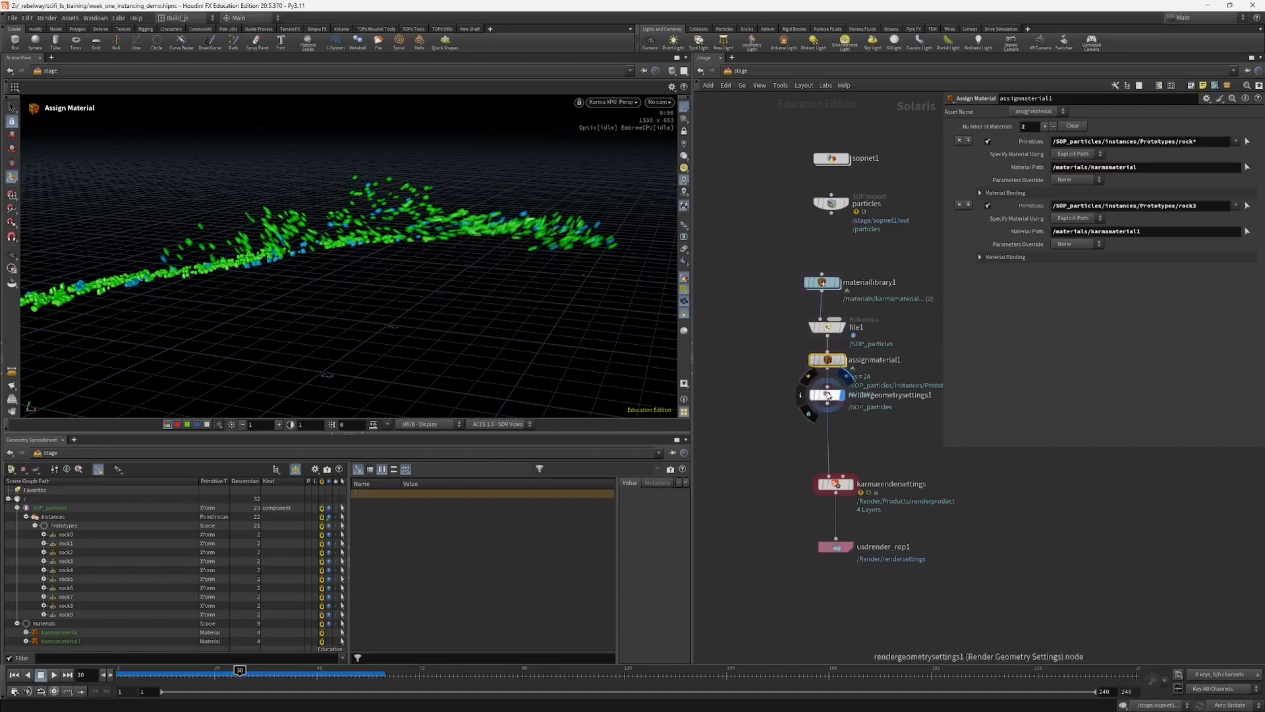
pyautogui.keyDown('alt'); pyautogui.moveTo(307, 265); pyautogui.dragTo(438, 290); pyautogui.keyUp('alt')
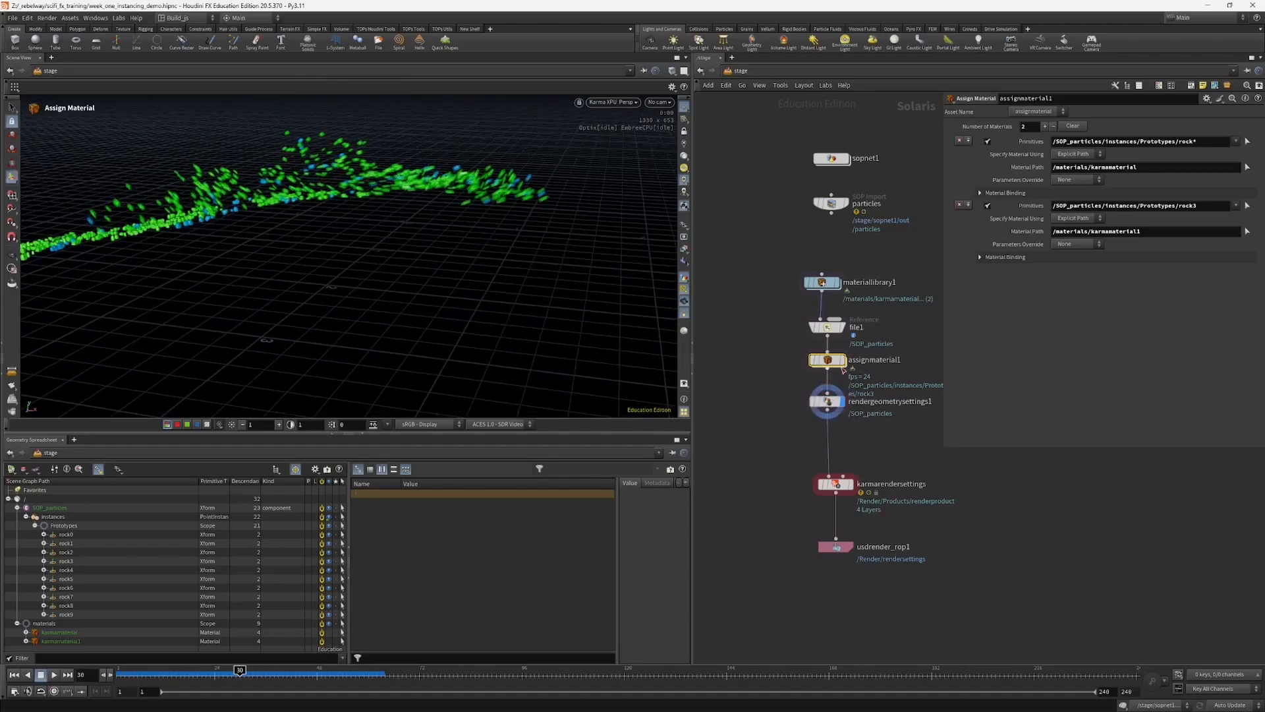
# Step: Move assignmaterial1 and rendergeometrysettings1 together slightly further below file1, and narrow the parameter pane overlay
pyautogui.moveTo(769, 349); pyautogui.dragTo(831, 422)
pyautogui.moveTo(826, 361); pyautogui.dragTo(826, 372)
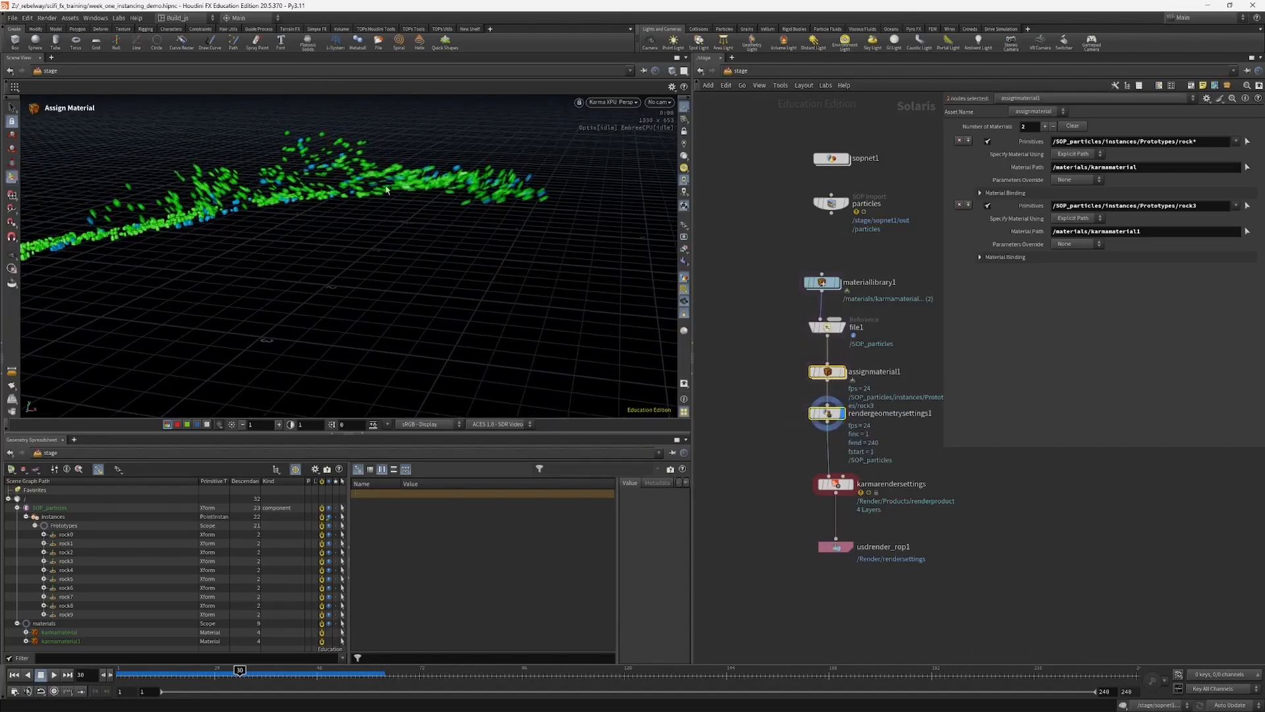
pyautogui.moveTo(781, 481); pyautogui.dragTo(815, 481, button='middle')
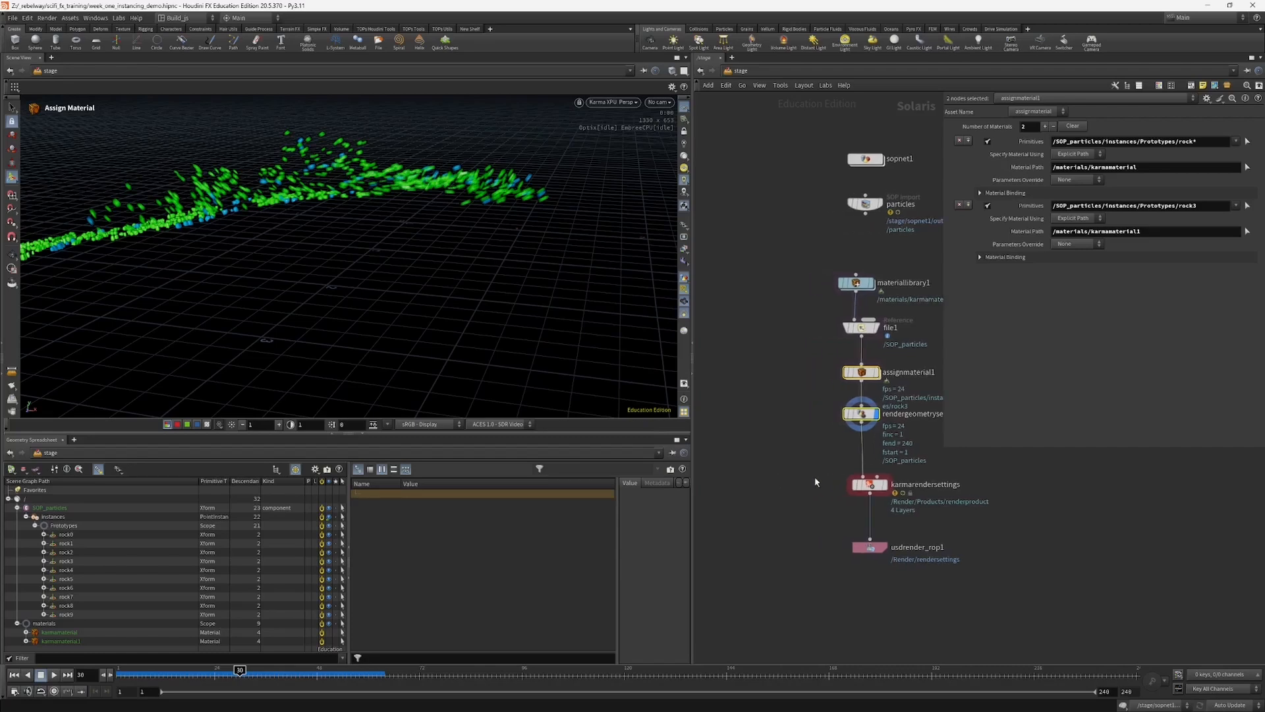
pyautogui.moveTo(943, 447); pyautogui.dragTo(968, 438)
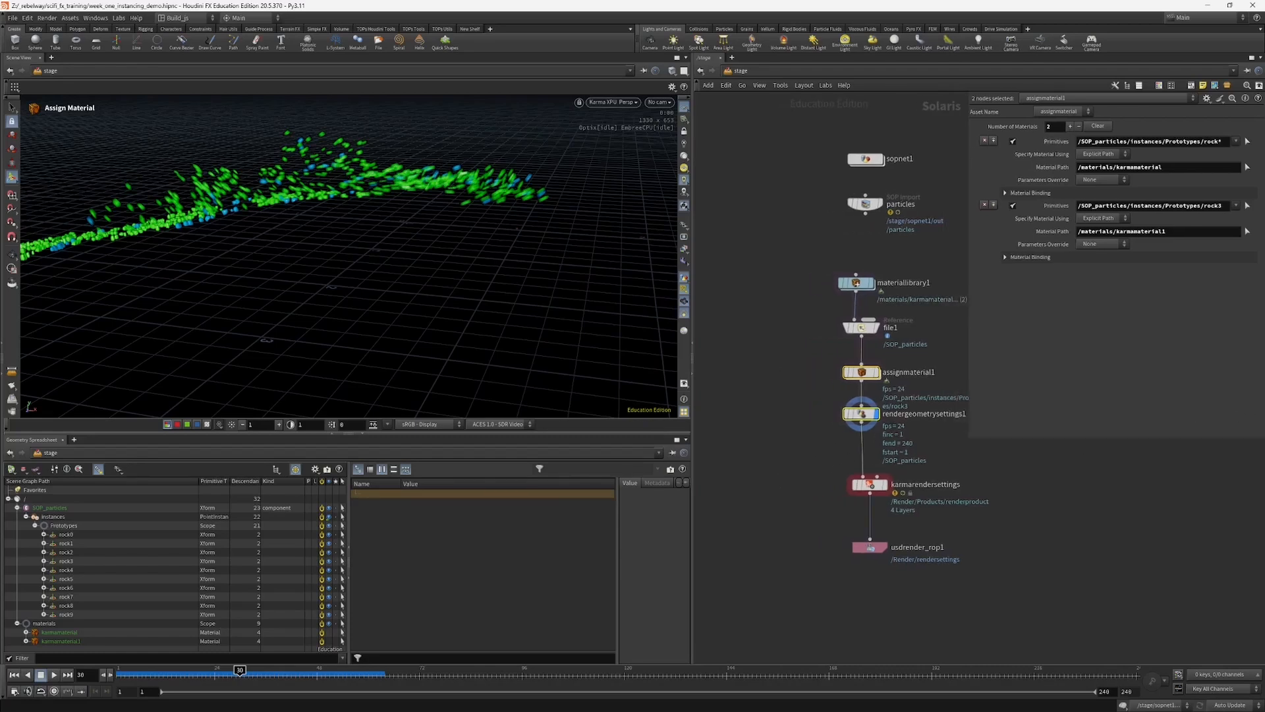
pyautogui.moveTo(807, 398); pyautogui.dragTo(795, 415, button='middle')
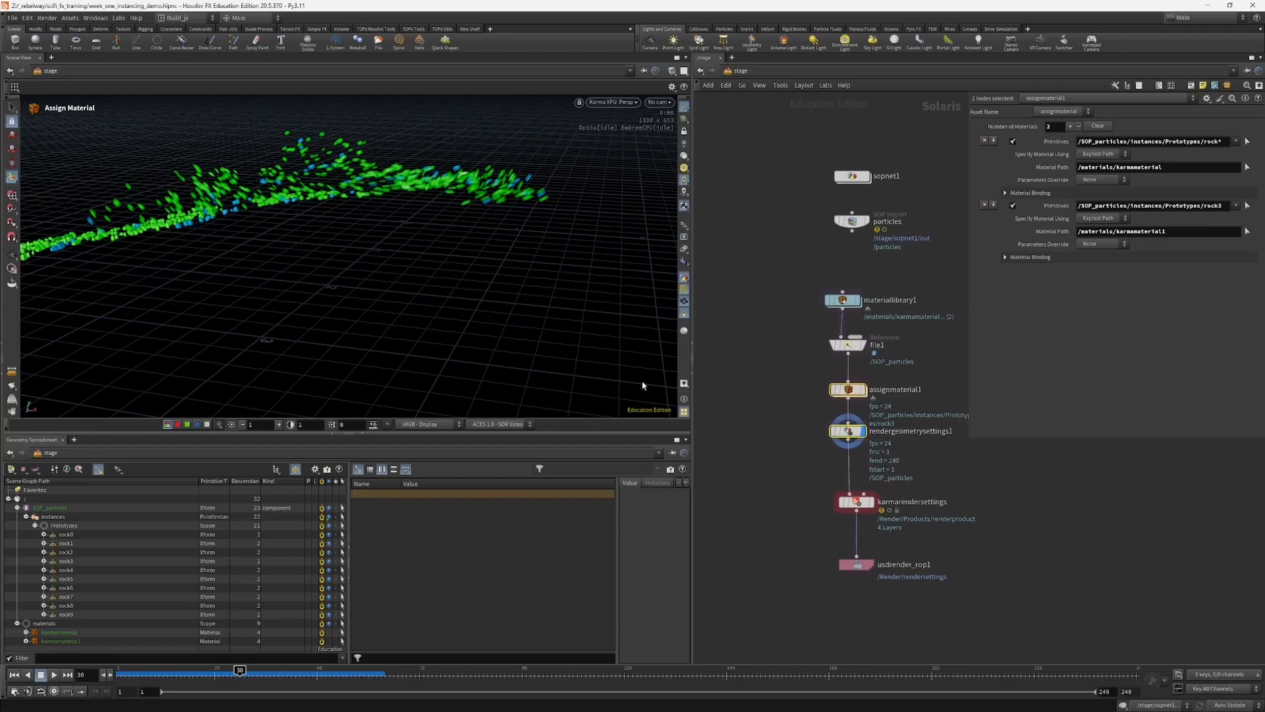
pyautogui.keyDown('alt'); pyautogui.moveTo(325, 182); pyautogui.dragTo(263, 251); pyautogui.keyUp('alt')
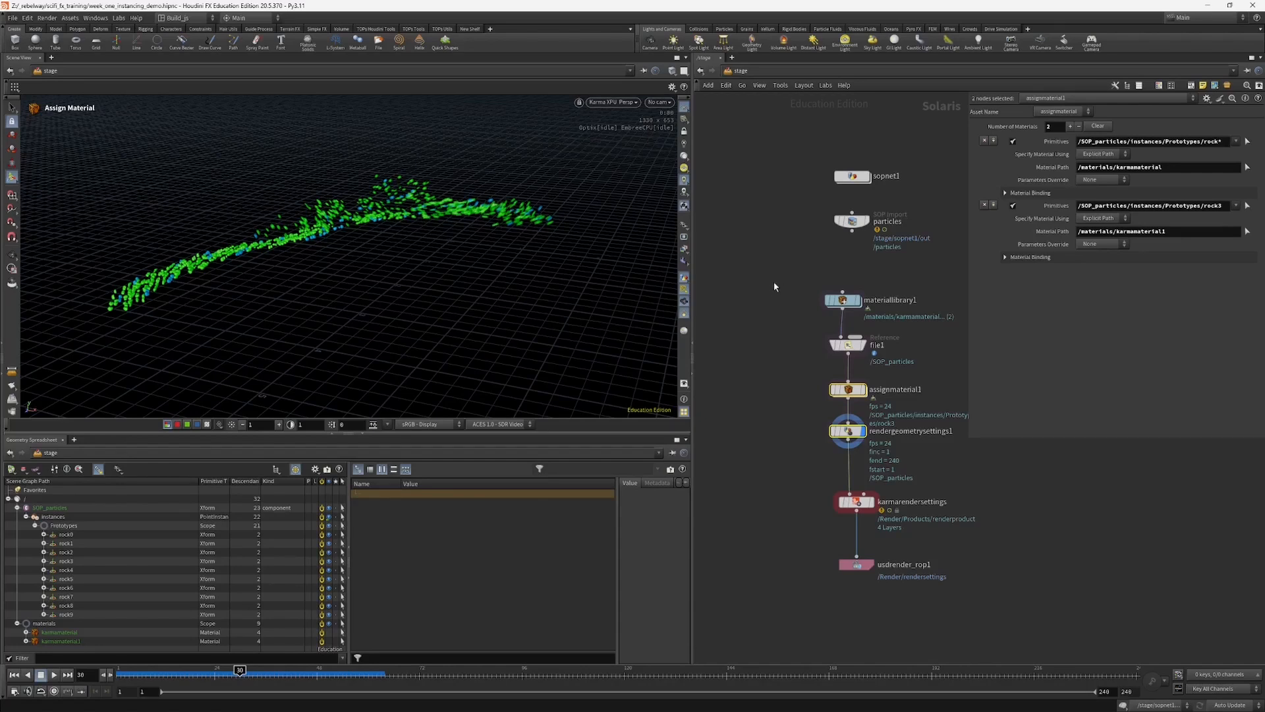
pyautogui.moveTo(774, 286); pyautogui.dragTo(753, 305, button='middle')
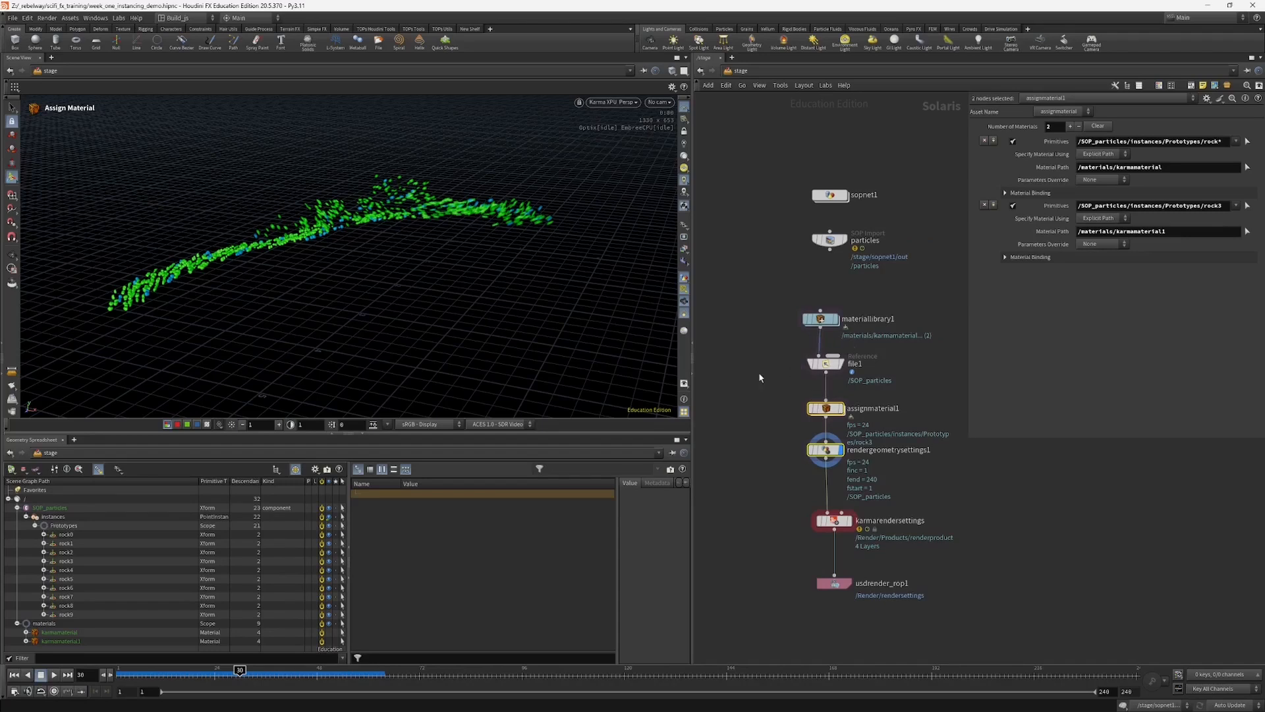
pyautogui.moveTo(759, 377); pyautogui.dragTo(762, 367, button='middle')
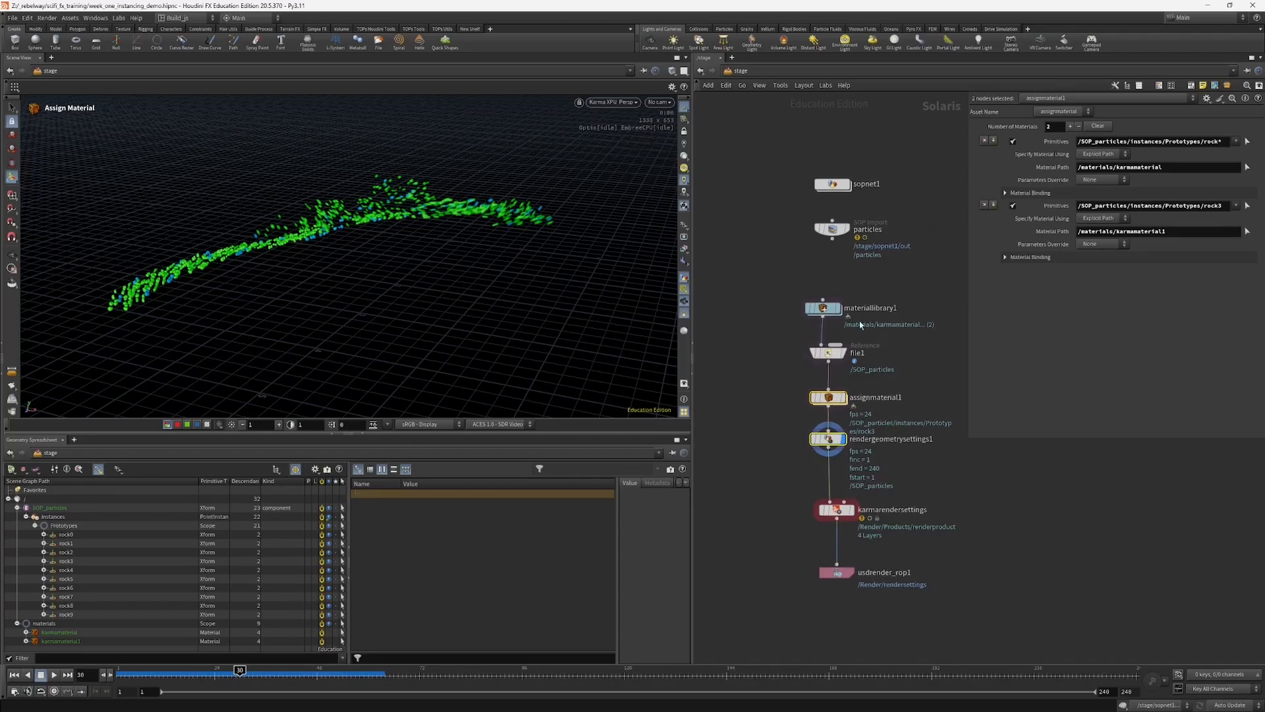
# Step: Enter the karmamaterial subnetwork in materiallibrary1 and place an MtlX Geometry Property Value node before mtlxstandard_surface
pyautogui.doubleClick(825, 308)
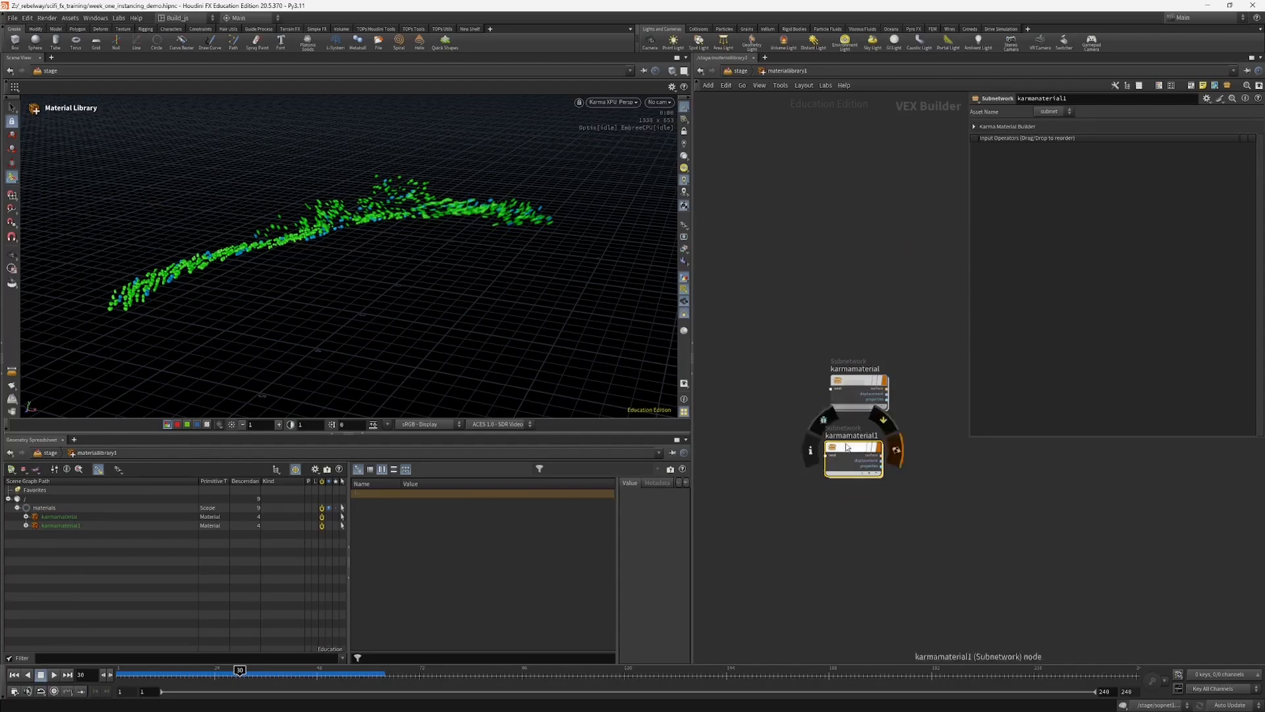
pyautogui.doubleClick(851, 385)
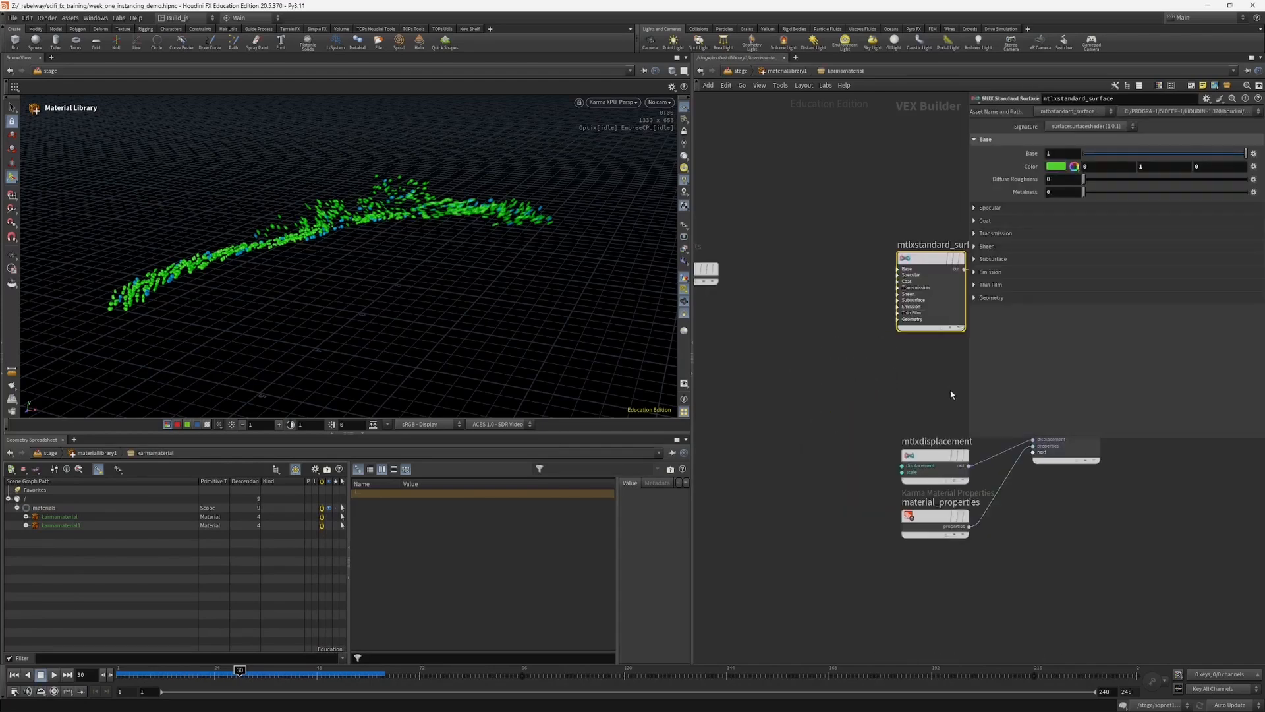
pyautogui.moveTo(969, 437); pyautogui.dragTo(995, 363)
pyautogui.moveTo(824, 323); pyautogui.dragTo(825, 357, button='middle')
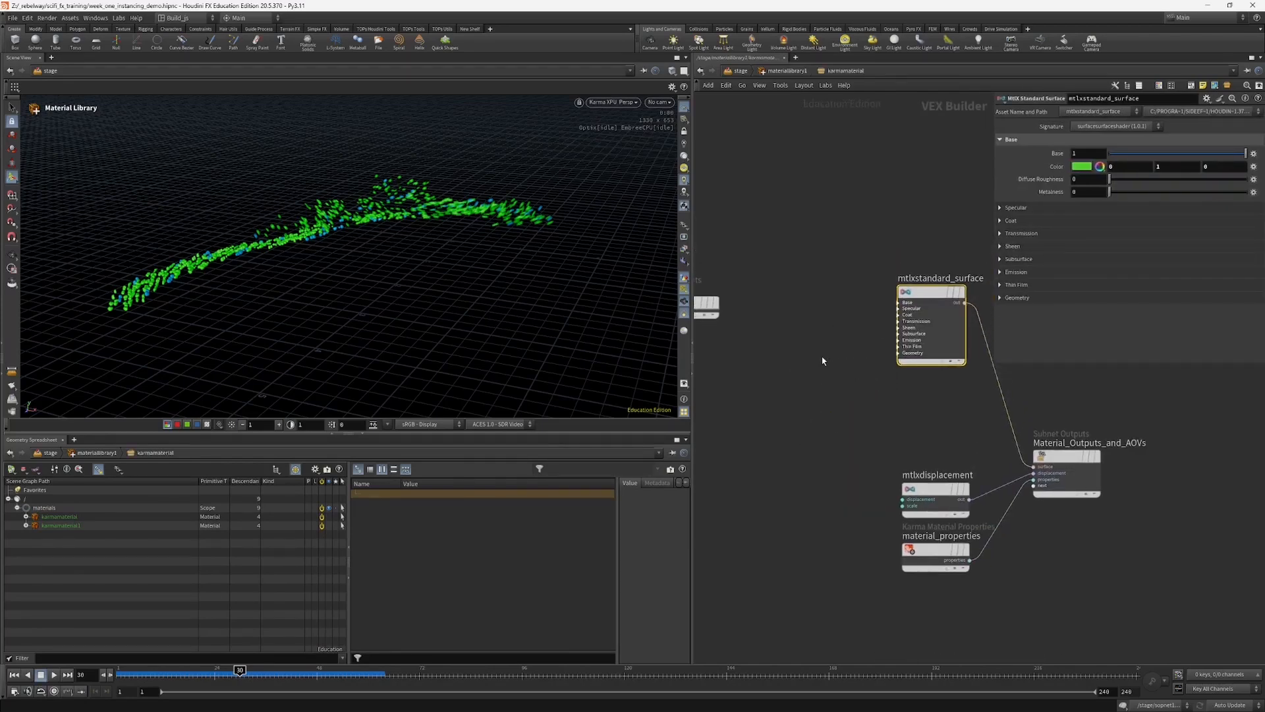
pyautogui.press('Tab')
pyautogui.write('ge')
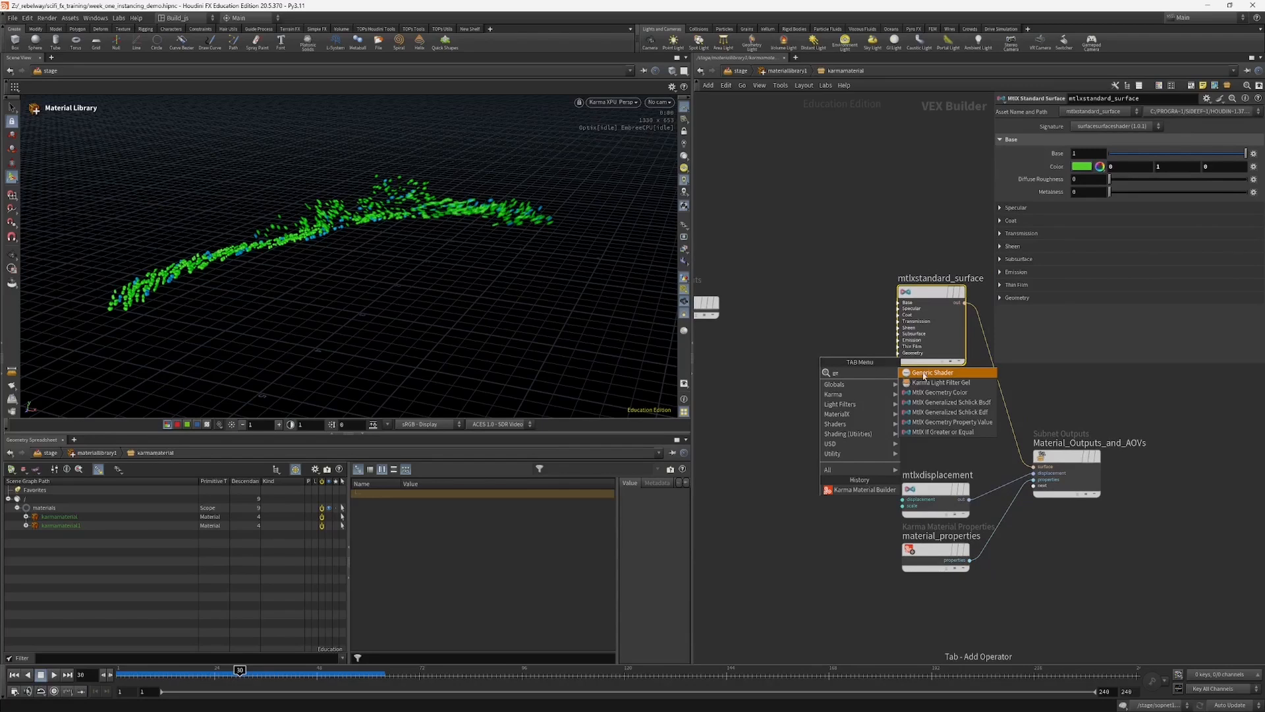
pyautogui.click(934, 421)
pyautogui.click(808, 321)
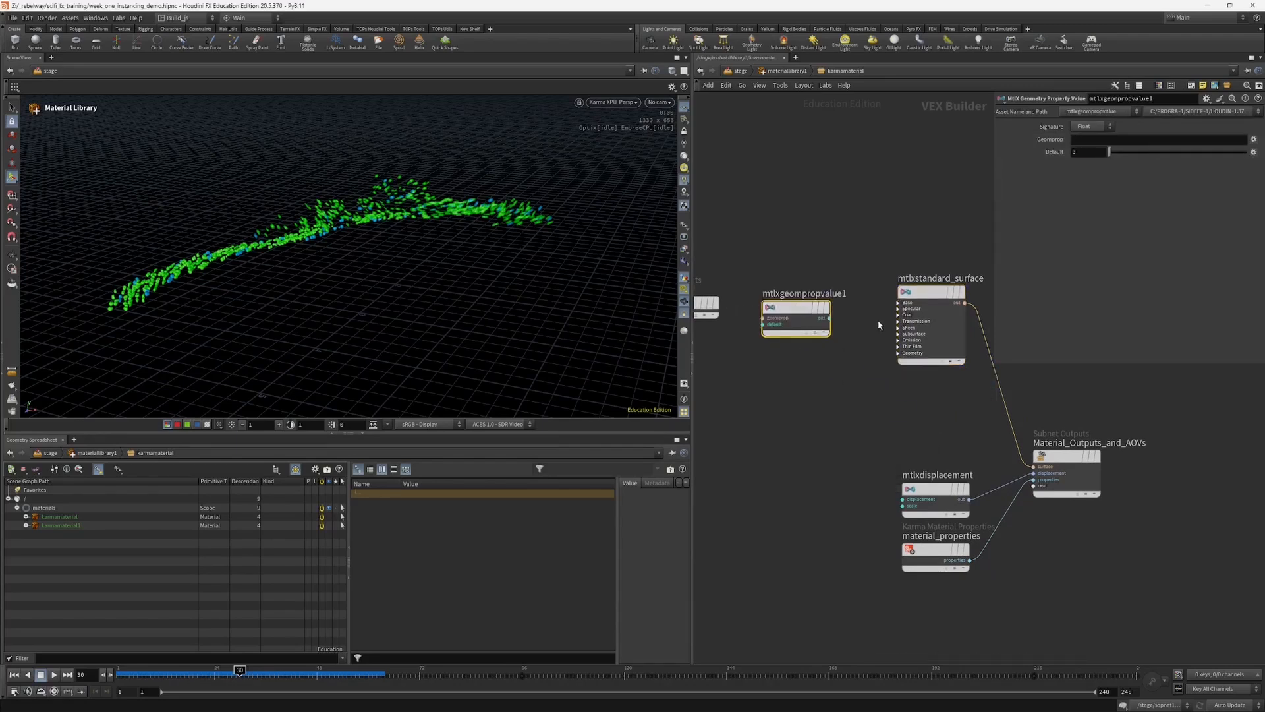
# Step: Expand the Base inputs of mtlxstandard_surface and set the Geomprop of mtlxgeompropvalue1 to age
pyautogui.moveTo(878, 322); pyautogui.dragTo(874, 355, button='middle')
pyautogui.moveTo(922, 328); pyautogui.dragTo(918, 316)
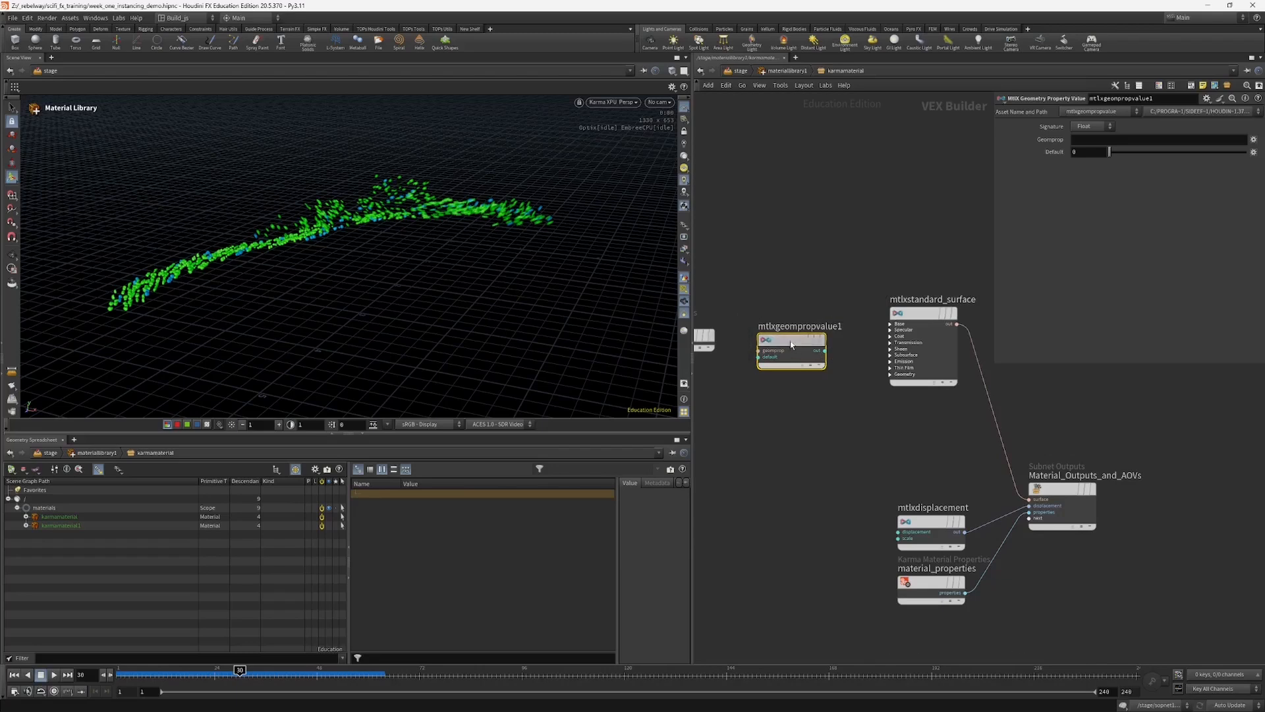
pyautogui.moveTo(791, 344)
pyautogui.mouseDown()
pyautogui.moveTo(796, 311)
pyautogui.moveTo(798, 323)
pyautogui.mouseUp()
pyautogui.click(896, 324)
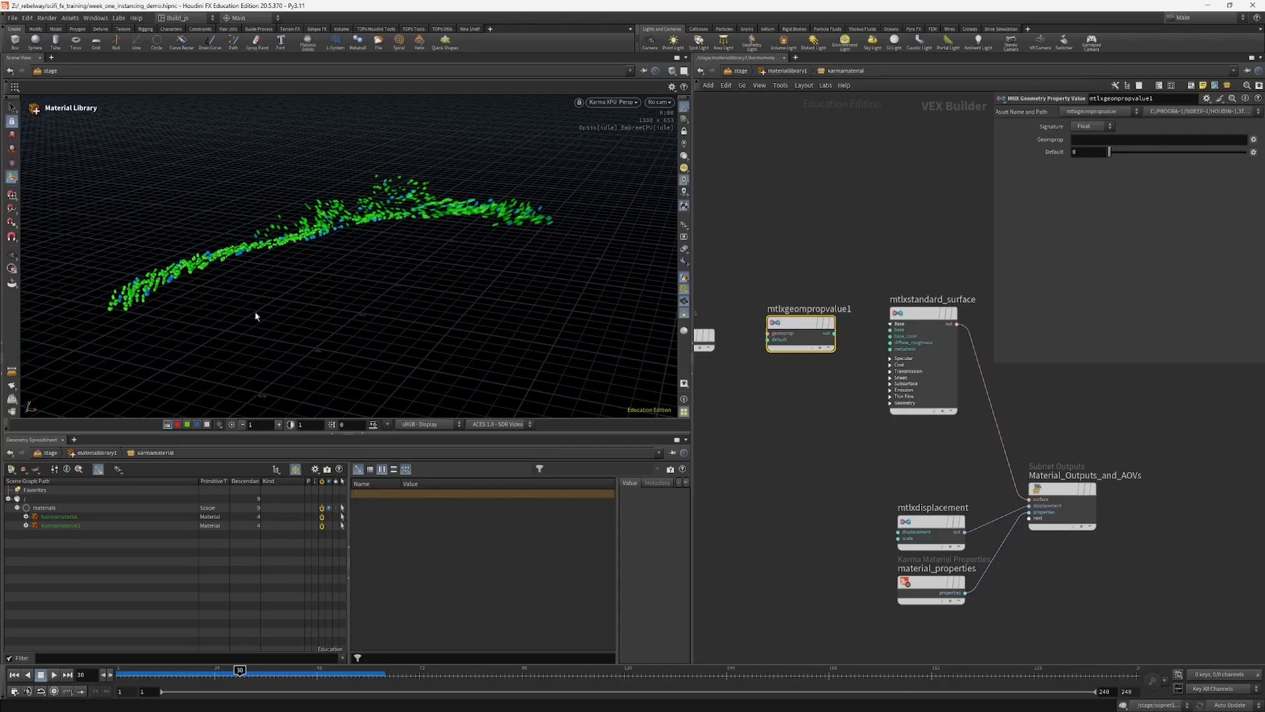
pyautogui.click(1097, 139)
pyautogui.write('age')
pyautogui.press('Return')
# Step: Connect the output of mtlxgeompropvalue1 to the base input of mtlxstandard_surface
pyautogui.moveTo(801, 333); pyautogui.dragTo(785, 300)
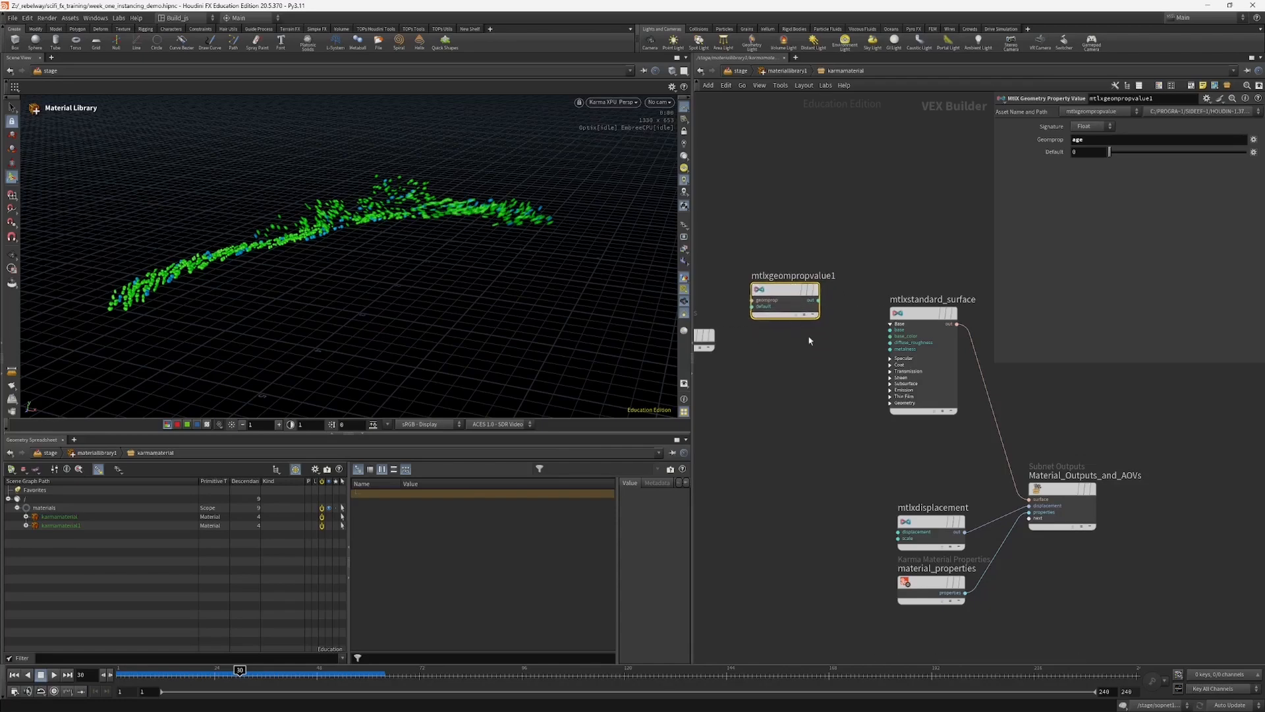
pyautogui.moveTo(810, 352); pyautogui.dragTo(863, 360, button='middle')
pyautogui.moveTo(841, 308); pyautogui.dragTo(934, 339)
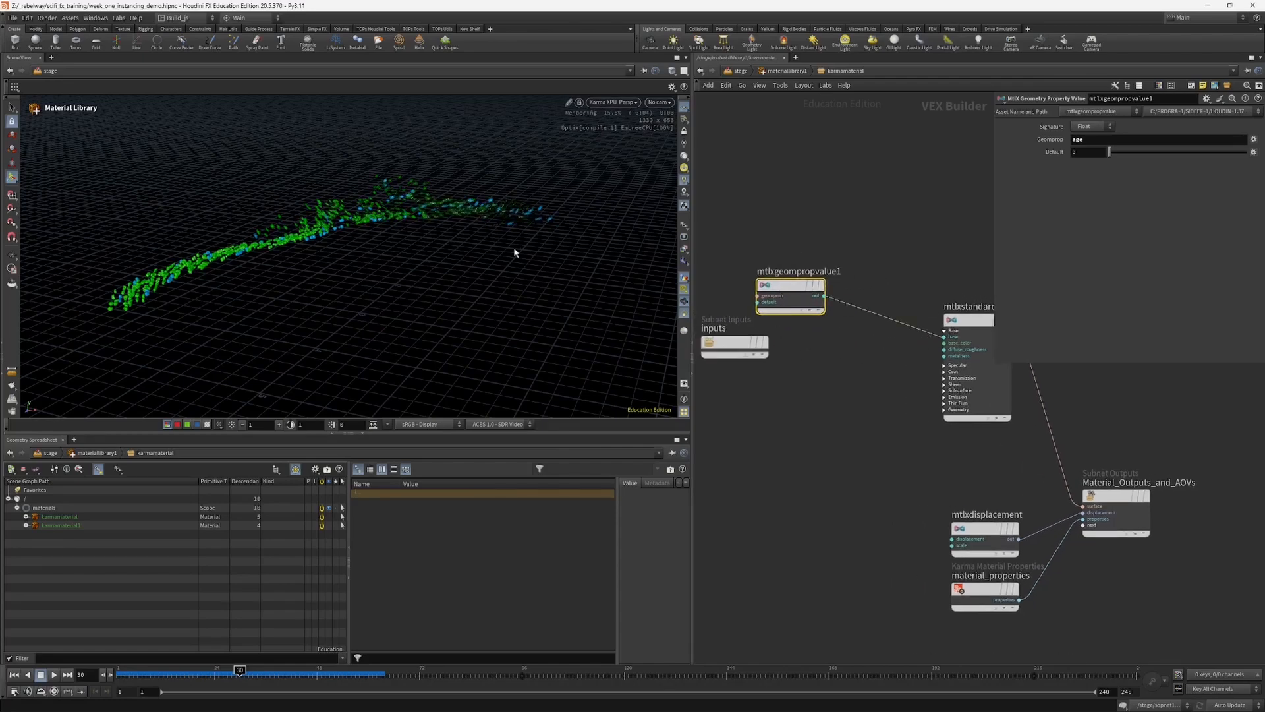
# Step: Move the timeline to frame 38 and examine the age-driven shading along the particle trail
pyautogui.keyDown('alt'); pyautogui.moveTo(491, 220); pyautogui.dragTo(702, 270); pyautogui.keyUp('alt')
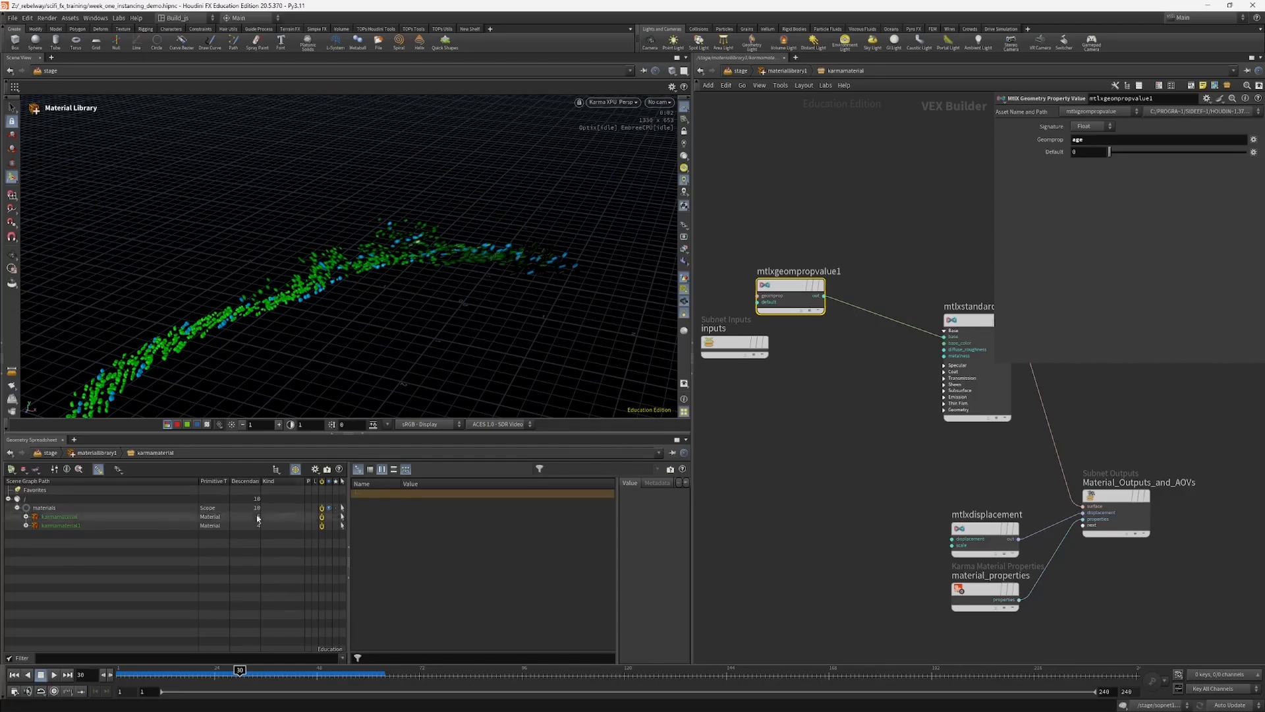
pyautogui.moveTo(240, 683); pyautogui.dragTo(275, 677)
pyautogui.keyDown('alt'); pyautogui.moveTo(486, 367); pyautogui.dragTo(438, 371, button='right'); pyautogui.keyUp('alt')
pyautogui.keyDown('alt'); pyautogui.moveTo(437, 371); pyautogui.dragTo(495, 263); pyautogui.keyUp('alt')
pyautogui.moveTo(270, 673)
pyautogui.mouseDown()
pyautogui.moveTo(300, 667)
pyautogui.moveTo(238, 664)
pyautogui.moveTo(275, 657)
pyautogui.mouseUp()
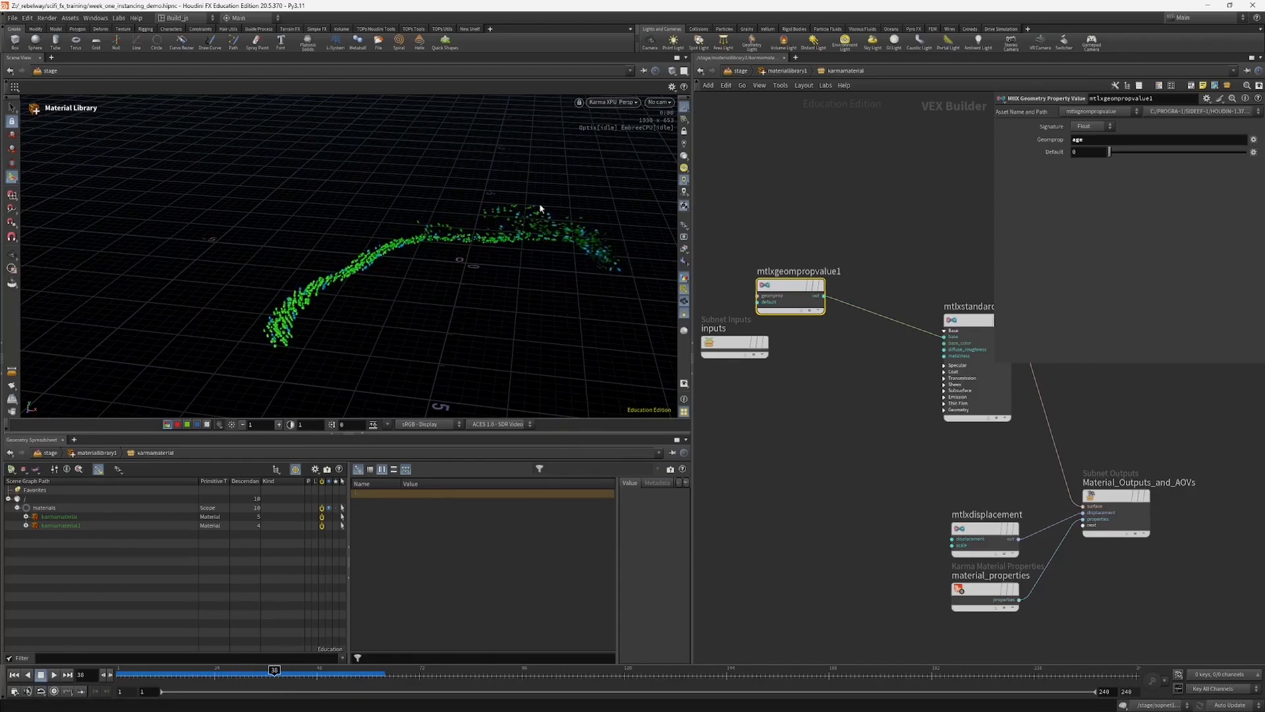
# Step: Make room in the network and insert an MtlX Remap node between mtlxgeompropvalue1 and the base input of mtlxstandard_surface
pyautogui.moveTo(895, 395); pyautogui.dragTo(988, 451, button='middle')
pyautogui.moveTo(830, 386); pyautogui.dragTo(772, 457)
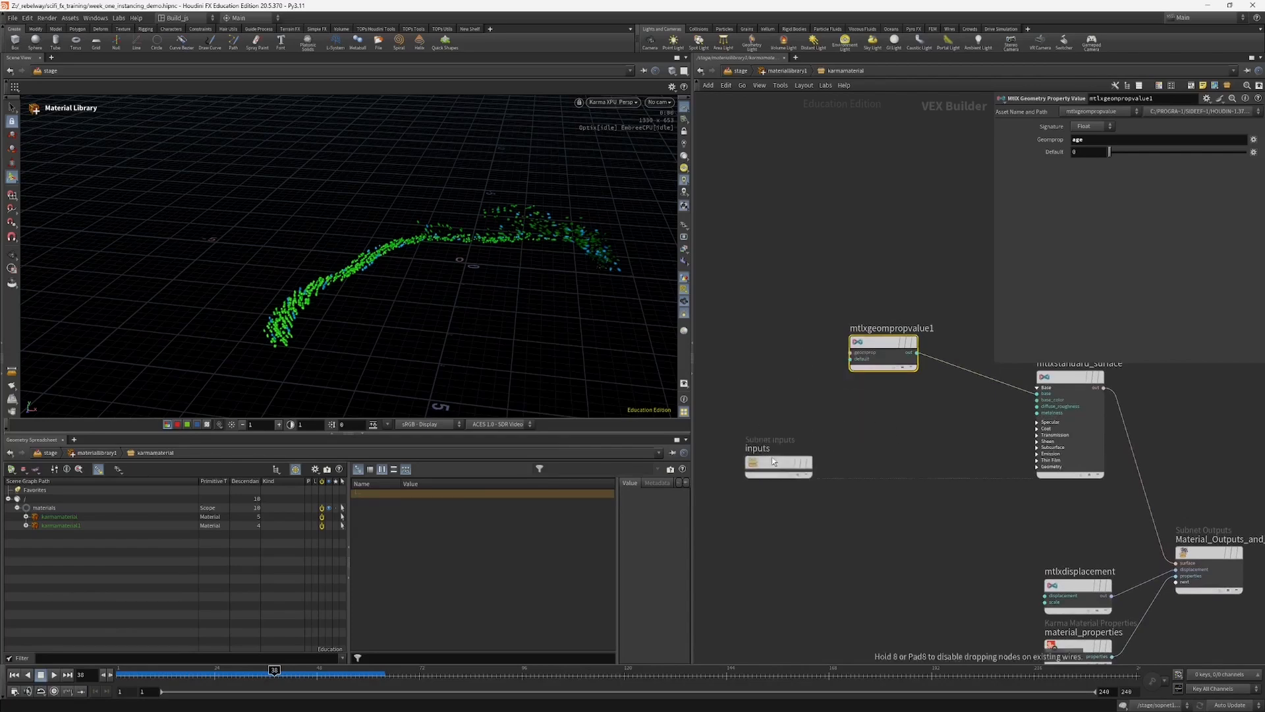
pyautogui.moveTo(875, 363); pyautogui.dragTo(761, 355)
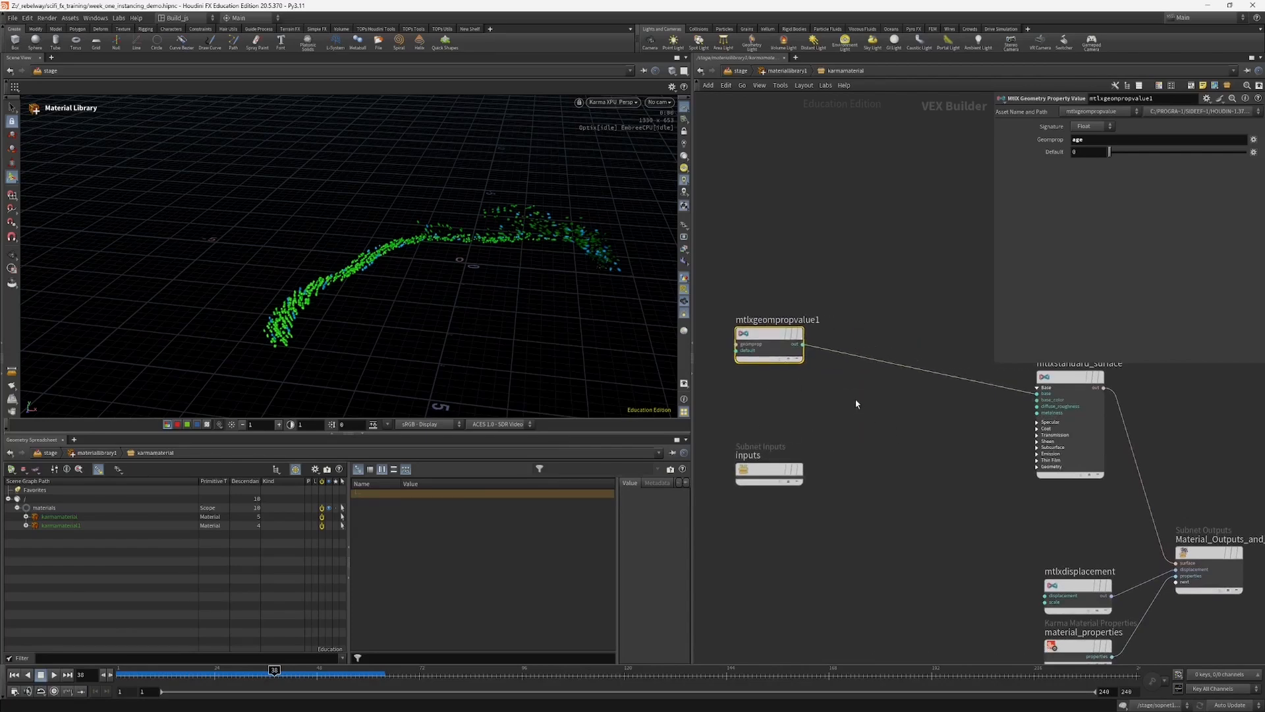
pyautogui.press('Tab')
pyautogui.write('rem')
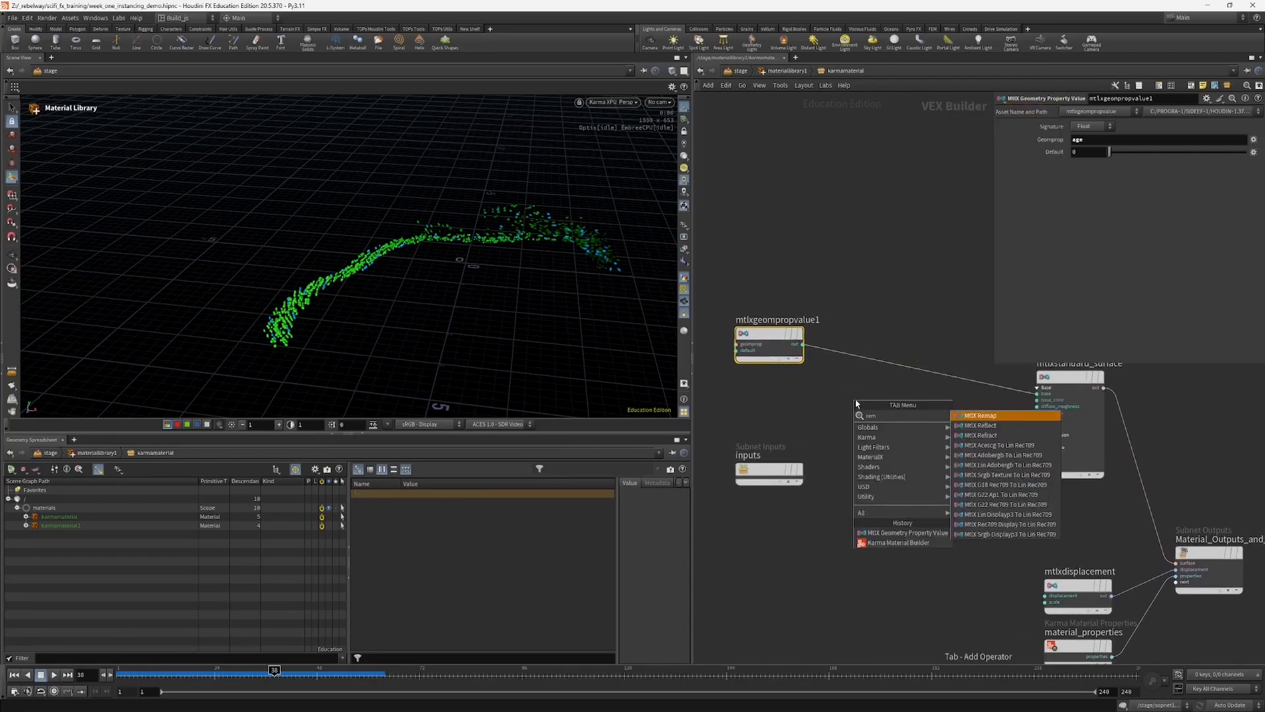
pyautogui.press('Return')
pyautogui.click(891, 398)
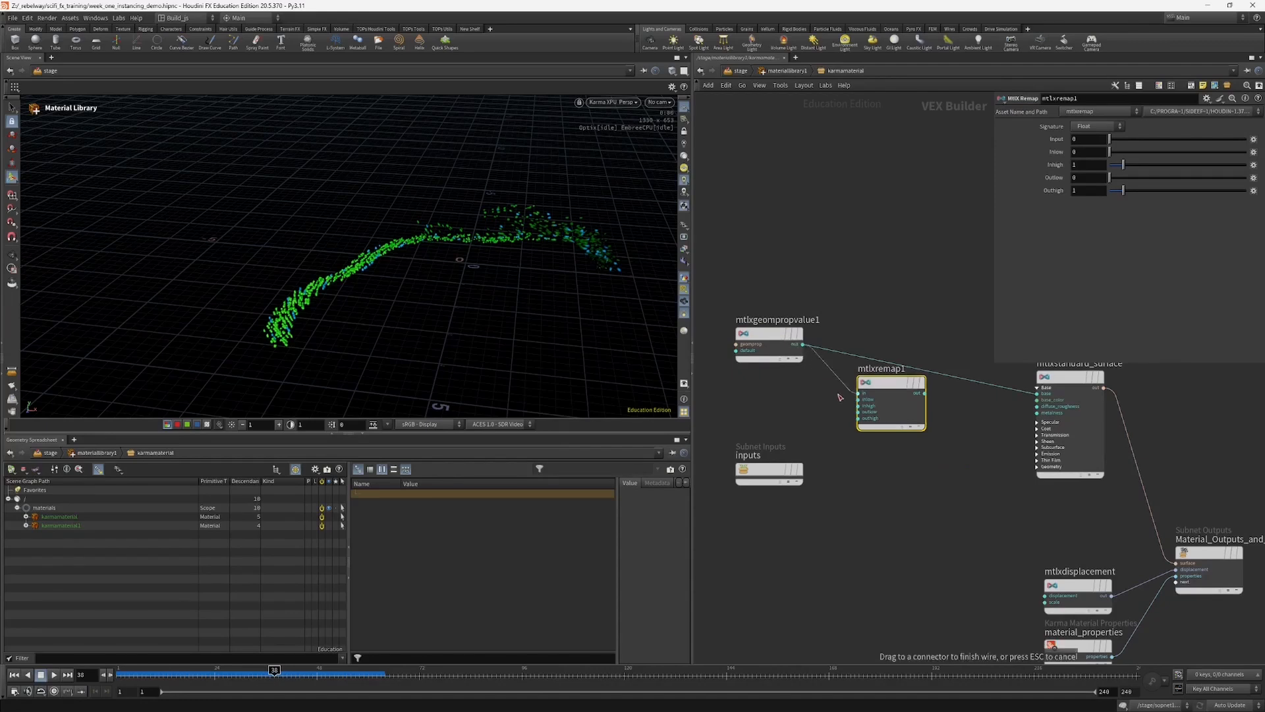
pyautogui.moveTo(925, 393); pyautogui.dragTo(1037, 393)
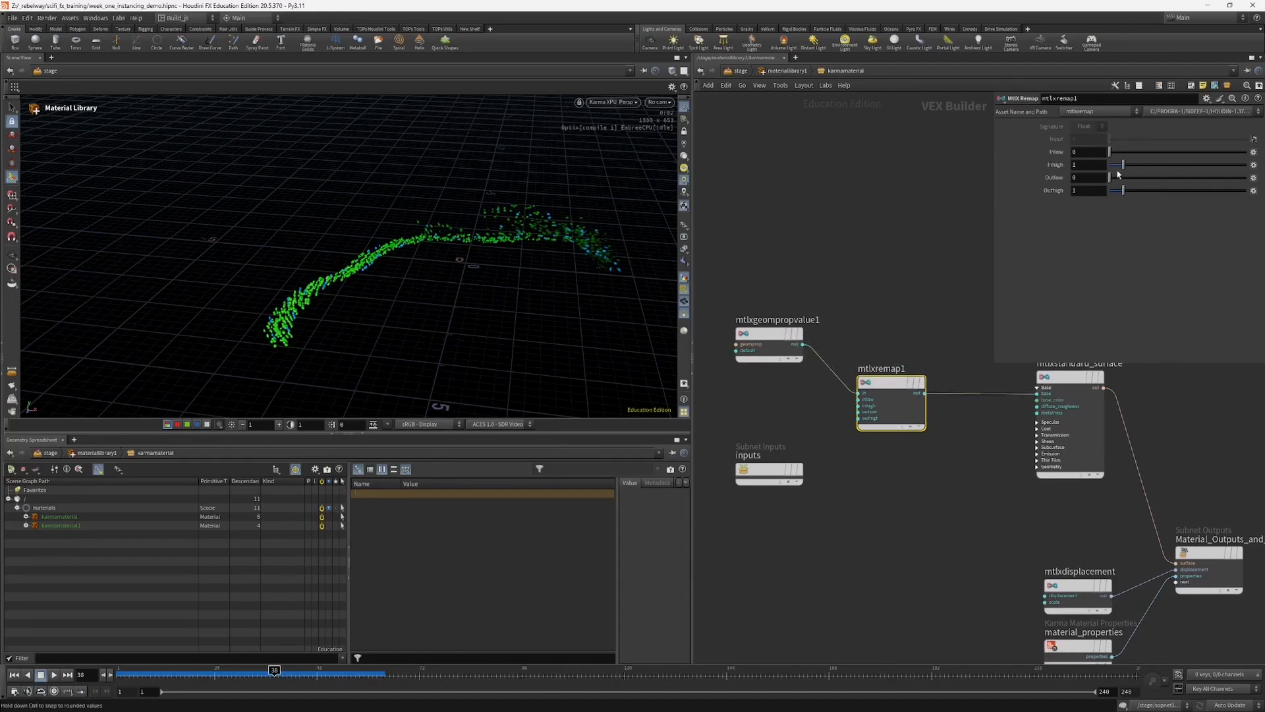
# Step: Set mtlxremap1 to an input range of 0.18 to 0.87 and an inverted output range of 1 to 0
pyautogui.moveTo(1123, 165); pyautogui.dragTo(1116, 154)
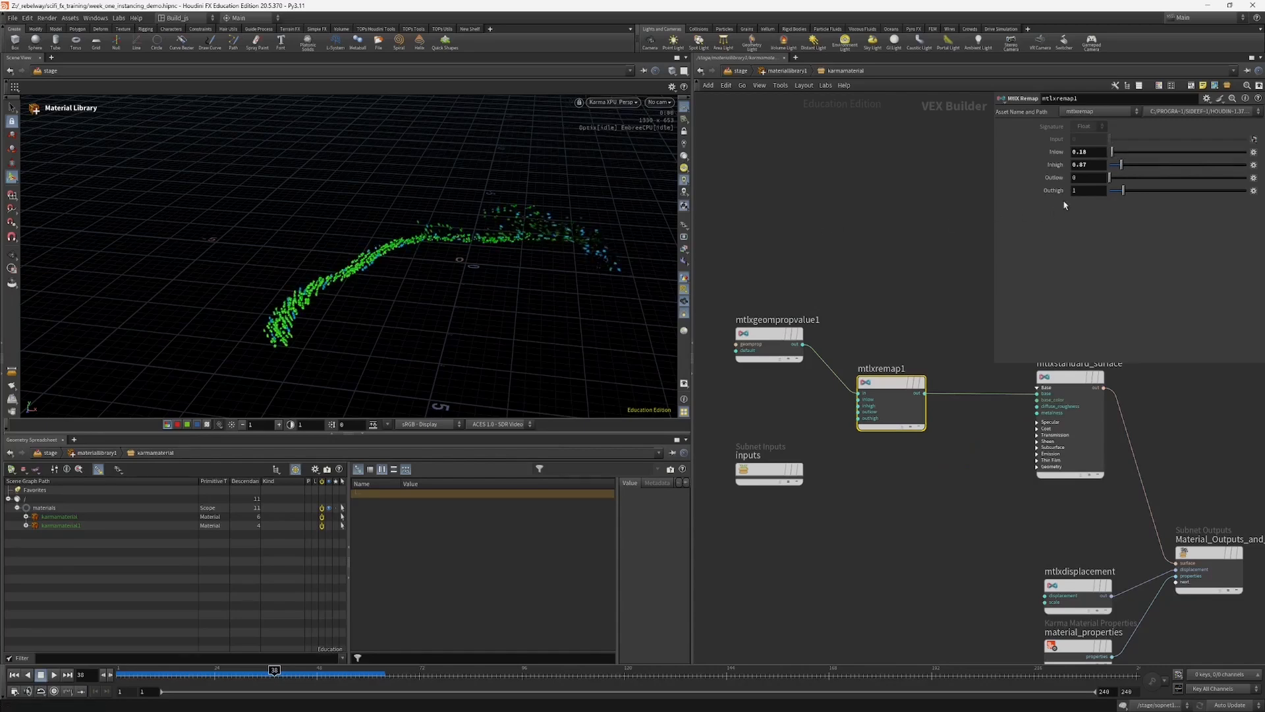
pyautogui.moveTo(1118, 179); pyautogui.dragTo(1058, 178)
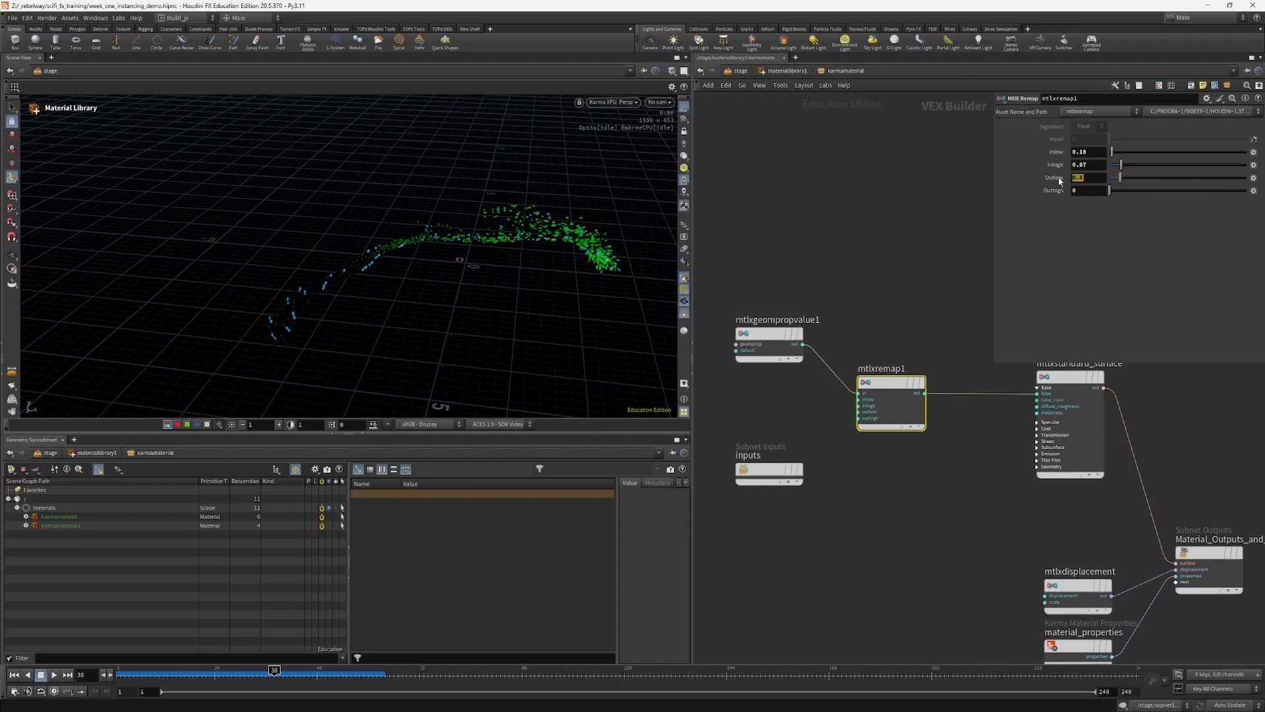
pyautogui.write('1')
pyautogui.press('Return')
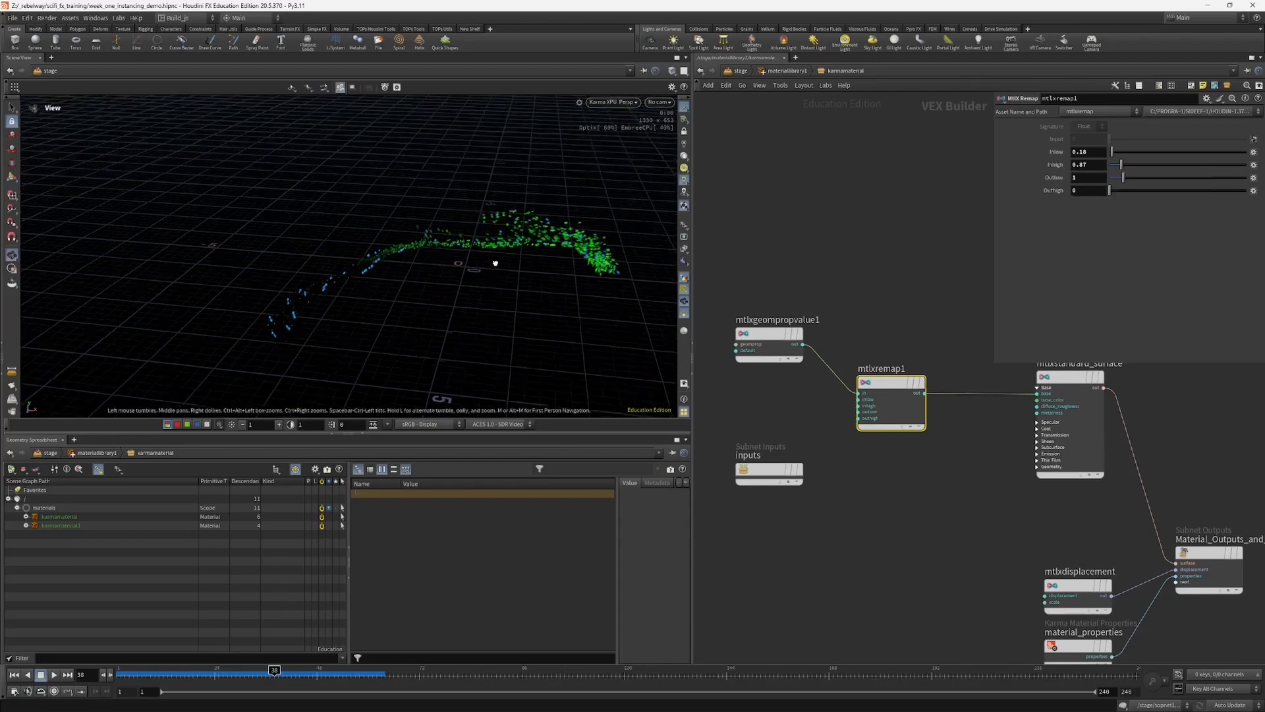
# Step: Add an MtlX Mix node beside mtlxremap1 and connect the output of mtlxremap1 to its mix input
pyautogui.press('Tab')
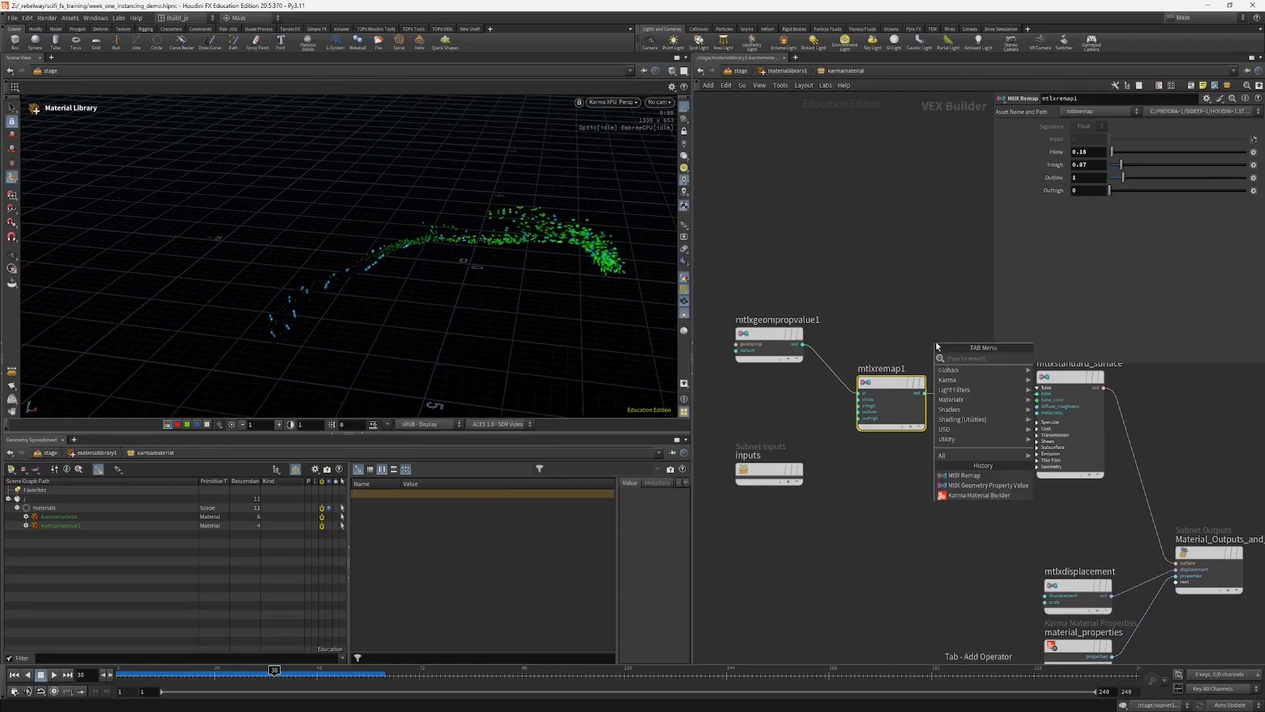
pyautogui.write('mix')
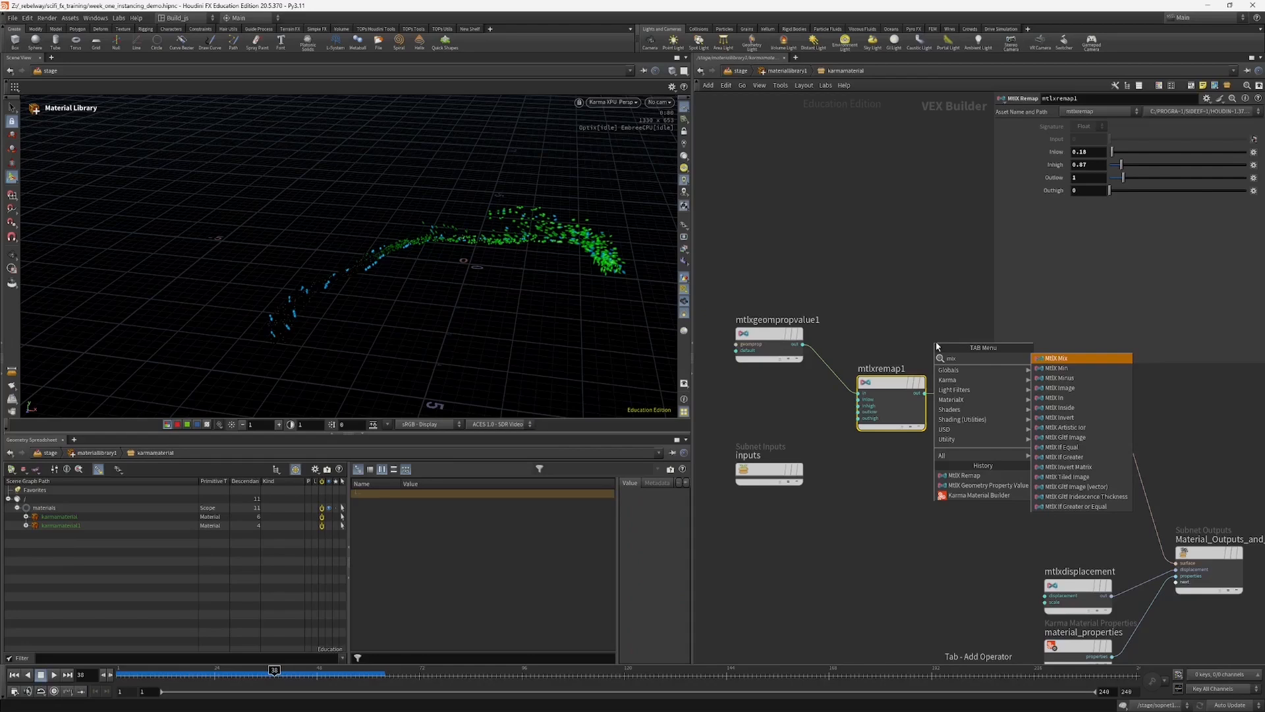
pyautogui.click(1057, 361)
pyautogui.click(981, 425)
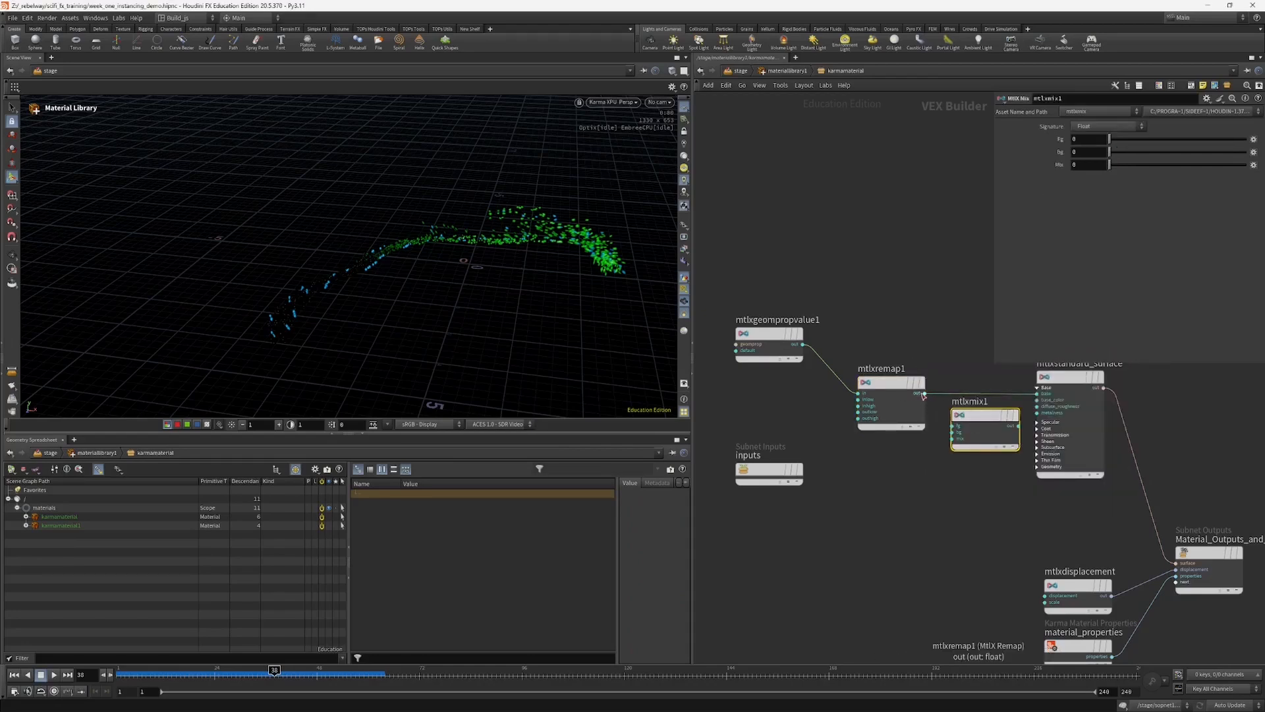
pyautogui.click(924, 393)
pyautogui.click(954, 438)
# Step: Connect the output of mtlxmix1 to the base_color input of mtlxstandard_surface, moving the surface node aside to make room
pyautogui.click(1018, 425)
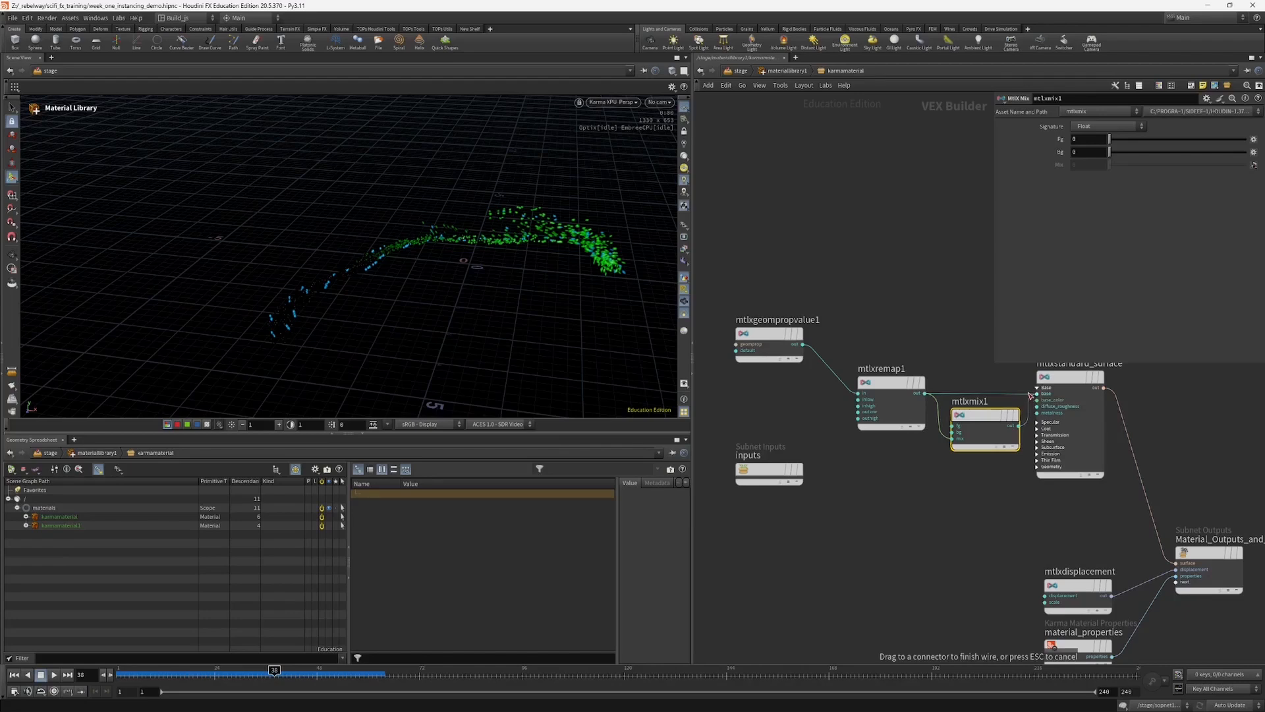
pyautogui.click(1030, 395)
pyautogui.moveTo(1071, 379); pyautogui.dragTo(1106, 399)
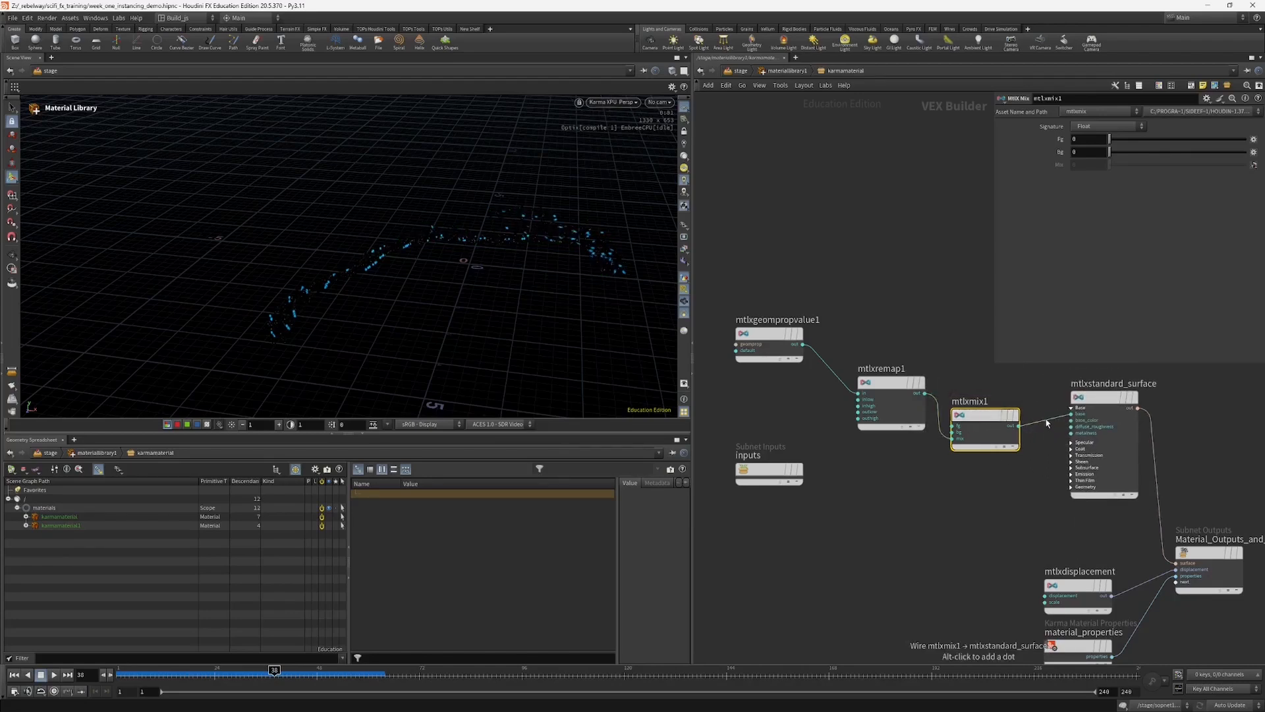
pyautogui.moveTo(1065, 416); pyautogui.dragTo(1071, 421)
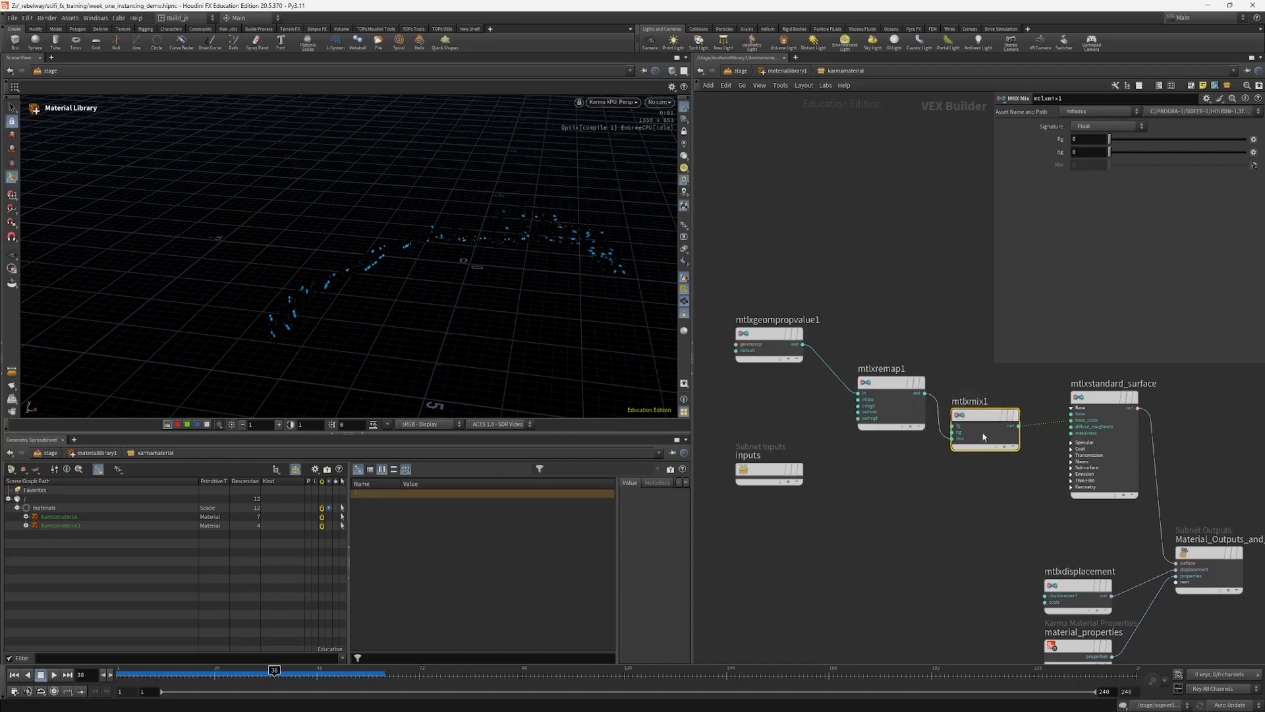
# Step: Set mtlxmix1 to the Color signature with a pure red foreground and a pure green background
pyautogui.click(1088, 127)
pyautogui.click(1097, 160)
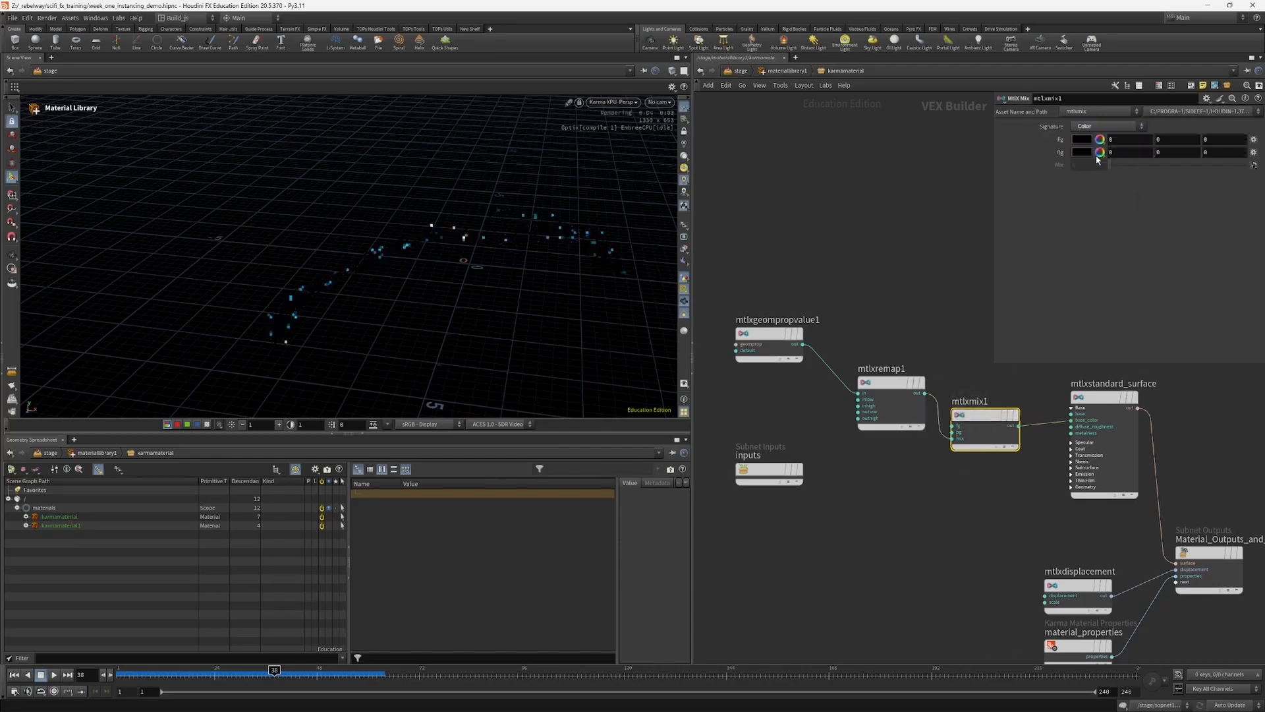
pyautogui.click(1081, 140)
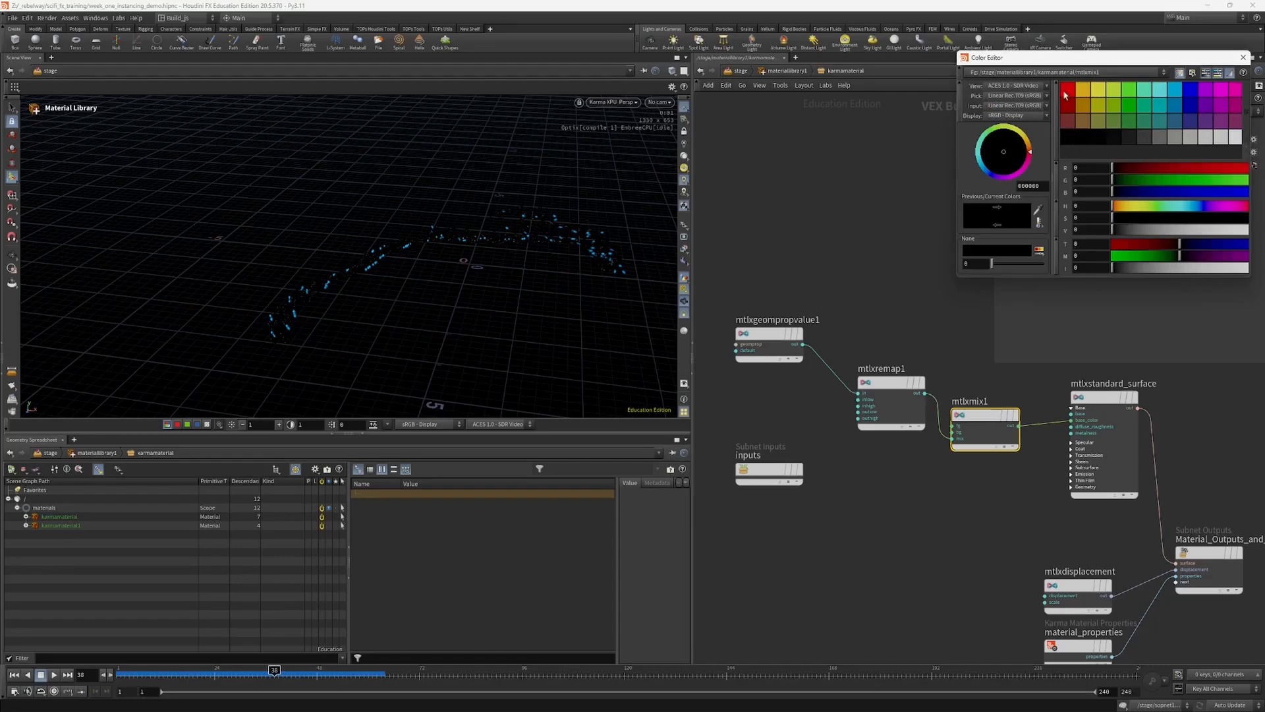
pyautogui.click(1067, 91)
pyautogui.click(1244, 58)
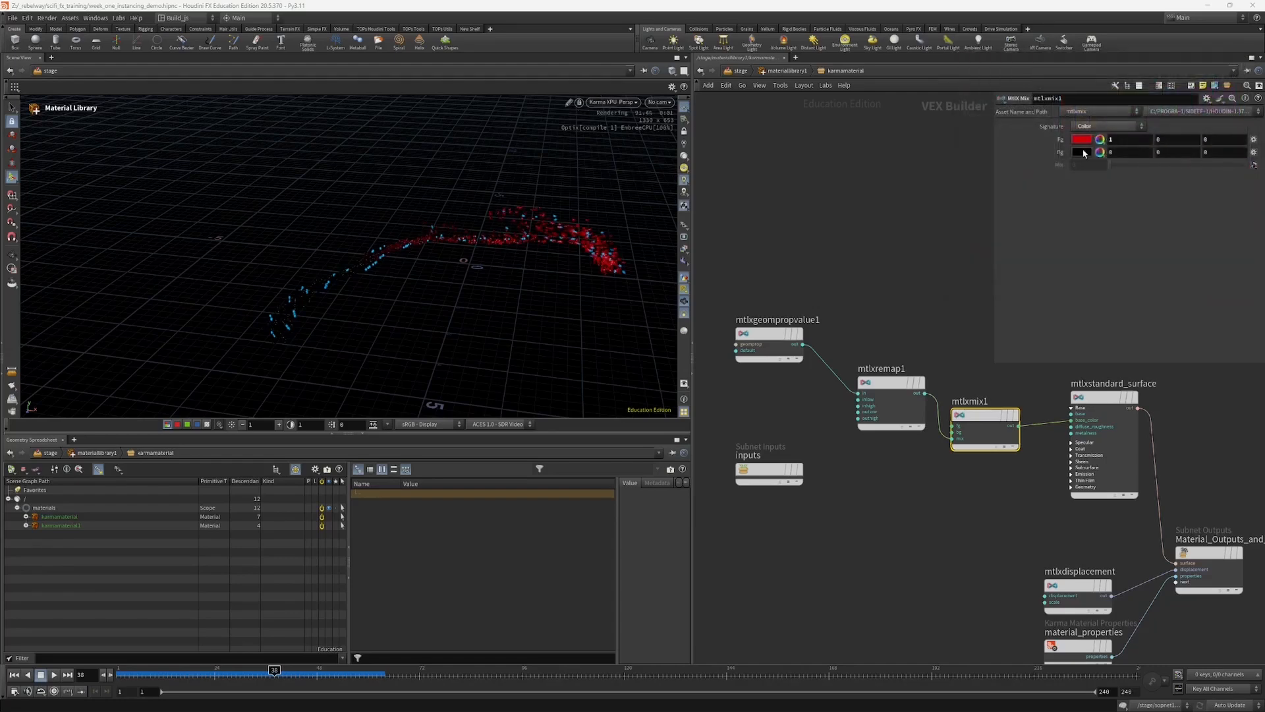
pyautogui.click(1081, 152)
pyautogui.click(1125, 91)
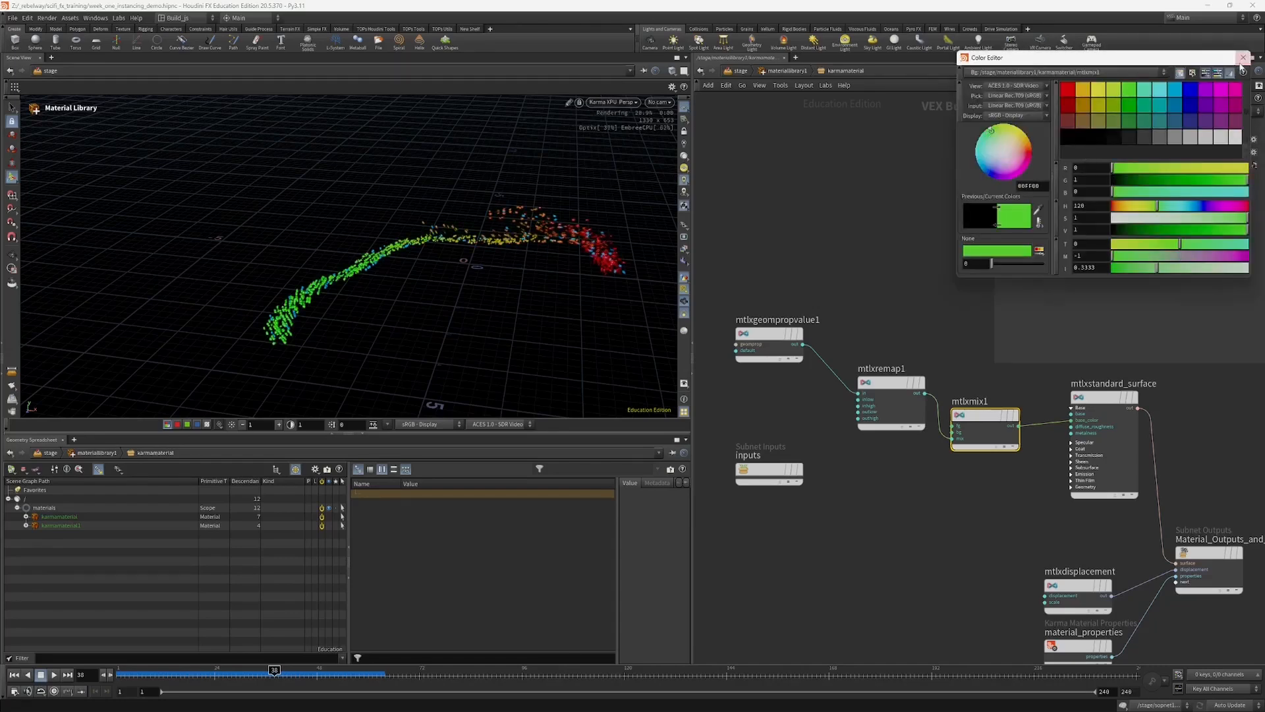
pyautogui.click(1244, 57)
# Step: Set the input range of mtlxremap1 to 0 to 0.91 and move the timeline to frame 37
pyautogui.moveTo(890, 386); pyautogui.dragTo(882, 390)
pyautogui.keyDown('alt'); pyautogui.moveTo(283, 325); pyautogui.dragTo(312, 327); pyautogui.keyUp('alt')
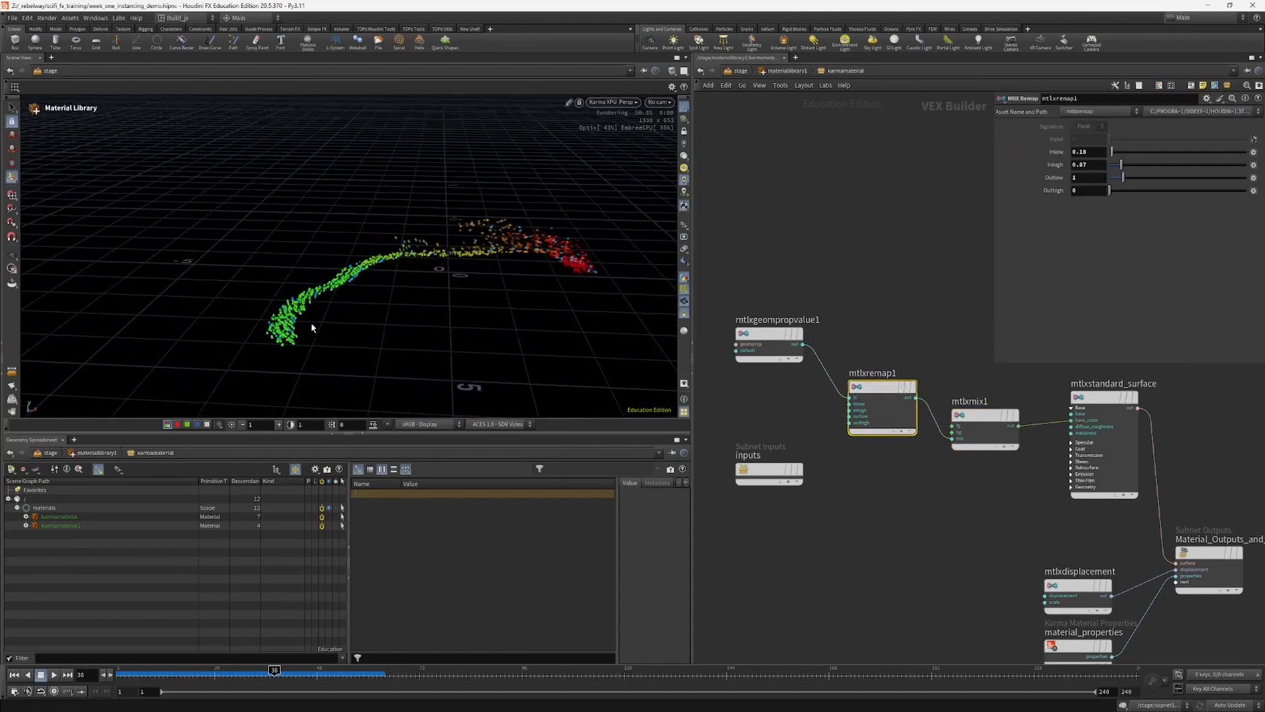
pyautogui.moveTo(1121, 165); pyautogui.dragTo(1109, 153)
pyautogui.moveTo(416, 312)
pyautogui.keyDown('alt'); pyautogui.mouseDown()
pyautogui.moveTo(378, 302)
pyautogui.moveTo(416, 330)
pyautogui.mouseUp(); pyautogui.keyUp('alt')
pyautogui.moveTo(274, 670)
pyautogui.mouseDown()
pyautogui.moveTo(294, 670)
pyautogui.moveTo(251, 670)
pyautogui.moveTo(273, 668)
pyautogui.mouseUp()
# Step: Tidy the material network by lining up mtlxgeompropvalue1 with mtlxremap1
pyautogui.scroll(-2, 868, 470)
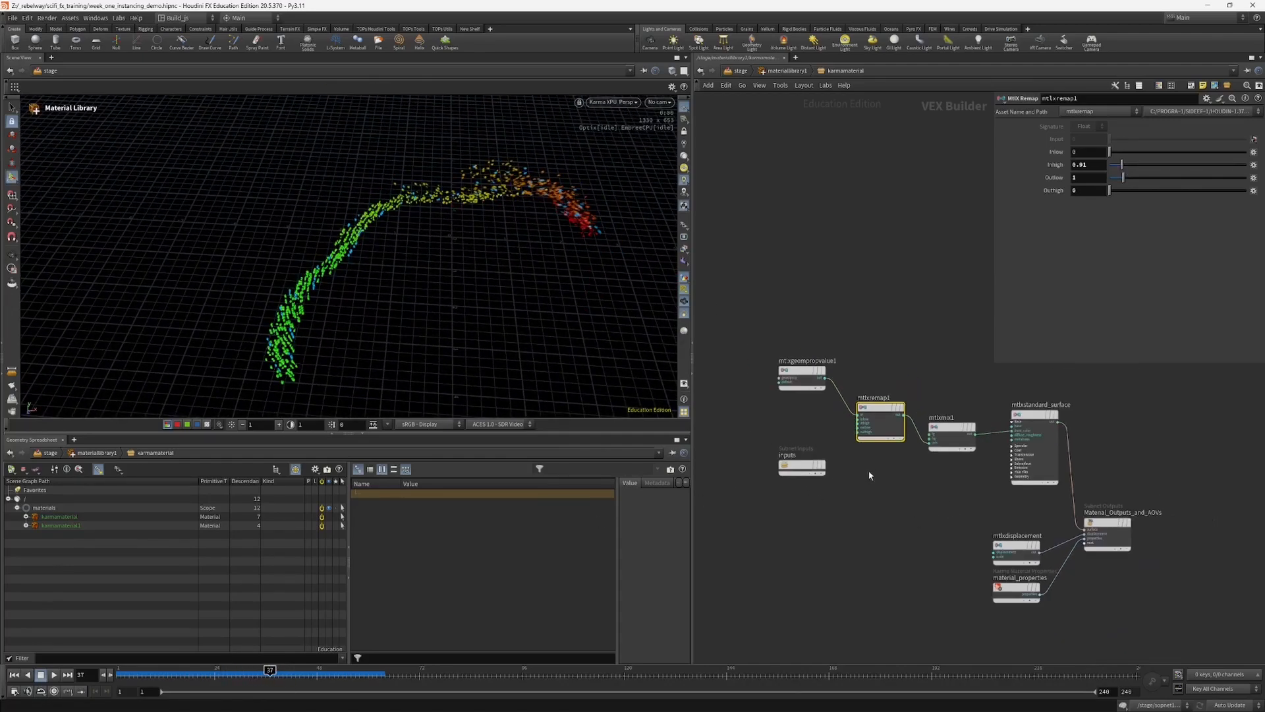
pyautogui.moveTo(429, 237)
pyautogui.keyDown('alt'); pyautogui.mouseDown()
pyautogui.moveTo(401, 221)
pyautogui.moveTo(441, 226)
pyautogui.mouseUp(); pyautogui.keyUp('alt')
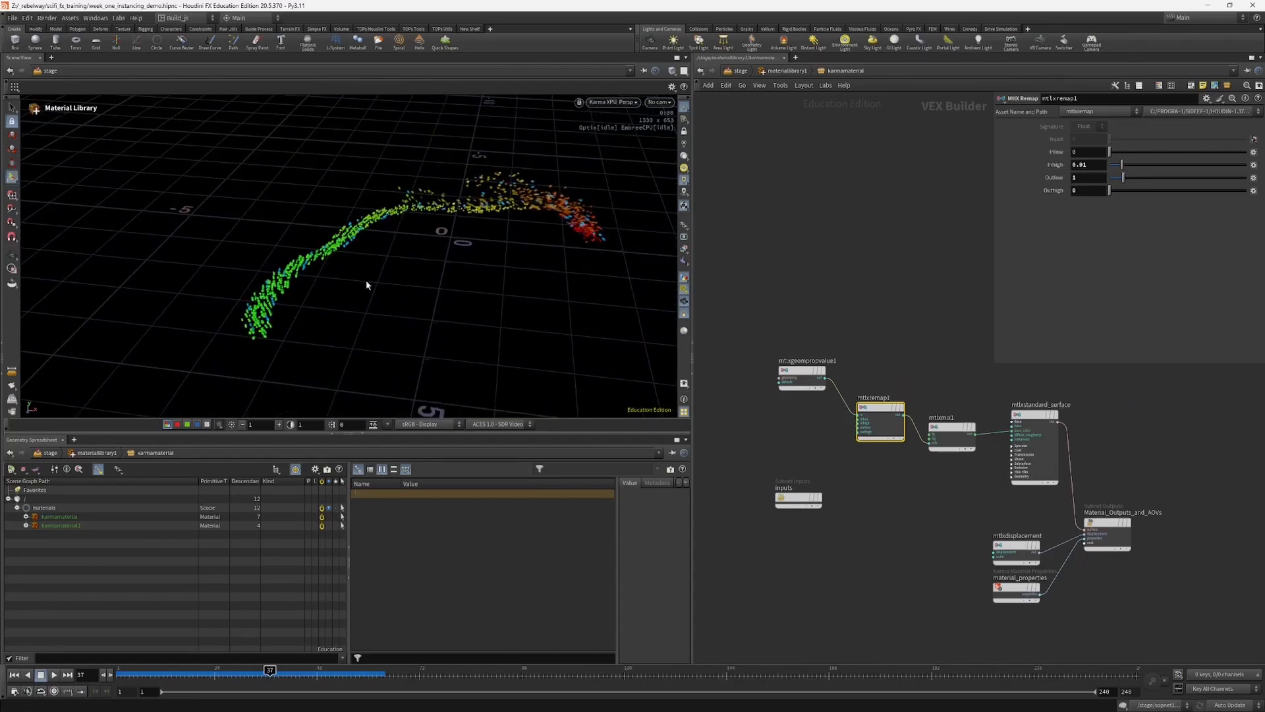
pyautogui.moveTo(793, 372); pyautogui.dragTo(799, 422)
pyautogui.moveTo(472, 249); pyautogui.dragTo(369, 246)
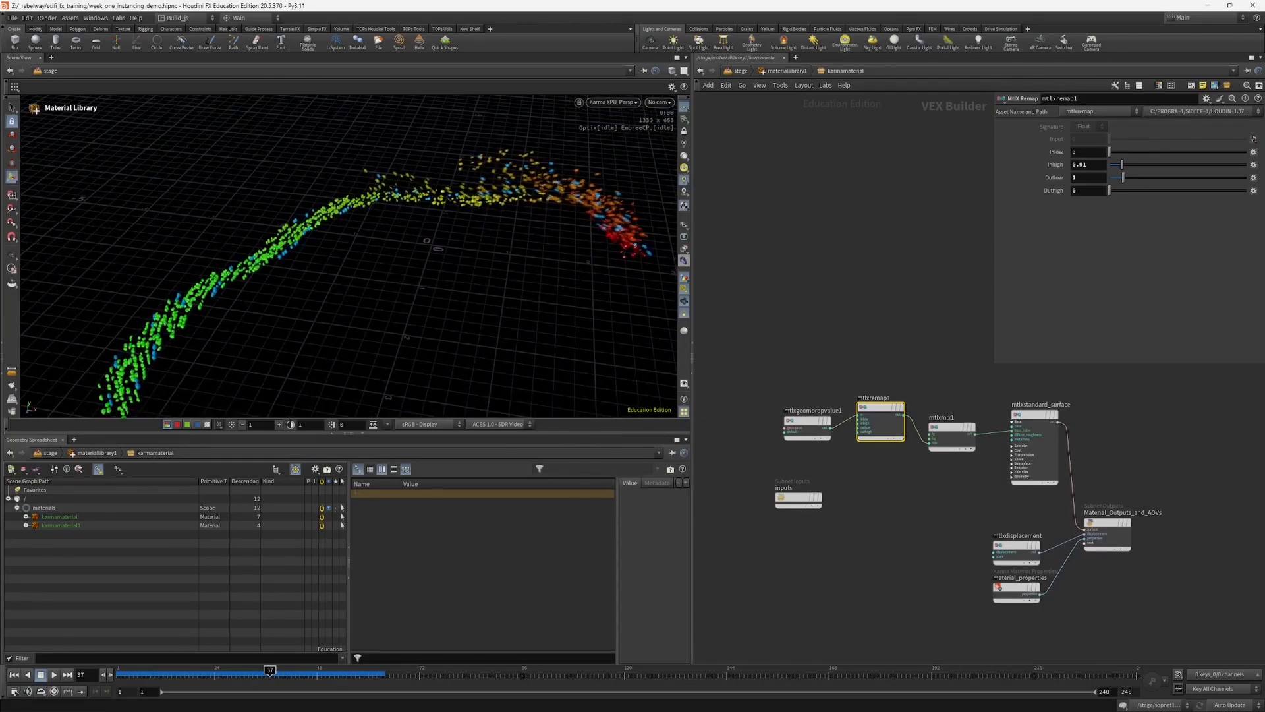
# Step: Return to the stage network and place rendergeometrysettings1 slightly further below assignmaterial1
pyautogui.click(784, 71)
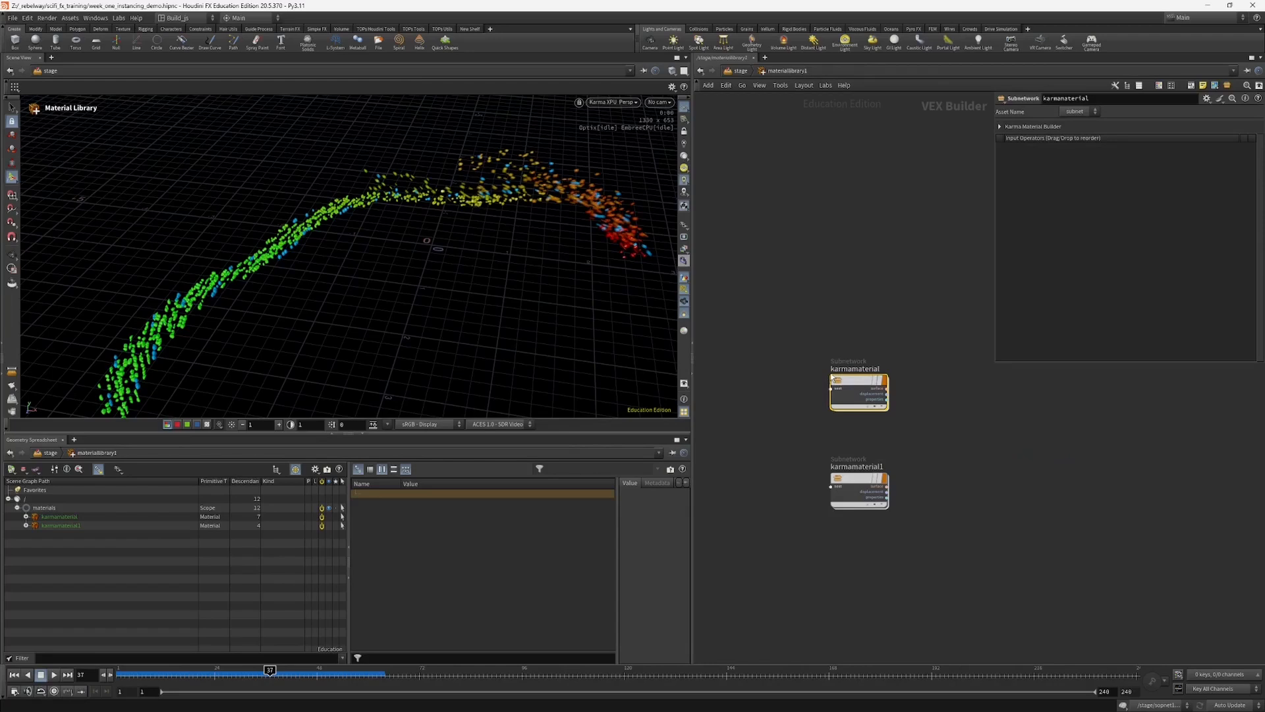
pyautogui.click(740, 71)
pyautogui.moveTo(762, 481); pyautogui.dragTo(785, 459, button='middle')
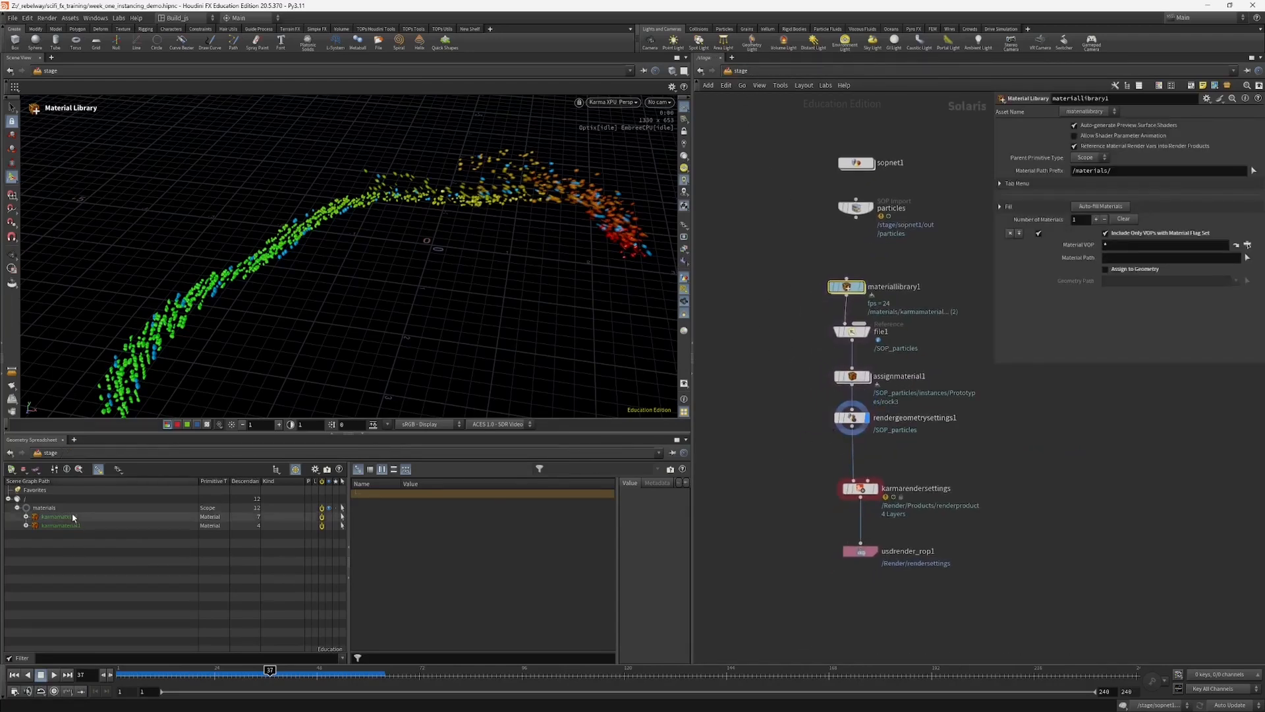
pyautogui.moveTo(834, 423); pyautogui.dragTo(842, 447, button='middle')
pyautogui.moveTo(841, 449); pyautogui.dragTo(807, 465)
pyautogui.press('Escape')
pyautogui.moveTo(435, 273); pyautogui.dragTo(523, 242)
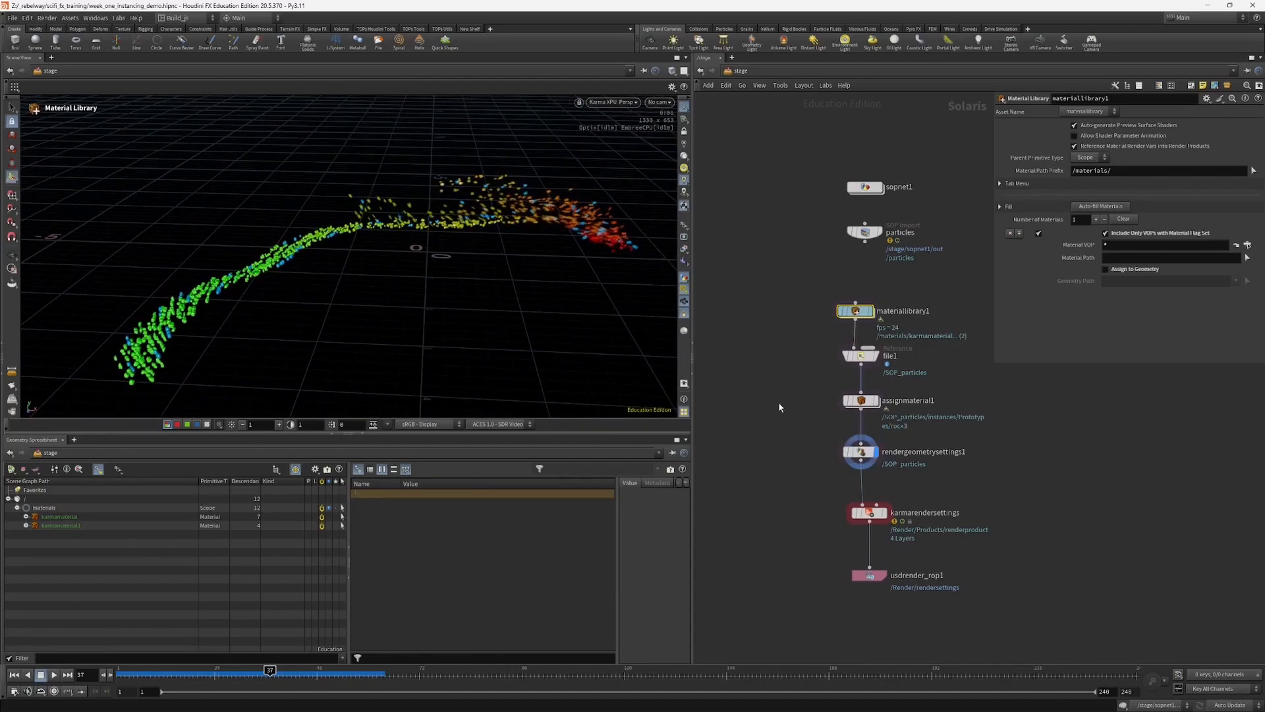
pyautogui.moveTo(791, 423); pyautogui.dragTo(797, 404, button='middle')
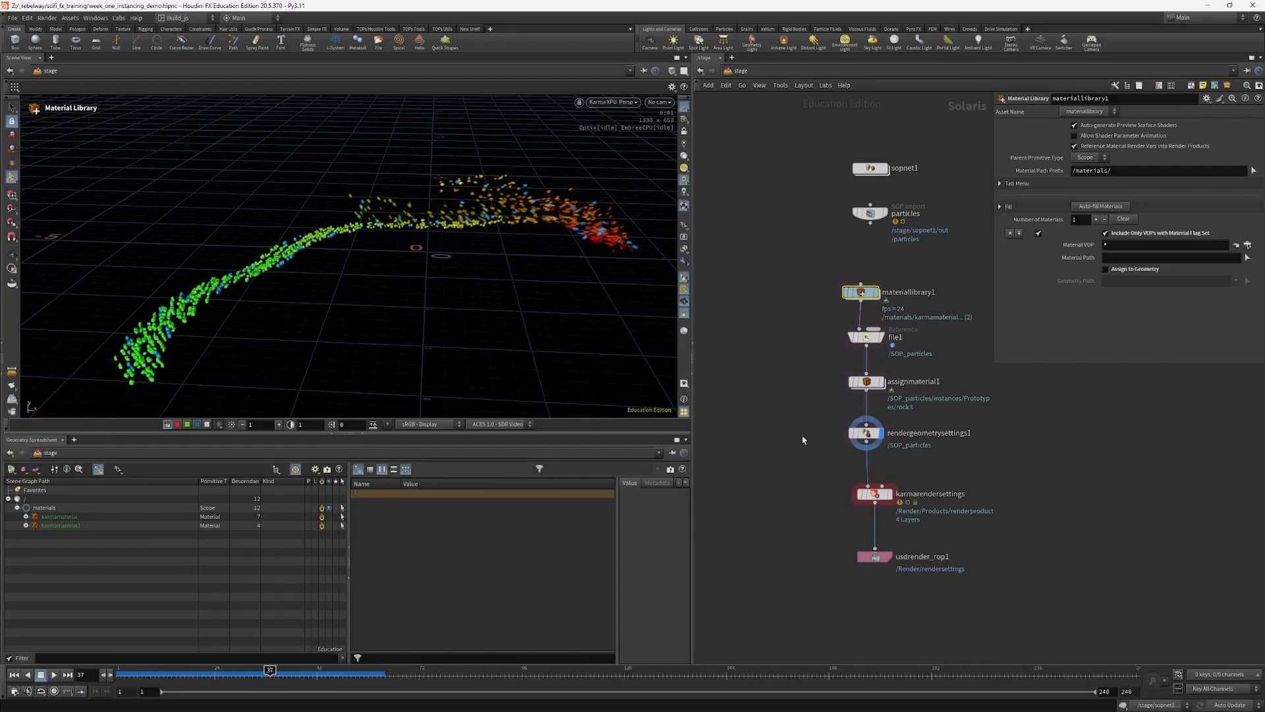